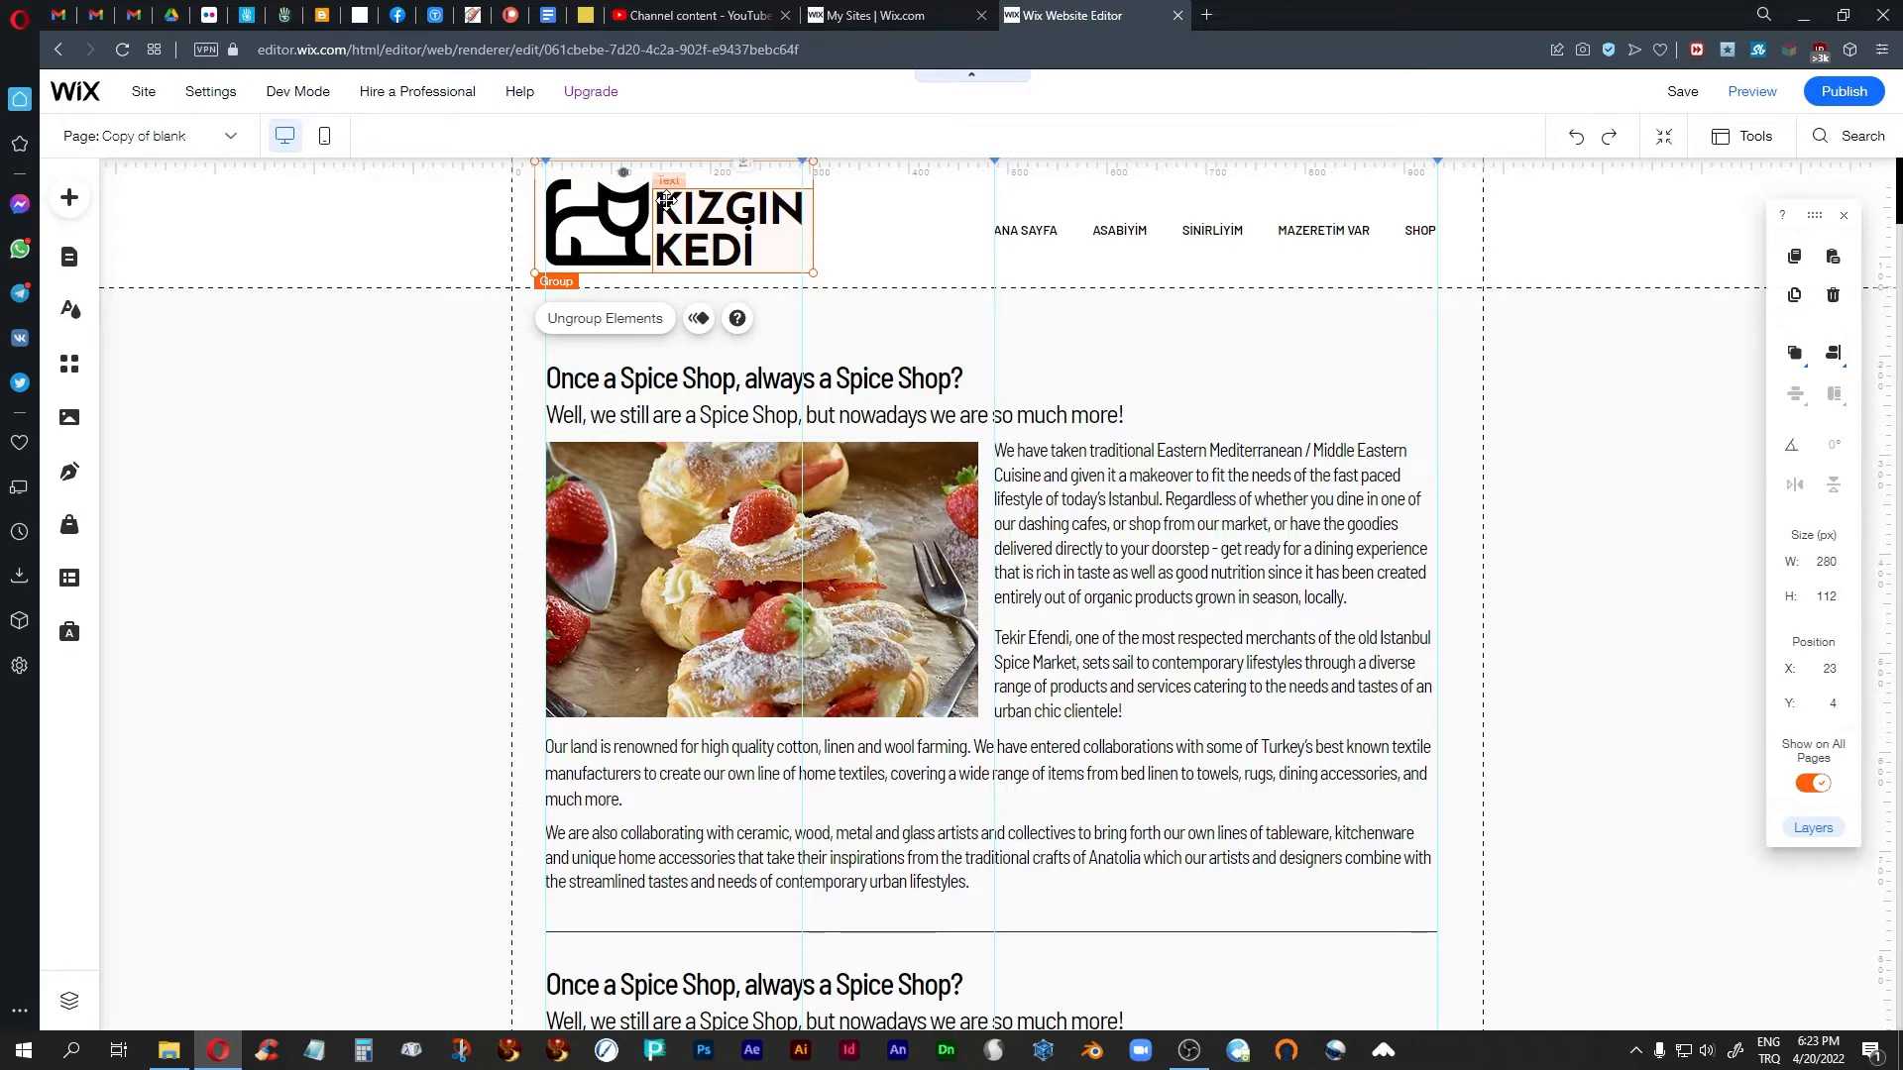
Review the text and image layouts down the whole page against the vertical guides
{"action": "scroll", "coordinate": [1668, 237], "scroll_direction": "down", "scroll_amount": 4}
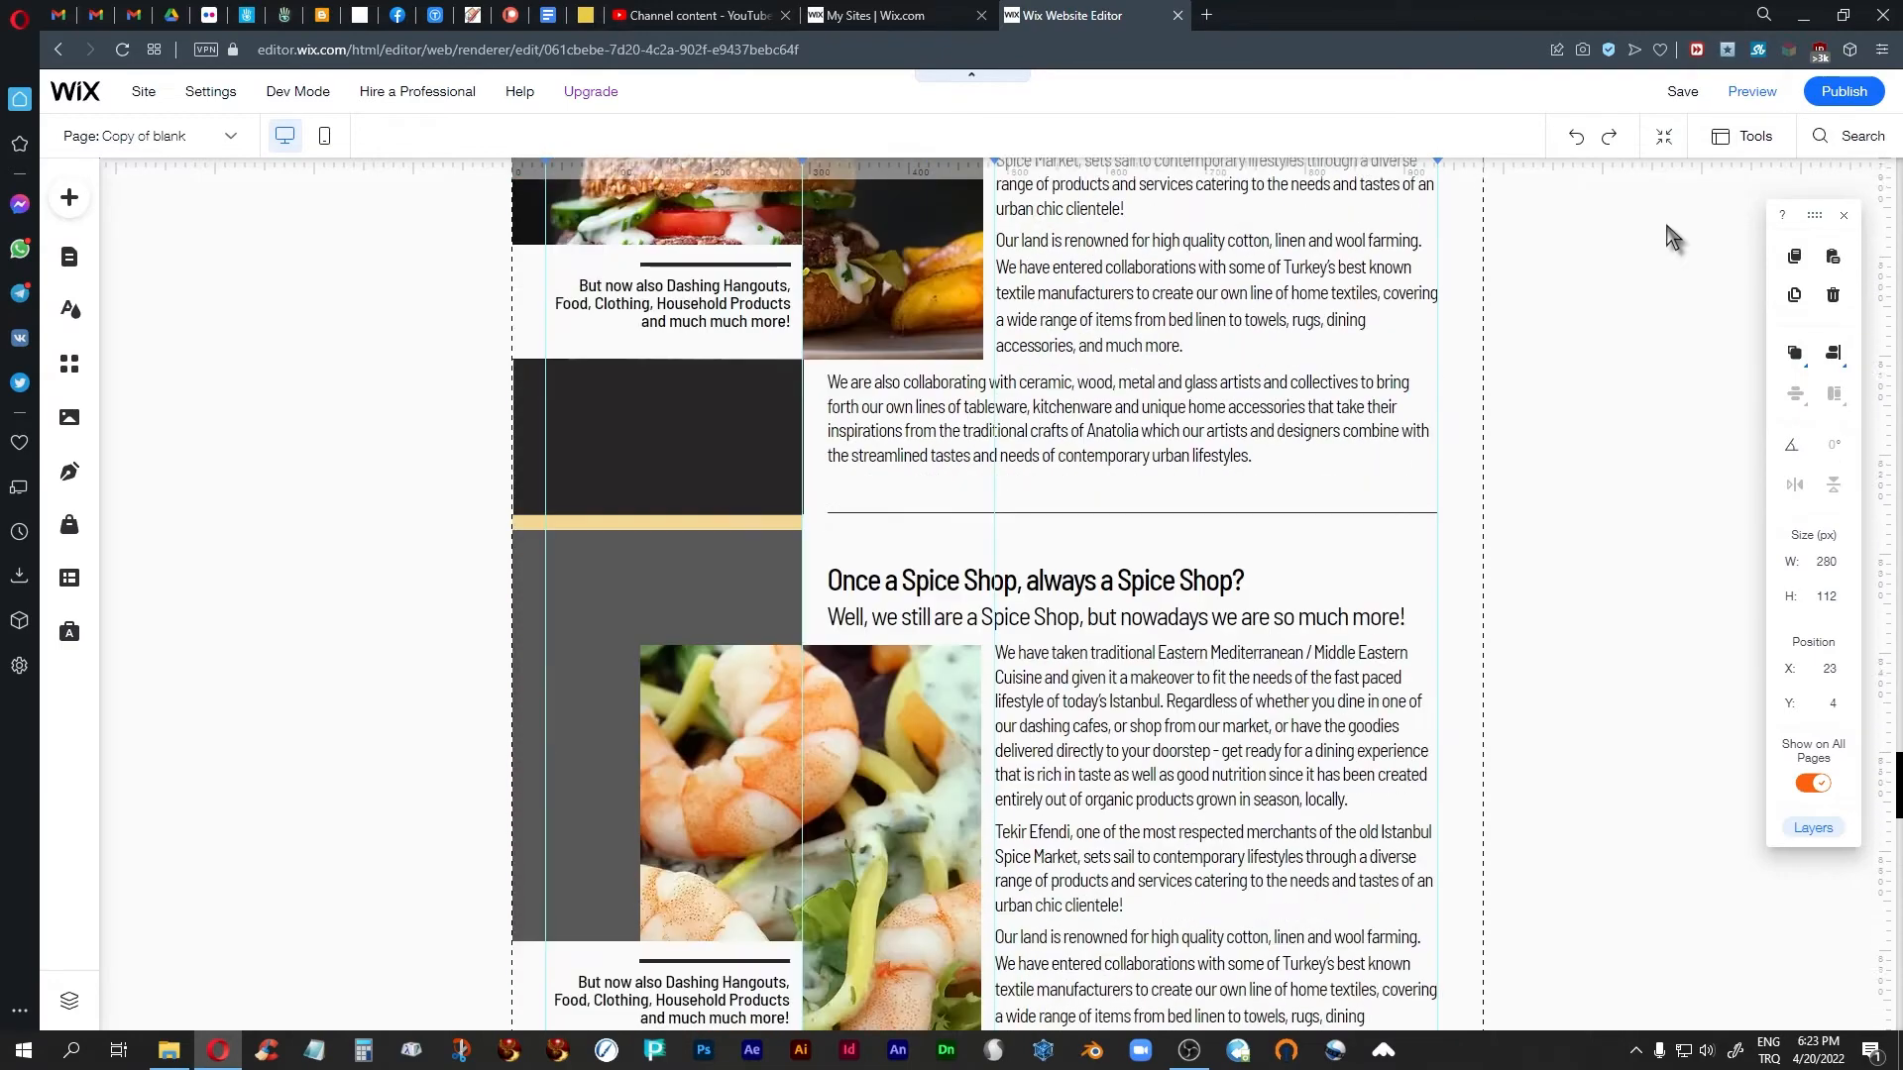
{"action": "scroll", "coordinate": [1667, 234], "scroll_direction": "down", "scroll_amount": 10}
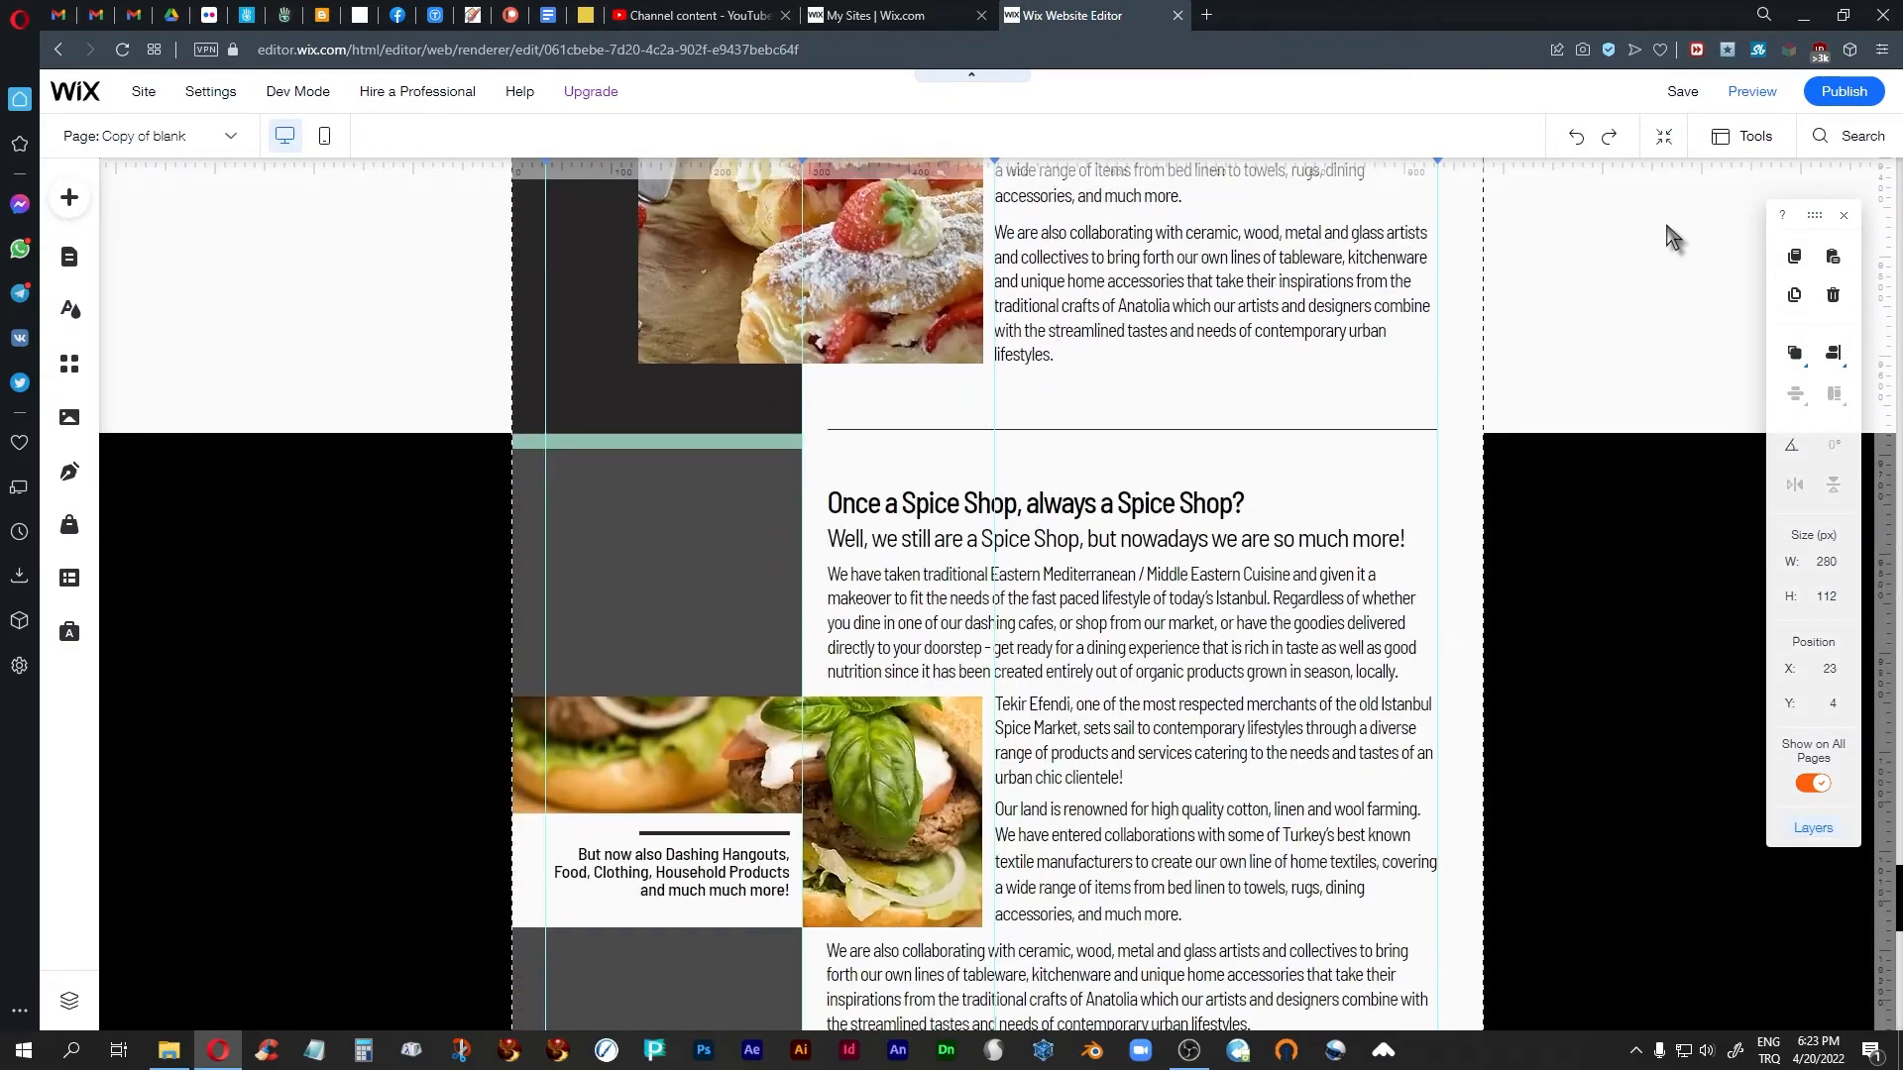
{"action": "scroll", "coordinate": [1666, 234], "scroll_direction": "down", "scroll_amount": 15}
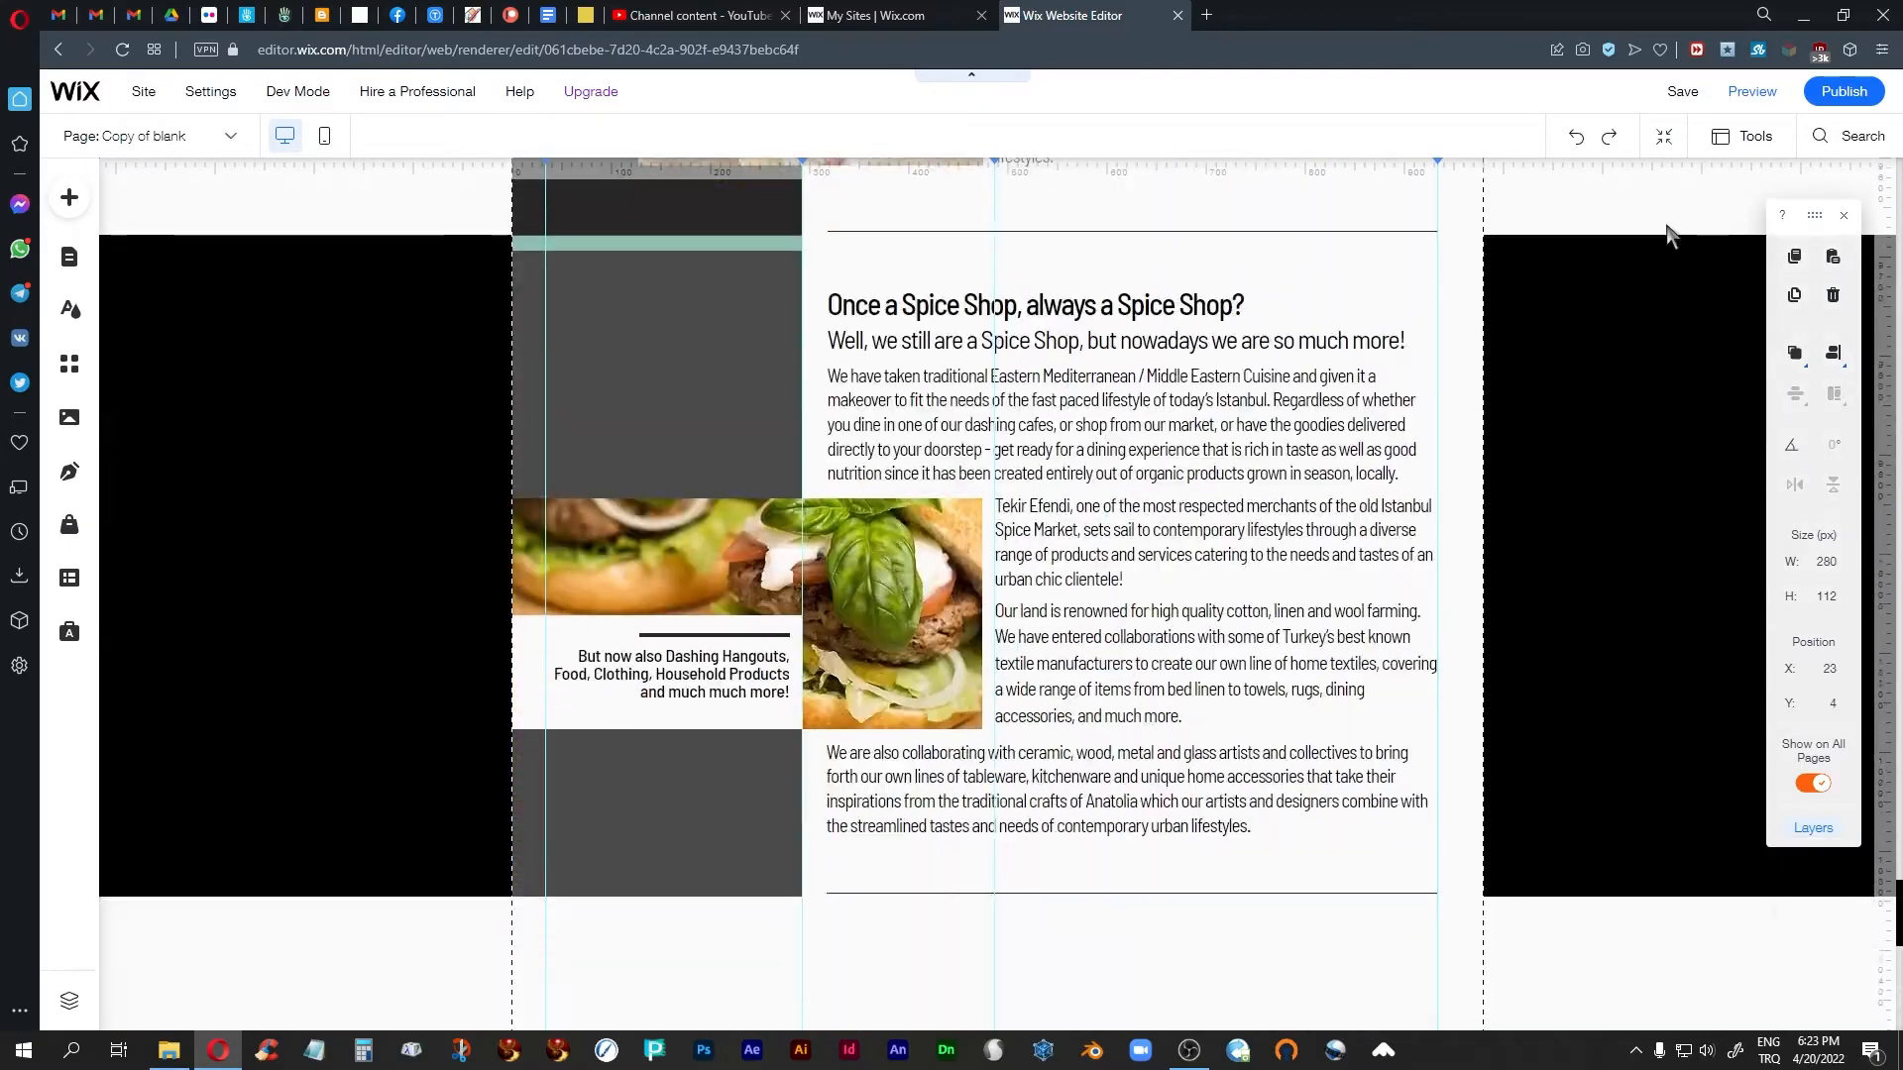
{"action": "scroll", "coordinate": [1666, 234], "scroll_direction": "down", "scroll_amount": 10}
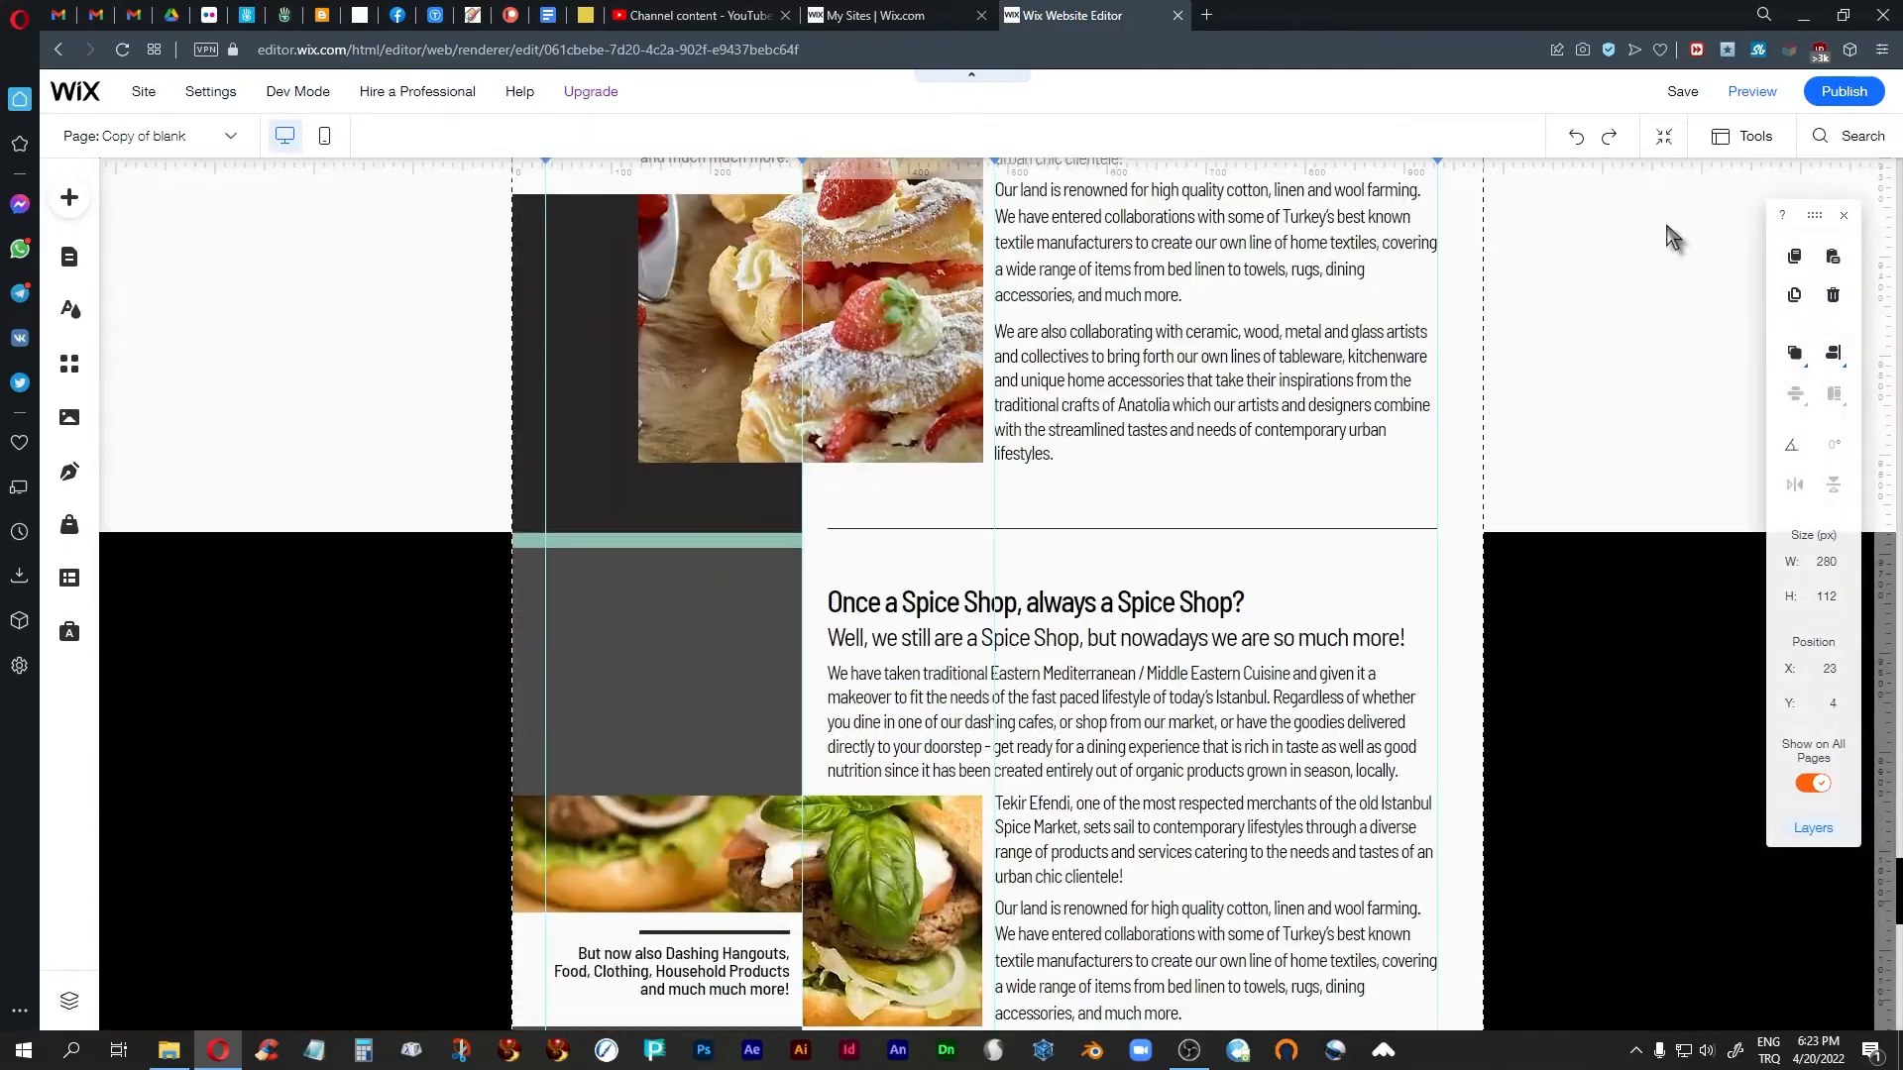
{"action": "scroll", "coordinate": [1671, 236], "scroll_direction": "down", "scroll_amount": 15}
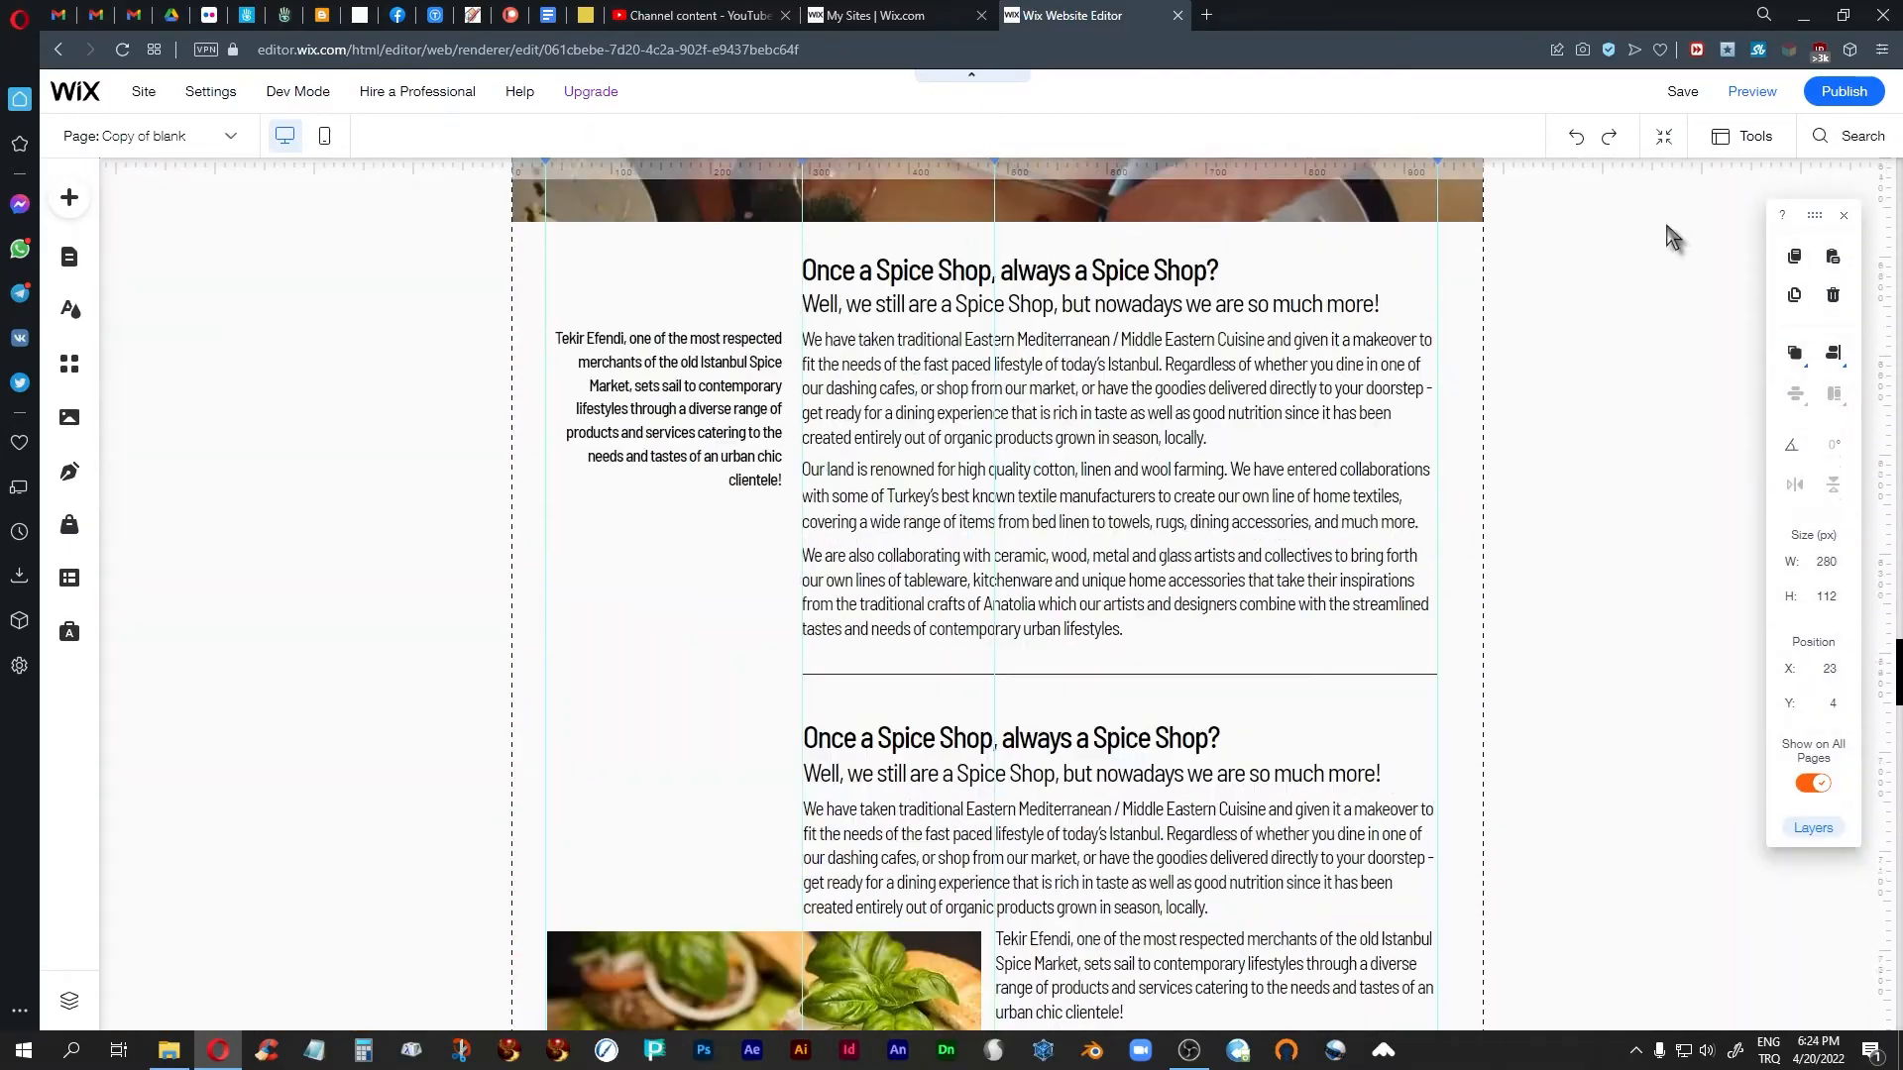
{"action": "scroll", "coordinate": [1666, 228], "scroll_direction": "down", "scroll_amount": 15}
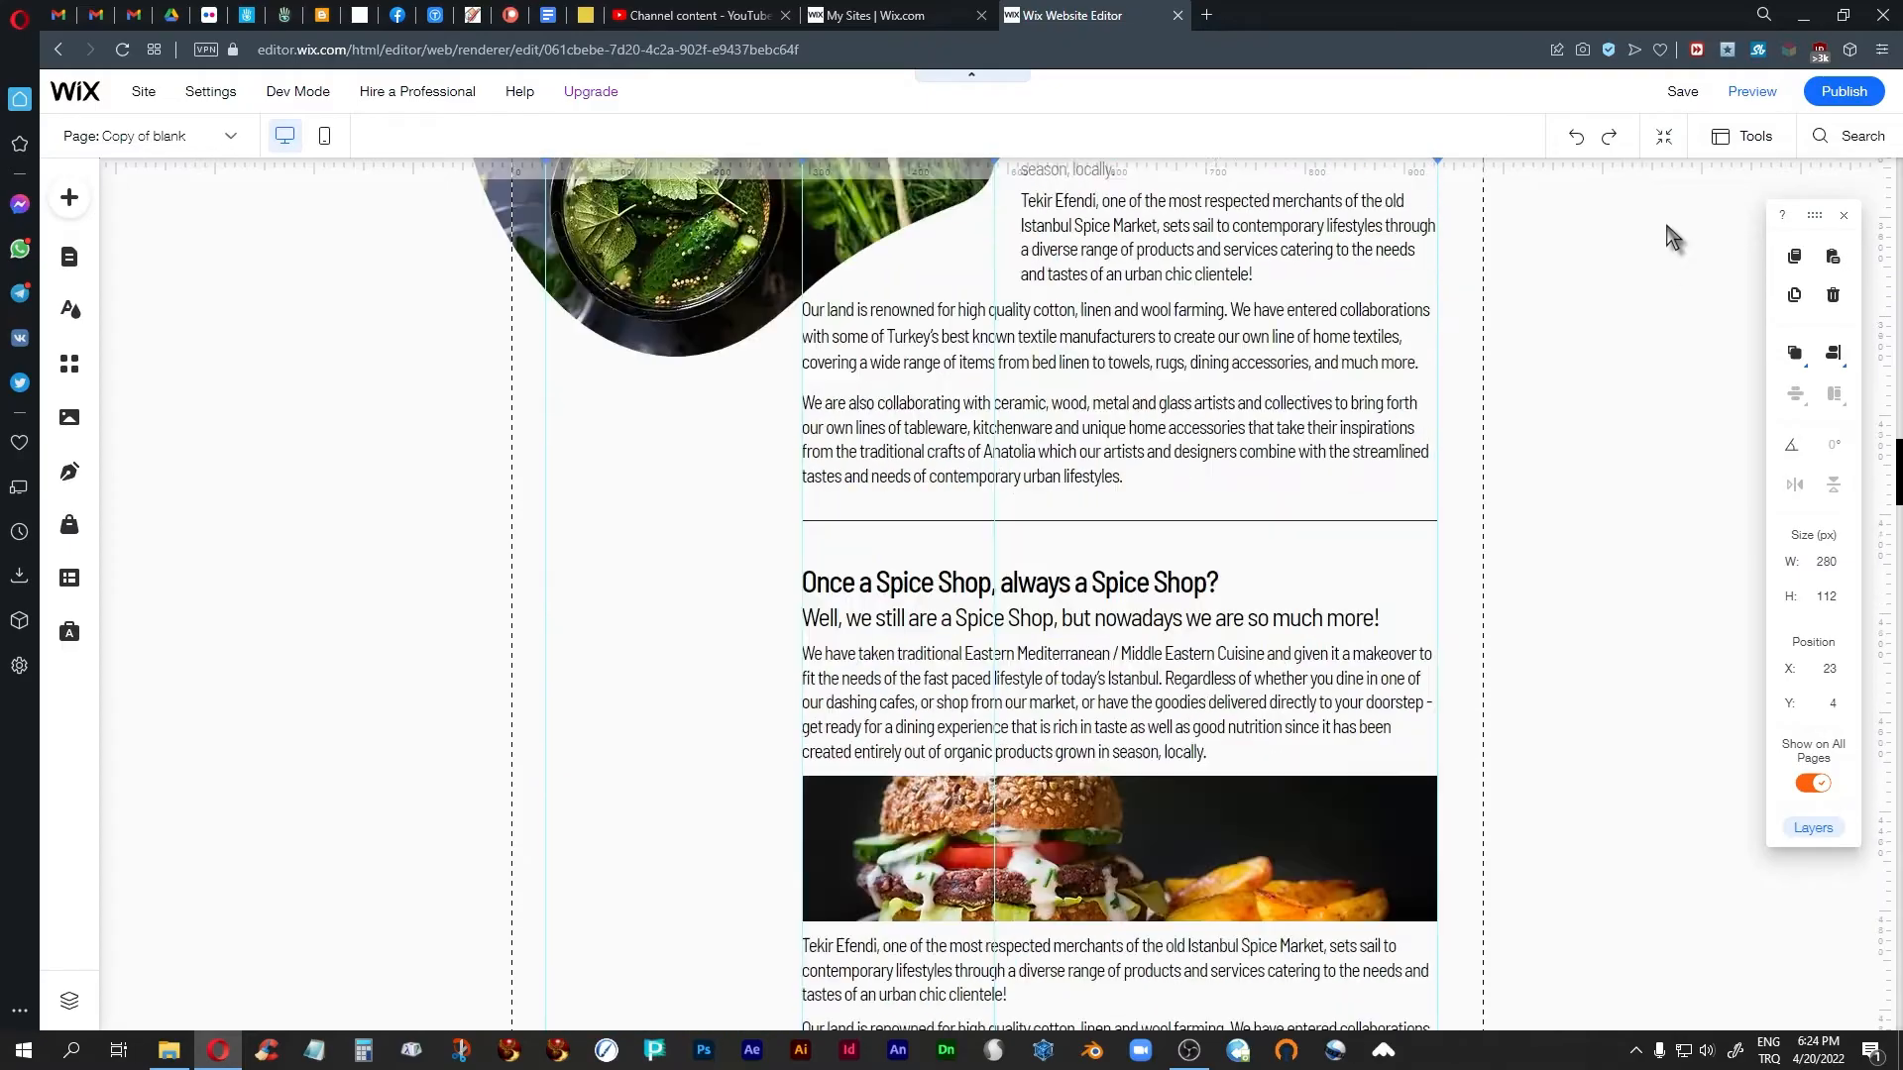
{"action": "scroll", "coordinate": [1666, 227], "scroll_direction": "up", "scroll_amount": 15}
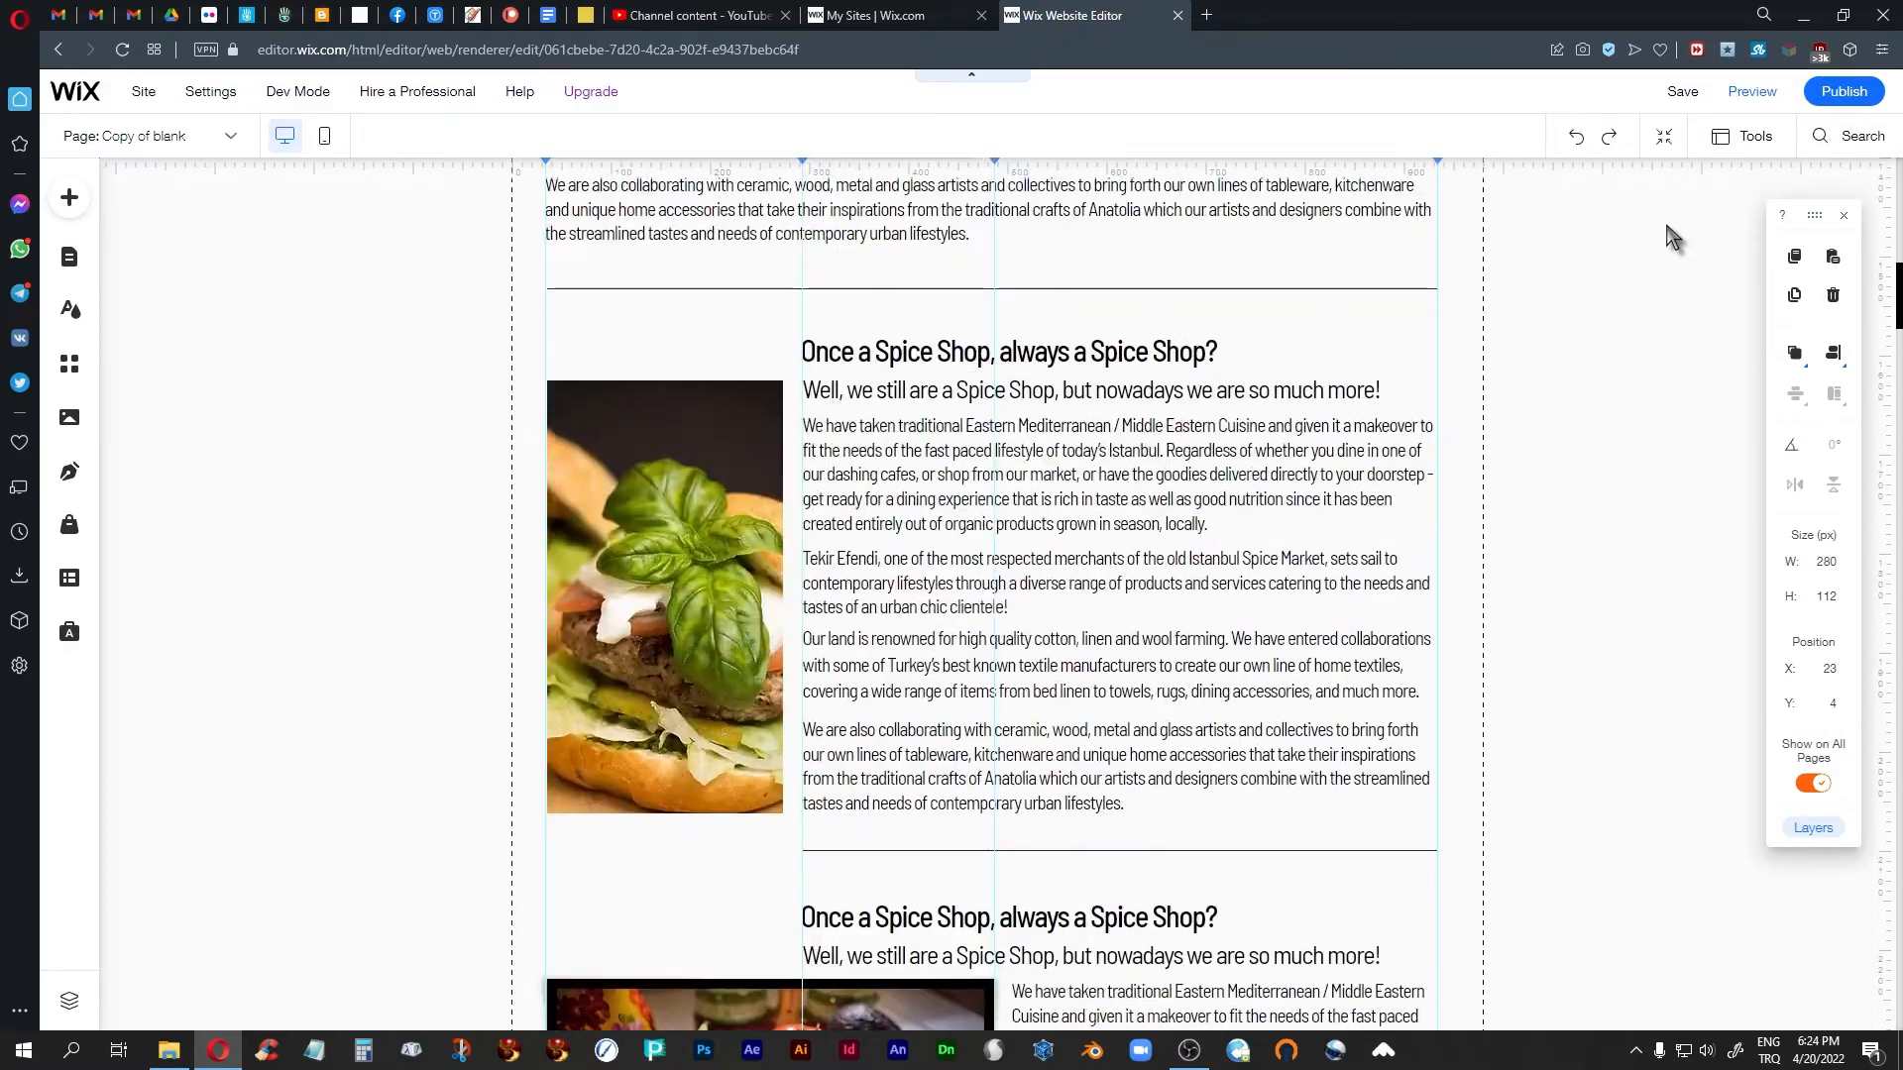
{"action": "scroll", "coordinate": [1665, 228], "scroll_direction": "up", "scroll_amount": 4}
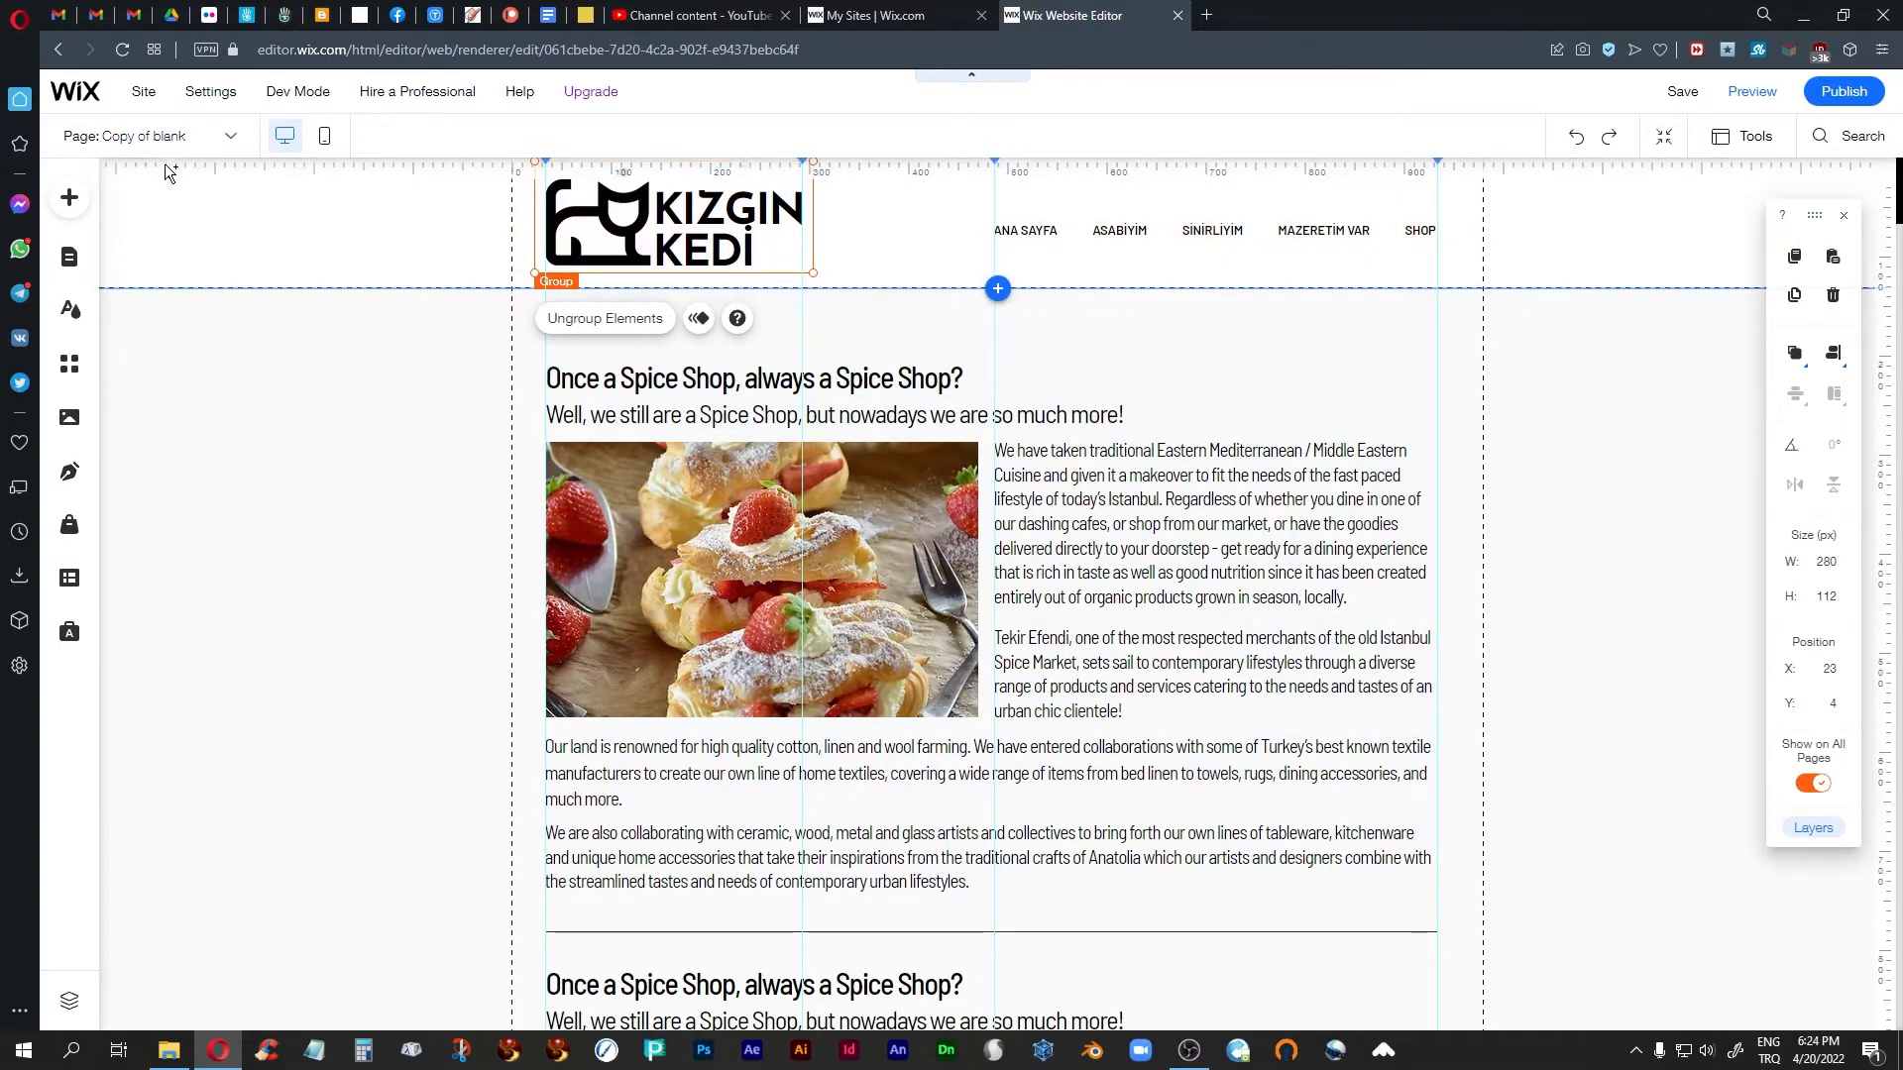
Open the page Copy 2 of blank and view its first strip
{"action": "left_click", "coordinate": [230, 137]}
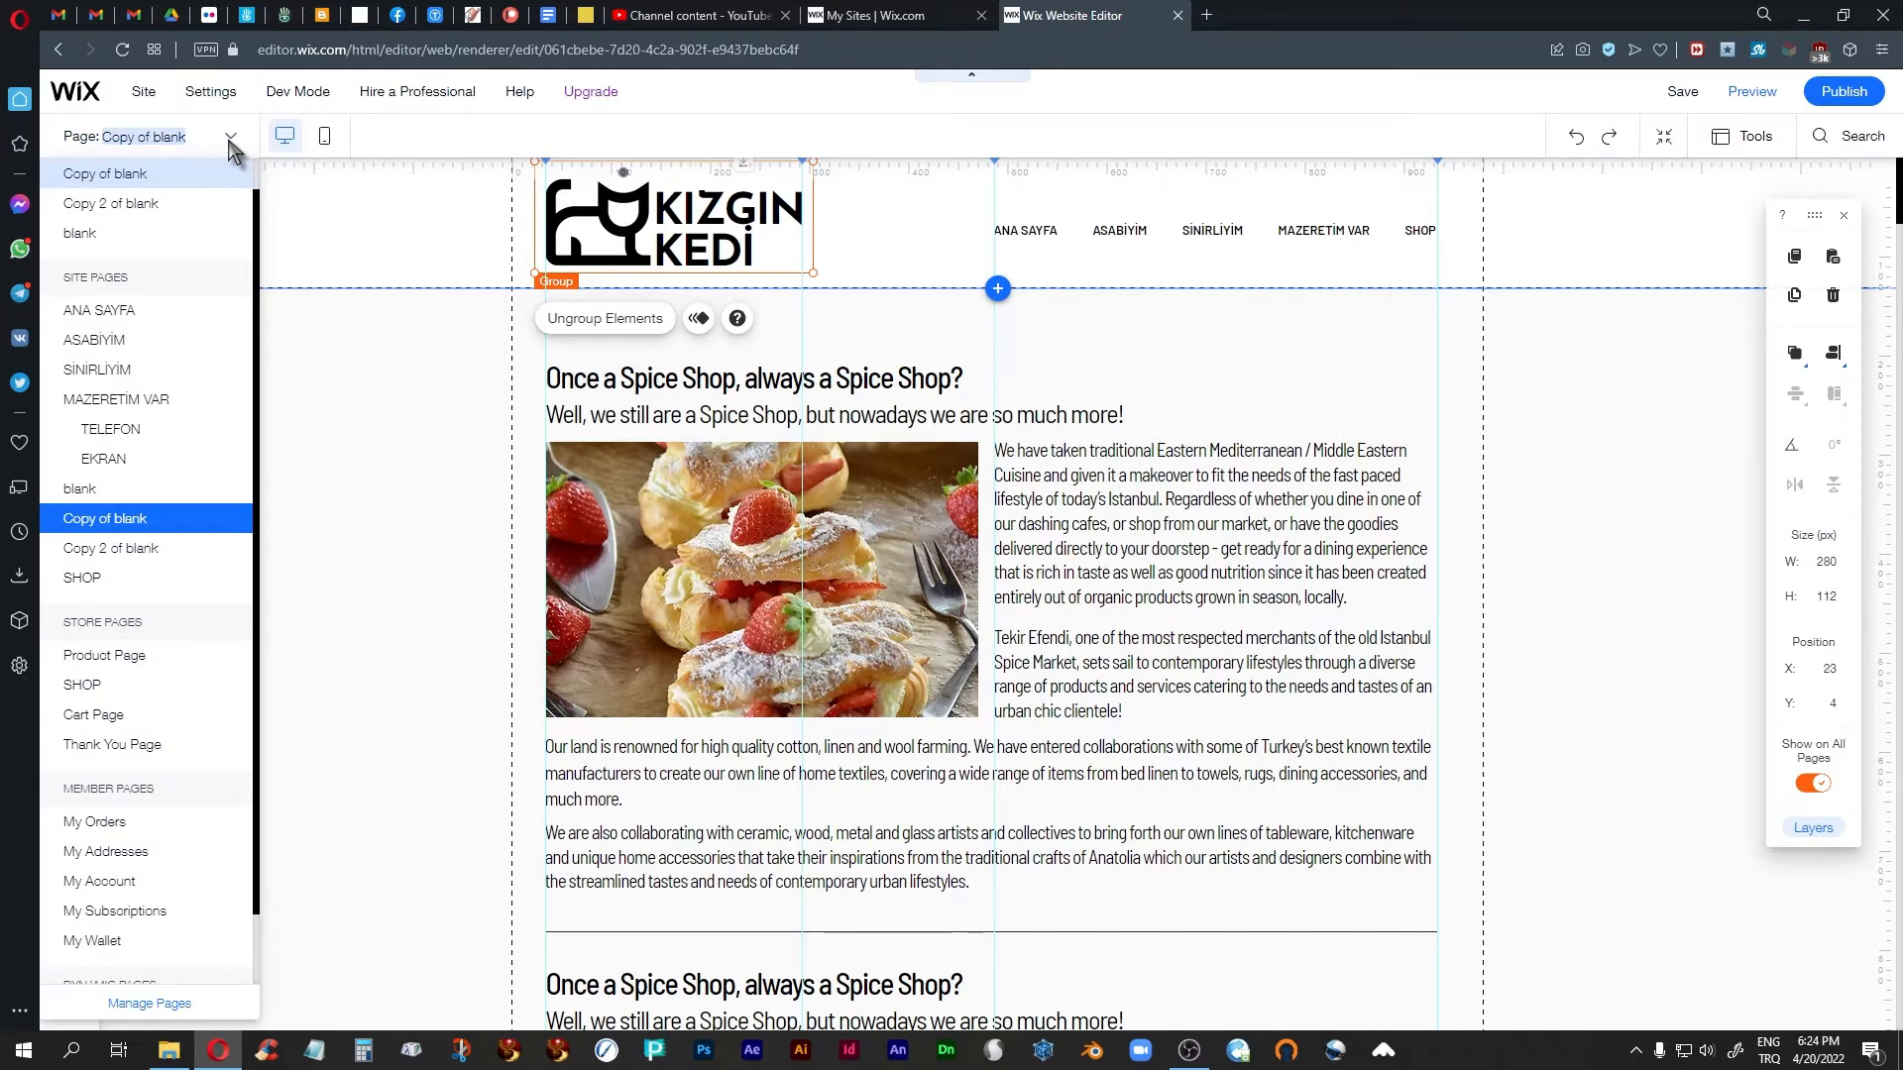
{"action": "left_click", "coordinate": [149, 550]}
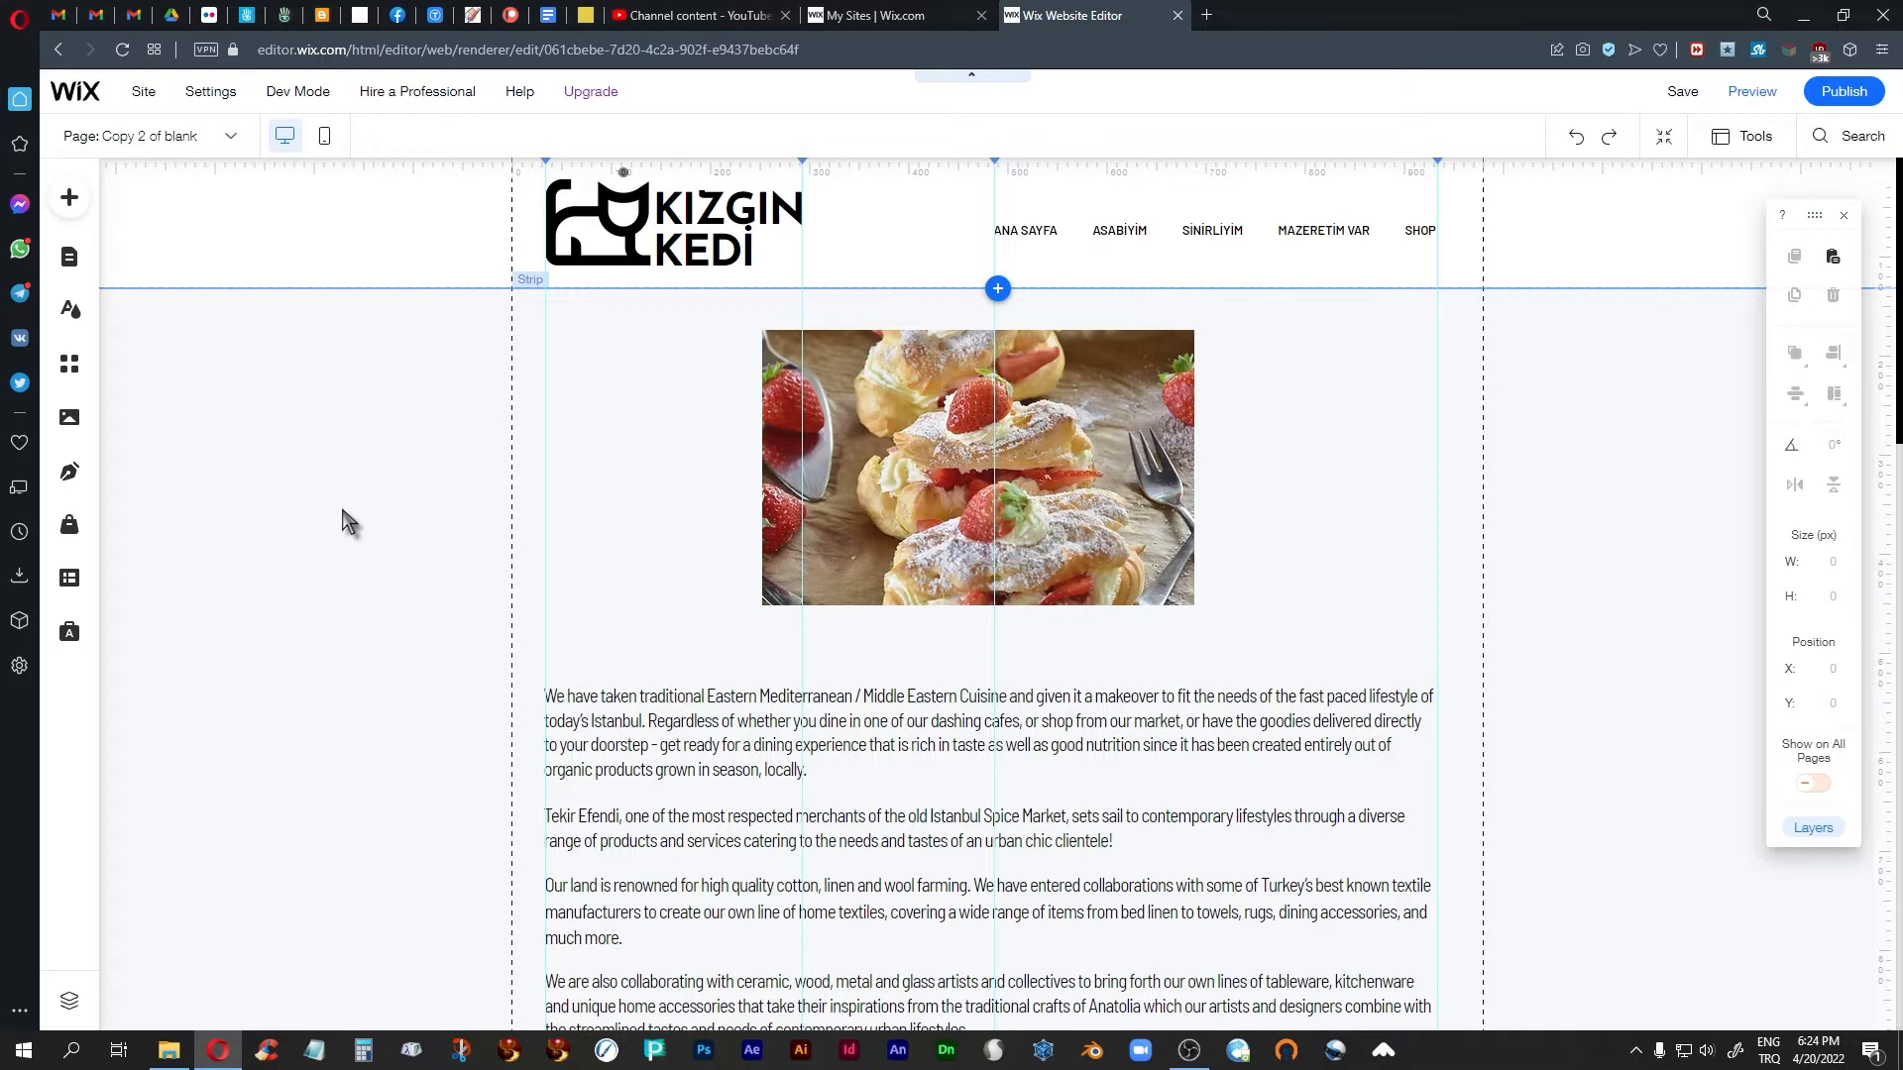
{"action": "scroll", "coordinate": [349, 520], "scroll_direction": "down", "scroll_amount": 1}
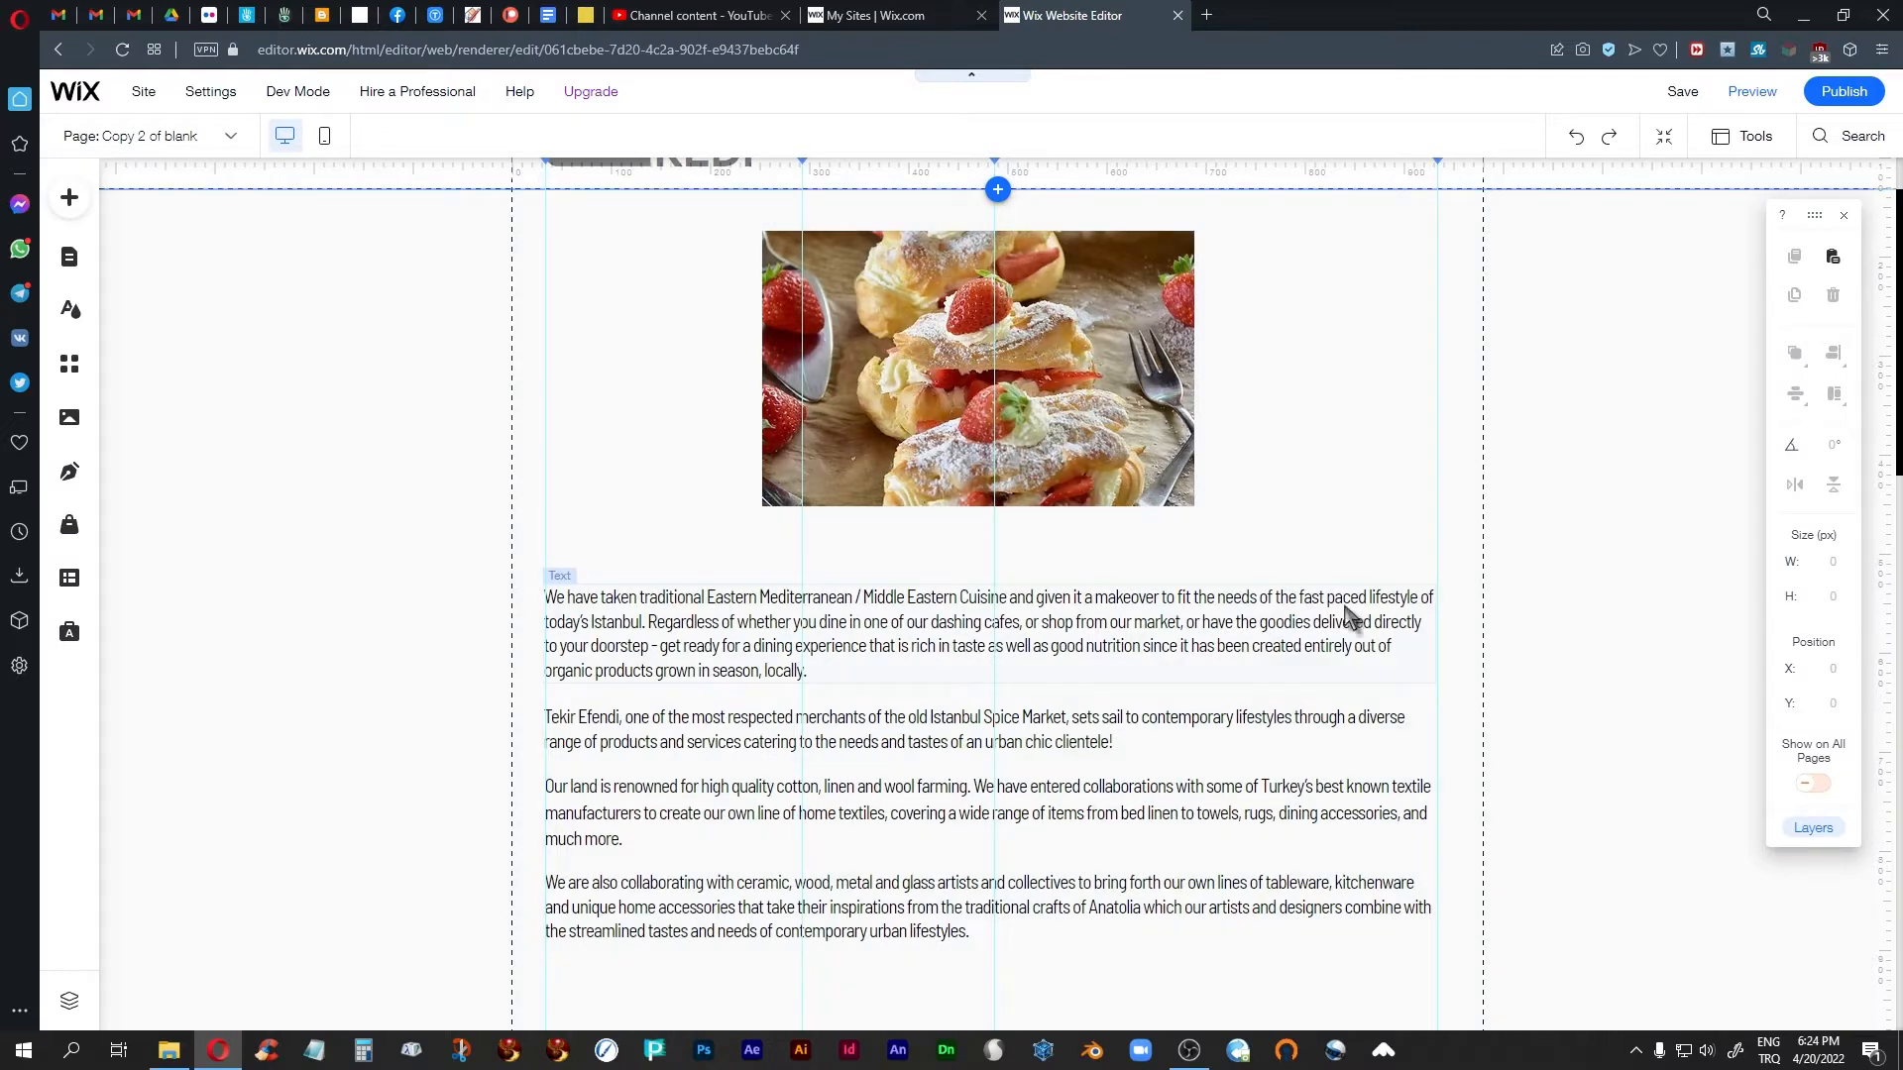
{"action": "scroll", "coordinate": [1411, 532], "scroll_direction": "up", "scroll_amount": 1}
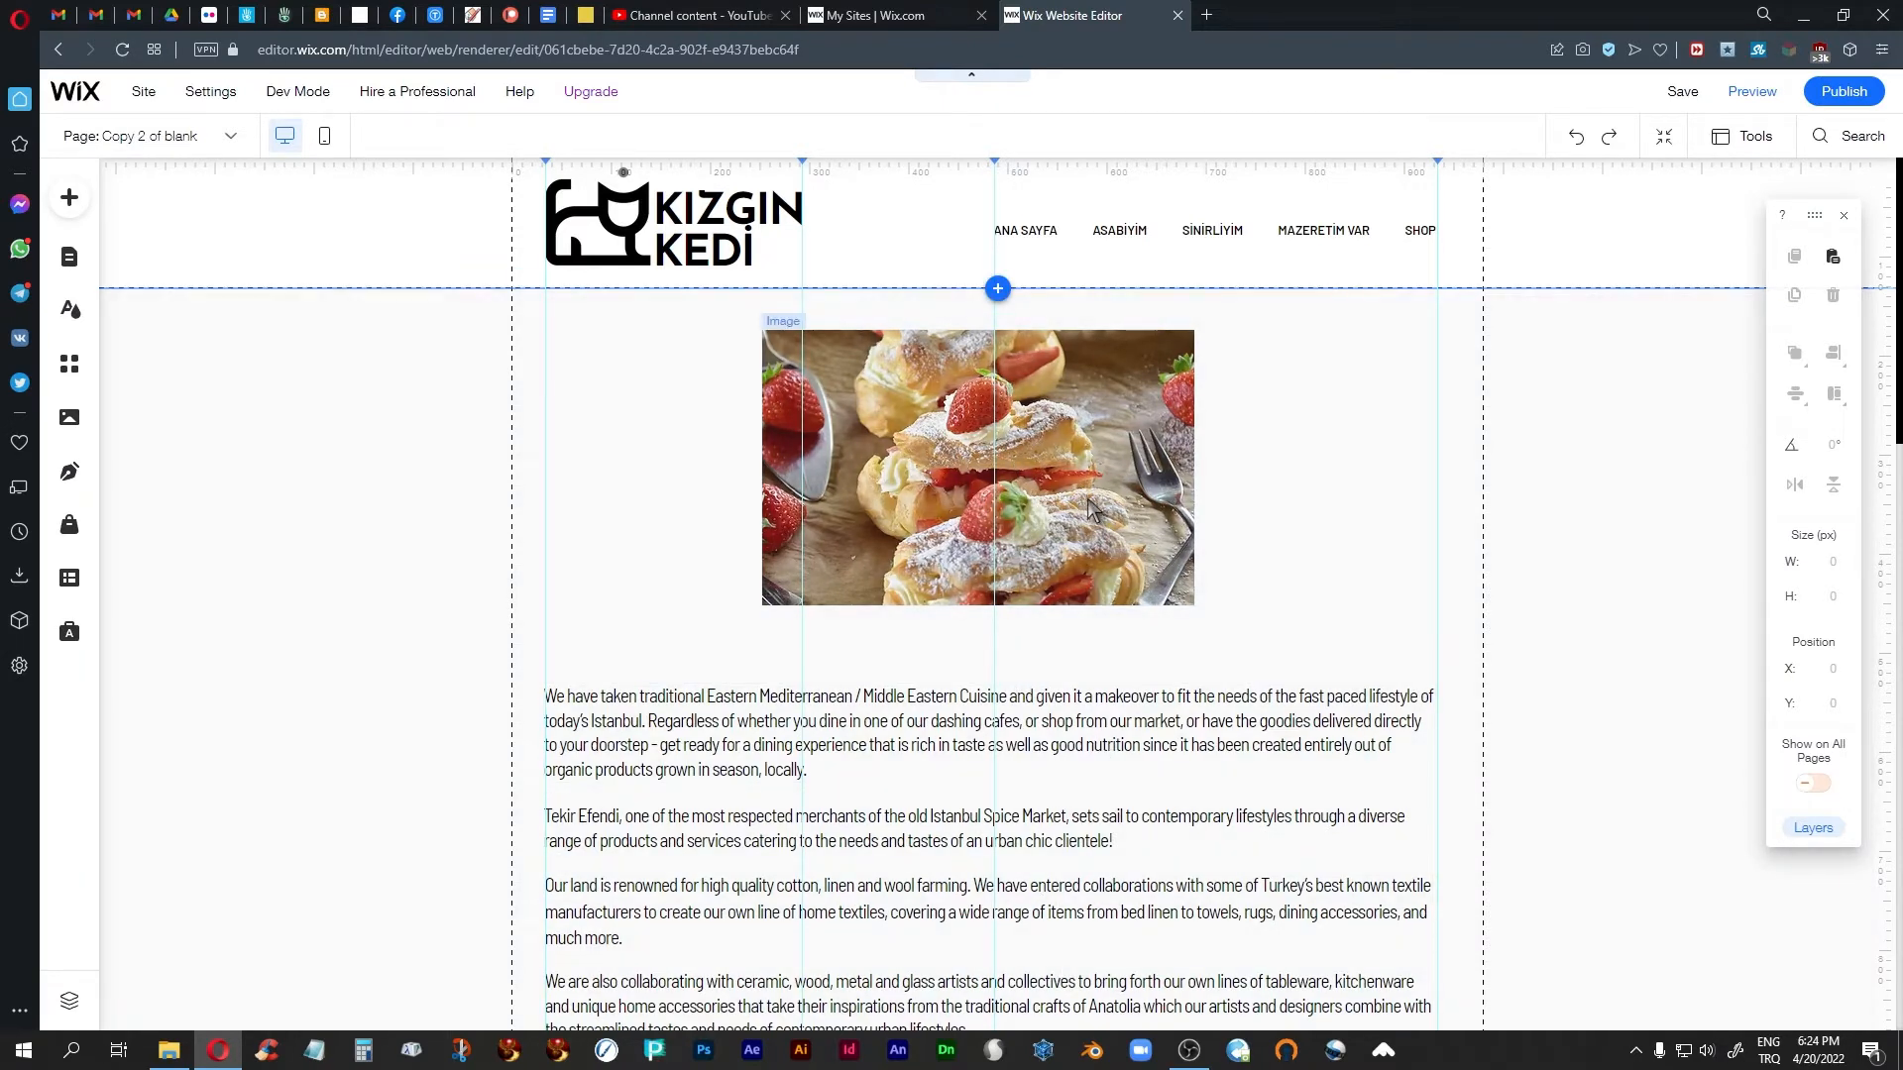
Move the first strip's pastry image close to the paragraph below, and then back up to about X 246, Y 185
{"action": "left_click", "coordinate": [1061, 444]}
{"action": "left_click_drag", "start_coordinate": [1061, 444], "coordinate": [1063, 489]}
{"action": "scroll", "coordinate": [1262, 535], "scroll_direction": "down", "scroll_amount": 2}
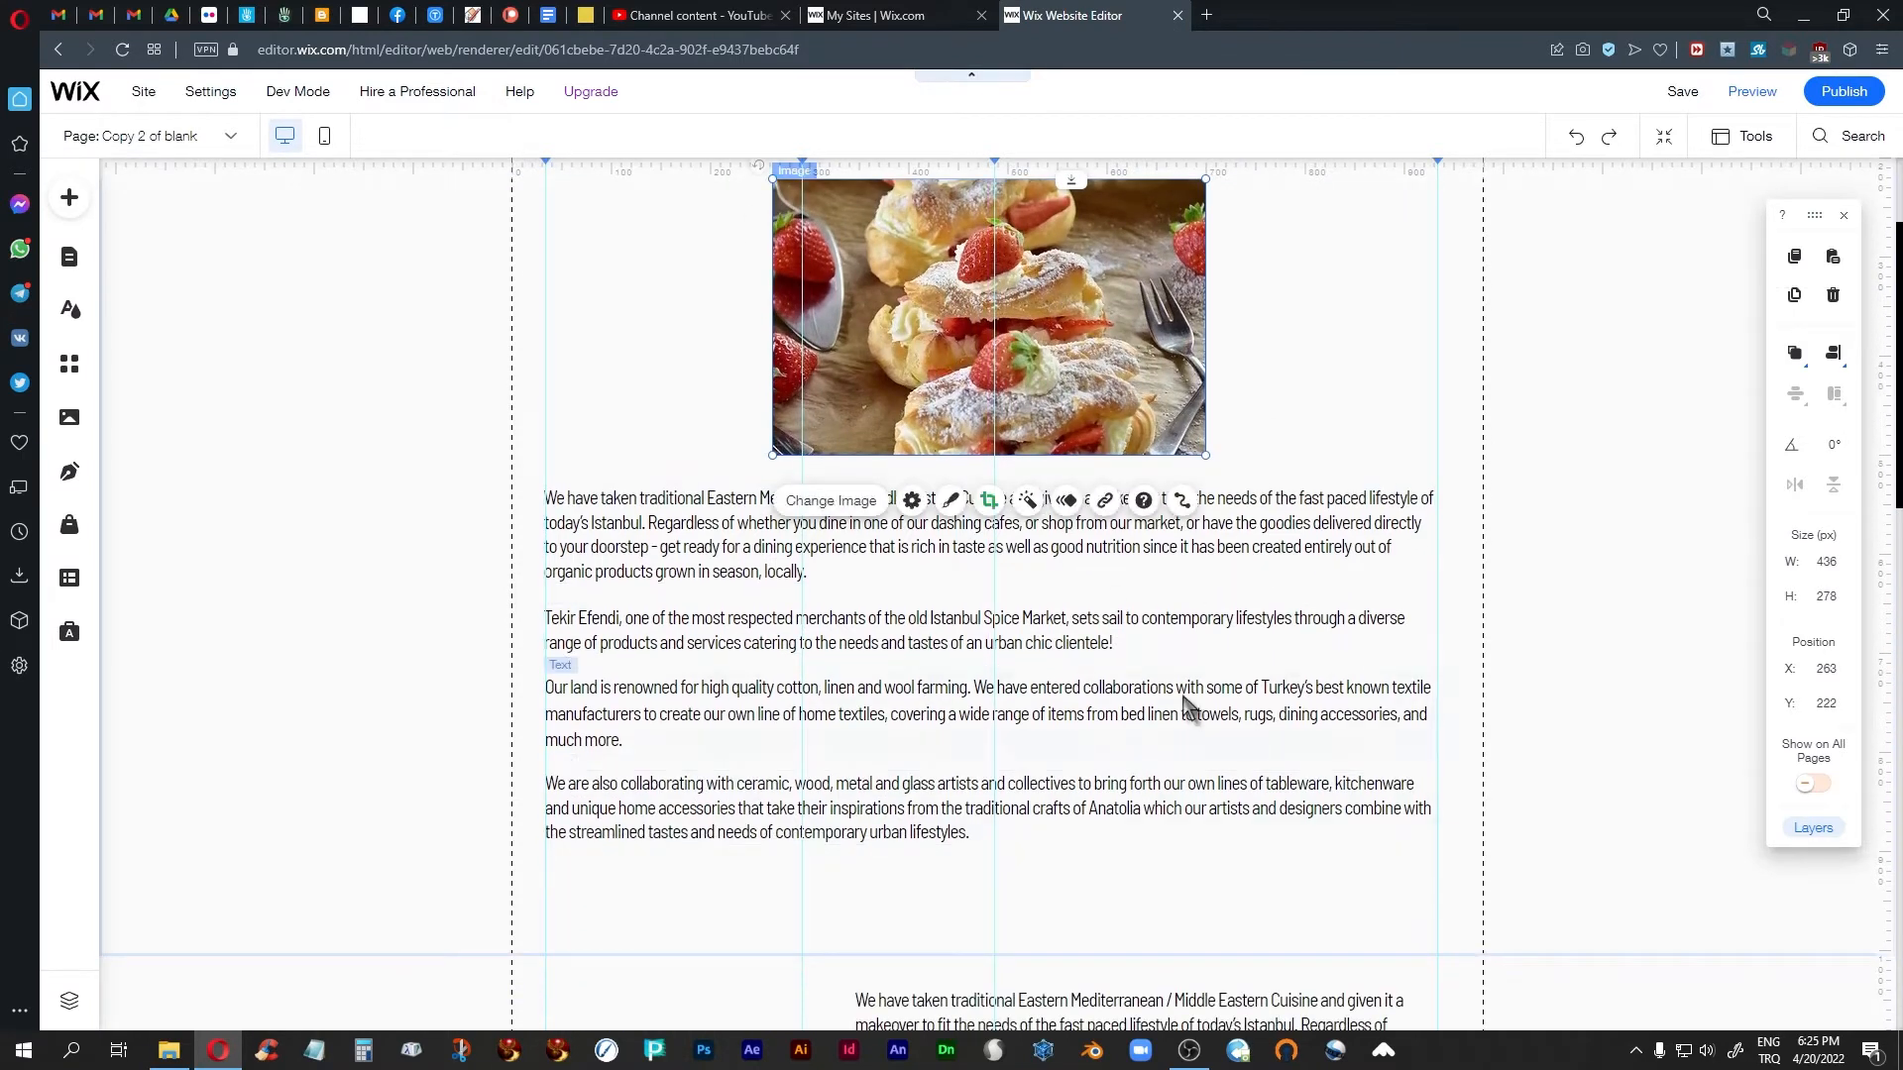
{"action": "scroll", "coordinate": [1263, 446], "scroll_direction": "up", "scroll_amount": 1}
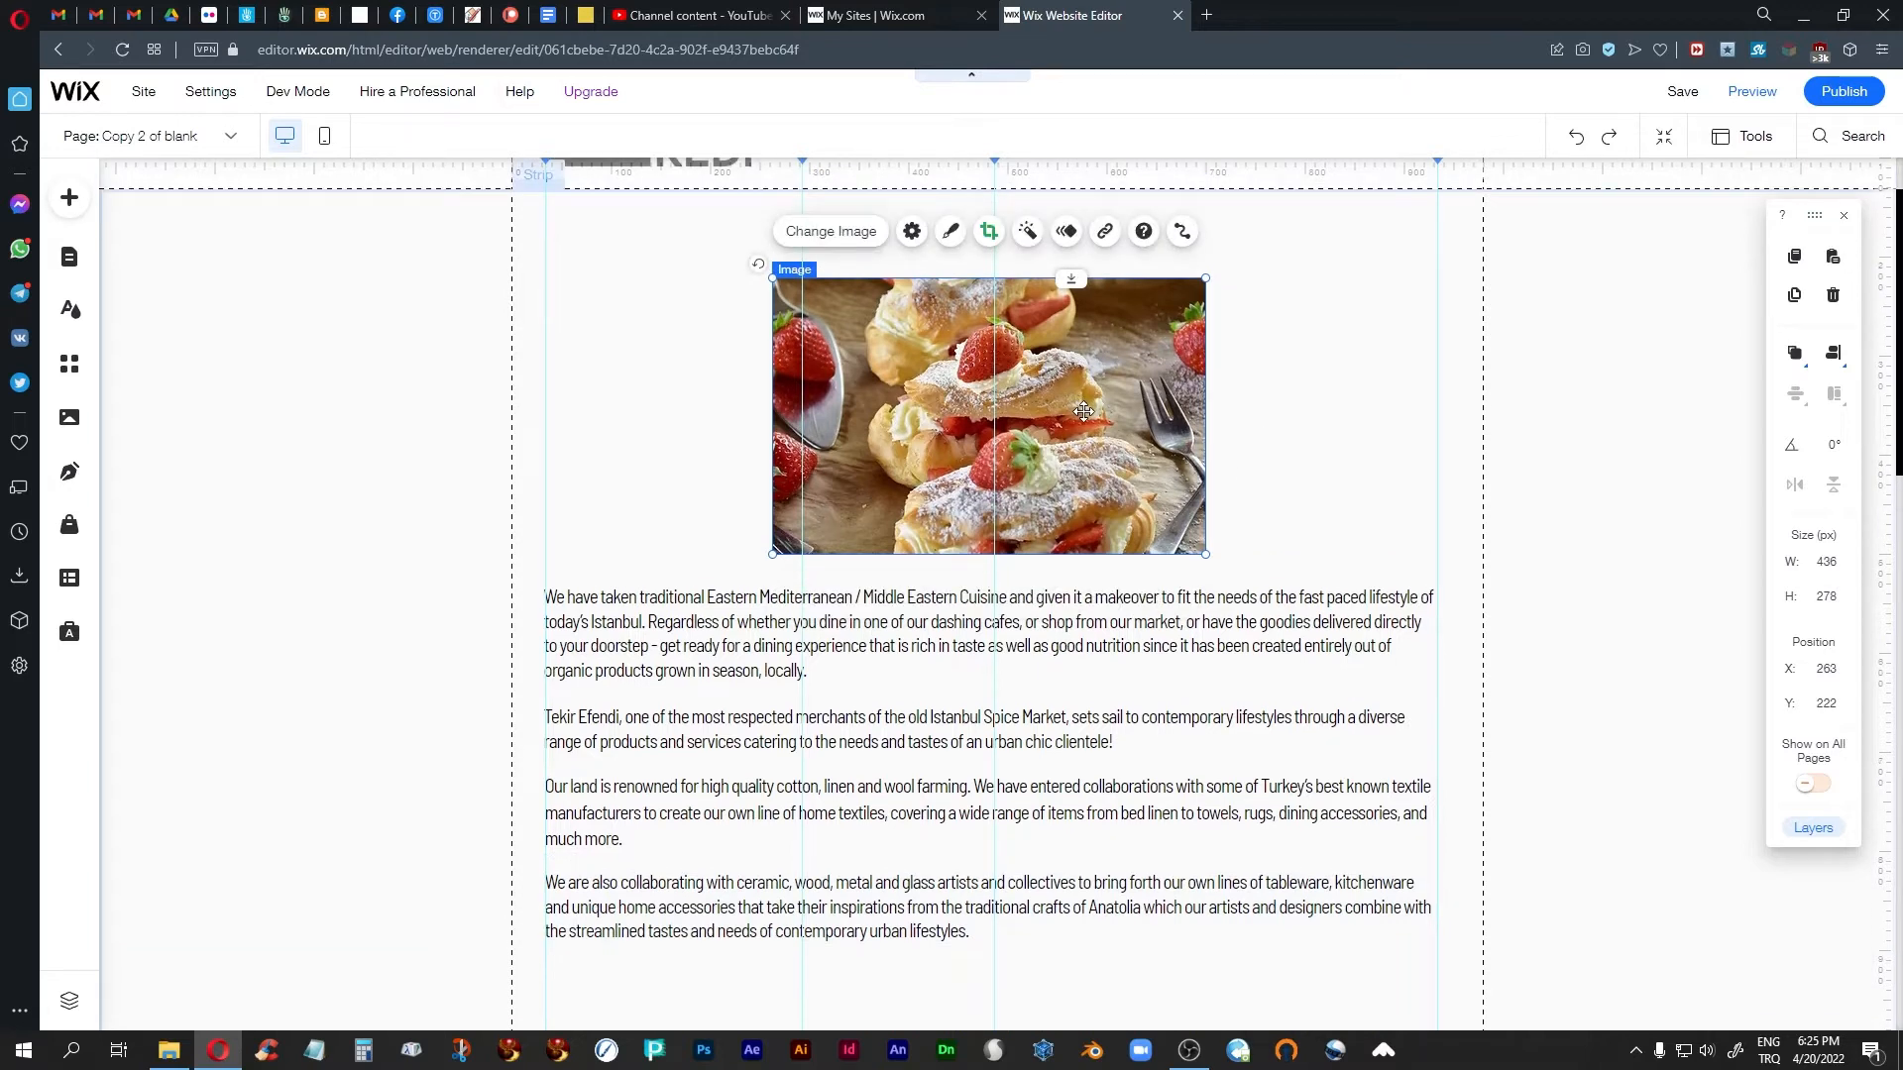
{"action": "left_click_drag", "start_coordinate": [1080, 408], "coordinate": [1066, 374]}
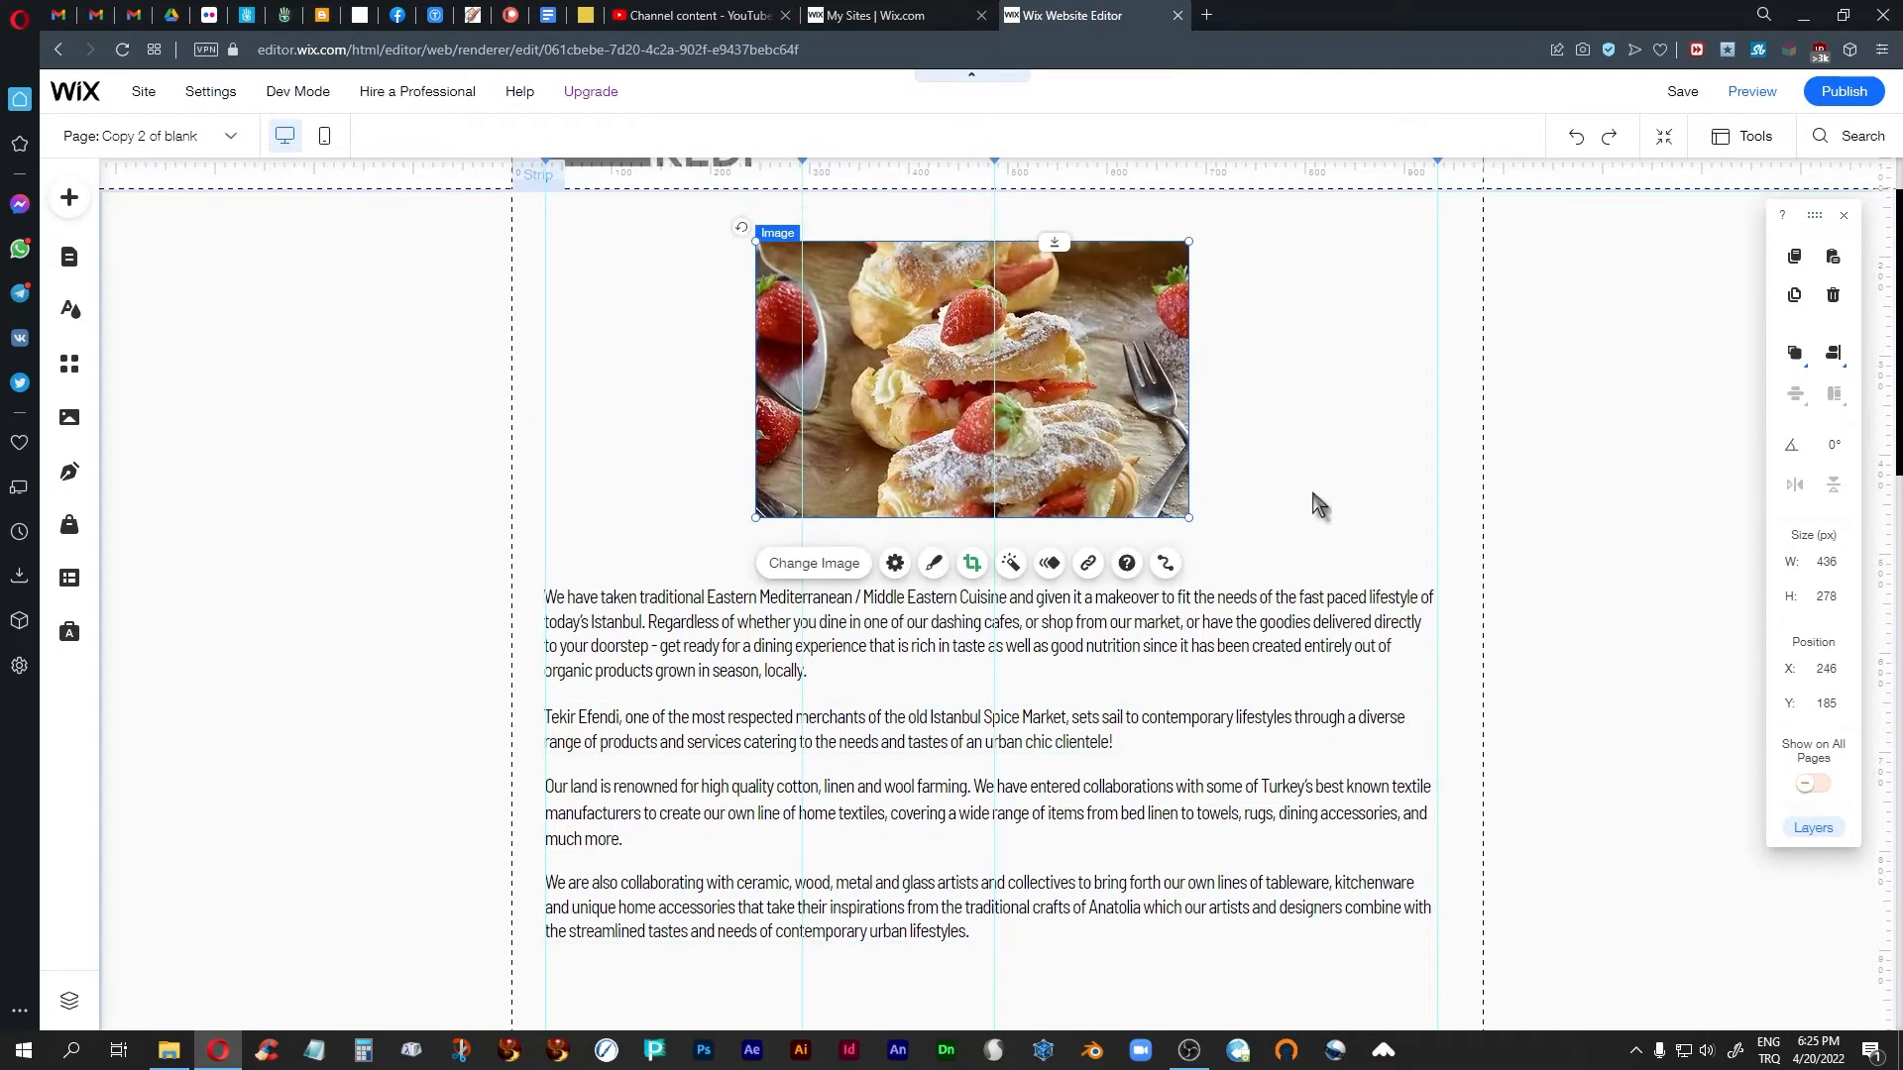
Try aligning the pastry image's left edge with the menu's guide, the logo's right-edge guide and the left margin guide
{"action": "scroll", "coordinate": [1383, 491], "scroll_direction": "up", "scroll_amount": 1}
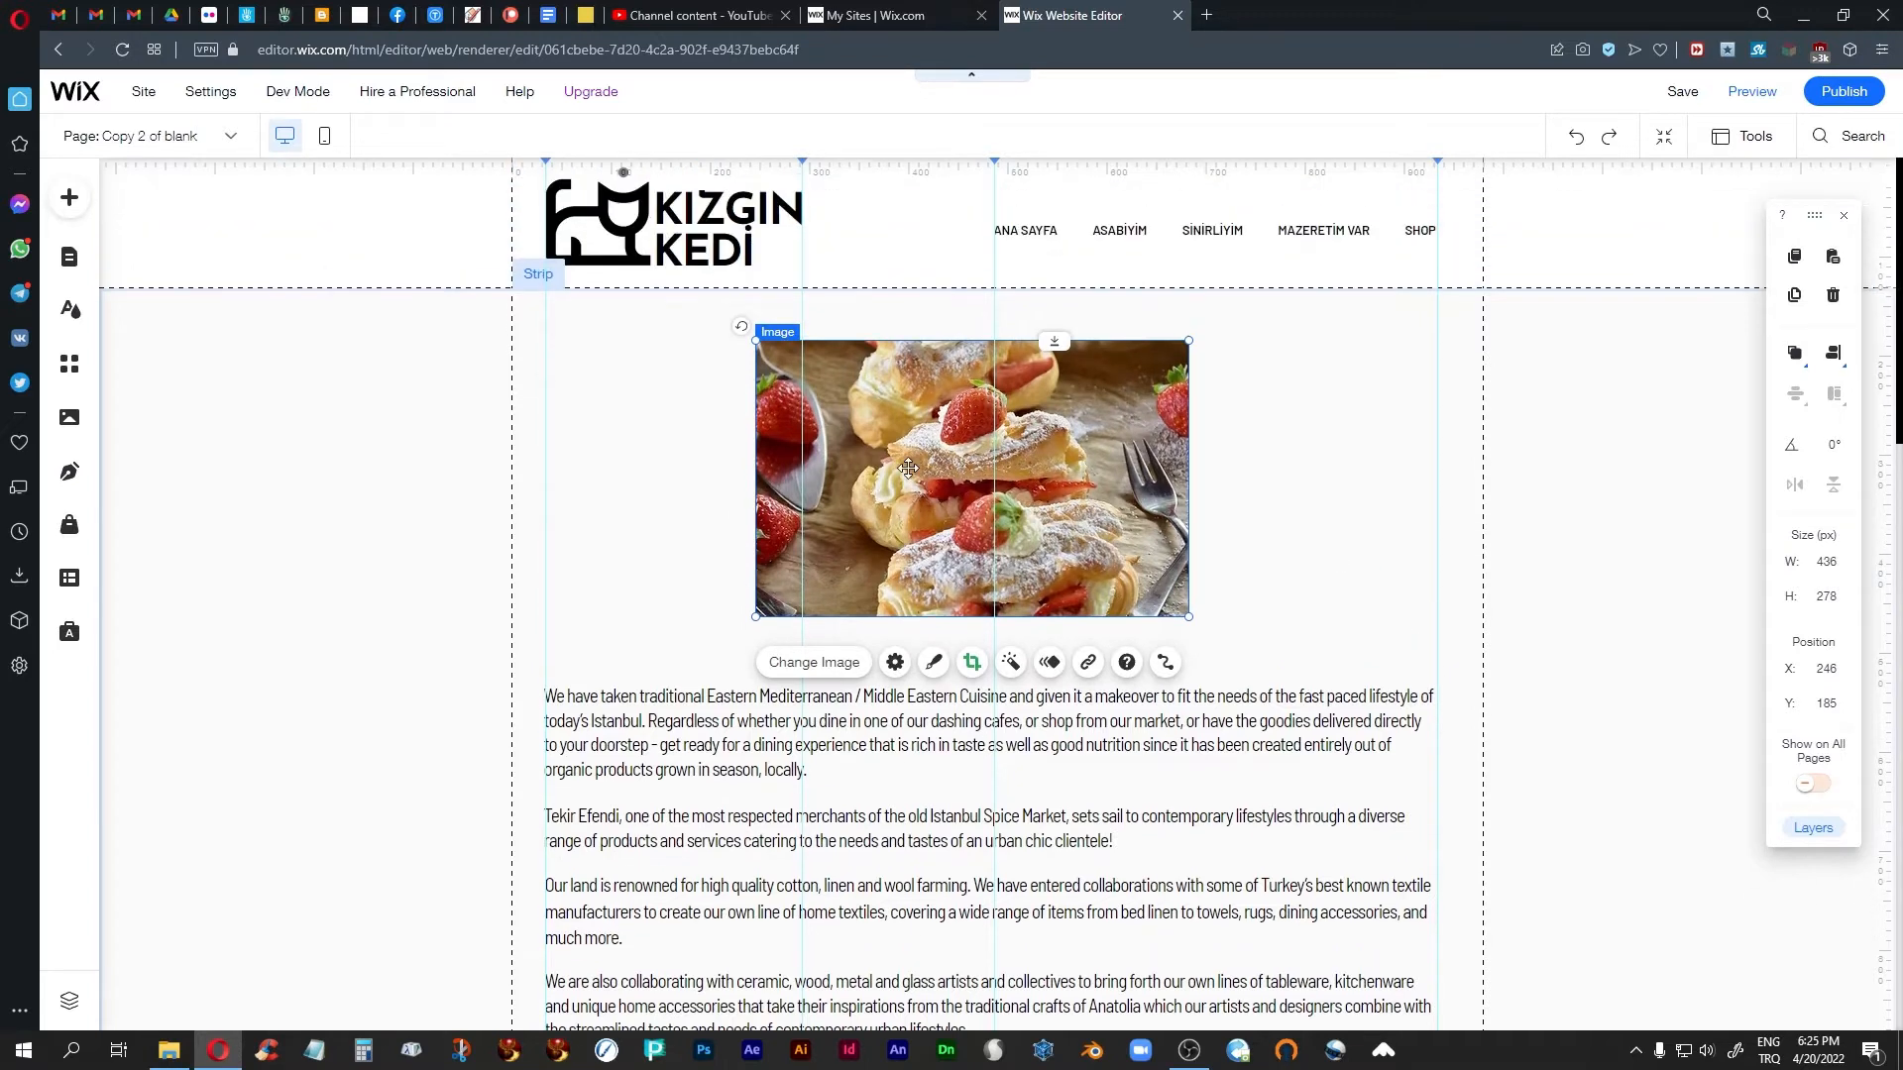
{"action": "left_click_drag", "start_coordinate": [912, 469], "coordinate": [1108, 459]}
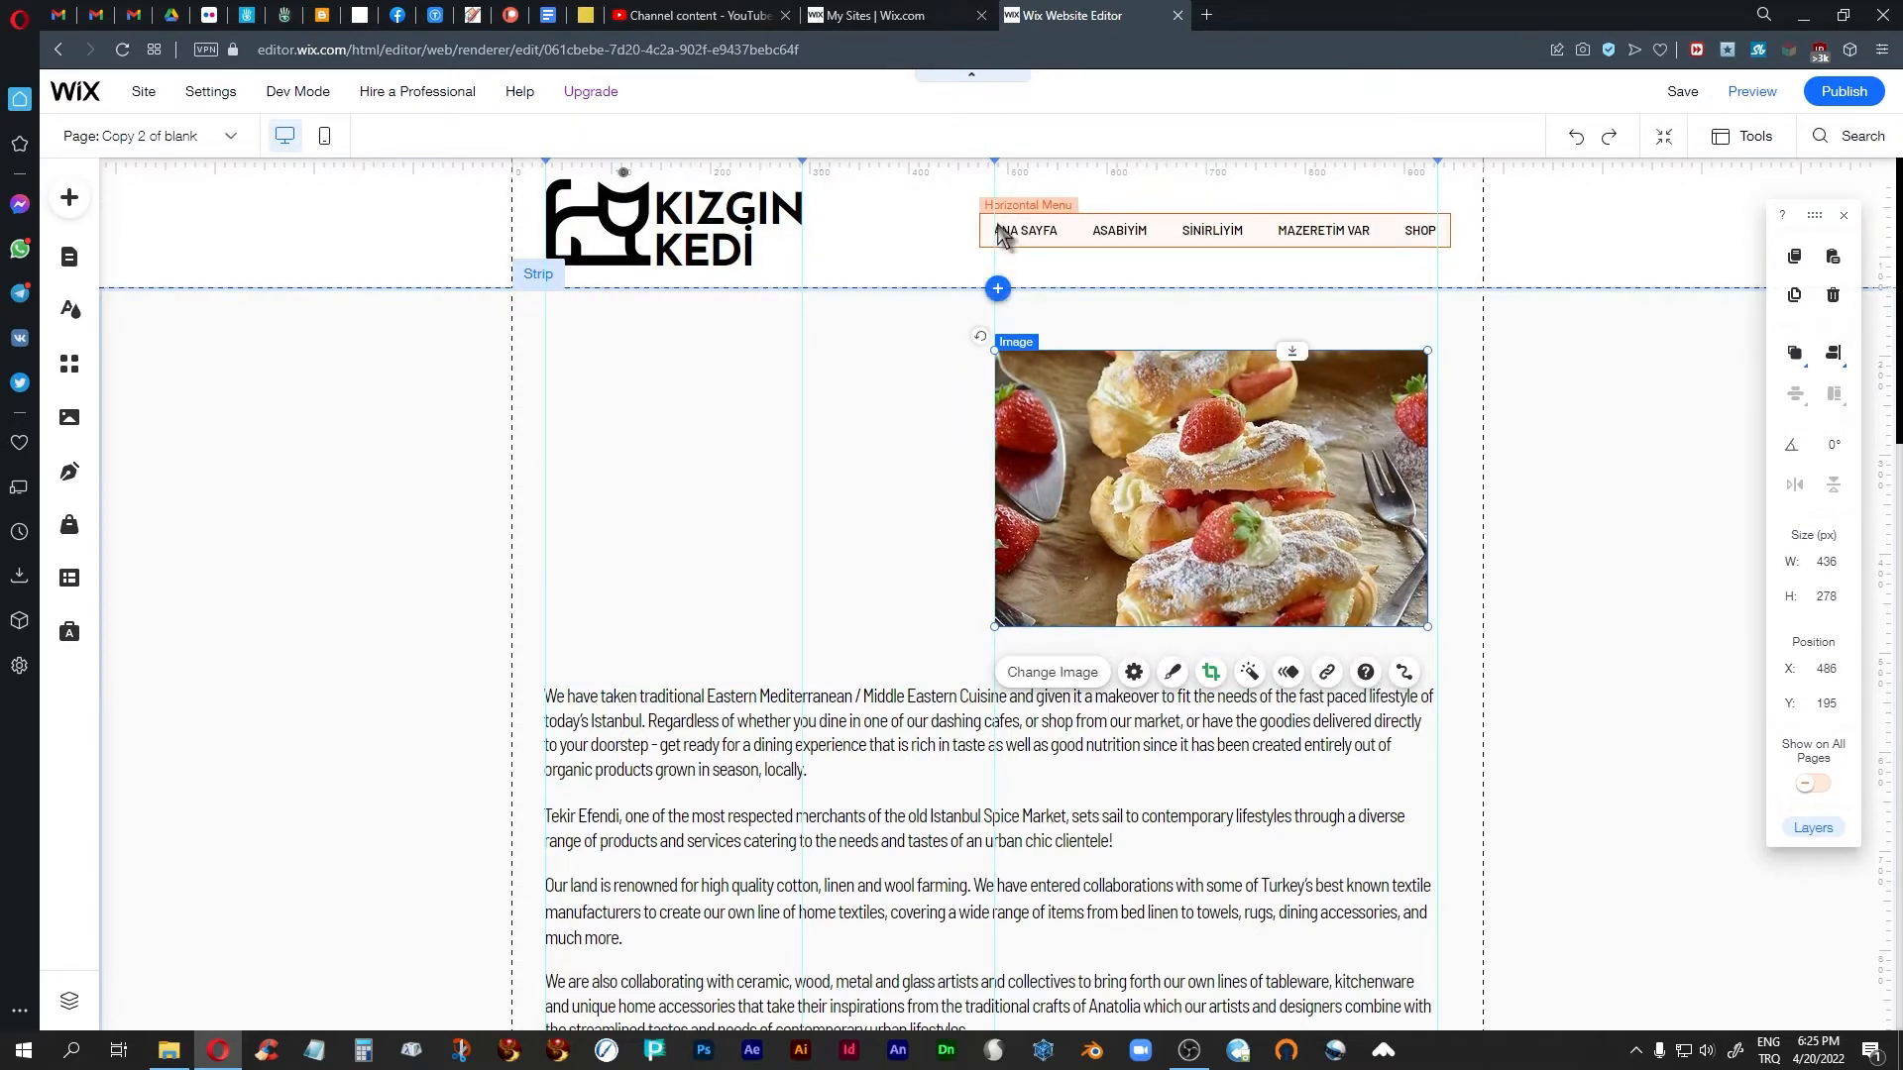
{"action": "left_click_drag", "start_coordinate": [1164, 478], "coordinate": [980, 471]}
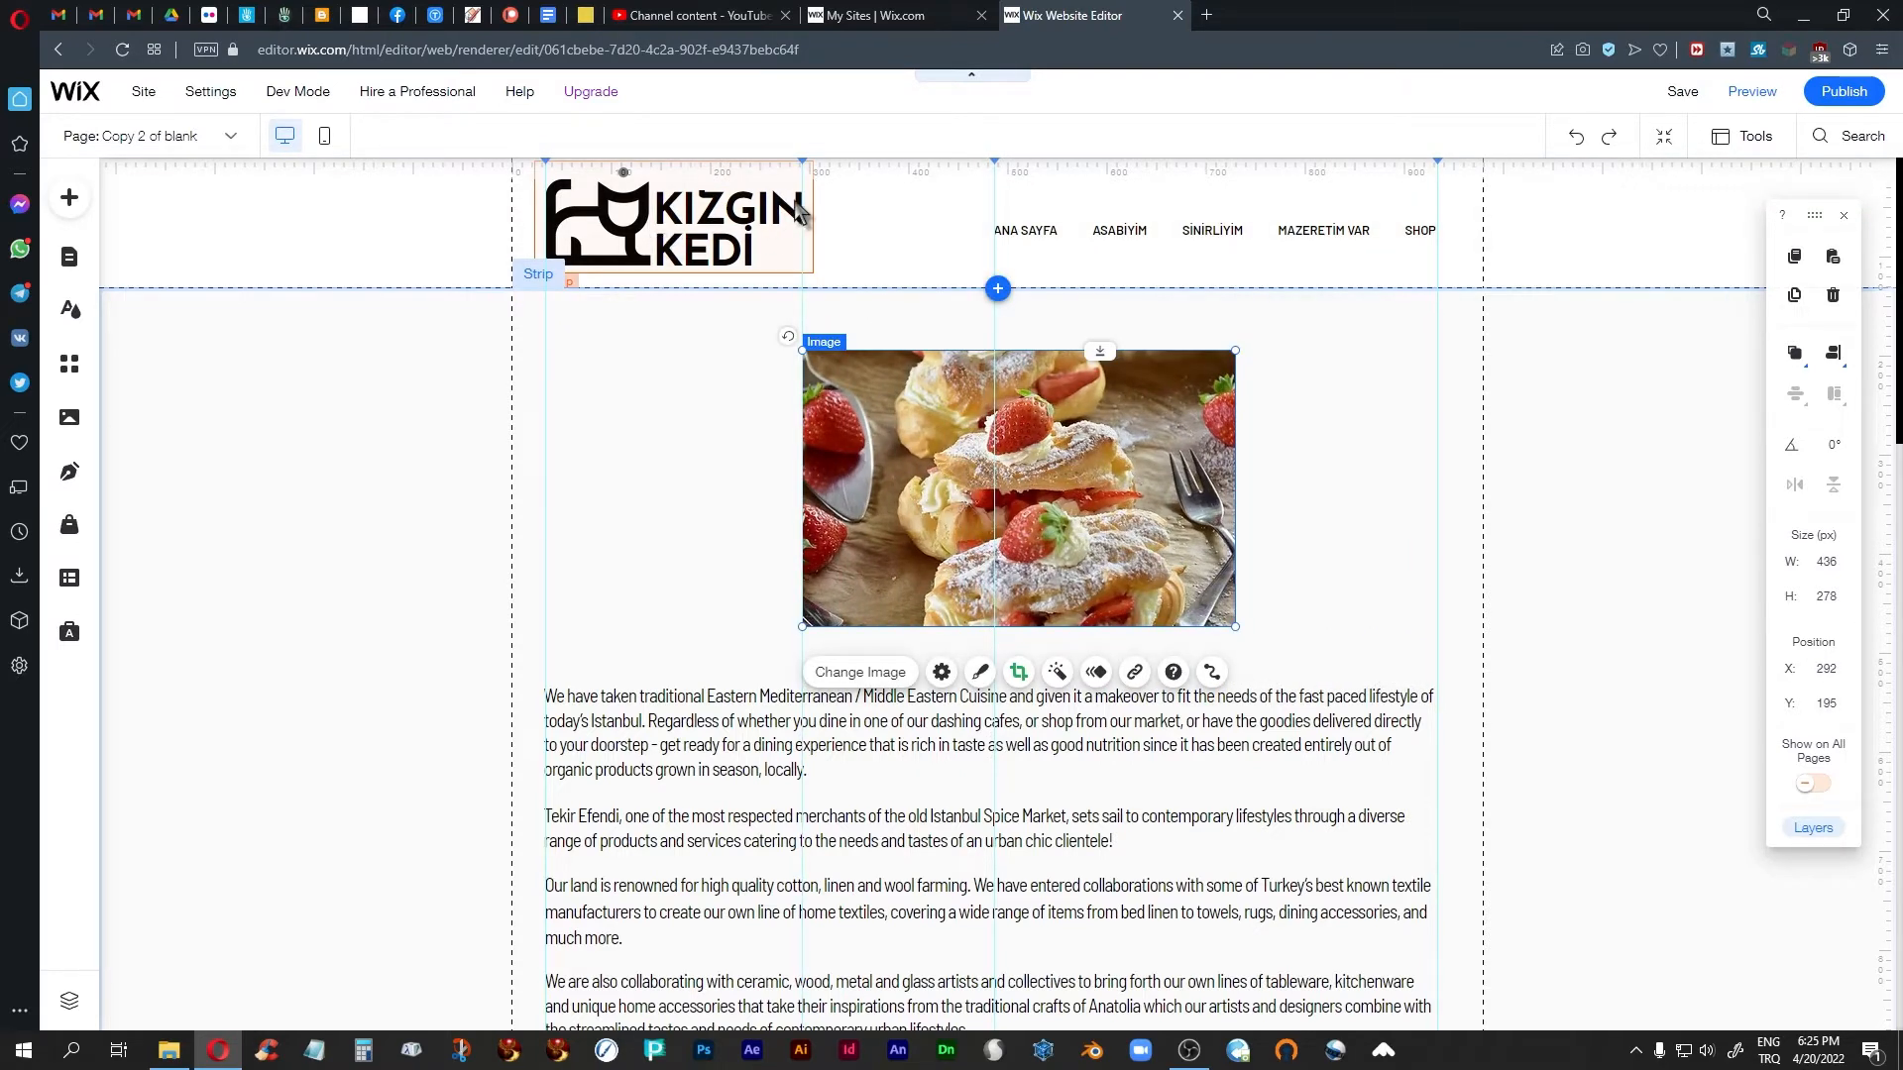
{"action": "left_click_drag", "start_coordinate": [1093, 476], "coordinate": [835, 459]}
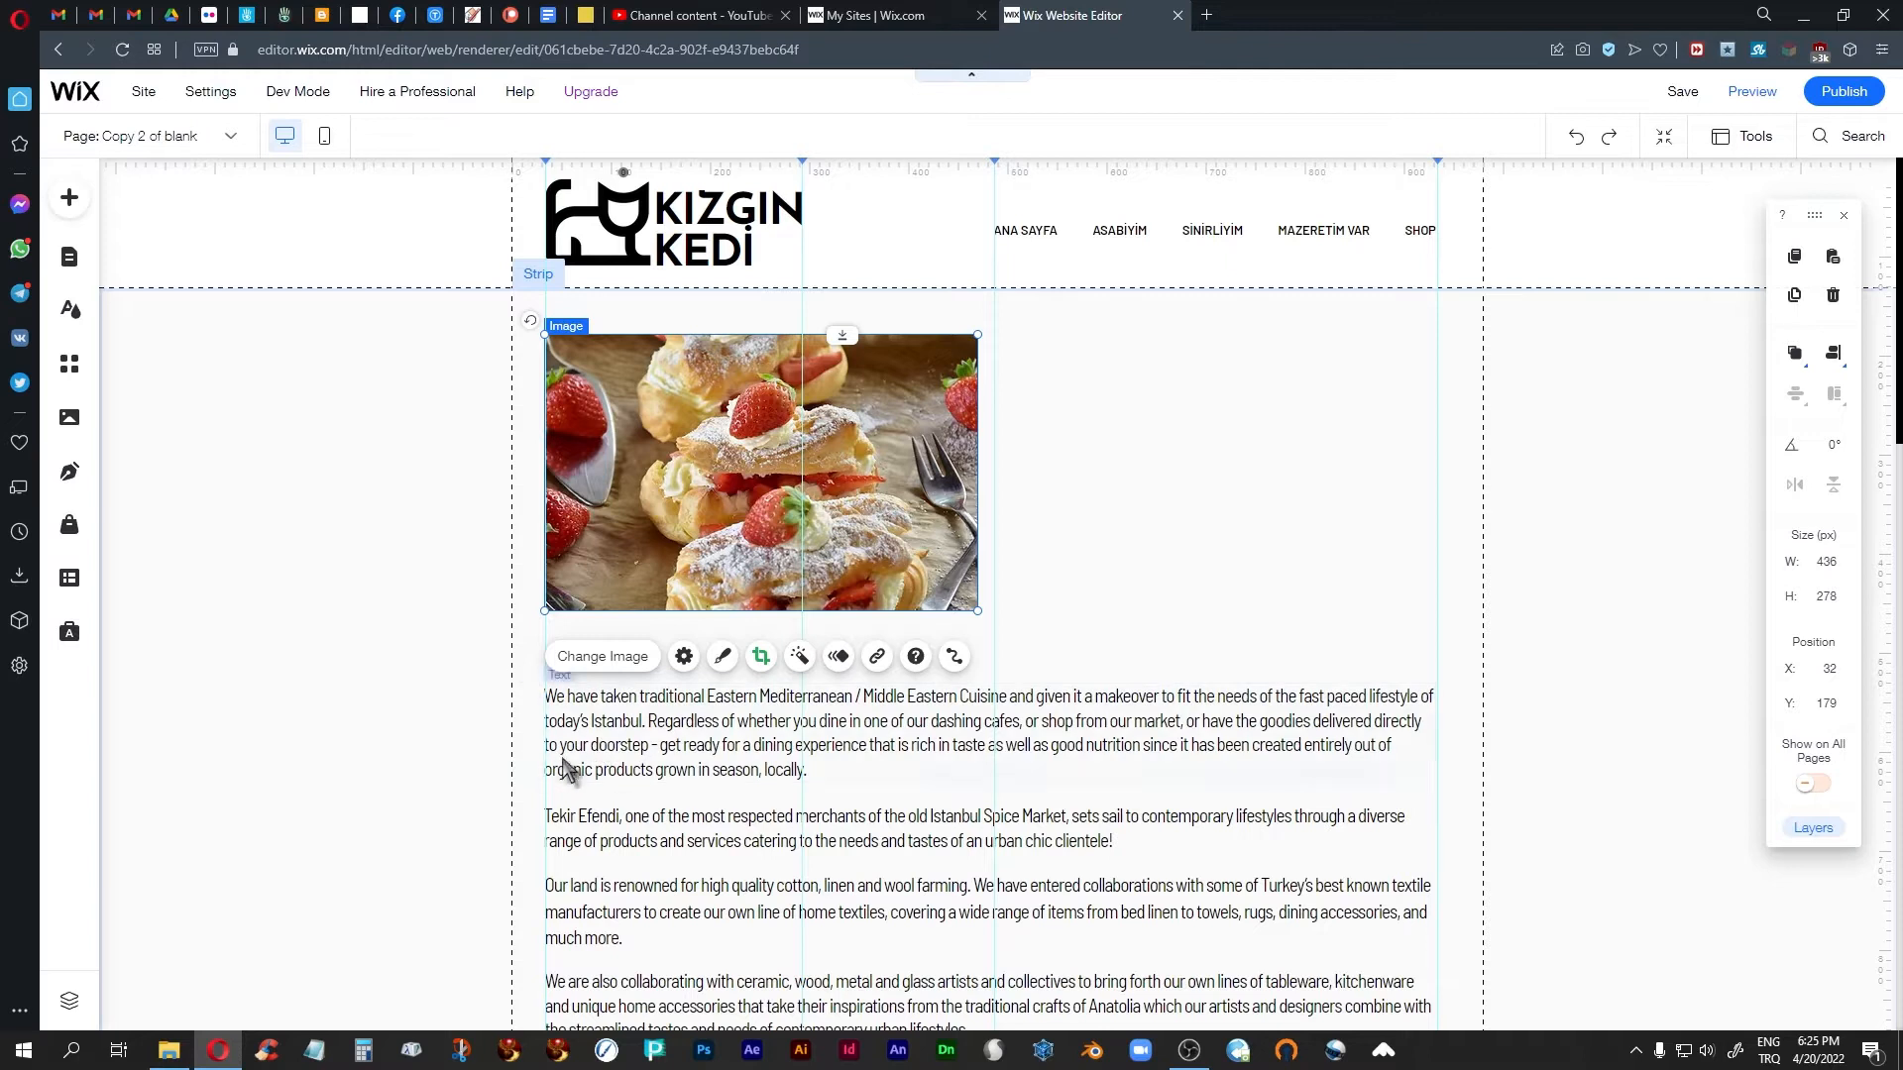
Move the pastry image off the guides to about X 219, Y 181 in the first strip
{"action": "left_click_drag", "start_coordinate": [664, 486], "coordinate": [840, 480]}
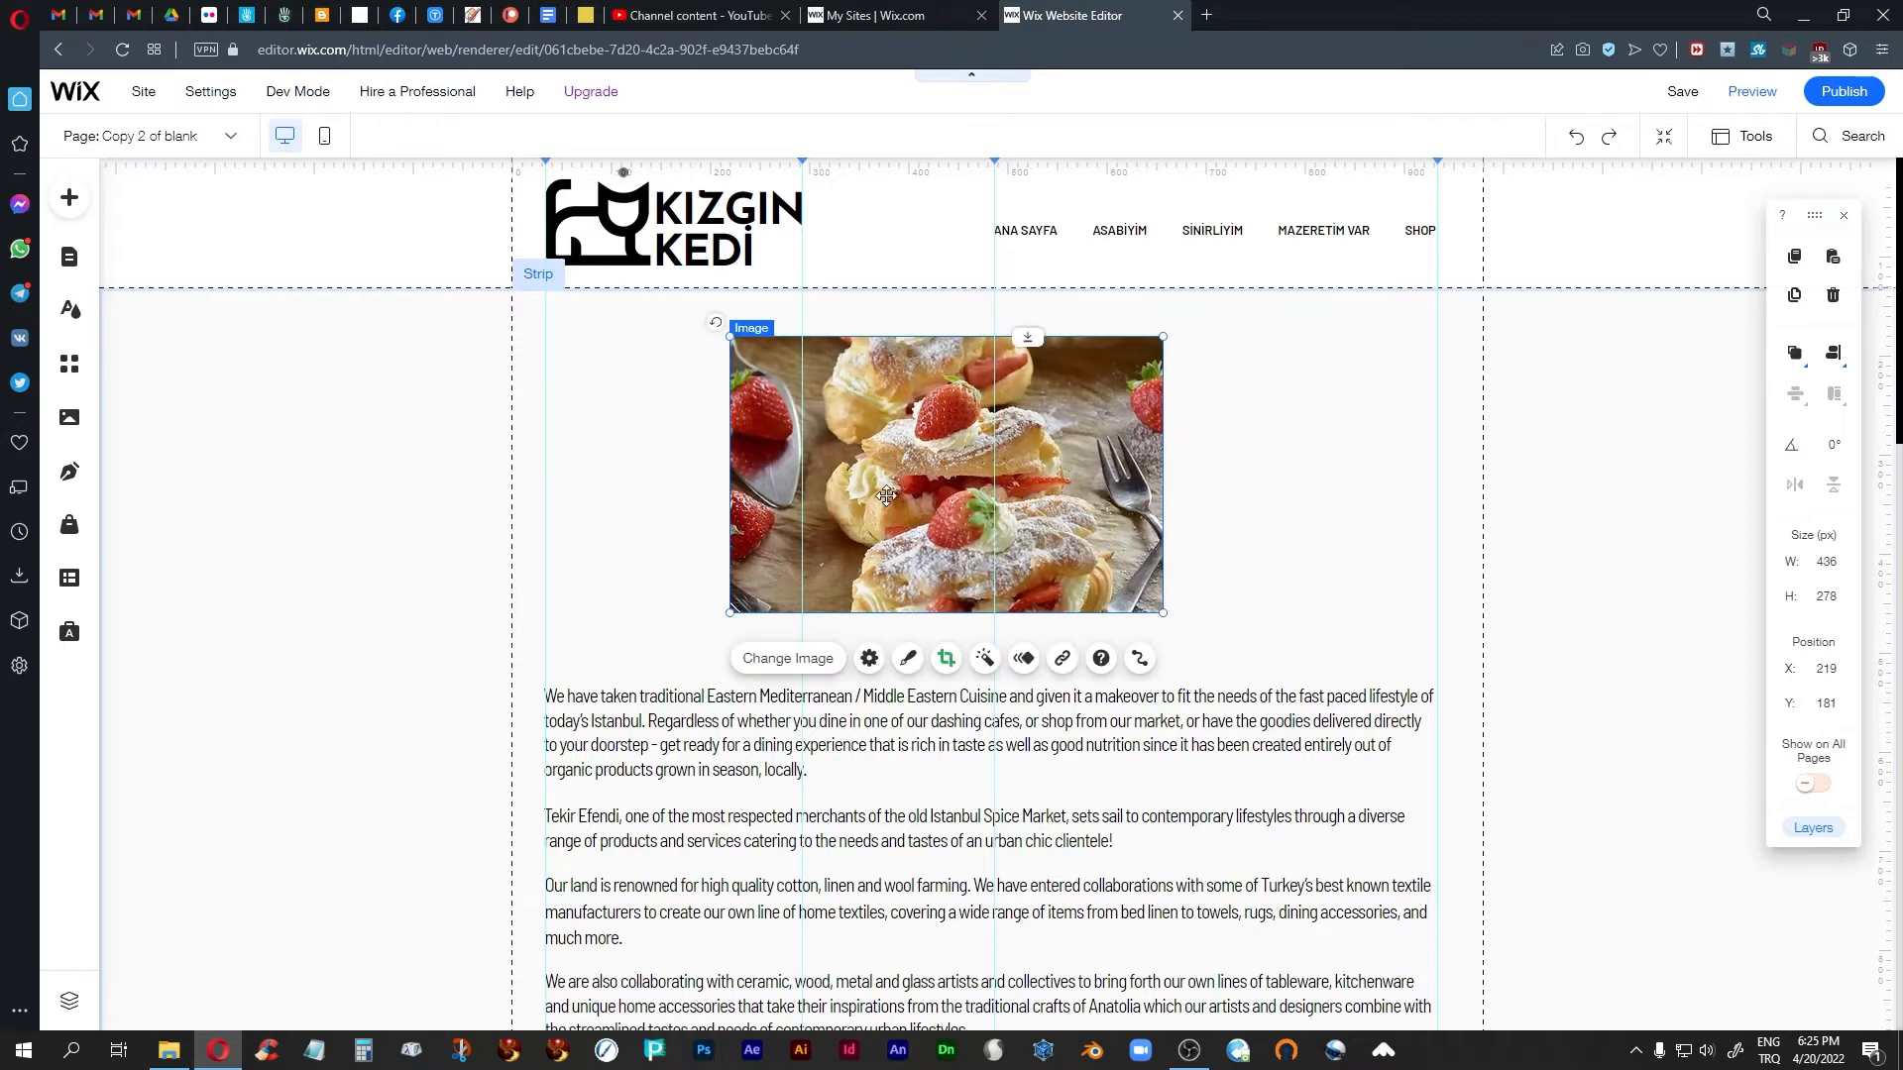
{"action": "left_click", "coordinate": [1555, 563]}
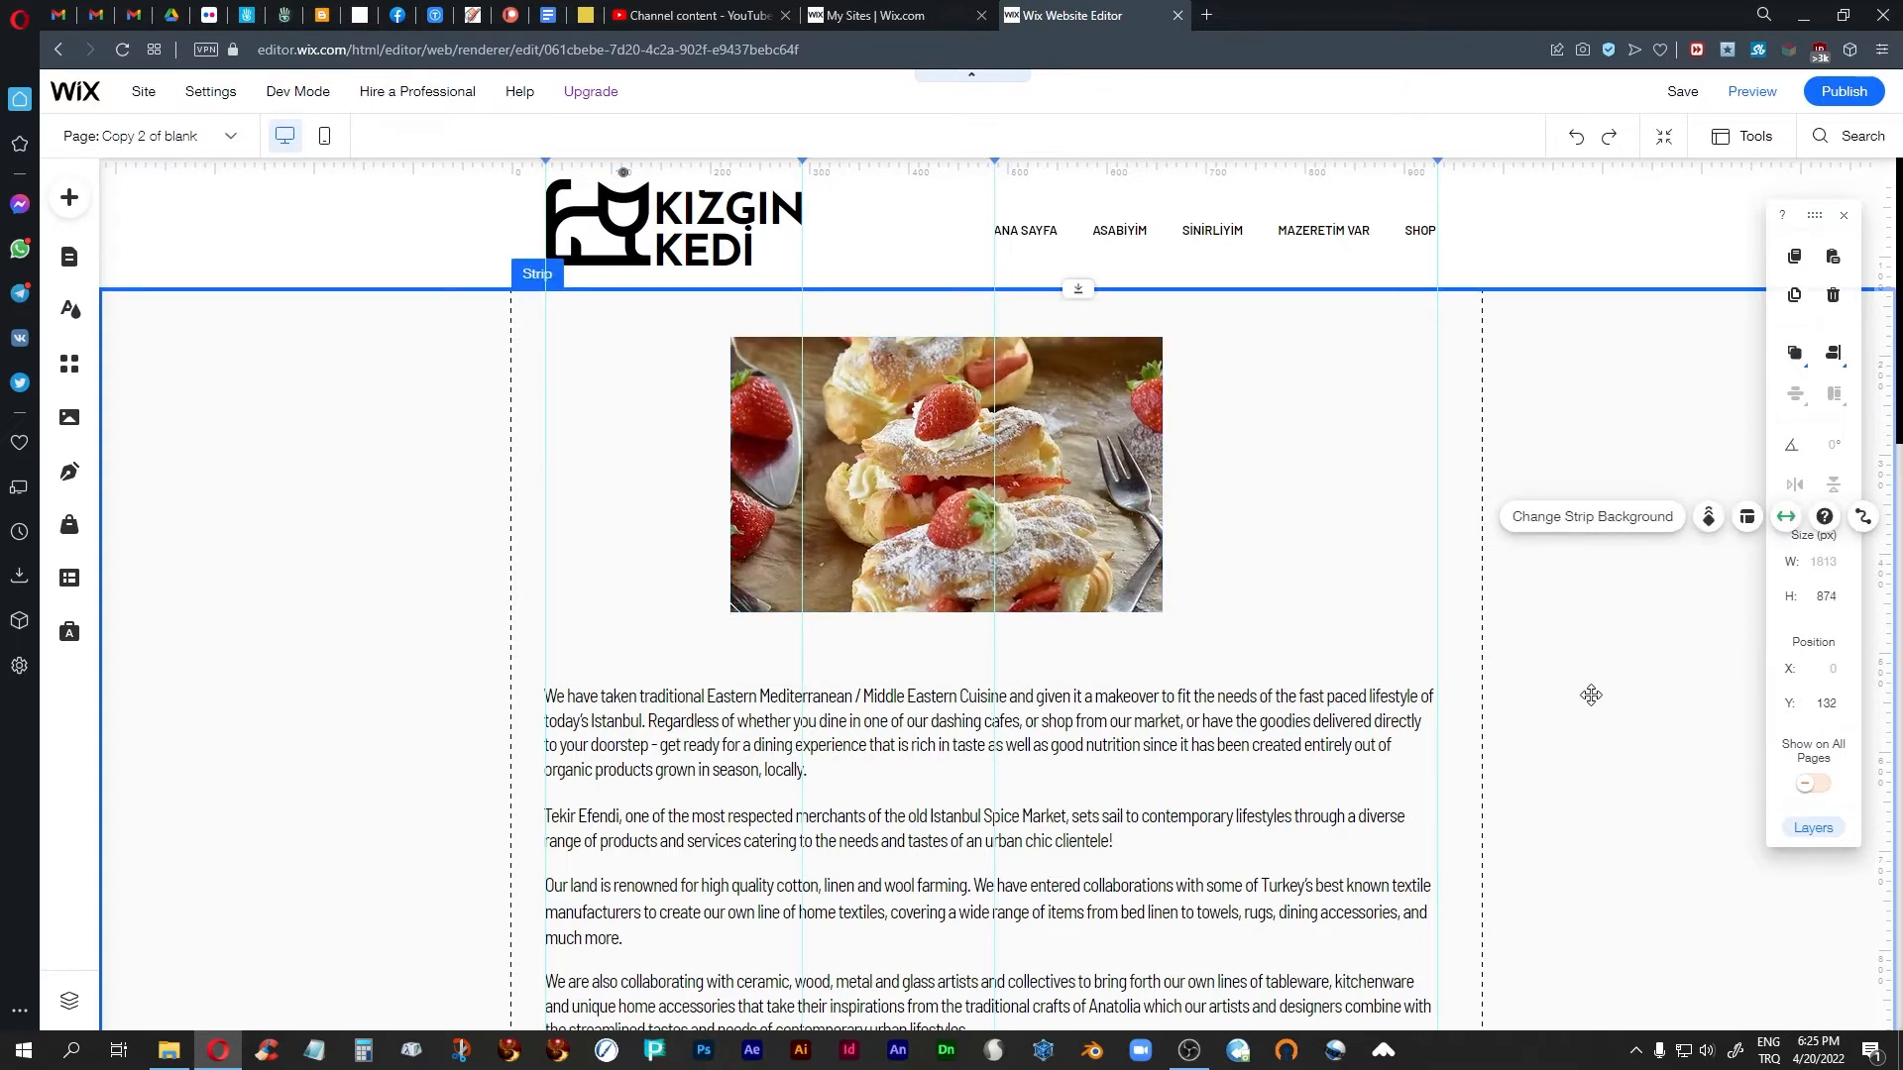
{"action": "scroll", "coordinate": [1590, 695], "scroll_direction": "down", "scroll_amount": 1}
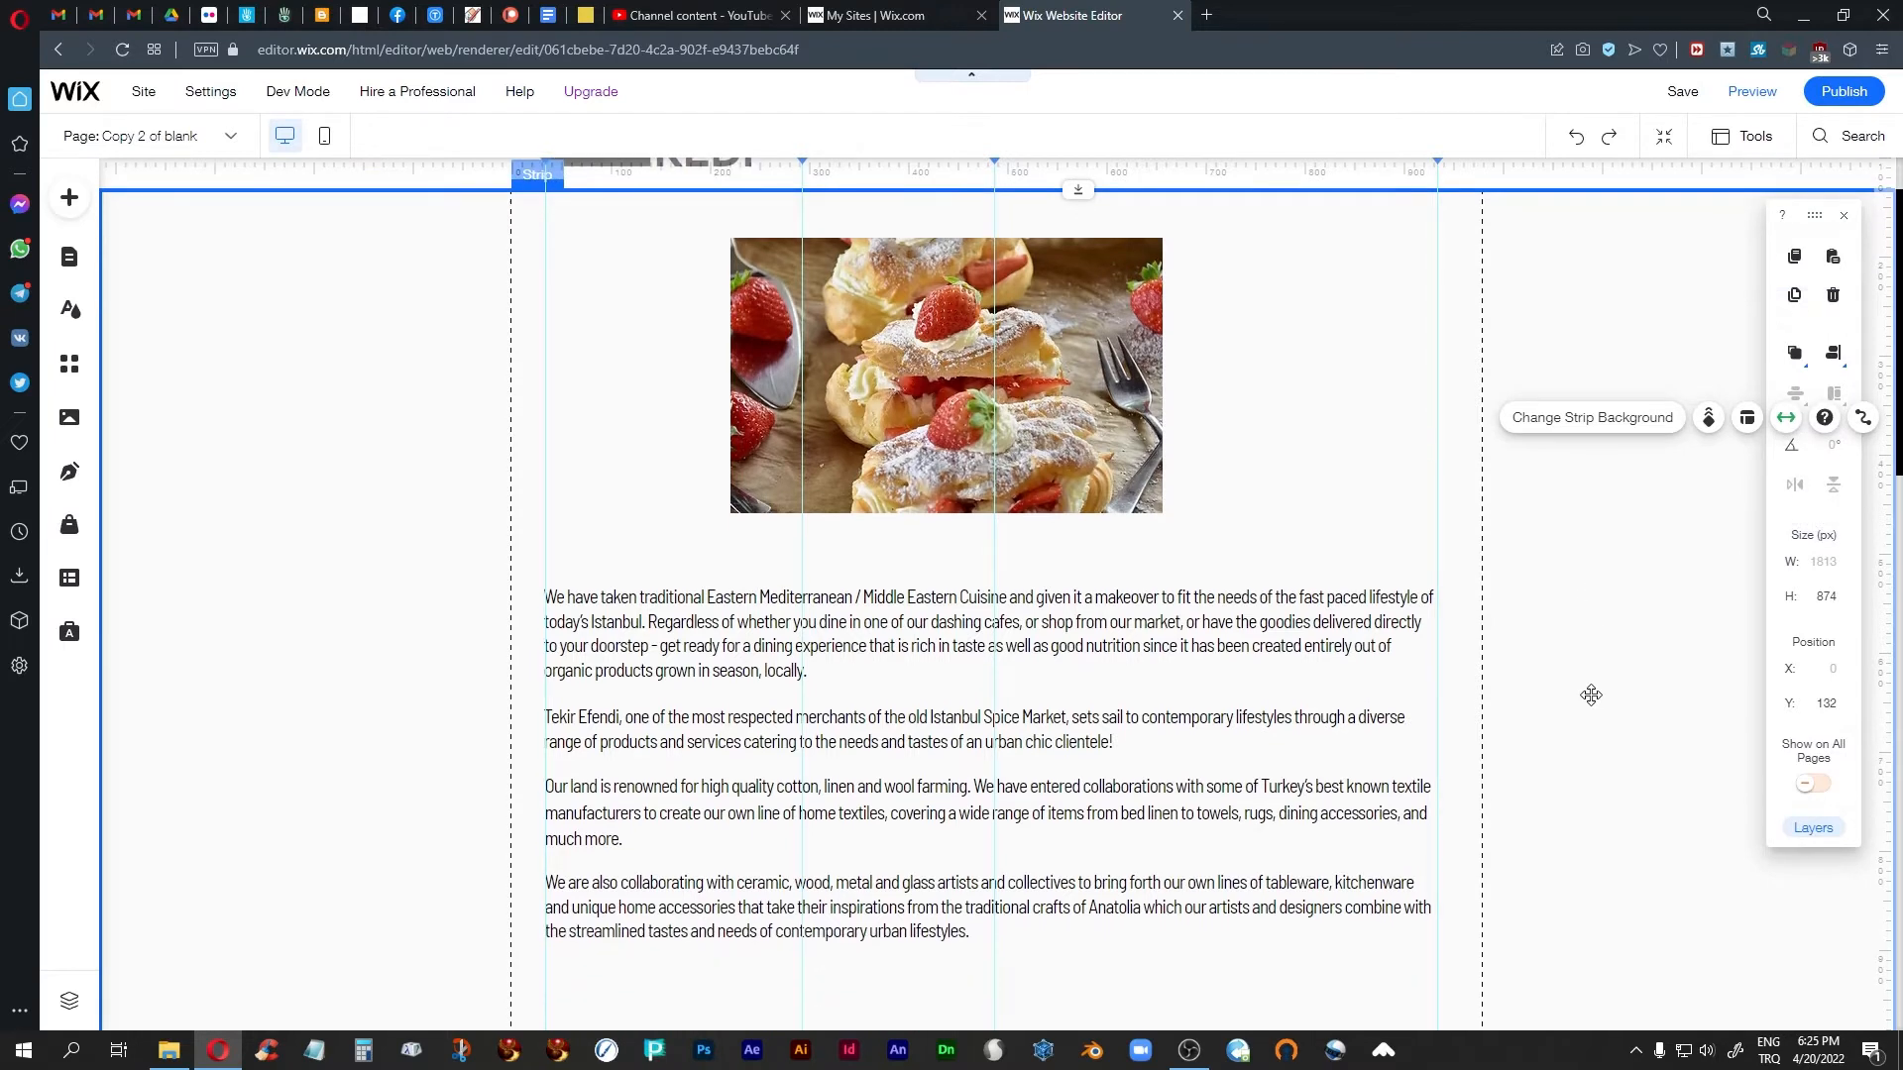
{"action": "scroll", "coordinate": [1591, 694], "scroll_direction": "down", "scroll_amount": 2}
{"action": "scroll", "coordinate": [1591, 694], "scroll_direction": "up", "scroll_amount": 3}
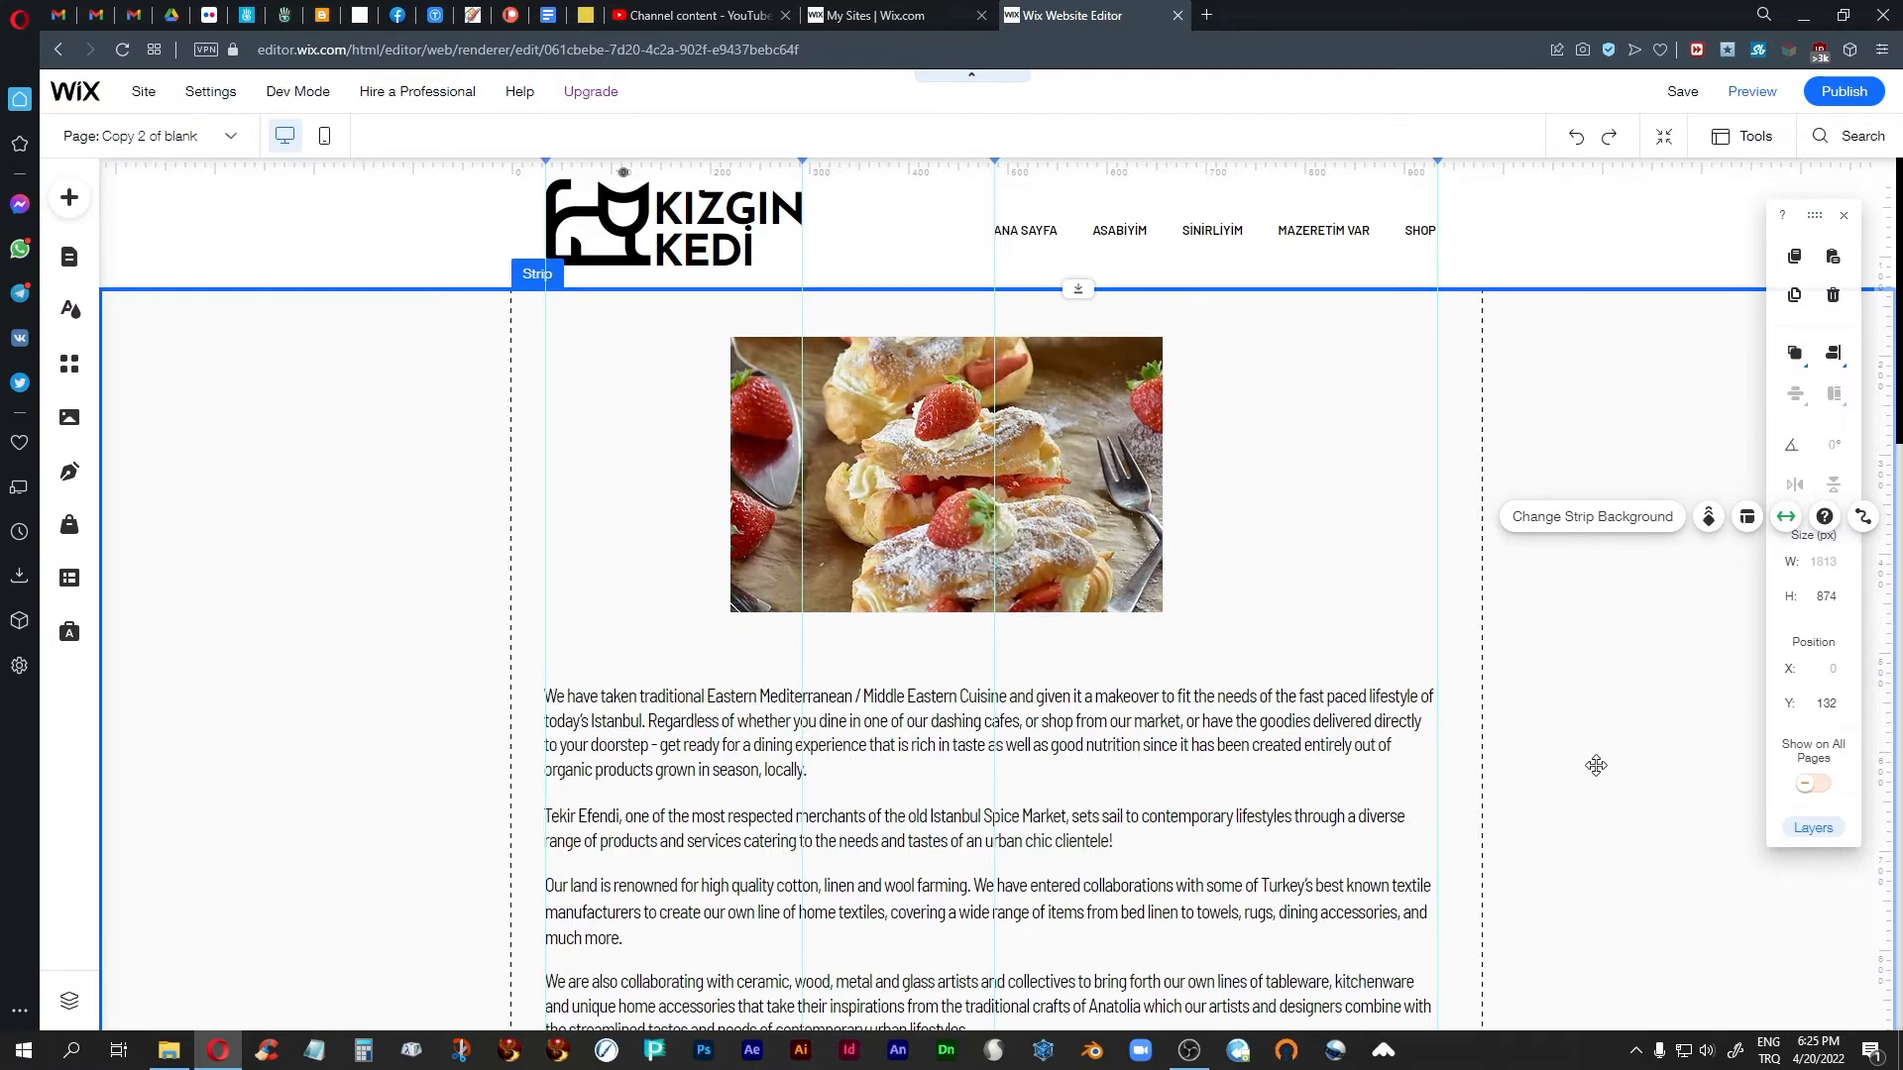
Examine how the indented second paragraph and the chocolate cake image are aligned within the second strip's group
{"action": "scroll", "coordinate": [1596, 765], "scroll_direction": "down", "scroll_amount": 4}
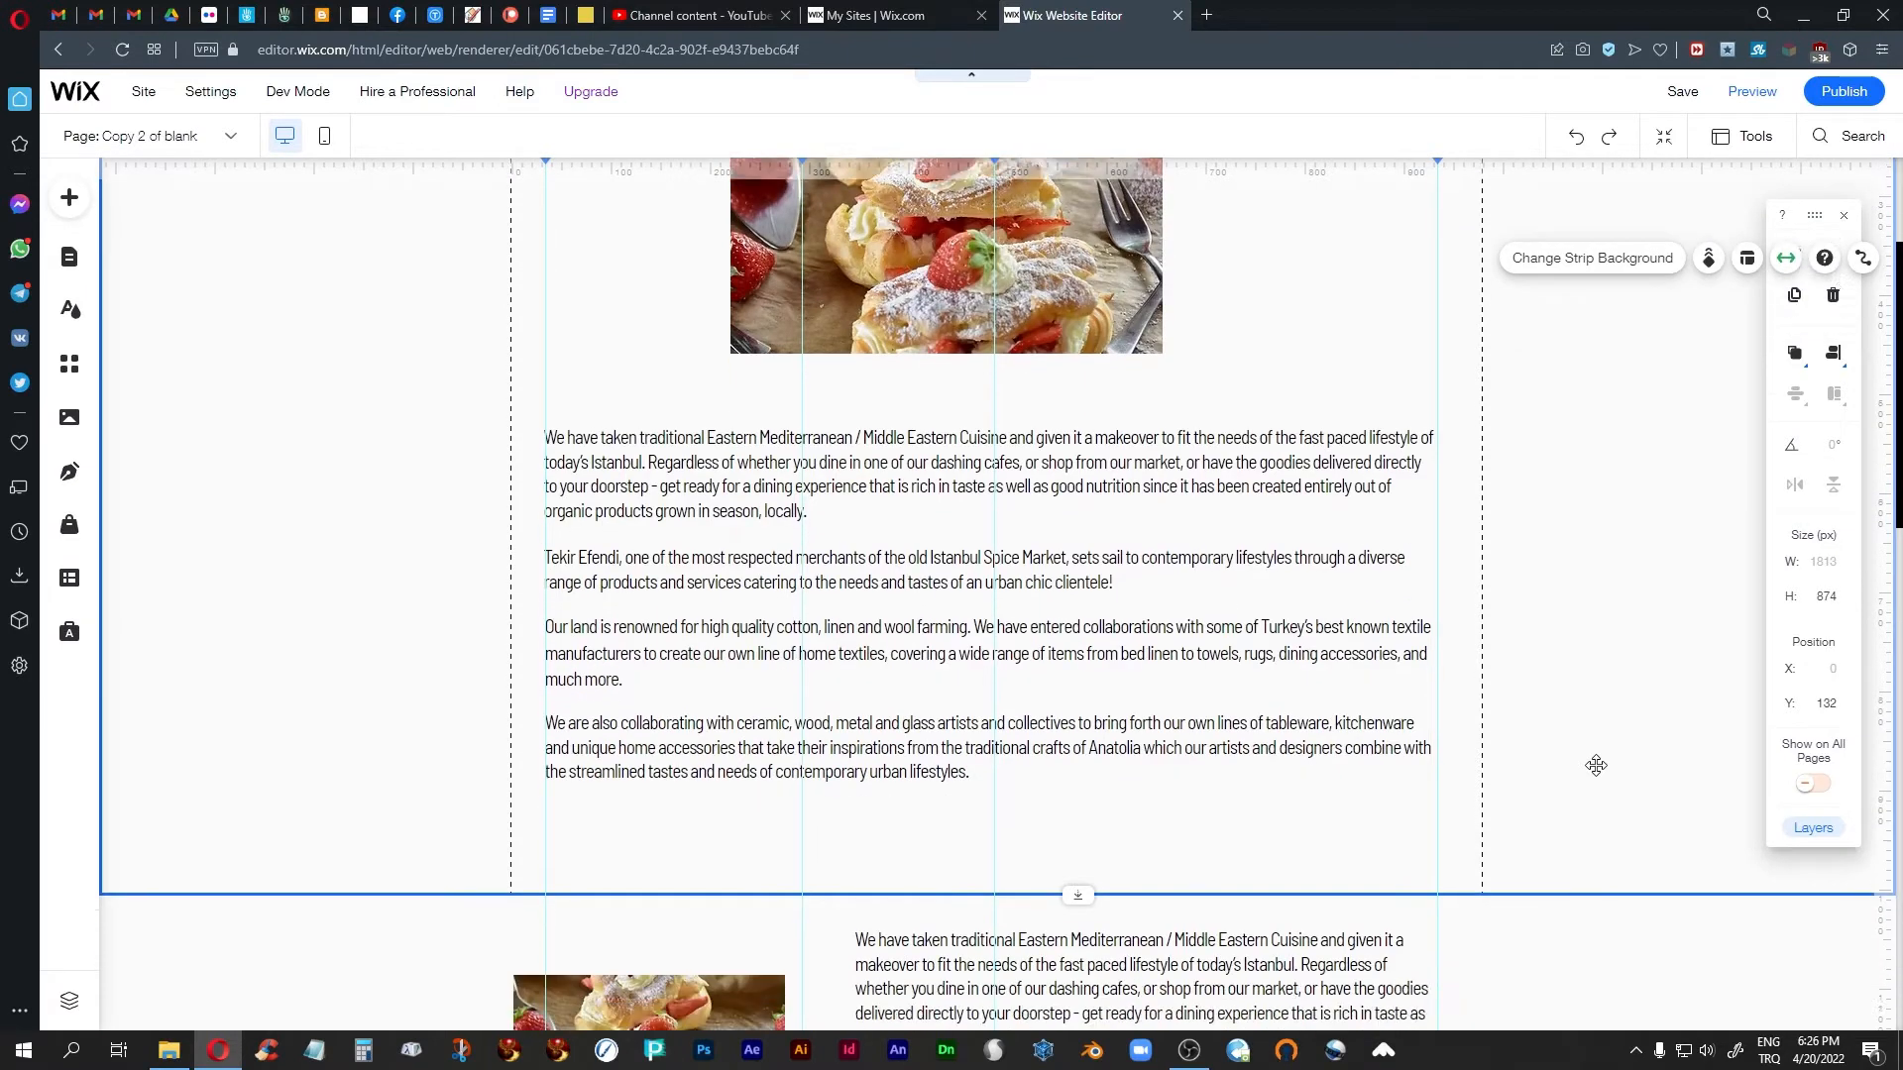
{"action": "scroll", "coordinate": [1595, 765], "scroll_direction": "down", "scroll_amount": 5}
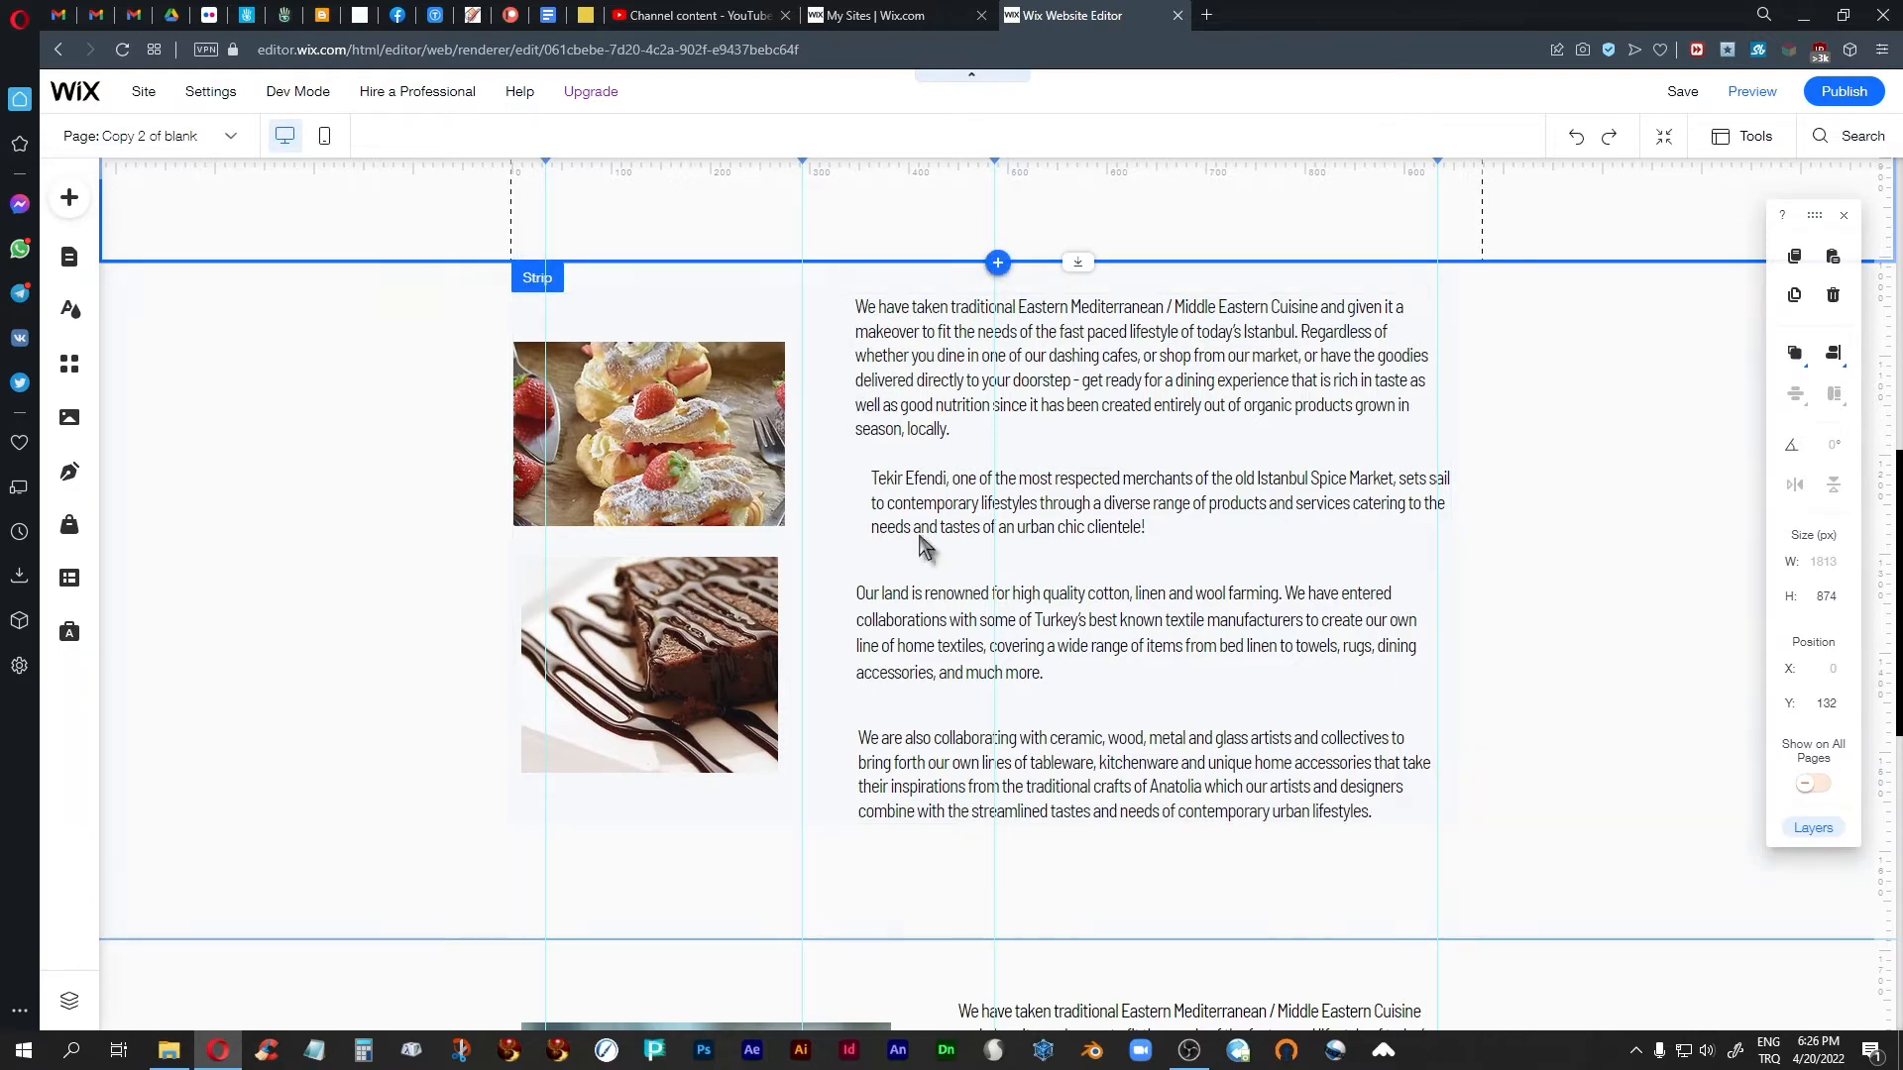
{"action": "left_click", "coordinate": [1061, 524]}
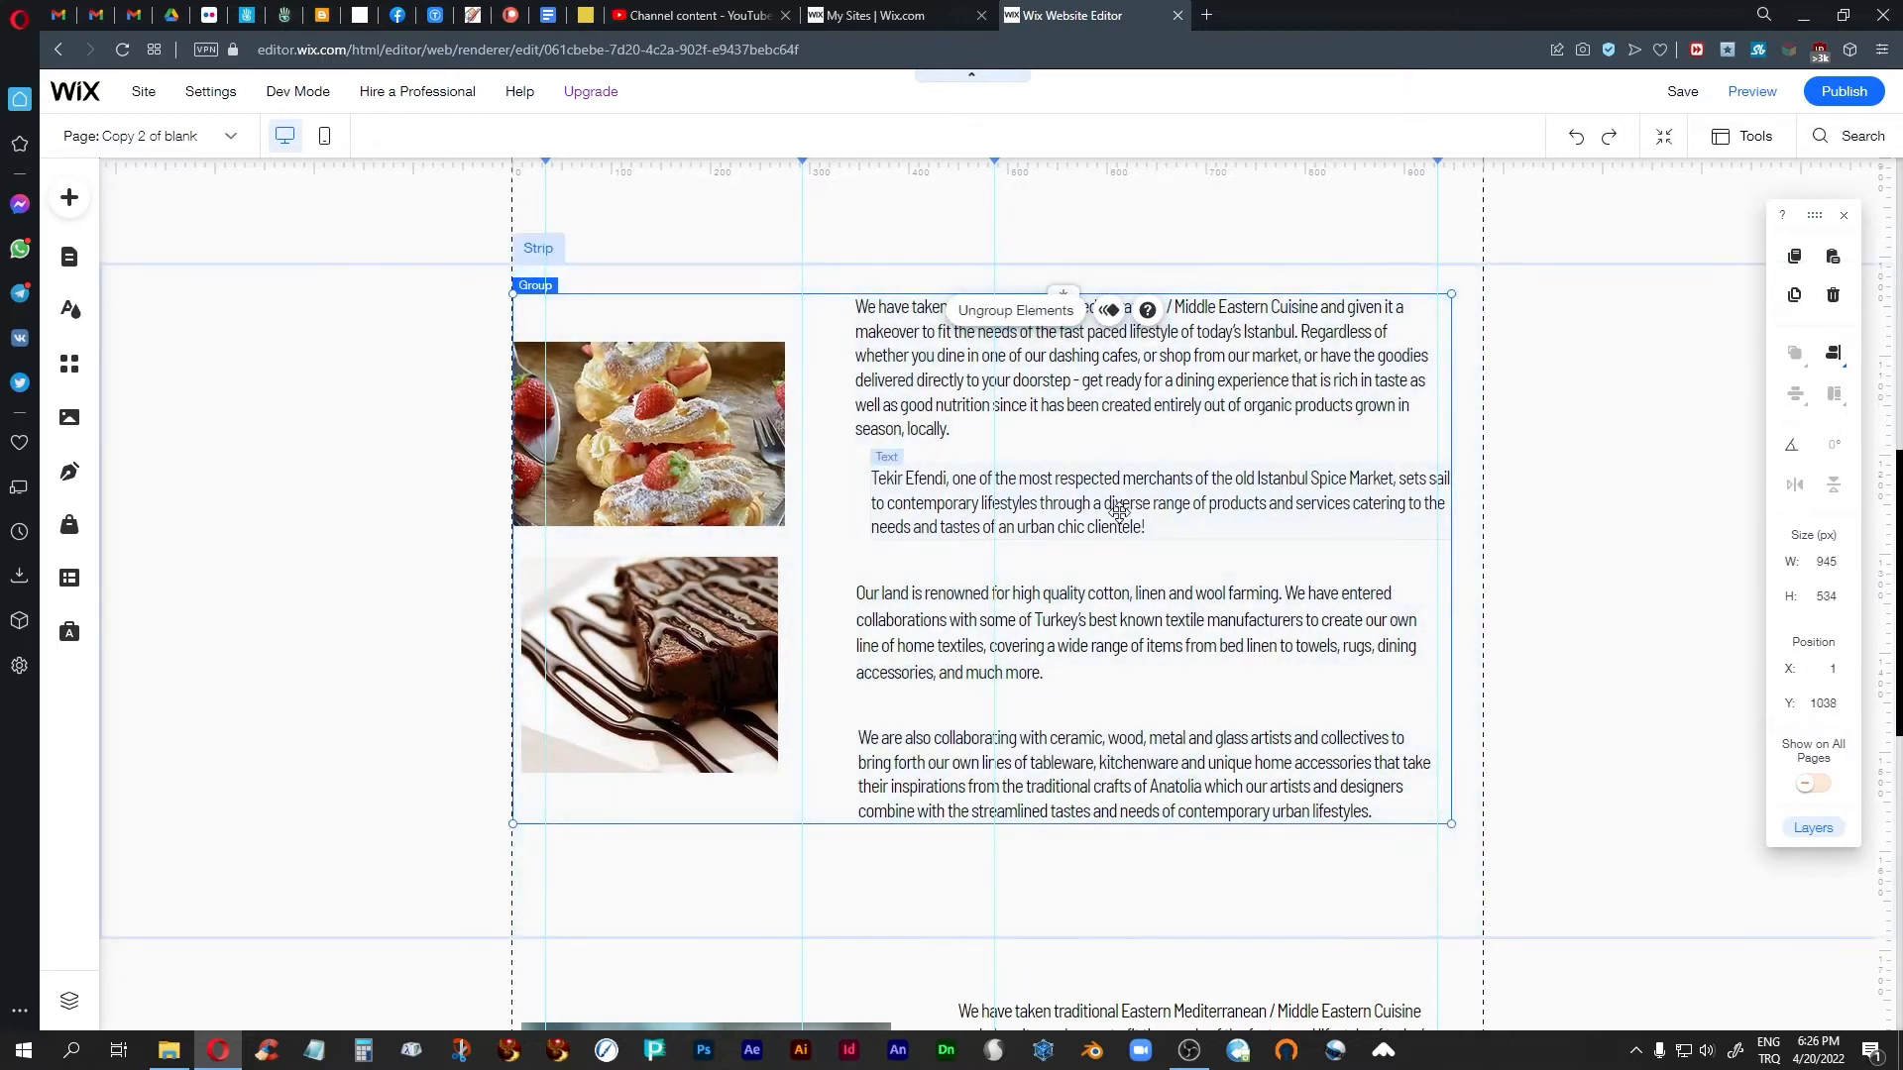
{"action": "left_click", "coordinate": [1115, 510]}
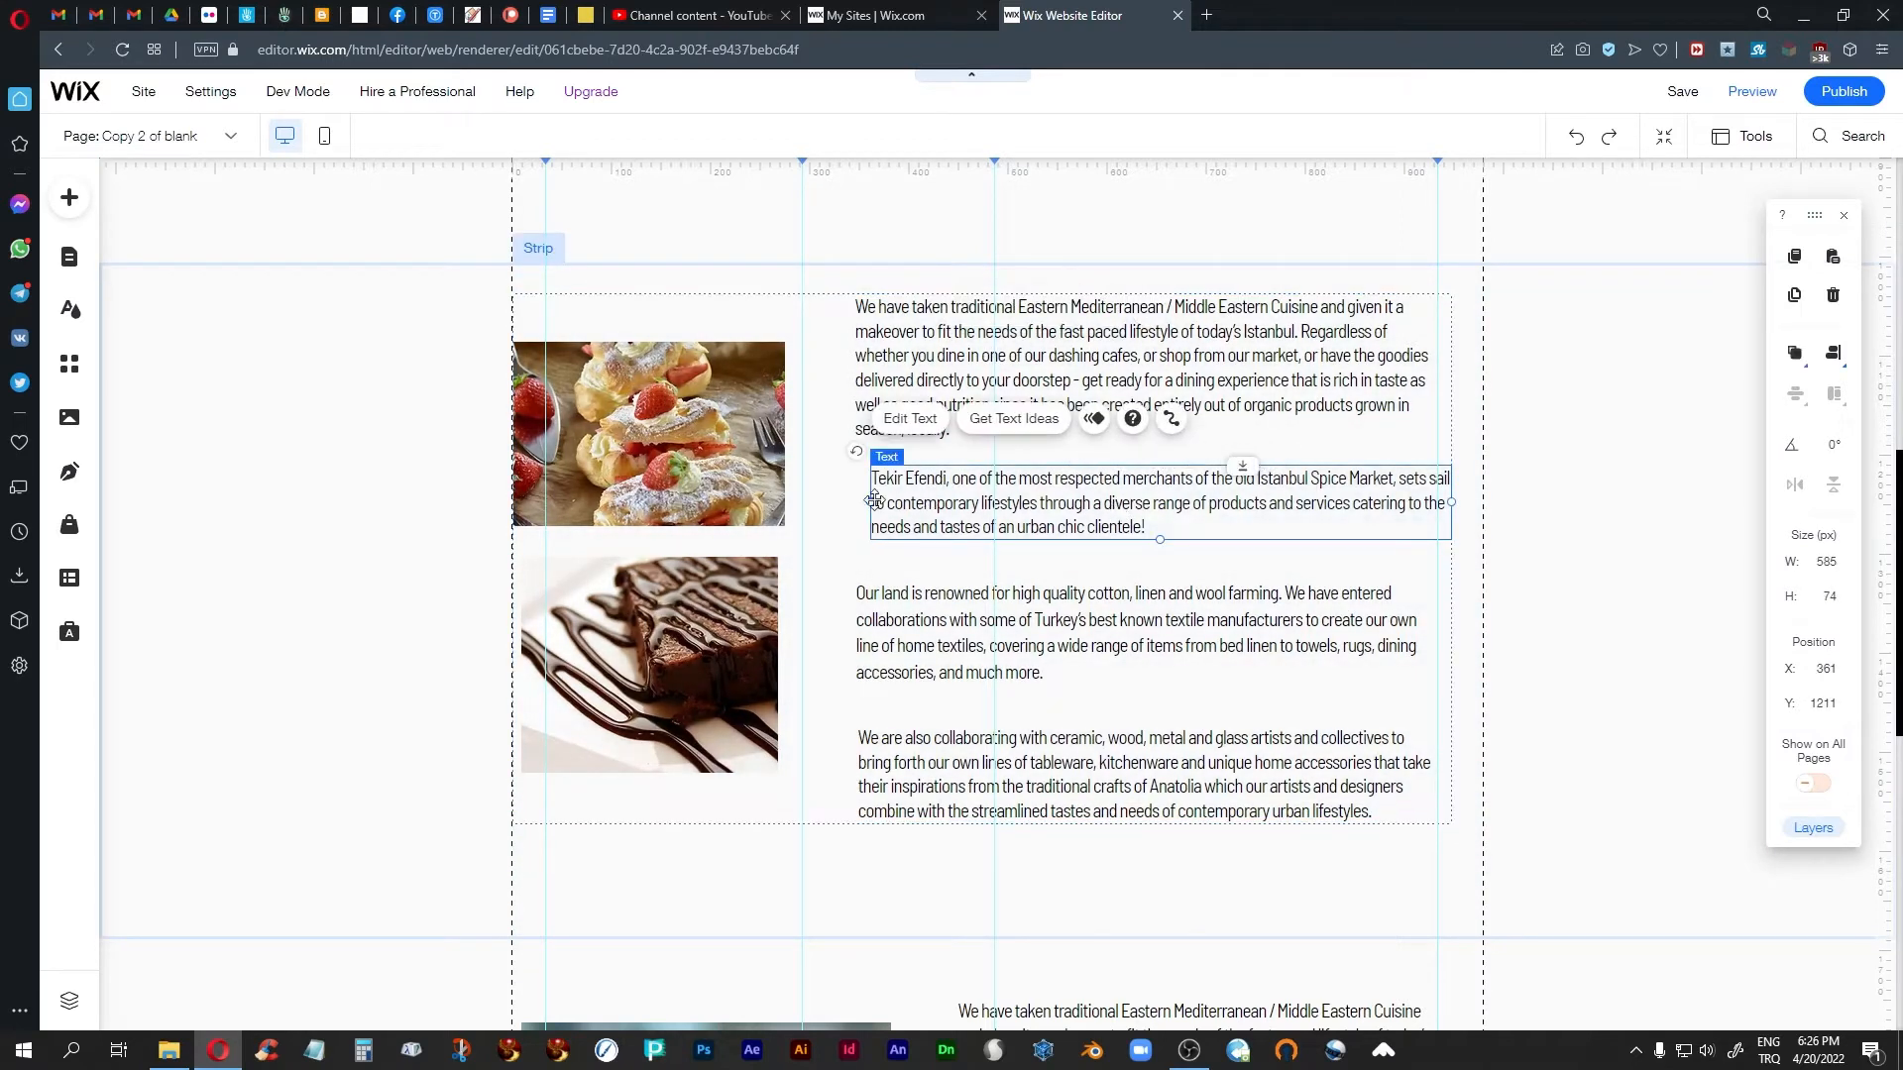
{"action": "left_click", "coordinate": [1581, 620]}
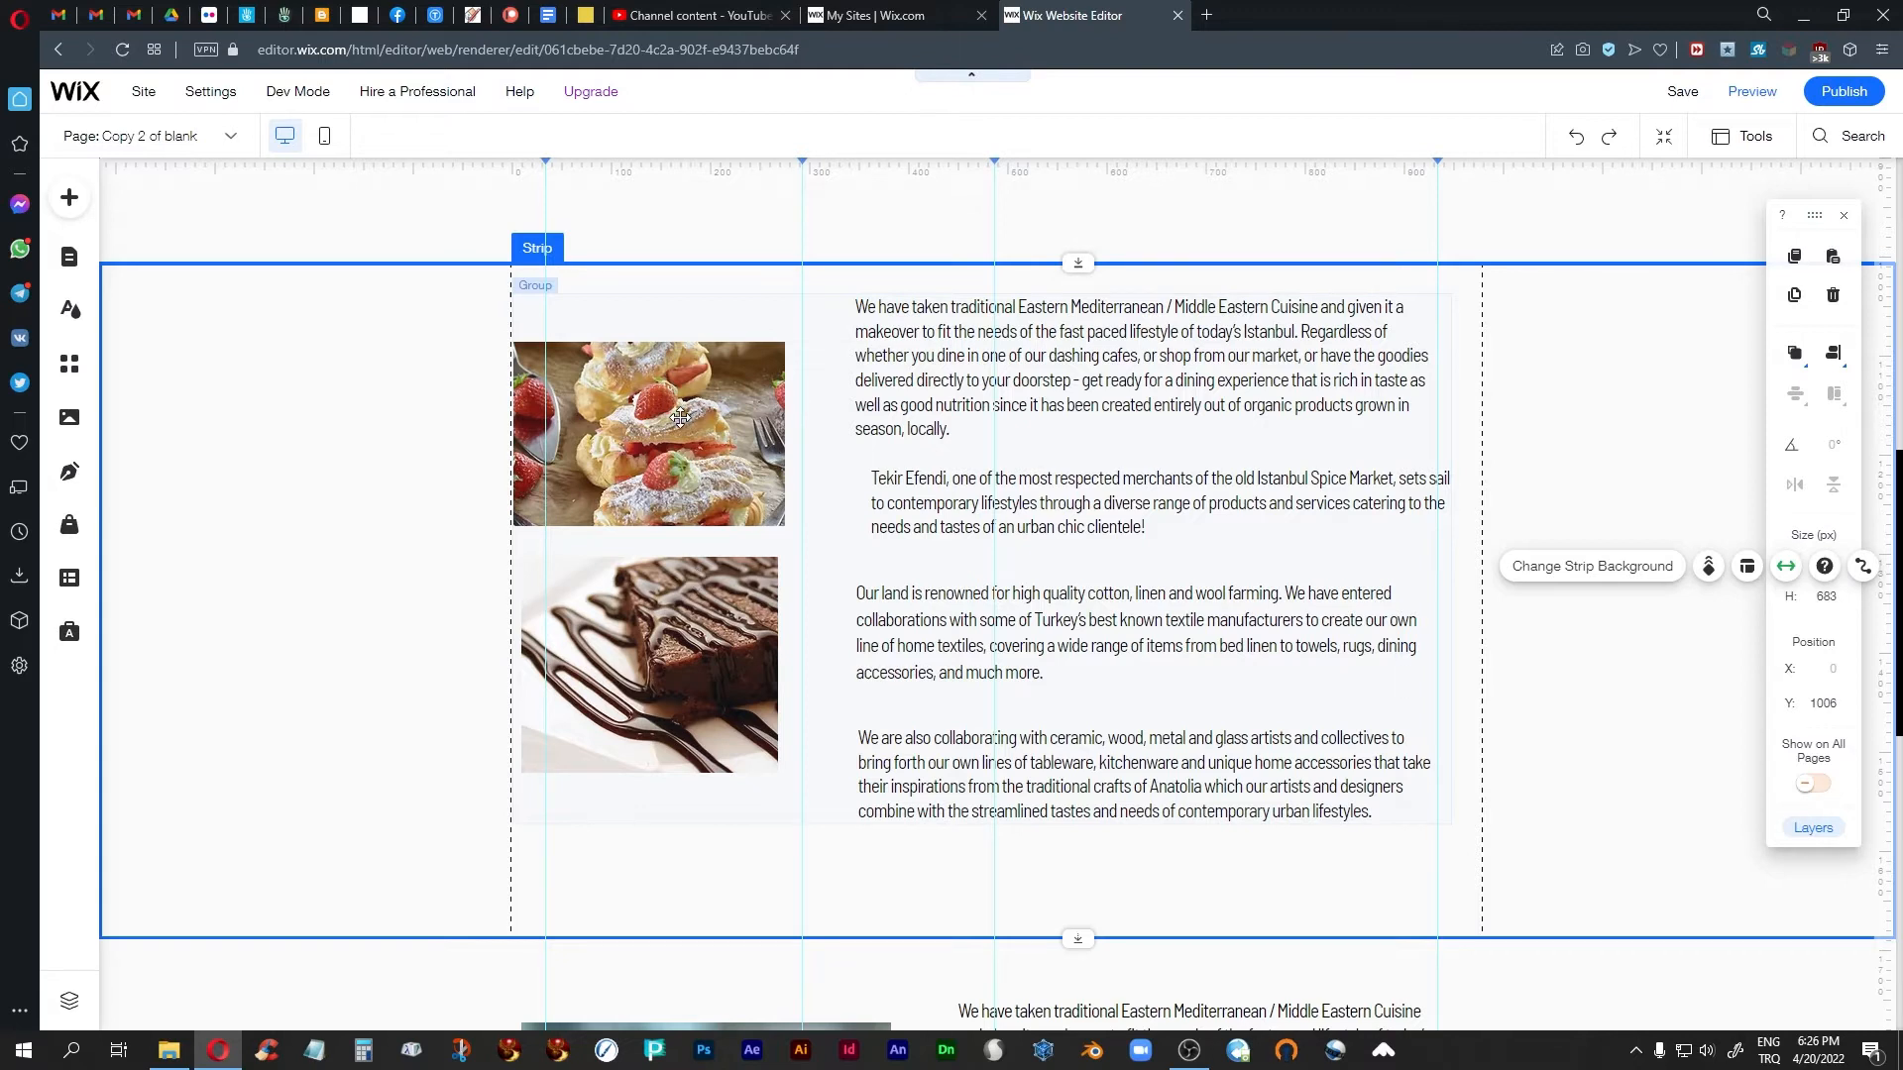
{"action": "left_click", "coordinate": [615, 594]}
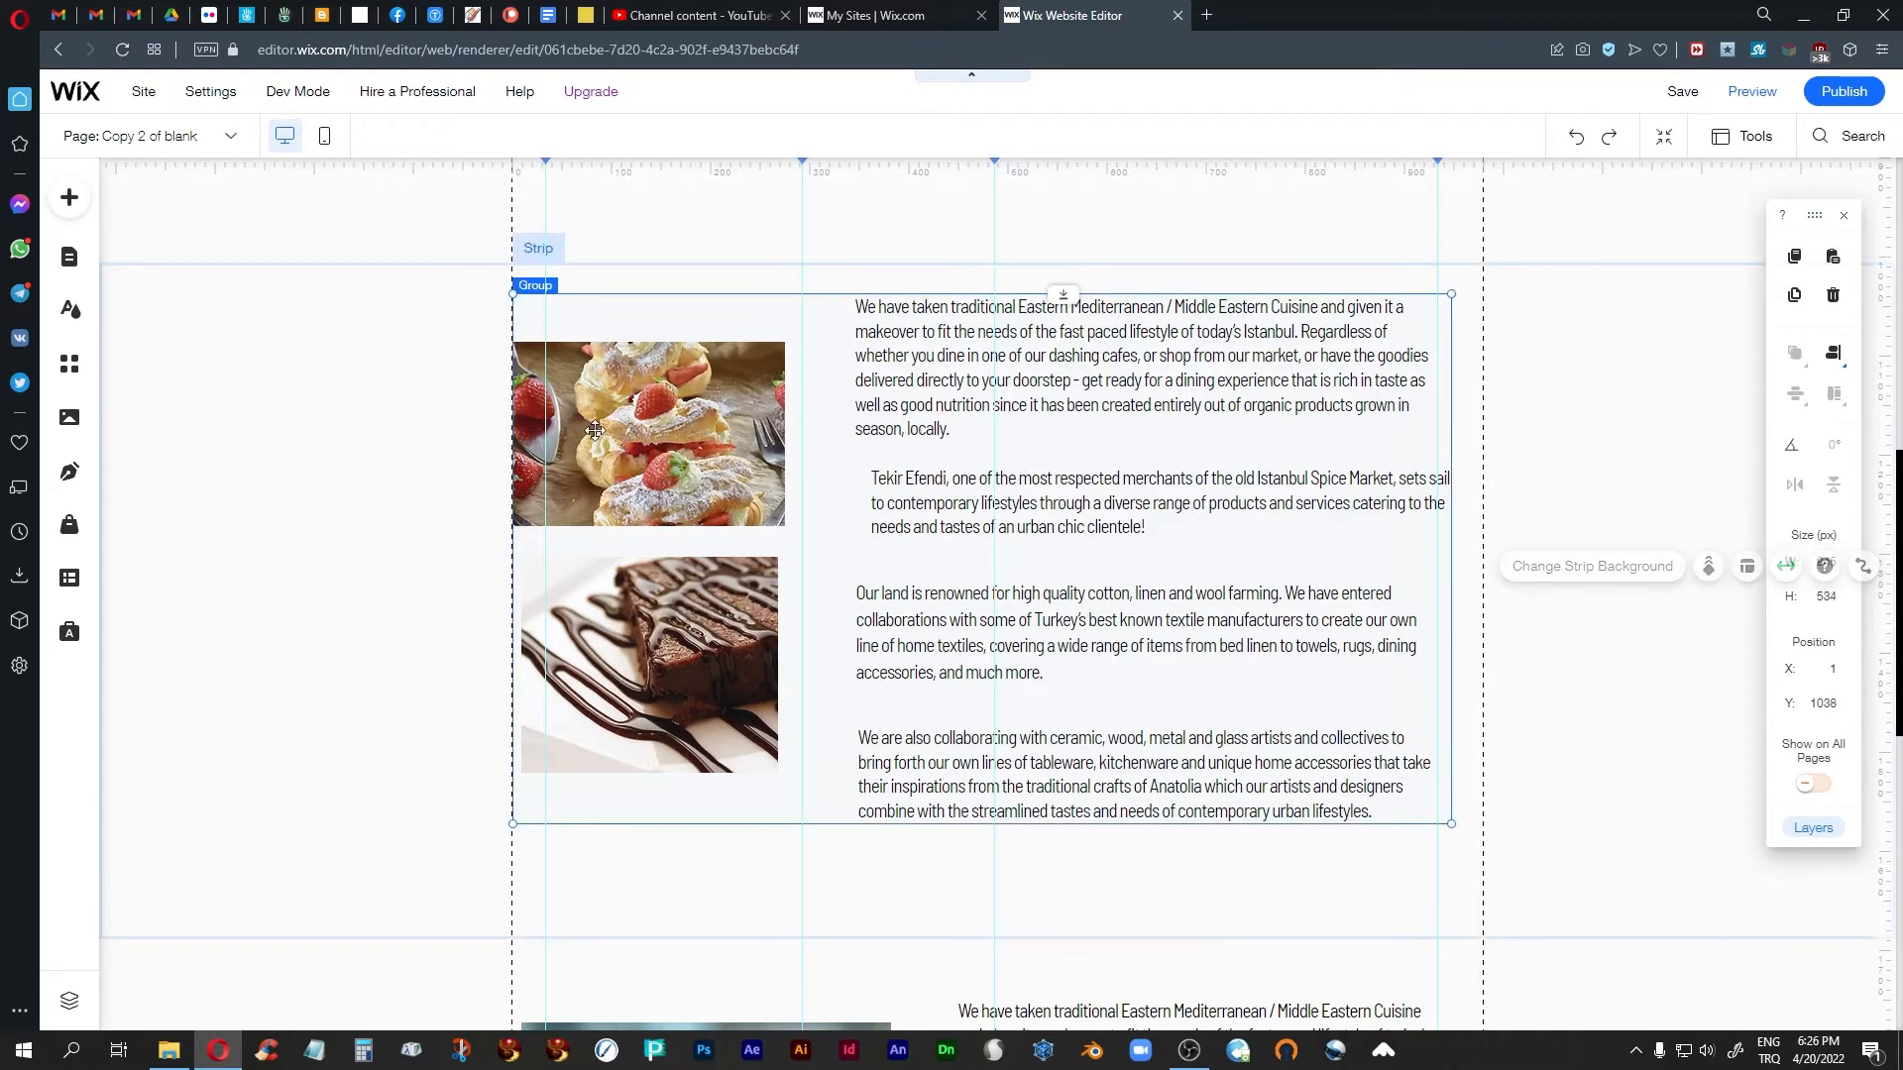
{"action": "left_click", "coordinate": [609, 634]}
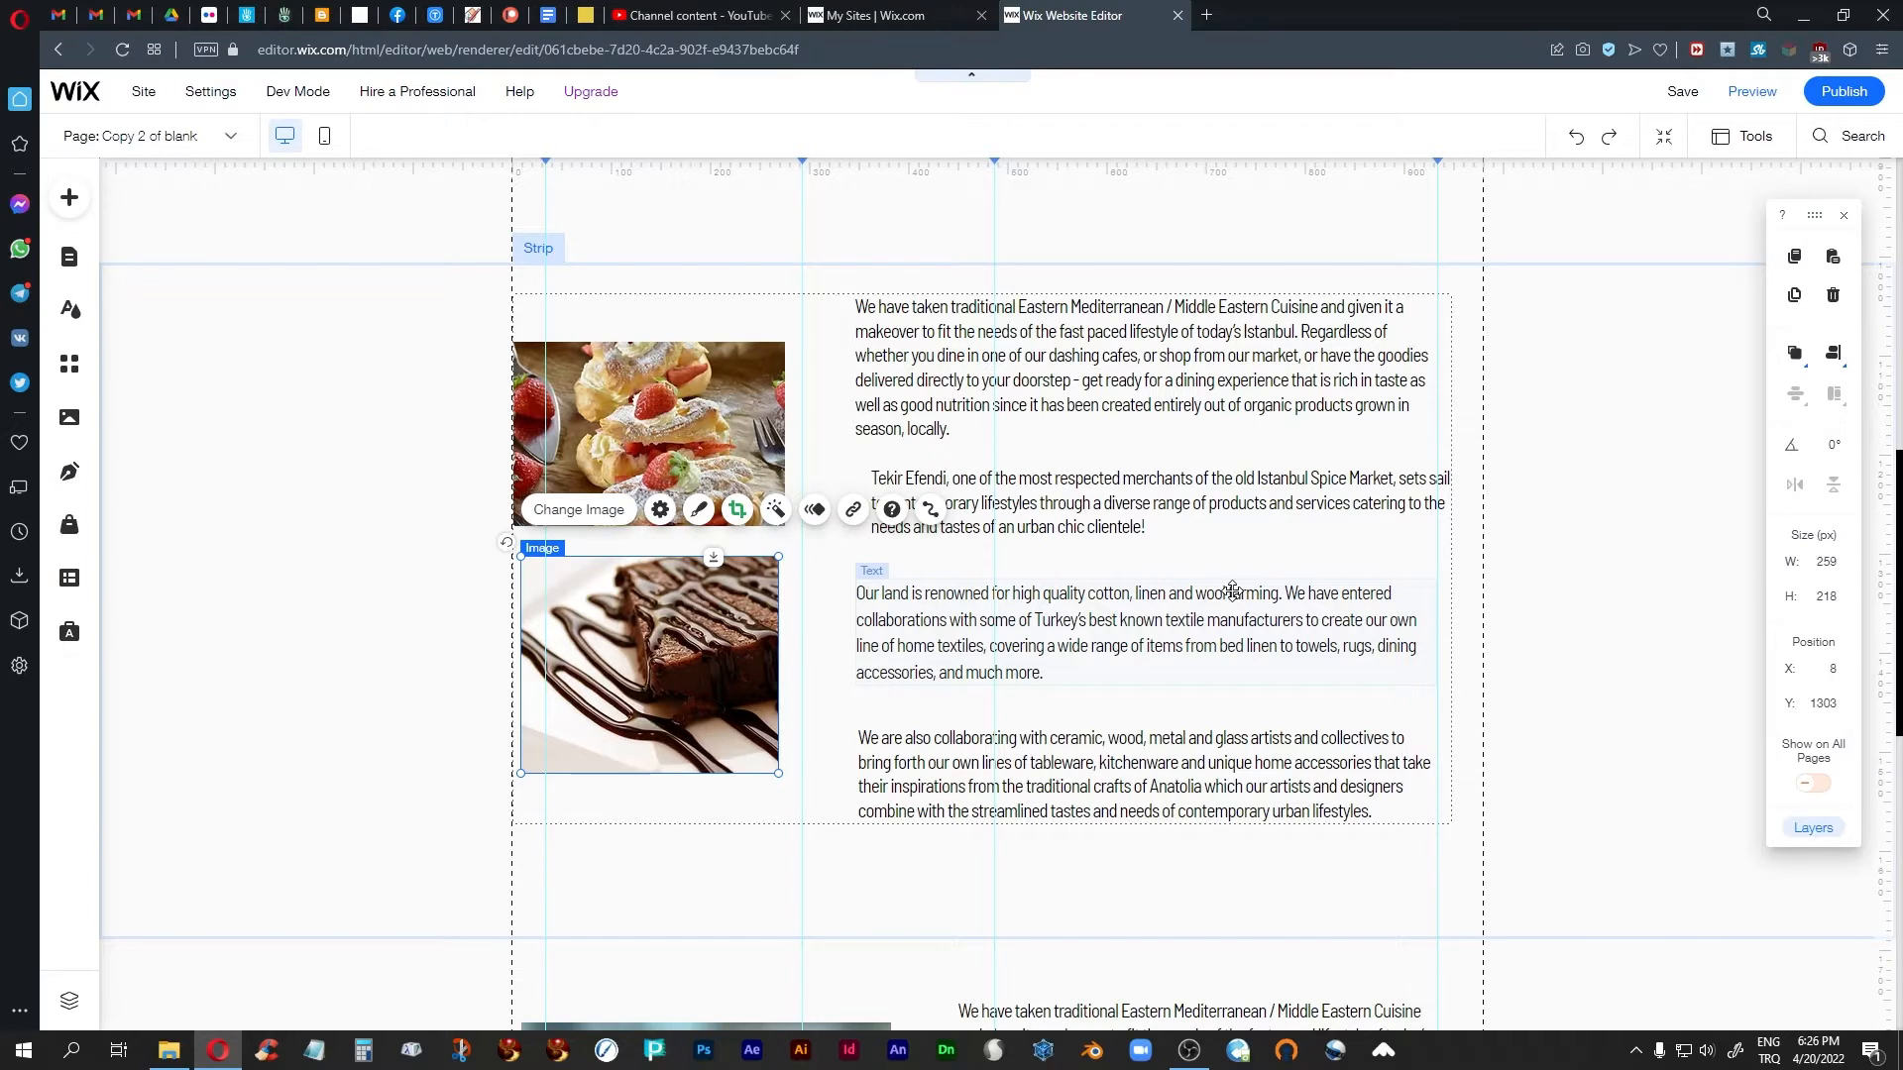
{"action": "left_click", "coordinate": [1608, 603]}
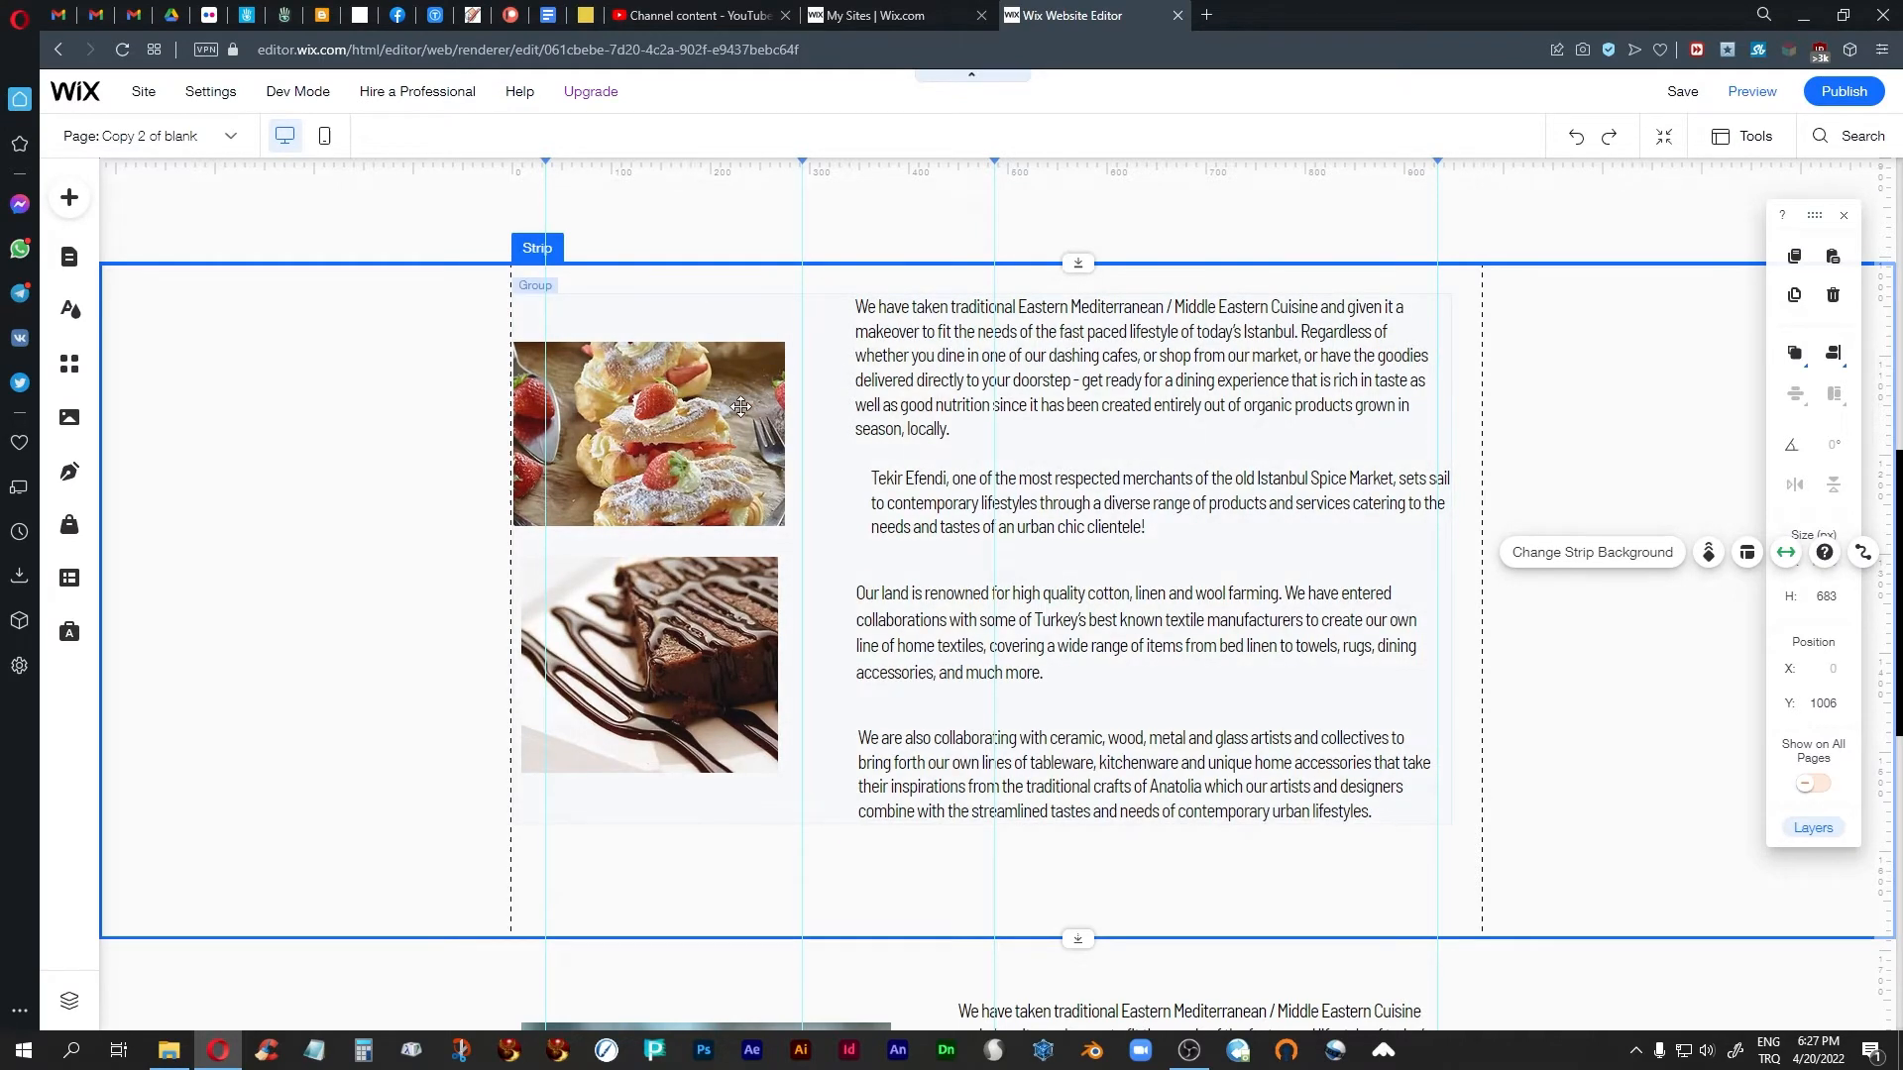
Move the second strip's pastry image to X 8, Y 1038, lining up its left edge with the chocolate cake image
{"action": "left_click", "coordinate": [709, 428]}
{"action": "left_click", "coordinate": [710, 428]}
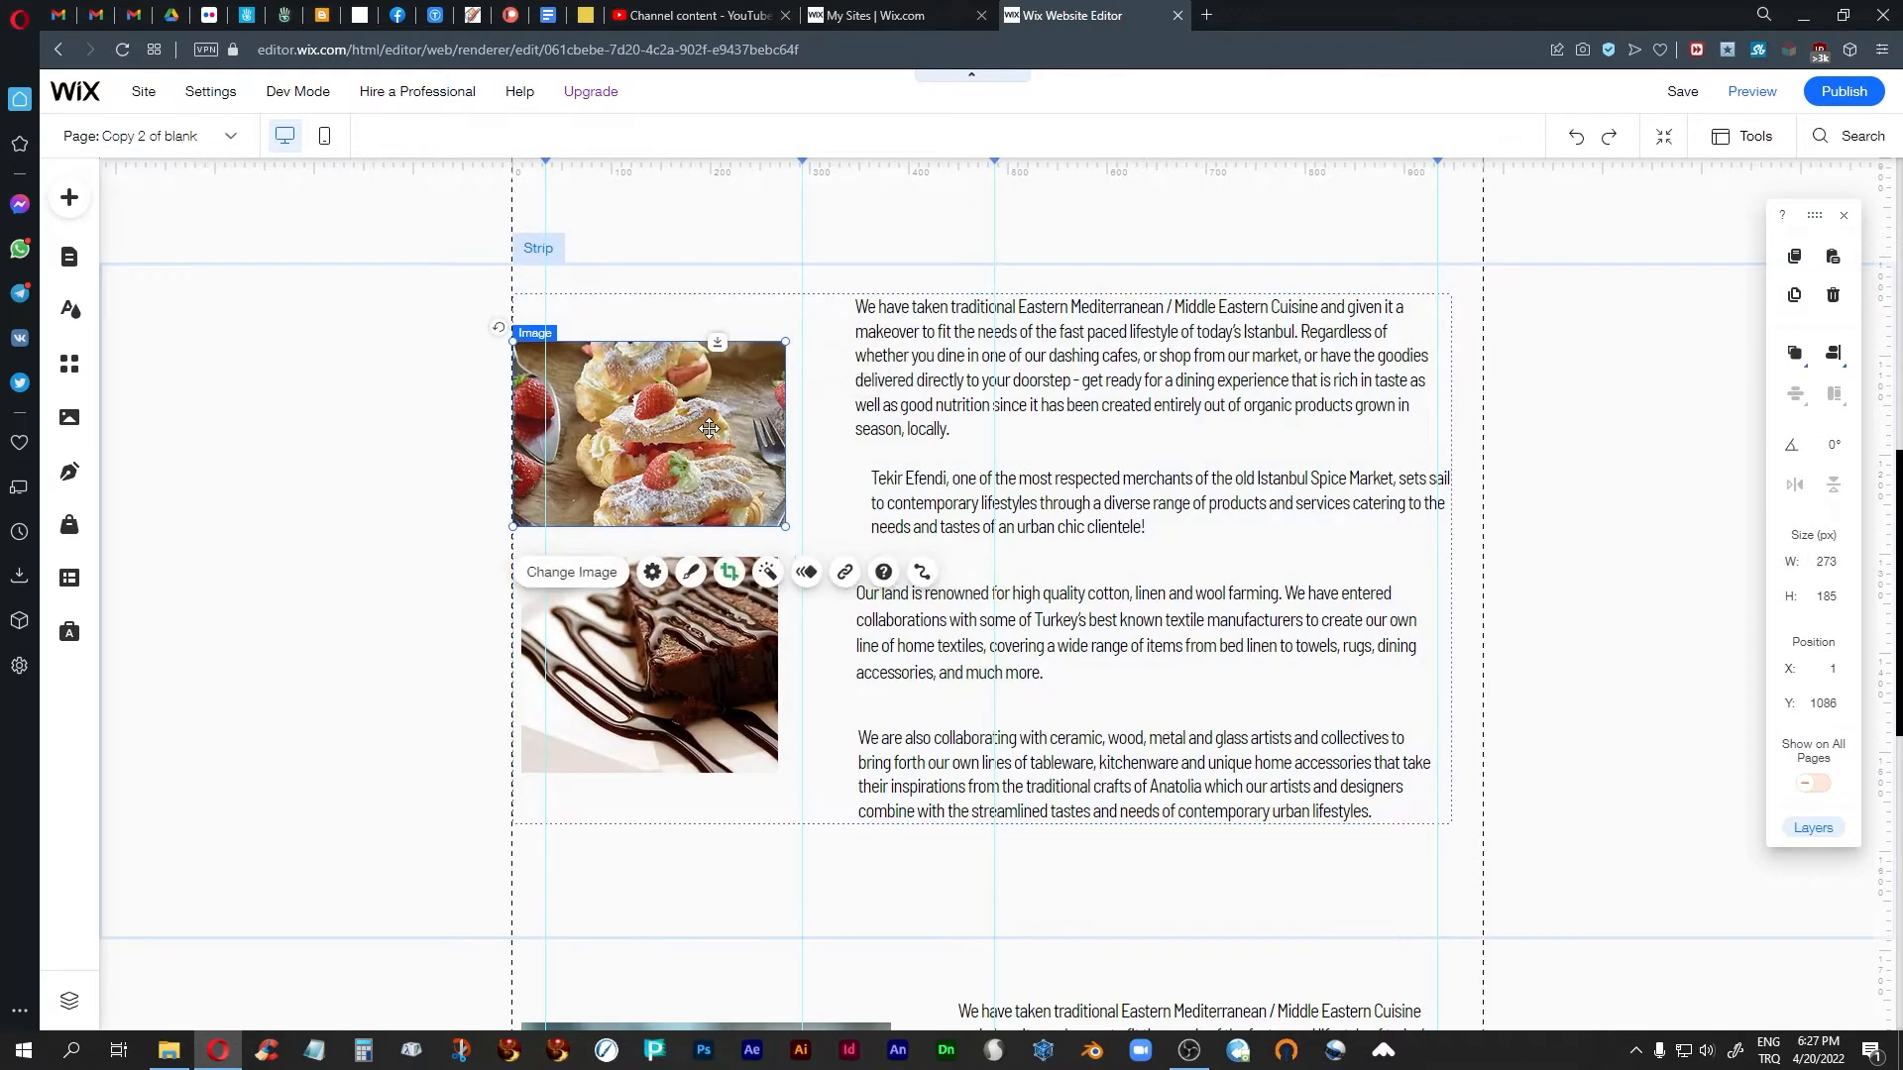
{"action": "left_click_drag", "start_coordinate": [710, 428], "coordinate": [714, 385]}
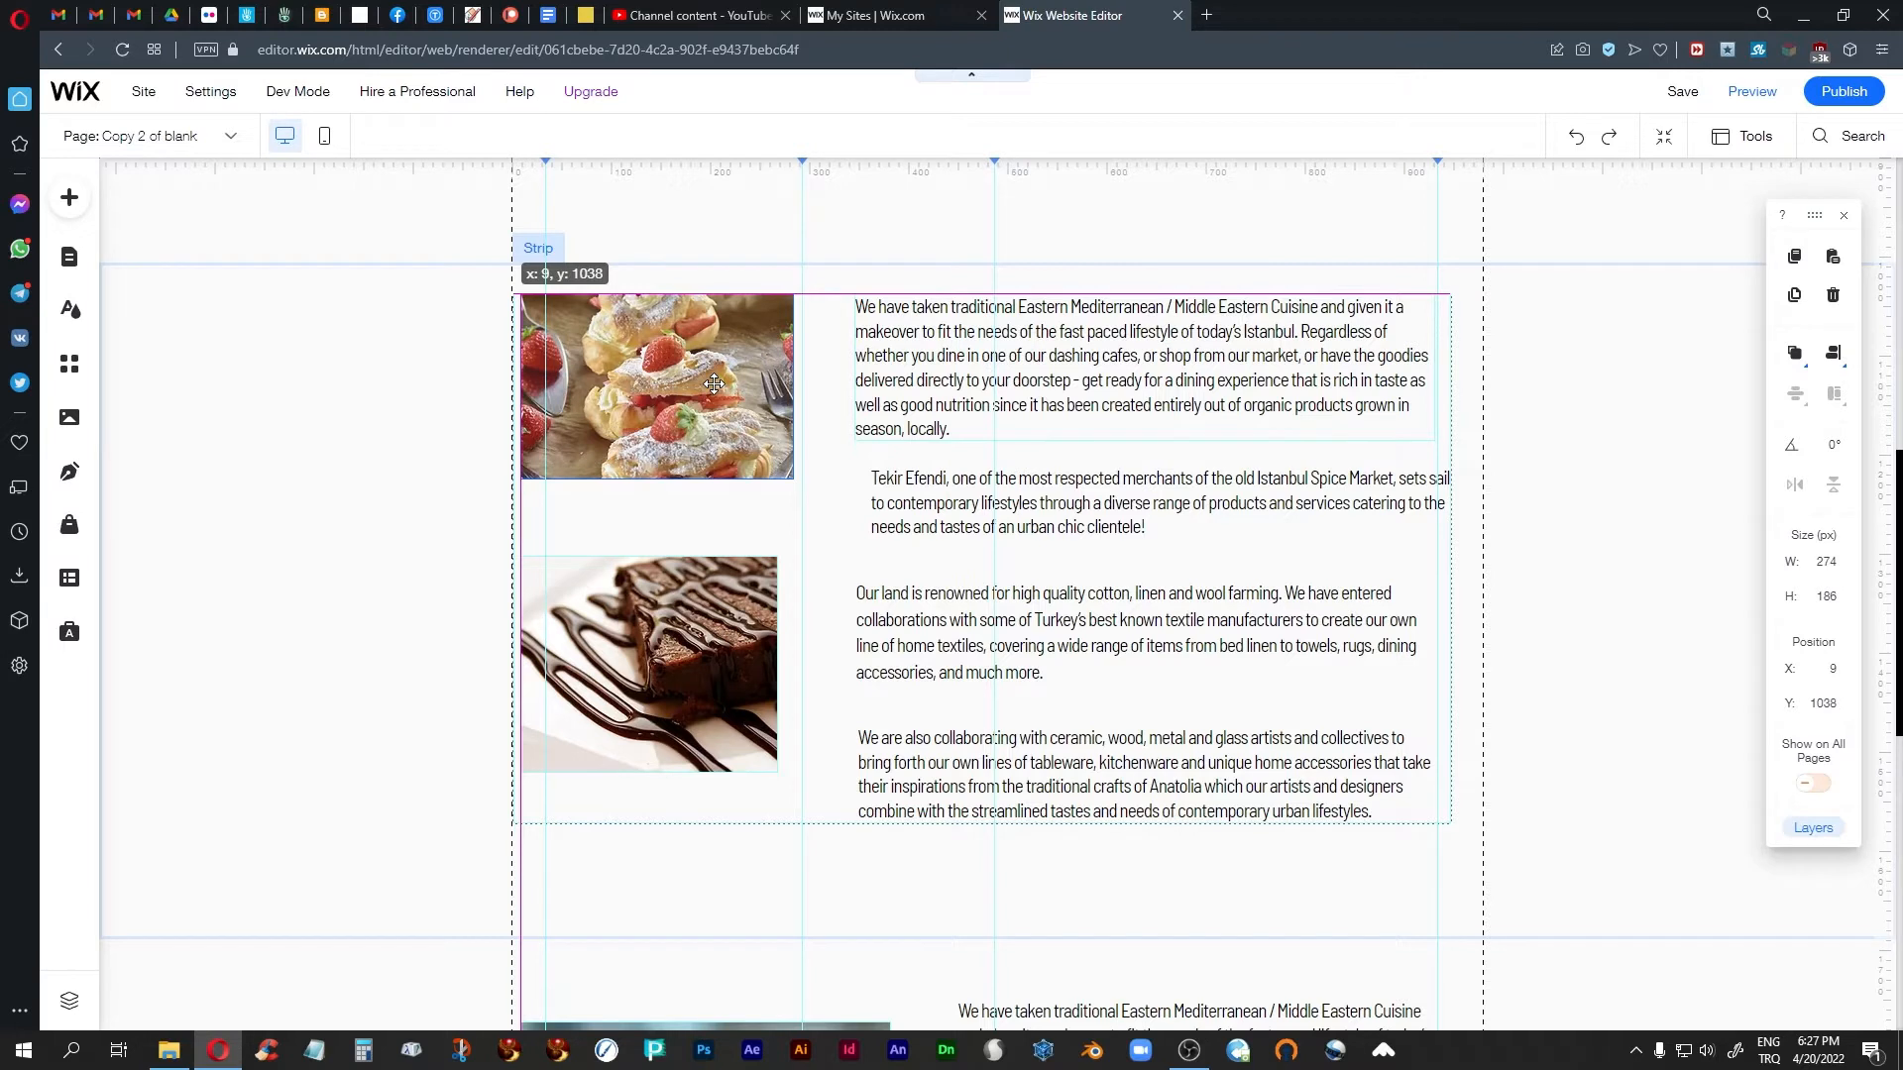
{"action": "left_click_drag", "start_coordinate": [715, 384], "coordinate": [714, 384]}
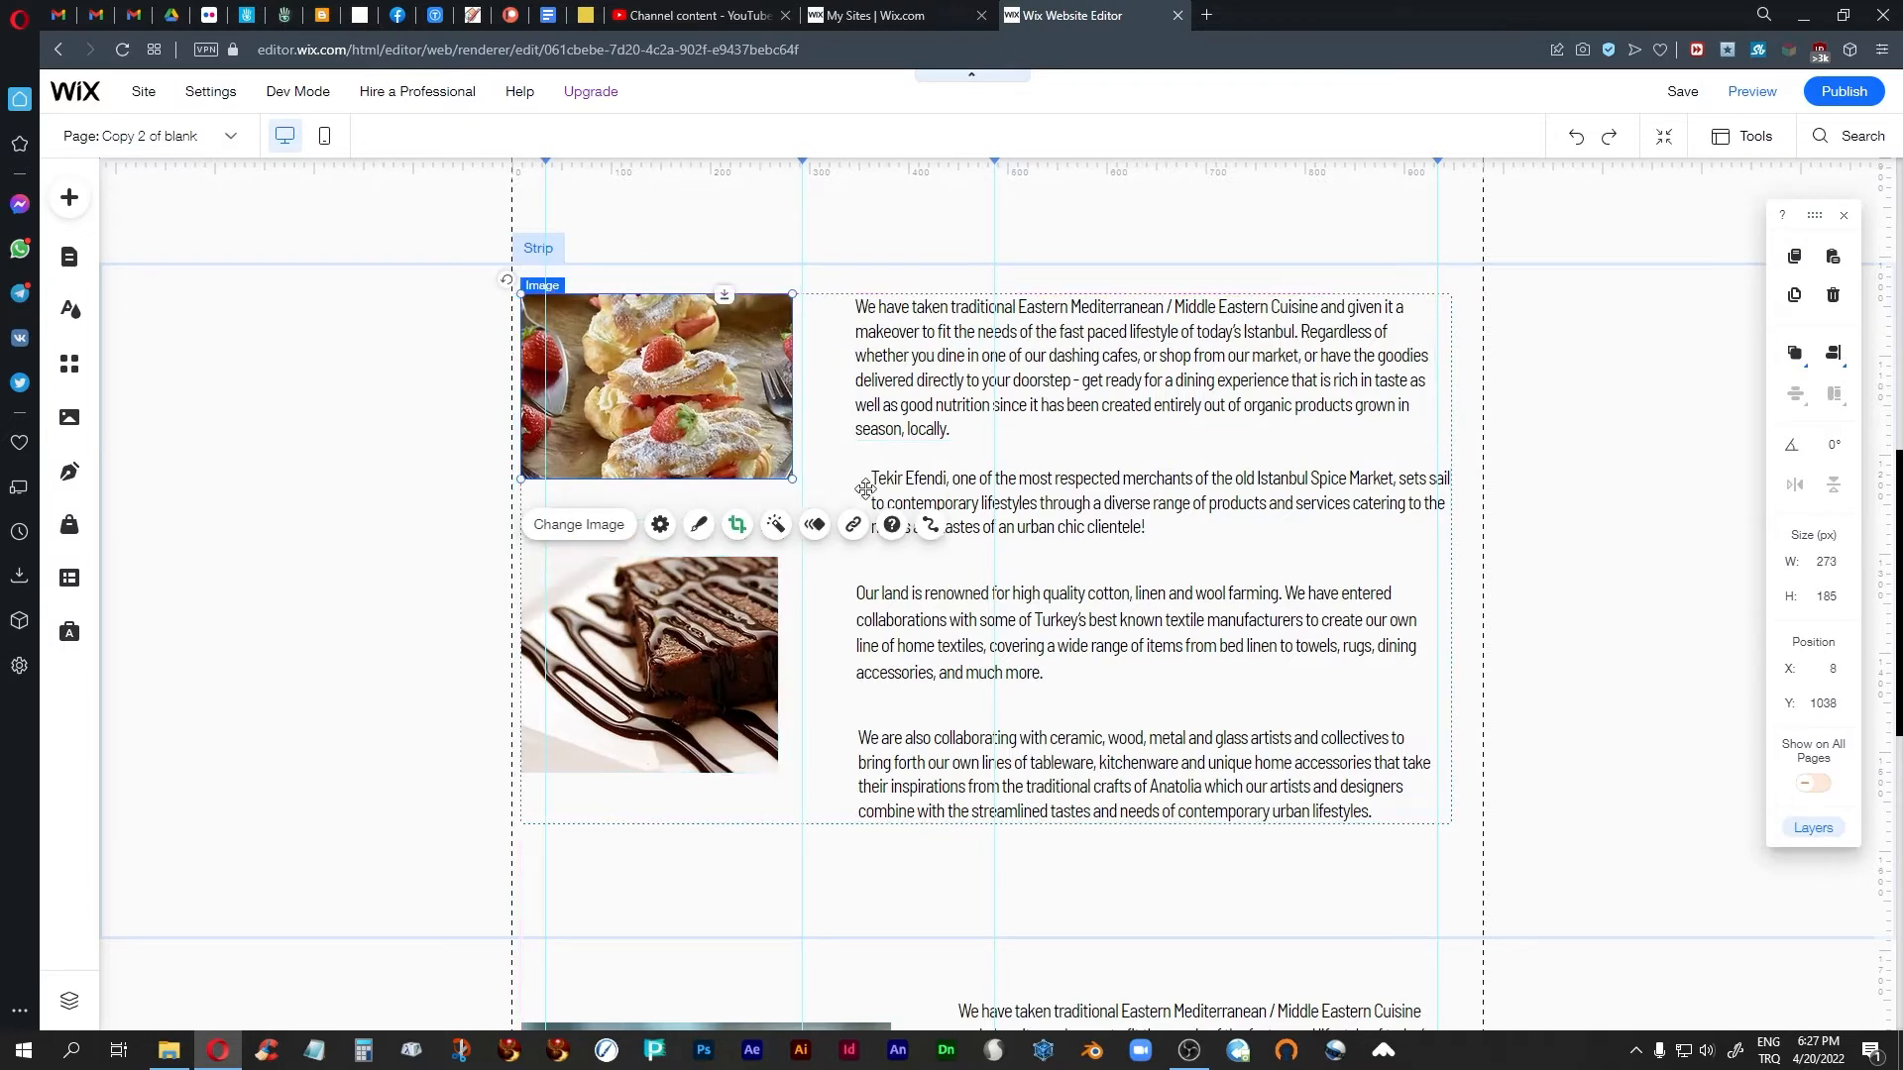
{"action": "left_click", "coordinate": [1587, 523]}
Move the chocolate cake image in the second strip's group slightly down and to the right, out of line with the pastry image
{"action": "left_click", "coordinate": [706, 622]}
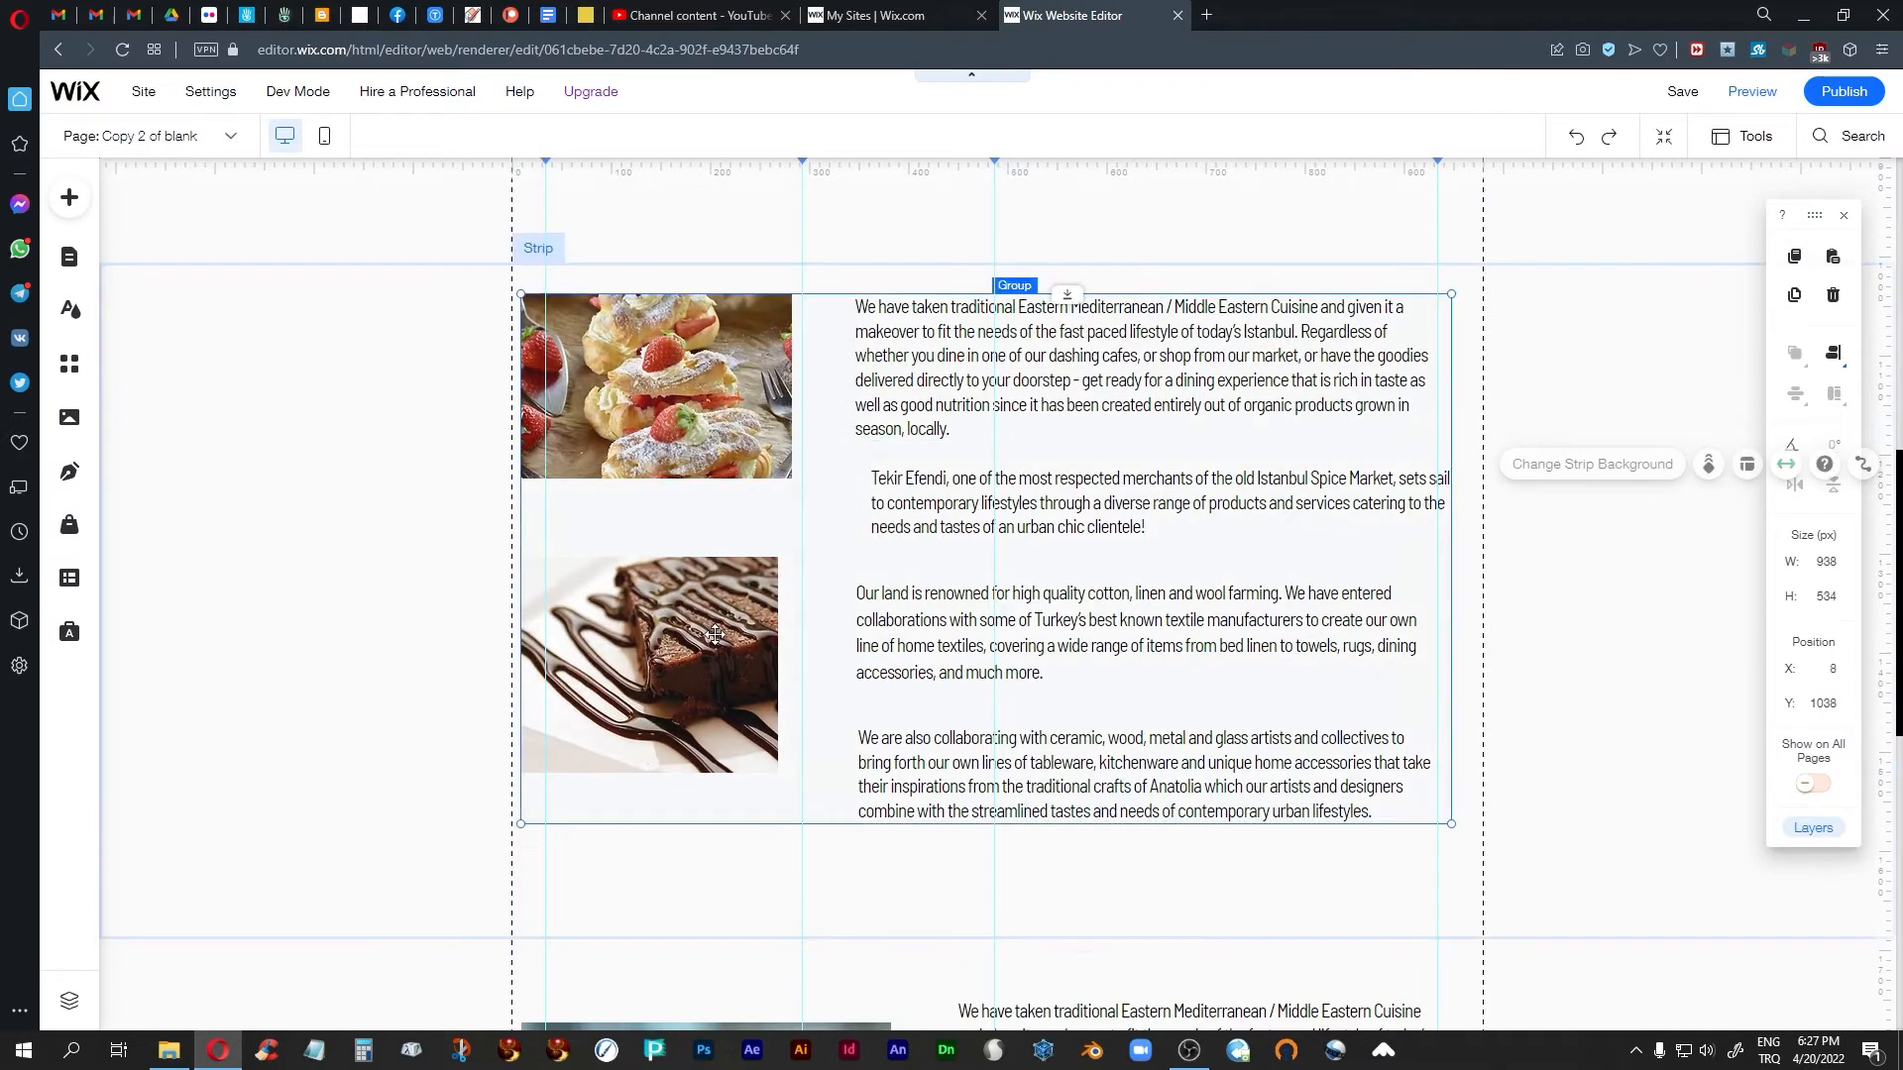
{"action": "left_click", "coordinate": [706, 622]}
{"action": "left_click_drag", "start_coordinate": [706, 623], "coordinate": [708, 641]}
{"action": "left_click", "coordinate": [1609, 497]}
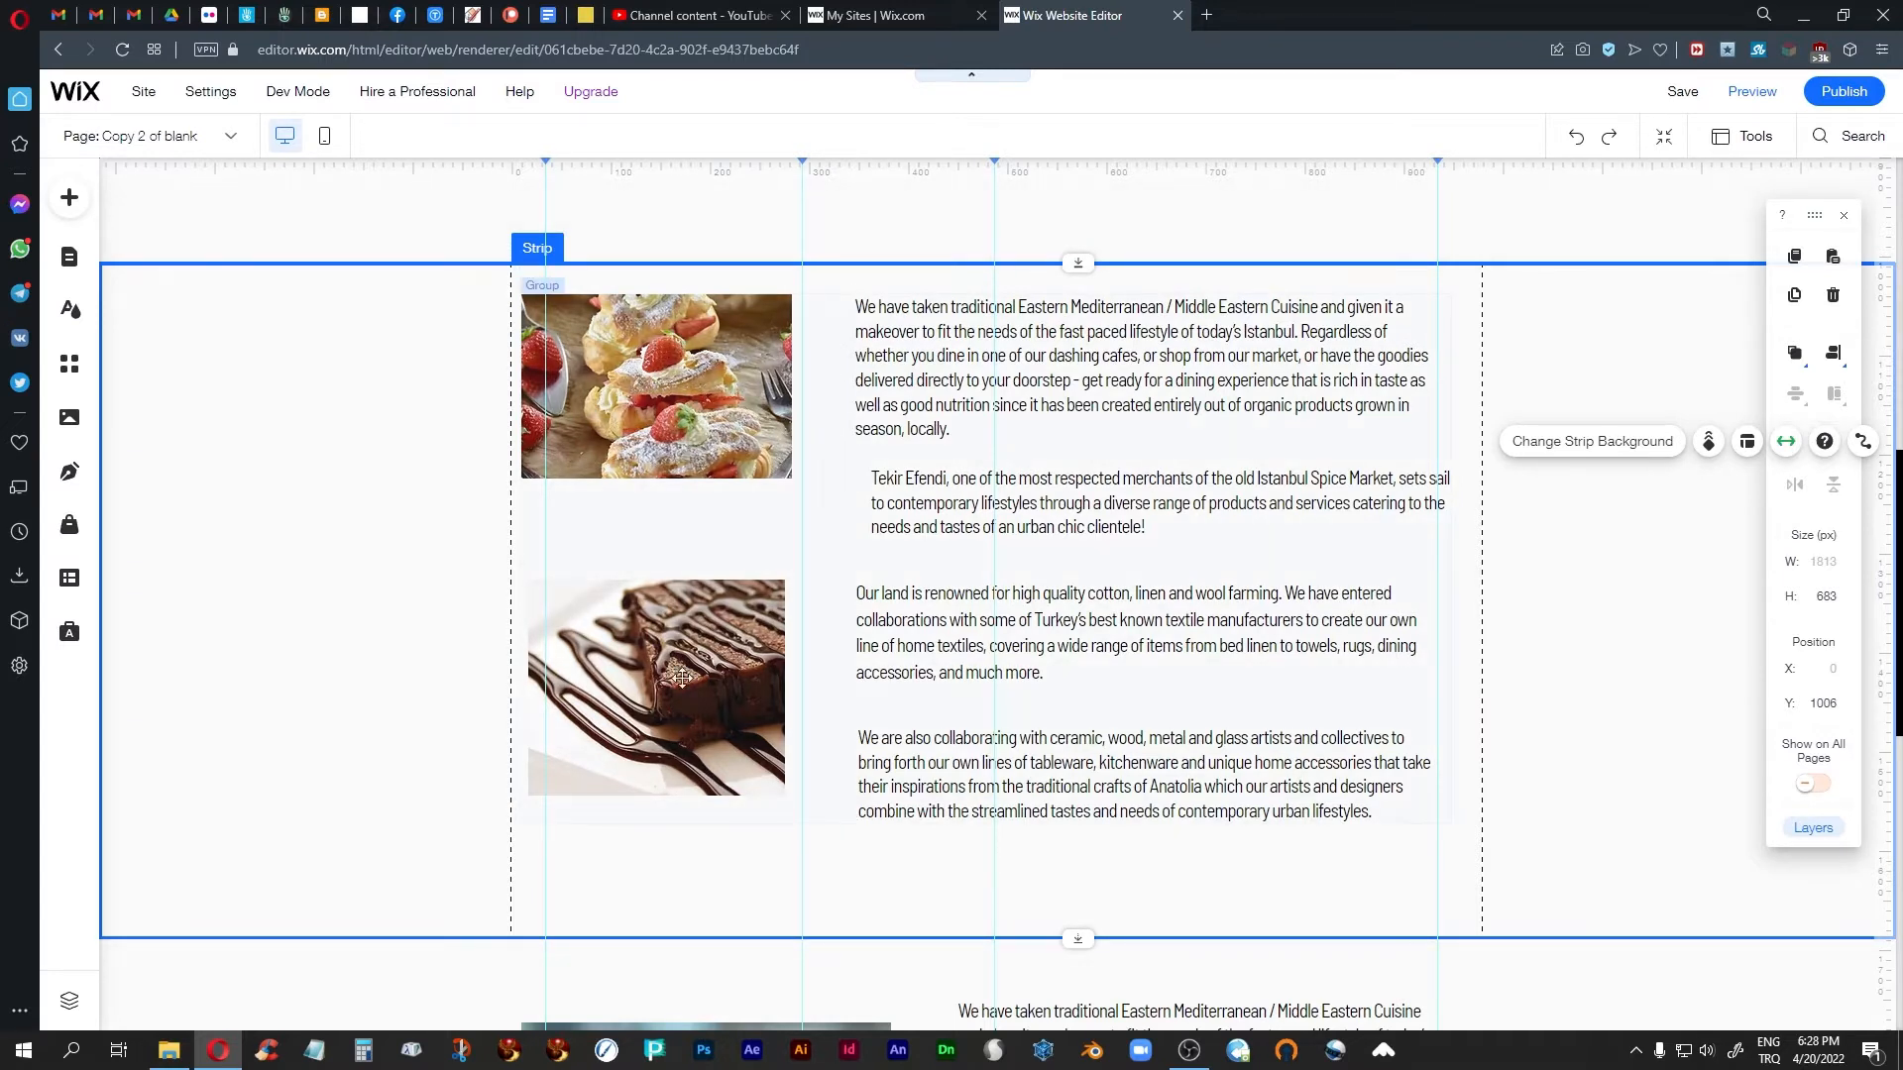
Crop the third strip's burger image to about 250 by 199 px, trimming its left side and upper edge
{"action": "scroll", "coordinate": [902, 490], "scroll_direction": "down", "scroll_amount": 6}
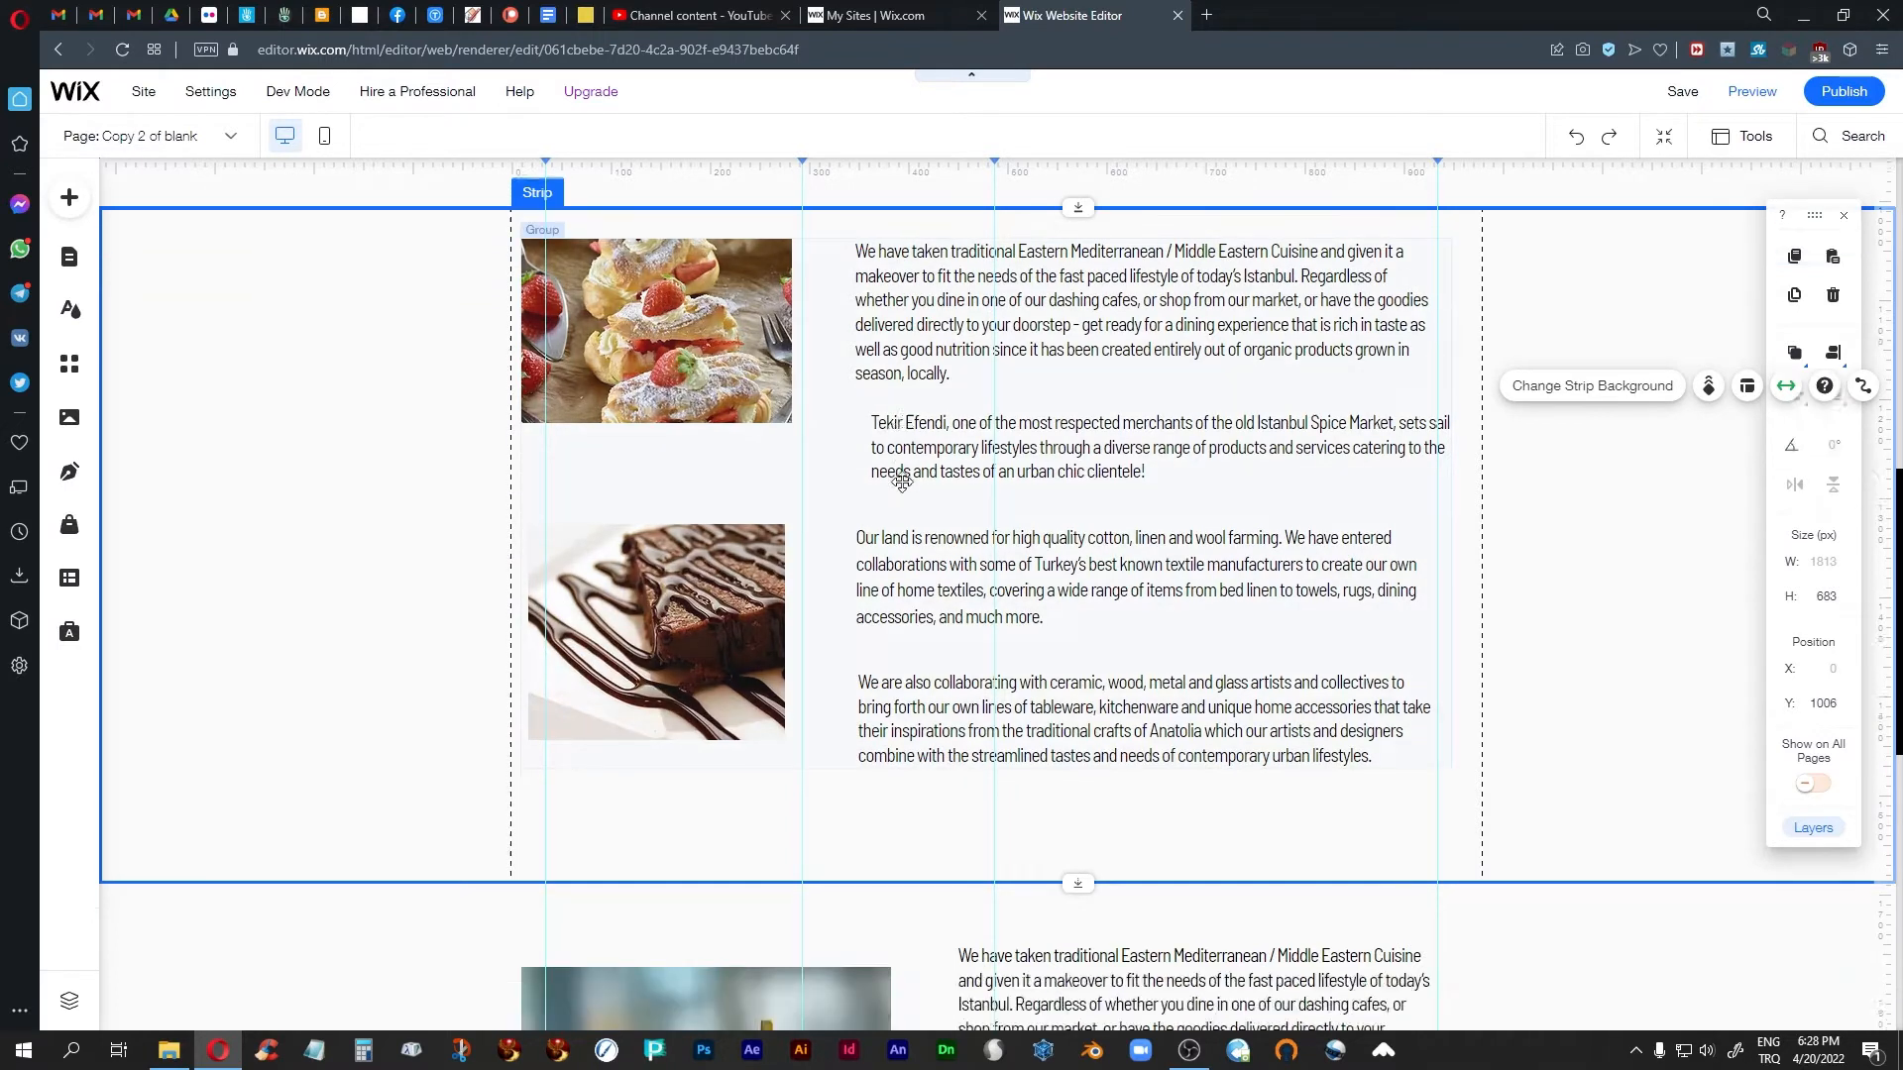
{"action": "scroll", "coordinate": [900, 472], "scroll_direction": "down", "scroll_amount": 1}
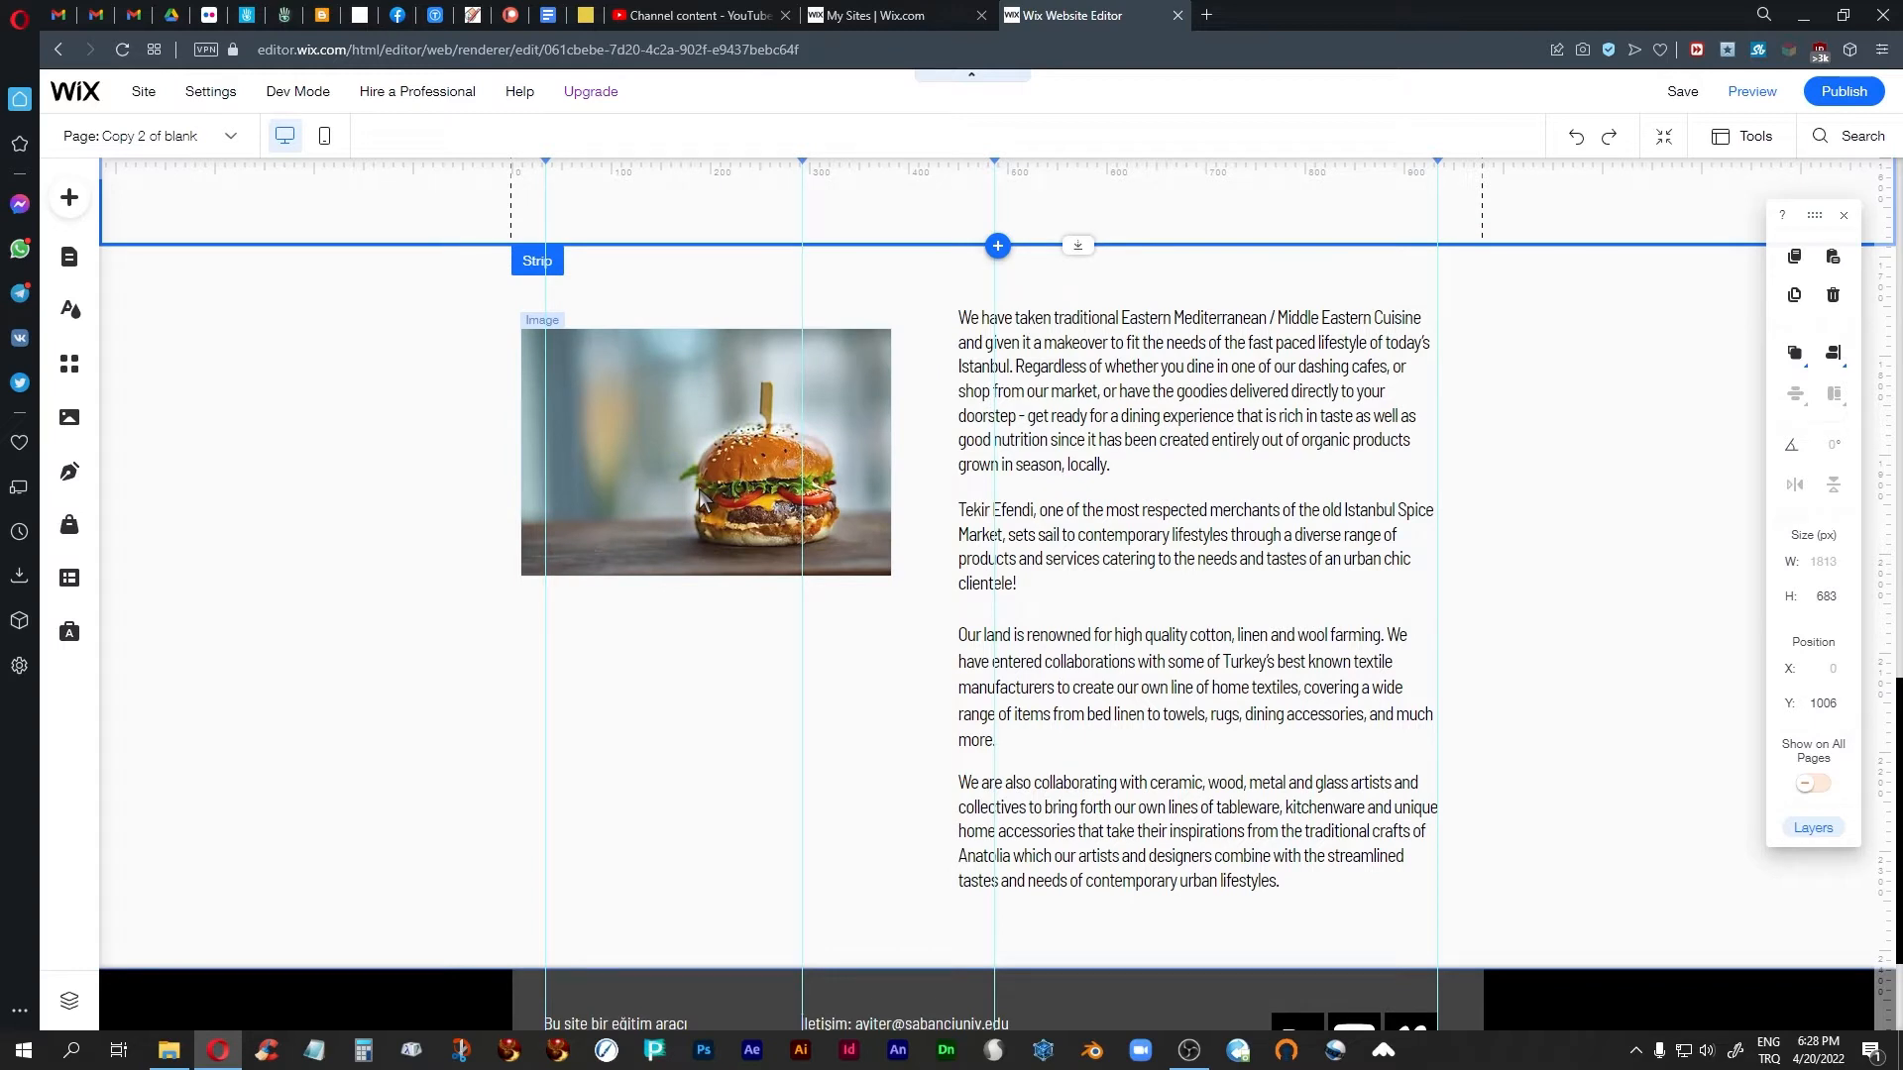
{"action": "left_click", "coordinate": [760, 477]}
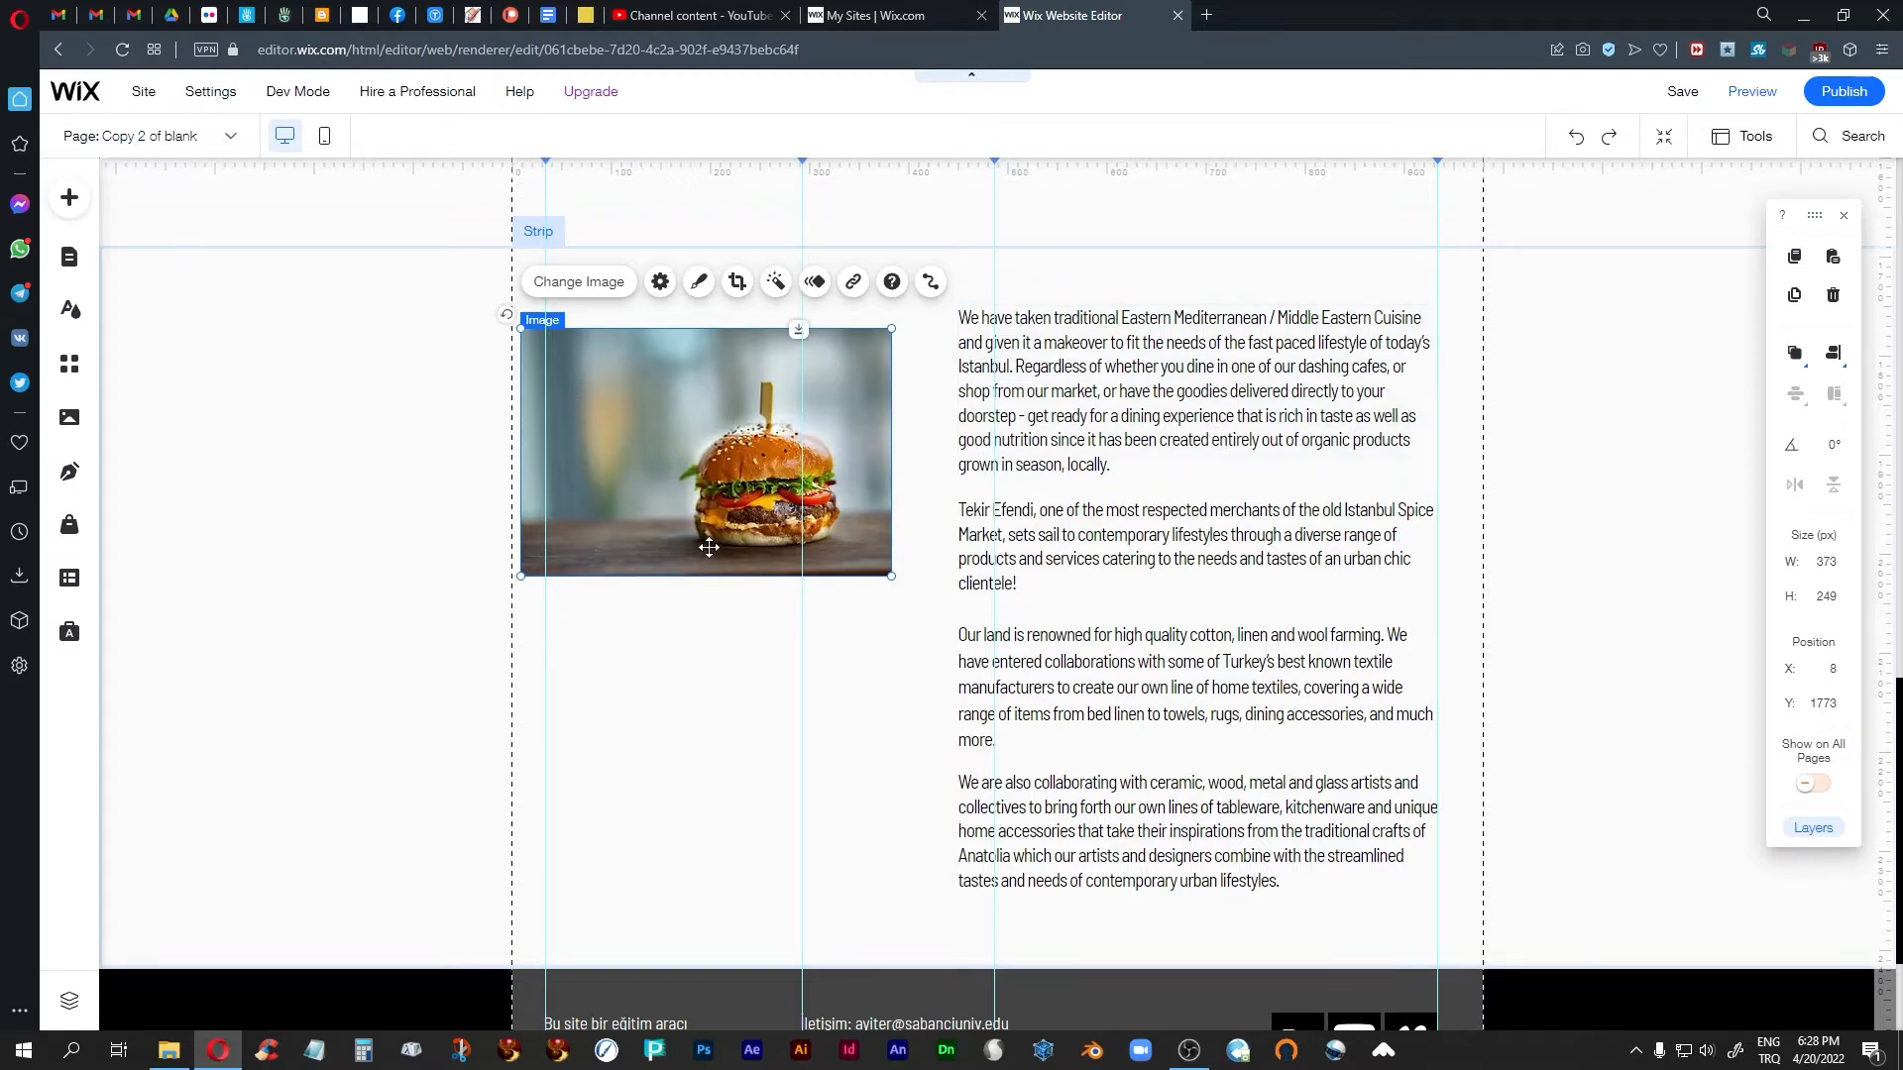
{"action": "left_click", "coordinate": [736, 282]}
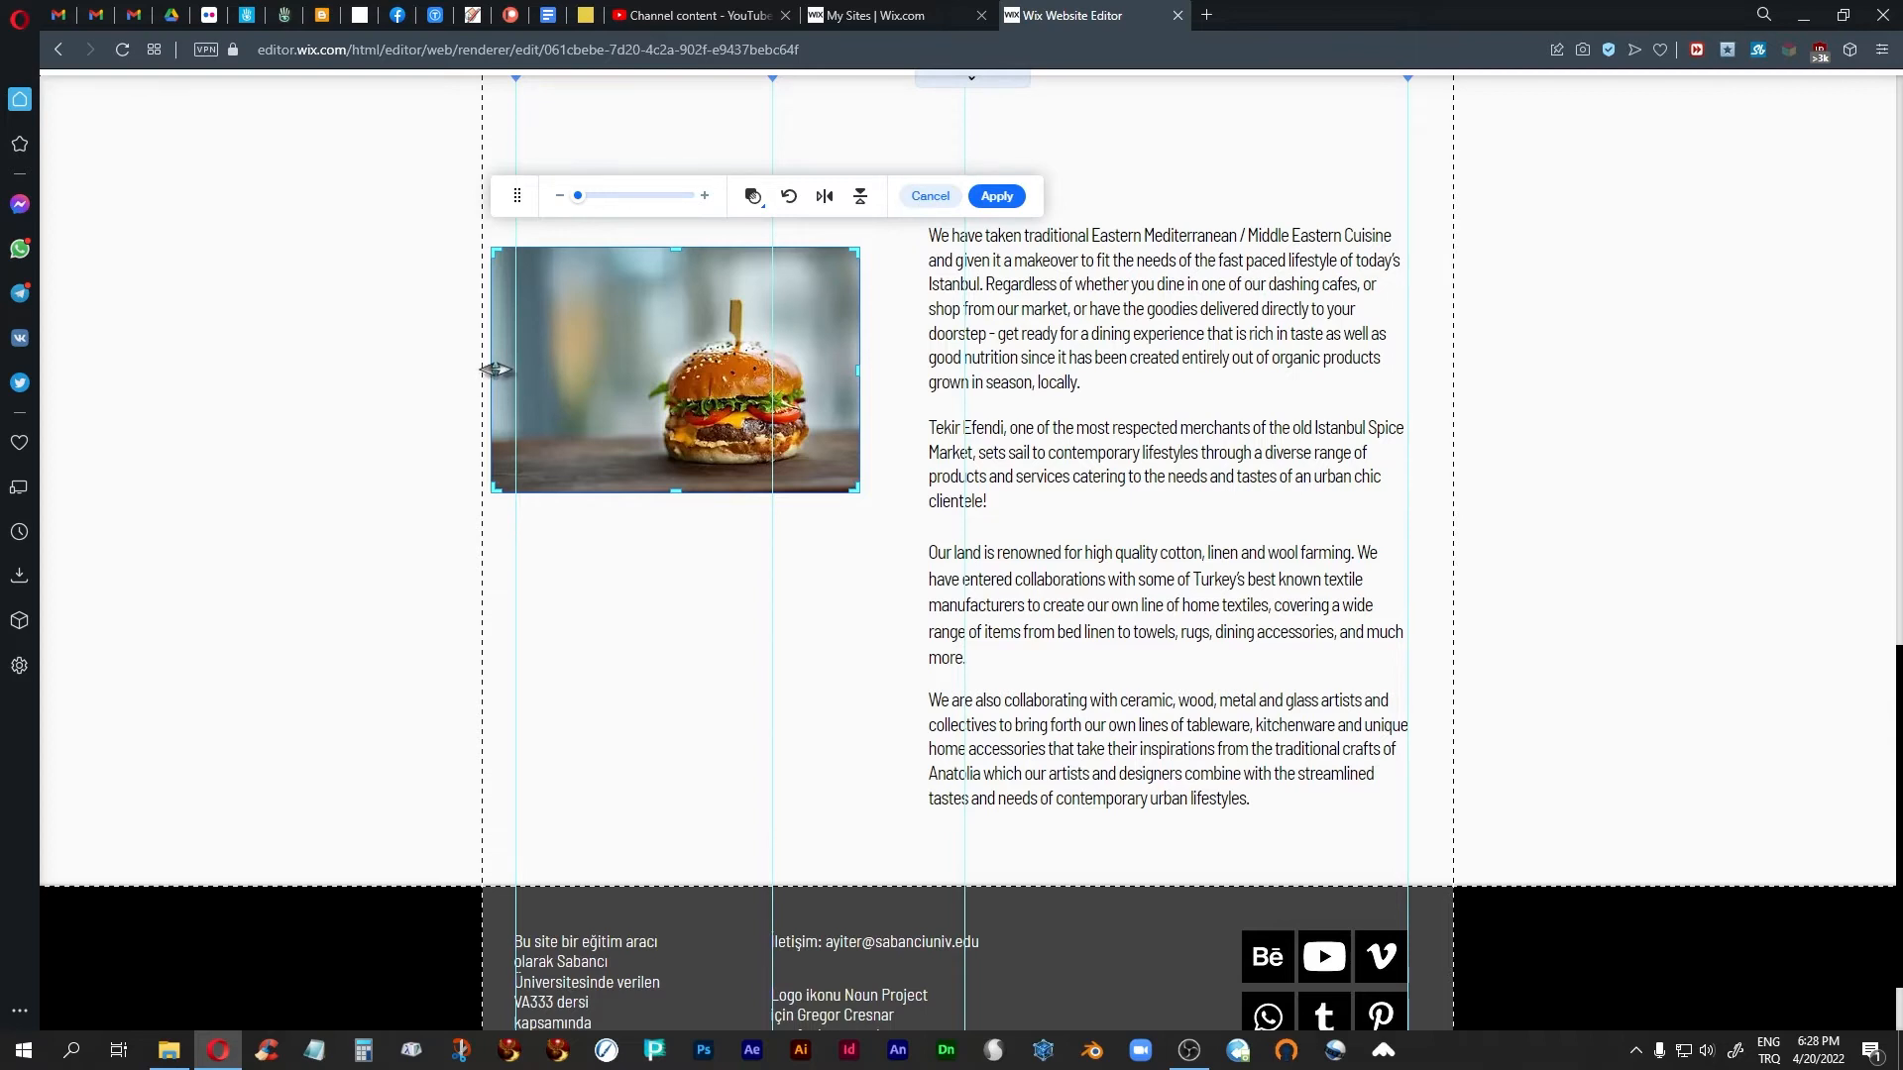
{"action": "left_click_drag", "start_coordinate": [492, 375], "coordinate": [617, 366]}
{"action": "mouse_move", "coordinate": [737, 258]}
{"action": "left_mouse_down"}
{"action": "mouse_move", "coordinate": [739, 327]}
{"action": "mouse_move", "coordinate": [739, 295]}
{"action": "left_mouse_up"}
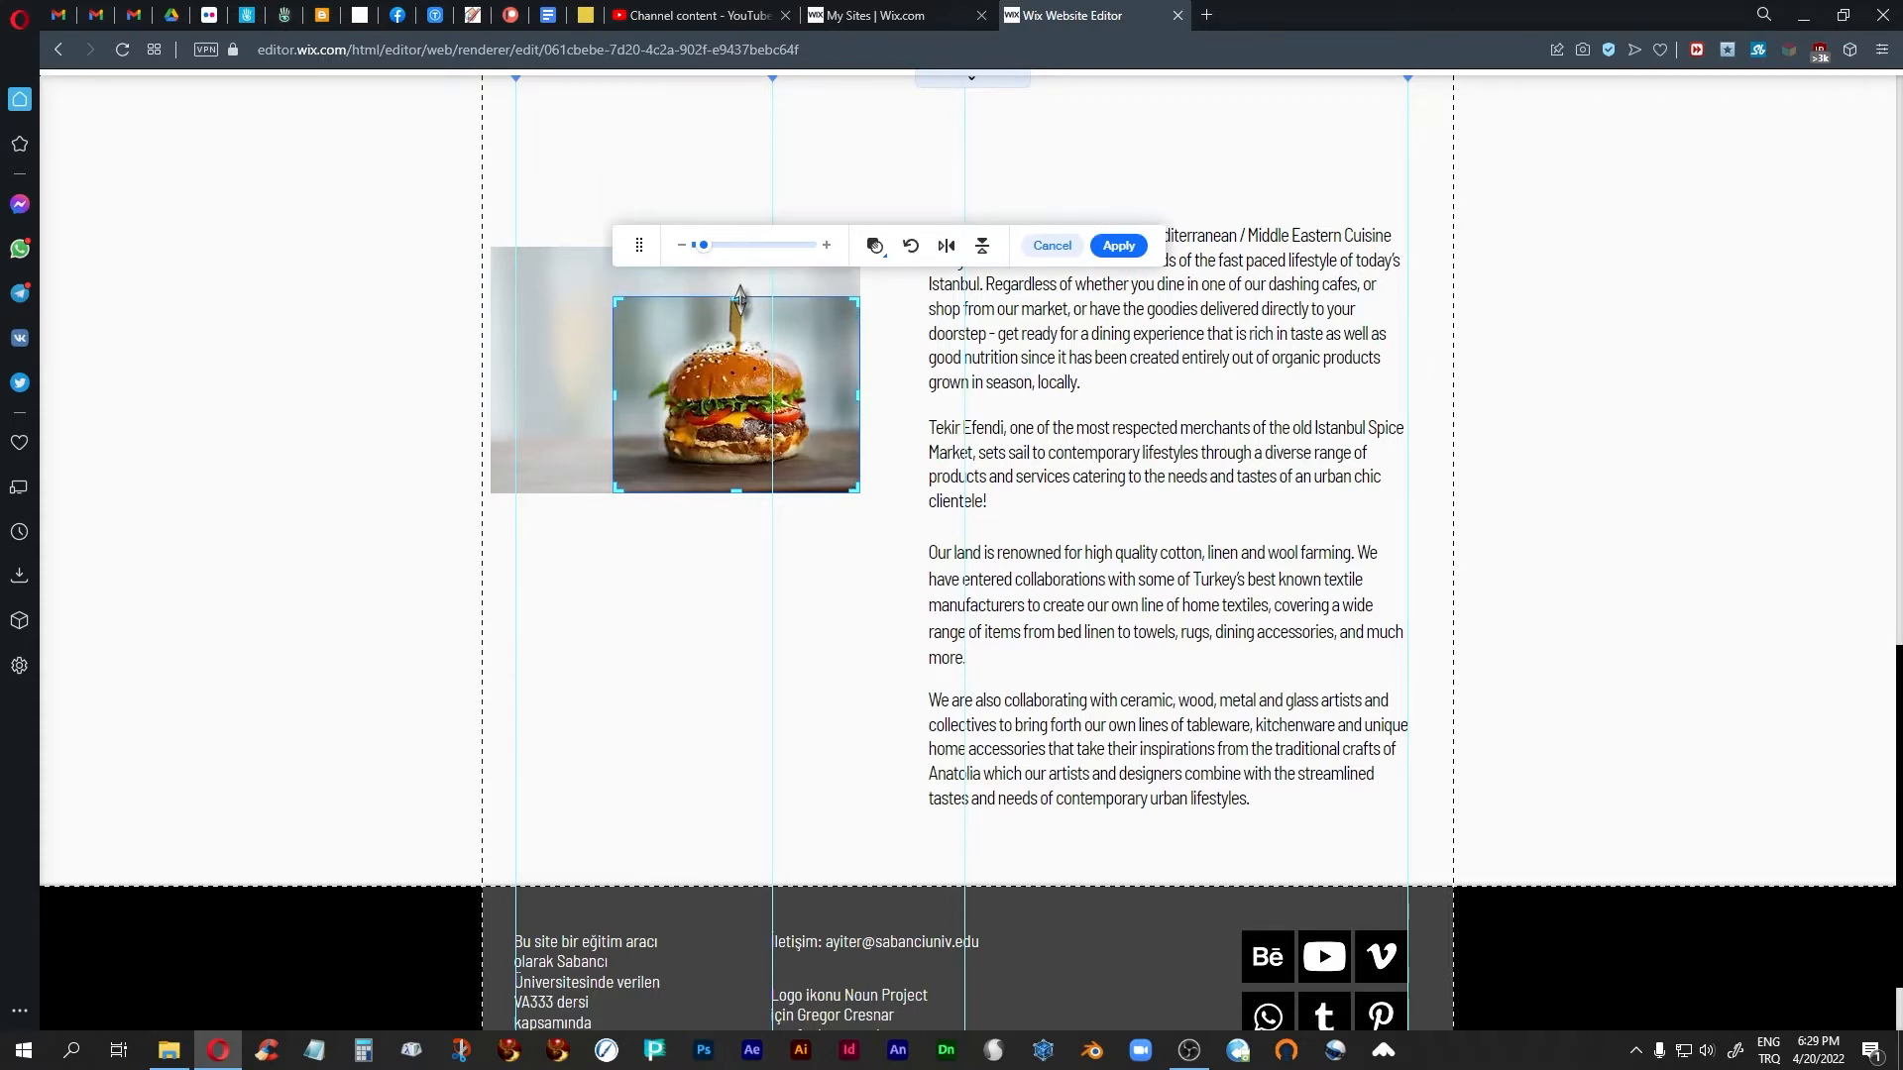
{"action": "left_click", "coordinate": [1114, 242]}
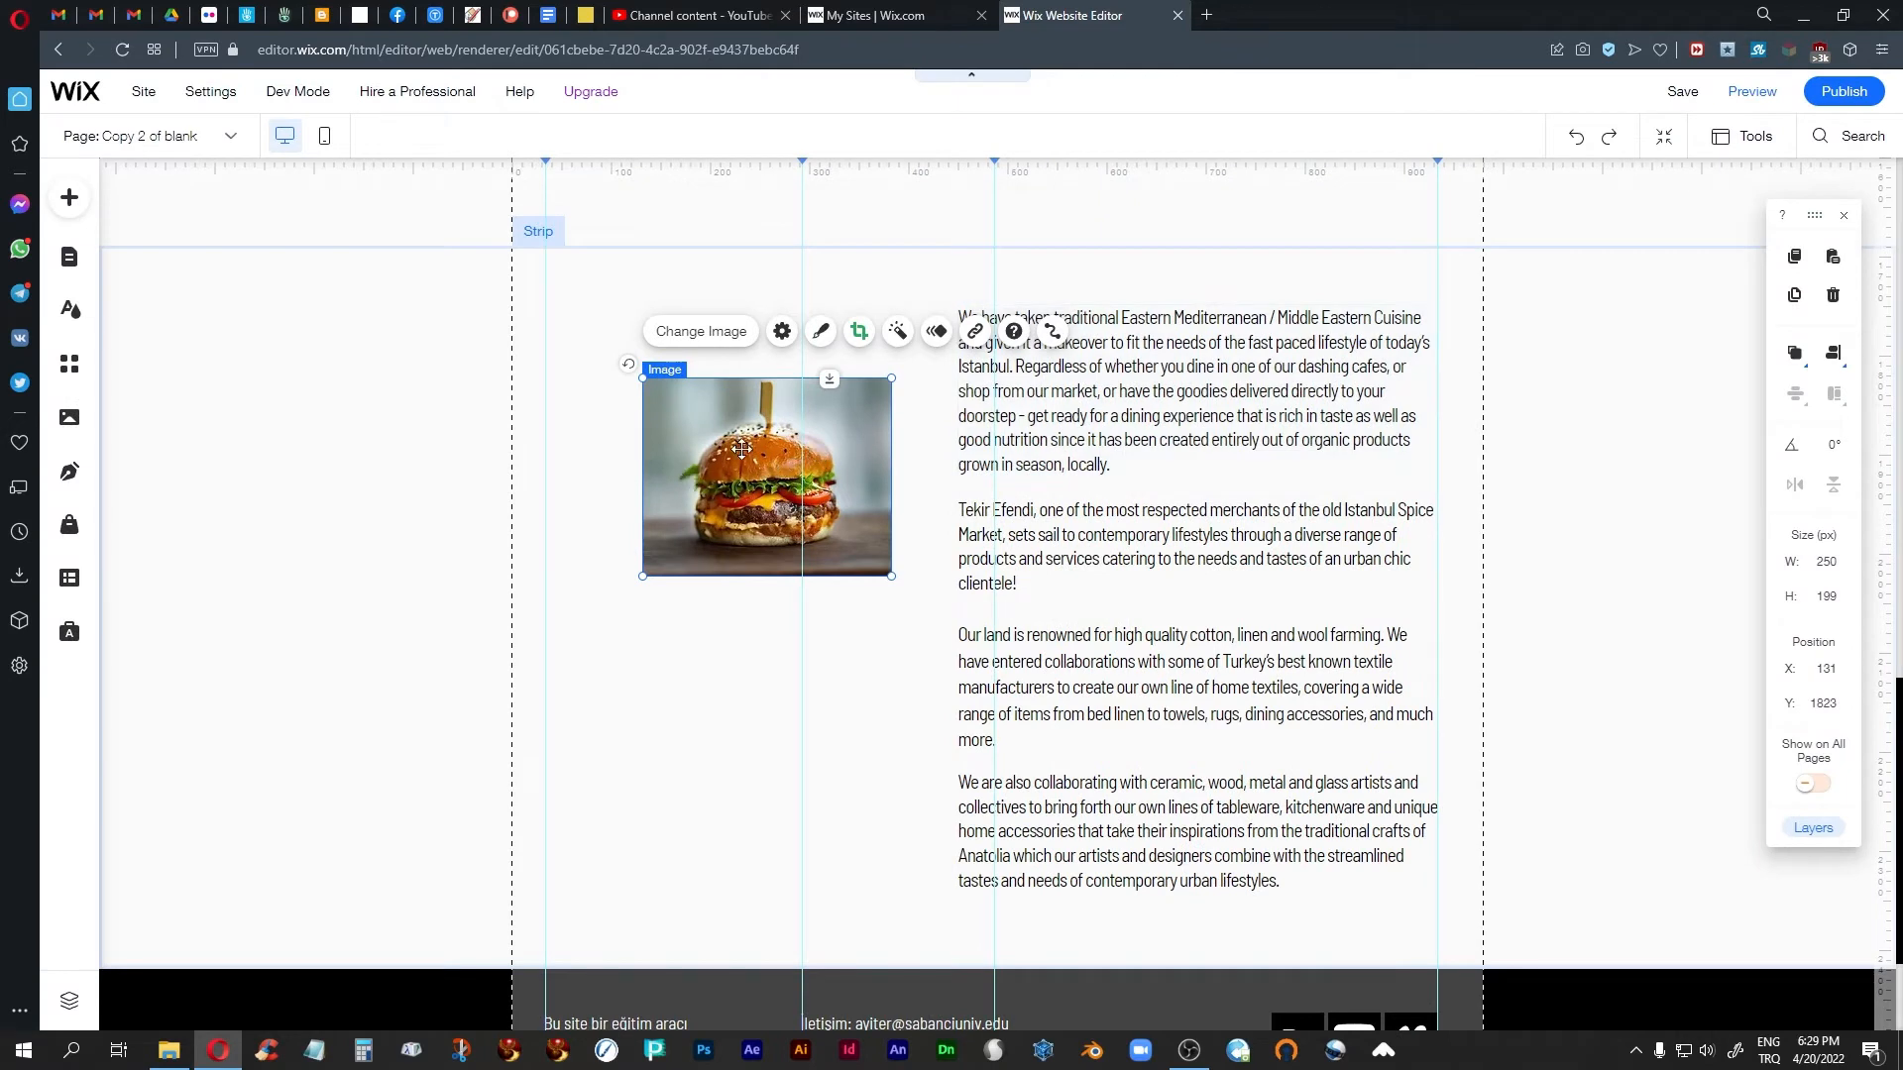
Shift the burger picture to the right within its crop frame and apply the crop
{"action": "left_click", "coordinate": [858, 331]}
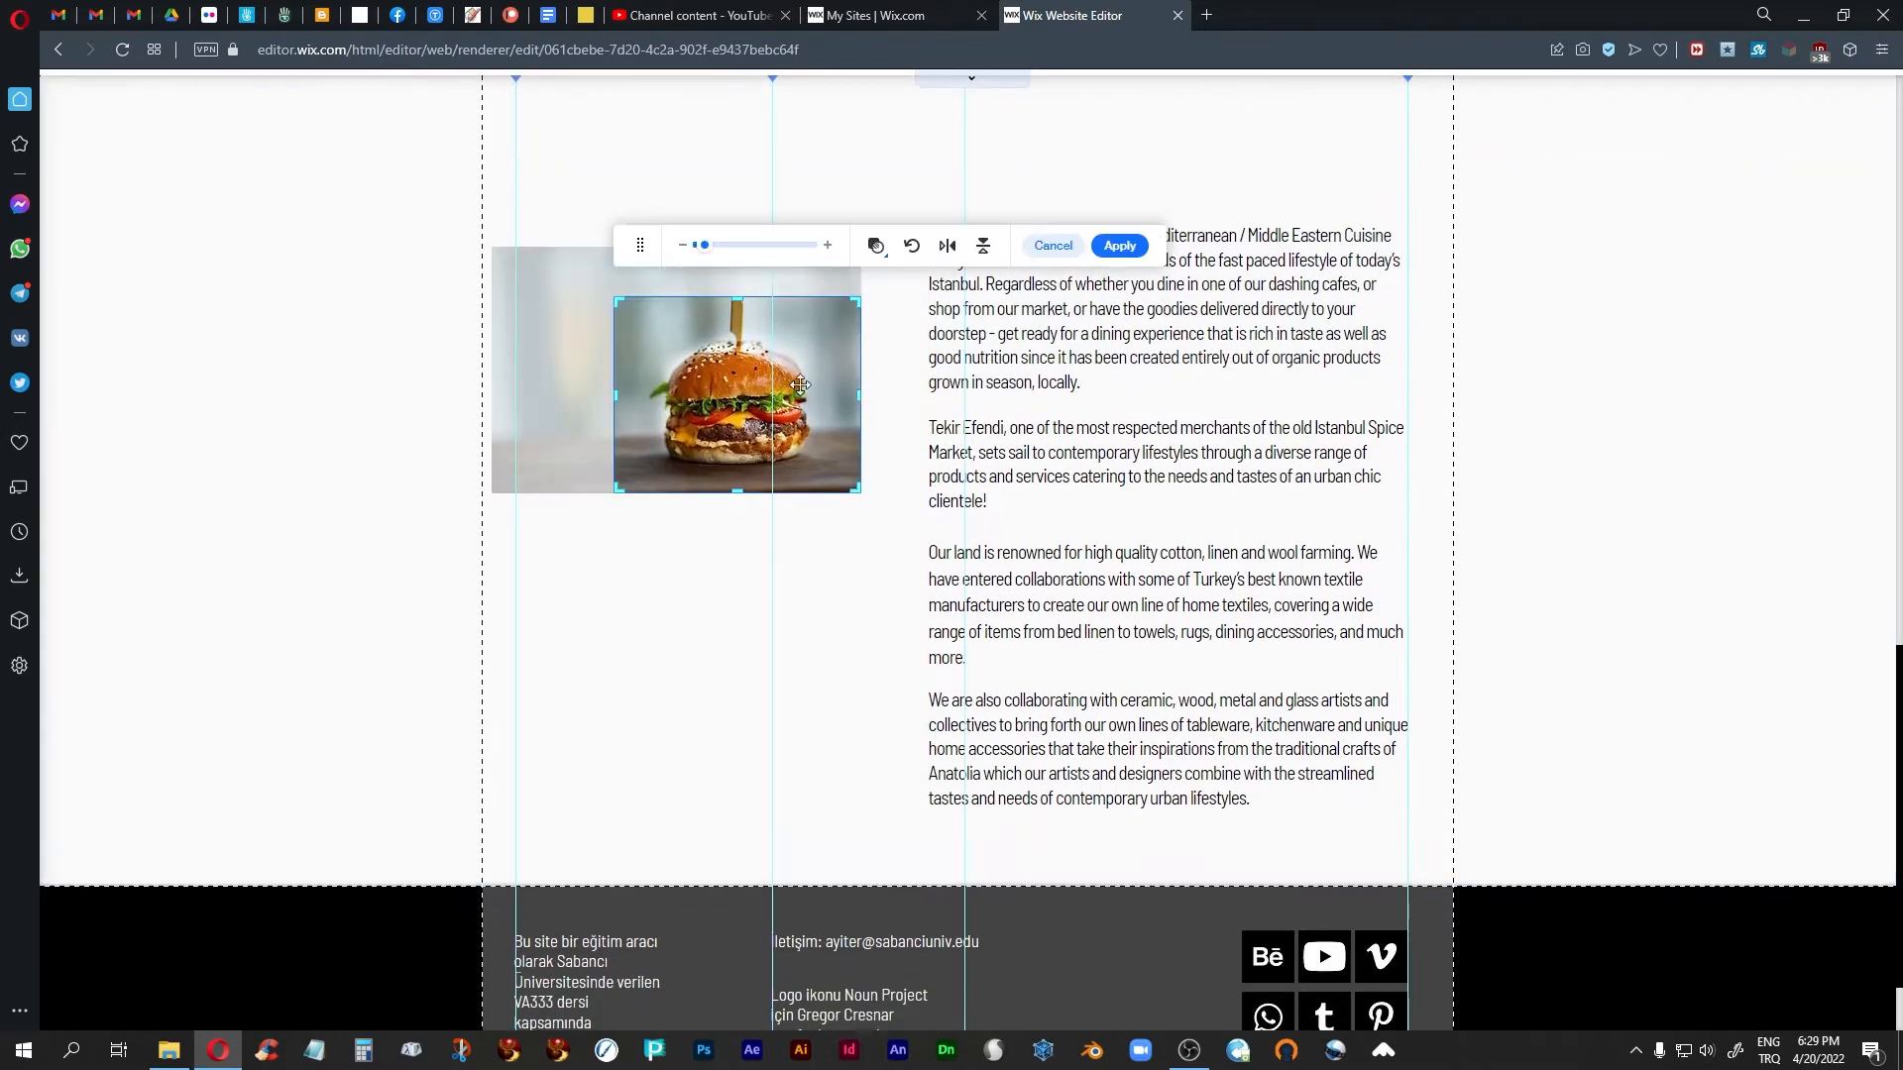
{"action": "left_click_drag", "start_coordinate": [723, 405], "coordinate": [773, 414]}
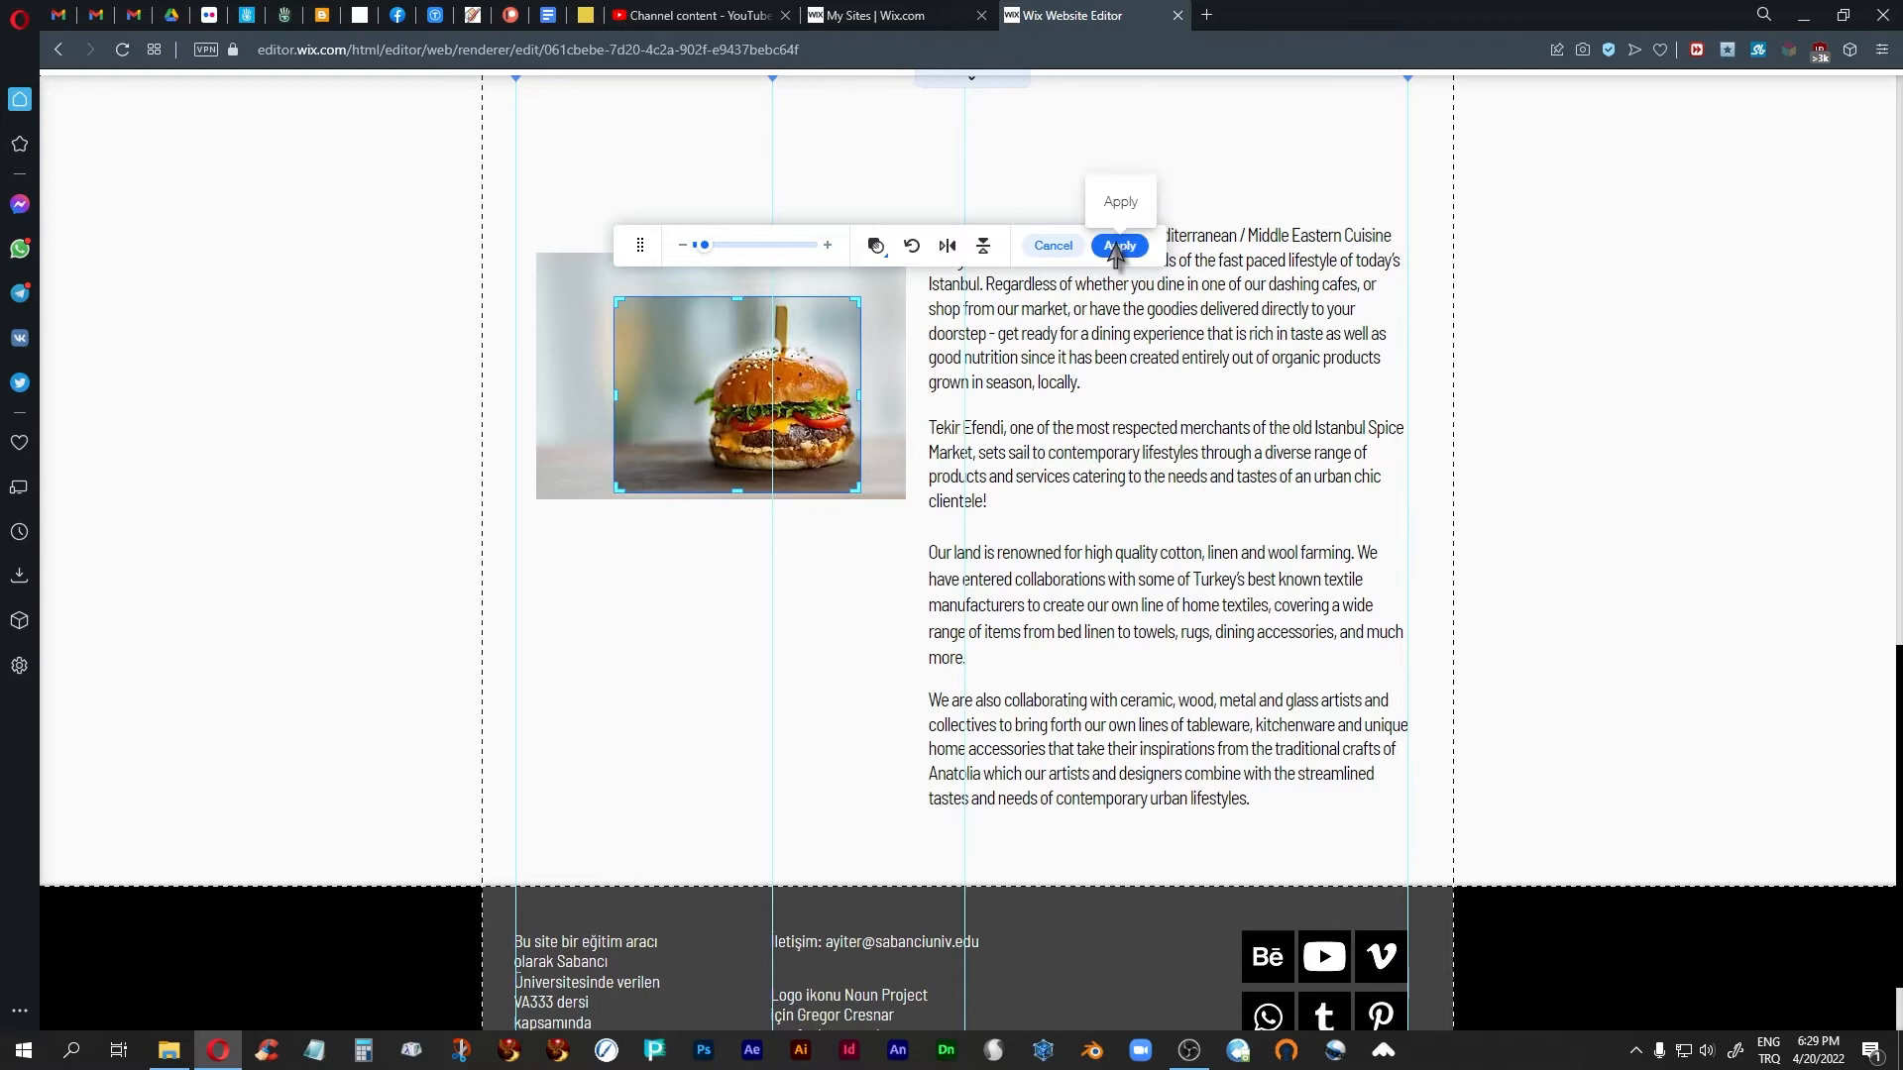
{"action": "left_click", "coordinate": [1119, 246]}
Enlarge the burger image to about 395 by 314 px and place it at X 32, Y 1753 along the left margin guide
{"action": "left_click_drag", "start_coordinate": [854, 442], "coordinate": [850, 370]}
{"action": "left_click_drag", "start_coordinate": [640, 502], "coordinate": [534, 559]}
{"action": "left_click_drag", "start_coordinate": [888, 579], "coordinate": [936, 614]}
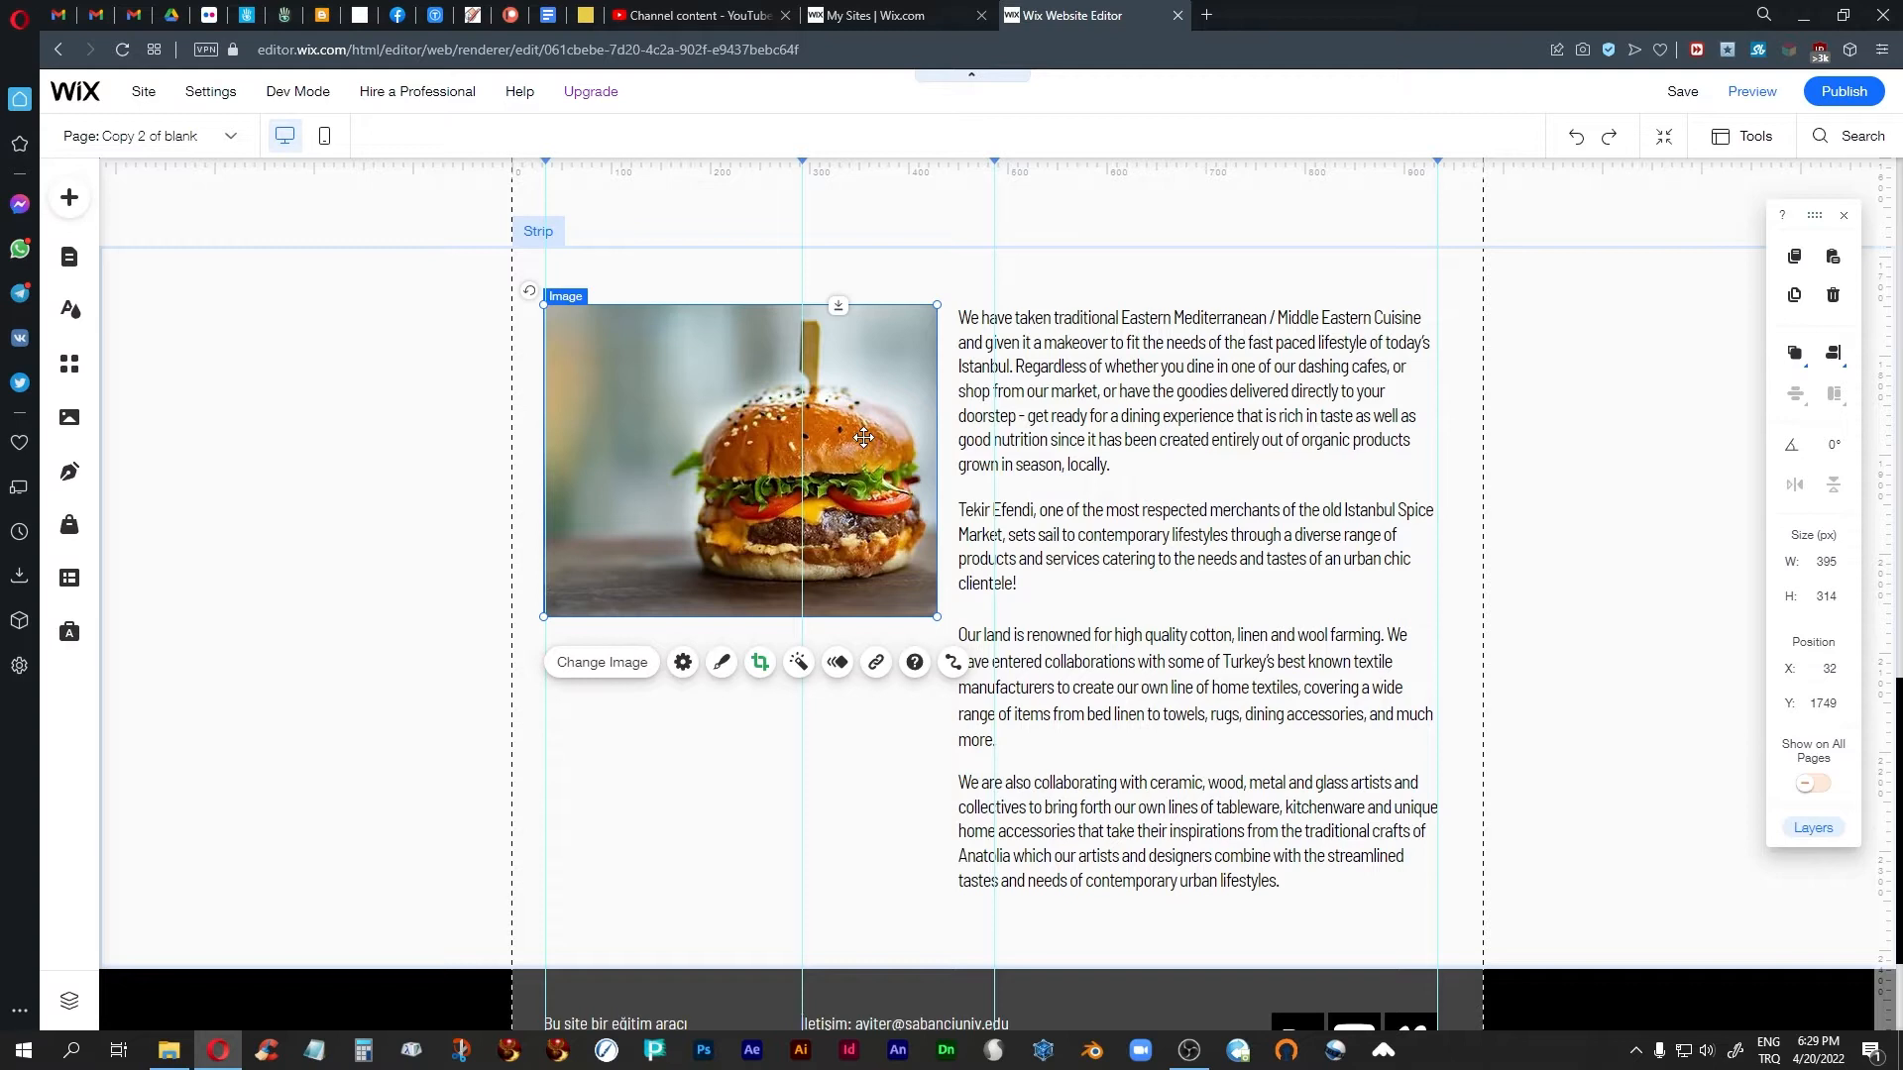
{"action": "key", "text": "Down"}
{"action": "key", "text": "Down"}
{"action": "key", "text": "Down"}
{"action": "key", "text": "Down"}
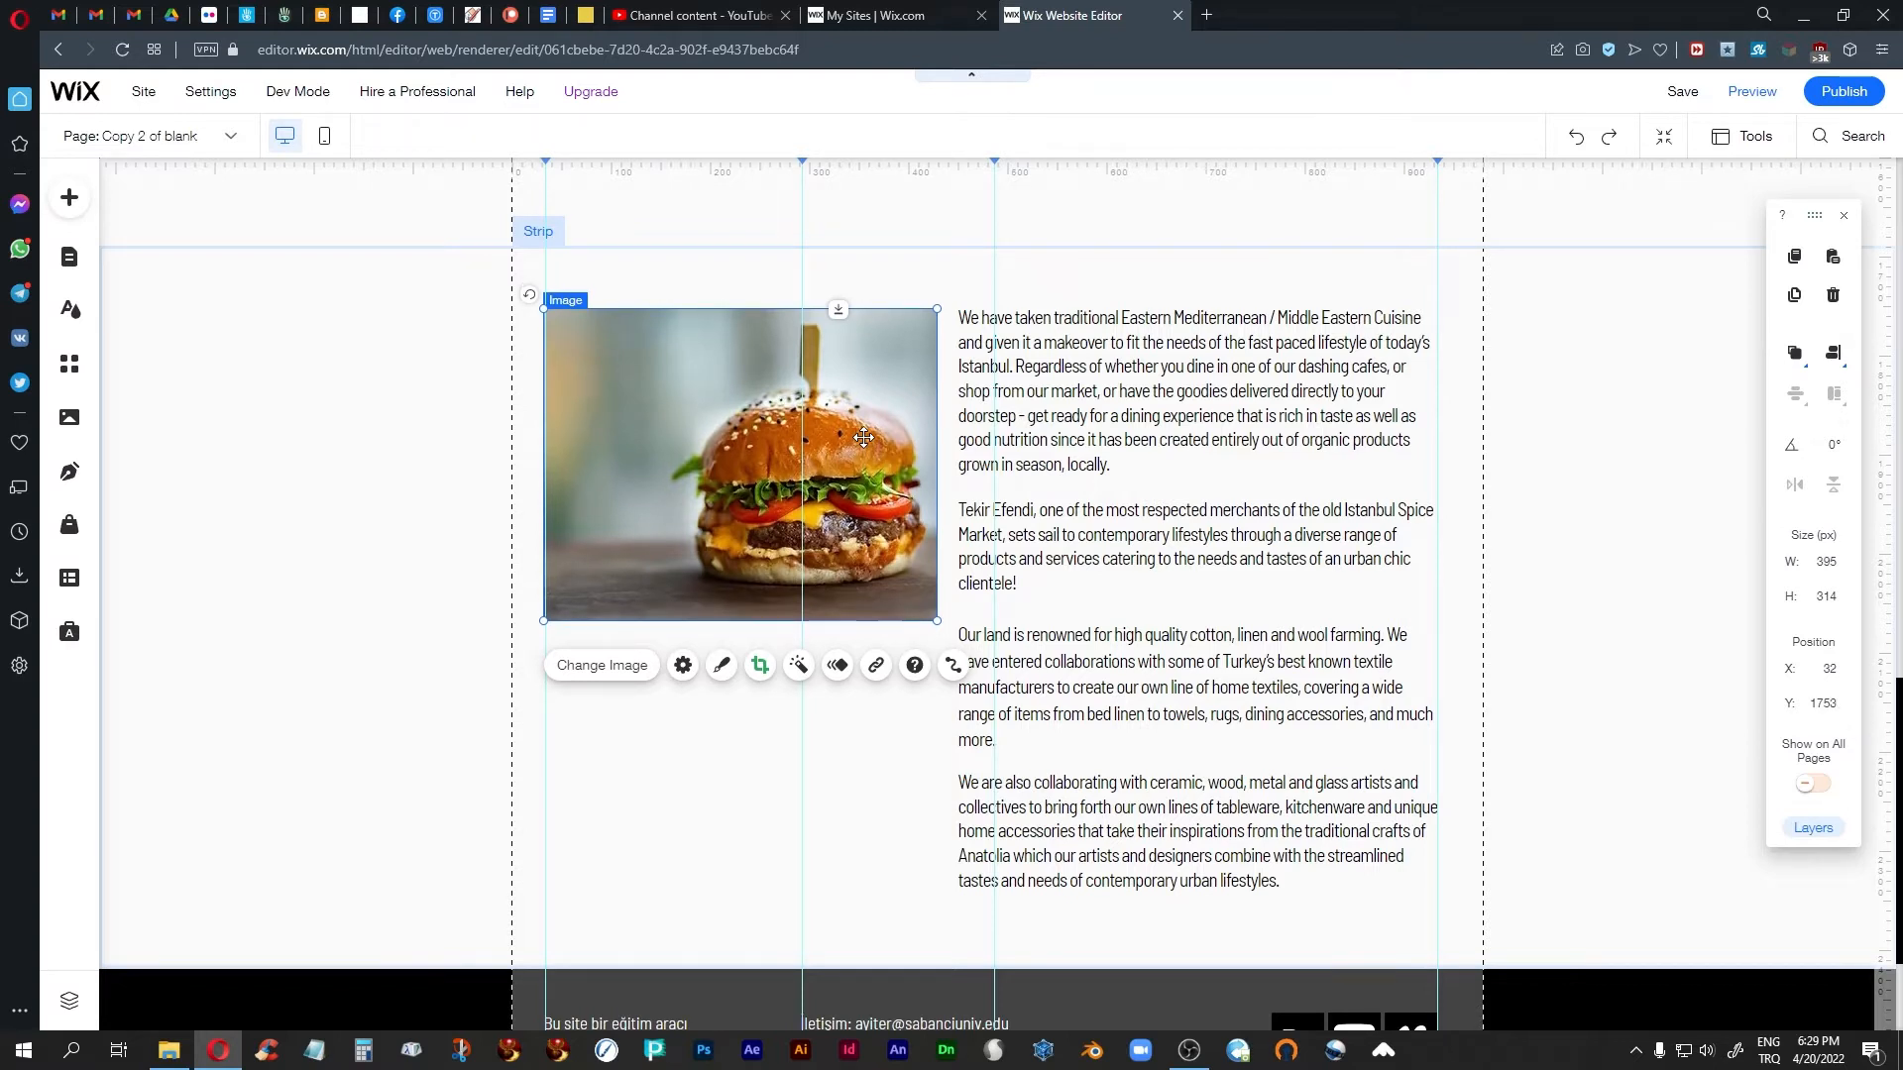
{"action": "left_click", "coordinate": [1685, 436]}
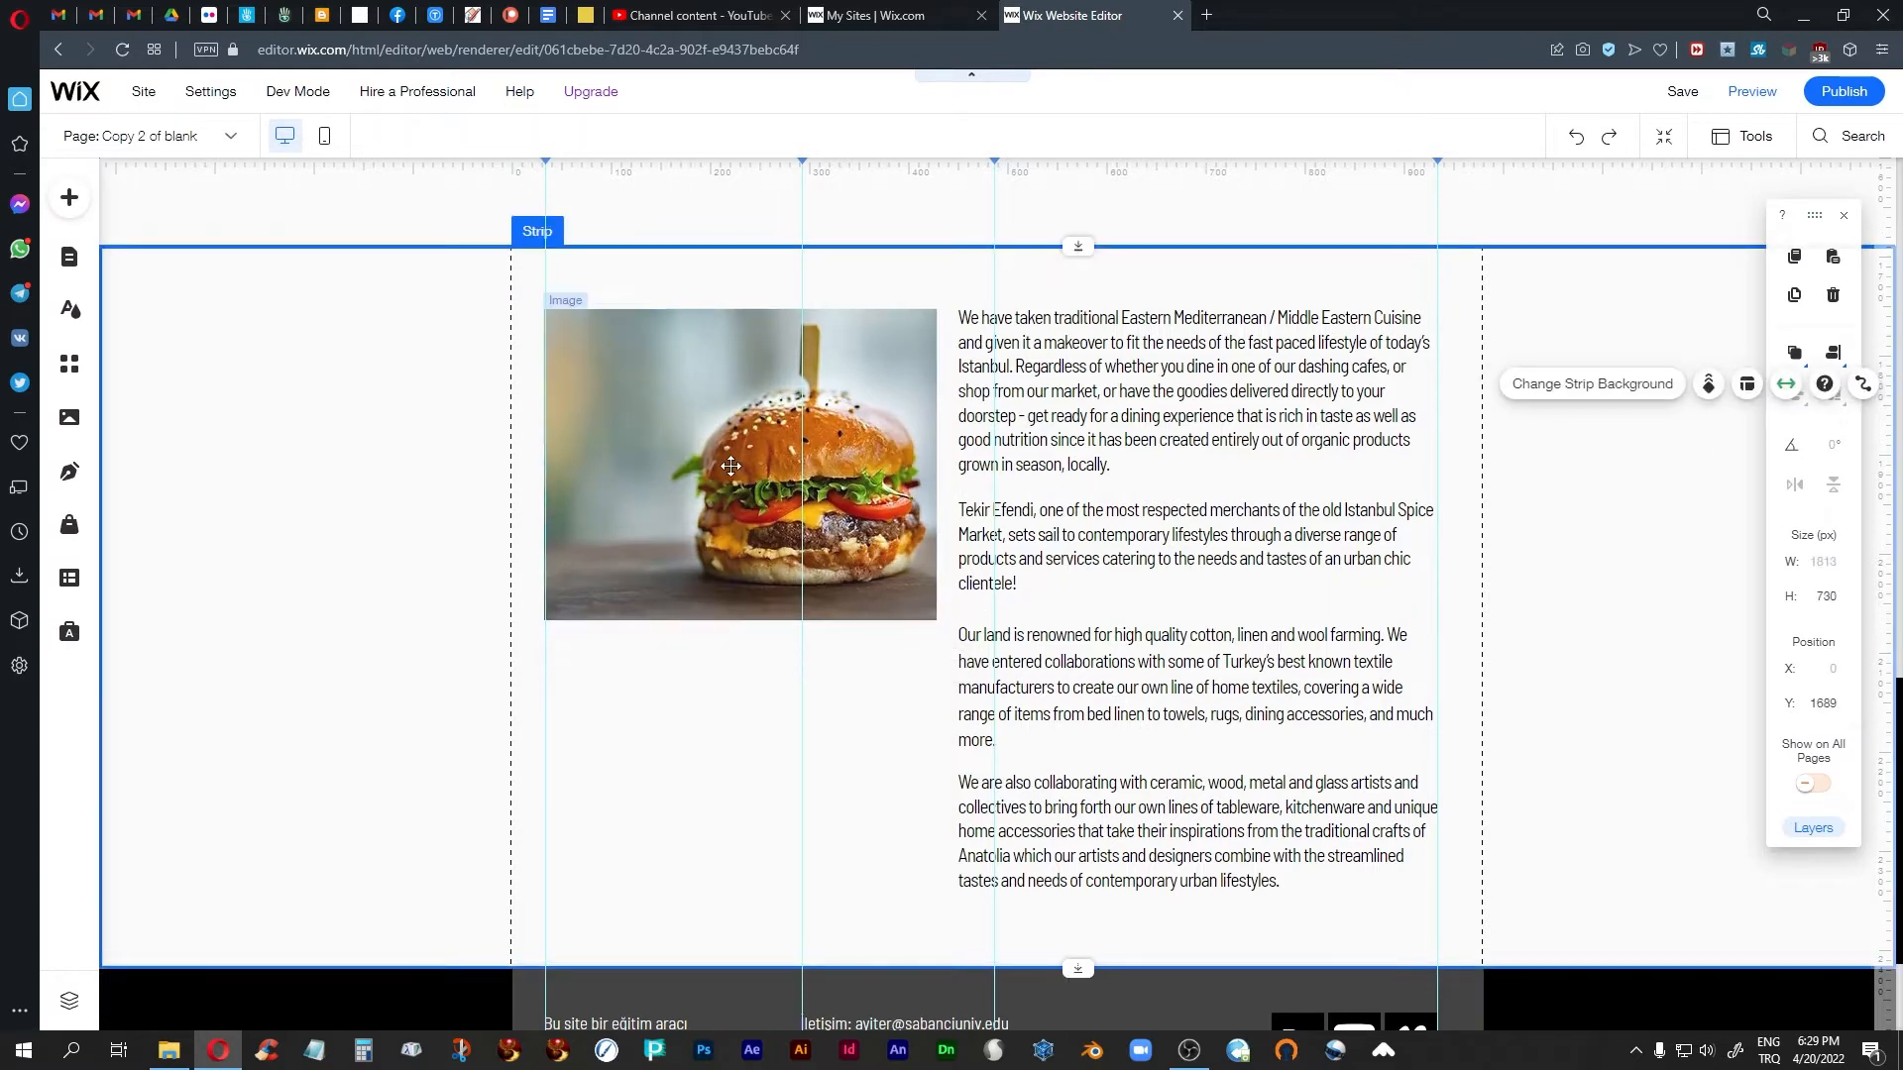
Fine-tune the burger image's left edge against the left margin guide, at X 33 with a width of 396 px
{"action": "left_click", "coordinate": [658, 455]}
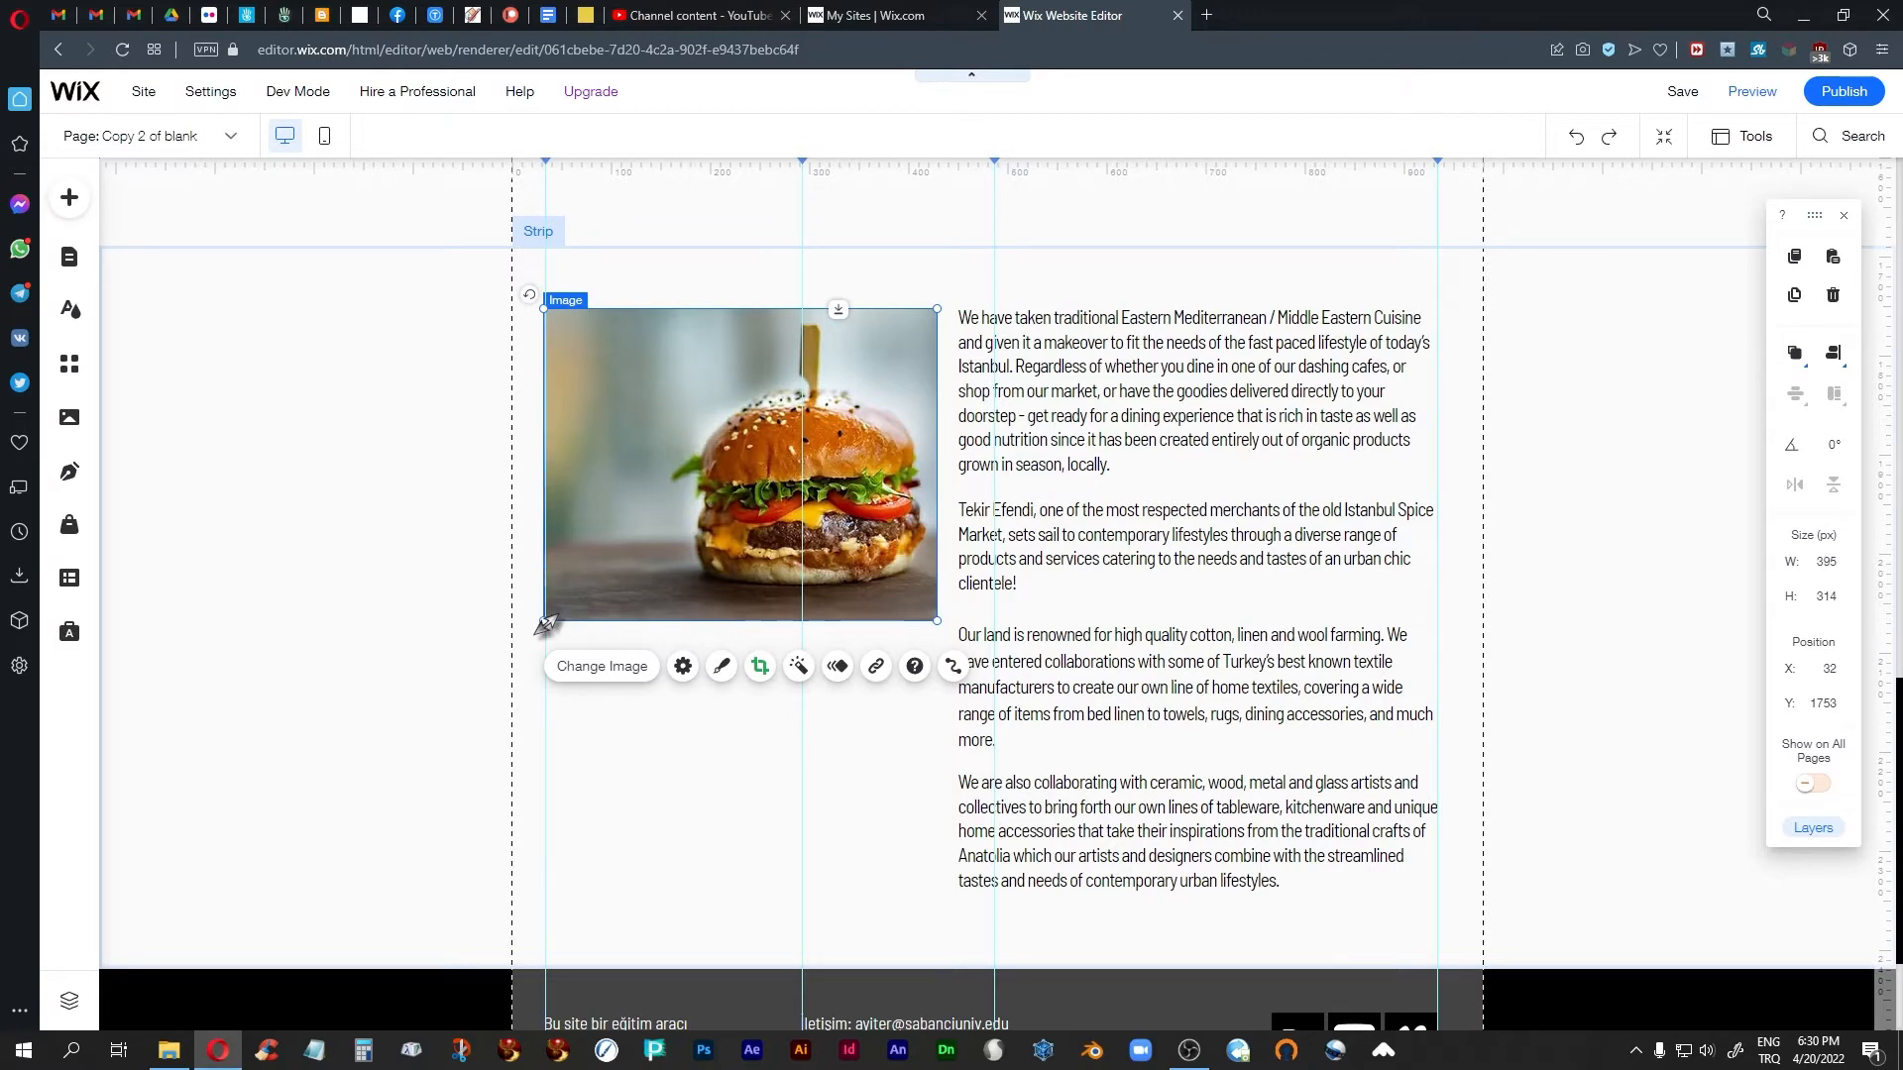
{"action": "left_click_drag", "start_coordinate": [545, 622], "coordinate": [548, 623]}
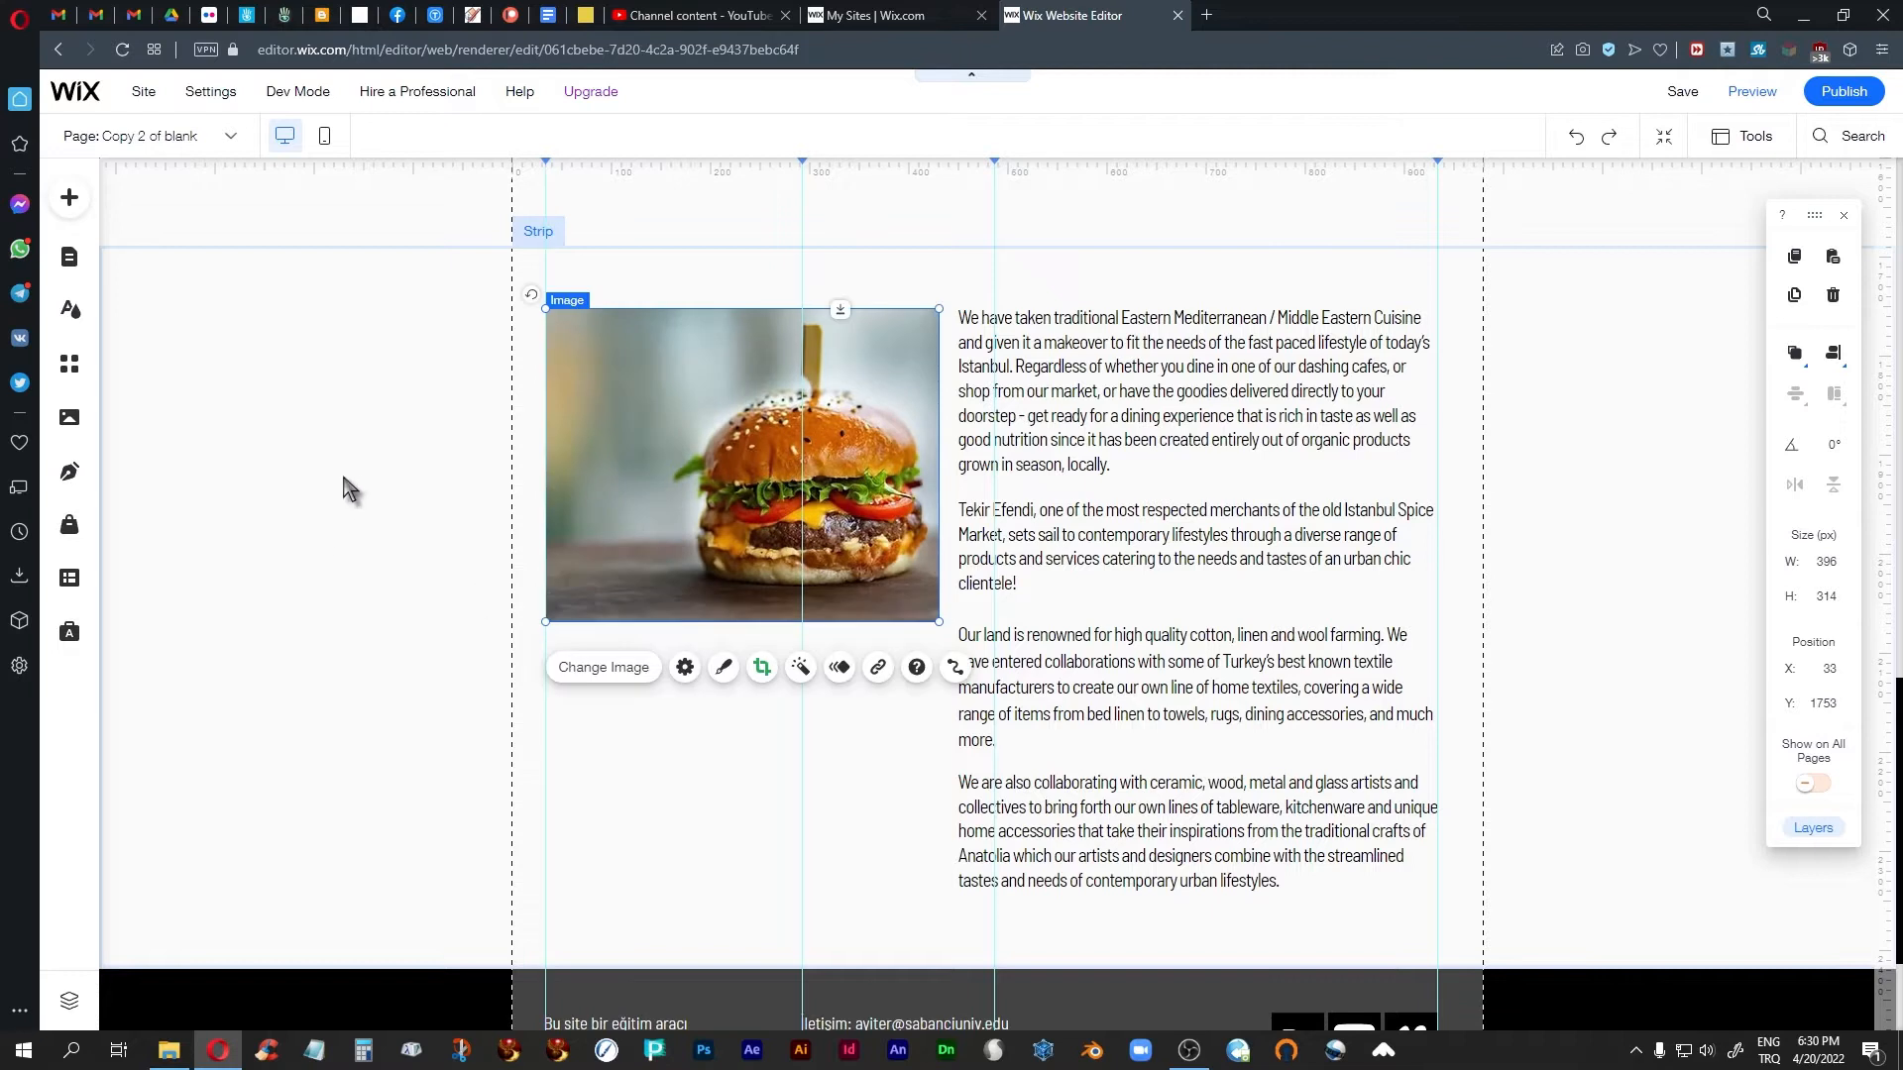
{"action": "left_click", "coordinate": [344, 471]}
Open the Copy of blank page for comparison
{"action": "mouse_move", "coordinate": [143, 92]}
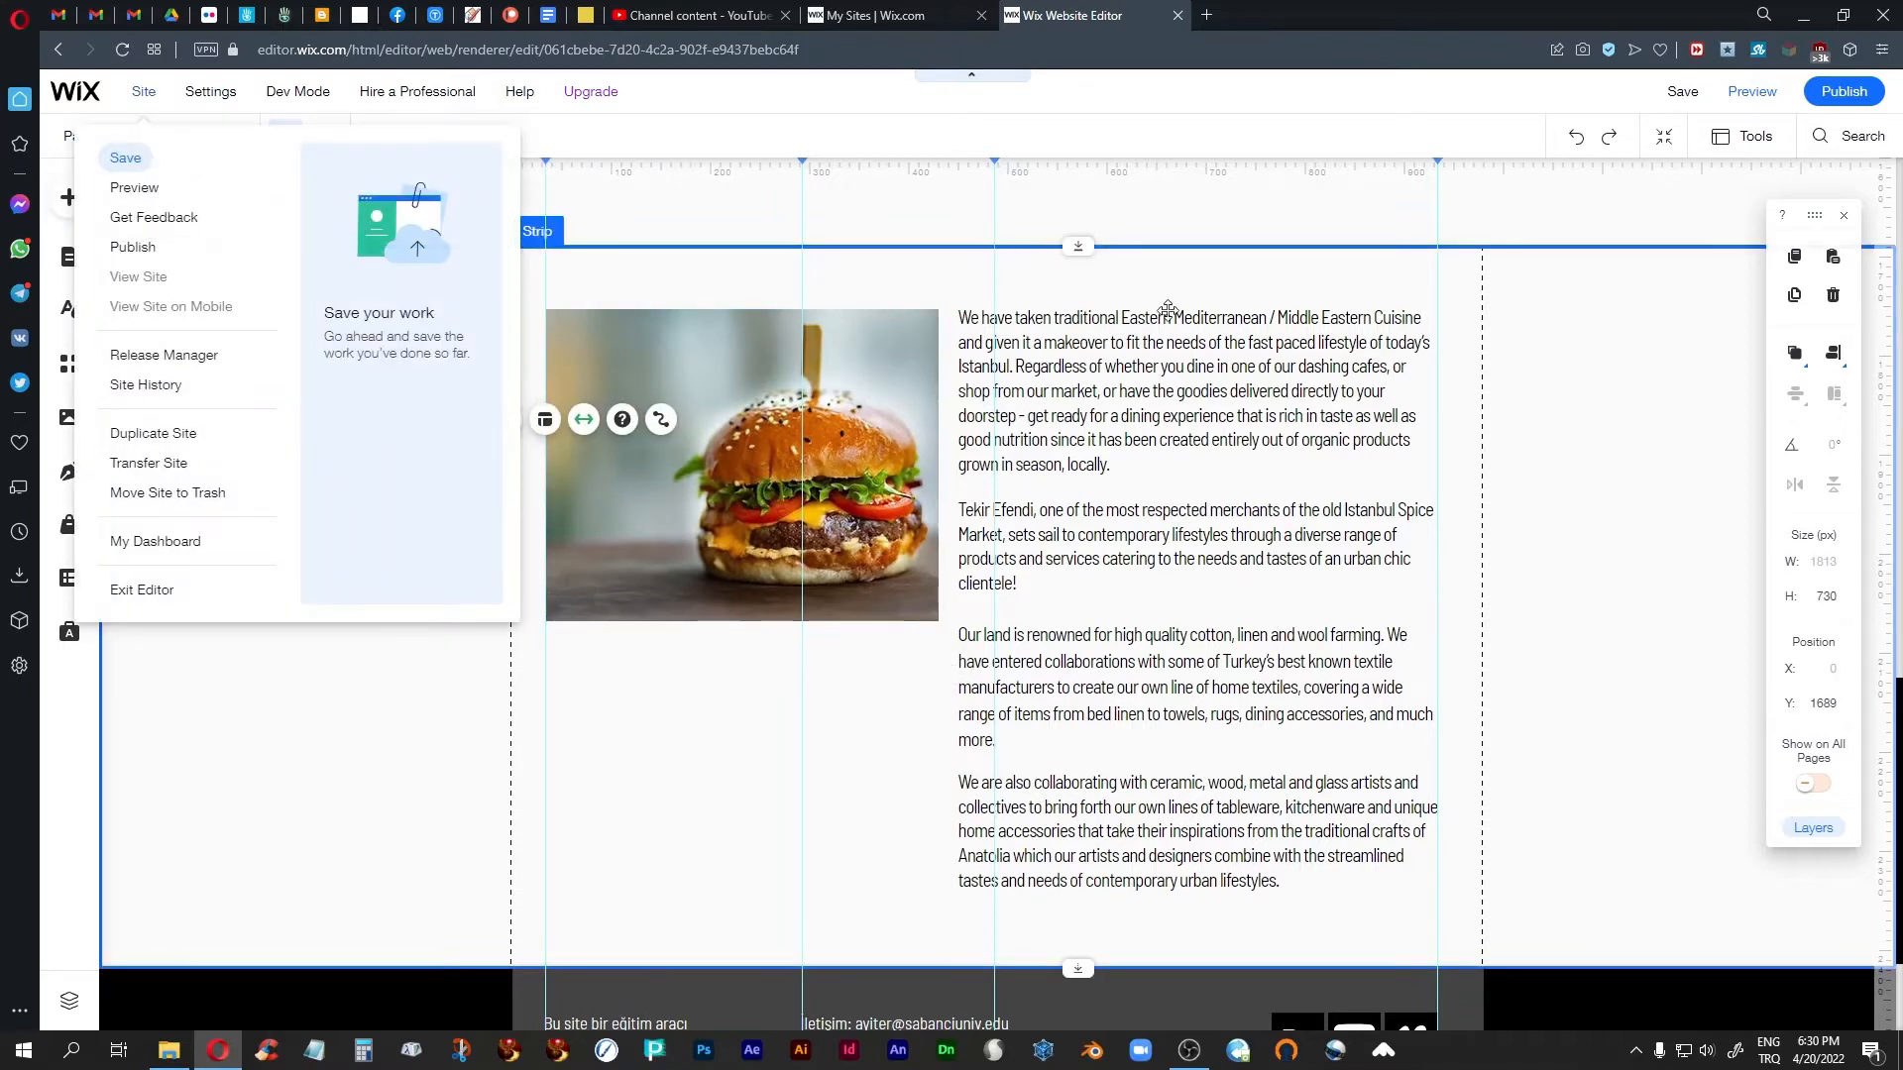
{"action": "left_click", "coordinate": [232, 143]}
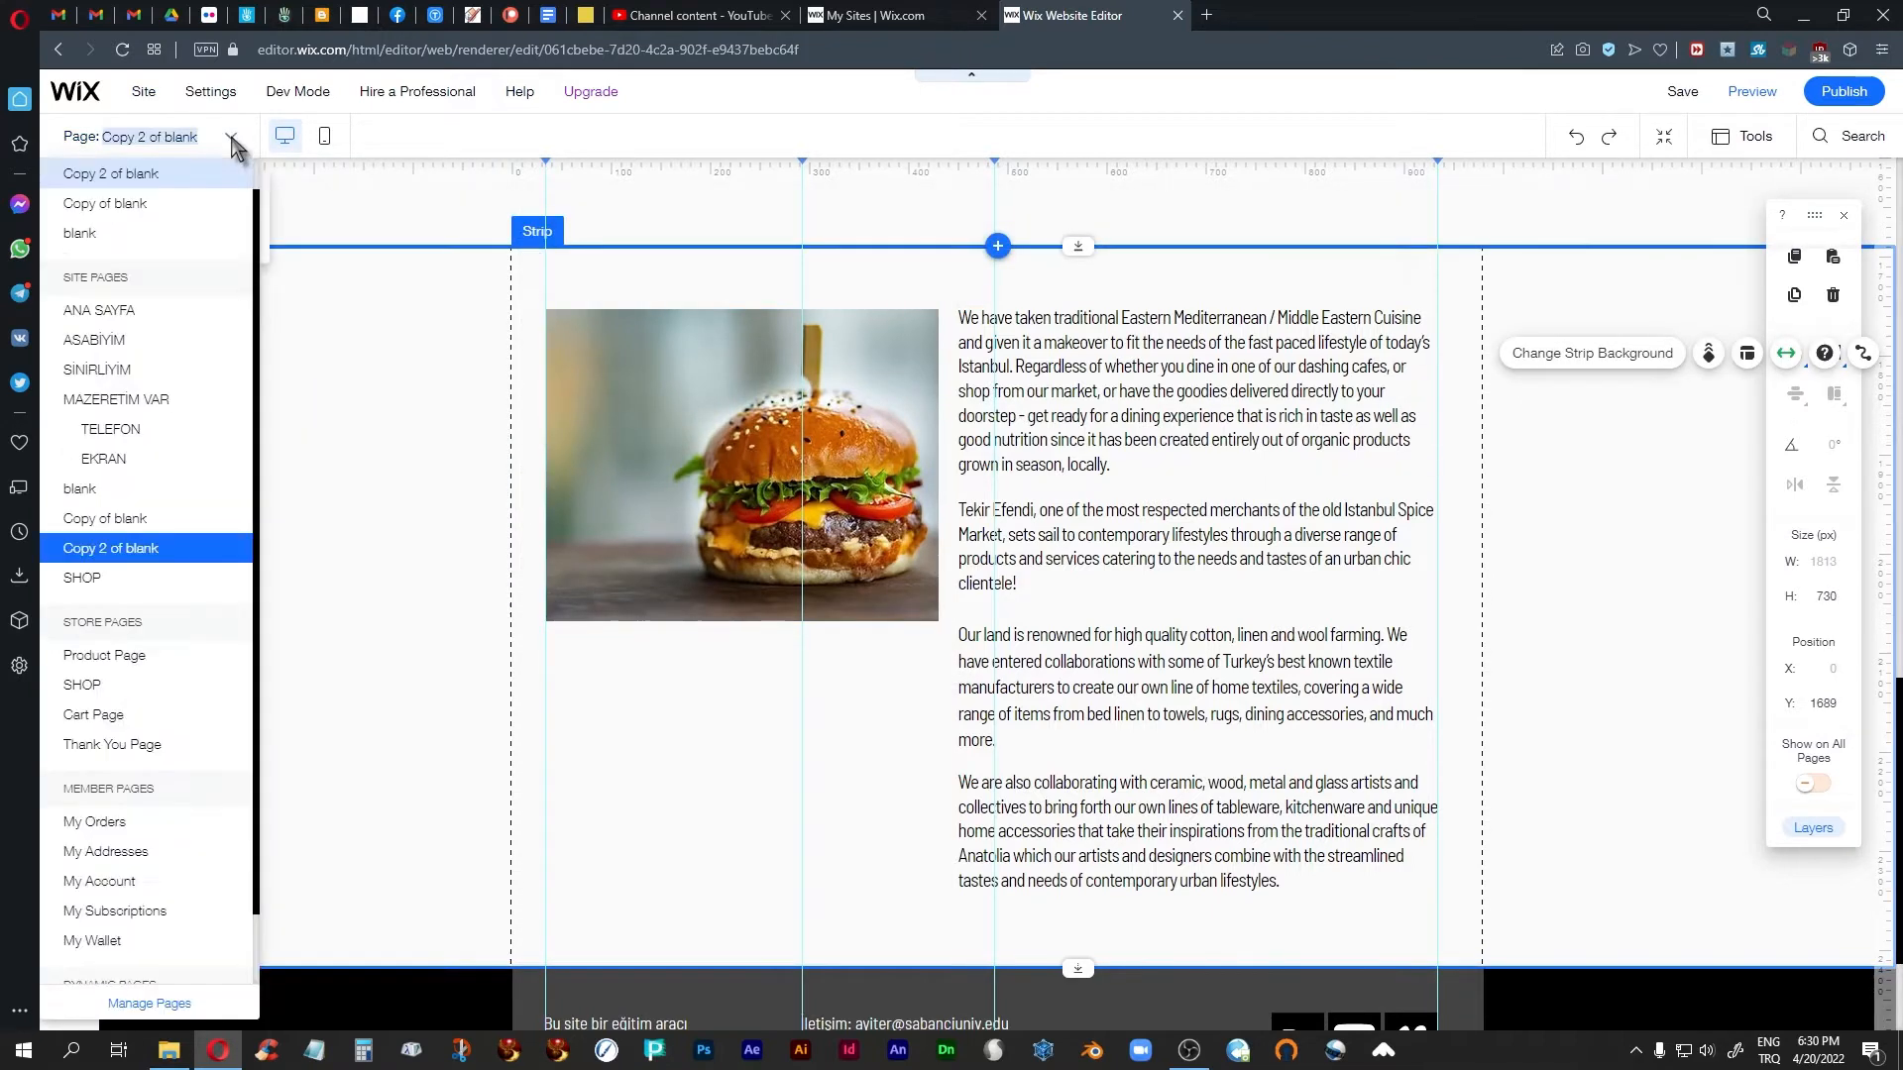
{"action": "left_click", "coordinate": [134, 519]}
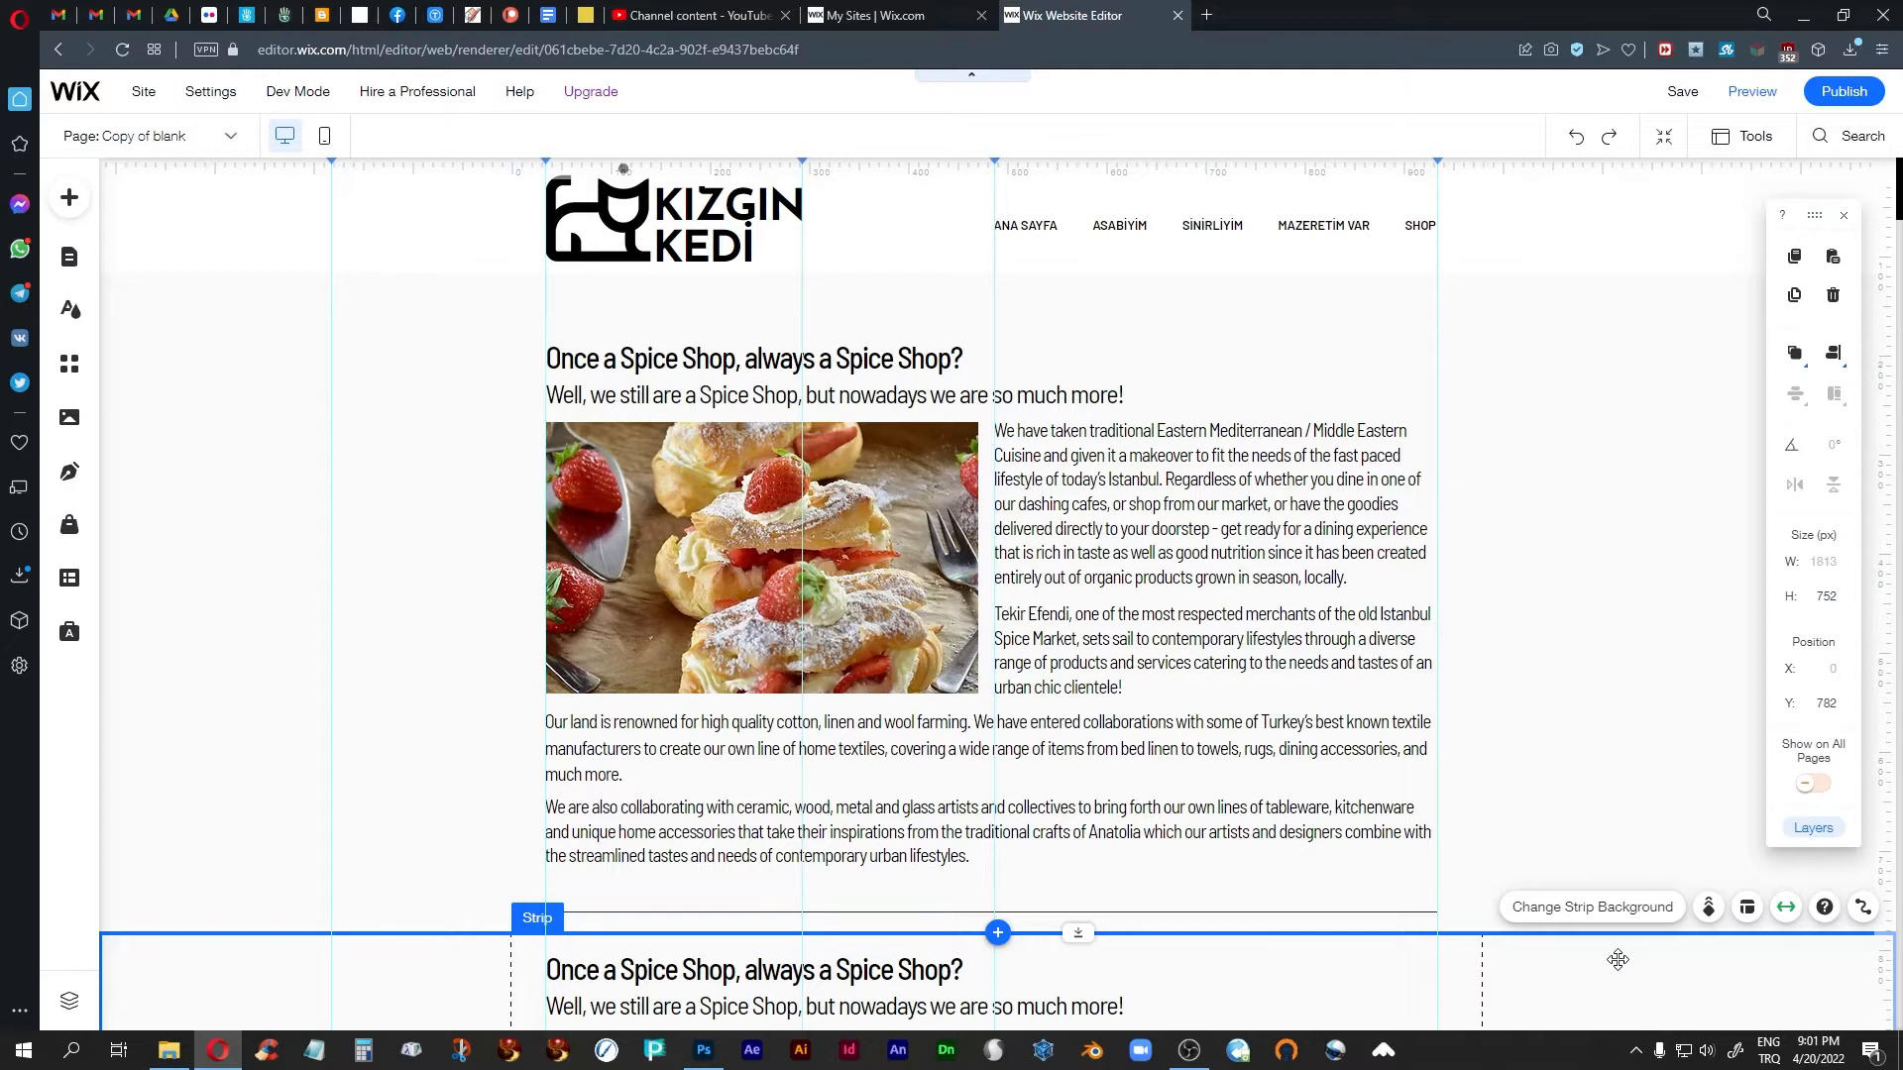
Return to the Copy 2 of blank page and examine how the first strip's pastry image and paragraphs sit against the guides
{"action": "left_click", "coordinate": [229, 147]}
{"action": "left_click", "coordinate": [104, 561]}
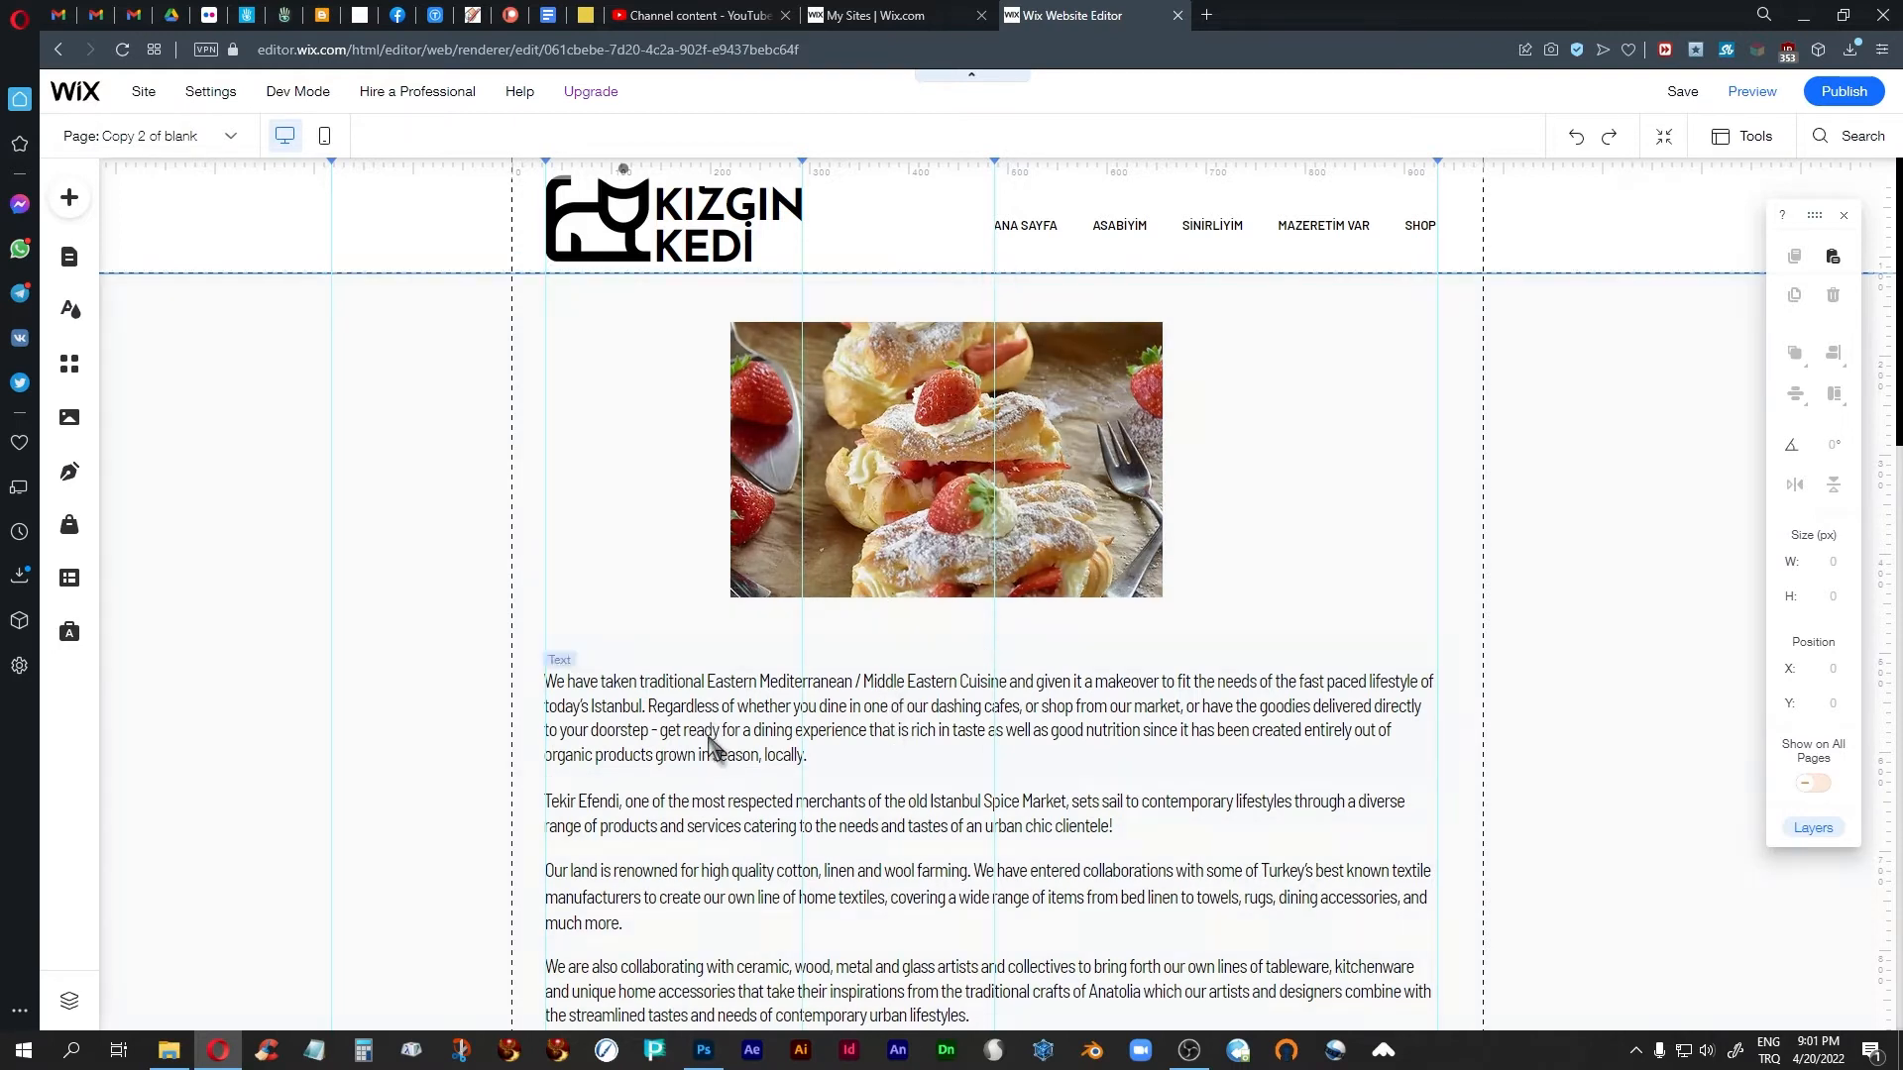
{"action": "scroll", "coordinate": [743, 852], "scroll_direction": "down", "scroll_amount": 3}
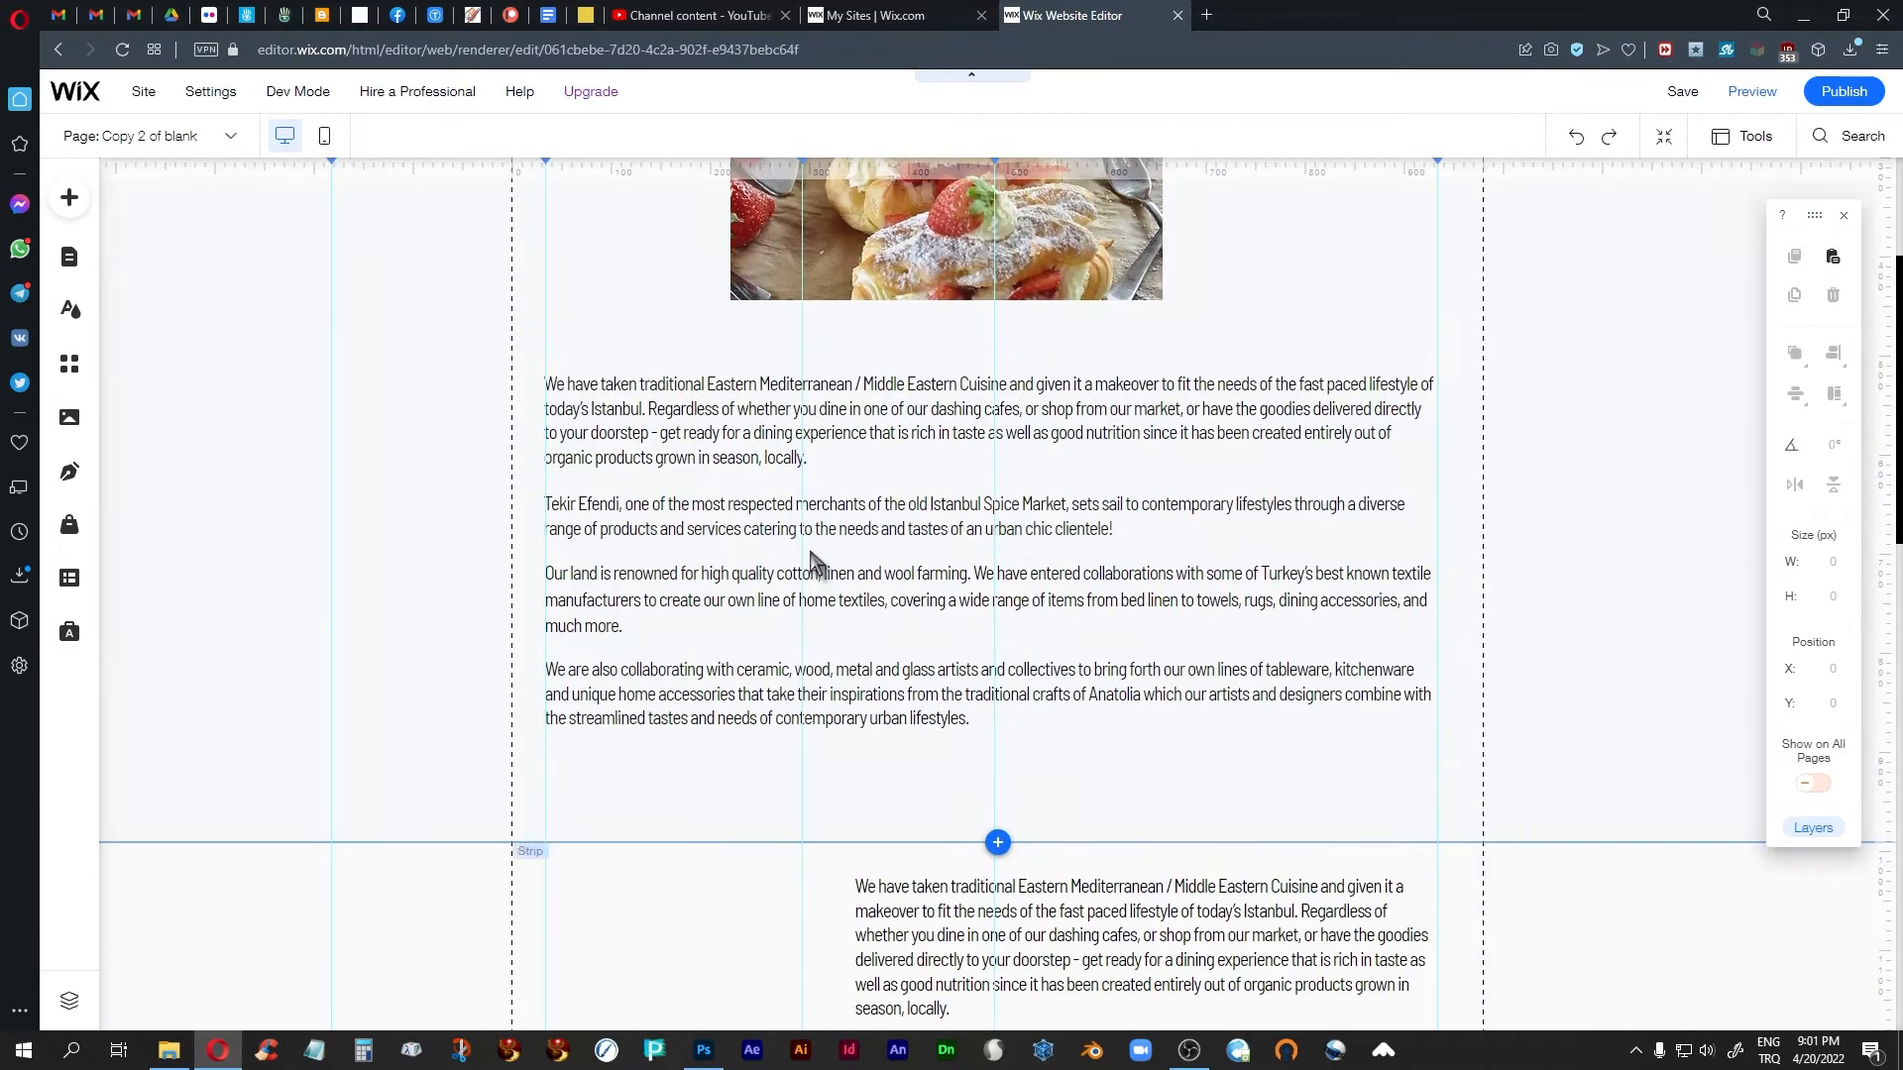
{"action": "left_click", "coordinate": [814, 536]}
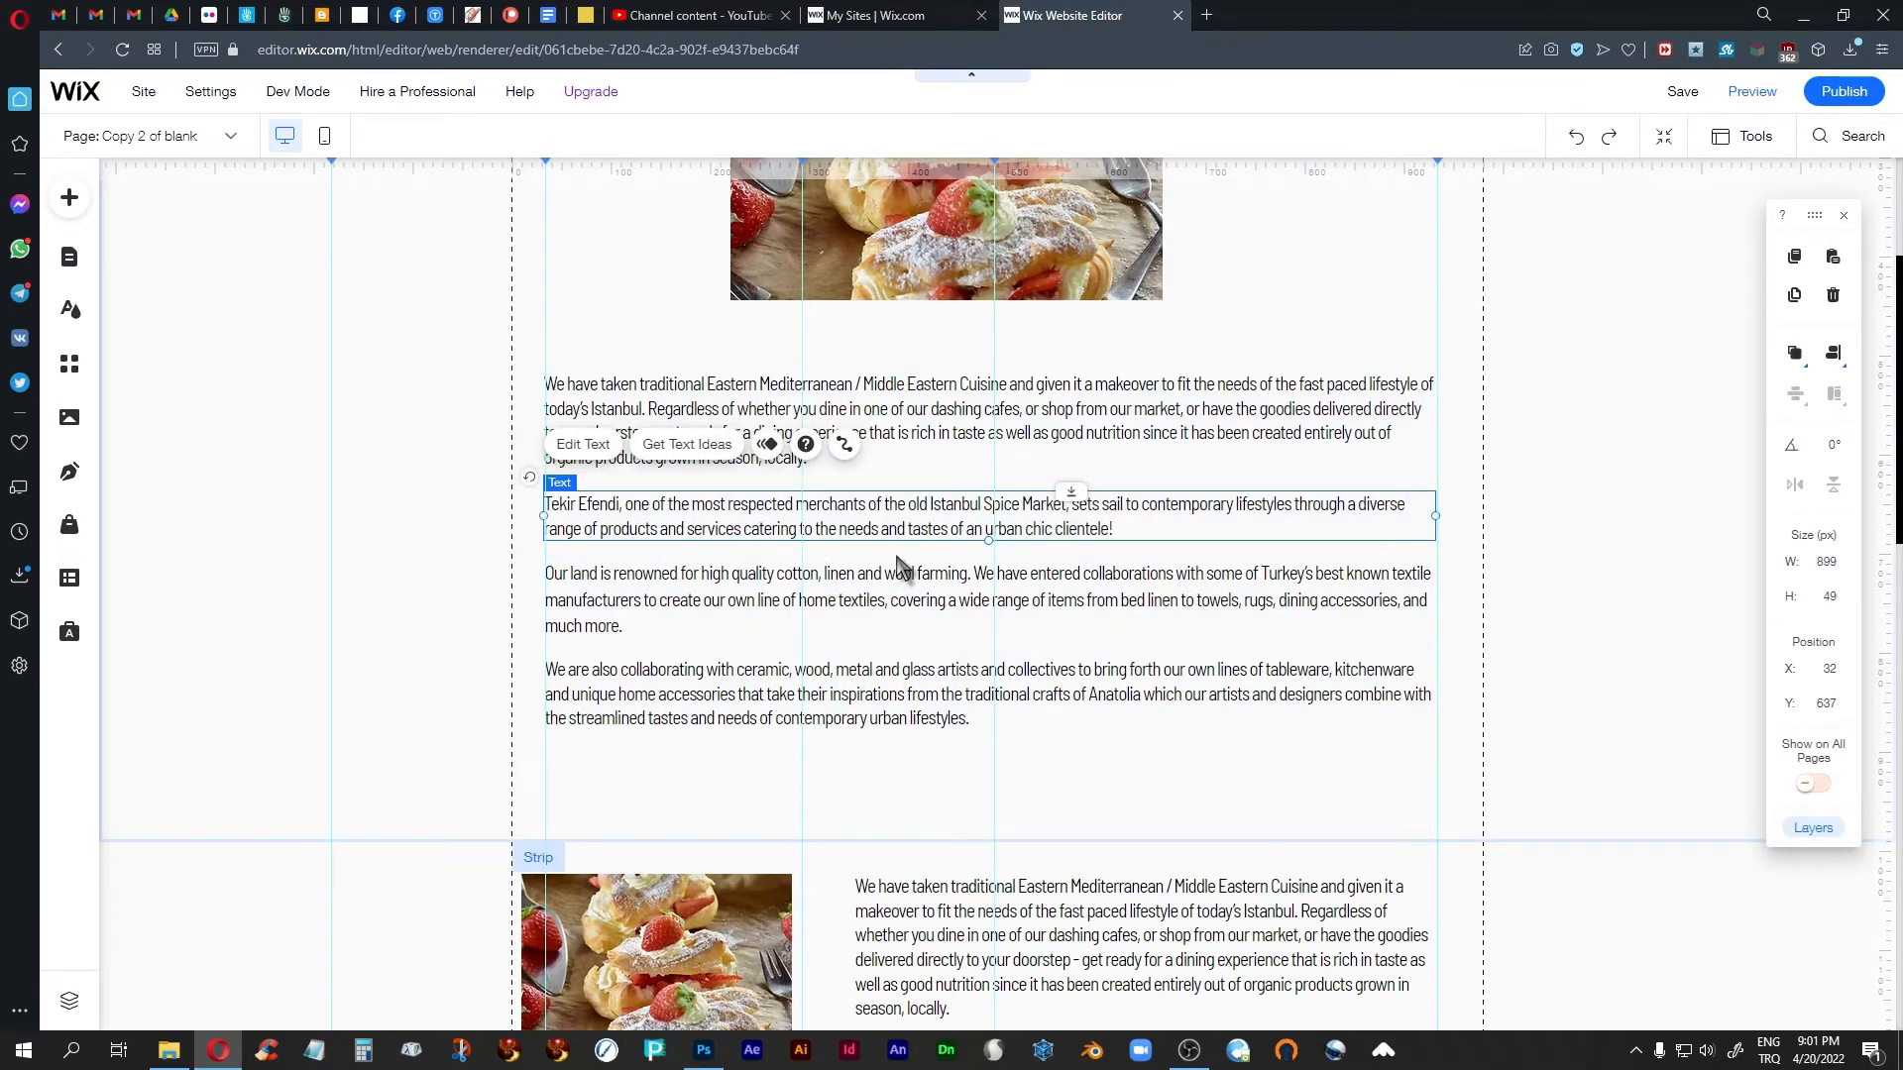
{"action": "scroll", "coordinate": [896, 566], "scroll_direction": "down", "scroll_amount": 2}
{"action": "scroll", "coordinate": [896, 567], "scroll_direction": "up", "scroll_amount": 4}
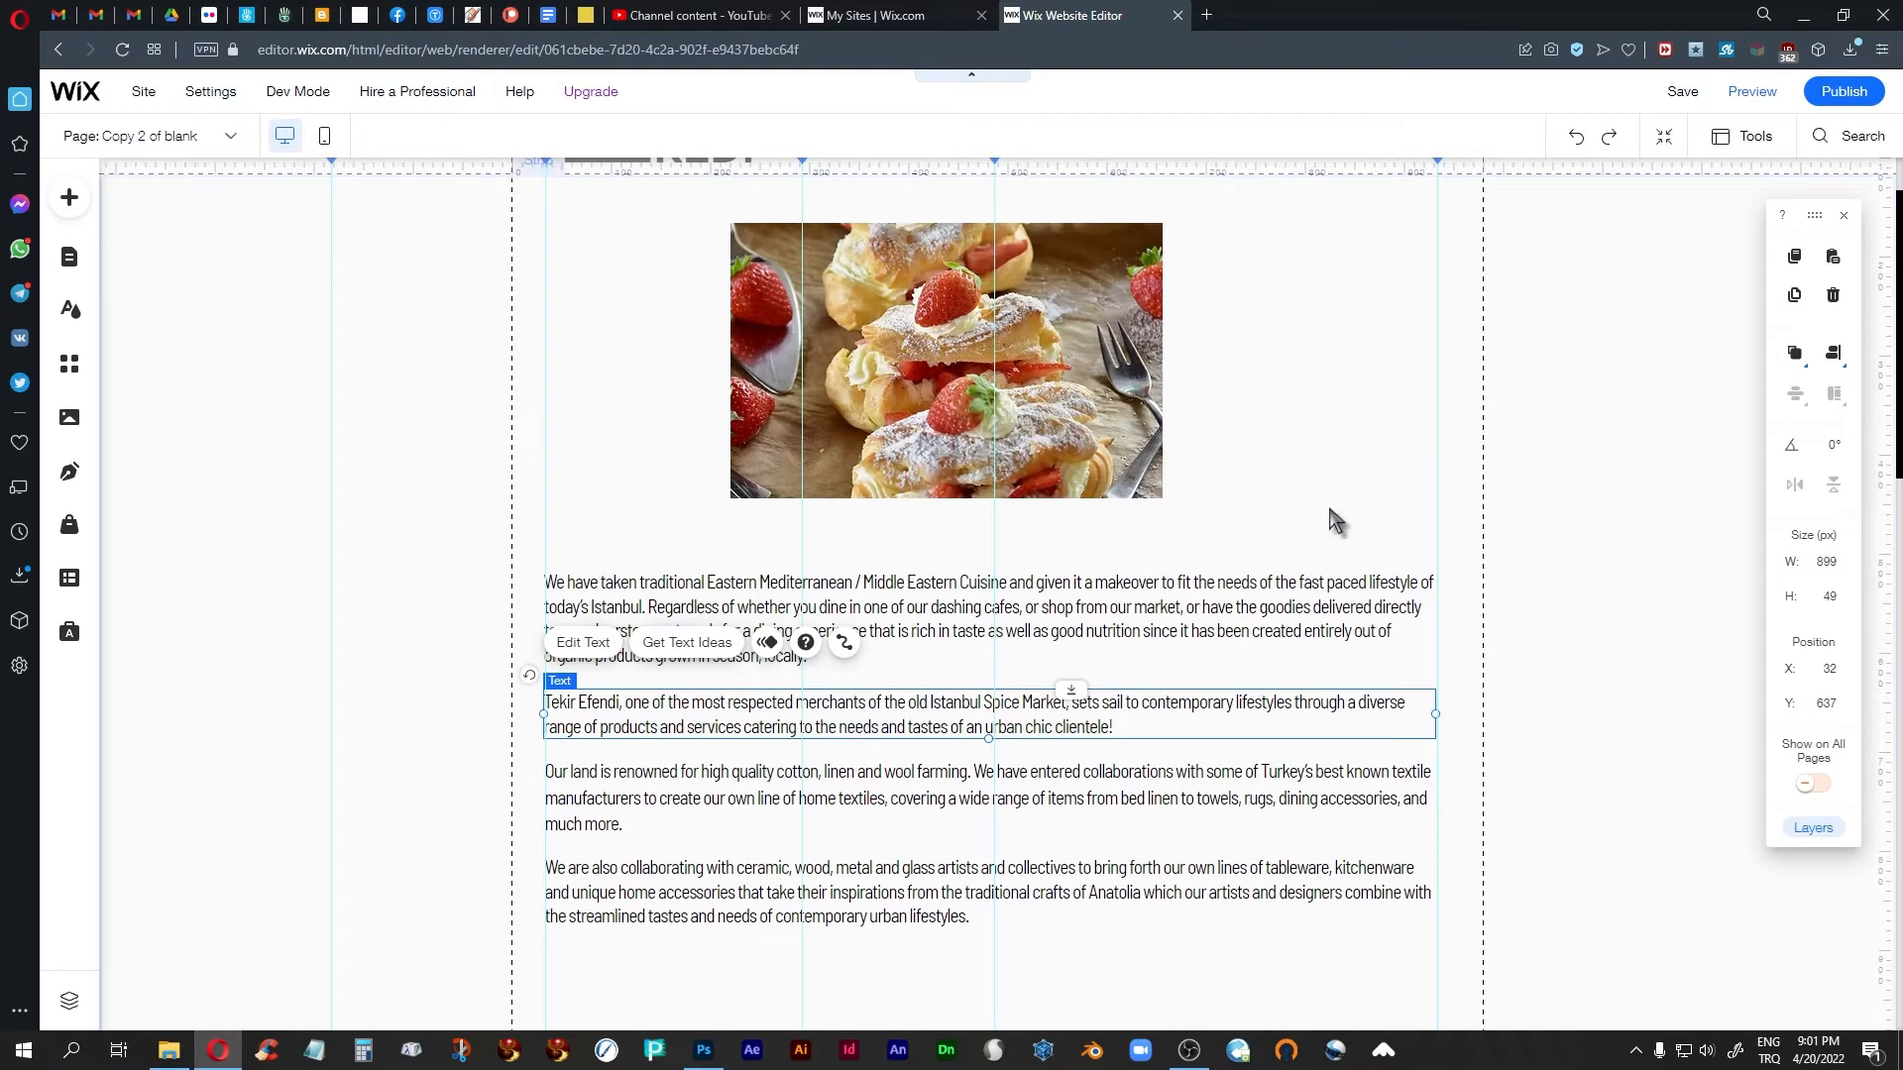
{"action": "left_click", "coordinate": [1327, 428]}
{"action": "scroll", "coordinate": [1312, 456], "scroll_direction": "up", "scroll_amount": 1}
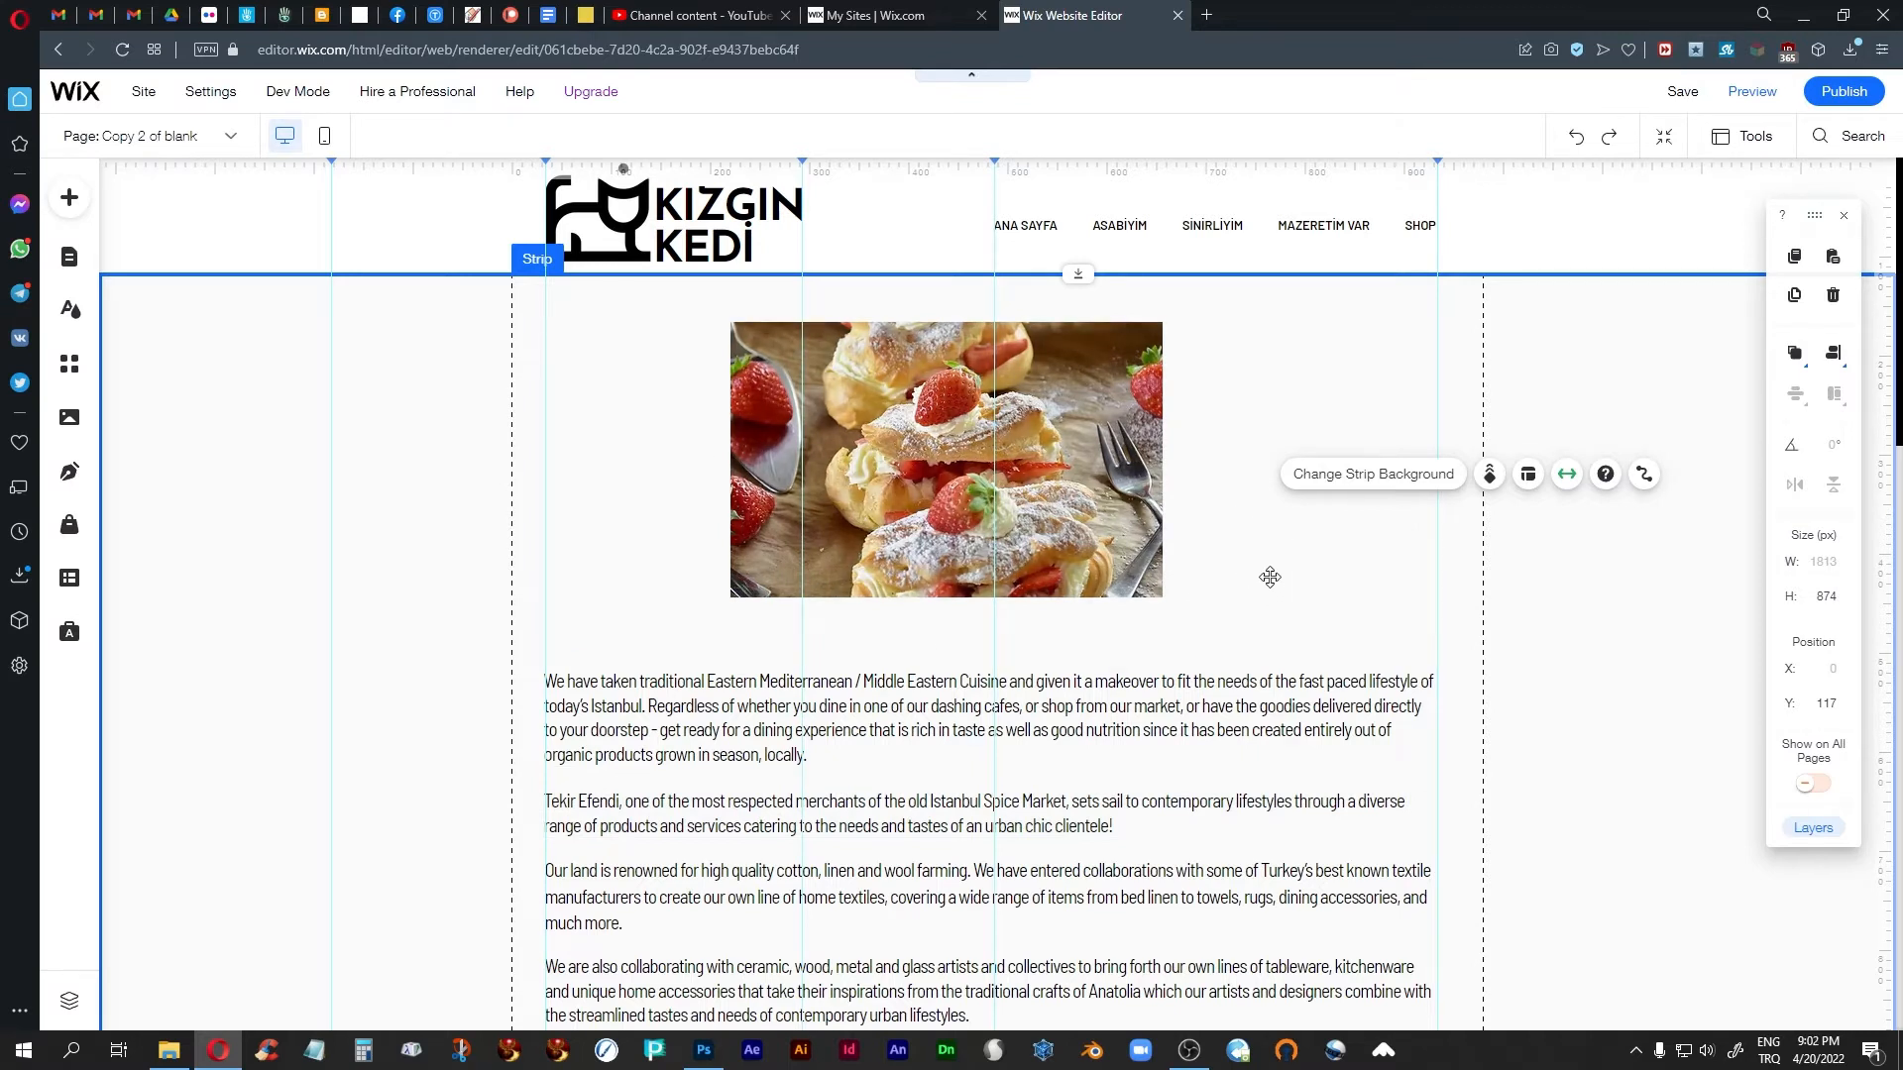
Switch back to the Copy of blank page and examine how its first strip's headings, image and text follow the logo and menu guides
{"action": "left_click", "coordinate": [230, 138]}
{"action": "left_click", "coordinate": [139, 515]}
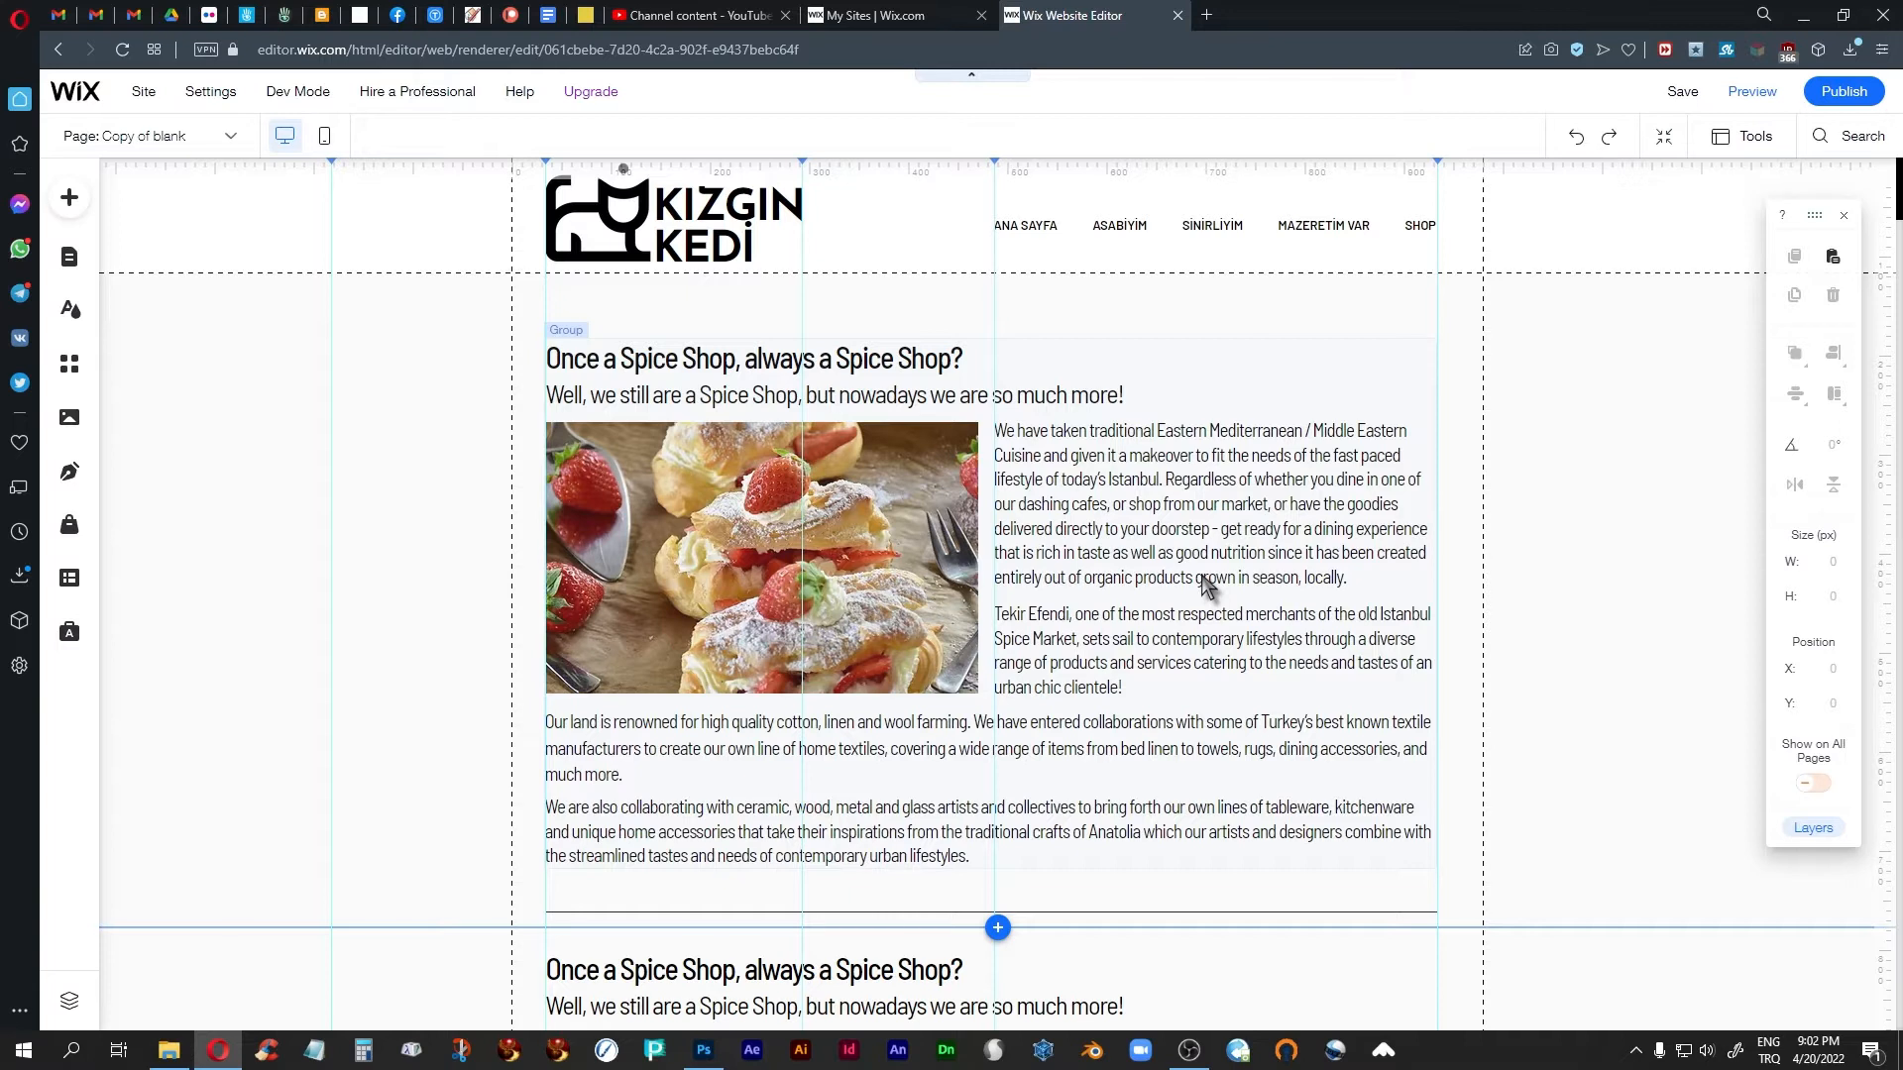
{"action": "scroll", "coordinate": [1206, 585], "scroll_direction": "down", "scroll_amount": 2}
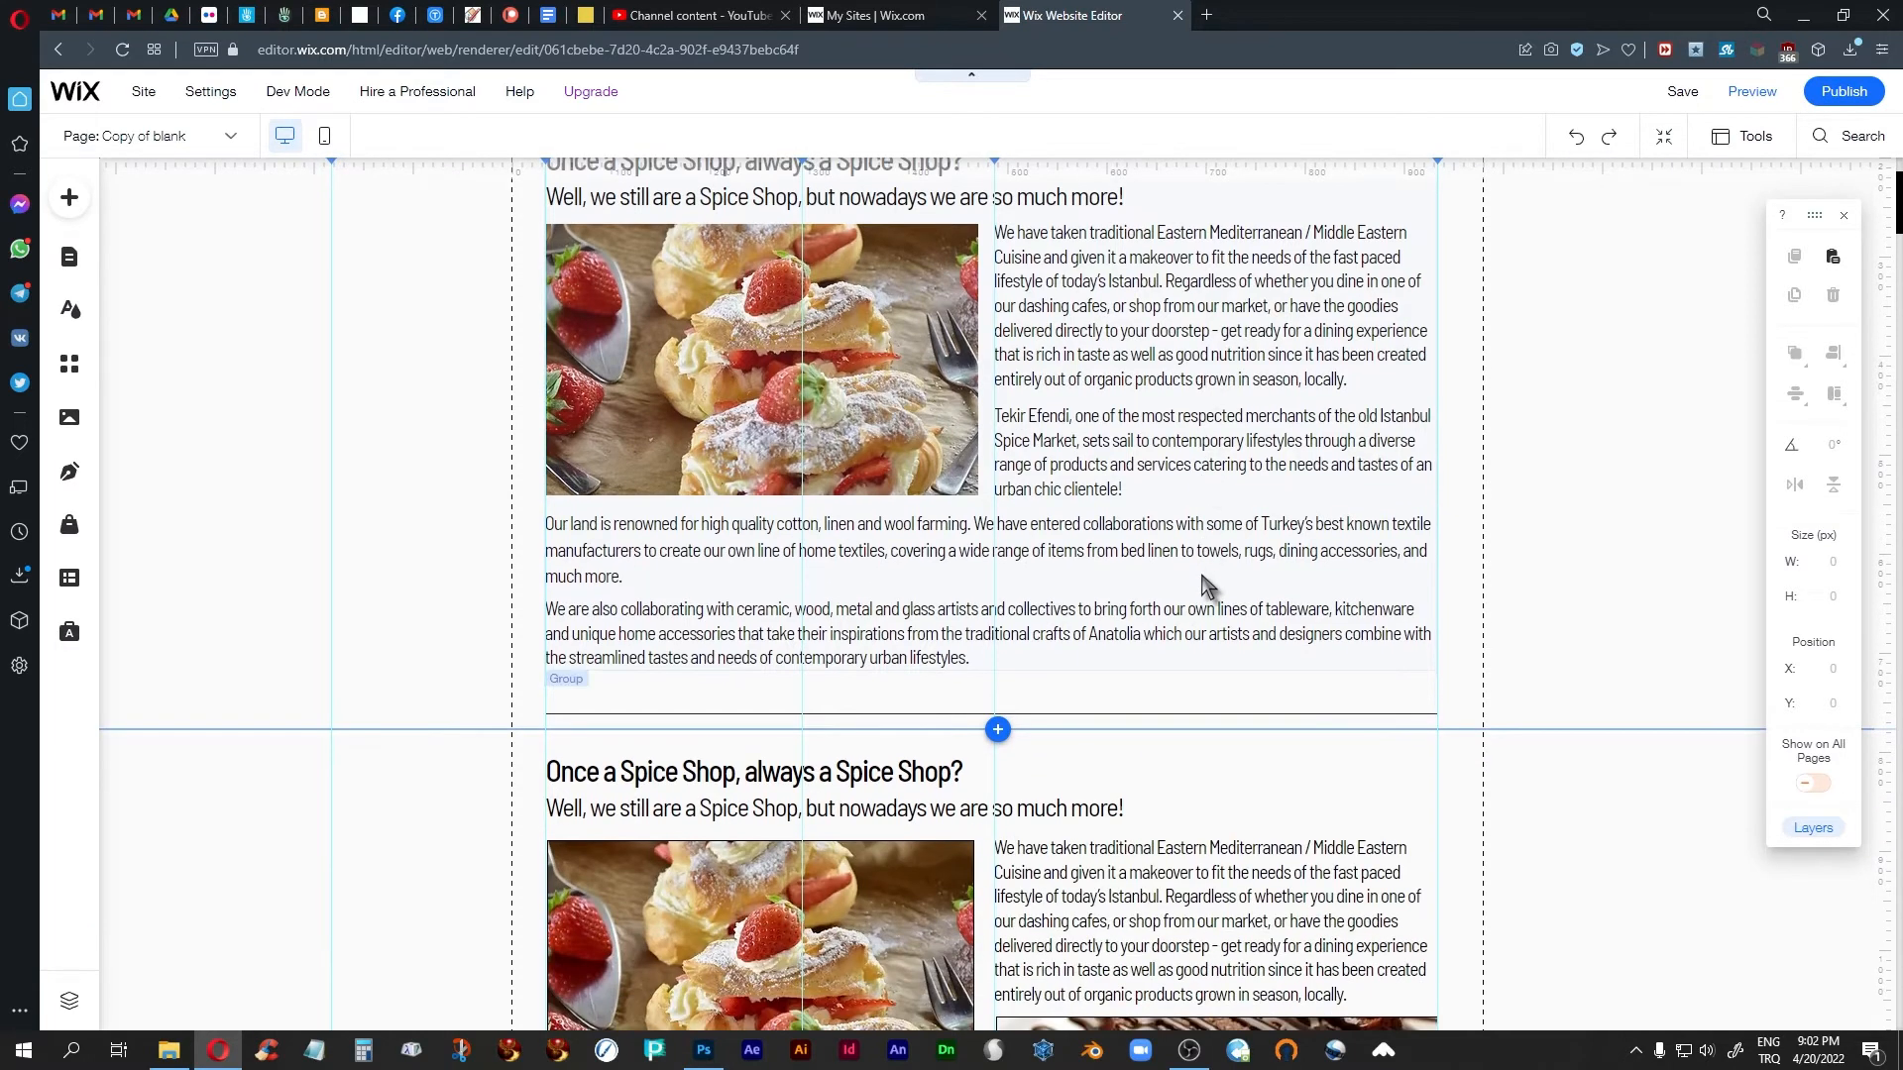
{"action": "scroll", "coordinate": [1206, 584], "scroll_direction": "up", "scroll_amount": 2}
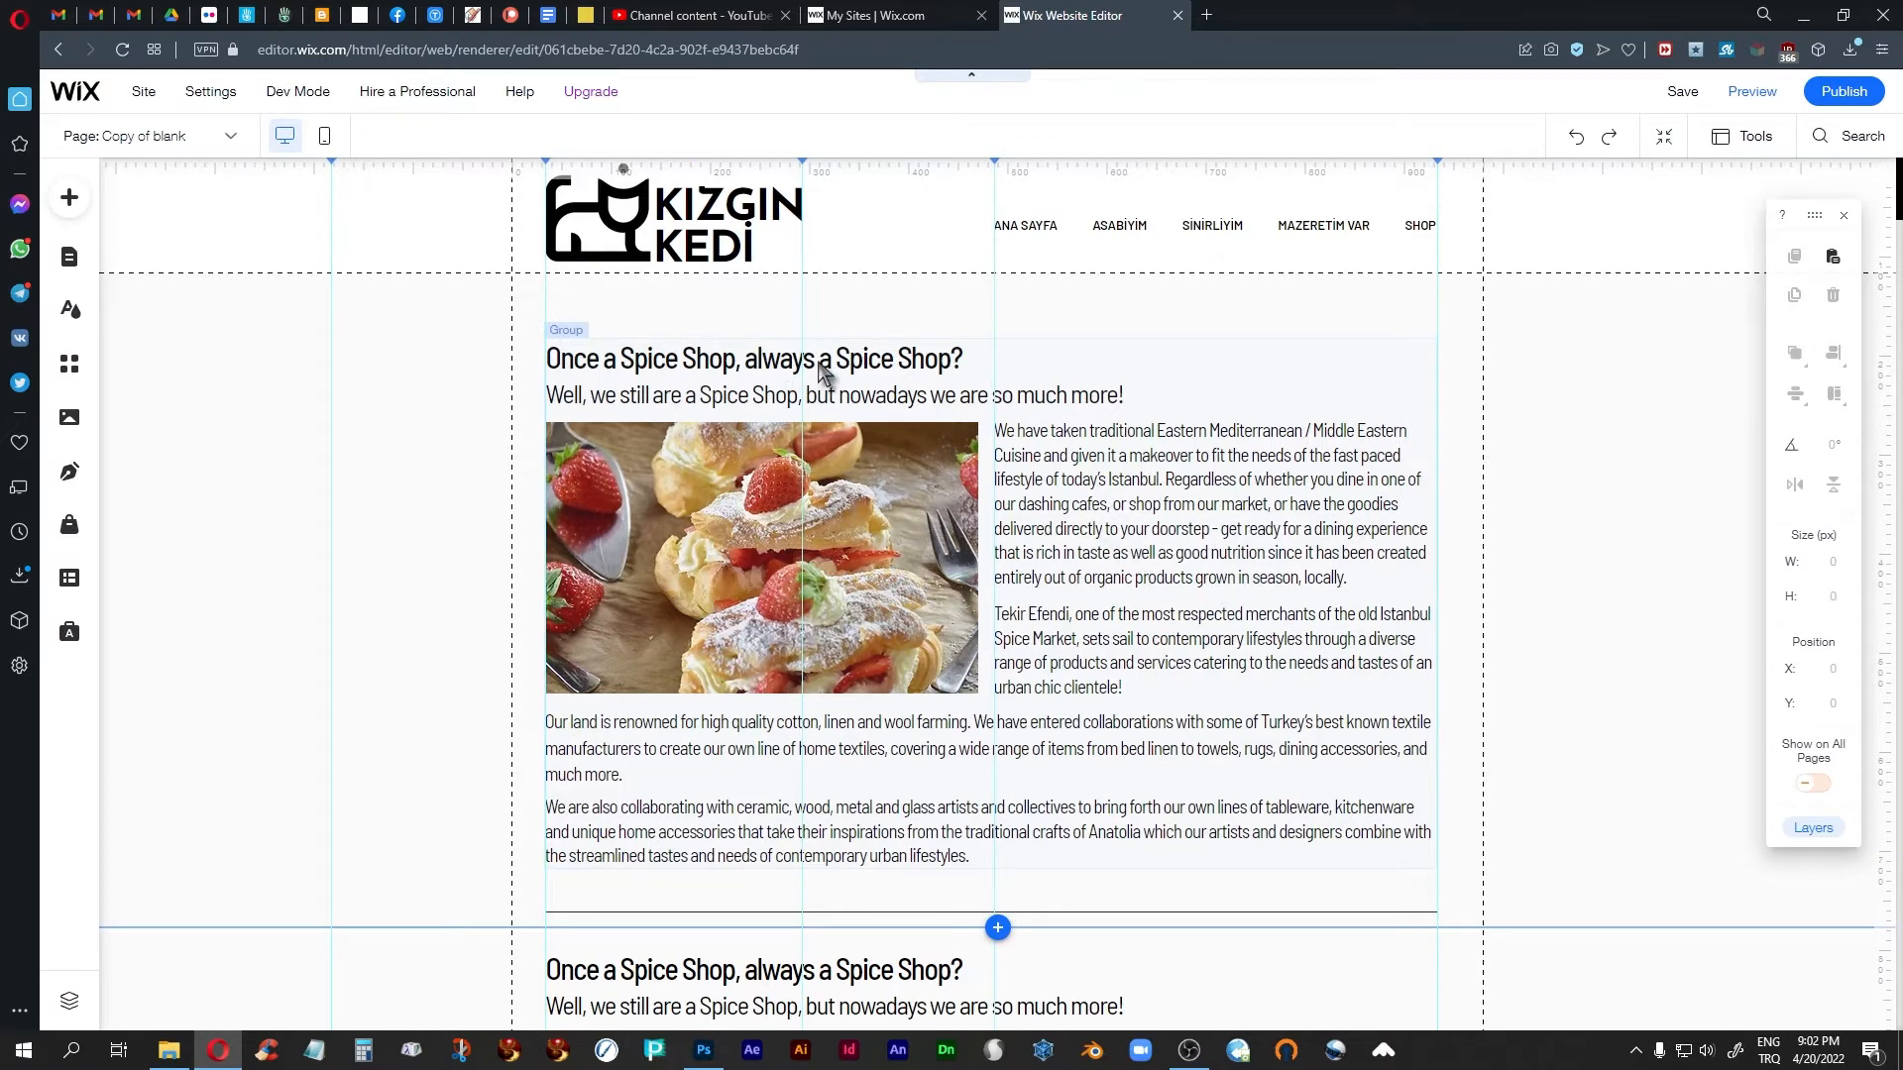
{"action": "left_click", "coordinate": [1196, 498]}
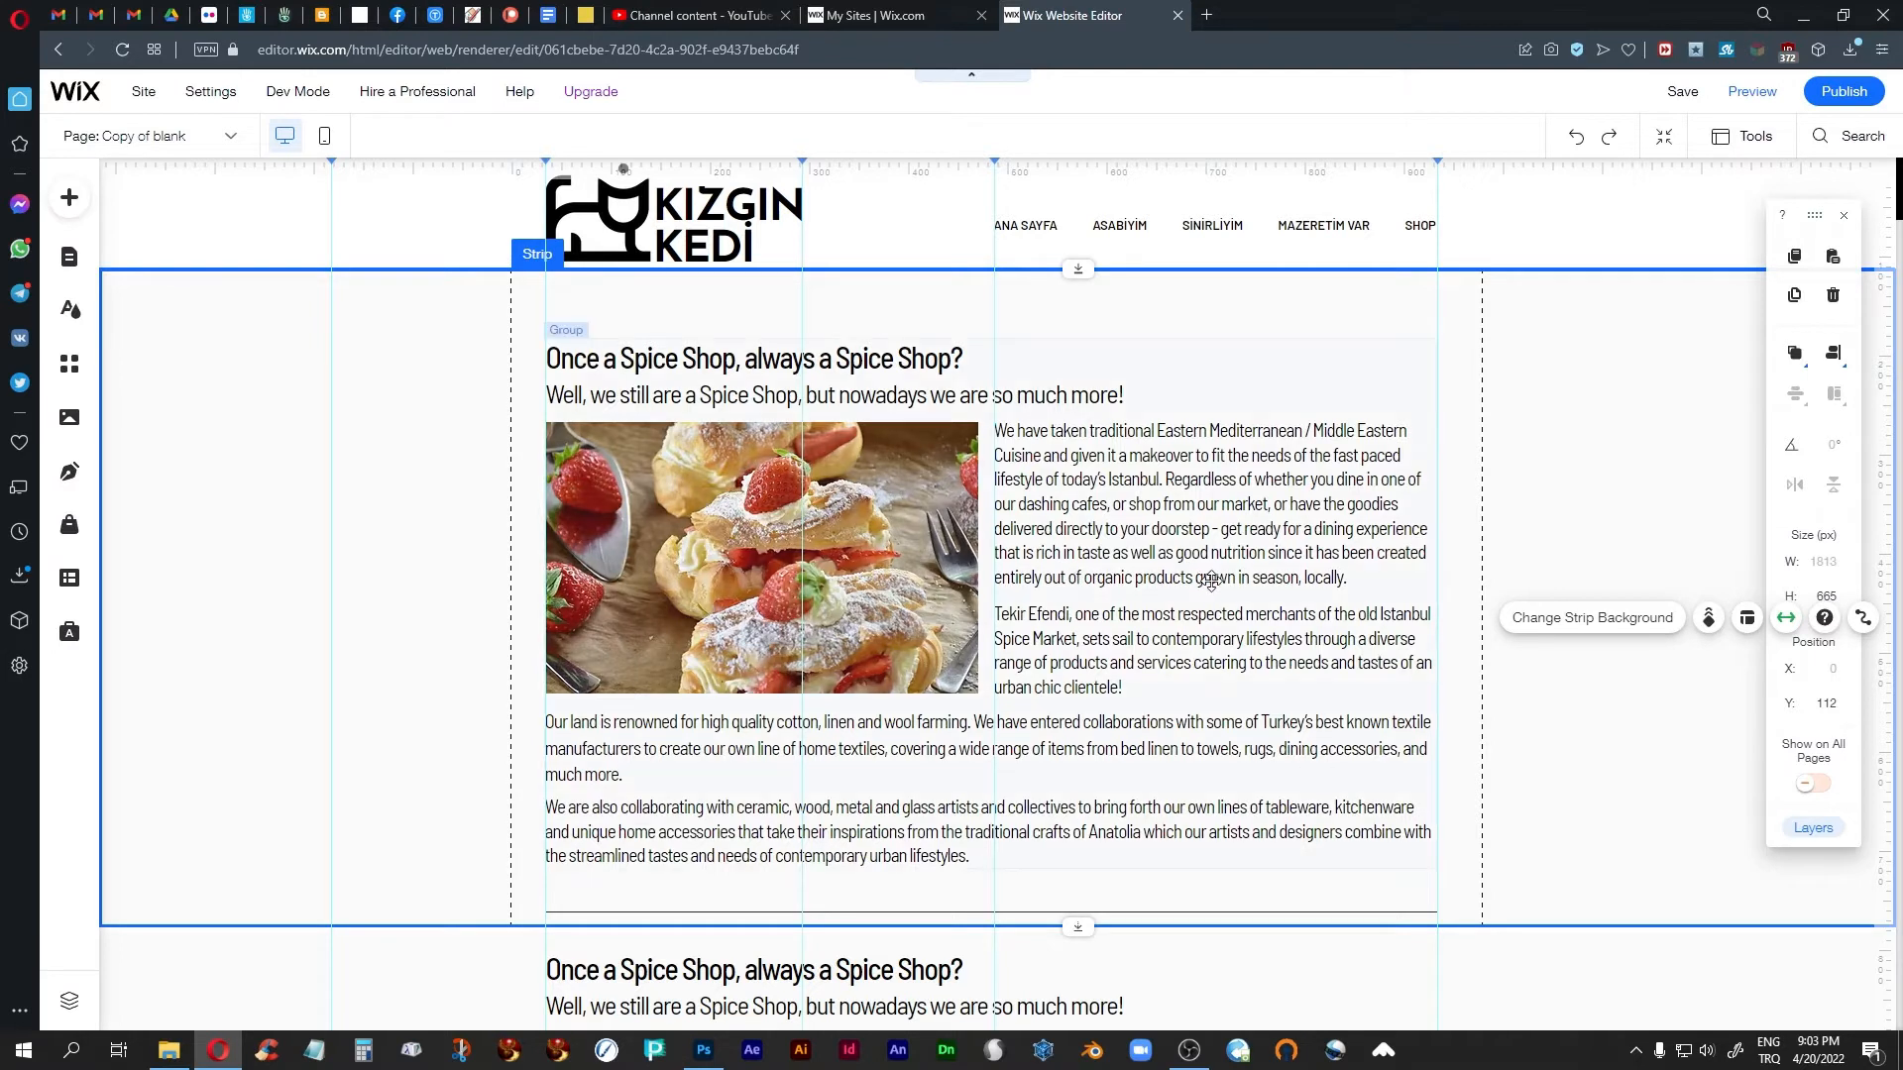
{"action": "scroll", "coordinate": [1210, 580], "scroll_direction": "down", "scroll_amount": 1}
{"action": "scroll", "coordinate": [1210, 579], "scroll_direction": "up", "scroll_amount": 1}
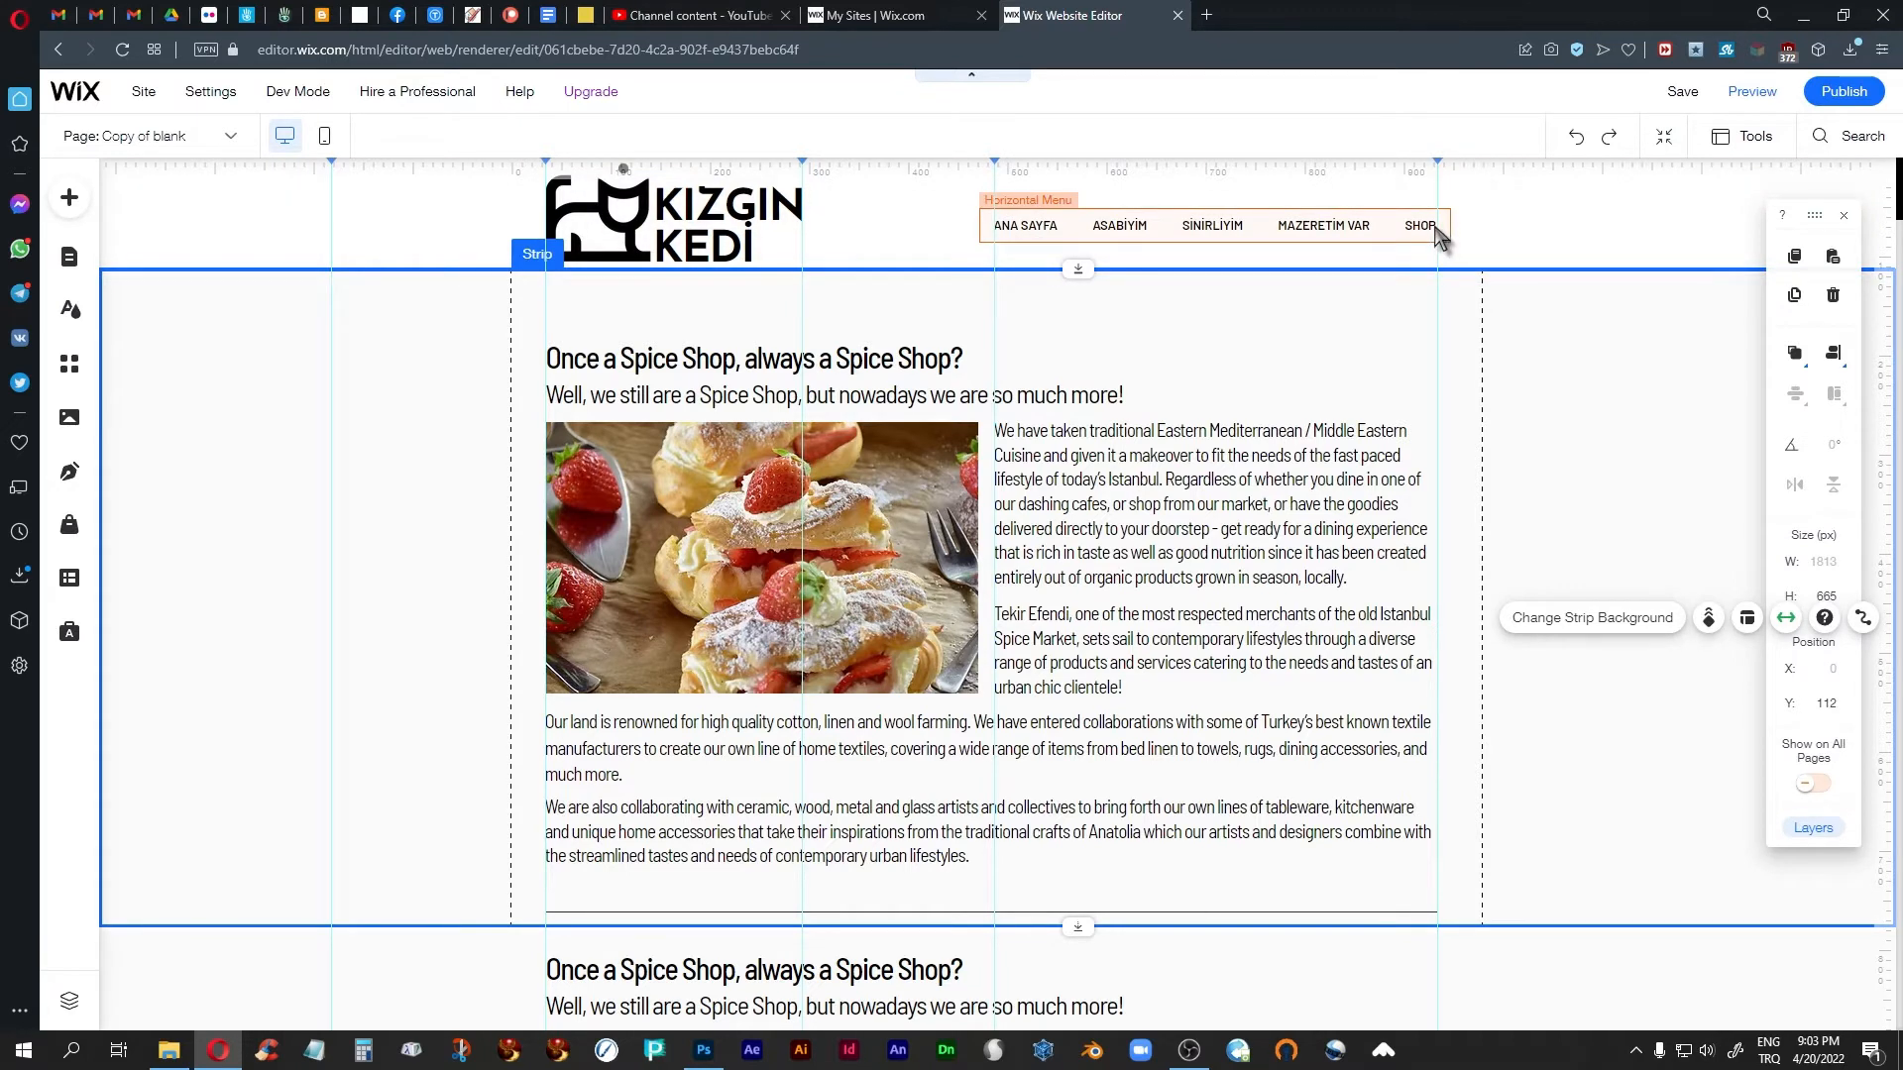
Preview the Copy of blank page and examine how the first two strips' images and text line up with the logo and menu
{"action": "left_click", "coordinate": [1746, 94]}
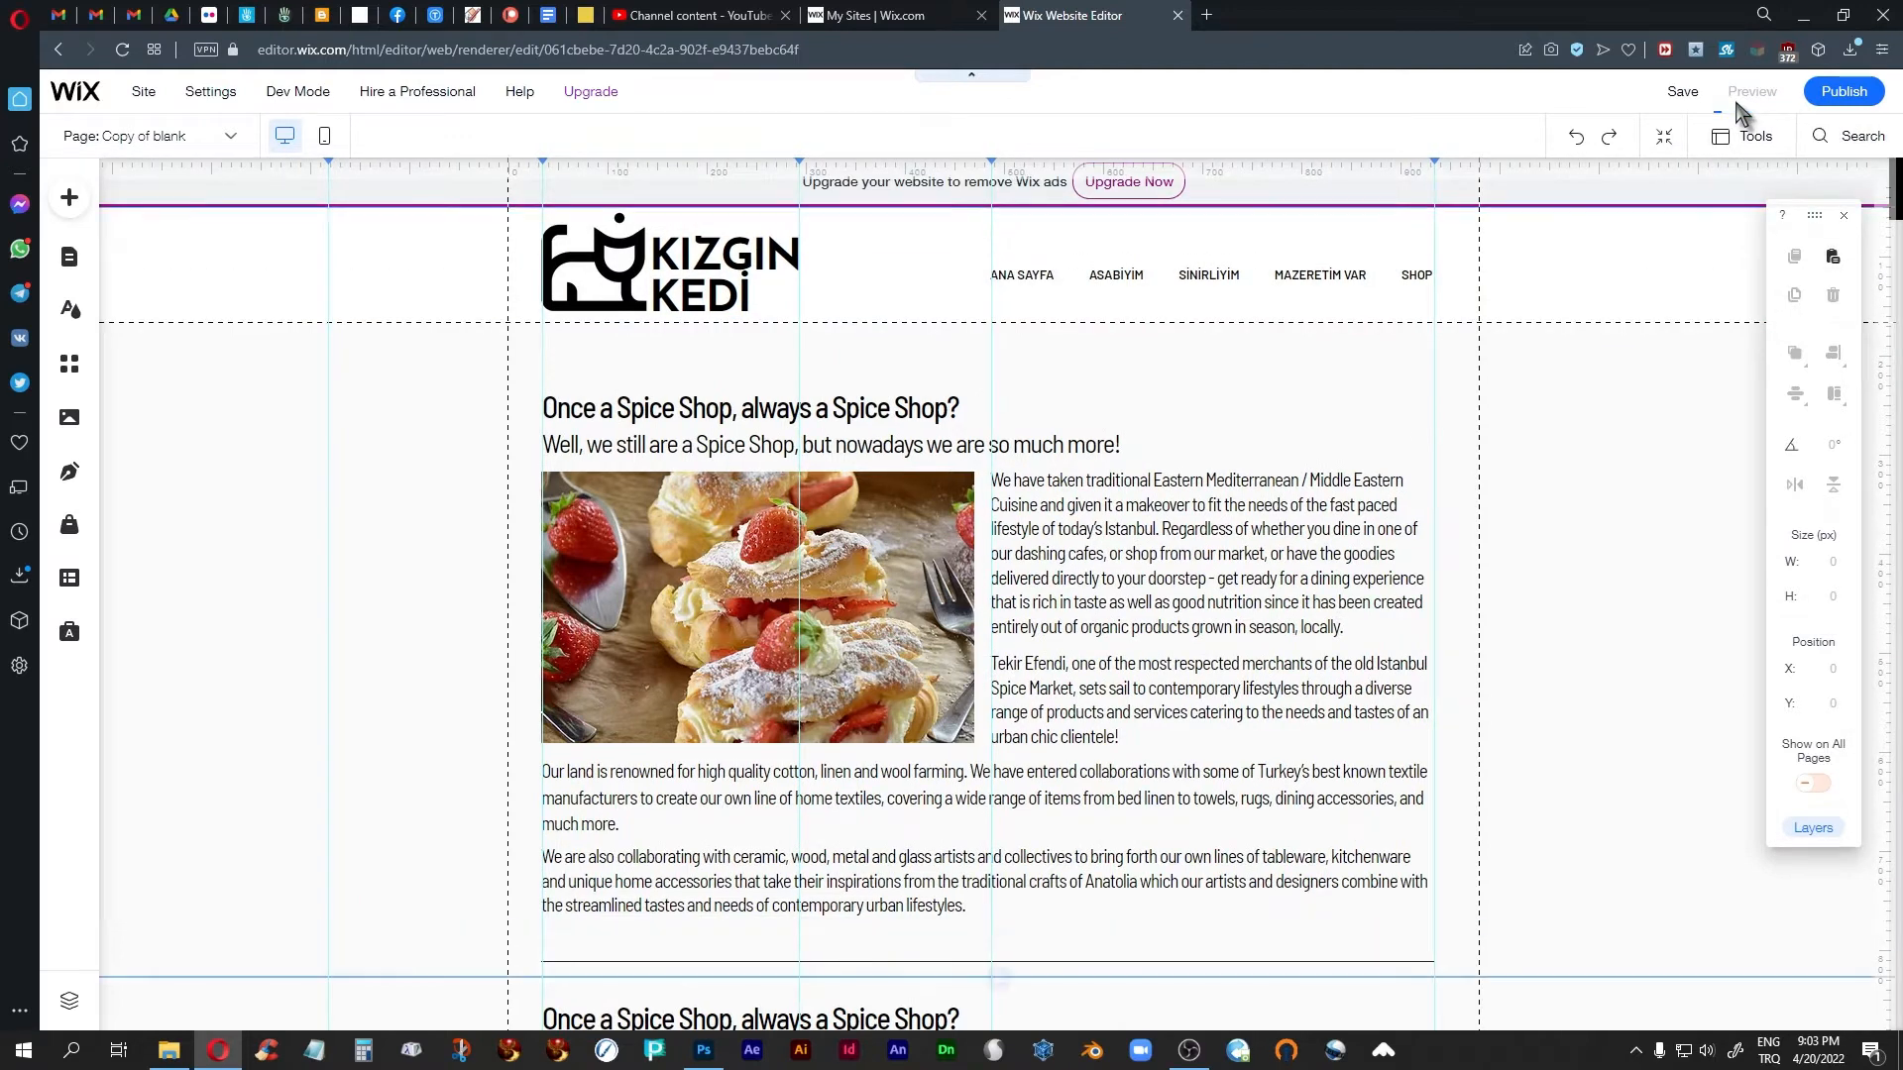
{"action": "scroll", "coordinate": [1504, 414], "scroll_direction": "down", "scroll_amount": 2}
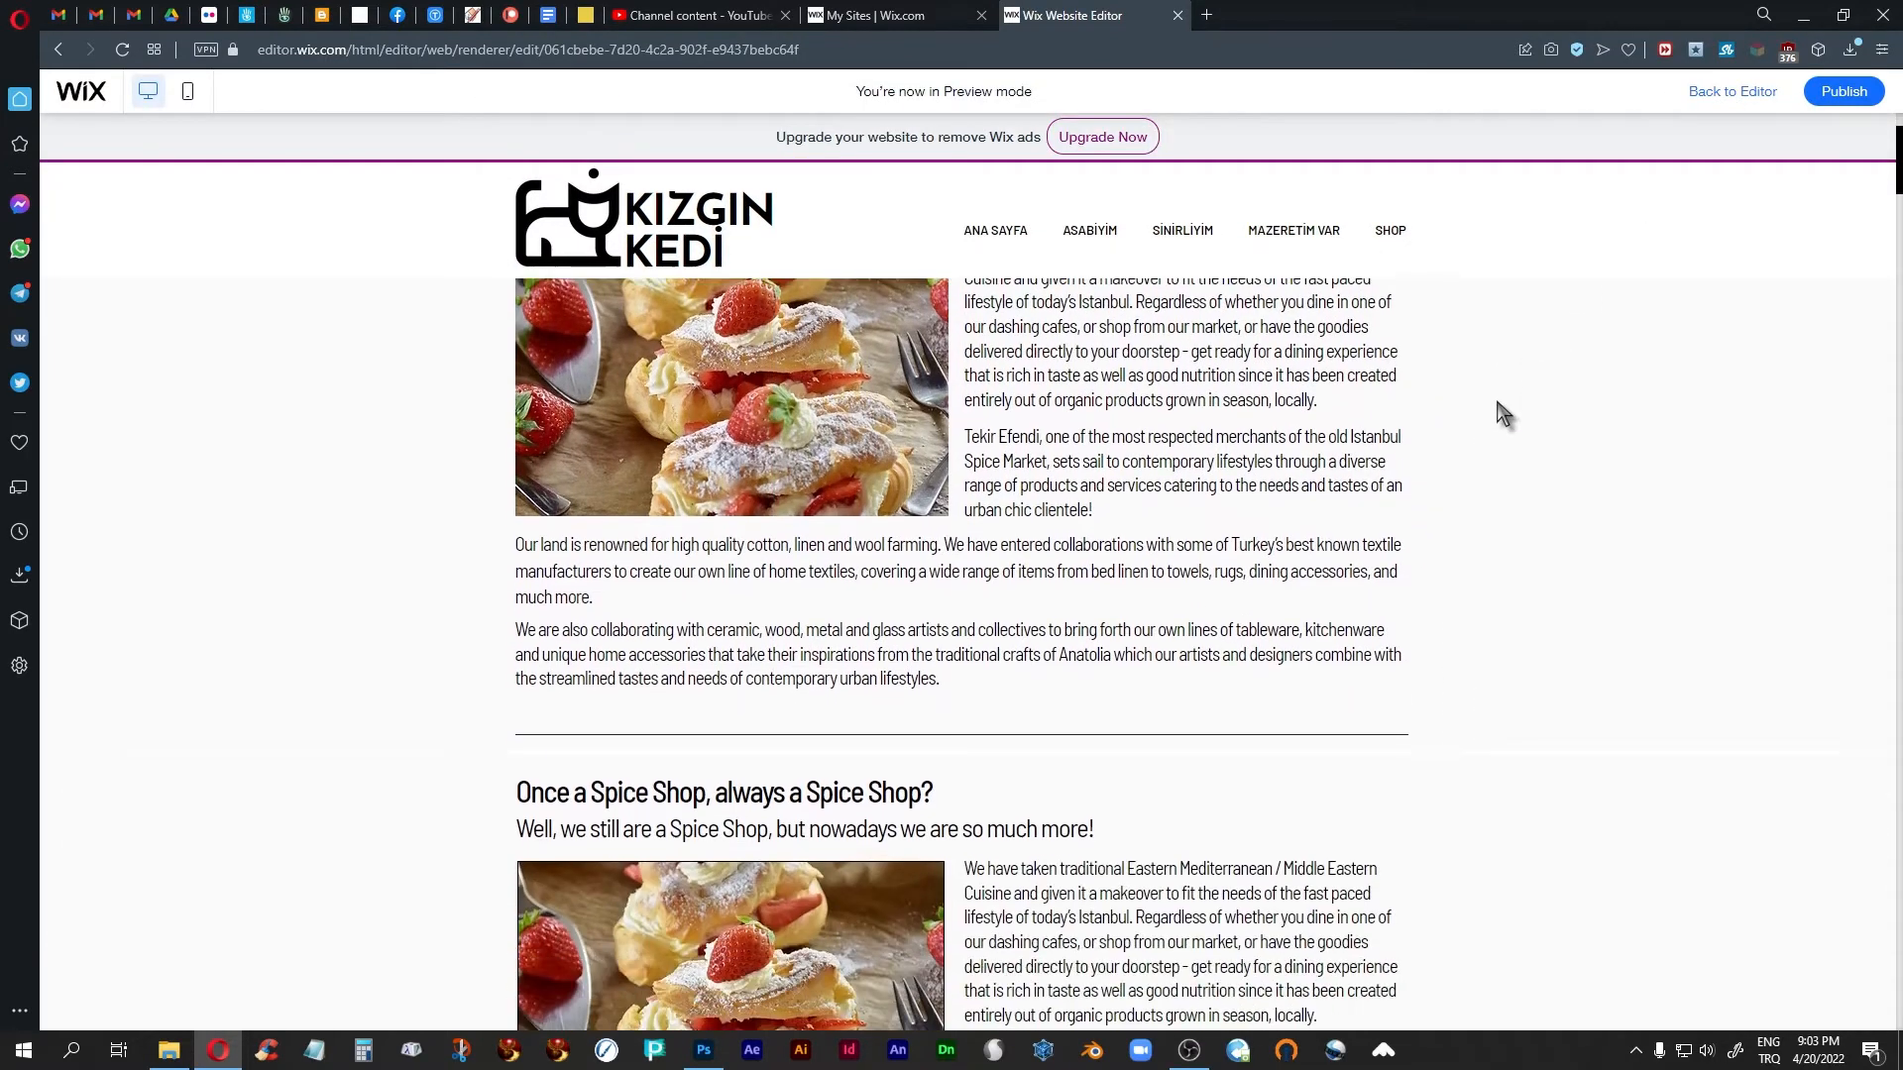
{"action": "scroll", "coordinate": [1499, 406], "scroll_direction": "down", "scroll_amount": 3}
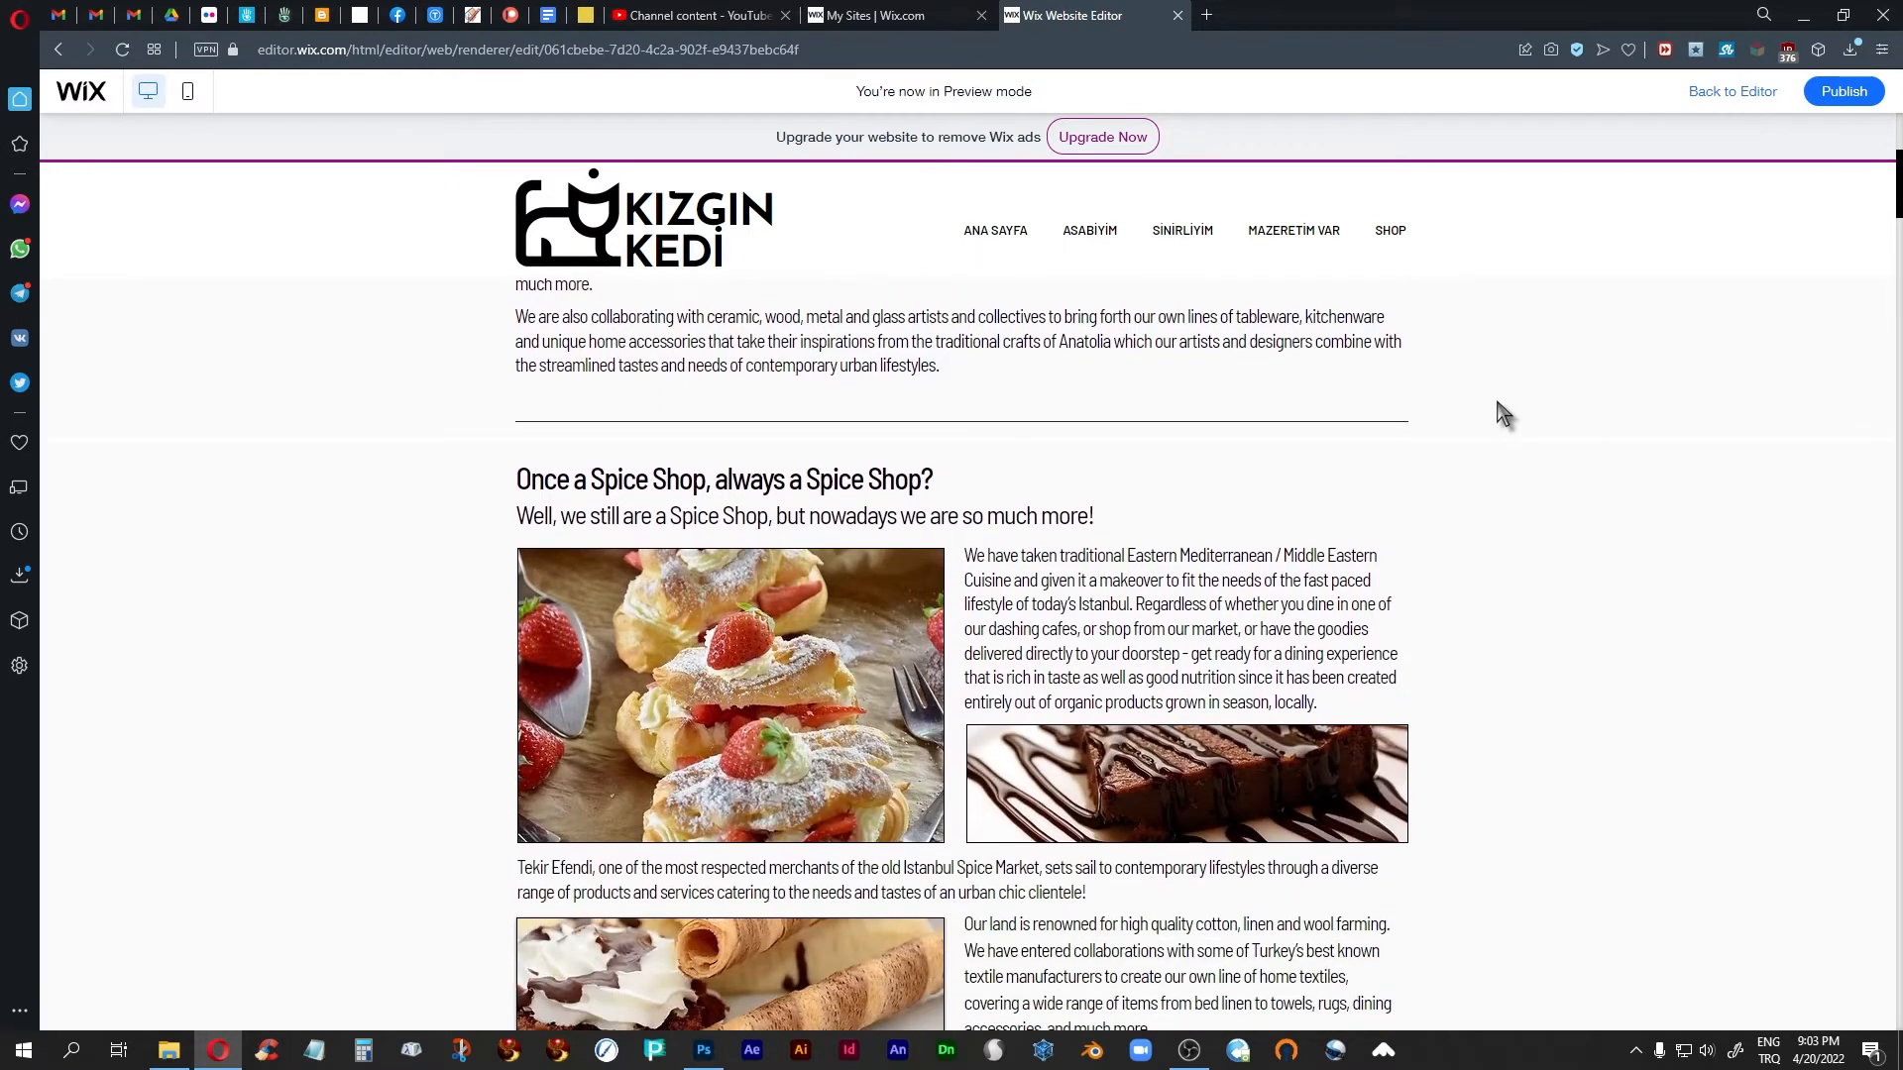
{"action": "scroll", "coordinate": [1503, 414], "scroll_direction": "down", "scroll_amount": 1}
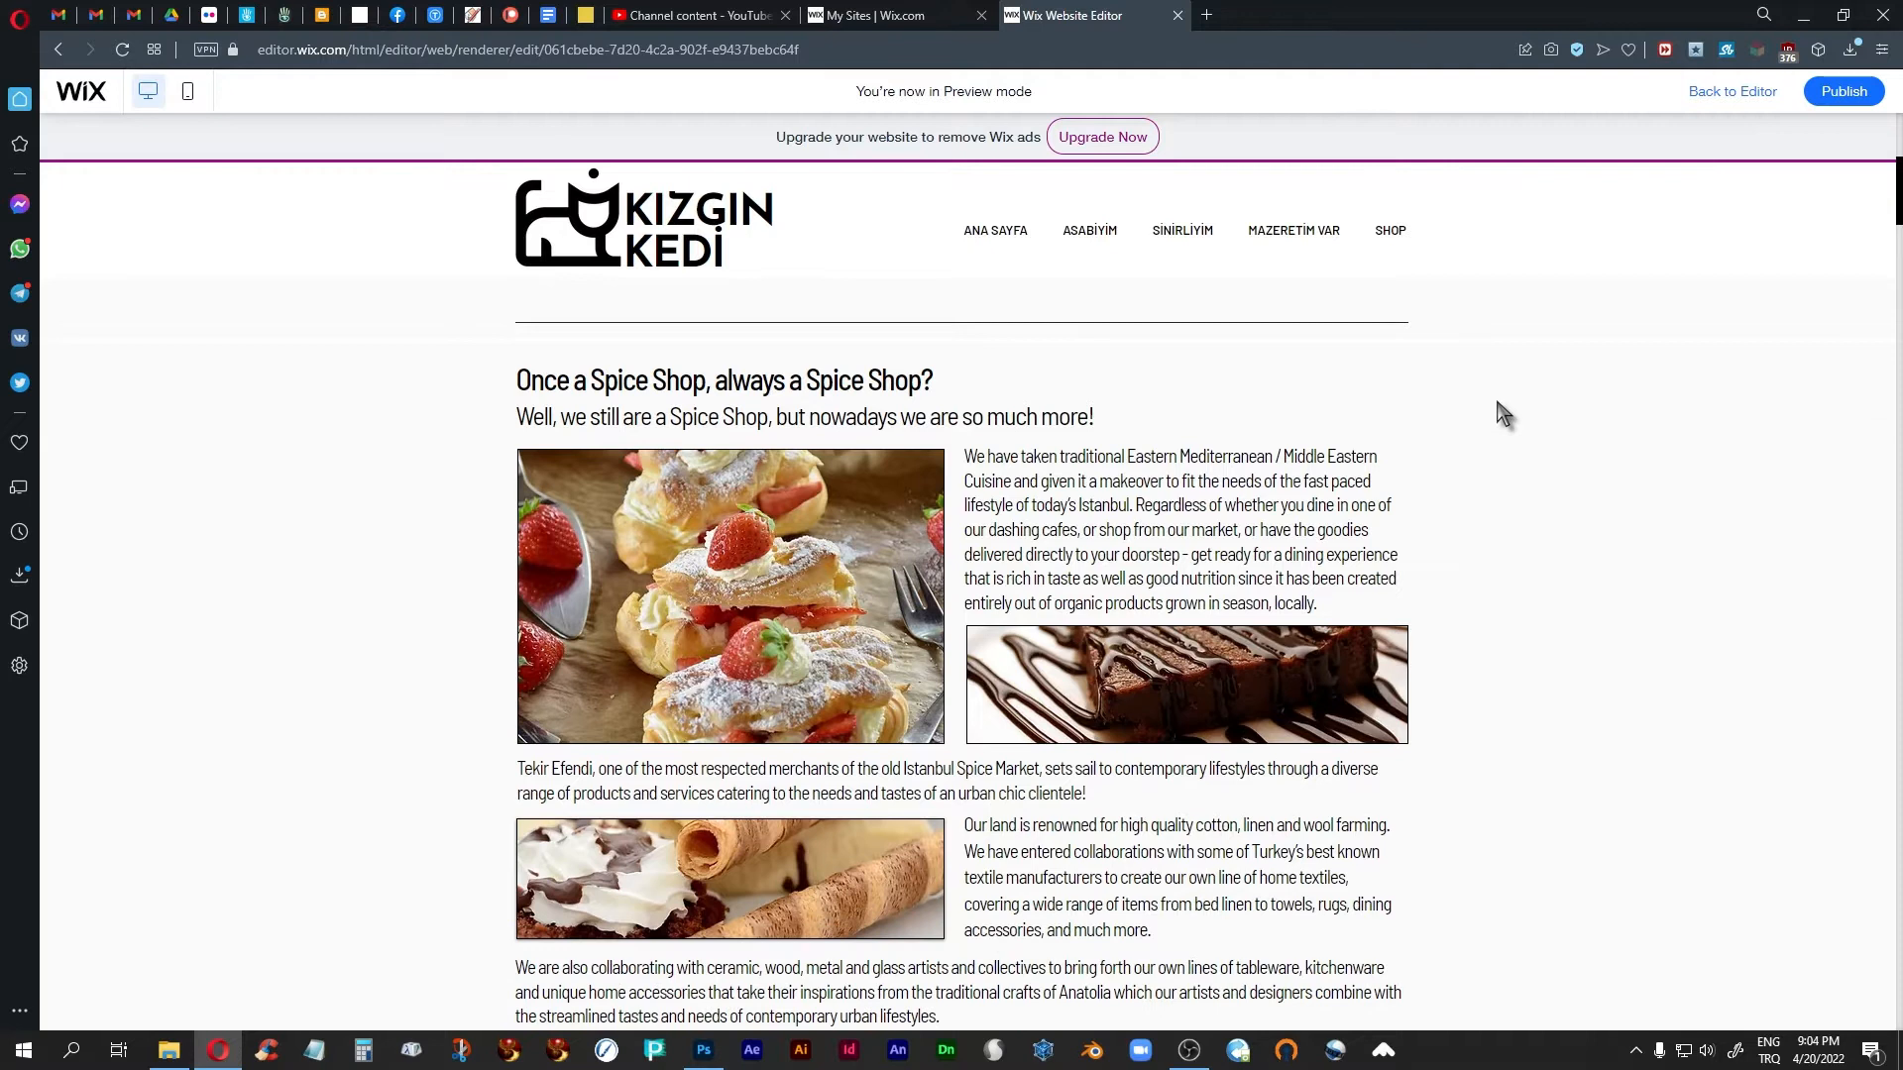
{"action": "scroll", "coordinate": [1504, 414], "scroll_direction": "up", "scroll_amount": 3}
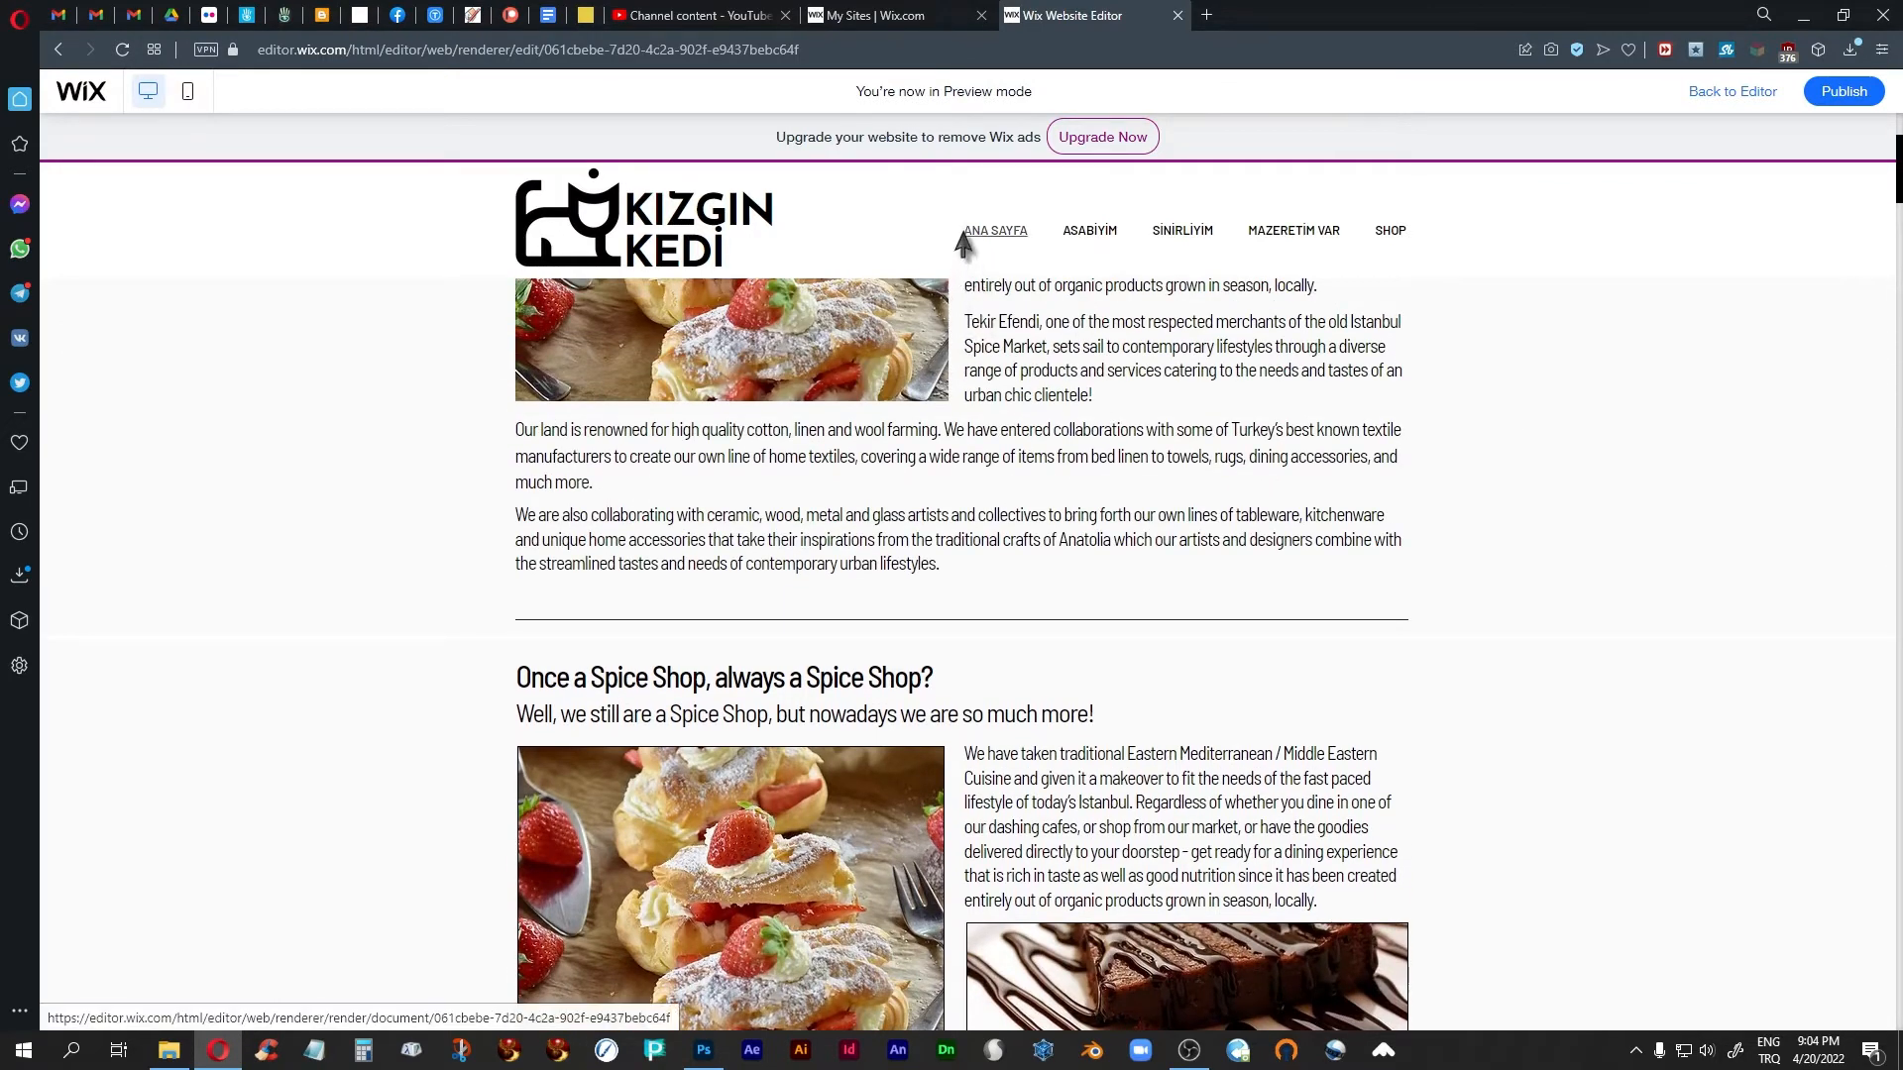
{"action": "scroll", "coordinate": [1563, 526], "scroll_direction": "down", "scroll_amount": 3}
{"action": "scroll", "coordinate": [1566, 543], "scroll_direction": "down", "scroll_amount": 2}
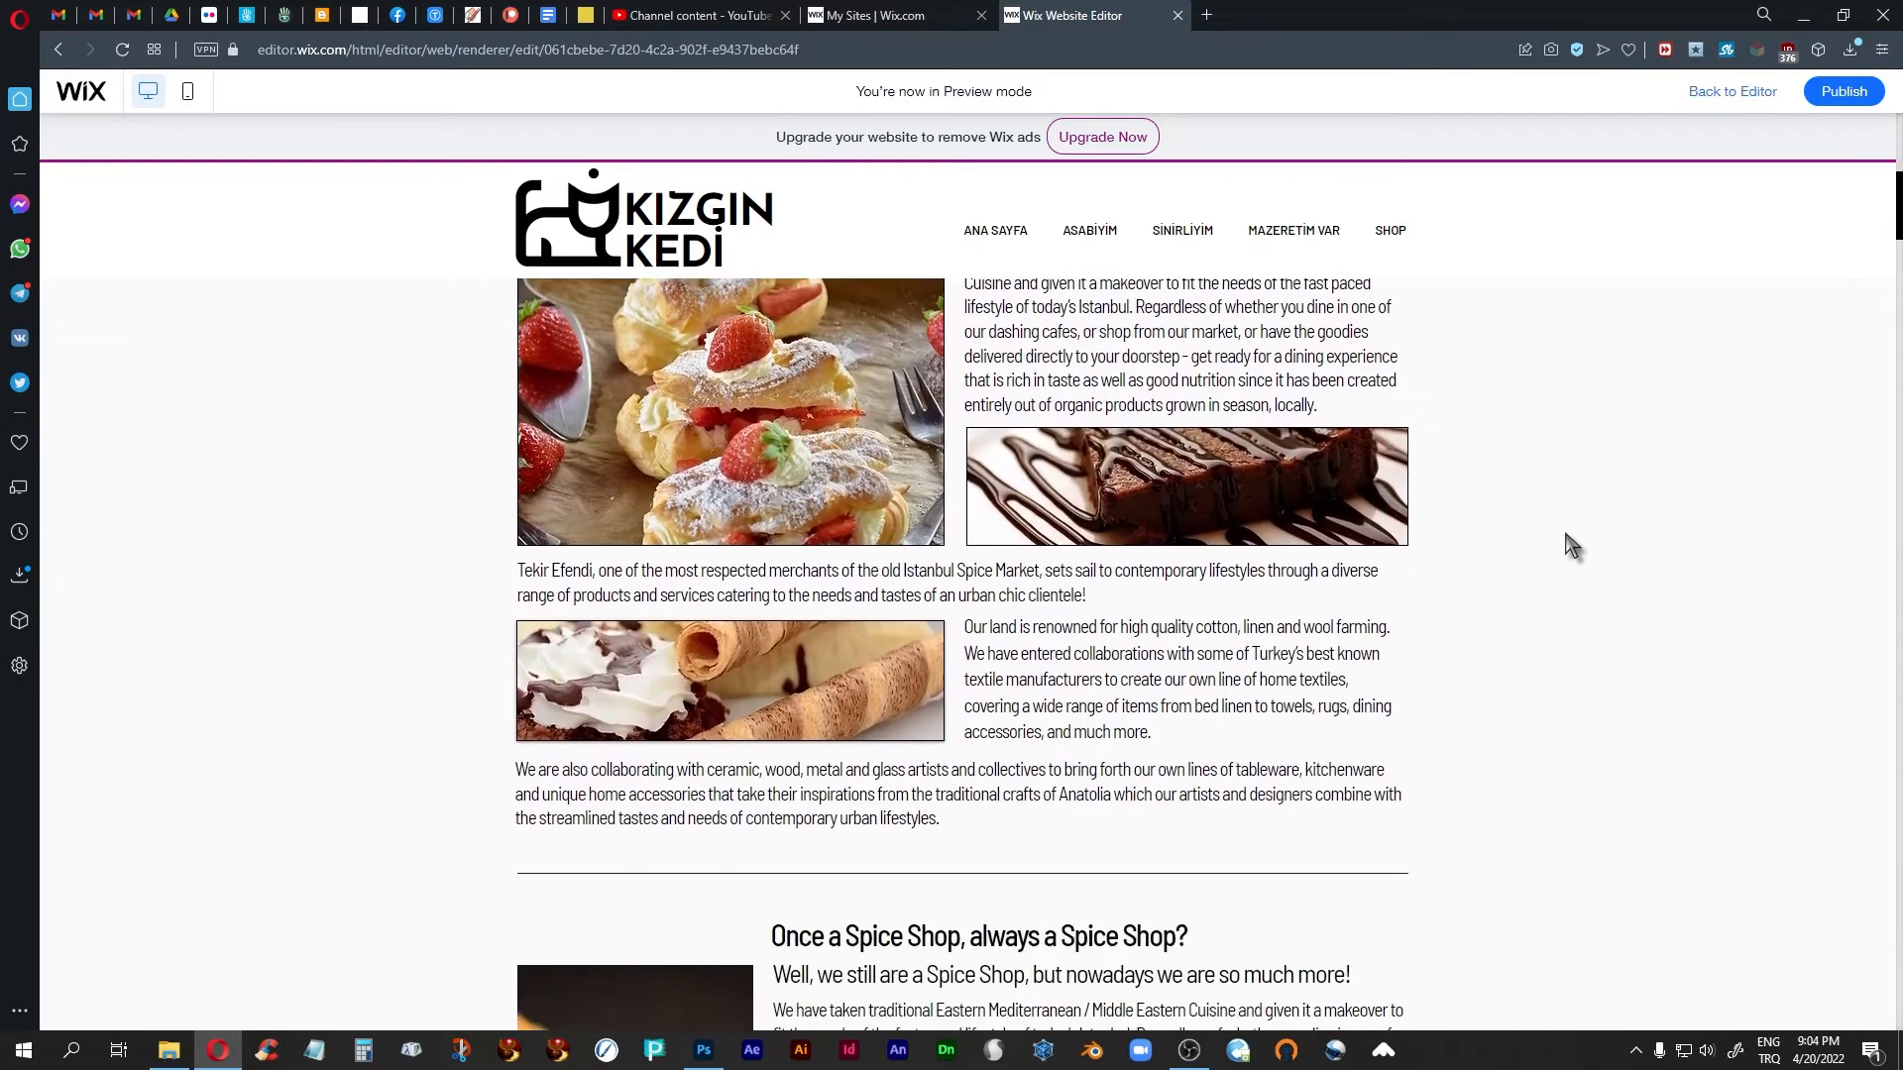
{"action": "scroll", "coordinate": [1570, 546], "scroll_direction": "down", "scroll_amount": 1}
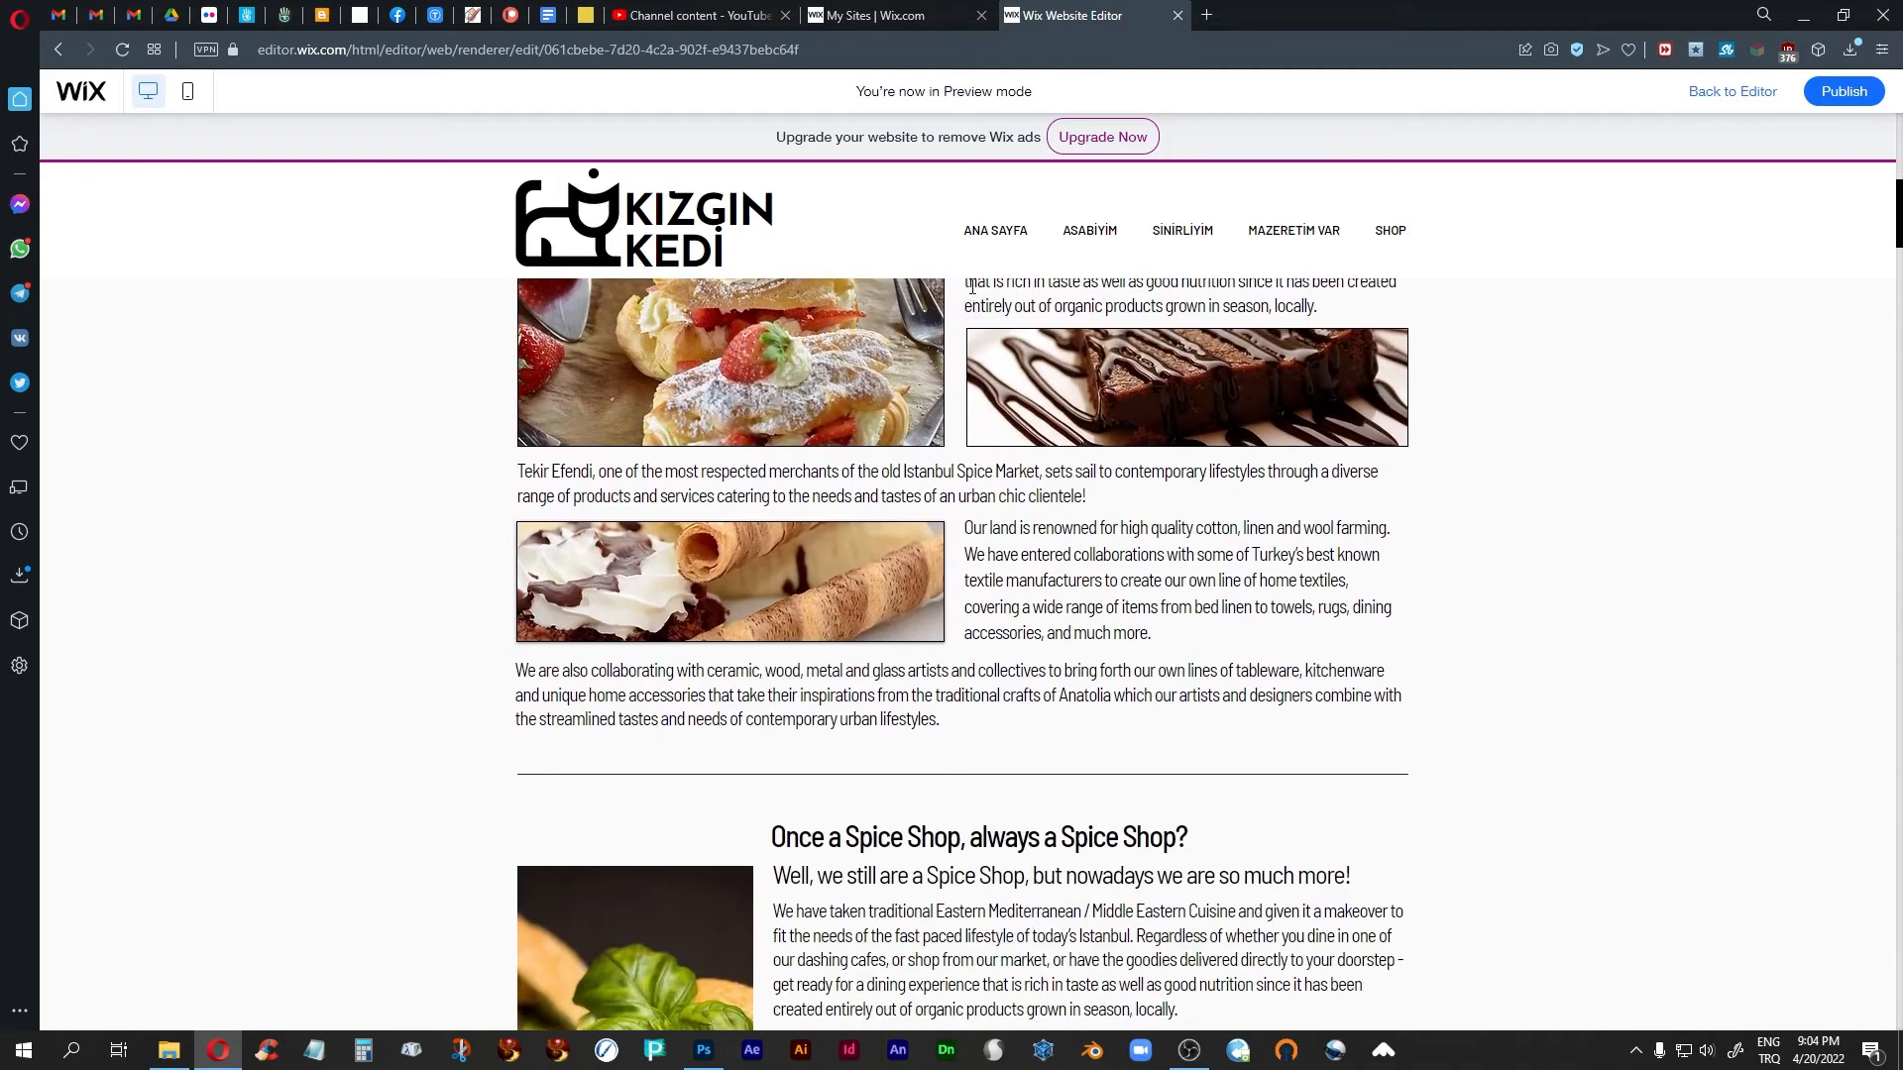
Examine the alignment of the tall burger, vegetable, round avocado, herb and cheese image strips against the logo and menu in the preview
{"action": "scroll", "coordinate": [1625, 560], "scroll_direction": "down", "scroll_amount": 5}
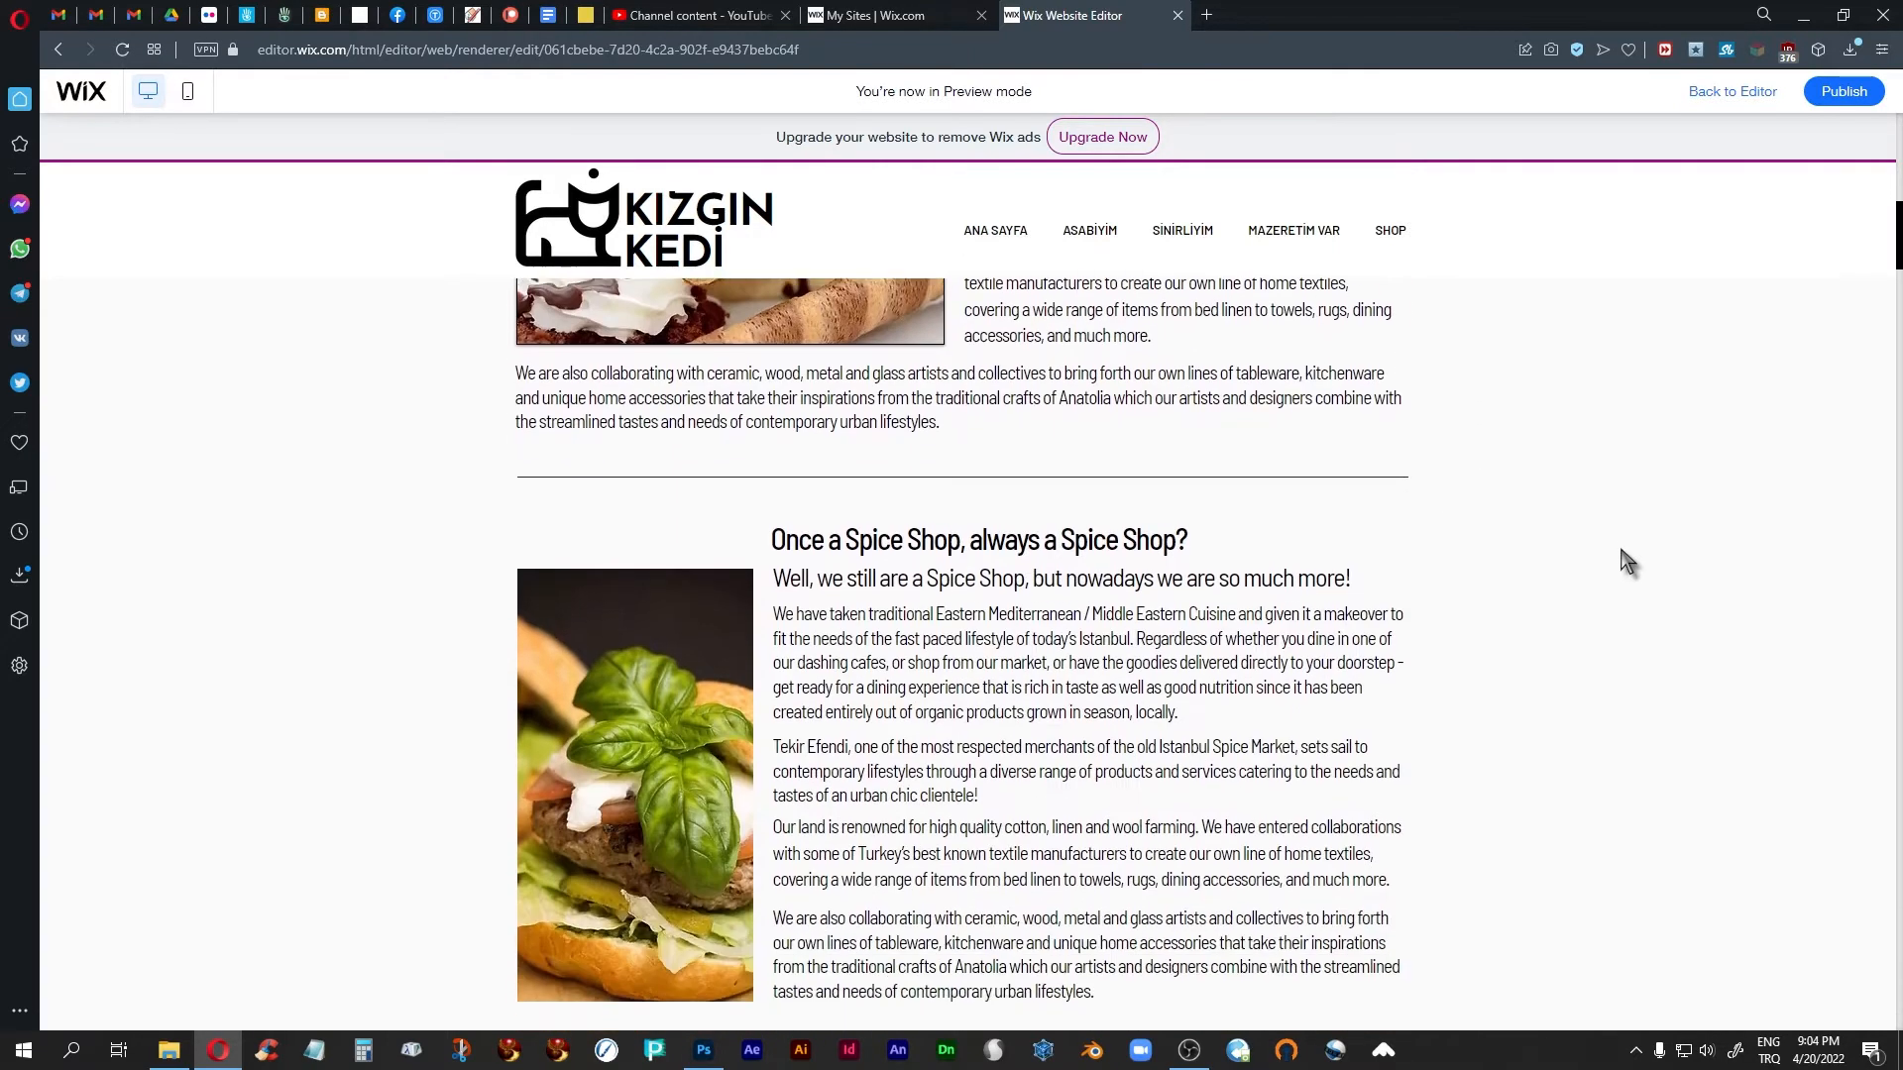
{"action": "scroll", "coordinate": [1625, 560], "scroll_direction": "down", "scroll_amount": 1}
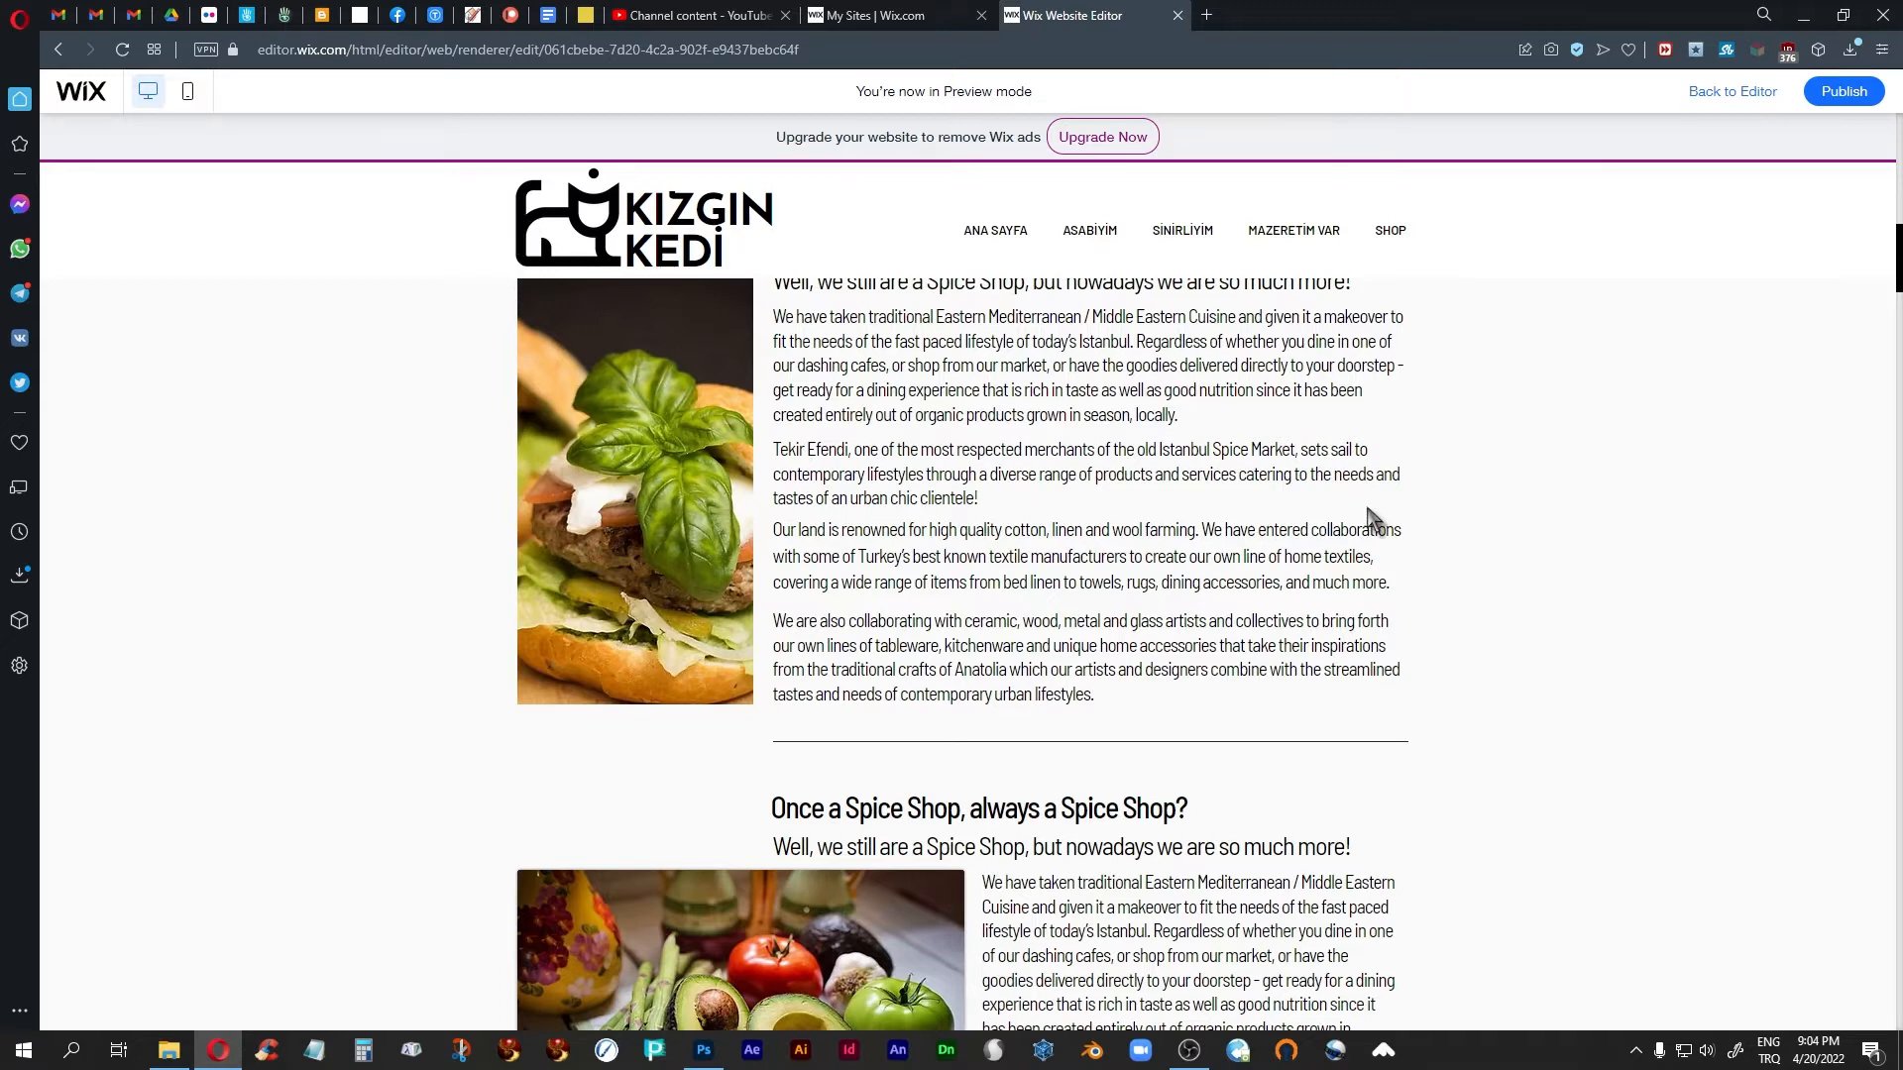
{"action": "scroll", "coordinate": [1371, 517], "scroll_direction": "down", "scroll_amount": 8}
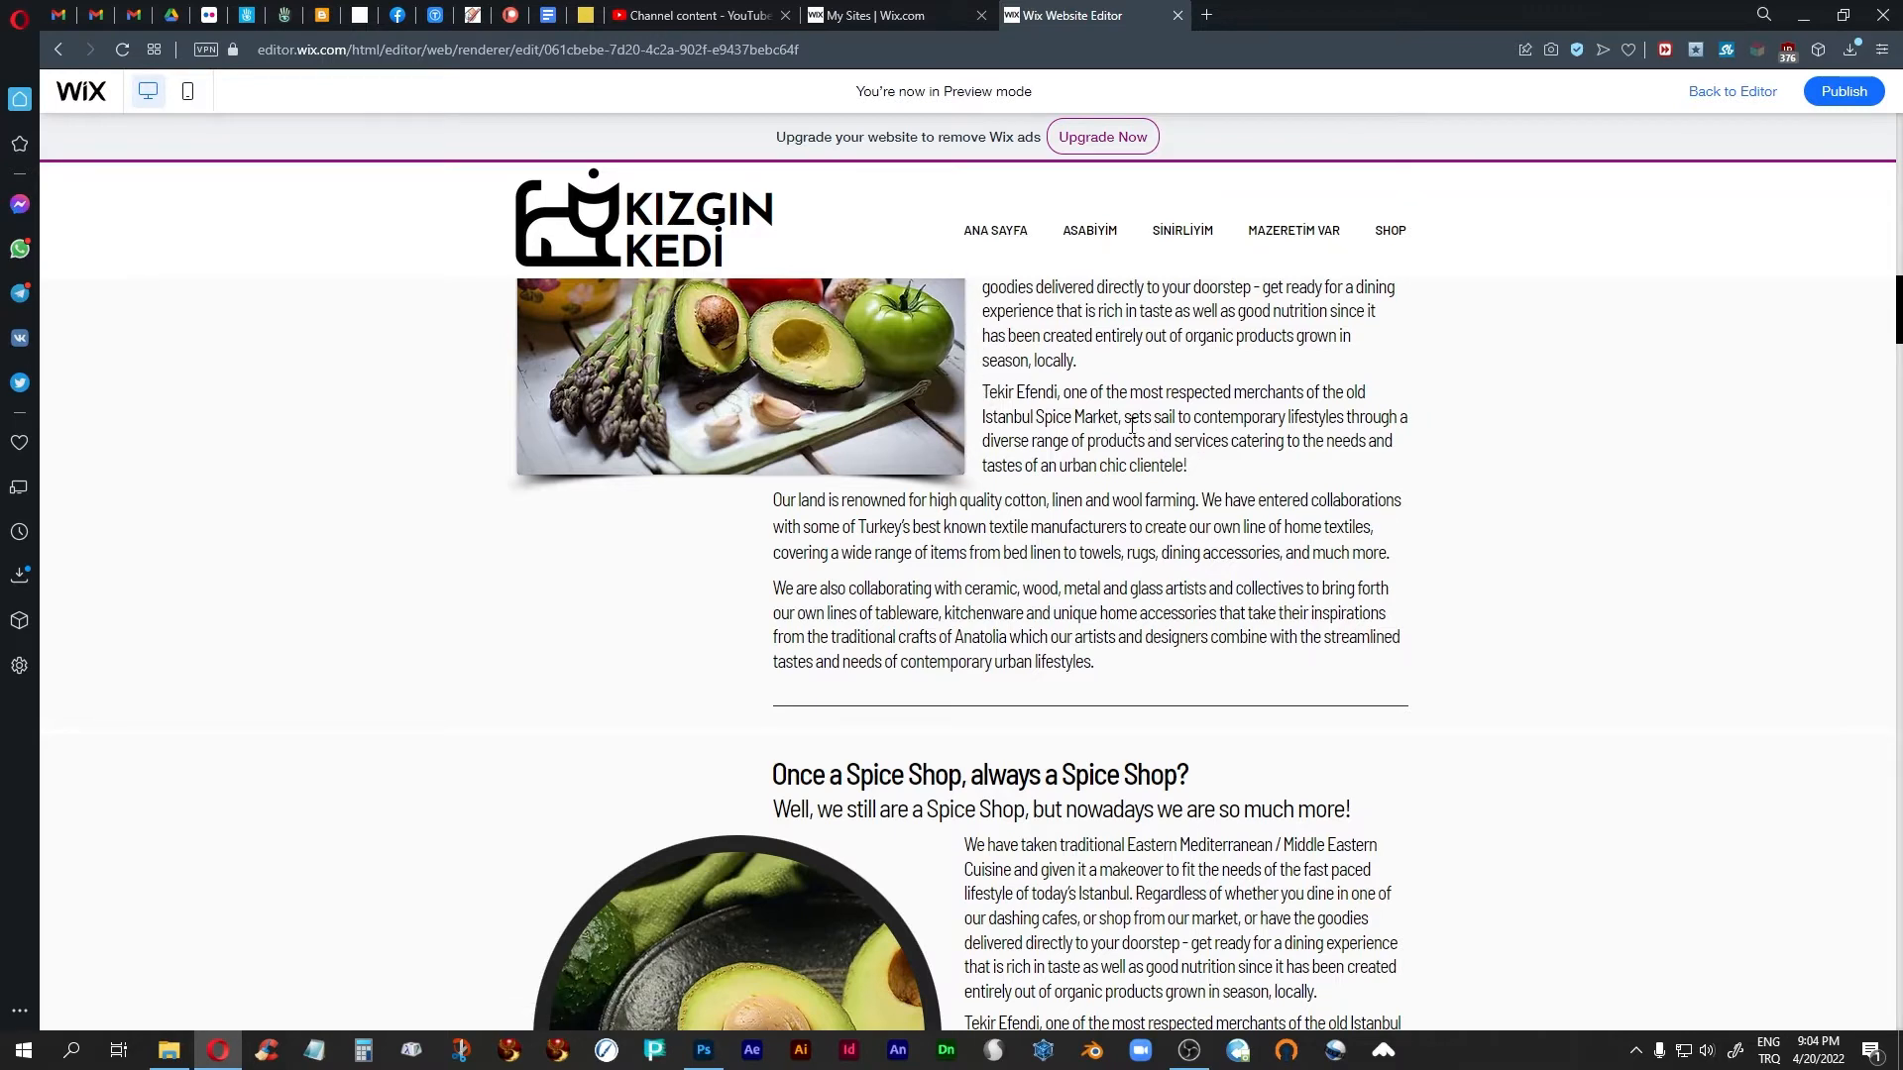
{"action": "scroll", "coordinate": [1230, 495], "scroll_direction": "down", "scroll_amount": 5}
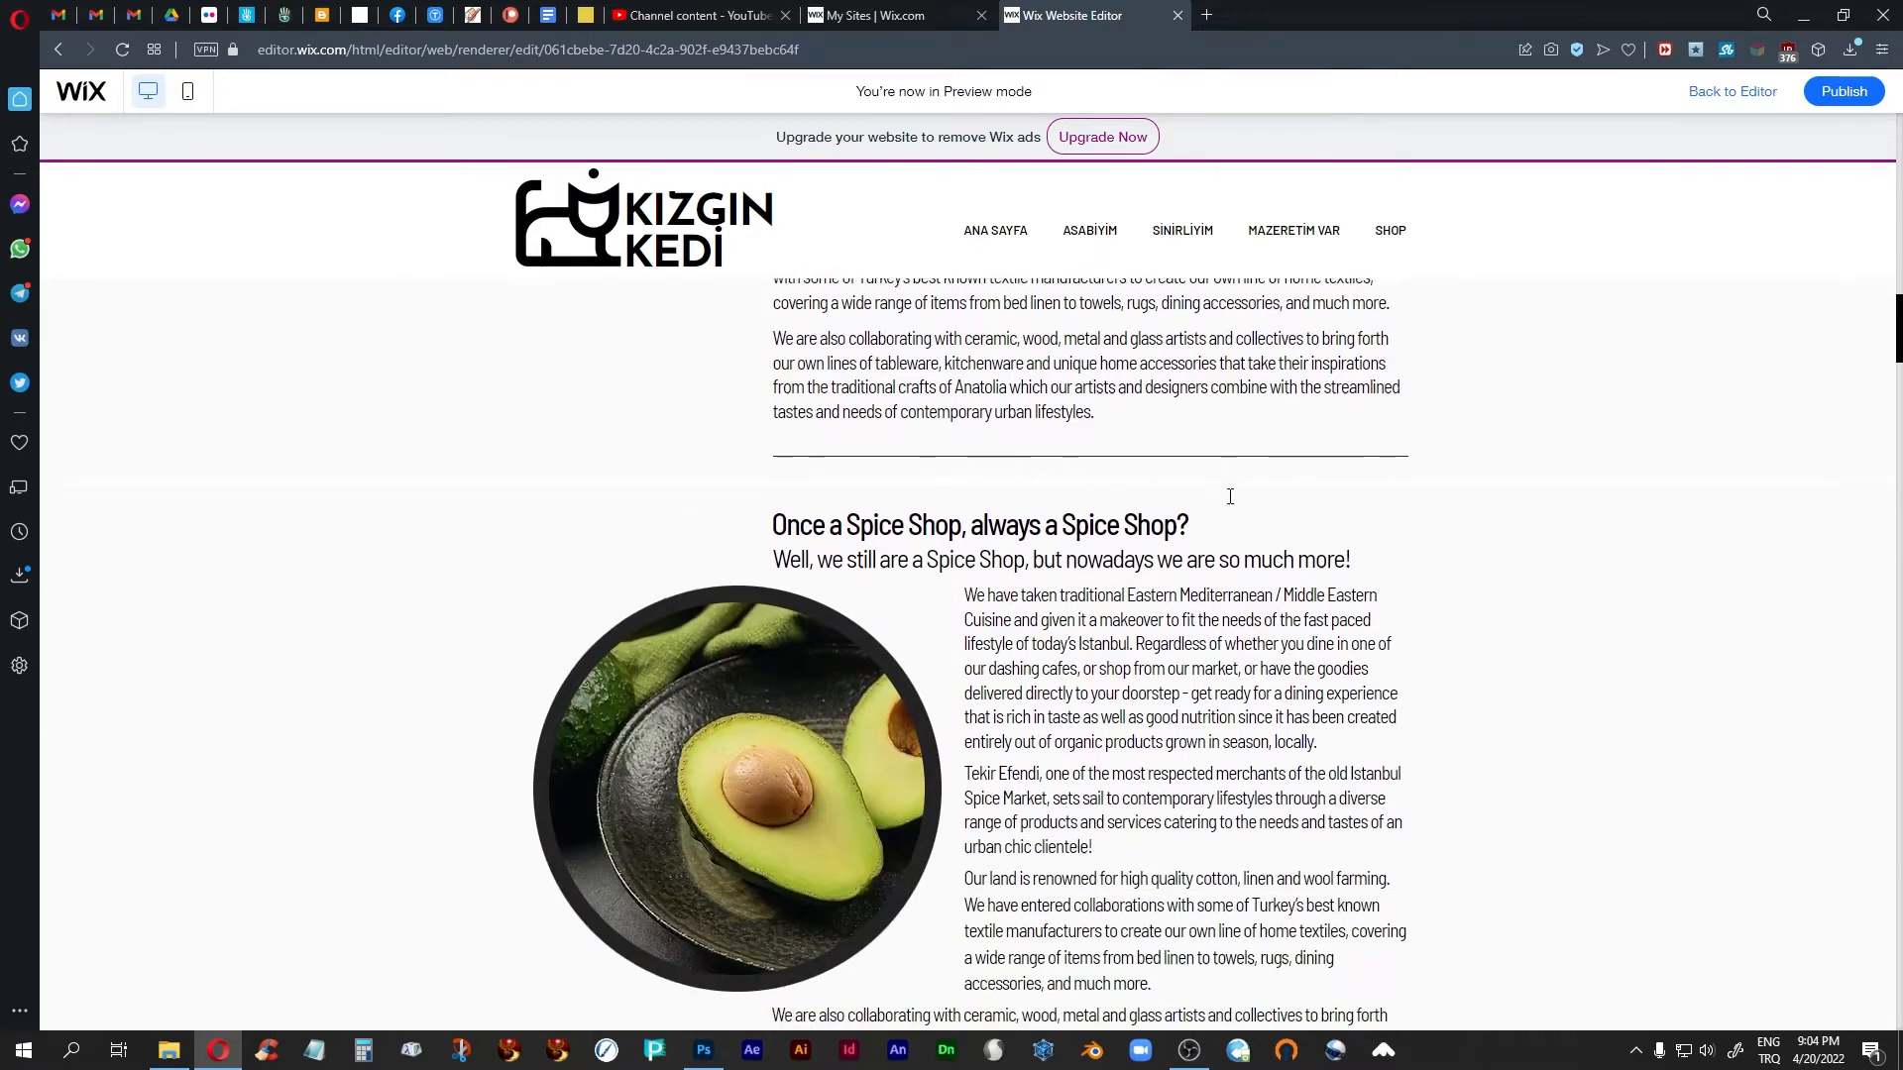
{"action": "scroll", "coordinate": [1230, 495], "scroll_direction": "down", "scroll_amount": 2}
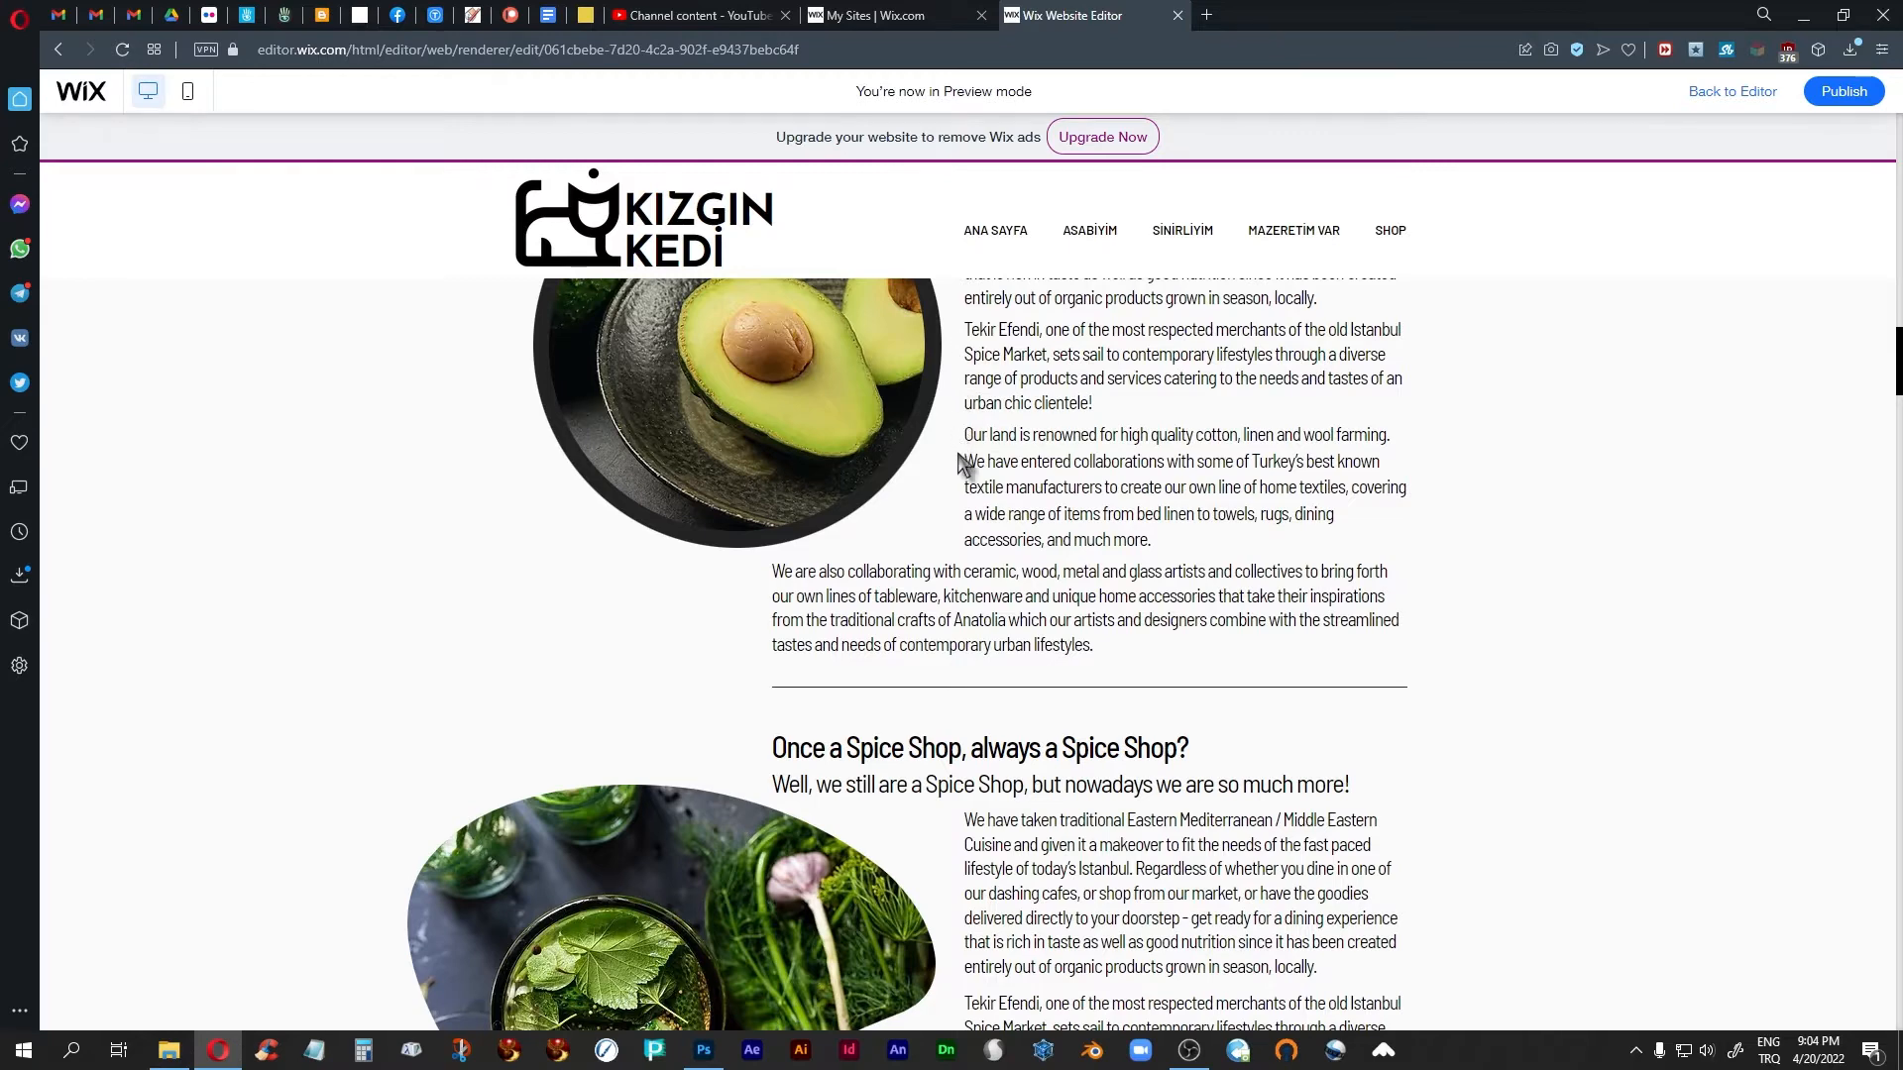
{"action": "scroll", "coordinate": [1159, 451], "scroll_direction": "down", "scroll_amount": 8}
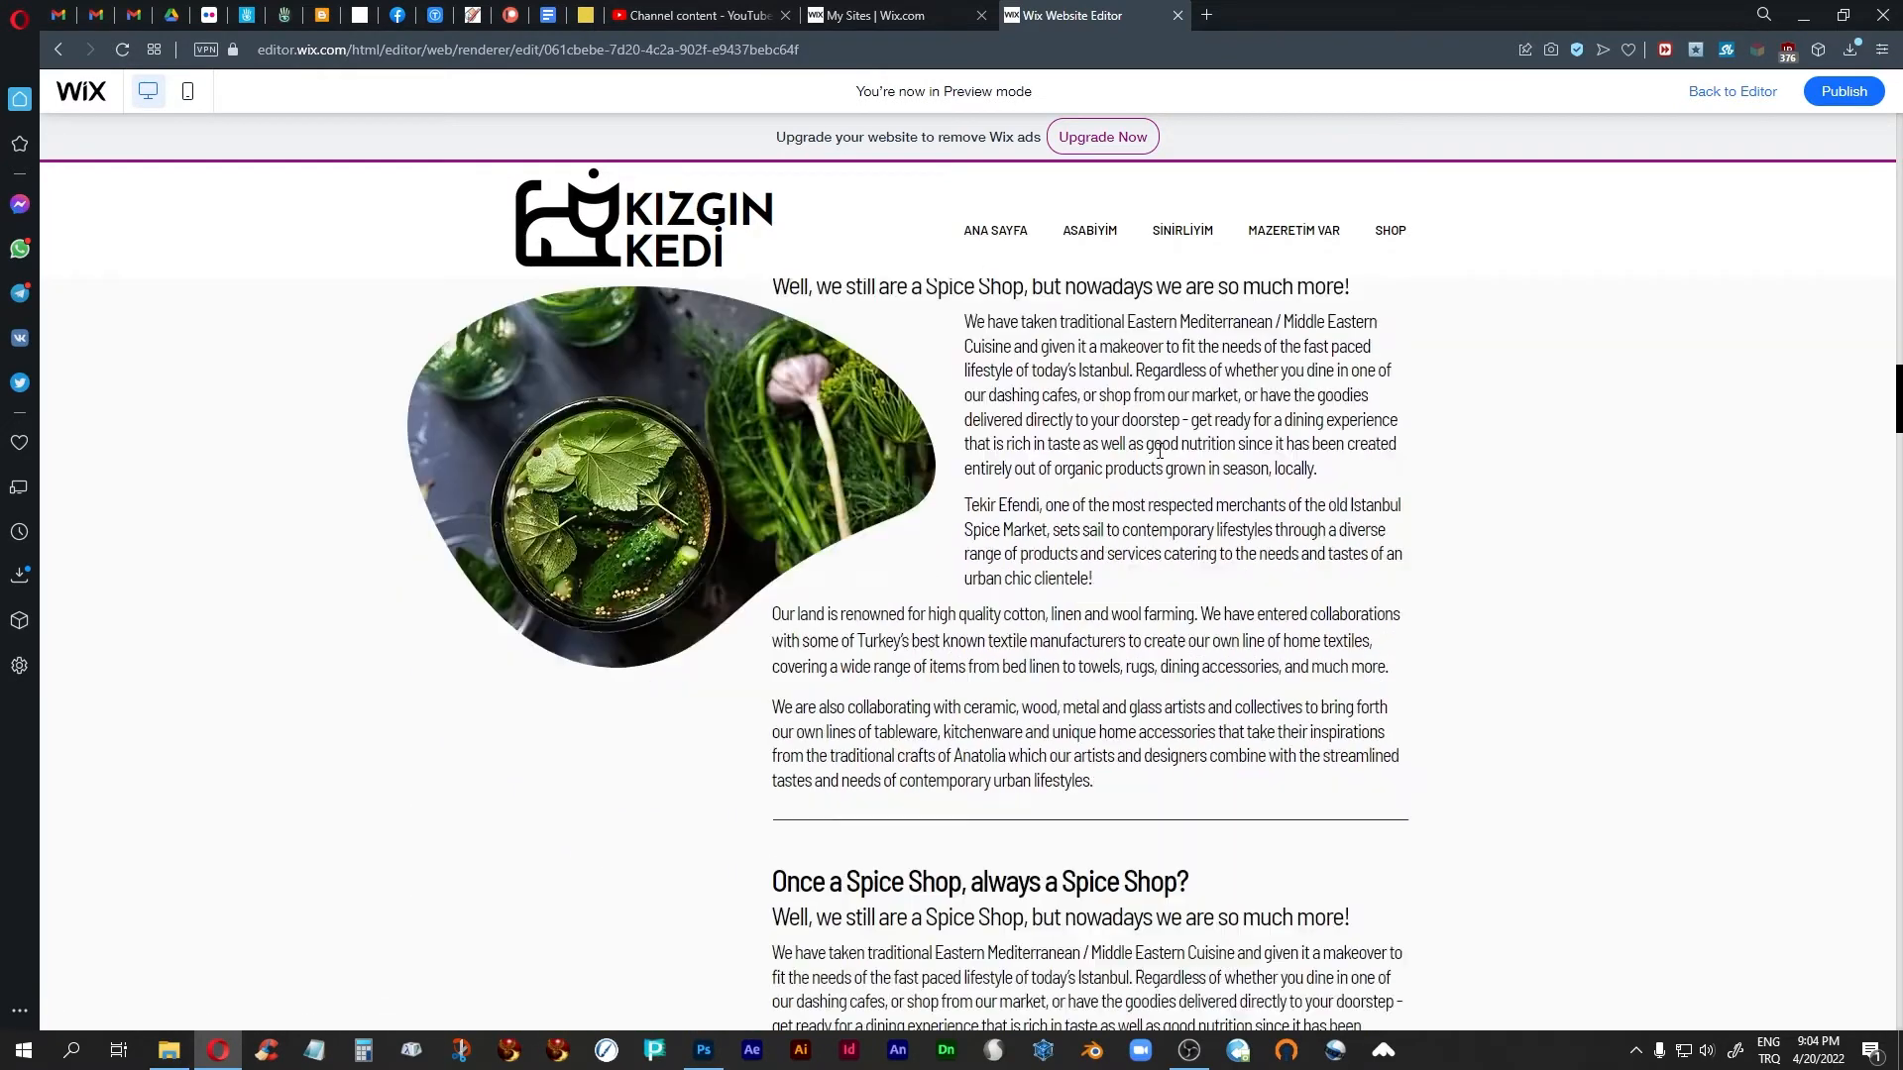
{"action": "scroll", "coordinate": [1160, 450], "scroll_direction": "down", "scroll_amount": 9}
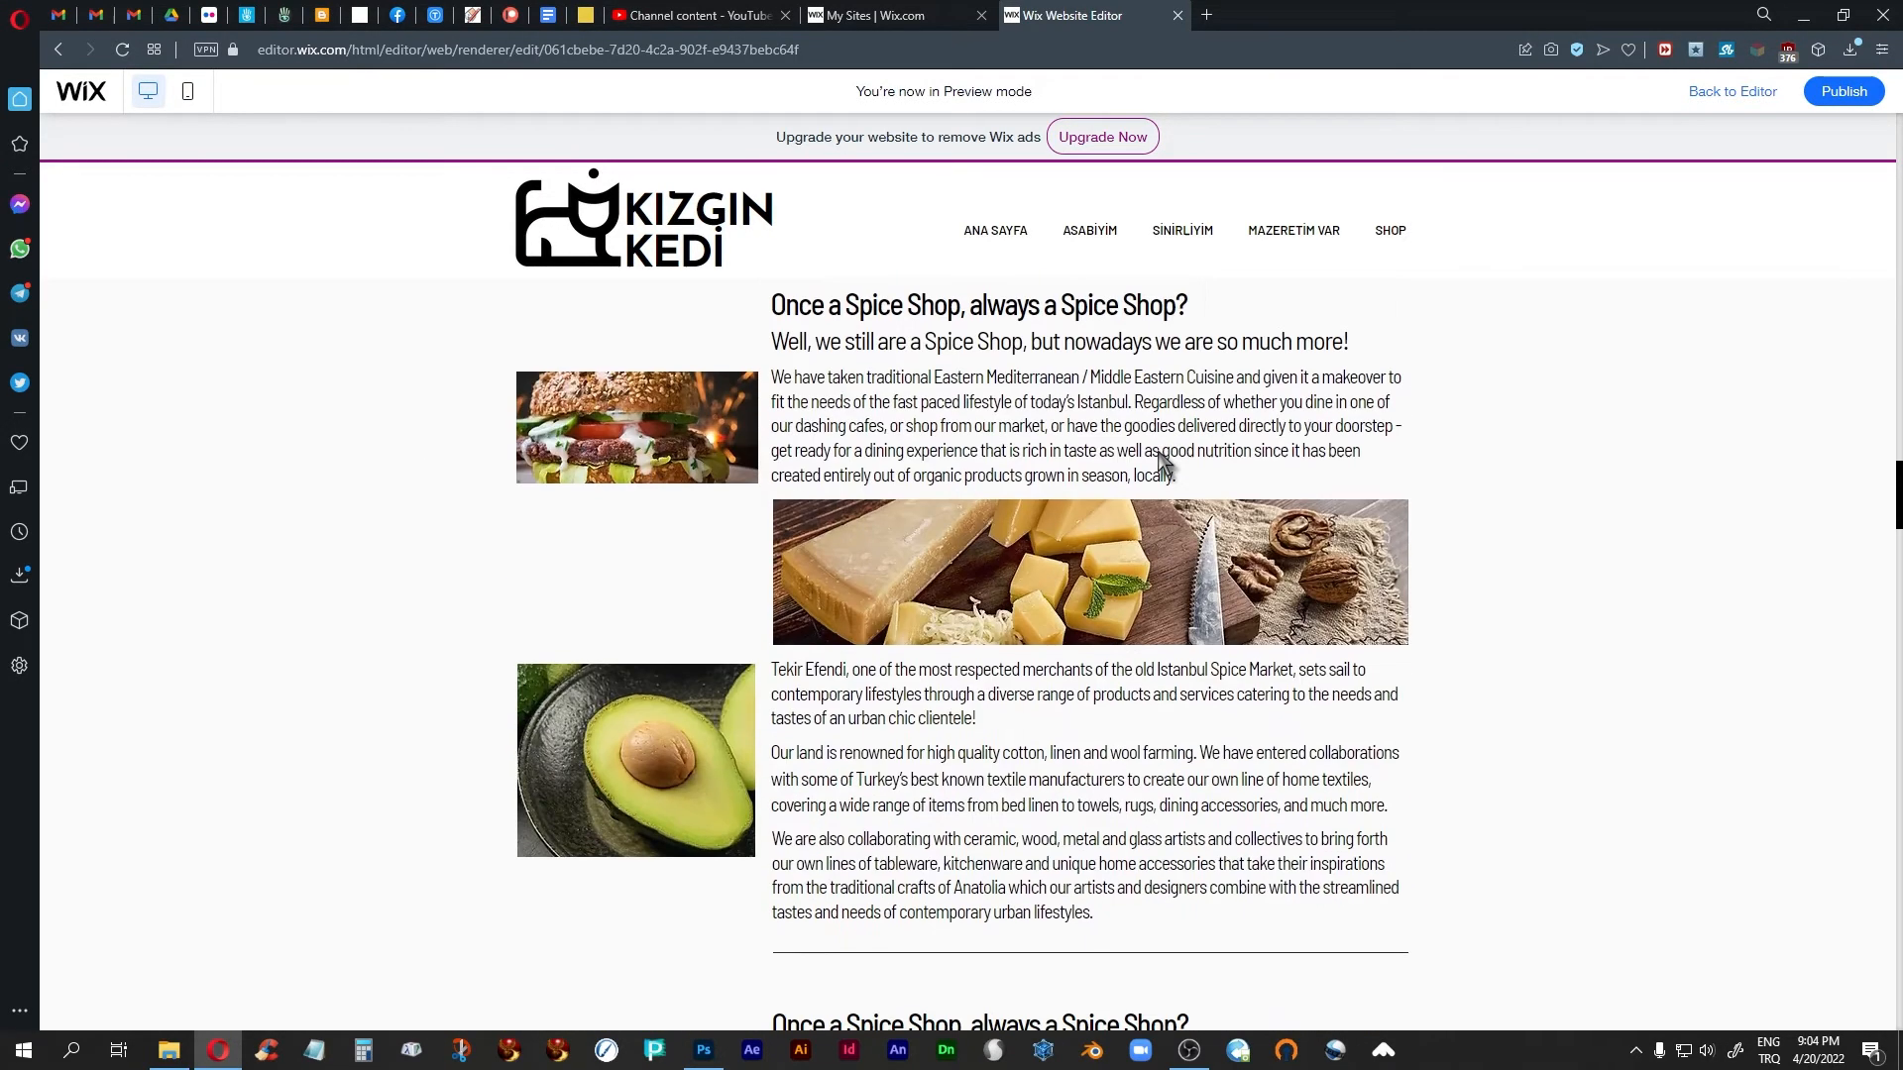
{"action": "scroll", "coordinate": [1157, 450], "scroll_direction": "down", "scroll_amount": 5}
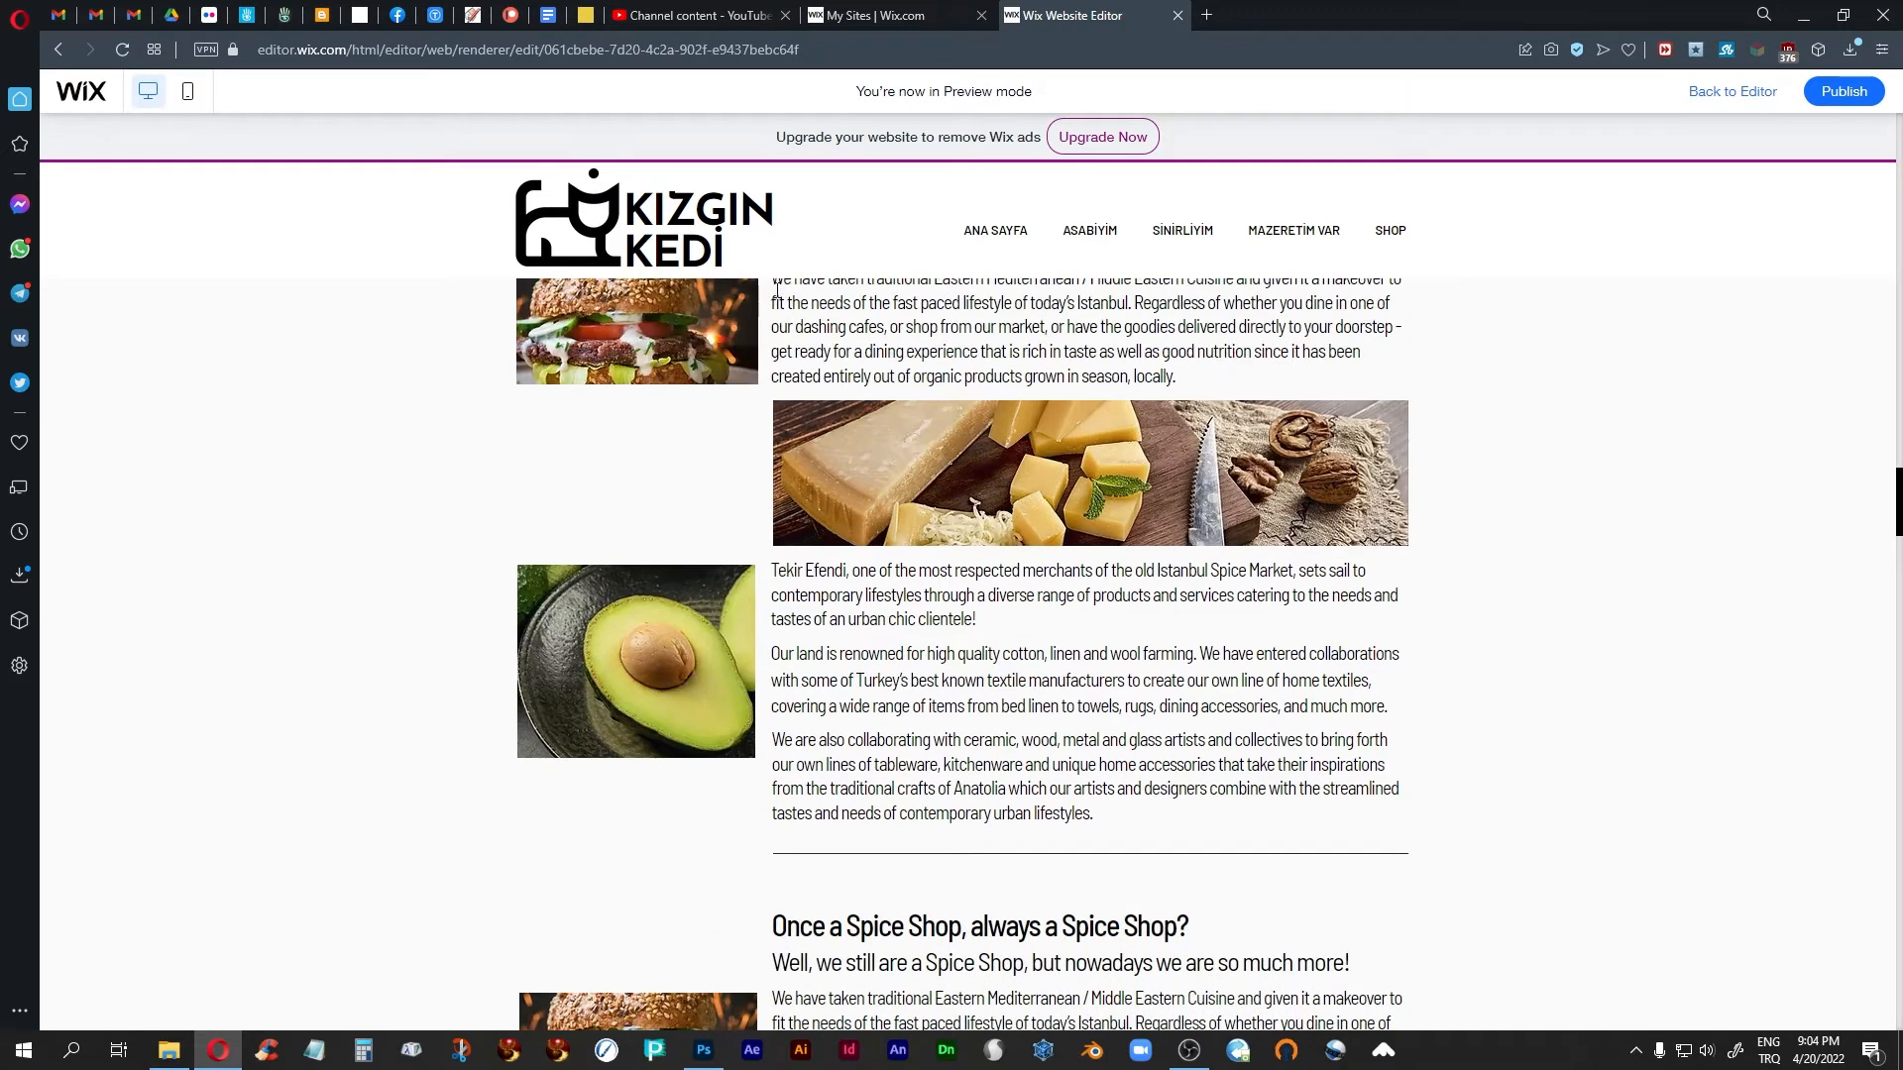
Examine the remaining preview strips through the basil burger images, and revisit the round avocado, herb and vegetable strips
{"action": "scroll", "coordinate": [1169, 525], "scroll_direction": "down", "scroll_amount": 9}
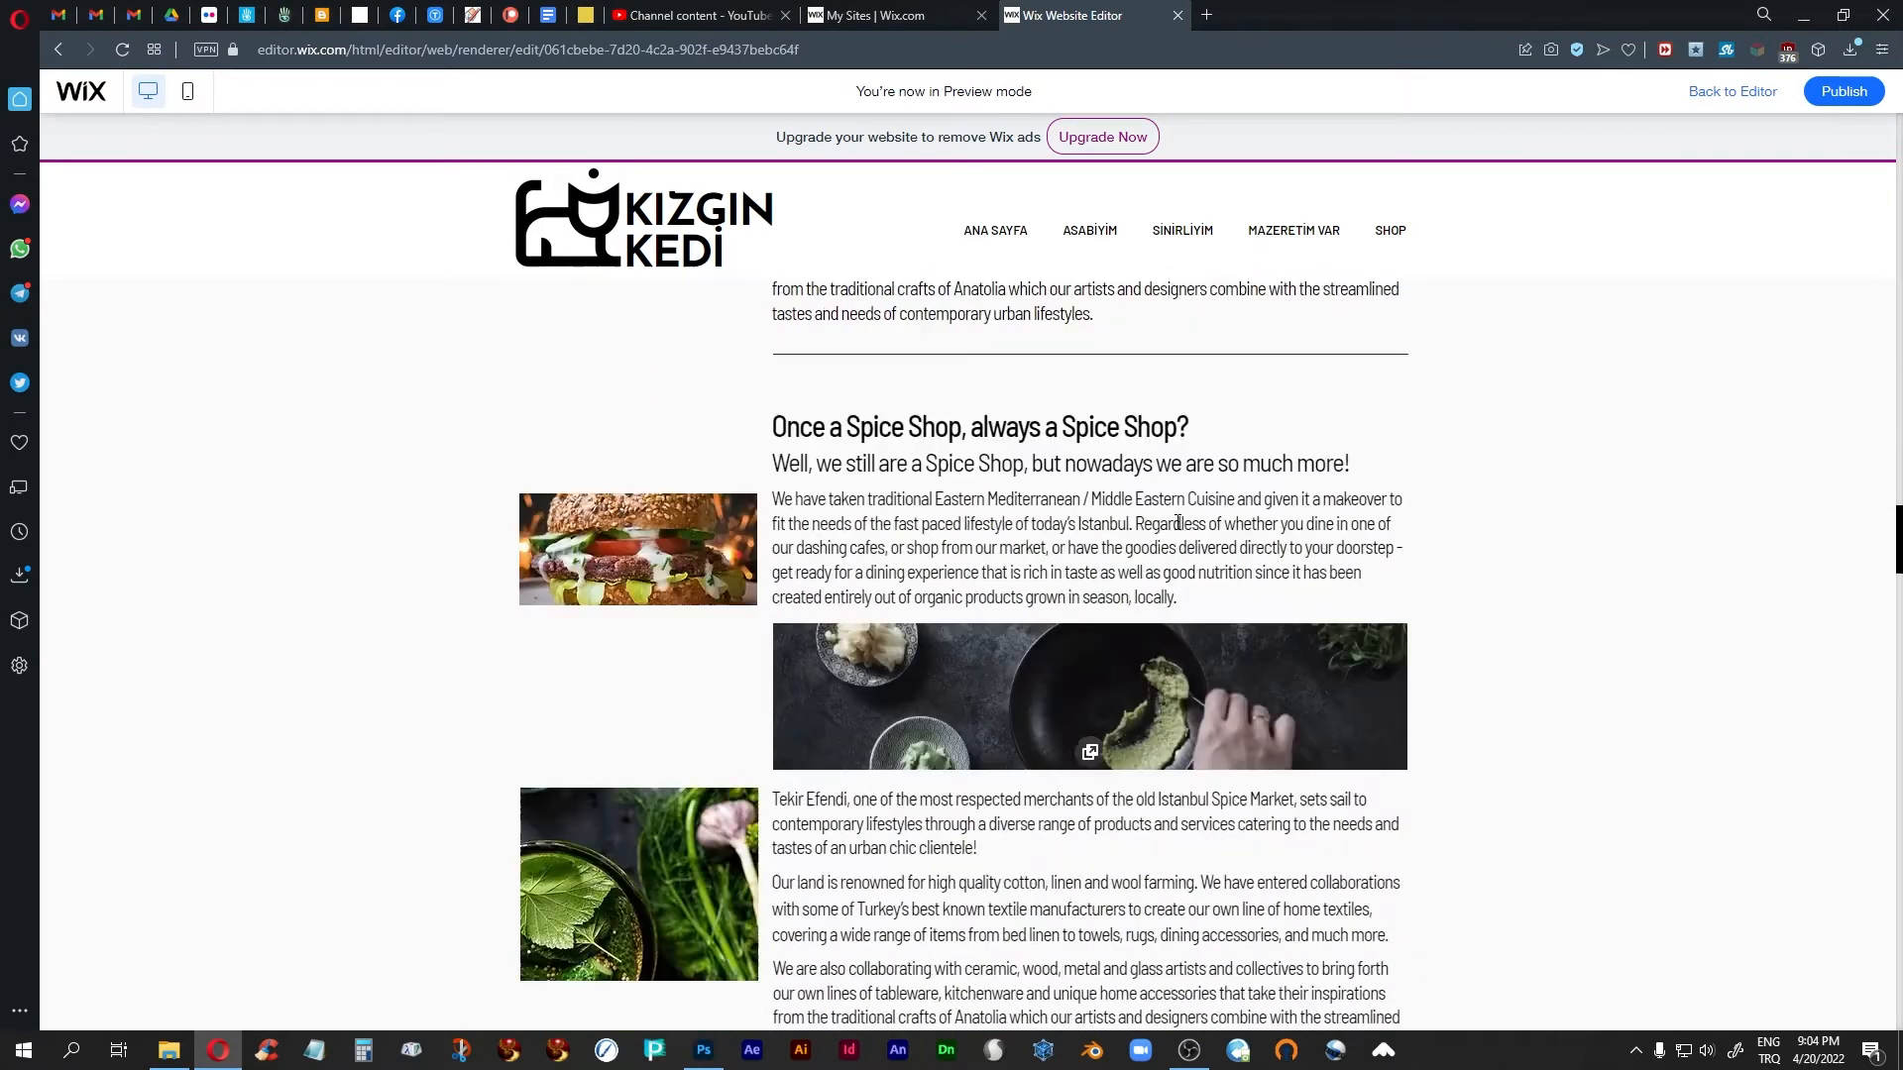
{"action": "scroll", "coordinate": [1178, 522], "scroll_direction": "down", "scroll_amount": 4}
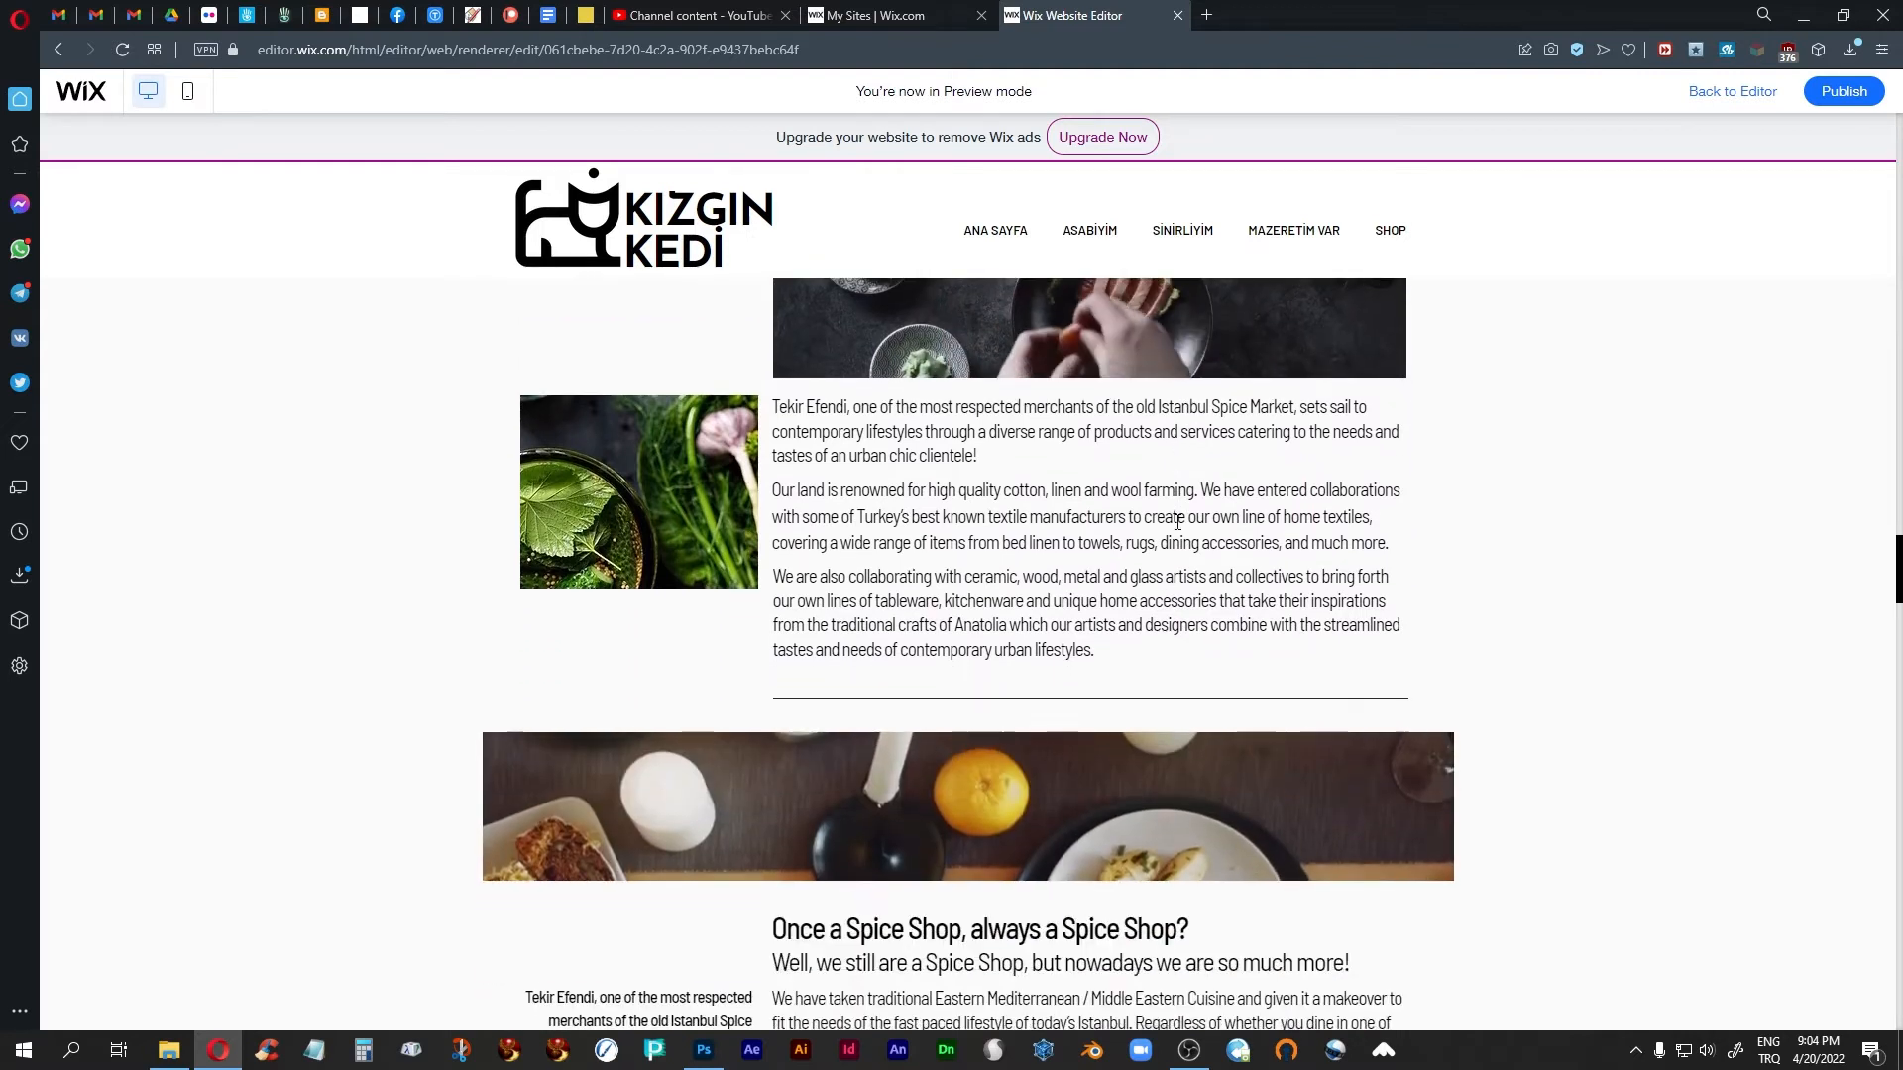
{"action": "scroll", "coordinate": [1175, 521], "scroll_direction": "down", "scroll_amount": 5}
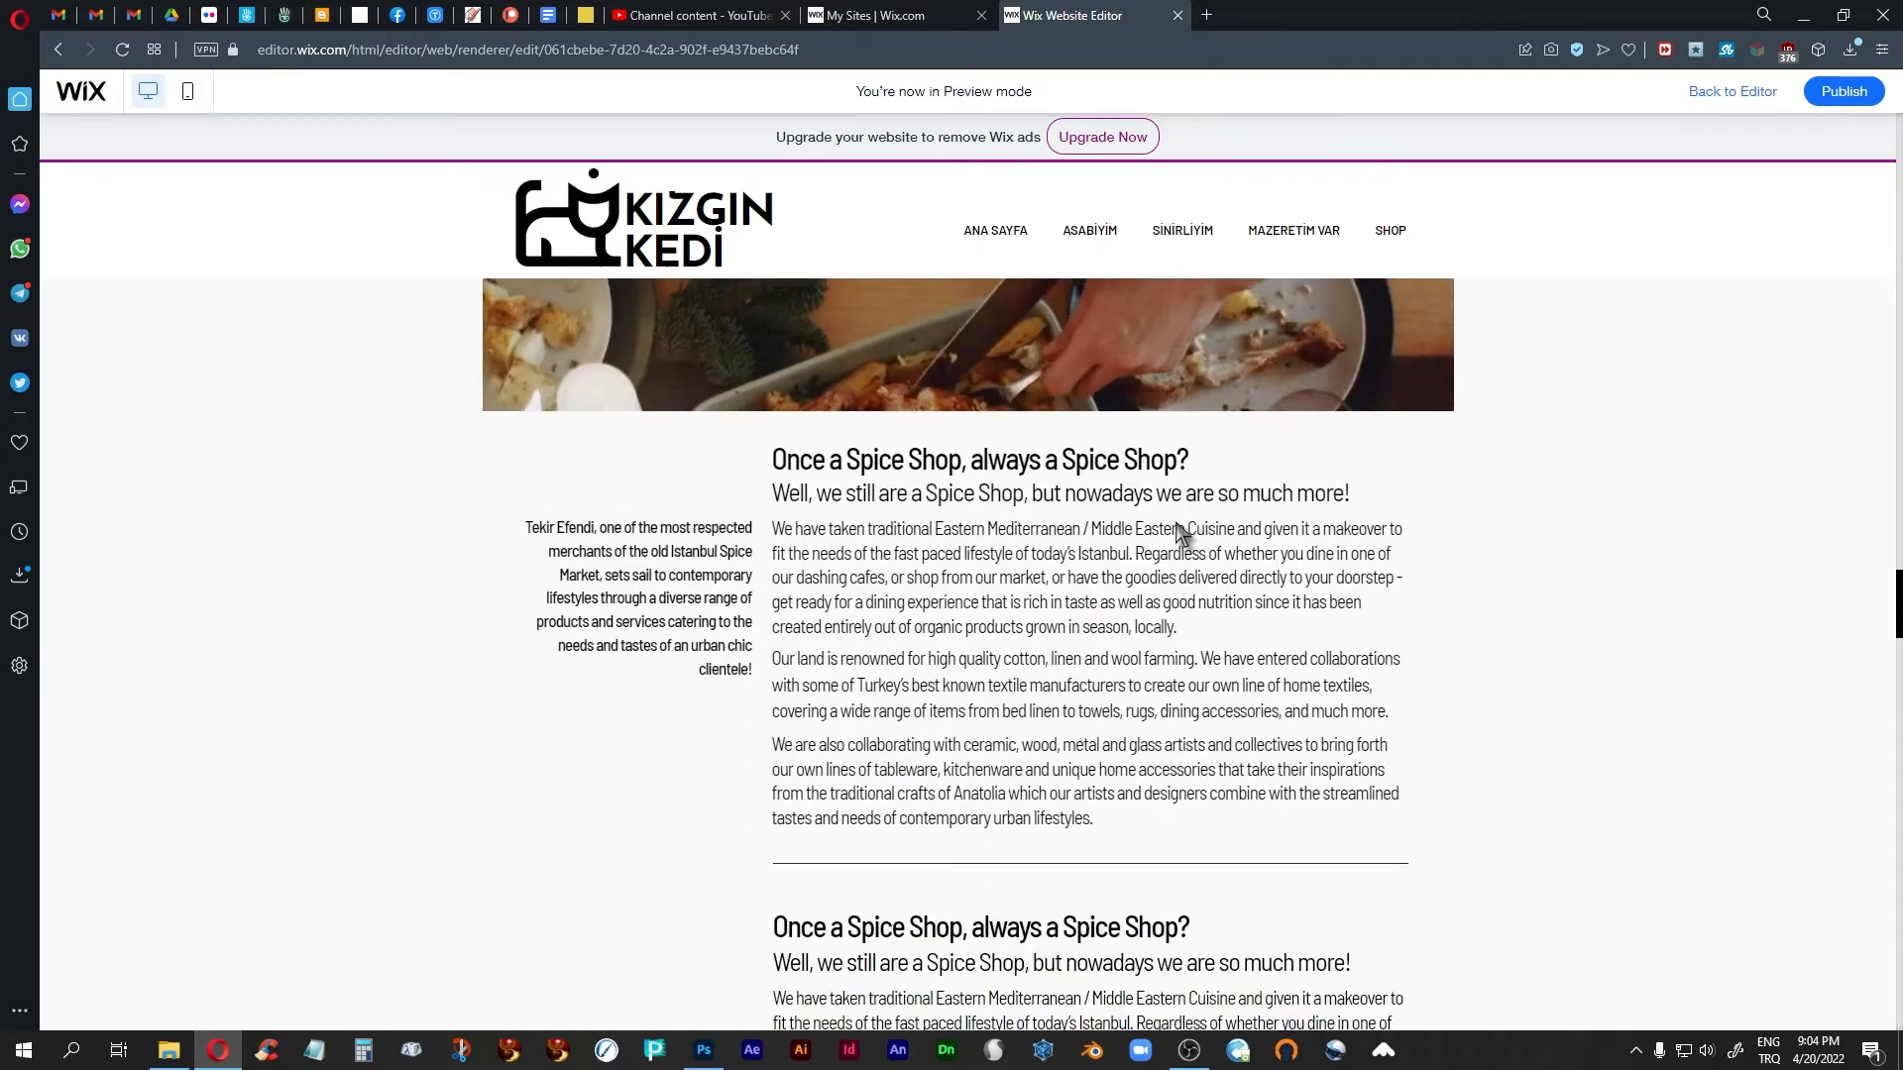
{"action": "scroll", "coordinate": [1178, 525], "scroll_direction": "down", "scroll_amount": 6}
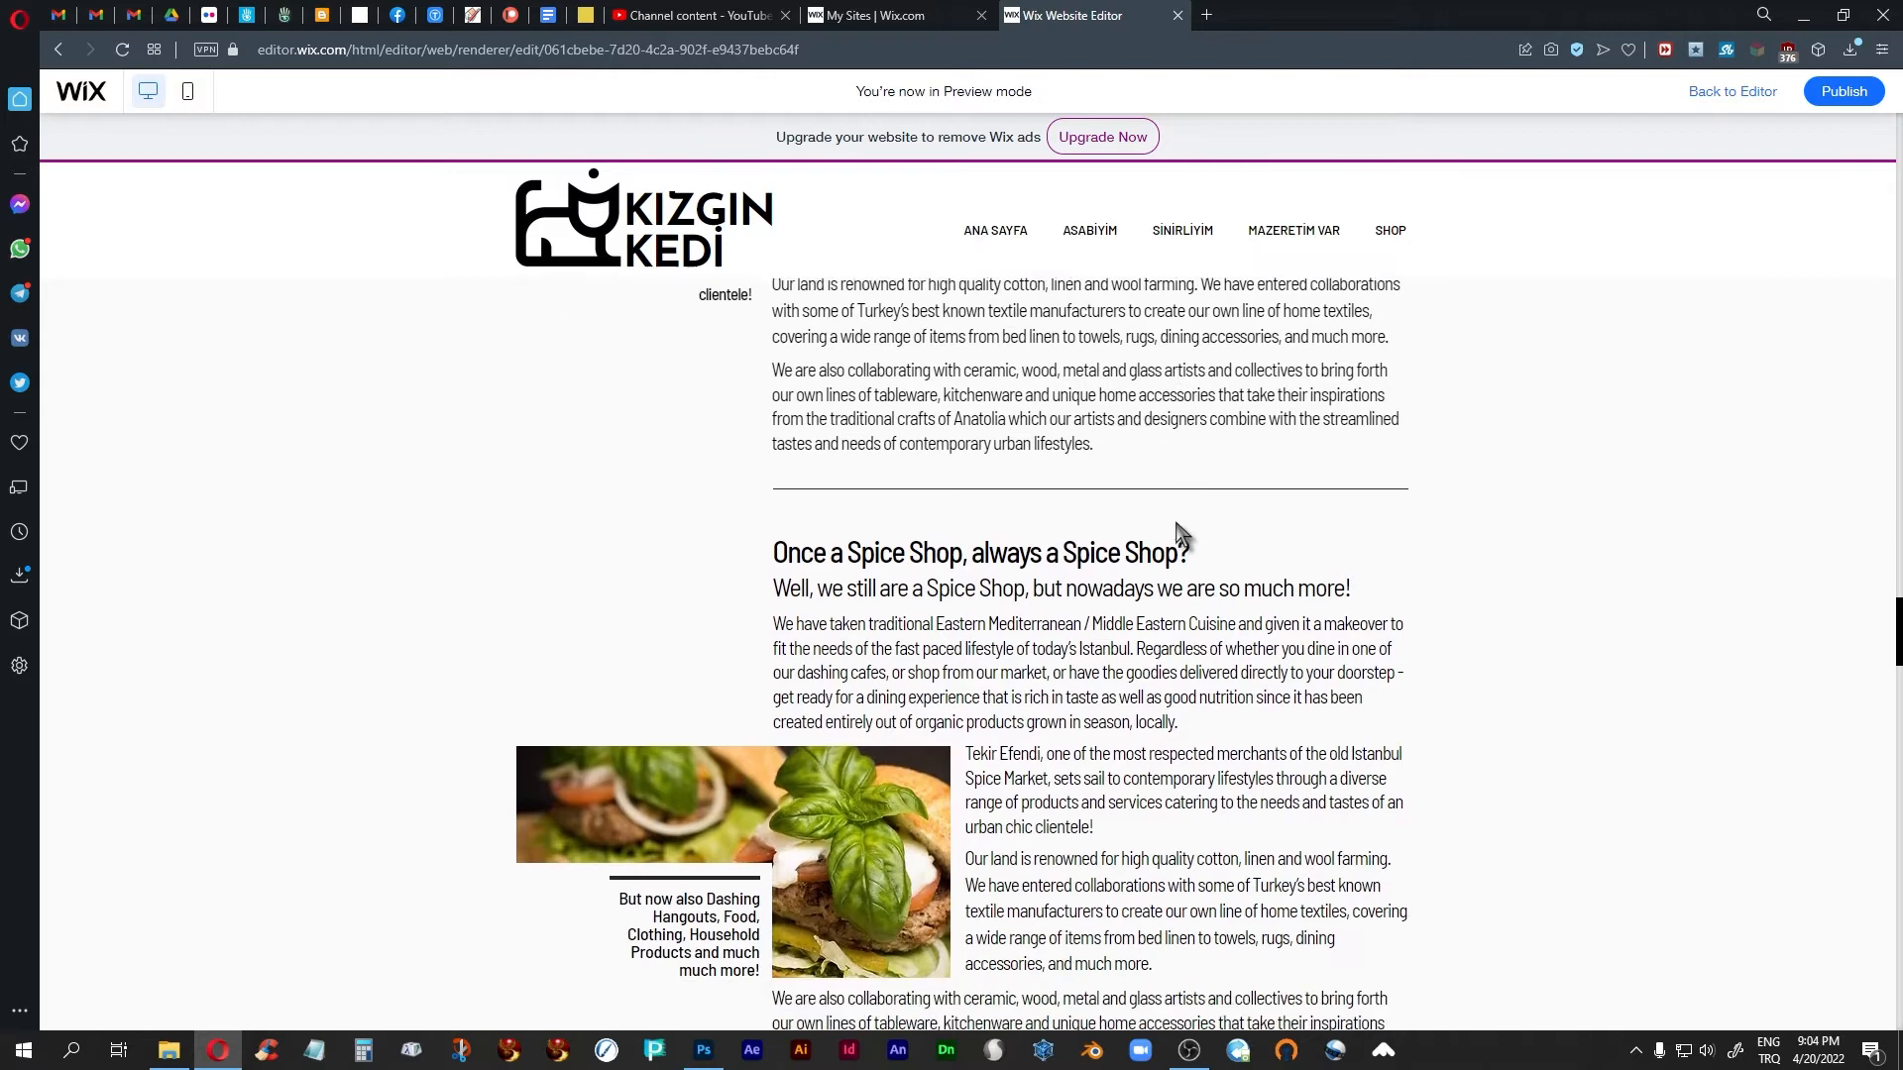
{"action": "scroll", "coordinate": [1177, 522], "scroll_direction": "down", "scroll_amount": 10}
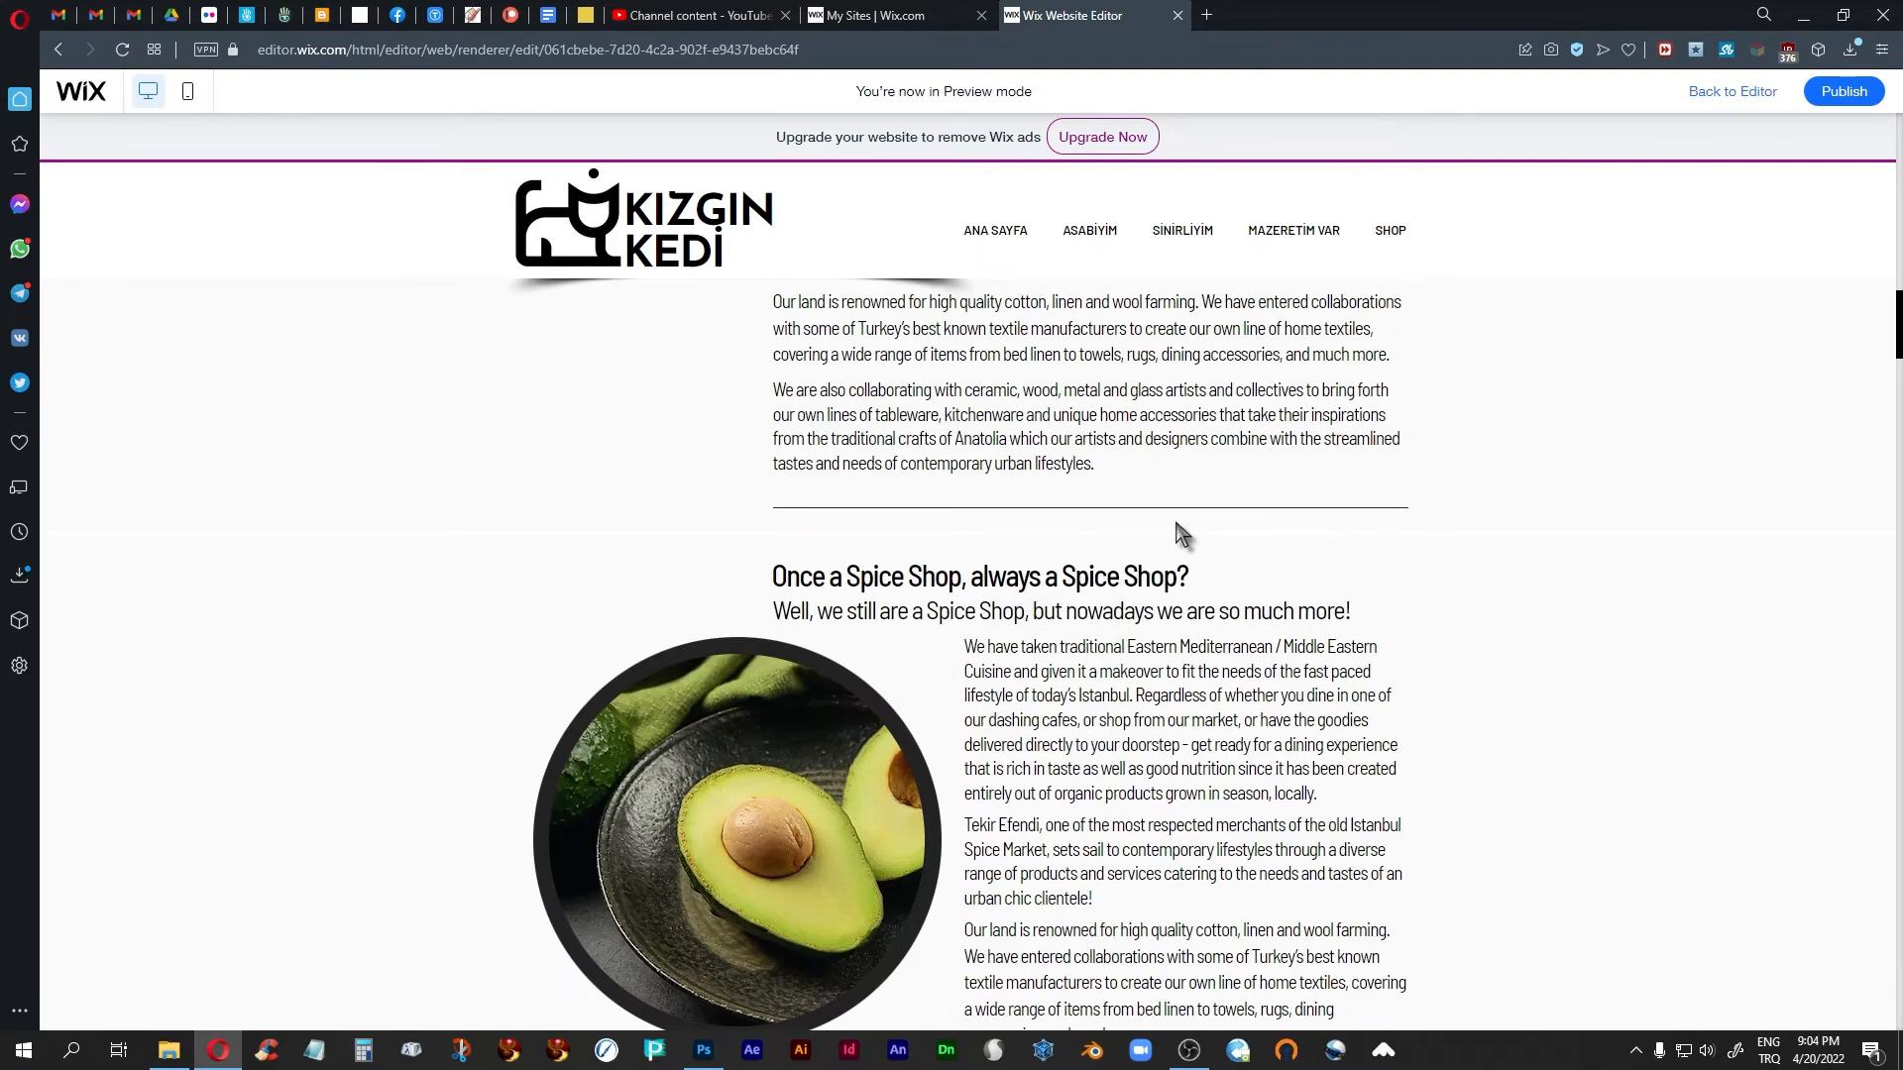
{"action": "scroll", "coordinate": [1176, 526], "scroll_direction": "down", "scroll_amount": 4}
{"action": "scroll", "coordinate": [1177, 522], "scroll_direction": "down", "scroll_amount": 6}
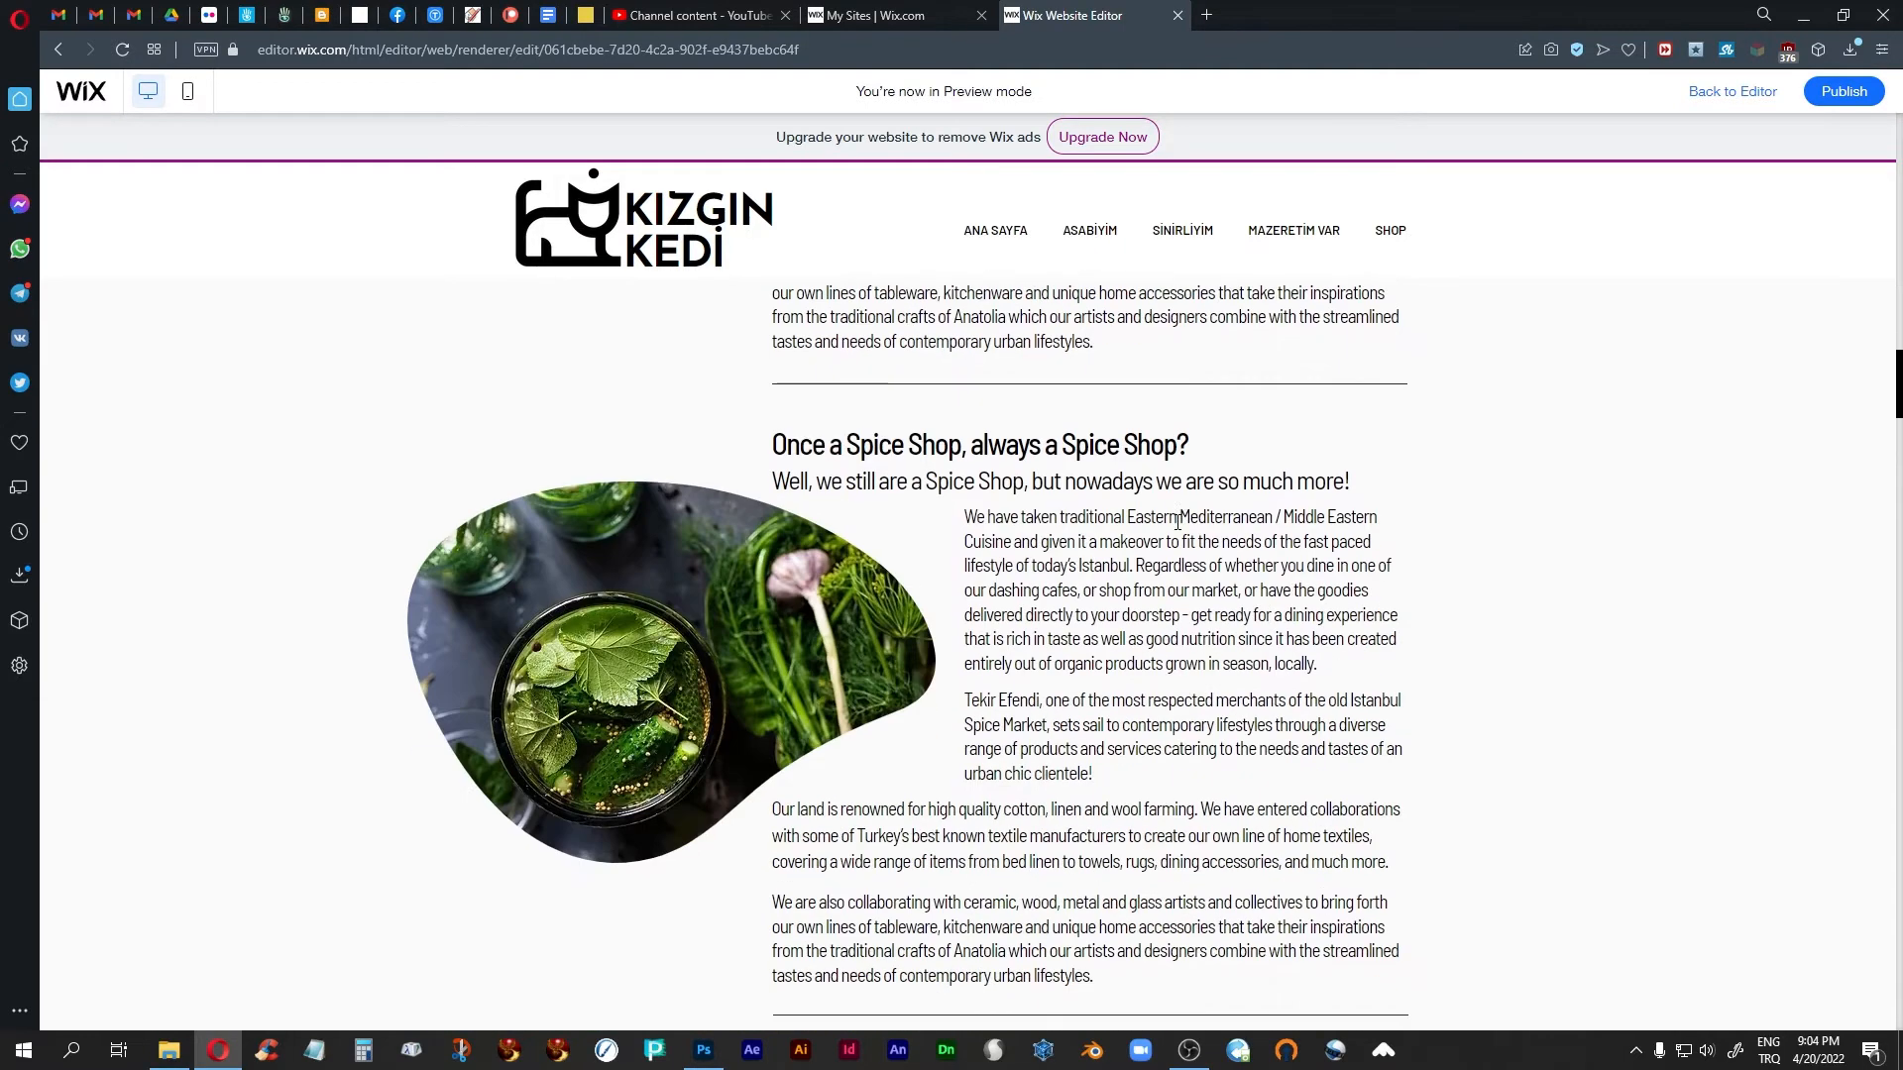
{"action": "scroll", "coordinate": [1177, 522], "scroll_direction": "down", "scroll_amount": 10}
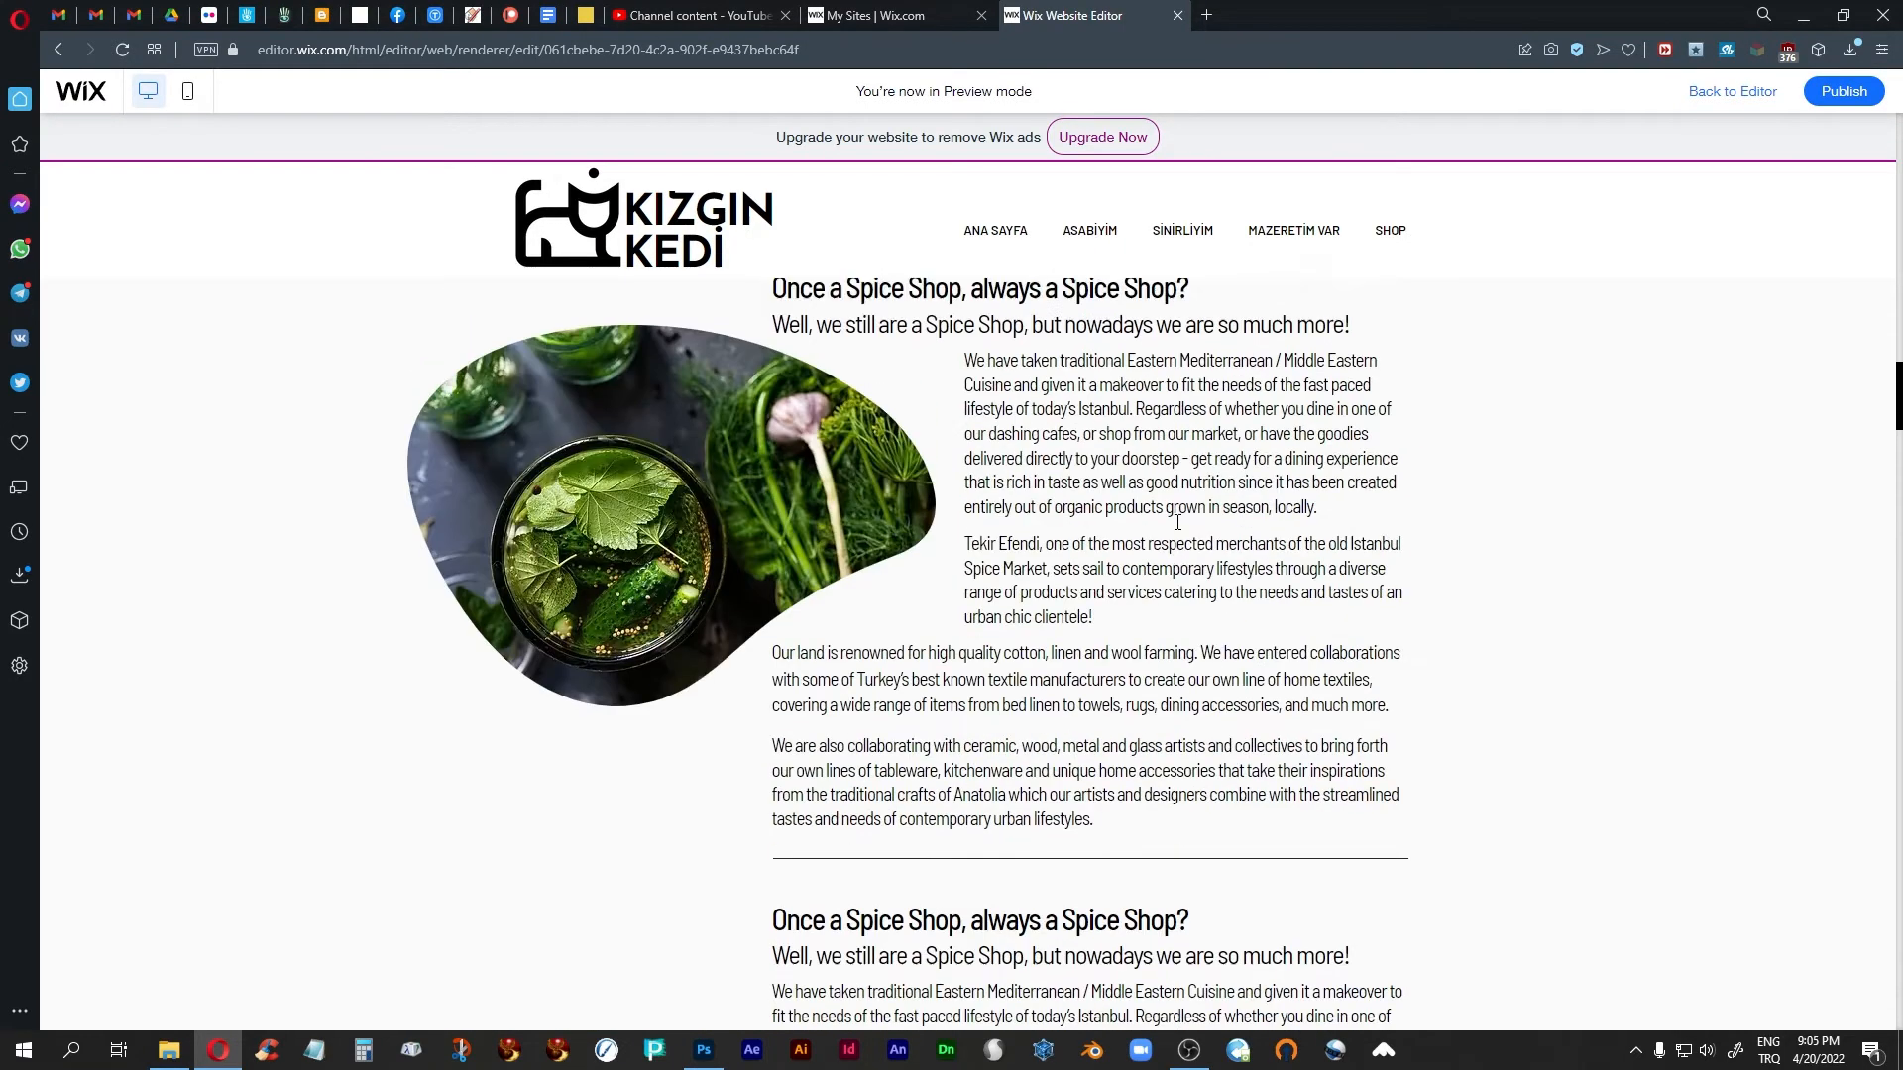
{"action": "scroll", "coordinate": [1178, 522], "scroll_direction": "down", "scroll_amount": 2}
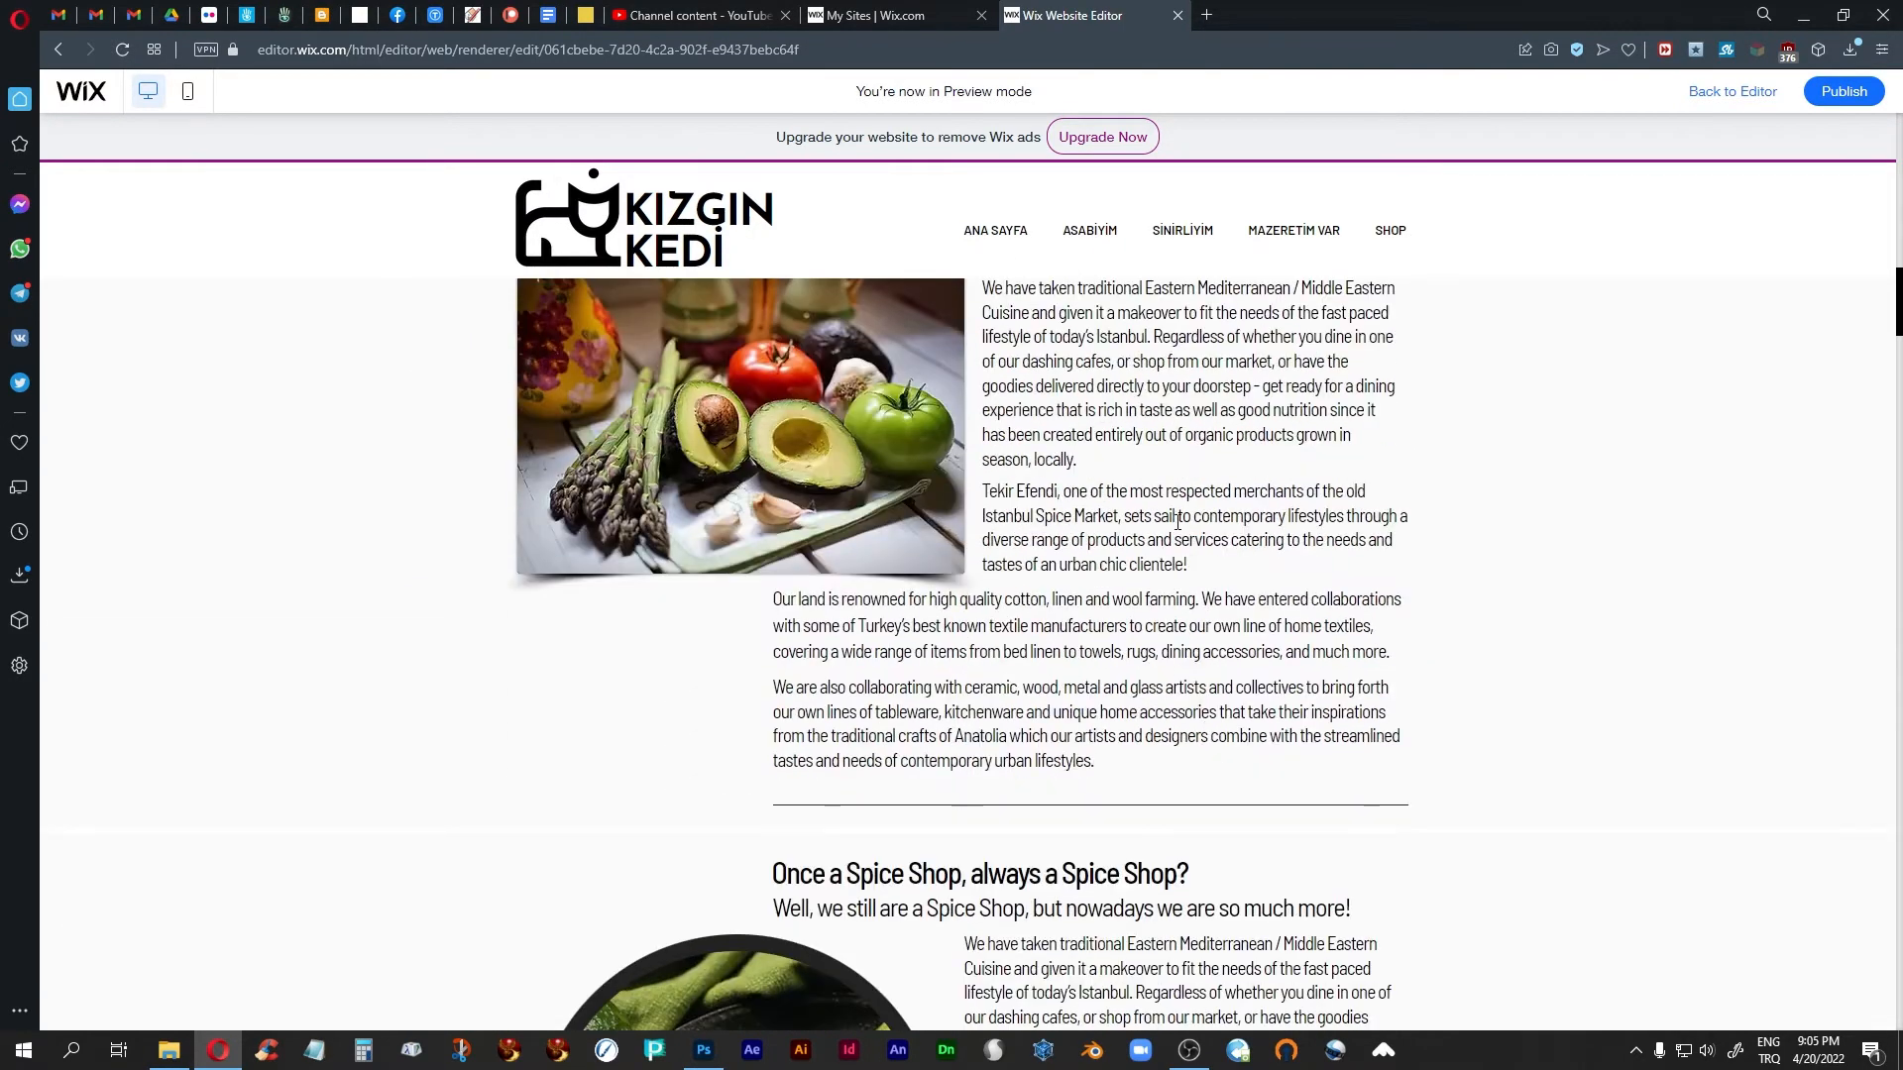
Return to the editor and crop the vegetable image's right edge so it is 432 px wide
{"action": "left_click", "coordinate": [1733, 91]}
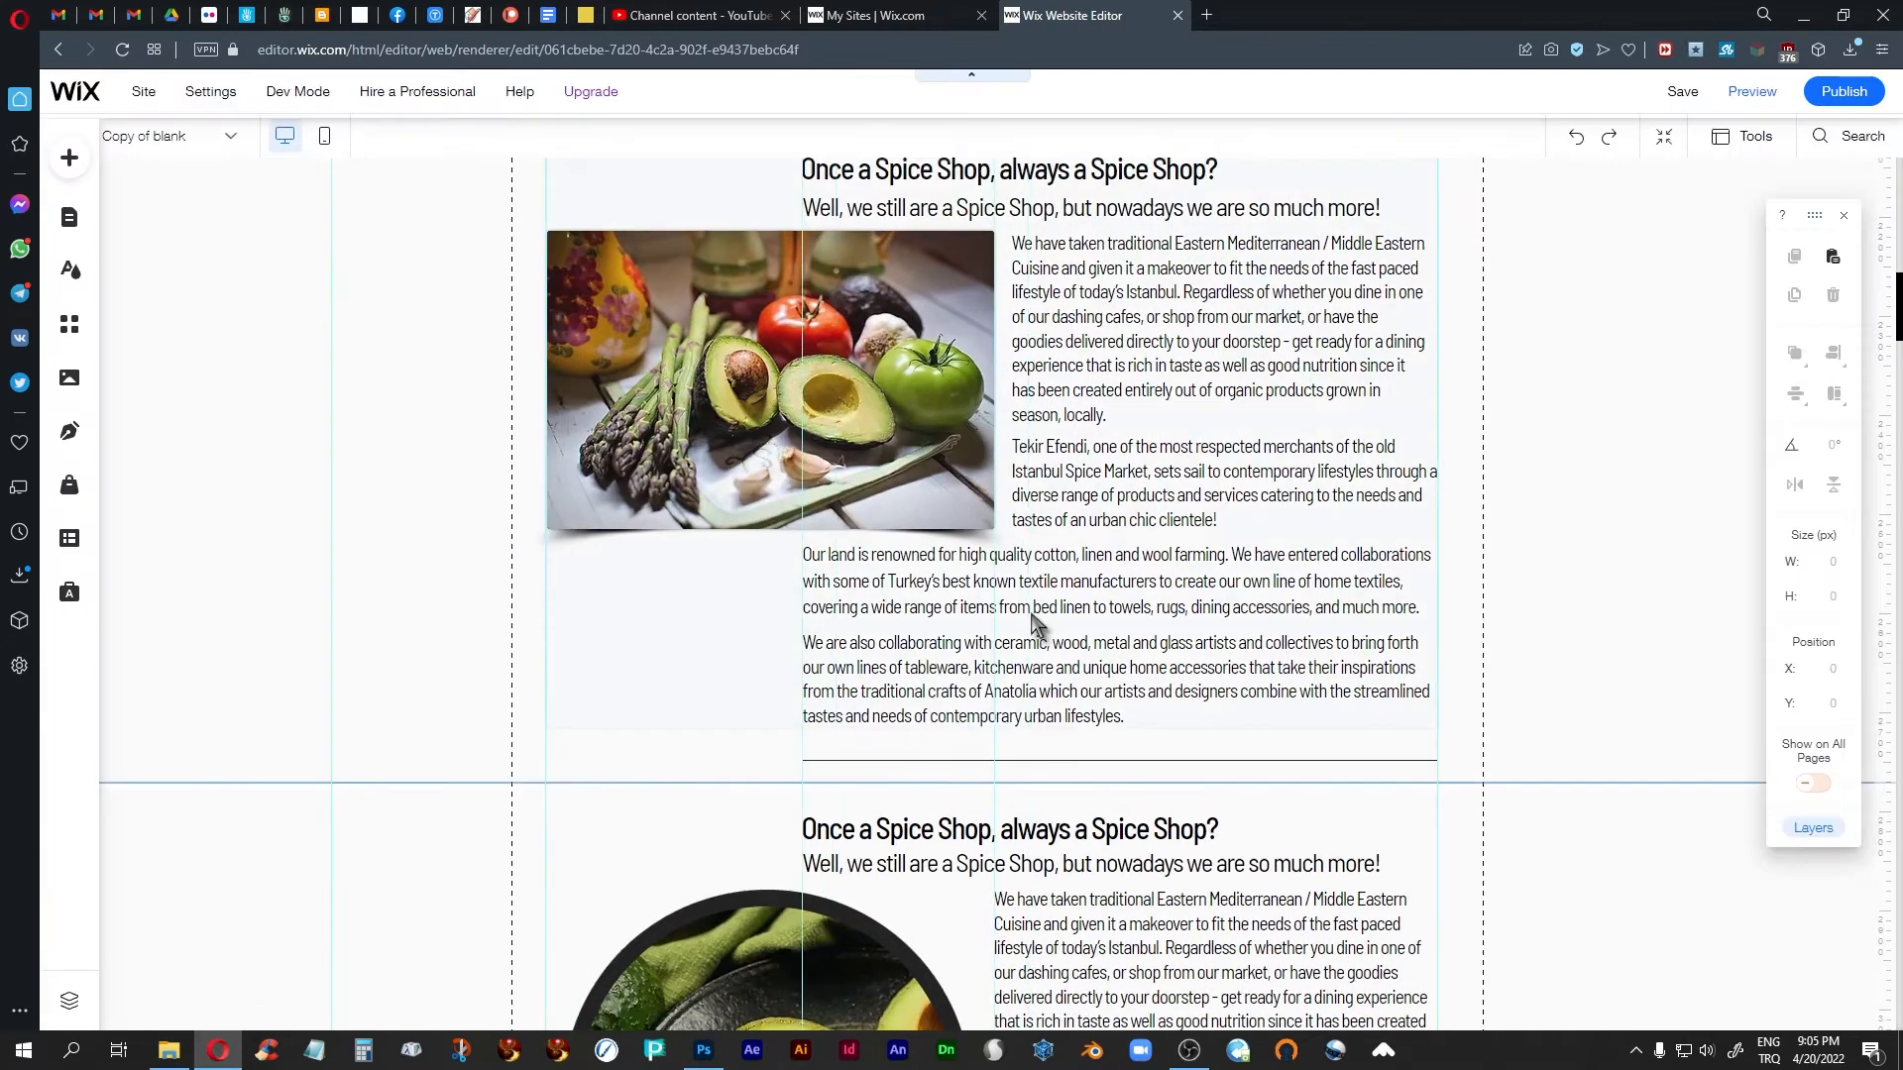
{"action": "left_click", "coordinate": [835, 361]}
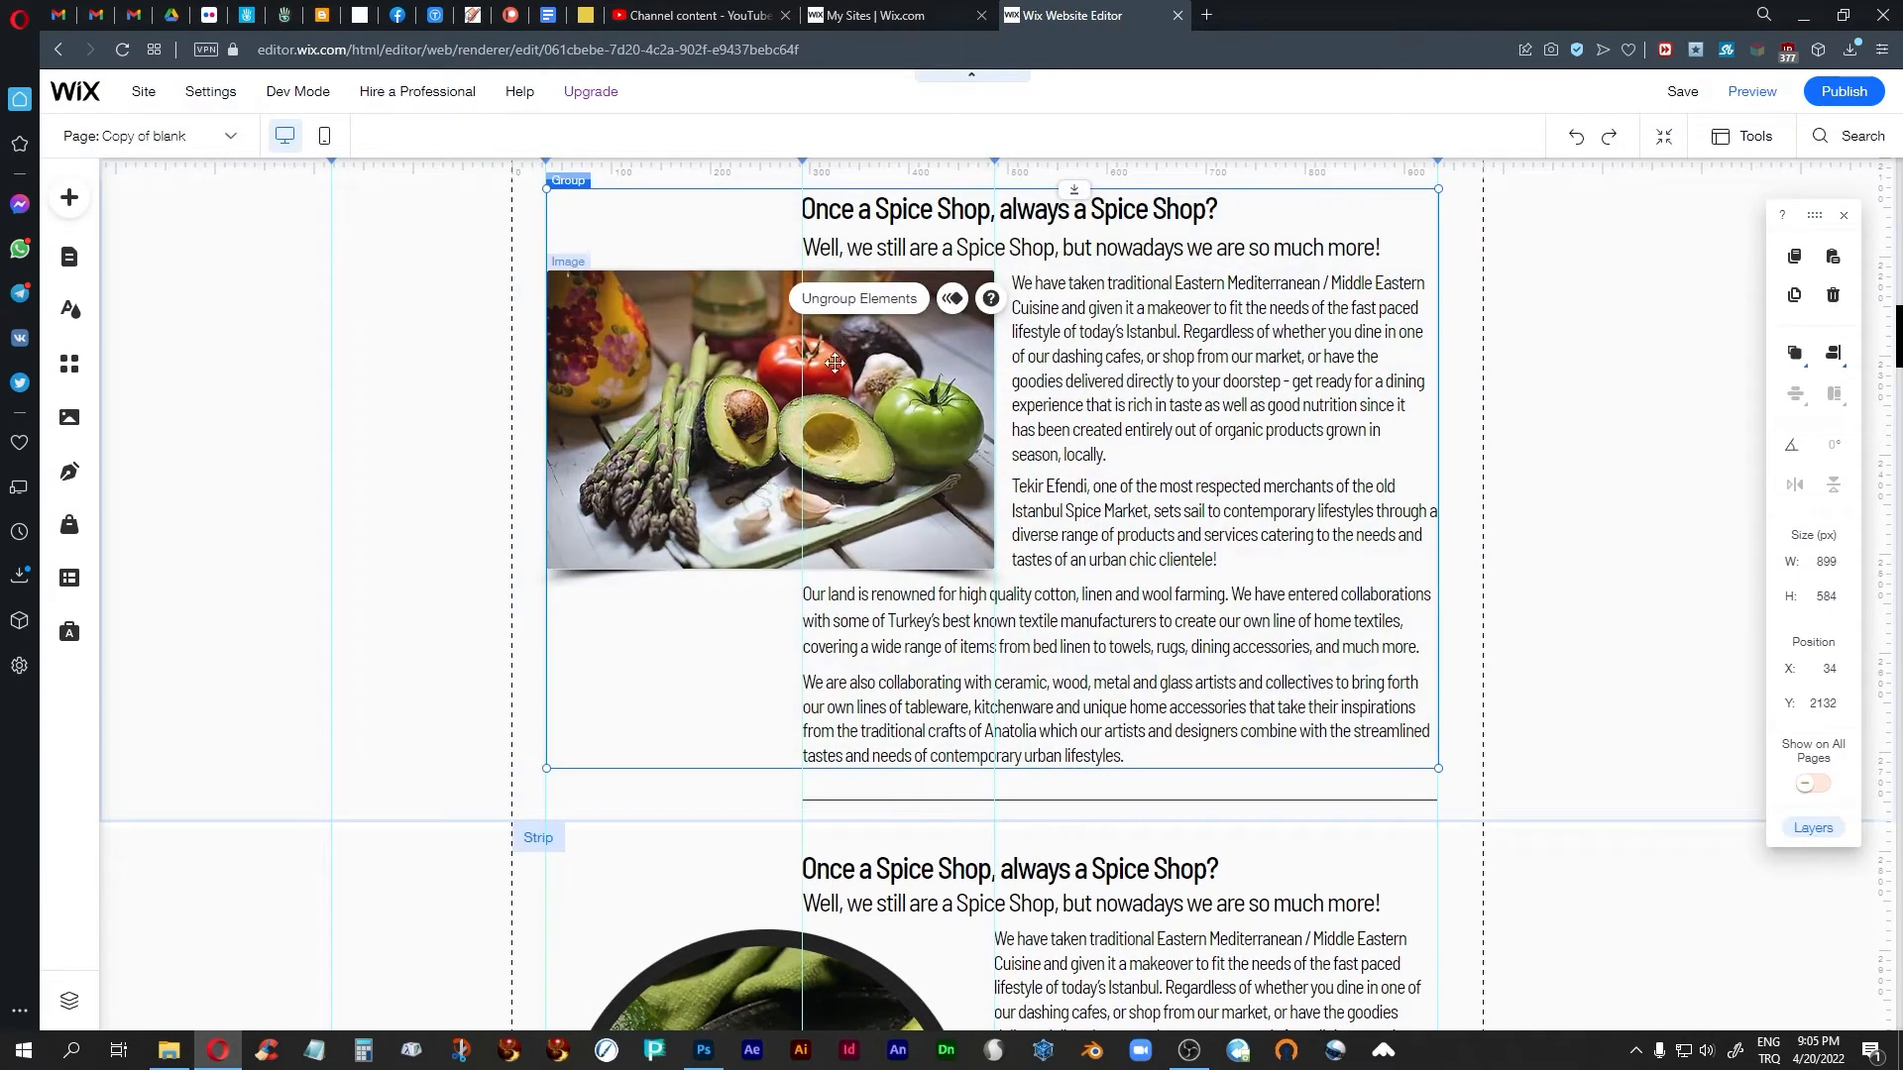
{"action": "left_click", "coordinate": [921, 393]}
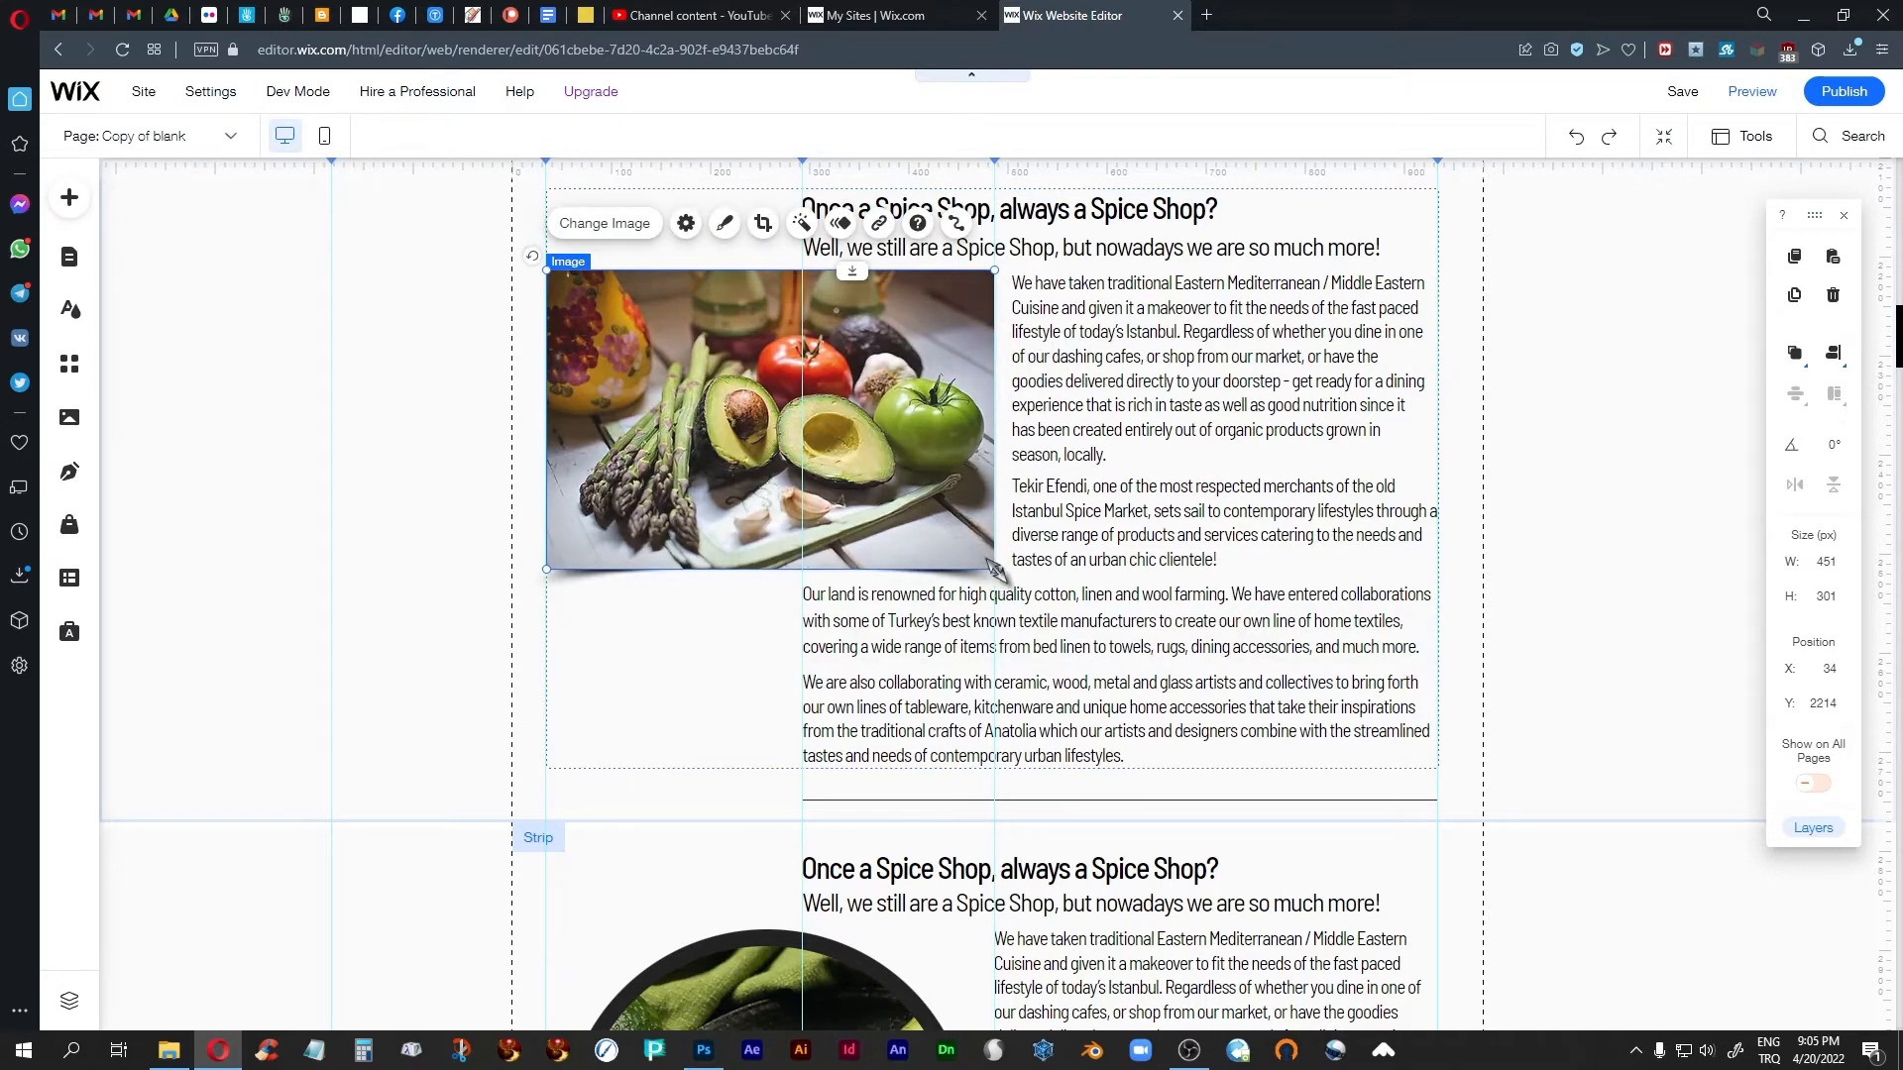
{"action": "left_click_drag", "start_coordinate": [995, 569], "coordinate": [985, 567]}
{"action": "key", "text": "ctrl+z"}
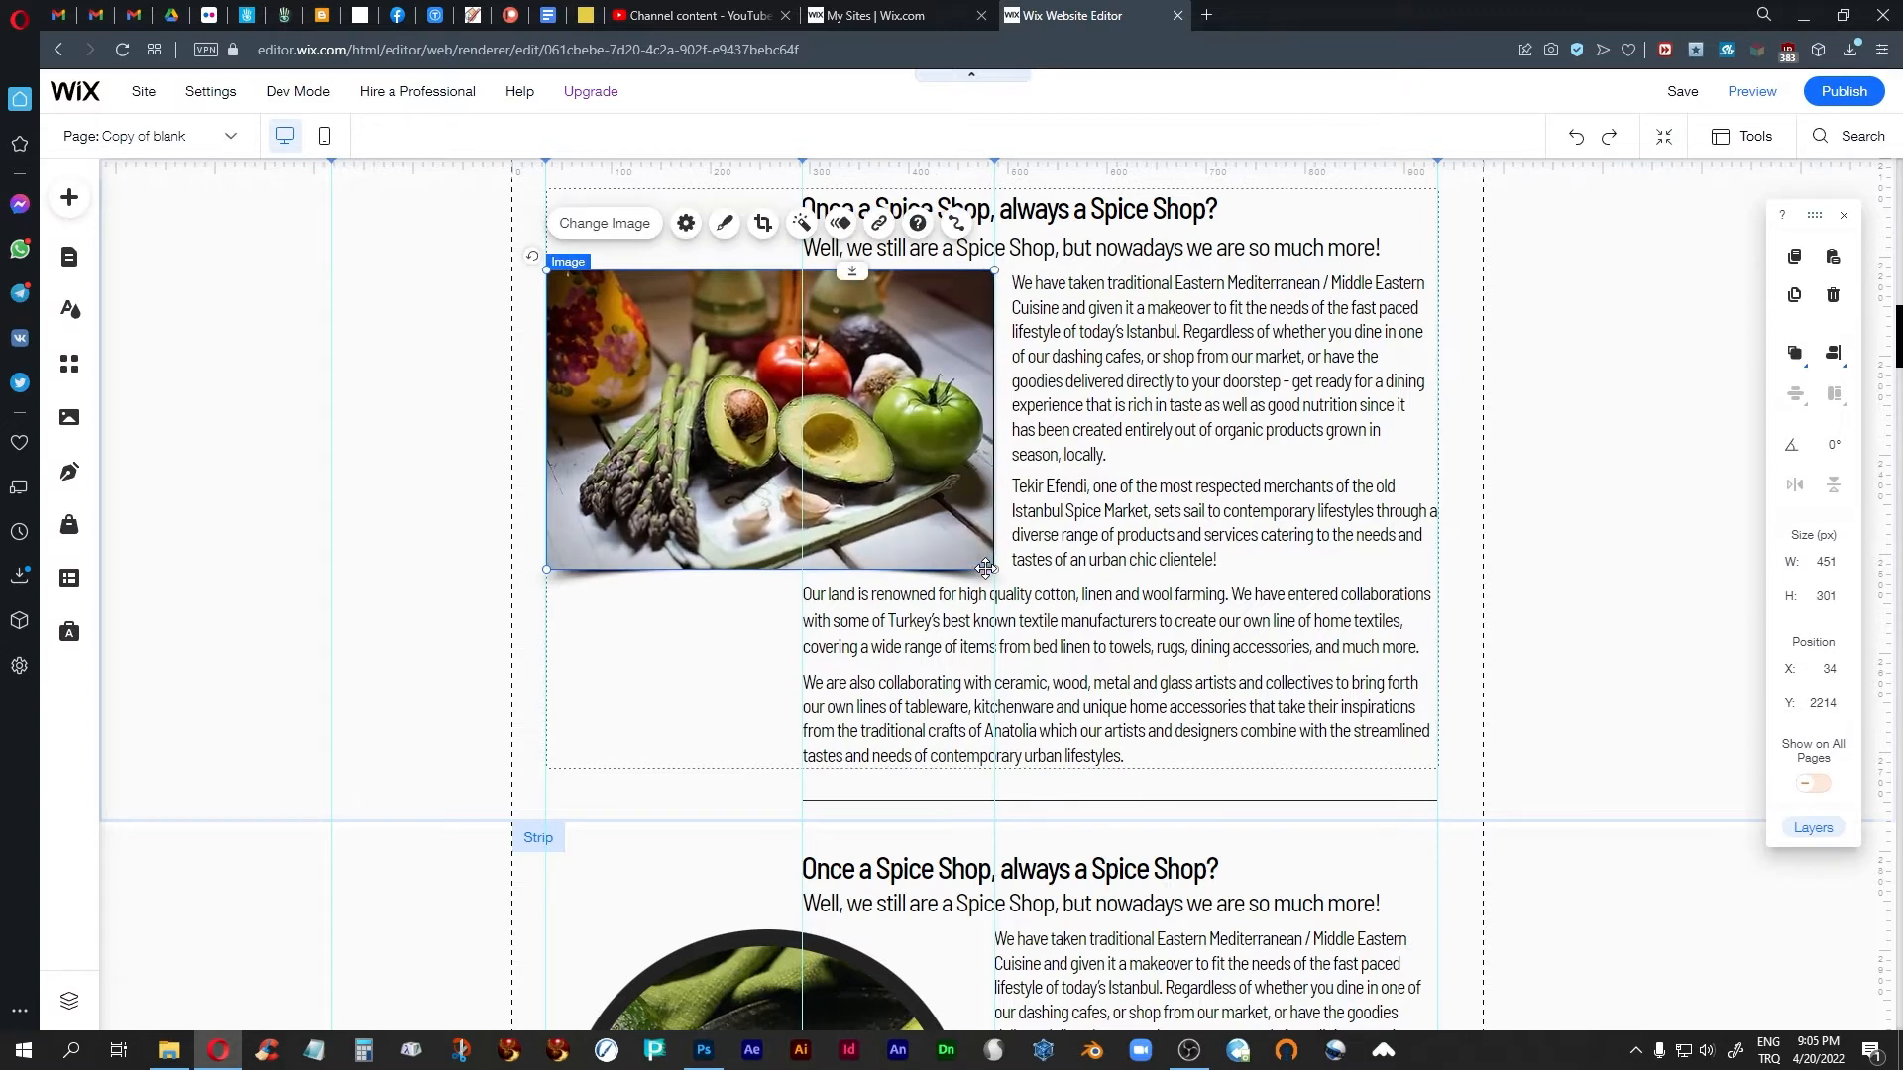
{"action": "left_click", "coordinate": [768, 229]}
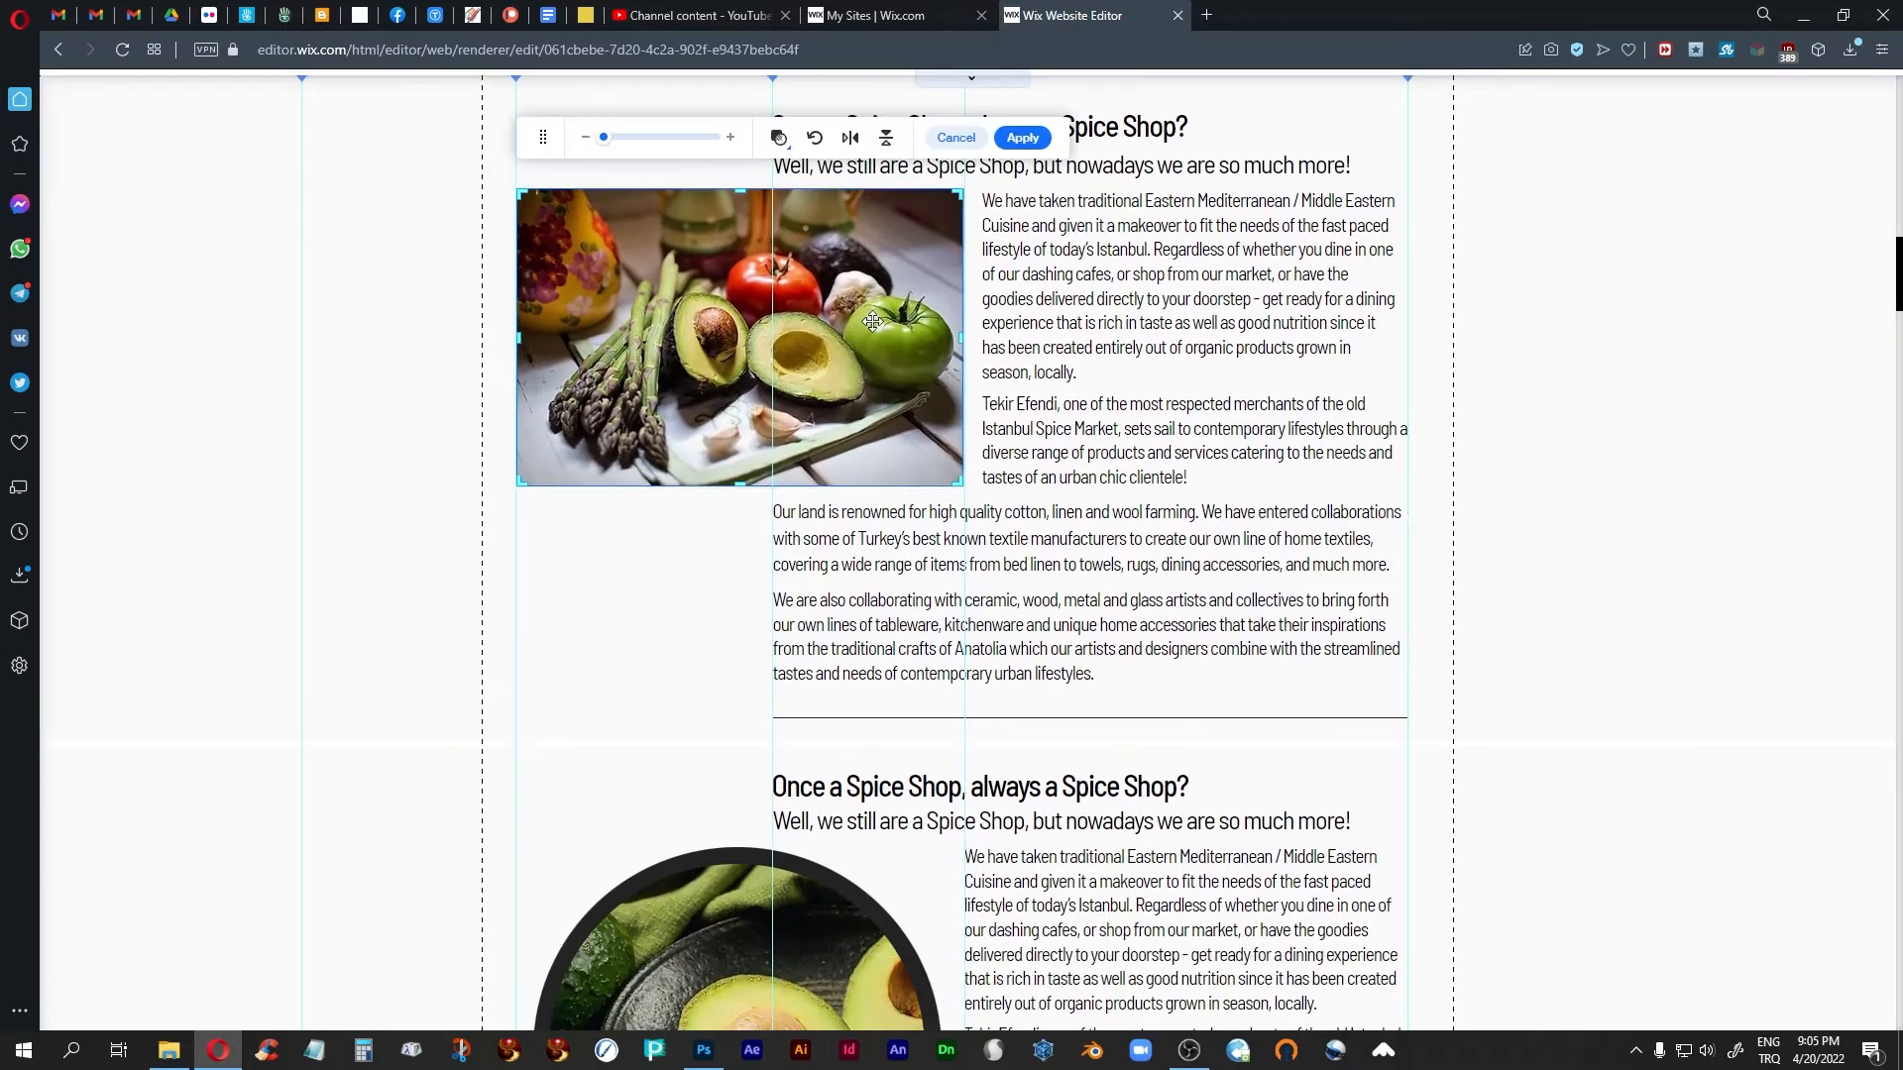
{"action": "left_click_drag", "start_coordinate": [961, 337], "coordinate": [943, 337]}
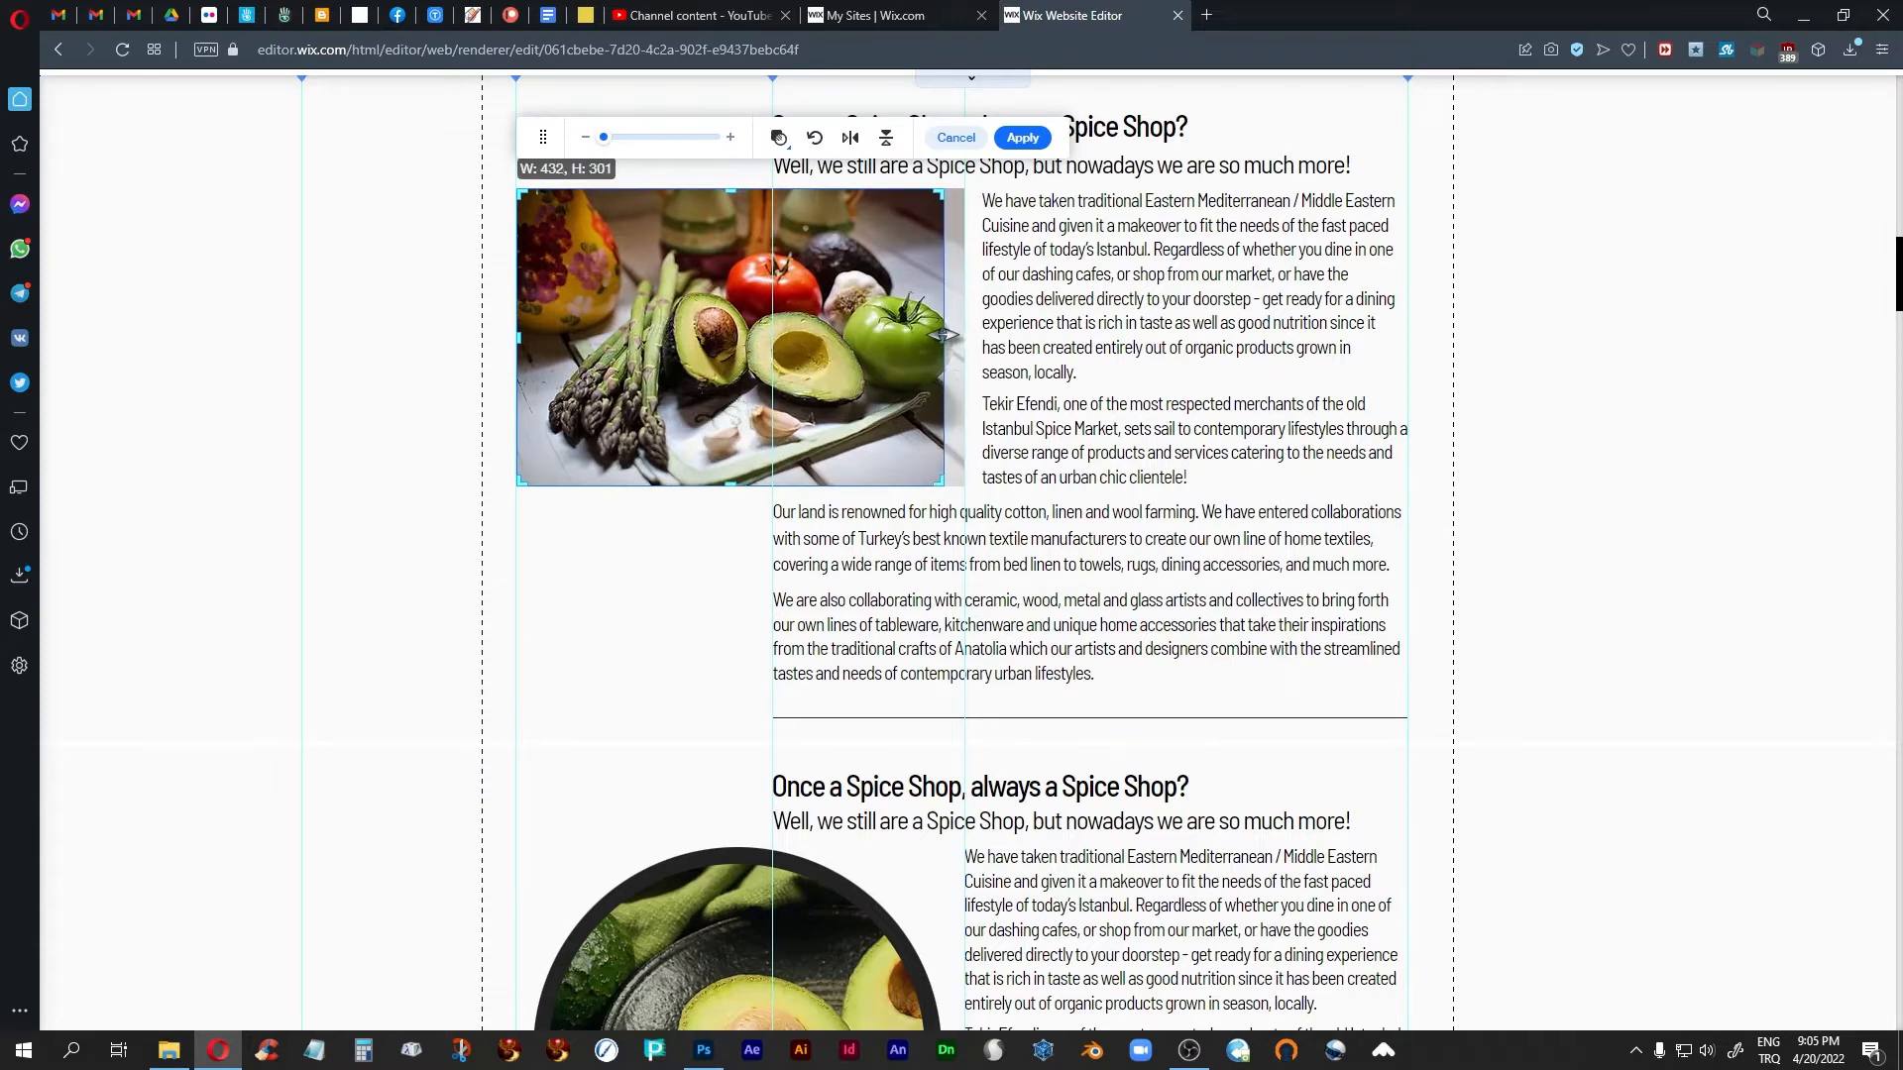
{"action": "left_click", "coordinate": [1022, 138]}
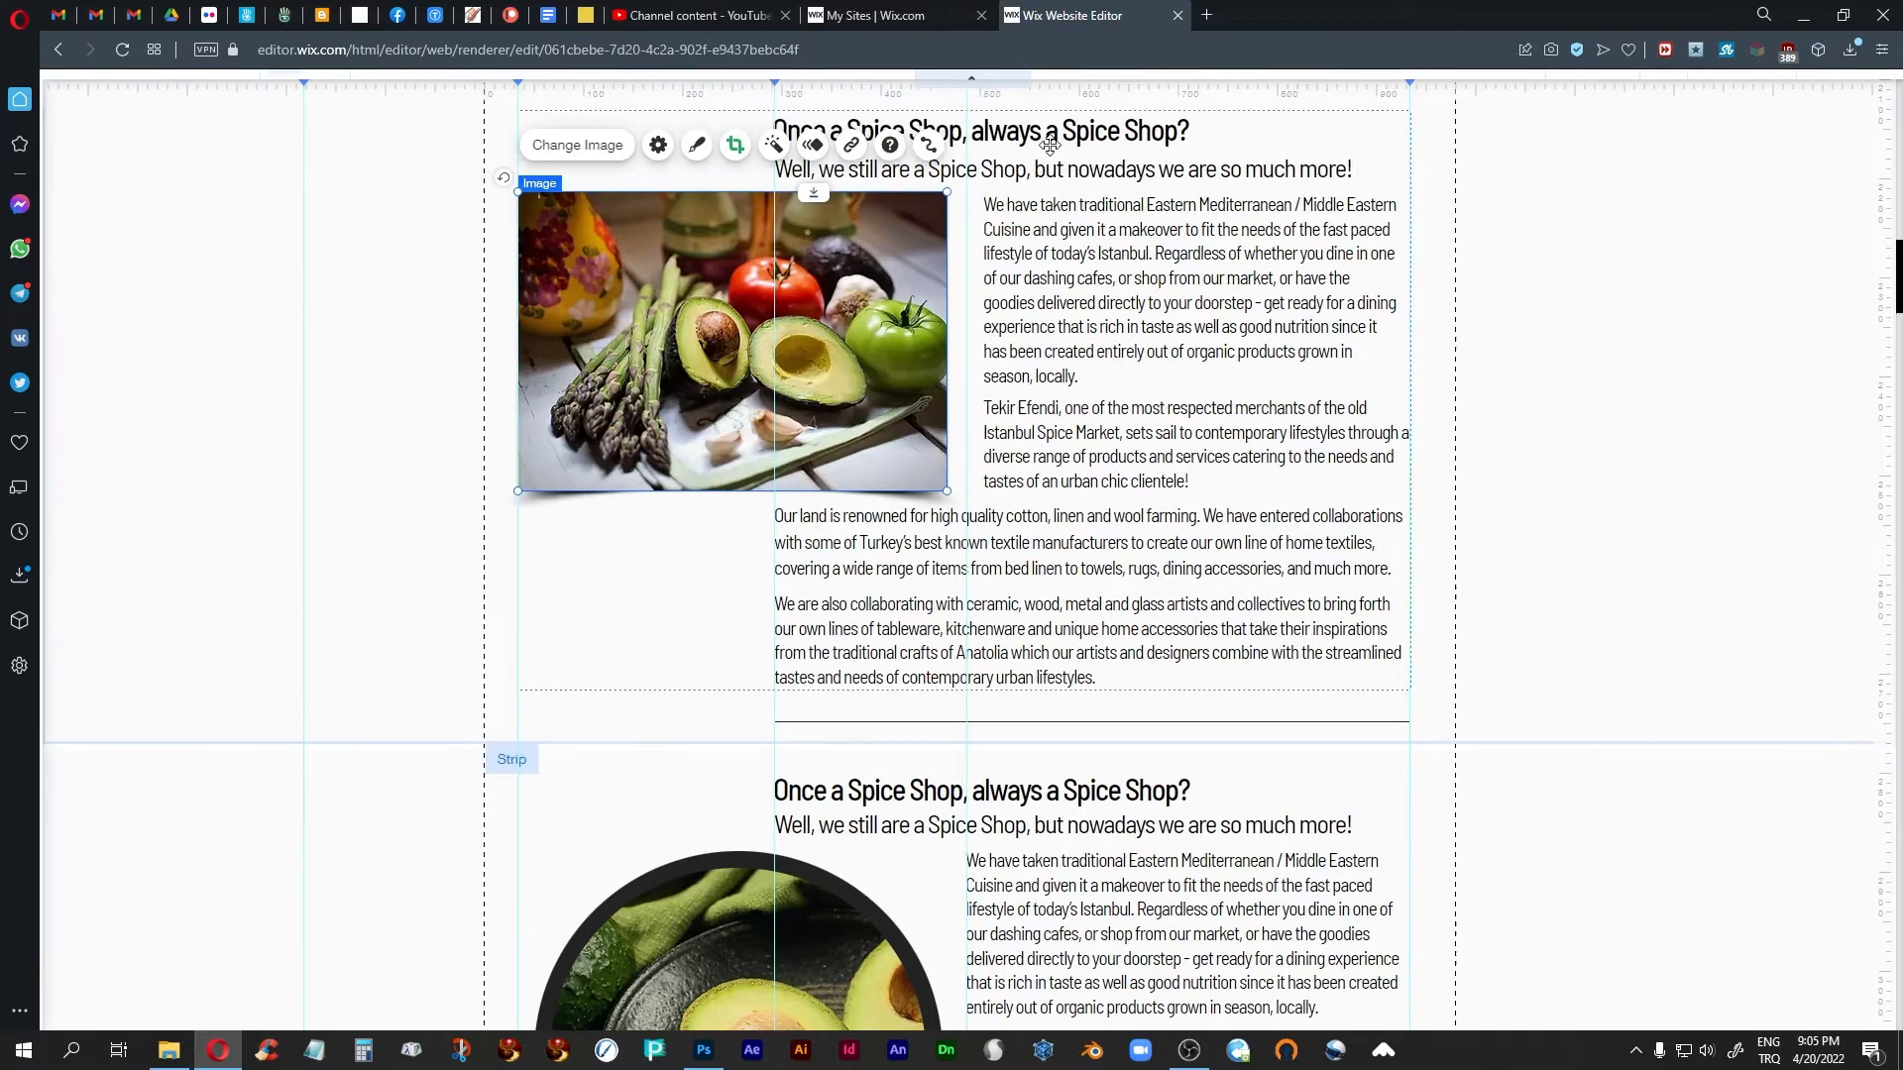
Extend both paragraphs beside the vegetable image left to the menu guide, and move the Tekir Efendi paragraph up to X 487, Y 2408
{"action": "left_click", "coordinate": [1138, 366]}
{"action": "left_click_drag", "start_coordinate": [1009, 365], "coordinate": [990, 365]}
{"action": "left_click", "coordinate": [1080, 510]}
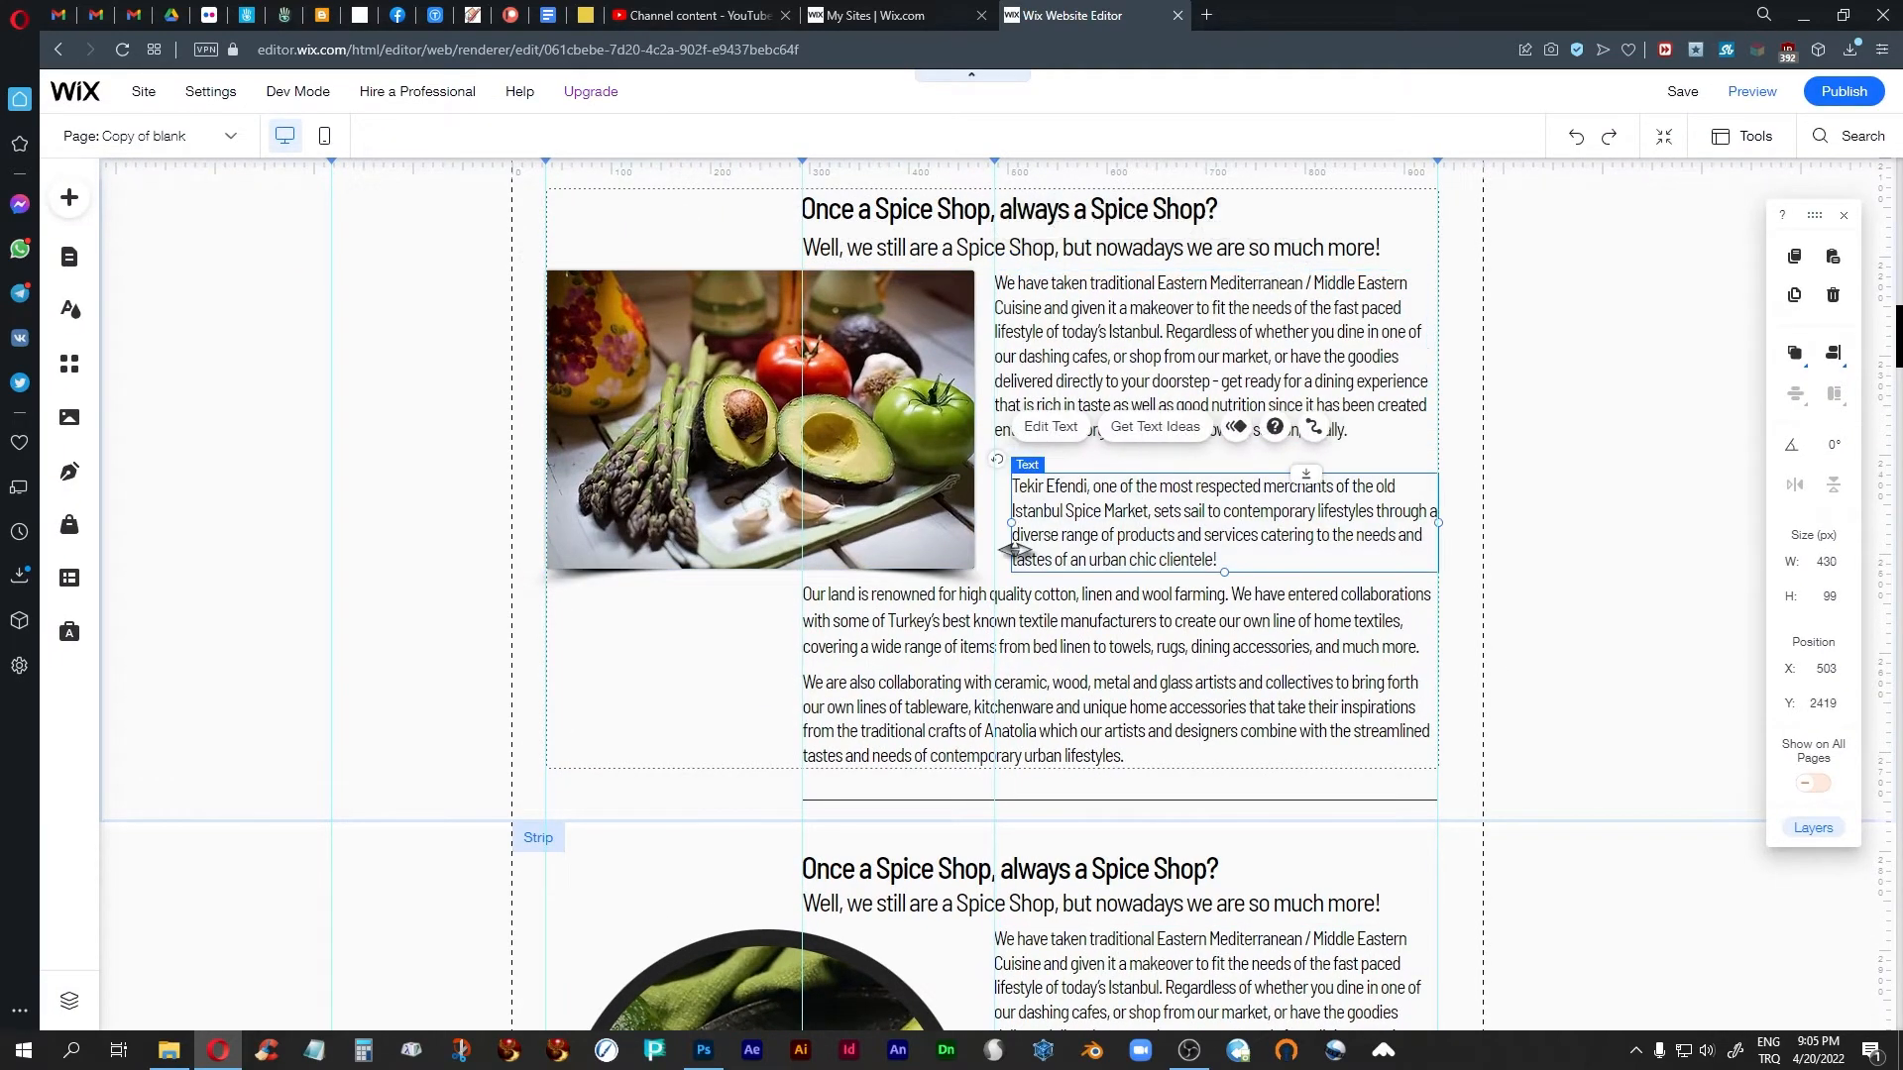
{"action": "left_click_drag", "start_coordinate": [1004, 522], "coordinate": [993, 522]}
{"action": "left_click_drag", "start_coordinate": [1127, 505], "coordinate": [1126, 504]}
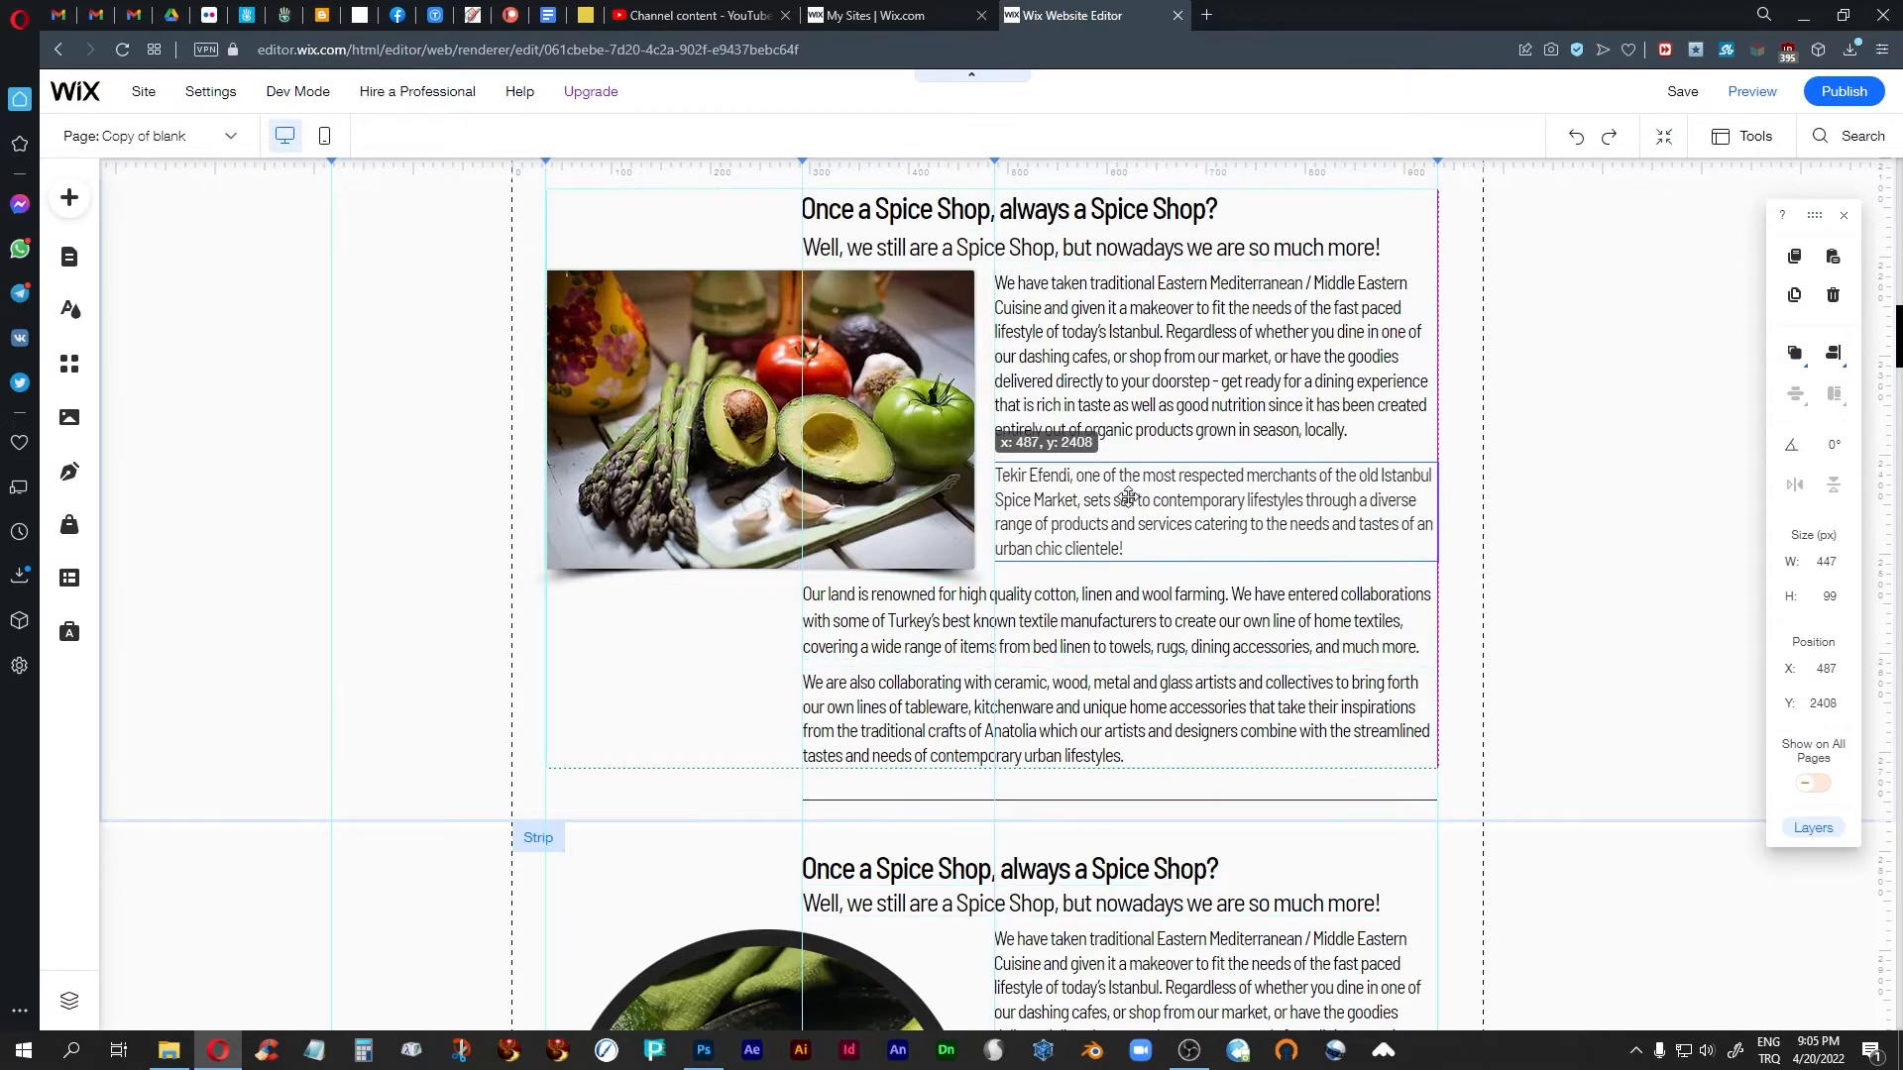
Crop the vegetable image's lower edge so the image is 284 px high
{"action": "left_click", "coordinate": [842, 397]}
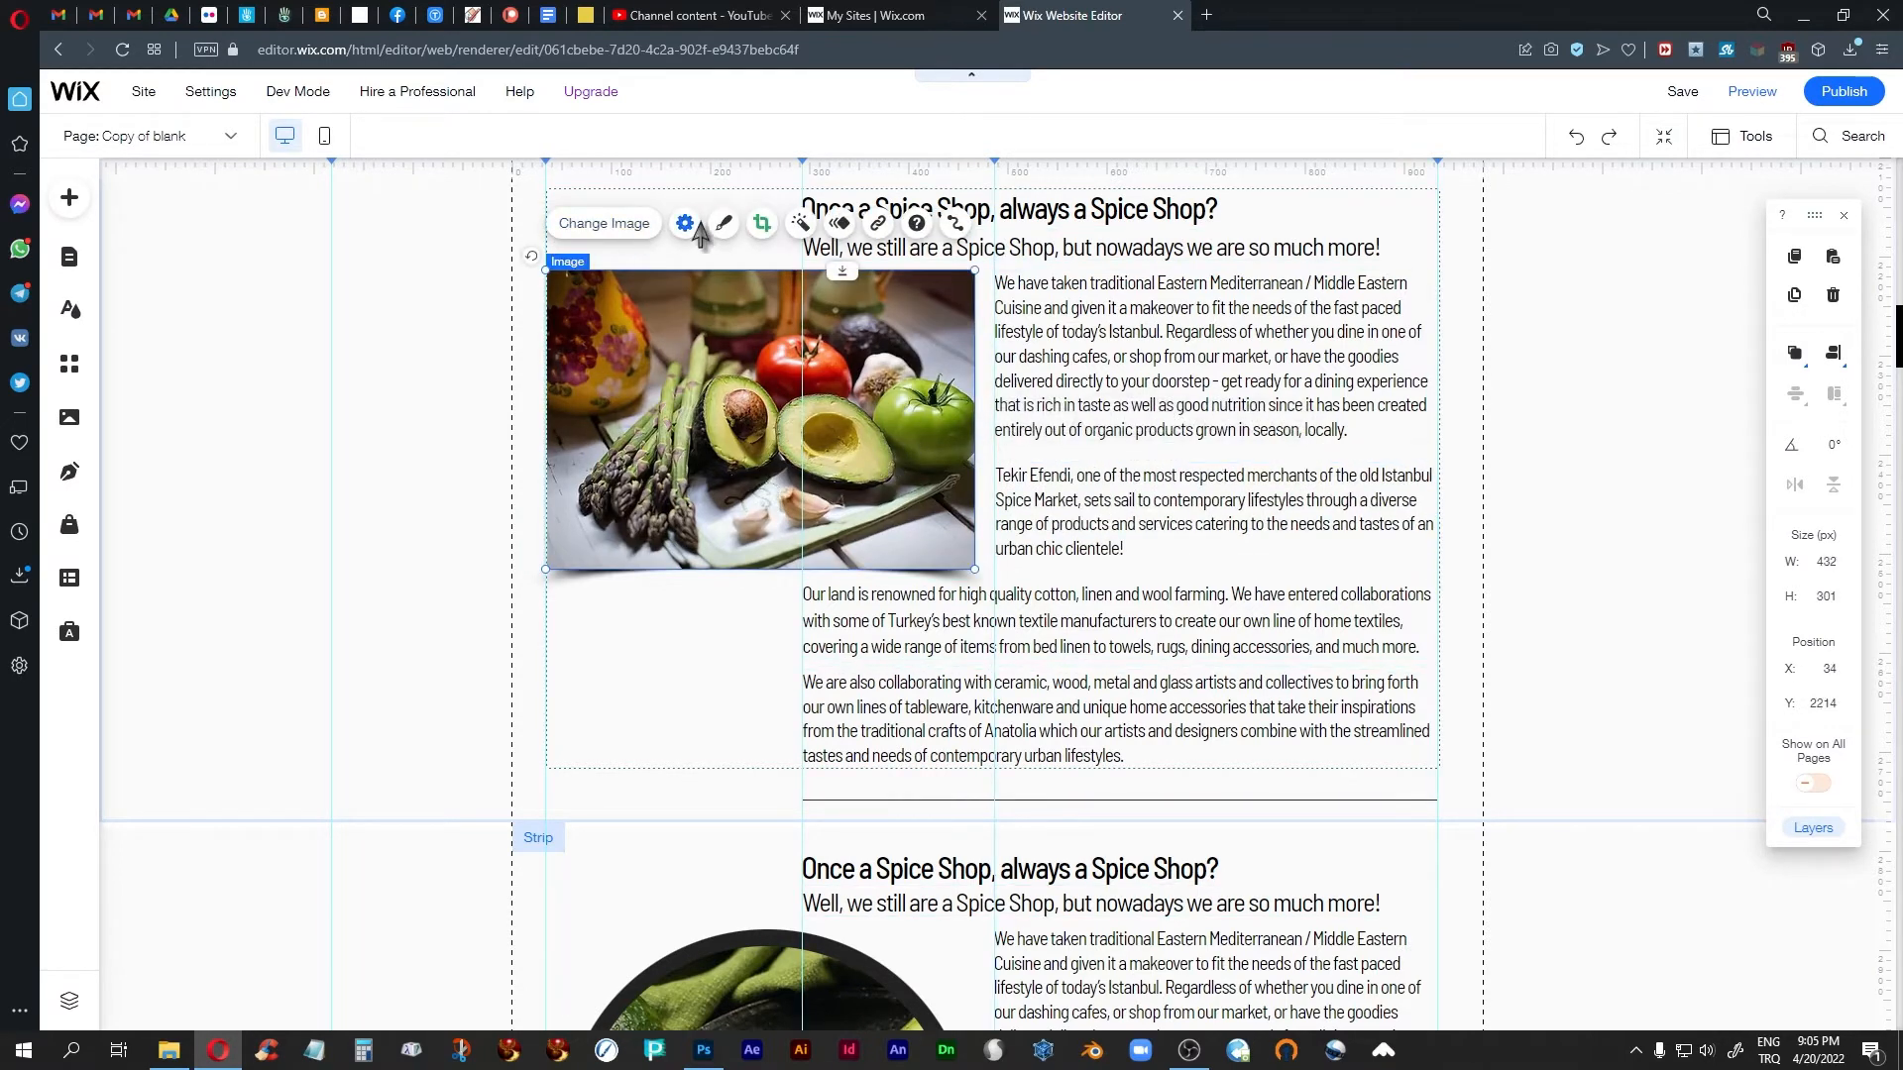
{"action": "left_click", "coordinate": [761, 223]}
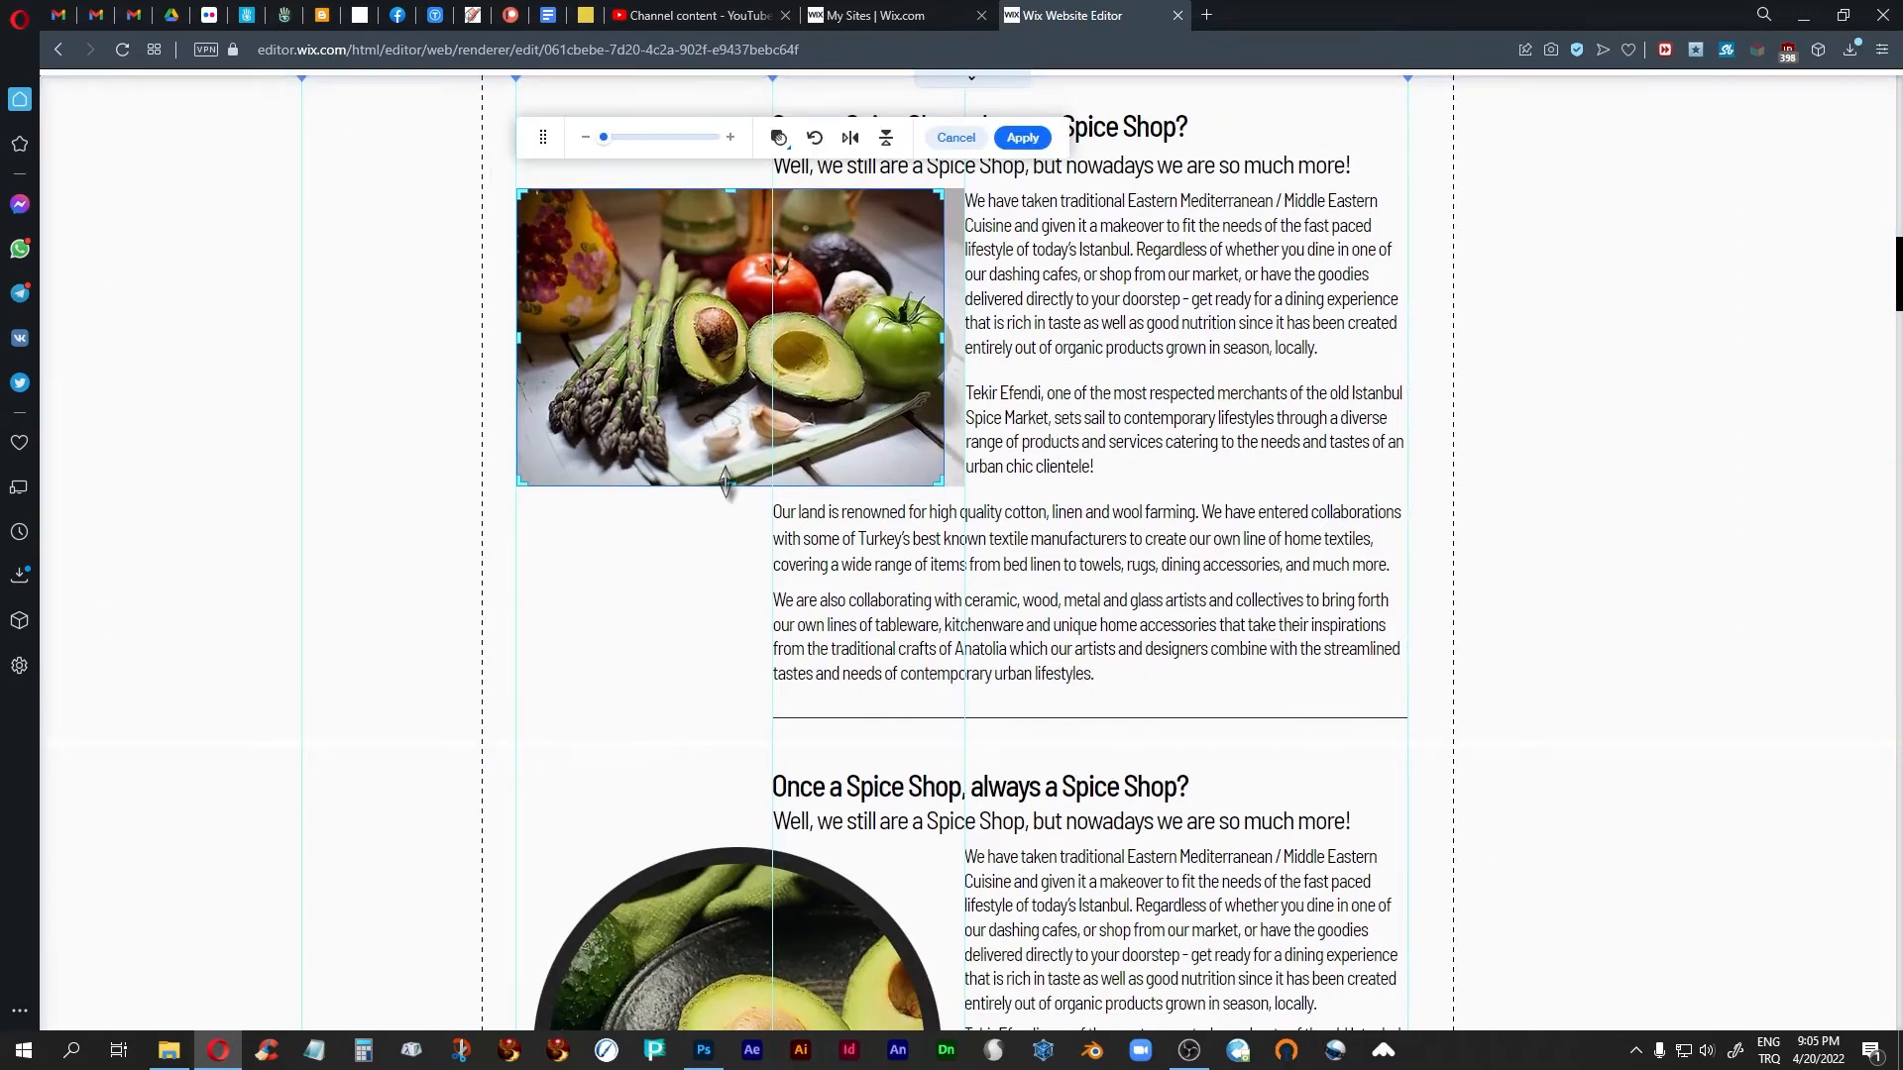
{"action": "left_click_drag", "start_coordinate": [730, 482], "coordinate": [742, 464]}
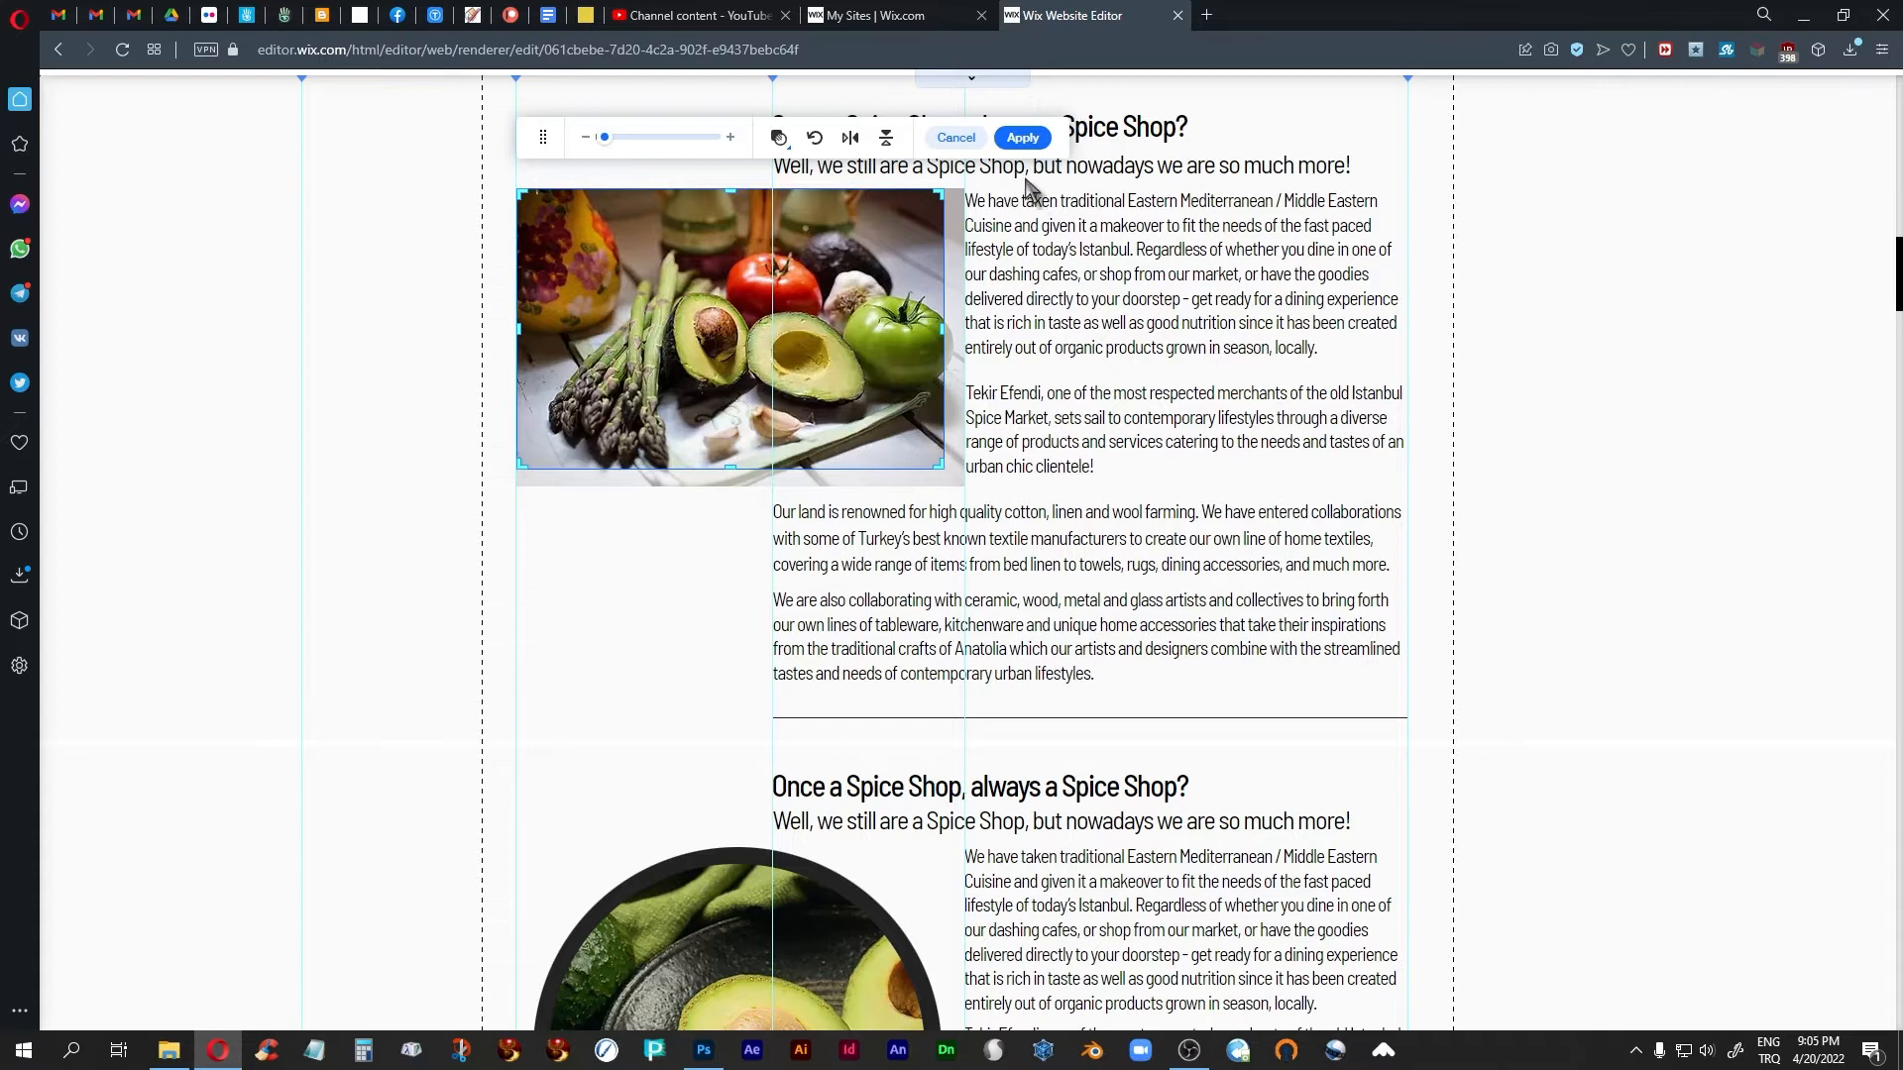
{"action": "left_click", "coordinate": [1022, 138]}
Move the two paragraphs below the vegetable image up together to Y 2516
{"action": "left_click", "coordinate": [1147, 630]}
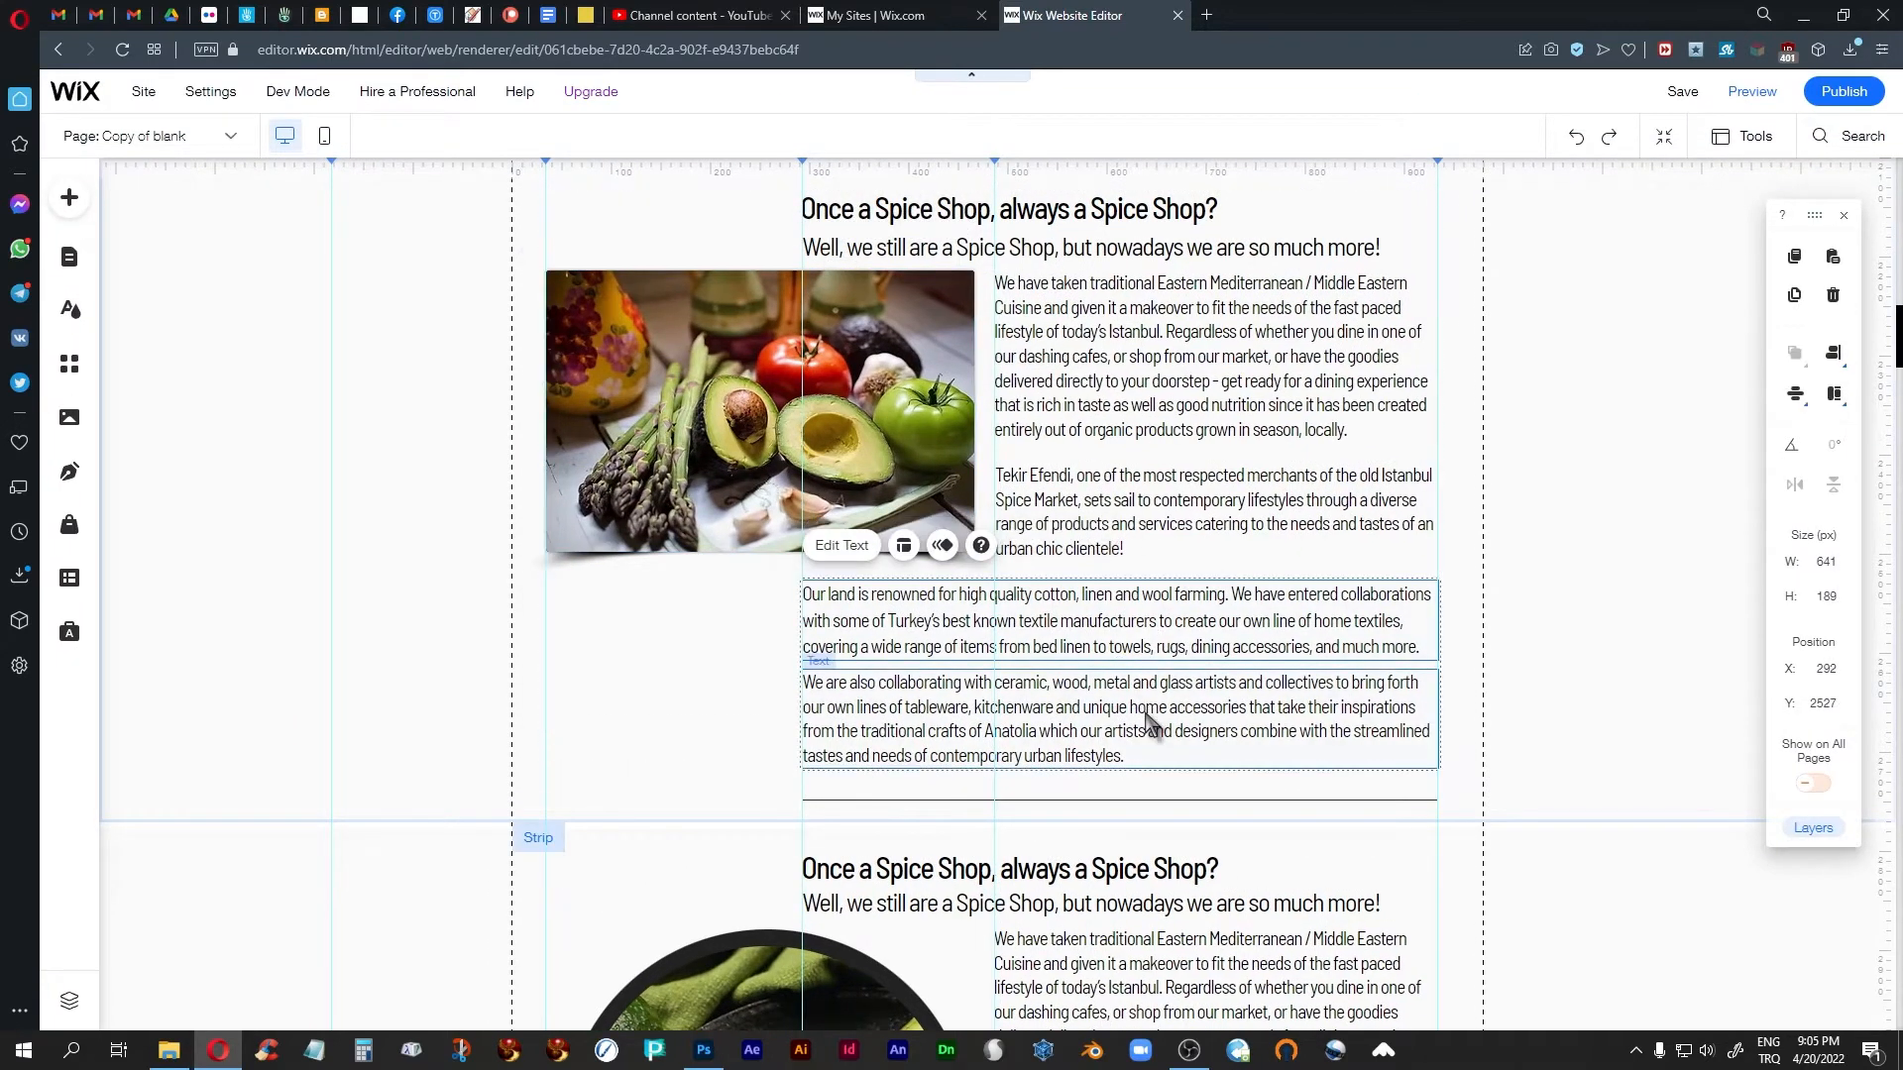
{"action": "key", "text": "shift+Up"}
{"action": "key", "text": "Up"}
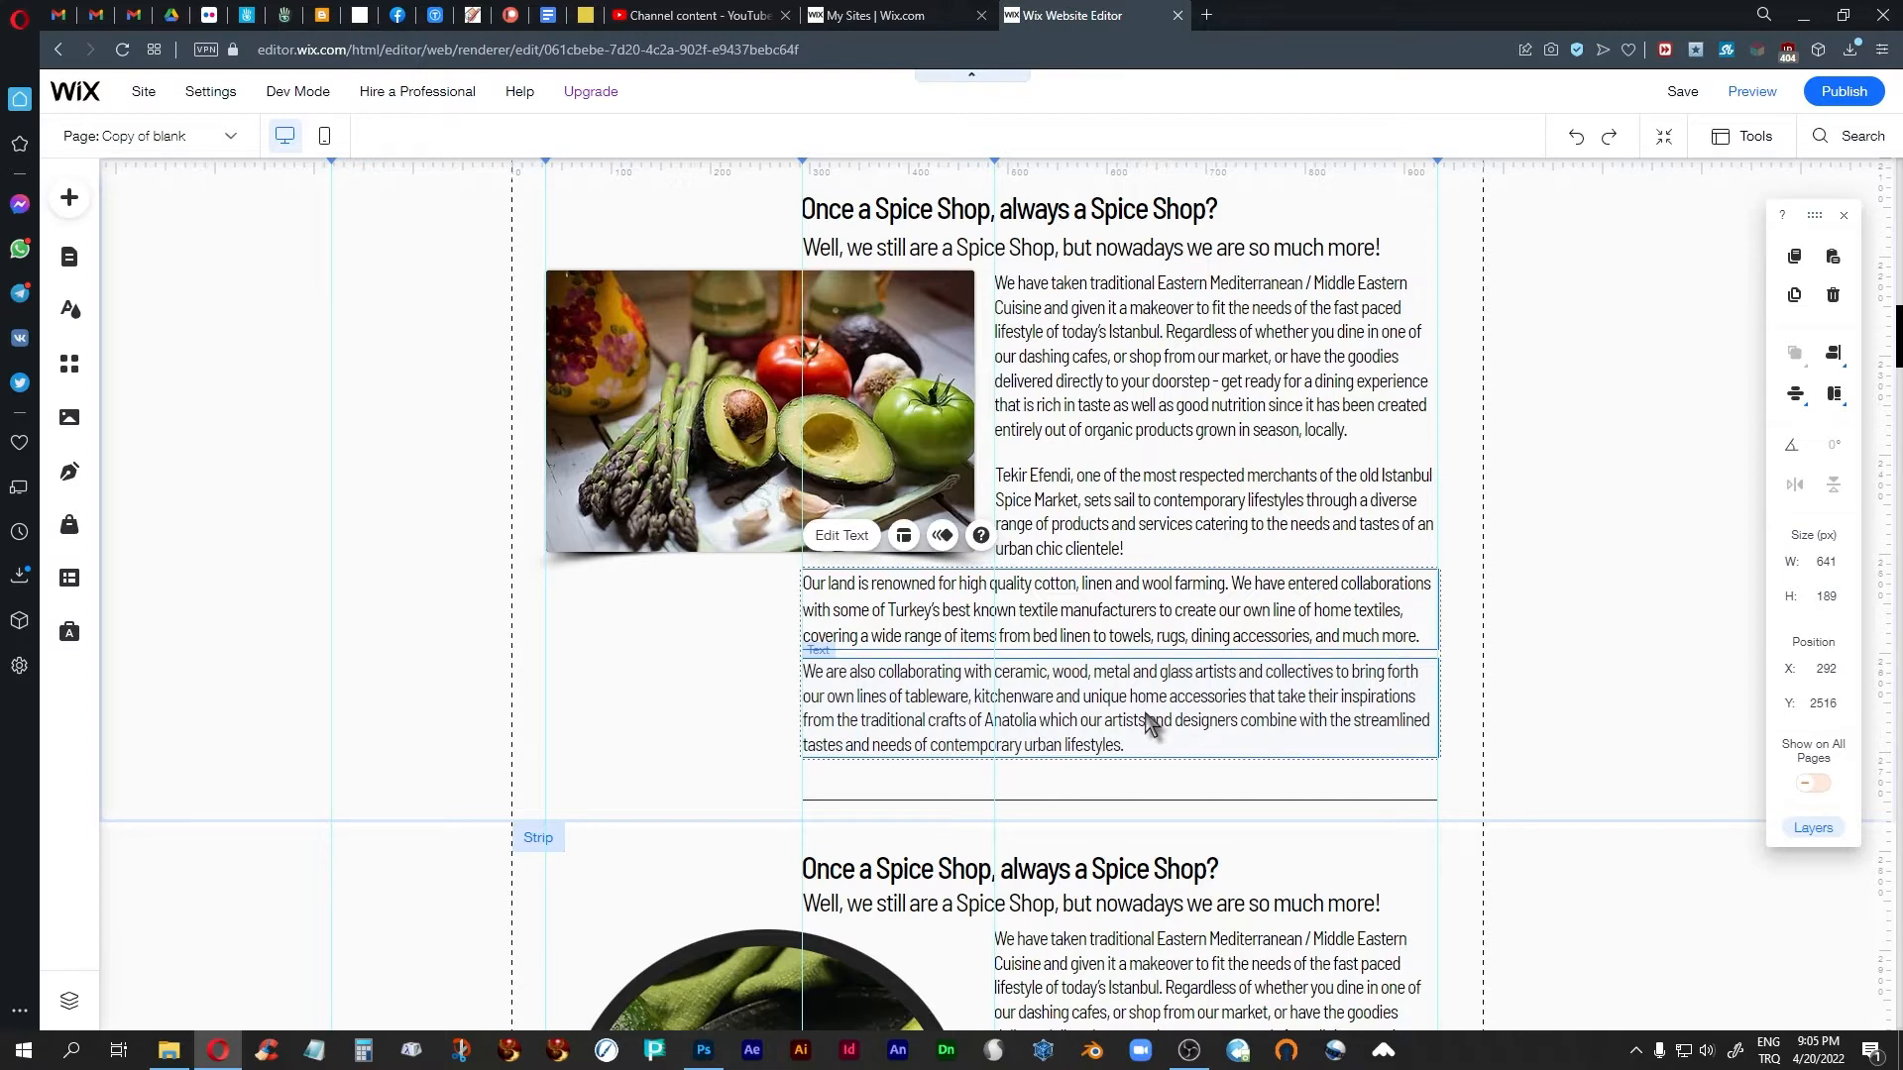
Nudge the Tekir Efendi paragraph up to tighten its gap to the paragraph above it
{"action": "left_click", "coordinate": [1182, 499]}
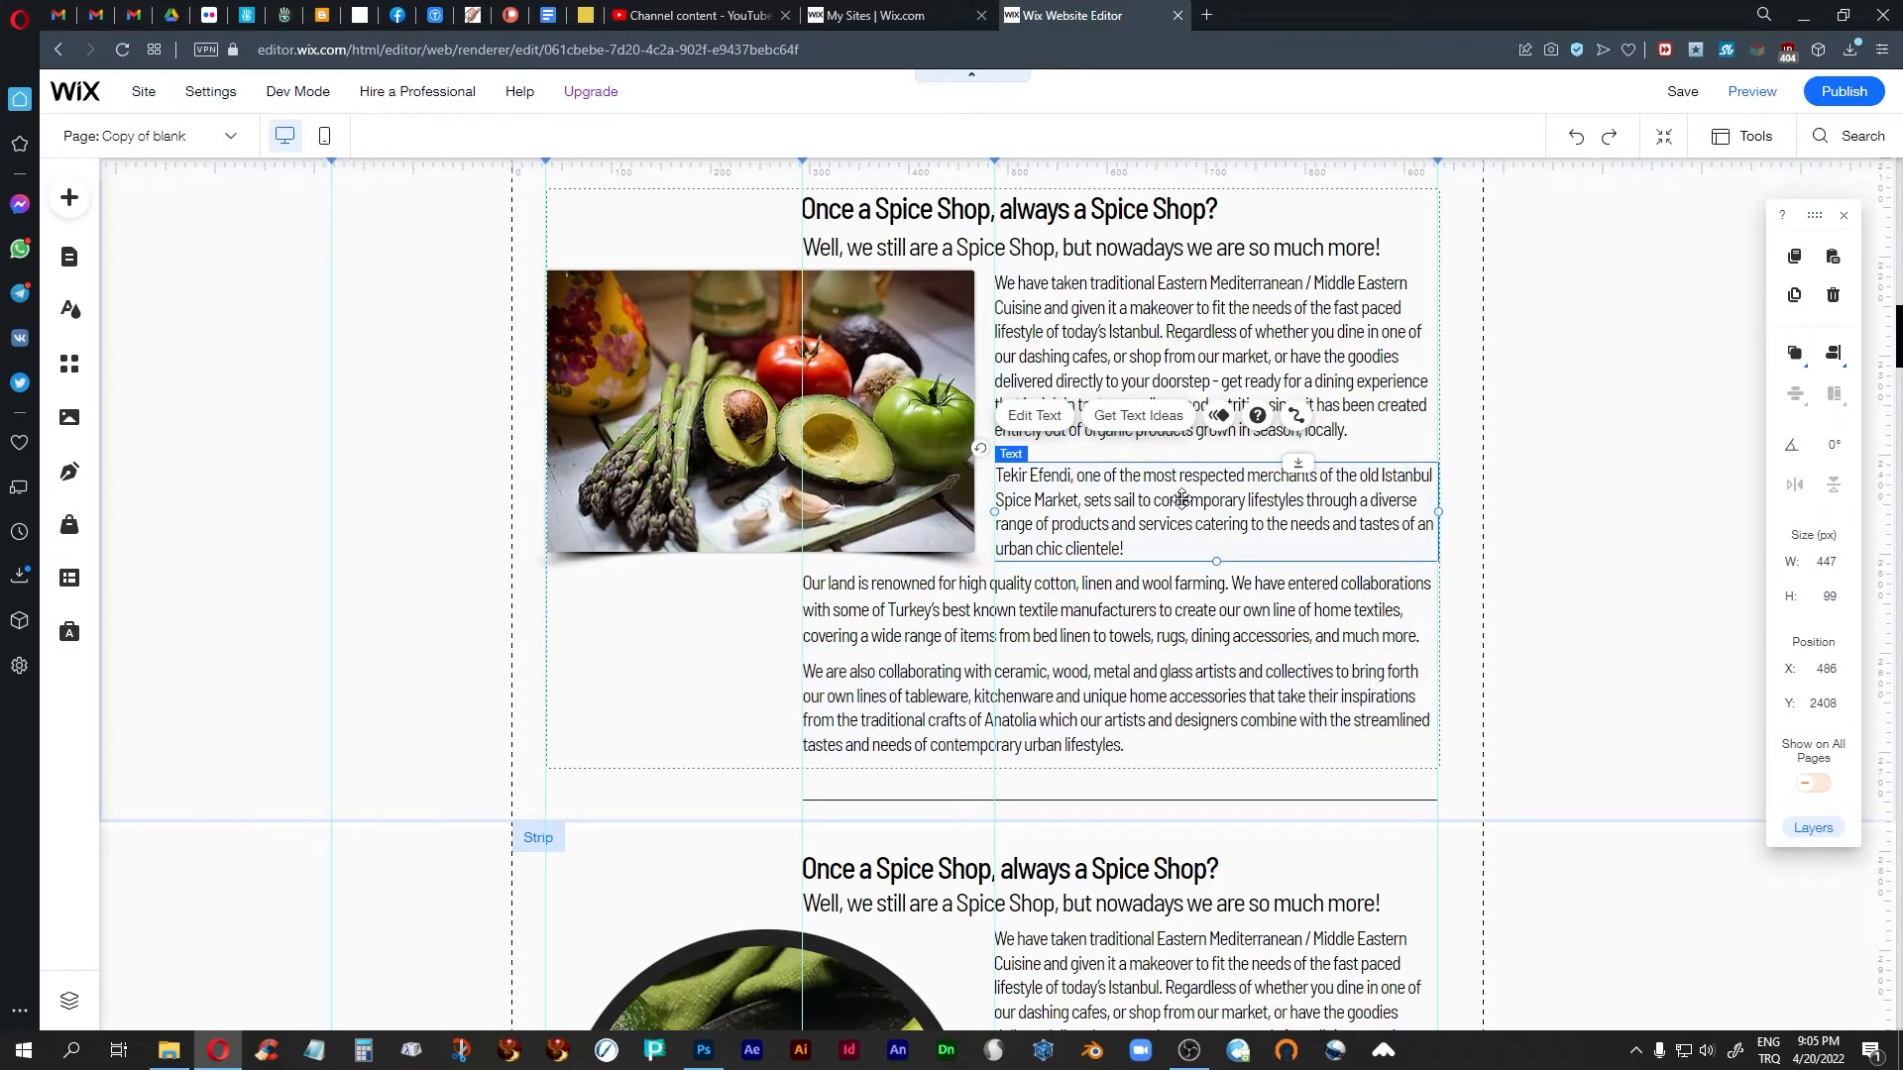
{"action": "key", "text": "Up"}
{"action": "key", "text": "Up"}
{"action": "key", "text": "Up"}
{"action": "key", "text": "Up"}
{"action": "key", "text": "Up"}
{"action": "key", "text": "Up"}
{"action": "key", "text": "Up"}
{"action": "key", "text": "Up"}
{"action": "key", "text": "Up"}
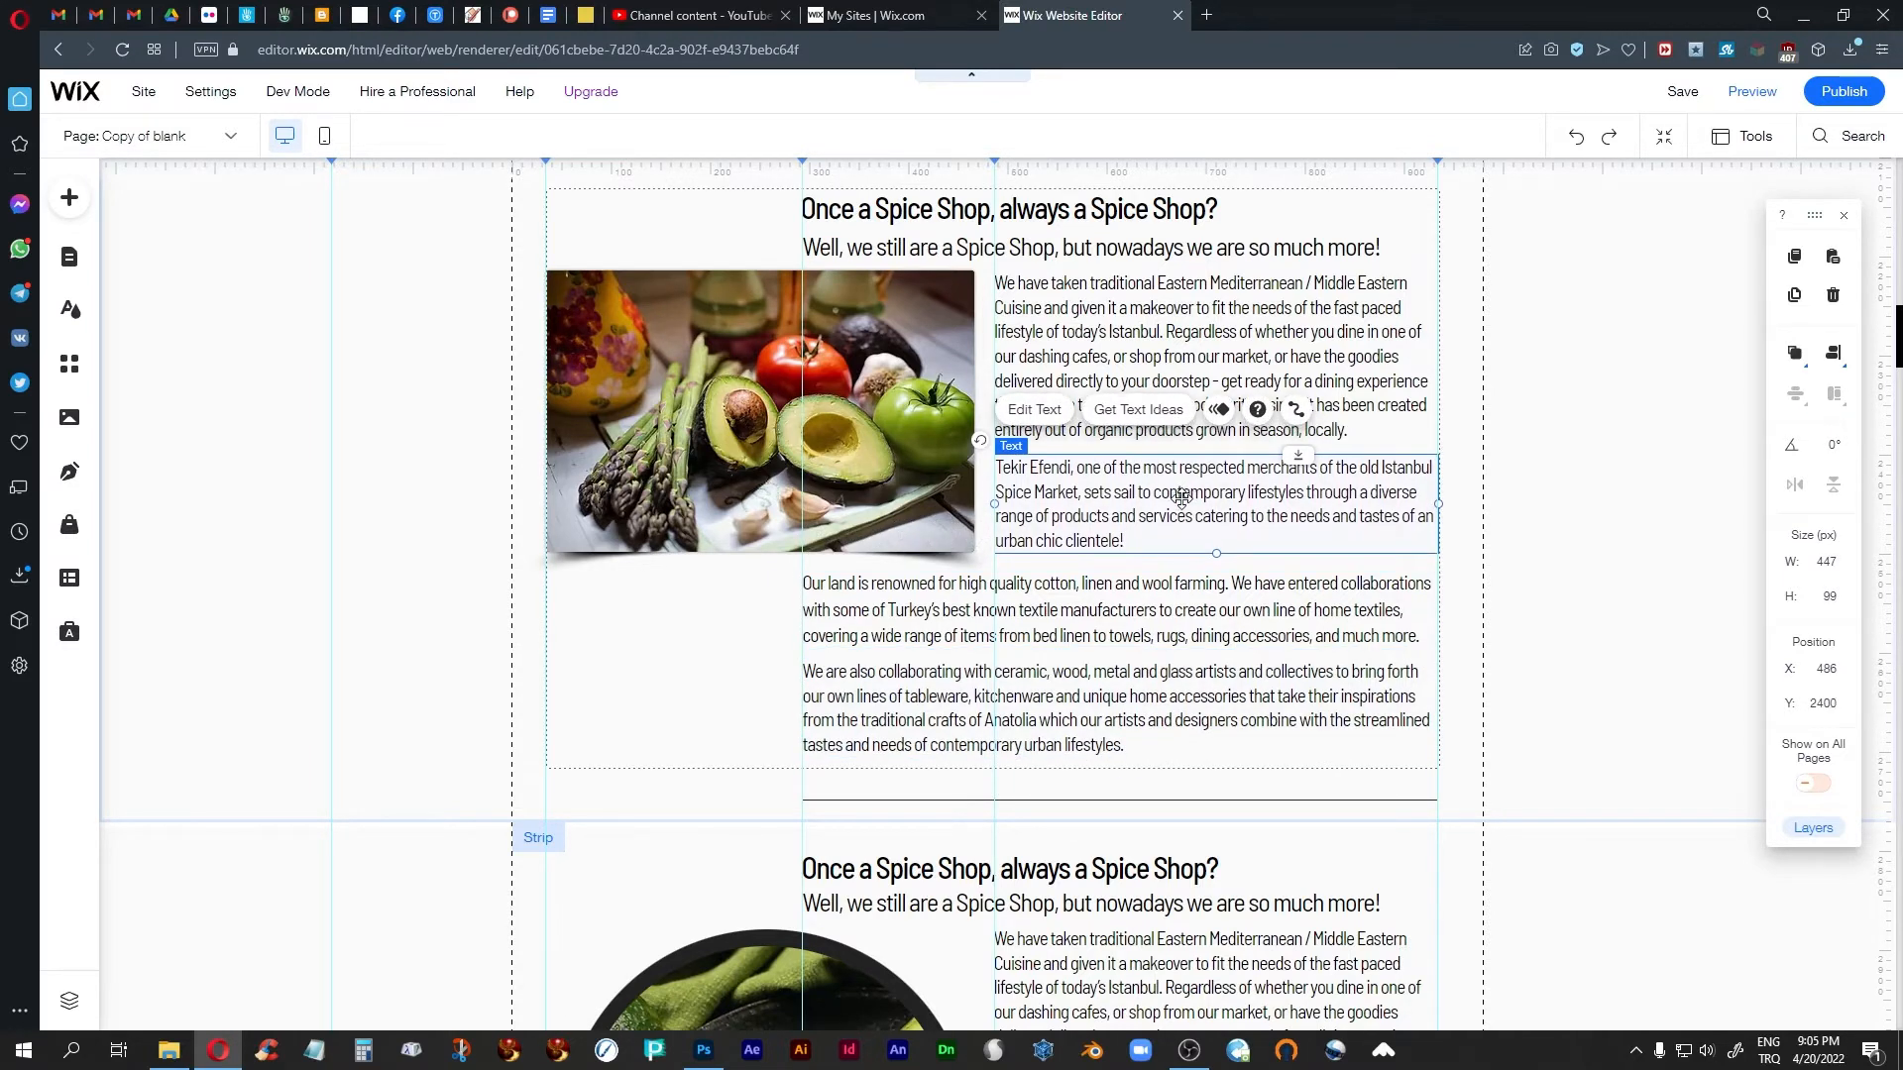
{"action": "key", "text": "Up"}
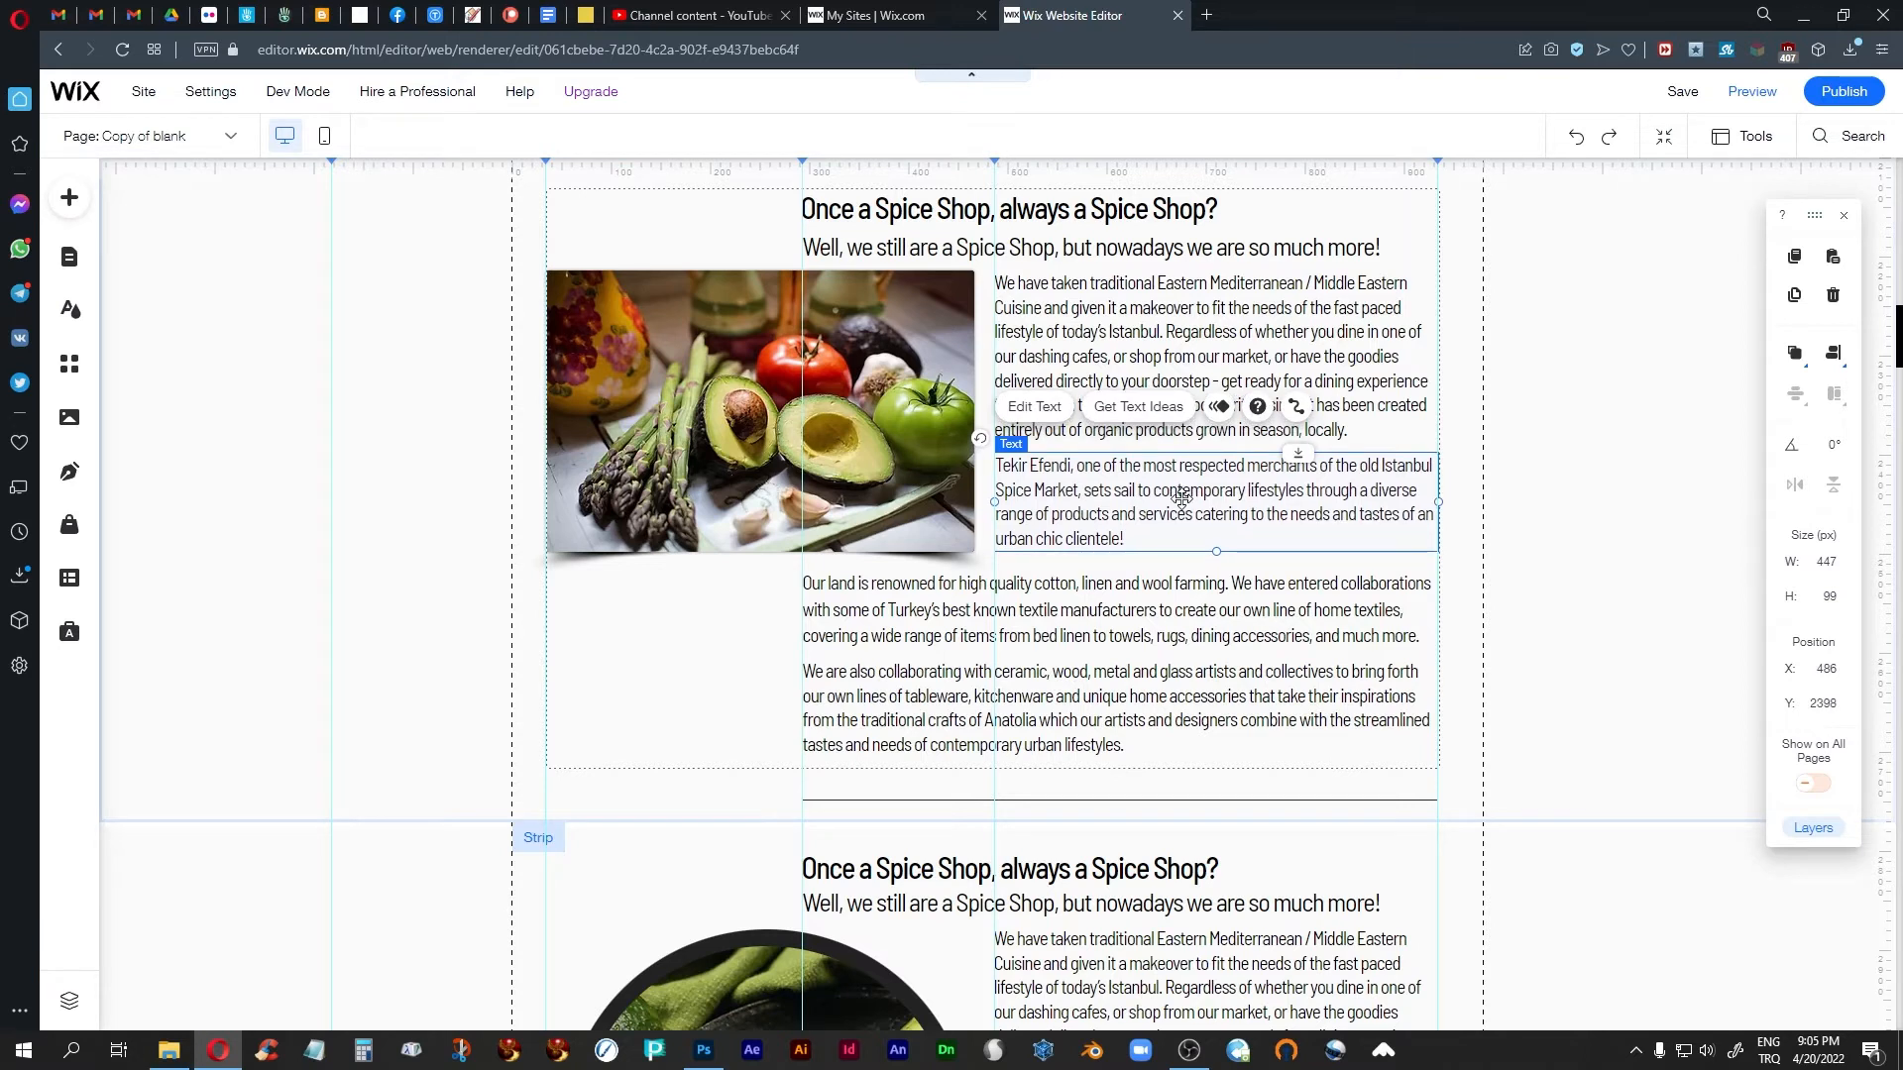
{"action": "key", "text": "Up"}
{"action": "key", "text": "Up"}
Crop the vegetable image's lower edge further up to match the last line of the Tekir Efendi paragraph
{"action": "left_click", "coordinate": [858, 444]}
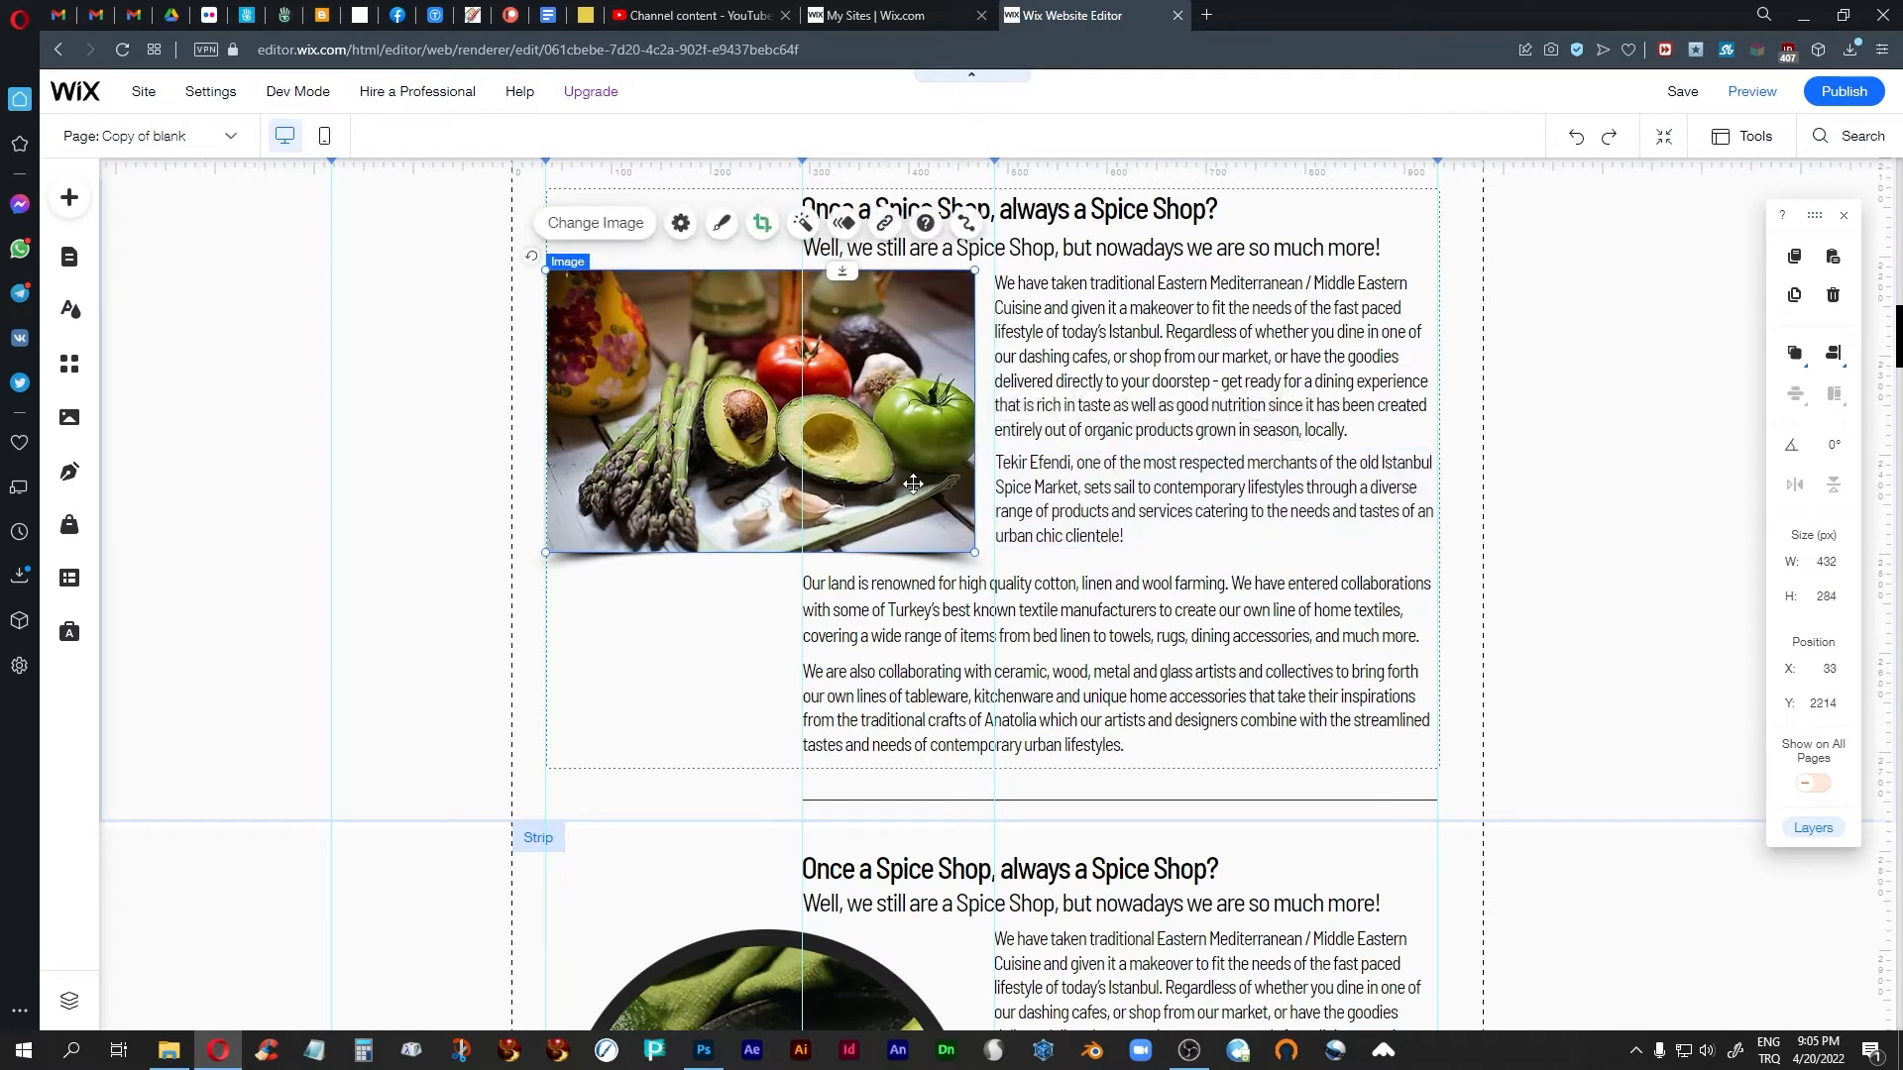
{"action": "left_click", "coordinate": [761, 222]}
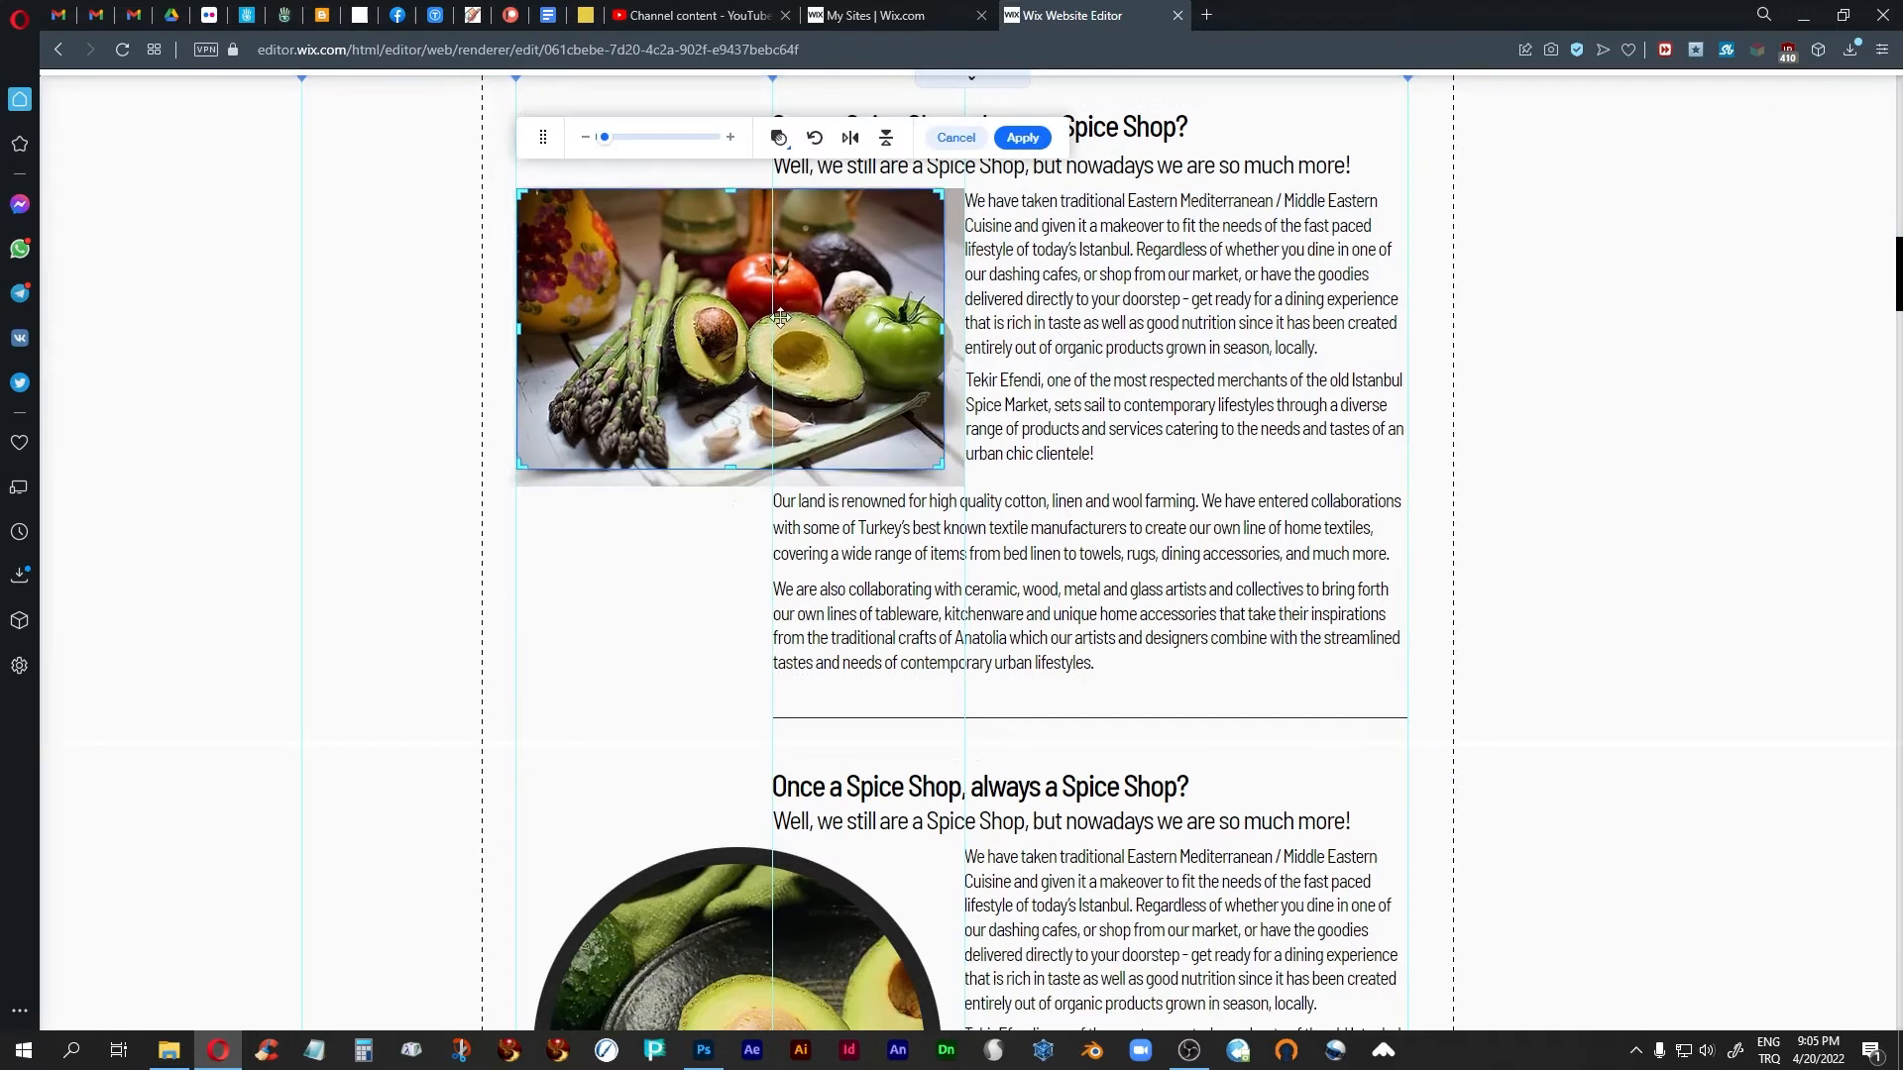
{"action": "left_click_drag", "start_coordinate": [731, 466], "coordinate": [734, 458]}
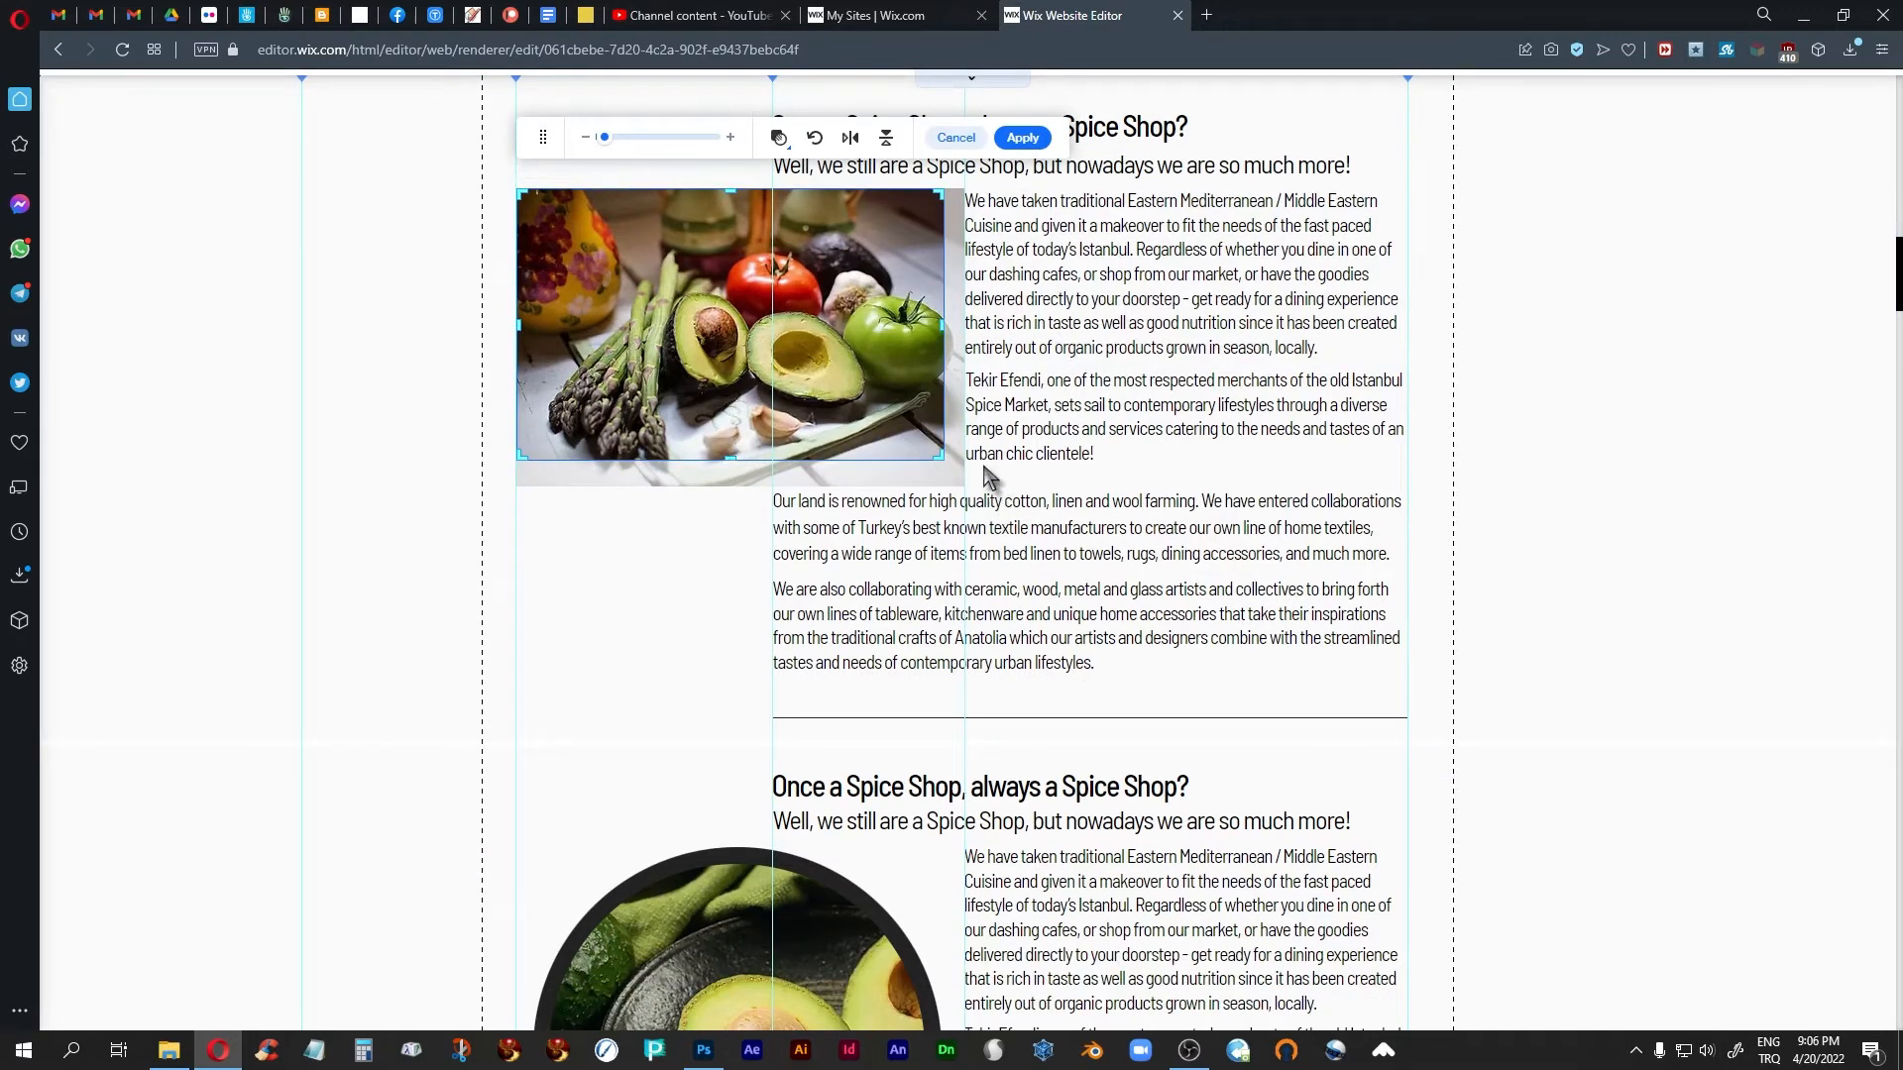
{"action": "left_click", "coordinate": [1022, 138]}
Nudge the two paragraphs below the vegetable image up together to Y 2505, and deselect them
{"action": "left_click", "coordinate": [1085, 610]}
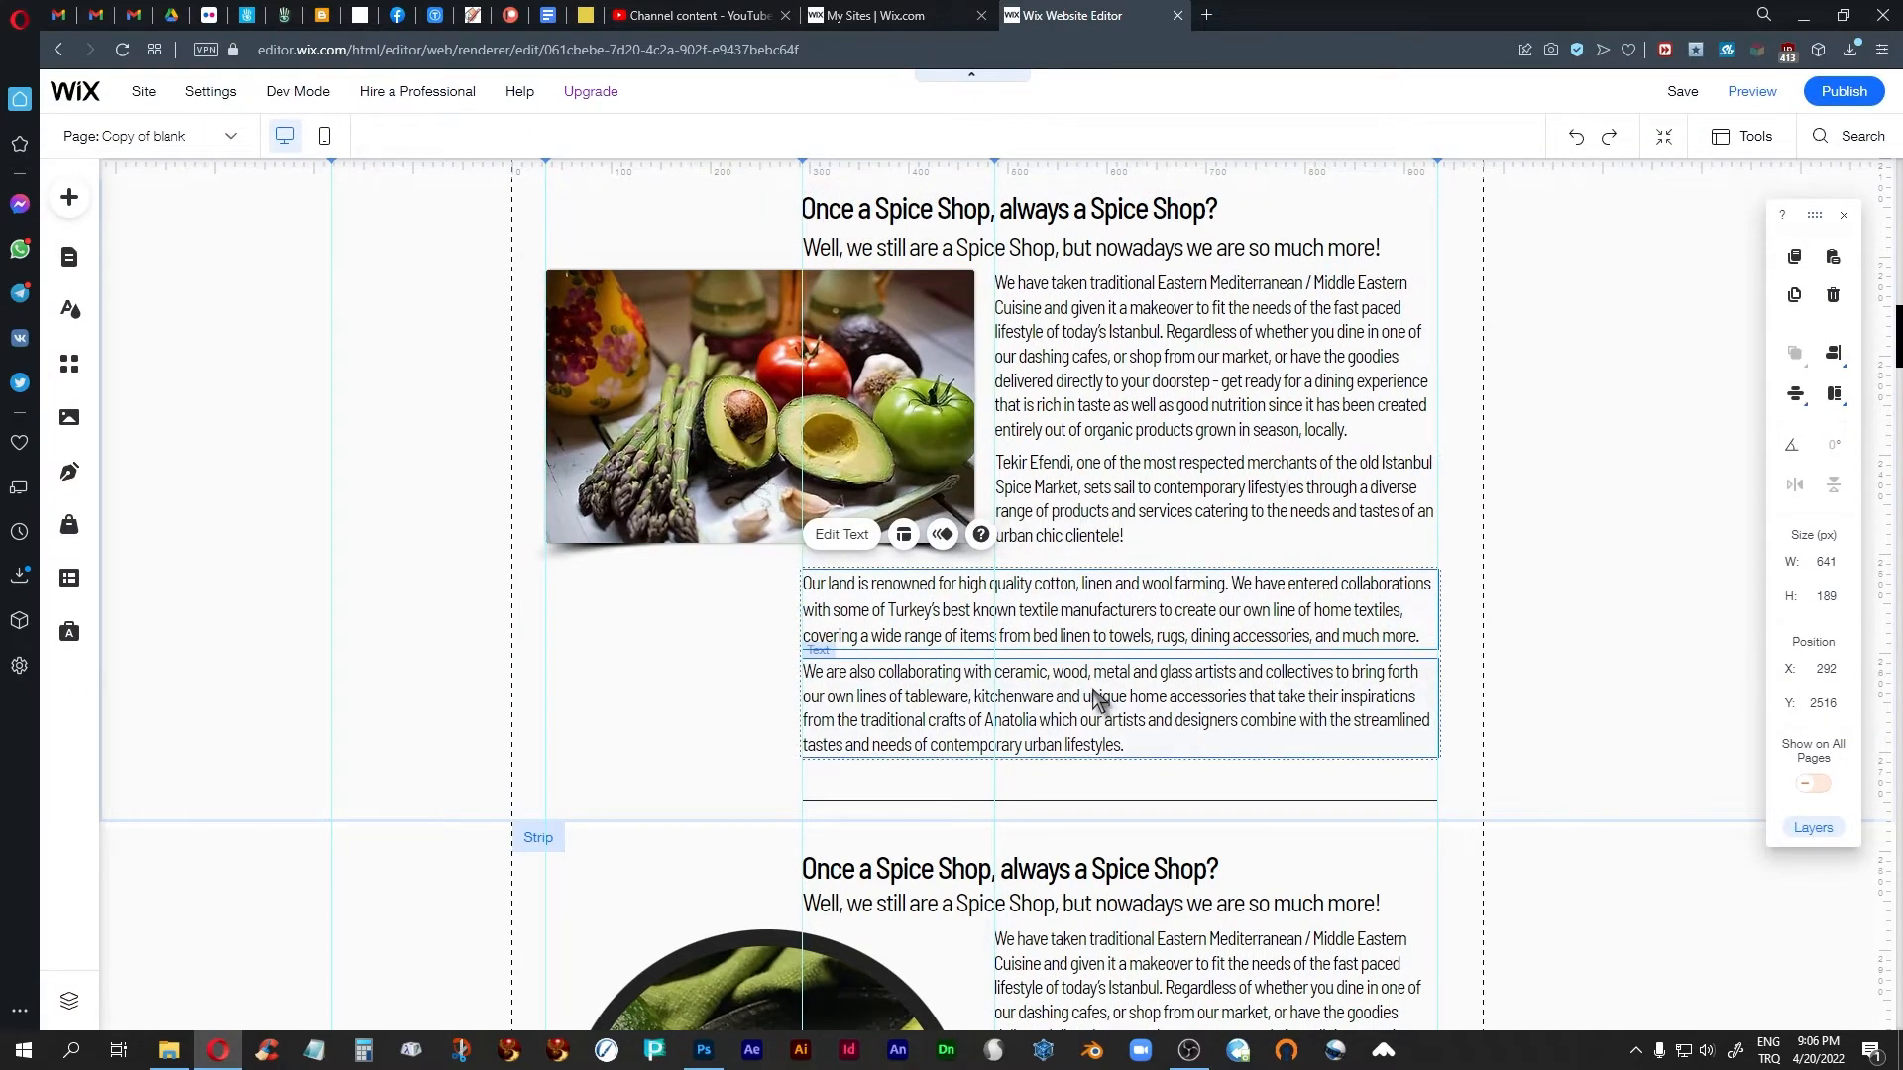
{"action": "key", "text": "Up"}
{"action": "key", "text": "Up"}
{"action": "key", "text": "Up"}
{"action": "key", "text": "Up"}
{"action": "key", "text": "Up"}
{"action": "key", "text": "Up"}
{"action": "key", "text": "Up"}
{"action": "key", "text": "Up"}
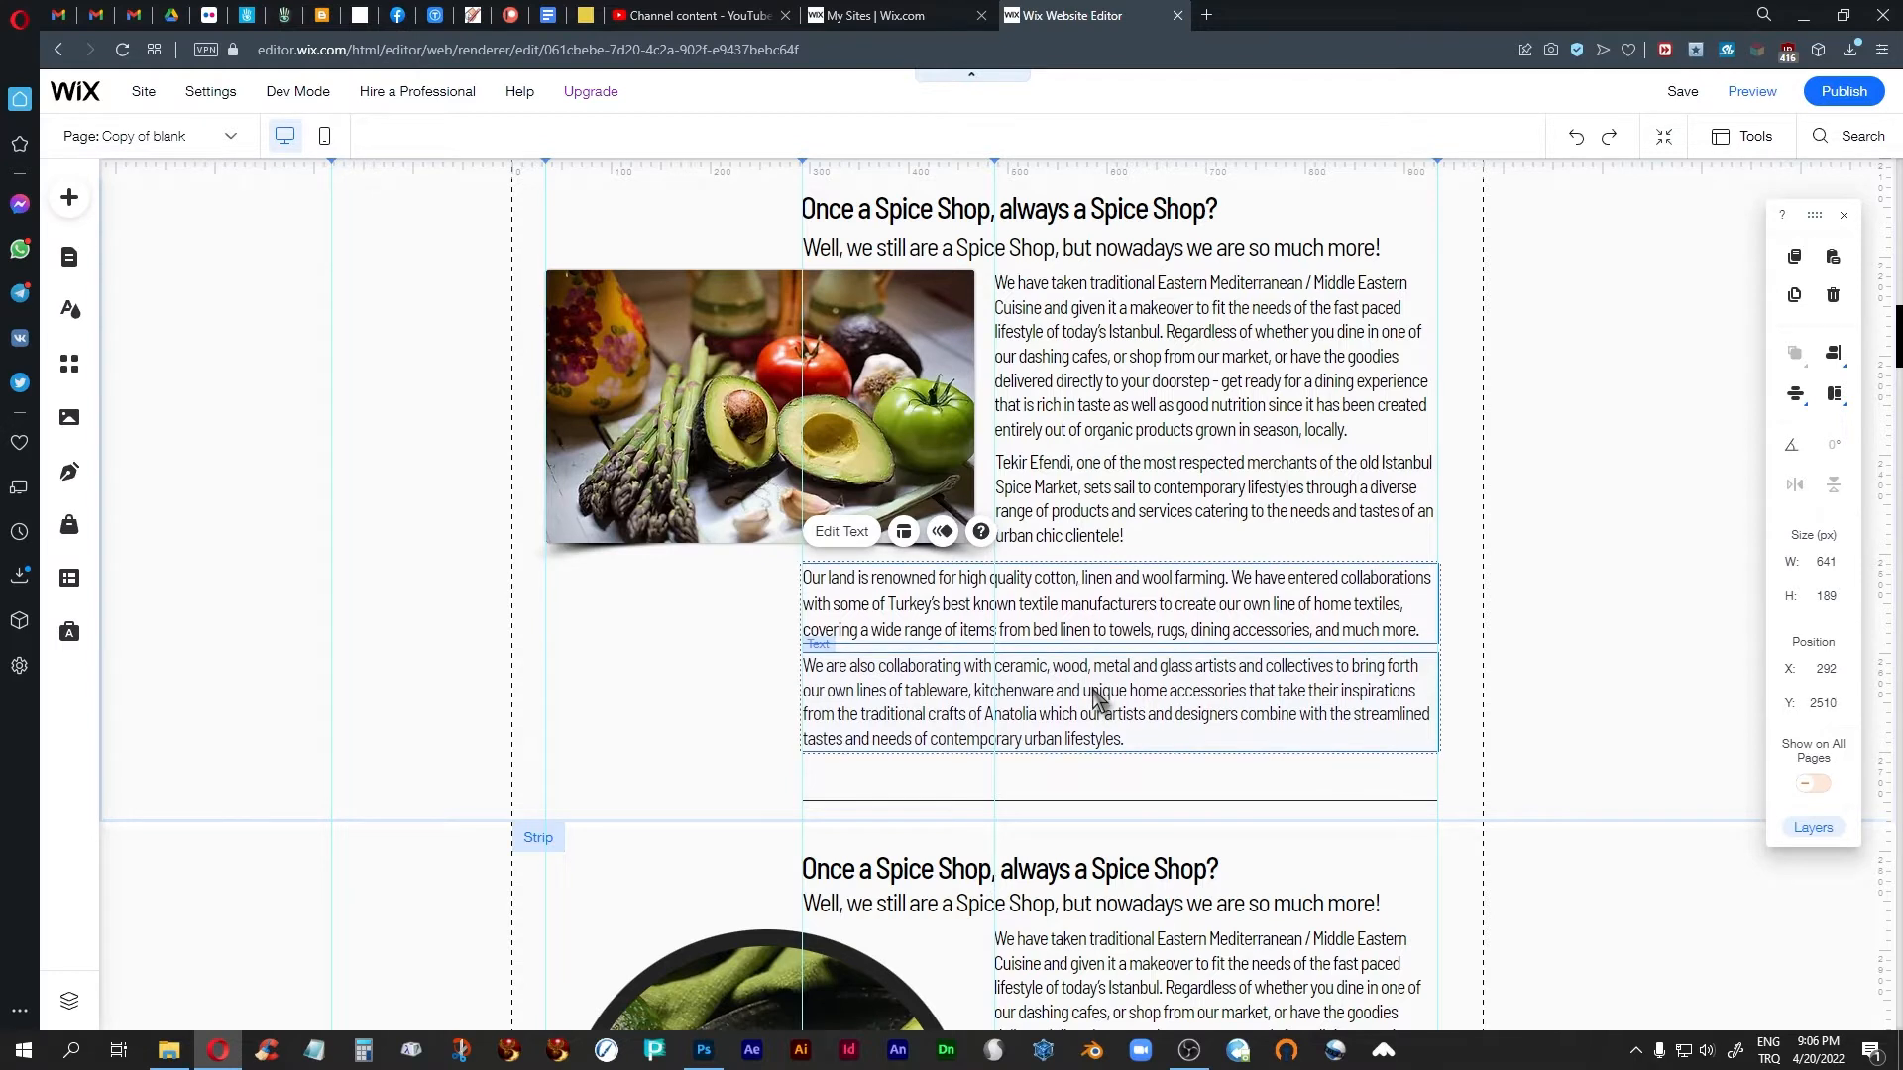
{"action": "key", "text": "Up"}
{"action": "key", "text": "Up"}
{"action": "key", "text": "Up"}
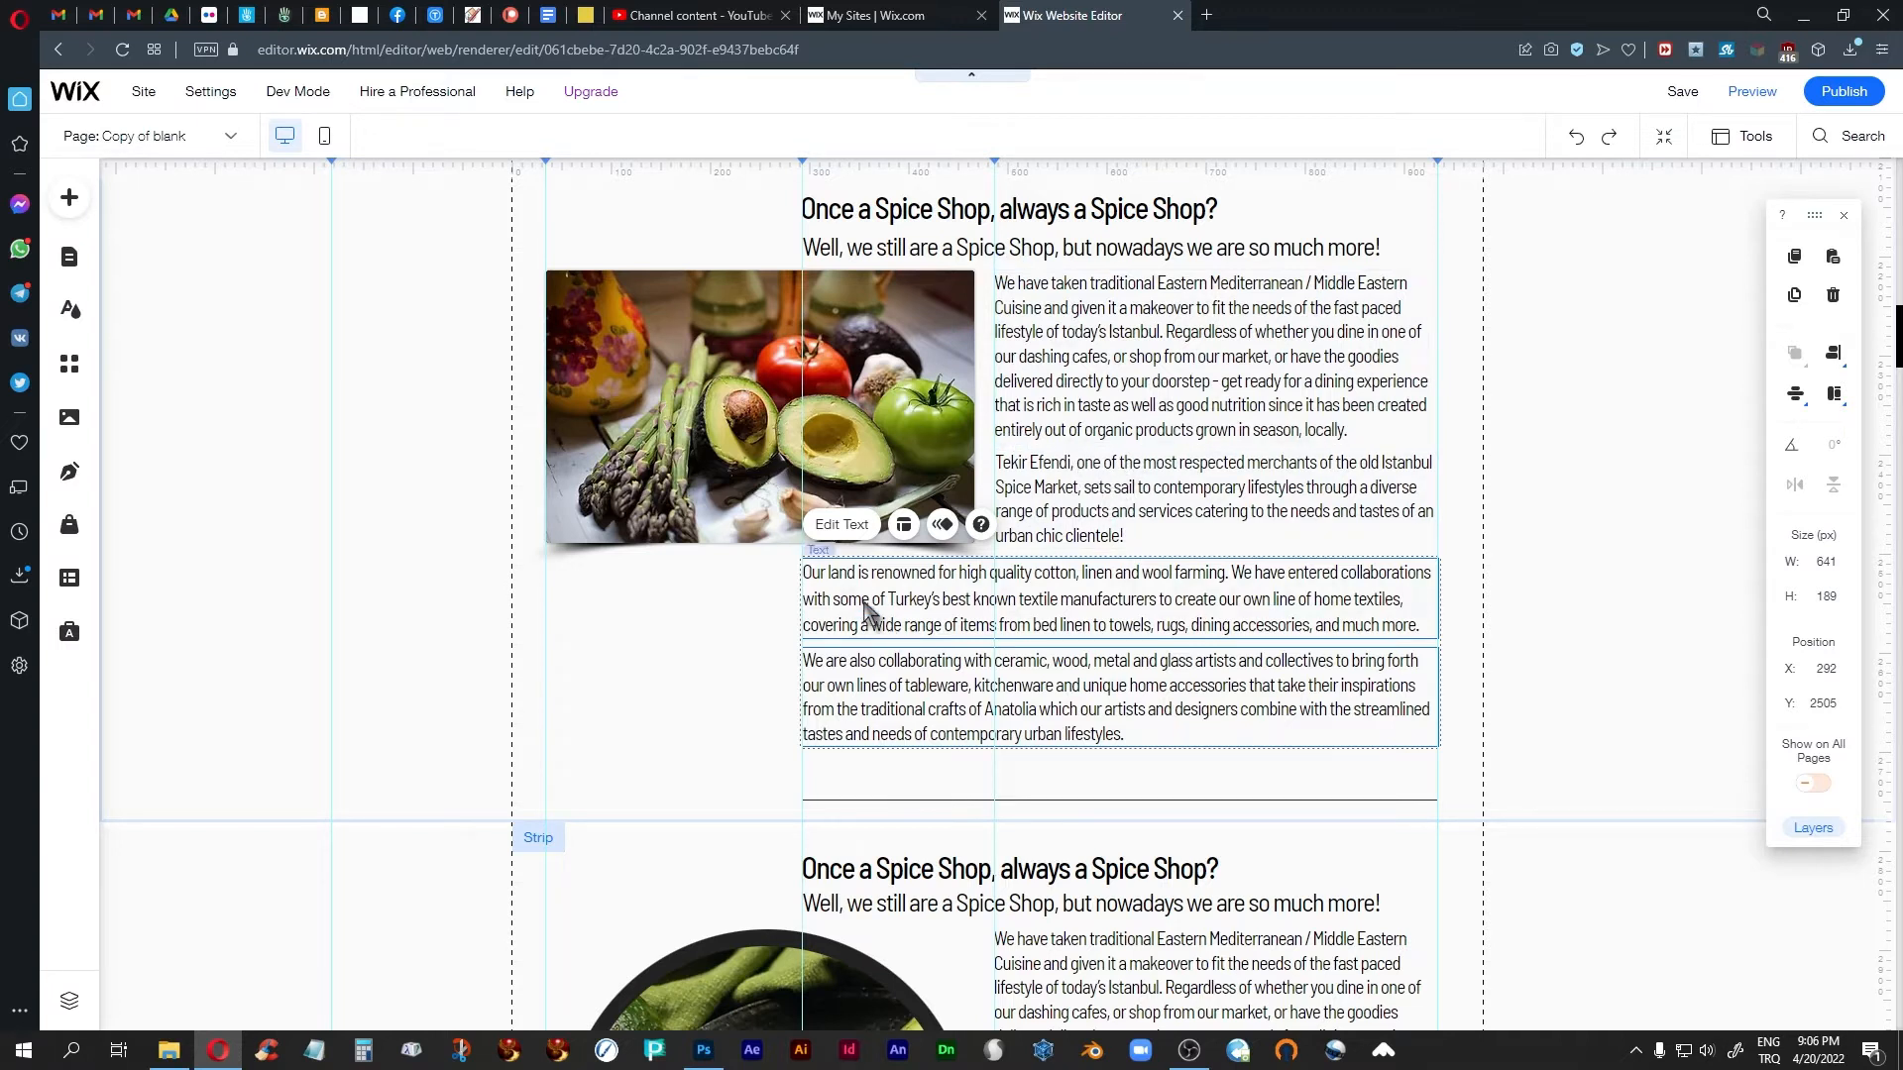
{"action": "left_click", "coordinate": [684, 640]}
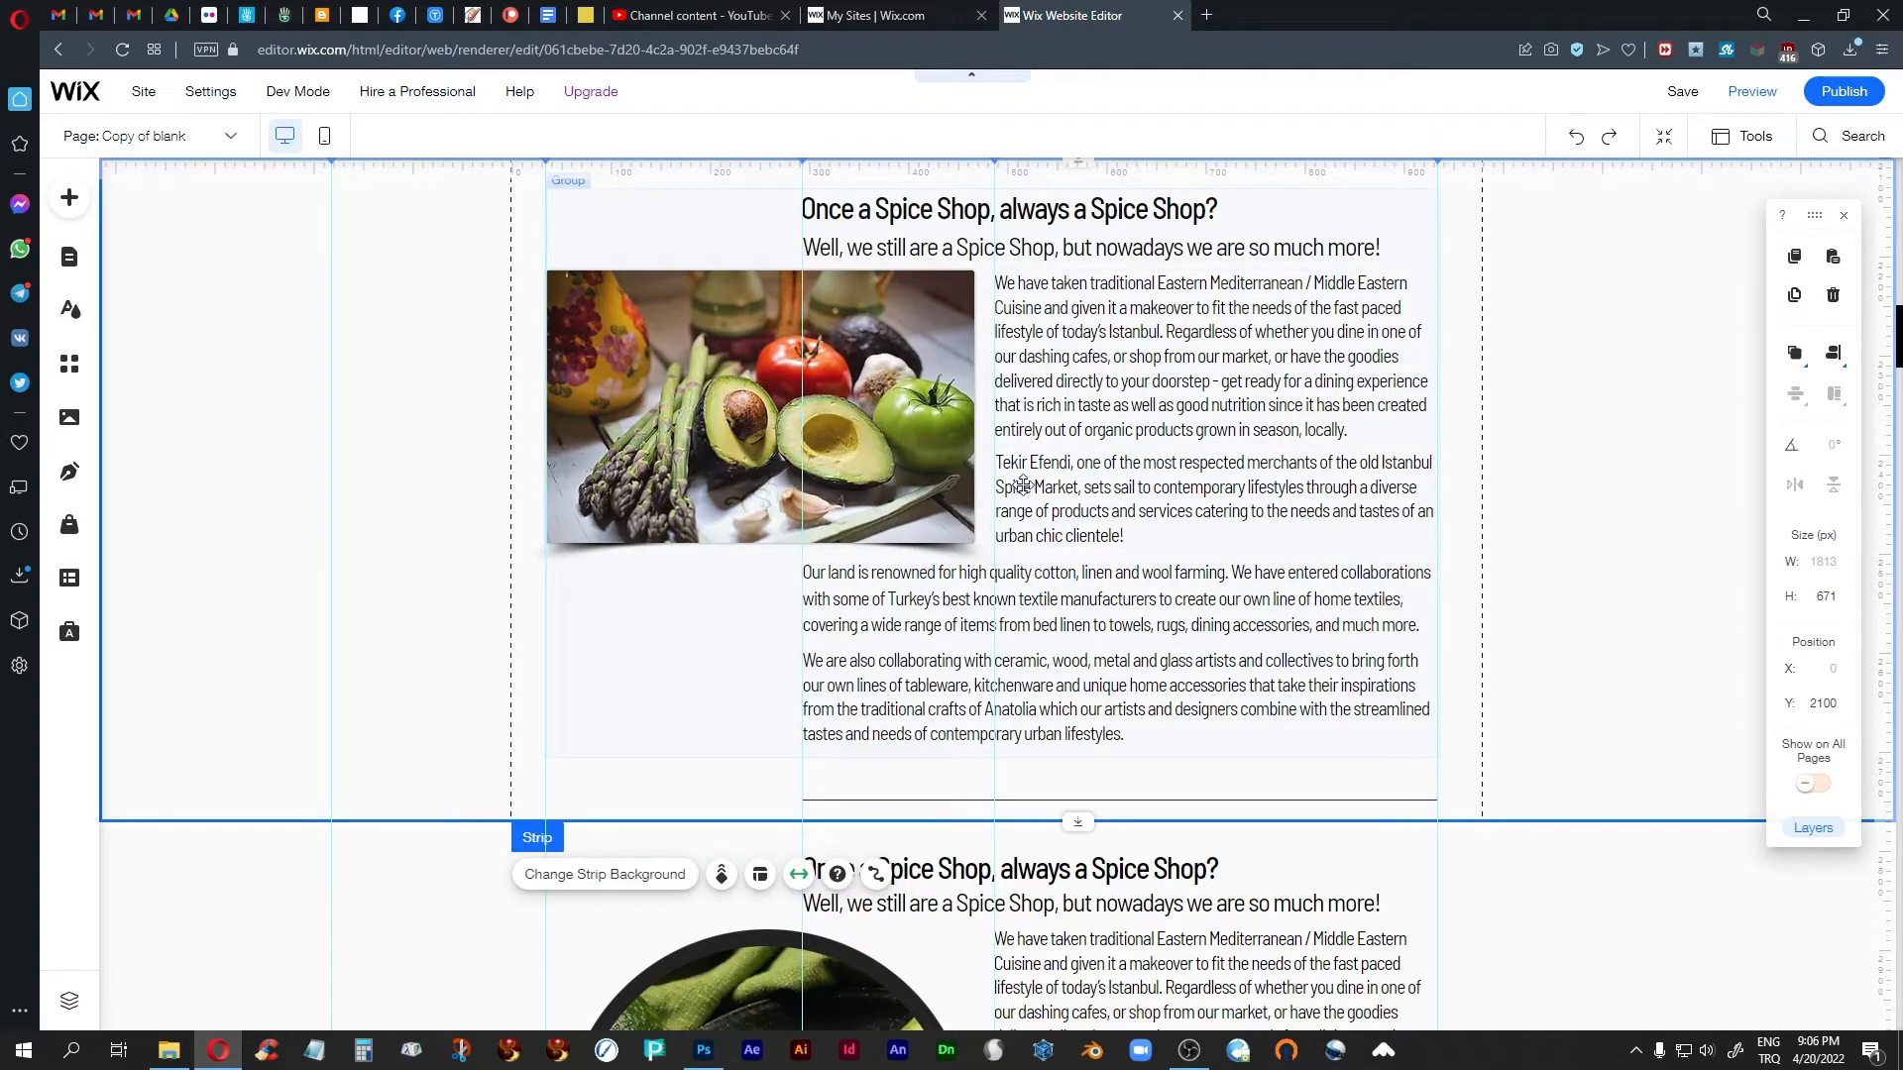
Set the page header's scroll behavior to Scrolls with site
{"action": "left_click", "coordinate": [1206, 763]}
{"action": "scroll", "coordinate": [1103, 728], "scroll_direction": "up", "scroll_amount": 4}
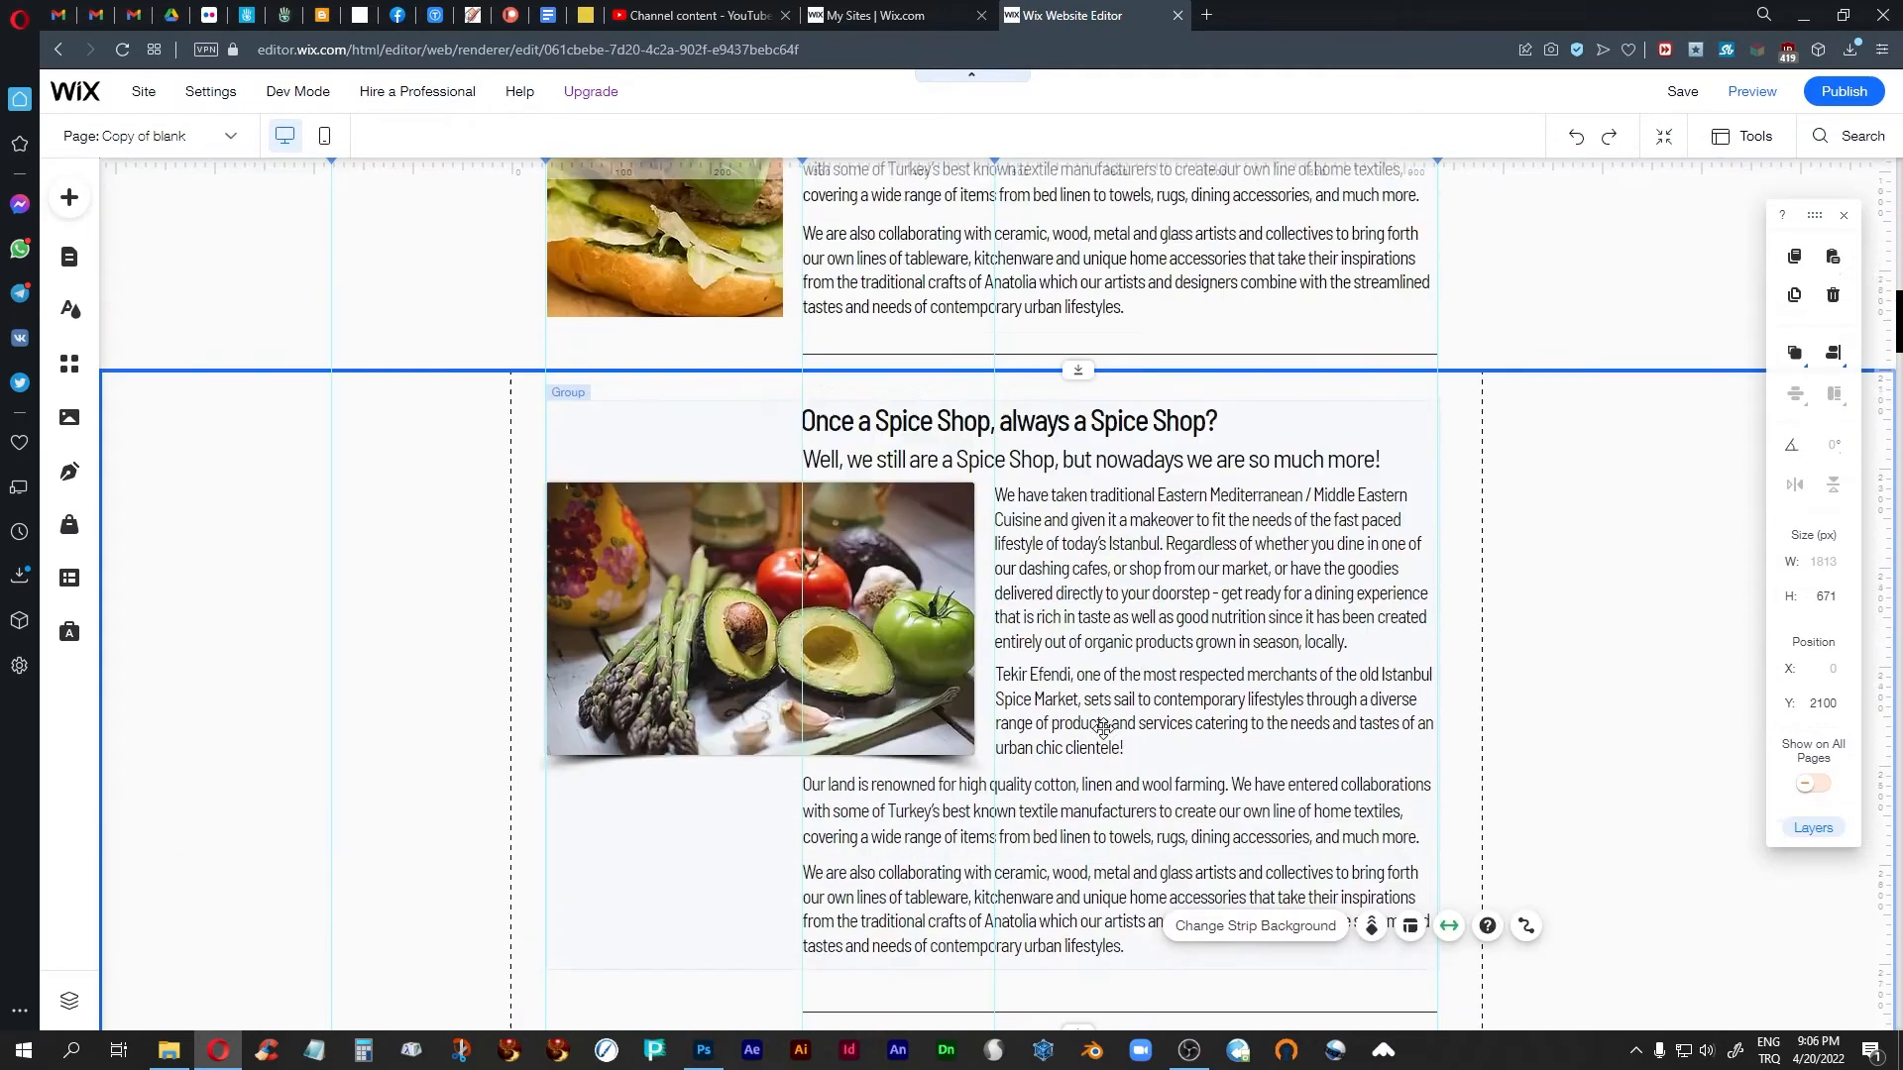
{"action": "scroll", "coordinate": [1103, 728], "scroll_direction": "up", "scroll_amount": 10}
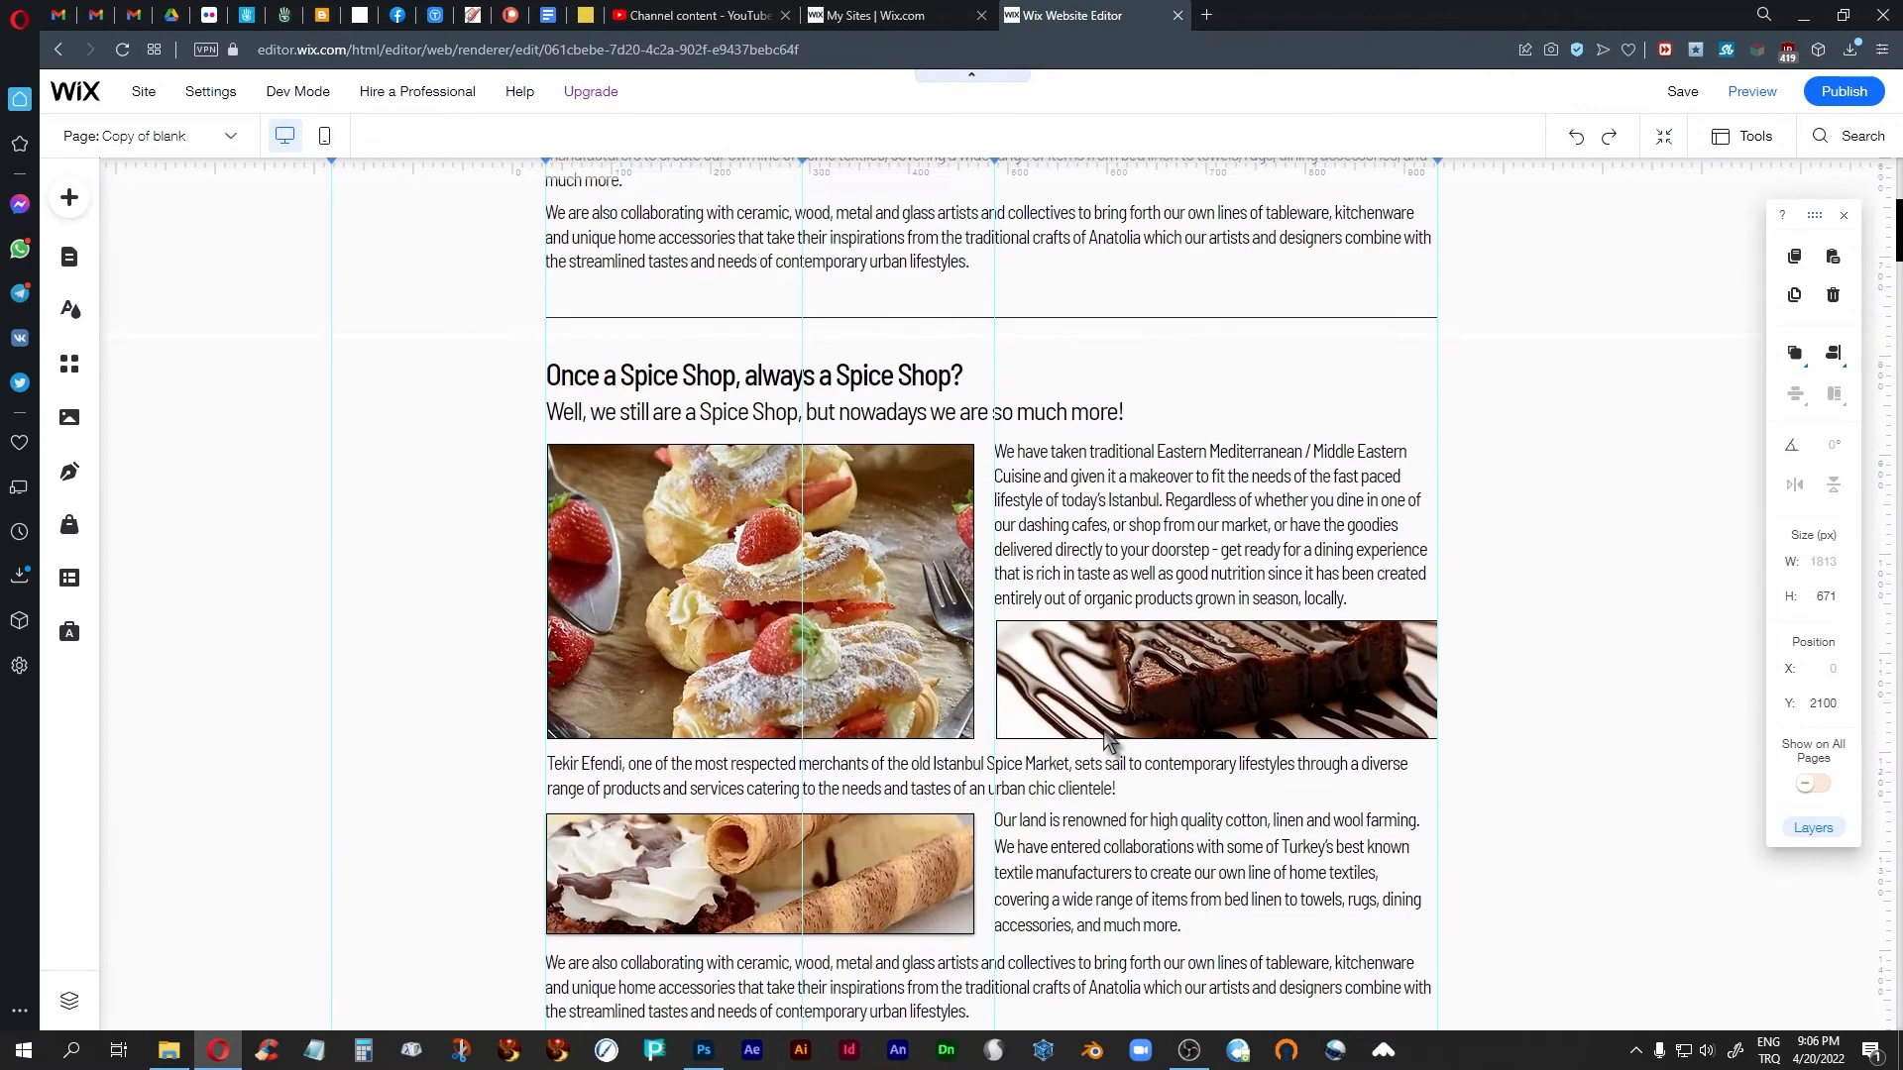
{"action": "scroll", "coordinate": [1107, 741], "scroll_direction": "up", "scroll_amount": 2}
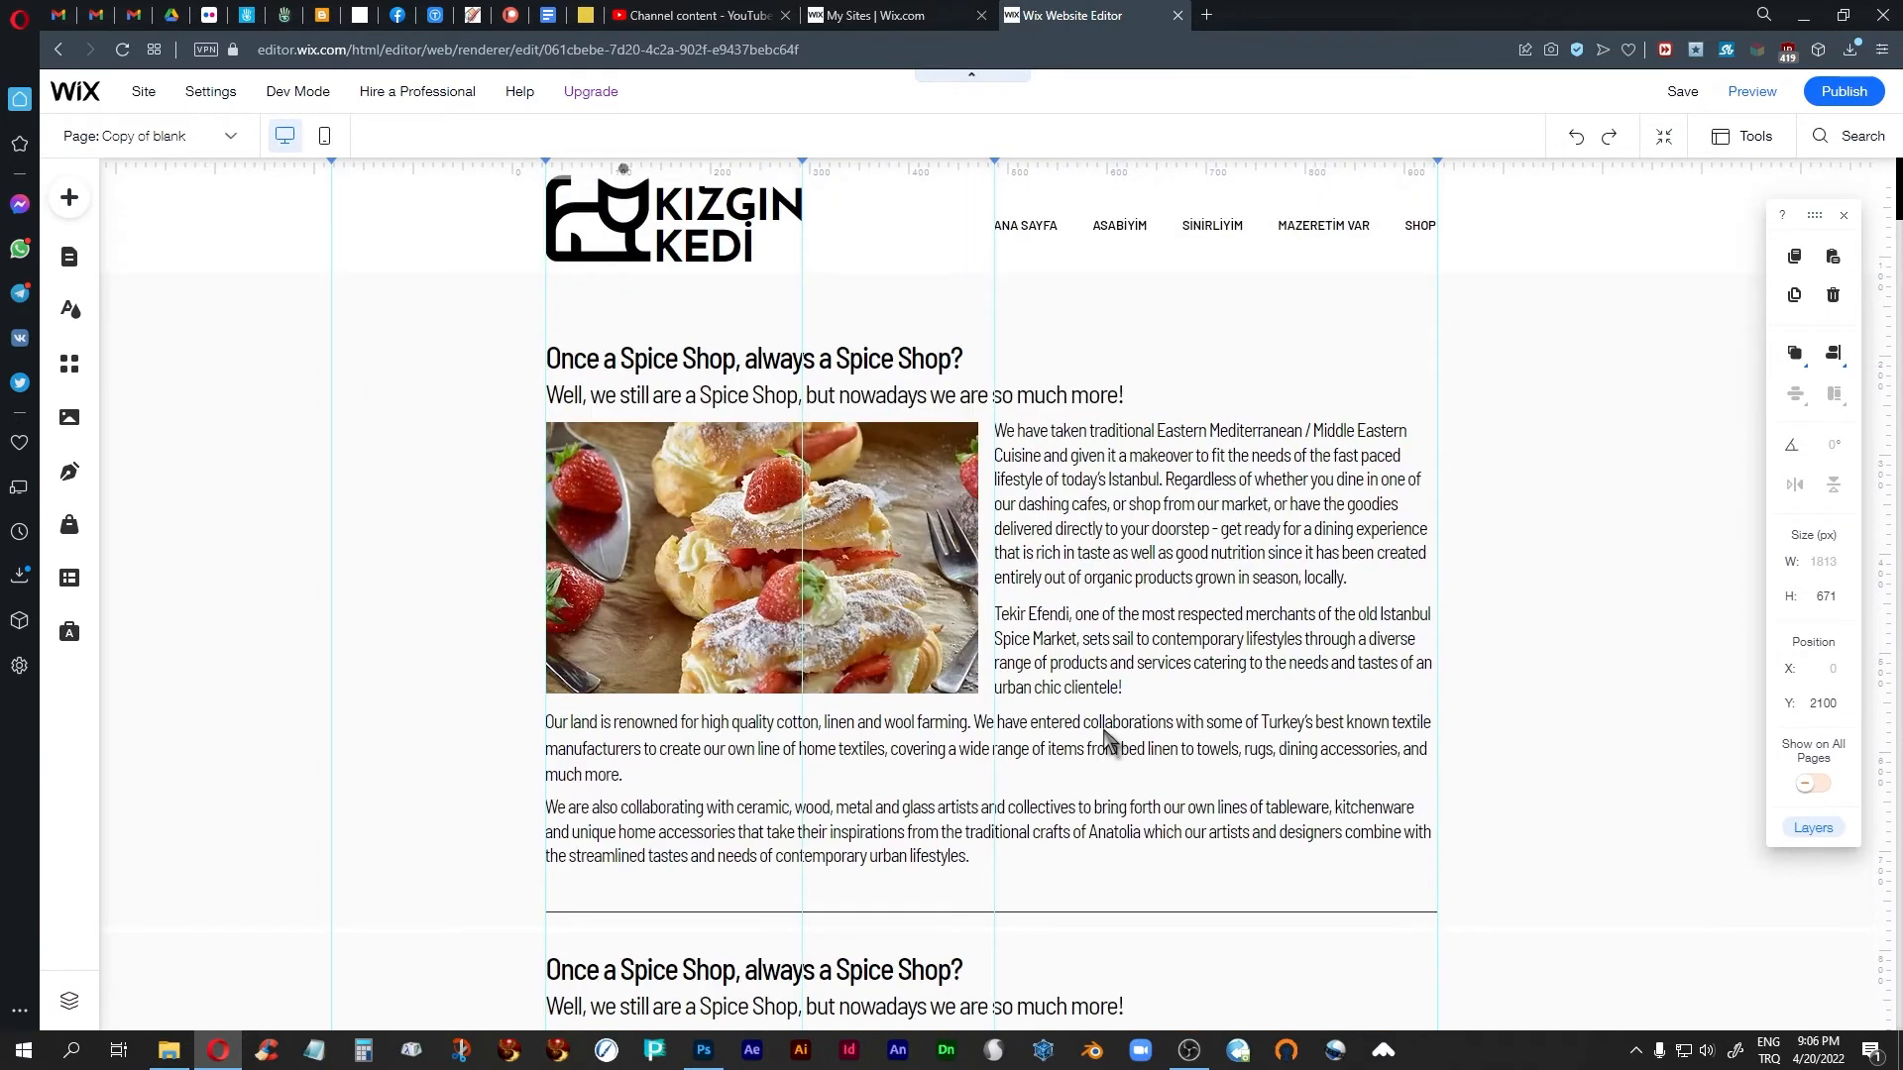
{"action": "left_click", "coordinate": [520, 216]}
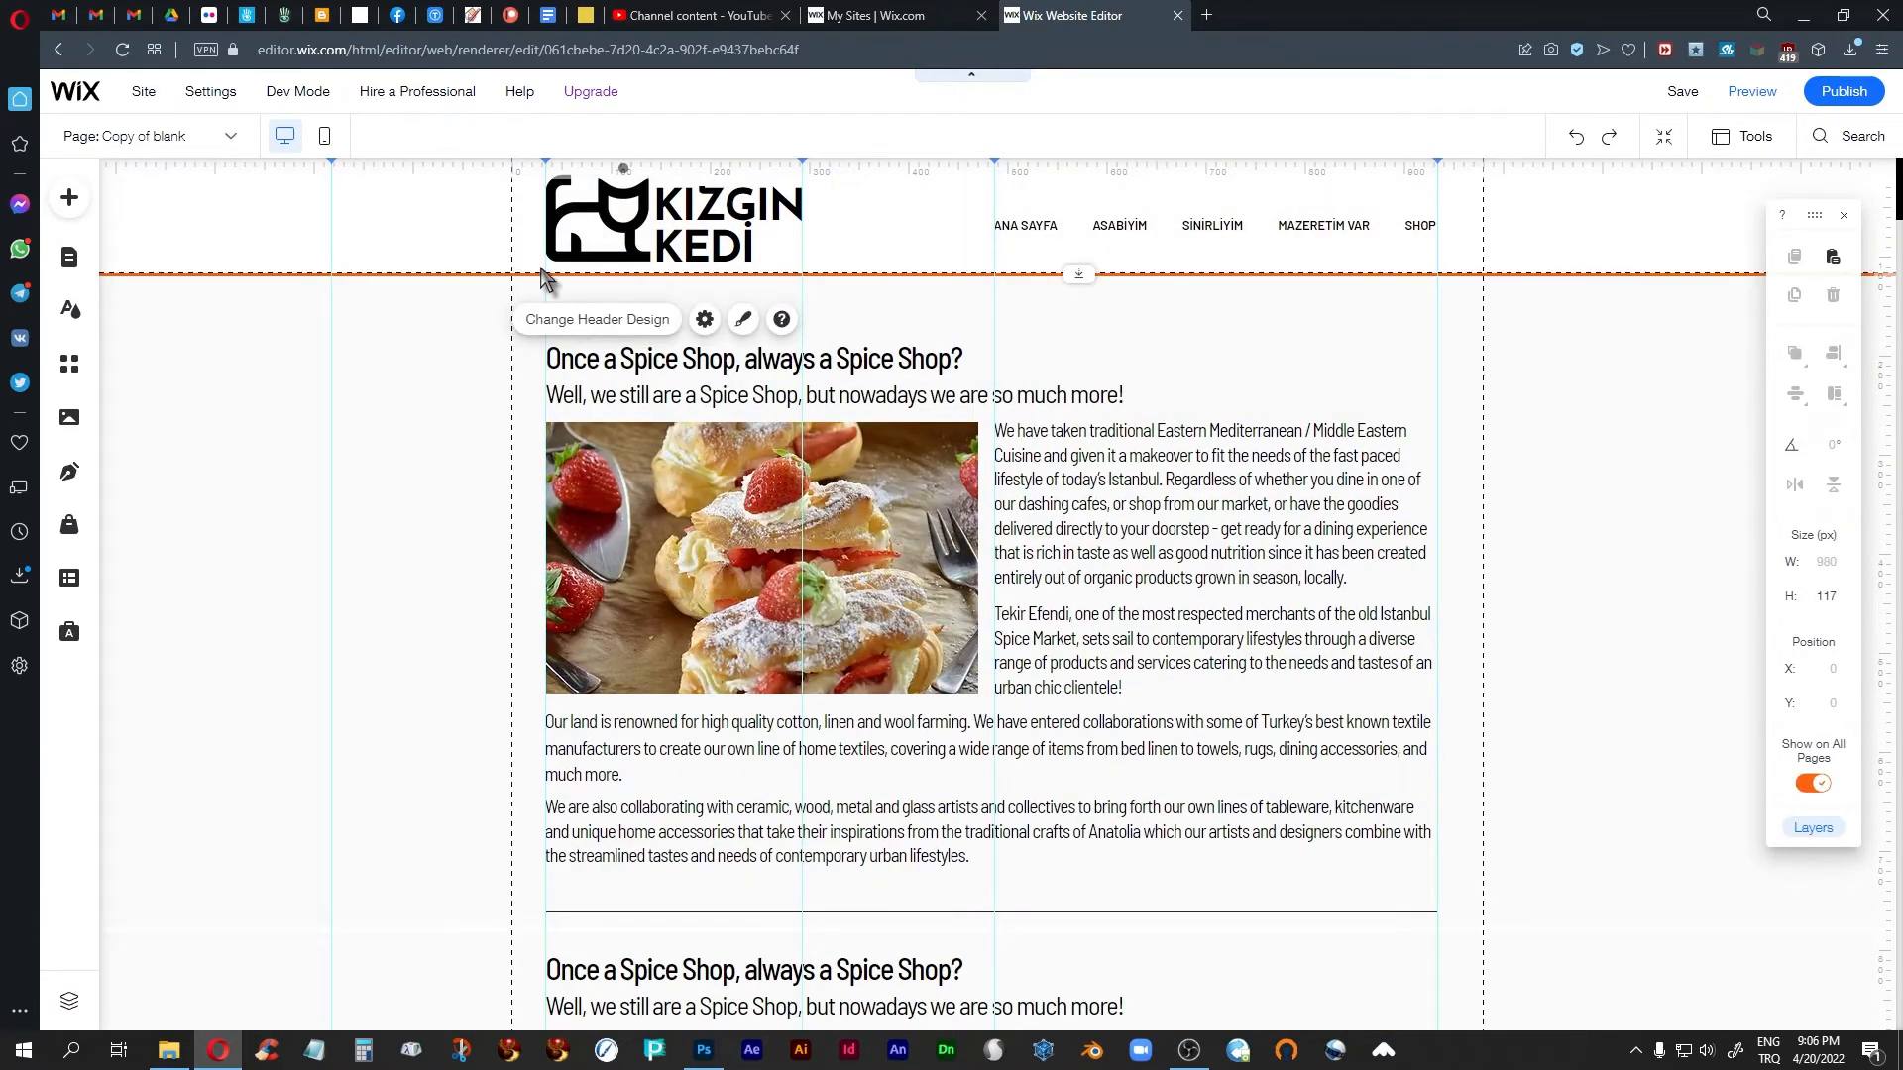
{"action": "left_click", "coordinate": [705, 319]}
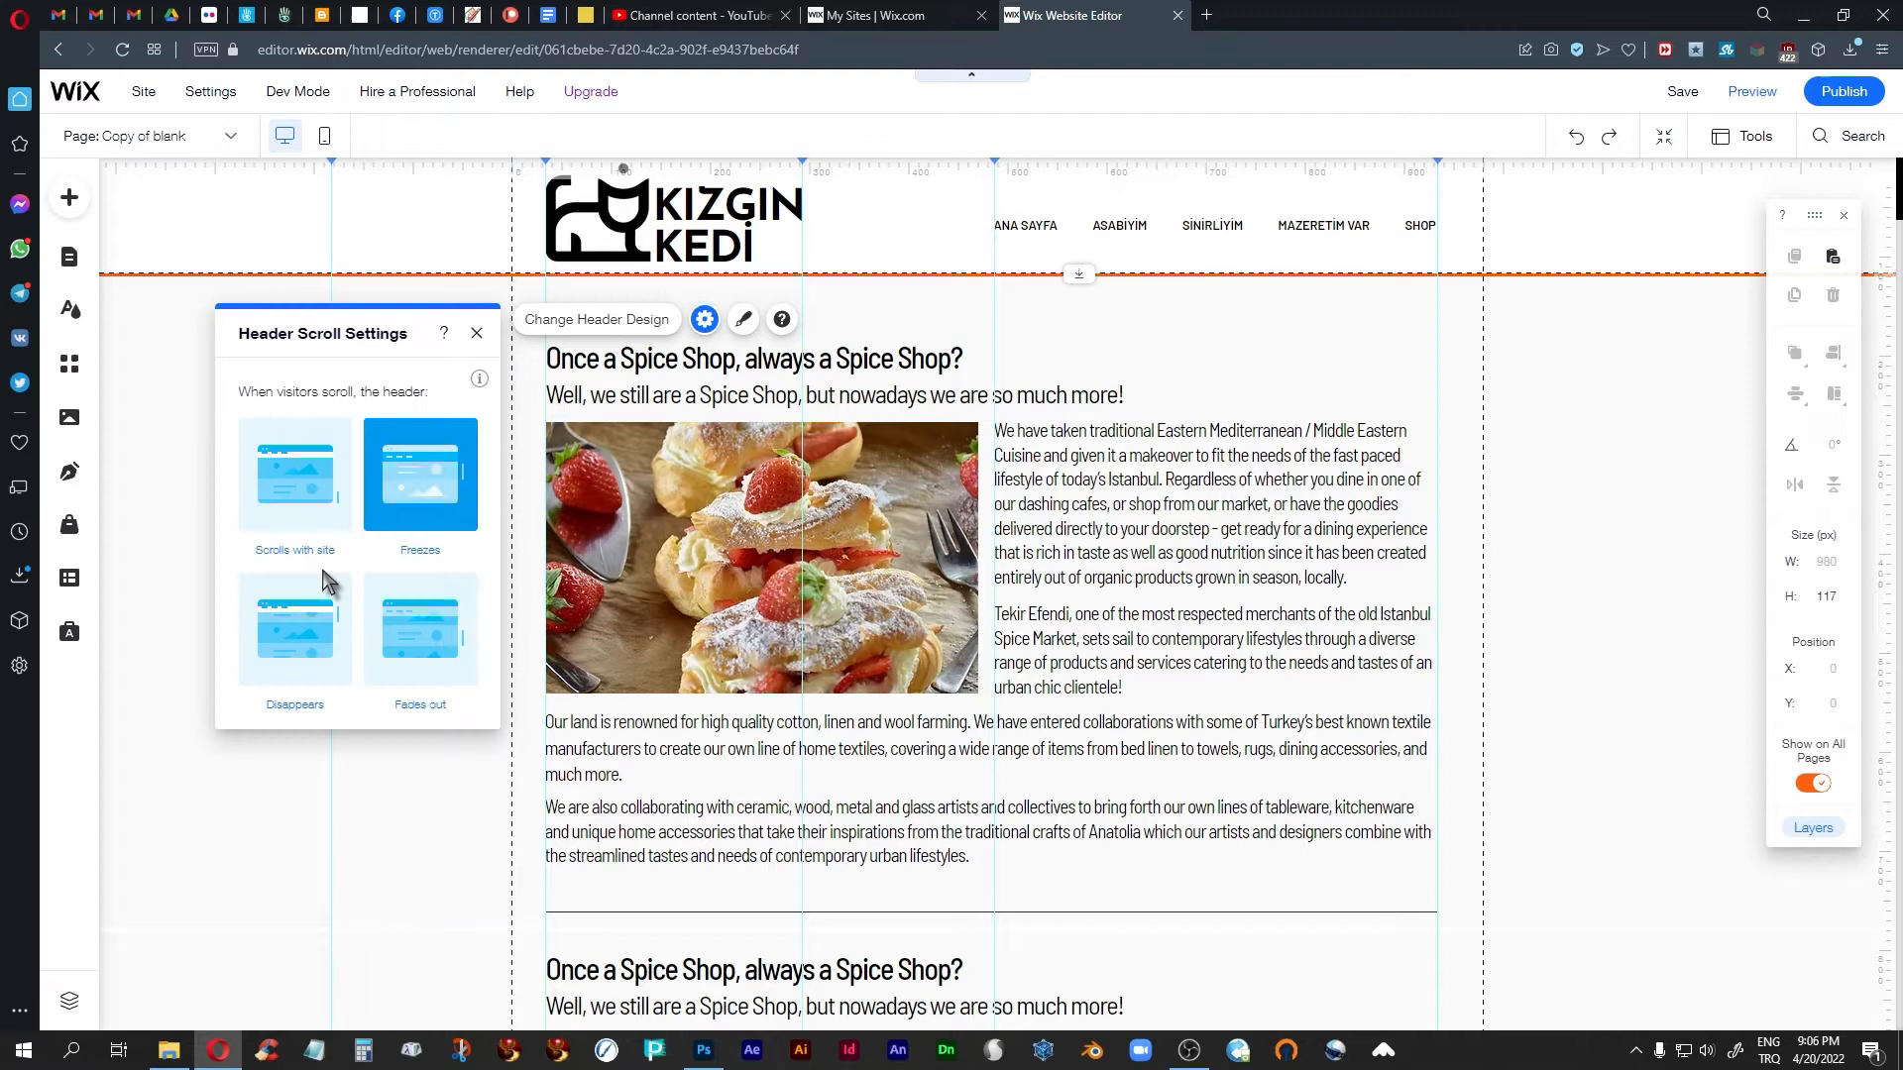
{"action": "left_click", "coordinate": [297, 503]}
{"action": "left_click", "coordinate": [476, 333]}
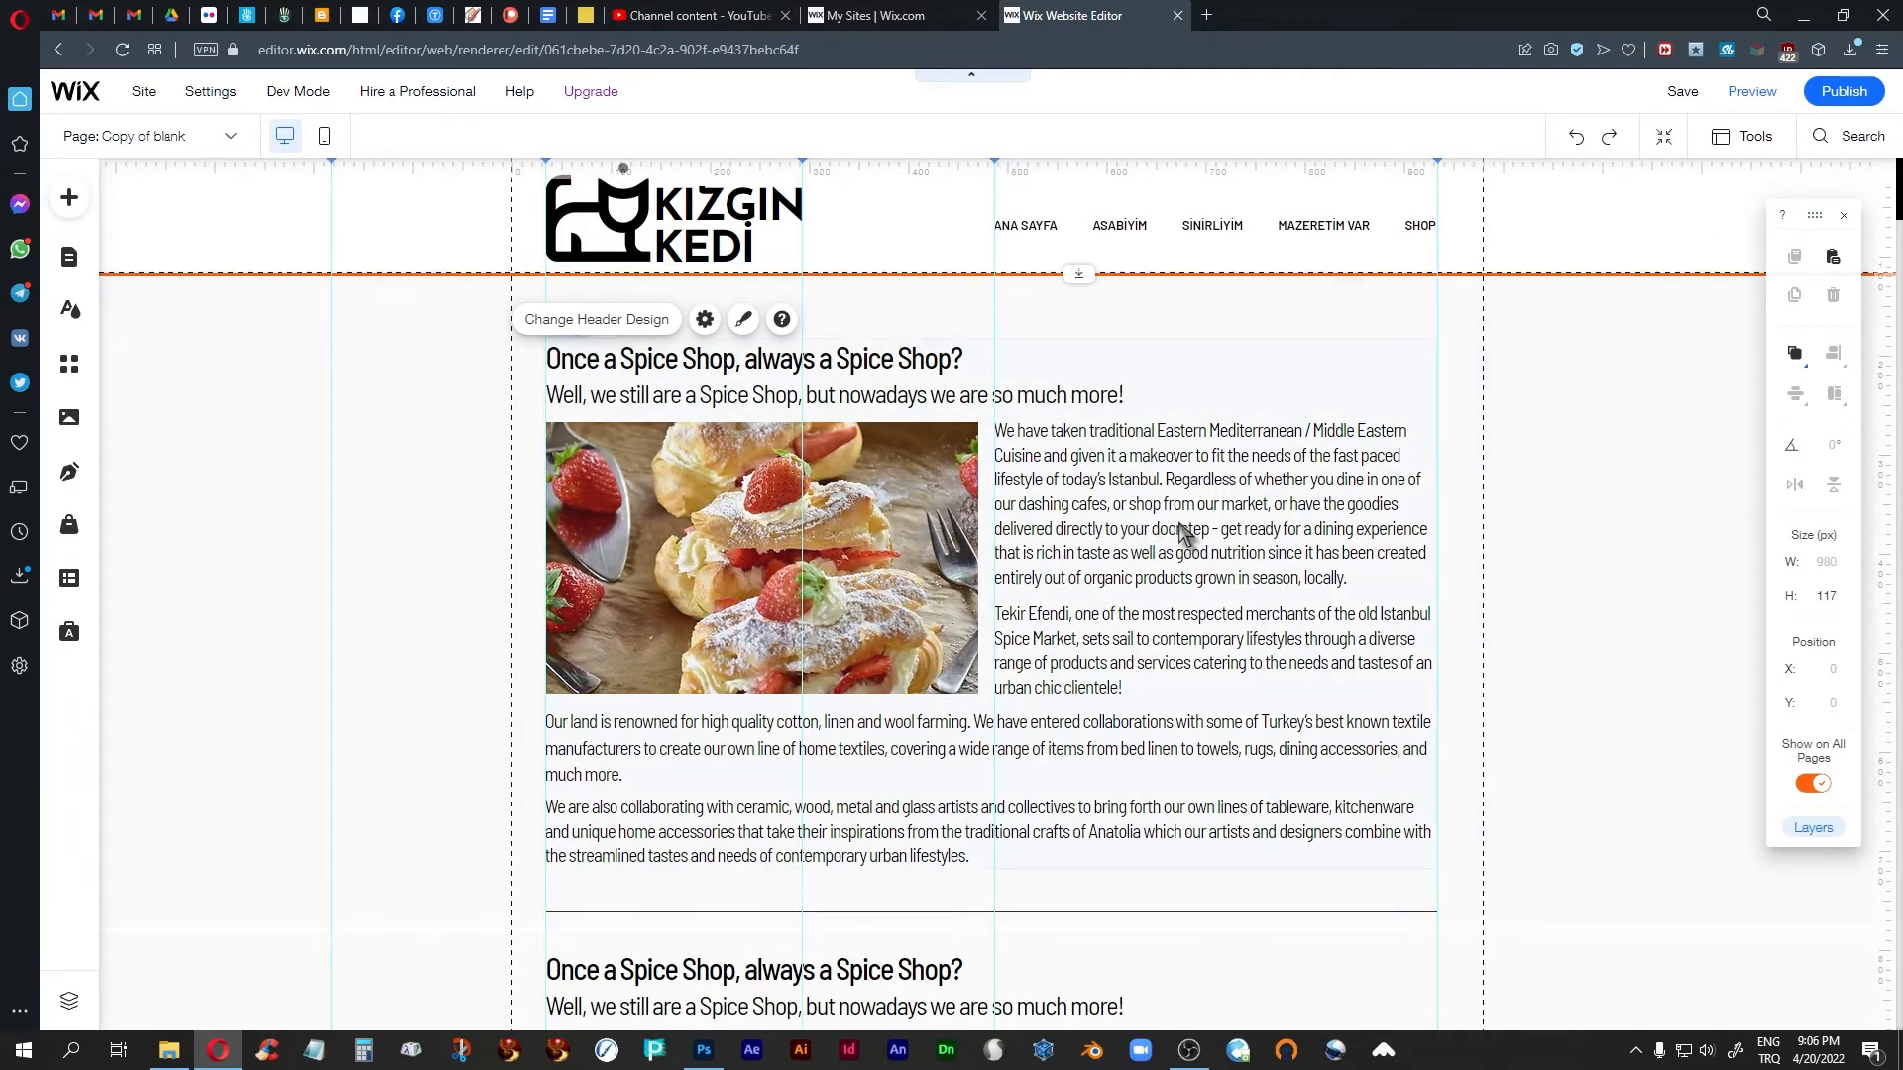
{"action": "scroll", "coordinate": [1181, 532], "scroll_direction": "down", "scroll_amount": 1}
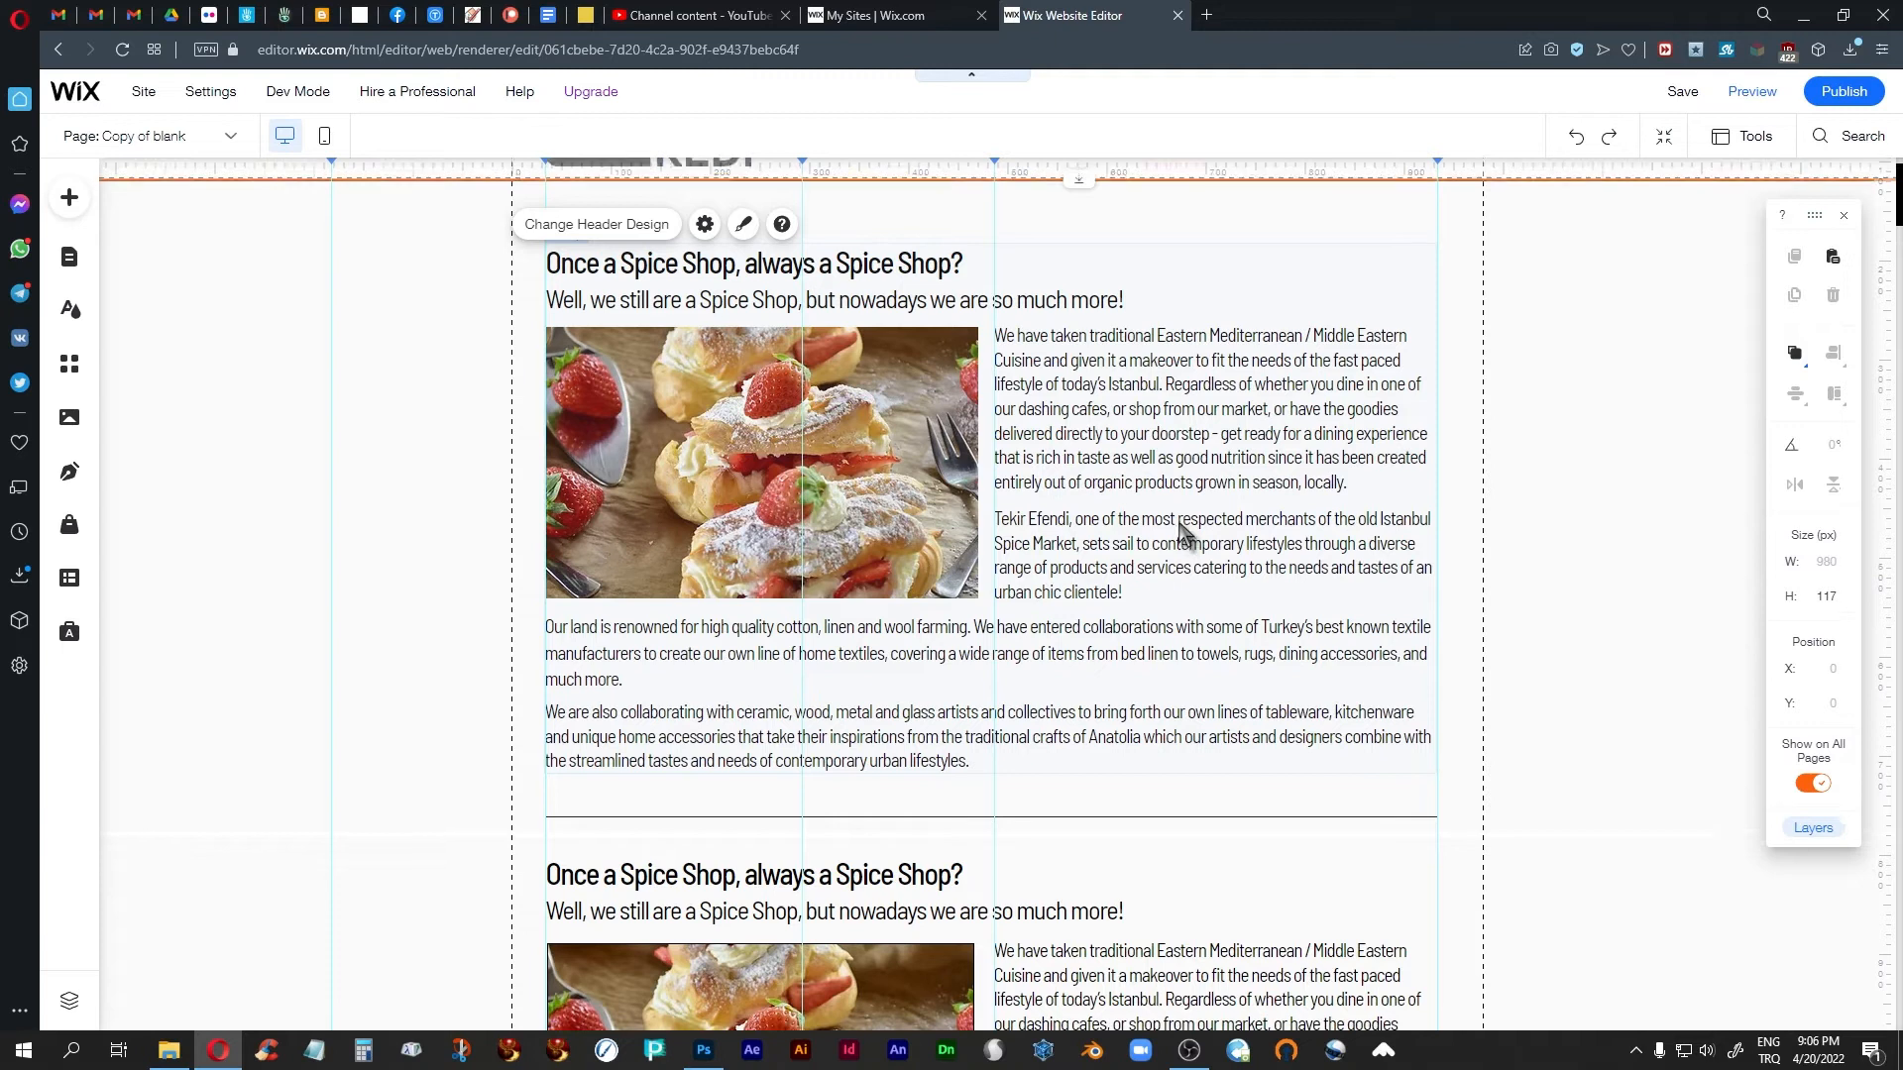
{"action": "scroll", "coordinate": [1181, 532], "scroll_direction": "up", "scroll_amount": 1}
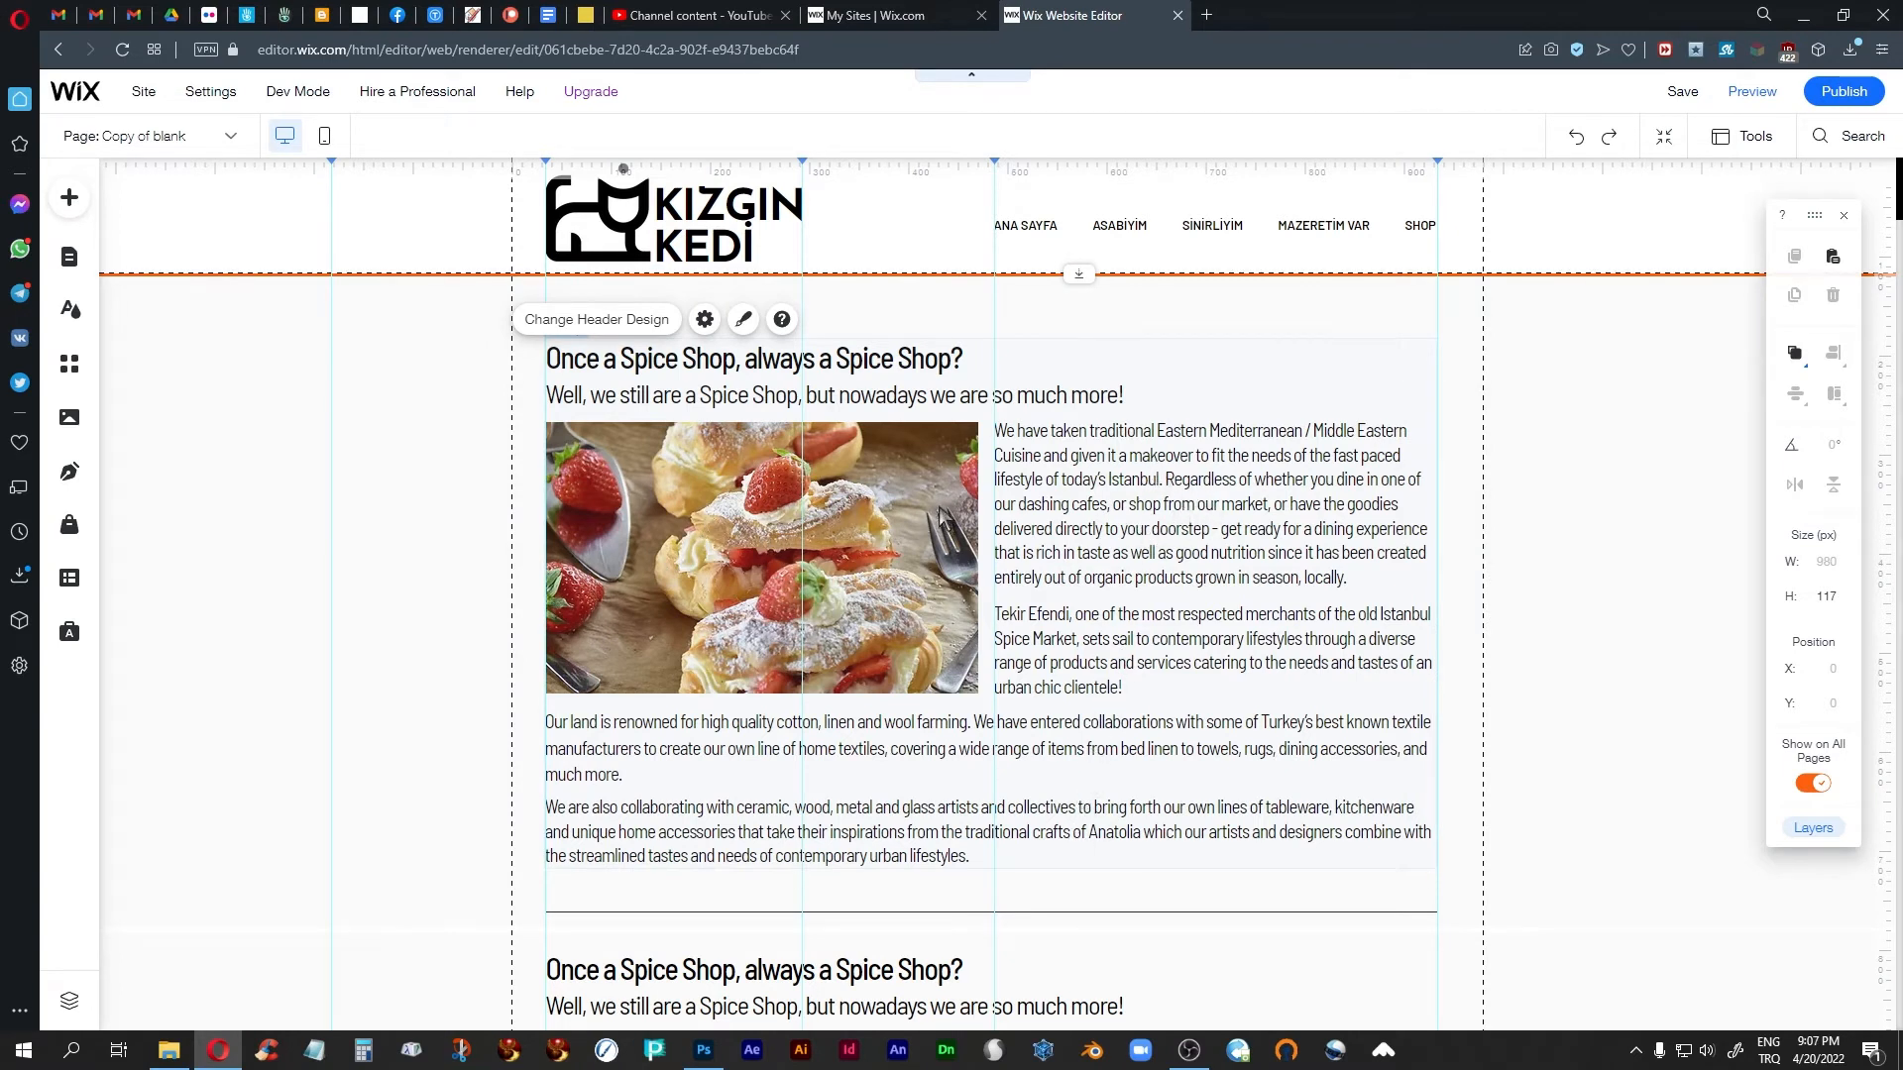
{"action": "left_click", "coordinate": [896, 505]}
{"action": "left_click", "coordinate": [895, 504]}
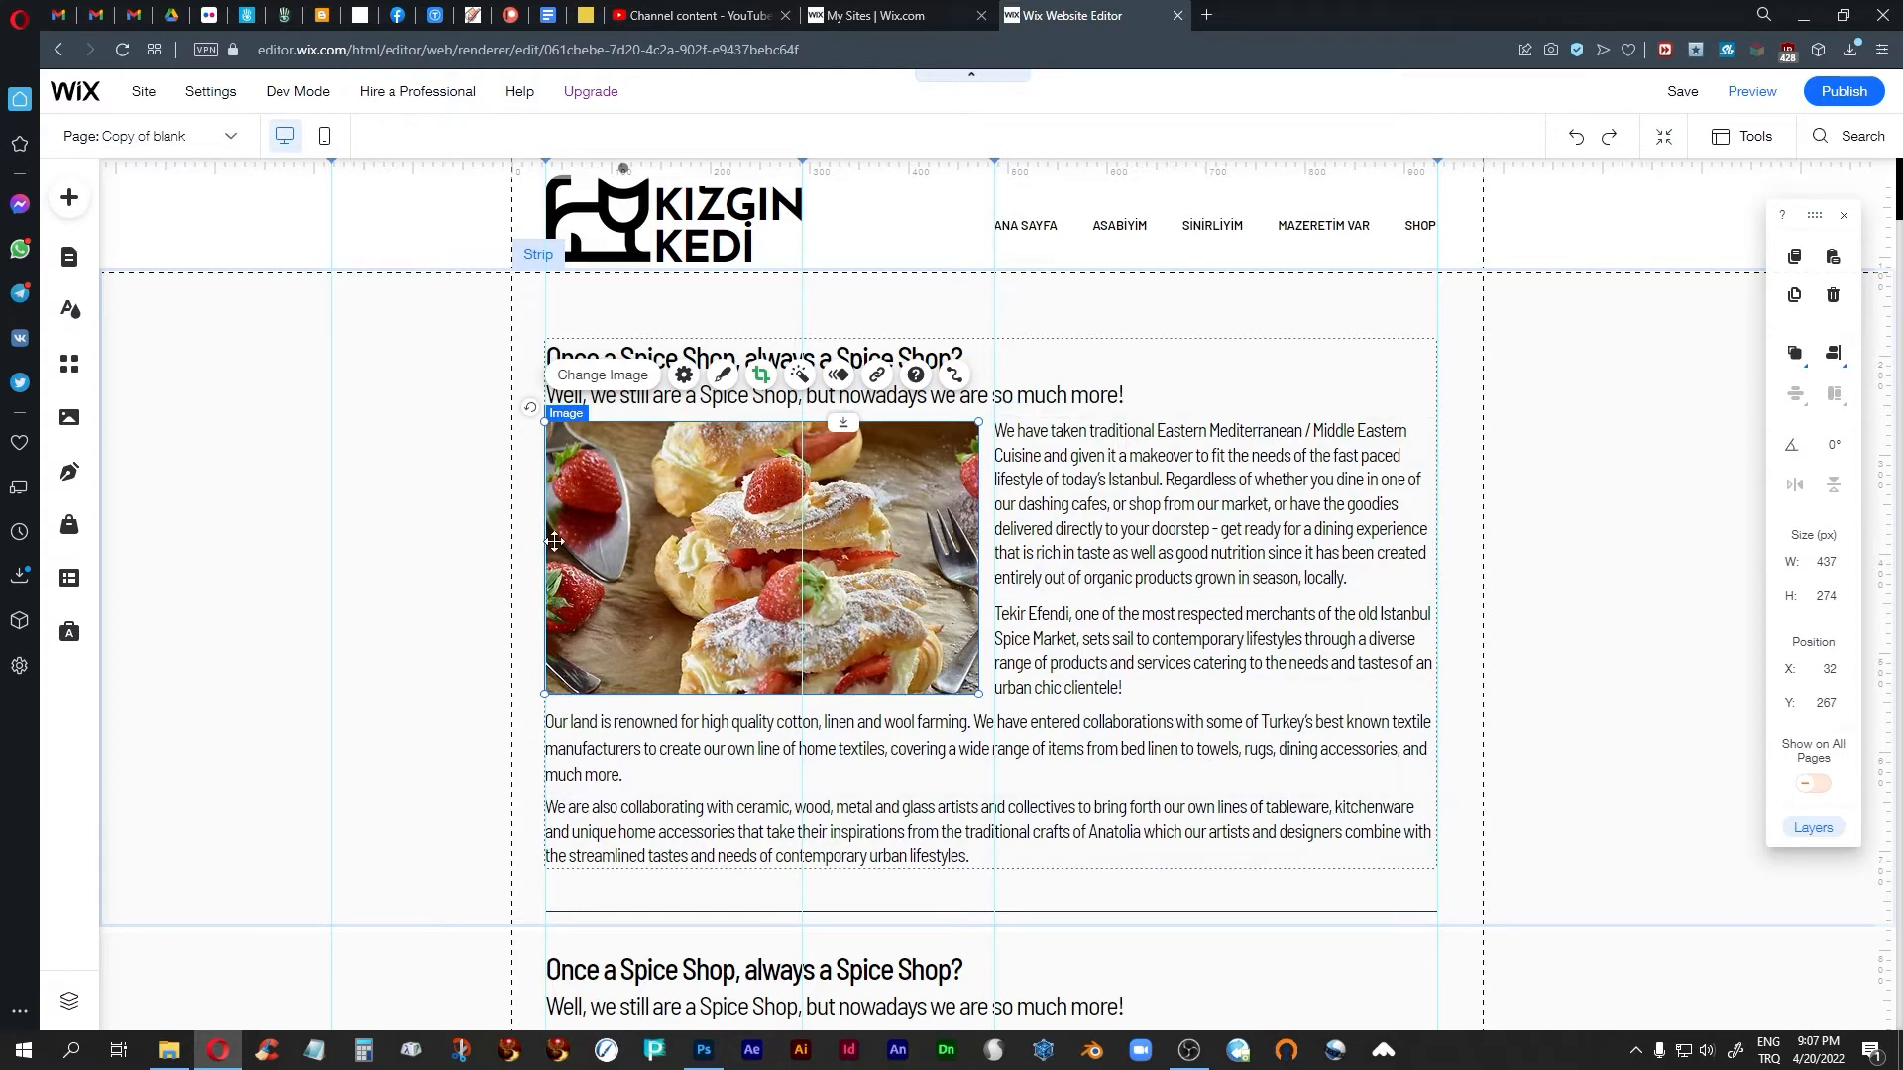
{"action": "left_click", "coordinate": [402, 500]}
{"action": "left_click", "coordinate": [1093, 465]}
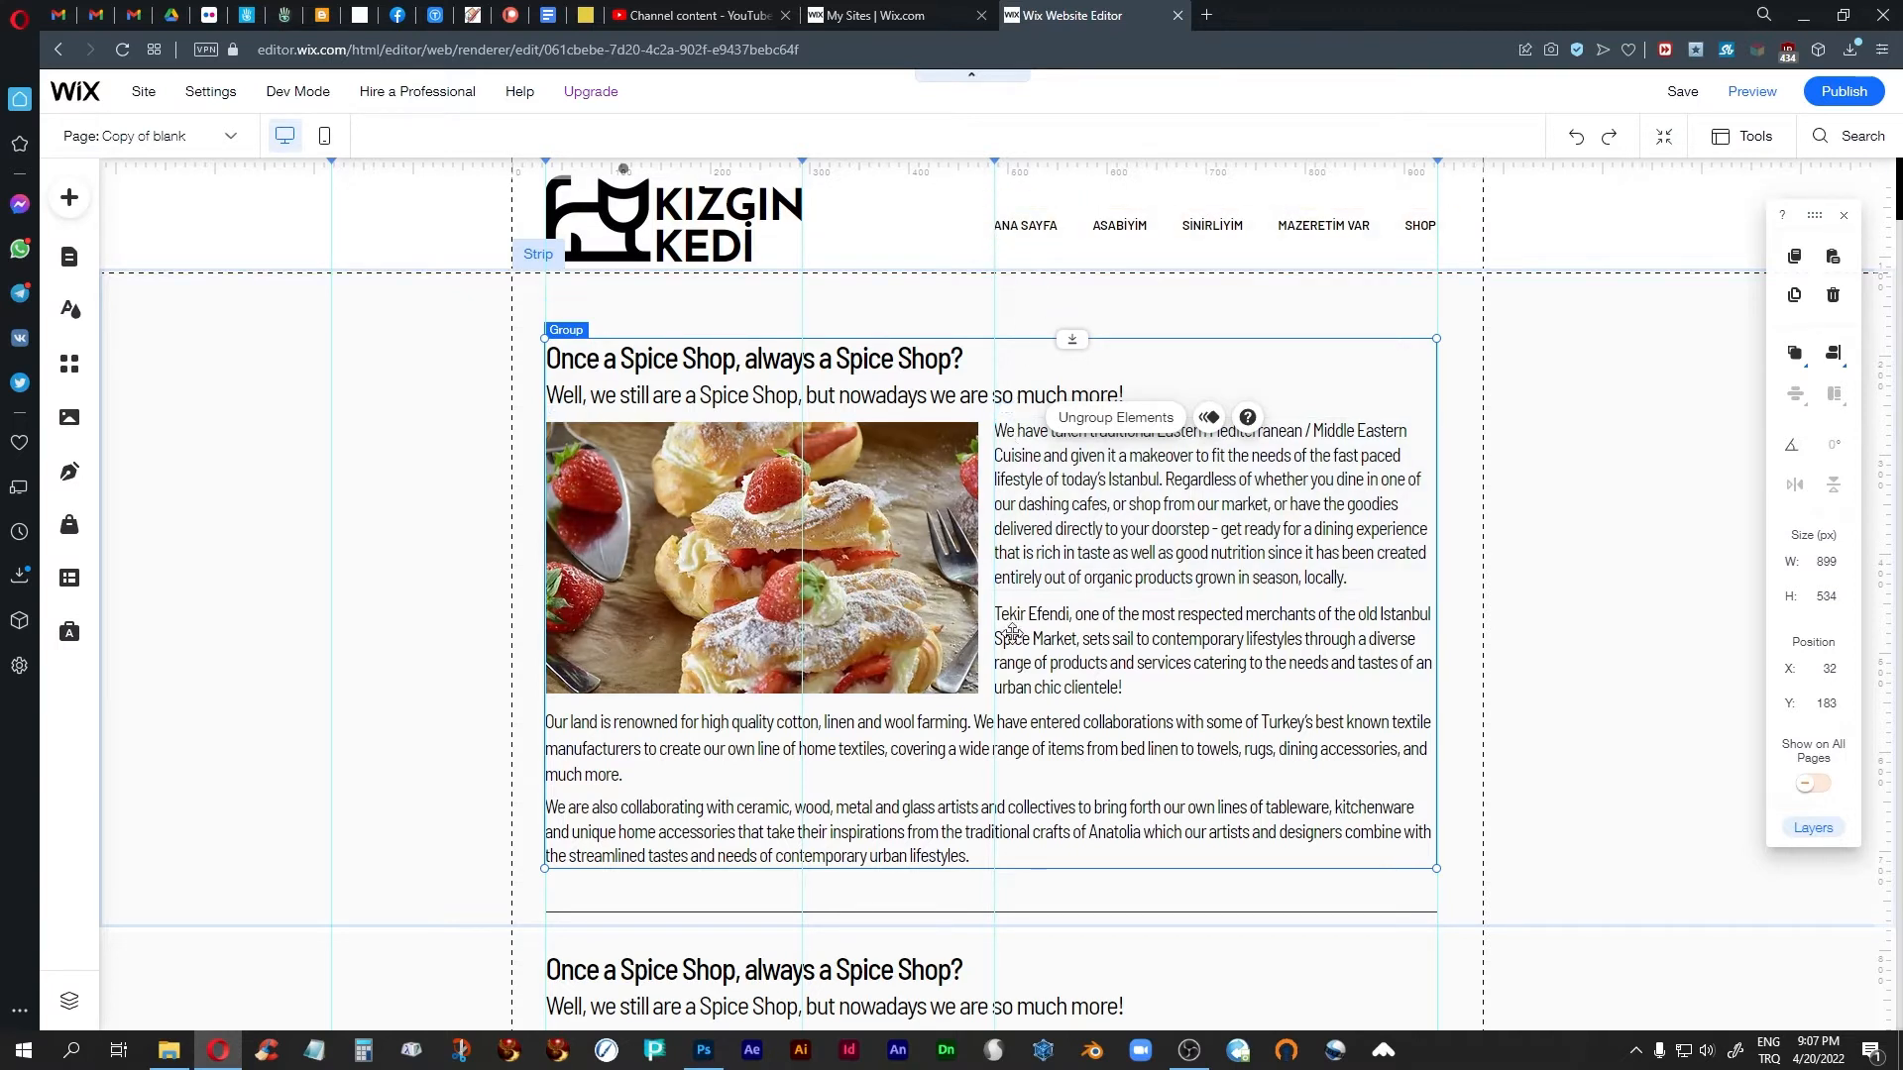
{"action": "left_click", "coordinate": [726, 506]}
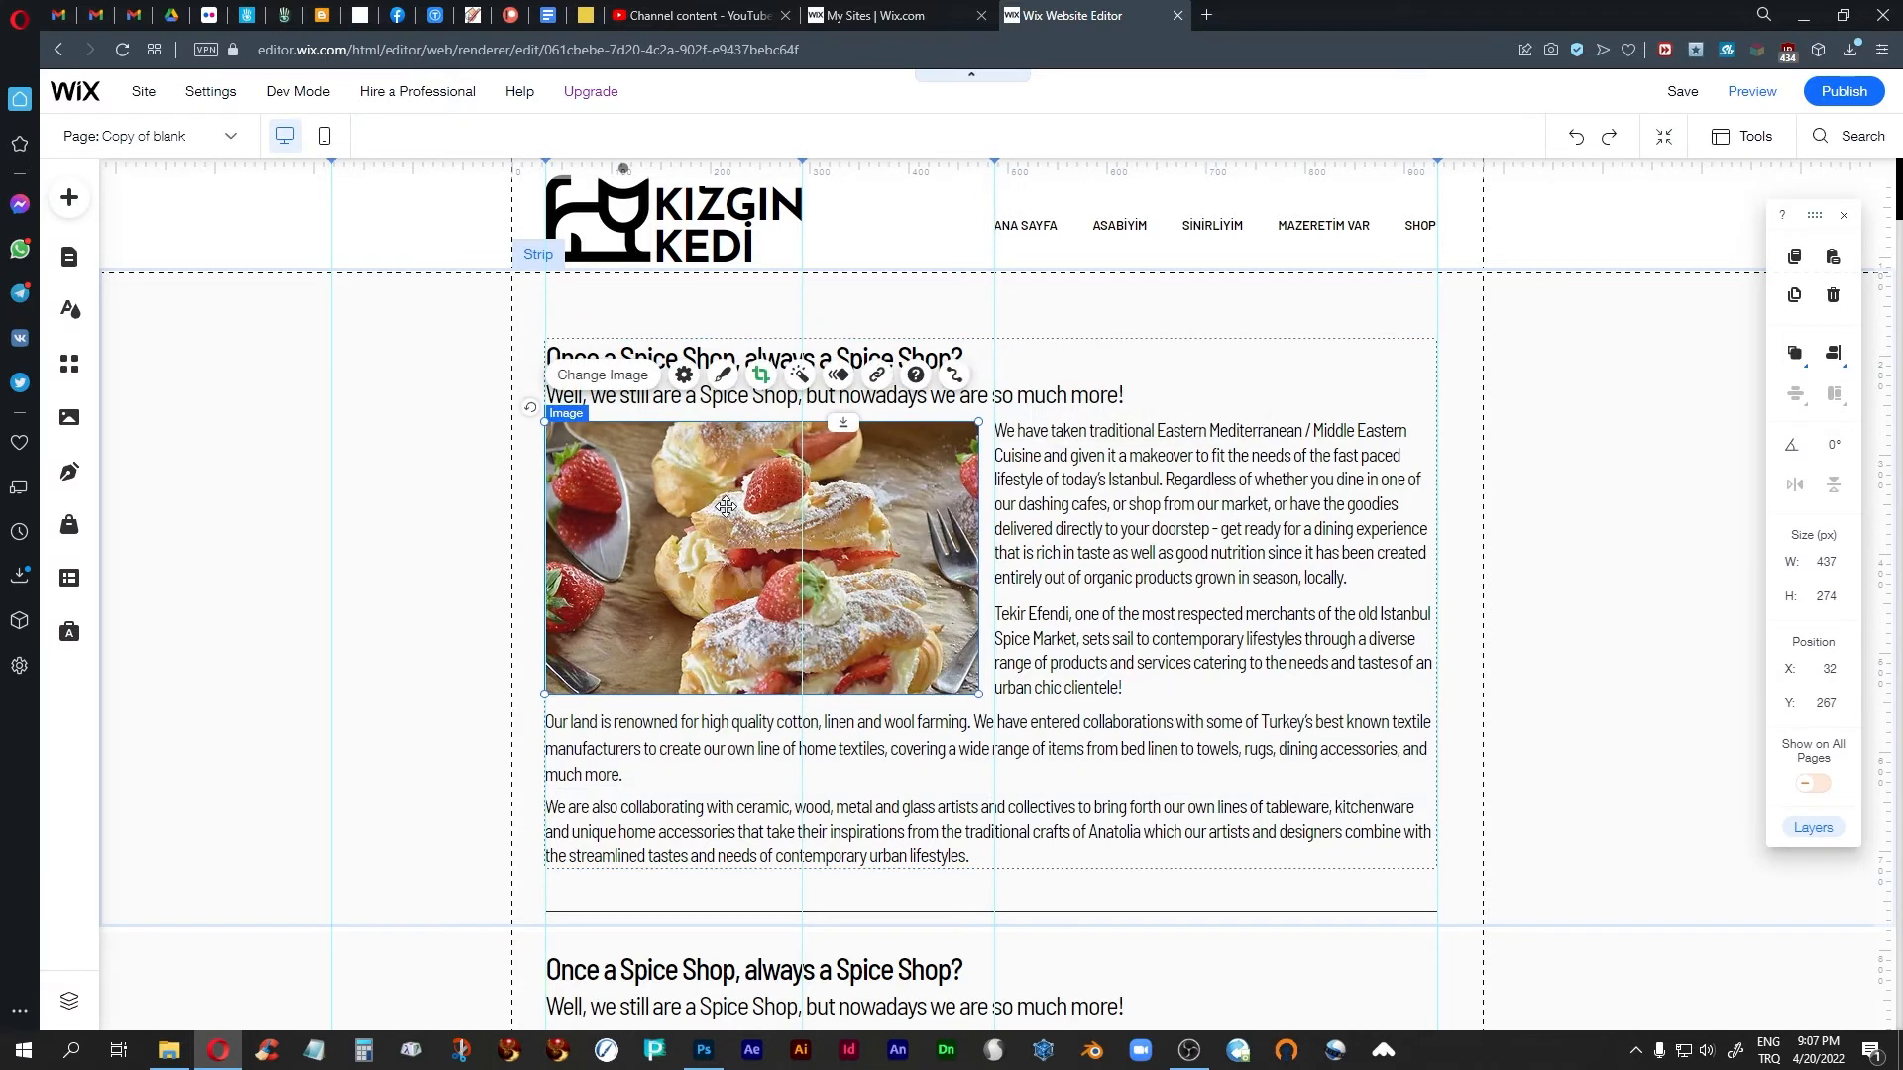
{"action": "left_click", "coordinate": [1575, 658]}
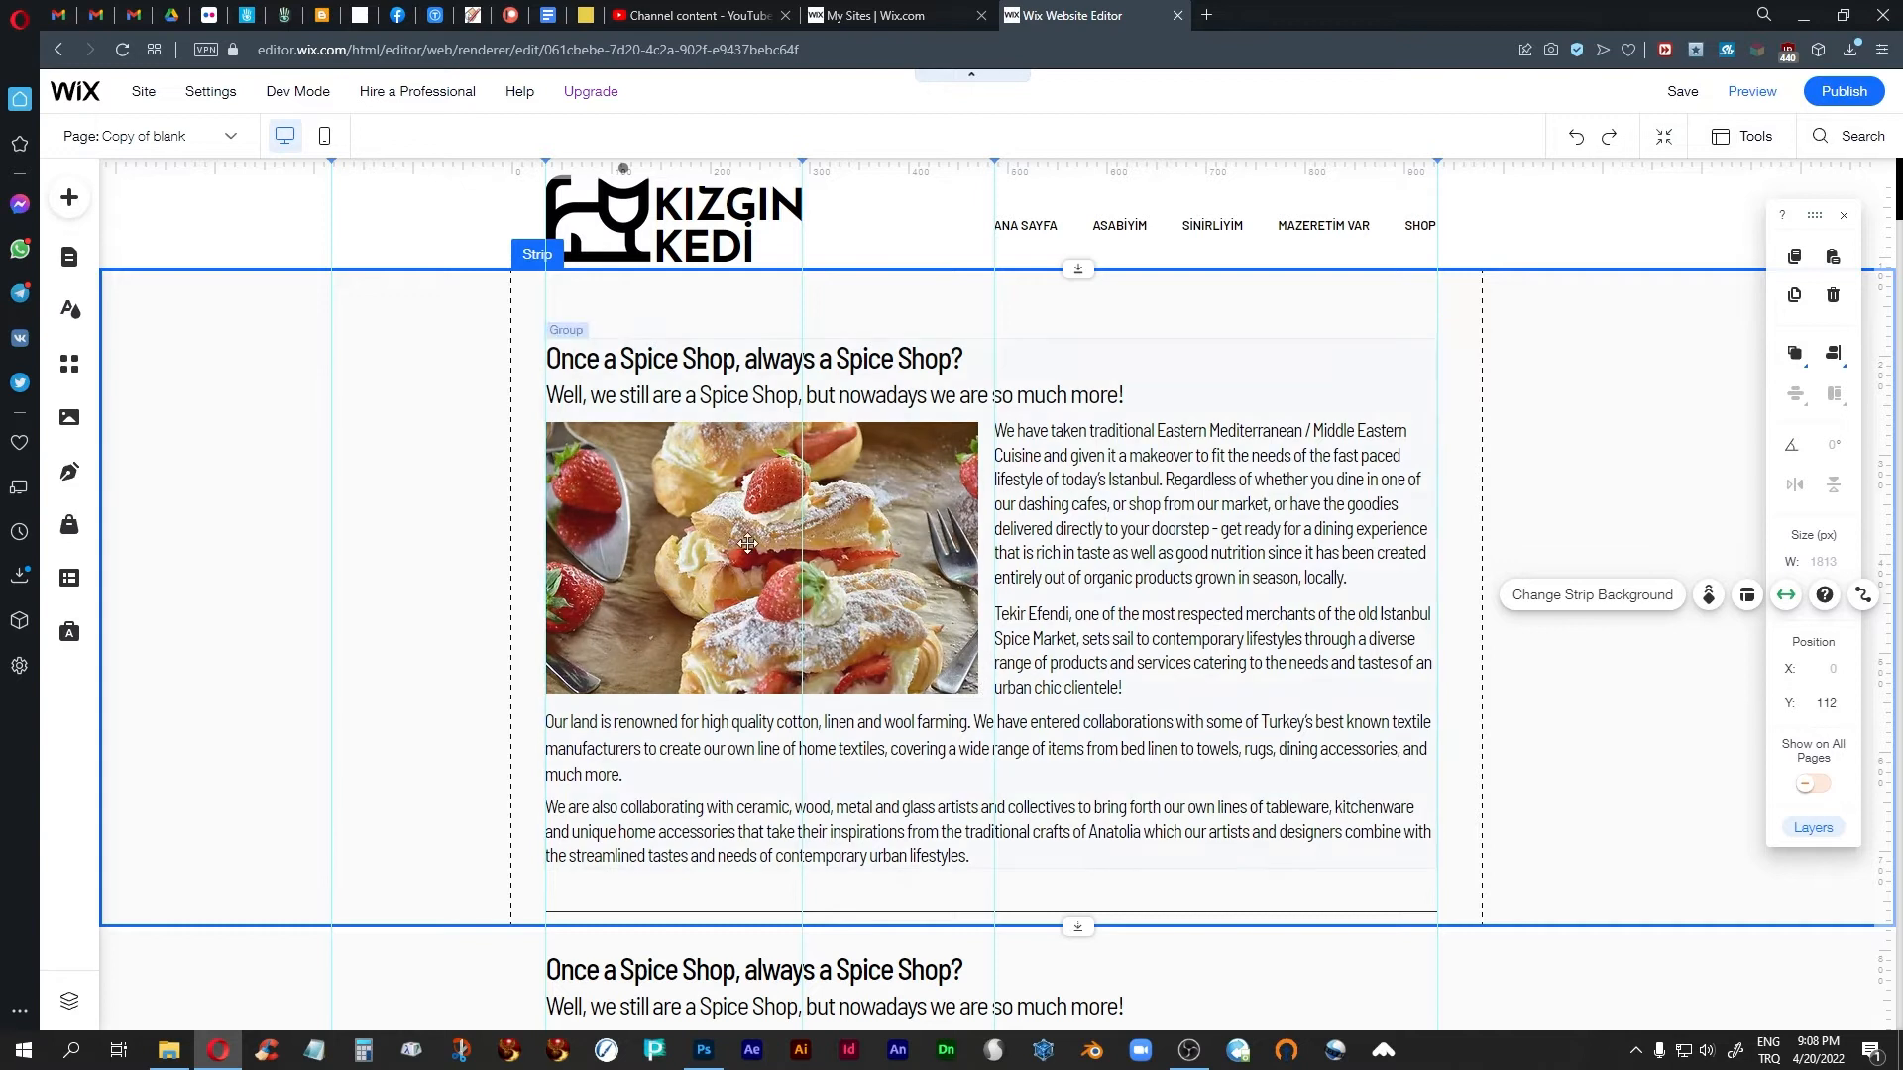
Browse the food folder in the site files for images that could replace the first strip's eclair image
{"action": "left_click", "coordinate": [708, 524]}
{"action": "left_click", "coordinate": [708, 523]}
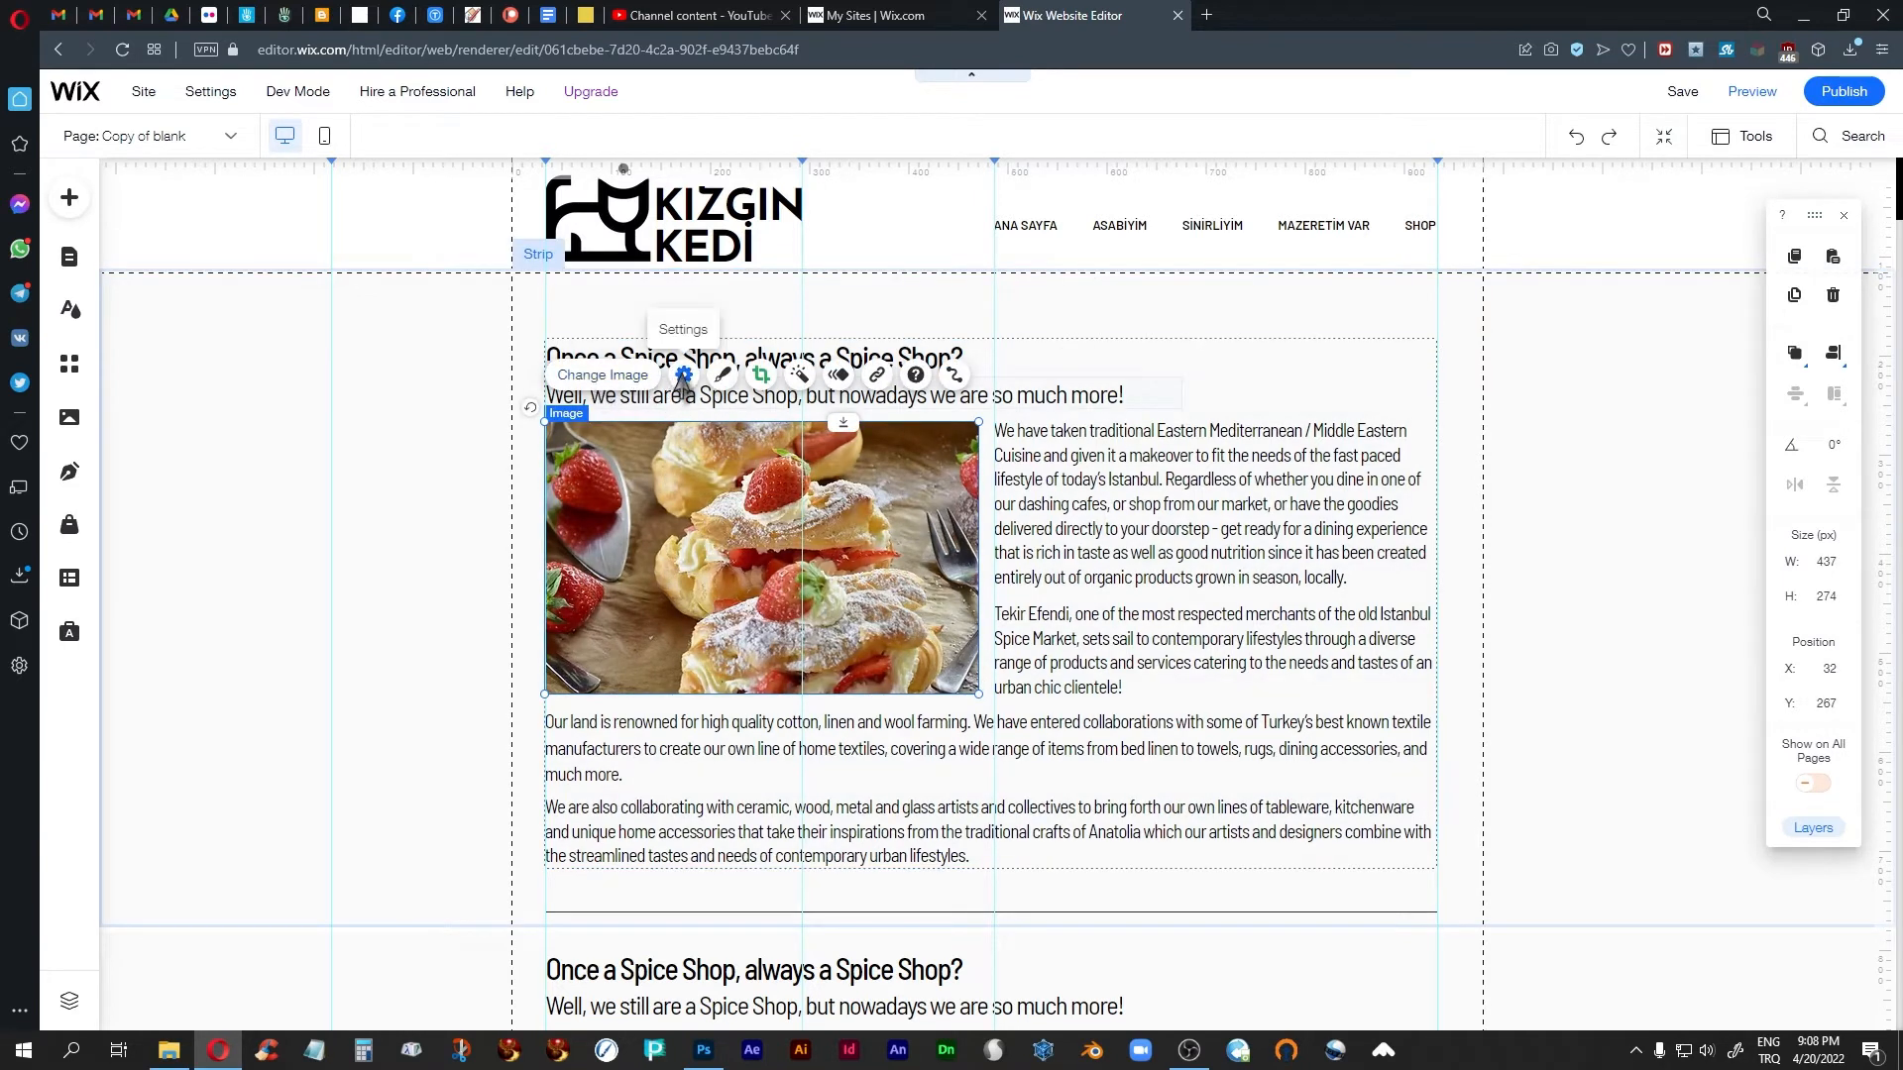
{"action": "left_click", "coordinate": [626, 377]}
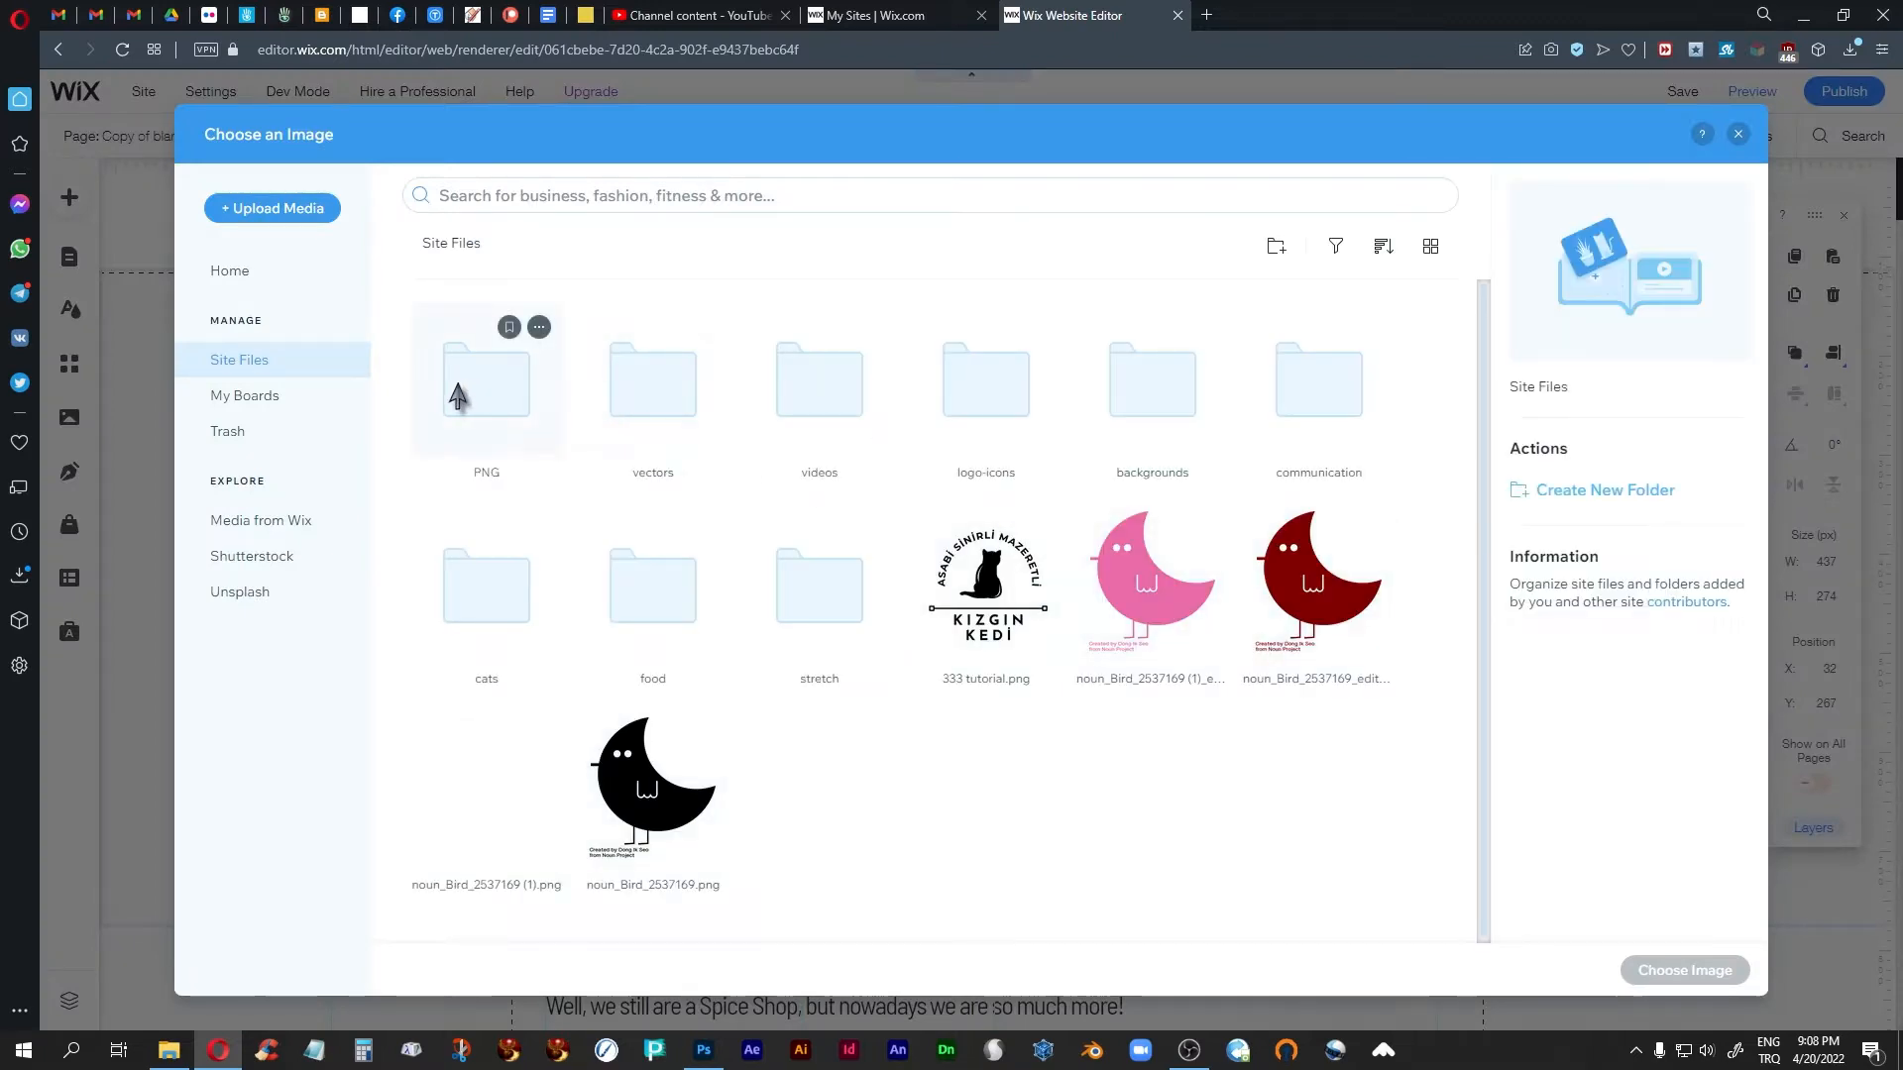
{"action": "double_click", "coordinate": [667, 607]}
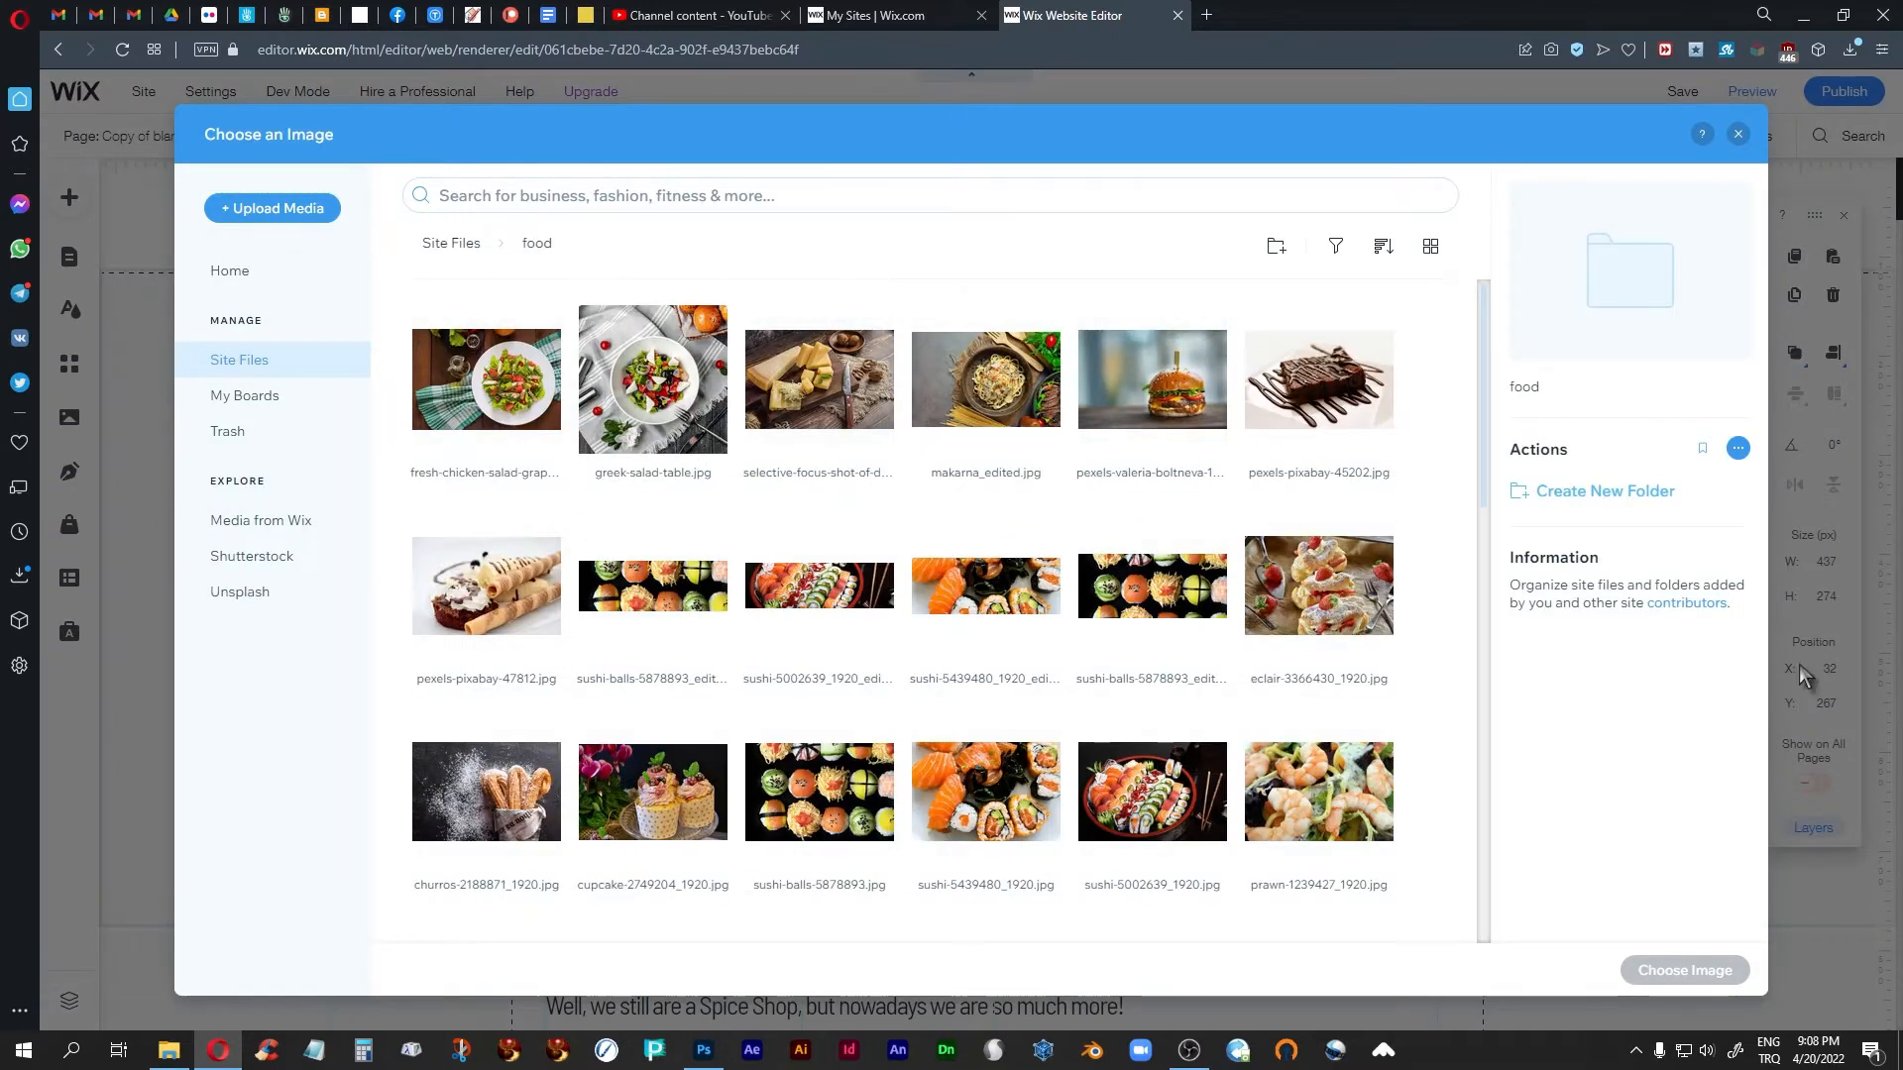
{"action": "left_click", "coordinate": [1737, 134]}
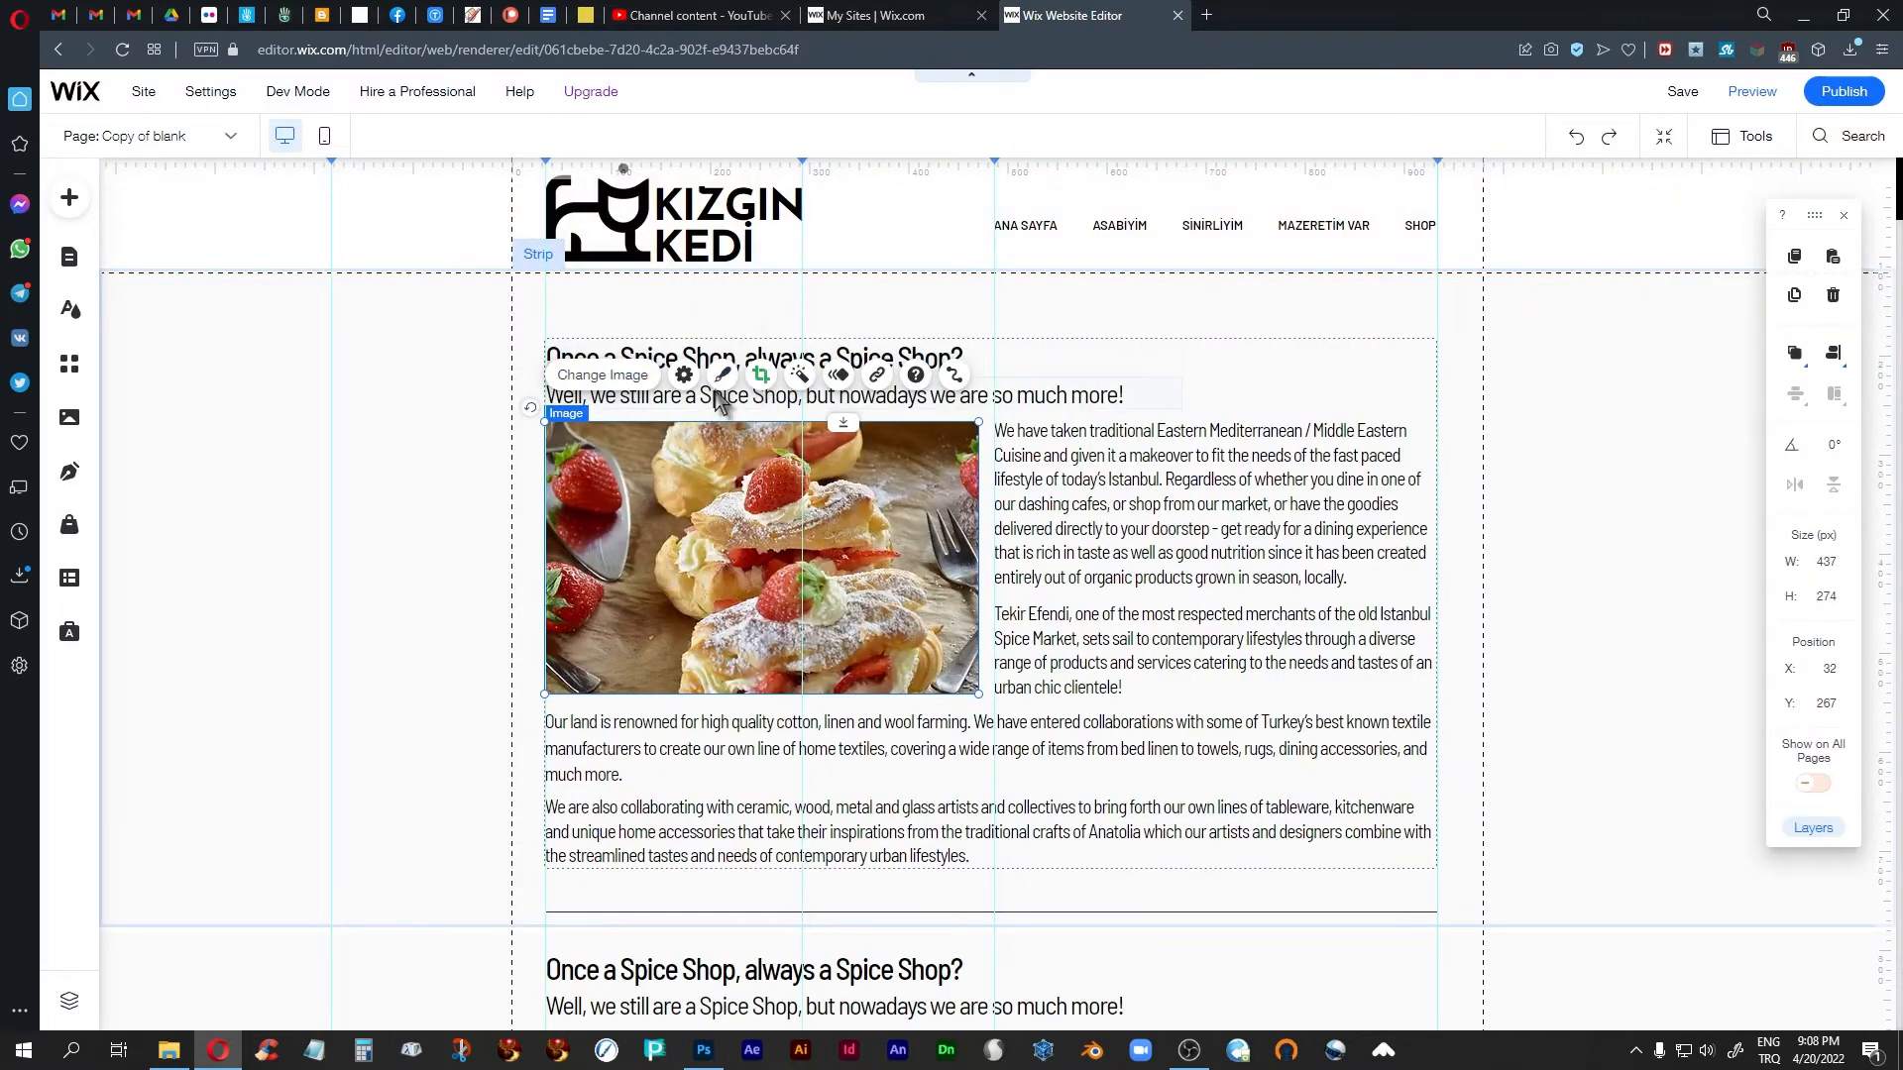
Set the first strip's eclair image to It can be magnified when the image is clicked
{"action": "left_click", "coordinate": [683, 375]}
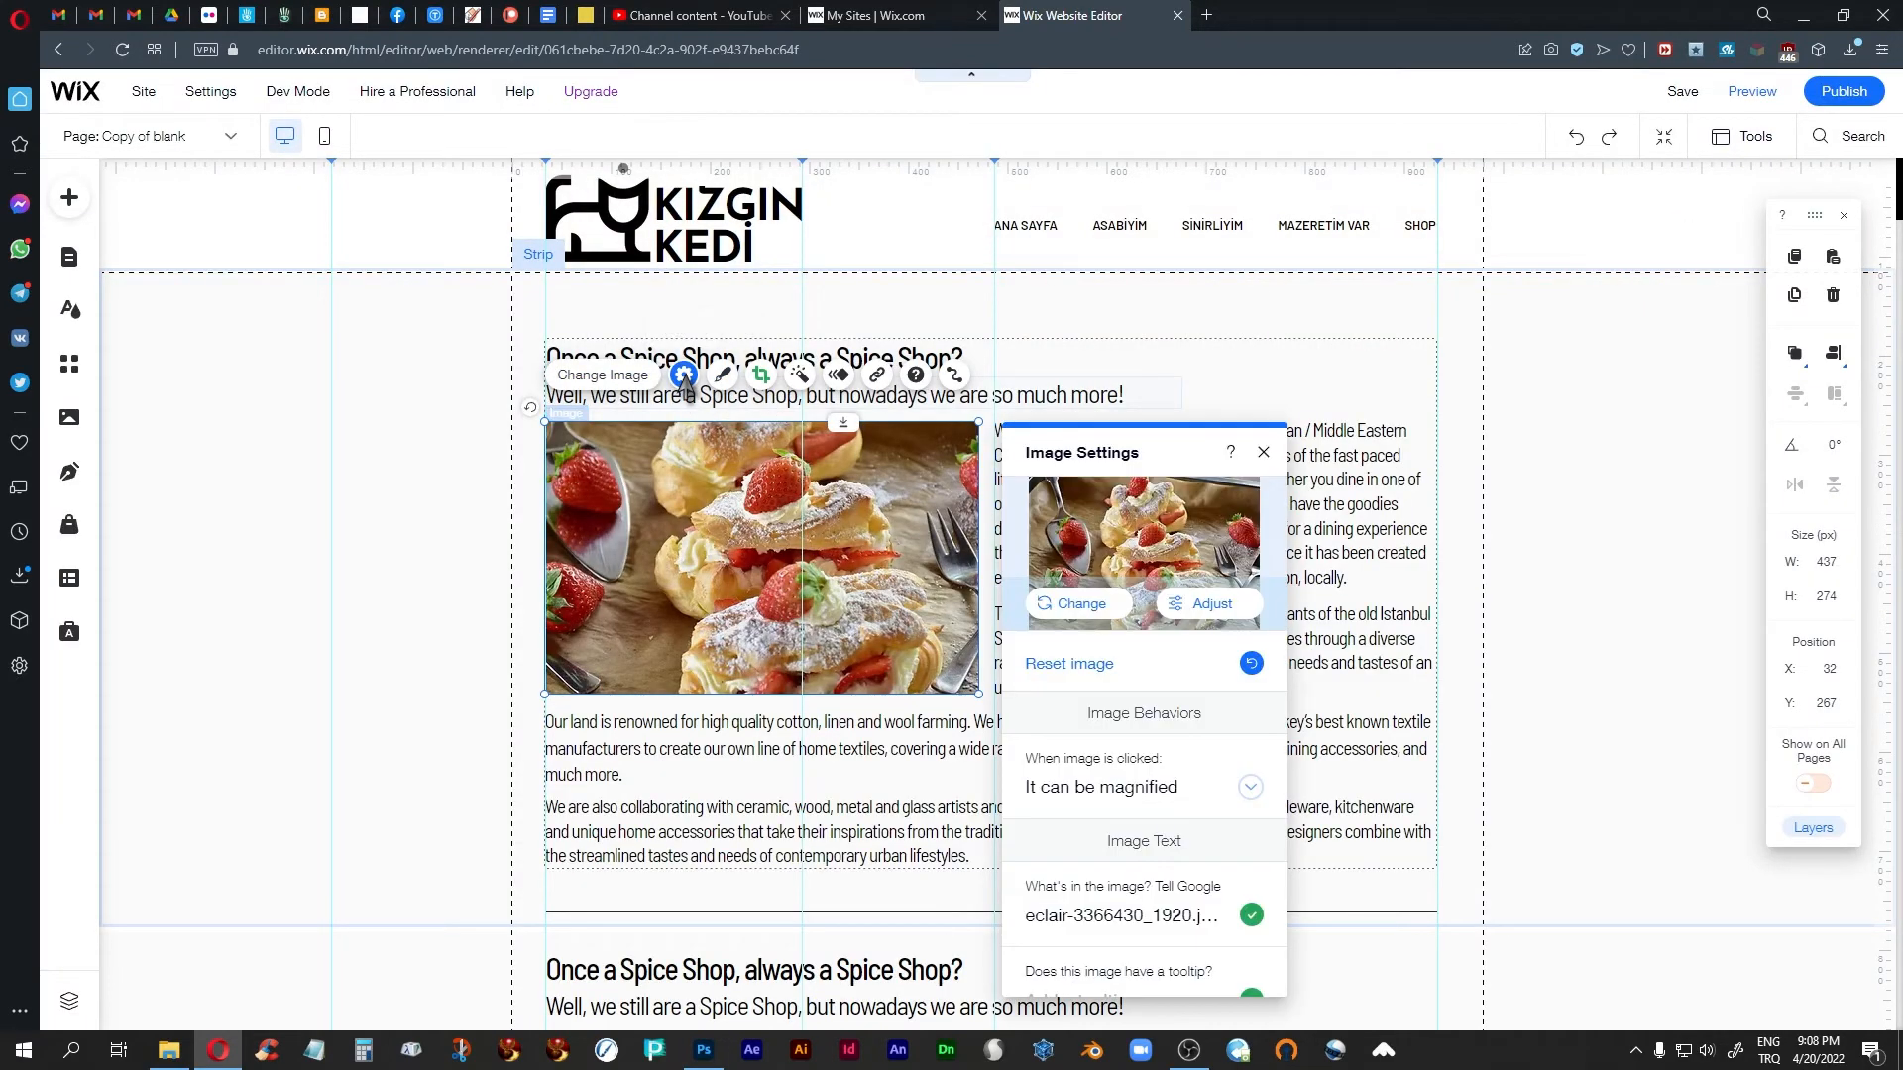
{"action": "left_click_drag", "start_coordinate": [1050, 449], "coordinate": [1070, 323]}
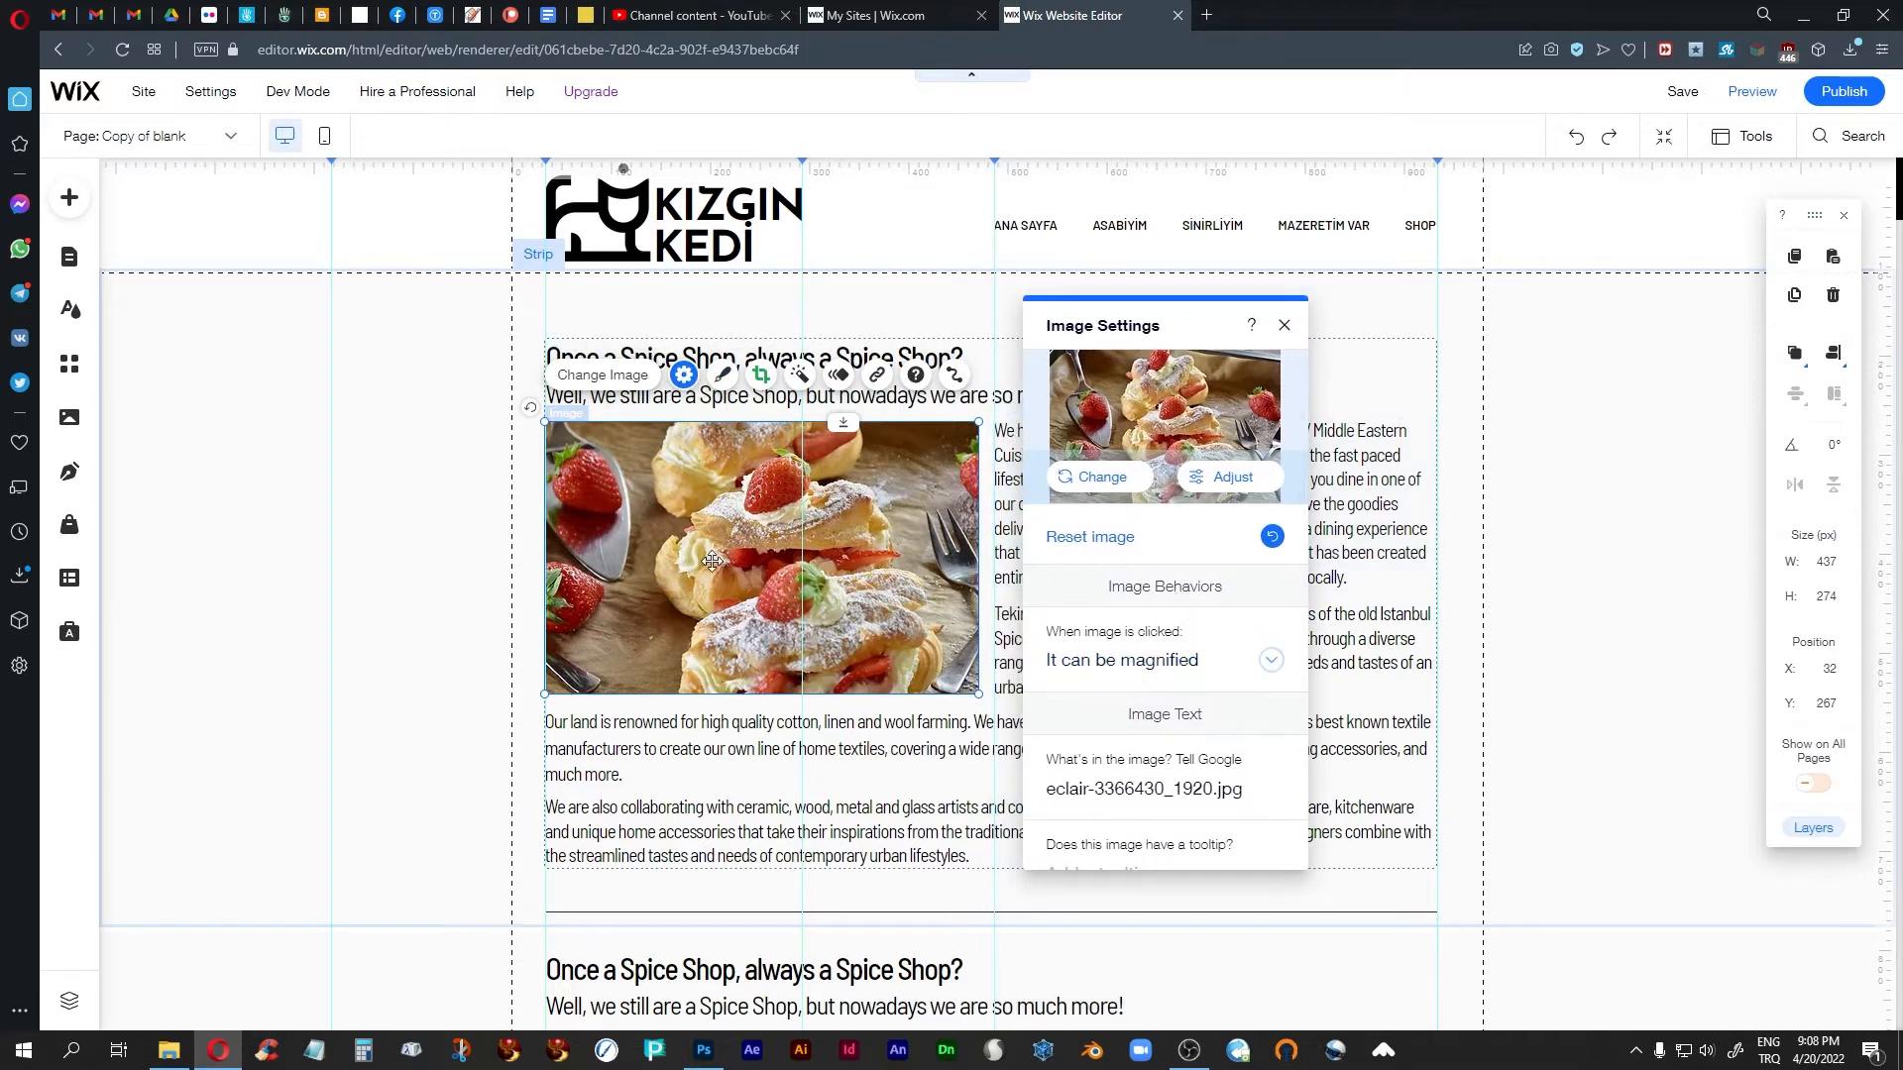
{"action": "left_click", "coordinate": [1271, 660]}
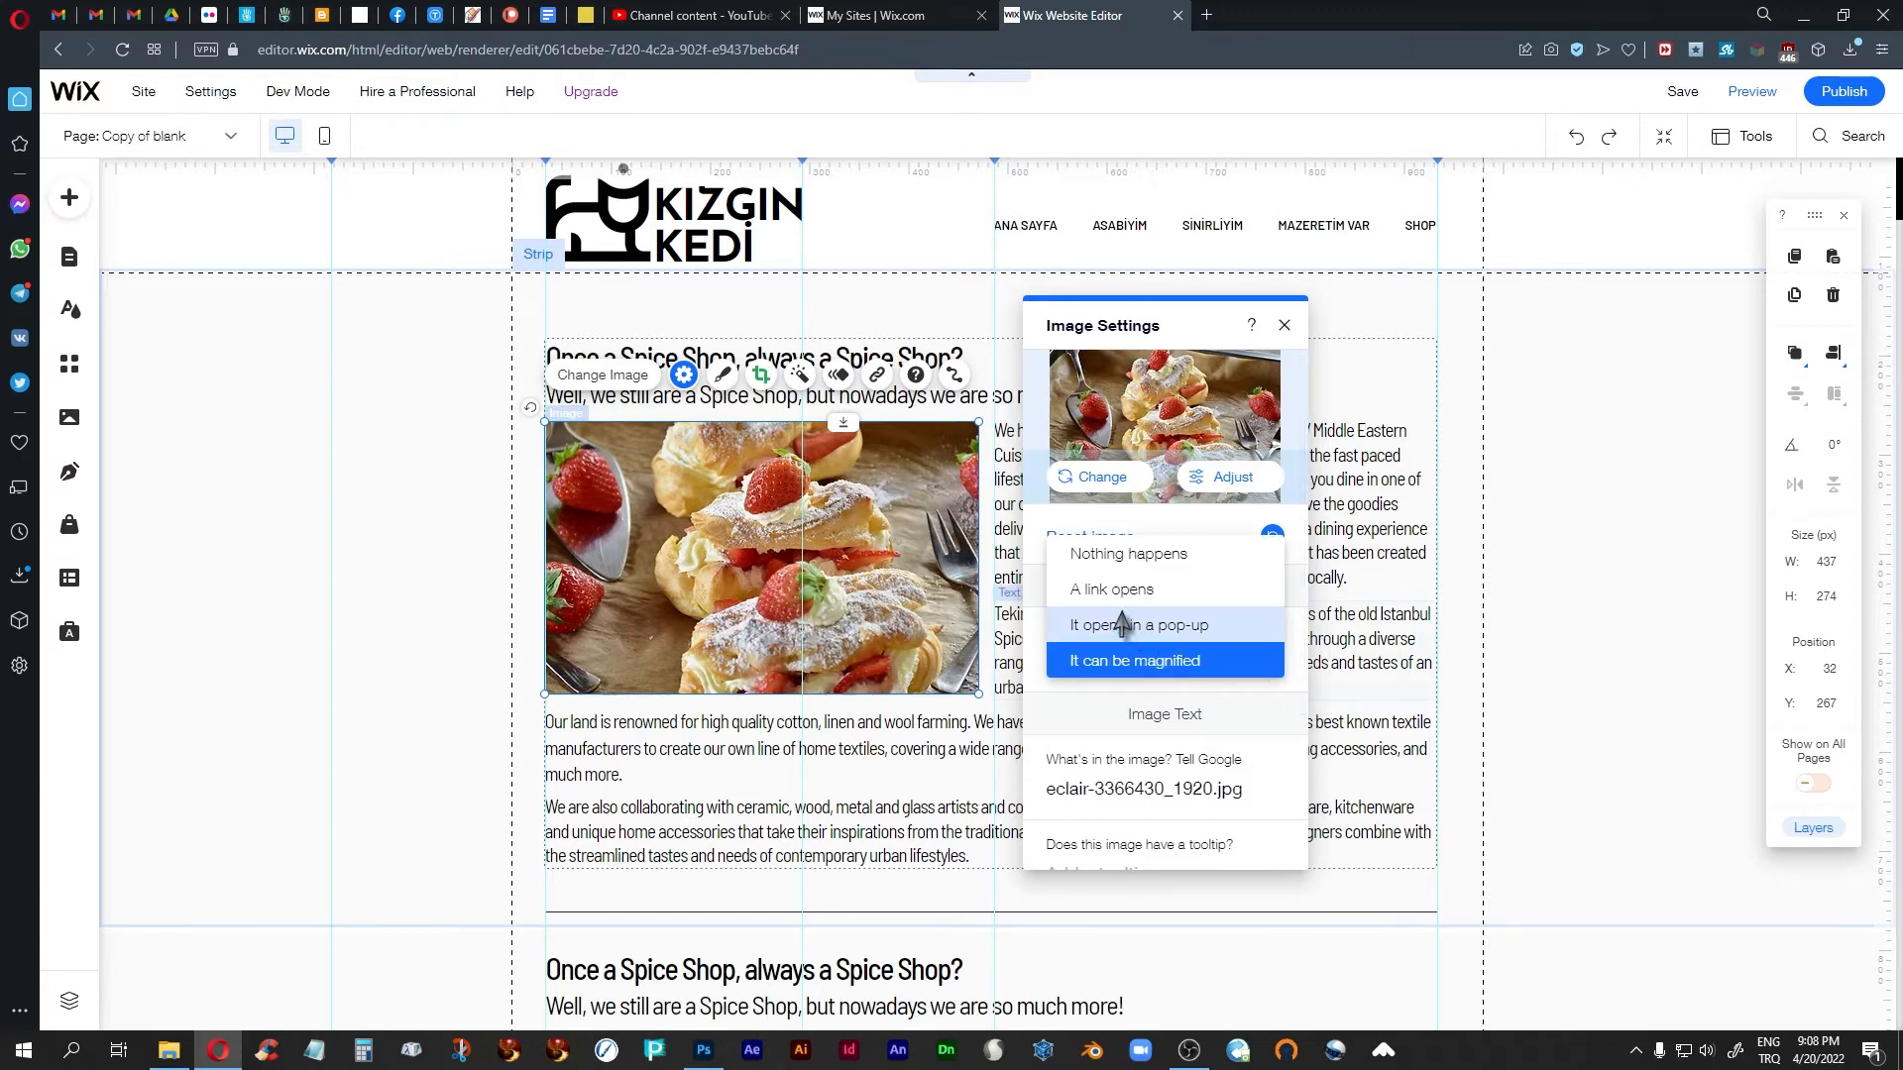
{"action": "left_click", "coordinate": [1150, 672]}
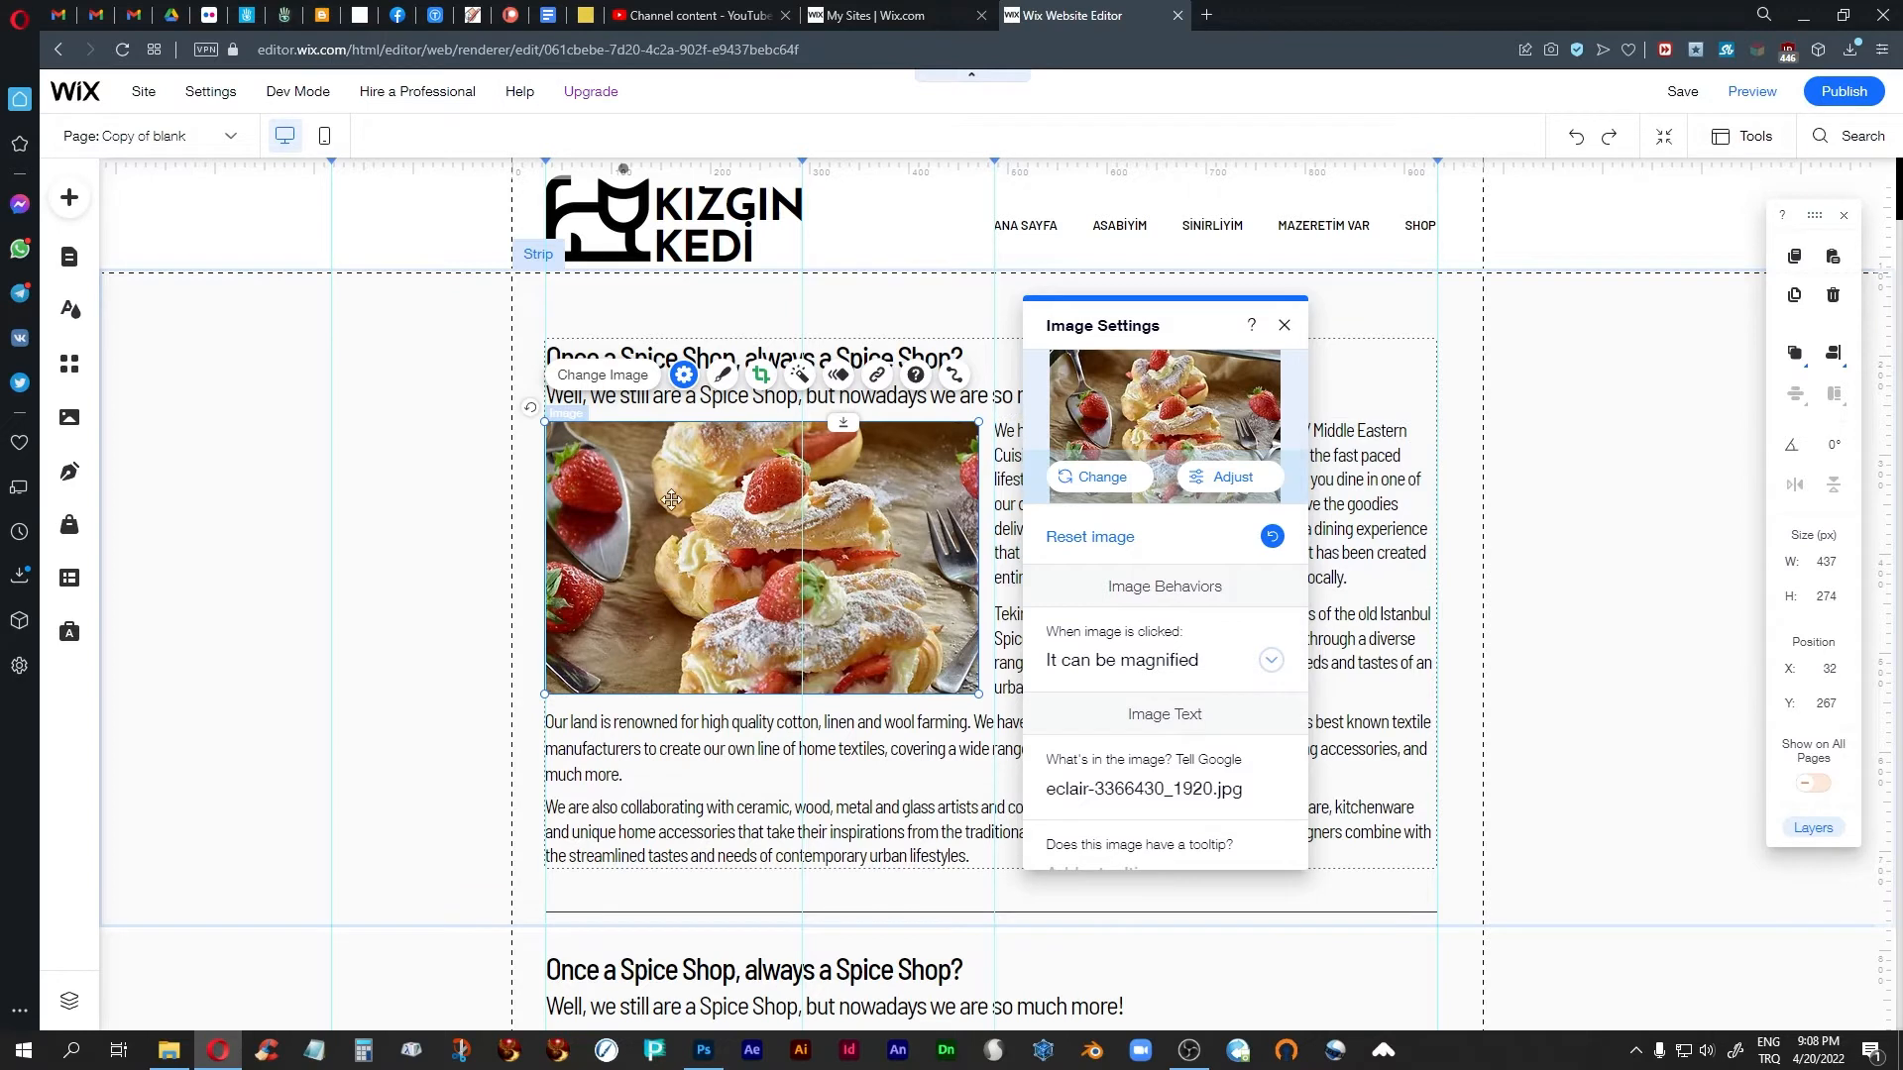
Review the click behavior options for the first strip's eclair image, keeping It can be magnified
{"action": "scroll", "coordinate": [884, 745], "scroll_direction": "down", "scroll_amount": 4}
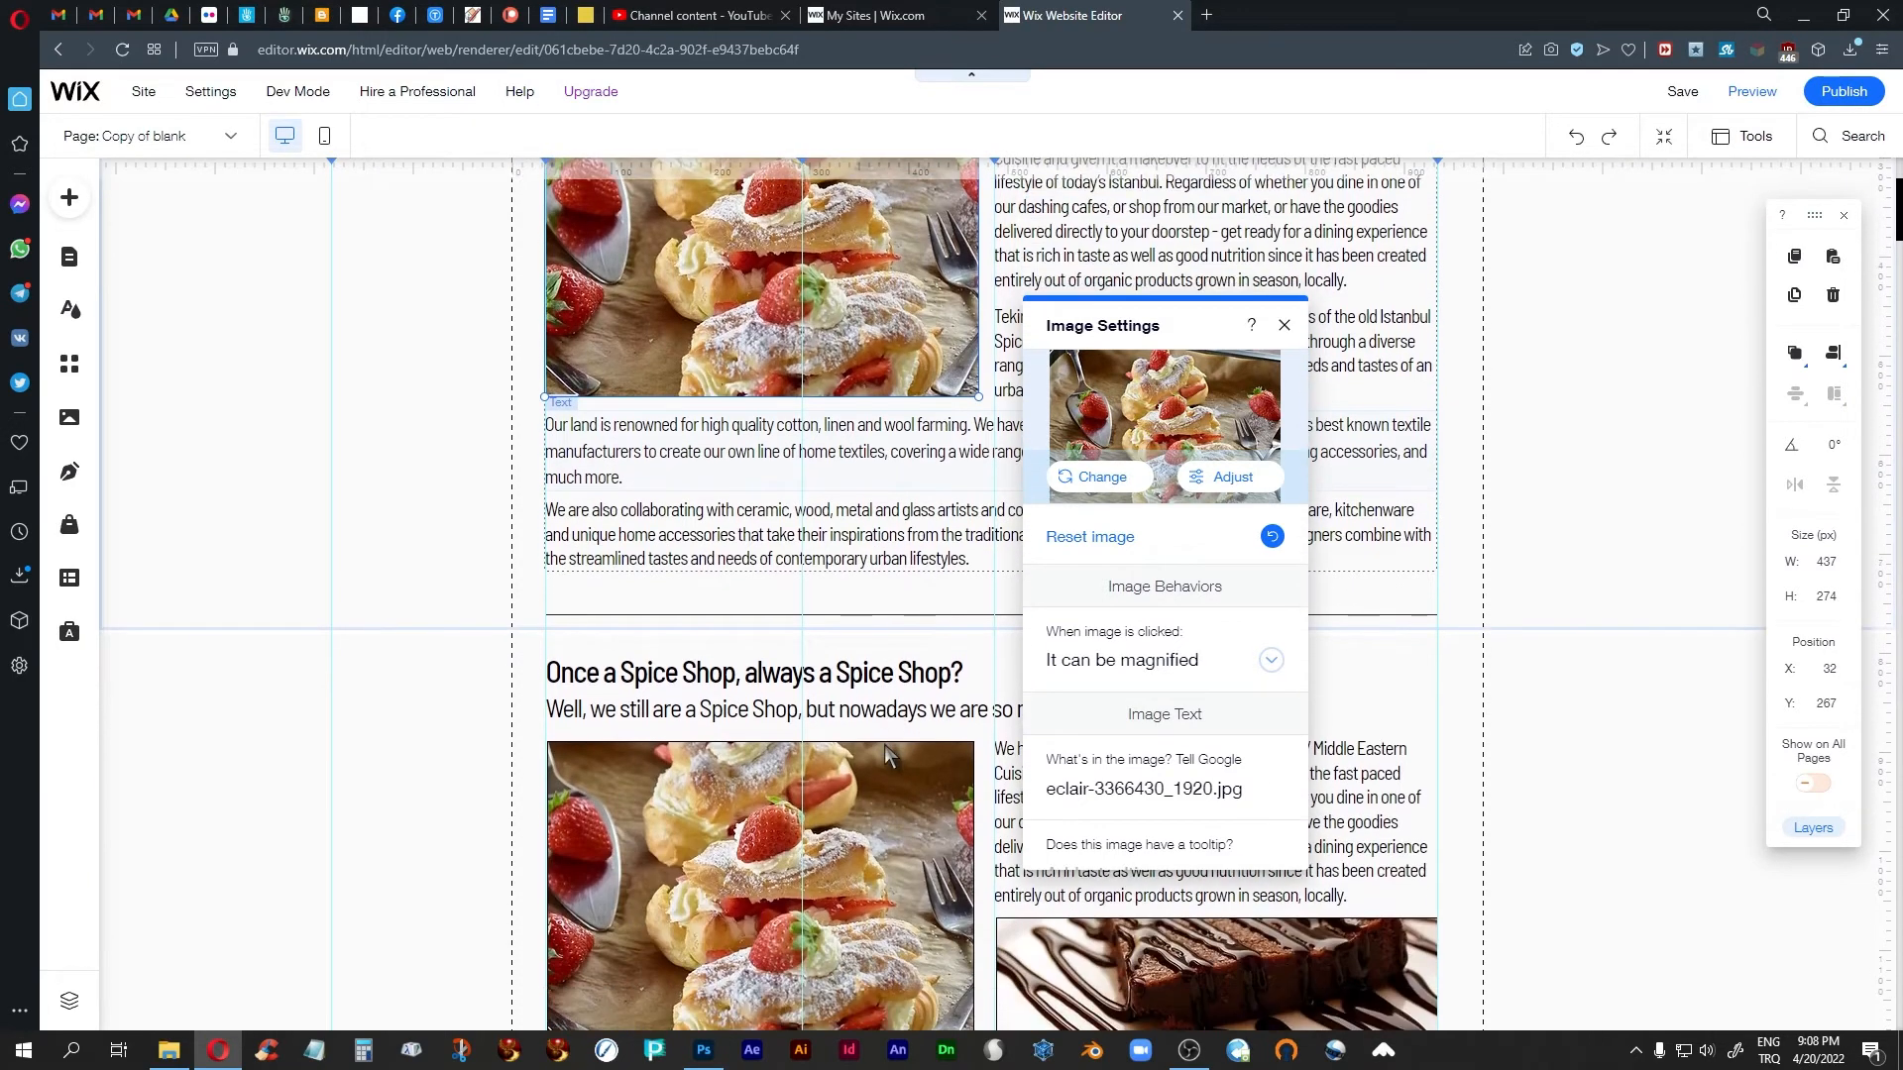
{"action": "scroll", "coordinate": [887, 751], "scroll_direction": "up", "scroll_amount": 2}
{"action": "scroll", "coordinate": [884, 746], "scroll_direction": "up", "scroll_amount": 3}
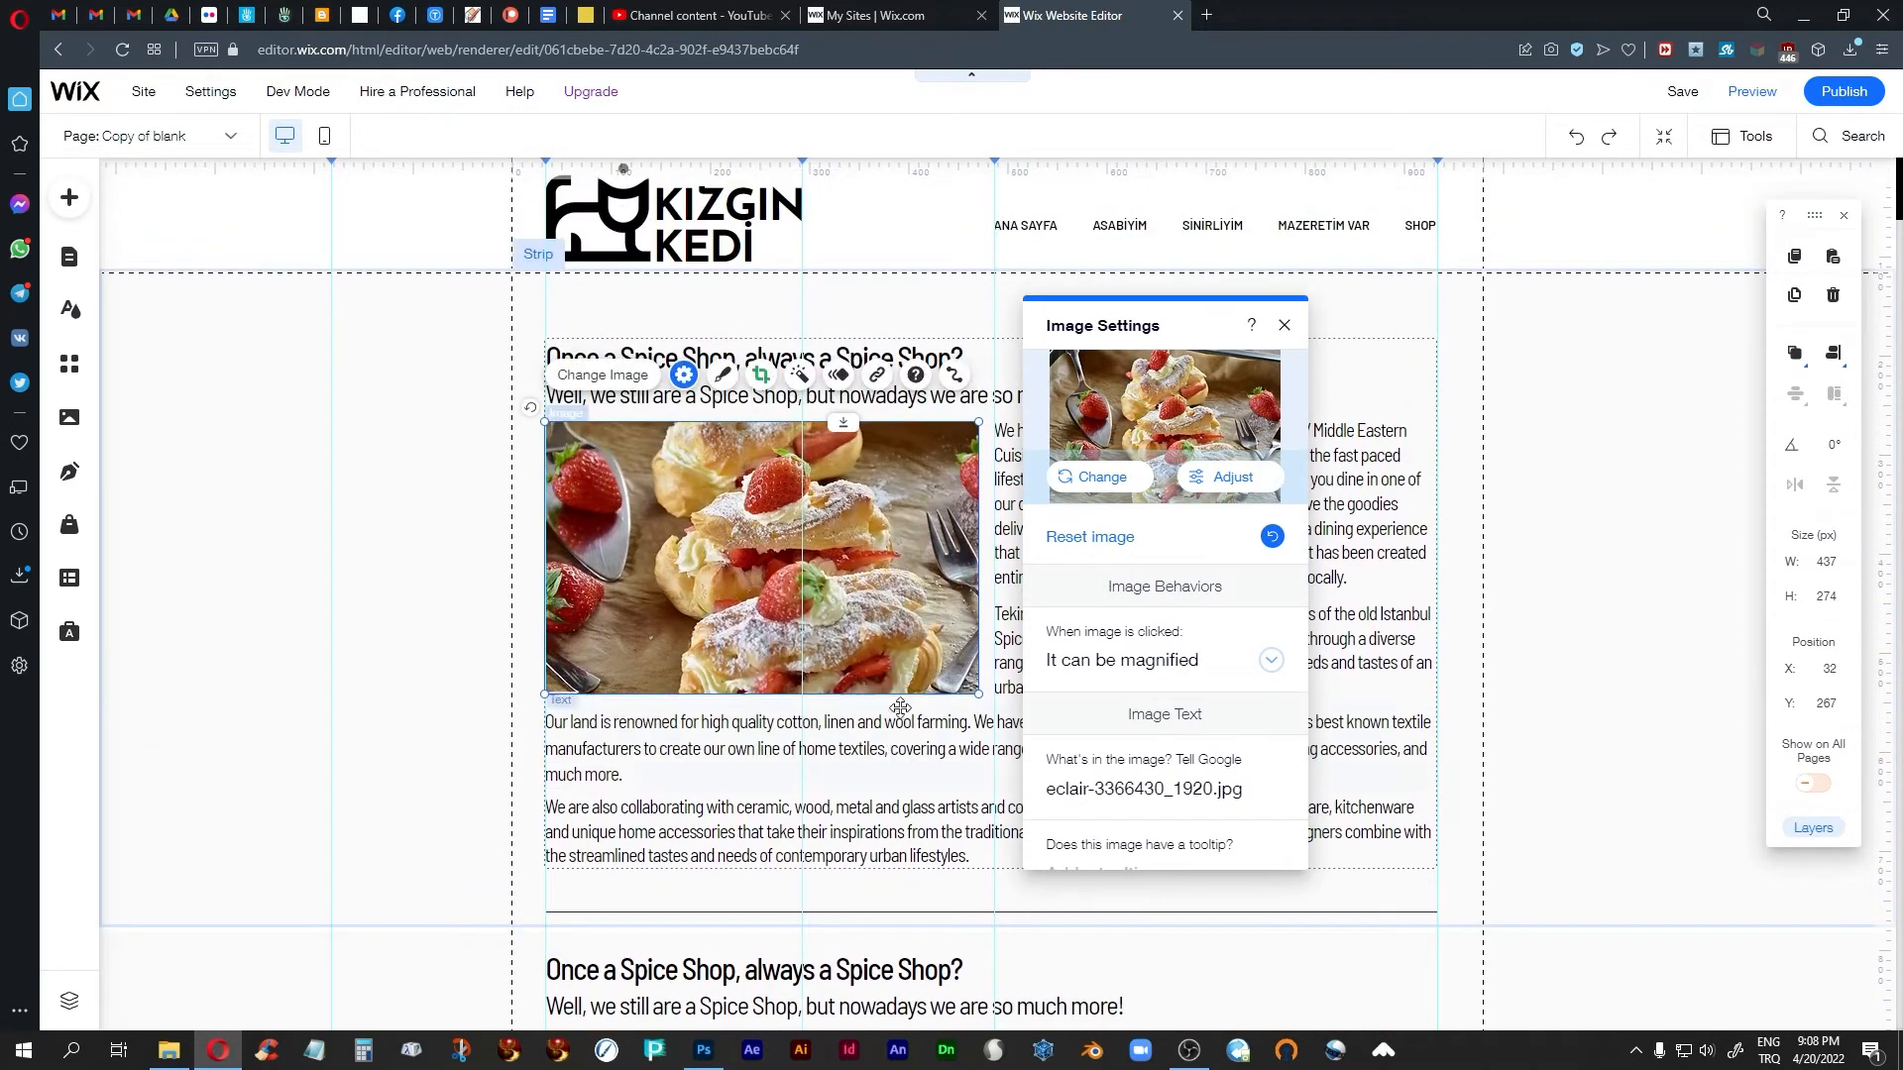
{"action": "left_click", "coordinate": [1269, 660]}
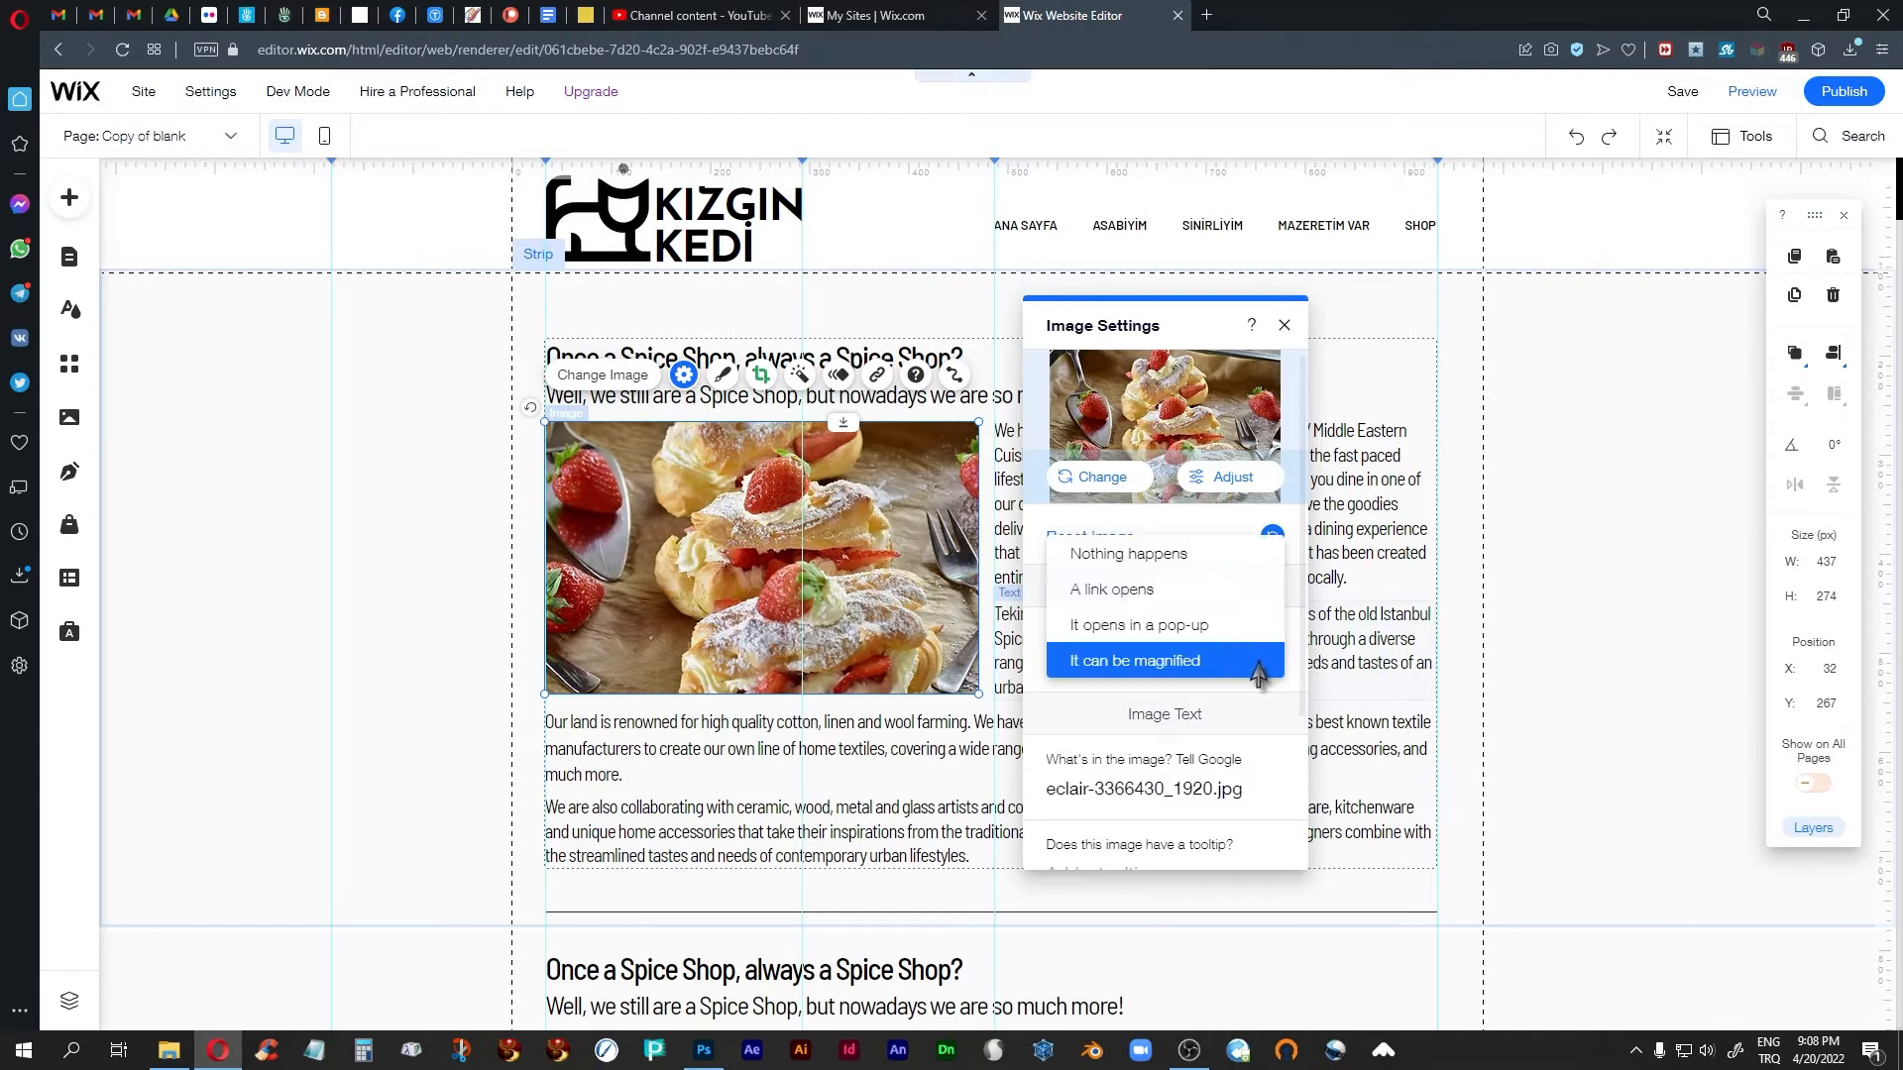
{"action": "left_click", "coordinate": [1152, 660]}
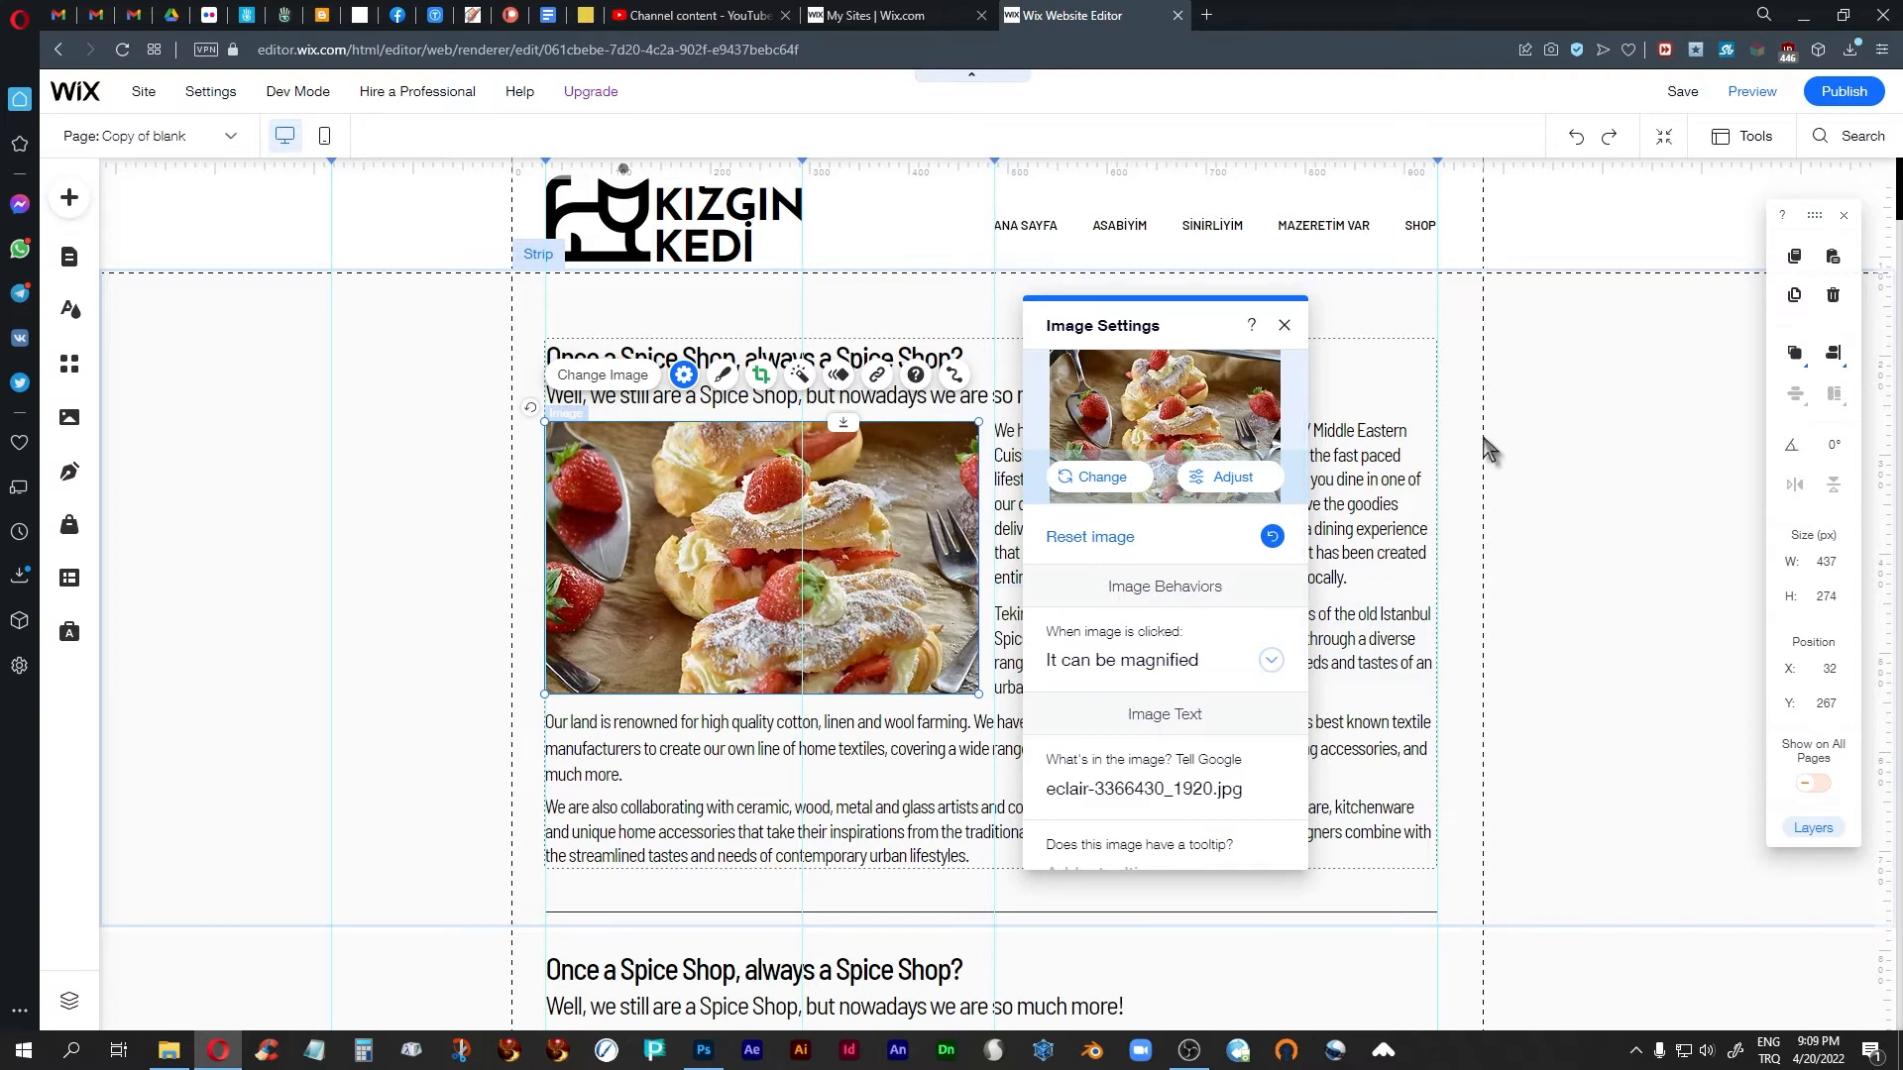
Look over the Photo Studio light, color and effect adjustments for the eclair image, and leave the image settings without changes
{"action": "left_click", "coordinate": [1229, 483]}
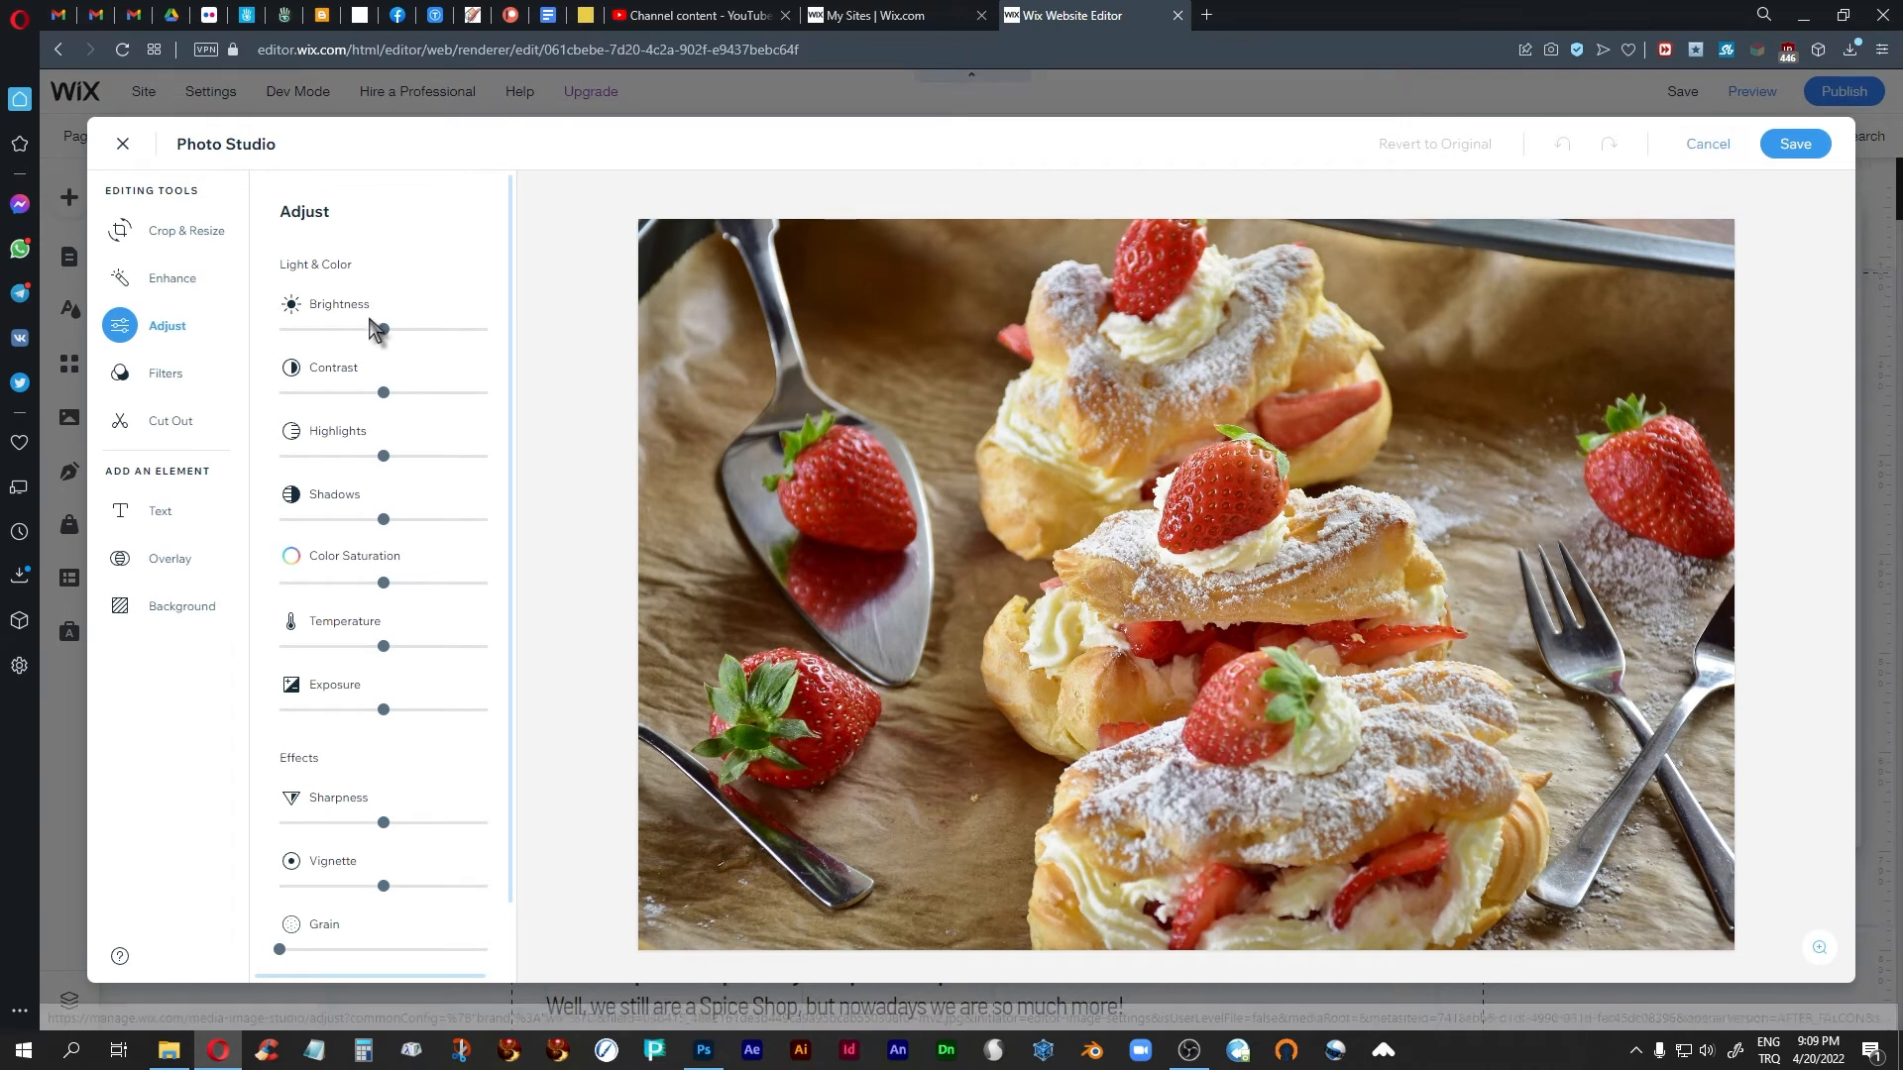
{"action": "left_click", "coordinate": [1705, 146]}
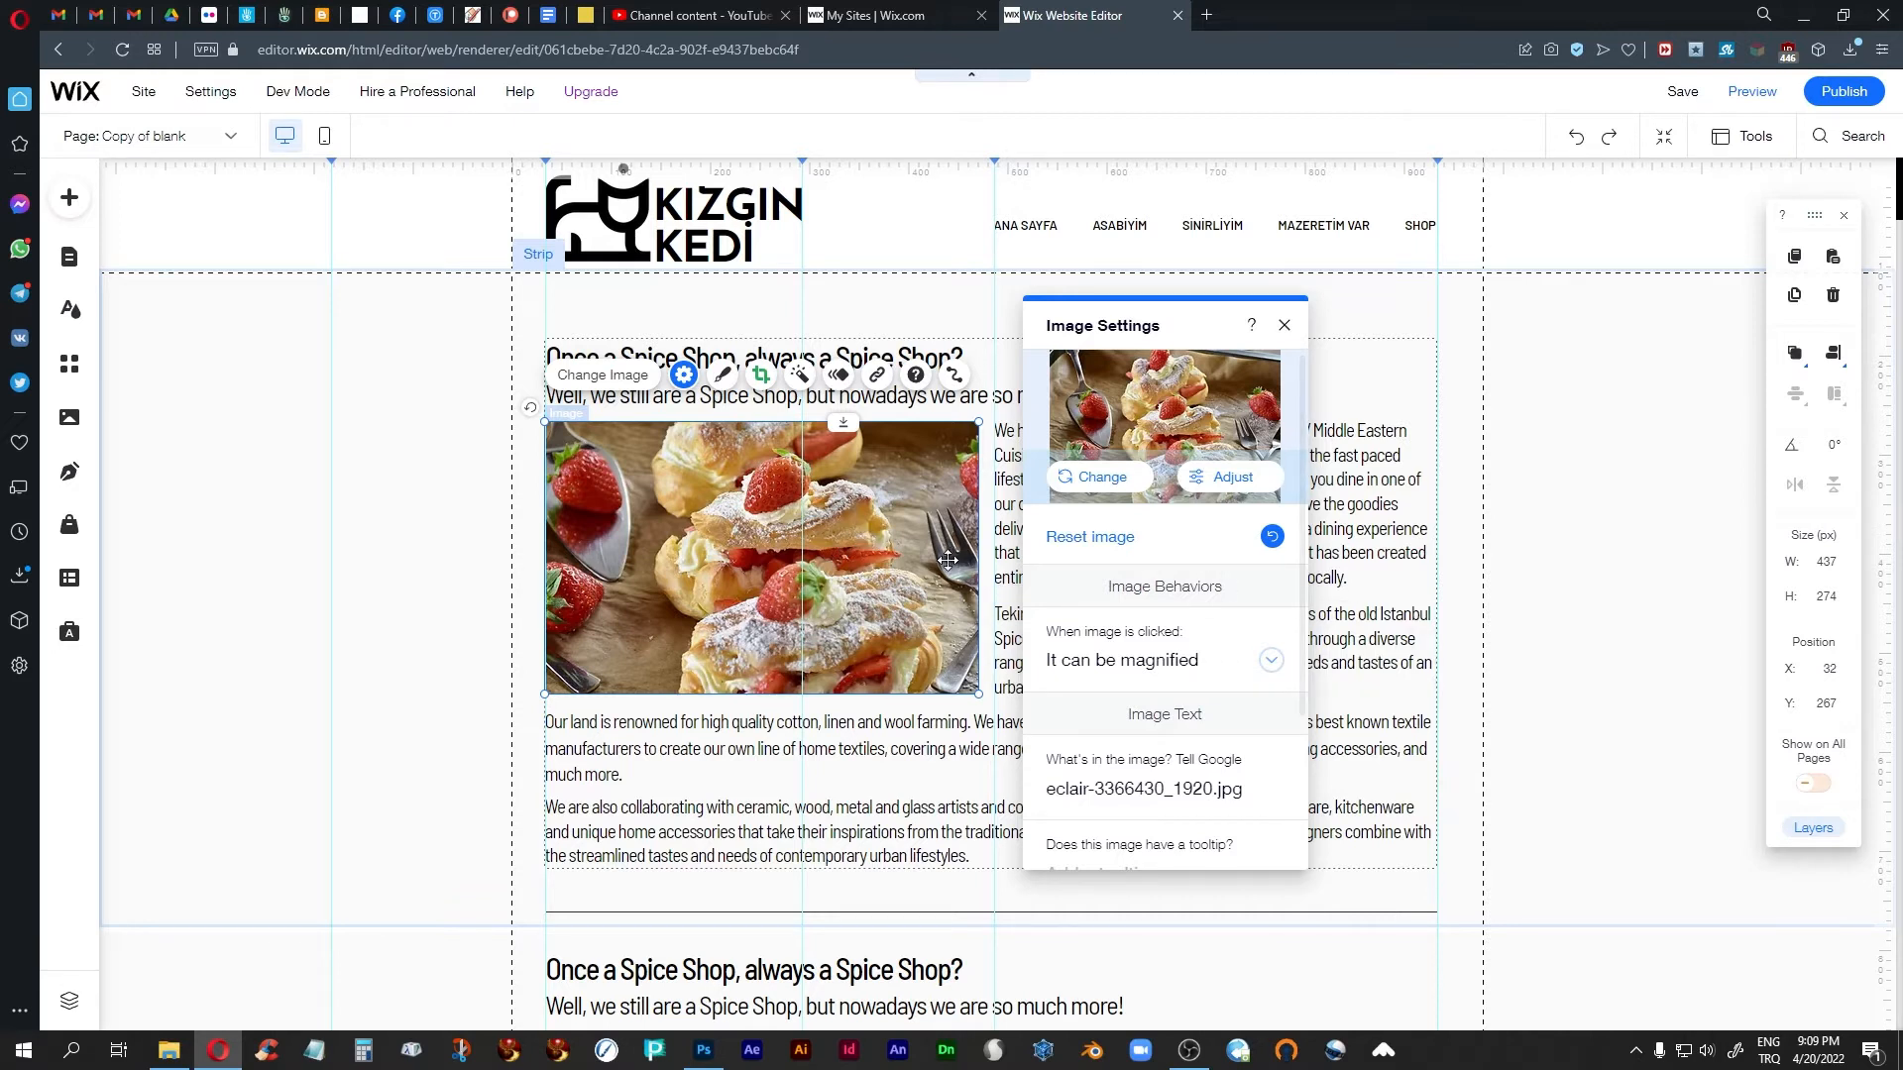
{"action": "left_click", "coordinate": [1284, 327]}
{"action": "left_click", "coordinate": [1491, 444]}
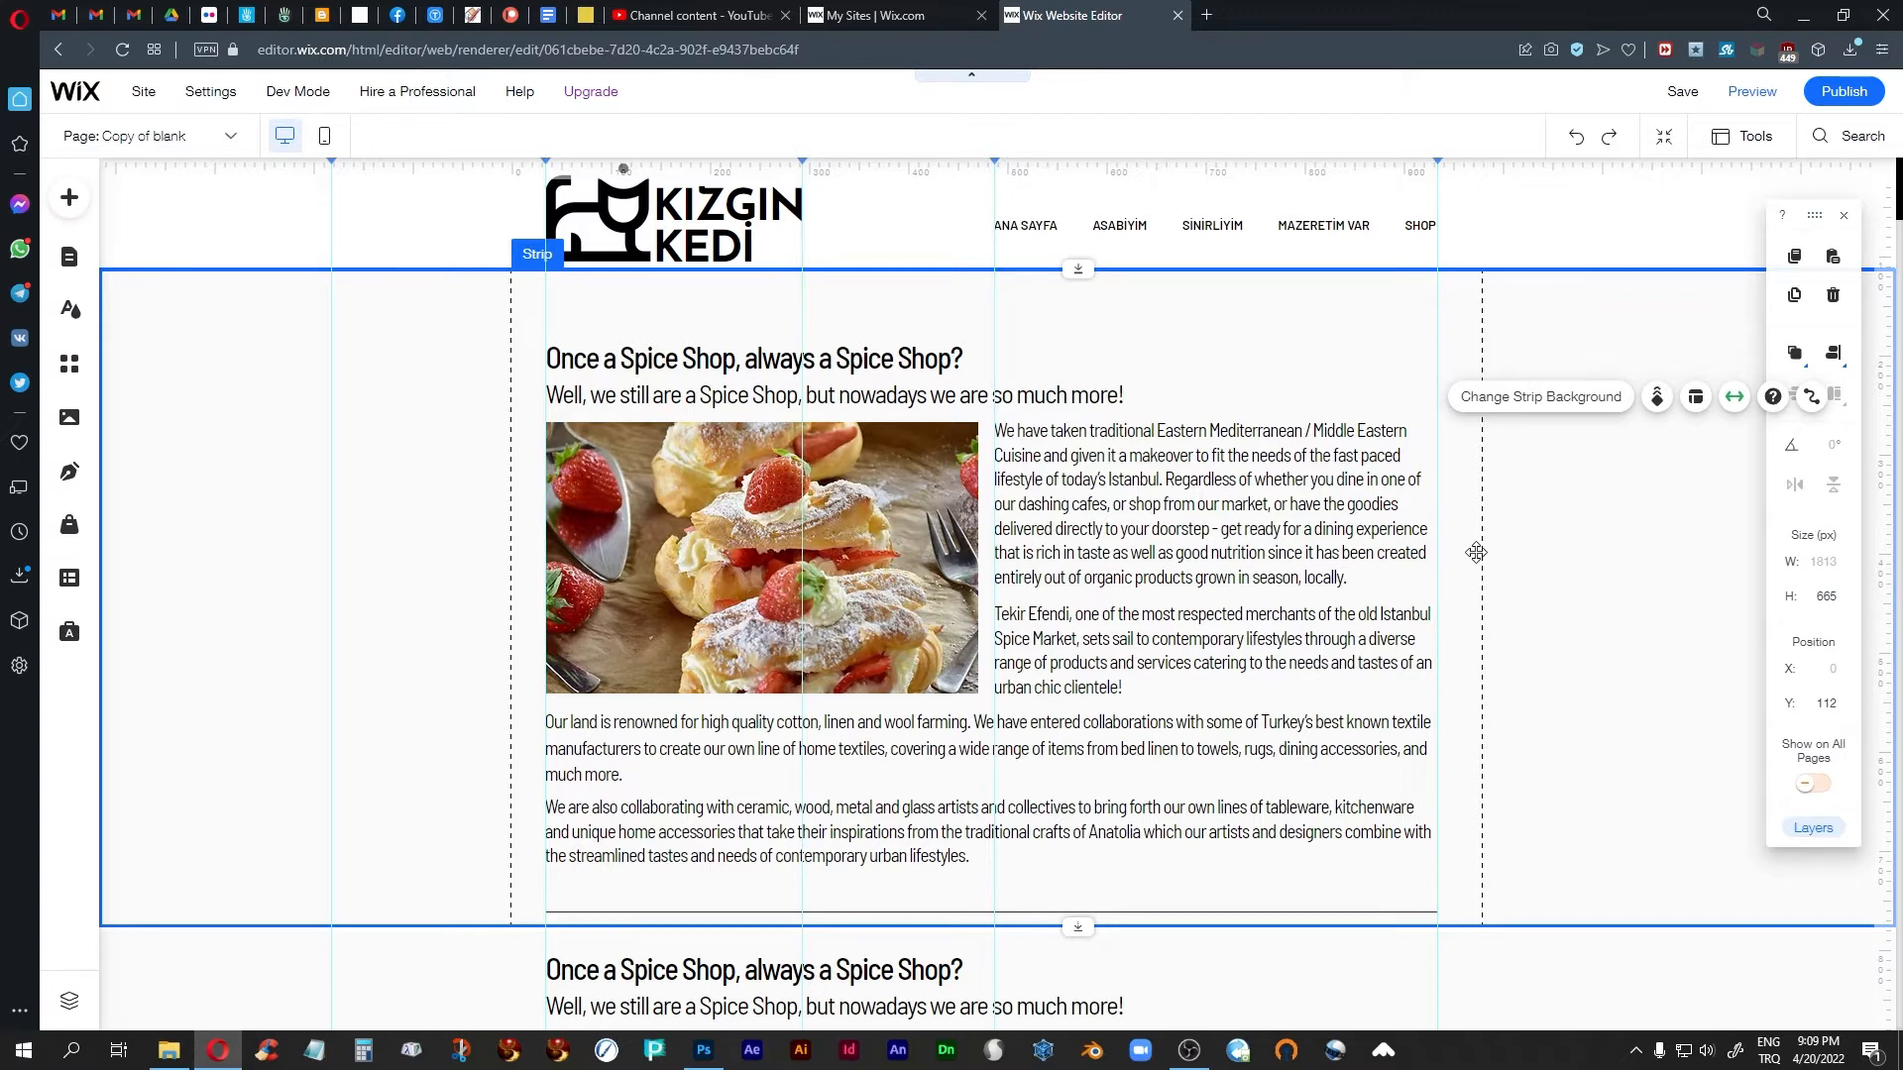
Crop the first strip's eclair image by zooming in slightly and shifting the picture down and right within its frame
{"action": "left_click", "coordinate": [679, 530]}
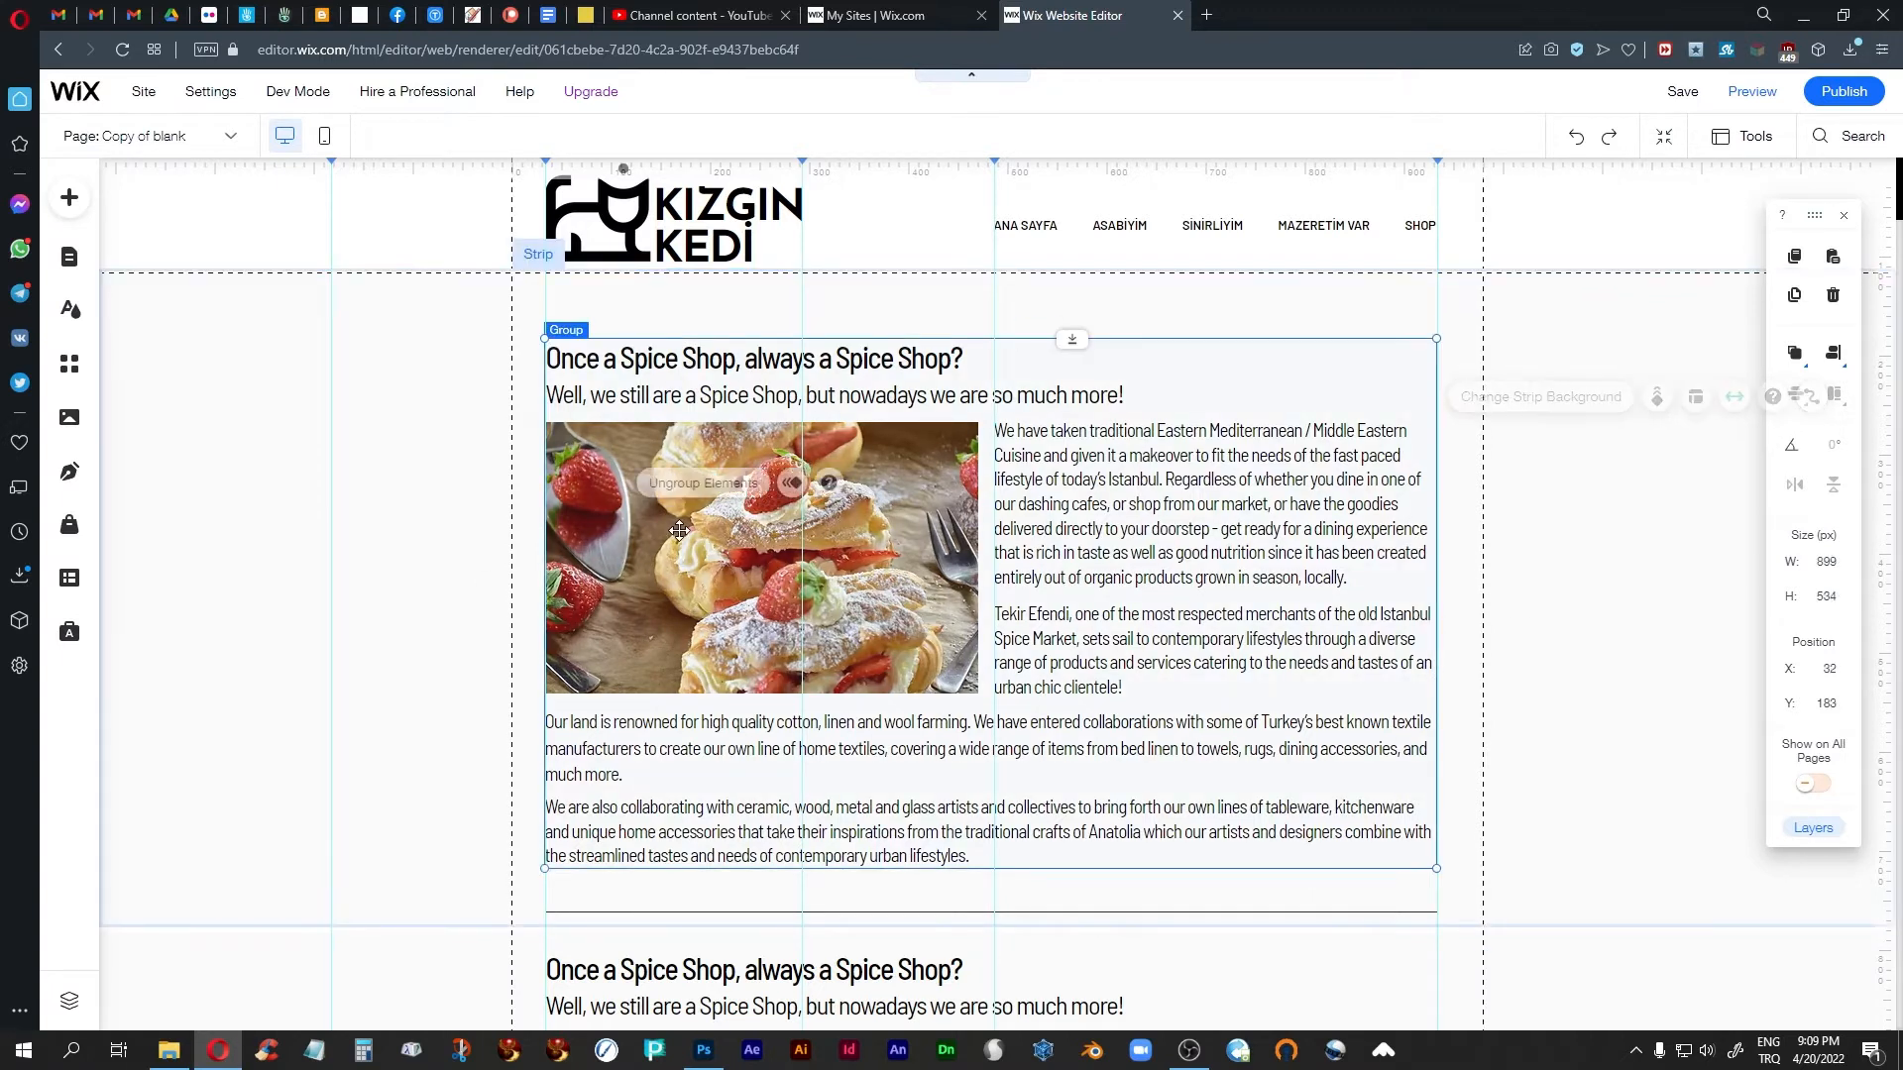
{"action": "left_click", "coordinate": [678, 530]}
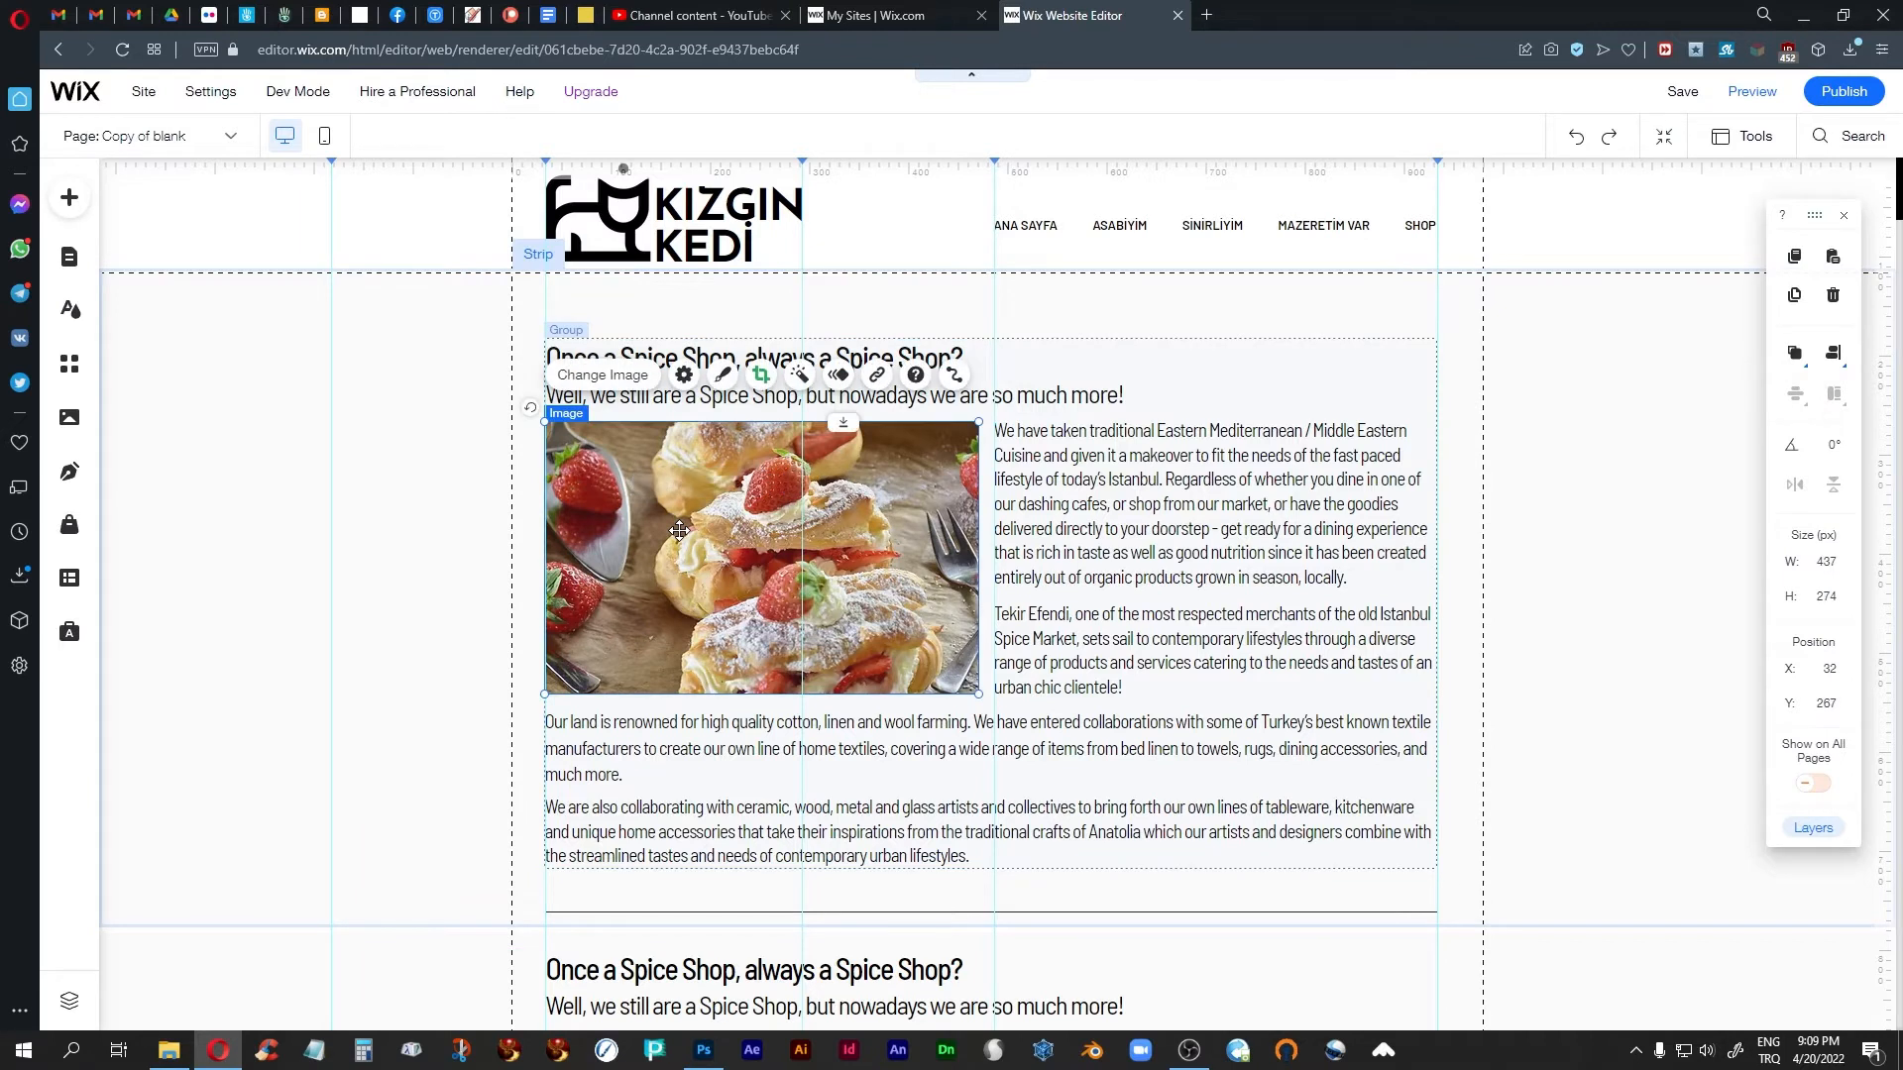
{"action": "left_click", "coordinate": [762, 375]}
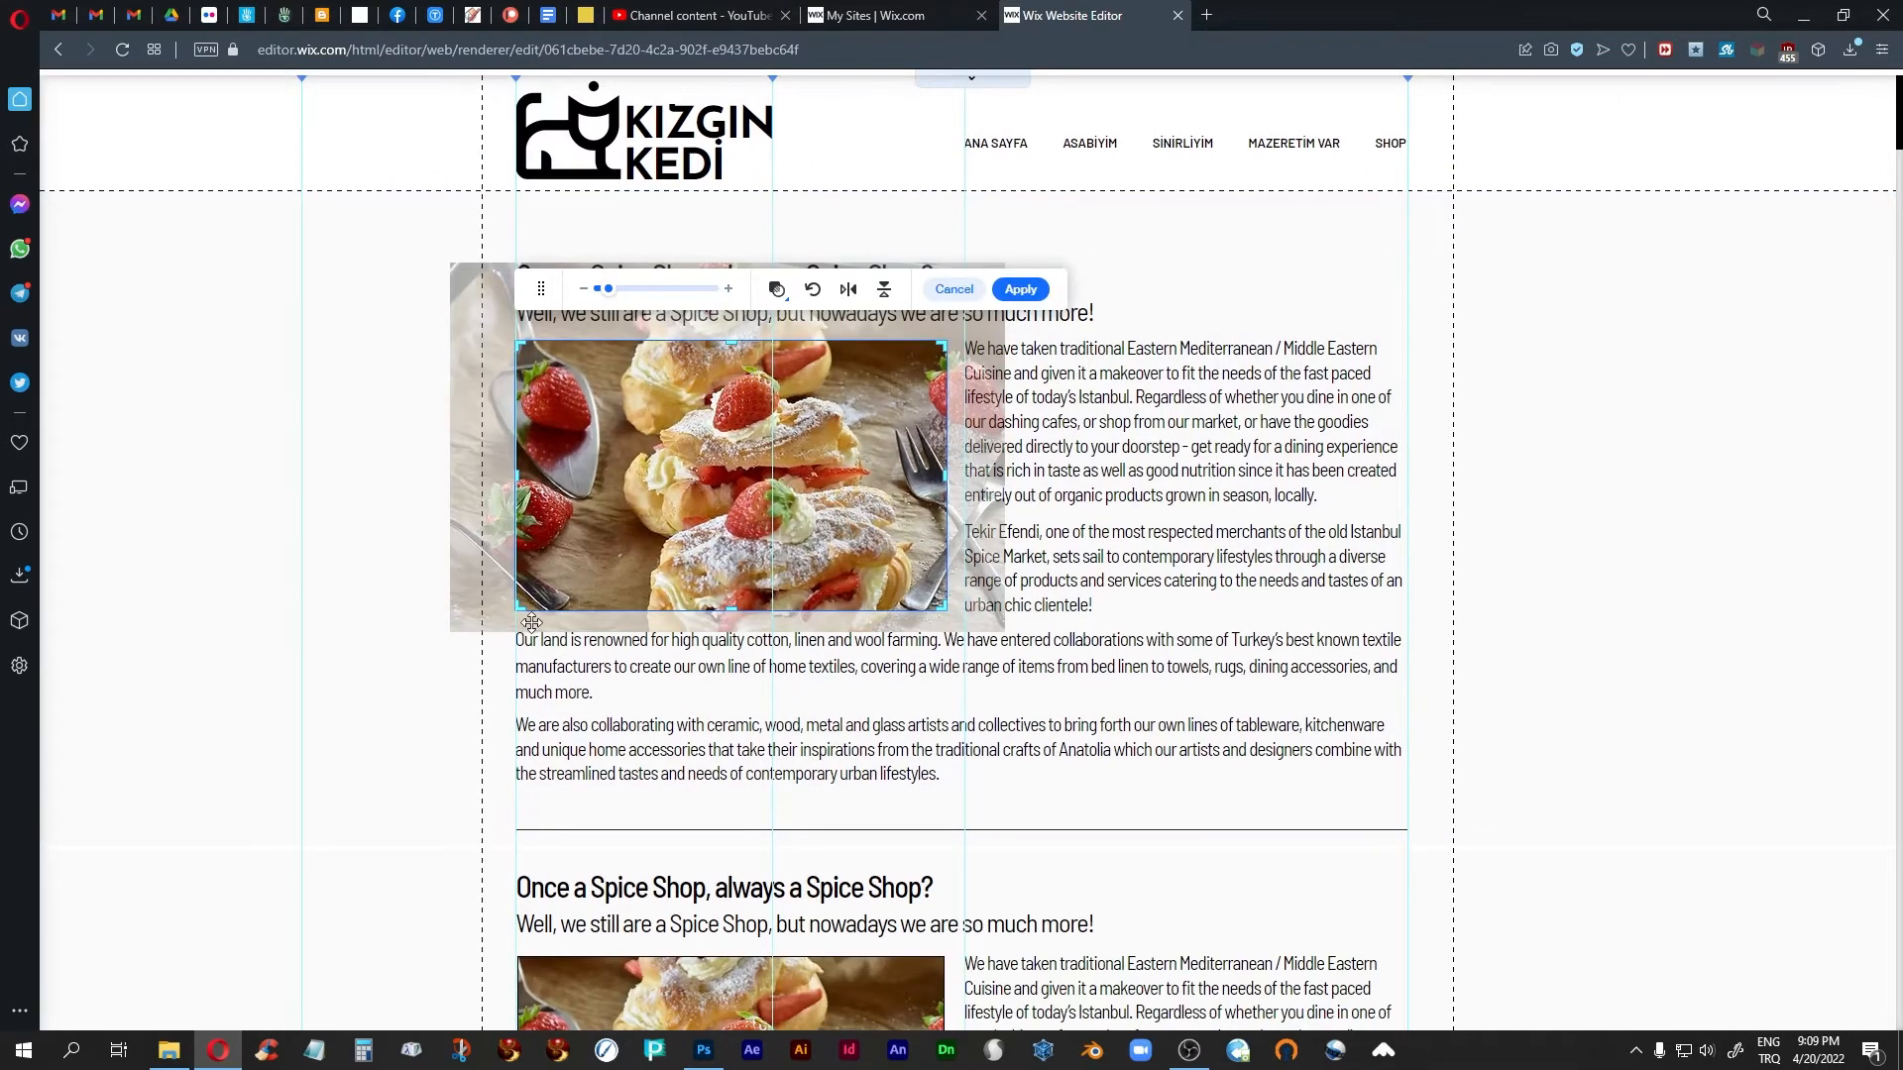
{"action": "left_click", "coordinate": [606, 288]}
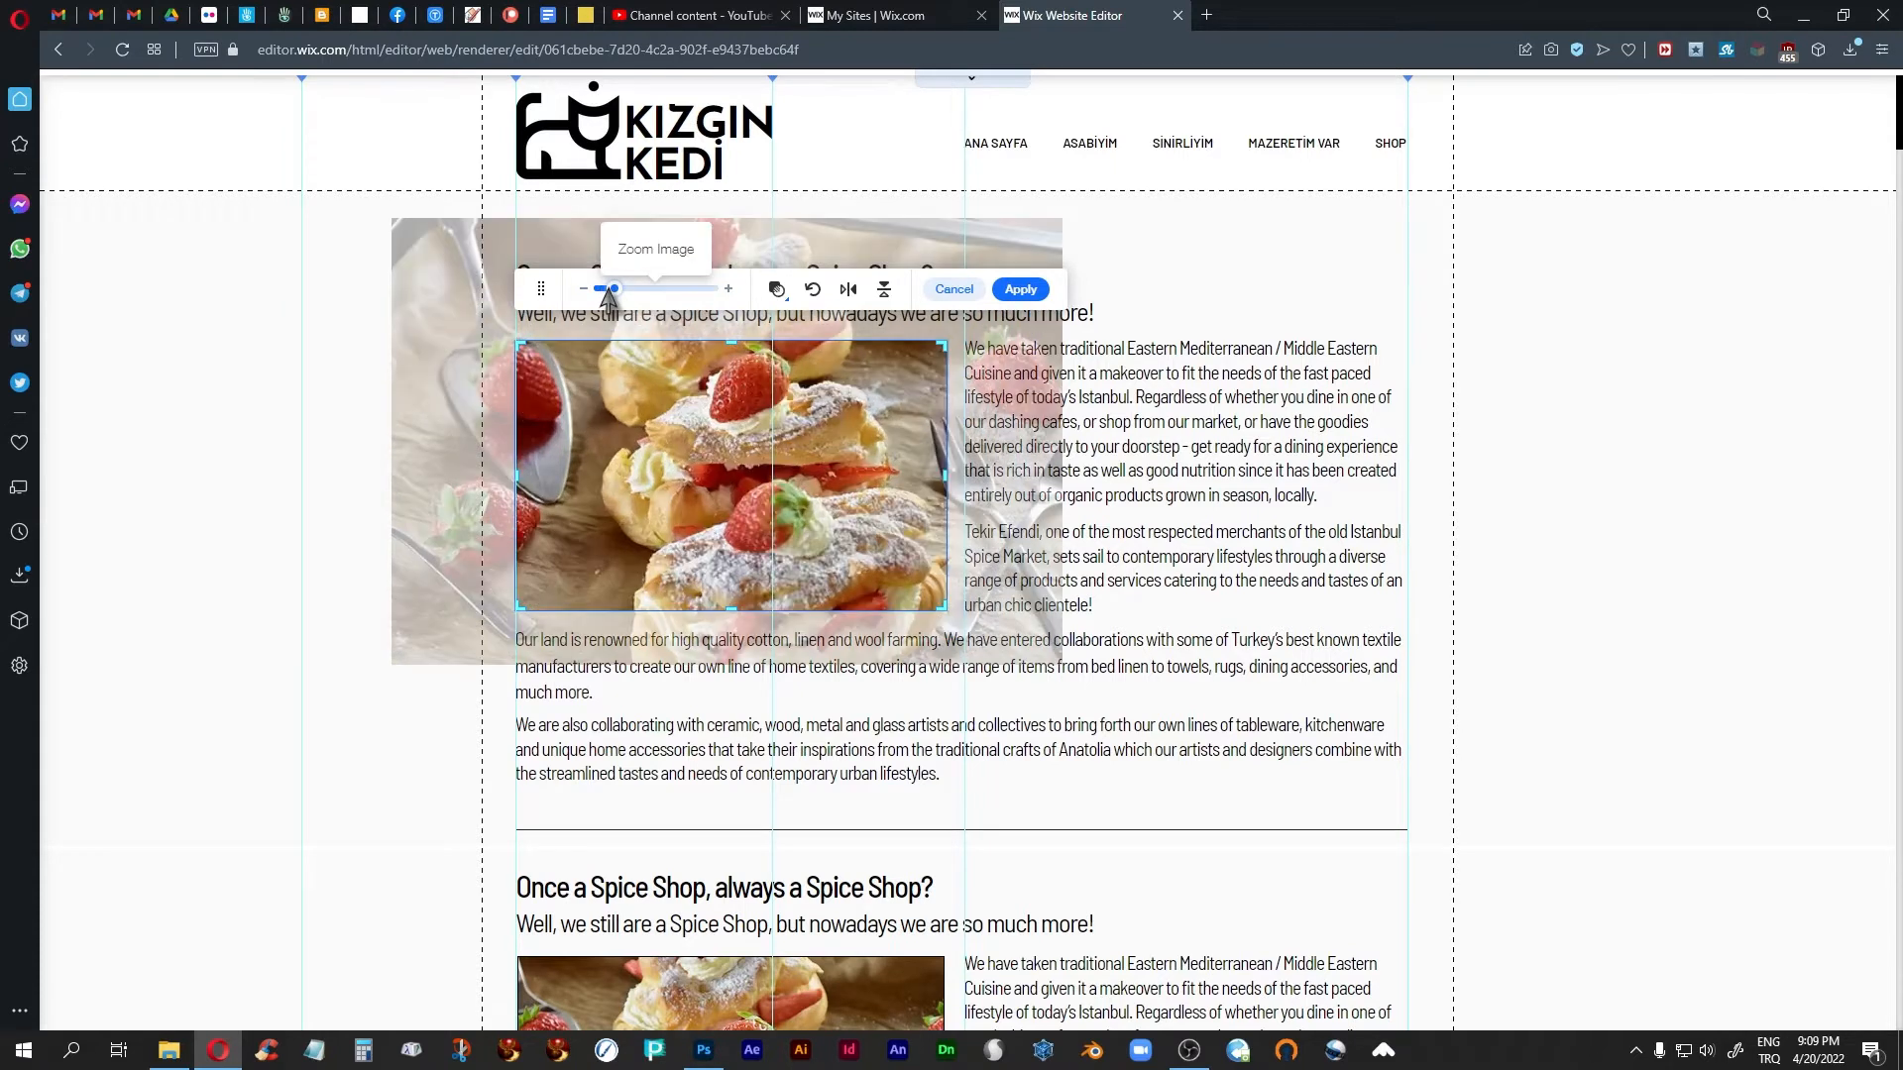
{"action": "left_click_drag", "start_coordinate": [606, 288], "coordinate": [610, 290]}
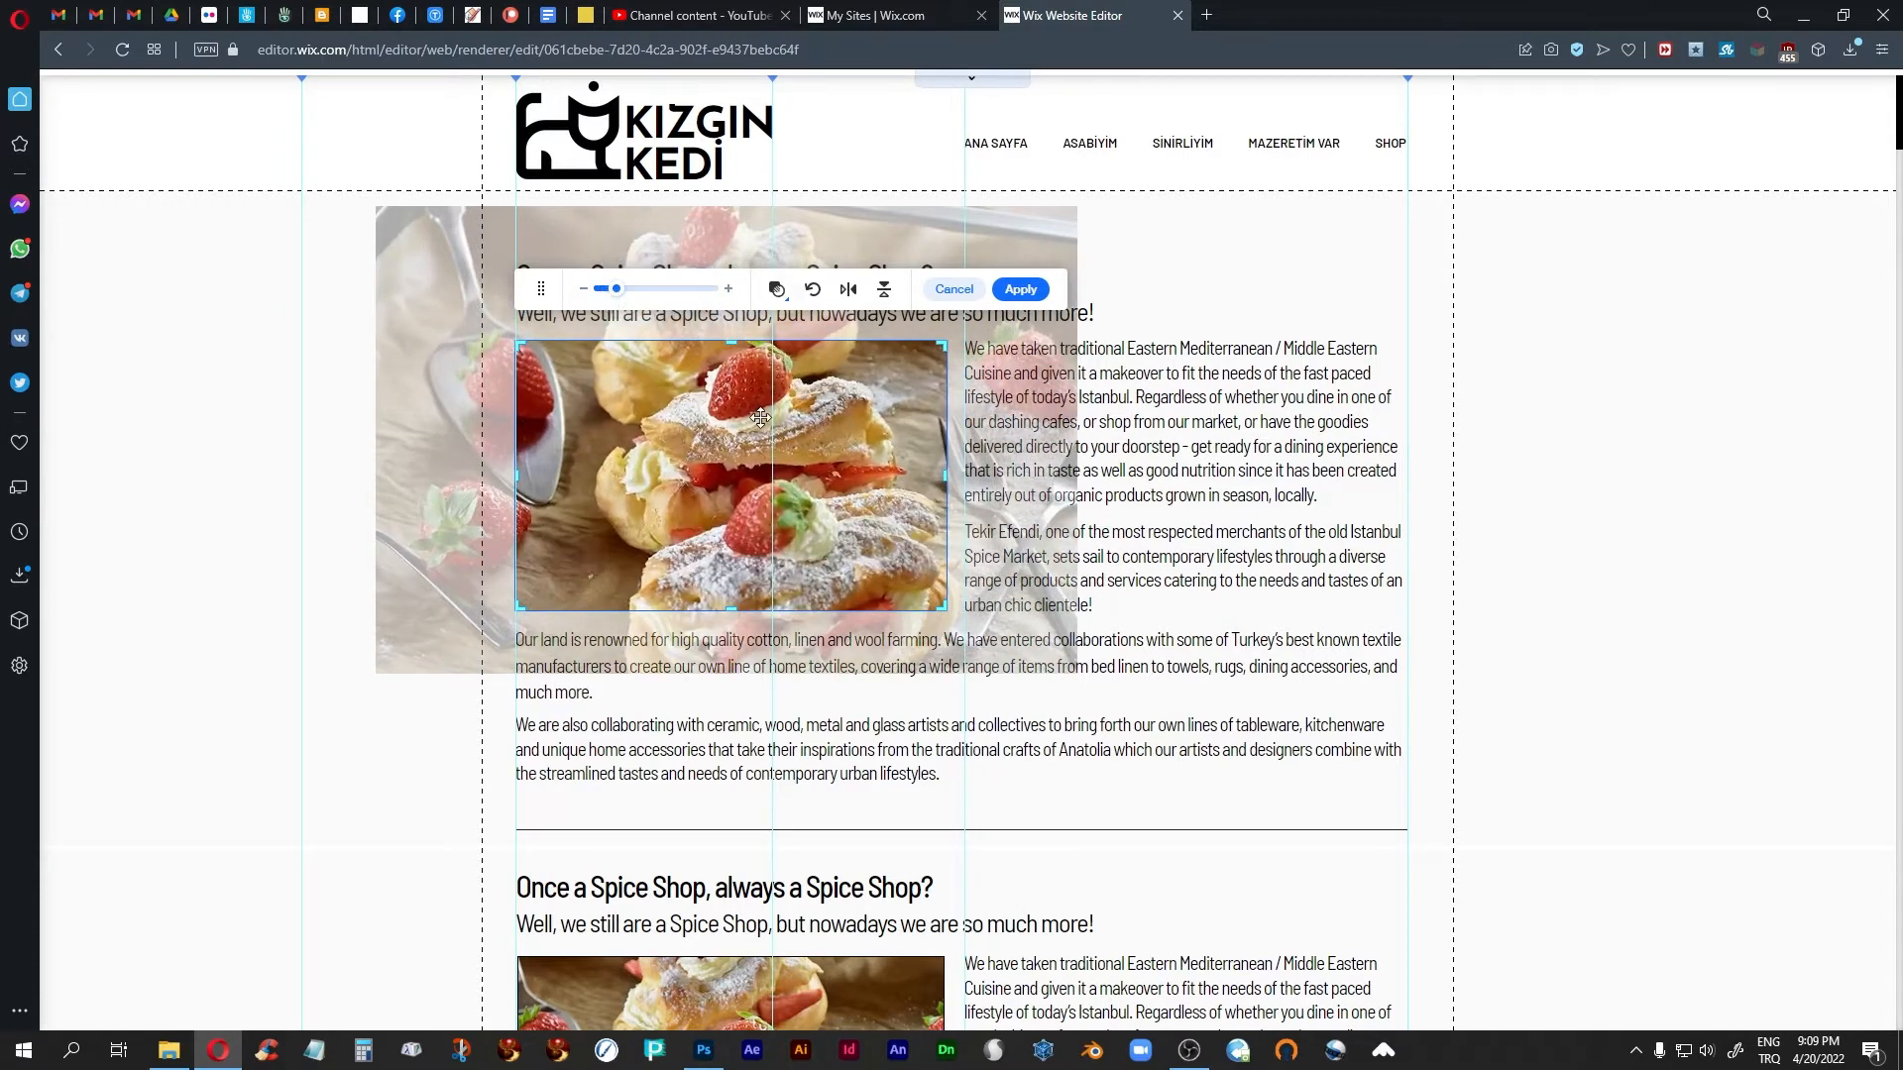
{"action": "left_click_drag", "start_coordinate": [785, 409], "coordinate": [840, 437]}
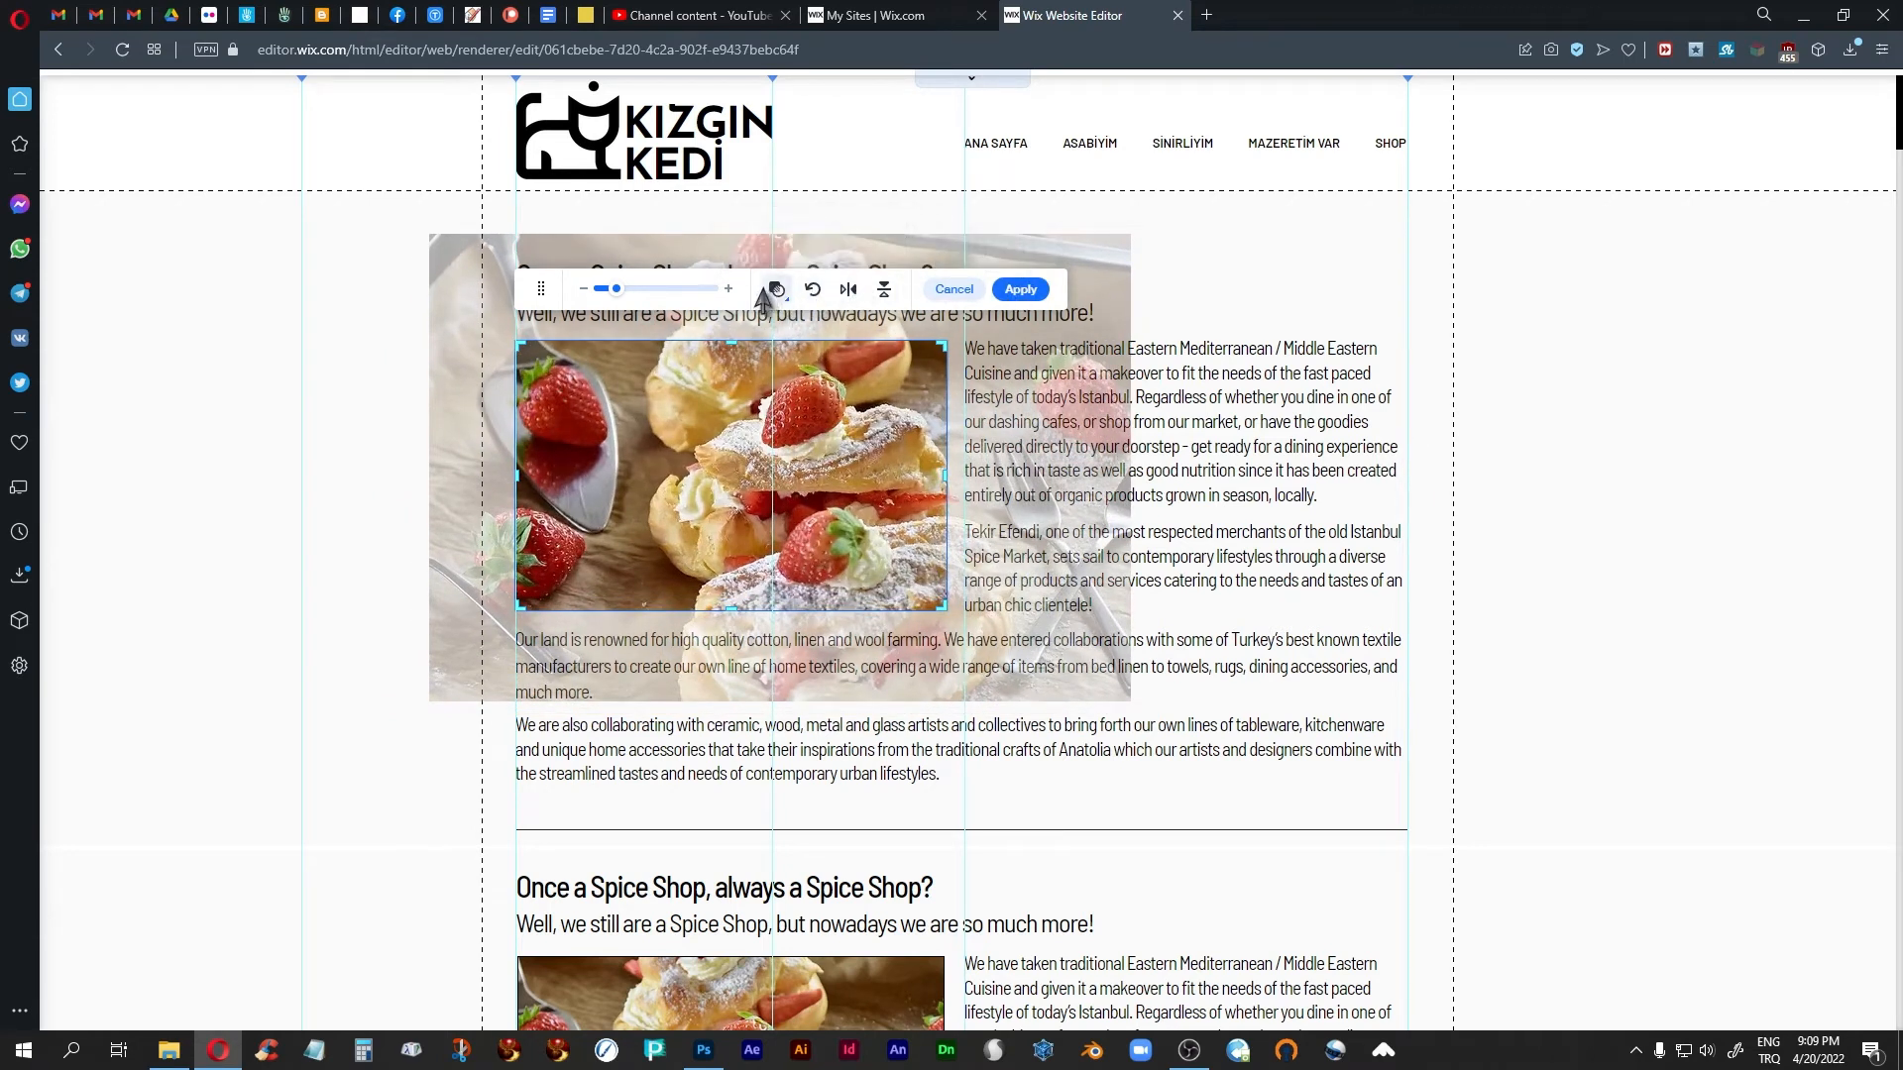
{"action": "left_click", "coordinate": [1010, 291]}
{"action": "left_click", "coordinate": [1550, 589]}
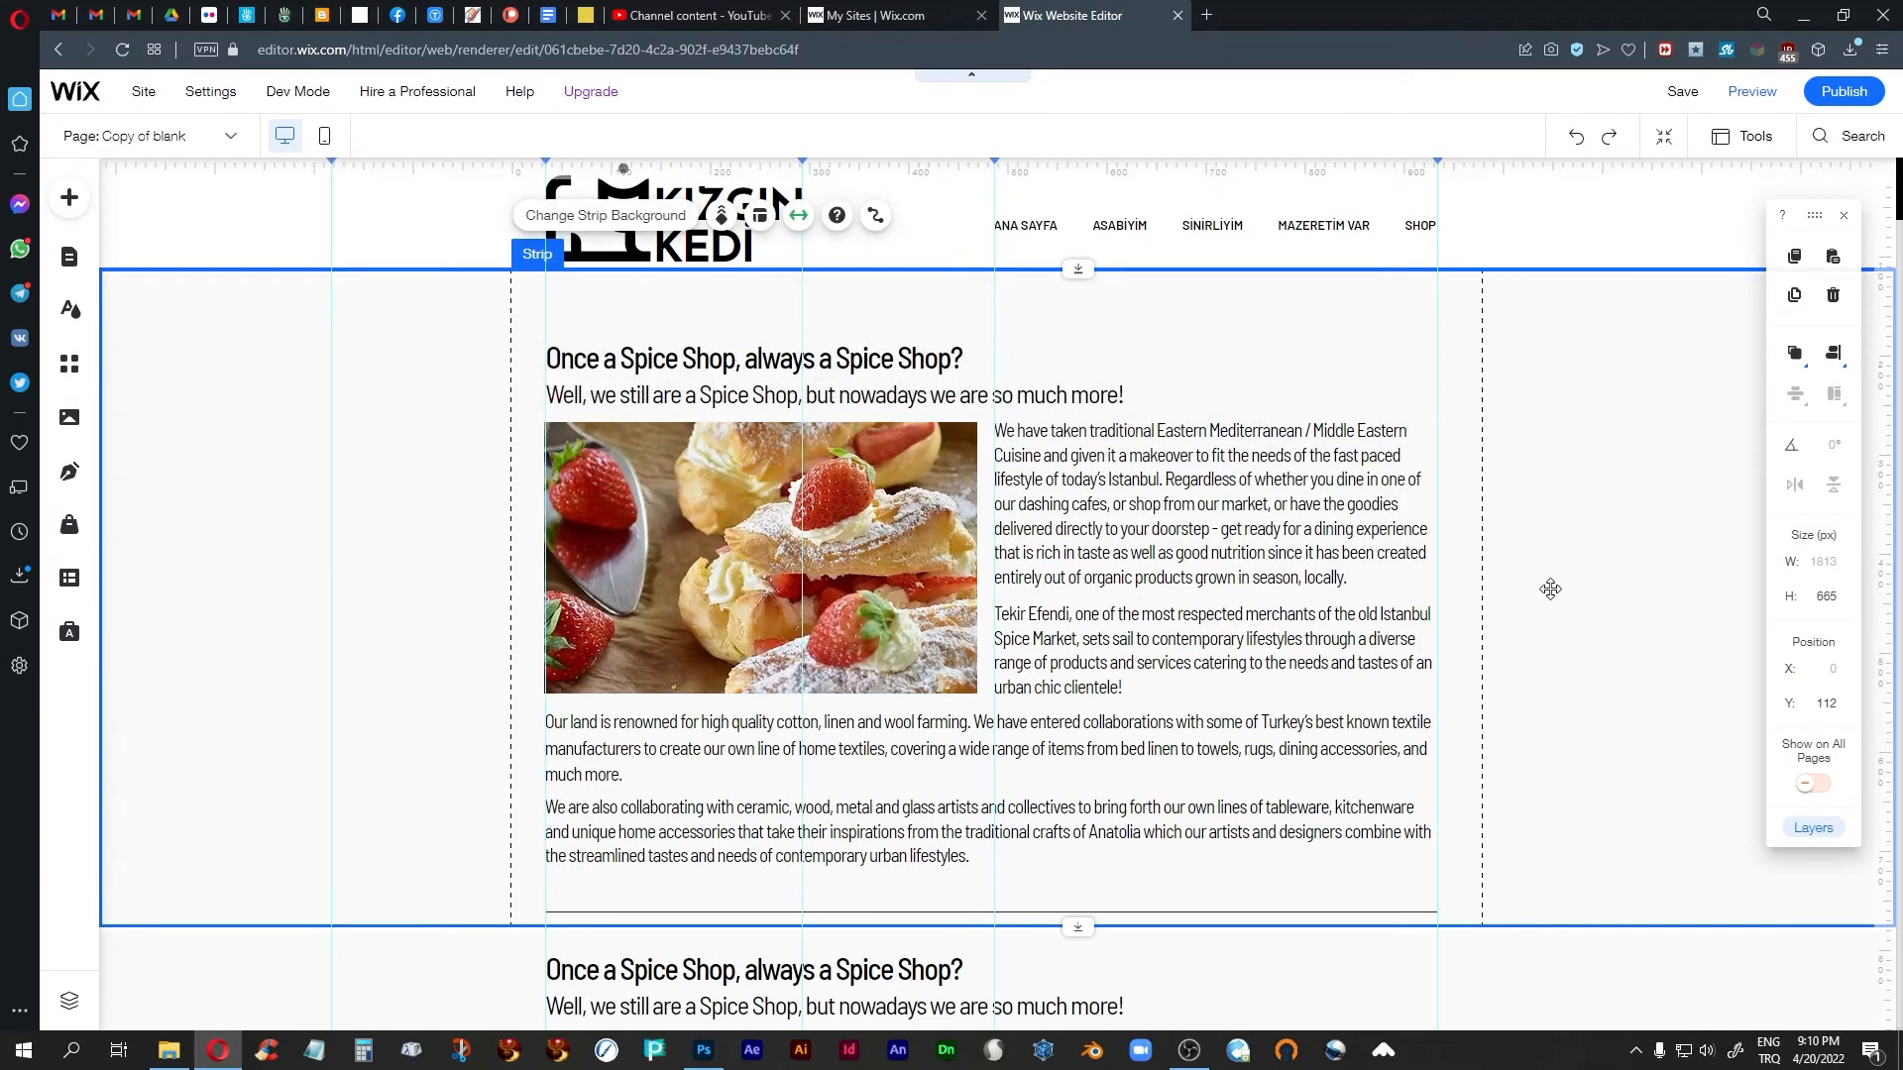
Open the custom frame design's border settings for the second strip's chocolate cake image, moving the design panel clear of it
{"action": "scroll", "coordinate": [1551, 590], "scroll_direction": "down", "scroll_amount": 8}
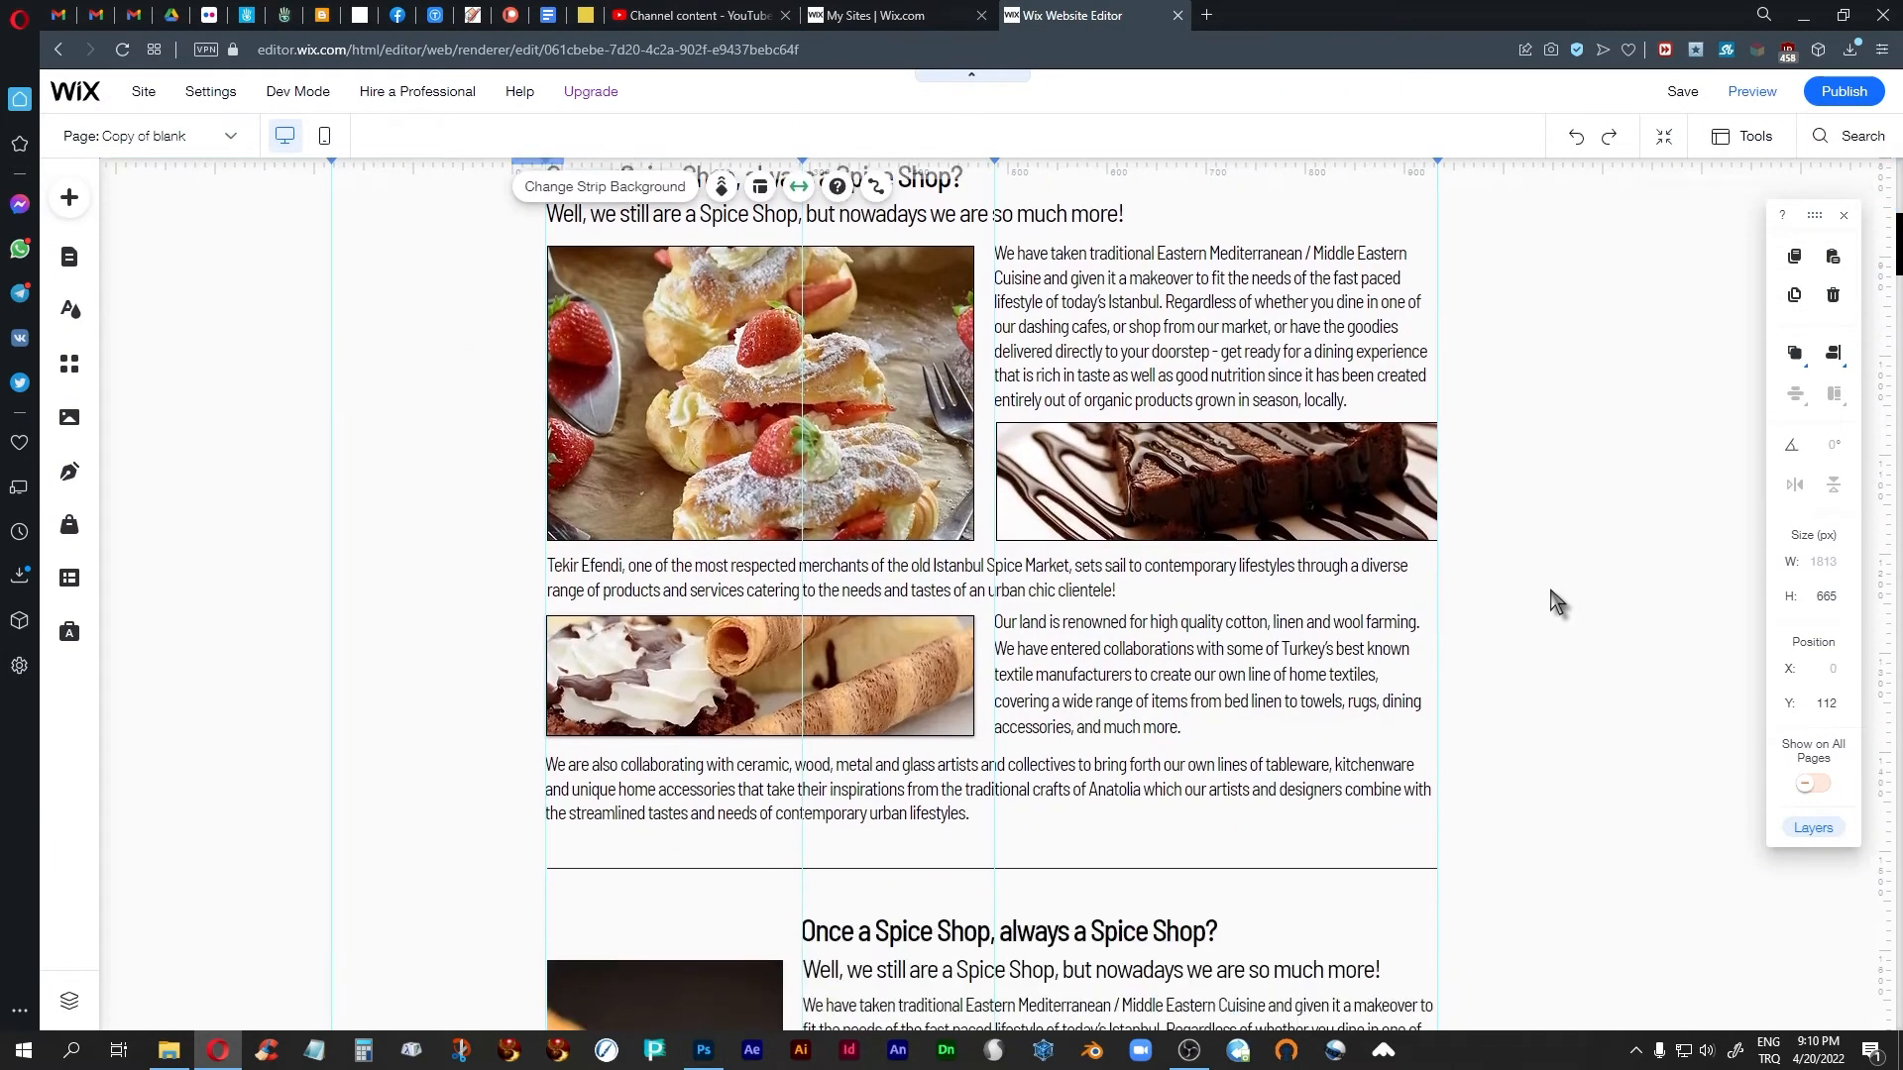
{"action": "left_click", "coordinate": [1347, 821]}
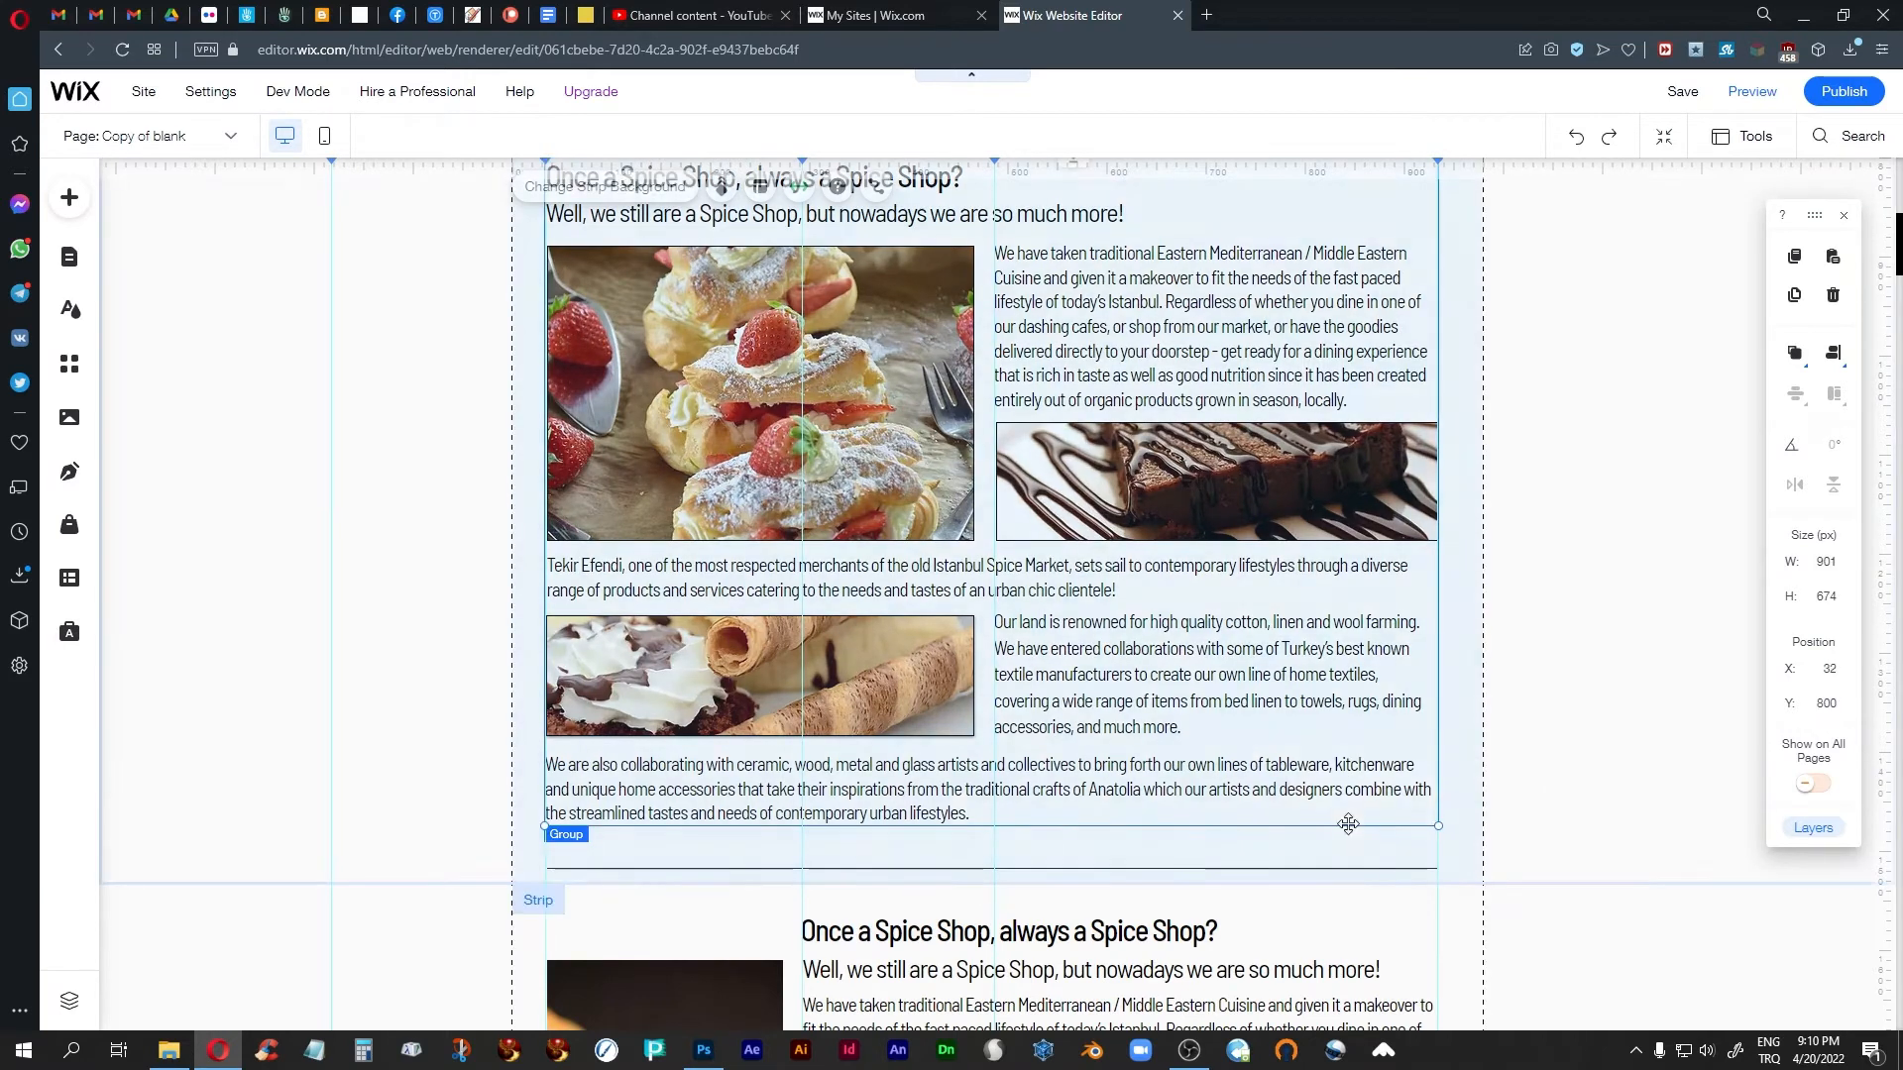
{"action": "left_click", "coordinate": [1622, 596]}
{"action": "scroll", "coordinate": [1611, 628], "scroll_direction": "up", "scroll_amount": 1}
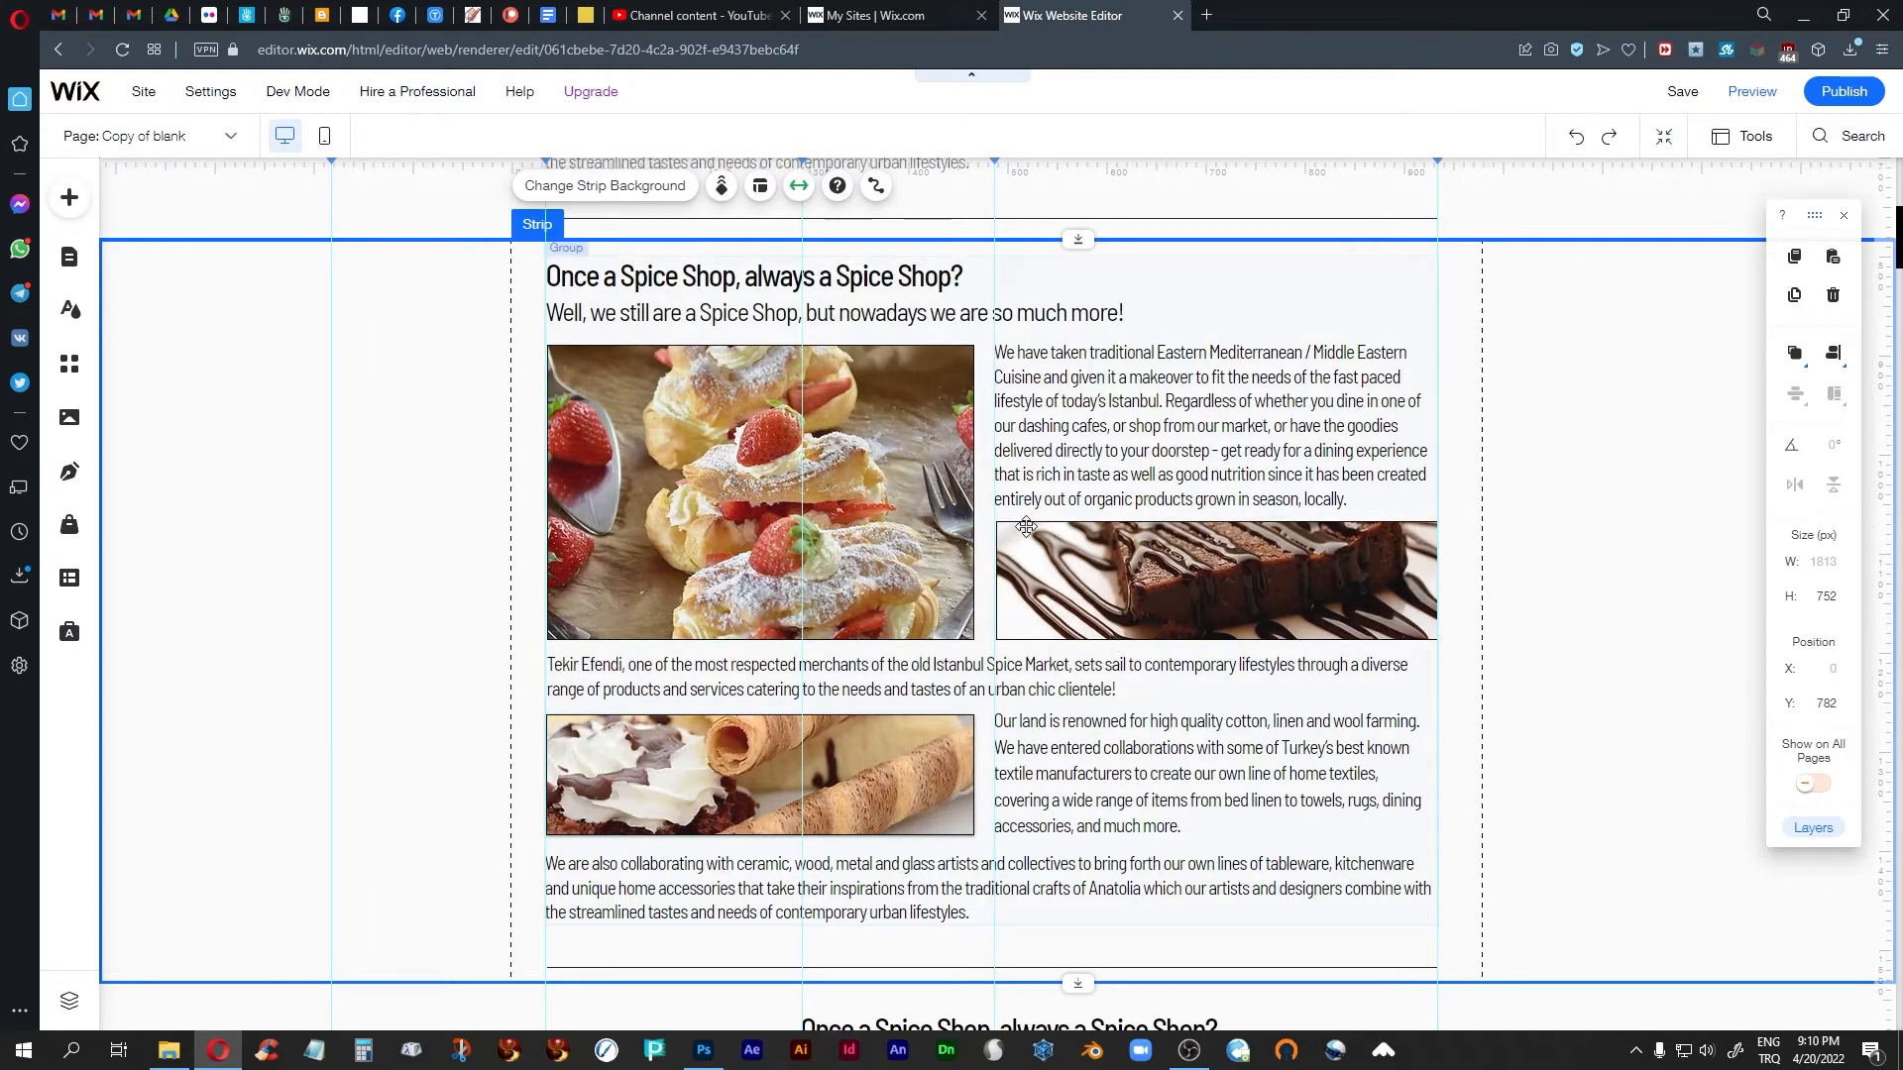
{"action": "left_click", "coordinate": [1215, 565]}
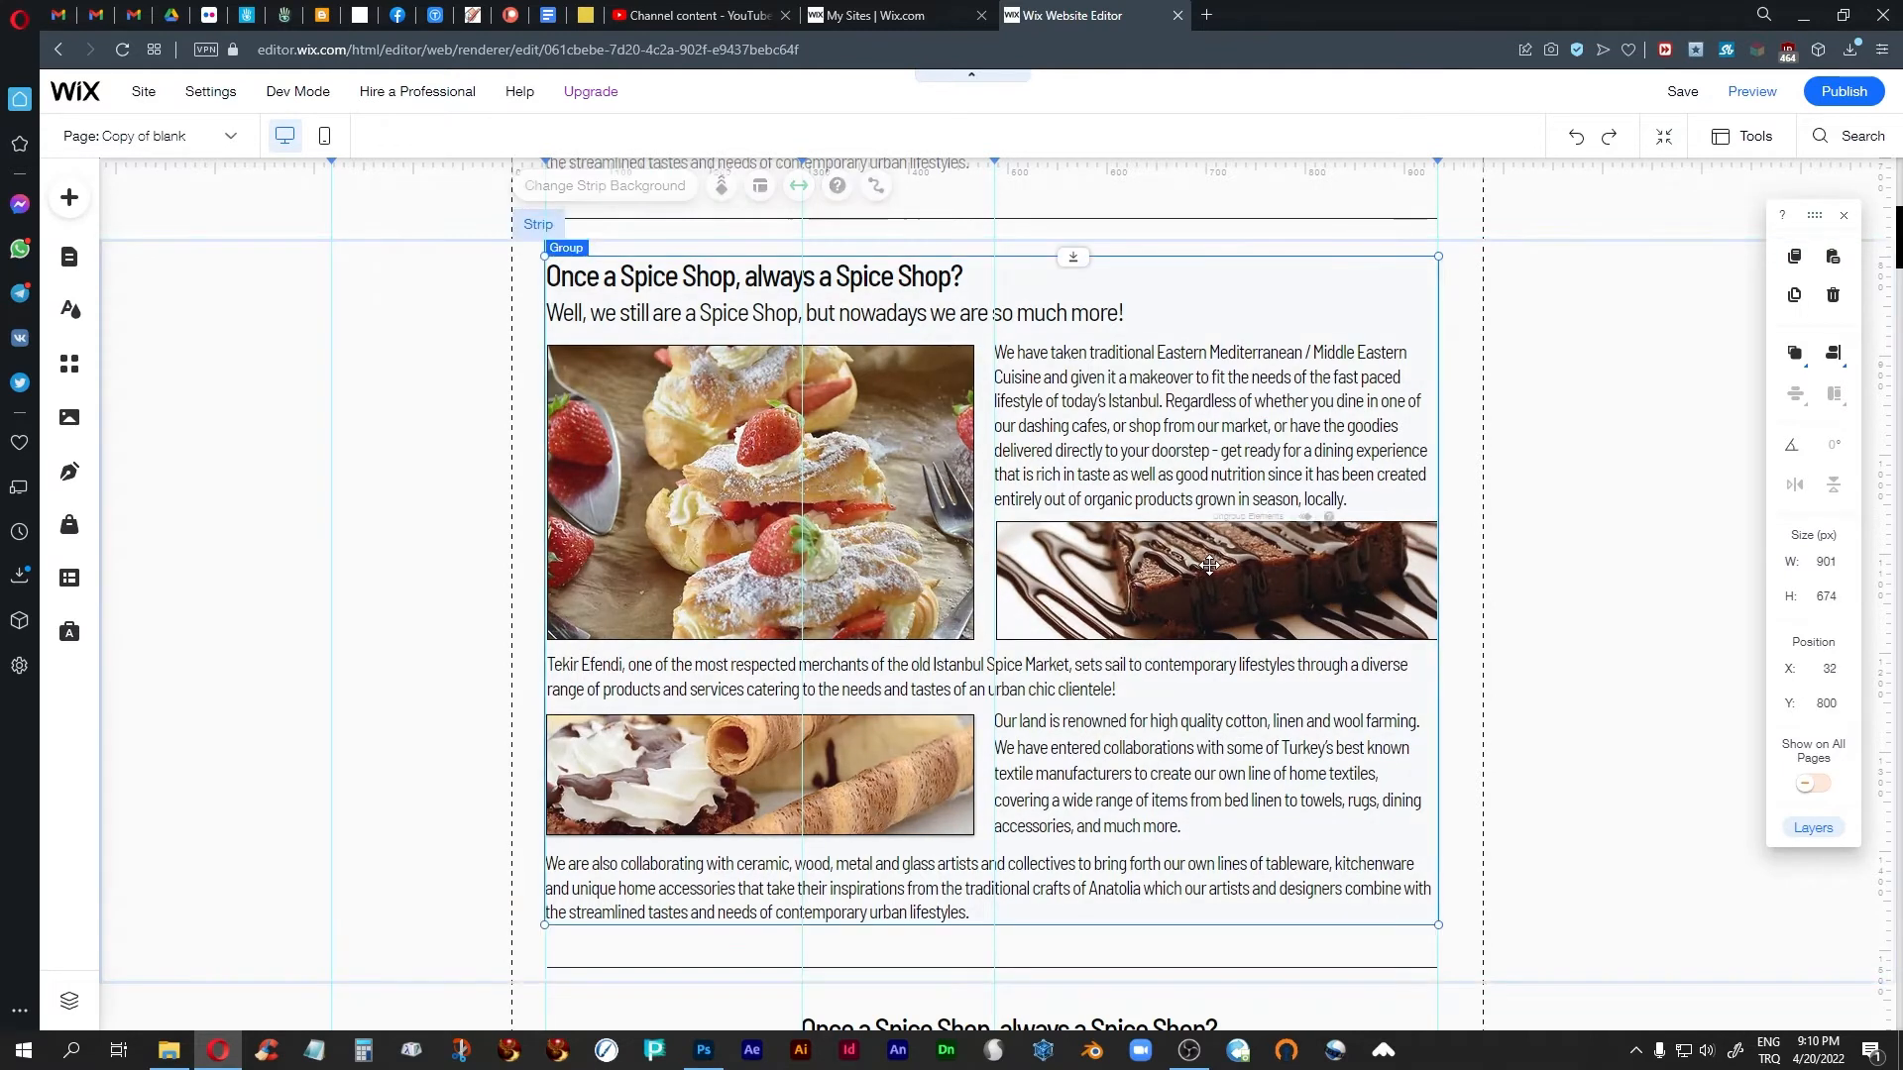
{"action": "left_click", "coordinate": [1213, 565]}
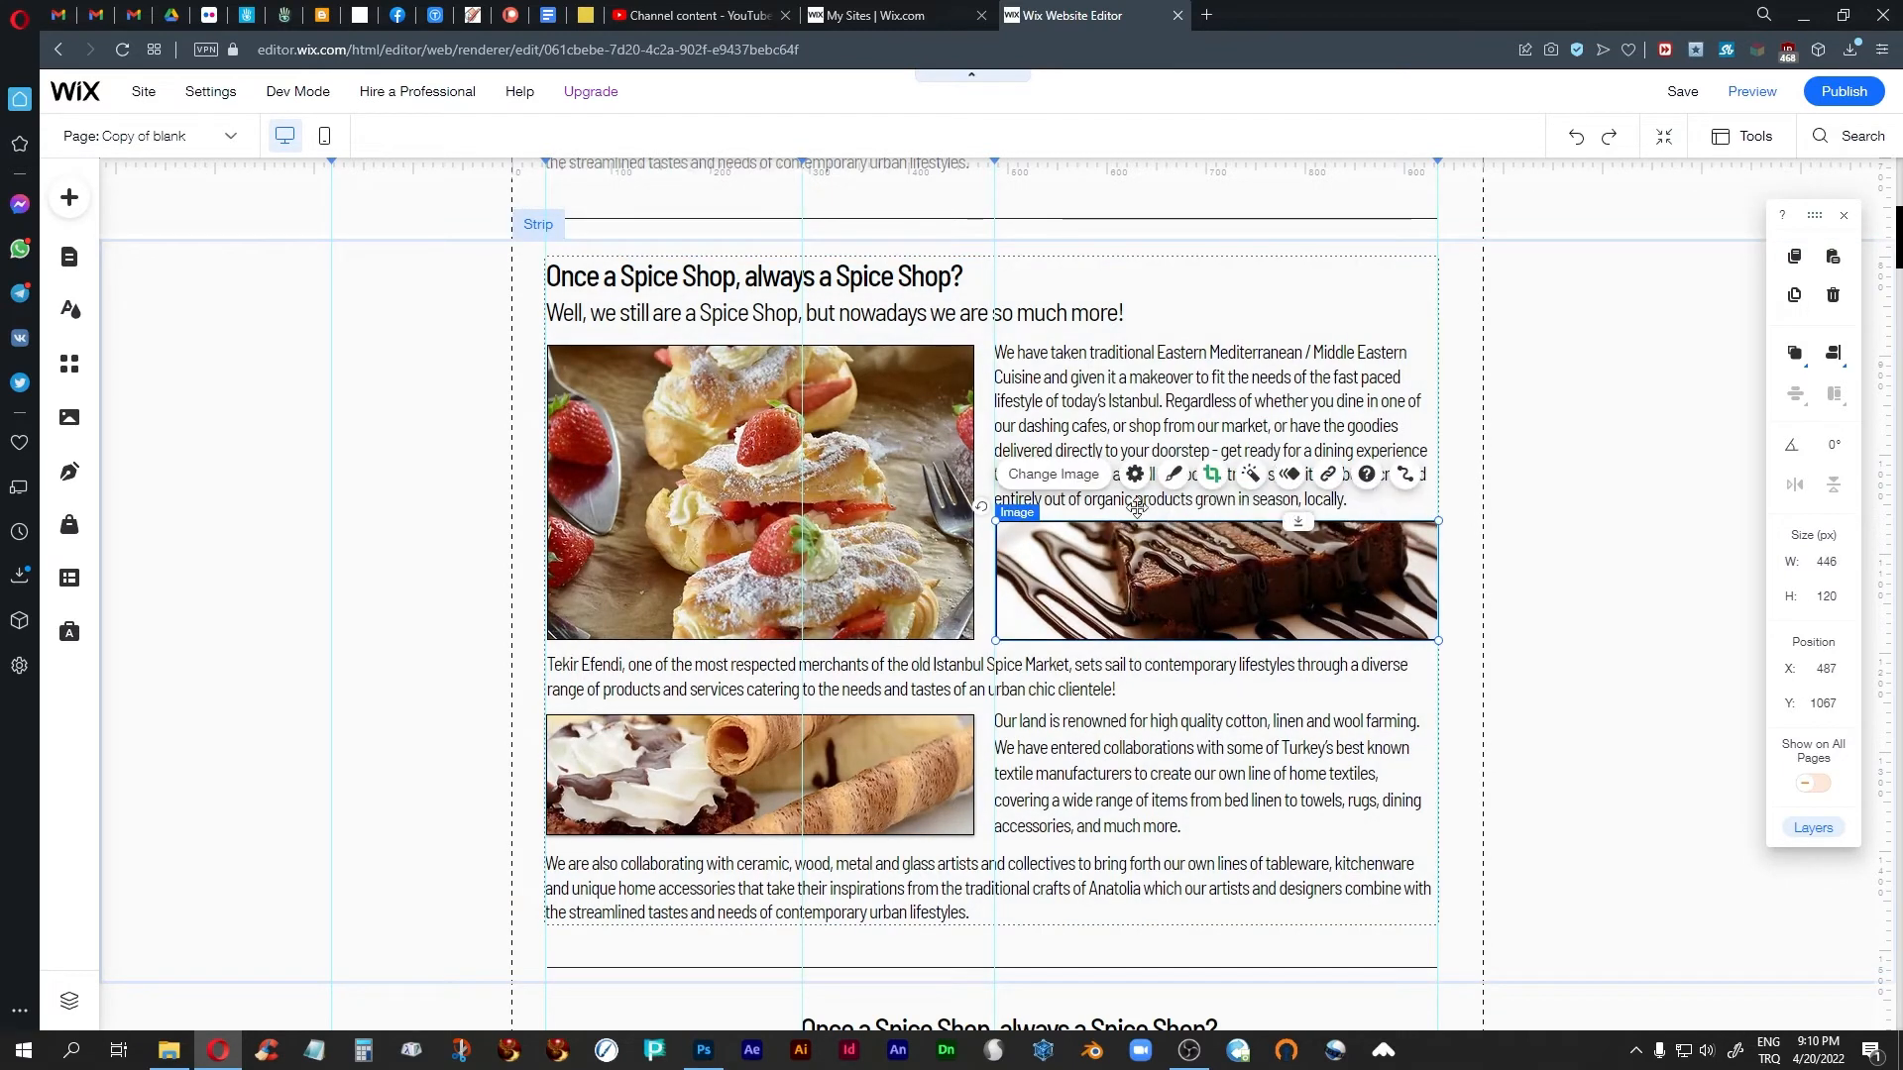
{"action": "left_click", "coordinate": [1173, 476]}
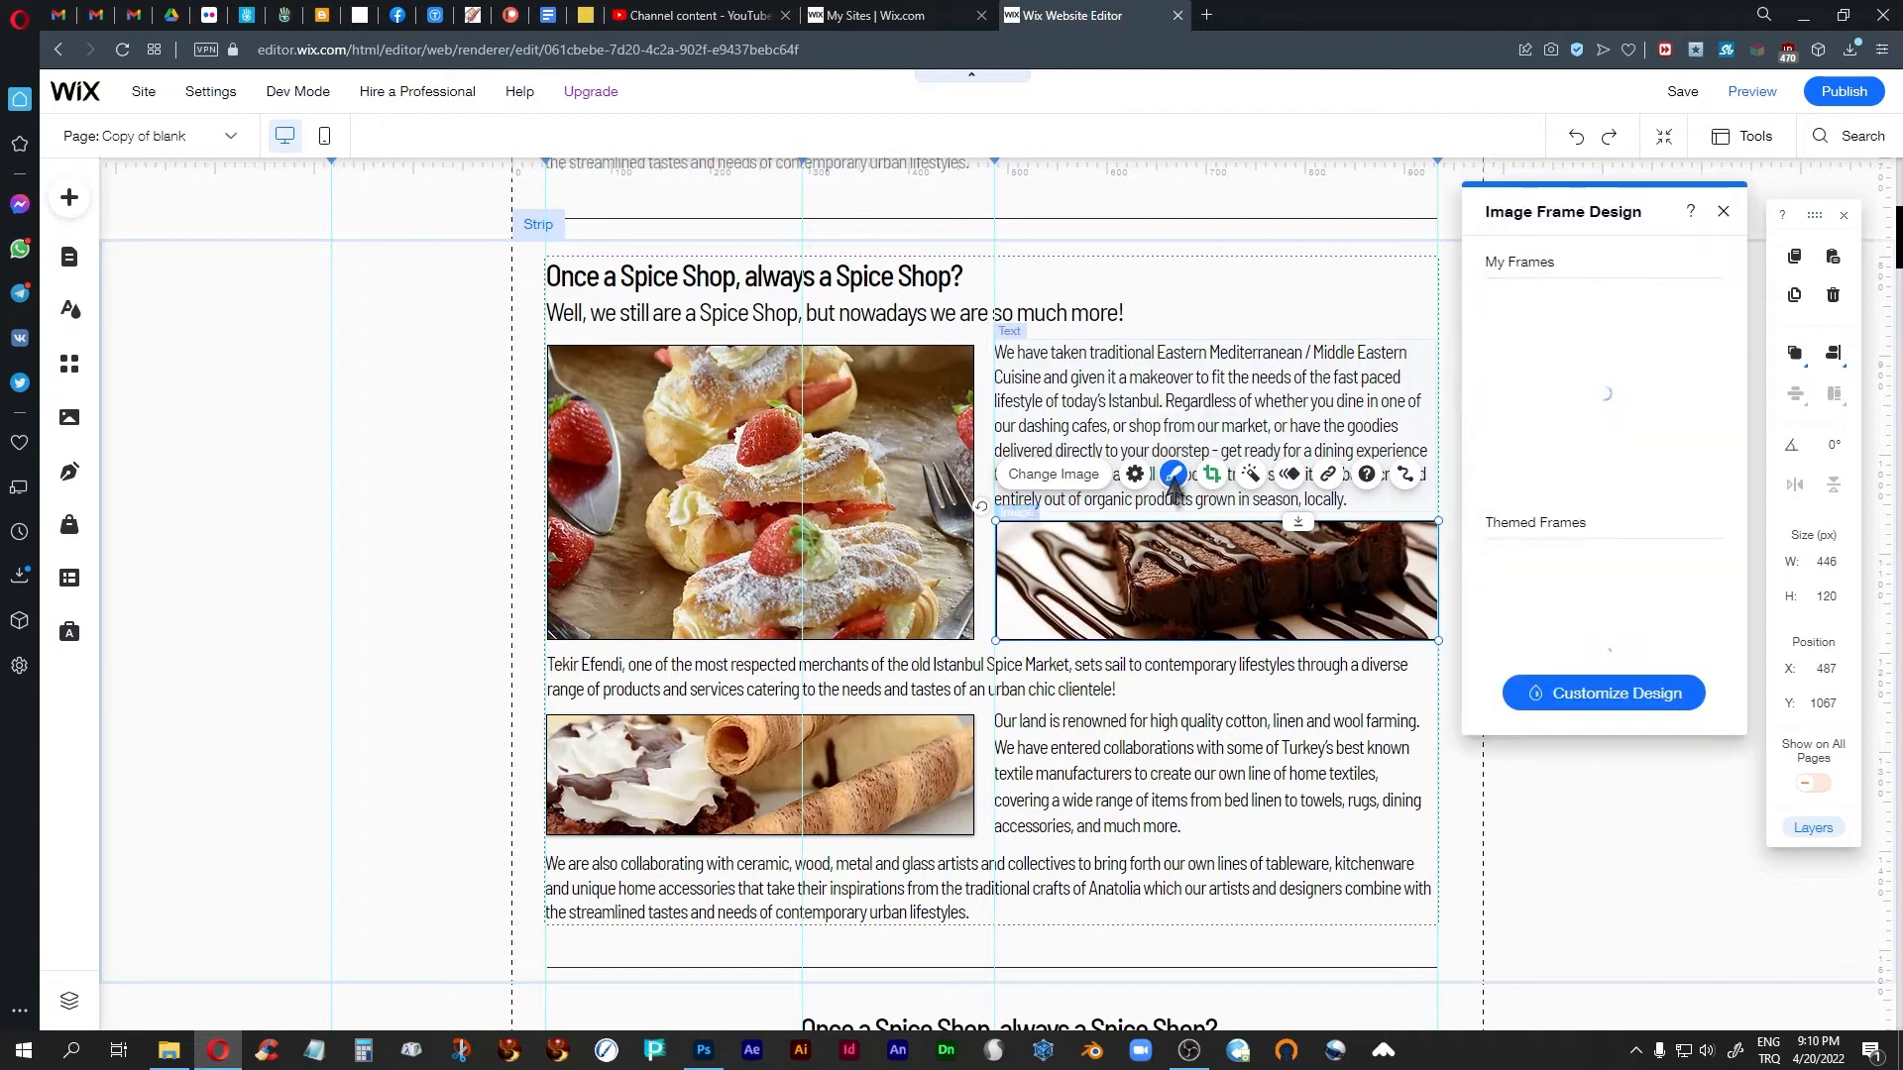
{"action": "left_click", "coordinate": [1591, 700]}
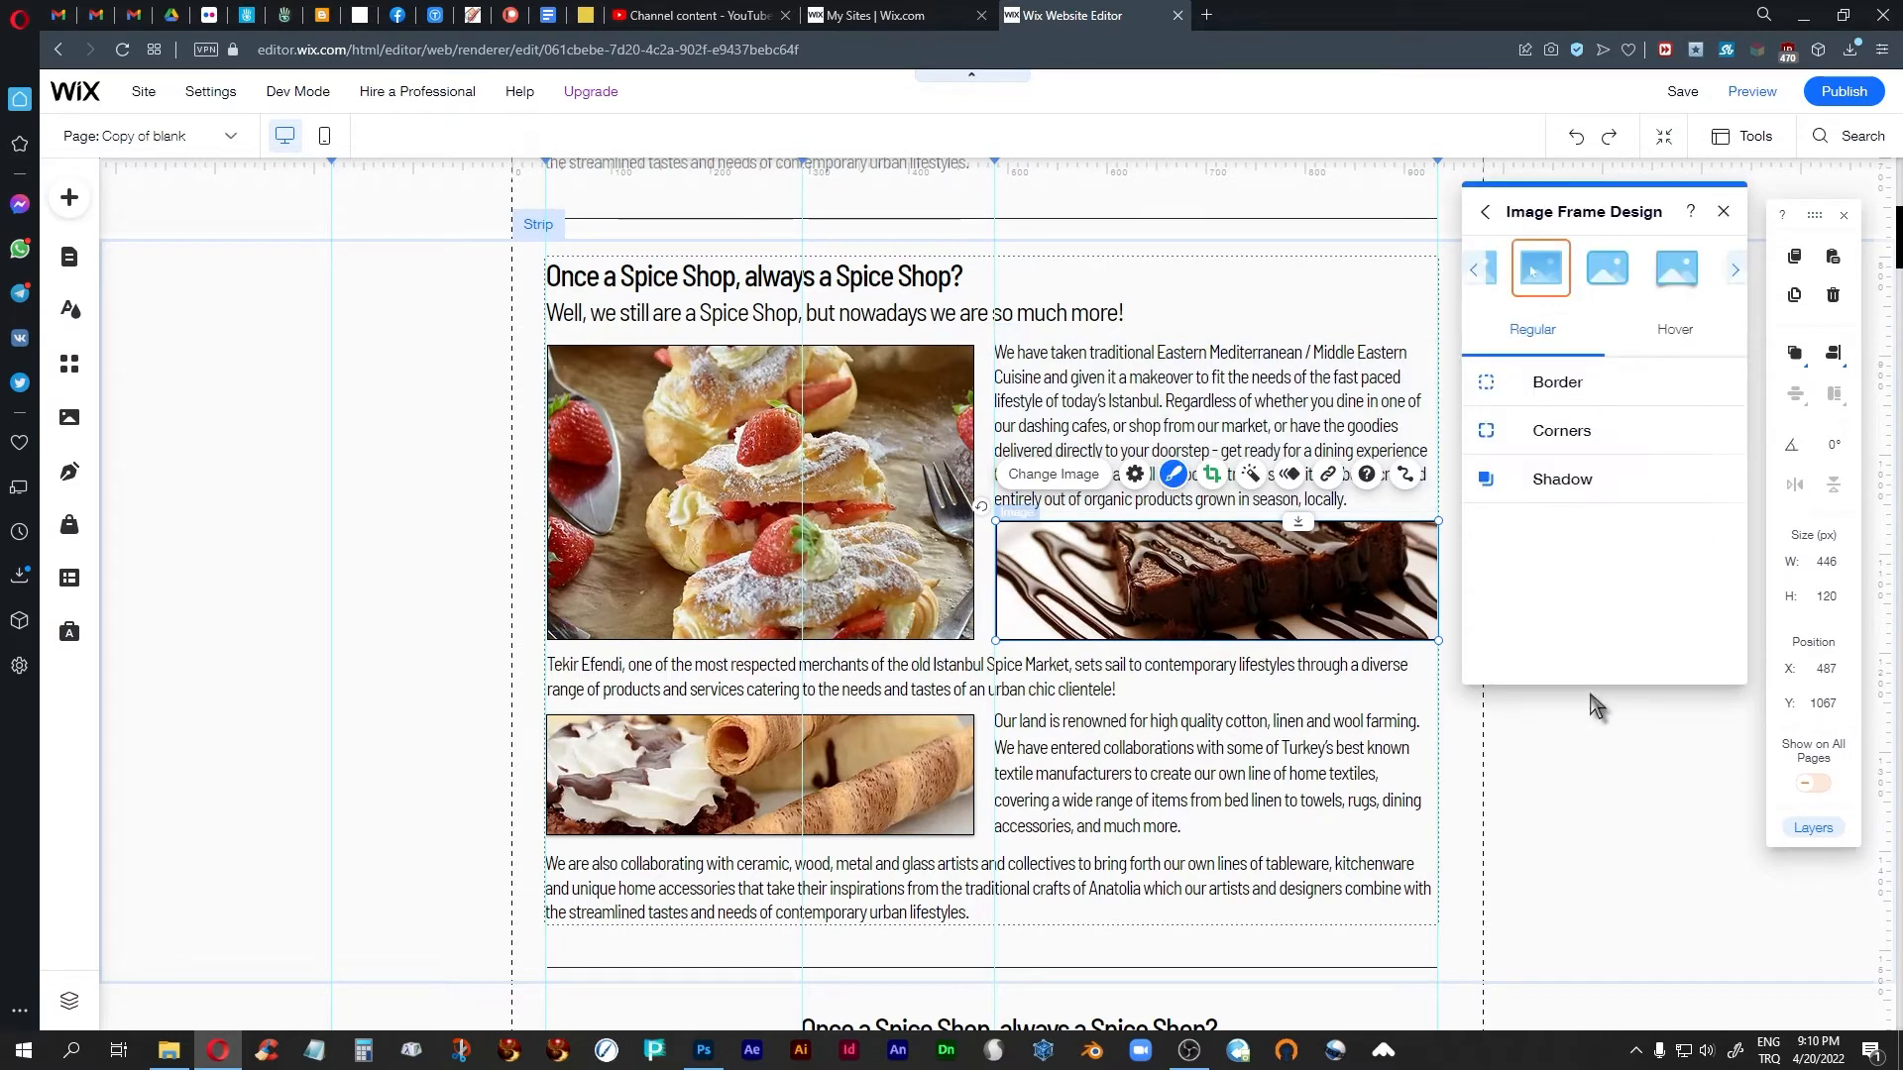
{"action": "left_click_drag", "start_coordinate": [1620, 220], "coordinate": [646, 267]}
{"action": "left_click", "coordinate": [585, 436]}
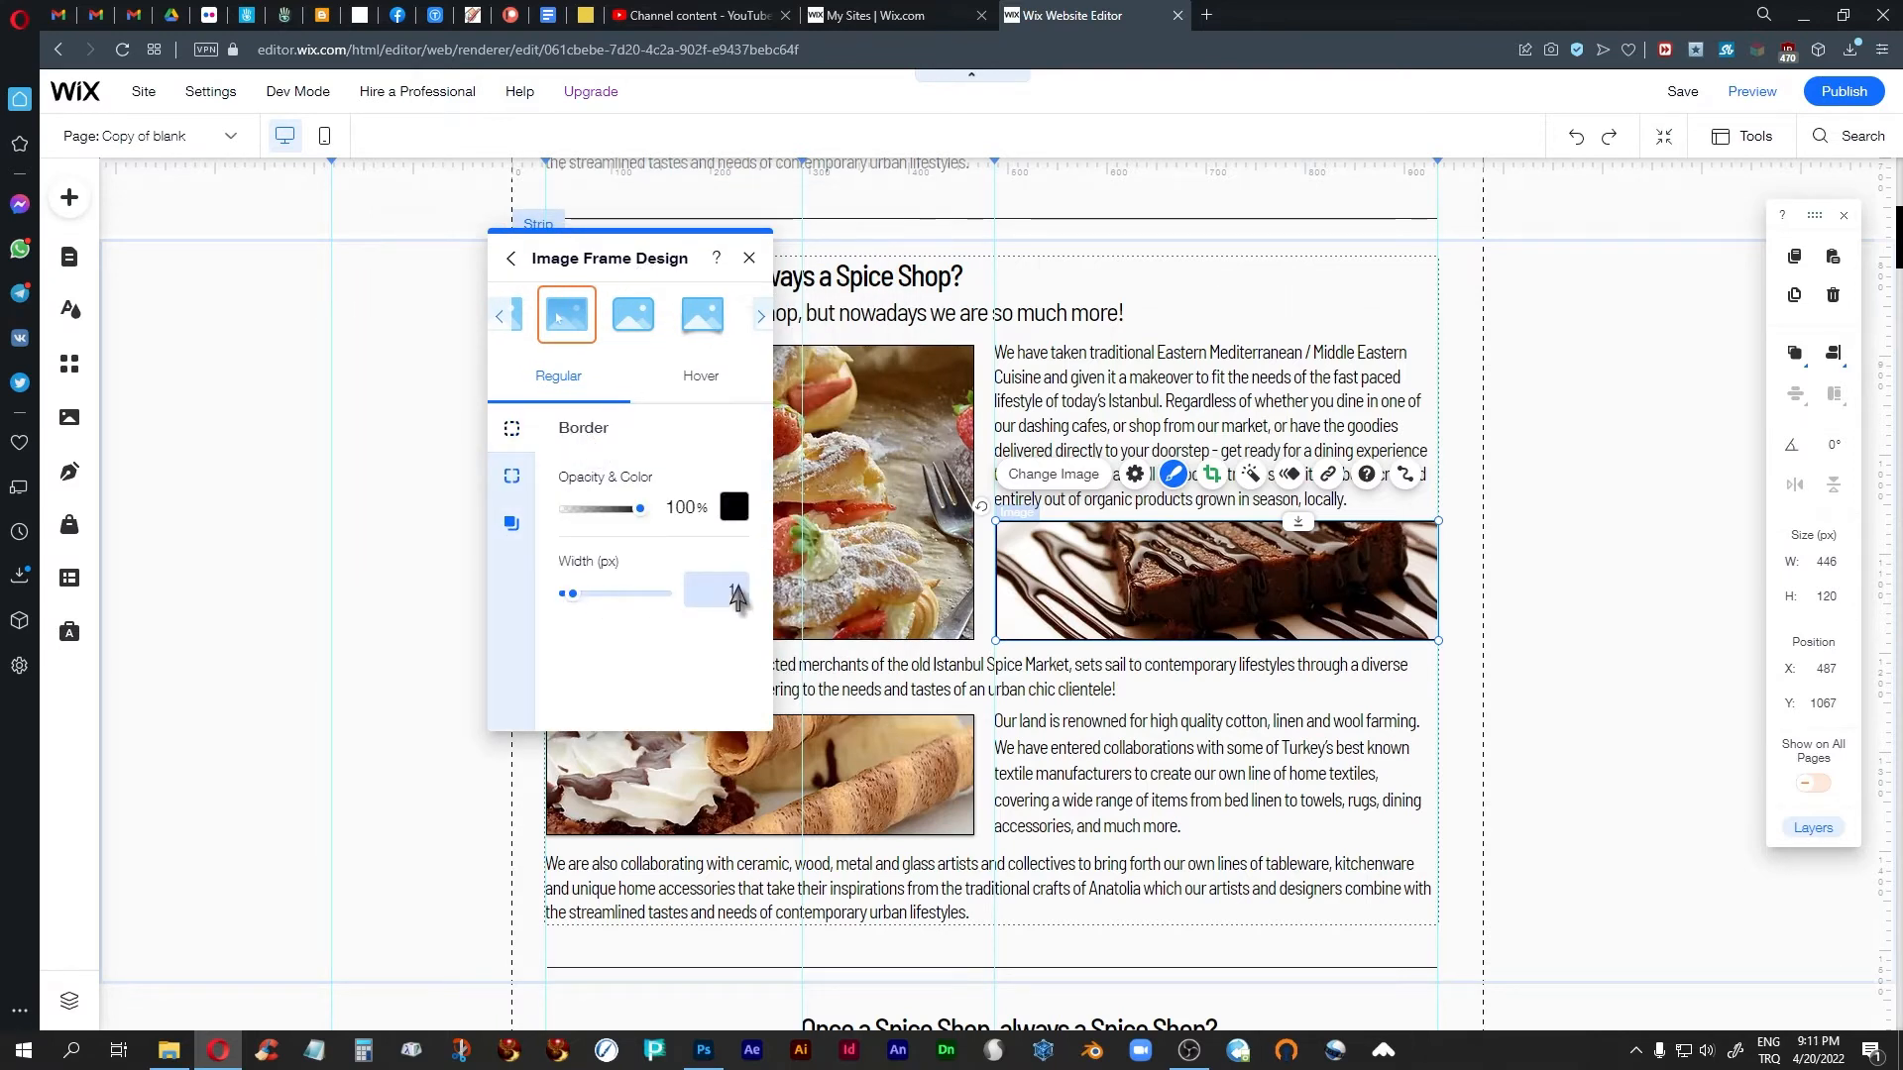
Try the curled-shadow frame with a 1 px border on the chocolate cake image
{"action": "left_click", "coordinate": [701, 317]}
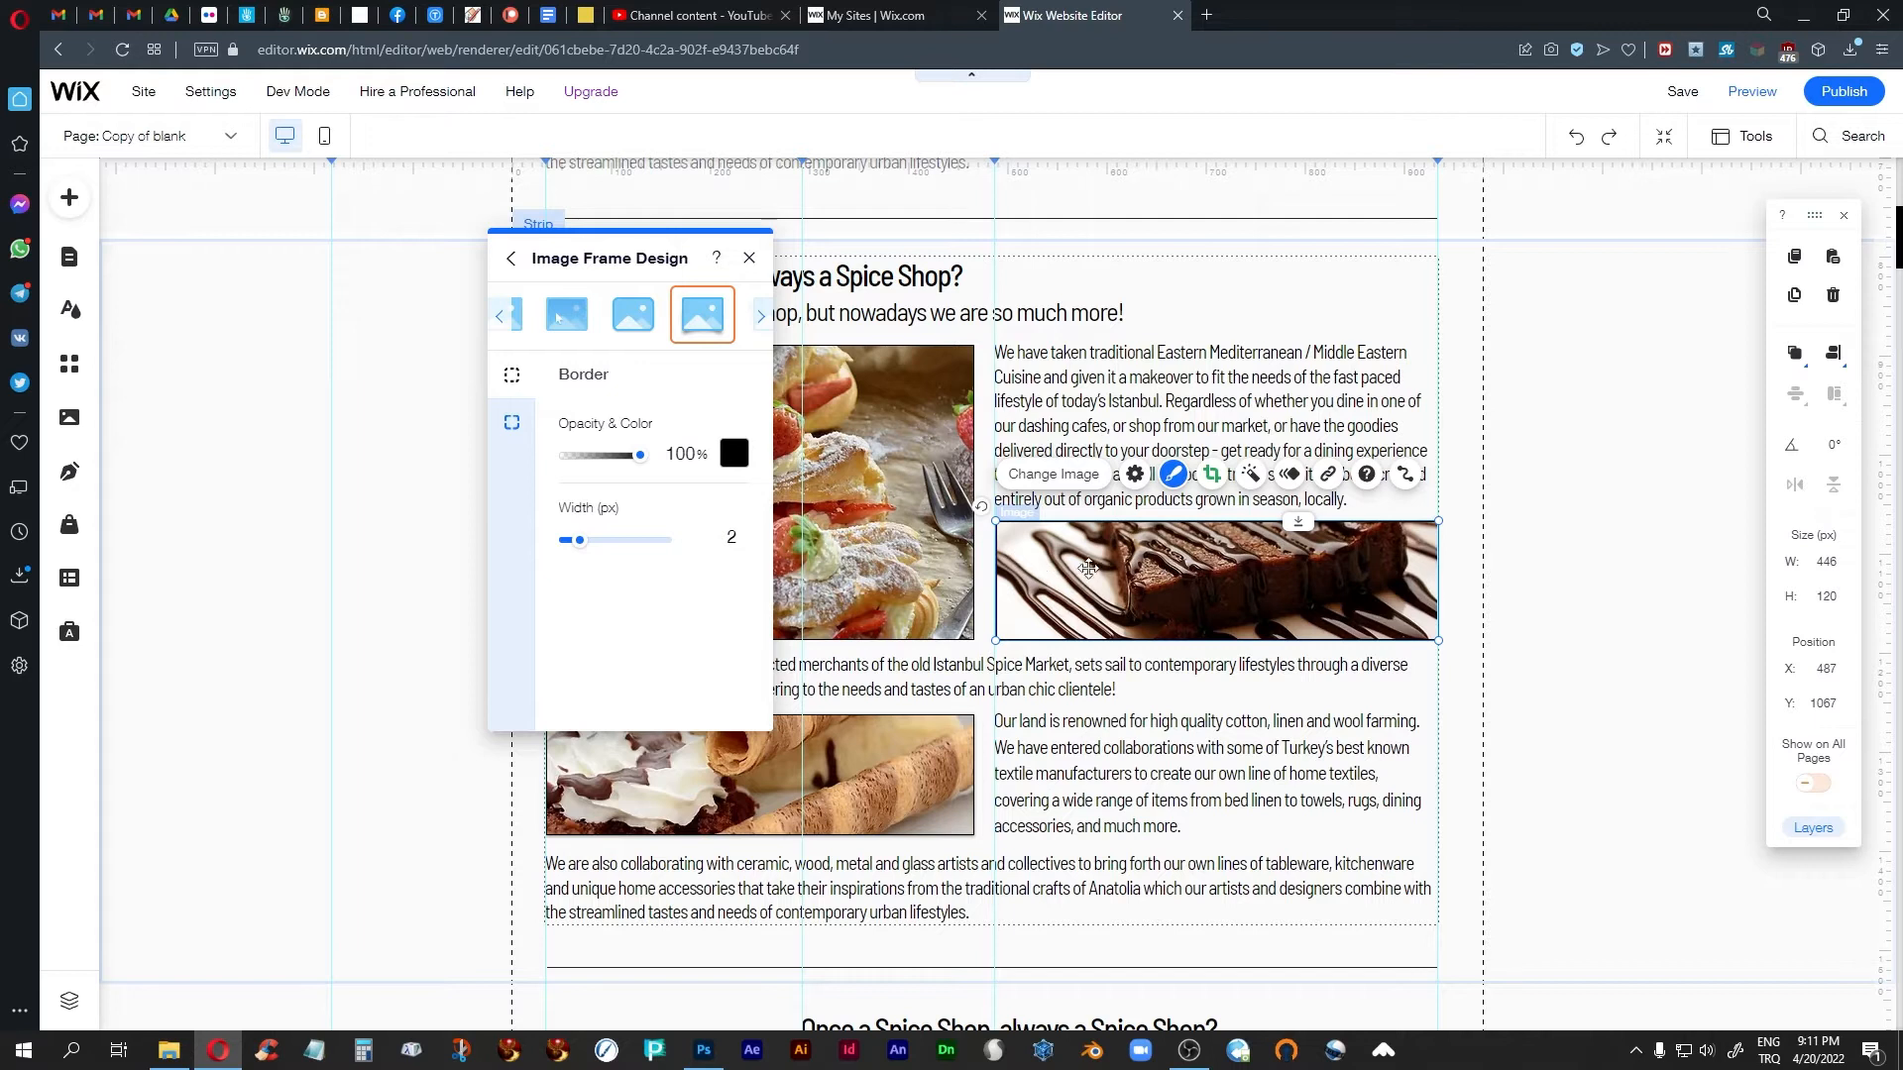
{"action": "double_click", "coordinate": [726, 547]}
{"action": "type", "text": "1"}
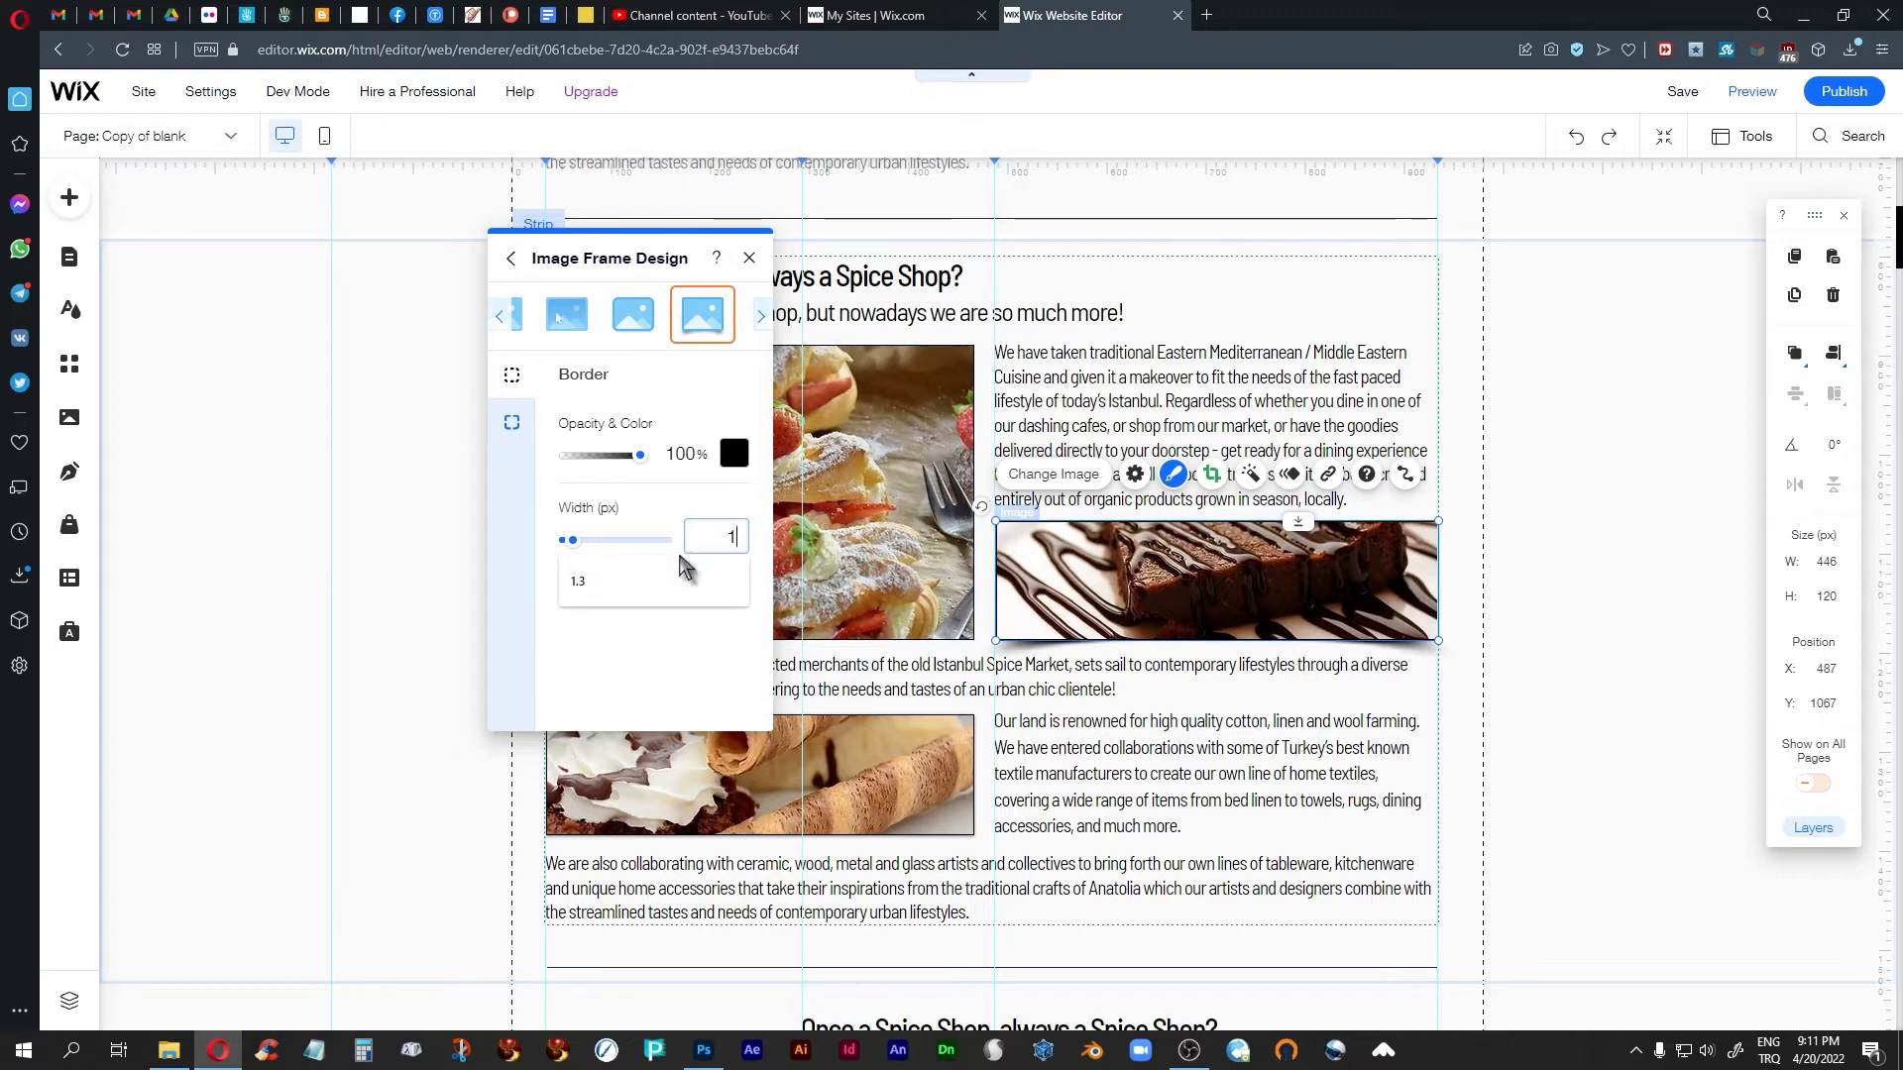
{"action": "left_click", "coordinate": [675, 662]}
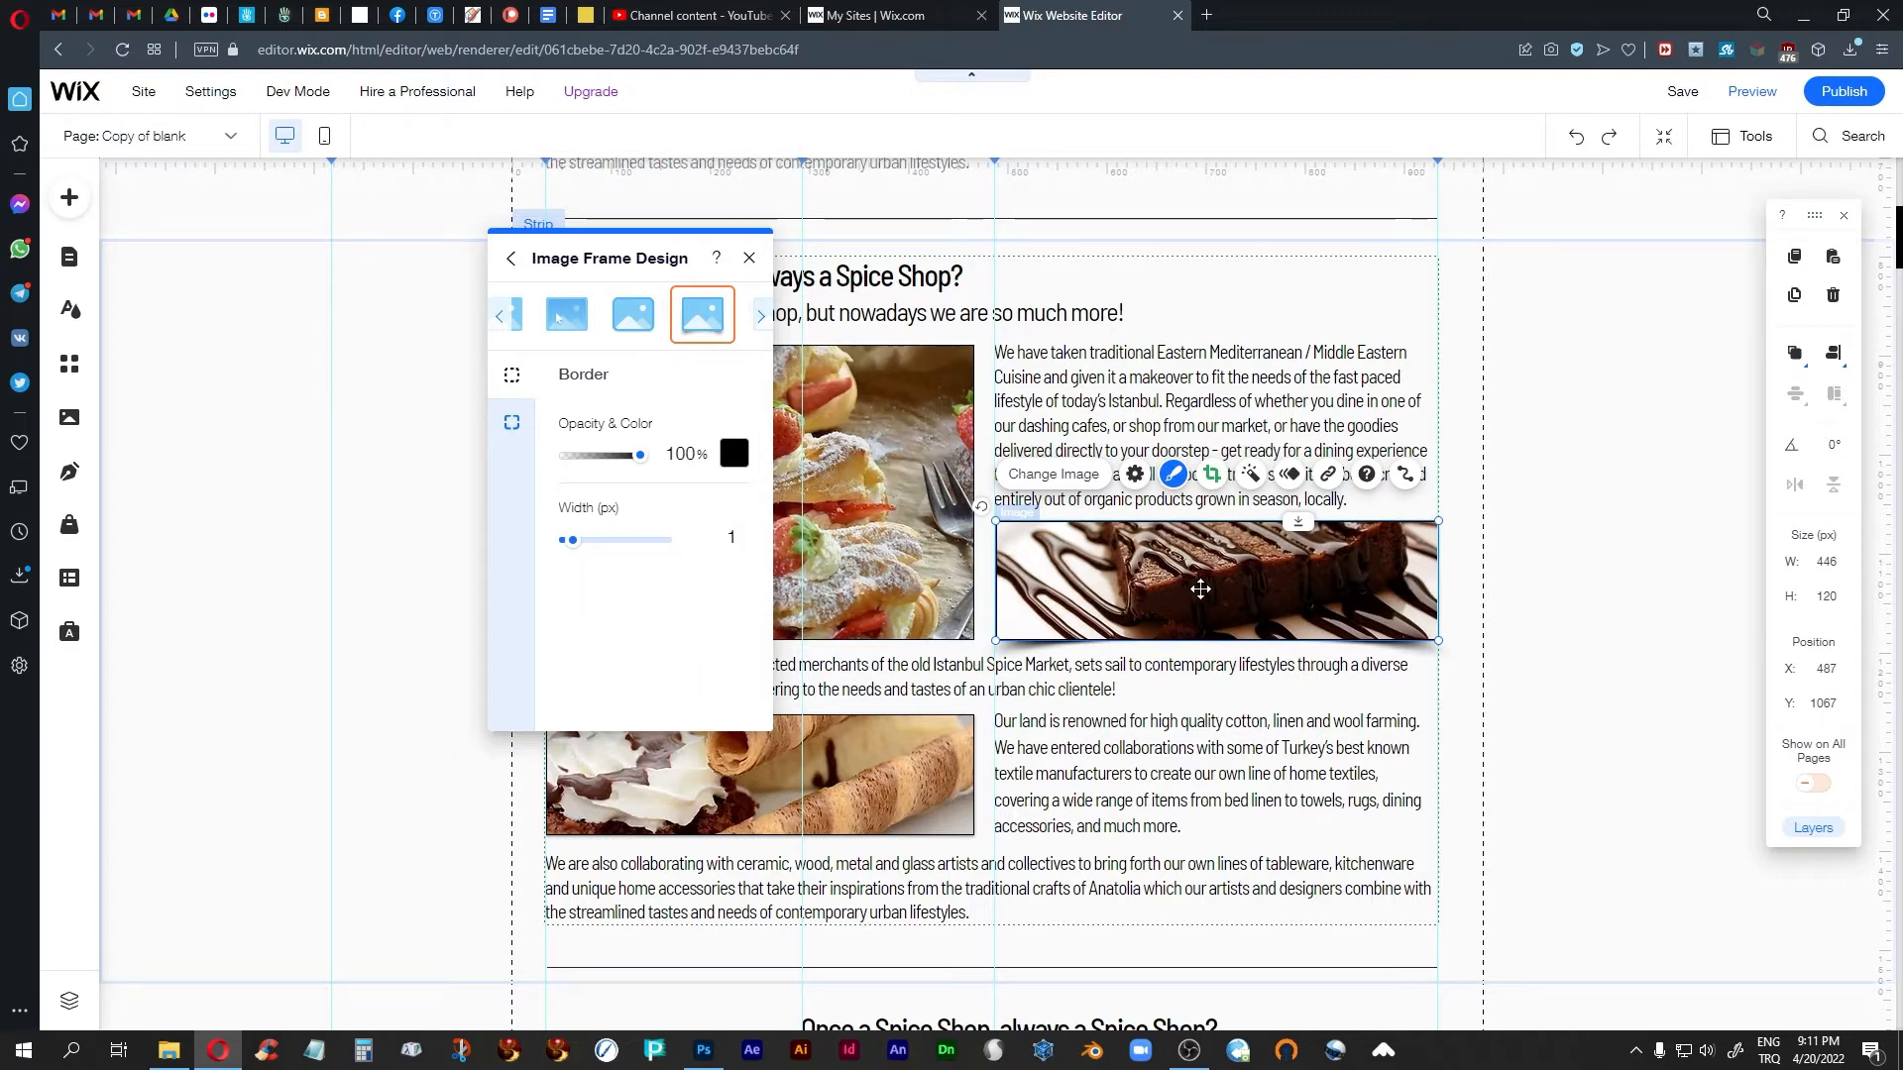
Apply the white-bordered frame preset to the chocolate cake image, with a border width of 1 px and color #000000
{"action": "left_click", "coordinate": [631, 322]}
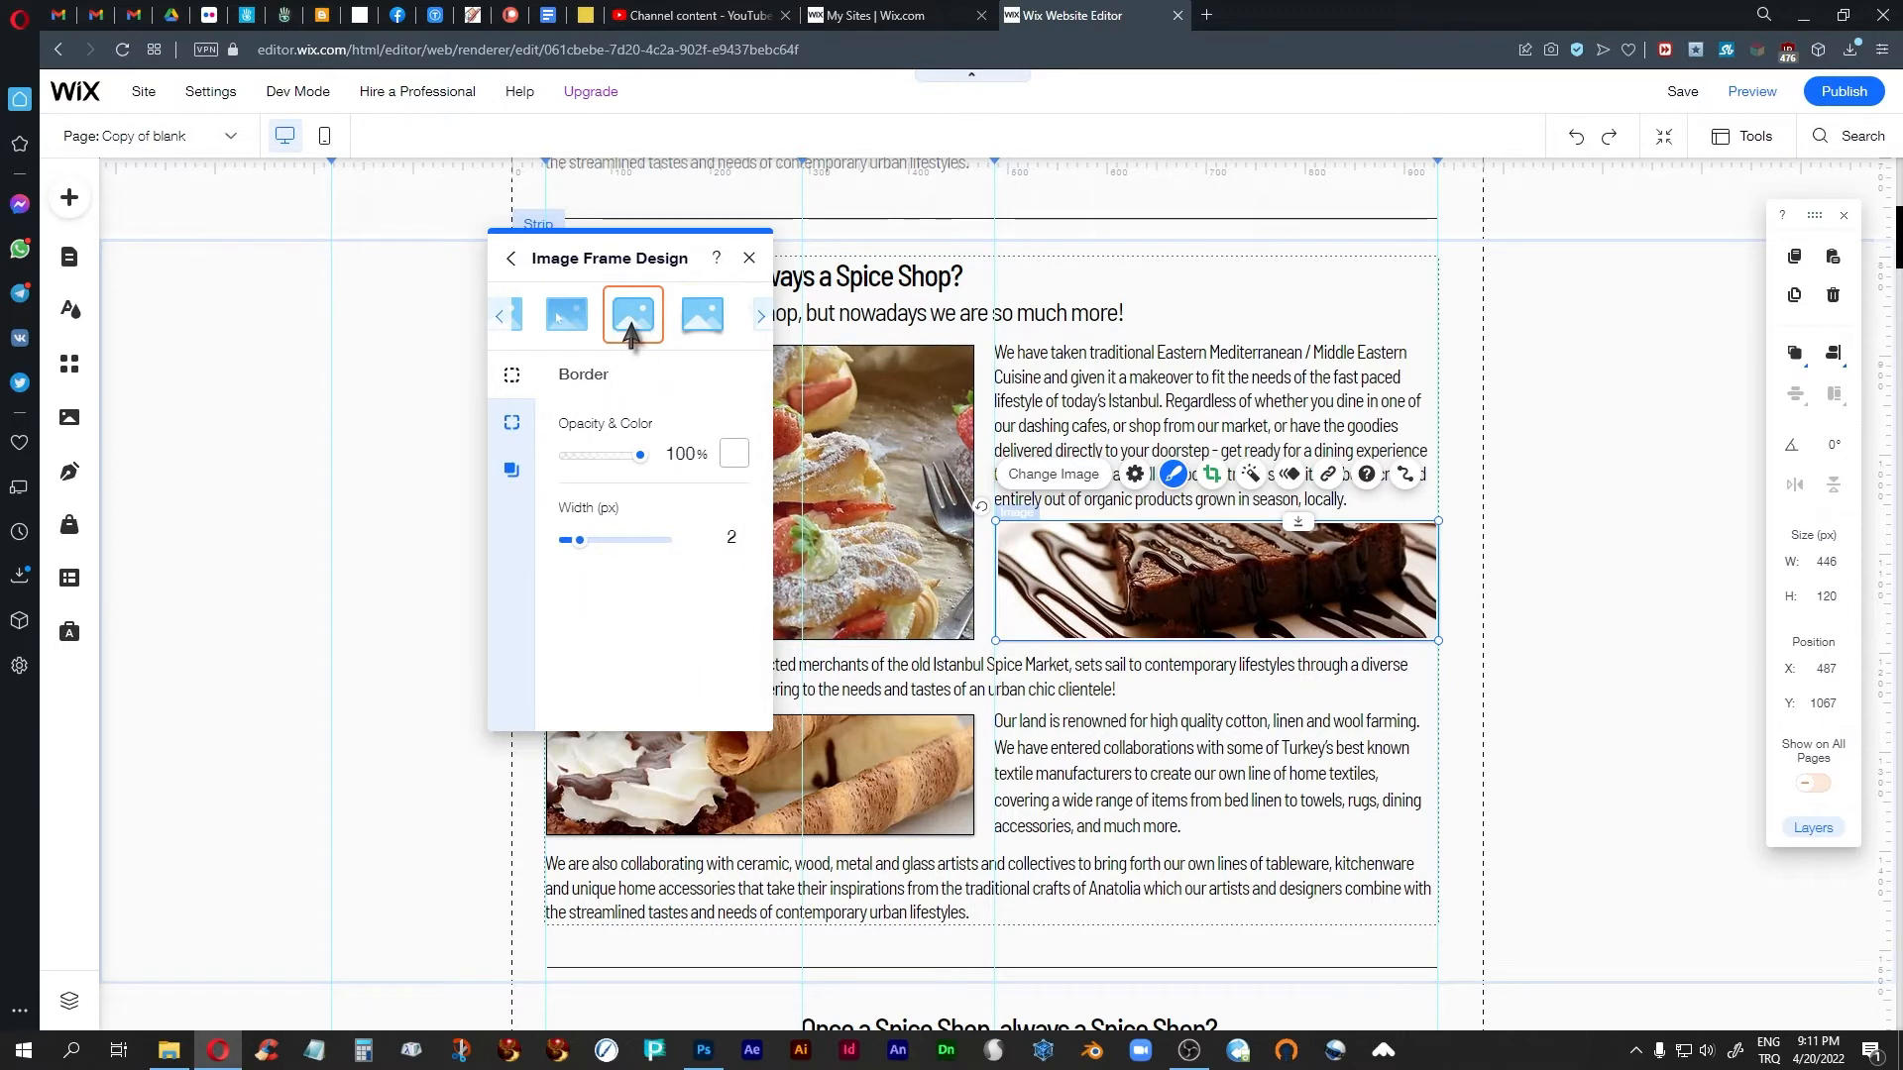
{"action": "left_click", "coordinate": [726, 552]}
{"action": "key", "text": "BackSpace"}
{"action": "type", "text": "1"}
{"action": "left_click", "coordinate": [734, 455]}
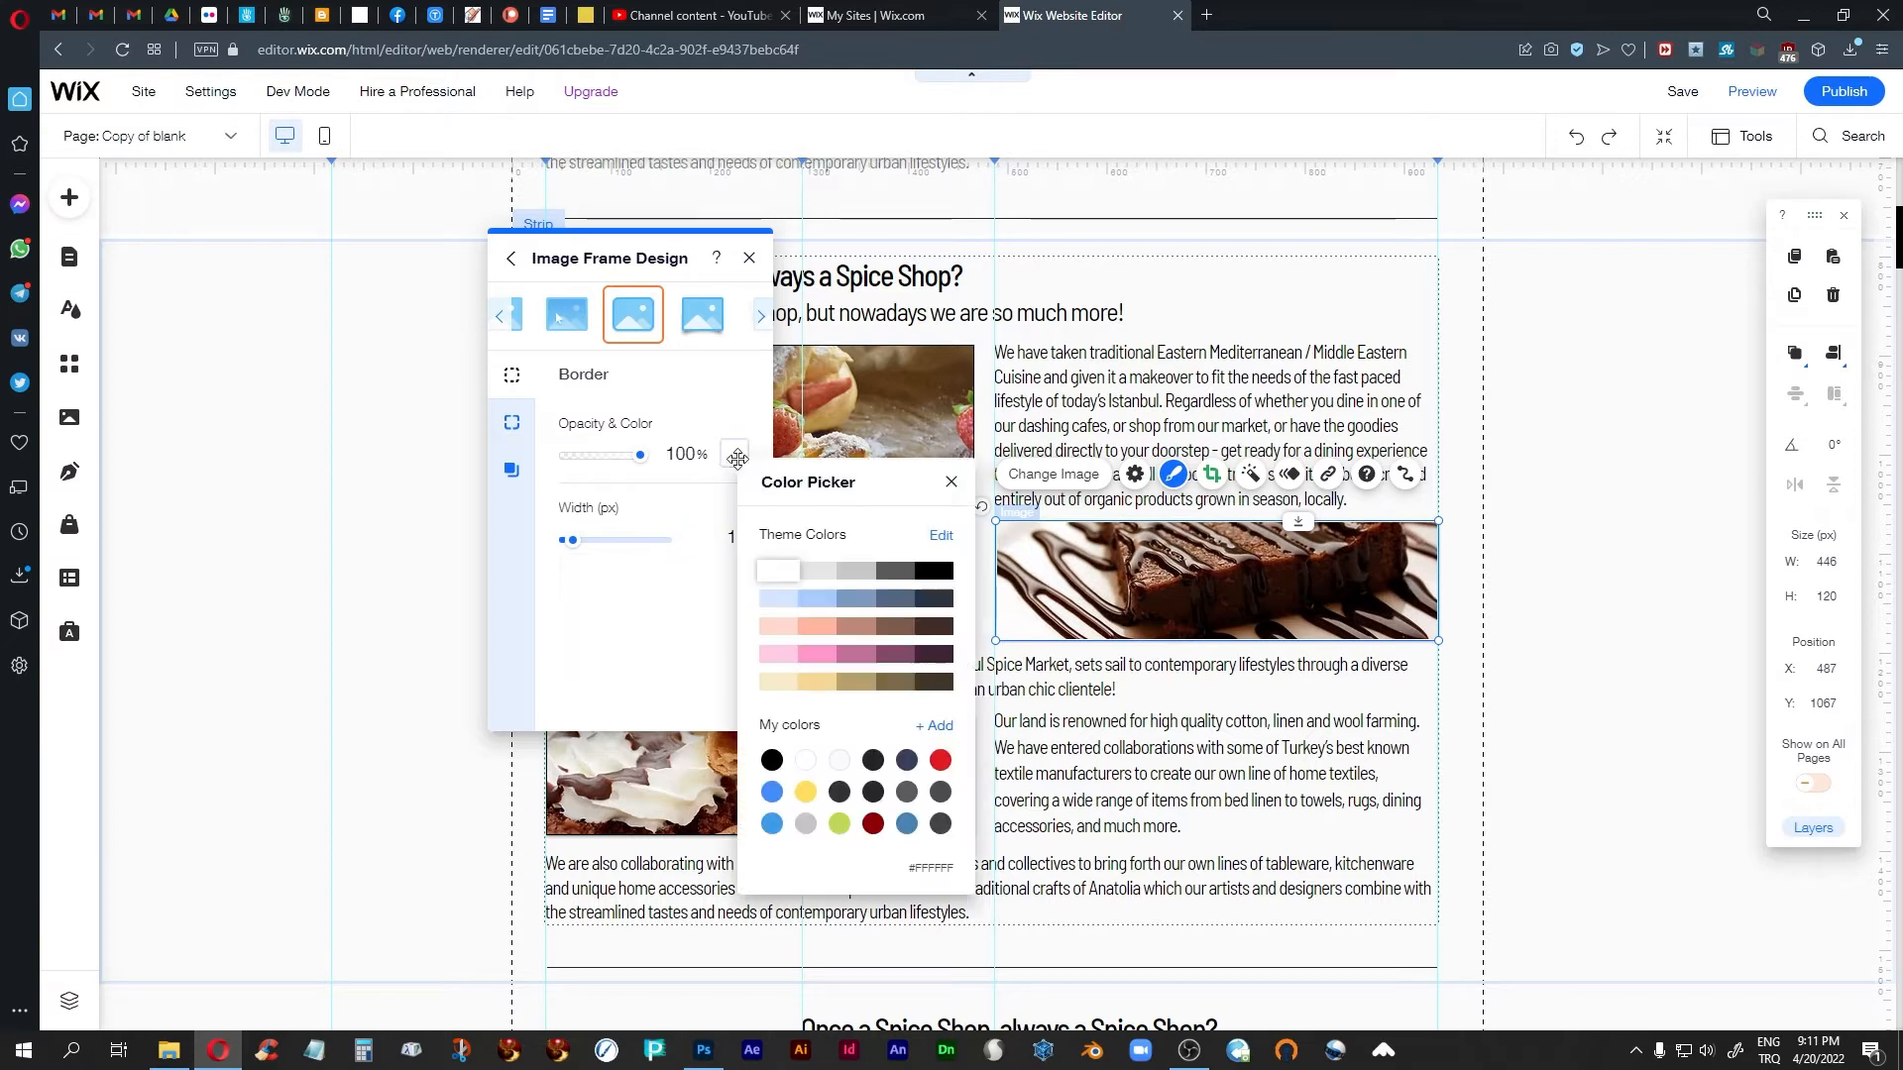
{"action": "left_click", "coordinate": [934, 571]}
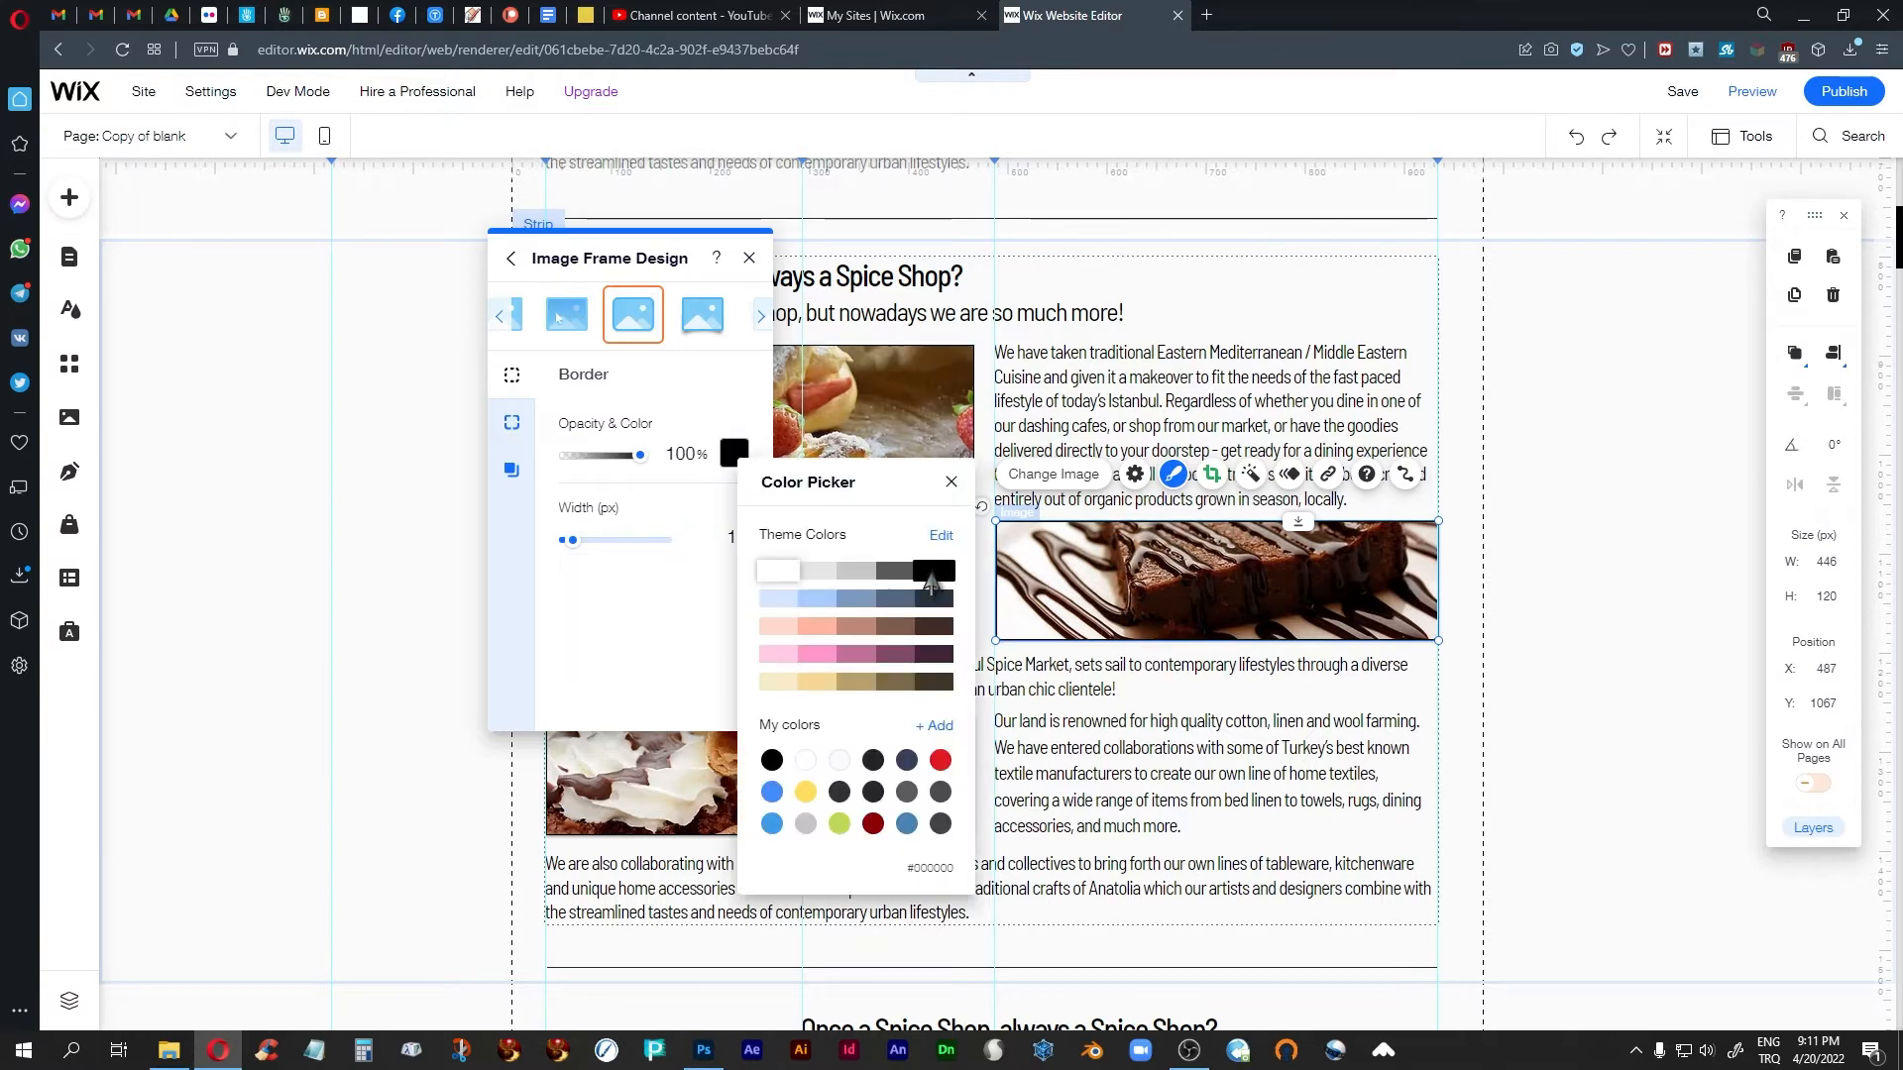
{"action": "left_click", "coordinate": [950, 482]}
Set all corner radii of the chocolate cake image's frame to 0 px, disable its shadow, and close the frame design
{"action": "left_click", "coordinate": [511, 422]}
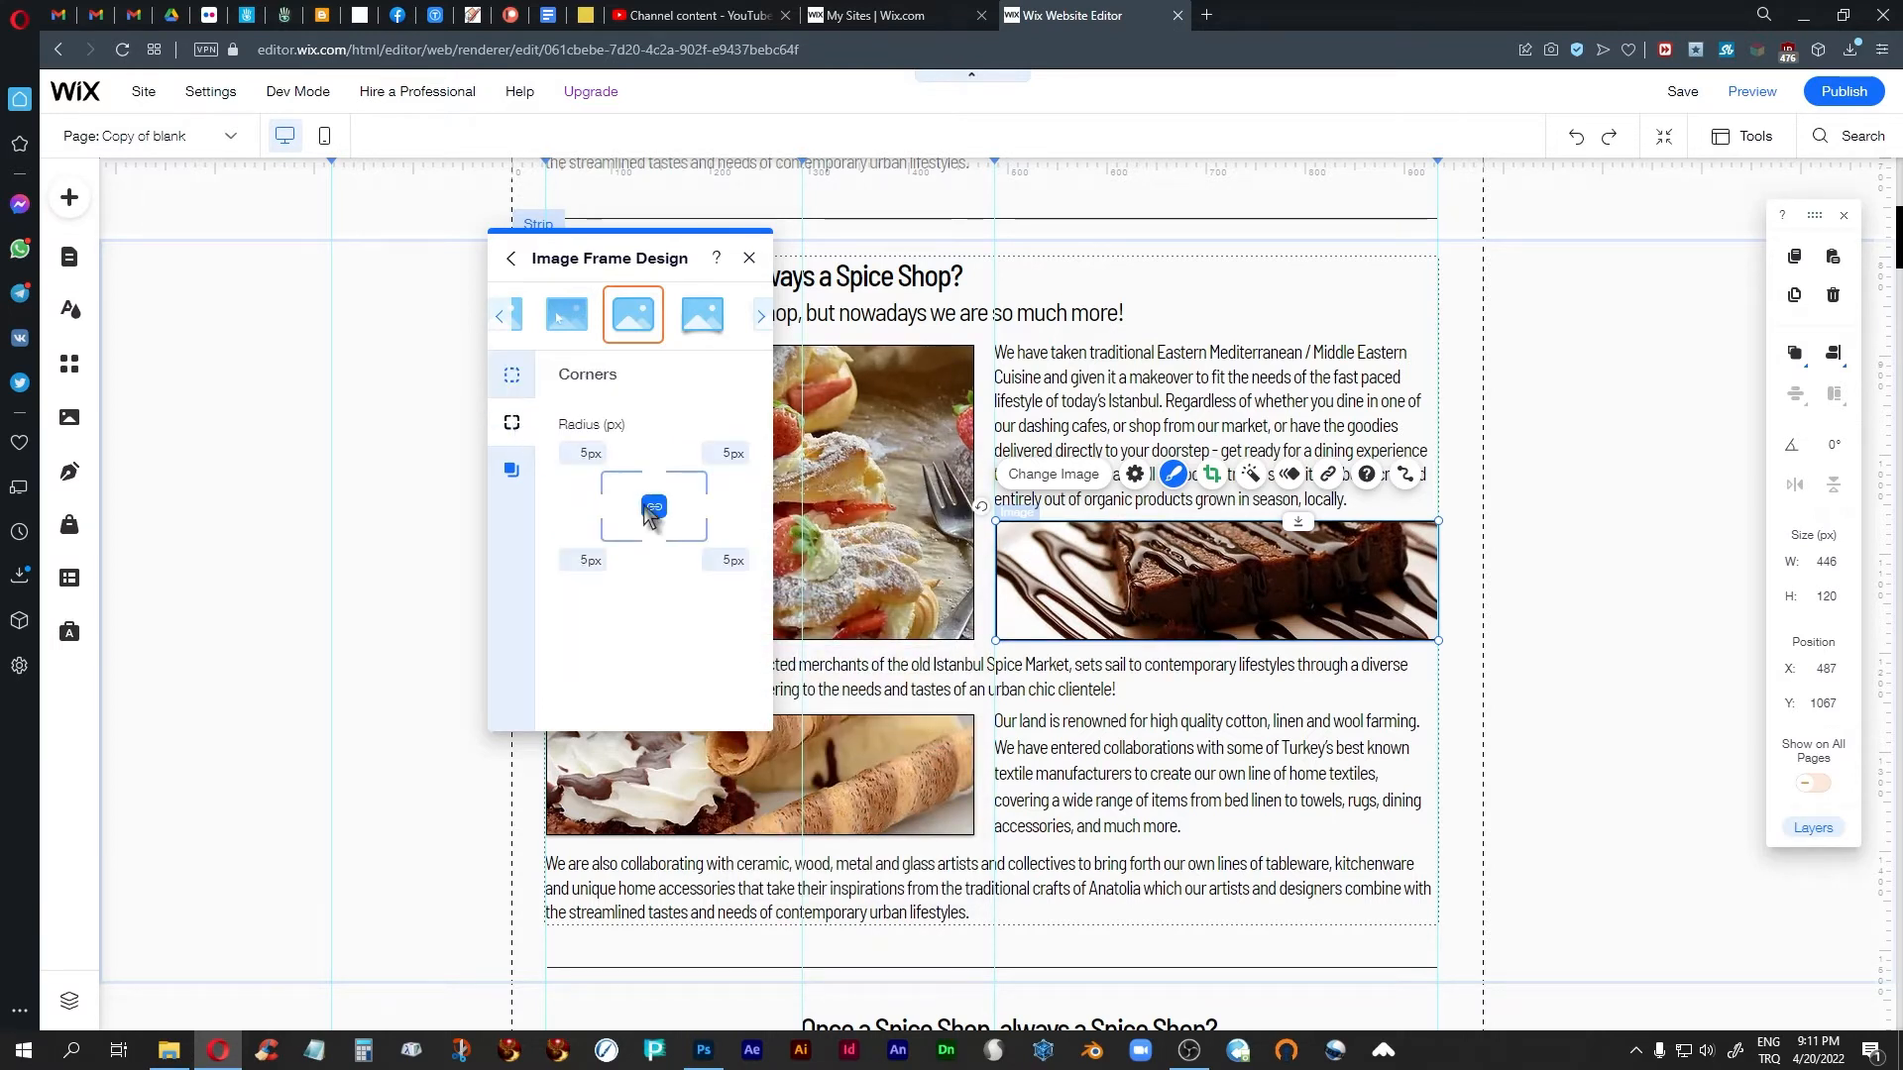
{"action": "left_click", "coordinate": [588, 454]}
{"action": "left_click", "coordinate": [672, 602]}
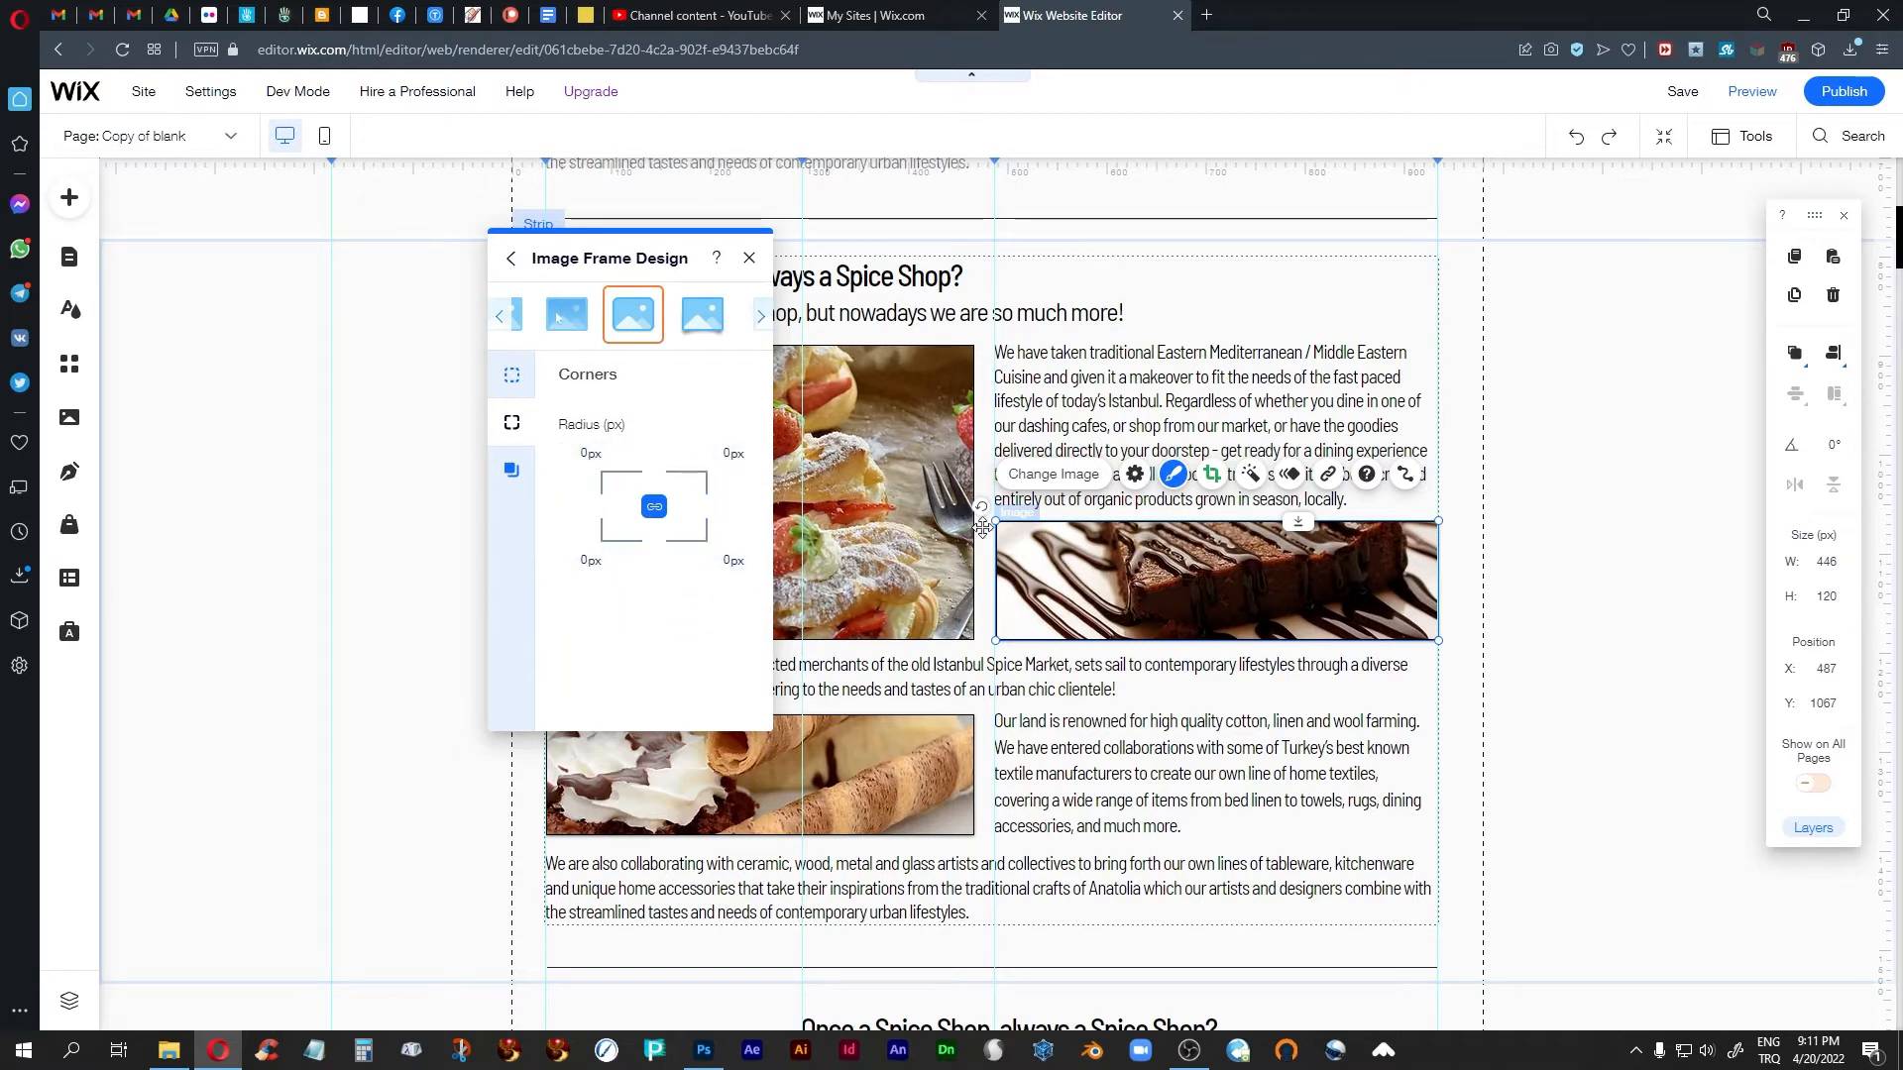
{"action": "left_click", "coordinate": [512, 469]}
{"action": "left_click", "coordinate": [725, 433]}
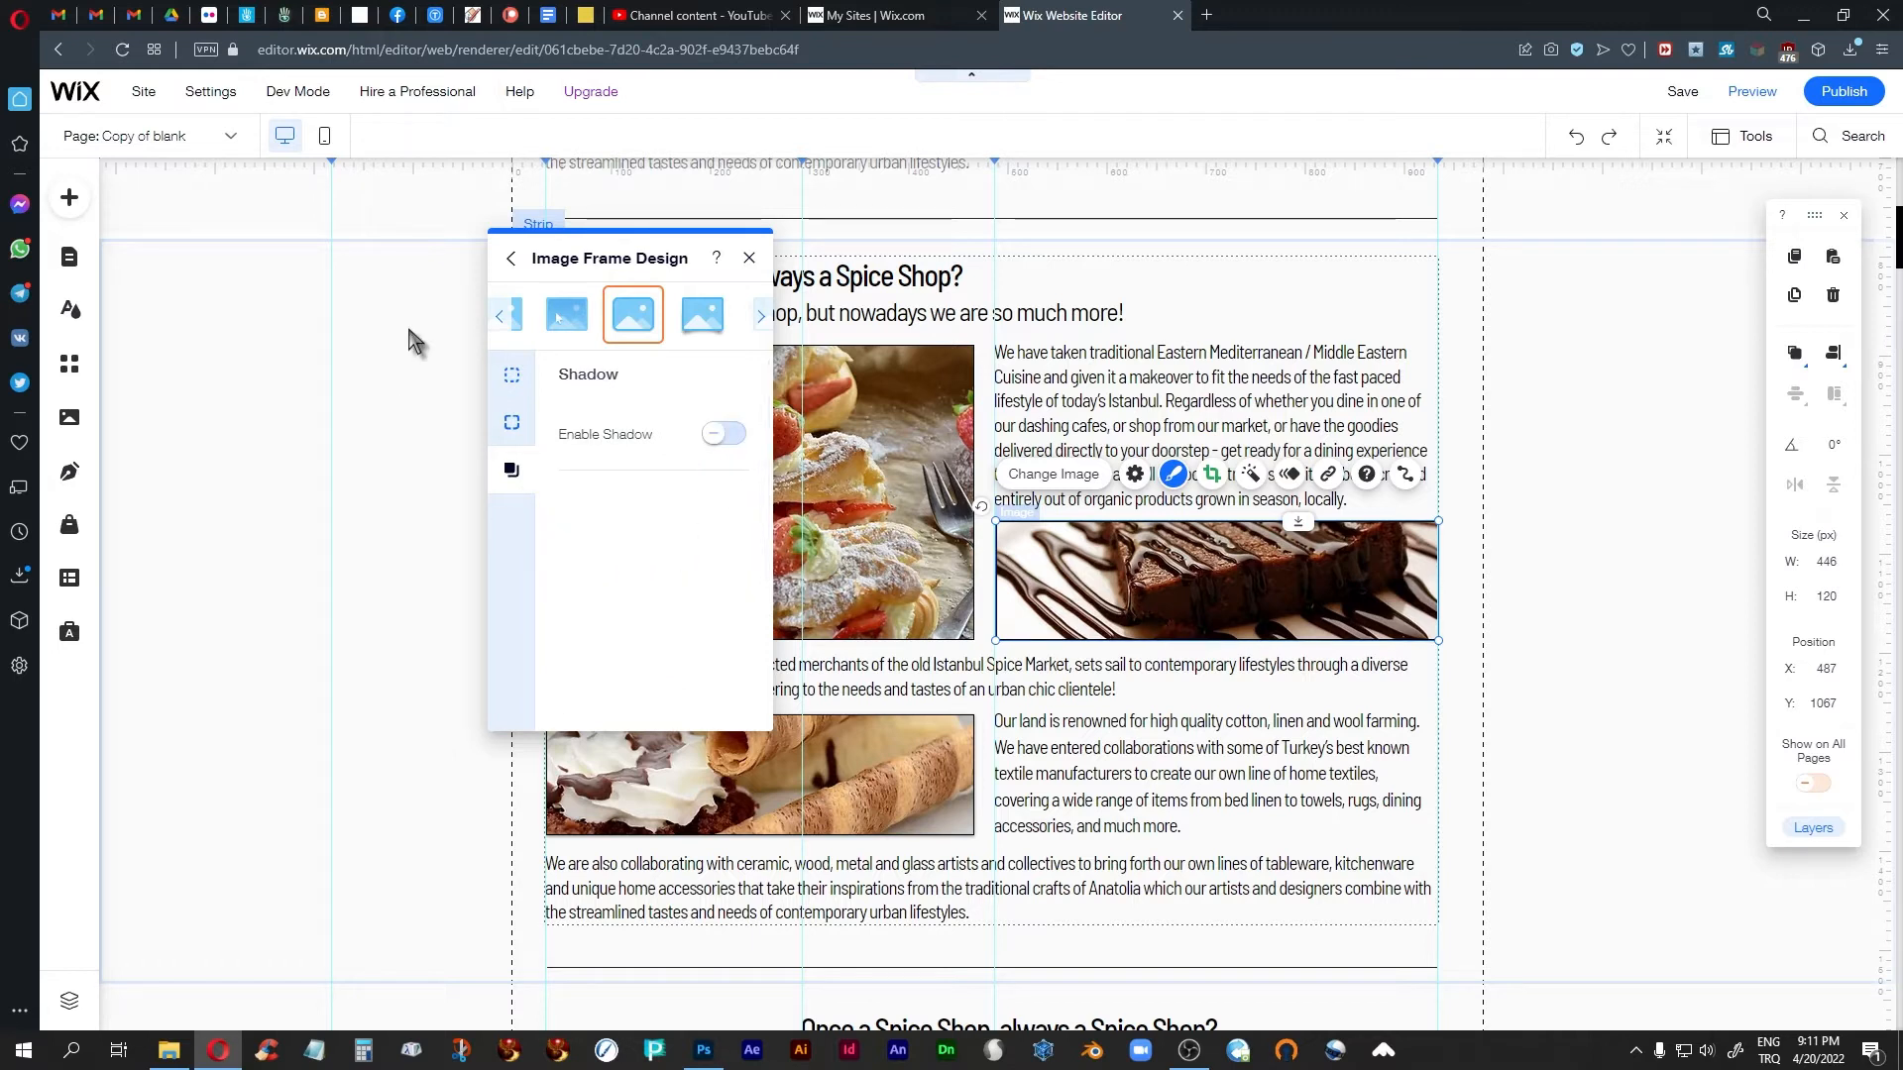
{"action": "left_click", "coordinate": [513, 376]}
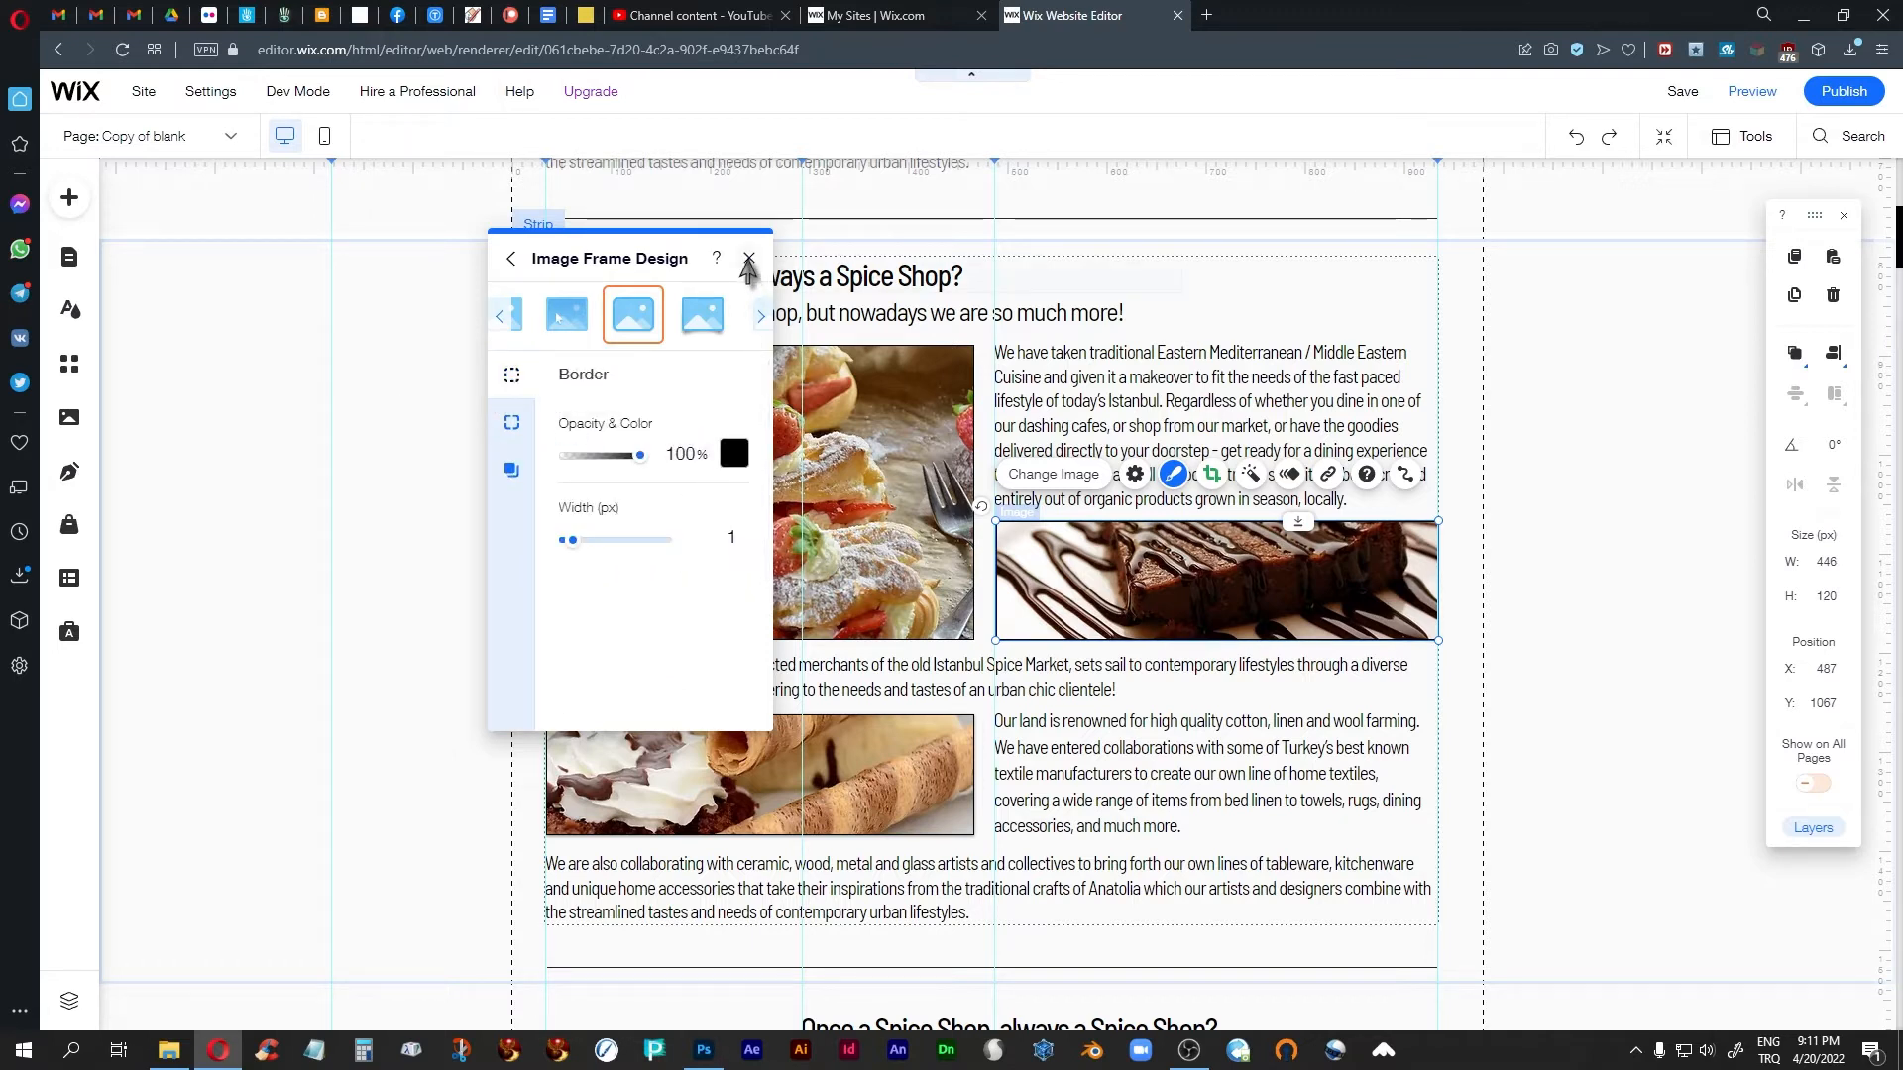
{"action": "left_click", "coordinate": [749, 257]}
{"action": "left_click", "coordinate": [1585, 634]}
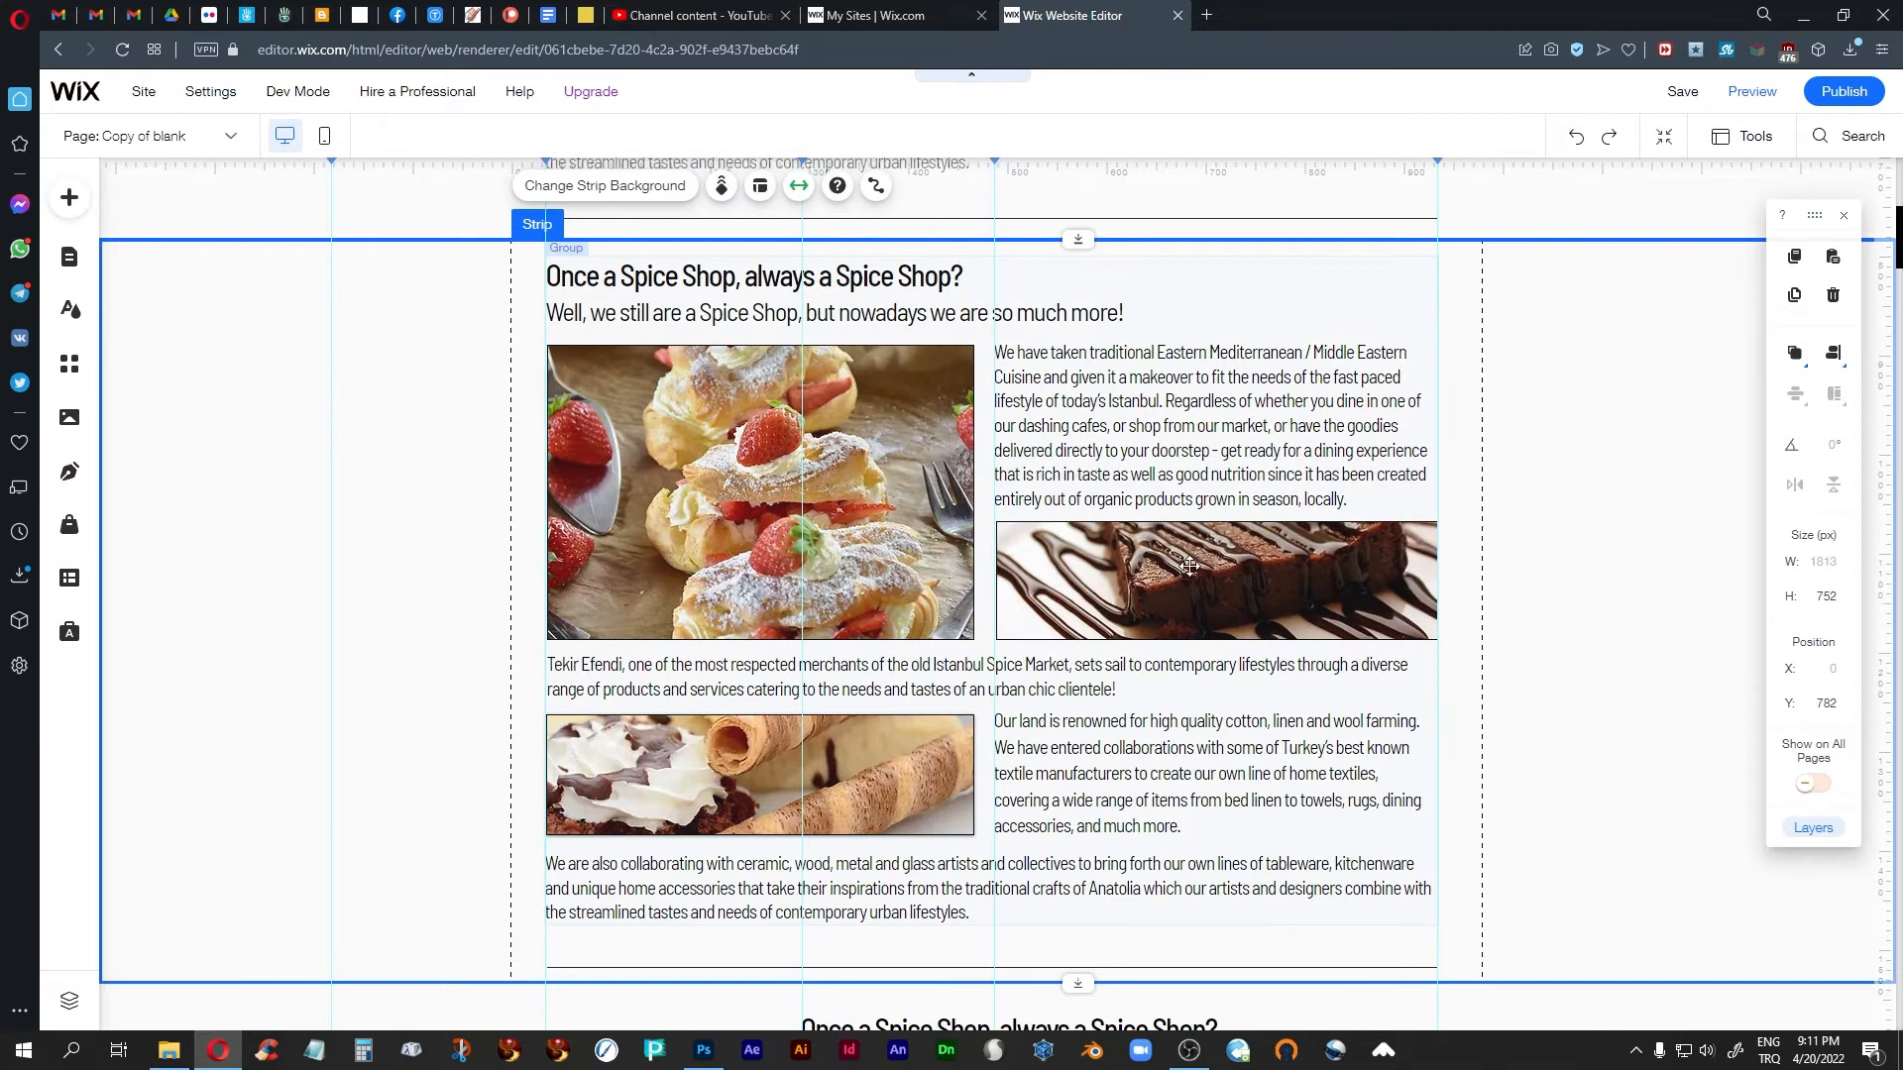
Nudge the chocolate cake image left to X 485
{"action": "left_click", "coordinate": [1120, 591]}
{"action": "left_click", "coordinate": [1120, 590]}
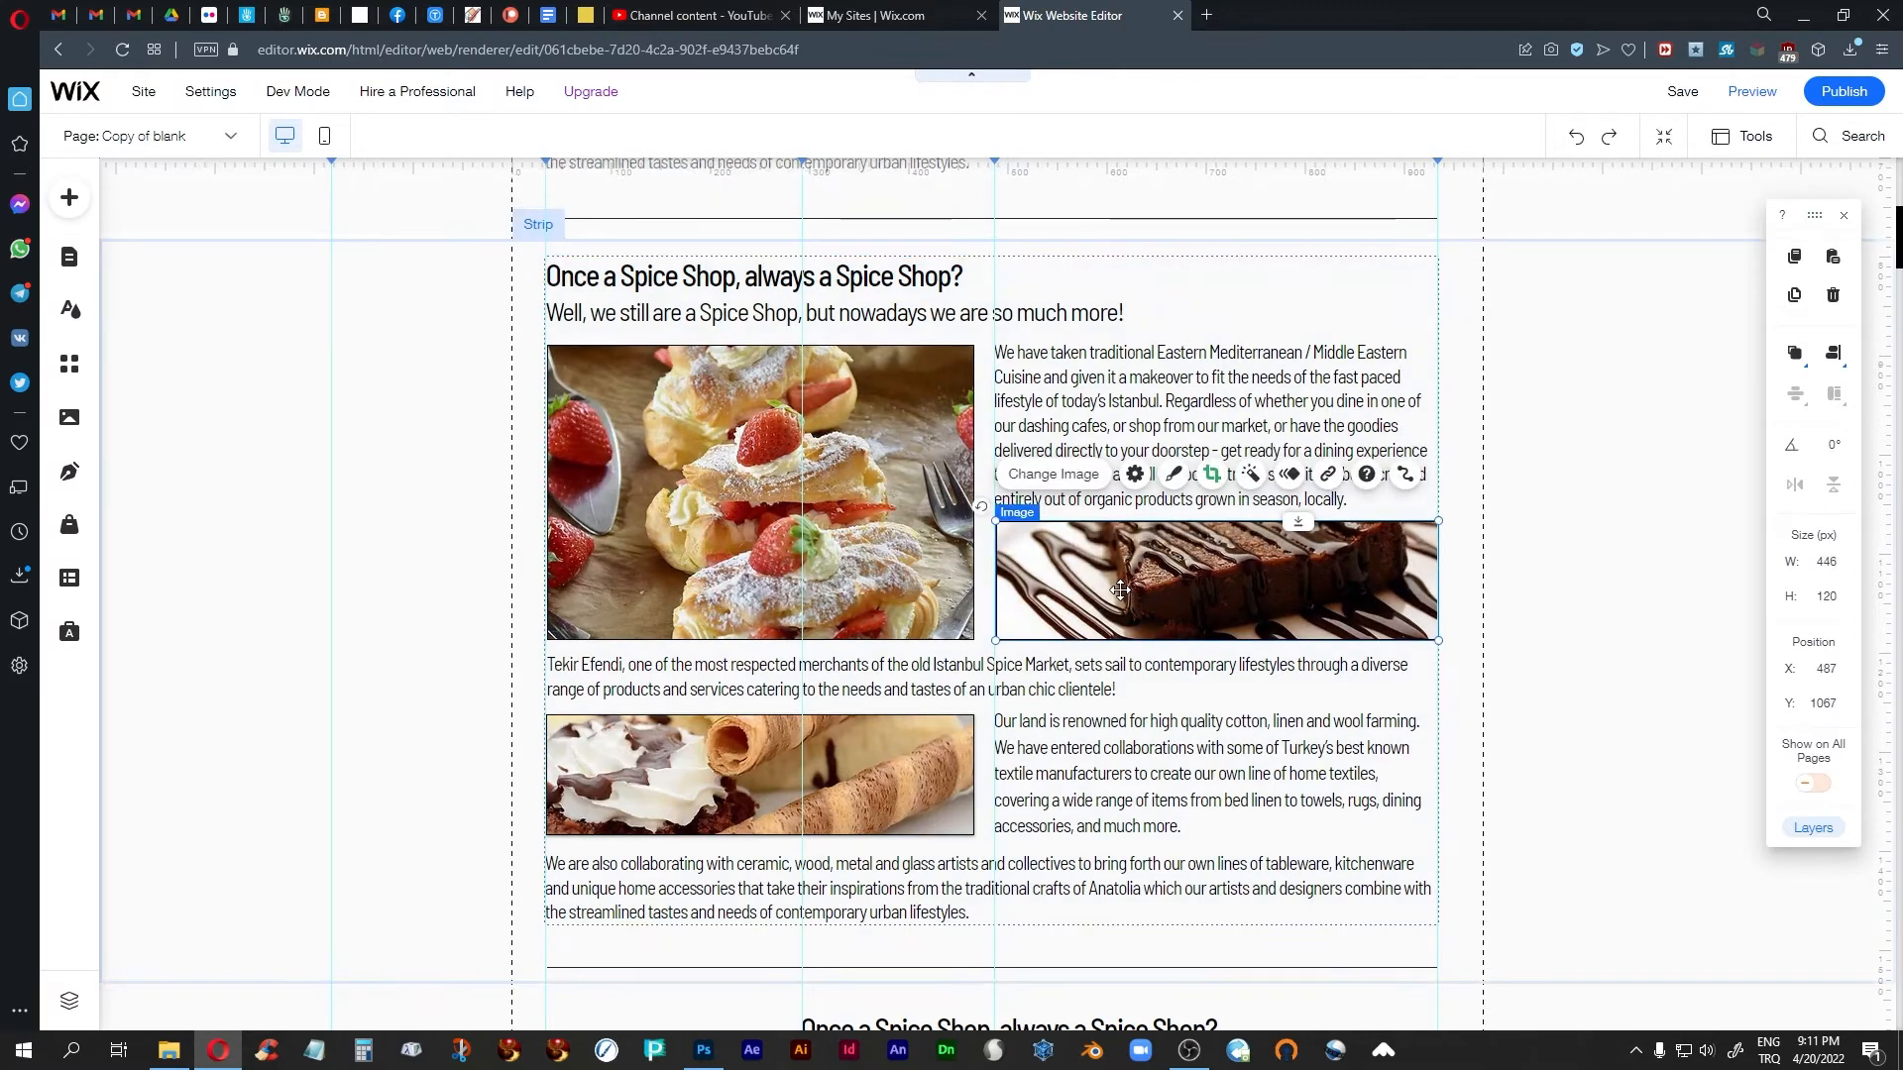
{"action": "key", "text": "Left"}
{"action": "key", "text": "Left"}
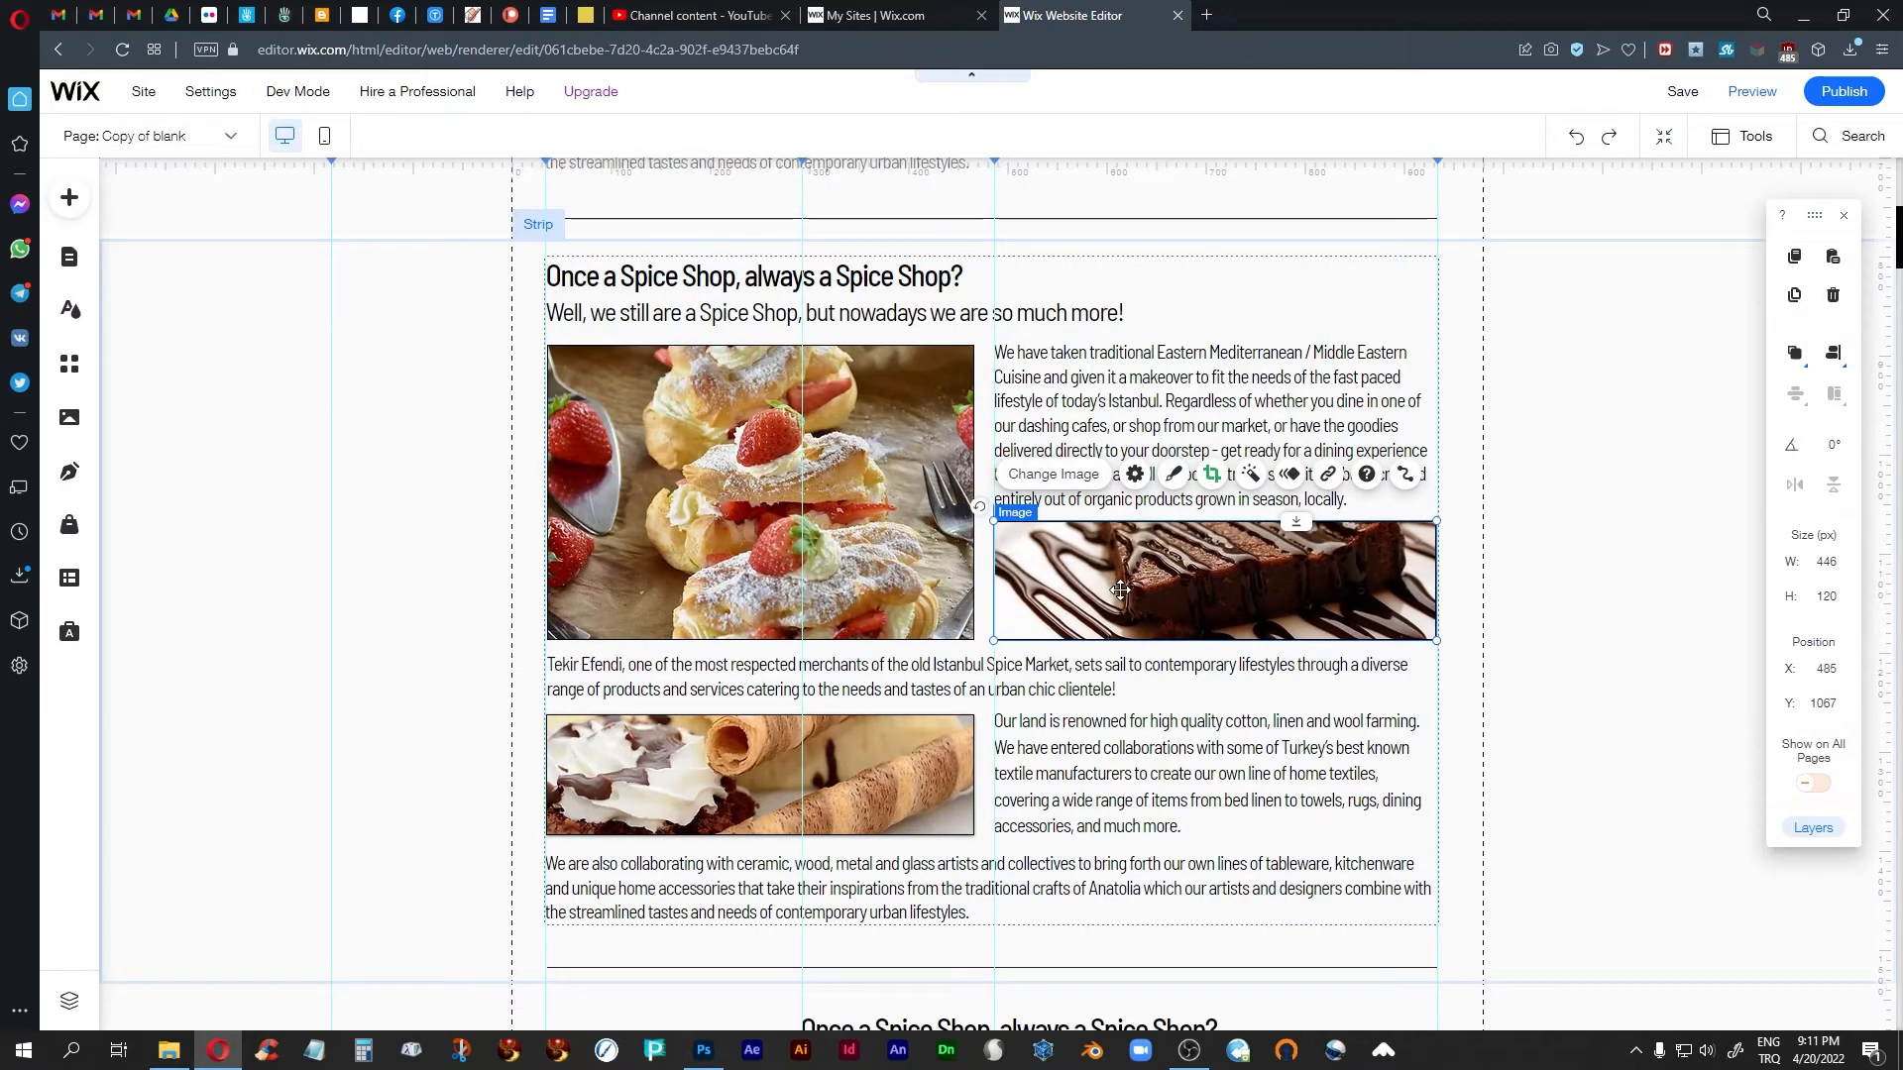
Preview the strip containing the chocolate cake image, and return to the editor
{"action": "left_click", "coordinate": [1626, 505]}
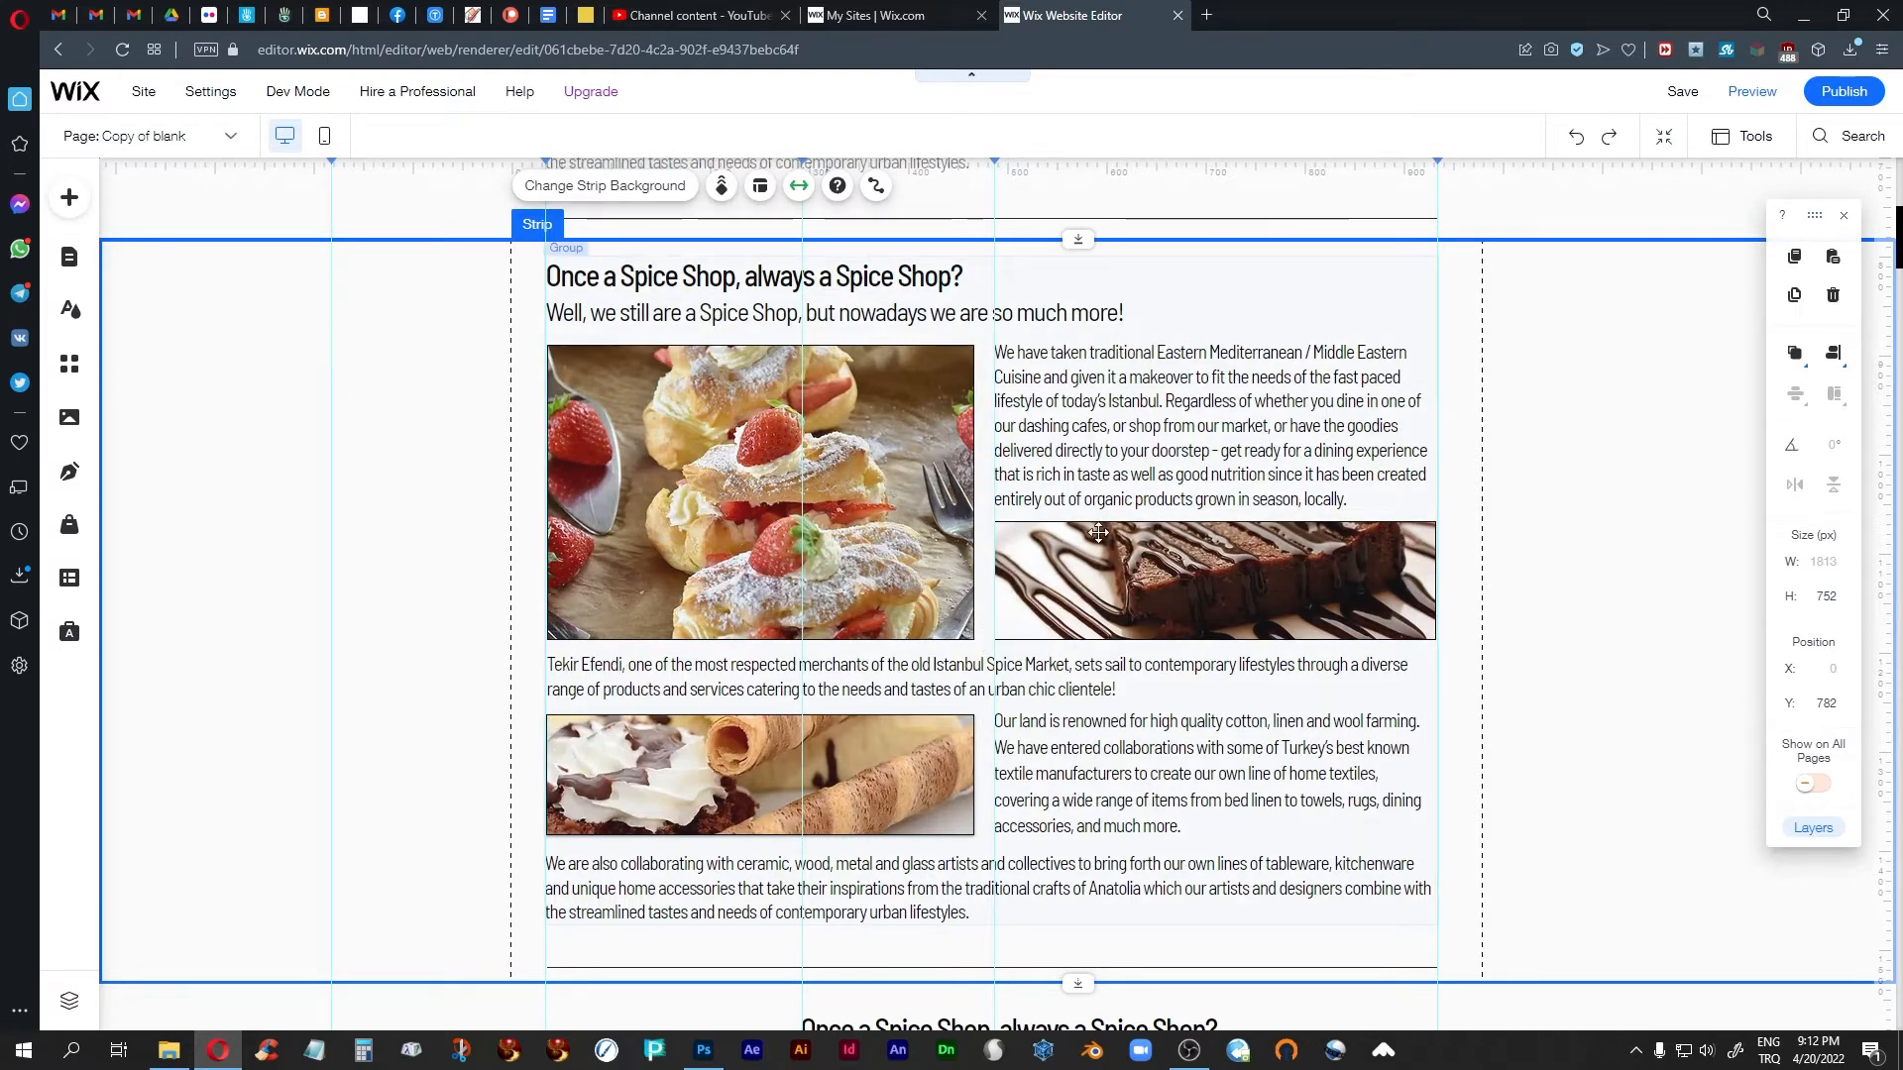
{"action": "left_click", "coordinate": [1749, 92]}
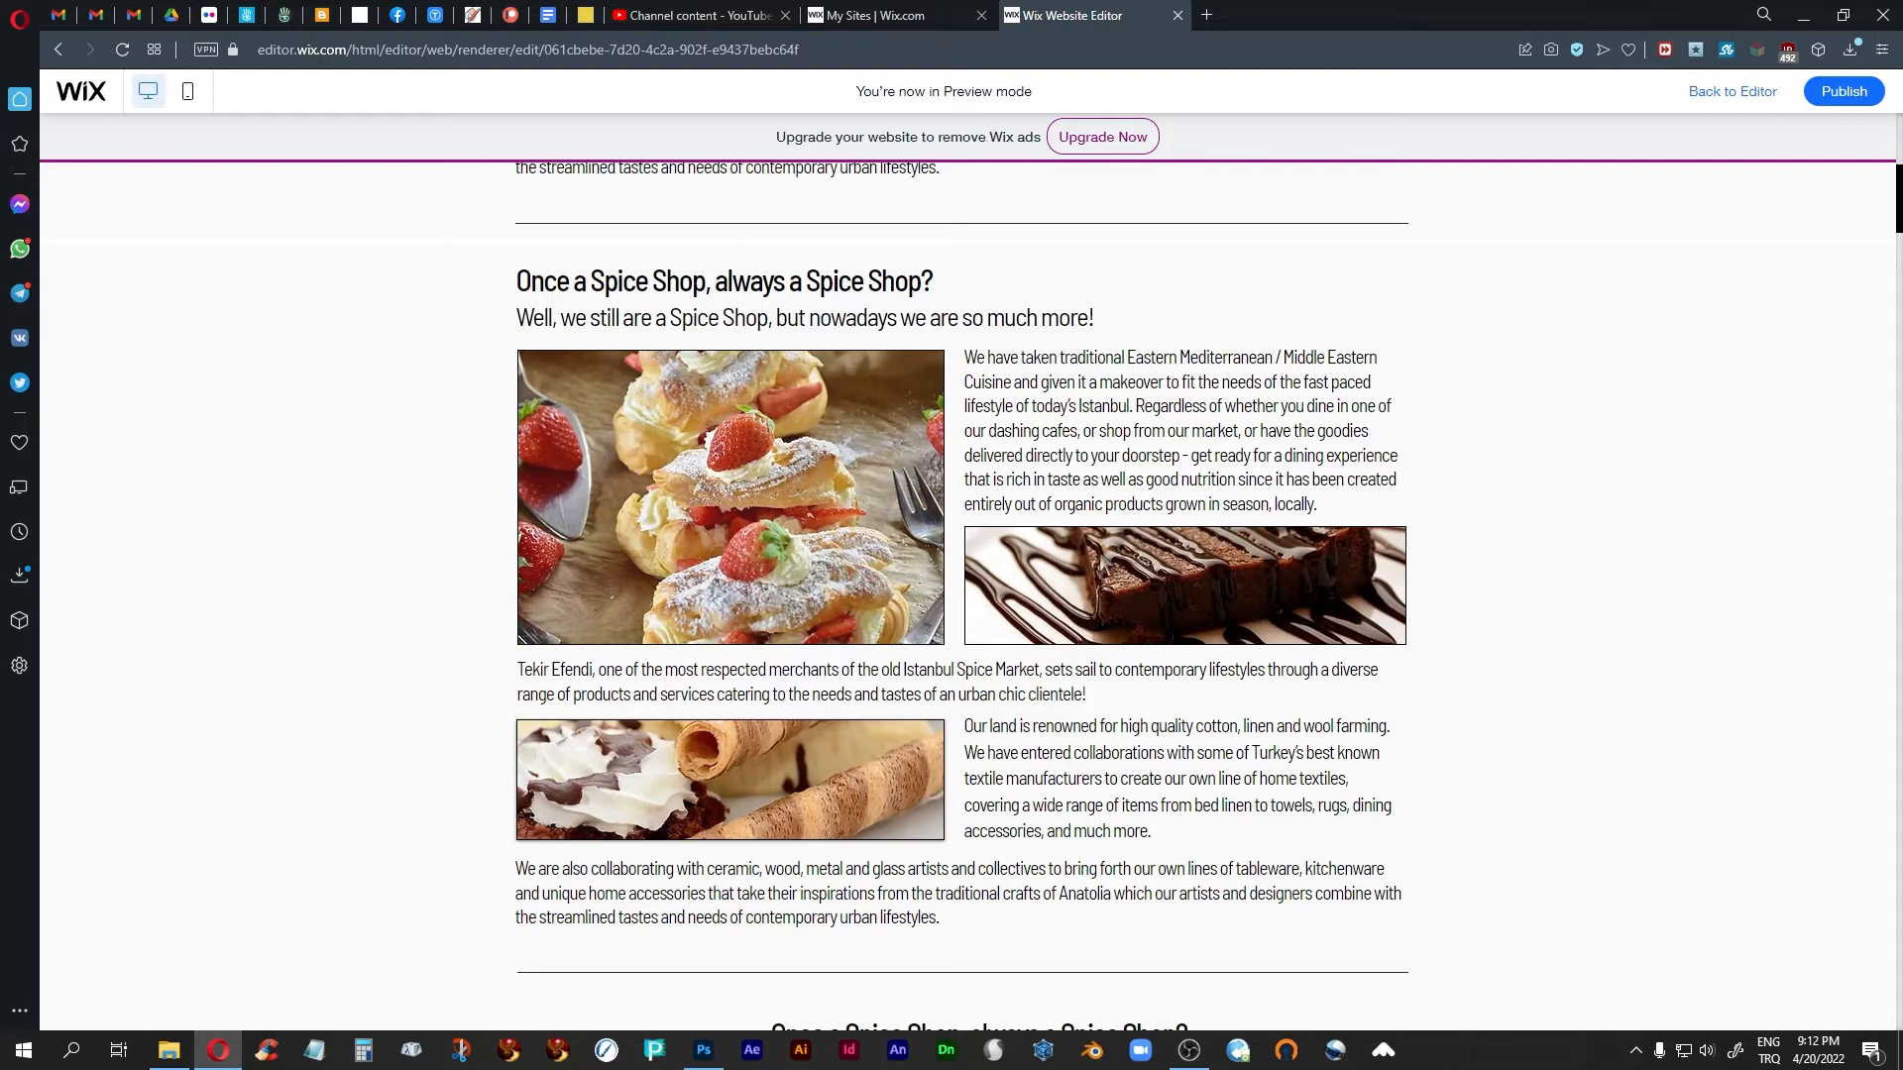
{"action": "left_click", "coordinate": [1732, 91]}
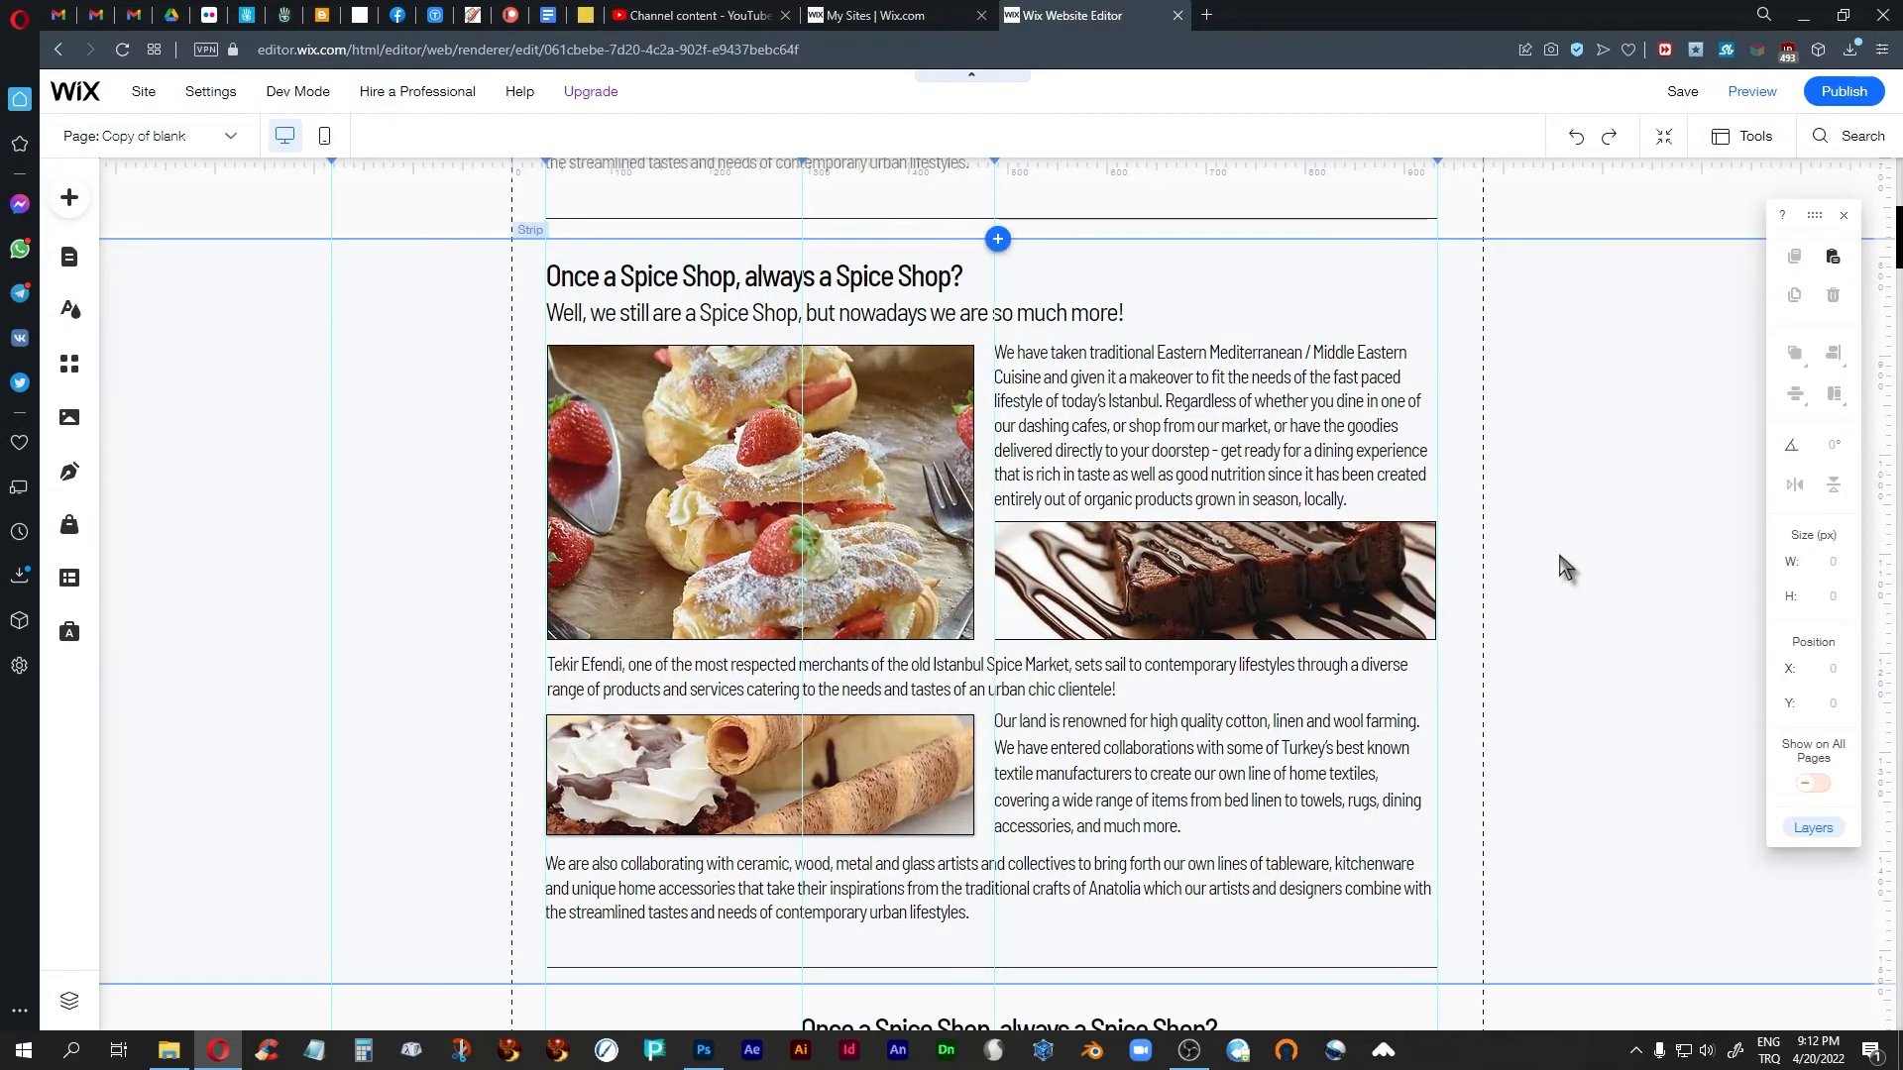
Compare the upper strips with the burger strip, preview the burger strip, and return to the editor
{"action": "scroll", "coordinate": [1556, 545], "scroll_direction": "up", "scroll_amount": 5}
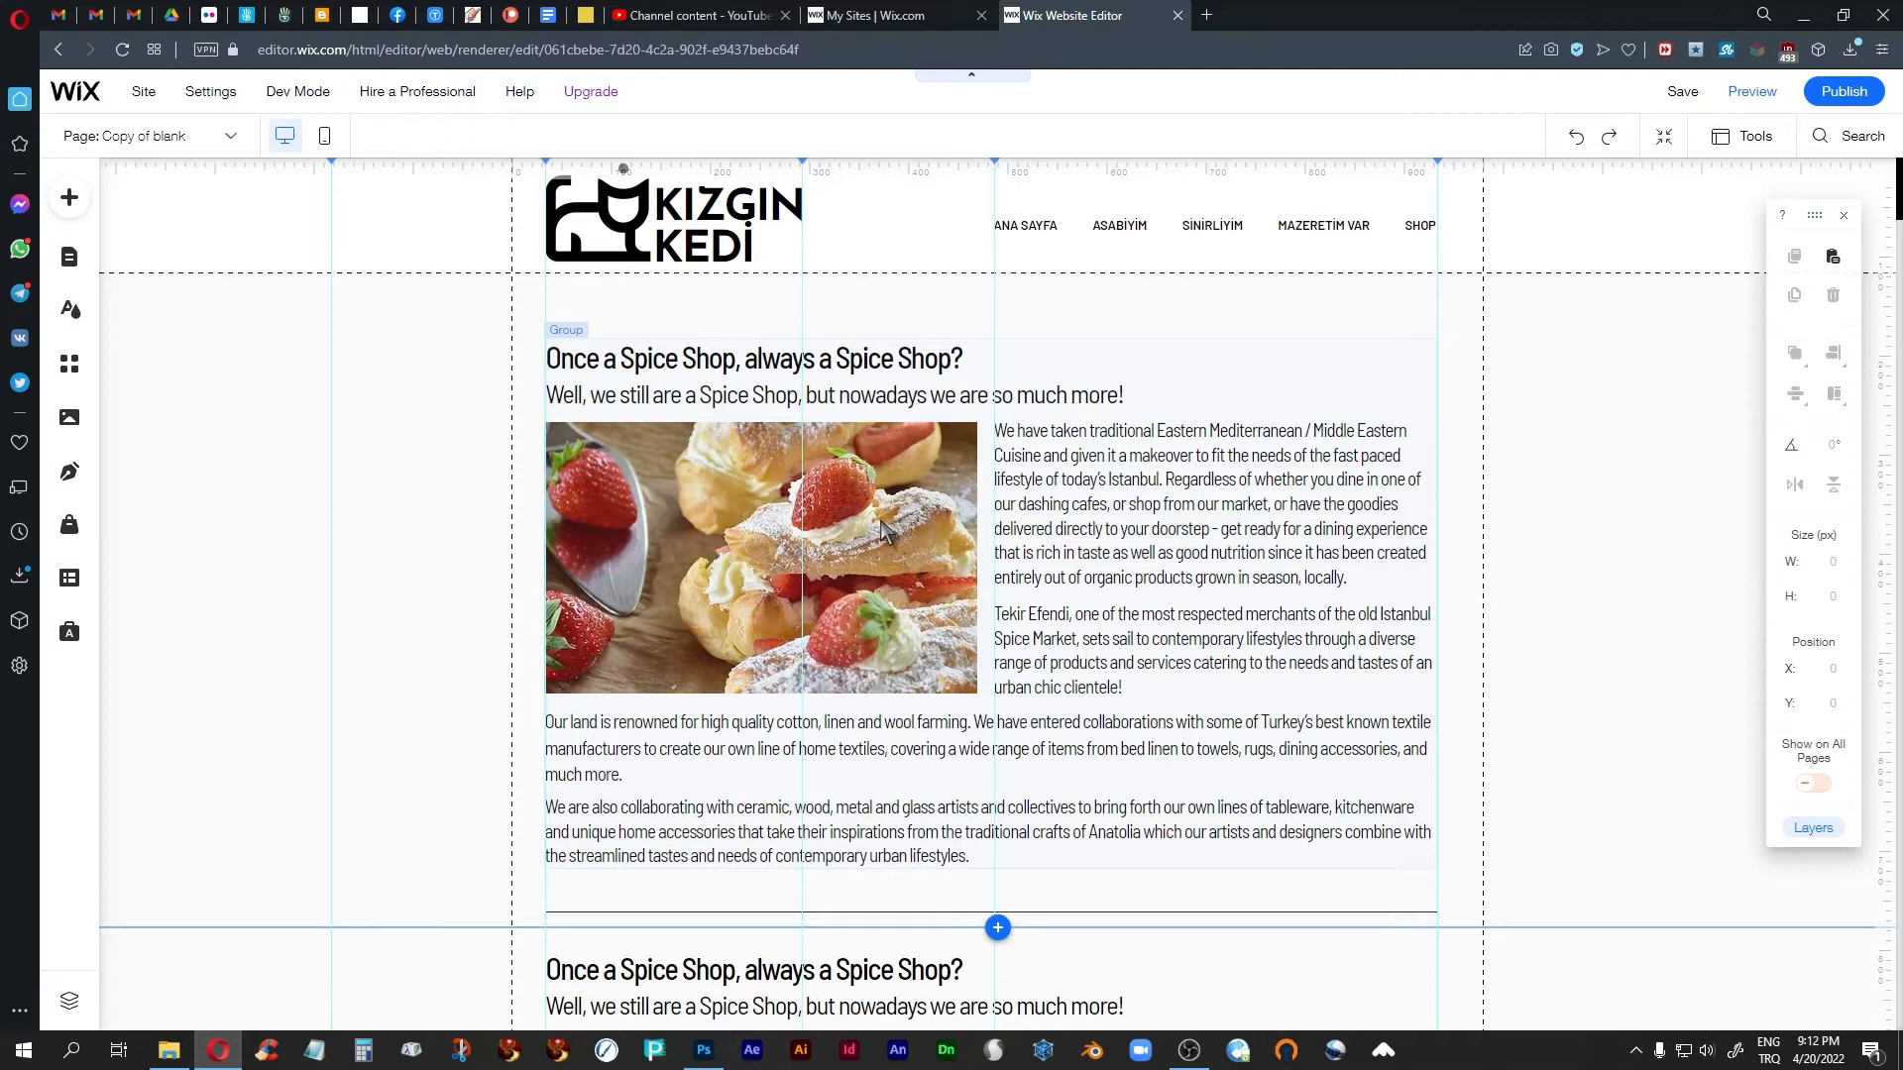
{"action": "scroll", "coordinate": [885, 530], "scroll_direction": "down", "scroll_amount": 6}
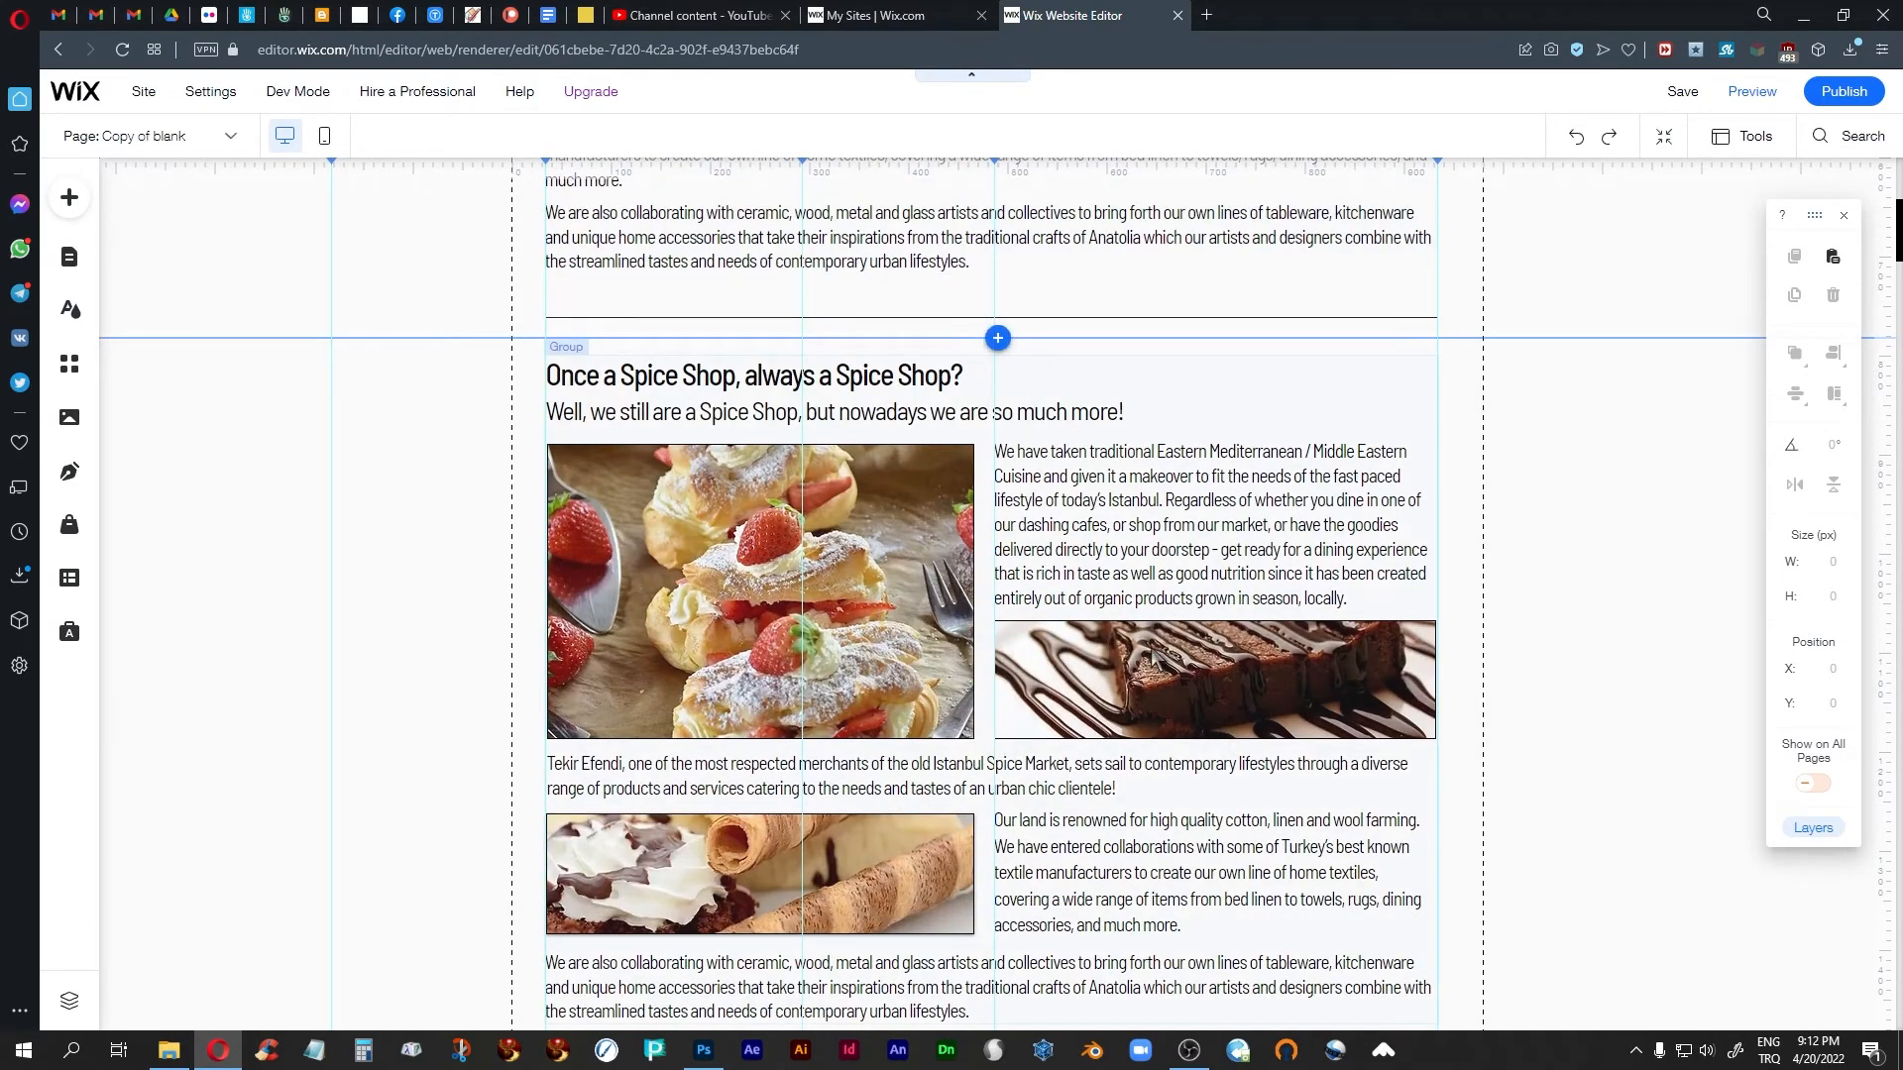
{"action": "scroll", "coordinate": [1194, 649], "scroll_direction": "down", "scroll_amount": 4}
{"action": "scroll", "coordinate": [1194, 649], "scroll_direction": "down", "scroll_amount": 5}
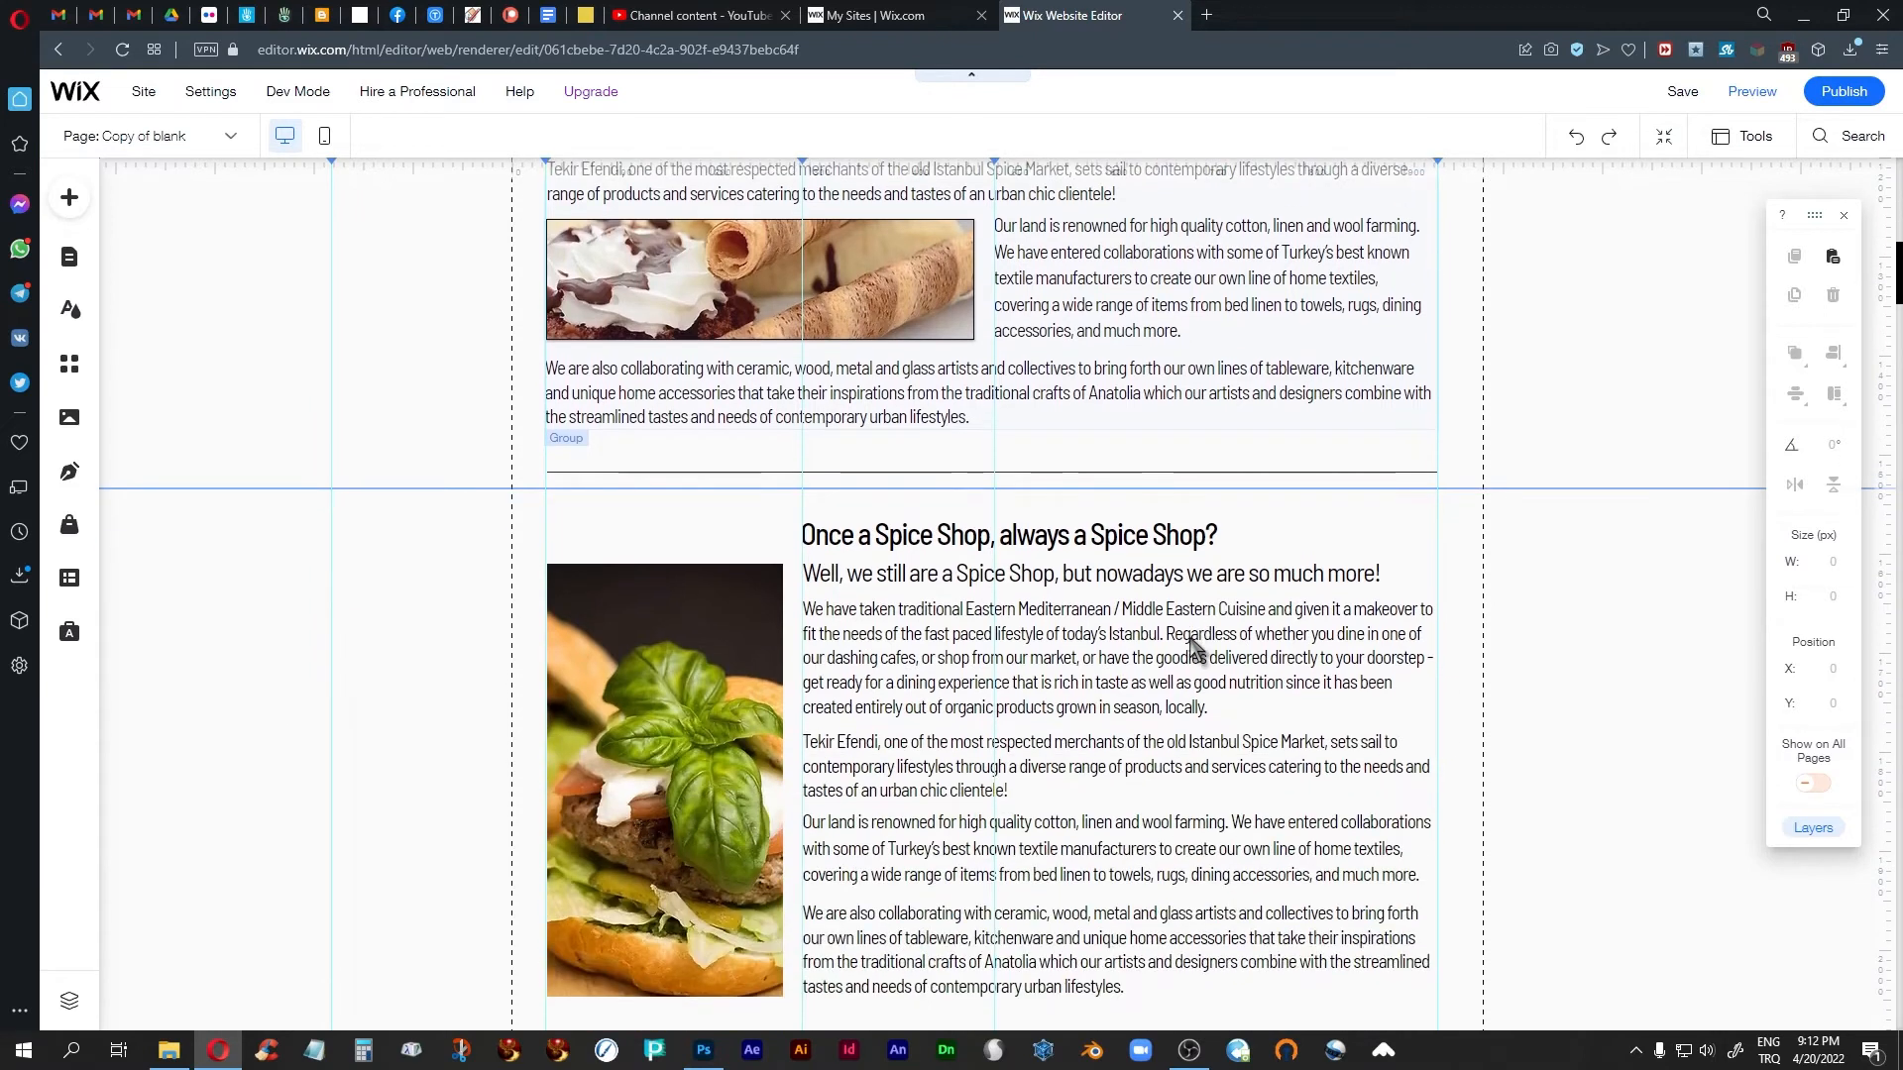
{"action": "left_click", "coordinate": [1618, 591]}
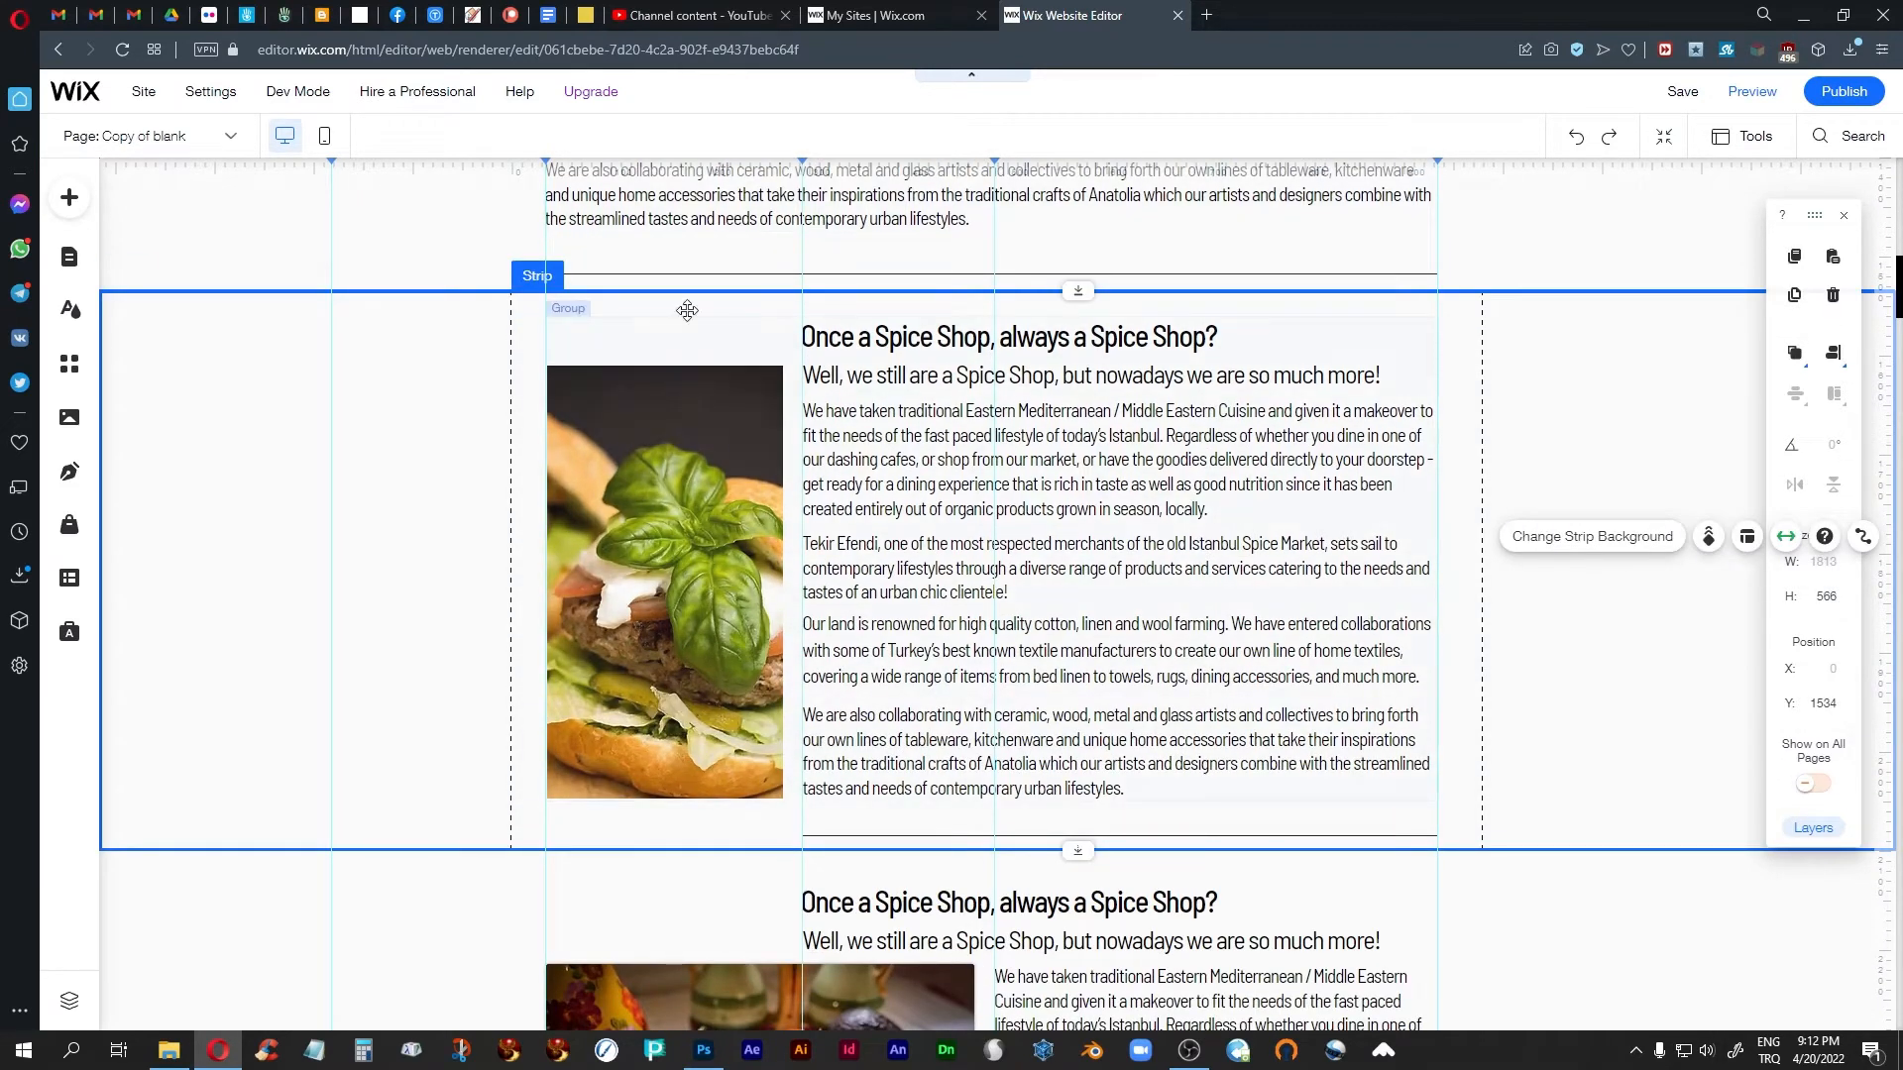
{"action": "scroll", "coordinate": [1007, 530], "scroll_direction": "up", "scroll_amount": 15}
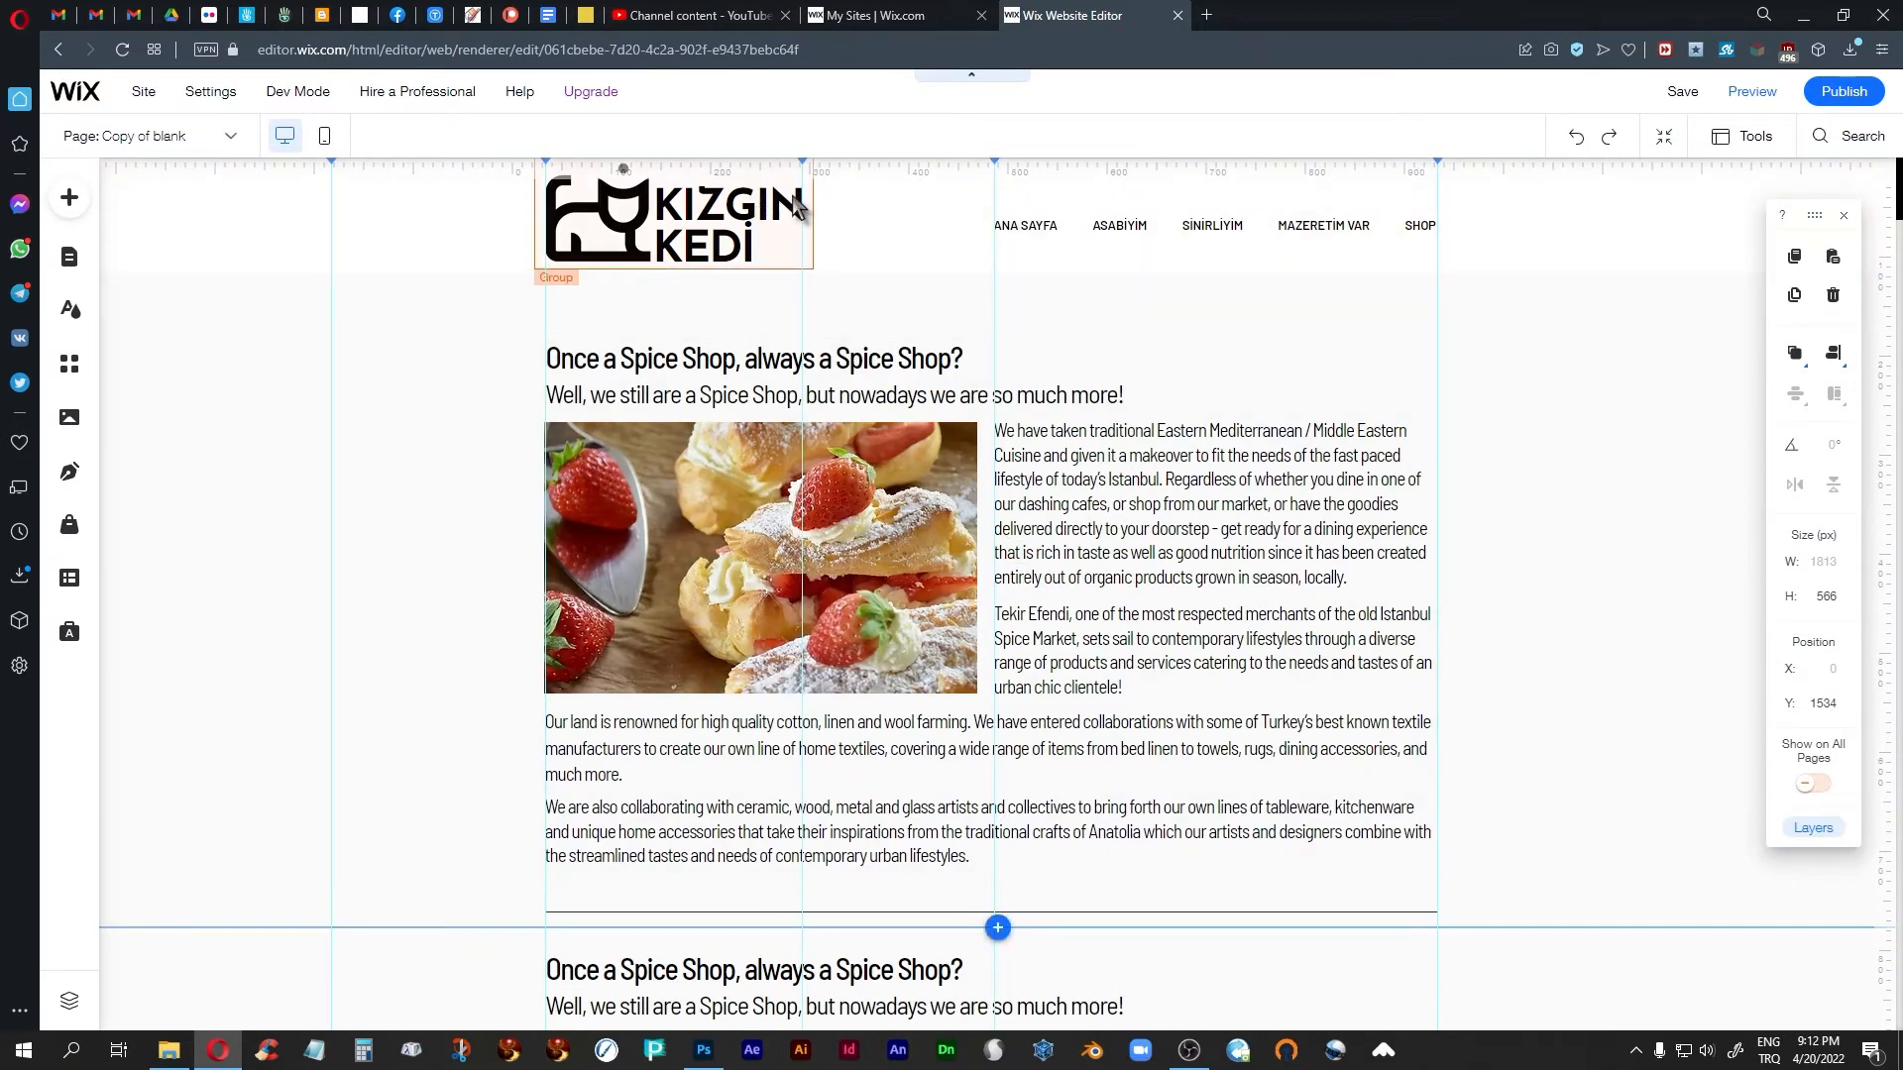
{"action": "scroll", "coordinate": [1124, 663], "scroll_direction": "down", "scroll_amount": 12}
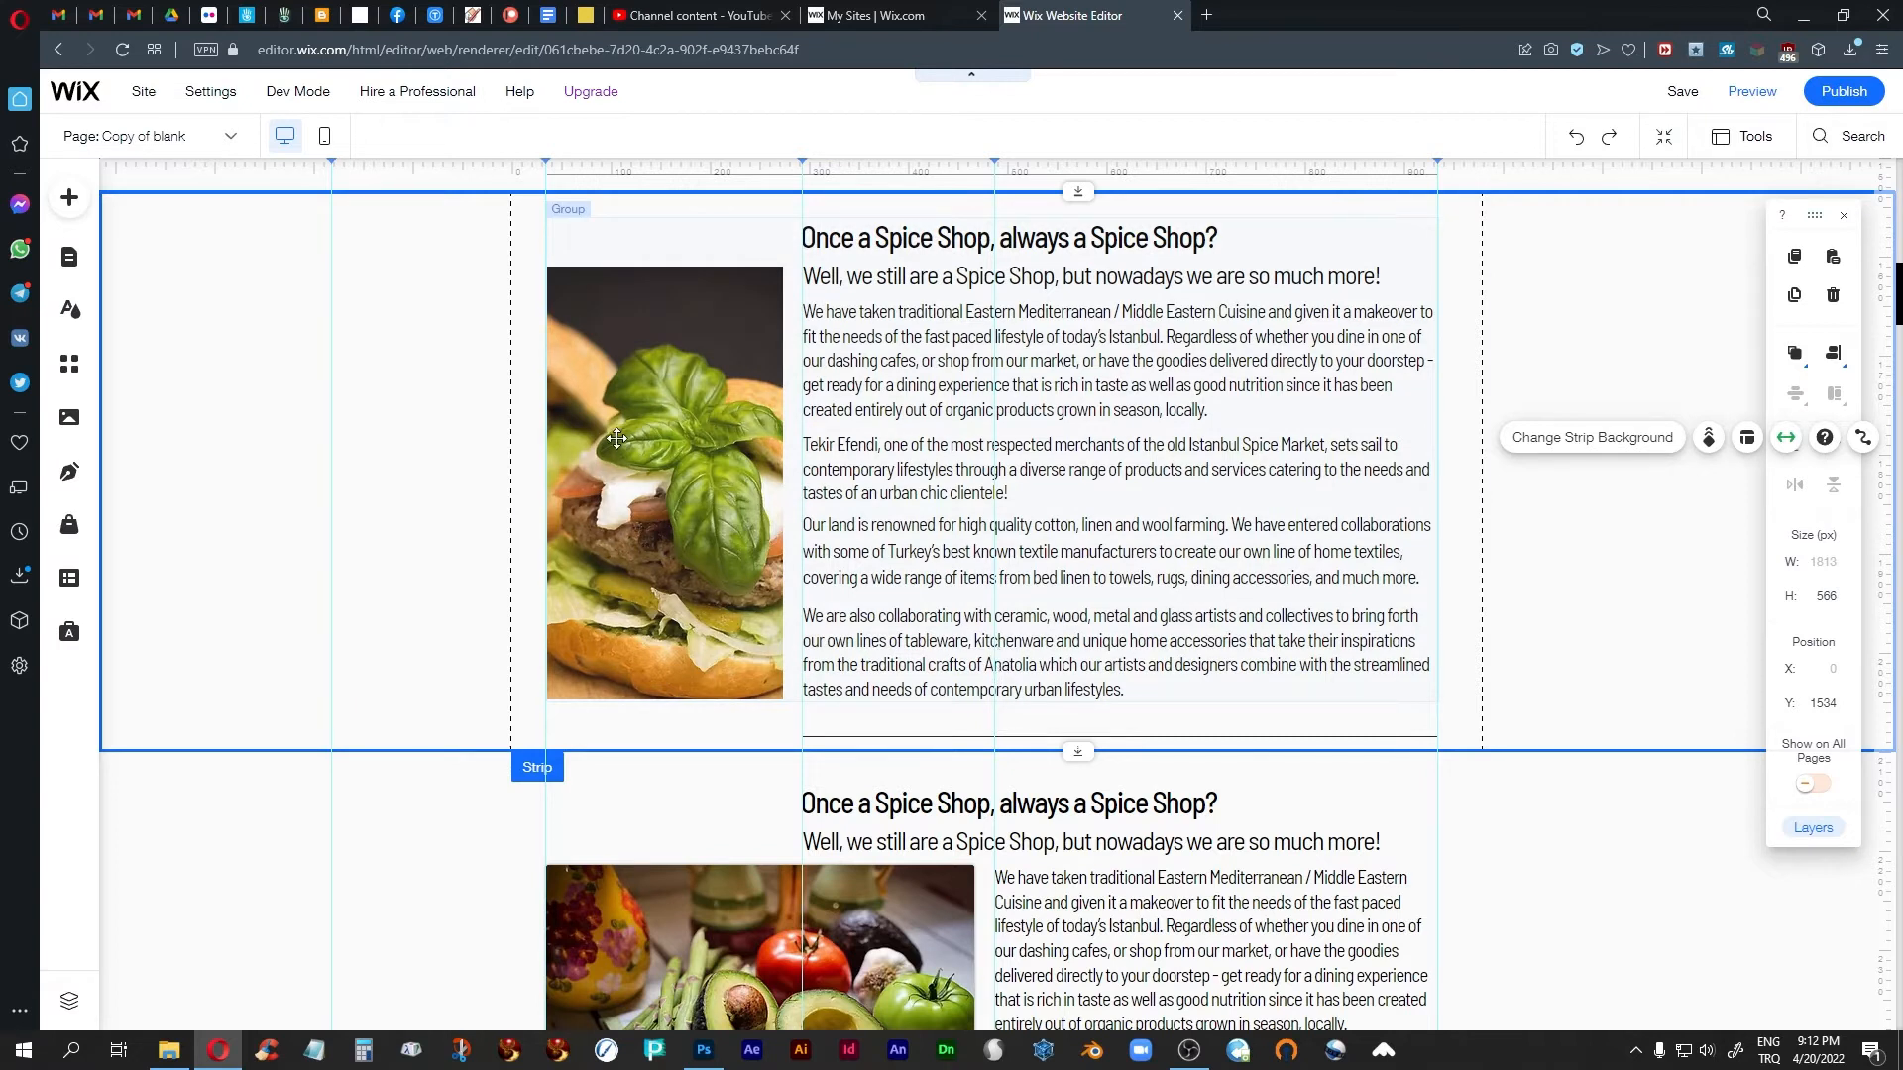
{"action": "left_click", "coordinate": [1752, 91]}
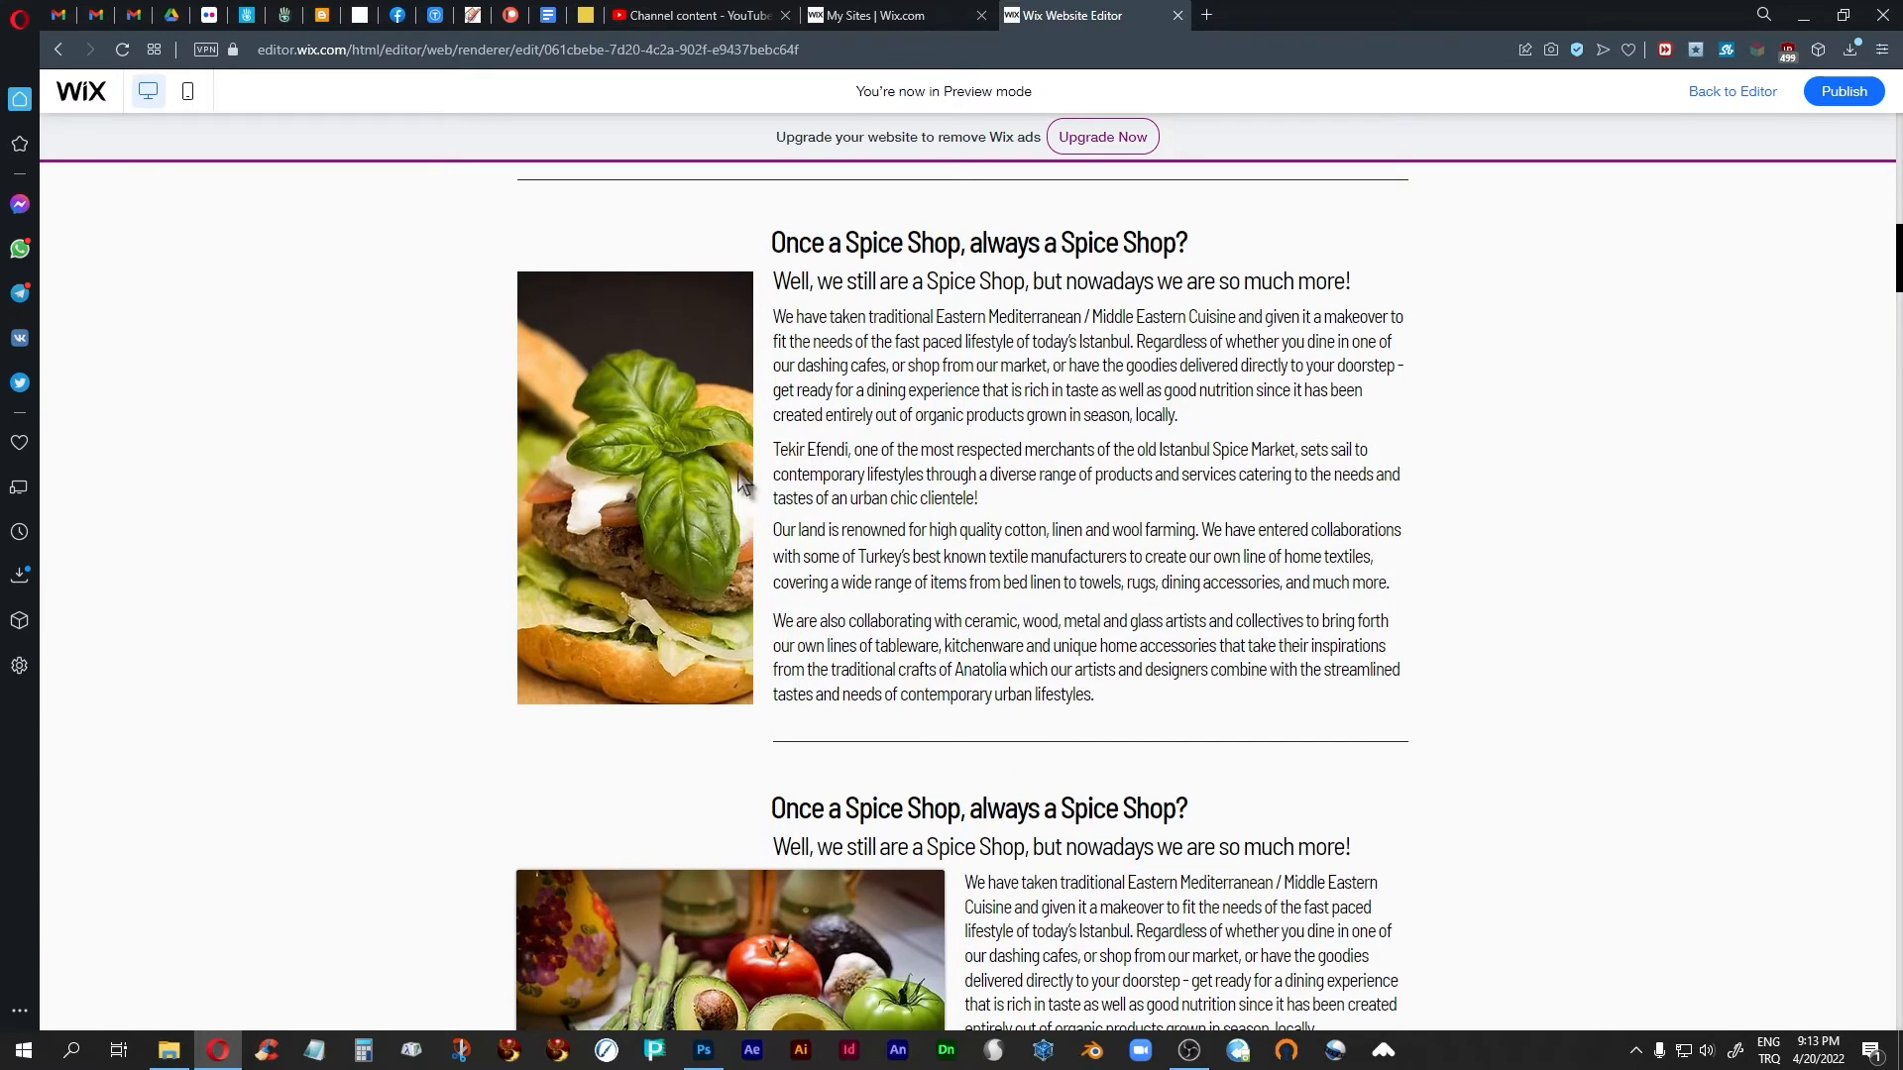
{"action": "left_click", "coordinate": [1730, 92]}
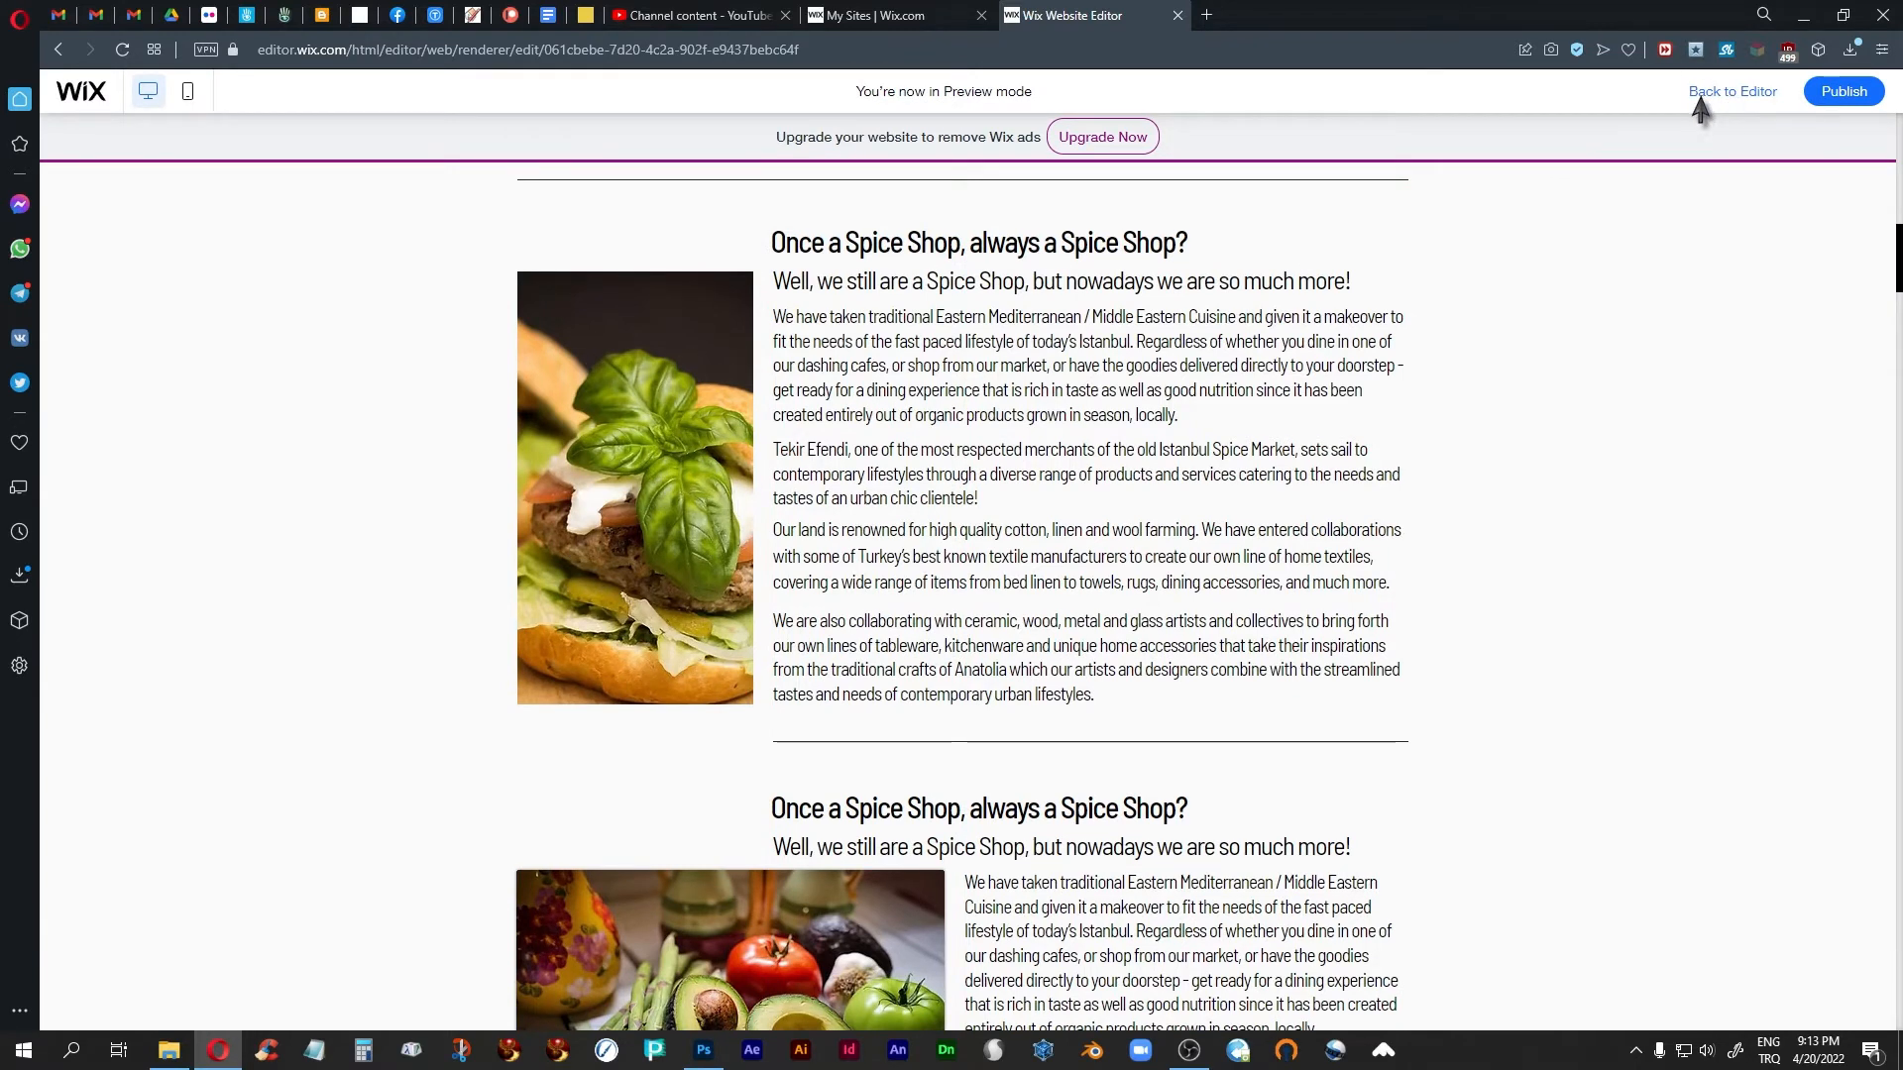
Examine how images and text line up with the guides across the page's strips, down to the vegetable image strip
{"action": "scroll", "coordinate": [1065, 483], "scroll_direction": "up", "scroll_amount": 3}
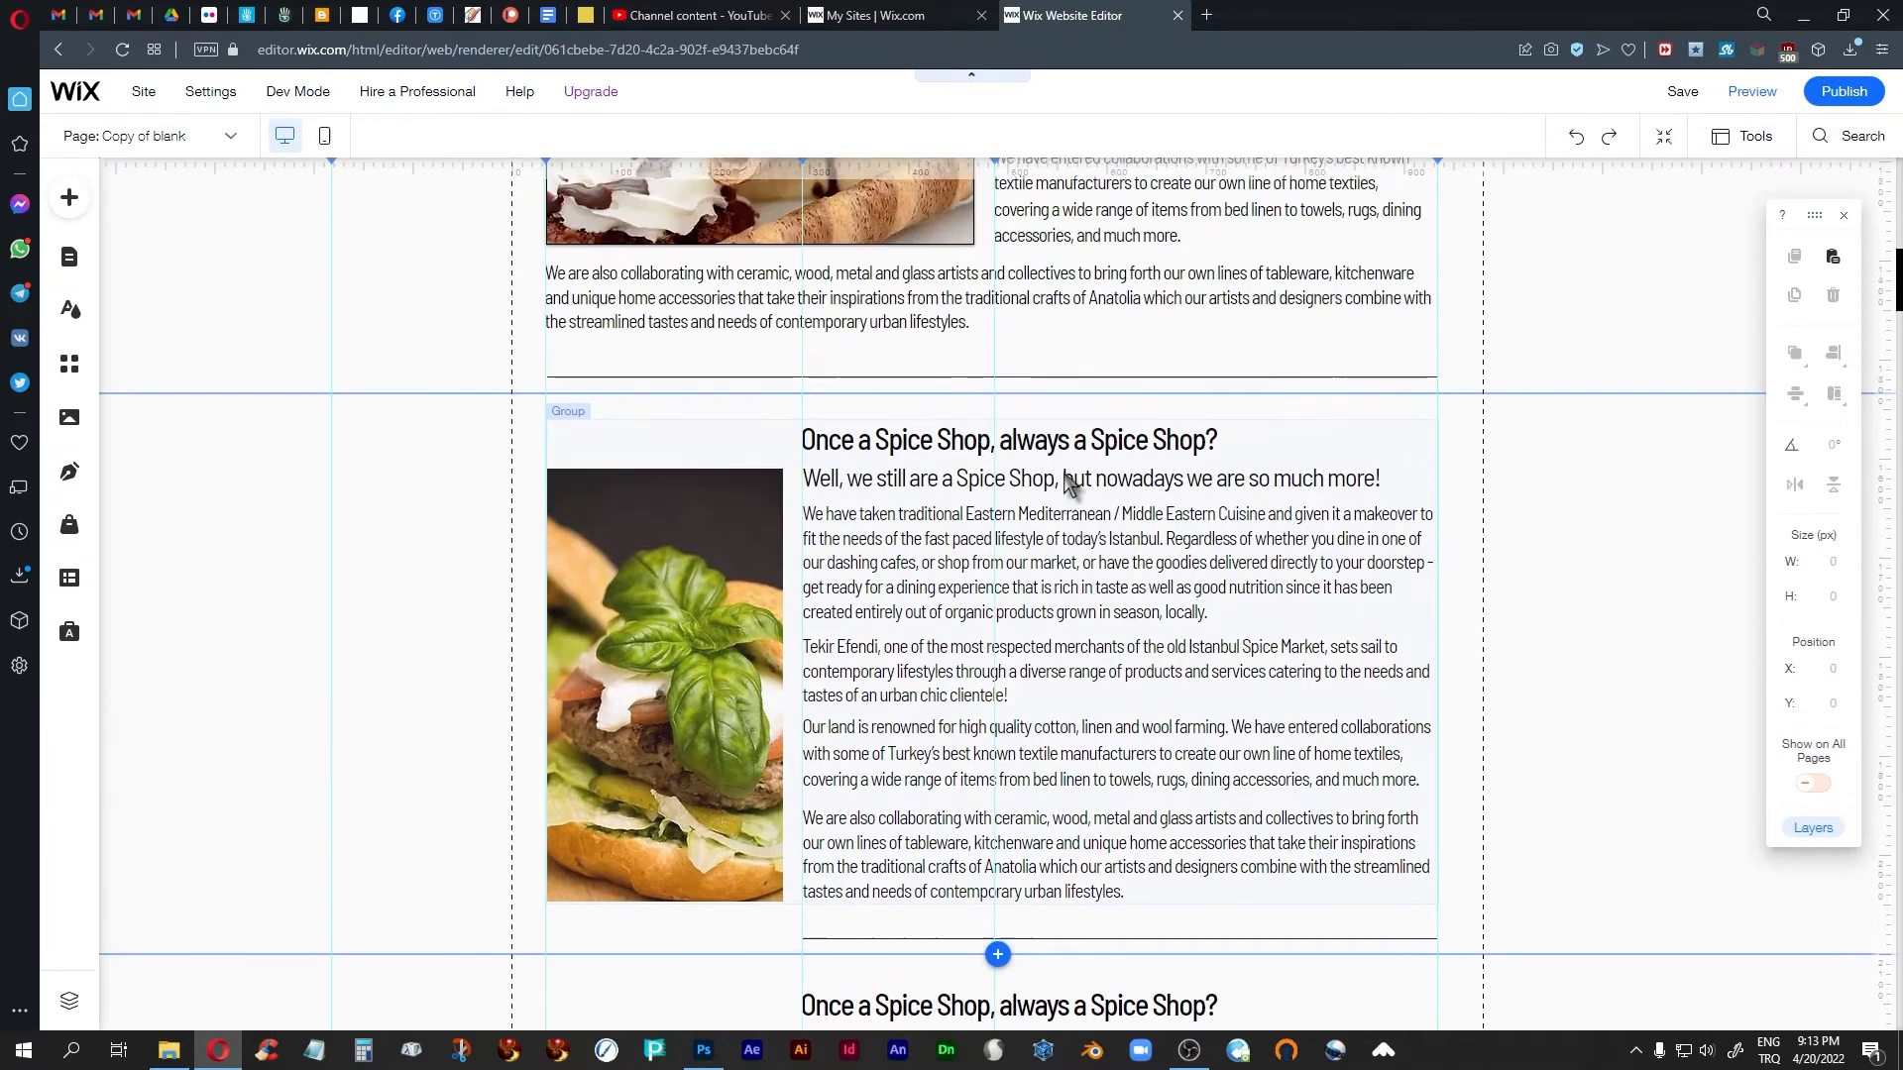
{"action": "scroll", "coordinate": [1065, 482], "scroll_direction": "down", "scroll_amount": 4}
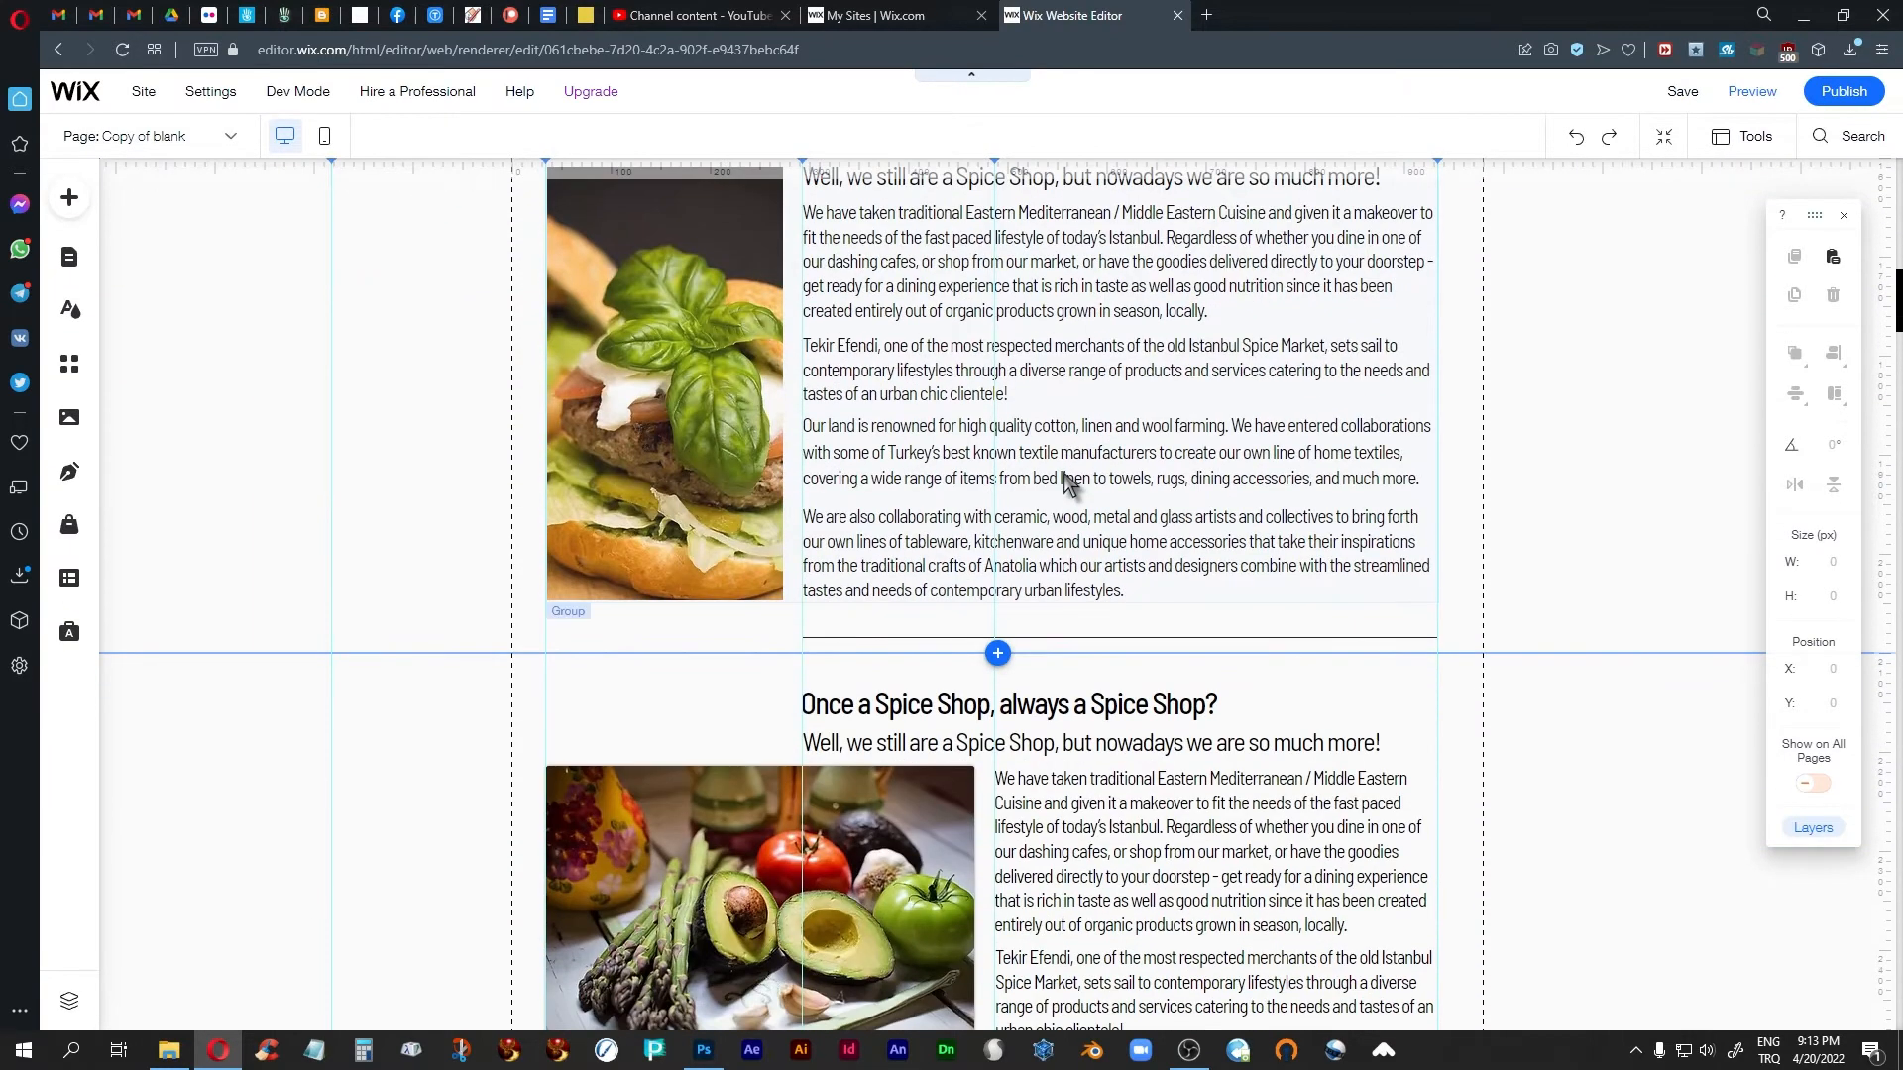
{"action": "scroll", "coordinate": [1110, 483], "scroll_direction": "up", "scroll_amount": 2}
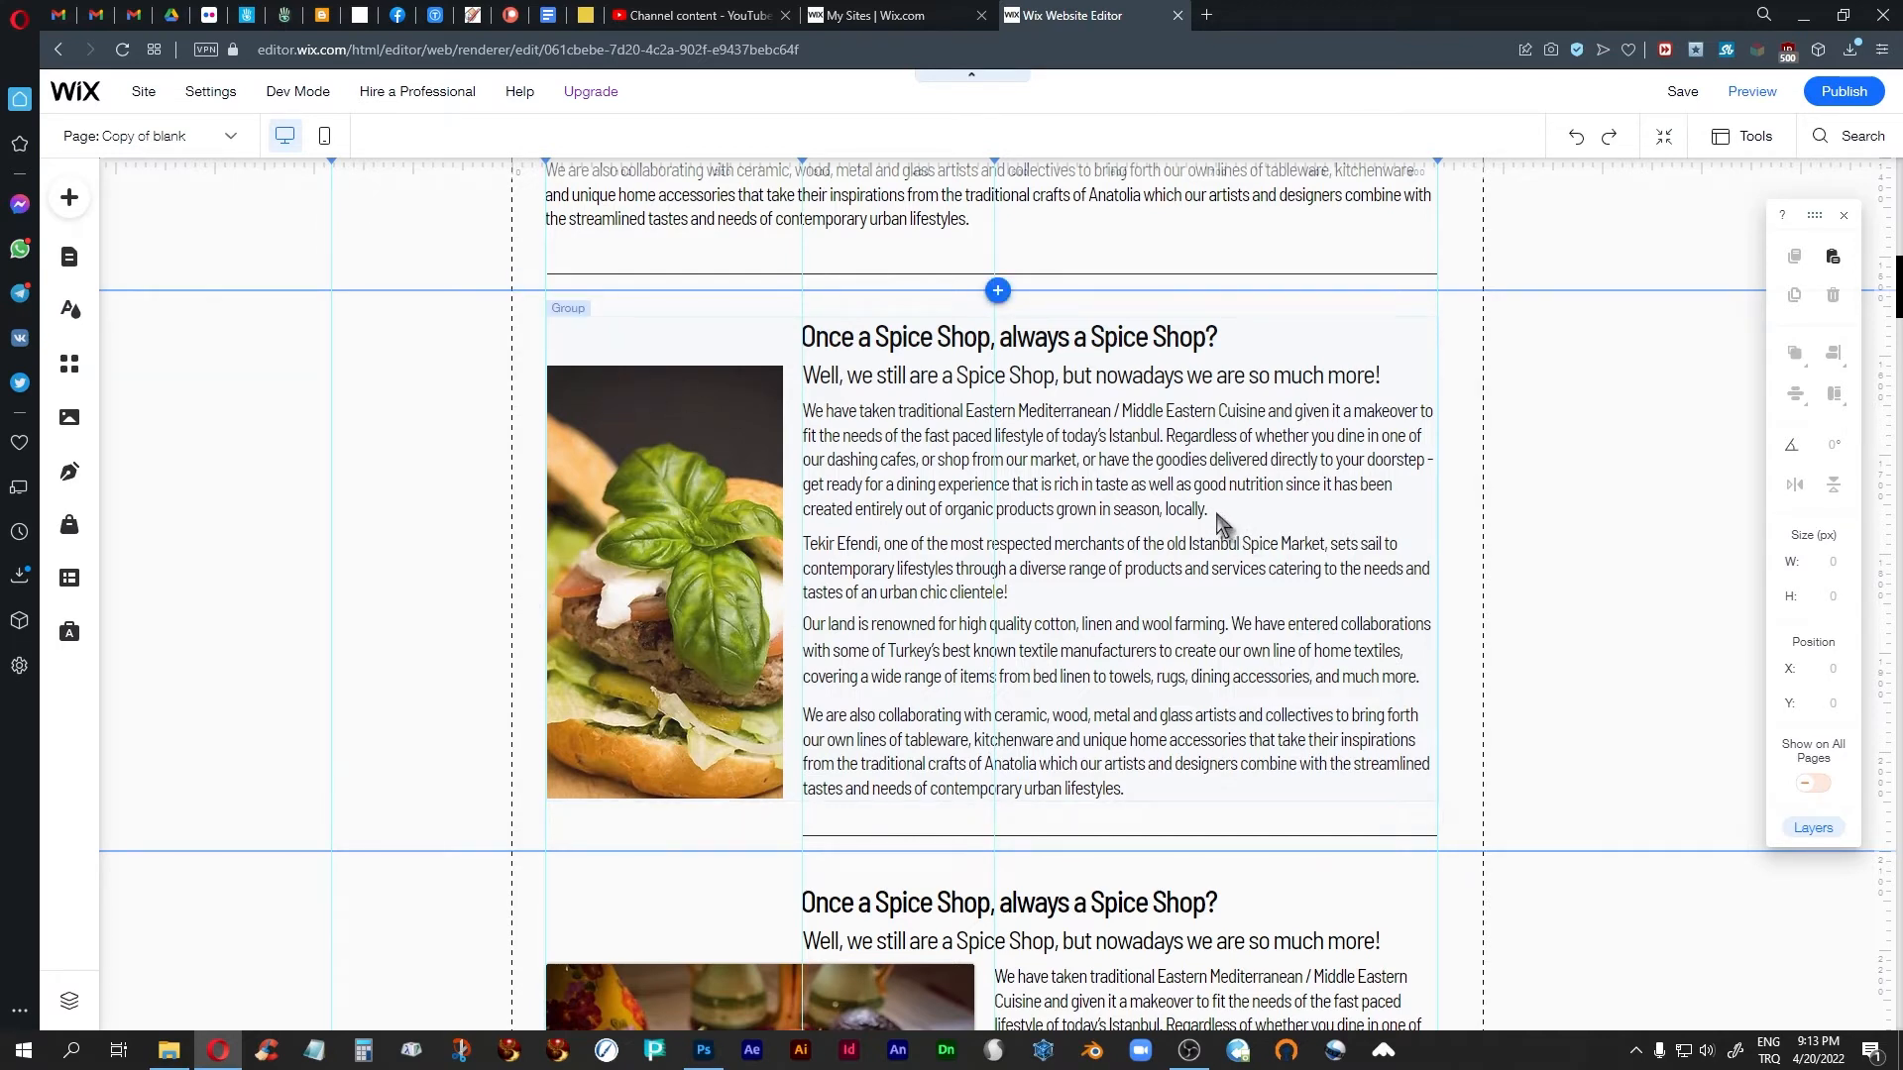
{"action": "scroll", "coordinate": [1218, 521], "scroll_direction": "down", "scroll_amount": 2}
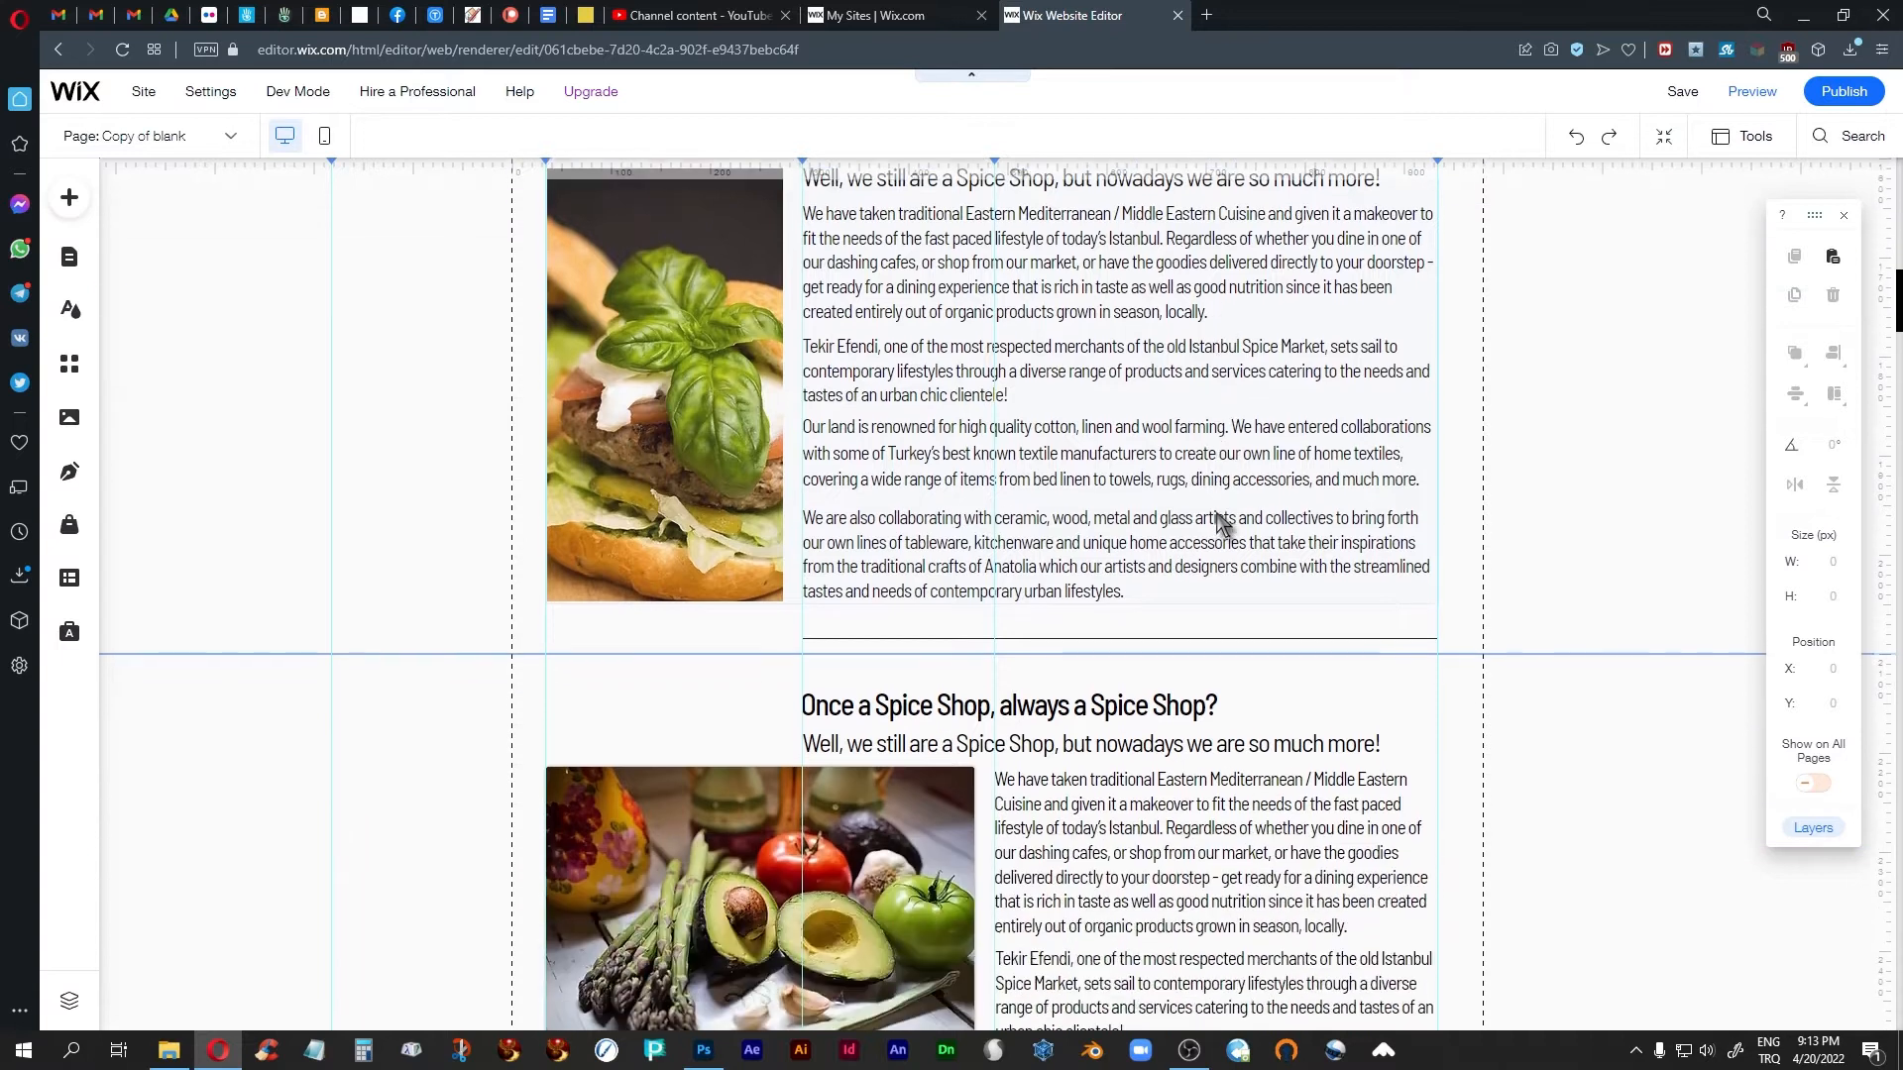
{"action": "scroll", "coordinate": [1167, 436], "scroll_direction": "down", "scroll_amount": 5}
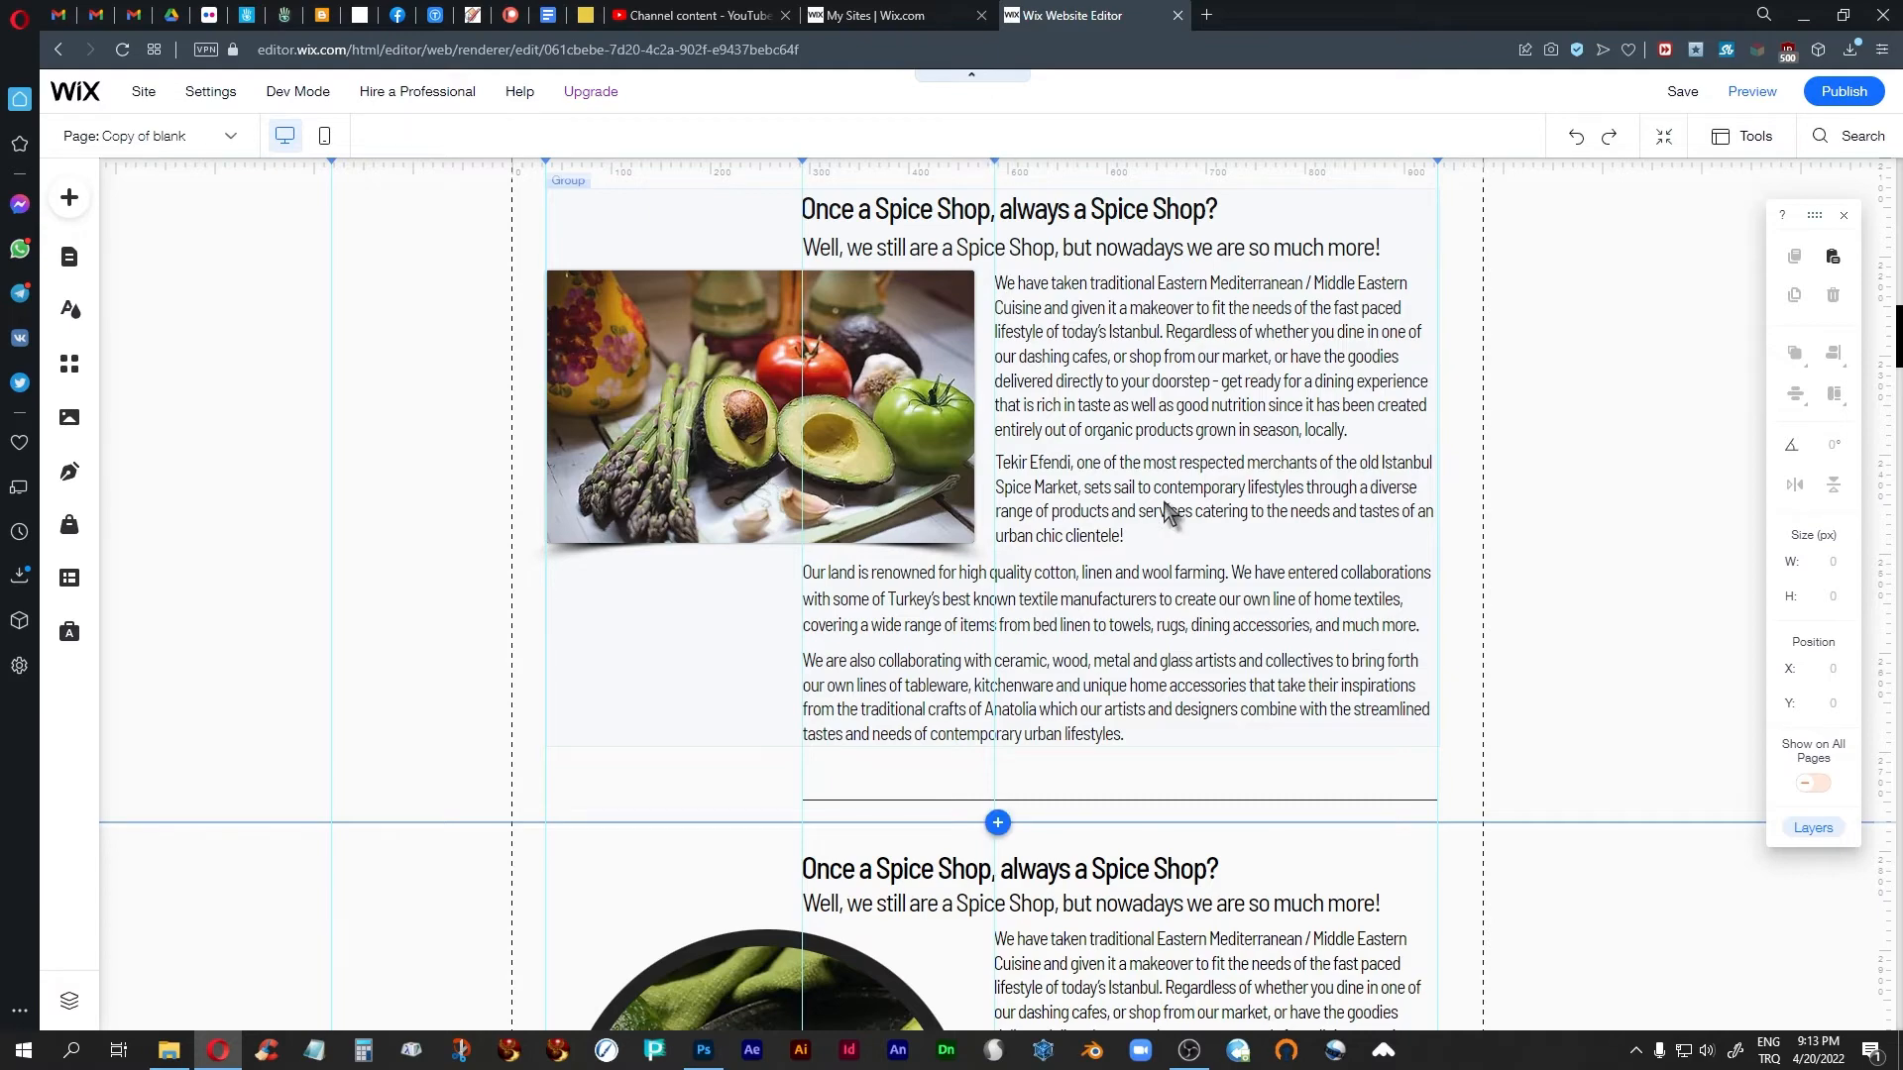
{"action": "scroll", "coordinate": [1167, 520], "scroll_direction": "down", "scroll_amount": 10}
{"action": "scroll", "coordinate": [1140, 540], "scroll_direction": "up", "scroll_amount": 15}
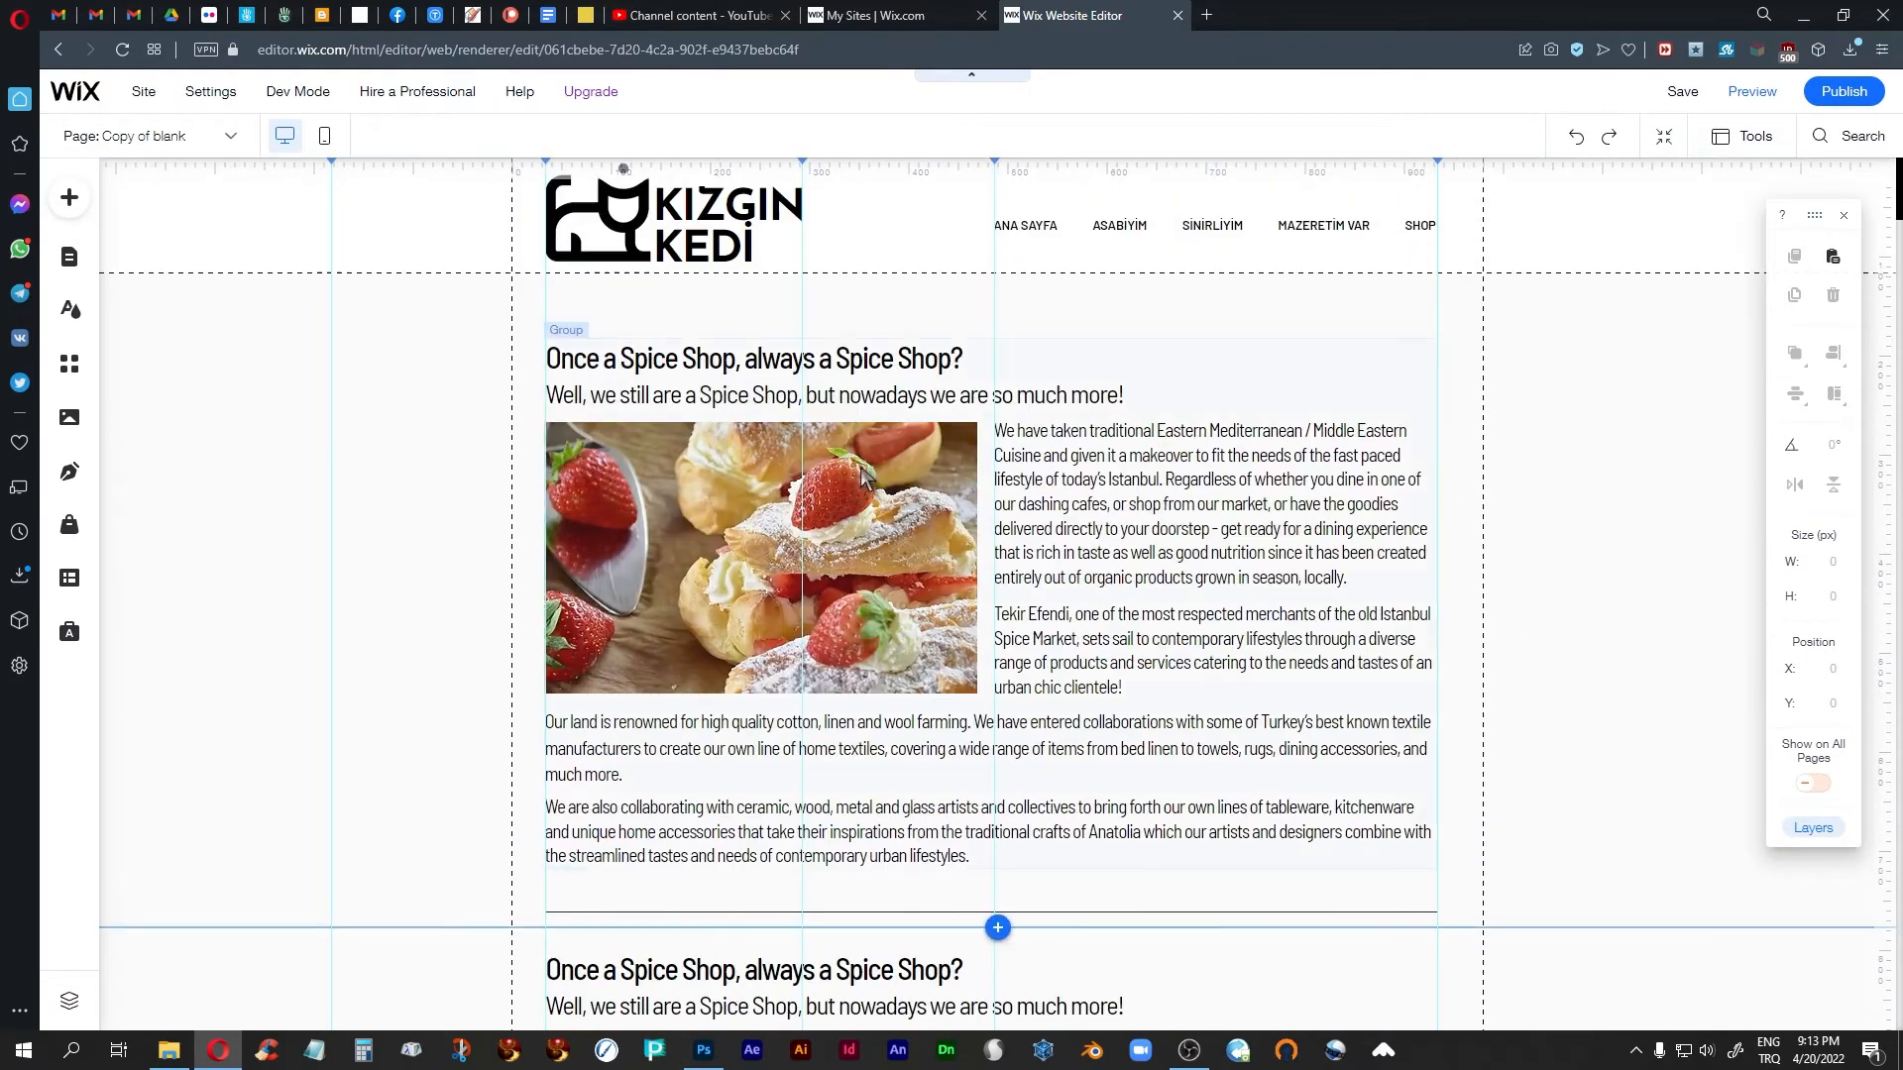
{"action": "scroll", "coordinate": [1301, 624], "scroll_direction": "down", "scroll_amount": 8}
{"action": "scroll", "coordinate": [1302, 624], "scroll_direction": "down", "scroll_amount": 6}
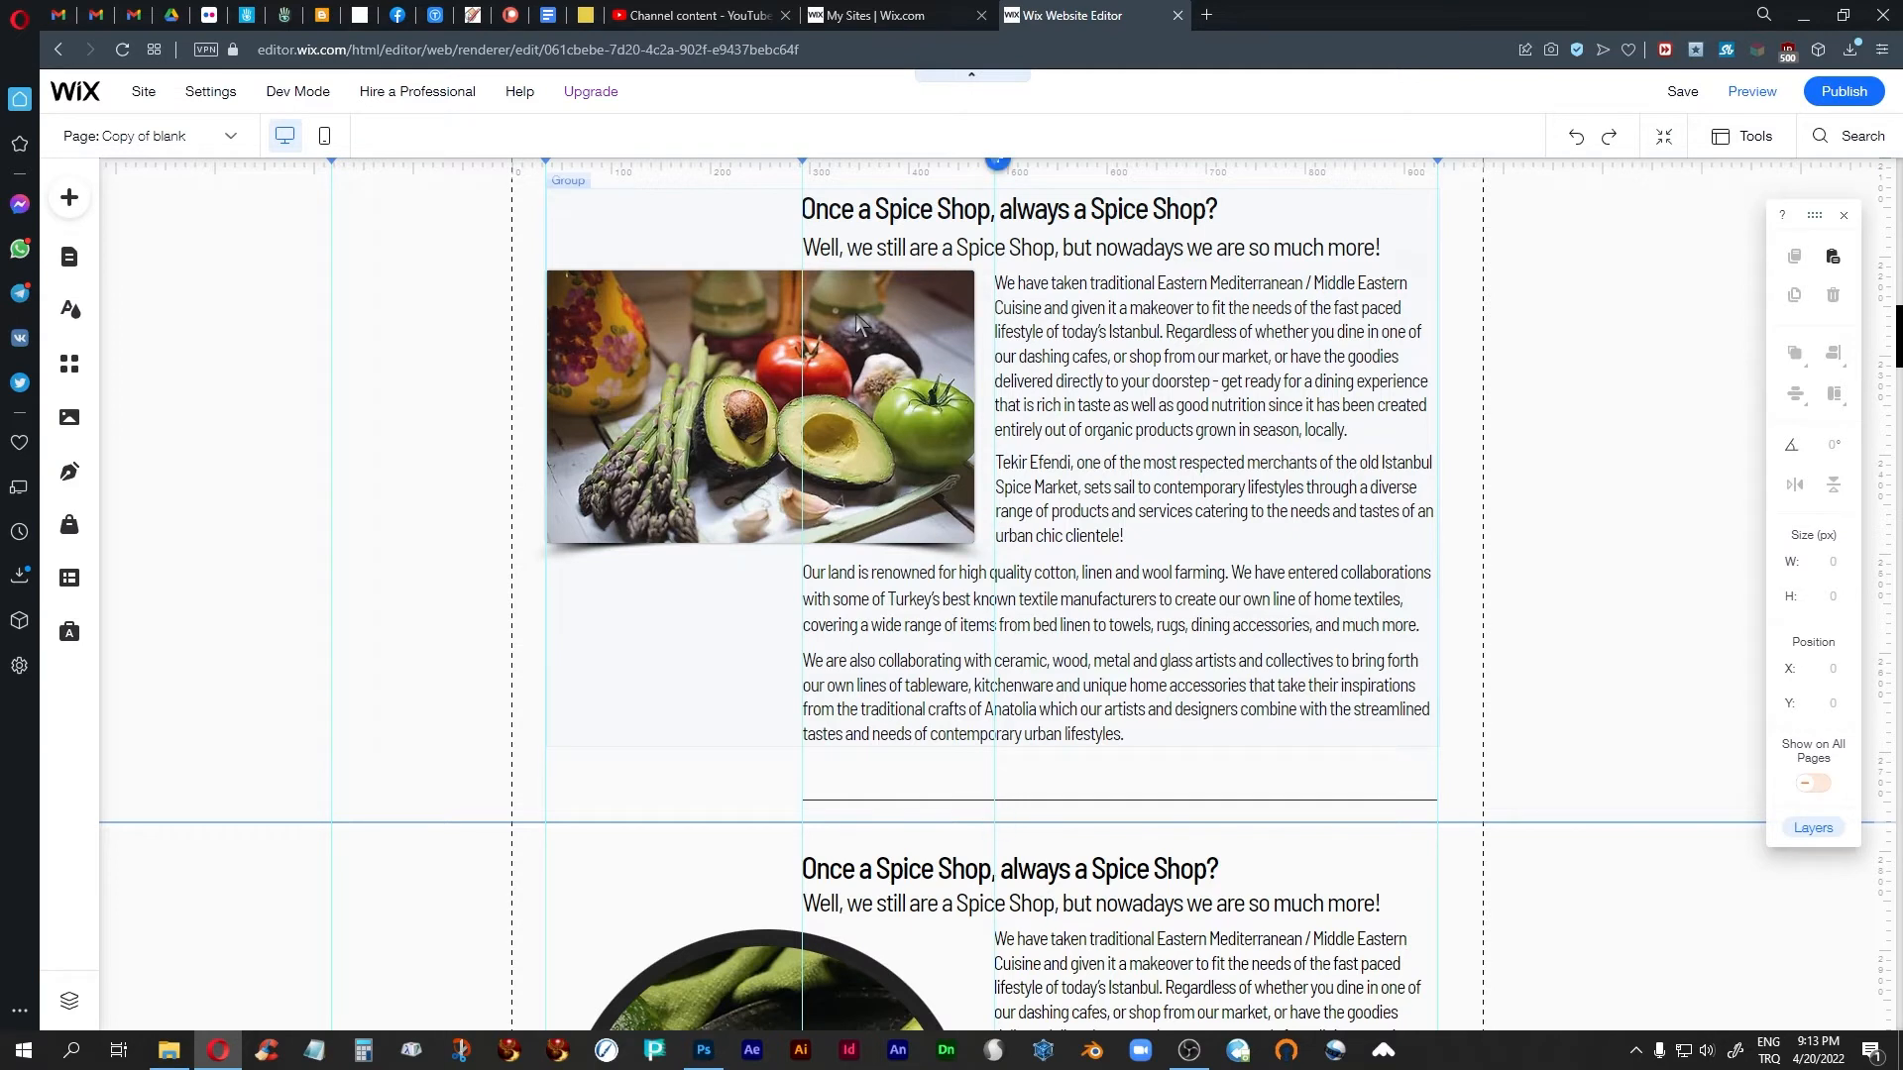
Customize the vegetable image's frame by setting all corner radii to 0 px, and close the frame design
{"action": "left_click", "coordinate": [715, 365]}
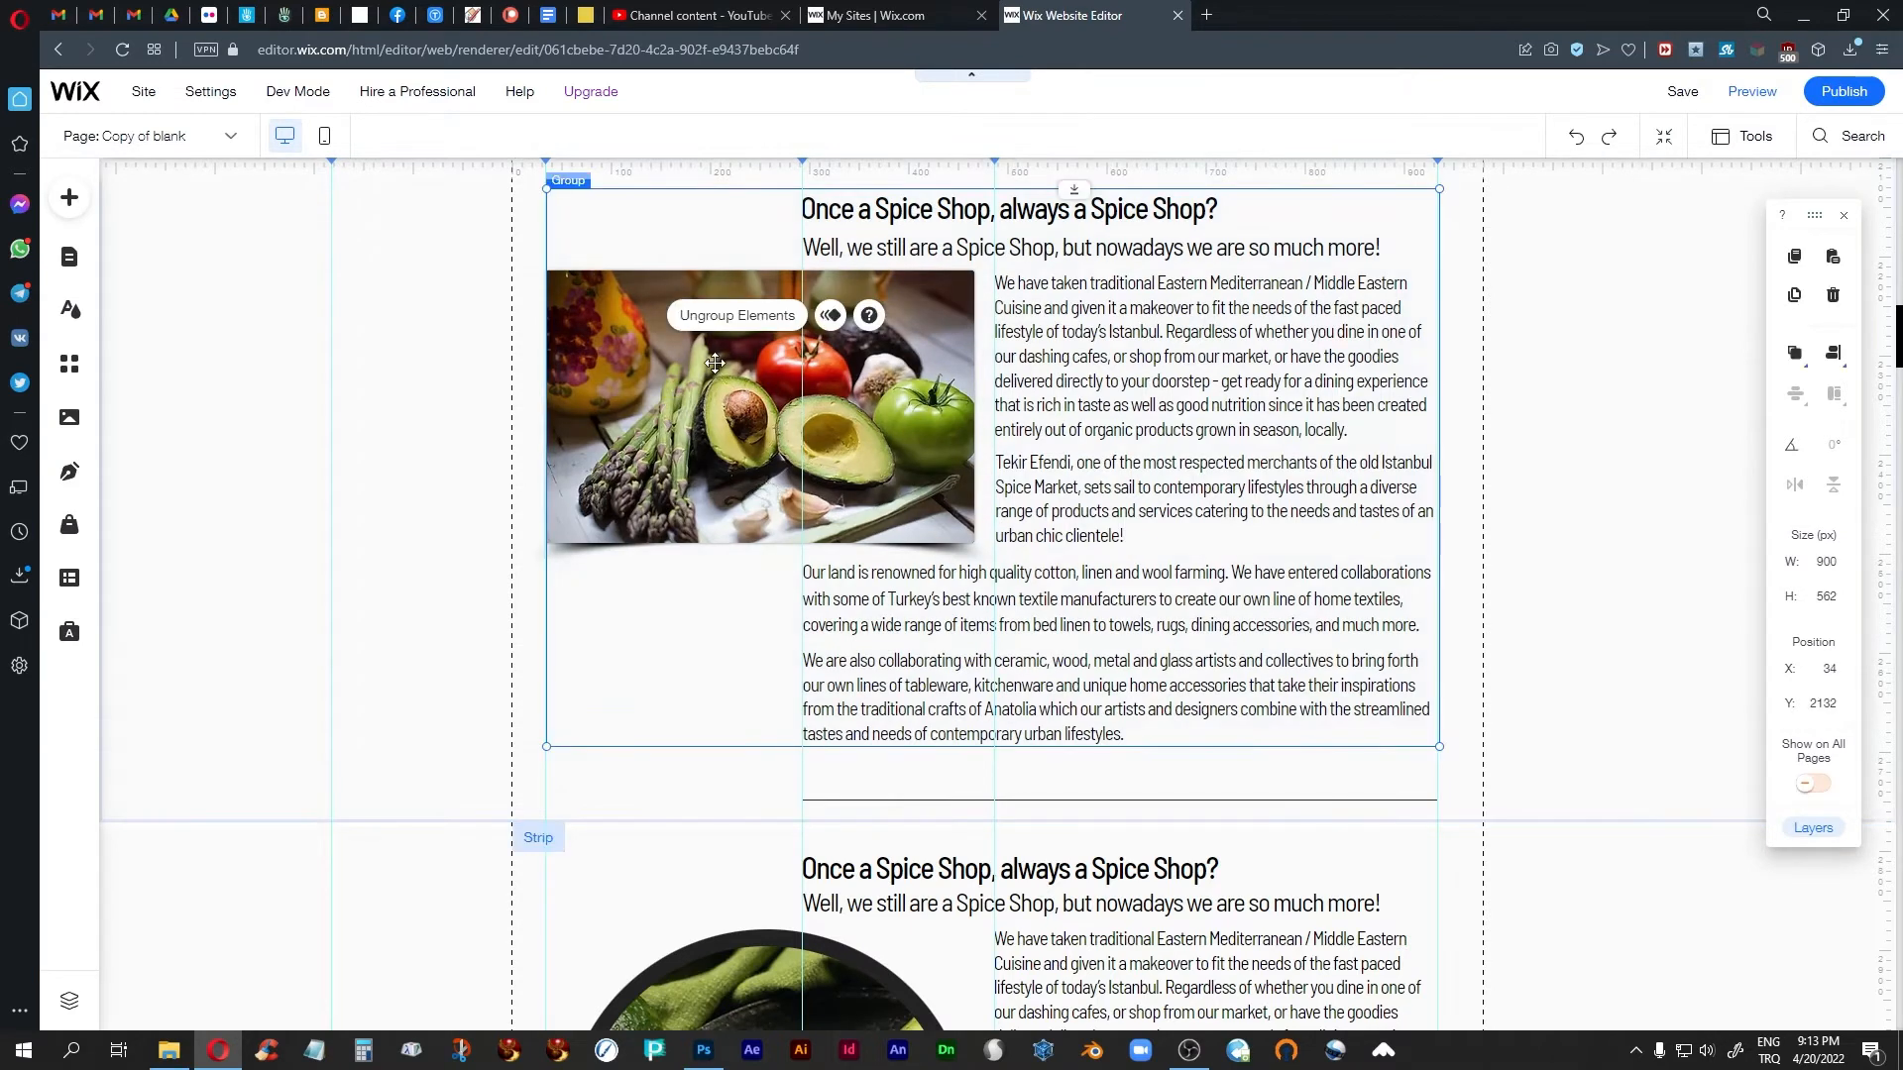
{"action": "left_click", "coordinate": [714, 362]}
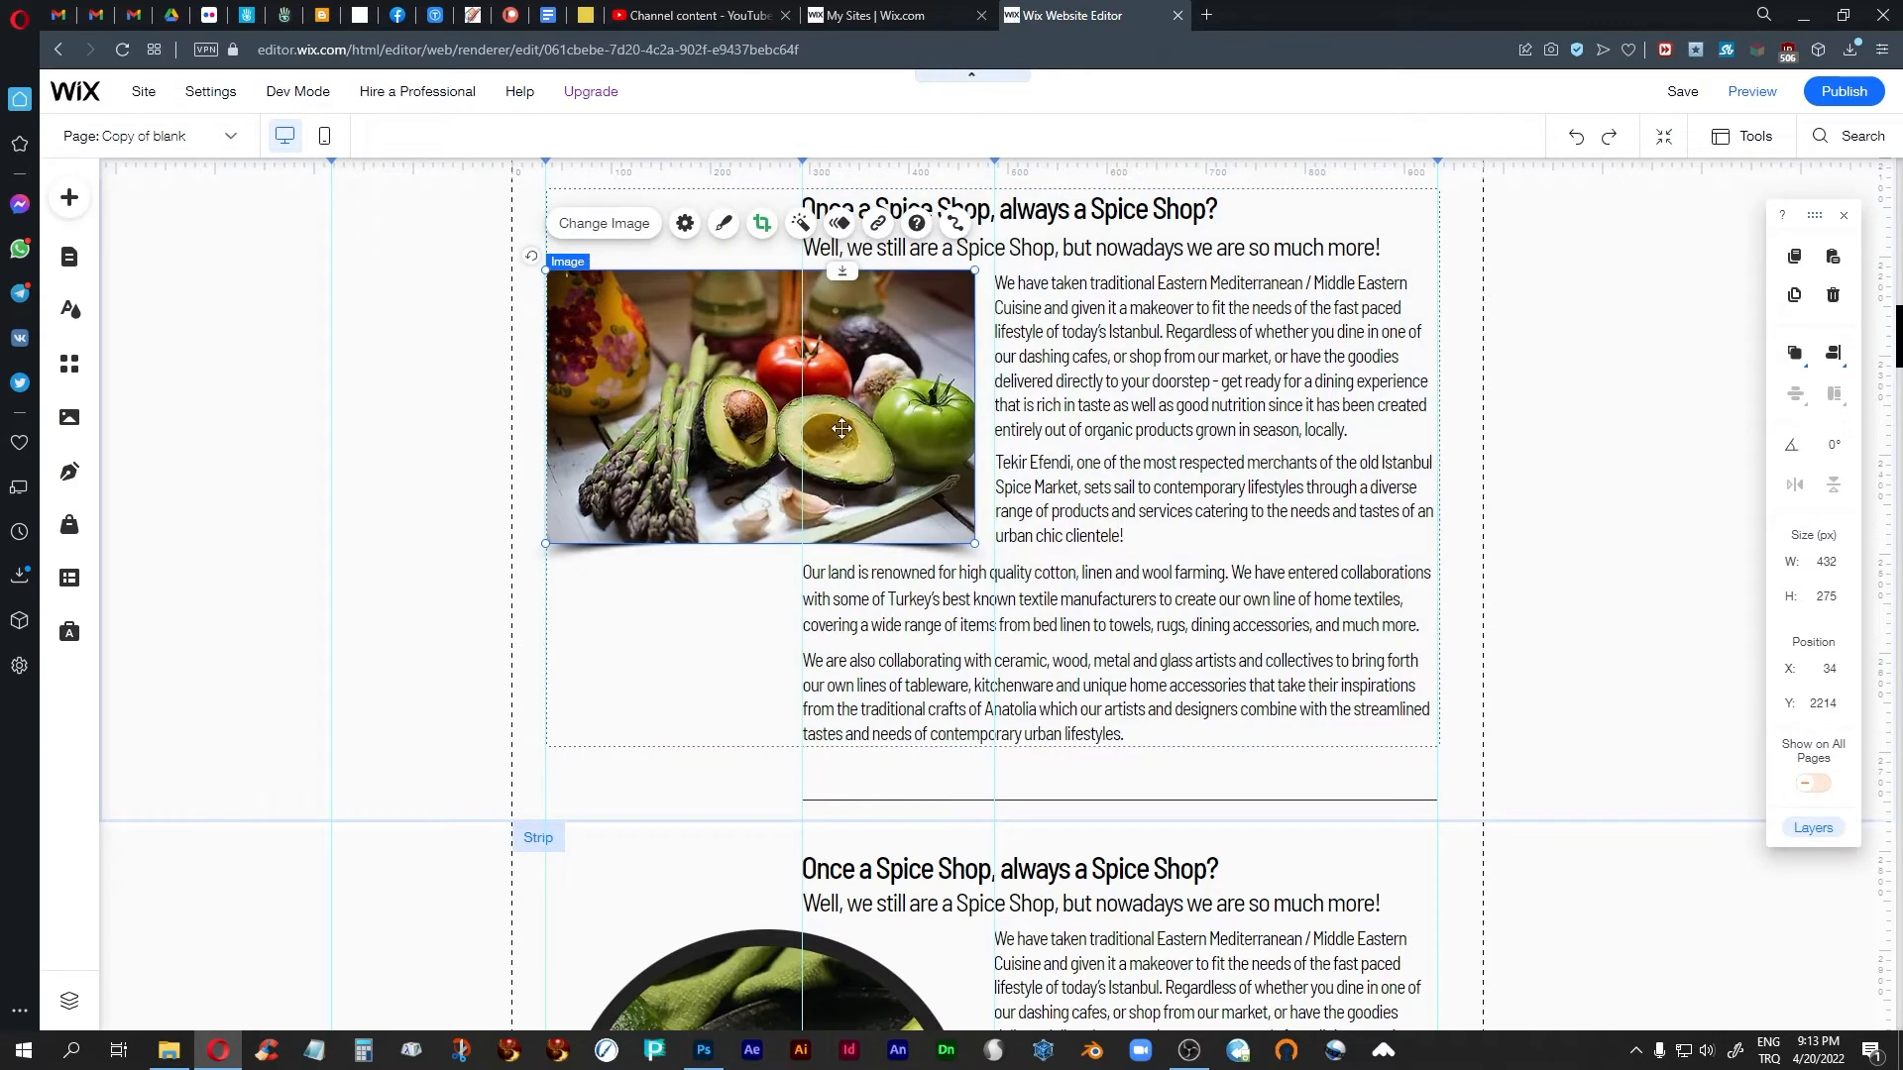
{"action": "left_click", "coordinate": [723, 224]}
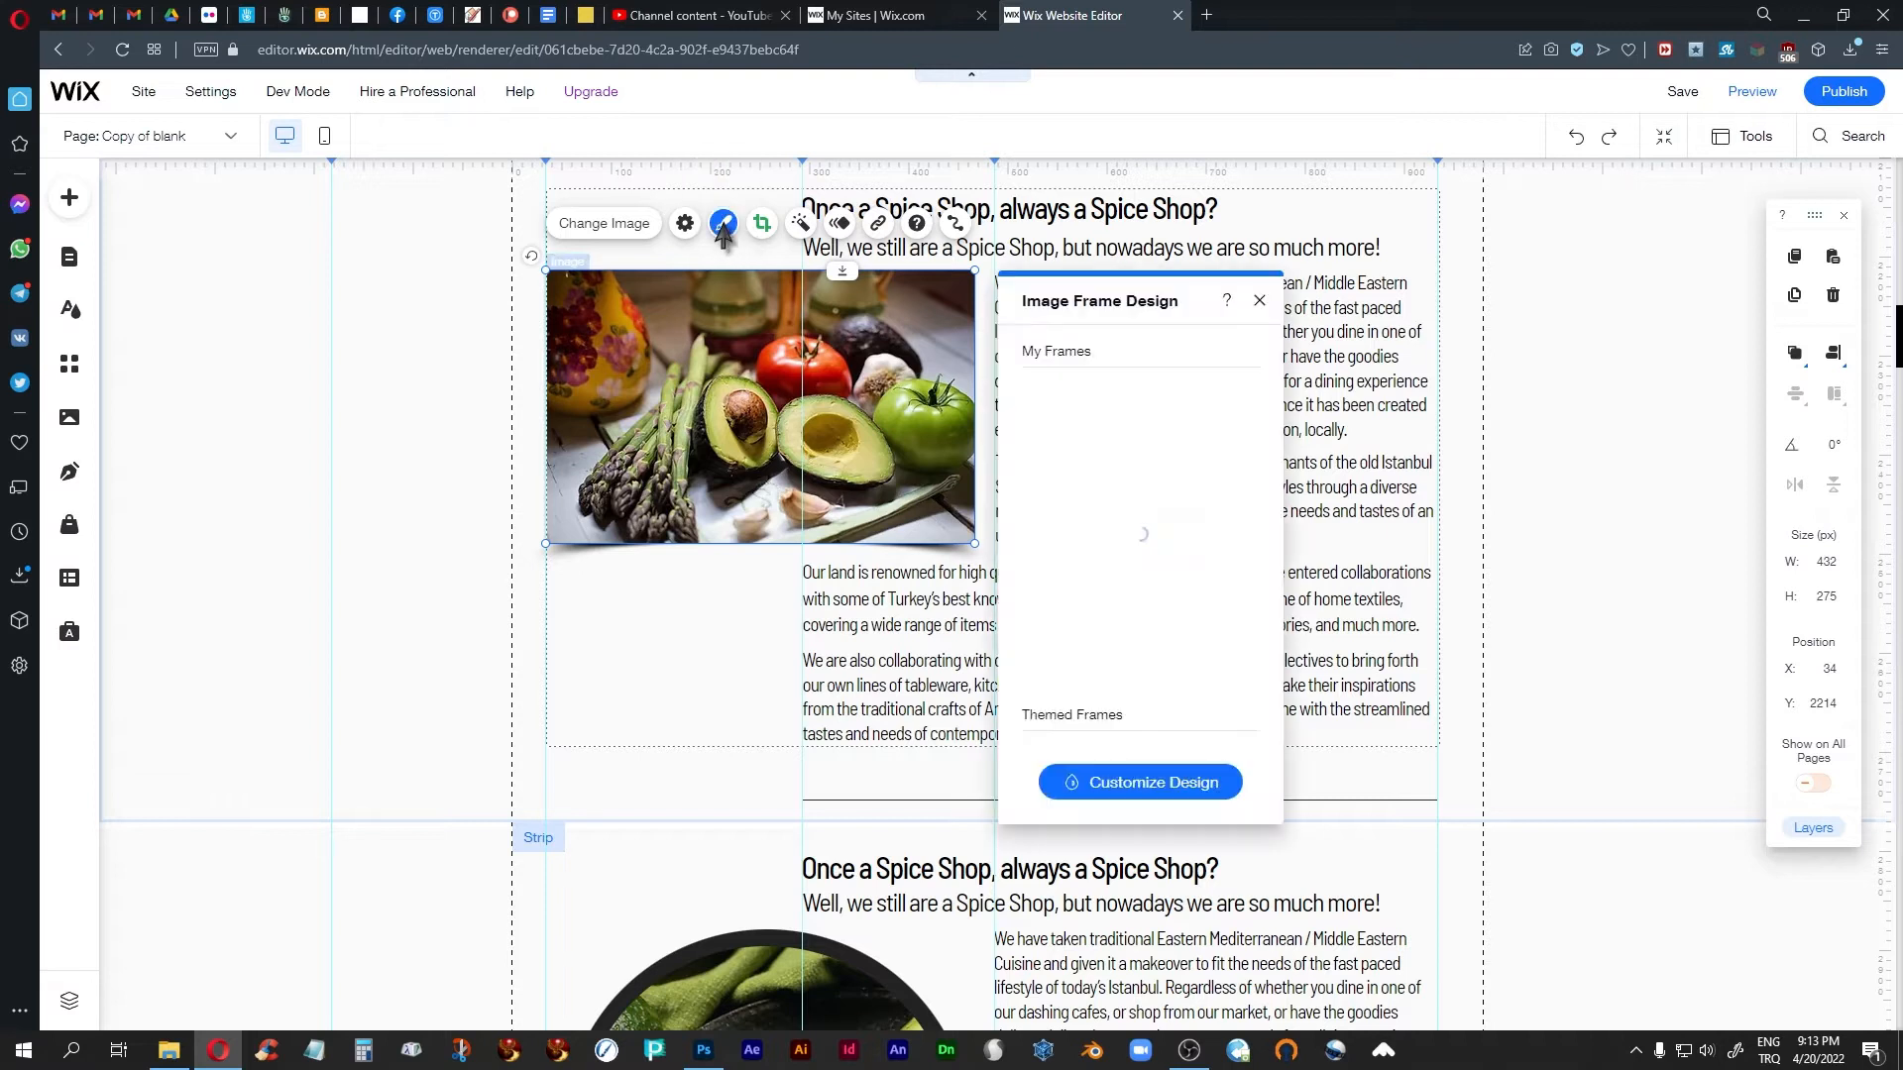
{"action": "left_click", "coordinate": [1178, 793]}
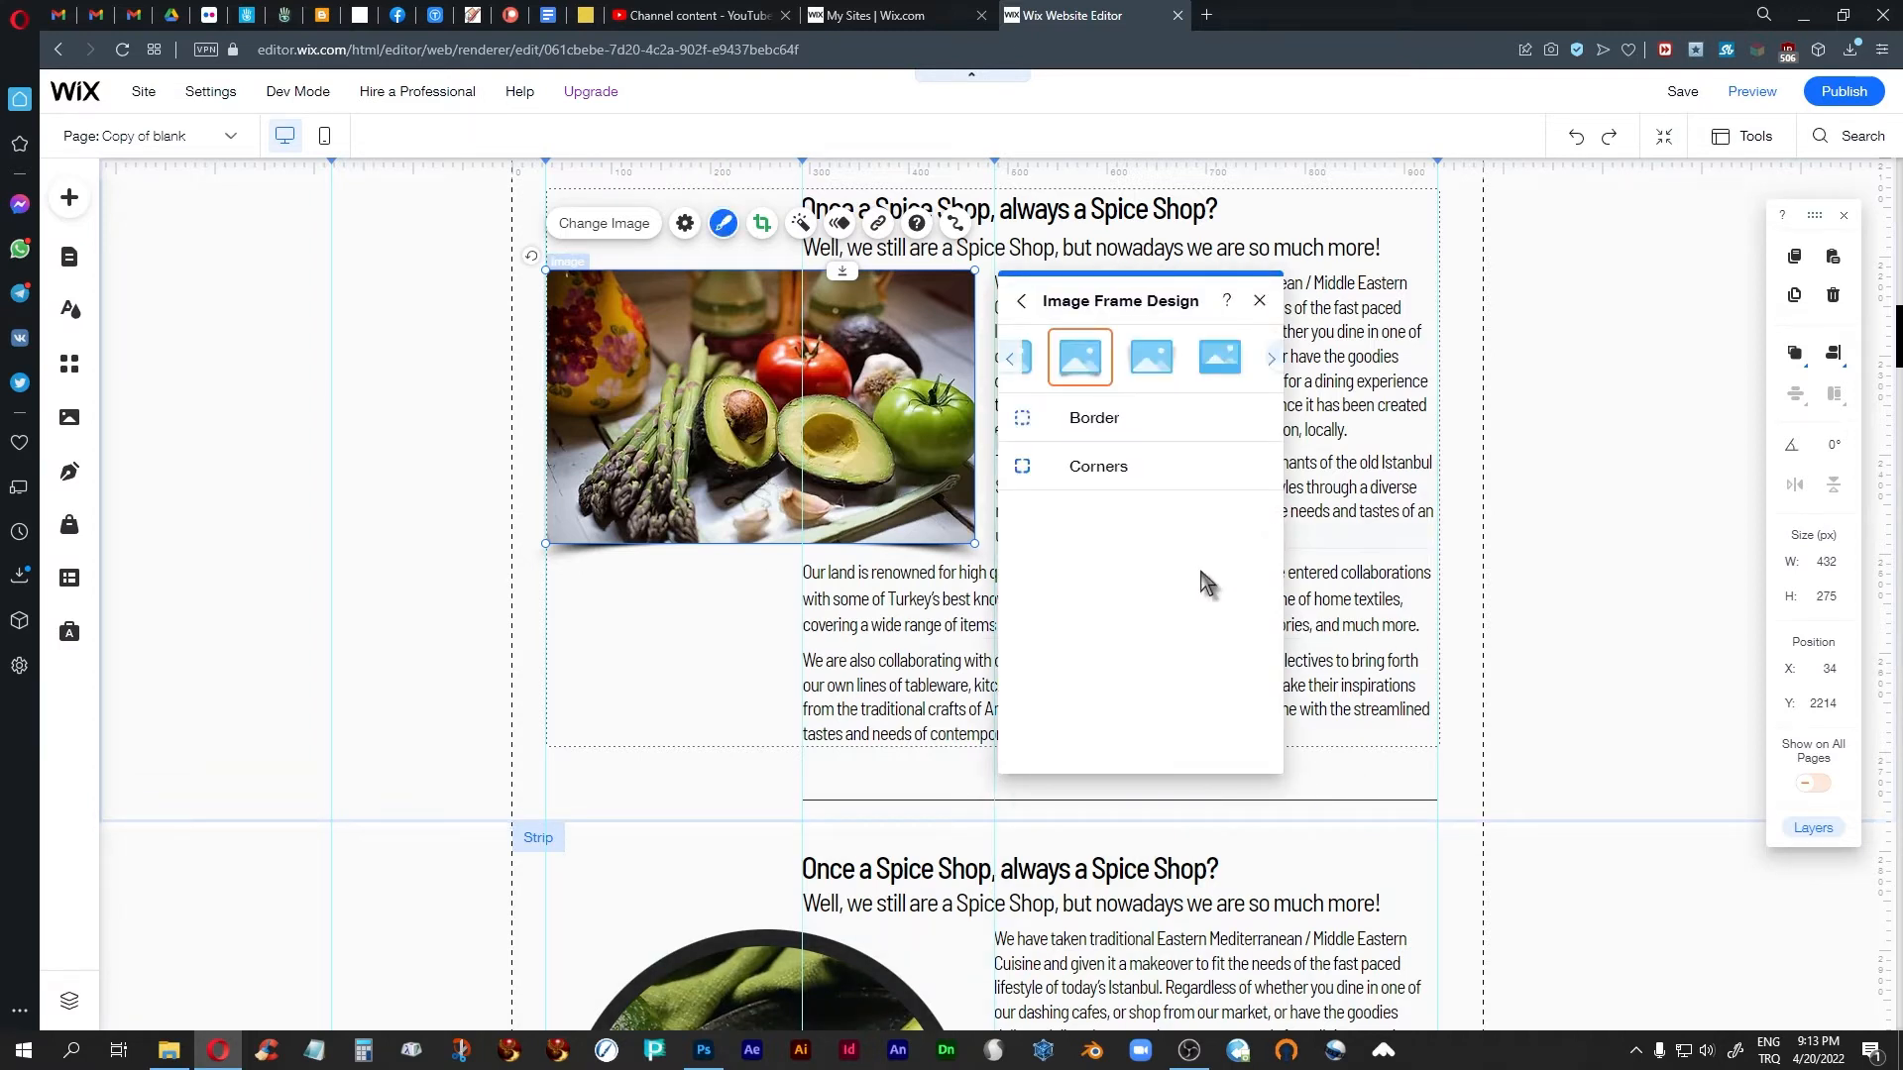
{"action": "left_click_drag", "start_coordinate": [1156, 284], "coordinate": [1197, 375]}
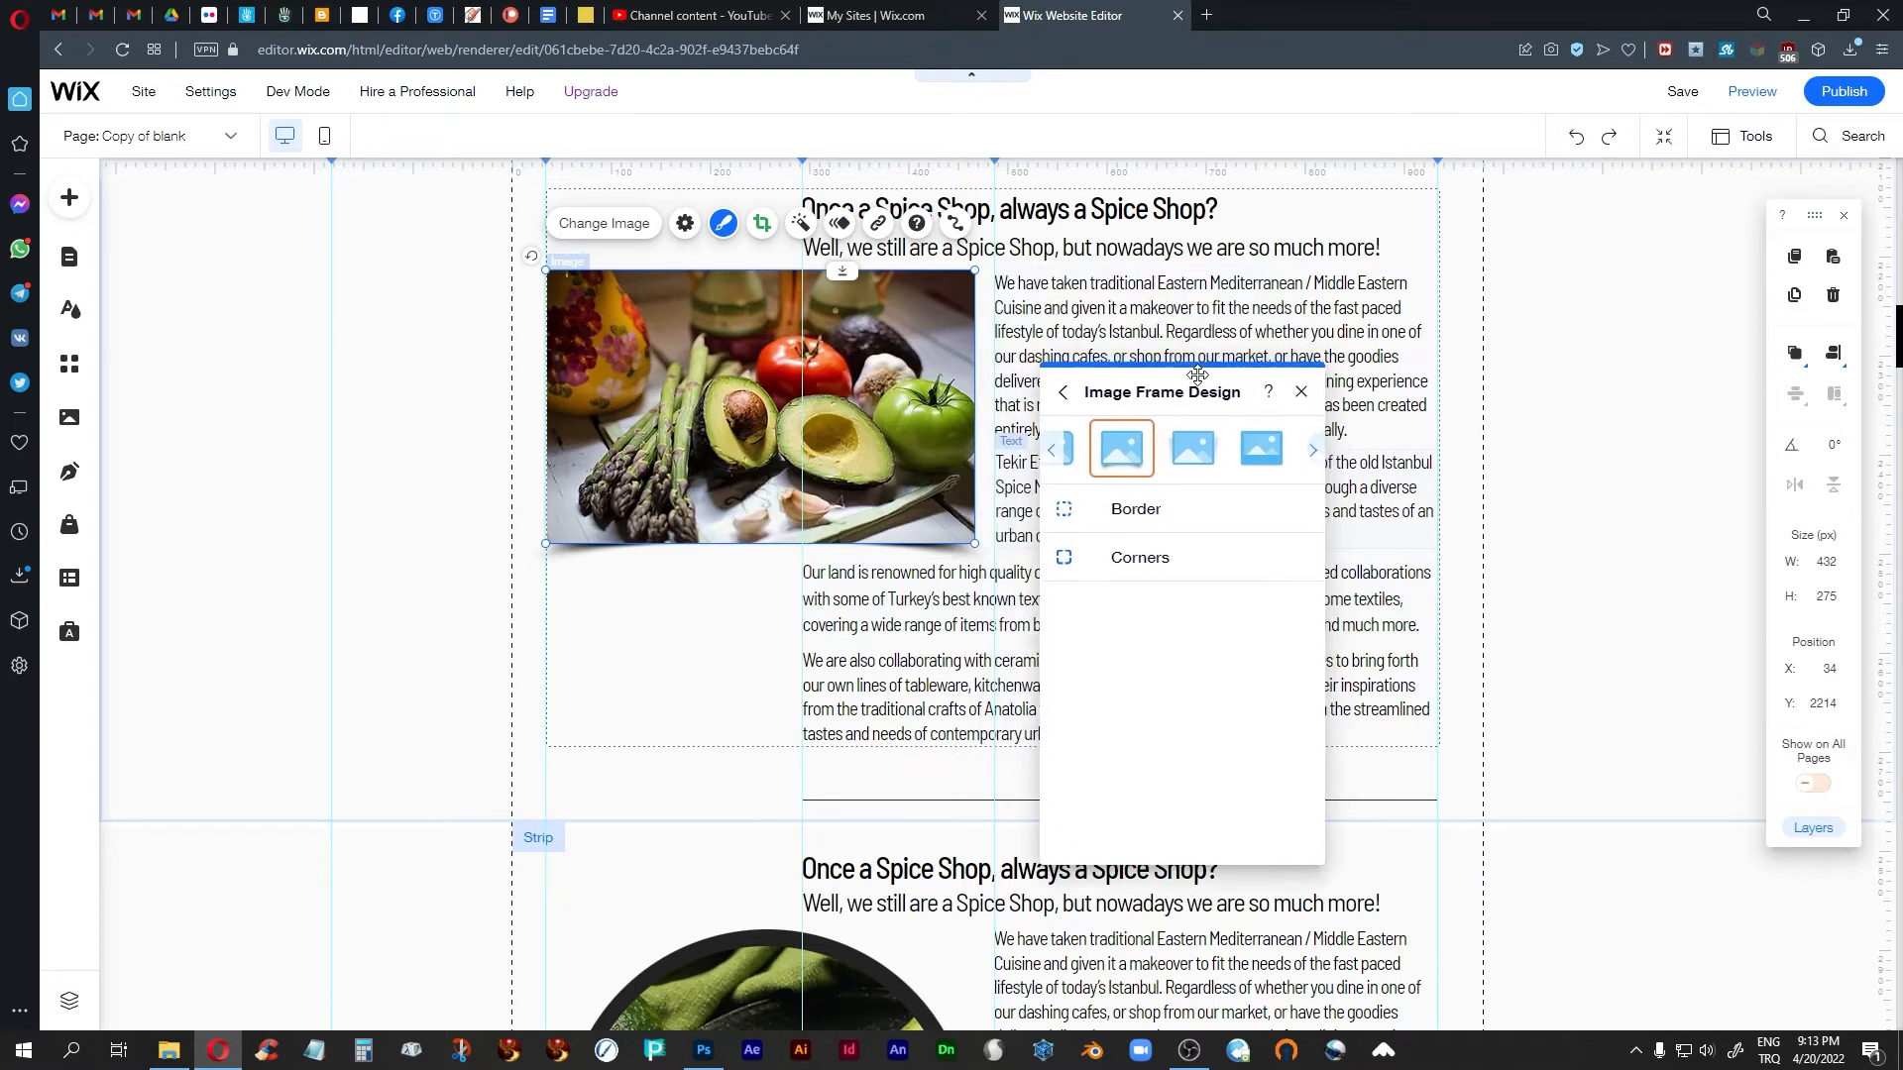
{"action": "left_click", "coordinate": [1140, 509]}
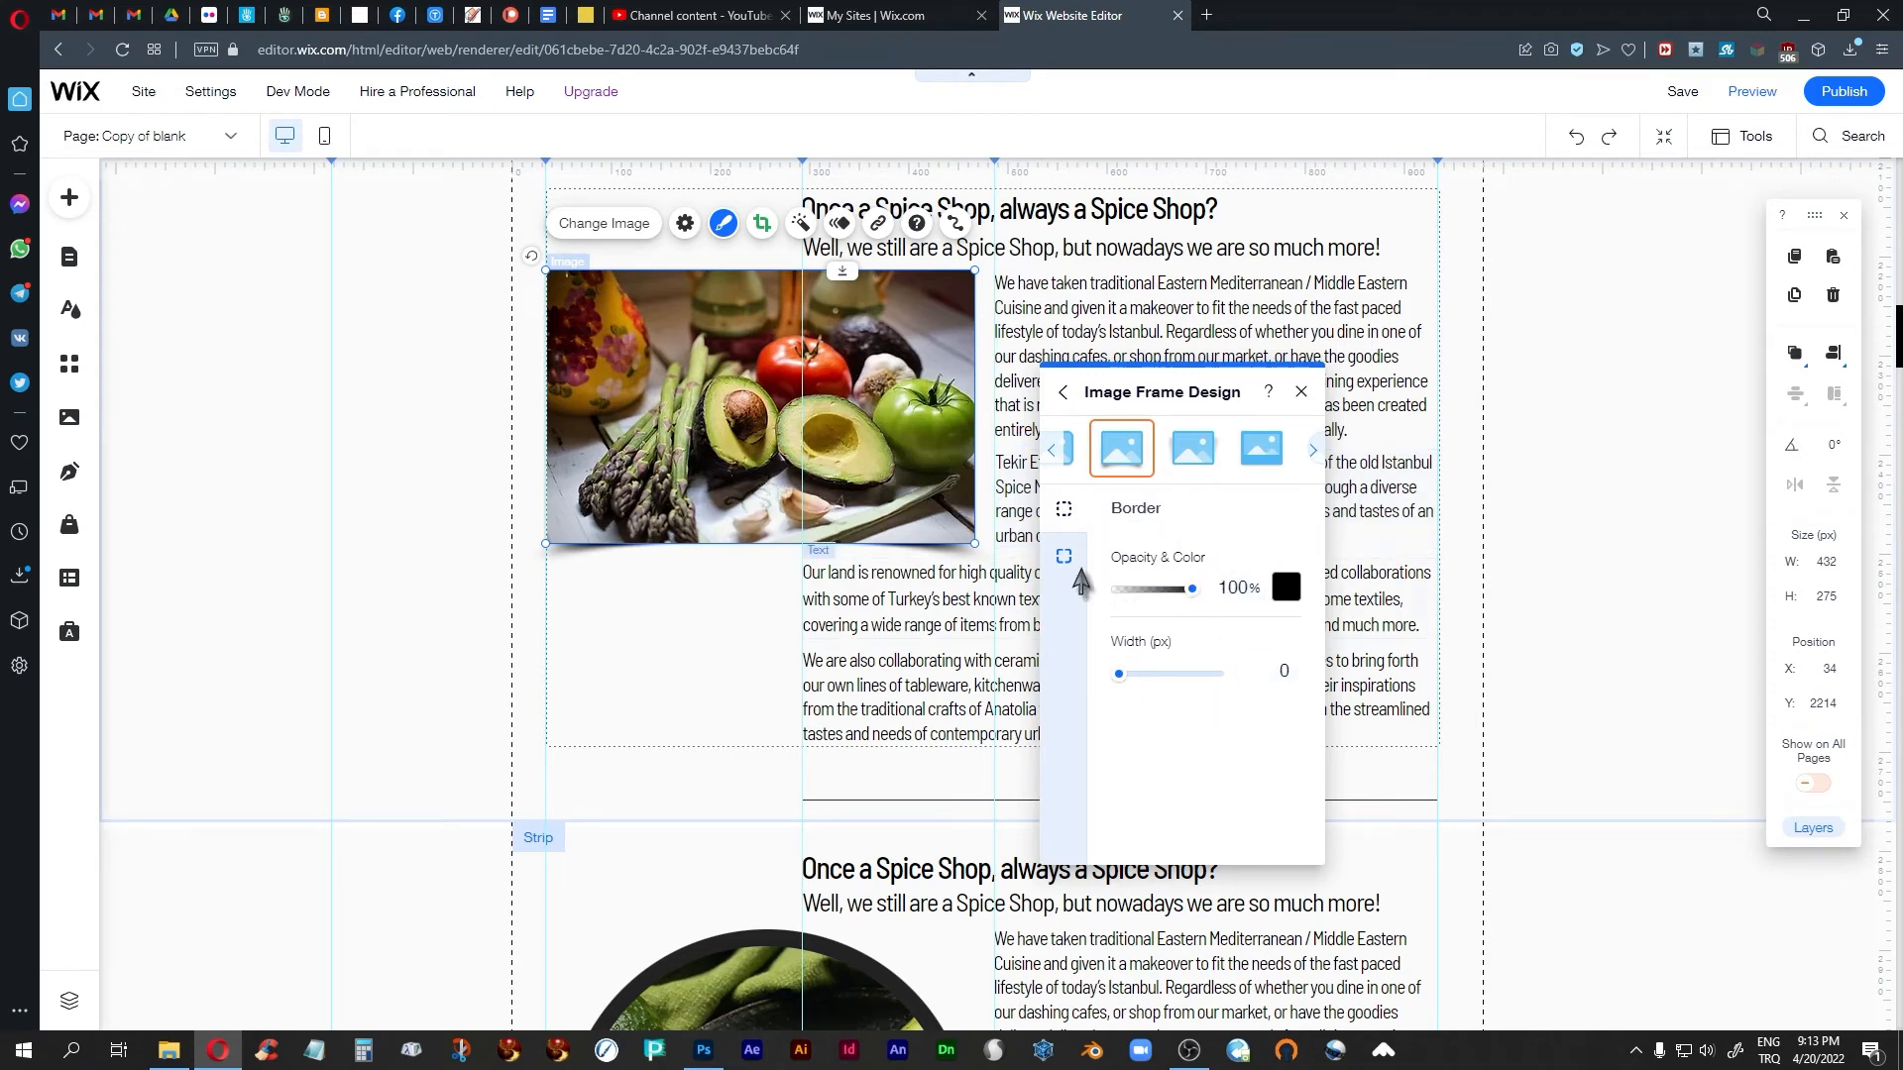
{"action": "left_click", "coordinate": [1064, 509]}
{"action": "left_click", "coordinate": [1143, 589]}
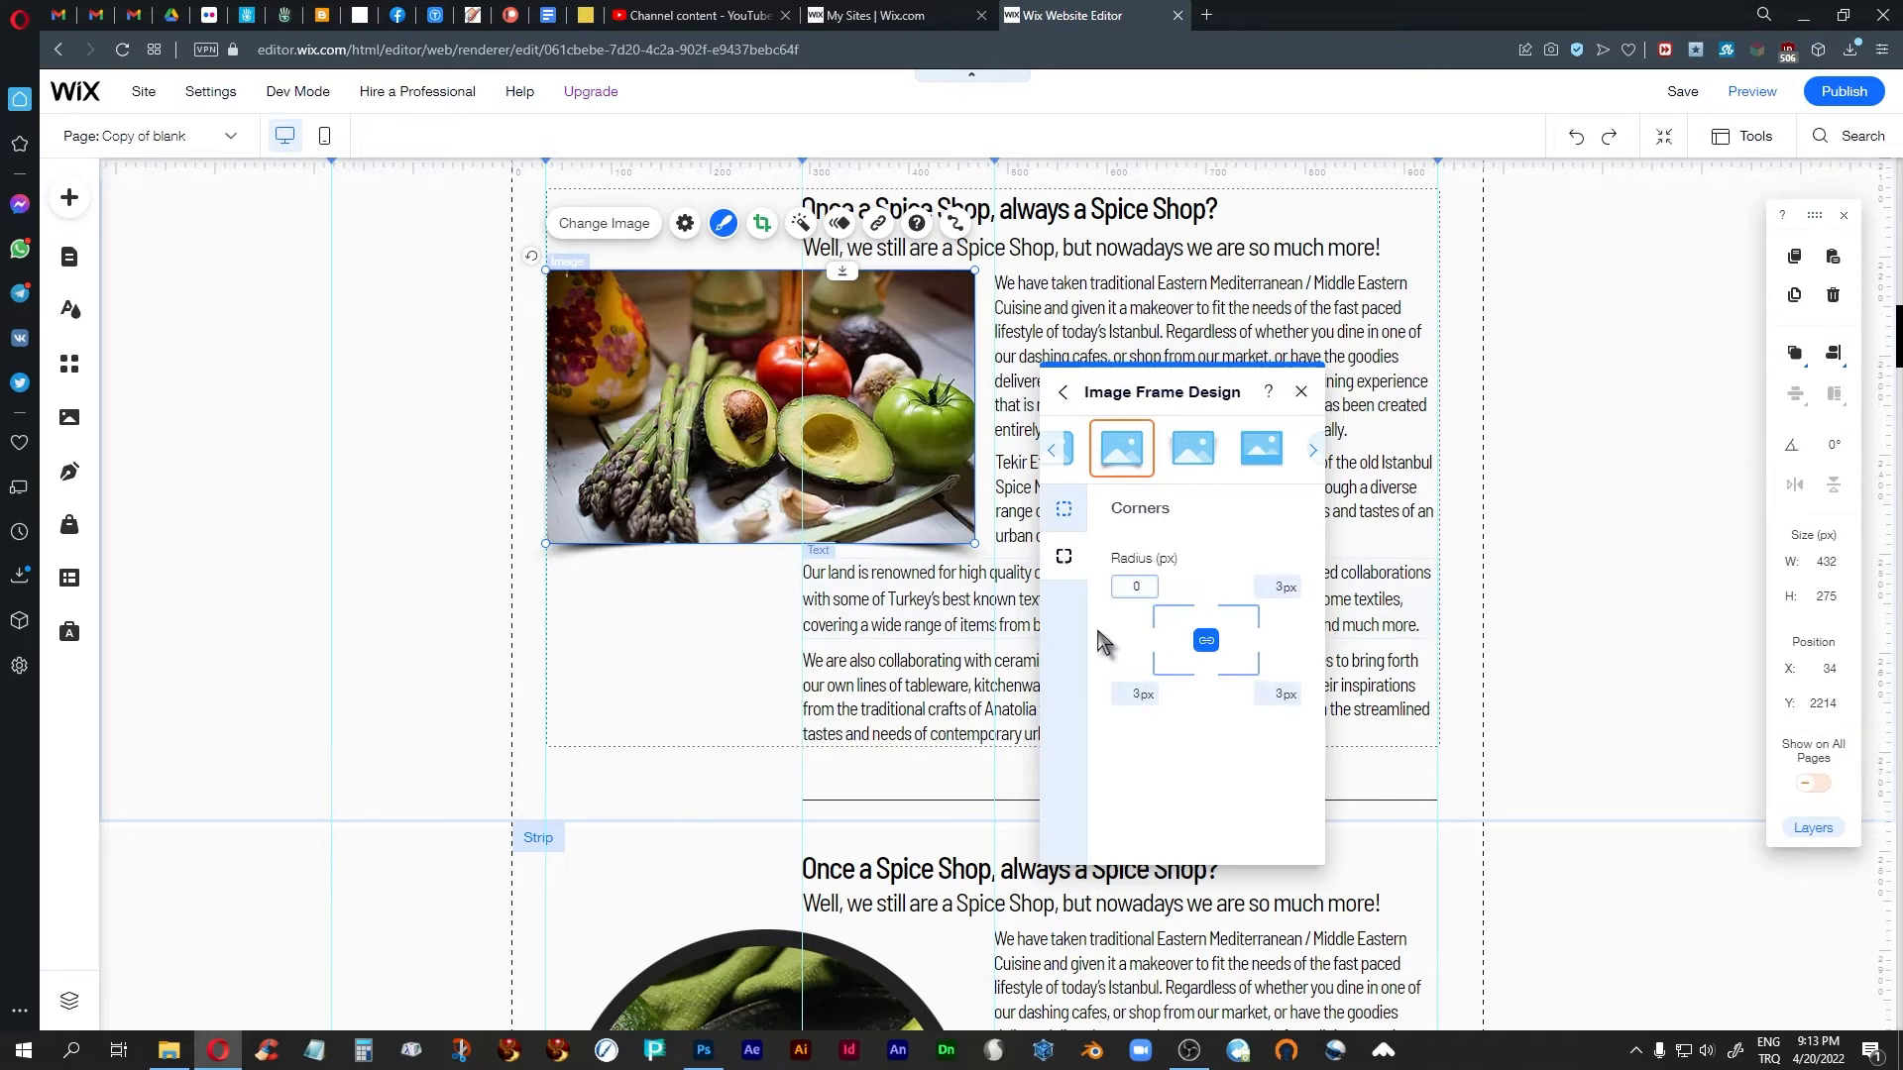
{"action": "type", "text": "0"}
{"action": "key", "text": "Return"}
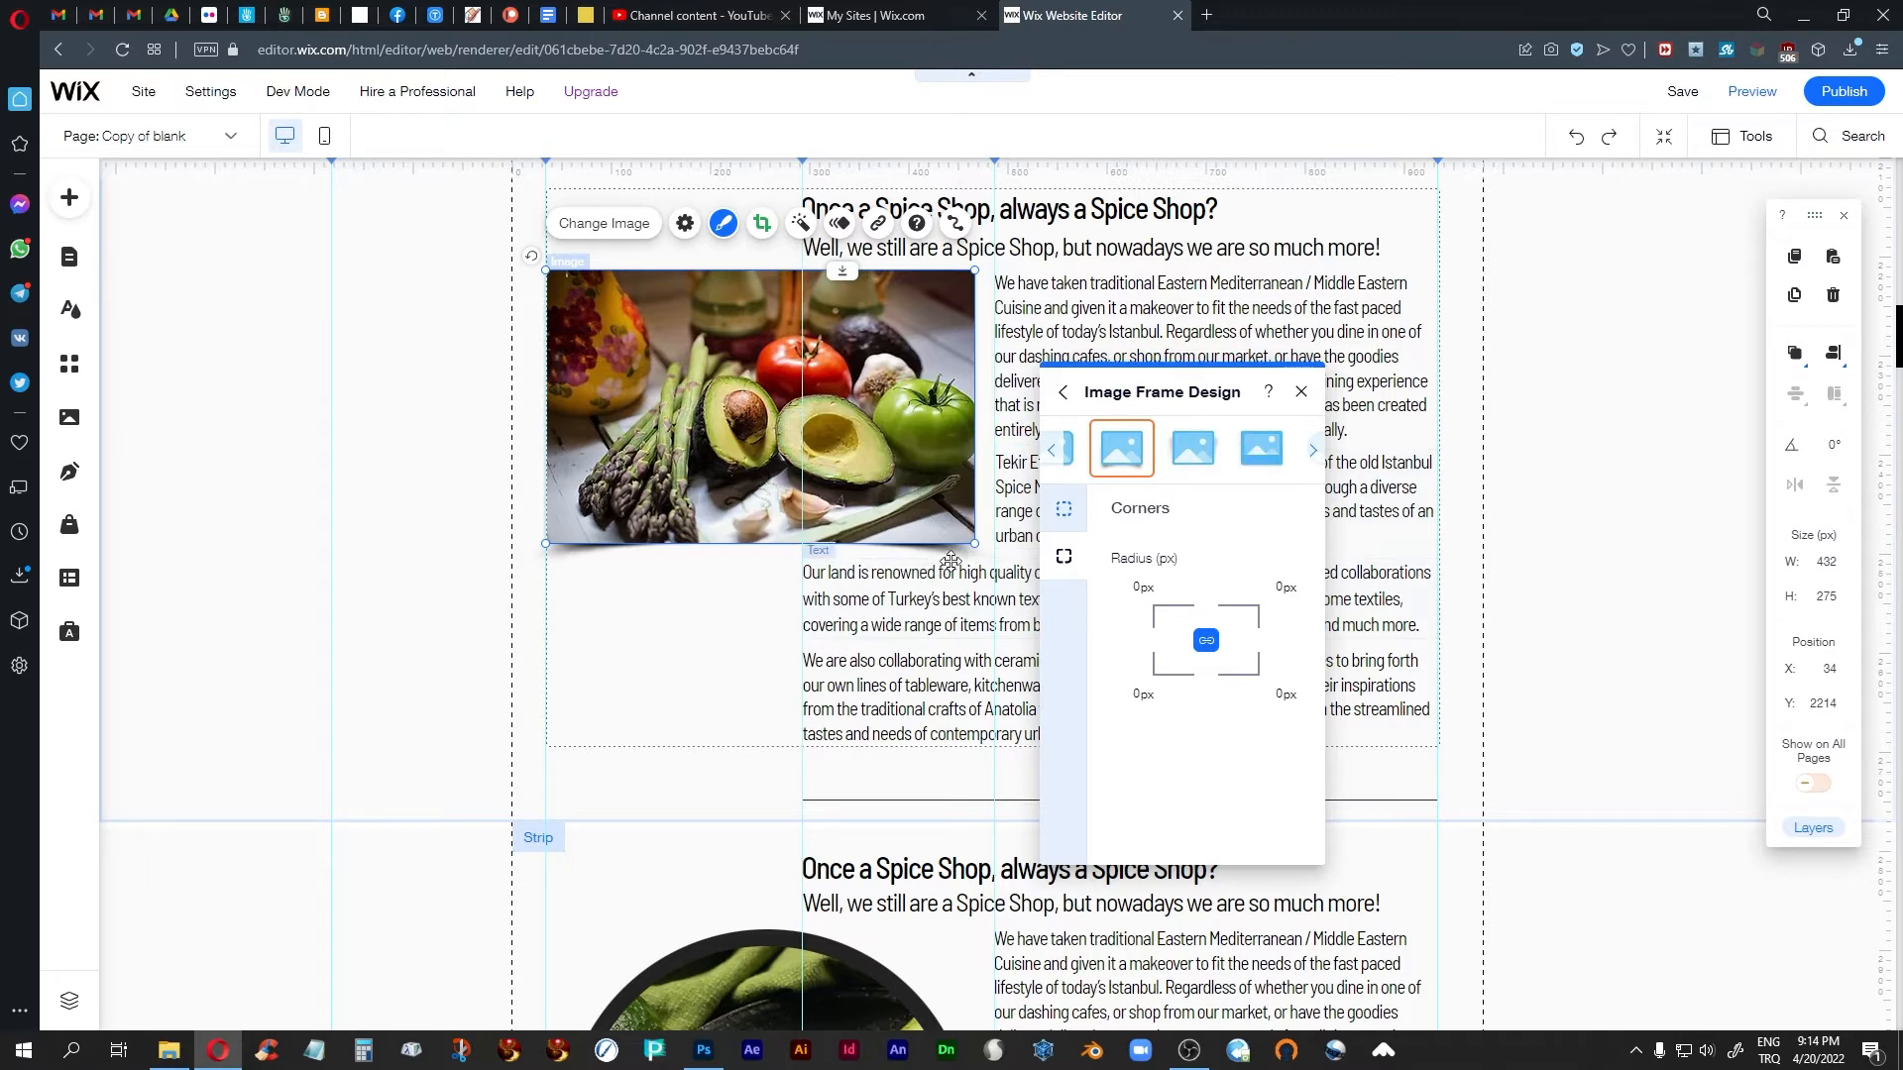
{"action": "left_click", "coordinate": [1302, 391]}
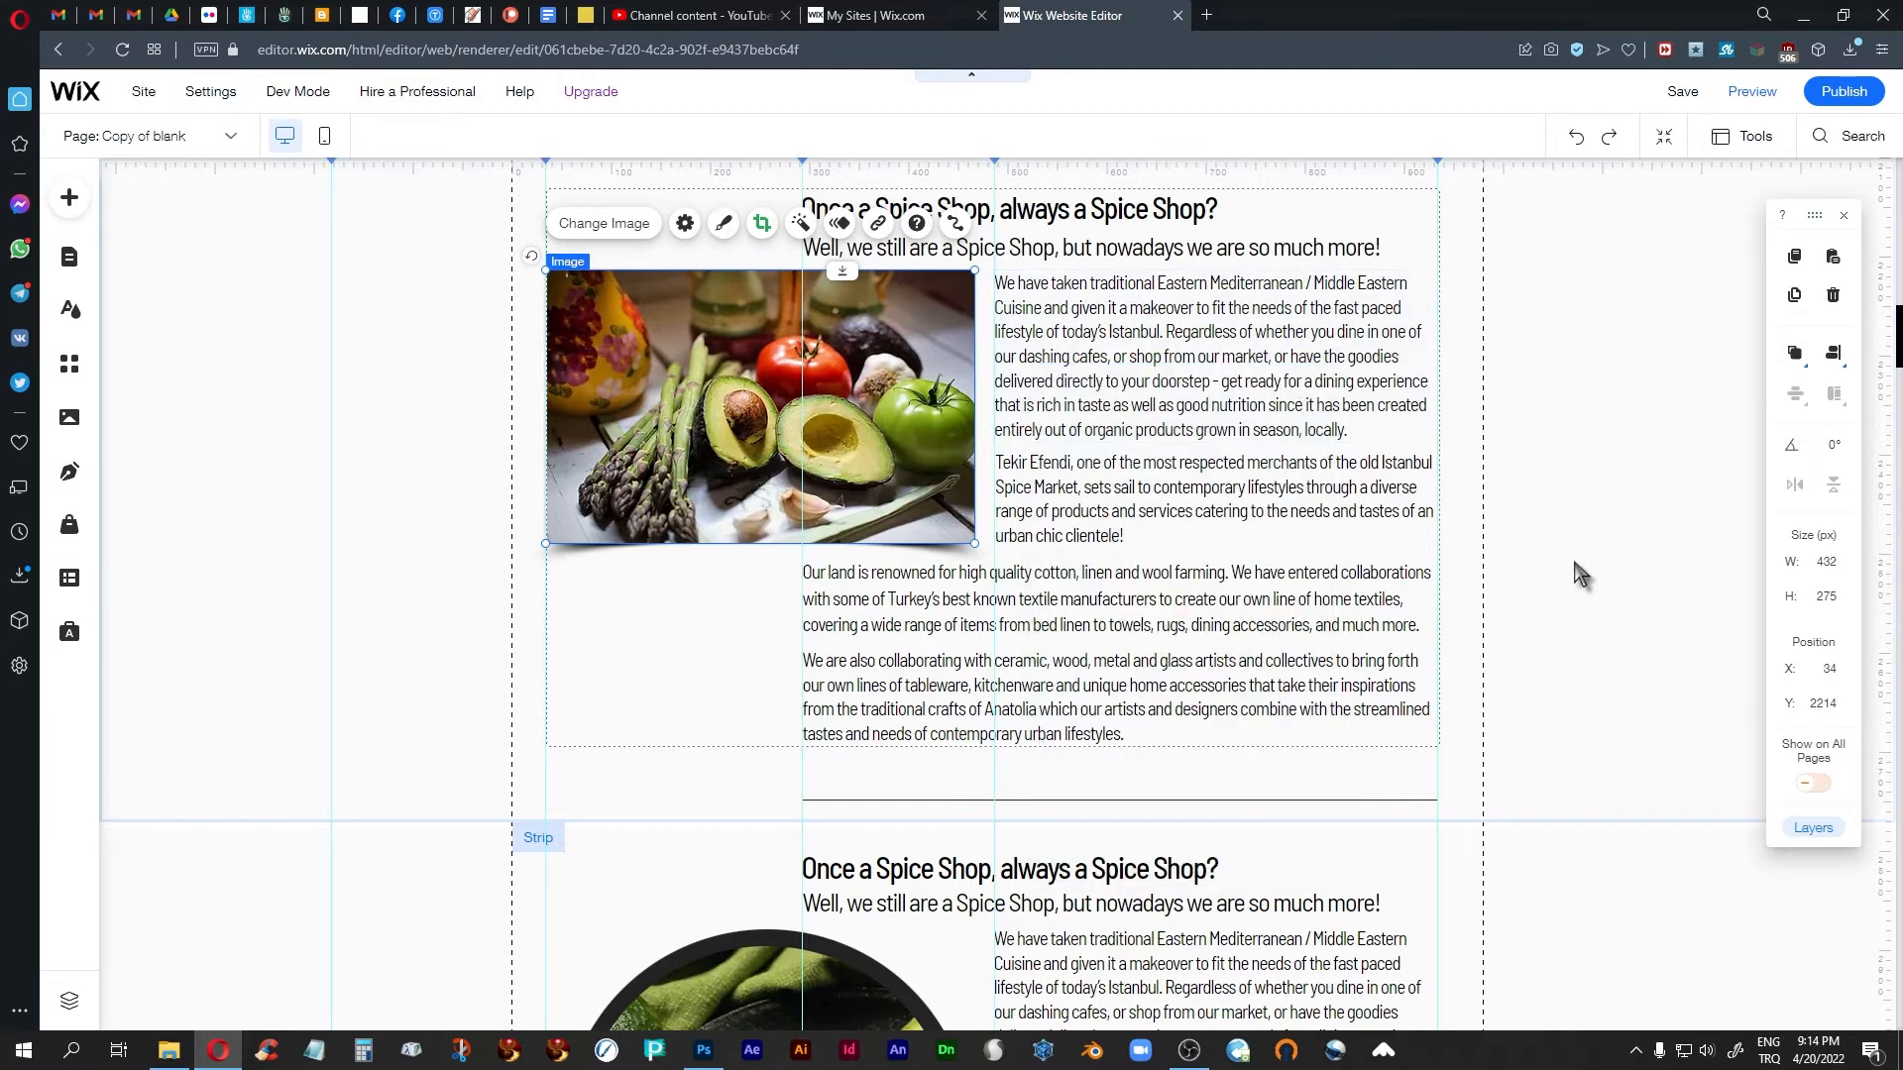
Preview the vegetable image's frame and curled shadow in its strip, and return to the editor
{"action": "left_click", "coordinate": [1526, 616]}
{"action": "scroll", "coordinate": [1524, 617], "scroll_direction": "up", "scroll_amount": 2}
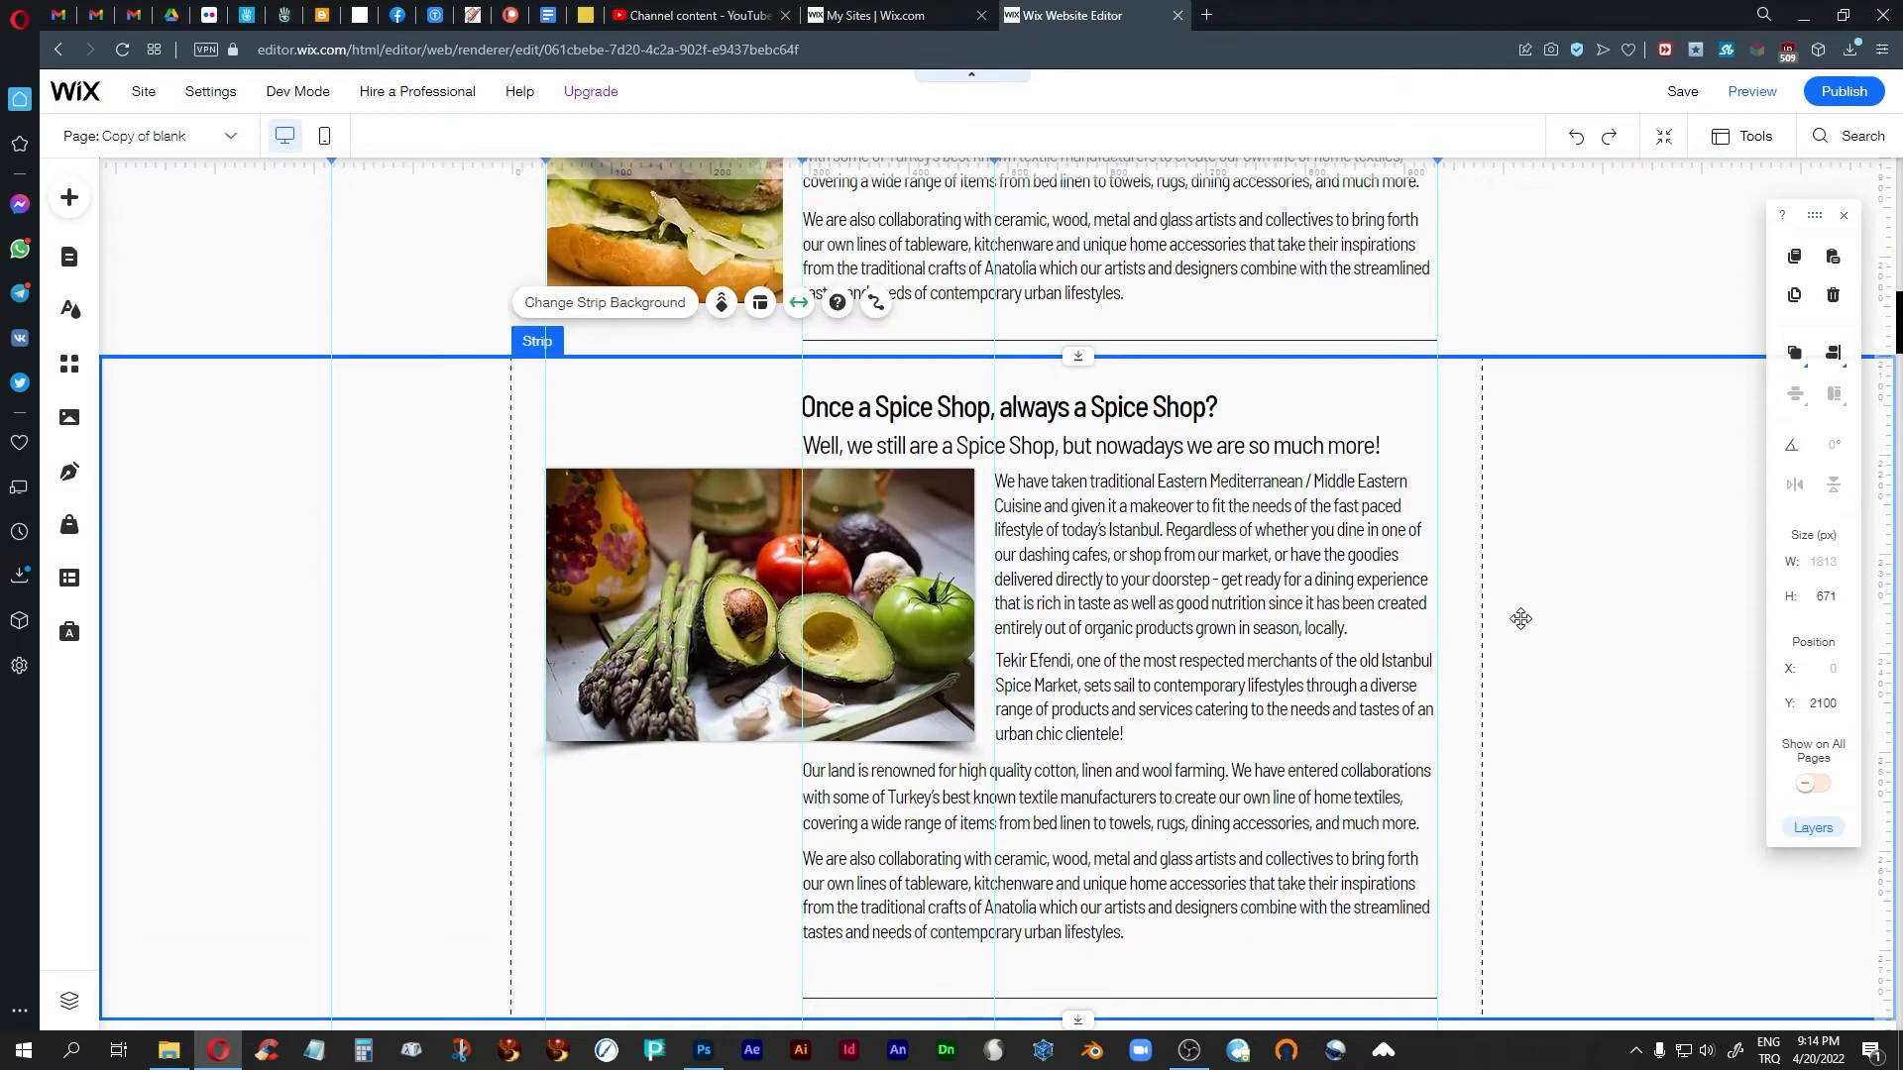
{"action": "left_click", "coordinate": [1743, 94]}
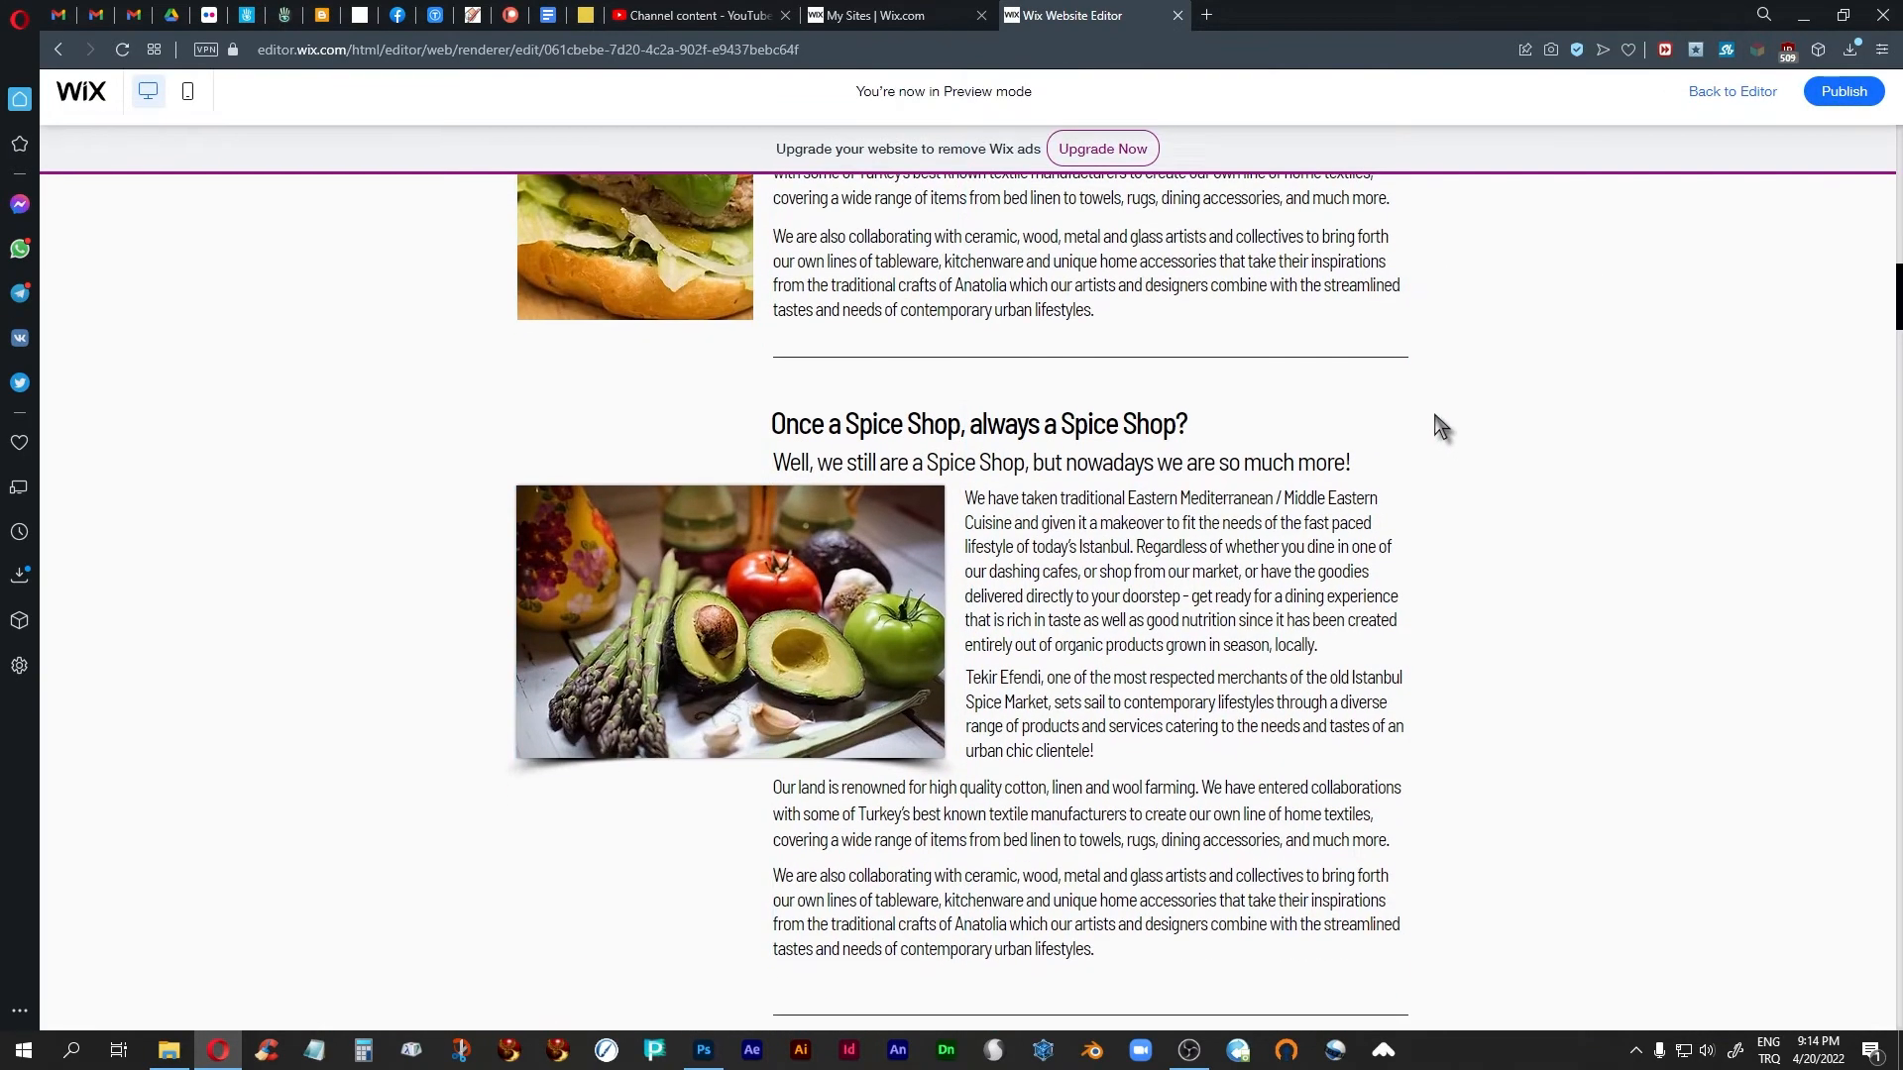
{"action": "scroll", "coordinate": [1435, 419], "scroll_direction": "down", "scroll_amount": 1}
{"action": "scroll", "coordinate": [1435, 417], "scroll_direction": "down", "scroll_amount": 1}
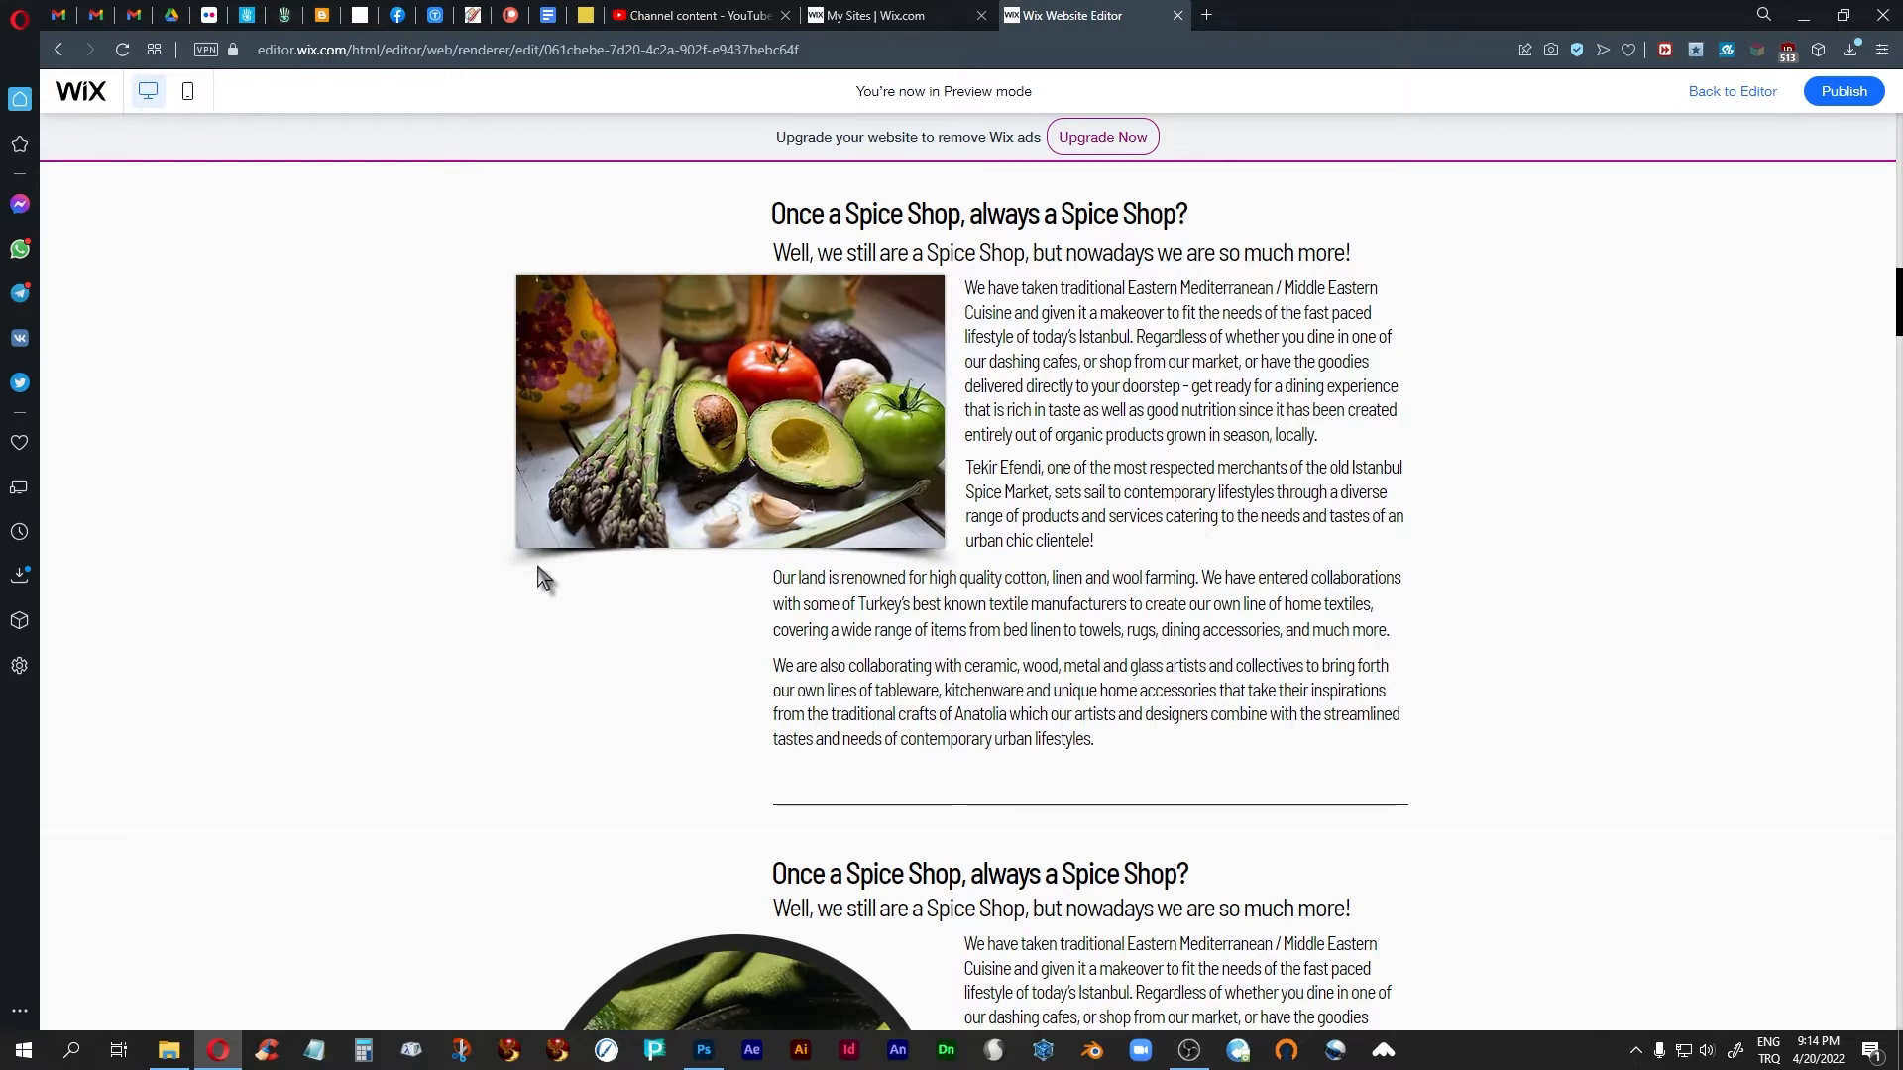
{"action": "left_click", "coordinate": [1730, 93]}
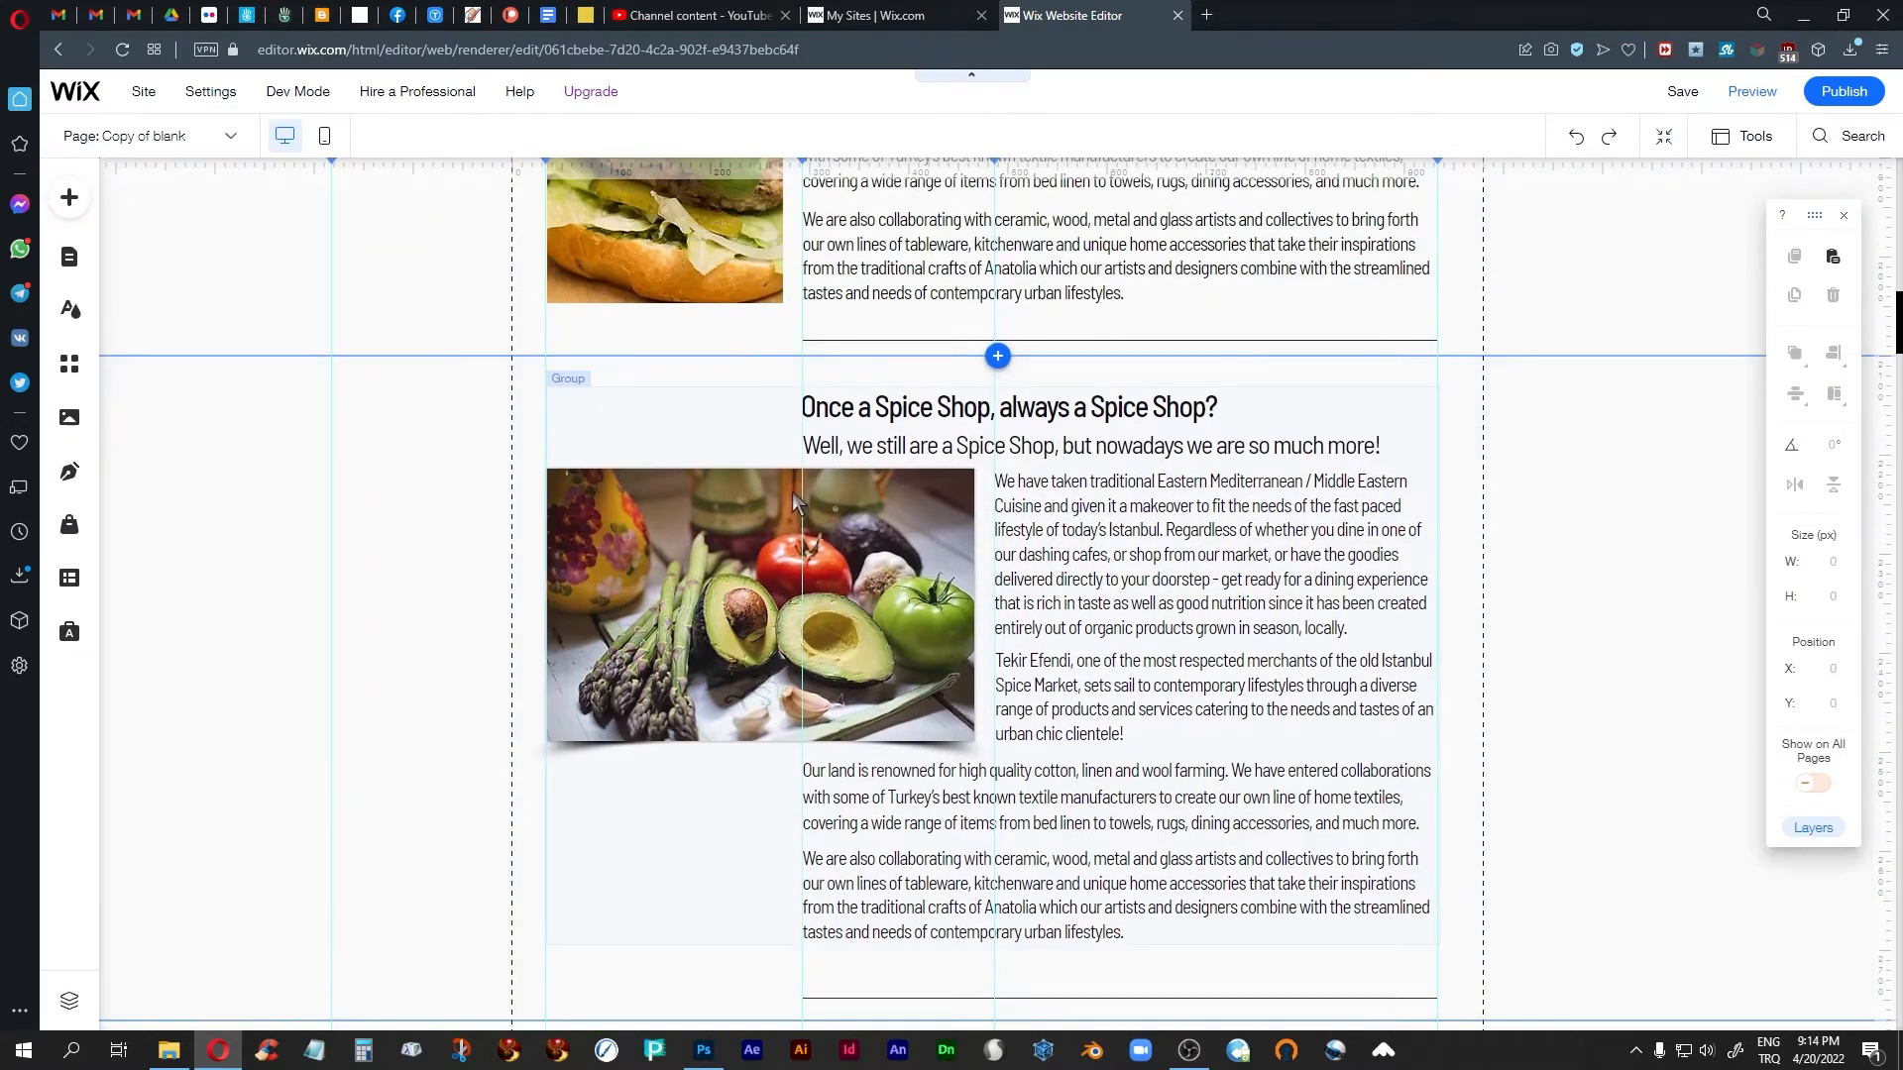
Crop a thin band off the vegetable image's upper edge, making the image 269 px high, and apply the crop
{"action": "left_click", "coordinate": [793, 493]}
{"action": "left_click", "coordinate": [771, 511]}
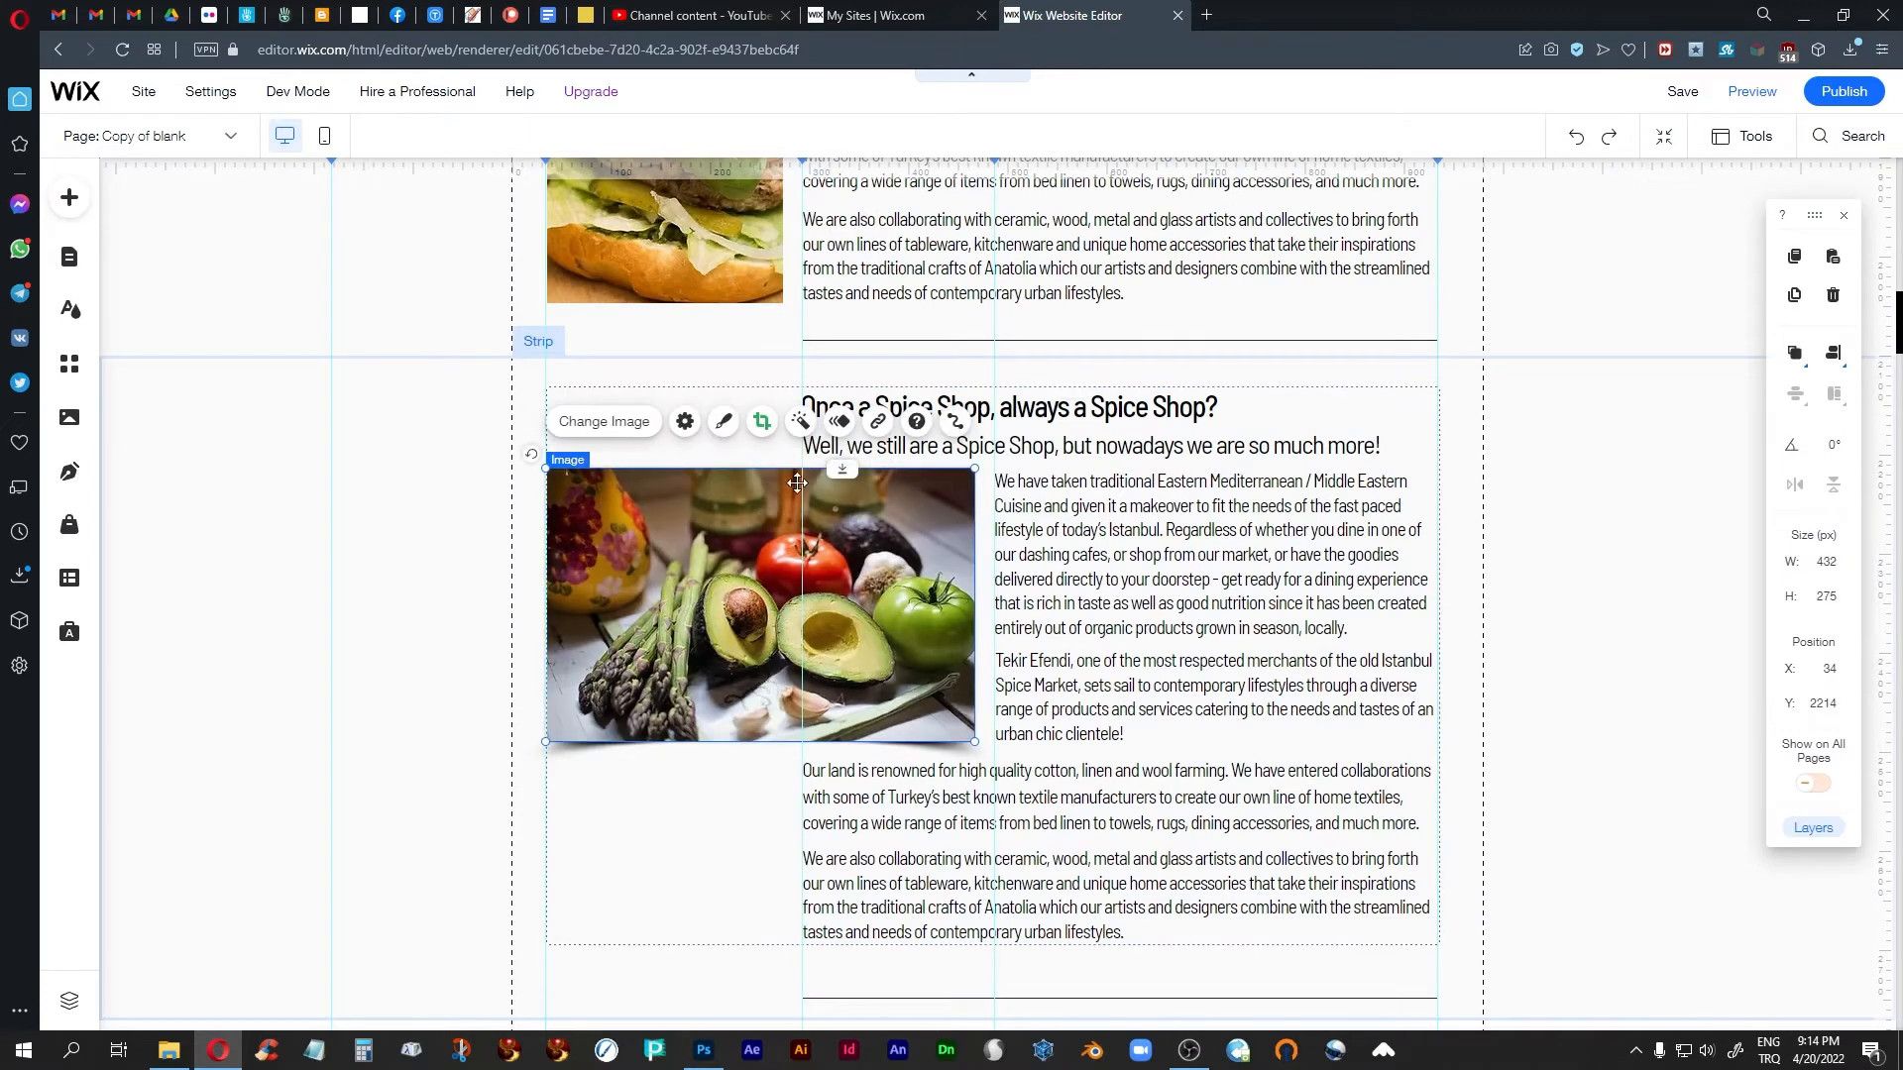
{"action": "left_click", "coordinate": [760, 422]}
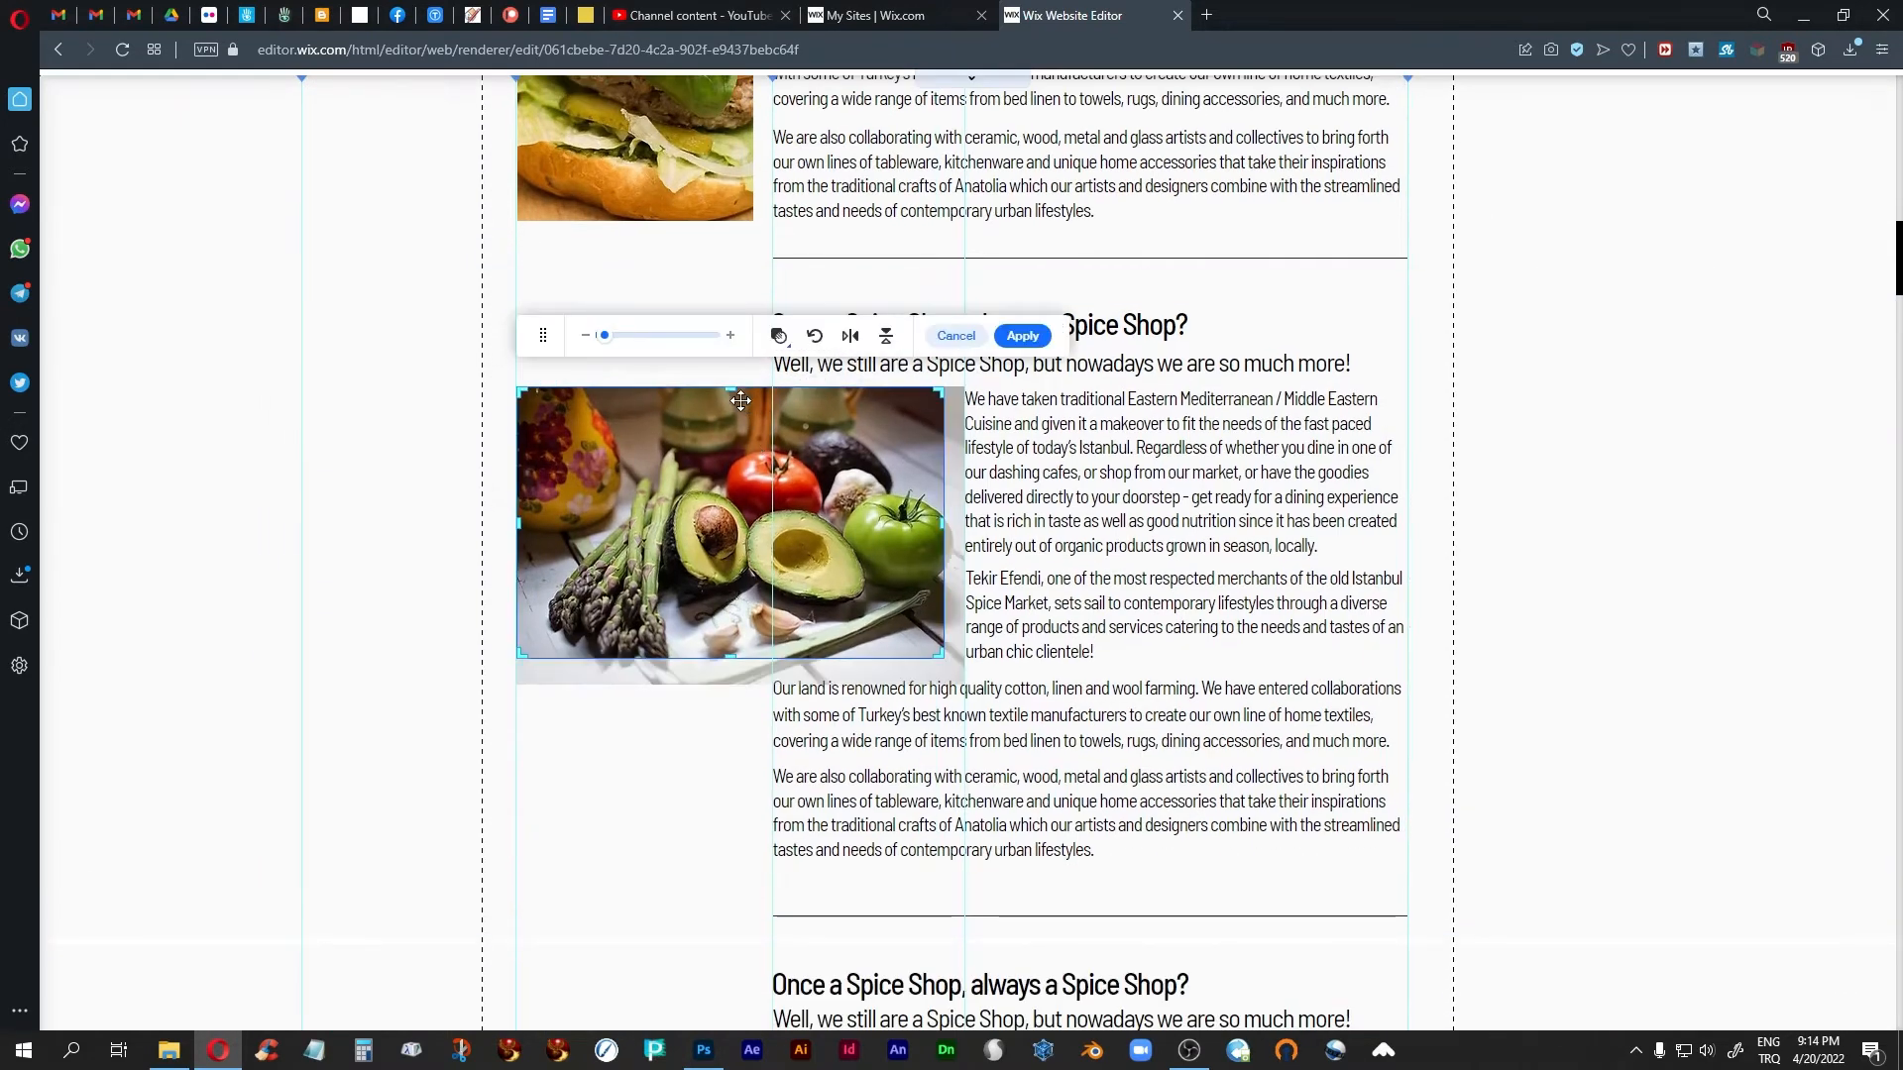
{"action": "key", "text": "Escape"}
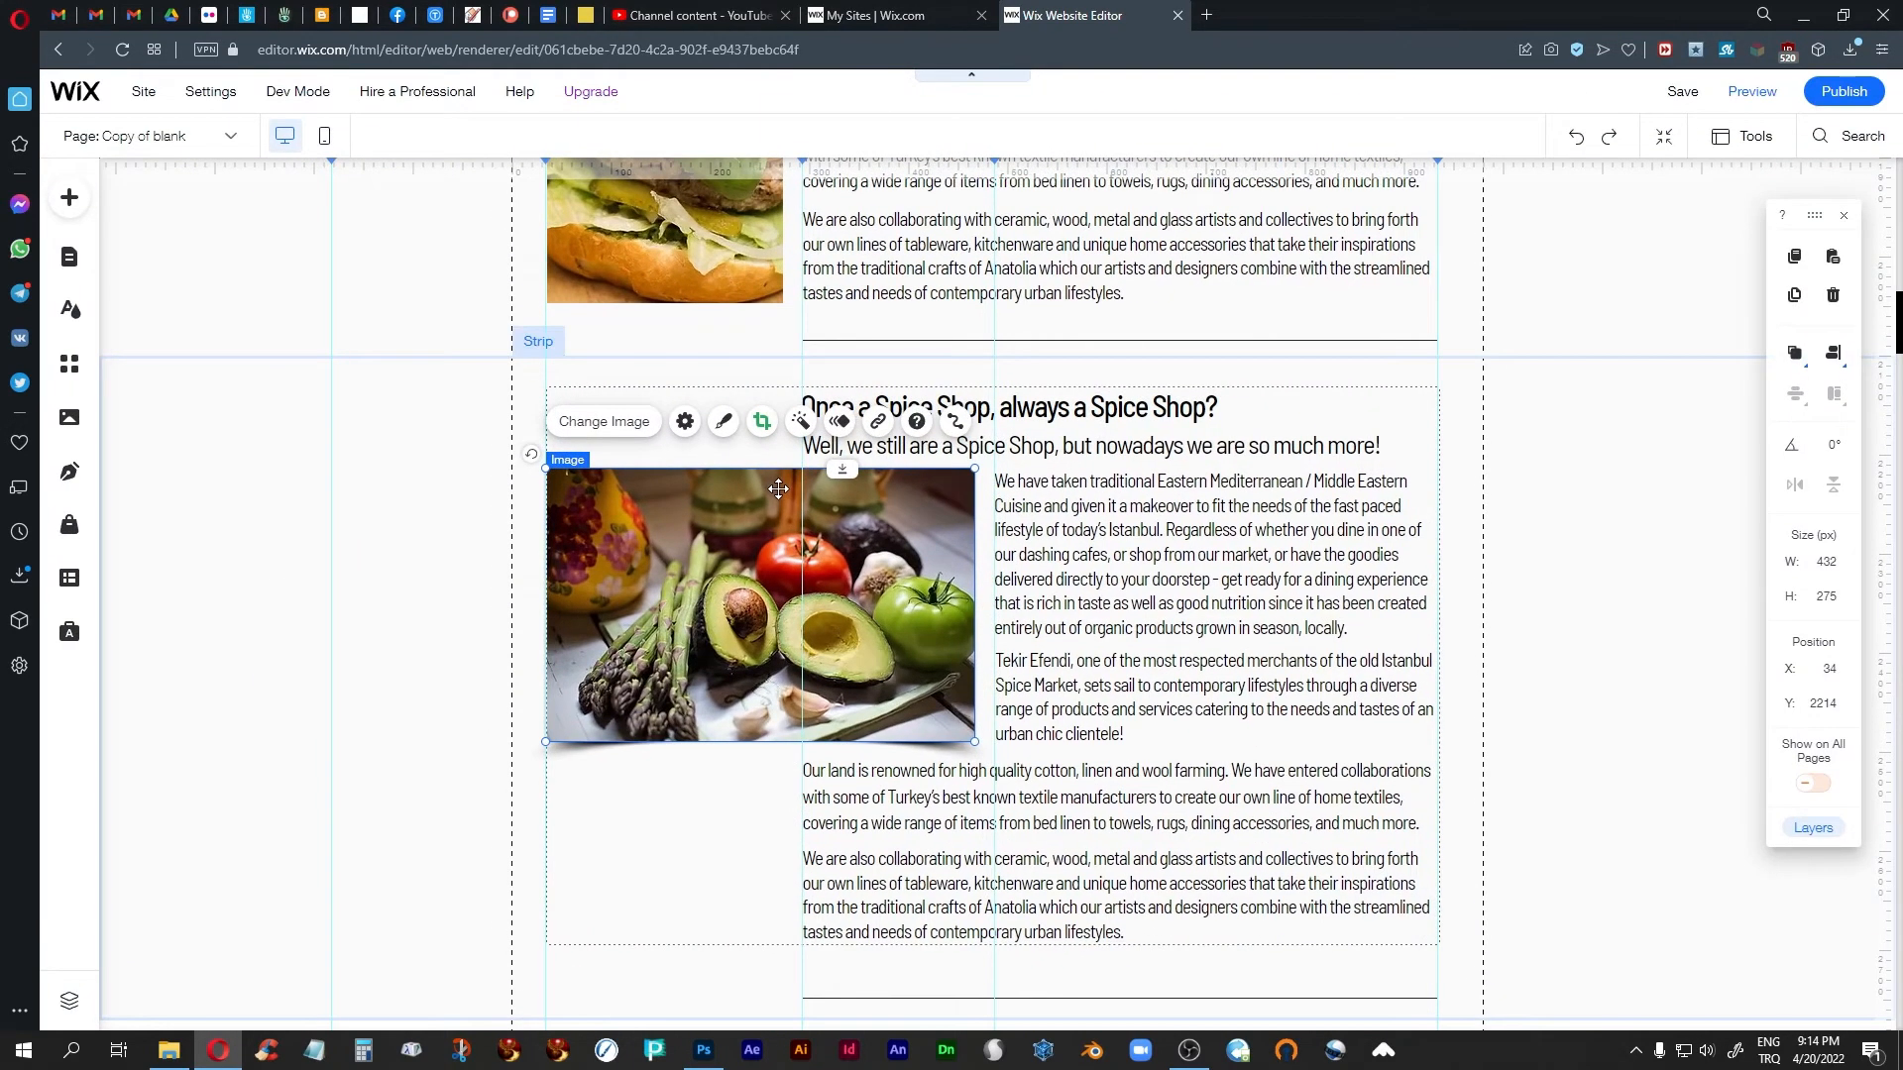
{"action": "left_click", "coordinate": [760, 421]}
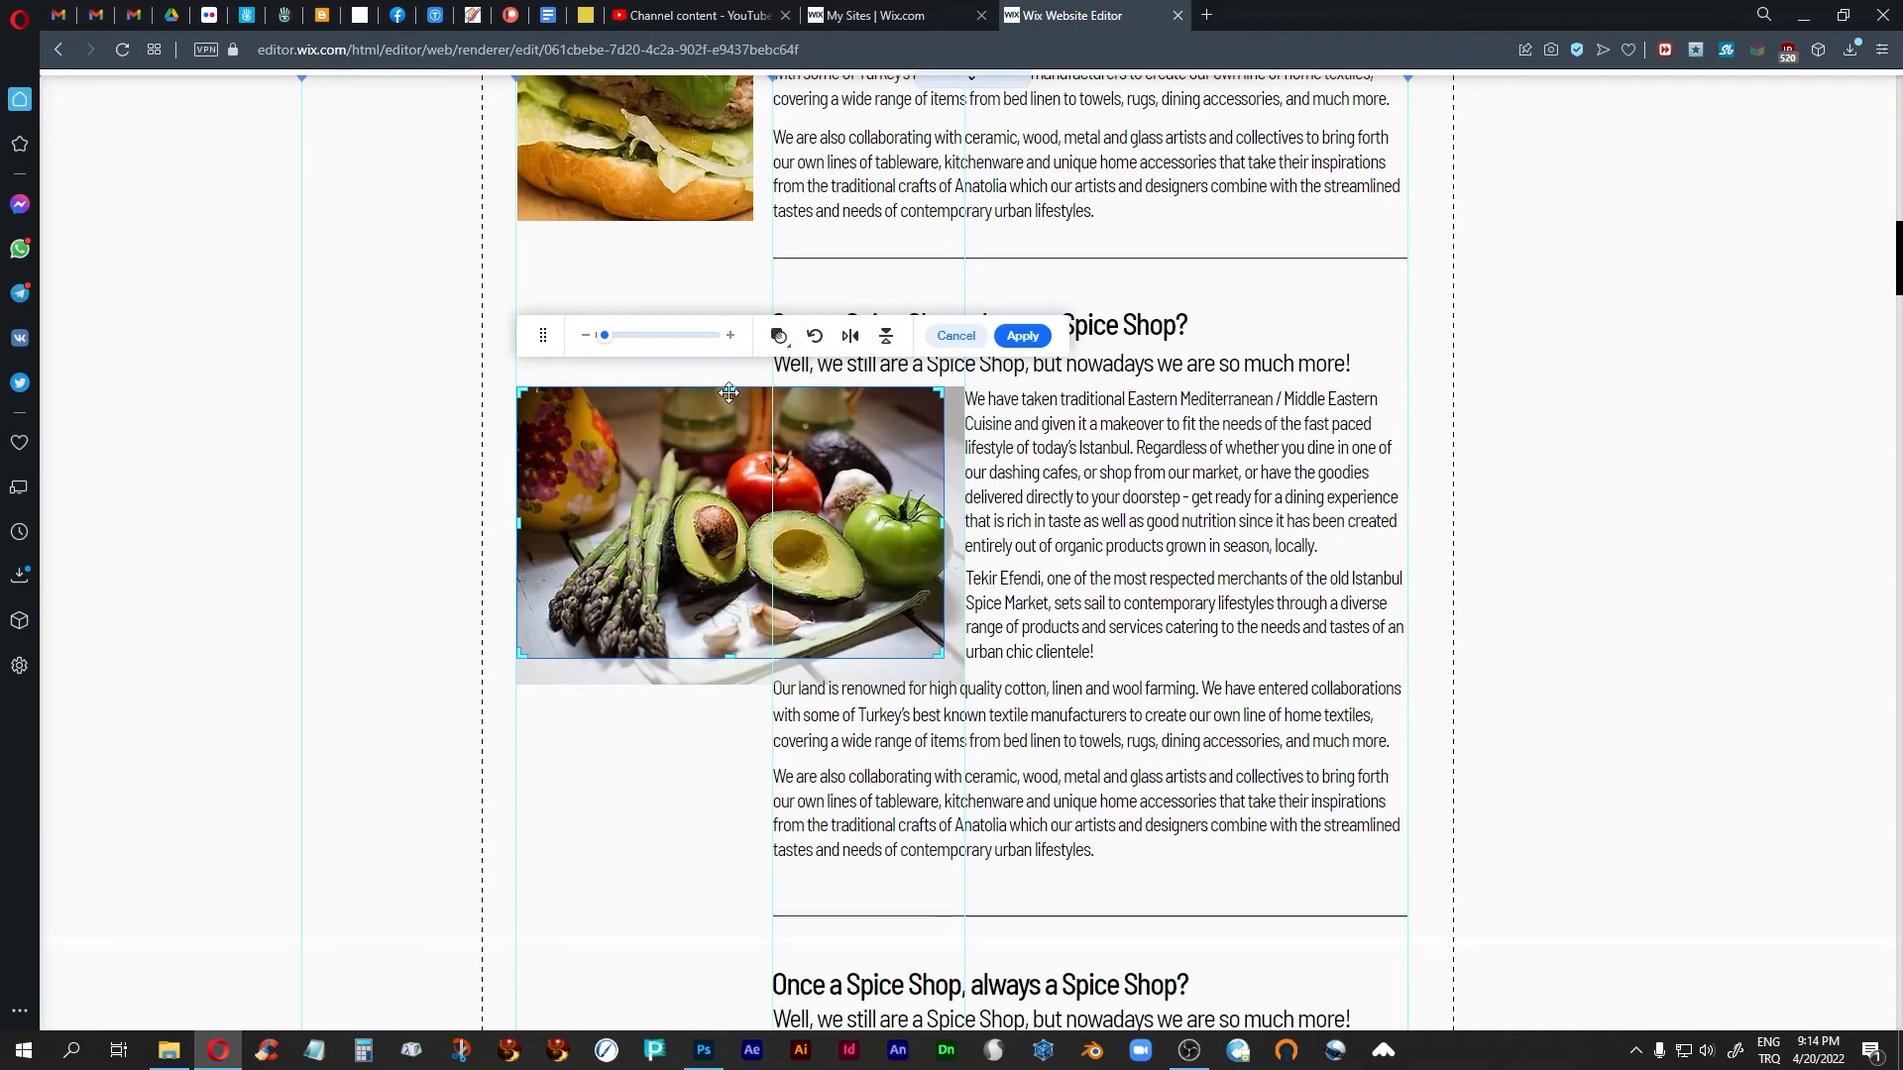
{"action": "left_click_drag", "start_coordinate": [727, 389], "coordinate": [724, 394]}
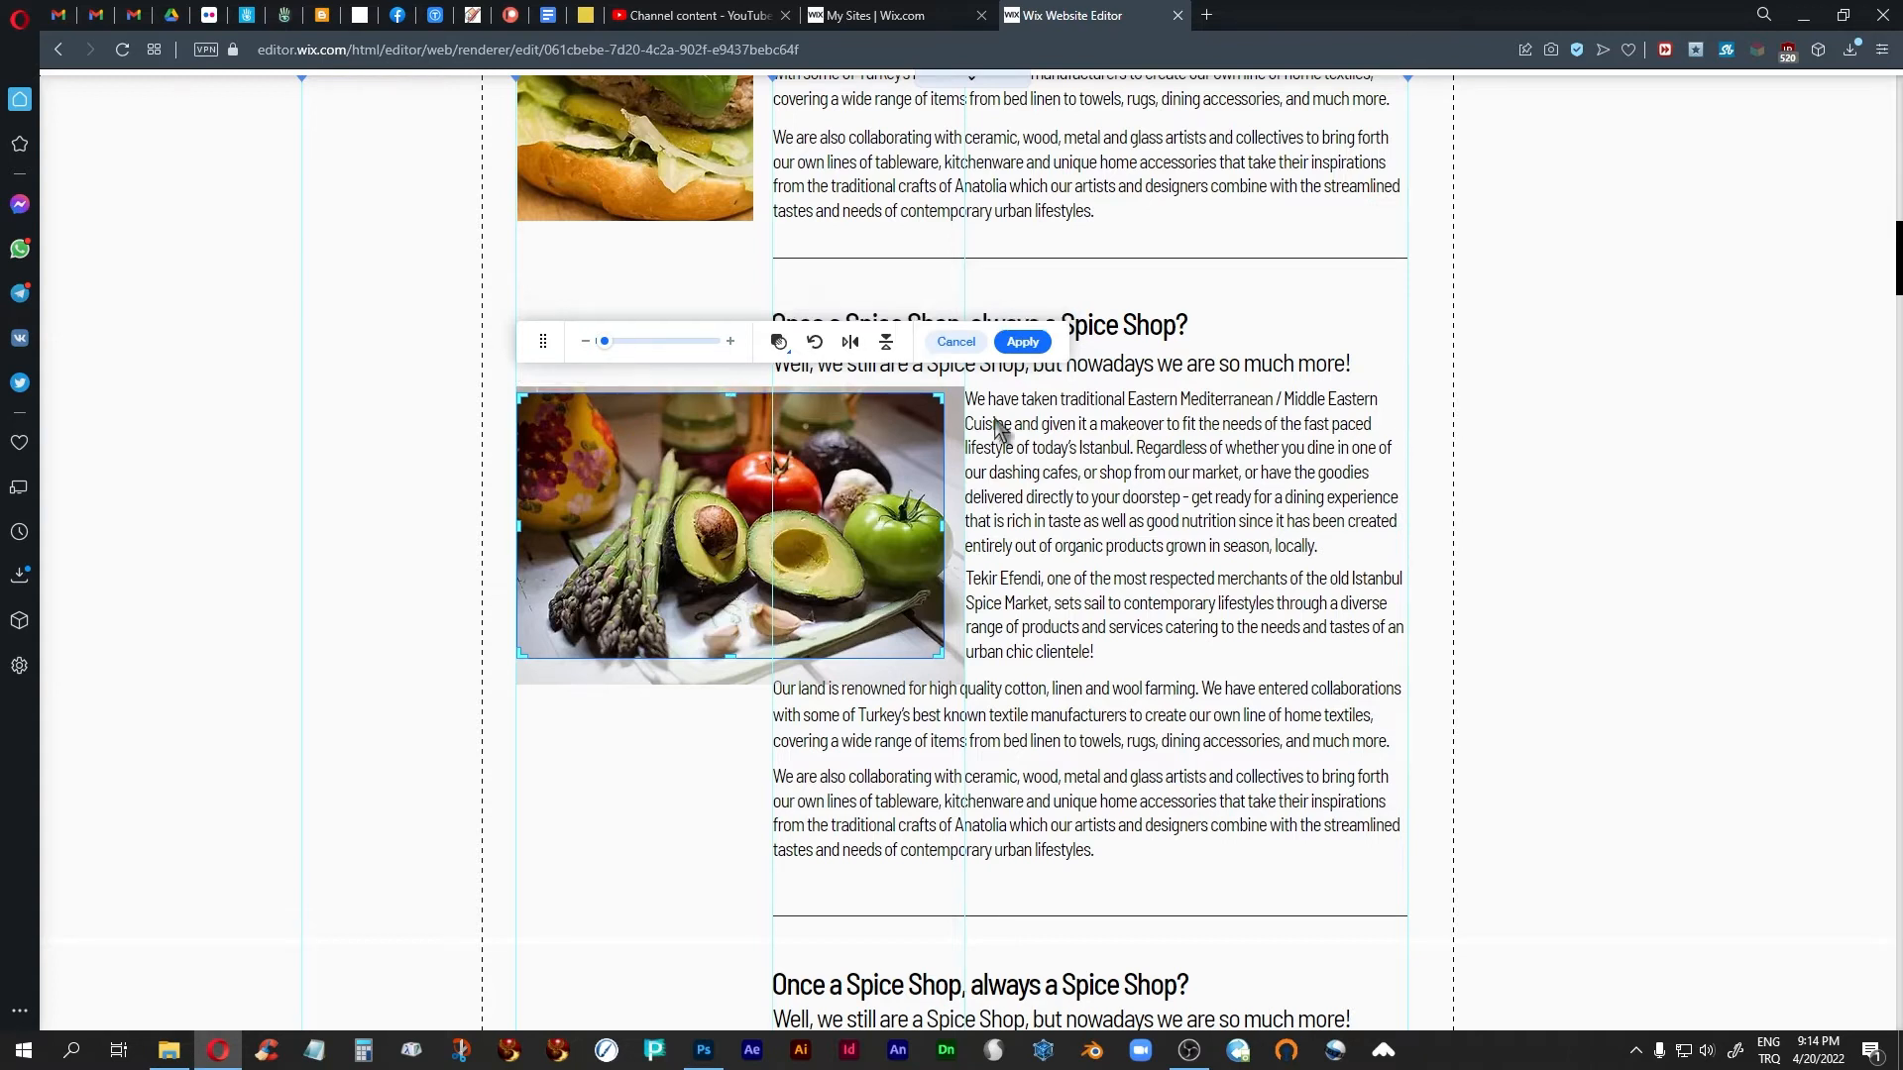
{"action": "left_click", "coordinate": [1023, 336]}
{"action": "left_click", "coordinate": [1721, 627]}
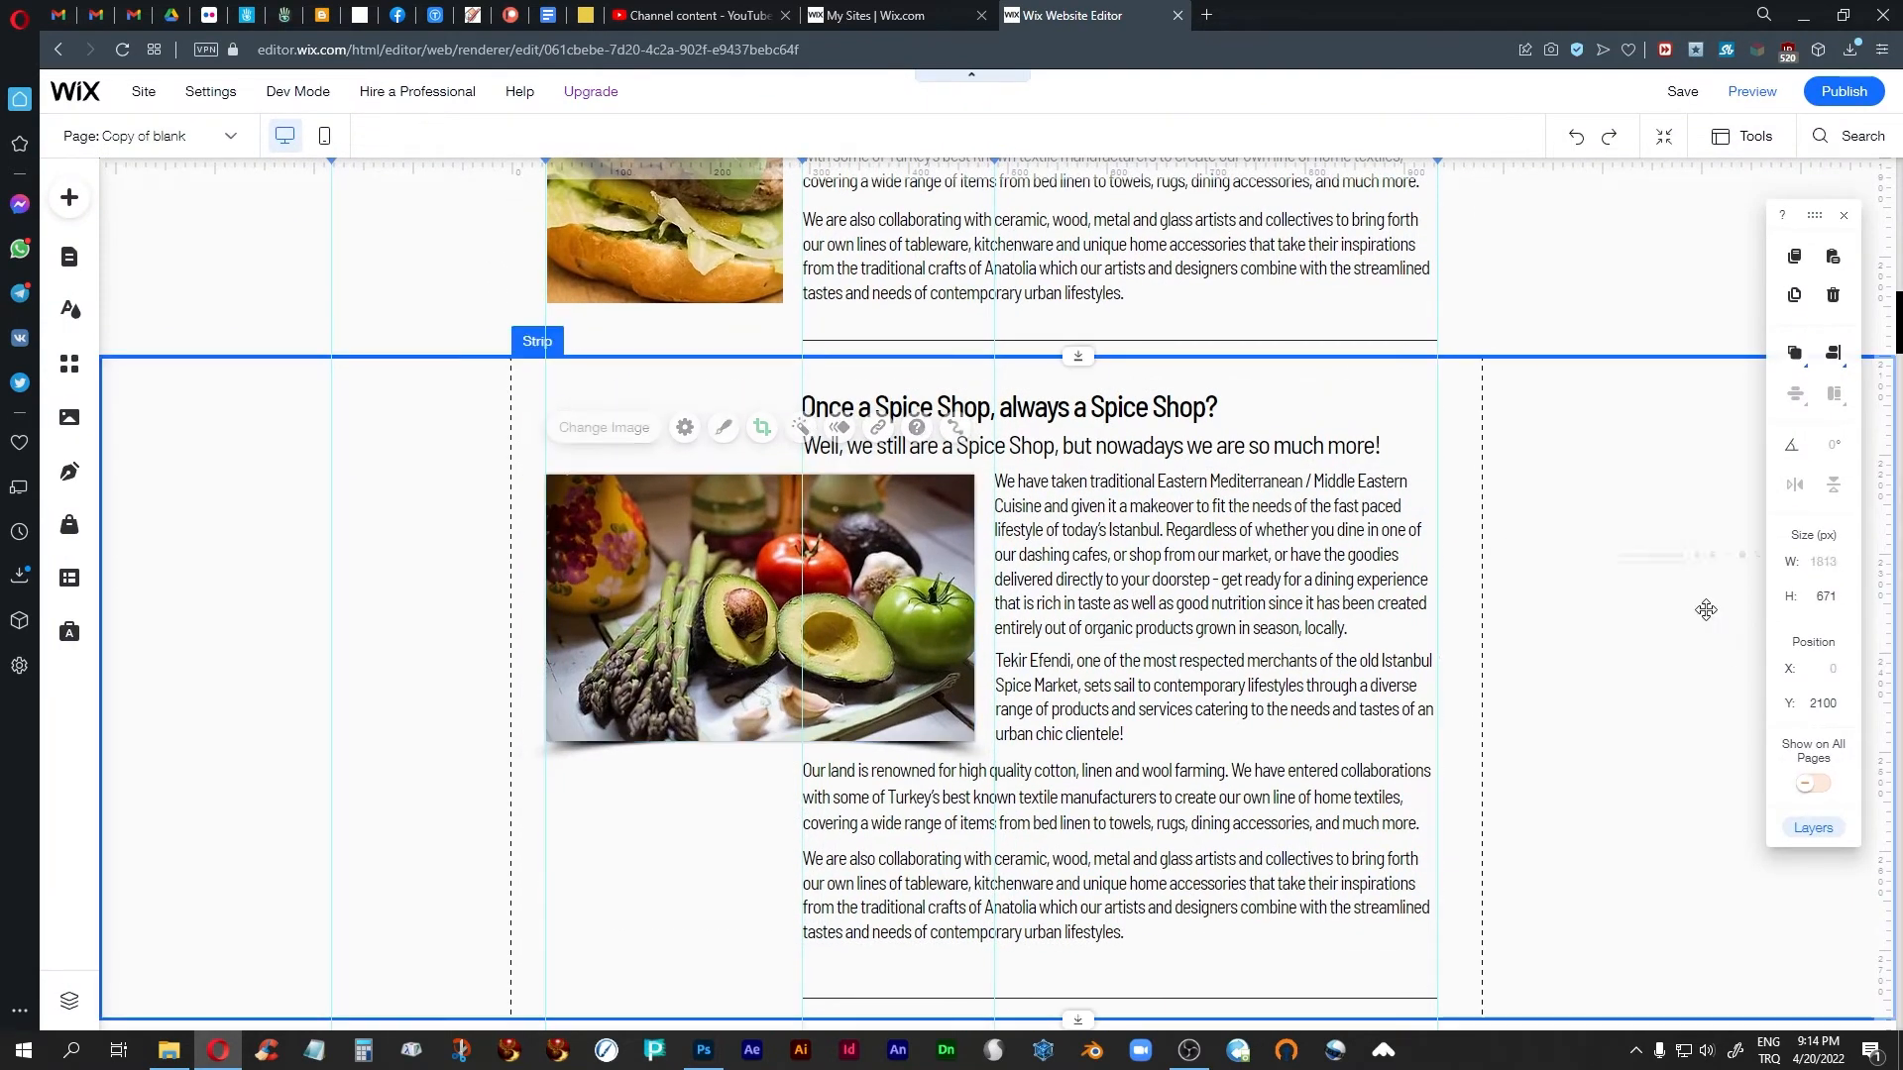
Nudge the divider line beneath the vegetable strip's text upward to a Y position of 2734
{"action": "scroll", "coordinate": [1649, 663], "scroll_direction": "down", "scroll_amount": 2}
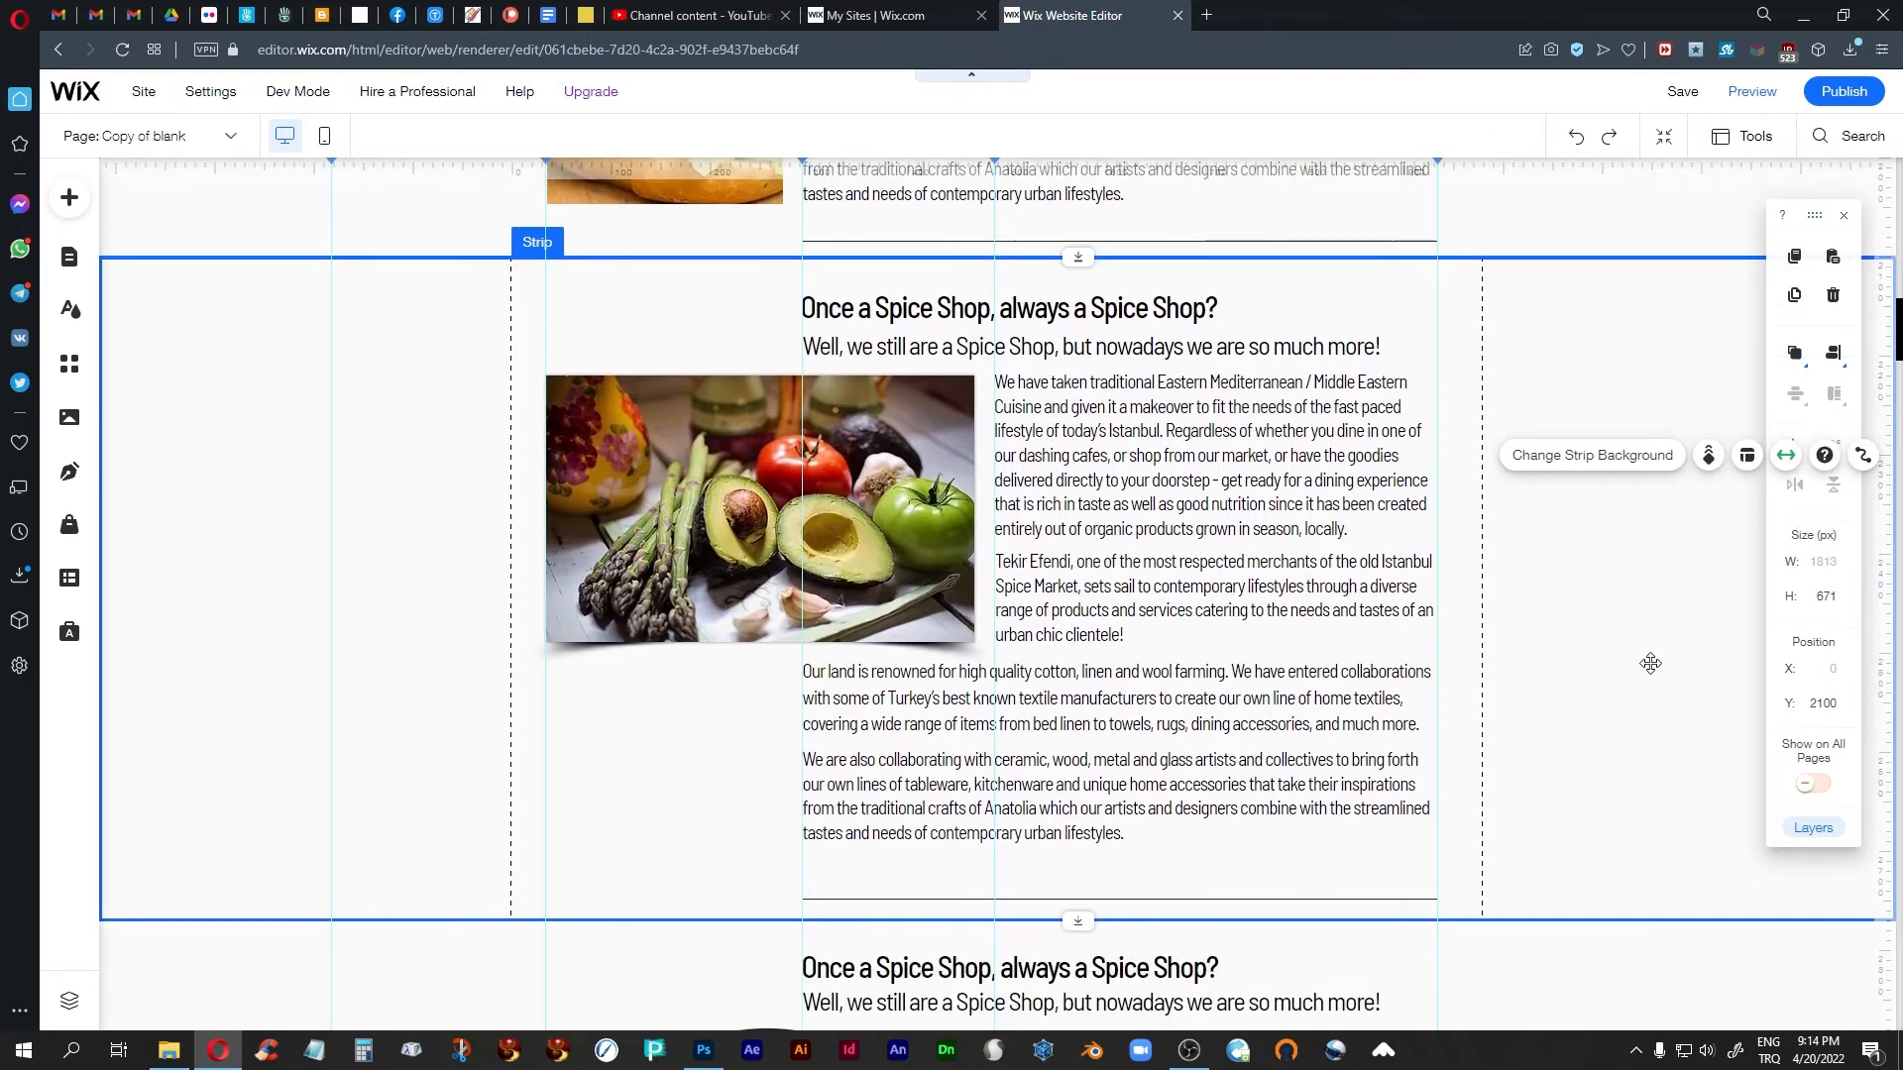
{"action": "scroll", "coordinate": [1650, 663], "scroll_direction": "up", "scroll_amount": 1}
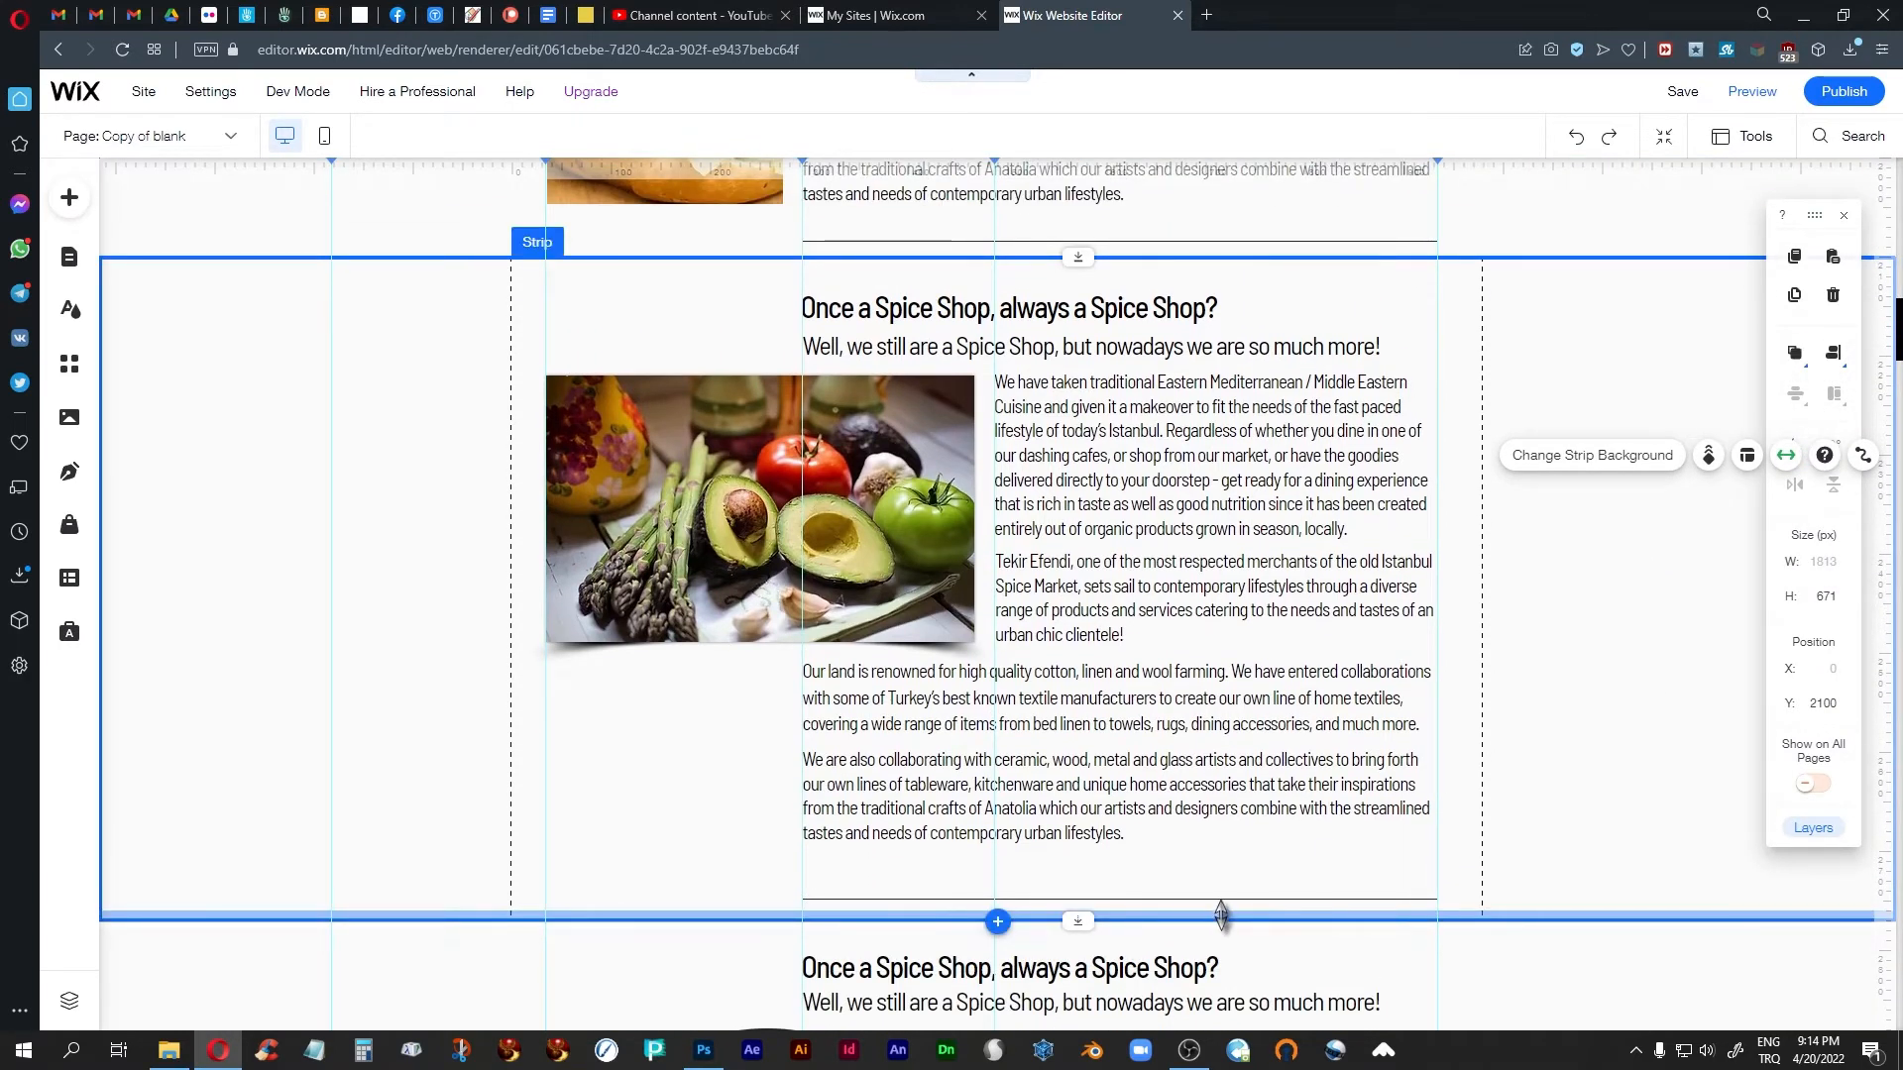
{"action": "scroll", "coordinate": [1223, 892], "scroll_direction": "down", "scroll_amount": 2}
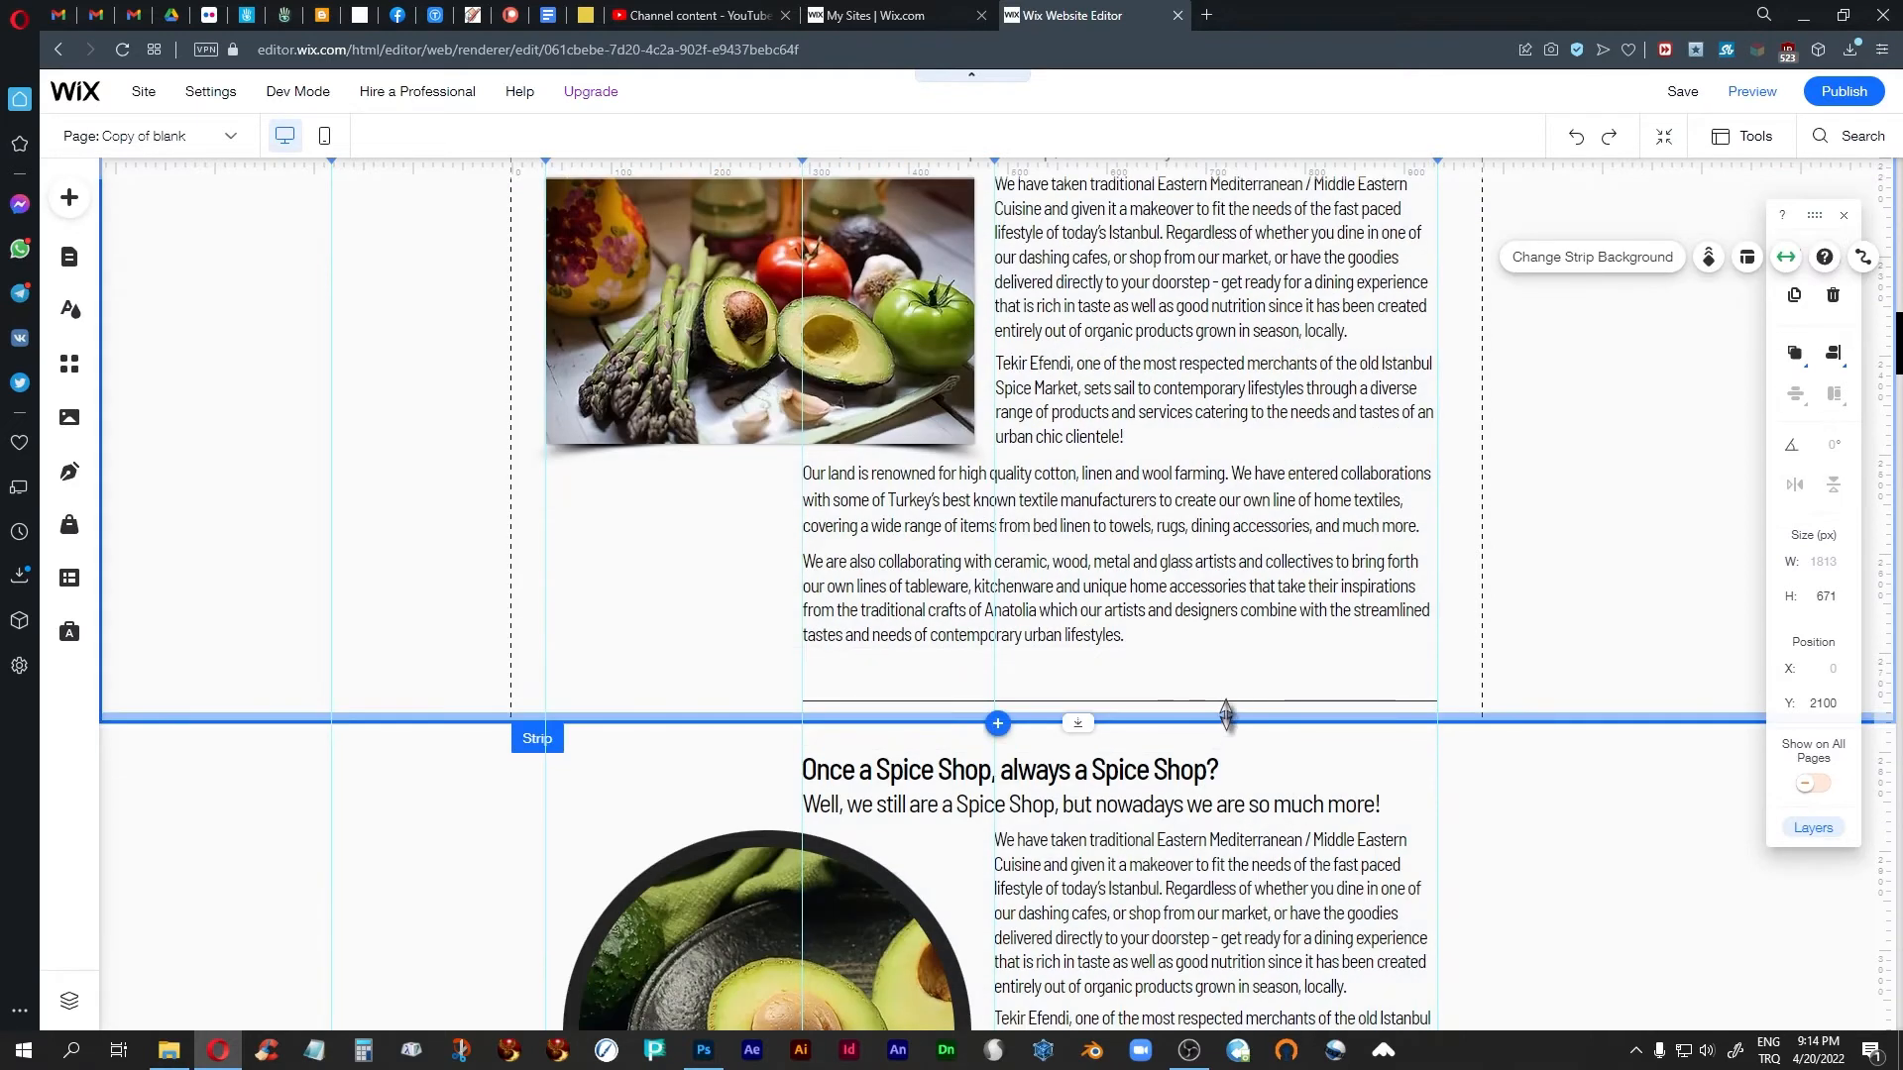
{"action": "left_click", "coordinate": [1233, 703]}
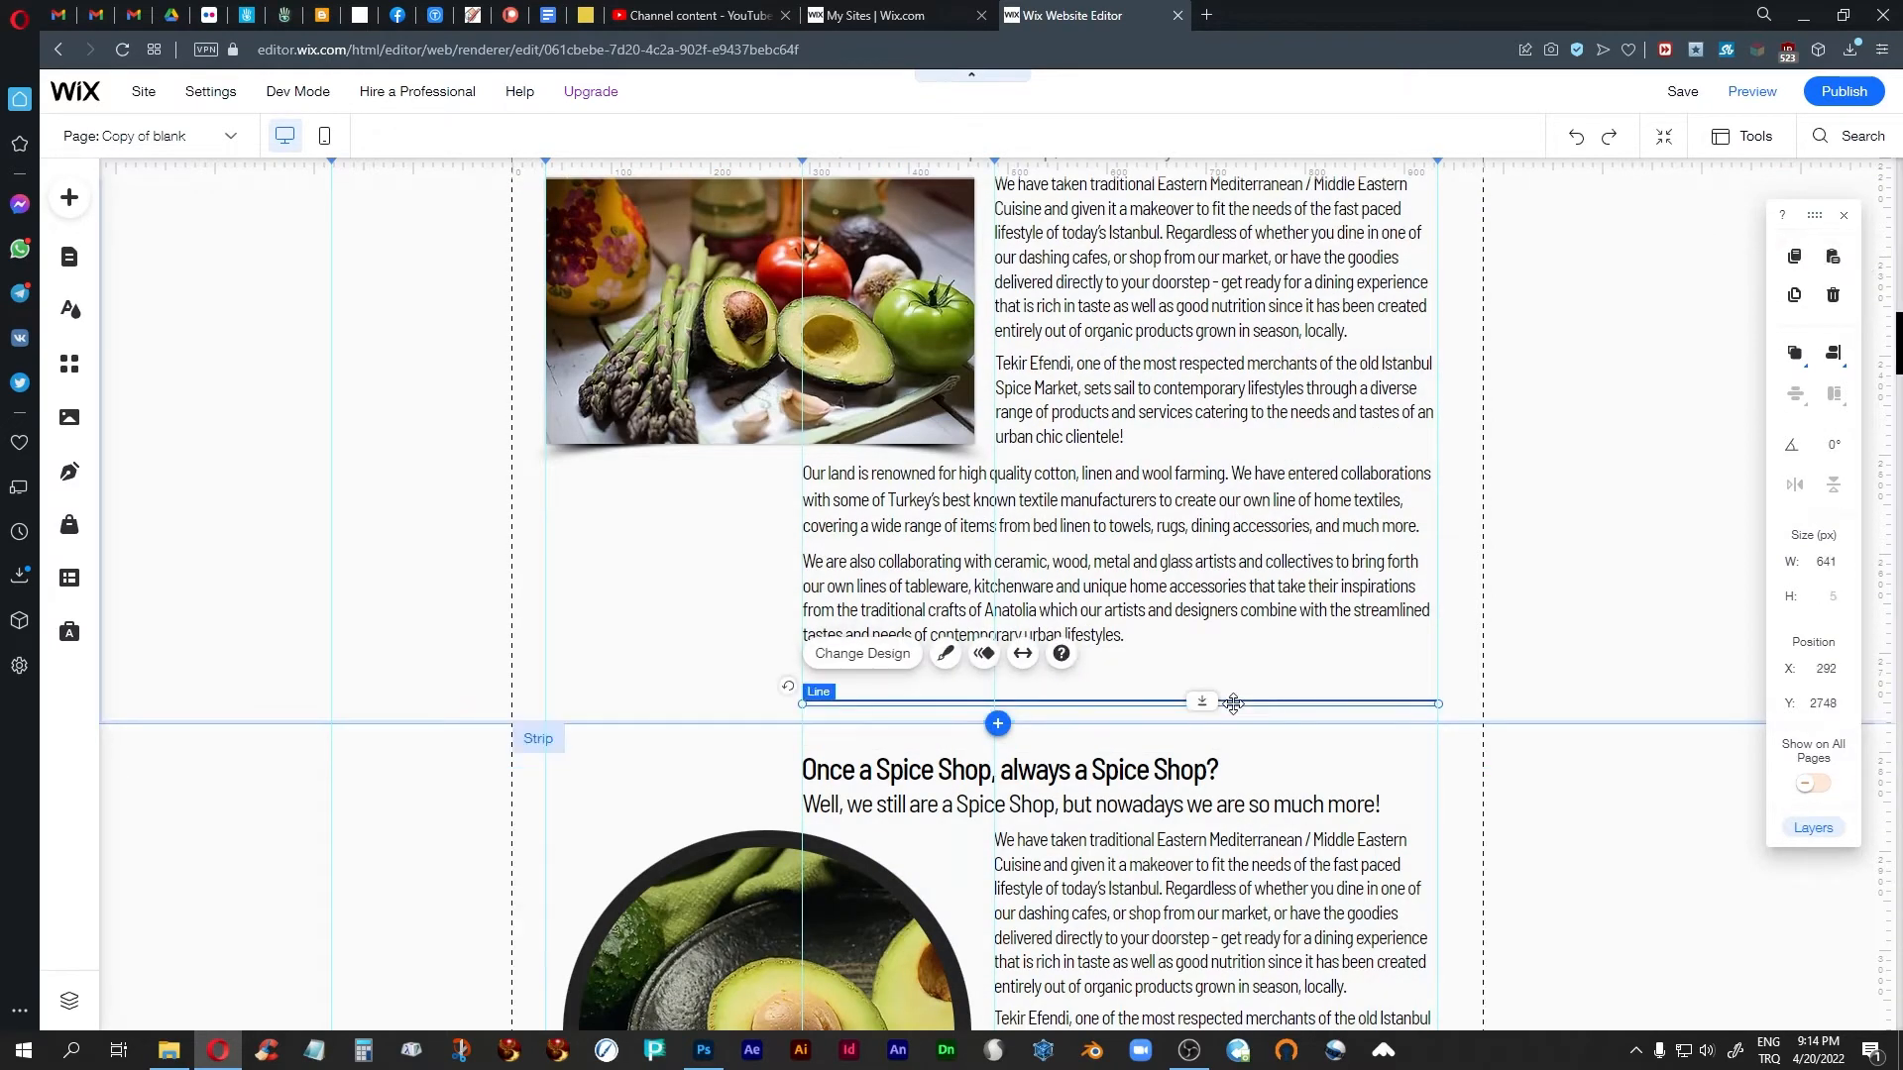
{"action": "key", "text": "Up"}
{"action": "key", "text": "Up"}
{"action": "key", "text": "Up"}
{"action": "key", "text": "Up"}
{"action": "key", "text": "Up"}
{"action": "key", "text": "Up"}
{"action": "key", "text": "Up"}
{"action": "key", "text": "Up"}
{"action": "key", "text": "Up"}
{"action": "key", "text": "Up"}
{"action": "key", "text": "Up"}
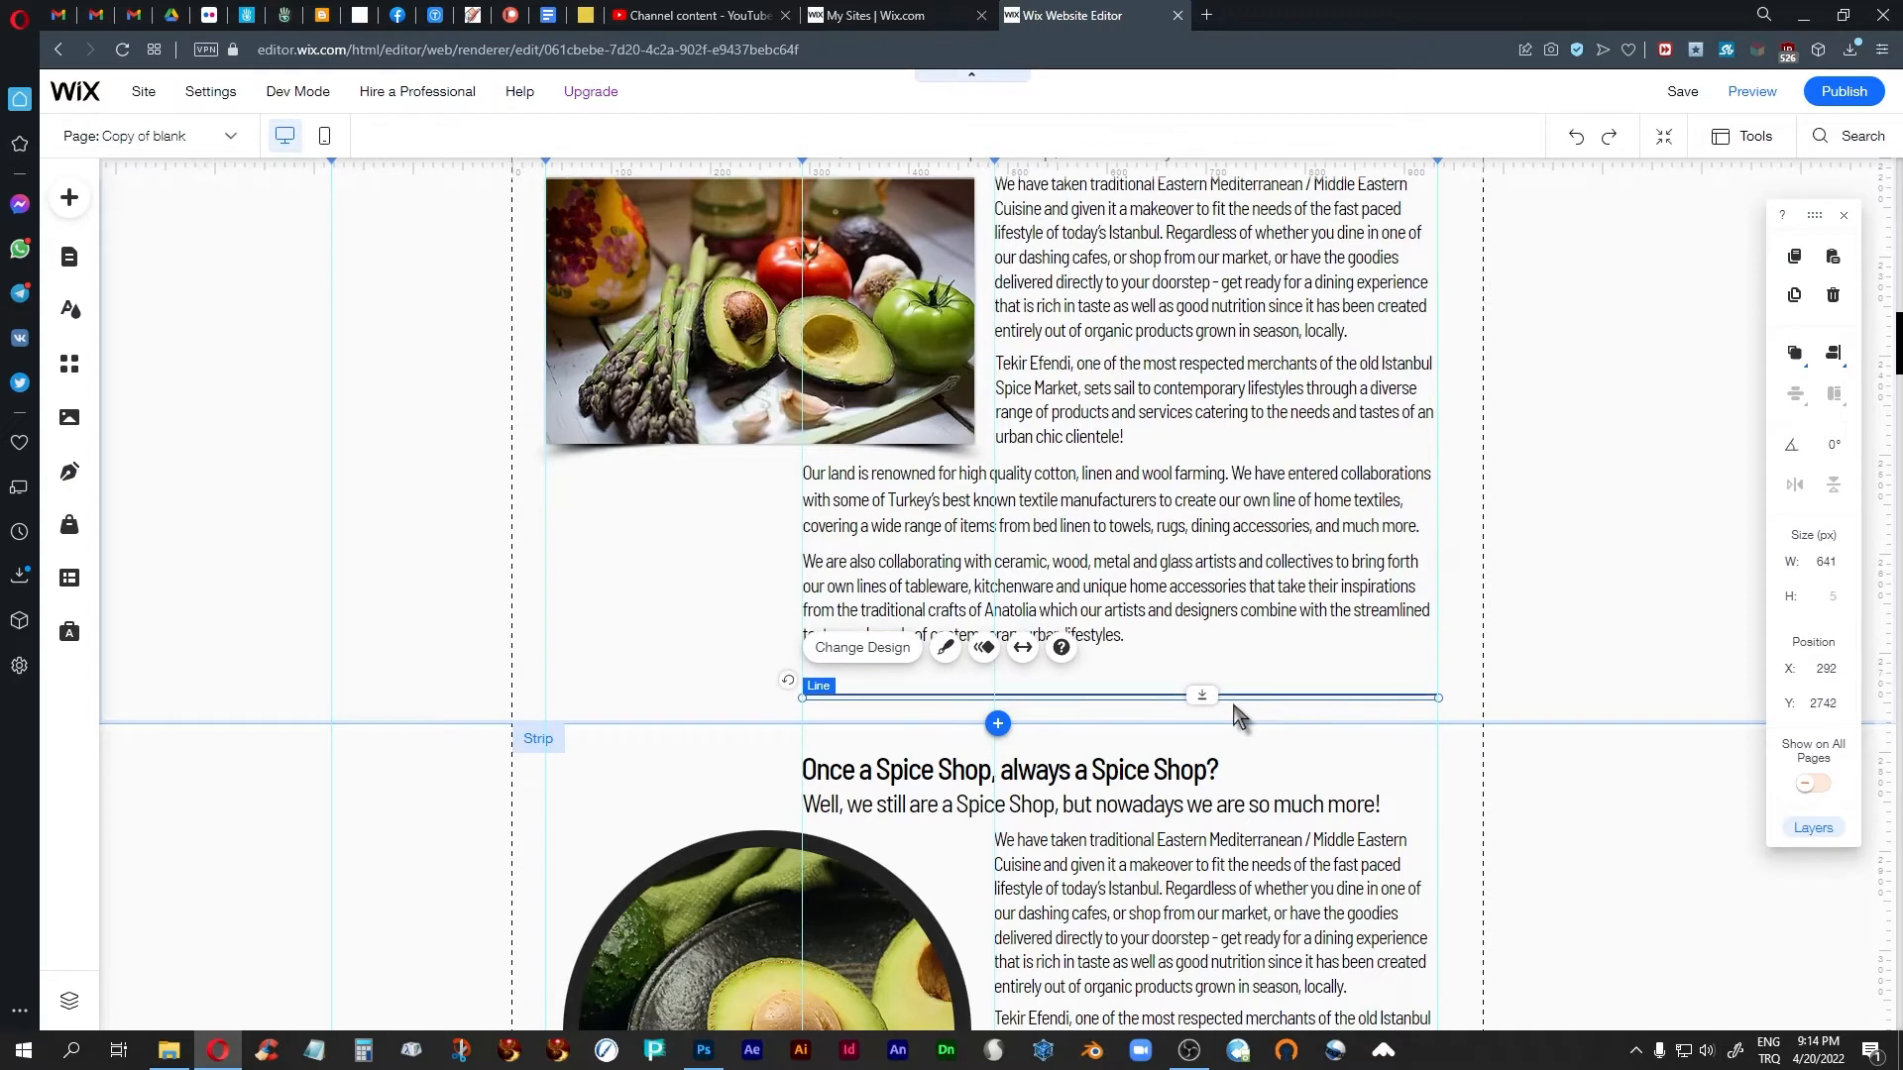
{"action": "key", "text": "Up"}
{"action": "key", "text": "Up"}
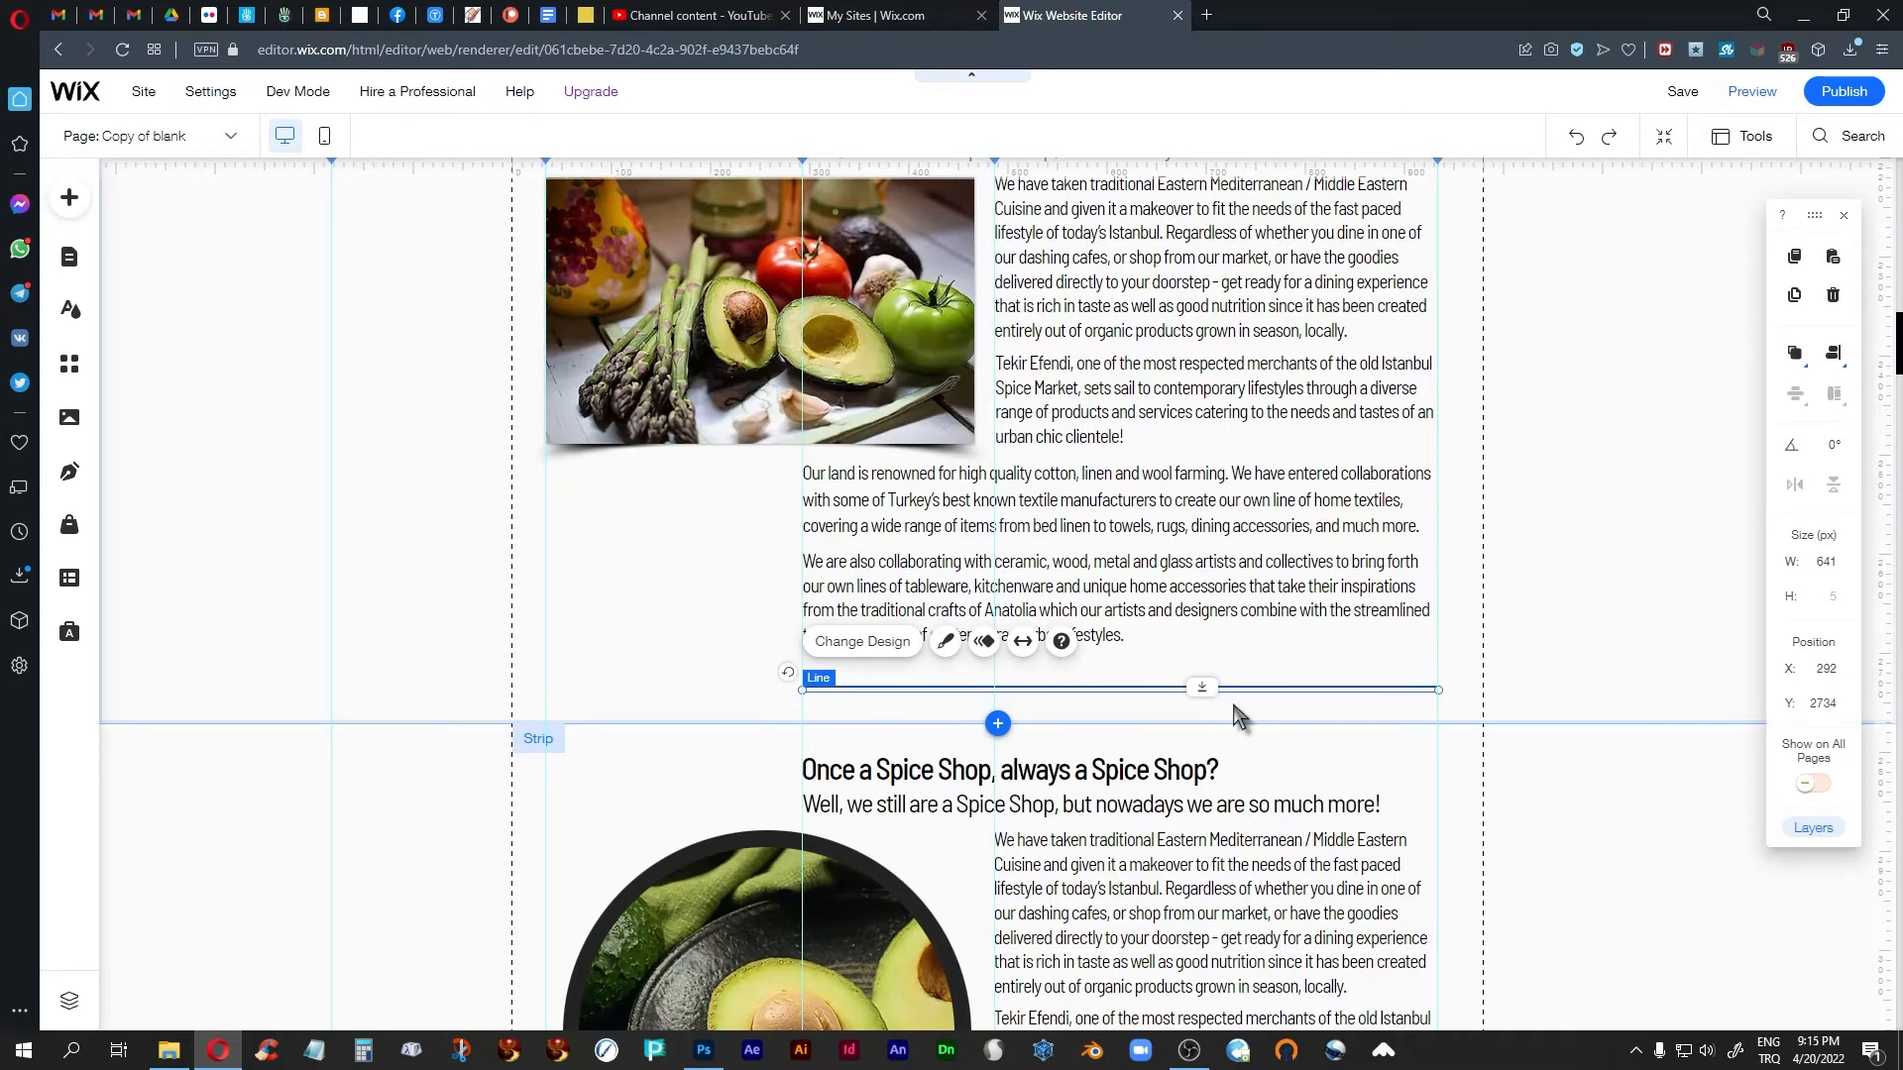
Compare the spacing around the vegetable strip's divider line with the strips above and below it
{"action": "scroll", "coordinate": [1236, 716], "scroll_direction": "up", "scroll_amount": 15}
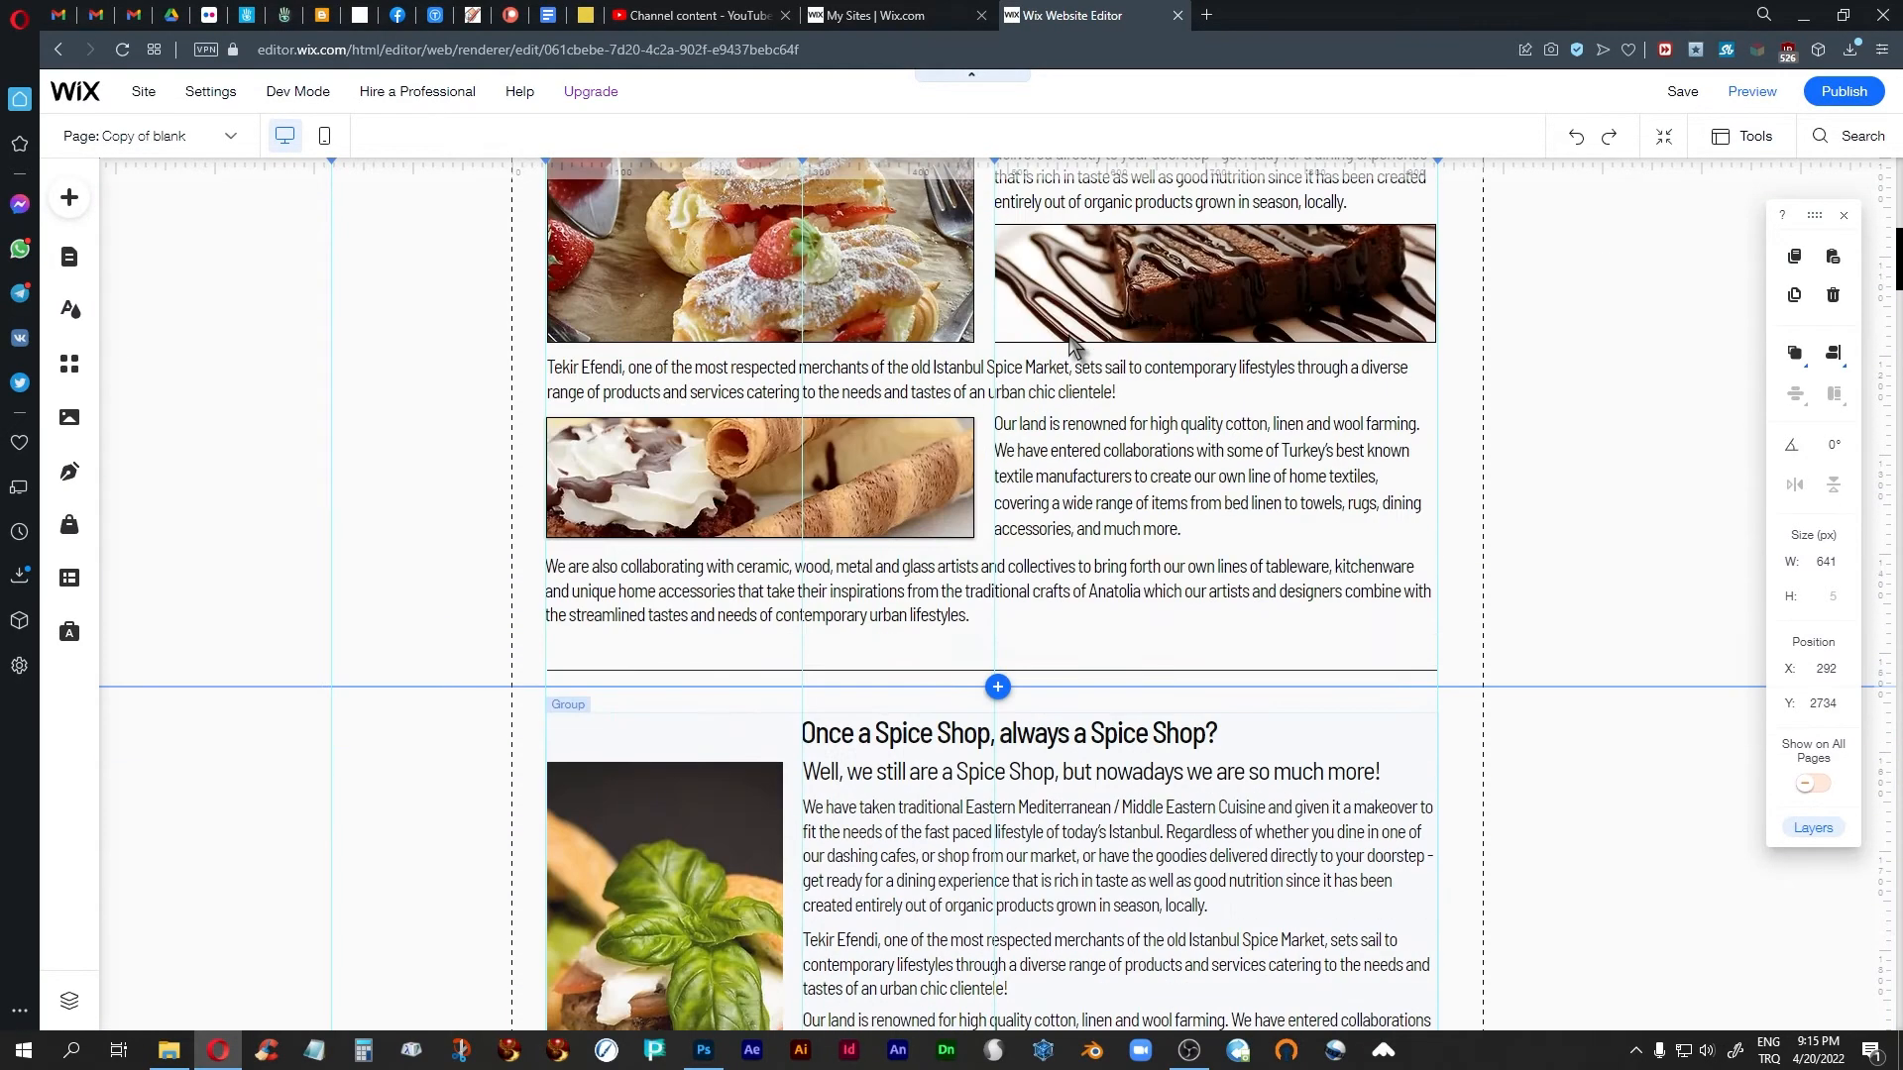
{"action": "scroll", "coordinate": [1073, 344], "scroll_direction": "down", "scroll_amount": 12}
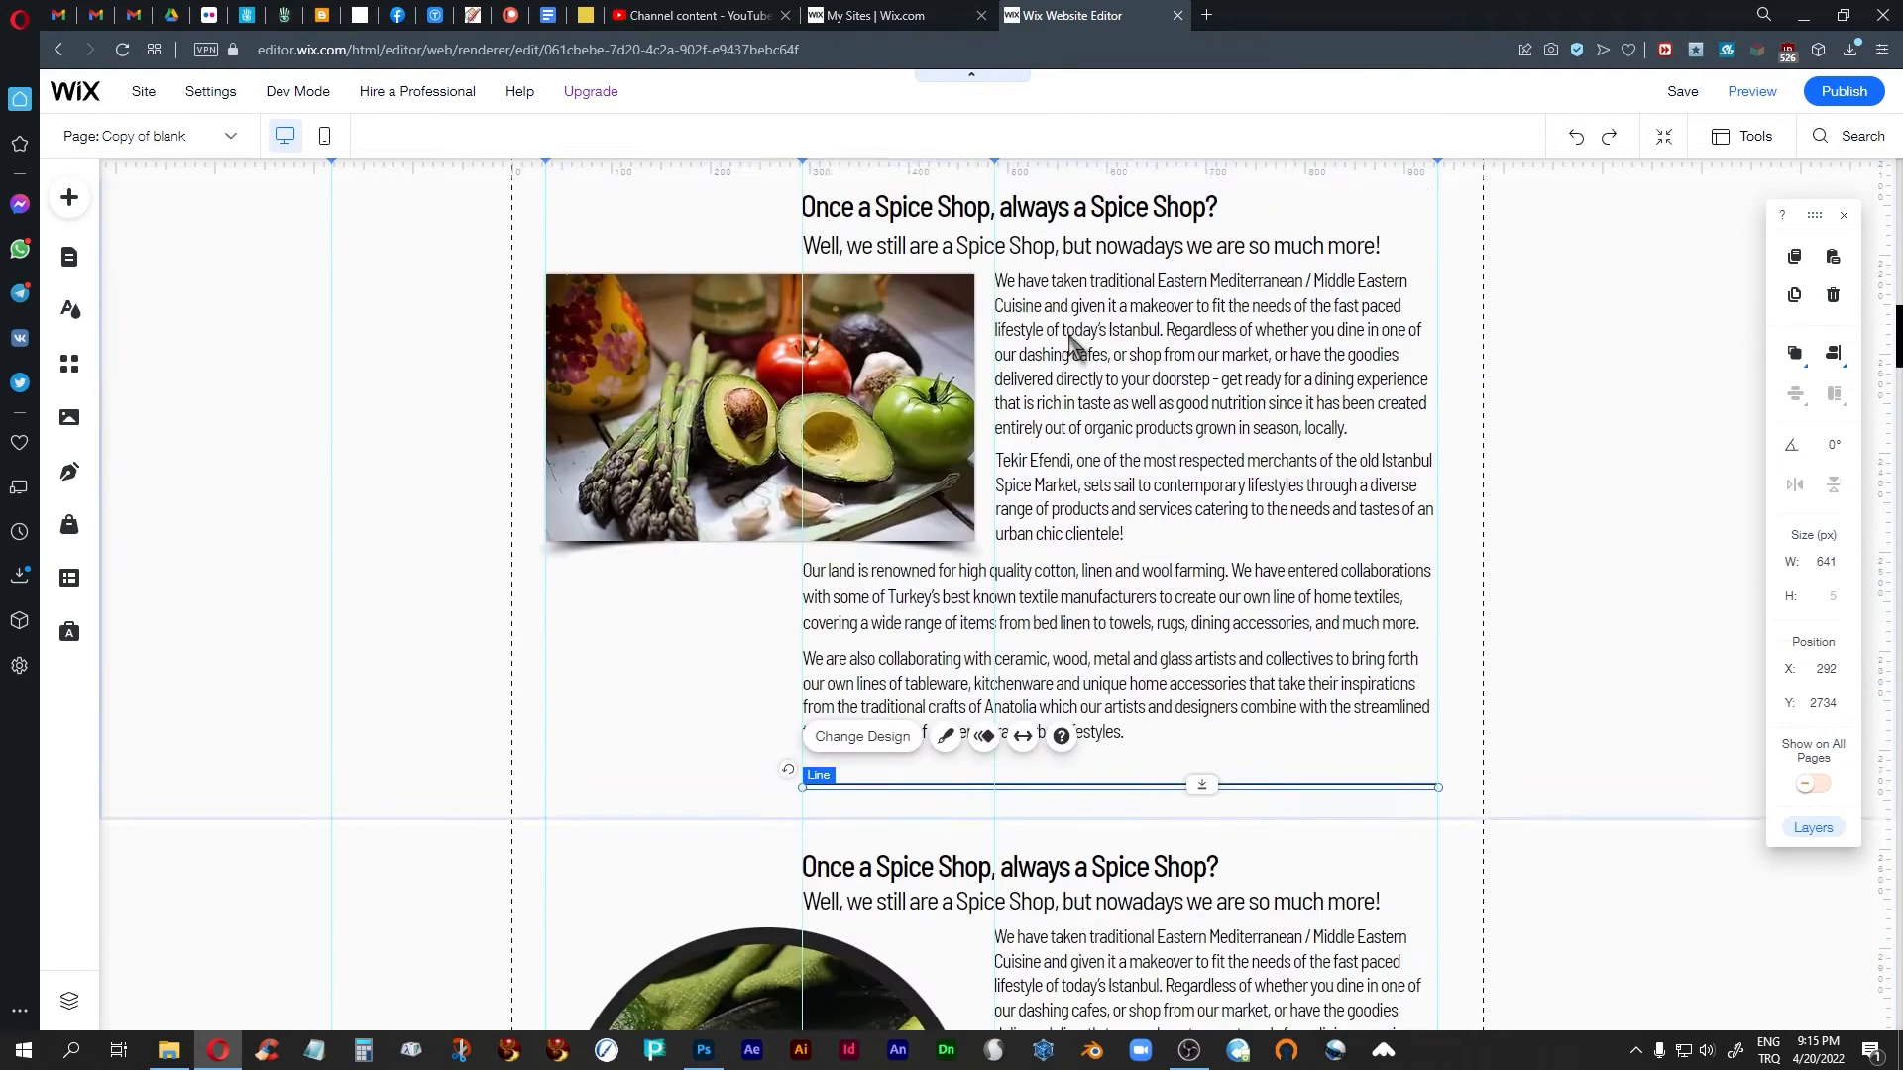
{"action": "scroll", "coordinate": [1073, 344], "scroll_direction": "down", "scroll_amount": 2}
{"action": "left_click", "coordinate": [1576, 554]}
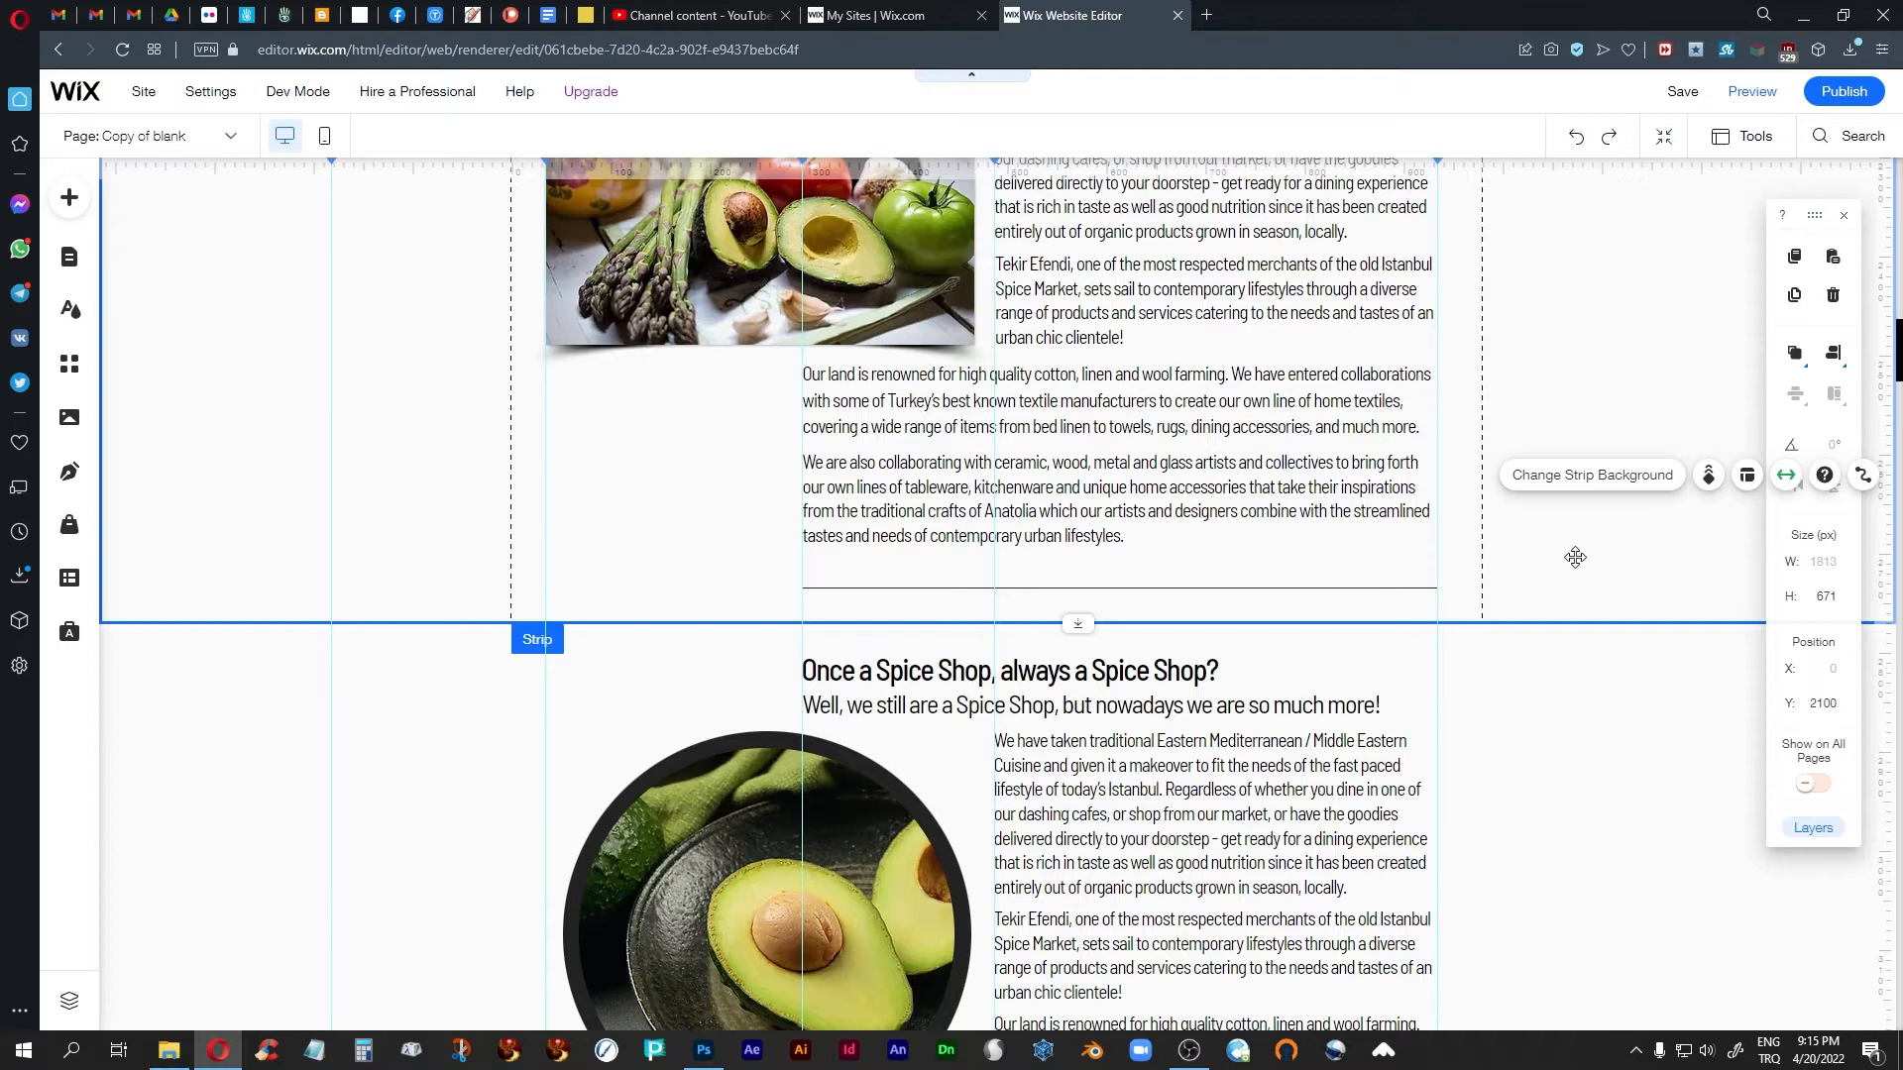
{"action": "scroll", "coordinate": [1586, 525], "scroll_direction": "up", "scroll_amount": 2}
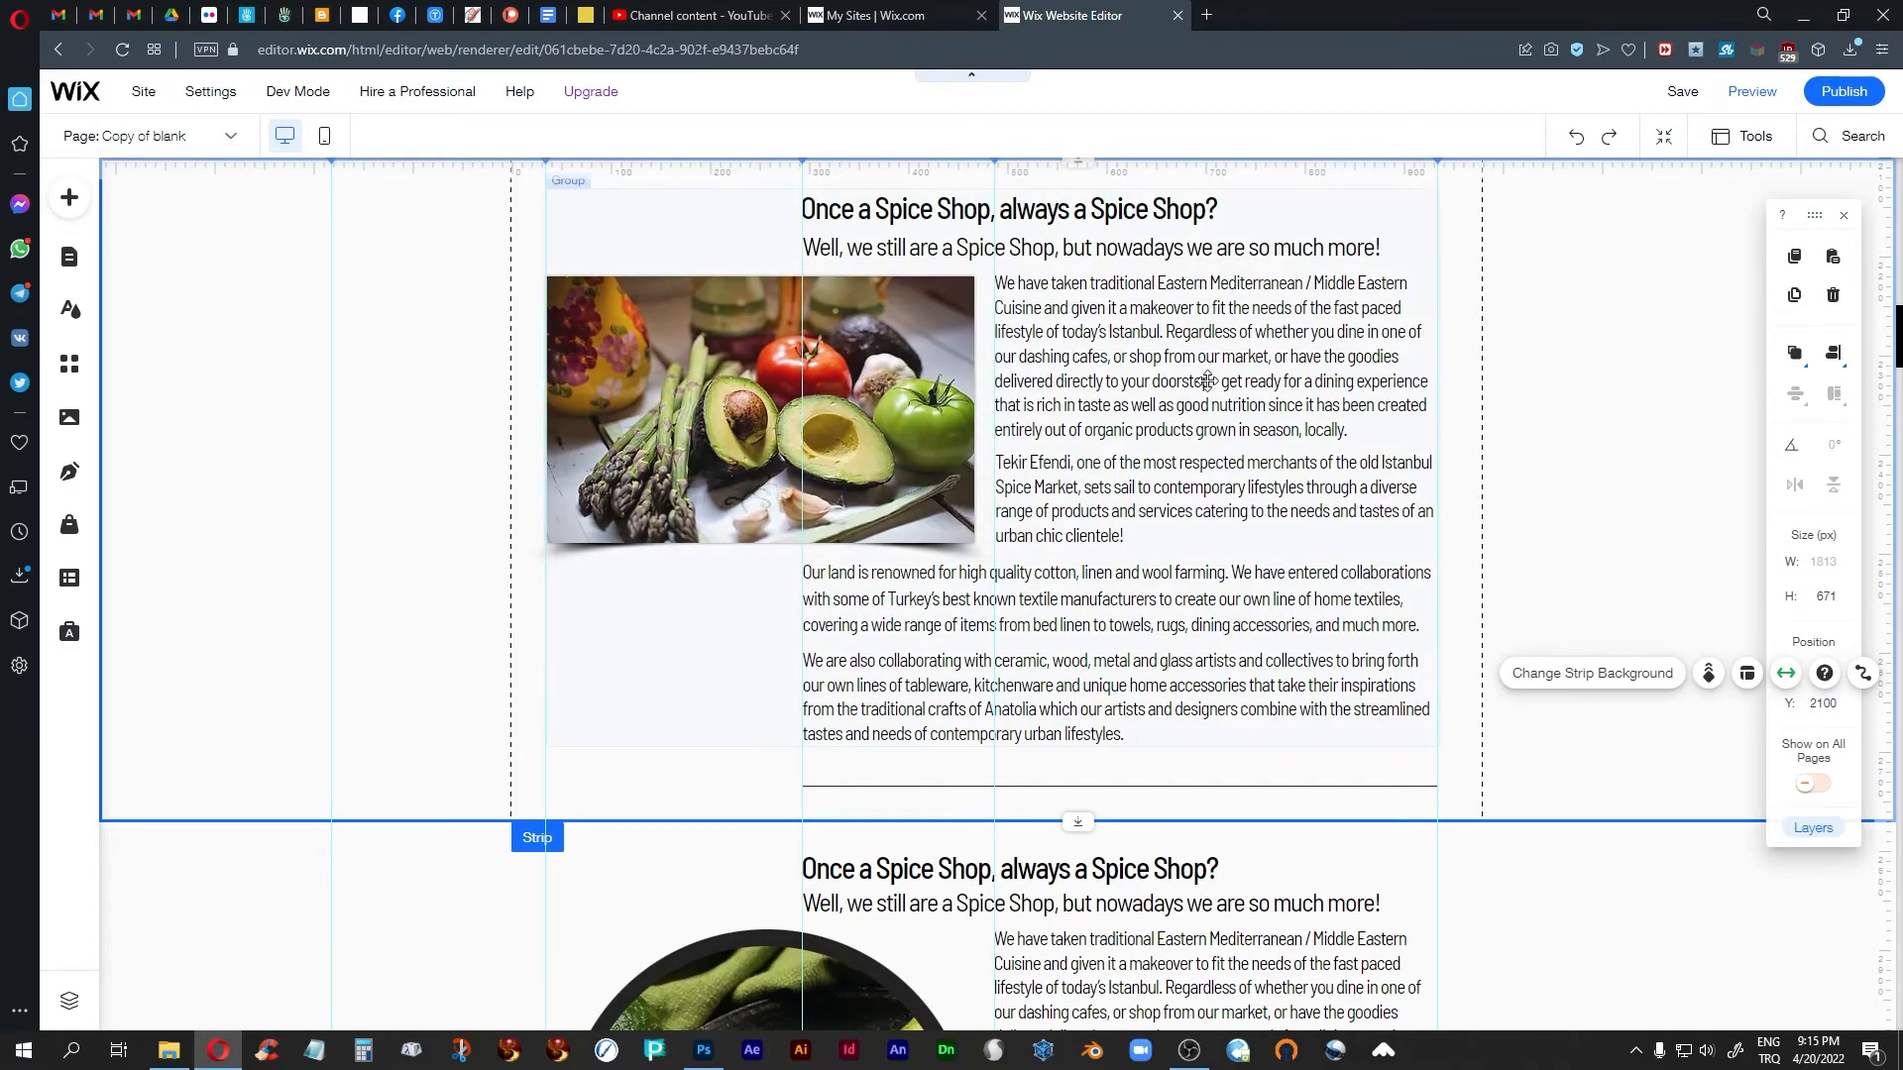
{"action": "scroll", "coordinate": [1222, 483], "scroll_direction": "down", "scroll_amount": 6}
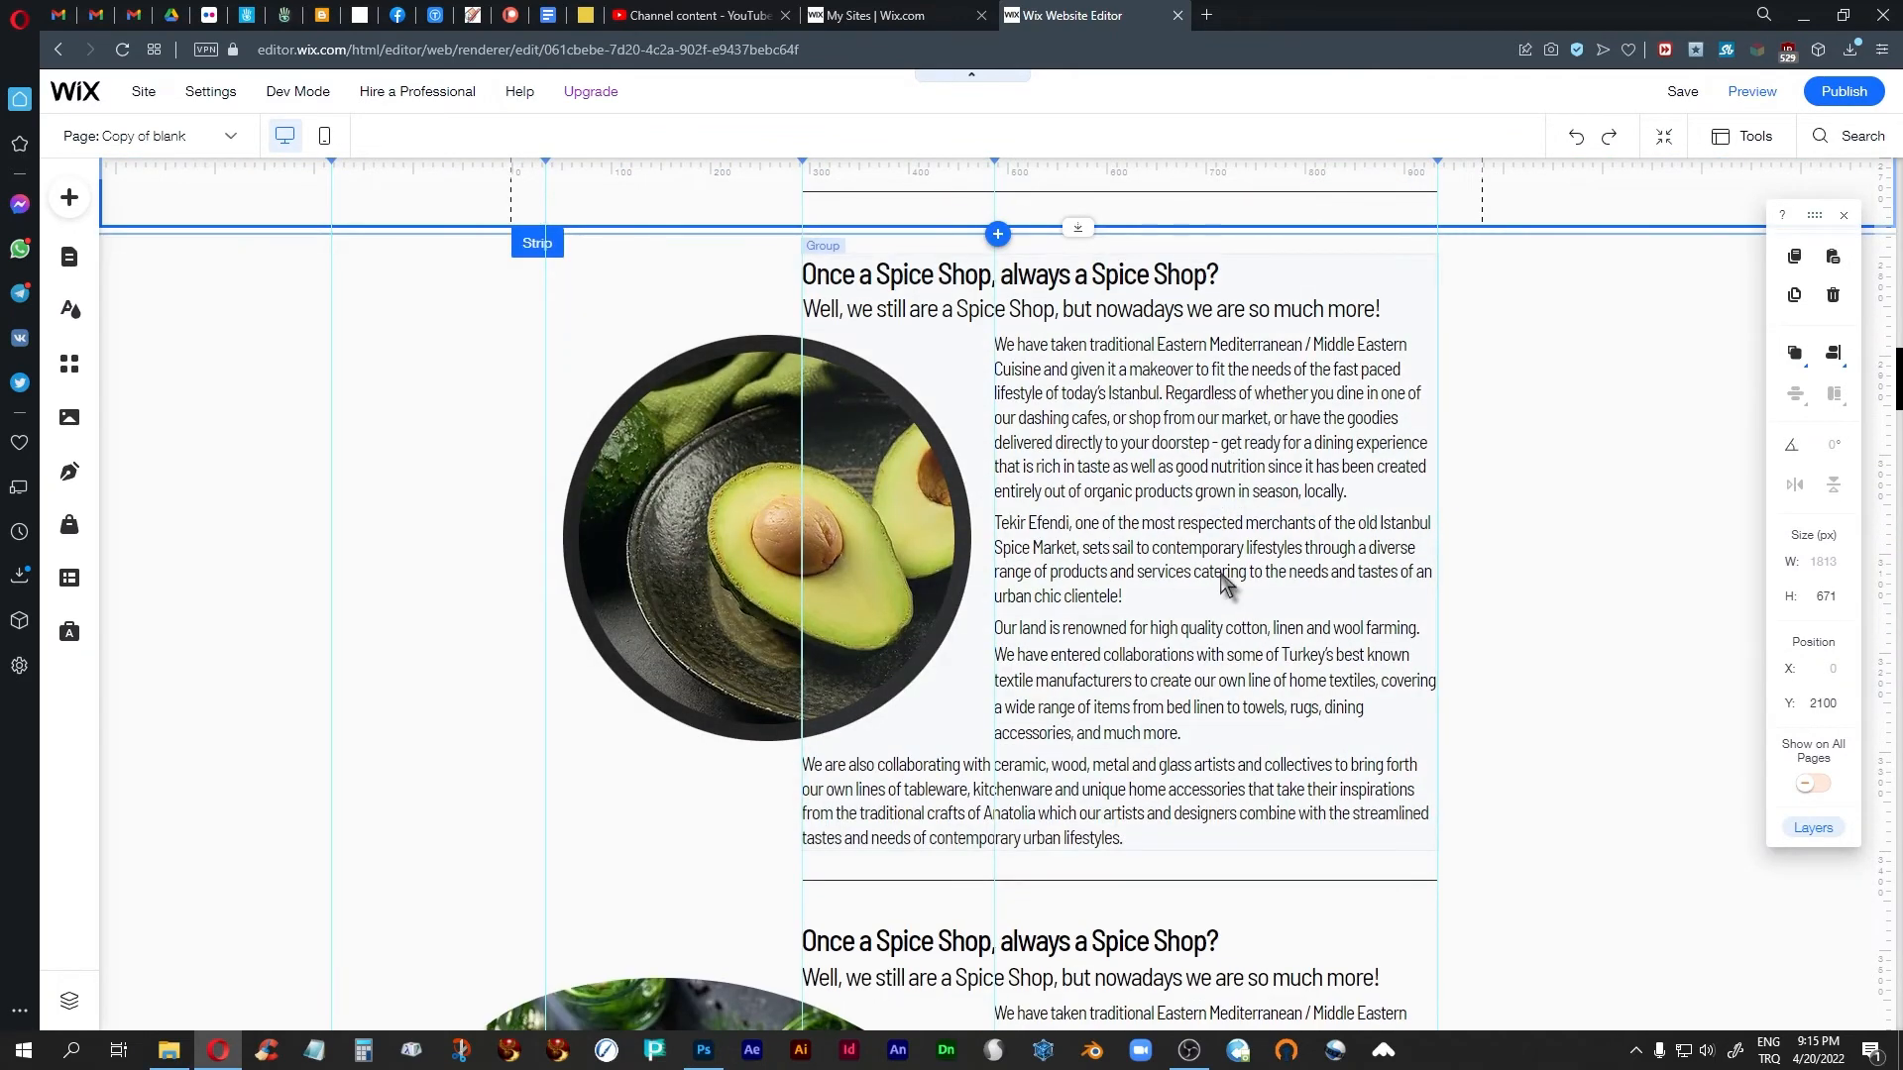
{"action": "scroll", "coordinate": [1233, 590], "scroll_direction": "up", "scroll_amount": 6}
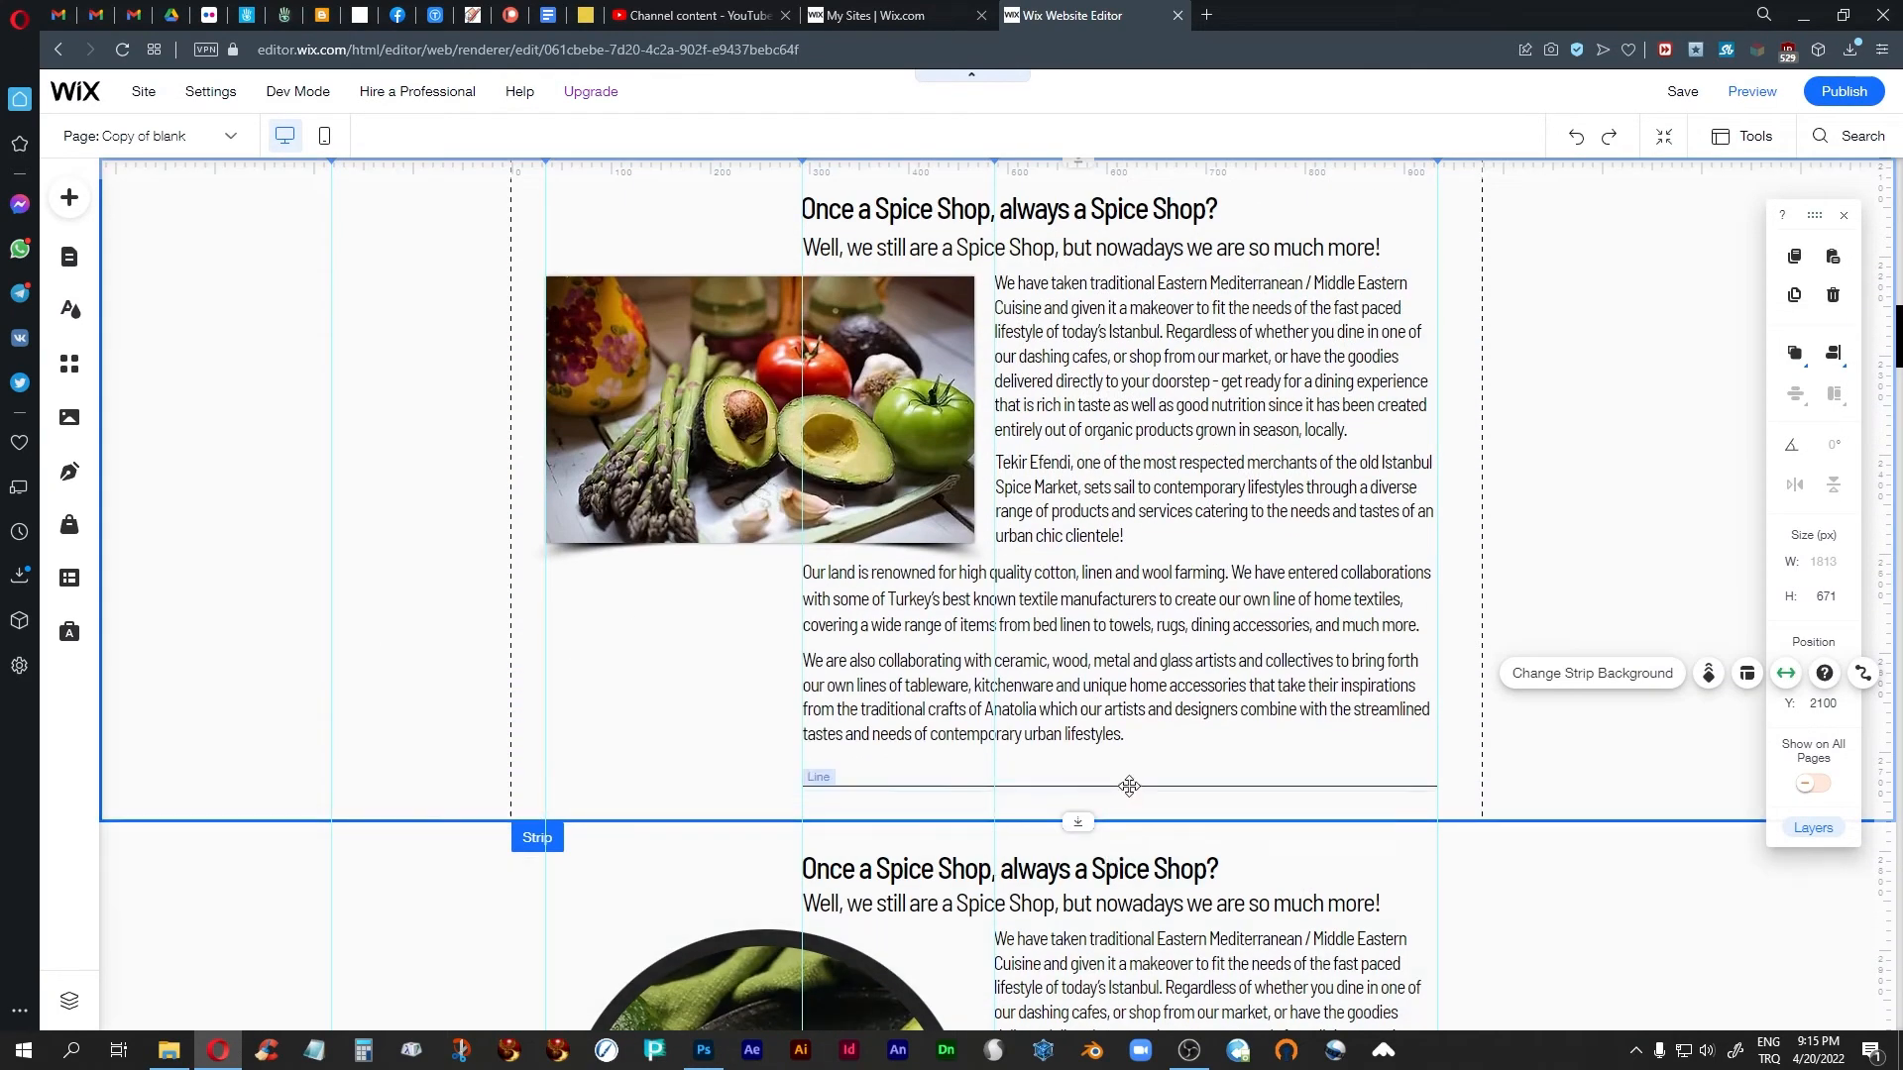
Shorten the vegetable strip to 652 px high, bringing its lower edge closer to the divider line
{"action": "left_click", "coordinate": [1129, 786]}
{"action": "left_click", "coordinate": [1581, 659]}
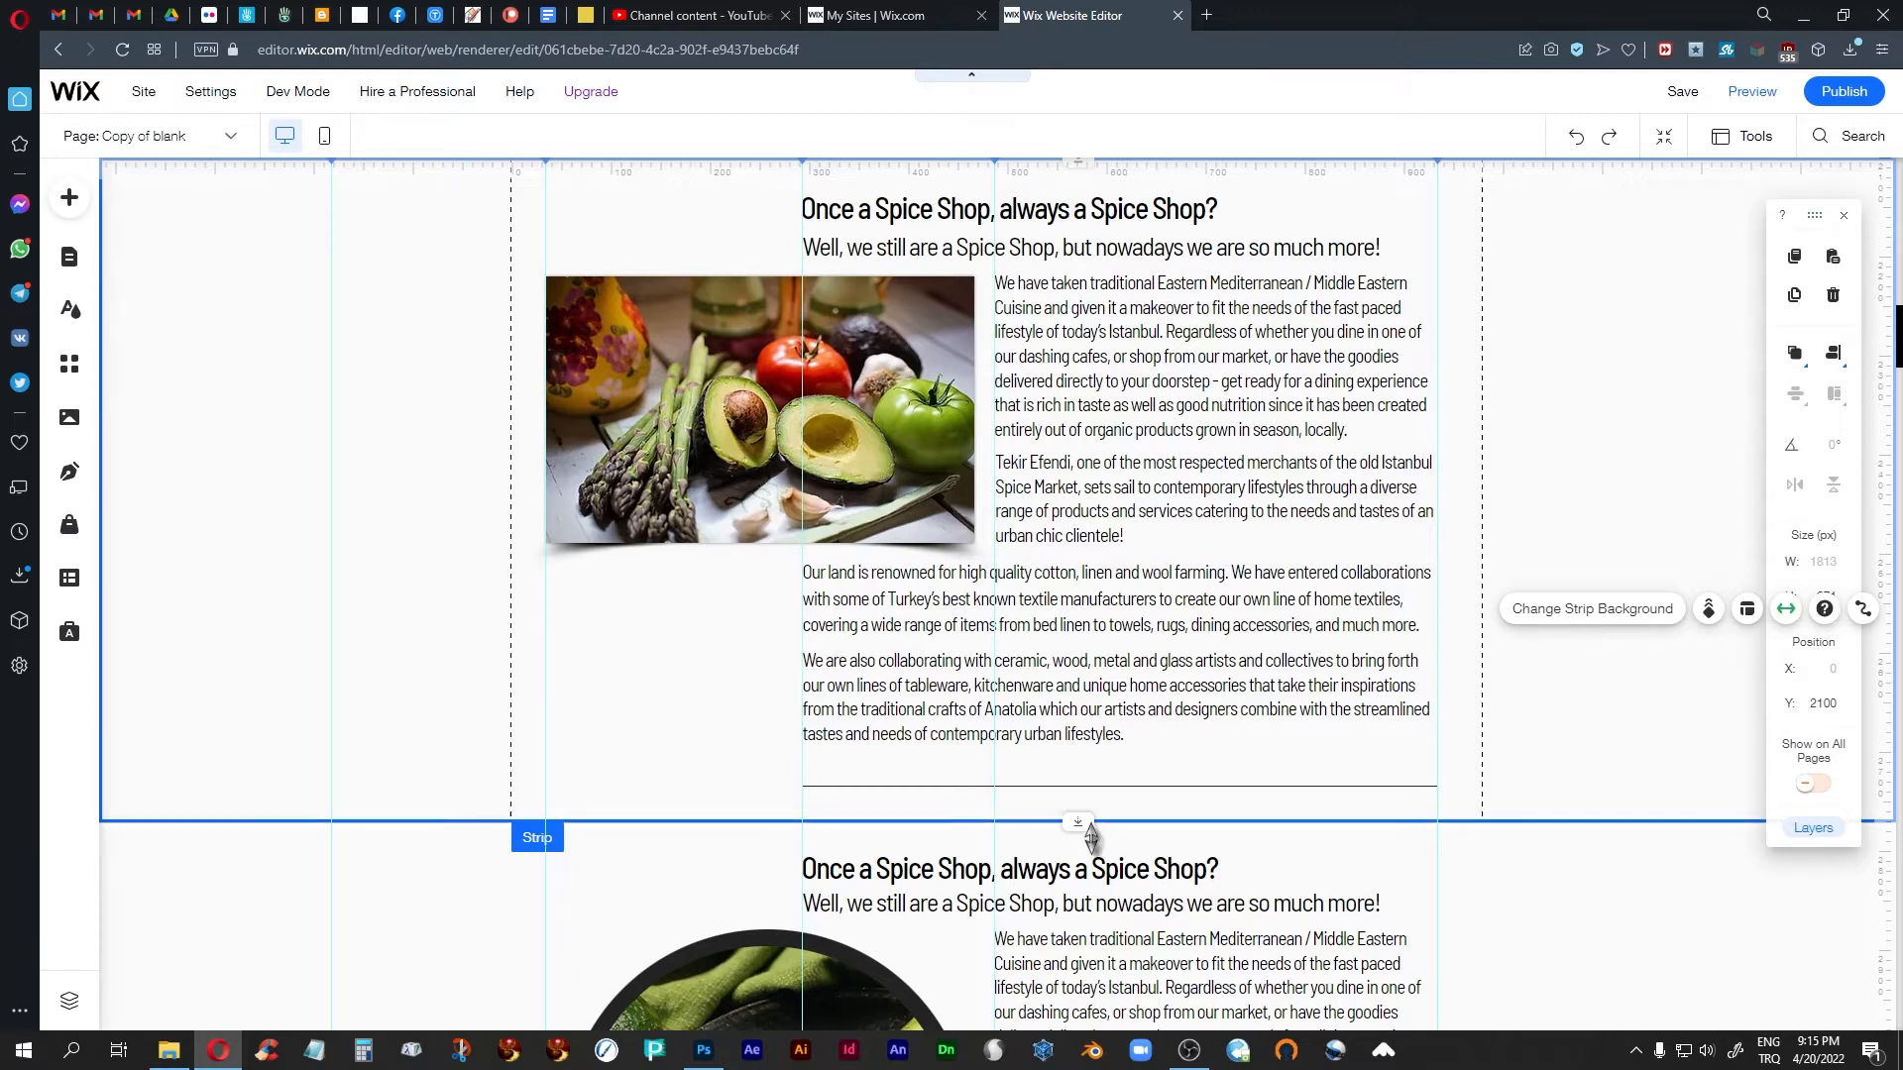
{"action": "left_click_drag", "start_coordinate": [1078, 821], "coordinate": [1074, 802]}
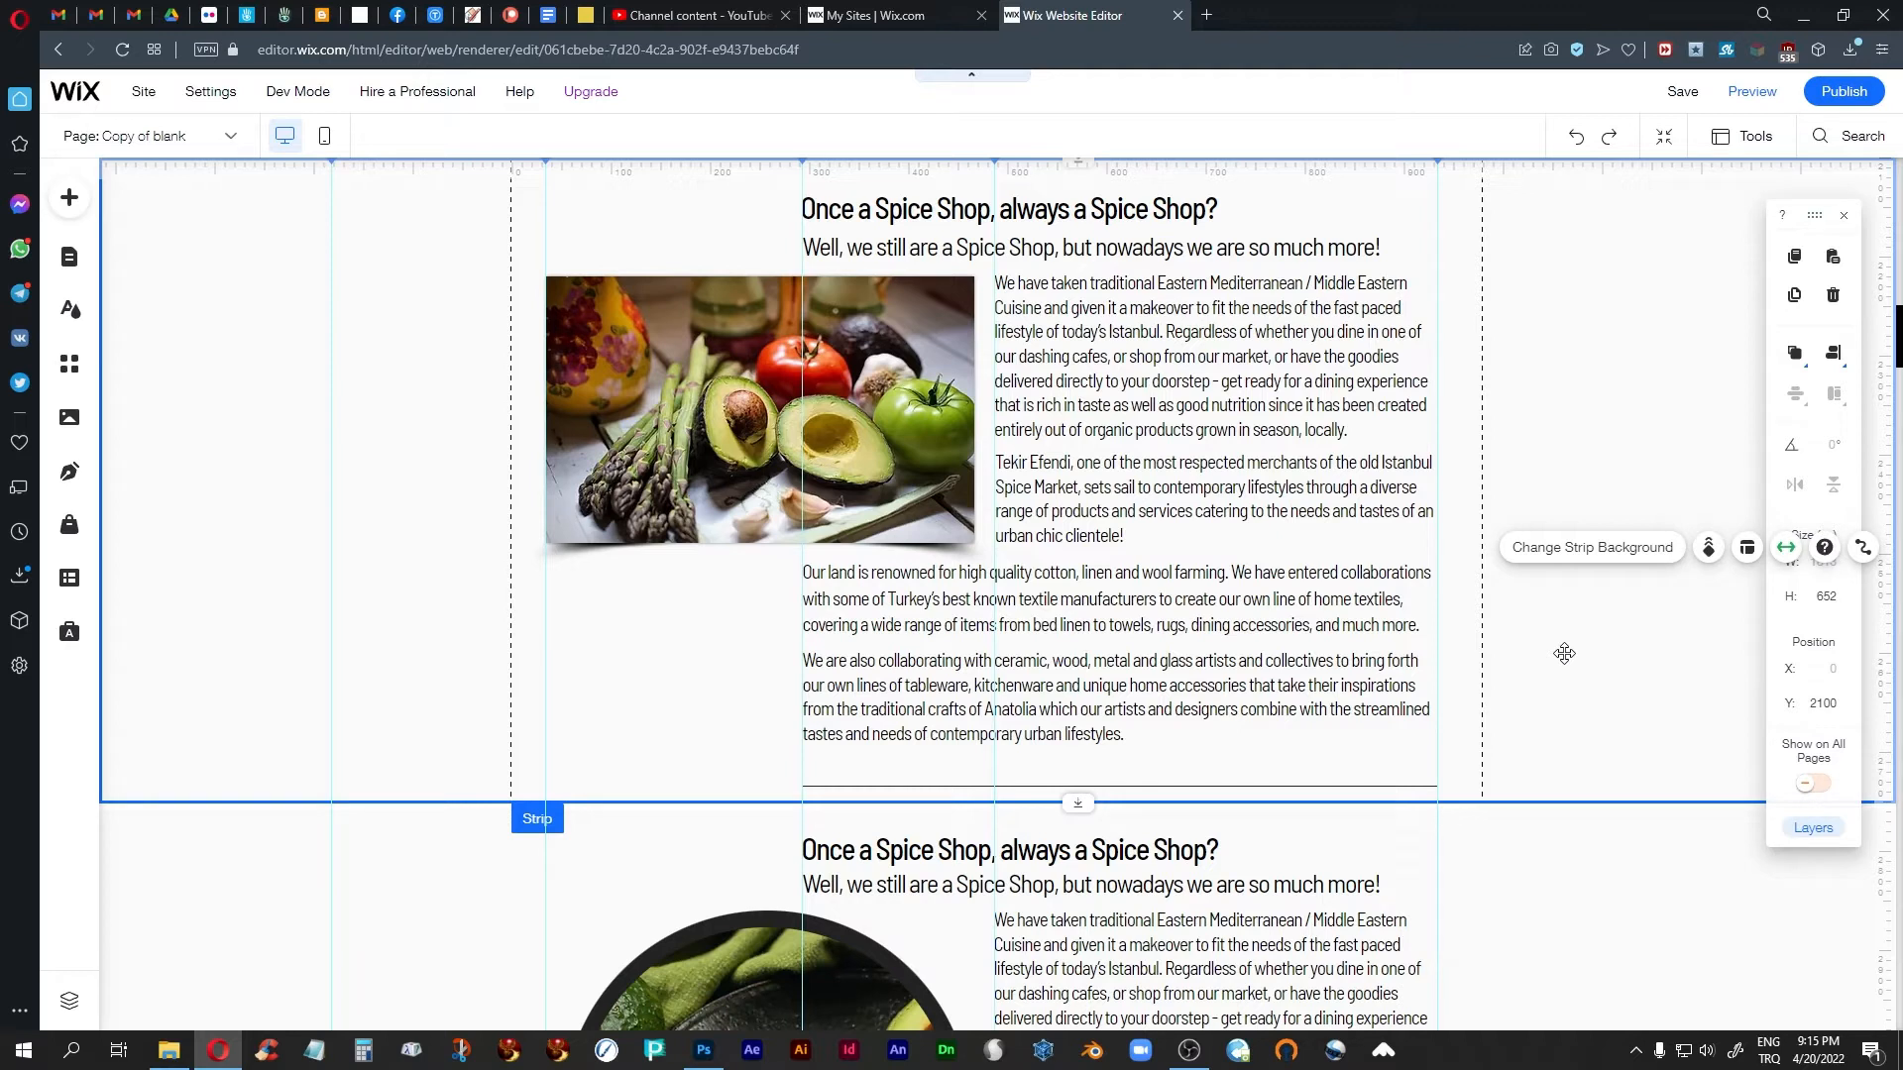
{"action": "left_click", "coordinate": [1257, 788]}
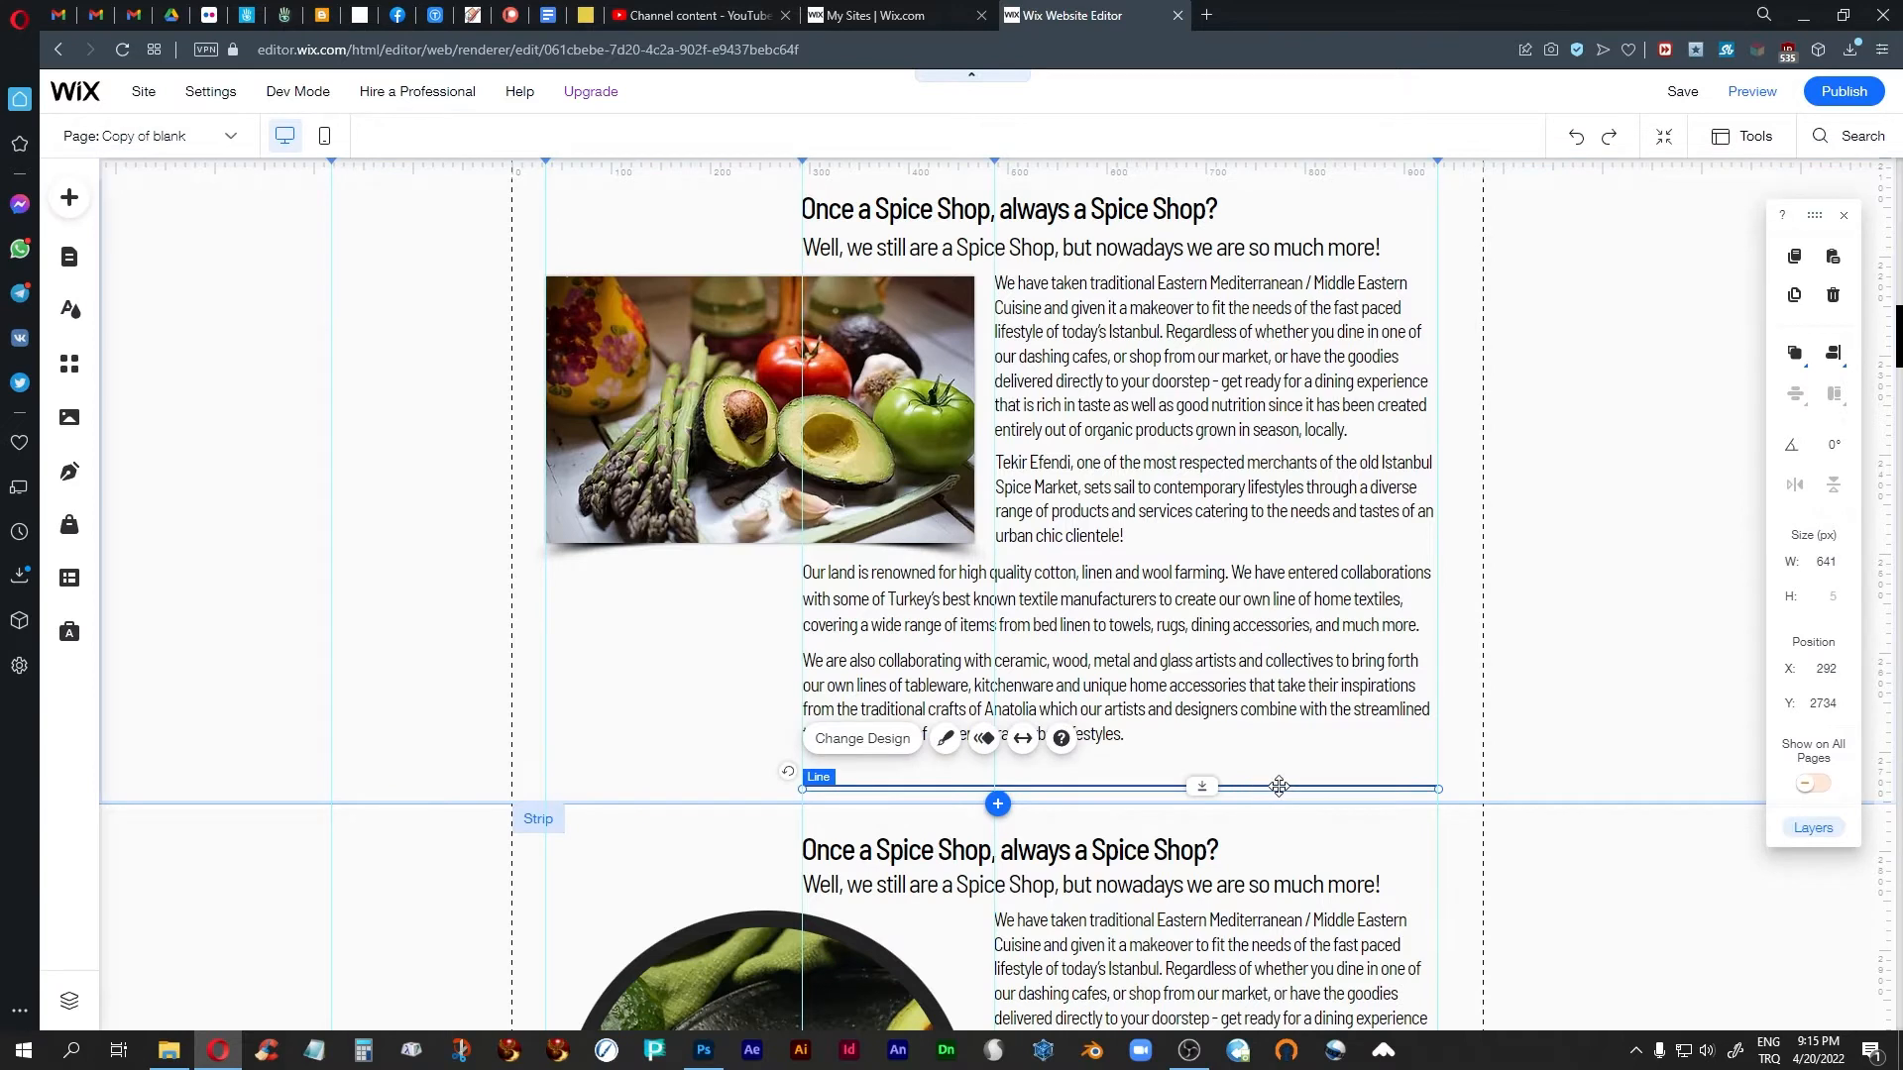
{"action": "left_click", "coordinate": [1564, 683]}
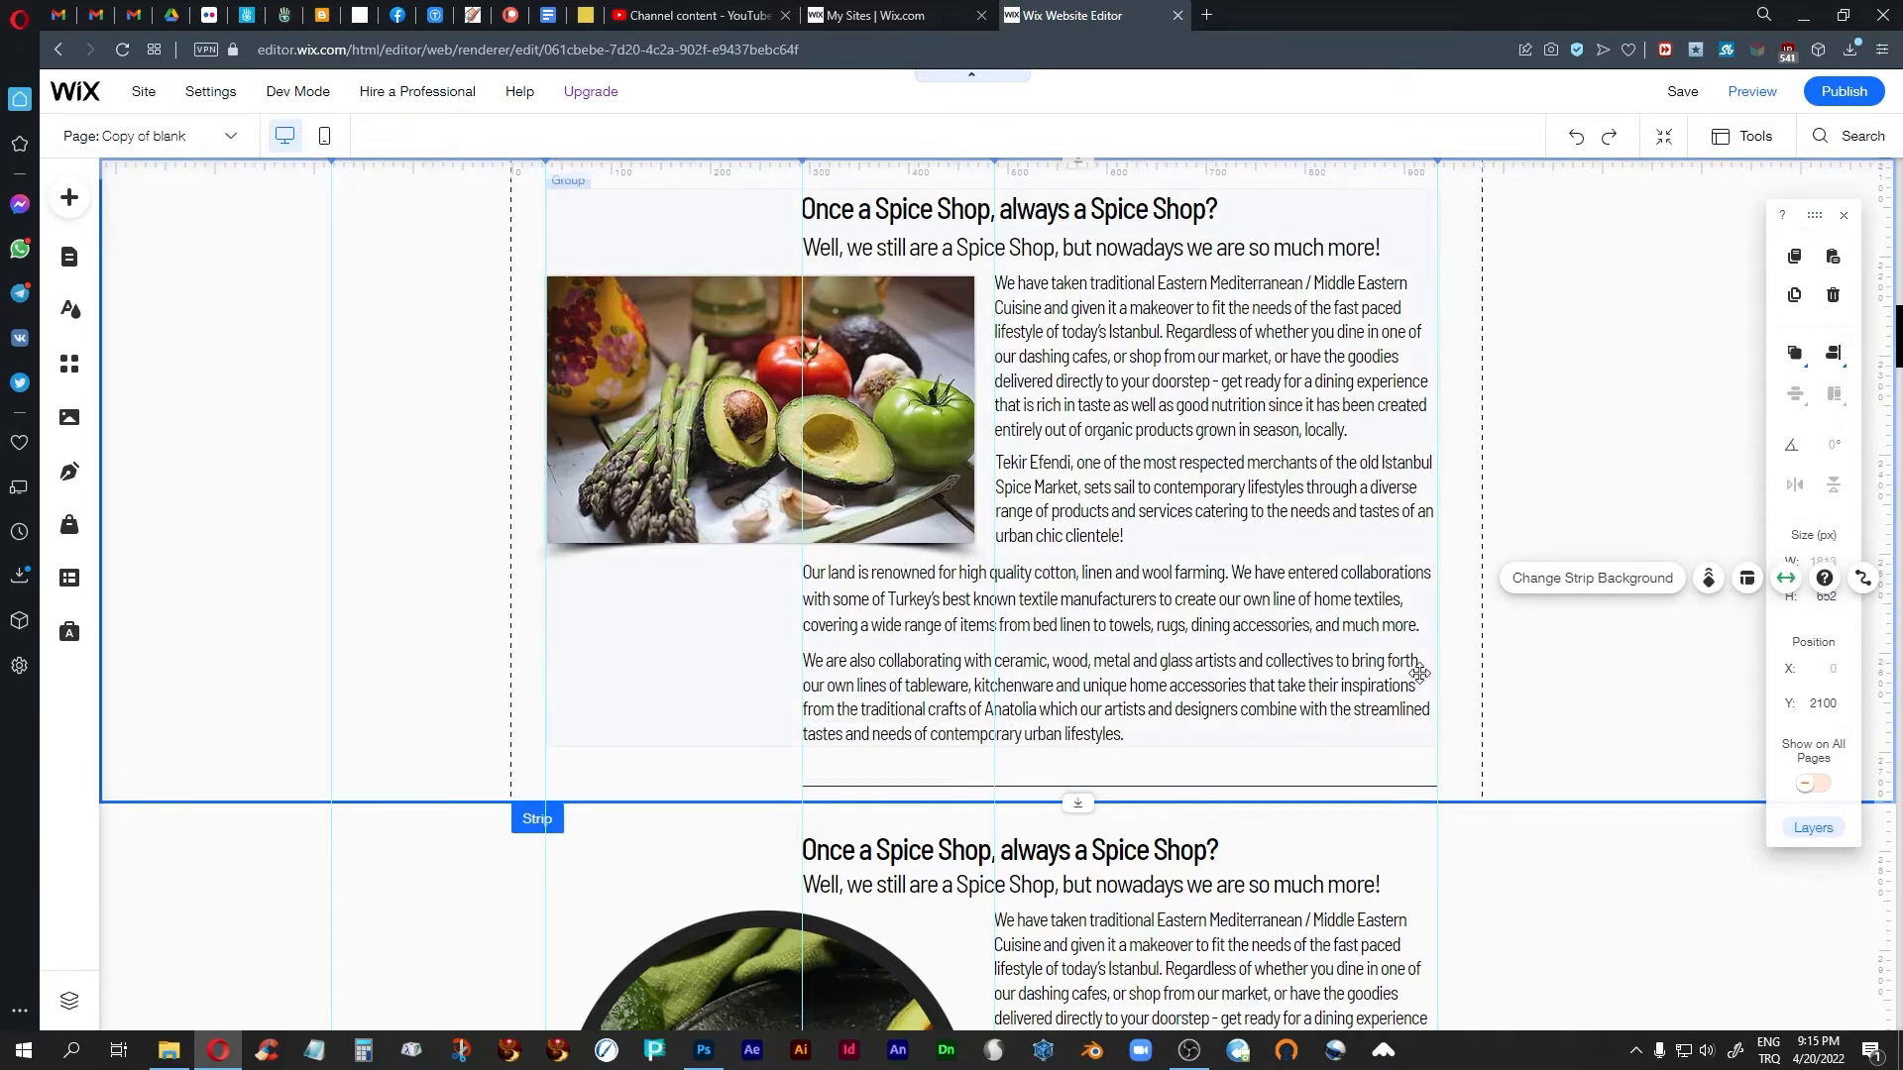
{"action": "scroll", "coordinate": [1298, 601], "scroll_direction": "down", "scroll_amount": 3}
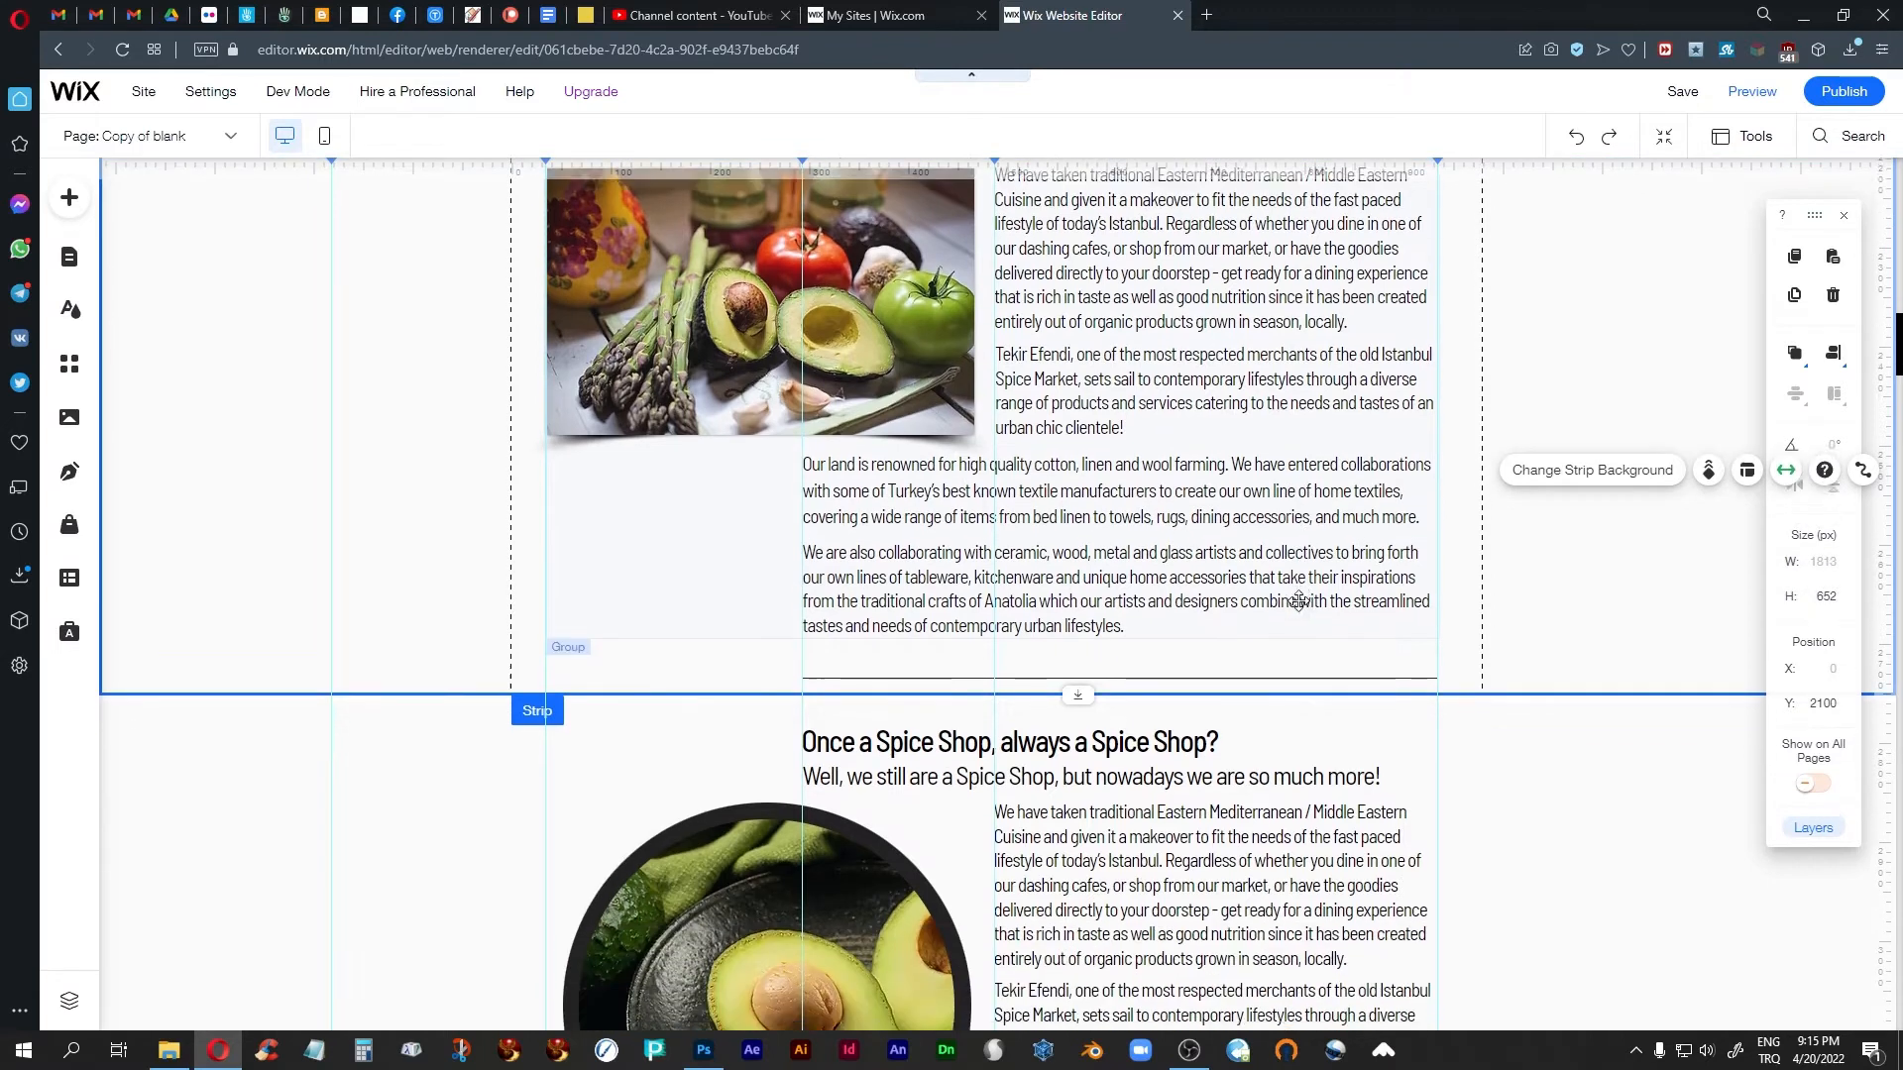
{"action": "scroll", "coordinate": [1298, 602], "scroll_direction": "up", "scroll_amount": 3}
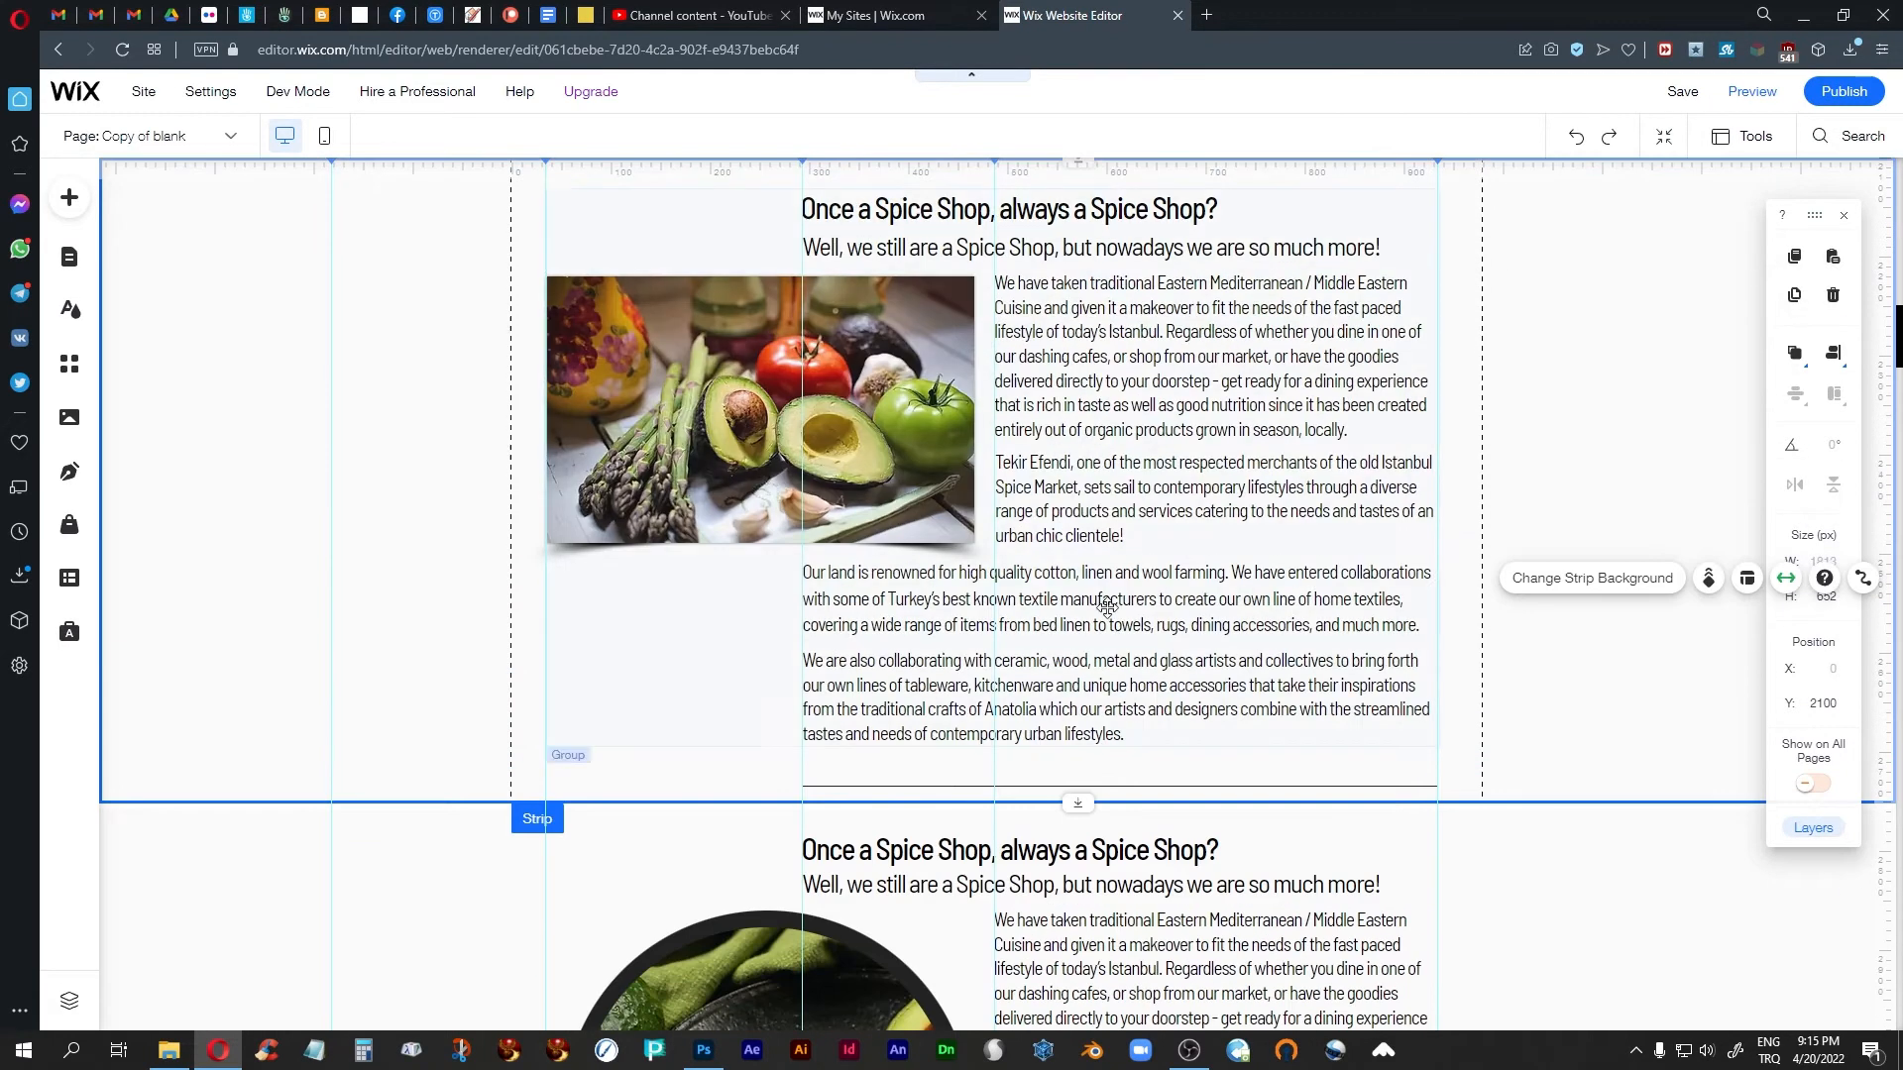
Open the frame design customization for the vegetable image and bring up further frame presets
{"action": "left_click", "coordinate": [686, 371]}
{"action": "left_click", "coordinate": [686, 371]}
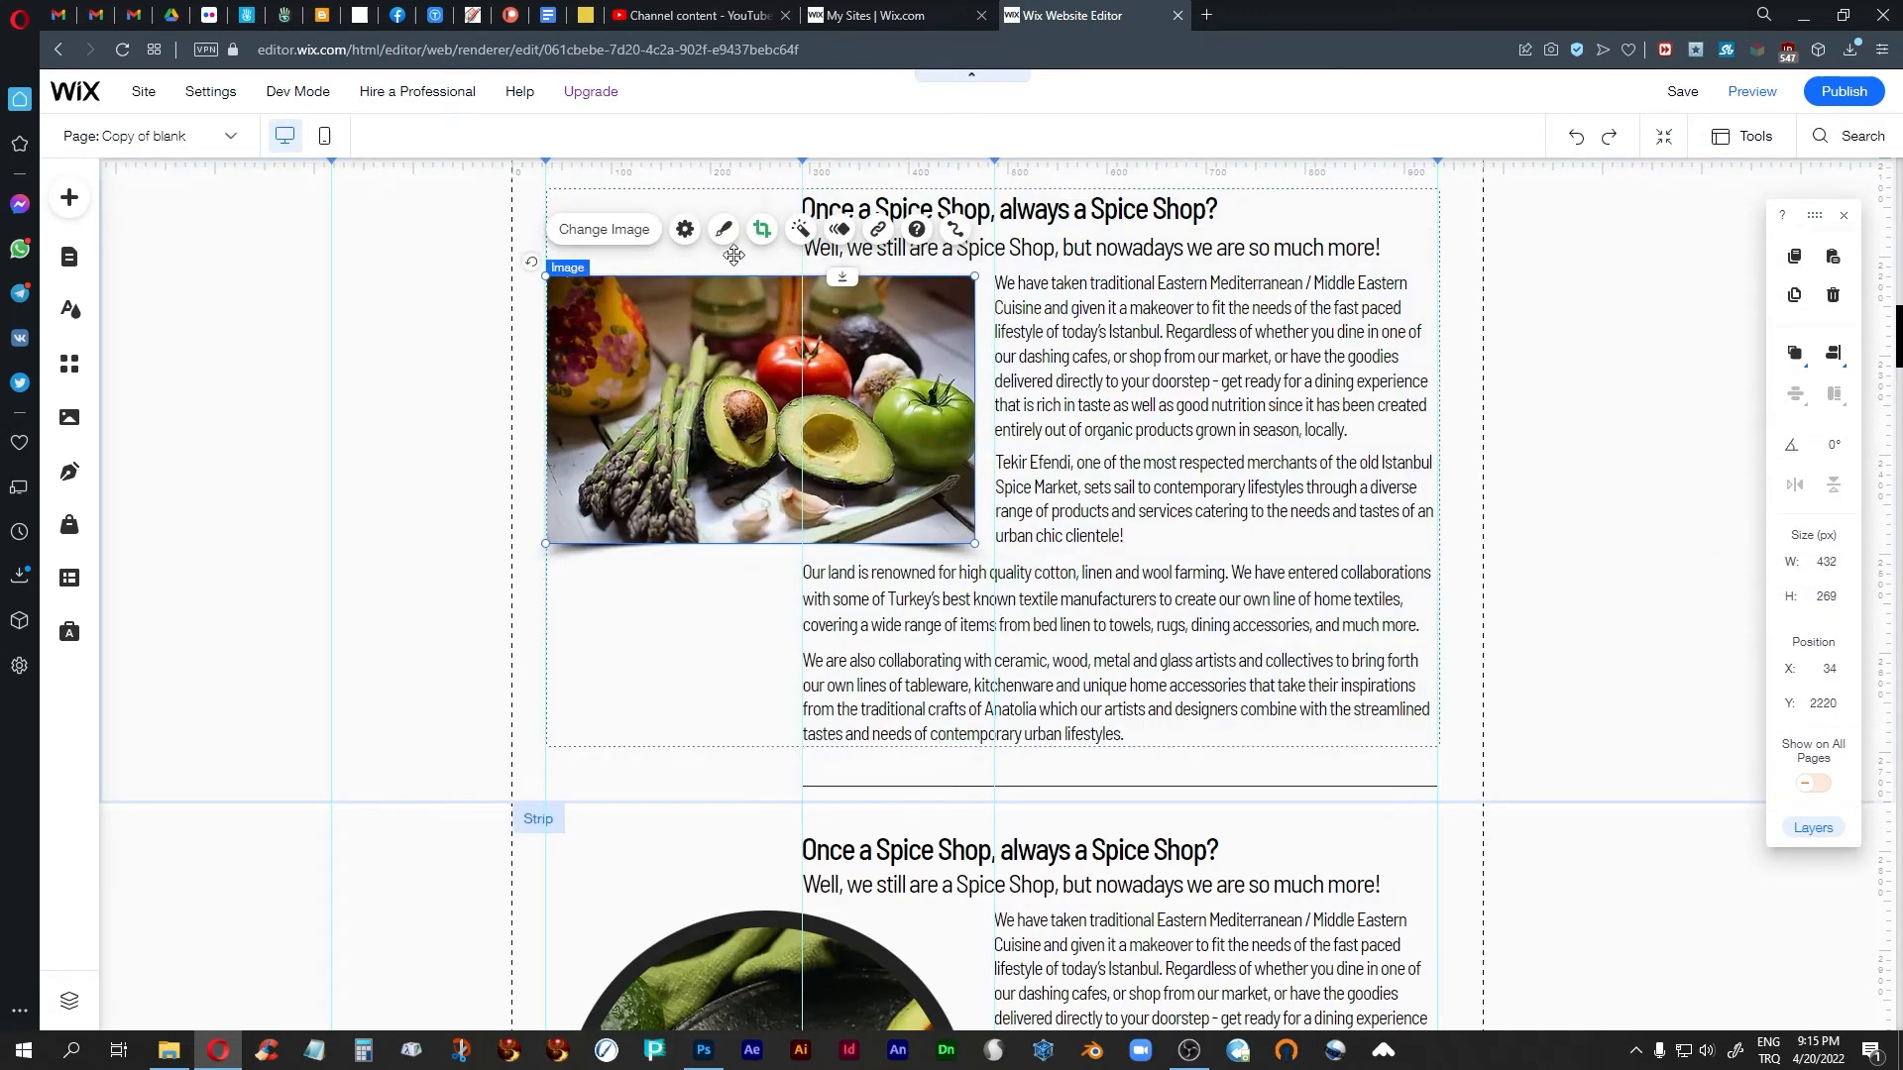
{"action": "left_click", "coordinate": [722, 240]}
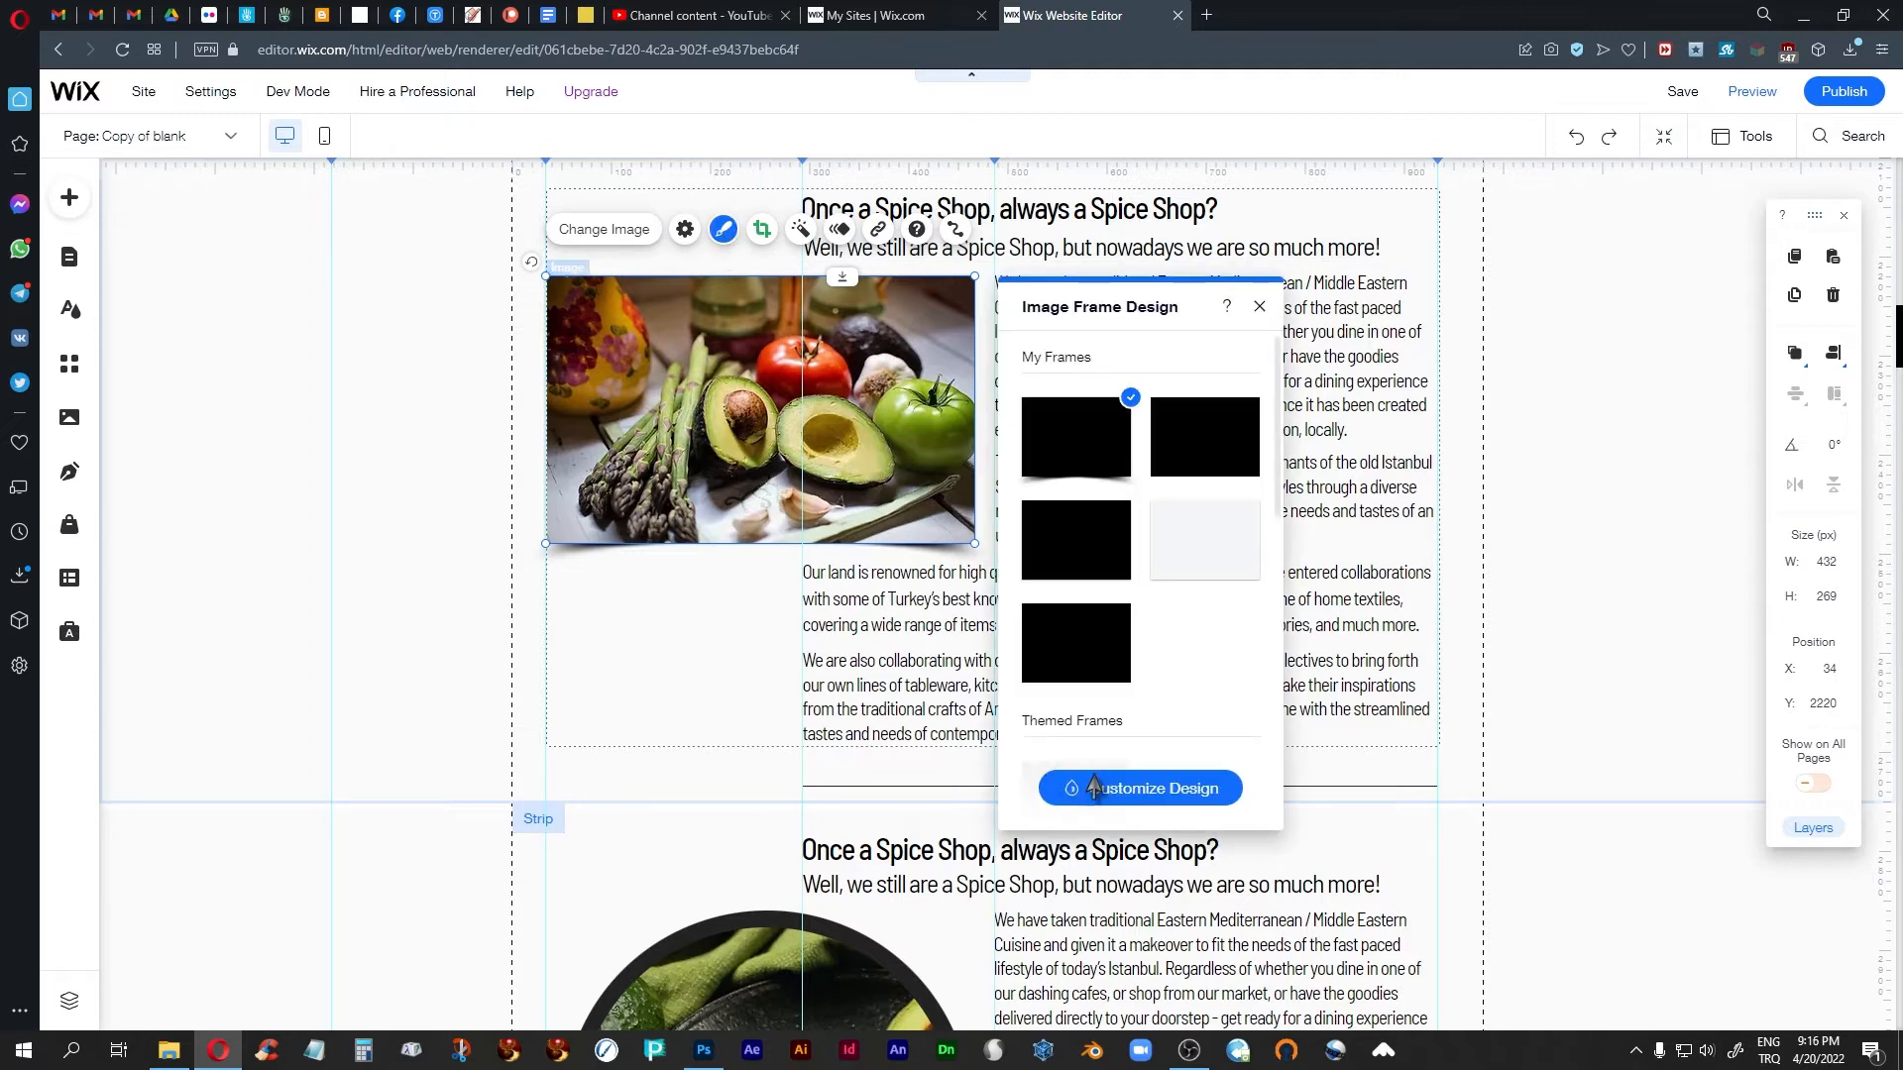
{"action": "left_click", "coordinate": [1177, 797]}
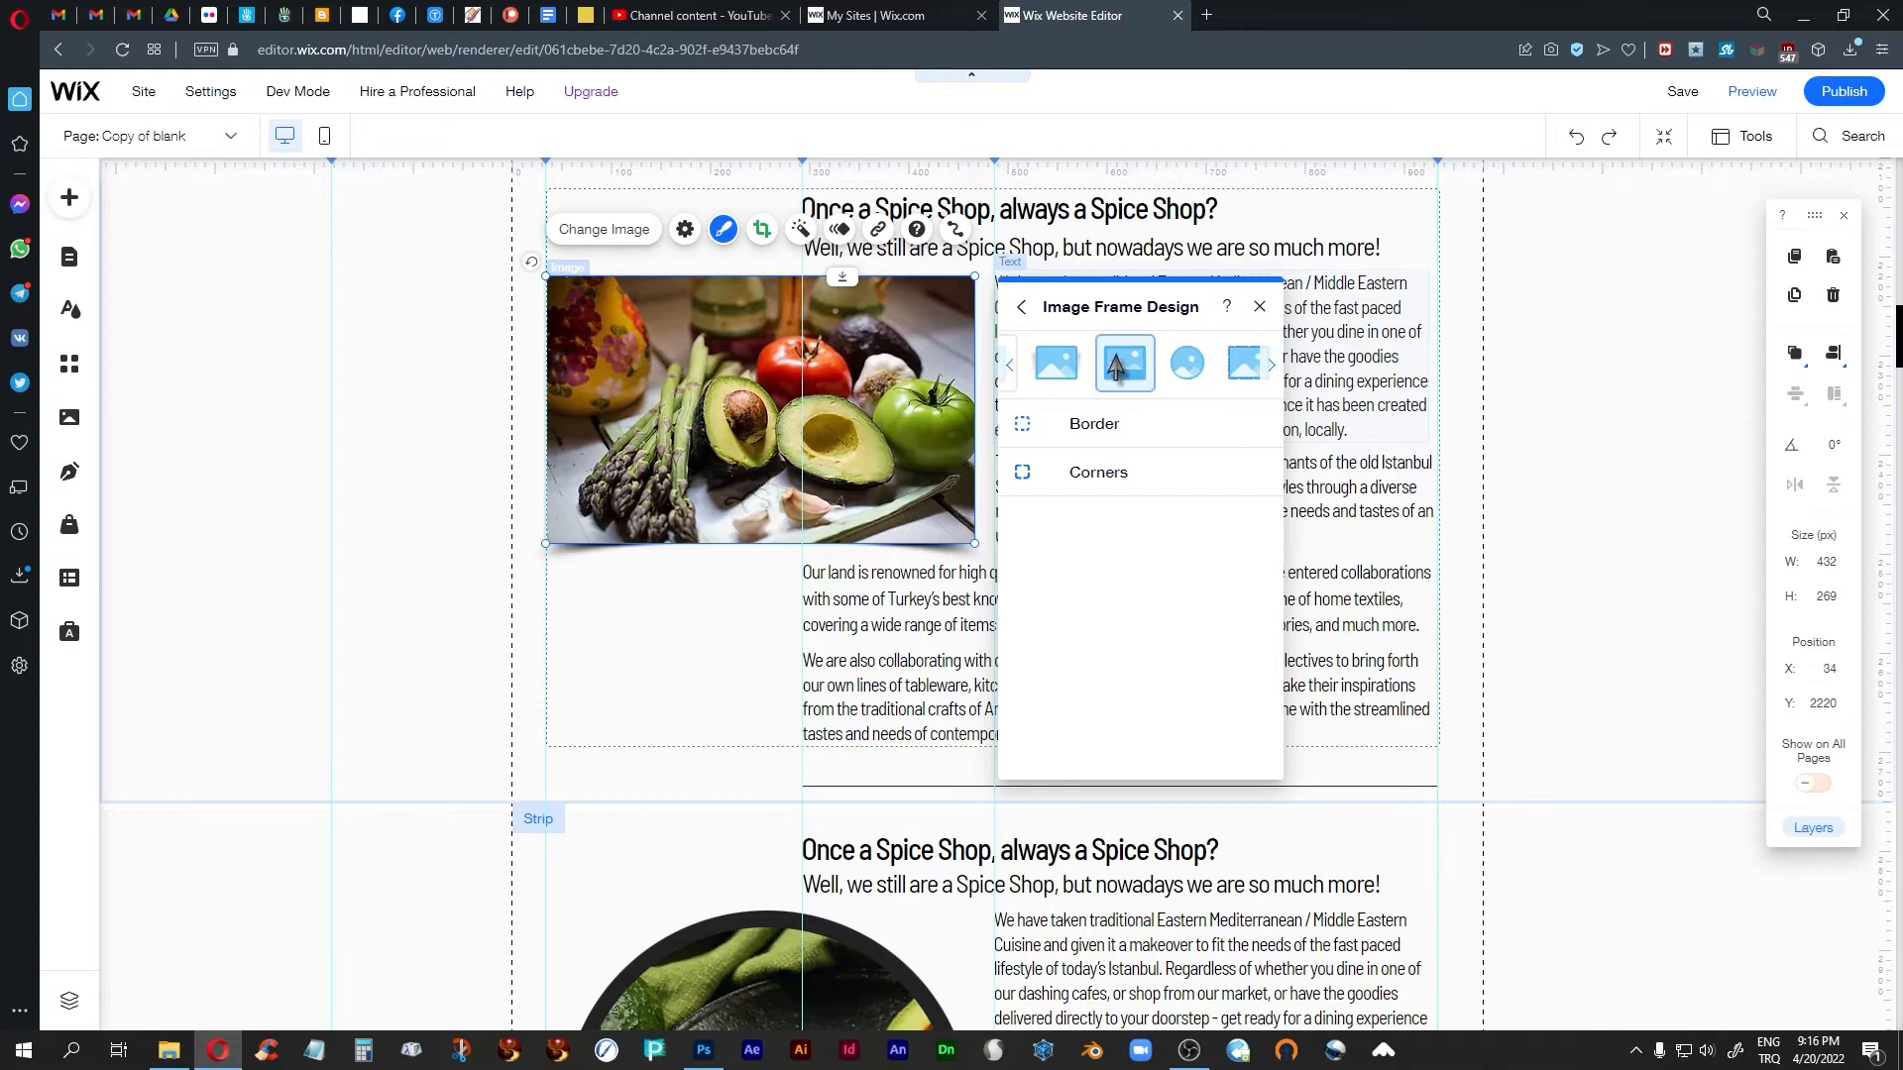
{"action": "left_click", "coordinate": [1273, 365]}
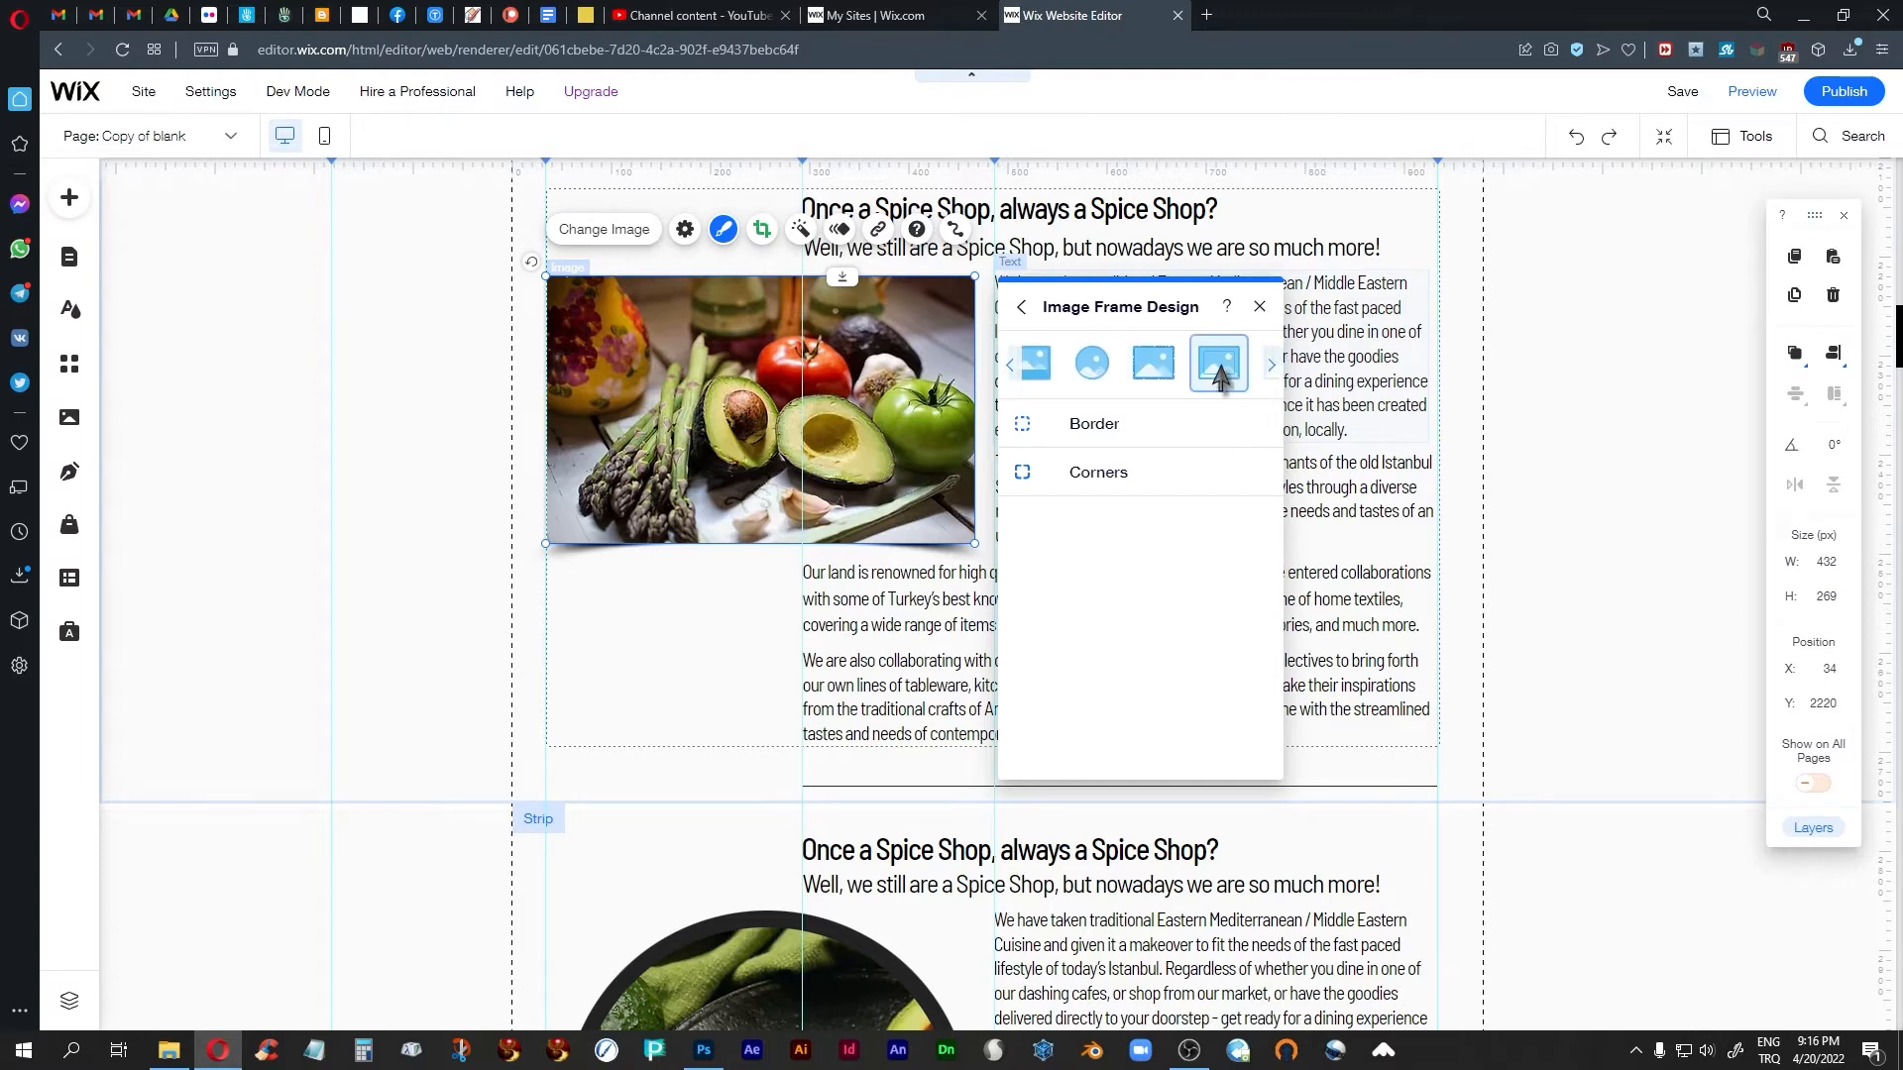
Try out several bordered, brush-edged, taped and corner-pinned frame presets on the vegetable image
{"action": "left_click", "coordinate": [1220, 375]}
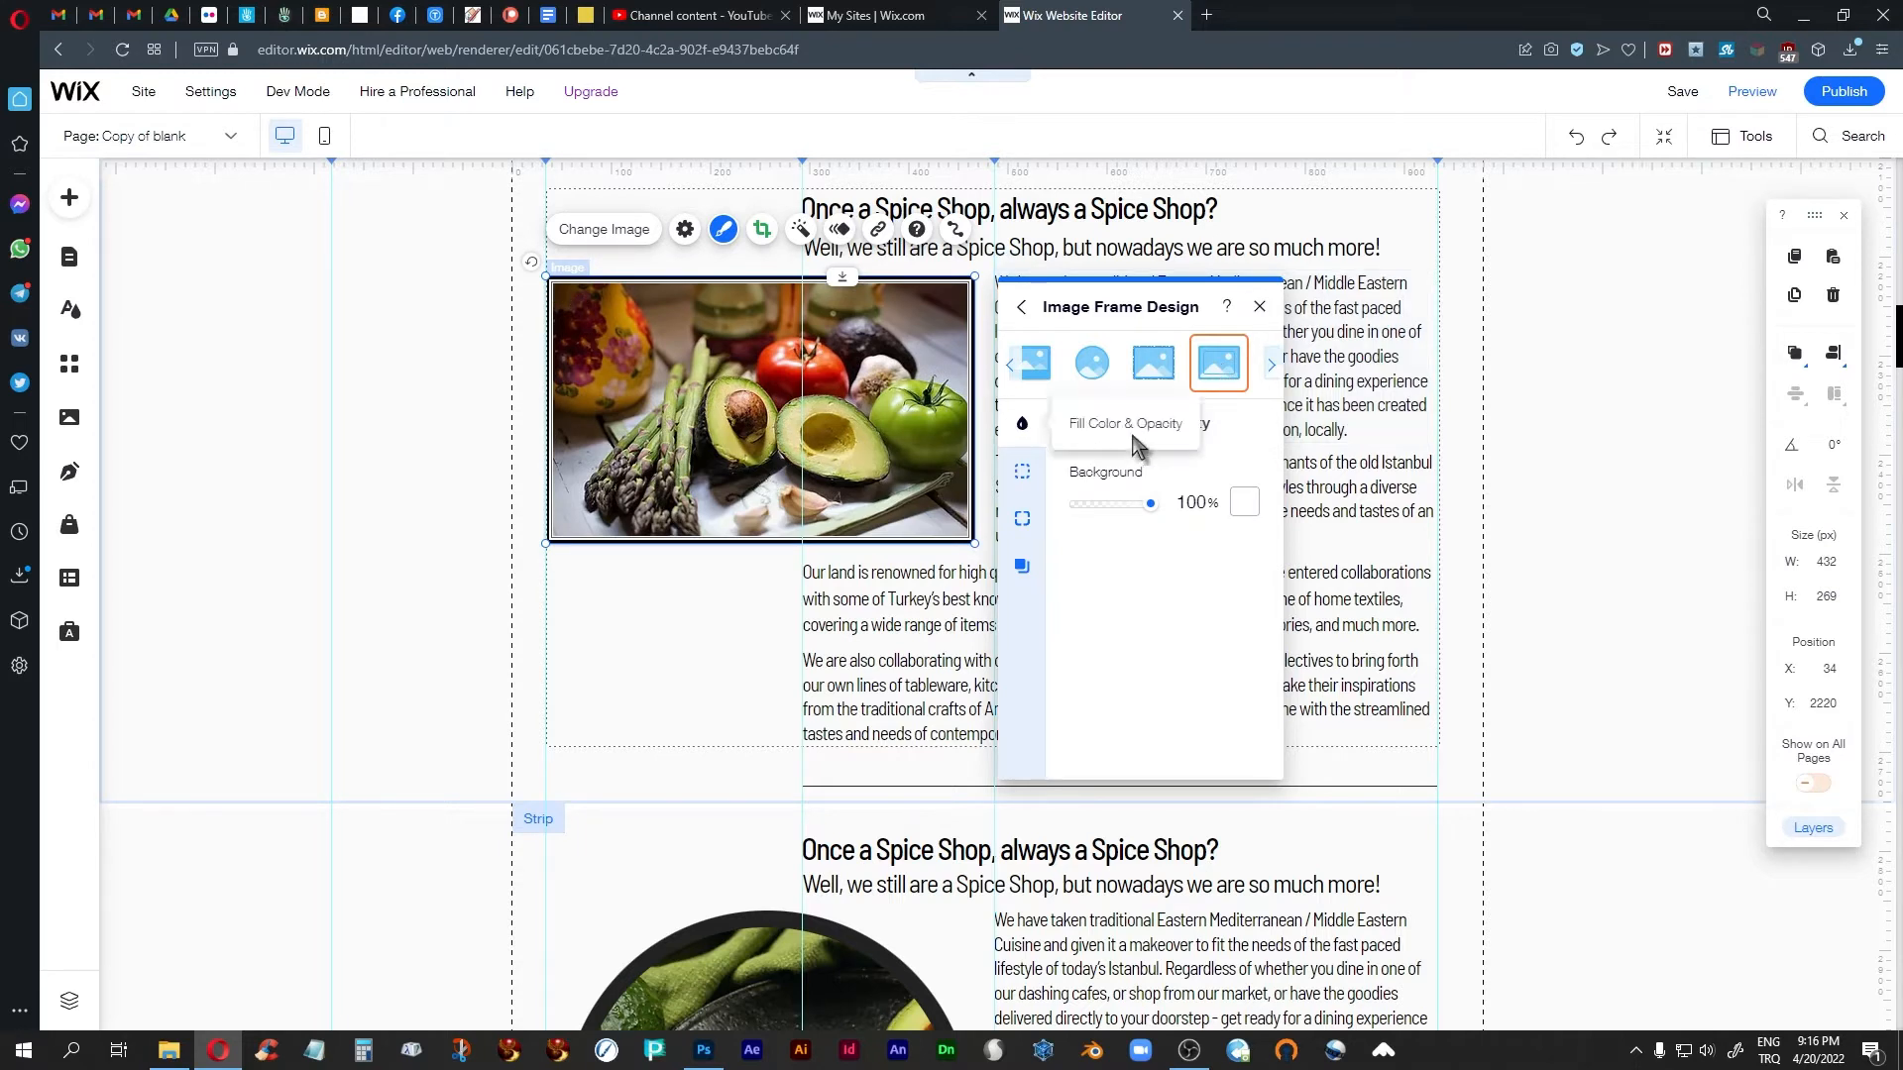
{"action": "left_click", "coordinate": [1164, 369]}
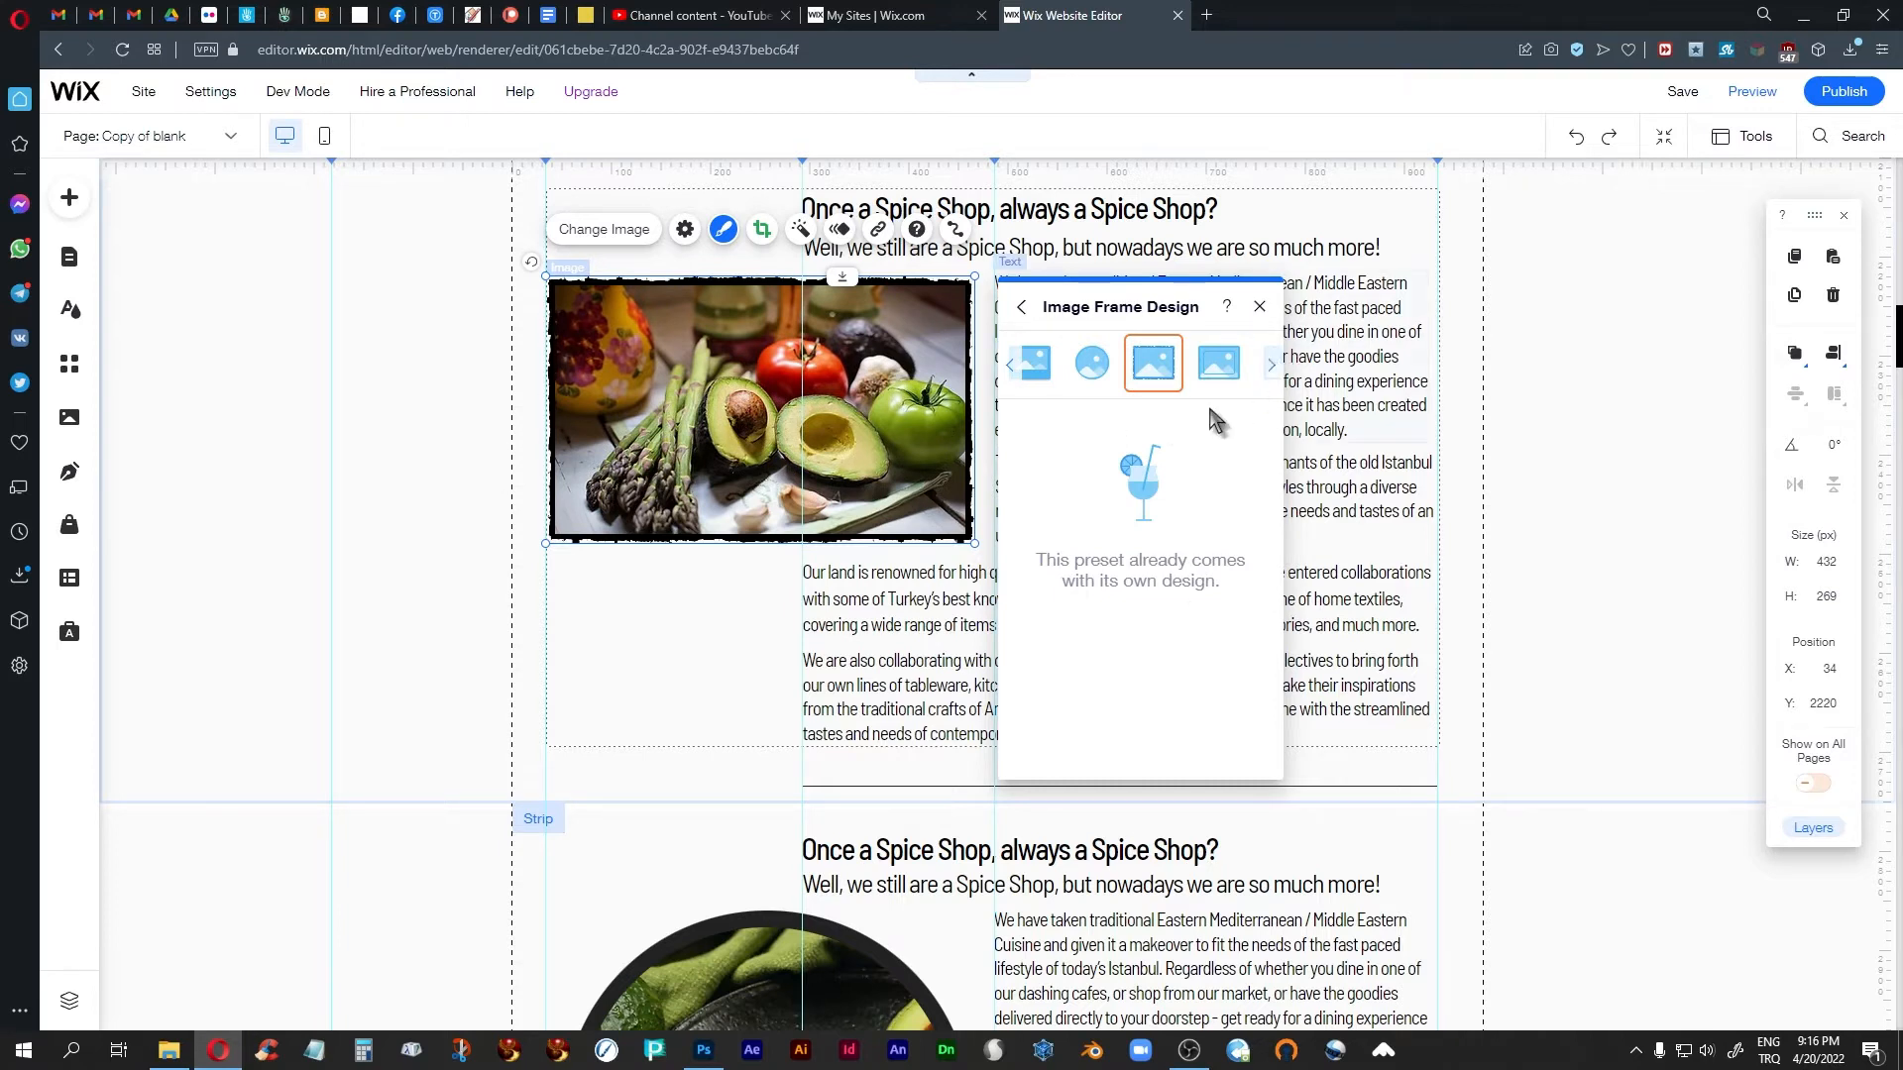
{"action": "left_click", "coordinate": [1265, 370]}
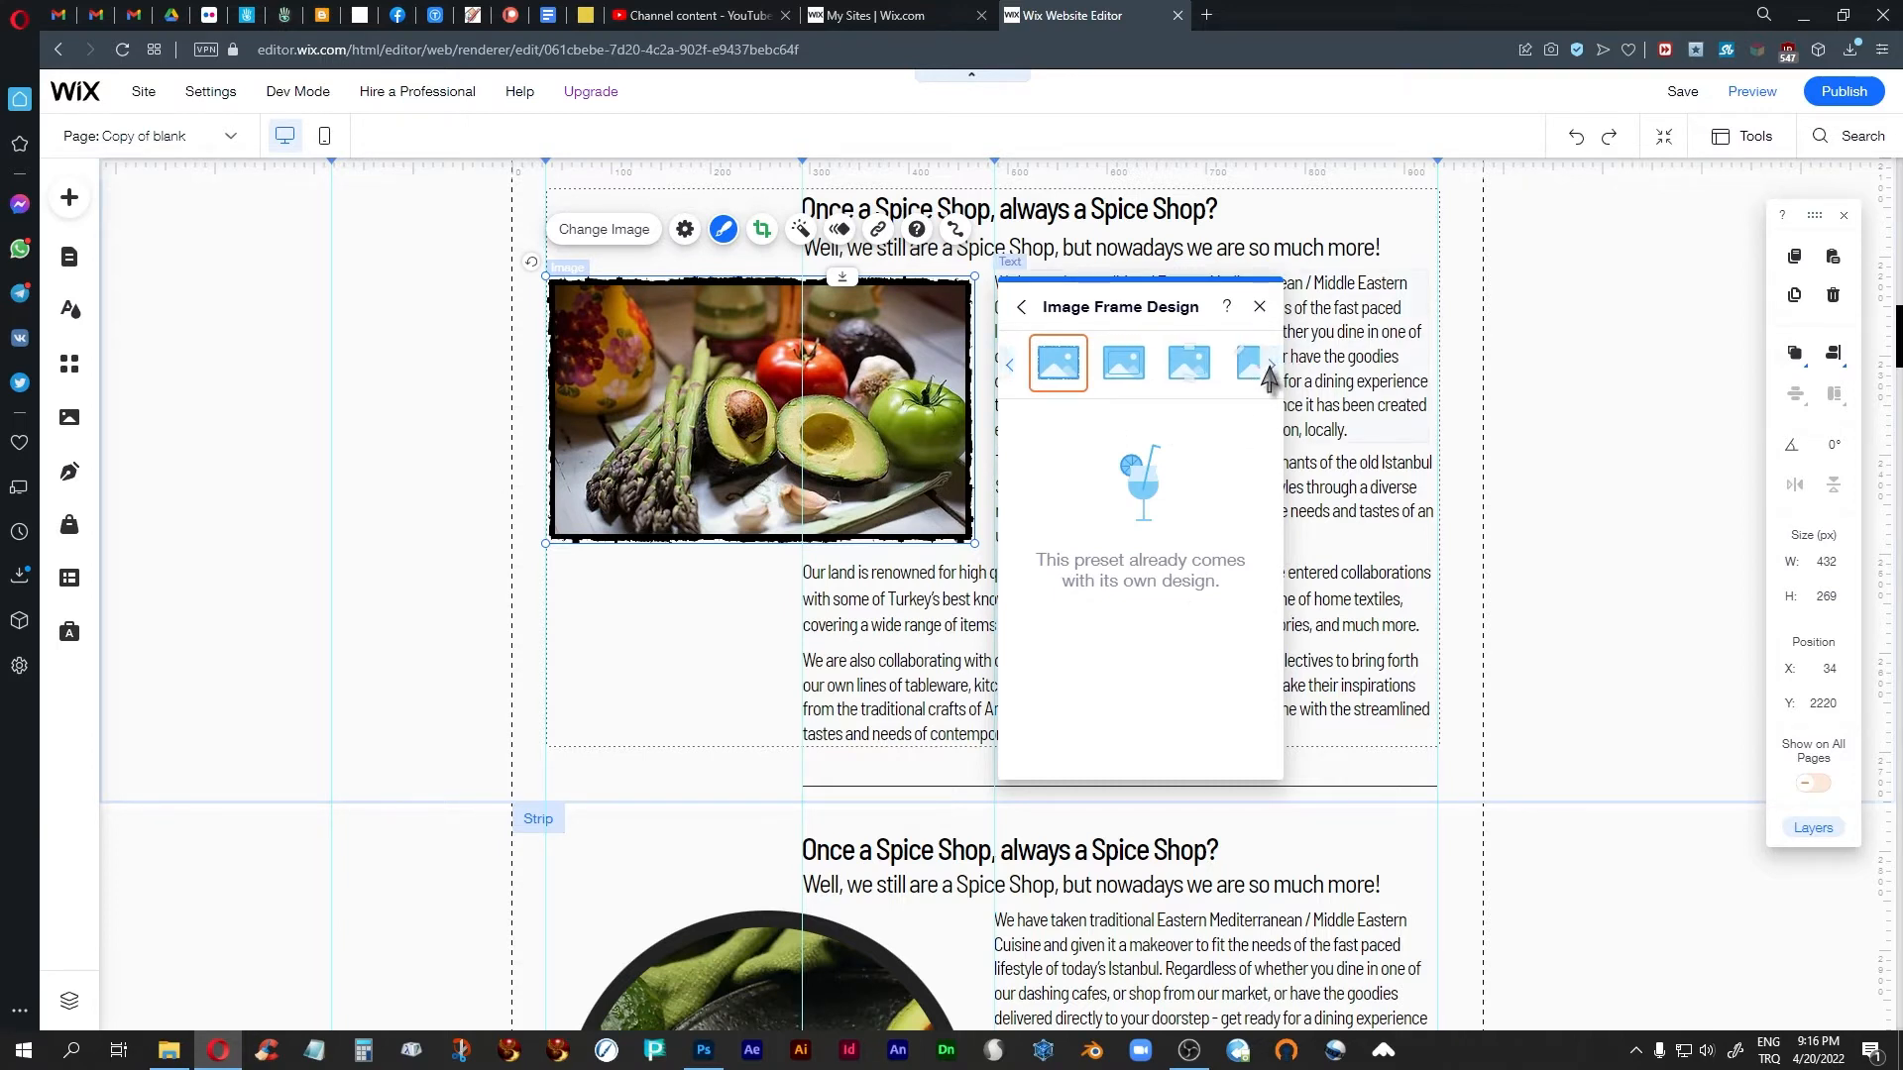
{"action": "left_click", "coordinate": [1186, 369]}
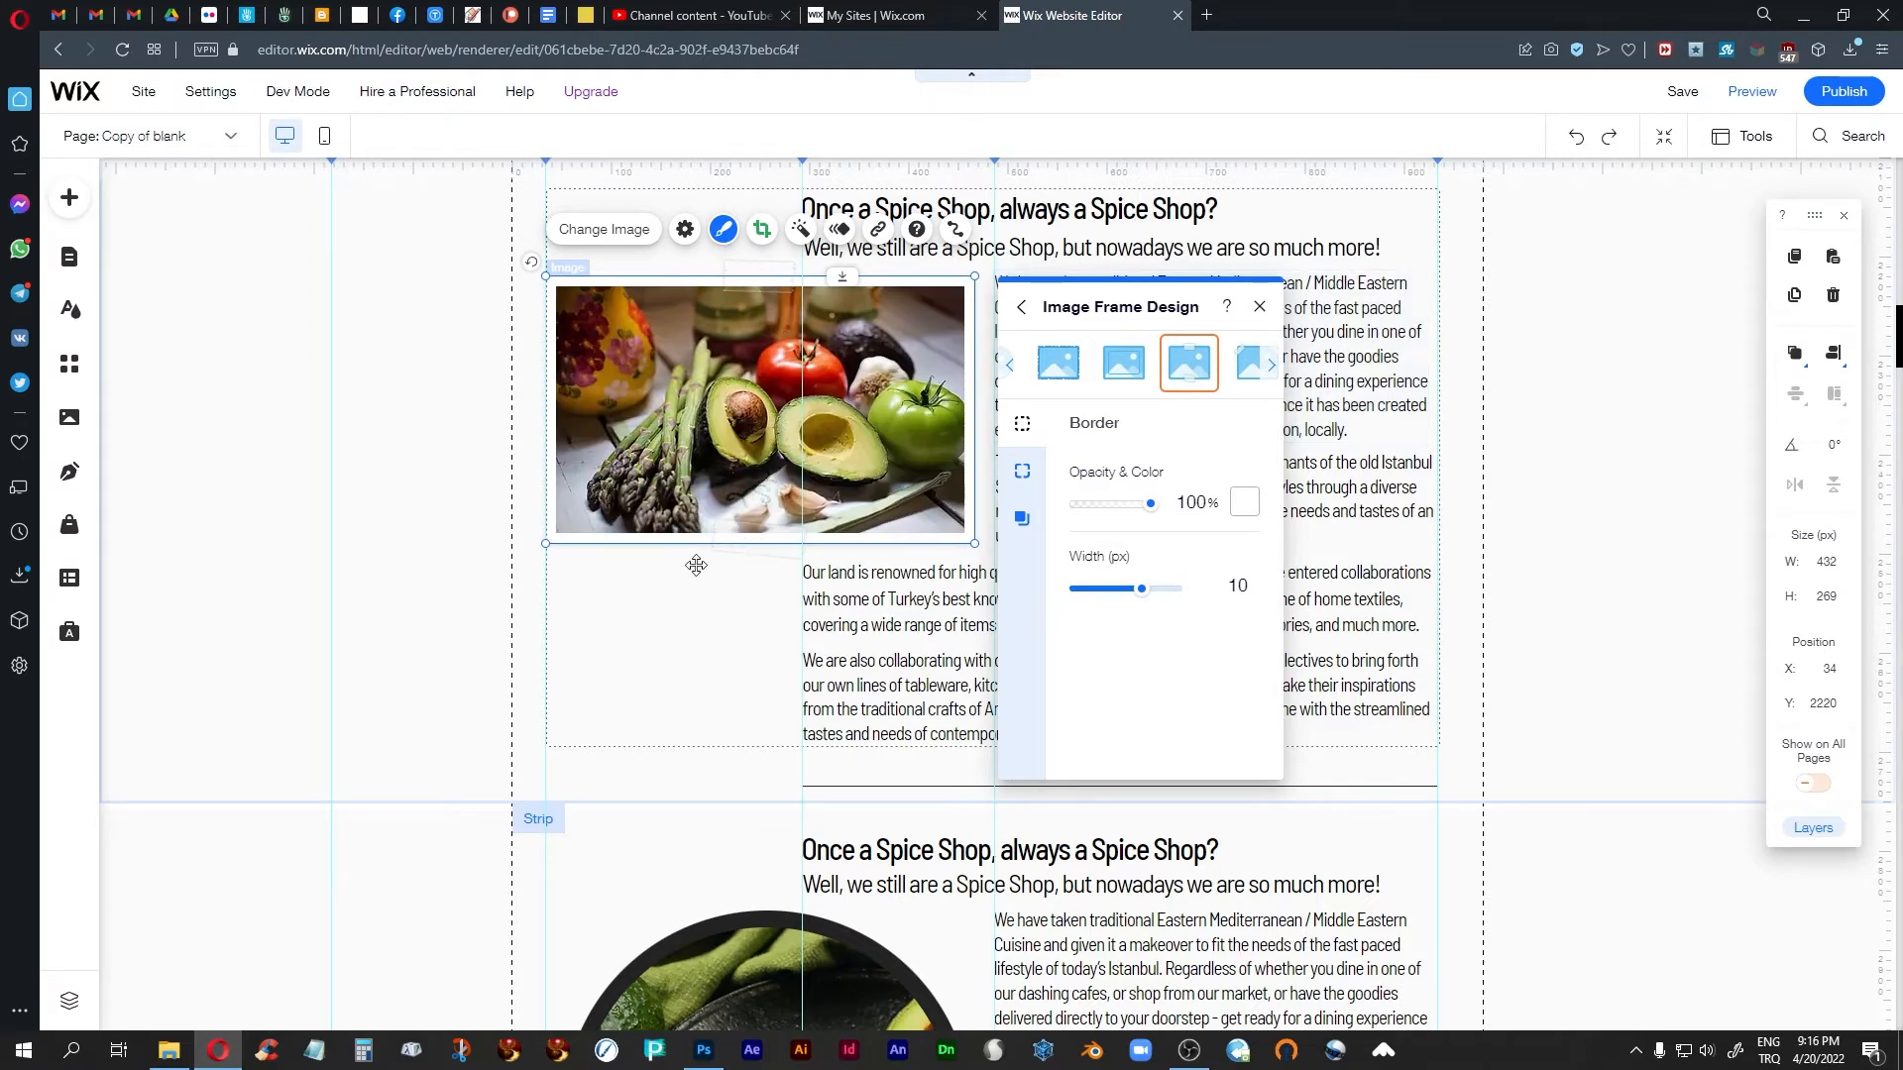
{"action": "left_click", "coordinate": [1251, 375]}
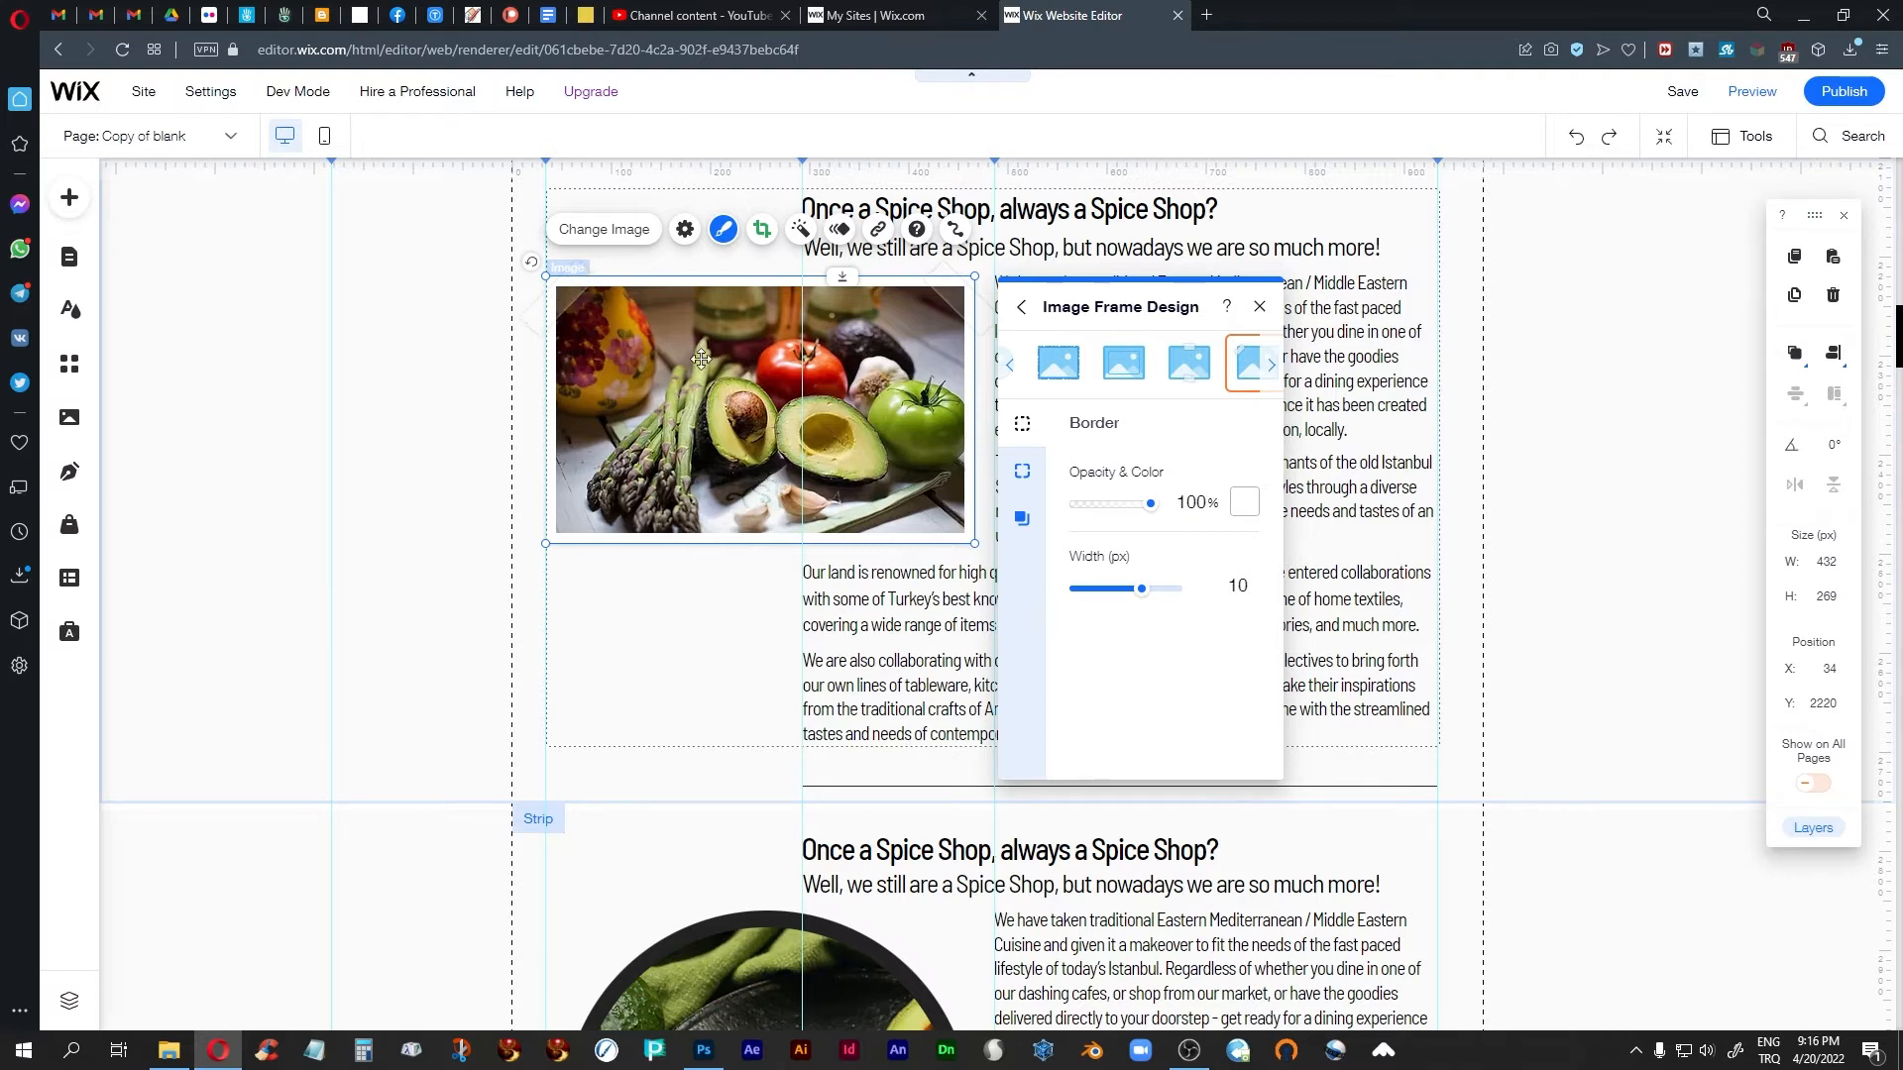
{"action": "left_click", "coordinate": [1270, 365]}
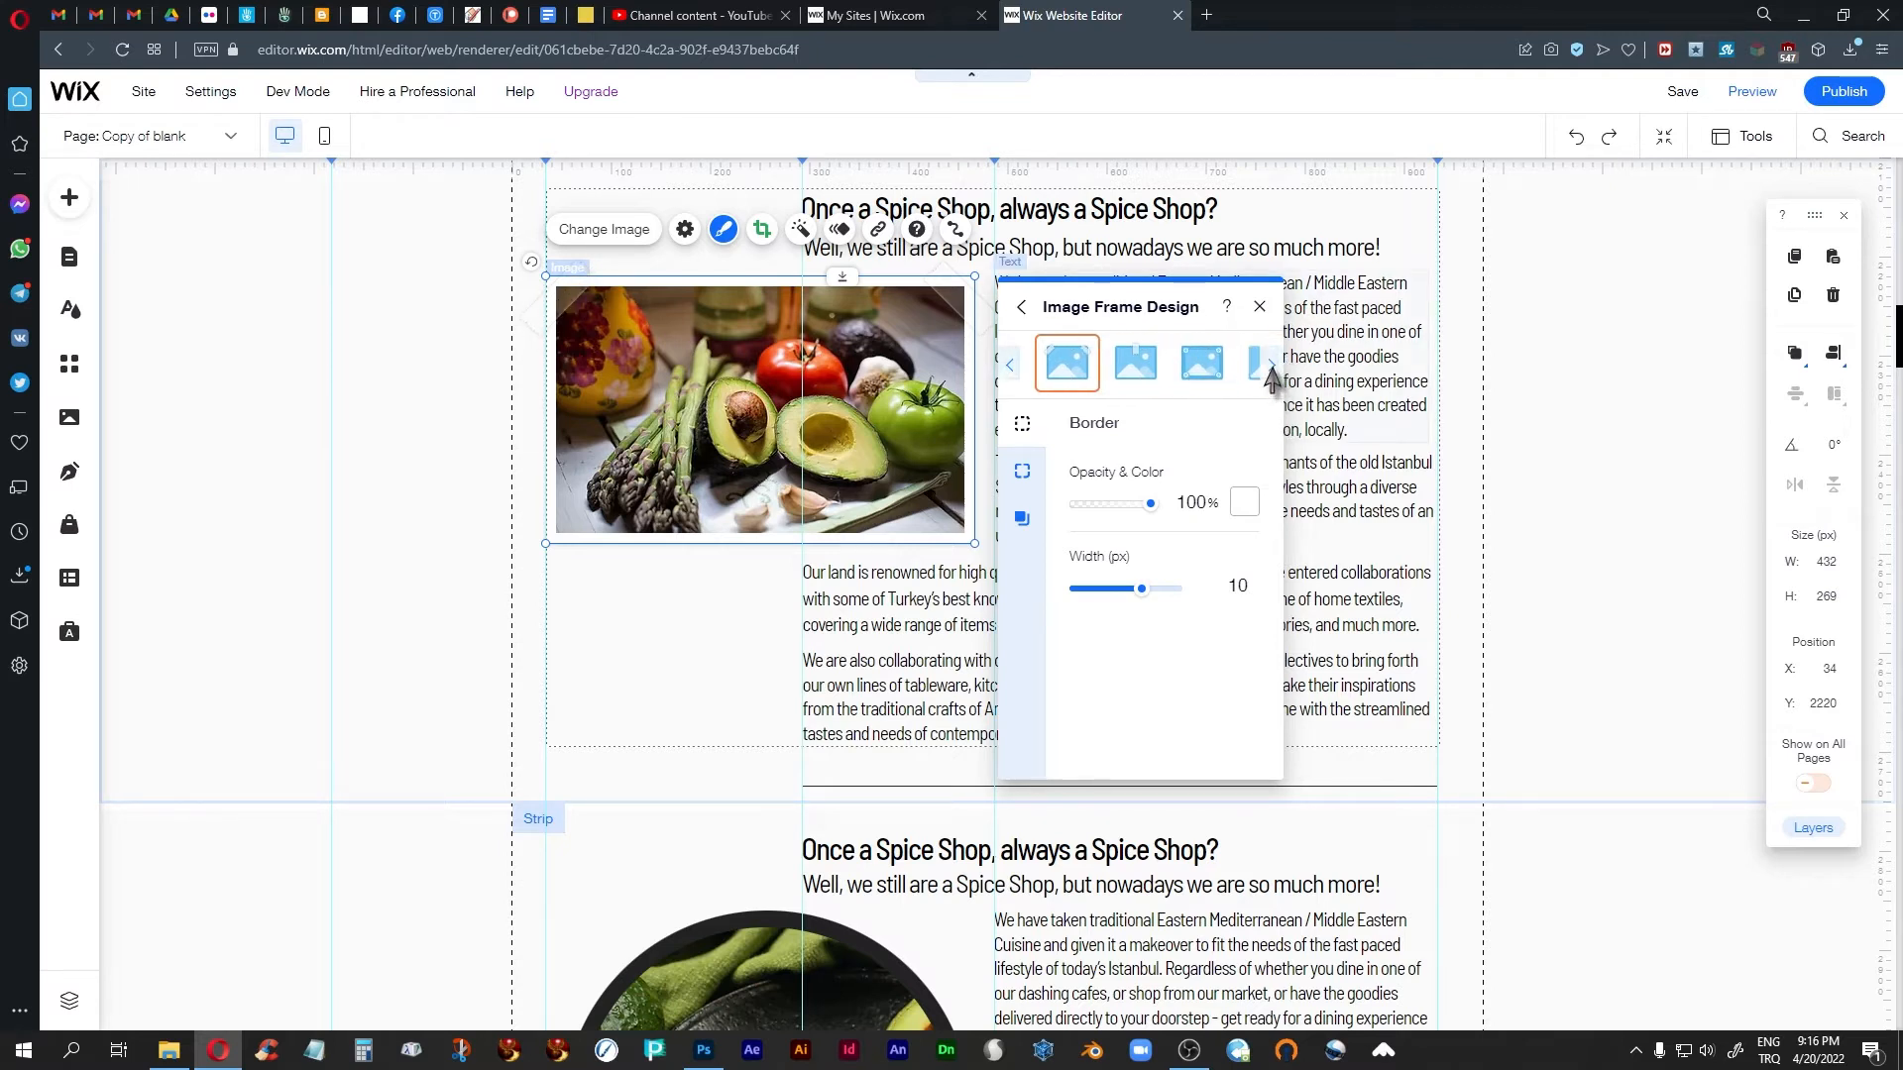
{"action": "left_click", "coordinate": [1201, 363]}
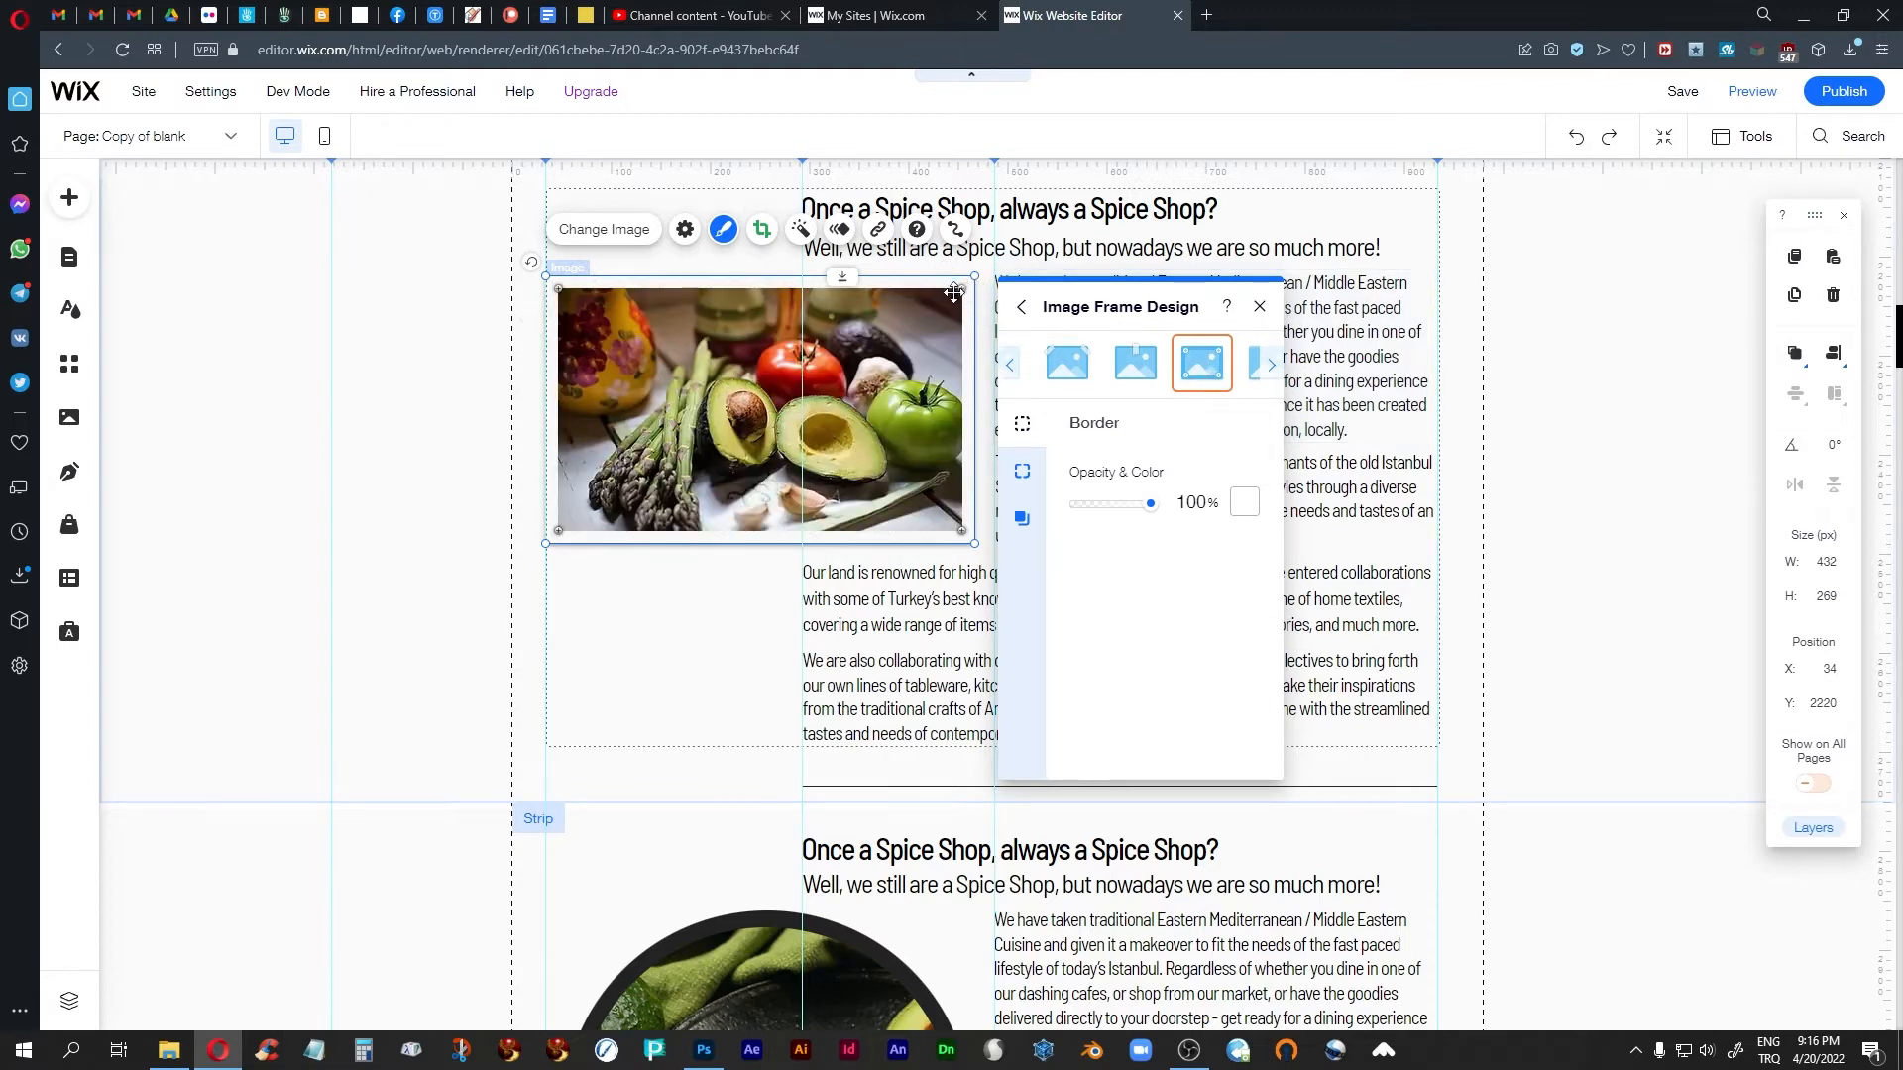
{"action": "left_click", "coordinate": [1271, 367]}
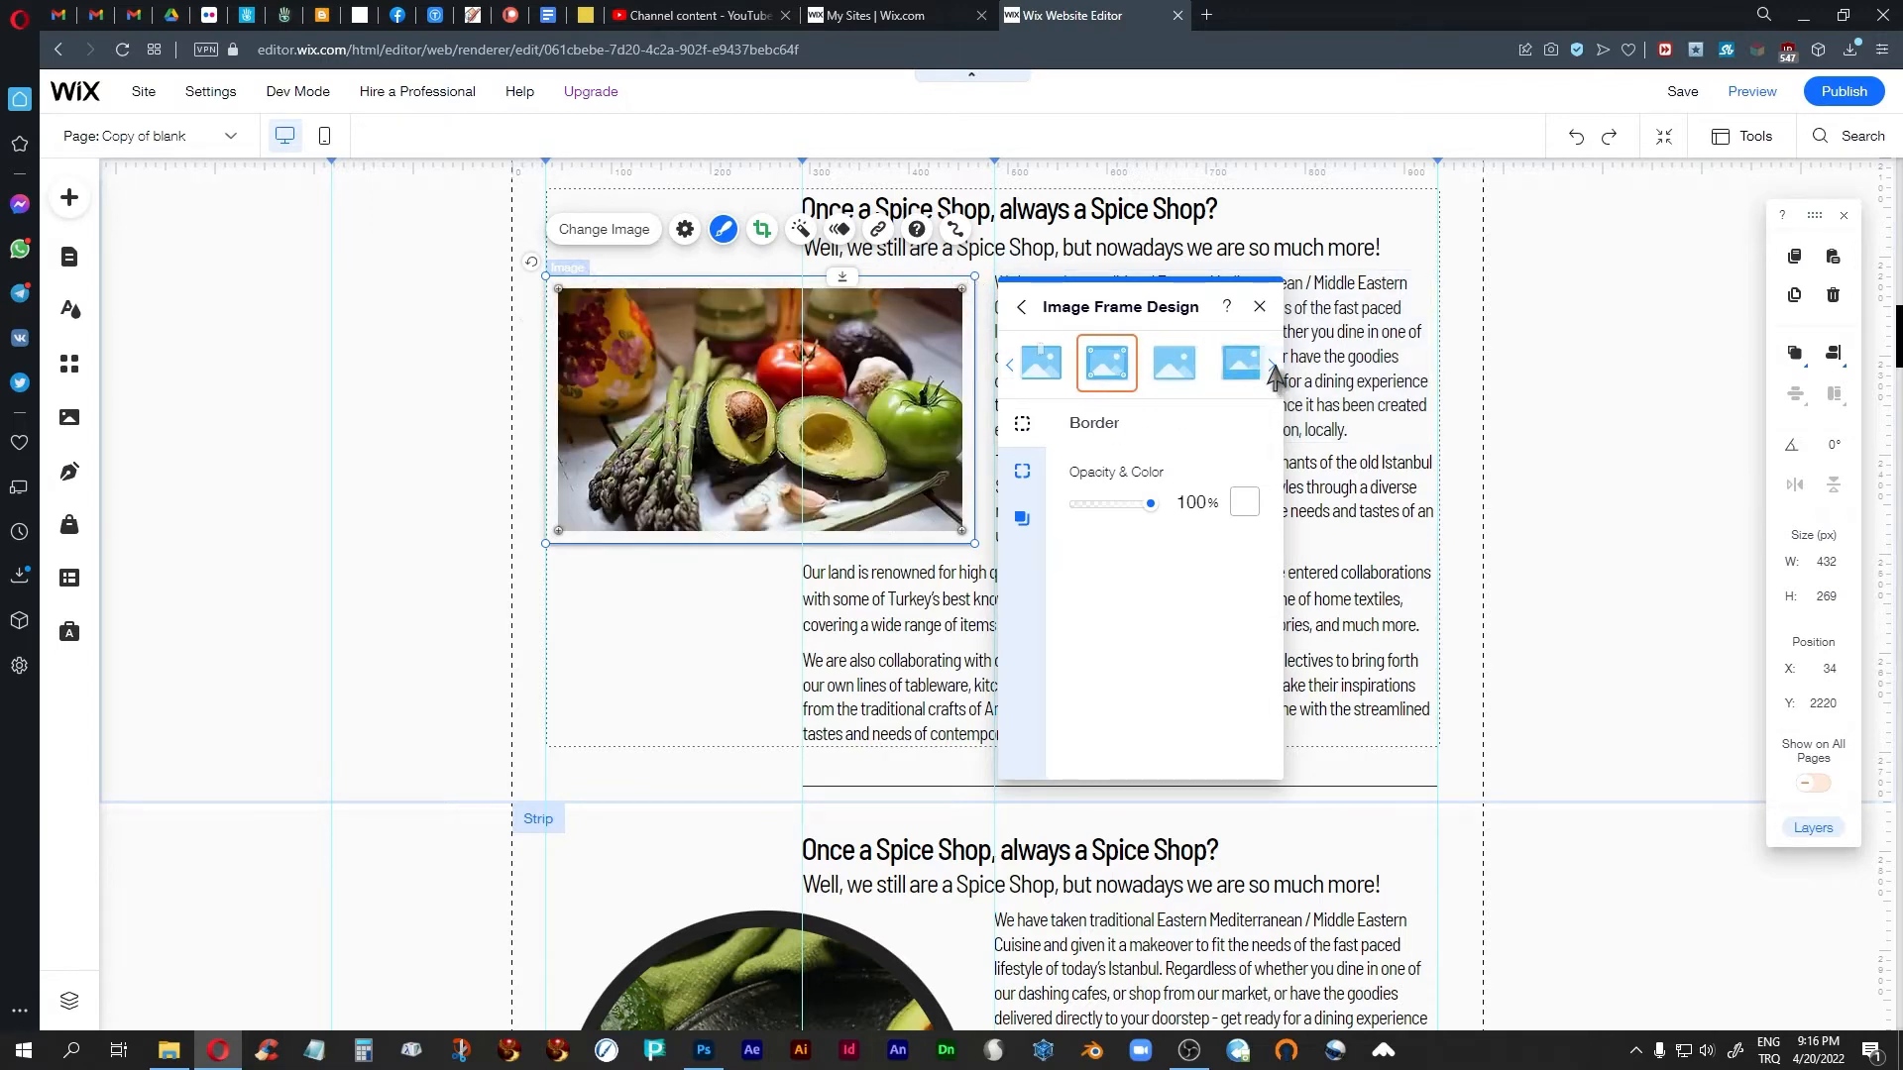
{"action": "left_click", "coordinate": [1275, 375]}
Apply the instant-photo frame preset with the wide lower border to the vegetable image, coloring its border black (#000000) with a width of 15 px
{"action": "left_click", "coordinate": [1217, 368]}
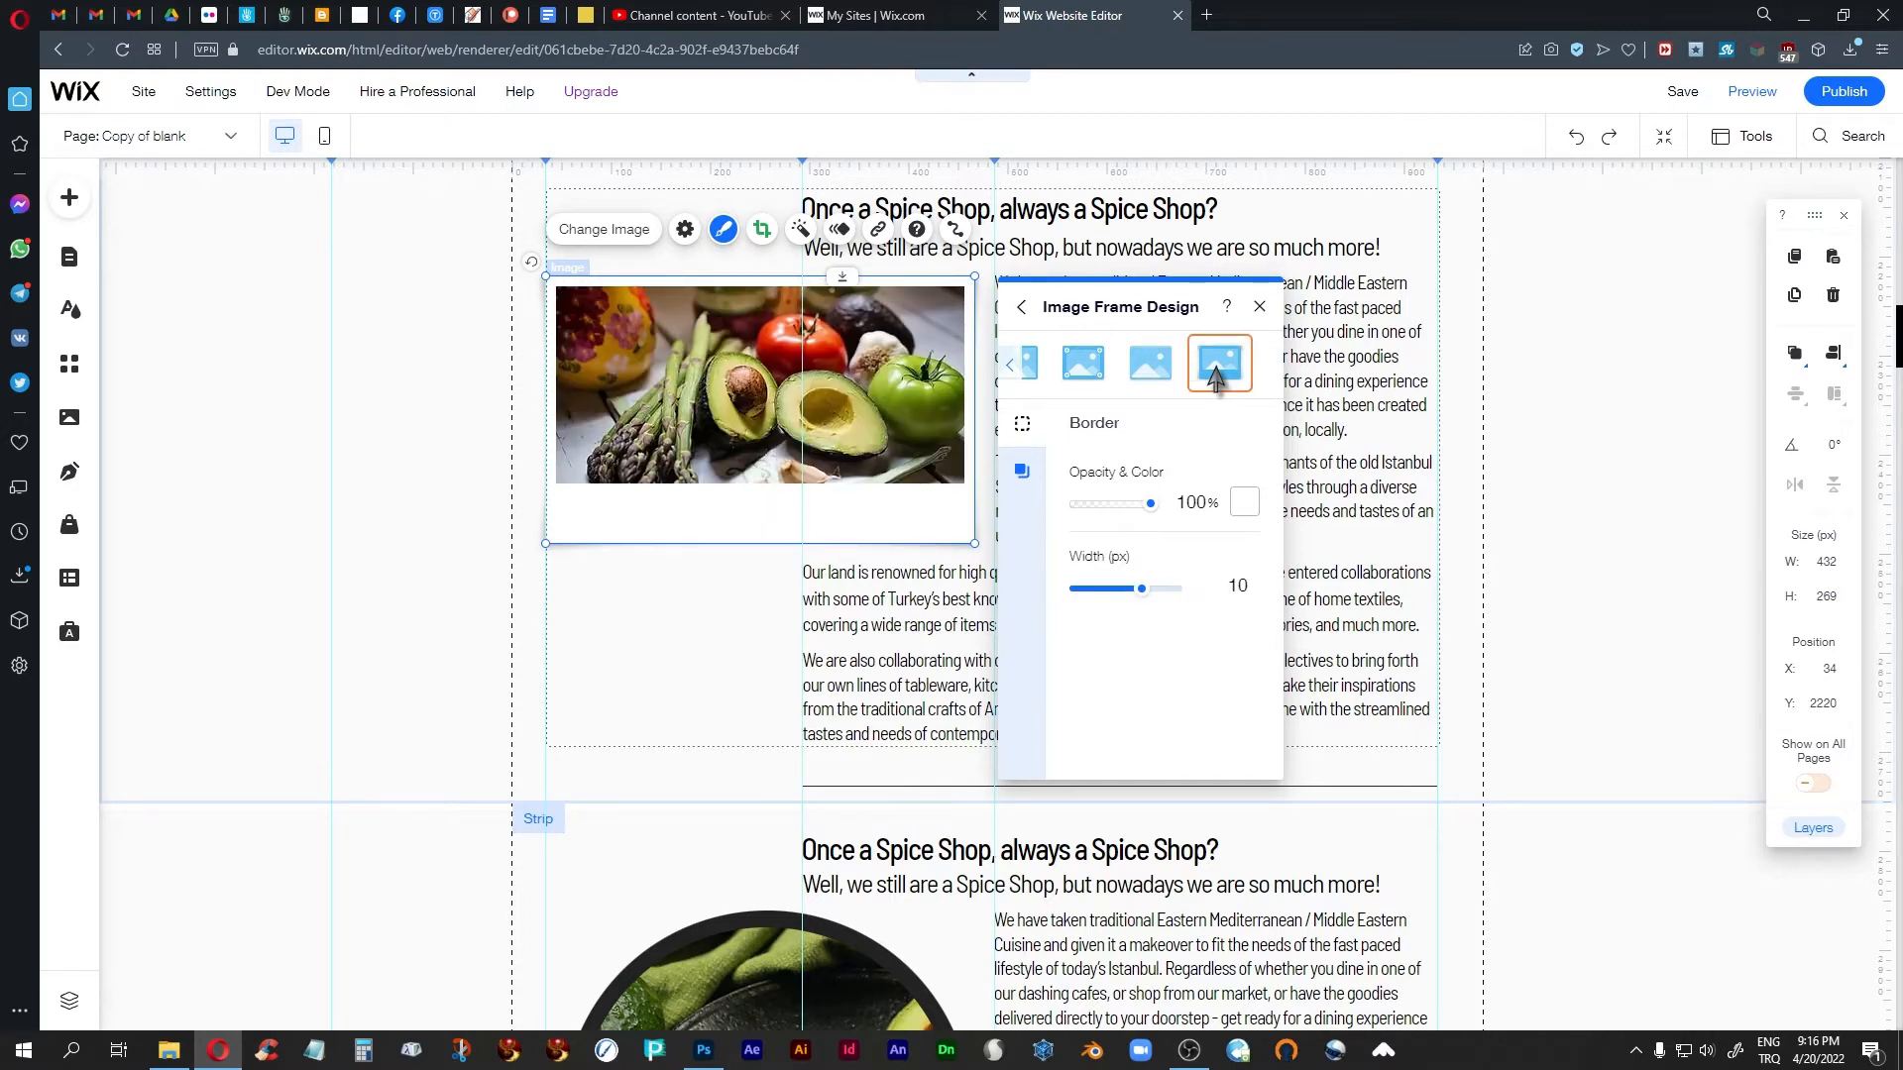
{"action": "left_click", "coordinate": [1244, 503]}
{"action": "left_click", "coordinate": [1451, 622]}
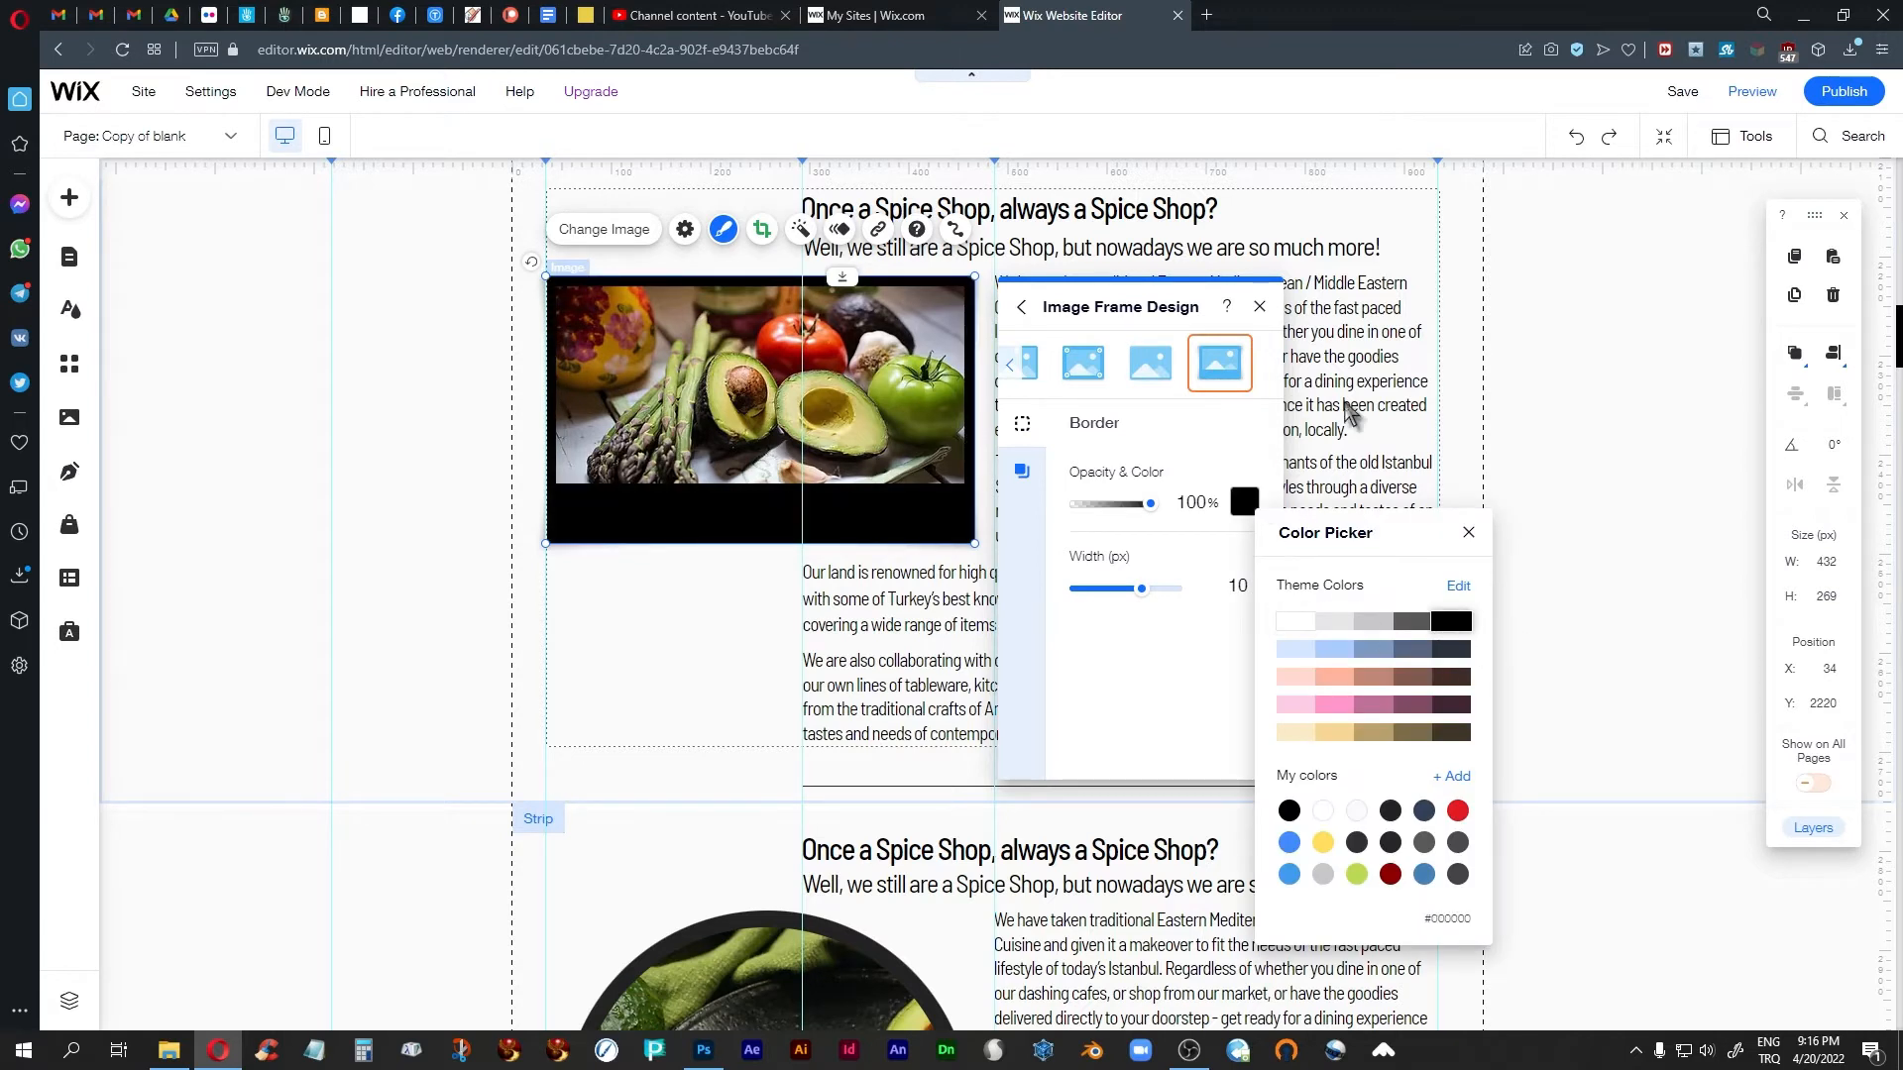
{"action": "left_click", "coordinate": [1468, 532]}
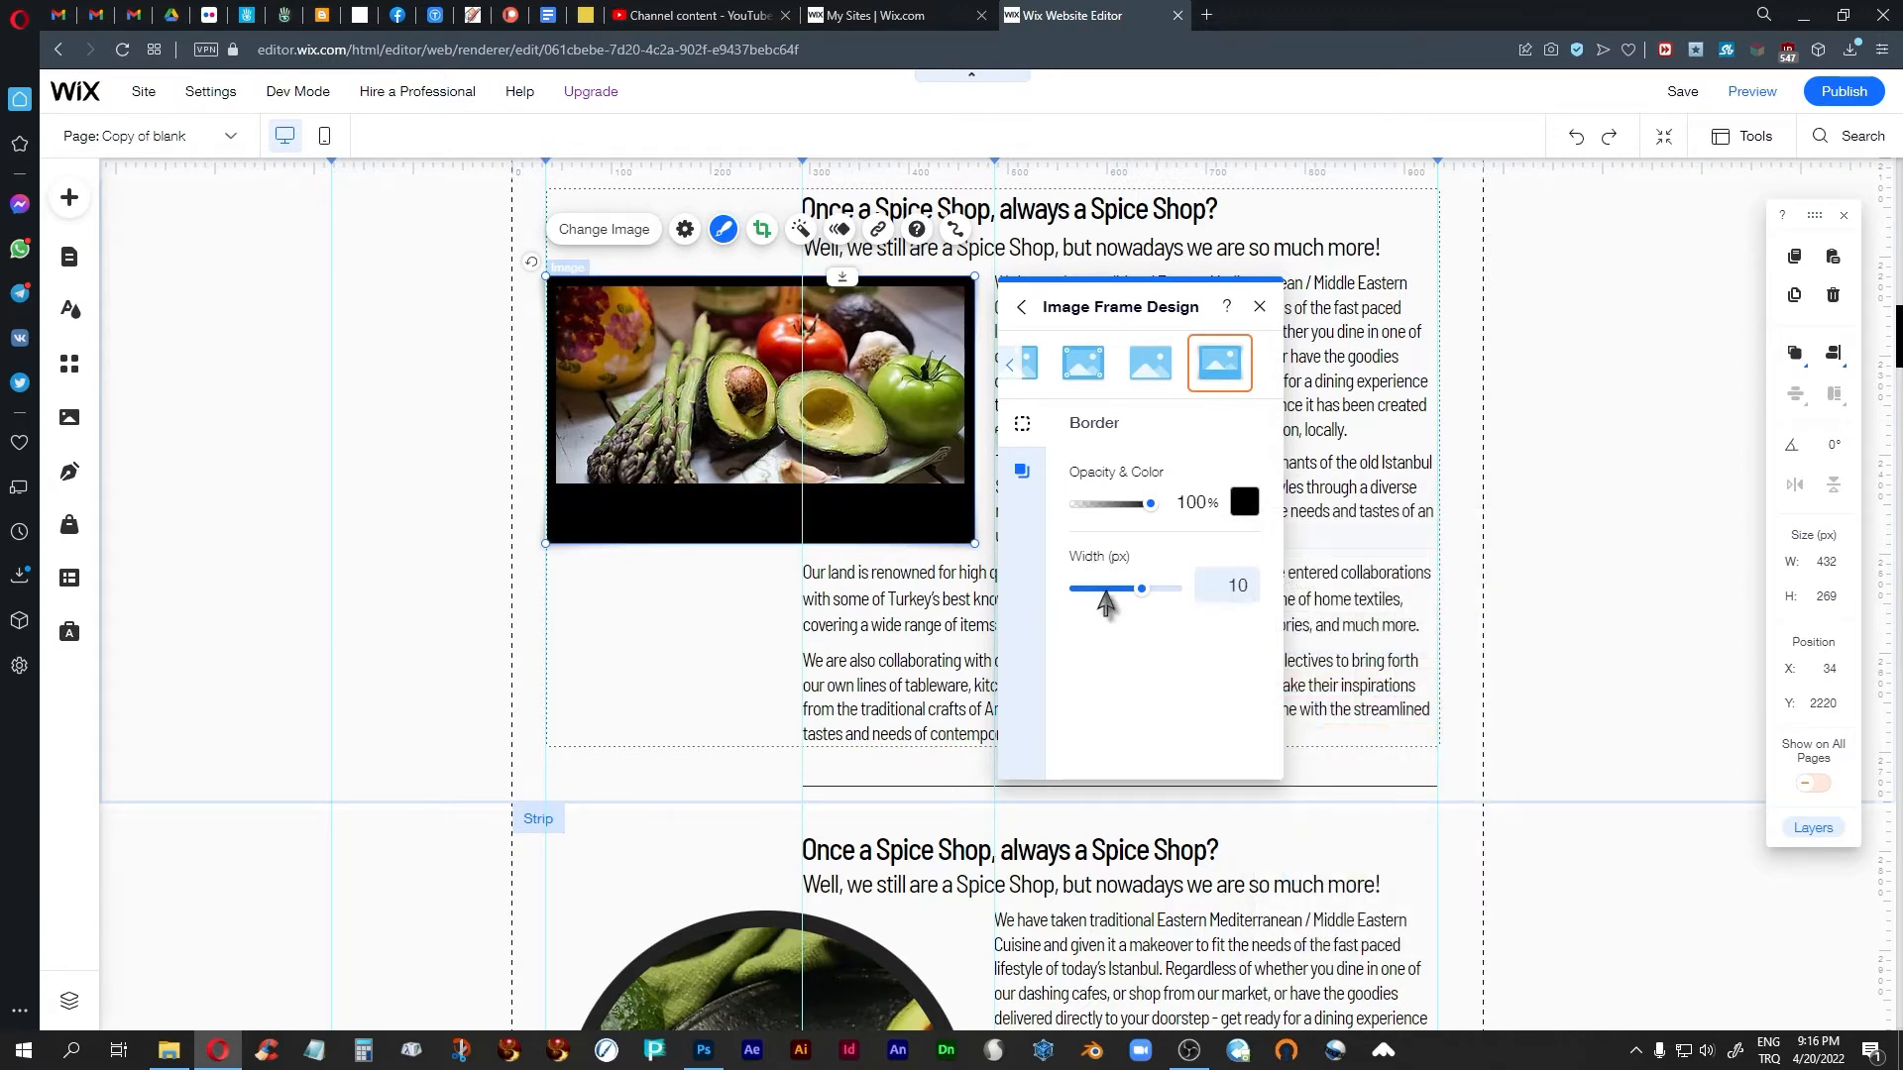
{"action": "left_click_drag", "start_coordinate": [1139, 589], "coordinate": [1175, 589]}
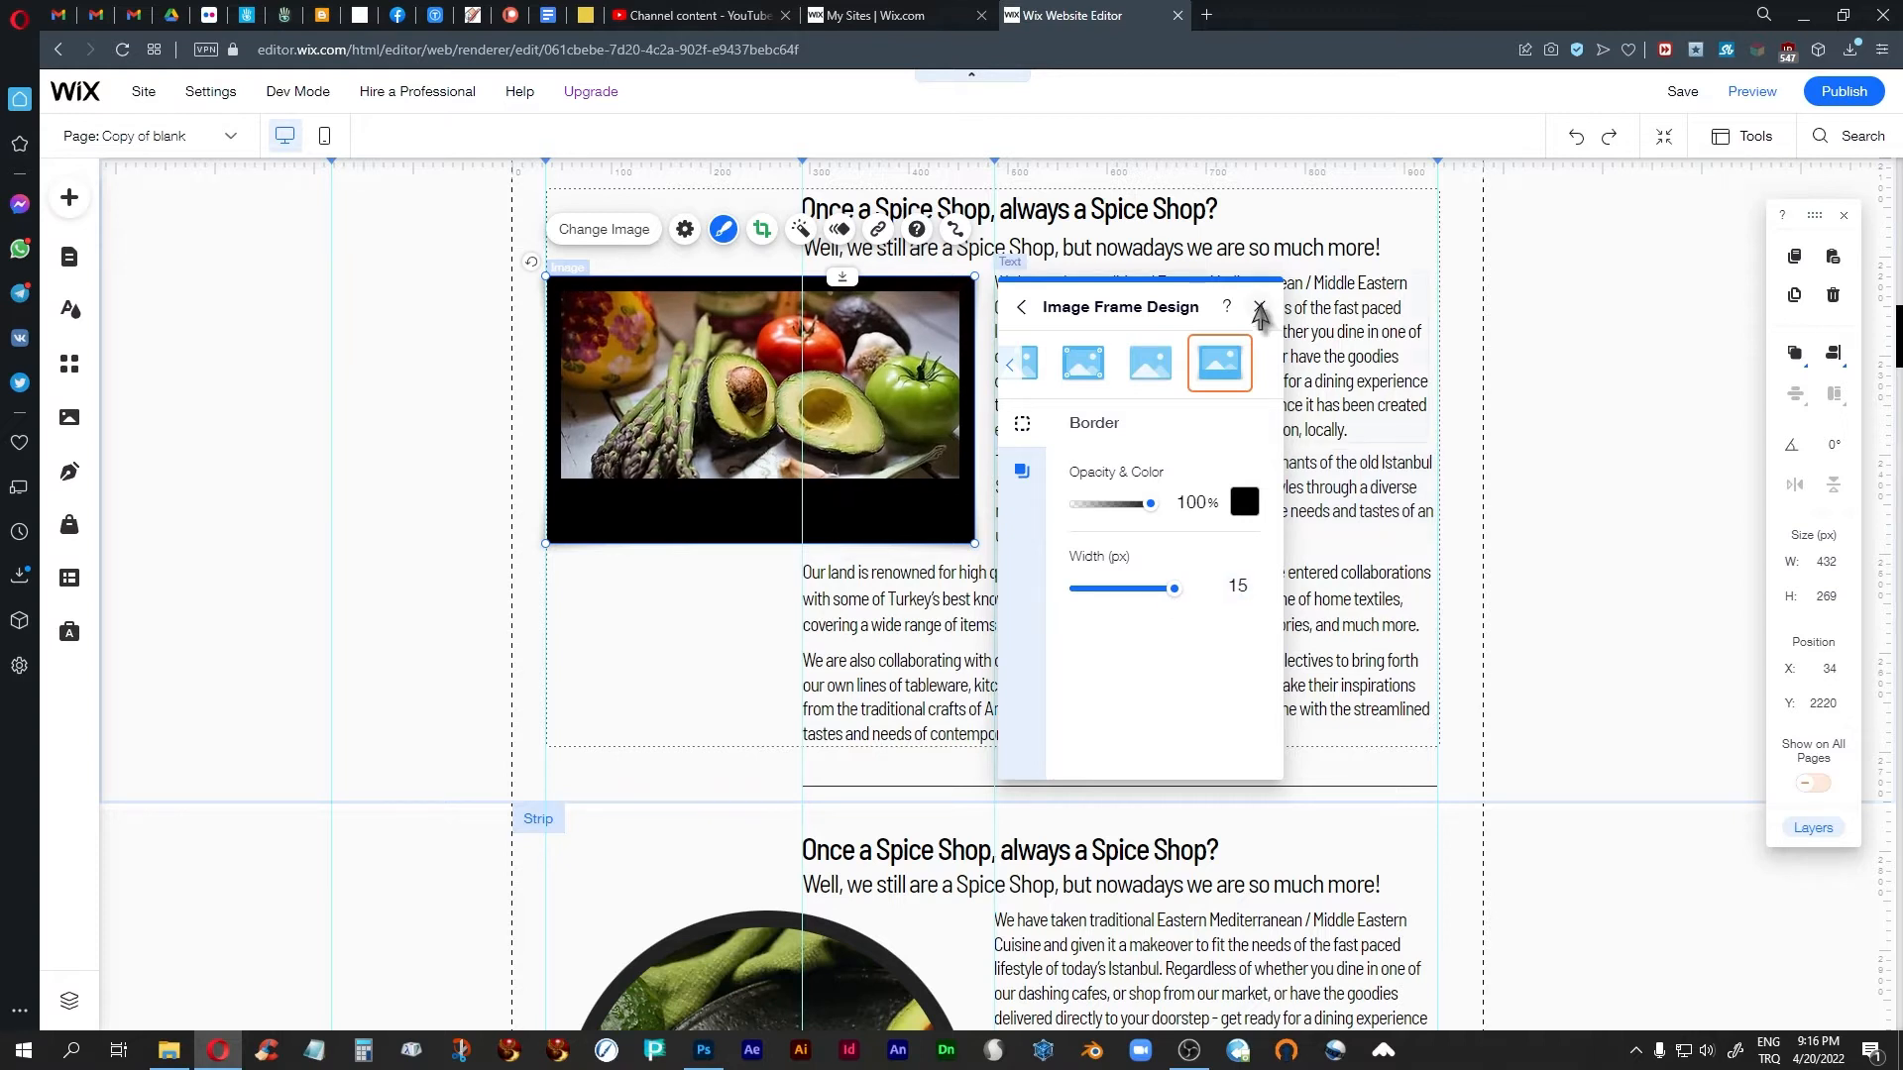
{"action": "left_click", "coordinate": [1260, 307]}
{"action": "left_click", "coordinate": [1568, 450]}
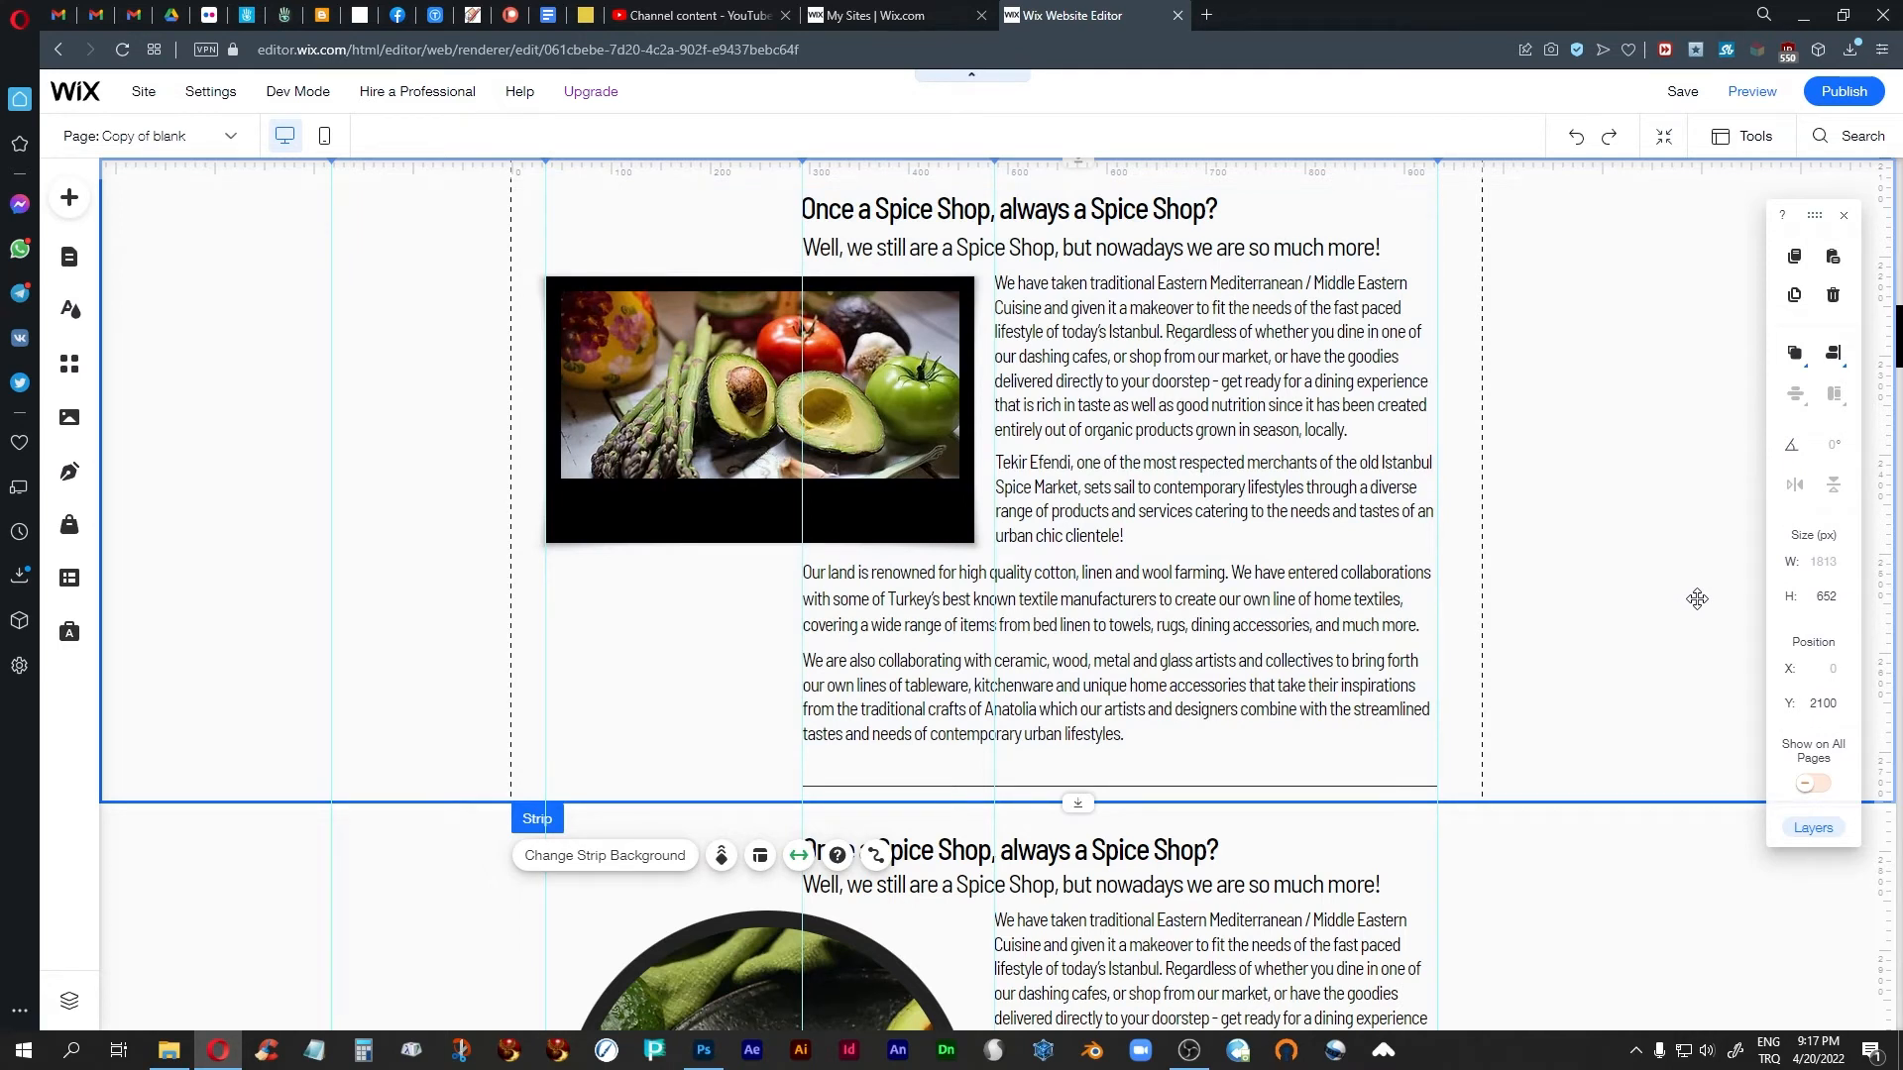
Examine the crop shape choices for the round avocado image in the strip below, leaving its shape as it is
{"action": "scroll", "coordinate": [1312, 625], "scroll_direction": "down", "scroll_amount": 5}
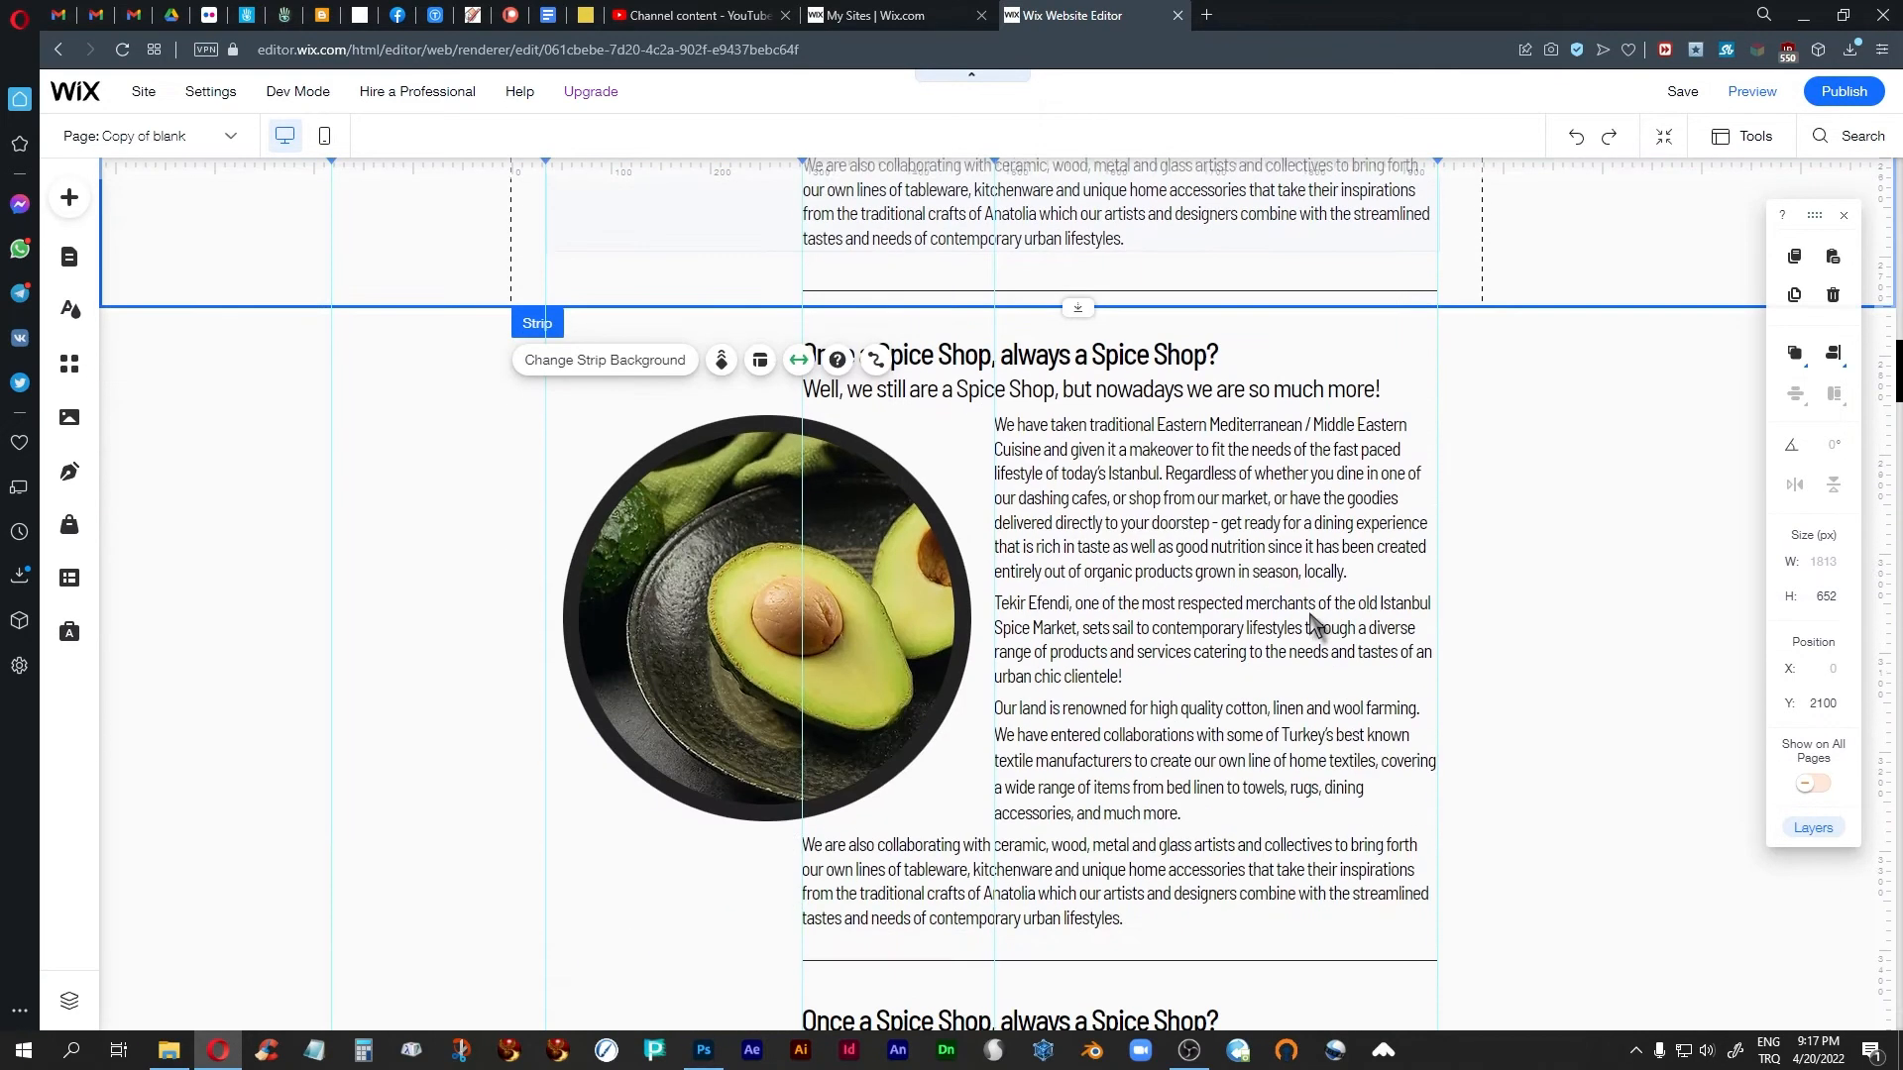
{"action": "scroll", "coordinate": [1312, 624], "scroll_direction": "down", "scroll_amount": 1}
{"action": "left_click", "coordinate": [1567, 585]}
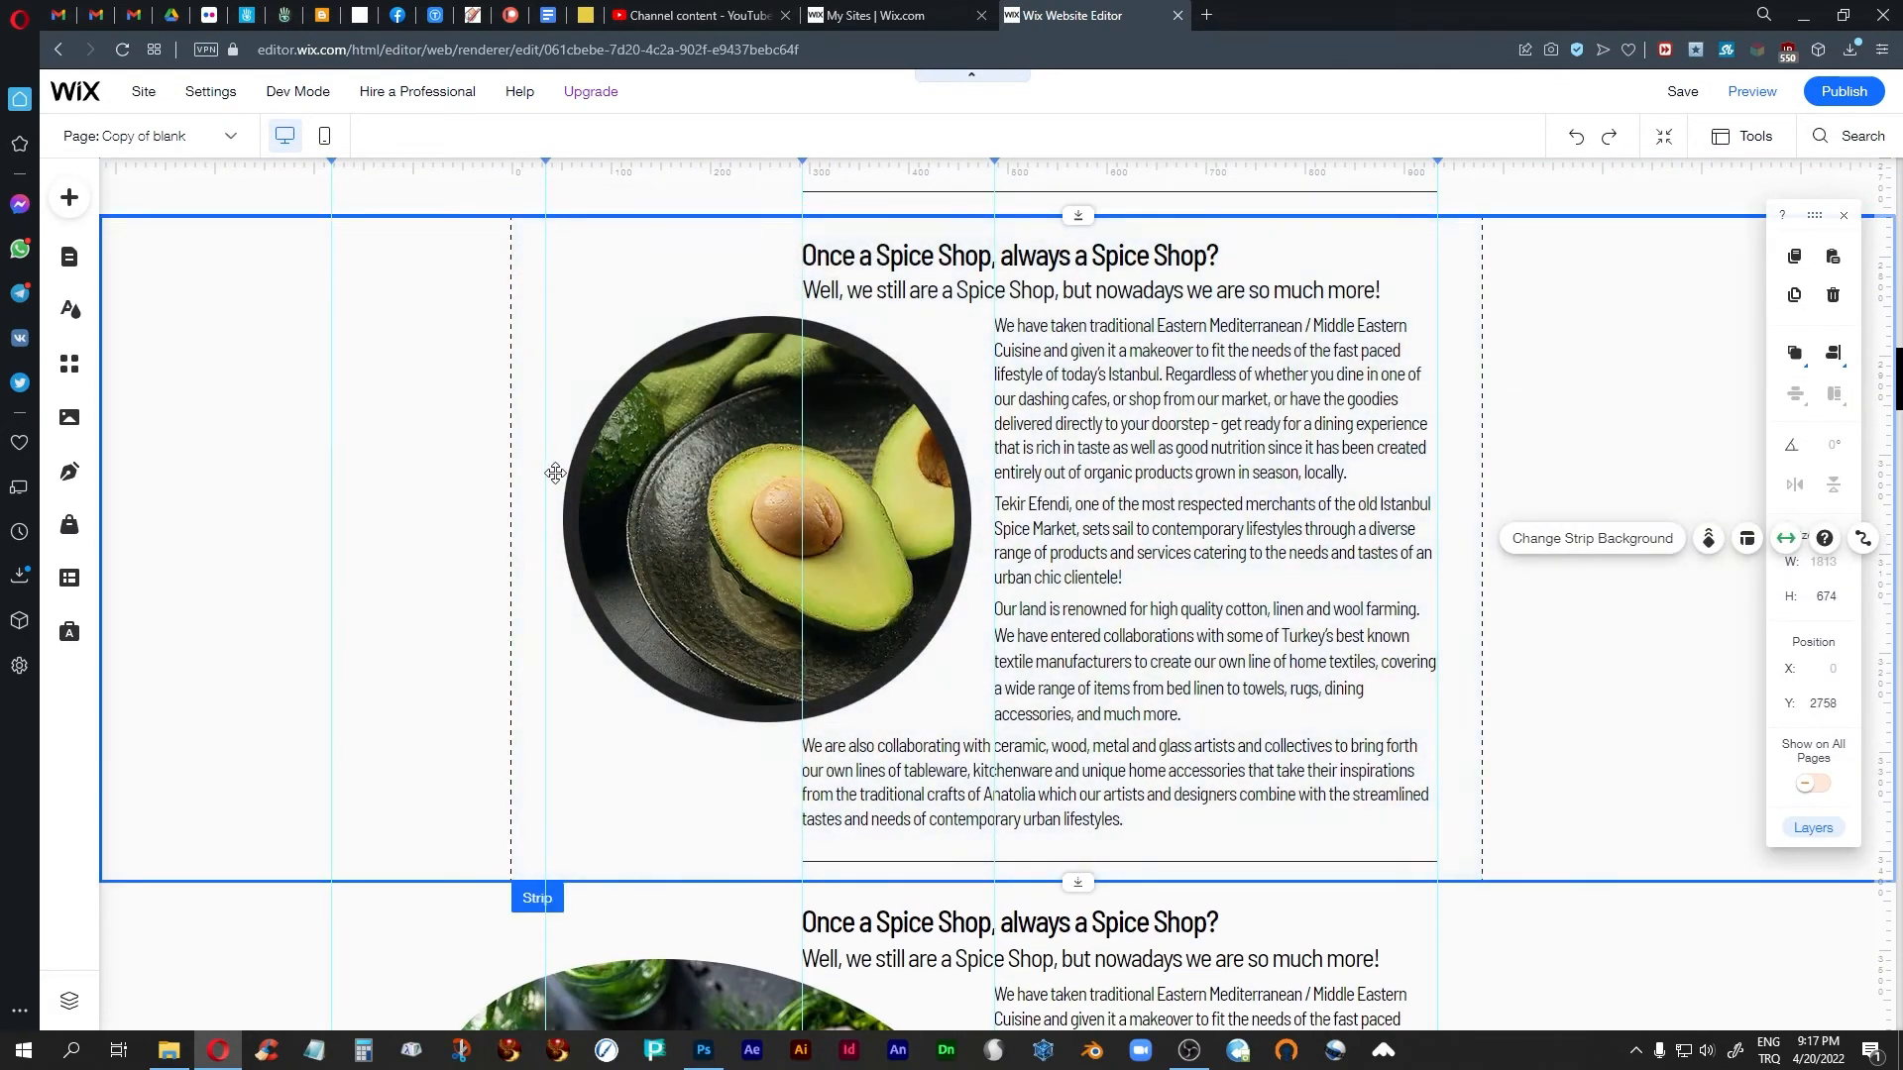
{"action": "left_click", "coordinate": [607, 476]}
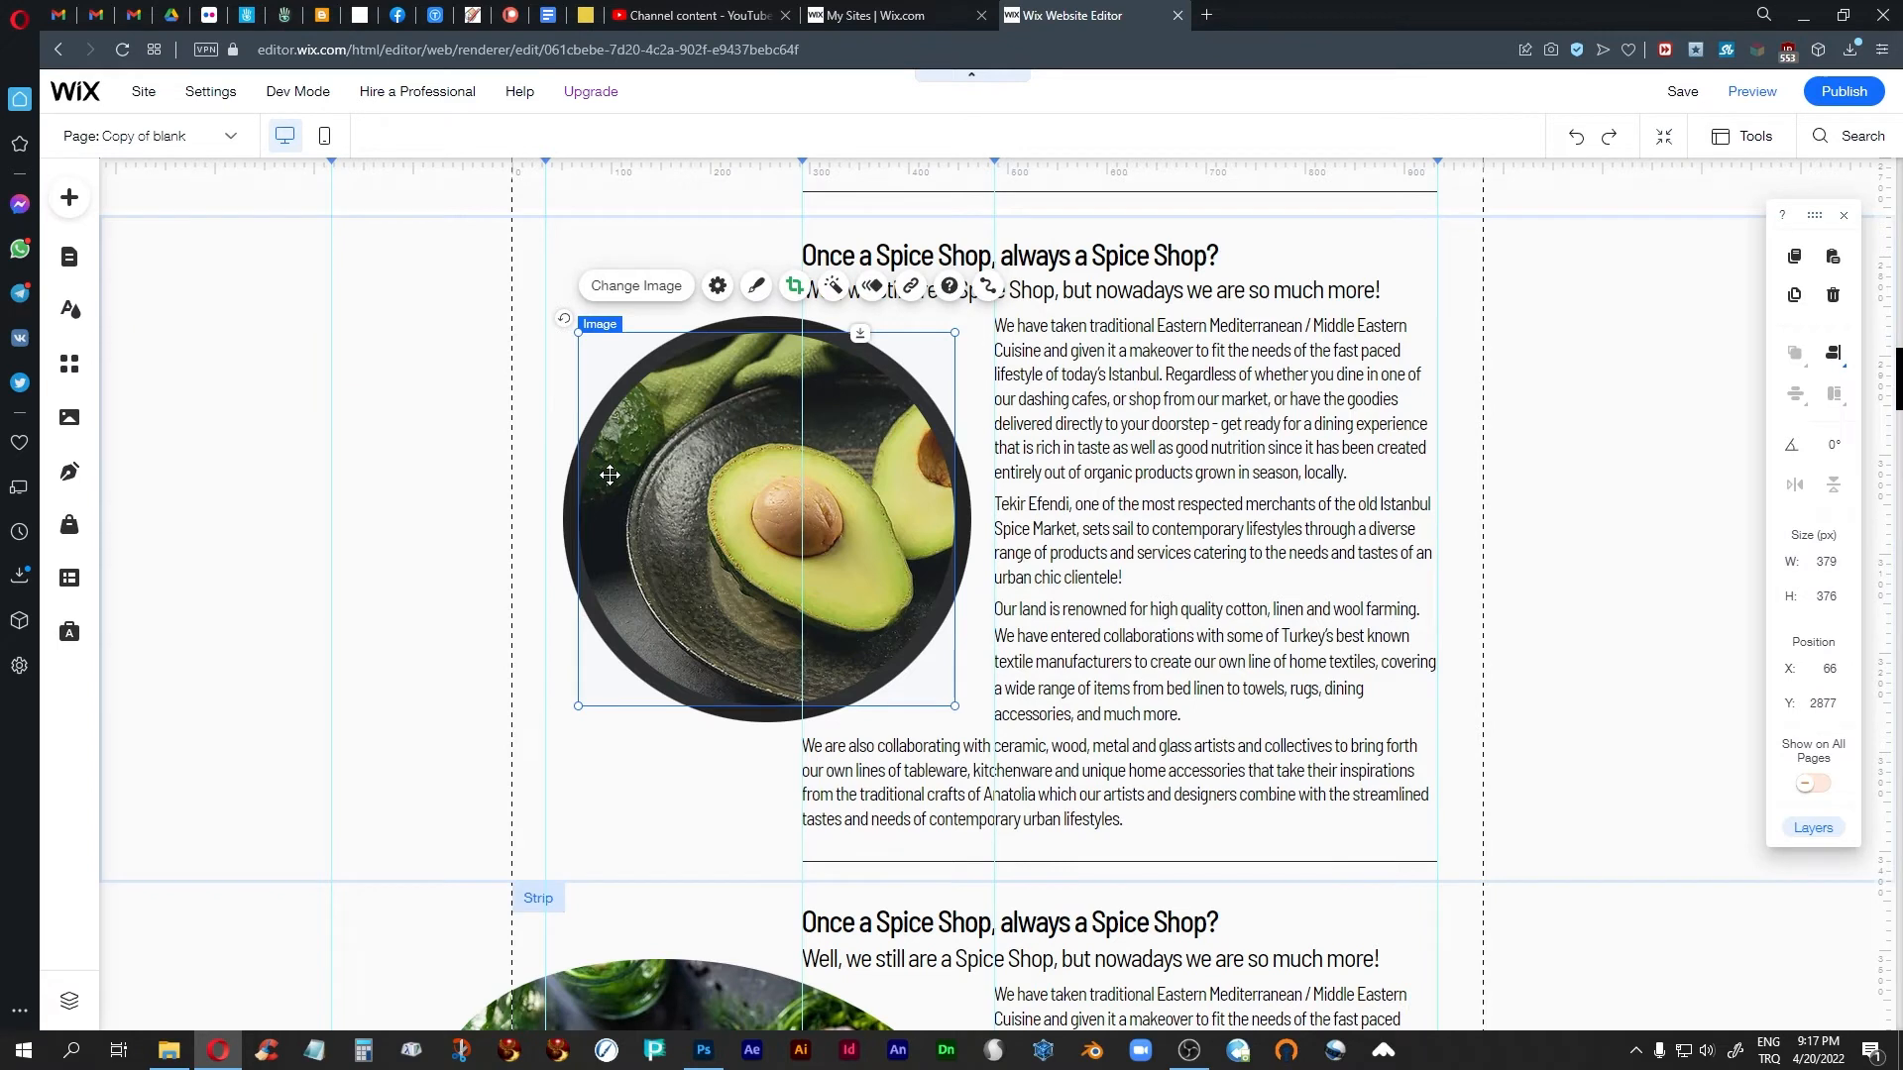
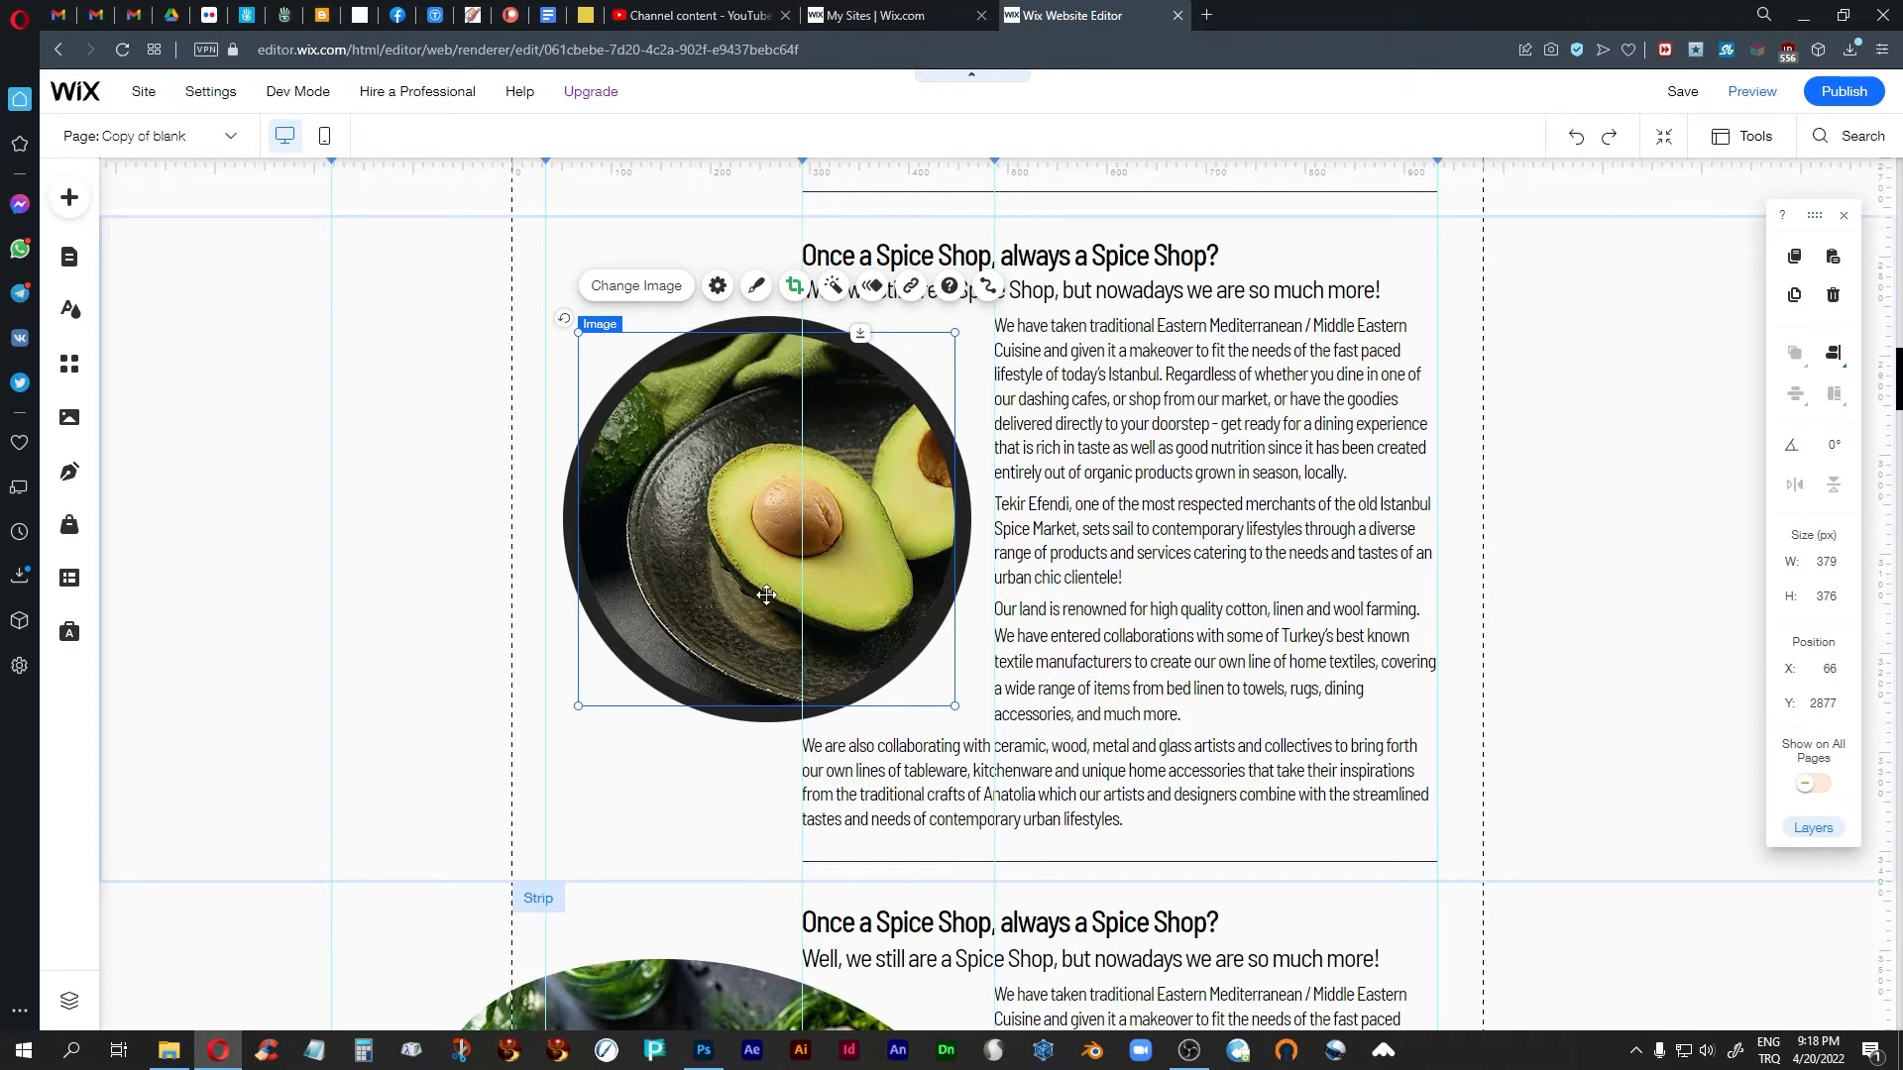
{"action": "left_click", "coordinate": [792, 288]}
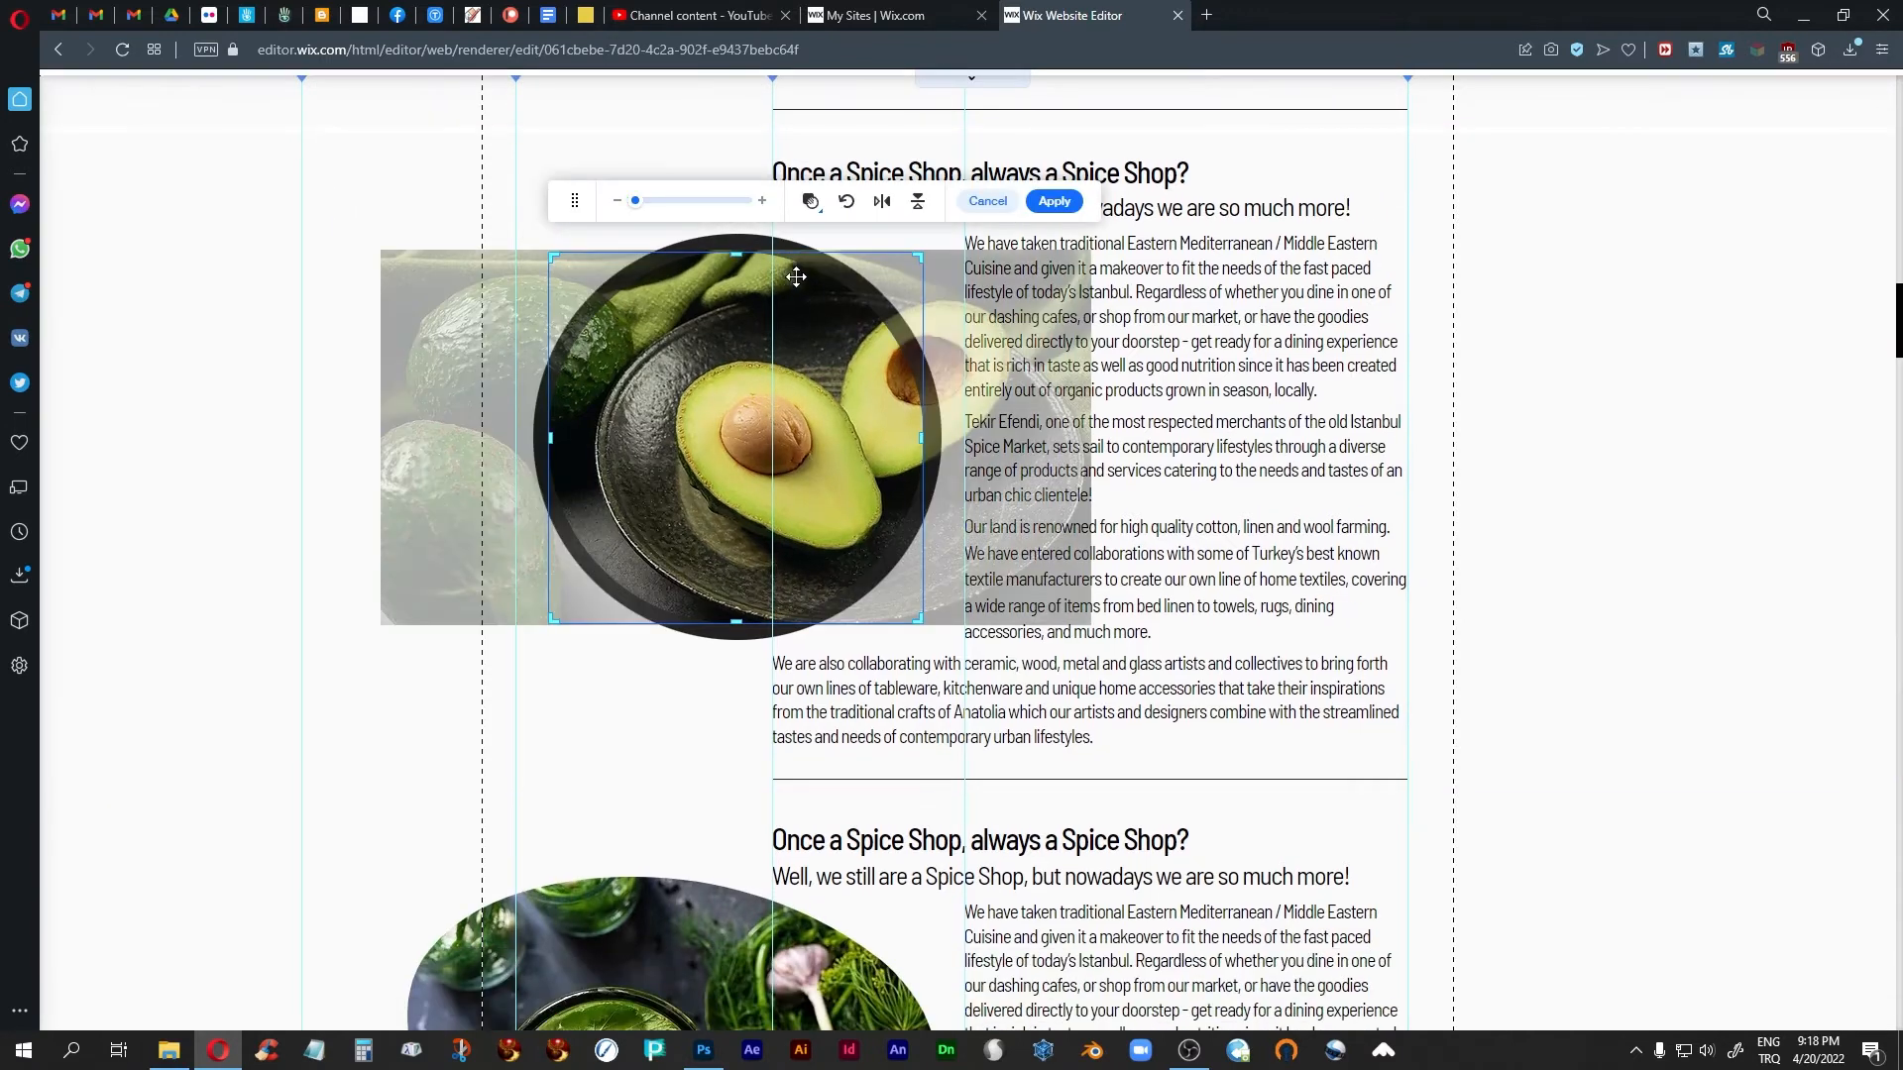
{"action": "left_click", "coordinate": [810, 201]}
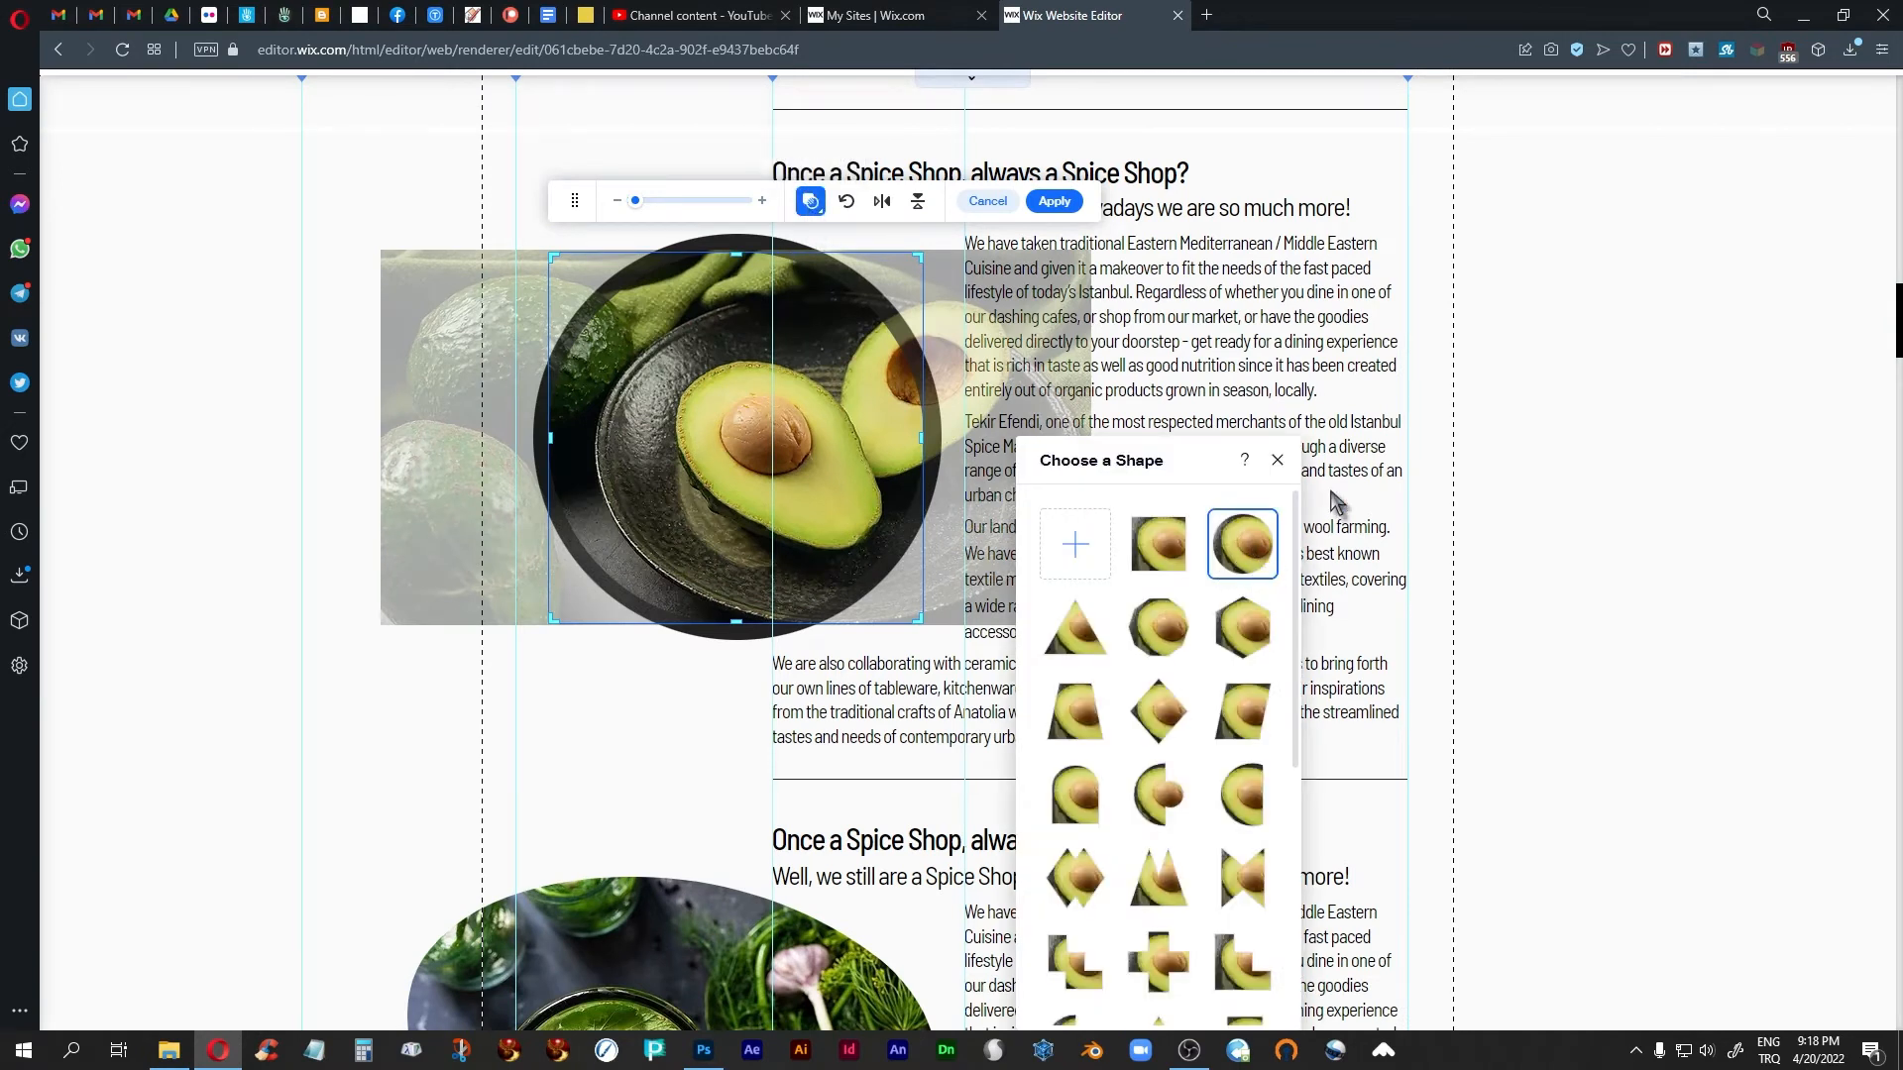
{"action": "left_click", "coordinate": [1277, 460]}
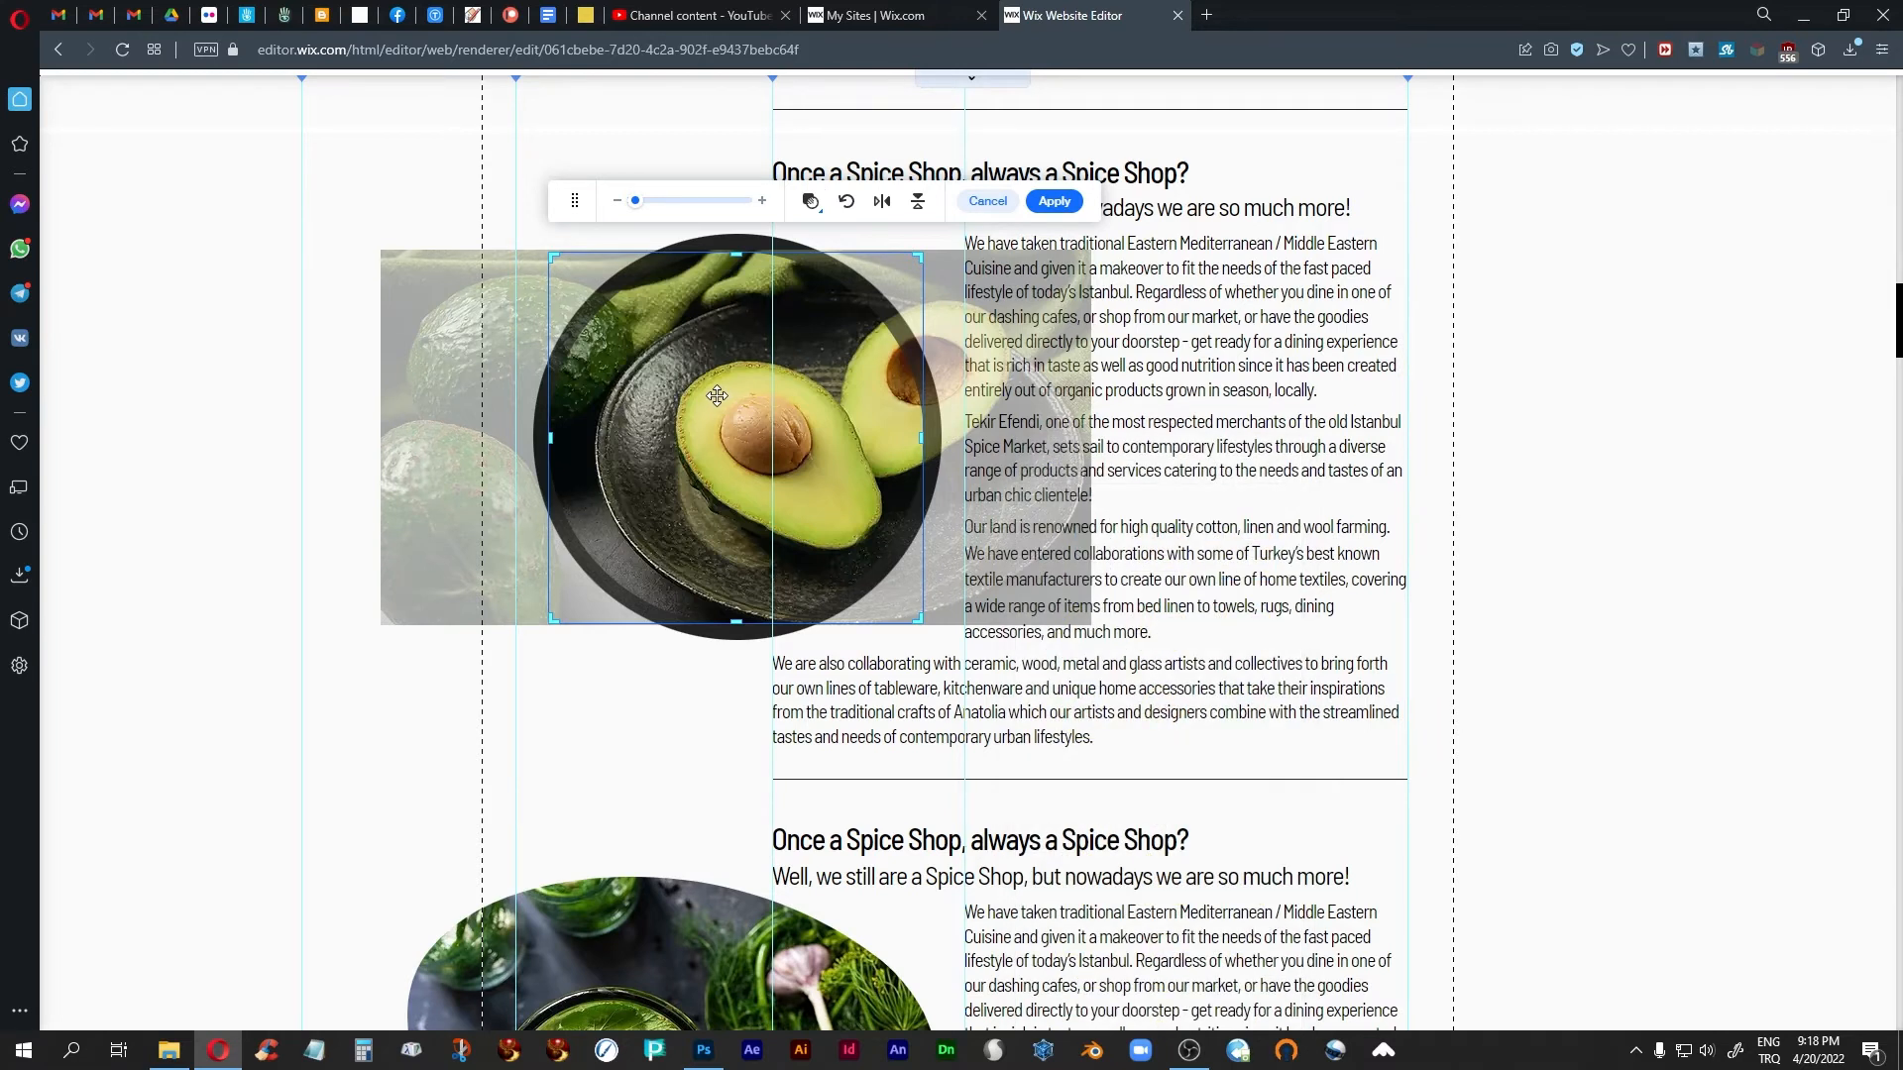
{"action": "left_click", "coordinate": [248, 327]}
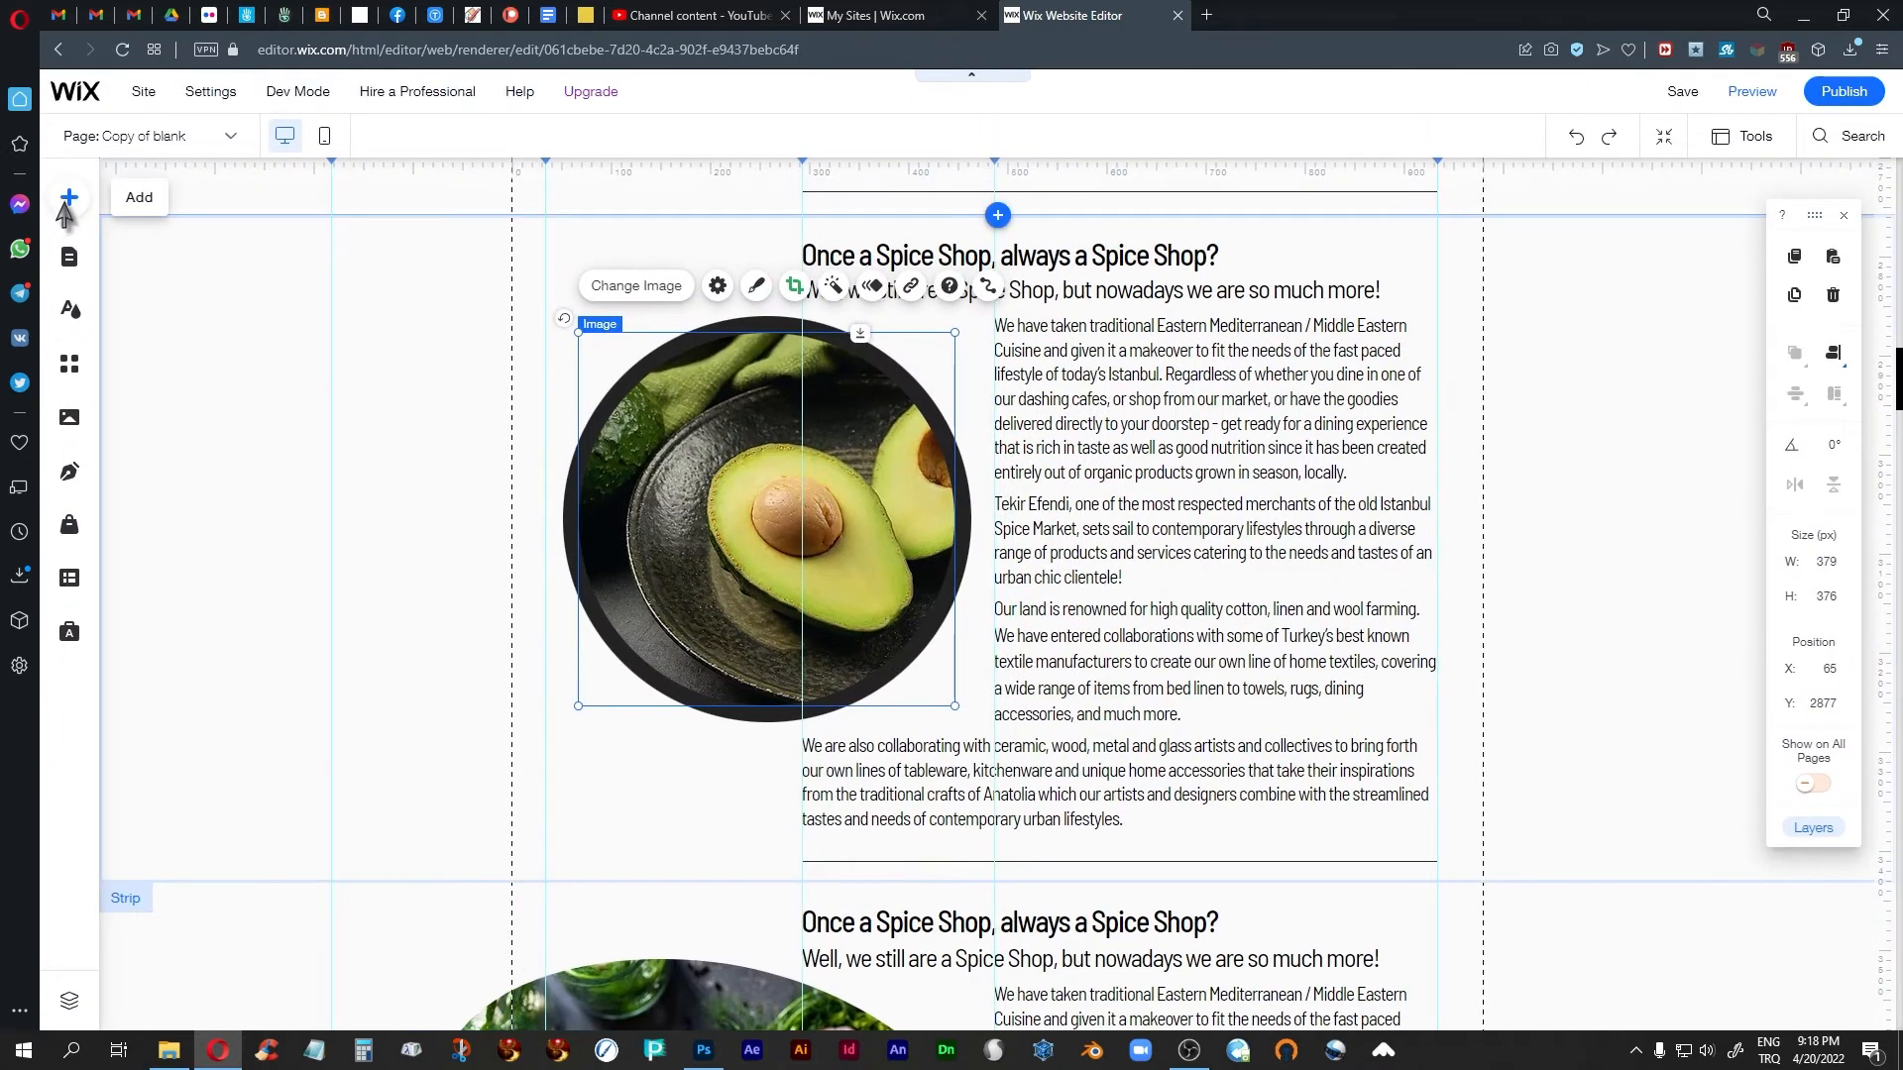
Add avocado.jpg from the site's food folder to the page and place it at about X -352, Y 2958, beside the round avocado image
{"action": "left_click", "coordinate": [67, 204]}
{"action": "left_click", "coordinate": [144, 311]}
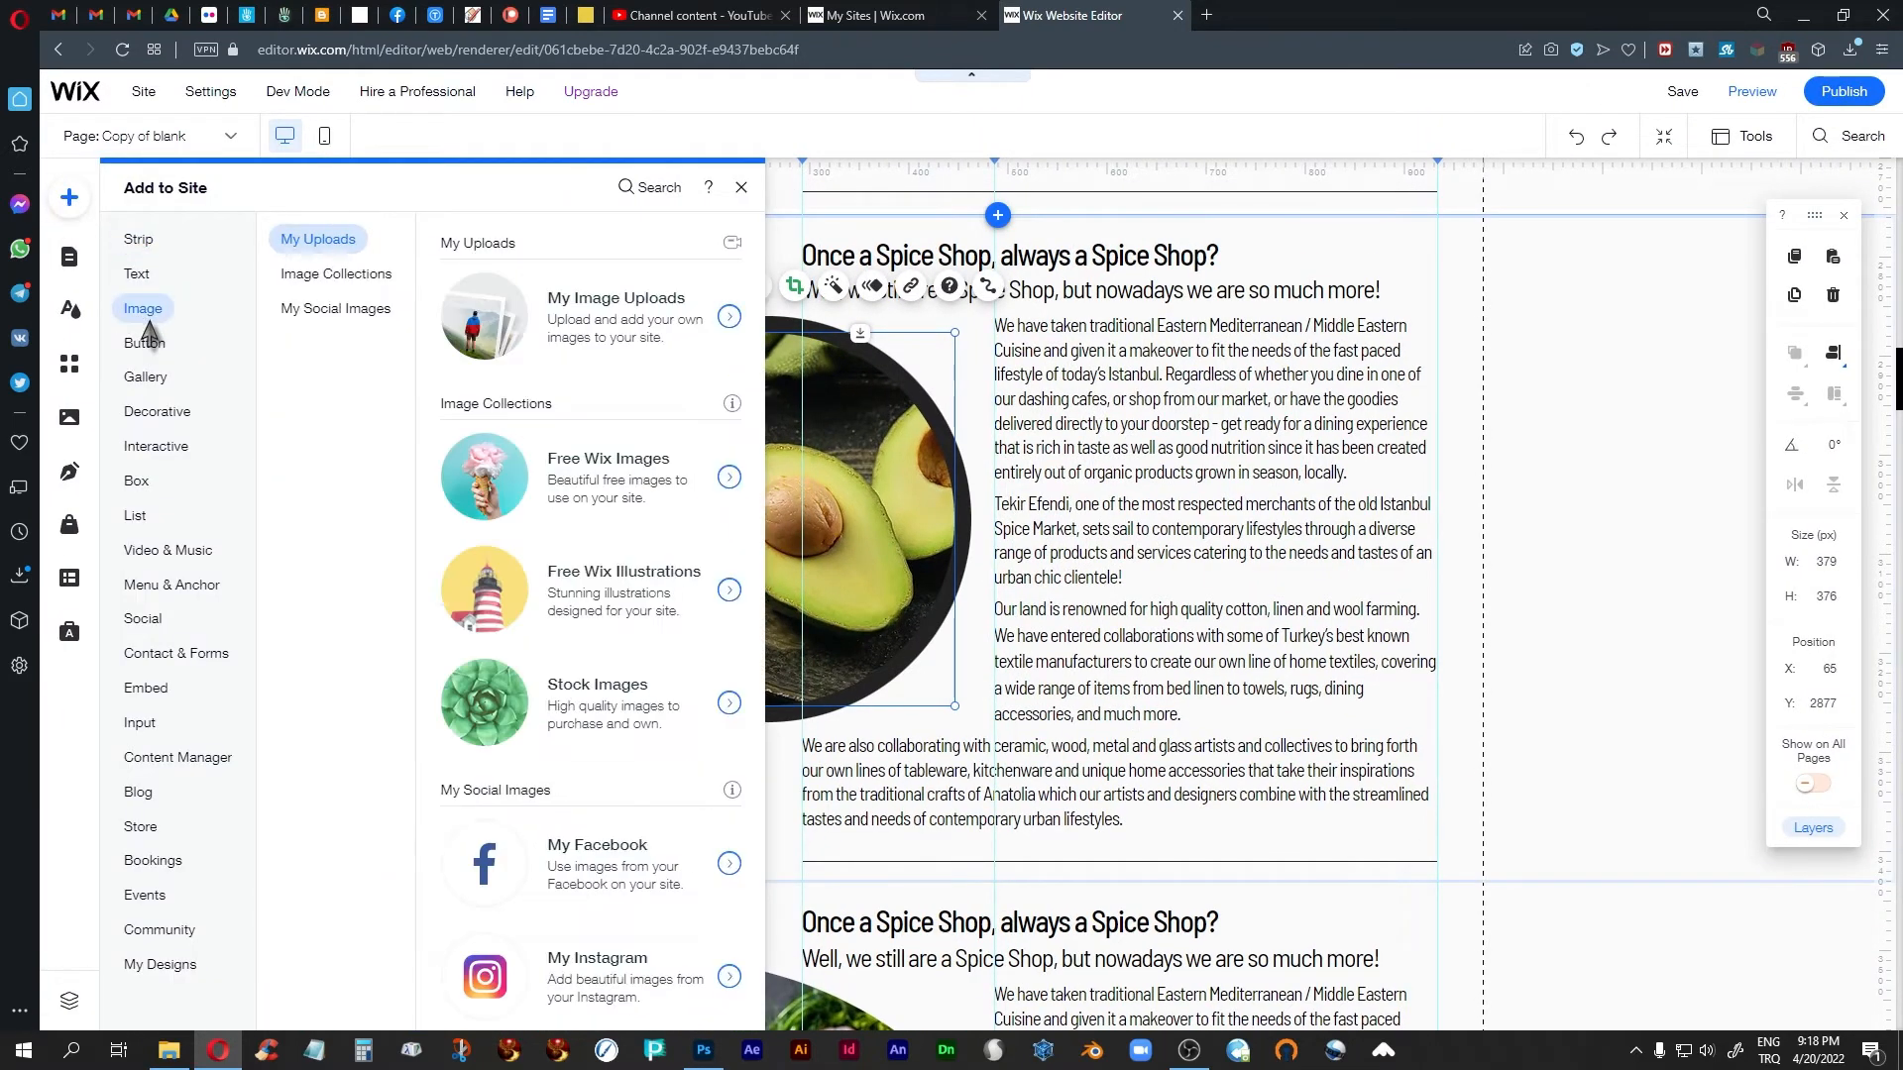
{"action": "left_click", "coordinate": [643, 342]}
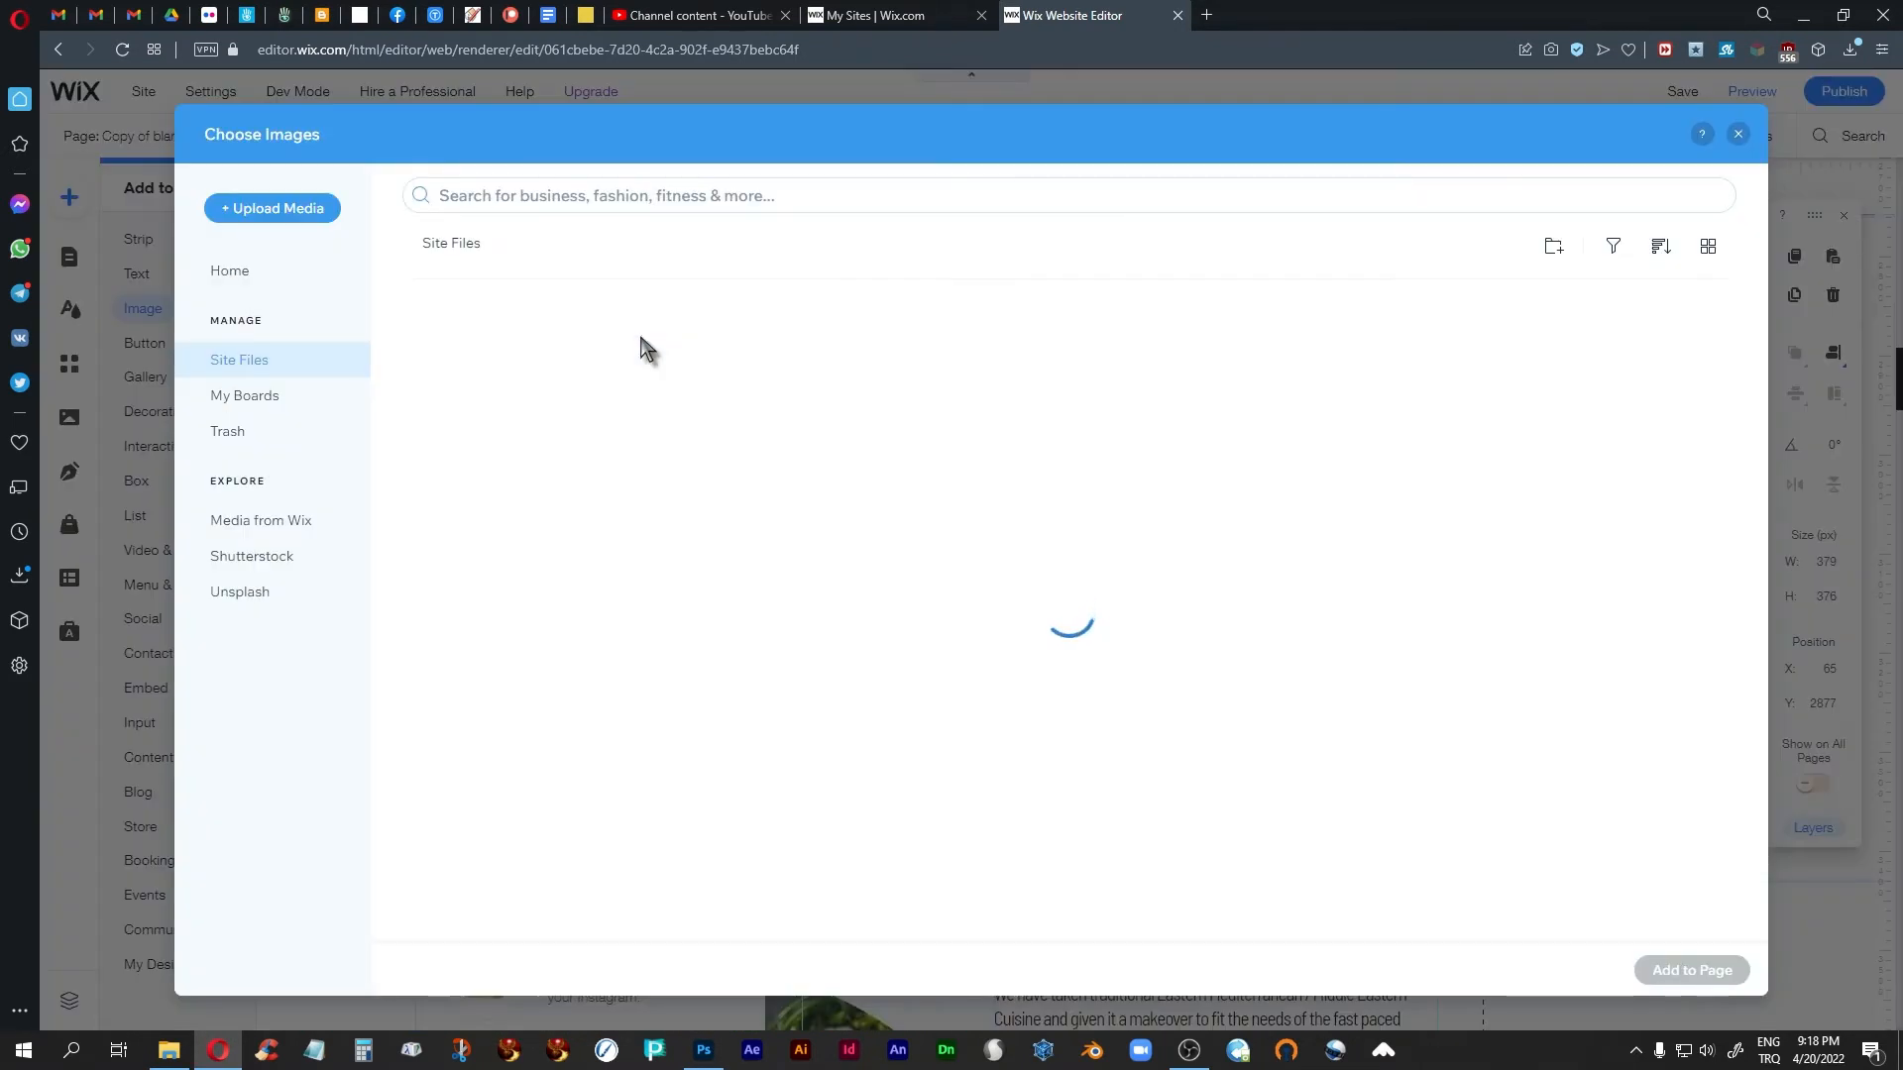
{"action": "left_click", "coordinate": [651, 595]}
{"action": "double_click", "coordinate": [651, 595]}
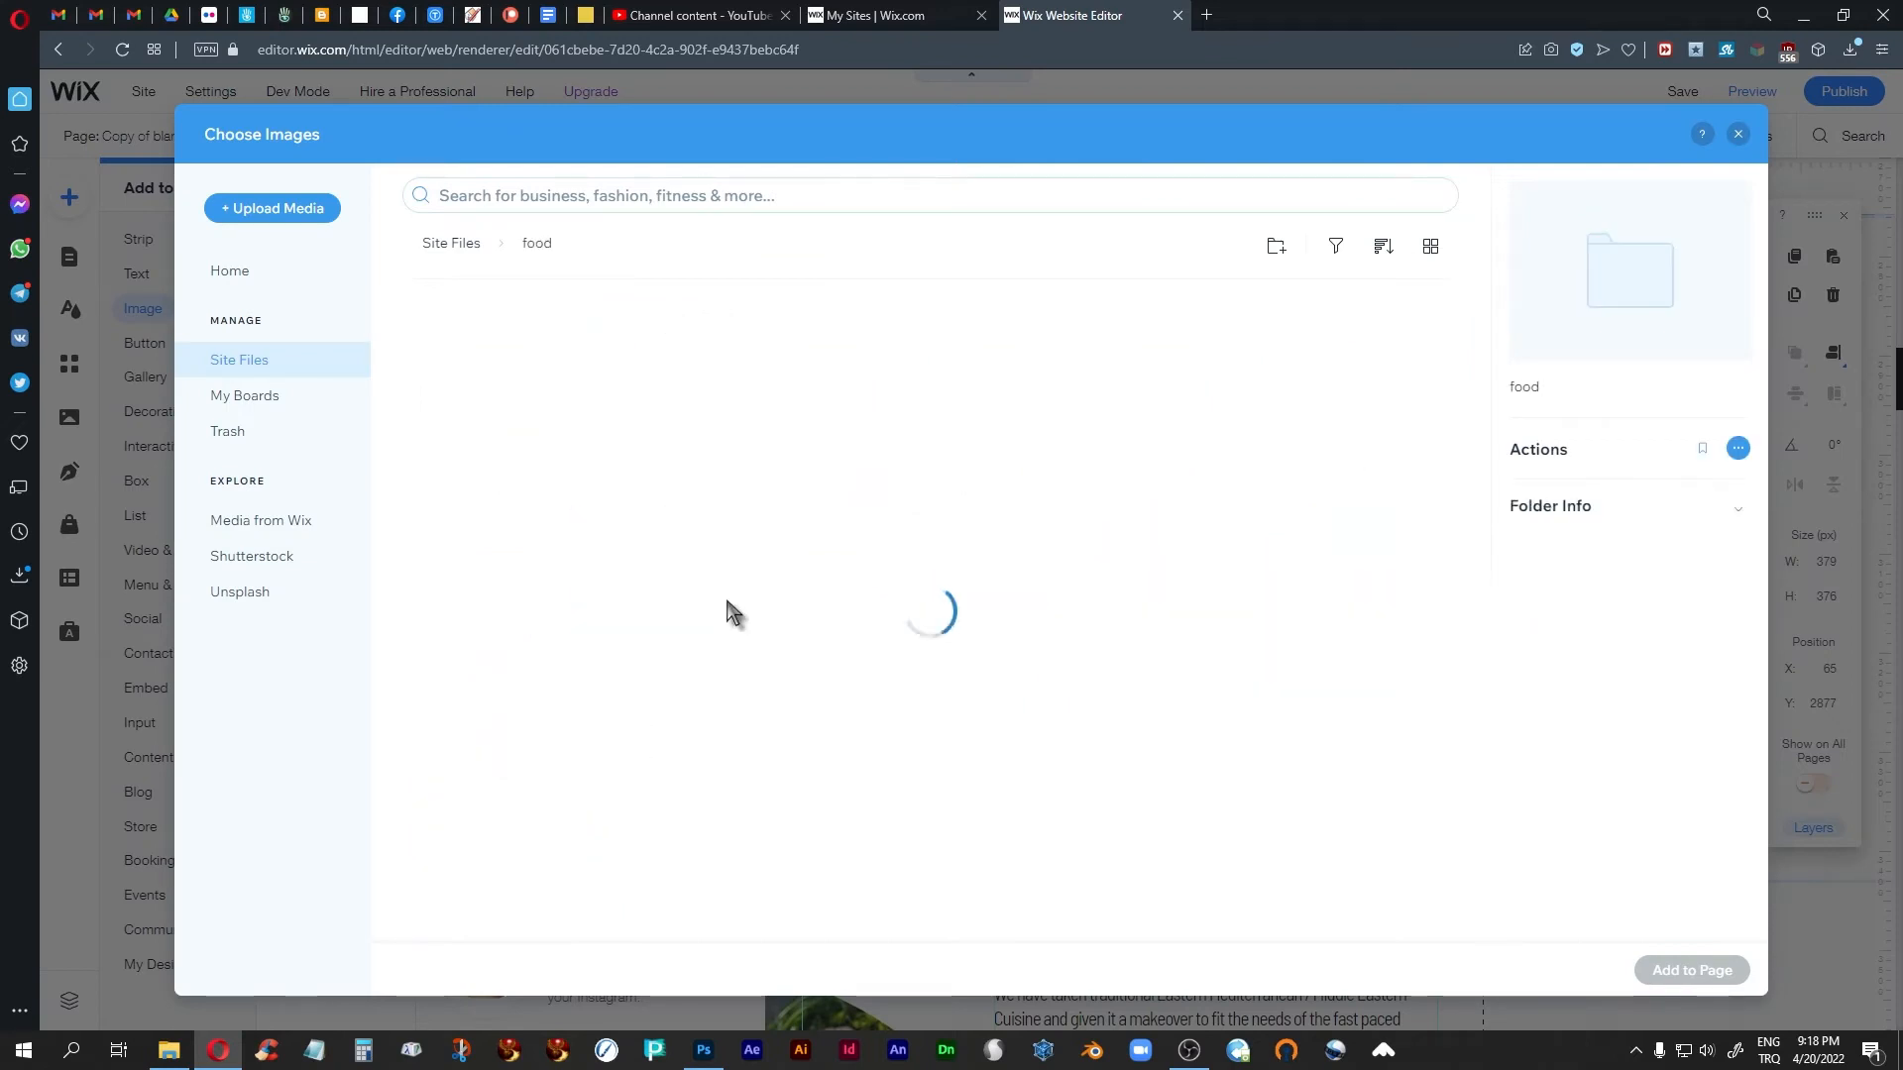
{"action": "scroll", "coordinate": [869, 582], "scroll_direction": "down", "scroll_amount": 5}
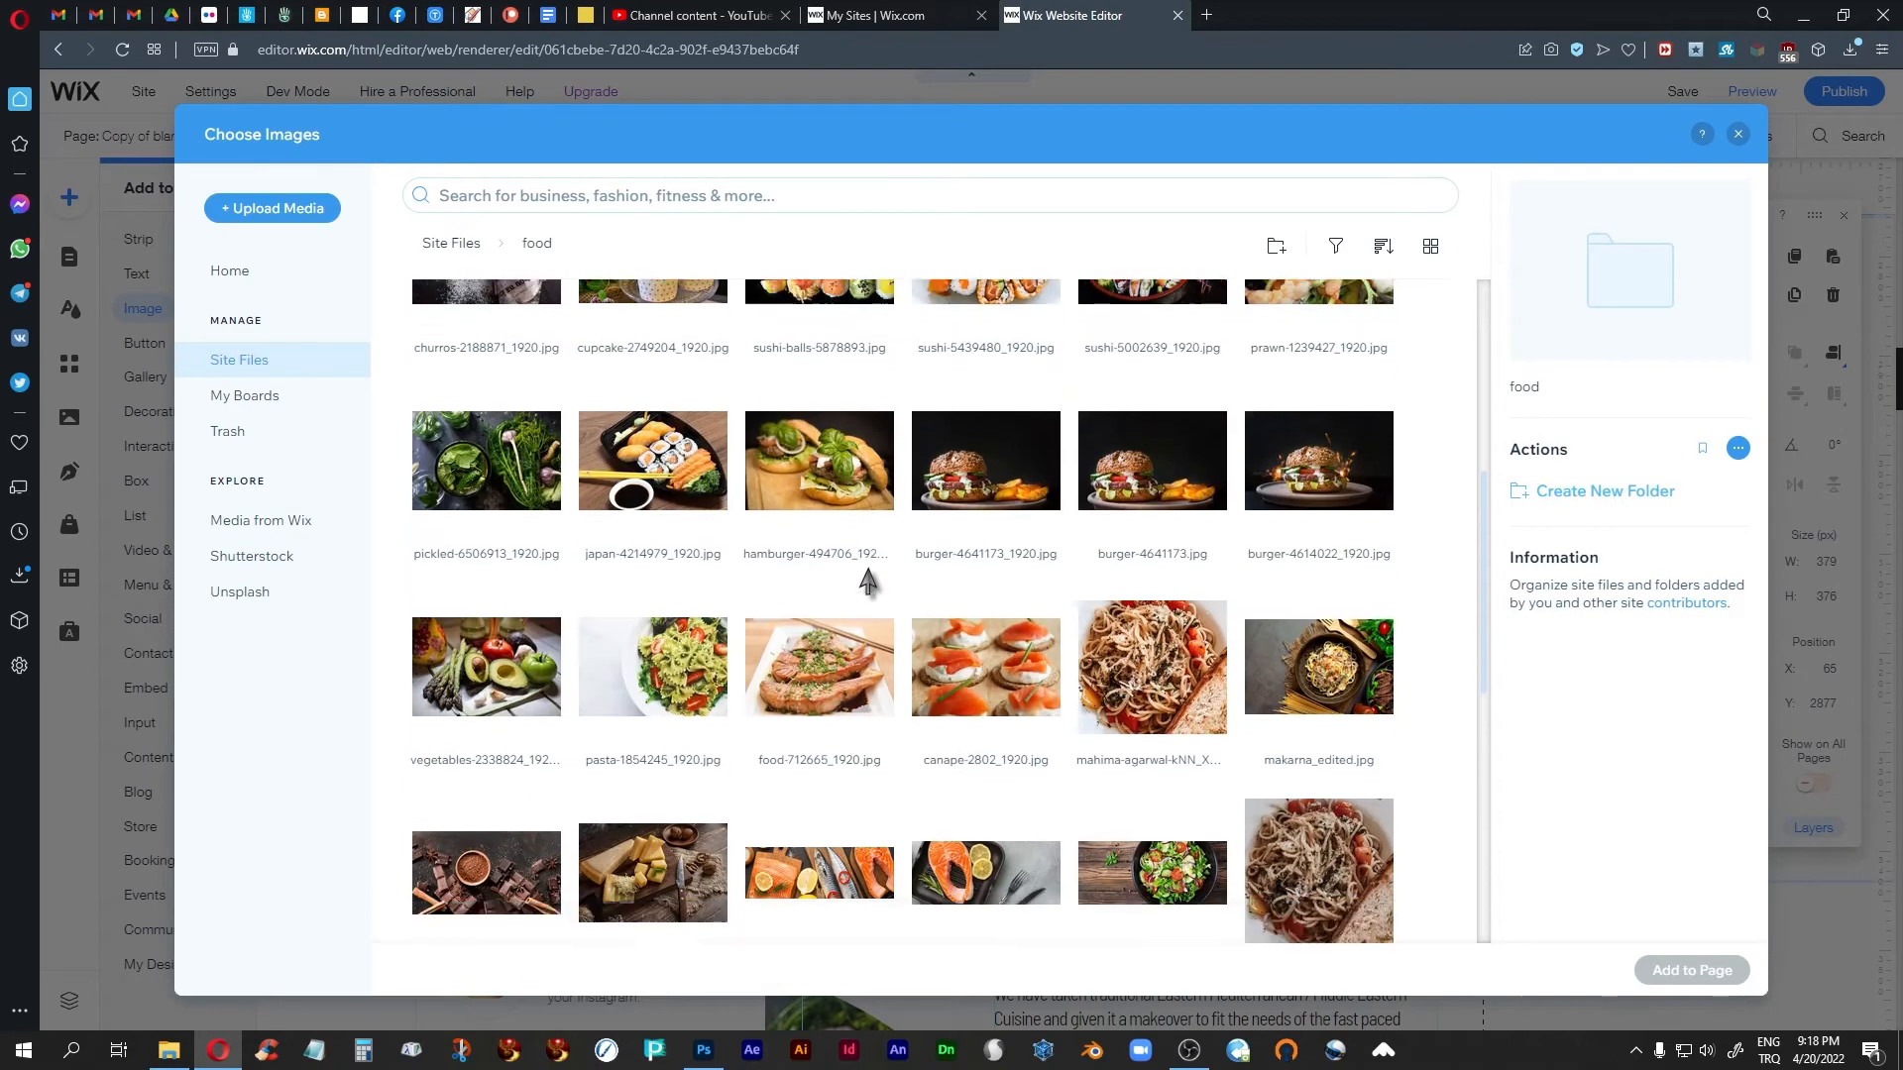
{"action": "scroll", "coordinate": [869, 581], "scroll_direction": "down", "scroll_amount": 3}
{"action": "left_click", "coordinate": [1151, 585]}
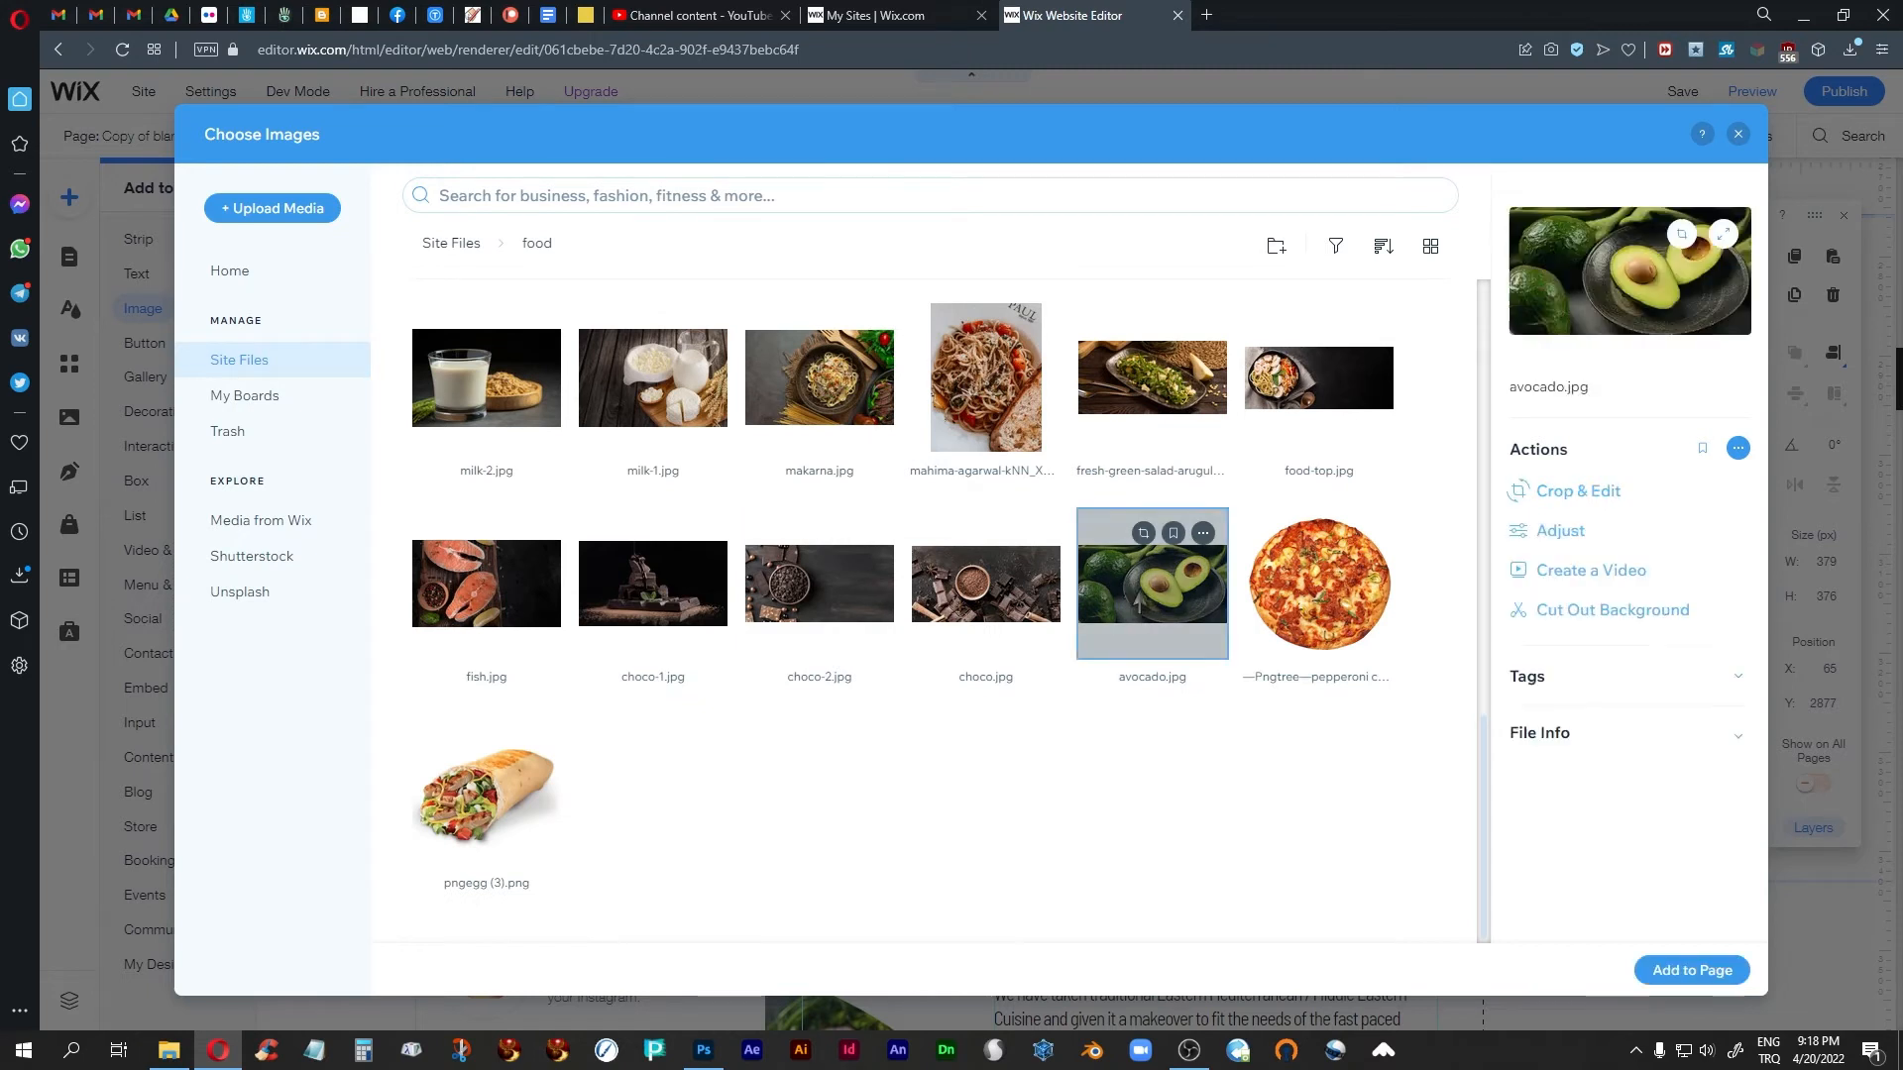
{"action": "left_click", "coordinate": [1650, 973]}
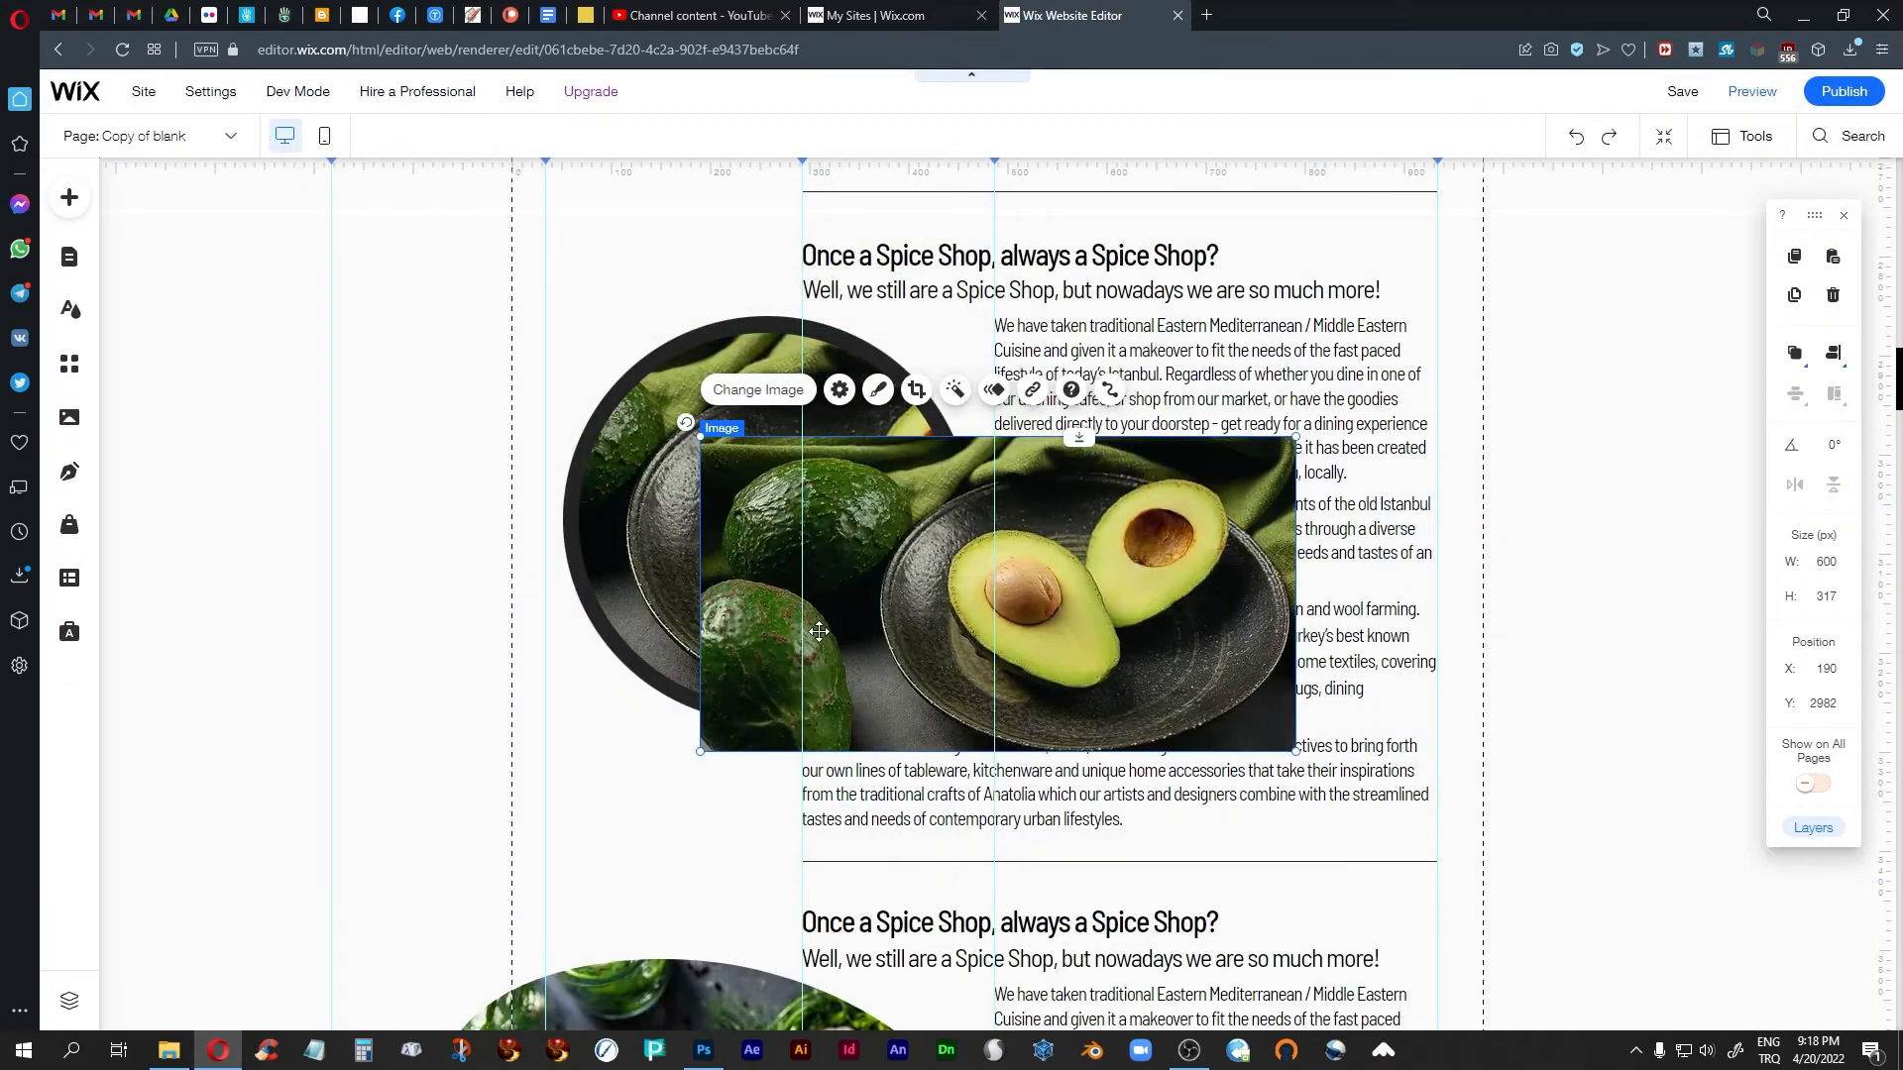
{"action": "left_click_drag", "start_coordinate": [905, 572], "coordinate": [368, 548]}
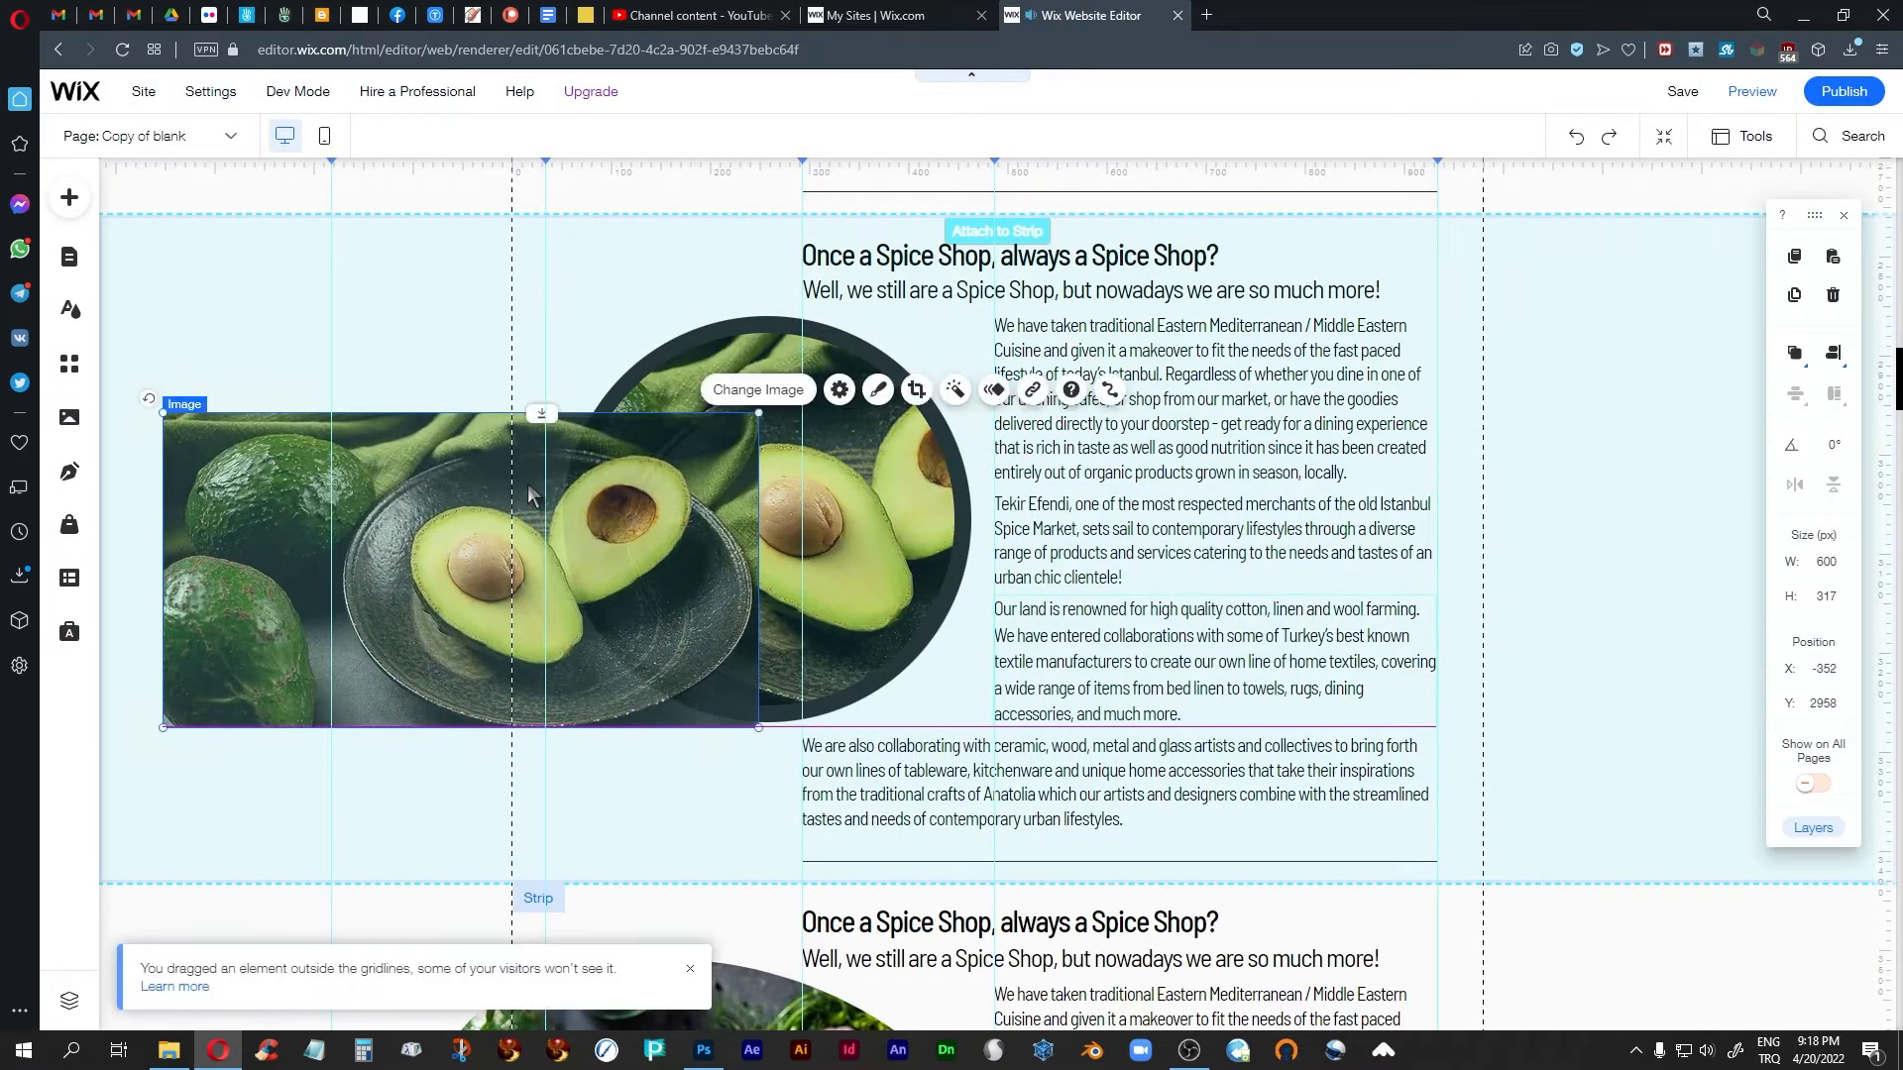
Try the circular frame preset on the added avocado image, then delete that image
{"action": "left_click", "coordinate": [342, 365]}
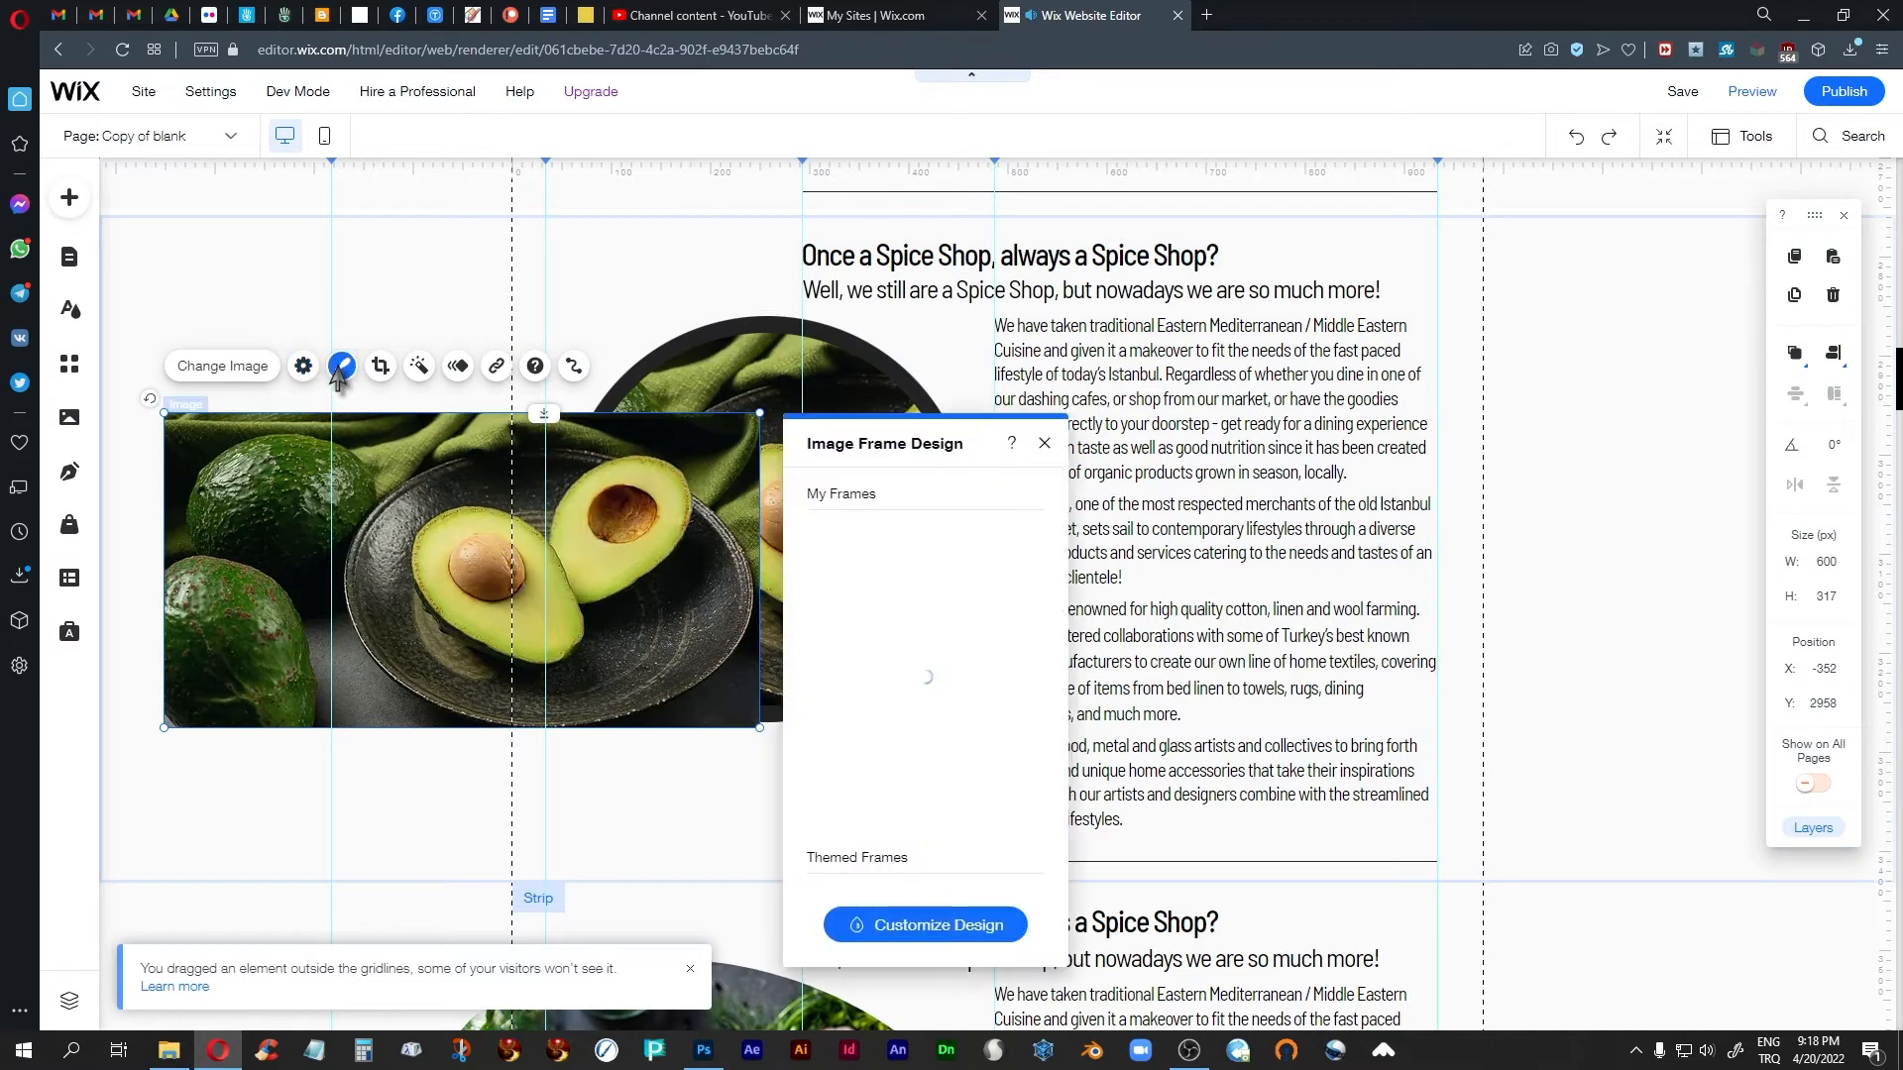
{"action": "left_click", "coordinate": [907, 930]}
{"action": "left_click", "coordinate": [1056, 502]}
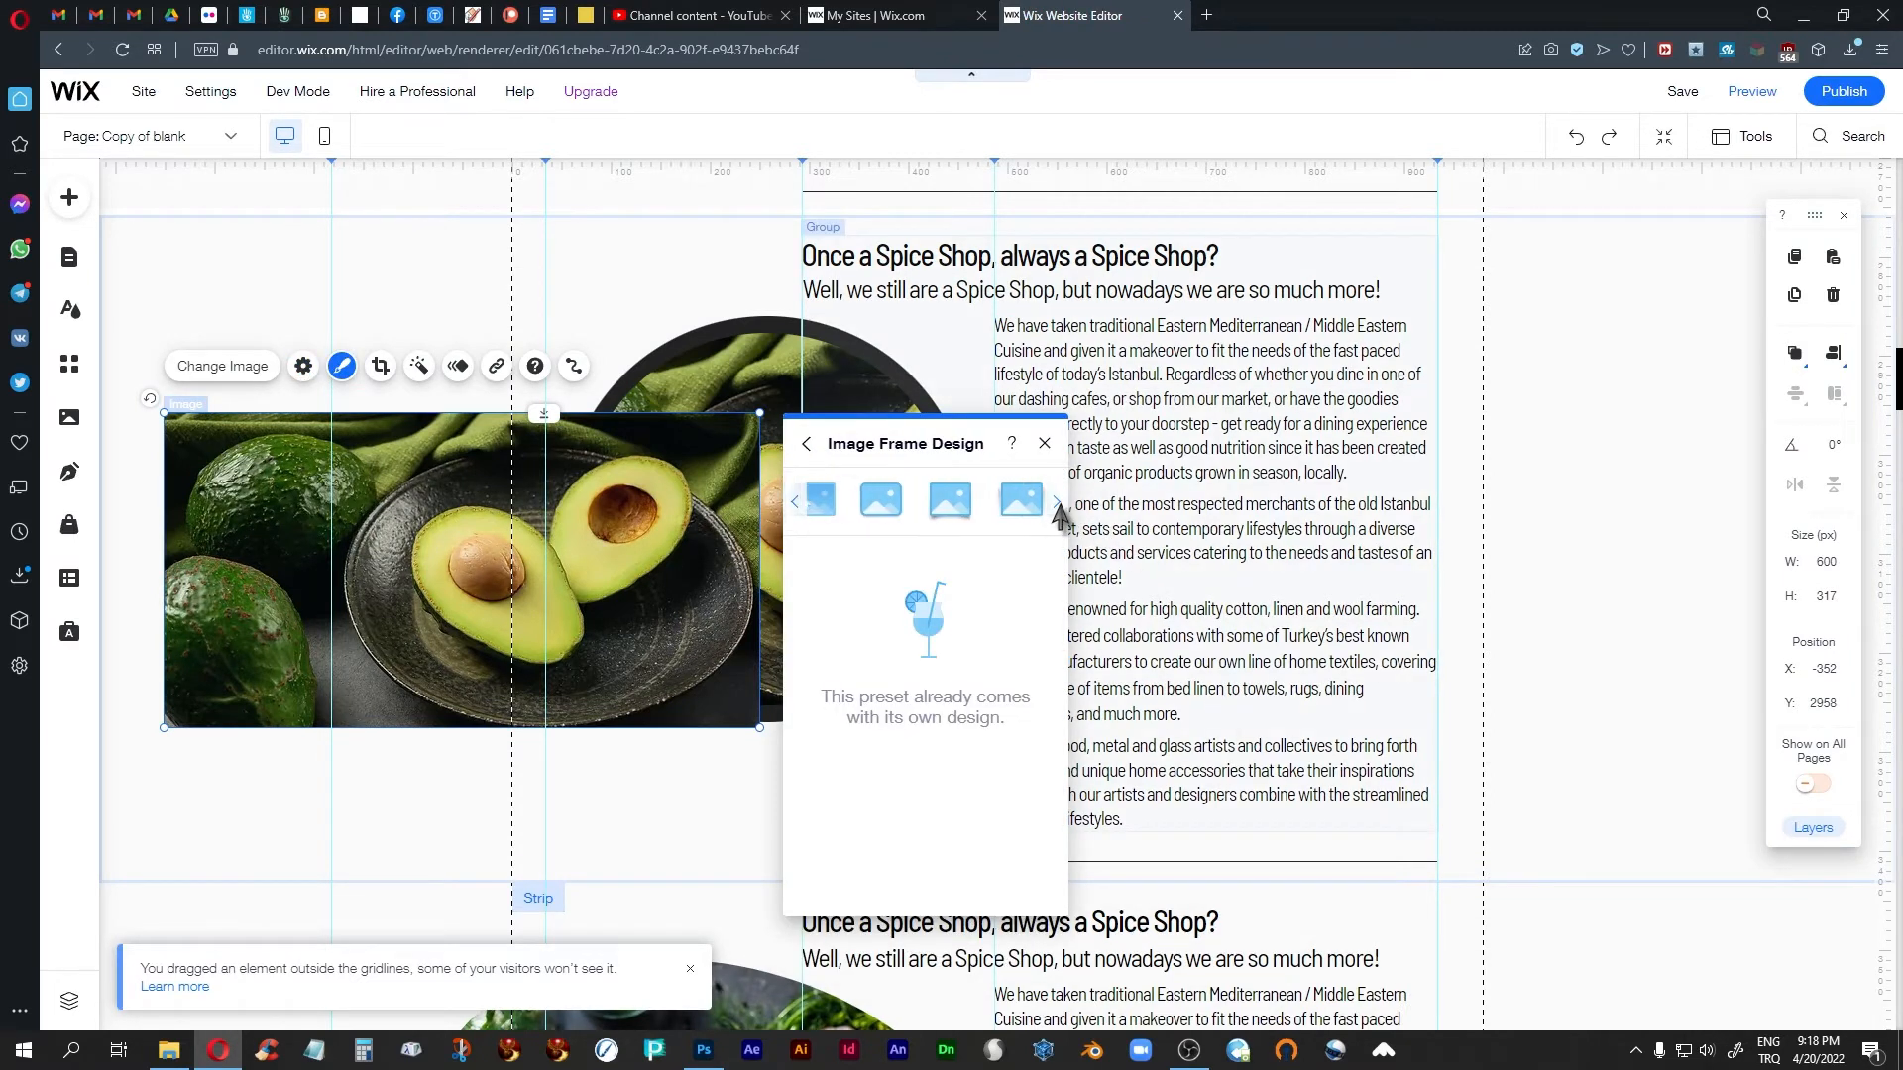
{"action": "left_click", "coordinate": [957, 504]}
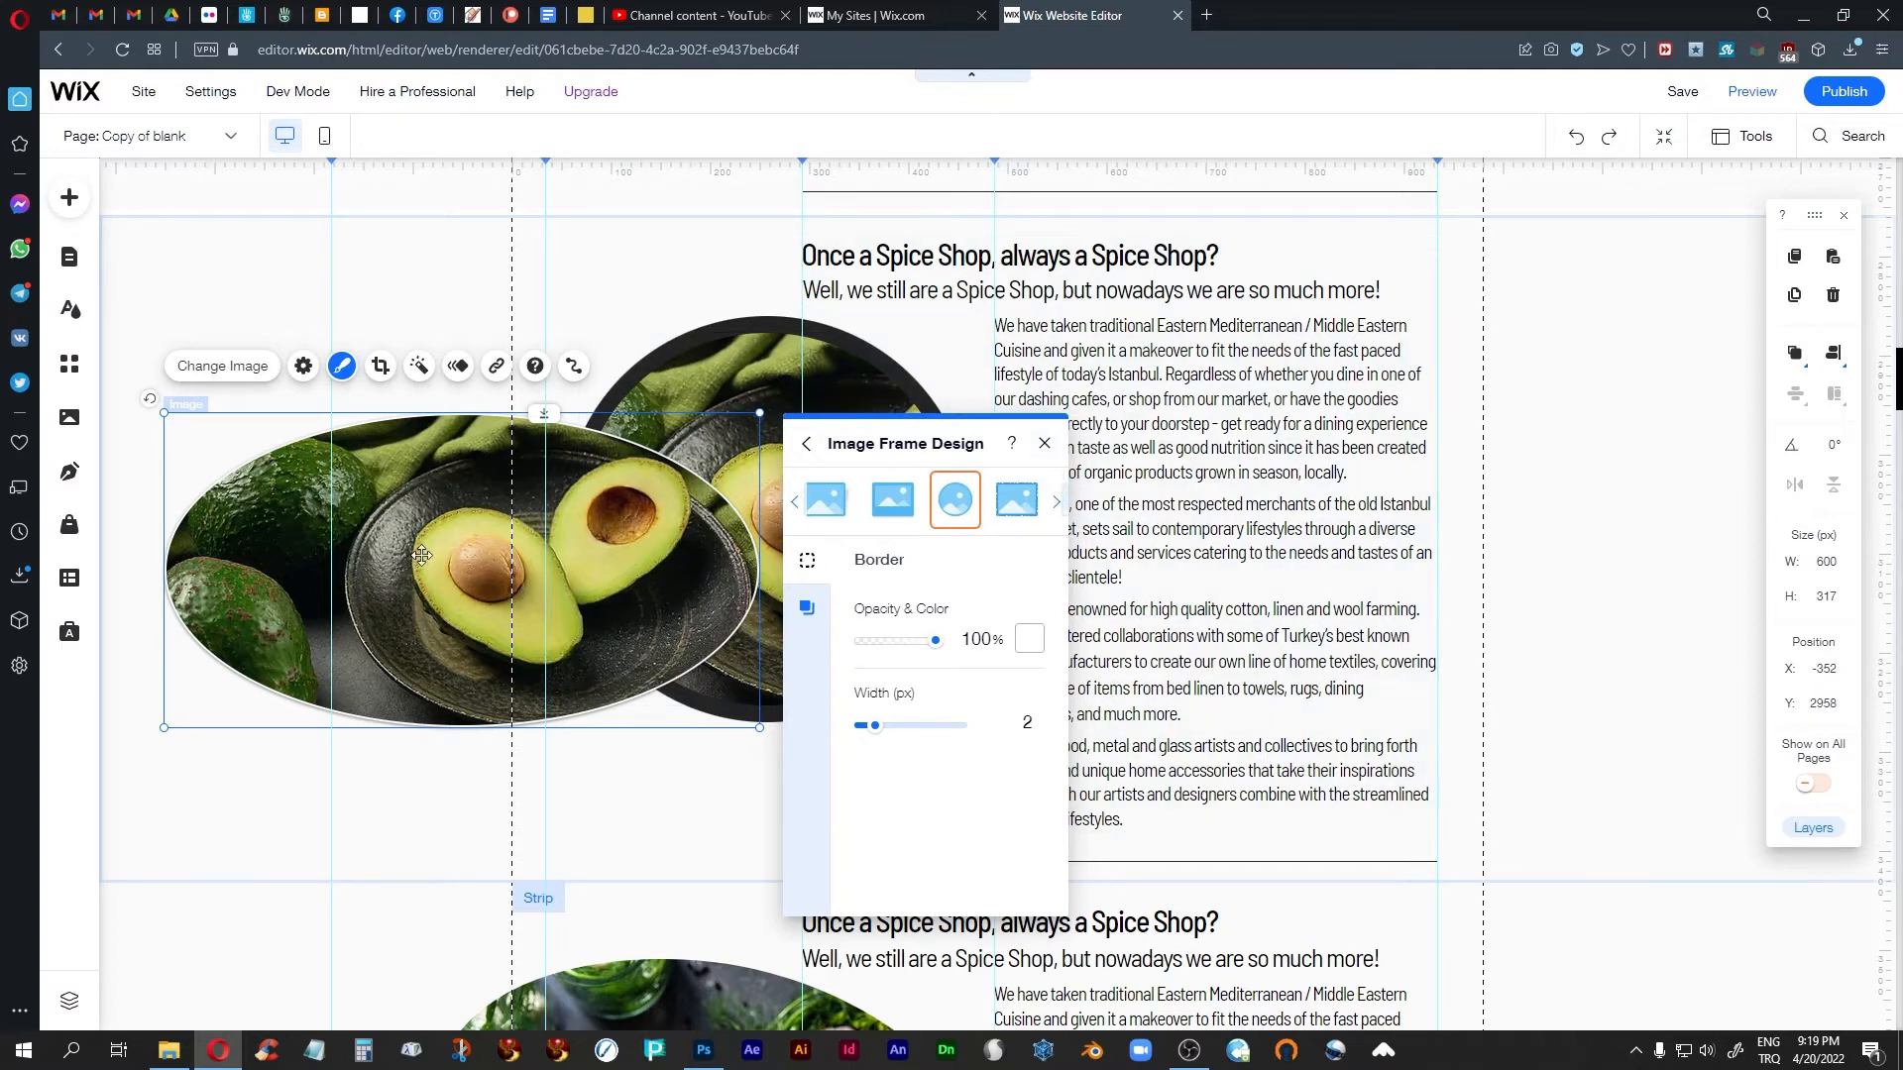
{"action": "left_click", "coordinate": [1045, 443]}
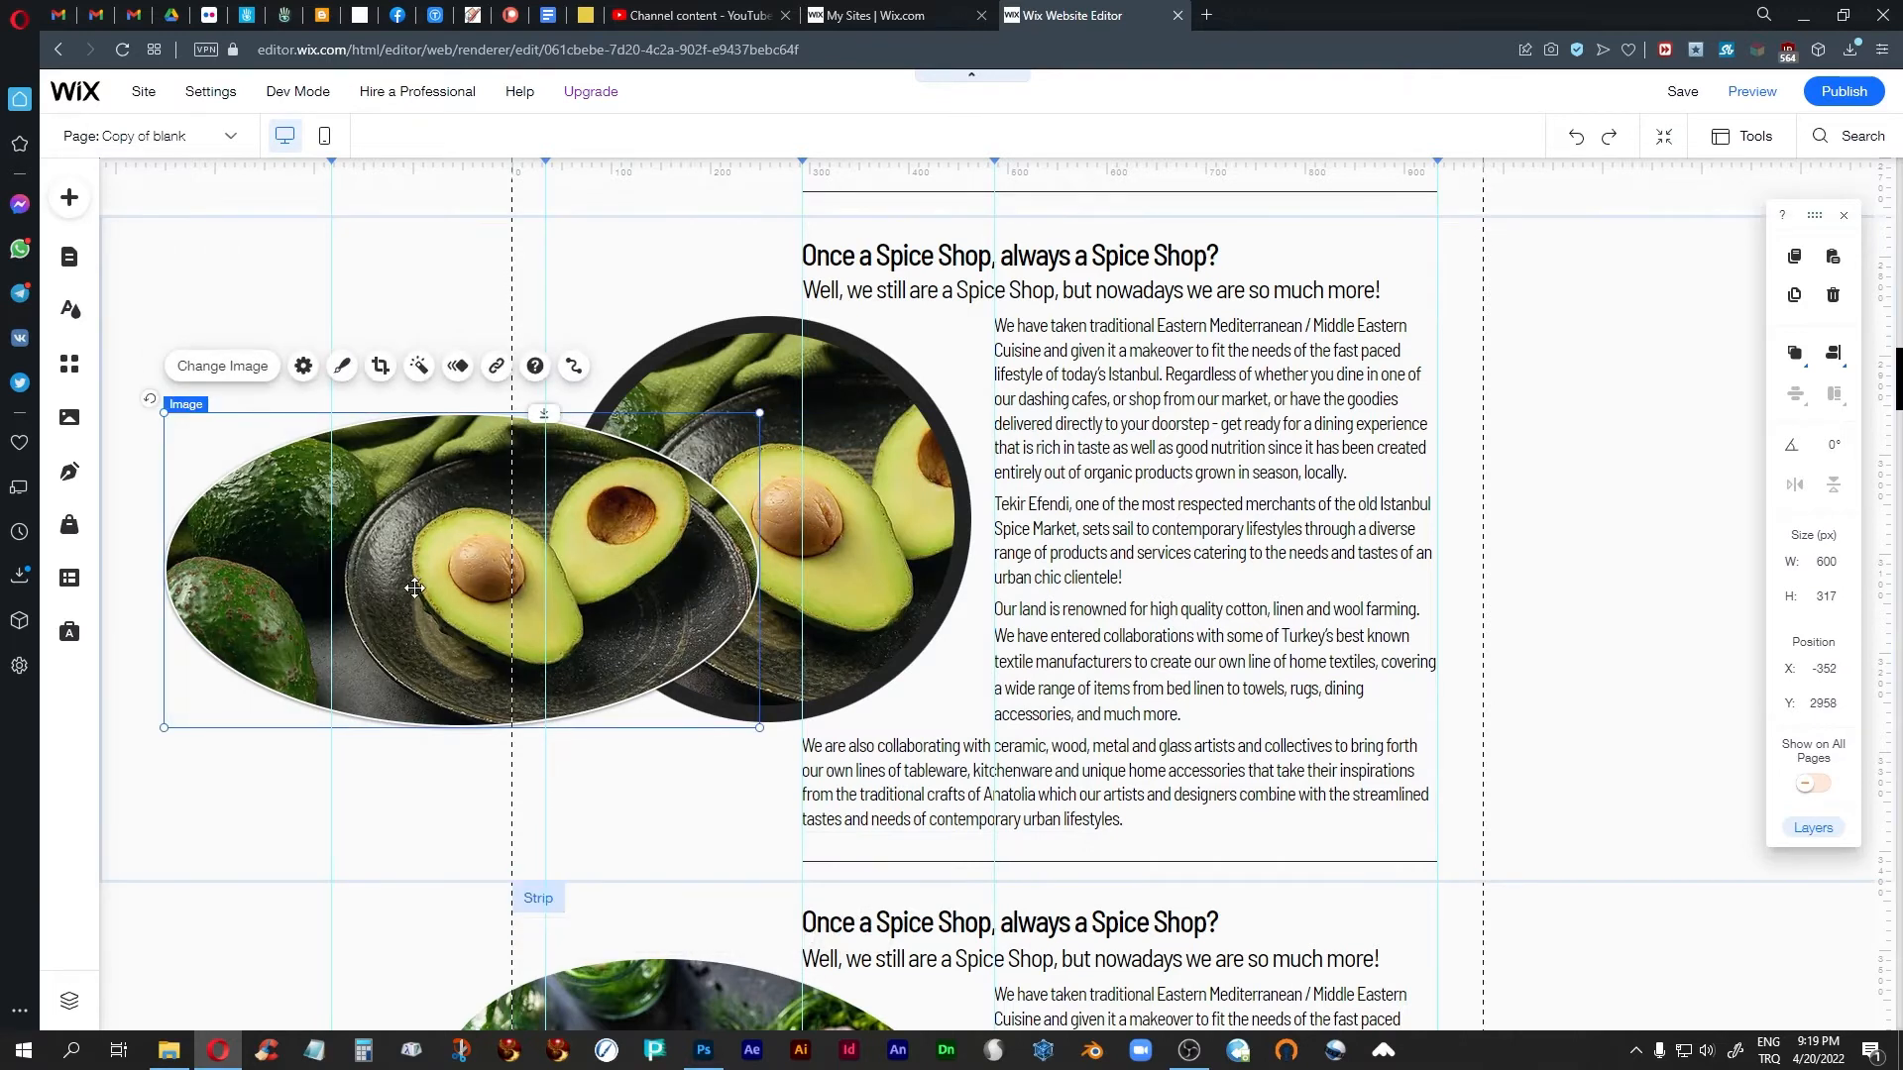
{"action": "key", "text": "Delete"}
Try the second frame preset, with its 2 px white border, on the round avocado image, then remove it
{"action": "left_click", "coordinate": [966, 478]}
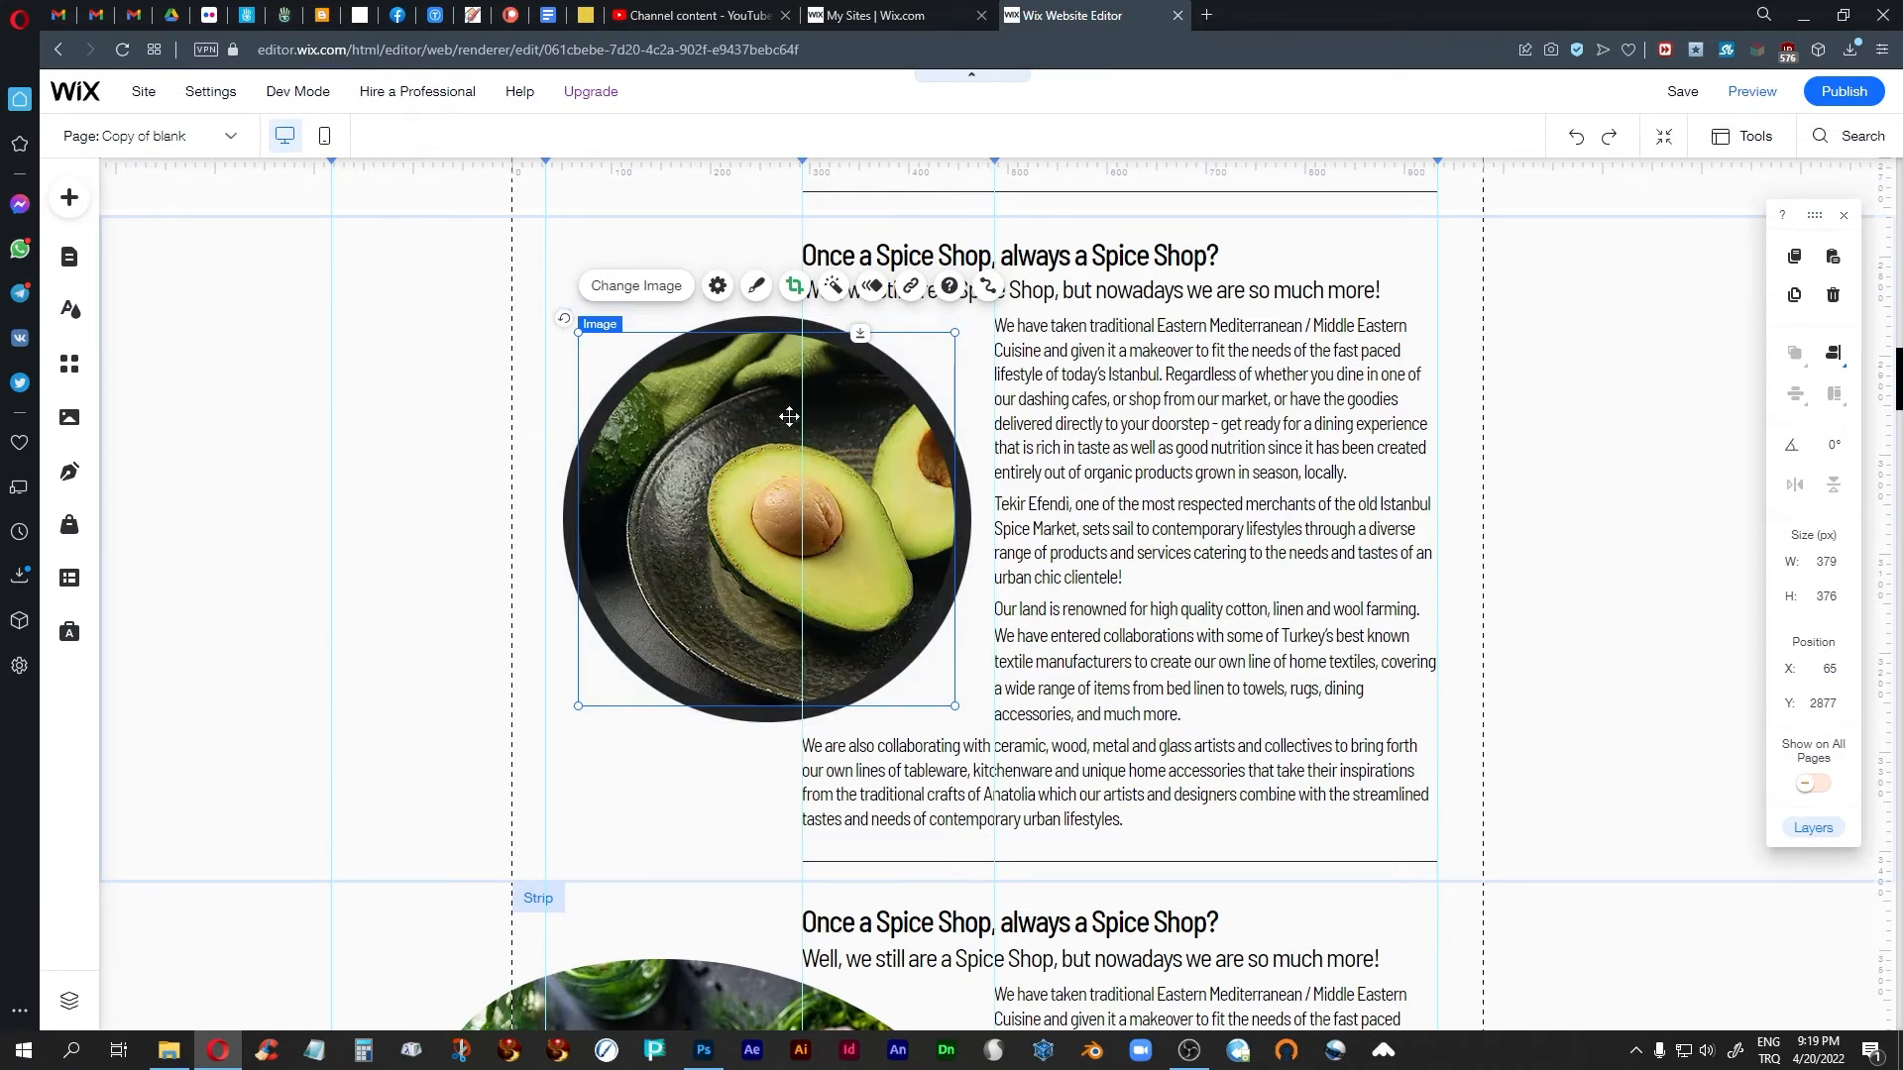
{"action": "left_click", "coordinate": [756, 286]}
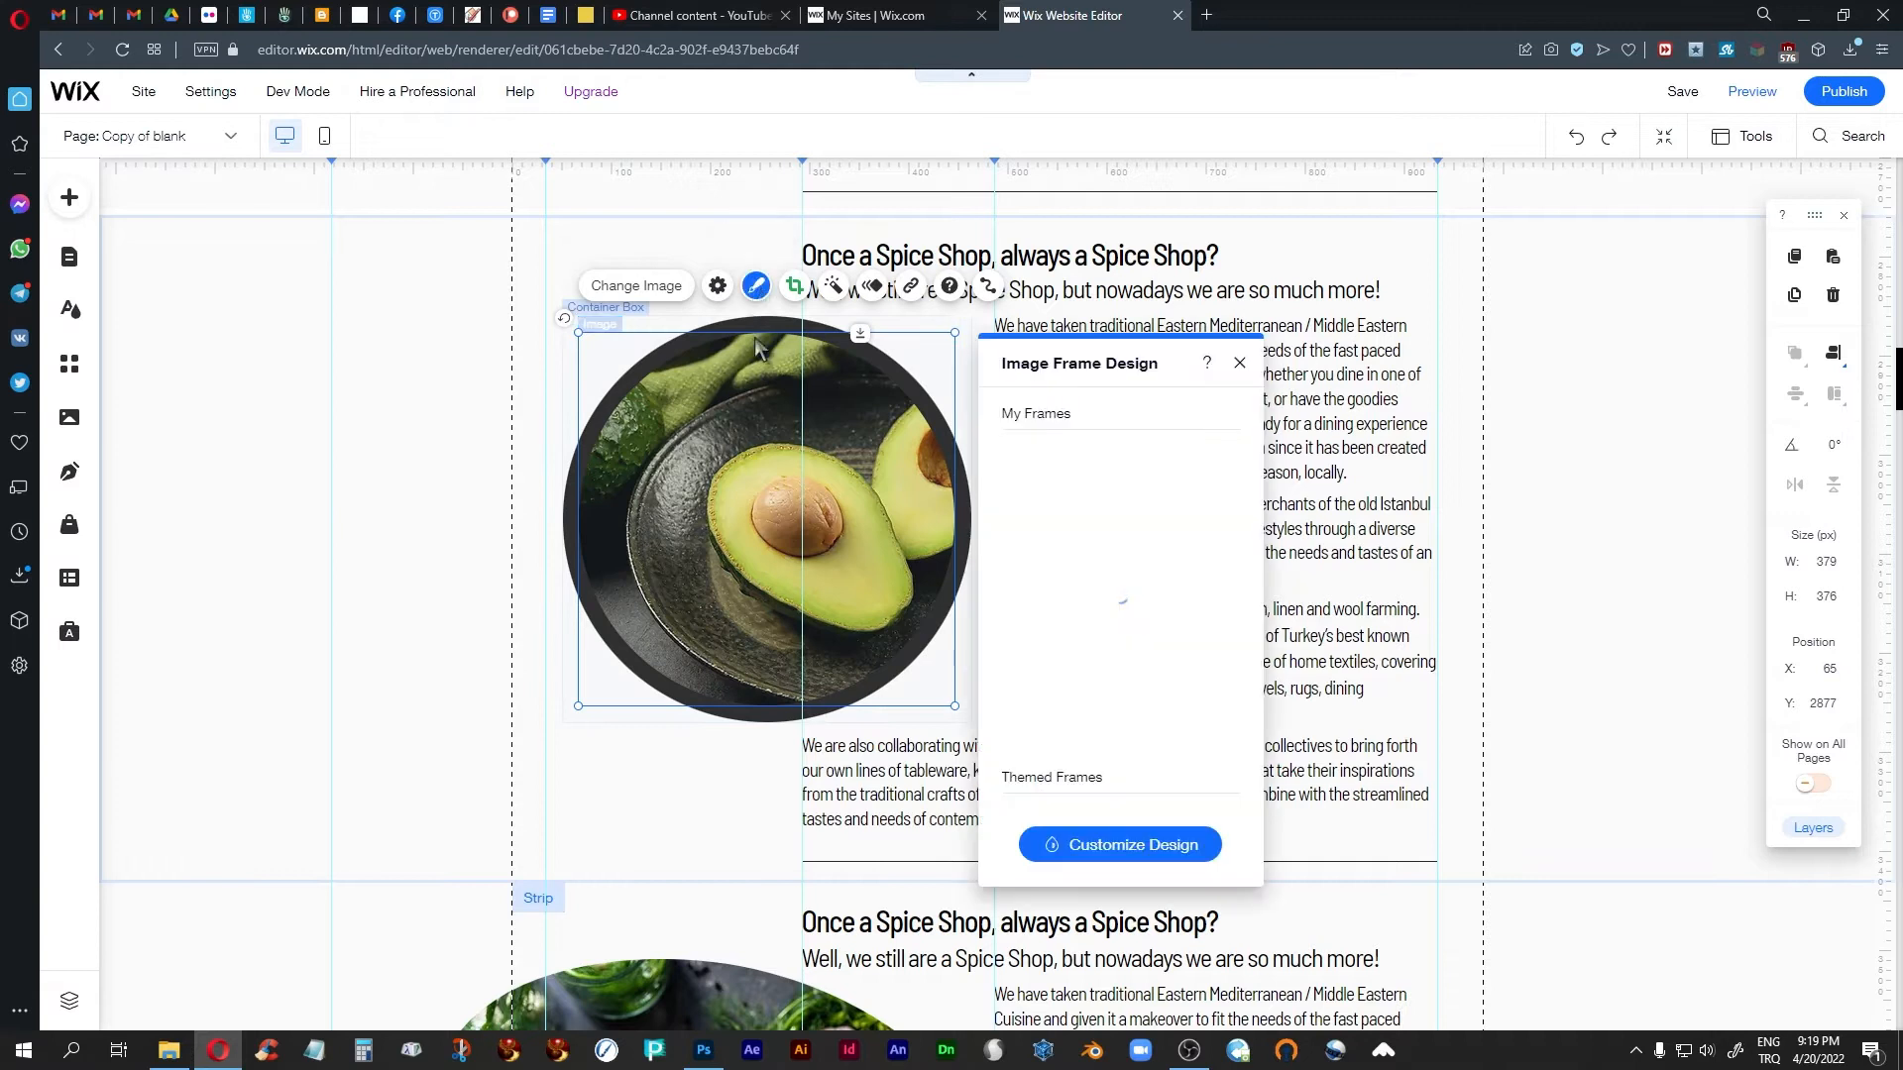
{"action": "left_click", "coordinate": [1111, 847]}
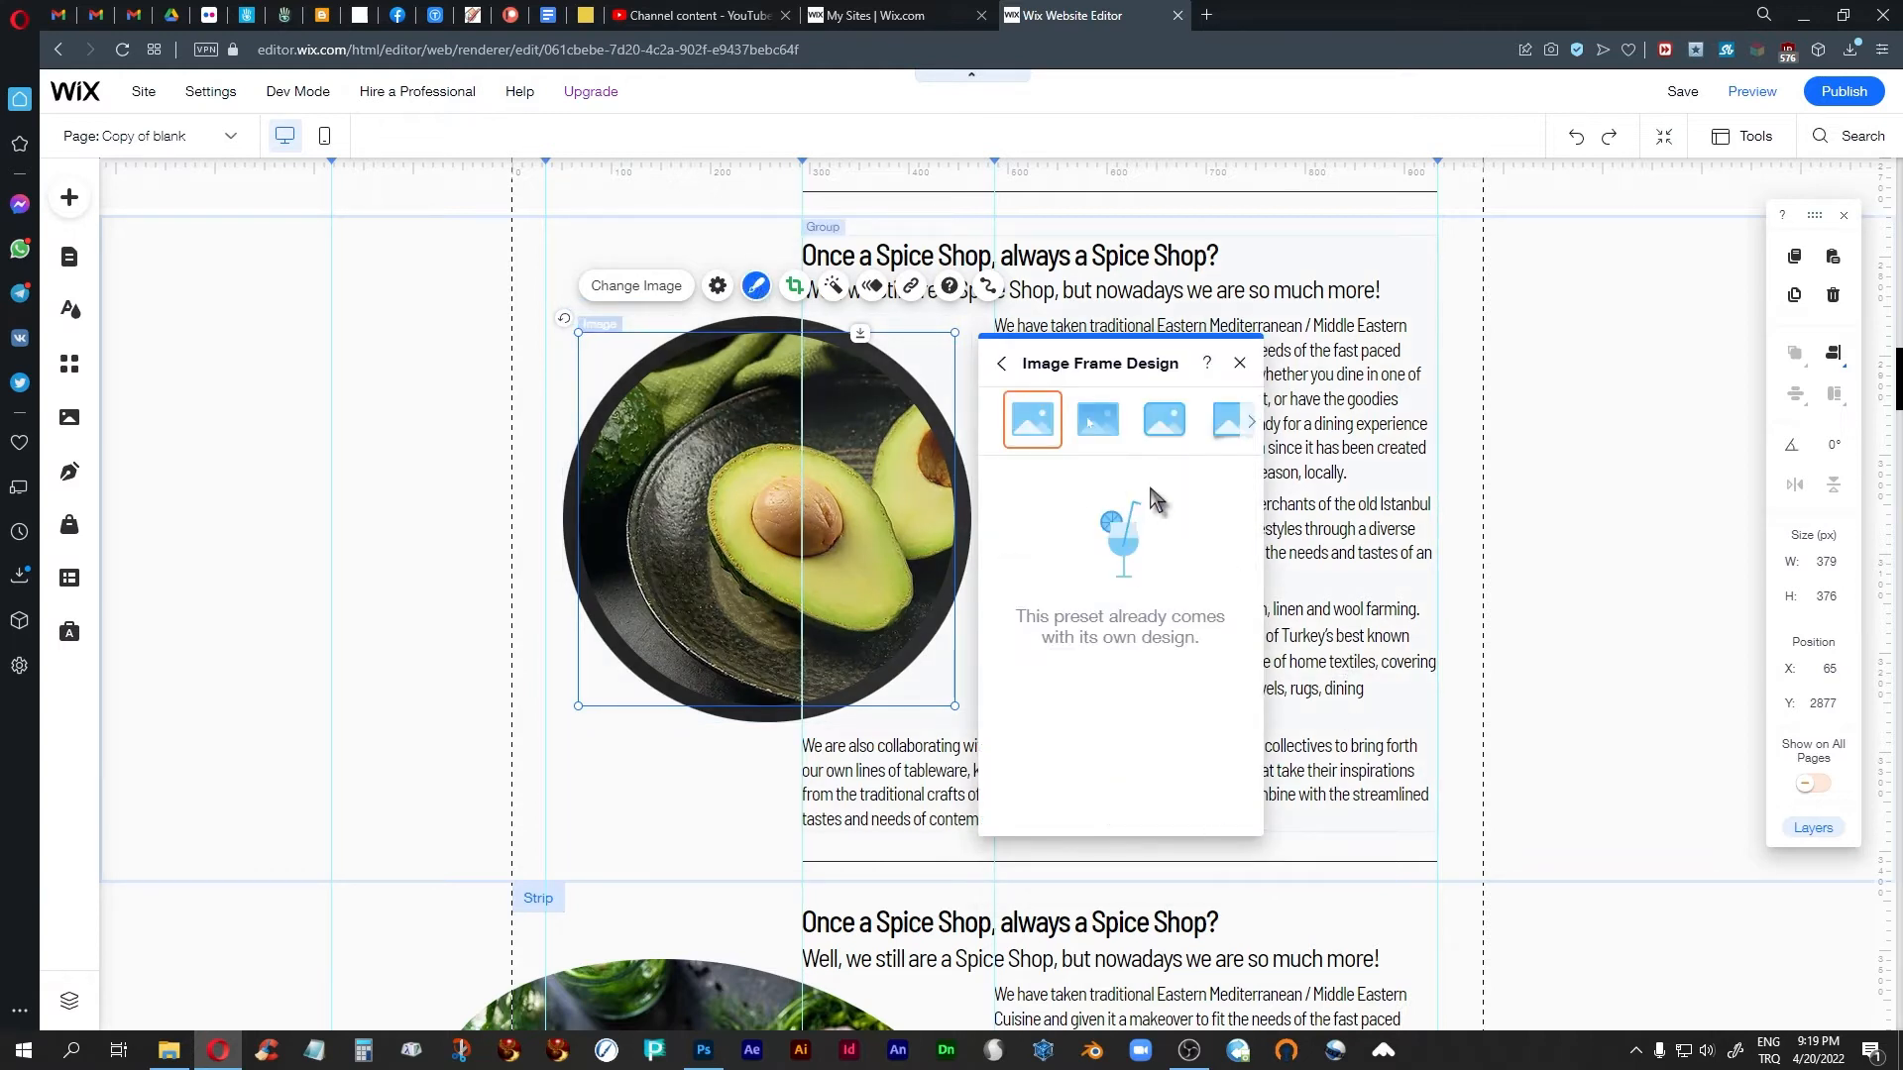
{"action": "left_click", "coordinate": [1094, 426]}
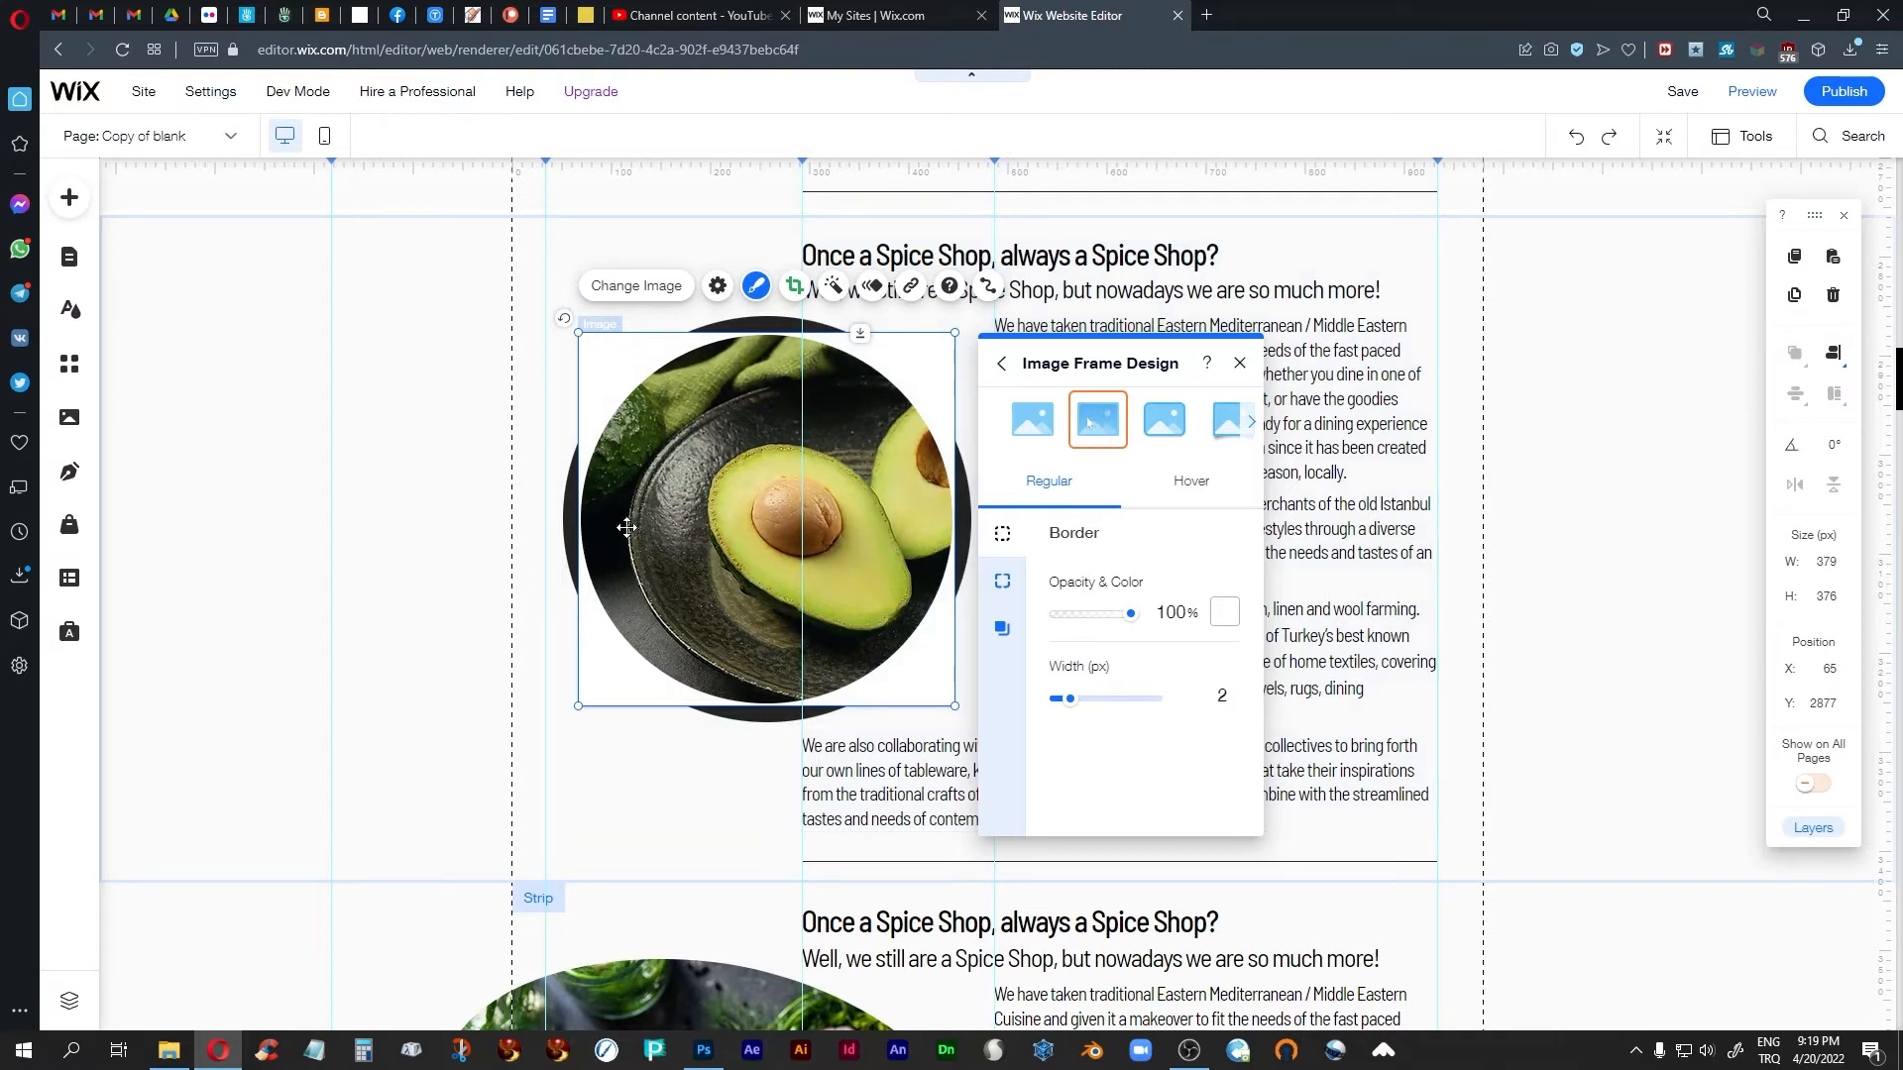
{"action": "left_click", "coordinate": [1240, 364]}
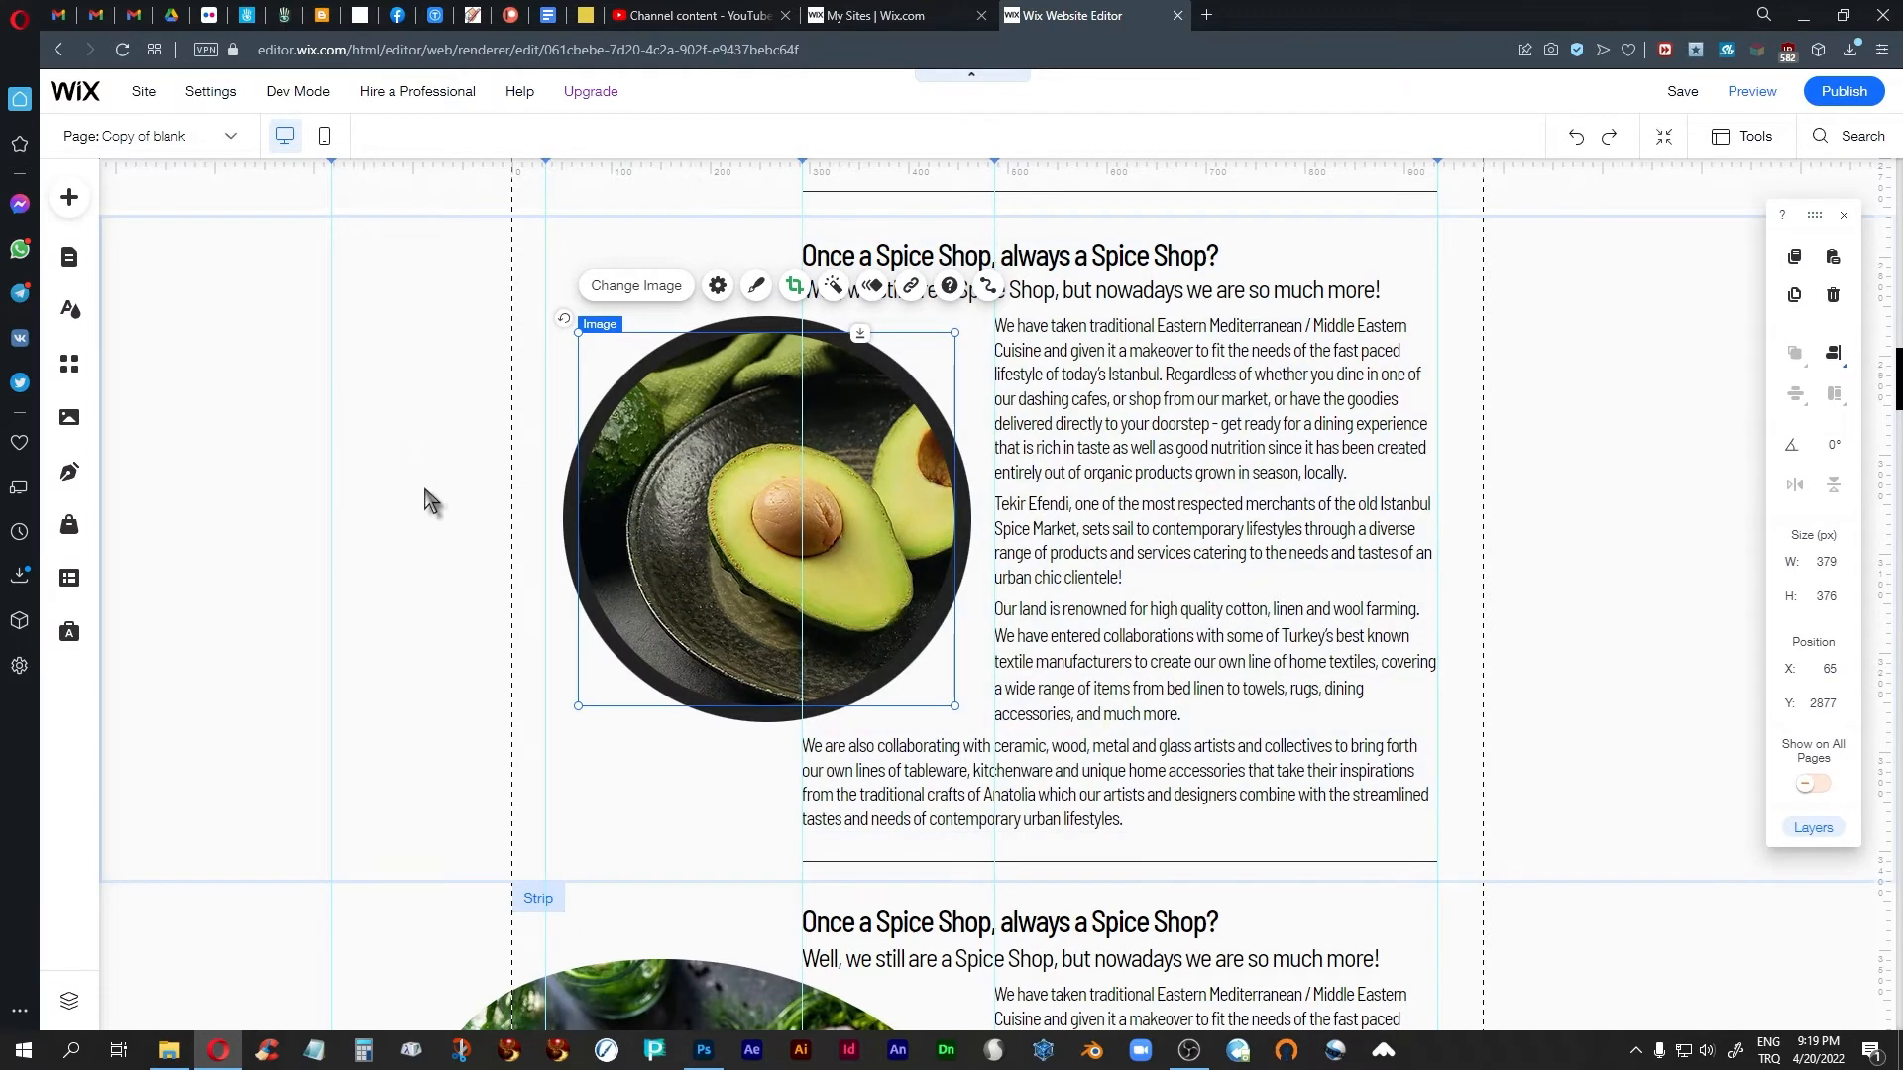
Select the container box behind the round avocado image and examine the box and decorative shape designs that can be added to the site
{"action": "left_click", "coordinate": [566, 536]}
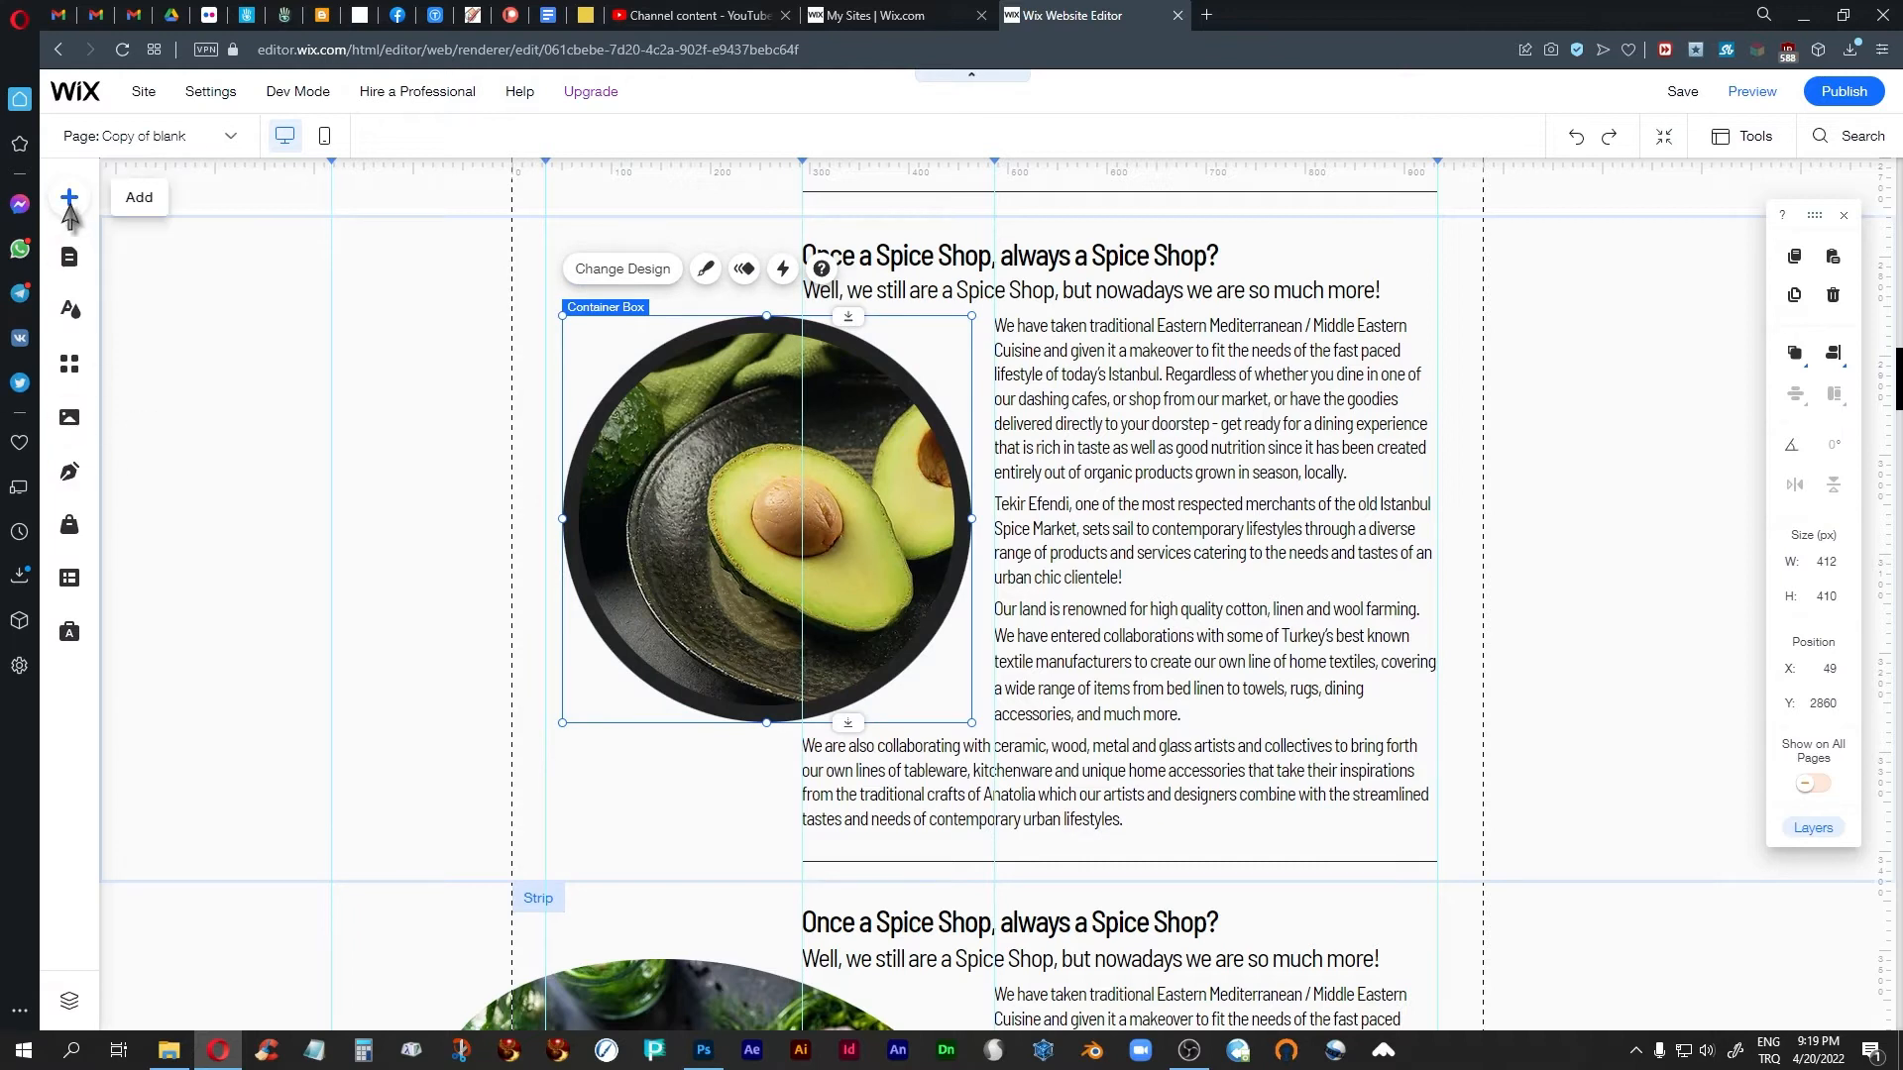
{"action": "left_click", "coordinate": [69, 203]}
{"action": "left_click", "coordinate": [142, 485]}
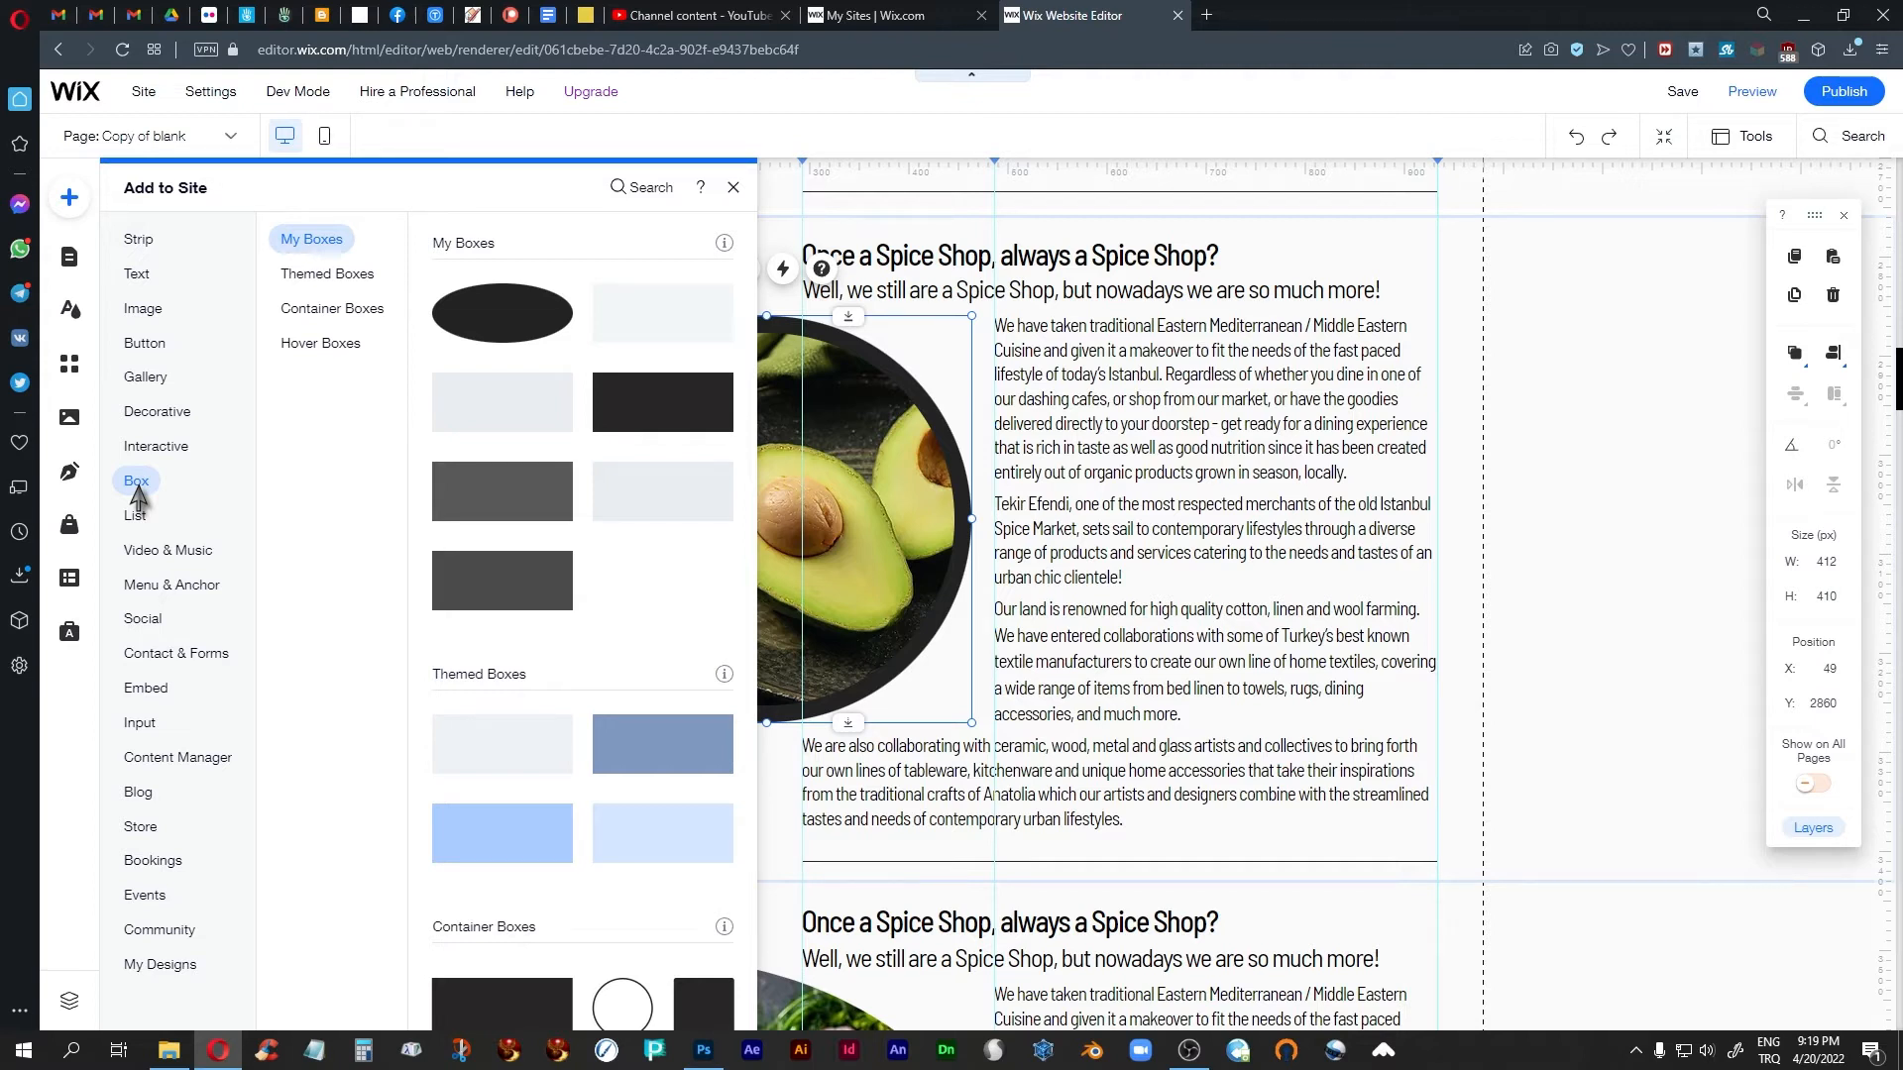
{"action": "left_click", "coordinate": [156, 411]}
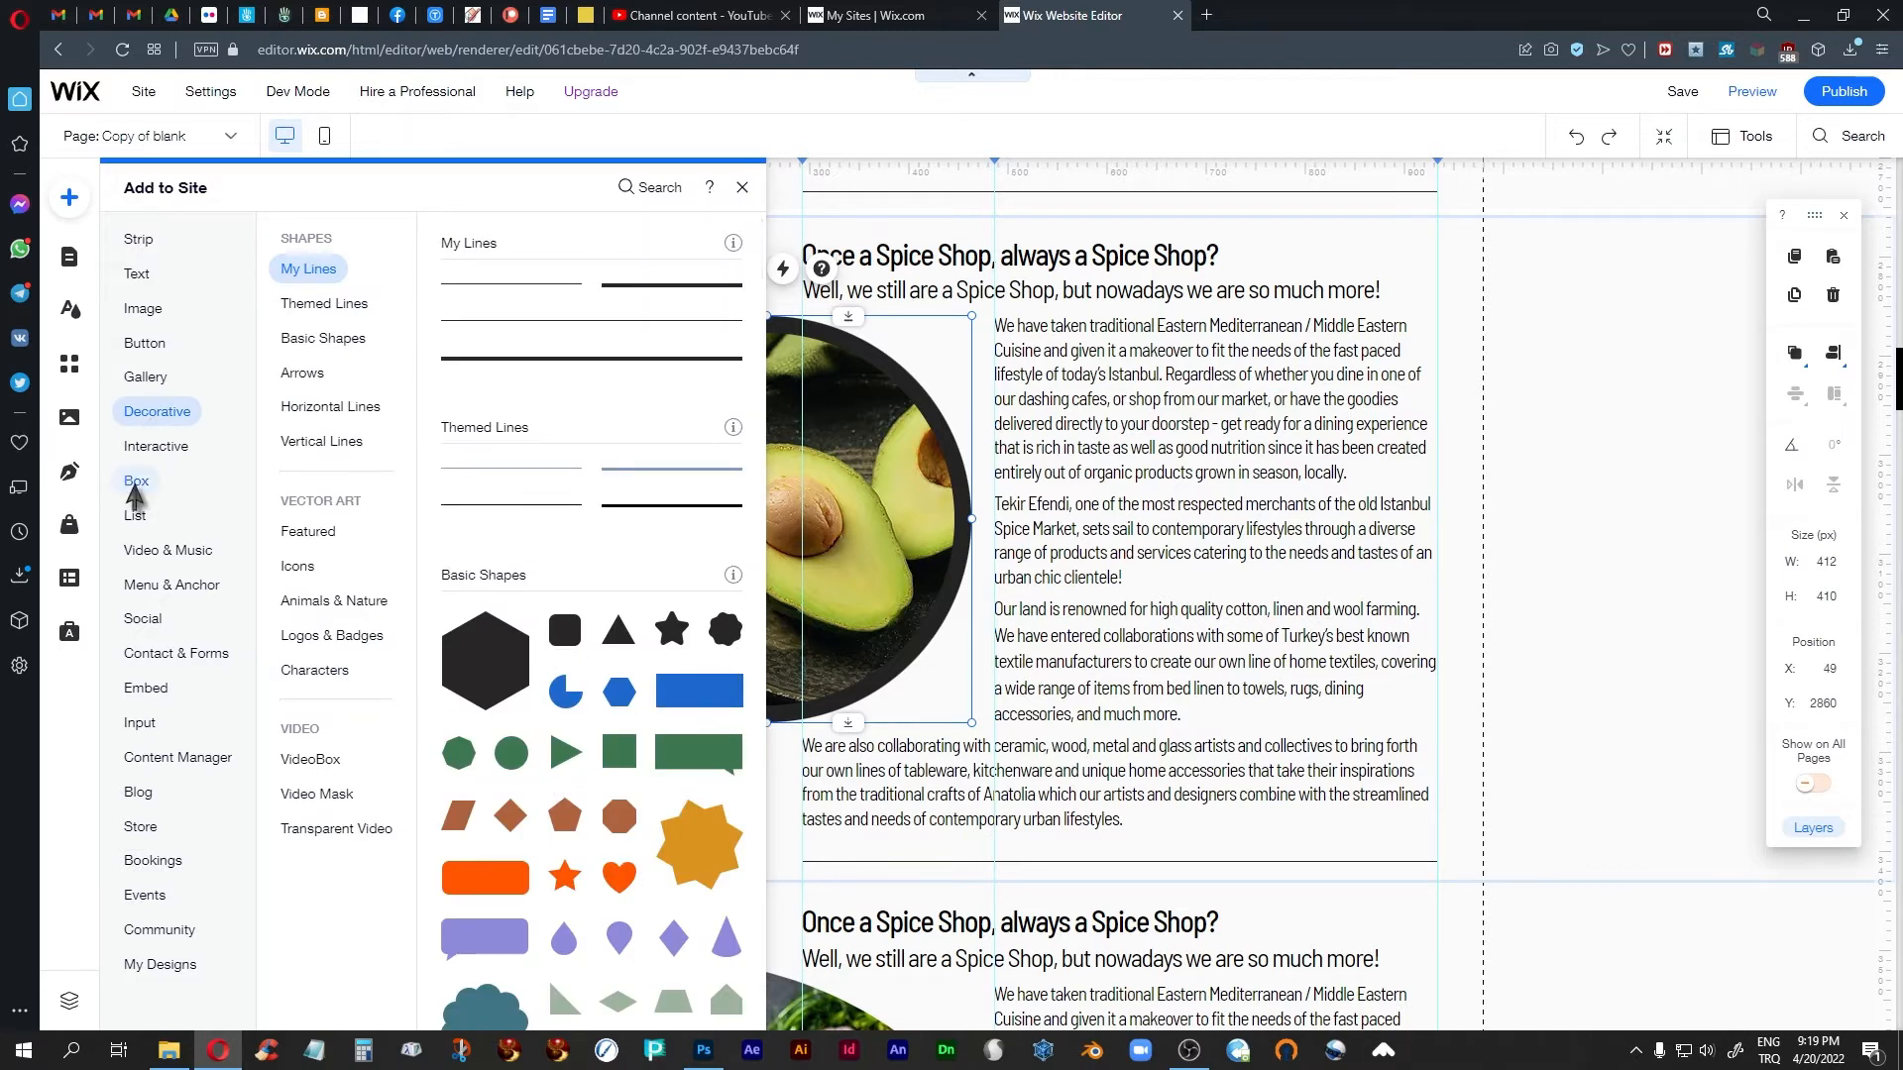
{"action": "left_click", "coordinate": [135, 488]}
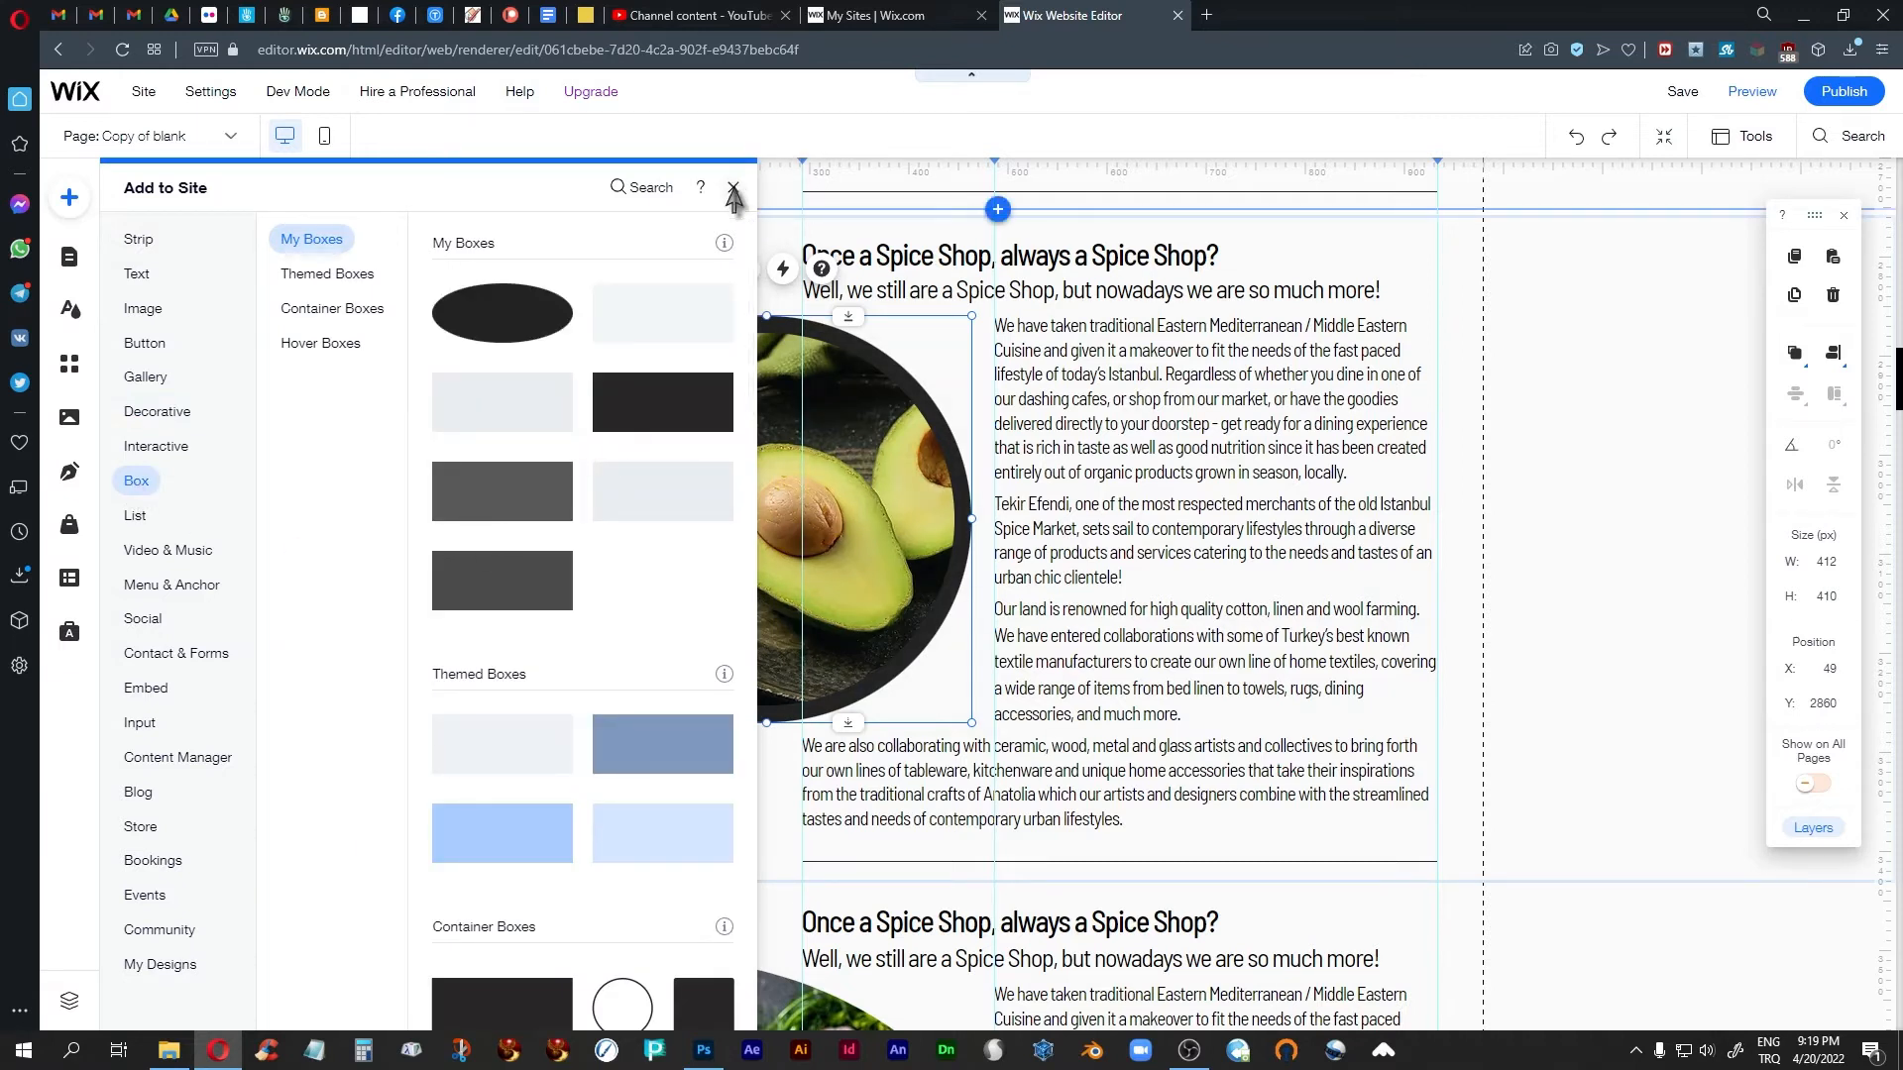
{"action": "scroll", "coordinate": [543, 550], "scroll_direction": "down", "scroll_amount": 3}
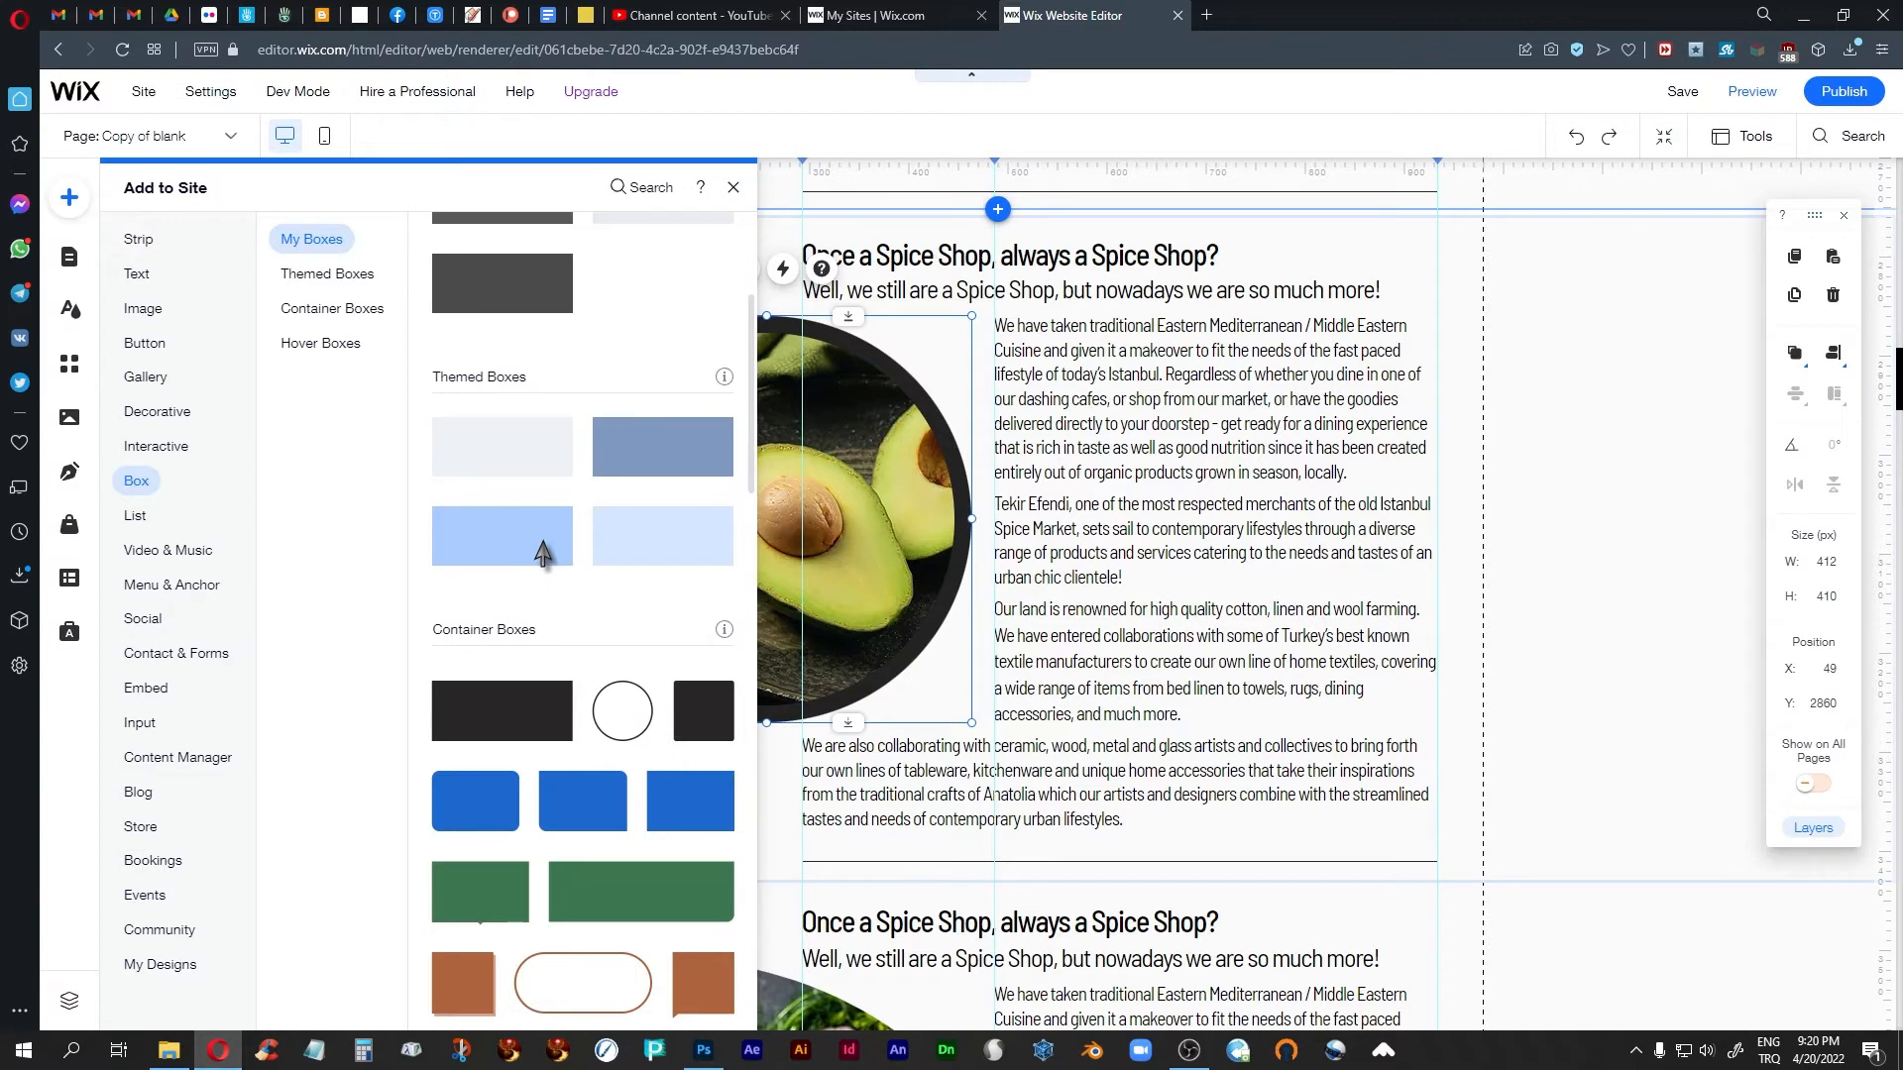
{"action": "scroll", "coordinate": [543, 550], "scroll_direction": "down", "scroll_amount": 3}
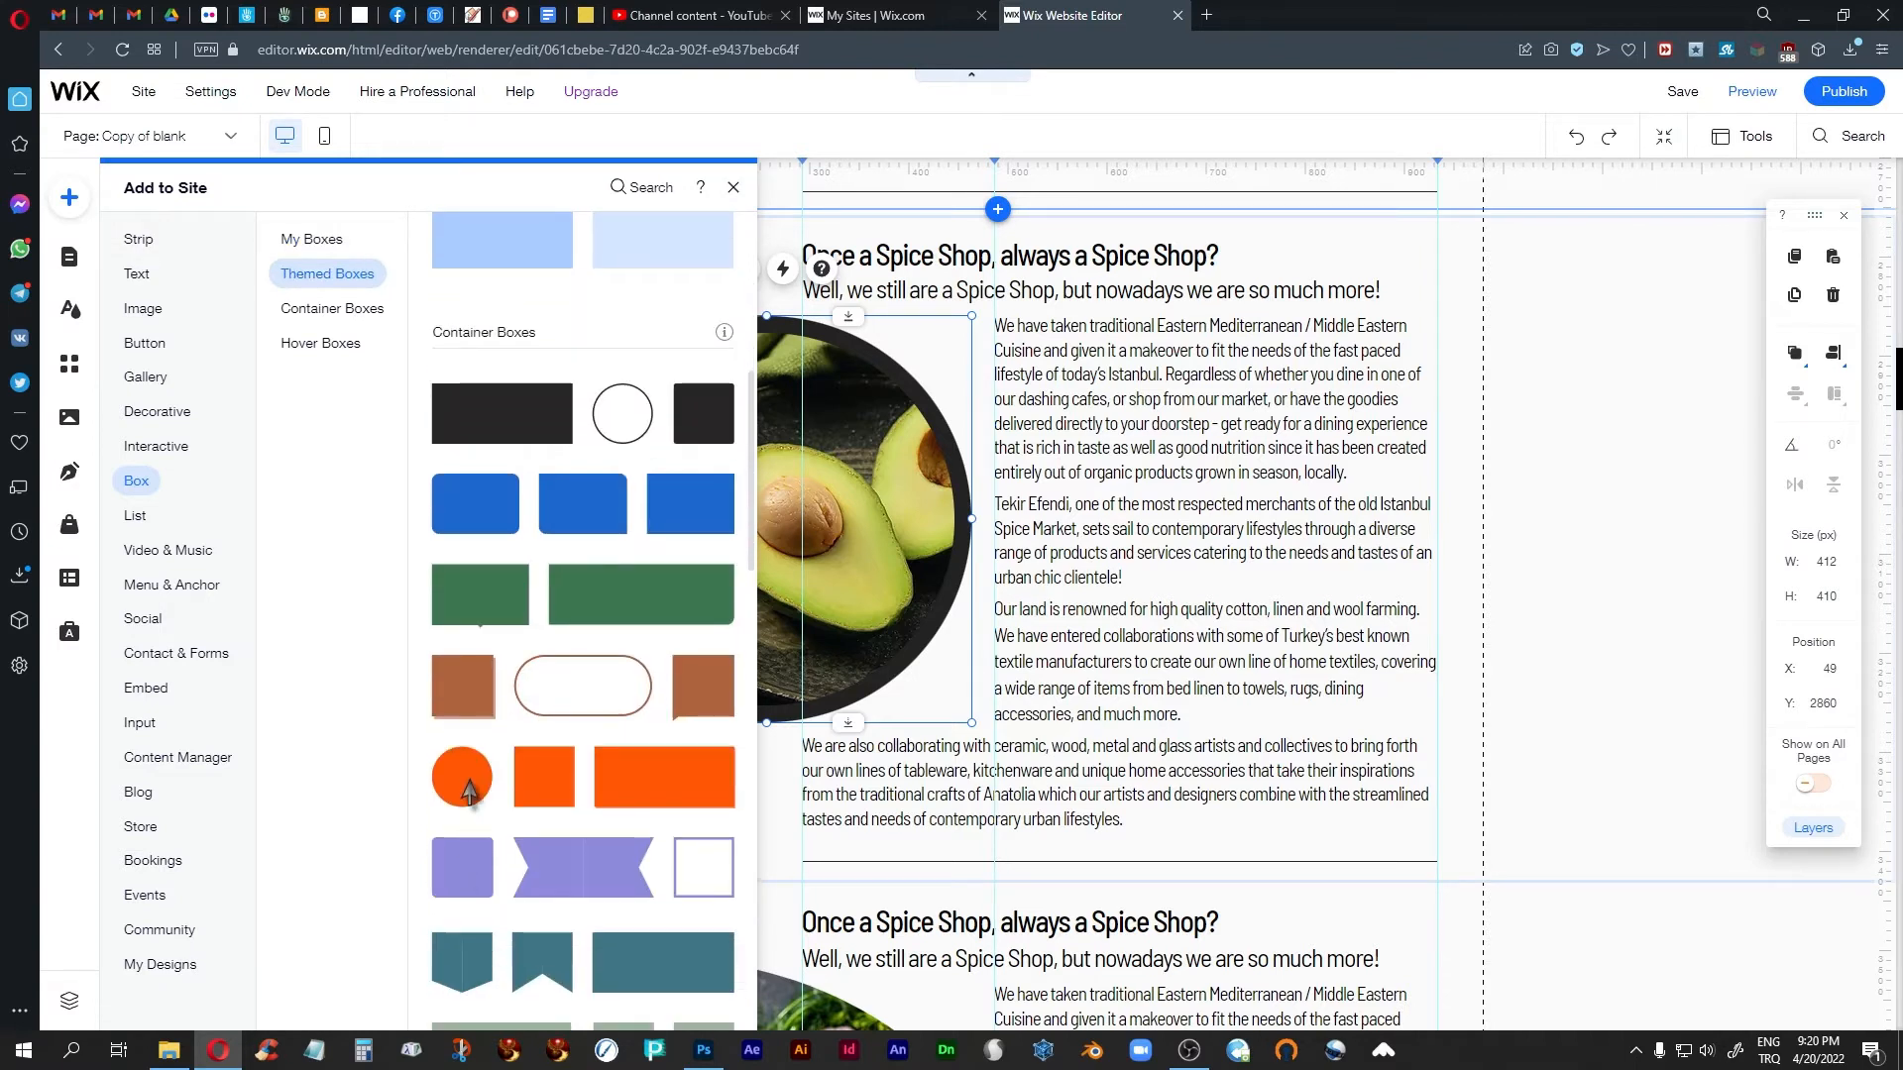
{"action": "scroll", "coordinate": [523, 743], "scroll_direction": "up", "scroll_amount": 6}
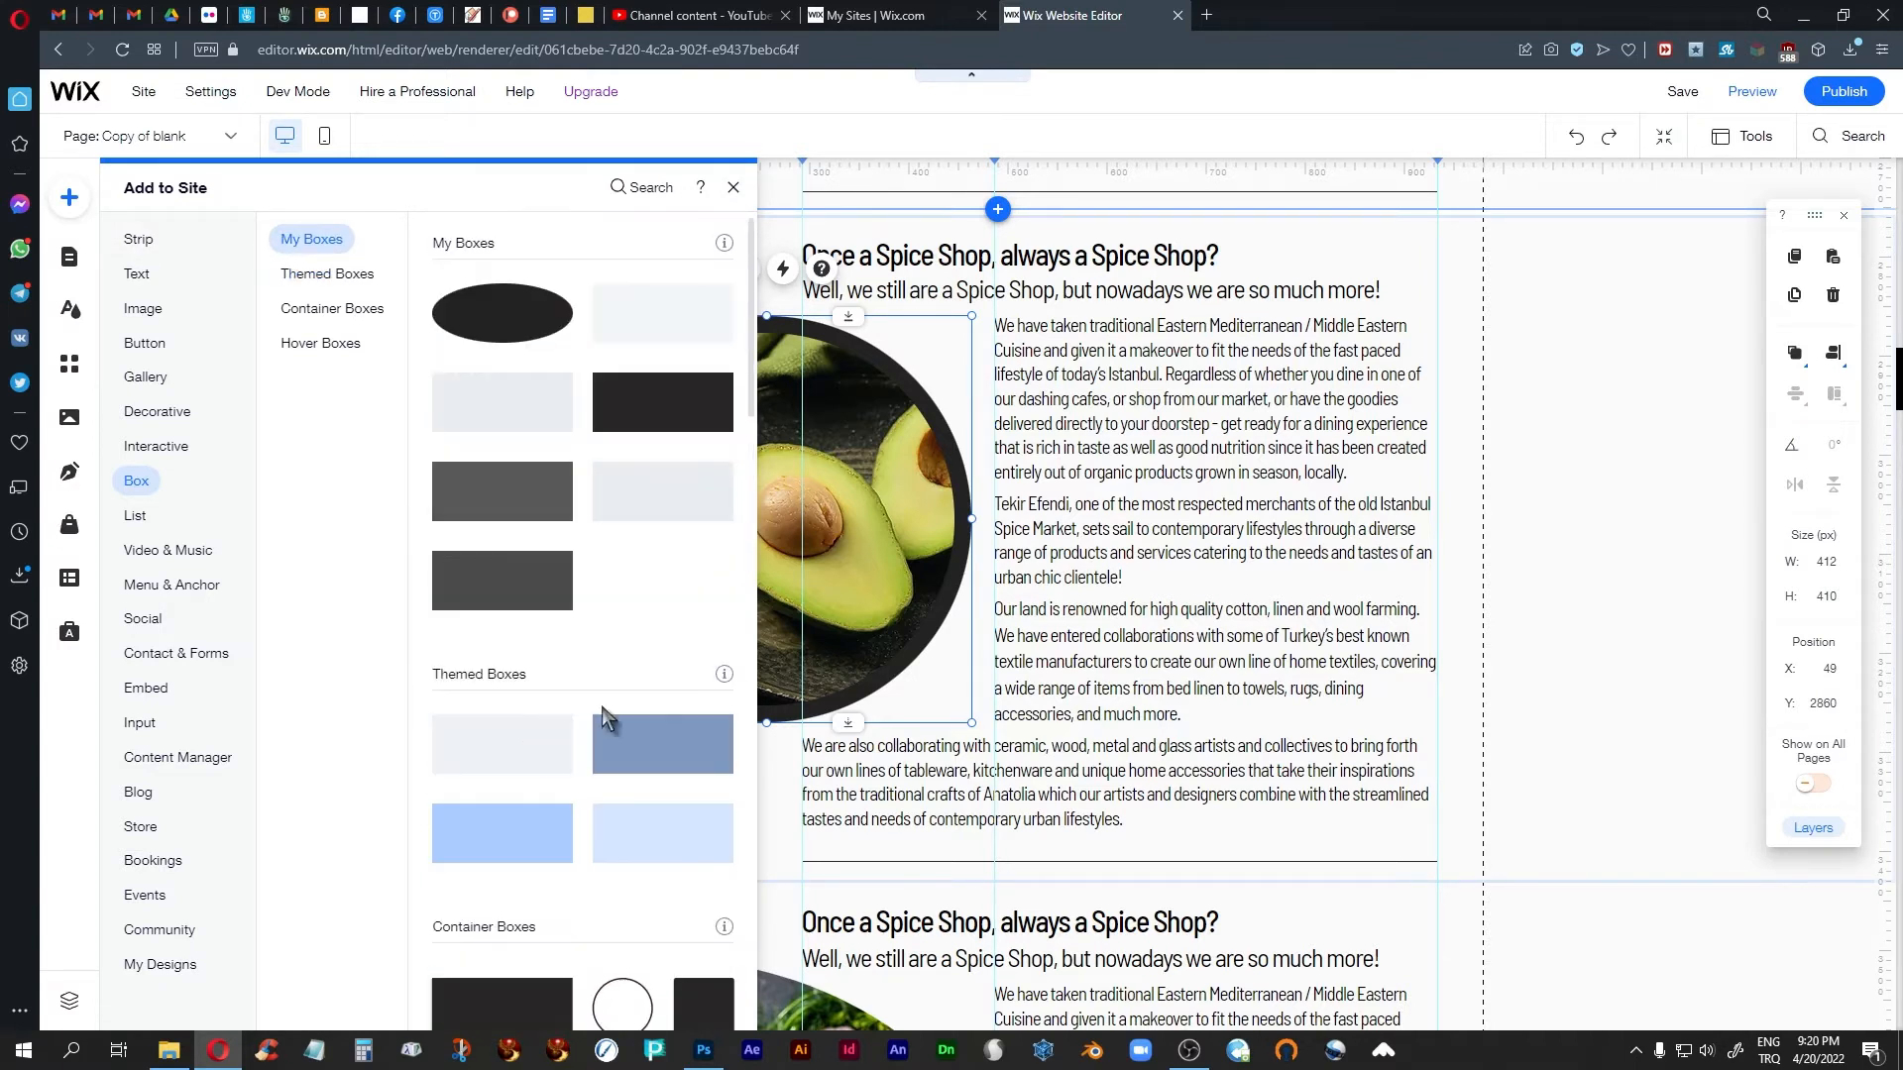
{"action": "left_click", "coordinate": [733, 187]}
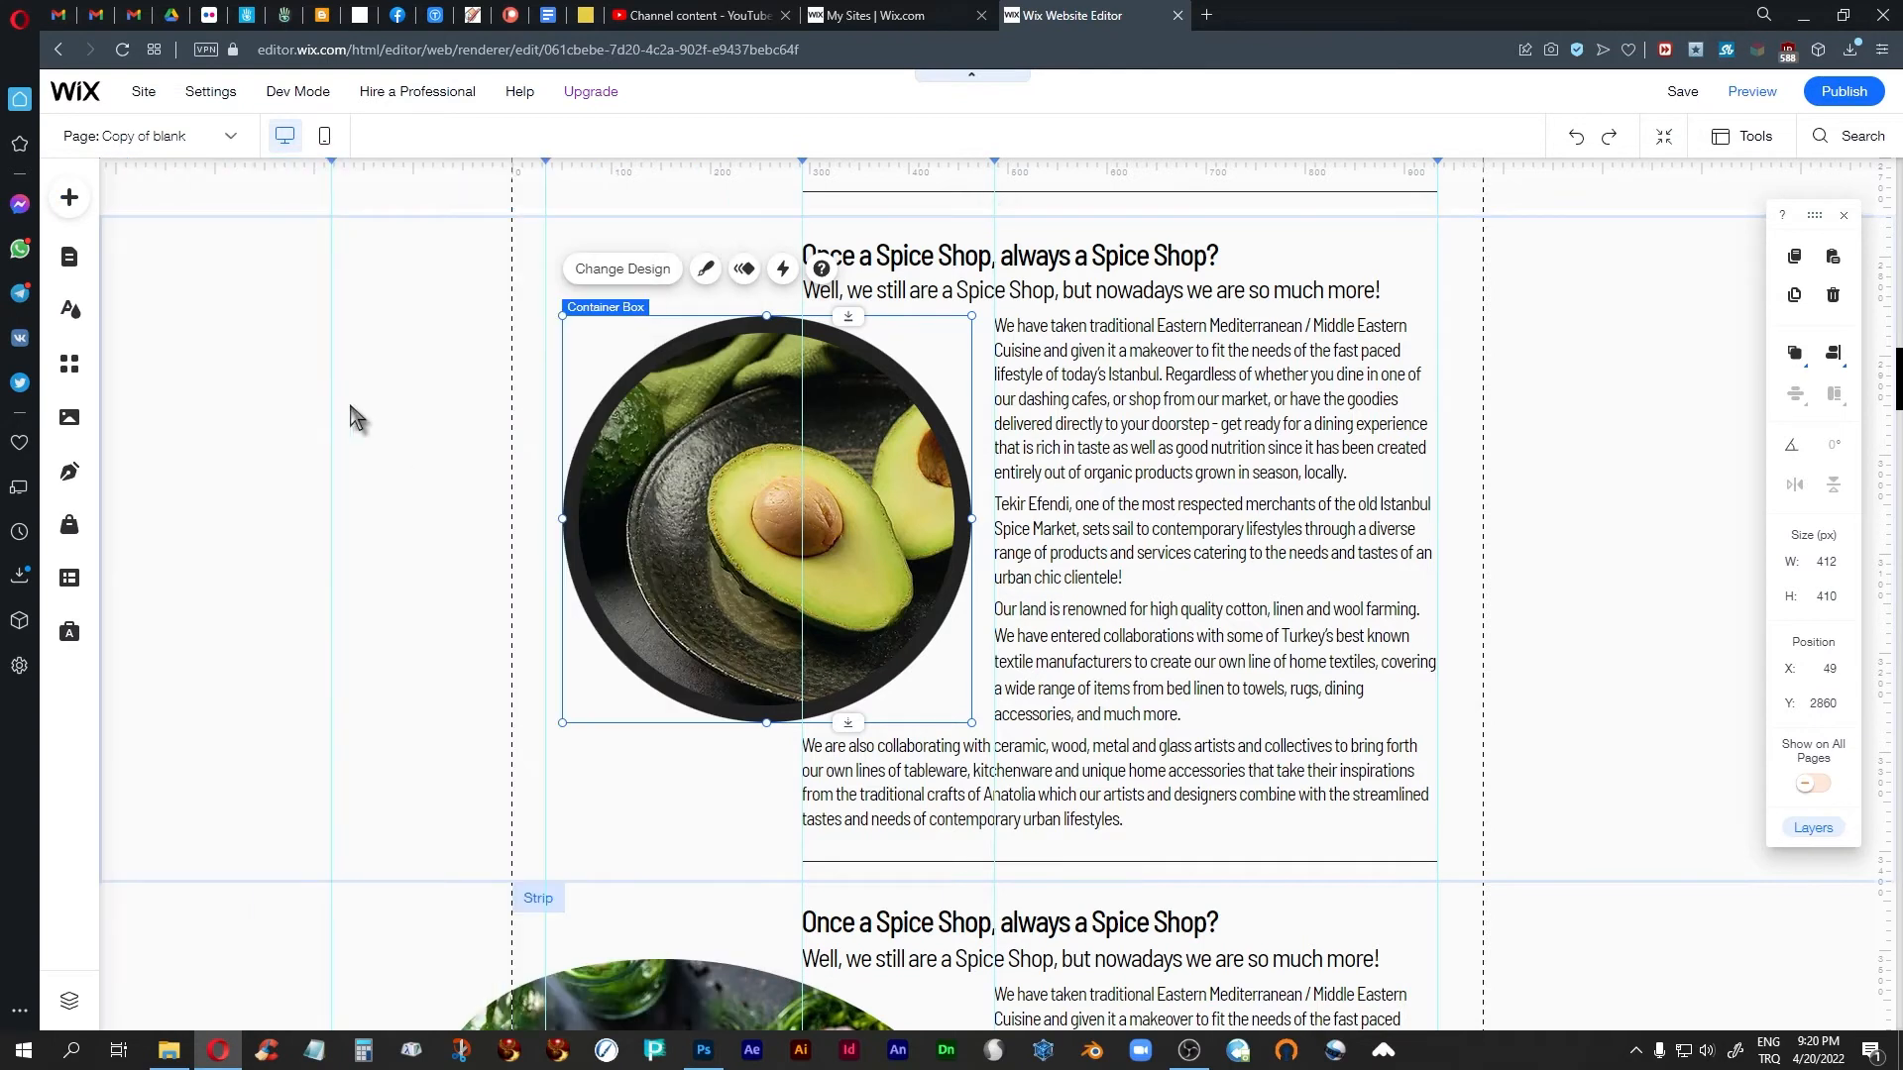
Try moving the round container box with its avocado image to about X -103, Y 2786, then undo the move
{"action": "left_click", "coordinate": [741, 467]}
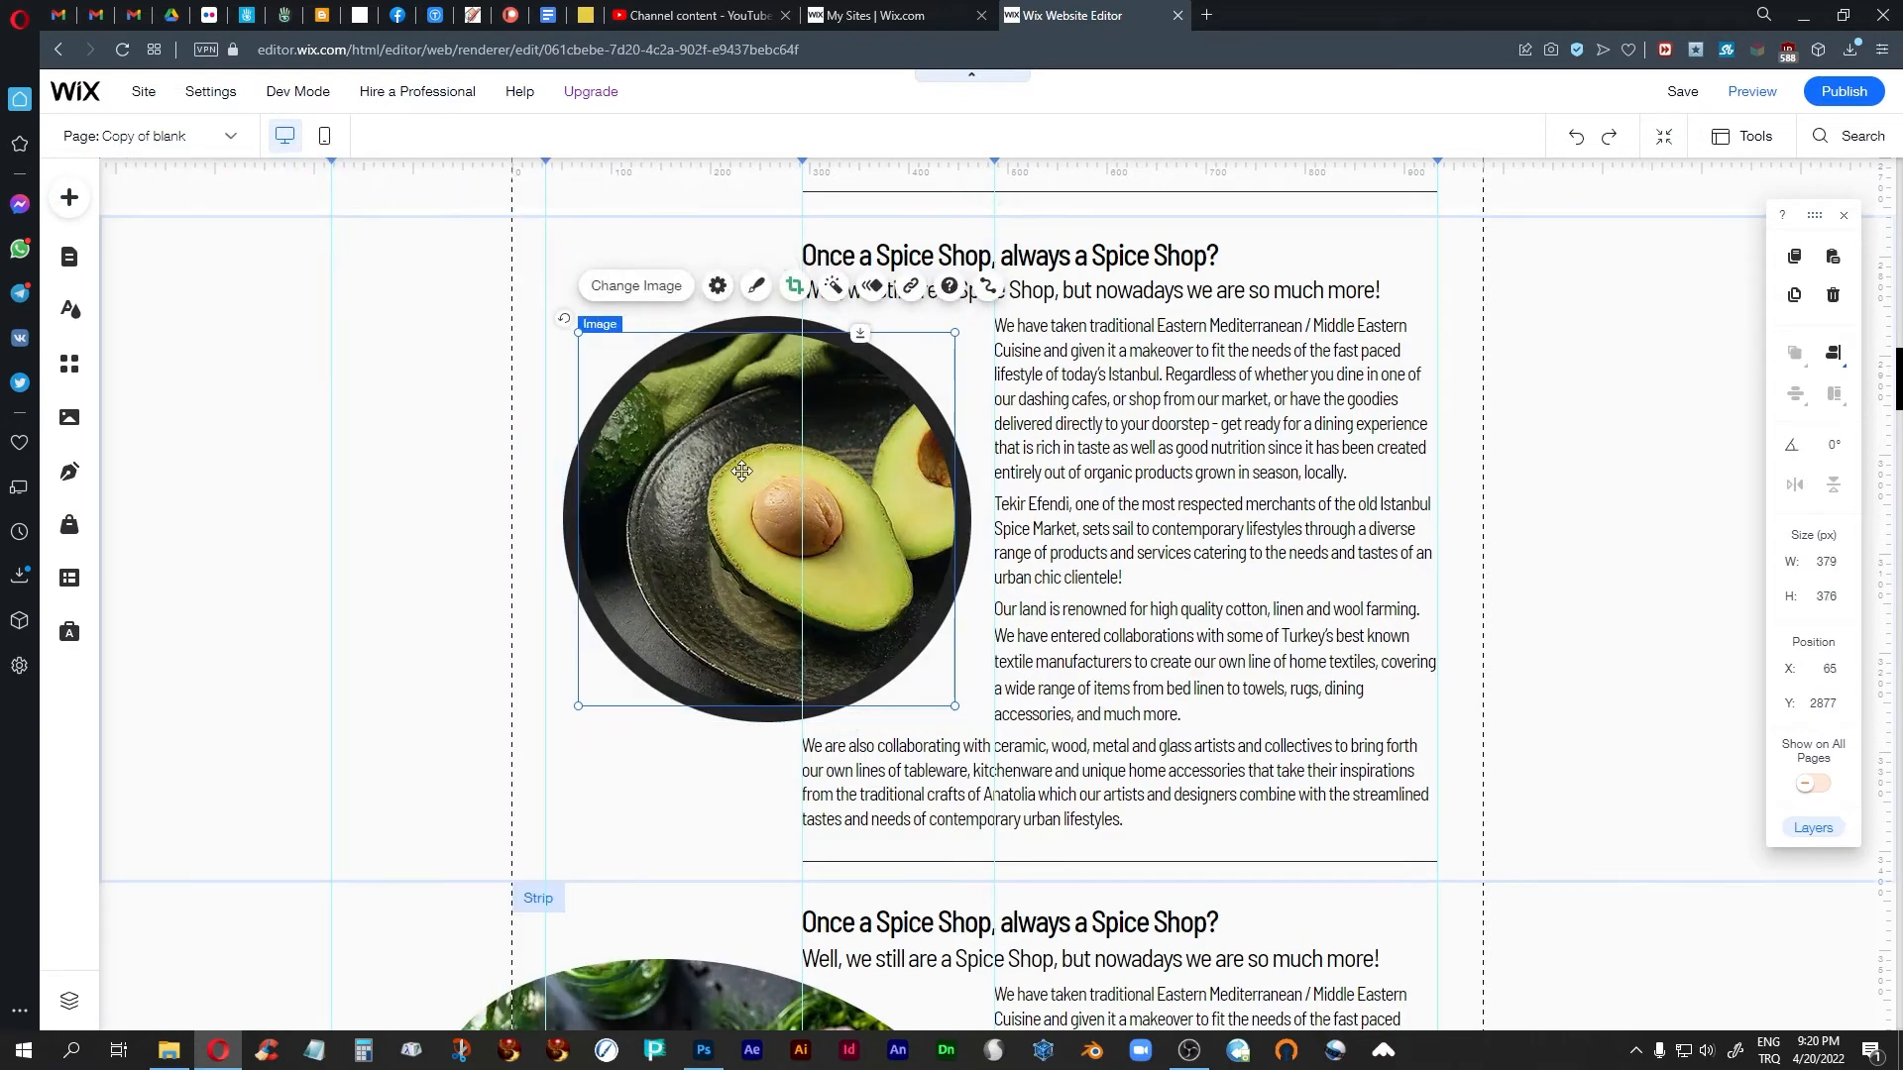
{"action": "mouse_move", "coordinate": [756, 473]}
{"action": "left_mouse_down"}
{"action": "mouse_move", "coordinate": [292, 436]}
{"action": "mouse_move", "coordinate": [755, 478]}
{"action": "left_mouse_up"}
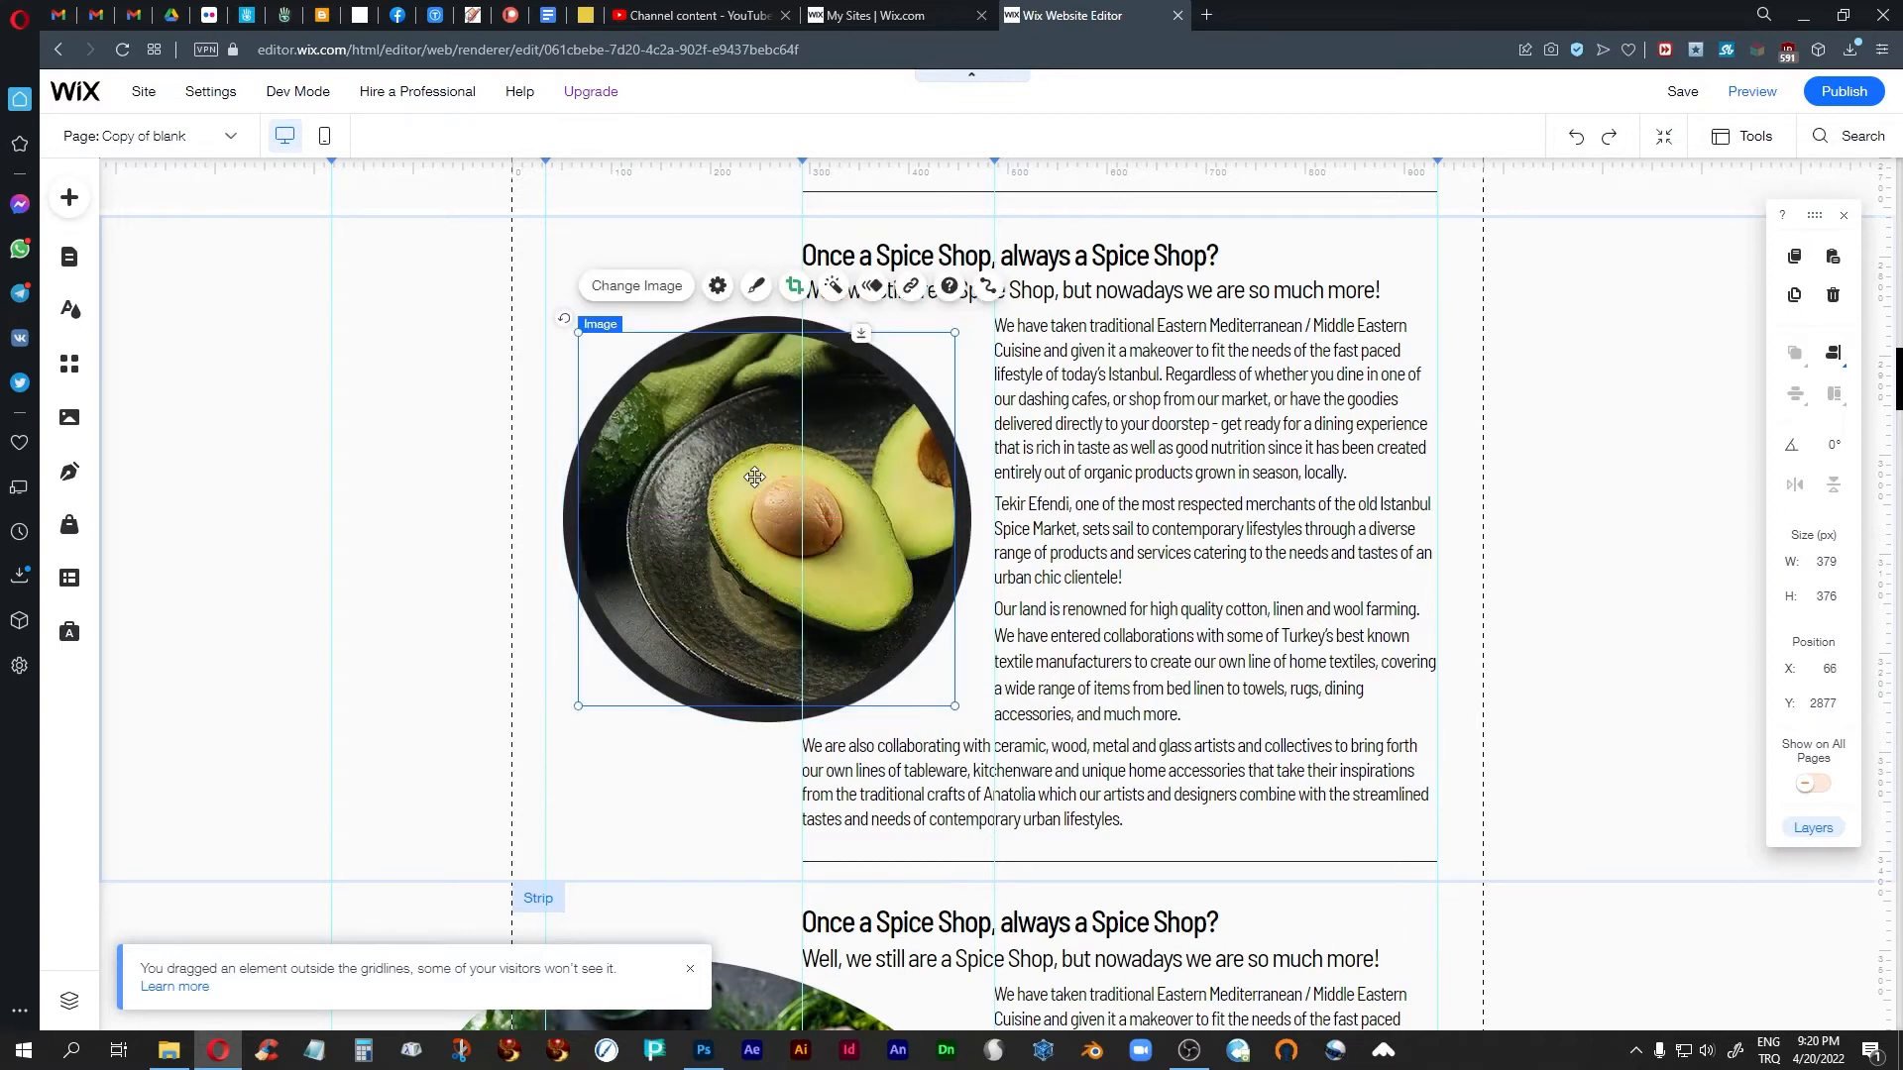
{"action": "left_click", "coordinate": [284, 379]}
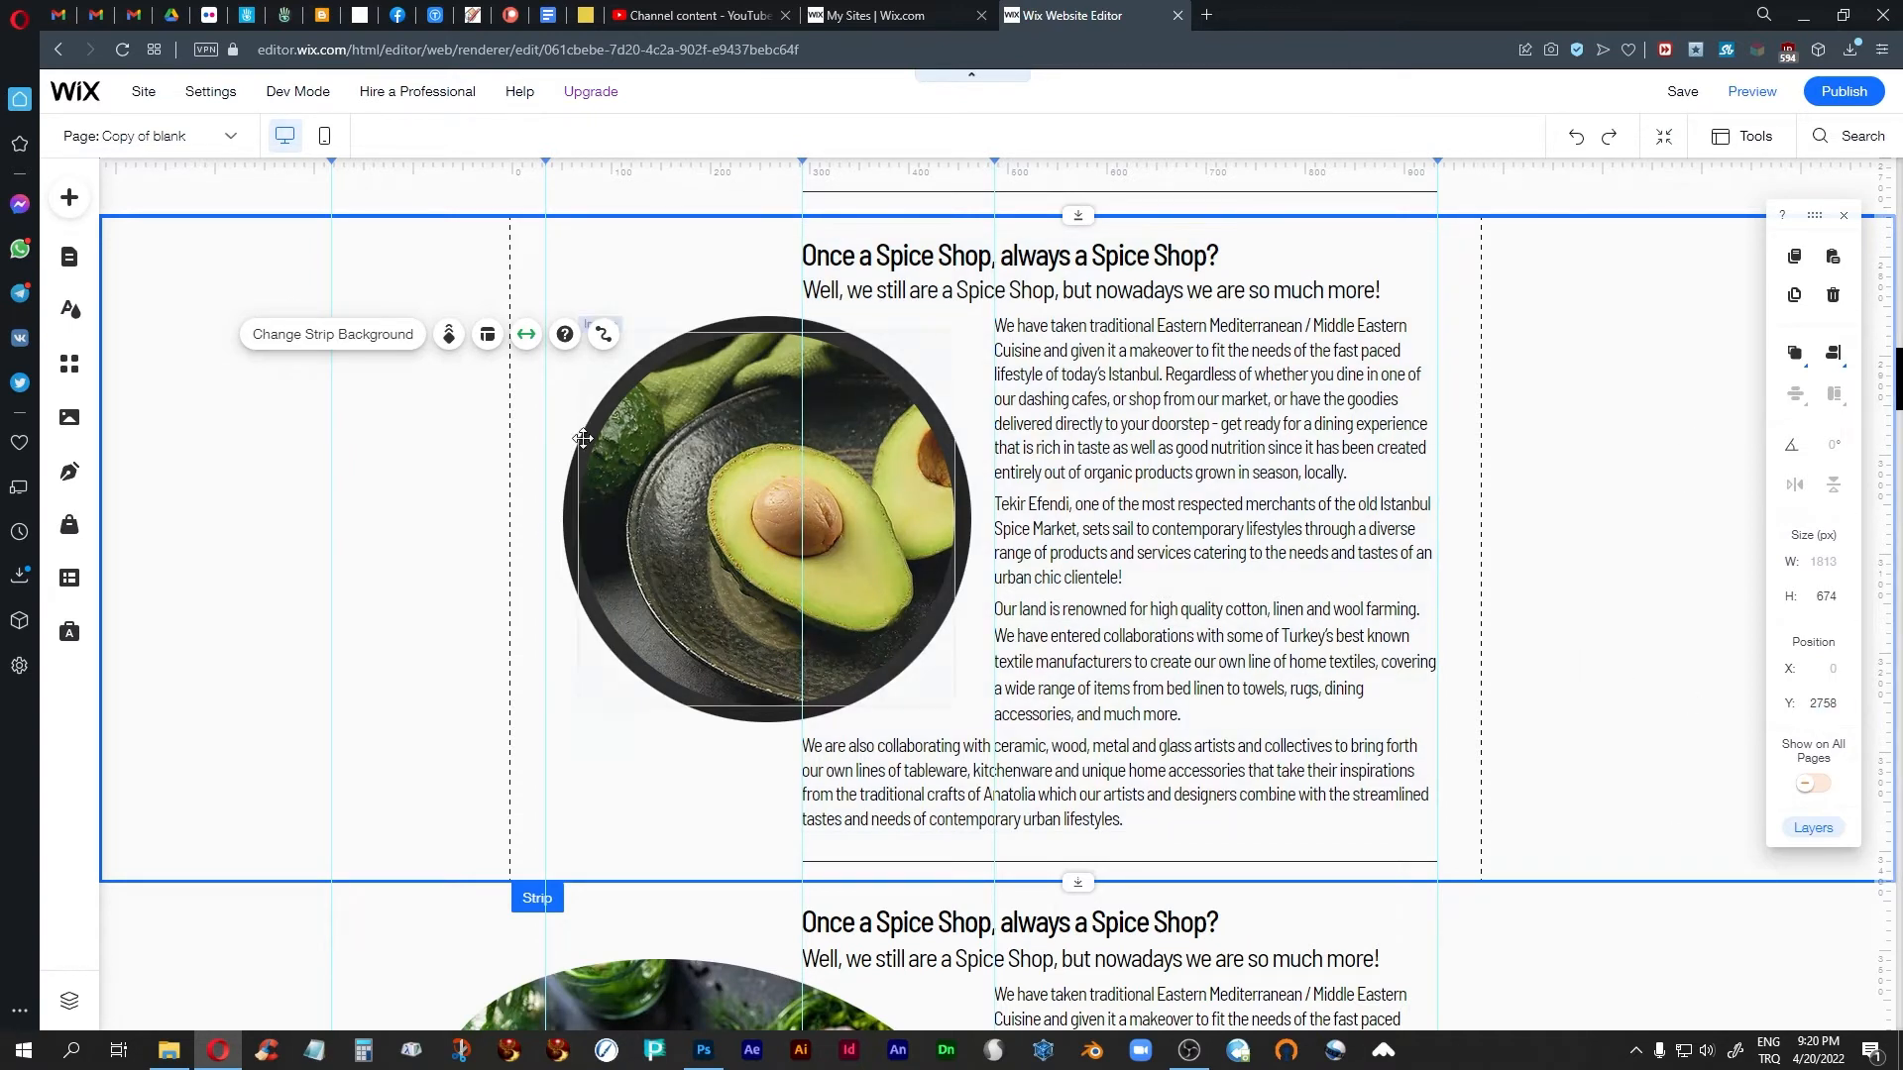
{"action": "left_click", "coordinate": [569, 492]}
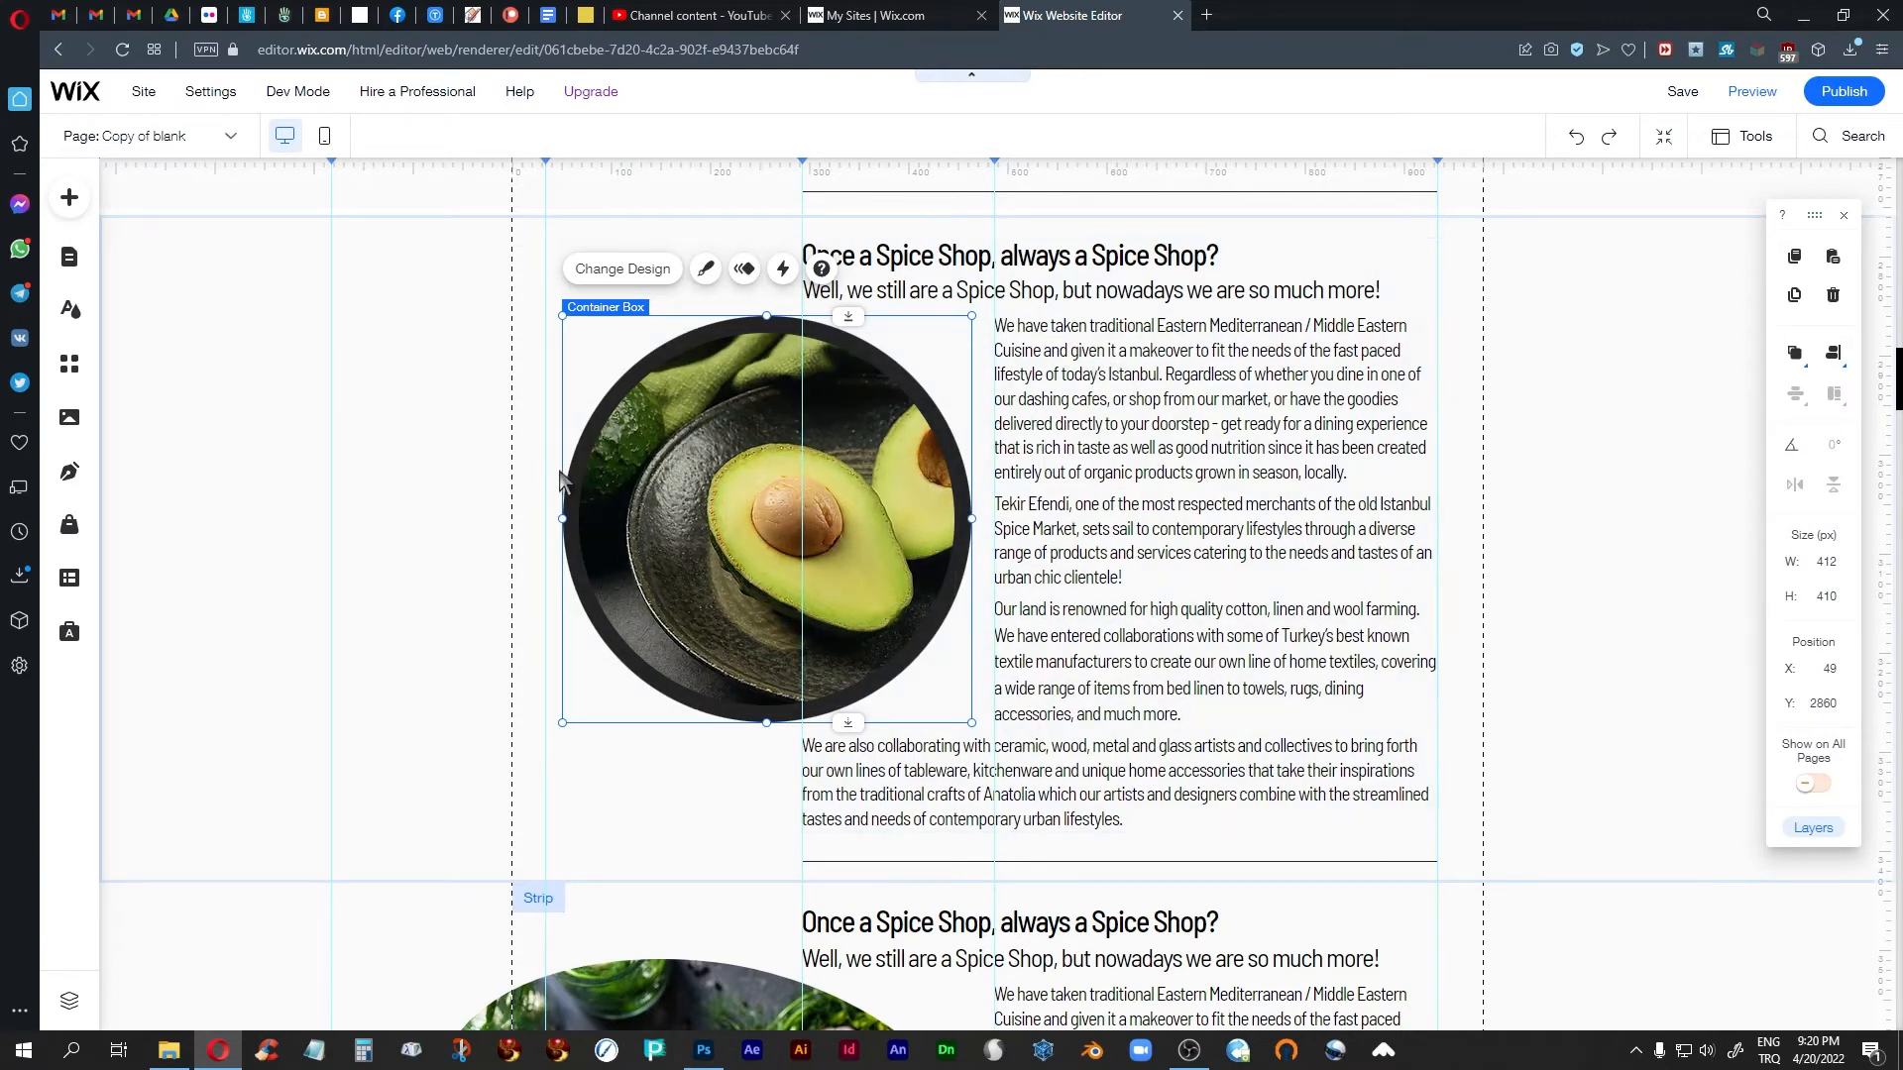
{"action": "mouse_move", "coordinate": [569, 479]}
{"action": "left_mouse_down"}
{"action": "mouse_move", "coordinate": [507, 426]}
{"action": "mouse_move", "coordinate": [417, 406]}
{"action": "left_mouse_up"}
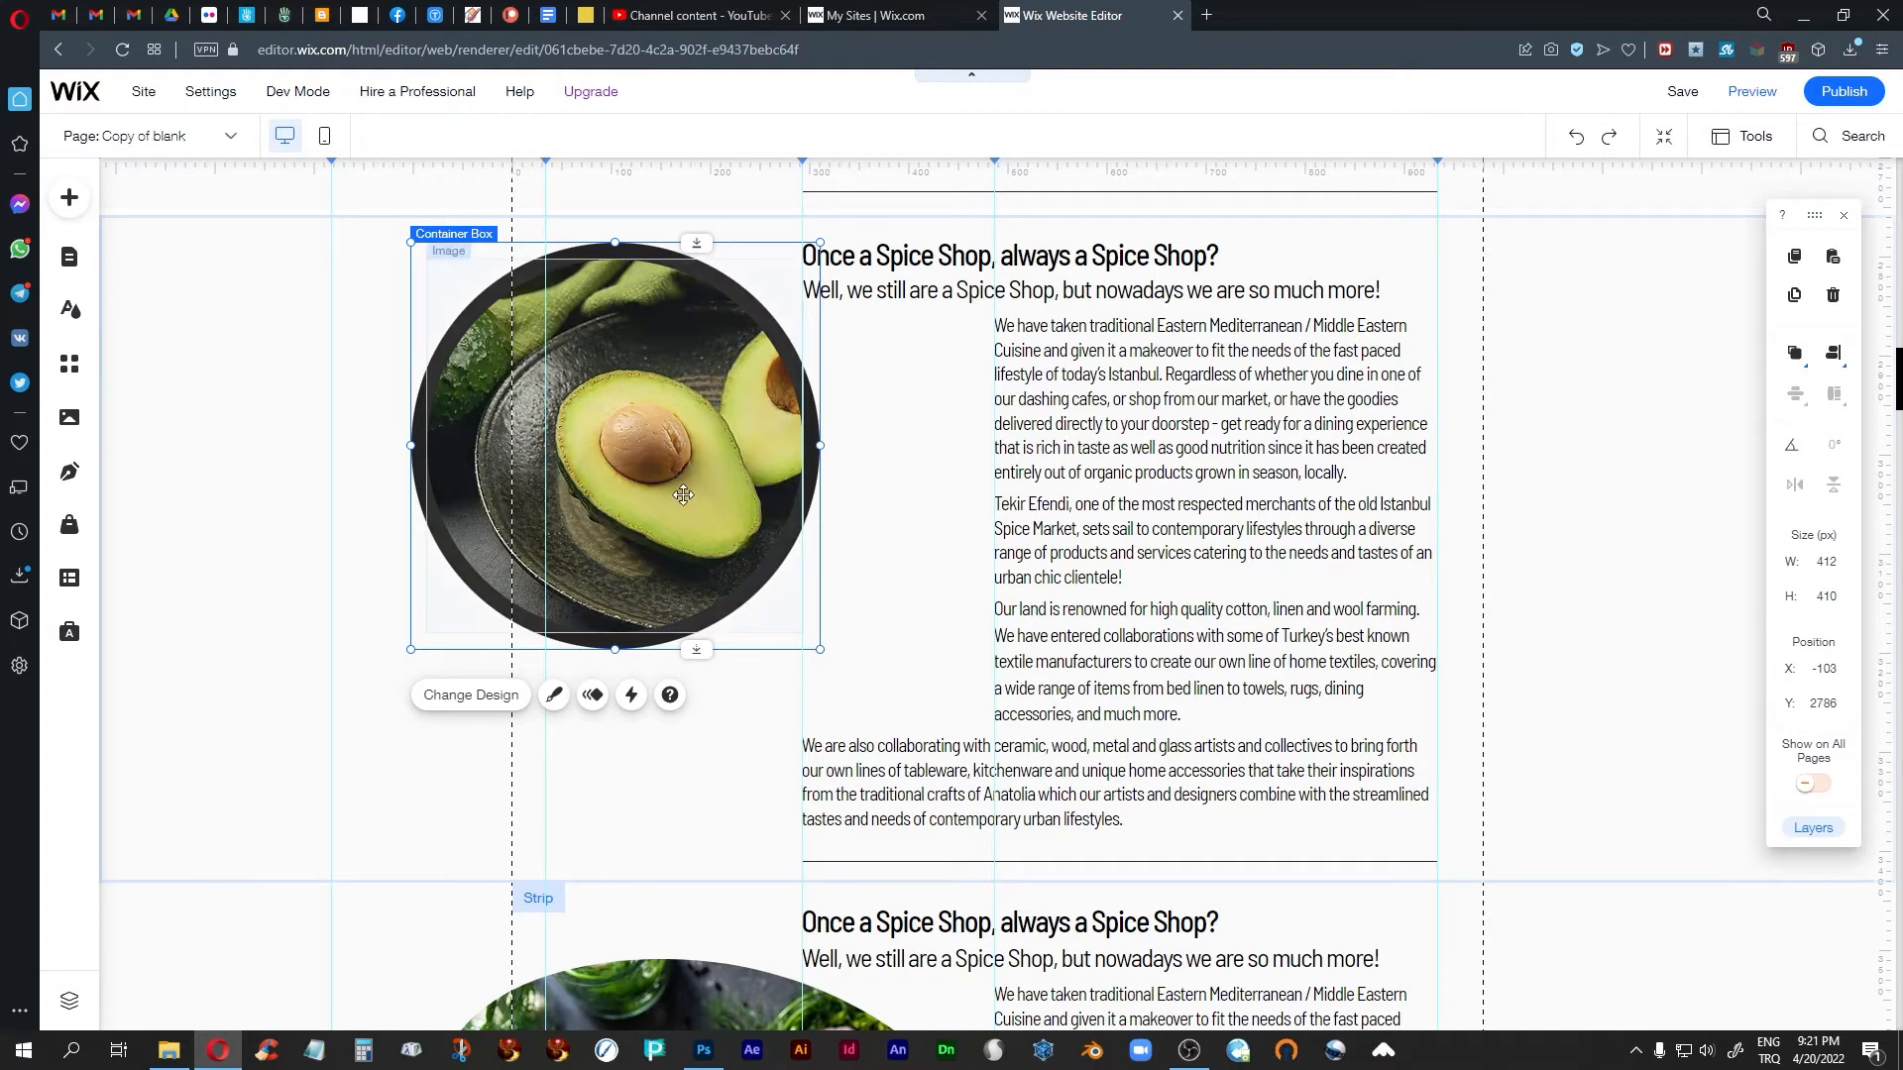
{"action": "key", "text": "ctrl+z"}
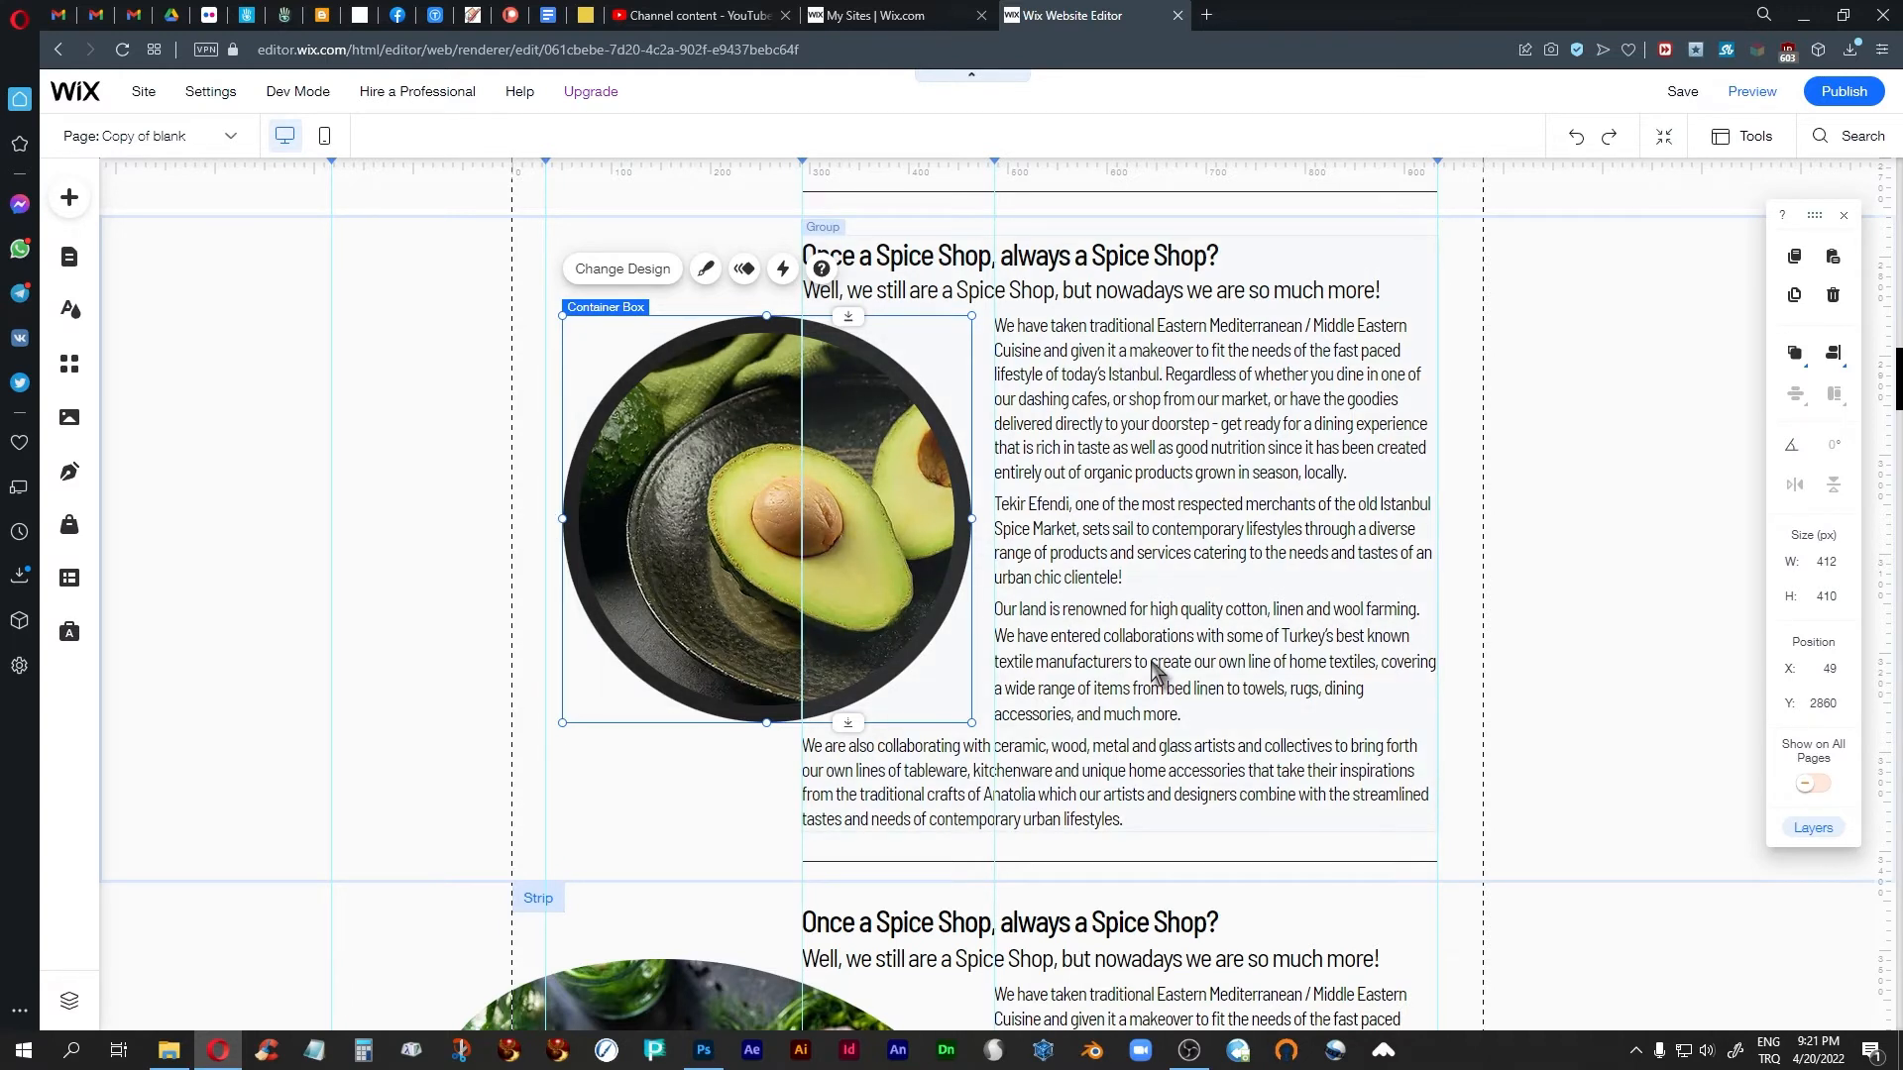
Try shifting the round avocado container box to about X 85, Y 2865, over the edge of the text, then undo the move
{"action": "left_click", "coordinate": [1551, 642]}
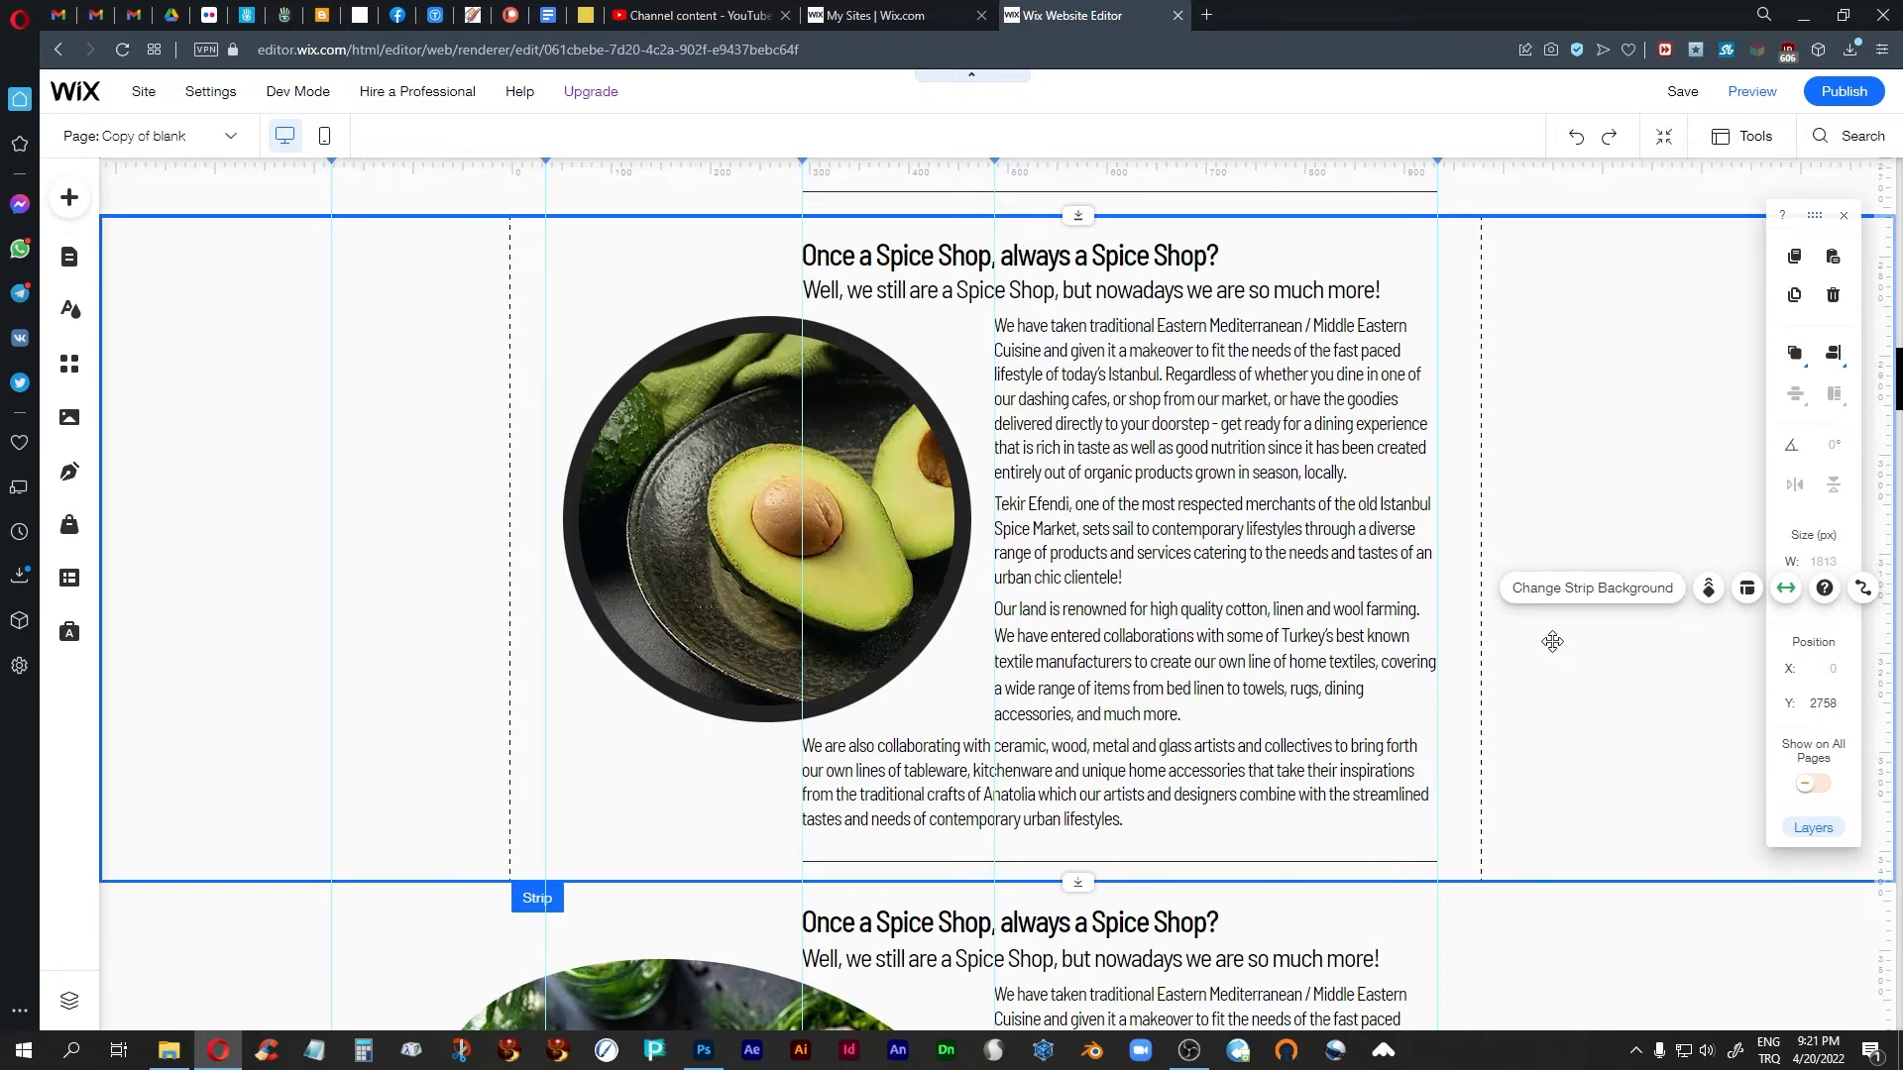
{"action": "scroll", "coordinate": [1552, 643], "scroll_direction": "down", "scroll_amount": 2}
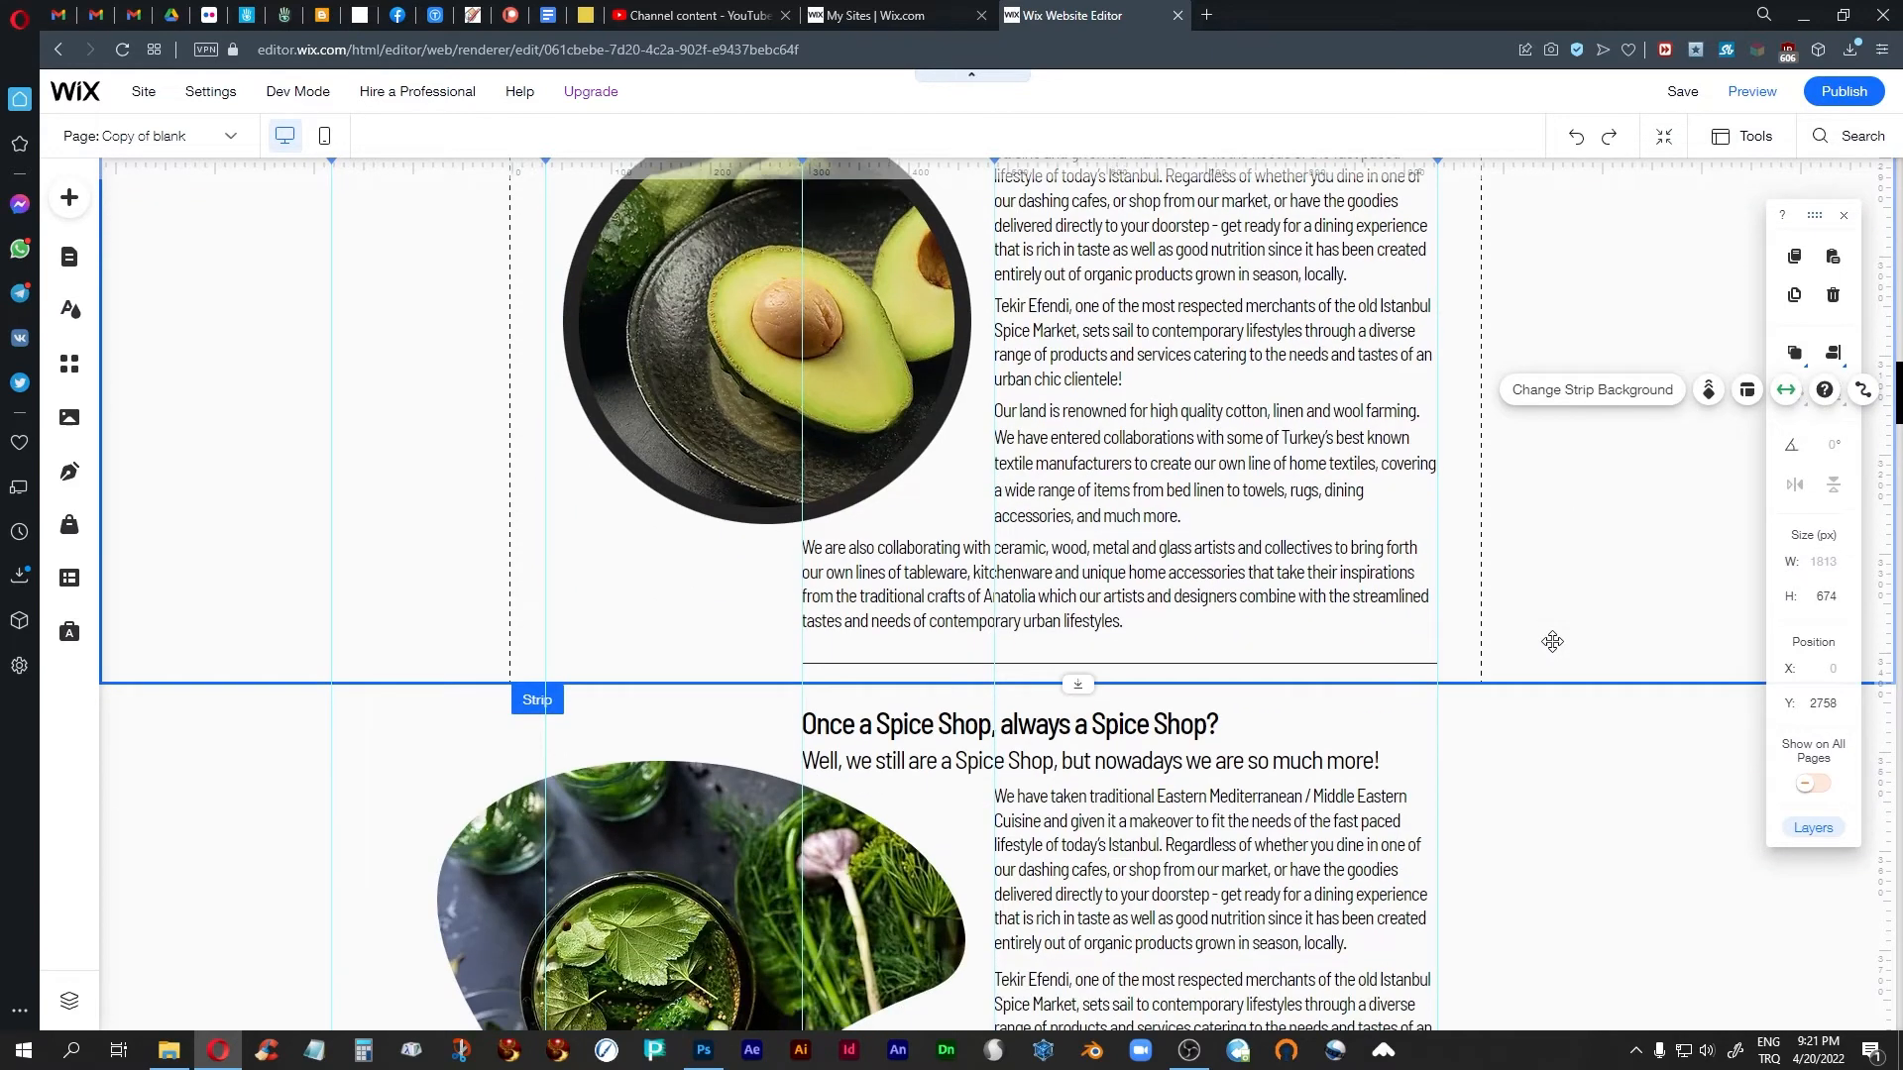
{"action": "scroll", "coordinate": [1552, 642], "scroll_direction": "up", "scroll_amount": 3}
{"action": "left_click", "coordinate": [759, 422]}
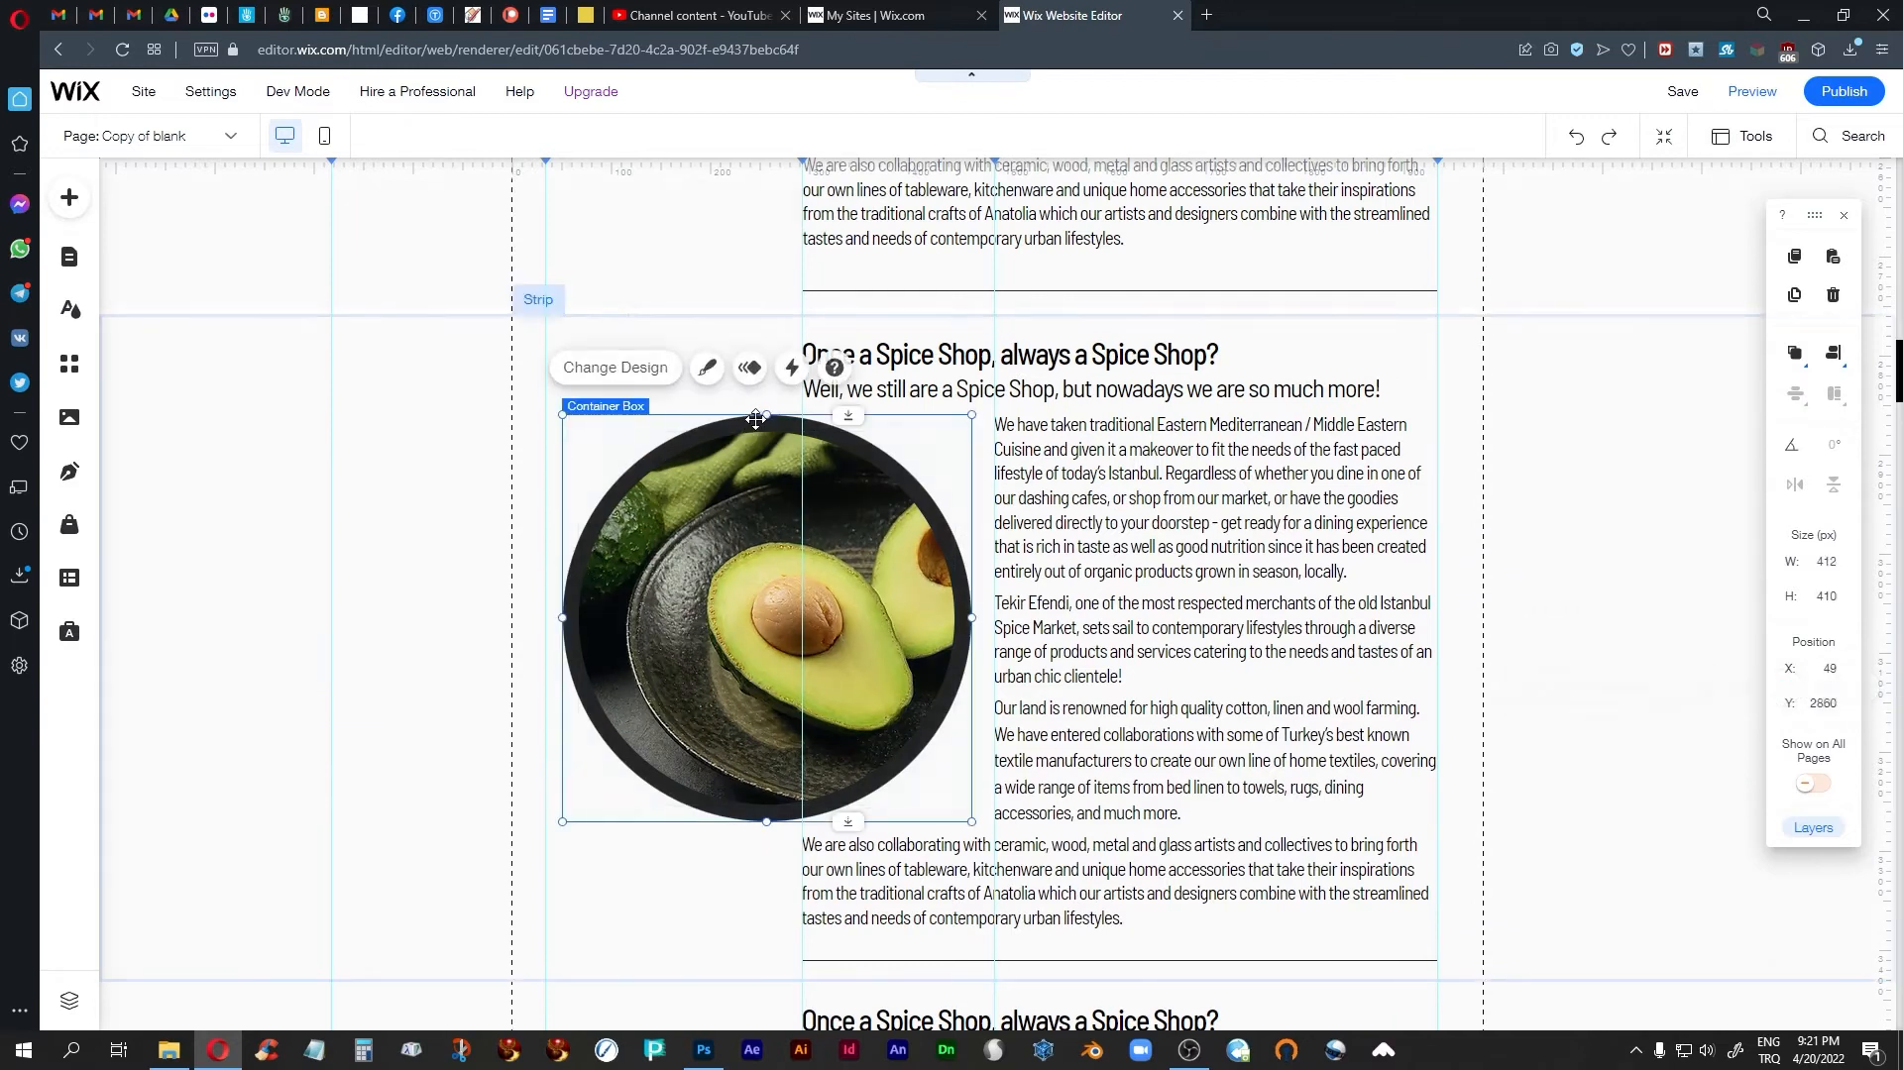
{"action": "left_click_drag", "start_coordinate": [739, 419], "coordinate": [765, 427]}
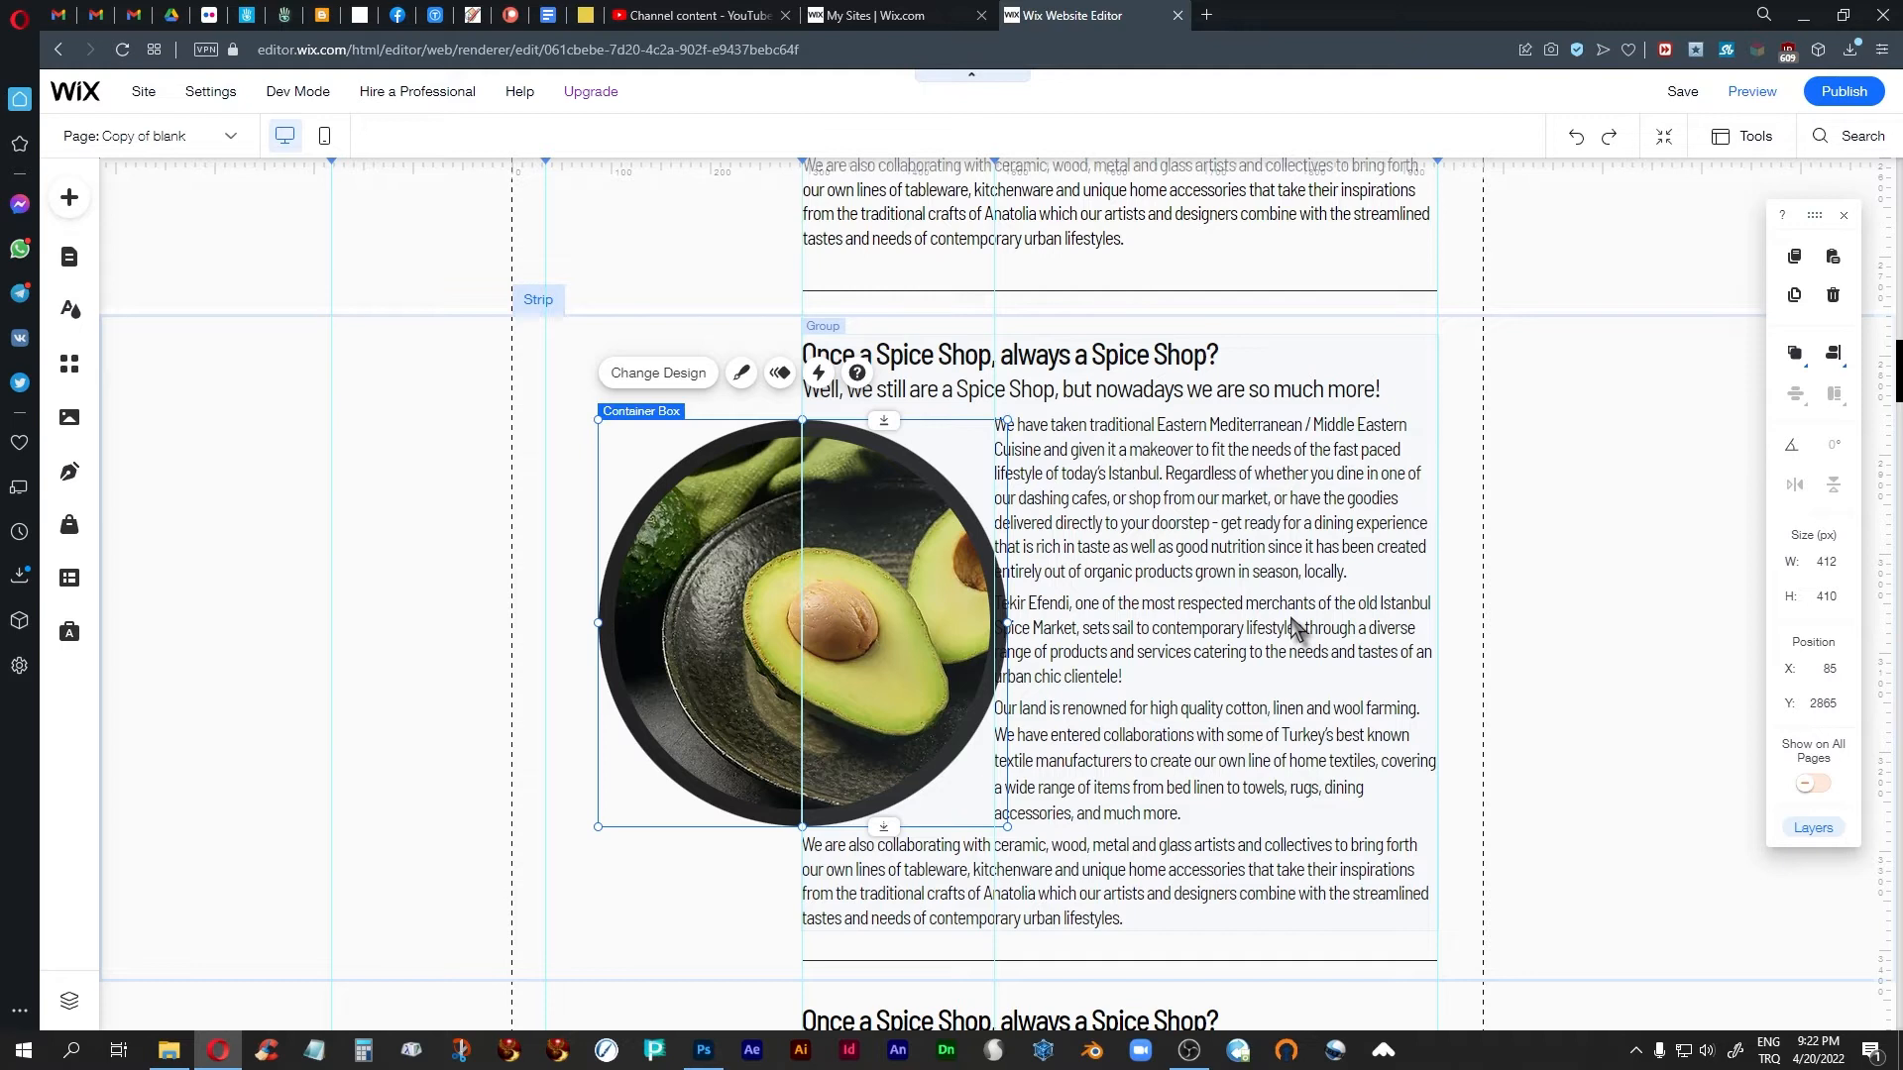
{"action": "key", "text": "ctrl+z"}
{"action": "key", "text": "ctrl+z"}
{"action": "key", "text": "ctrl+z"}
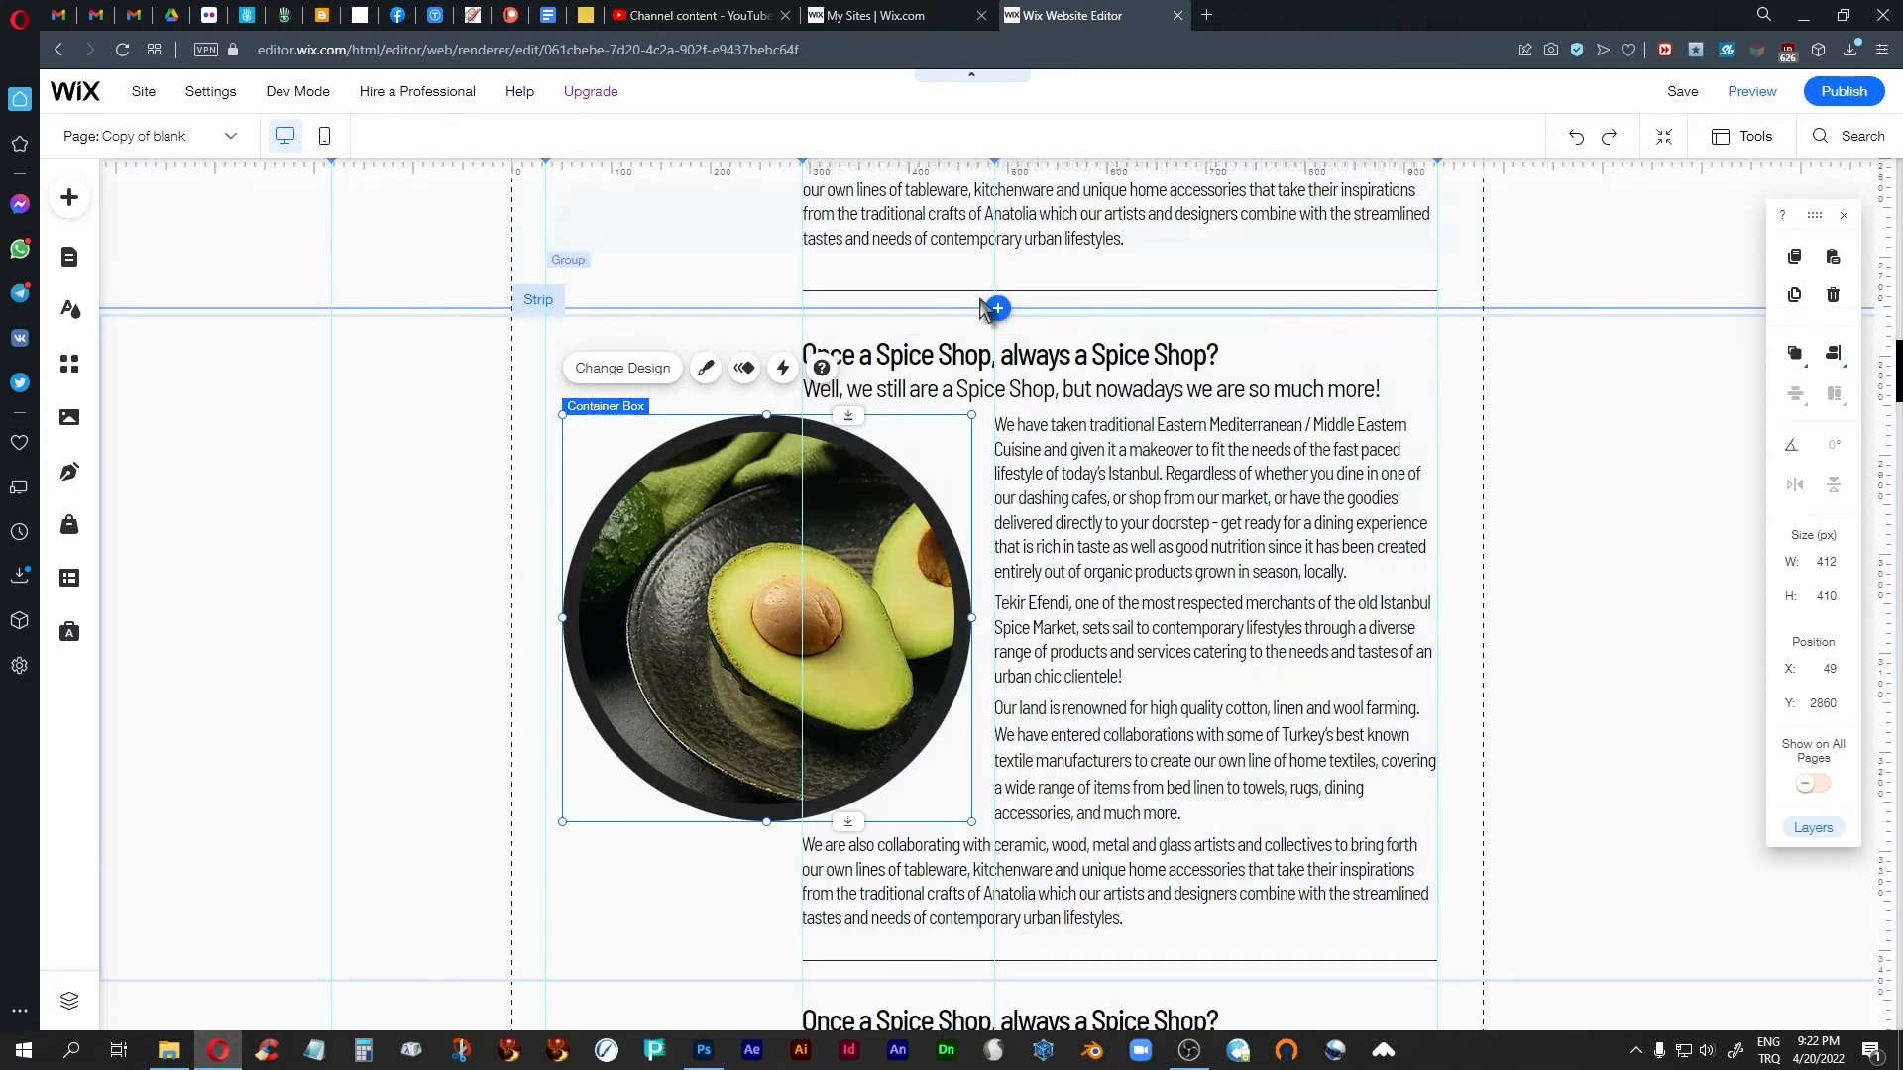
Examine the crop shape choices for the blob-shaped pickle jar image in the strip below, then cancel the crop
{"action": "scroll", "coordinate": [1096, 565], "scroll_direction": "down", "scroll_amount": 2}
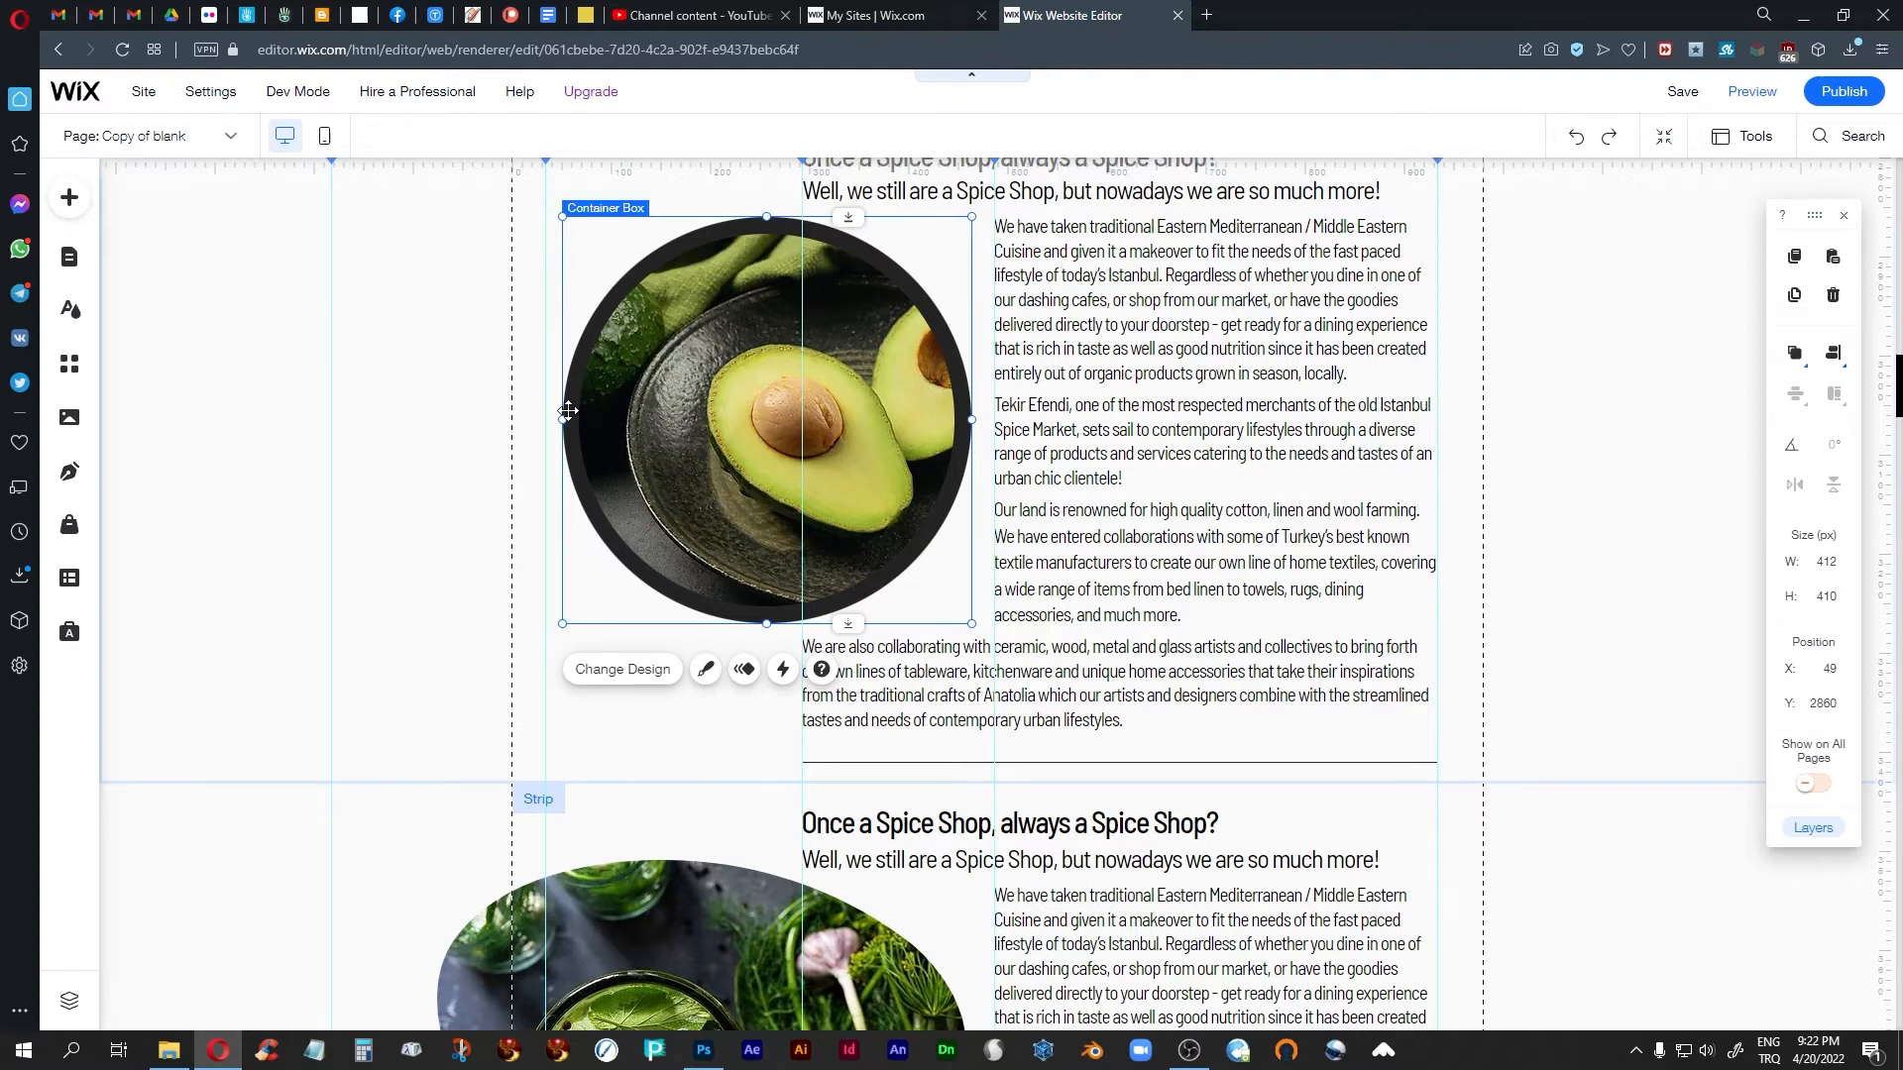
{"action": "scroll", "coordinate": [1345, 540], "scroll_direction": "down", "scroll_amount": 3}
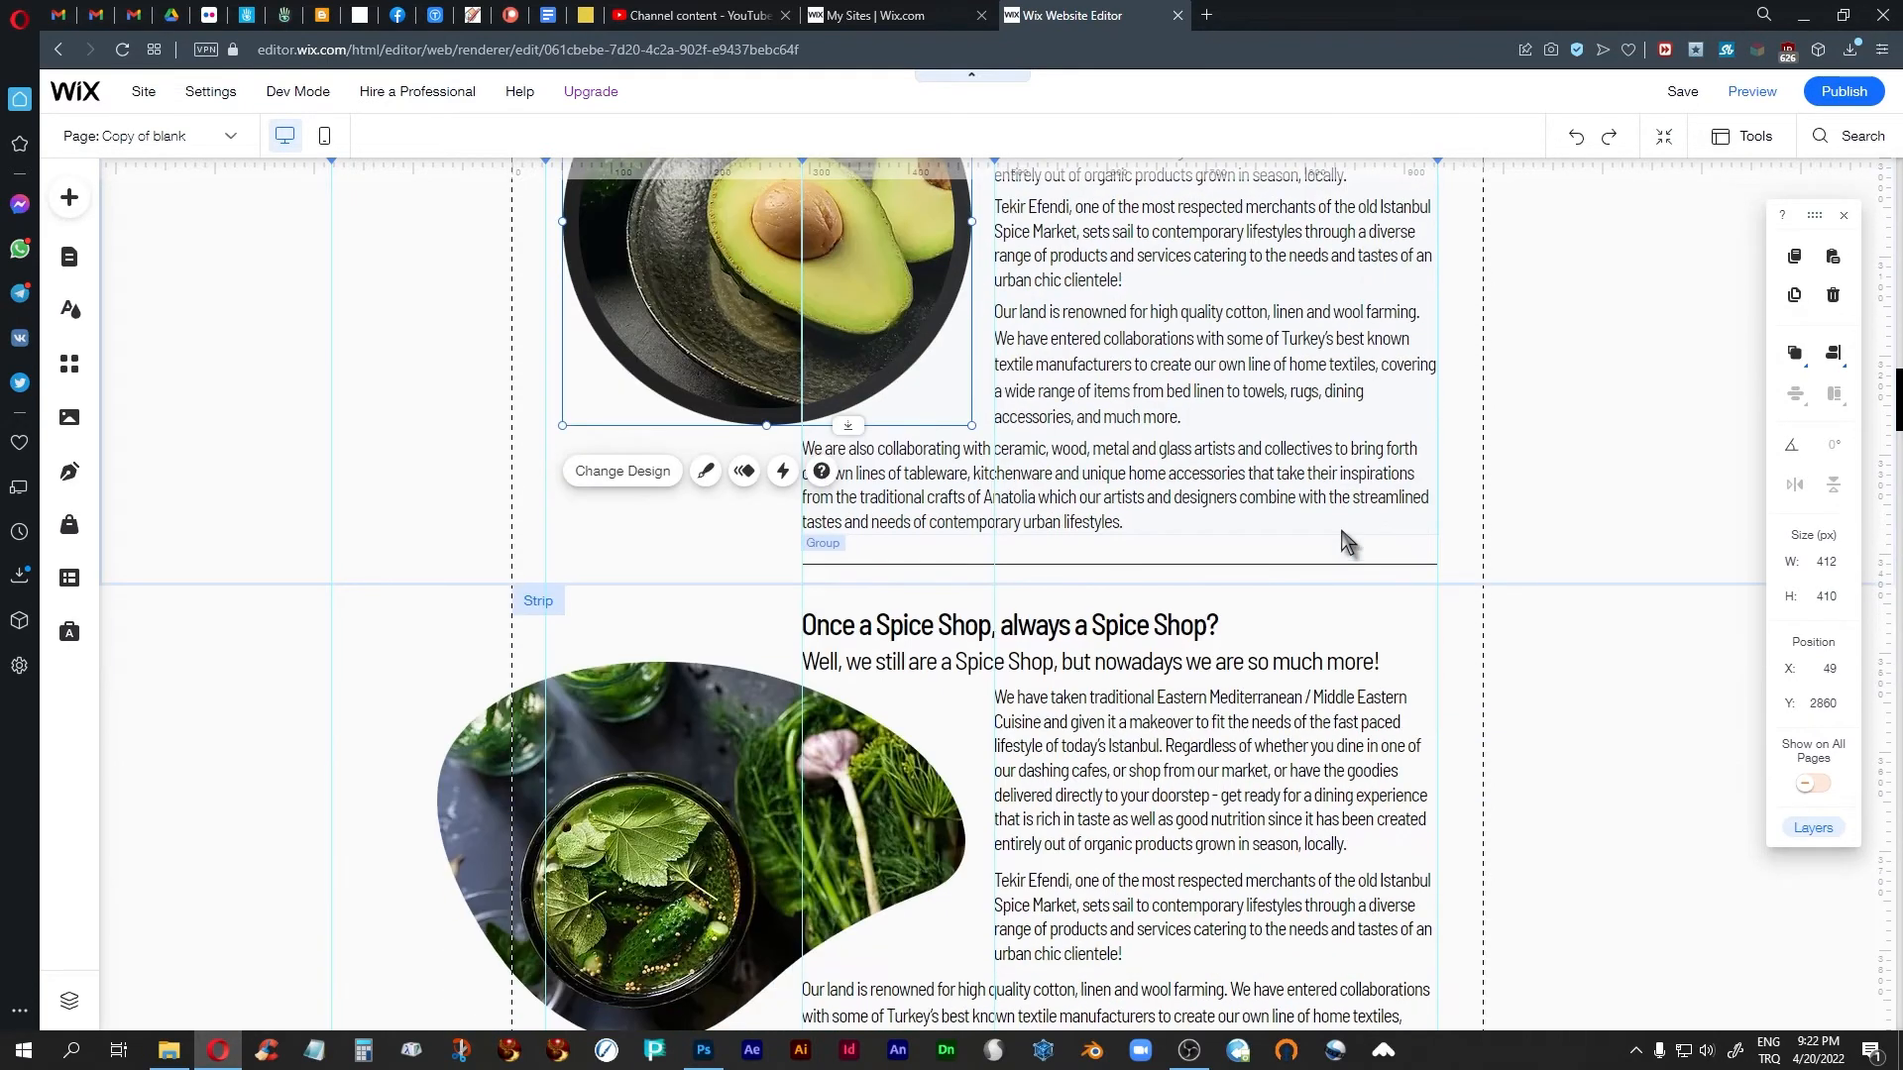
{"action": "scroll", "coordinate": [1344, 540], "scroll_direction": "down", "scroll_amount": 5}
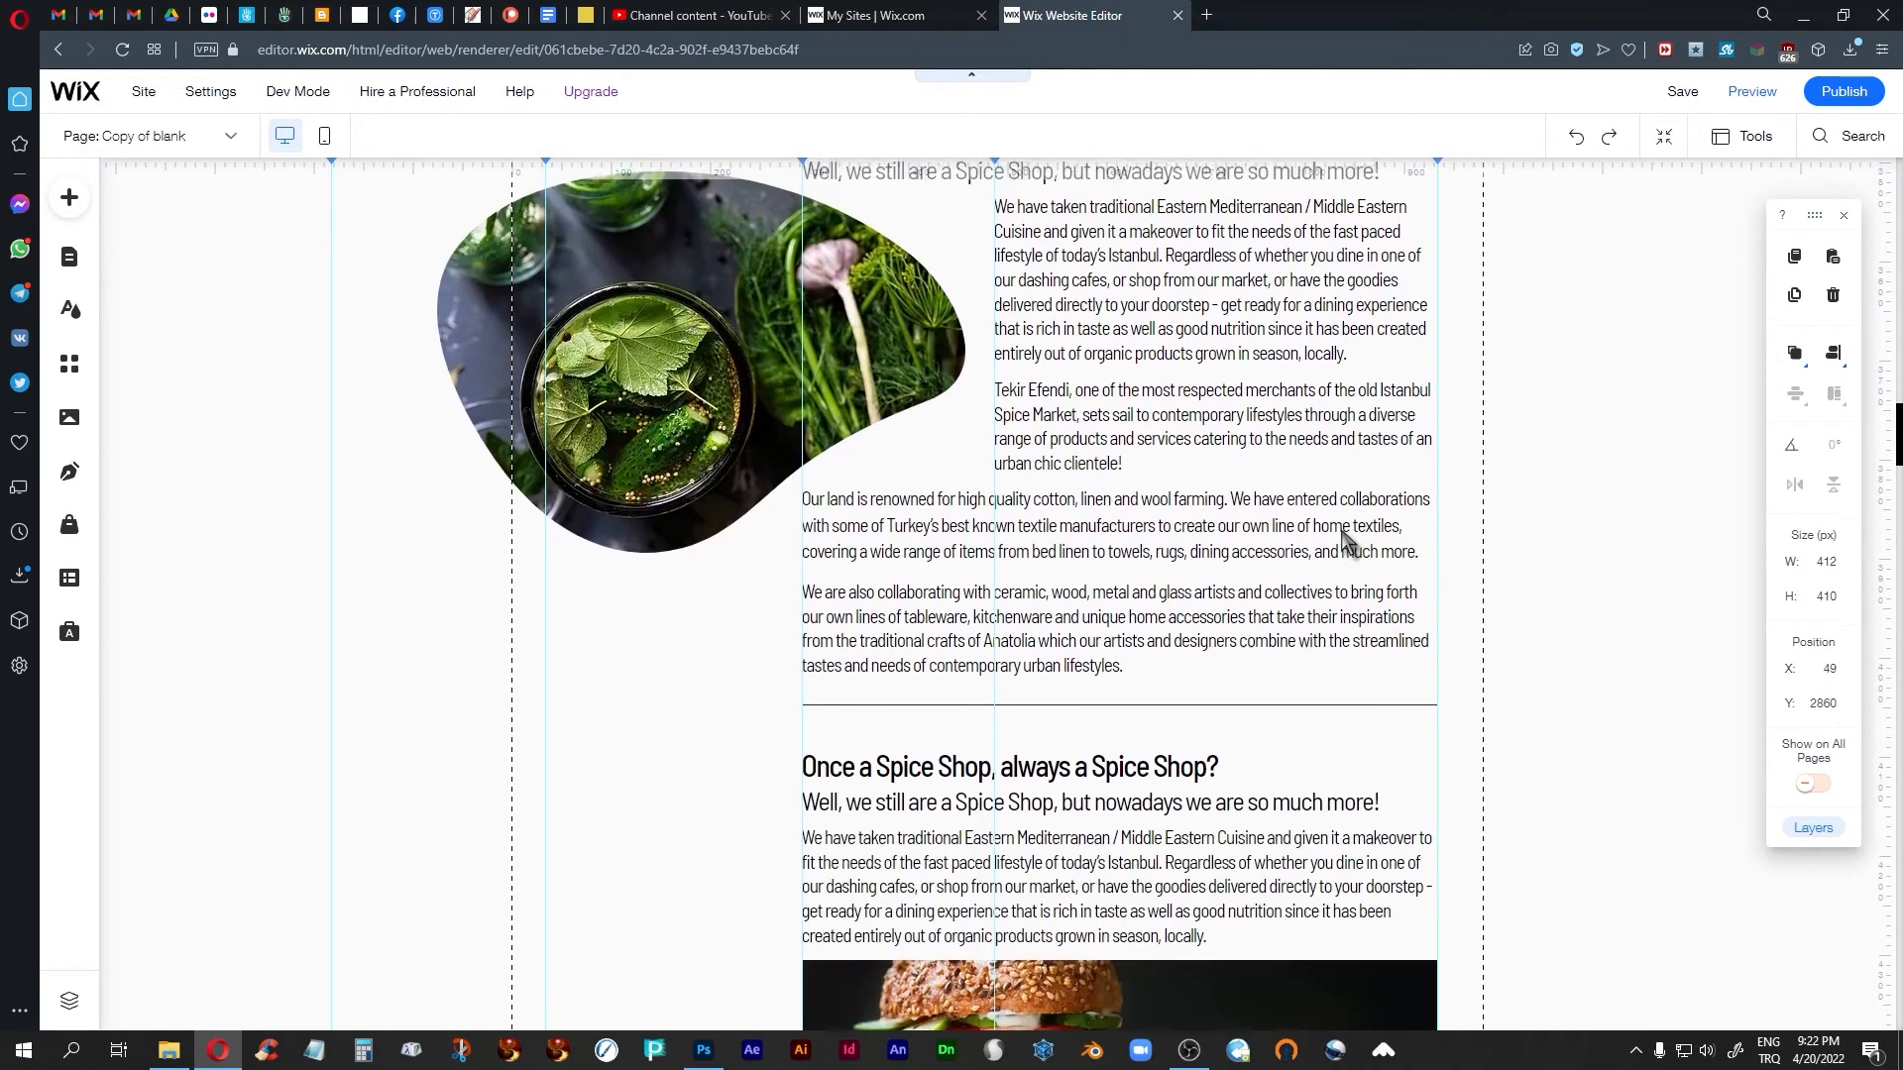
{"action": "scroll", "coordinate": [1344, 540], "scroll_direction": "down", "scroll_amount": 2}
{"action": "scroll", "coordinate": [1342, 539], "scroll_direction": "up", "scroll_amount": 5}
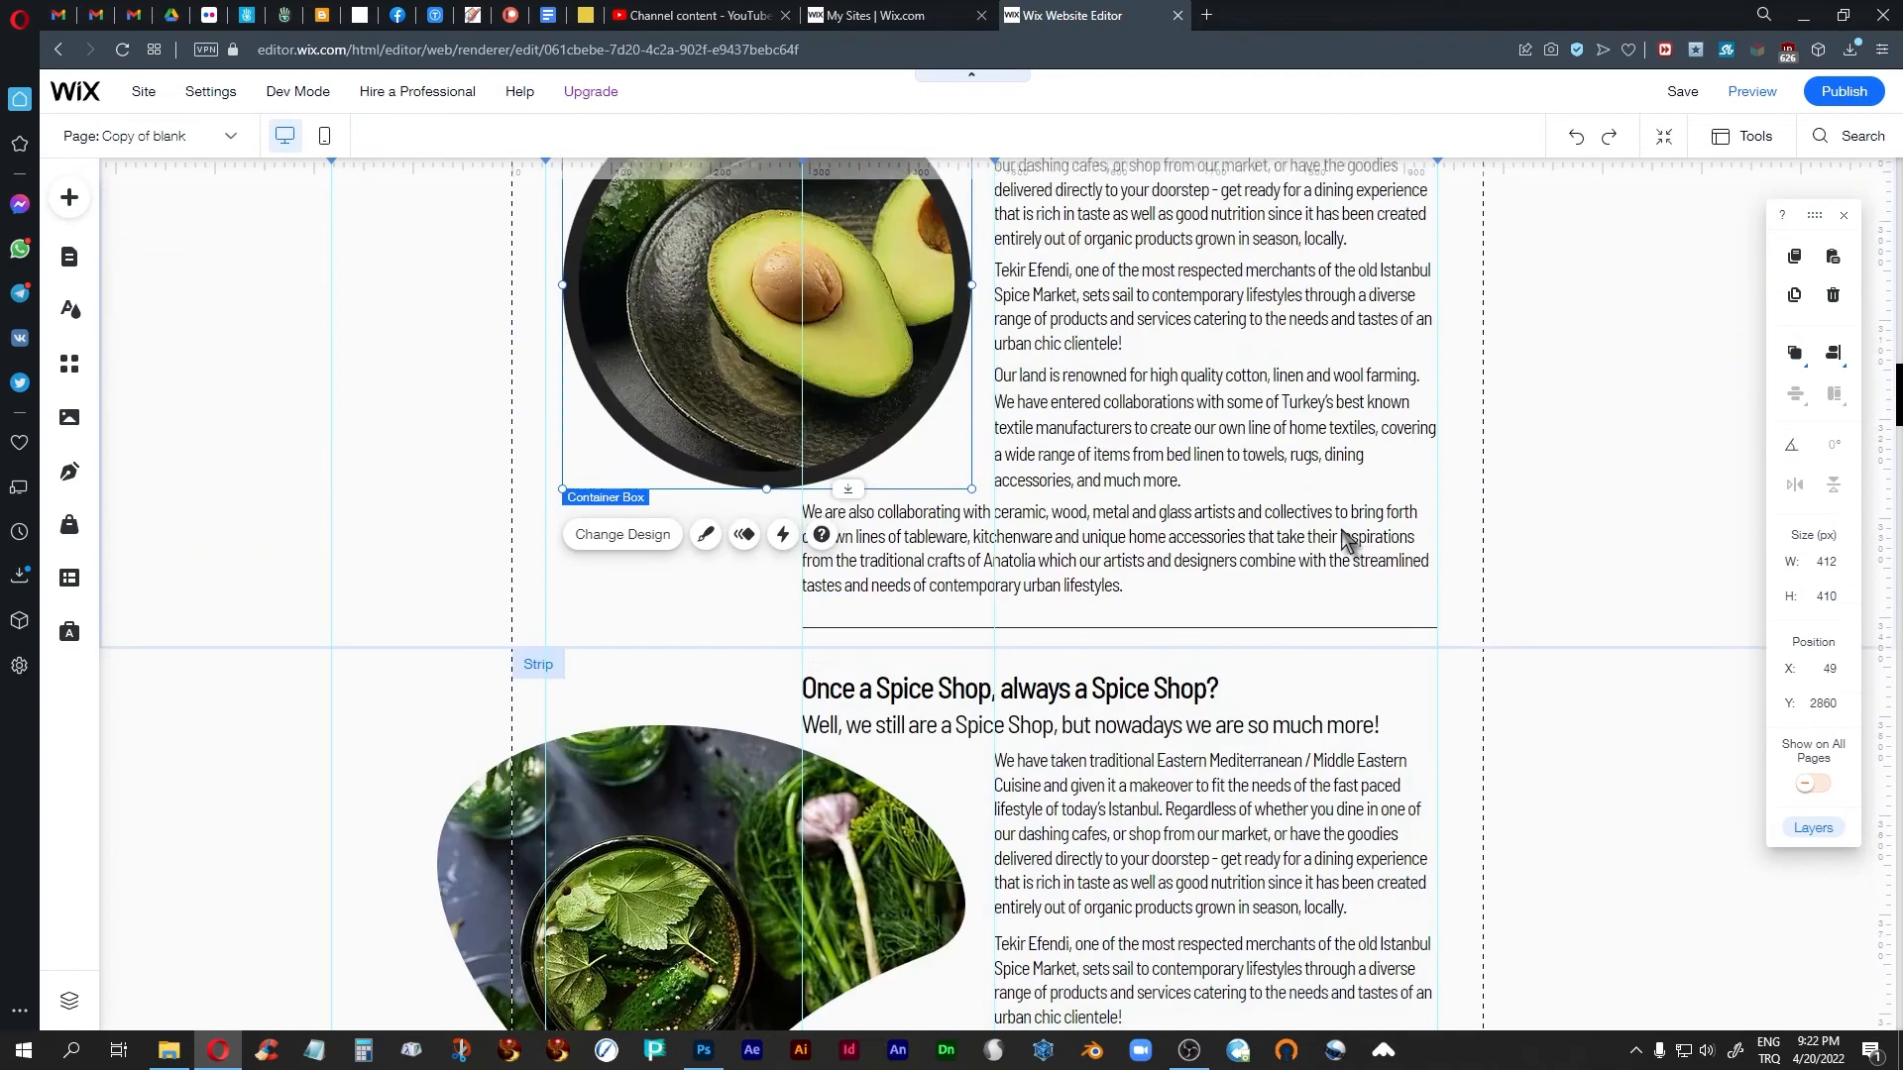
{"action": "scroll", "coordinate": [799, 310], "scroll_direction": "down", "scroll_amount": 4}
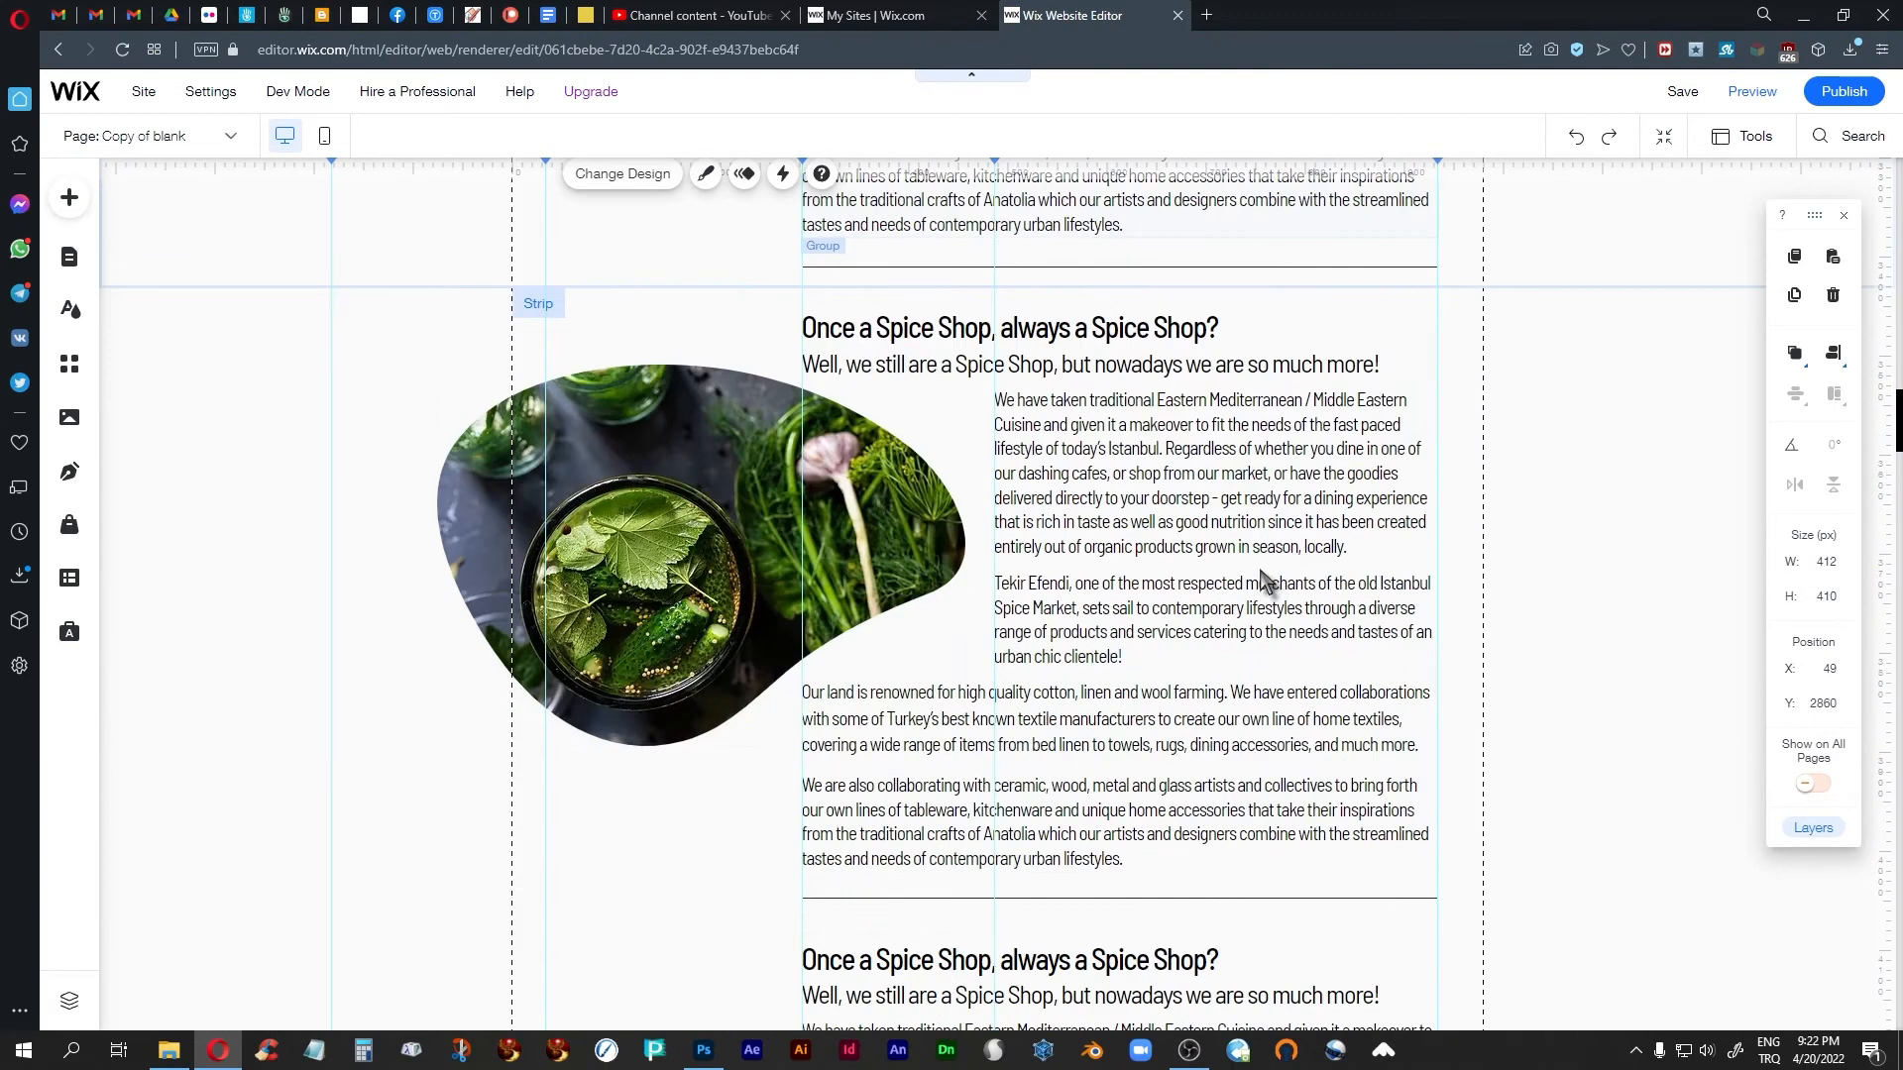
{"action": "left_click", "coordinate": [647, 507]}
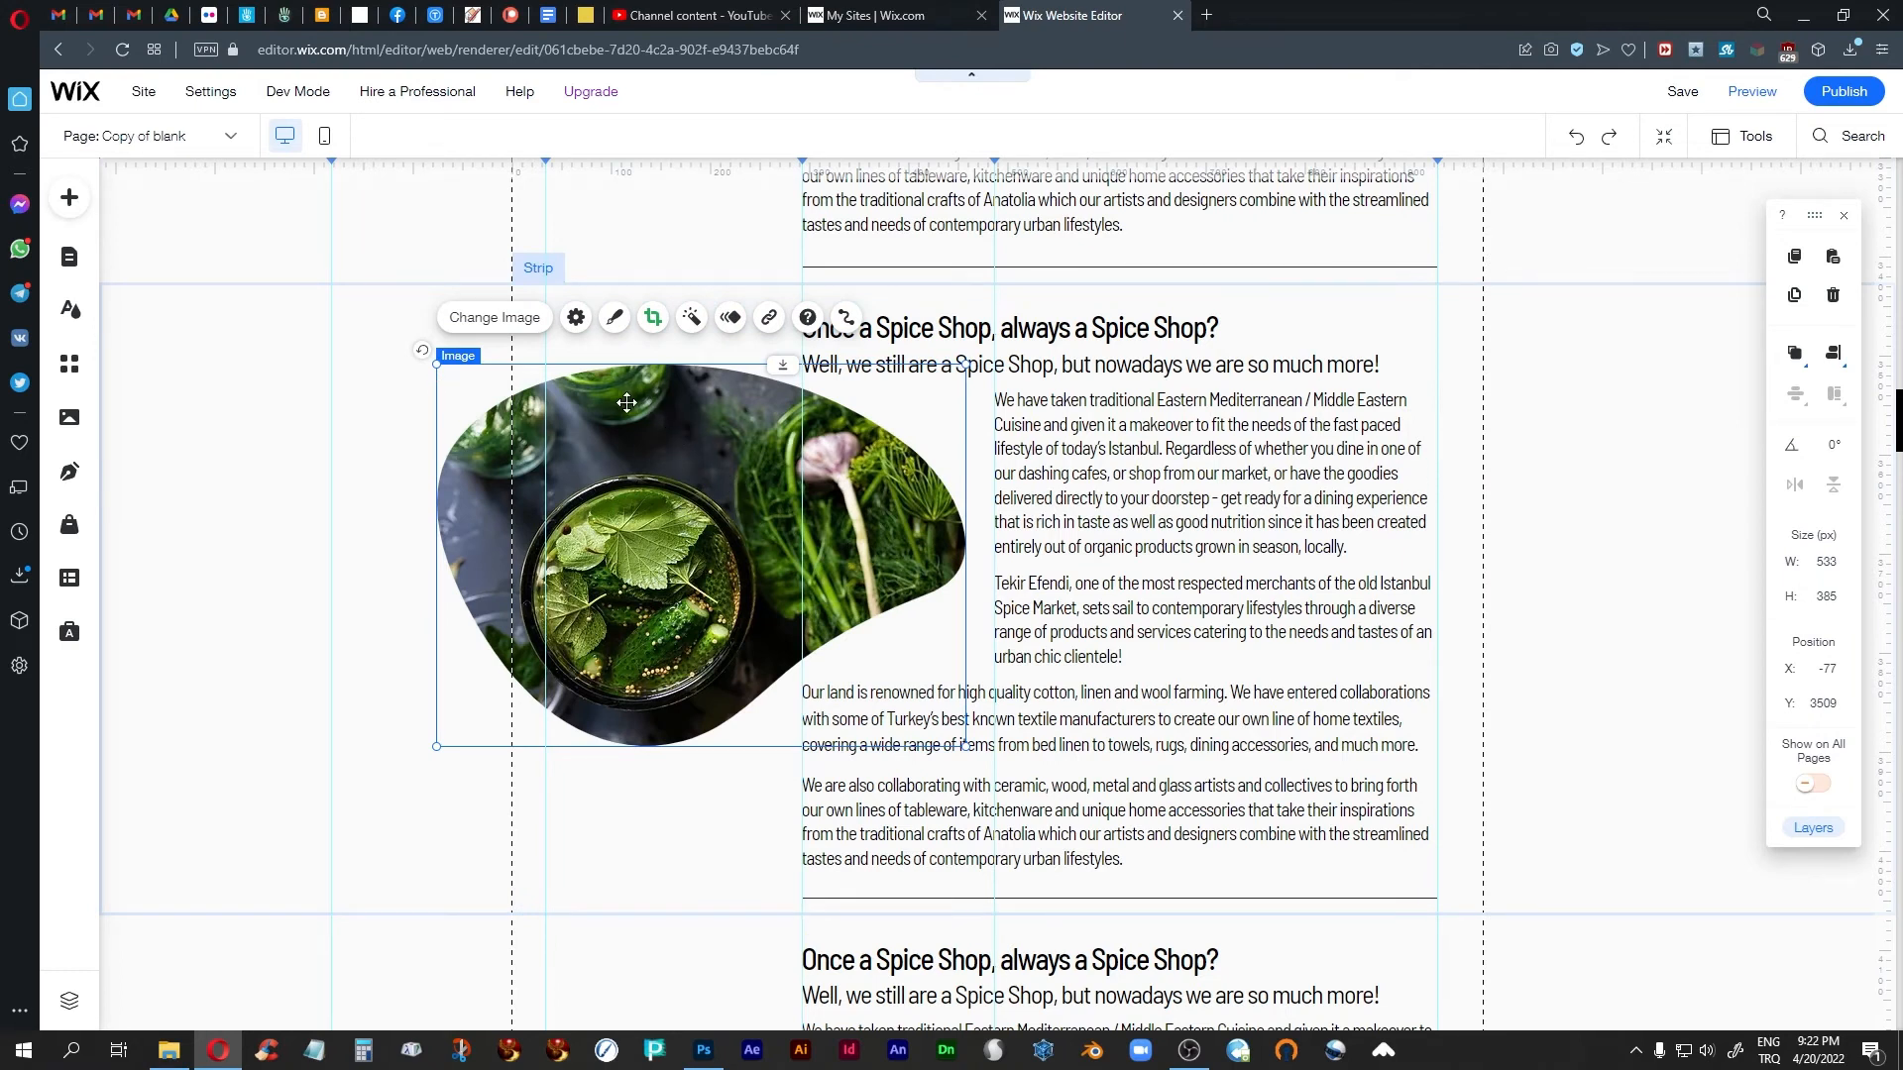
{"action": "left_click", "coordinate": [650, 317]}
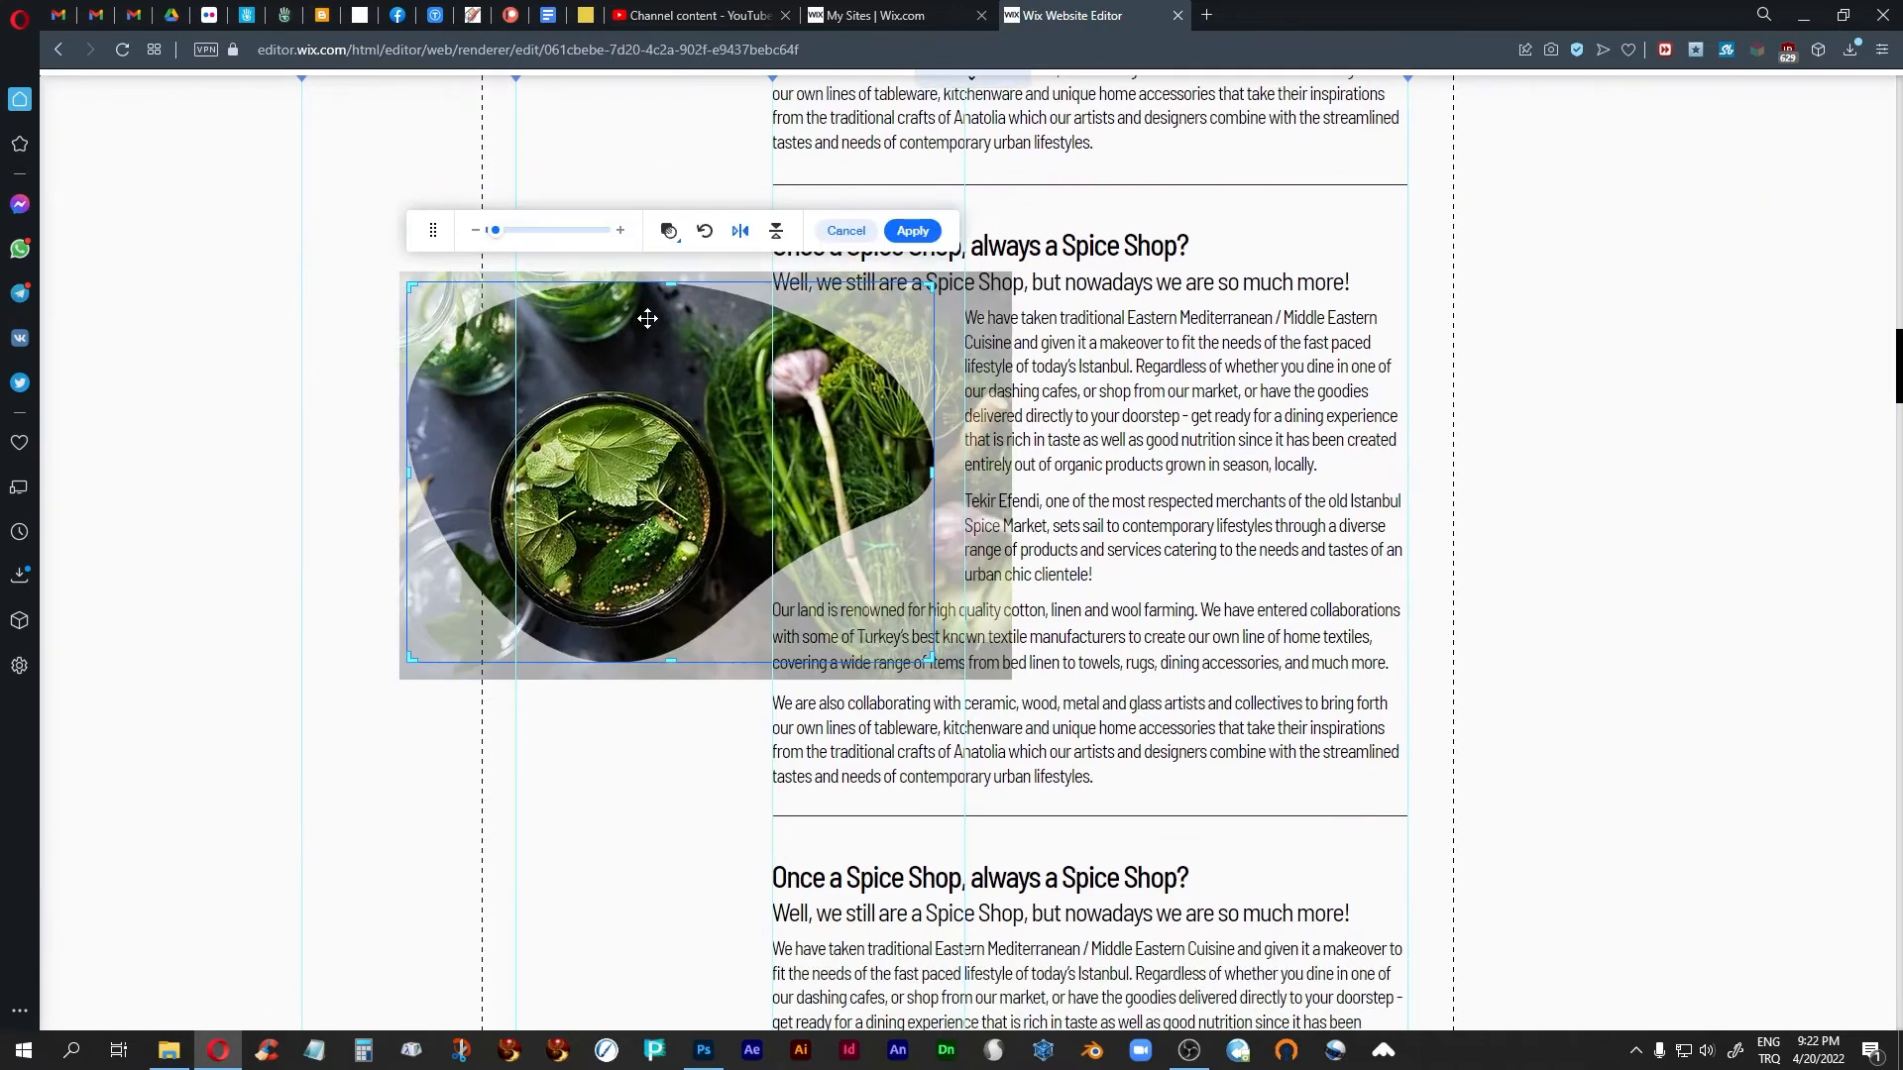
{"action": "left_click", "coordinate": [670, 231]}
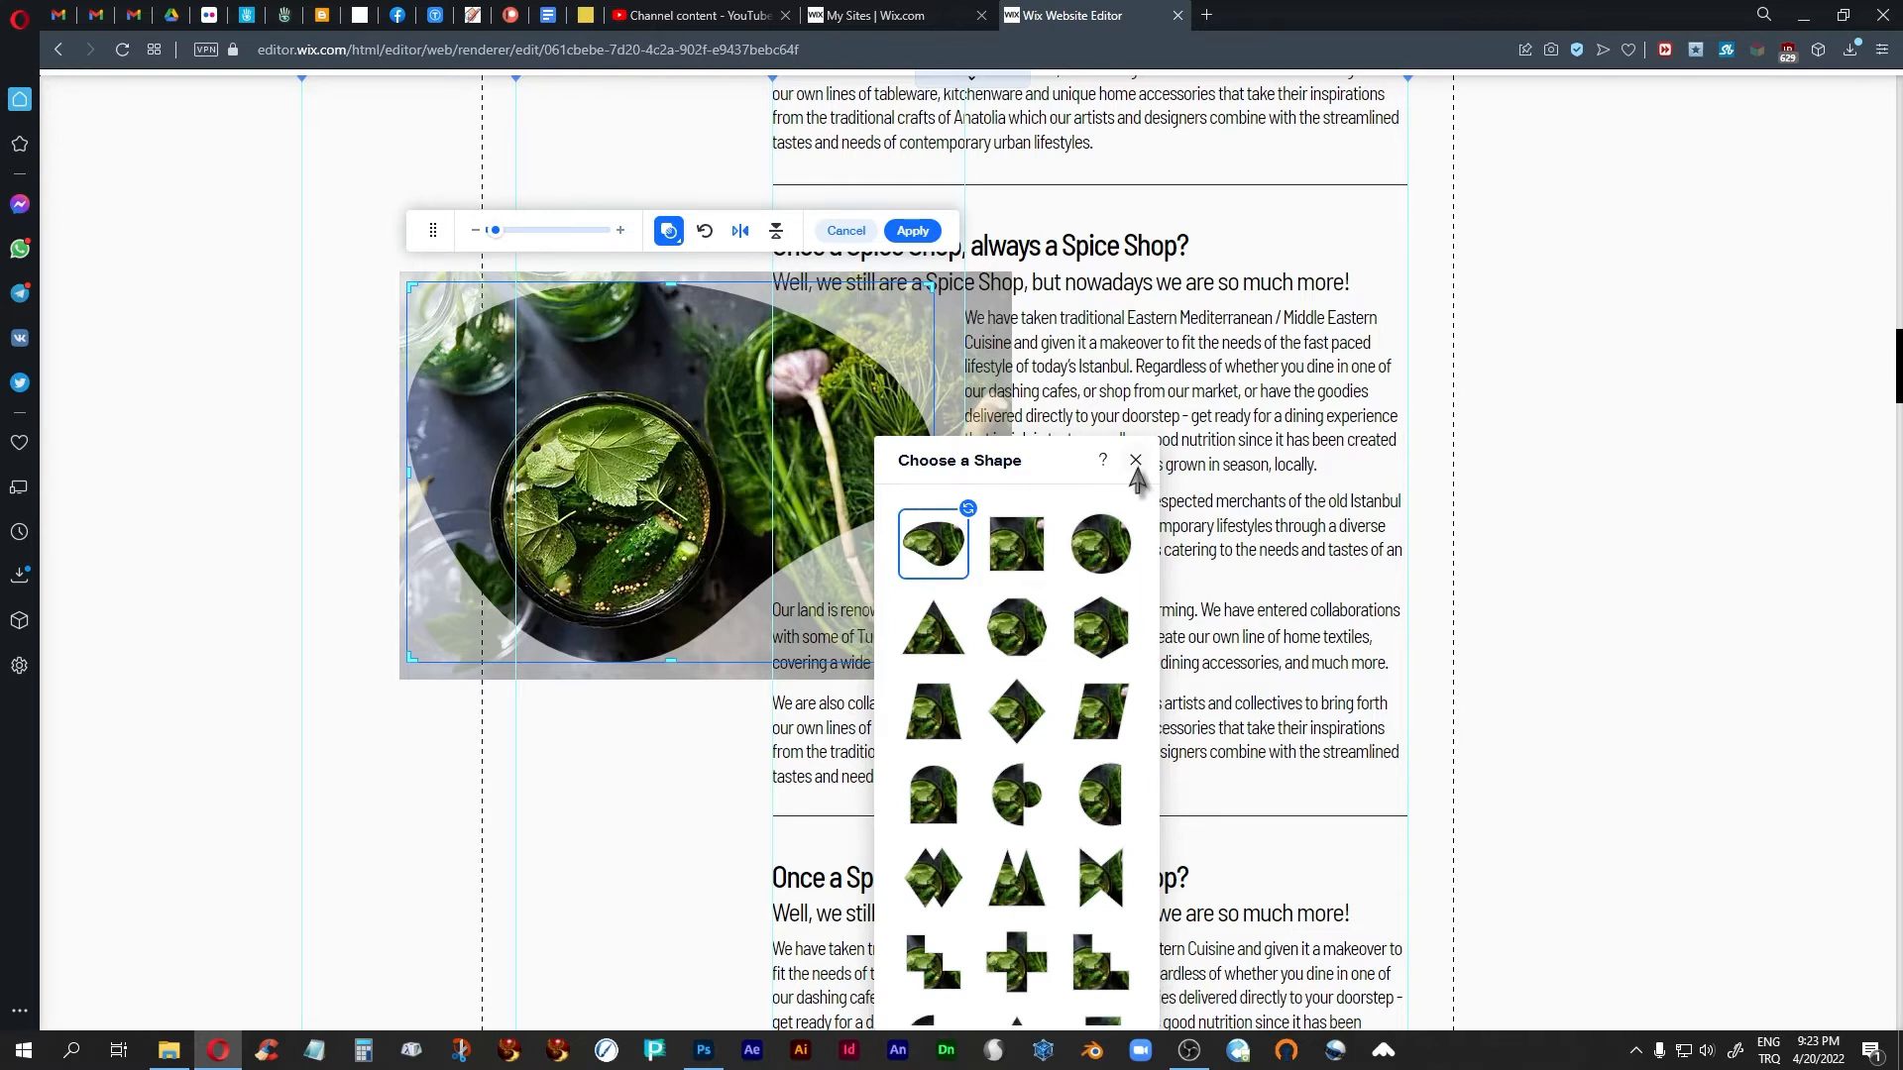
{"action": "left_click", "coordinate": [1135, 462]}
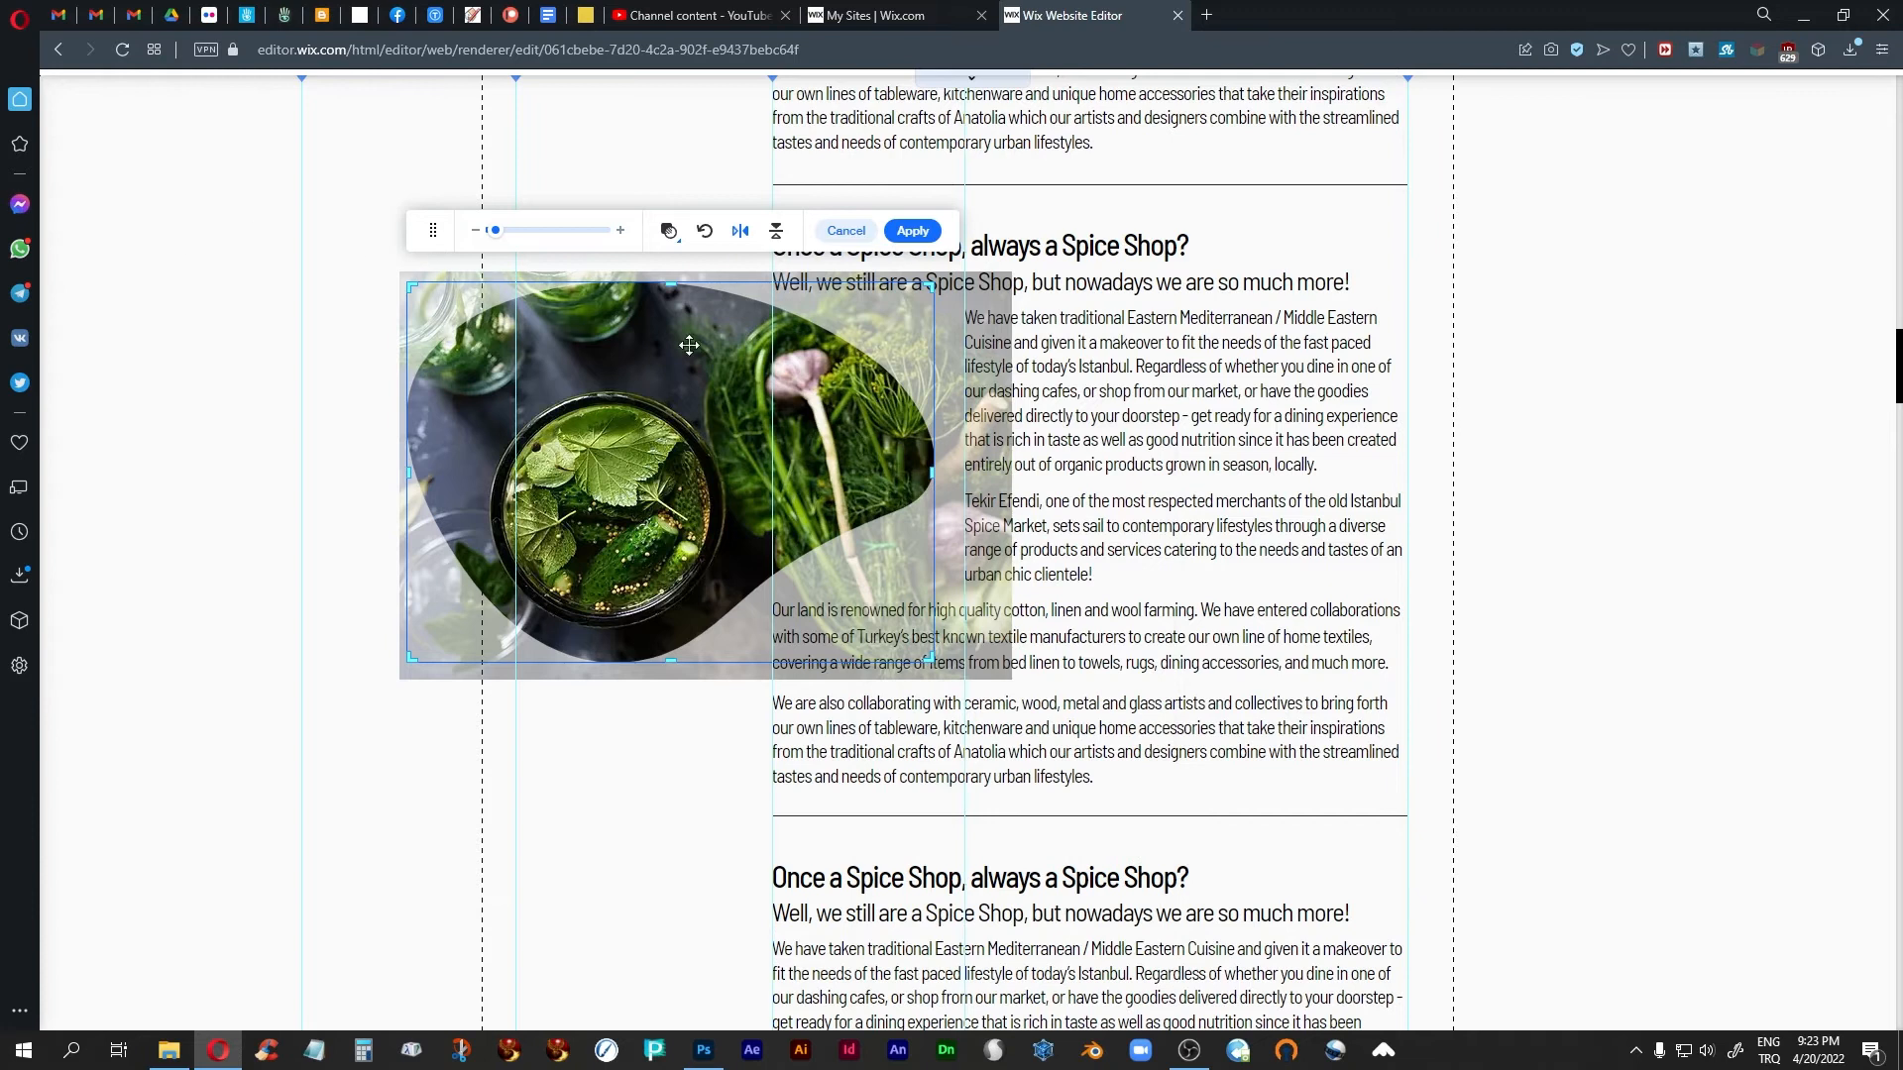
{"action": "left_click", "coordinate": [847, 230]}
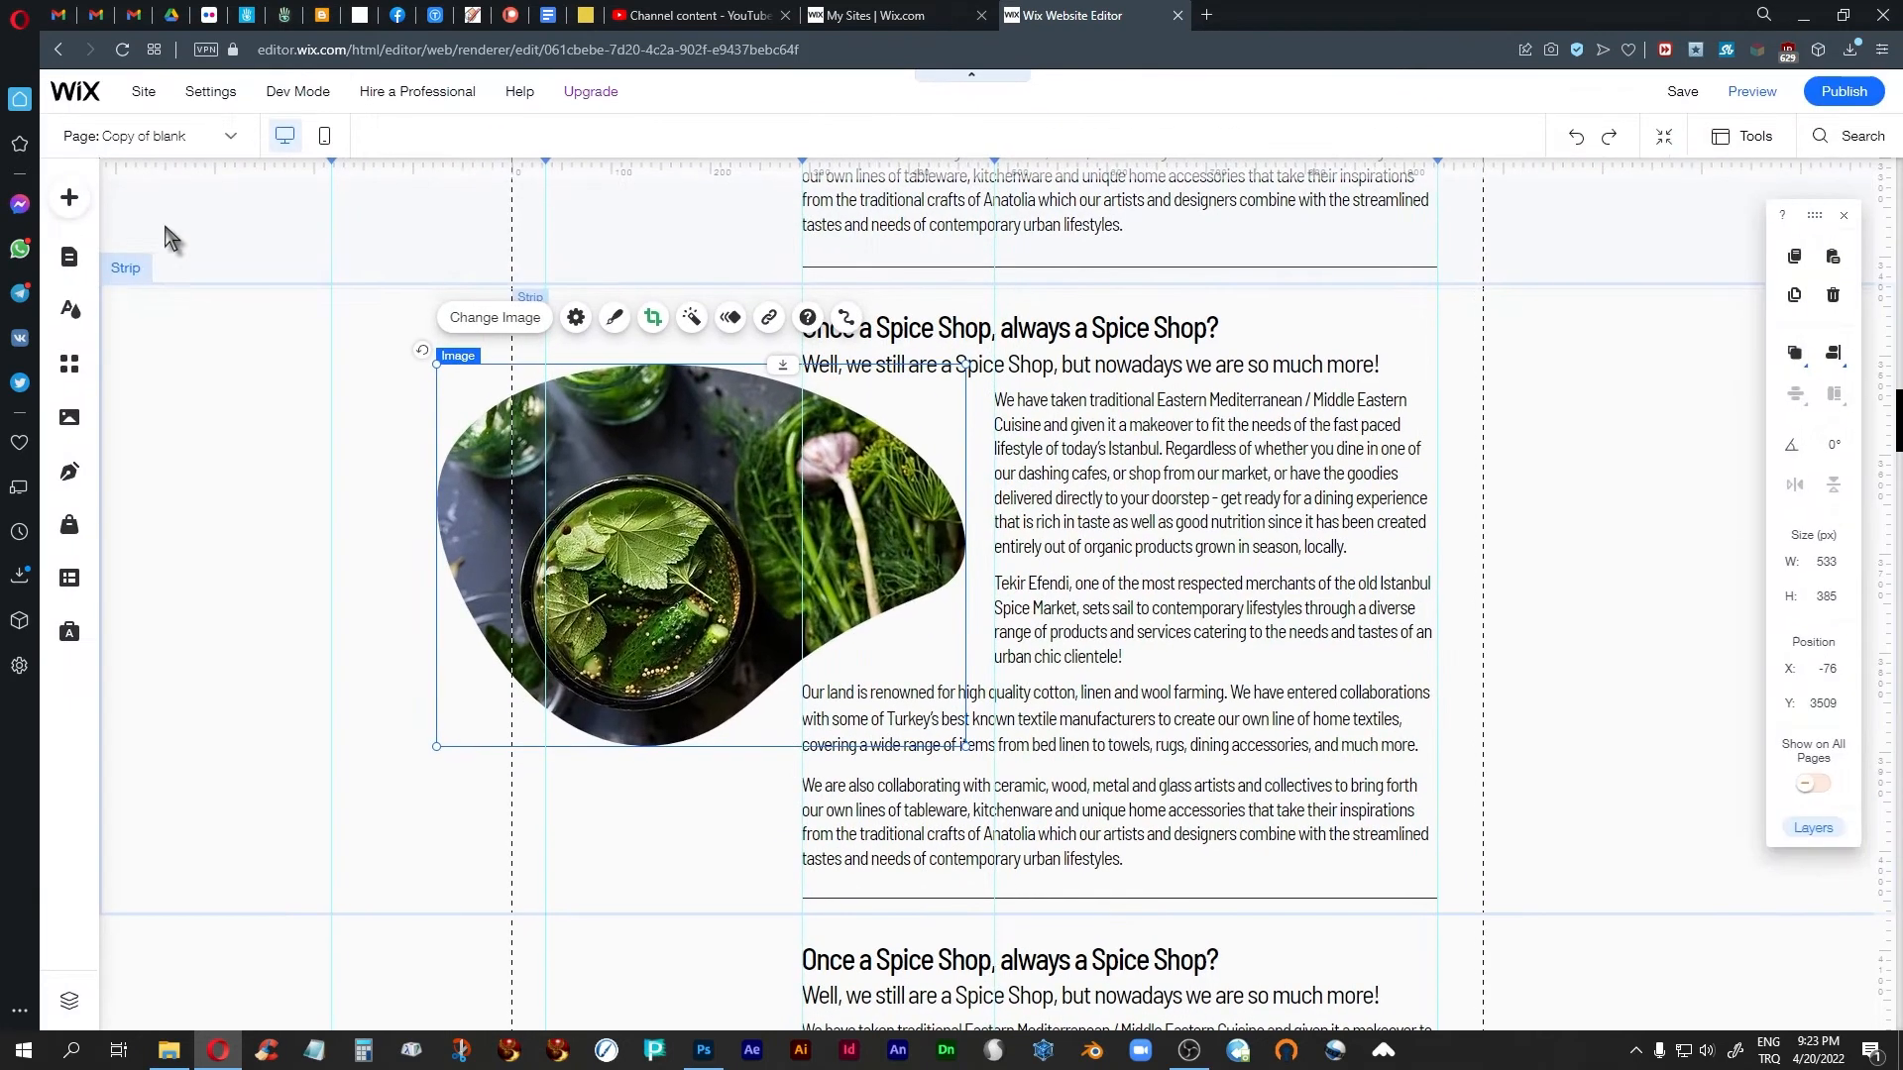
Add the image eclair-3366430_1920.jpg from the food folder of the site files to the page
{"action": "left_click", "coordinate": [68, 198]}
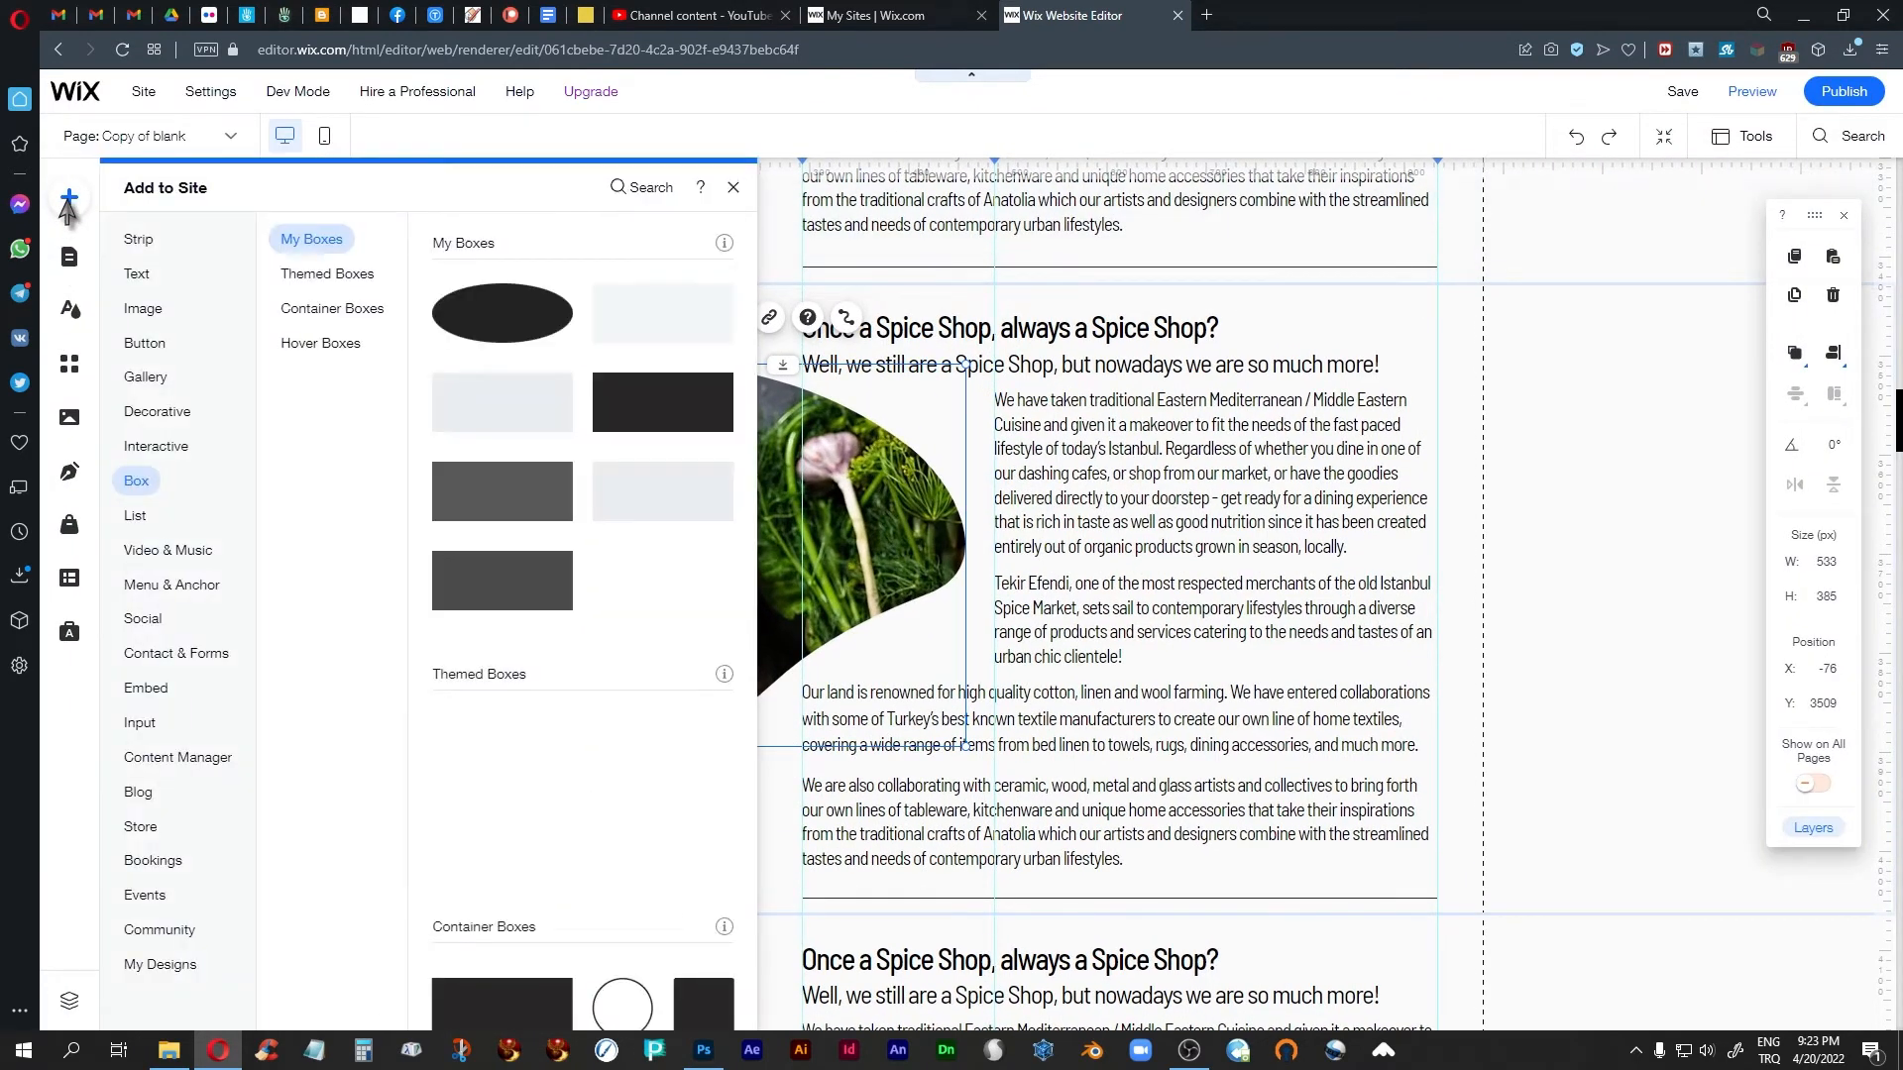
{"action": "left_click", "coordinate": [142, 311]}
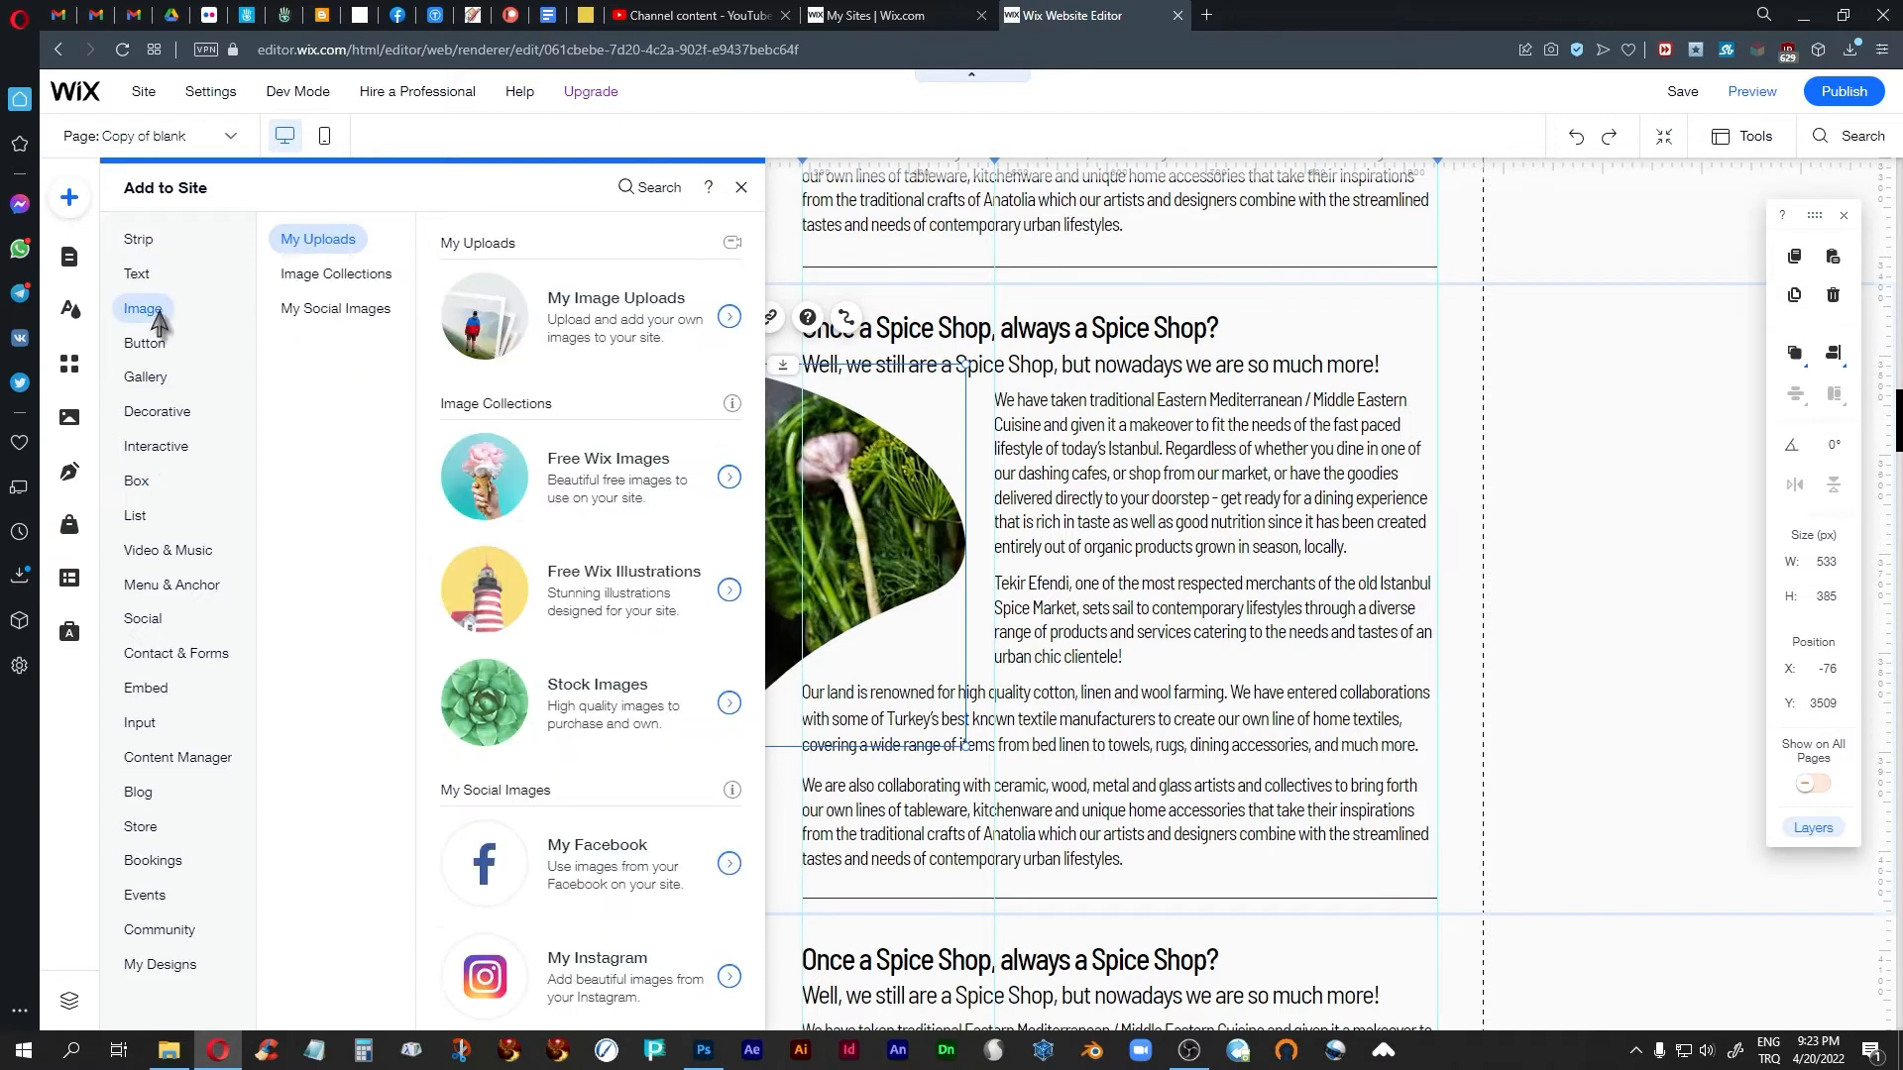
{"action": "left_click", "coordinate": [583, 321]}
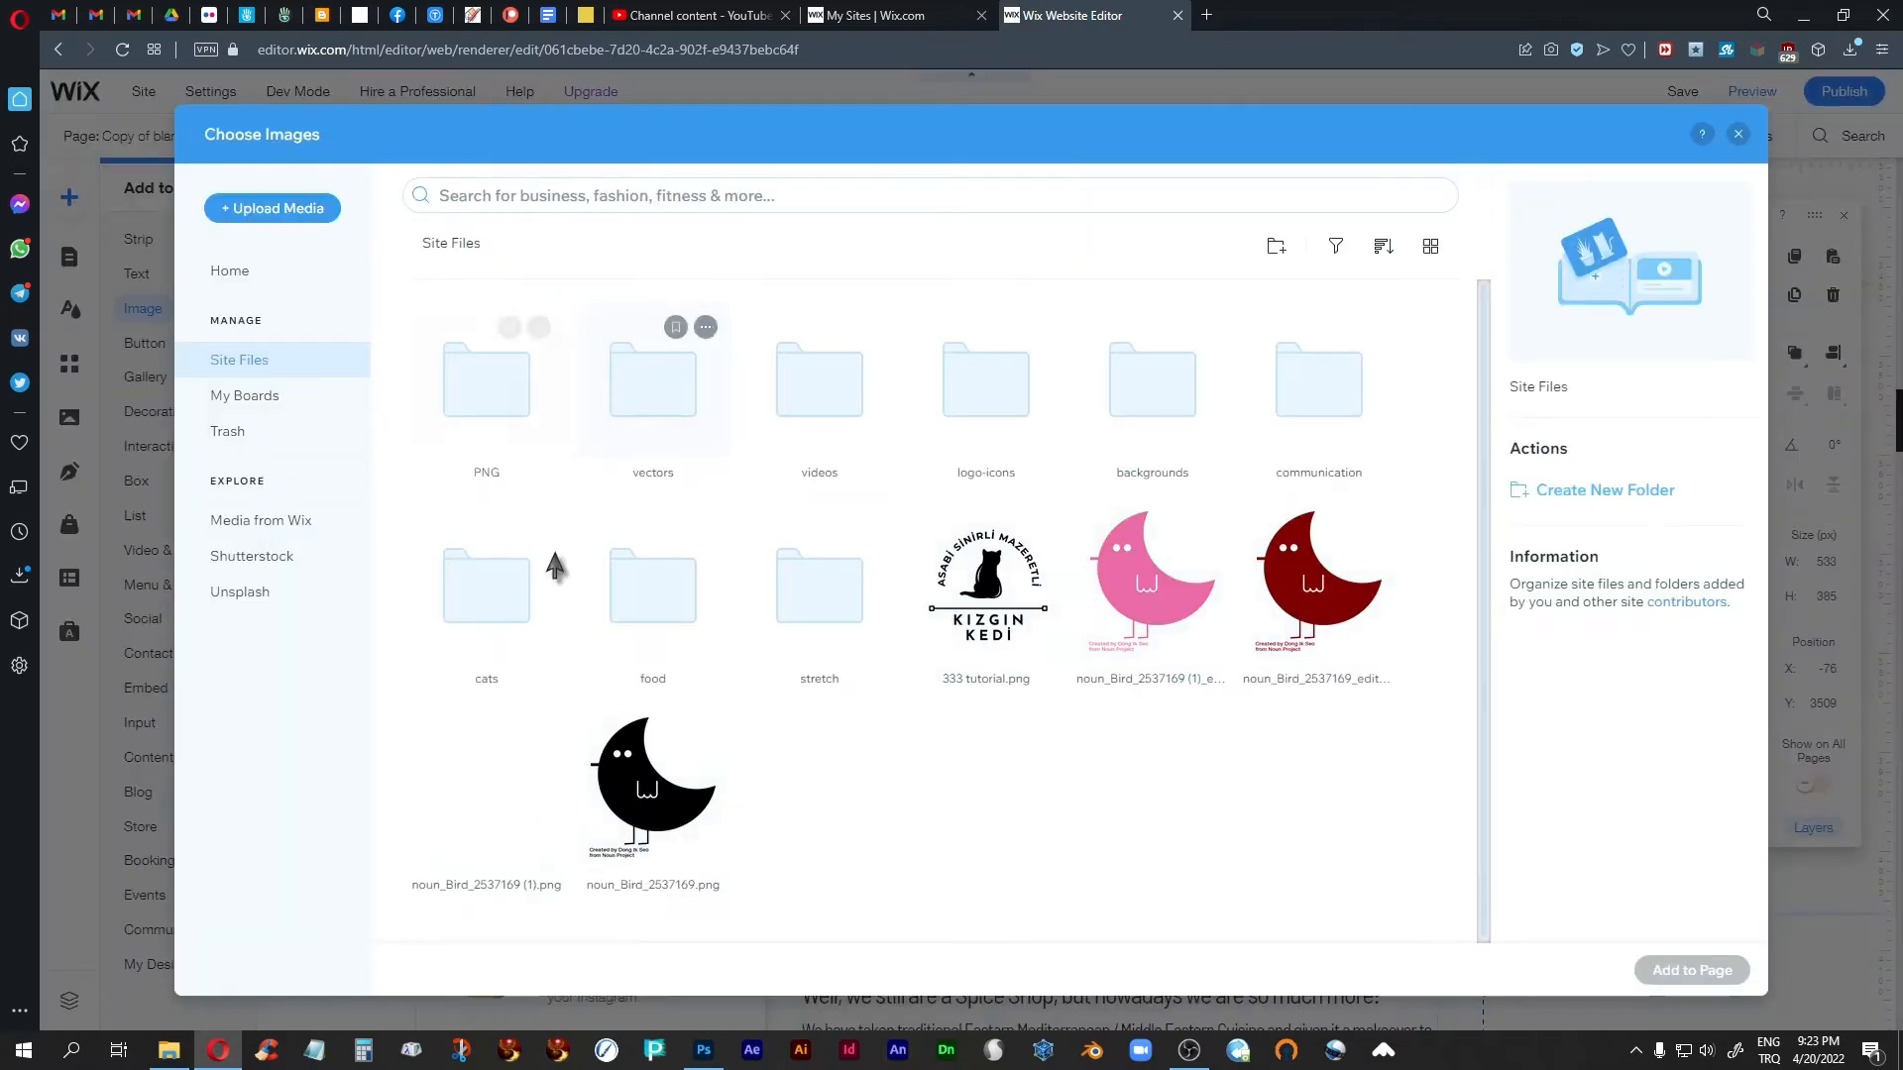
{"action": "double_click", "coordinate": [609, 577]}
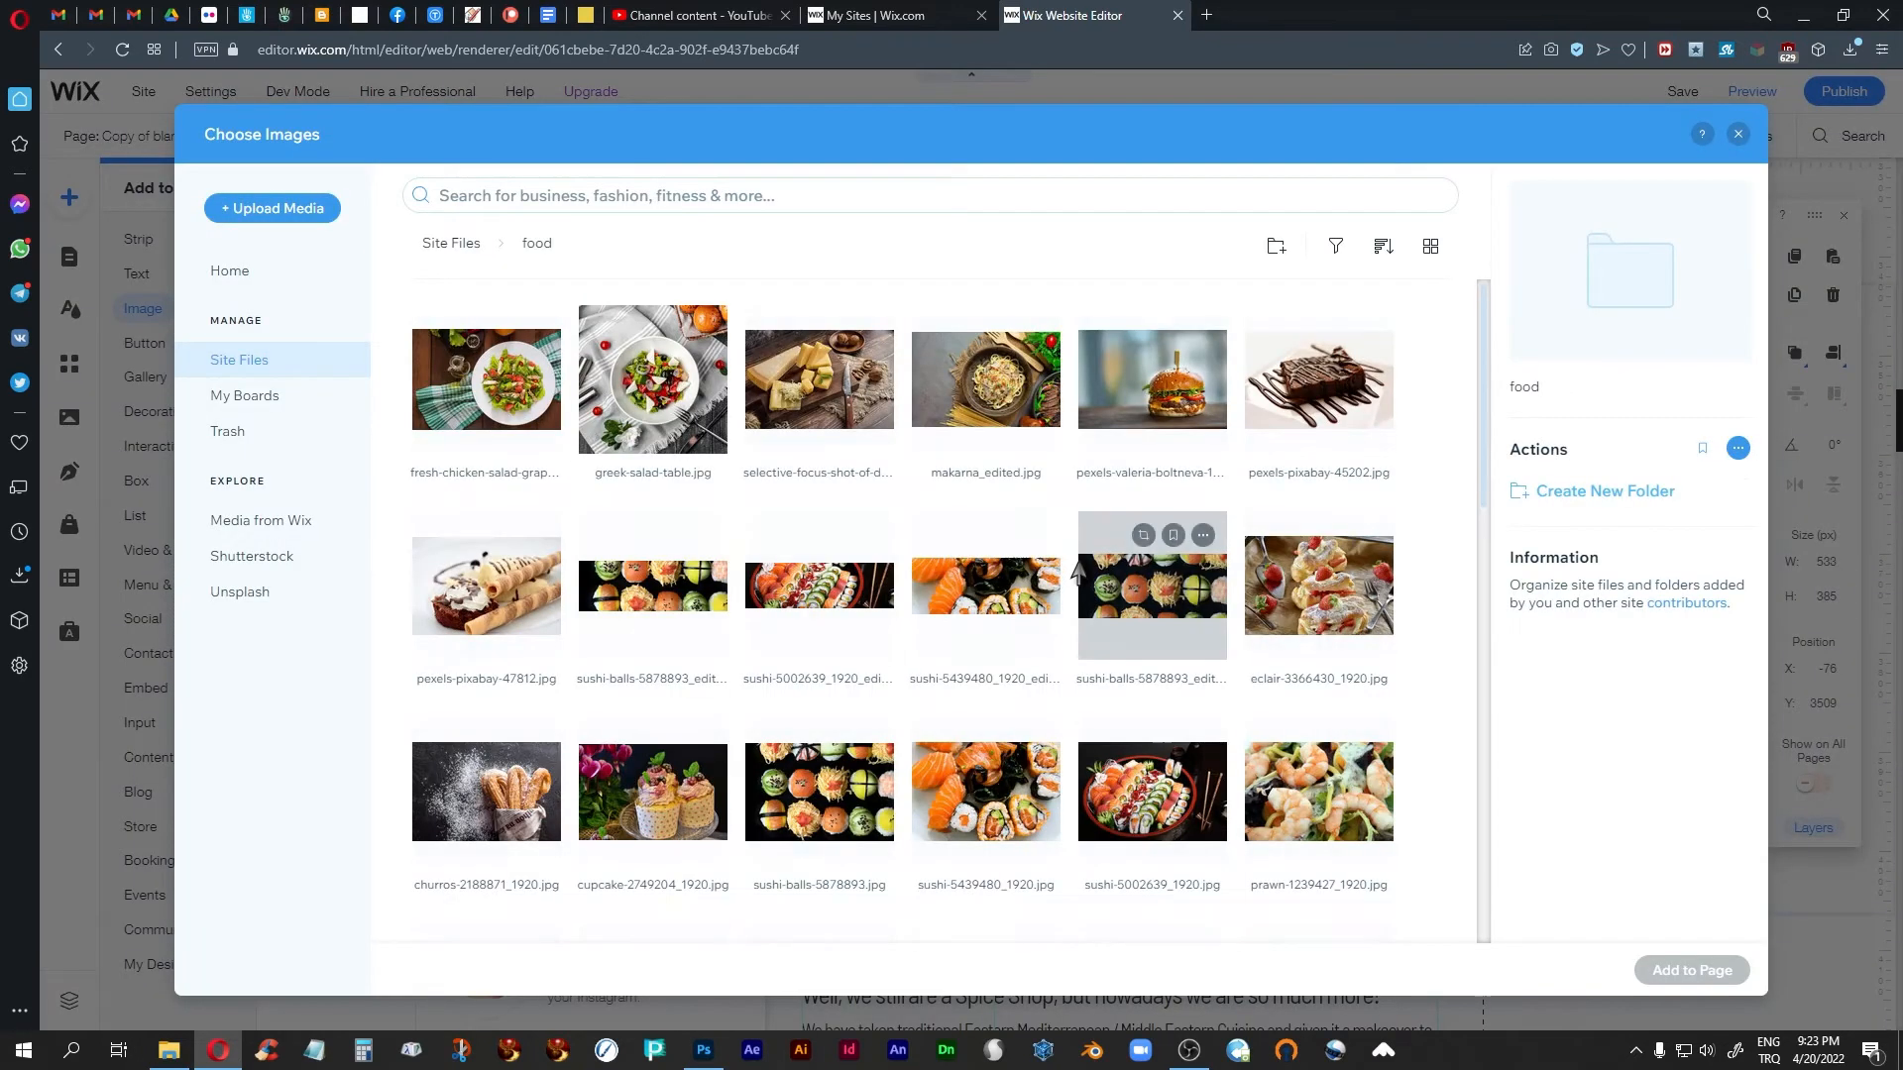
{"action": "scroll", "coordinate": [1080, 554], "scroll_direction": "down", "scroll_amount": 1}
{"action": "scroll", "coordinate": [1080, 565], "scroll_direction": "down", "scroll_amount": 1}
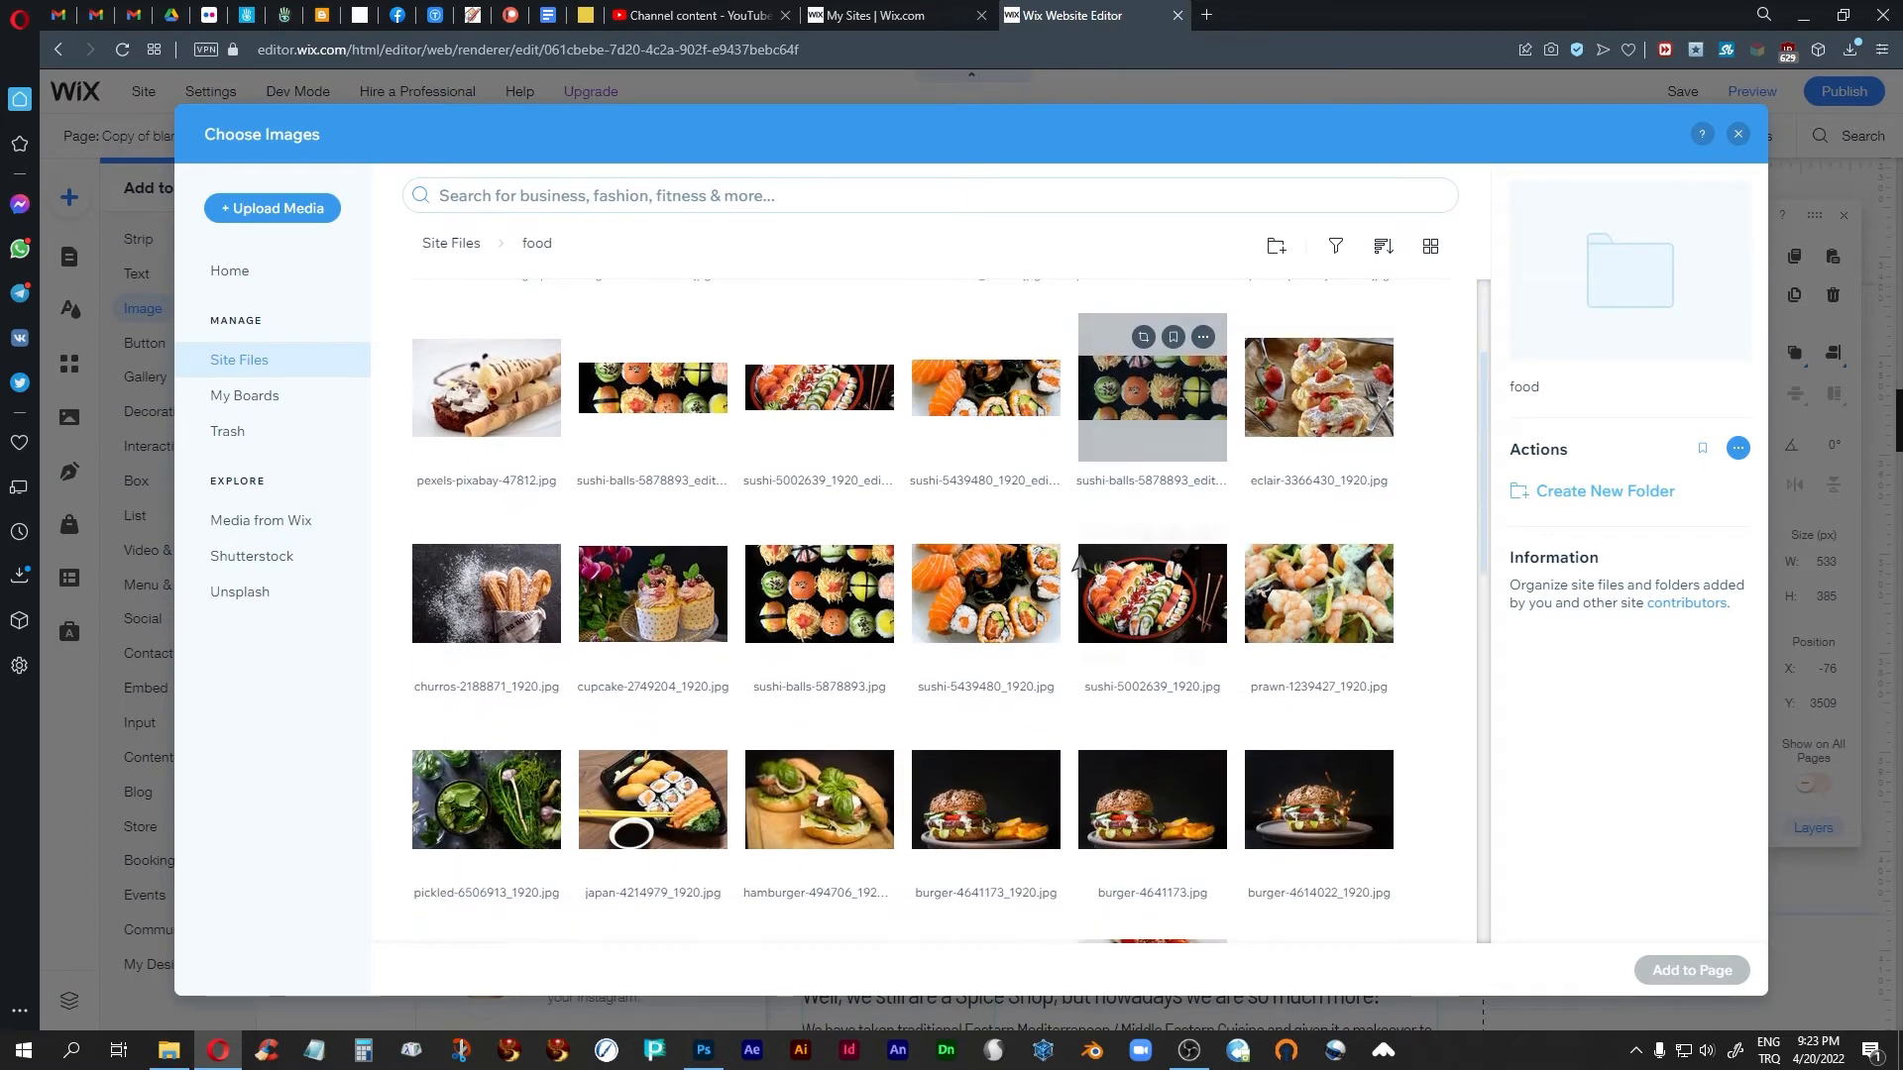
{"action": "left_click", "coordinate": [1318, 391]}
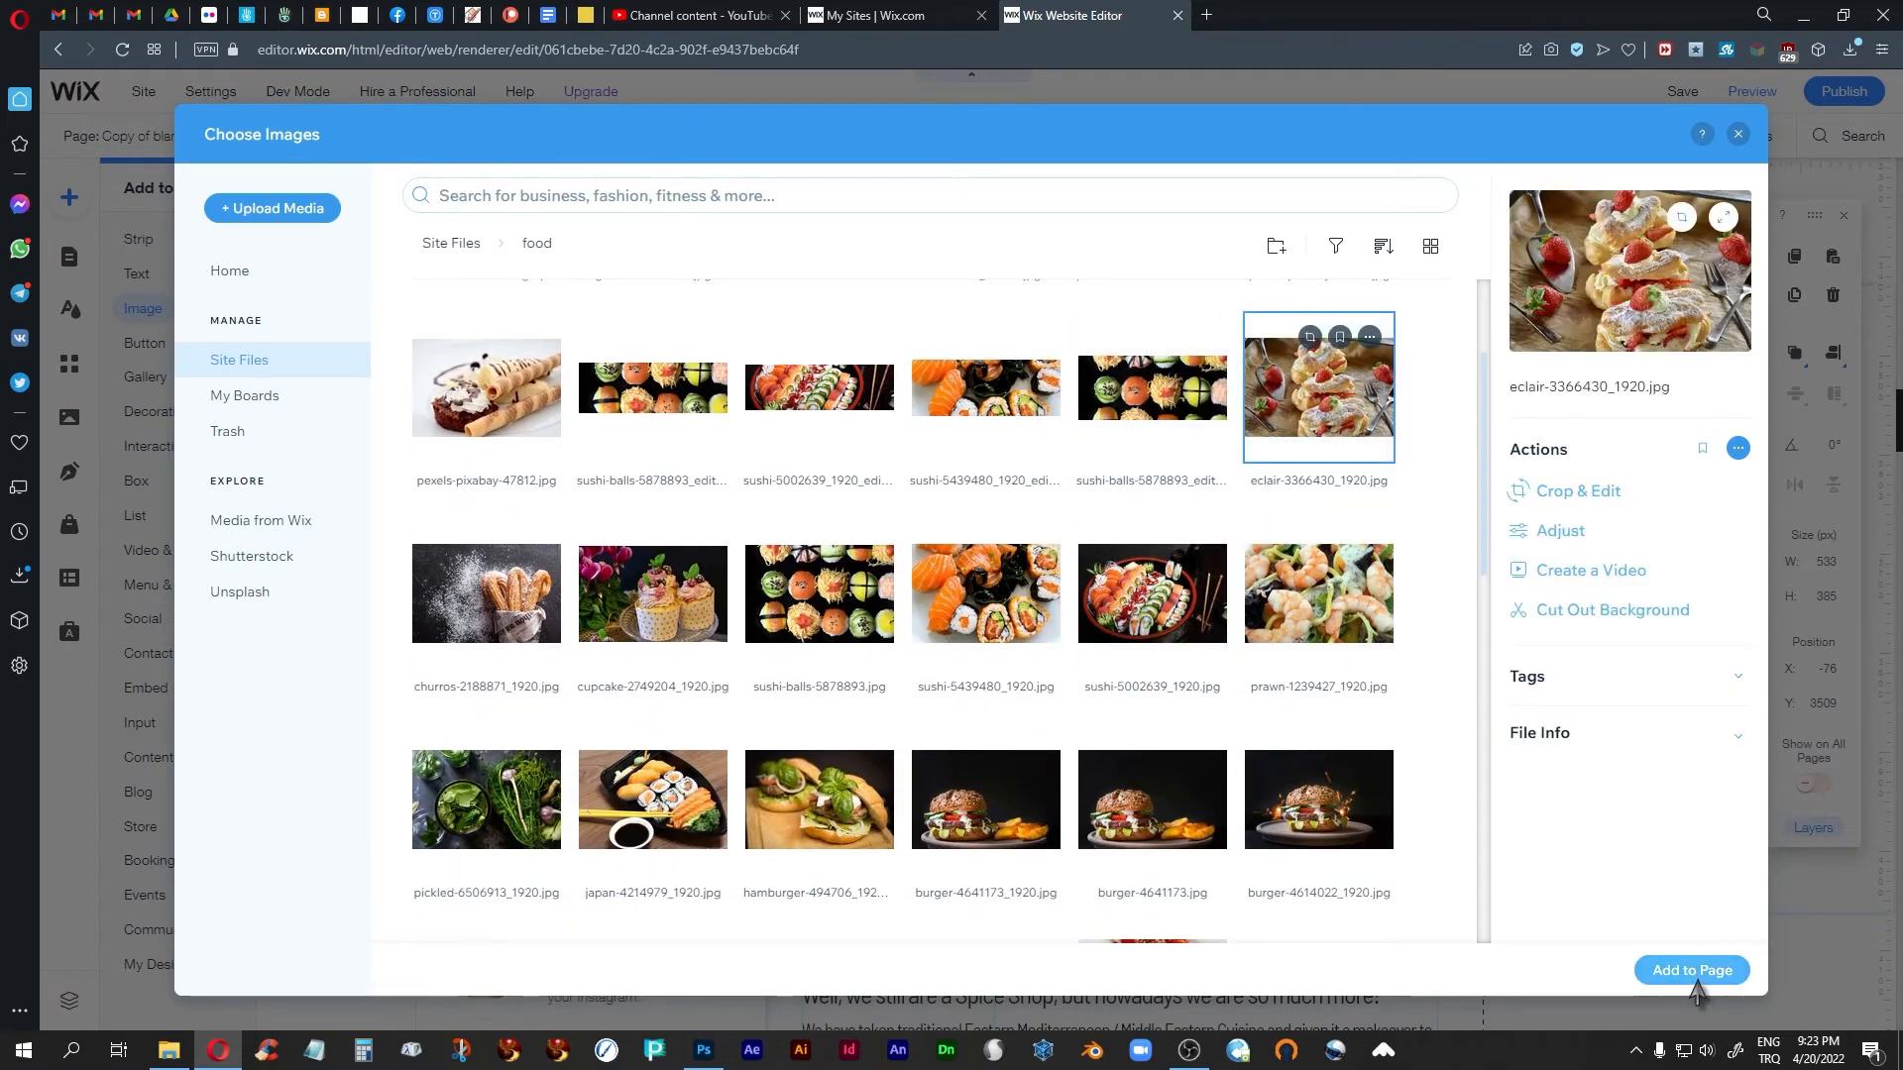
{"action": "left_click", "coordinate": [1691, 971]}
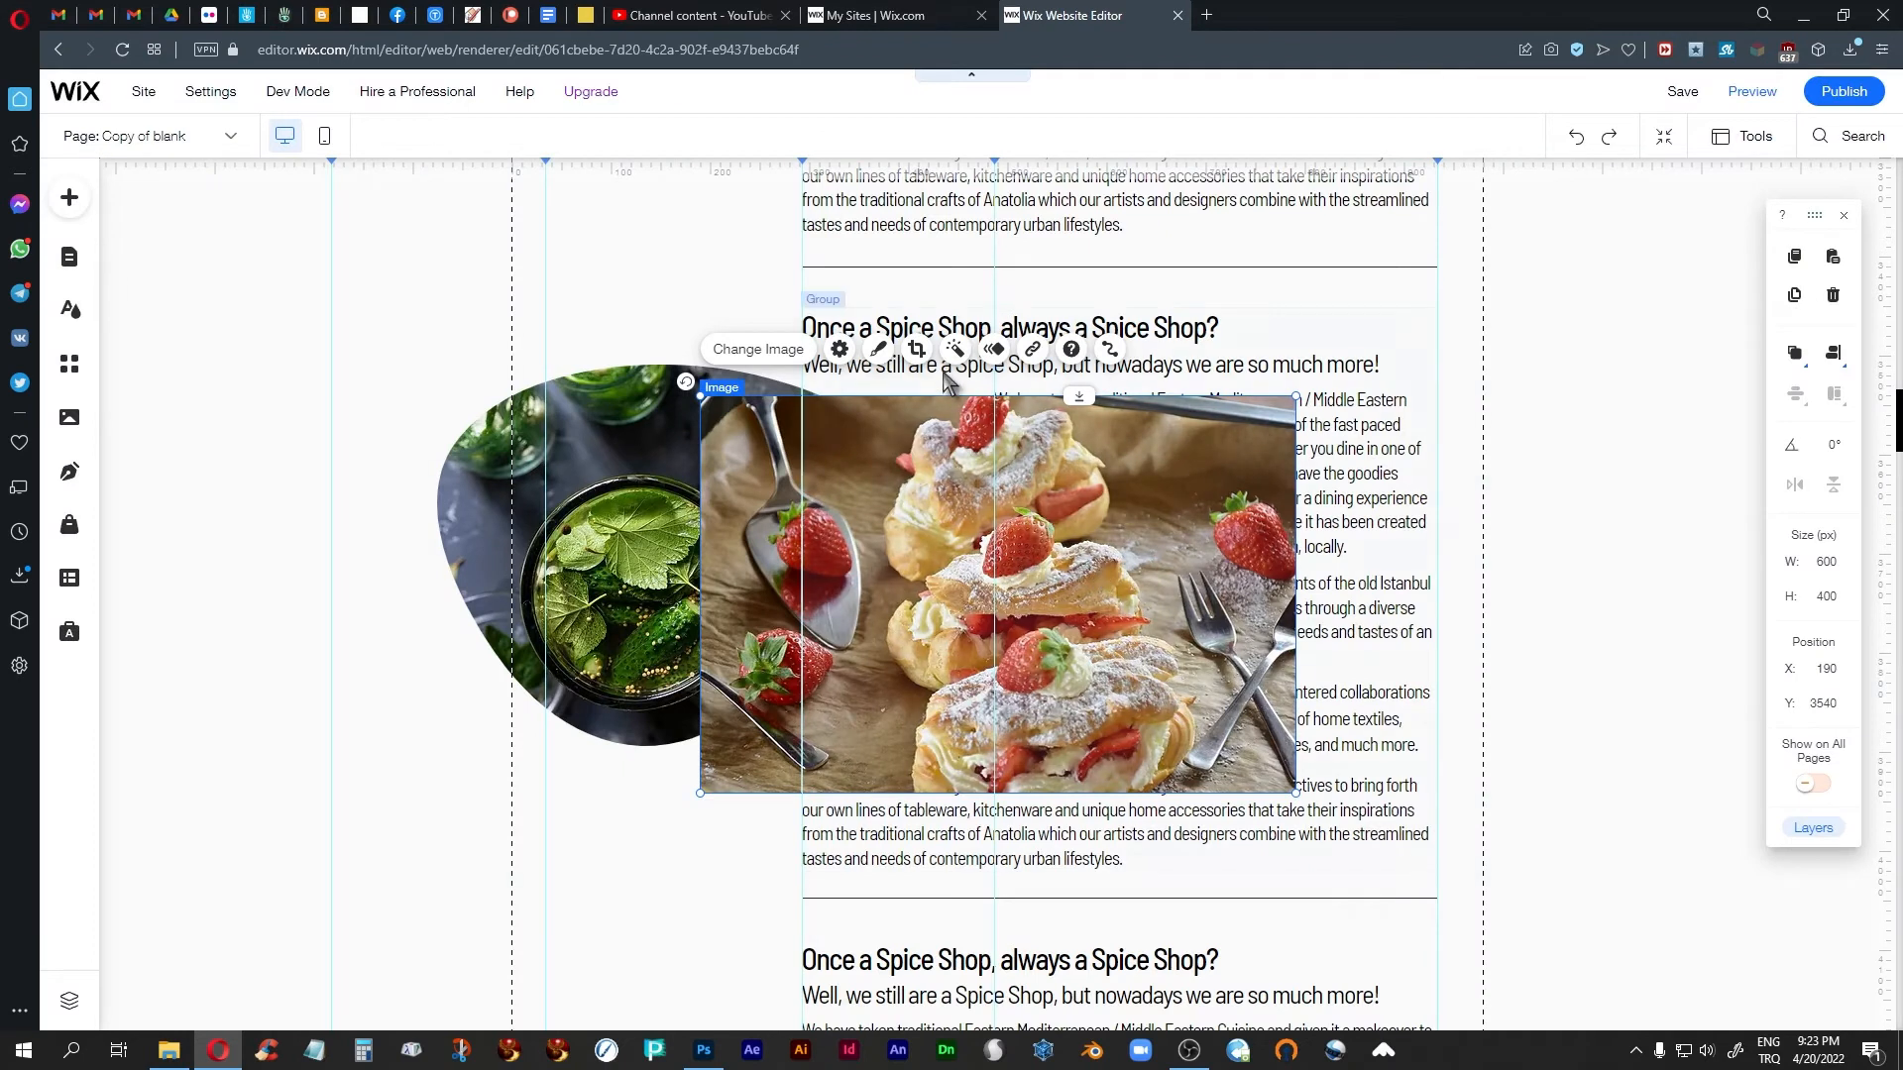
Start cropping the eclair image to a custom shape and filter the Wix media shape library to Basic Shapes
{"action": "left_click", "coordinate": [916, 349]}
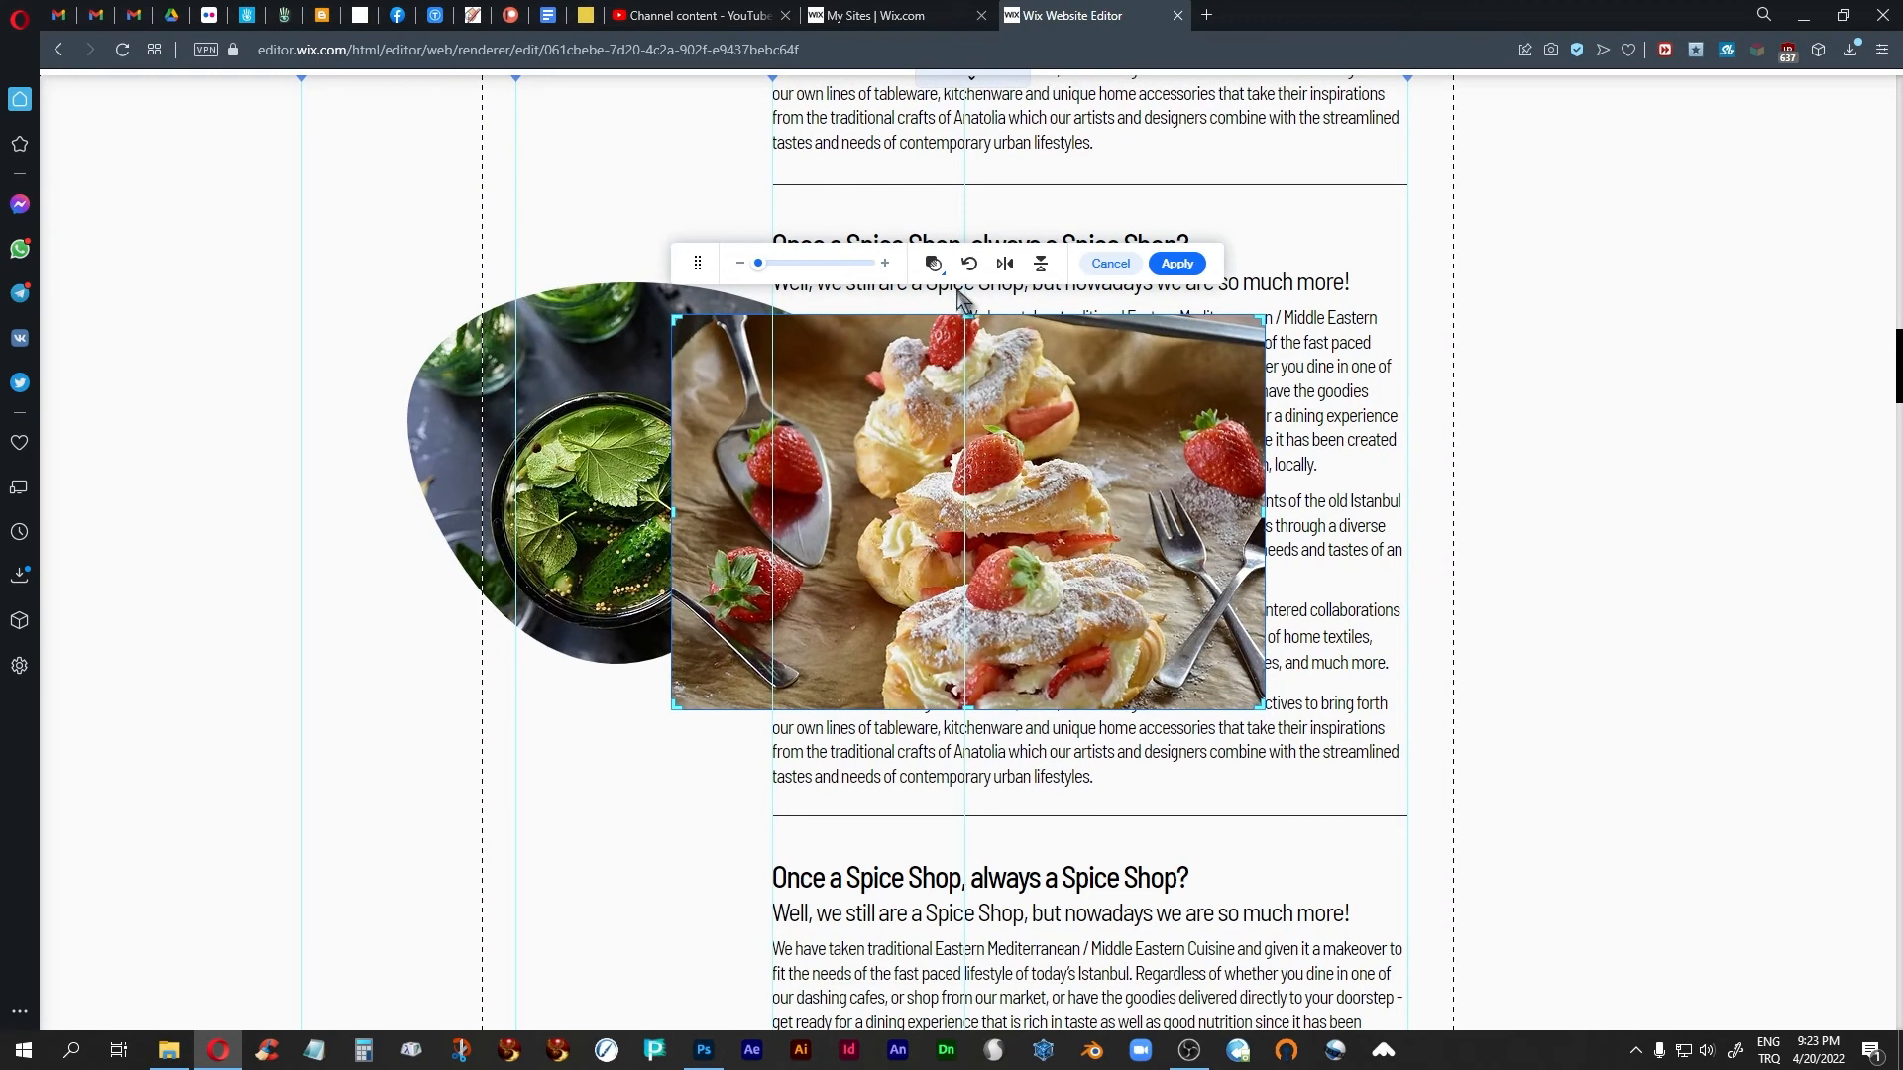
{"action": "left_click", "coordinate": [933, 264]}
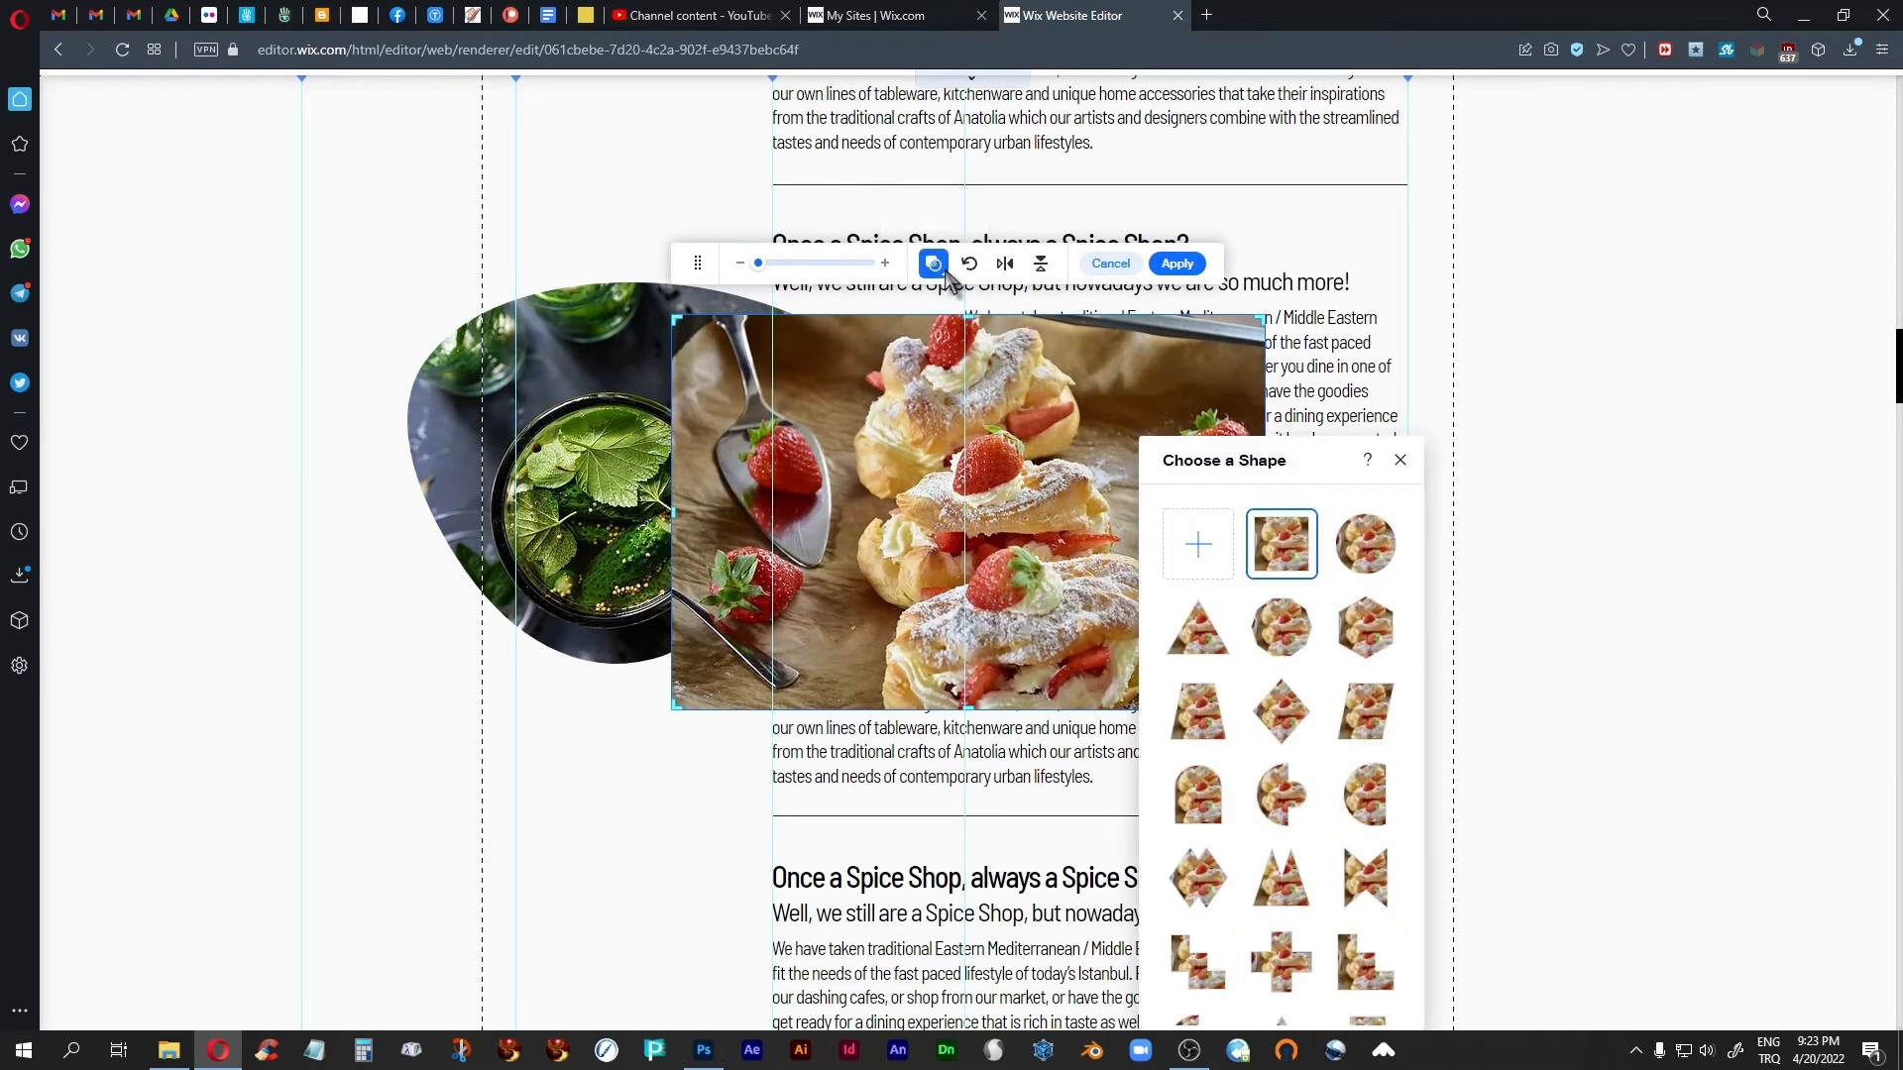
{"action": "left_click", "coordinate": [1197, 550]}
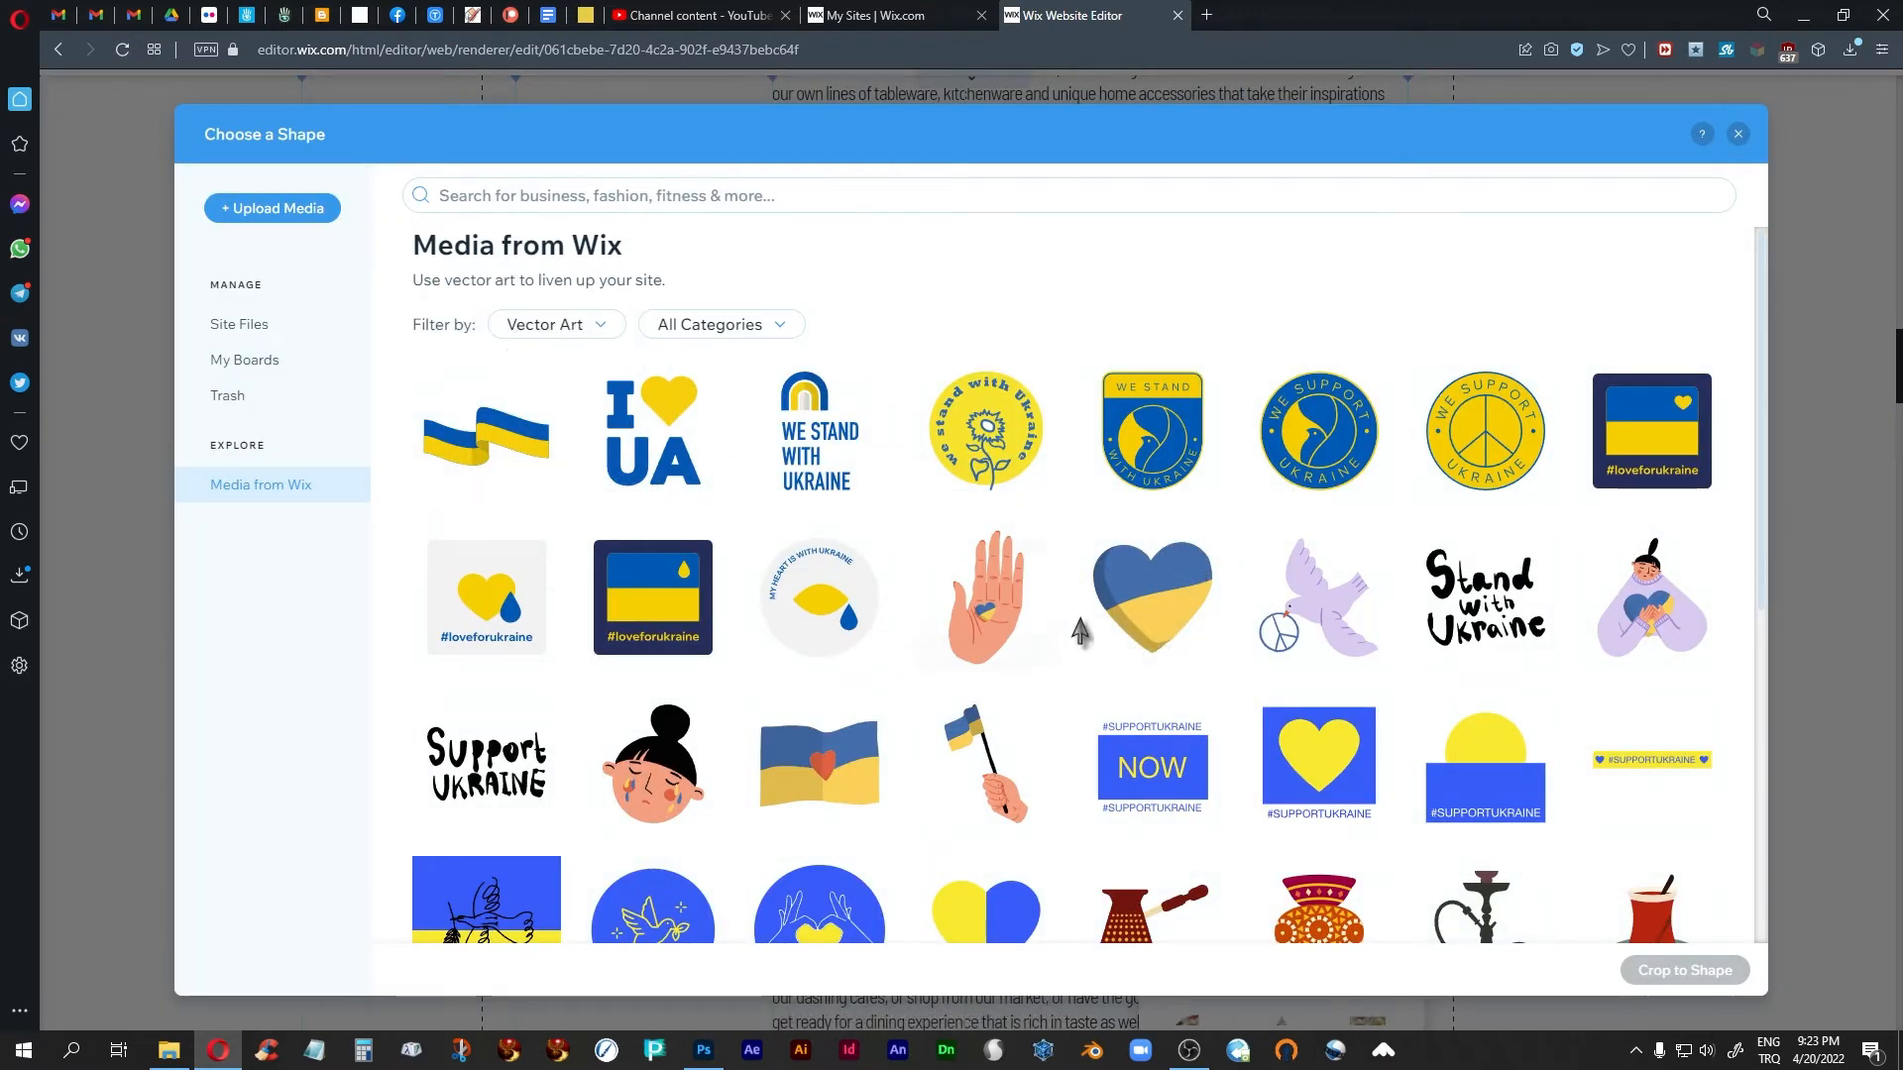
{"action": "scroll", "coordinate": [1080, 631], "scroll_direction": "down", "scroll_amount": 10}
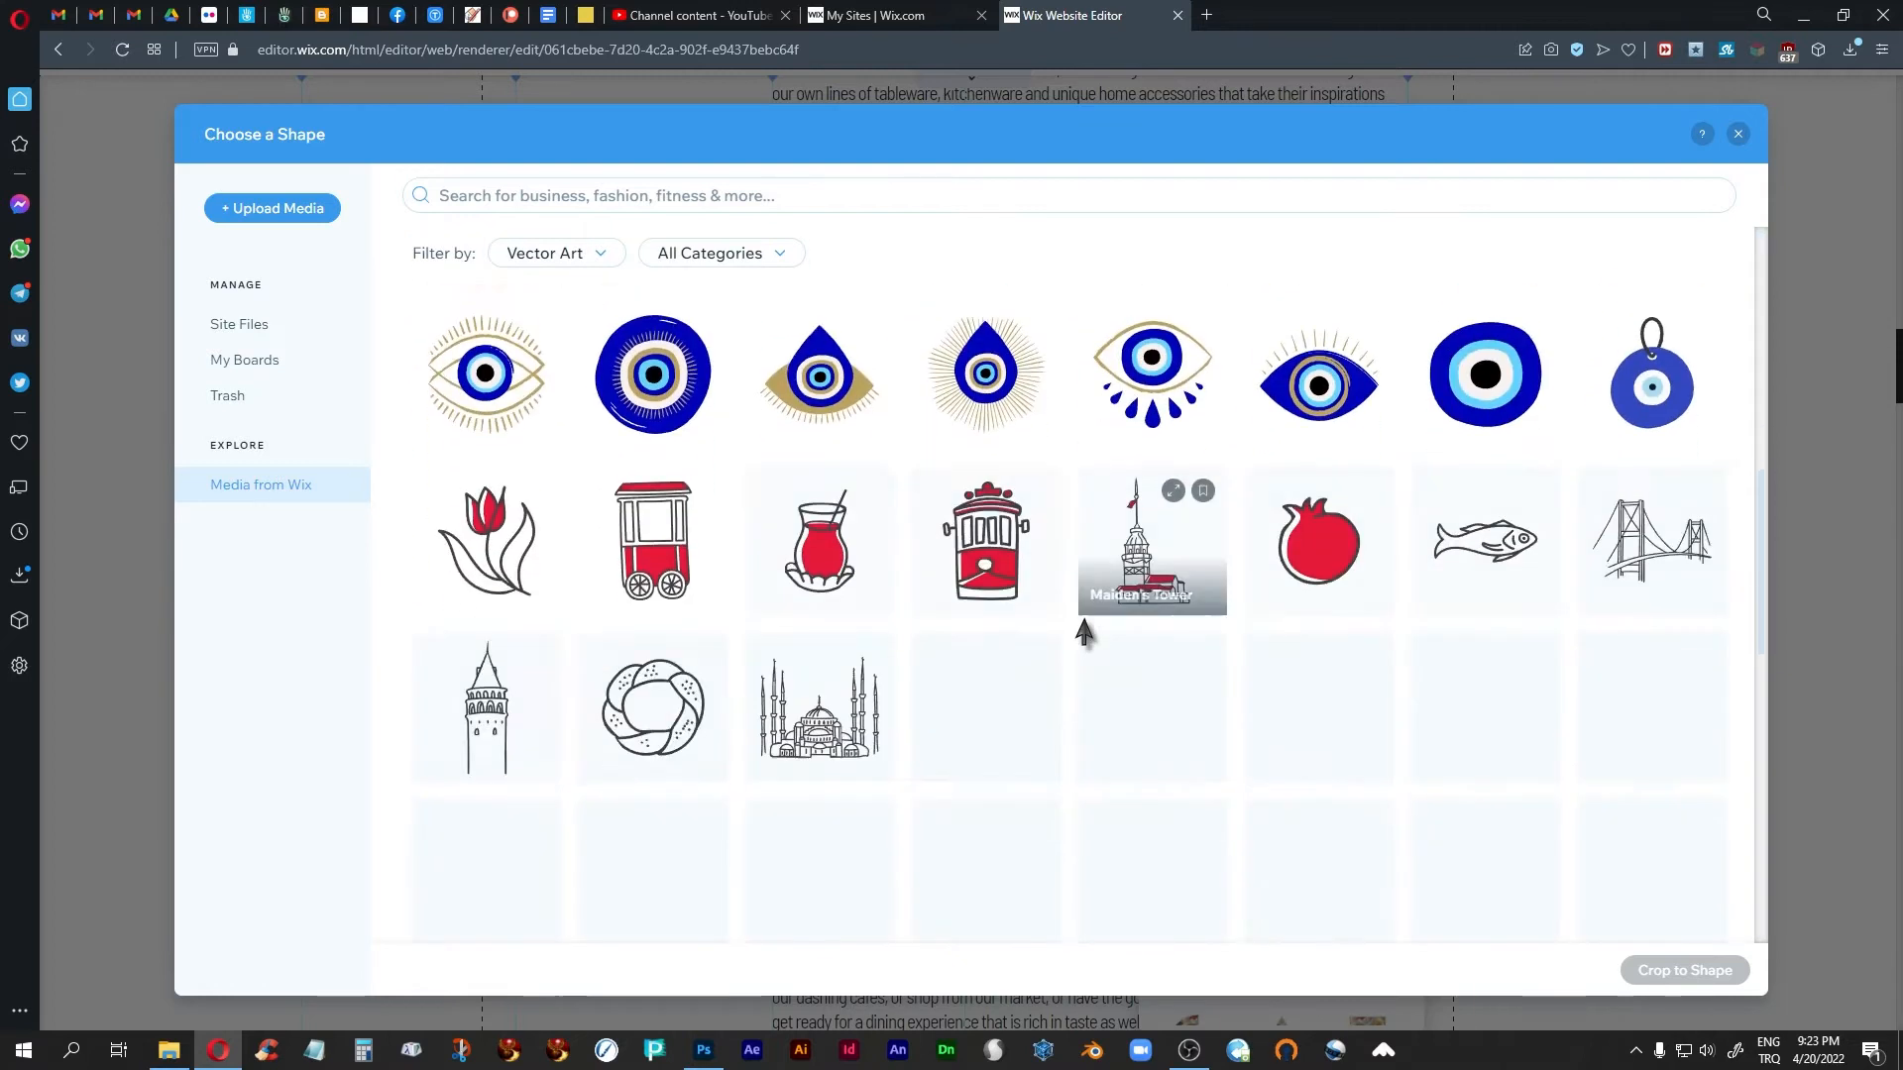
{"action": "scroll", "coordinate": [1082, 623], "scroll_direction": "up", "scroll_amount": 10}
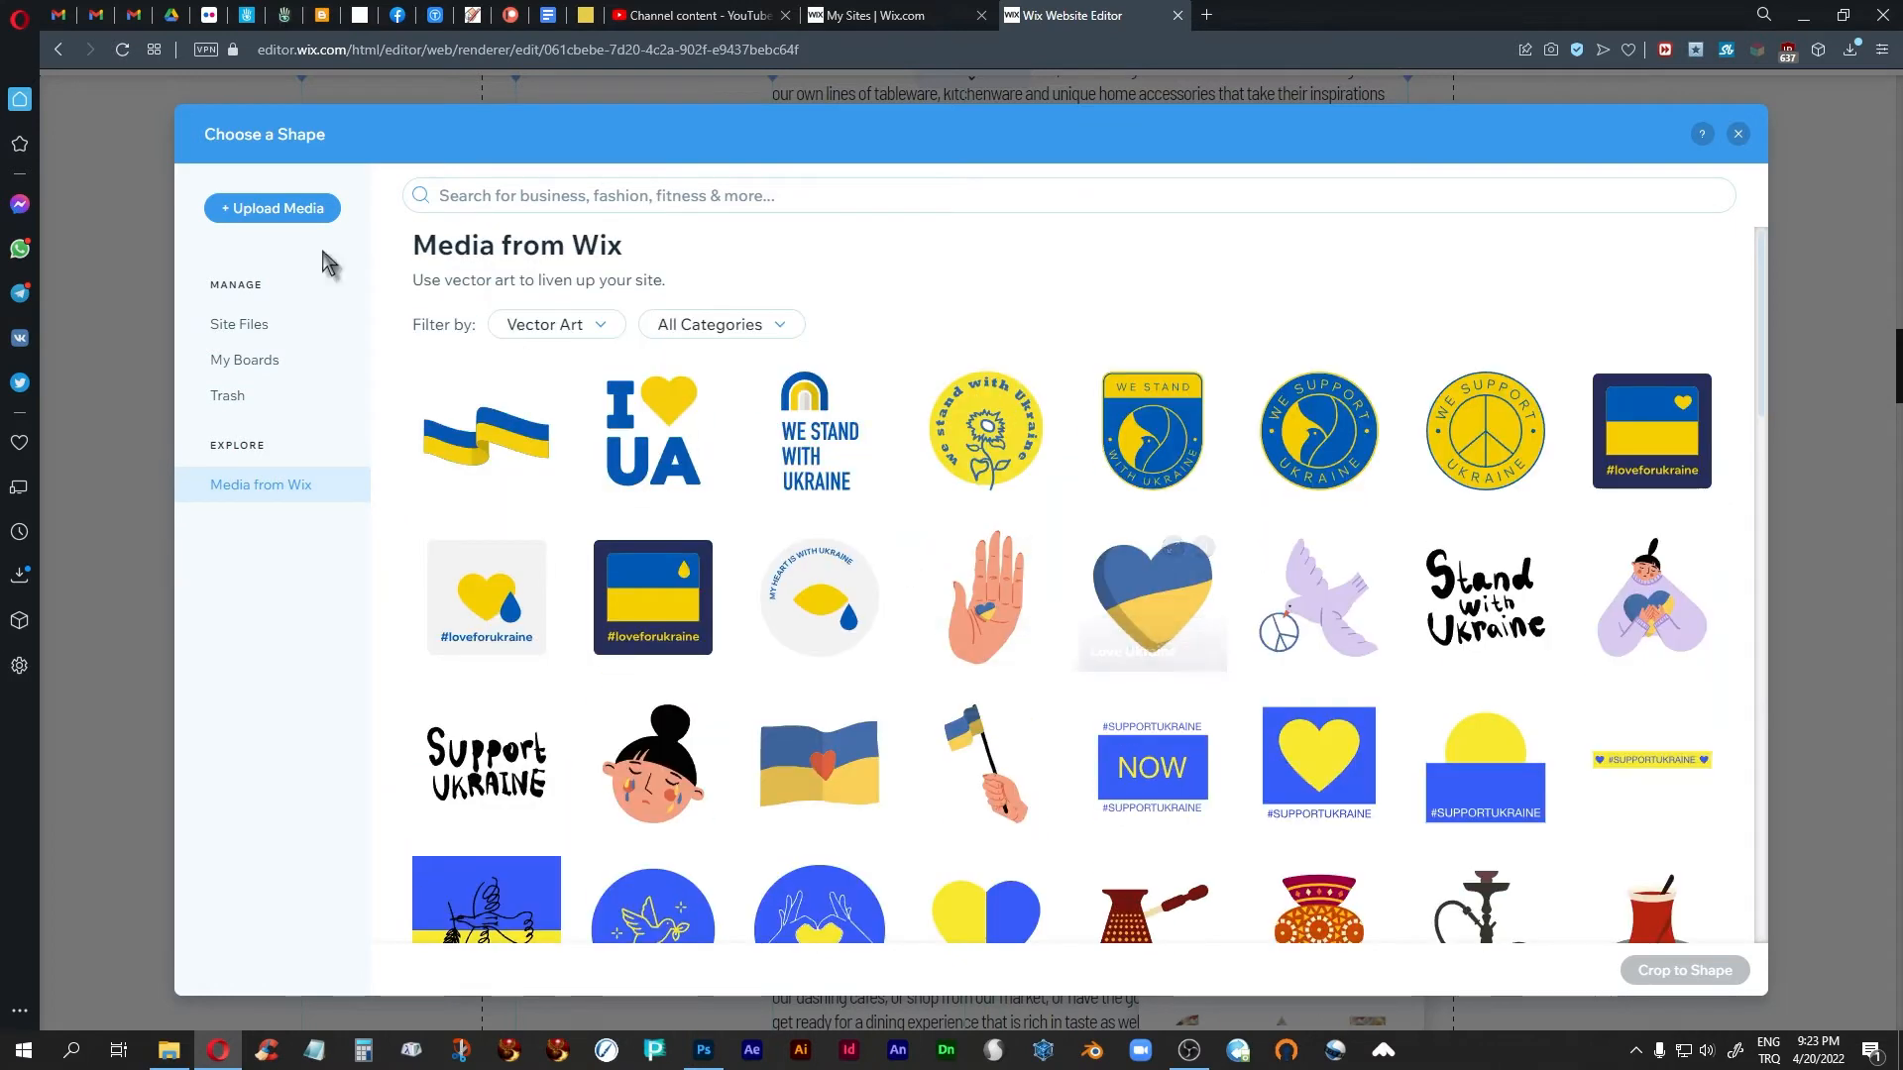
{"action": "left_click", "coordinate": [592, 327]}
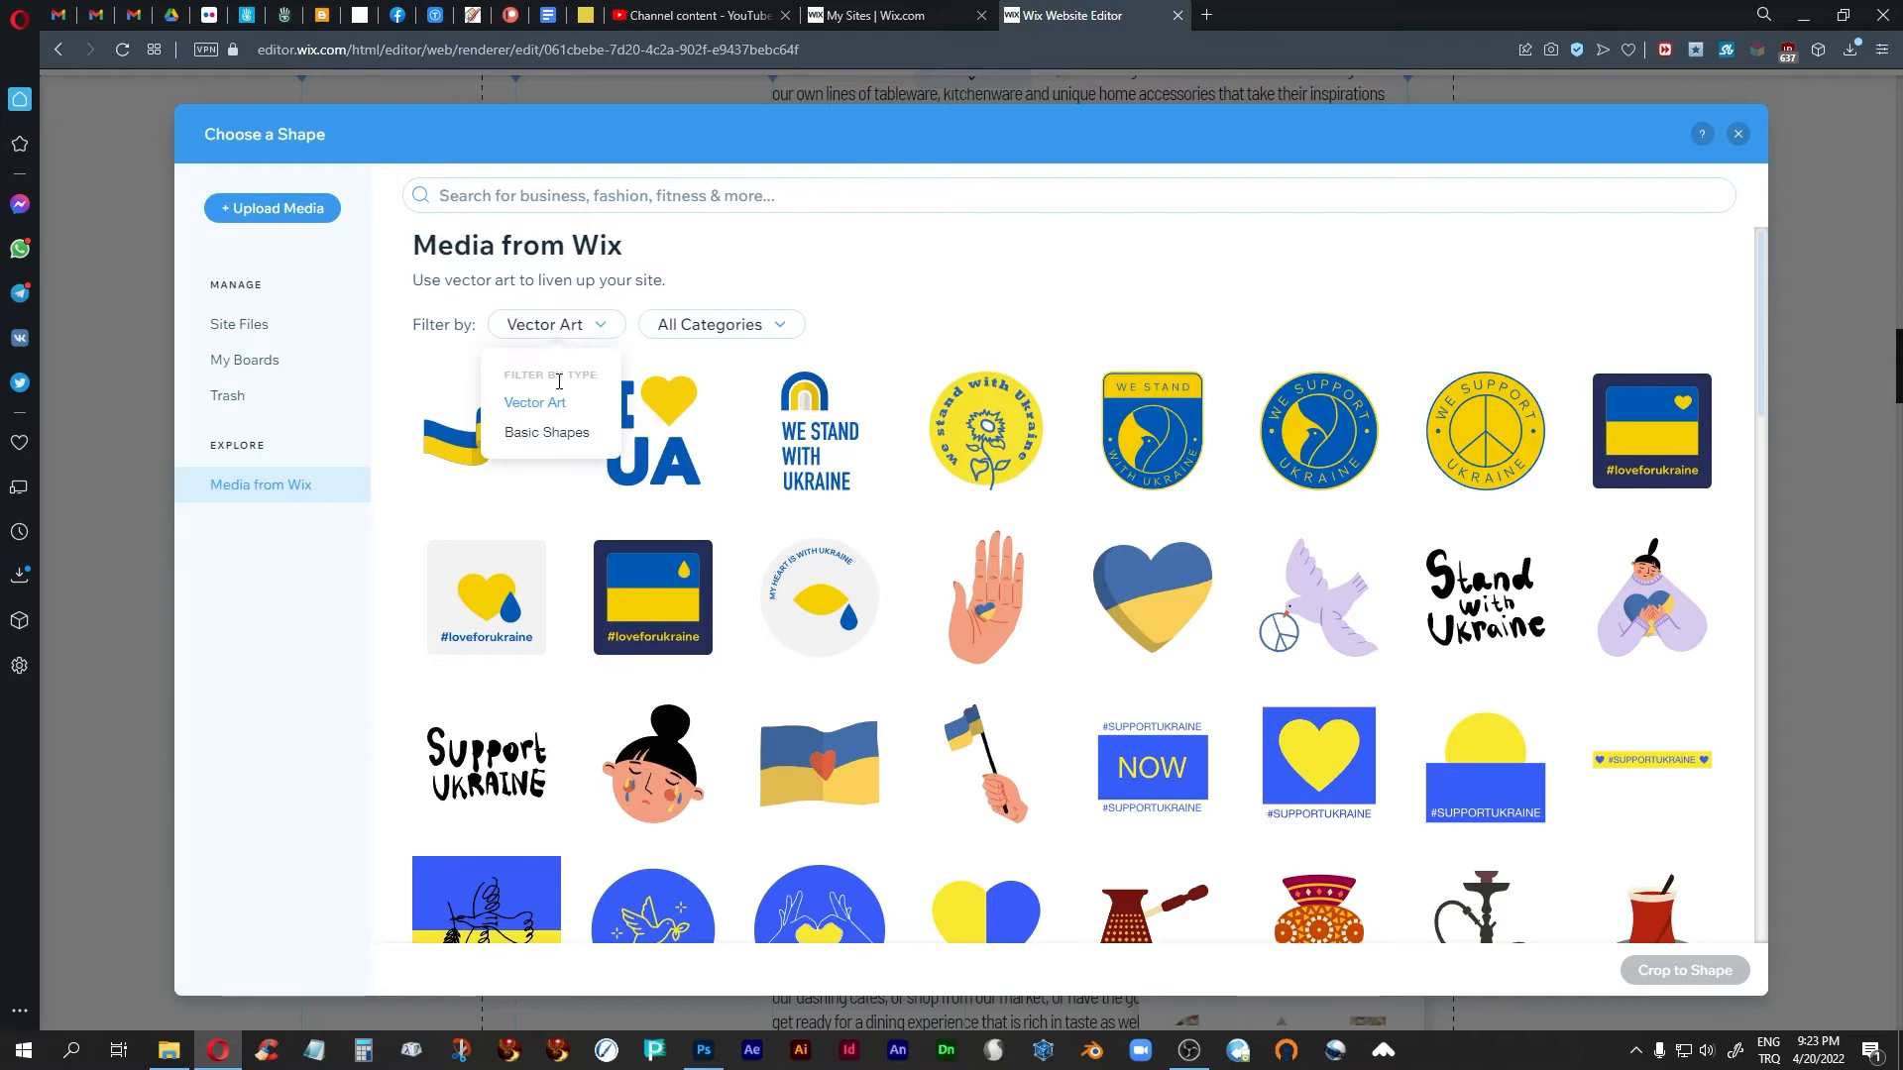
{"action": "left_click", "coordinate": [535, 429]}
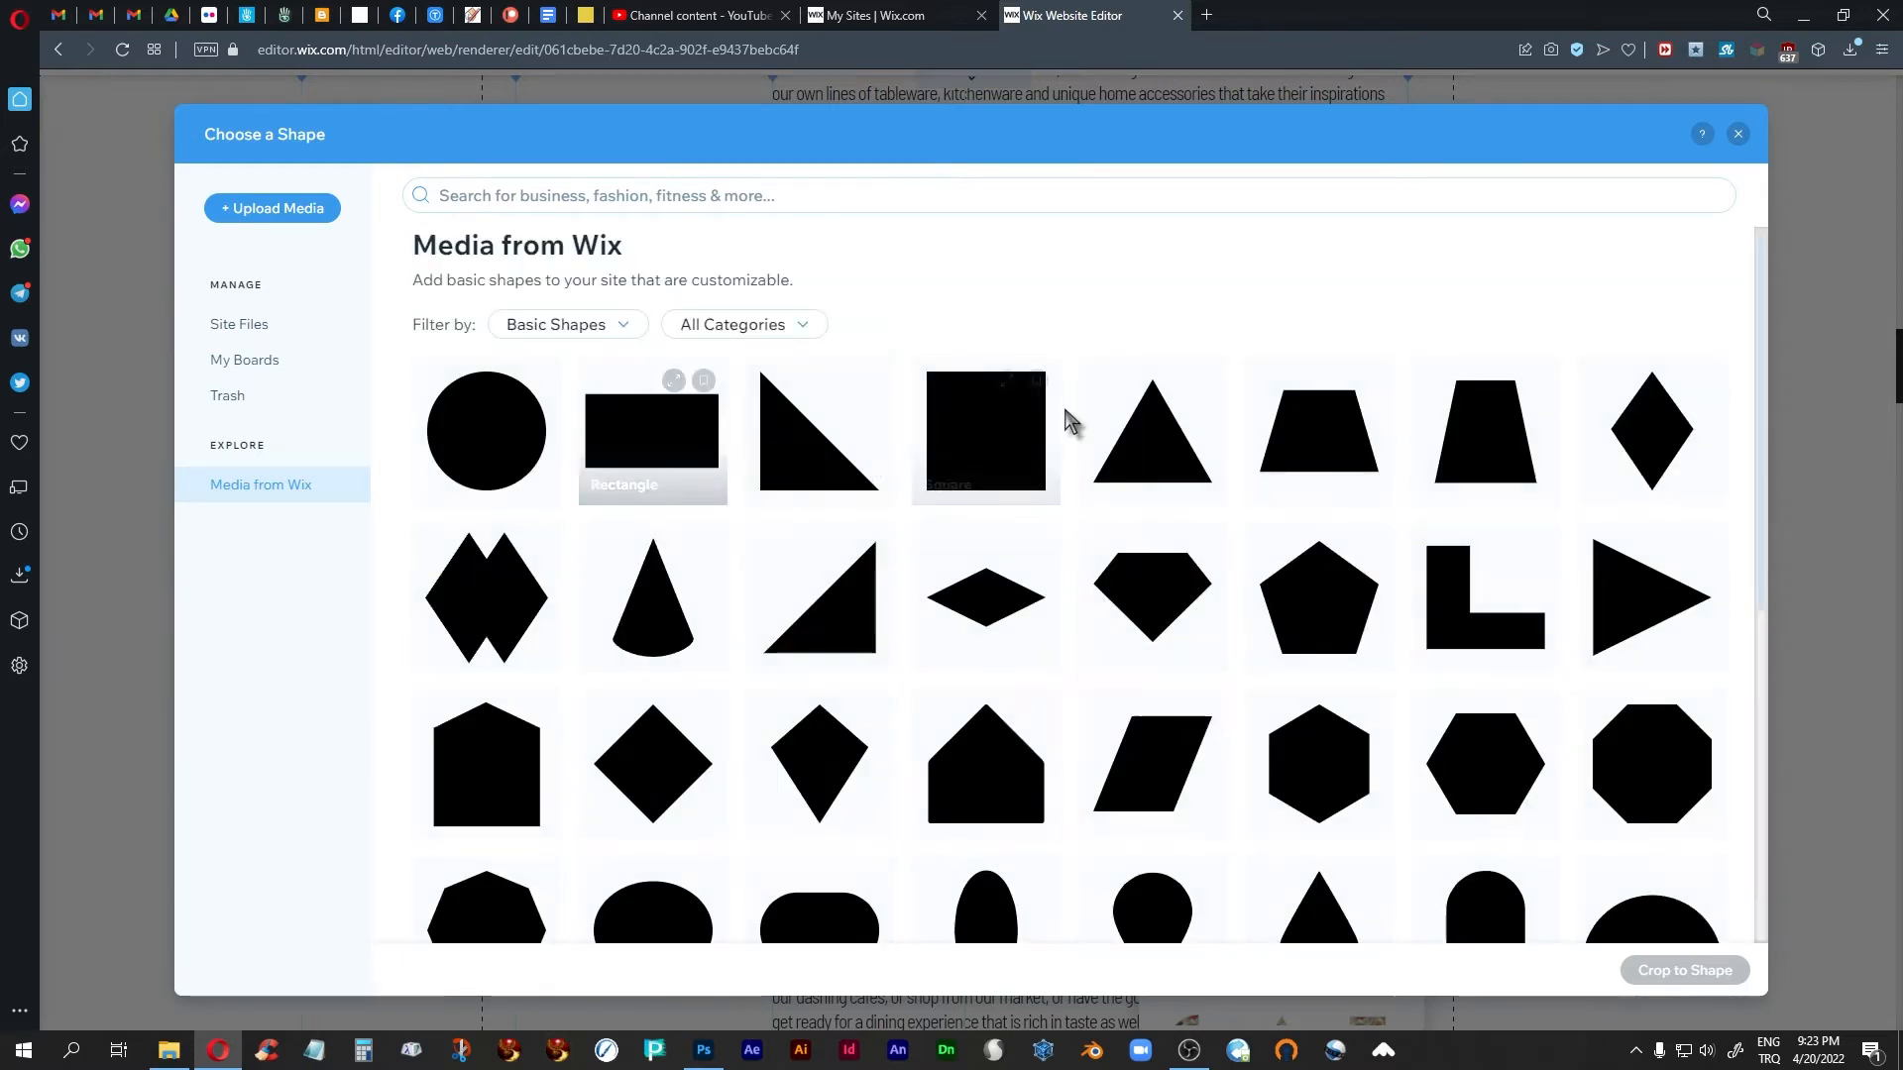
Examine the basic shapes that can serve as image crops, including blobs, frames, geometric shapes, badges, stars and hearts
{"action": "scroll", "coordinate": [952, 455], "scroll_direction": "down", "scroll_amount": 5}
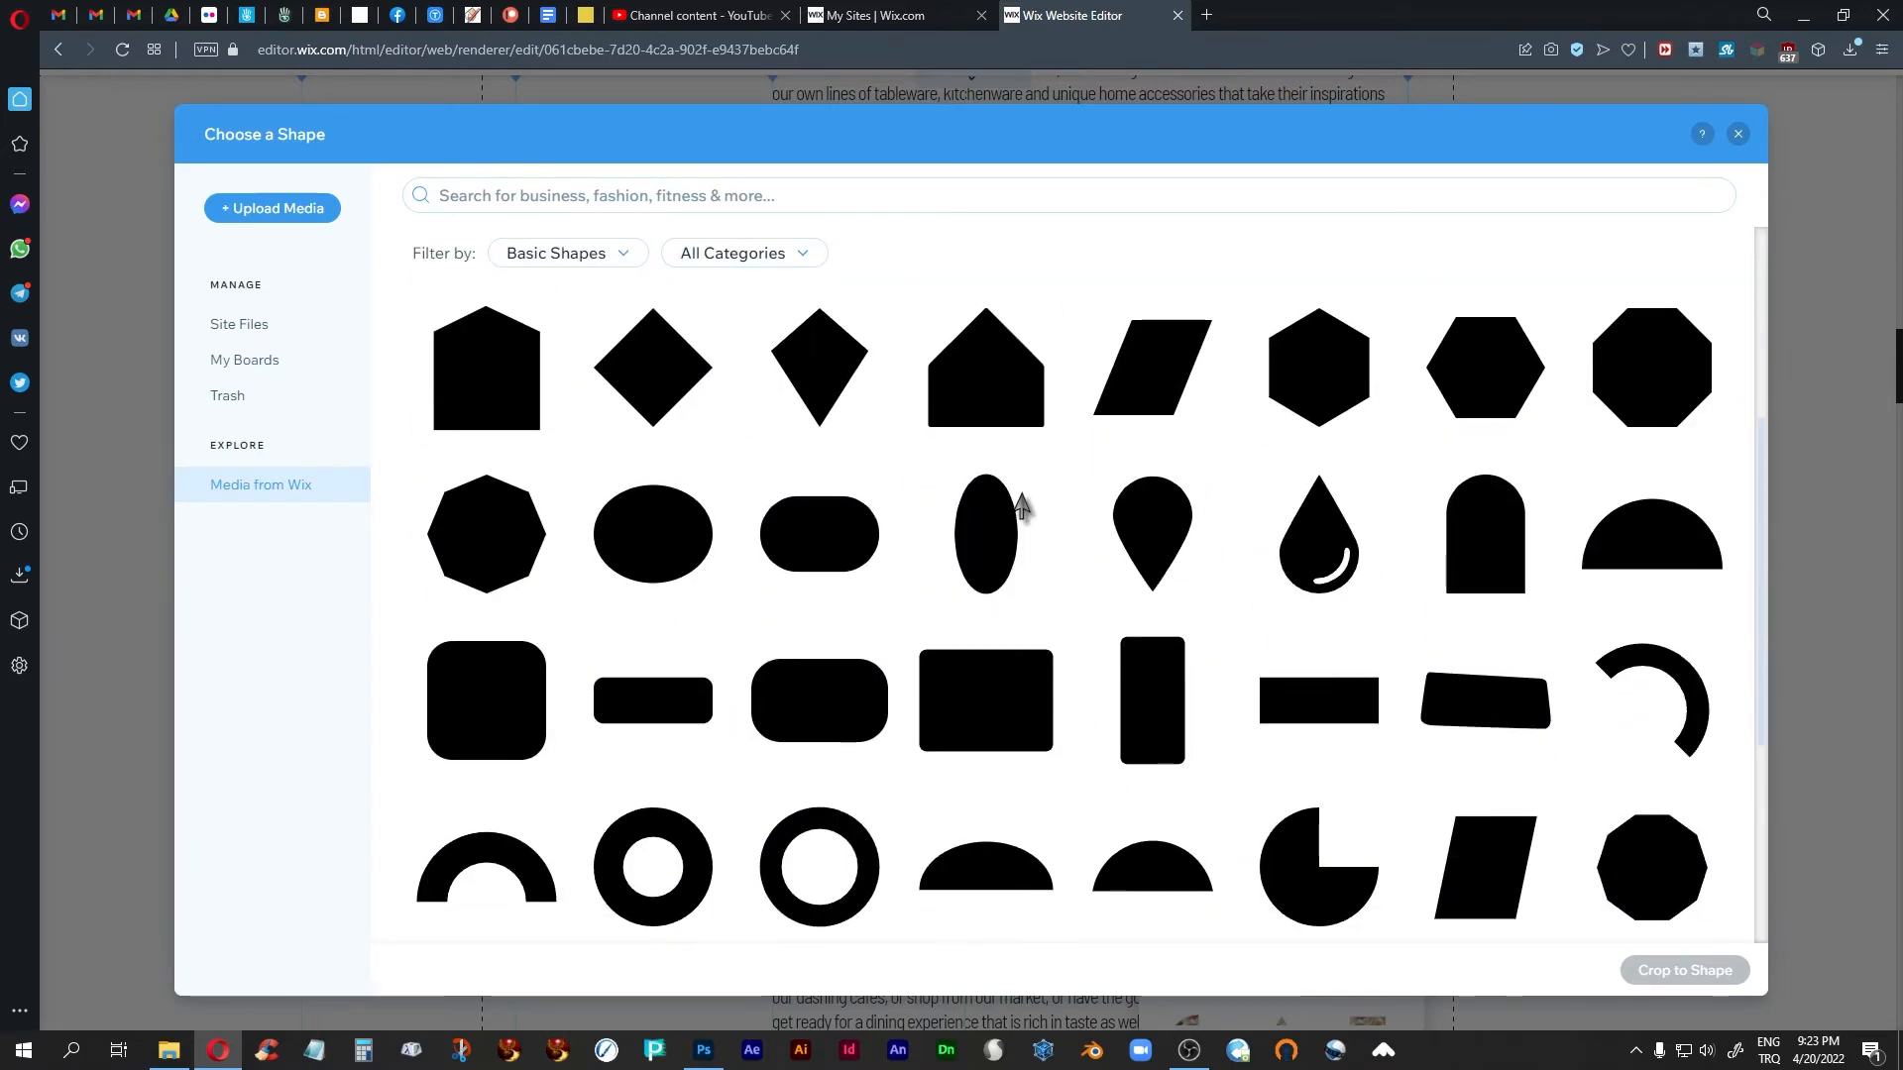
{"action": "scroll", "coordinate": [1005, 491], "scroll_direction": "down", "scroll_amount": 3}
{"action": "scroll", "coordinate": [1022, 505], "scroll_direction": "down", "scroll_amount": 5}
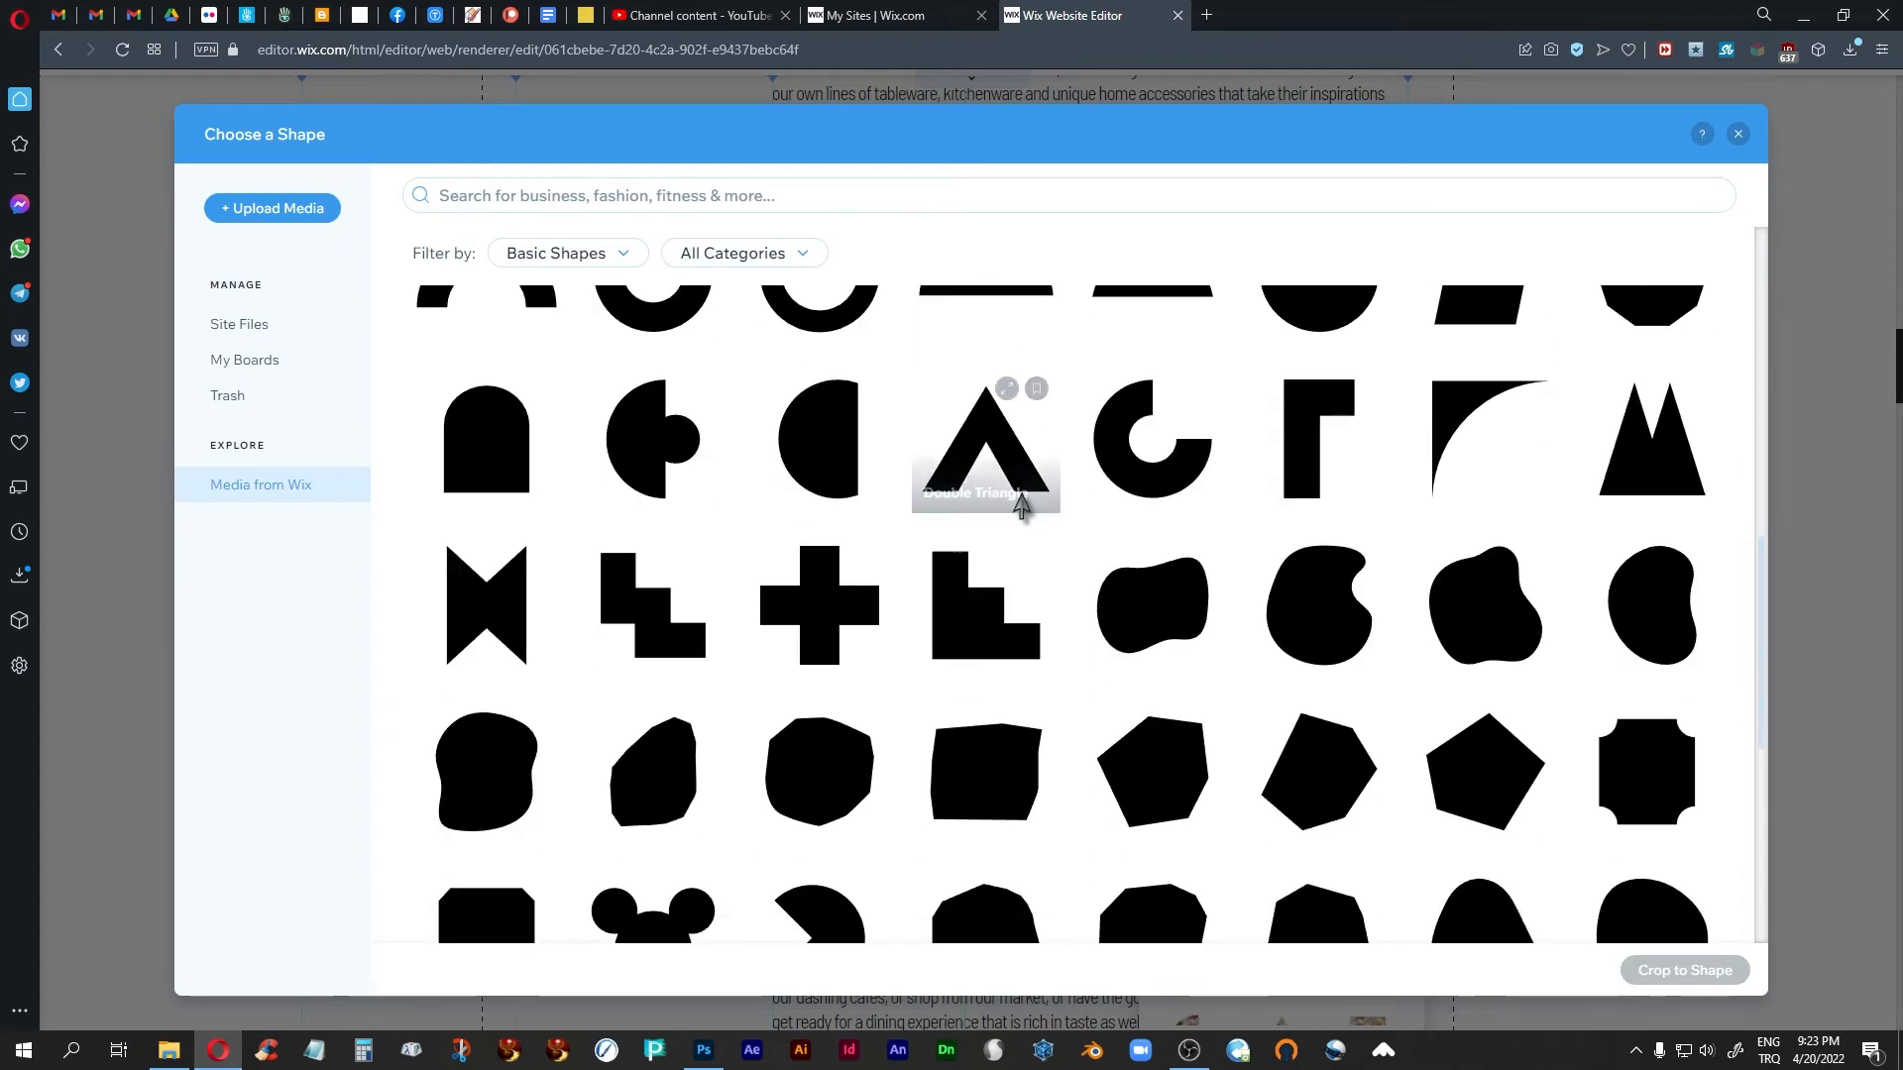
{"action": "scroll", "coordinate": [1021, 507], "scroll_direction": "down", "scroll_amount": 2}
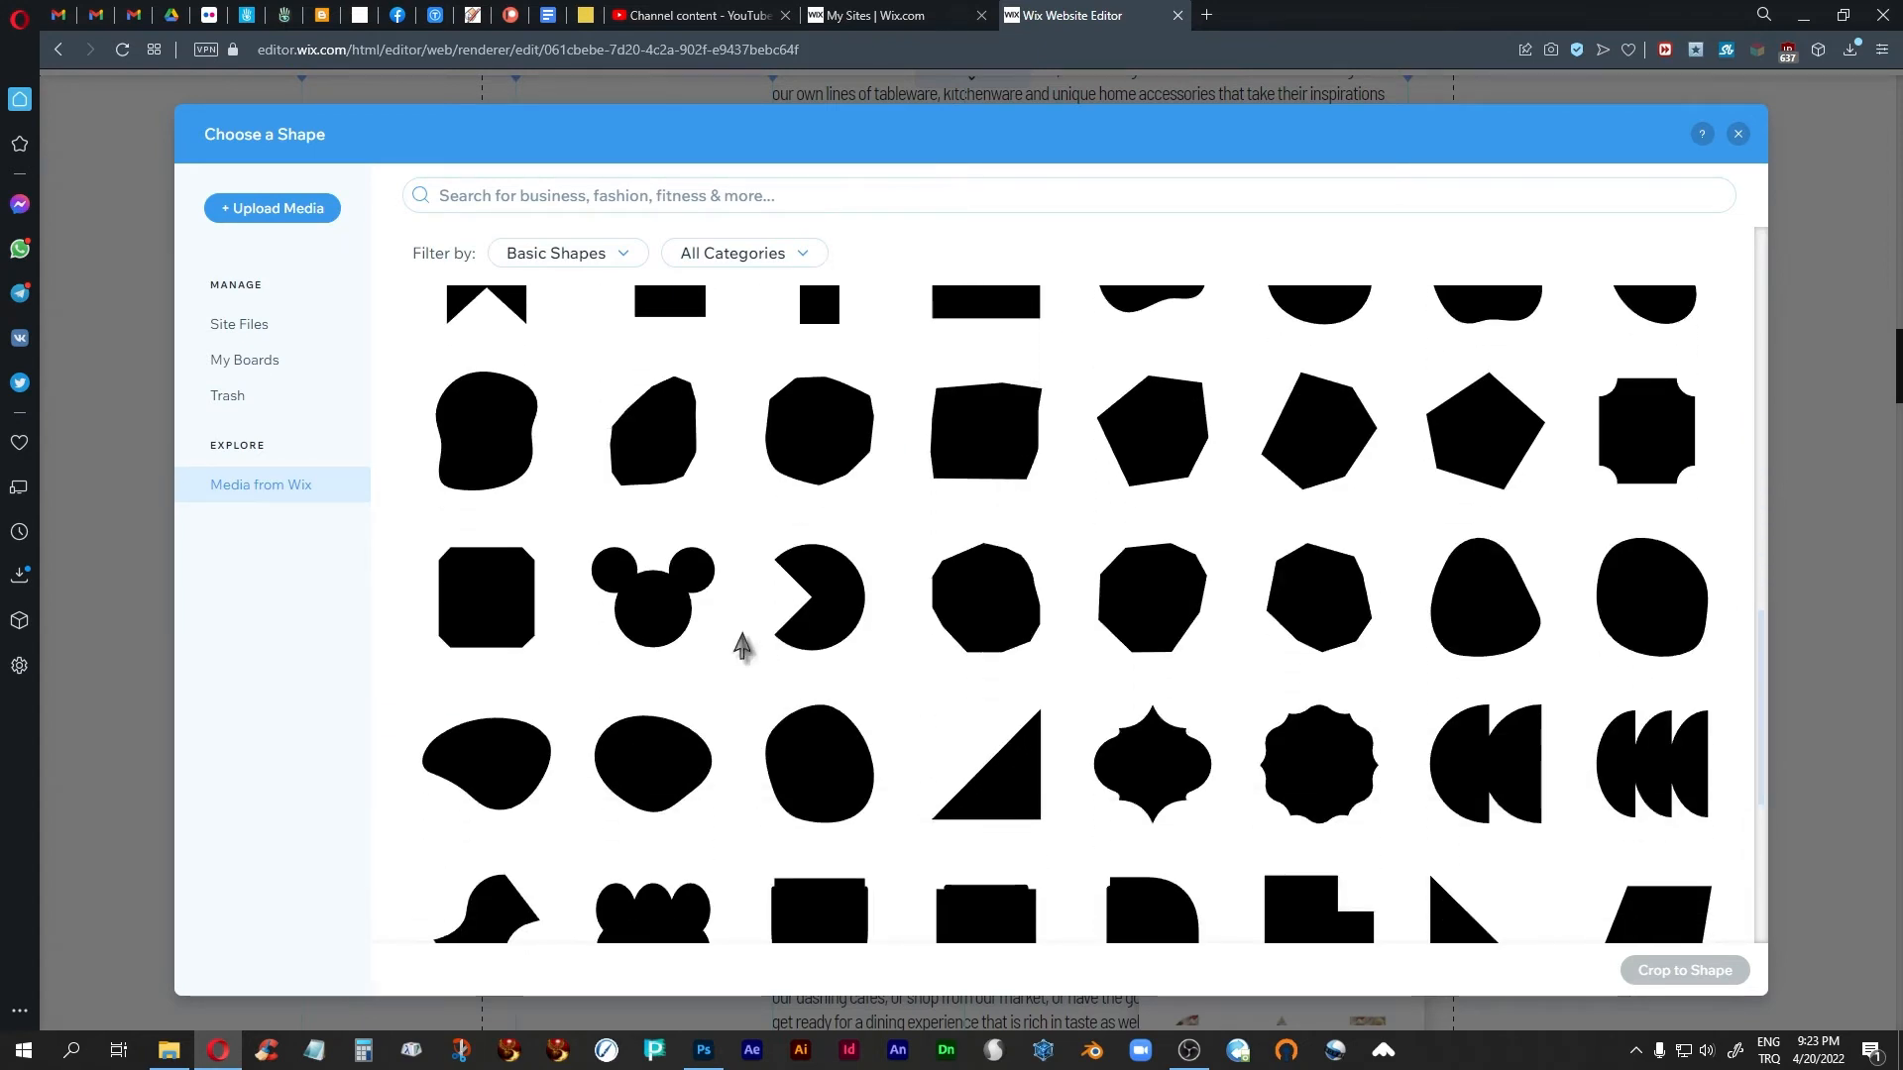
{"action": "scroll", "coordinate": [743, 644], "scroll_direction": "down", "scroll_amount": 1}
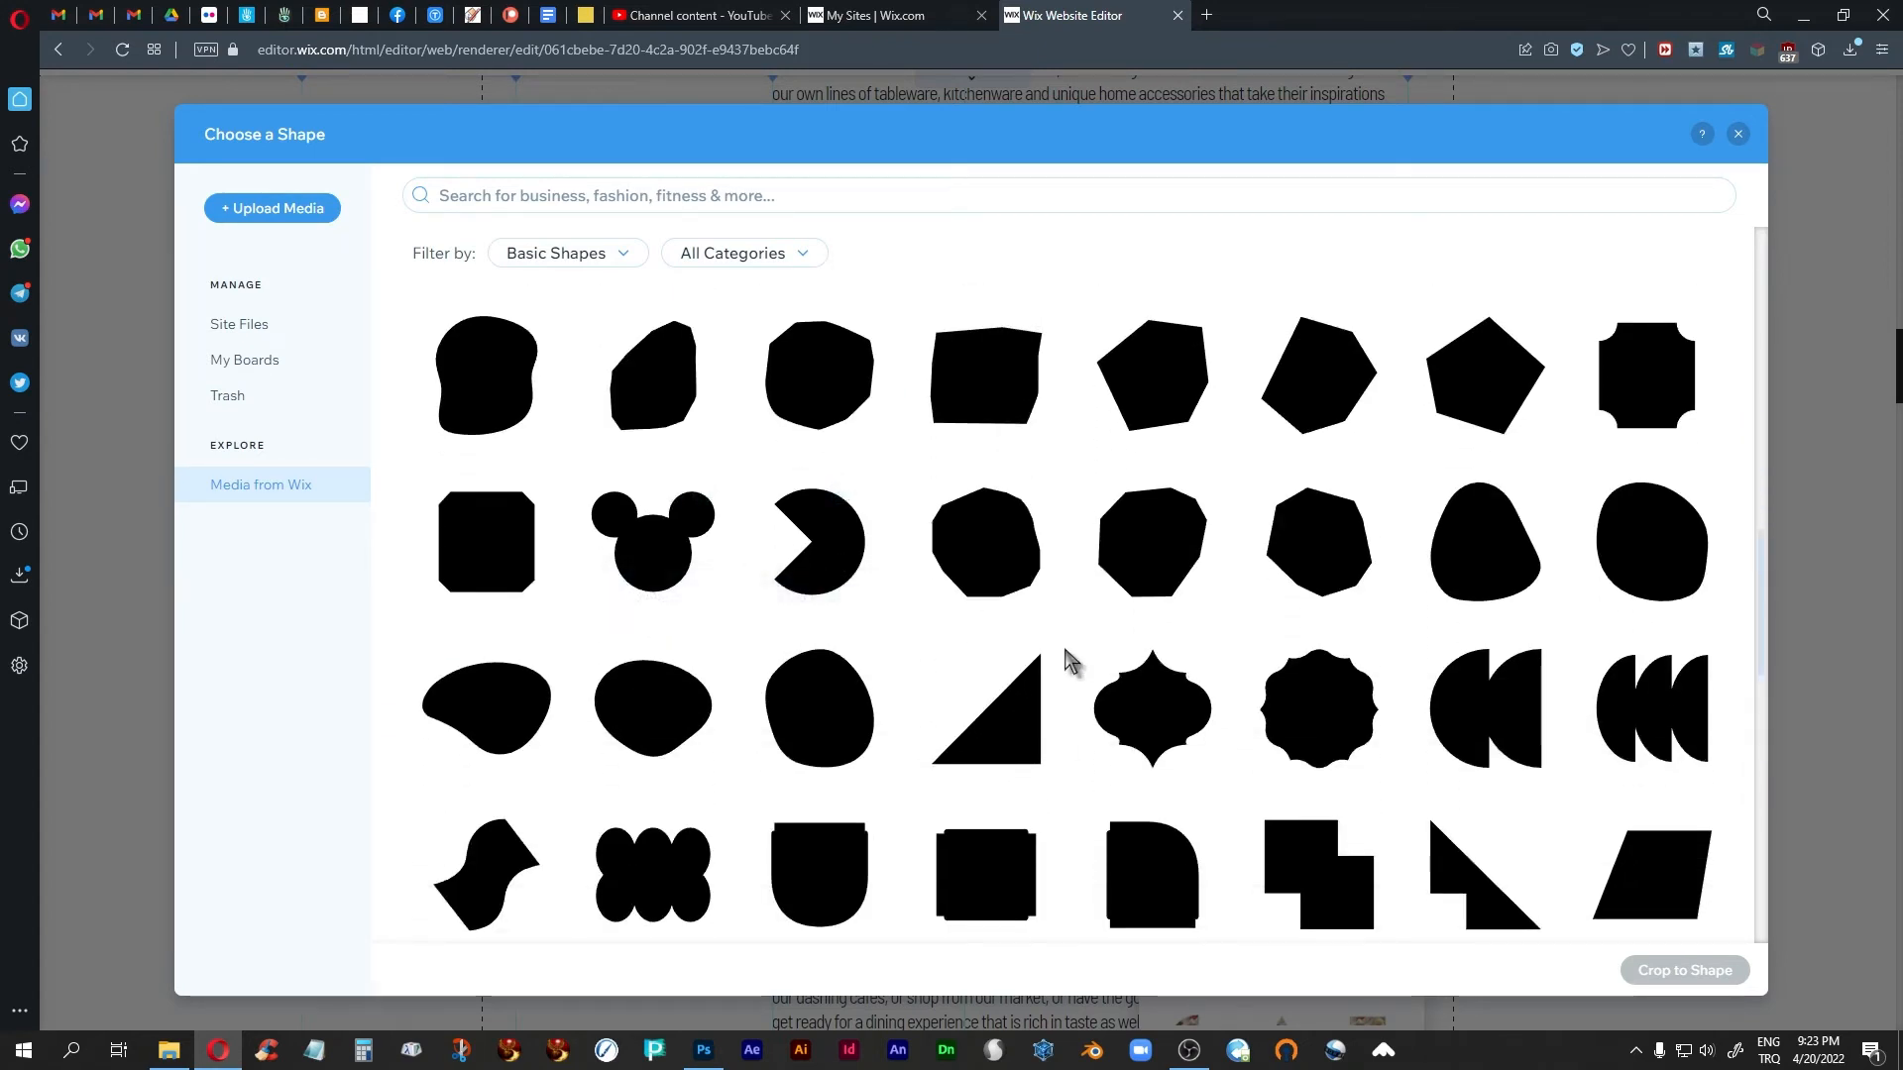
{"action": "scroll", "coordinate": [1066, 648], "scroll_direction": "up", "scroll_amount": 3}
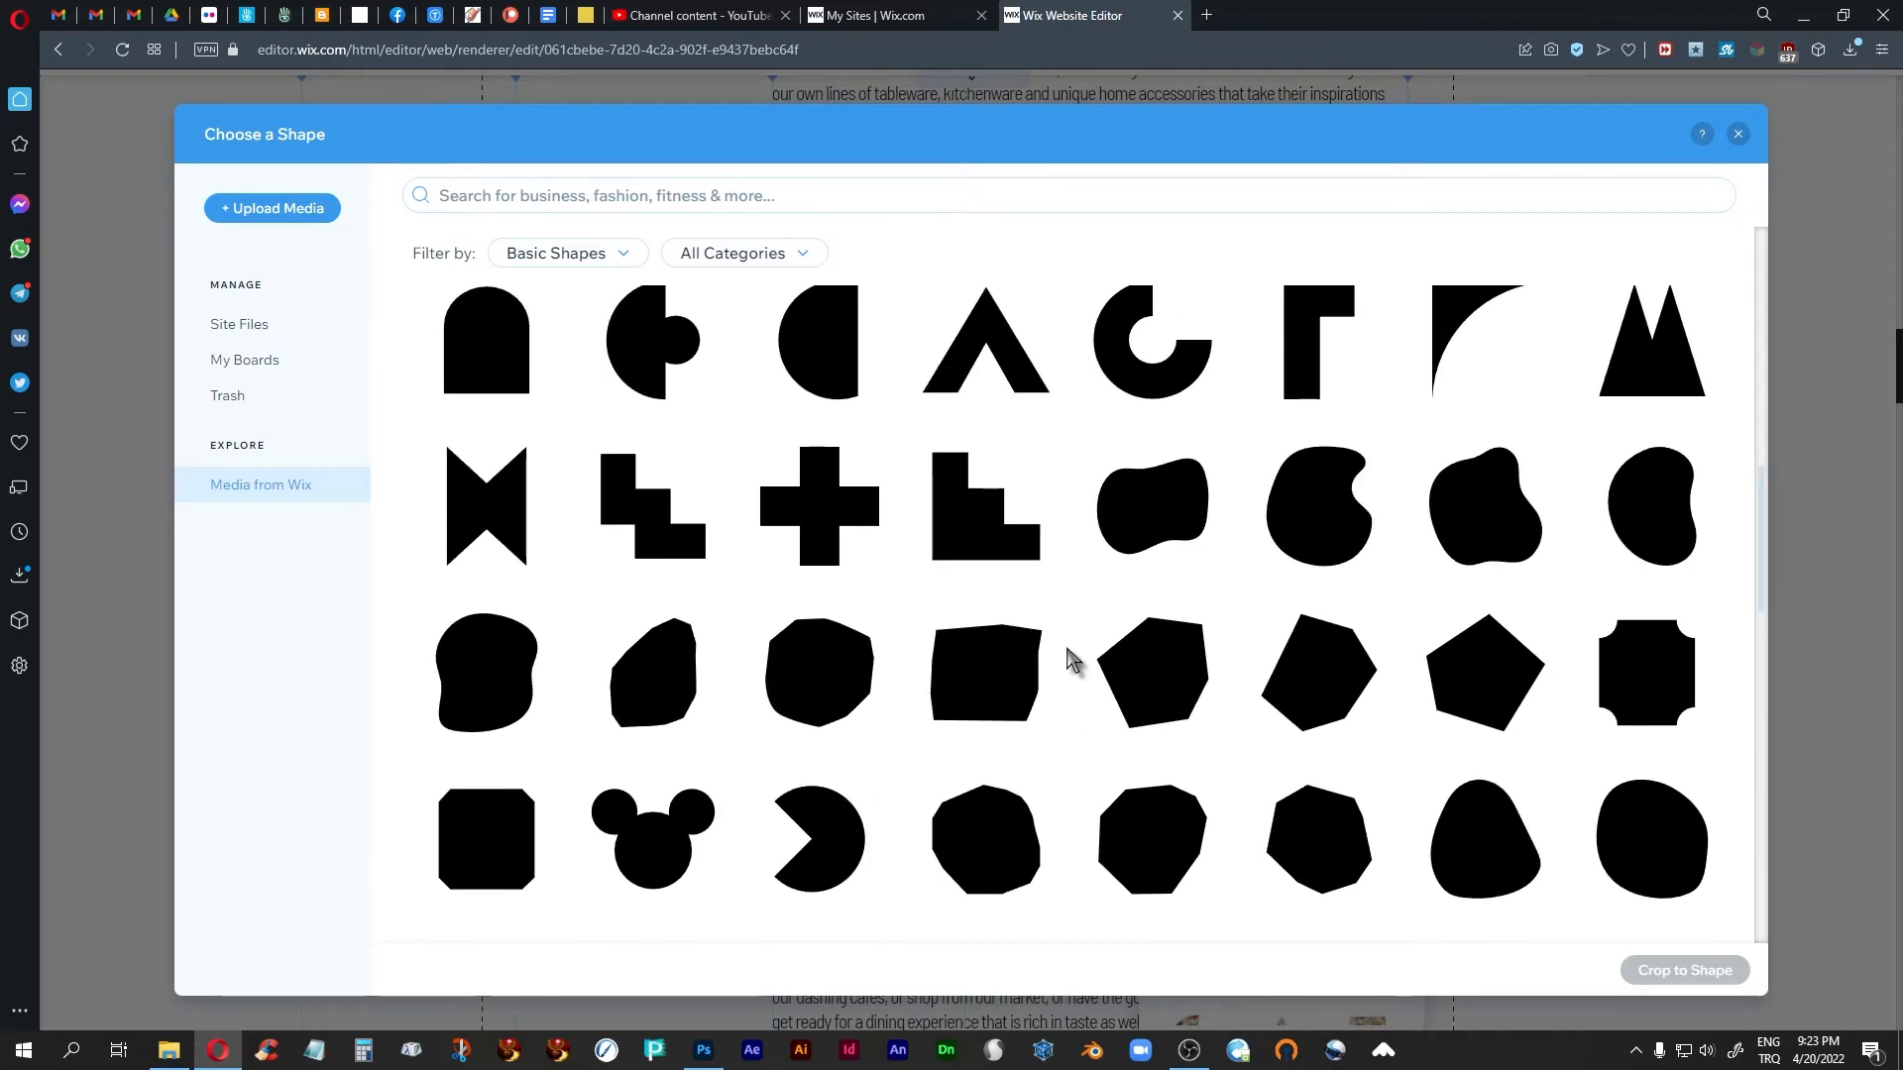
{"action": "scroll", "coordinate": [1066, 648], "scroll_direction": "up", "scroll_amount": 4}
{"action": "scroll", "coordinate": [1068, 654], "scroll_direction": "down", "scroll_amount": 10}
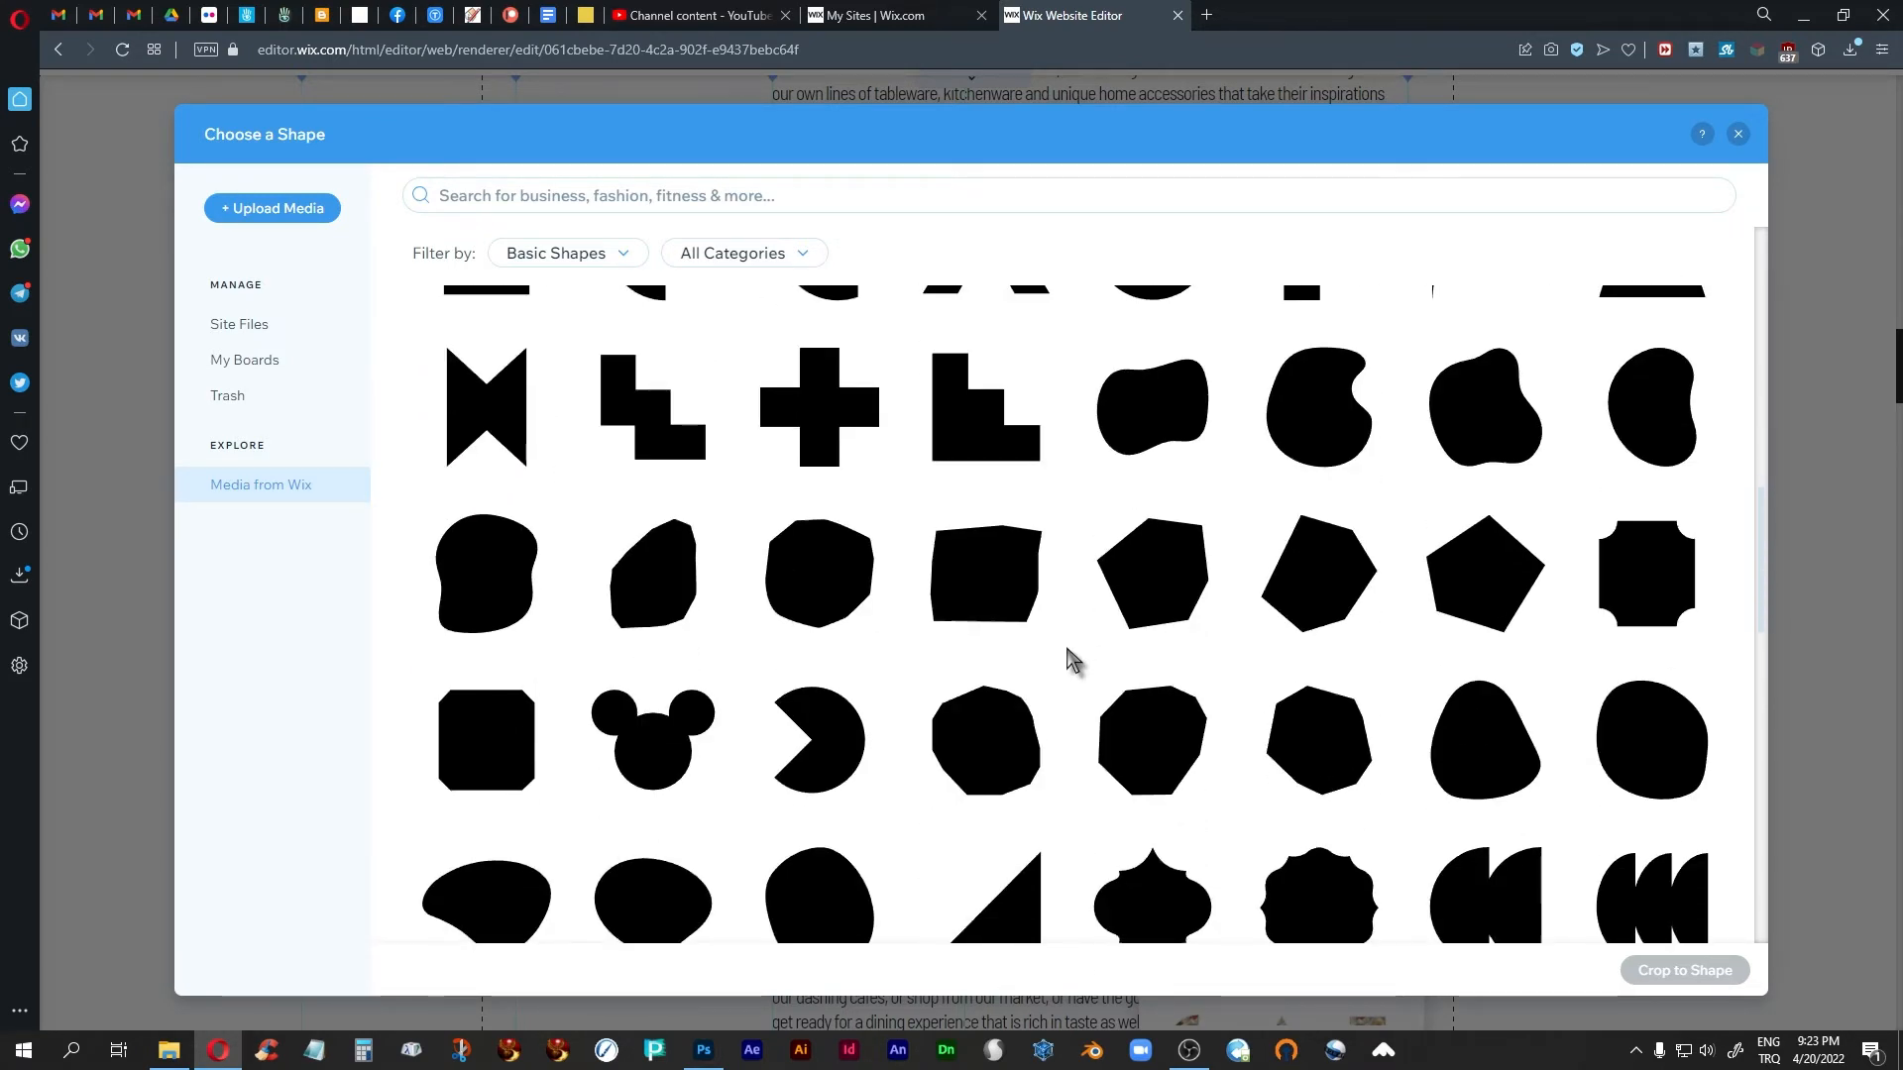
{"action": "scroll", "coordinate": [1072, 659], "scroll_direction": "down", "scroll_amount": 2}
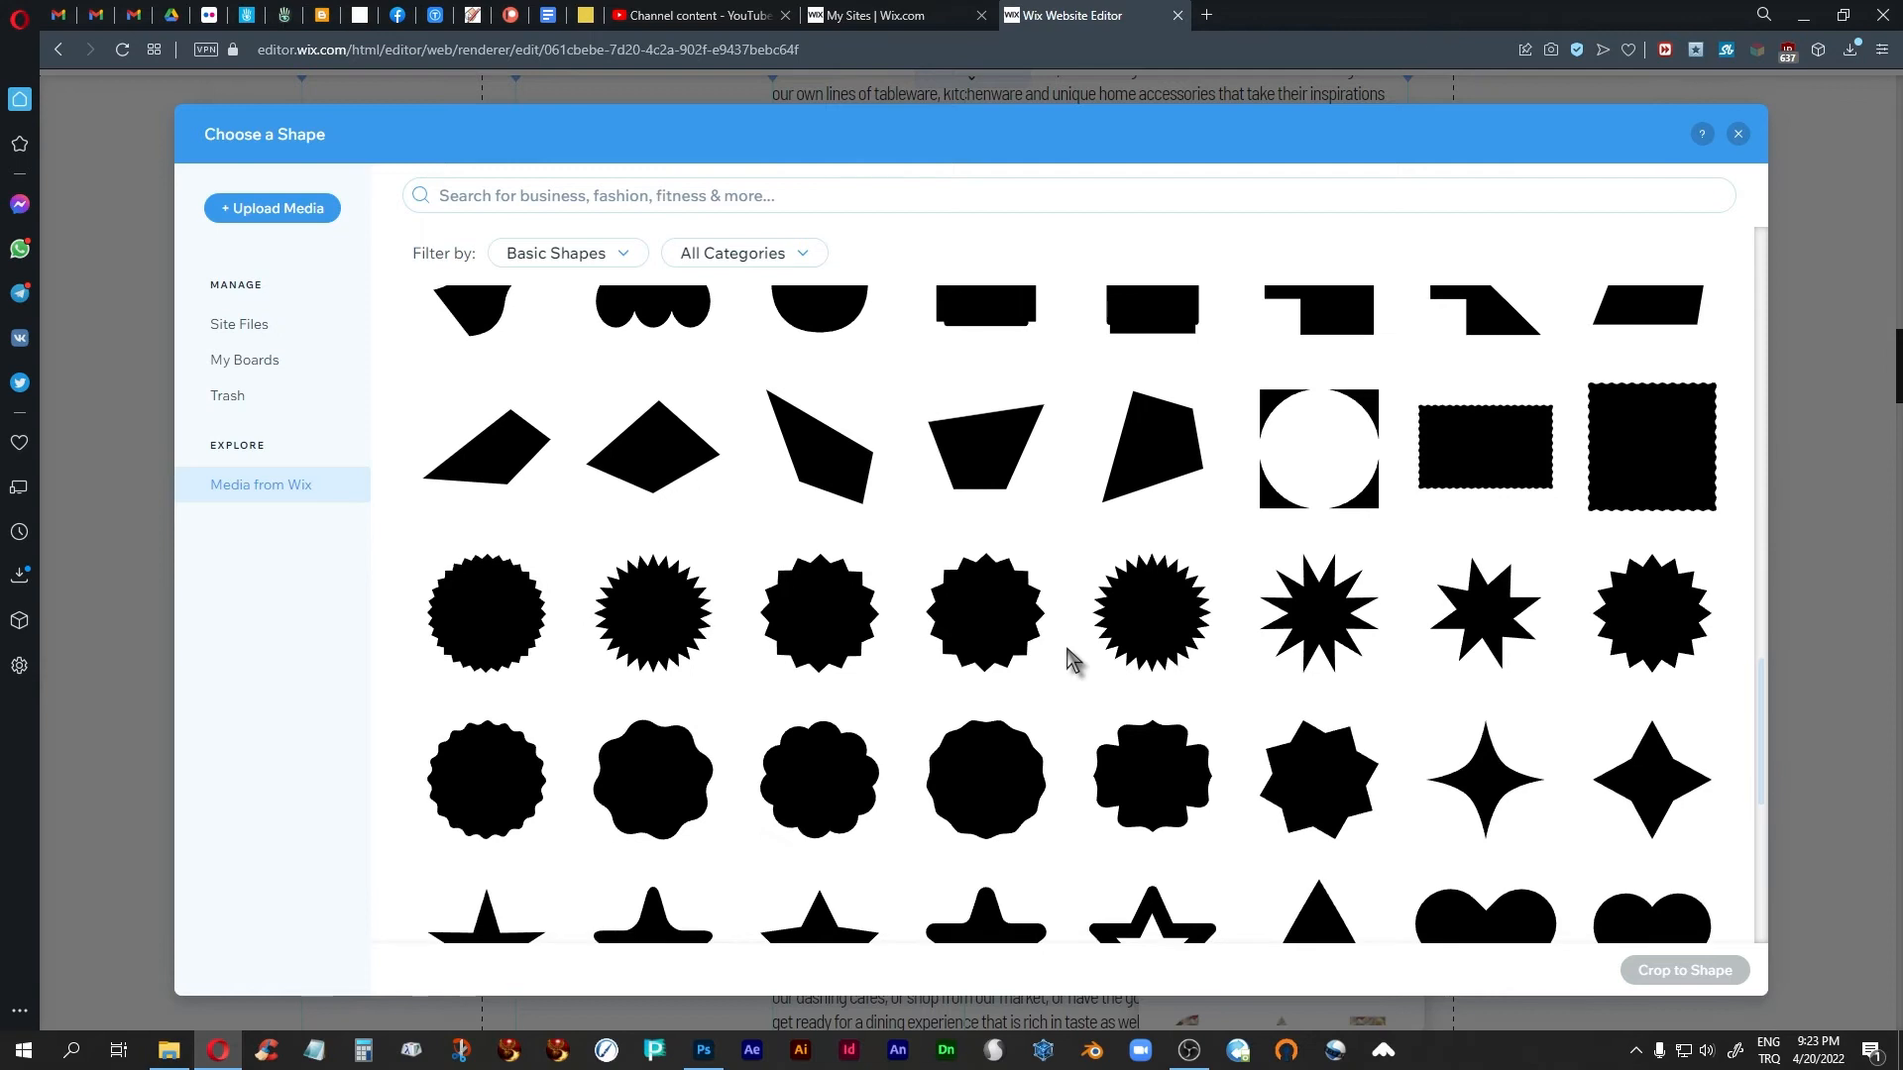
{"action": "scroll", "coordinate": [1073, 659], "scroll_direction": "up", "scroll_amount": 1}
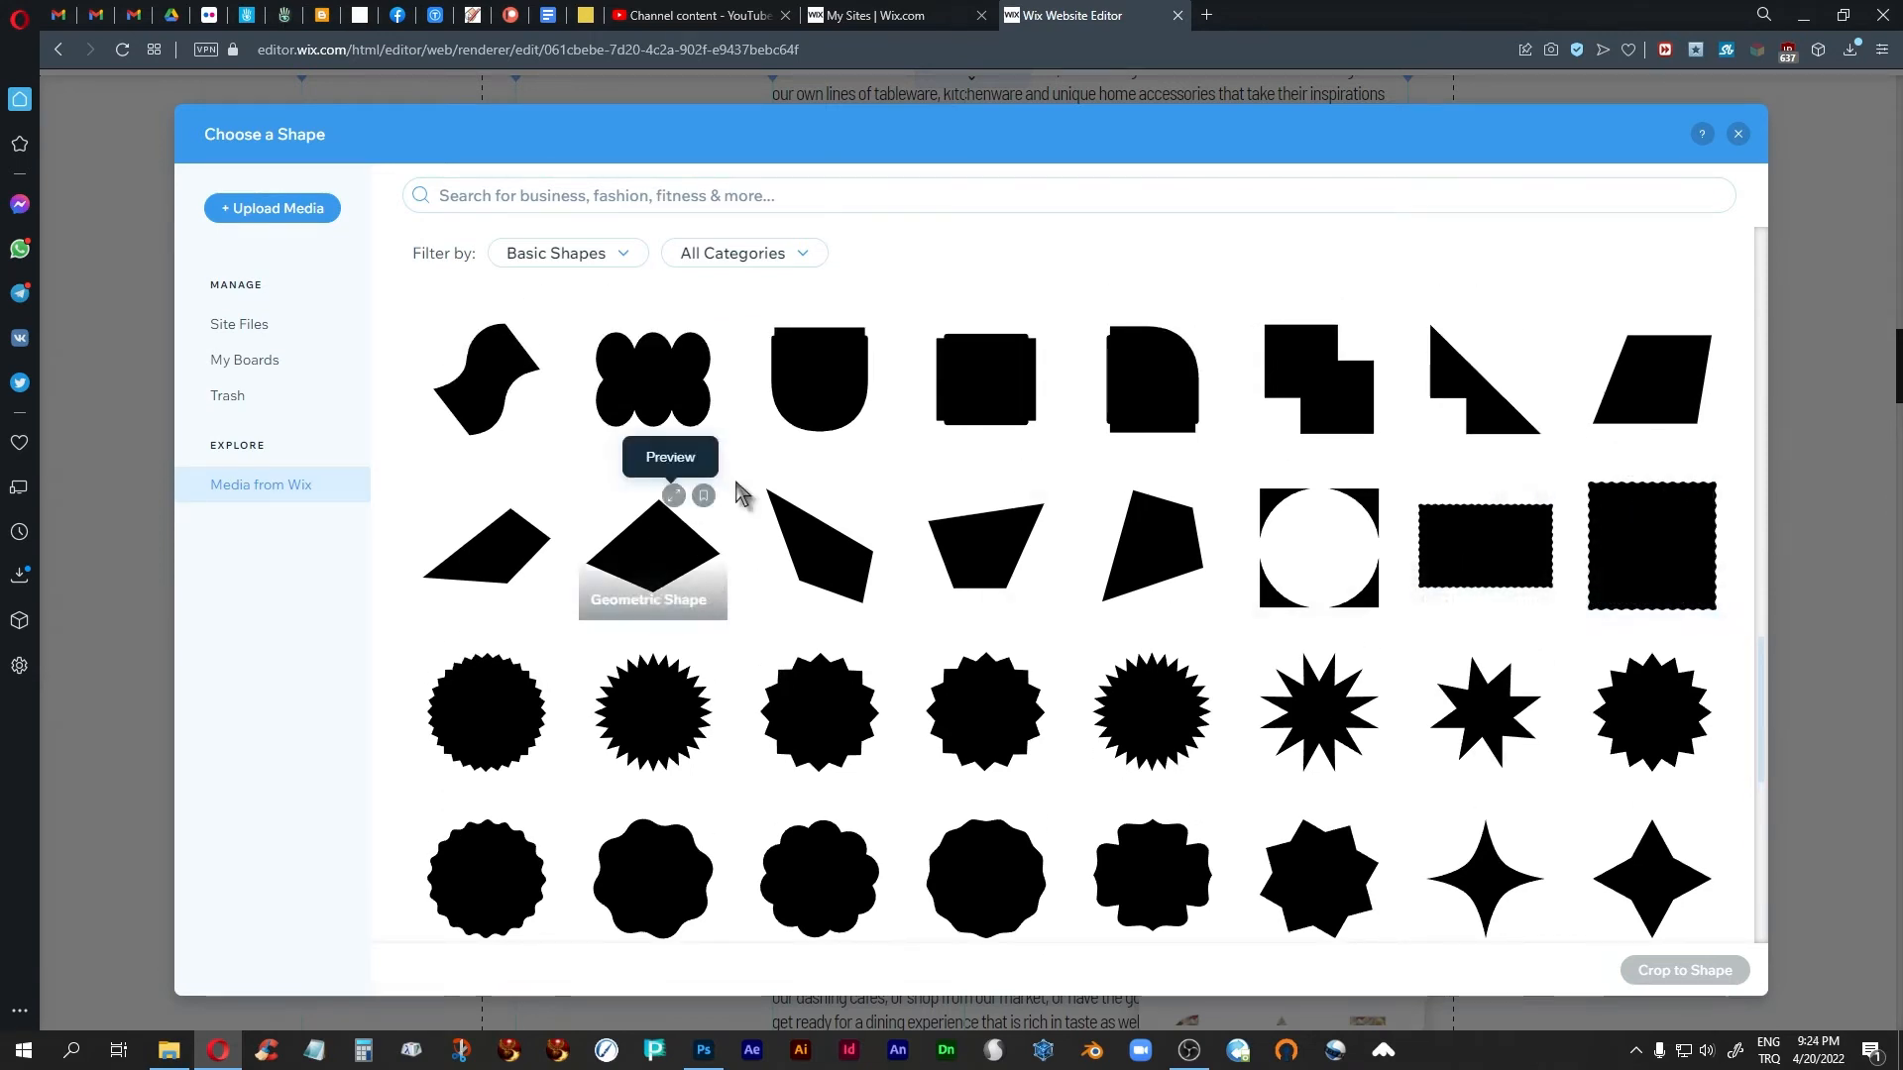
{"action": "scroll", "coordinate": [851, 488], "scroll_direction": "down", "scroll_amount": 2}
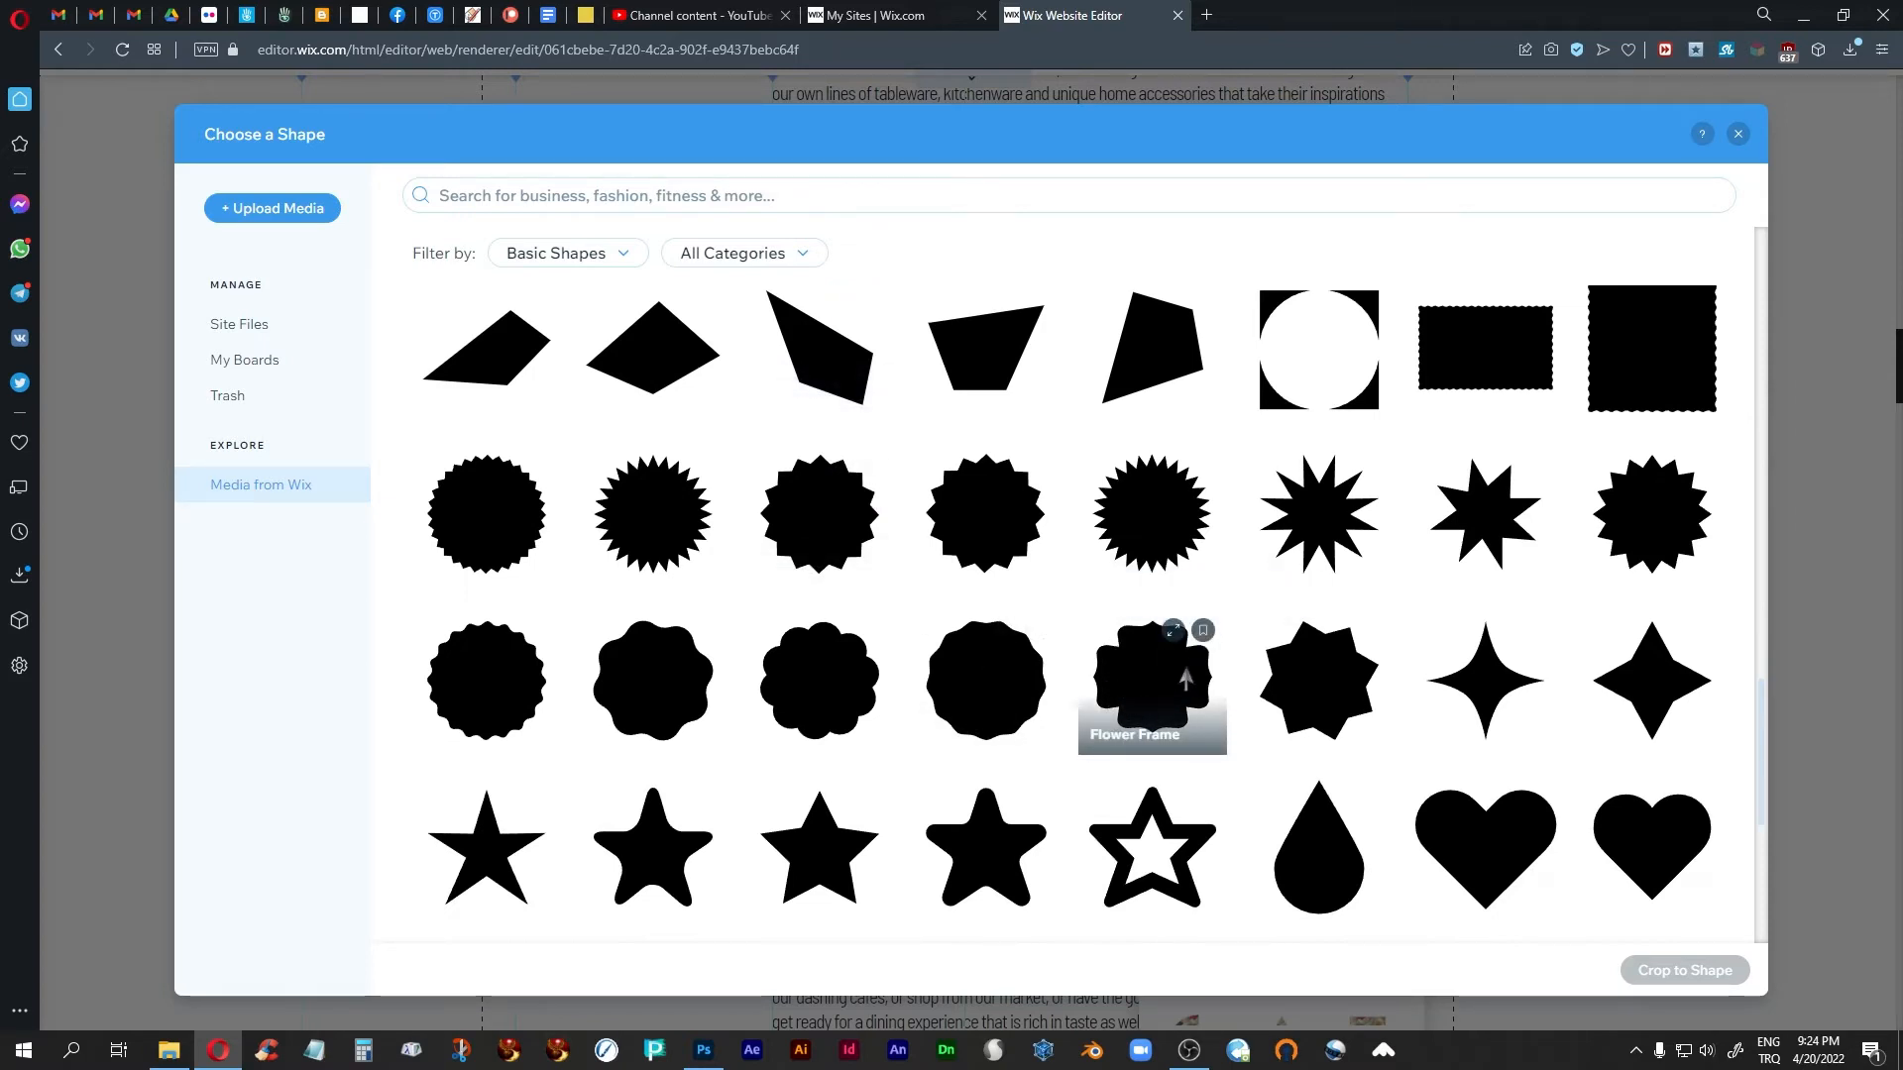
{"action": "scroll", "coordinate": [1165, 694], "scroll_direction": "up", "scroll_amount": 5}
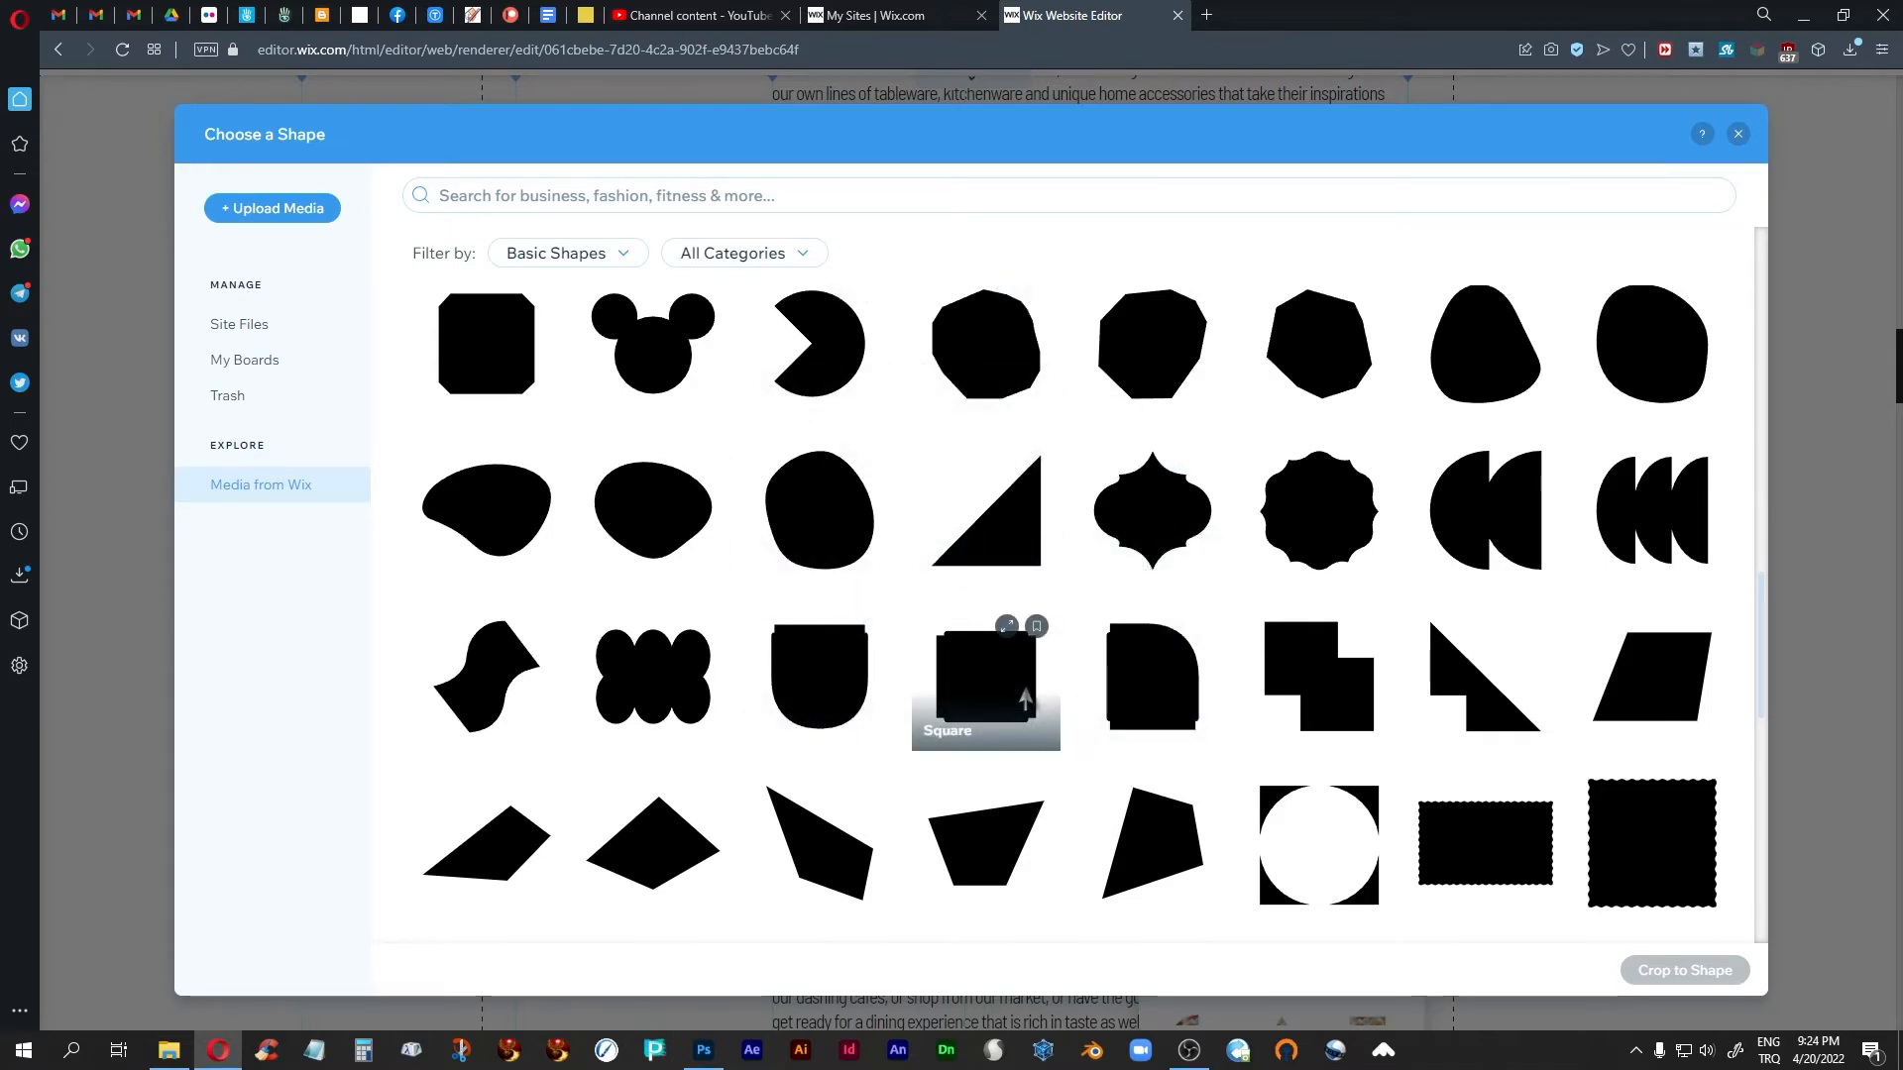
{"action": "scroll", "coordinate": [1026, 698], "scroll_direction": "up", "scroll_amount": 10}
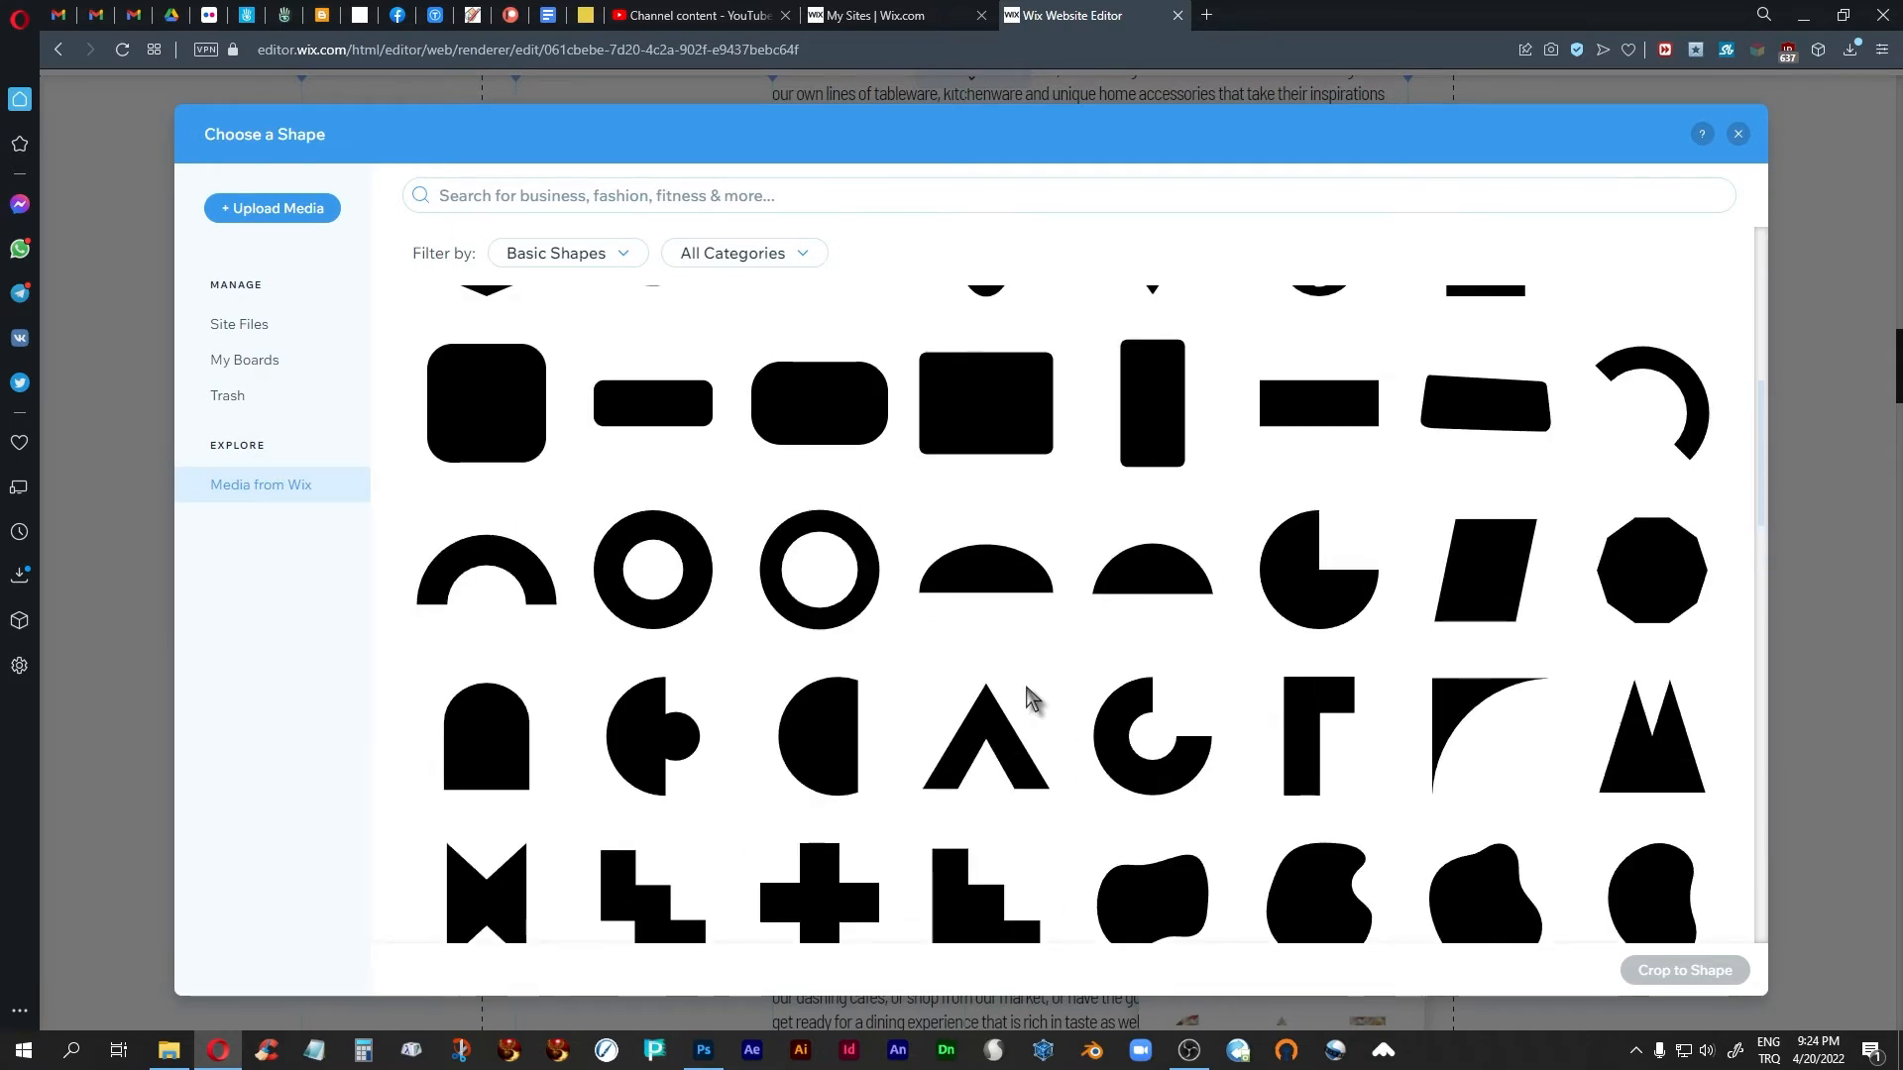
{"action": "scroll", "coordinate": [1026, 689], "scroll_direction": "up", "scroll_amount": 4}
{"action": "scroll", "coordinate": [1026, 688], "scroll_direction": "down", "scroll_amount": 4}
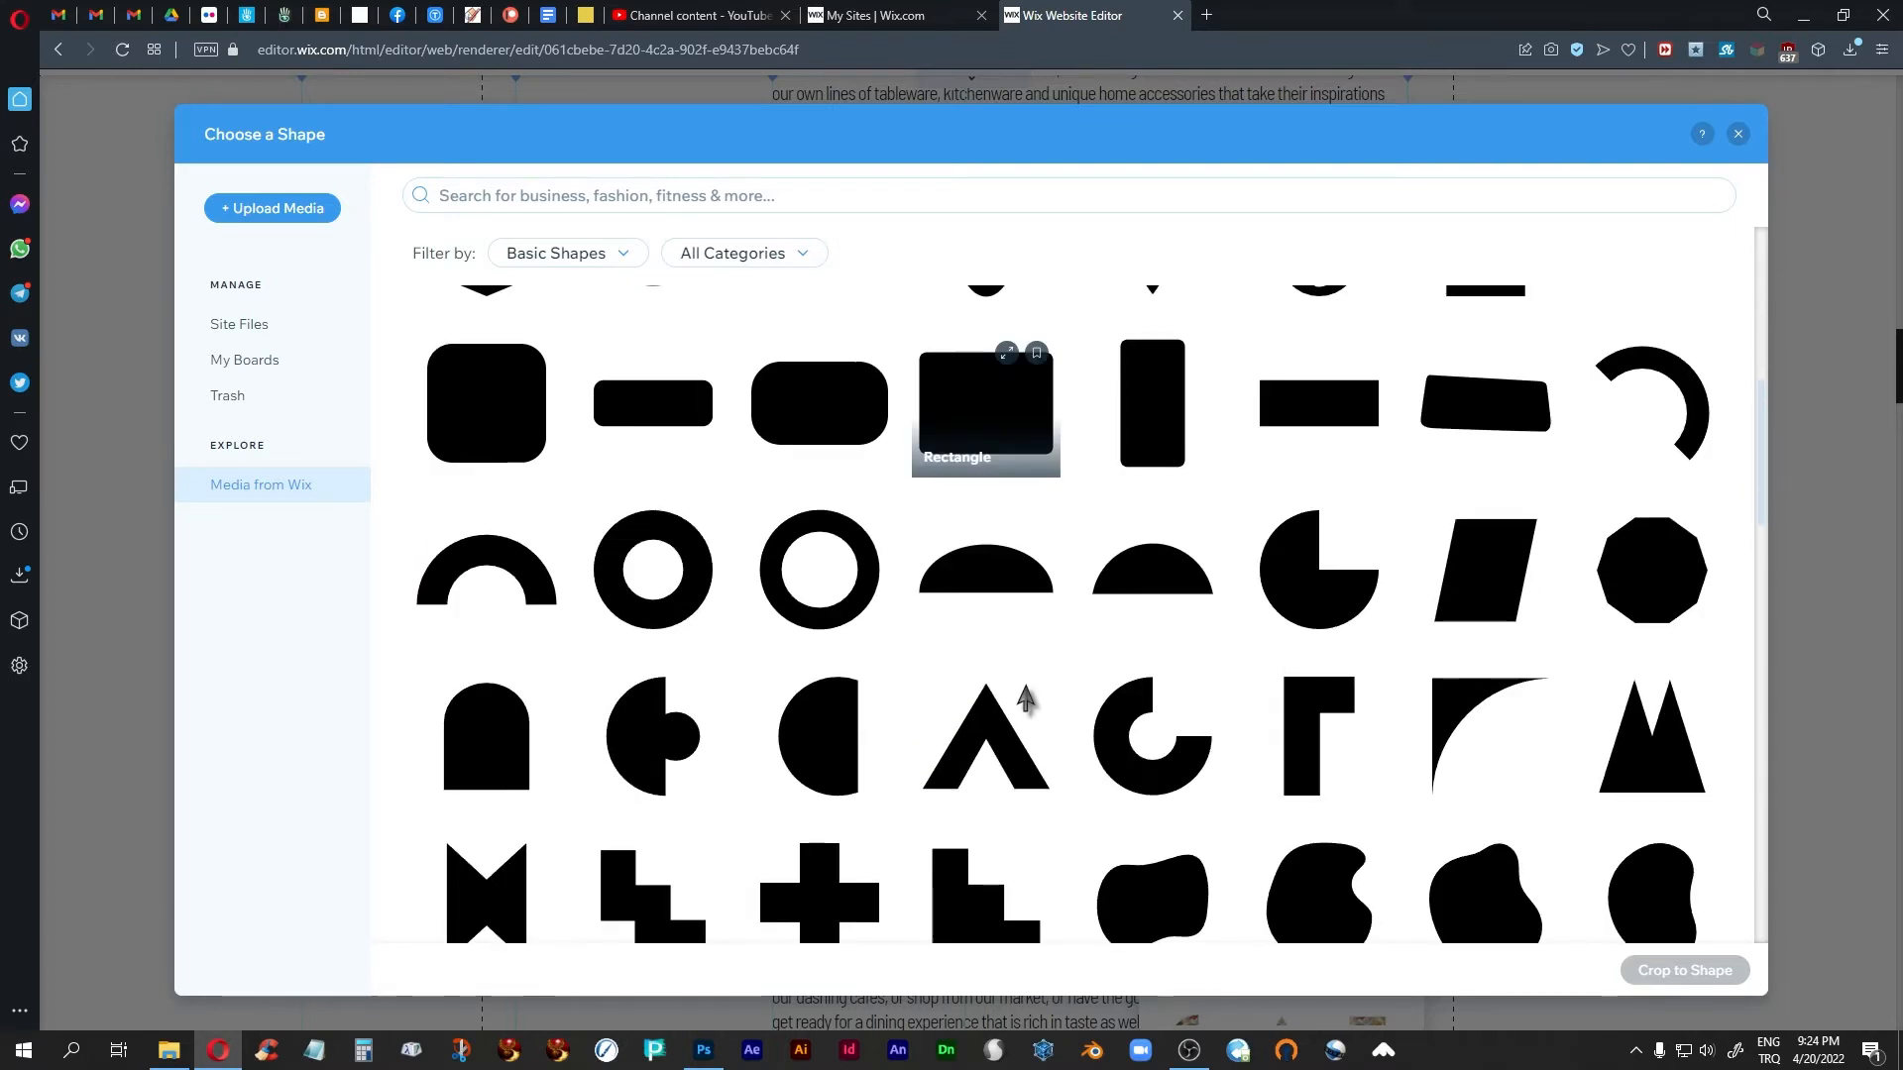
{"action": "scroll", "coordinate": [1026, 699], "scroll_direction": "down", "scroll_amount": 3}
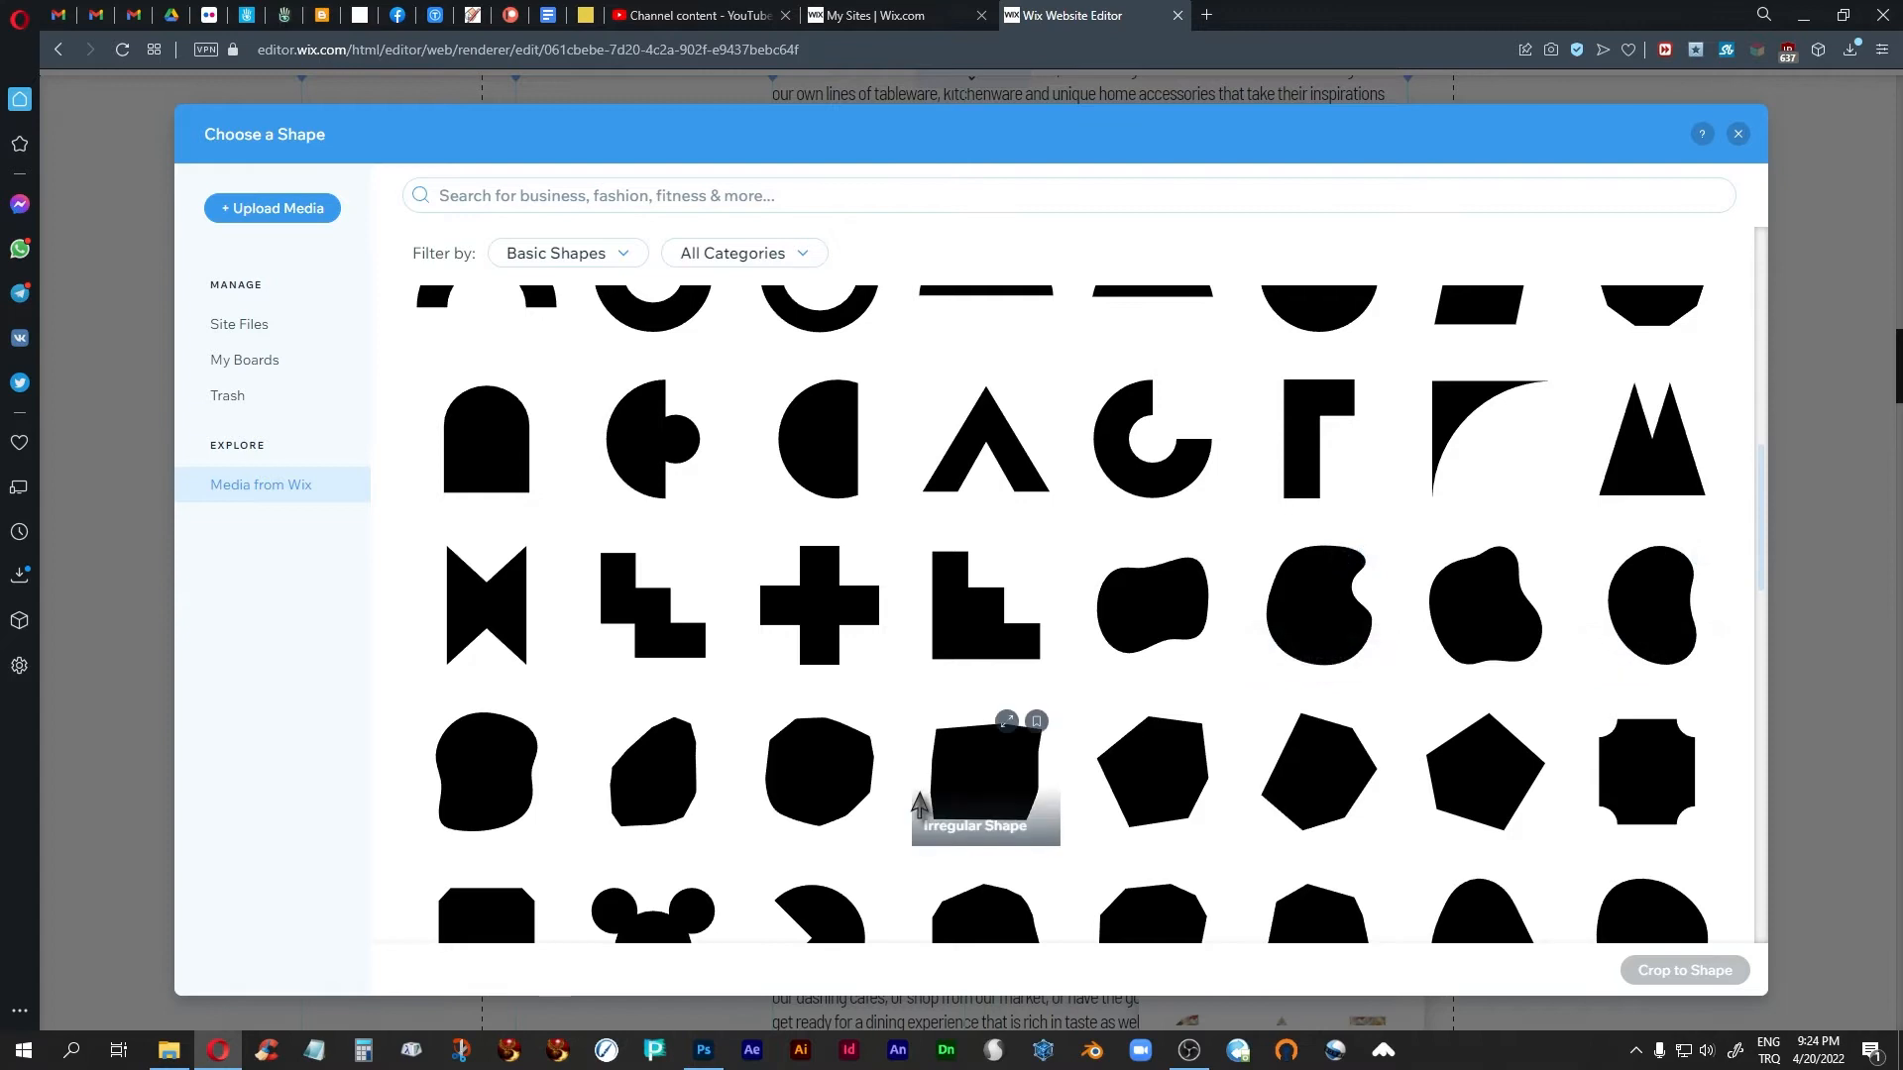
{"action": "scroll", "coordinate": [919, 803], "scroll_direction": "down", "scroll_amount": 5}
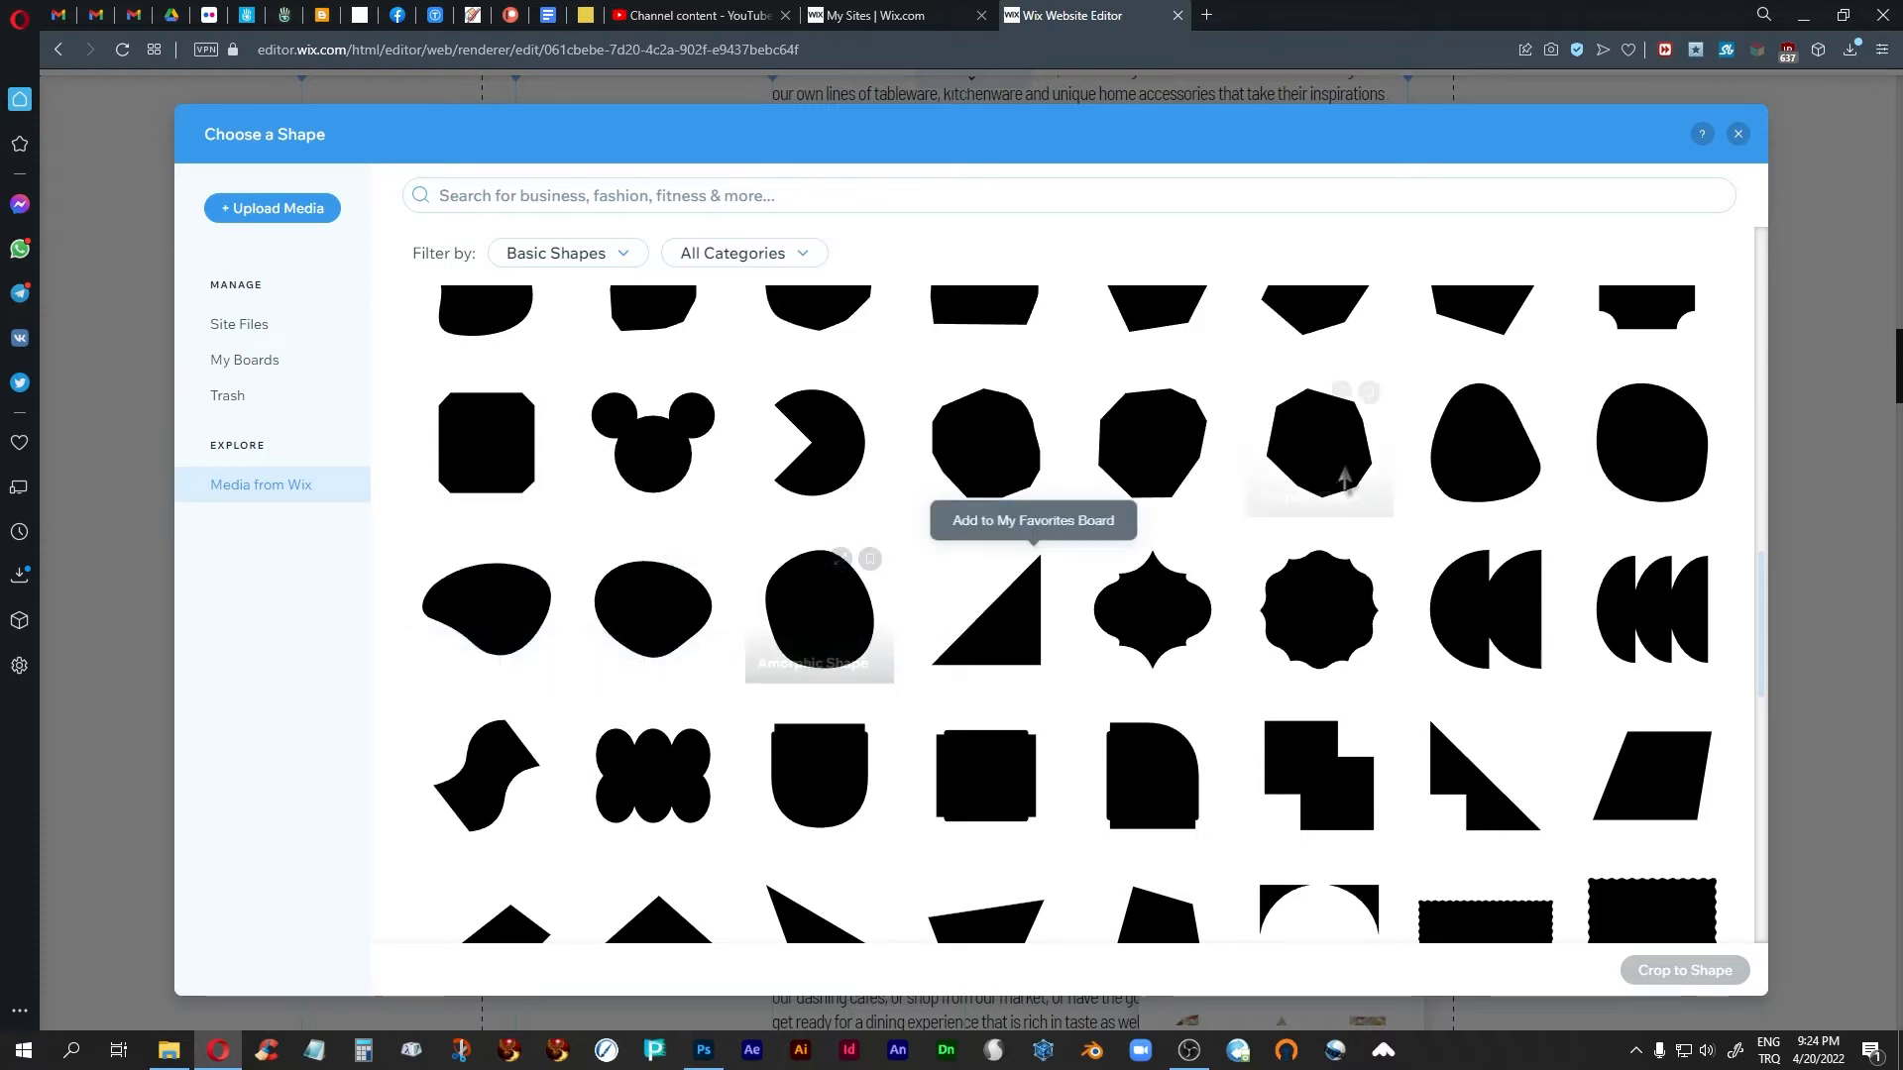
{"action": "scroll", "coordinate": [1061, 680], "scroll_direction": "down", "scroll_amount": 3}
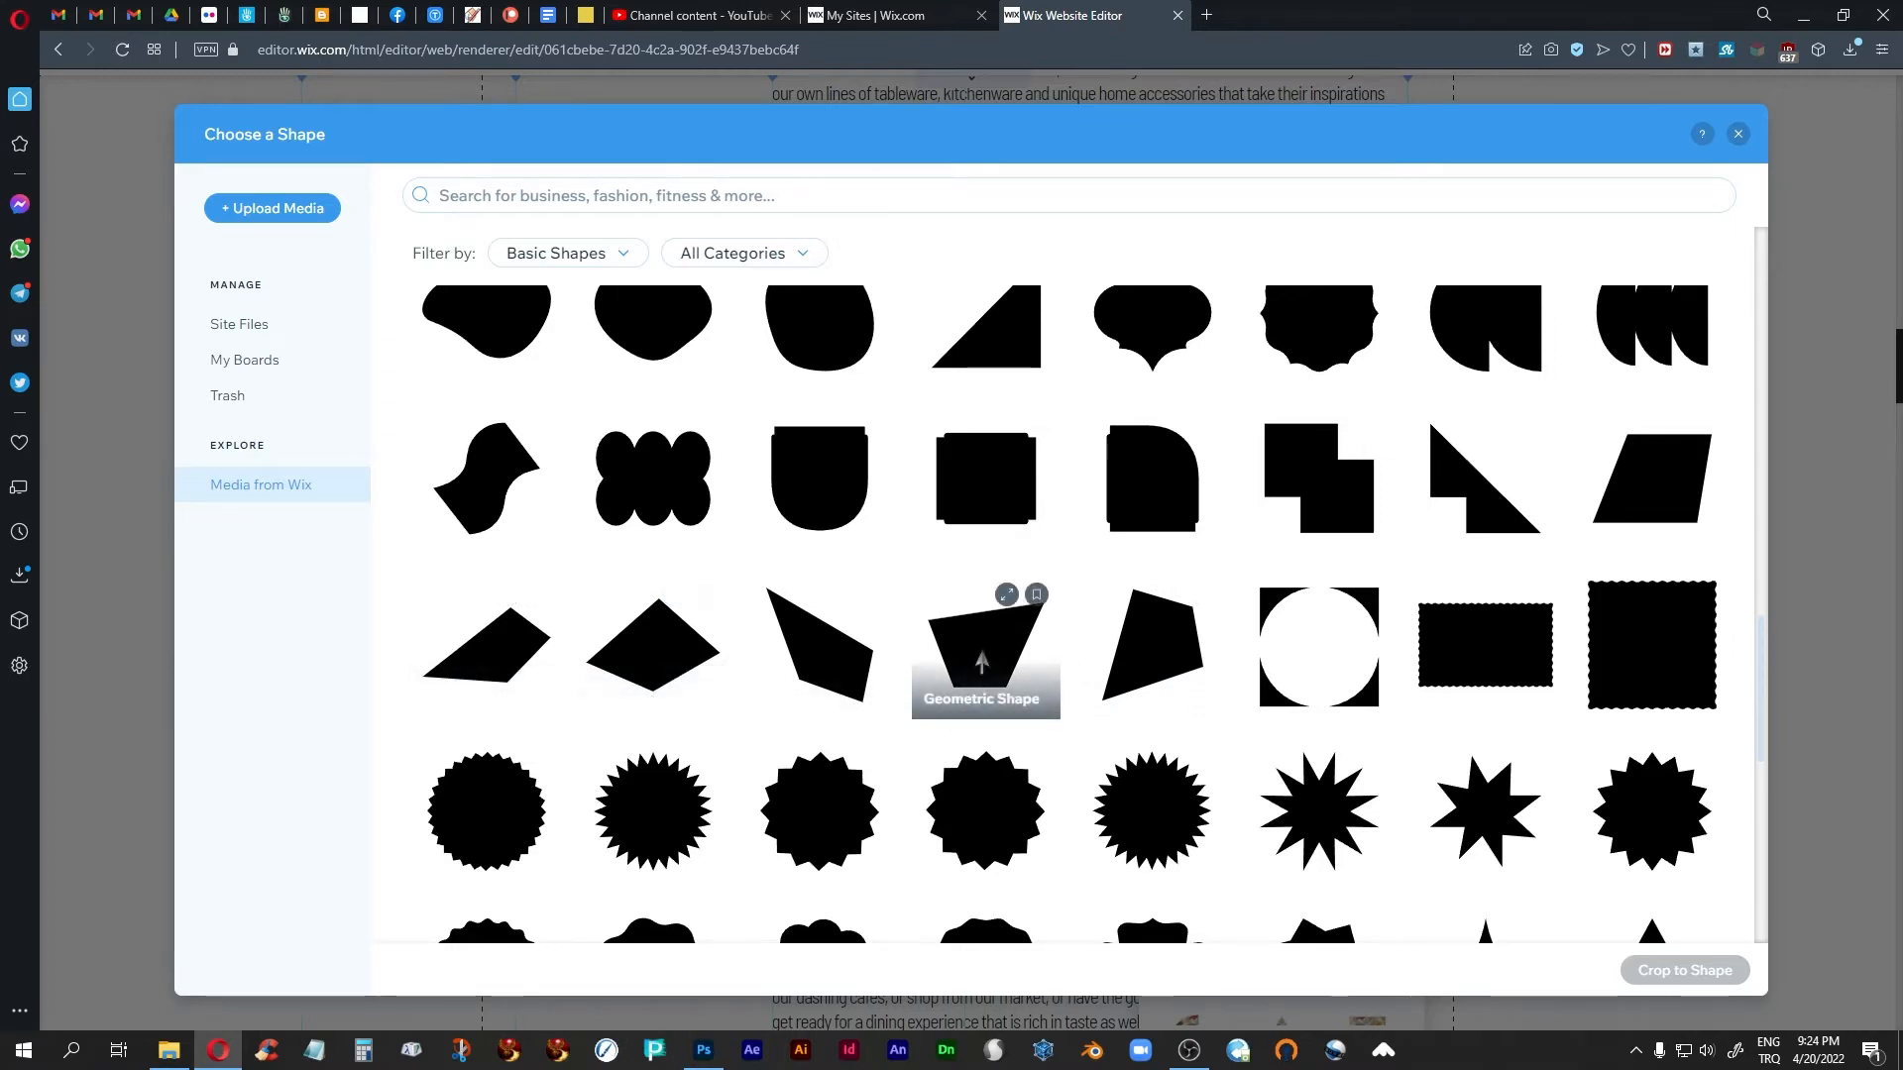
Examine the remaining basic shapes in the crop library, including badges, speech bubbles, shields, symbols and arrows
{"action": "left_click", "coordinate": [981, 662]}
{"action": "scroll", "coordinate": [1436, 749], "scroll_direction": "down", "scroll_amount": 7}
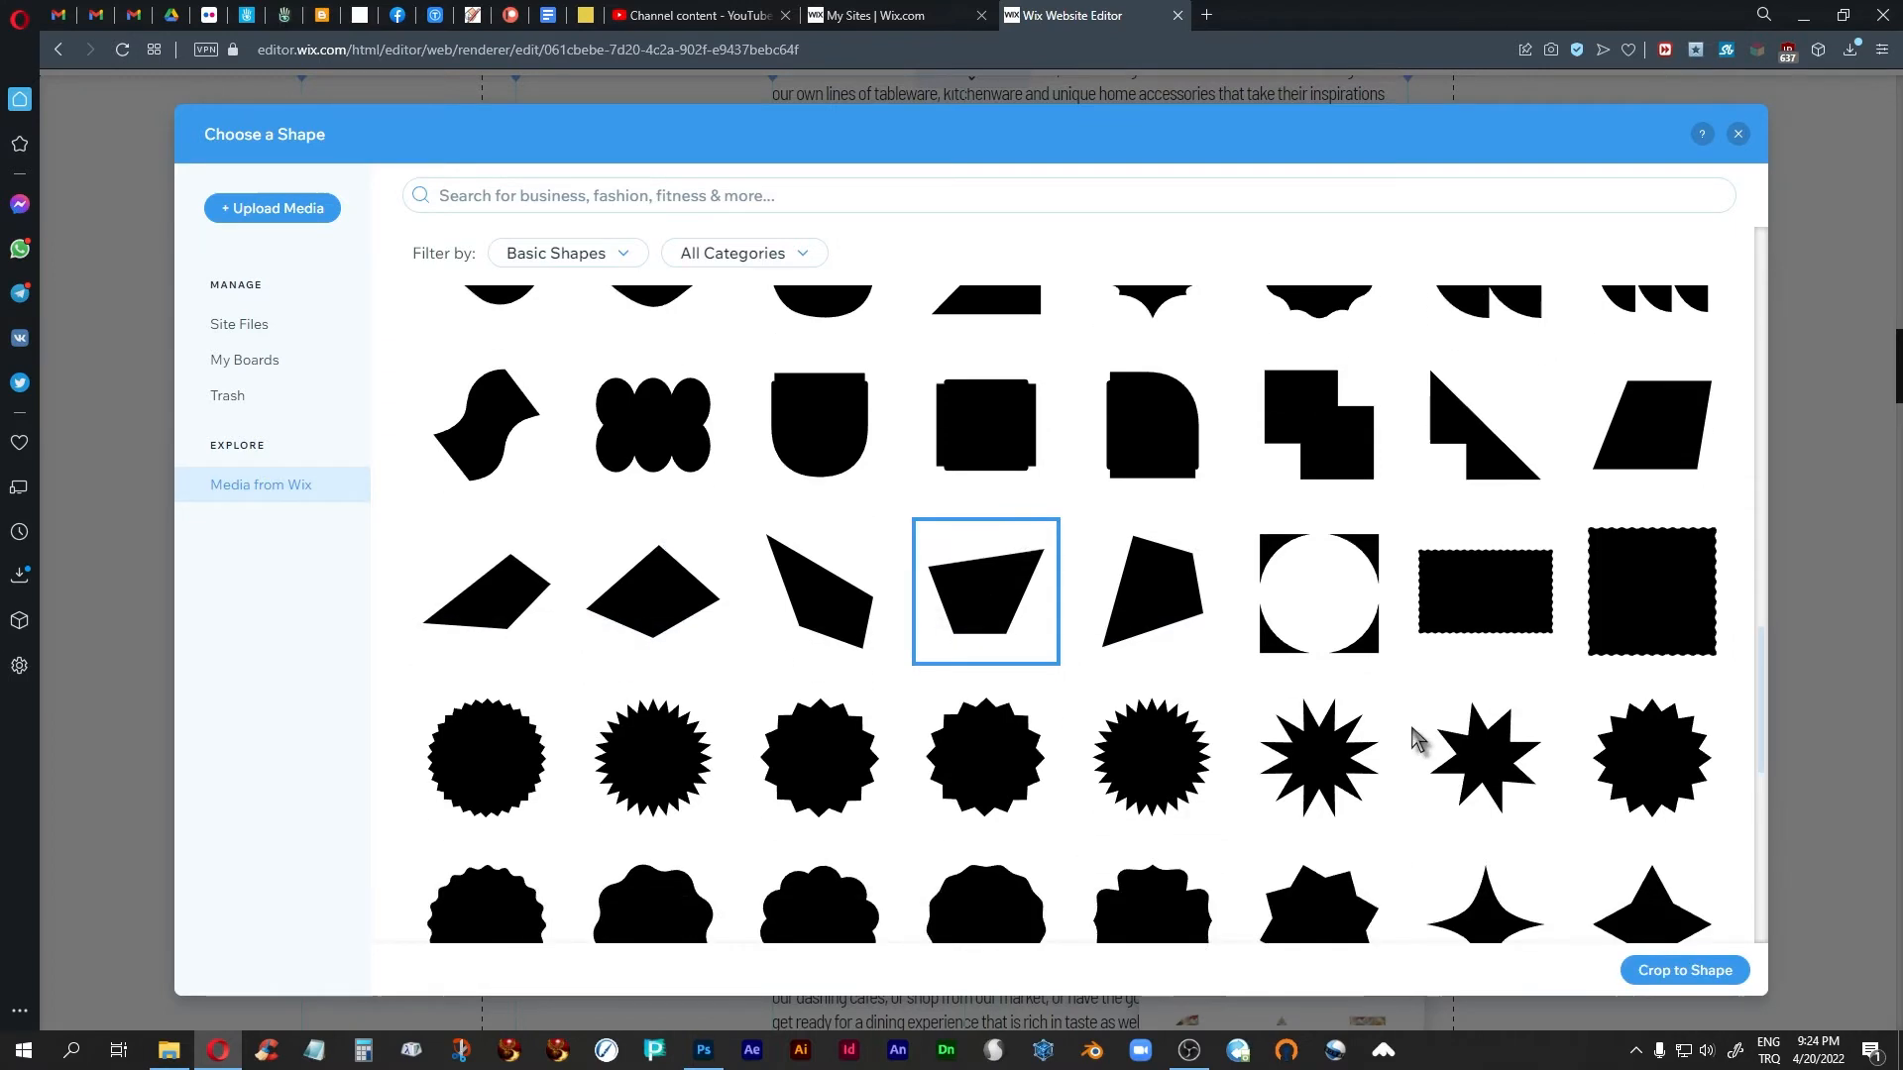
{"action": "scroll", "coordinate": [1411, 740], "scroll_direction": "down", "scroll_amount": 3}
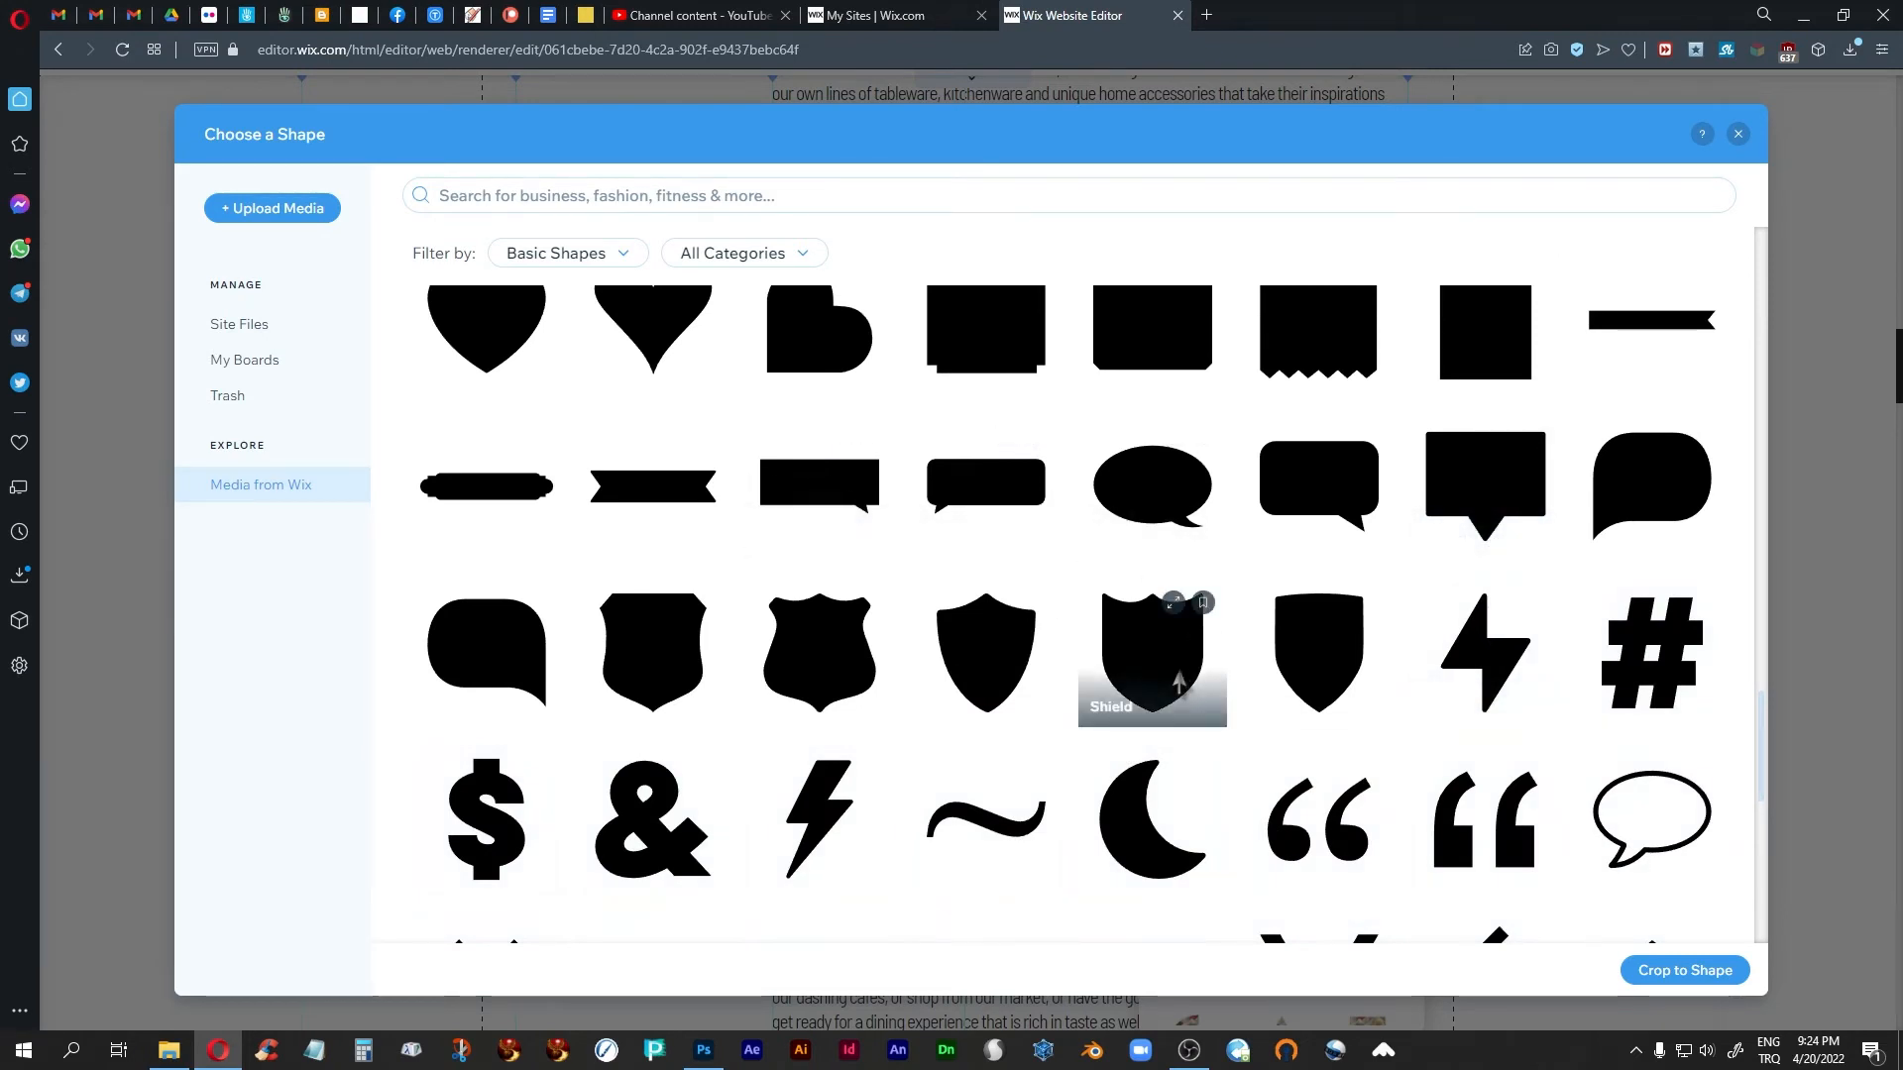
{"action": "scroll", "coordinate": [1159, 674], "scroll_direction": "down", "scroll_amount": 5}
{"action": "scroll", "coordinate": [1180, 682], "scroll_direction": "down", "scroll_amount": 1}
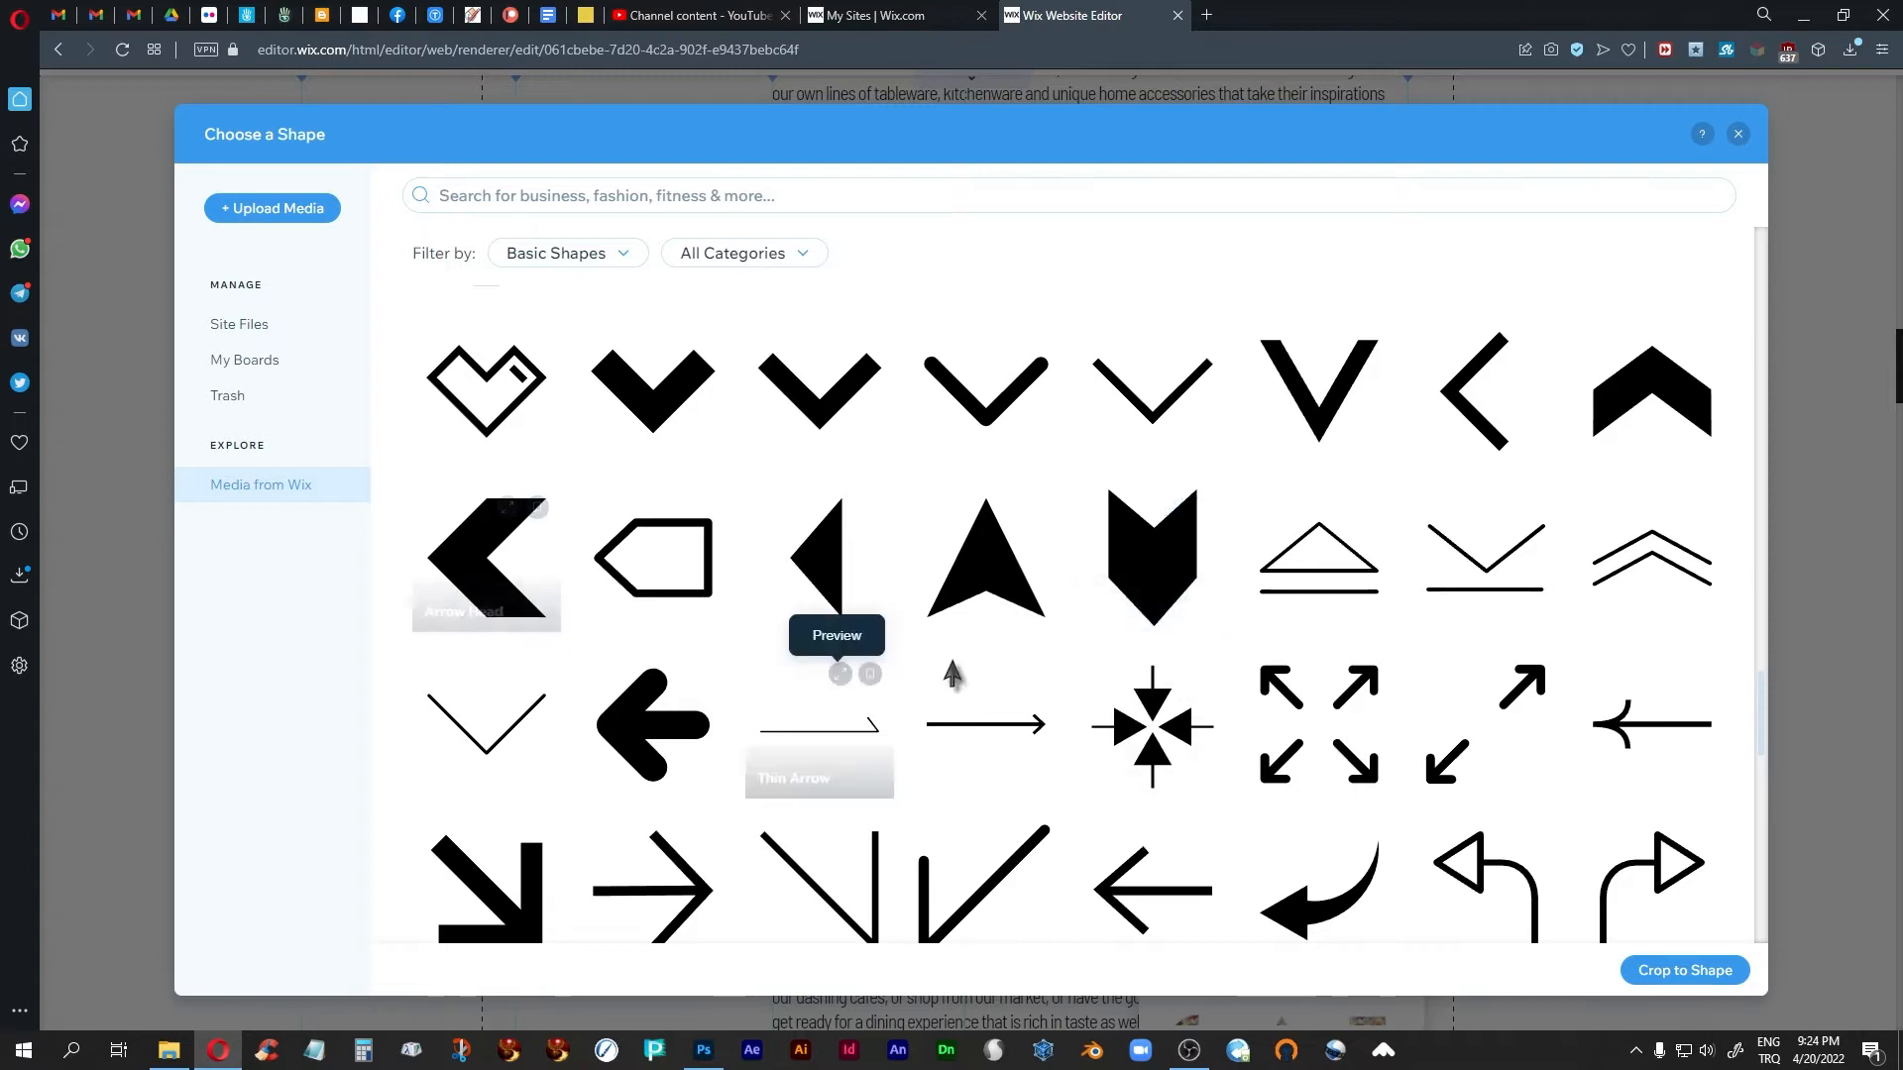
{"action": "scroll", "coordinate": [995, 699], "scroll_direction": "down", "scroll_amount": 9}
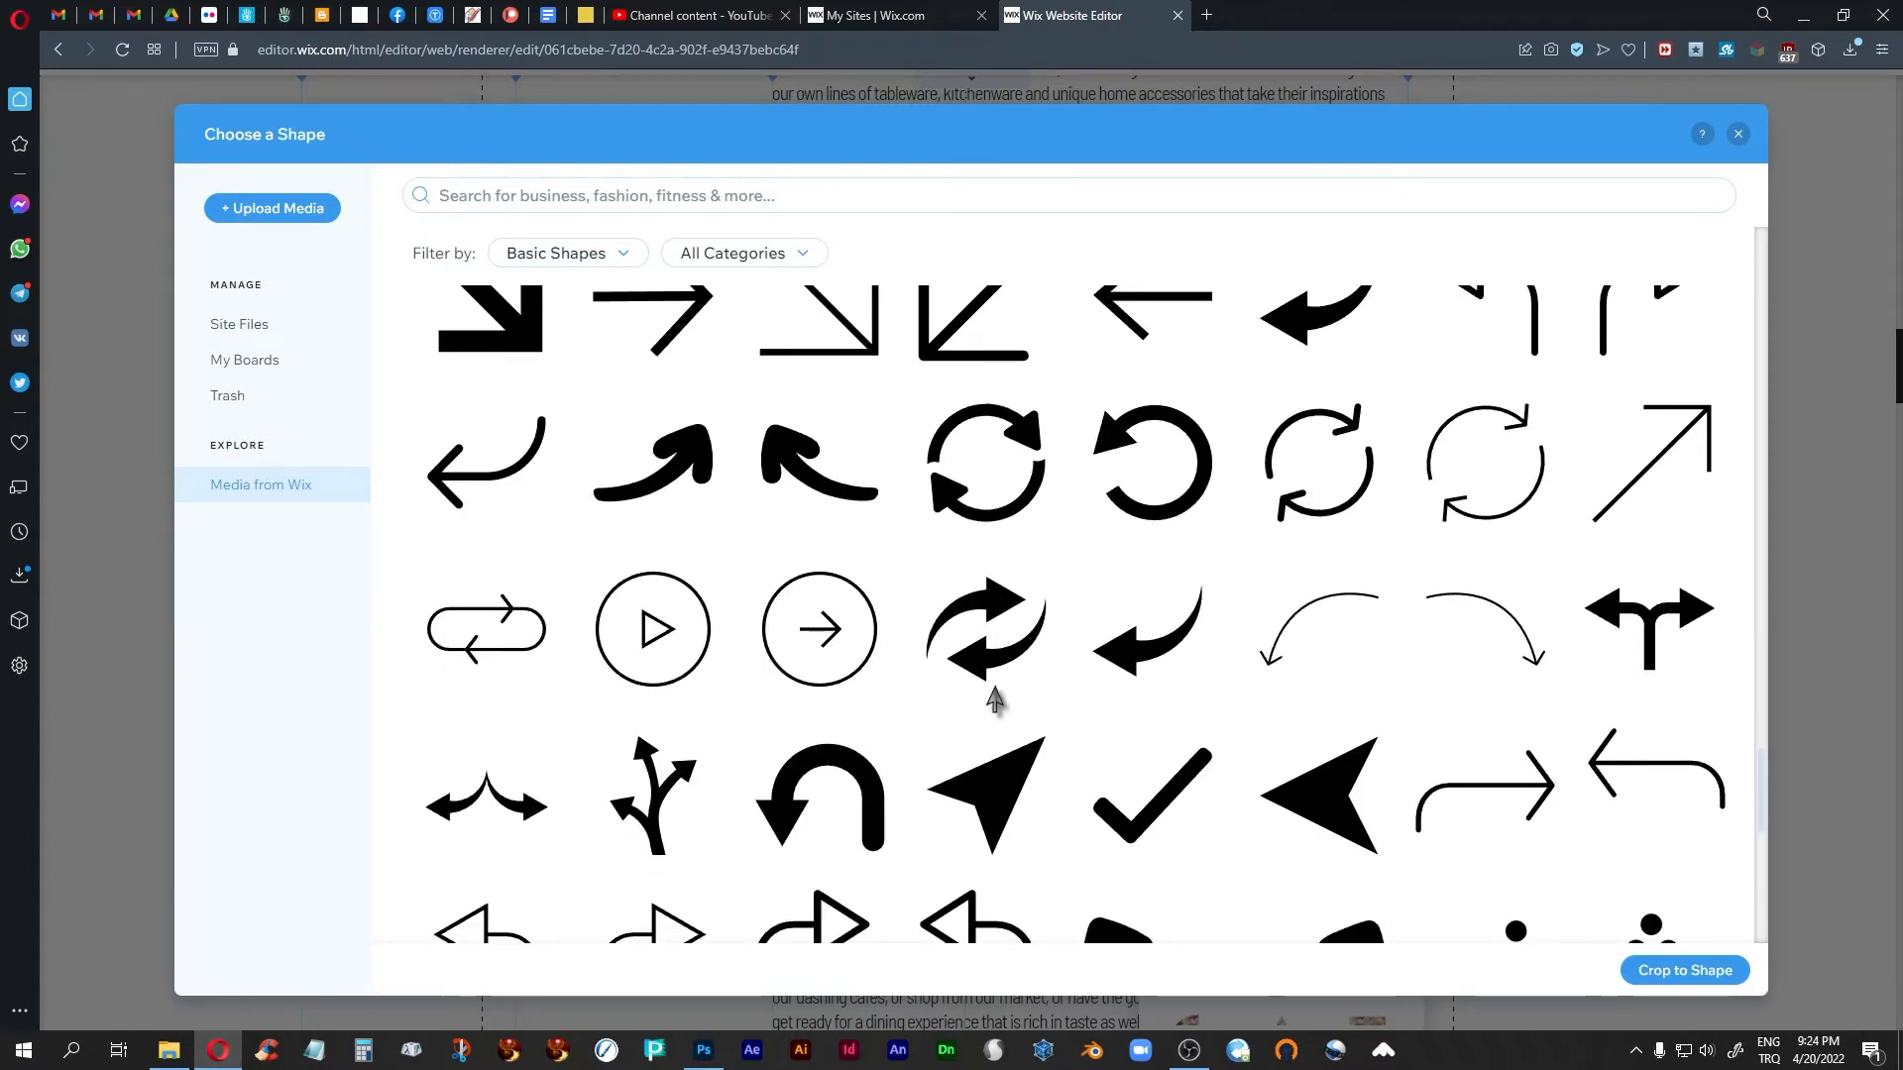
{"action": "scroll", "coordinate": [995, 700], "scroll_direction": "up", "scroll_amount": 15}
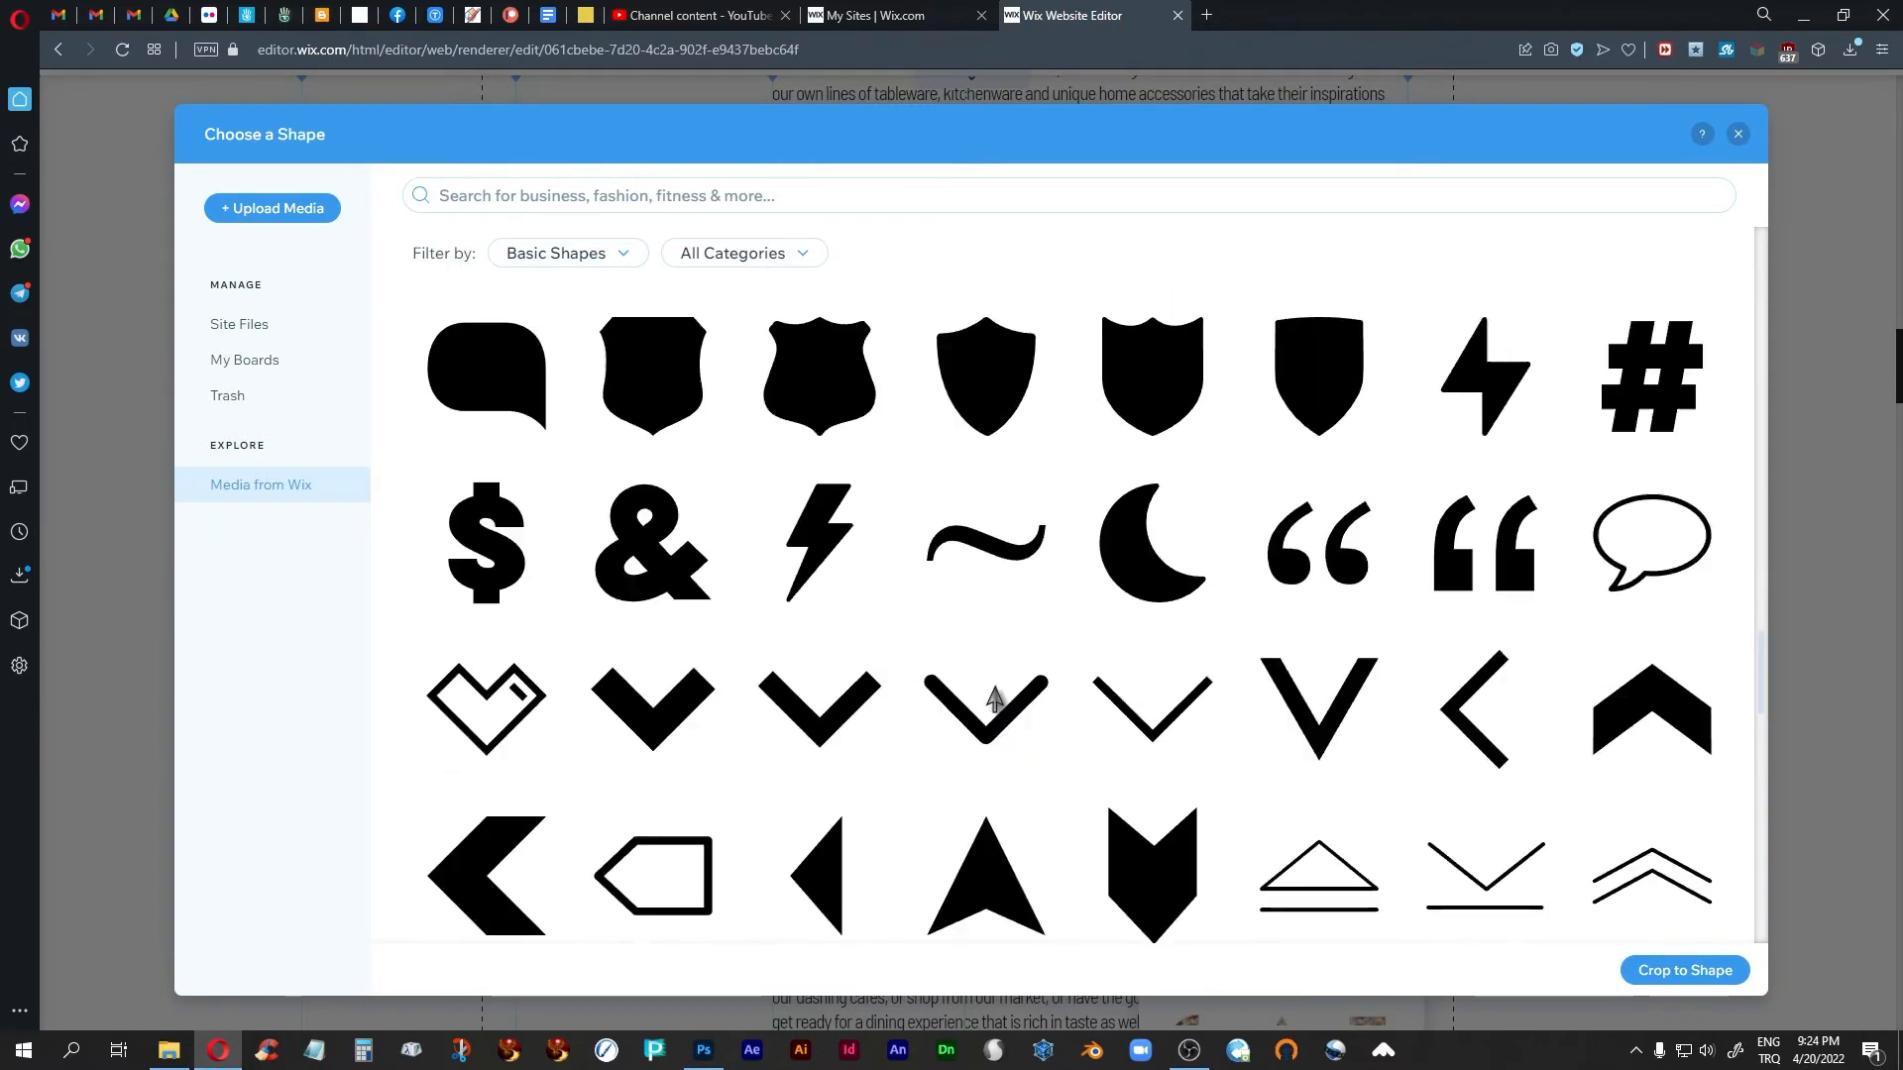
{"action": "scroll", "coordinate": [995, 700], "scroll_direction": "up", "scroll_amount": 8}
Crop the eclair image to the irregular four-sided Geometric Shape from the Wix shape library
{"action": "left_click", "coordinate": [986, 545]}
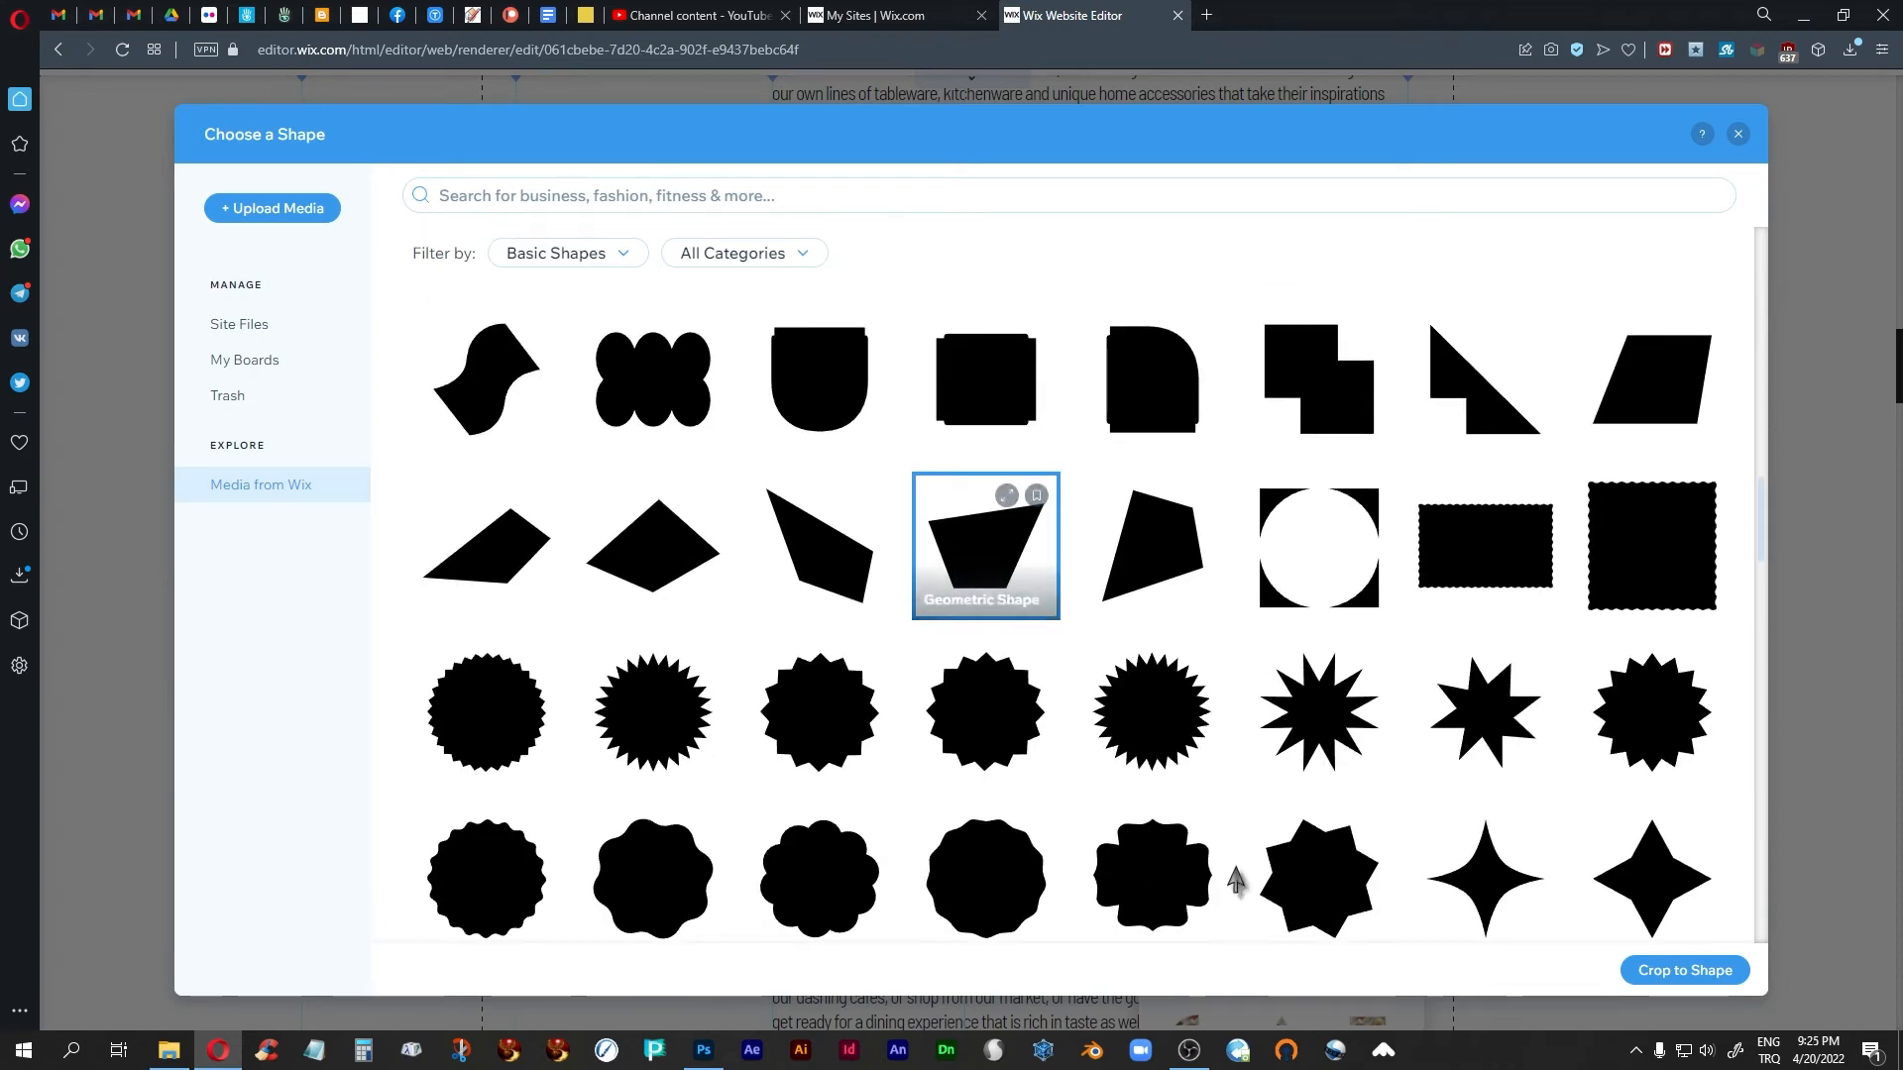
{"action": "left_click", "coordinate": [1662, 974]}
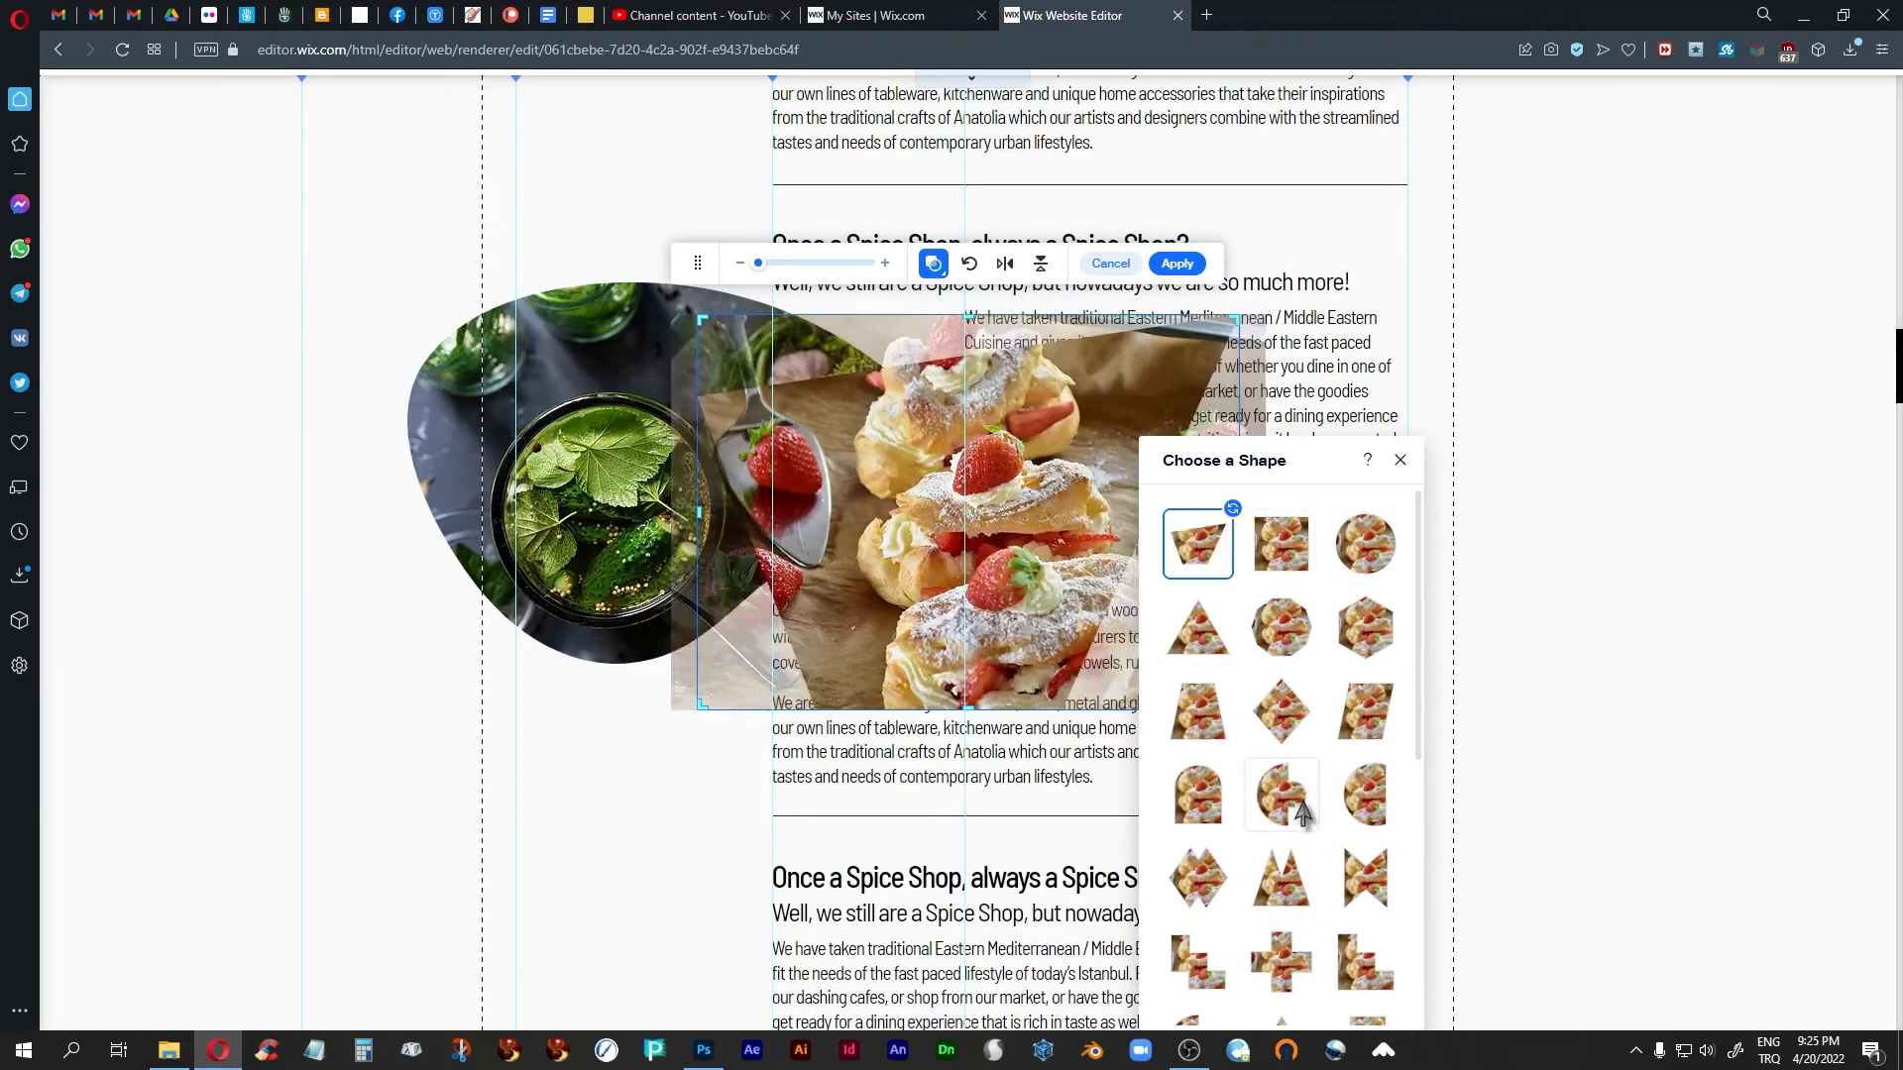
{"action": "left_click", "coordinate": [1401, 460]}
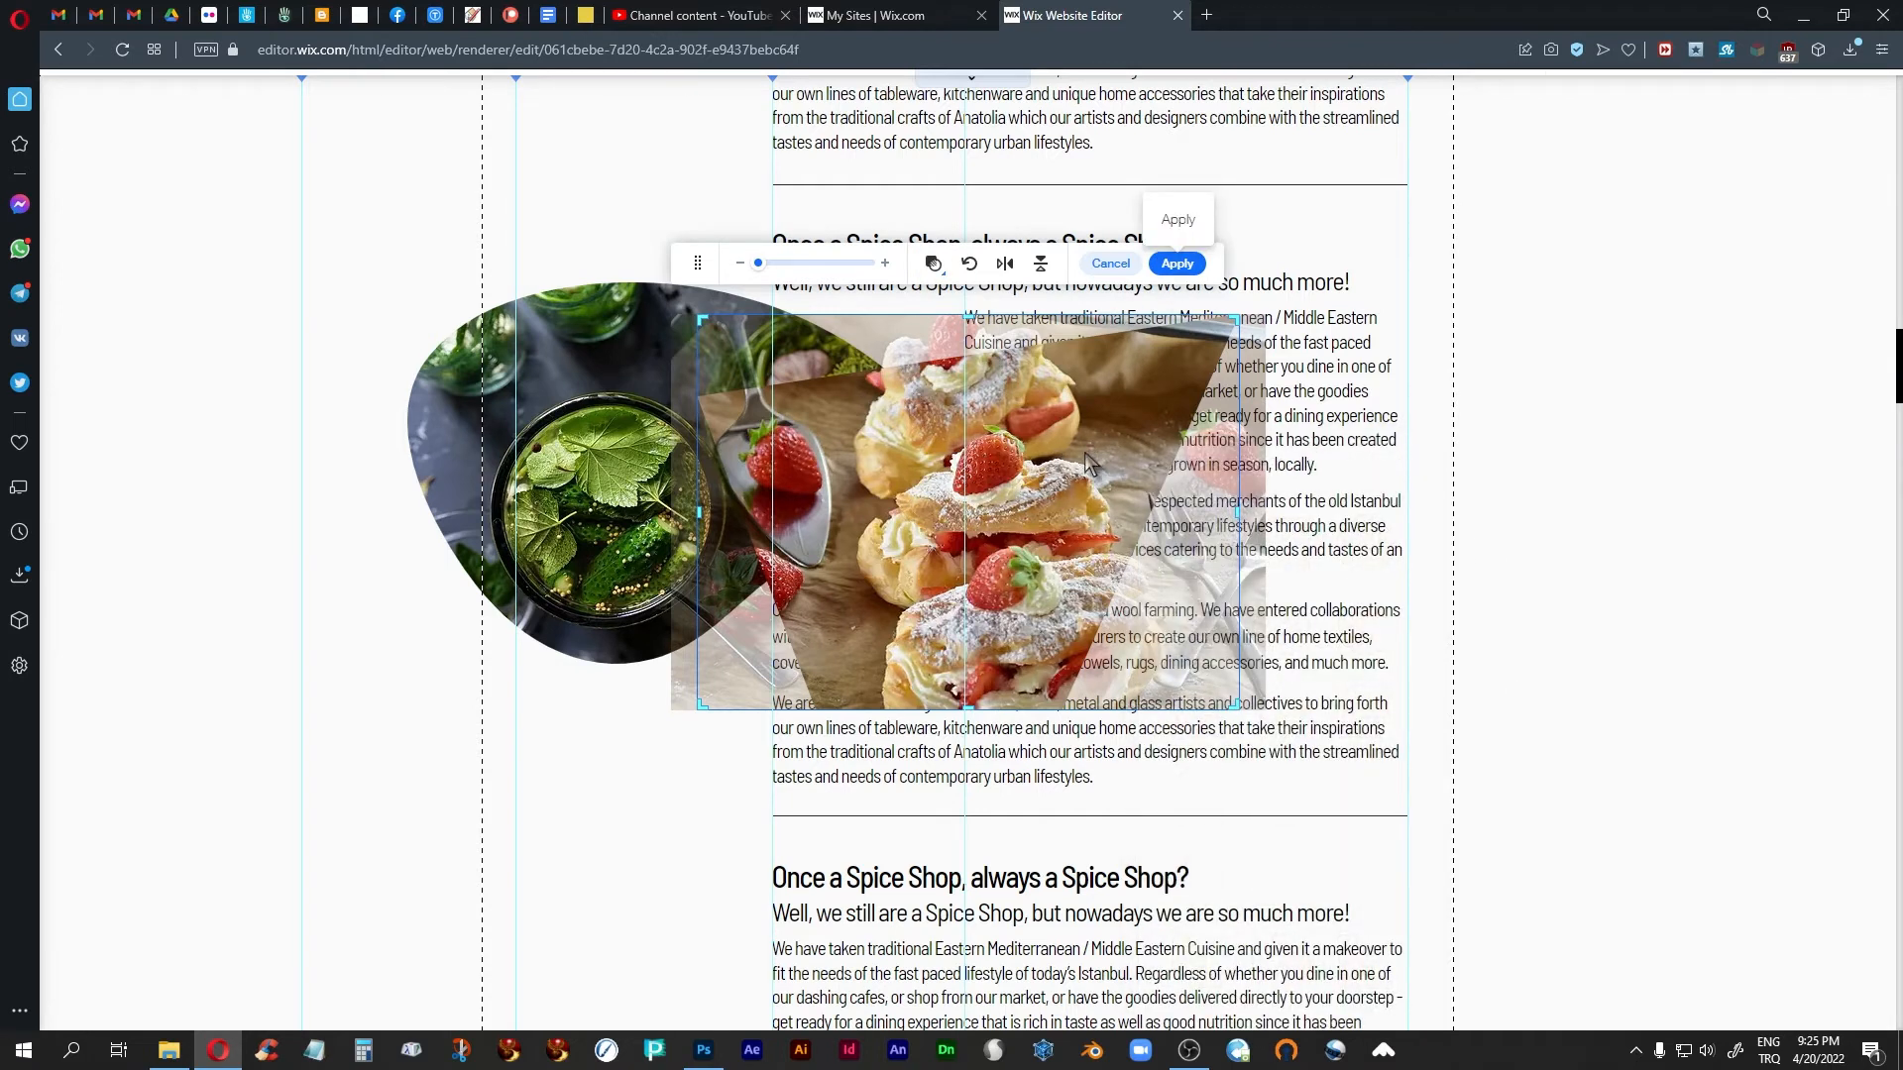
Move the cropped eclair image toward the strip's left side and delete it from the page
{"action": "left_click_drag", "start_coordinate": [1084, 577], "coordinate": [483, 660]}
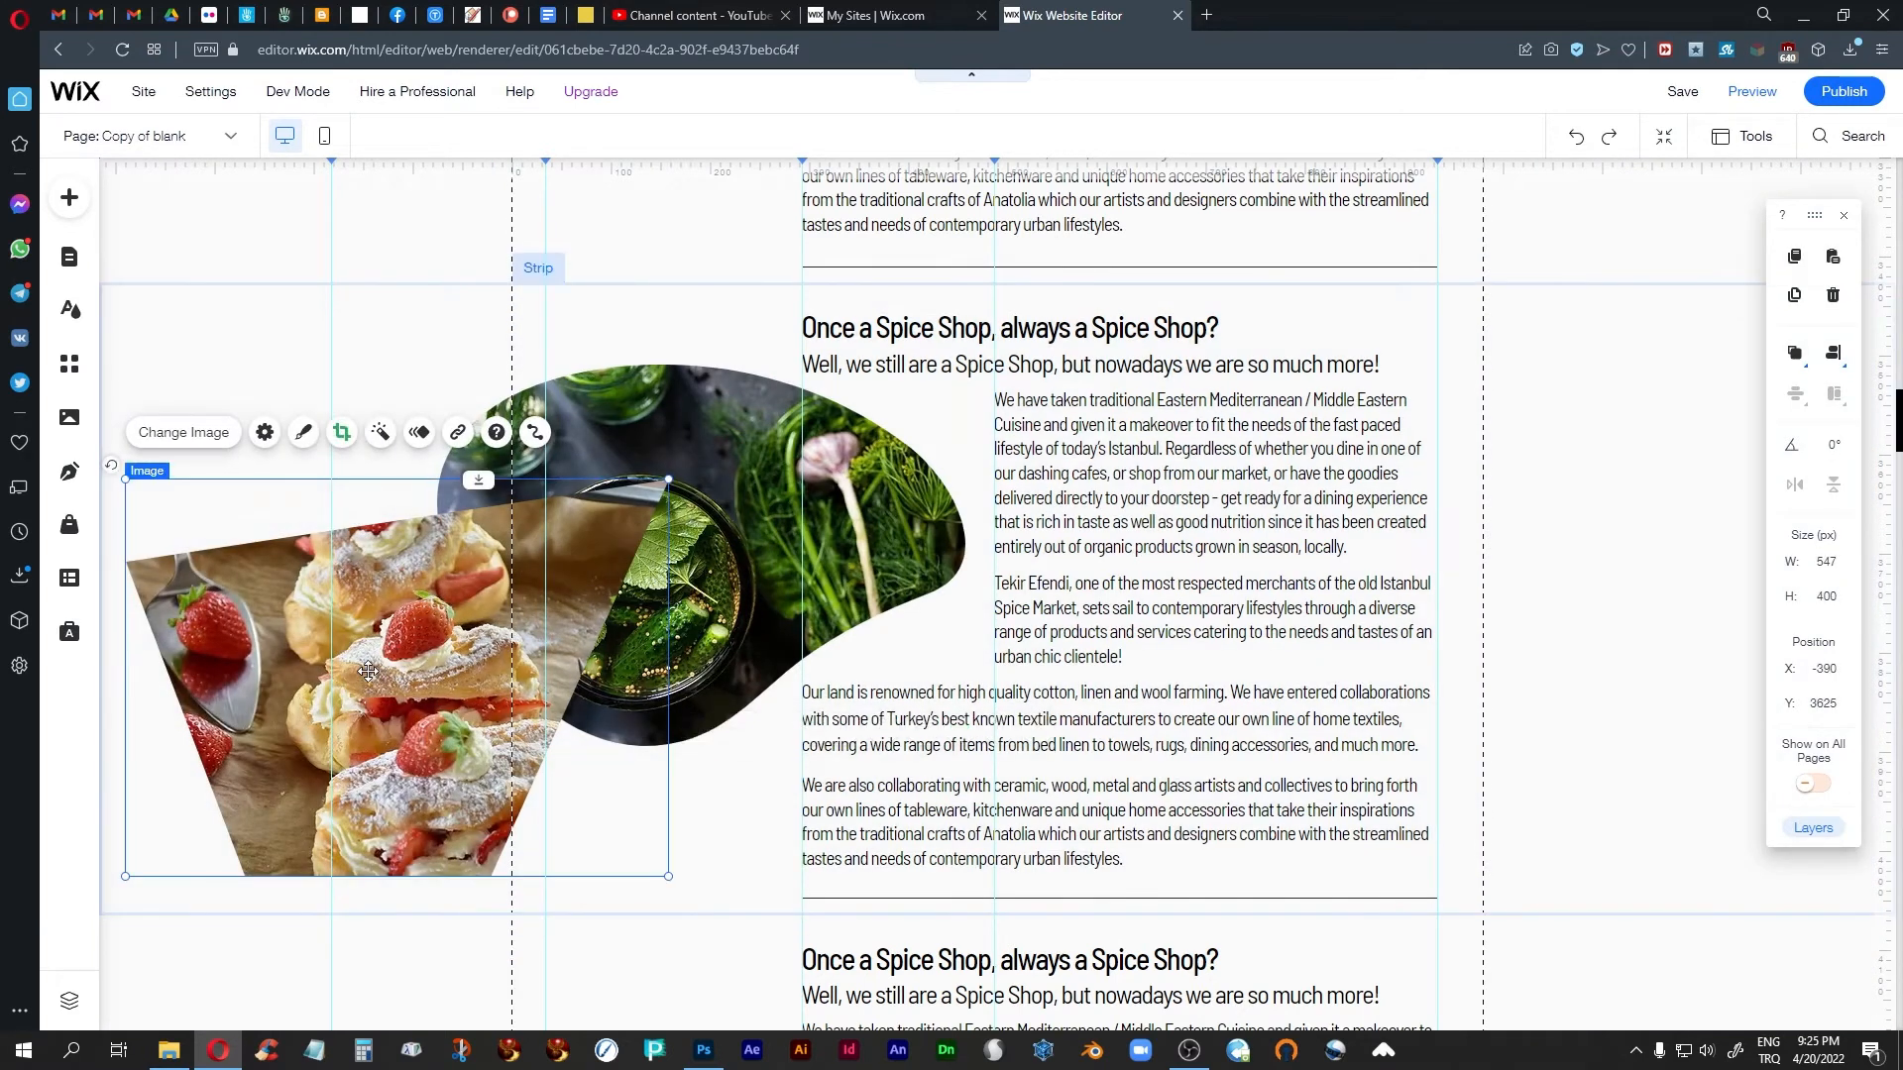
{"action": "key", "text": "Delete"}
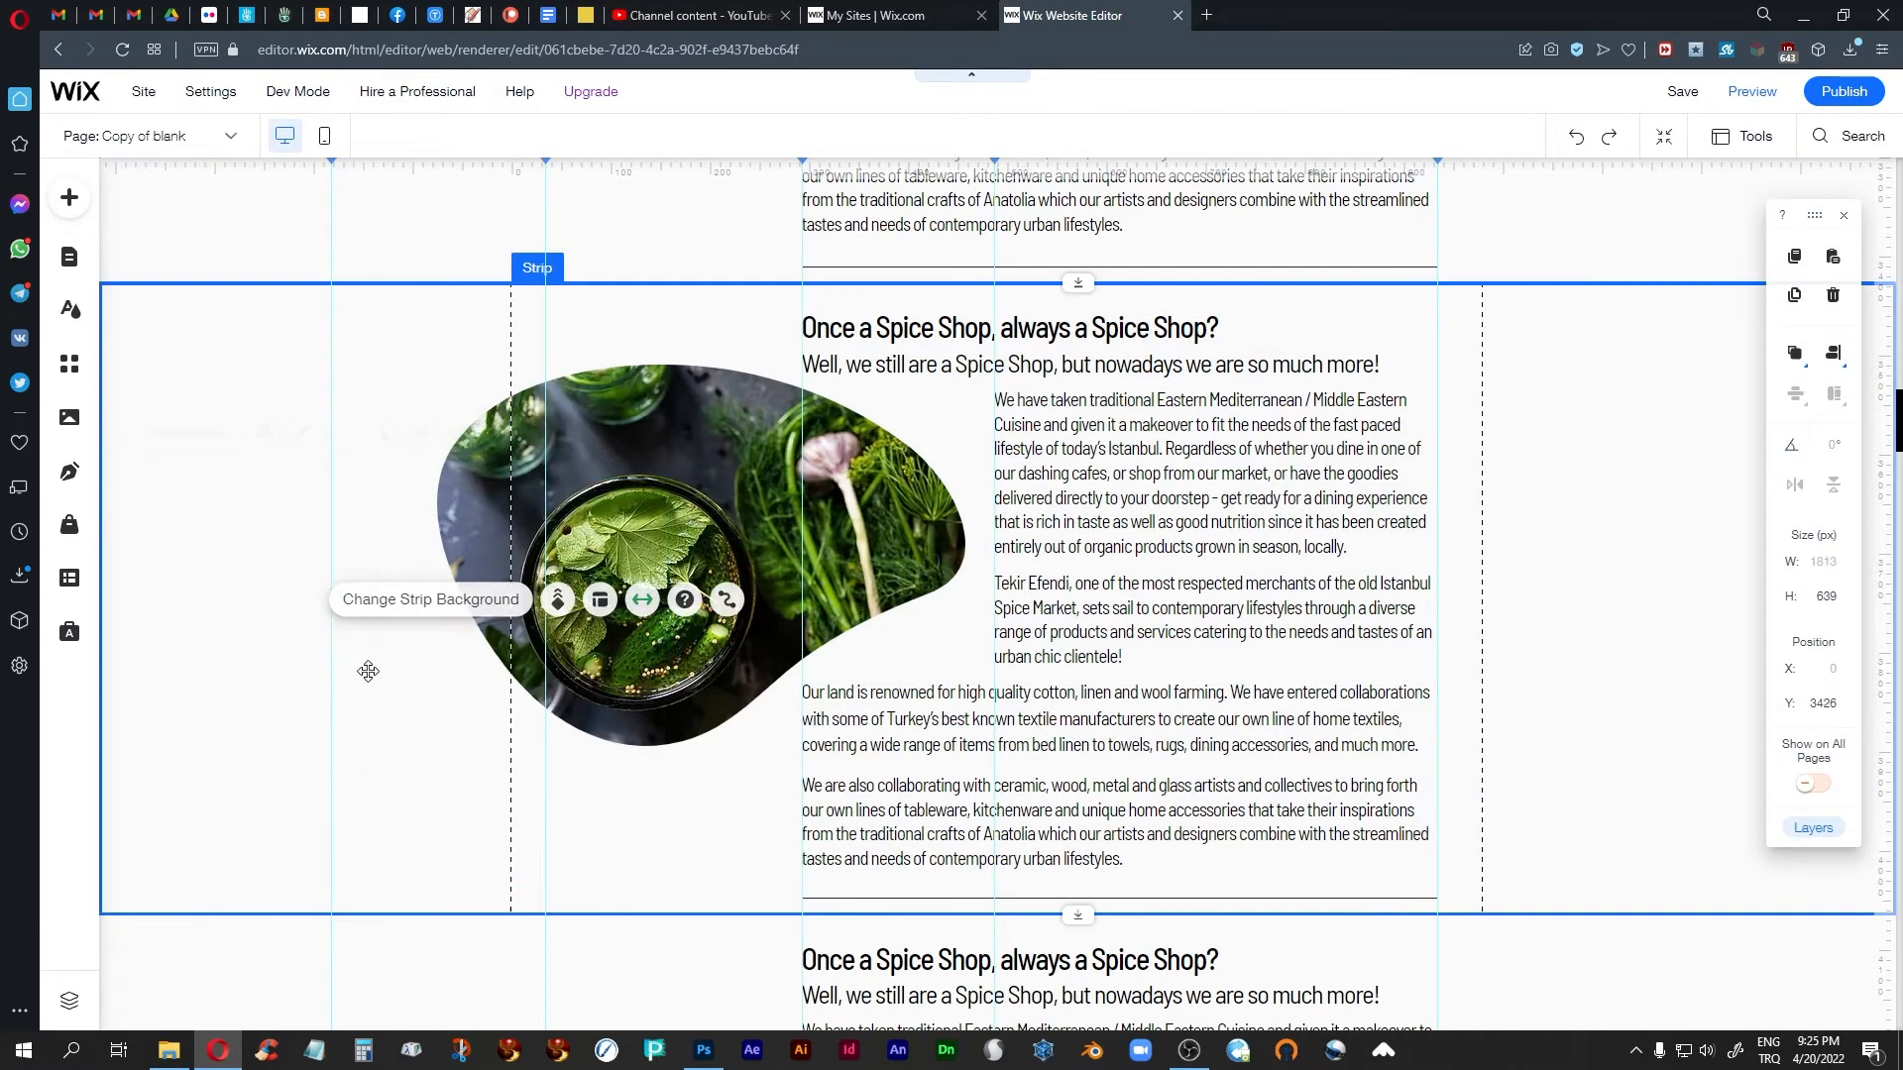
Examine how the blob-shaped pickle jar image sits beside the two narrower text boxes in its strip
{"action": "left_click", "coordinate": [700, 553]}
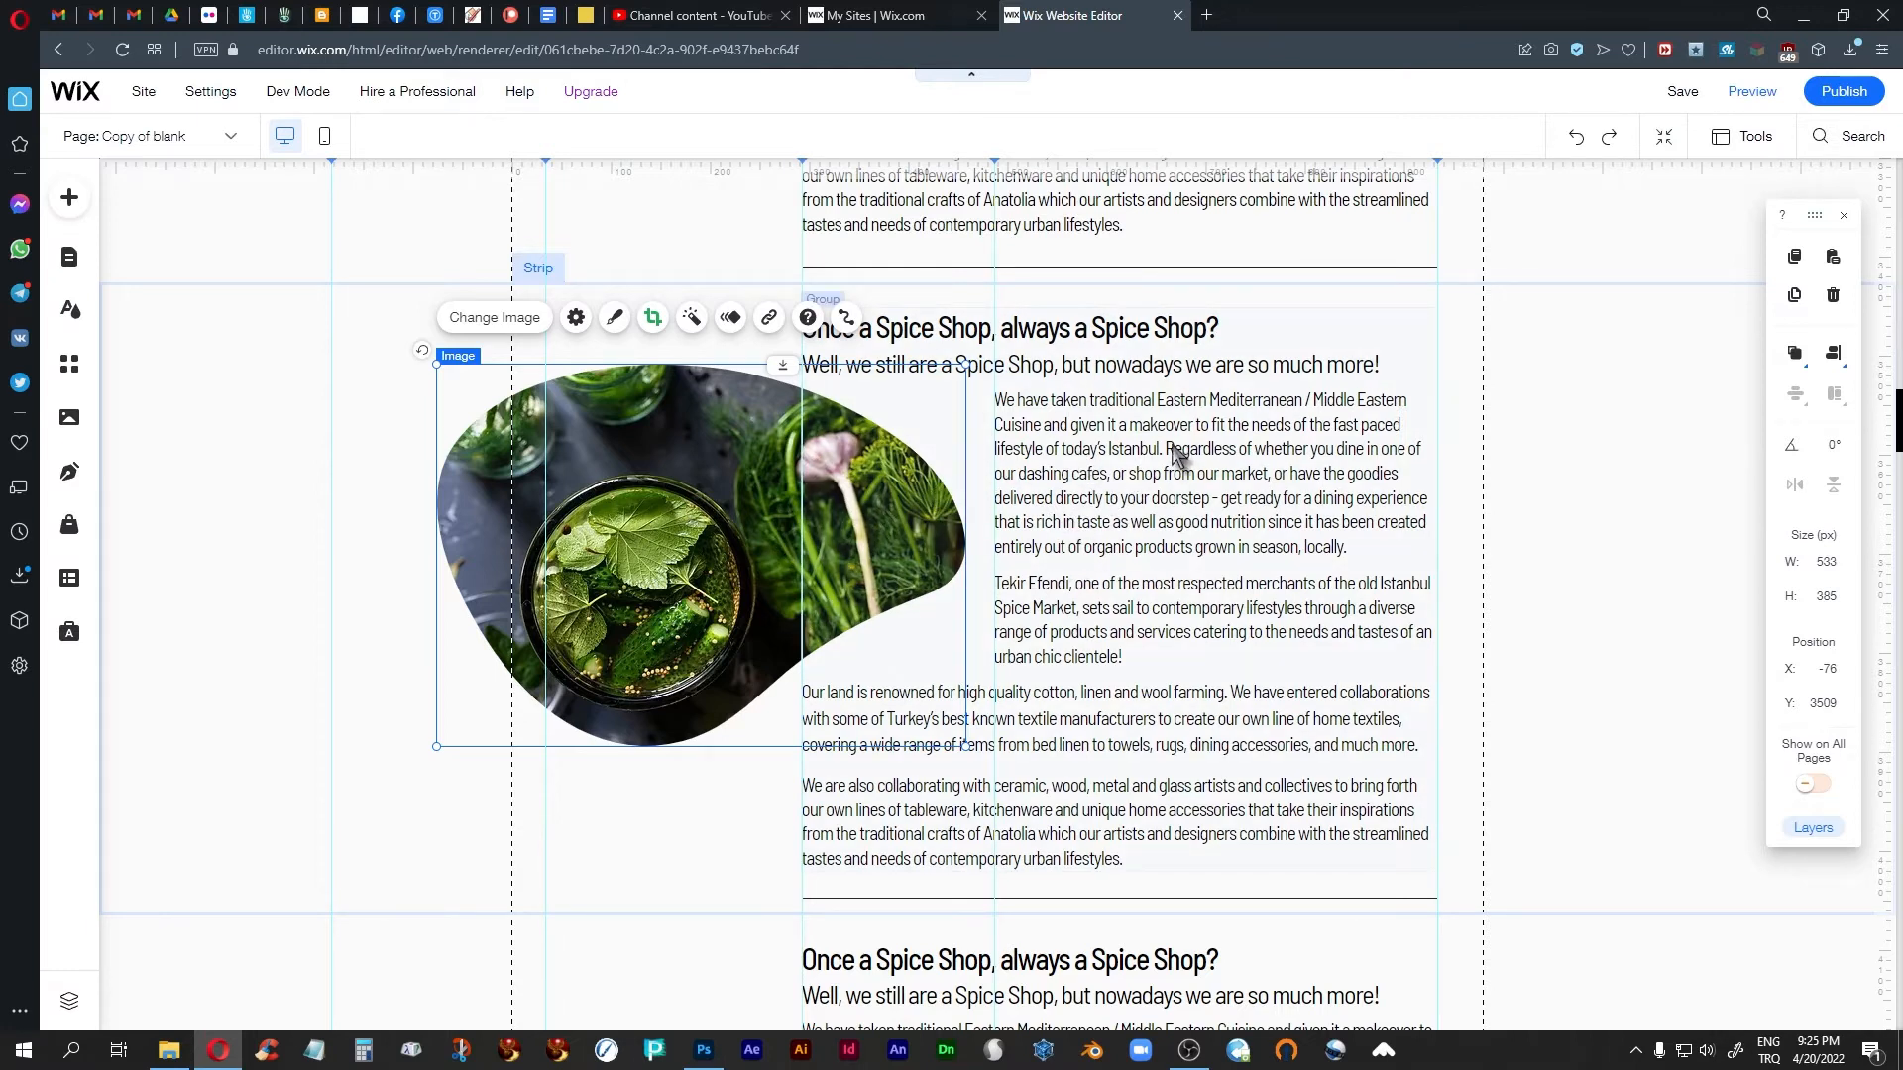
{"action": "left_click", "coordinate": [1141, 466]}
{"action": "left_click", "coordinate": [1043, 426]}
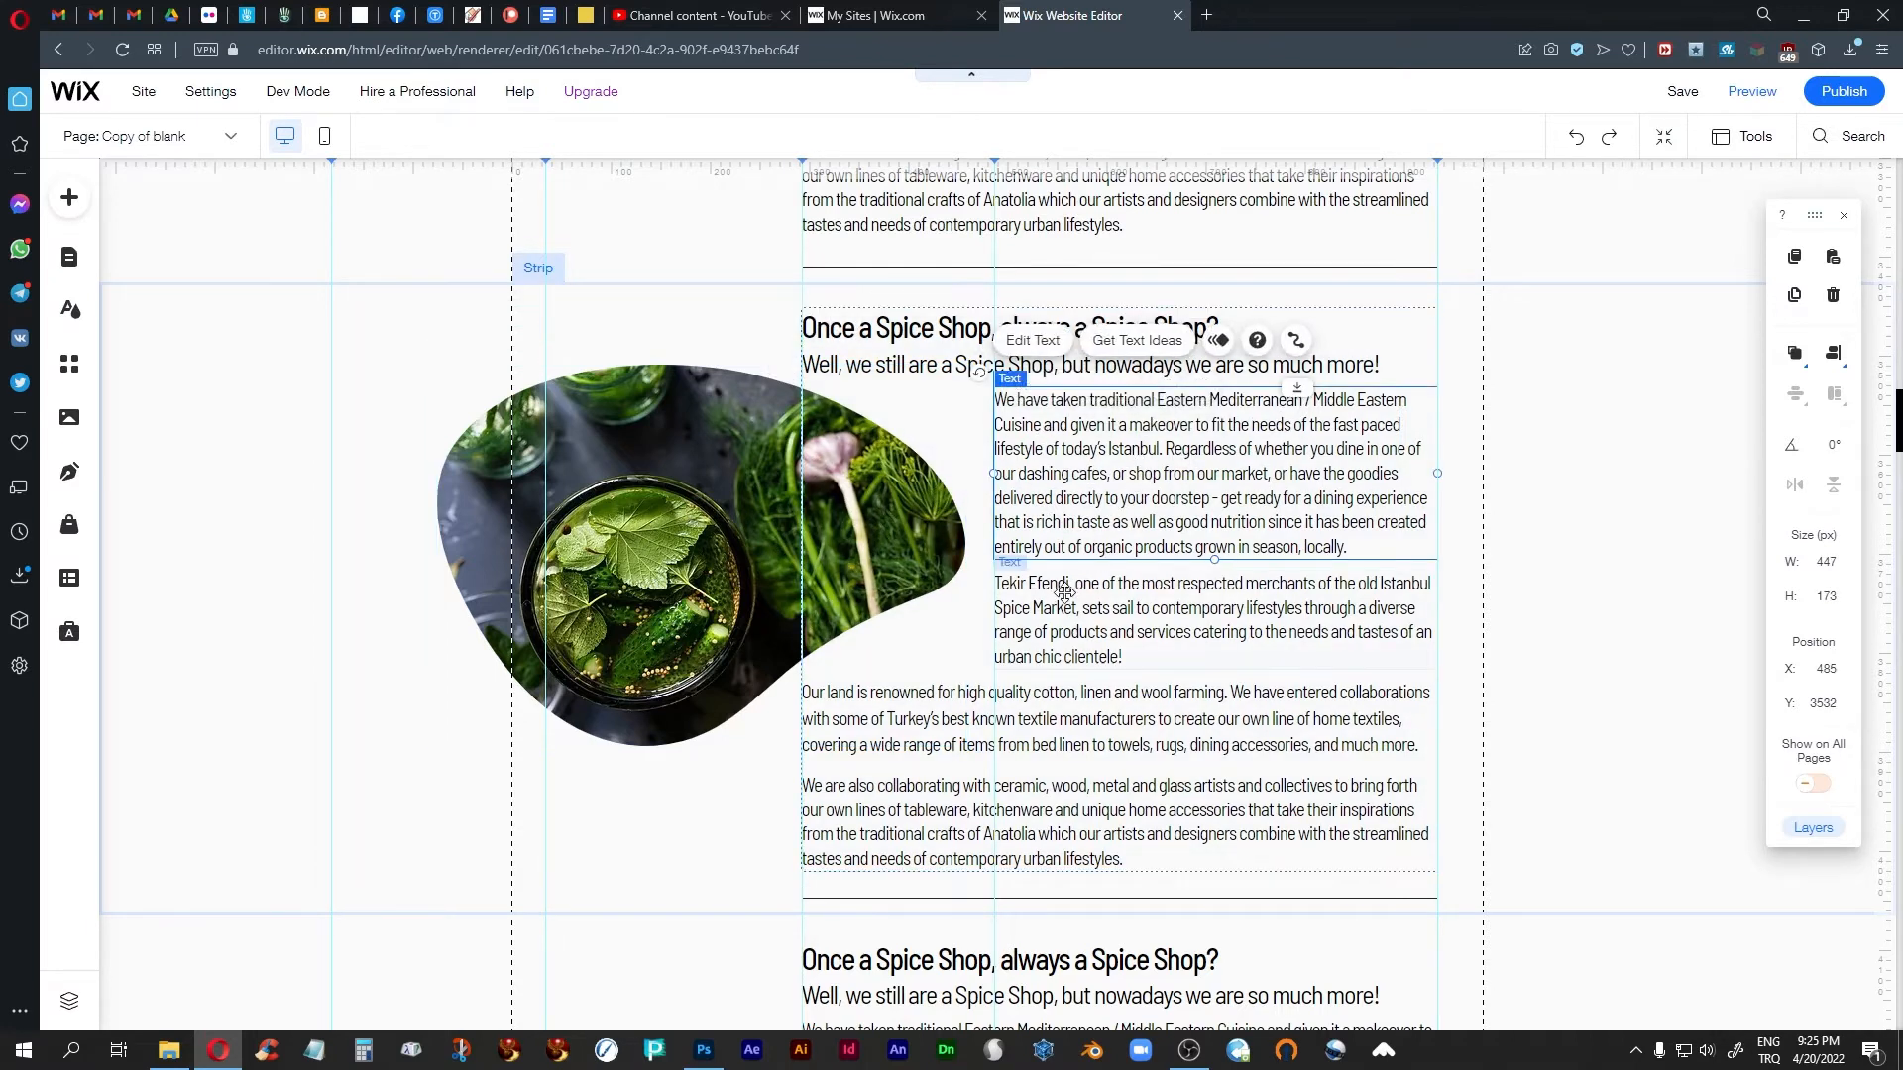
{"action": "left_click", "coordinate": [1067, 595]}
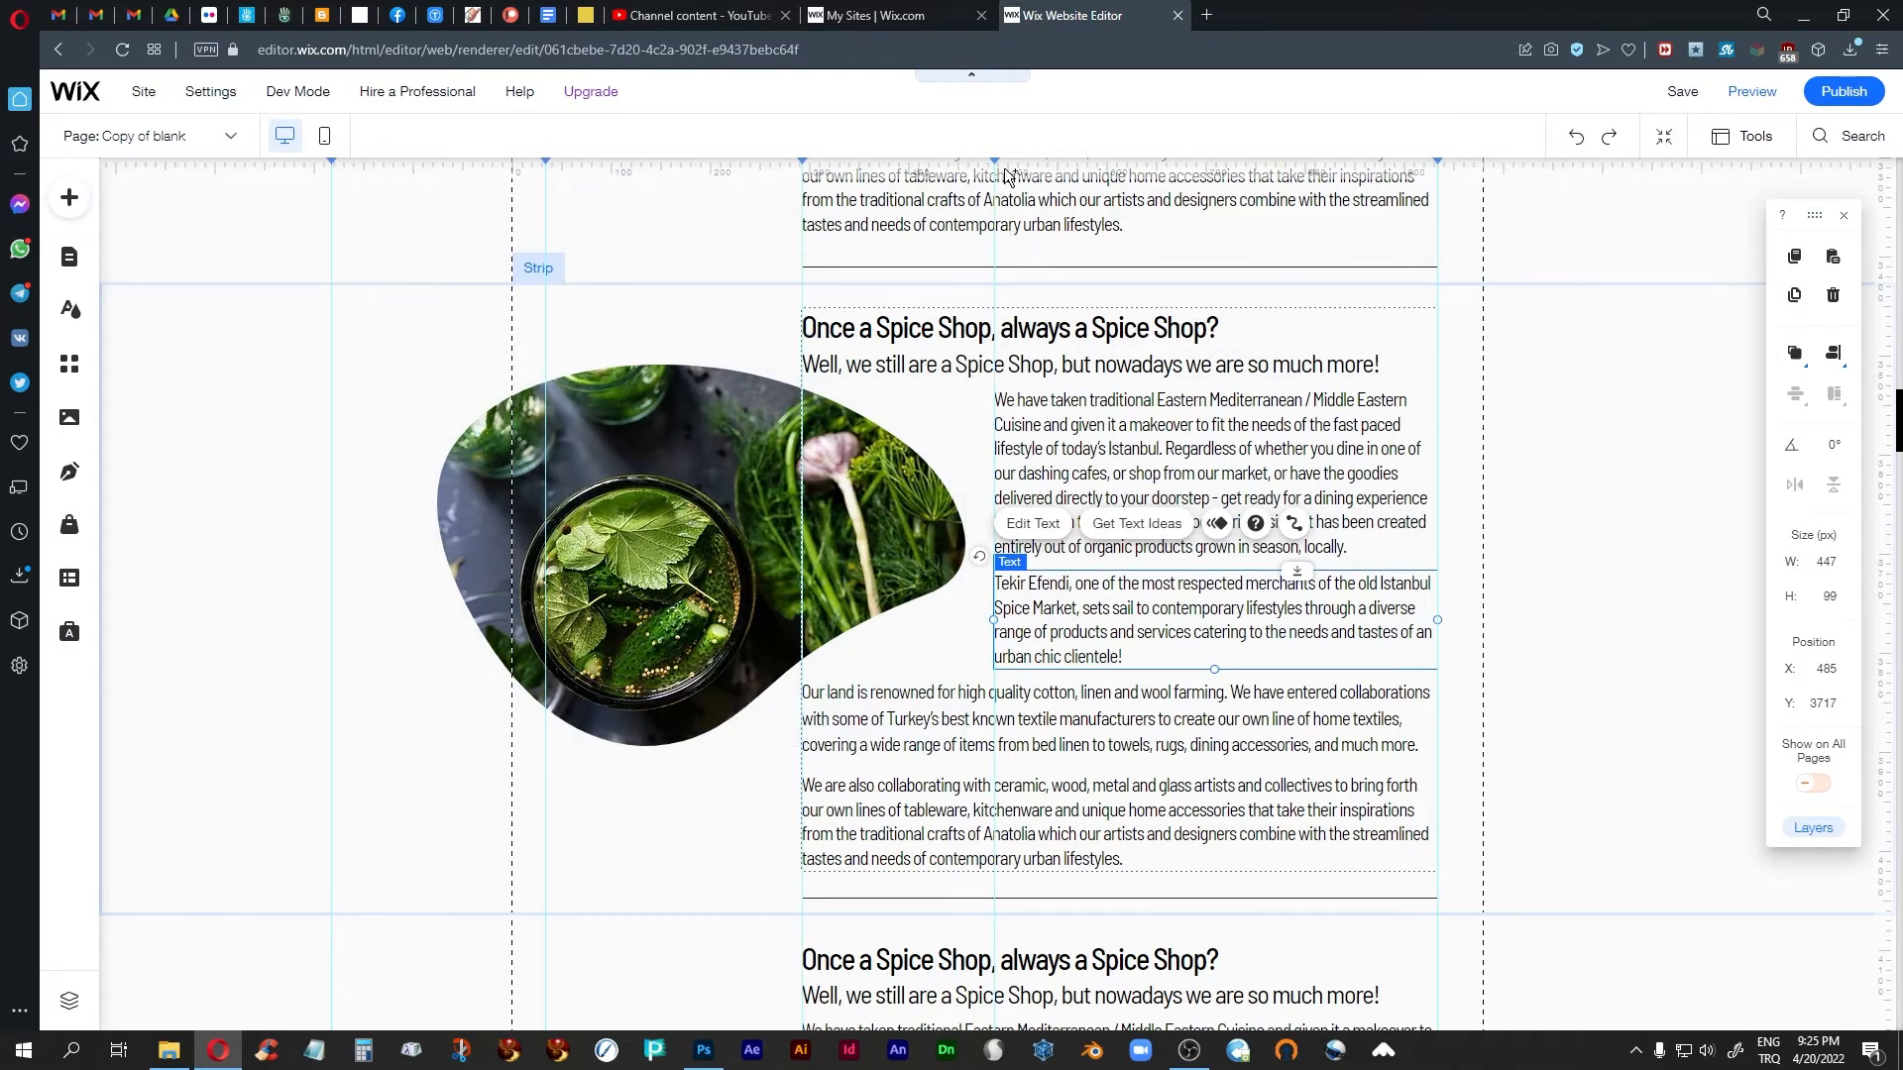
Examine how the burger image and the separate paragraph text boxes are stacked in the group of the strip below
{"action": "scroll", "coordinate": [1101, 662], "scroll_direction": "down", "scroll_amount": 3}
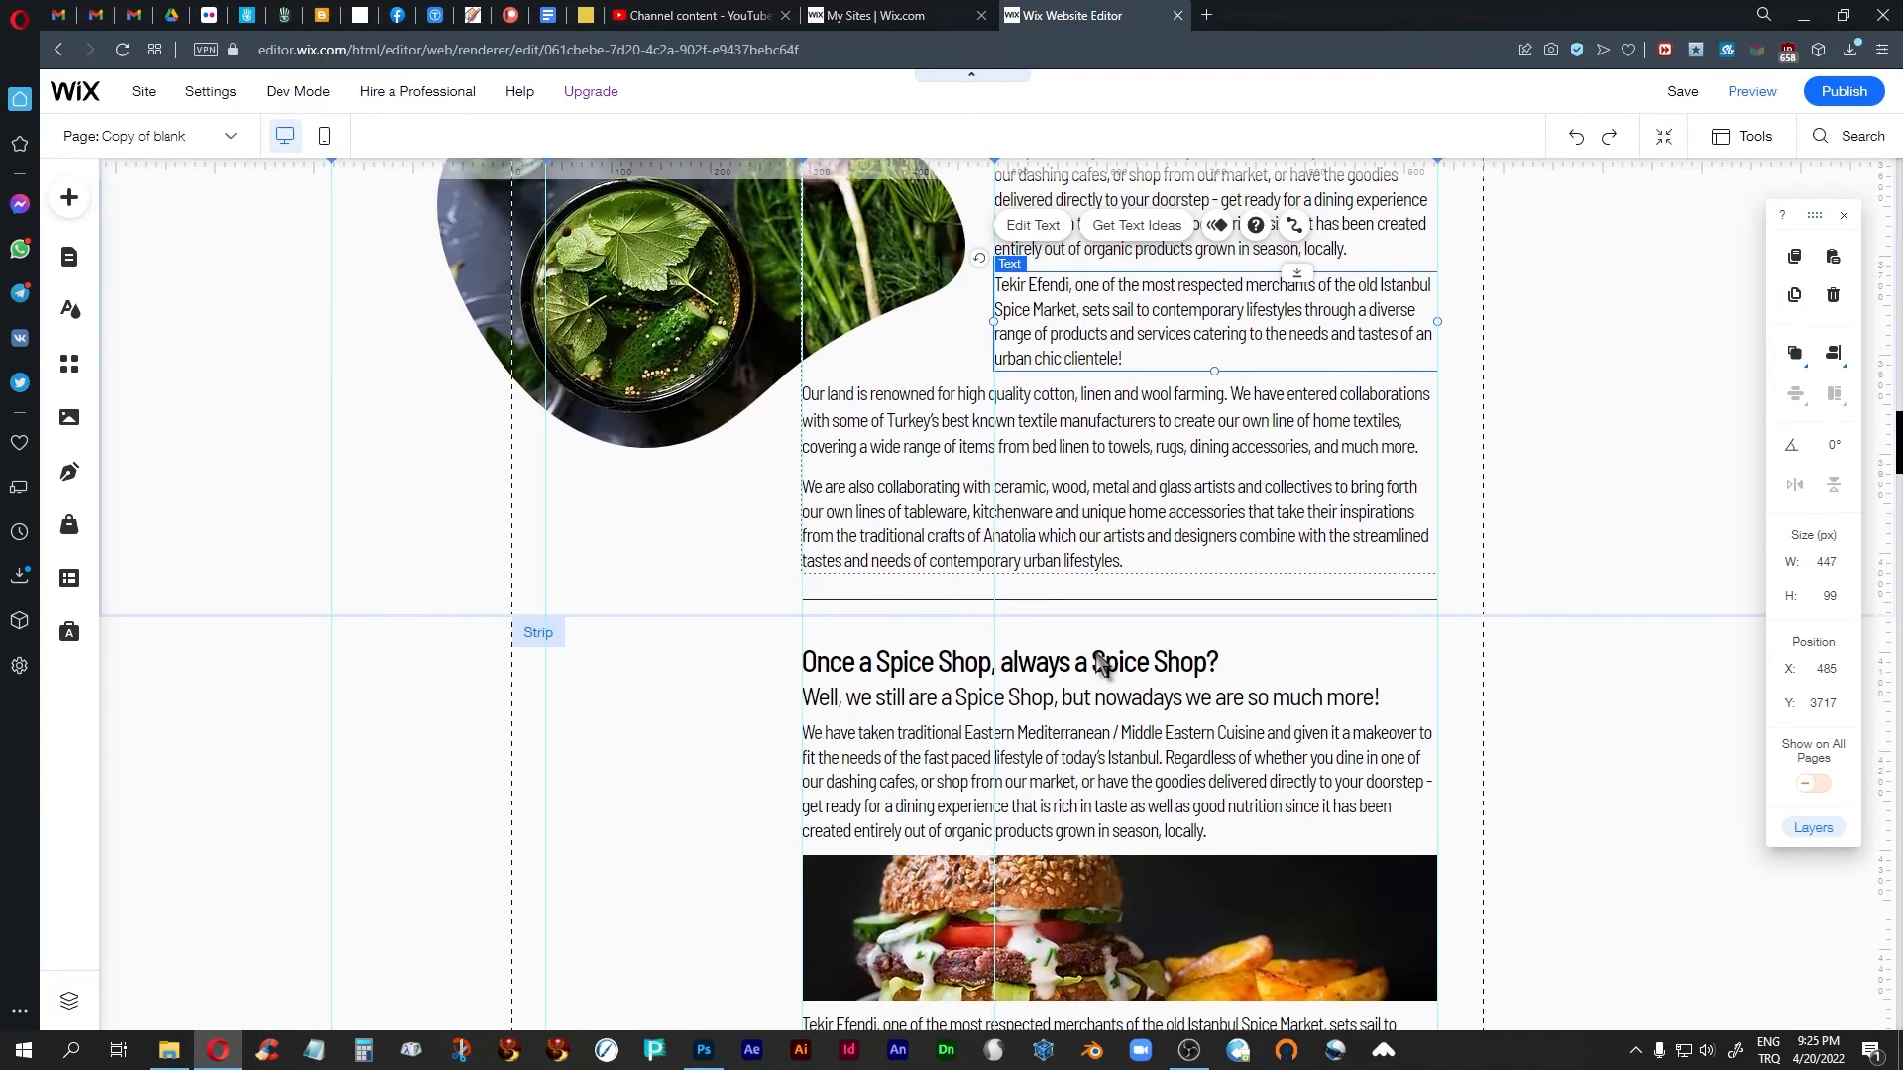
{"action": "scroll", "coordinate": [1102, 662], "scroll_direction": "down", "scroll_amount": 4}
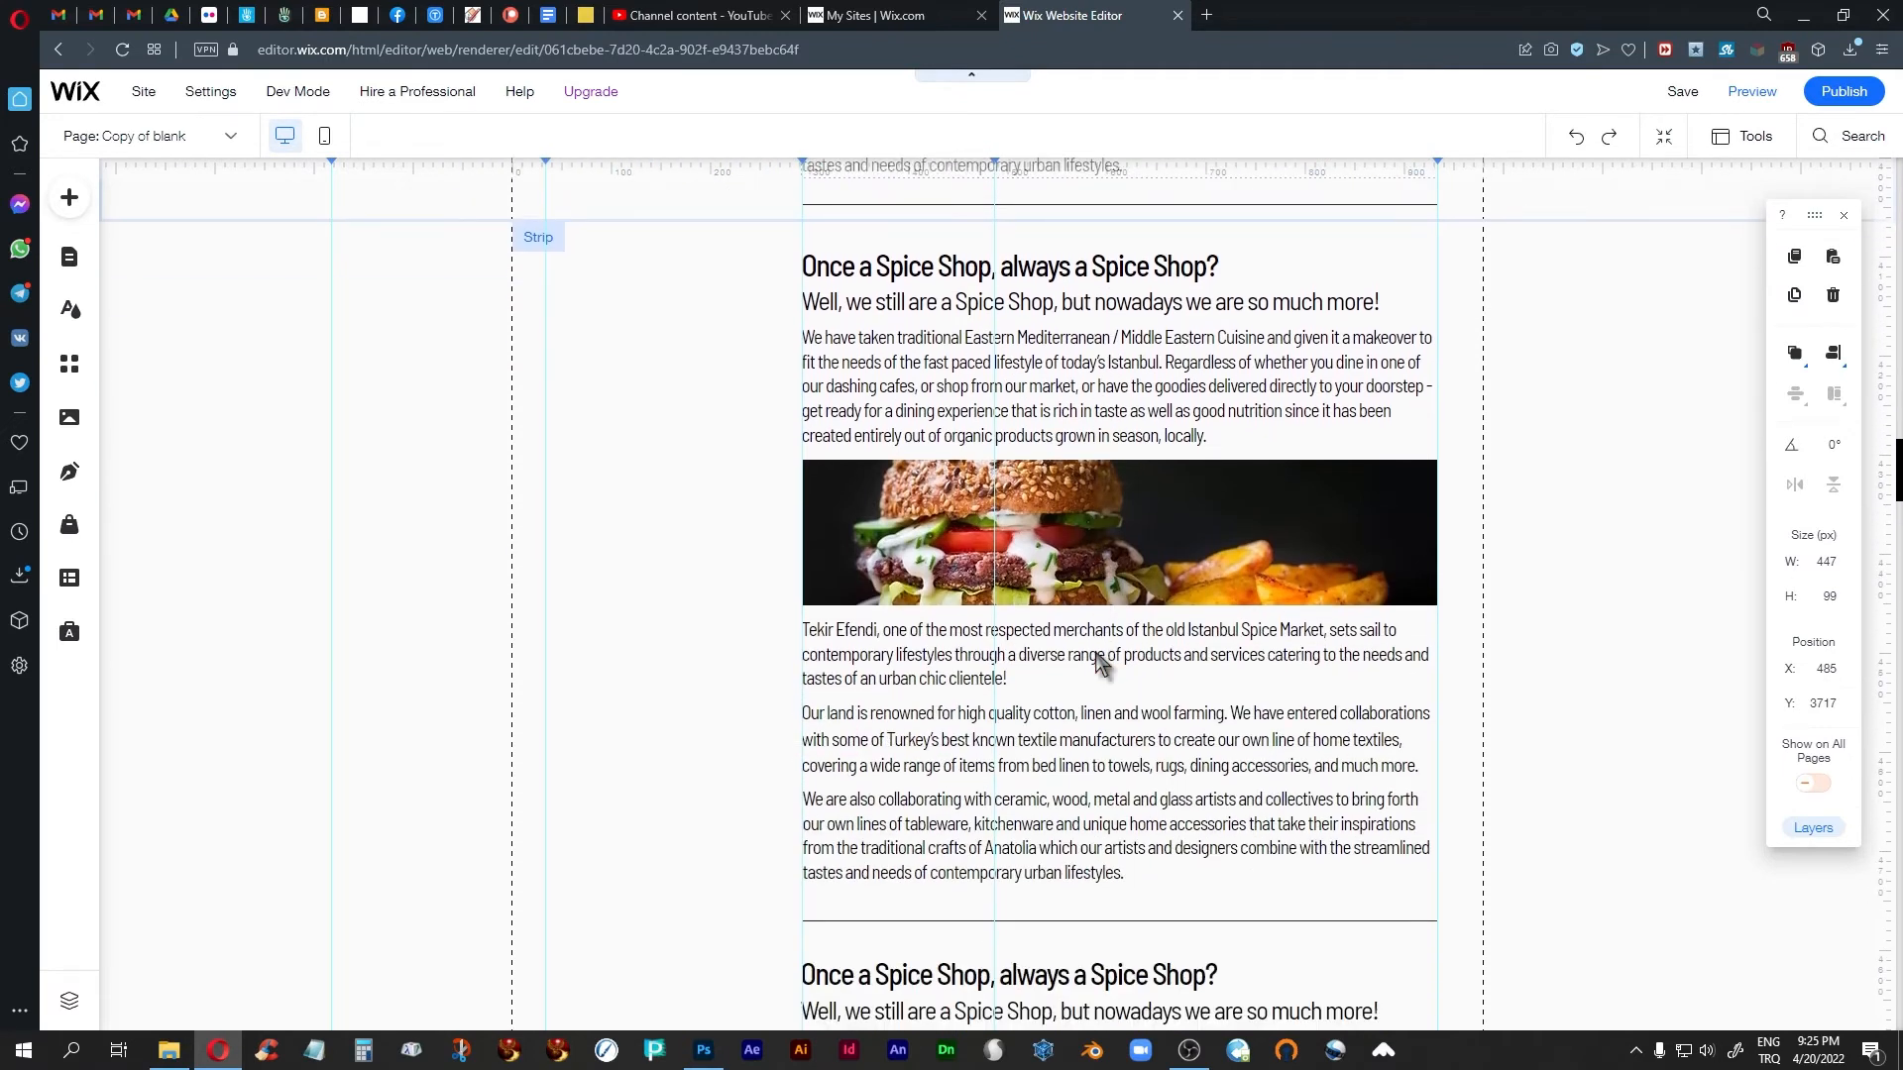
{"action": "left_click", "coordinate": [1140, 367]}
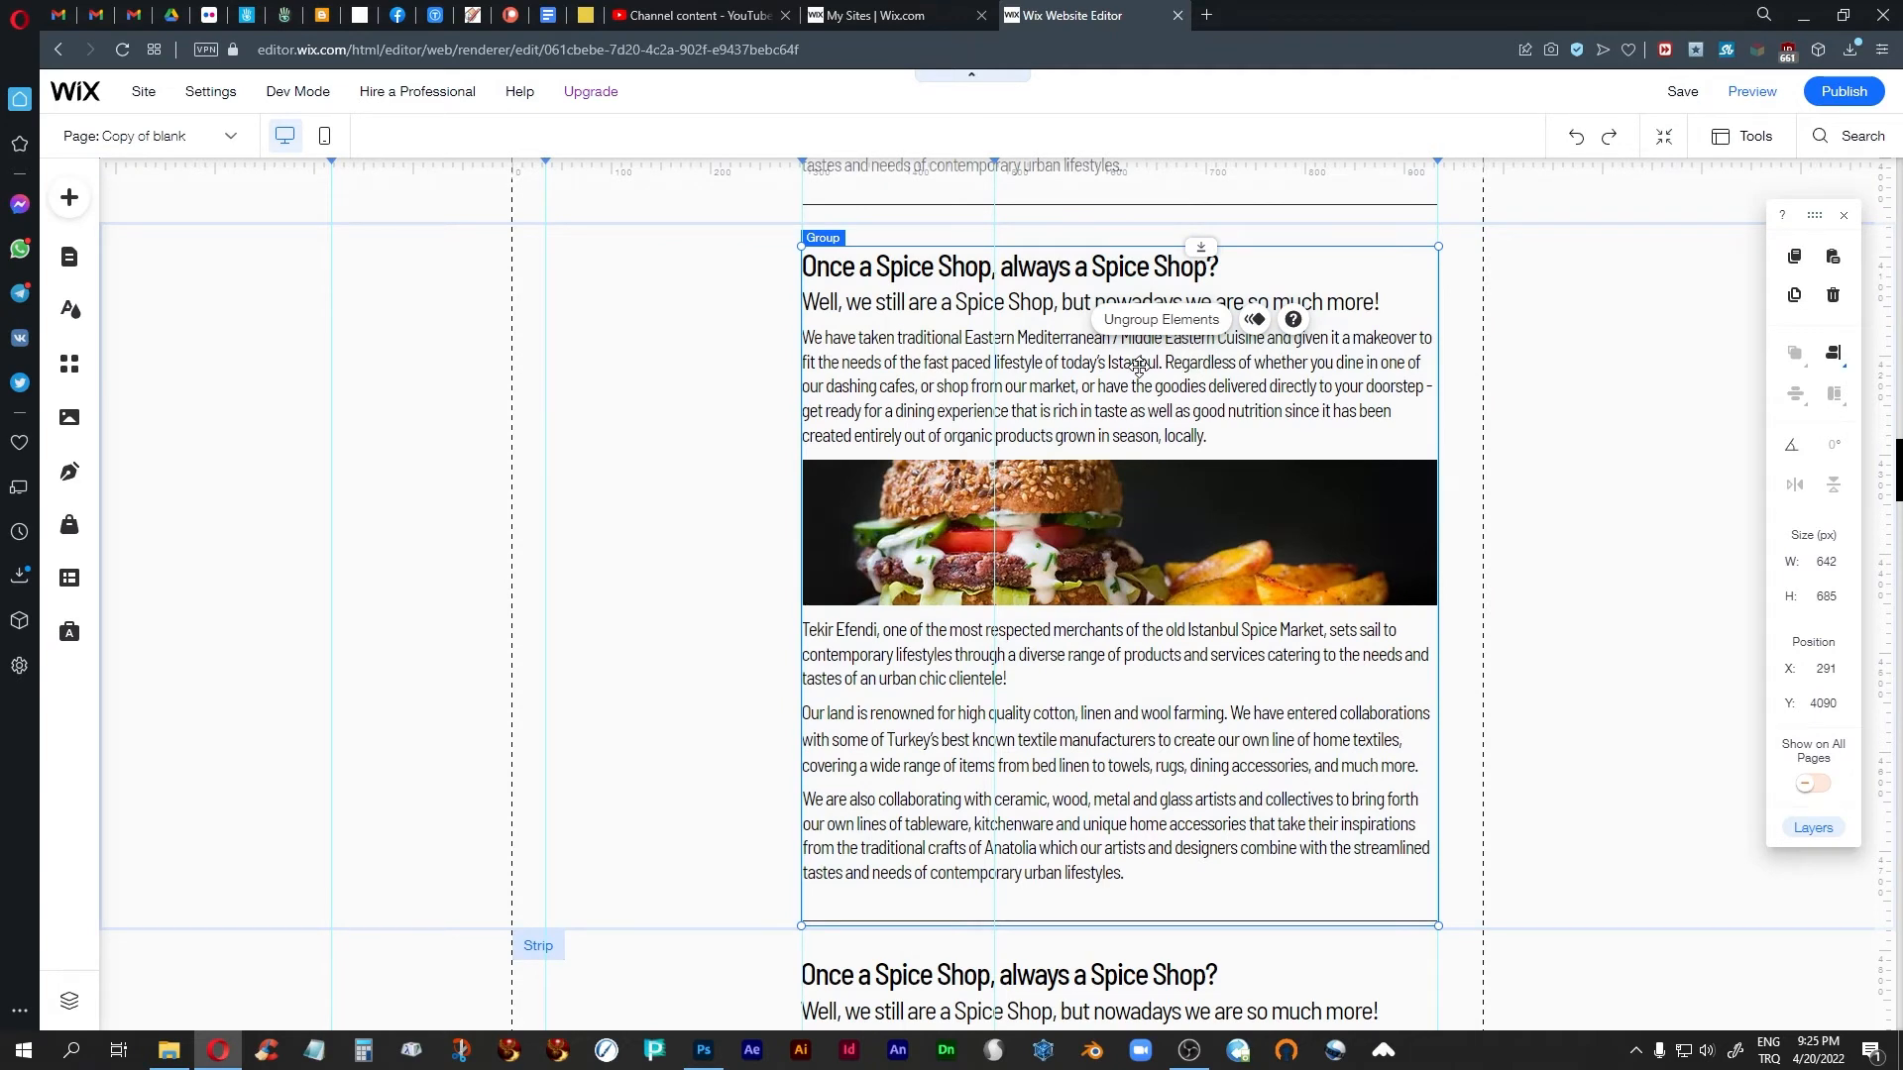
{"action": "left_click", "coordinate": [1097, 534]}
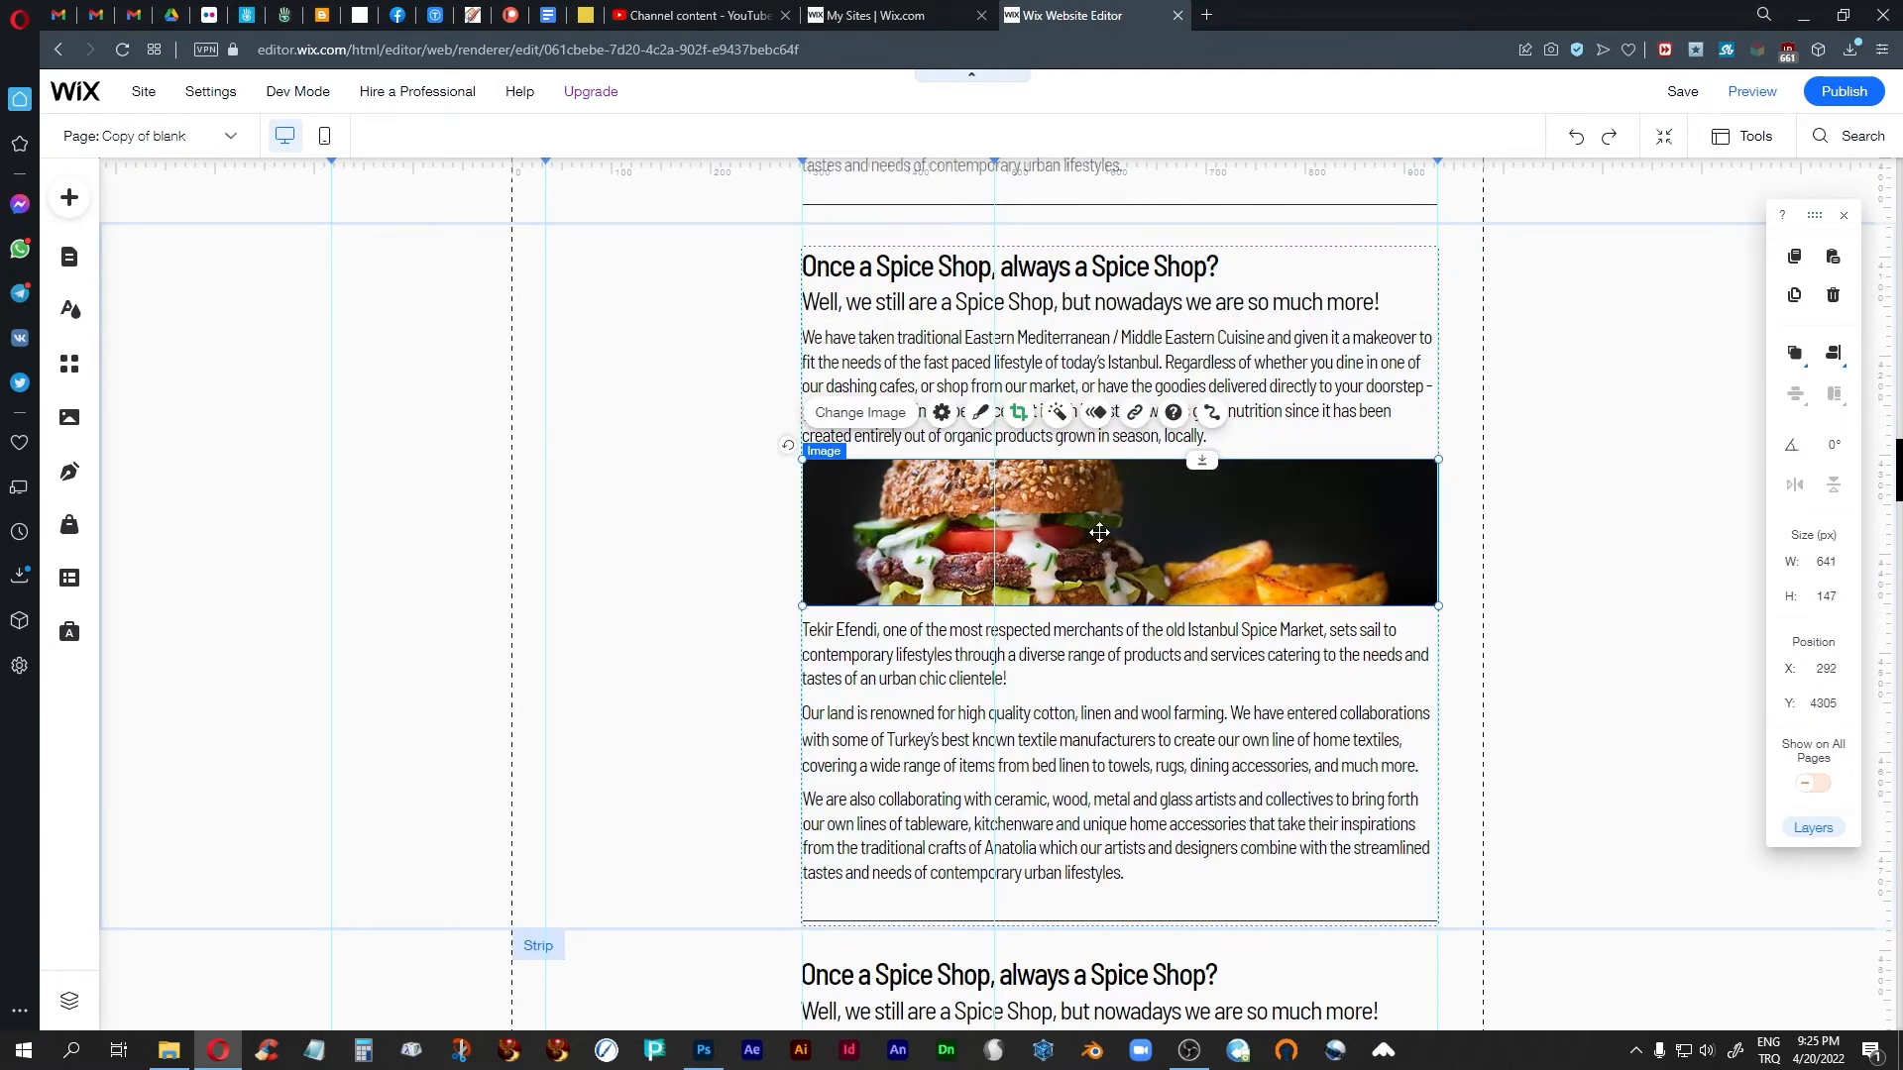
{"action": "left_click", "coordinate": [1242, 344]}
{"action": "left_click", "coordinate": [1299, 523]}
{"action": "left_click", "coordinate": [1115, 360]}
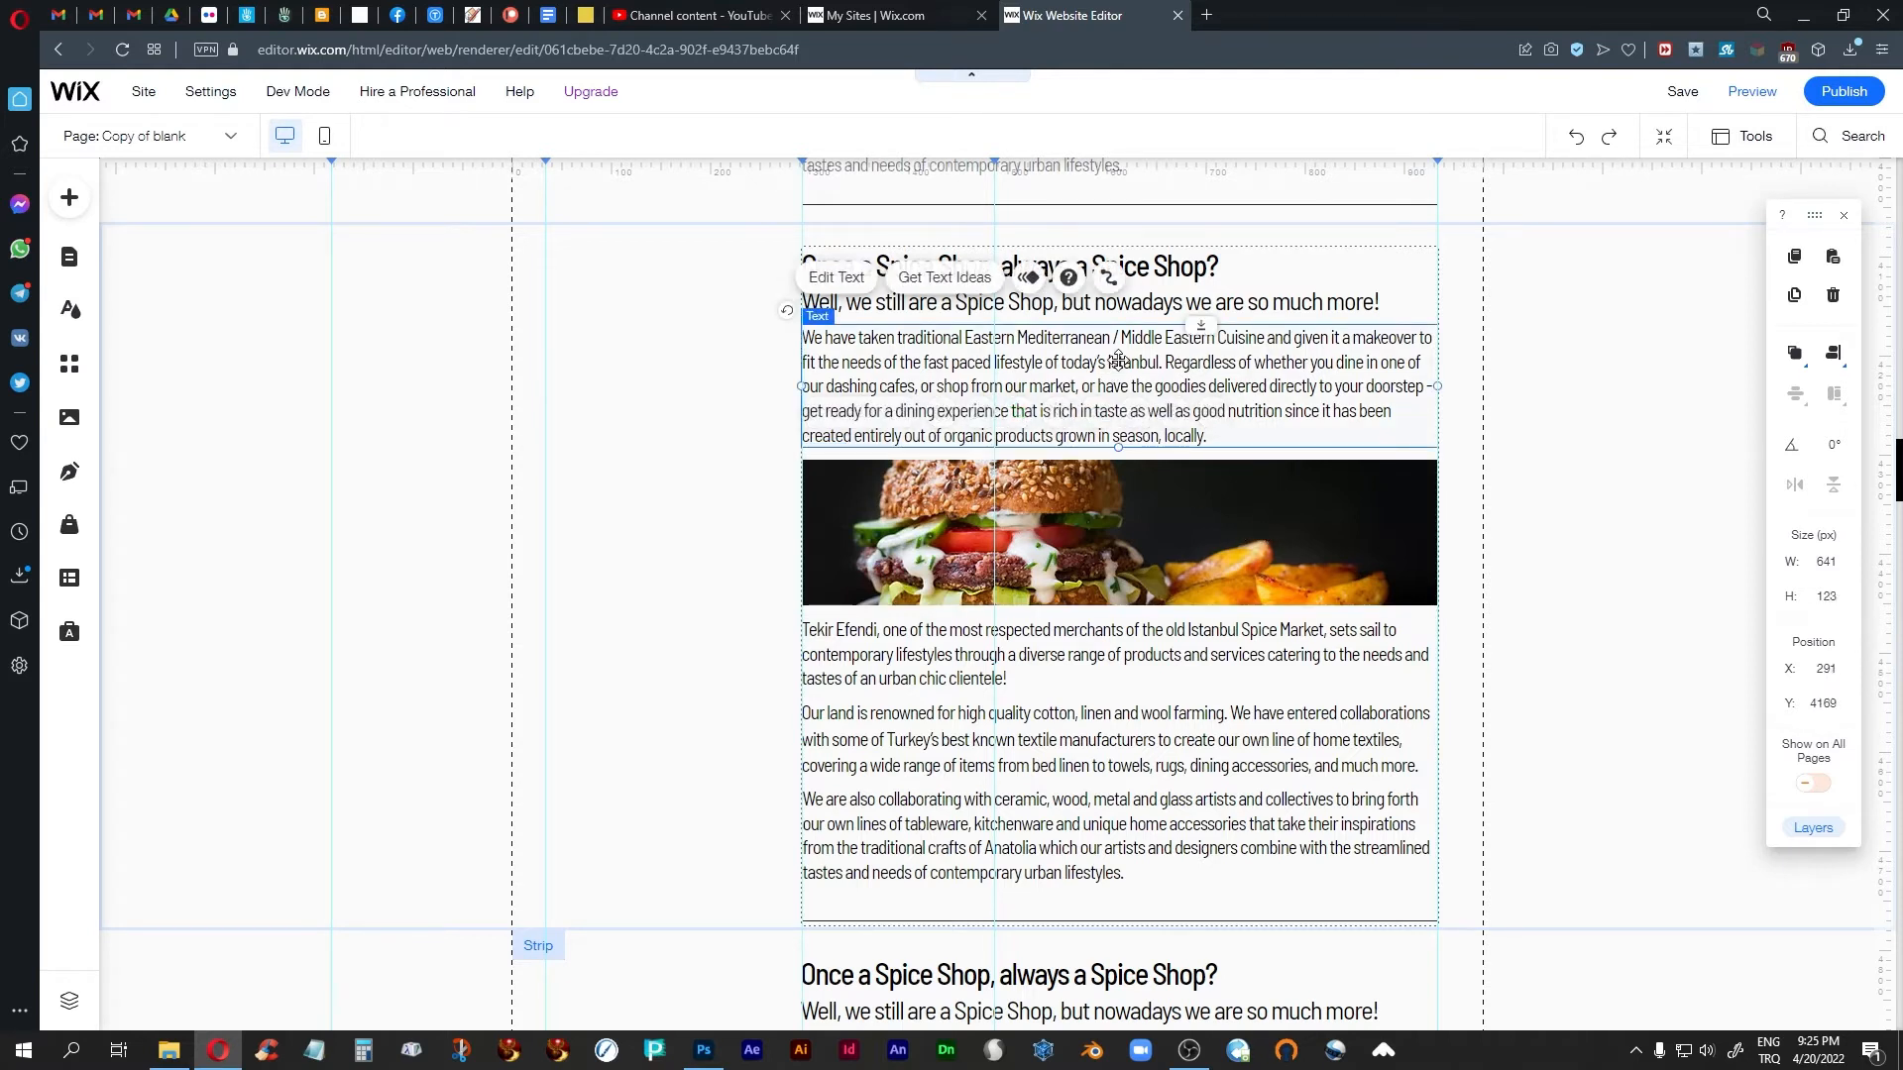
{"action": "left_click", "coordinate": [1067, 647]}
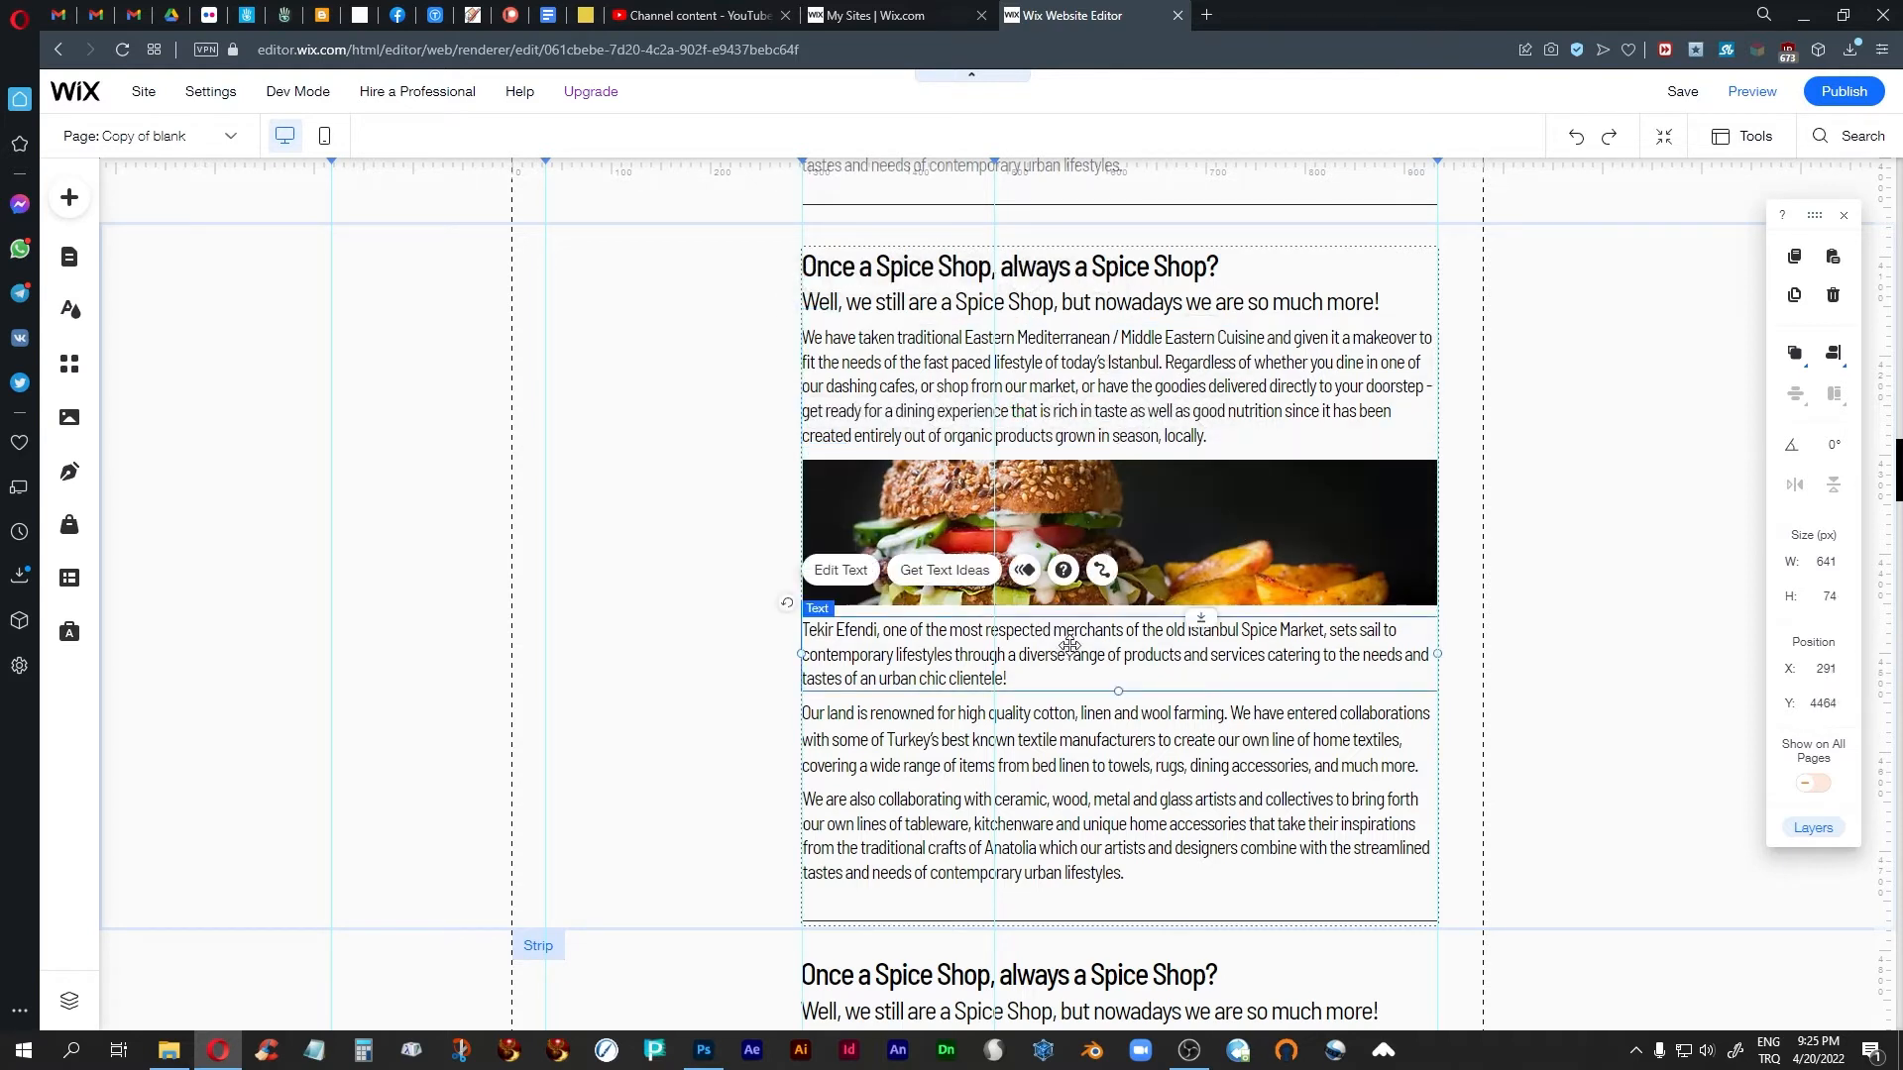
{"action": "left_click", "coordinate": [1099, 756]}
{"action": "left_click", "coordinate": [1194, 841]}
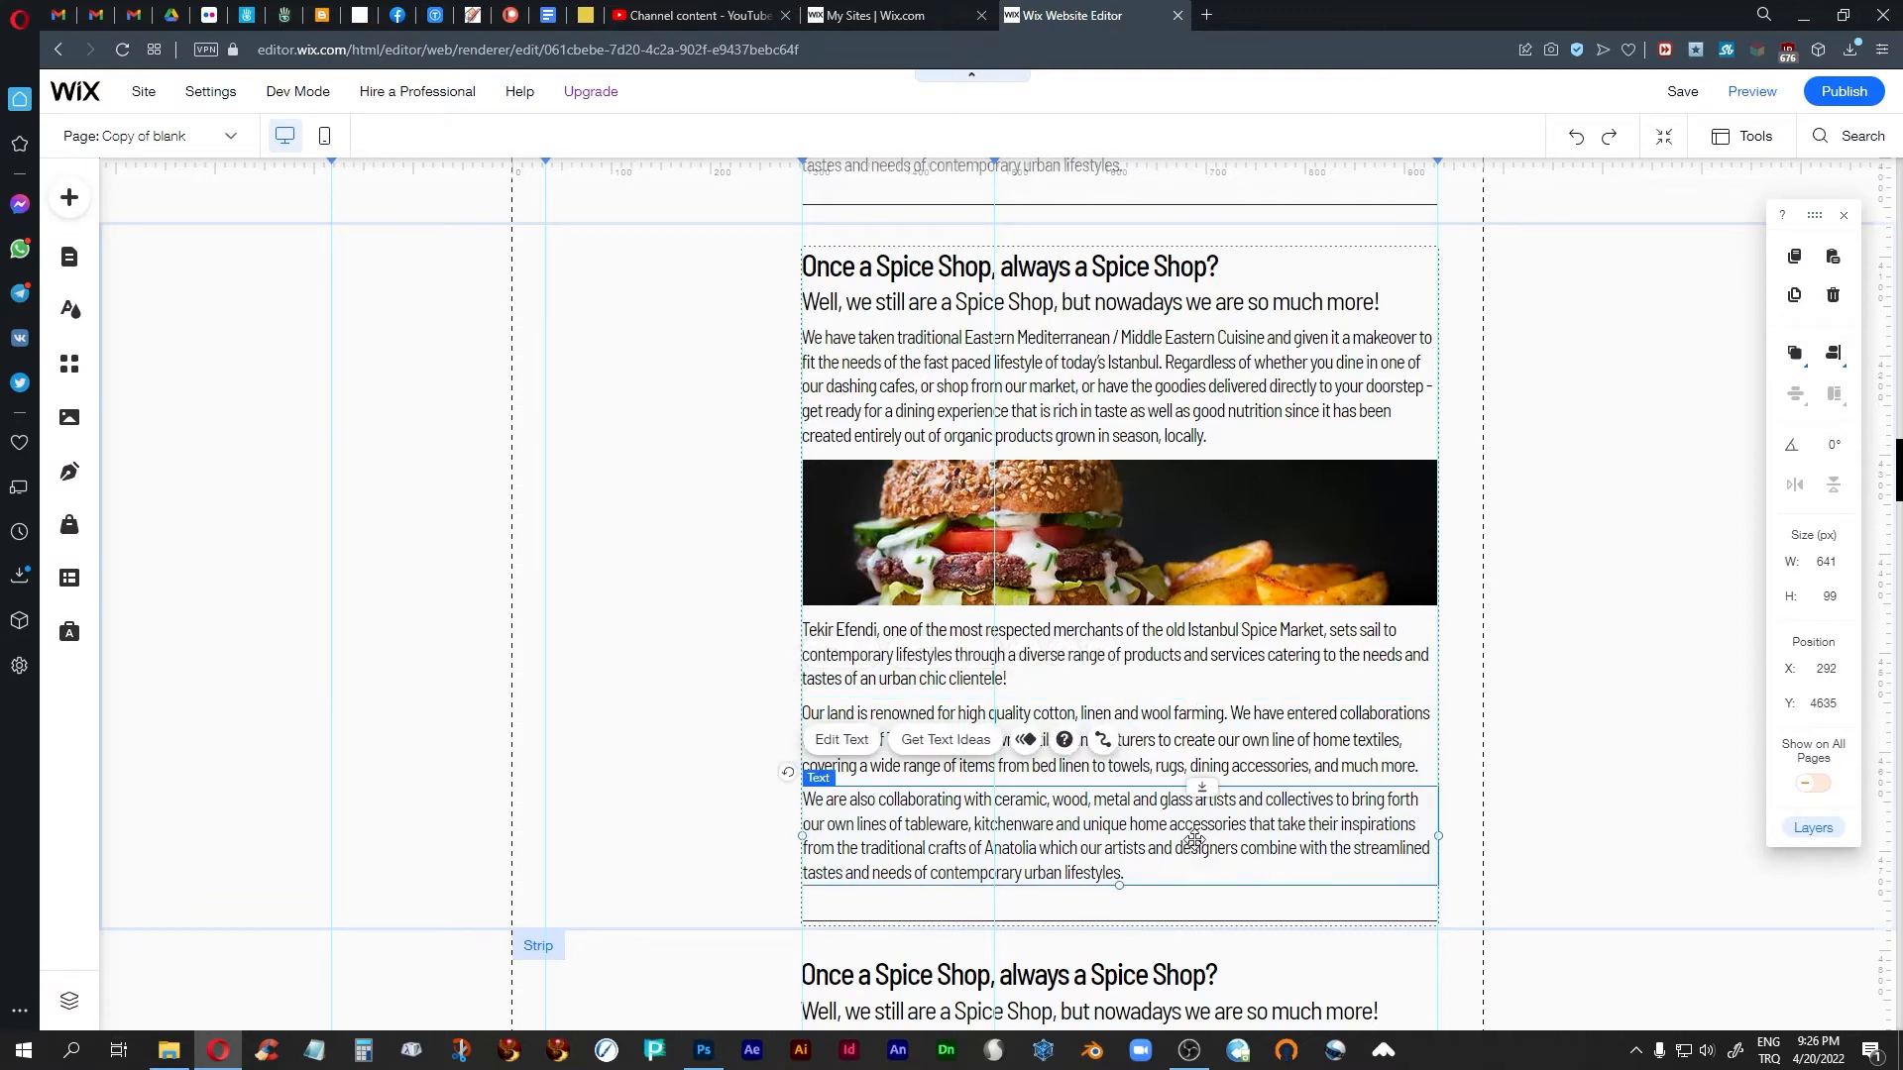
{"action": "left_click", "coordinate": [1090, 661]}
{"action": "left_click", "coordinate": [1207, 726]}
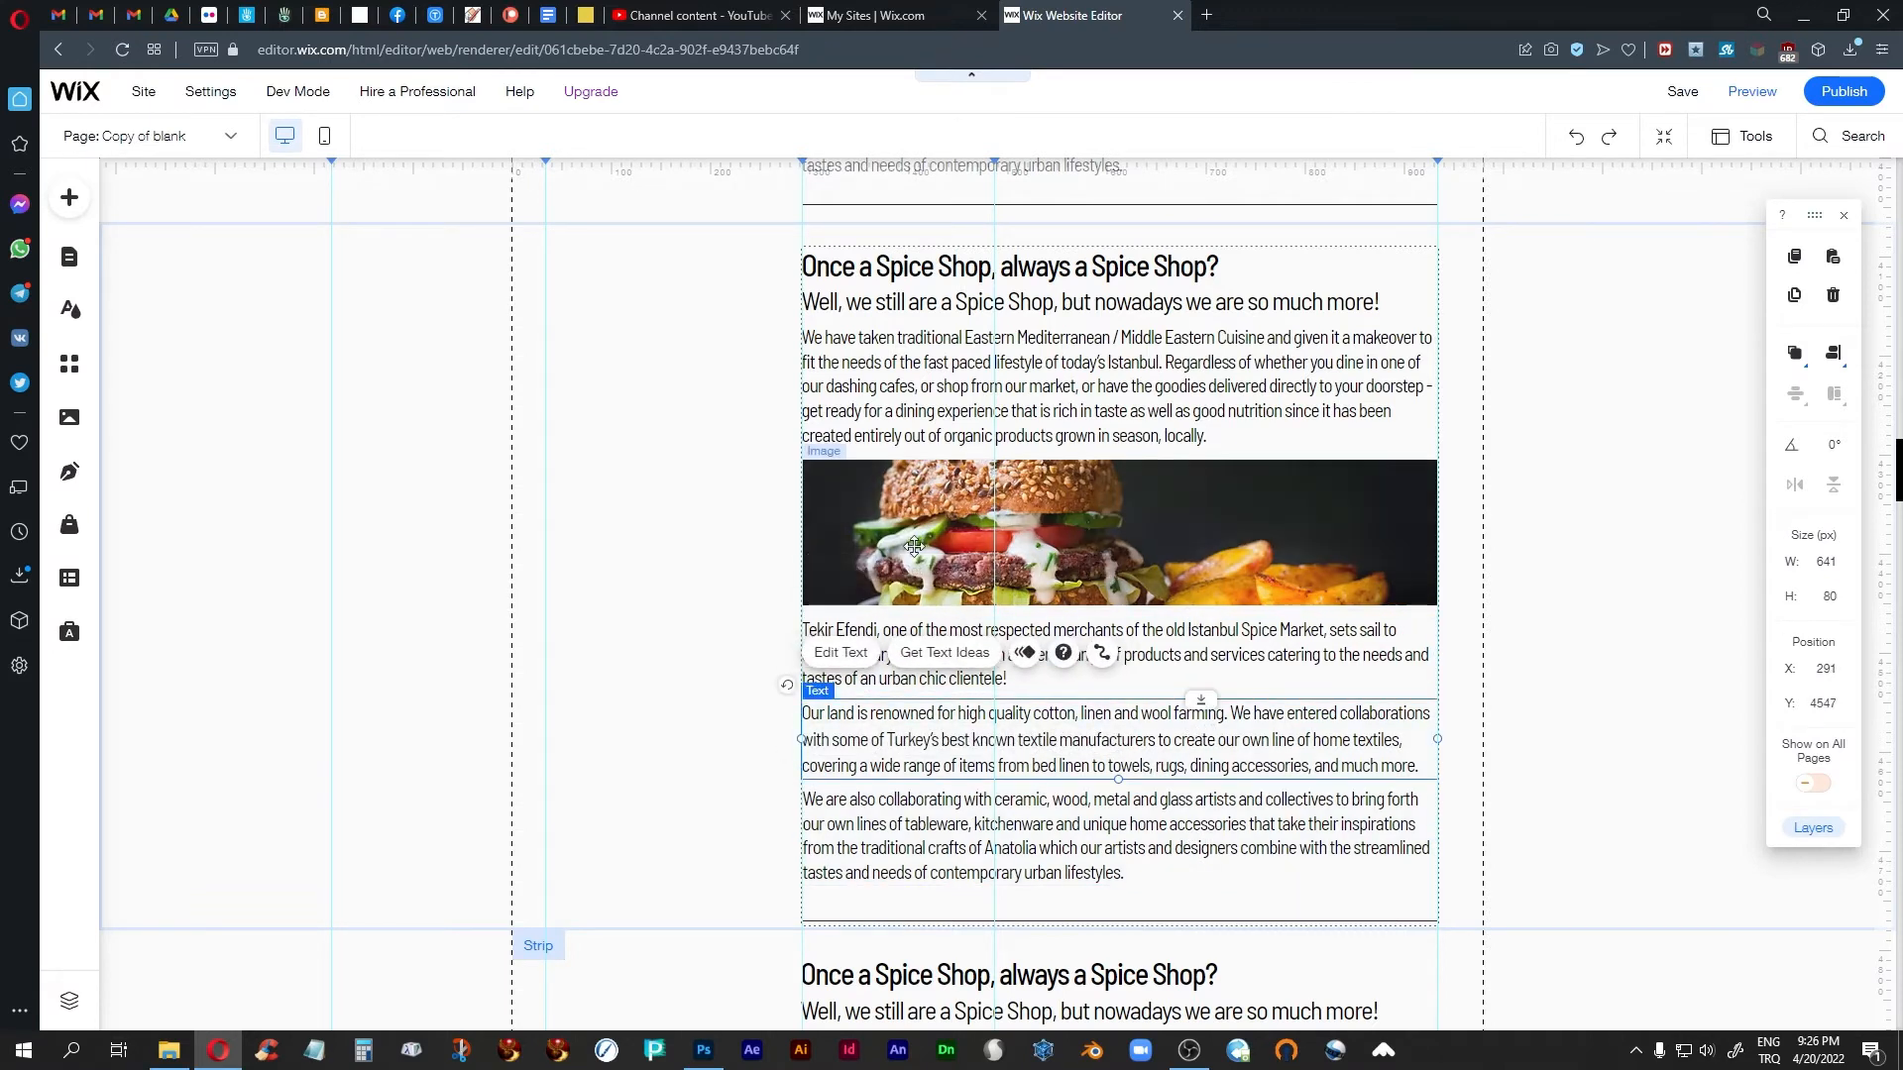
{"action": "left_click", "coordinate": [1181, 642]}
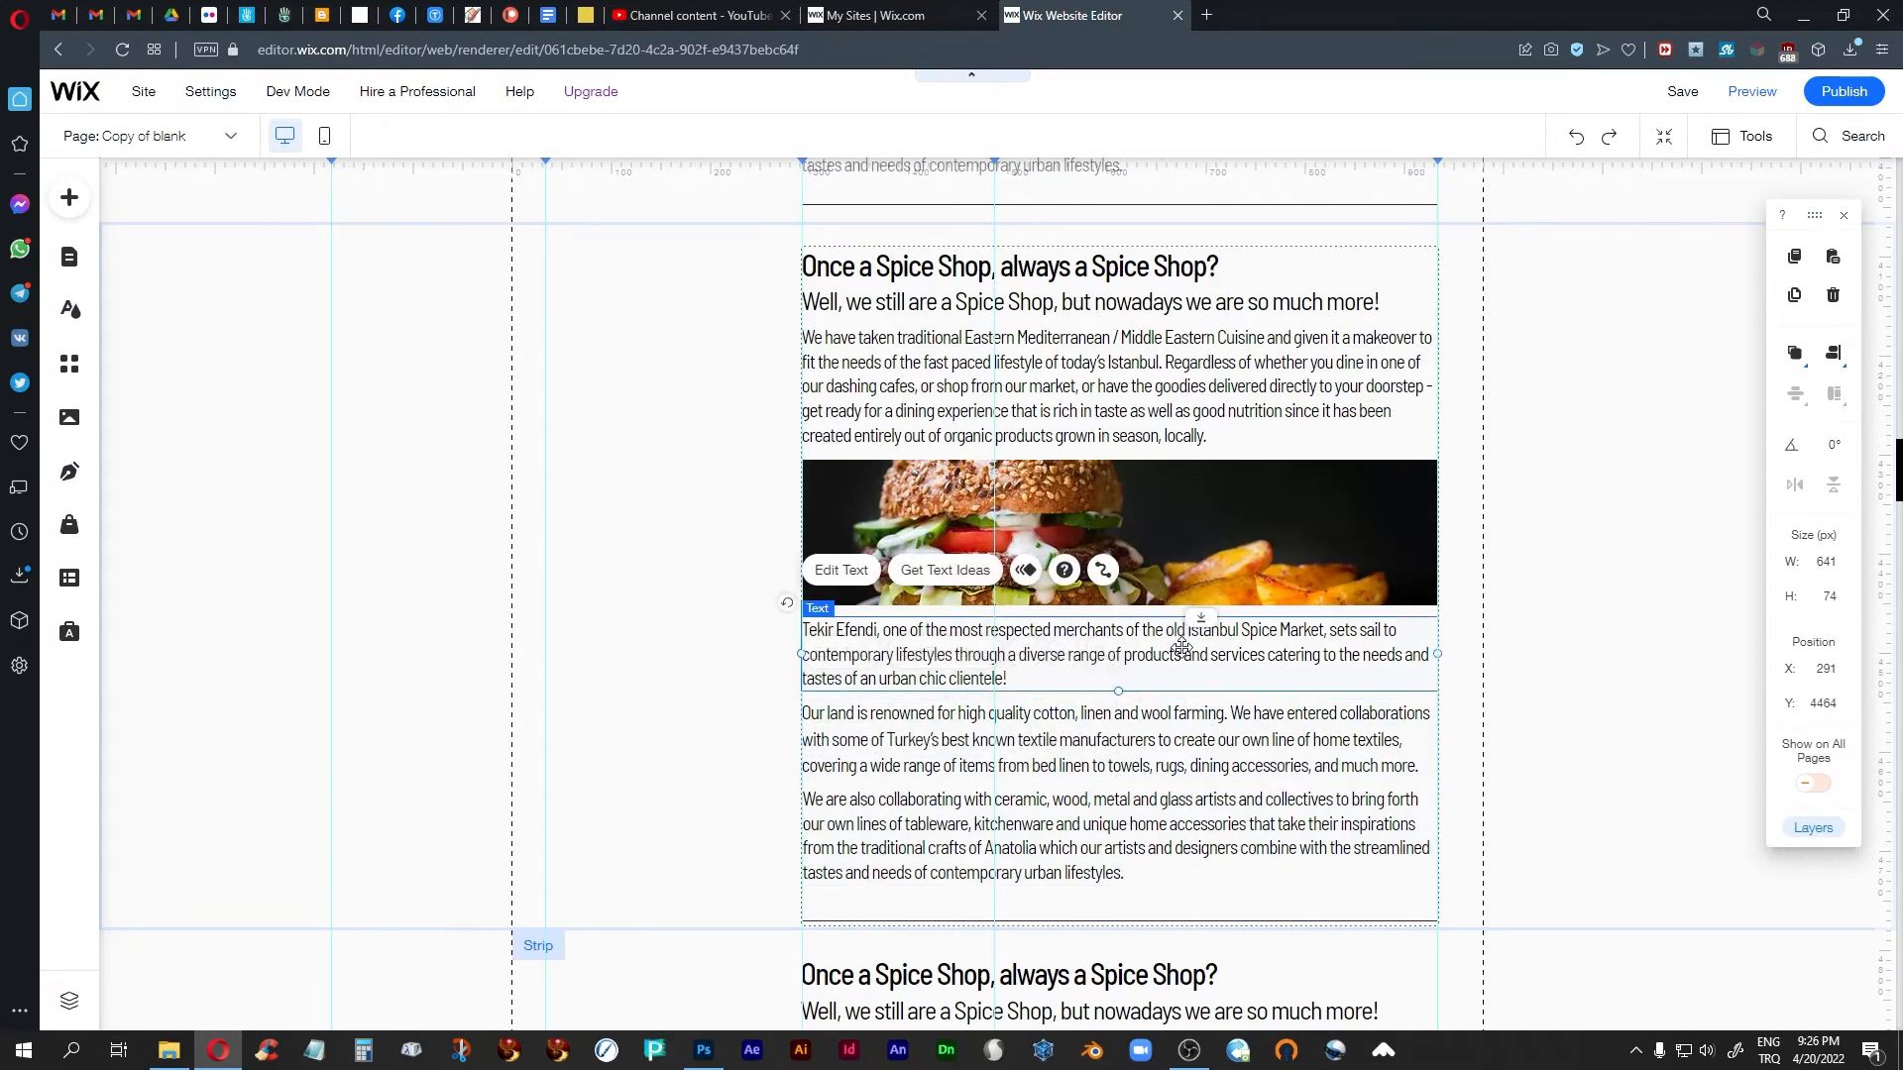
{"action": "left_click", "coordinate": [1031, 385]}
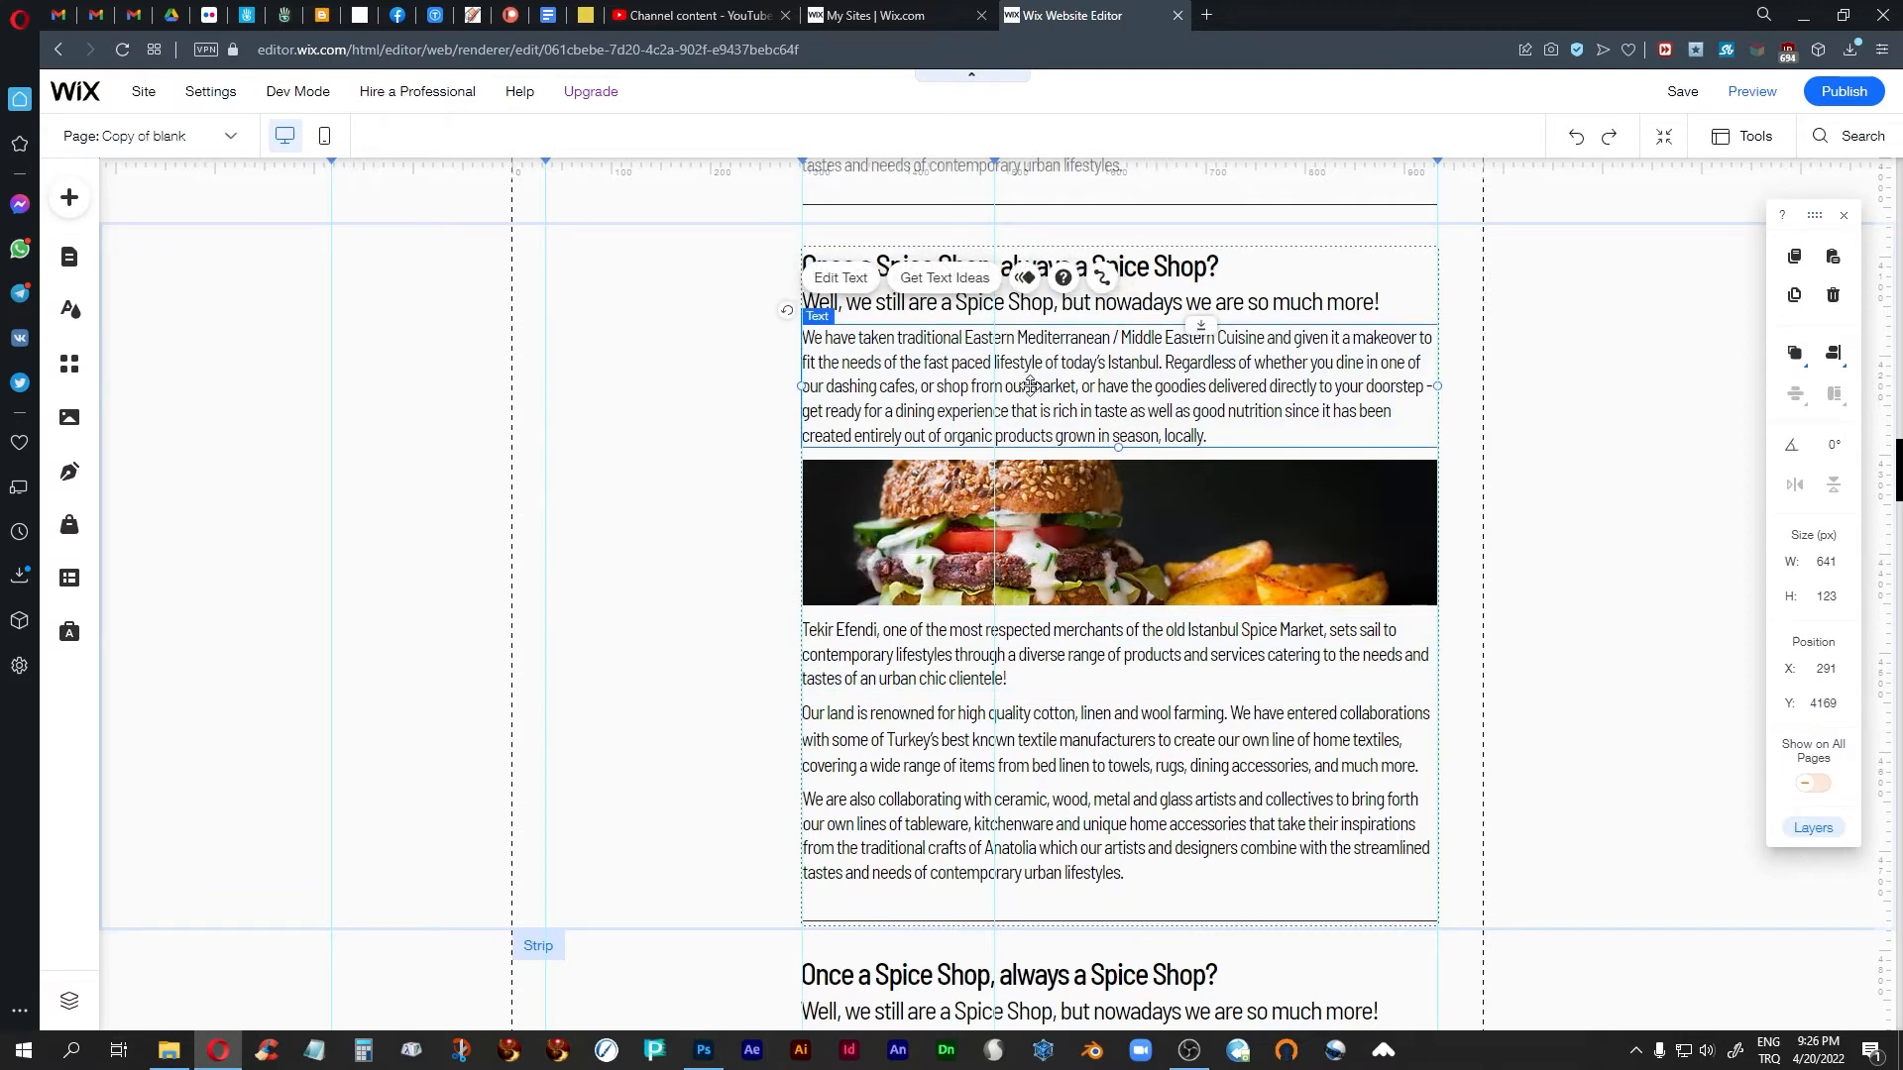
Move the burger image out of the text column to the empty area at the strip's left
{"action": "left_click", "coordinate": [1213, 557]}
{"action": "left_click_drag", "start_coordinate": [1194, 550], "coordinate": [494, 505]}
Insert eight line breaks after "today's Istanbul." in the first paragraph to open a gap for an image
{"action": "left_click", "coordinate": [1201, 385]}
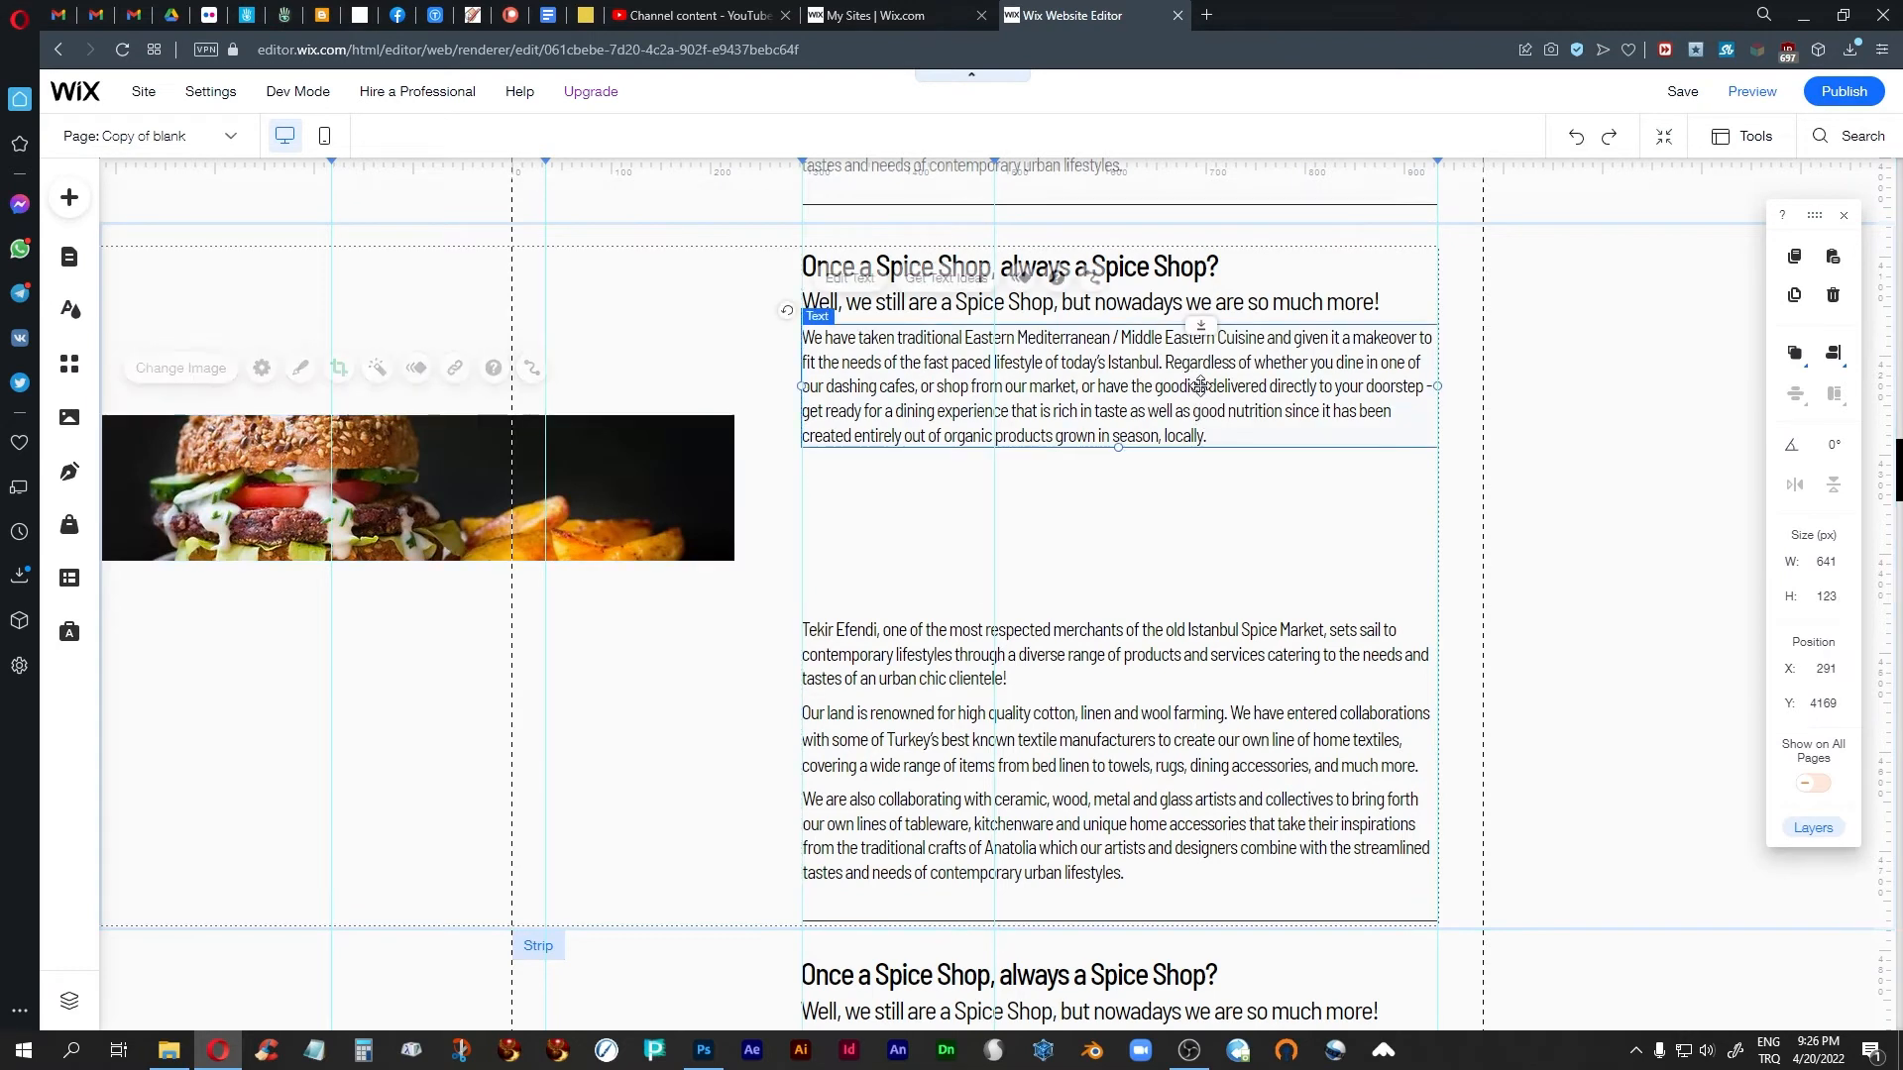
{"action": "double_click", "coordinate": [1201, 386]}
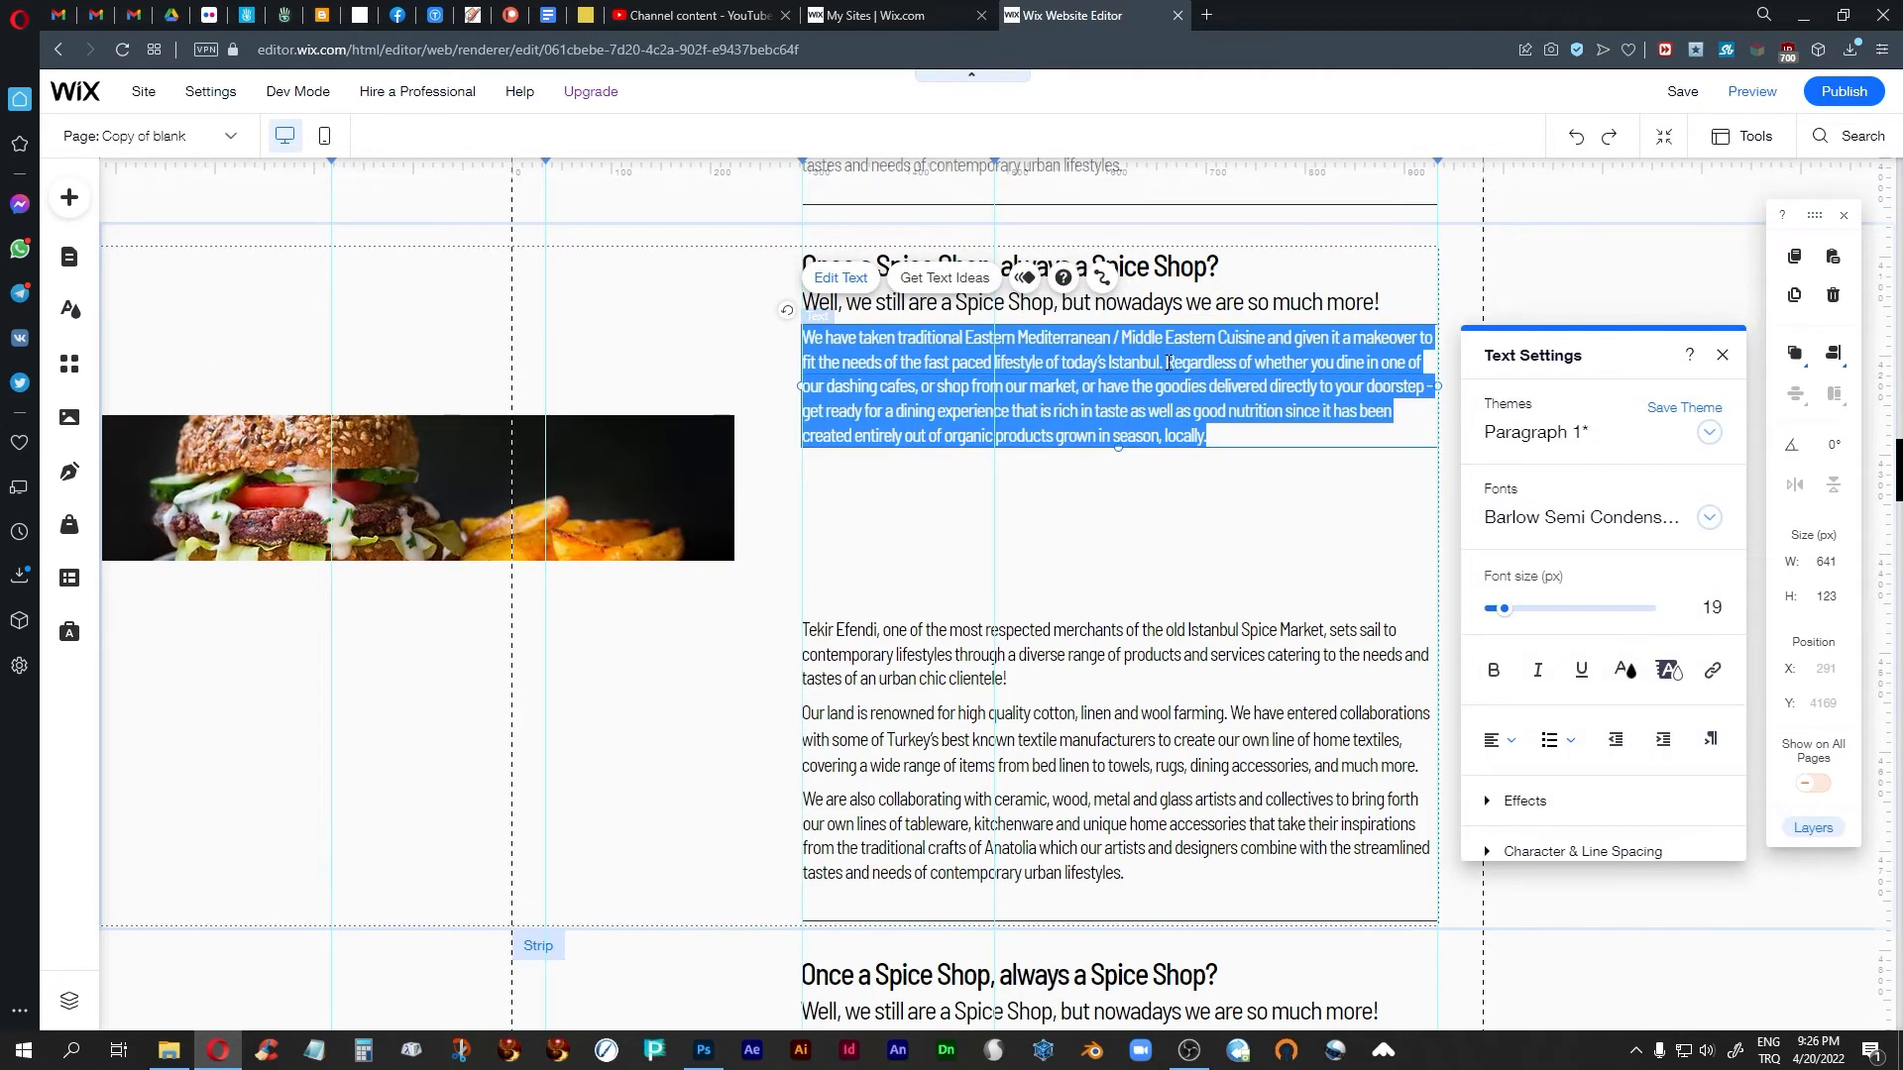
{"action": "left_click", "coordinate": [1166, 363]}
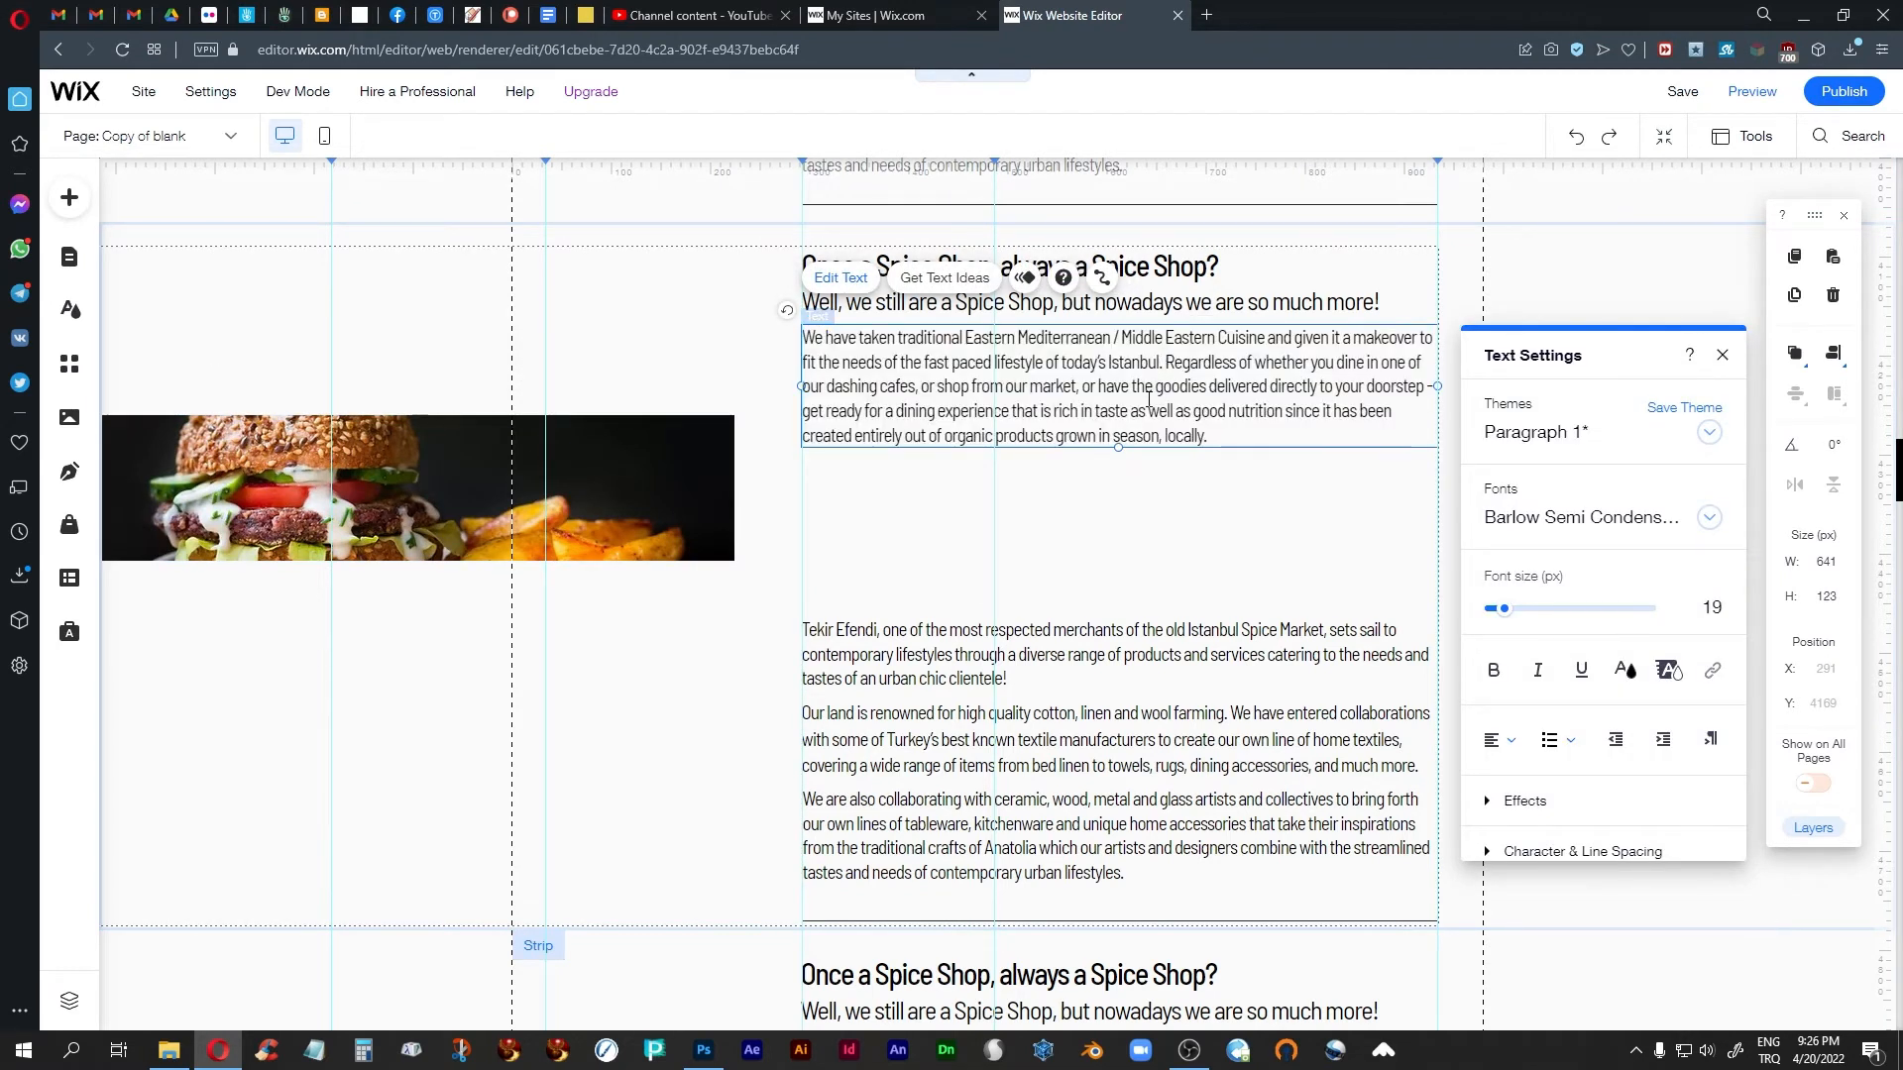
{"action": "key", "text": "Return"}
{"action": "key", "text": "Return"}
{"action": "key", "text": "Return"}
{"action": "key", "text": "Return"}
{"action": "key", "text": "Return"}
{"action": "key", "text": "Return"}
{"action": "key", "text": "Return"}
{"action": "key", "text": "Return"}
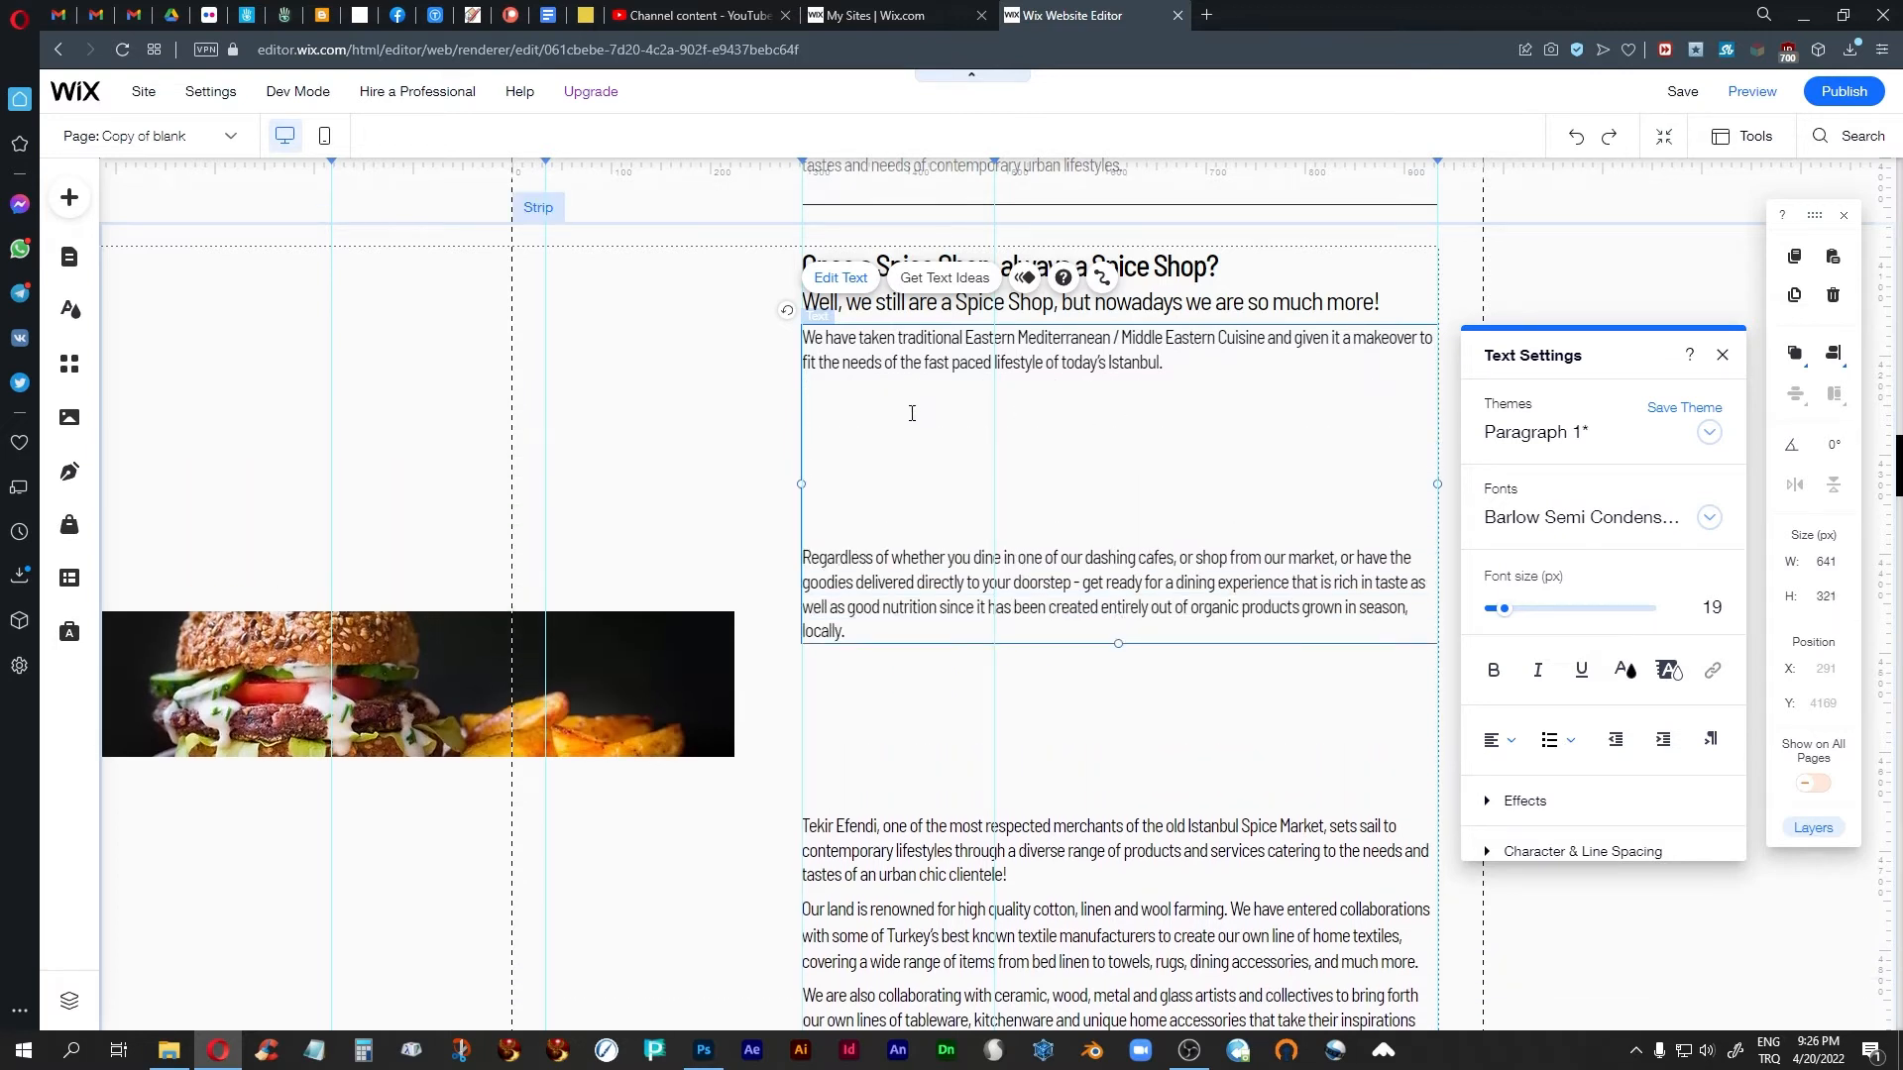
Place the burger image in the gap between the two parts of the first paragraph, aligned with the text column
{"action": "left_click", "coordinate": [592, 423]}
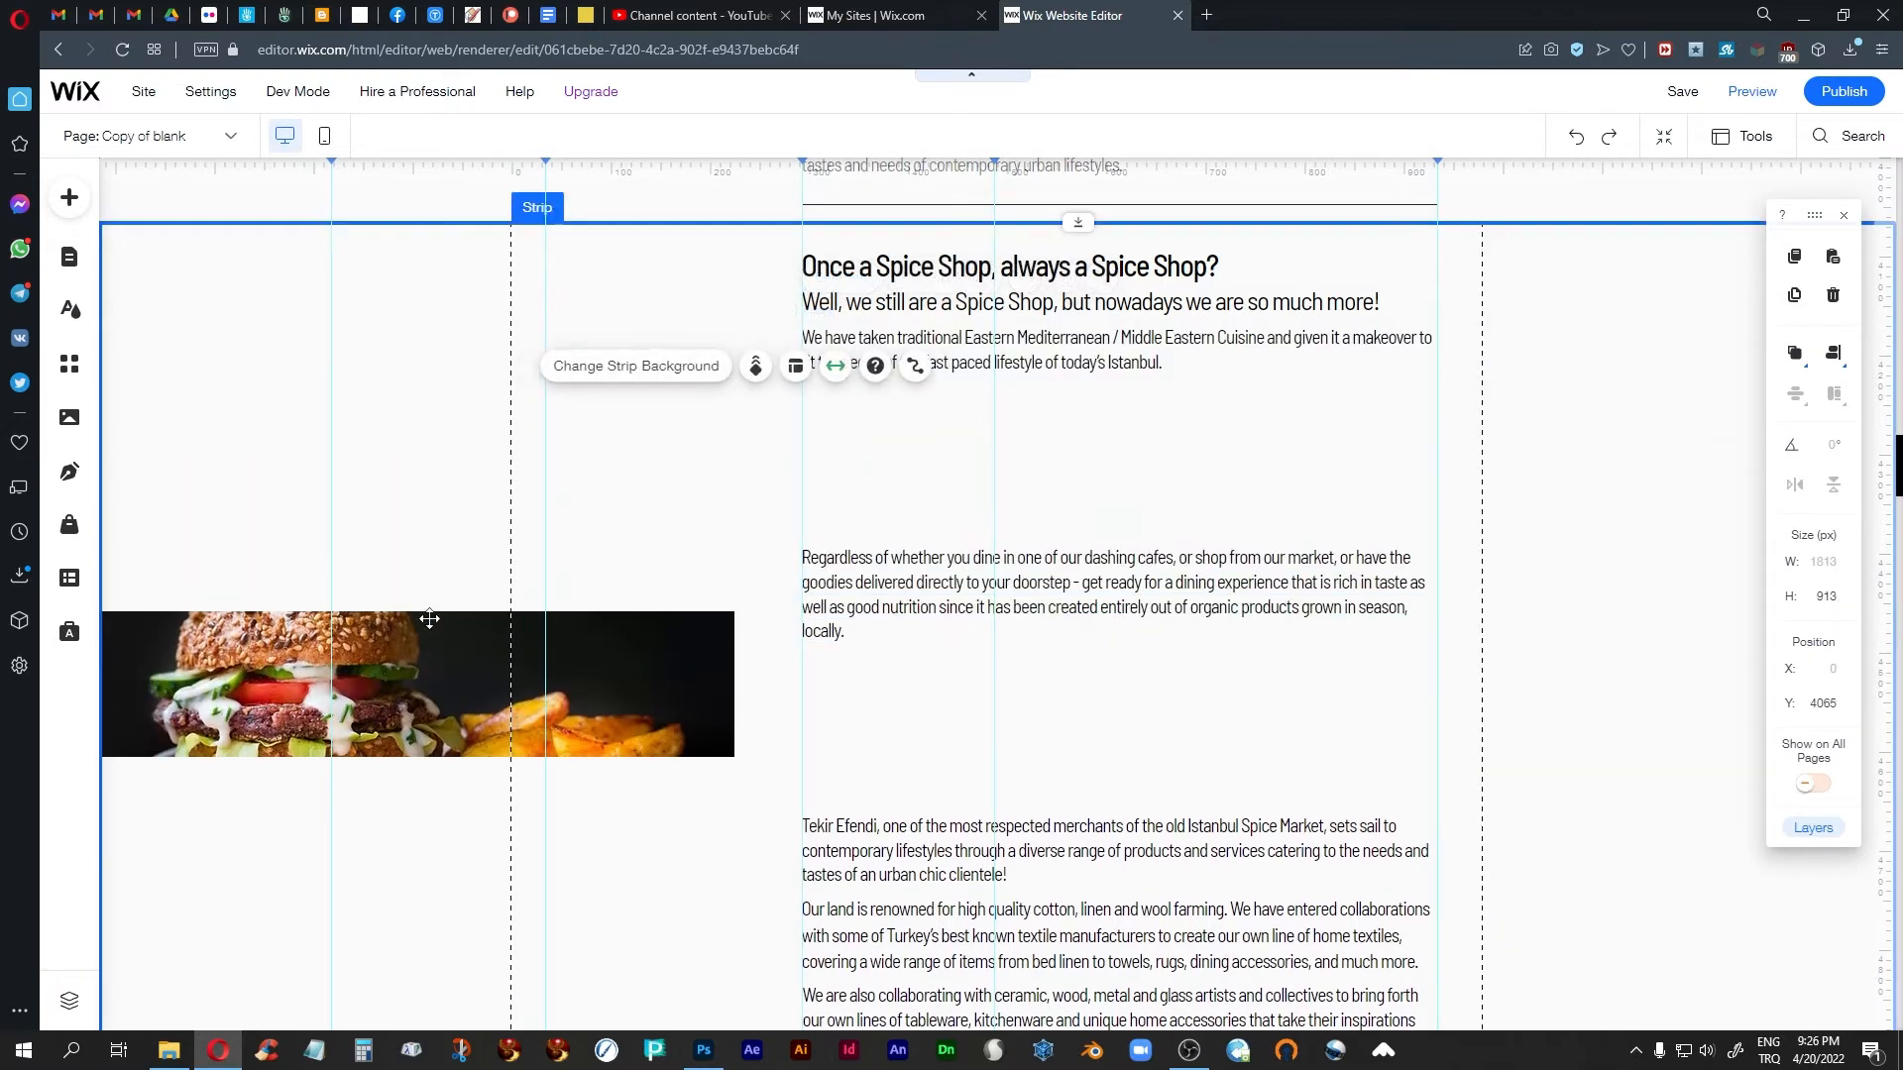
{"action": "mouse_move", "coordinate": [375, 639]}
{"action": "left_mouse_down"}
{"action": "mouse_move", "coordinate": [582, 637]}
{"action": "mouse_move", "coordinate": [638, 600]}
{"action": "mouse_move", "coordinate": [345, 648]}
{"action": "left_mouse_up"}
{"action": "key", "text": "ctrl+z"}
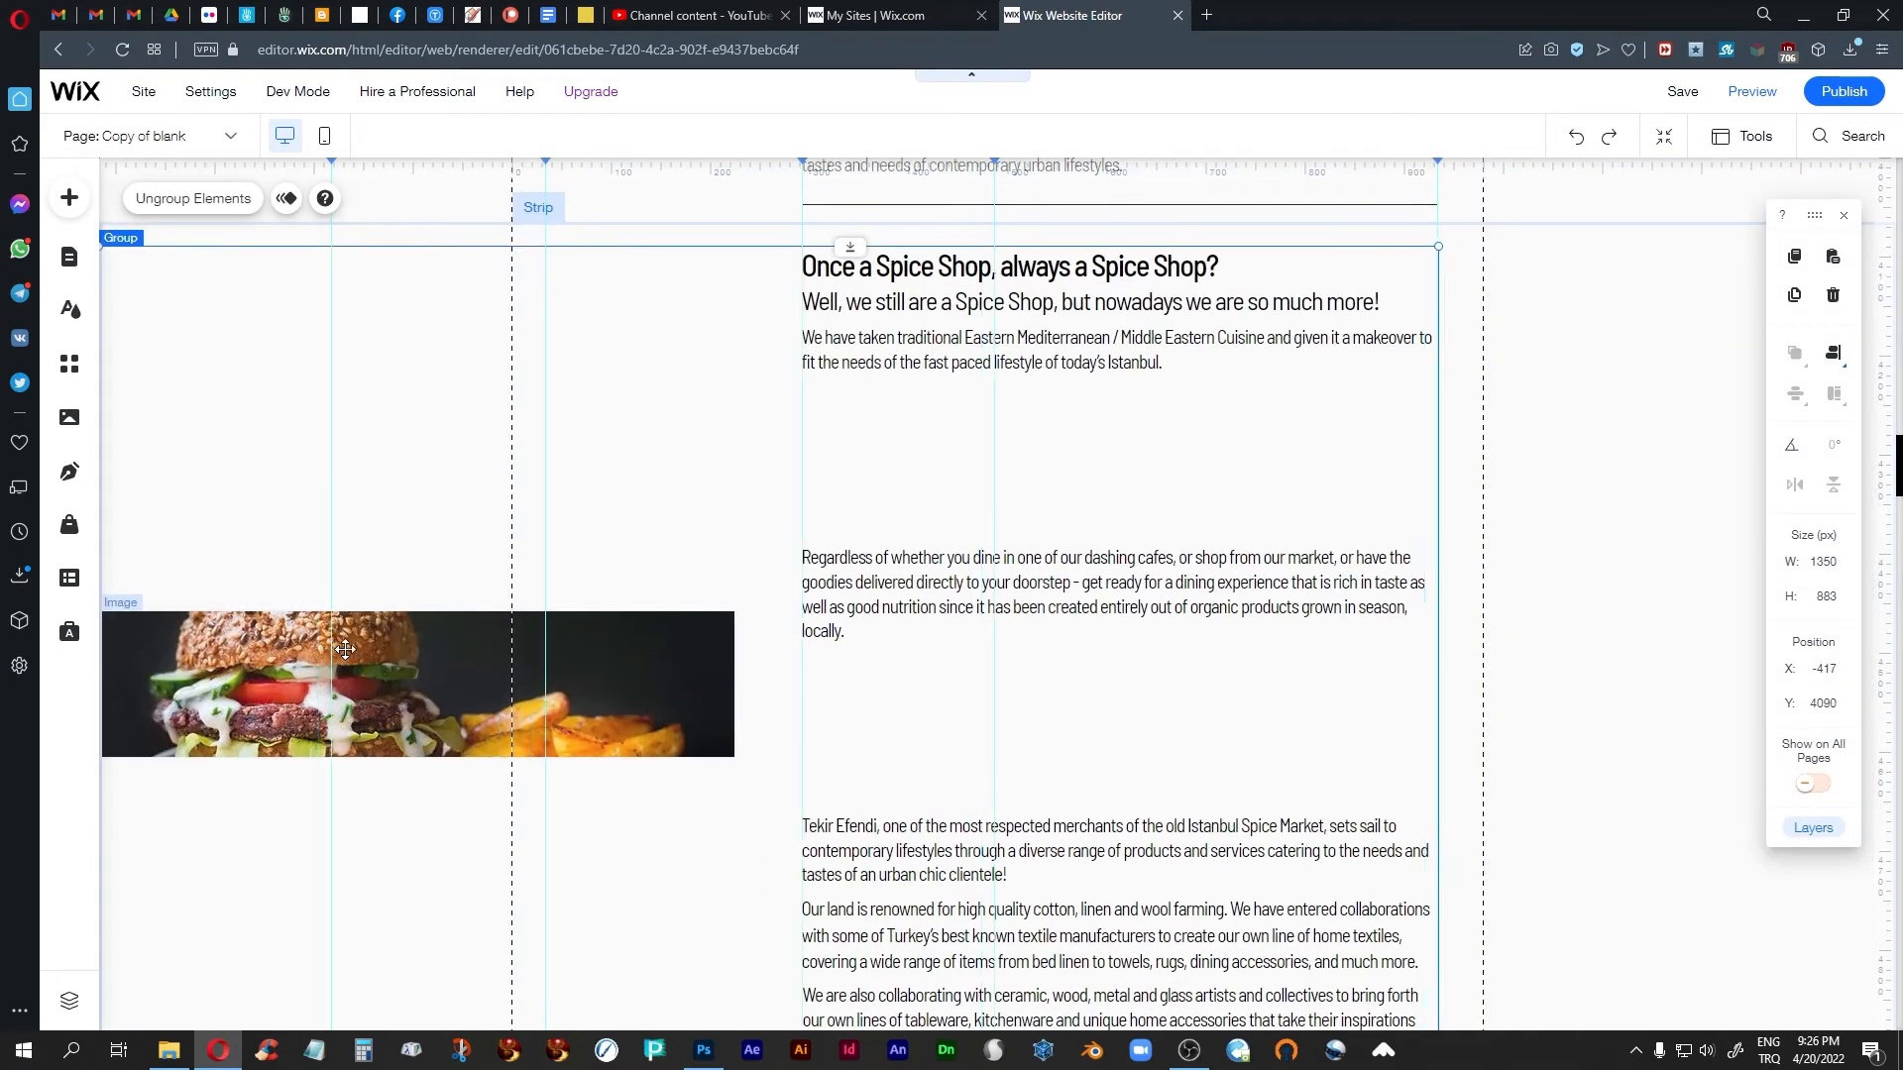
{"action": "double_click", "coordinate": [394, 667]}
{"action": "left_click_drag", "start_coordinate": [394, 667], "coordinate": [1098, 438]}
{"action": "left_click", "coordinate": [1585, 600]}
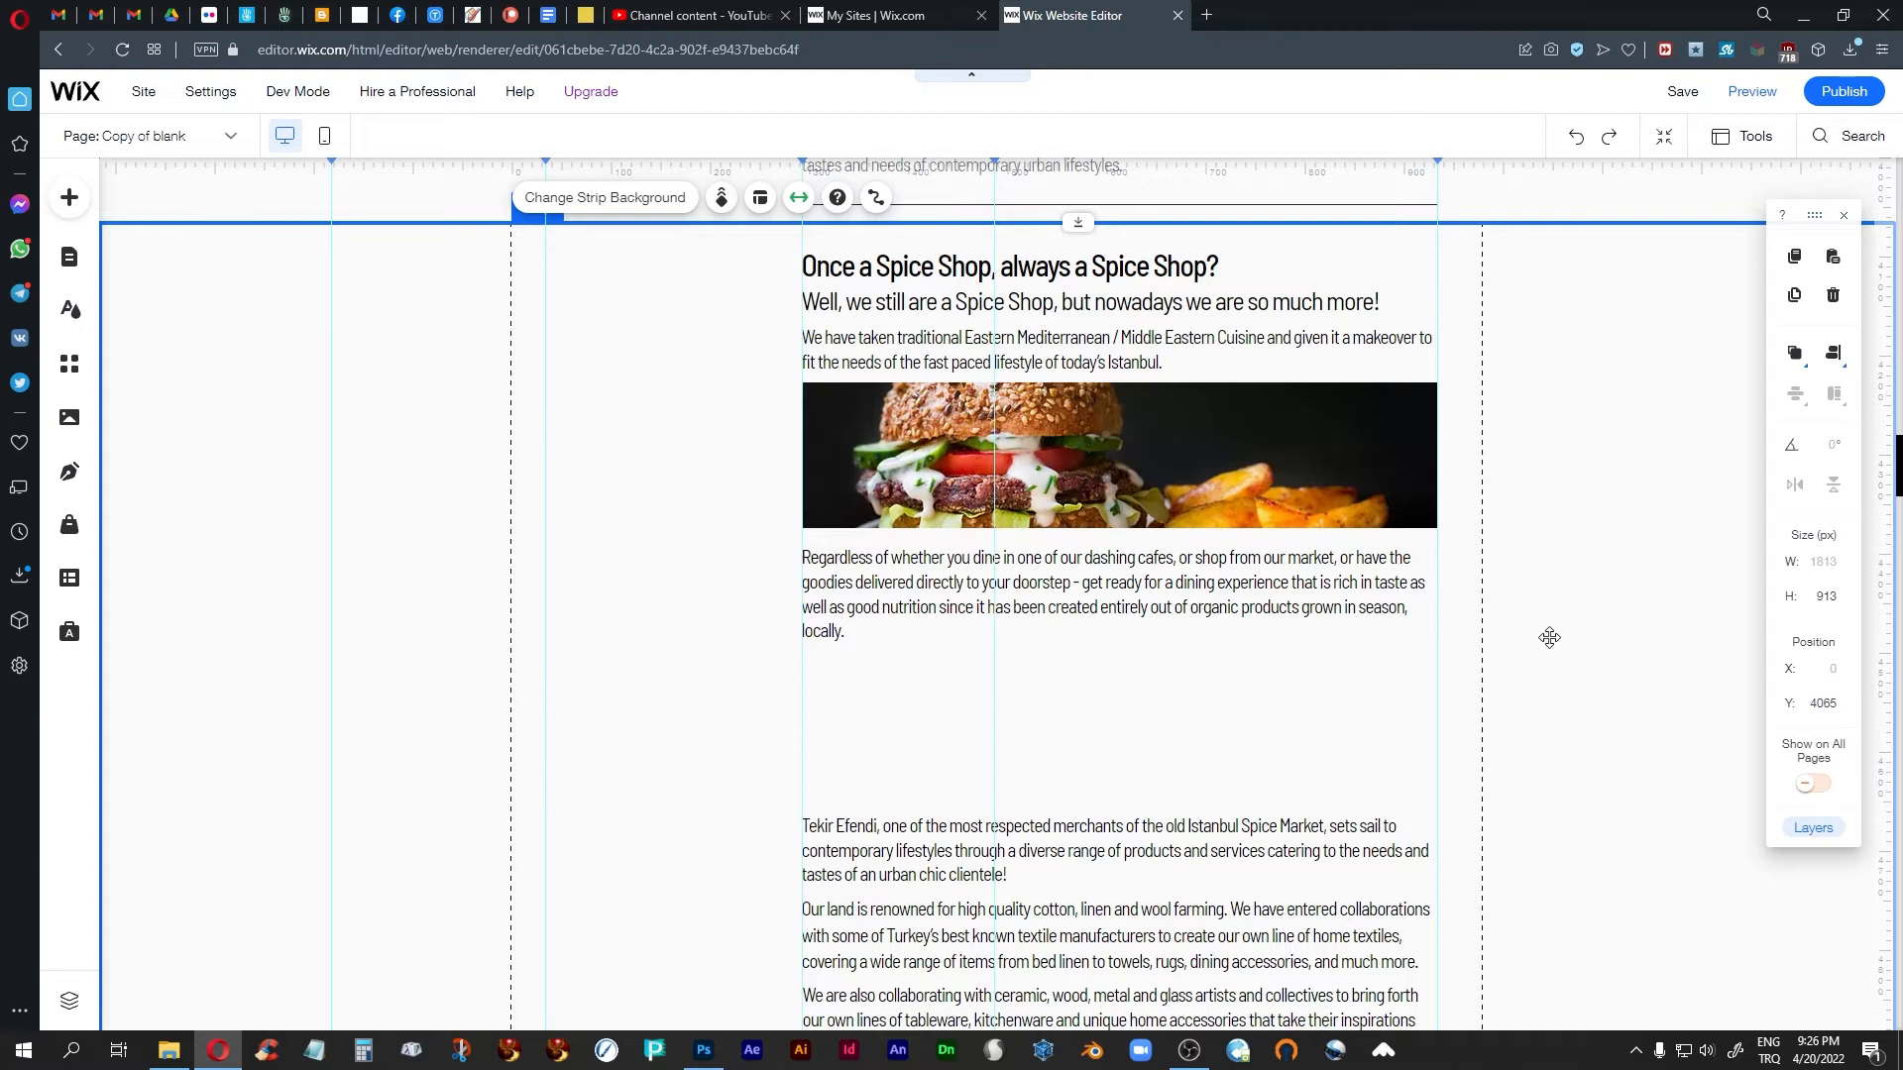
Undo the burger image moves and the line breaks added to the first paragraph
{"action": "key", "text": "ctrl+z"}
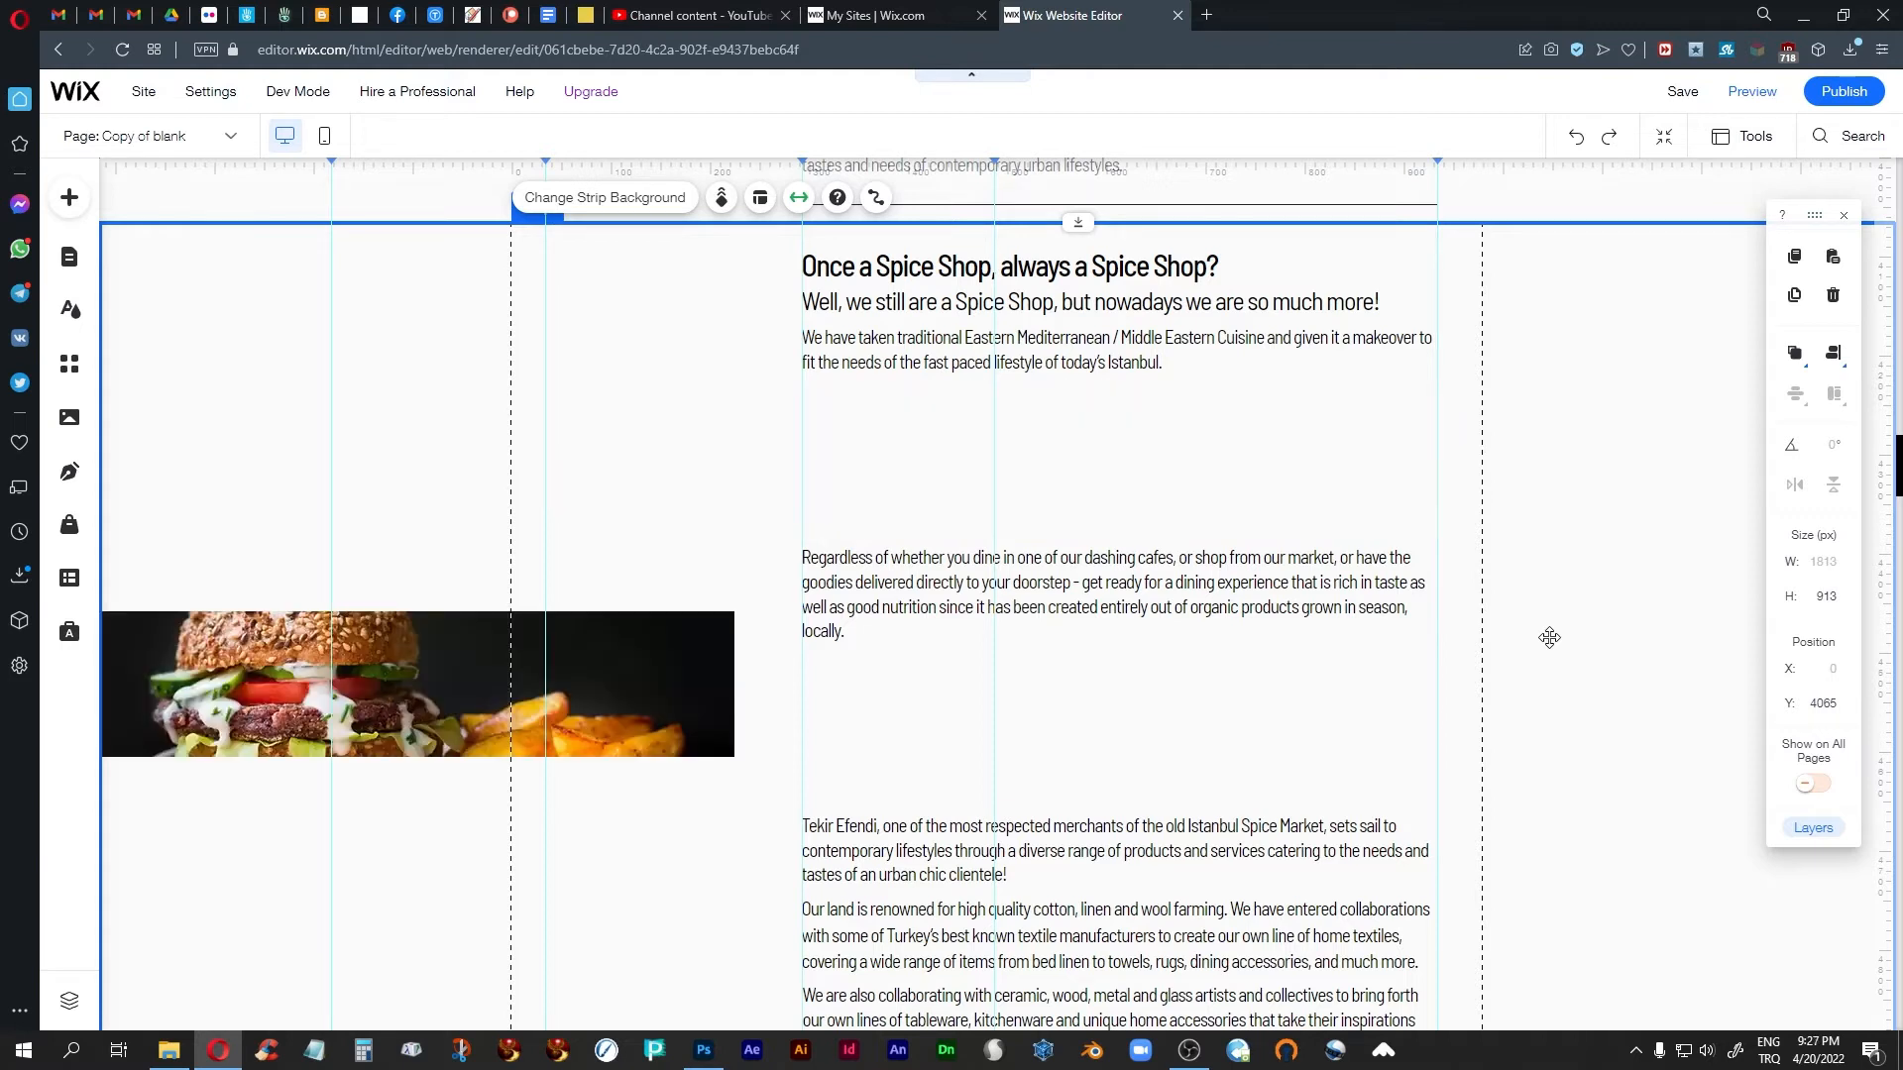
{"action": "key", "text": "ctrl+z"}
{"action": "key", "text": "ctrl+z"}
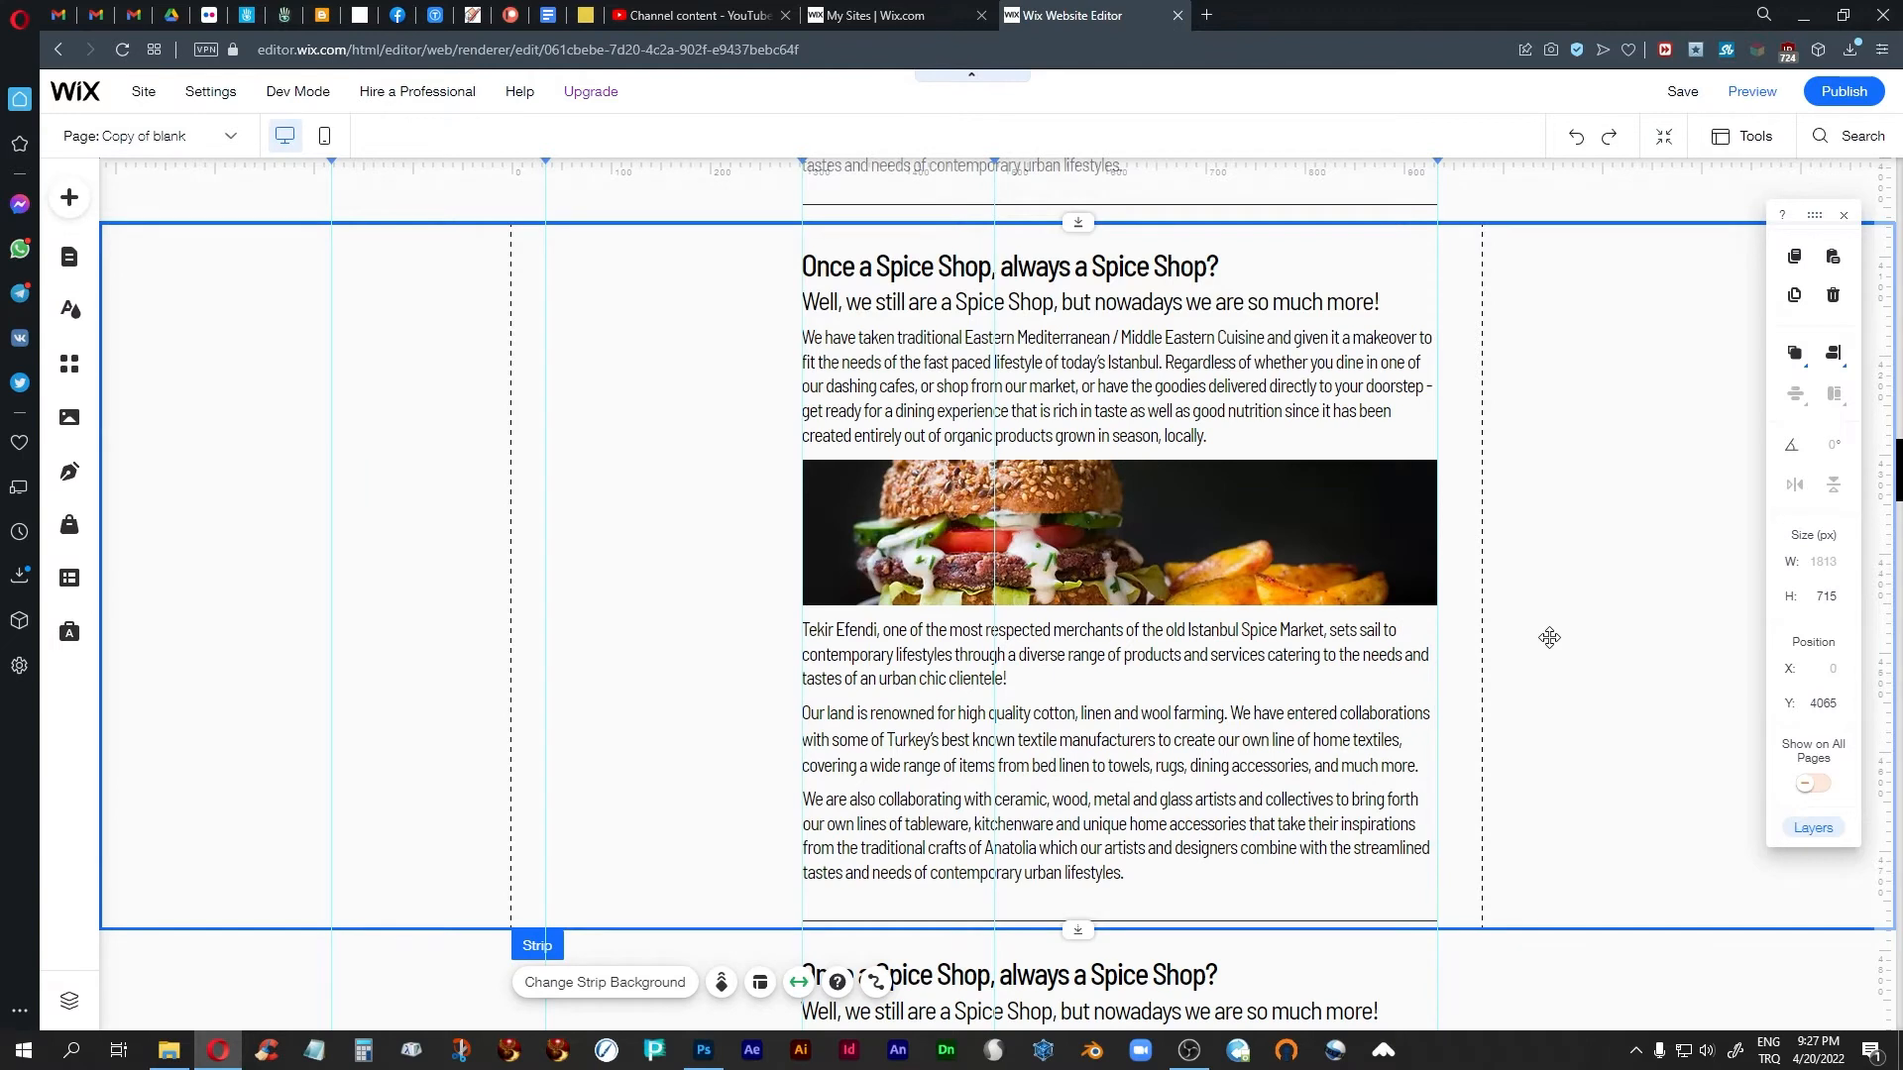
Check the individual paragraph text boxes and the burger image between them in the restored group
{"action": "left_click", "coordinate": [1105, 391]}
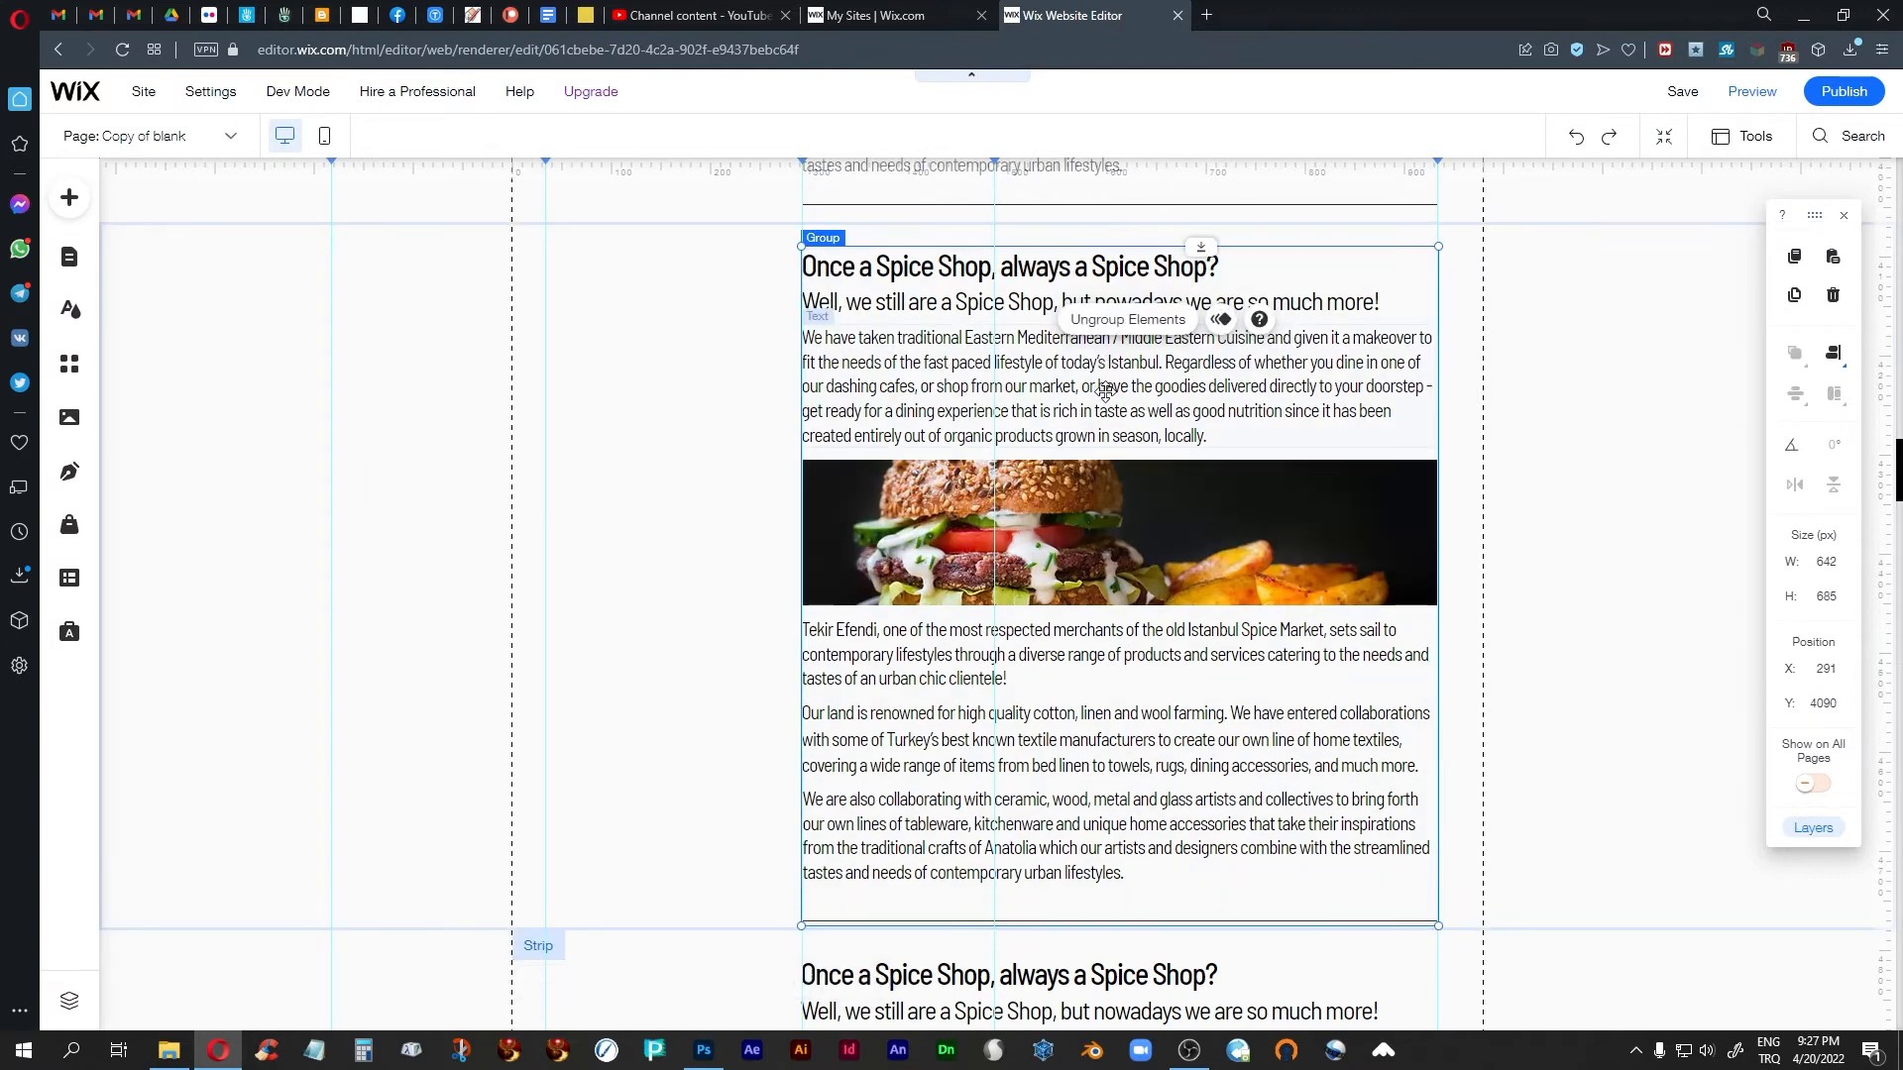
{"action": "left_click", "coordinate": [1105, 391]}
{"action": "left_click", "coordinate": [1116, 643]}
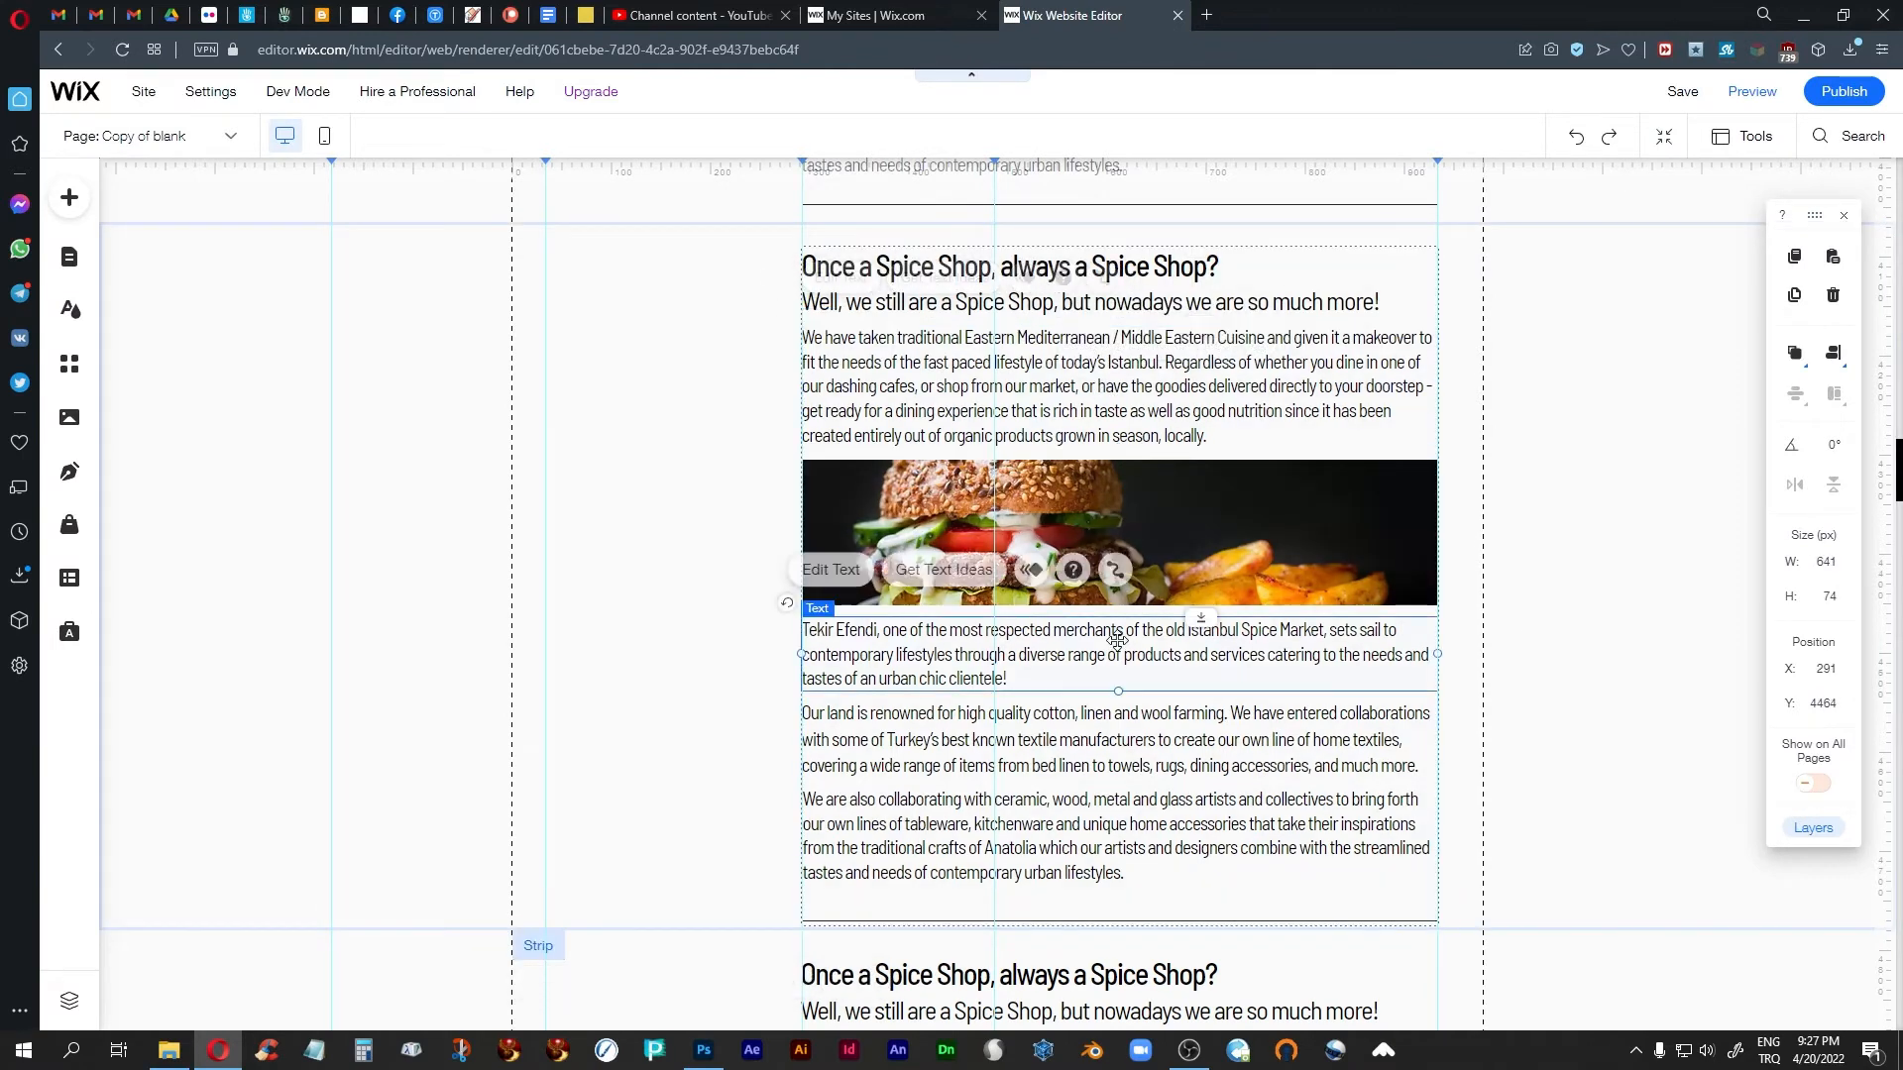
{"action": "left_click", "coordinate": [1112, 751]}
{"action": "left_click", "coordinate": [1219, 539]}
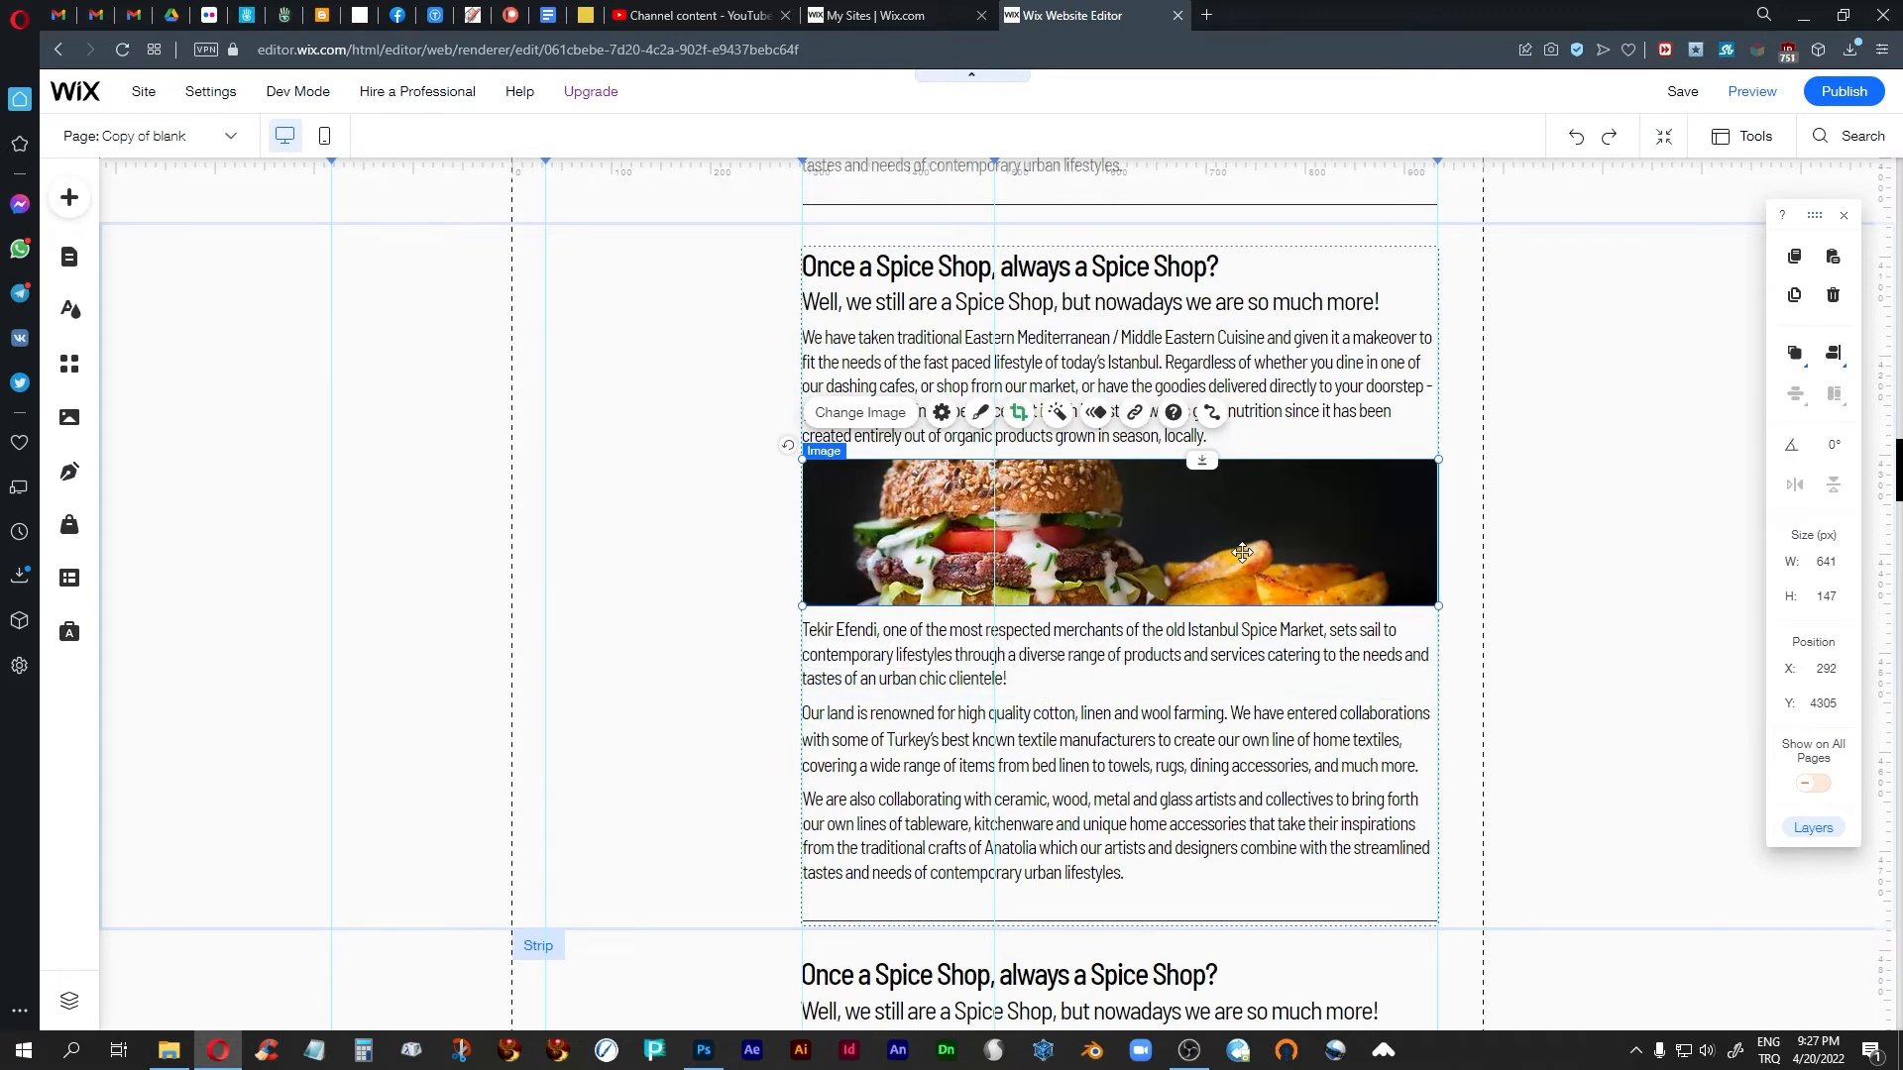
Review the page's strip layouts and examine the group containing the burger, cheese and avocado images
{"action": "scroll", "coordinate": [1241, 552], "scroll_direction": "down", "scroll_amount": 6}
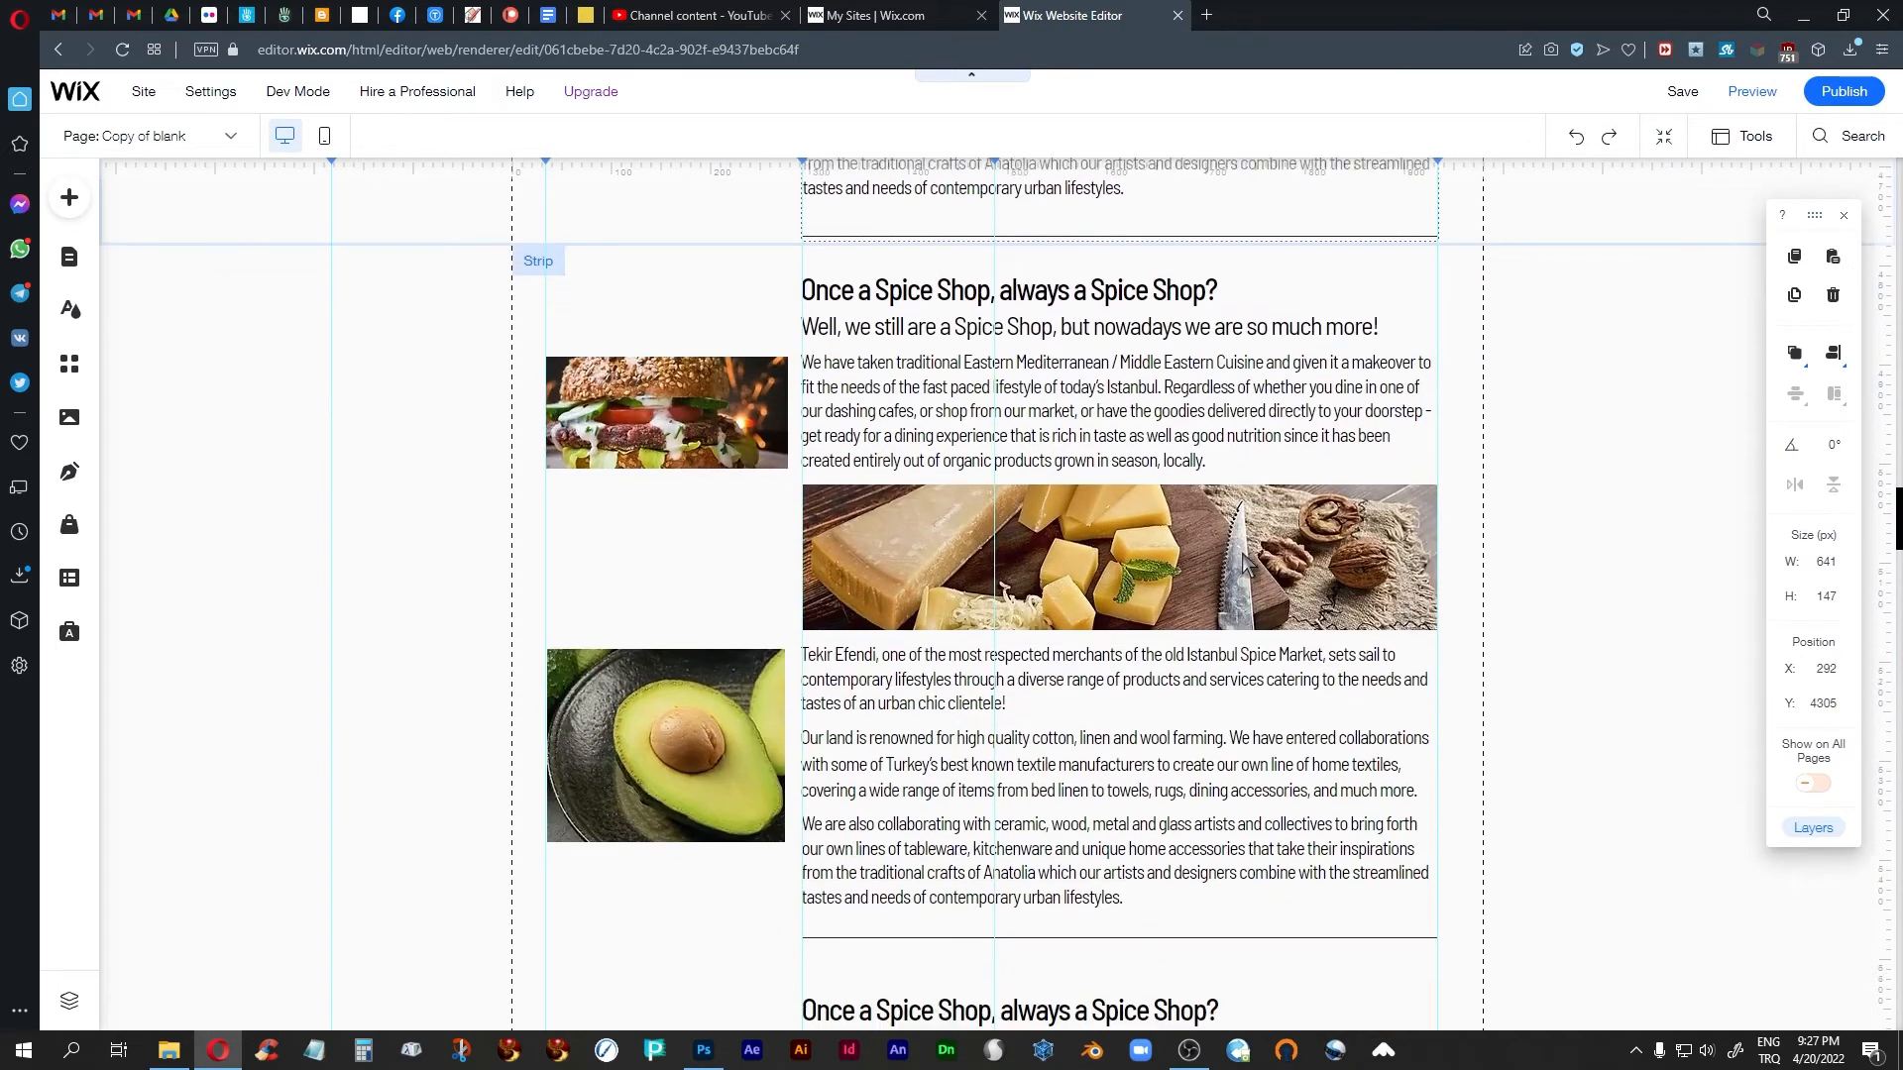
{"action": "scroll", "coordinate": [1242, 563], "scroll_direction": "down", "scroll_amount": 1}
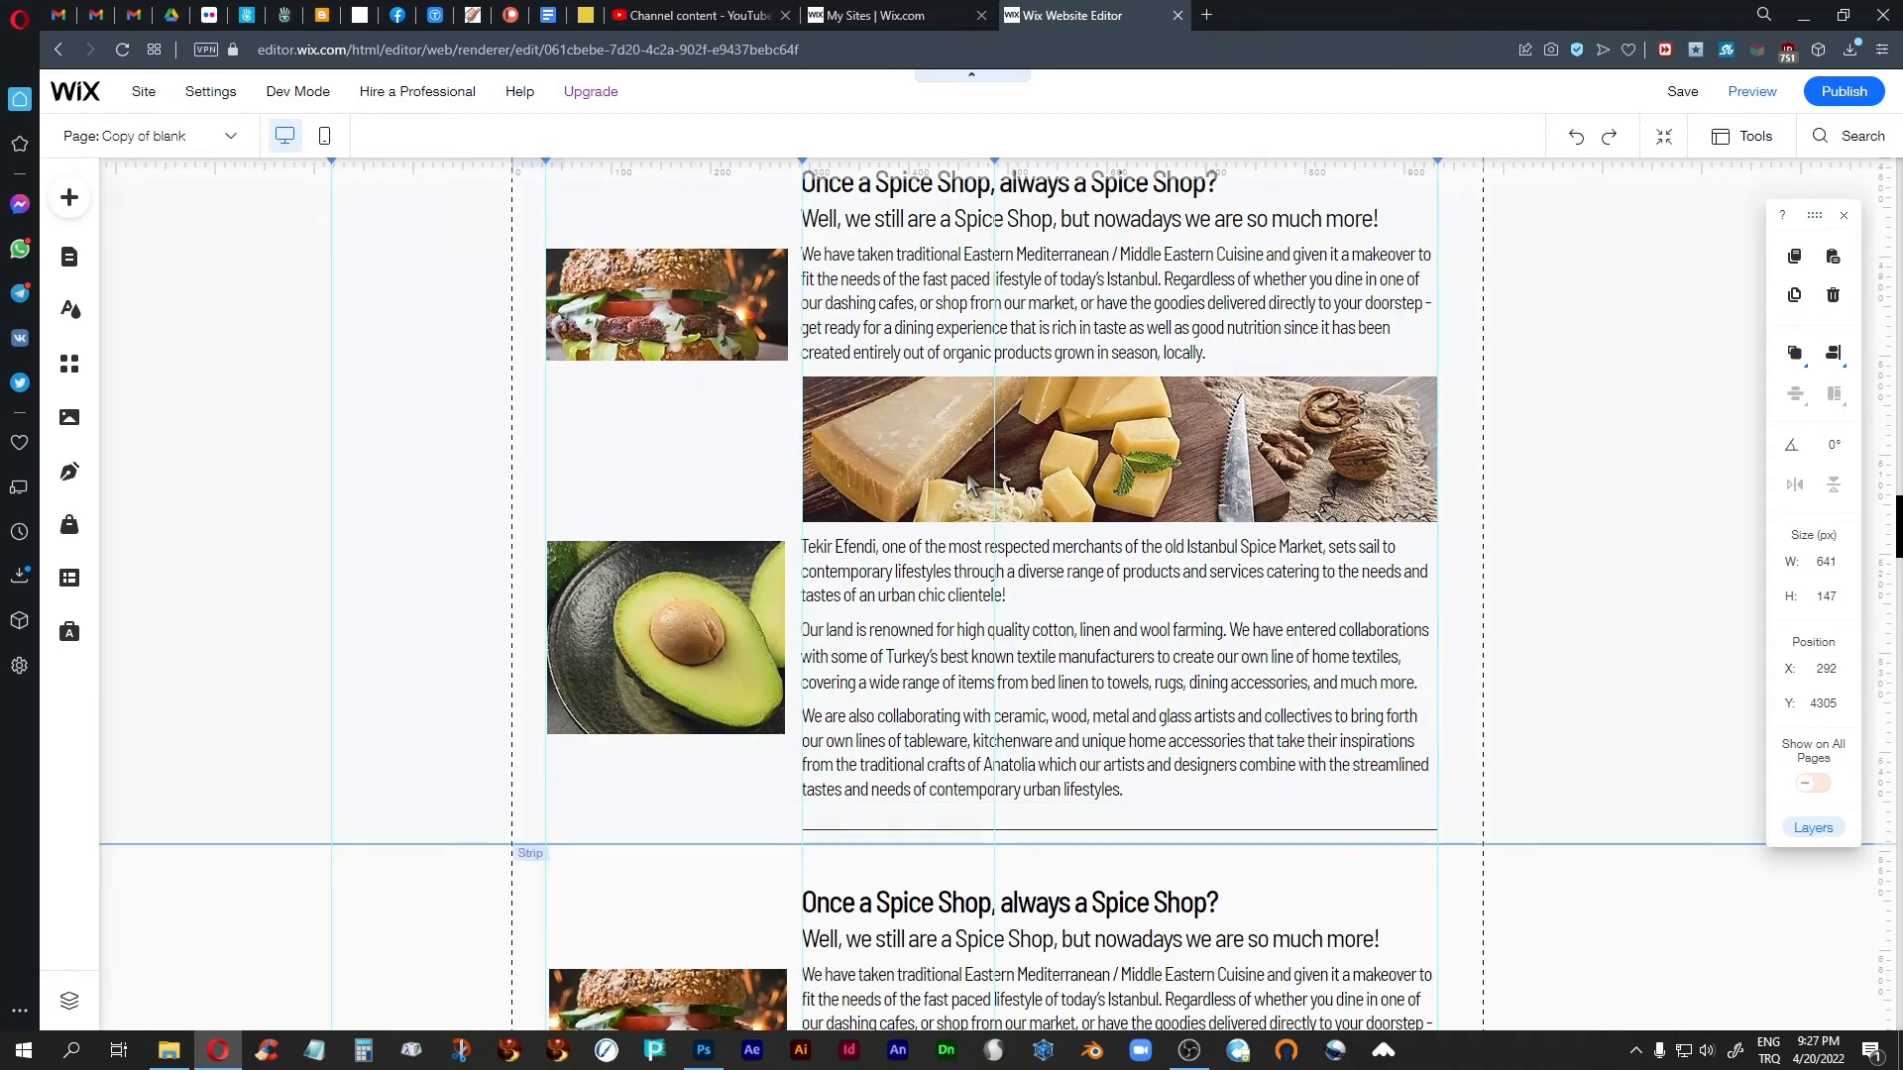
{"action": "scroll", "coordinate": [950, 433], "scroll_direction": "down", "scroll_amount": 15}
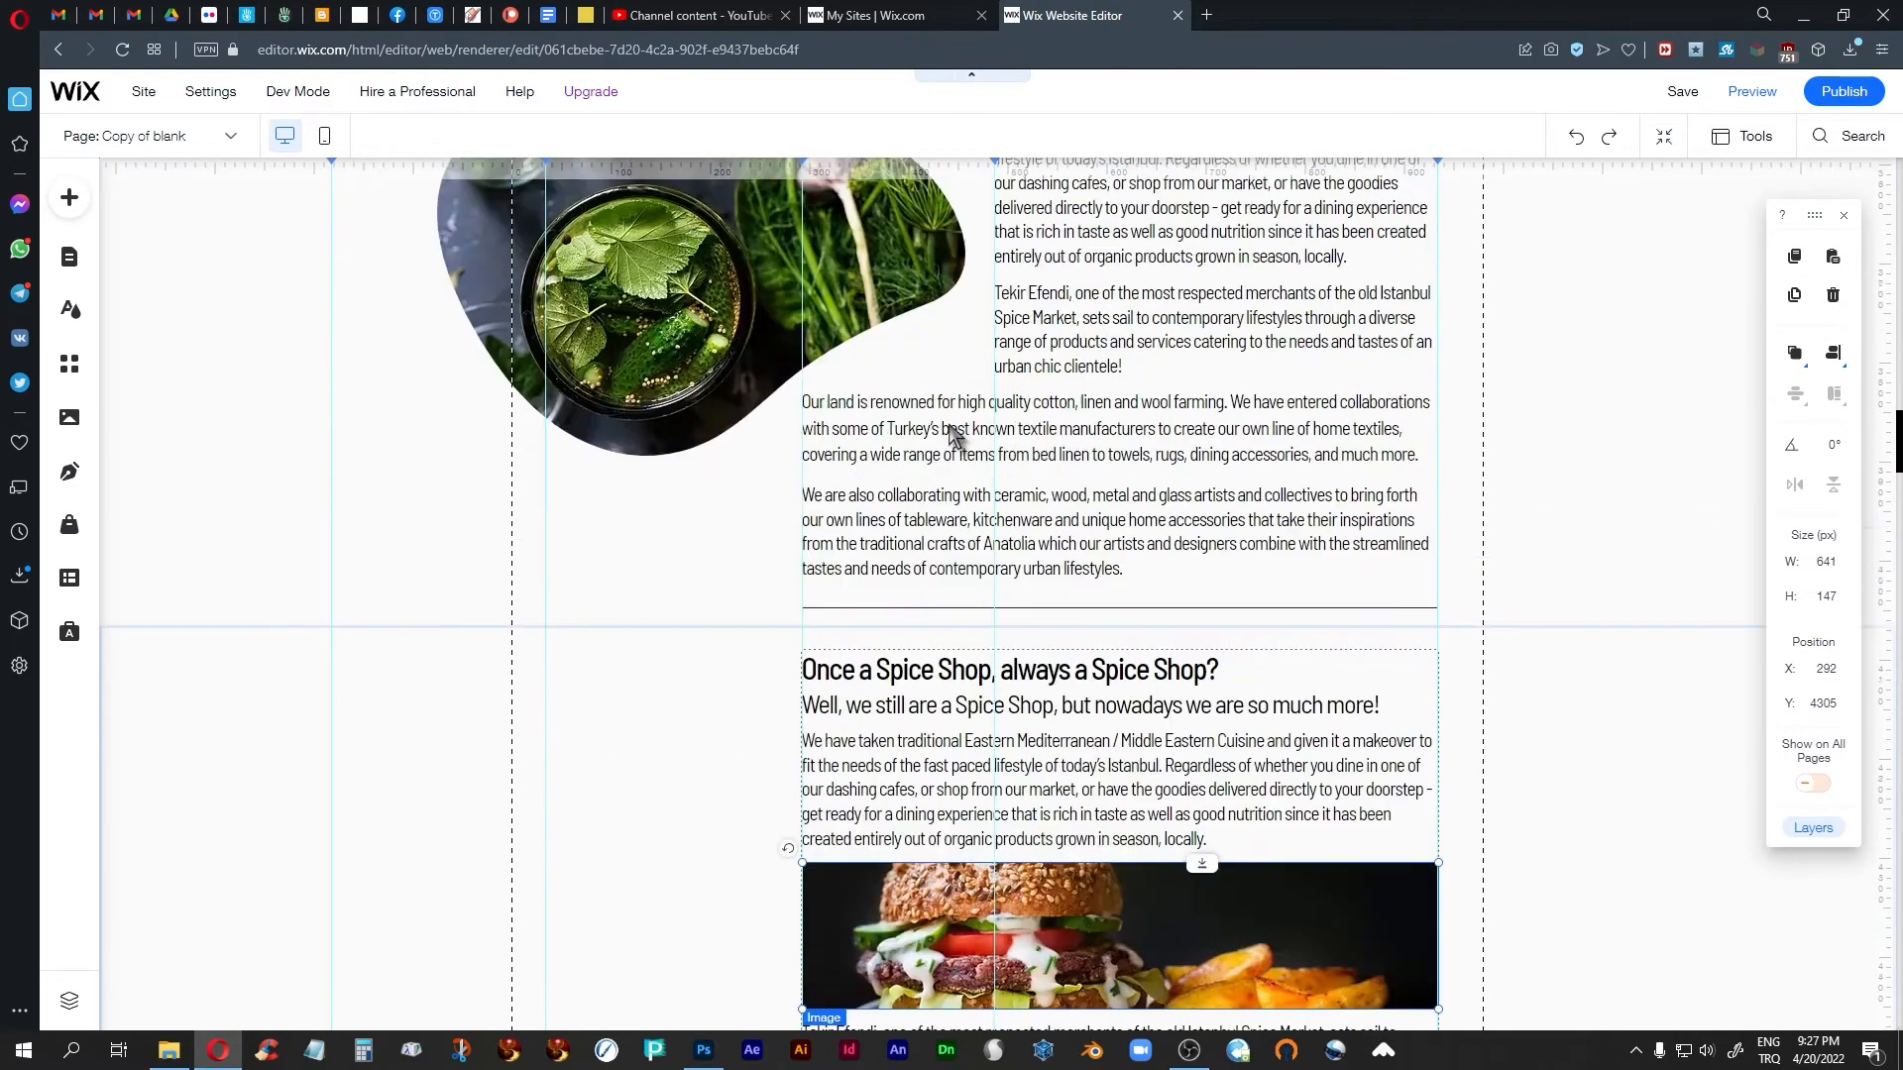
{"action": "scroll", "coordinate": [948, 424], "scroll_direction": "down", "scroll_amount": 10}
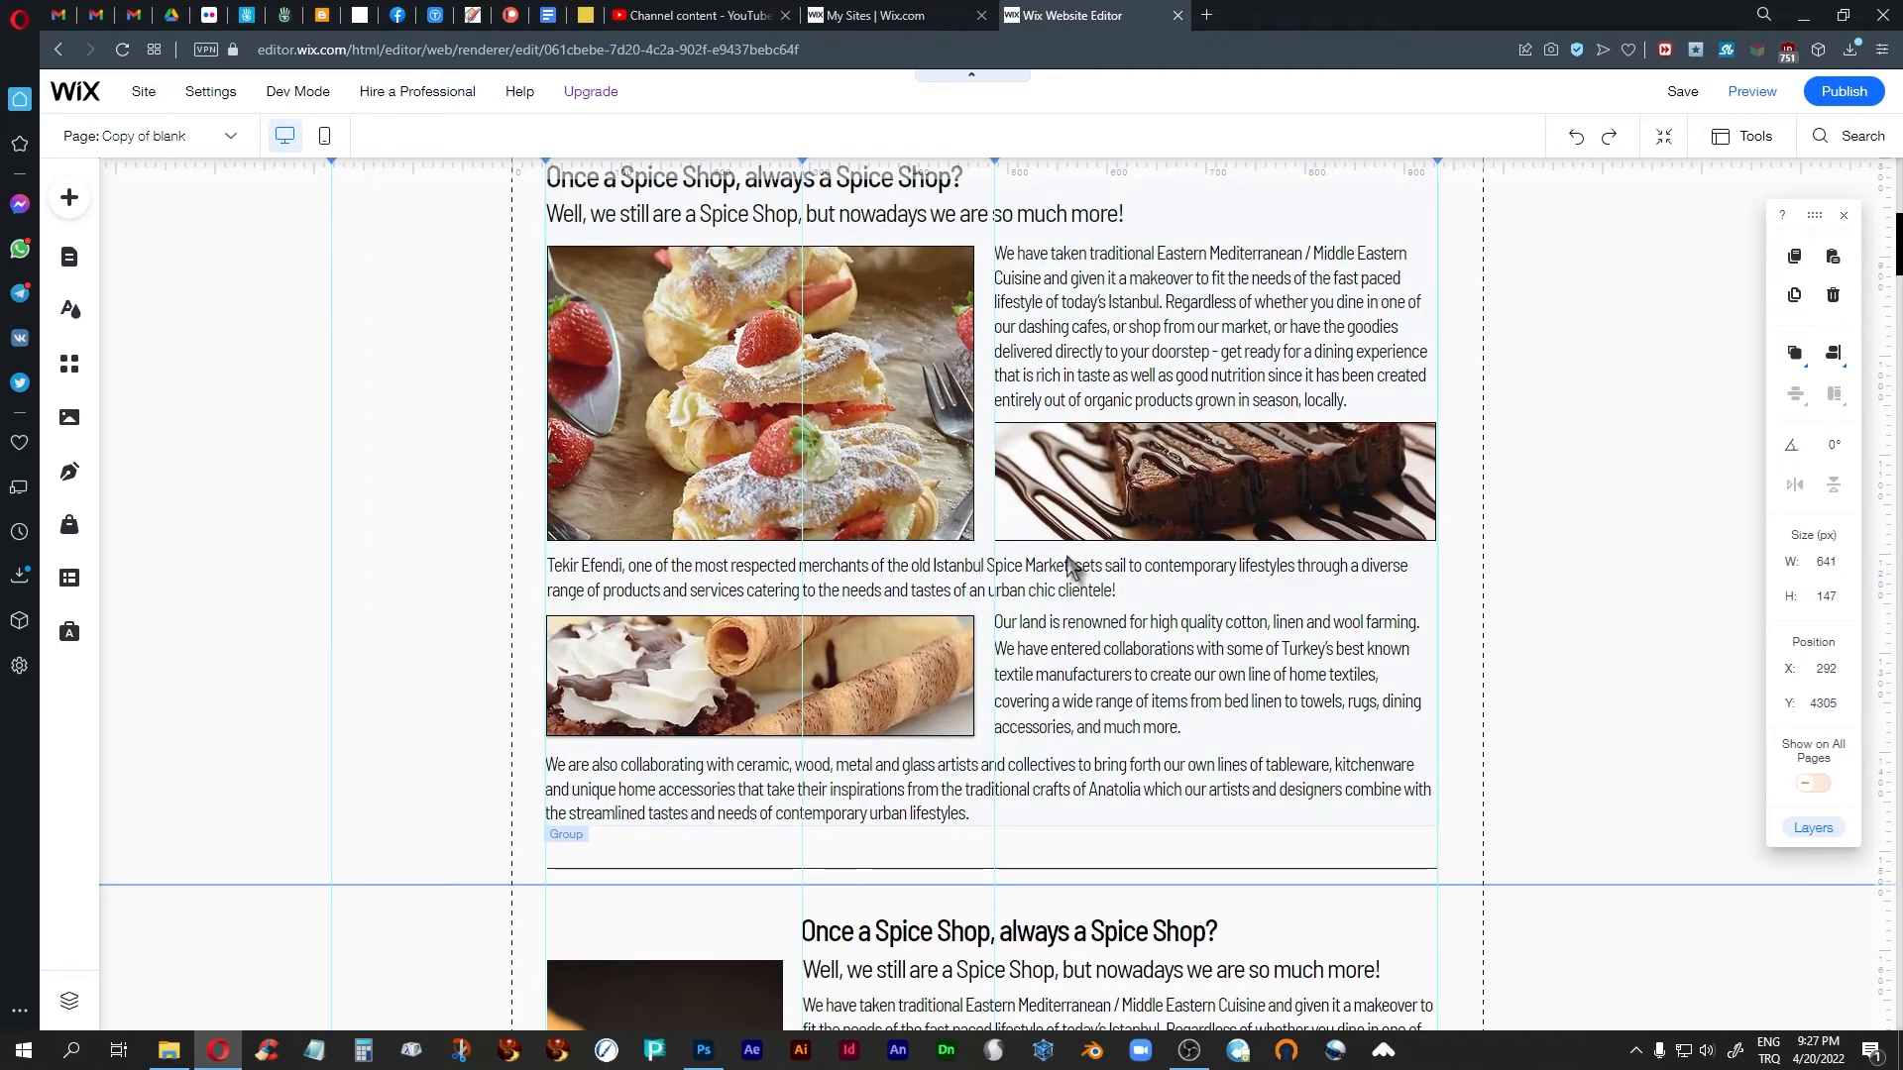
{"action": "scroll", "coordinate": [1052, 639], "scroll_direction": "down", "scroll_amount": 10}
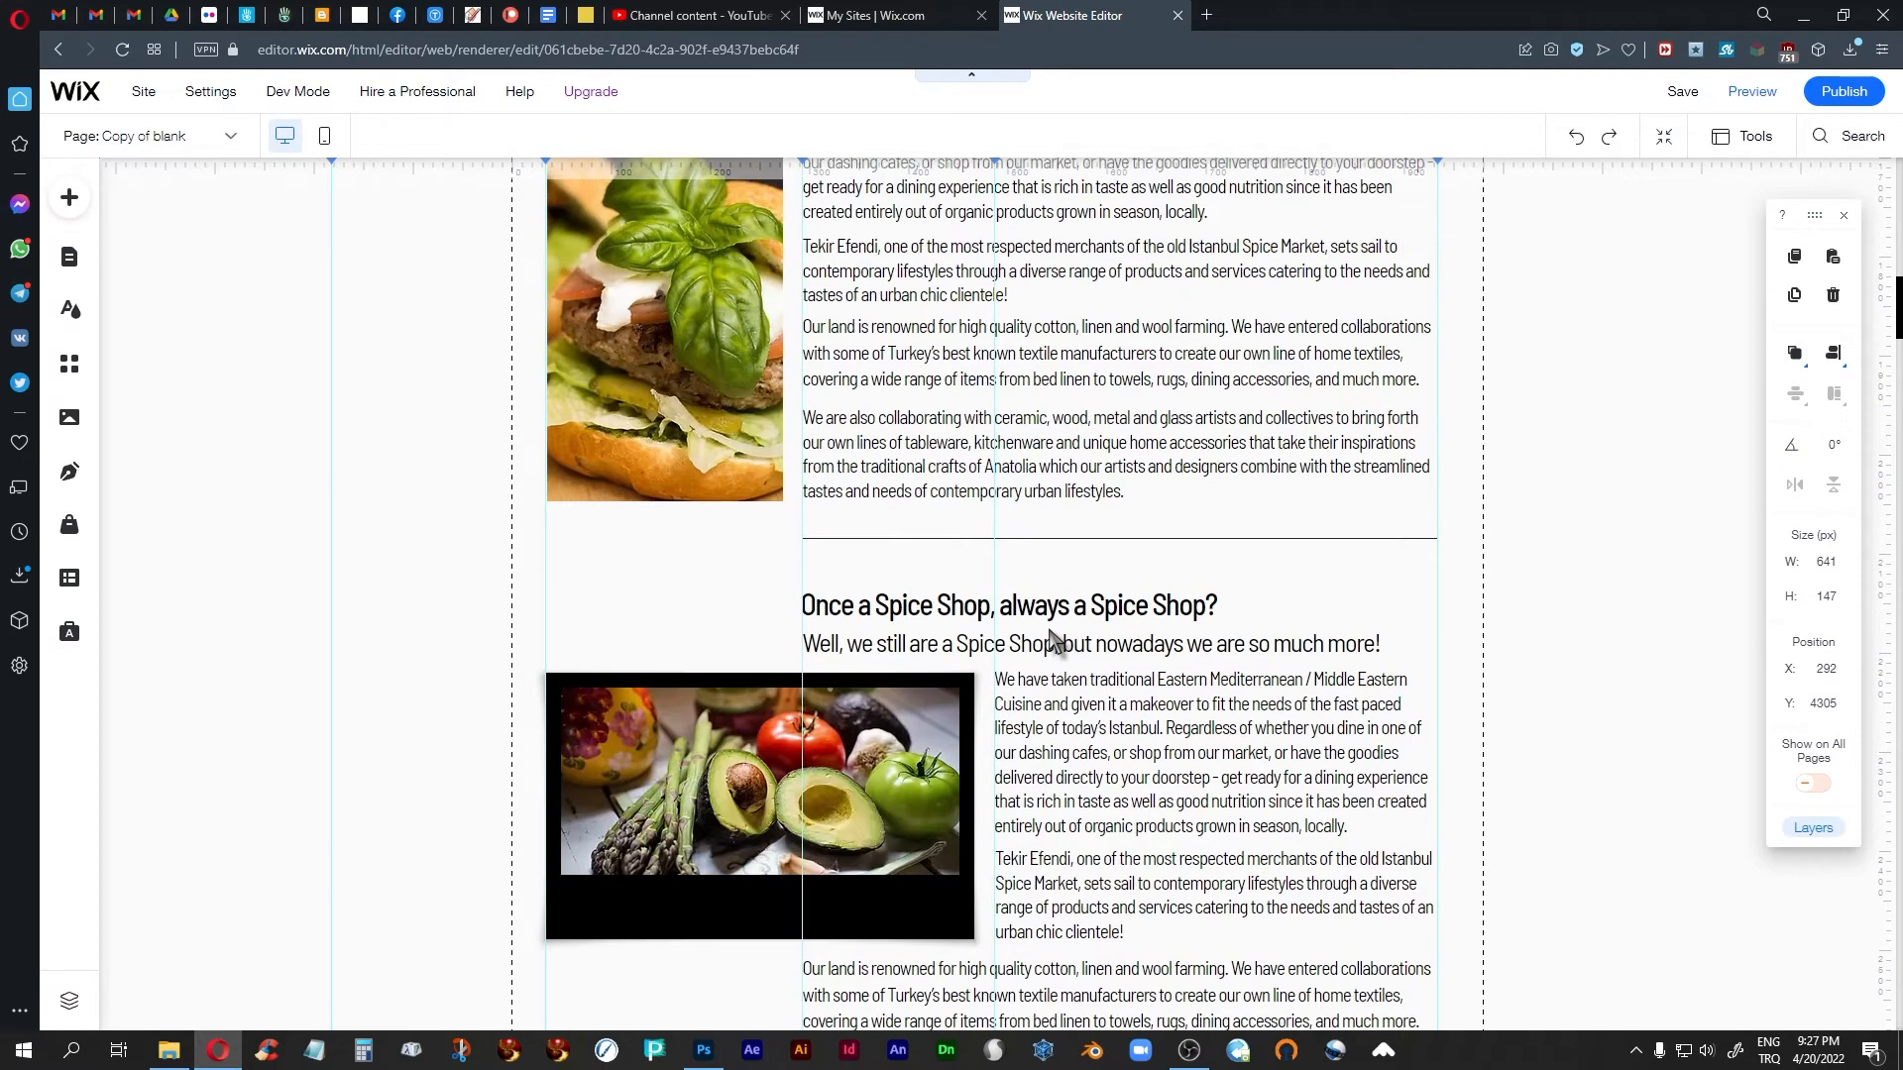
{"action": "scroll", "coordinate": [1052, 640], "scroll_direction": "down", "scroll_amount": 10}
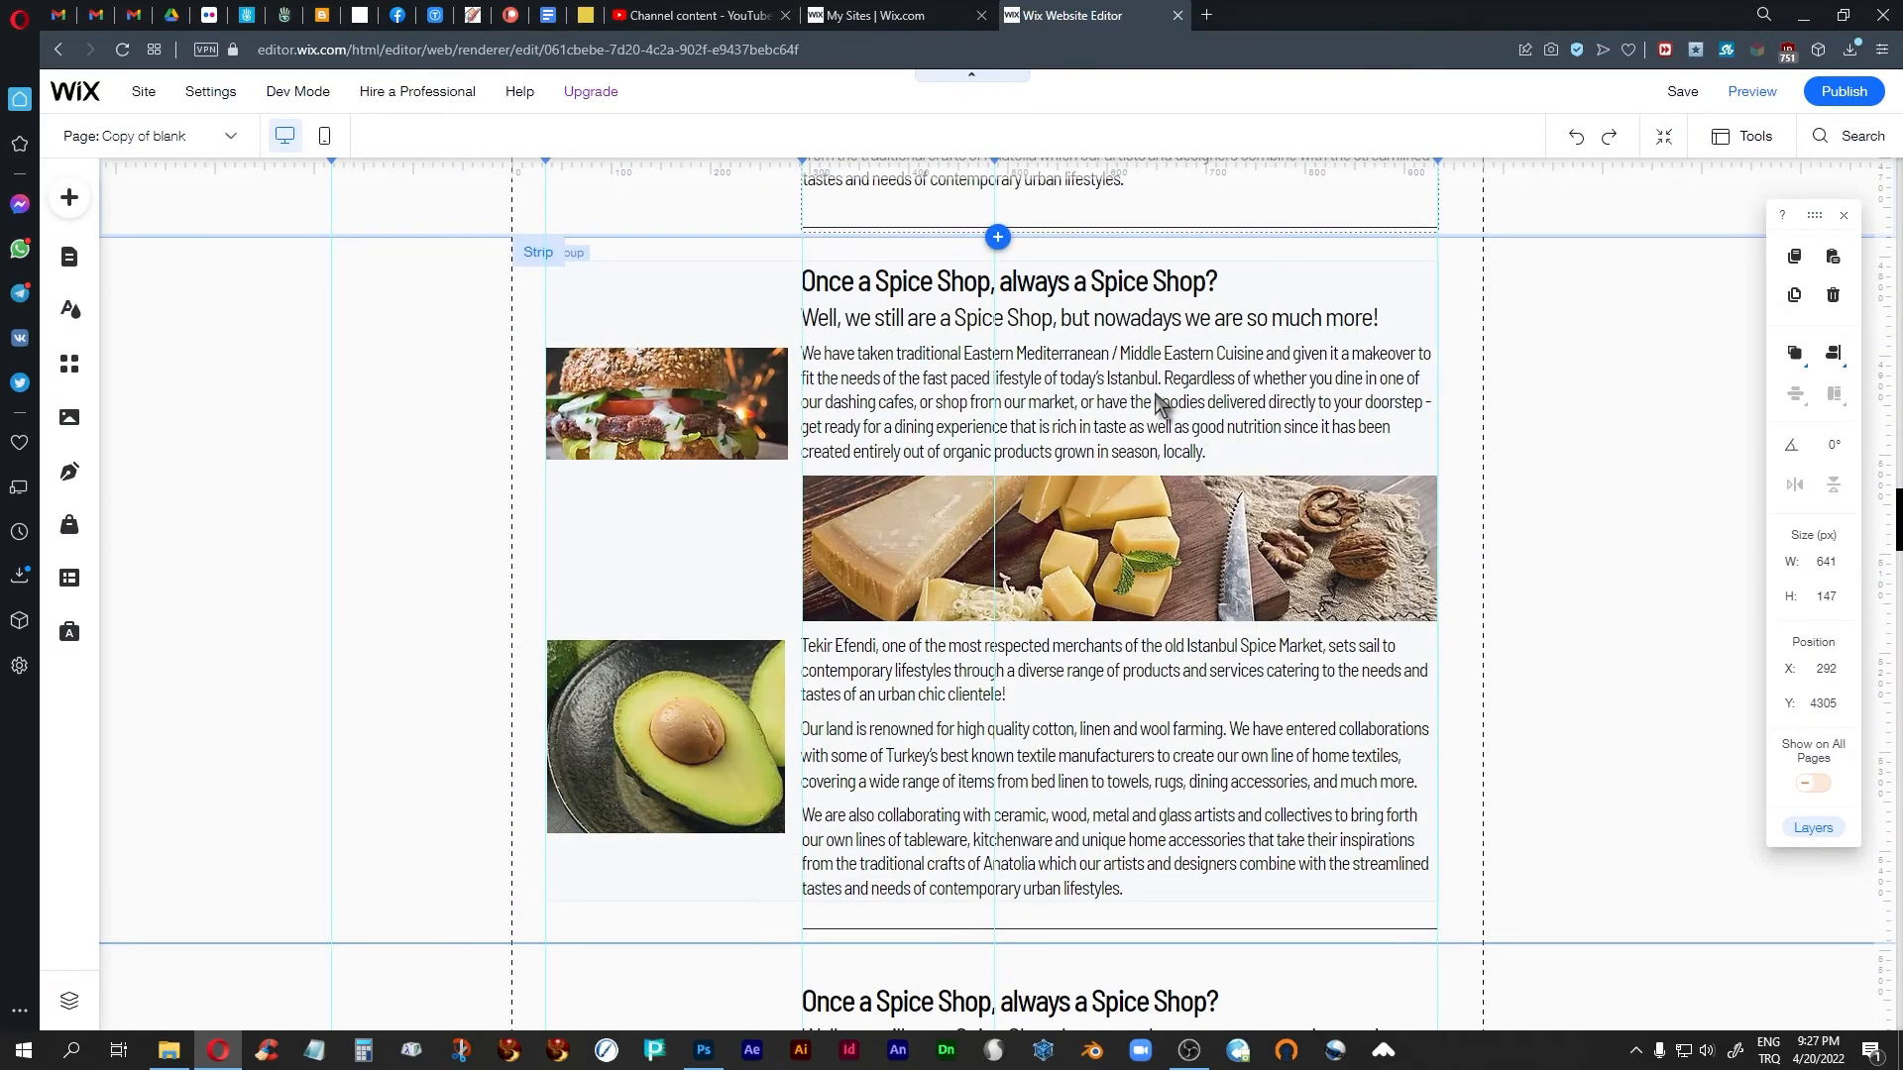
{"action": "left_click", "coordinate": [1160, 402]}
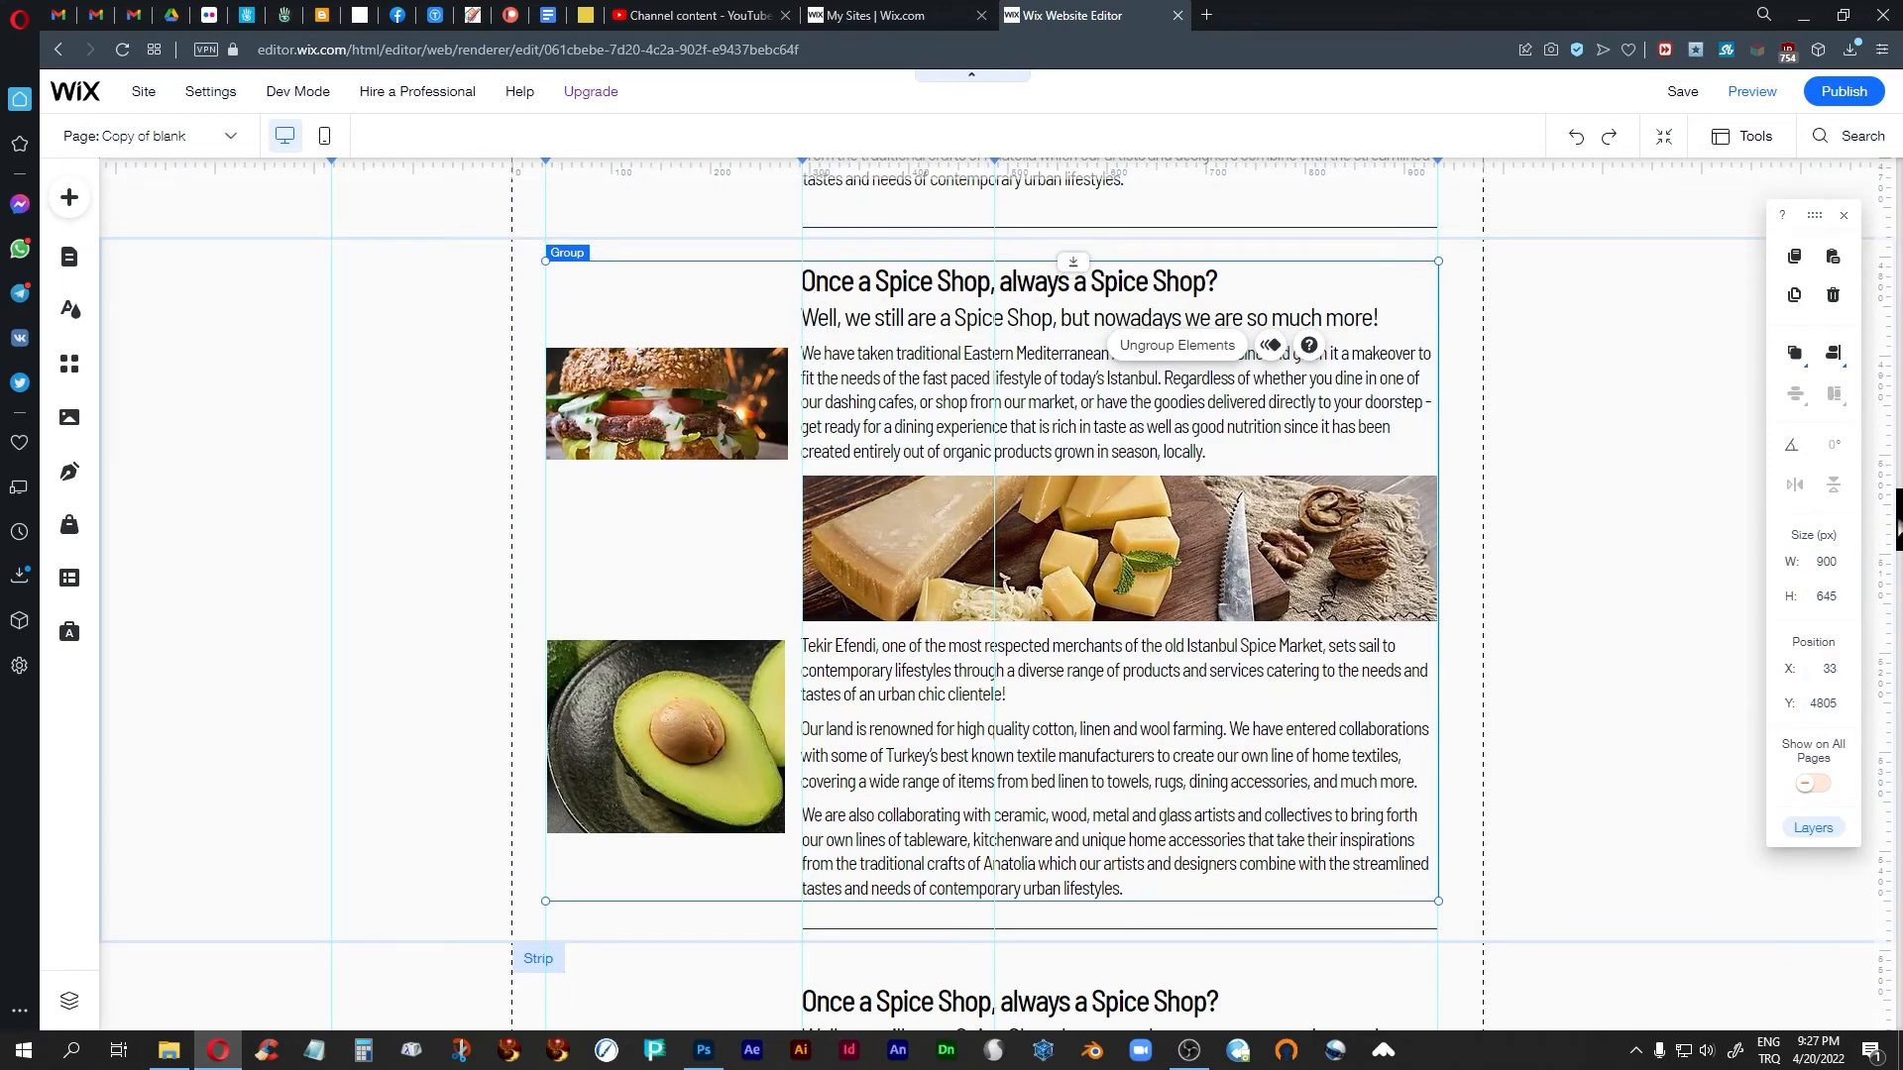
{"action": "scroll", "coordinate": [991, 594], "scroll_direction": "up", "scroll_amount": 15}
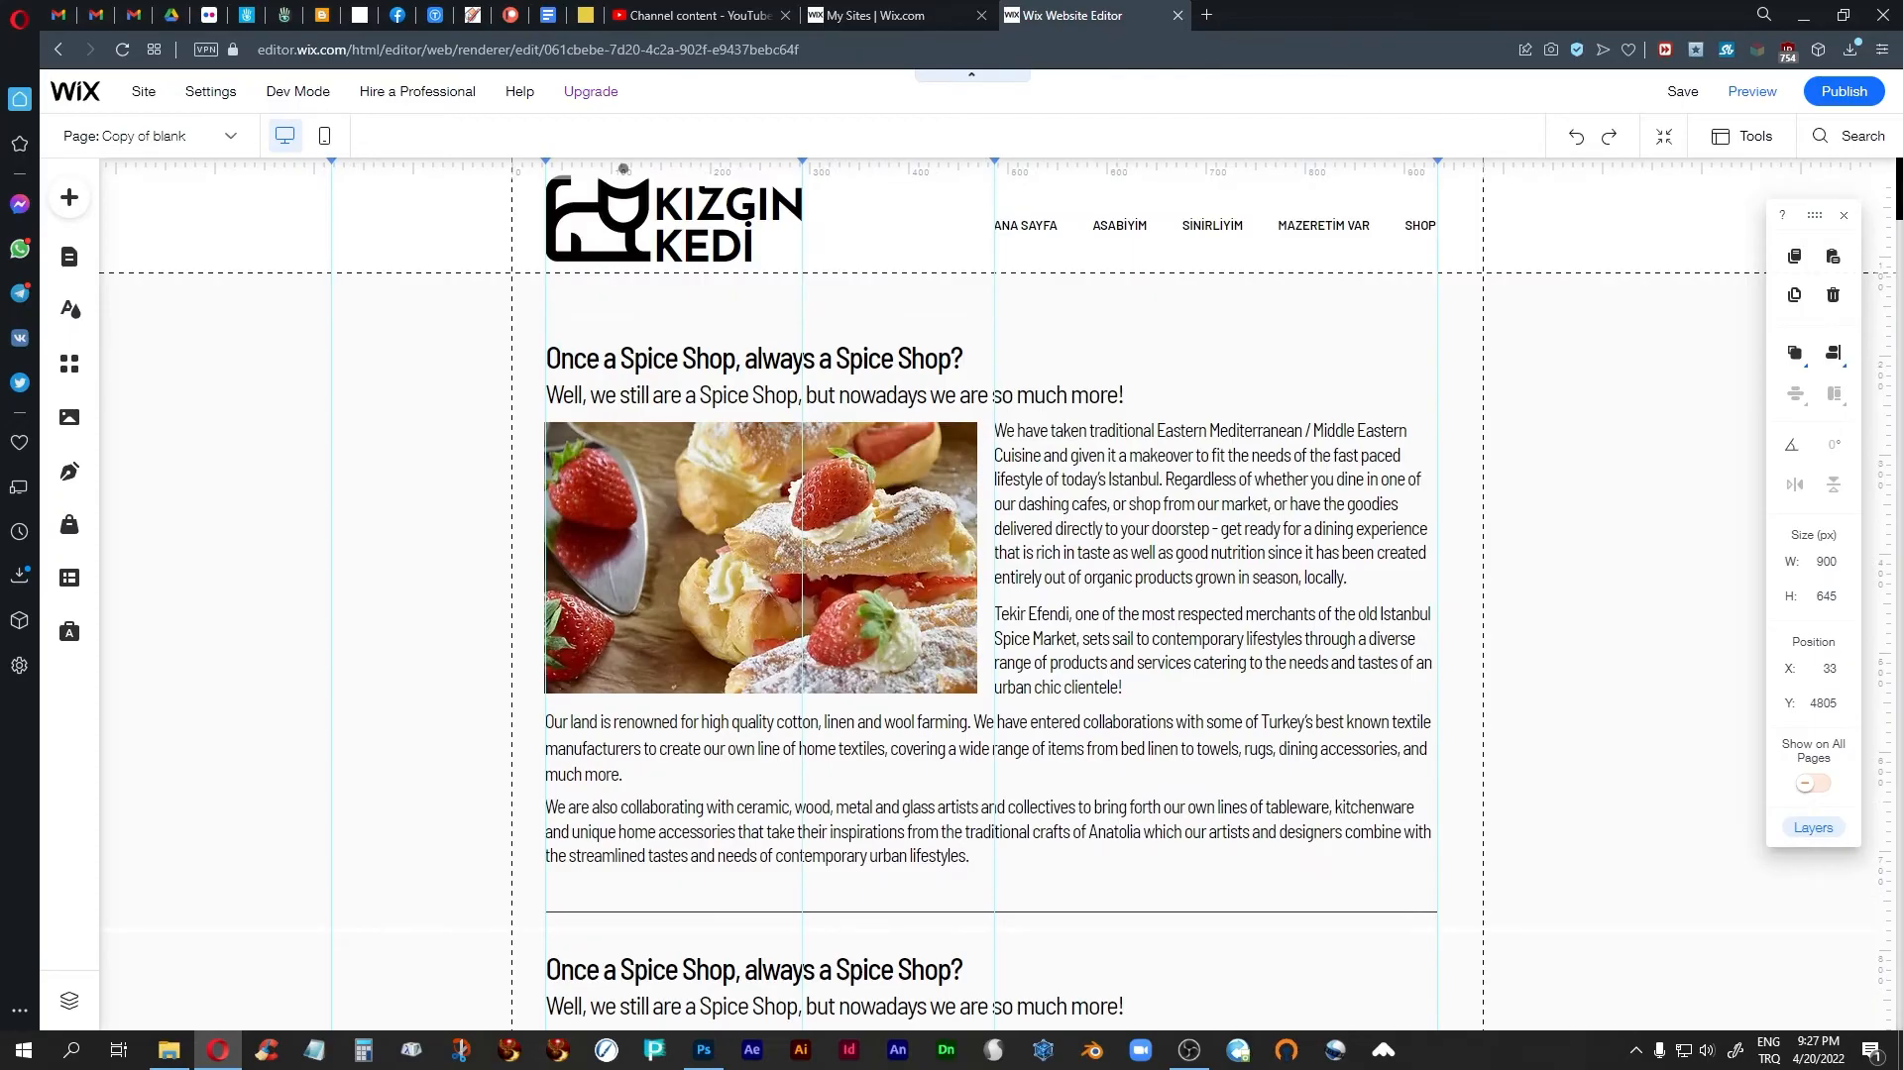
{"action": "left_click_drag", "start_coordinate": [1898, 191], "coordinate": [1876, 520]}
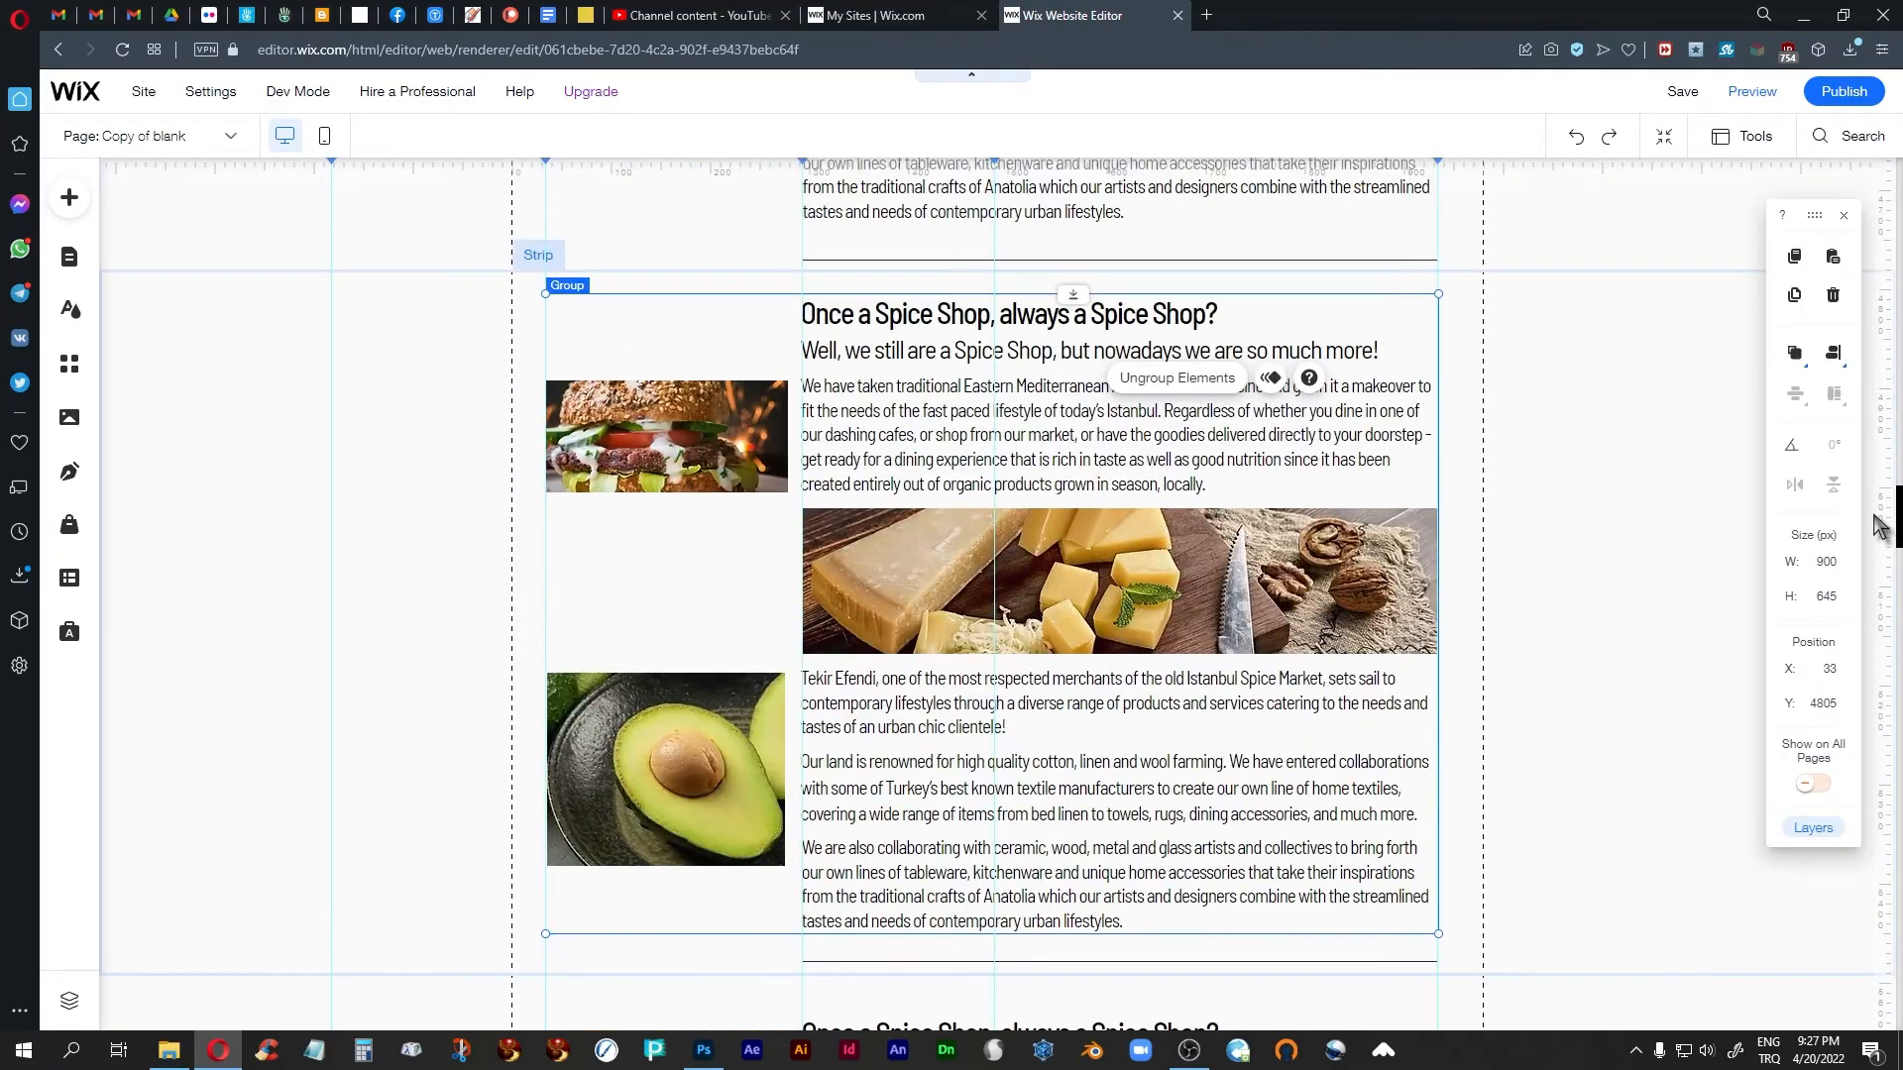
{"action": "left_click", "coordinate": [1153, 583]}
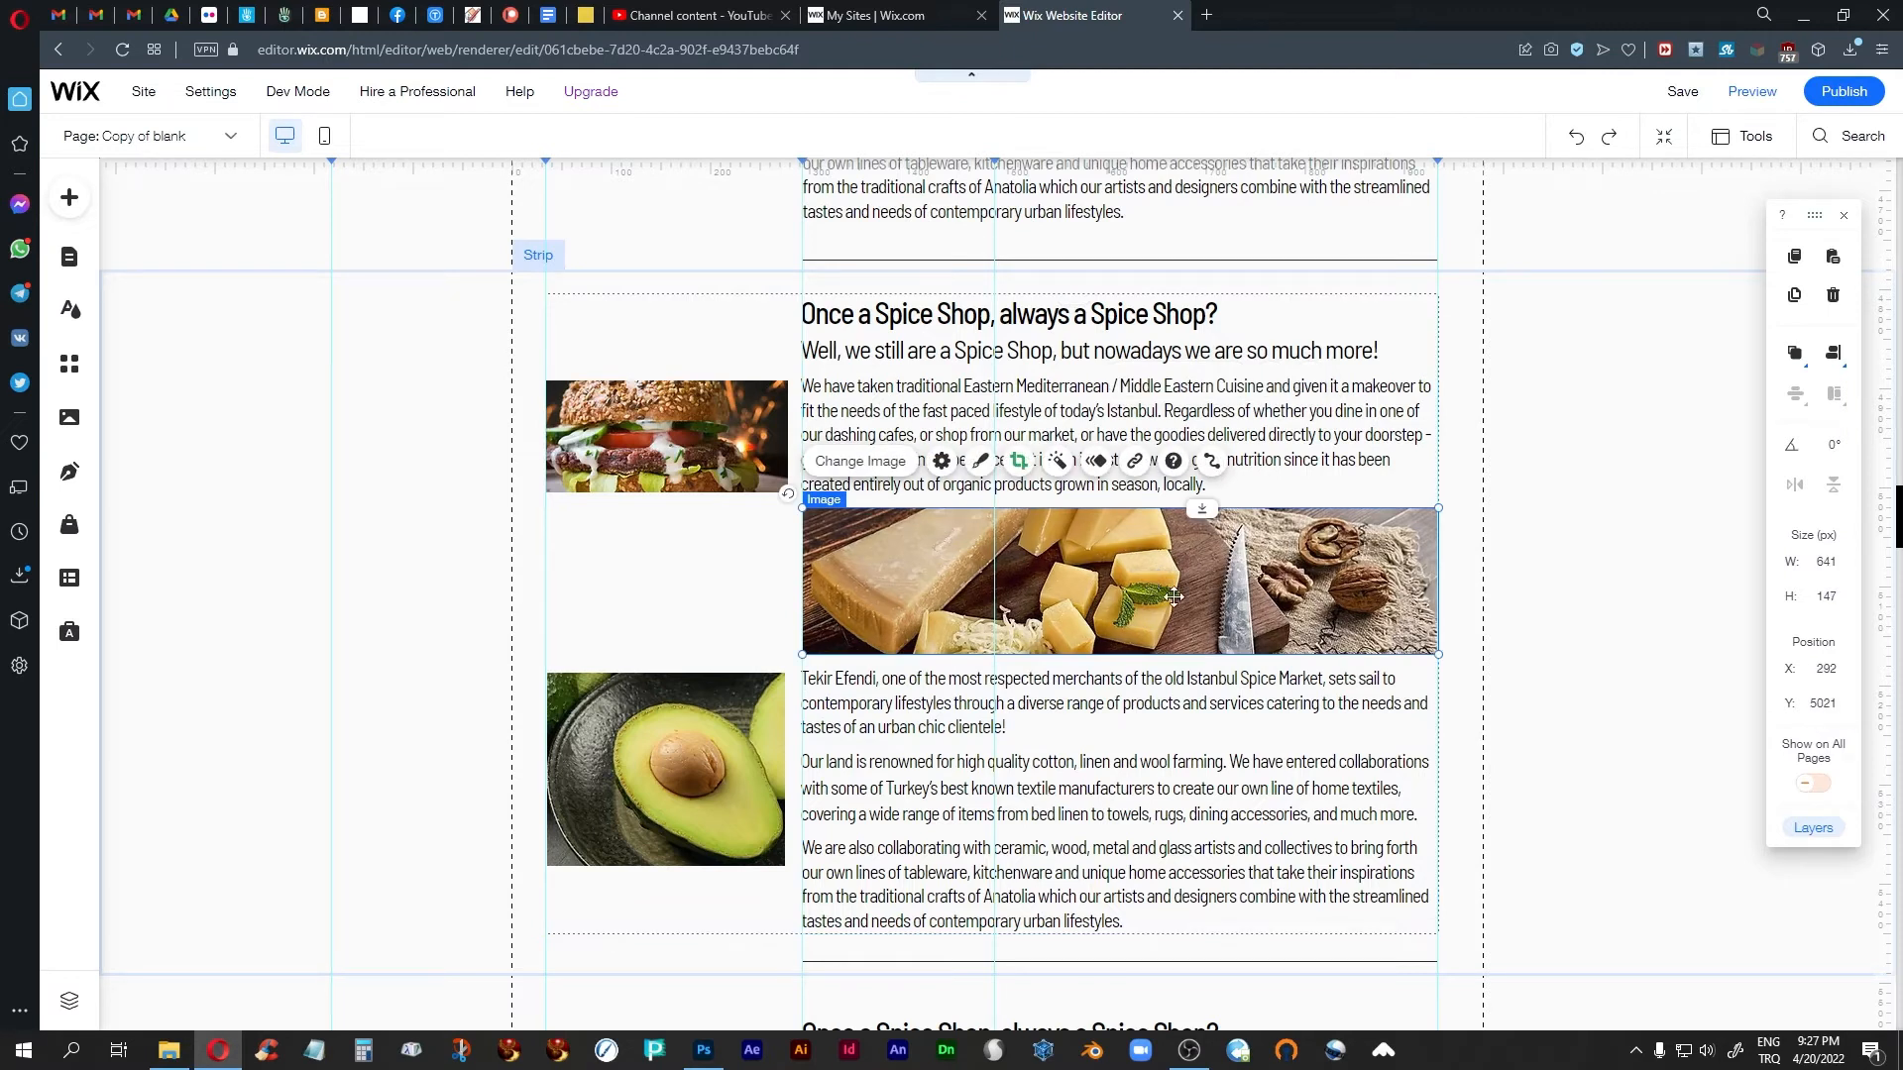
Crop the burger image beside the cheese banner slightly at its lower edge to 244 by 111 px
{"action": "left_click", "coordinate": [642, 442]}
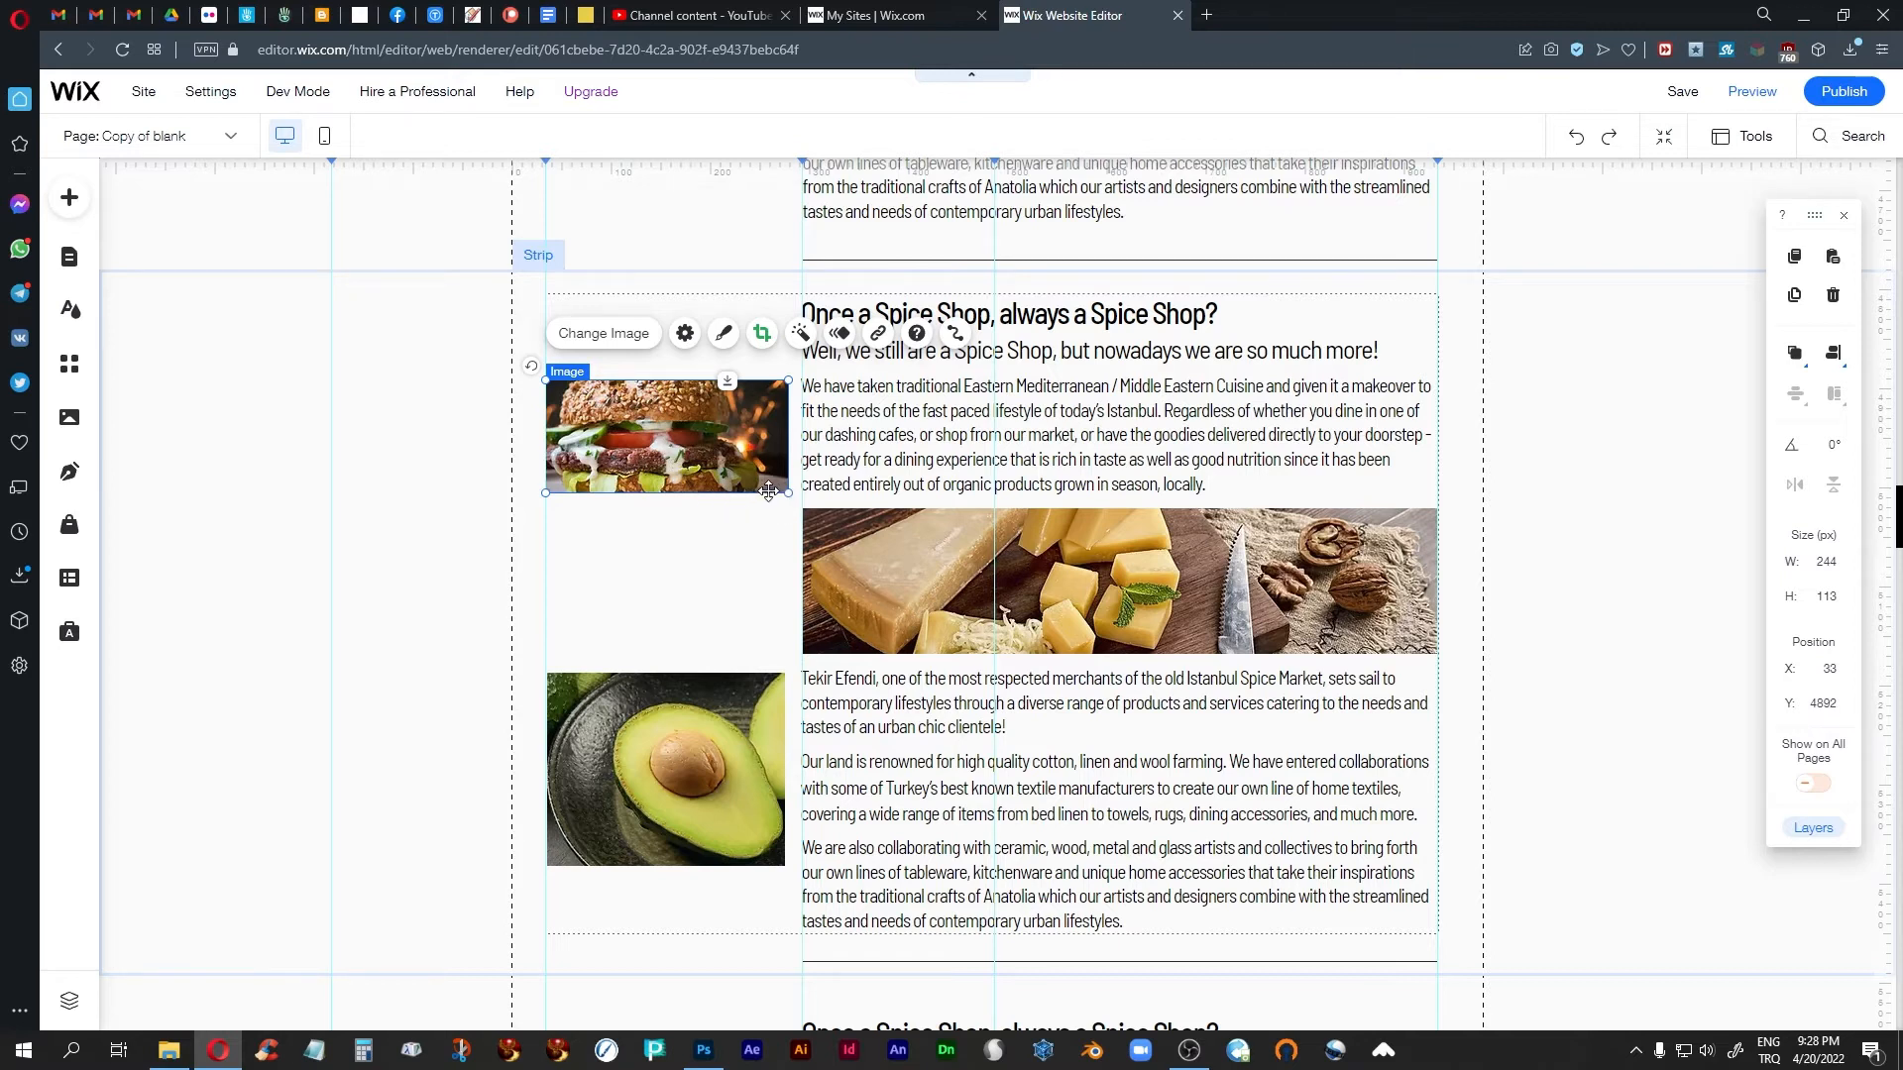
{"action": "left_click", "coordinate": [763, 339]}
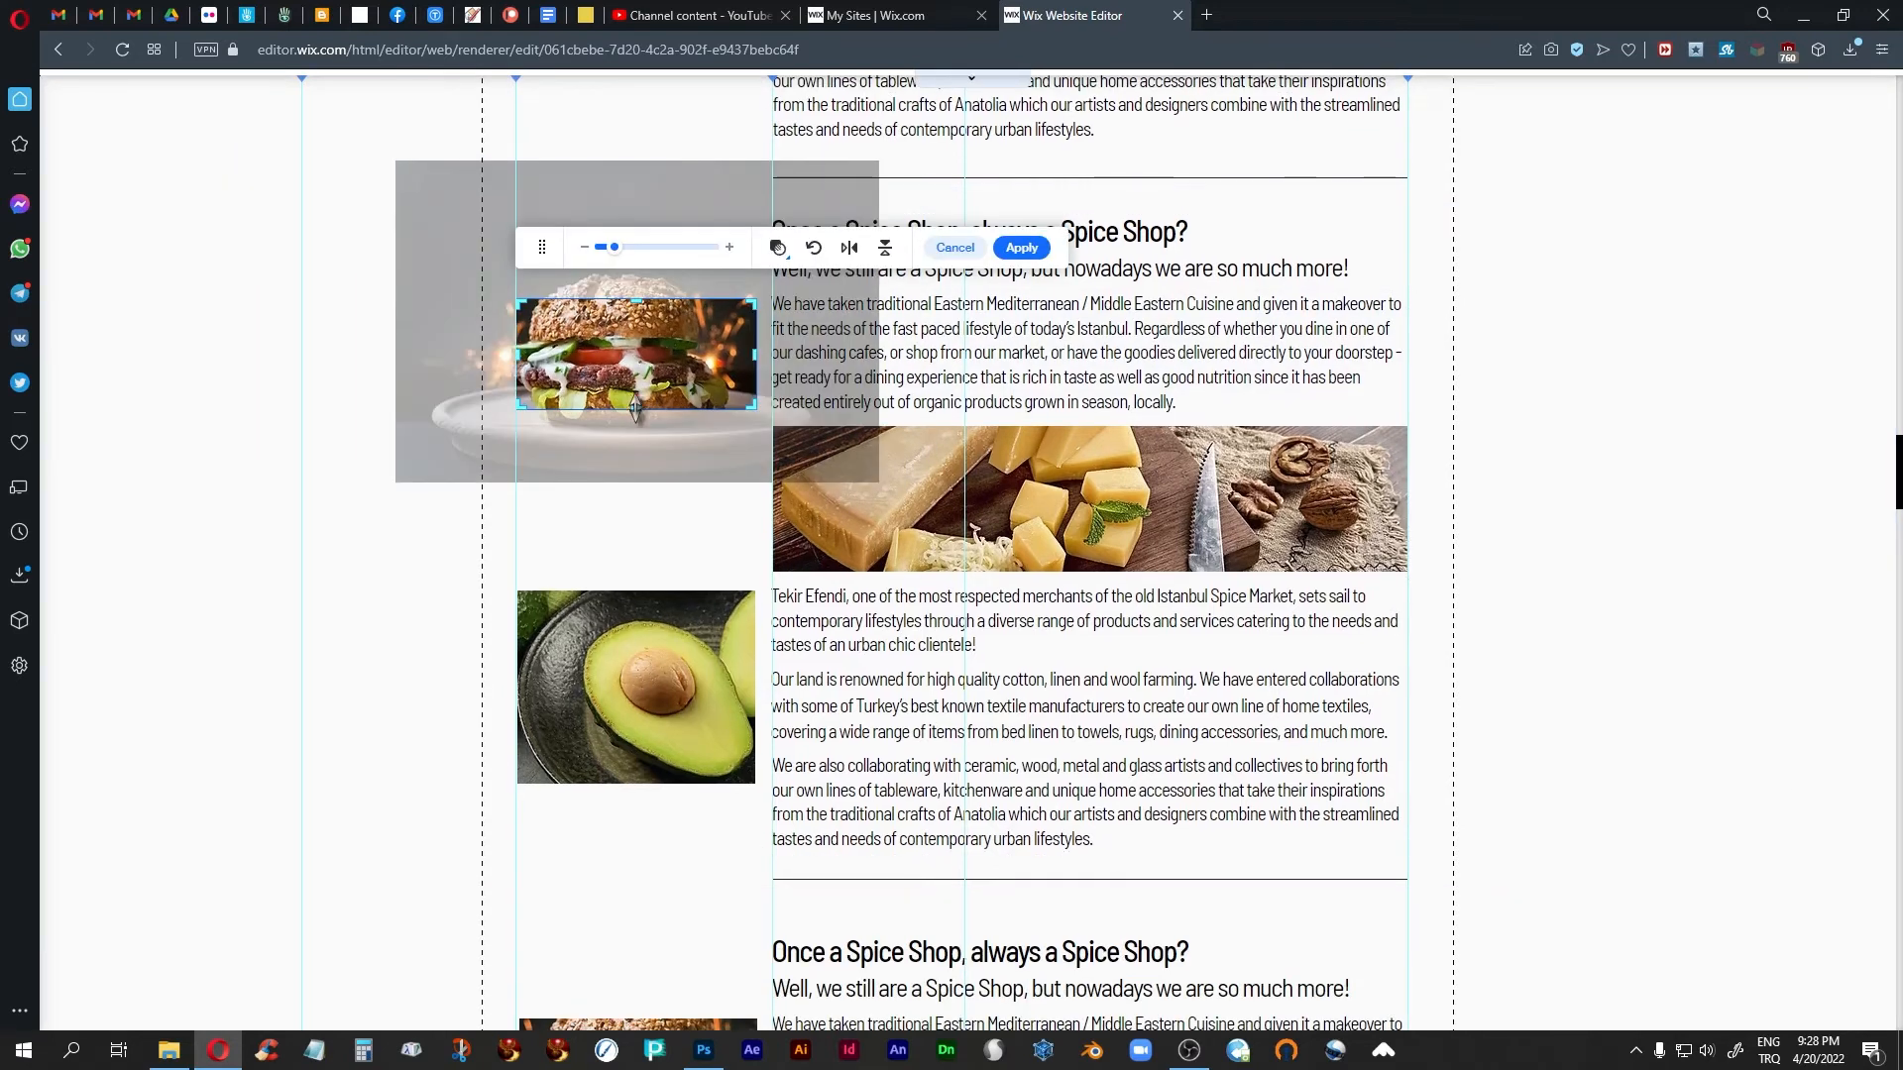
{"action": "left_click_drag", "start_coordinate": [635, 408], "coordinate": [635, 406]}
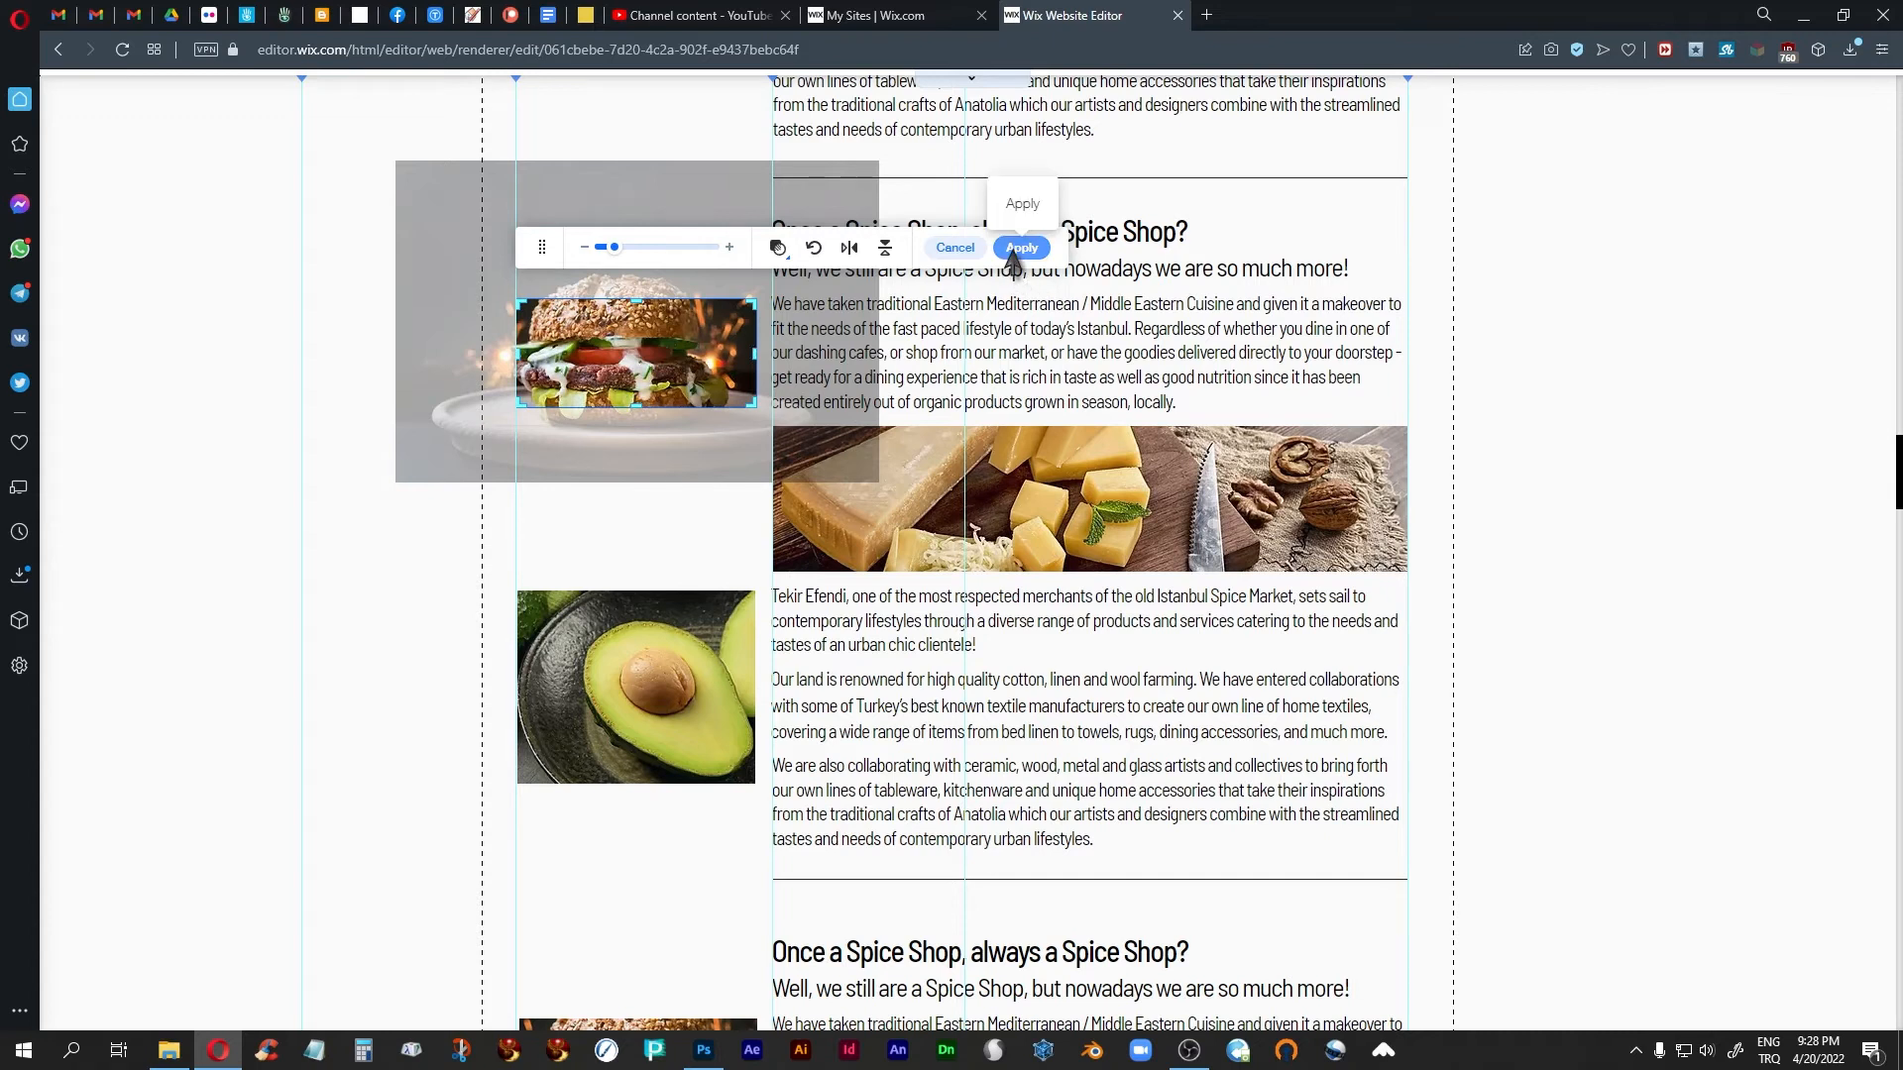
{"action": "left_click", "coordinate": [1021, 247]}
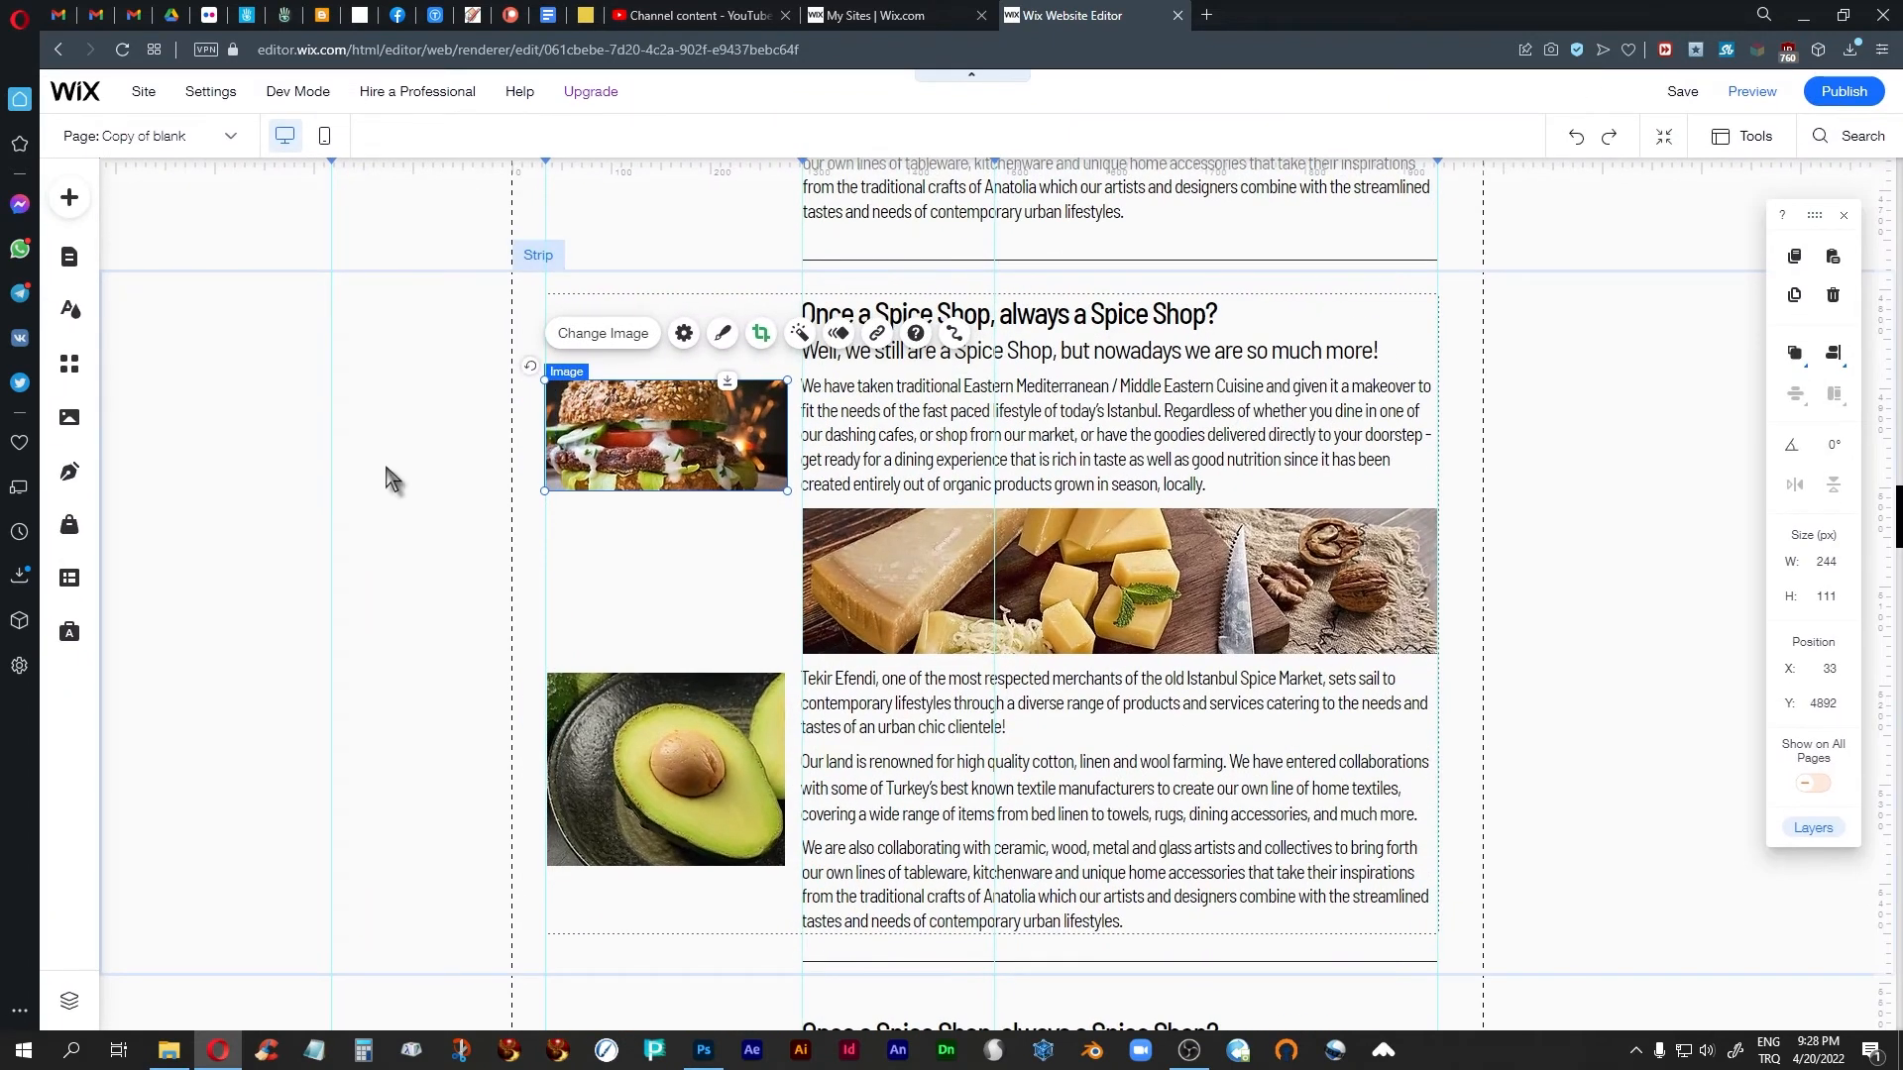
Check the size and position of the avocado image inside the group
{"action": "left_click", "coordinate": [588, 529]}
{"action": "left_click", "coordinate": [702, 735]}
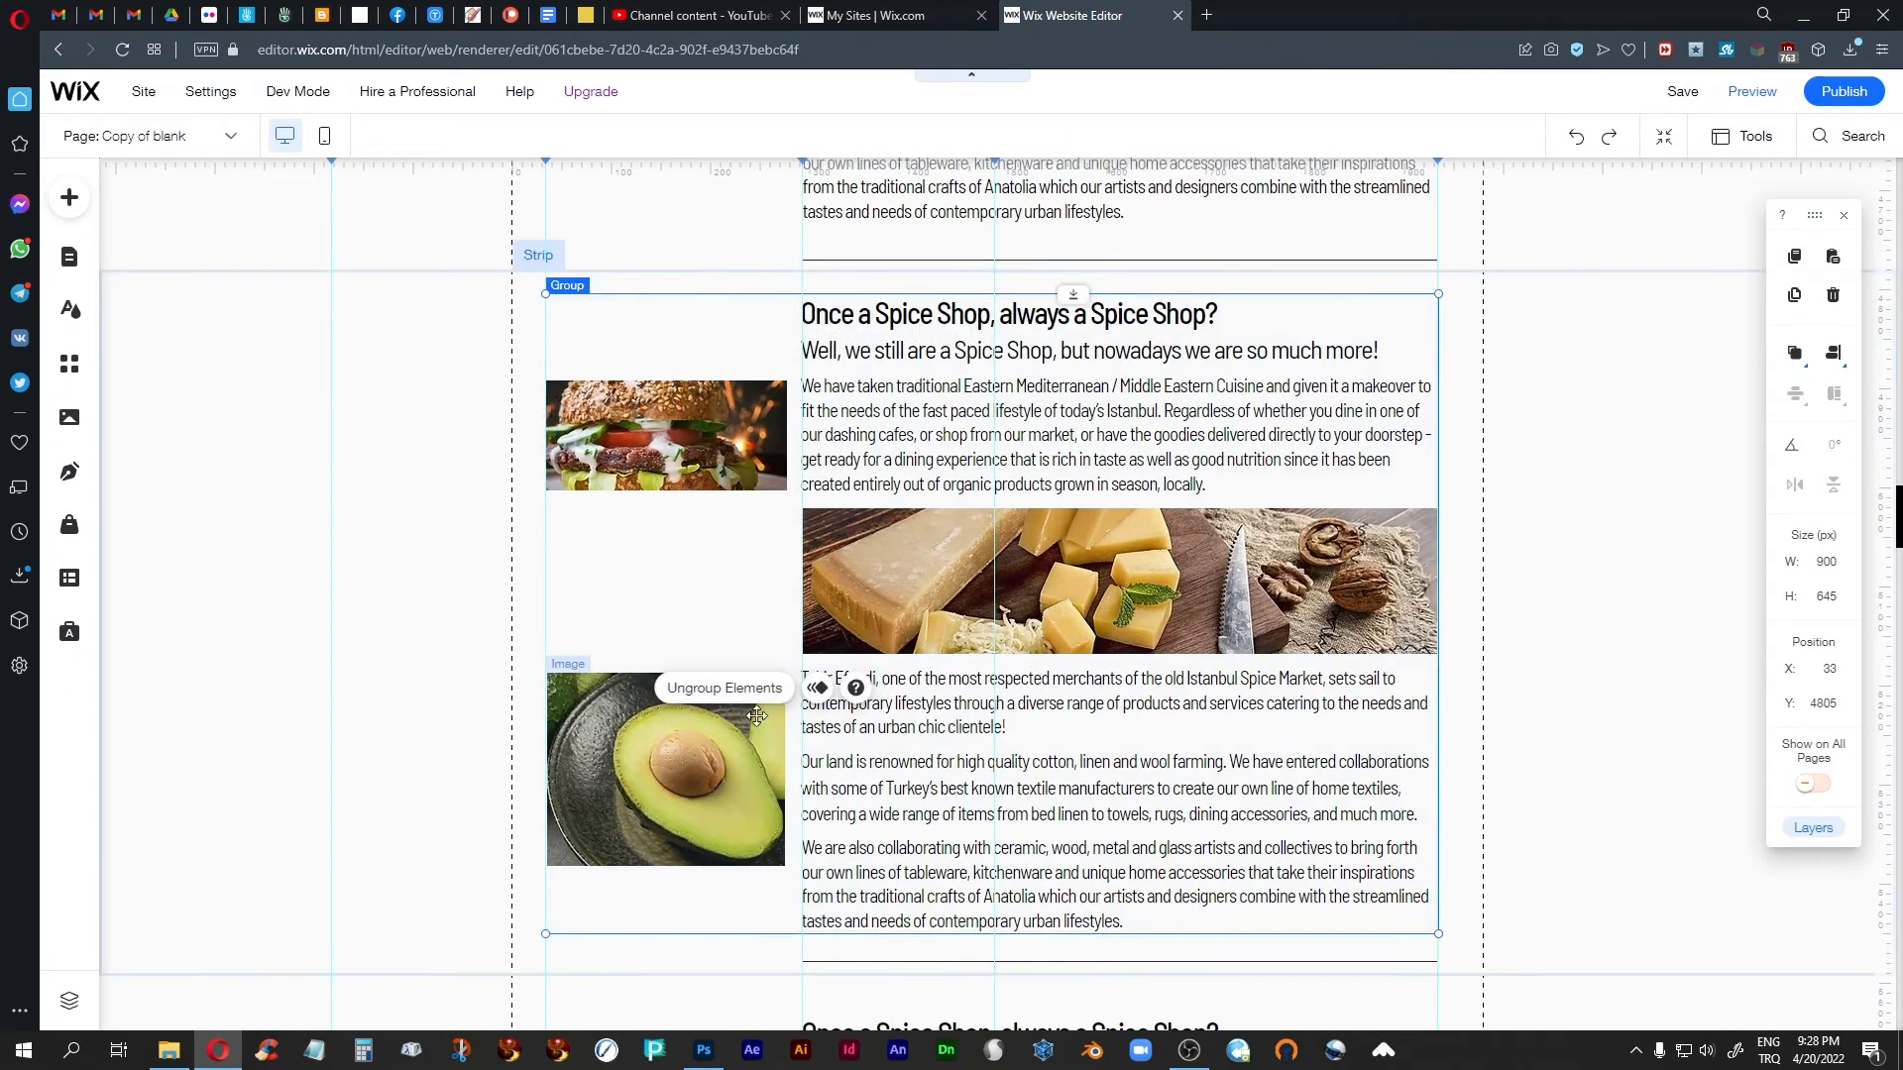
{"action": "left_click", "coordinate": [757, 718]}
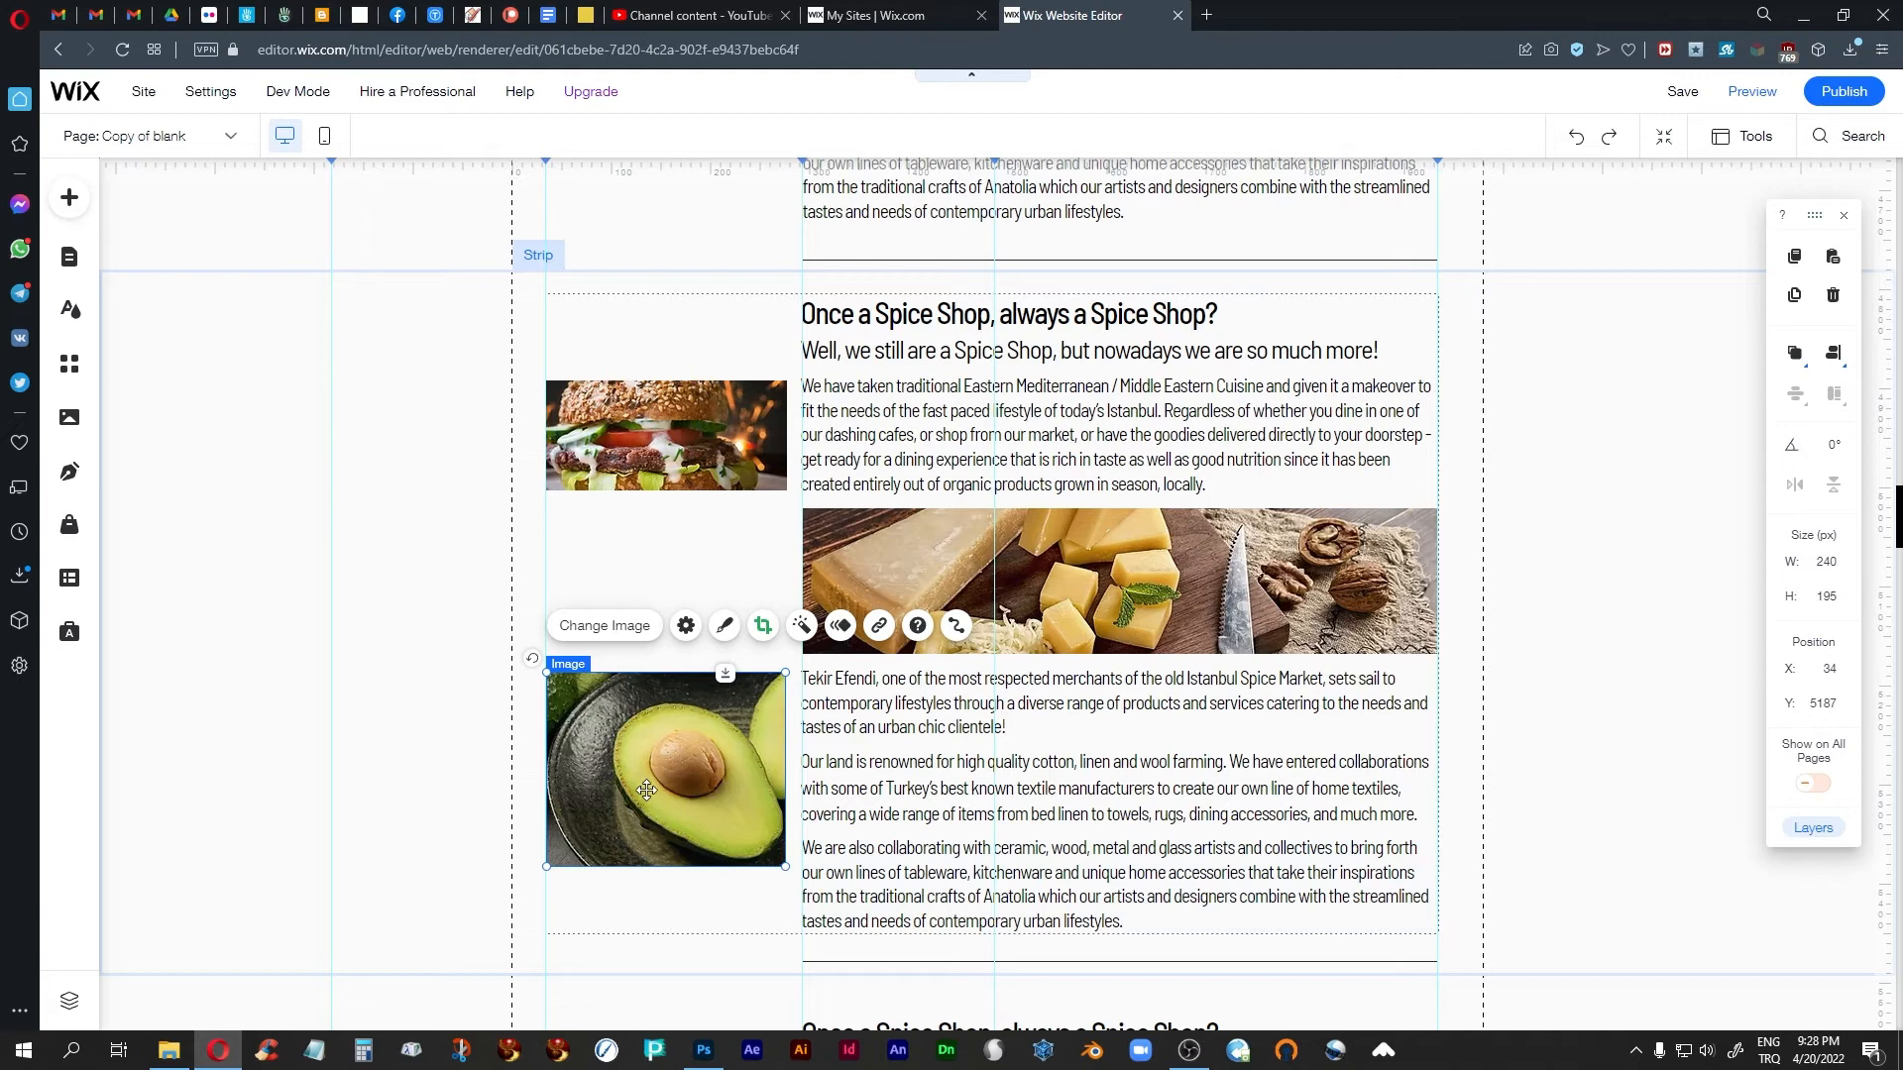
{"action": "left_click", "coordinate": [420, 689]}
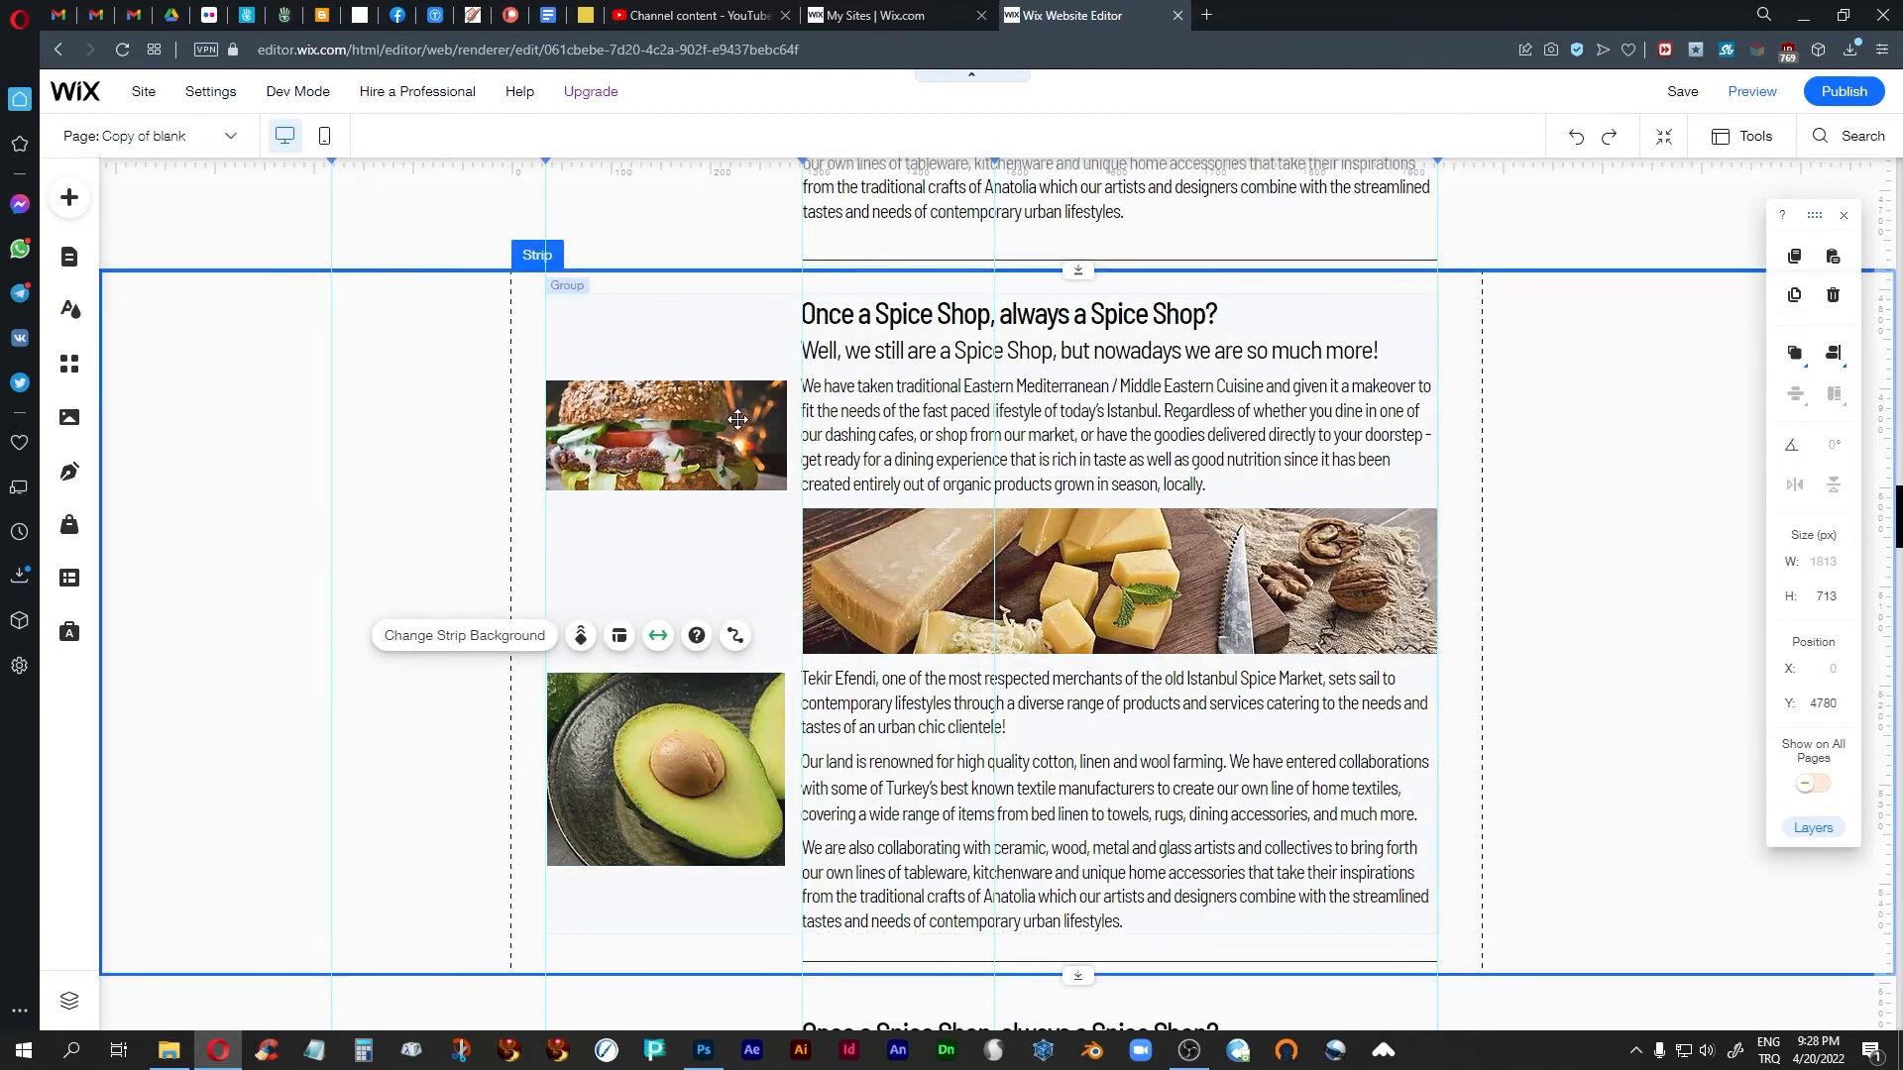
Shift the image-and-text group slightly to X 34, Y 4809, and nudge the cheese image to X 292
{"action": "left_click", "coordinate": [737, 419]}
{"action": "left_click", "coordinate": [744, 424]}
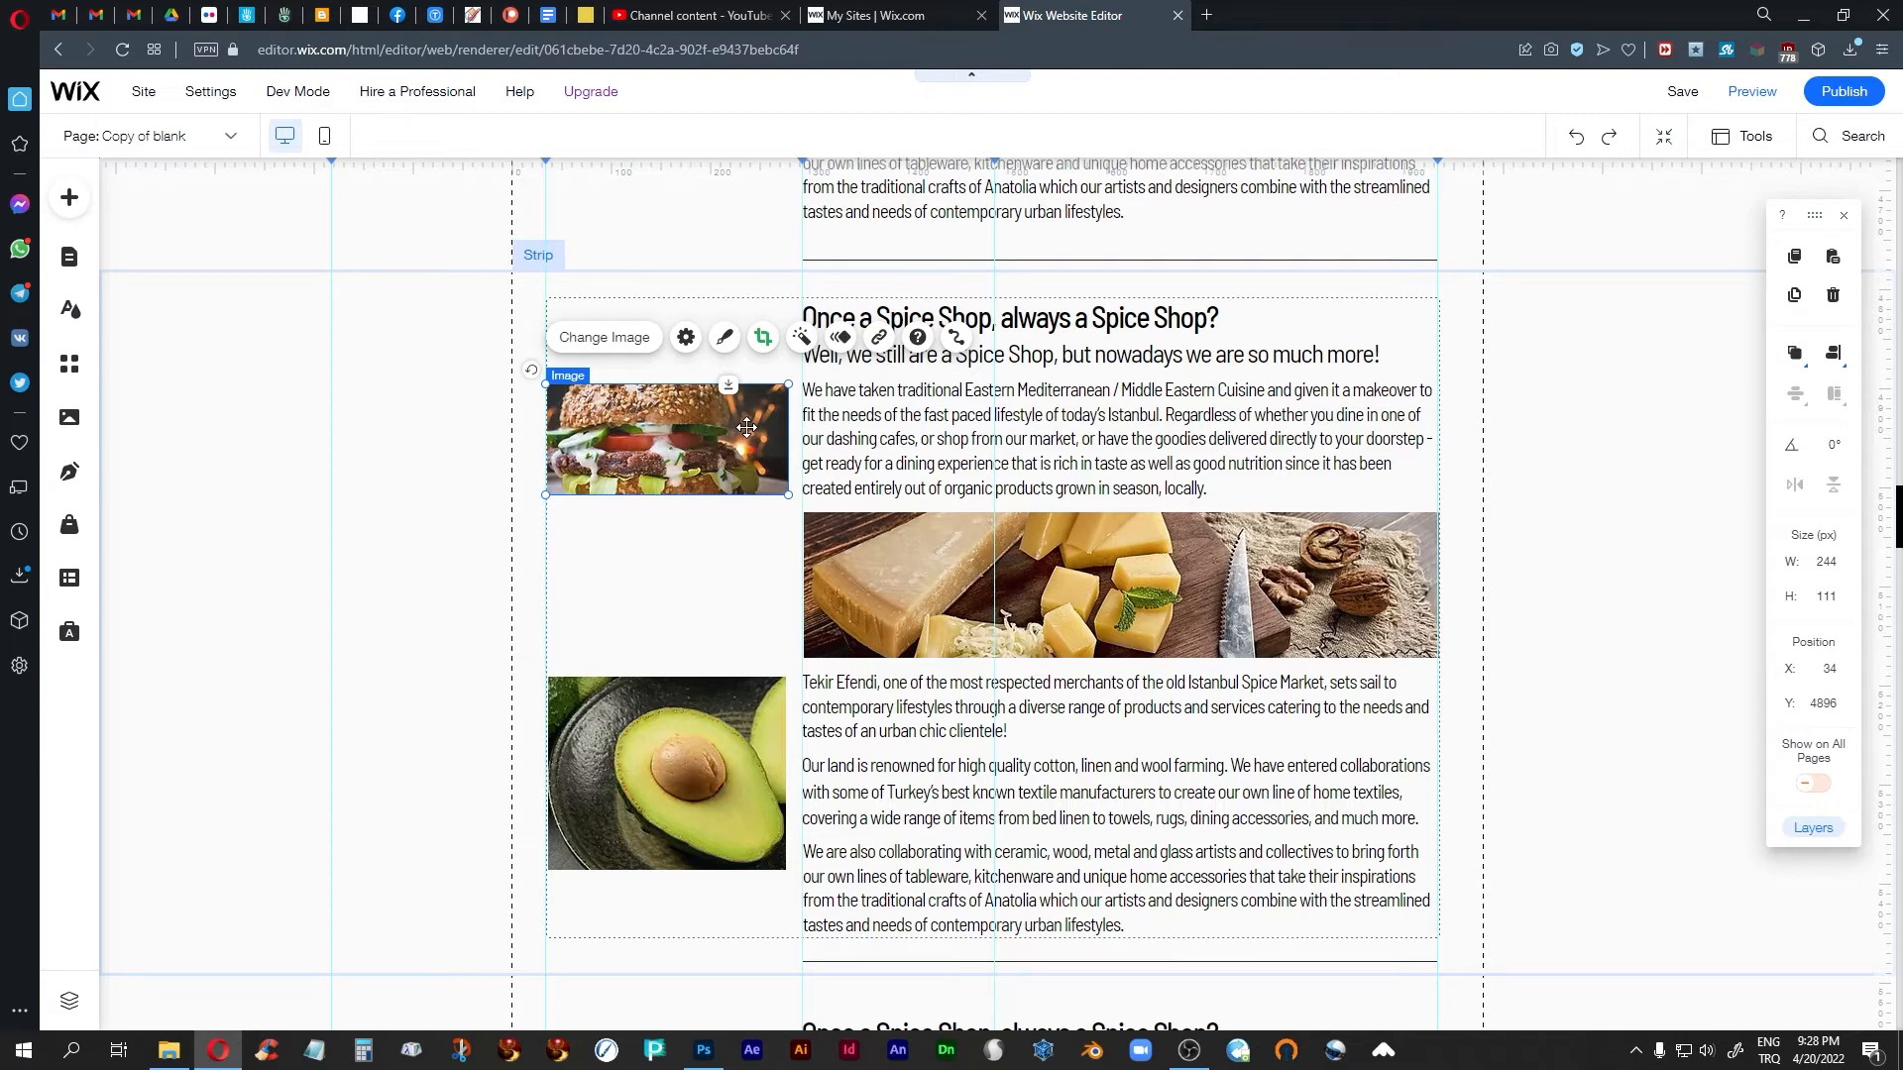
{"action": "left_click", "coordinate": [1087, 583]}
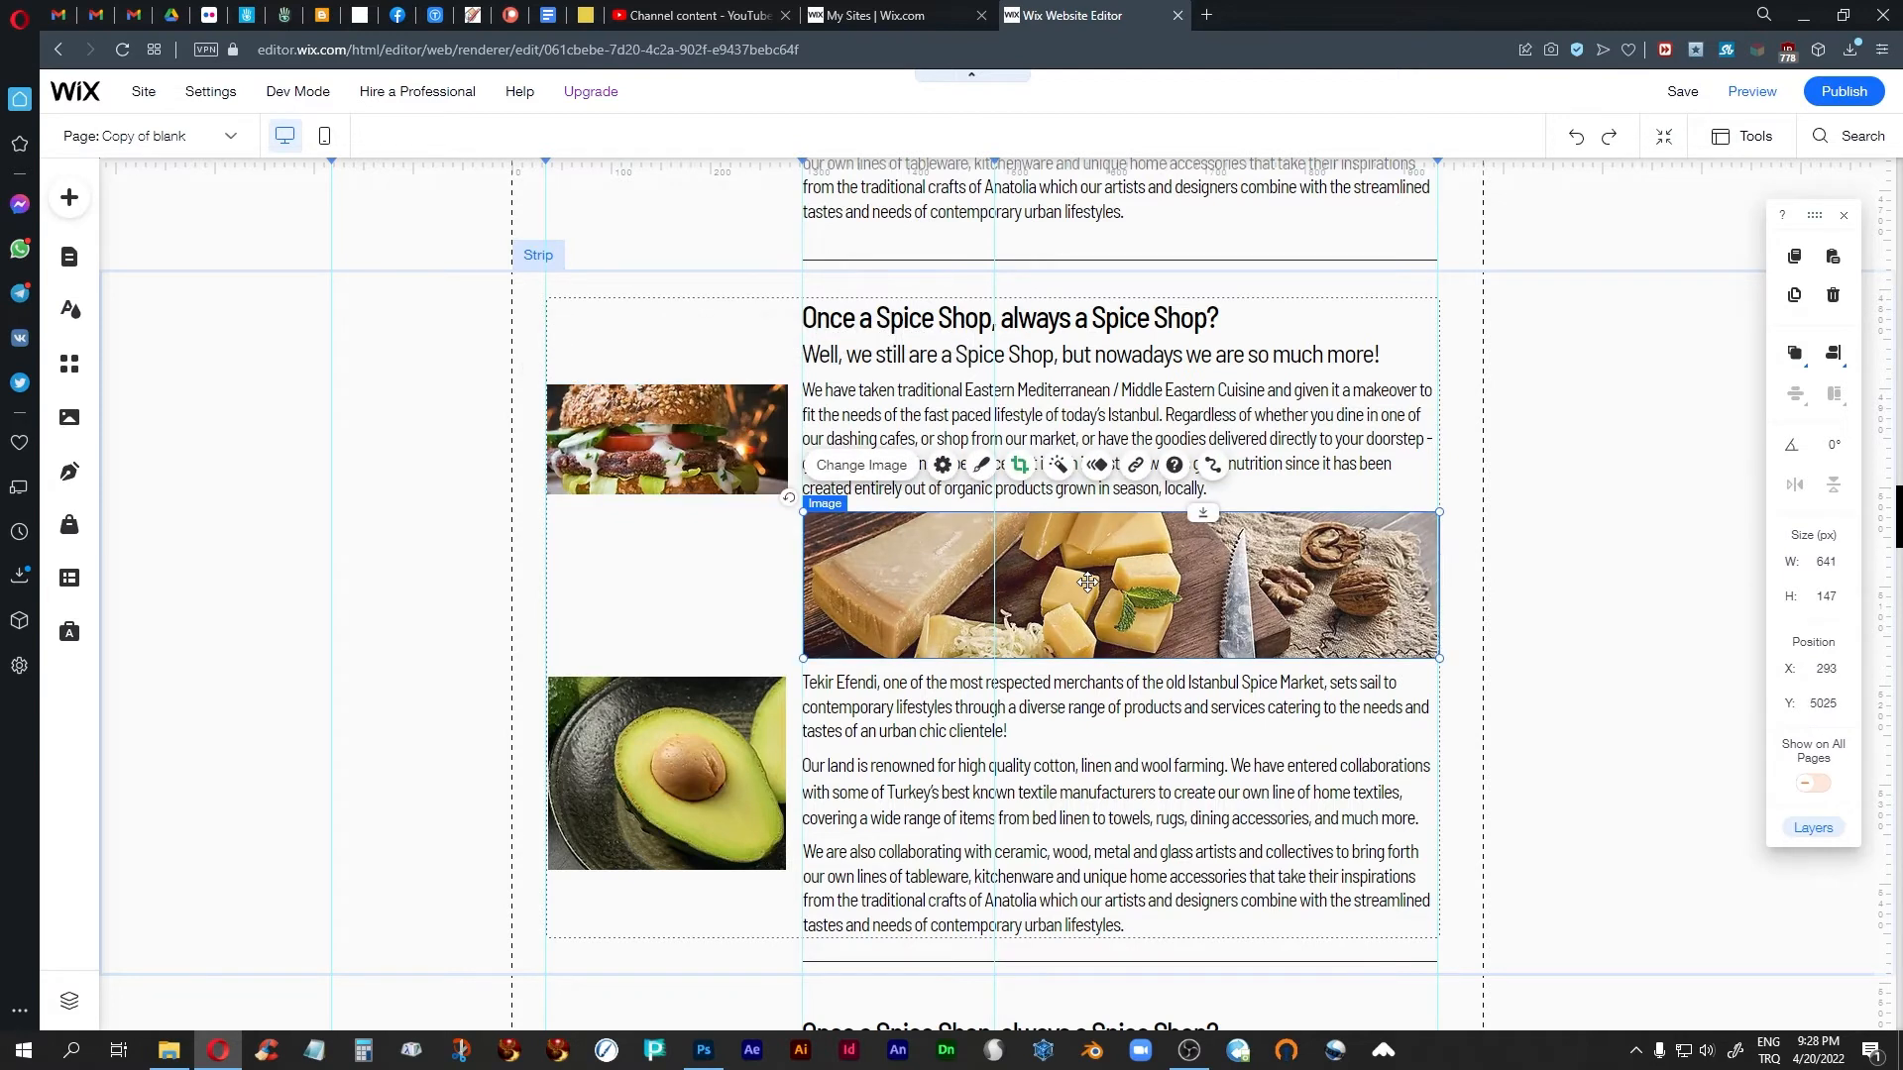
{"action": "key", "text": "Left"}
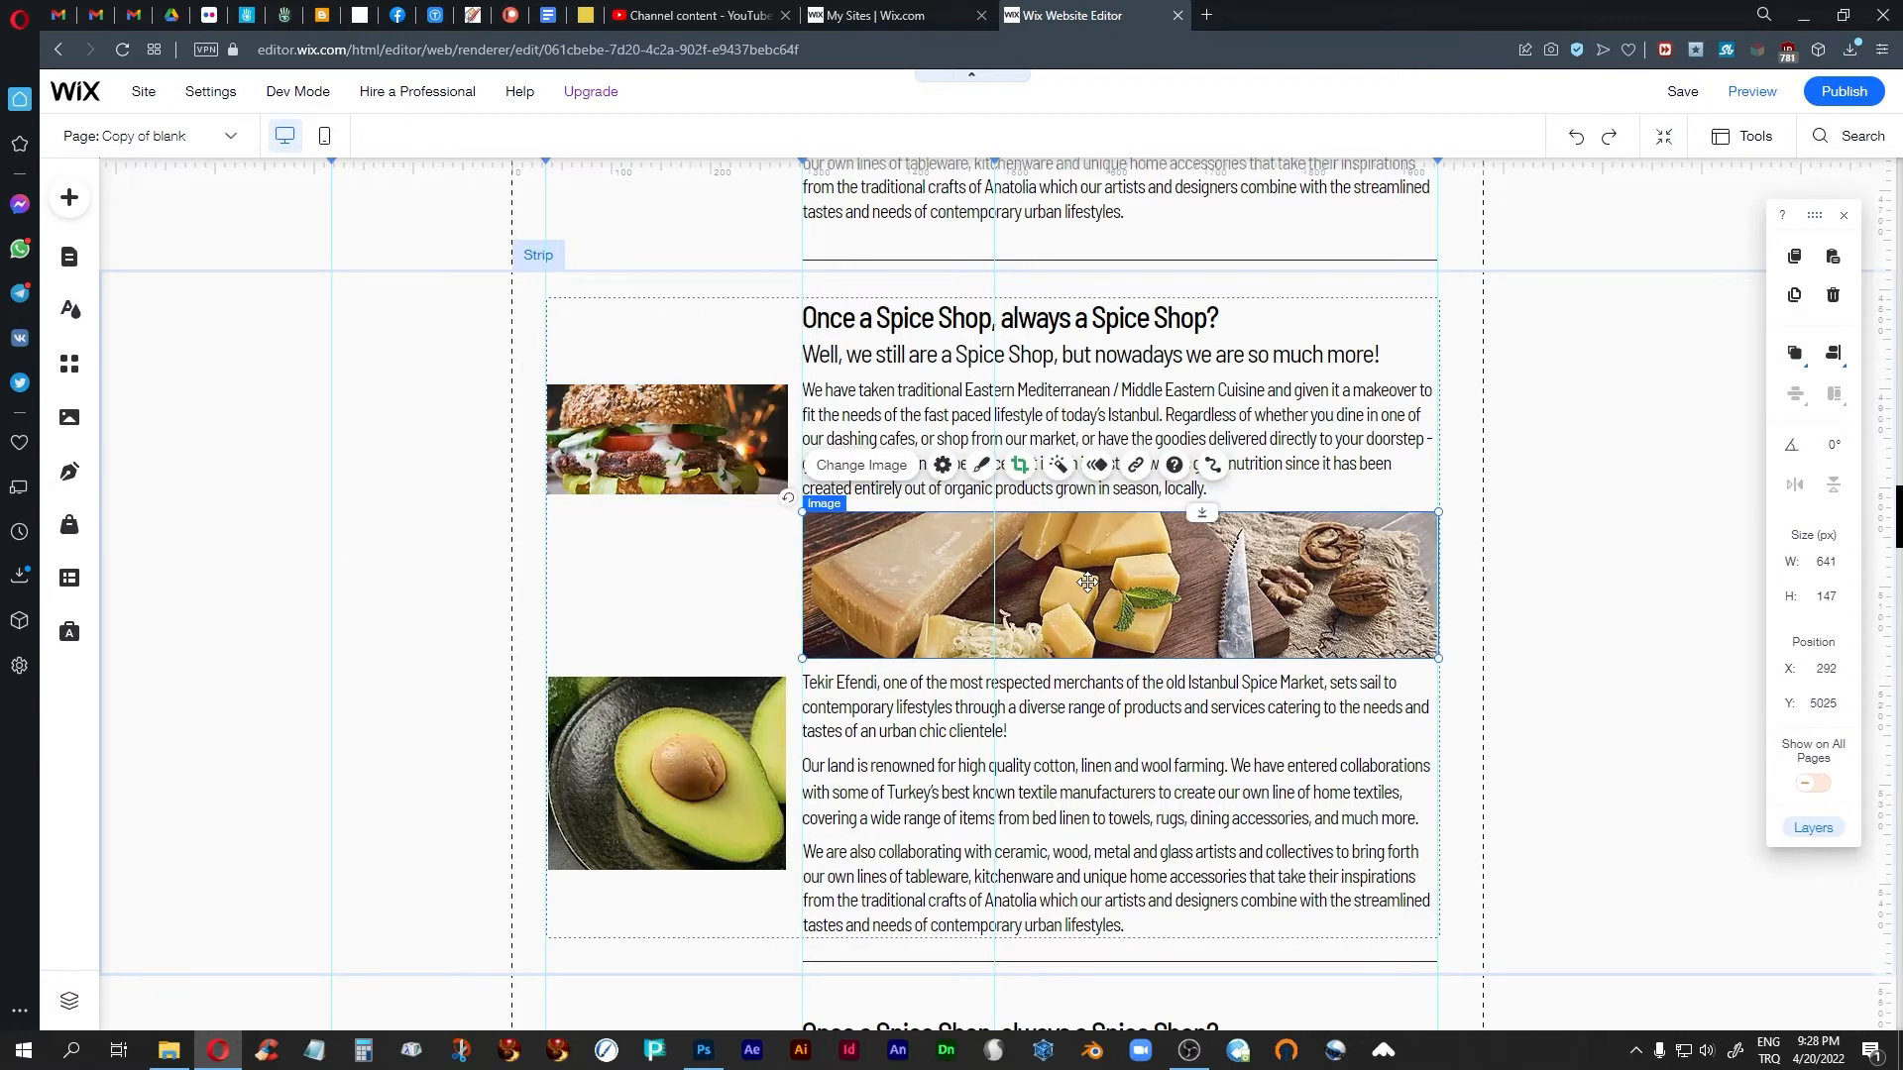
Check the burger image's placement in the group, then preview the page at the strip with the video box
{"action": "left_click", "coordinate": [380, 563]}
{"action": "left_click", "coordinate": [682, 459]}
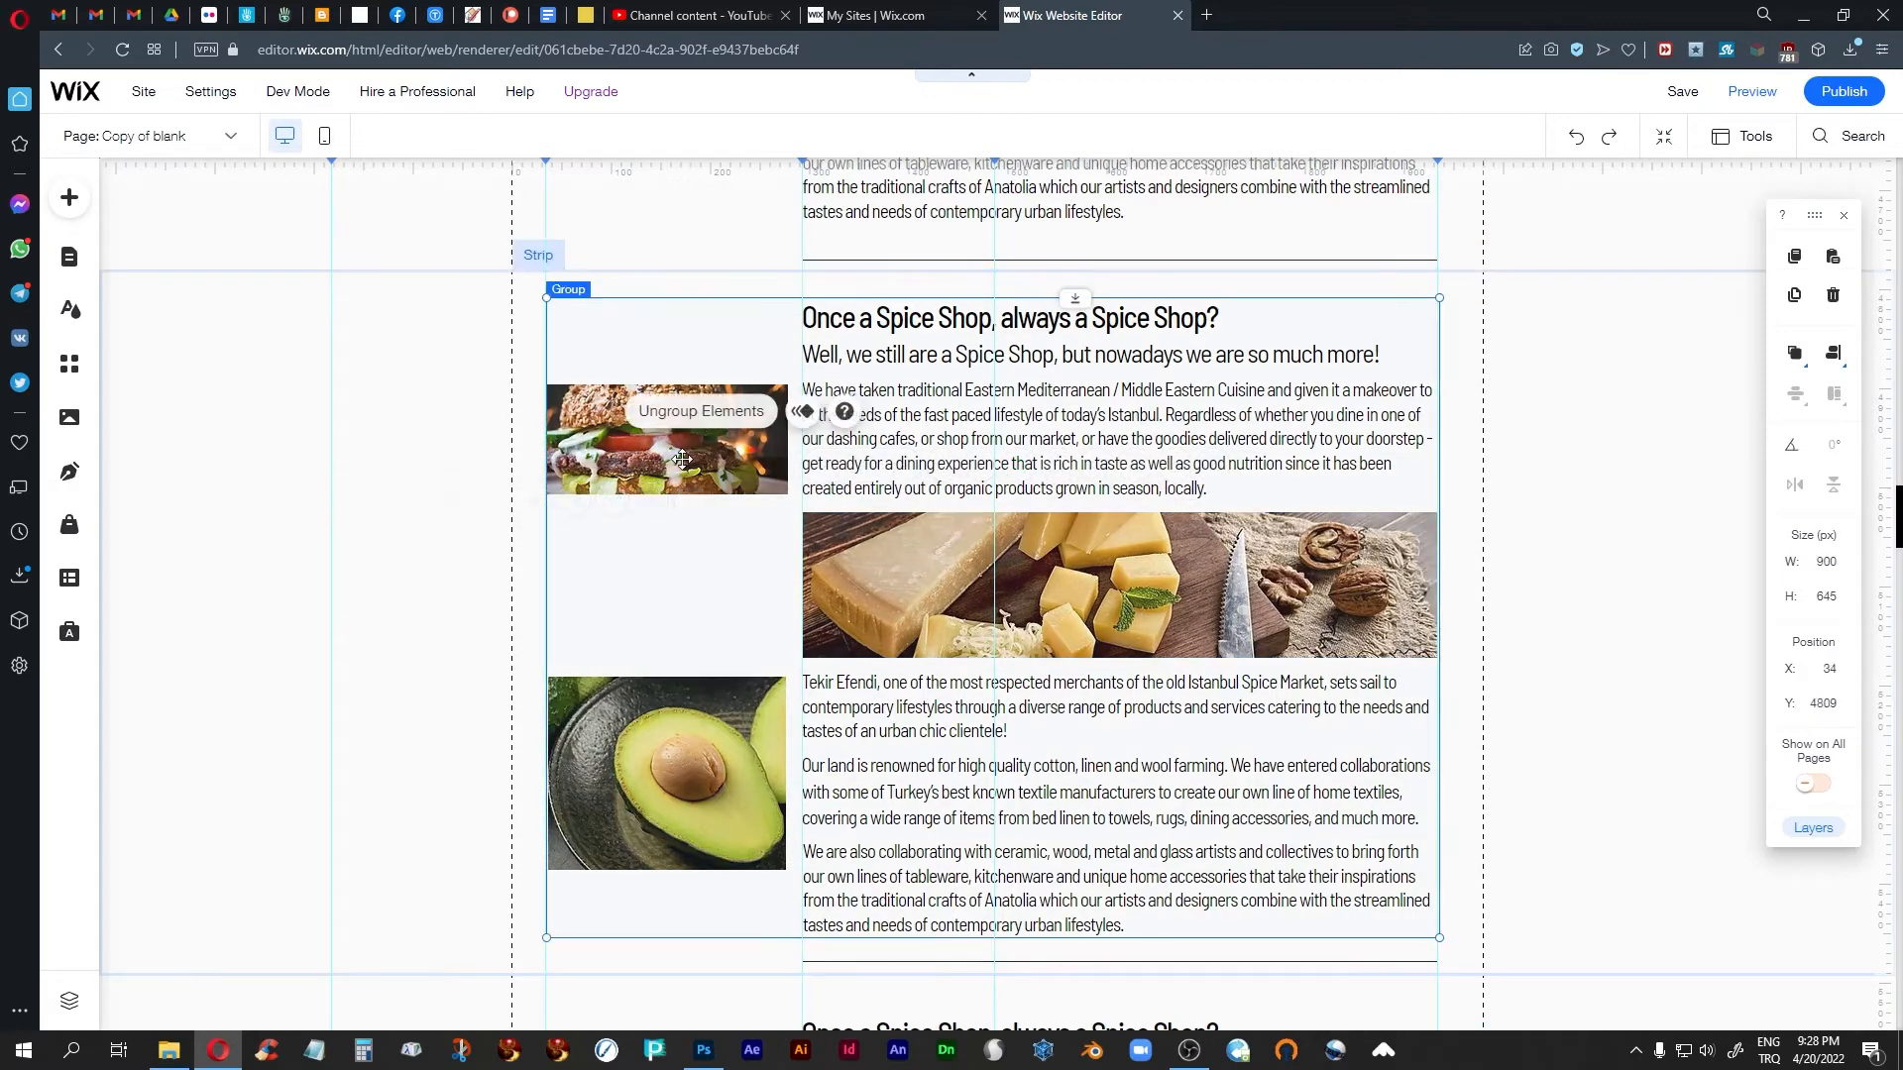
{"action": "left_click", "coordinate": [683, 458]}
{"action": "scroll", "coordinate": [722, 637], "scroll_direction": "down", "scroll_amount": 3}
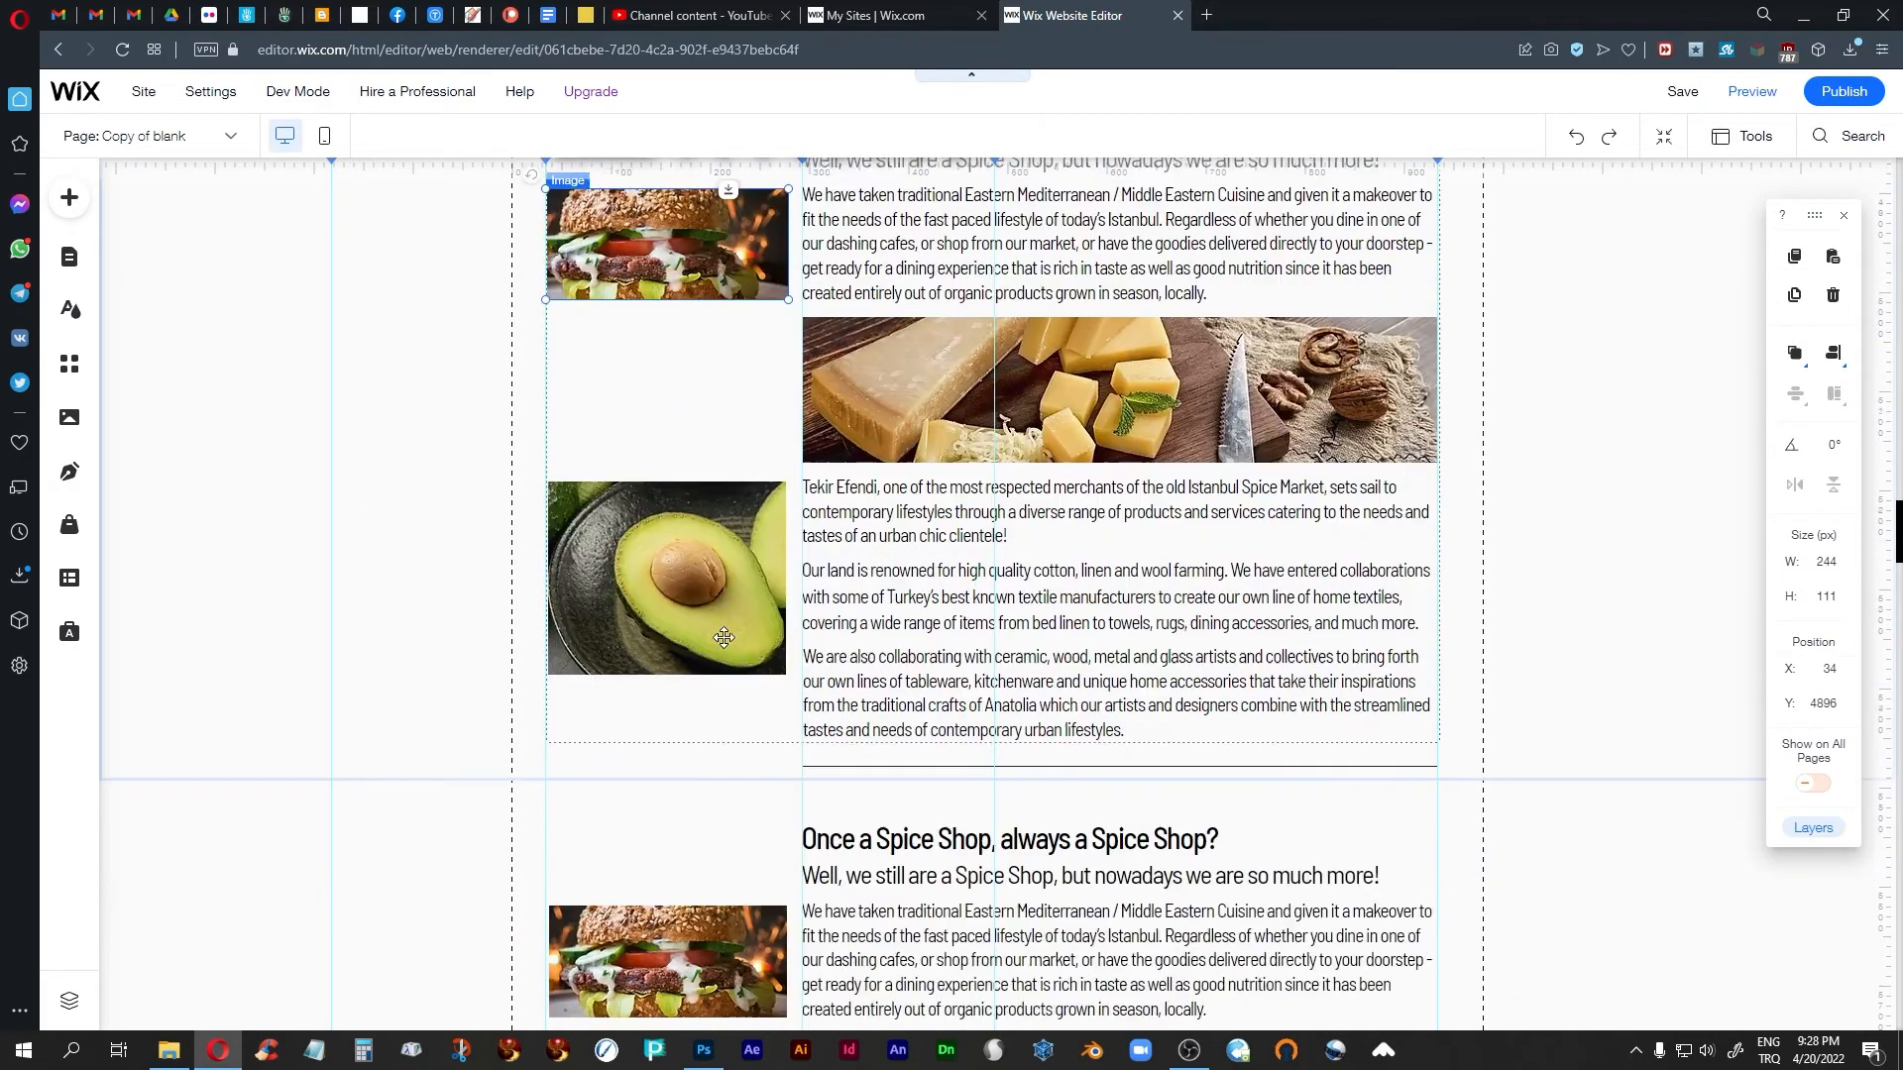
{"action": "scroll", "coordinate": [730, 651], "scroll_direction": "down", "scroll_amount": 1}
{"action": "scroll", "coordinate": [730, 651], "scroll_direction": "down", "scroll_amount": 3}
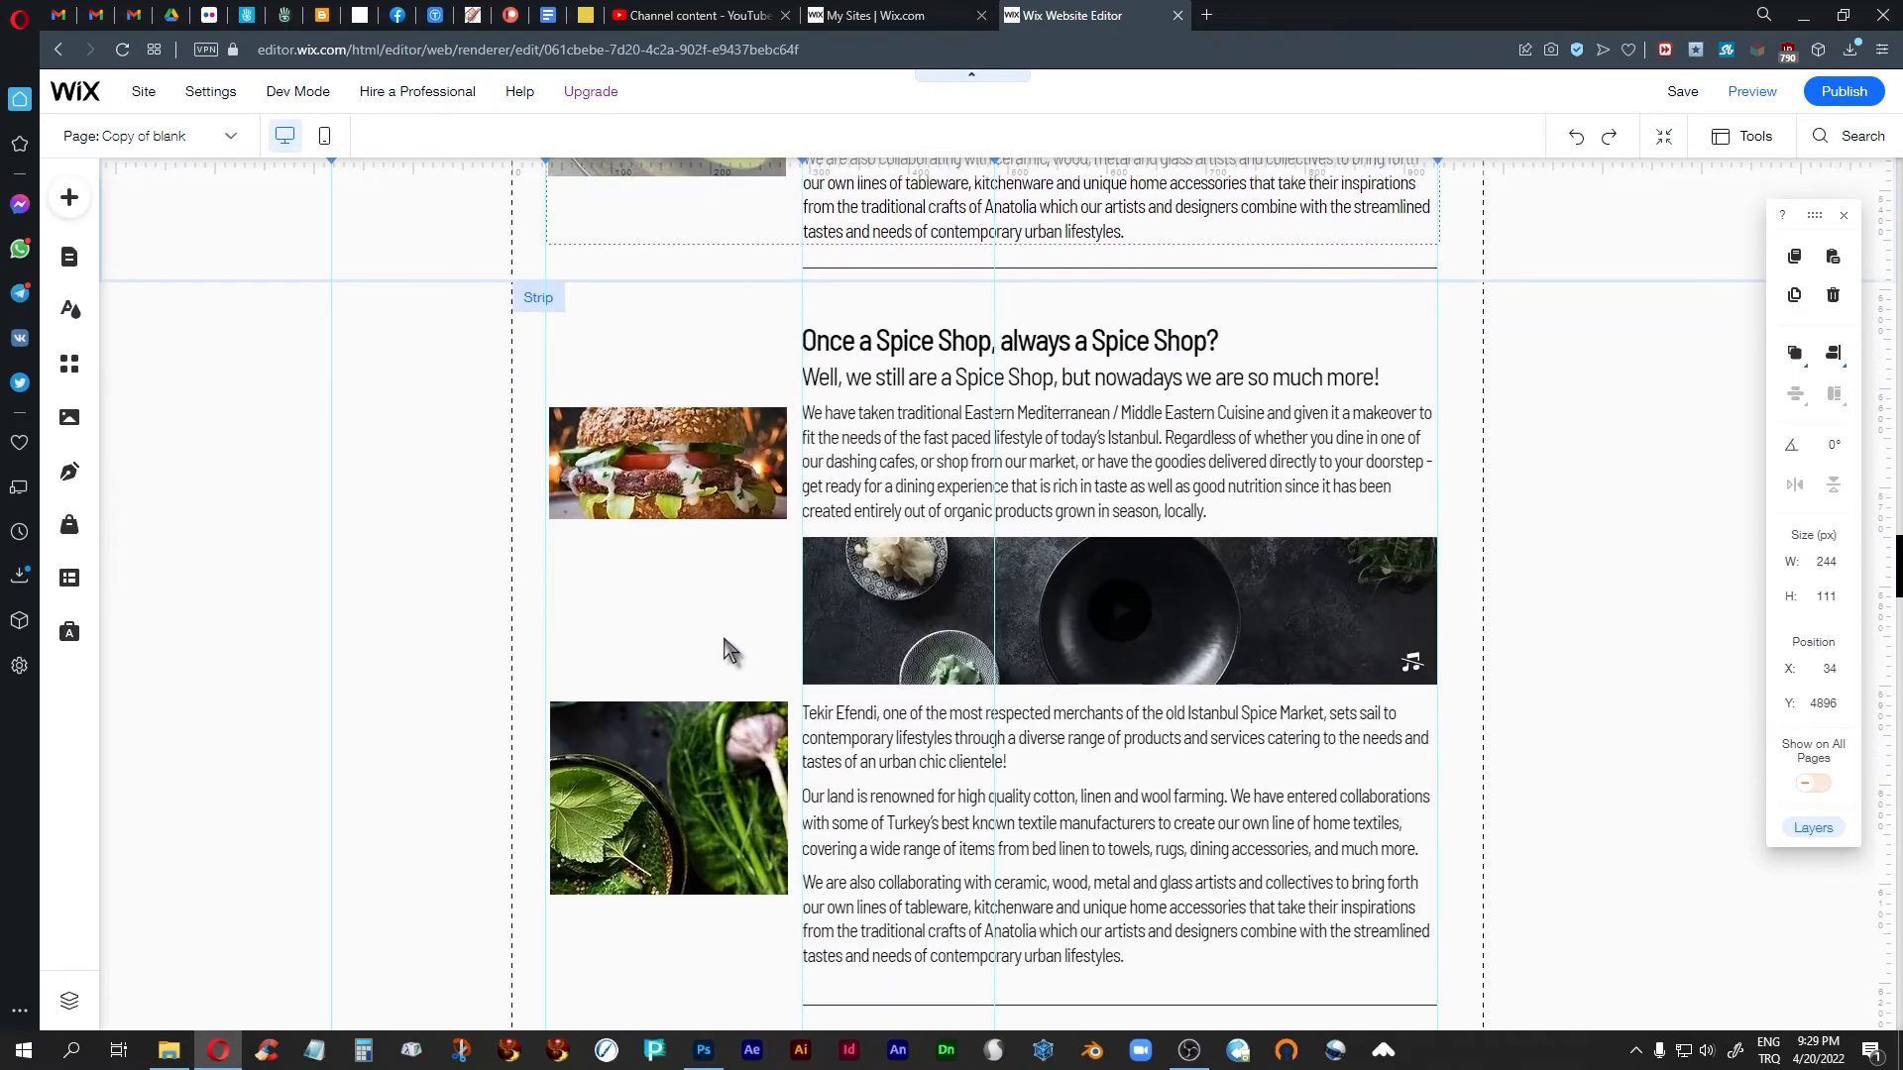
{"action": "left_click", "coordinate": [1752, 91]}
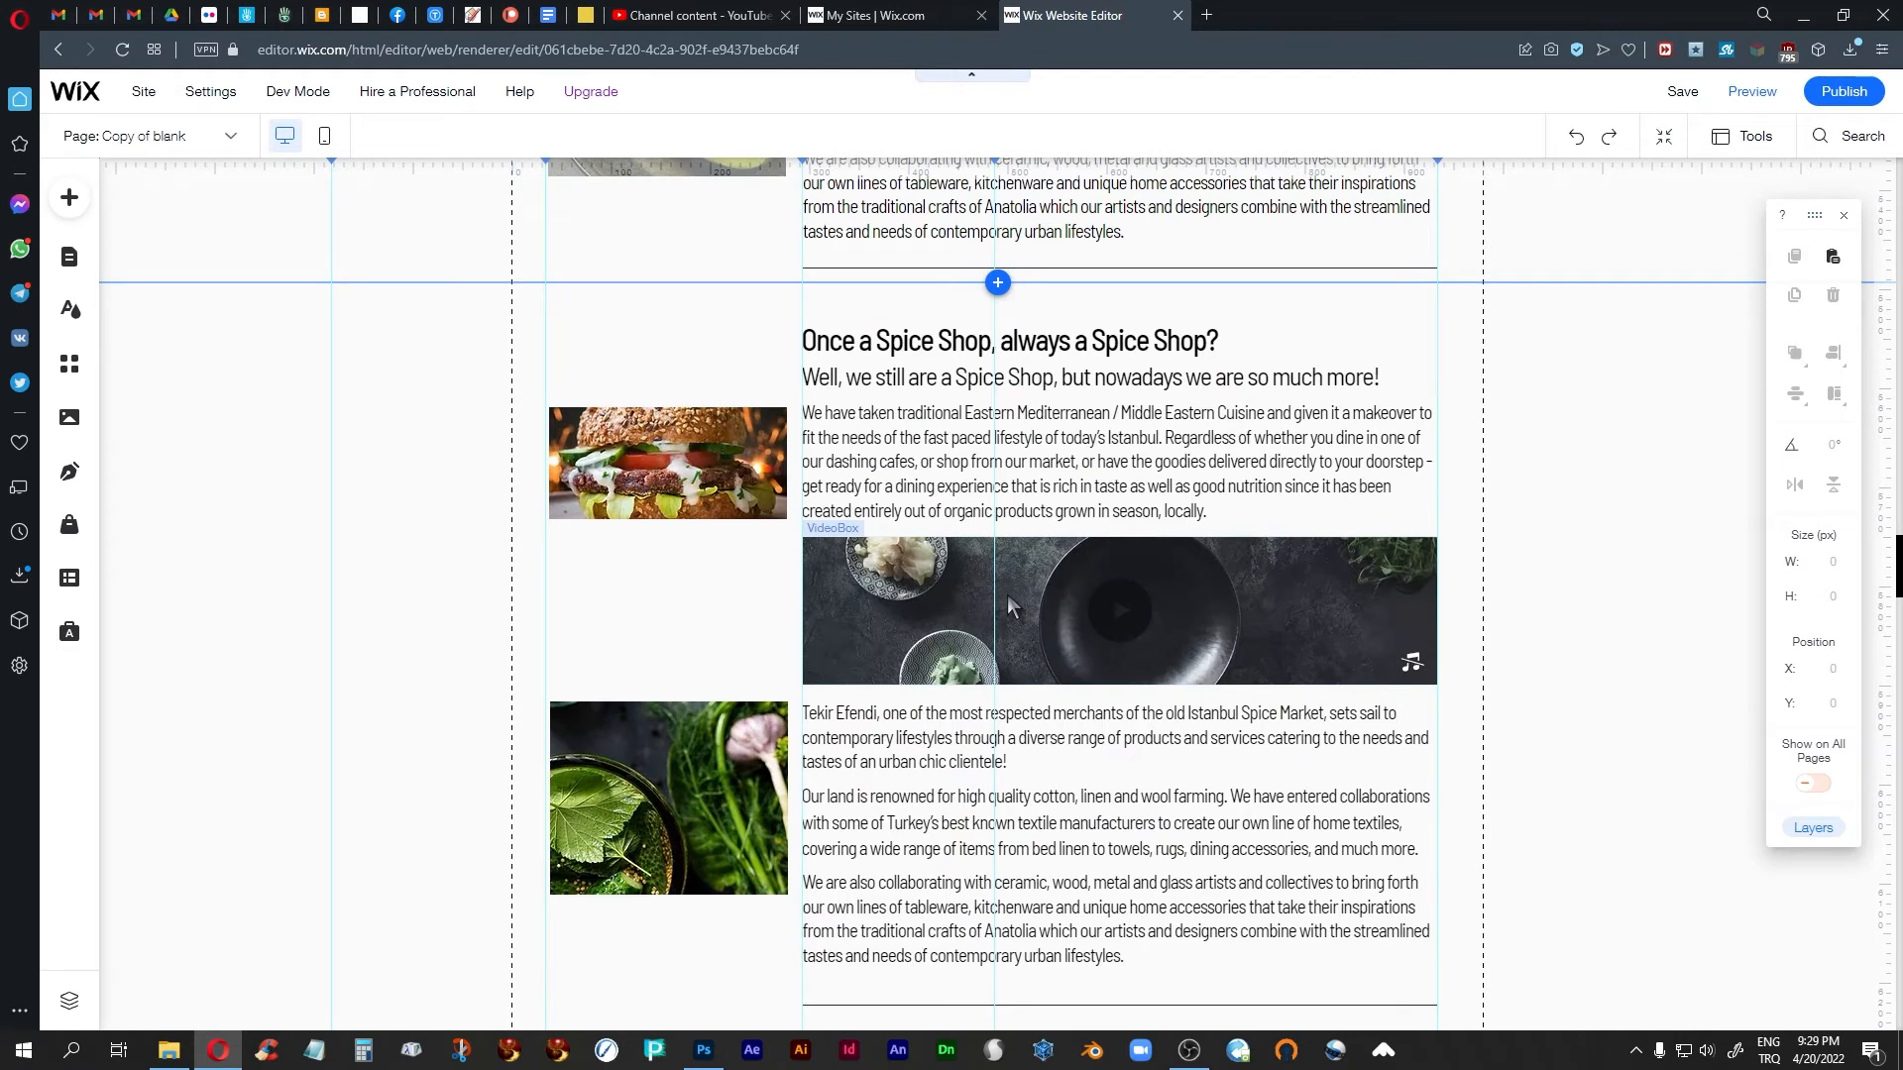
Browse the Wix media library for the video box's replacement videos and close it without choosing one
{"action": "left_click", "coordinate": [1131, 603]}
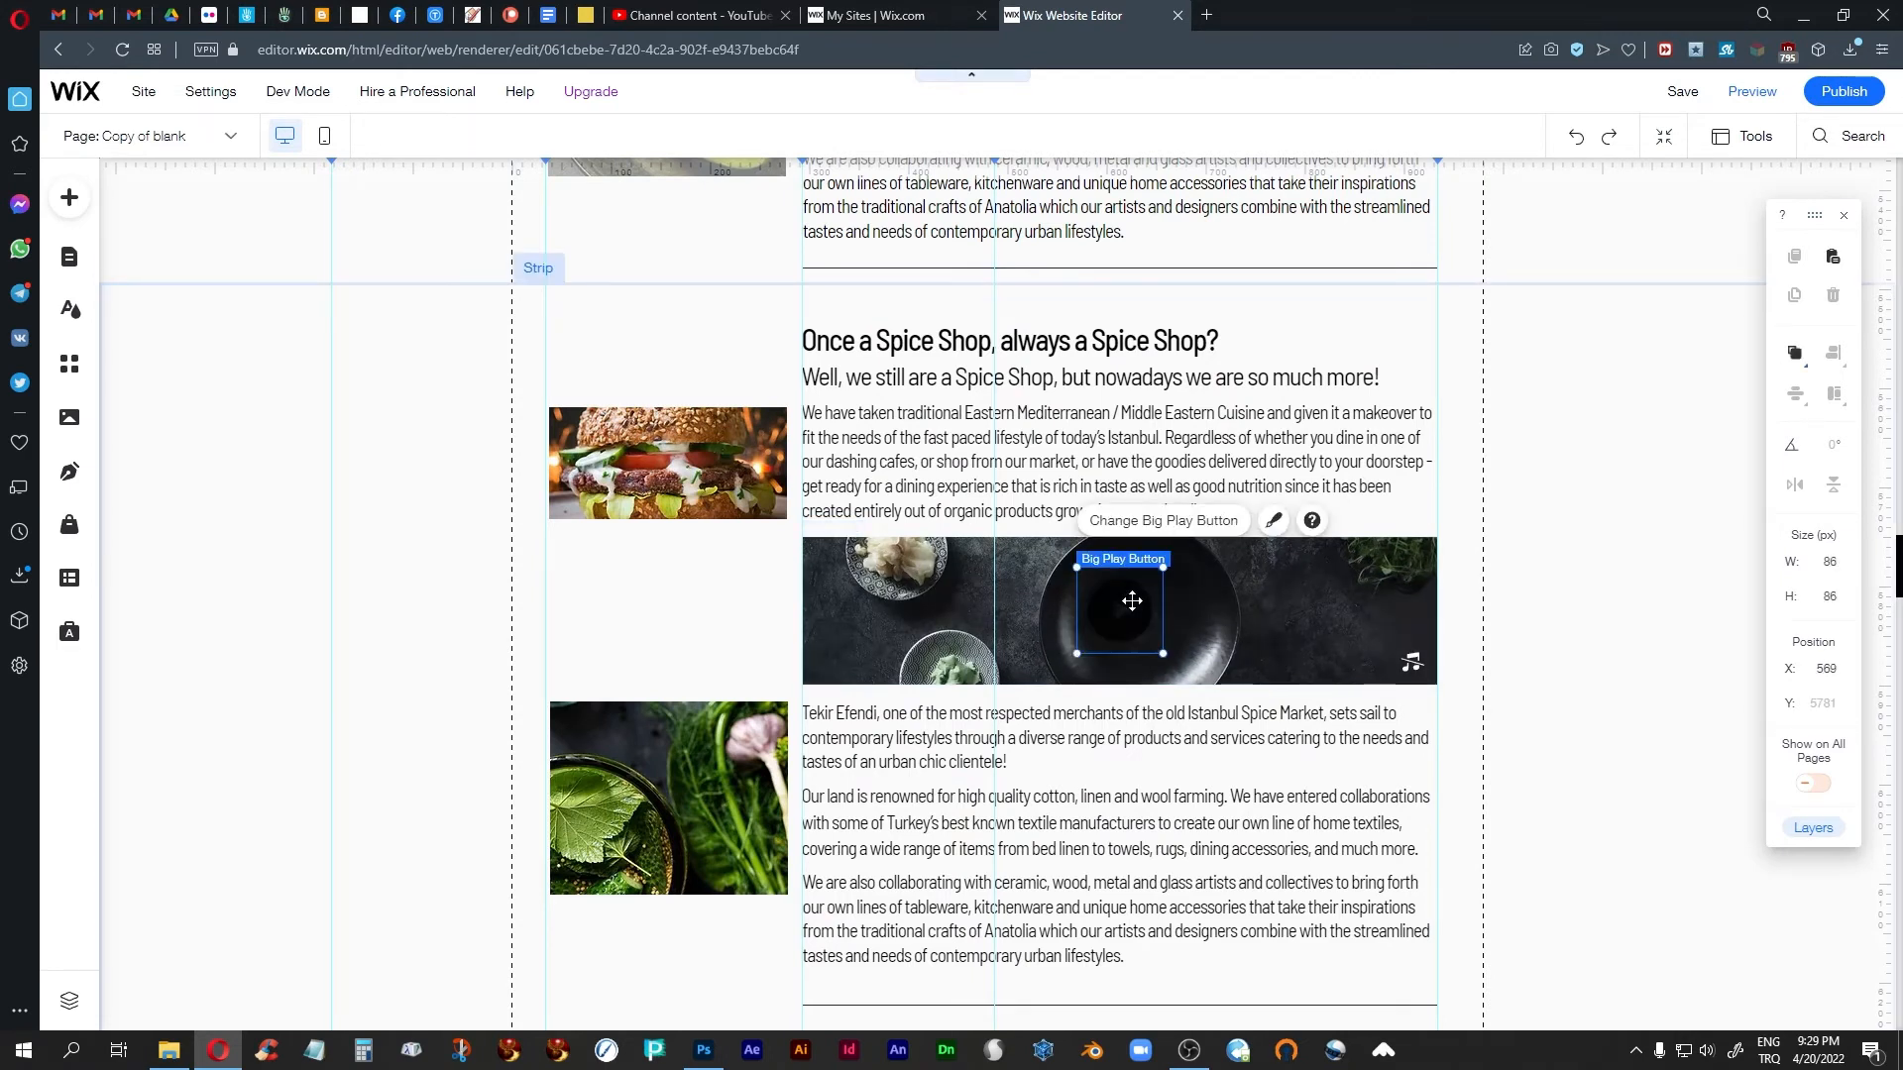
{"action": "right_click", "coordinate": [1131, 601]}
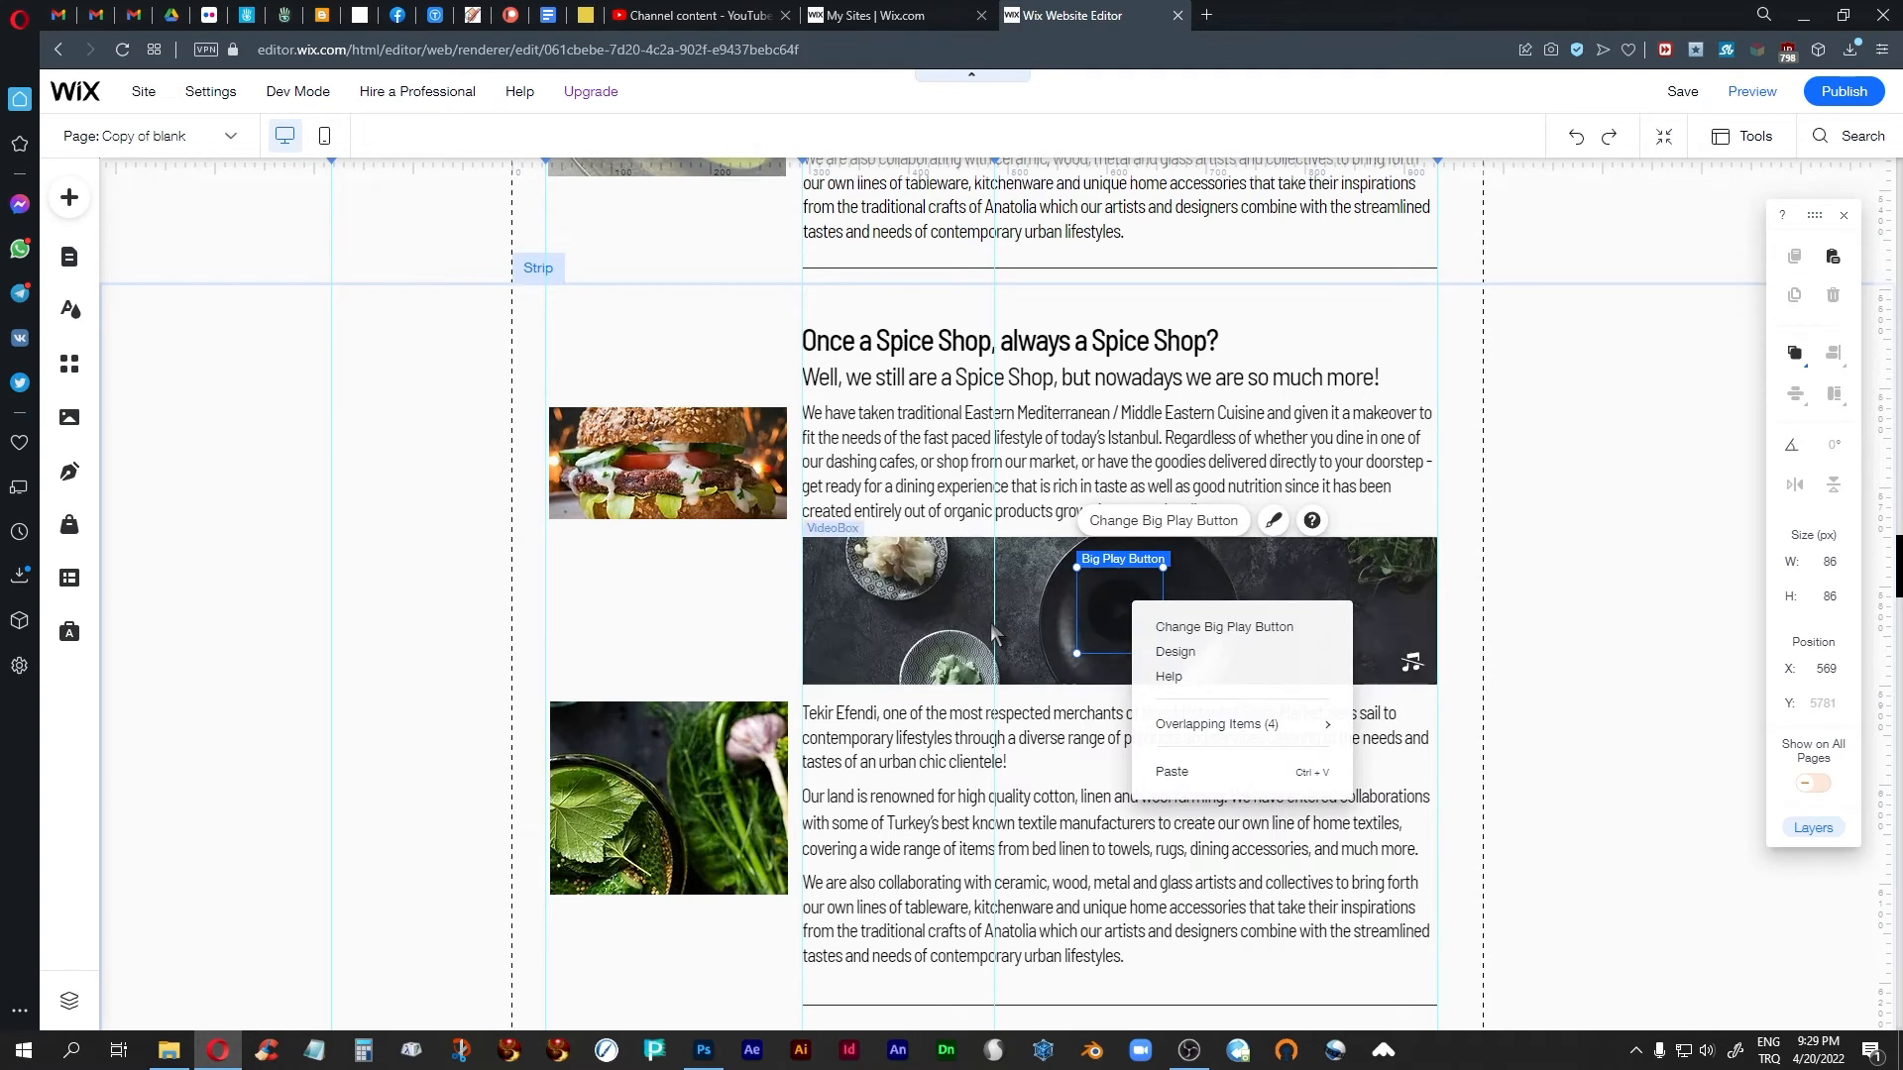
{"action": "left_click", "coordinate": [953, 592]}
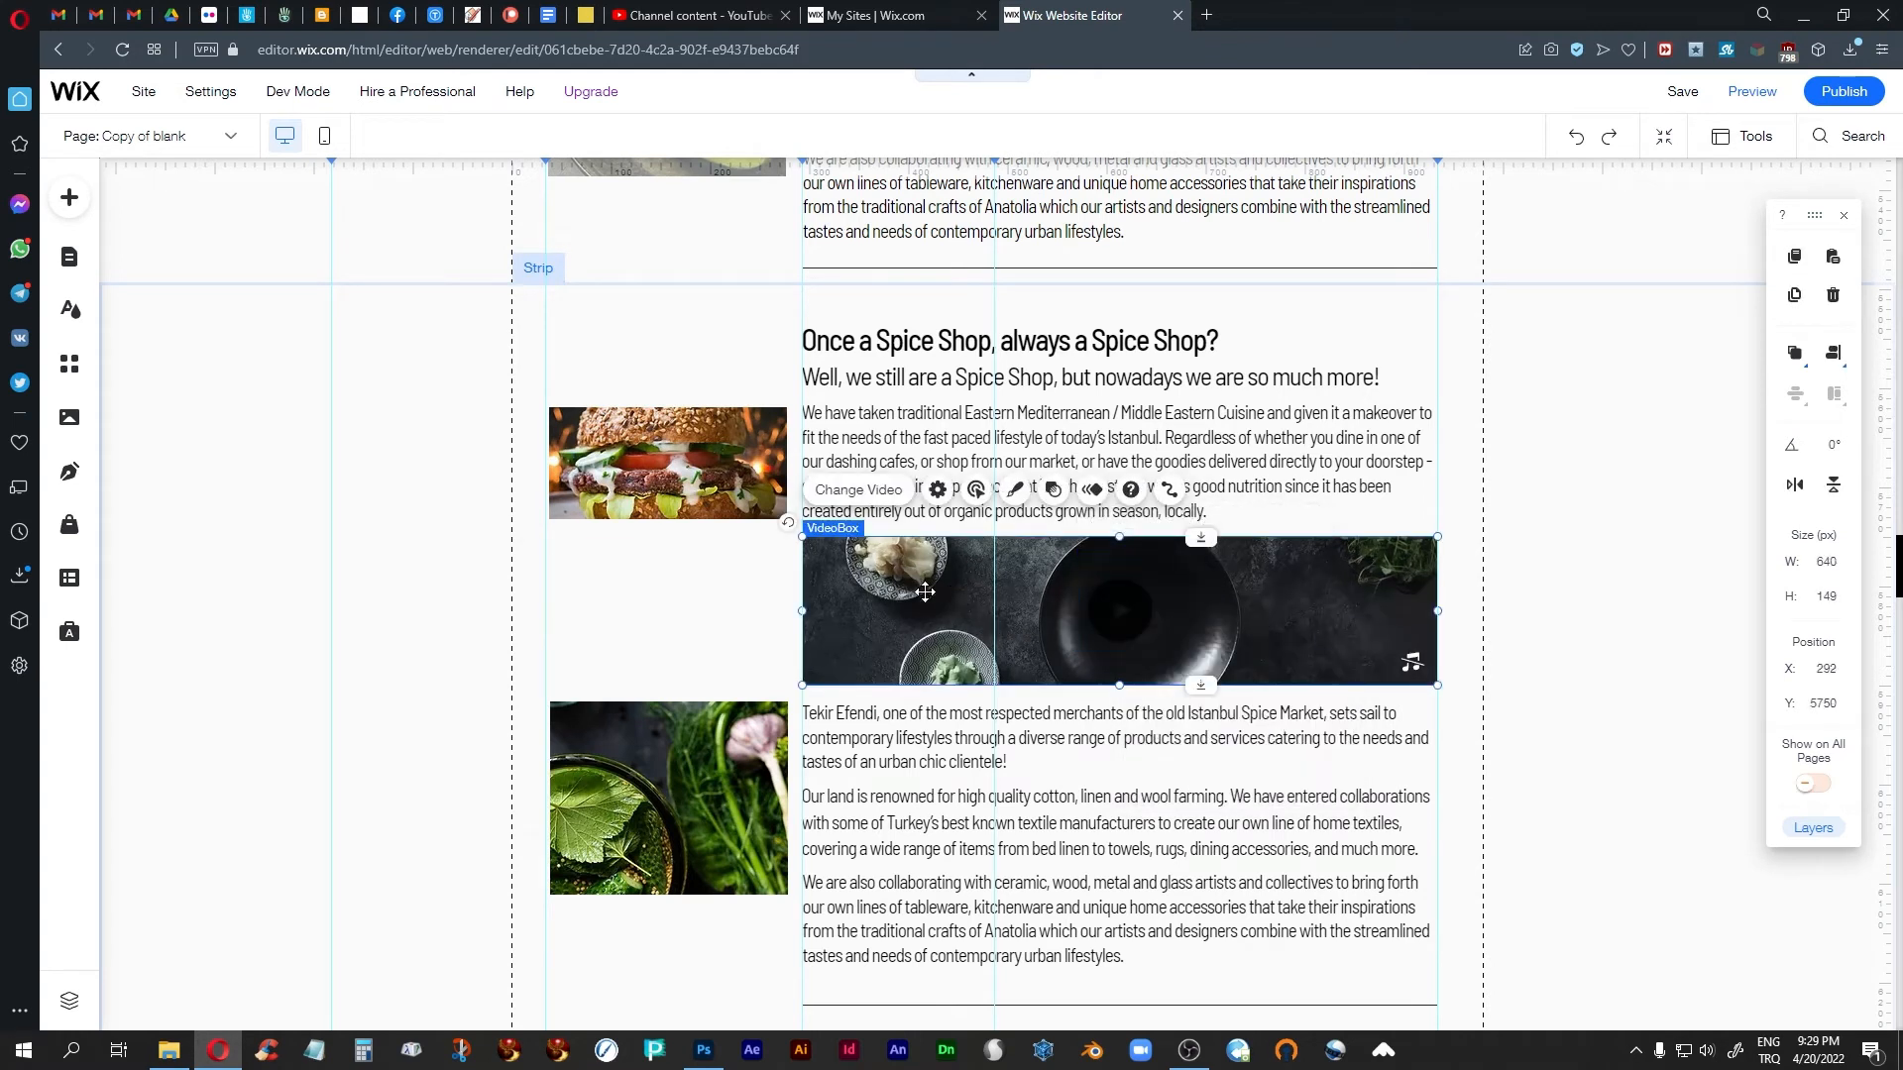
{"action": "left_click", "coordinate": [859, 490]}
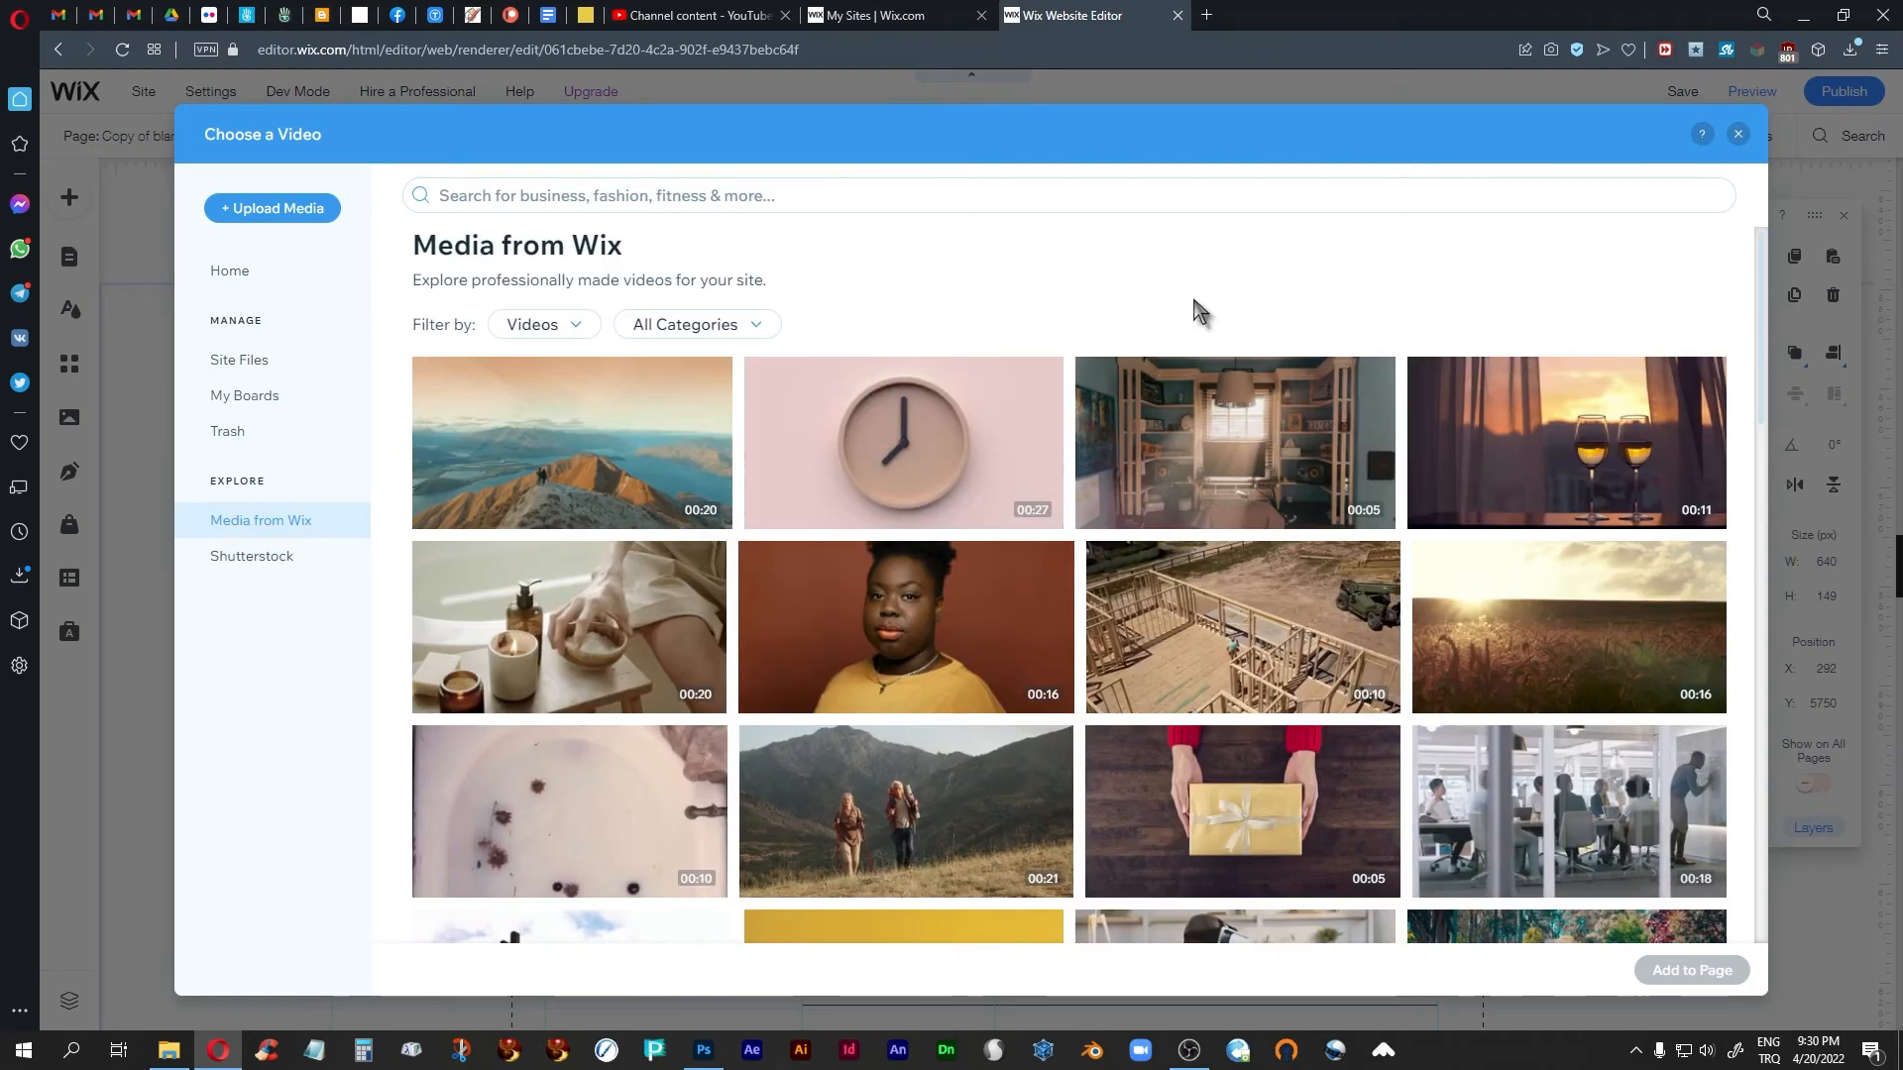
{"action": "left_click", "coordinate": [1736, 136]}
View the video box's settings, including the reset and description options, and close them
{"action": "left_click", "coordinate": [936, 490]}
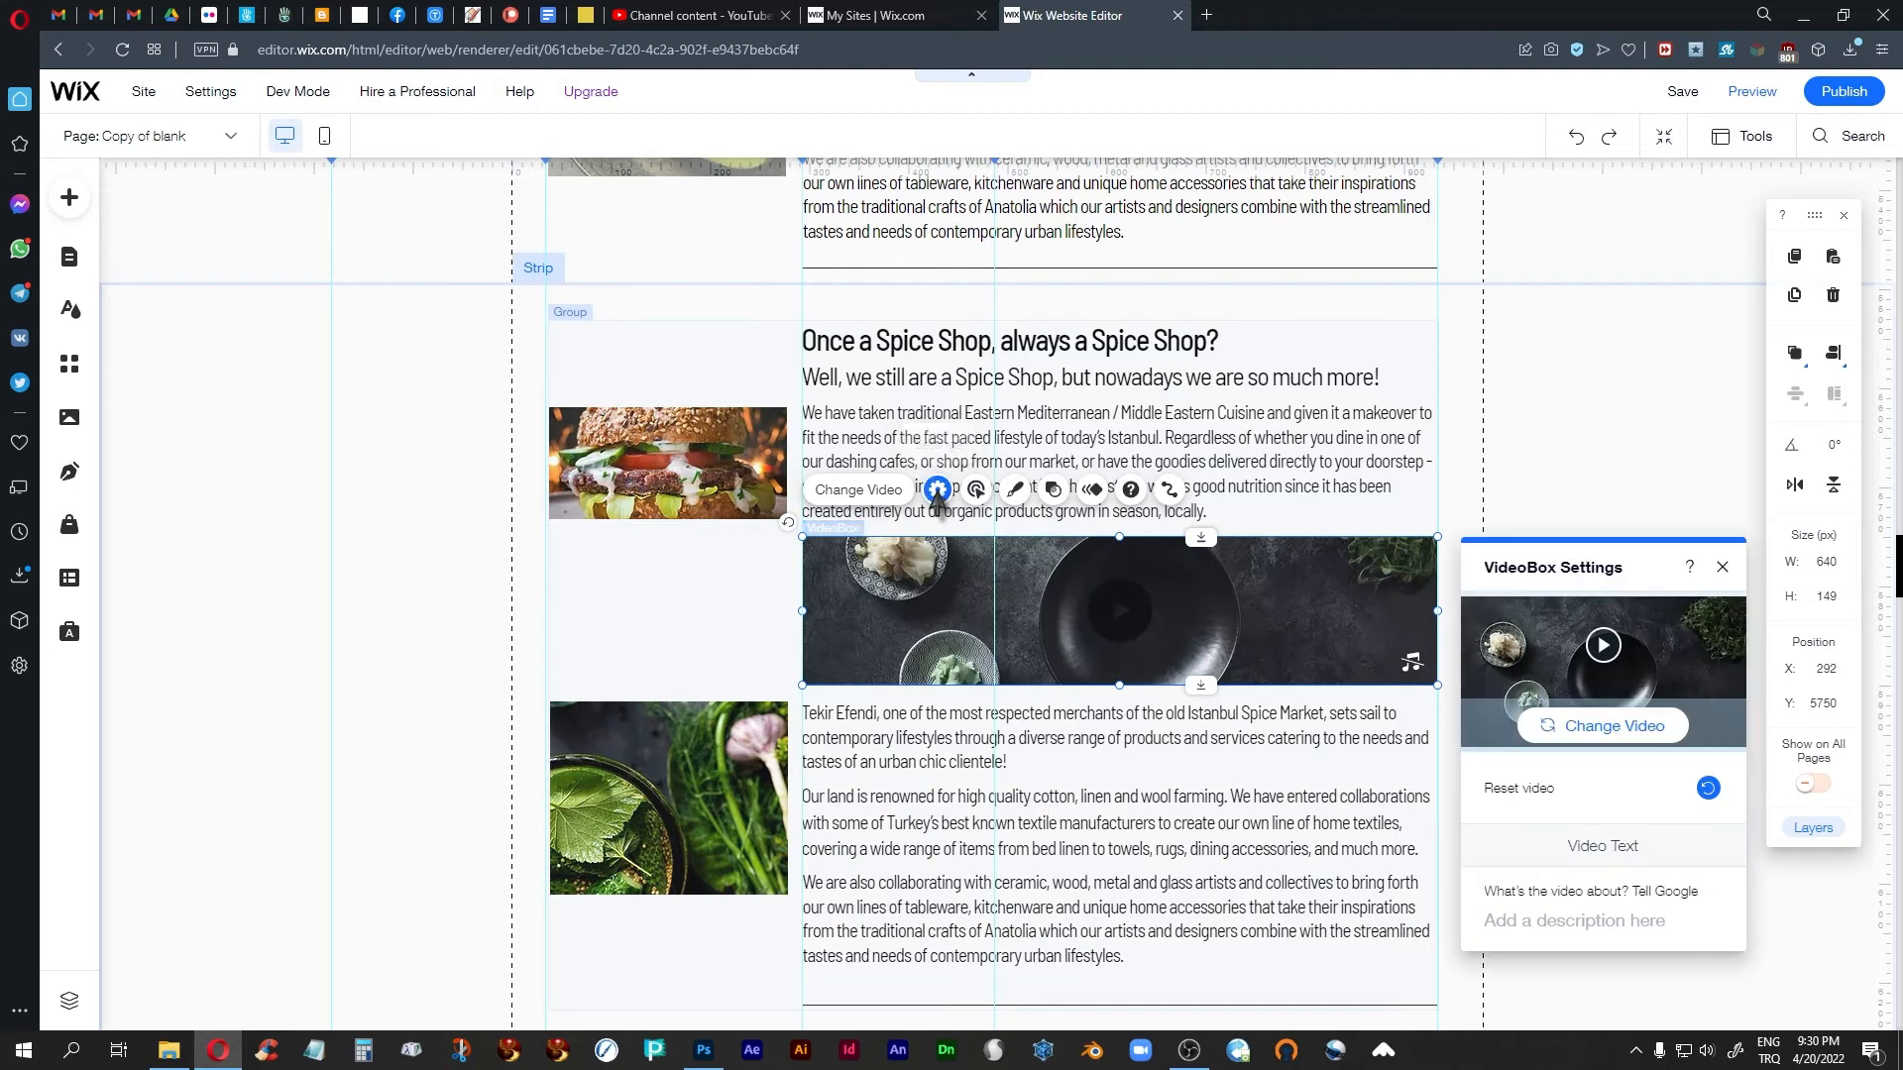
{"action": "left_click_drag", "start_coordinate": [1640, 557], "coordinate": [1478, 245]}
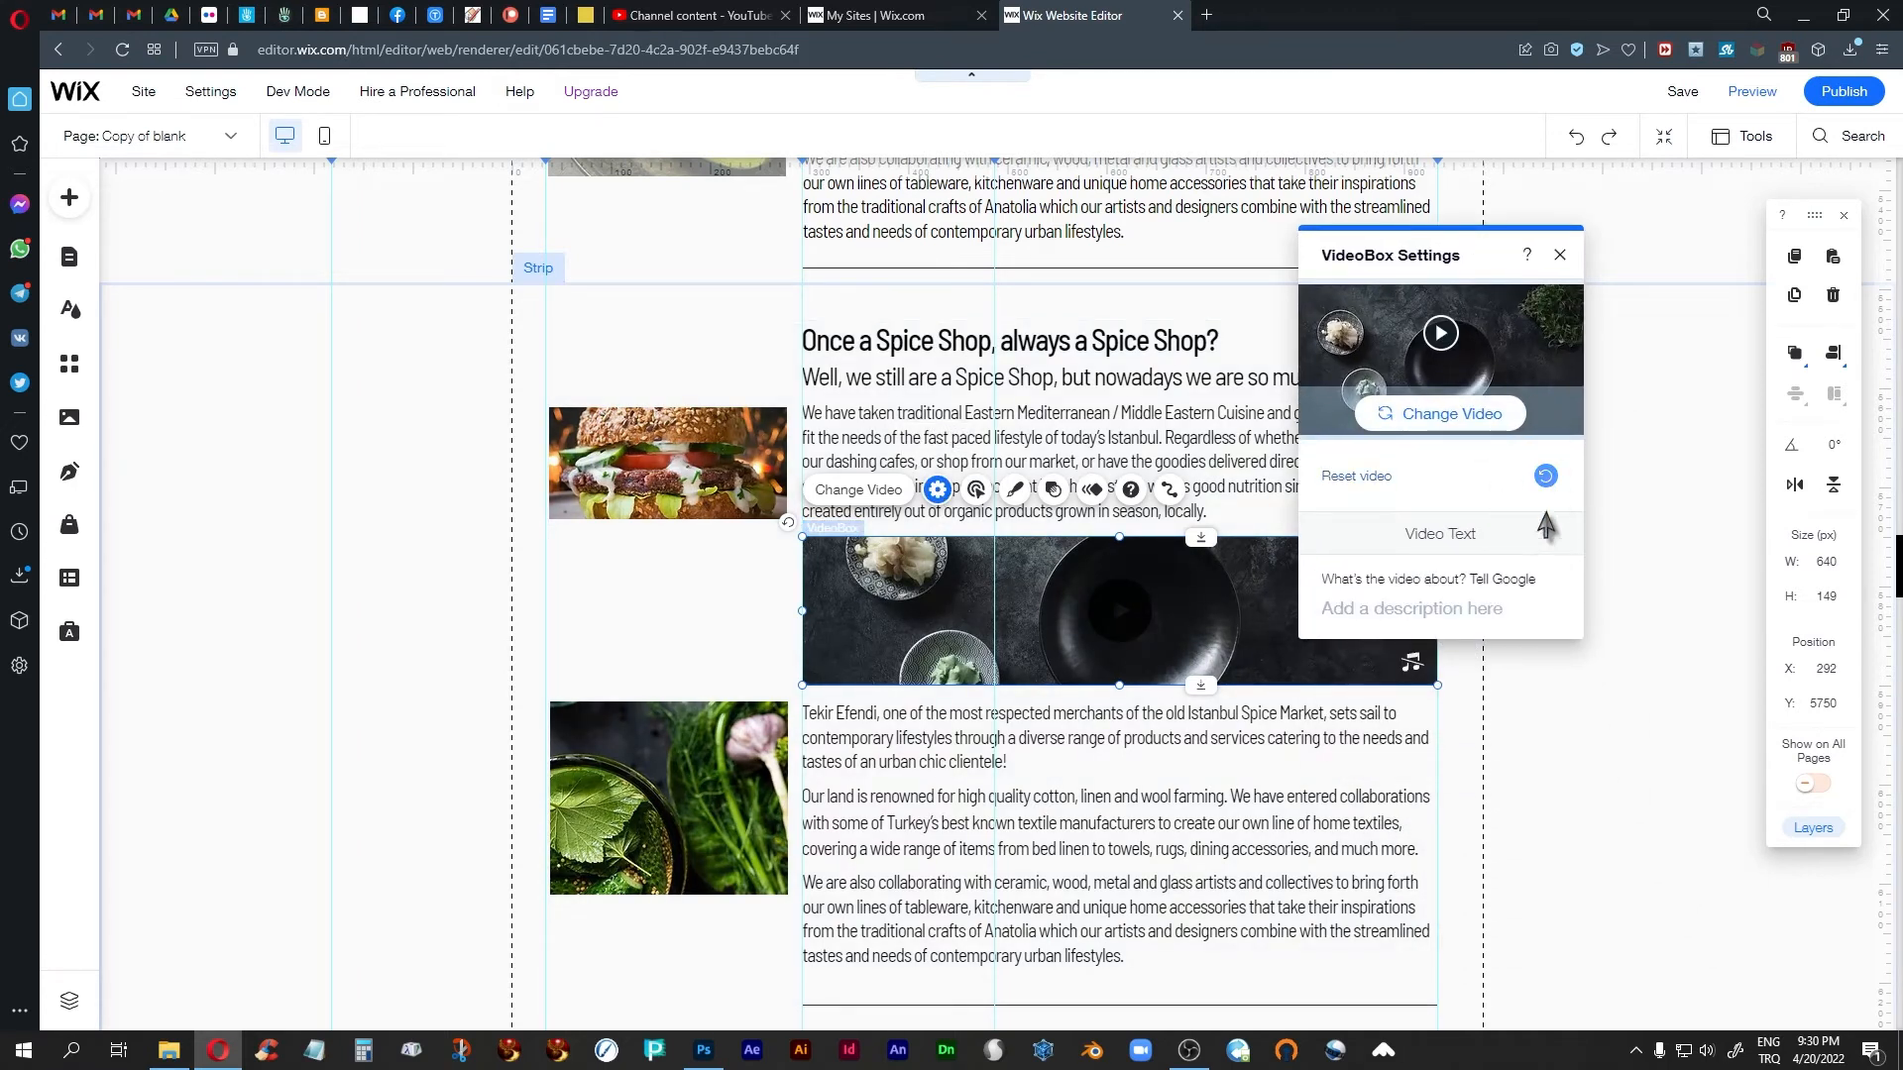
{"action": "left_click", "coordinate": [1557, 255]}
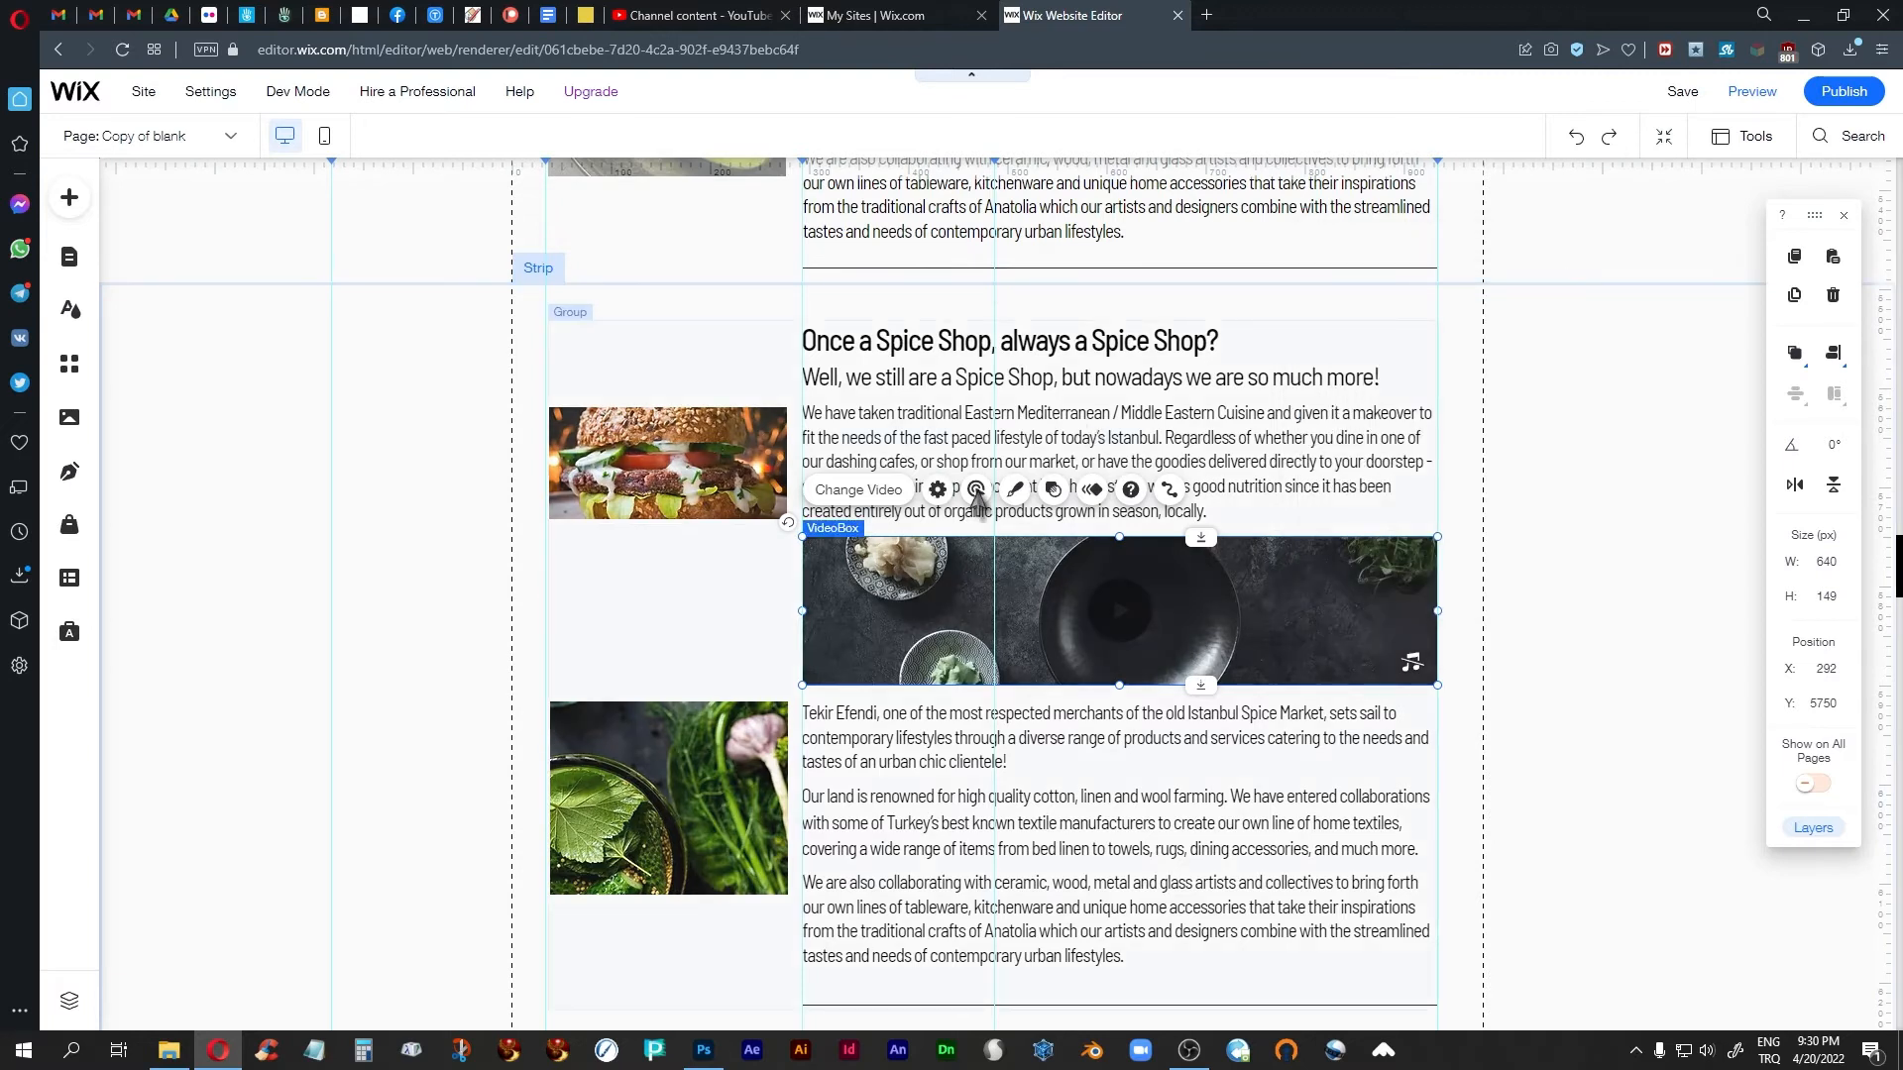
Examine the video box's playback behaviors, including the choices for how the video ends and slow motion
{"action": "left_click", "coordinate": [976, 489]}
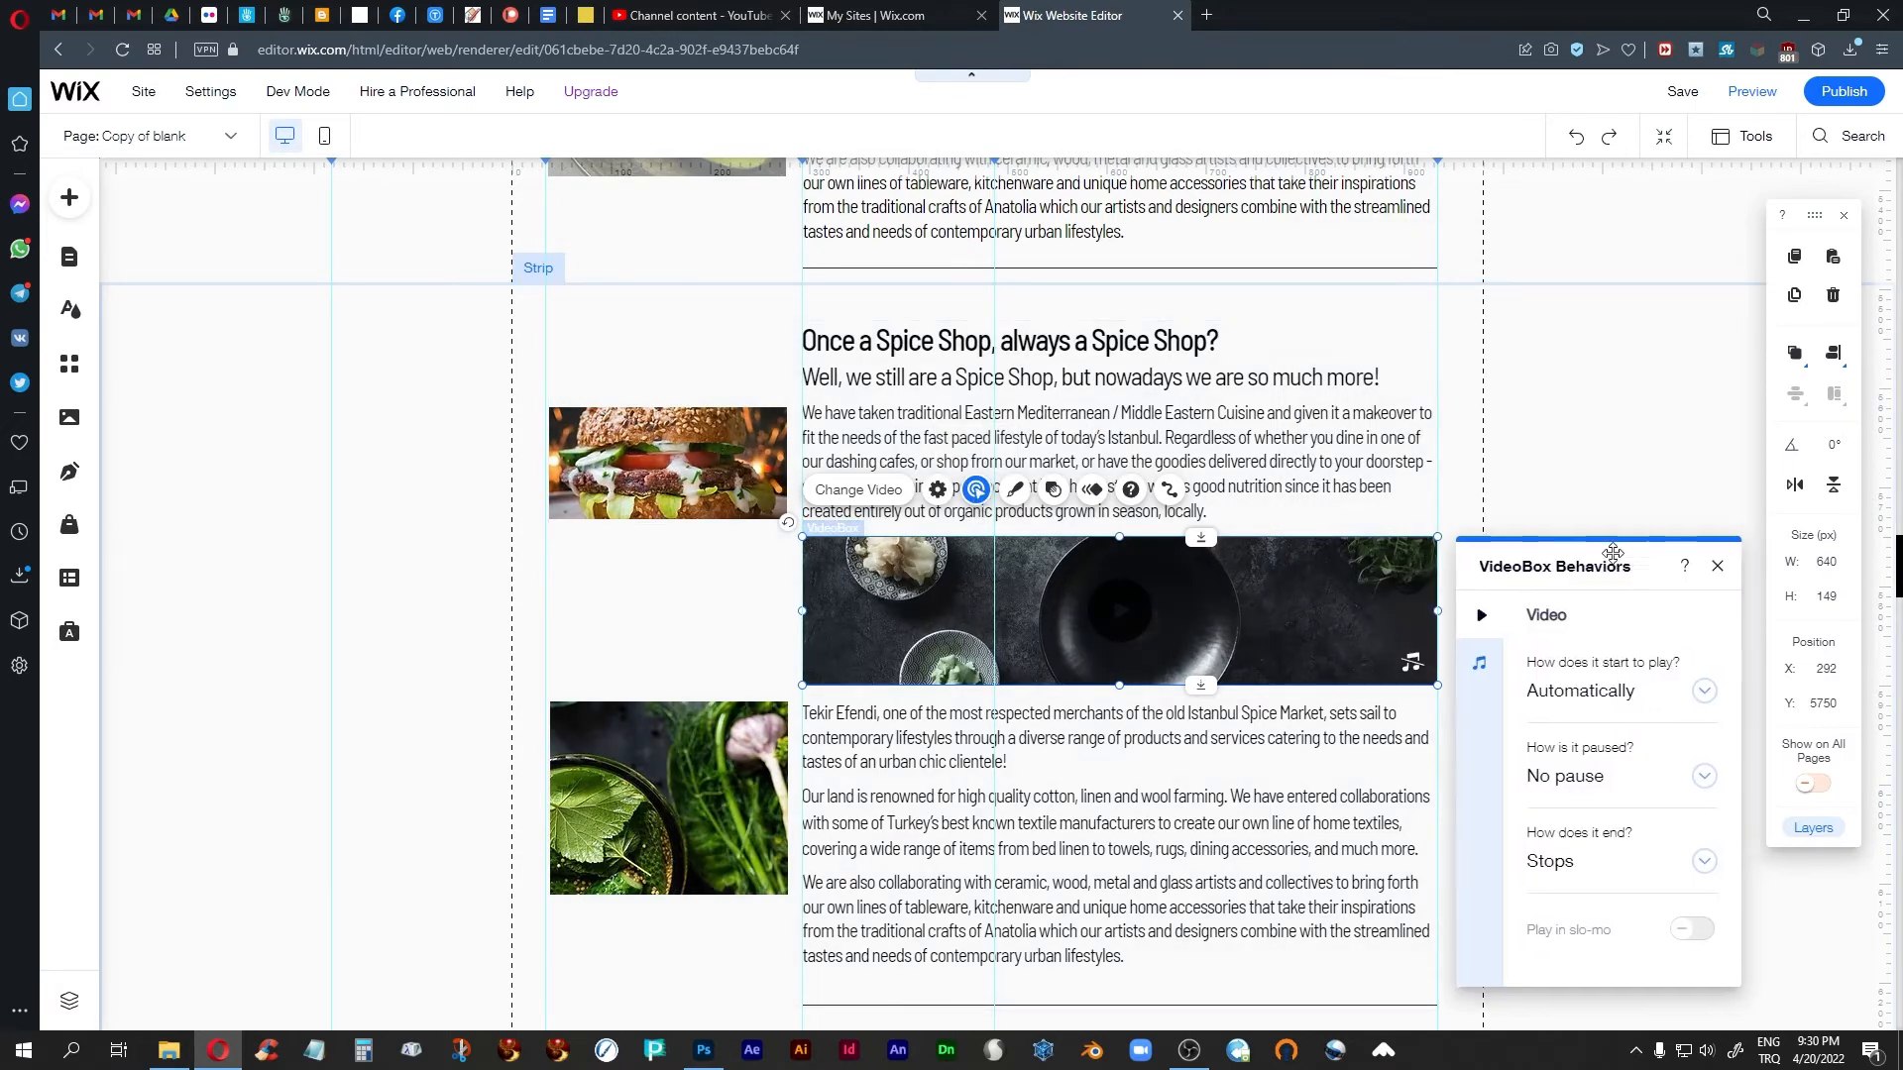
{"action": "left_click_drag", "start_coordinate": [1625, 561], "coordinate": [1534, 286]}
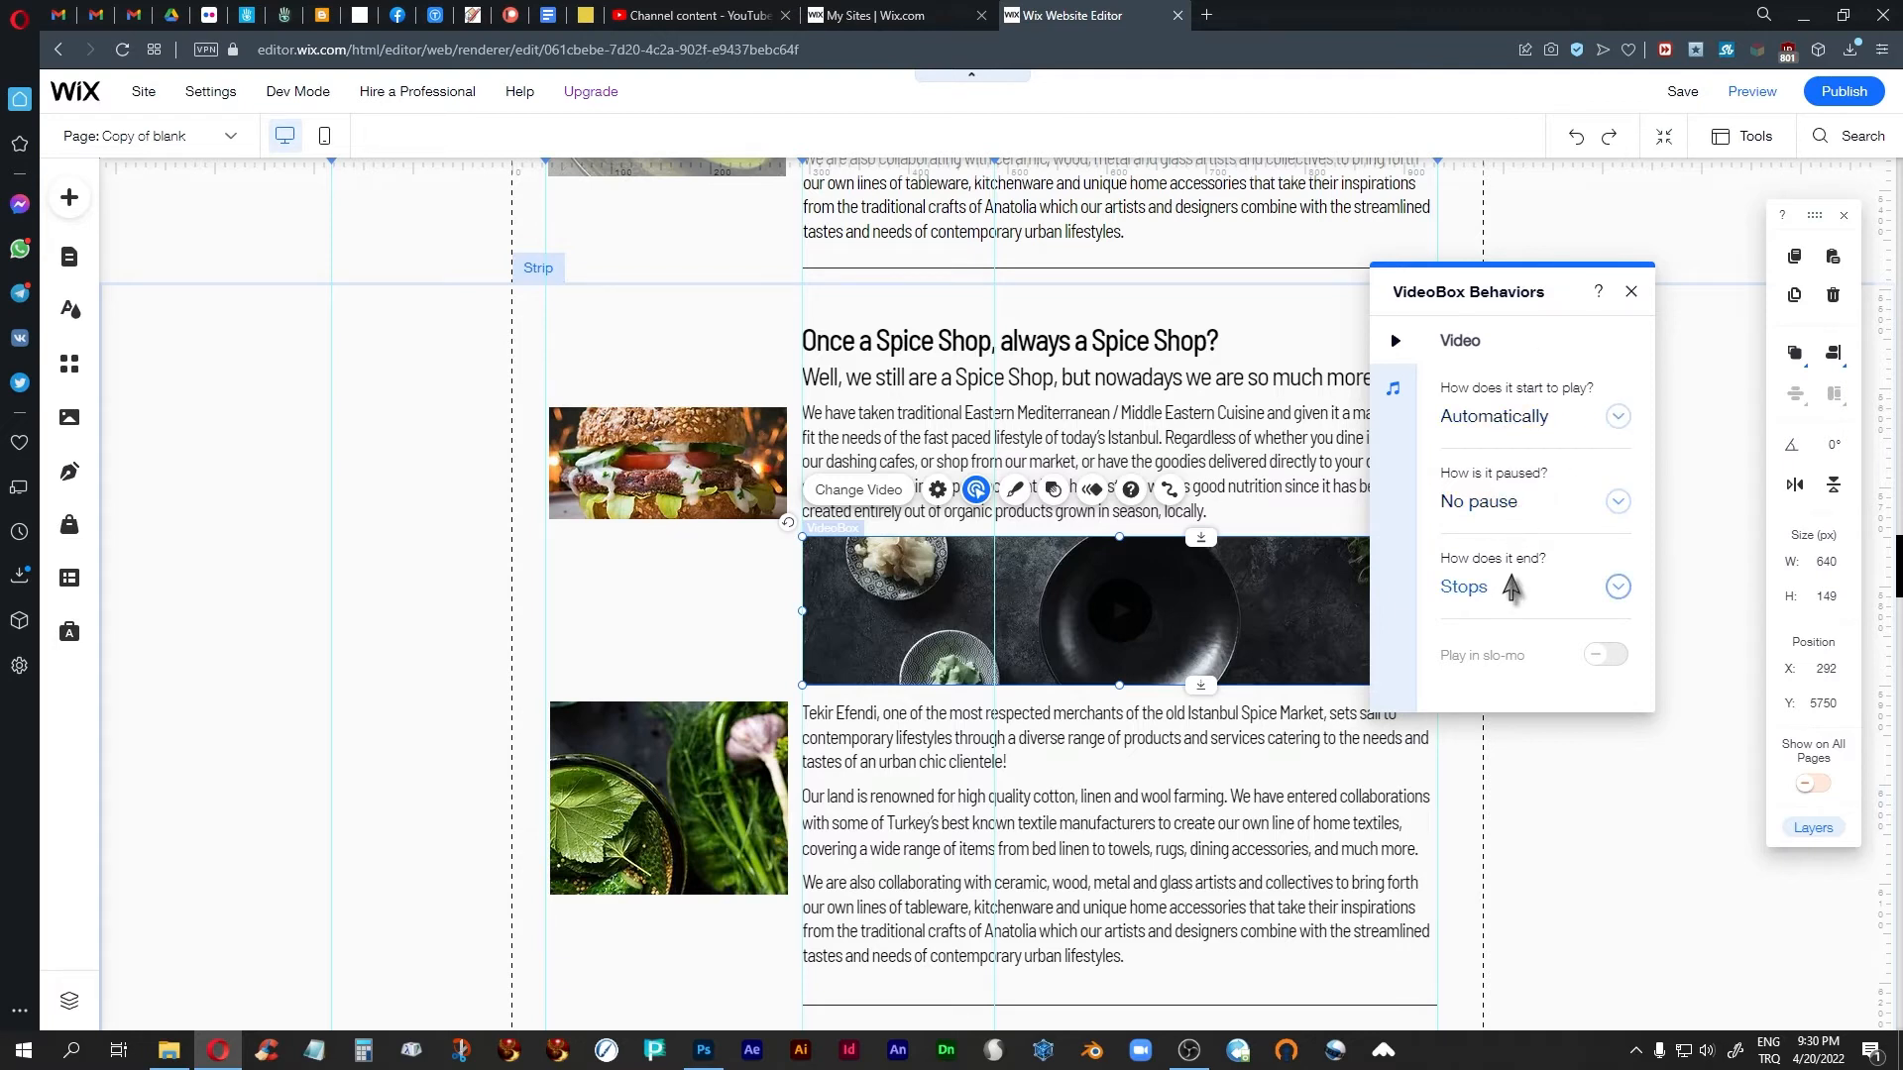
{"action": "left_click", "coordinate": [1617, 586]}
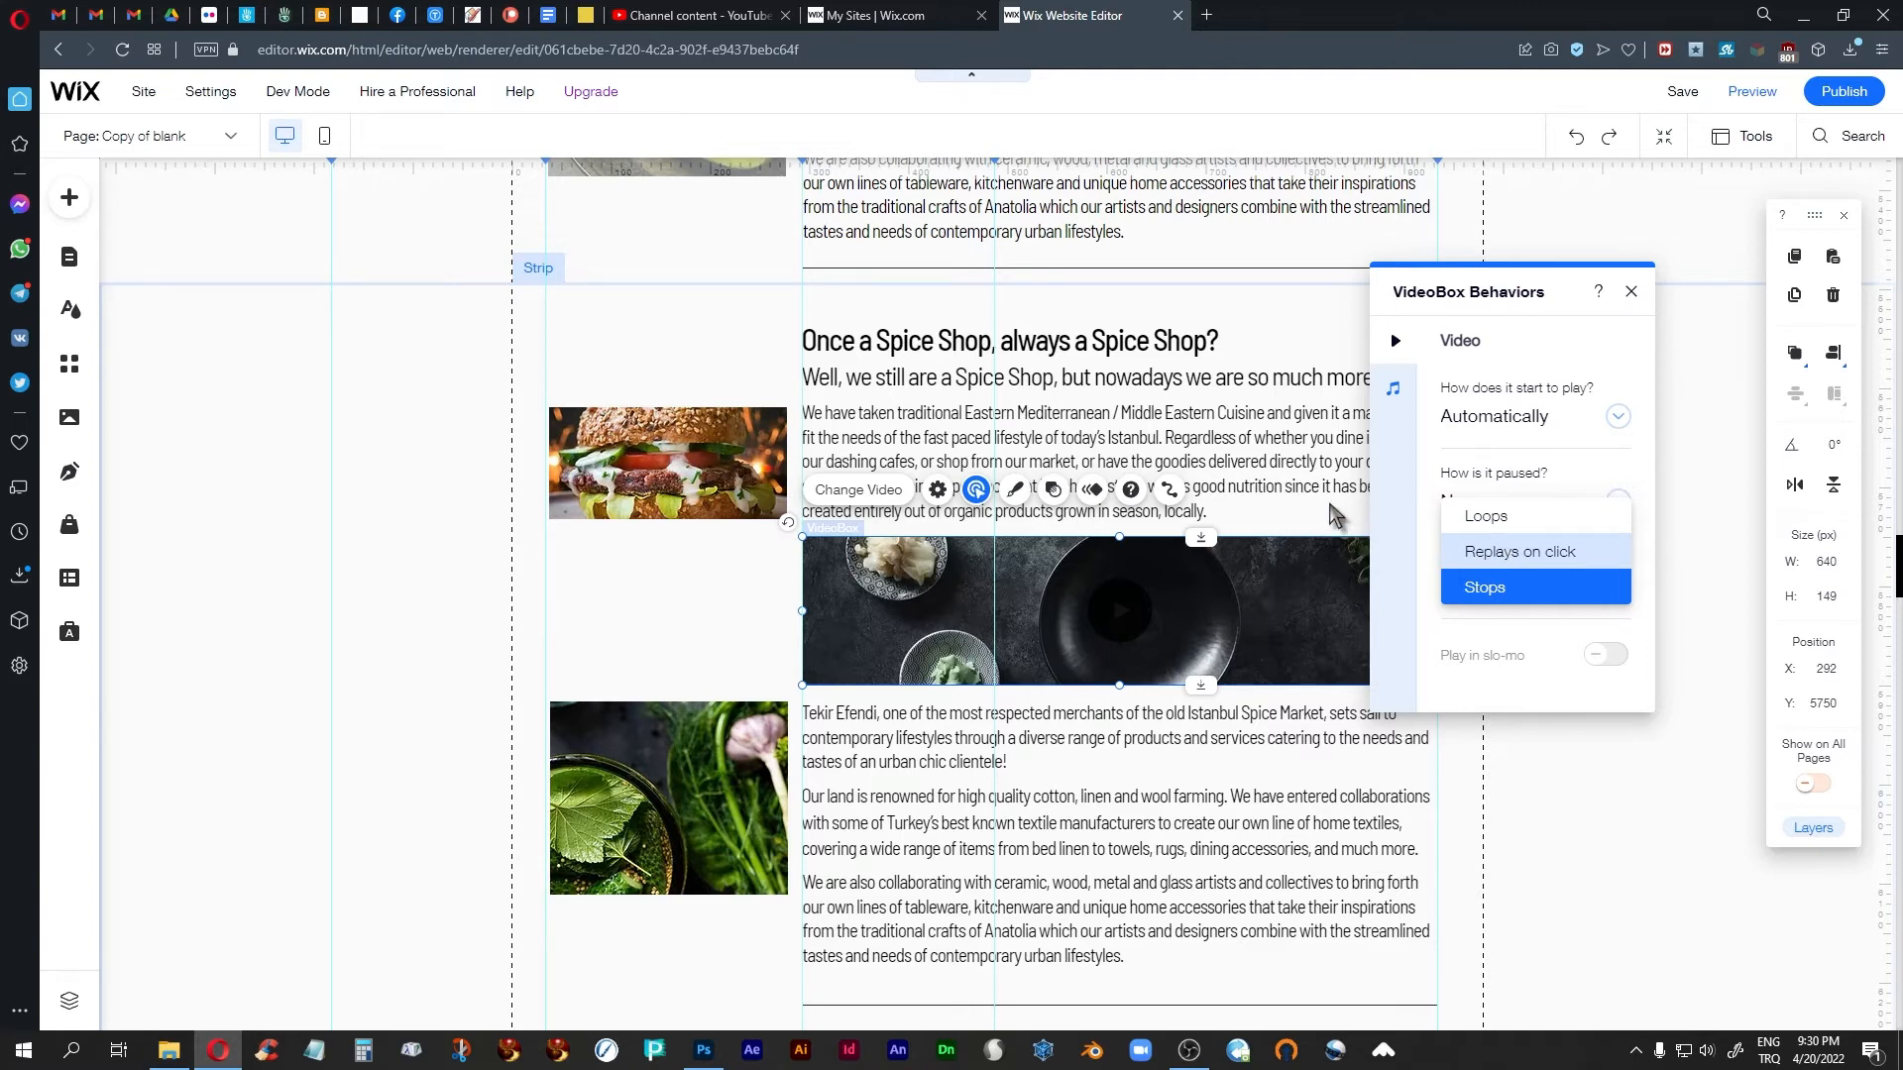
{"action": "left_click", "coordinate": [1597, 659]}
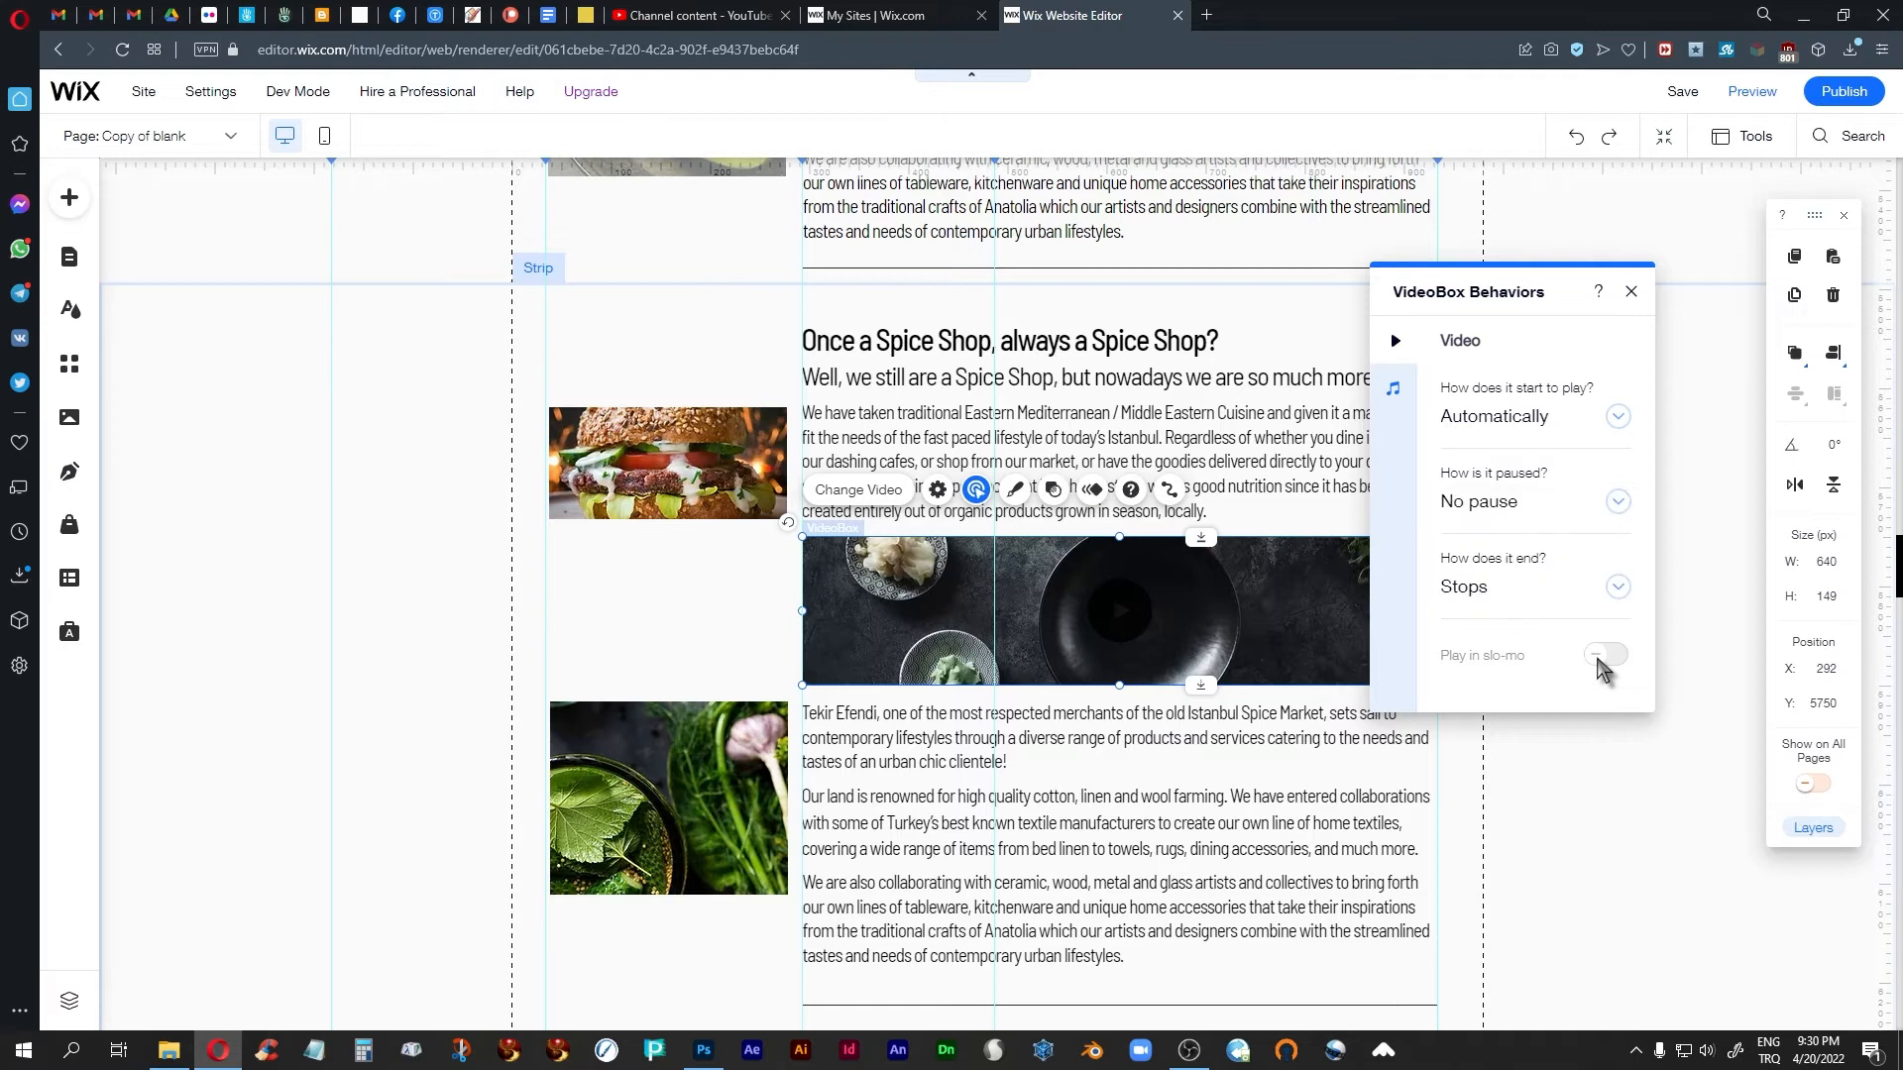
Close the video box's behaviors, view the Add to Site element categories, and close them without adding anything
{"action": "mouse_move", "coordinate": [1589, 662]}
{"action": "left_click", "coordinate": [1630, 295]}
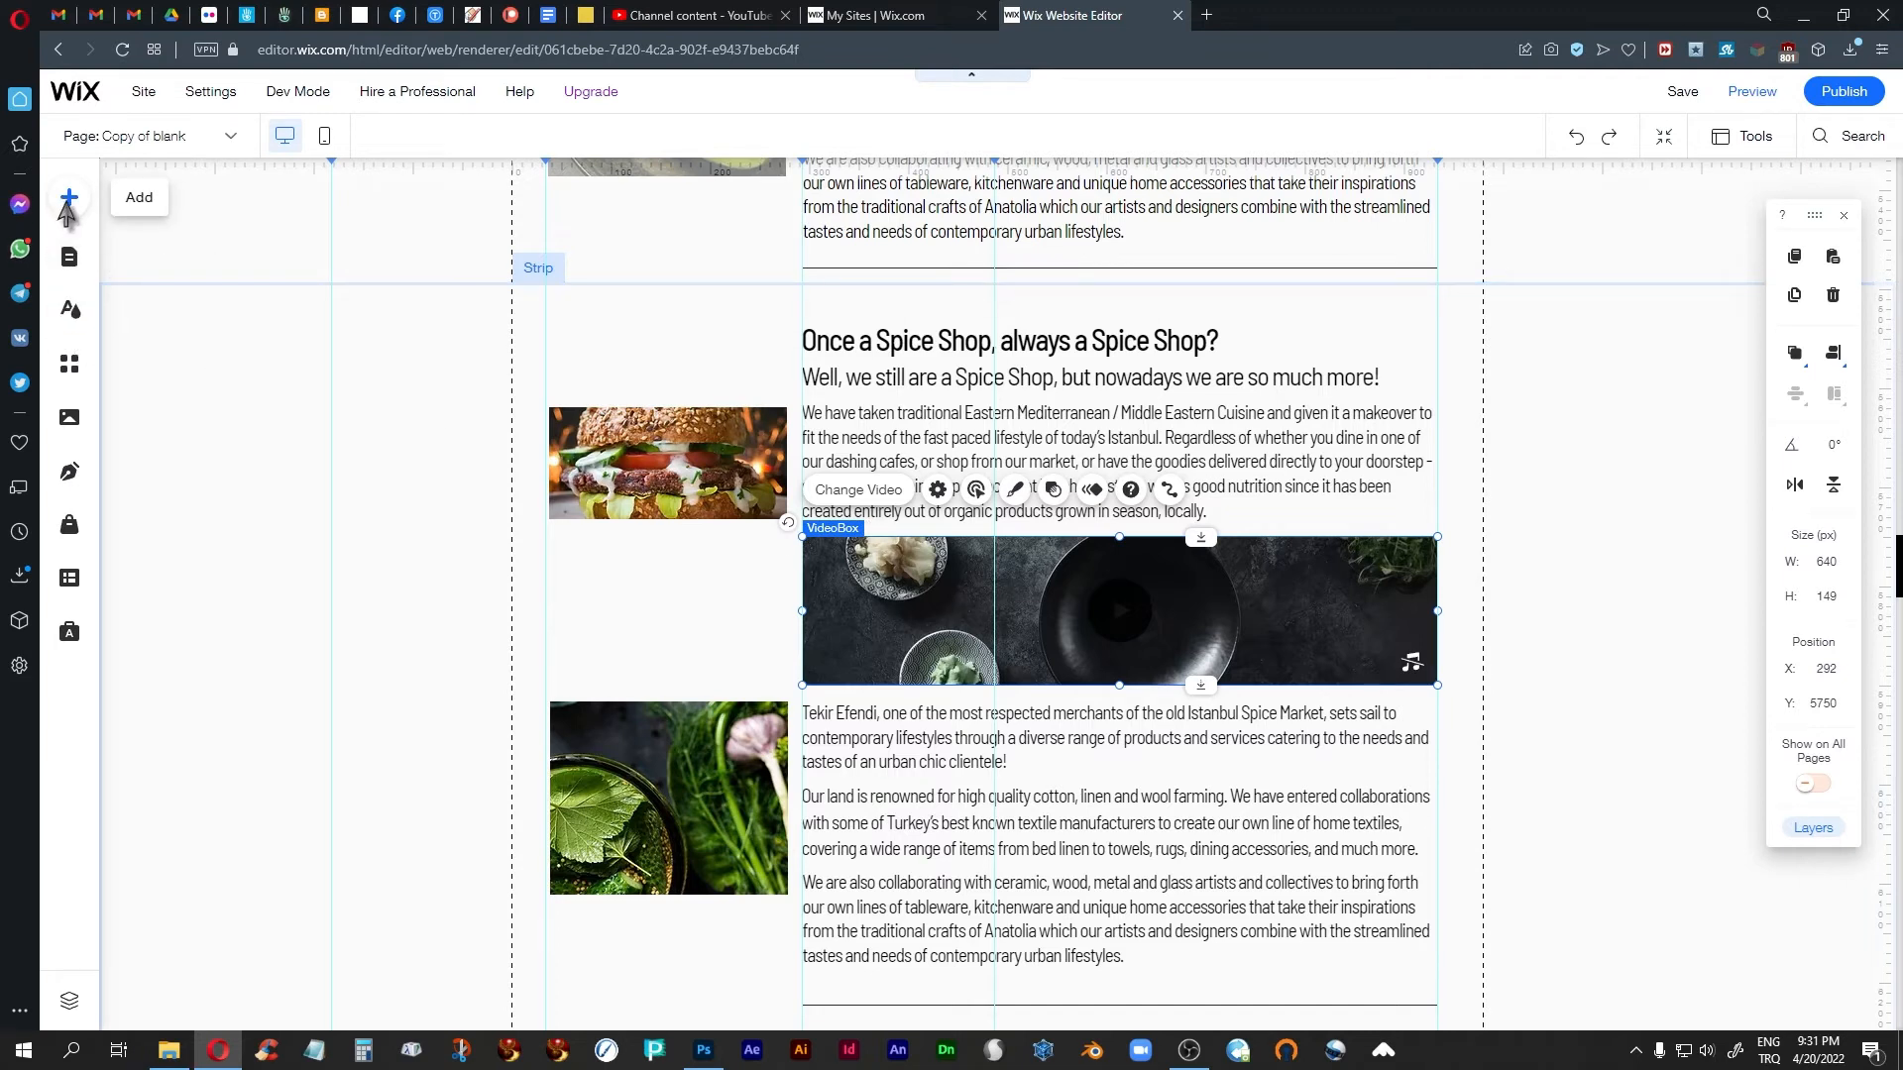
{"action": "left_click", "coordinate": [68, 201]}
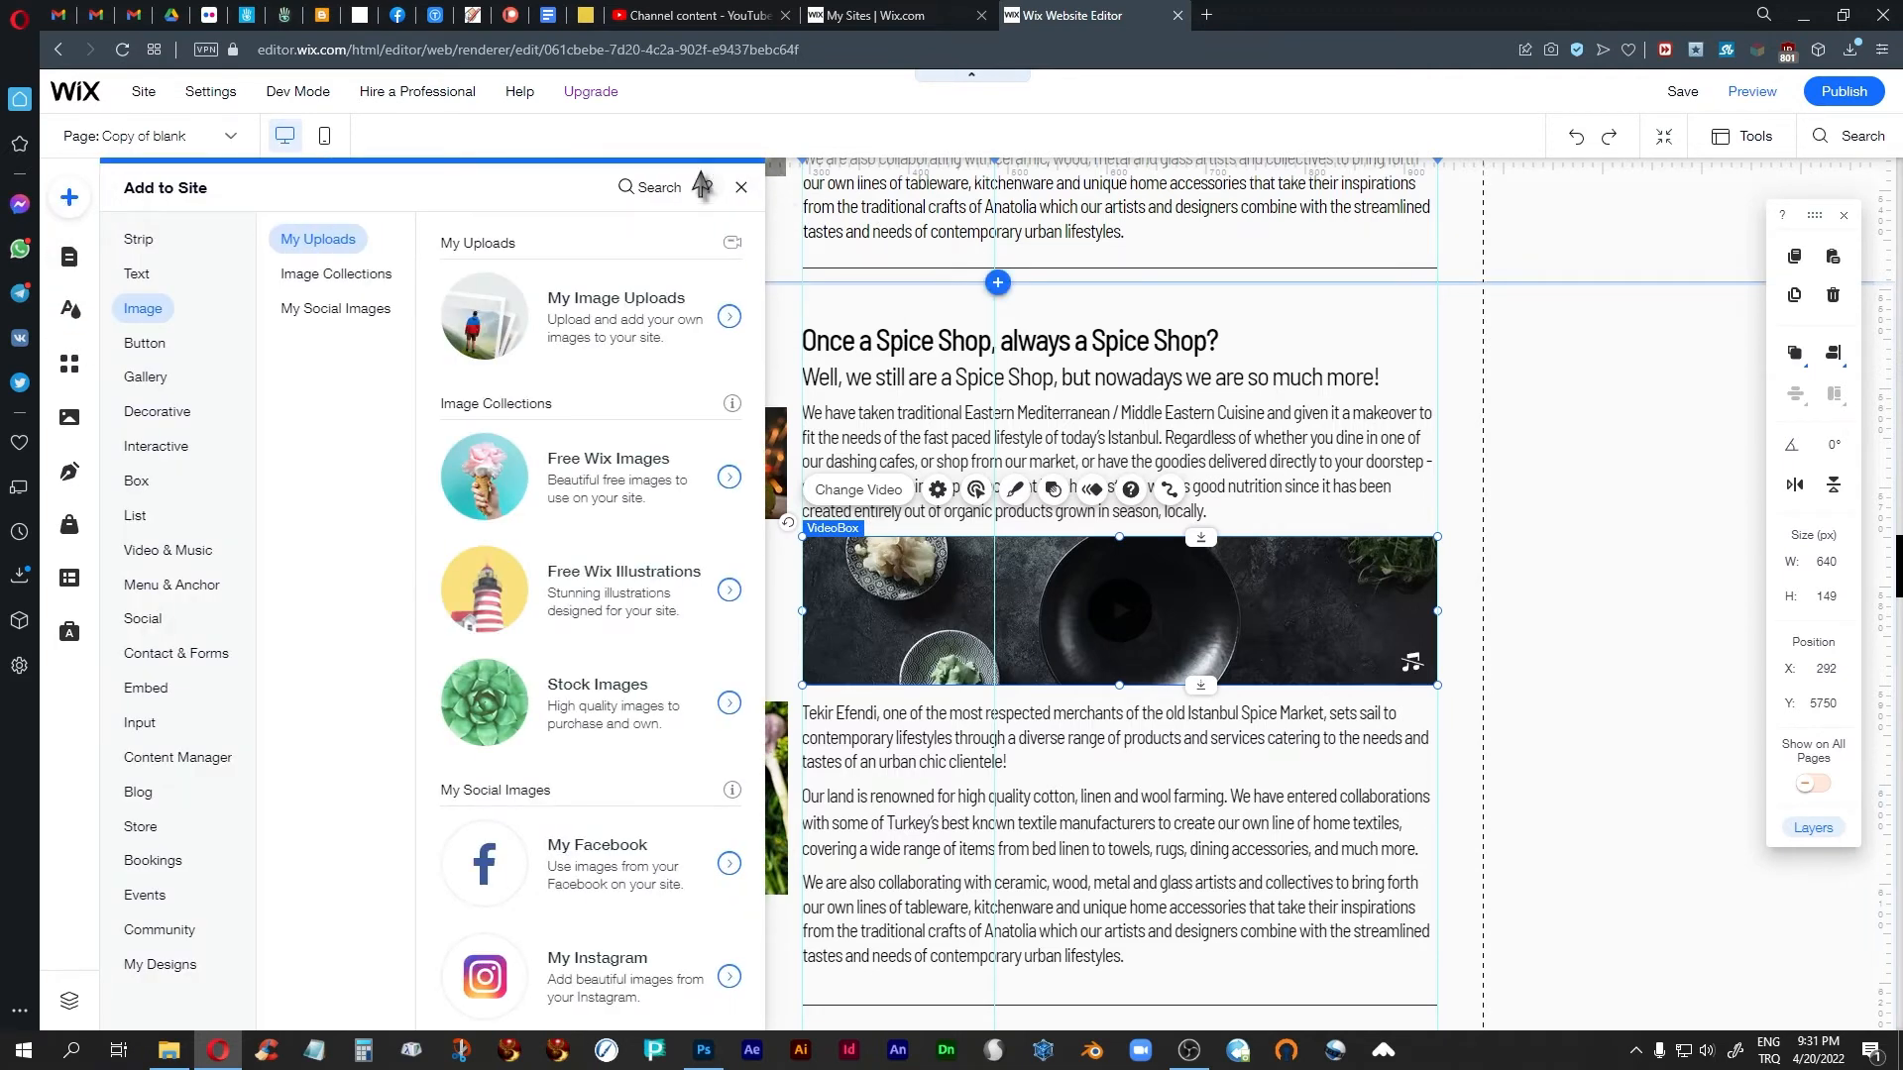
{"action": "left_click", "coordinate": [742, 188]}
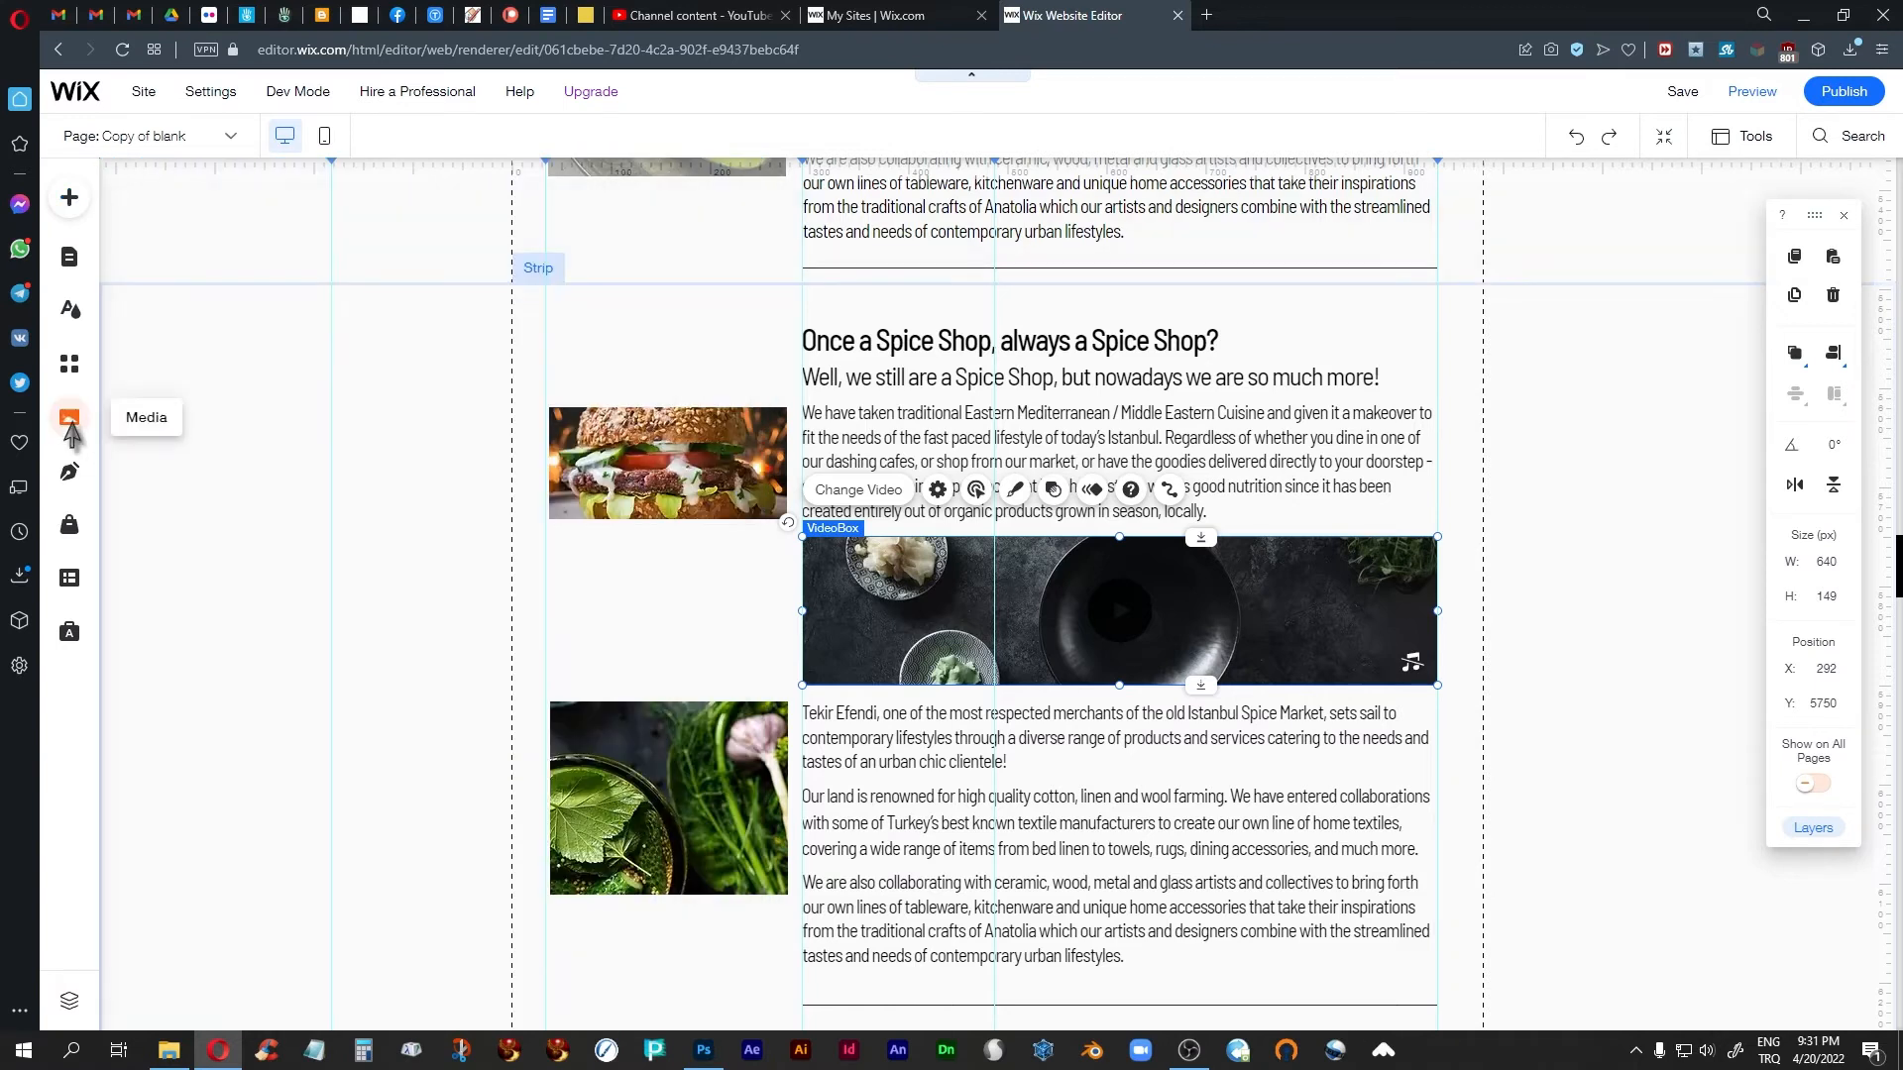
Add video (2).mp4 from the videos folder in Site Files to the page
{"action": "left_click", "coordinate": [69, 420]}
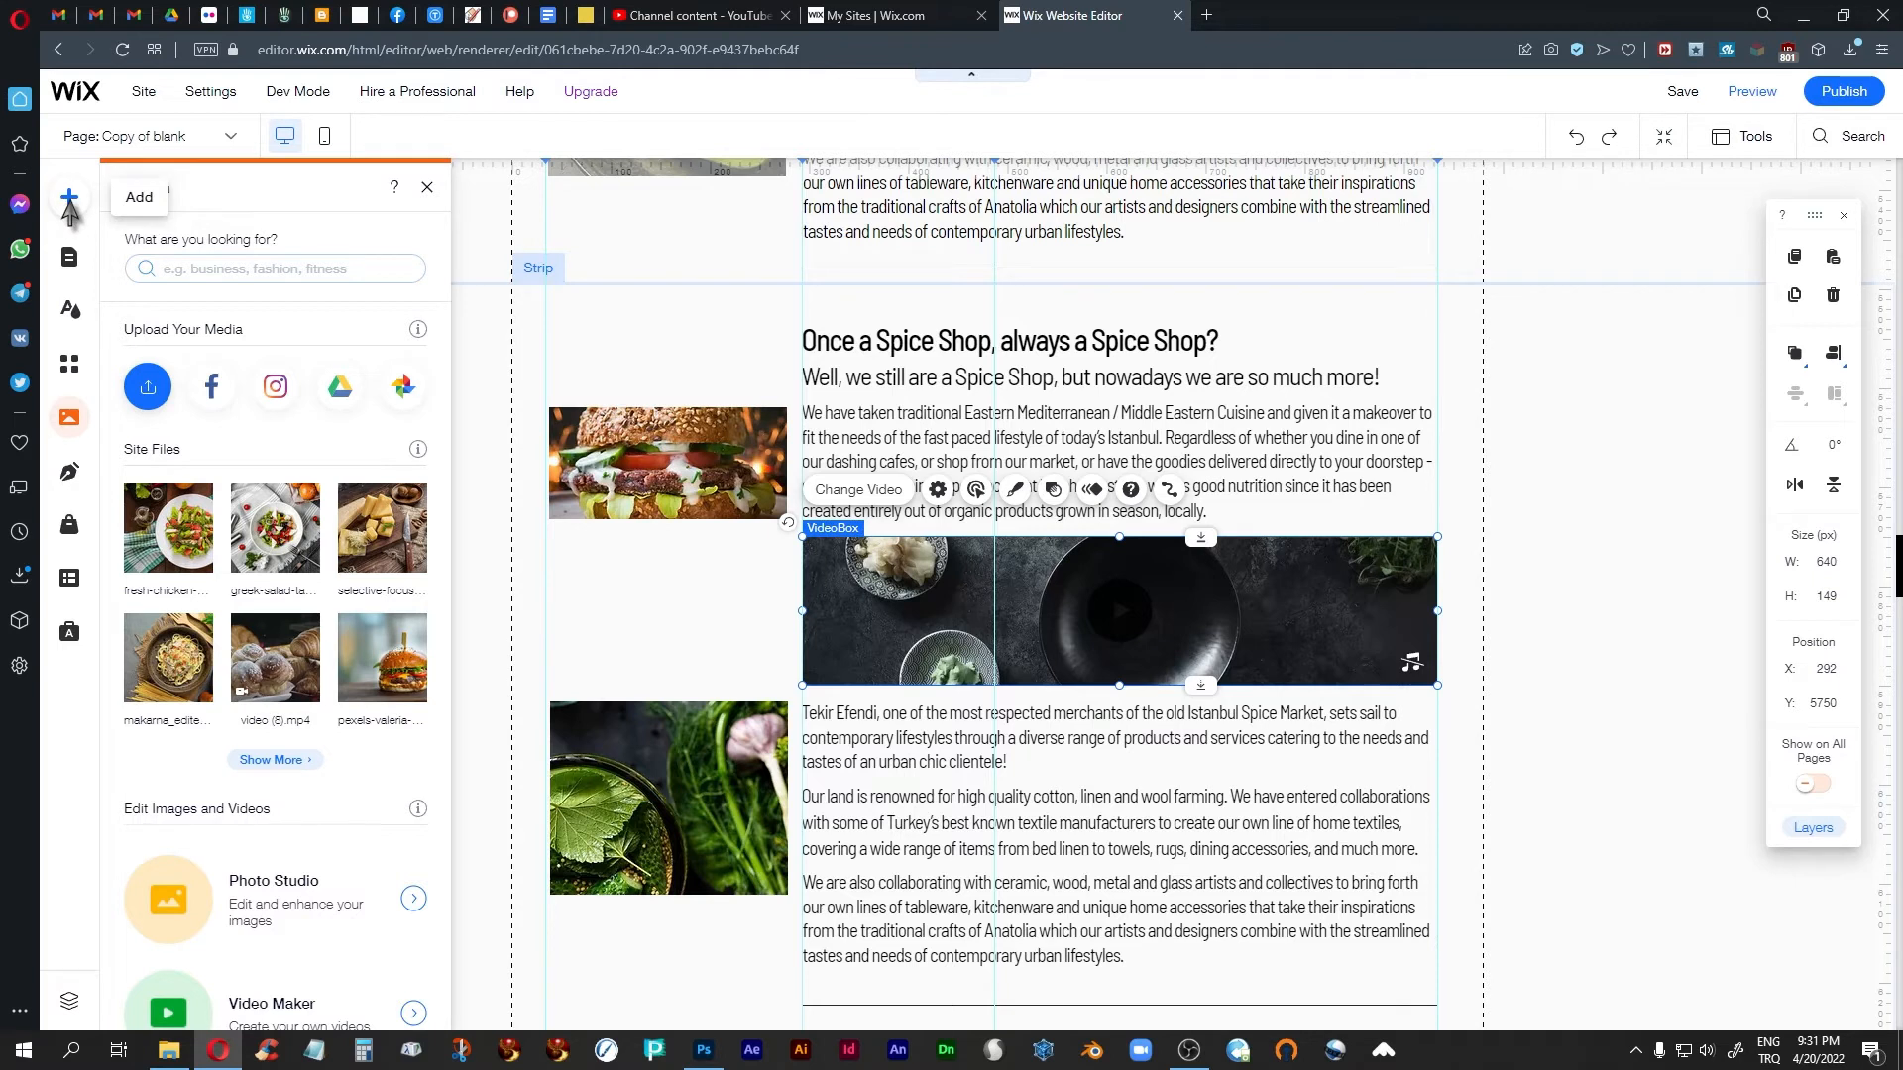
{"action": "left_click", "coordinate": [260, 759]}
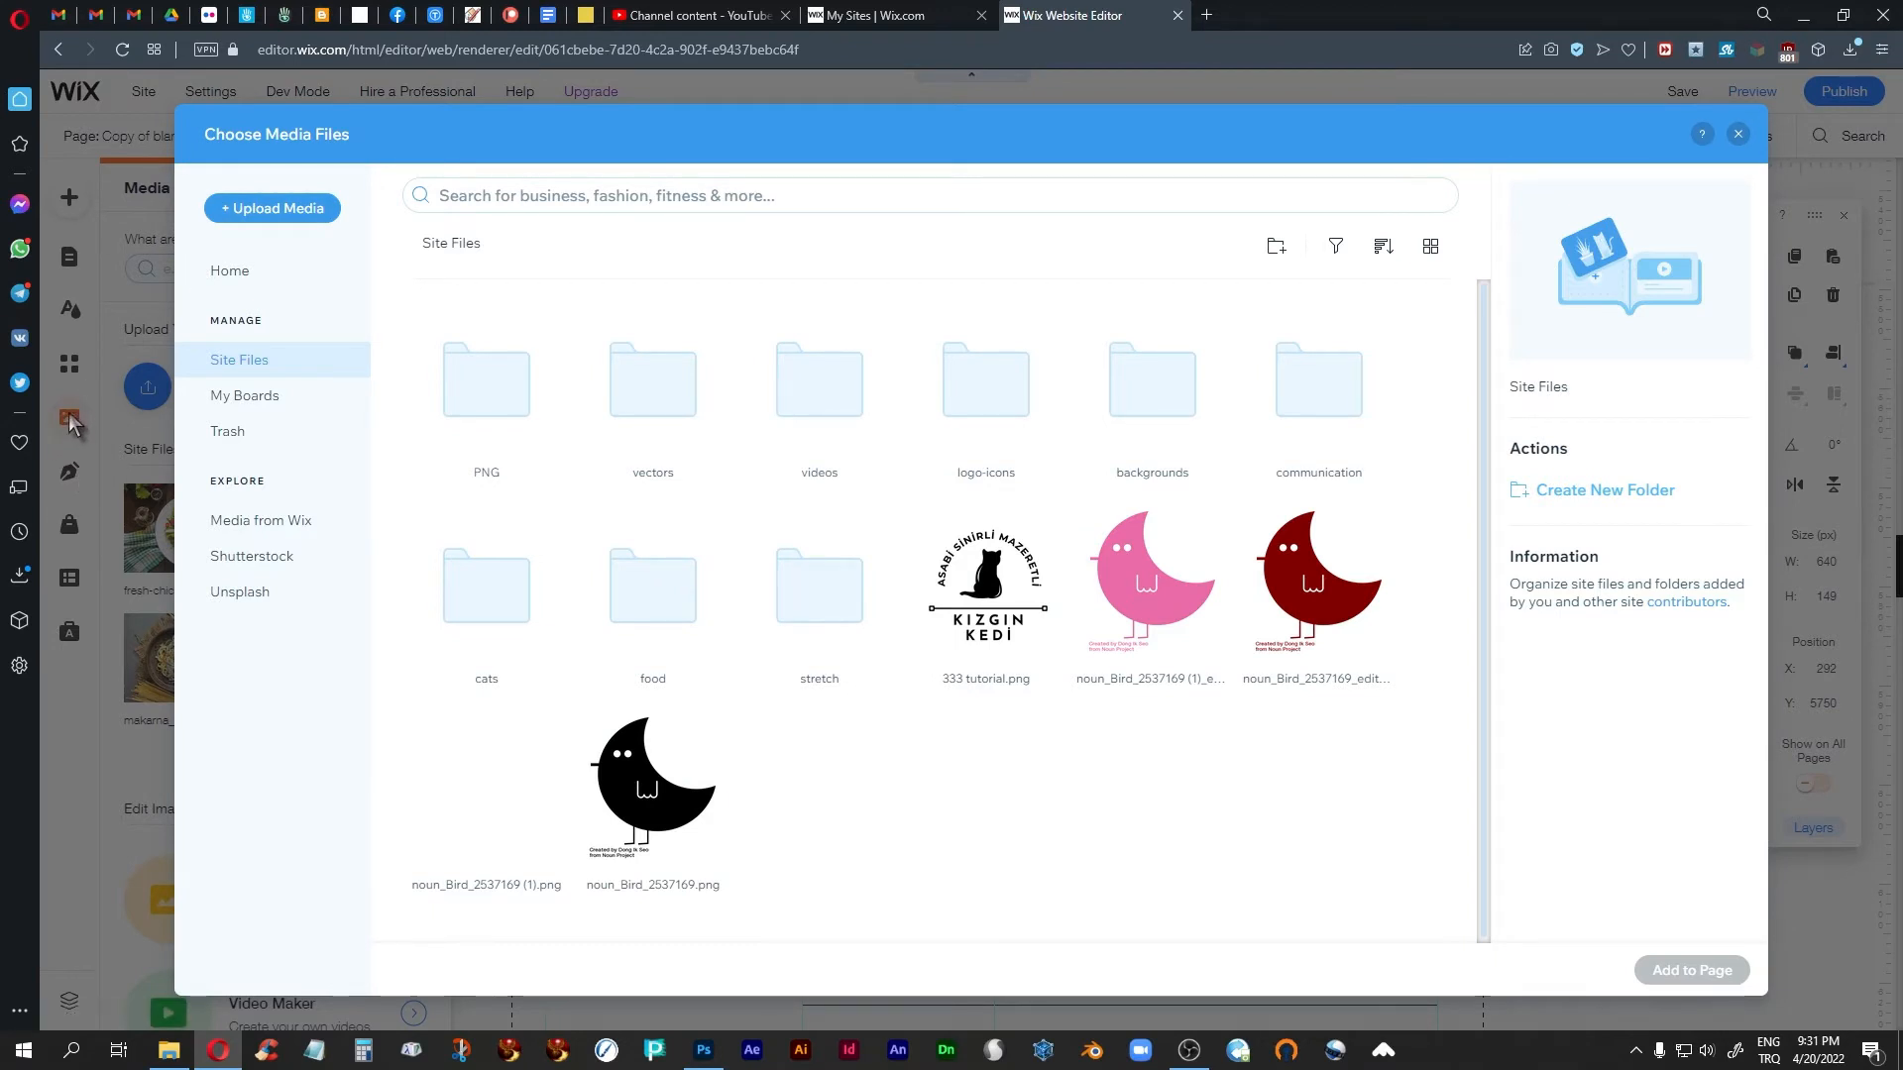
{"action": "double_click", "coordinate": [823, 394]}
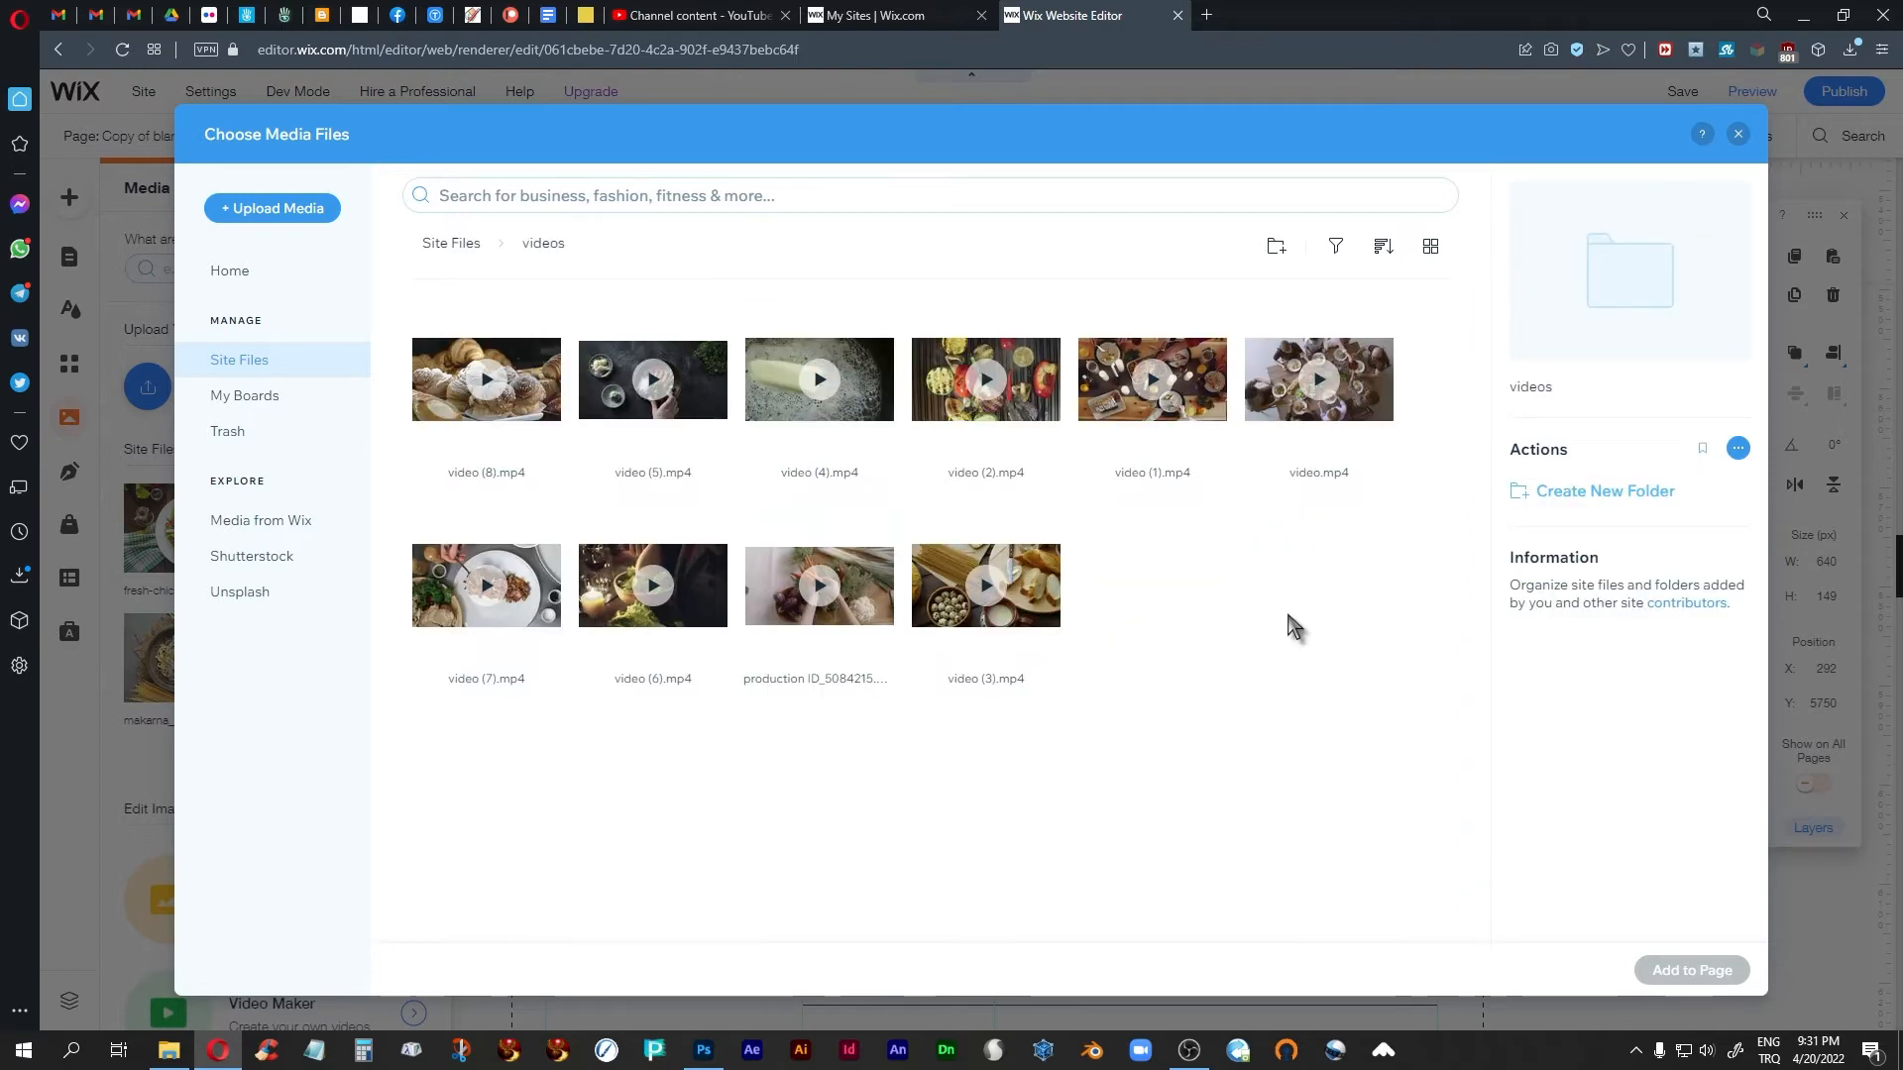
{"action": "left_click", "coordinate": [1035, 418]}
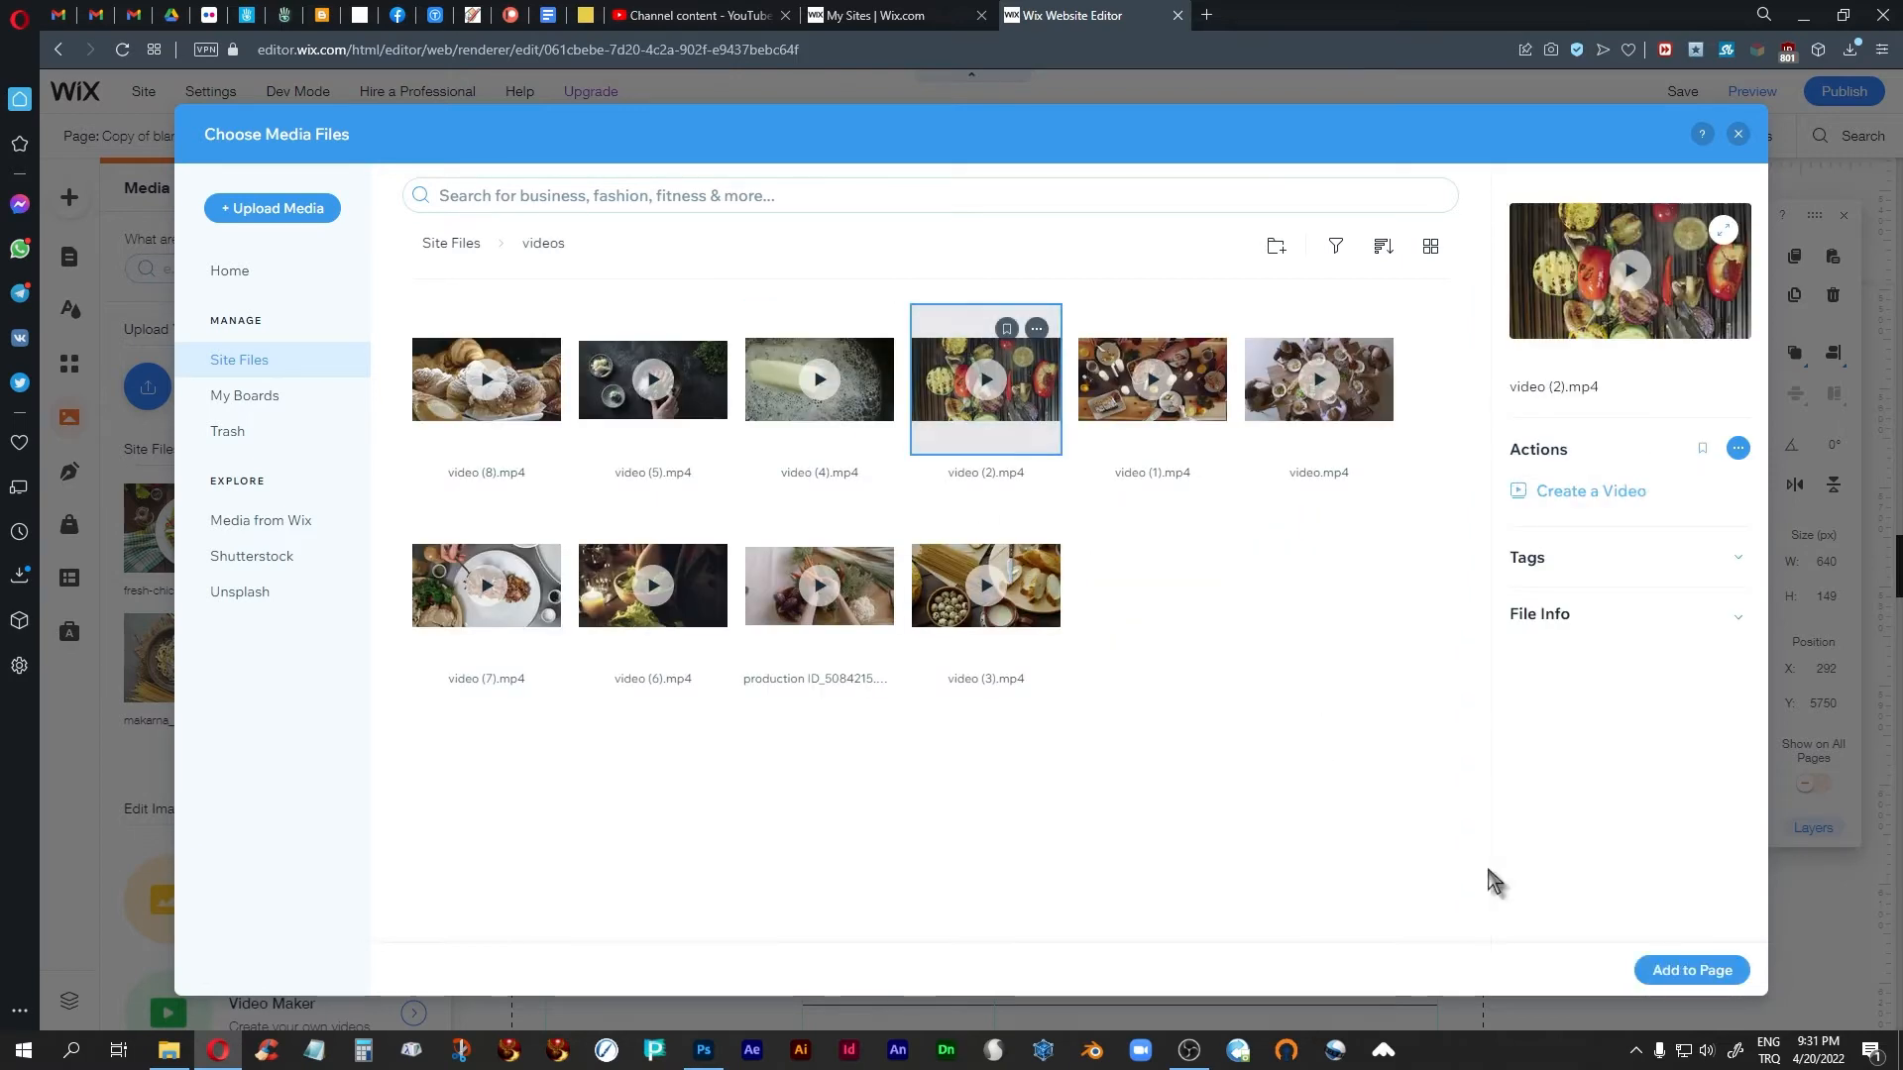
{"action": "left_click", "coordinate": [1707, 973]}
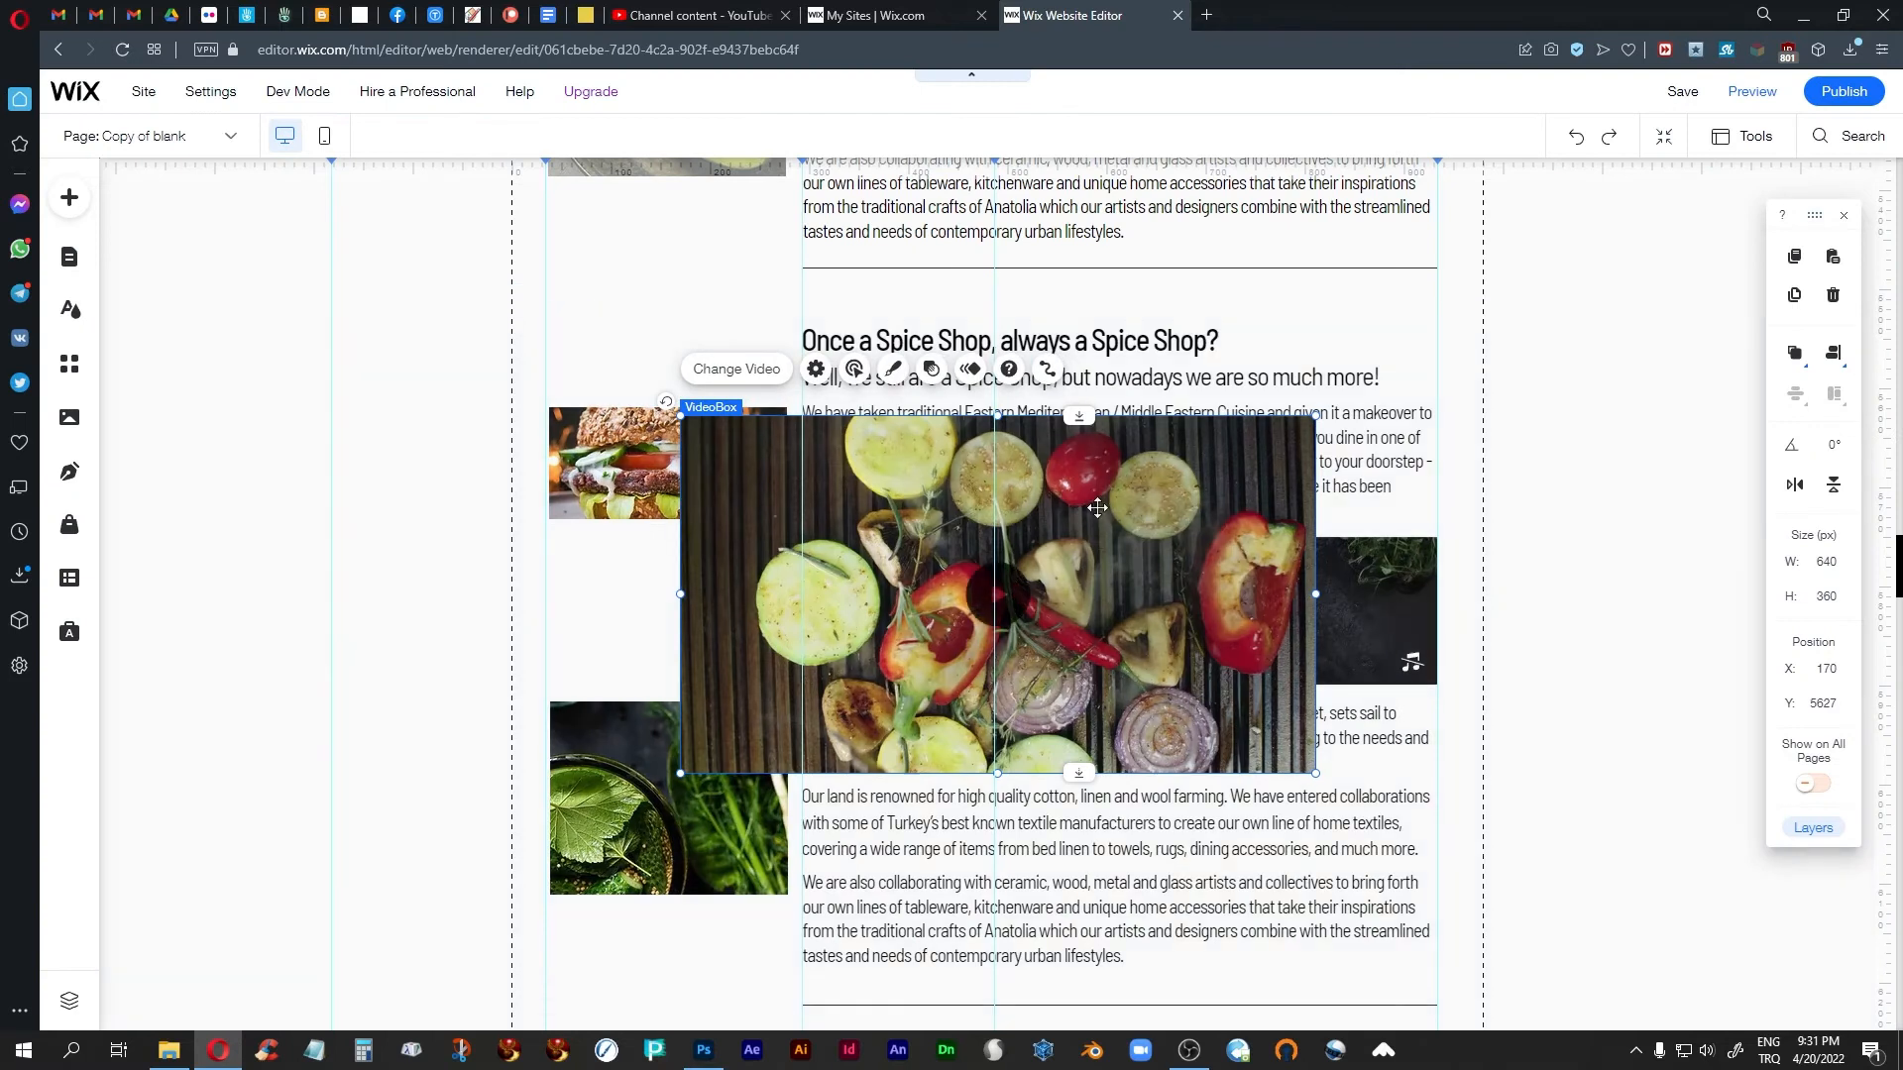
Move the grilled-vegetables video box over the burger image and crop it to about 448 by 240 px
{"action": "left_click_drag", "start_coordinate": [1138, 515], "coordinate": [831, 455]}
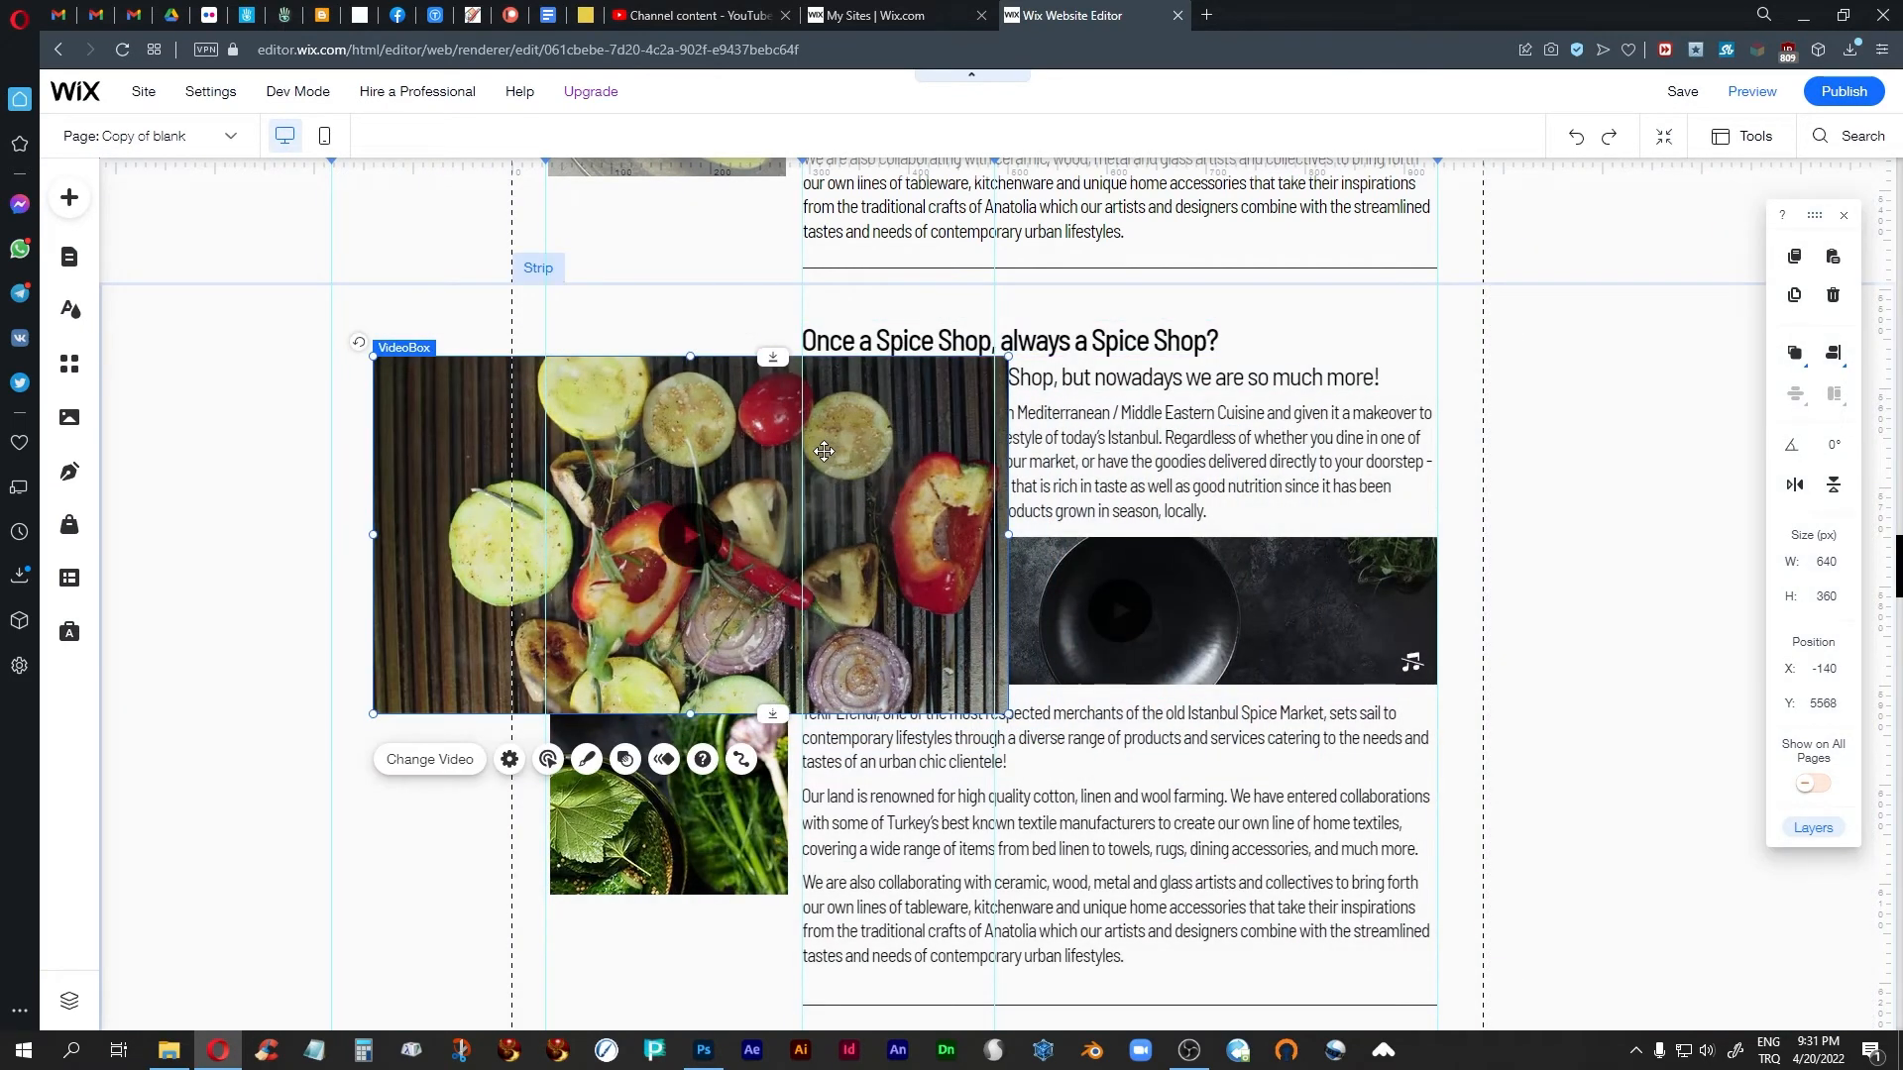
{"action": "left_click_drag", "start_coordinate": [690, 711], "coordinate": [707, 438]}
{"action": "left_click_drag", "start_coordinate": [691, 595], "coordinate": [699, 557]}
{"action": "left_click_drag", "start_coordinate": [691, 352], "coordinate": [686, 372]}
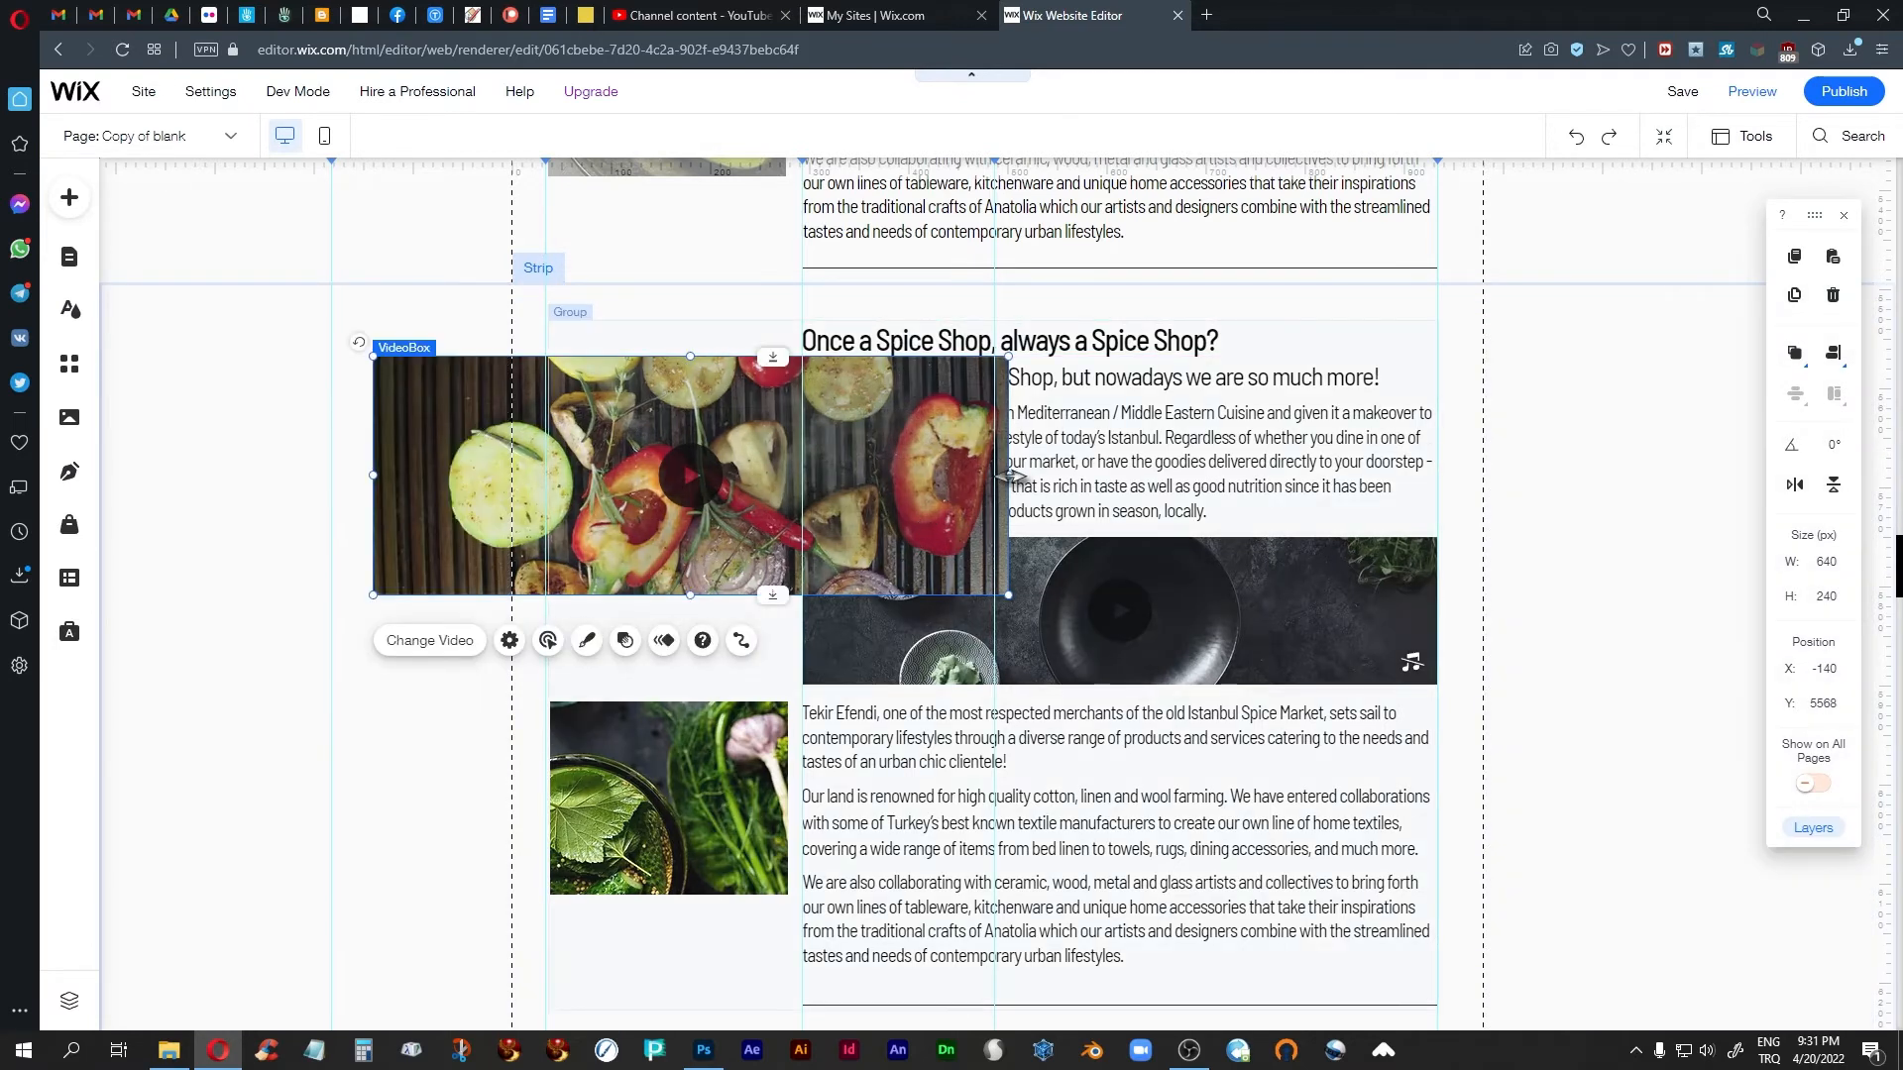
{"action": "left_click_drag", "start_coordinate": [1006, 475], "coordinate": [816, 454]}
{"action": "left_click", "coordinate": [602, 476]}
{"action": "left_click_drag", "start_coordinate": [602, 476], "coordinate": [602, 464]}
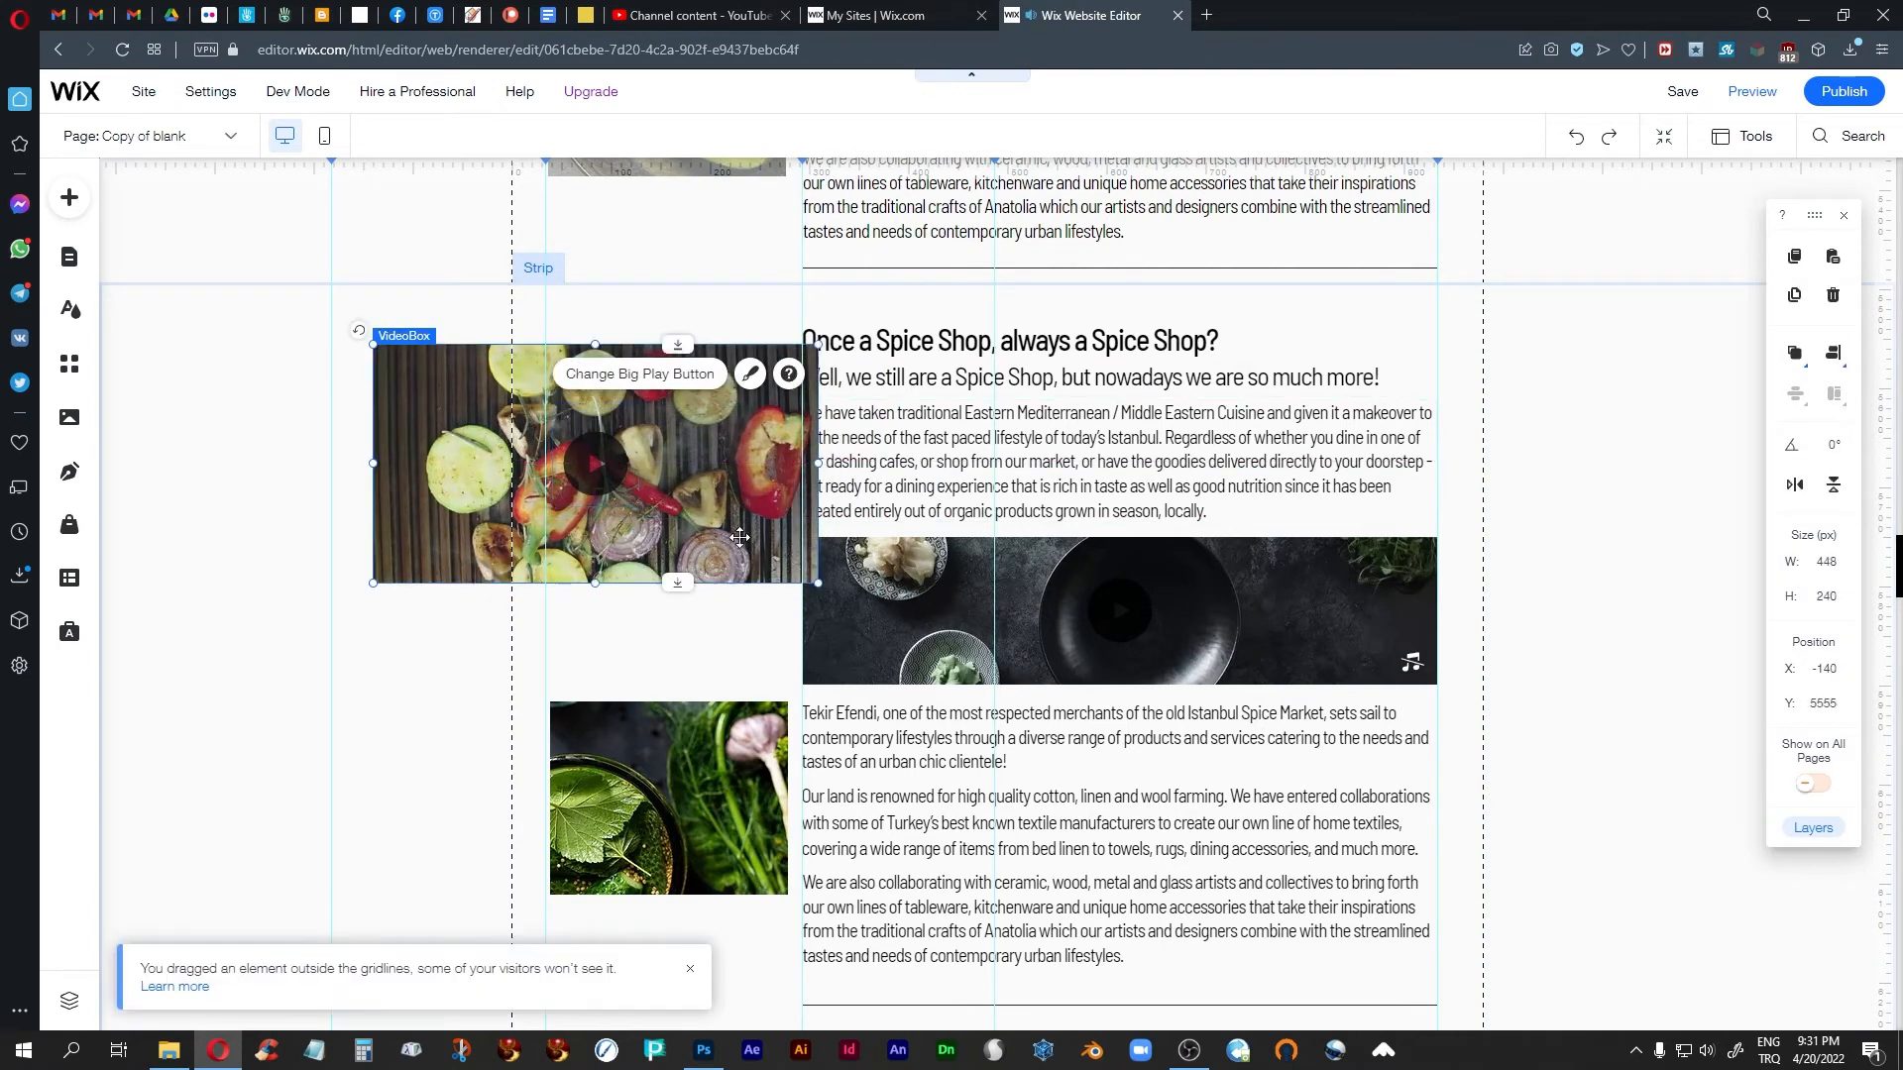
Shift the grilled-vegetables video box to about X -182, Y 5541, and delete it from the page
{"action": "left_click", "coordinate": [605, 572]}
{"action": "left_click_drag", "start_coordinate": [596, 589], "coordinate": [604, 548]}
{"action": "left_click_drag", "start_coordinate": [730, 379], "coordinate": [680, 356]}
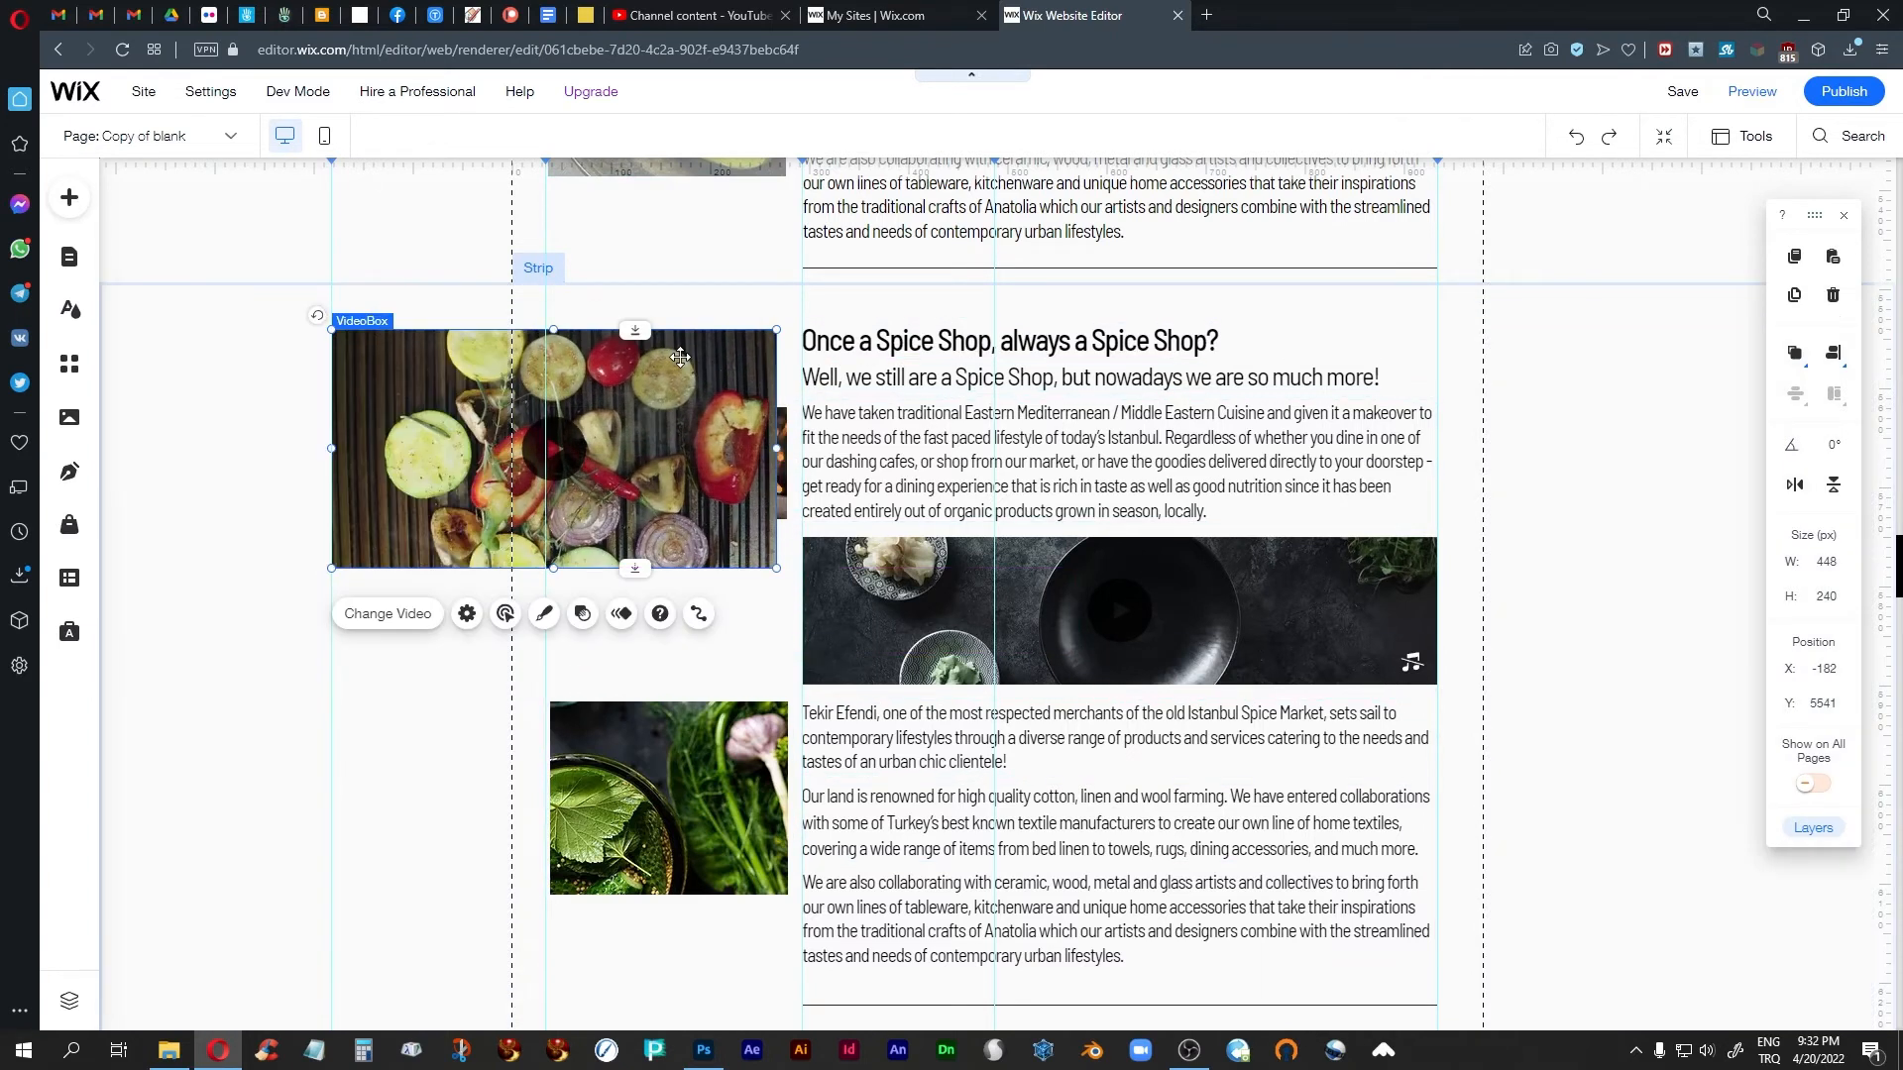
{"action": "key", "text": "Delete"}
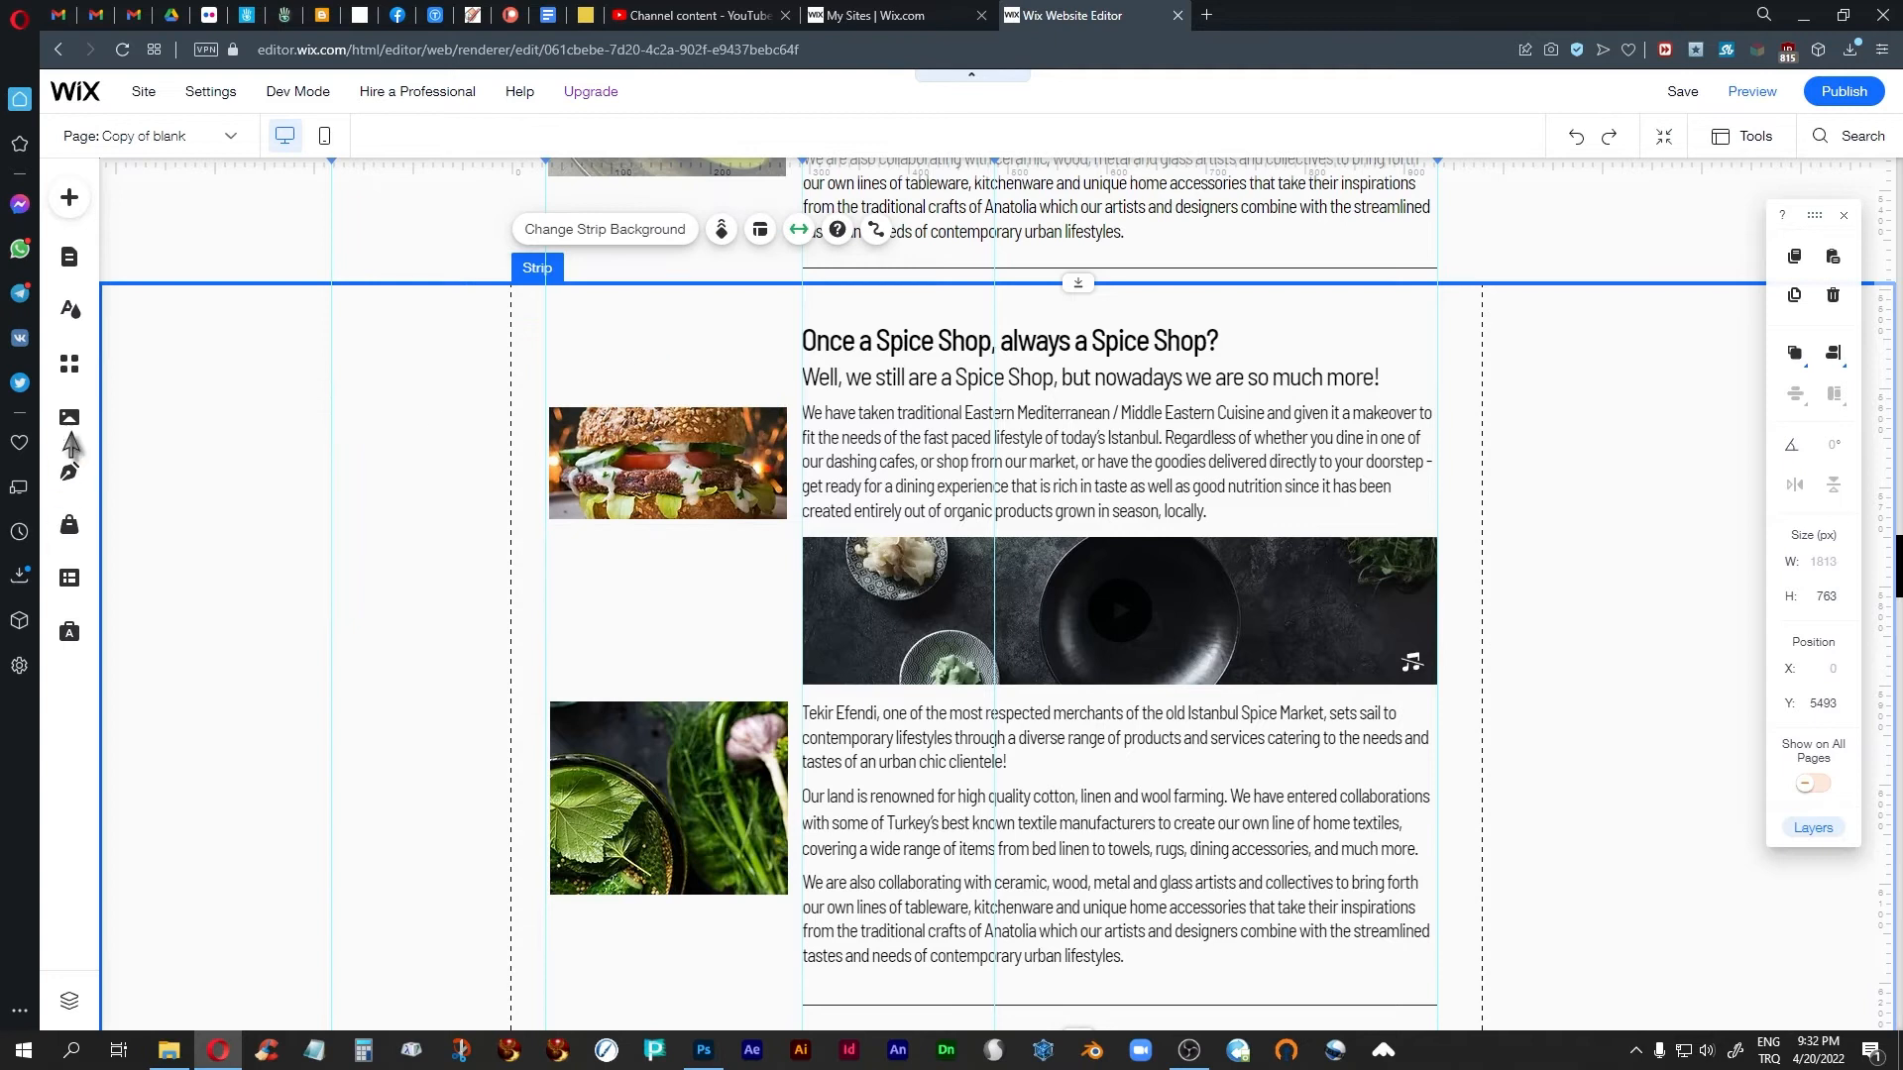
Add video.mp4 from the videos folder and place it over the burger image at about 640 by 240 px
{"action": "left_click", "coordinate": [70, 417]}
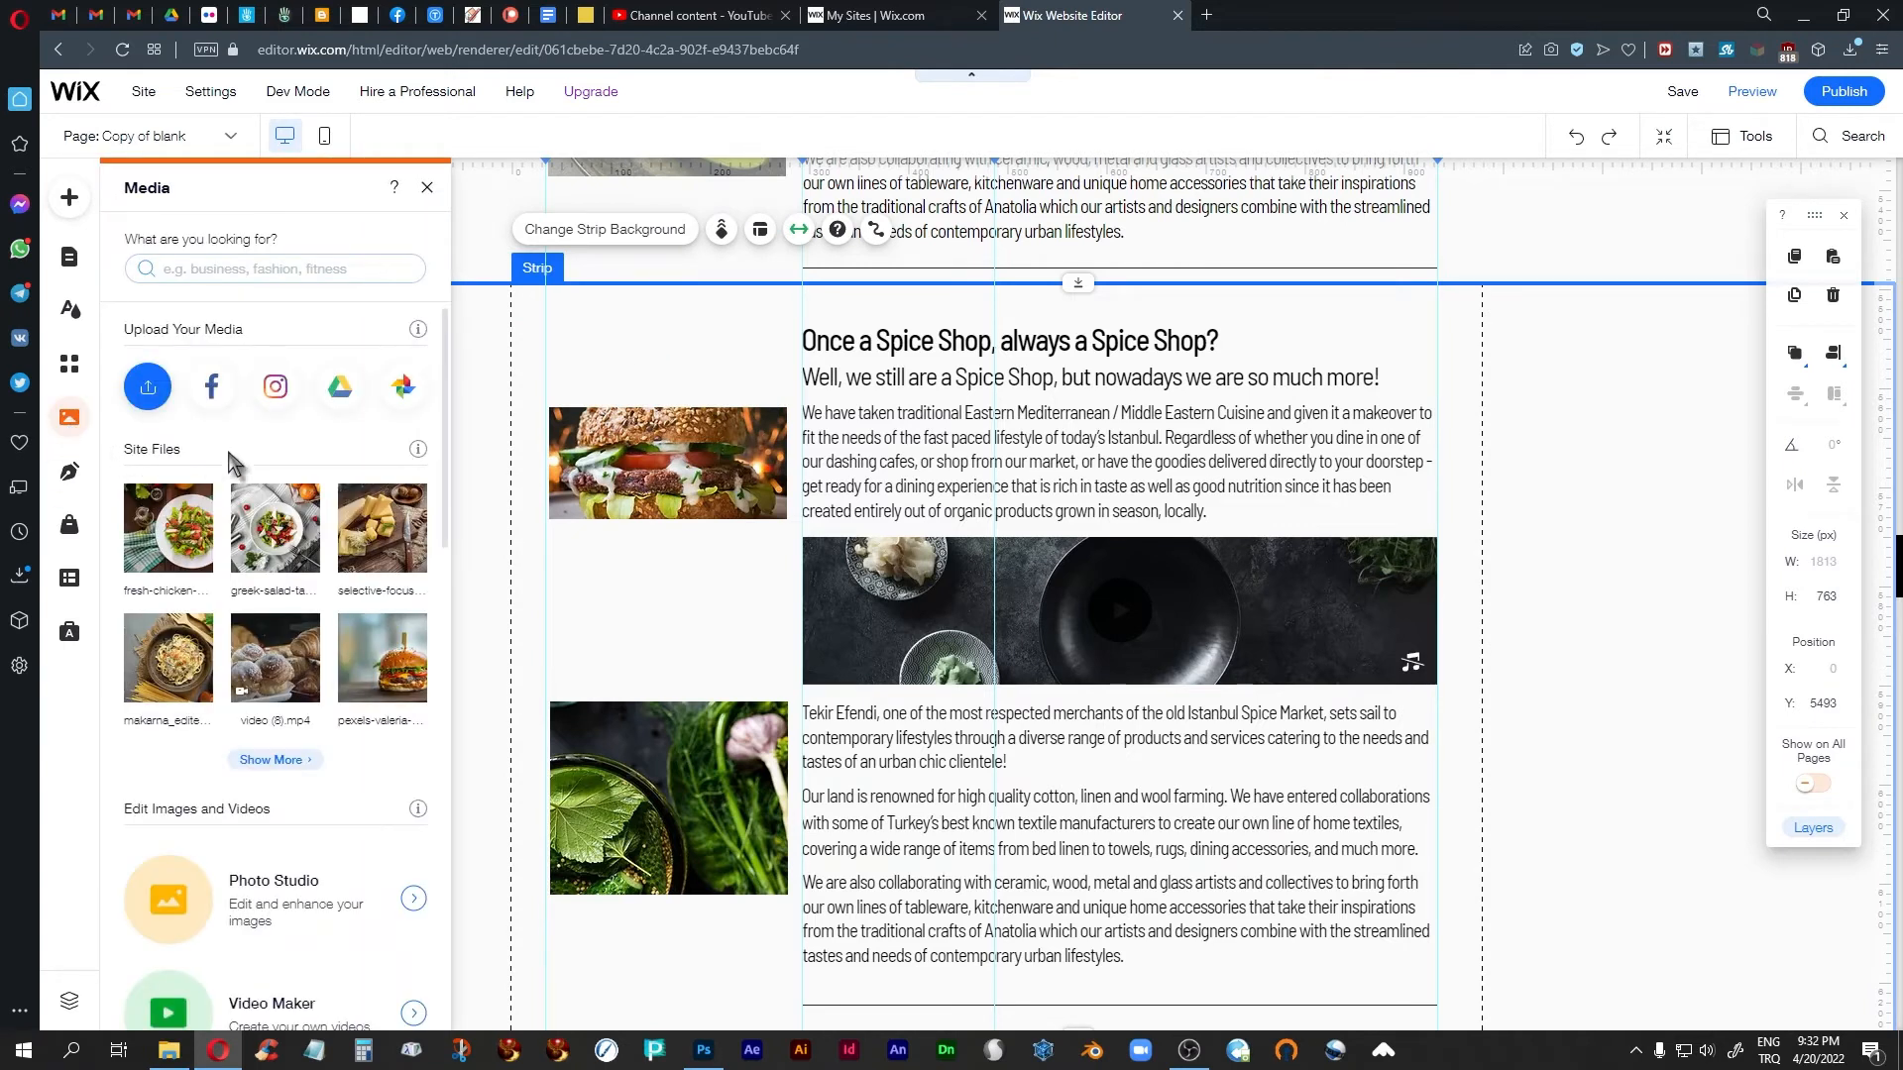
{"action": "left_click", "coordinate": [260, 760]}
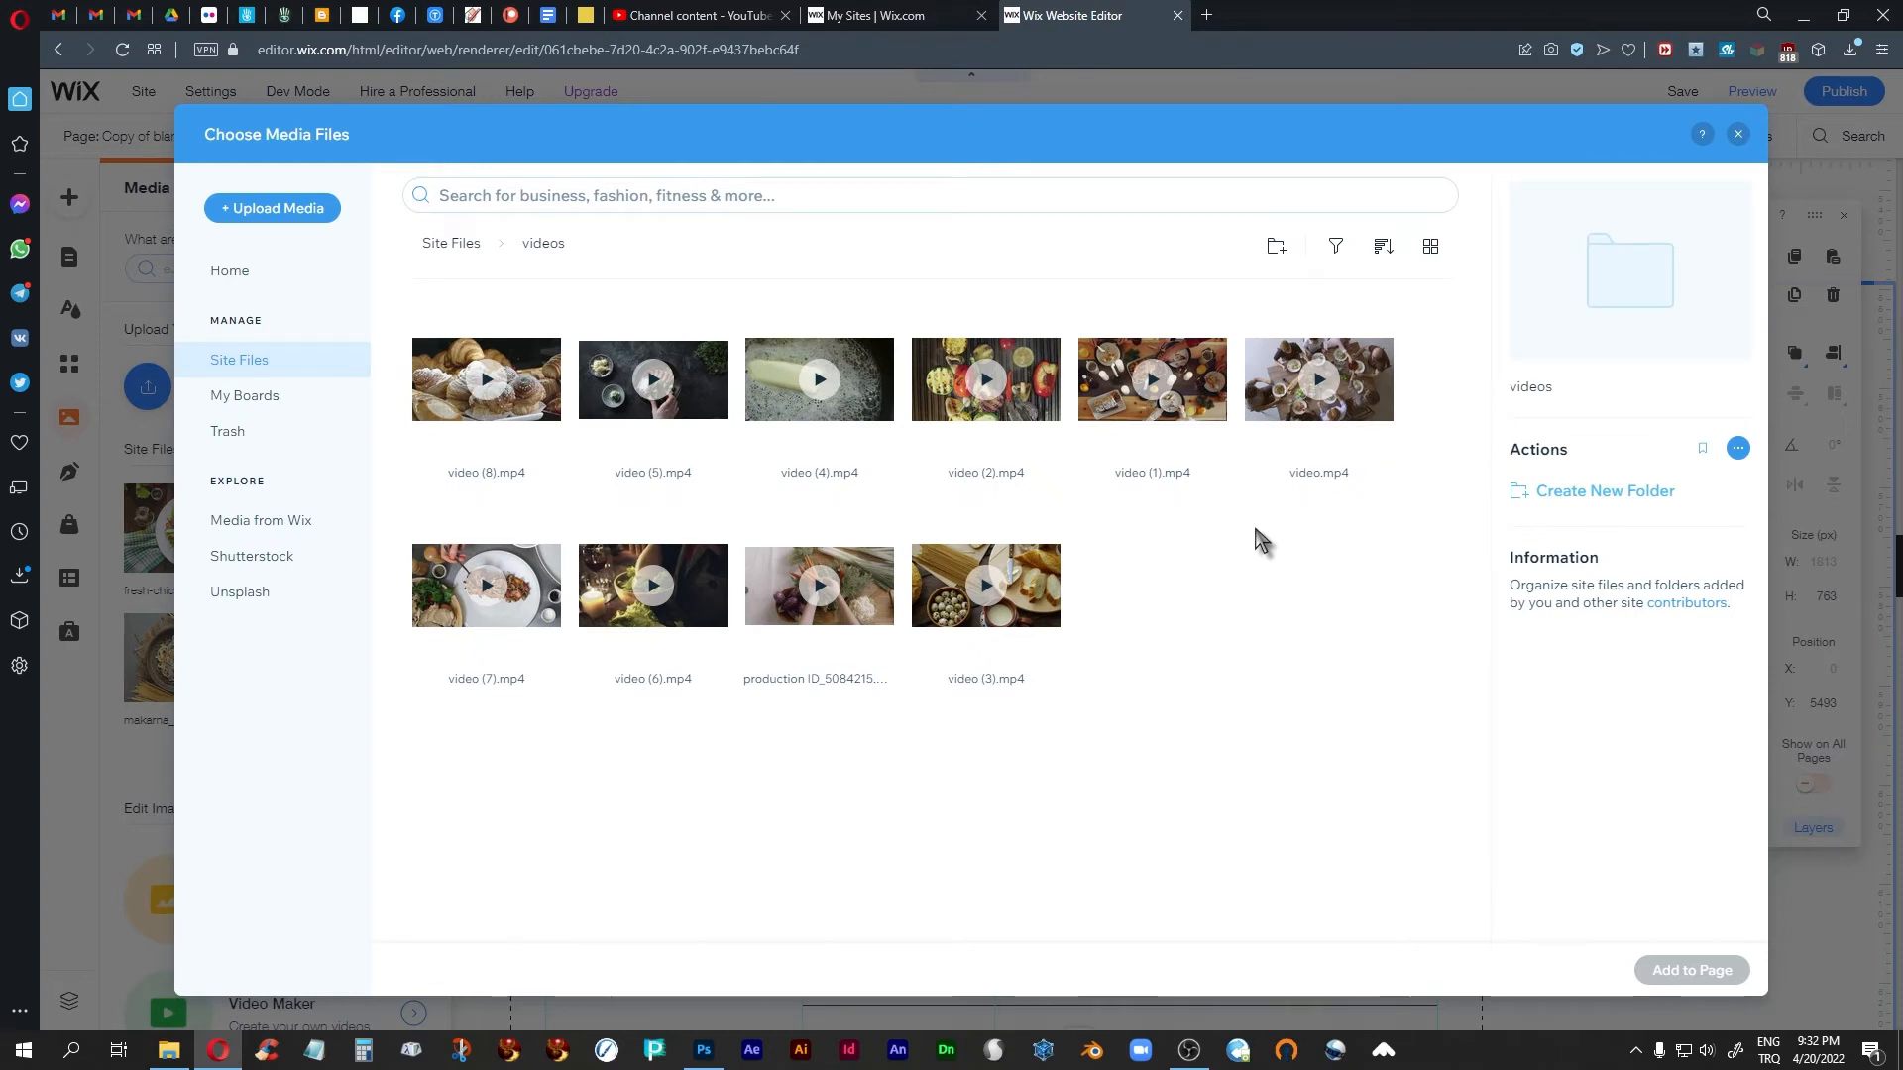
{"action": "left_click", "coordinate": [1318, 397]}
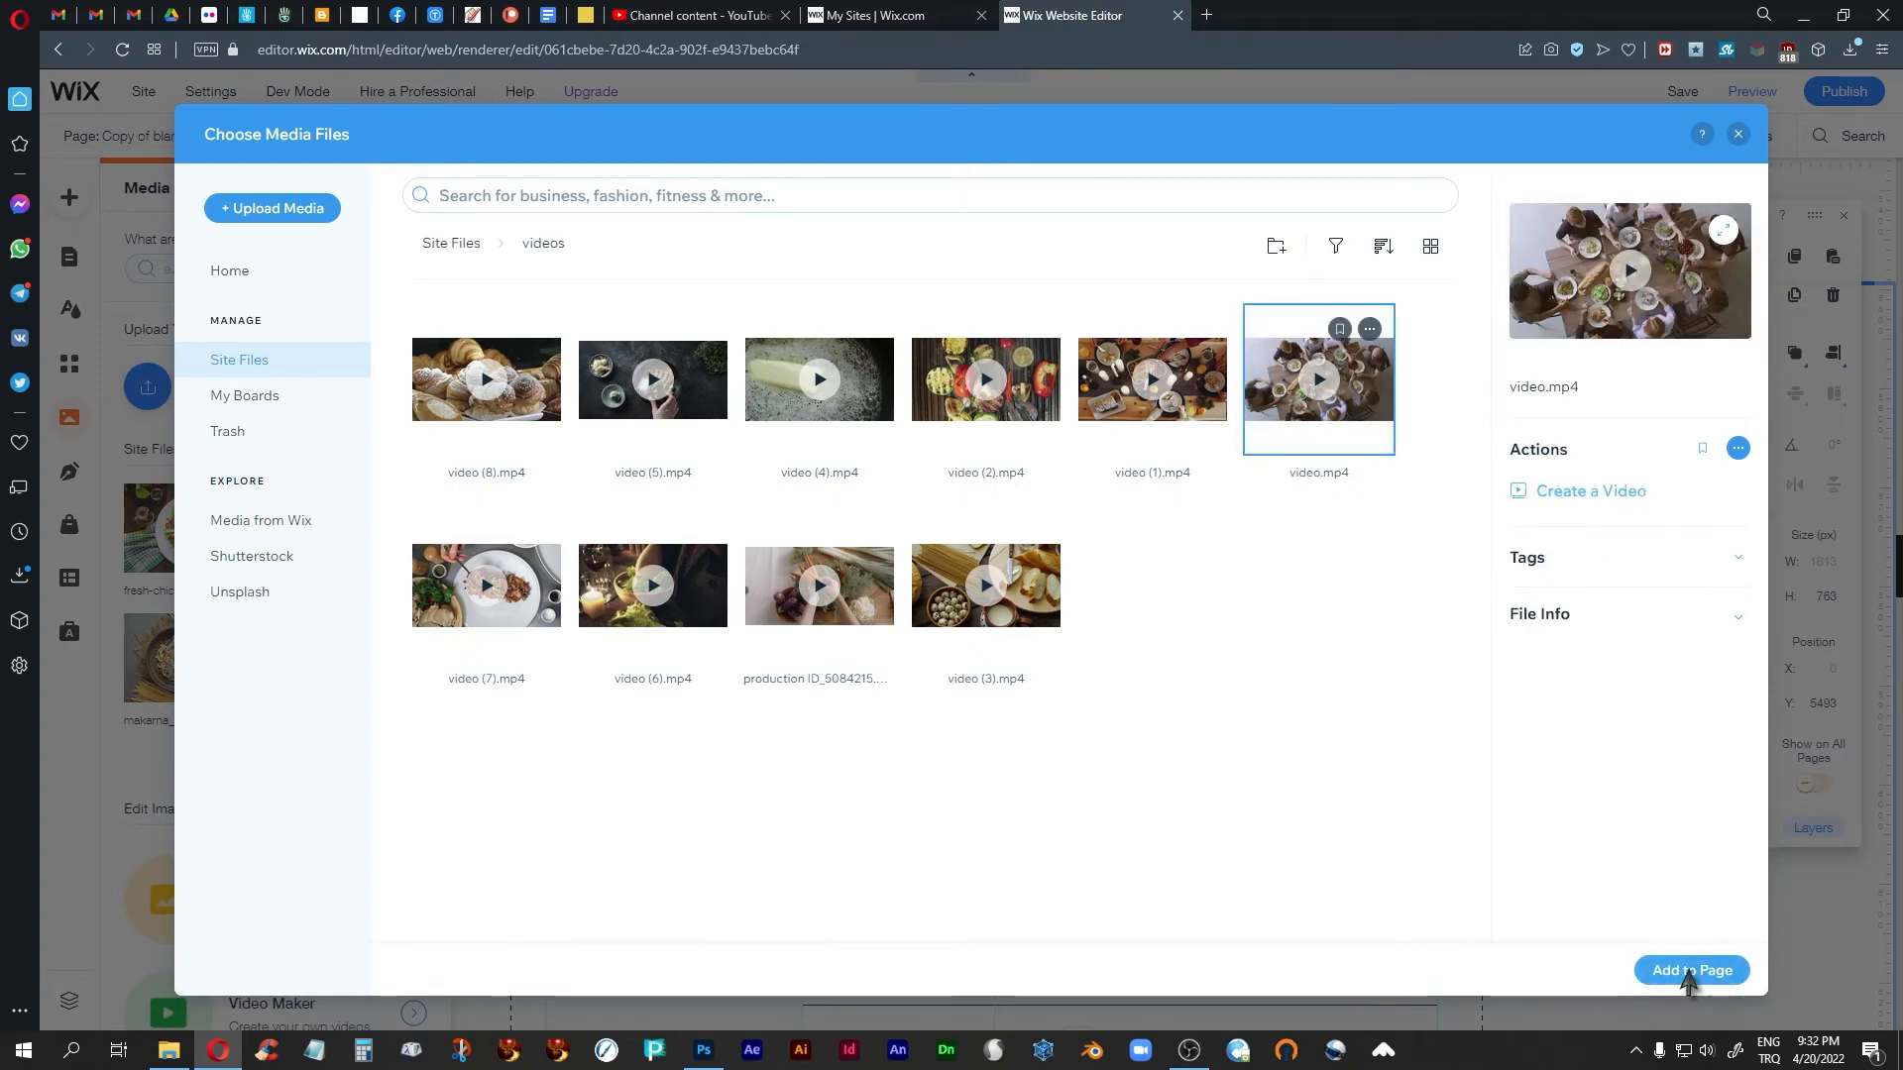
{"action": "left_click", "coordinate": [1688, 970]}
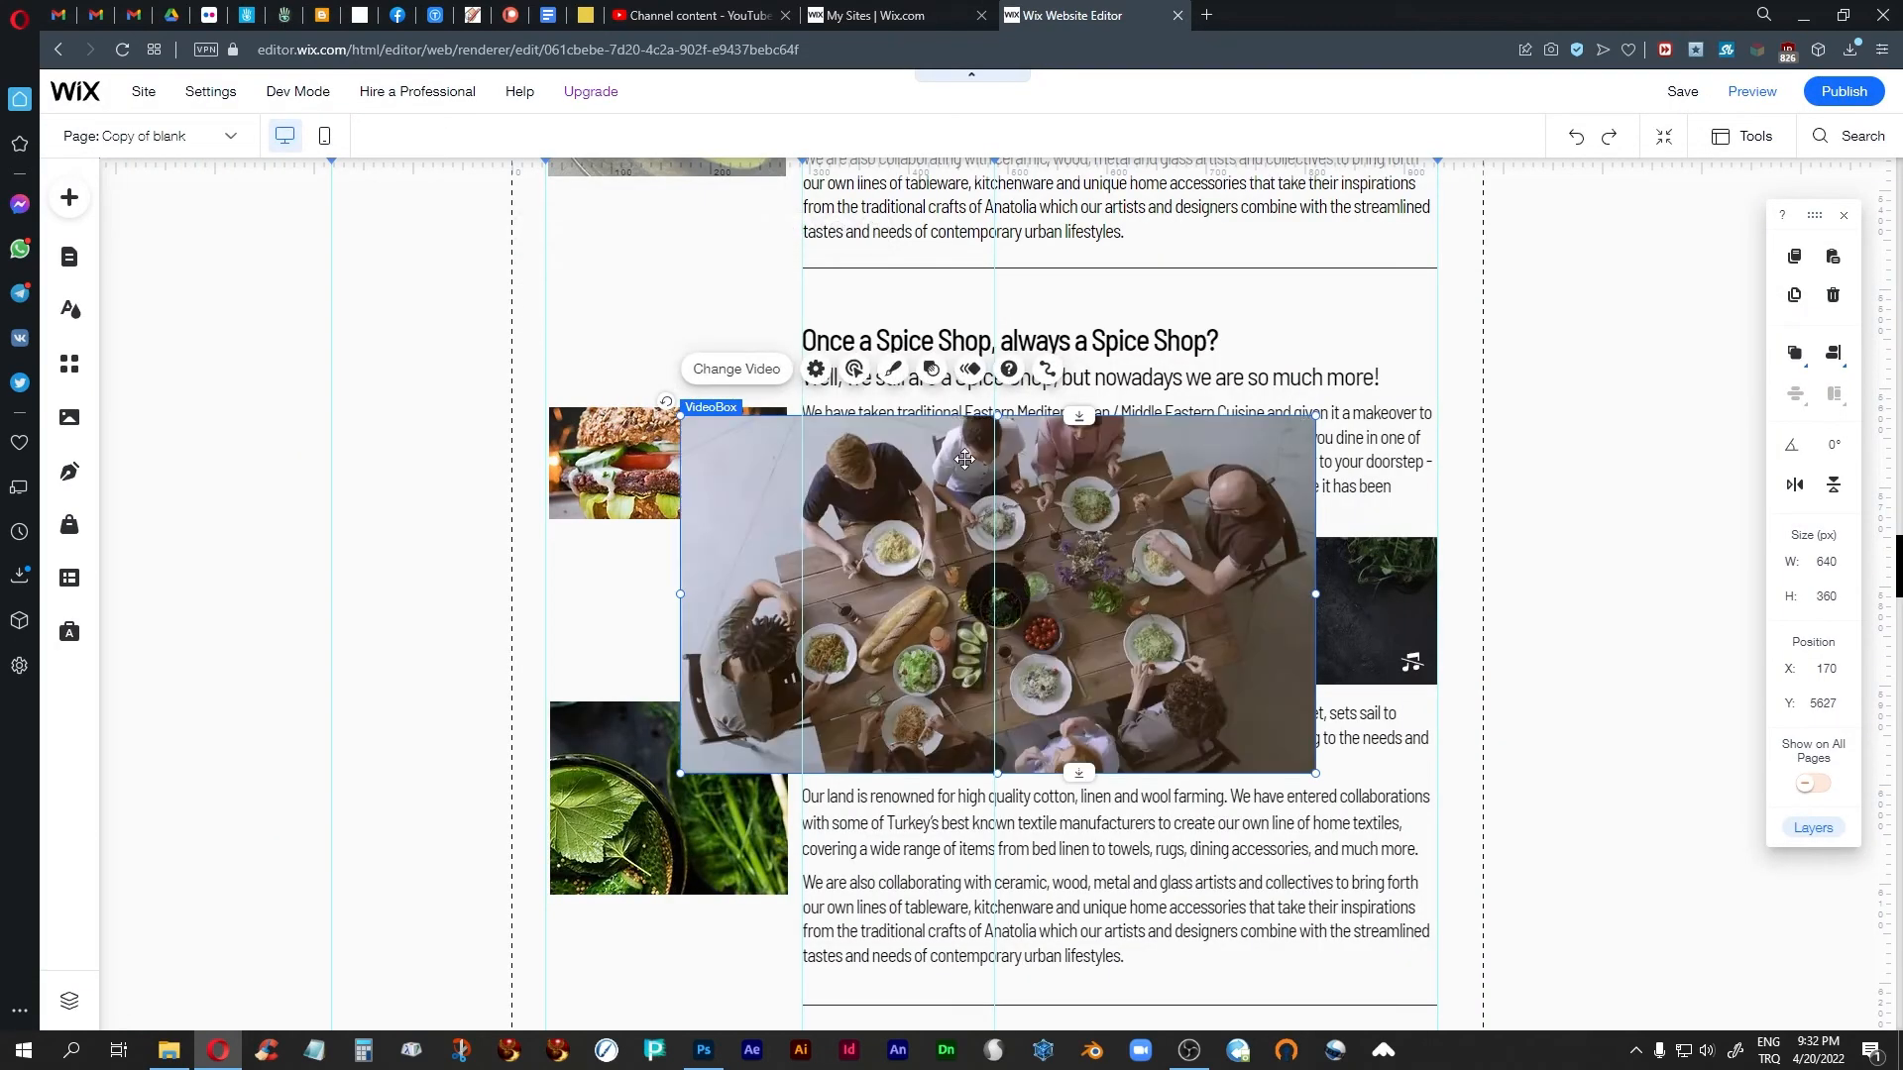
{"action": "left_click_drag", "start_coordinate": [965, 459], "coordinate": [471, 363]}
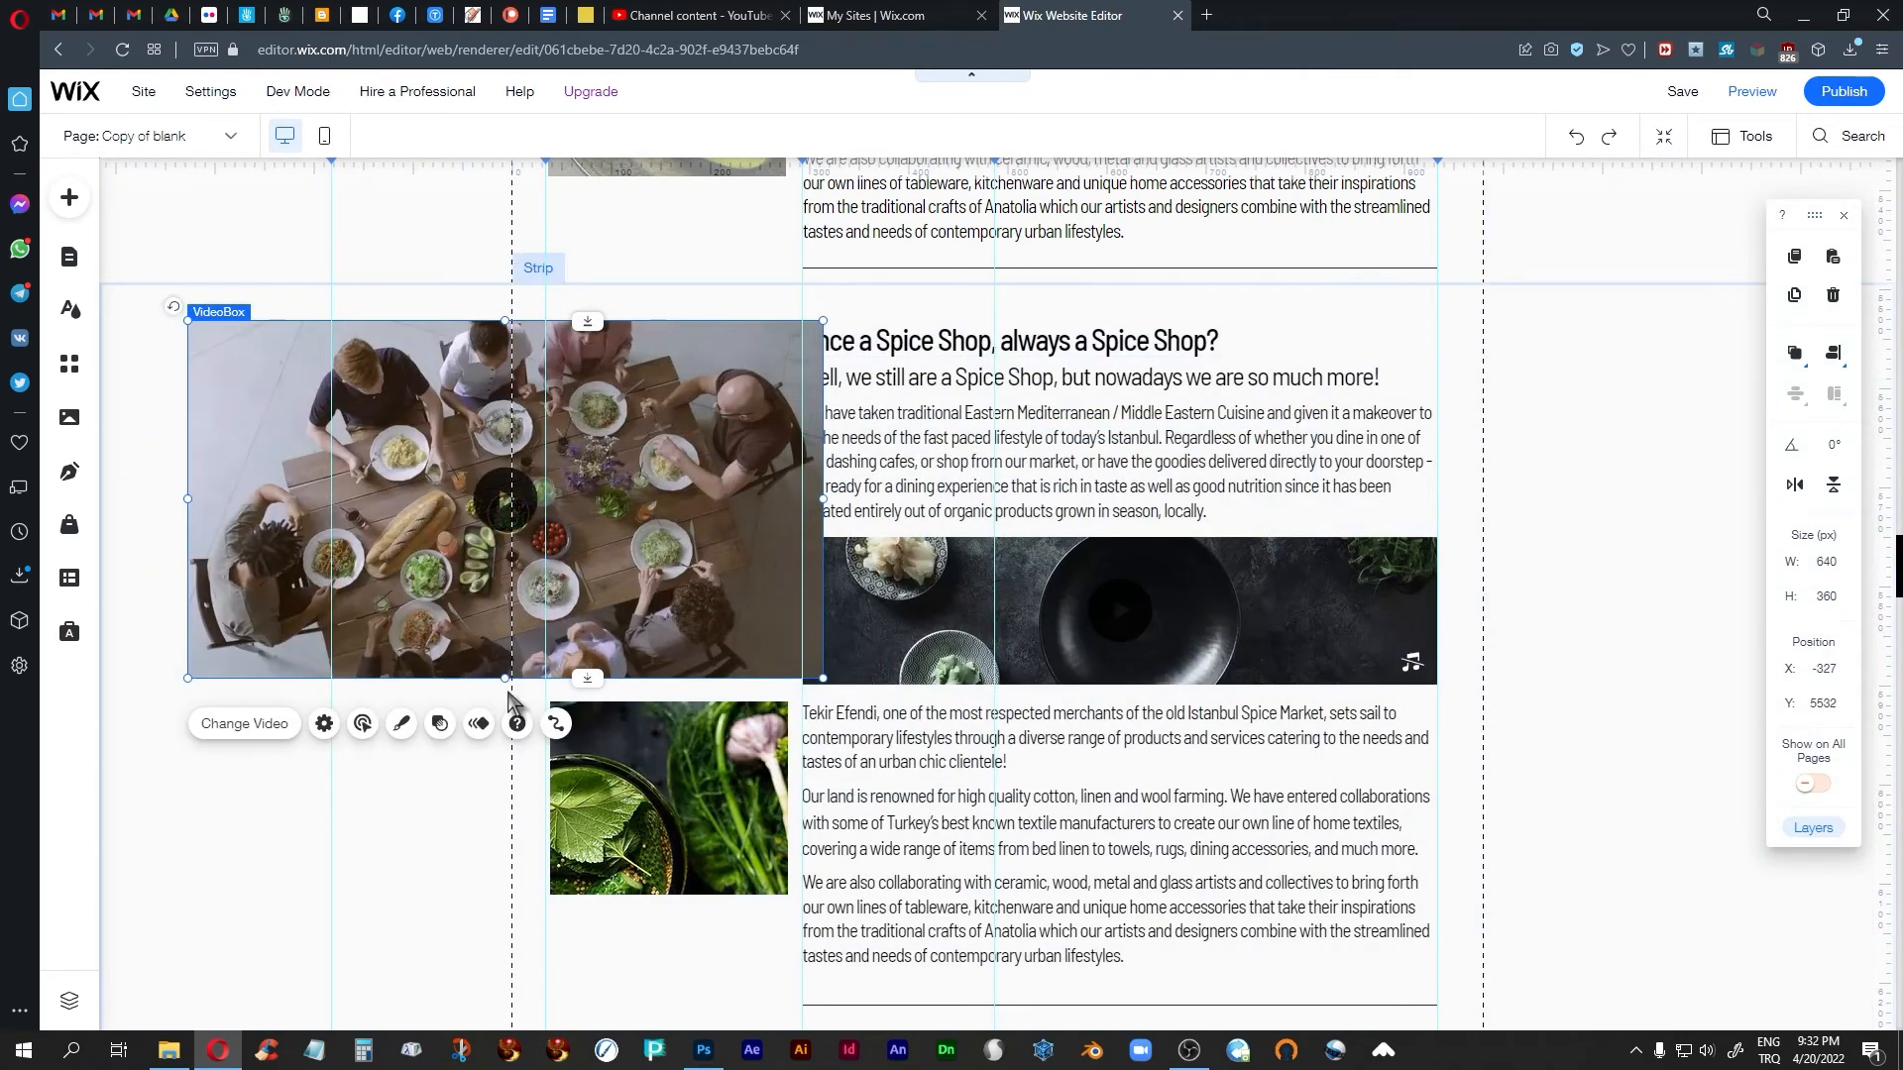
{"action": "left_click_drag", "start_coordinate": [505, 677], "coordinate": [509, 512]}
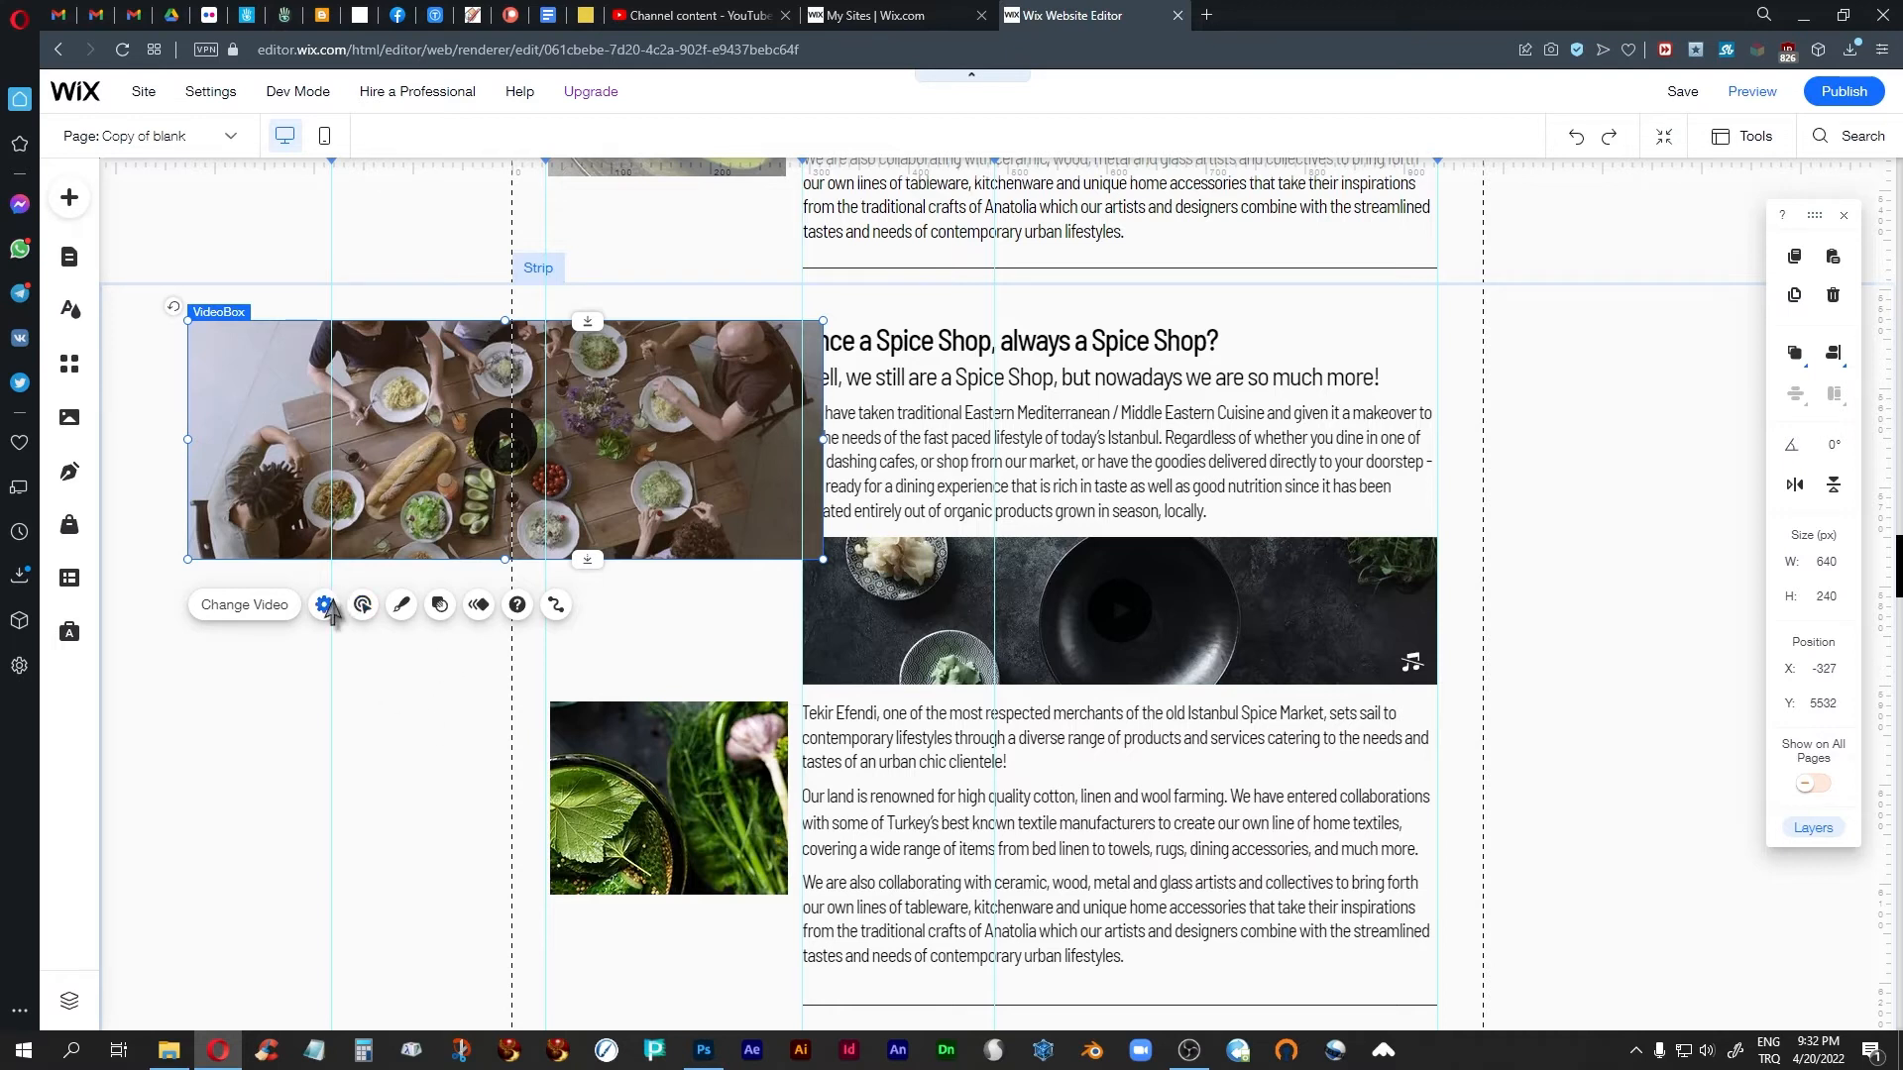
Browse the mask shapes available for the dining-table video box and close them without choosing one
{"action": "left_click", "coordinate": [439, 605]}
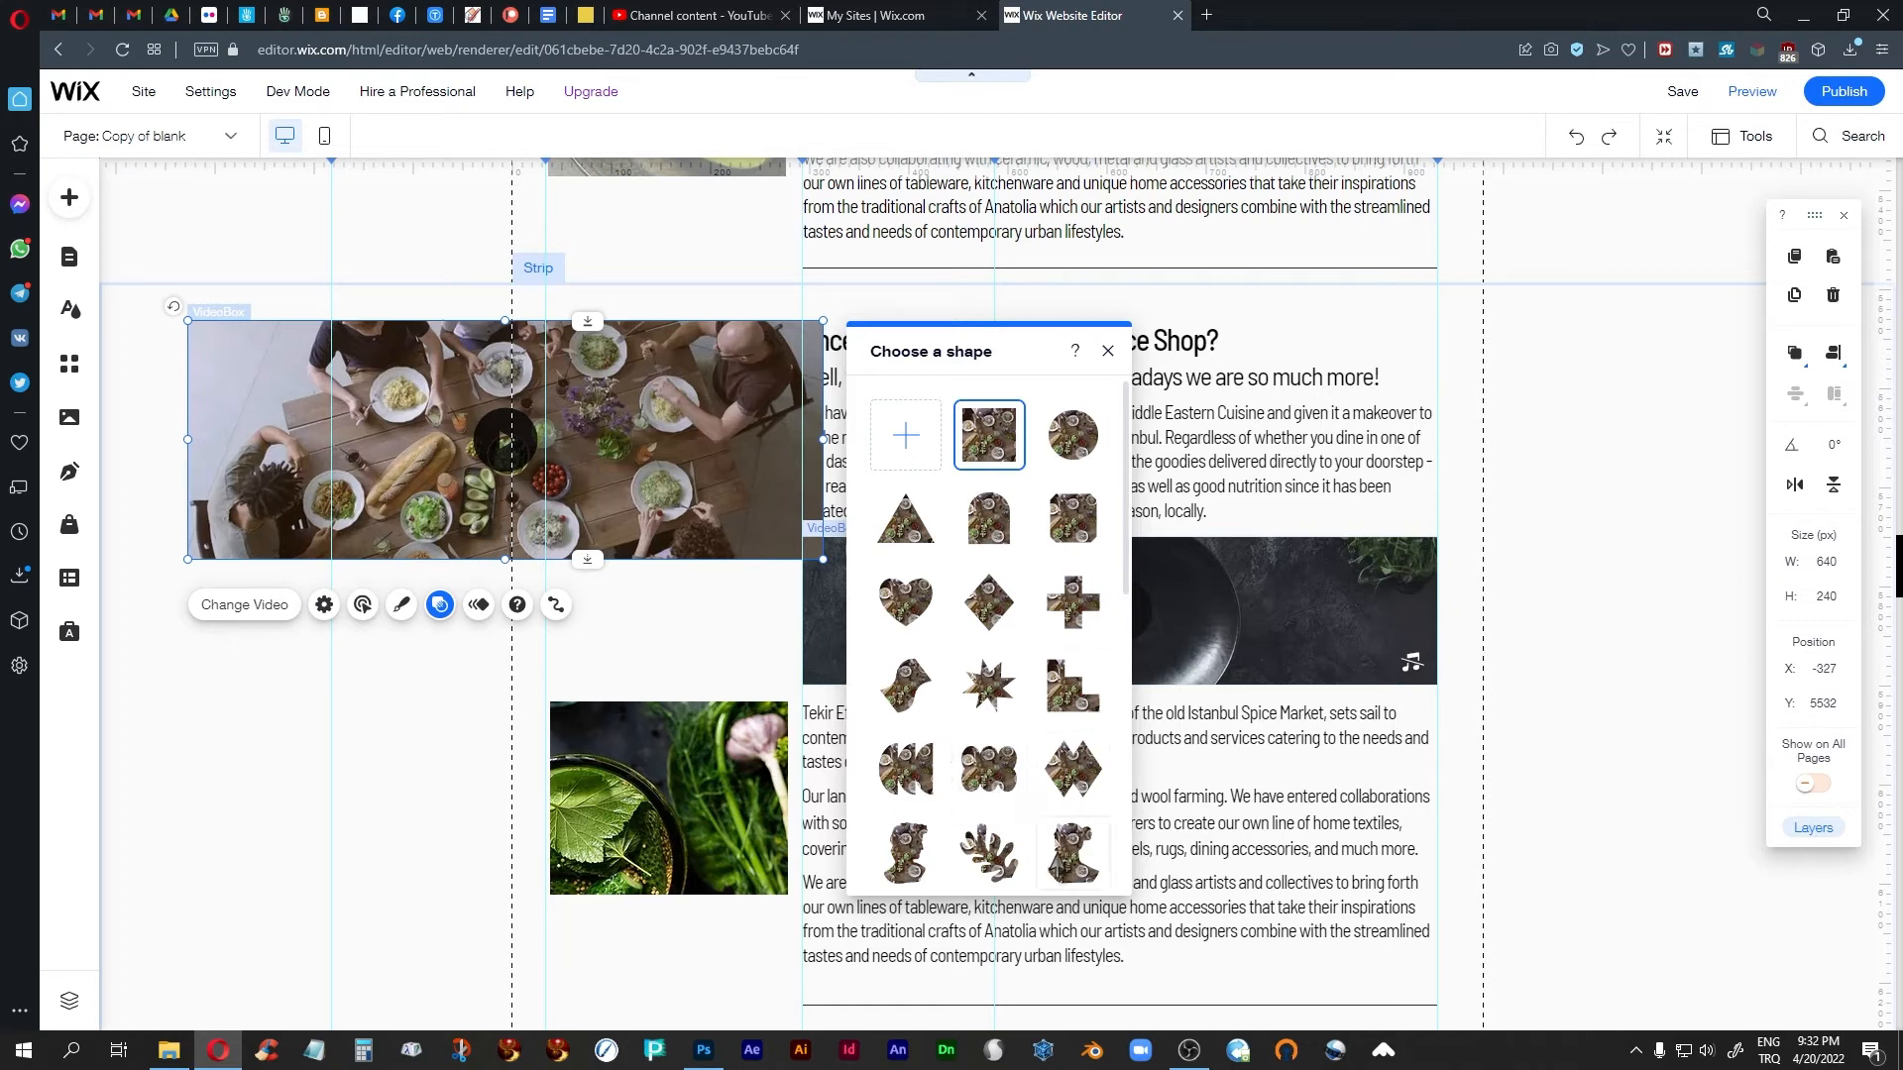
{"action": "scroll", "coordinate": [991, 649], "scroll_direction": "down", "scroll_amount": 5}
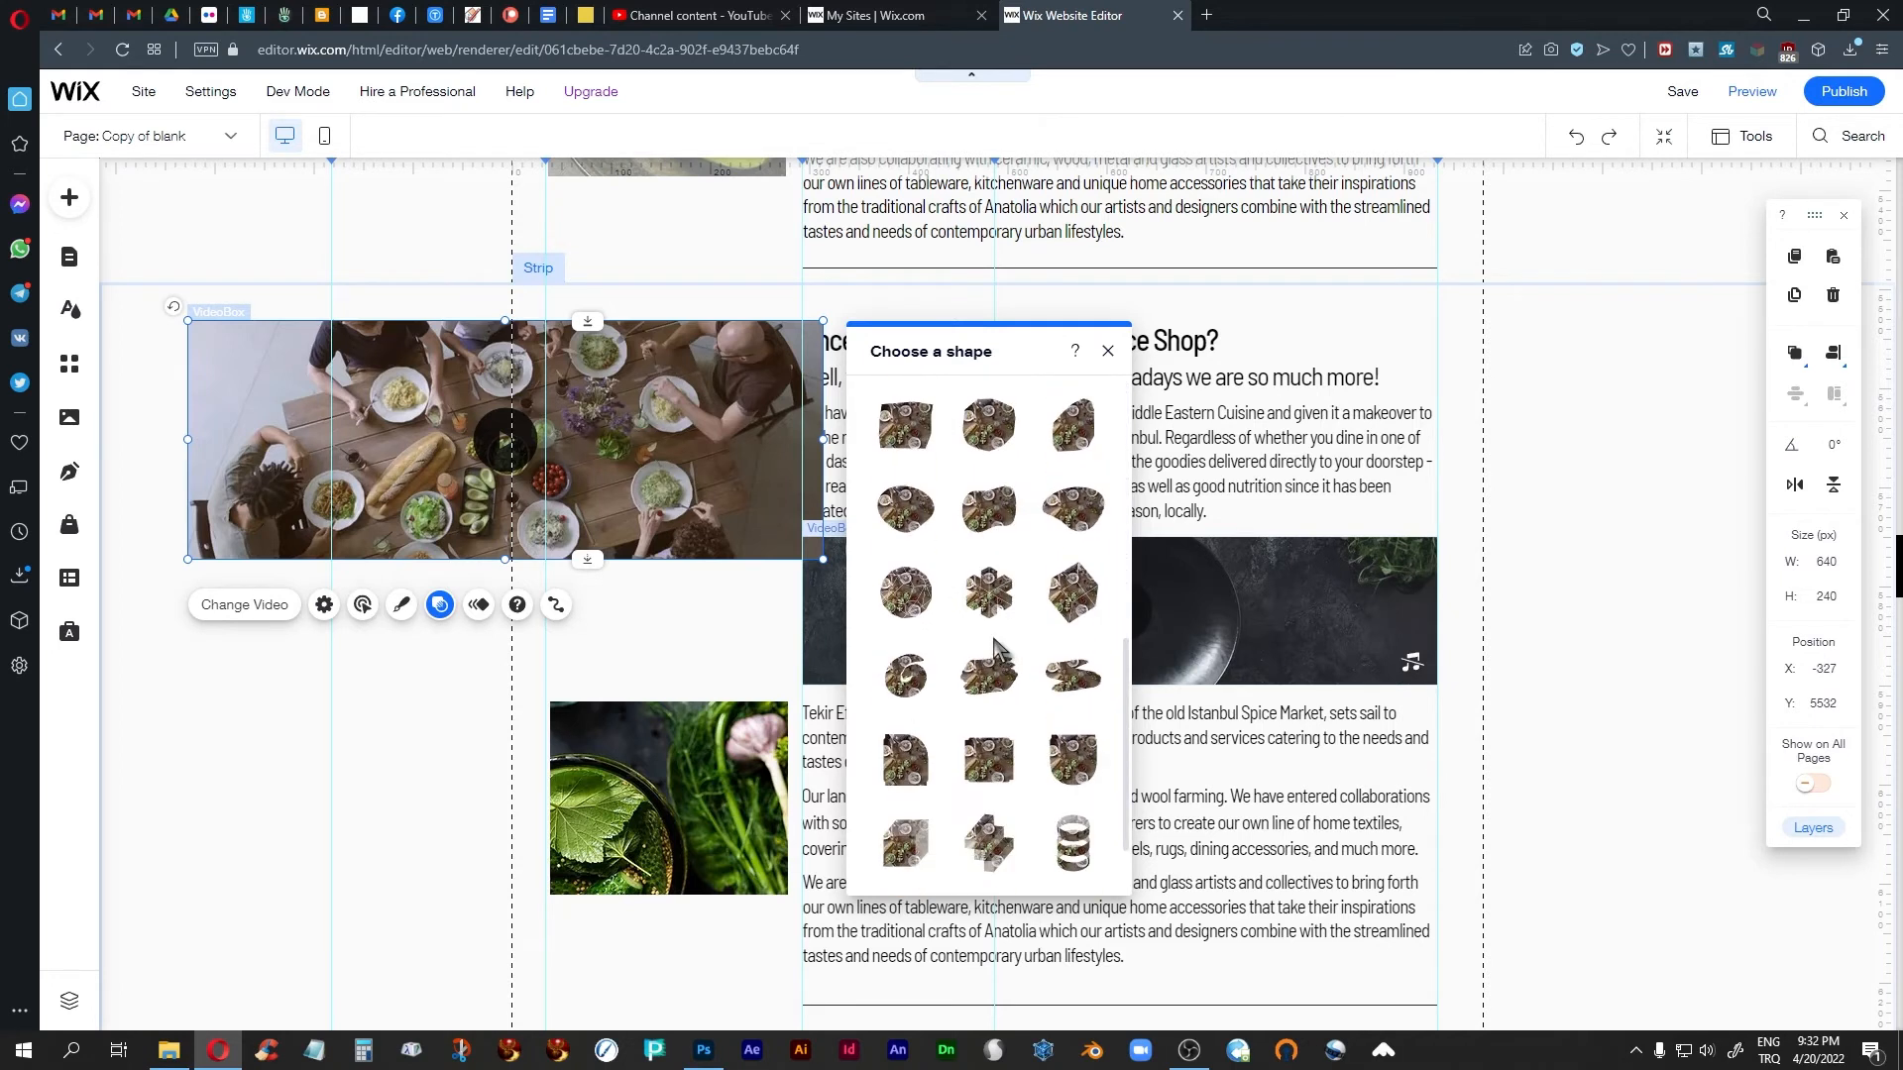
{"action": "scroll", "coordinate": [996, 645], "scroll_direction": "down", "scroll_amount": 1}
{"action": "scroll", "coordinate": [990, 649], "scroll_direction": "up", "scroll_amount": 7}
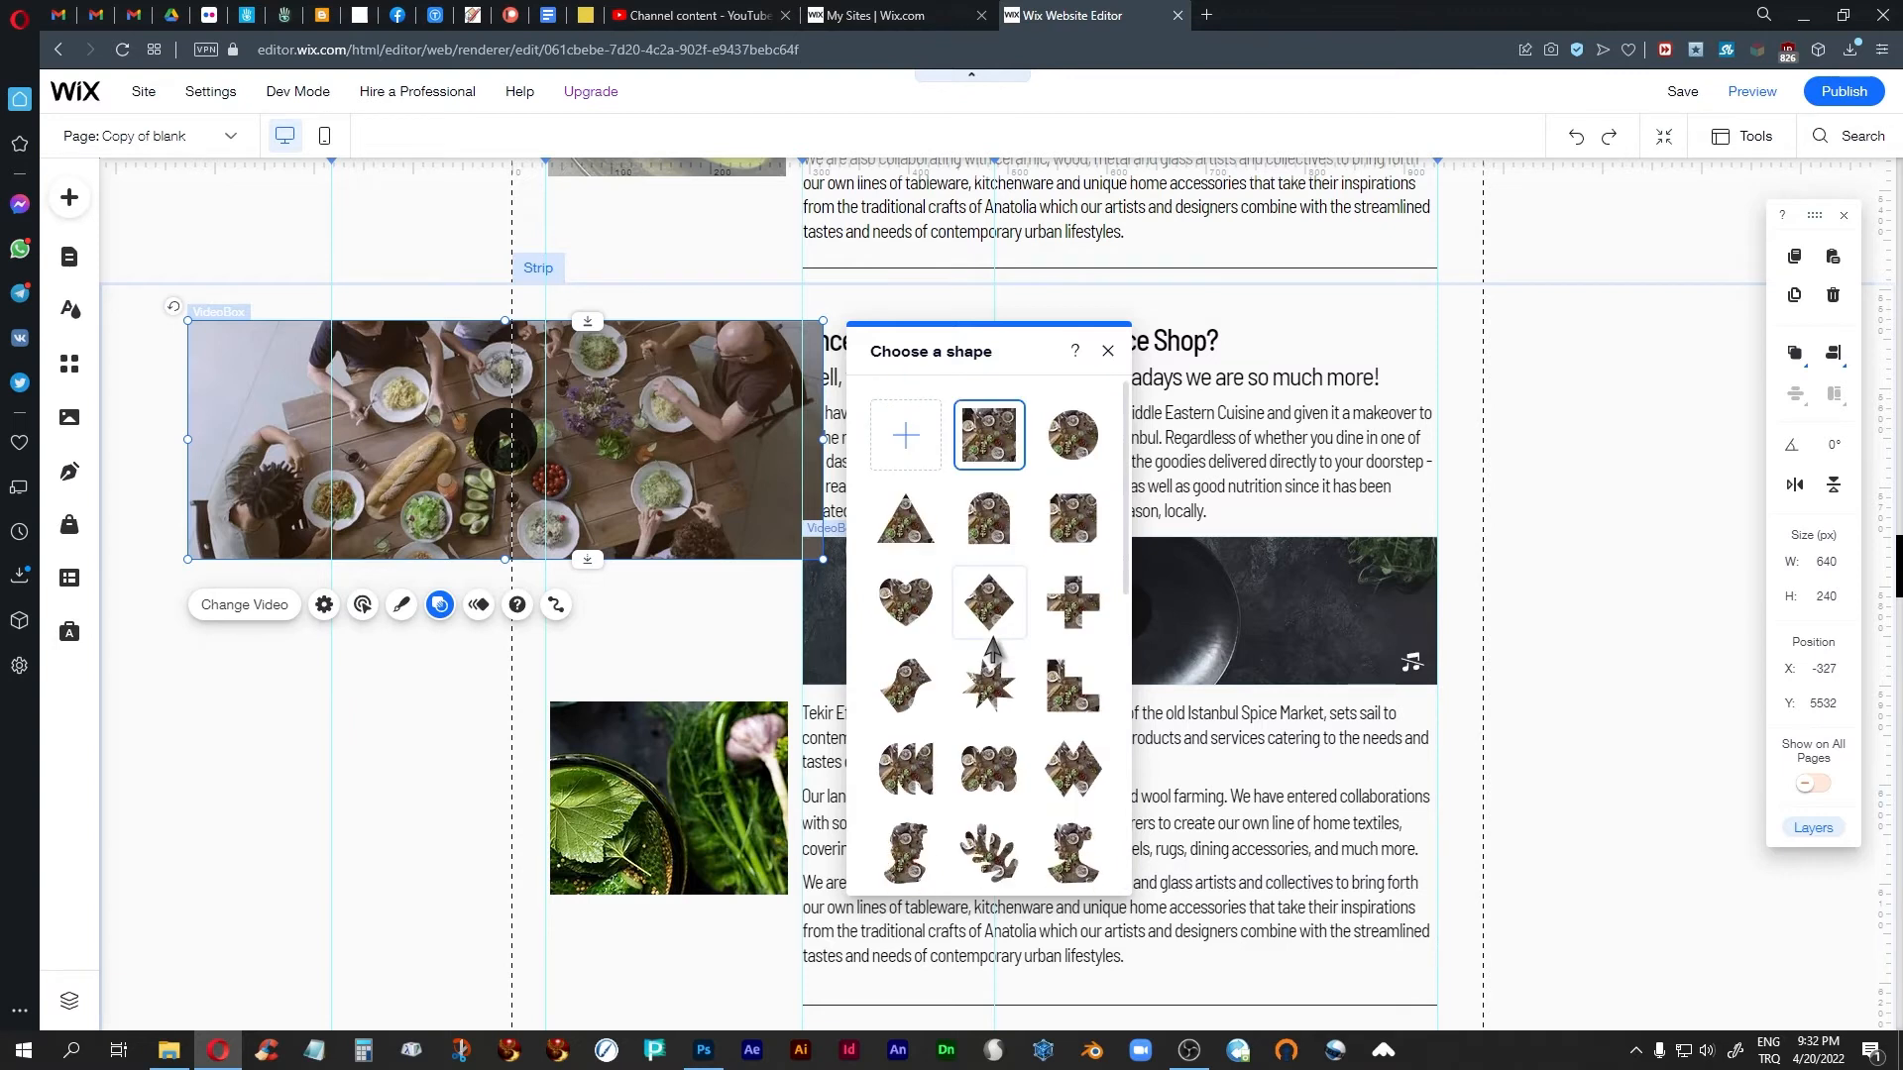
{"action": "left_click", "coordinate": [1108, 352]}
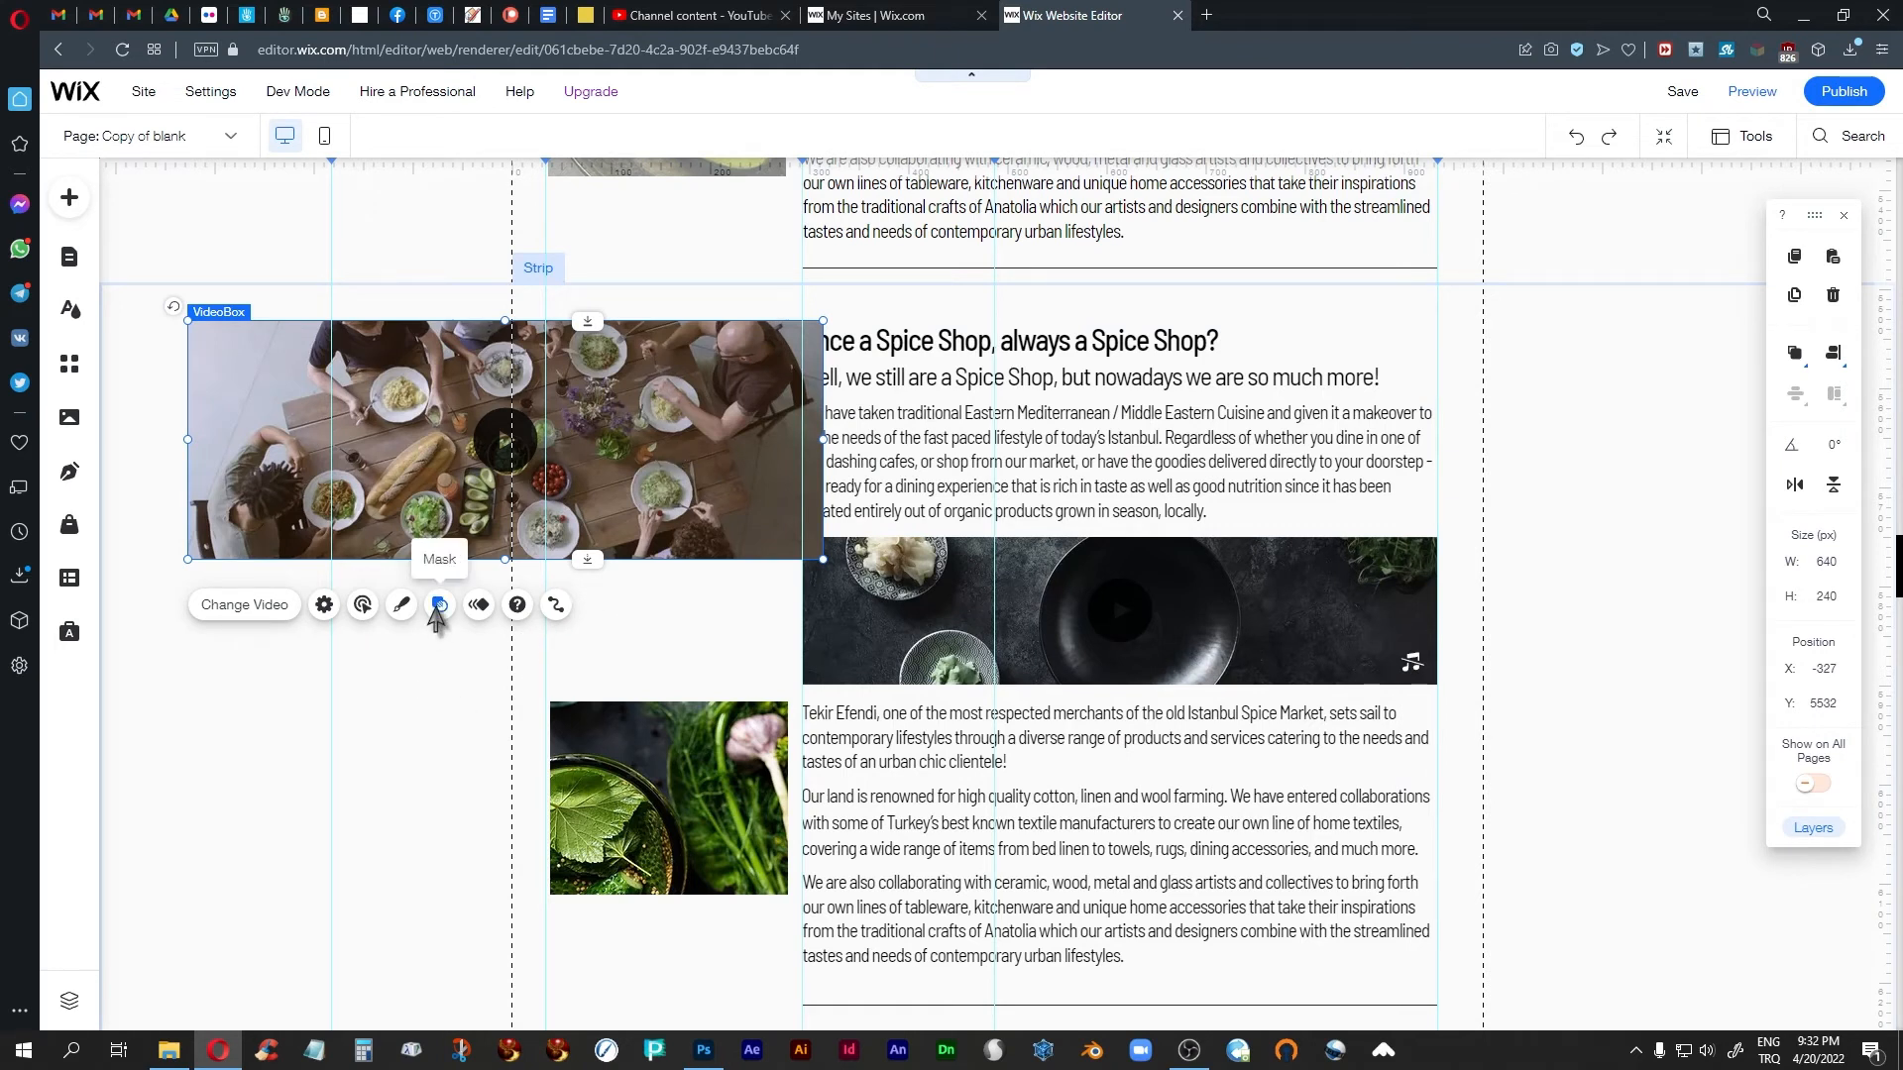
Try the Bounce-In animation on the dining-table video box and set the animation back to None
{"action": "left_click", "coordinate": [478, 607]}
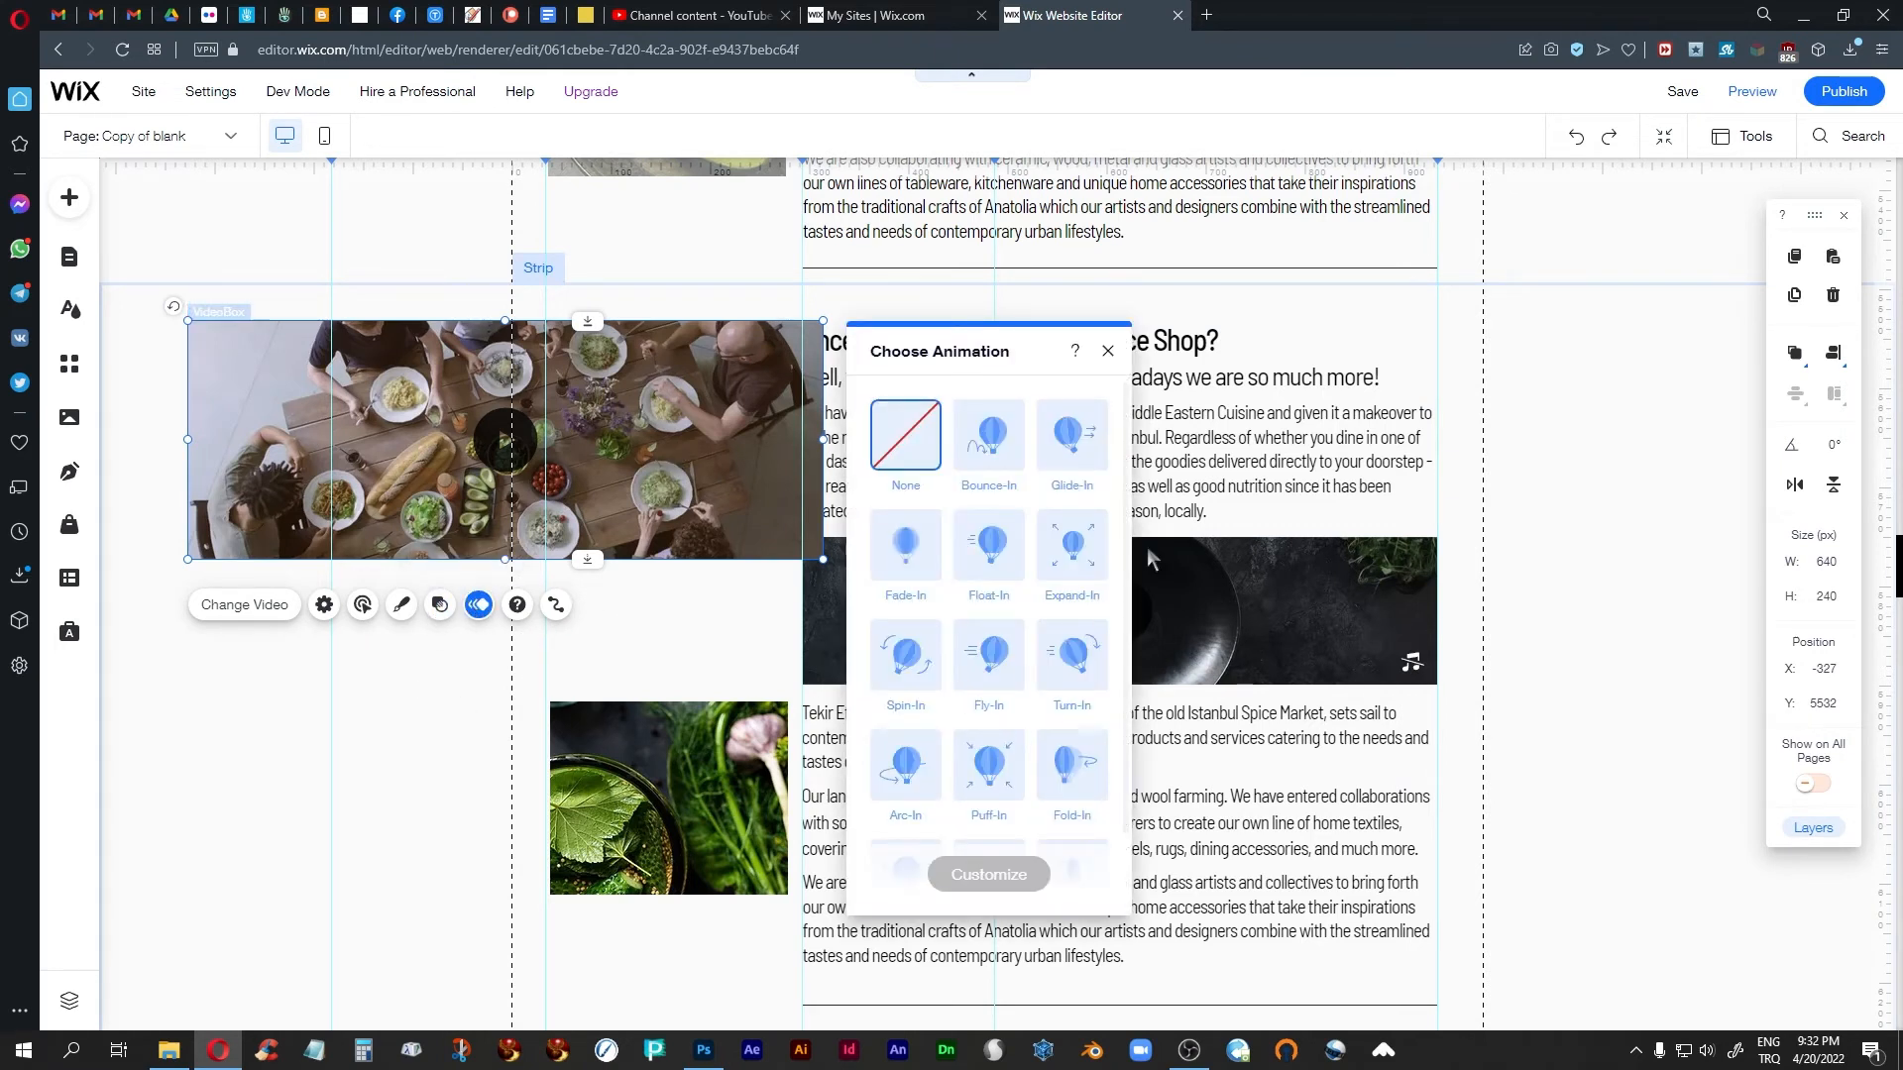
{"action": "left_click", "coordinate": [1006, 446]}
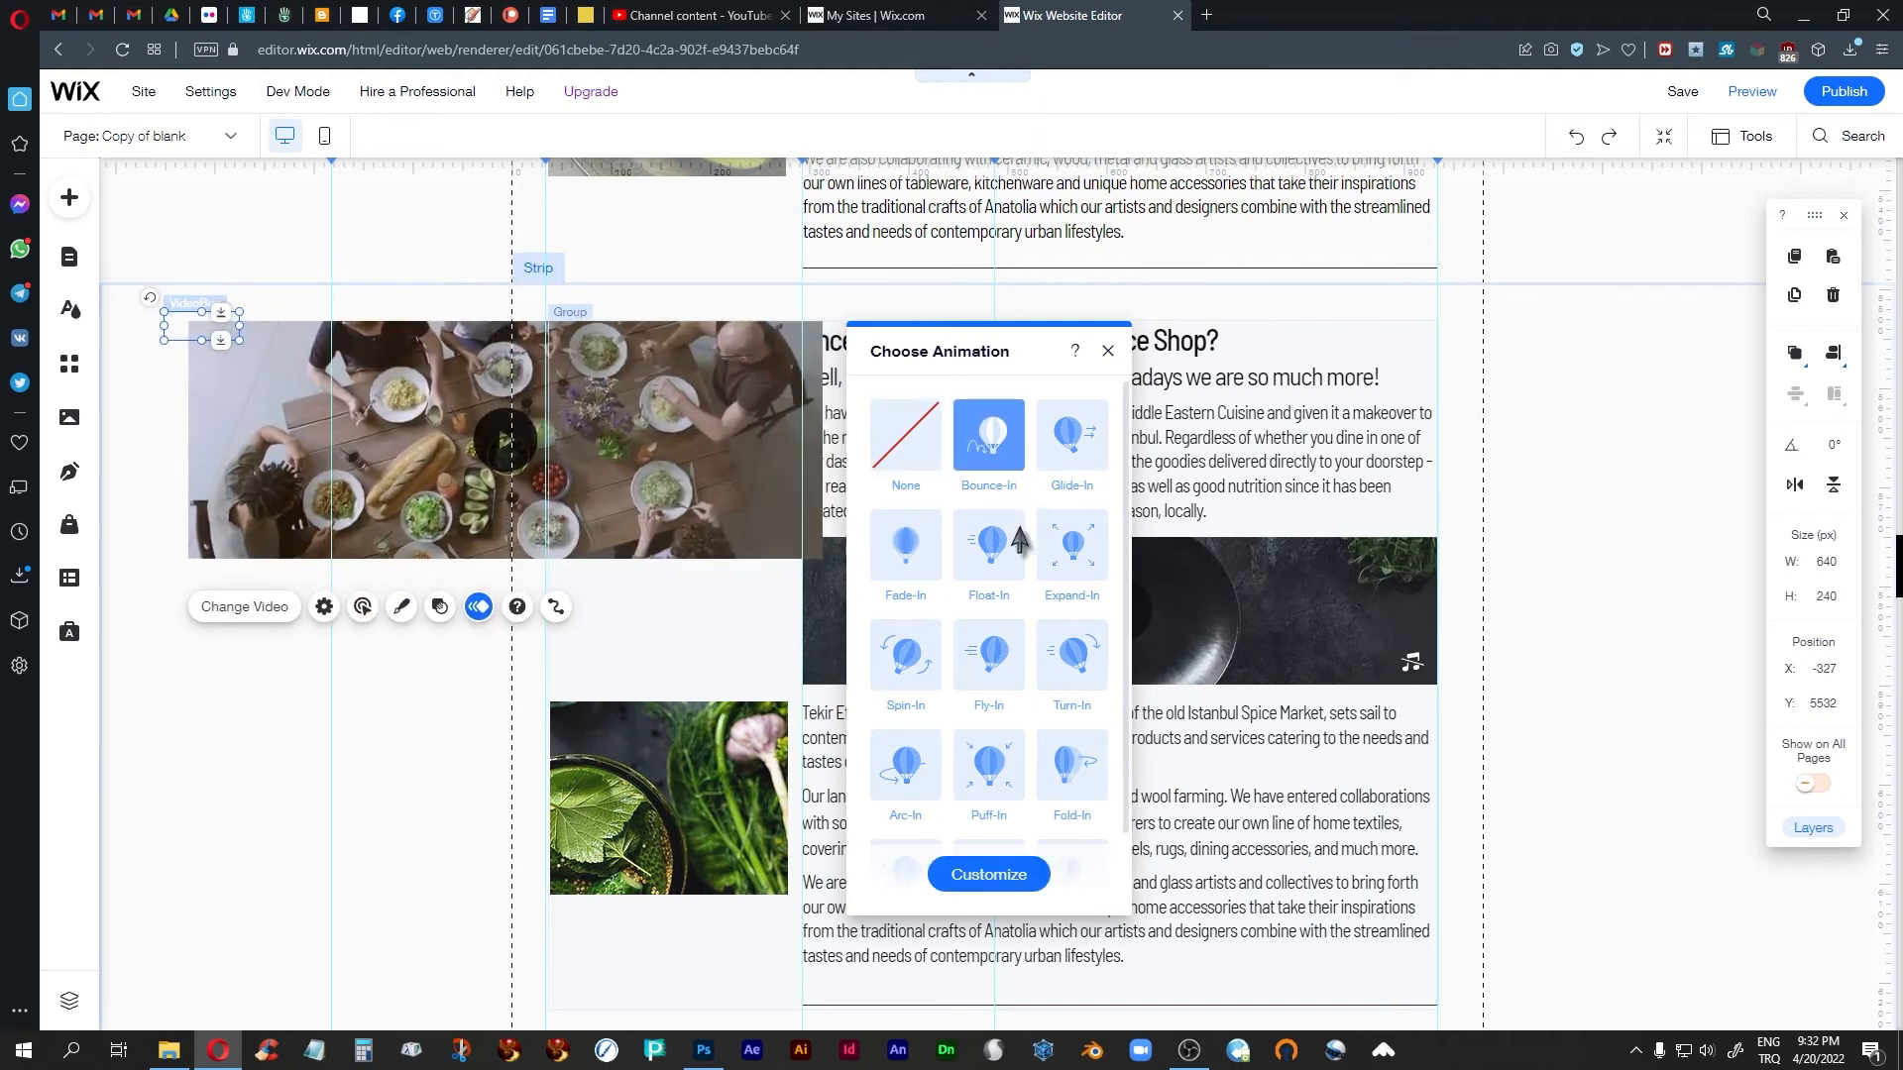
{"action": "left_click", "coordinate": [905, 436]}
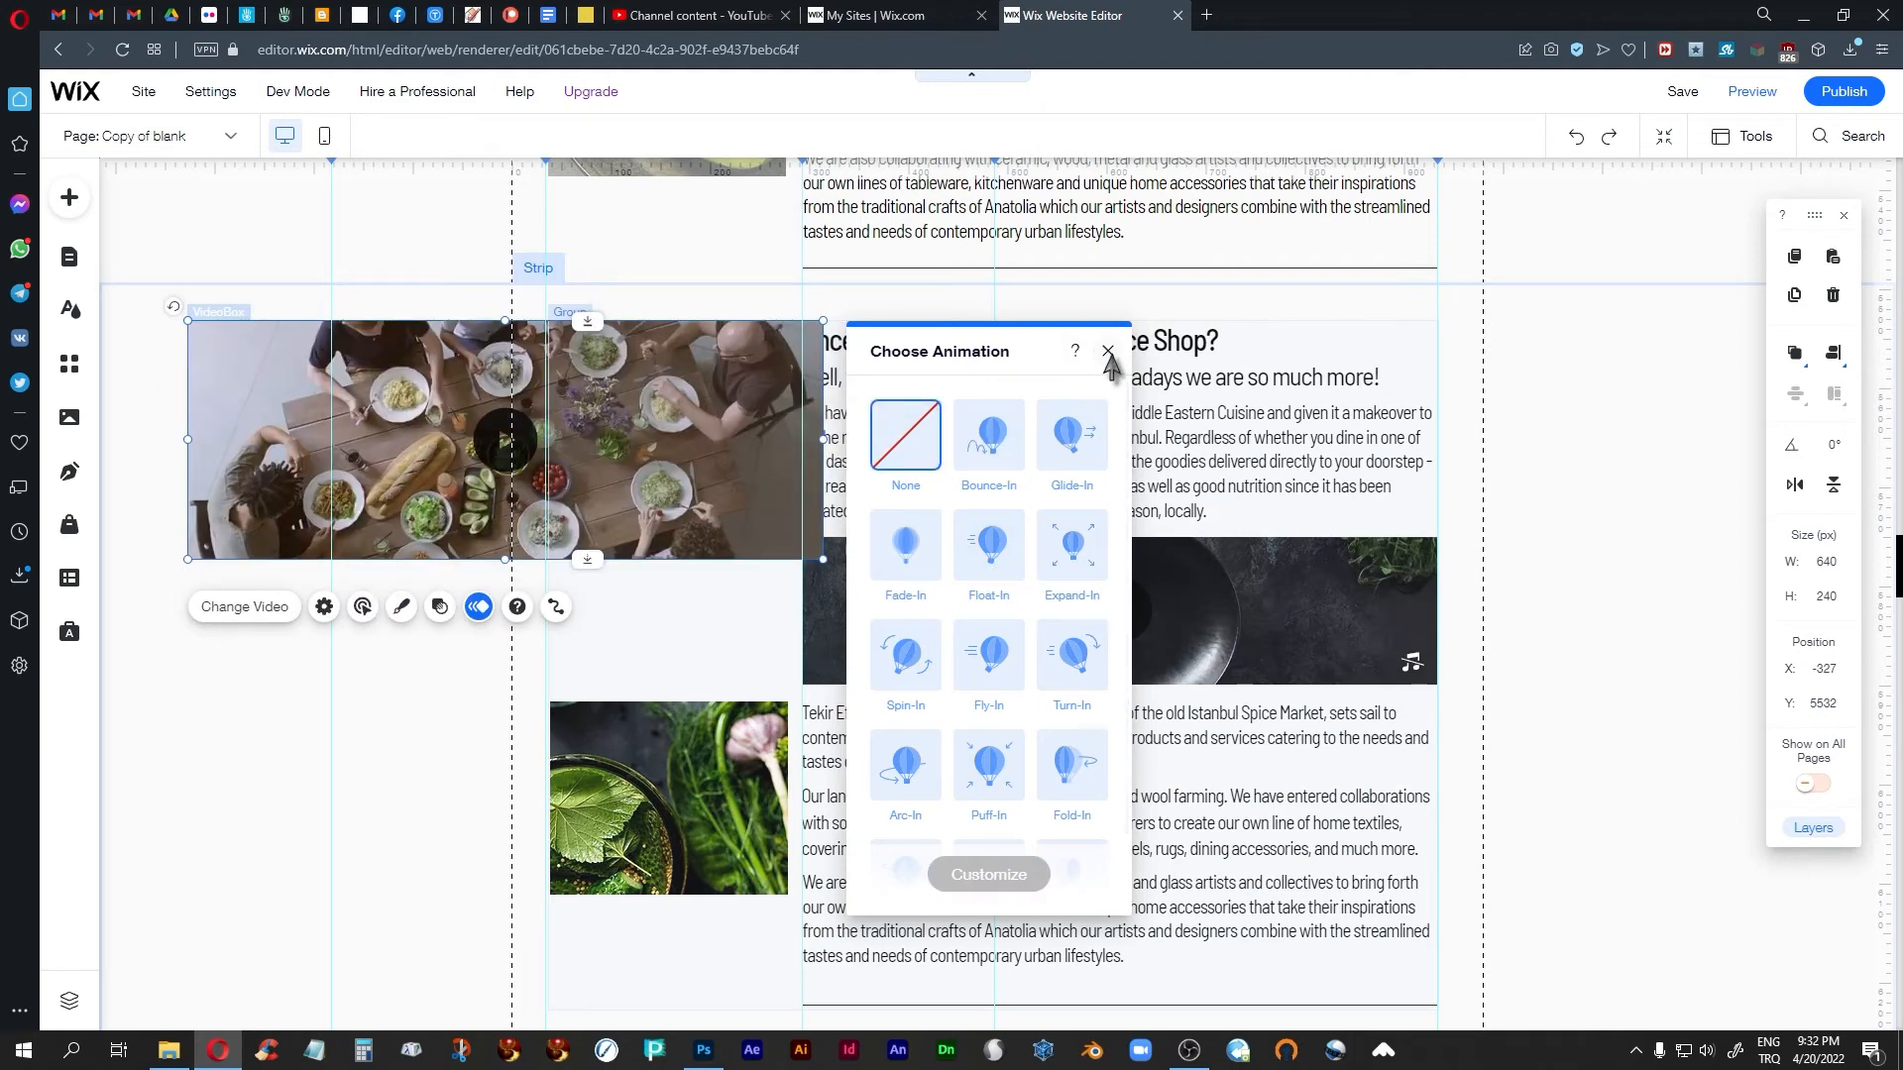
{"action": "left_click", "coordinate": [1106, 350]}
Delete the dining-table video box from the strip
{"action": "left_click", "coordinate": [318, 731]}
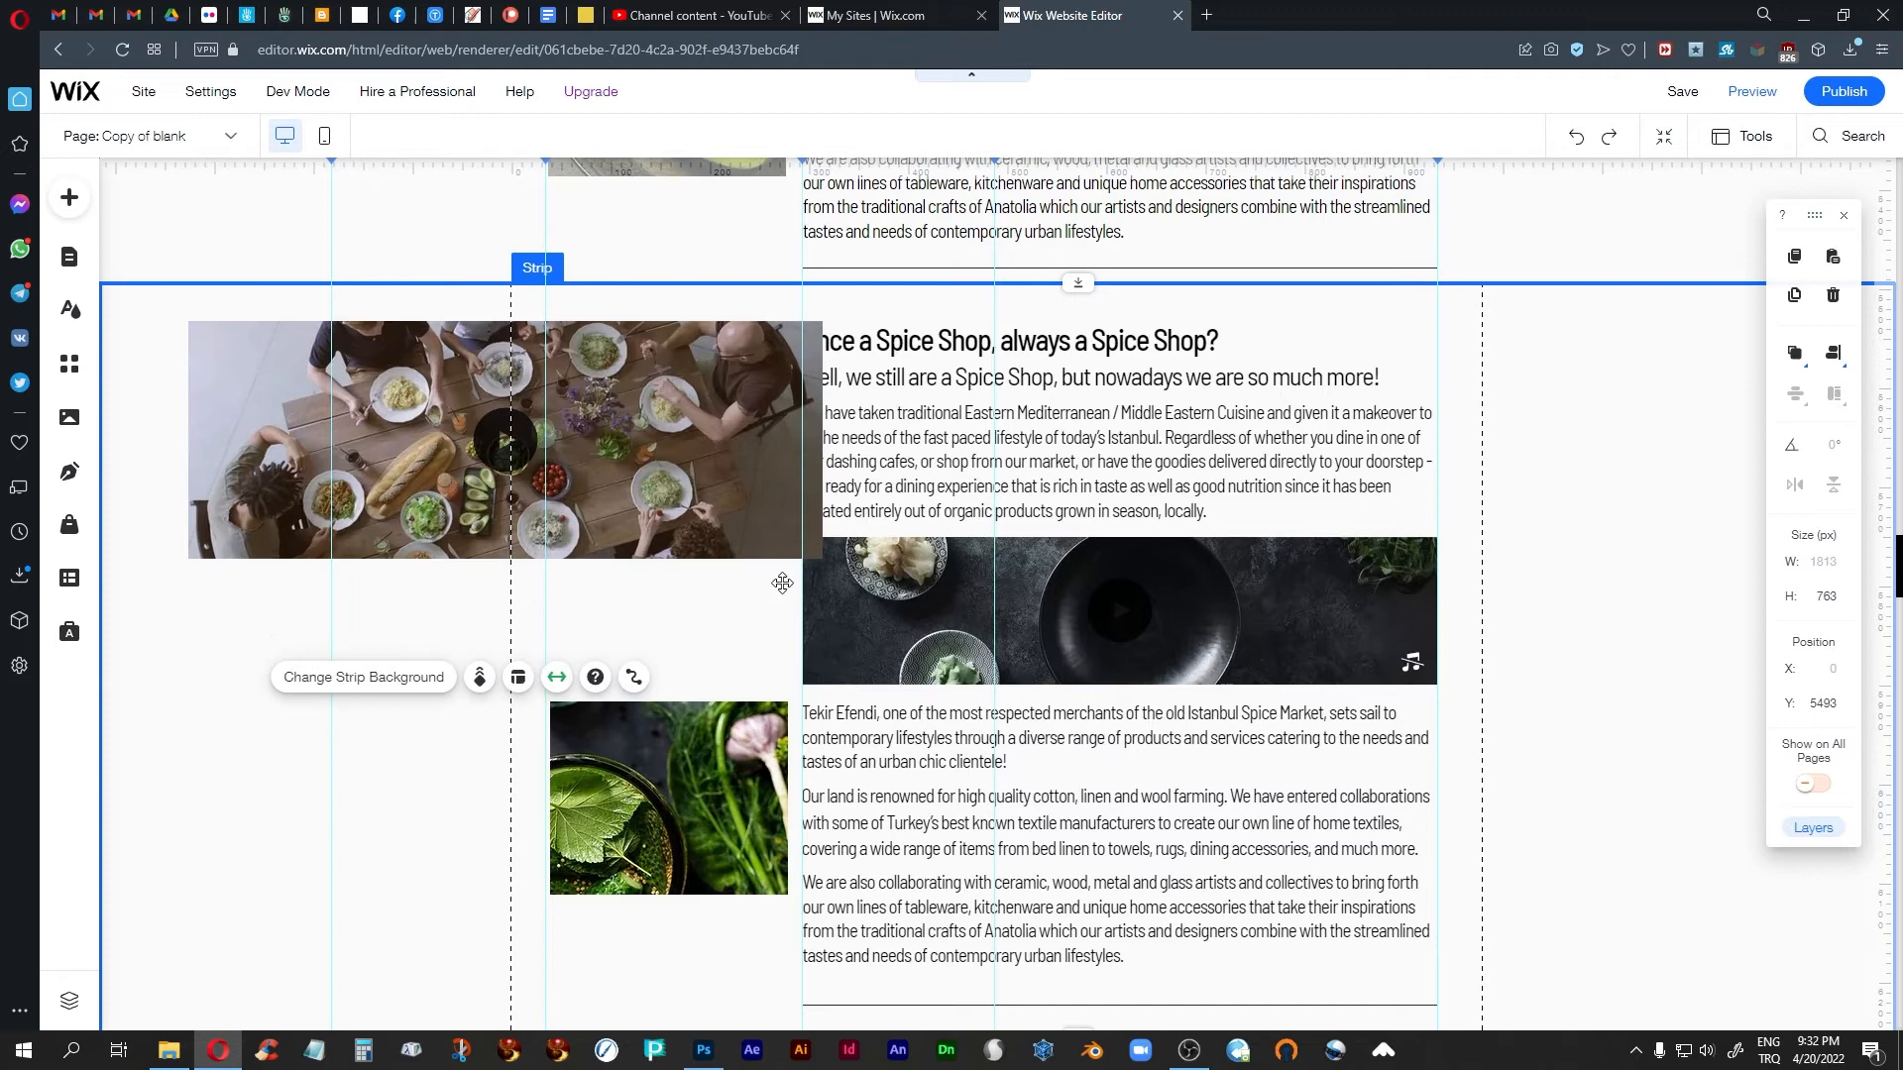
{"action": "left_click", "coordinate": [703, 433]}
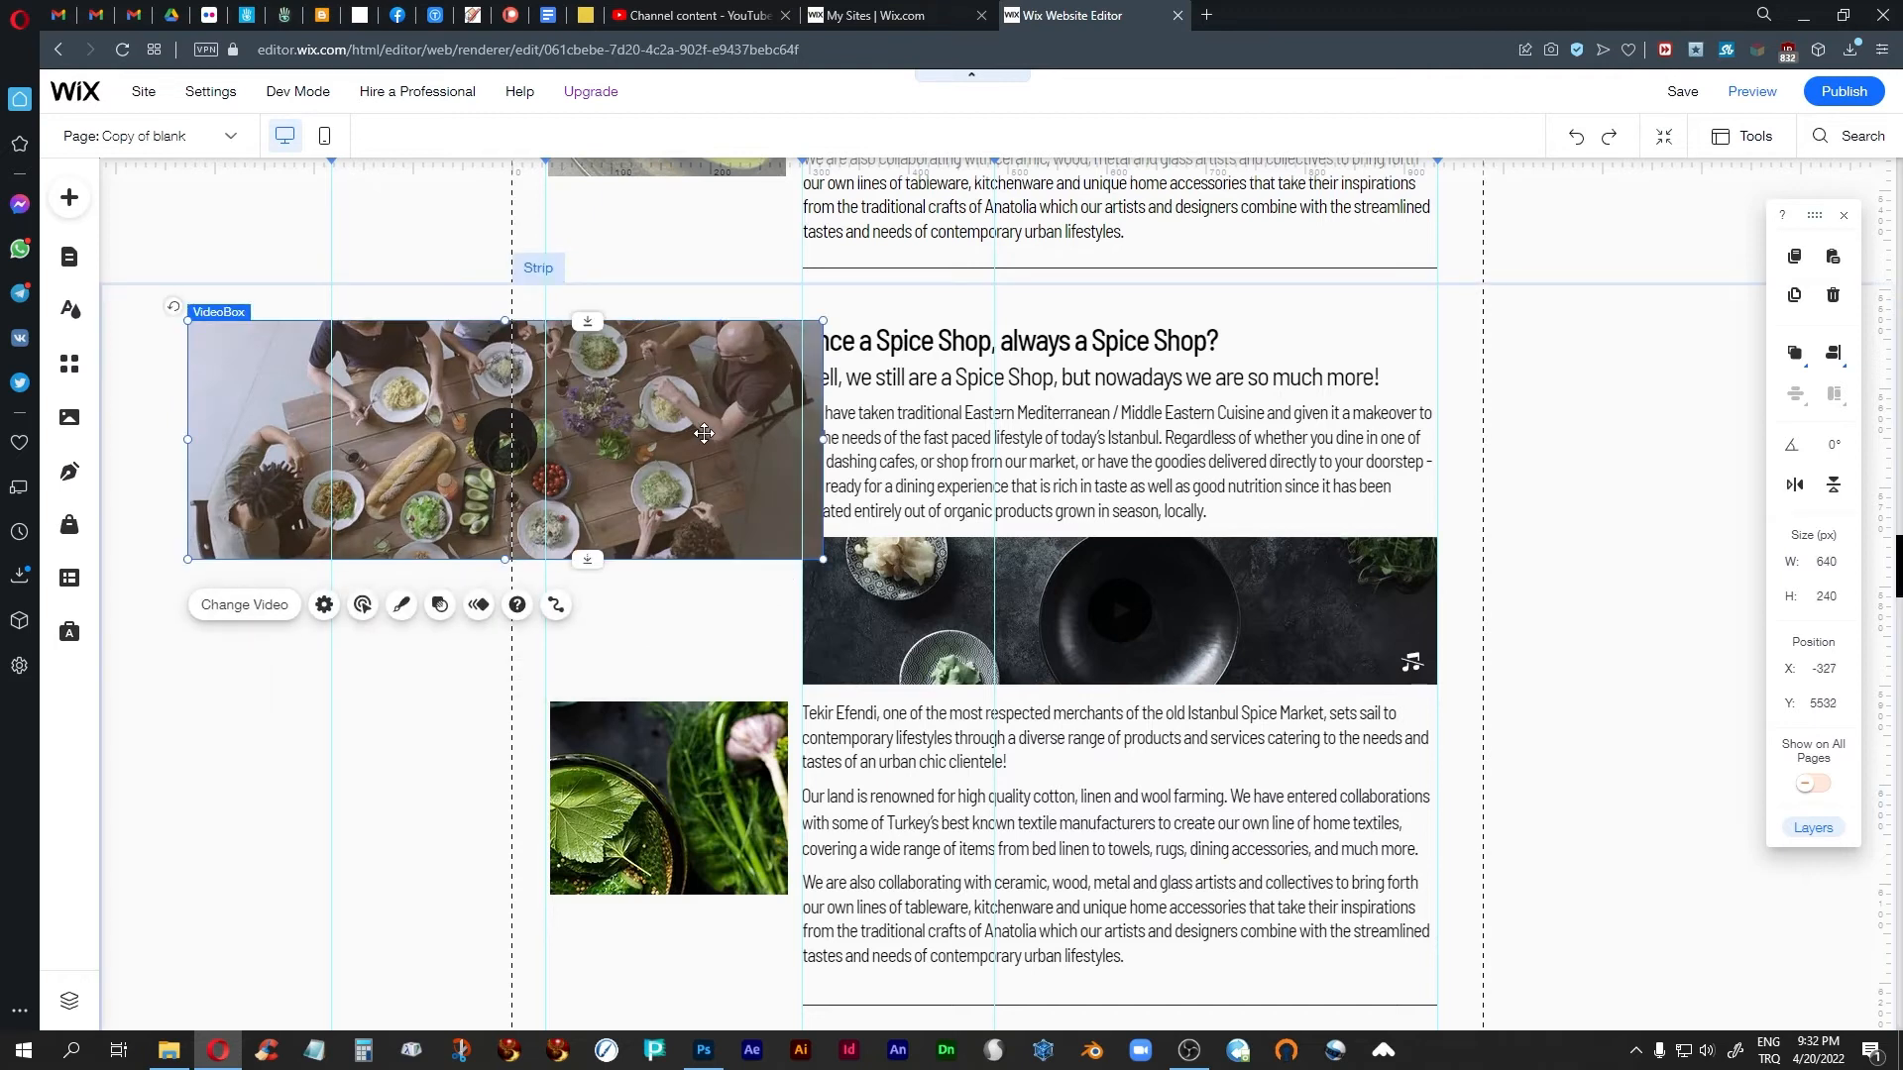
{"action": "key", "text": "Delete"}
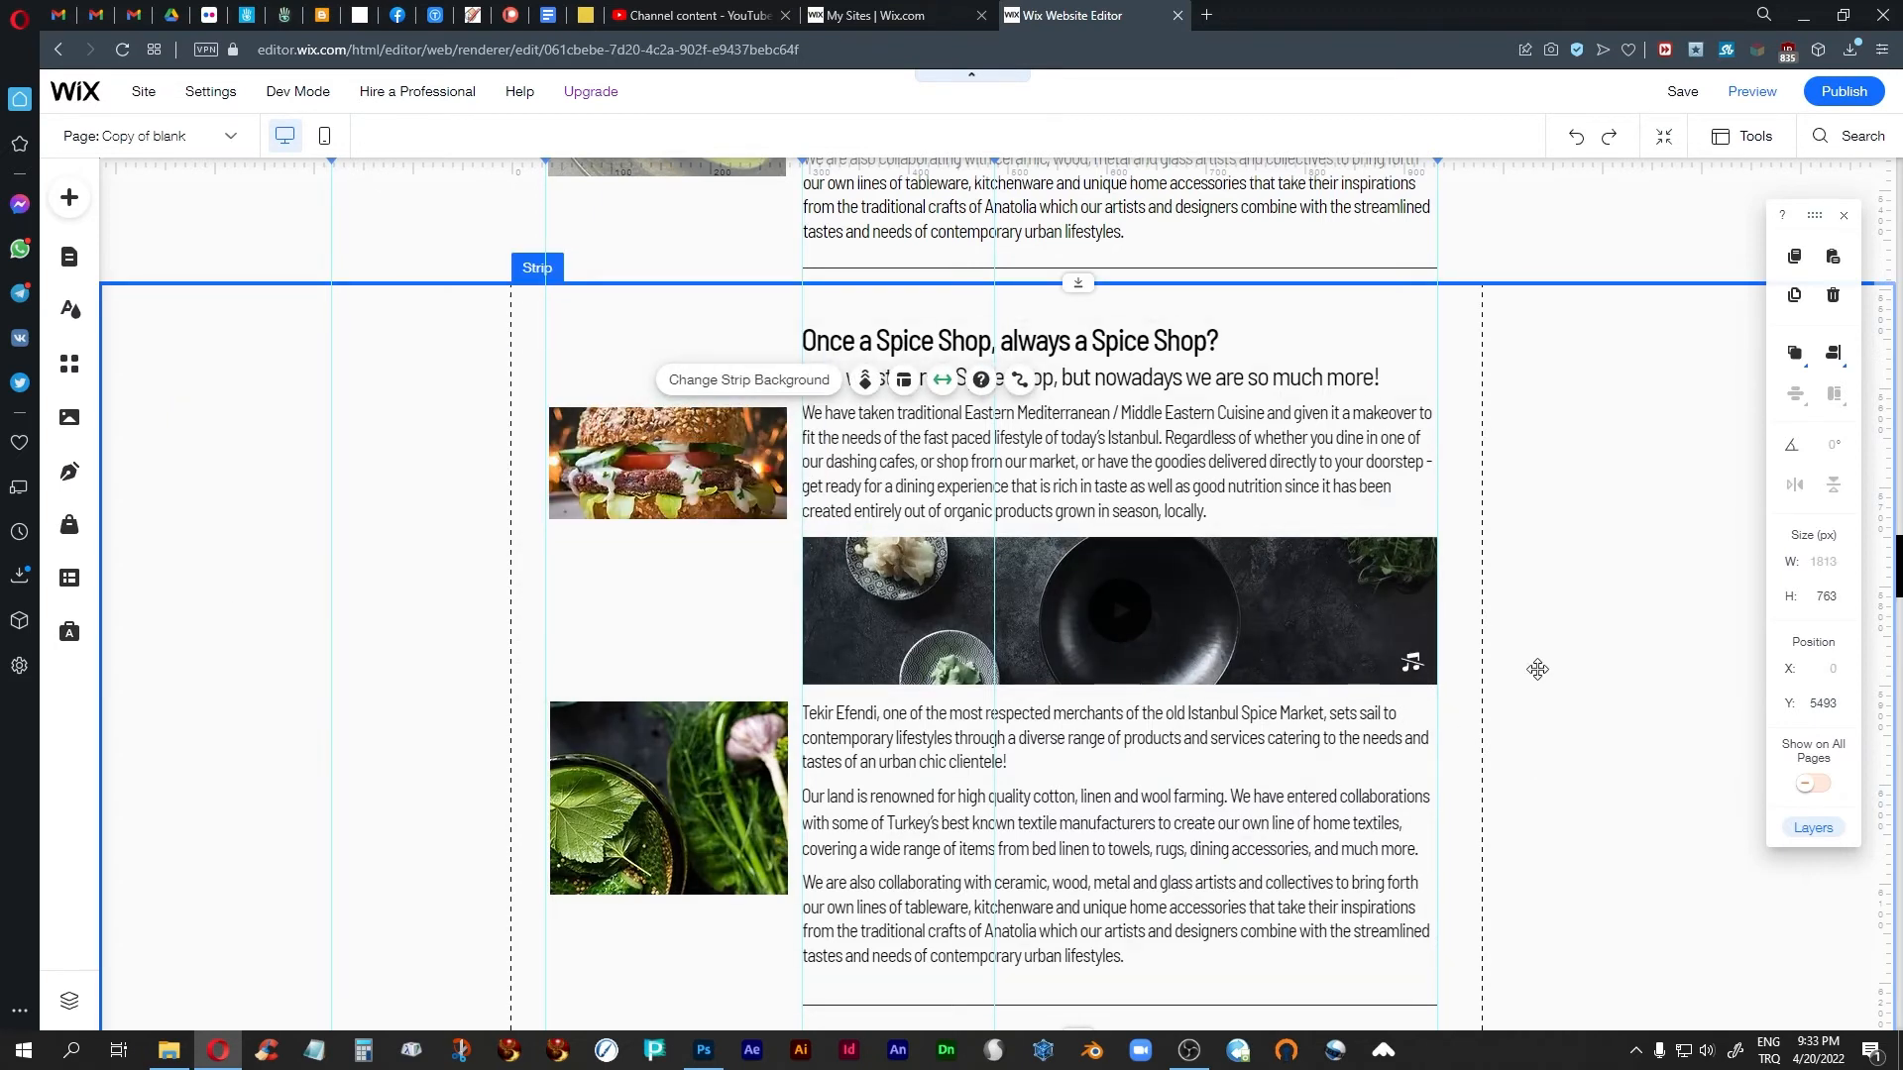
Preview the page and examine how the video banner between the two image-and-text sections plays
{"action": "scroll", "coordinate": [1569, 682], "scroll_direction": "down", "scroll_amount": 5}
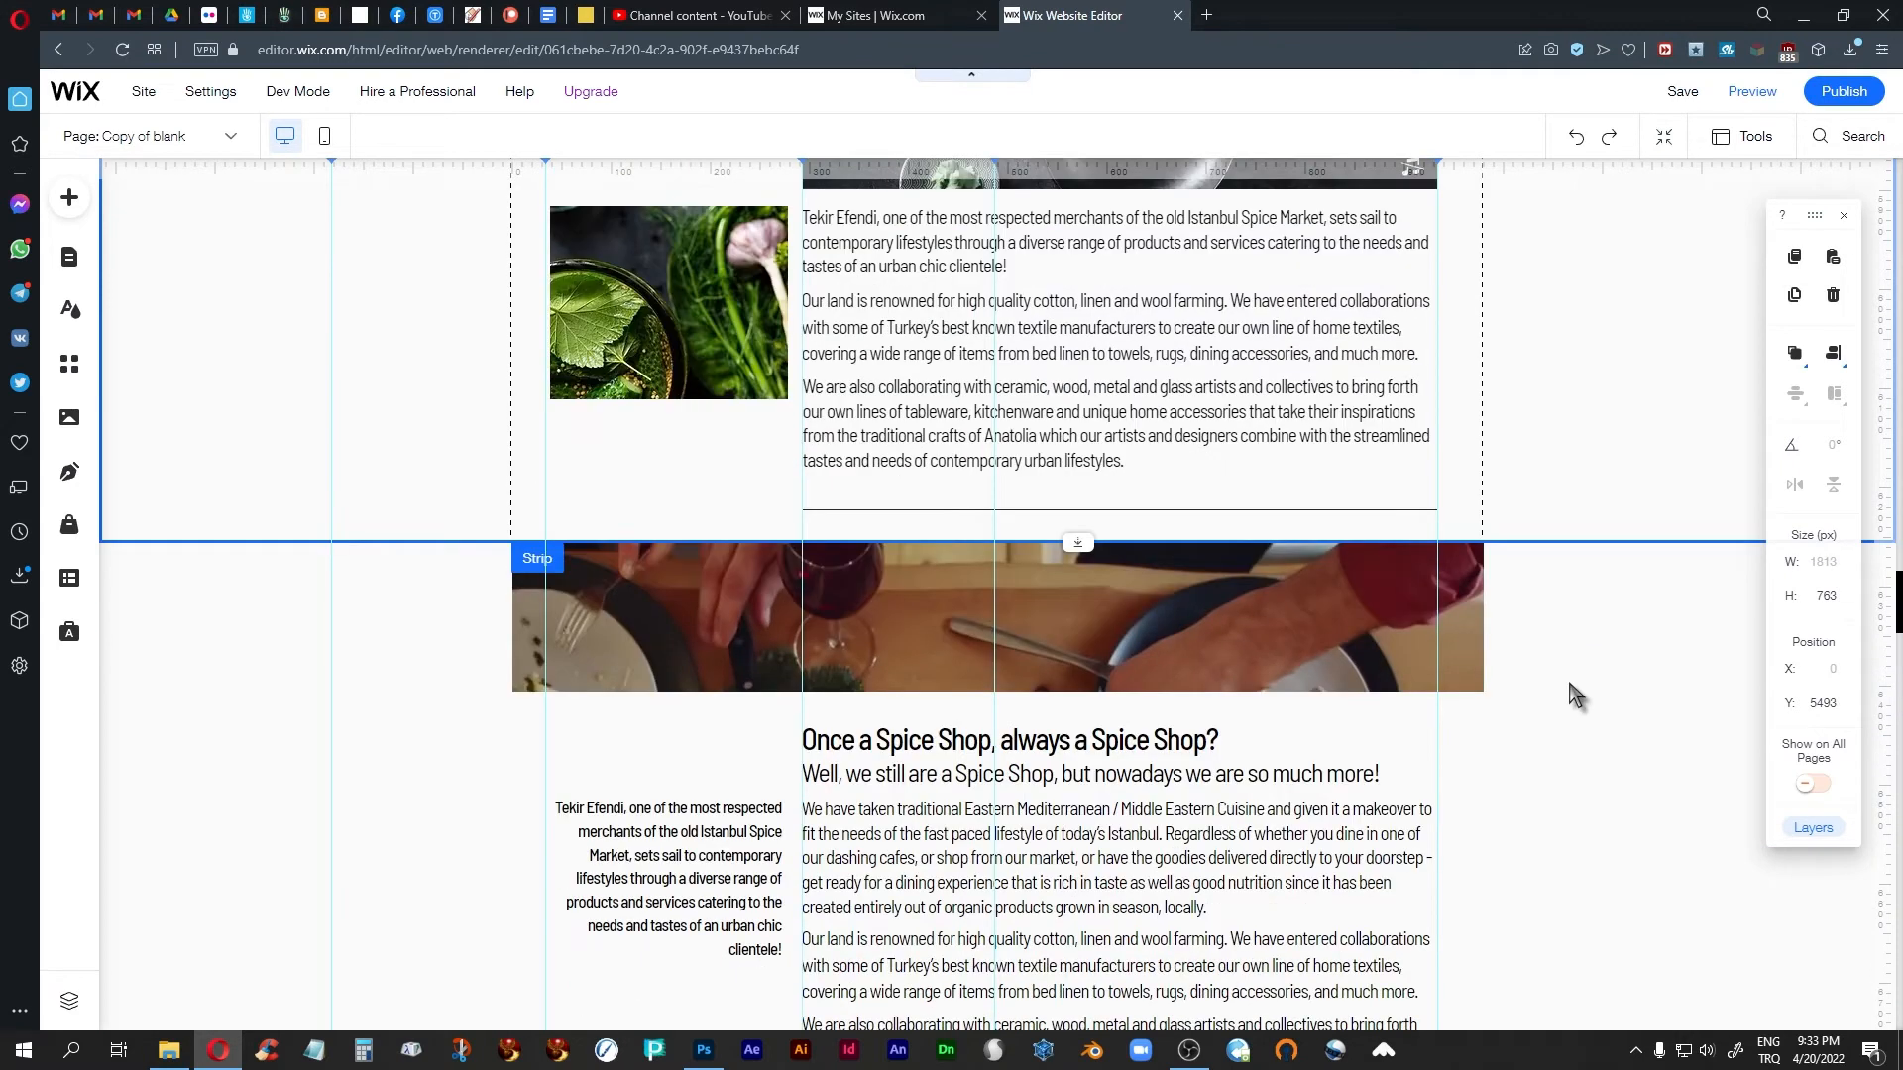
{"action": "scroll", "coordinate": [1569, 681], "scroll_direction": "up", "scroll_amount": 2}
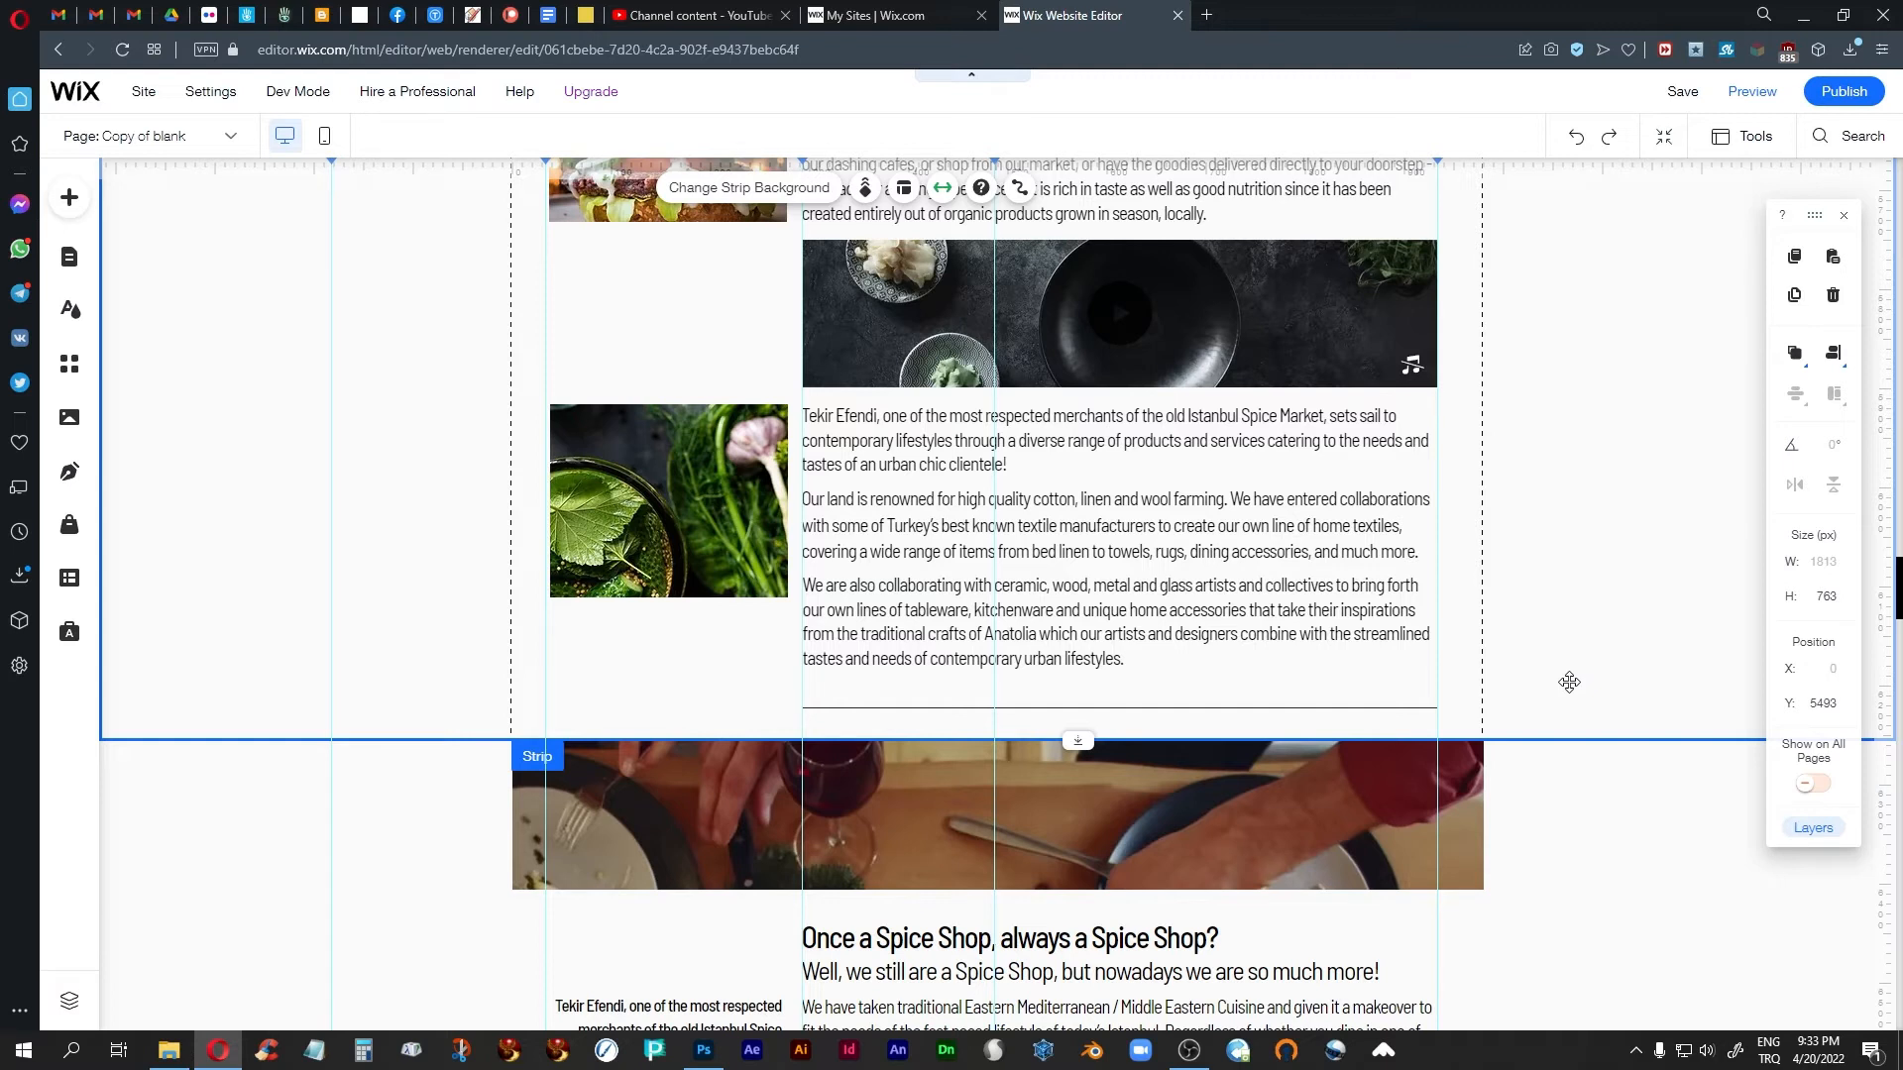
{"action": "left_click", "coordinate": [1752, 92]}
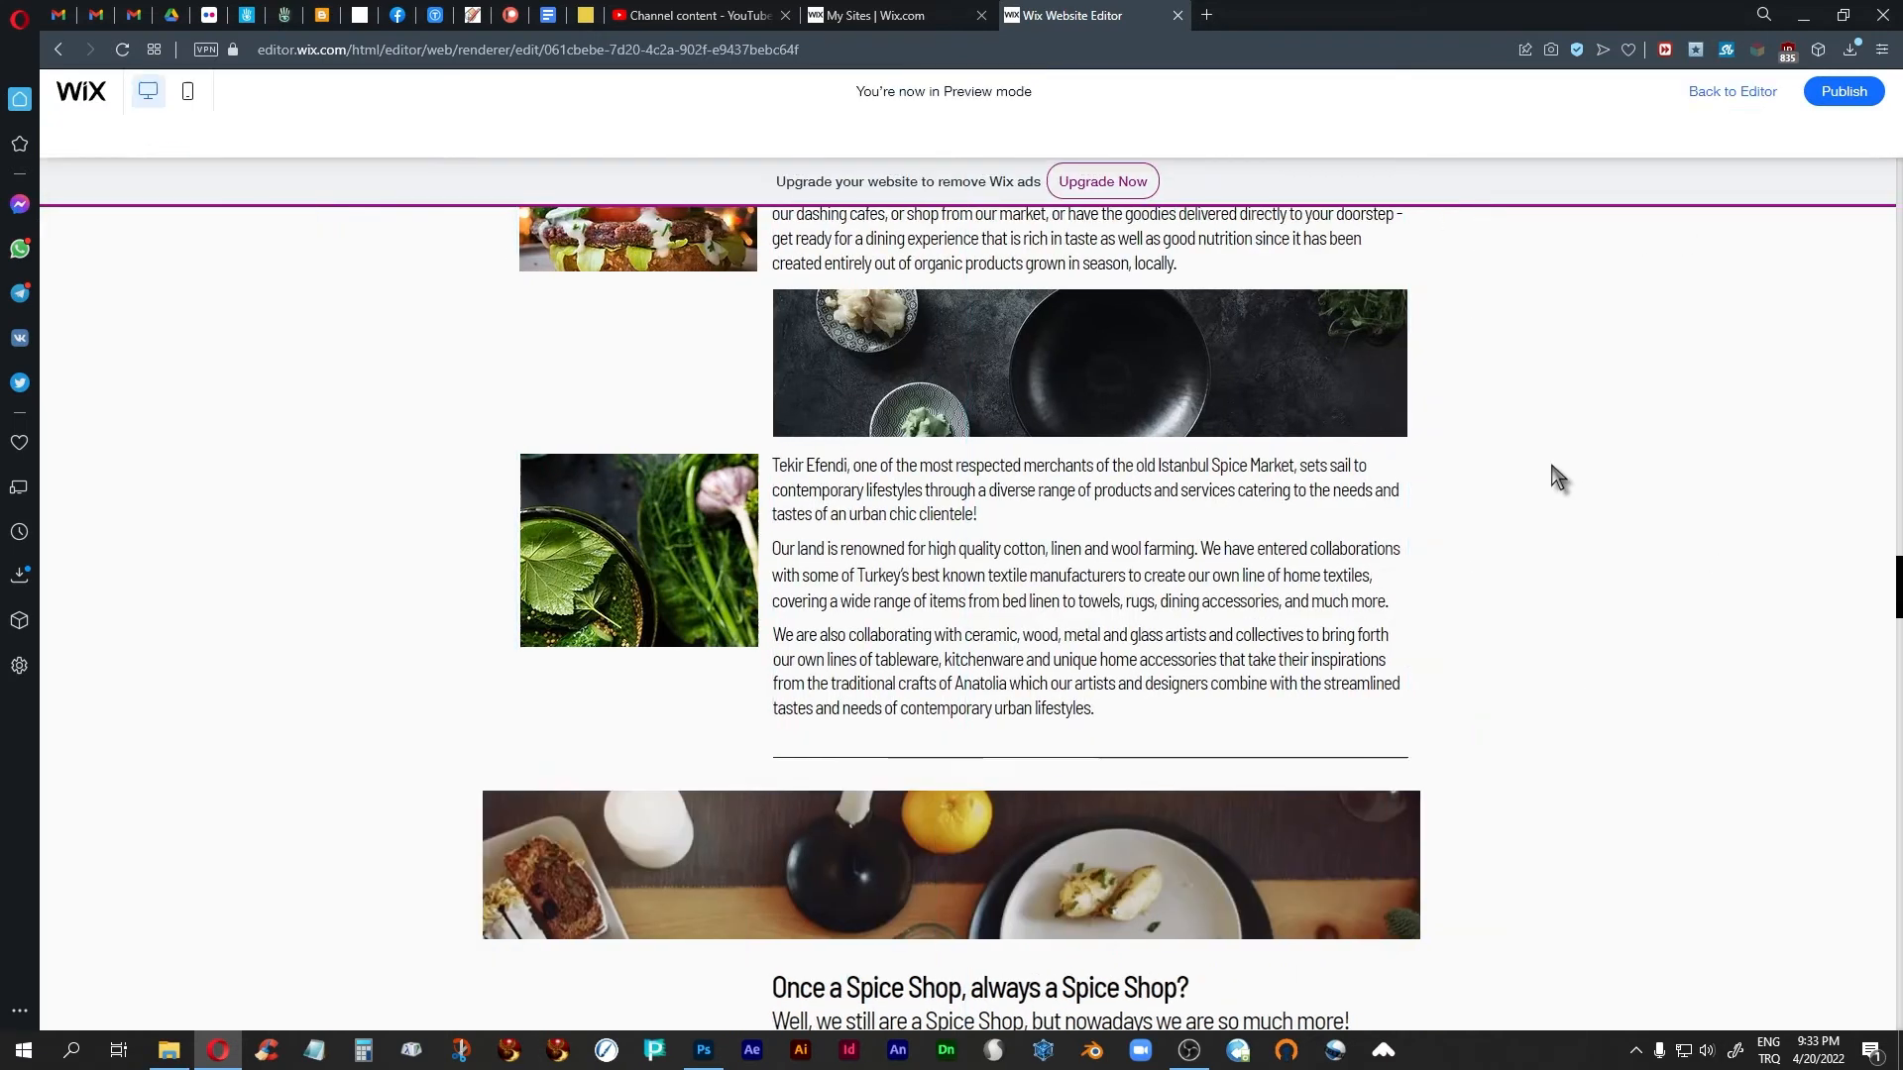
{"action": "scroll", "coordinate": [1549, 465], "scroll_direction": "down", "scroll_amount": 5}
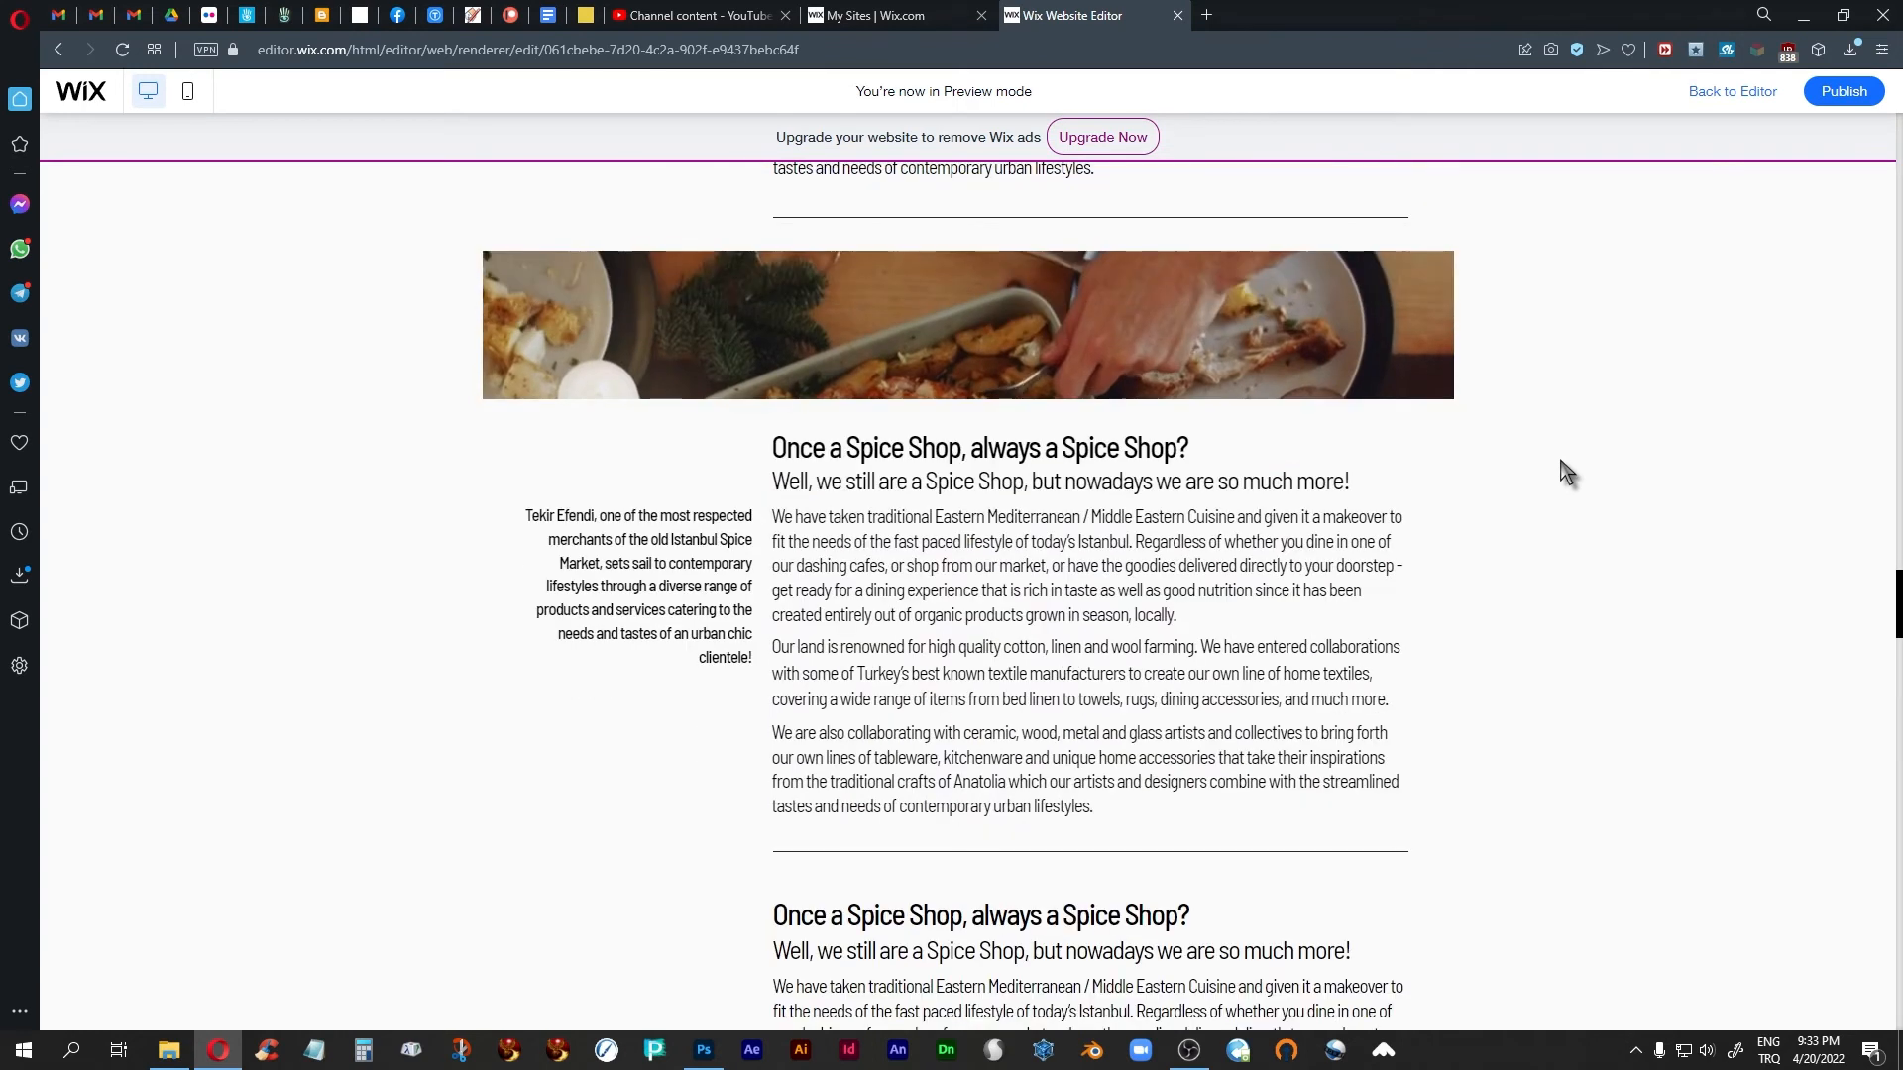
{"action": "scroll", "coordinate": [1559, 462], "scroll_direction": "up", "scroll_amount": 1}
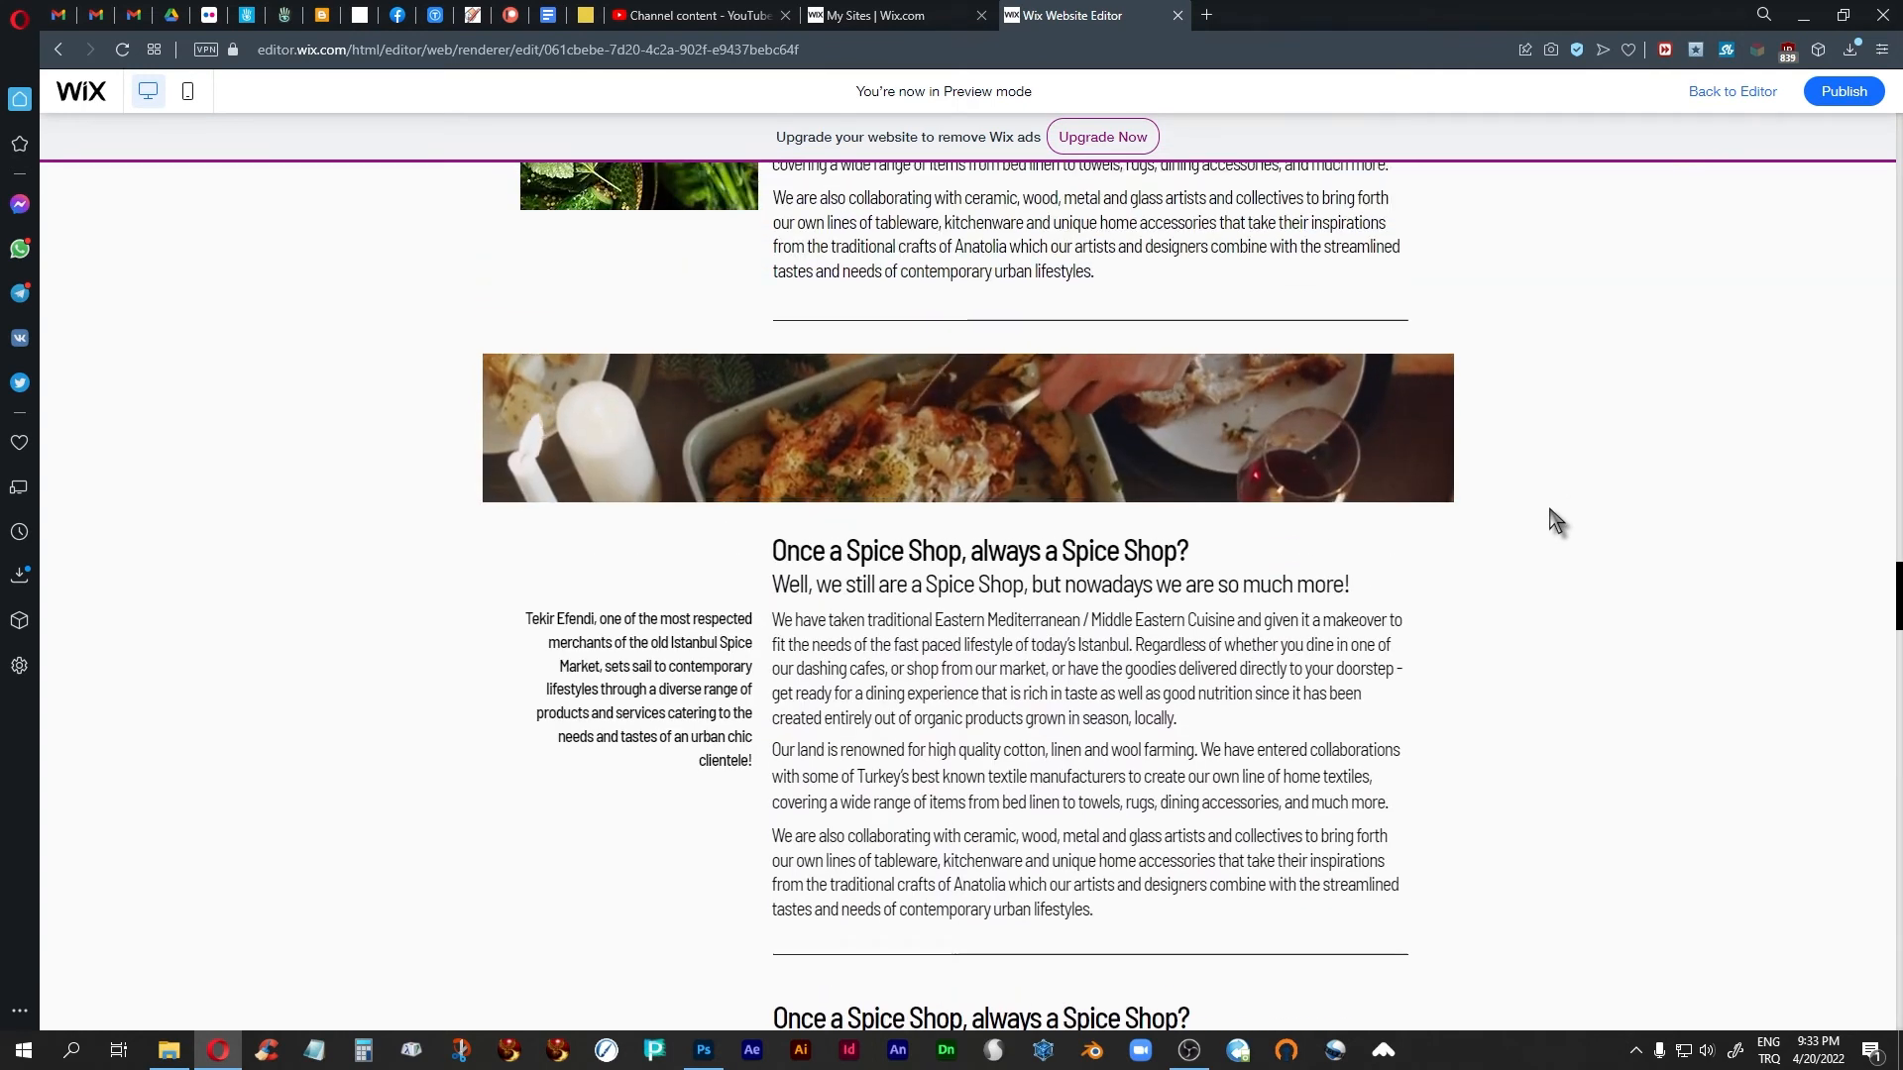
{"action": "scroll", "coordinate": [1553, 520], "scroll_direction": "up", "scroll_amount": 4}
{"action": "scroll", "coordinate": [1615, 515], "scroll_direction": "down", "scroll_amount": 3}
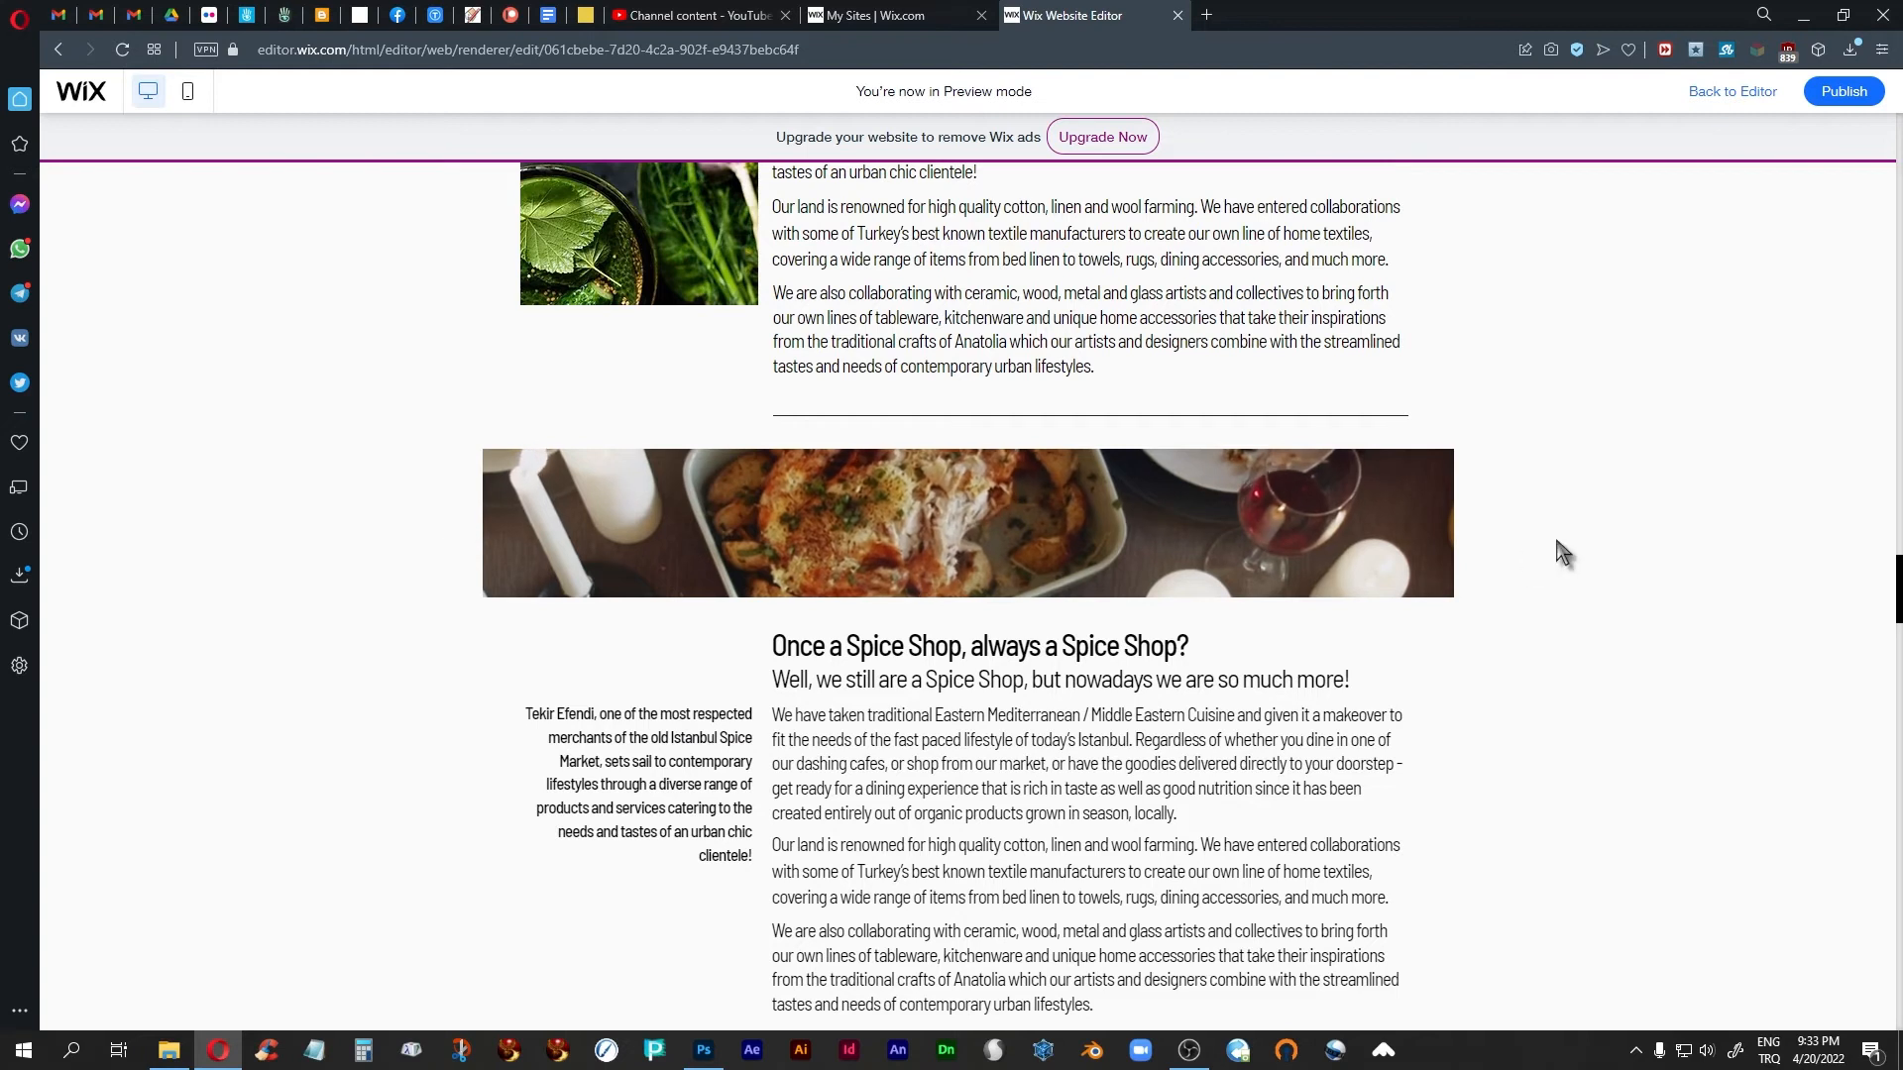
Examine how the side paragraph lines up with the main text column in the strip below the video banner
{"action": "scroll", "coordinate": [1624, 524], "scroll_direction": "down", "scroll_amount": 3}
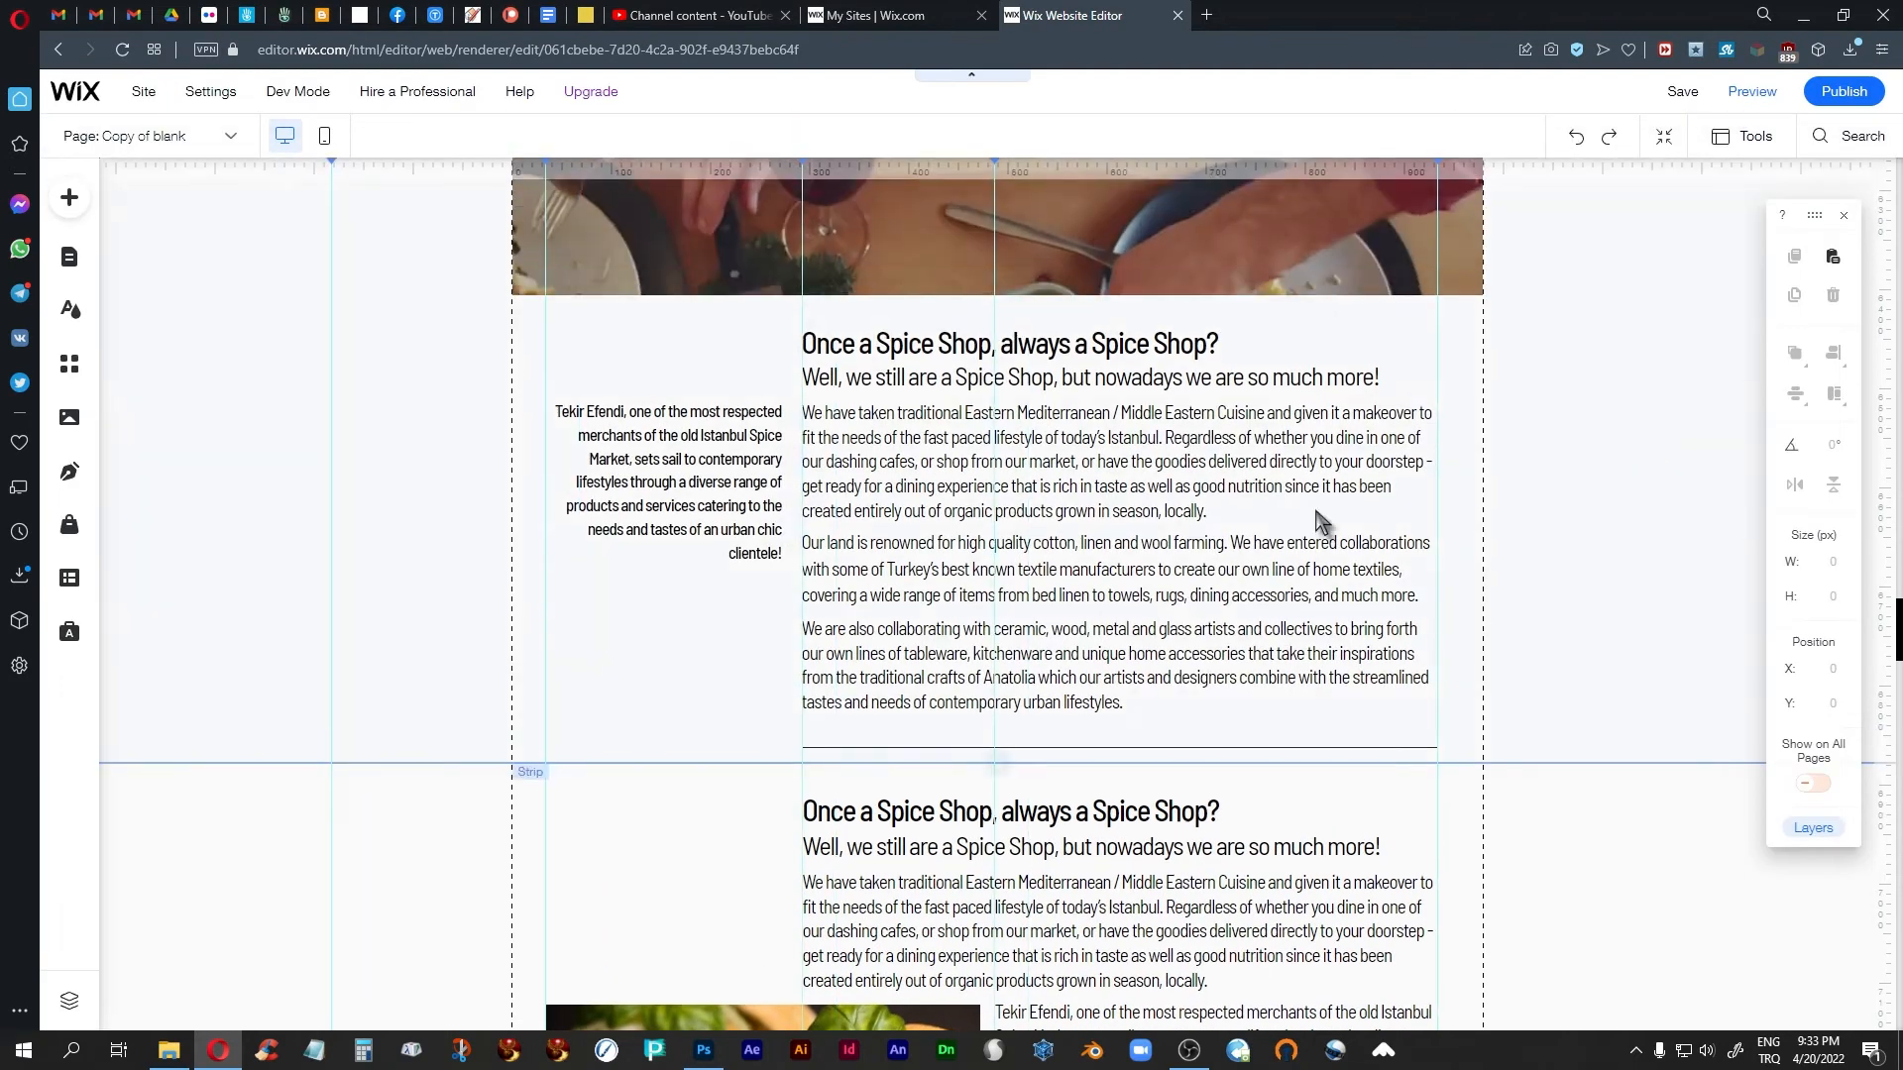
{"action": "scroll", "coordinate": [1244, 522], "scroll_direction": "down", "scroll_amount": 2}
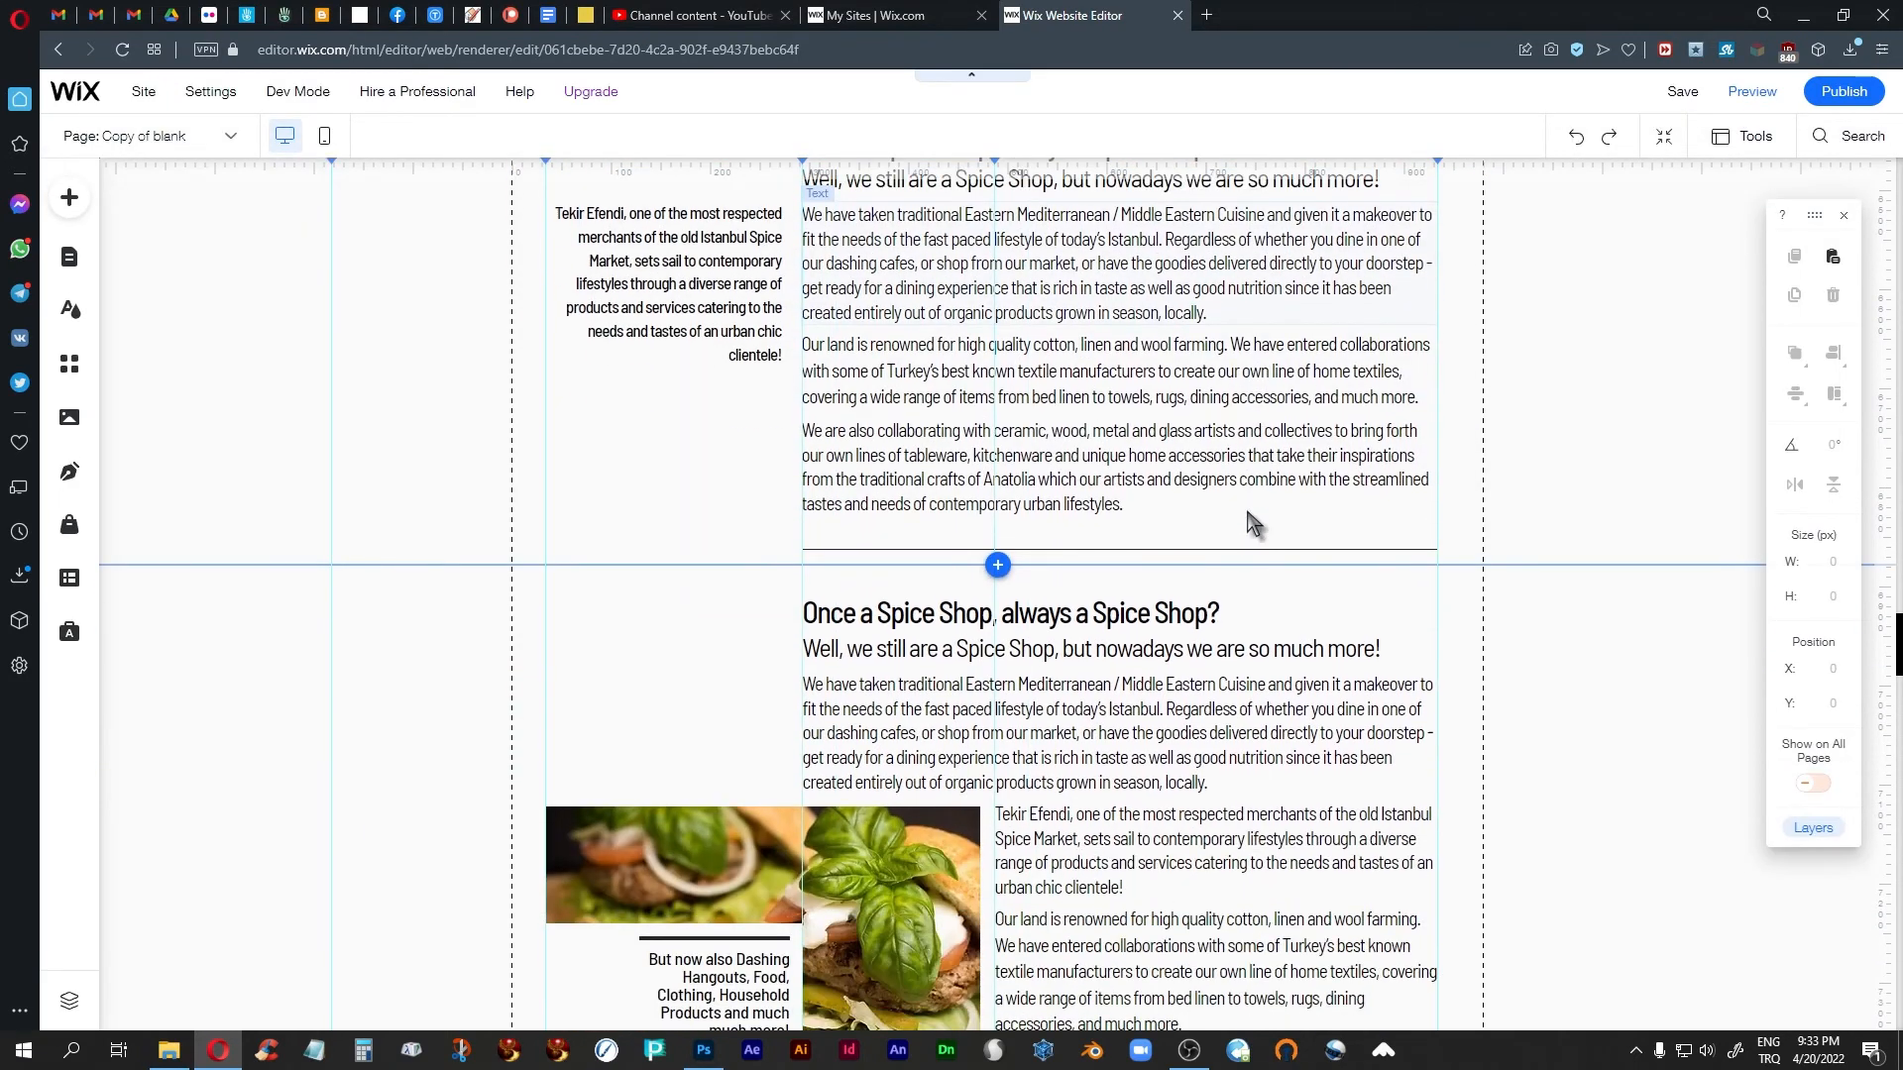
{"action": "left_click", "coordinate": [1238, 842]}
{"action": "left_click", "coordinate": [1238, 841]}
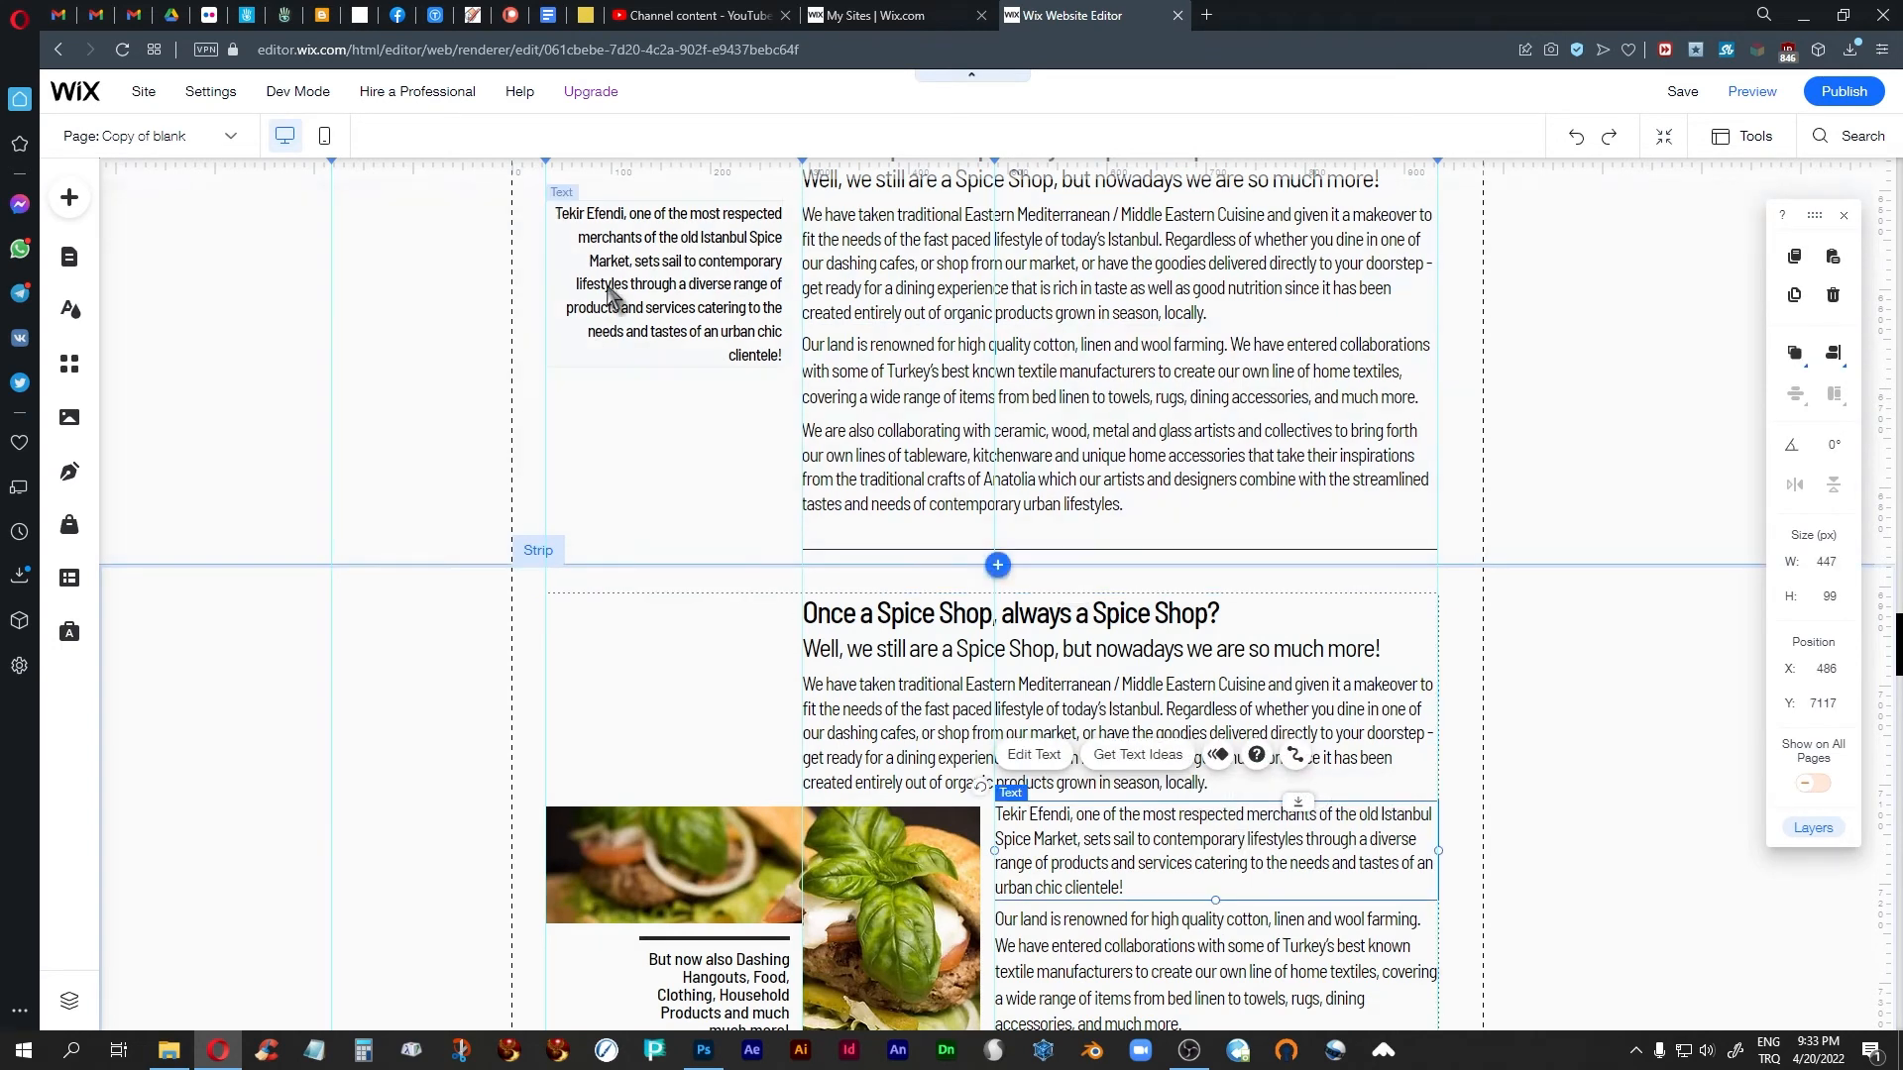
{"action": "left_click", "coordinate": [645, 267]}
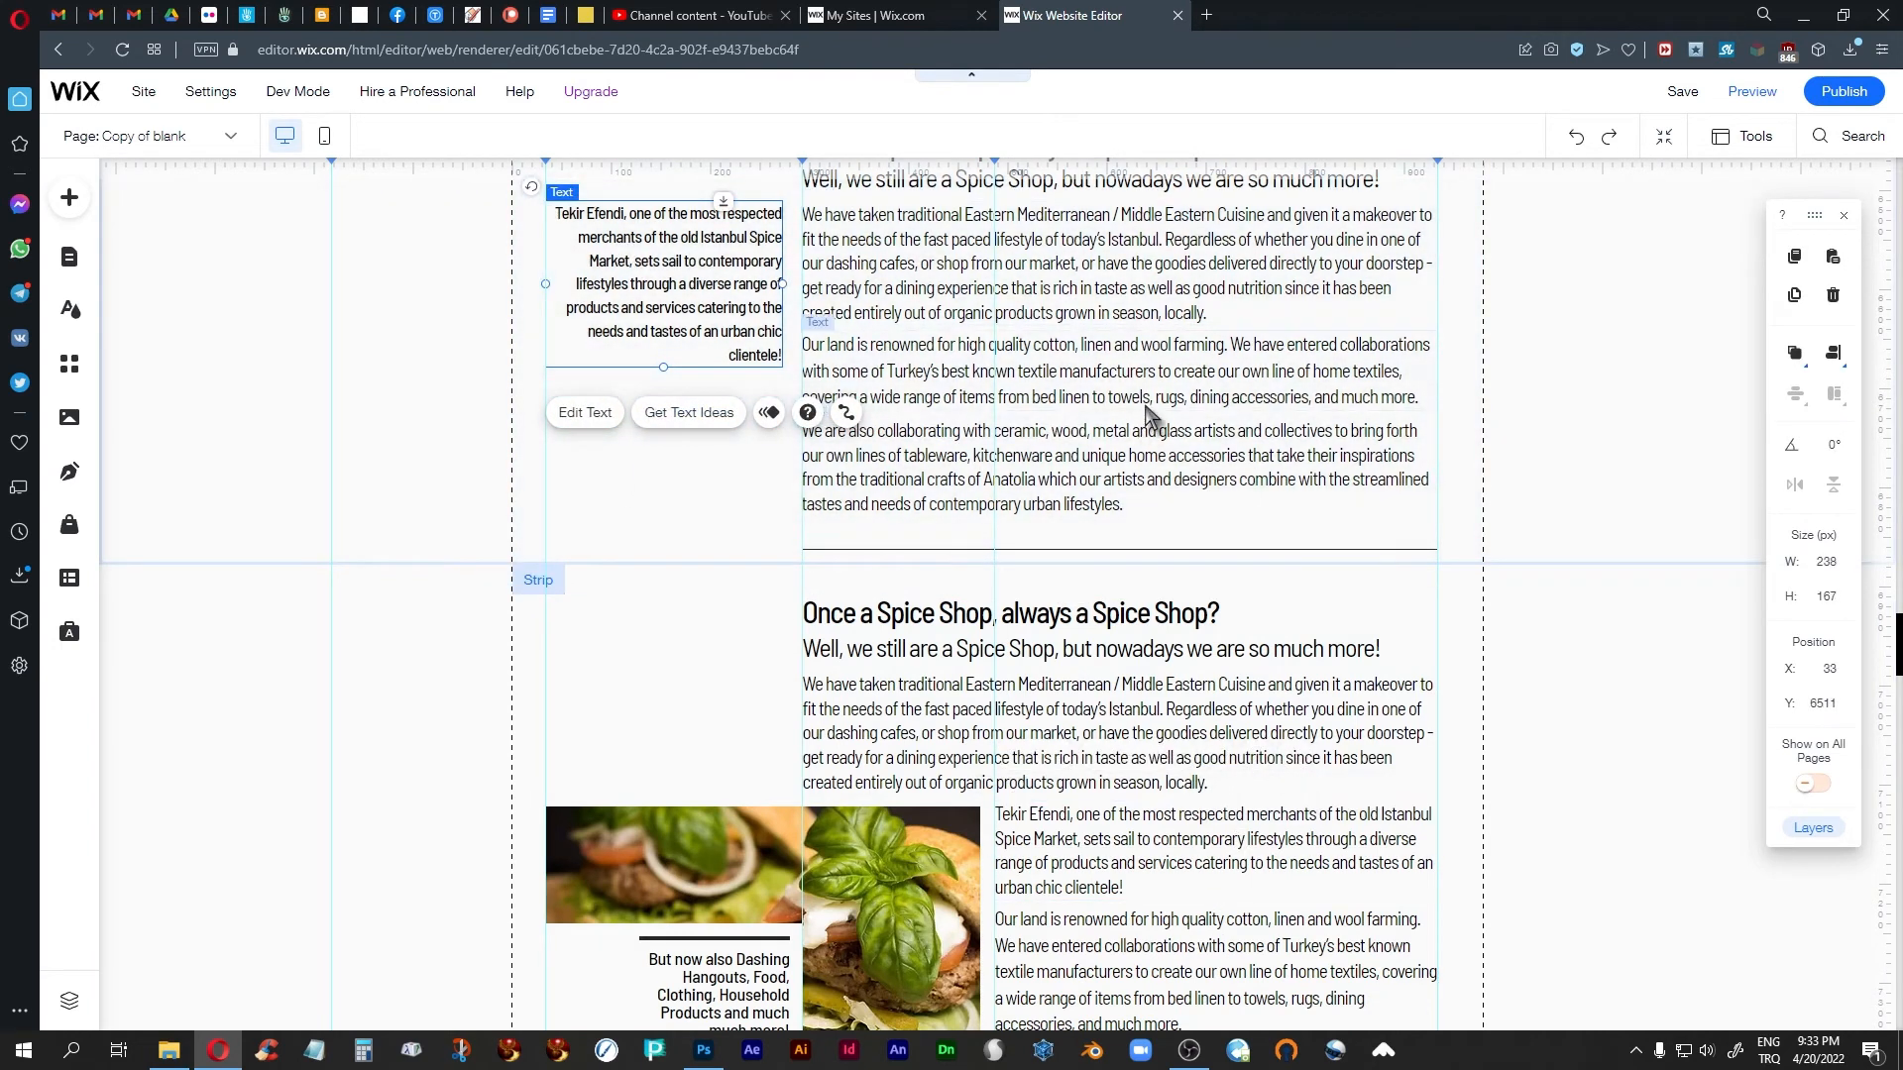
{"action": "scroll", "coordinate": [1139, 421], "scroll_direction": "up", "scroll_amount": 2}
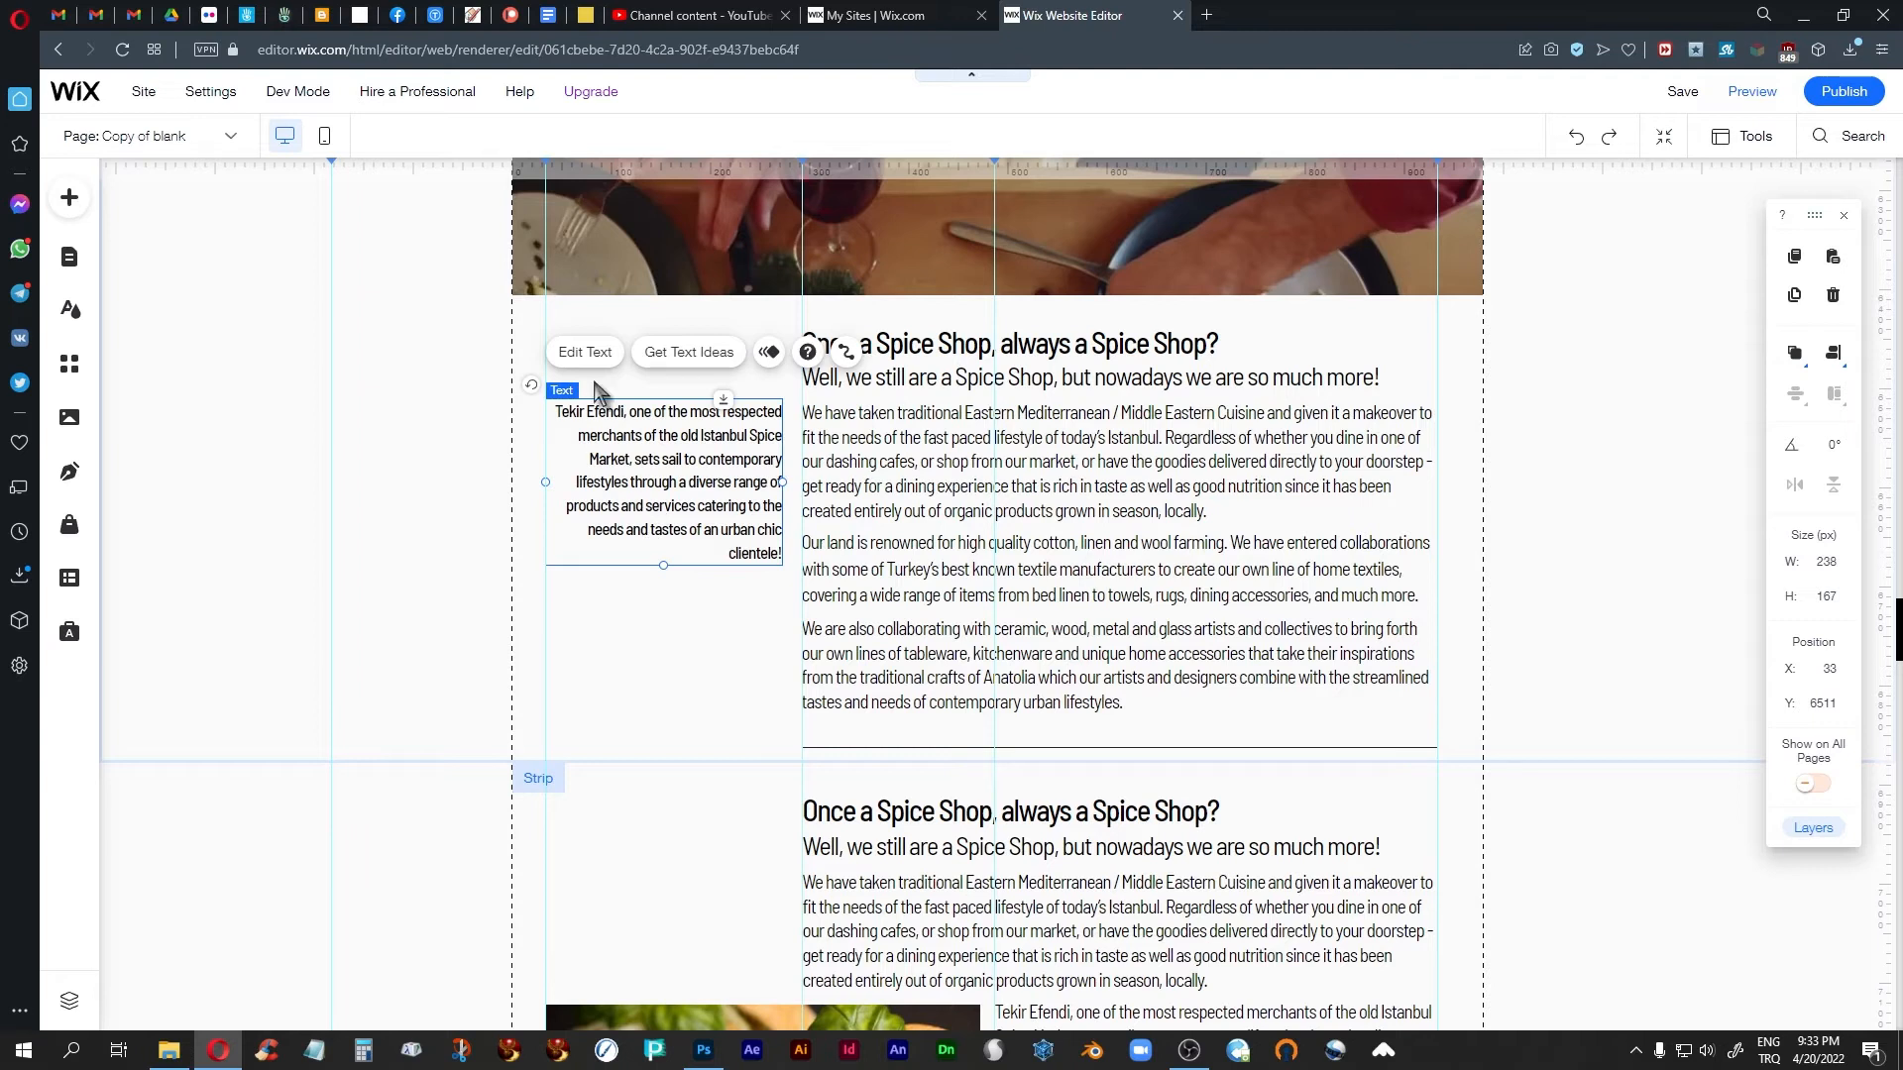
{"action": "left_click", "coordinate": [1062, 508]}
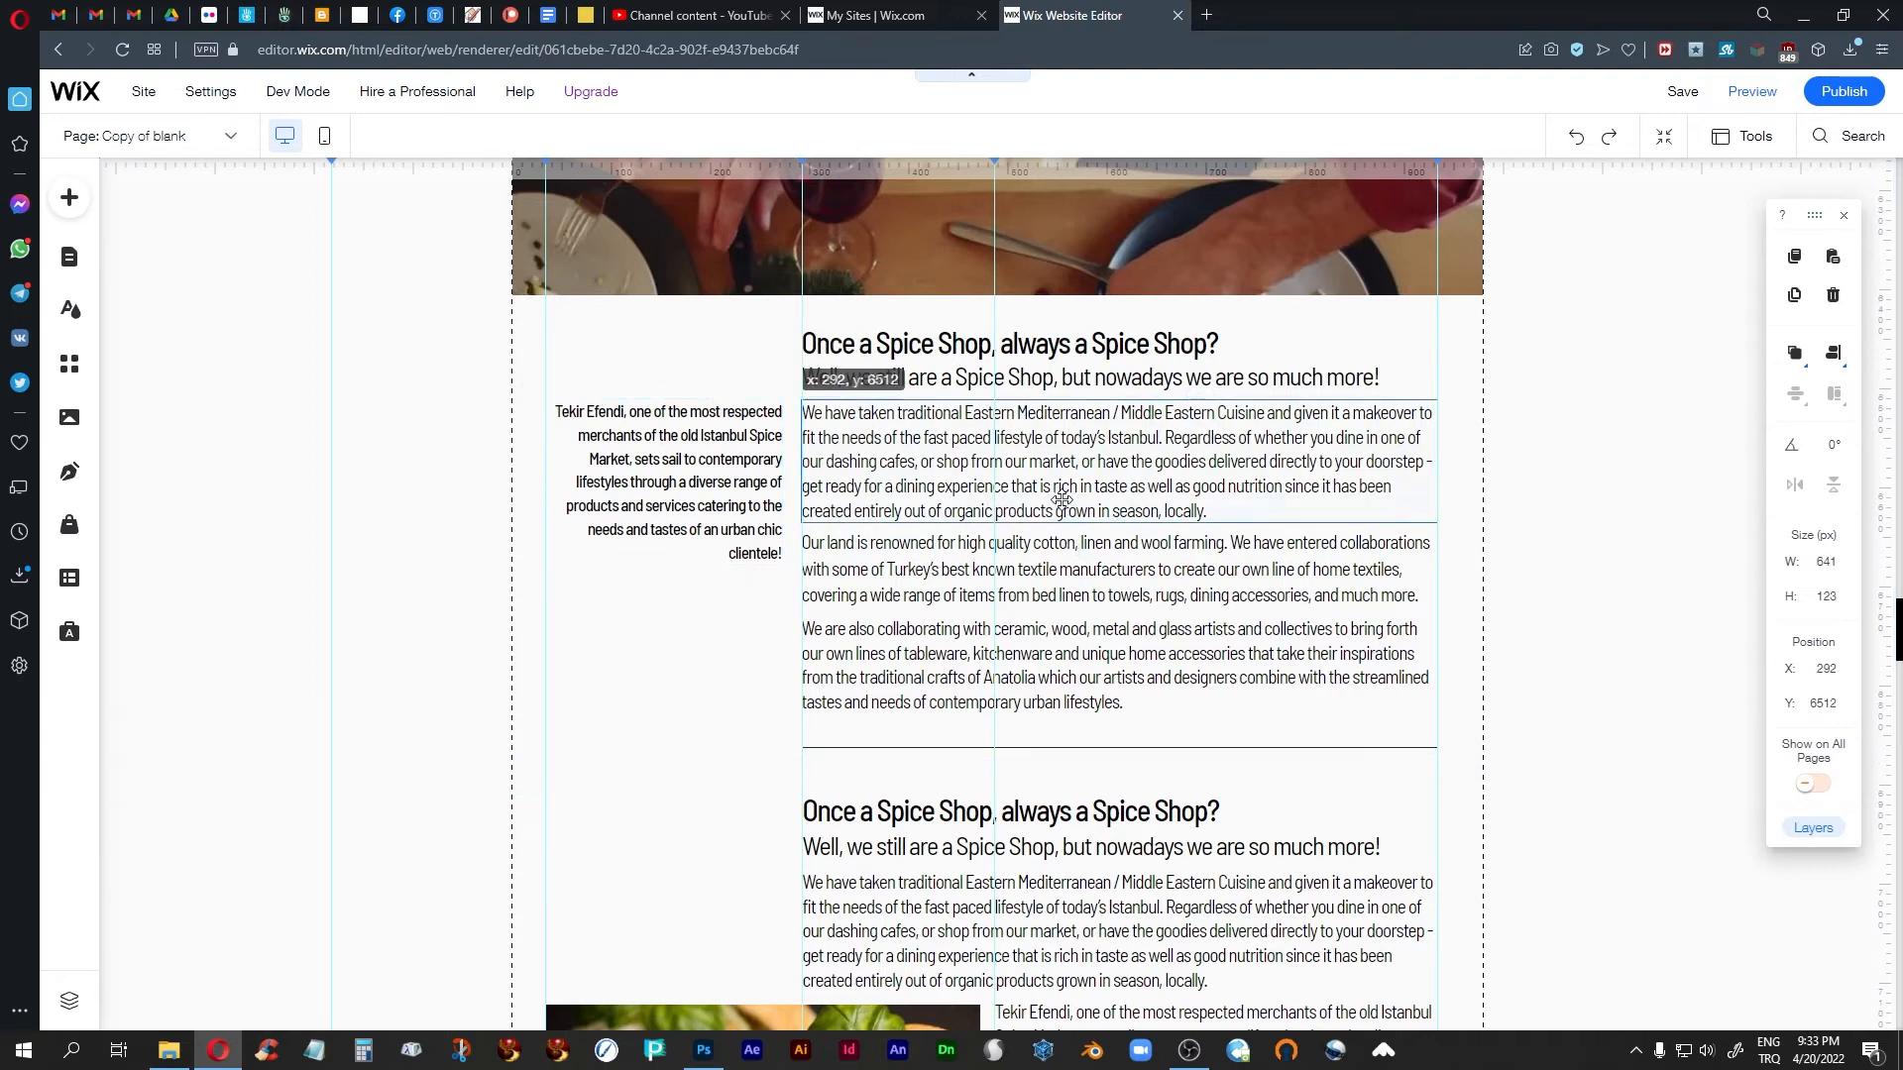
{"action": "left_click", "coordinate": [615, 461]}
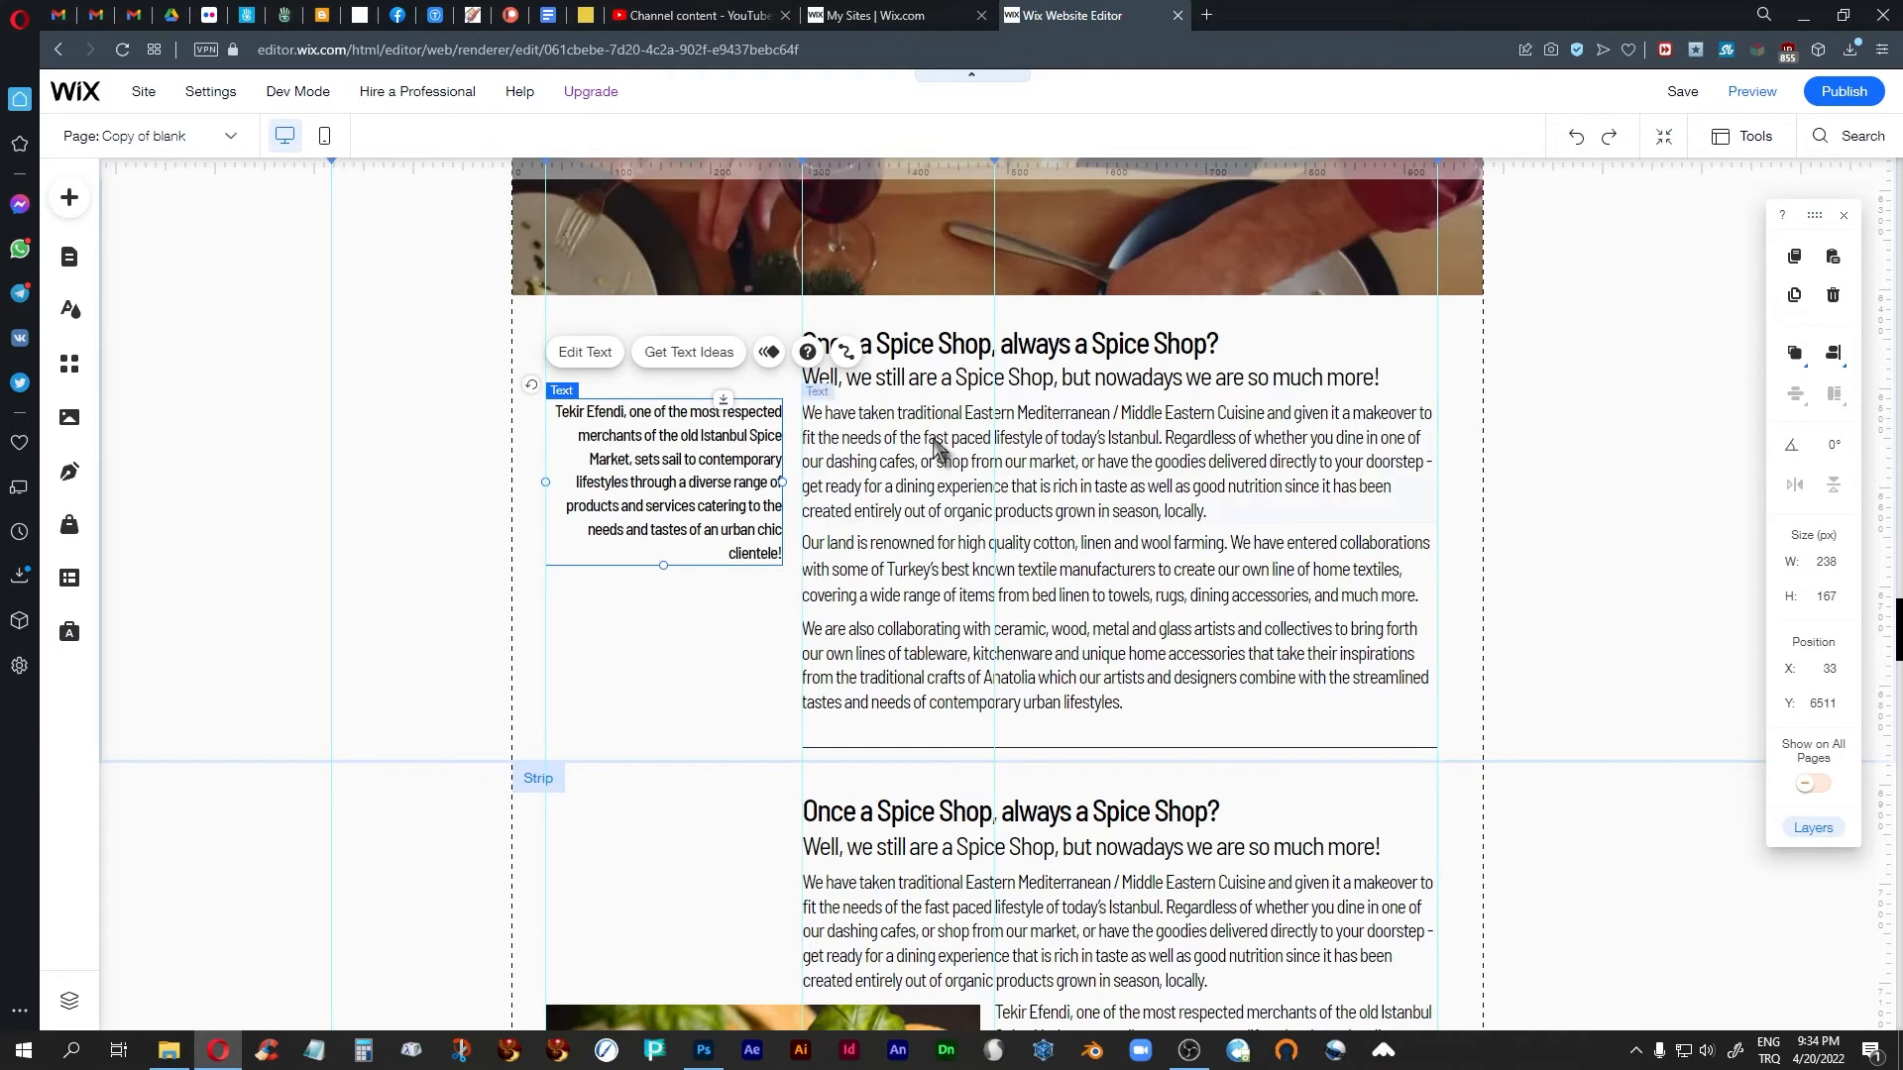
{"action": "left_click", "coordinate": [872, 442]}
{"action": "left_click", "coordinate": [782, 454]}
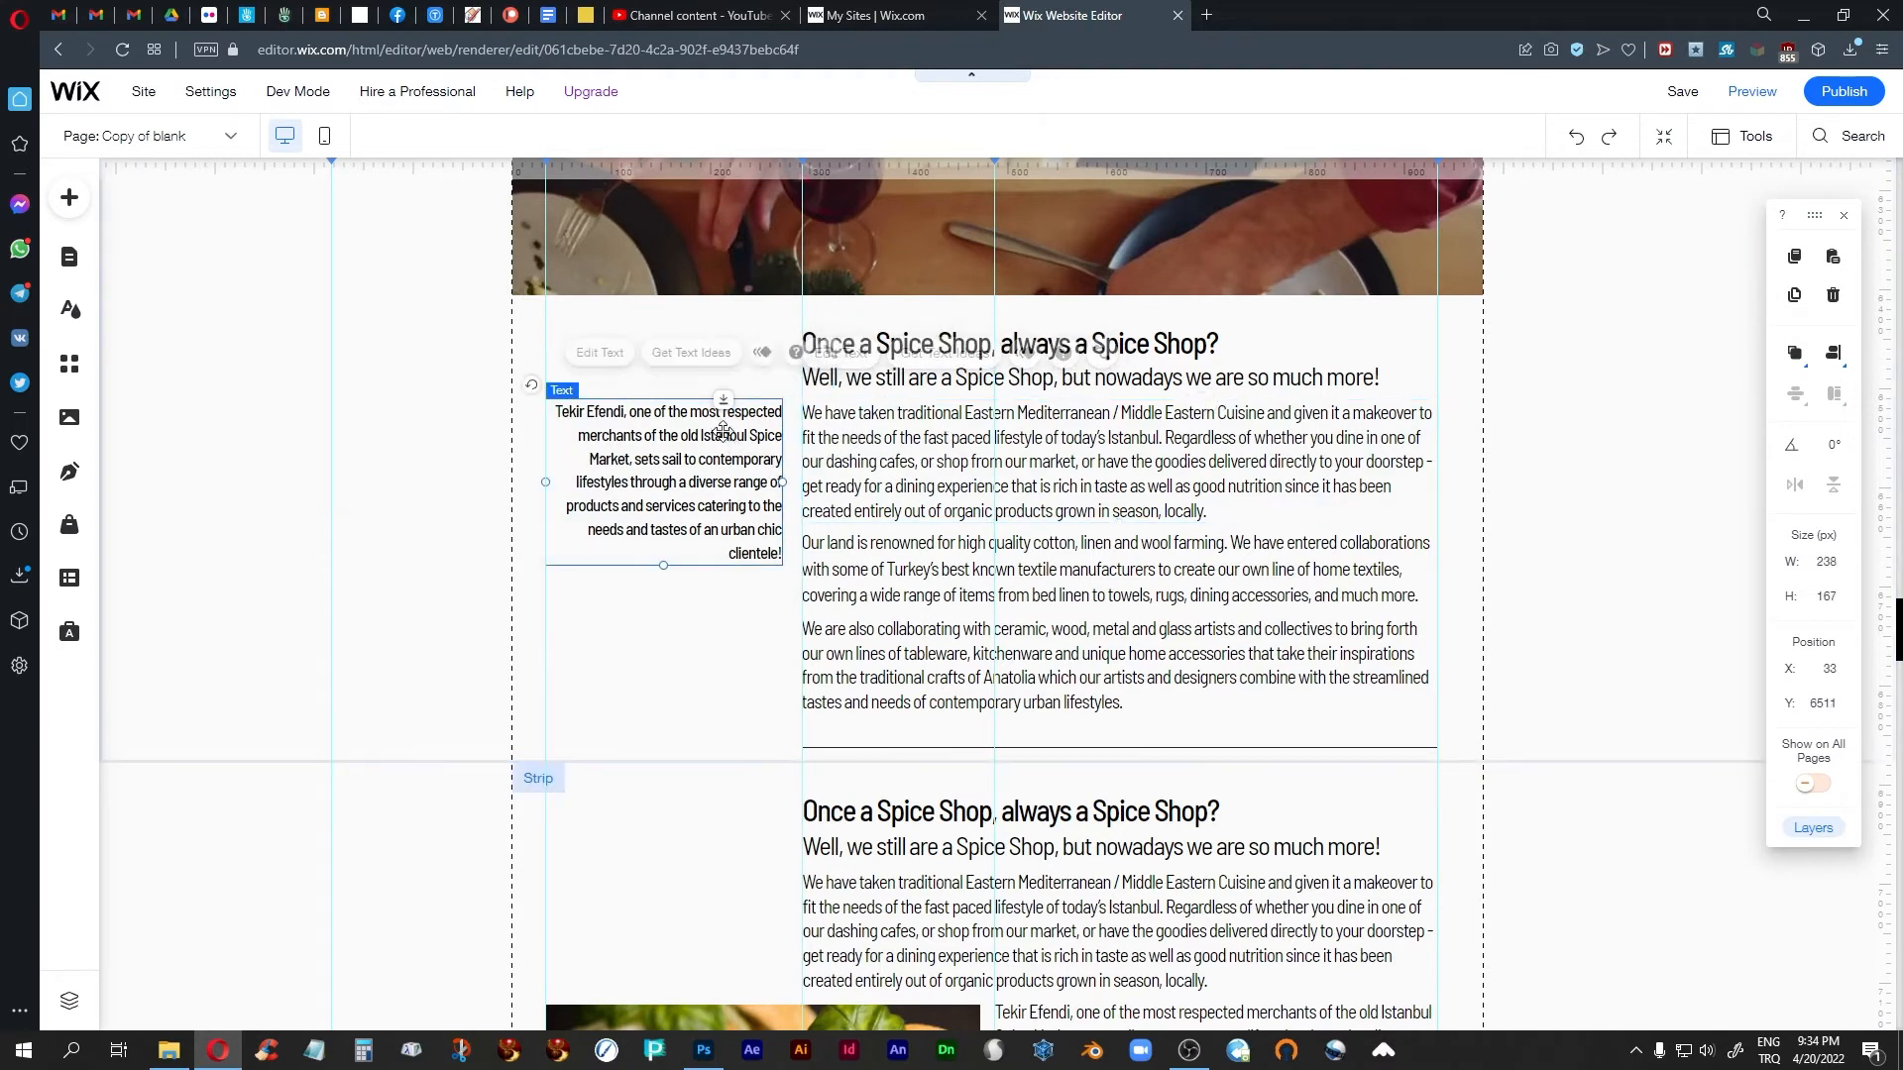
{"action": "left_click", "coordinate": [744, 639]}
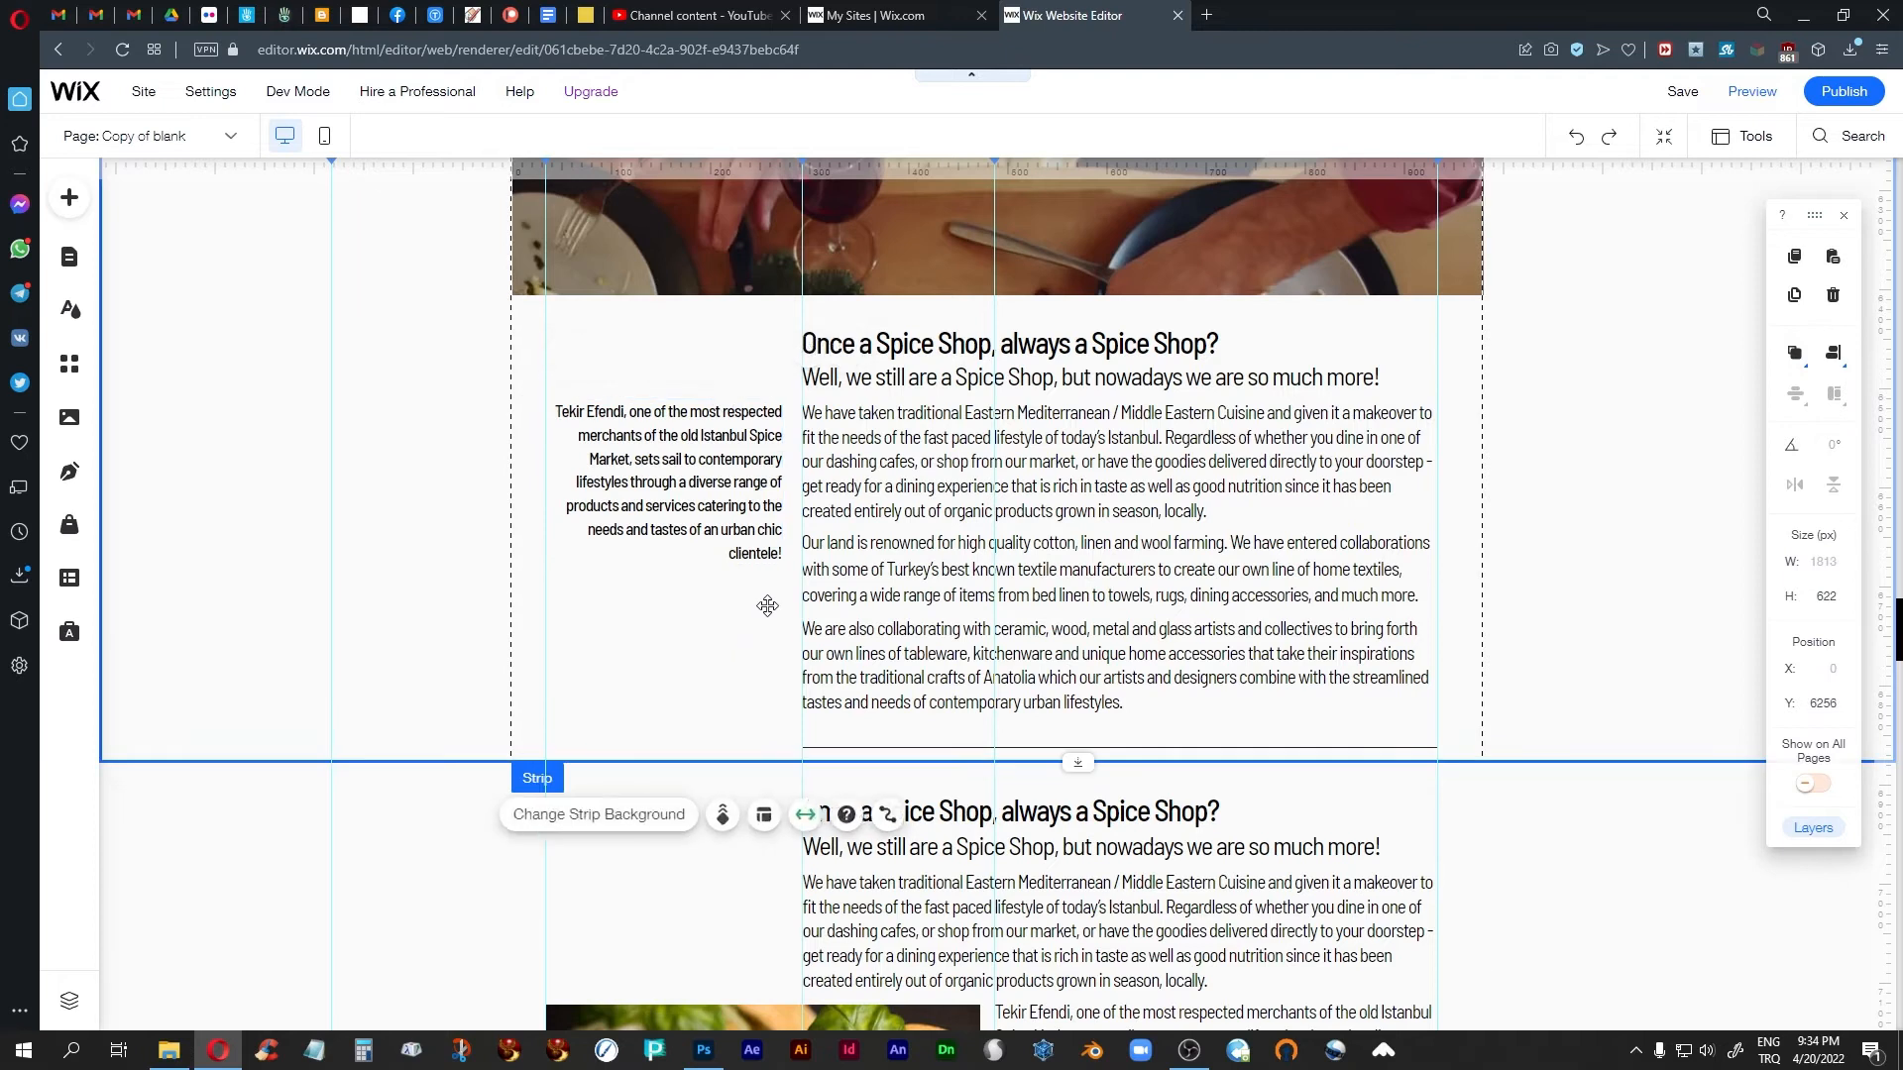
Left-align the side paragraph about Tekir Efendi below the video banner
{"action": "left_click", "coordinate": [782, 543]}
{"action": "double_click", "coordinate": [743, 446]}
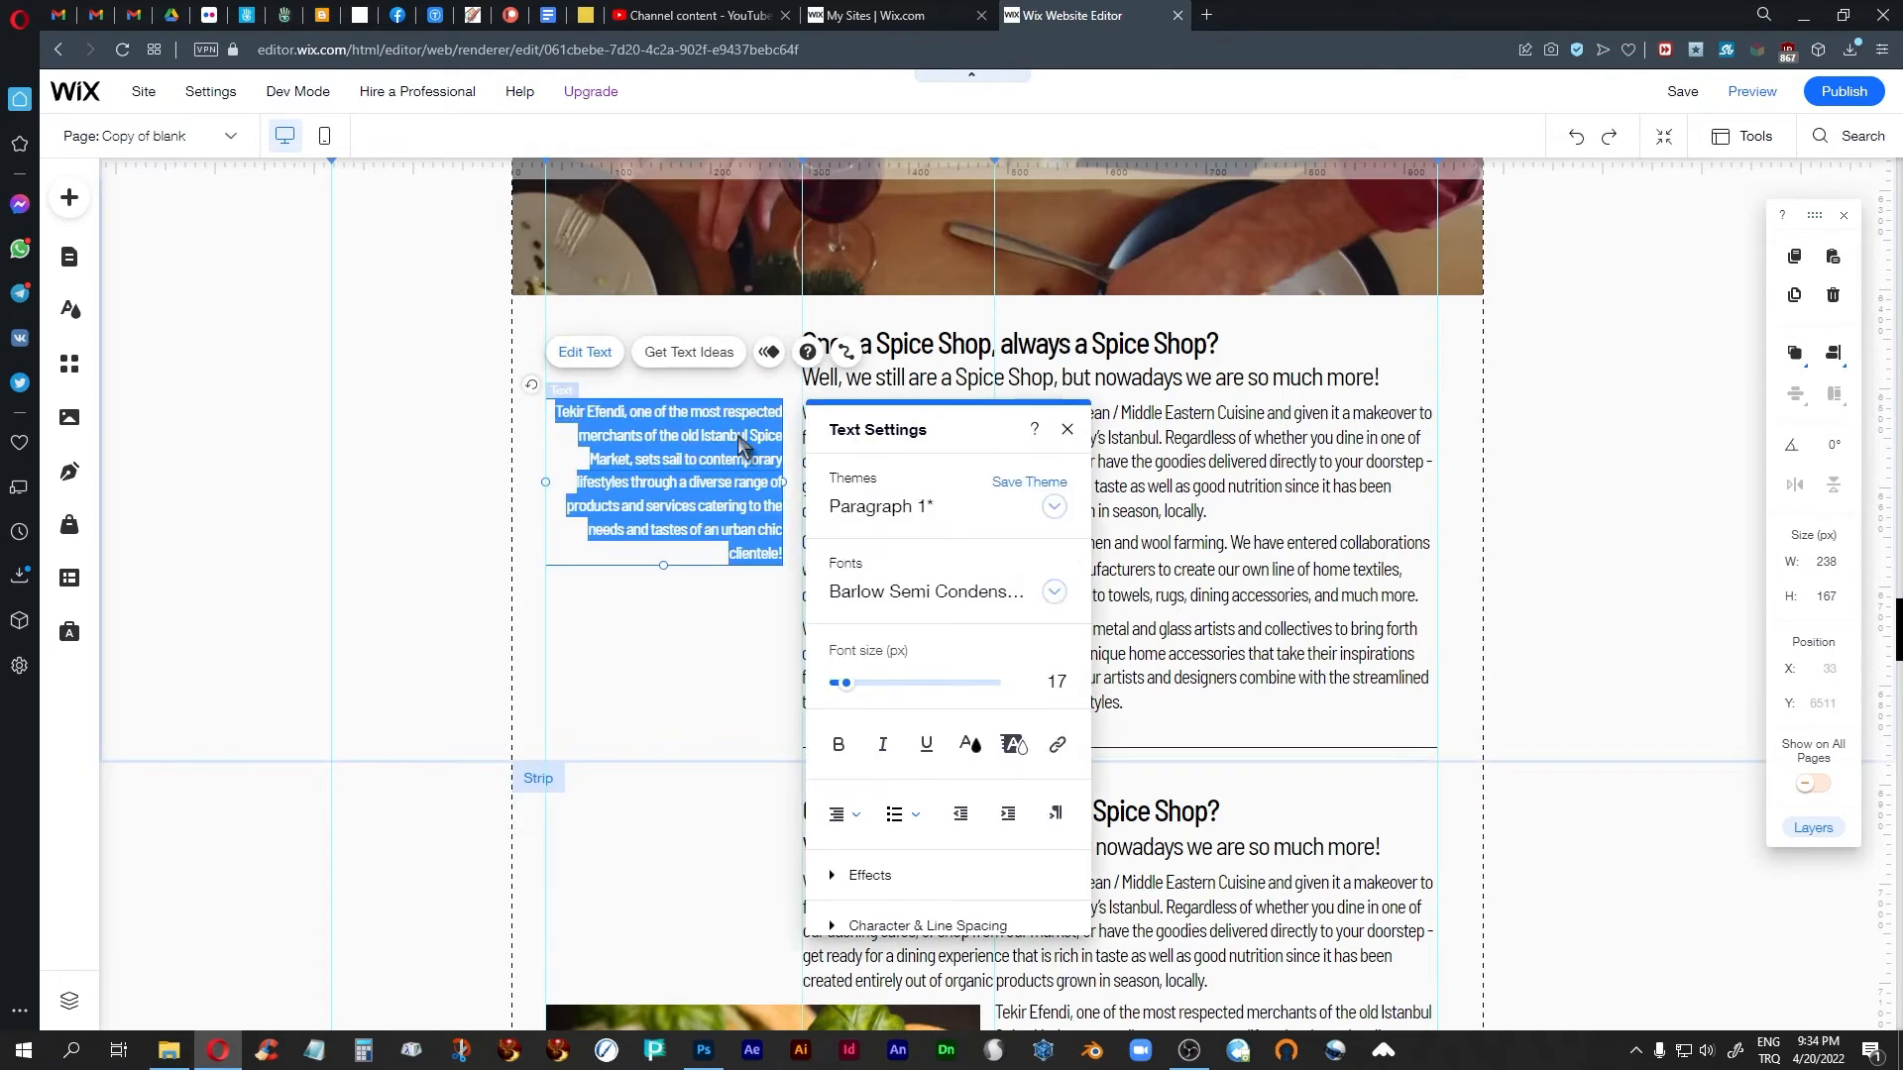
{"action": "left_click", "coordinate": [844, 813]}
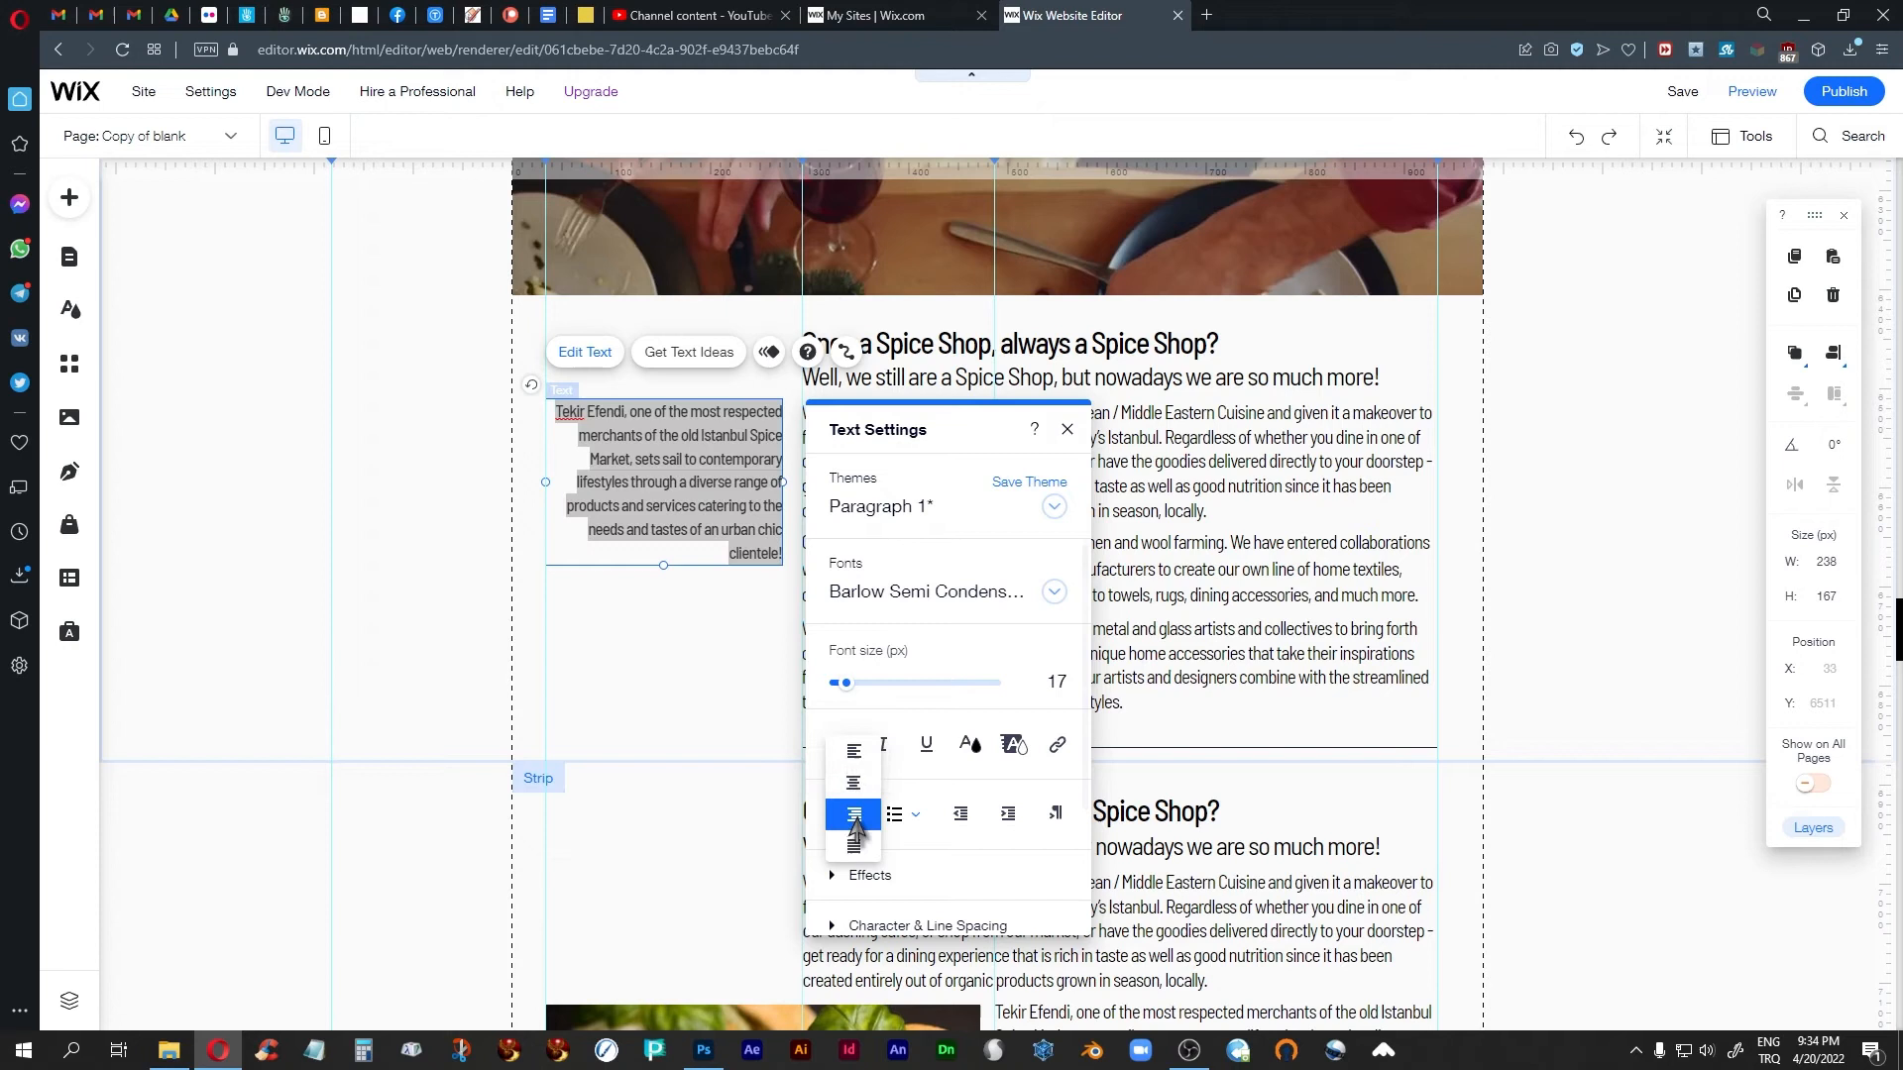
{"action": "left_click", "coordinate": [854, 752]}
{"action": "key", "text": "Escape"}
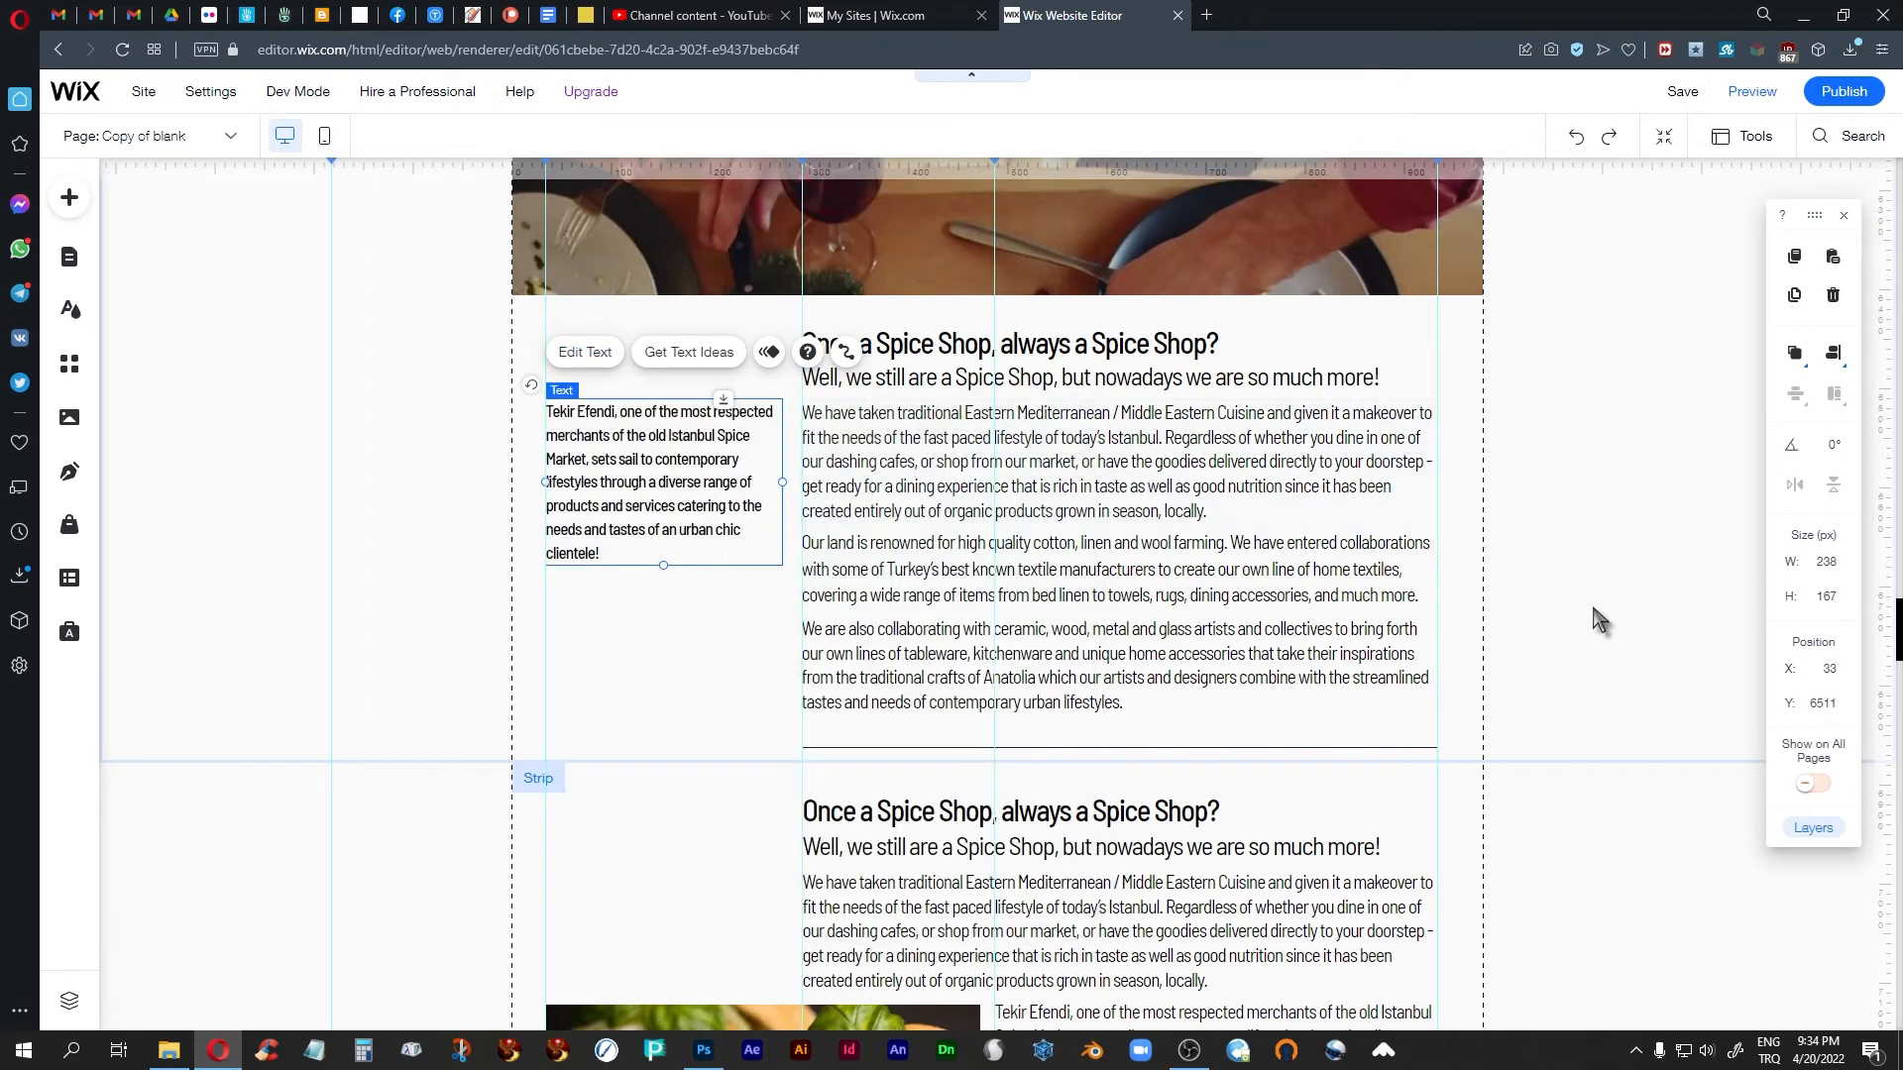
Undo the alignment change on the side paragraph and deselect it
{"action": "left_click", "coordinate": [1593, 608]}
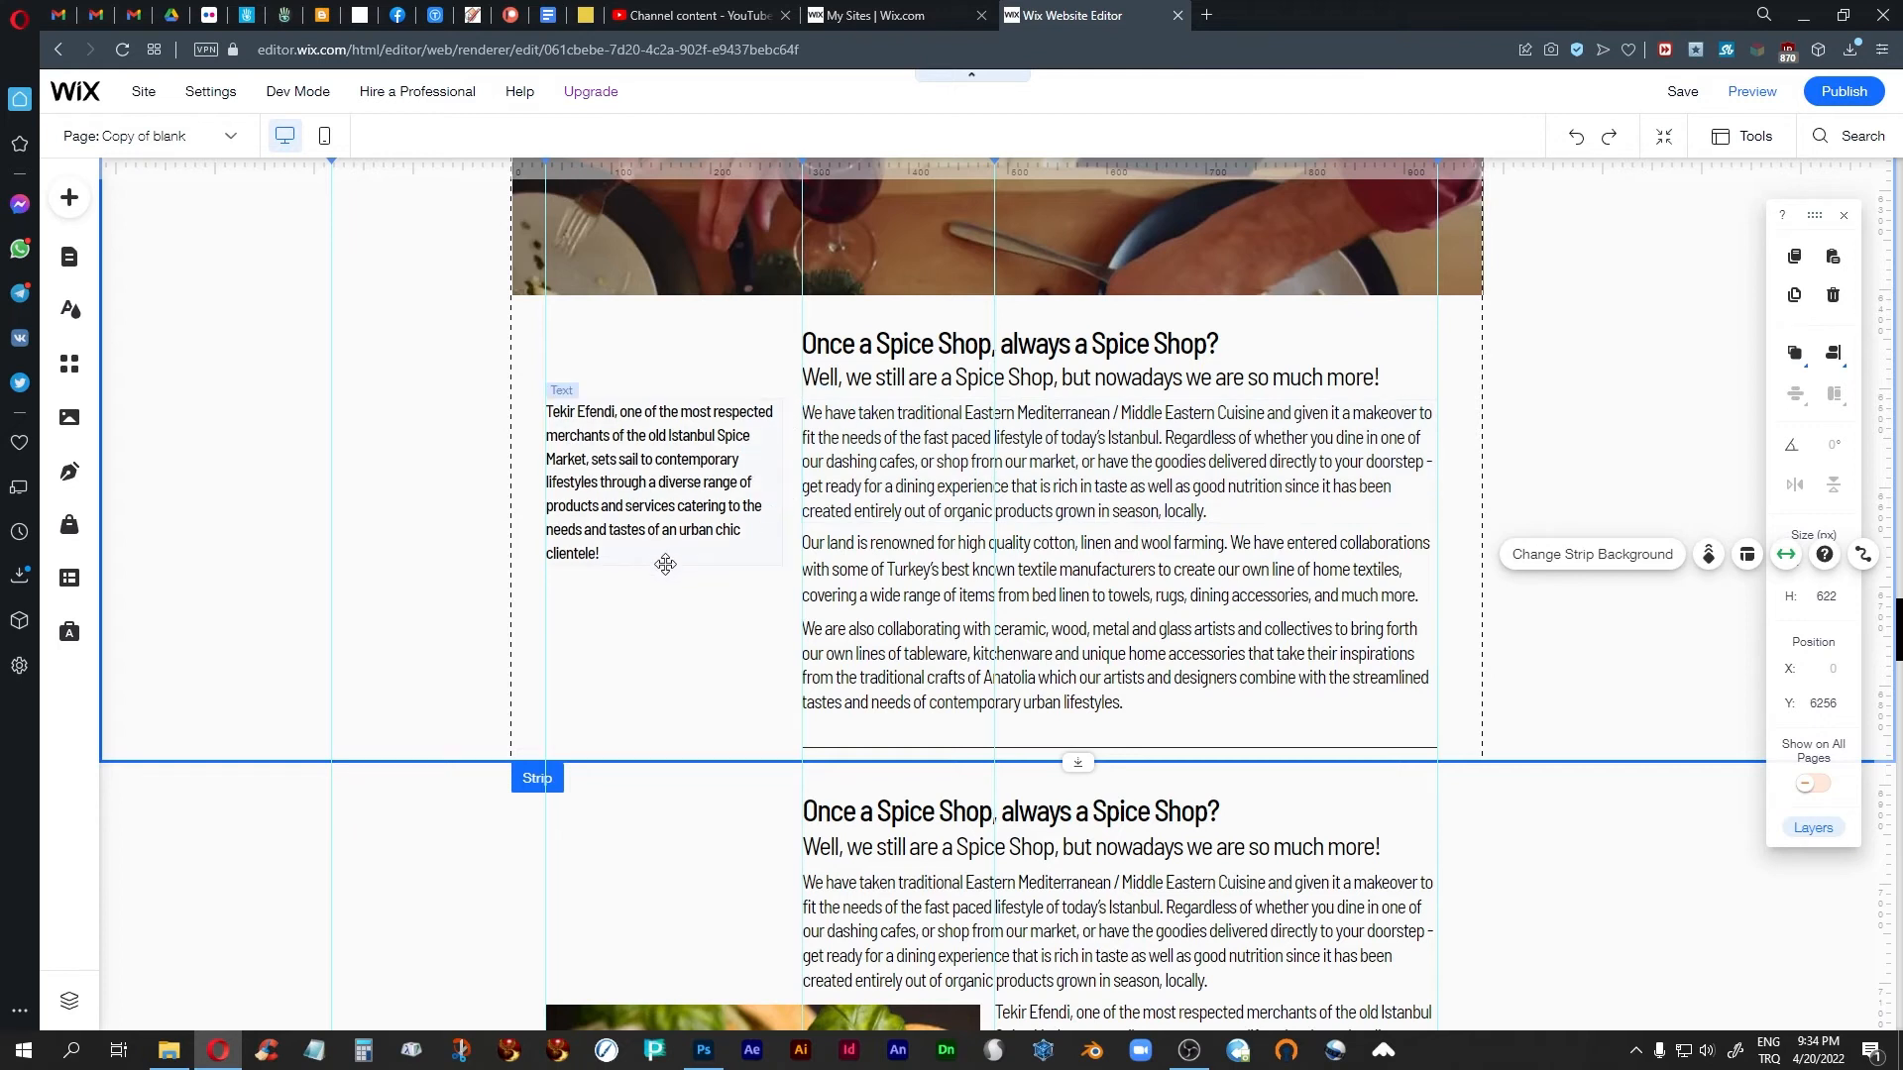
{"action": "left_click", "coordinate": [692, 452]}
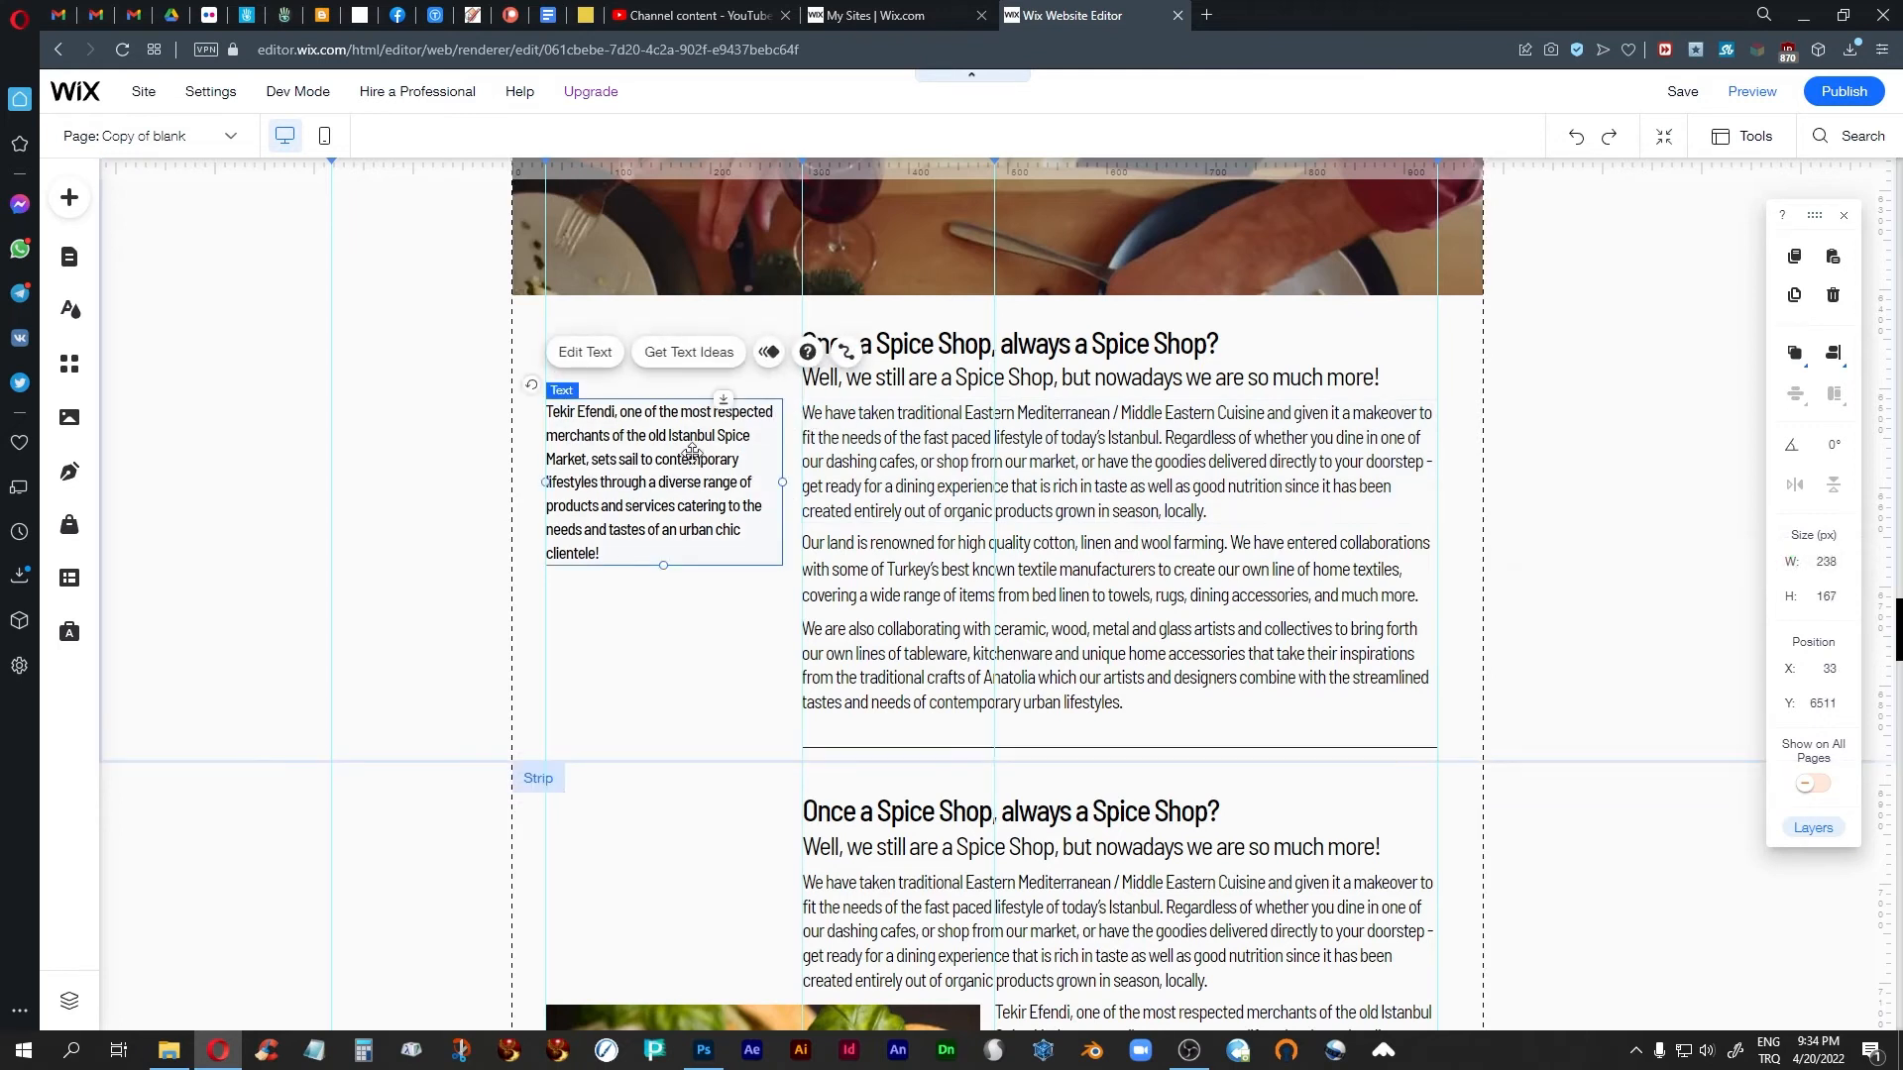
{"action": "key", "text": "ctrl+z"}
{"action": "left_click", "coordinate": [1594, 472]}
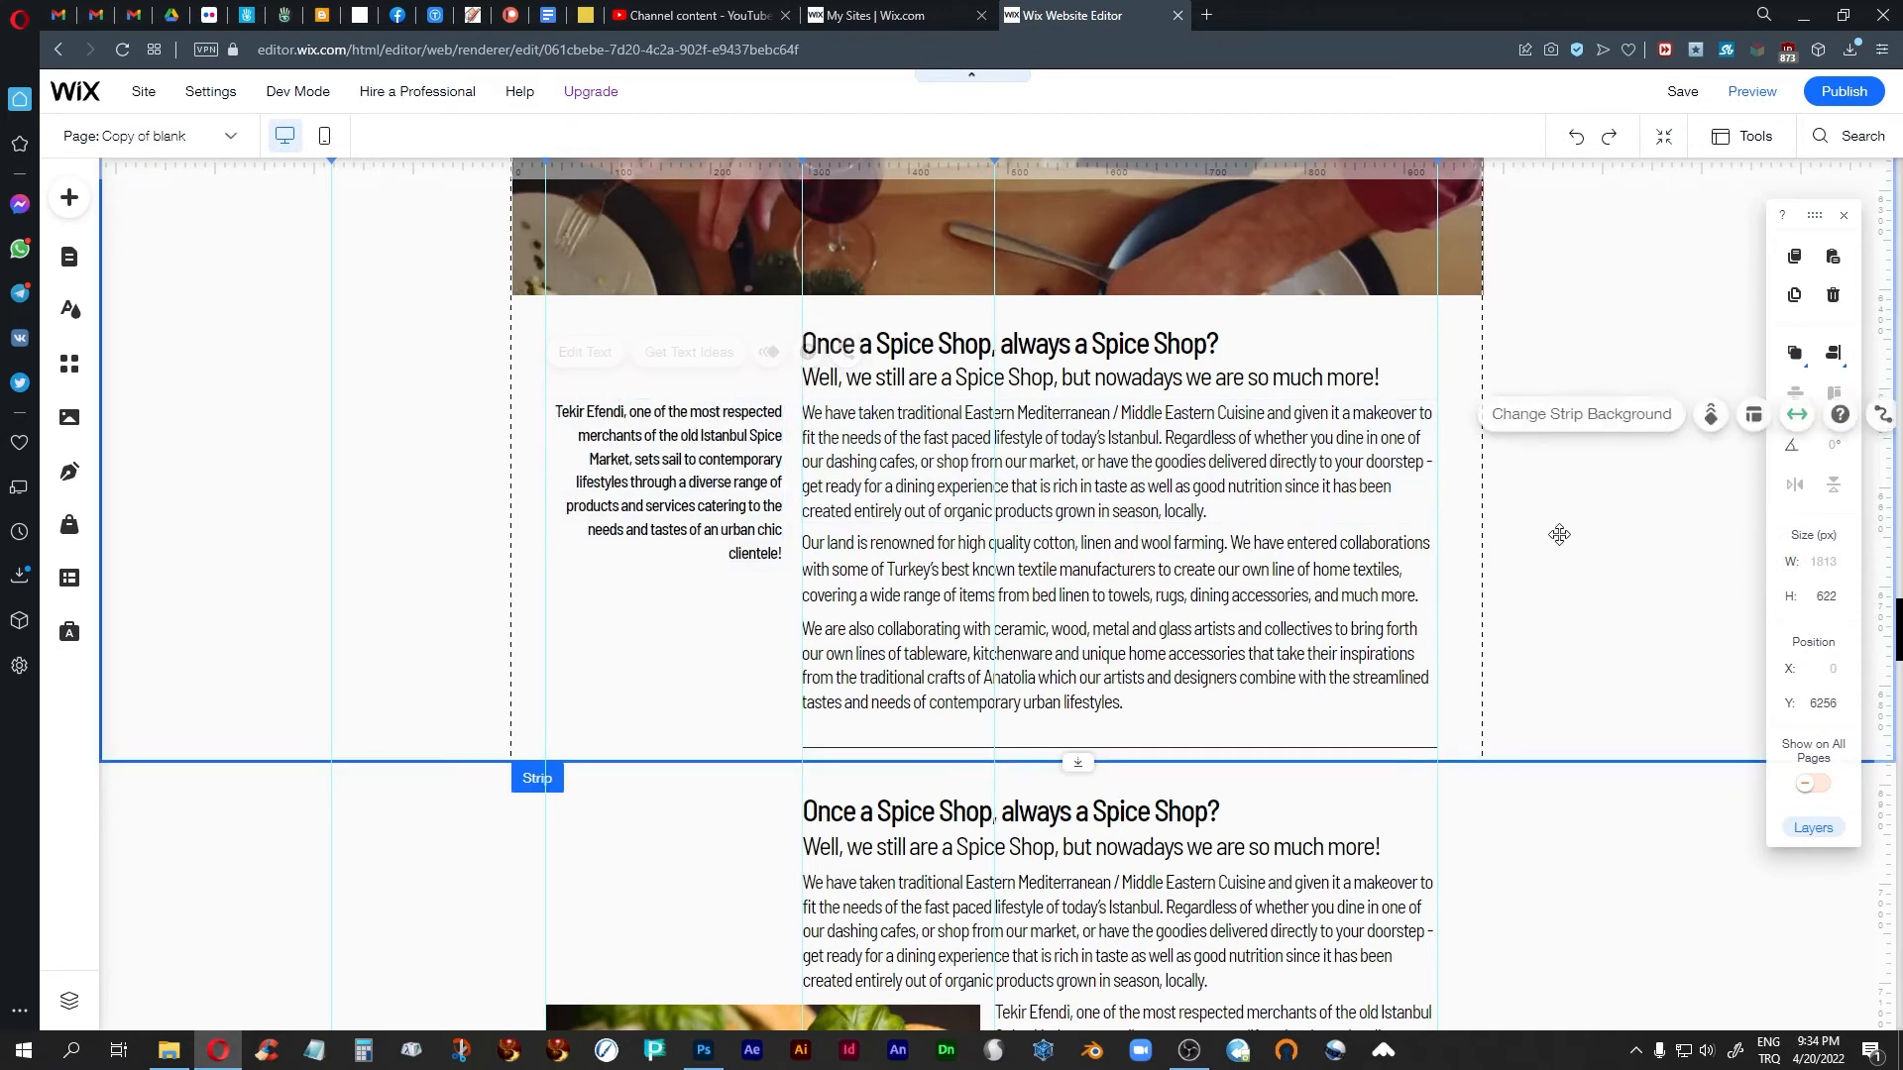
Add a black Classic strip directly above the video banner
{"action": "scroll", "coordinate": [968, 483], "scroll_direction": "up", "scroll_amount": 3}
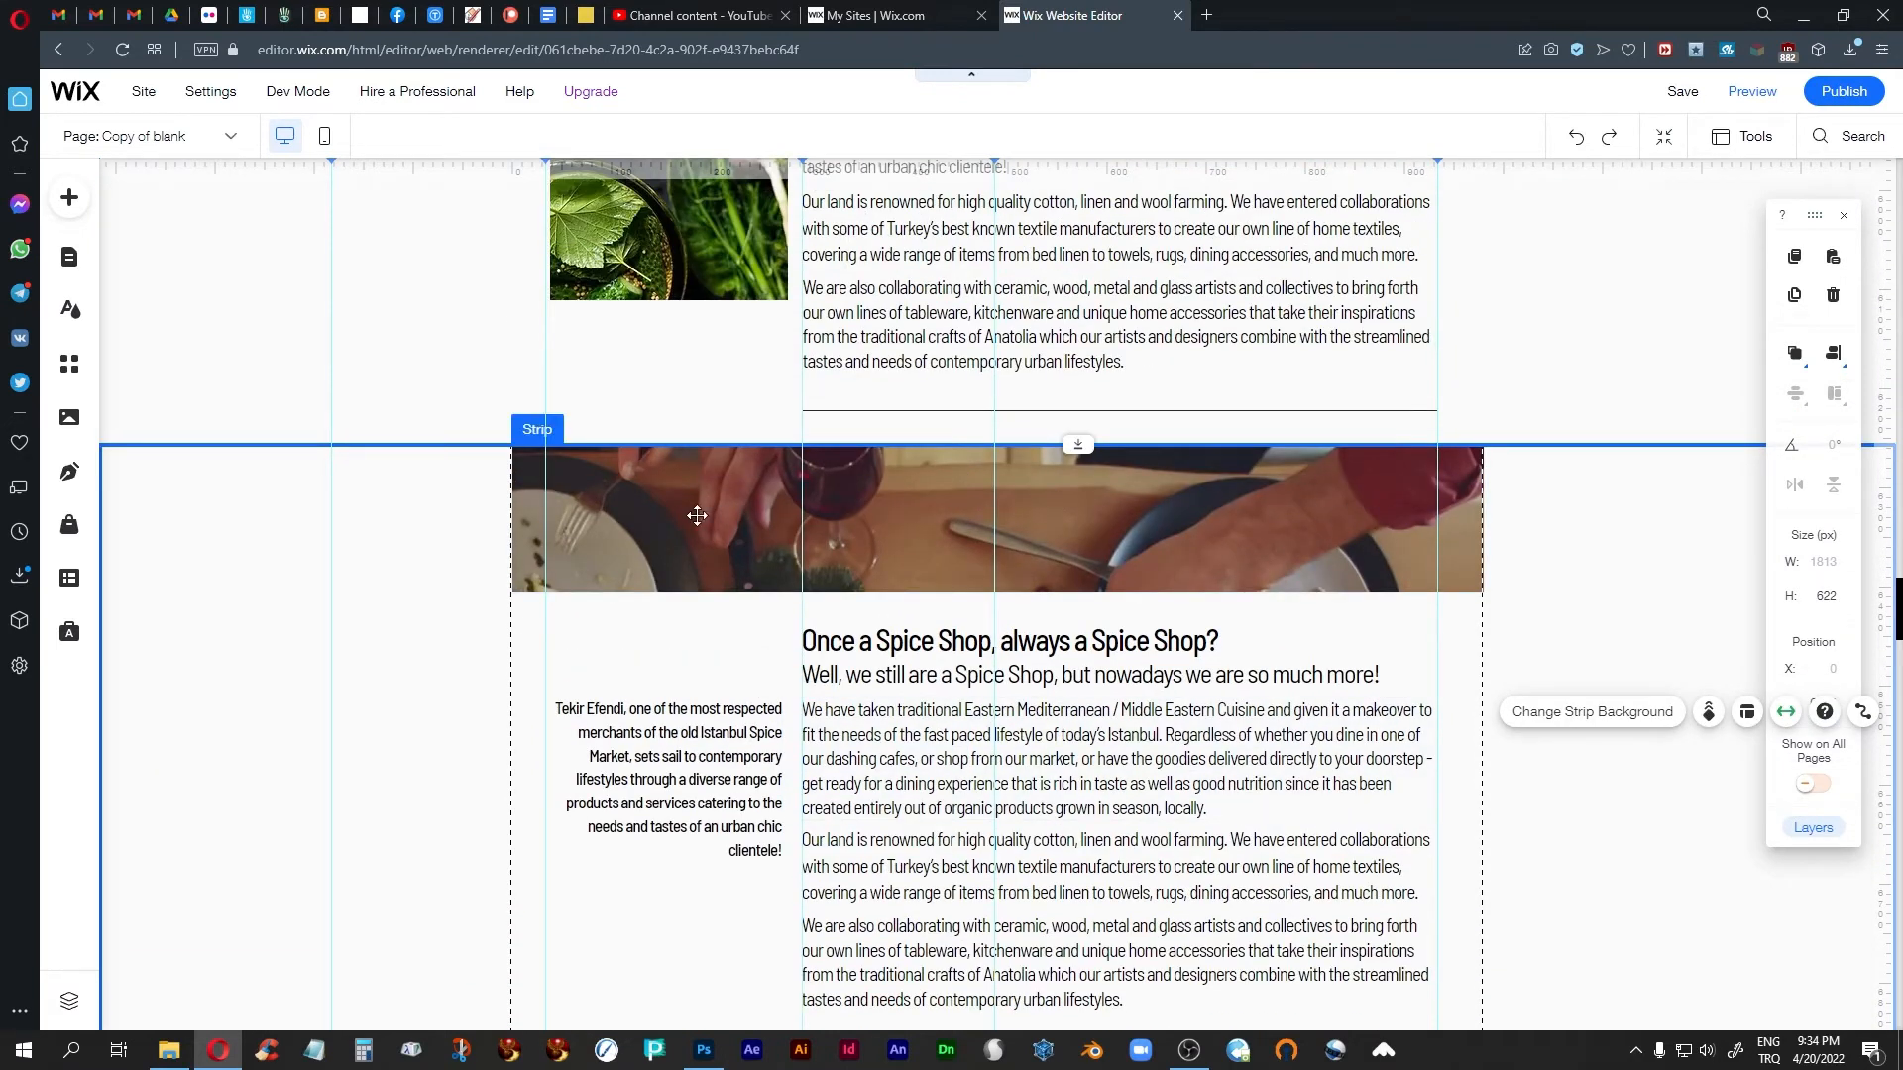
{"action": "scroll", "coordinate": [1261, 534], "scroll_direction": "down", "scroll_amount": 1}
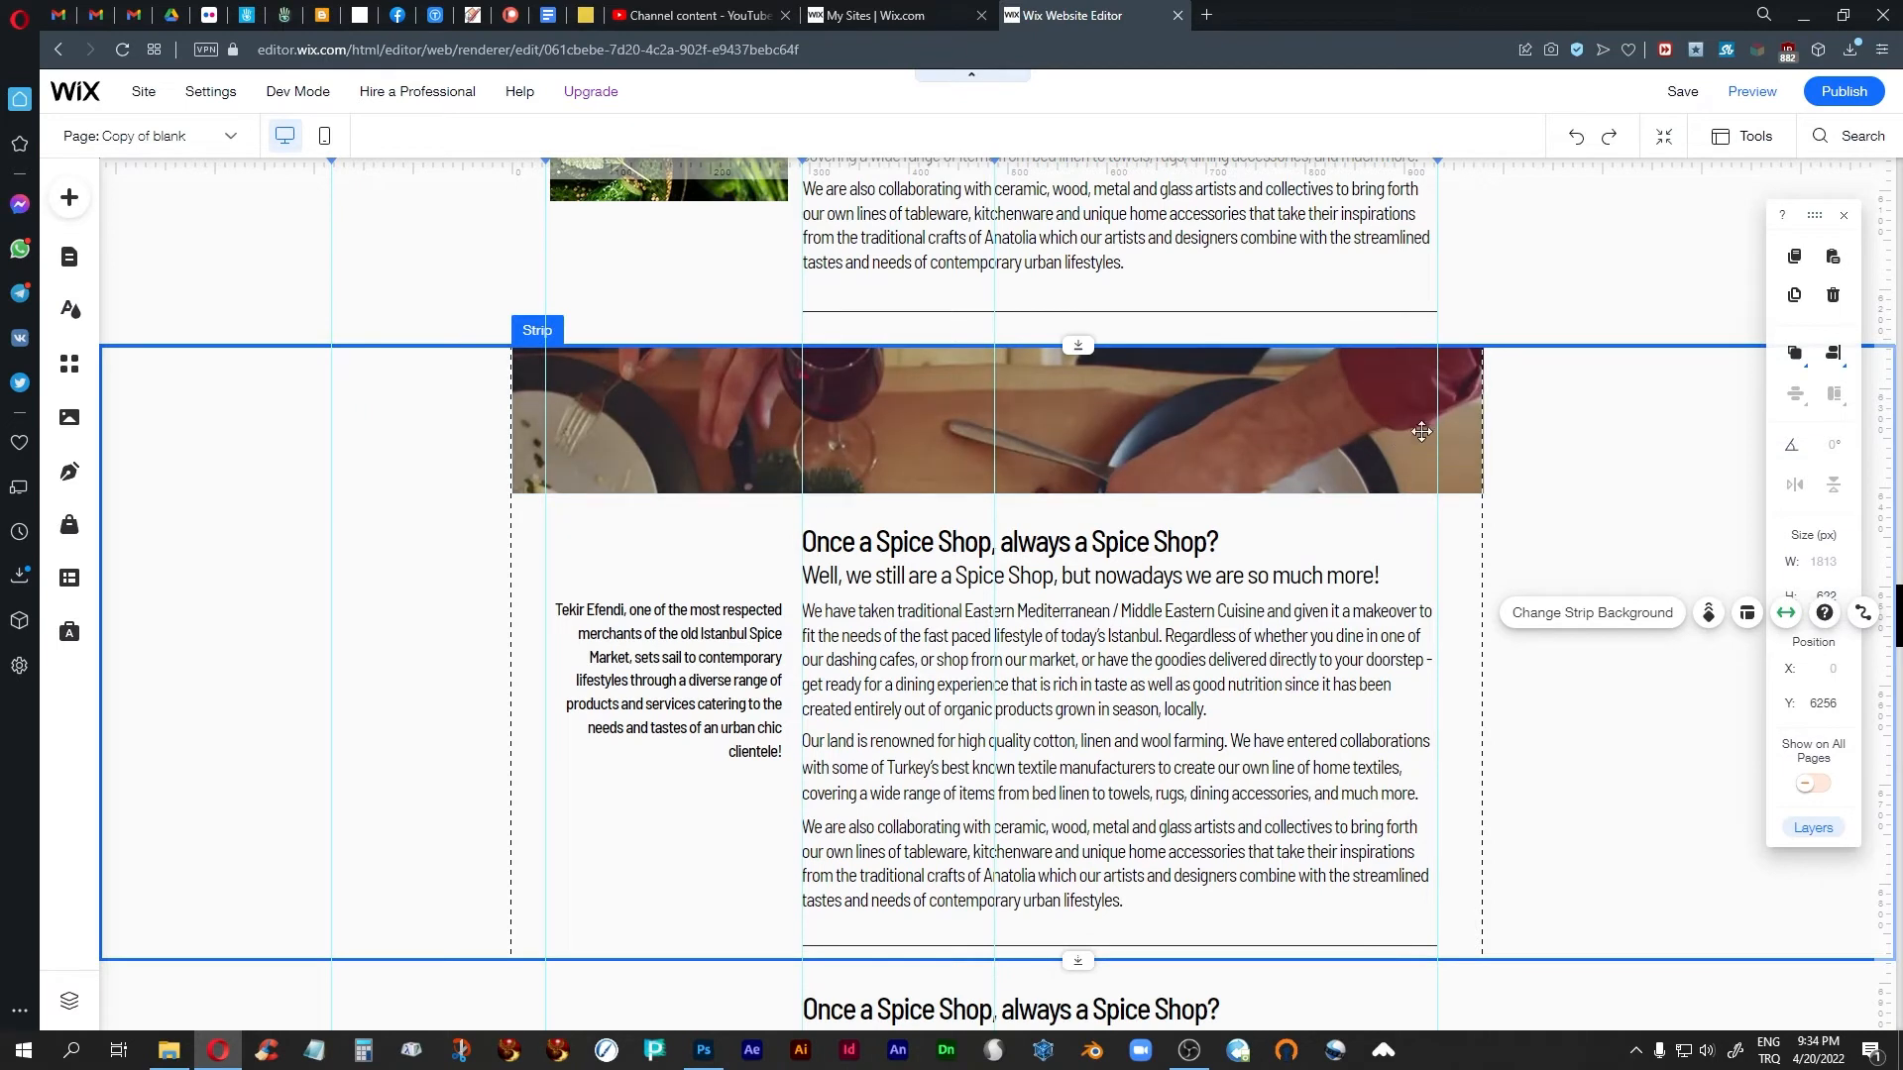
{"action": "scroll", "coordinate": [1334, 467], "scroll_direction": "down", "scroll_amount": 1}
{"action": "scroll", "coordinate": [1334, 466], "scroll_direction": "up", "scroll_amount": 2}
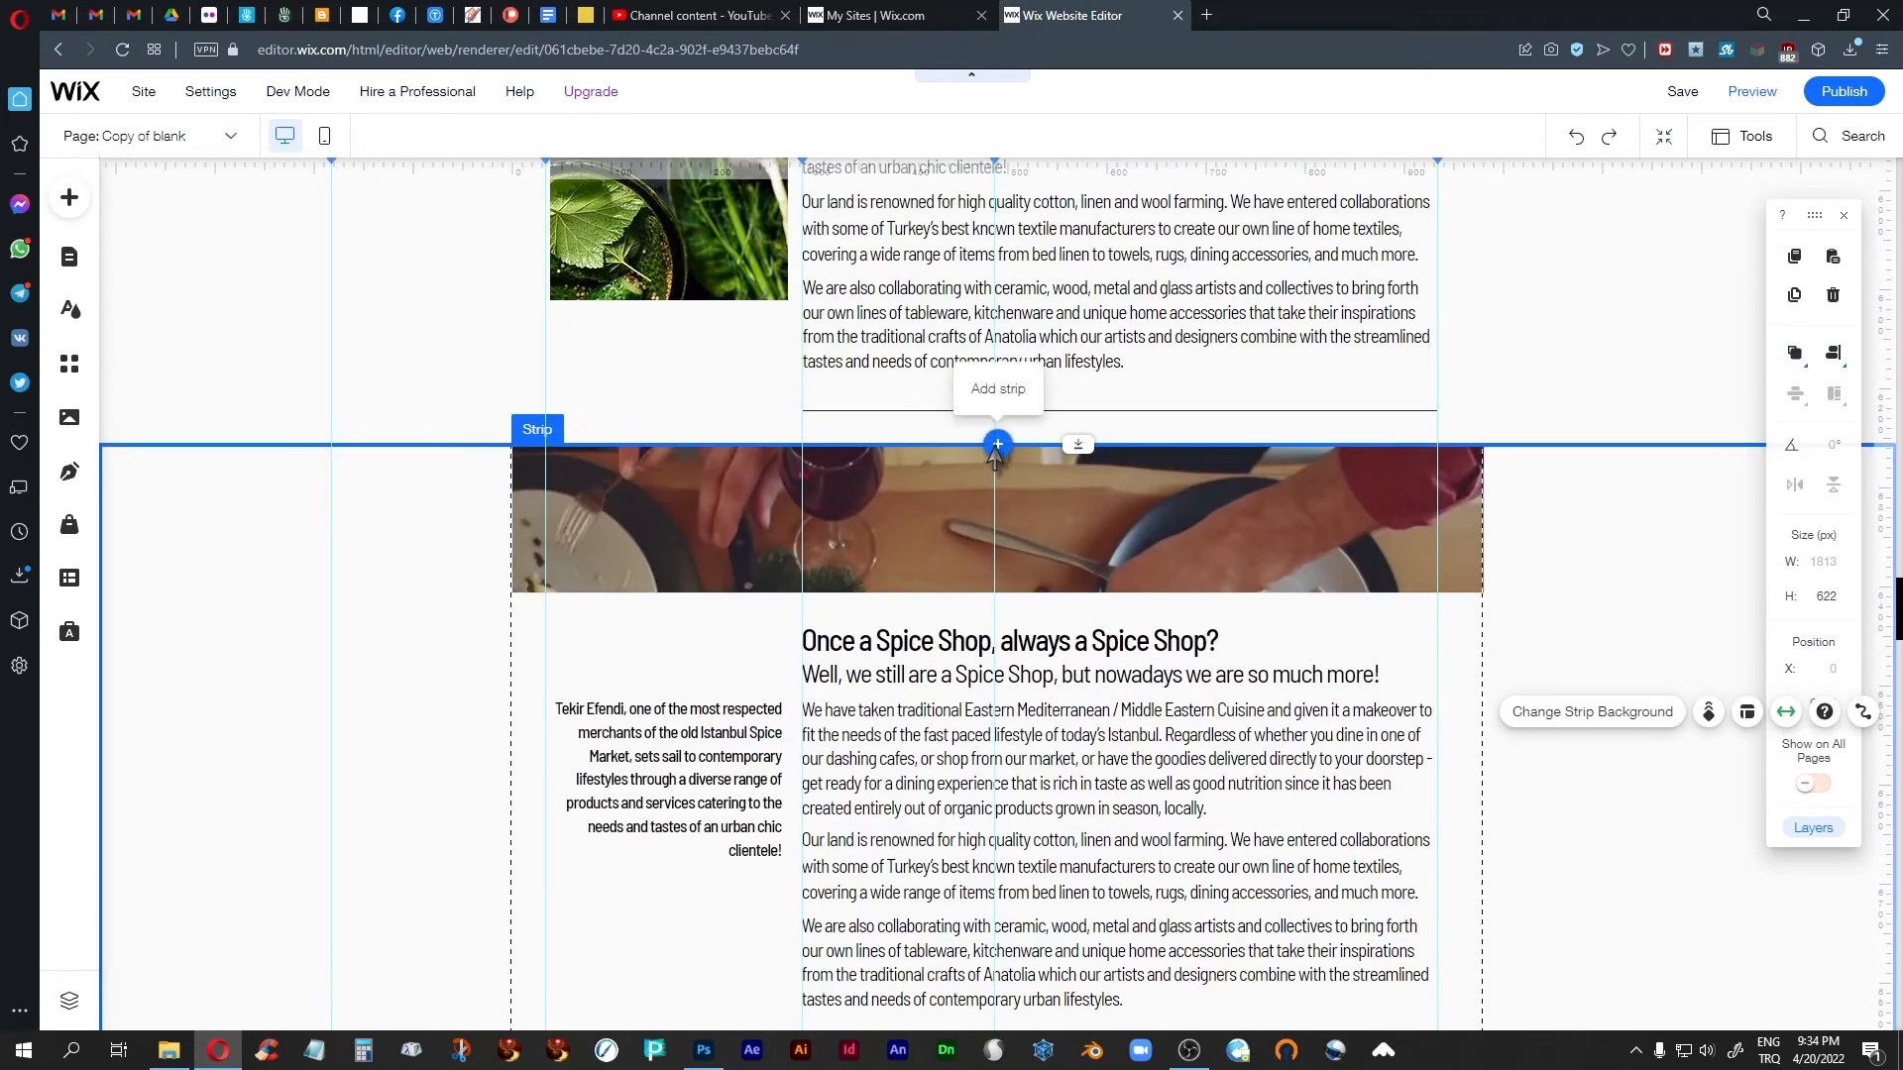
{"action": "left_click", "coordinate": [996, 446]}
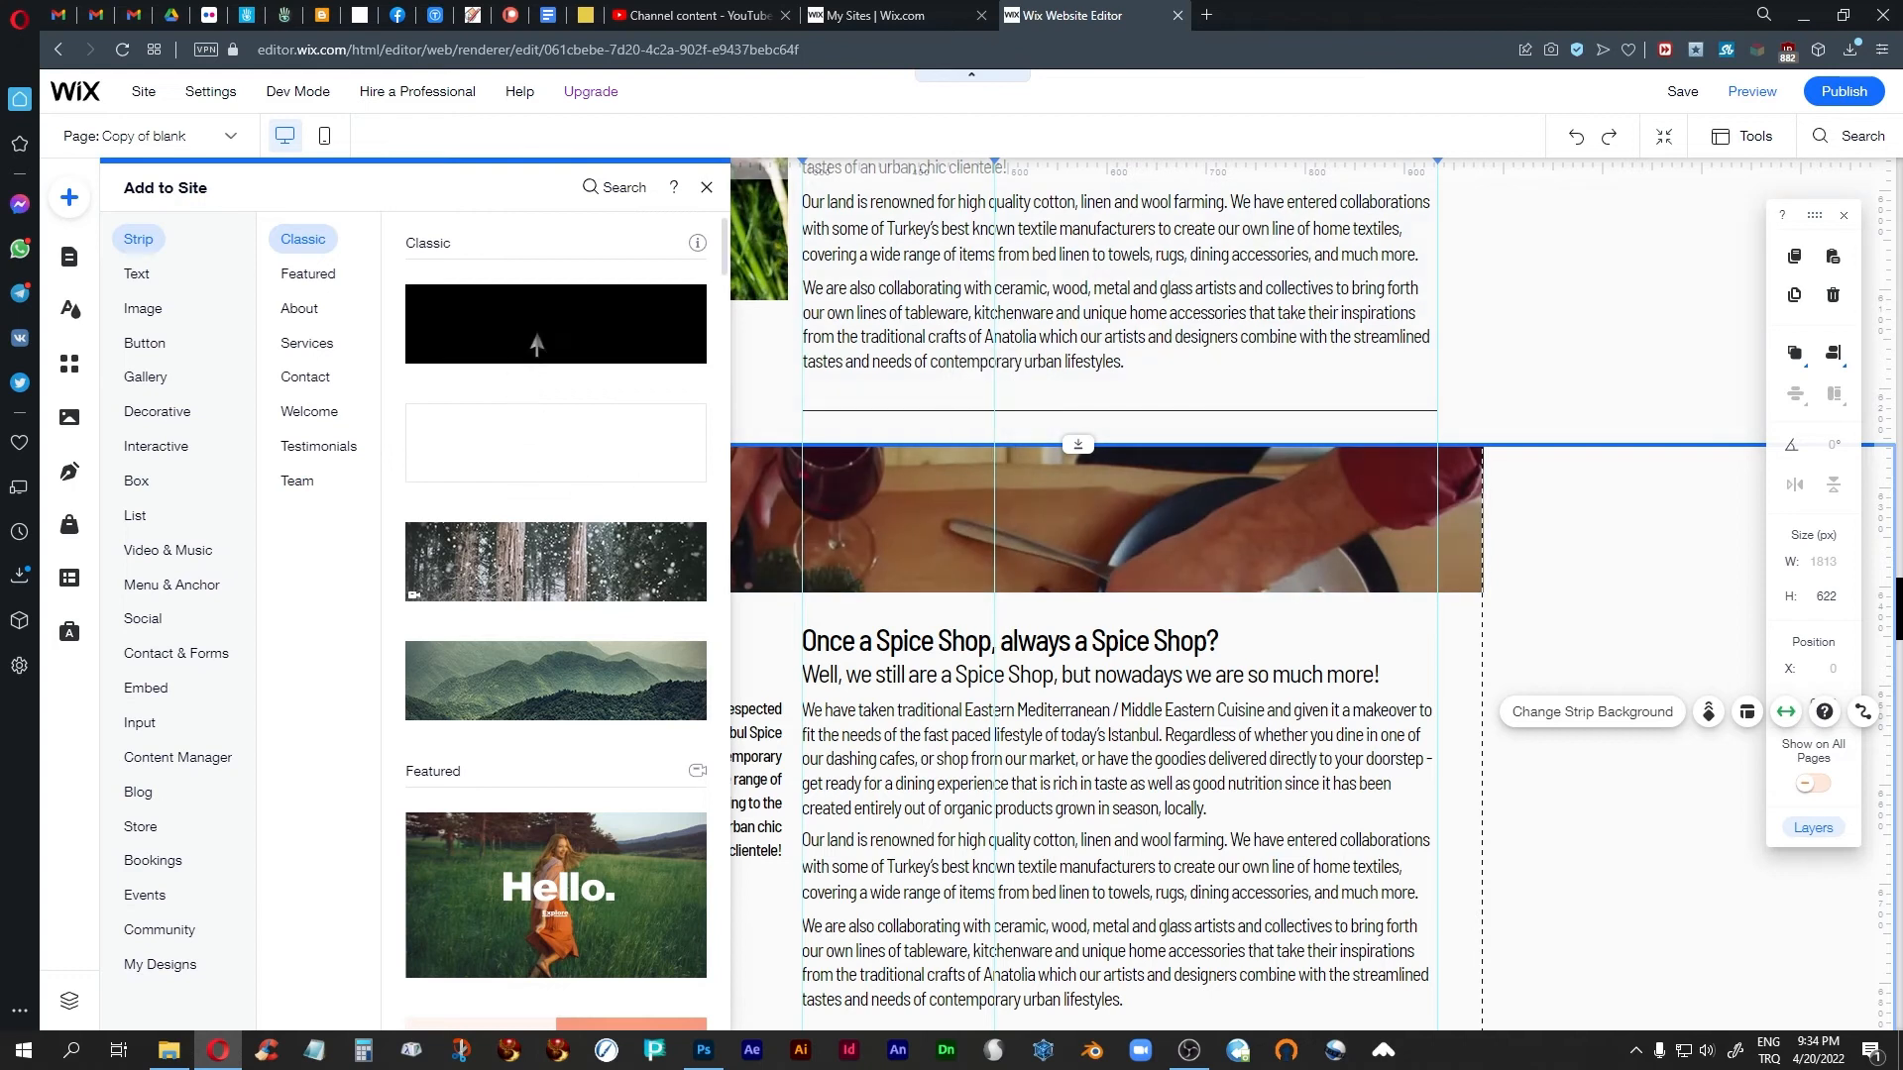
{"action": "left_click", "coordinate": [536, 340]}
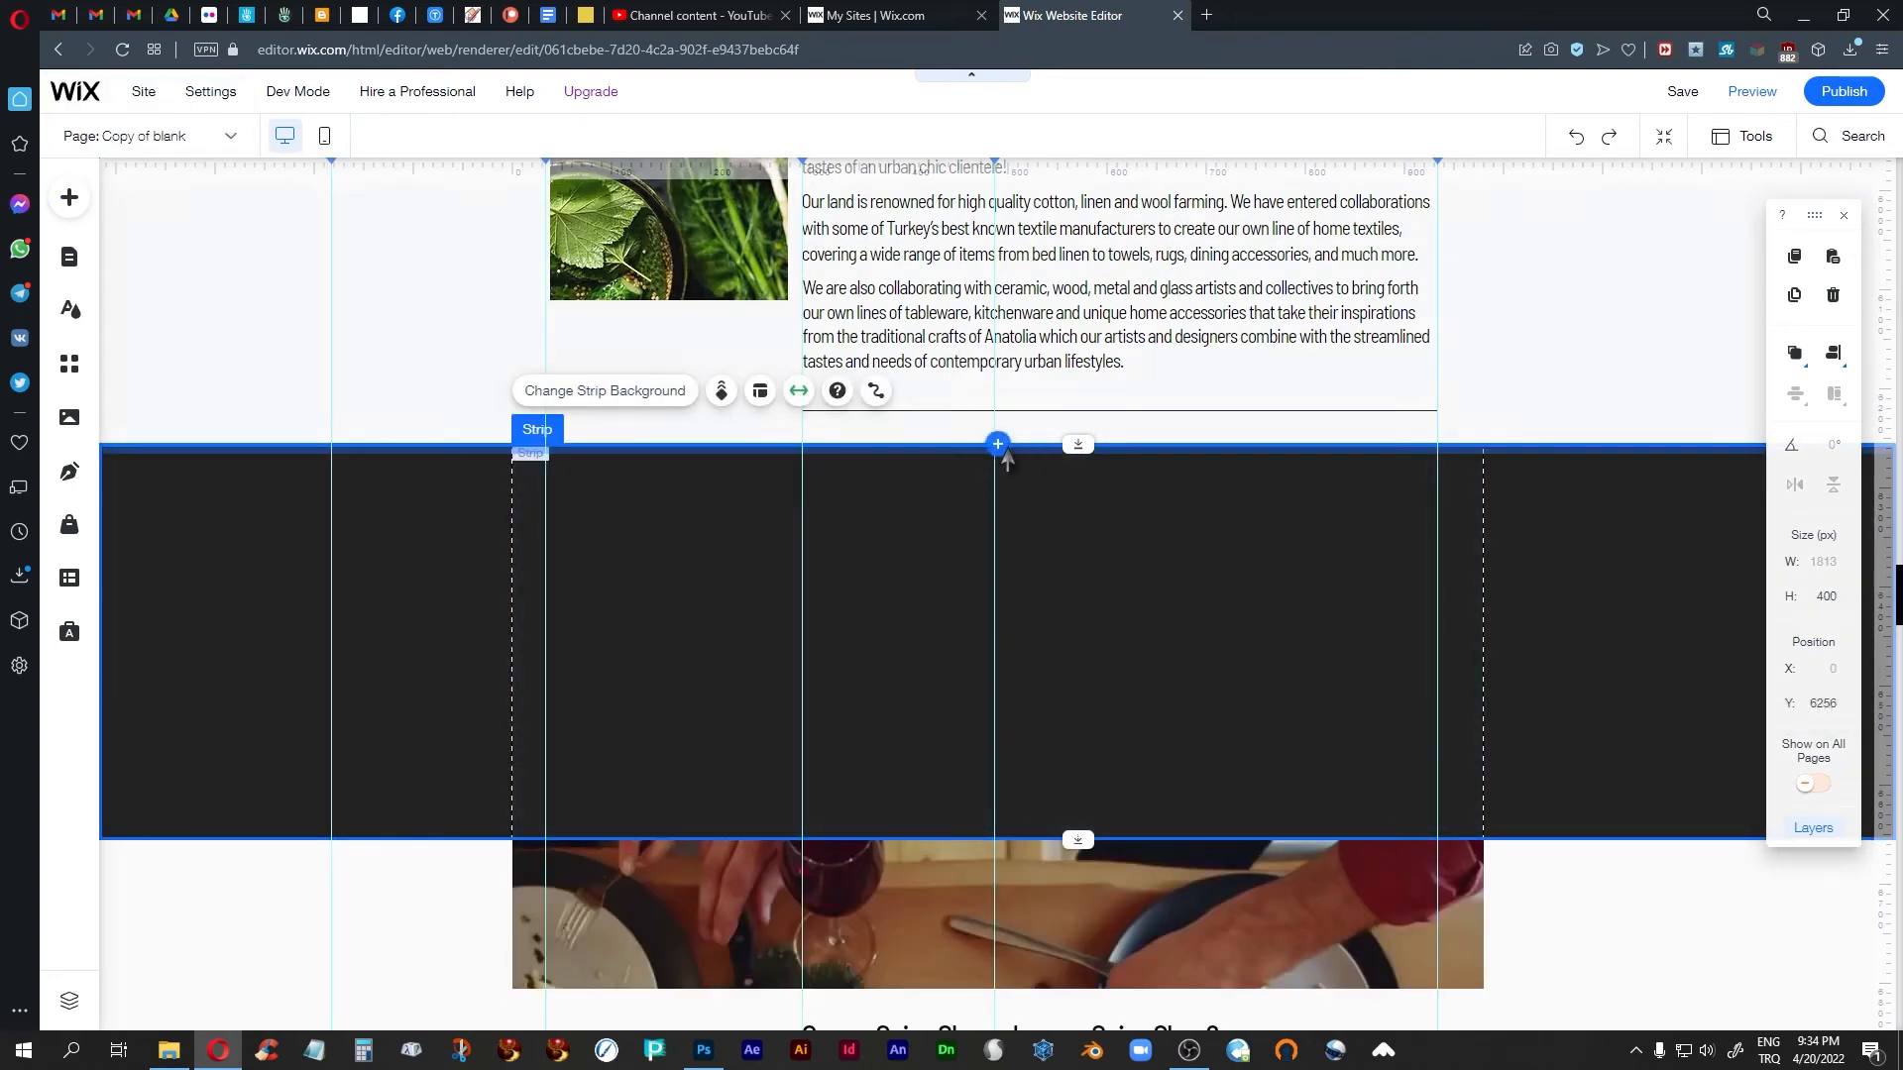
Add a blank white Classic strip above the black one and set its stretch to Page
{"action": "left_click", "coordinate": [999, 446]}
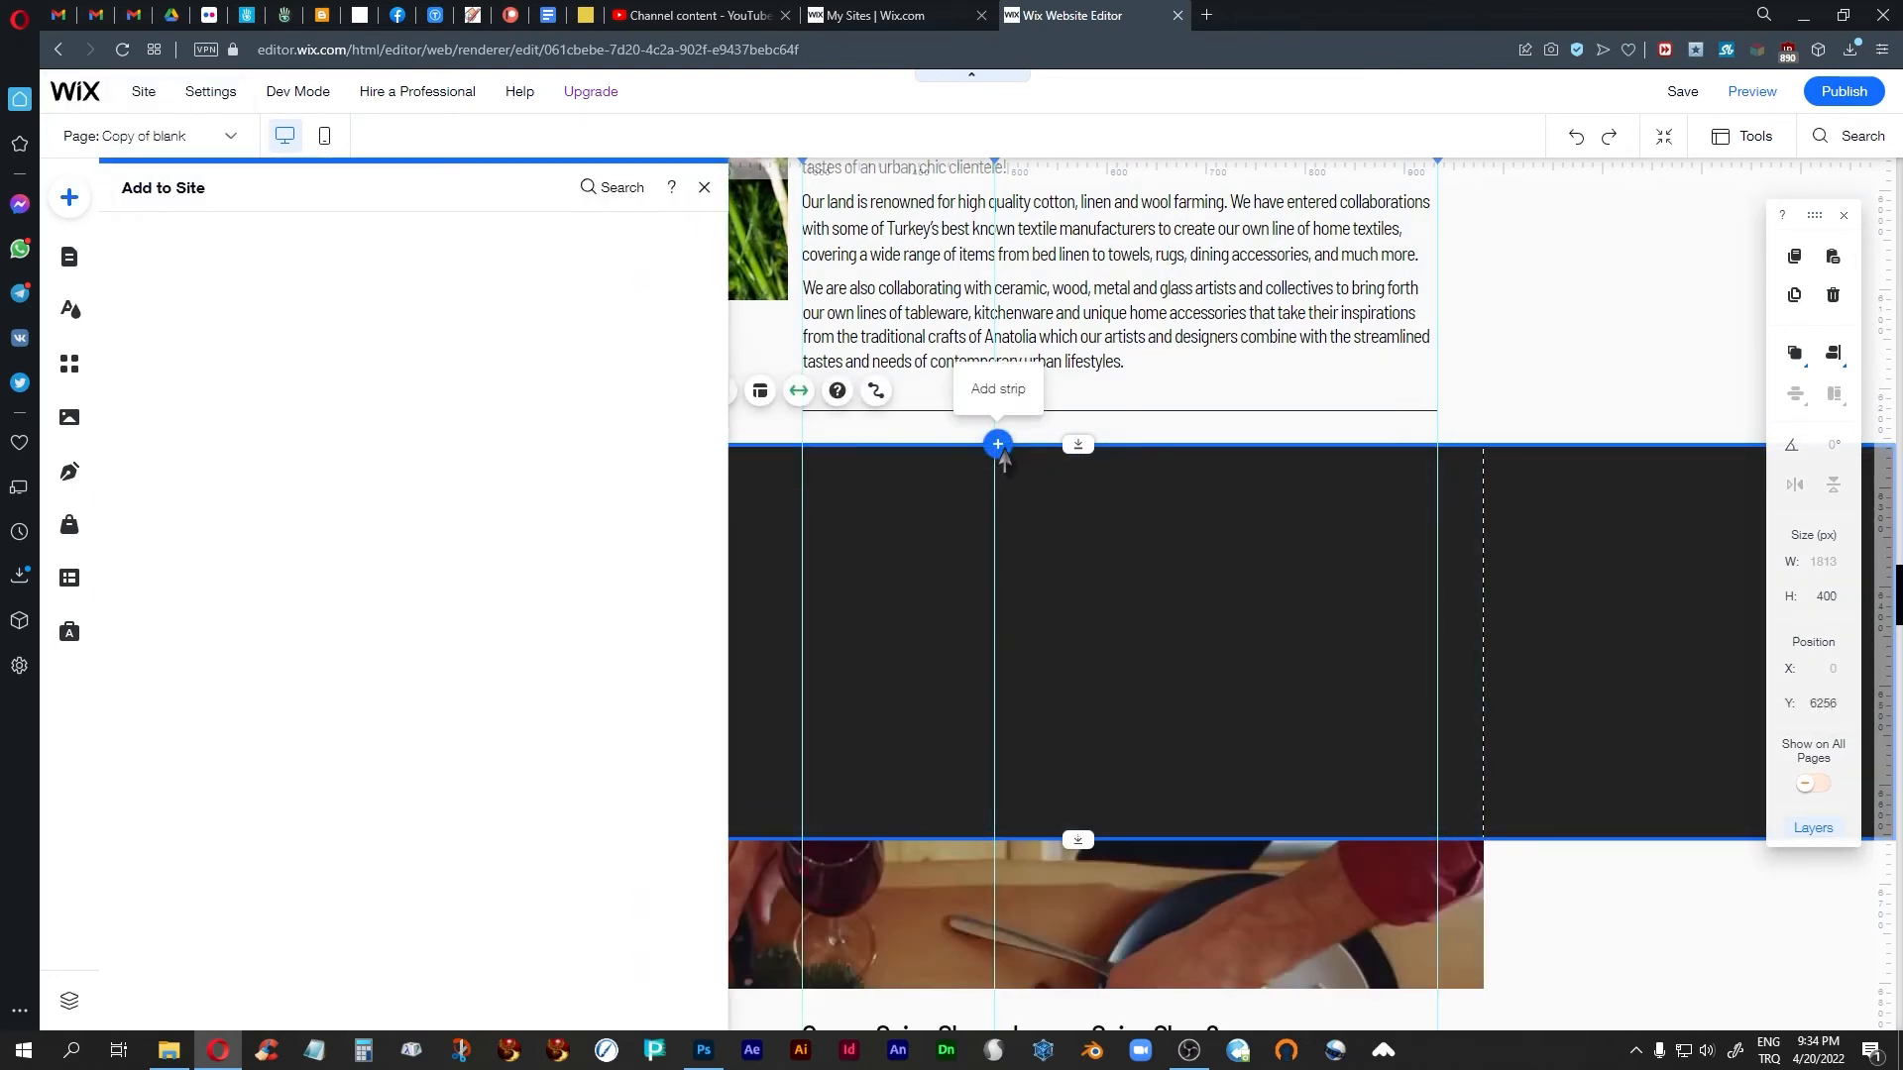
{"action": "left_click", "coordinate": [536, 443]}
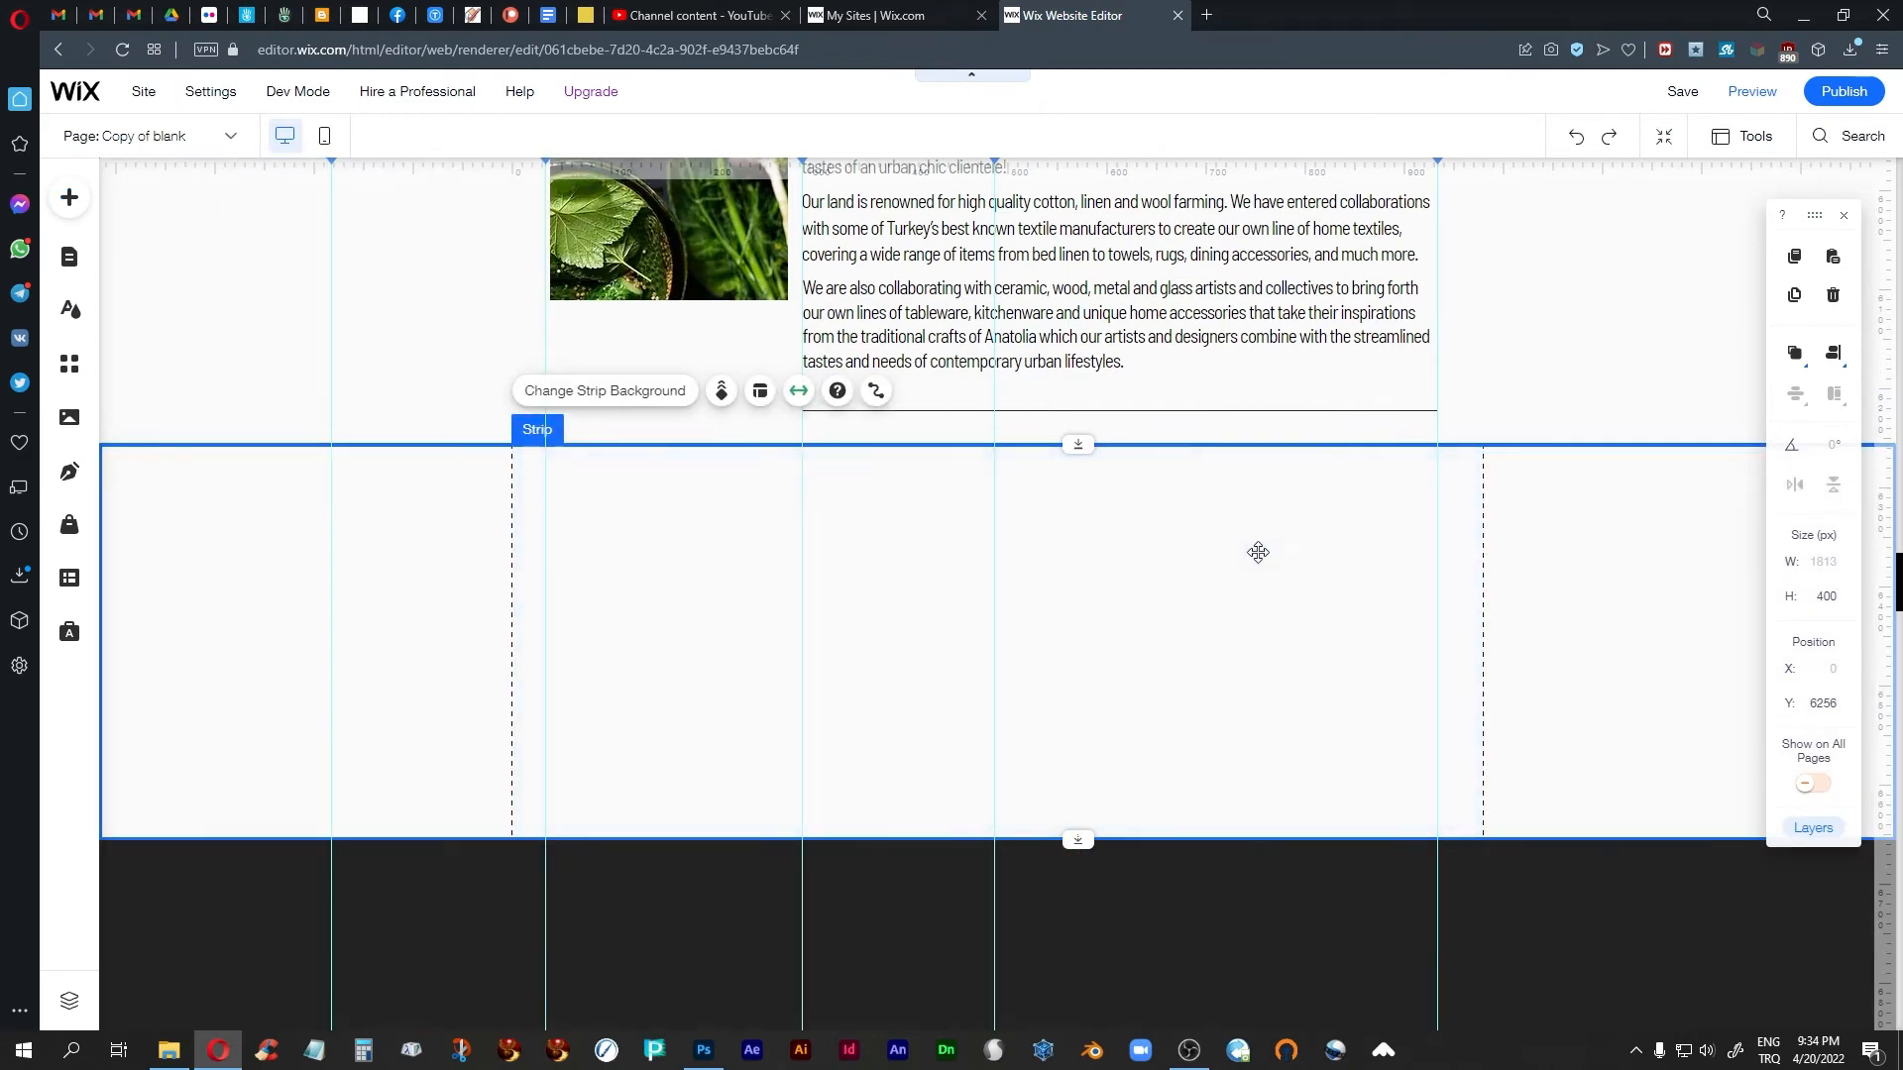
{"action": "left_click", "coordinate": [797, 390]}
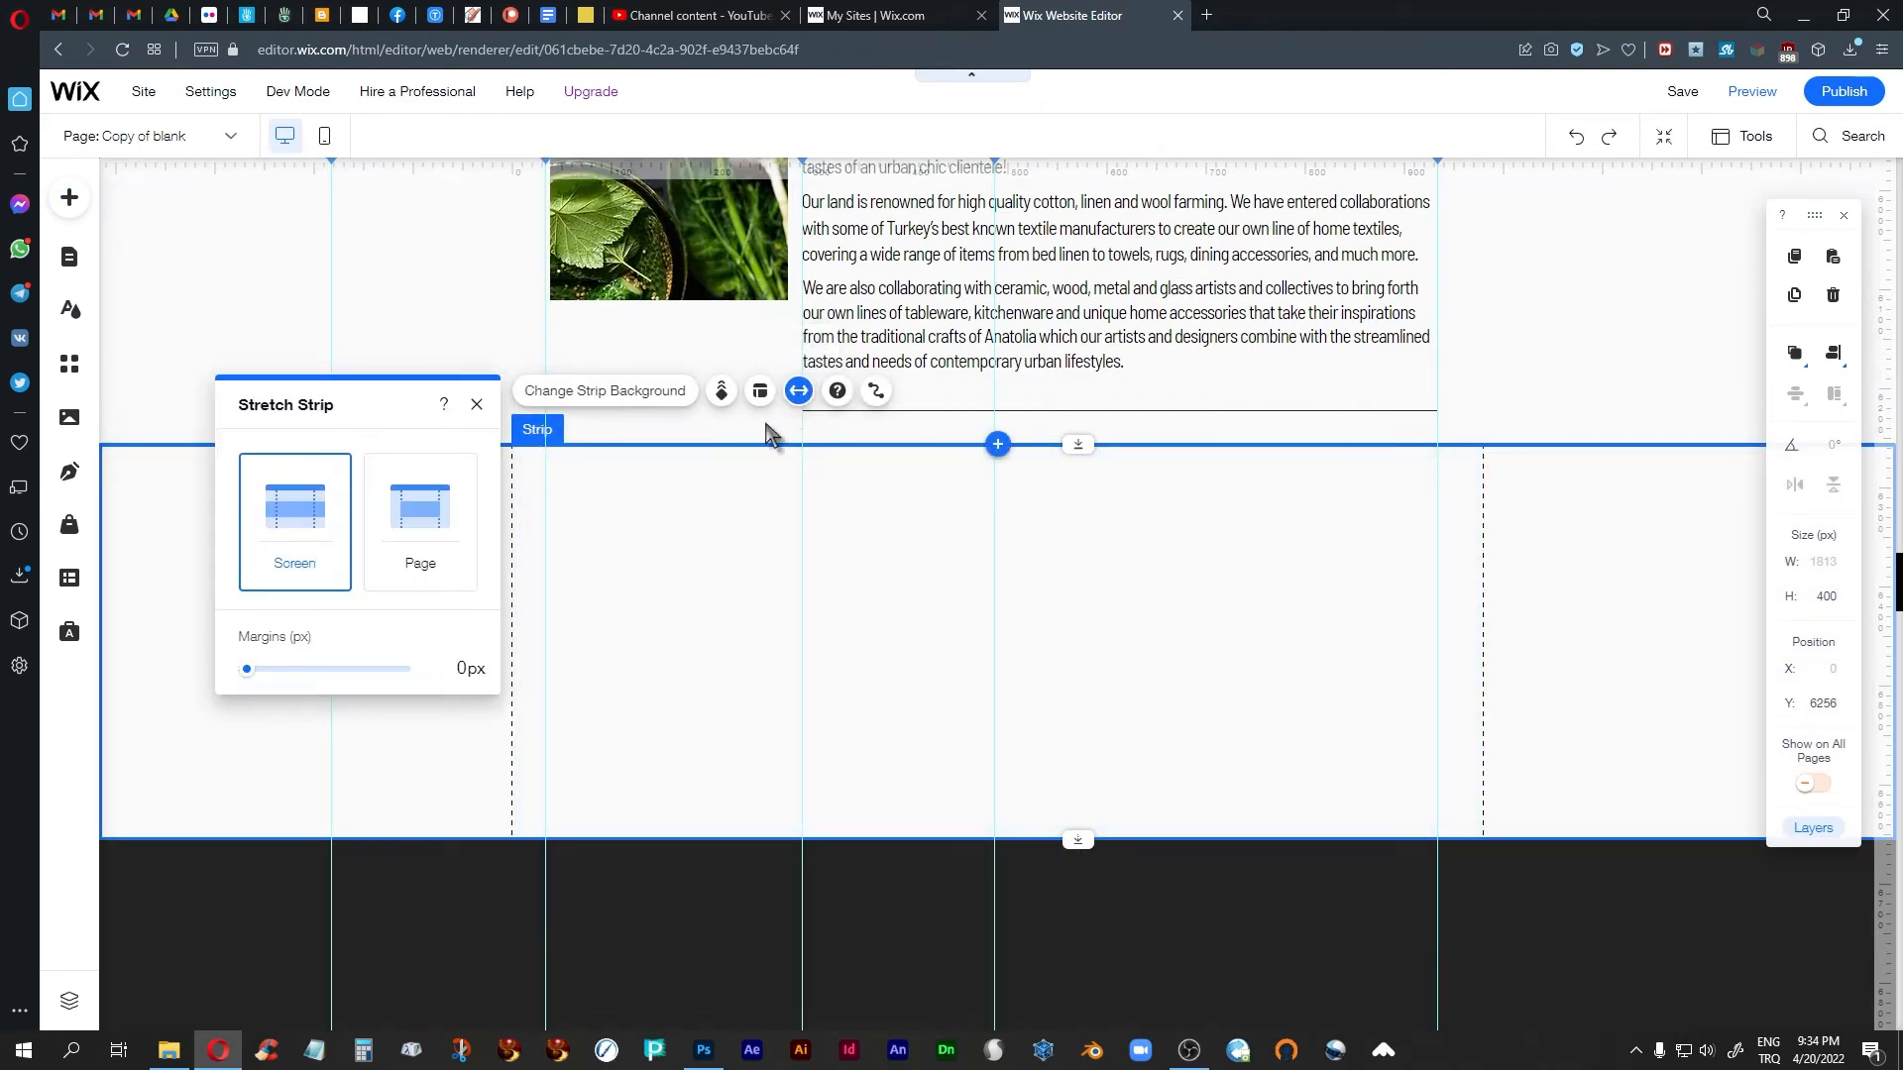
{"action": "left_click", "coordinate": [420, 523]}
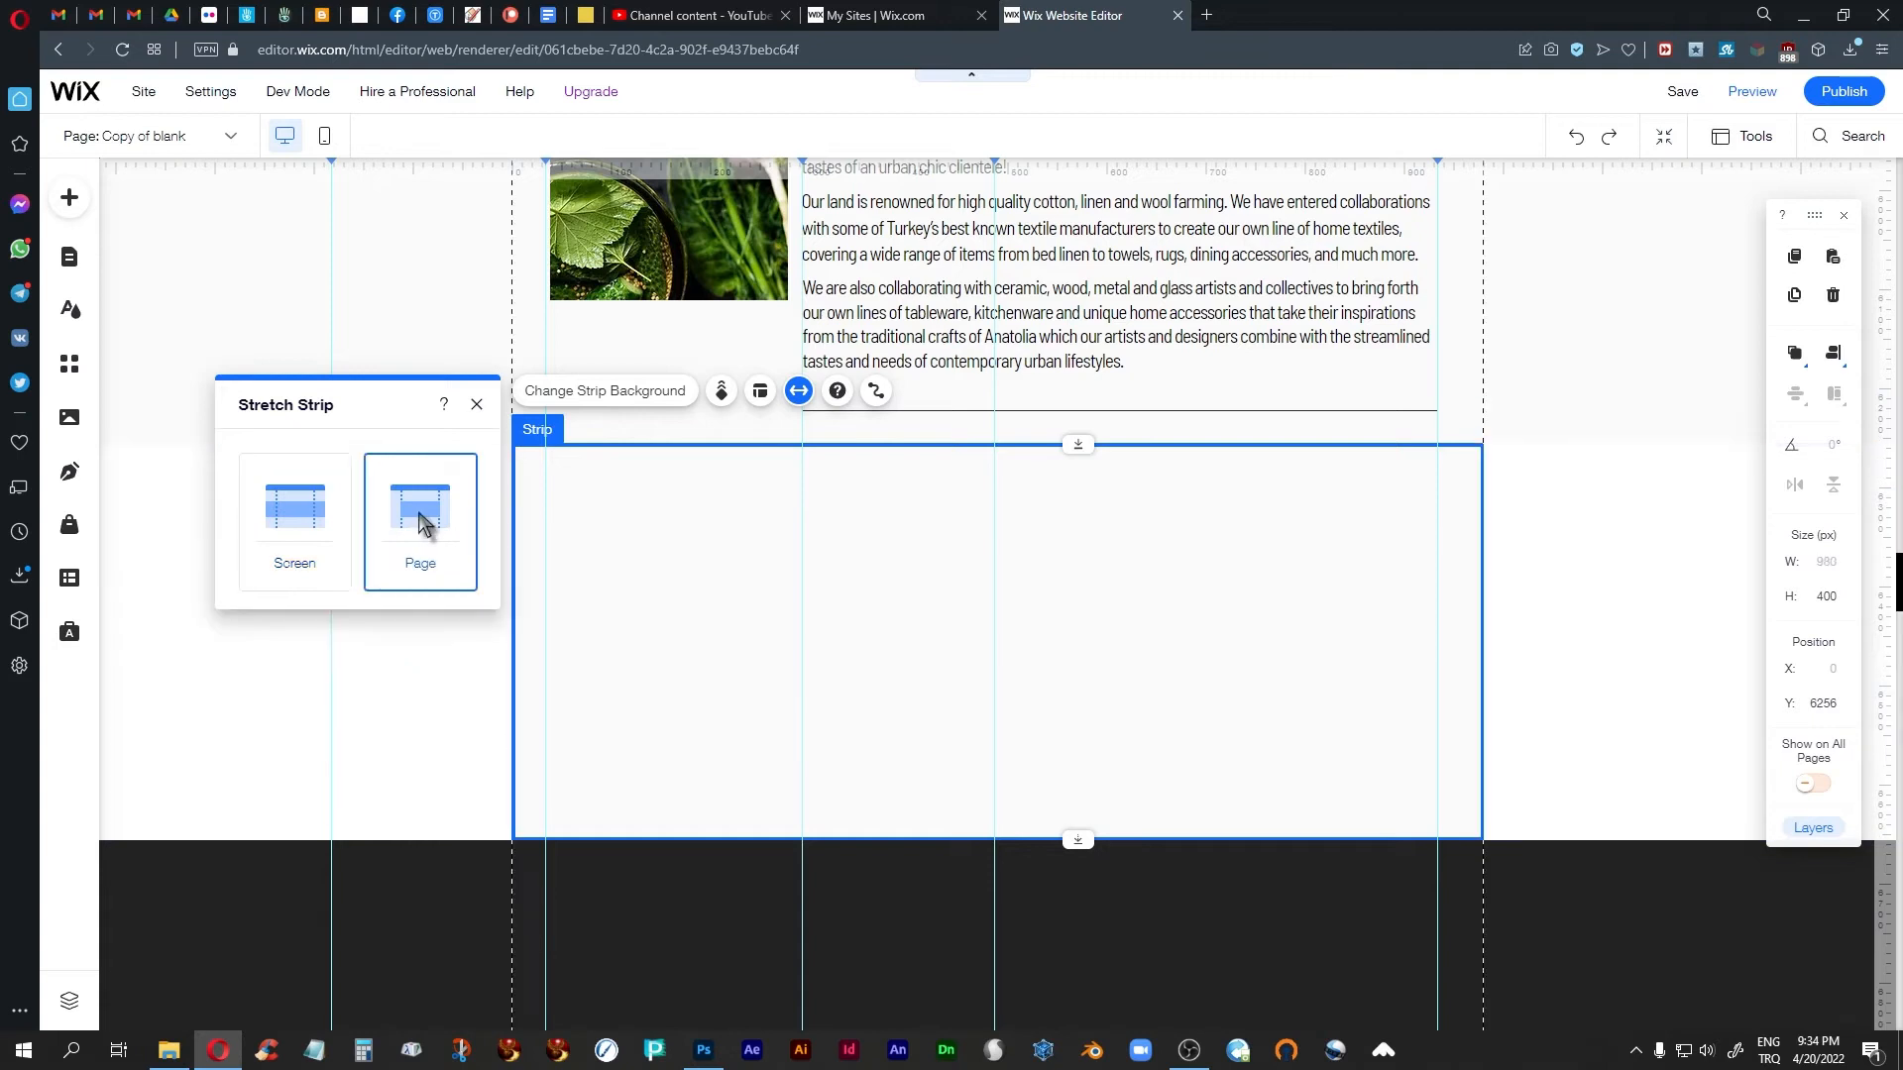
{"action": "left_click", "coordinate": [477, 405]}
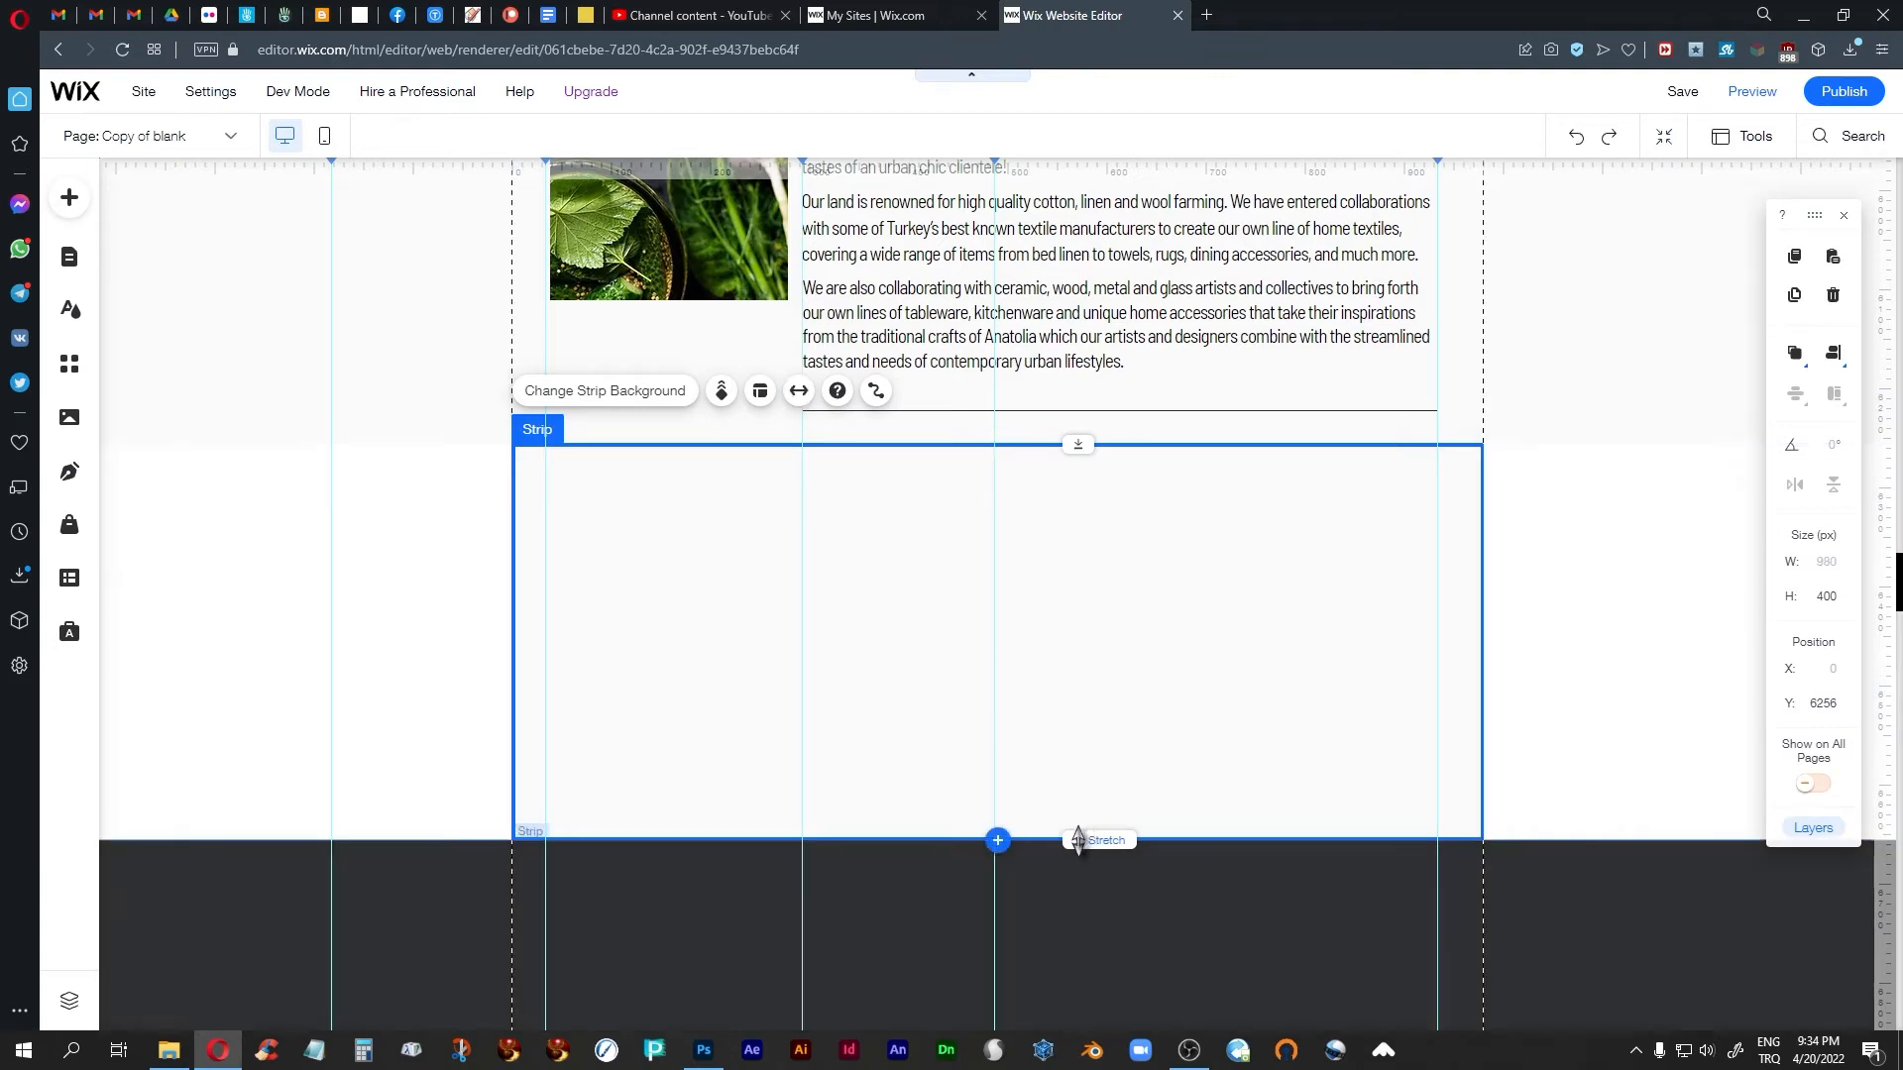
Shorten the white strip to about 171 px high and move it down onto the black strip at Y 6427
{"action": "left_click_drag", "start_coordinate": [1096, 838], "coordinate": [1117, 614]}
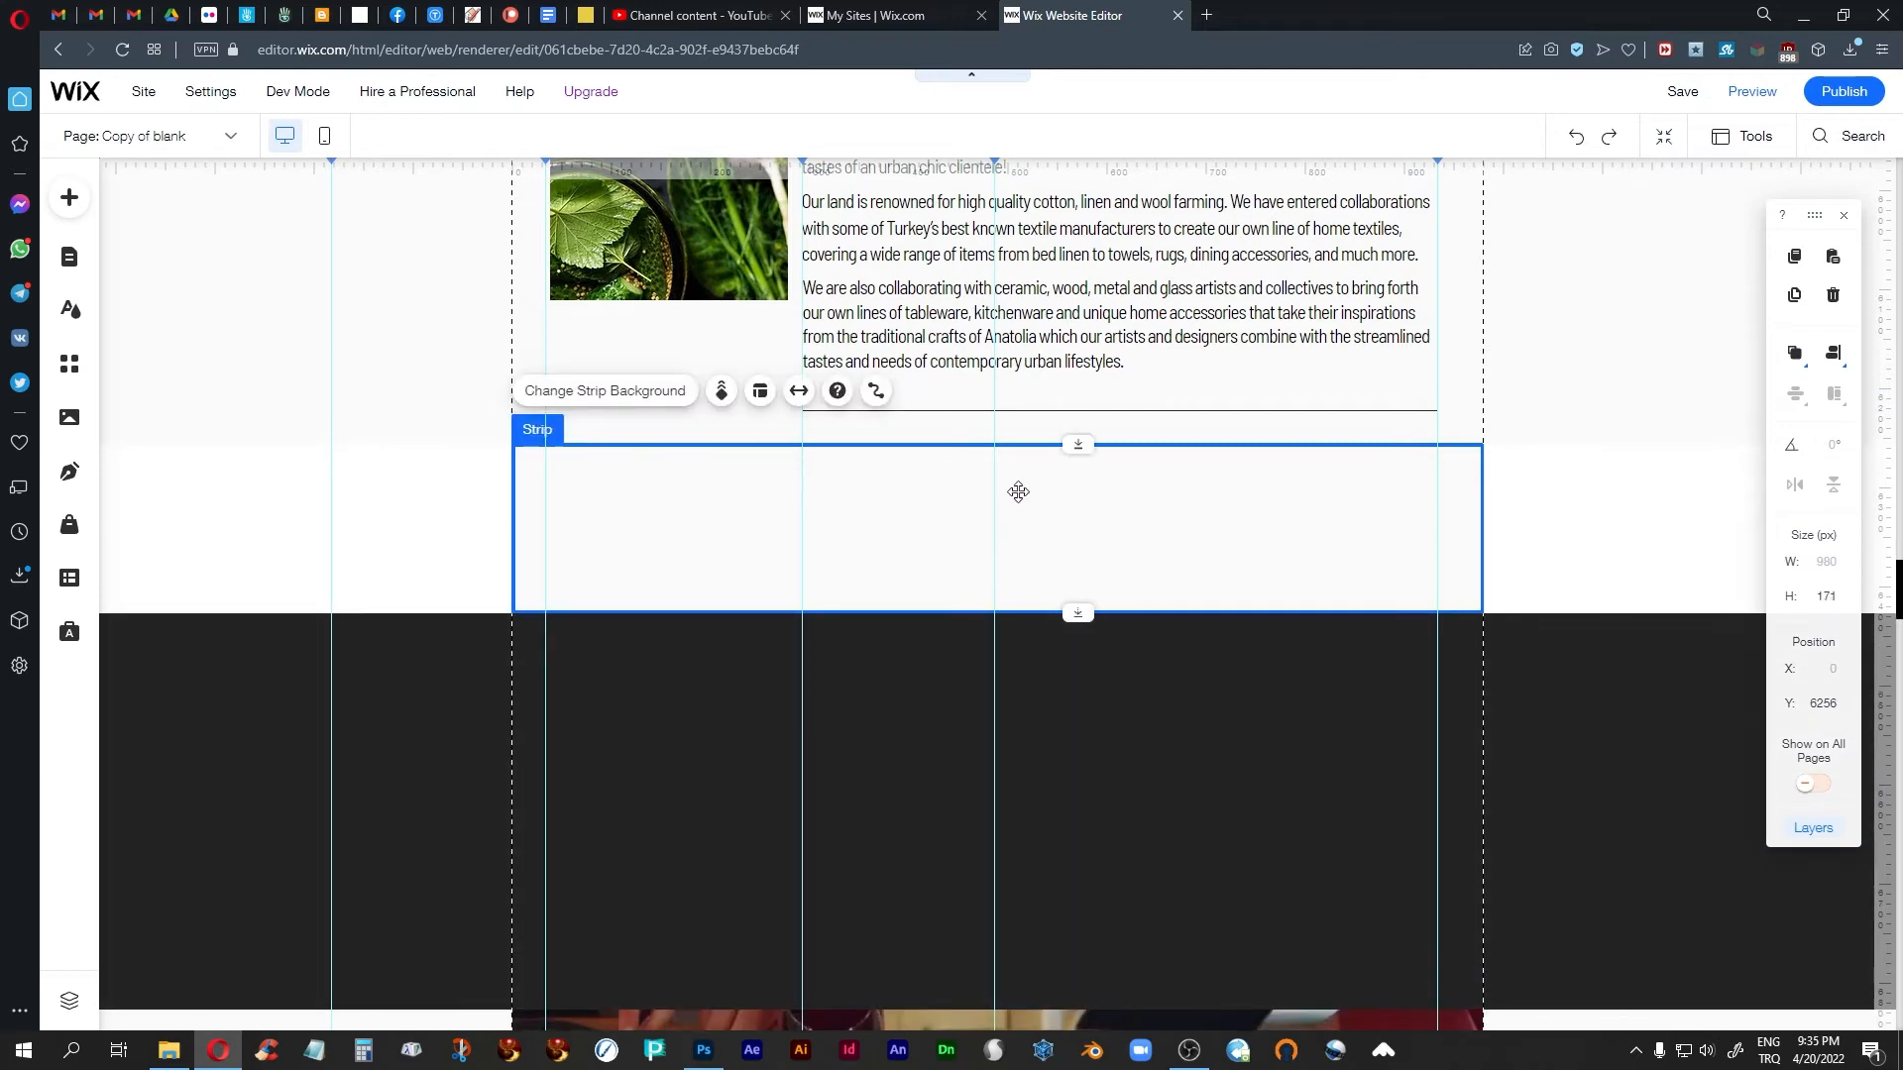
{"action": "left_click_drag", "start_coordinate": [1019, 491], "coordinate": [1035, 660]}
{"action": "scroll", "coordinate": [1096, 705], "scroll_direction": "down", "scroll_amount": 2}
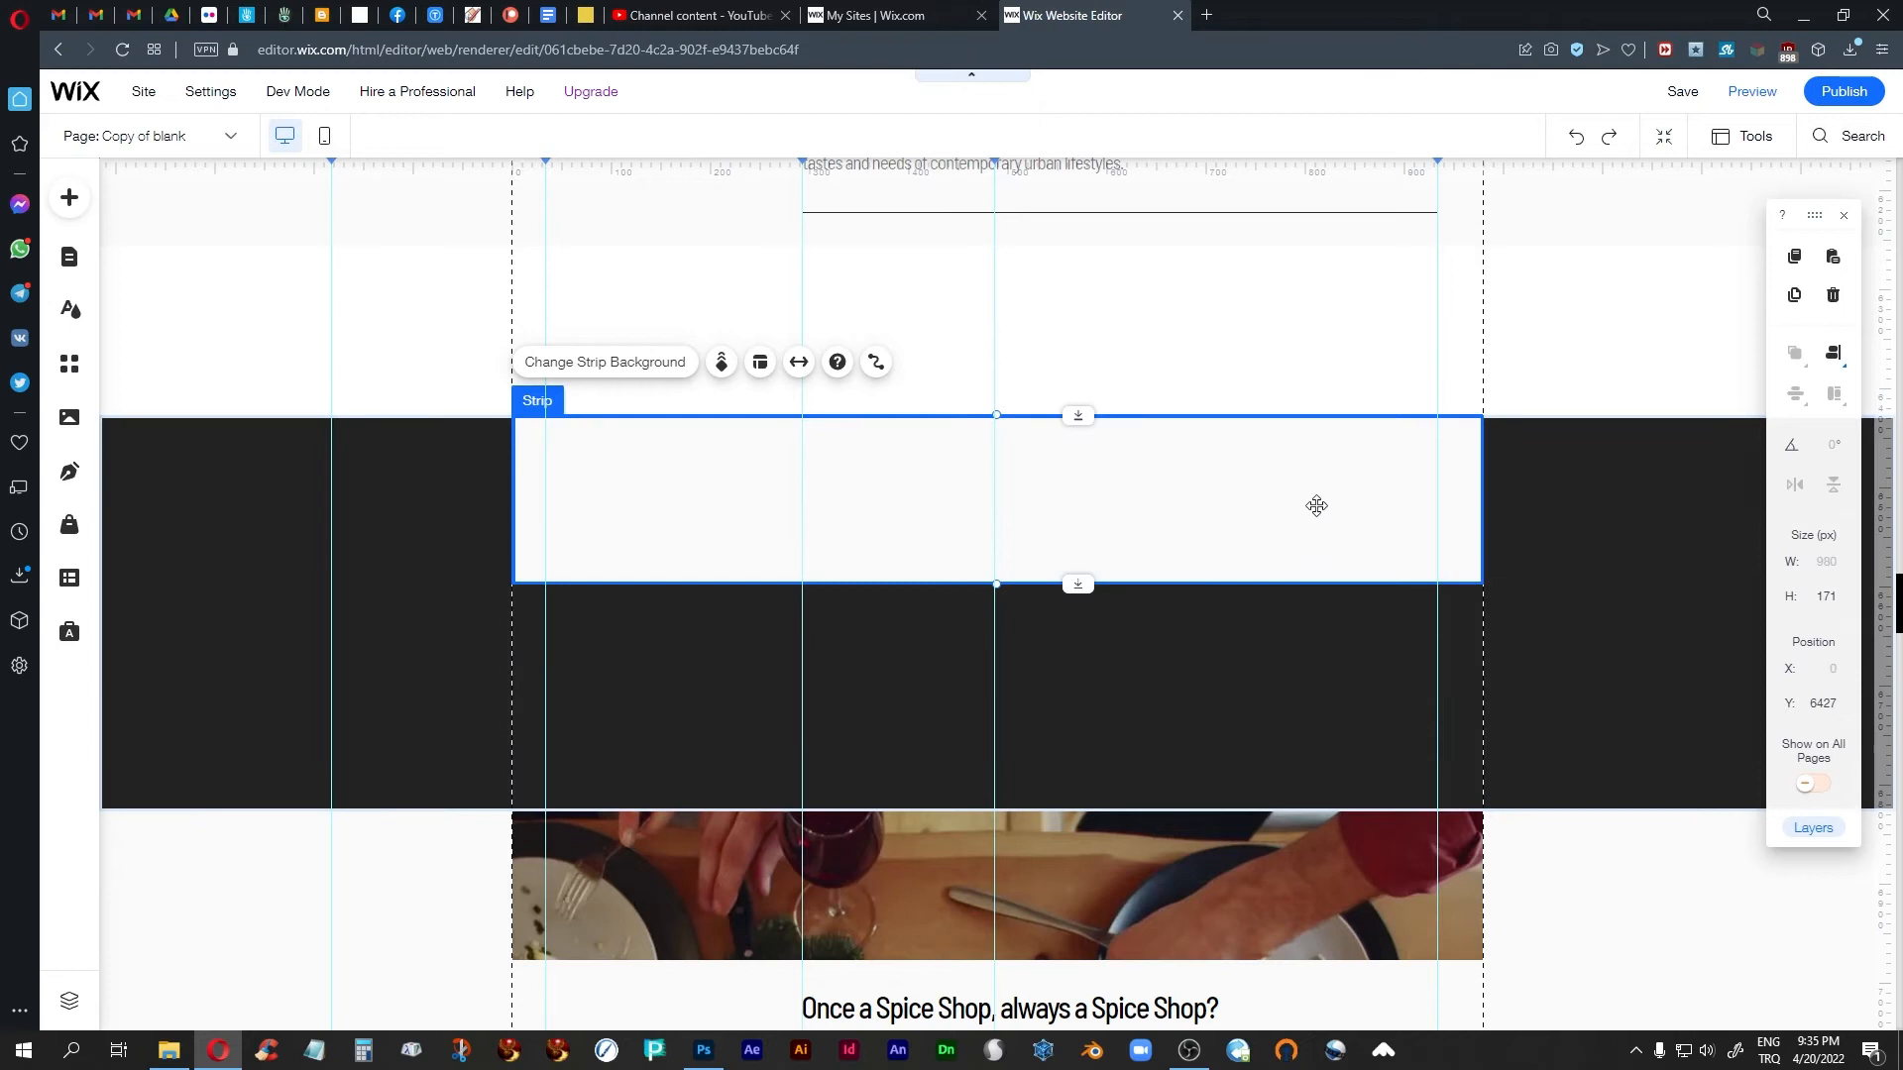
View the video background options for the white strip and close them without choosing one
{"action": "left_click", "coordinate": [629, 365]}
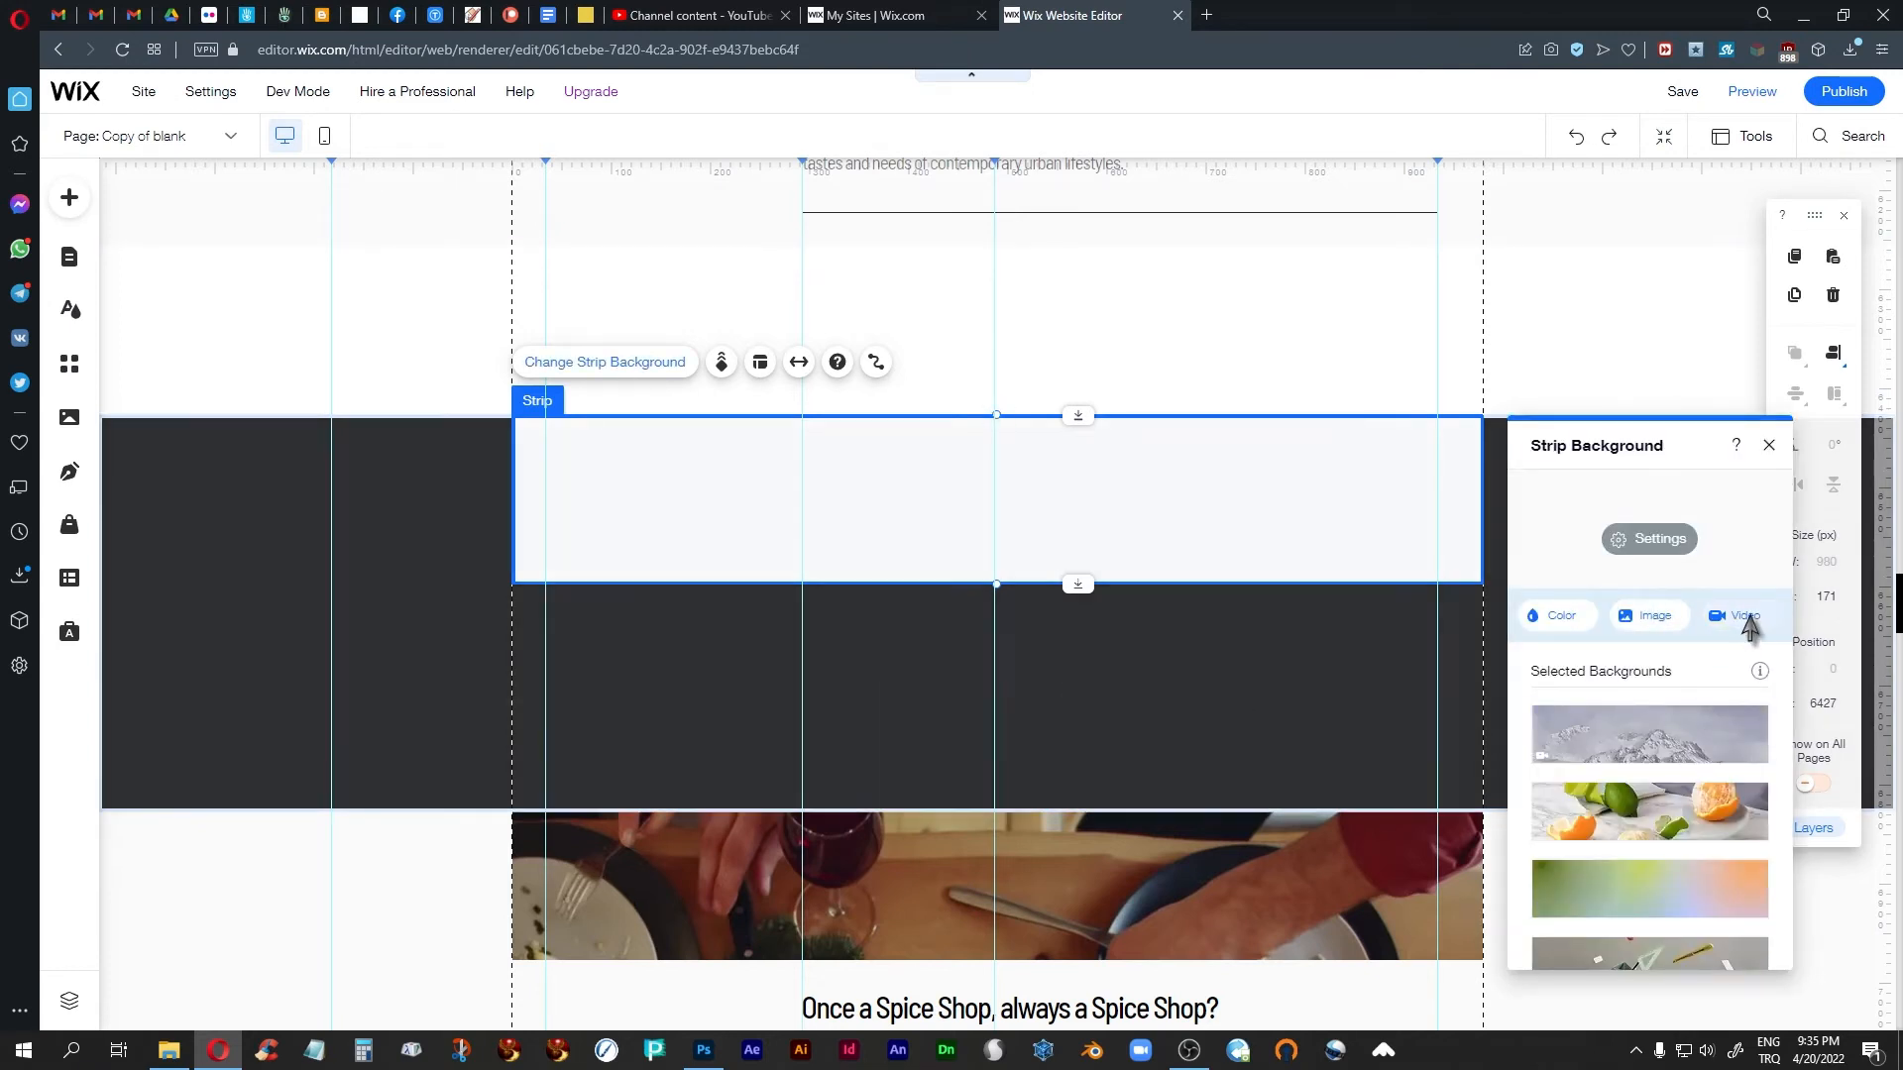
{"action": "left_click", "coordinate": [1743, 618]}
{"action": "left_click", "coordinate": [1737, 133]}
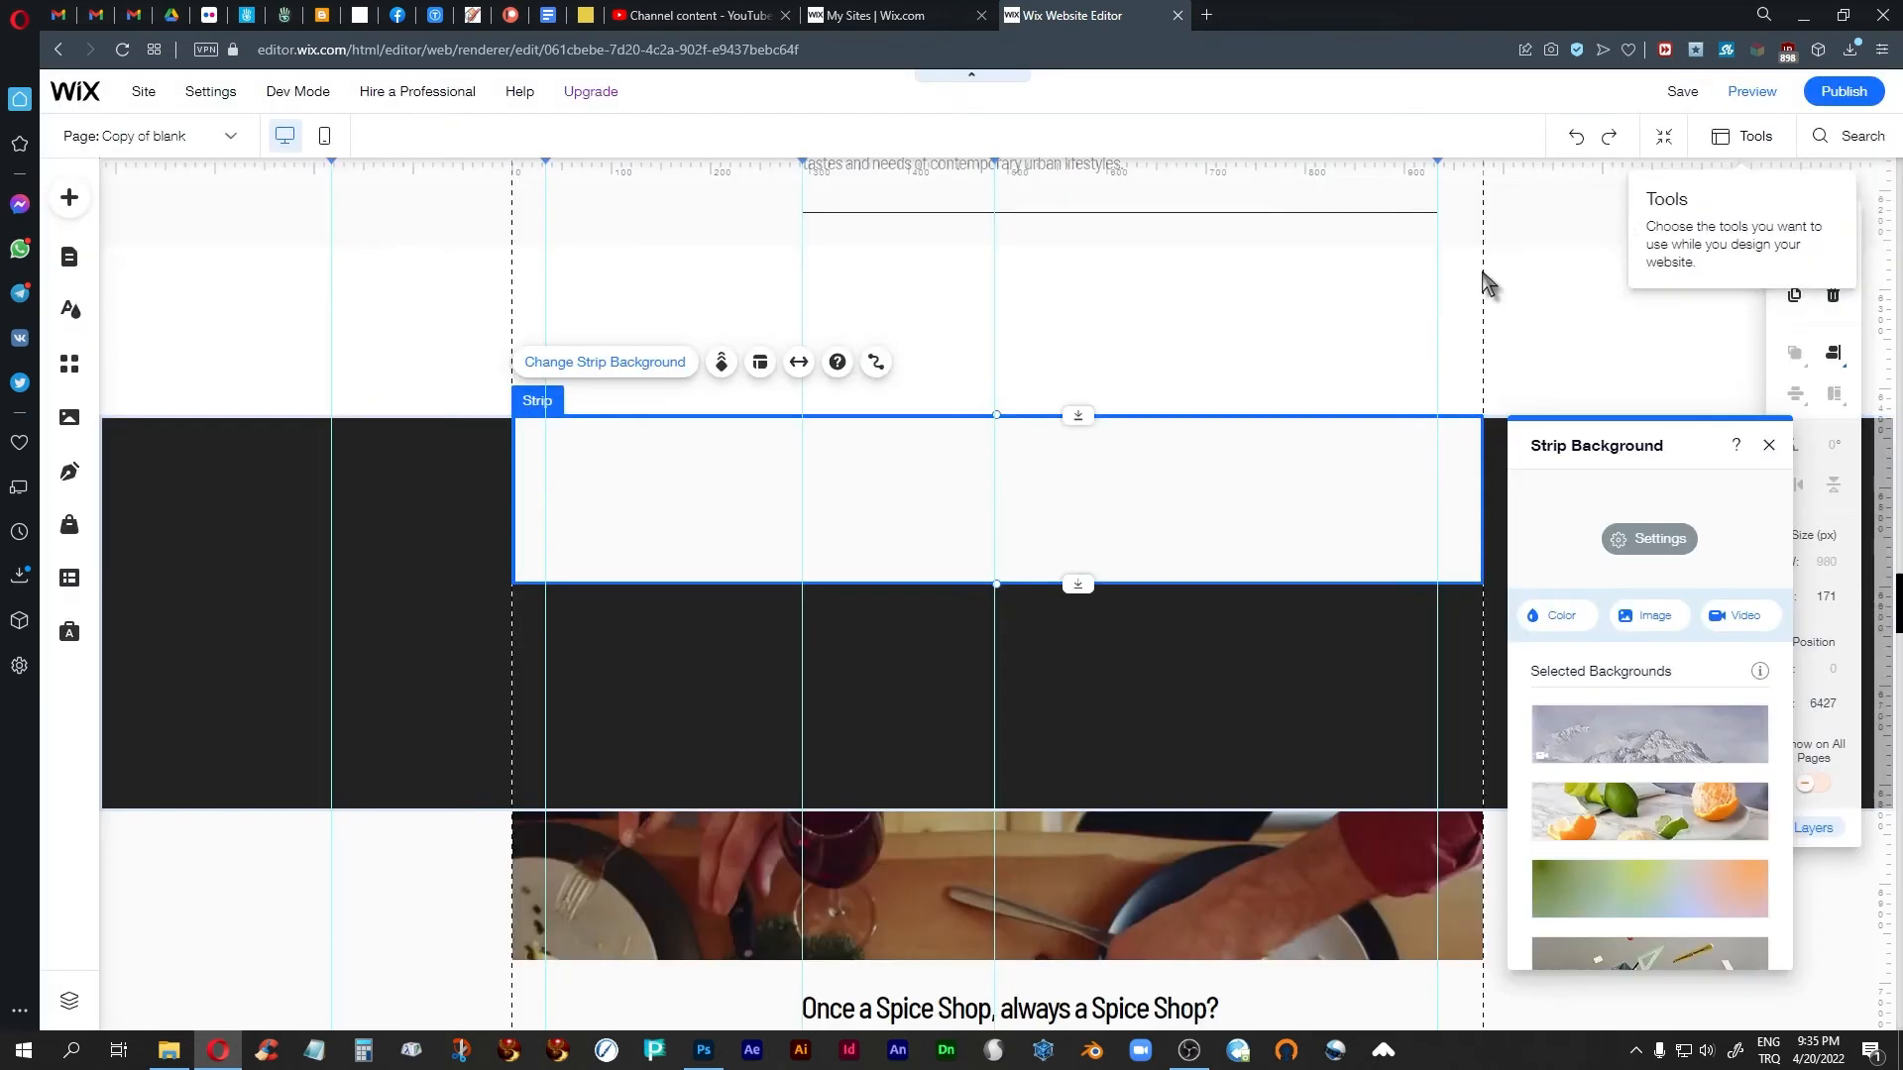
{"action": "left_click", "coordinate": [1769, 446]}
Undo the white strip's move, resizing and stretch change, and the addition of both new strips
{"action": "key", "text": "ctrl+z"}
{"action": "key", "text": "ctrl+z"}
{"action": "key", "text": "ctrl+z"}
{"action": "key", "text": "ctrl+z"}
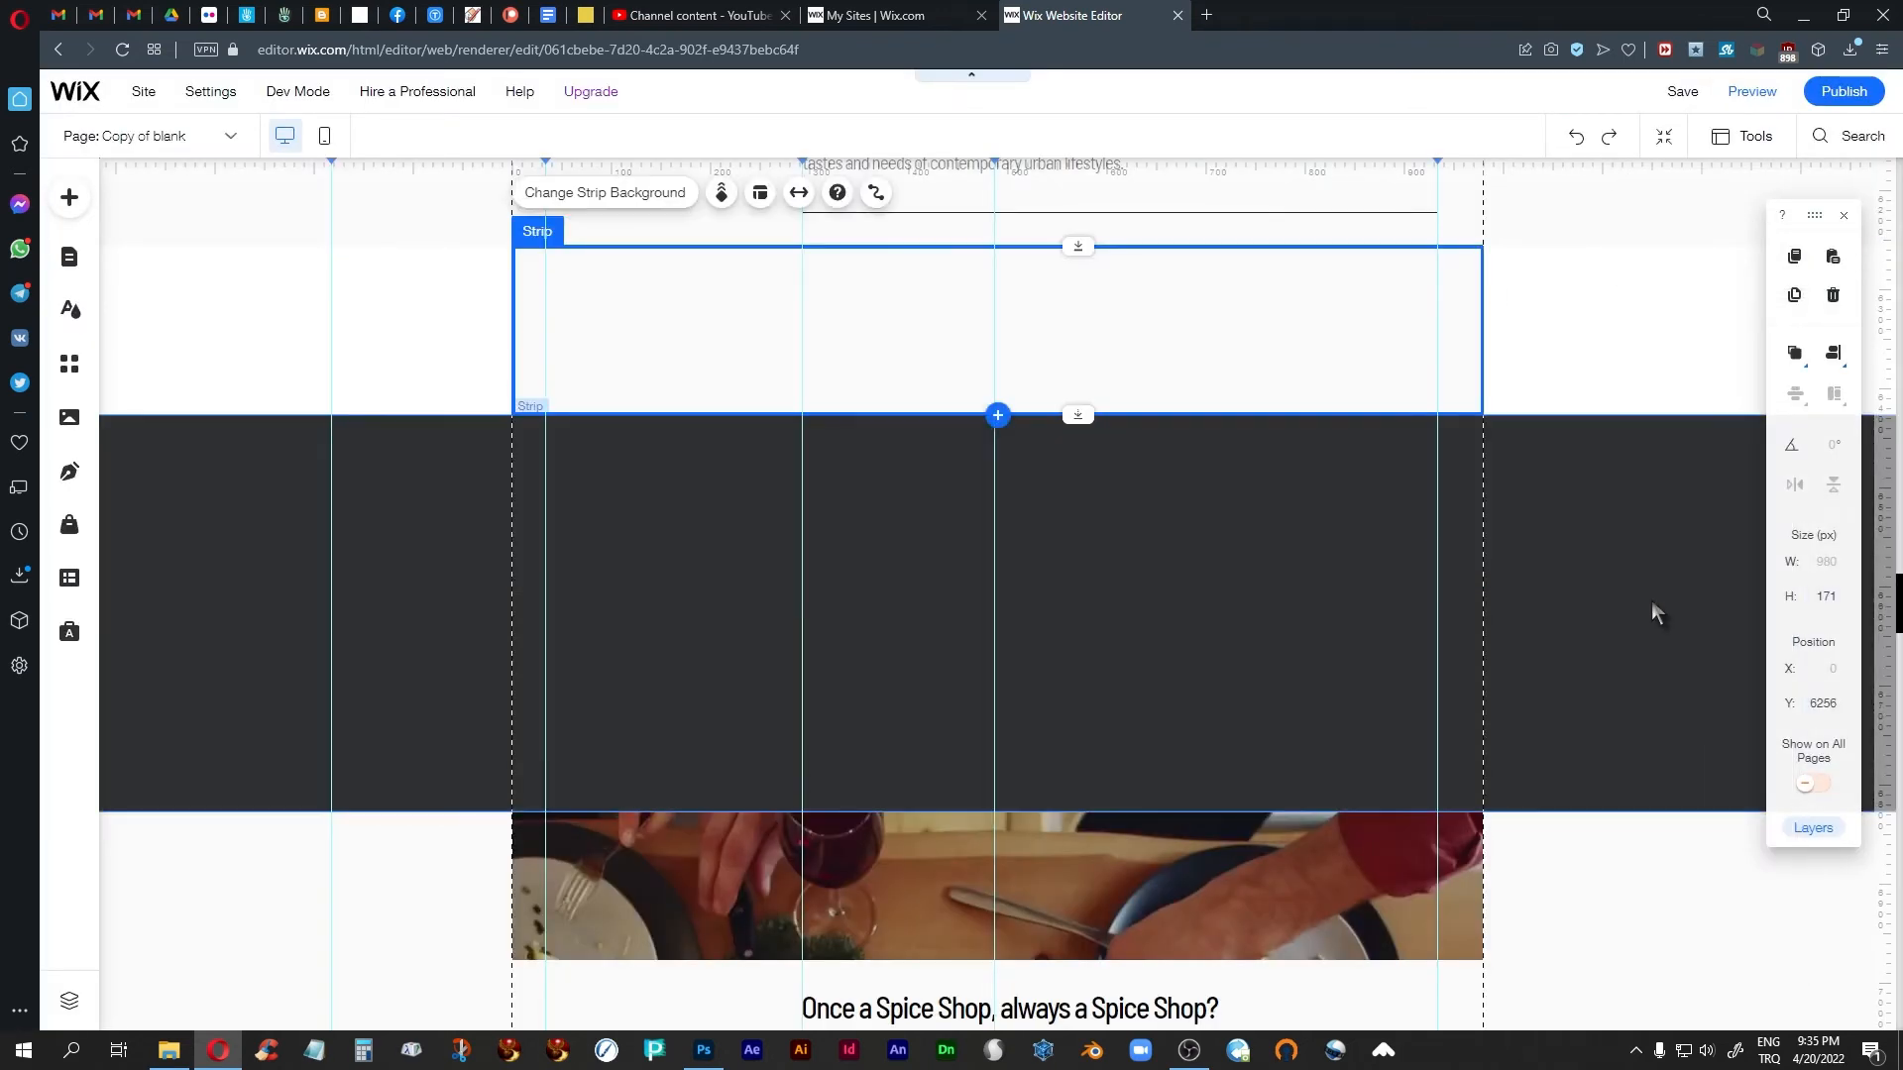
{"action": "key", "text": "ctrl+z"}
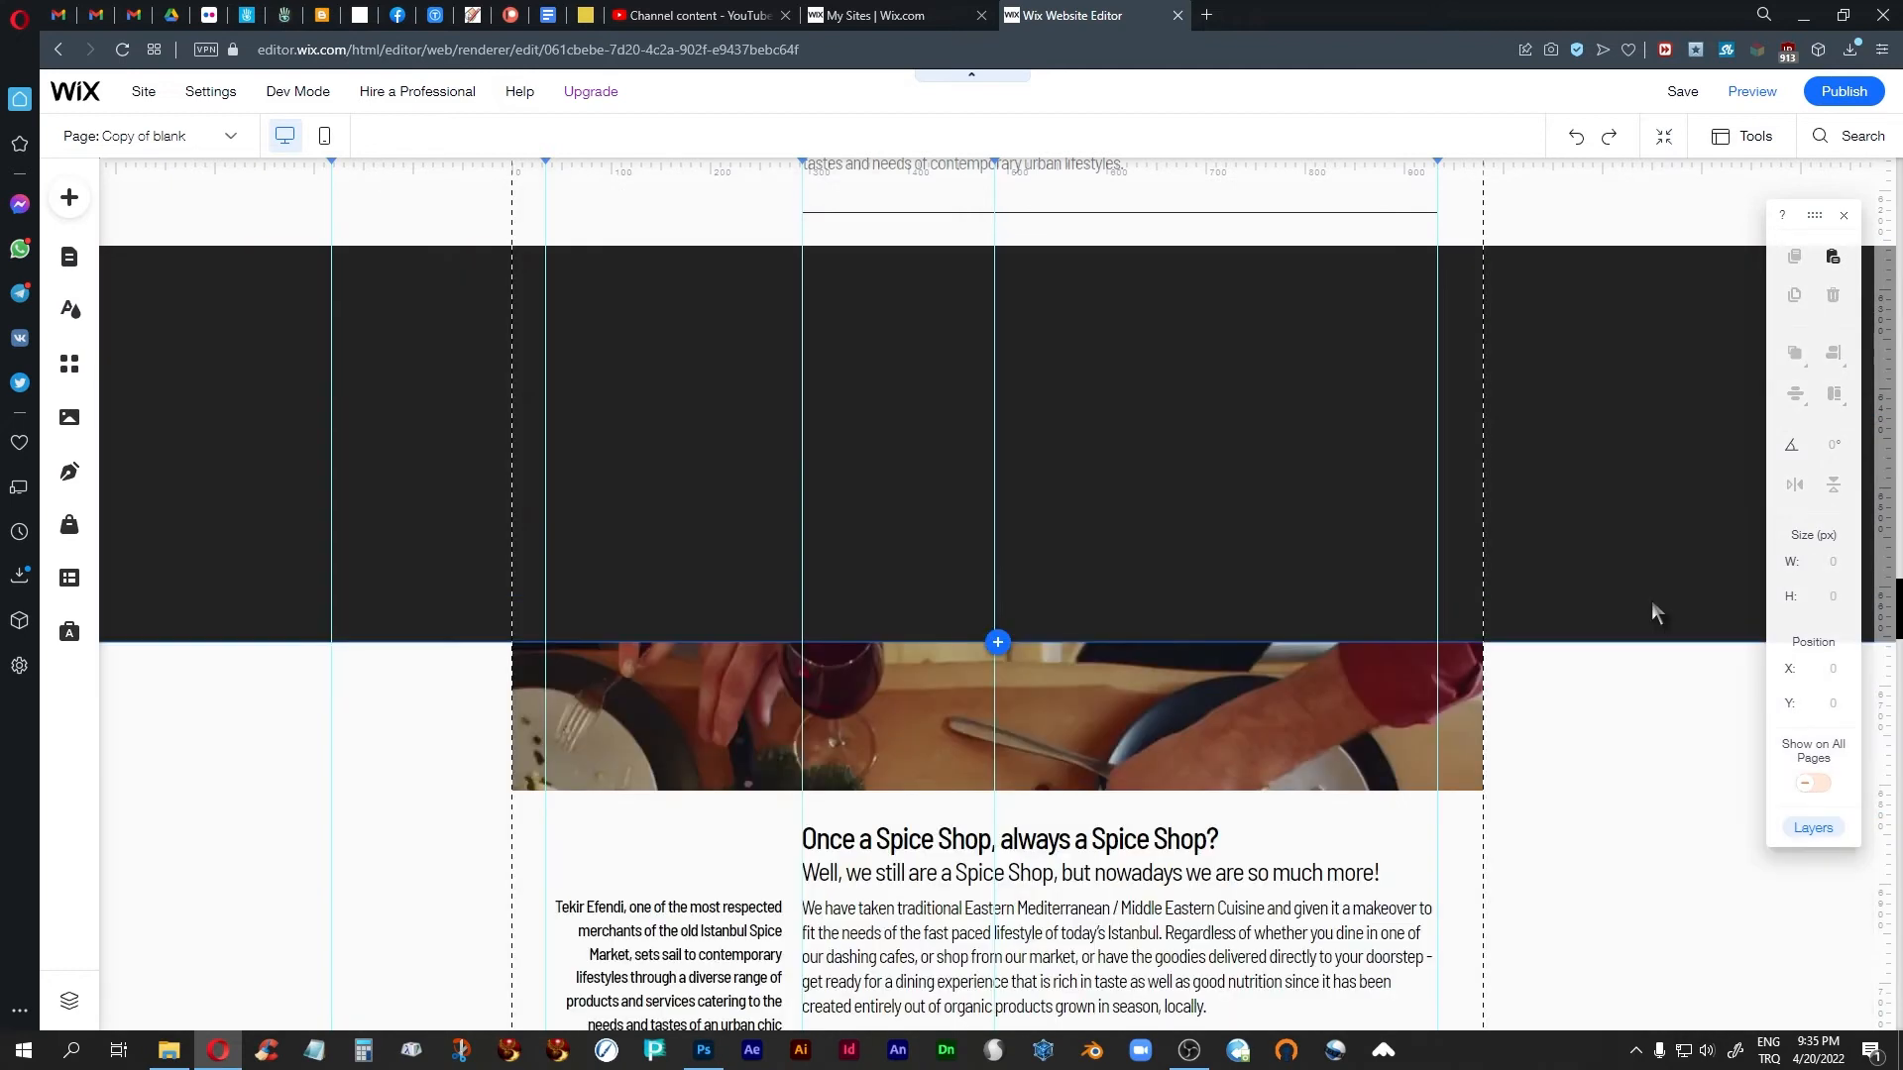
{"action": "key", "text": "ctrl+z"}
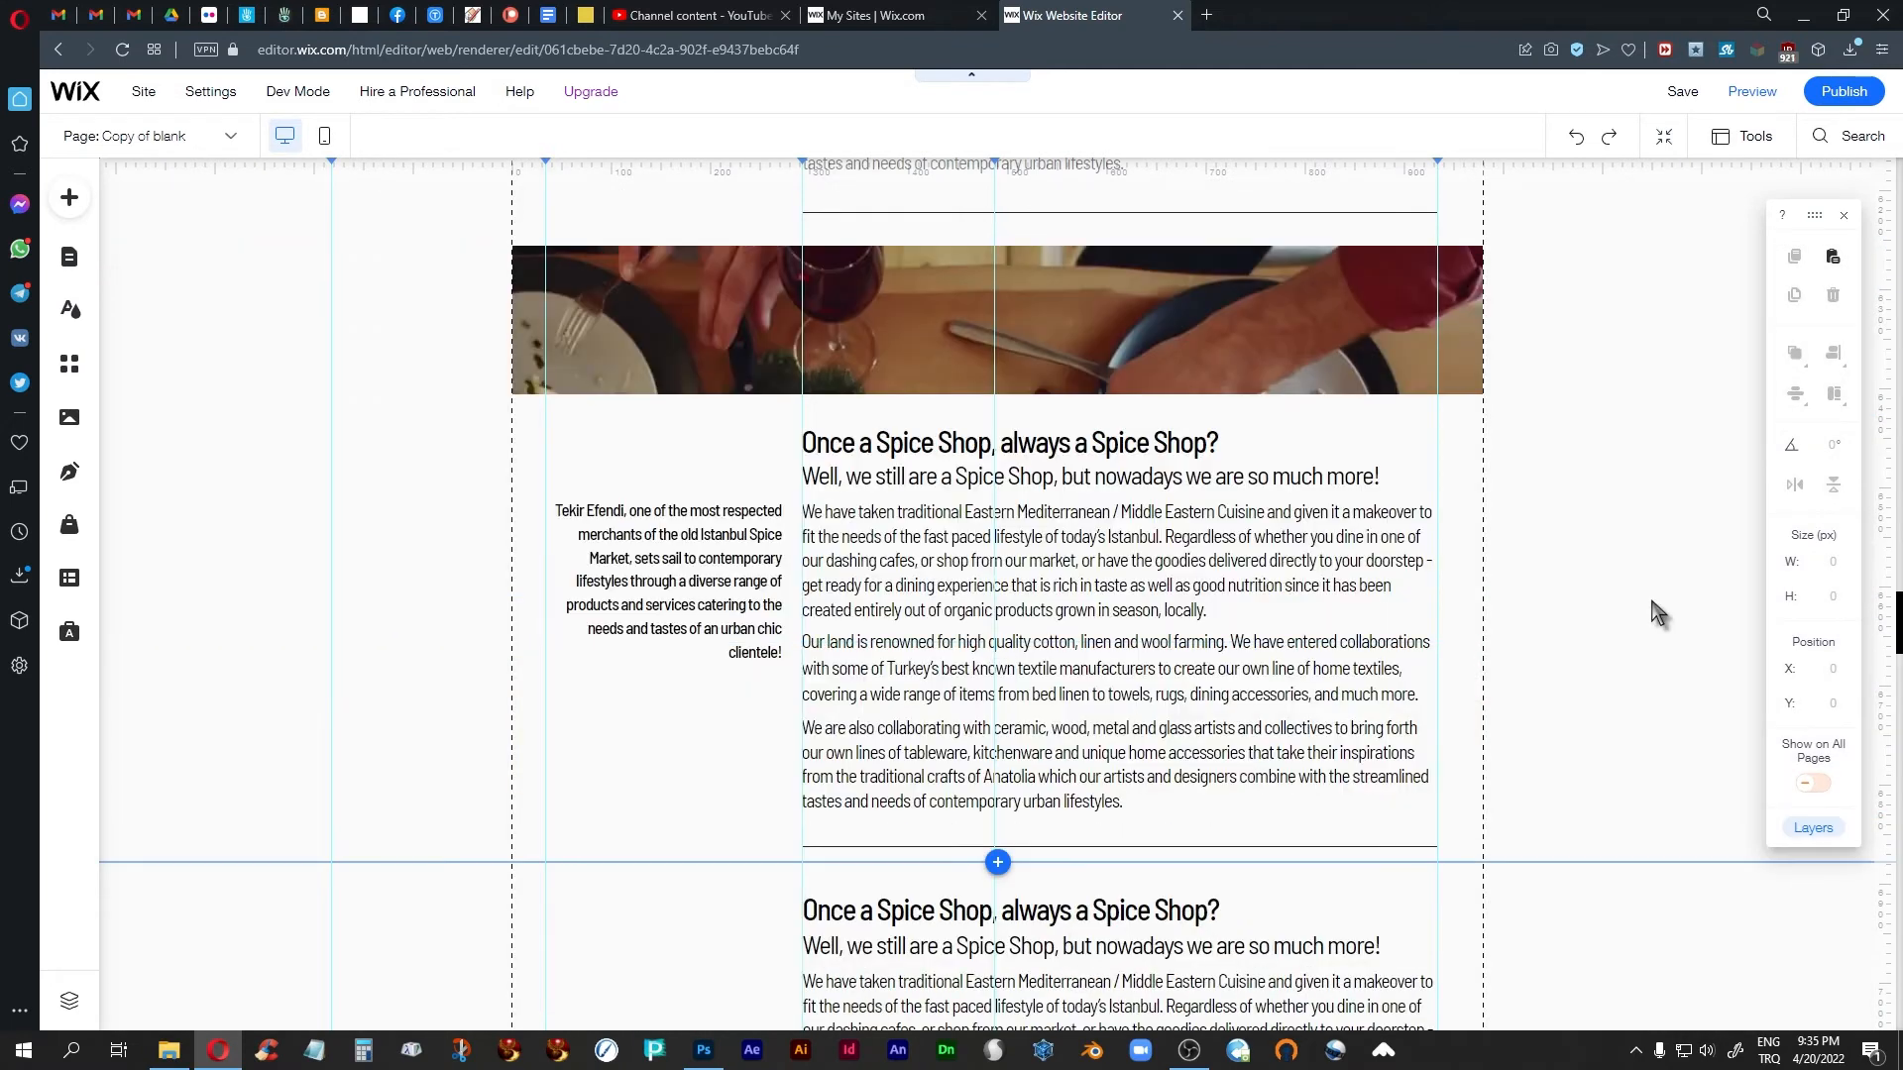
{"action": "key", "text": "ctrl+z"}
View the scroll effect options for the food video strip and close them without changing the effect
{"action": "left_click", "coordinate": [1191, 529]}
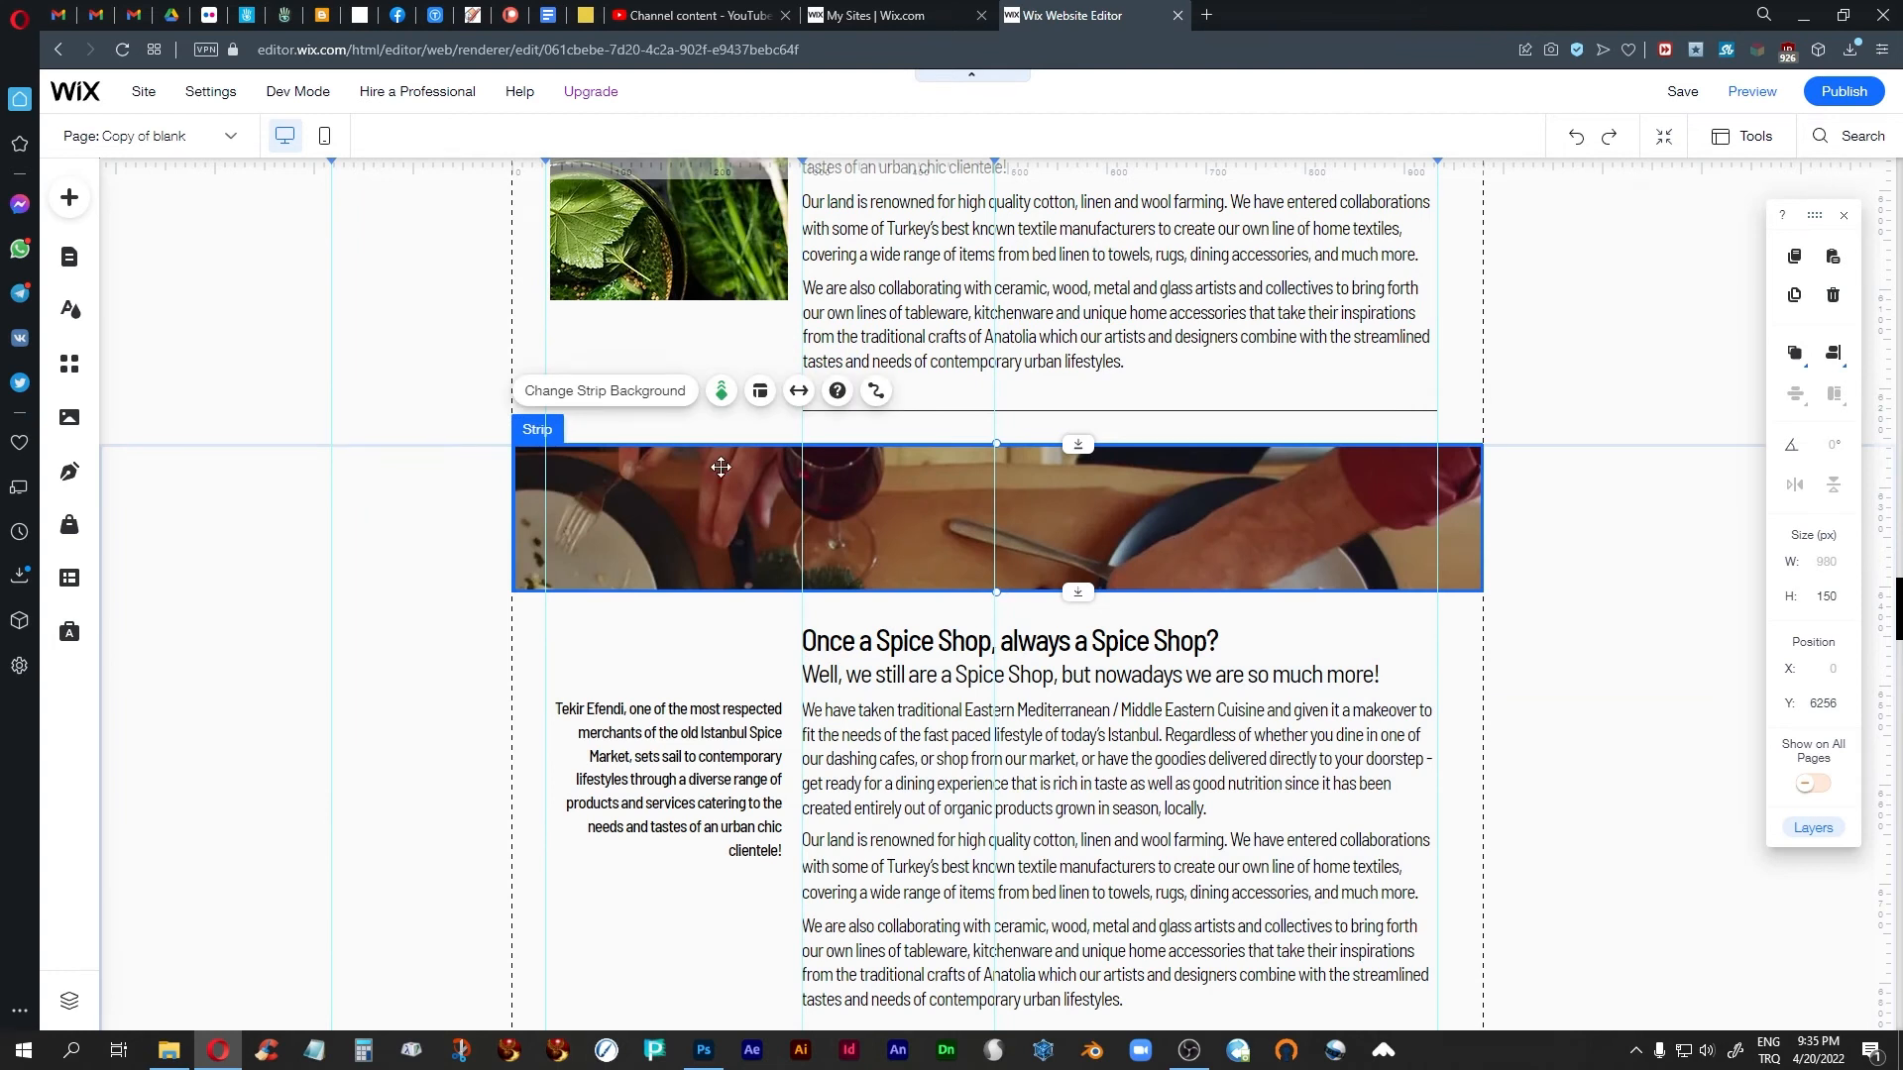
{"action": "left_click", "coordinate": [720, 392]}
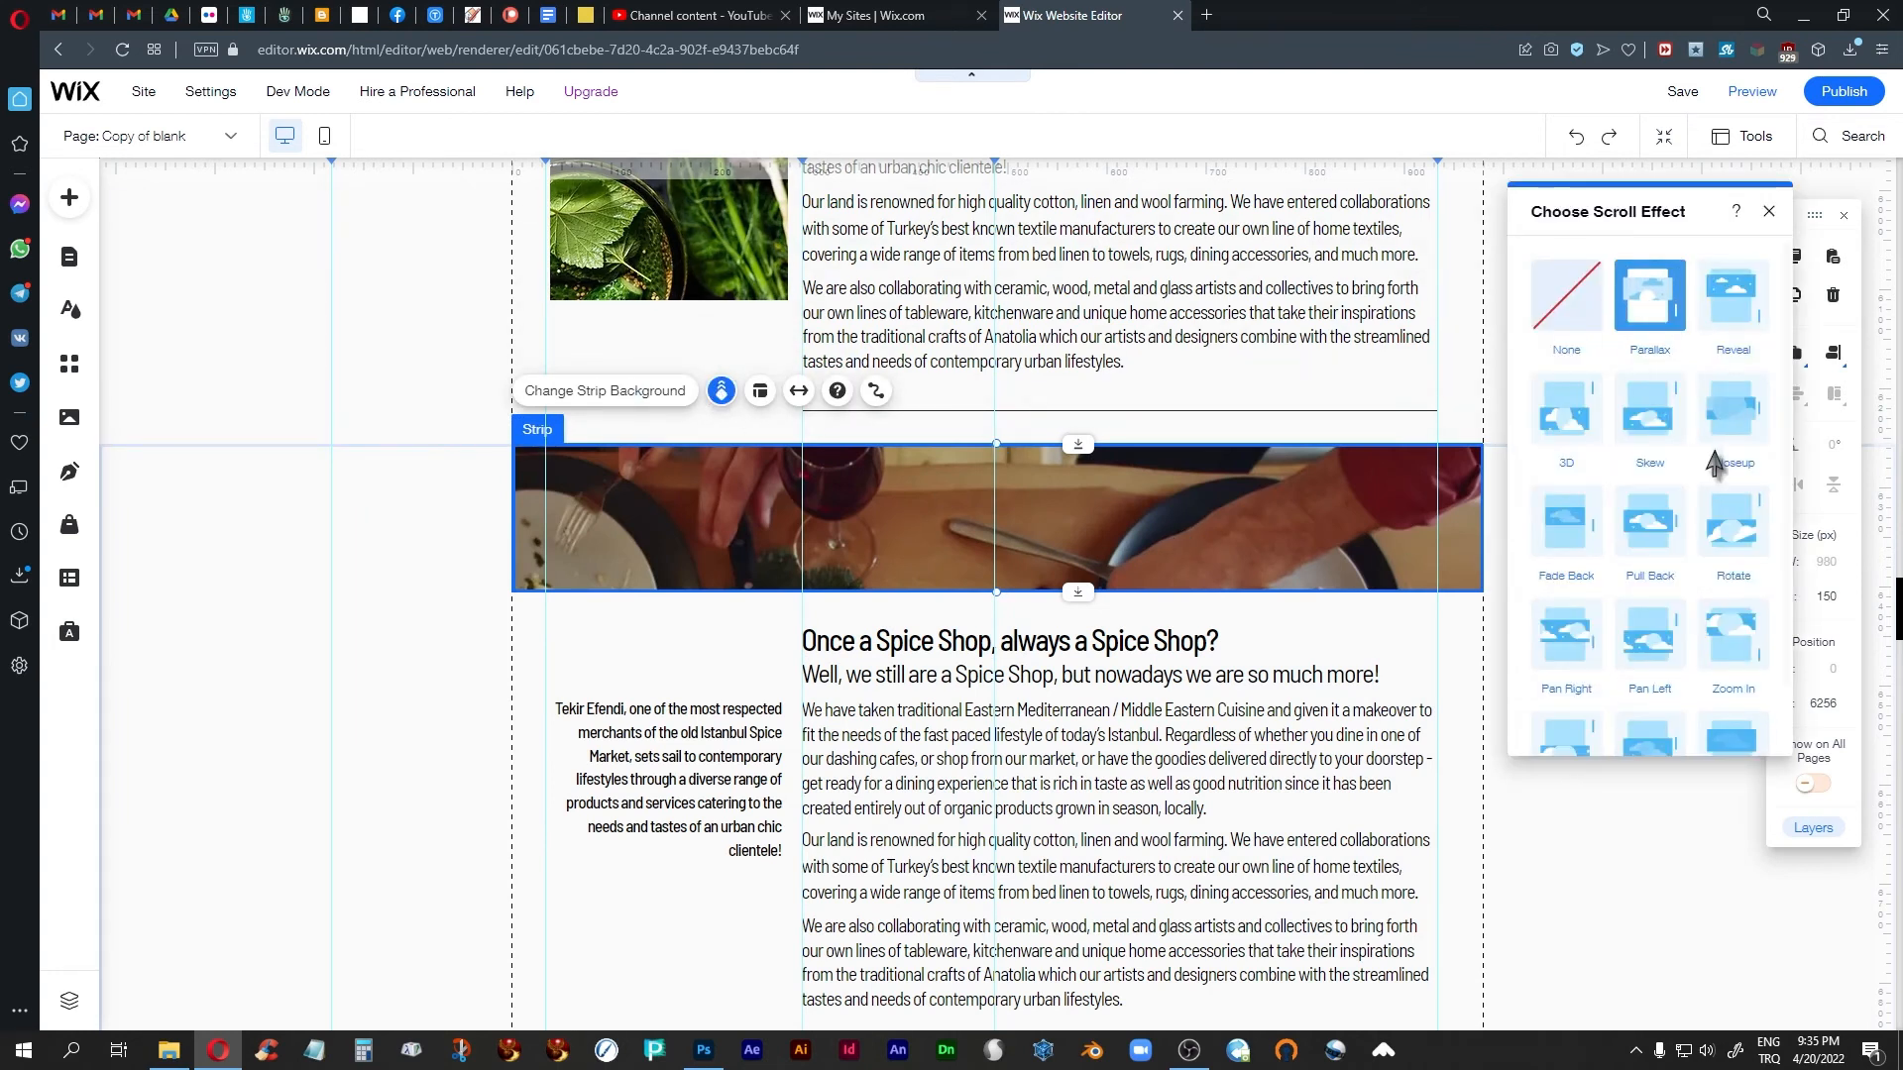
{"action": "left_click_drag", "start_coordinate": [1689, 205], "coordinate": [327, 233]}
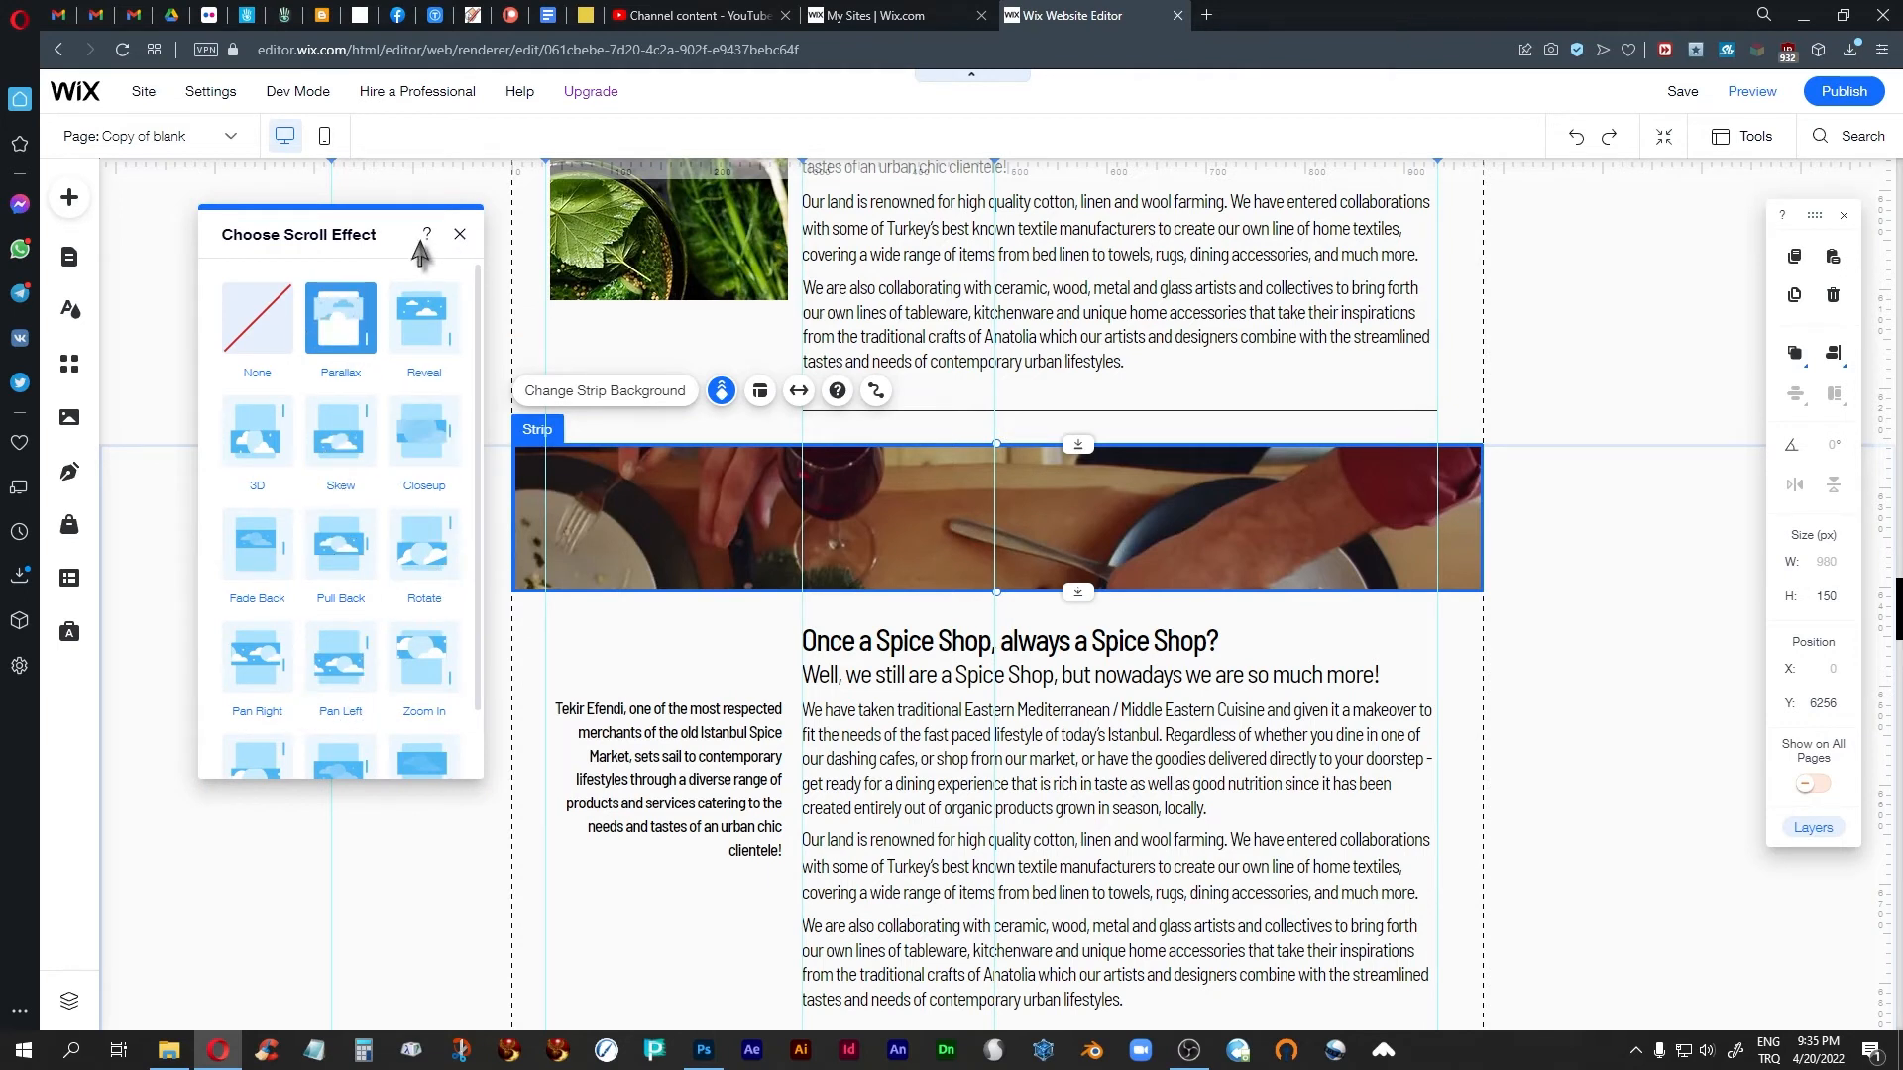
{"action": "left_click", "coordinate": [458, 234]}
Preview the page, examine how the food video strip behaves while scrolling past it, and return to the editor
{"action": "left_click", "coordinate": [1751, 91]}
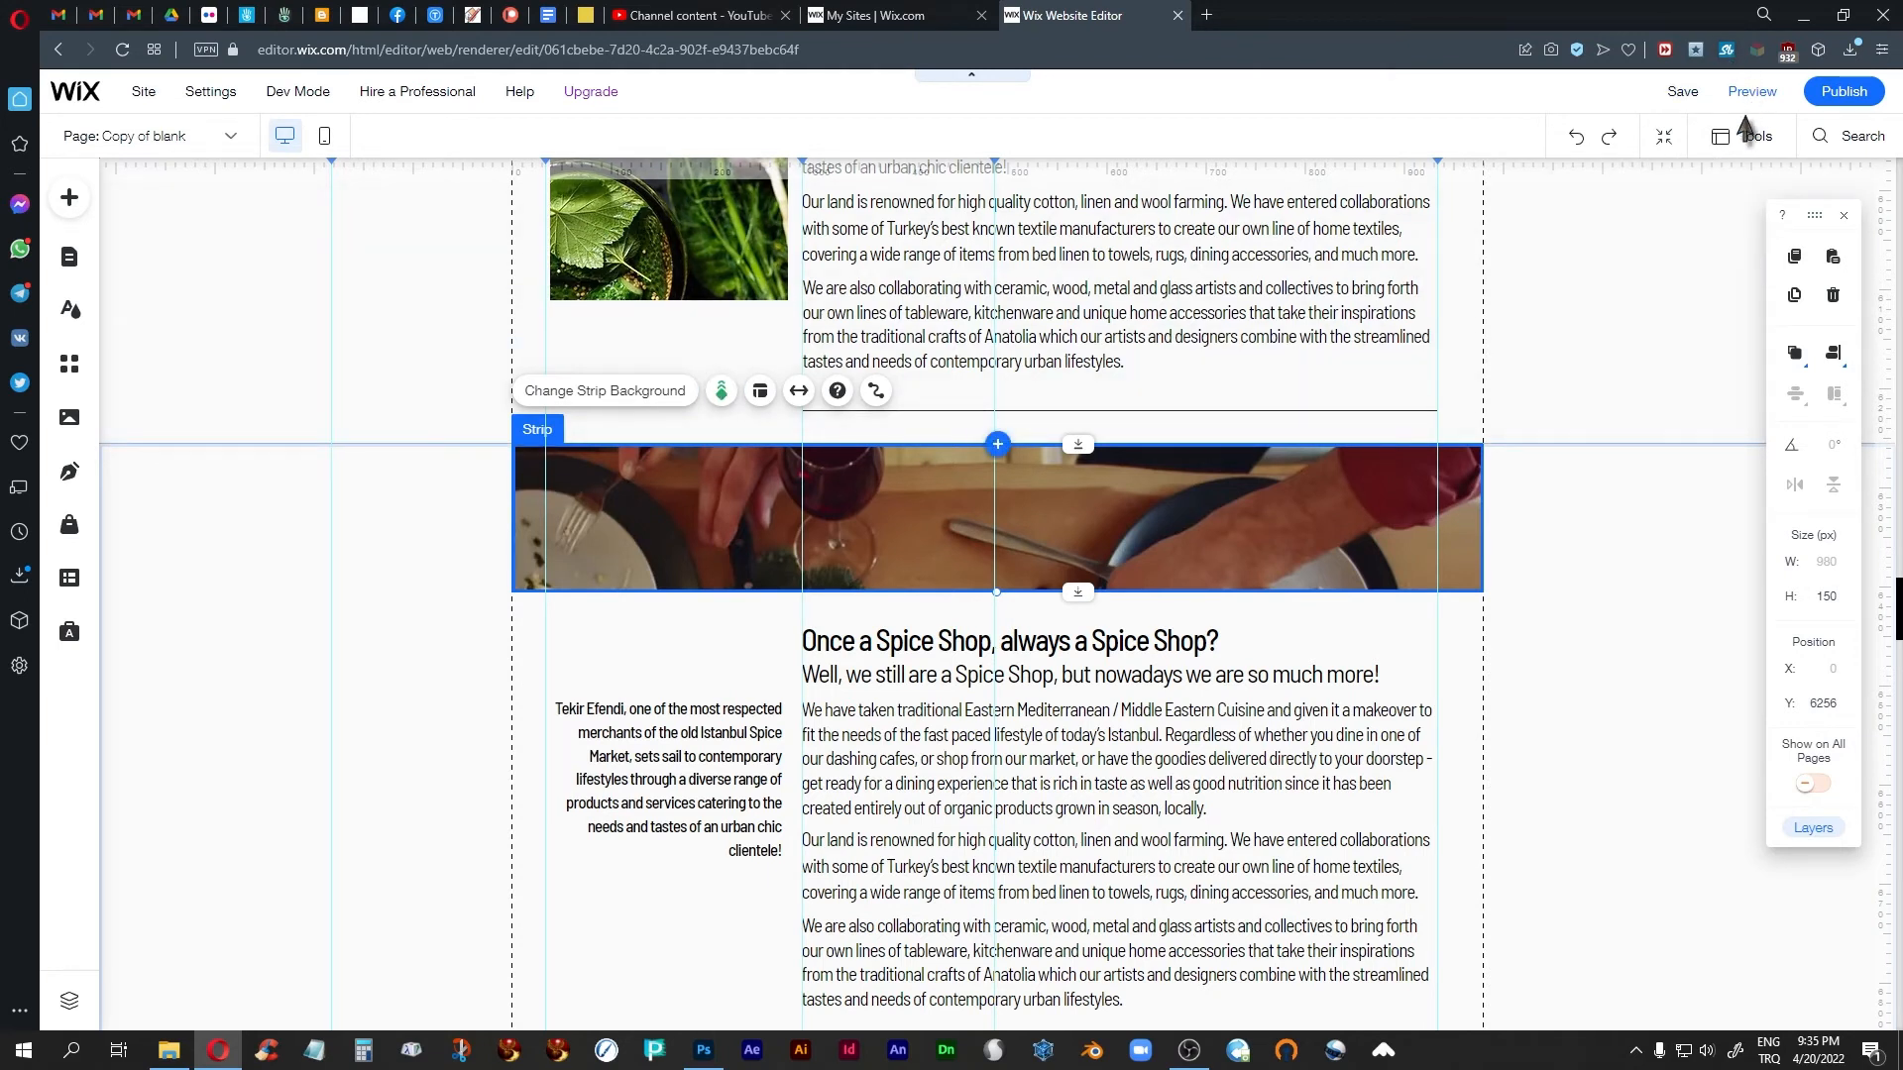
{"action": "scroll", "coordinate": [1514, 374], "scroll_direction": "up", "scroll_amount": 5}
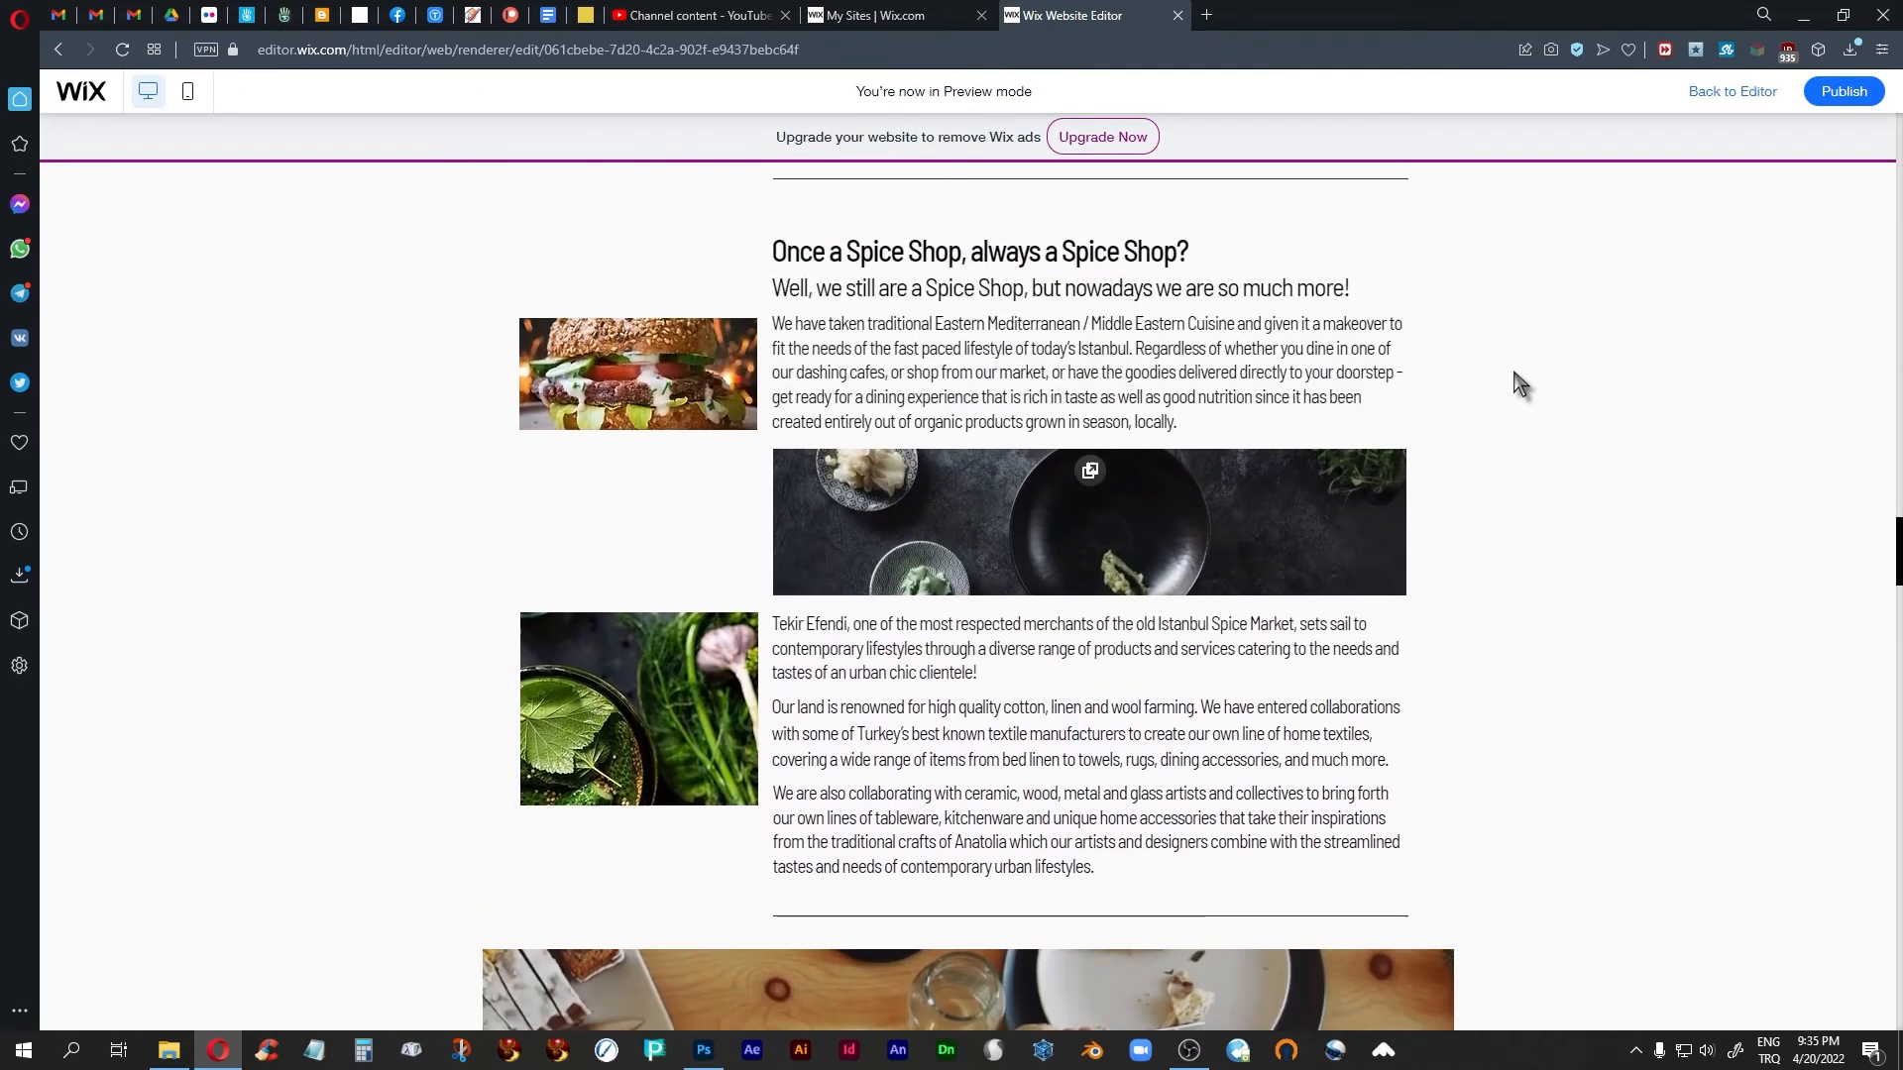
{"action": "scroll", "coordinate": [1513, 374], "scroll_direction": "down", "scroll_amount": 2}
{"action": "scroll", "coordinate": [1513, 374], "scroll_direction": "down", "scroll_amount": 6}
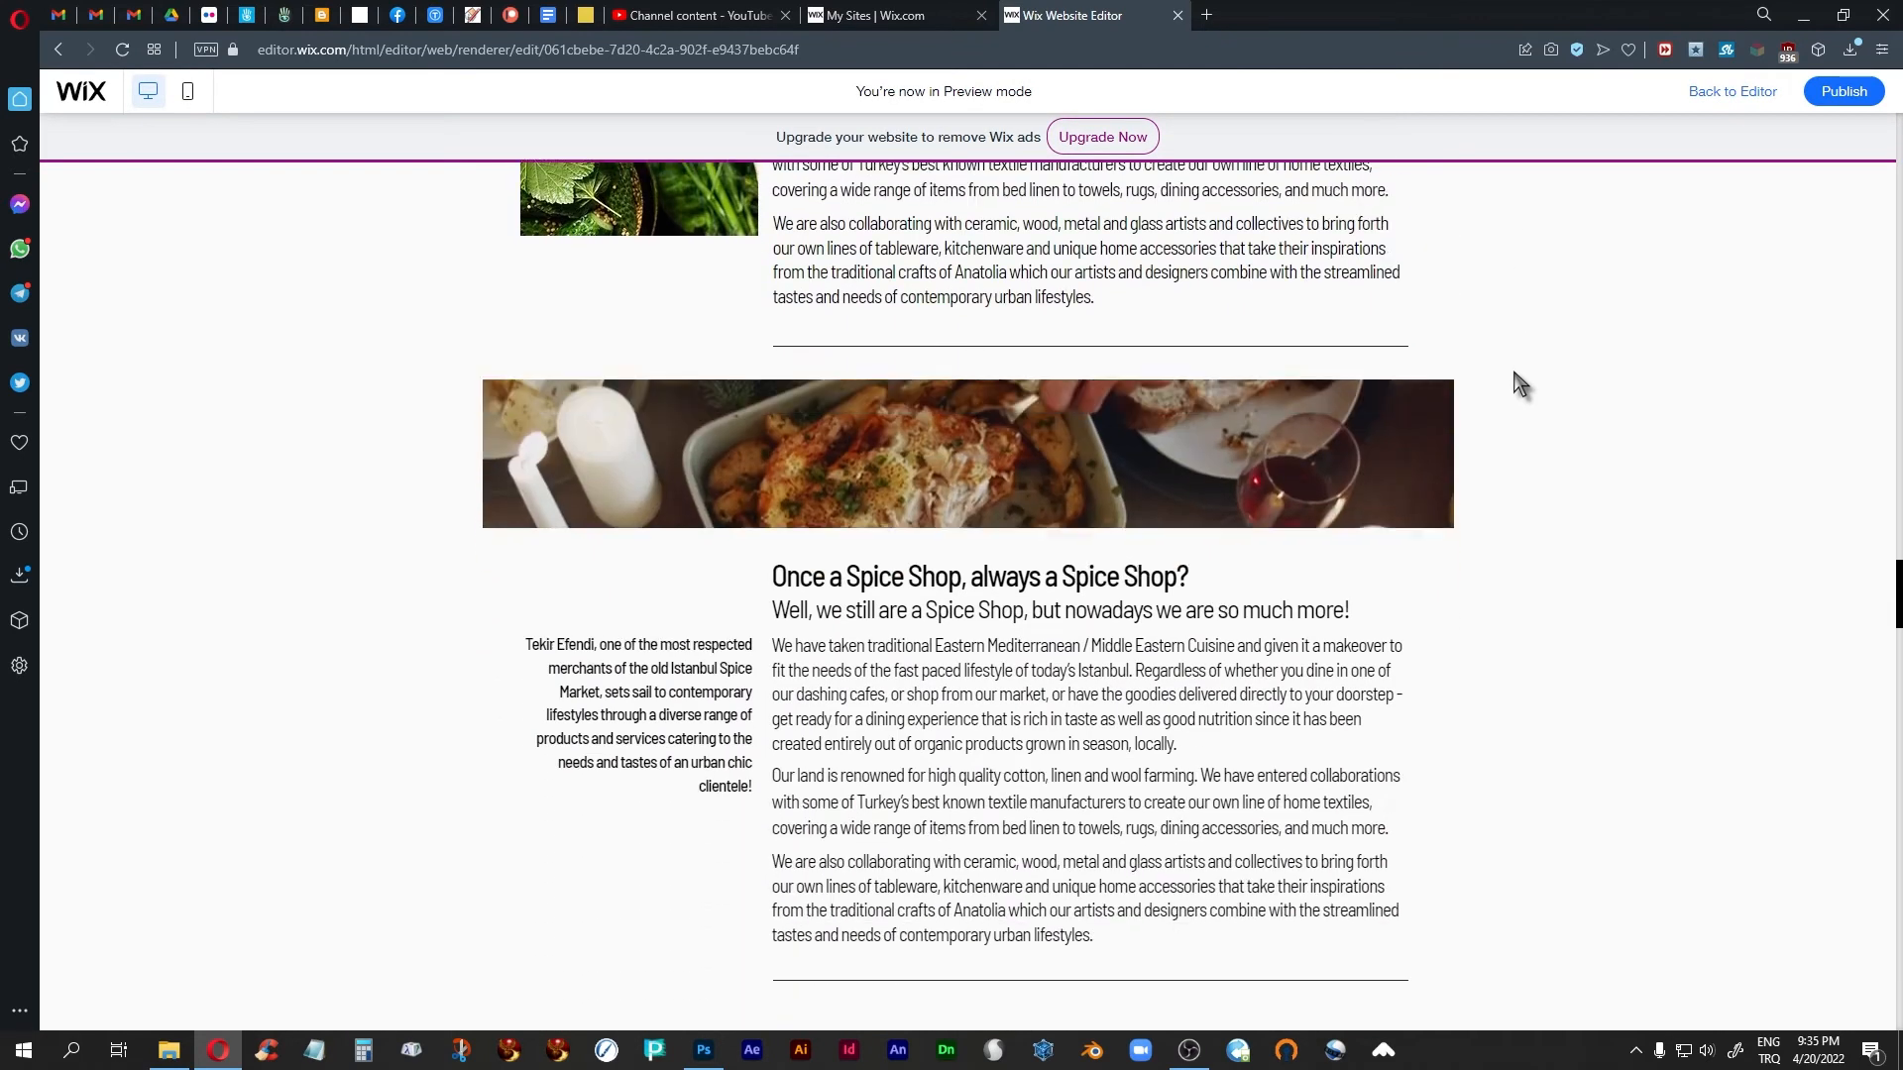
{"action": "scroll", "coordinate": [1514, 373], "scroll_direction": "up", "scroll_amount": 5}
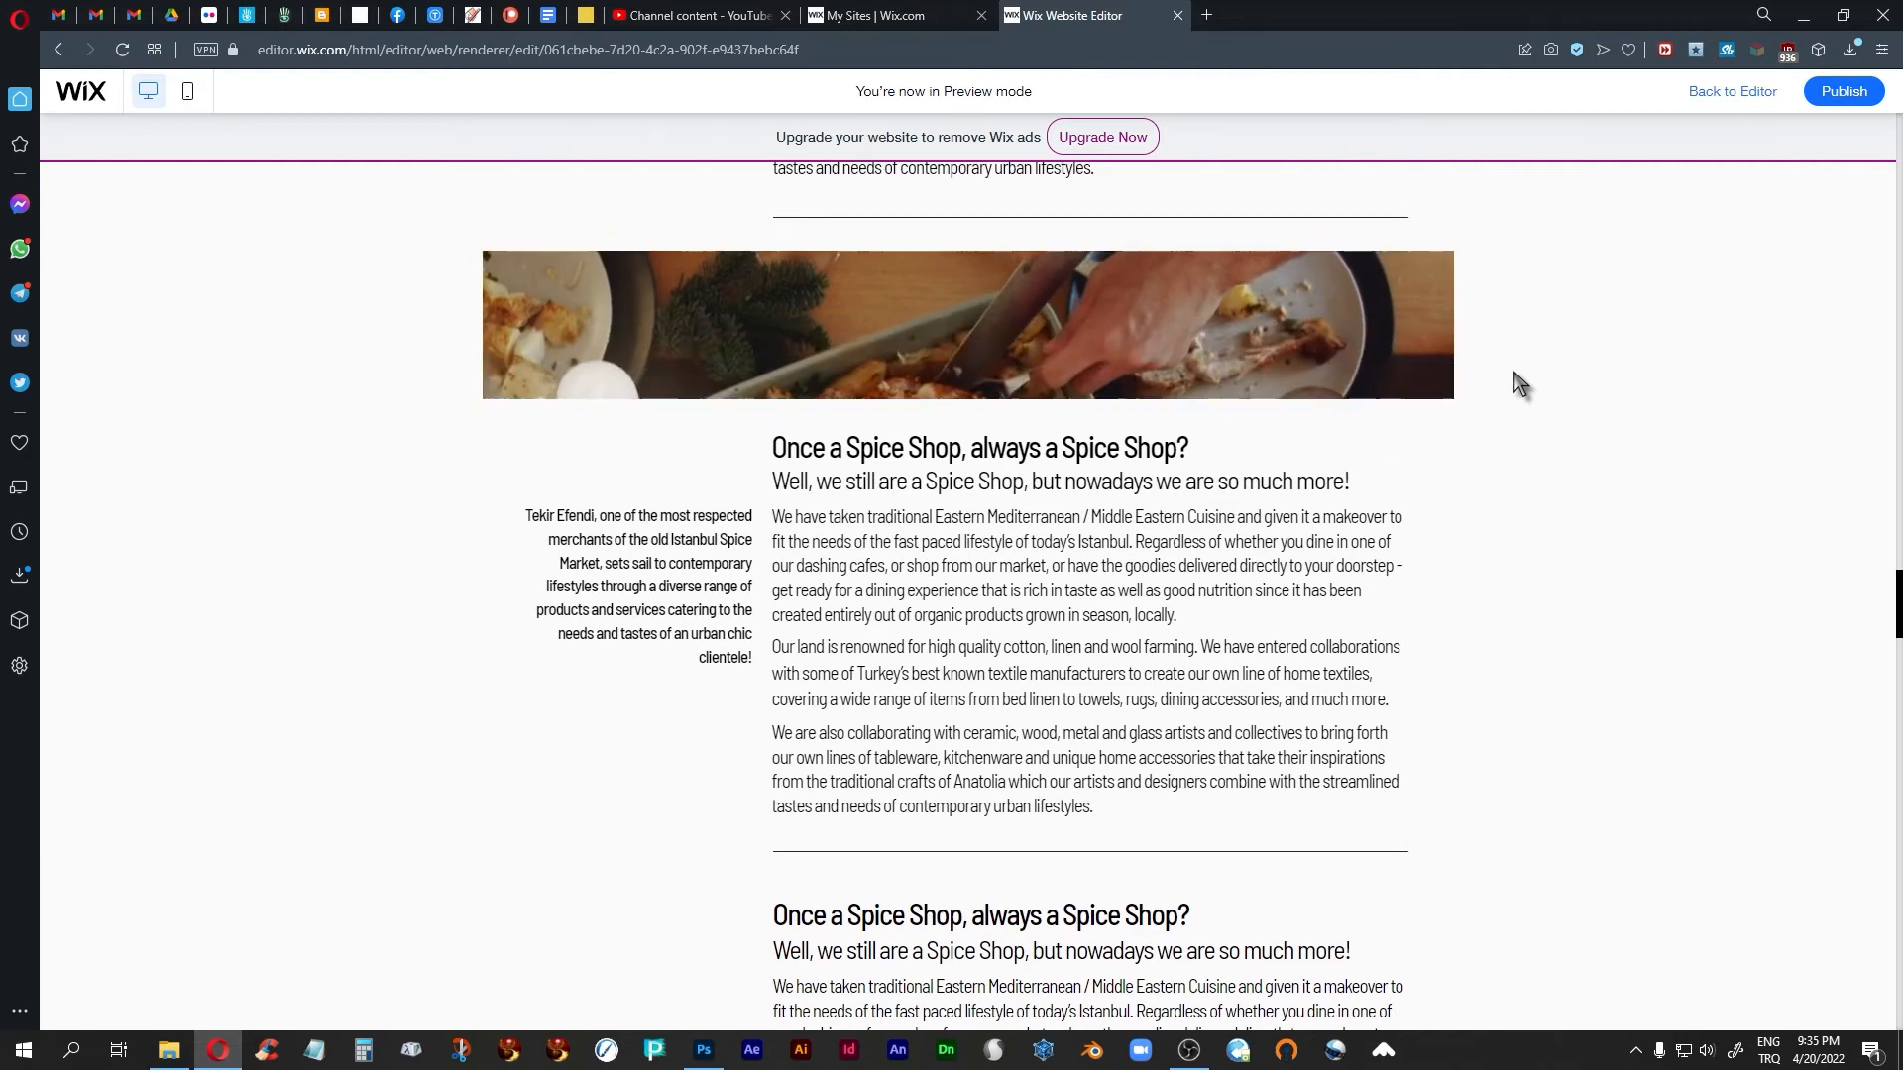
{"action": "scroll", "coordinate": [1513, 373], "scroll_direction": "up", "scroll_amount": 1}
{"action": "scroll", "coordinate": [1513, 374], "scroll_direction": "down", "scroll_amount": 4}
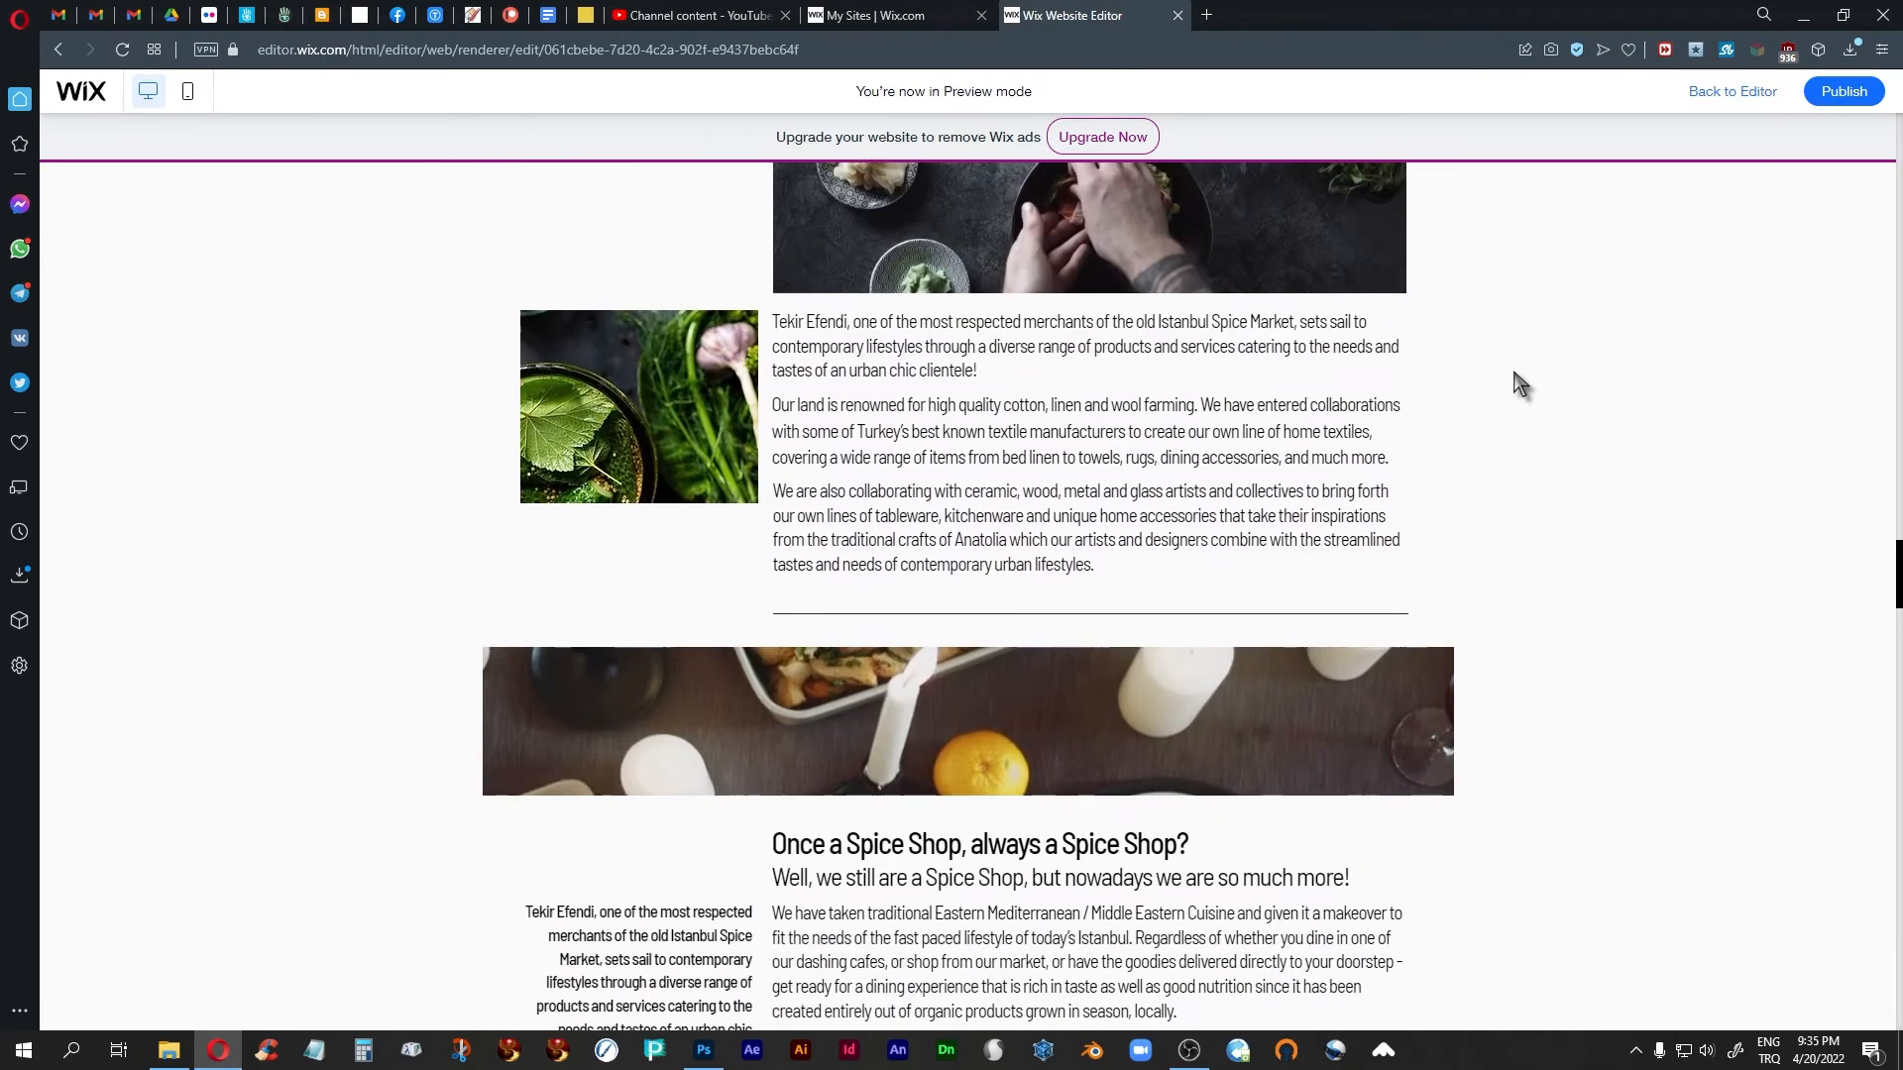
{"action": "scroll", "coordinate": [1513, 374], "scroll_direction": "up", "scroll_amount": 1}
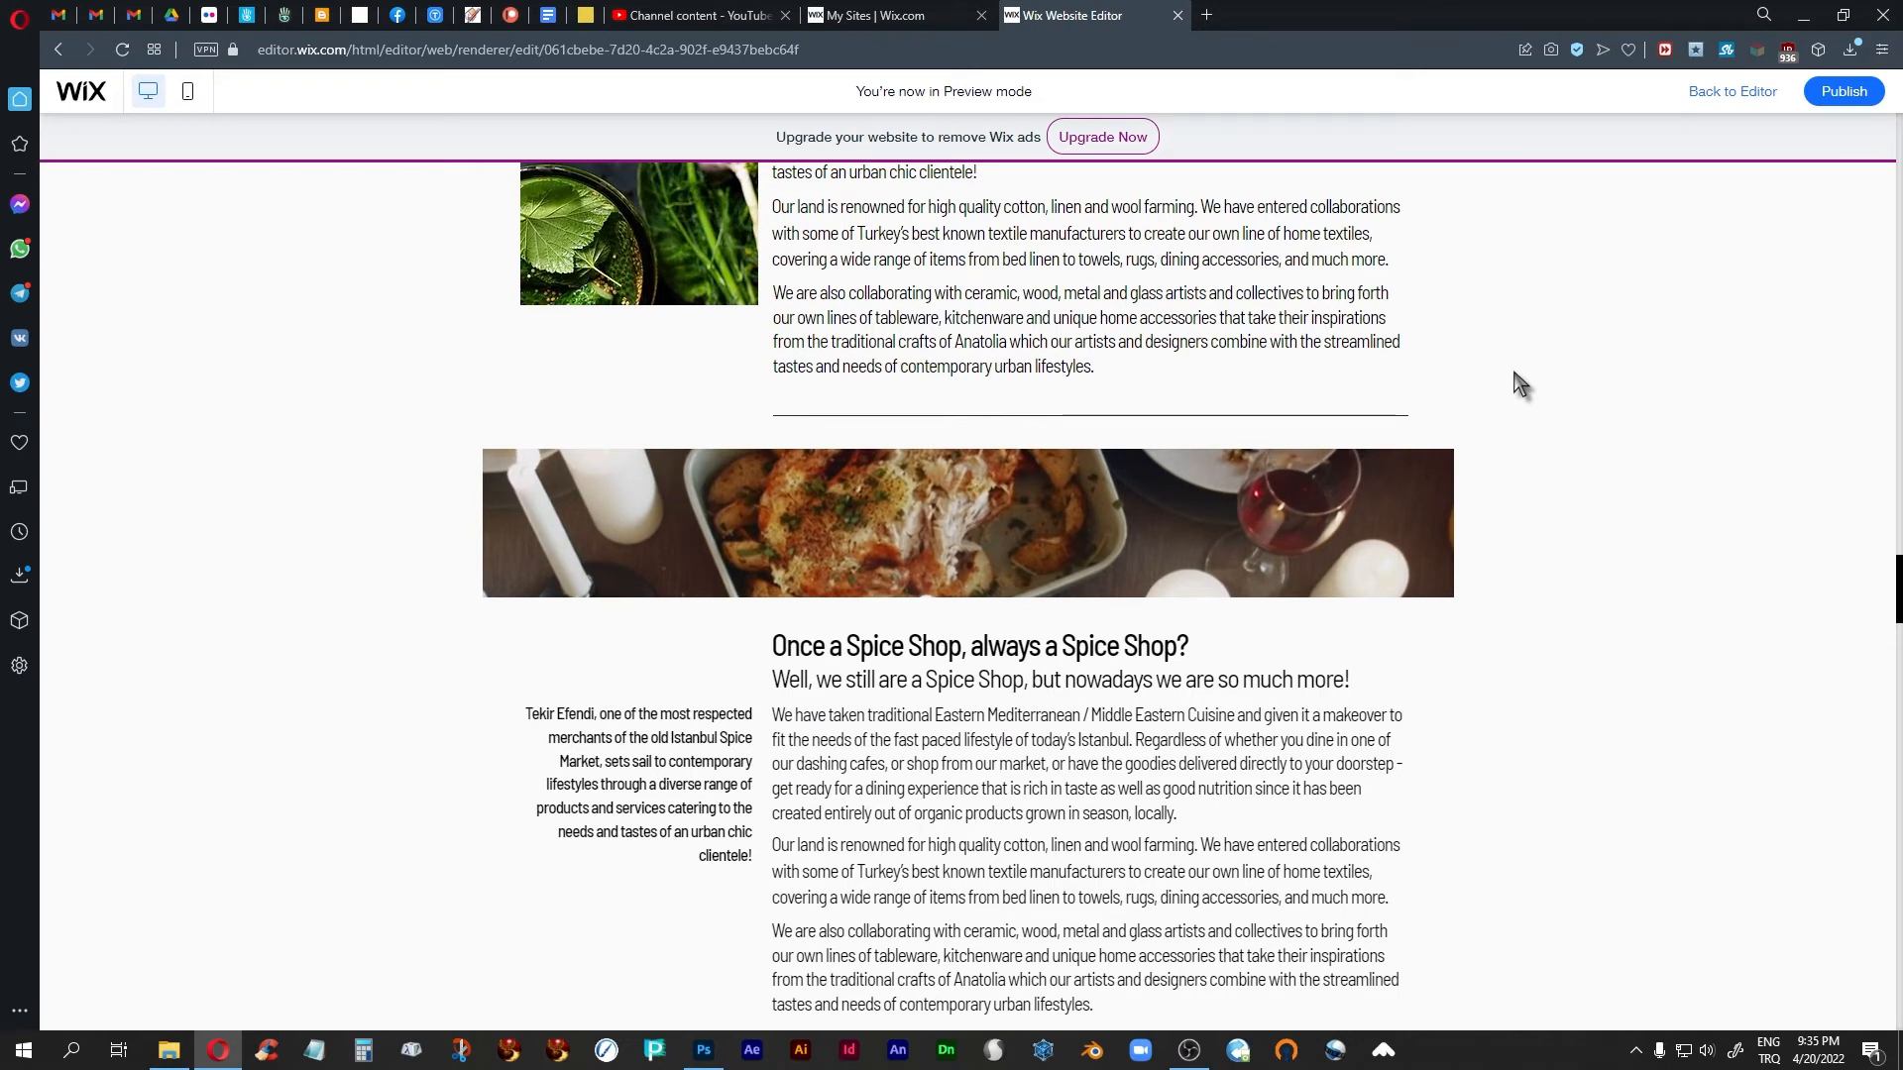
{"action": "scroll", "coordinate": [1564, 451], "scroll_direction": "down", "scroll_amount": 3}
{"action": "scroll", "coordinate": [1564, 451], "scroll_direction": "up", "scroll_amount": 5}
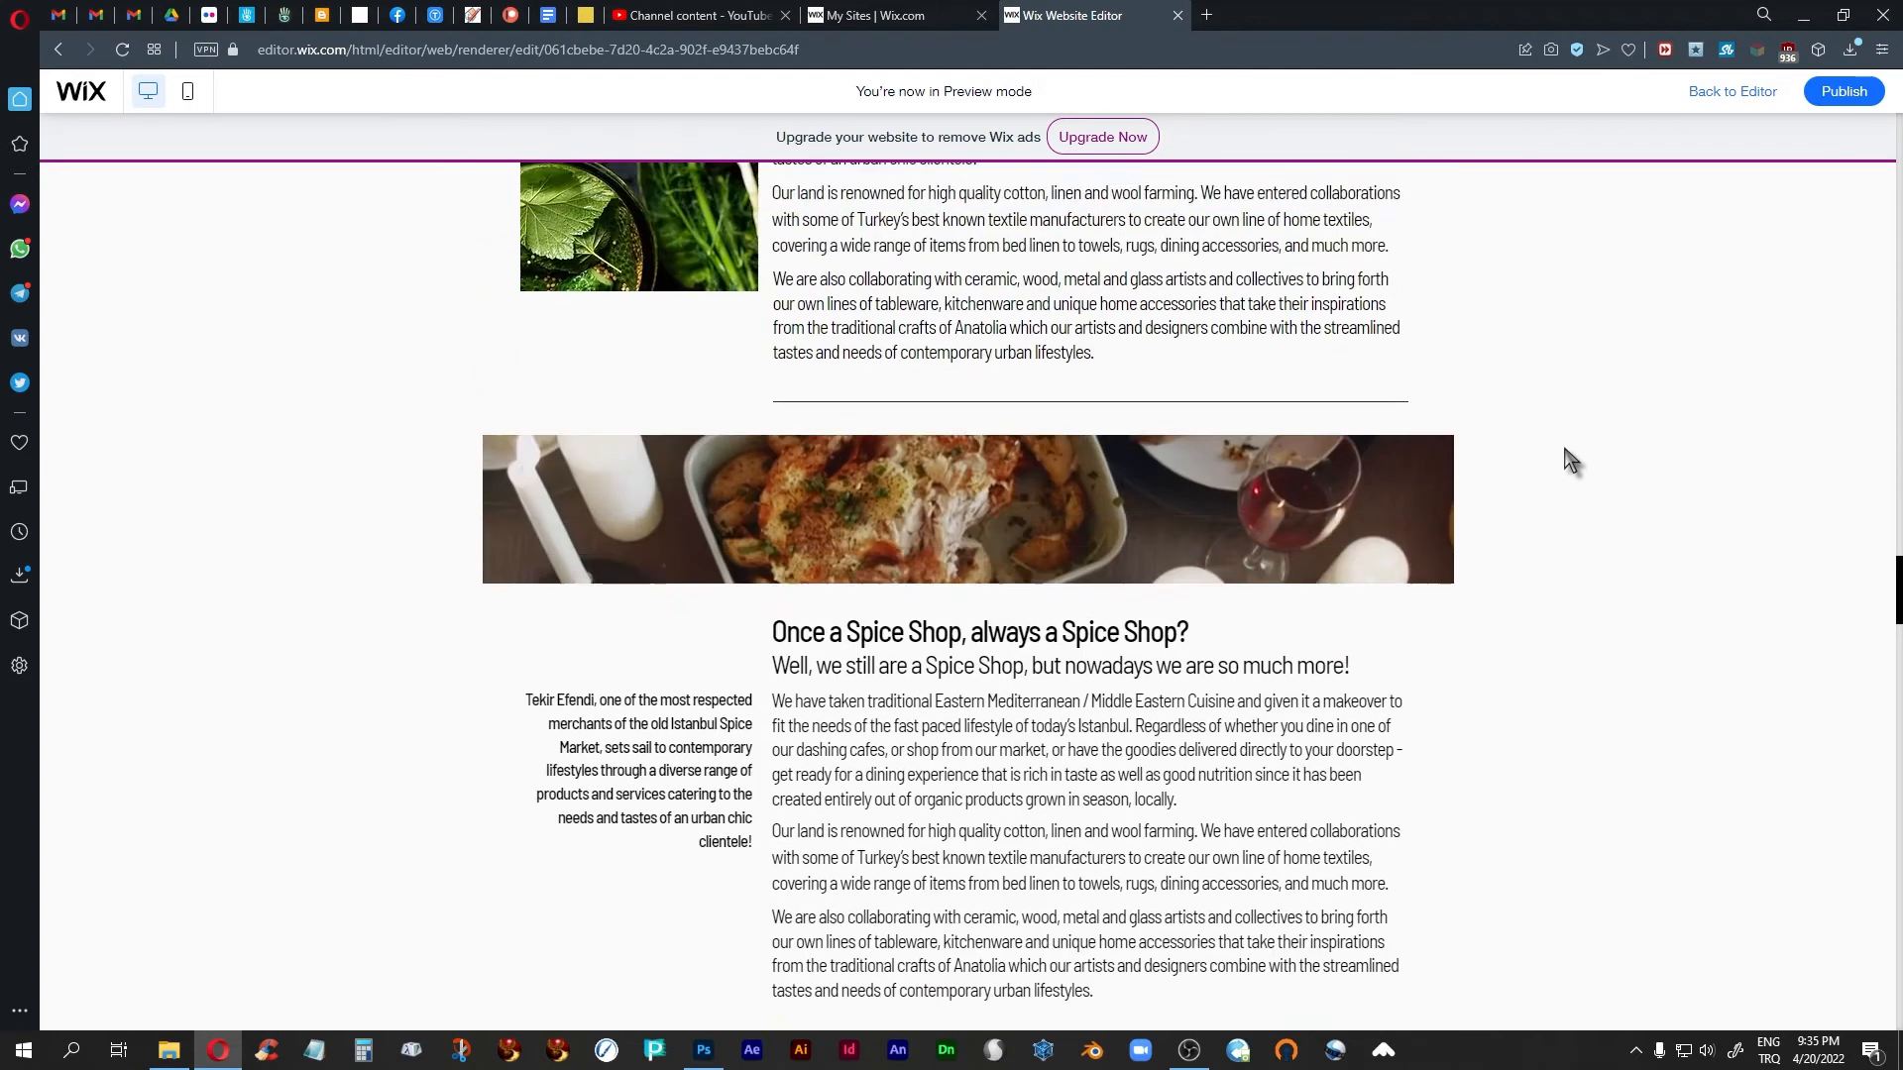
{"action": "left_click", "coordinate": [1721, 89]}
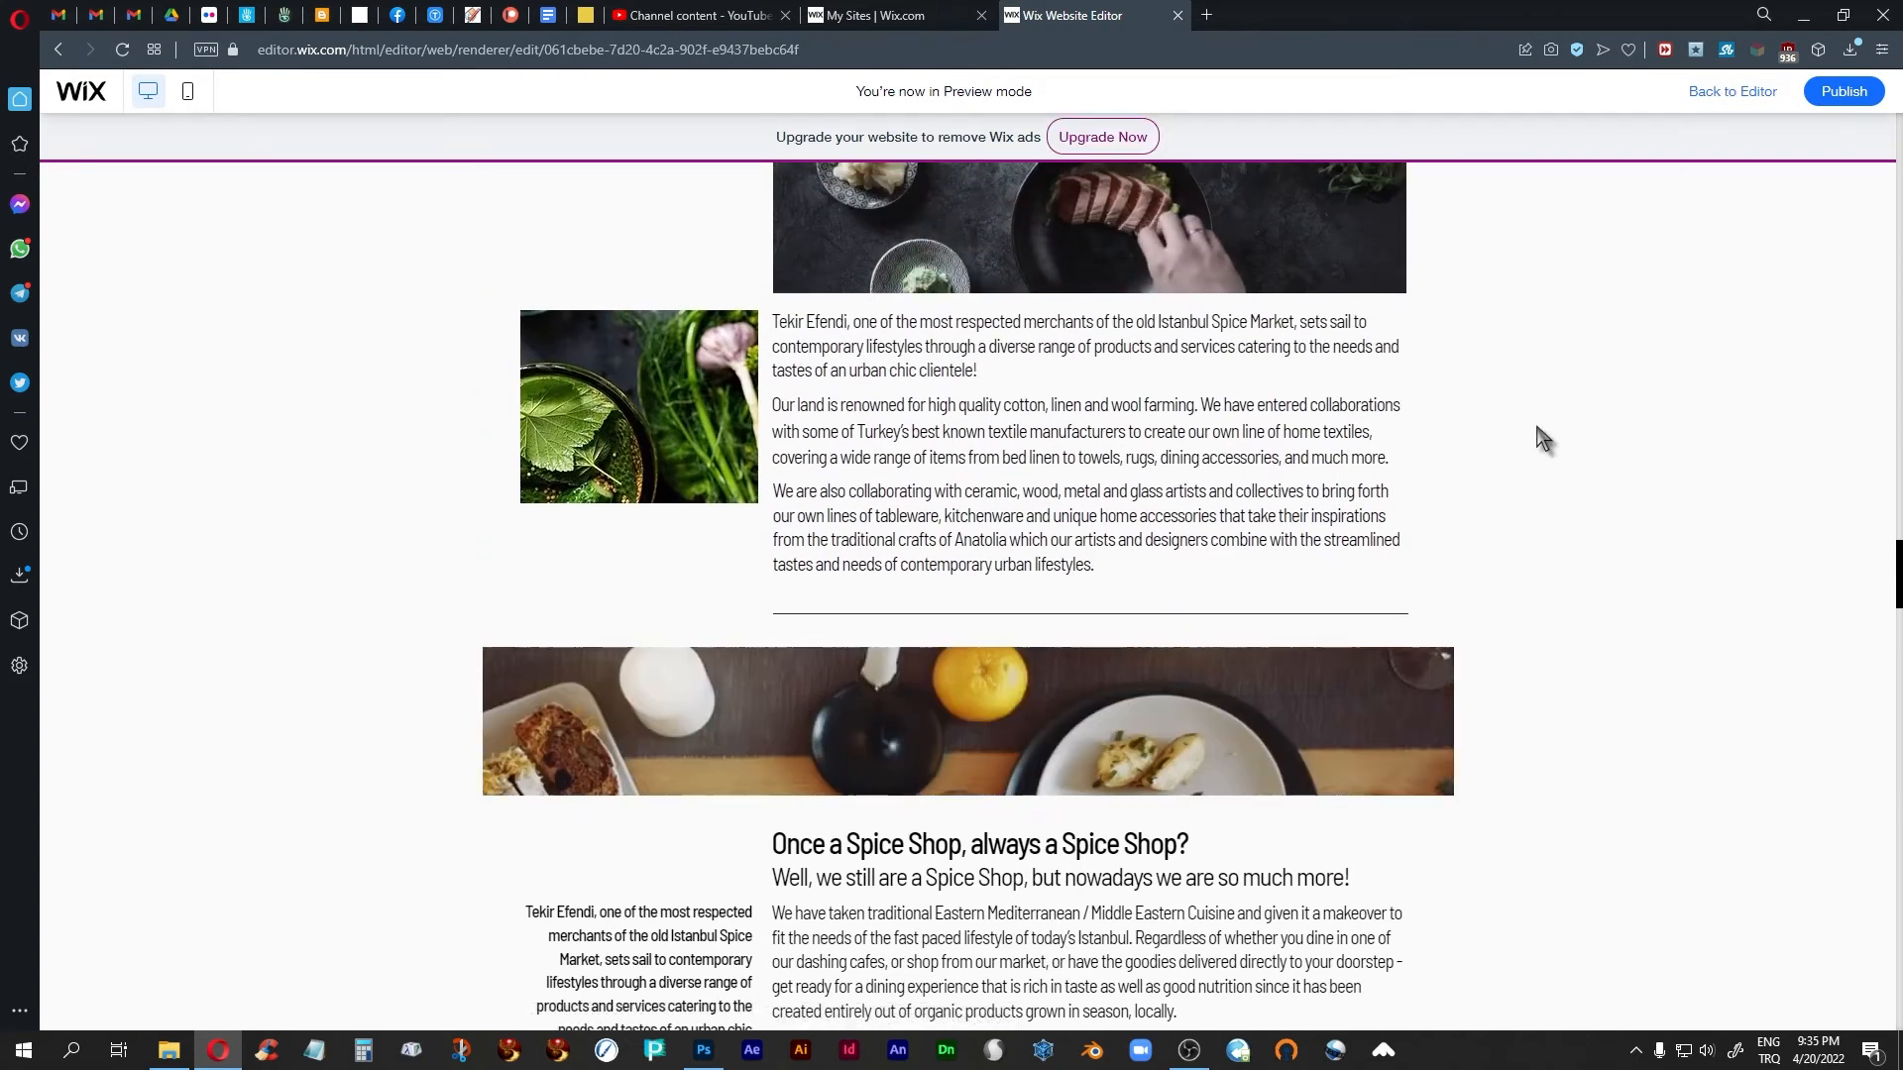
Inspect the container box, line and caption text over the basil burger image, undoing the accidental move of the group
{"action": "scroll", "coordinate": [1606, 493], "scroll_direction": "down", "scroll_amount": 7}
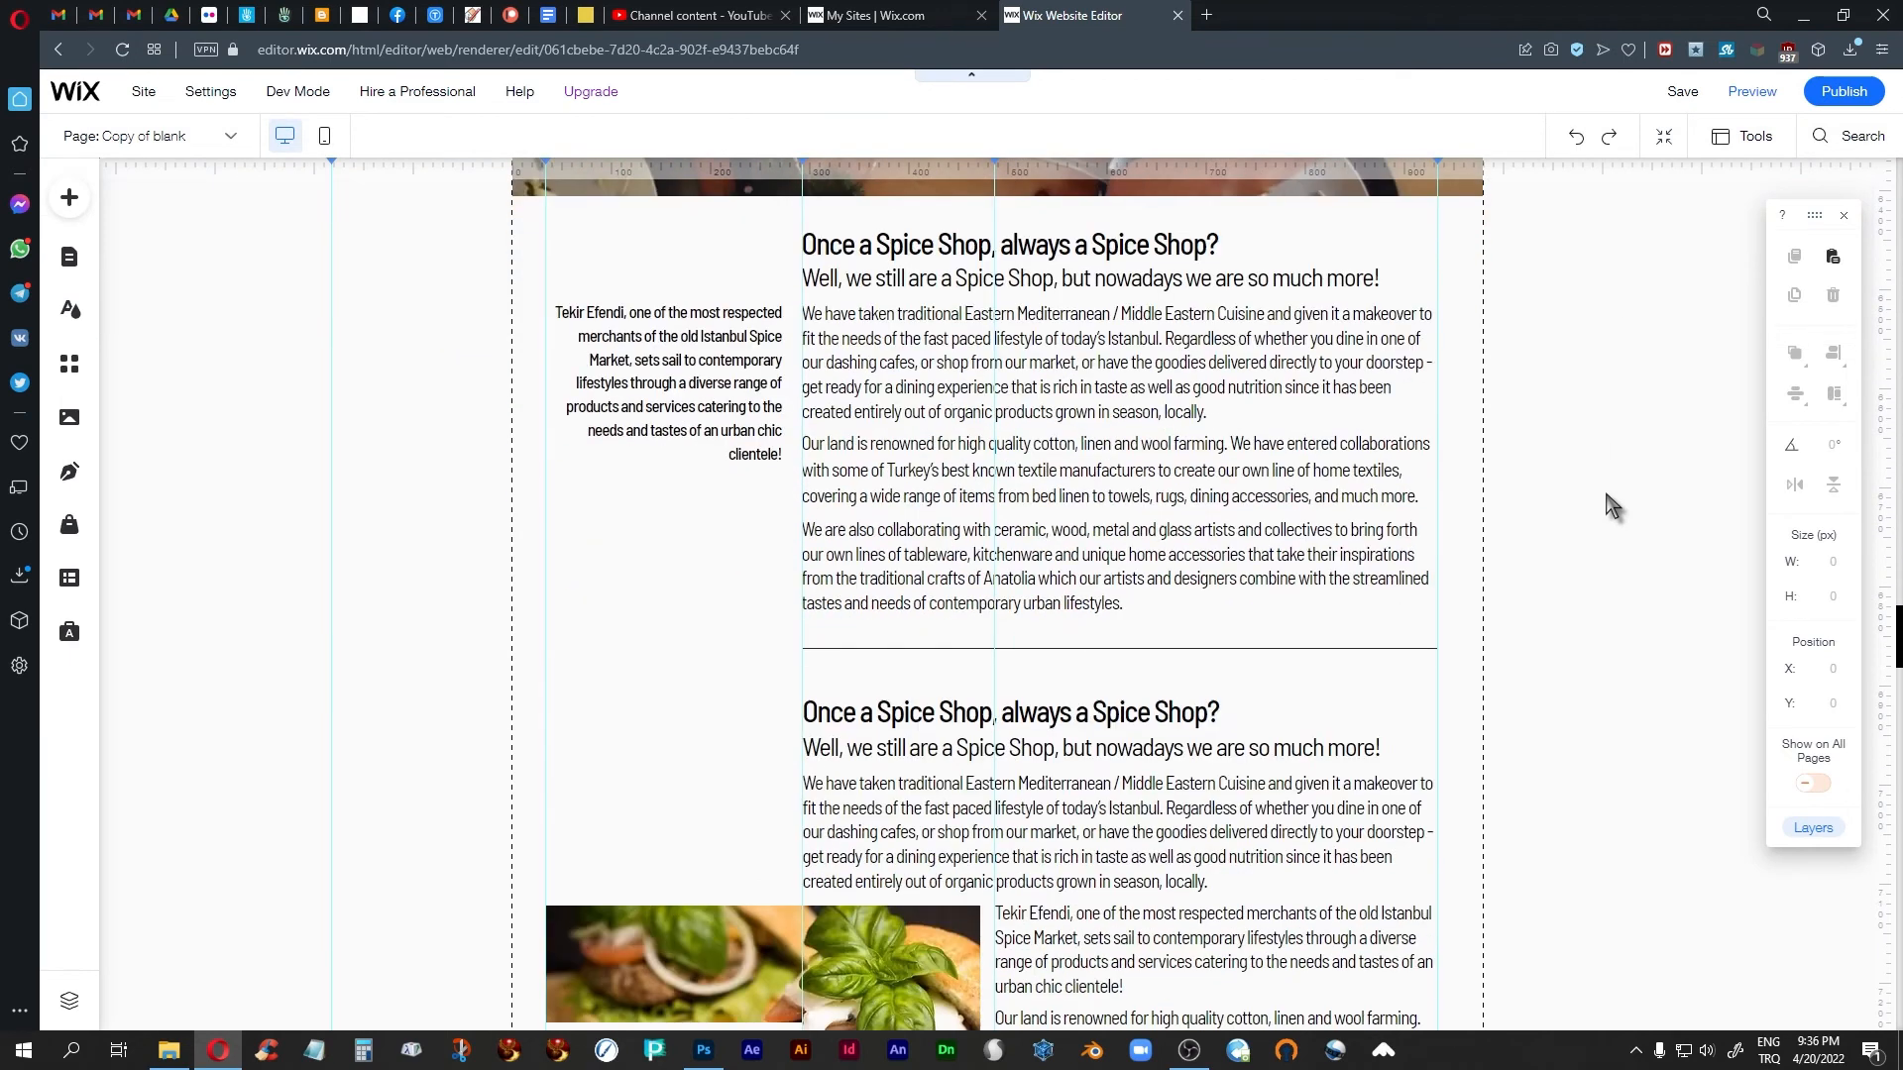
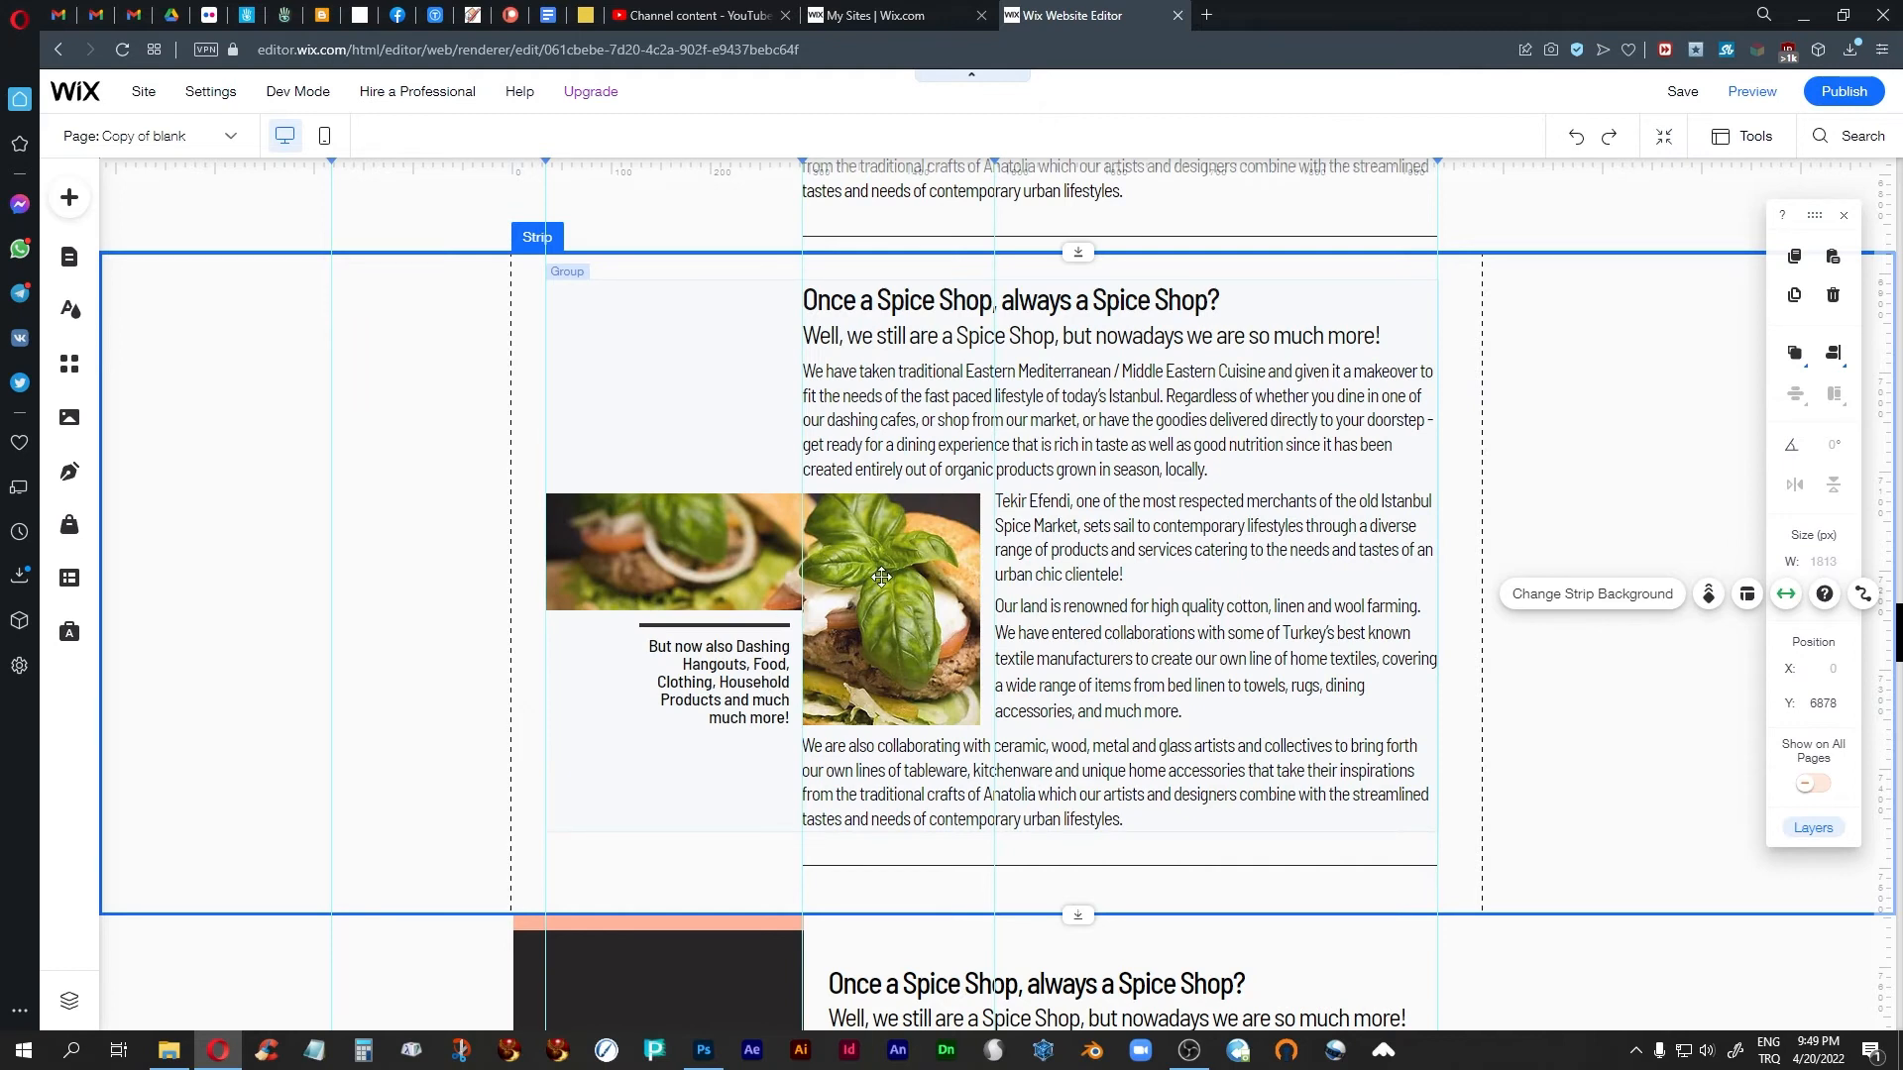
{"action": "left_click_drag", "start_coordinate": [618, 666], "coordinate": [623, 668]}
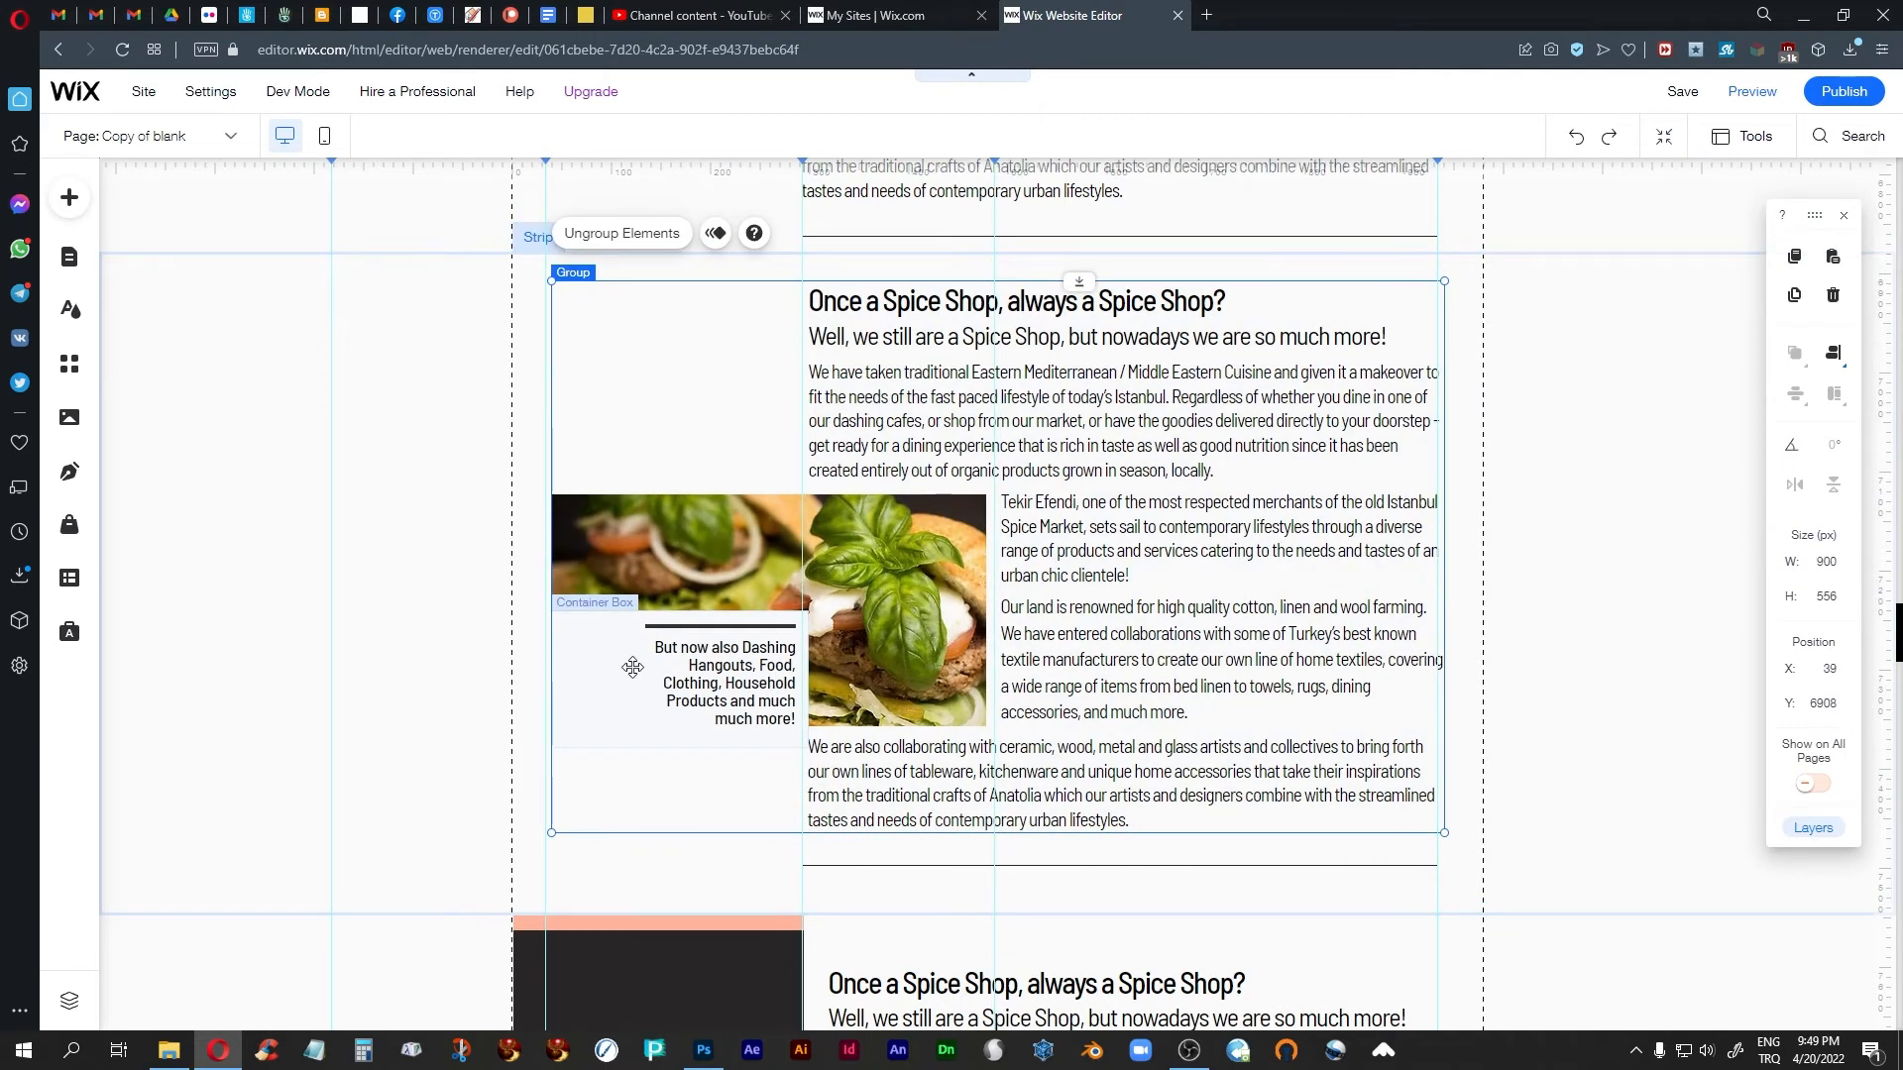
{"action": "key", "text": "ctrl+z"}
{"action": "left_click", "coordinate": [627, 683]}
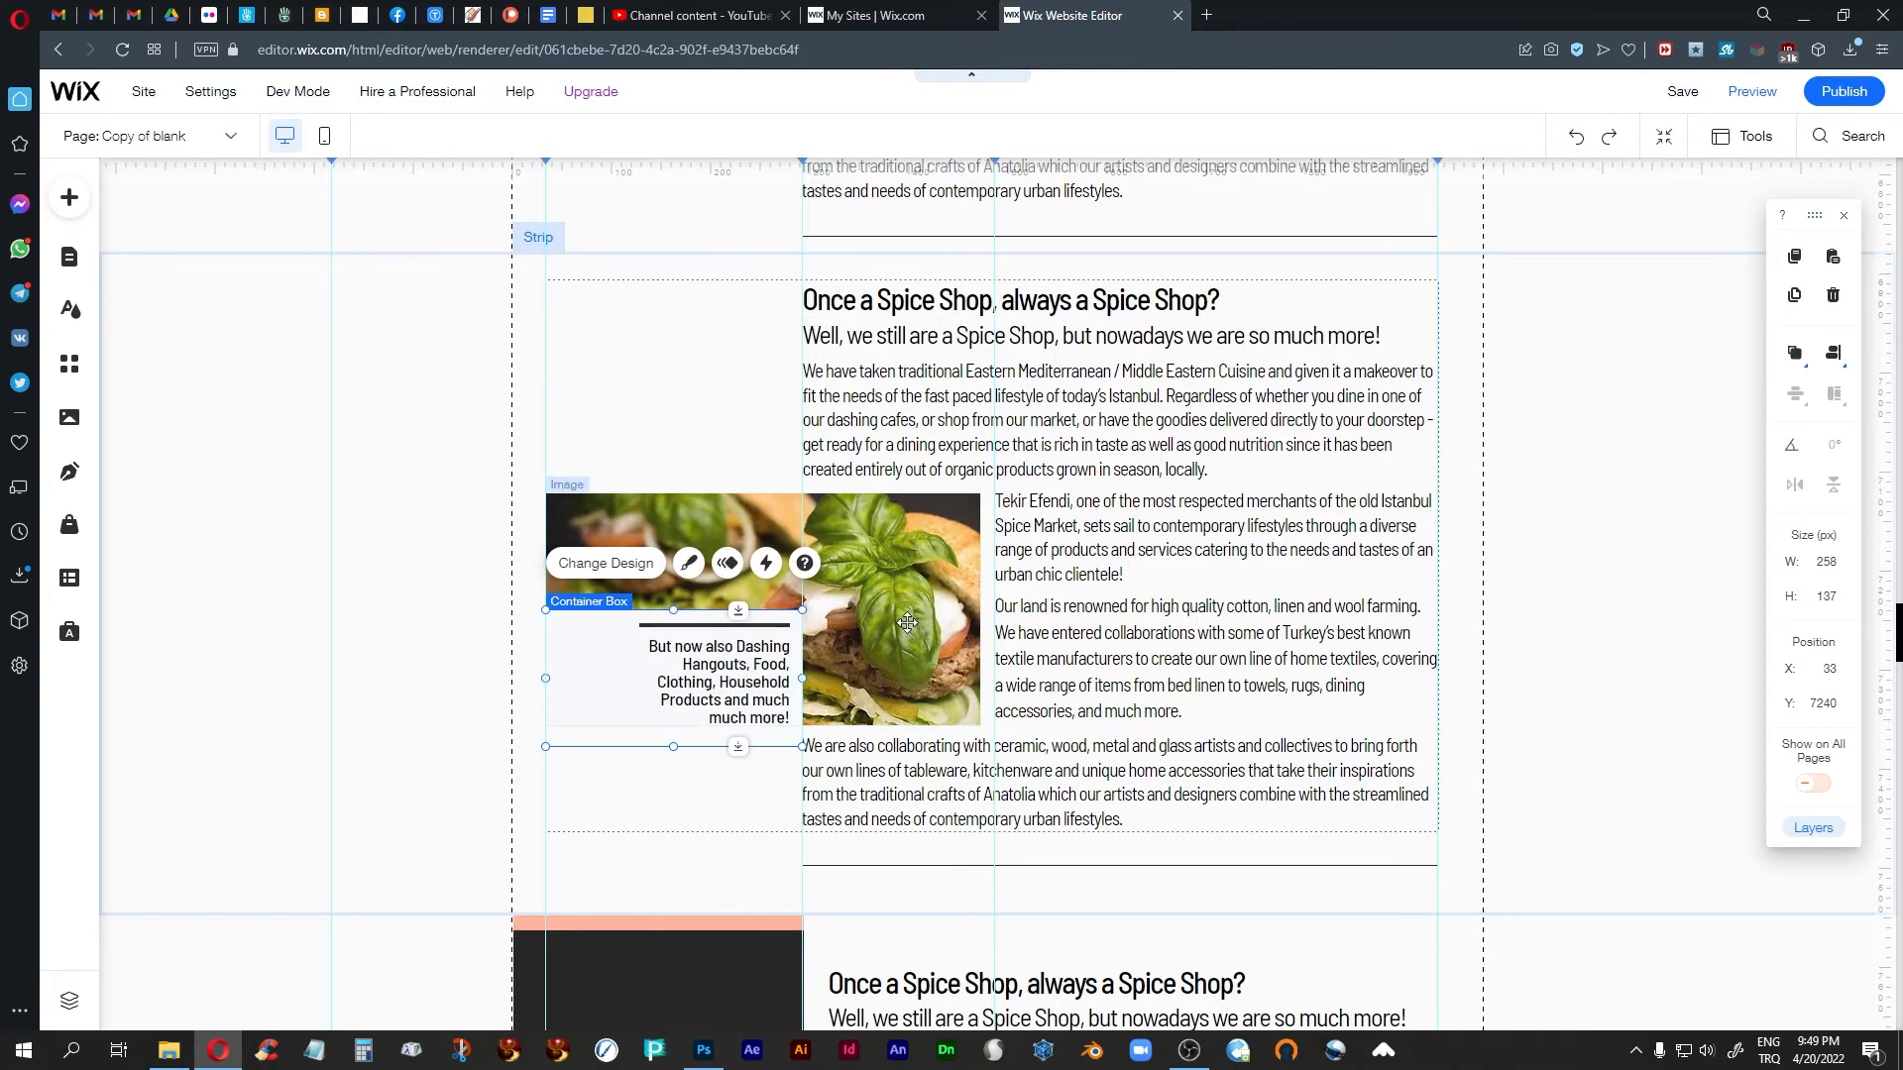
{"action": "left_click", "coordinate": [717, 626]}
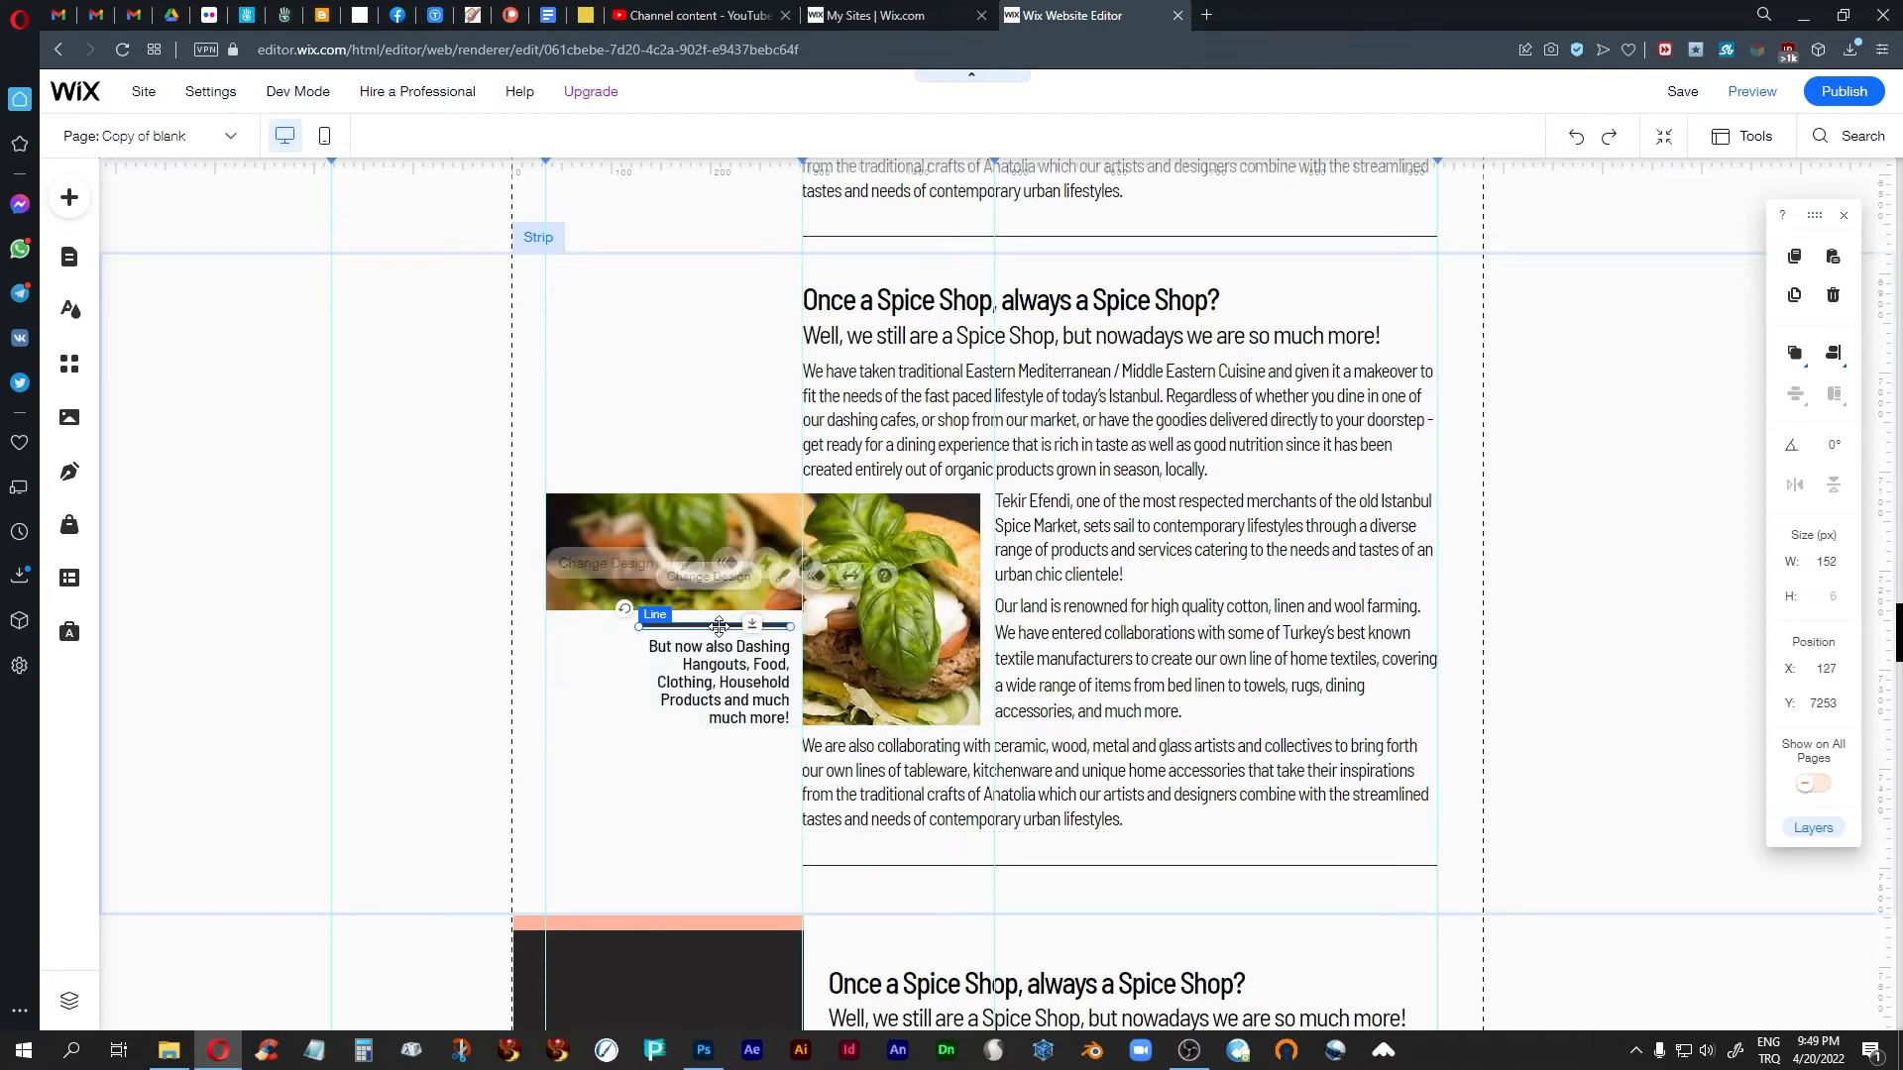
{"action": "left_click", "coordinate": [743, 681]}
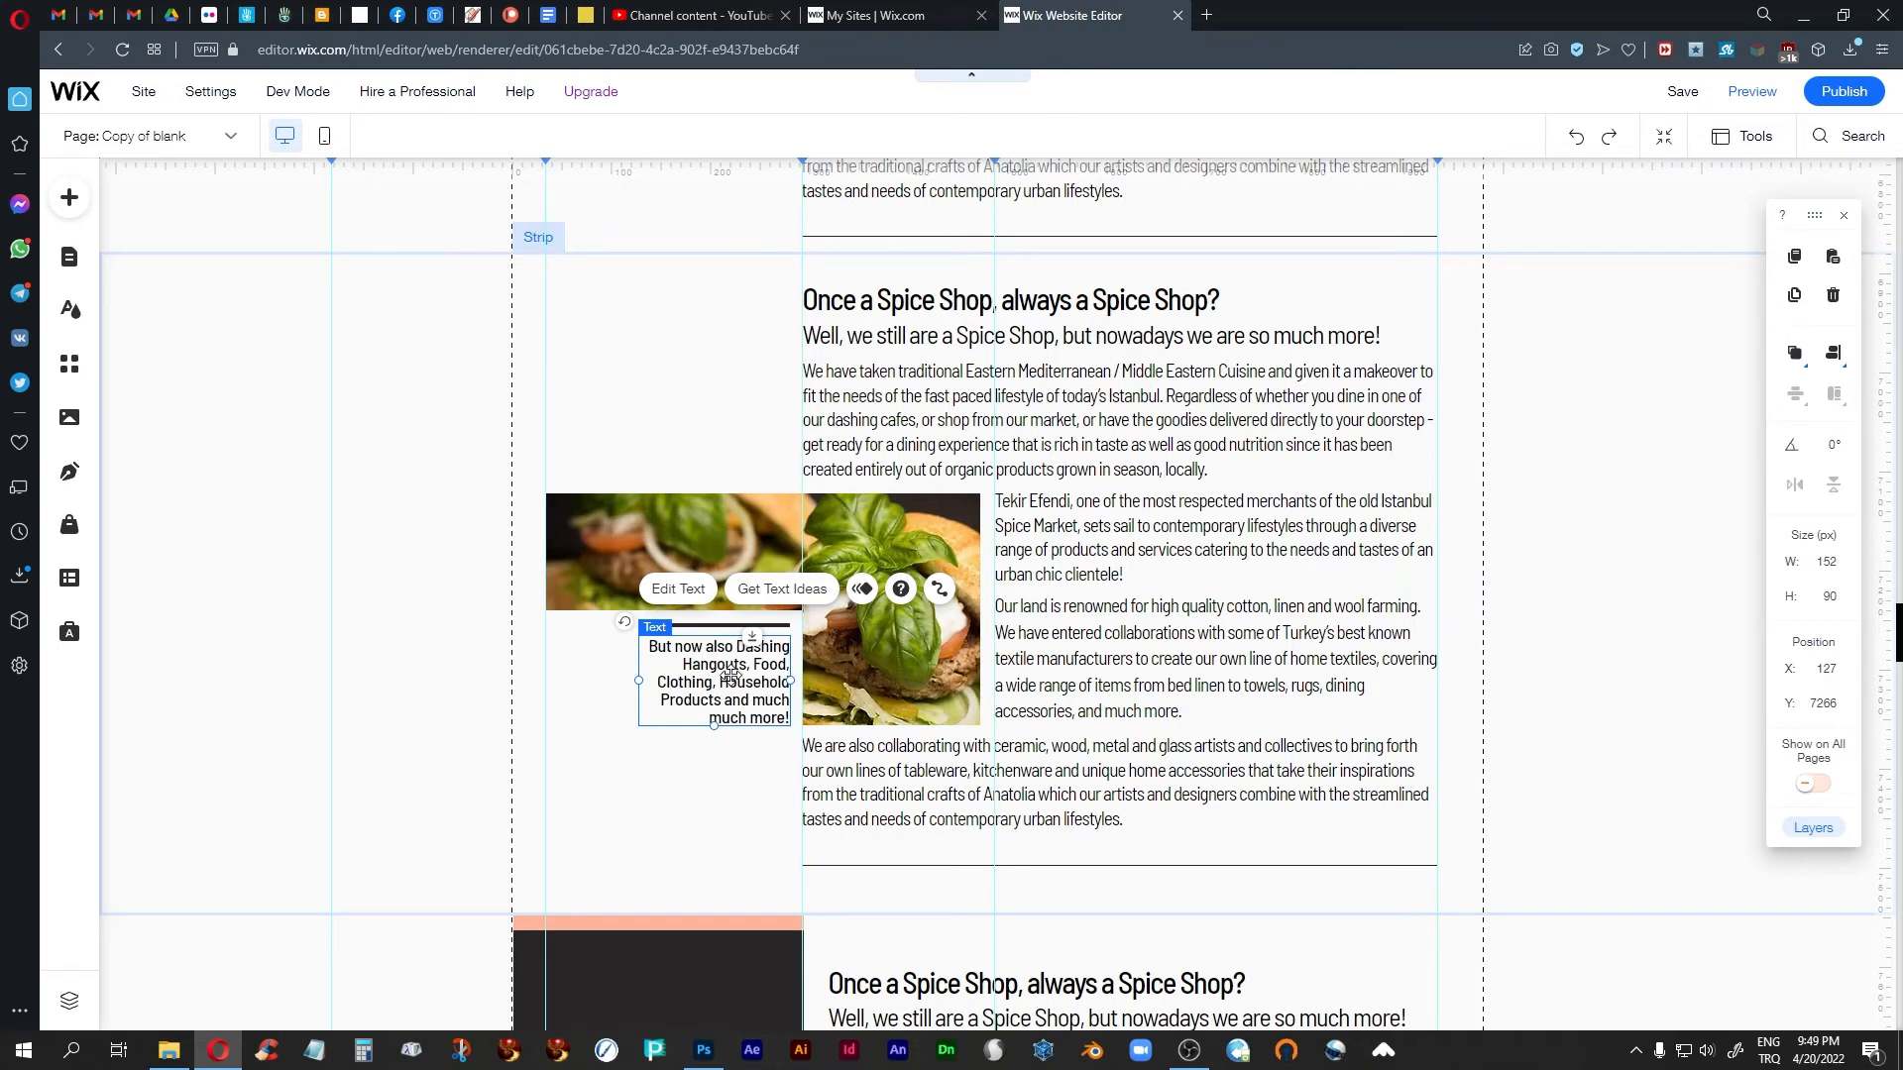
Move the burger image in the dark-column strip up to Y 7696, clear of its caption box, and undo the move
{"action": "scroll", "coordinate": [729, 675], "scroll_direction": "down", "scroll_amount": 7}
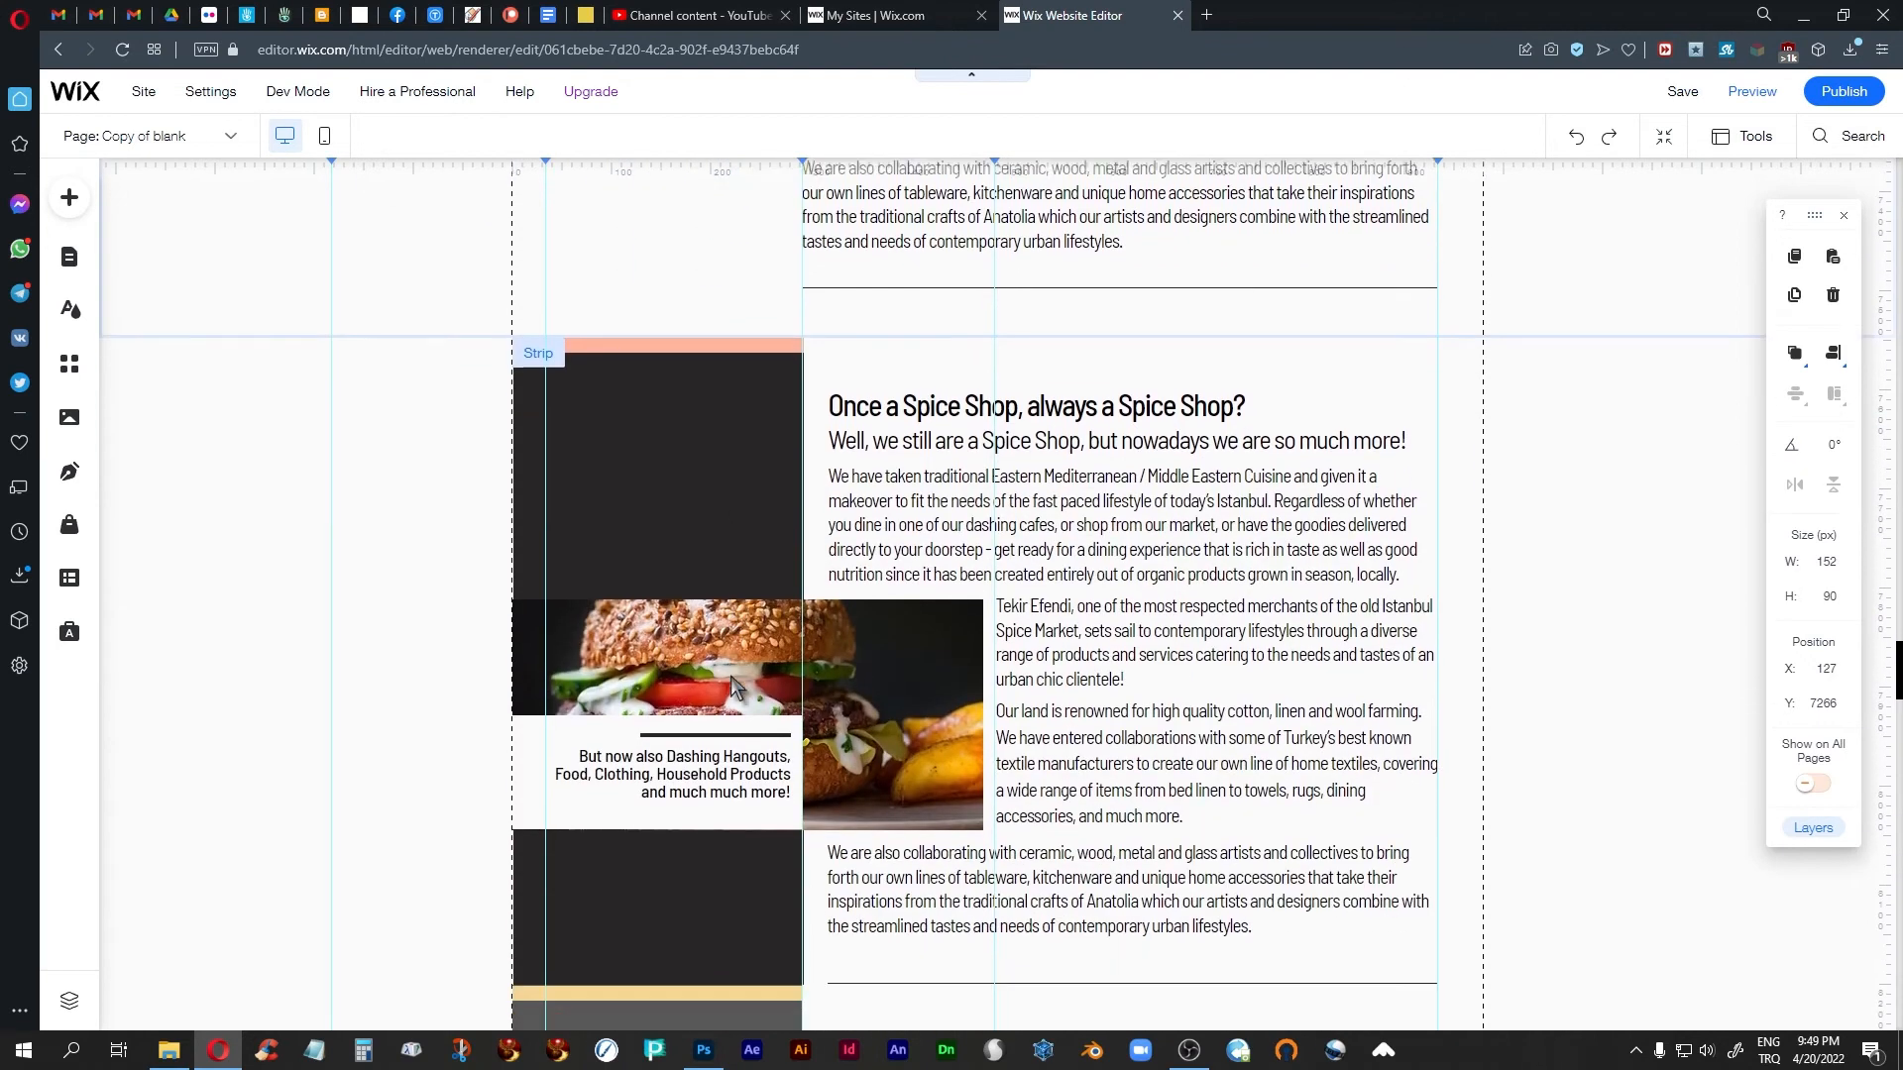
{"action": "scroll", "coordinate": [733, 686], "scroll_direction": "down", "scroll_amount": 1}
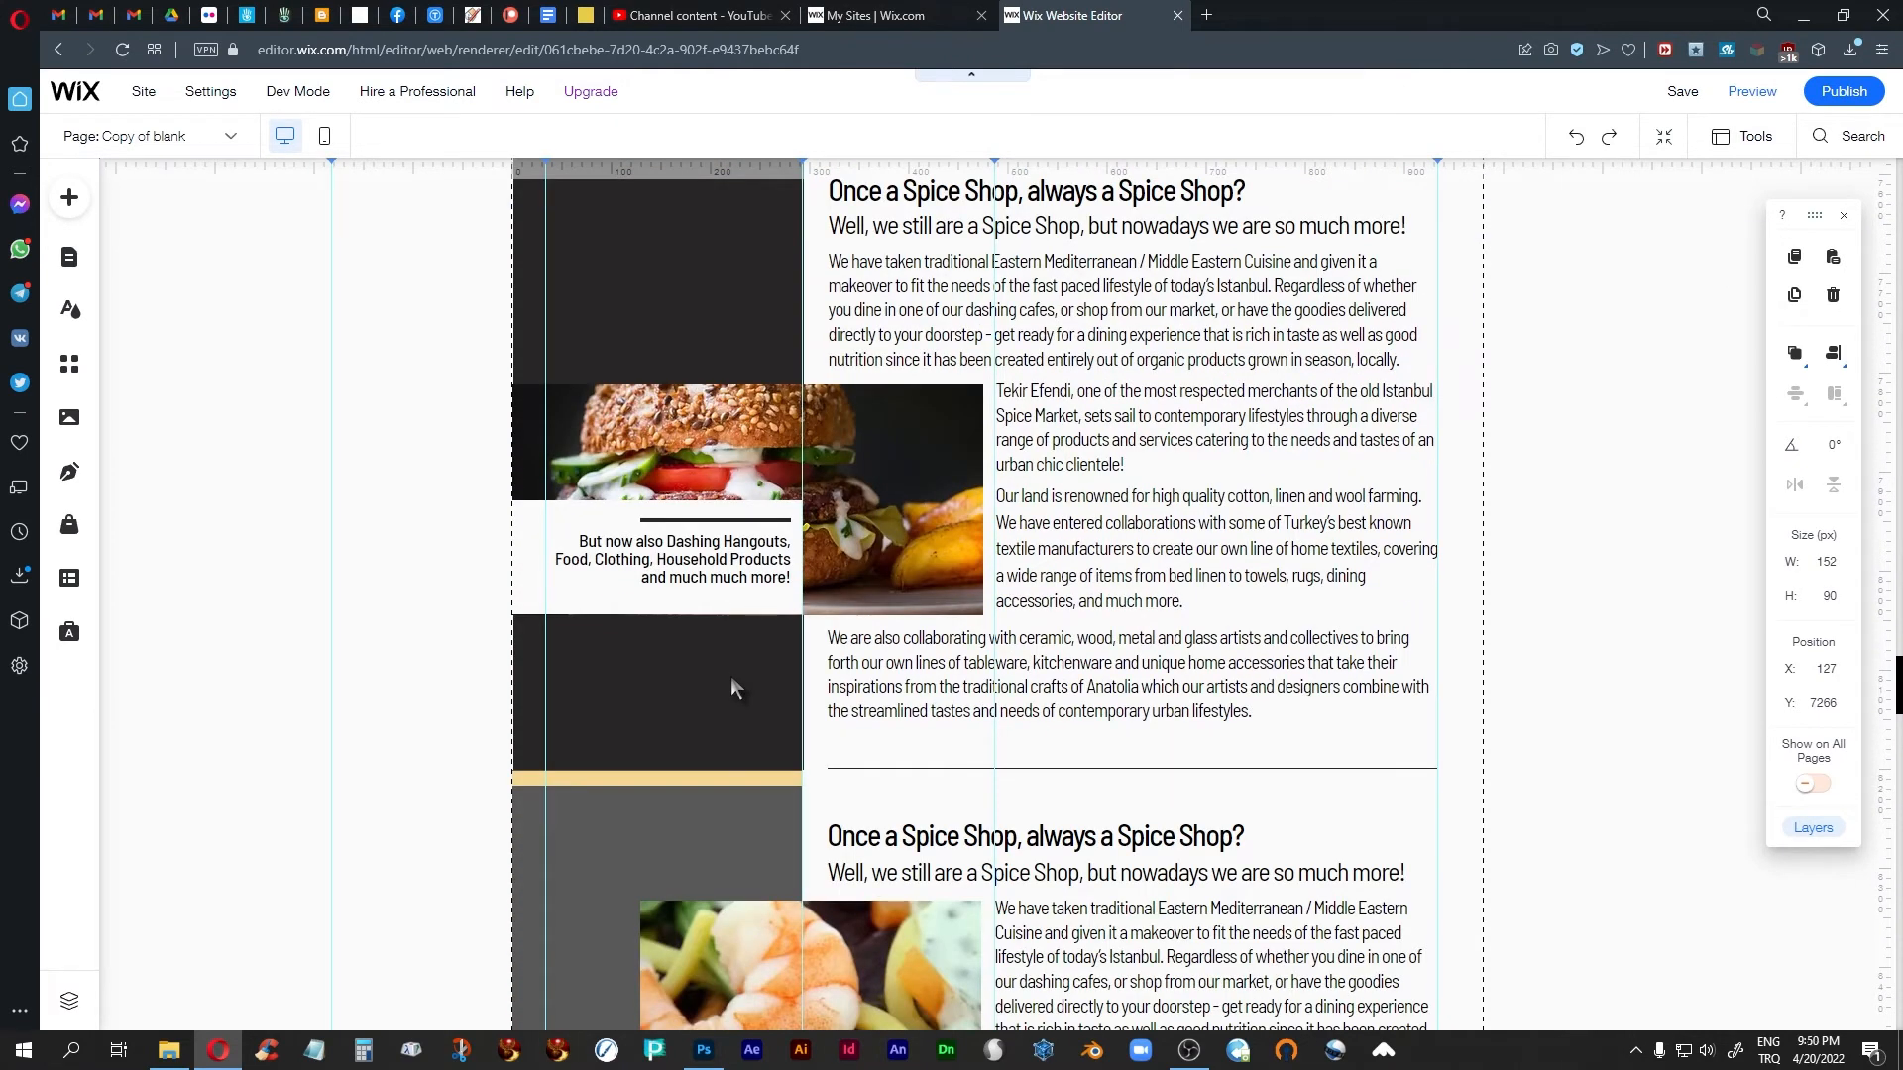
{"action": "scroll", "coordinate": [733, 686], "scroll_direction": "up", "scroll_amount": 2}
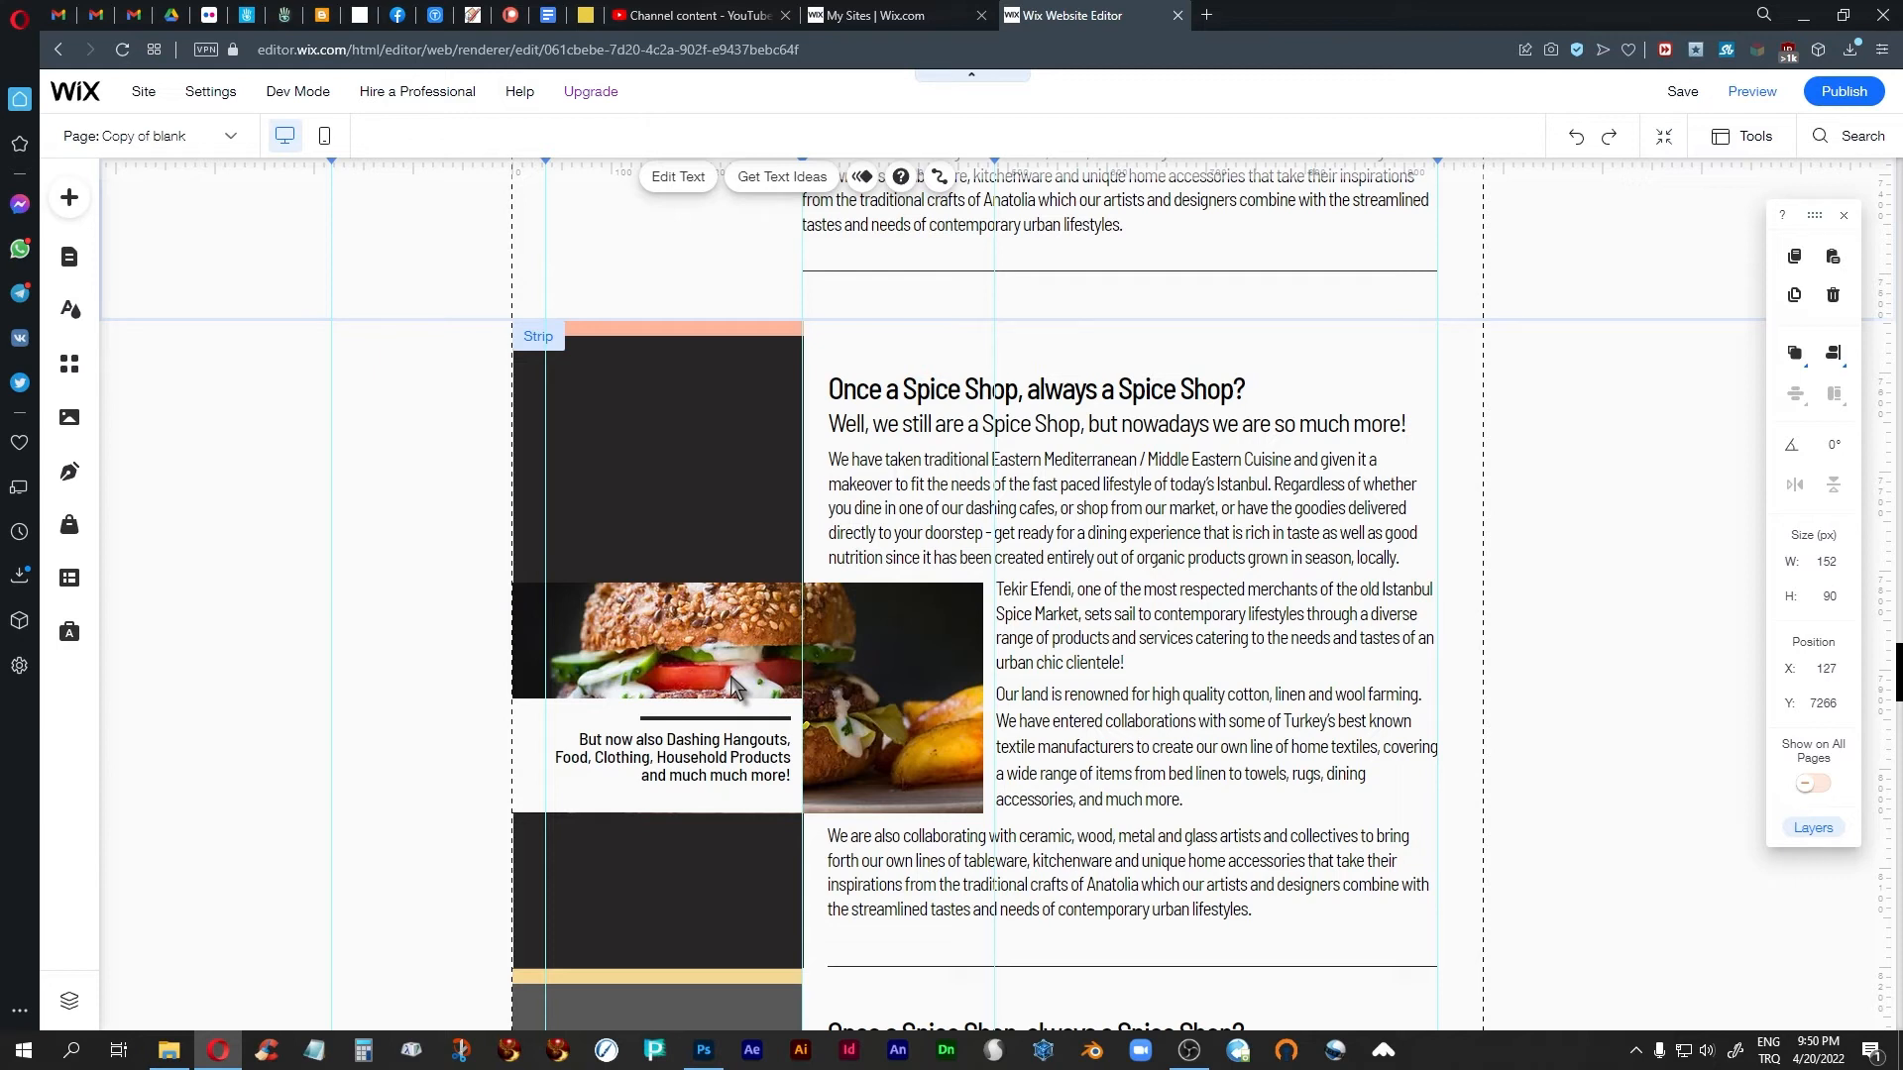
{"action": "left_click", "coordinate": [900, 625]}
{"action": "left_click", "coordinate": [880, 640]}
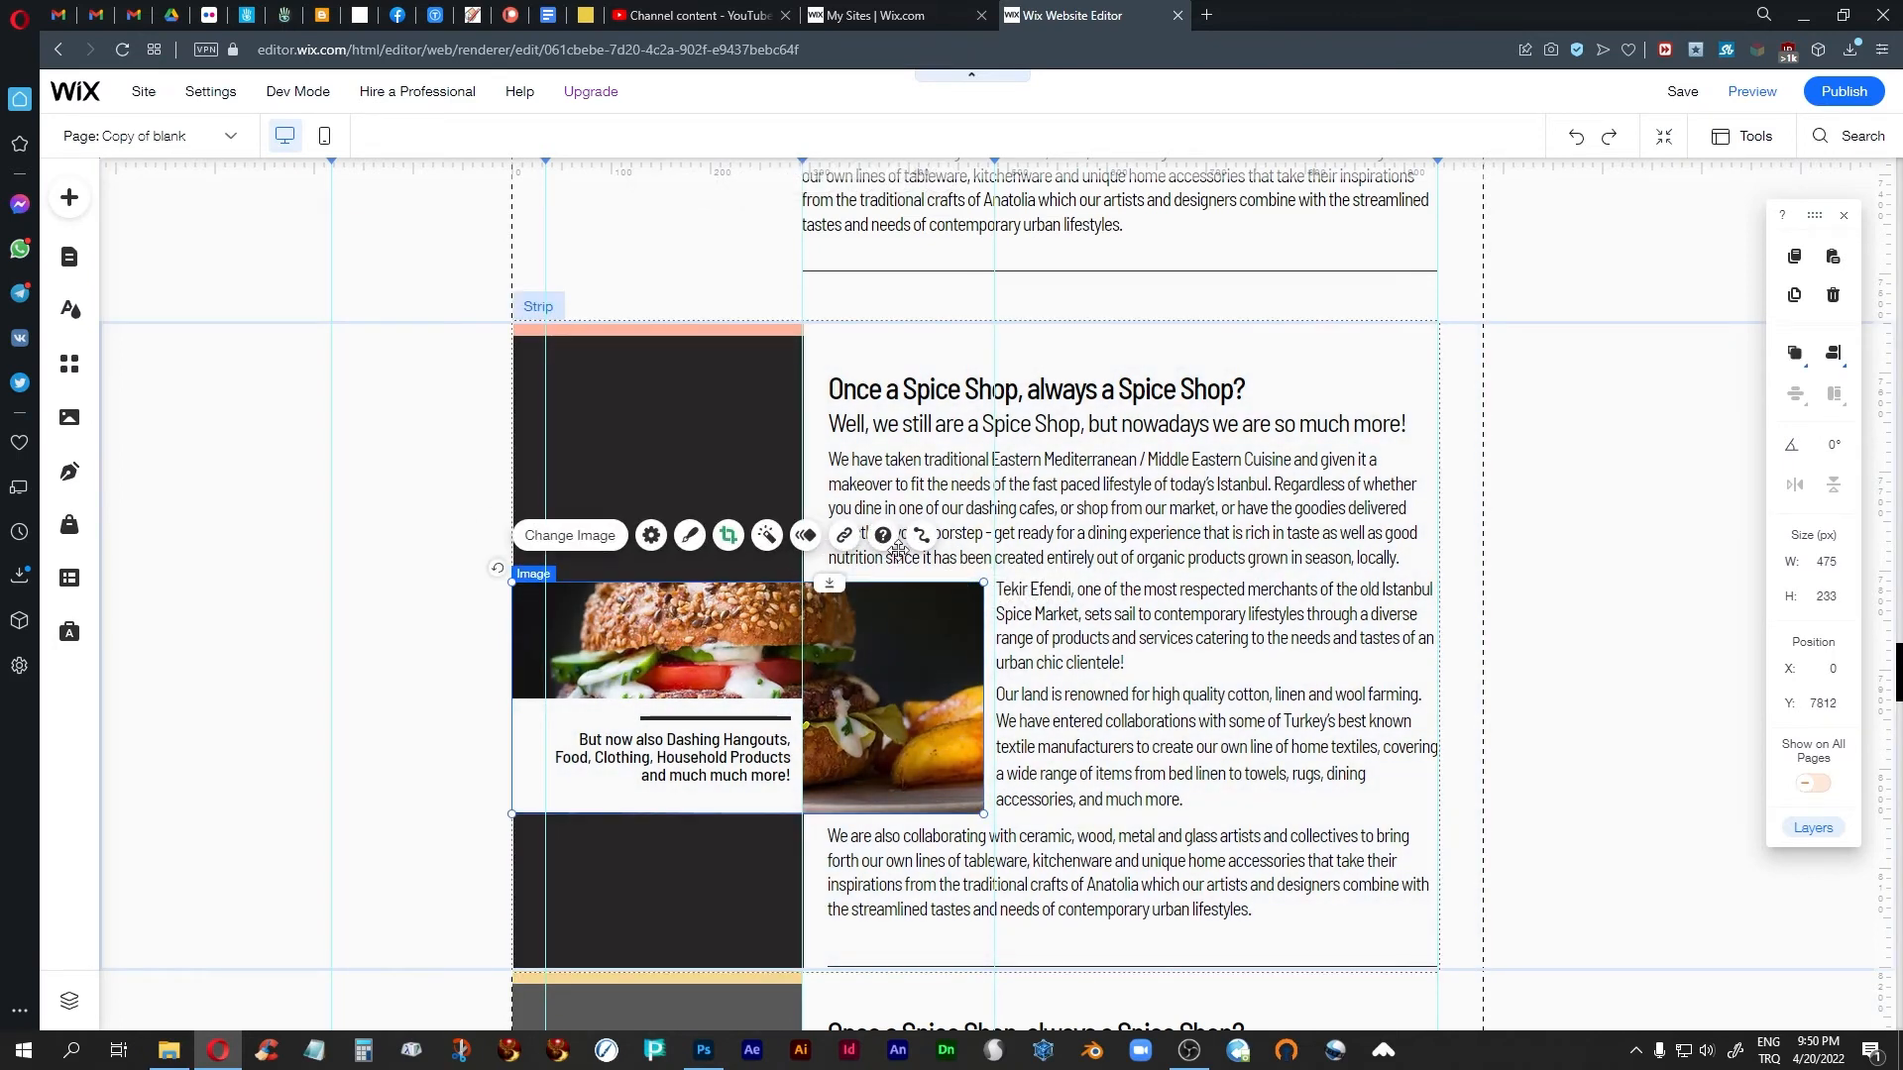
{"action": "left_click_drag", "start_coordinate": [897, 676], "coordinate": [898, 562]}
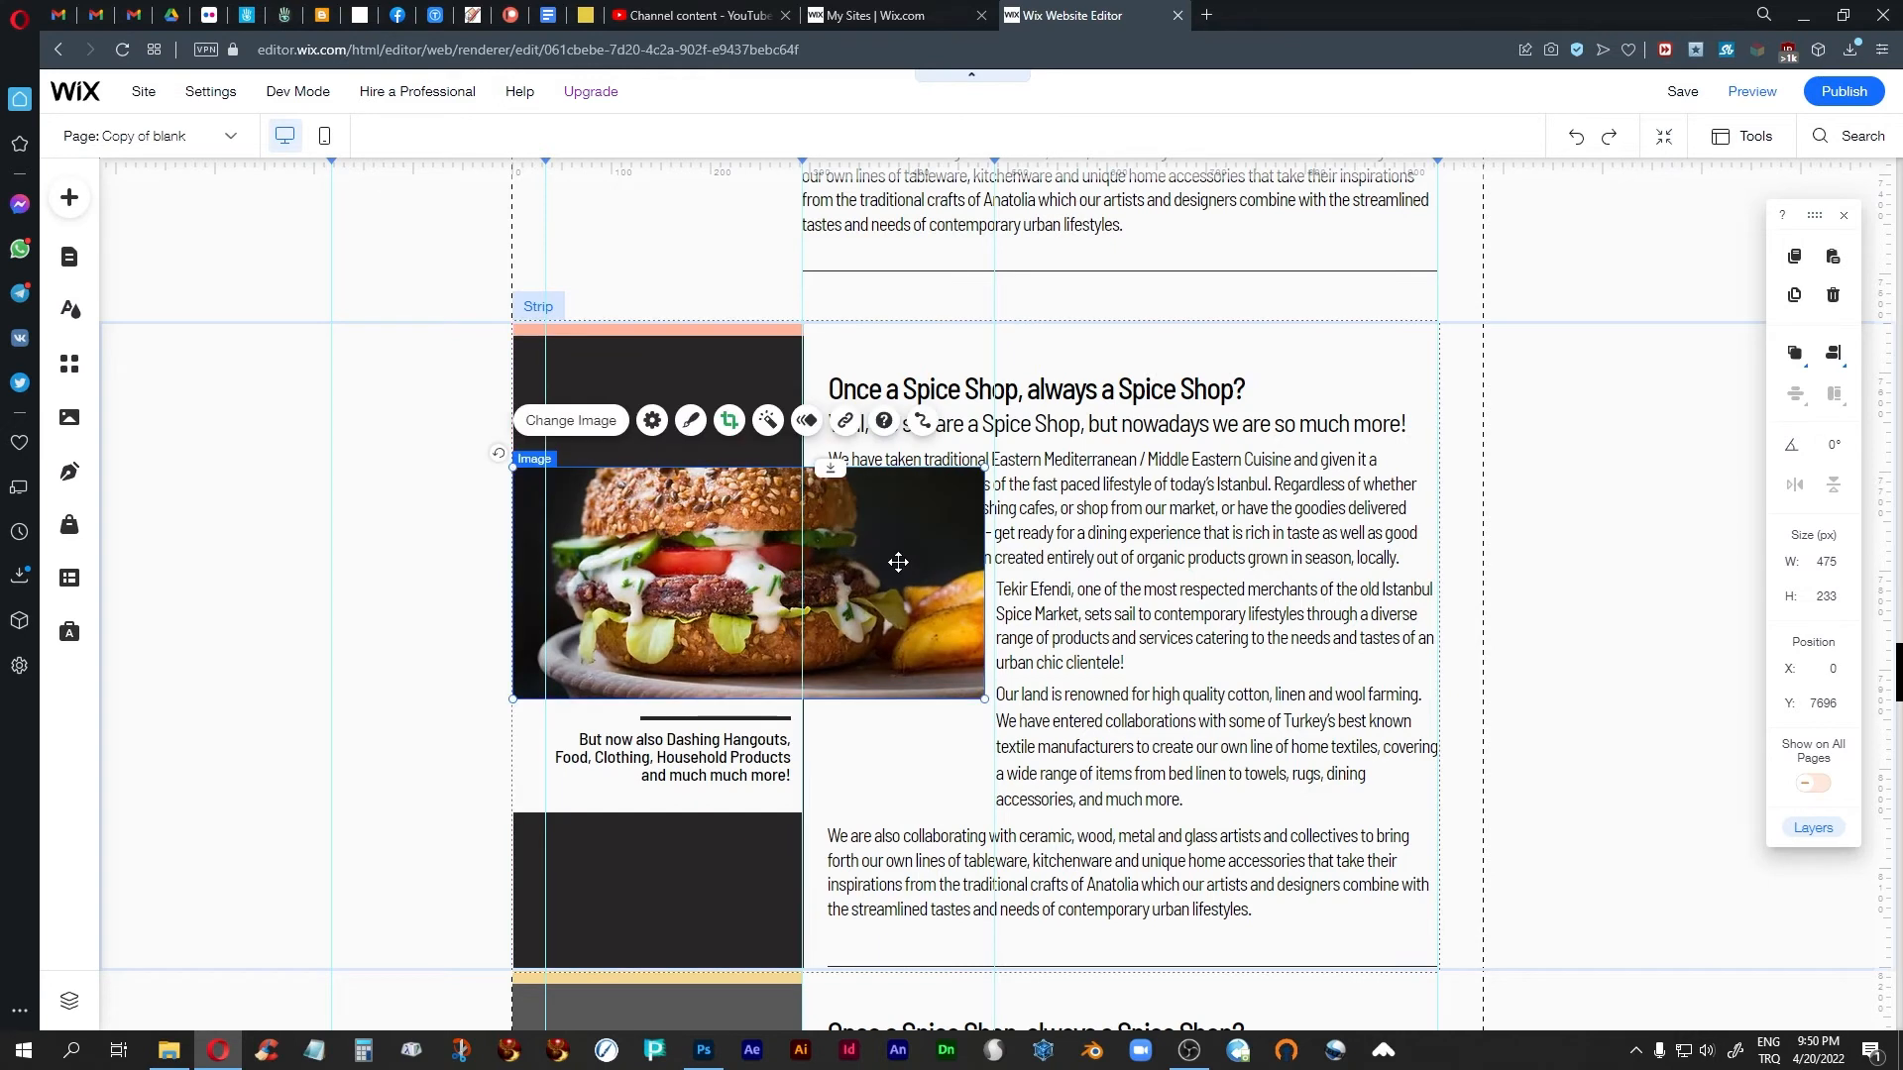
{"action": "key", "text": "ctrl+z"}
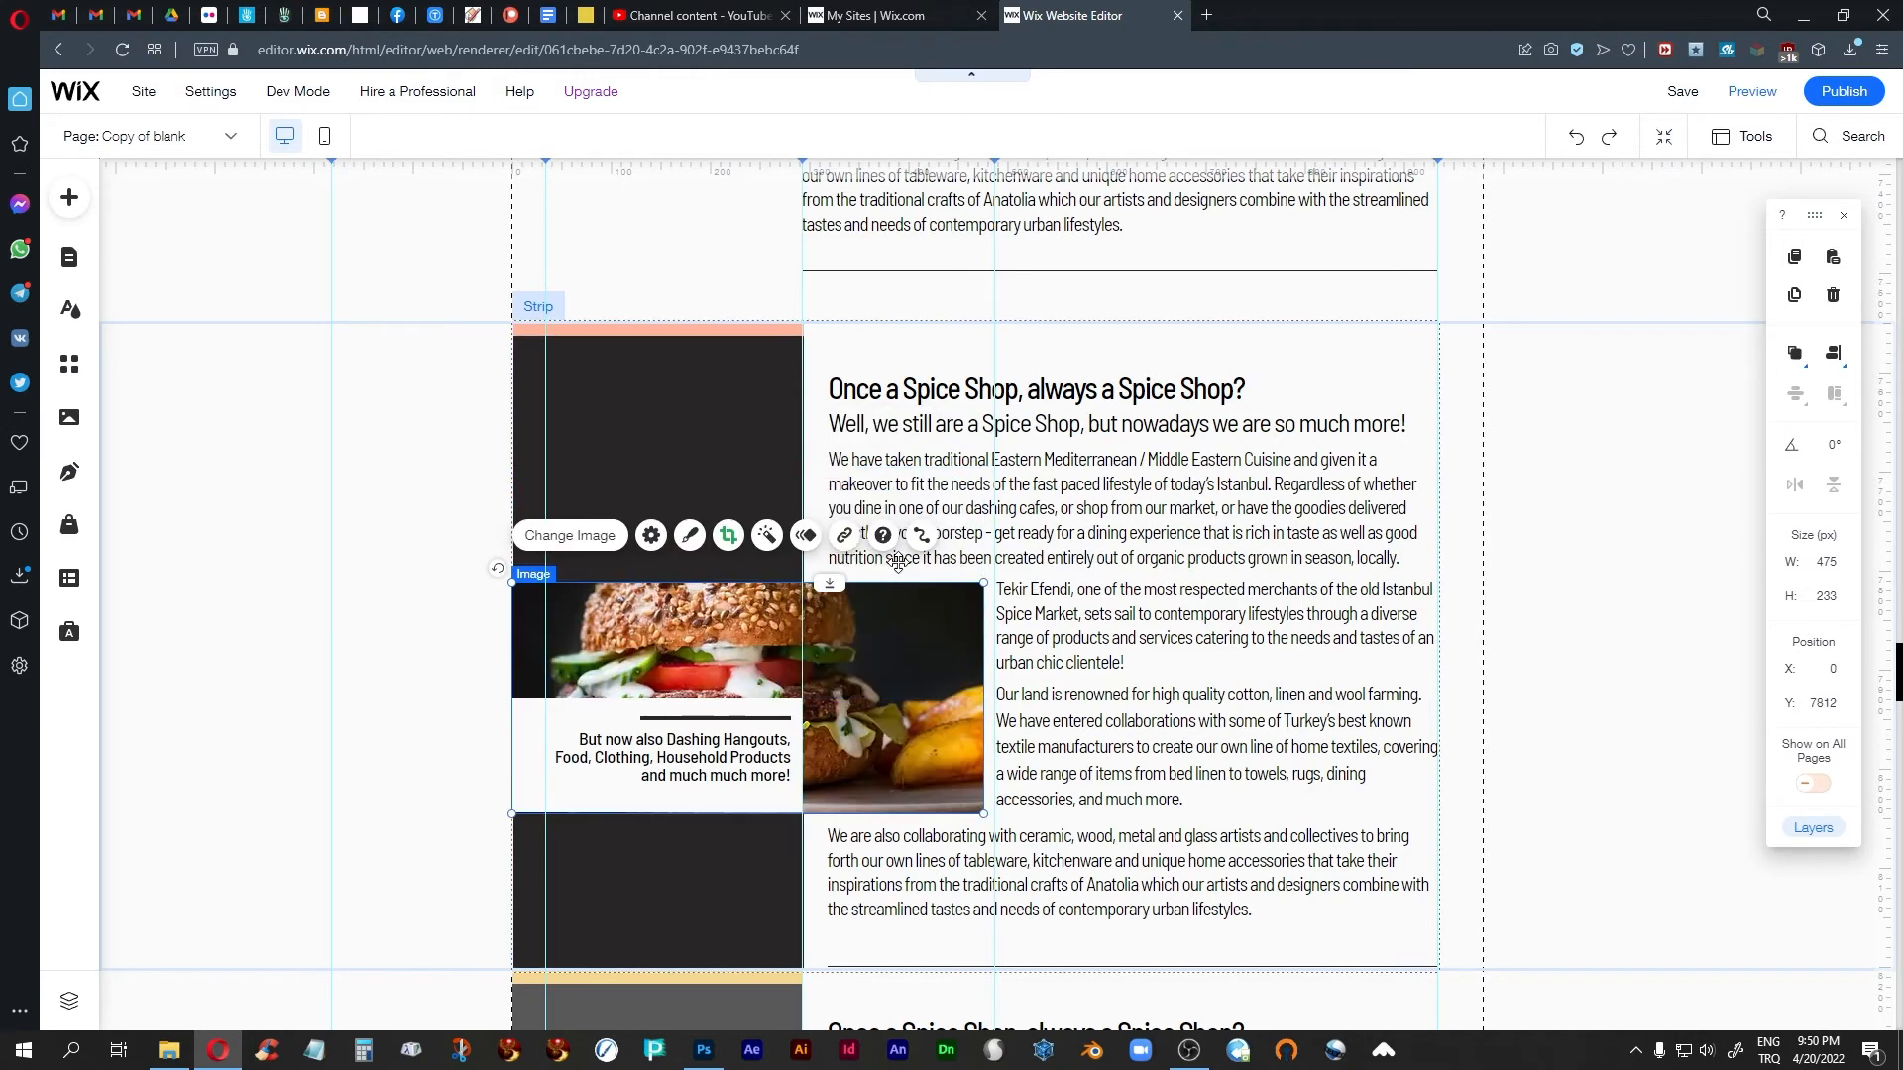
Examine the burger strip's heading and page-wide strip, and compare the shrimp and pastry layouts below it
{"action": "left_click", "coordinate": [995, 391]}
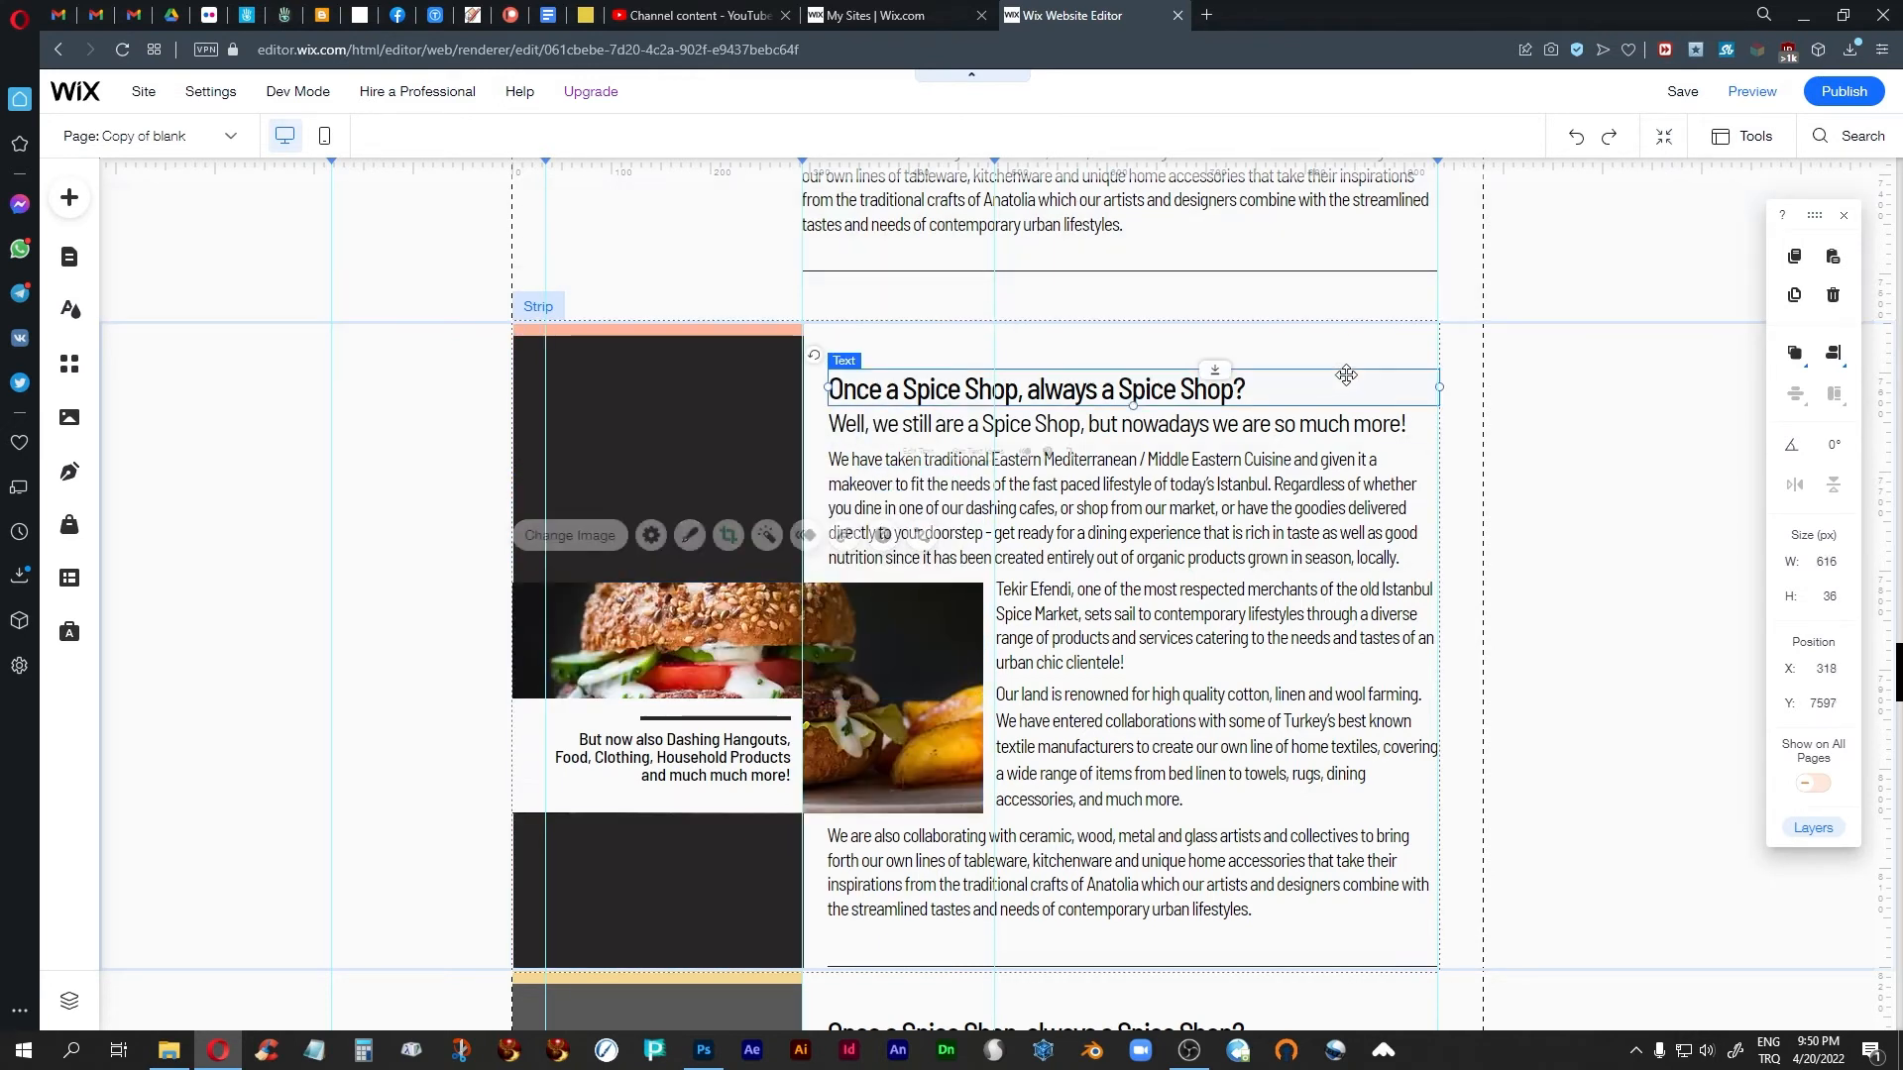
{"action": "left_click", "coordinate": [325, 520]}
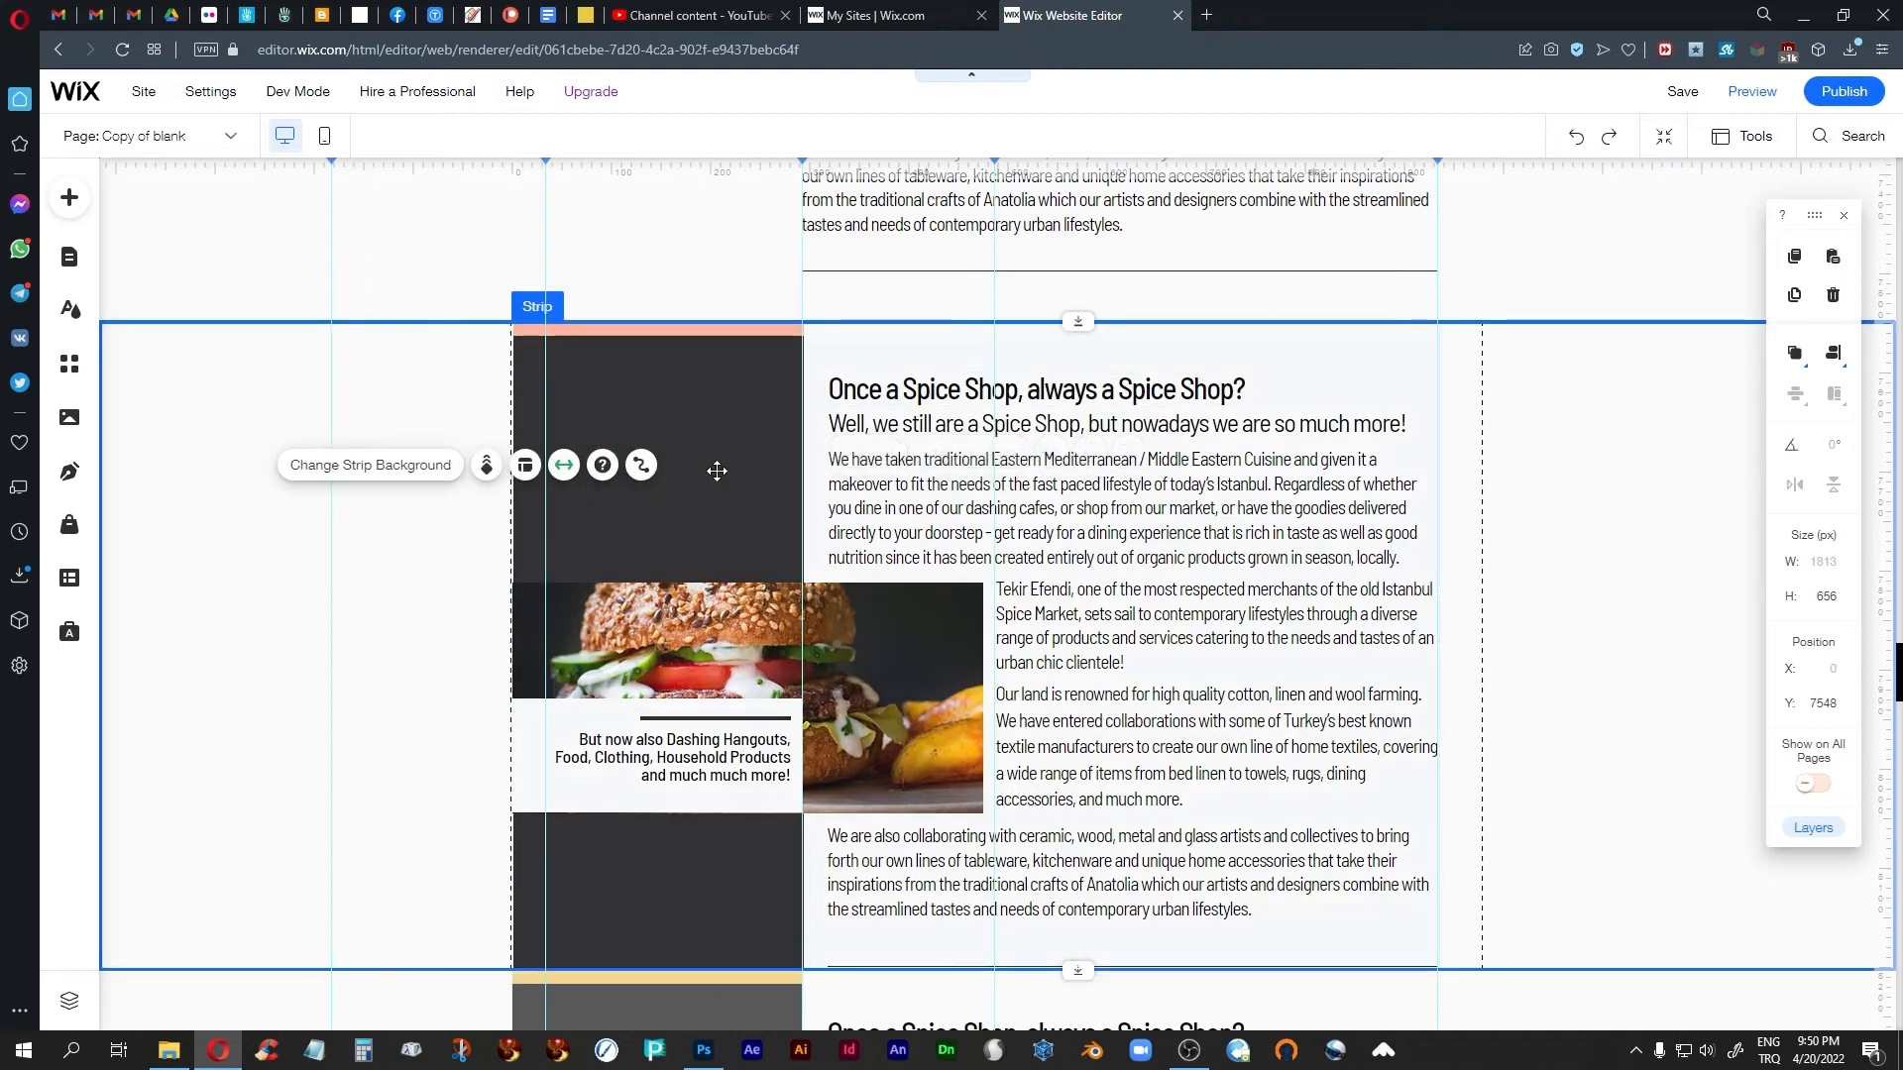
{"action": "scroll", "coordinate": [1164, 587], "scroll_direction": "down", "scroll_amount": 1}
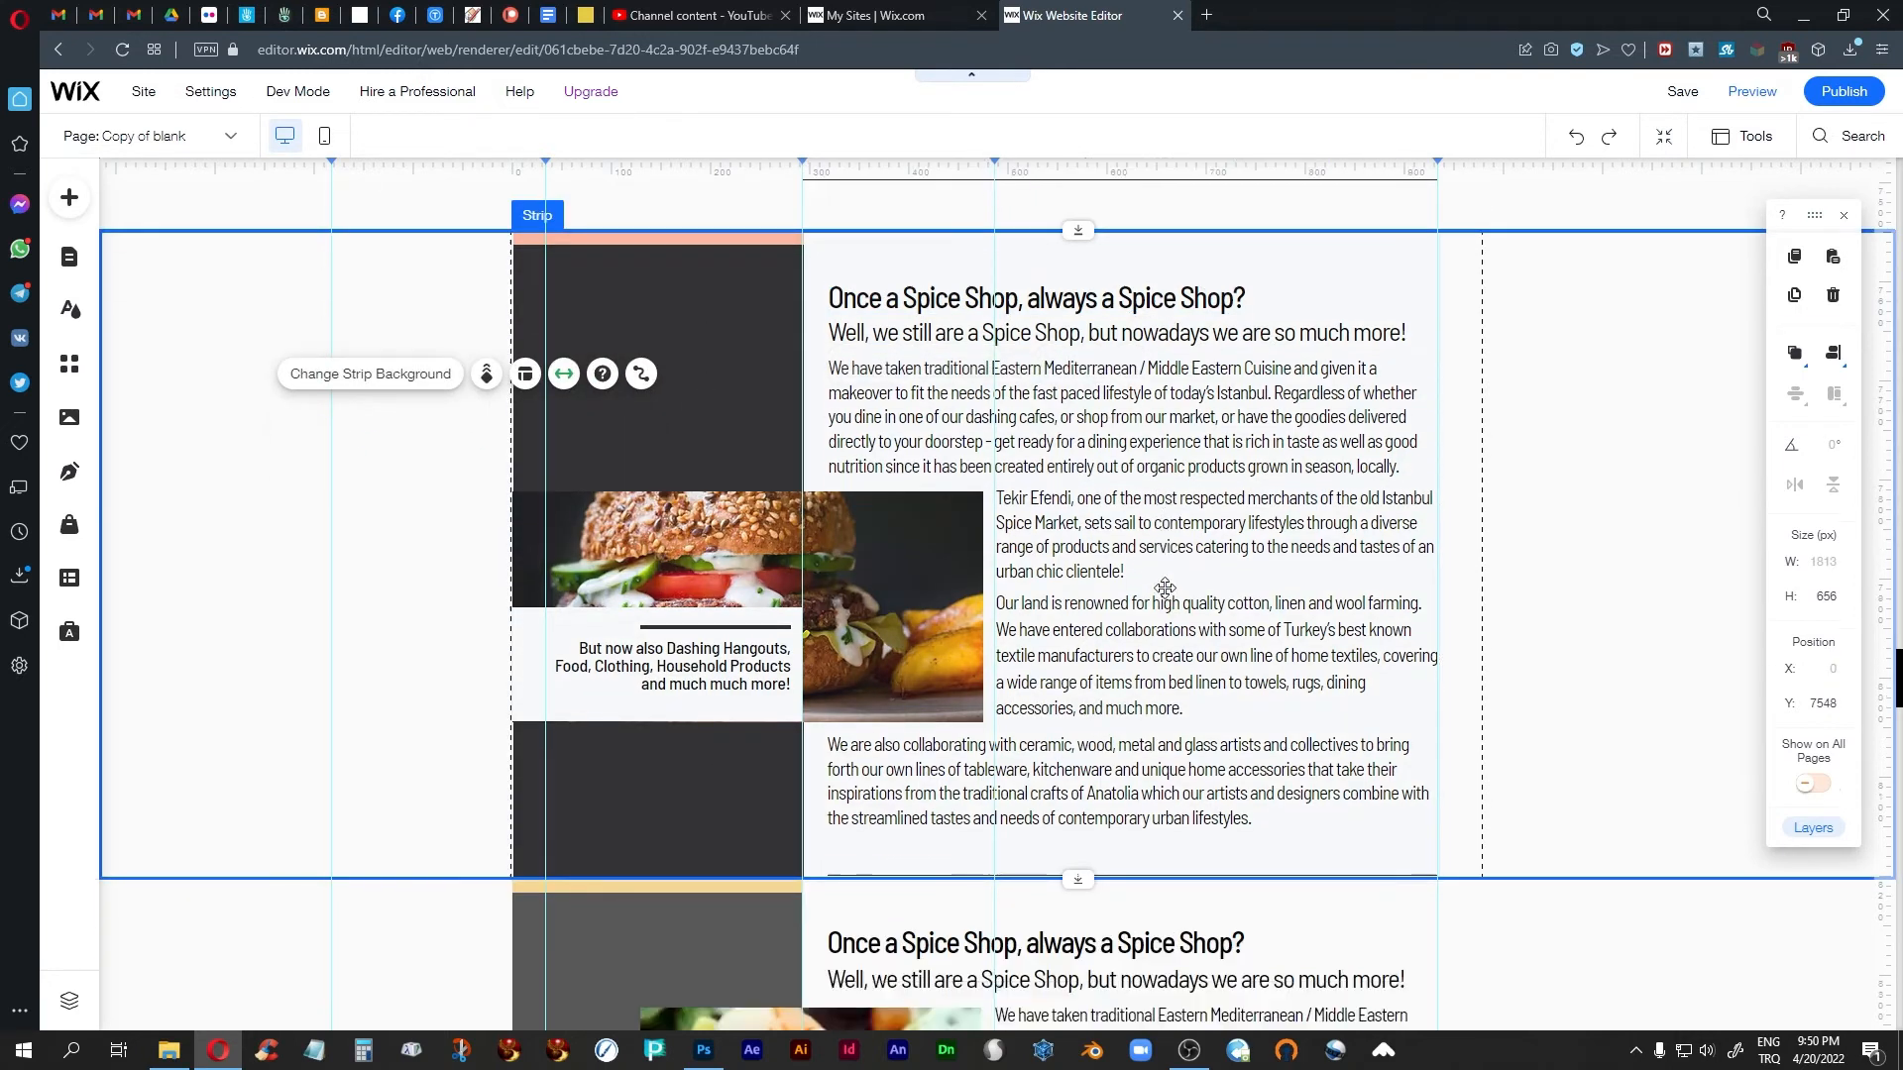
{"action": "scroll", "coordinate": [1164, 588], "scroll_direction": "down", "scroll_amount": 8}
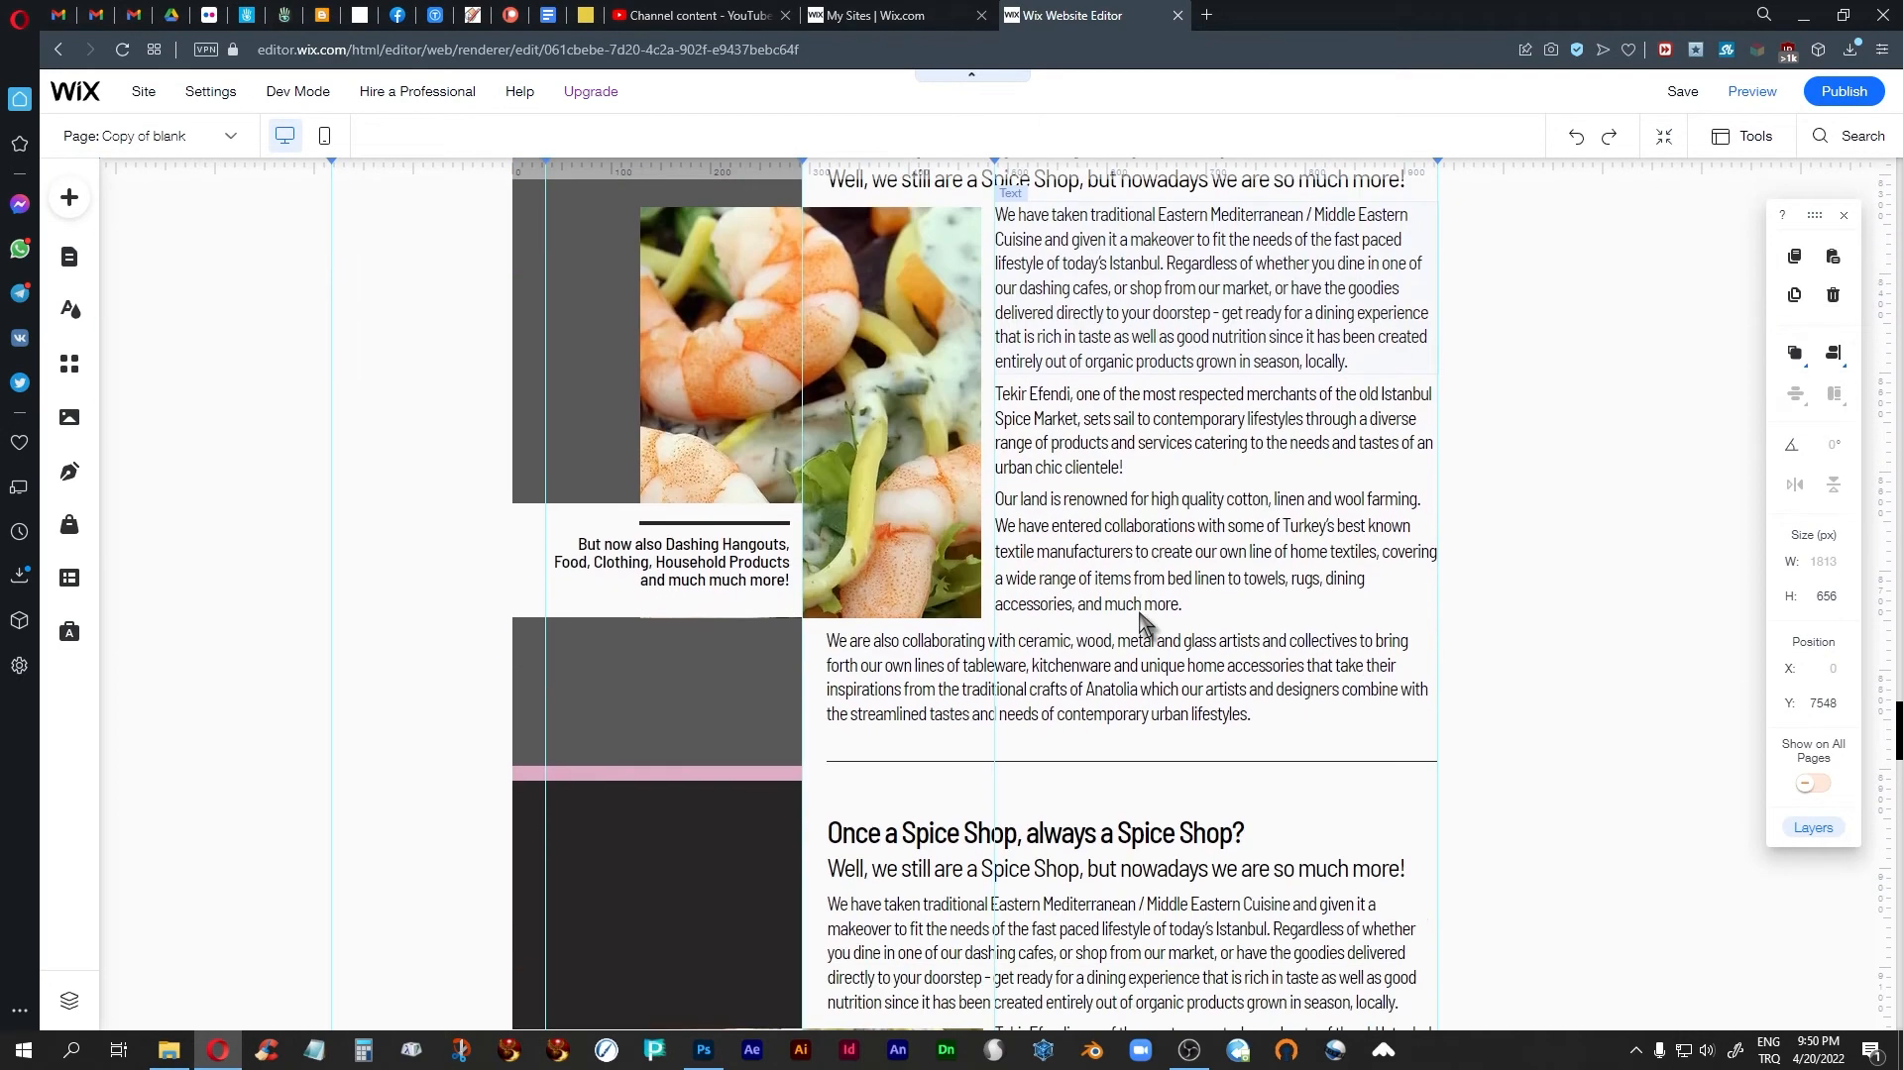
{"action": "scroll", "coordinate": [944, 413], "scroll_direction": "down", "scroll_amount": 3}
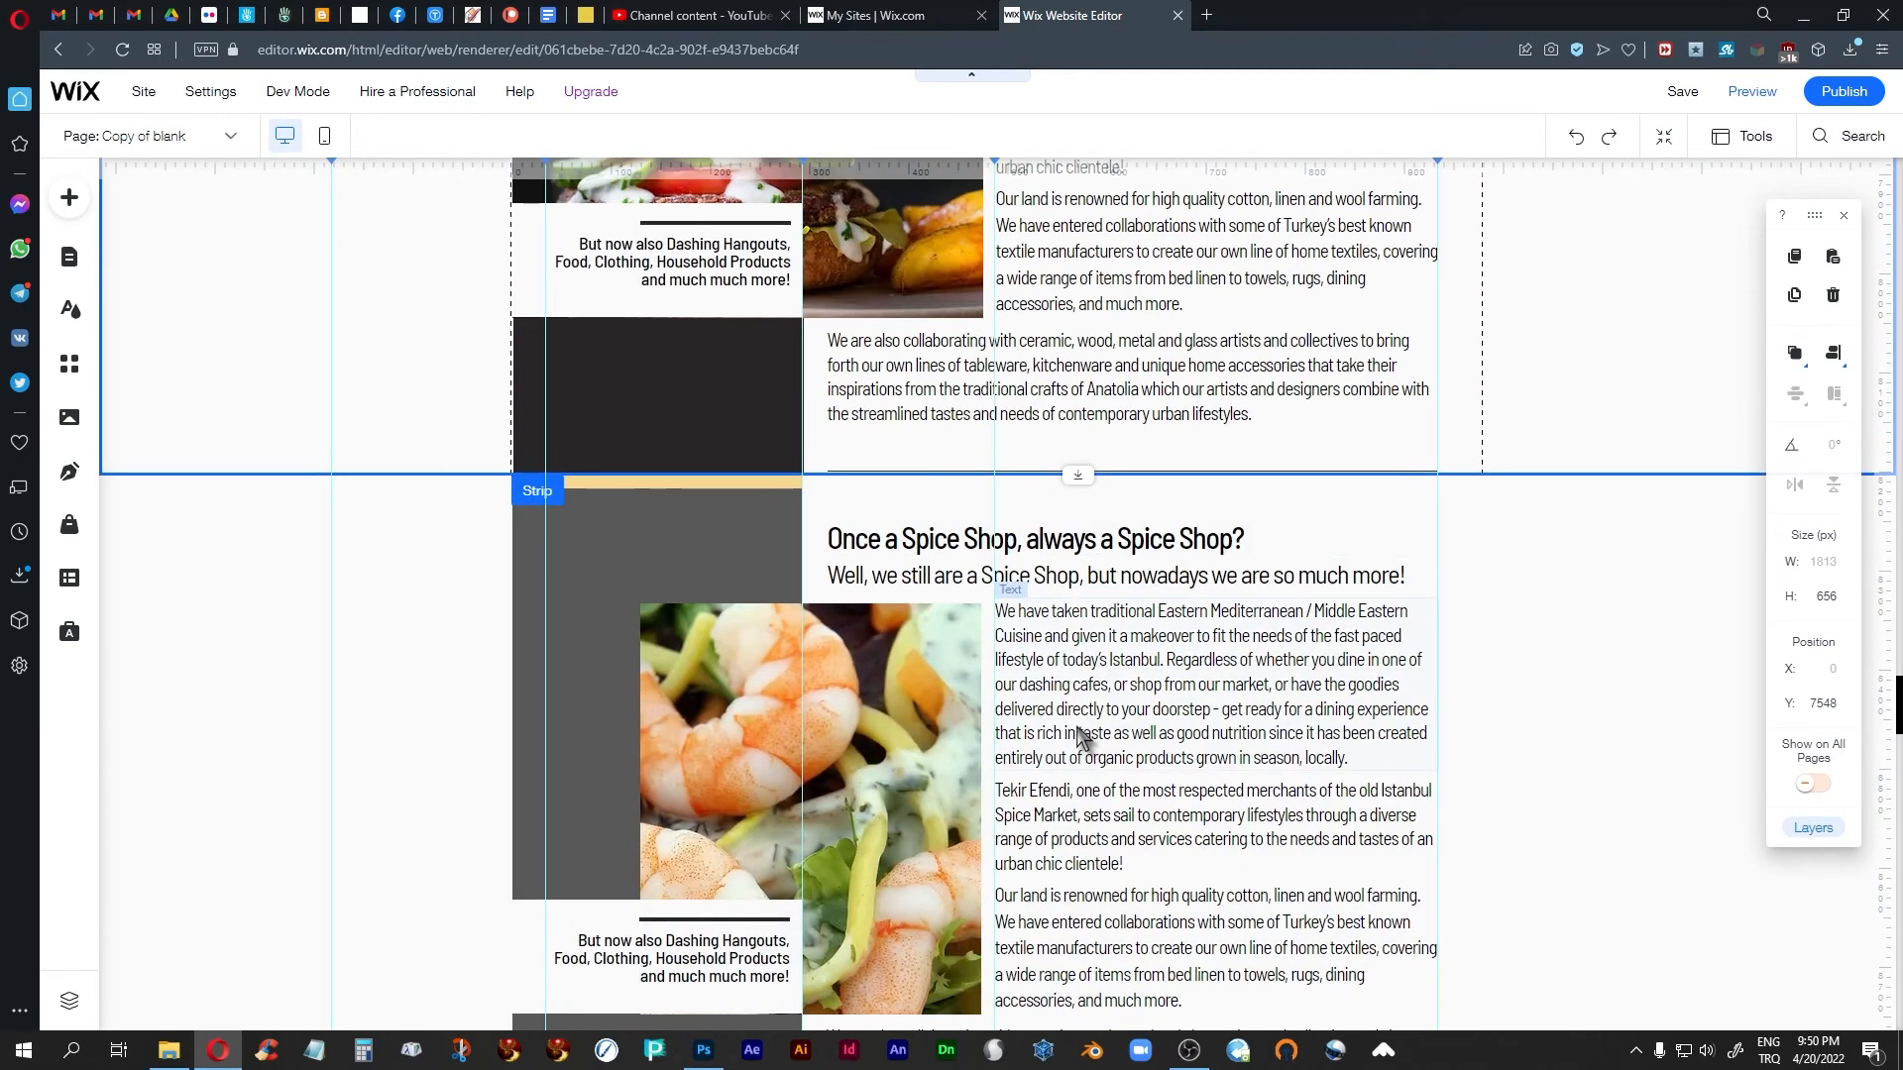
{"action": "scroll", "coordinate": [1081, 738], "scroll_direction": "down", "scroll_amount": 10}
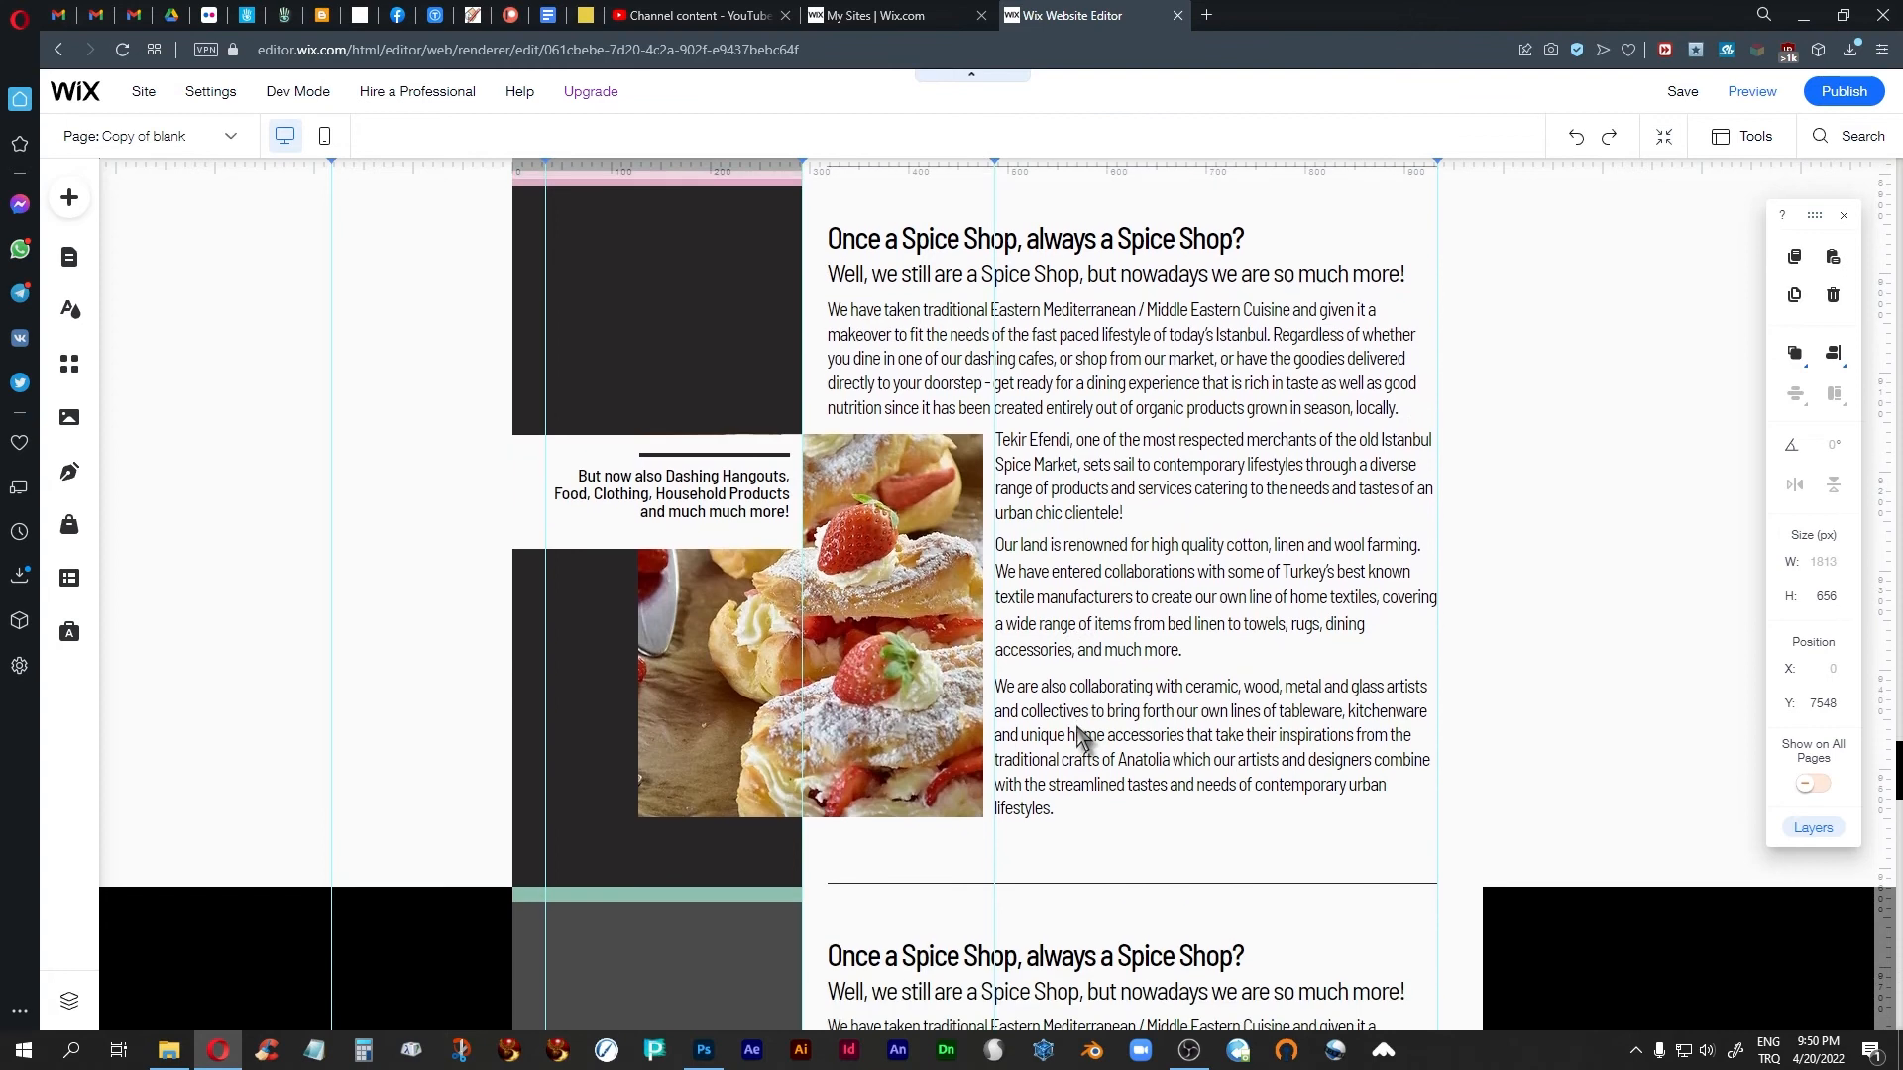
Nudge the caption's container box beside the pastry image up 1 px to Y 9162
{"action": "left_click", "coordinate": [573, 451]}
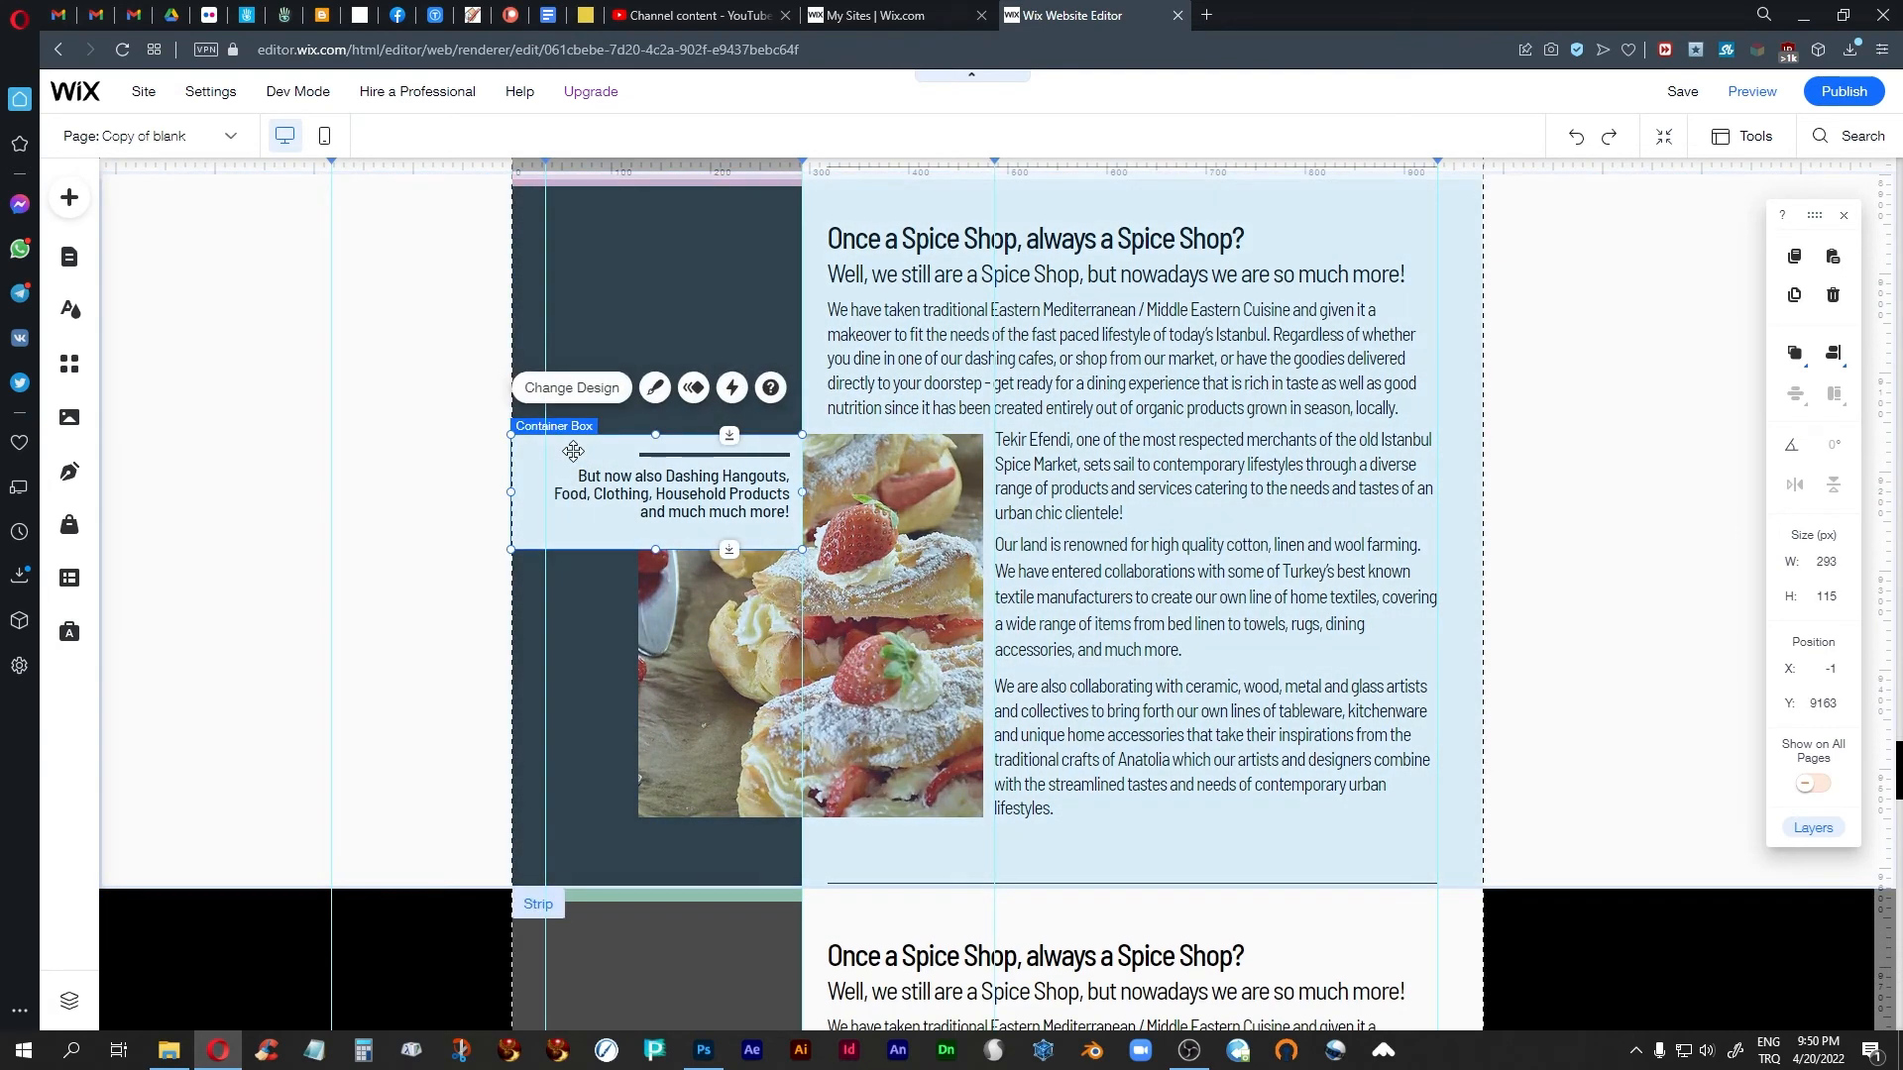
{"action": "key", "text": "Up"}
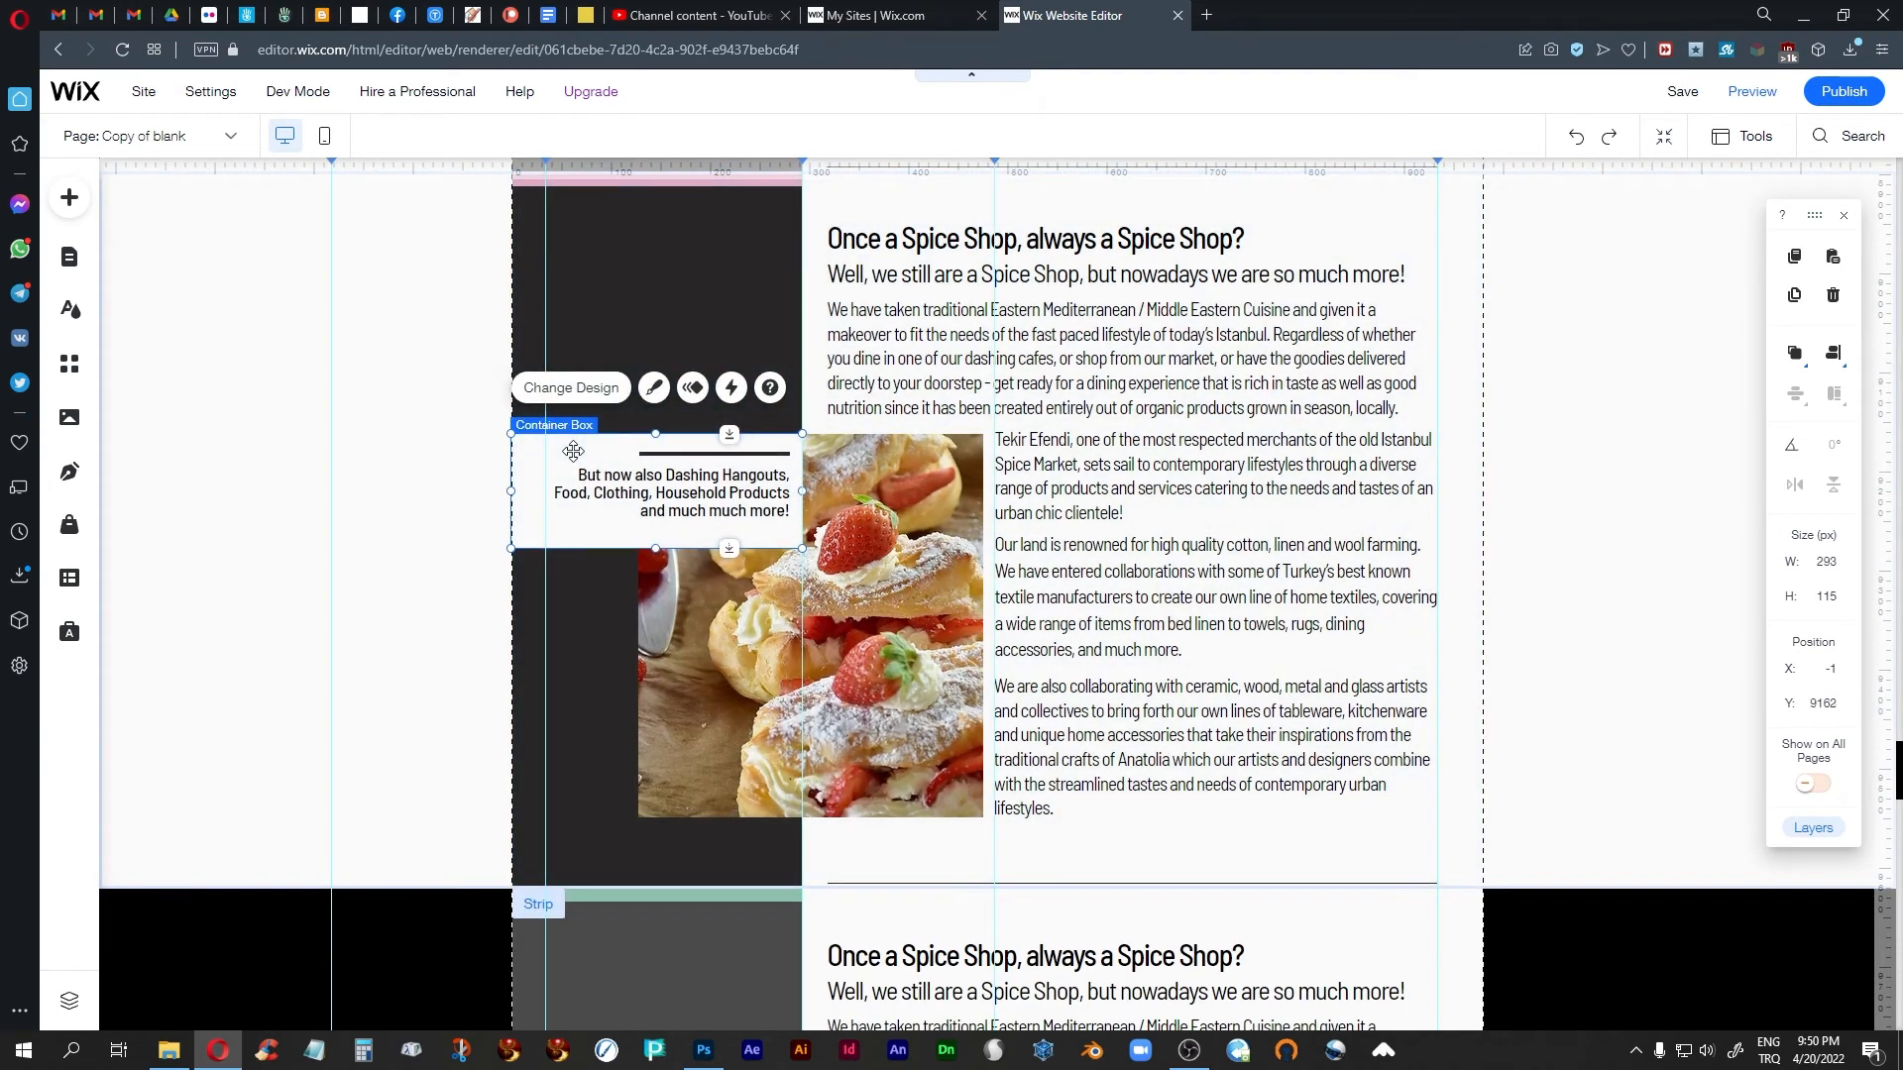
{"action": "left_click", "coordinate": [1599, 509]}
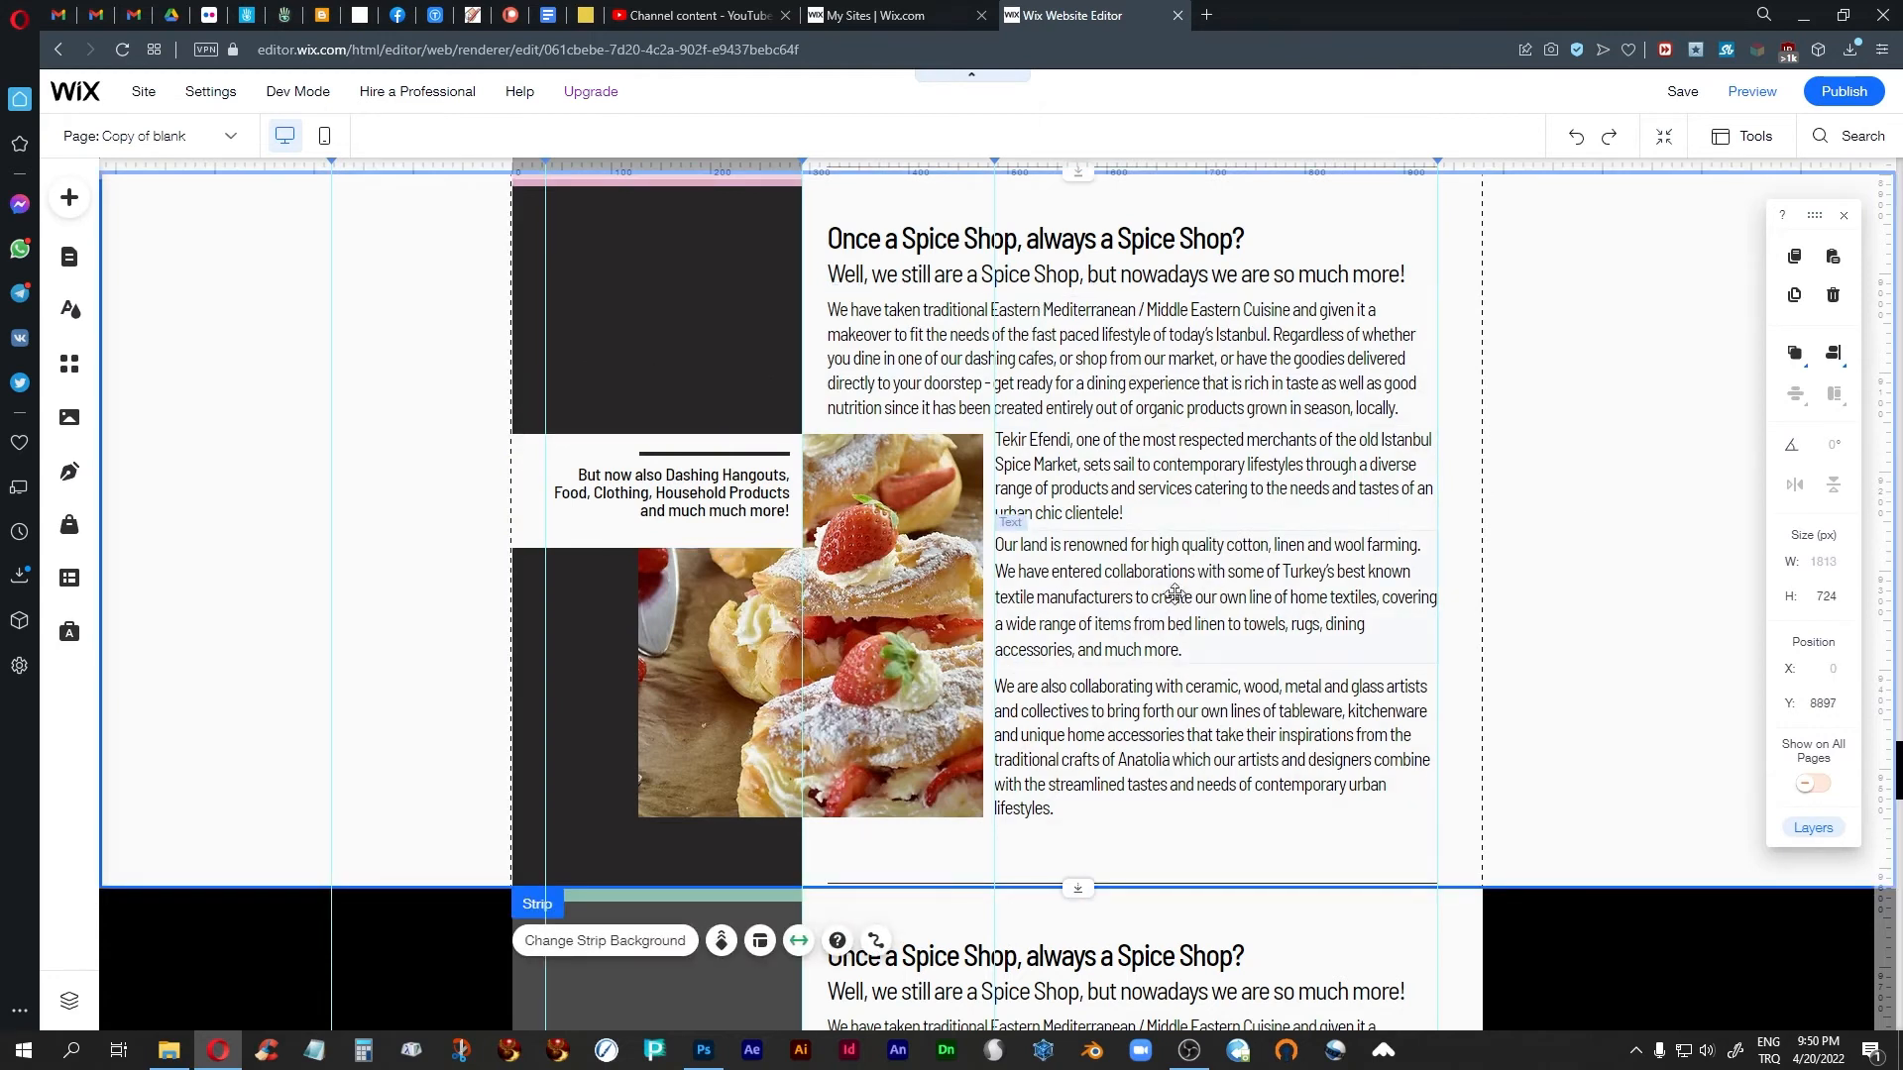
{"action": "scroll", "coordinate": [1174, 593], "scroll_direction": "down", "scroll_amount": 10}
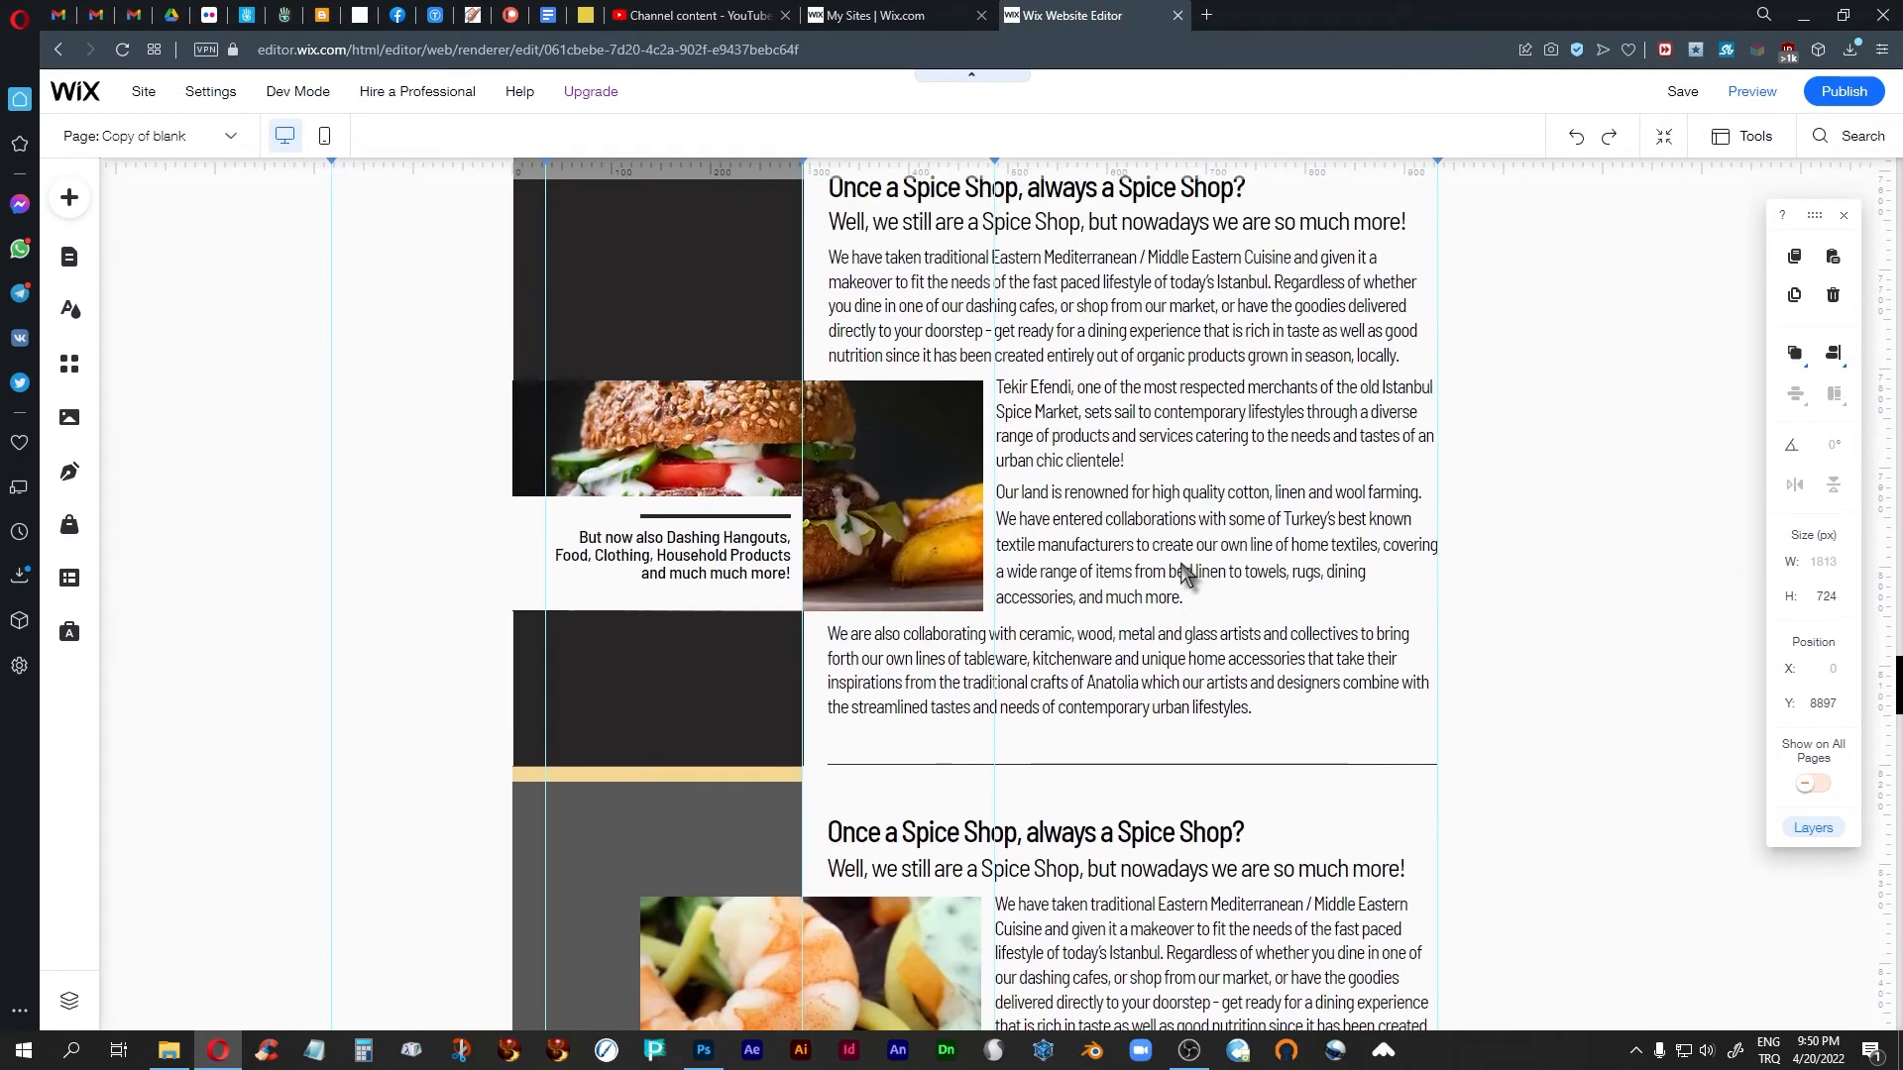
{"action": "scroll", "coordinate": [1186, 574], "scroll_direction": "up", "scroll_amount": 2}
{"action": "scroll", "coordinate": [1186, 573], "scroll_direction": "down", "scroll_amount": 2}
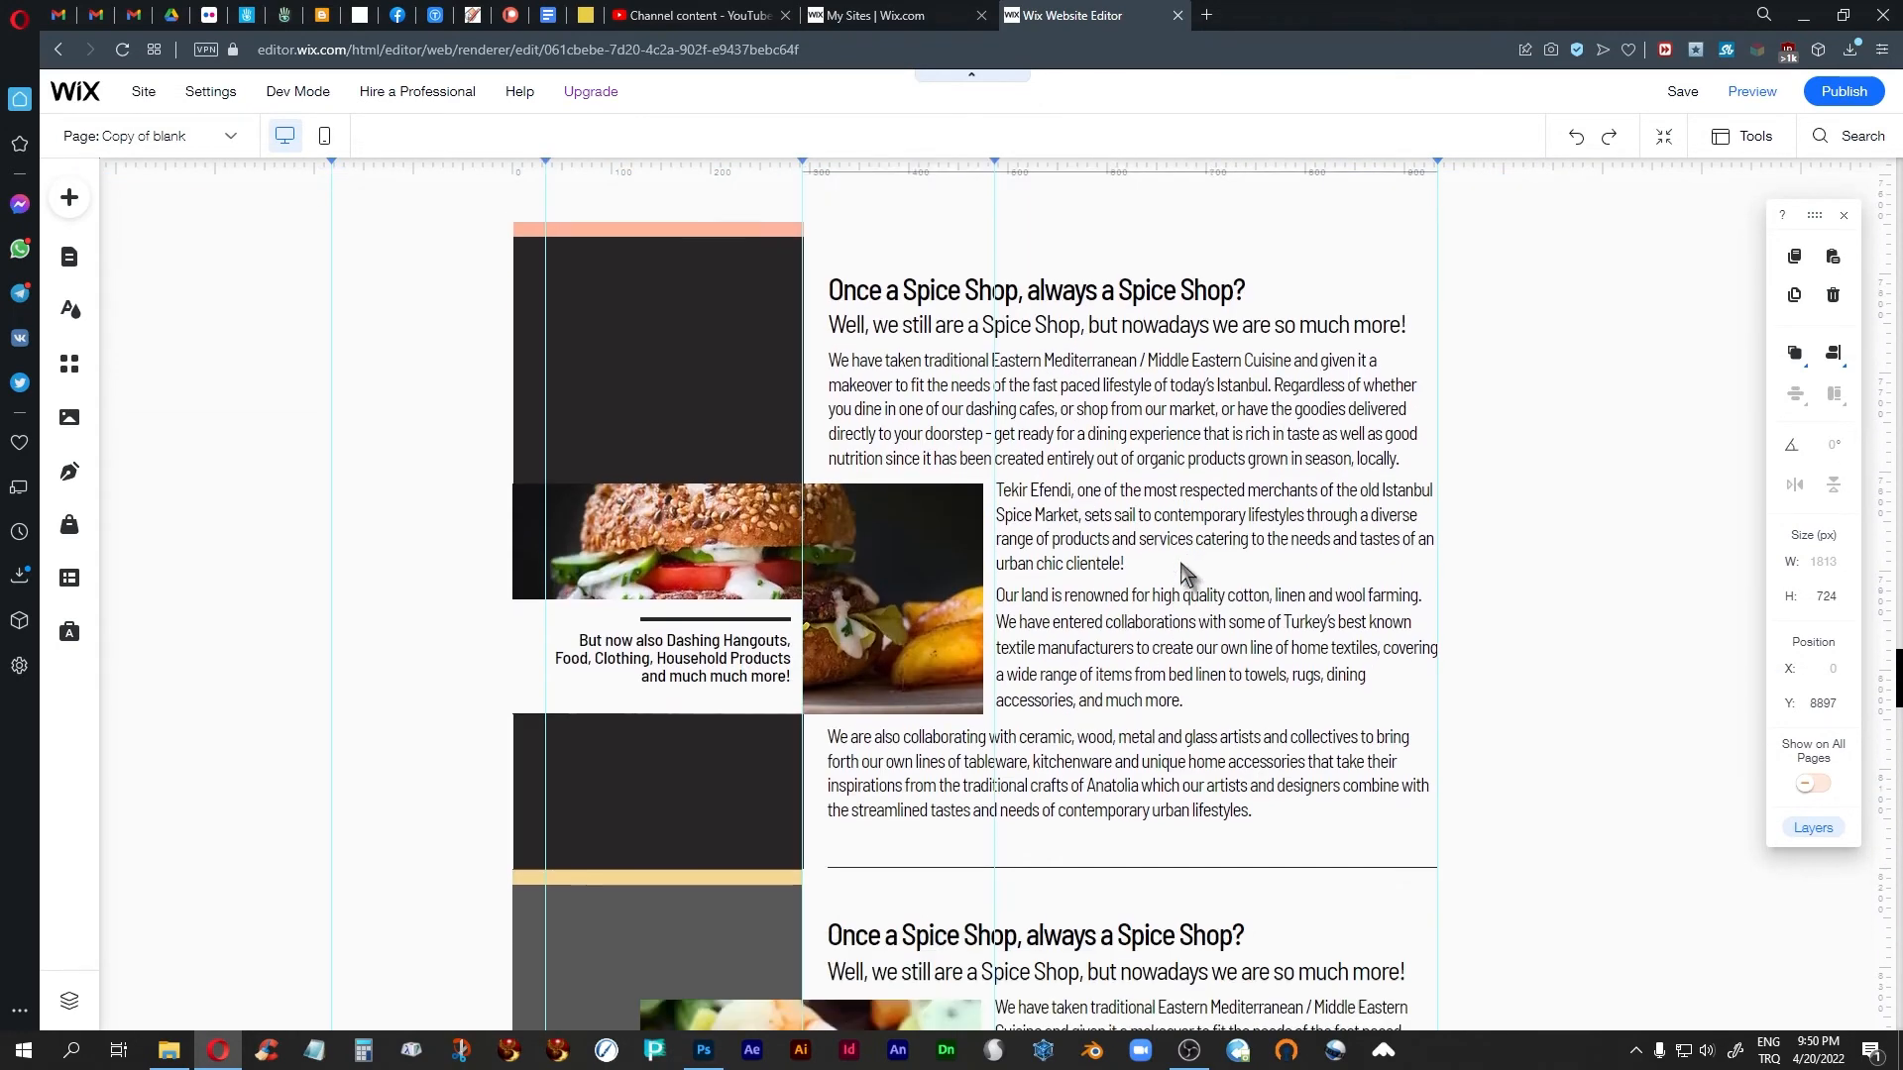
{"action": "scroll", "coordinate": [1186, 573], "scroll_direction": "up", "scroll_amount": 4}
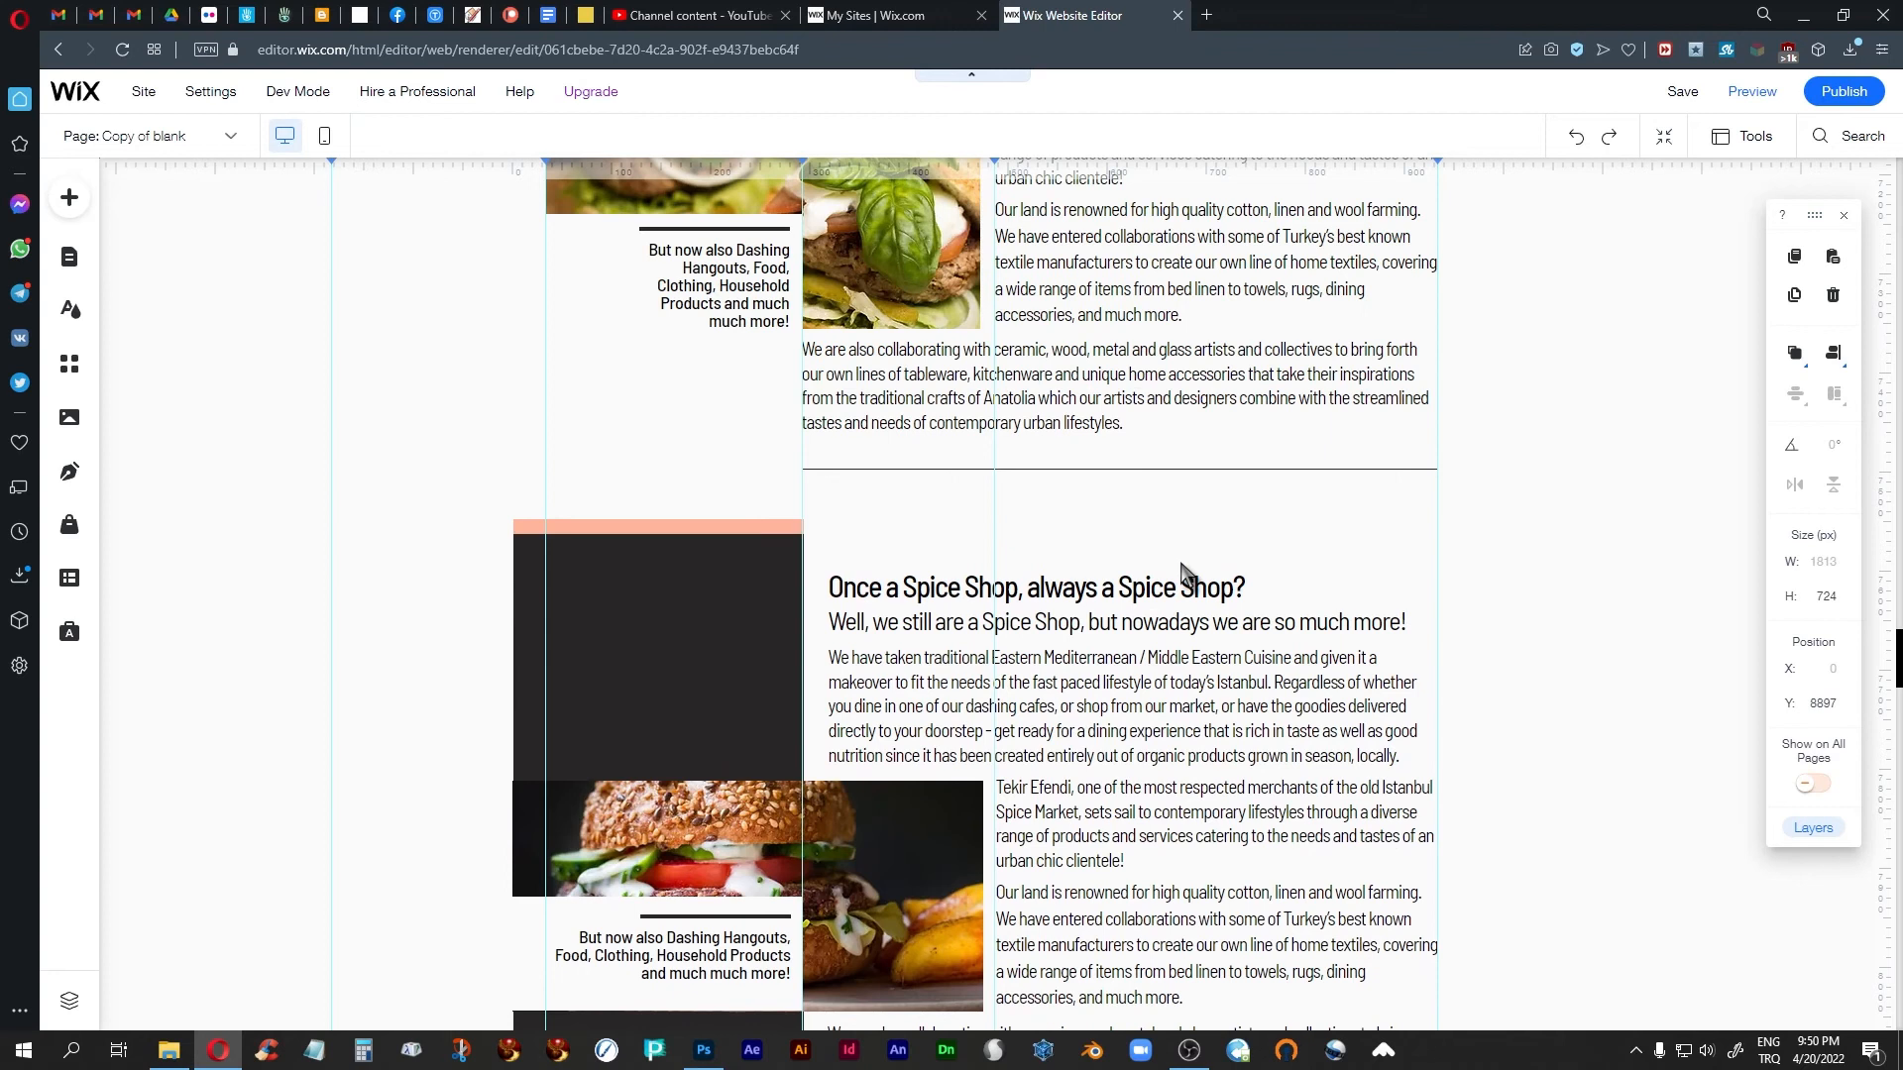
Compare the burger, shrimp, pastry and basil burger strips, examining how their dark columns, images and caption boxes line up
{"action": "left_click", "coordinate": [1486, 733]}
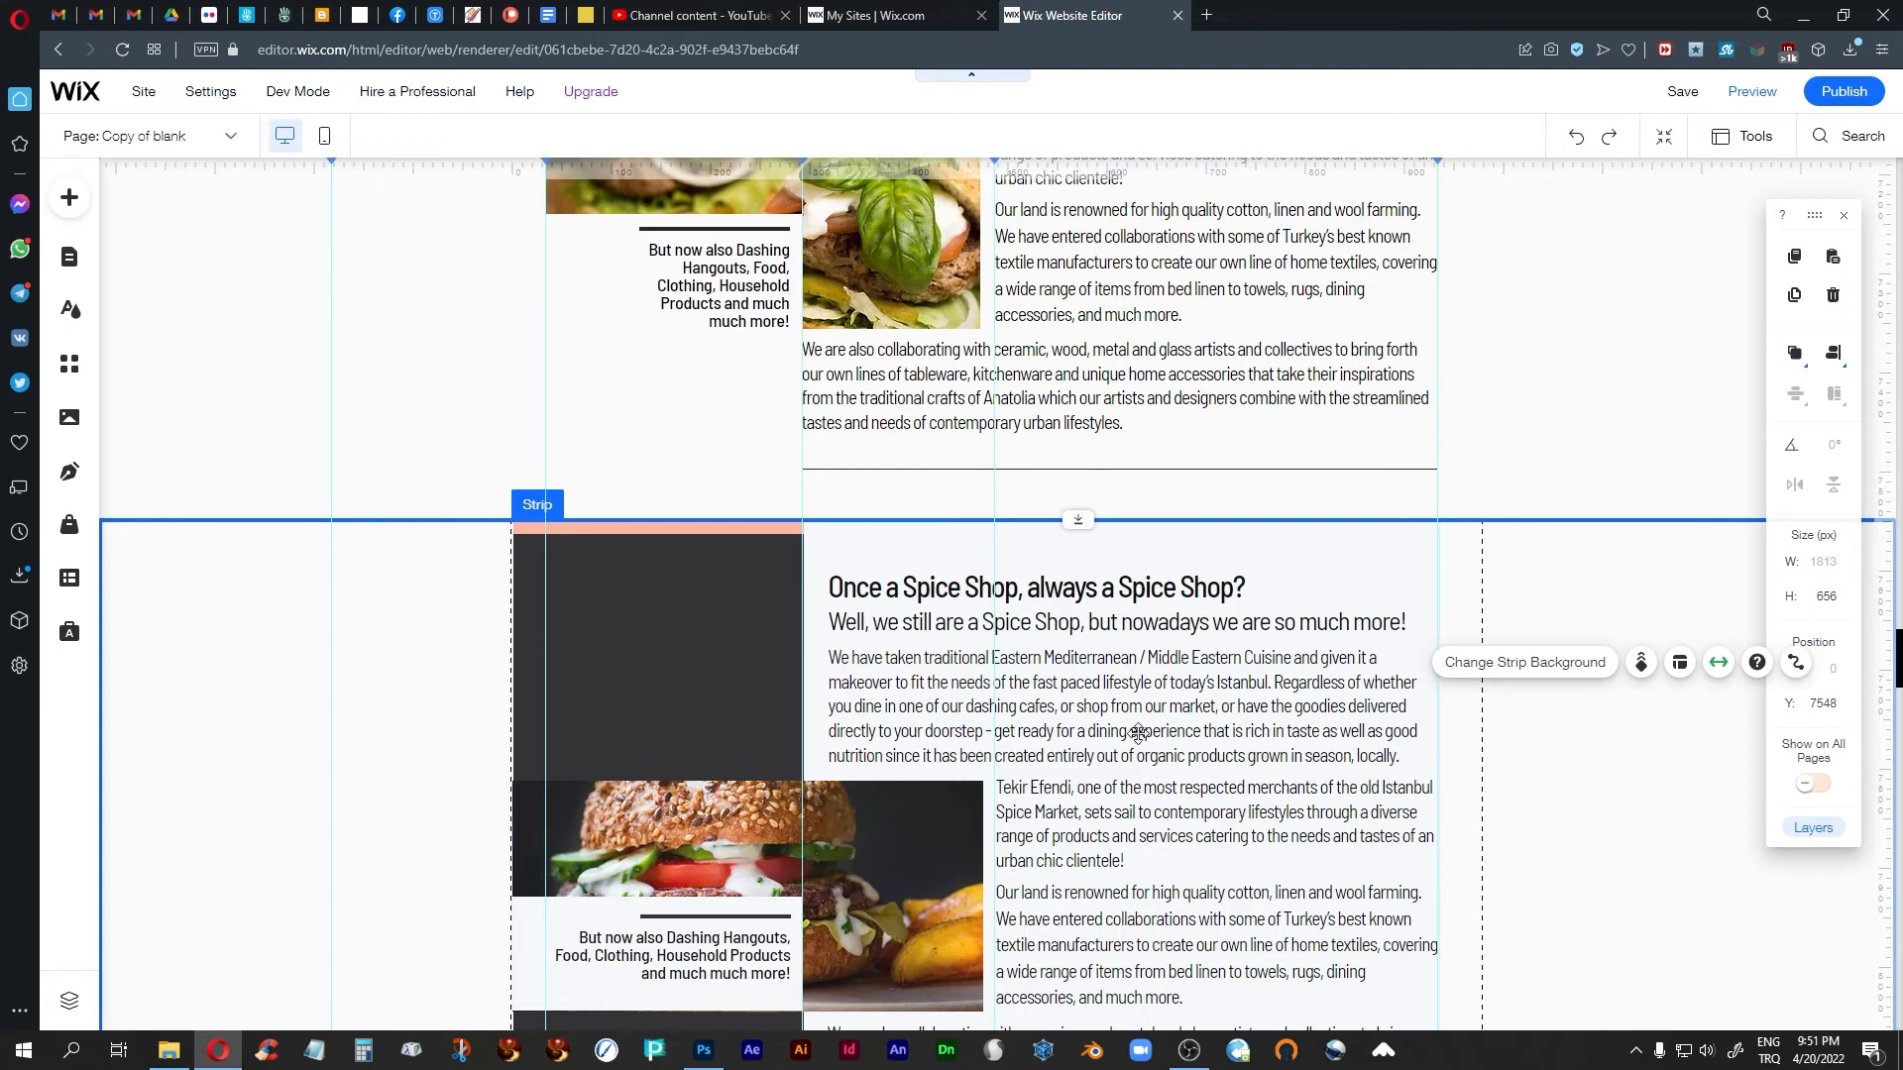
{"action": "scroll", "coordinate": [1164, 735], "scroll_direction": "down", "scroll_amount": 3}
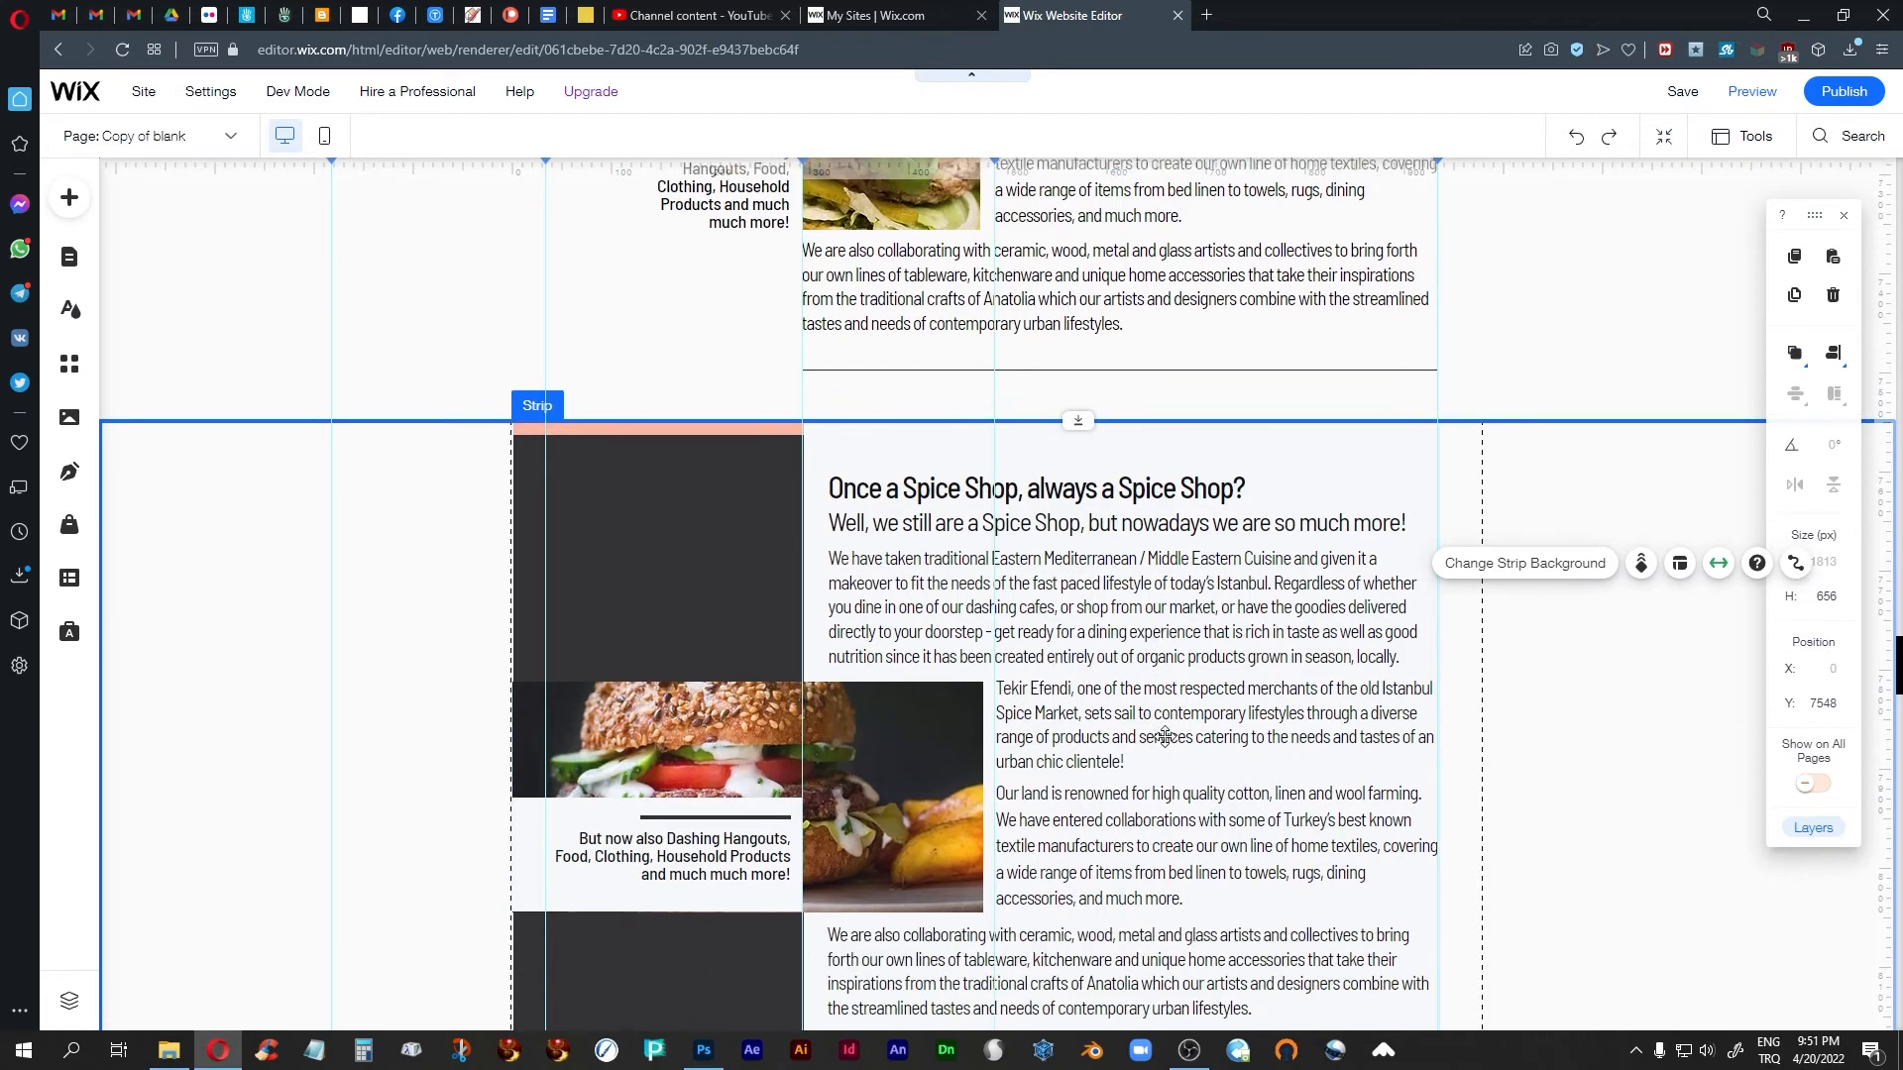
{"action": "scroll", "coordinate": [1164, 735], "scroll_direction": "down", "scroll_amount": 5}
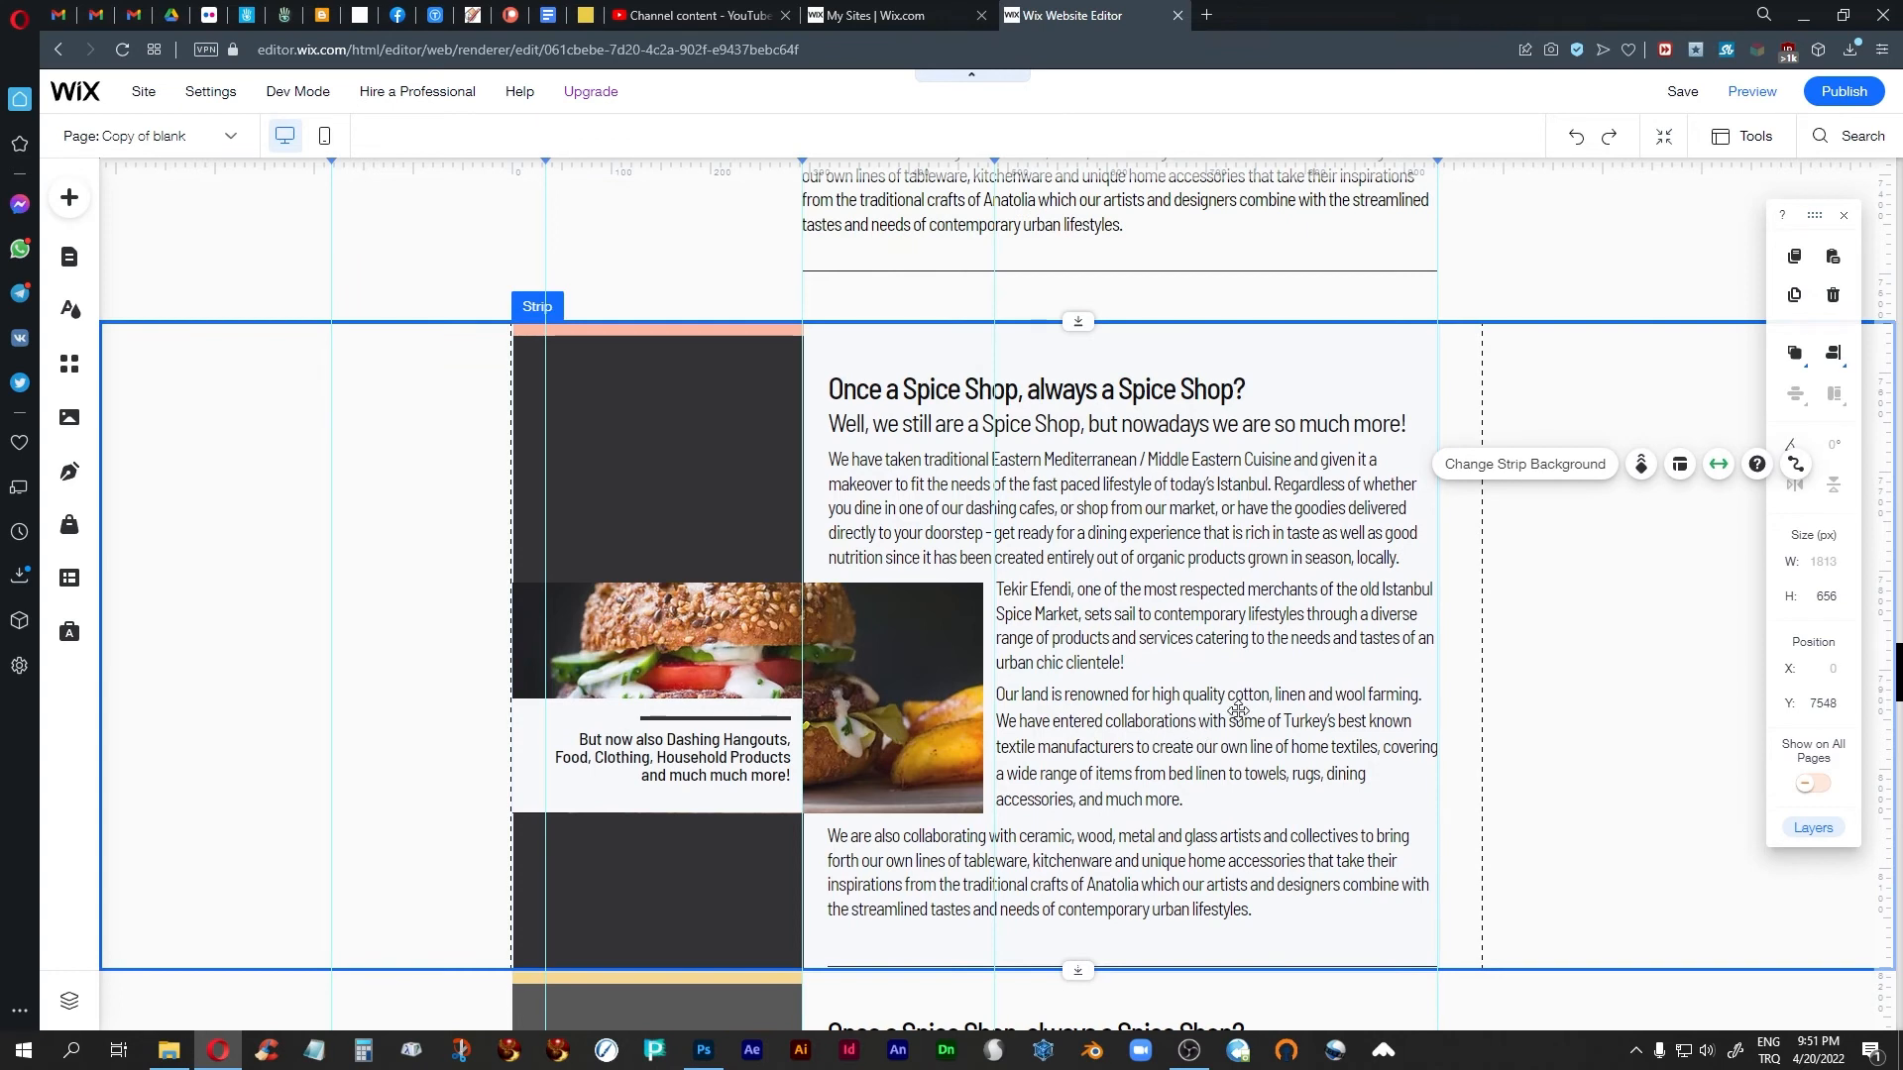
{"action": "scroll", "coordinate": [1228, 714], "scroll_direction": "down", "scroll_amount": 3}
{"action": "scroll", "coordinate": [719, 347], "scroll_direction": "up", "scroll_amount": 2}
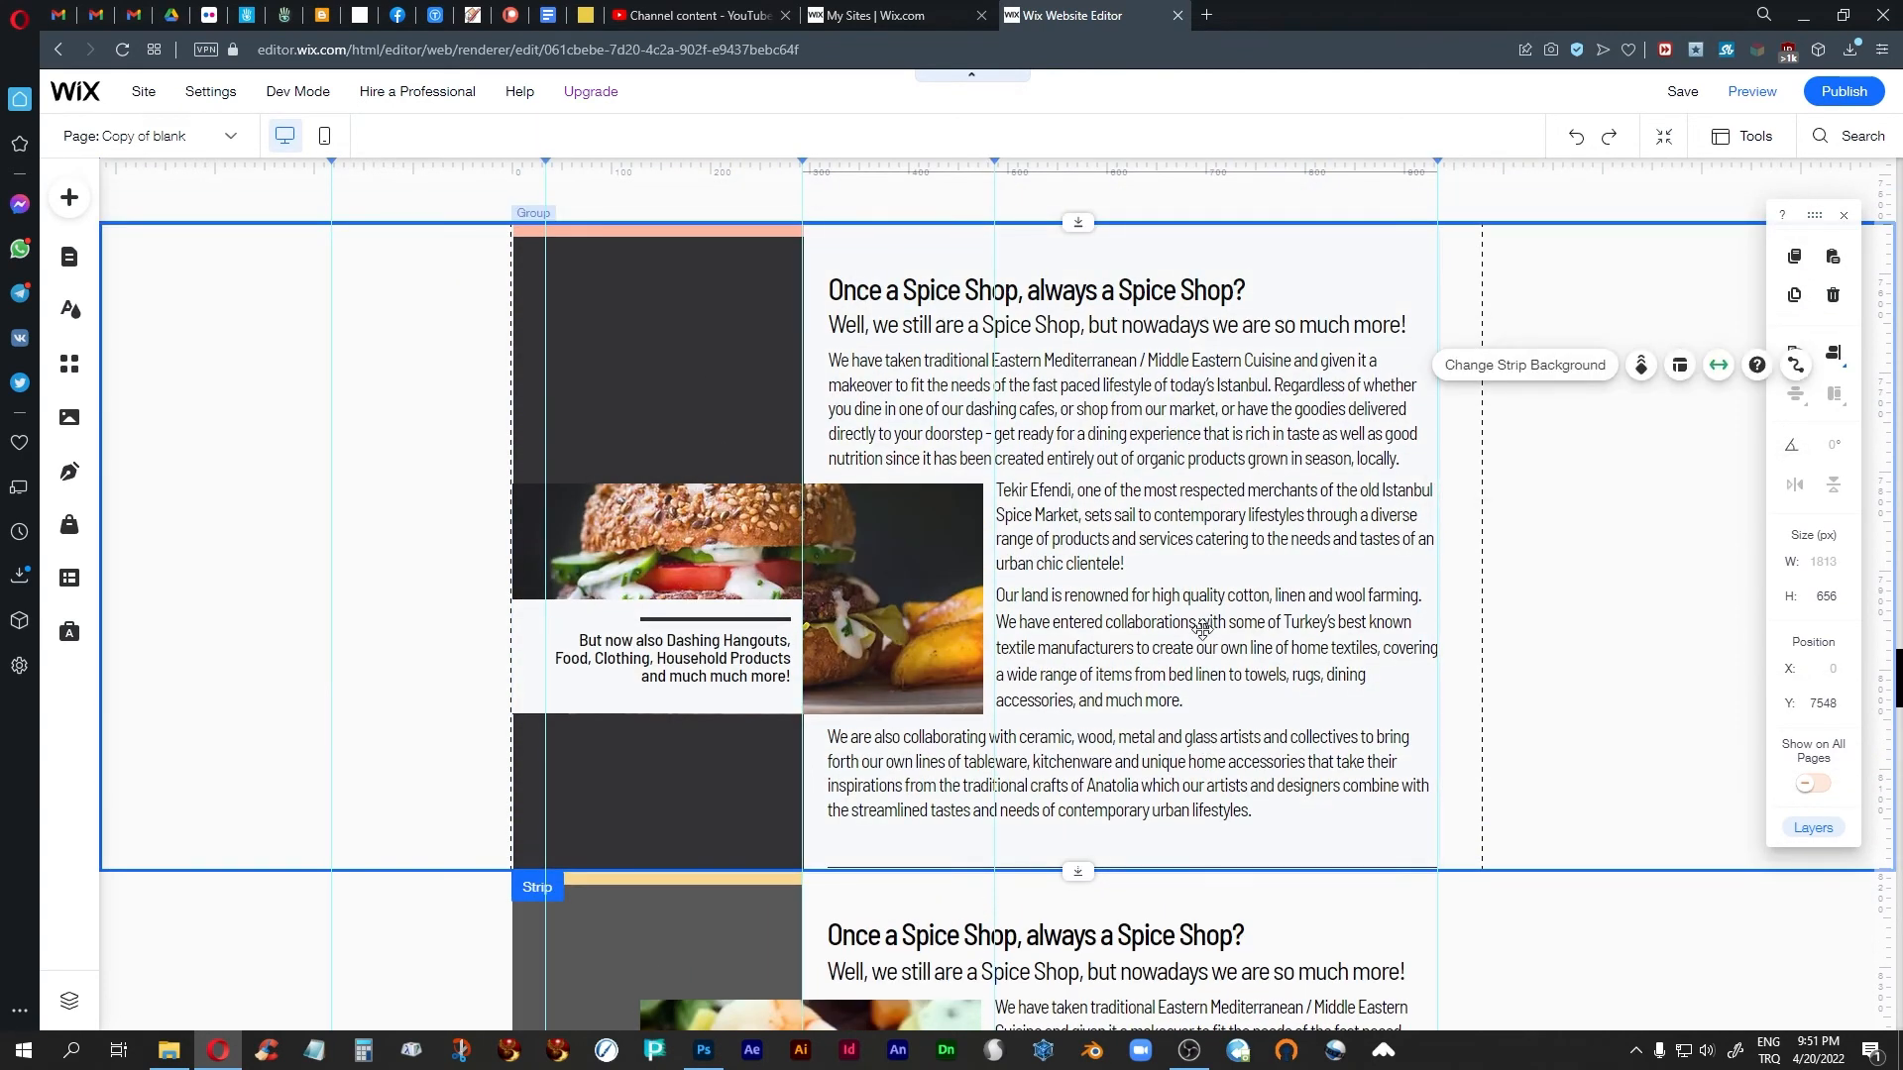
{"action": "scroll", "coordinate": [1202, 630], "scroll_direction": "down", "scroll_amount": 3}
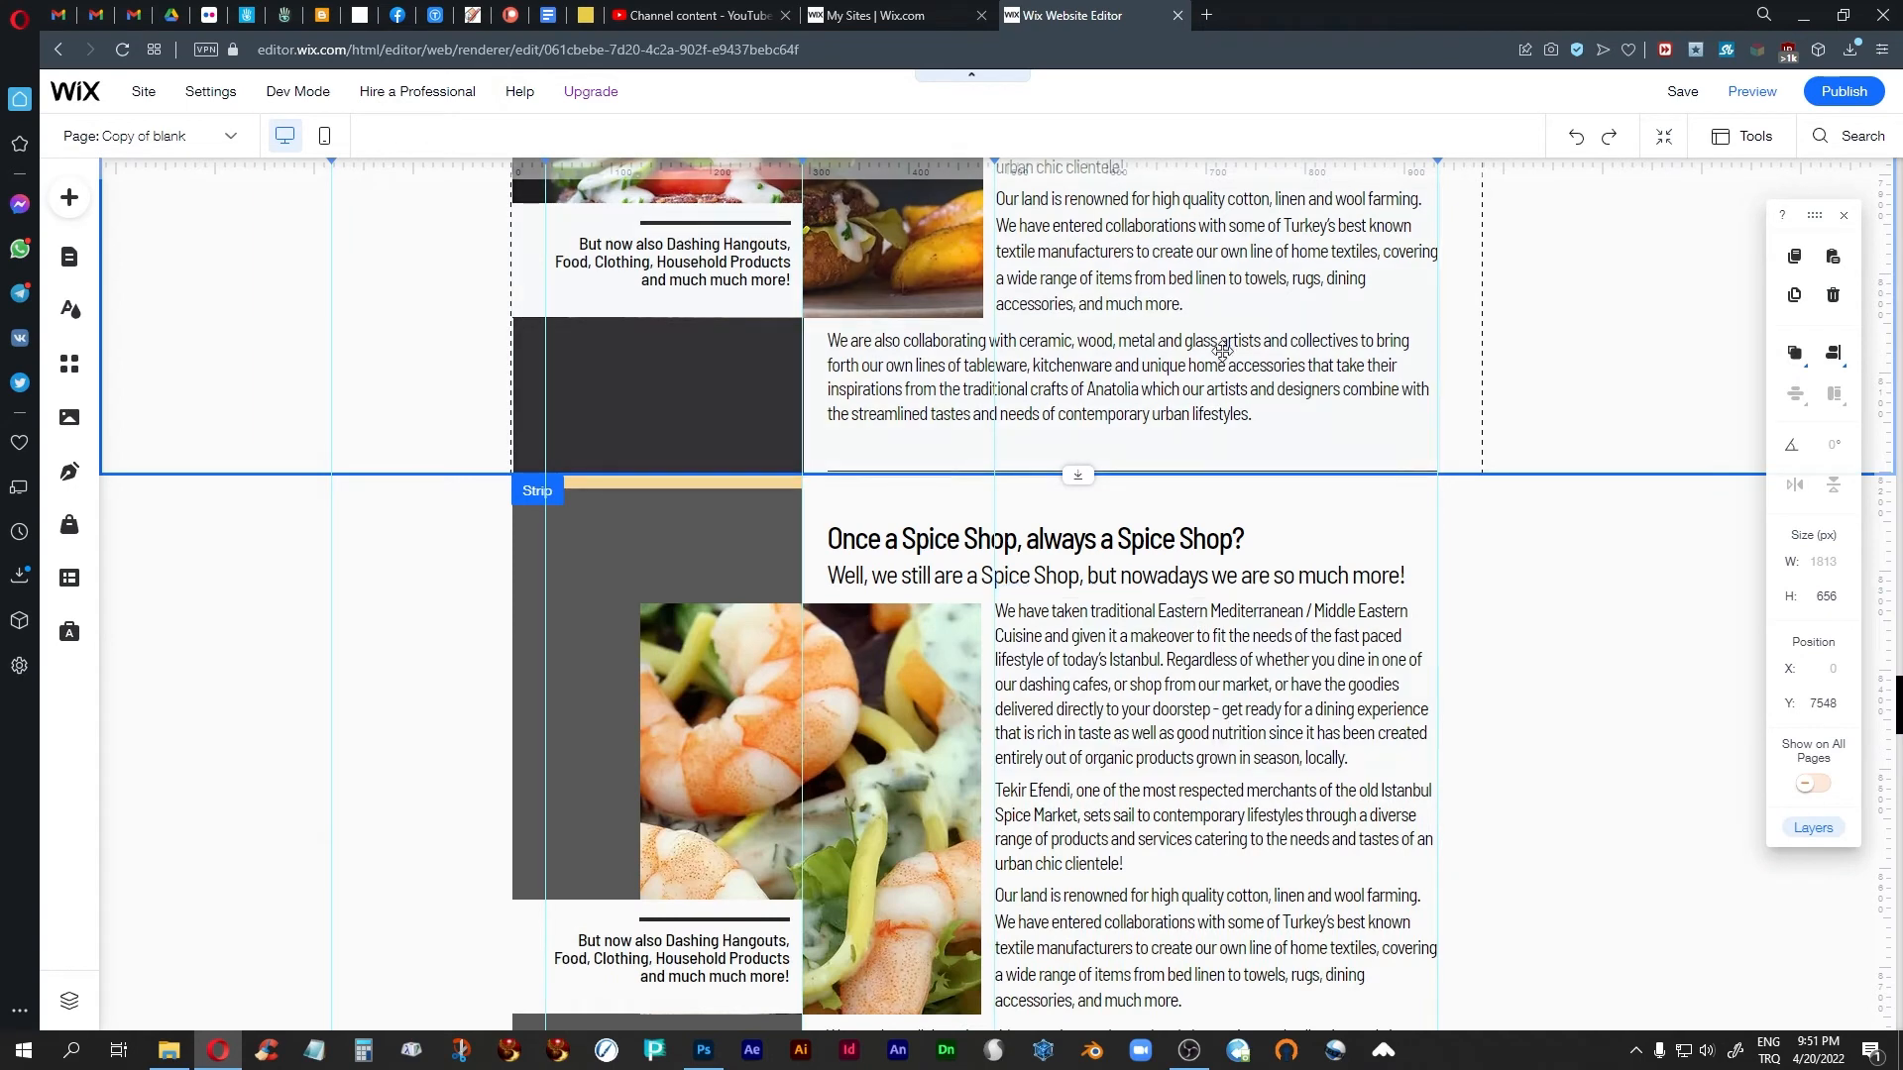
{"action": "scroll", "coordinate": [1223, 645], "scroll_direction": "down", "scroll_amount": 4}
{"action": "scroll", "coordinate": [1189, 782], "scroll_direction": "down", "scroll_amount": 7}
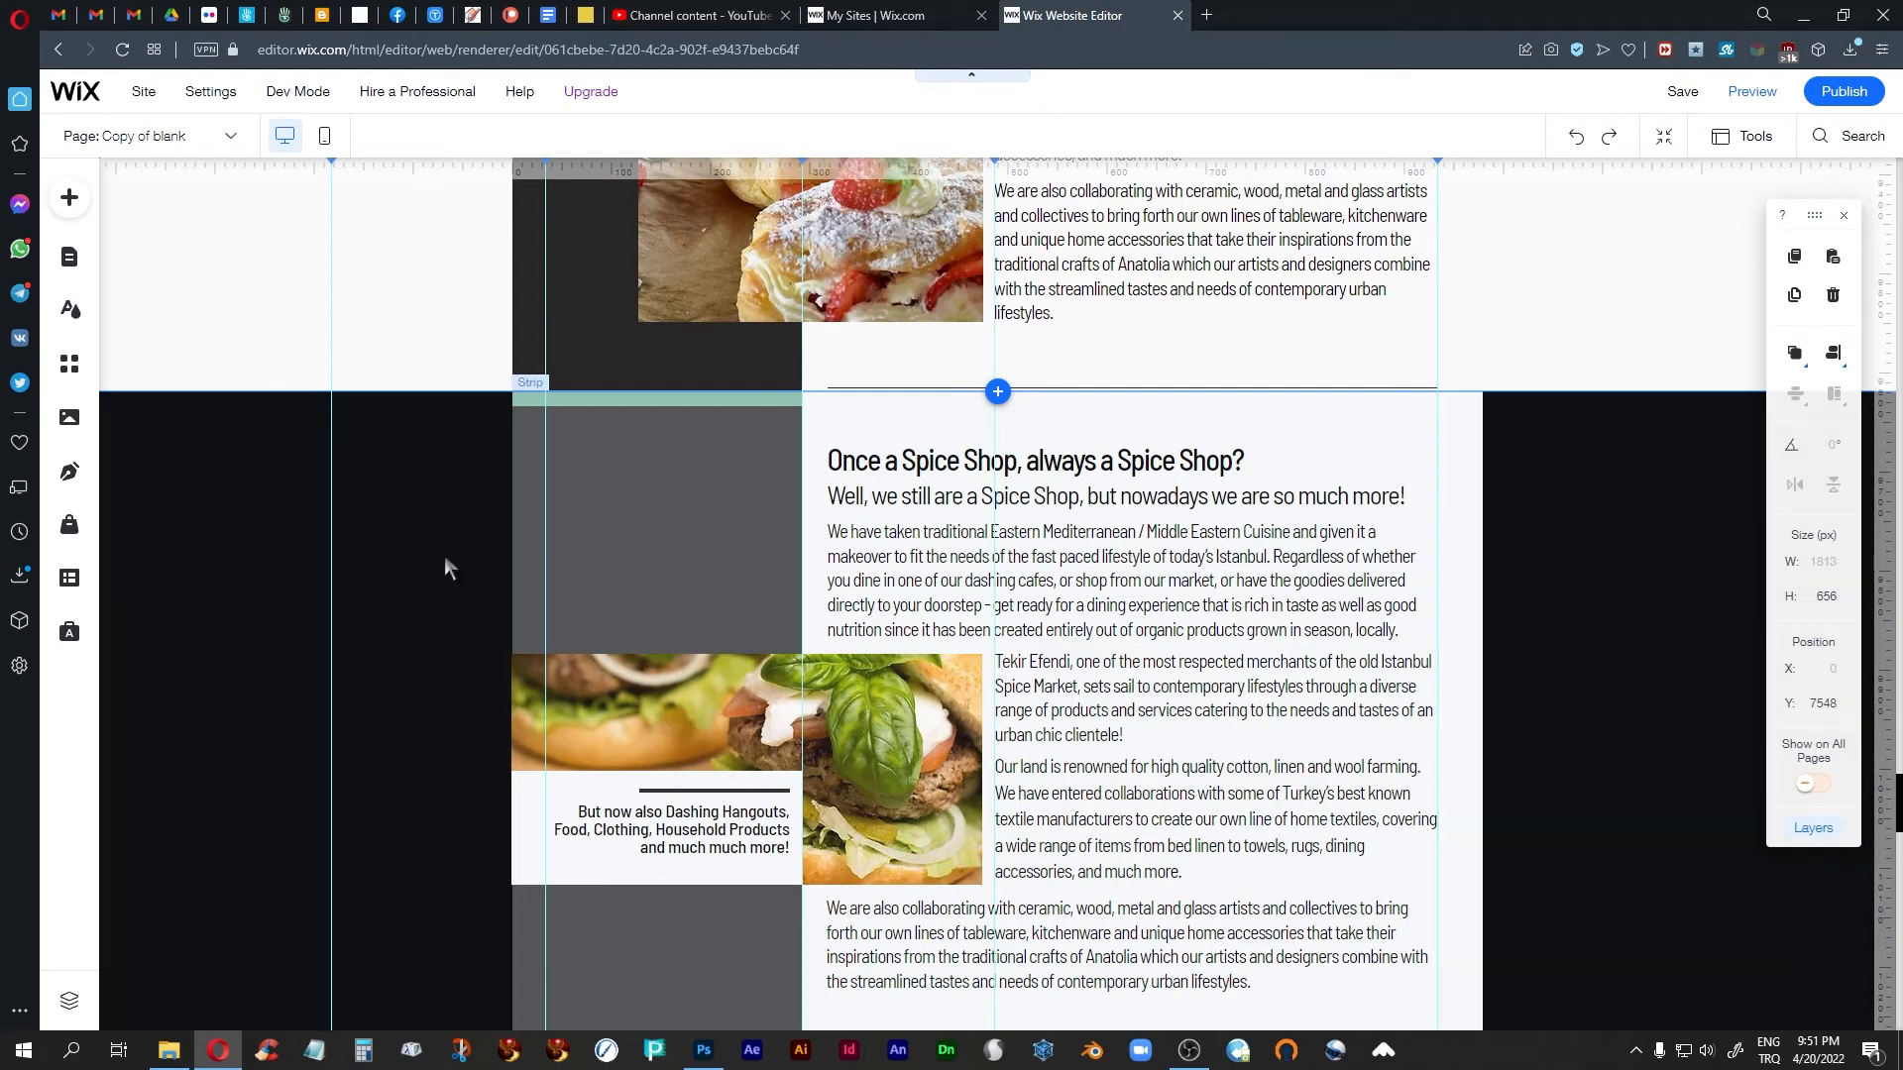
{"action": "scroll", "coordinate": [431, 592], "scroll_direction": "up", "scroll_amount": 10}
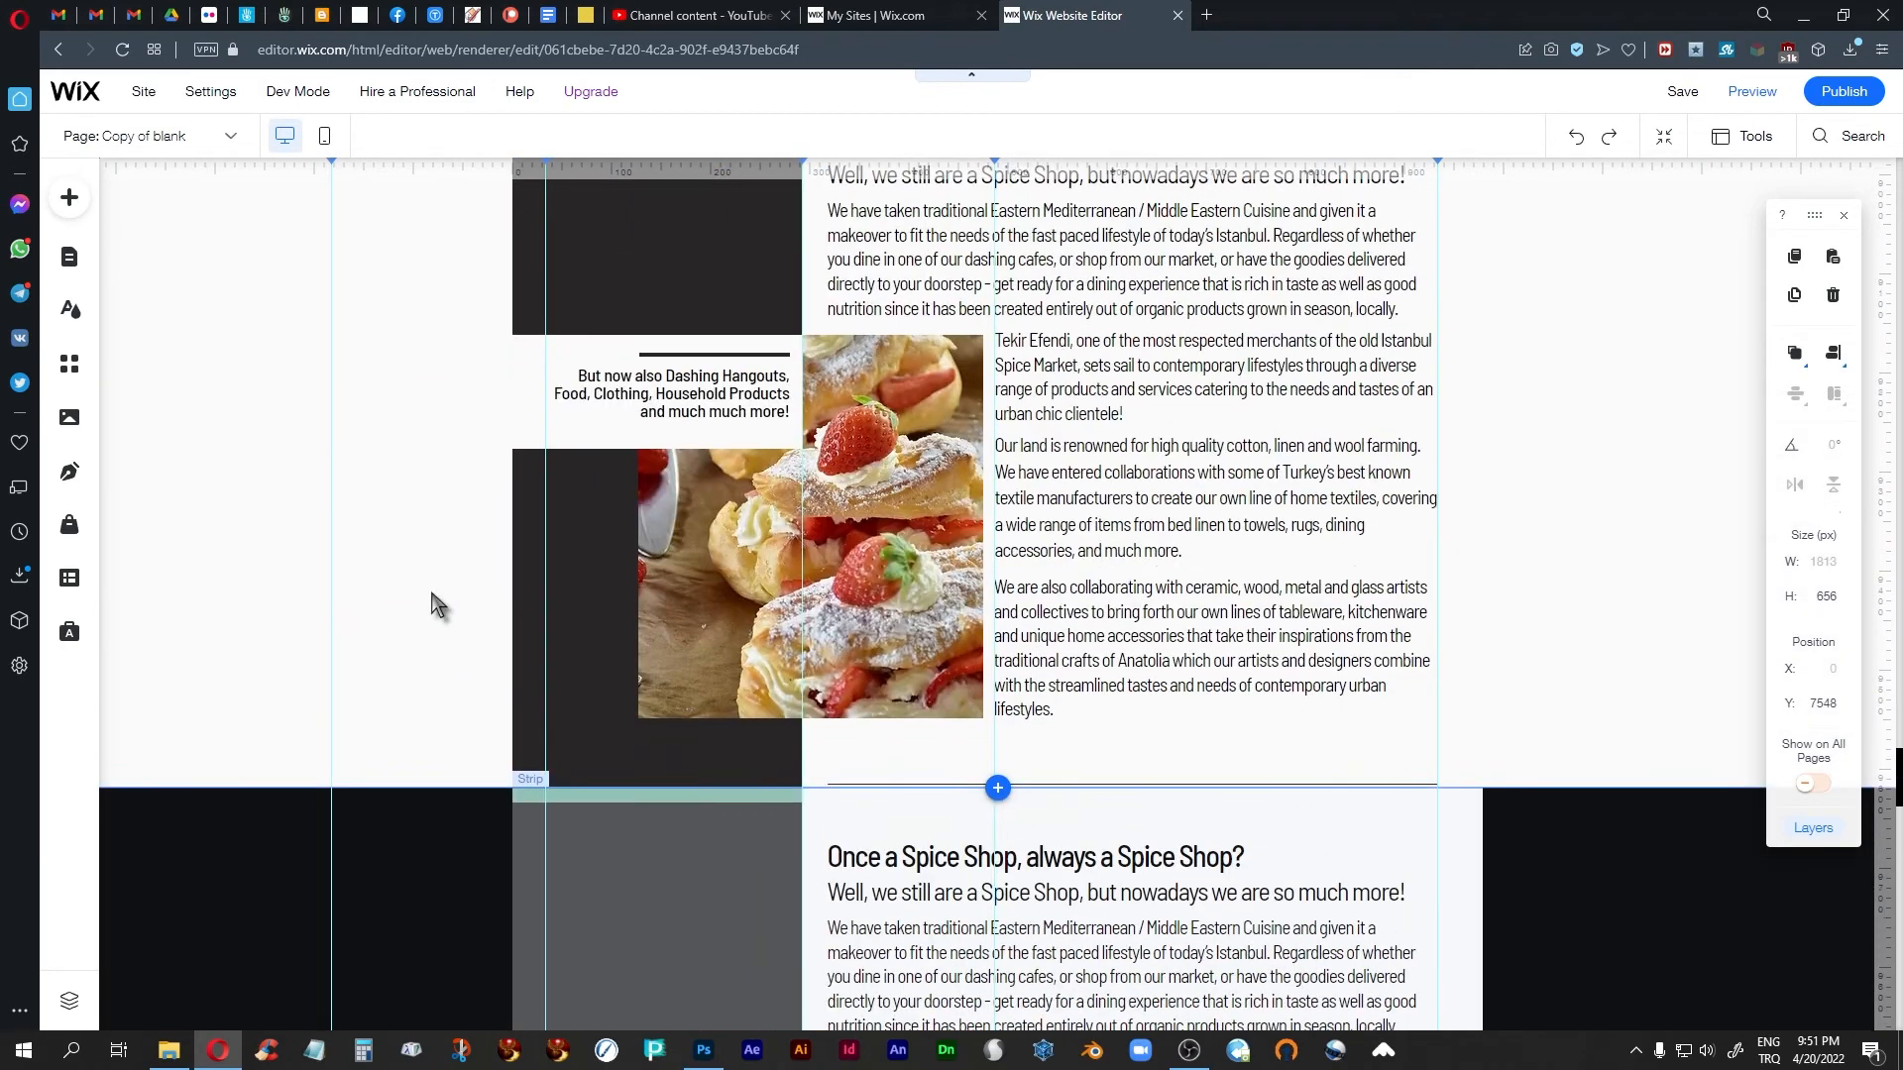
{"action": "scroll", "coordinate": [432, 597], "scroll_direction": "up", "scroll_amount": 7}
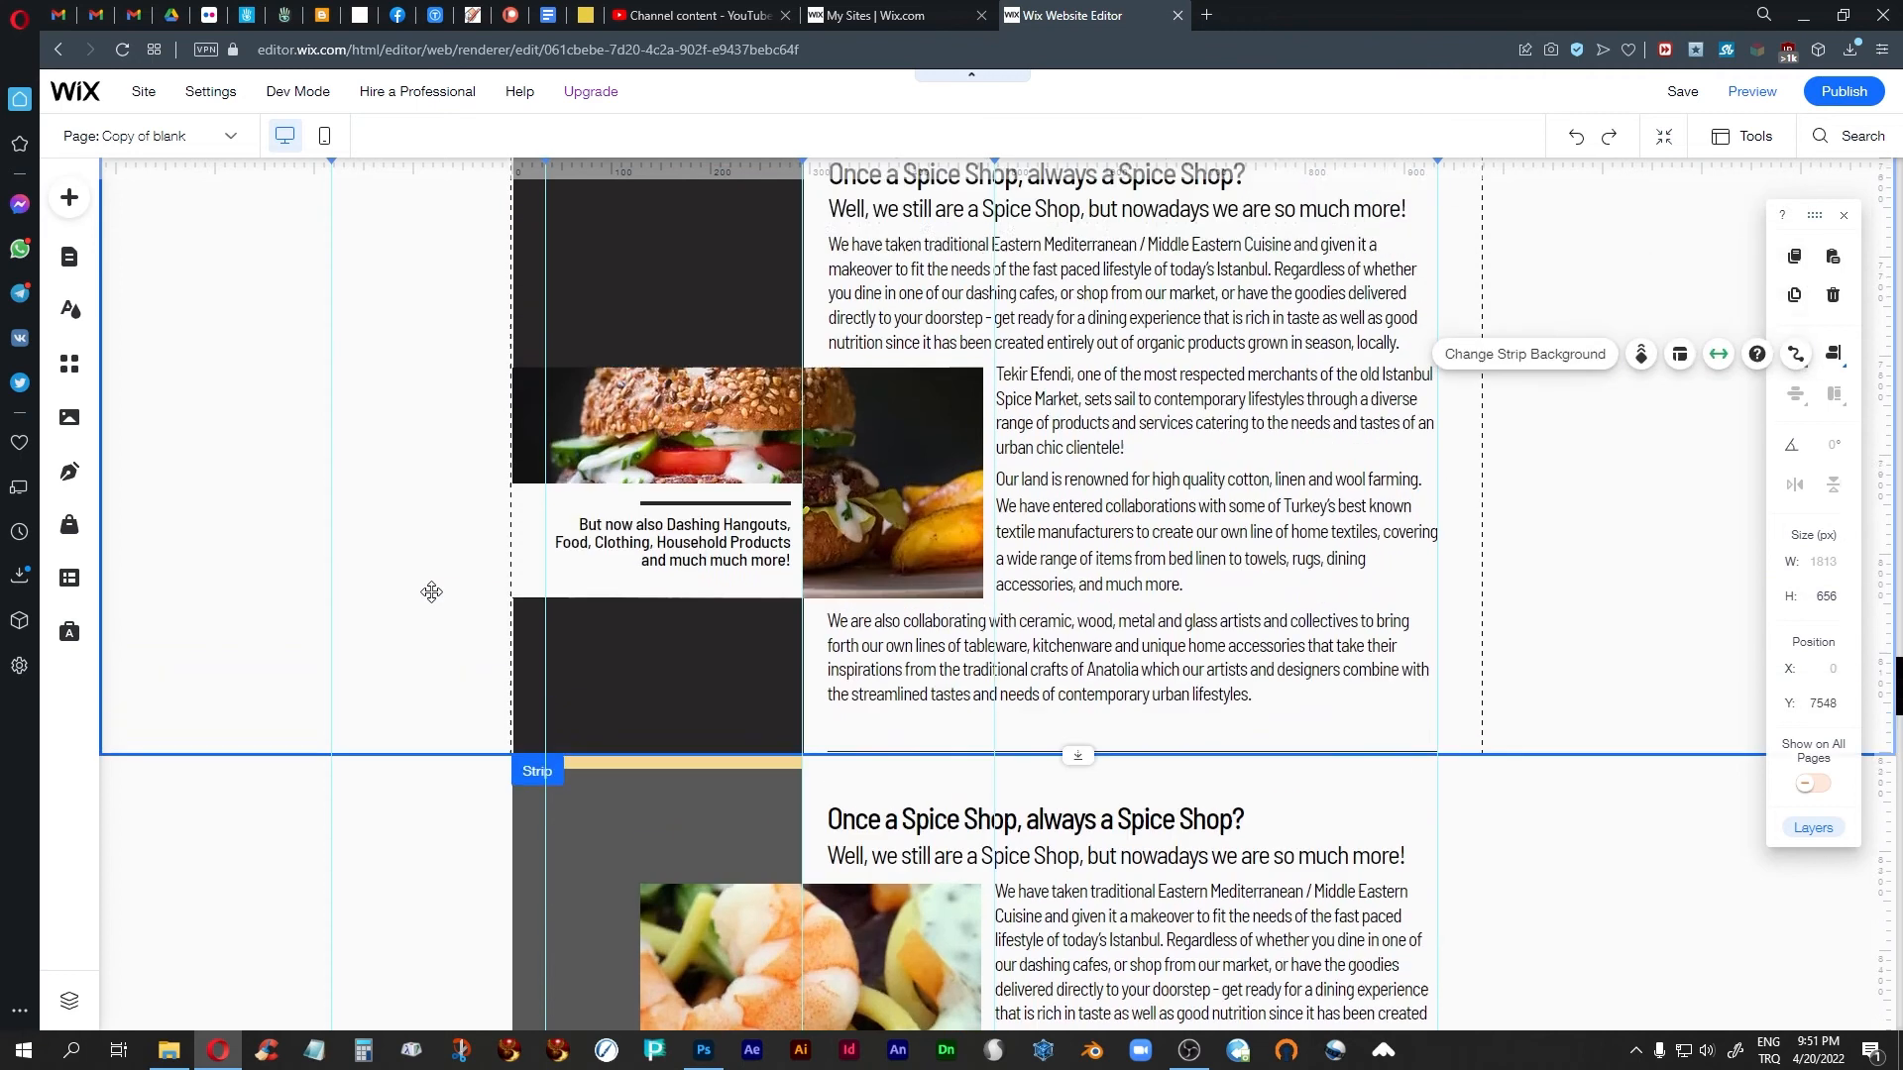
Examine the burger image and the salmon-coloured bar above its dark column, checking how their edges align with the column
{"action": "left_click", "coordinate": [932, 658]}
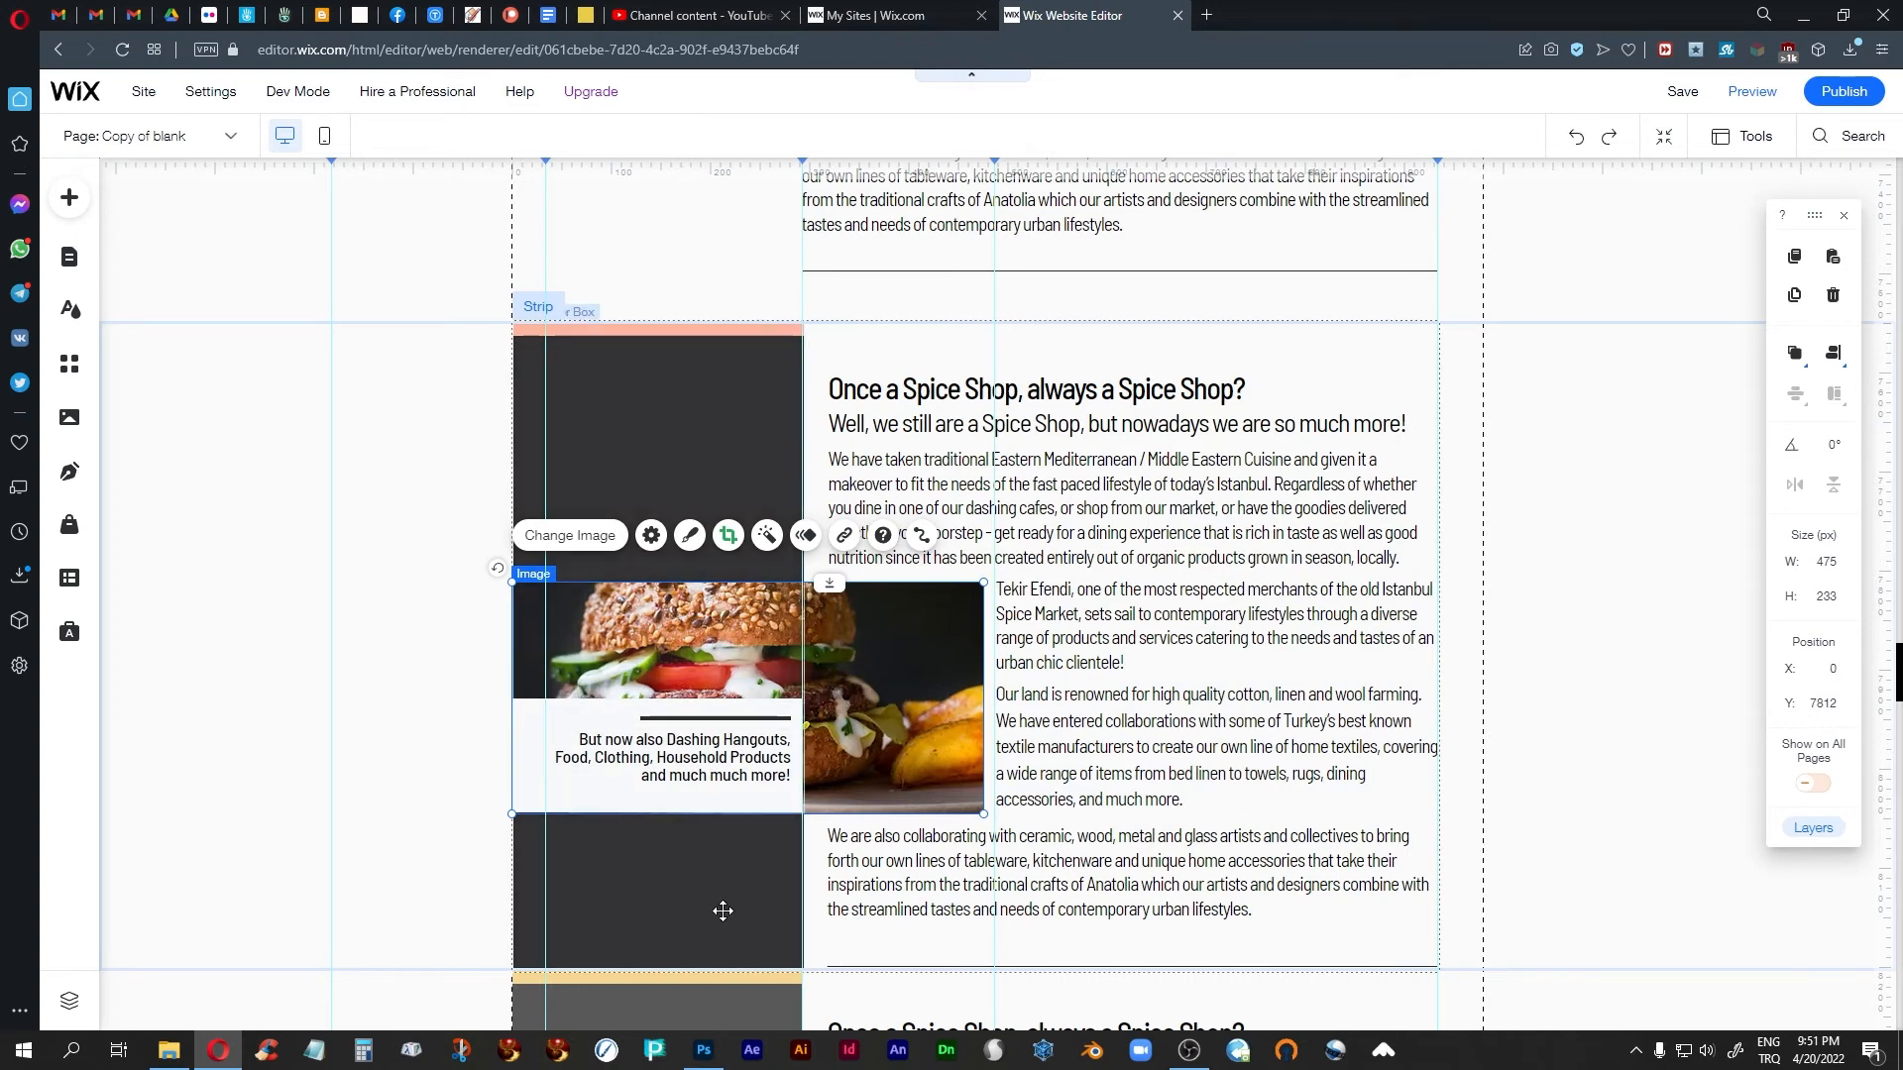
{"action": "left_click", "coordinate": [717, 330]}
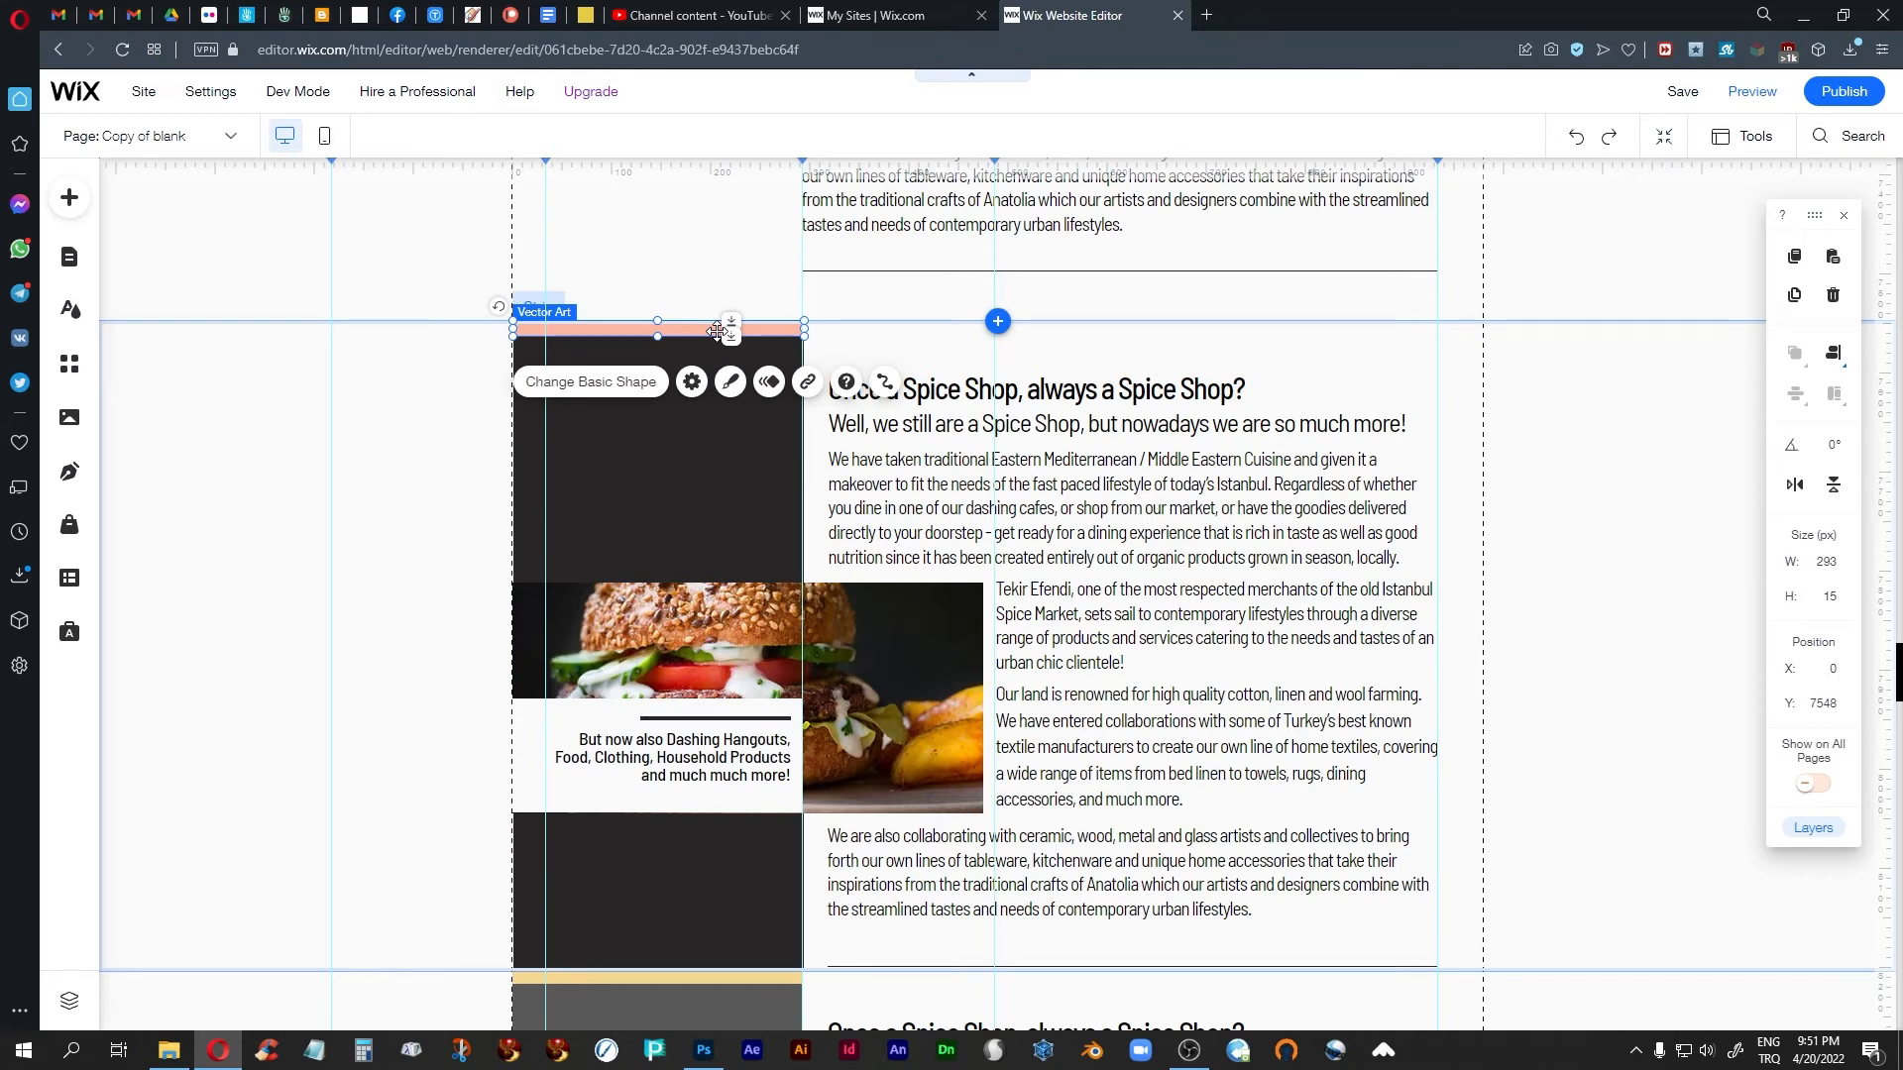
{"action": "scroll", "coordinate": [1090, 813], "scroll_direction": "down", "scroll_amount": 5}
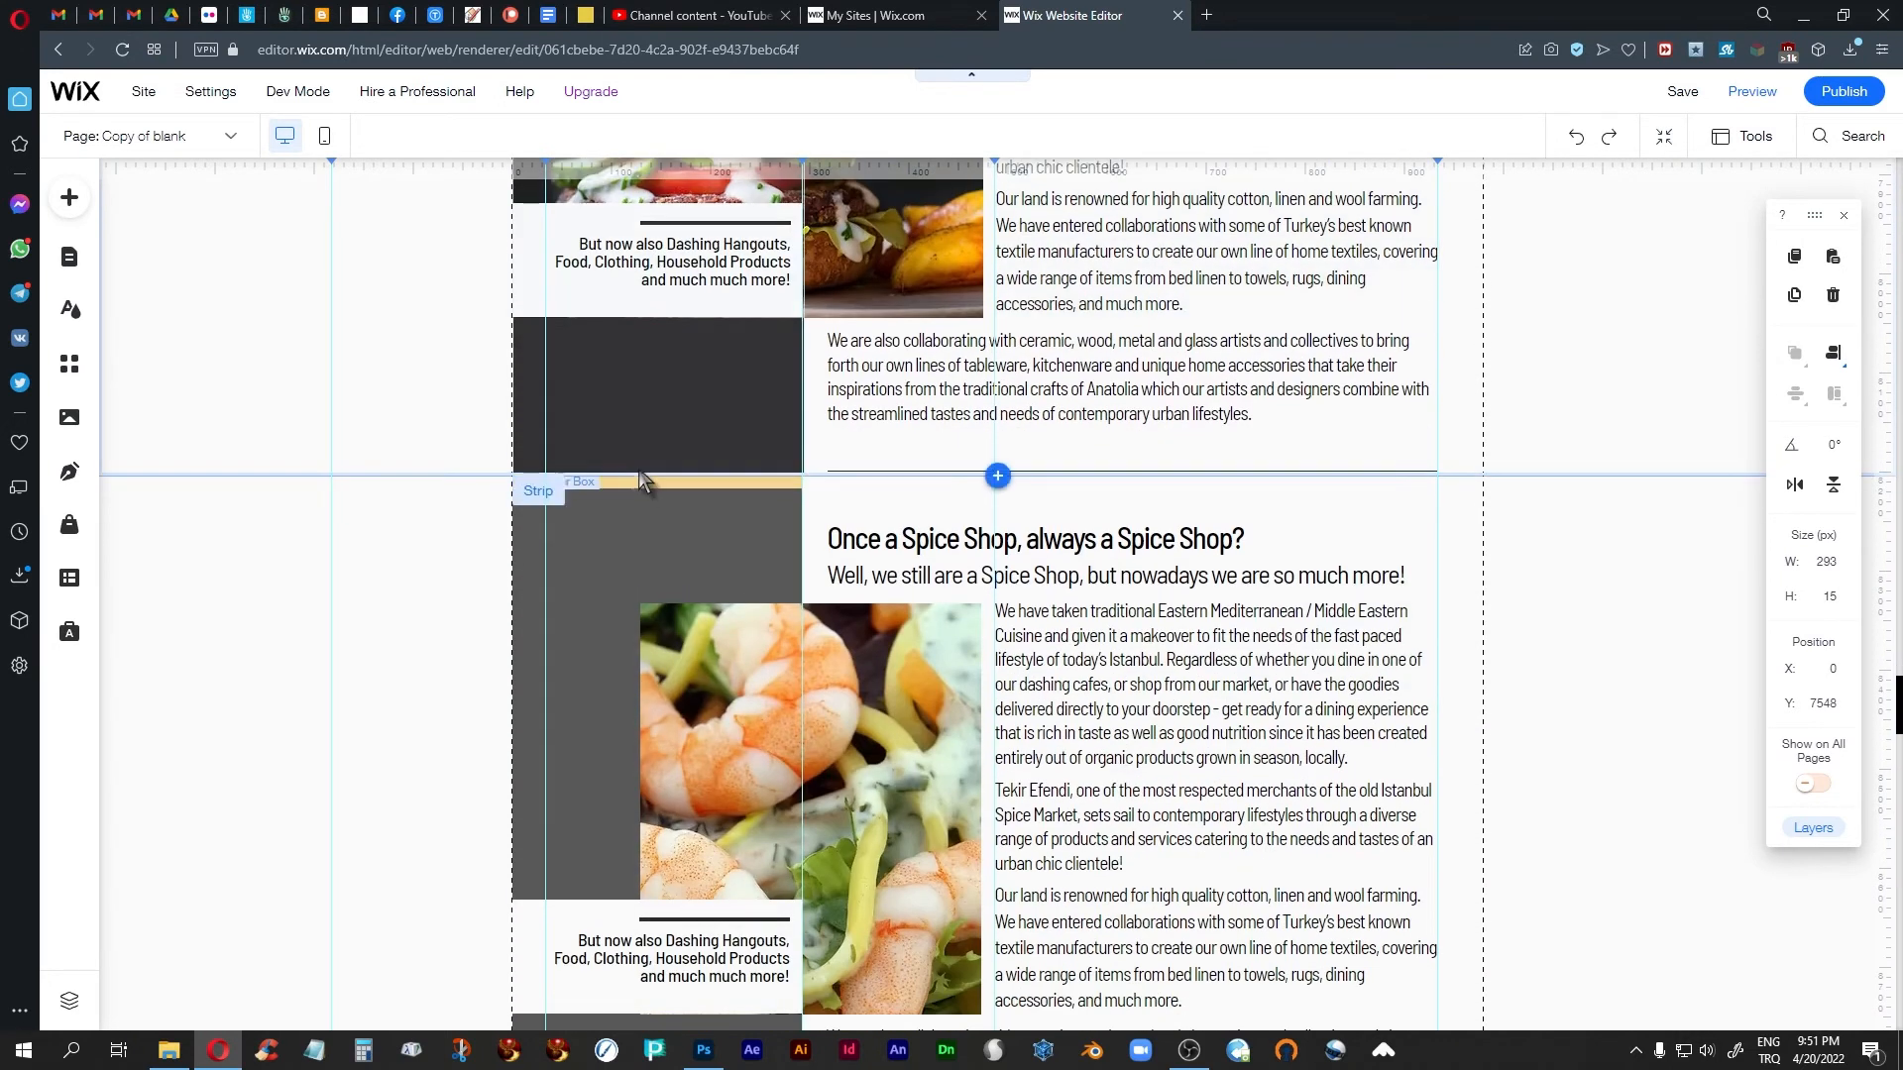
{"action": "scroll", "coordinate": [1130, 674], "scroll_direction": "up", "scroll_amount": 4}
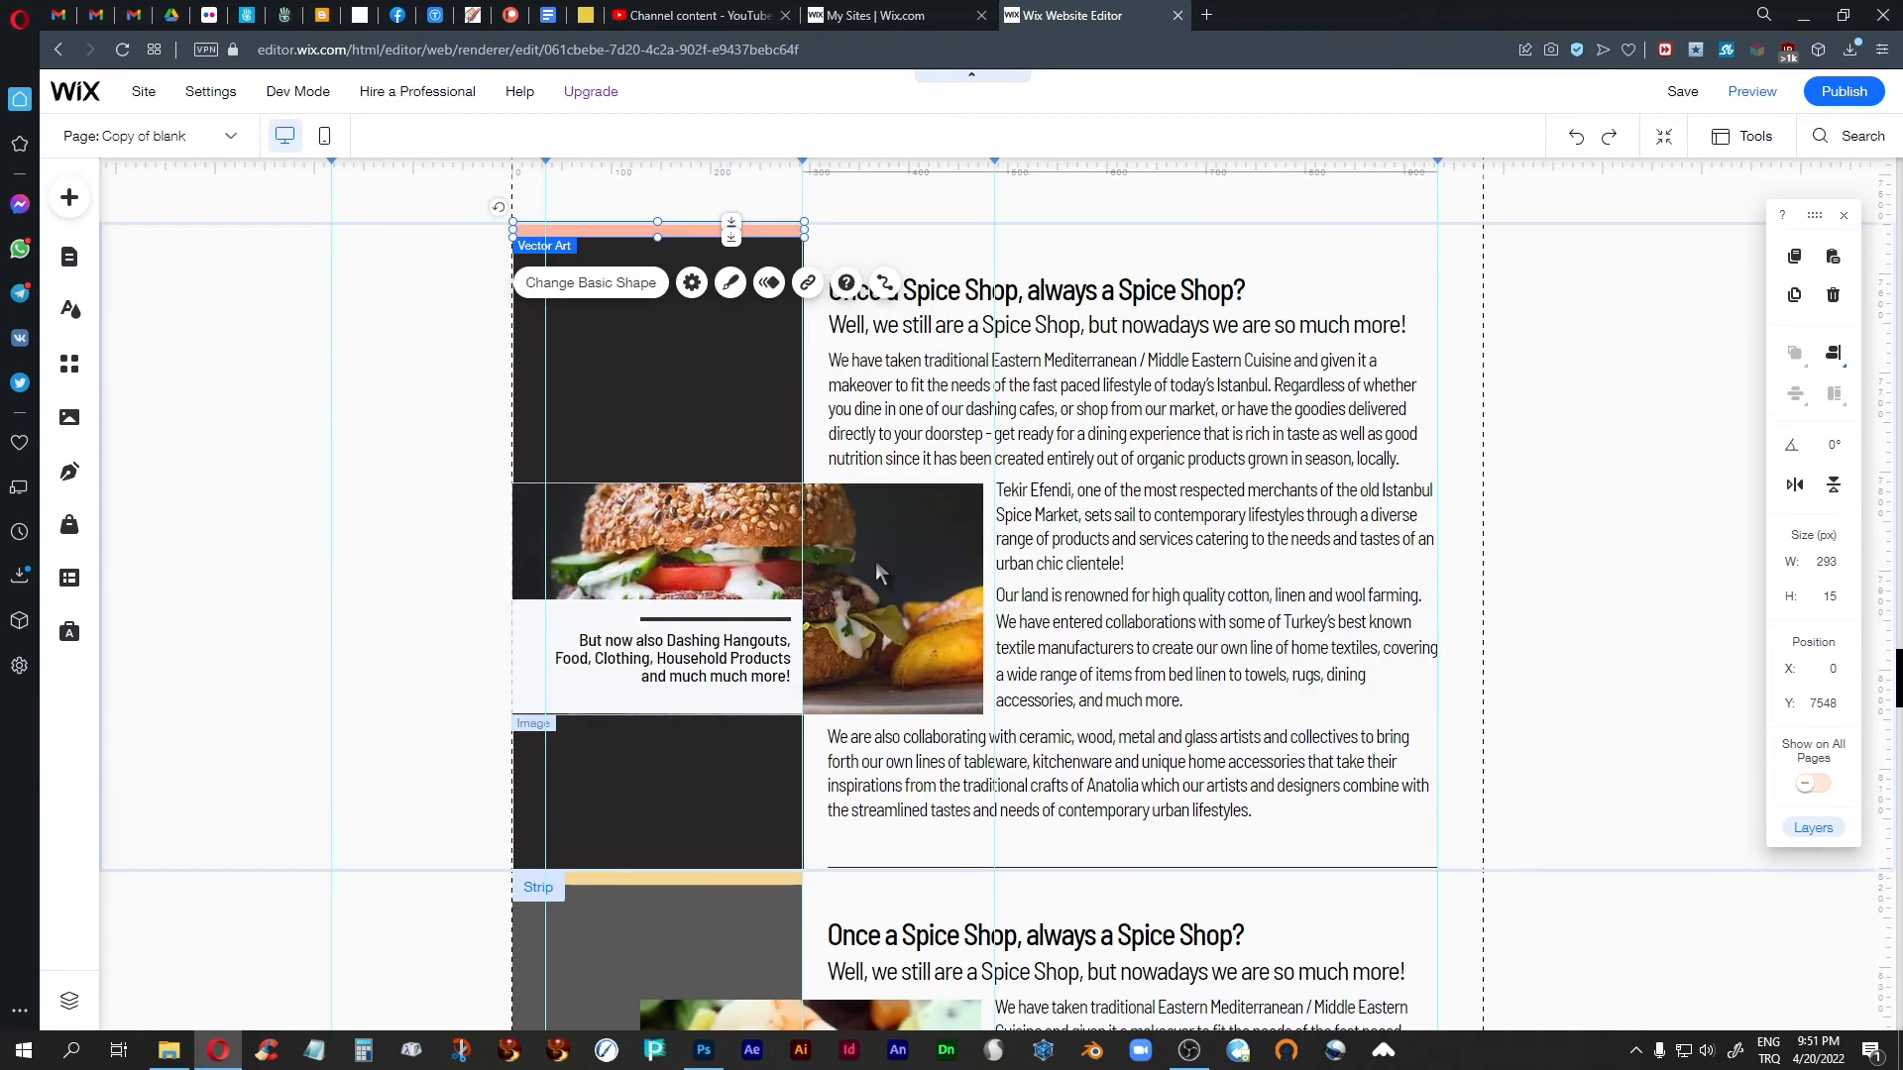
{"action": "scroll", "coordinate": [1137, 671], "scroll_direction": "down", "scroll_amount": 2}
{"action": "scroll", "coordinate": [961, 490], "scroll_direction": "up", "scroll_amount": 1}
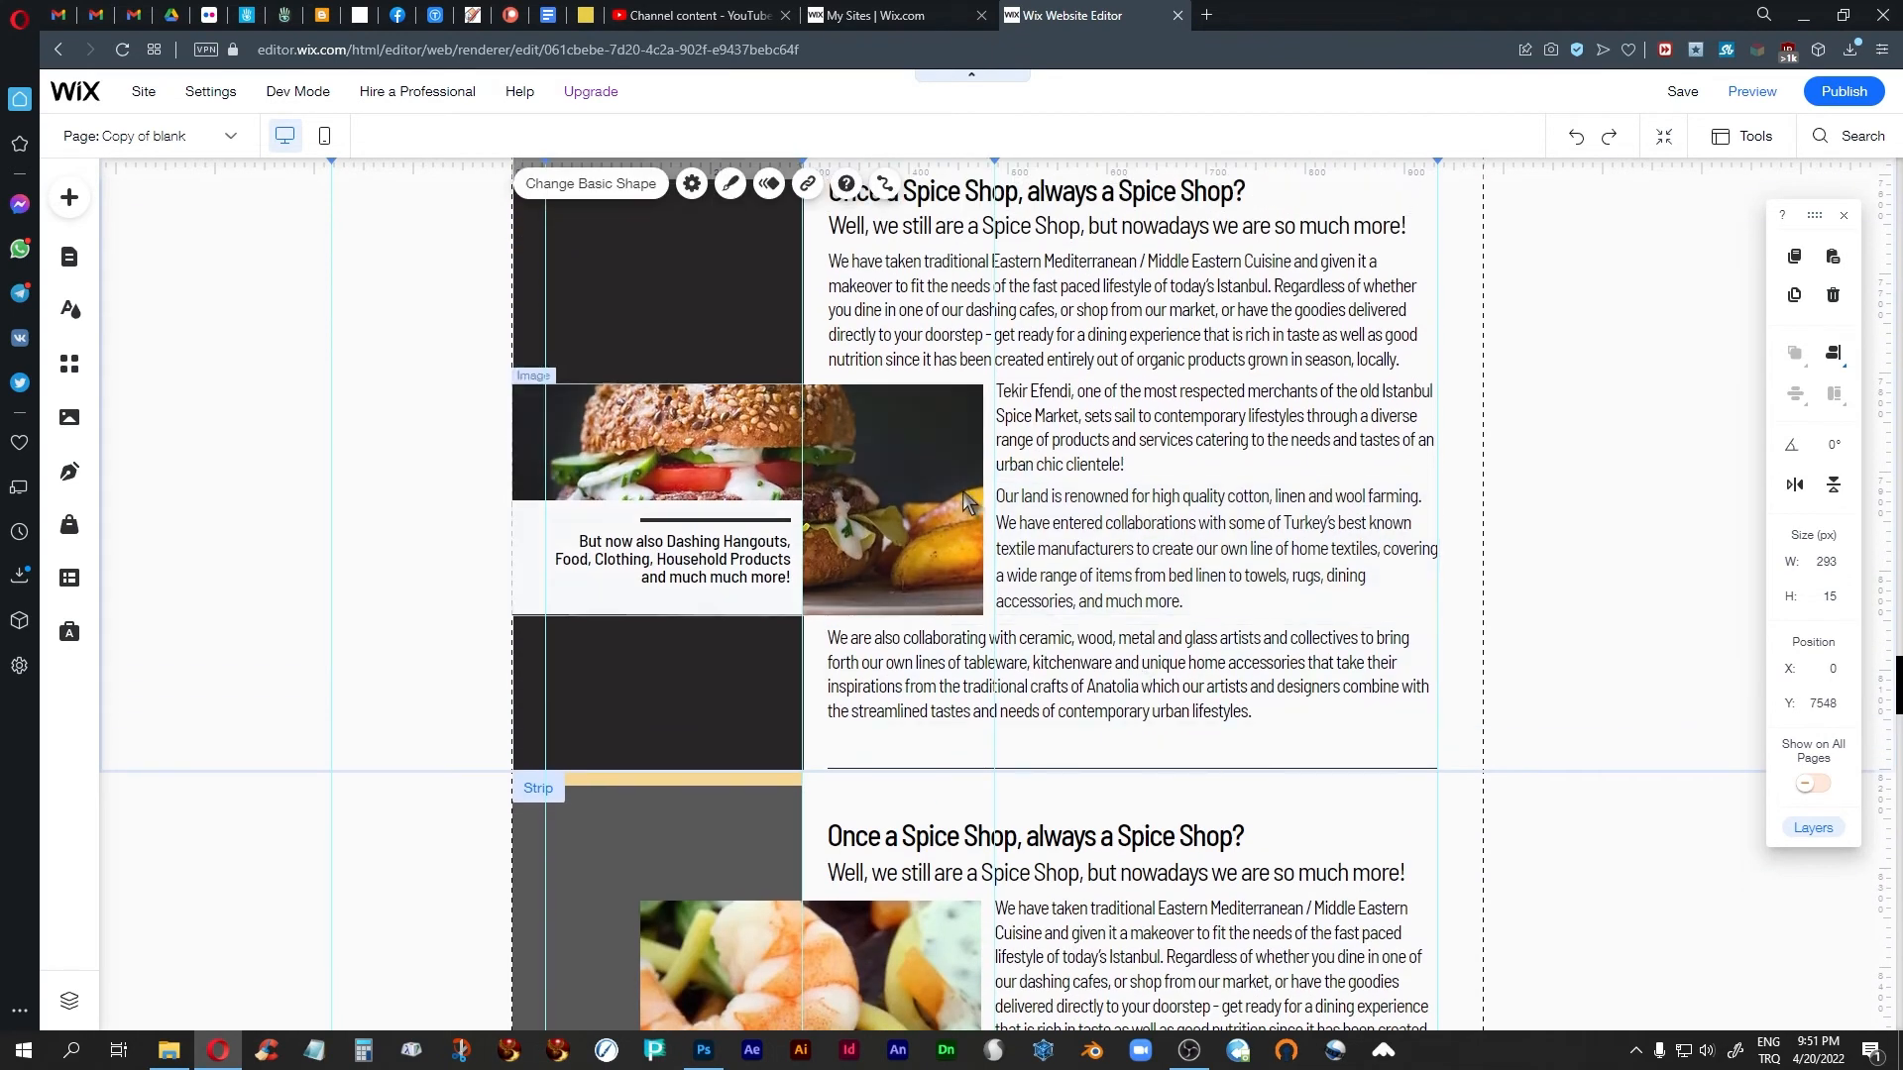
{"action": "left_click", "coordinate": [961, 490]}
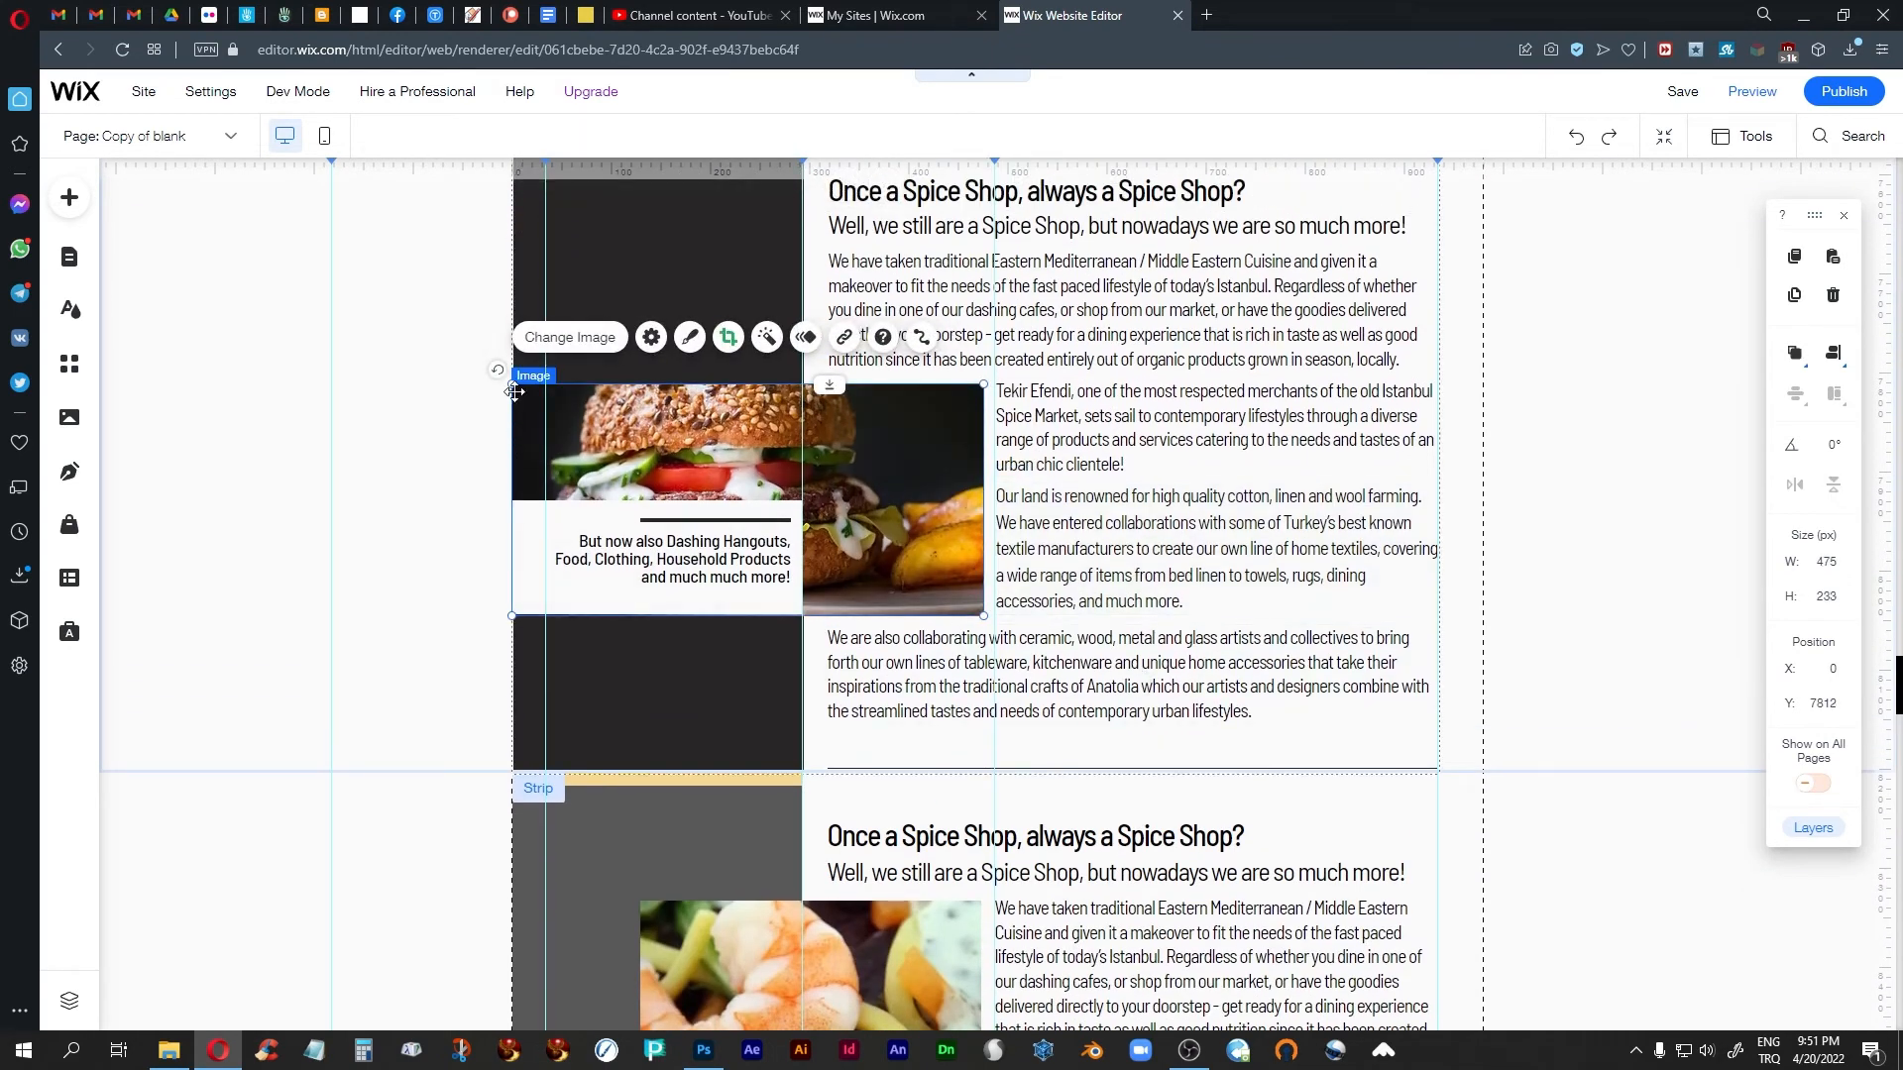
Extend the shrimp image's crop on its left side to a width of about 358 px and apply it
{"action": "scroll", "coordinate": [943, 811], "scroll_direction": "down", "scroll_amount": 5}
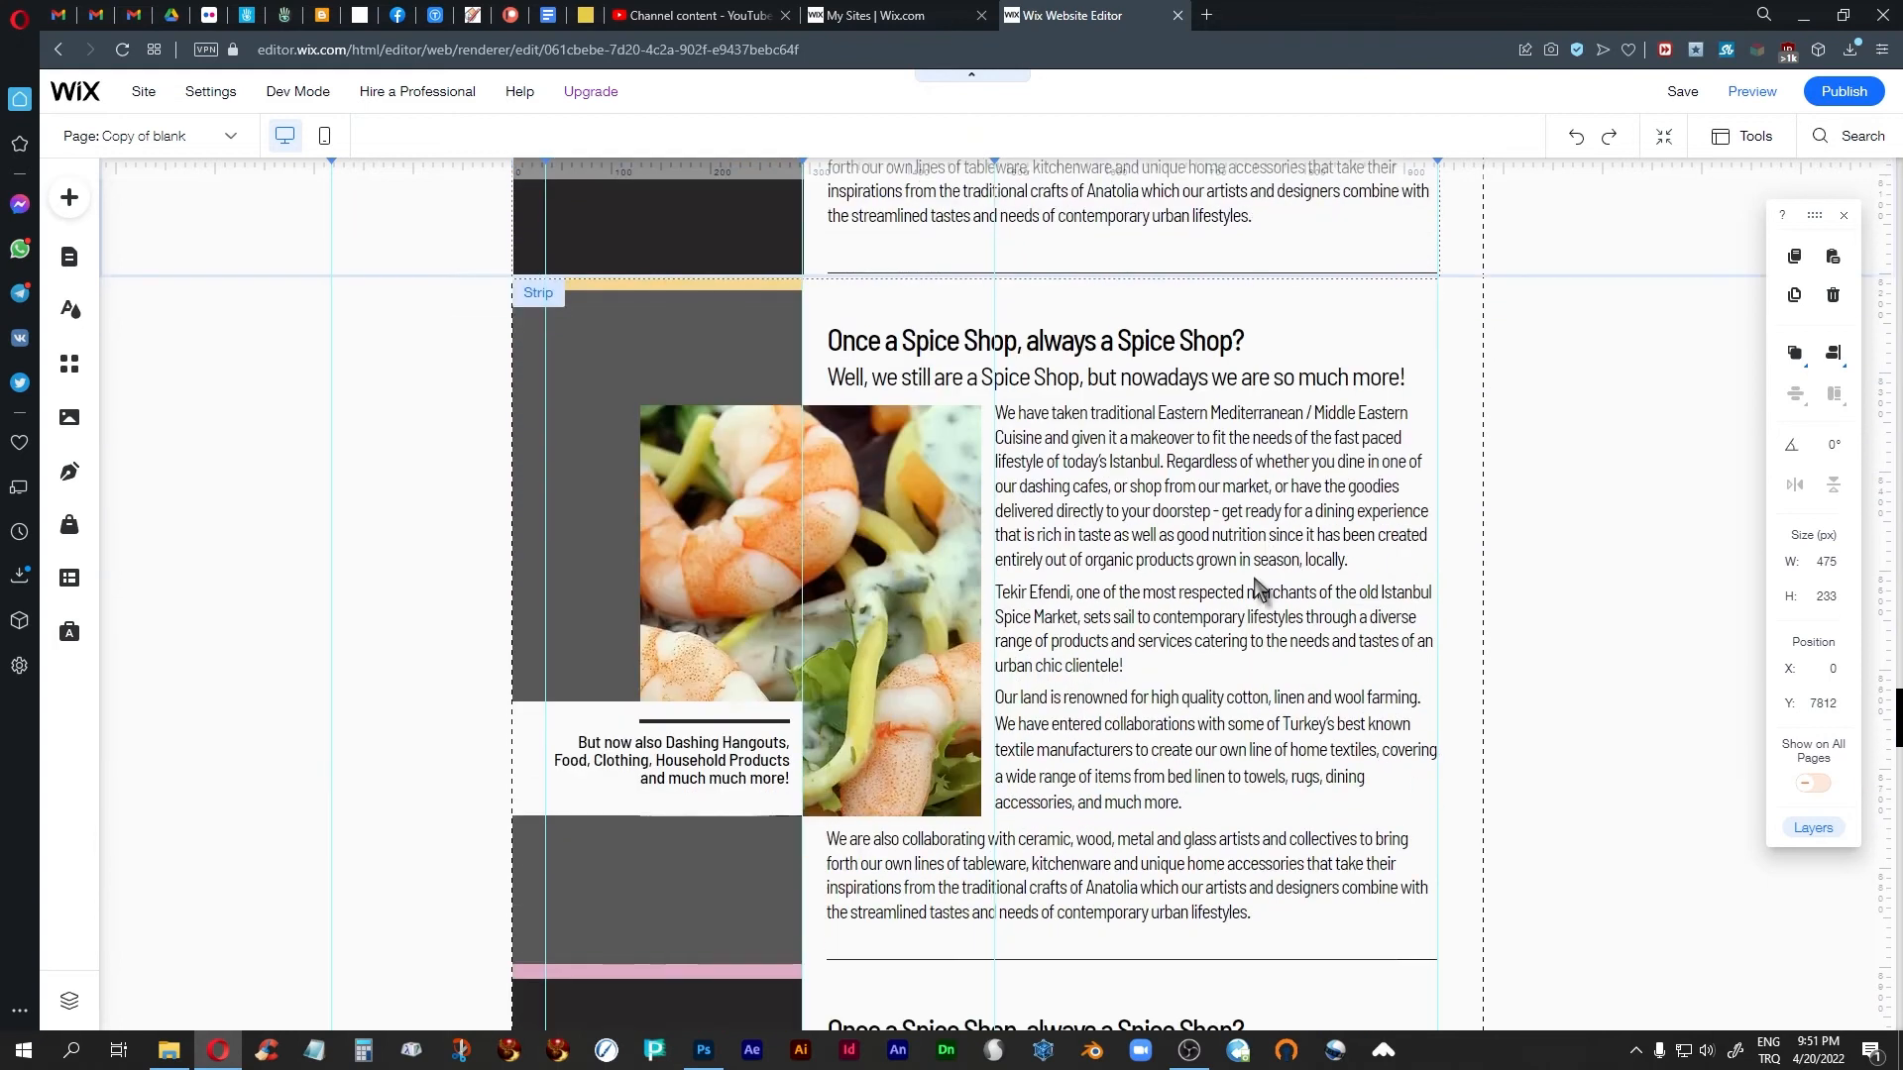
{"action": "left_click", "coordinate": [866, 564]}
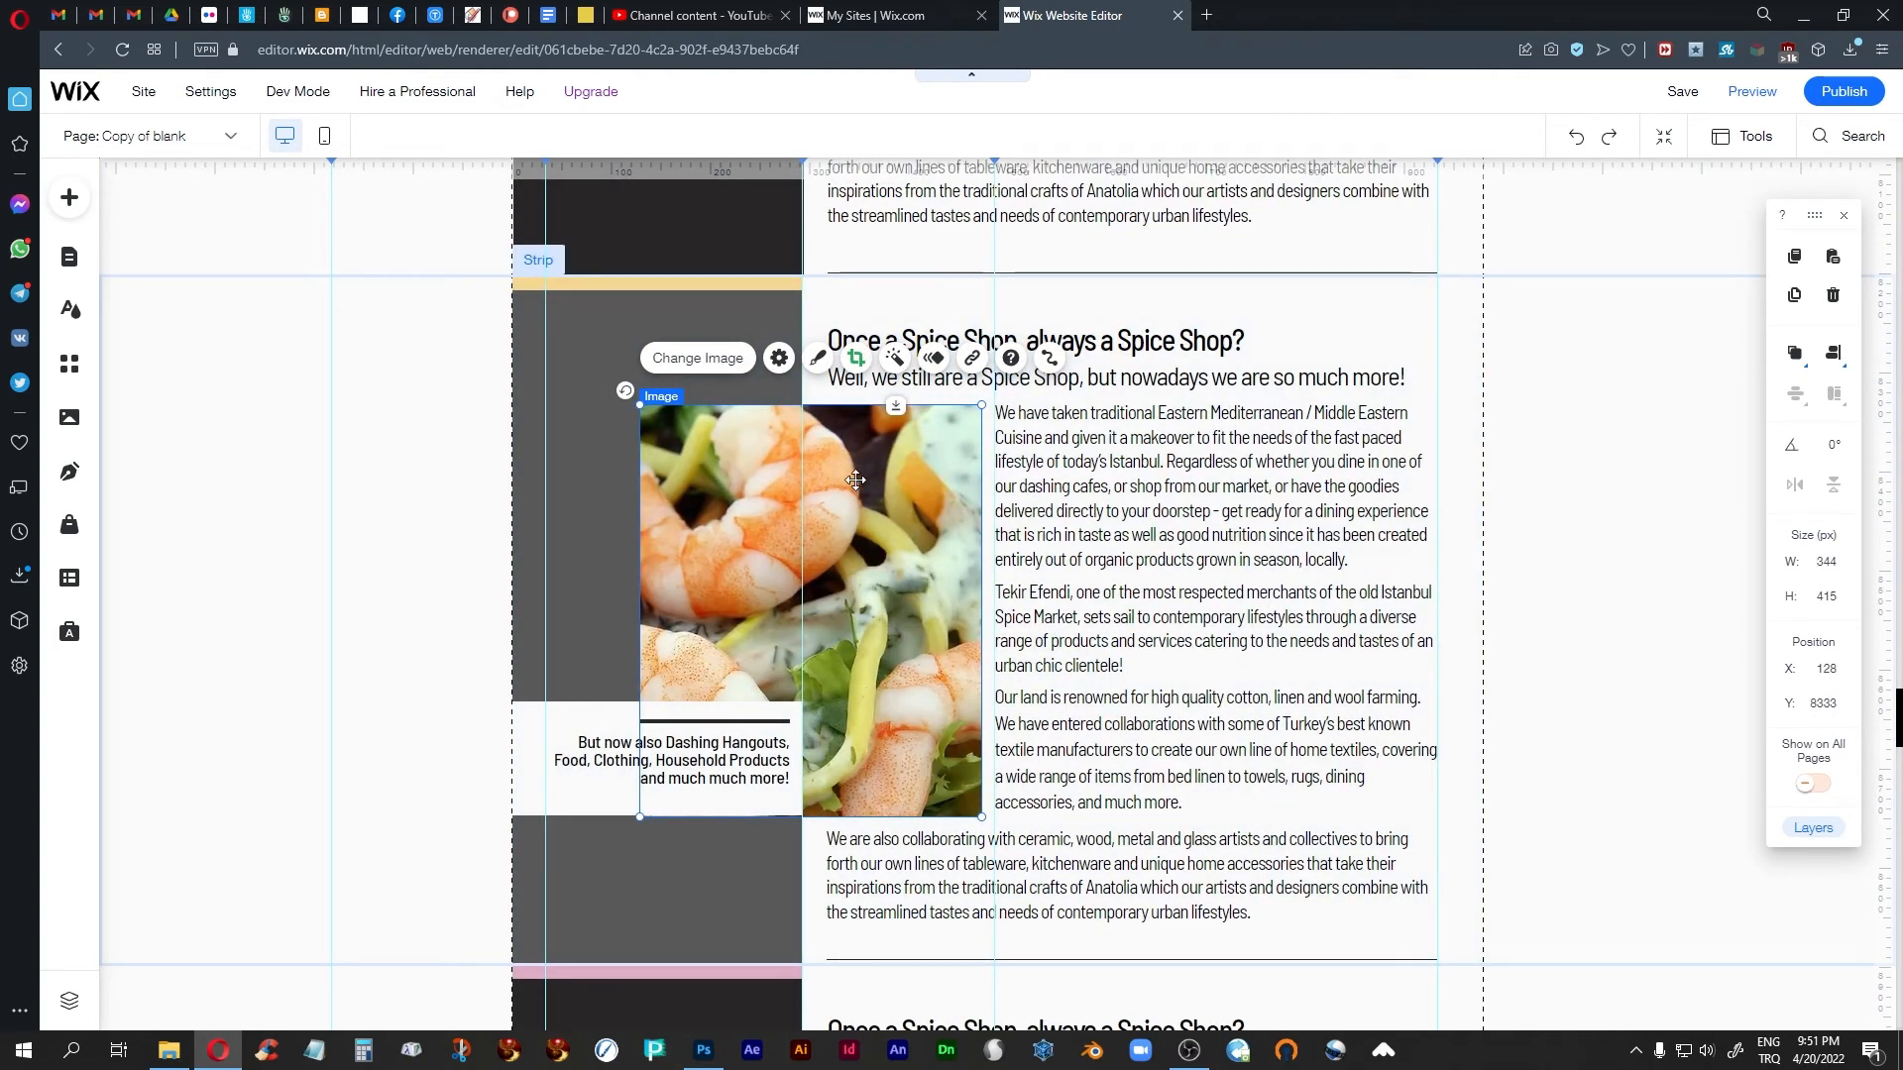
{"action": "left_click", "coordinate": [856, 361]}
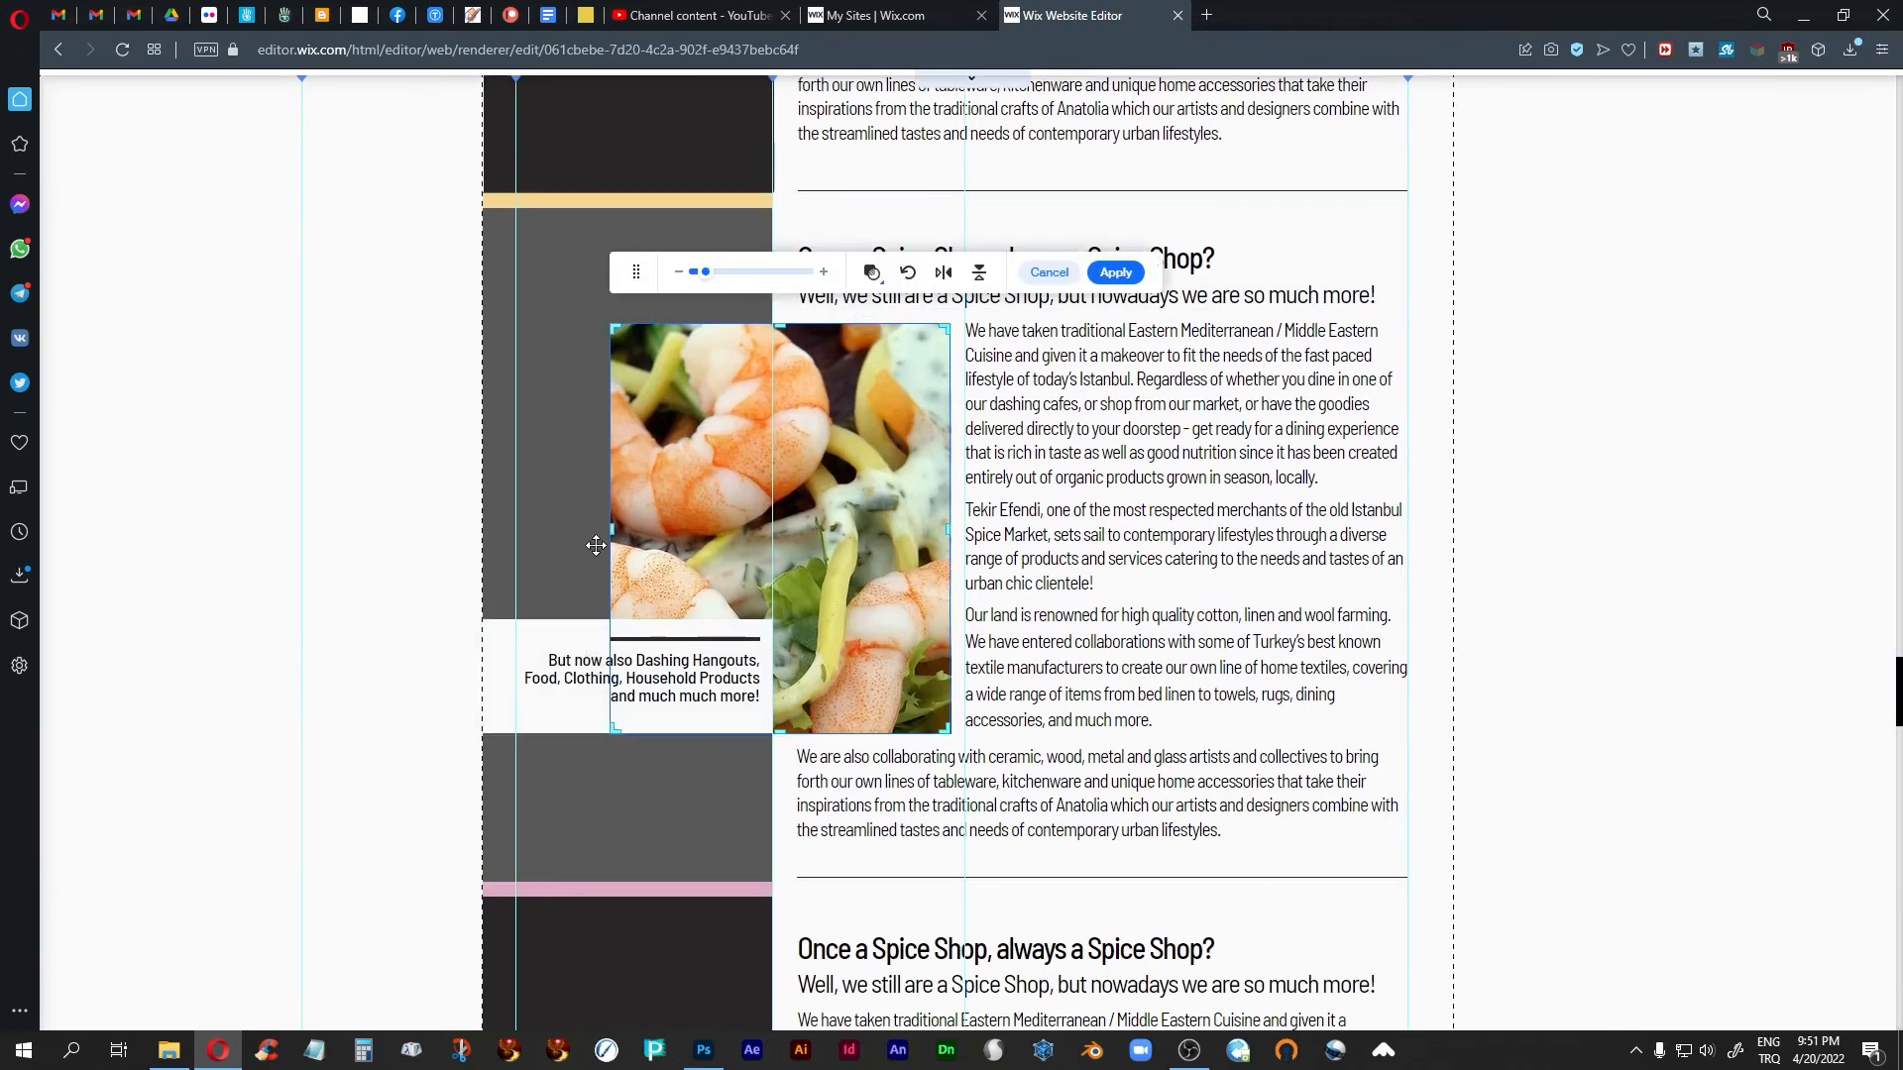
{"action": "left_click_drag", "start_coordinate": [608, 531], "coordinate": [595, 531]}
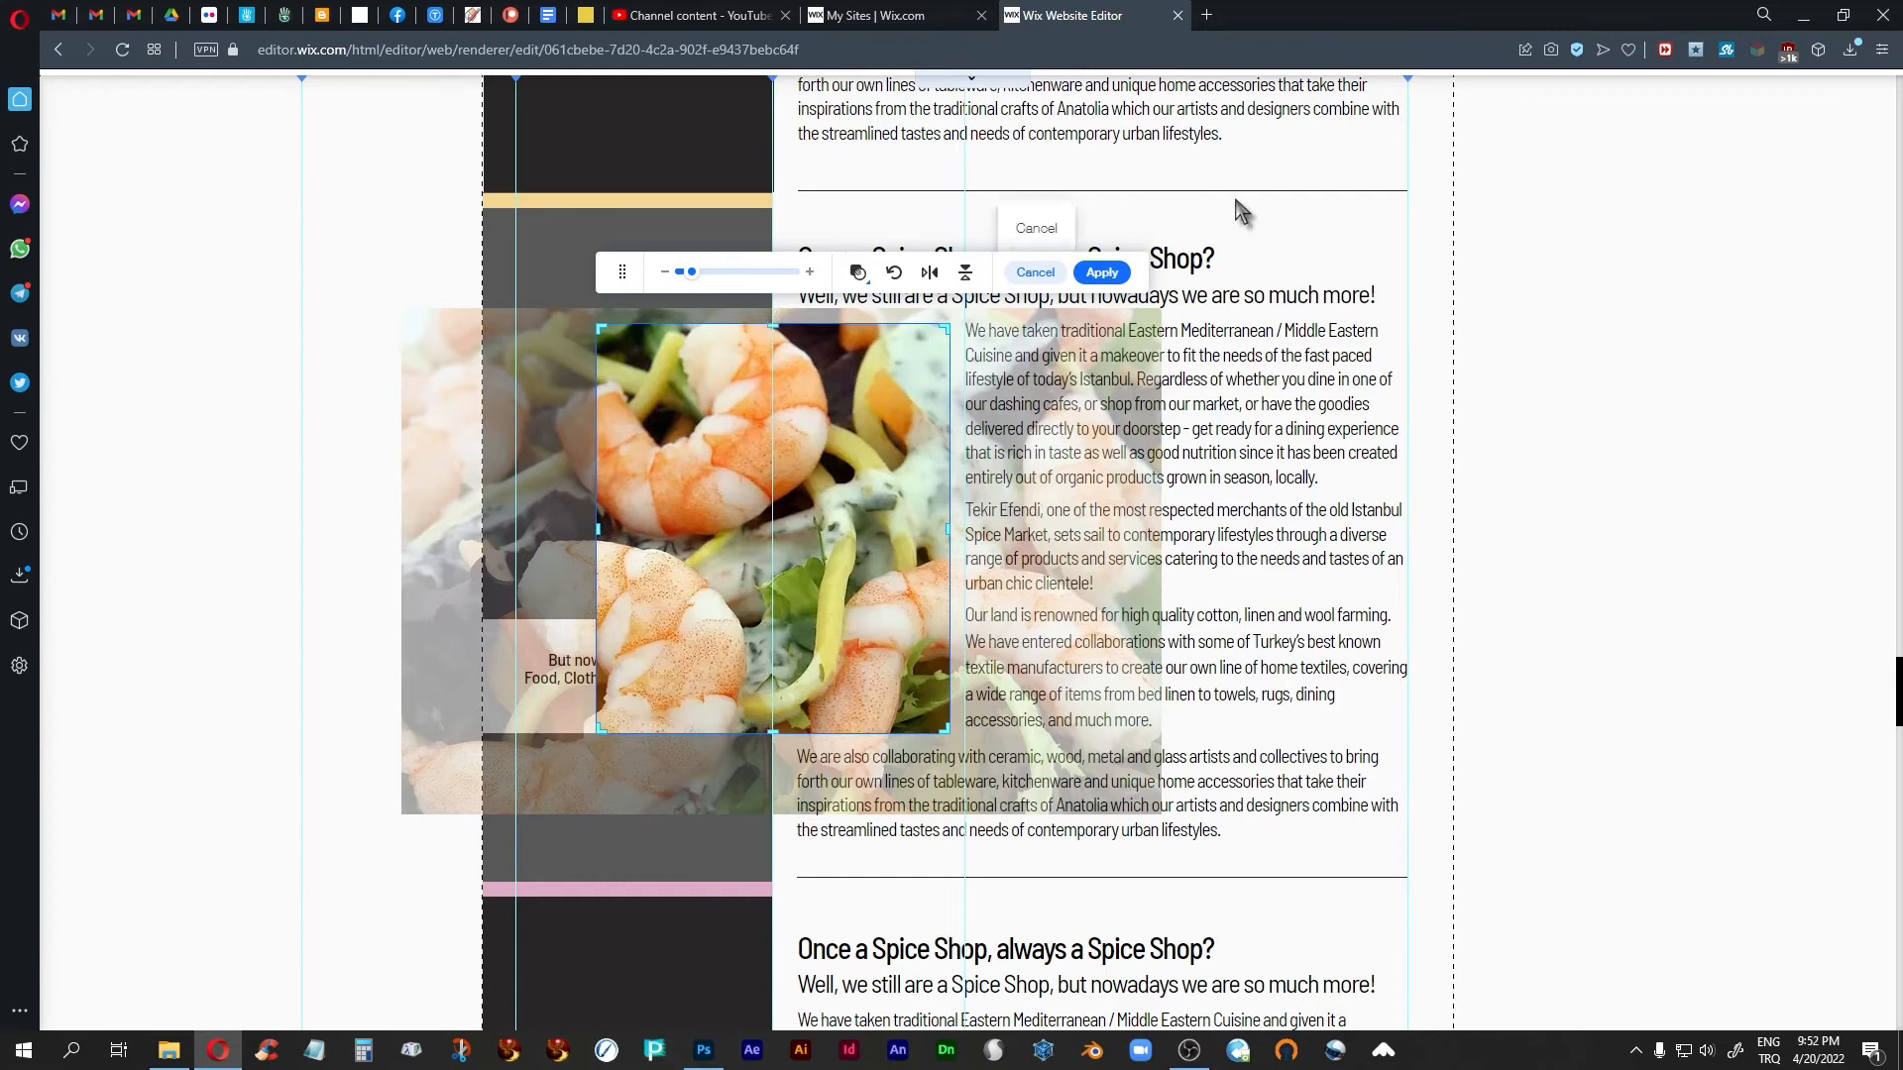
{"action": "left_click", "coordinate": [1103, 274]}
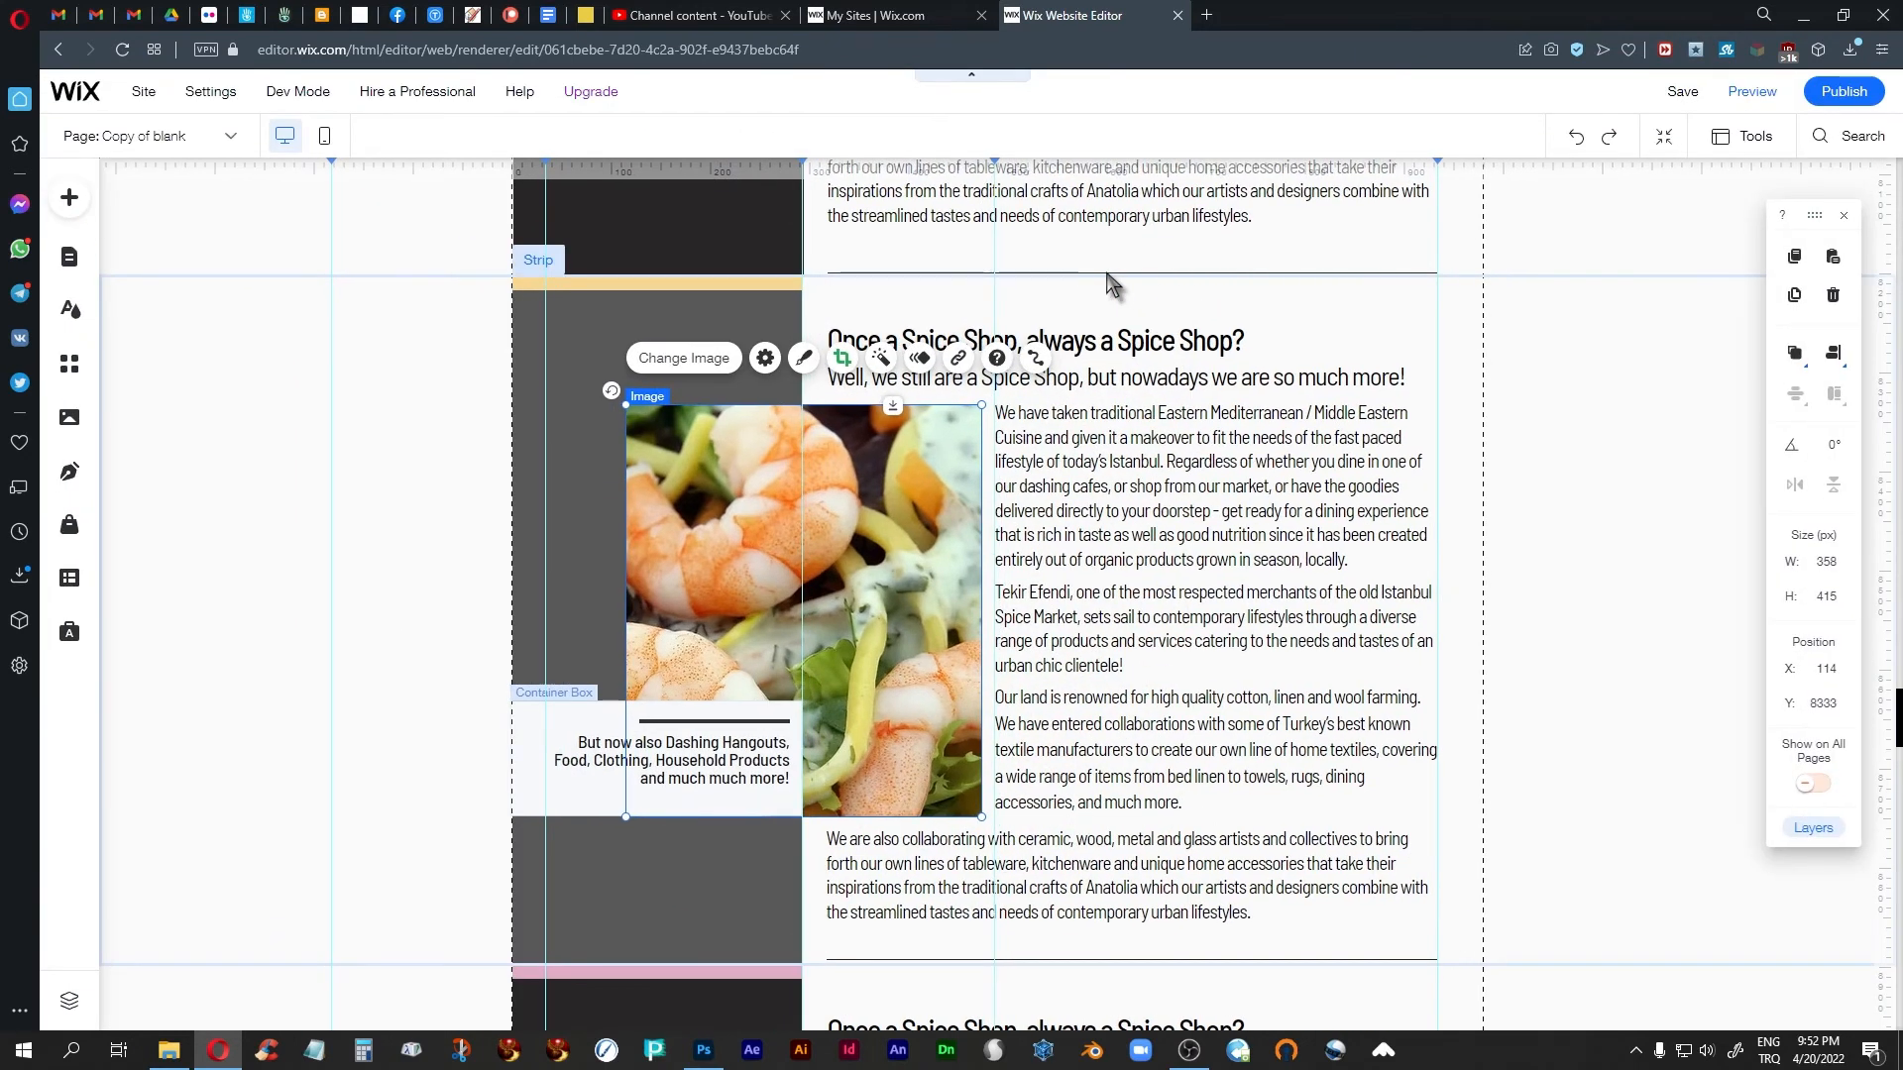
{"action": "left_click", "coordinate": [319, 535]}
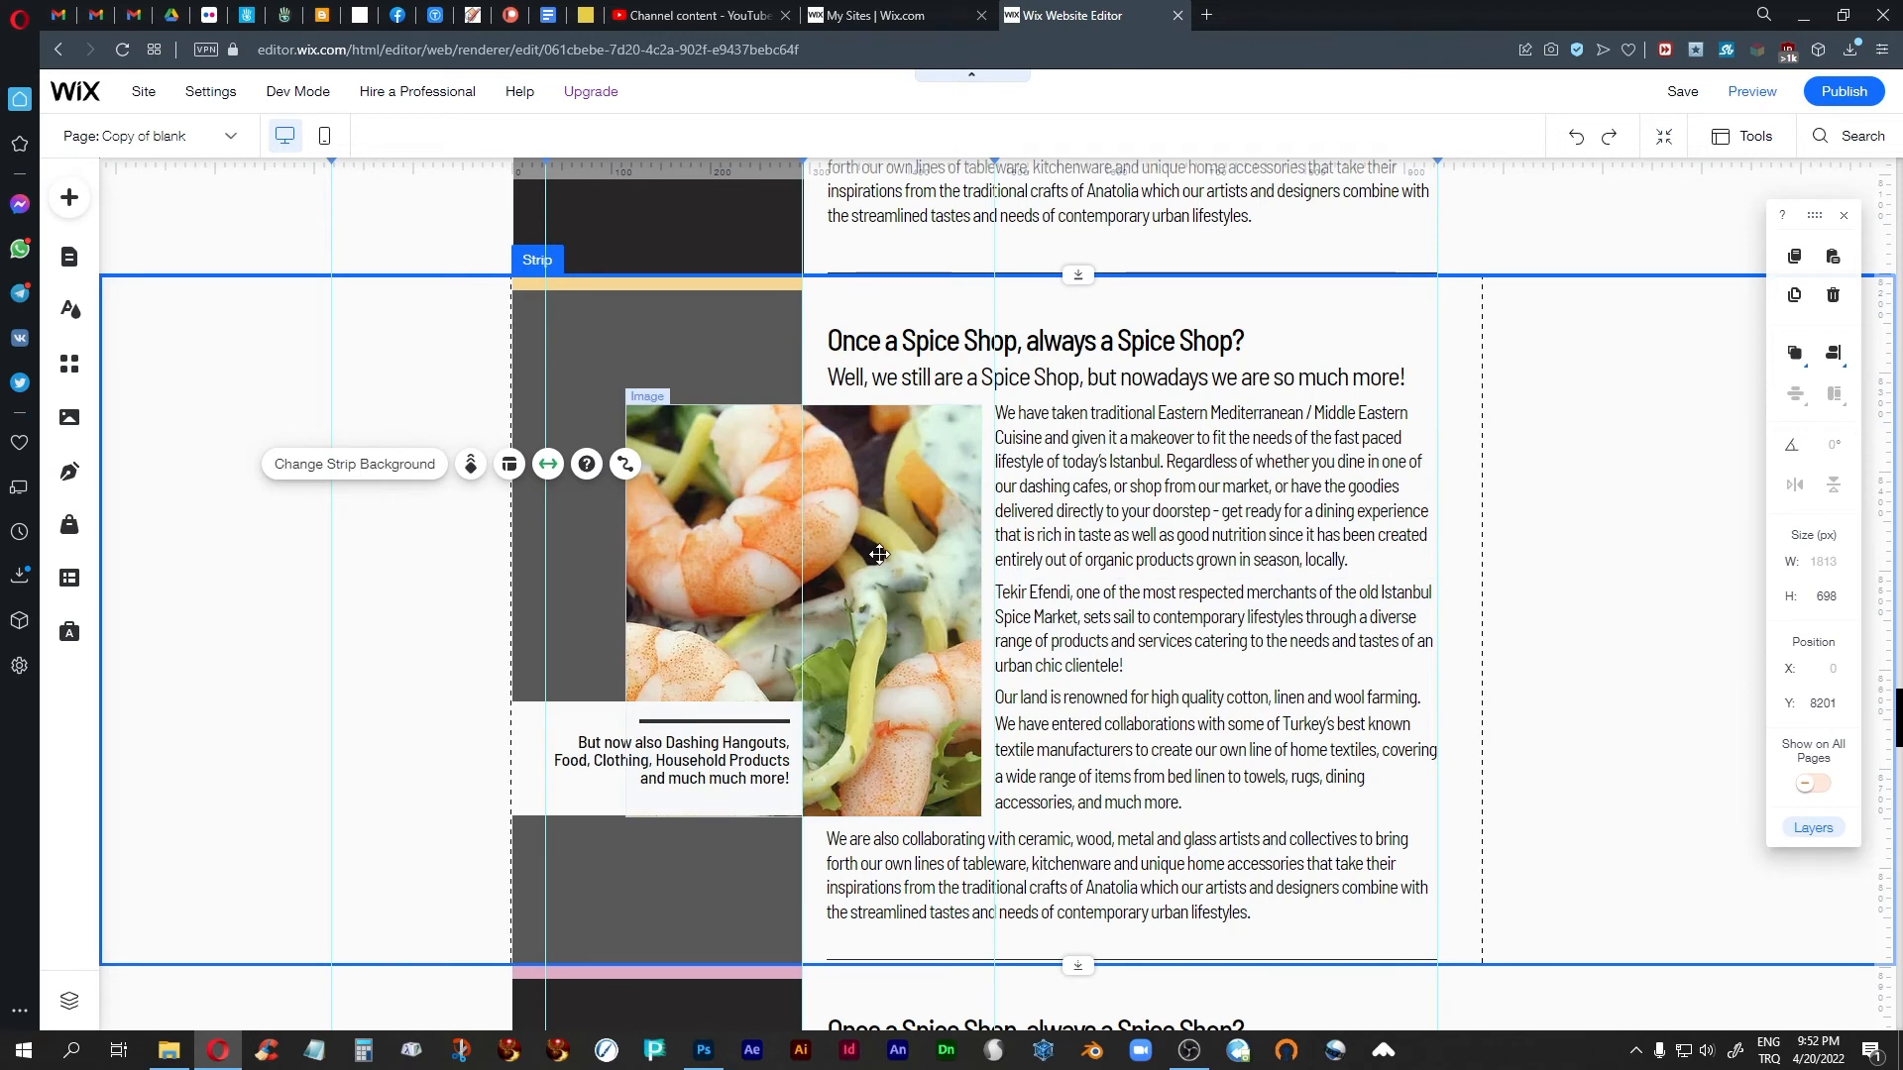
Nudge the caption's container box over the shrimp image down 1 px to Y 8633
{"action": "left_click", "coordinate": [632, 810]}
{"action": "key", "text": "Down"}
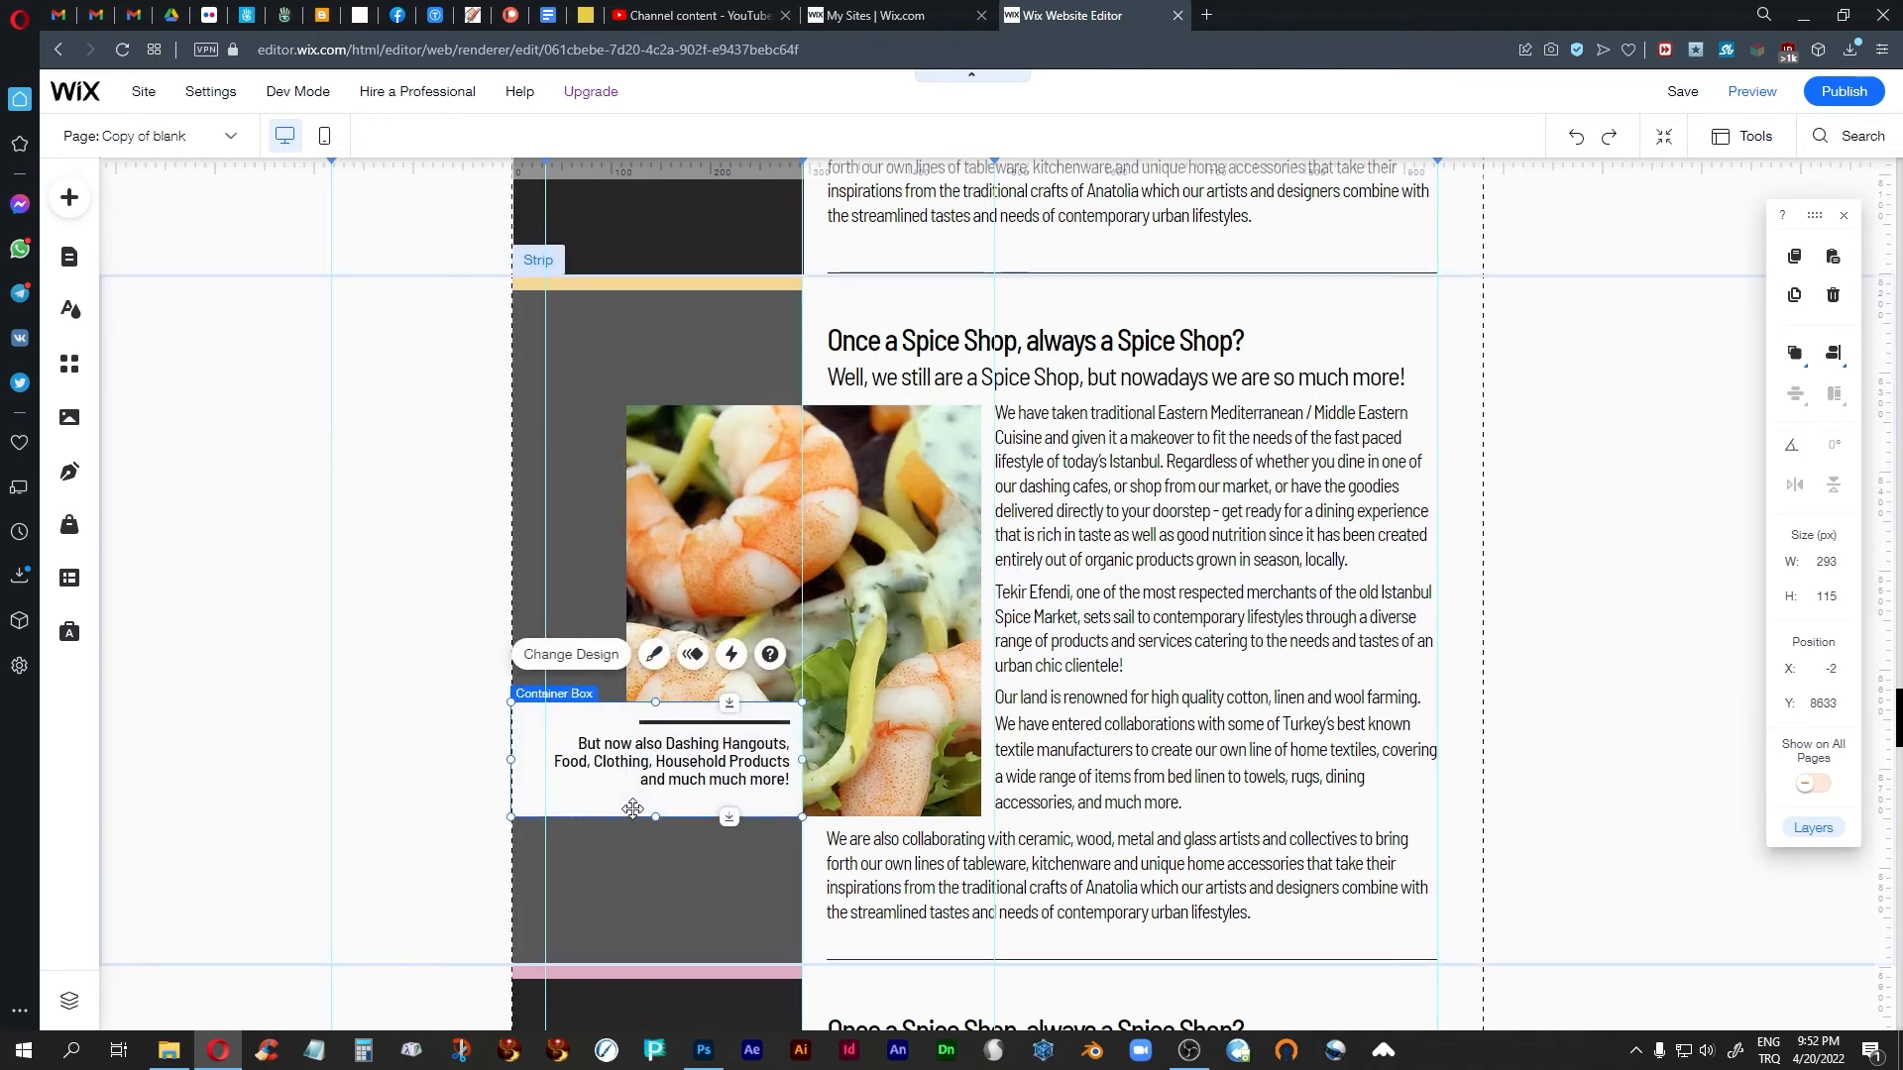
{"action": "left_click", "coordinate": [397, 604]}
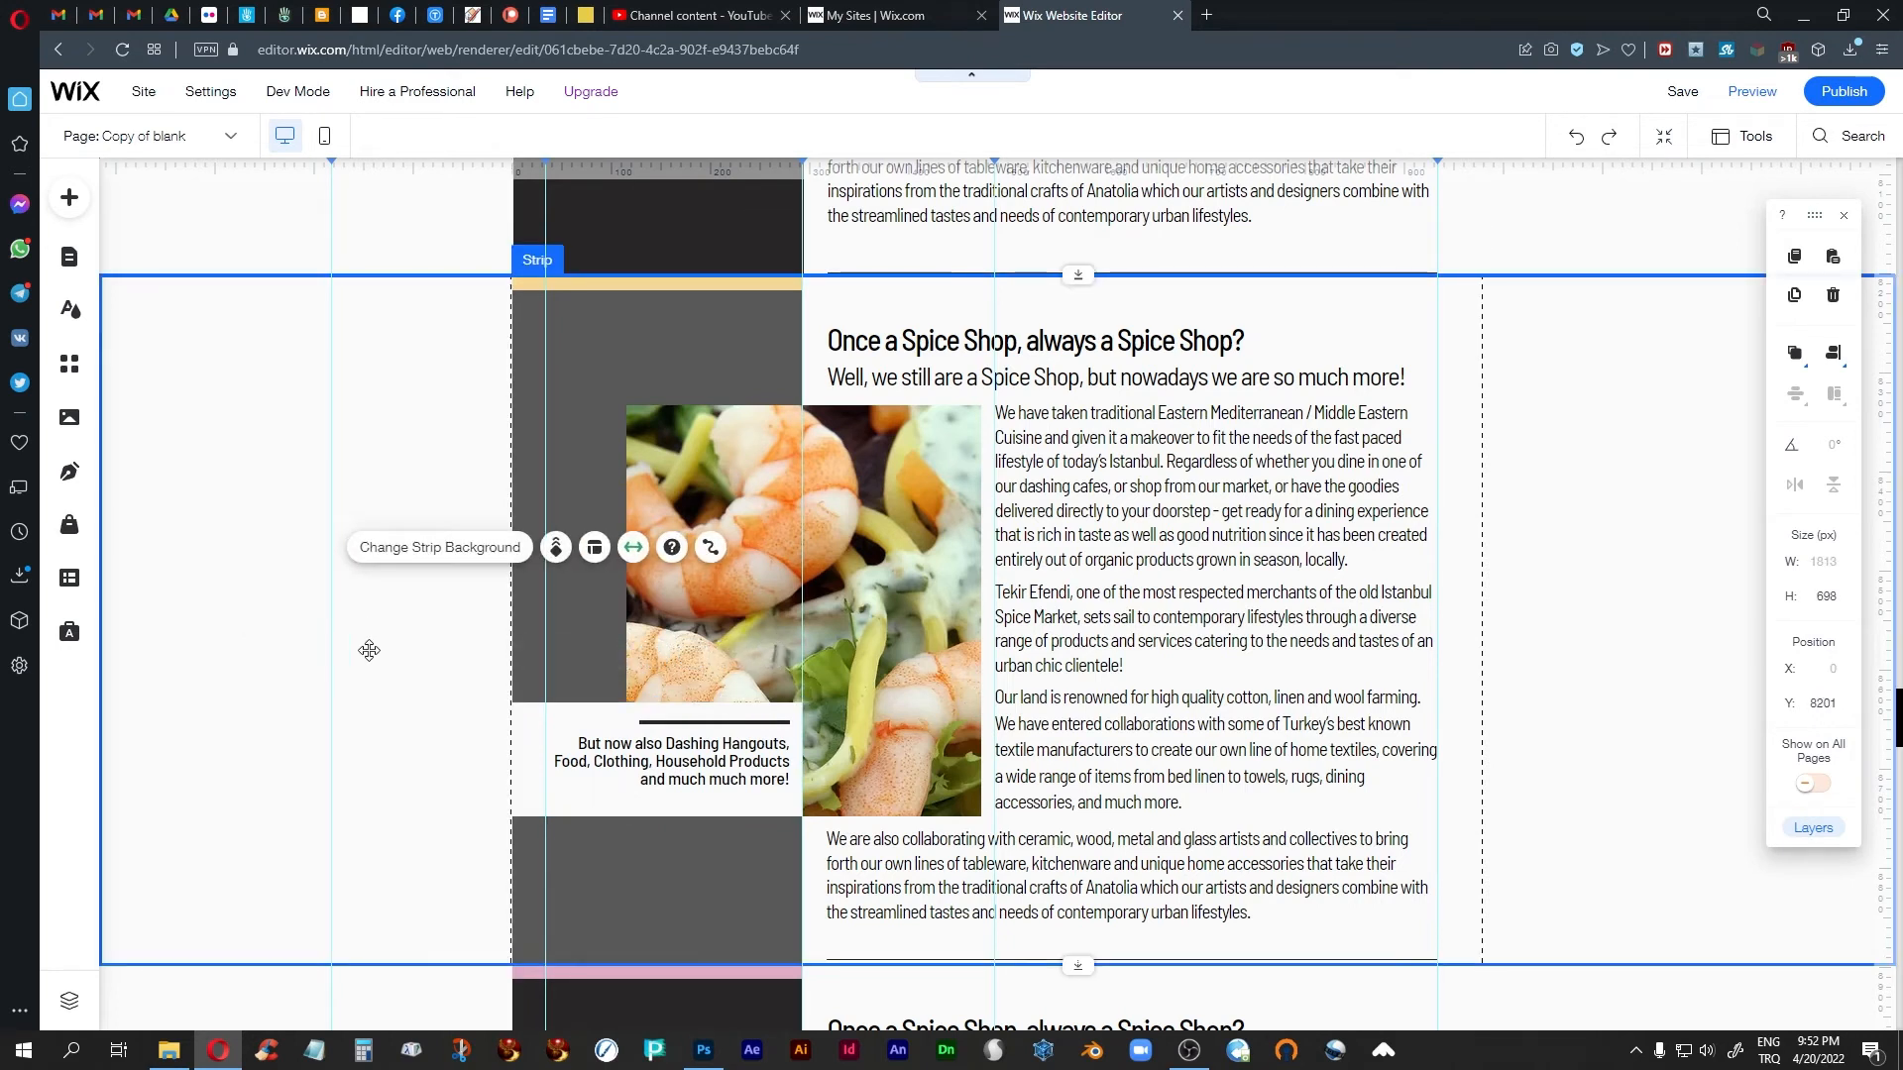
Extend the pastry image's crop on its left side to a width of about 363 px and apply it
{"action": "scroll", "coordinate": [888, 595], "scroll_direction": "up", "scroll_amount": 4}
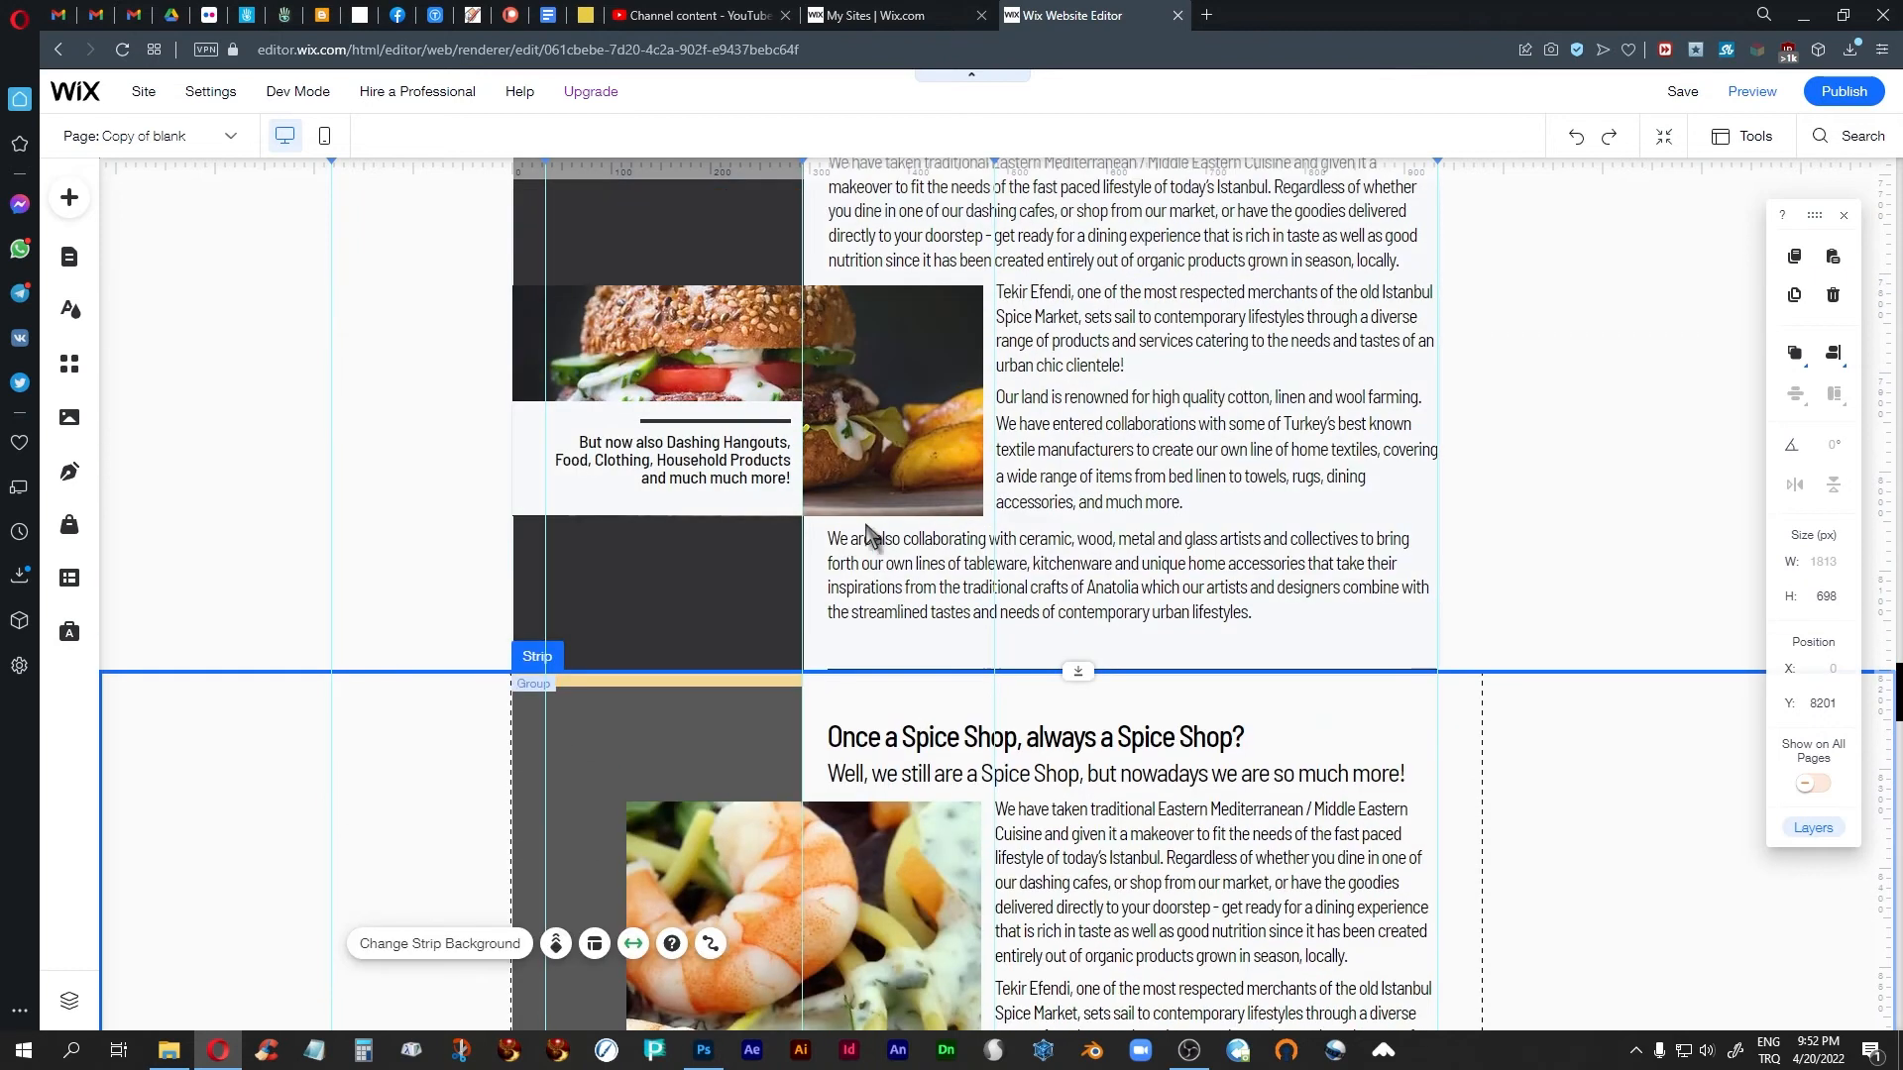
{"action": "scroll", "coordinate": [901, 398], "scroll_direction": "down", "scroll_amount": 3}
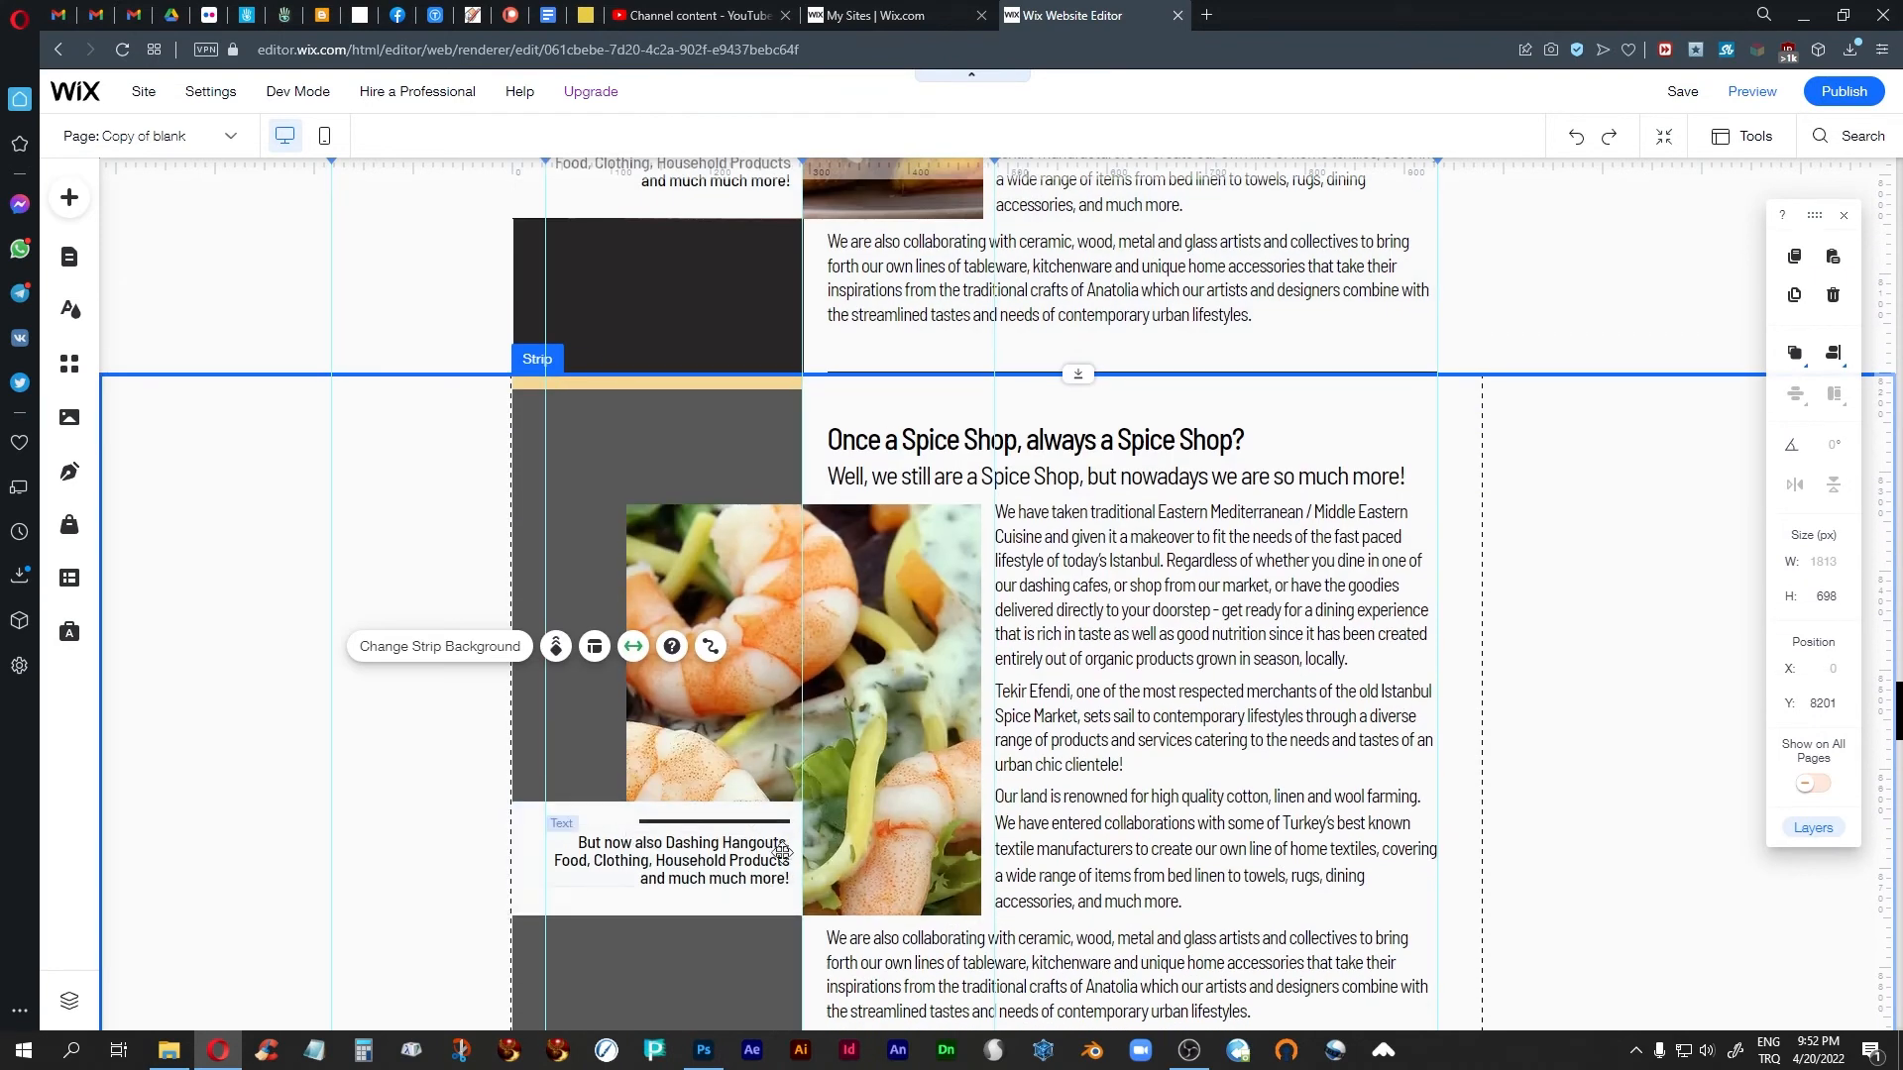
{"action": "scroll", "coordinate": [764, 878], "scroll_direction": "up", "scroll_amount": 3}
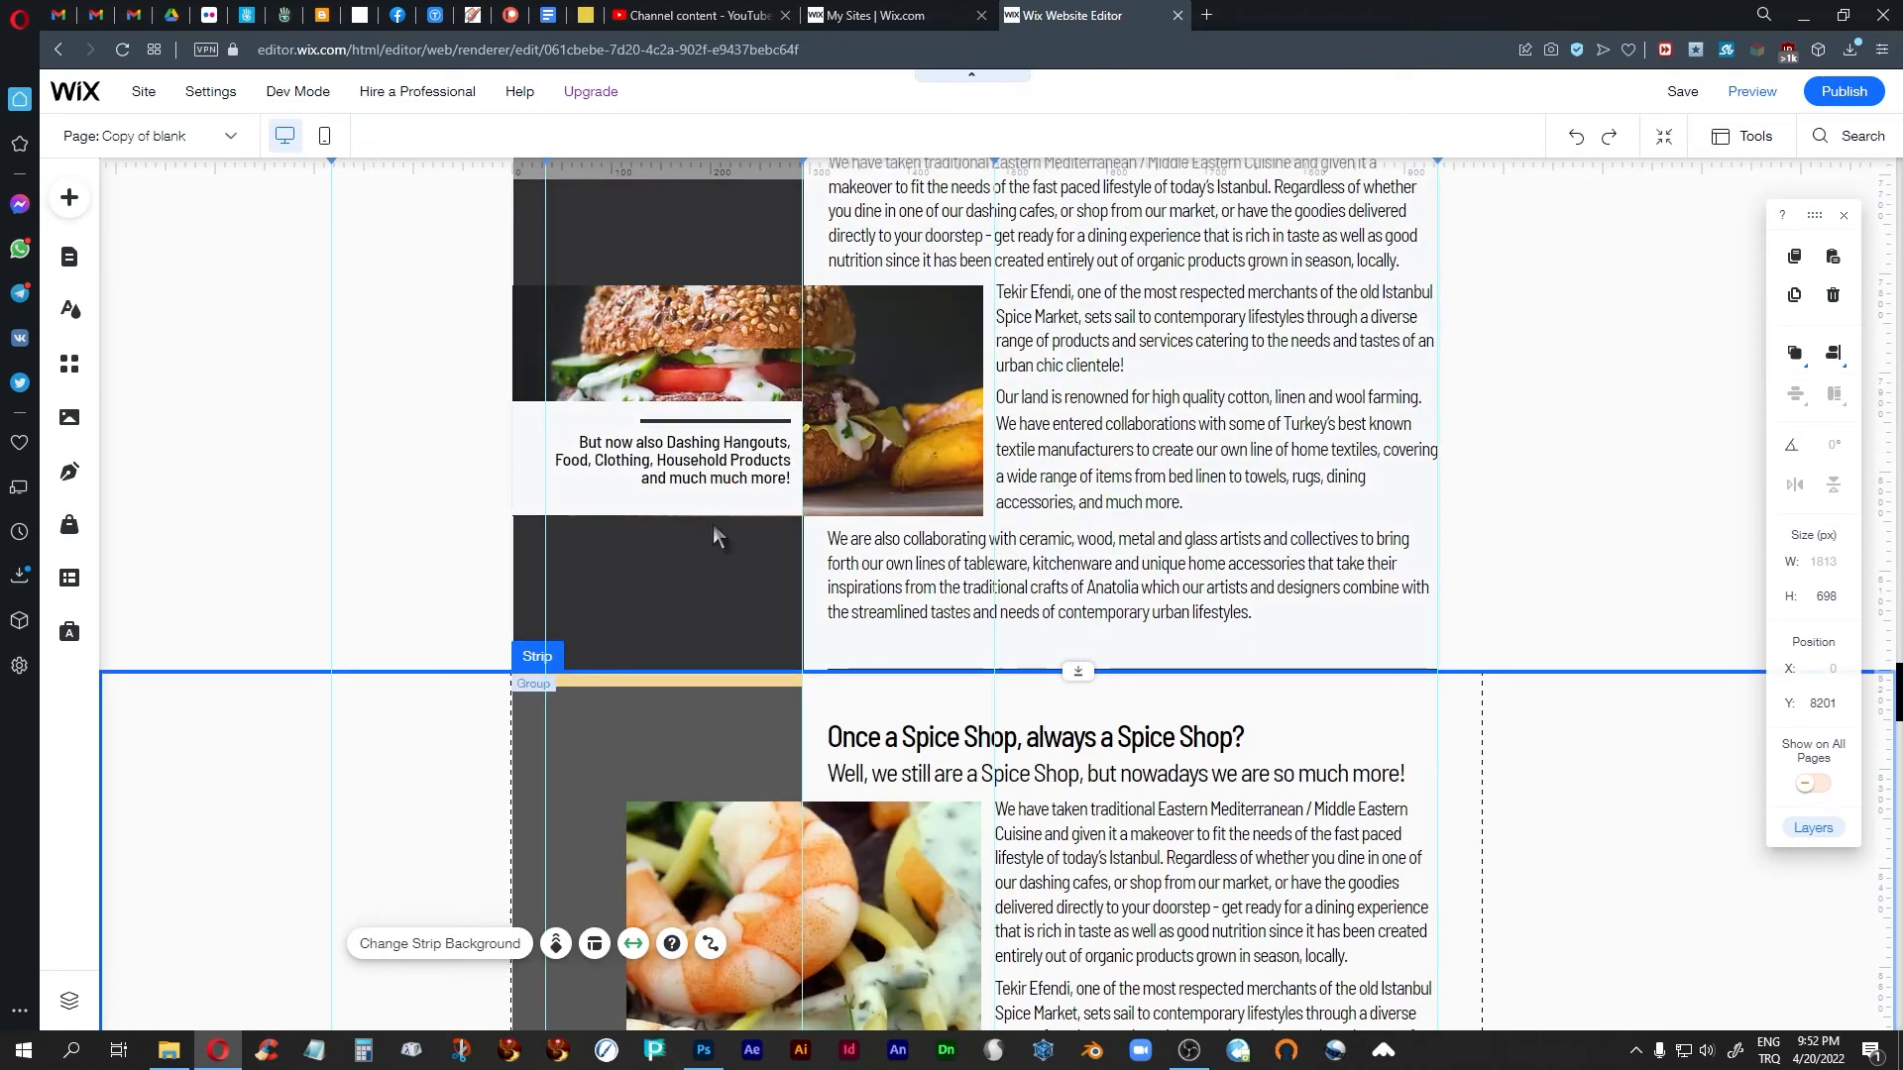
{"action": "scroll", "coordinate": [776, 696], "scroll_direction": "down", "scroll_amount": 4}
{"action": "scroll", "coordinate": [776, 696], "scroll_direction": "down", "scroll_amount": 1}
{"action": "scroll", "coordinate": [1094, 596], "scroll_direction": "down", "scroll_amount": 8}
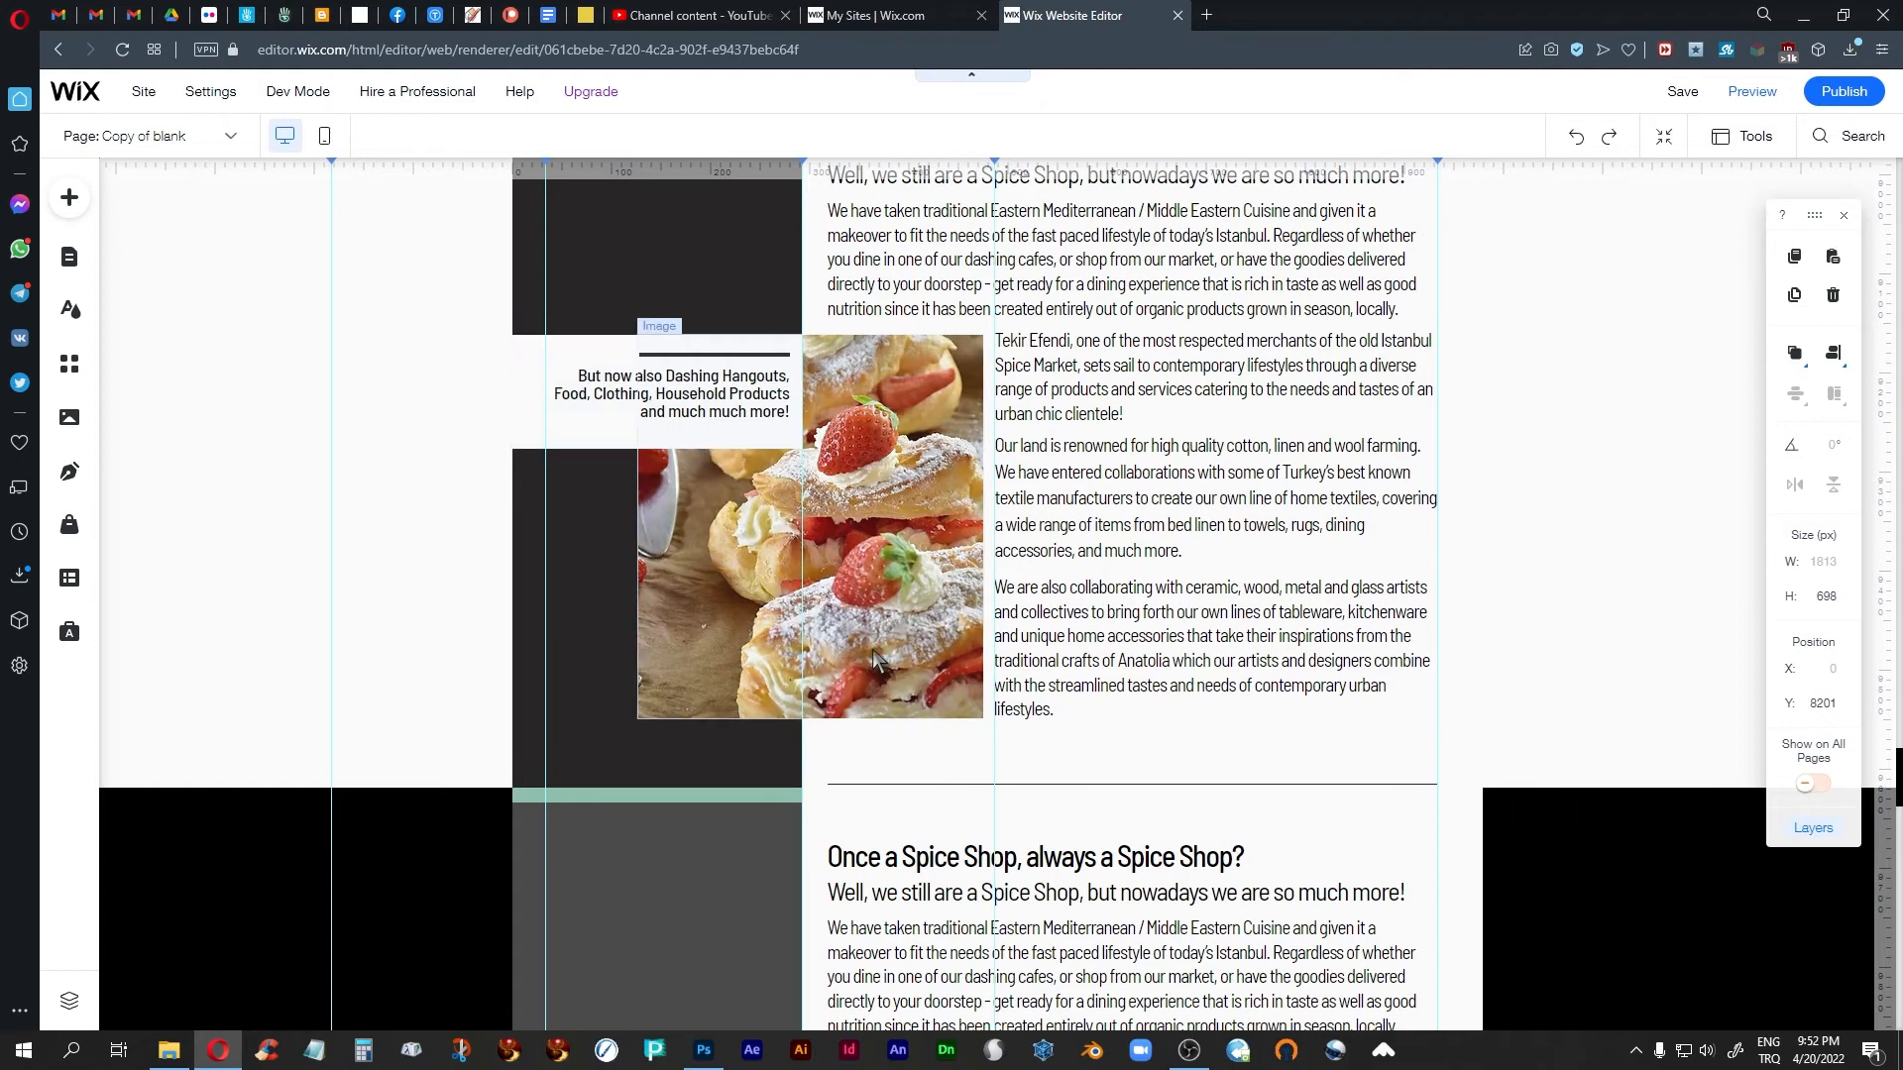
{"action": "left_click", "coordinate": [845, 617]}
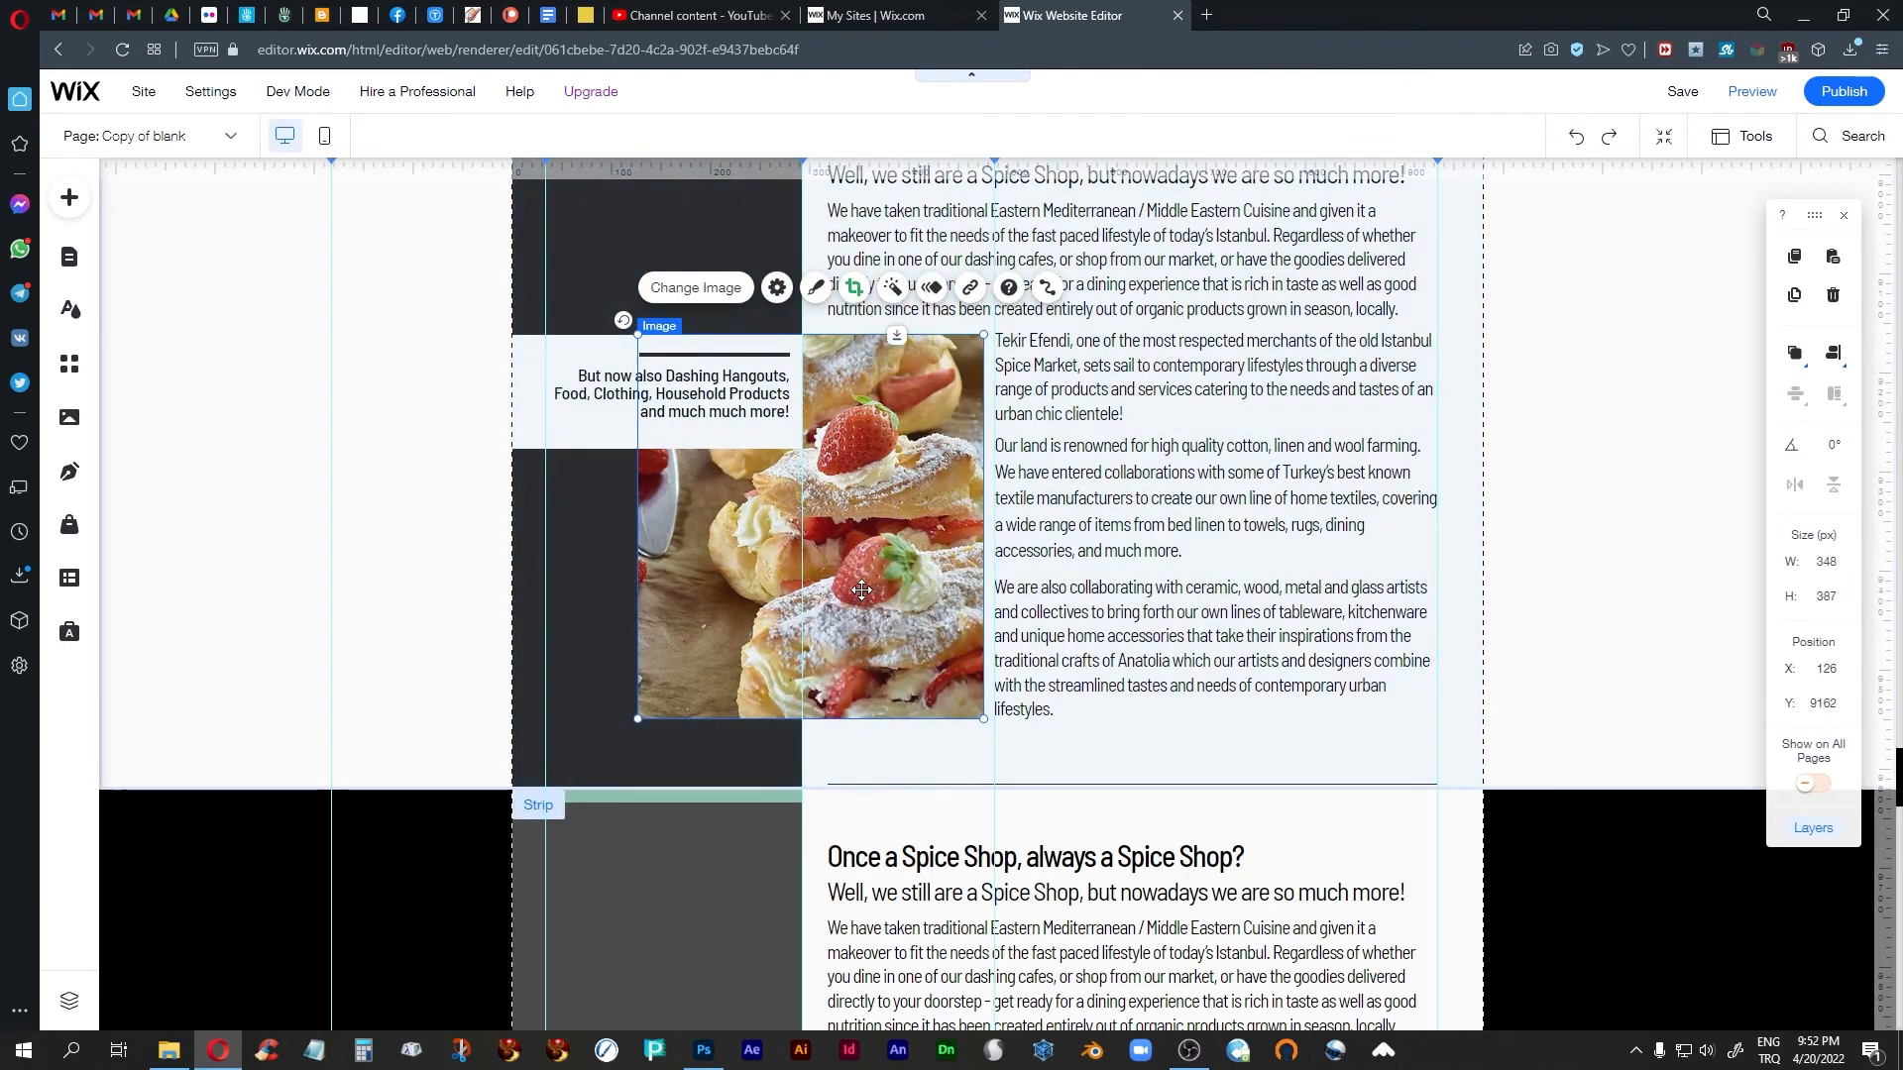
{"action": "left_click", "coordinate": [843, 289]}
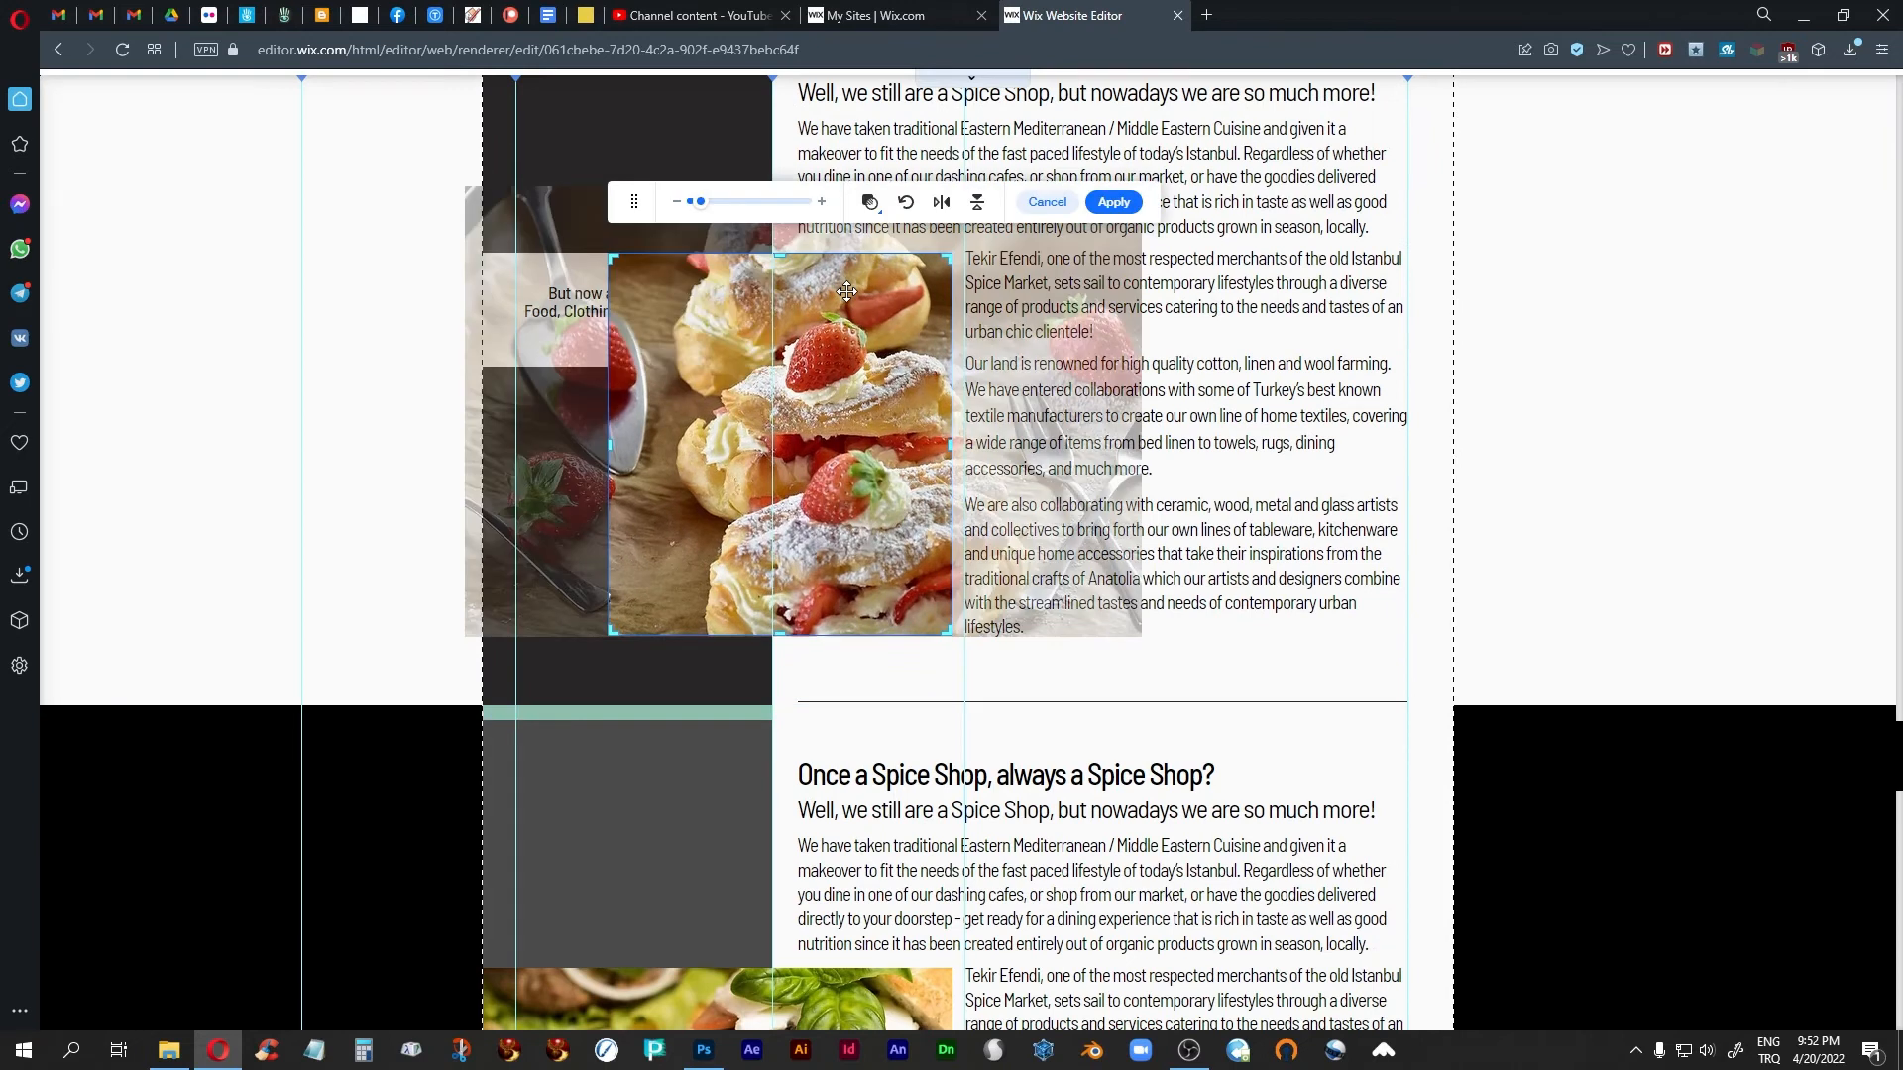
{"action": "left_click_drag", "start_coordinate": [609, 443], "coordinate": [594, 443]}
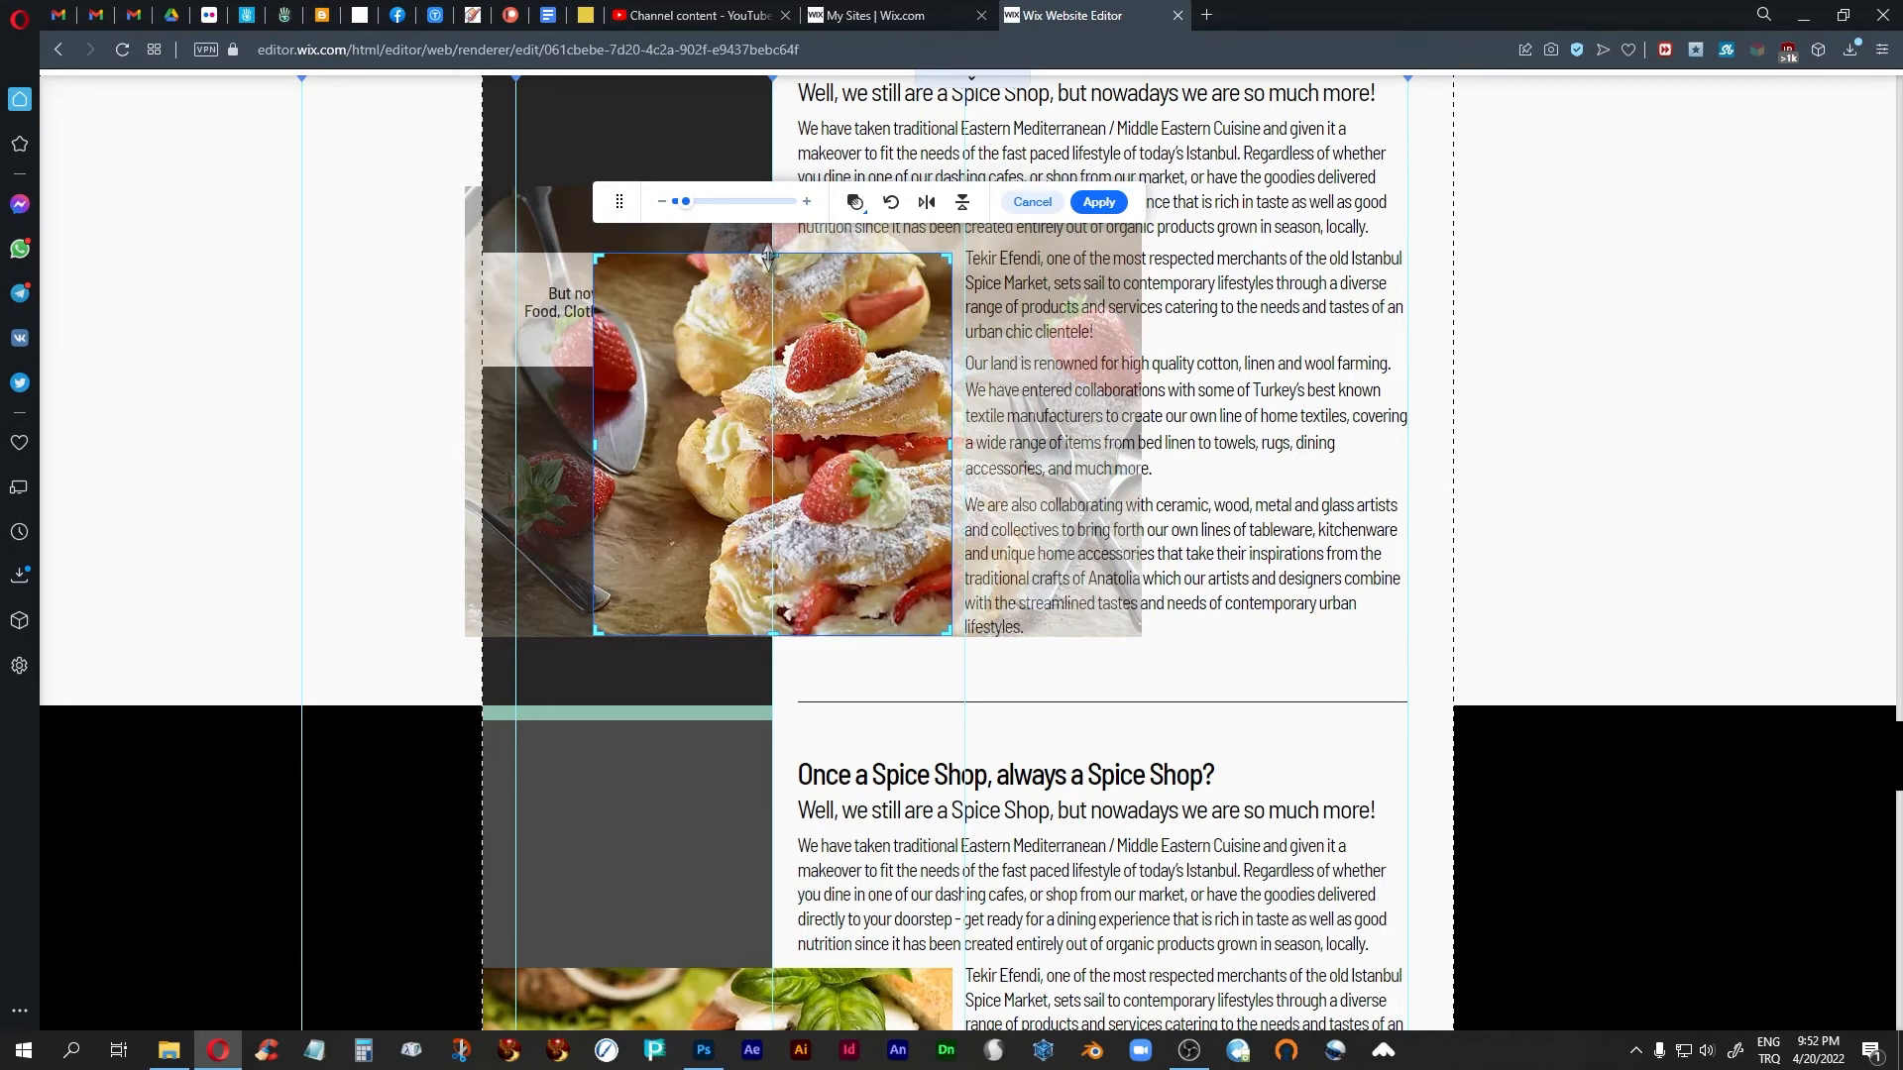
{"action": "left_click", "coordinate": [1097, 202]}
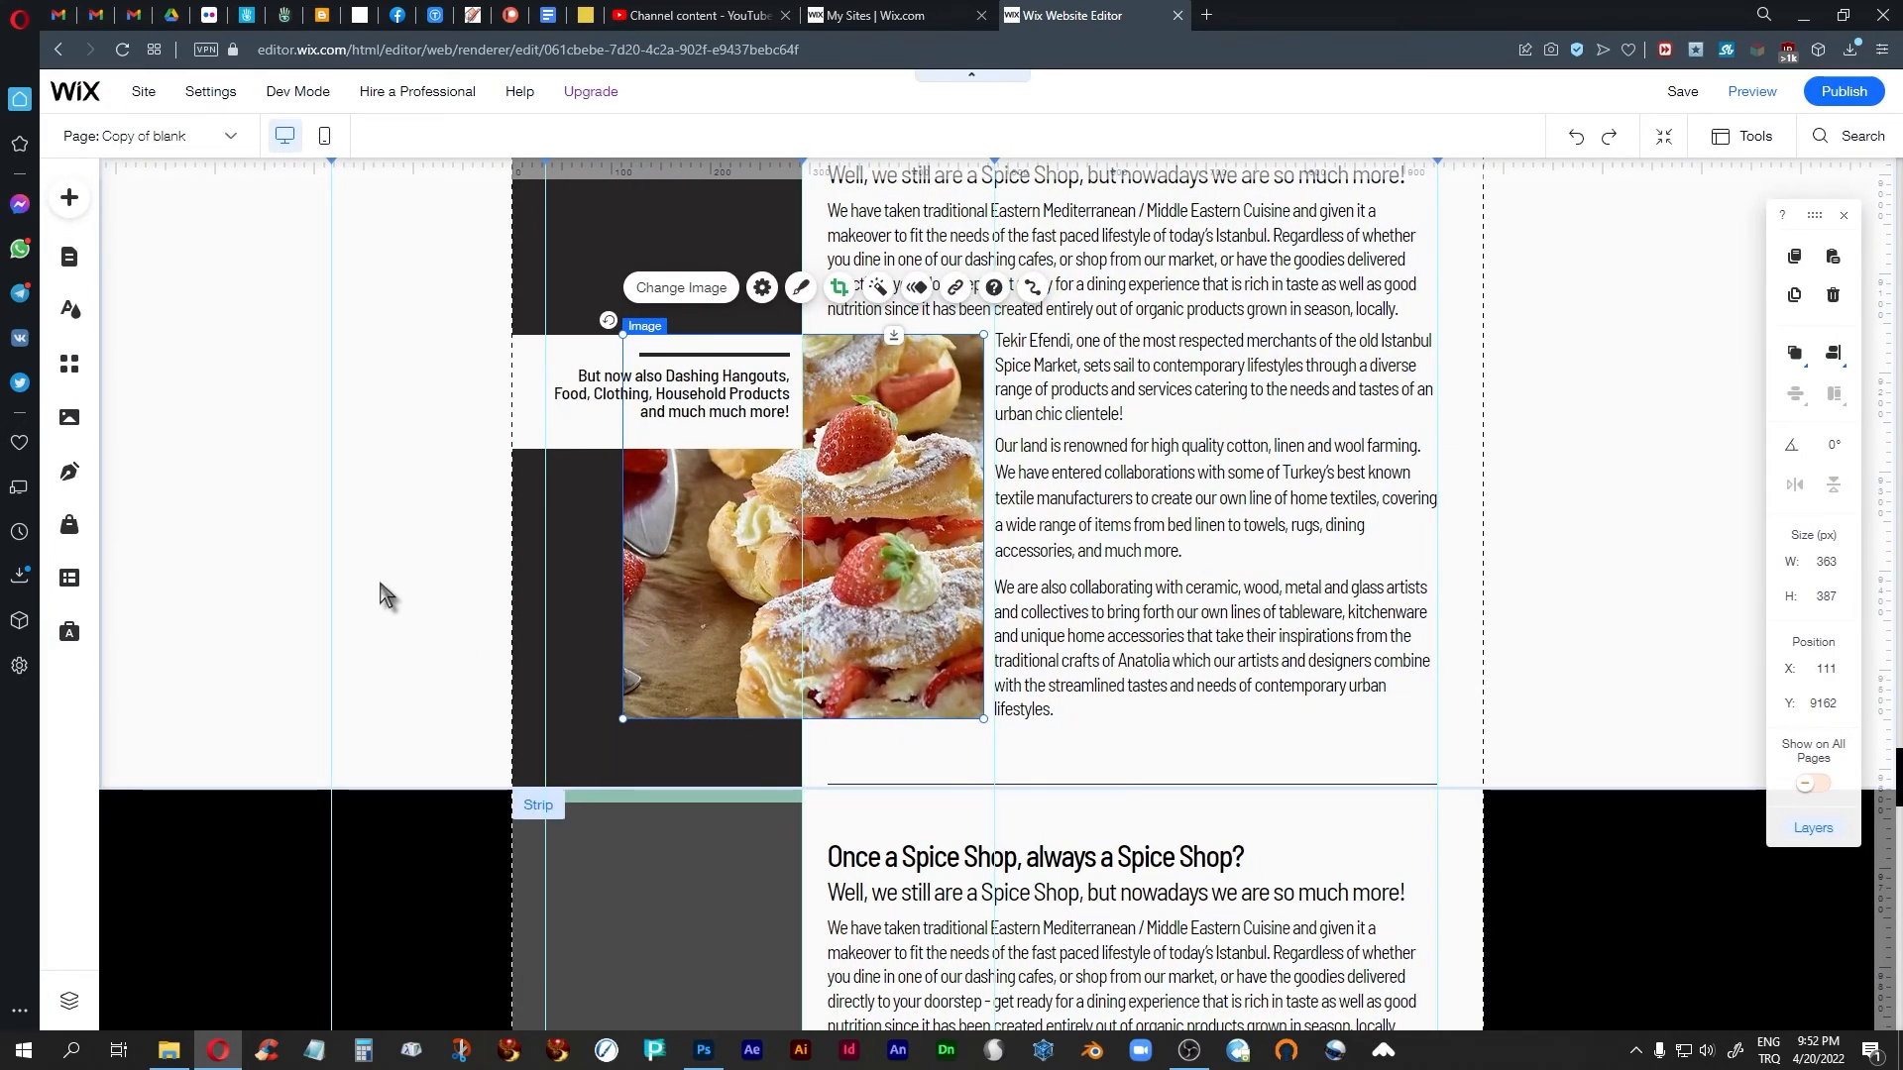
Preview the page and review the burger, shrimp and pastry strips with their overlapping images and caption boxes
{"action": "scroll", "coordinate": [379, 583], "scroll_direction": "down", "scroll_amount": 7}
{"action": "scroll", "coordinate": [381, 587], "scroll_direction": "up", "scroll_amount": 2}
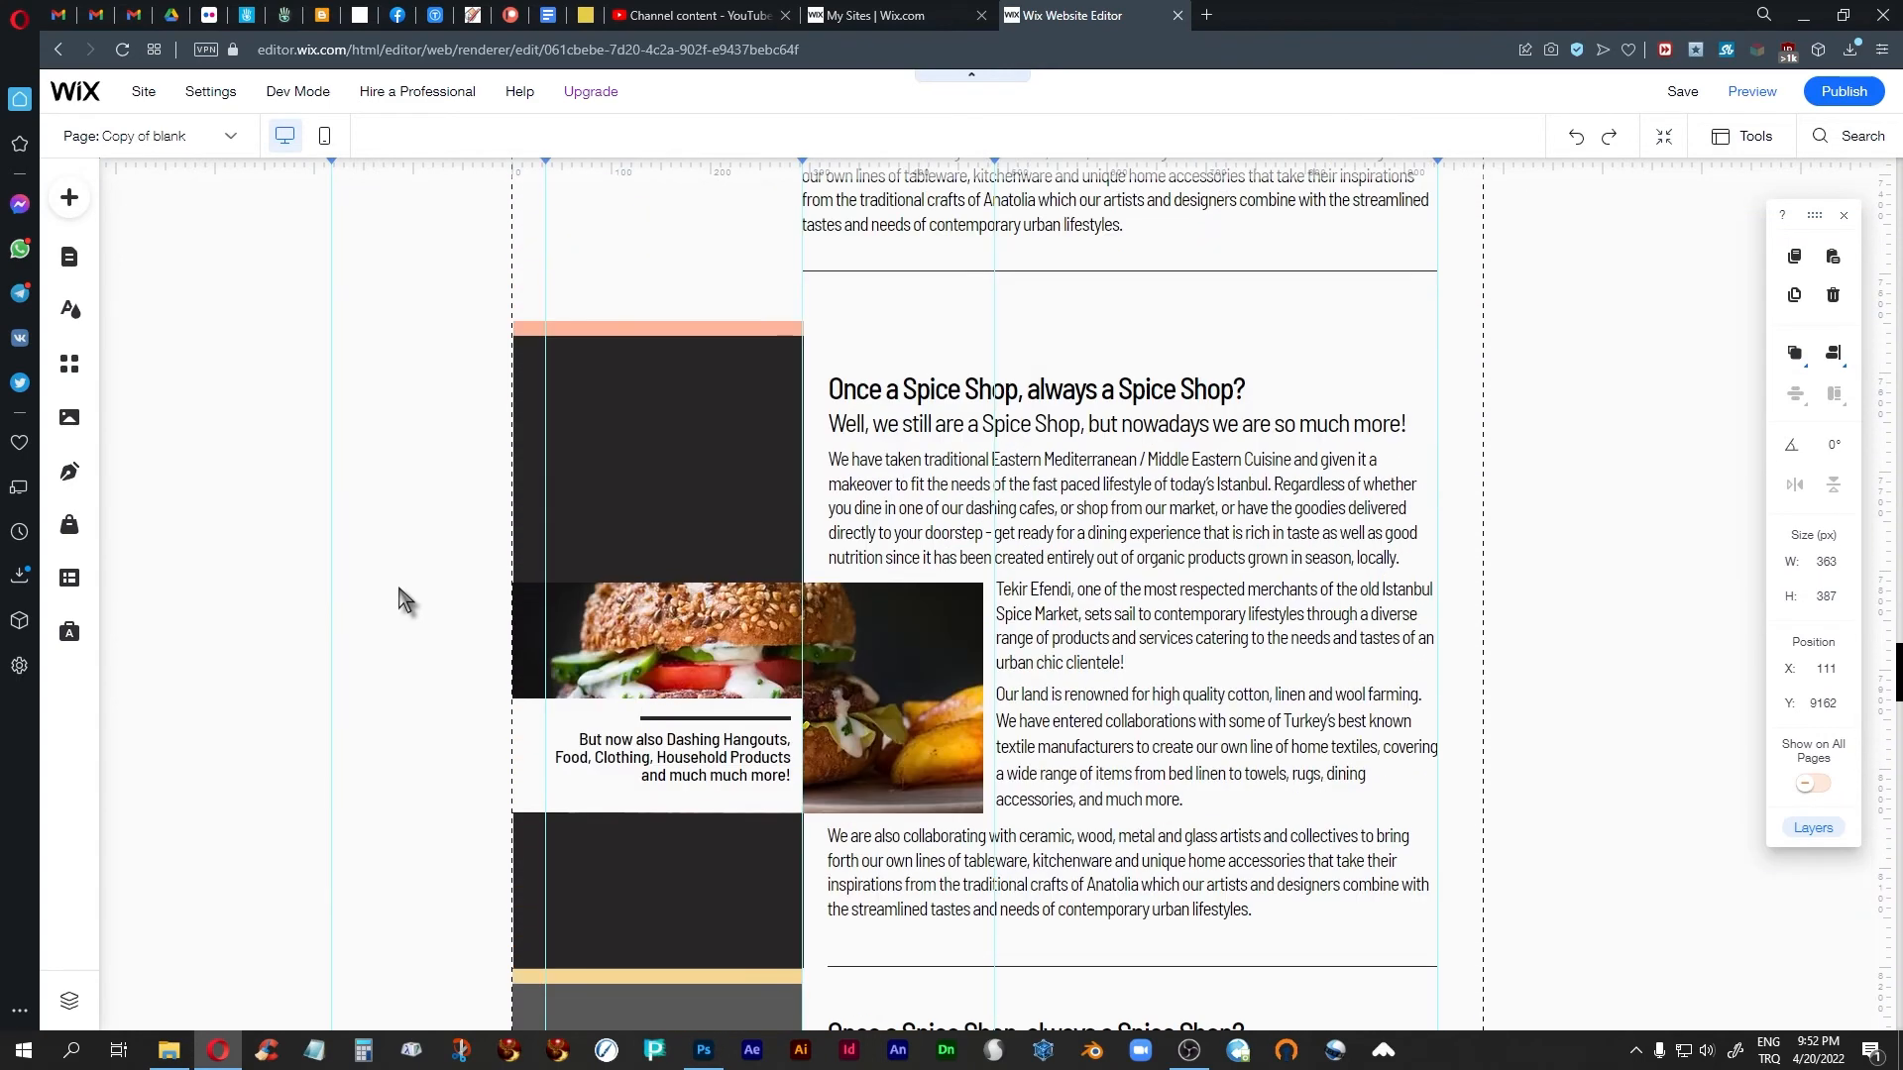
{"action": "scroll", "coordinate": [1065, 734], "scroll_direction": "down", "scroll_amount": 4}
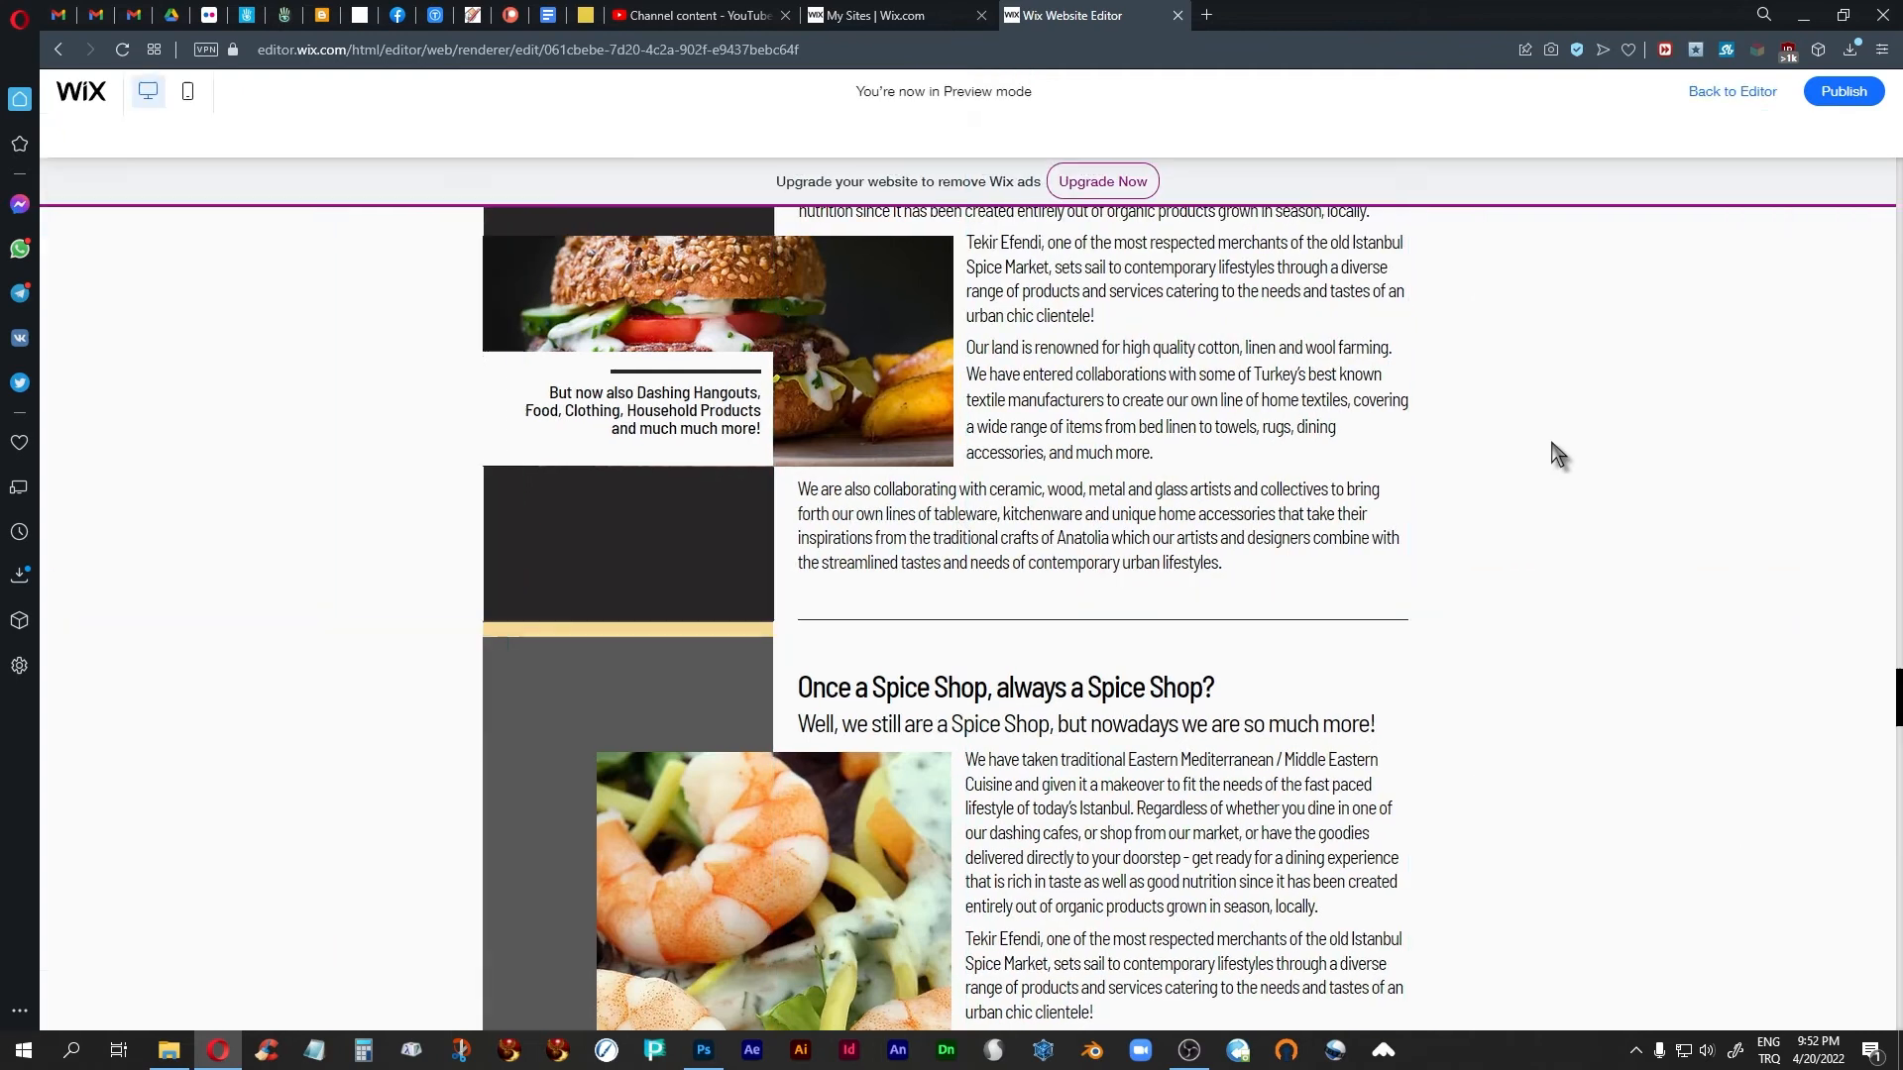
{"action": "scroll", "coordinate": [1552, 443], "scroll_direction": "up", "scroll_amount": 4}
{"action": "scroll", "coordinate": [1551, 445], "scroll_direction": "down", "scroll_amount": 4}
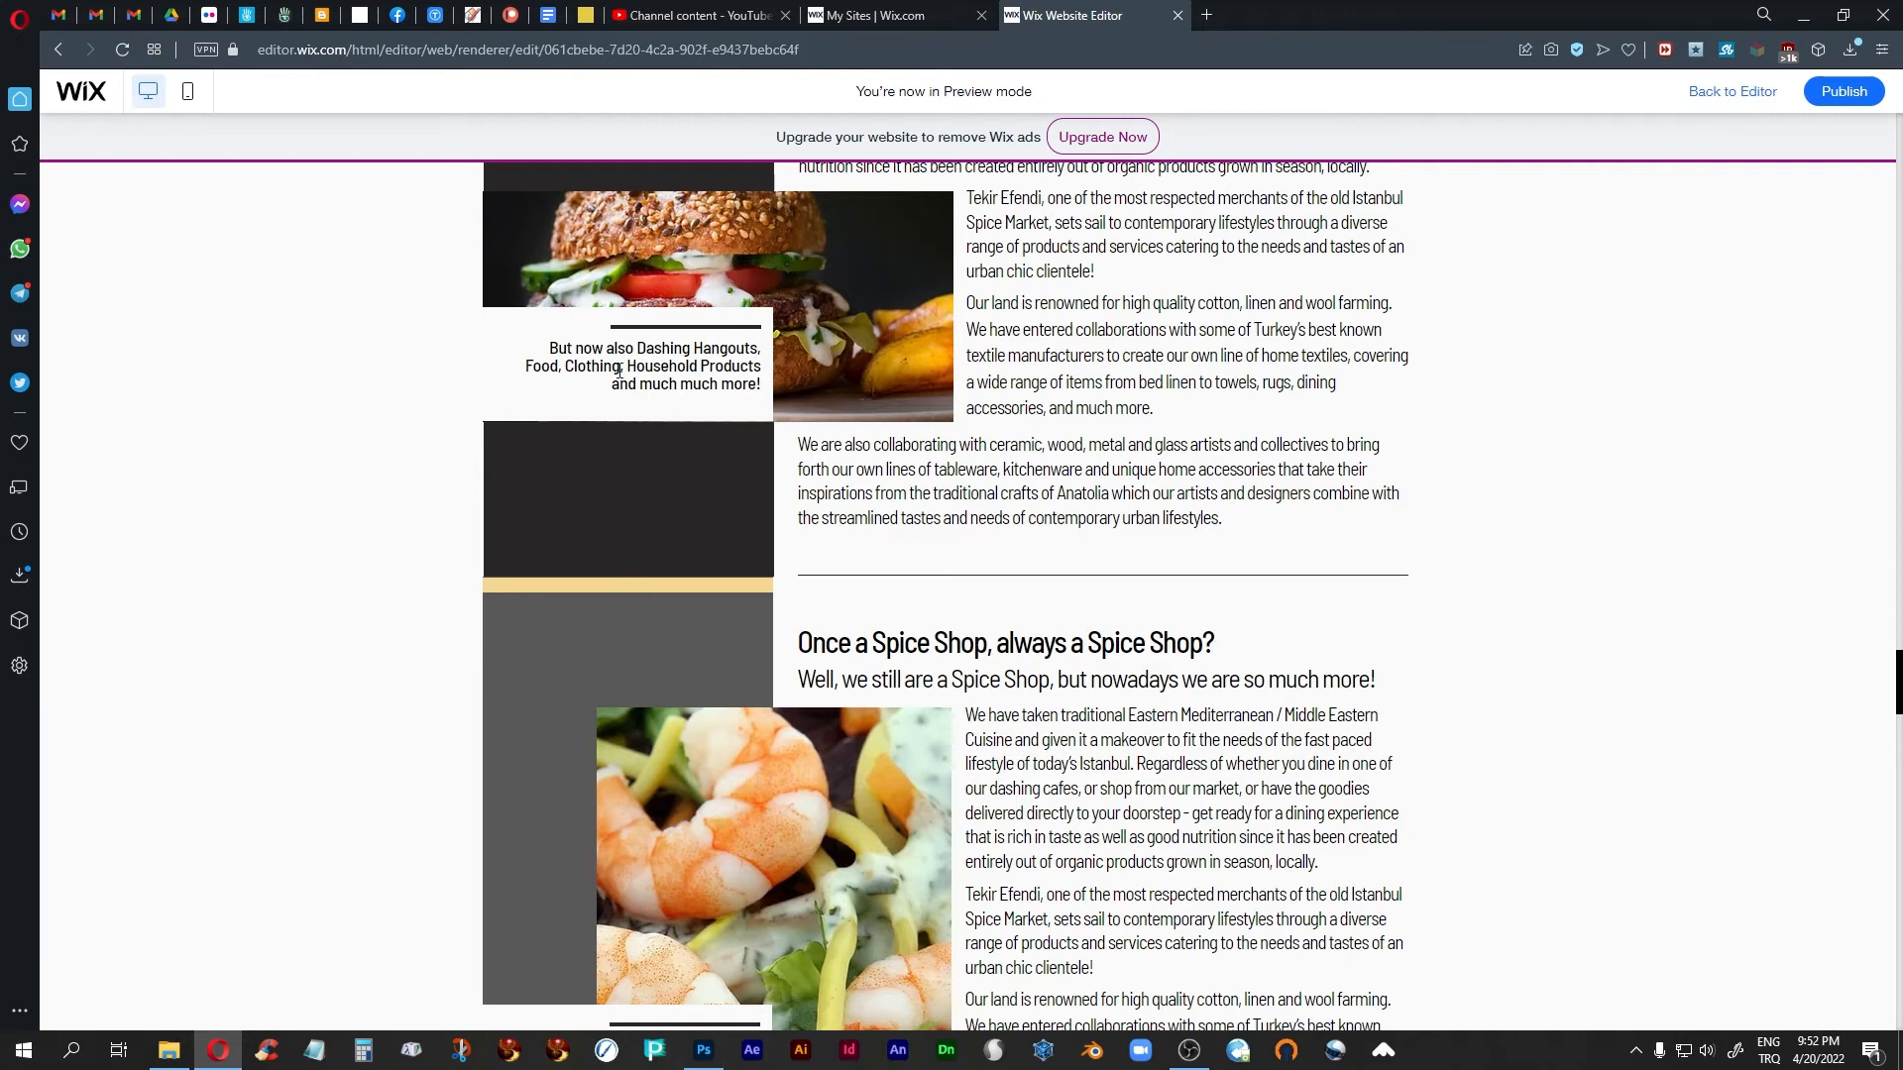
{"action": "scroll", "coordinate": [619, 371], "scroll_direction": "down", "scroll_amount": 2}
{"action": "scroll", "coordinate": [620, 377], "scroll_direction": "down", "scroll_amount": 4}
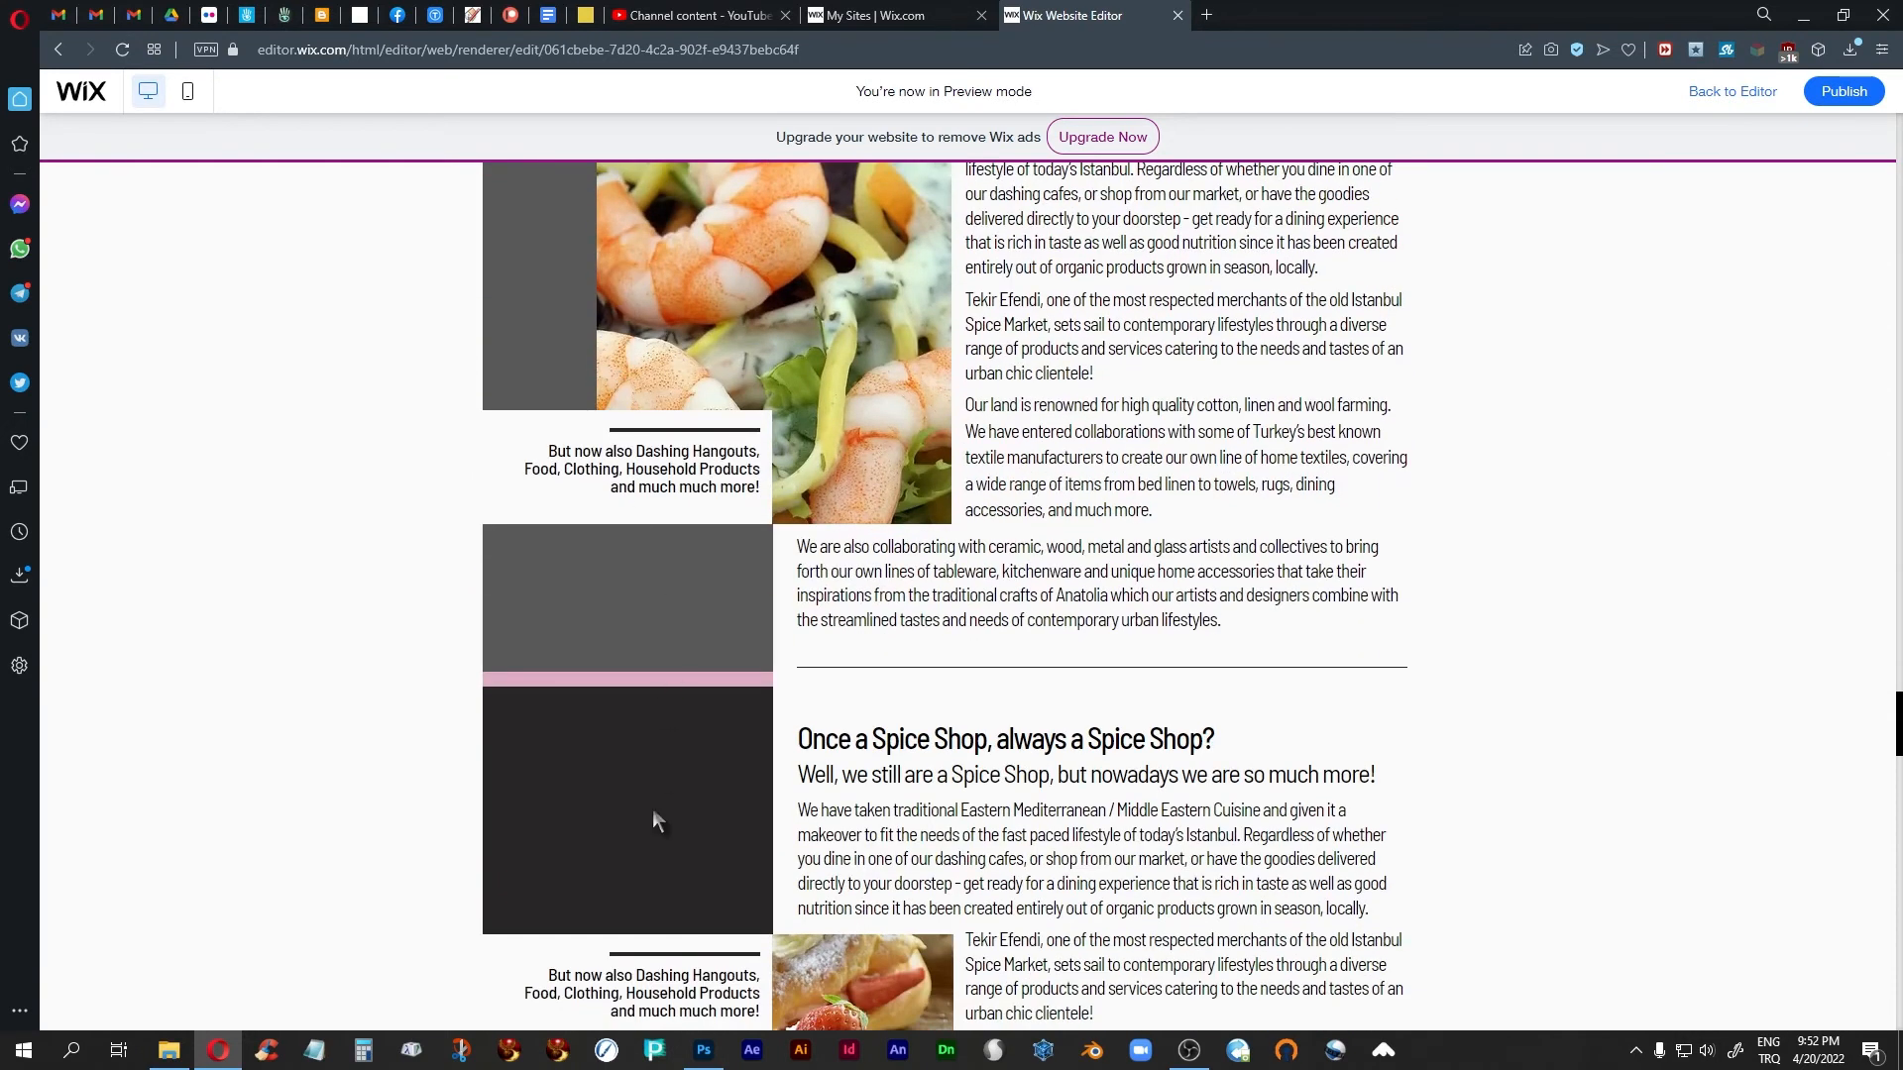
{"action": "scroll", "coordinate": [664, 846], "scroll_direction": "down", "scroll_amount": 5}
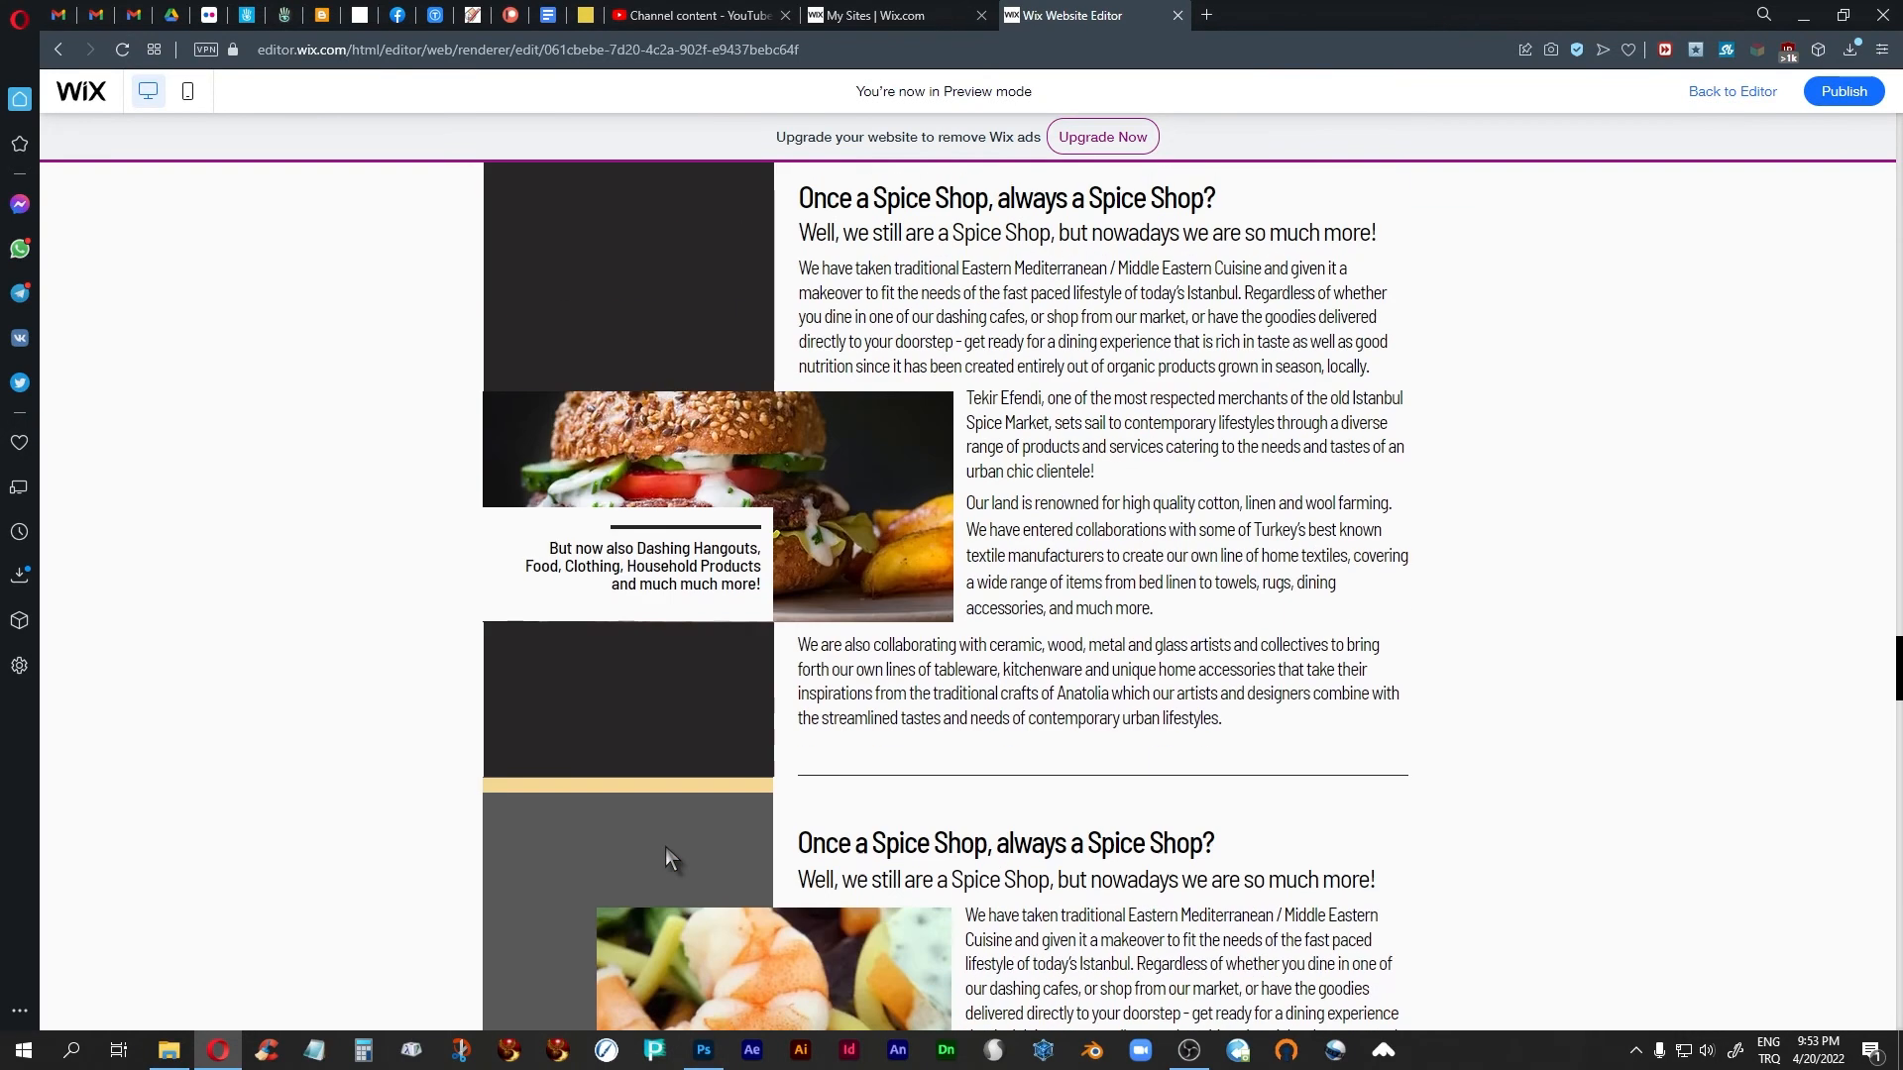
Review the burger, shrimp and pastry strips and the black-background strip in preview, examining colour bars, overlapping images, captions and text alignment
{"action": "scroll", "coordinate": [664, 846], "scroll_direction": "up", "scroll_amount": 2}
{"action": "scroll", "coordinate": [664, 846], "scroll_direction": "down", "scroll_amount": 2}
{"action": "scroll", "coordinate": [1068, 608], "scroll_direction": "down", "scroll_amount": 10}
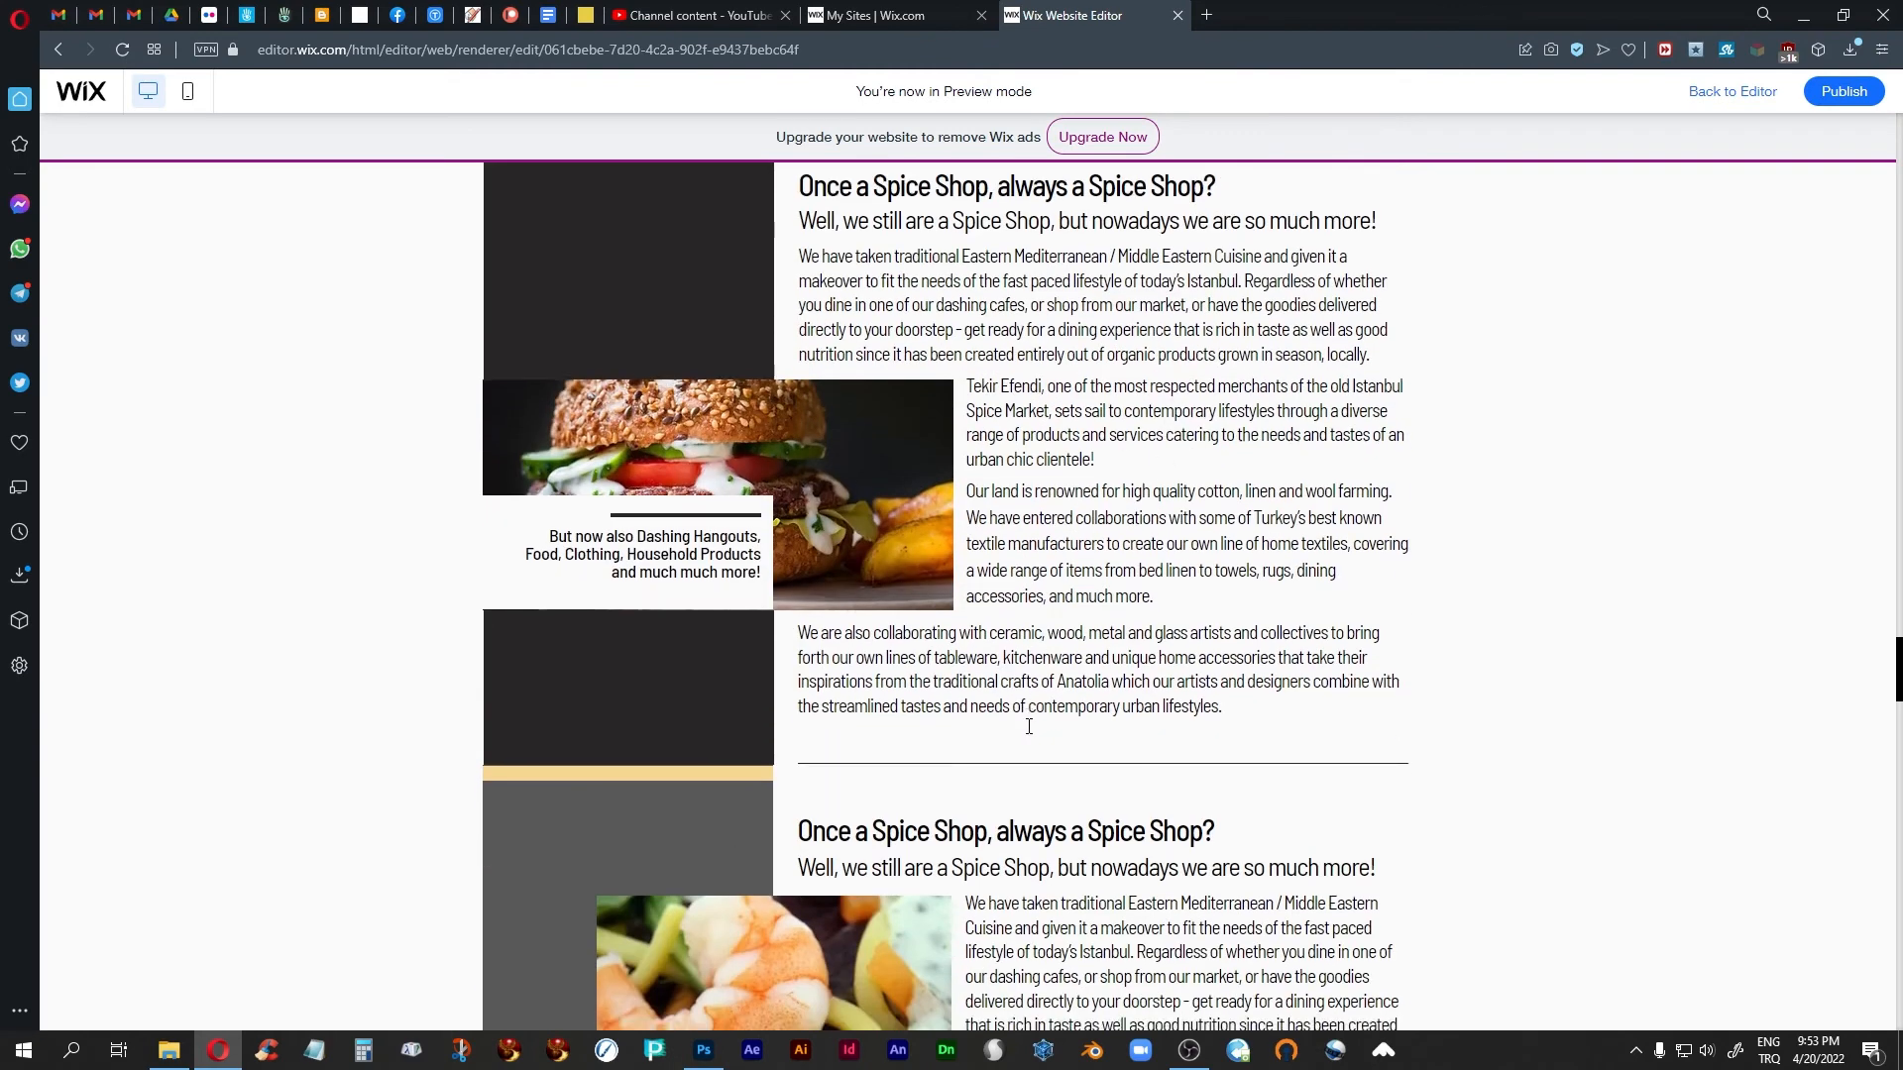
{"action": "scroll", "coordinate": [1030, 738], "scroll_direction": "down", "scroll_amount": 9}
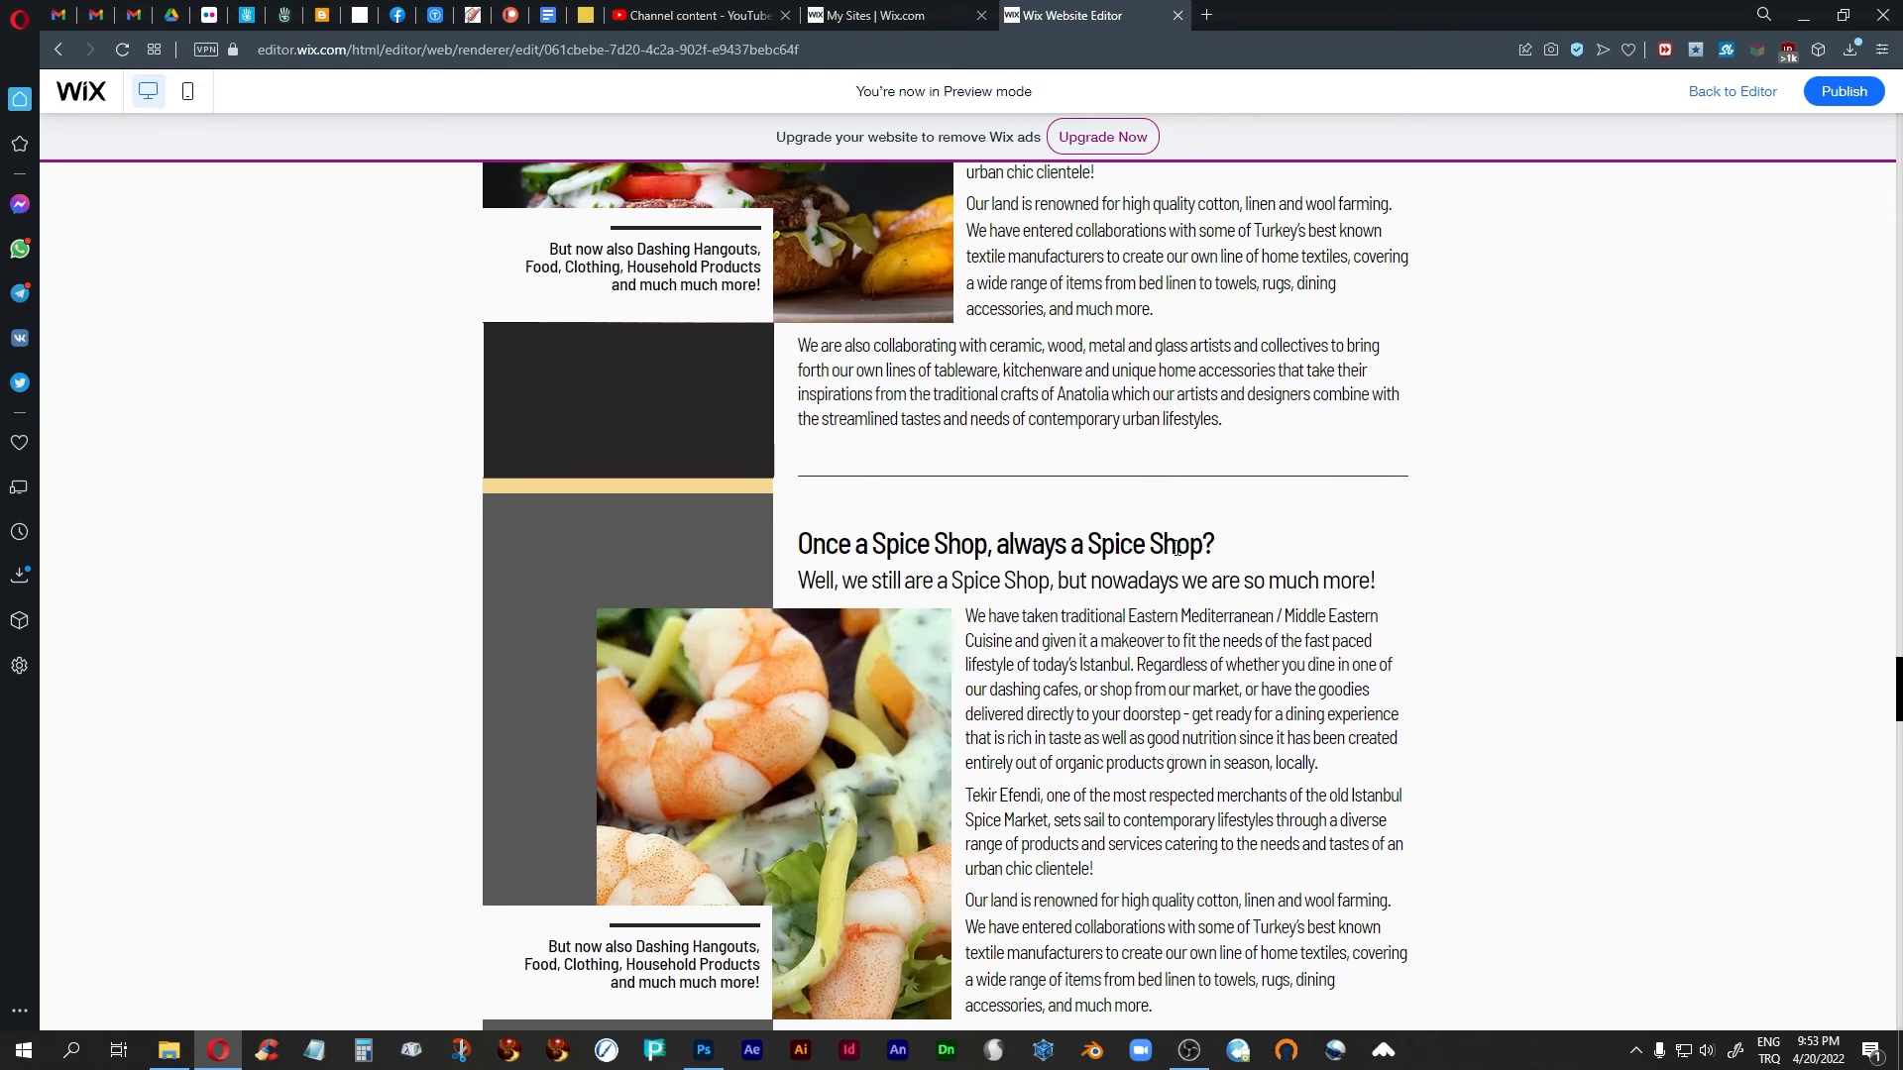
{"action": "scroll", "coordinate": [1169, 495], "scroll_direction": "up", "scroll_amount": 3}
{"action": "scroll", "coordinate": [1090, 615], "scroll_direction": "down", "scroll_amount": 5}
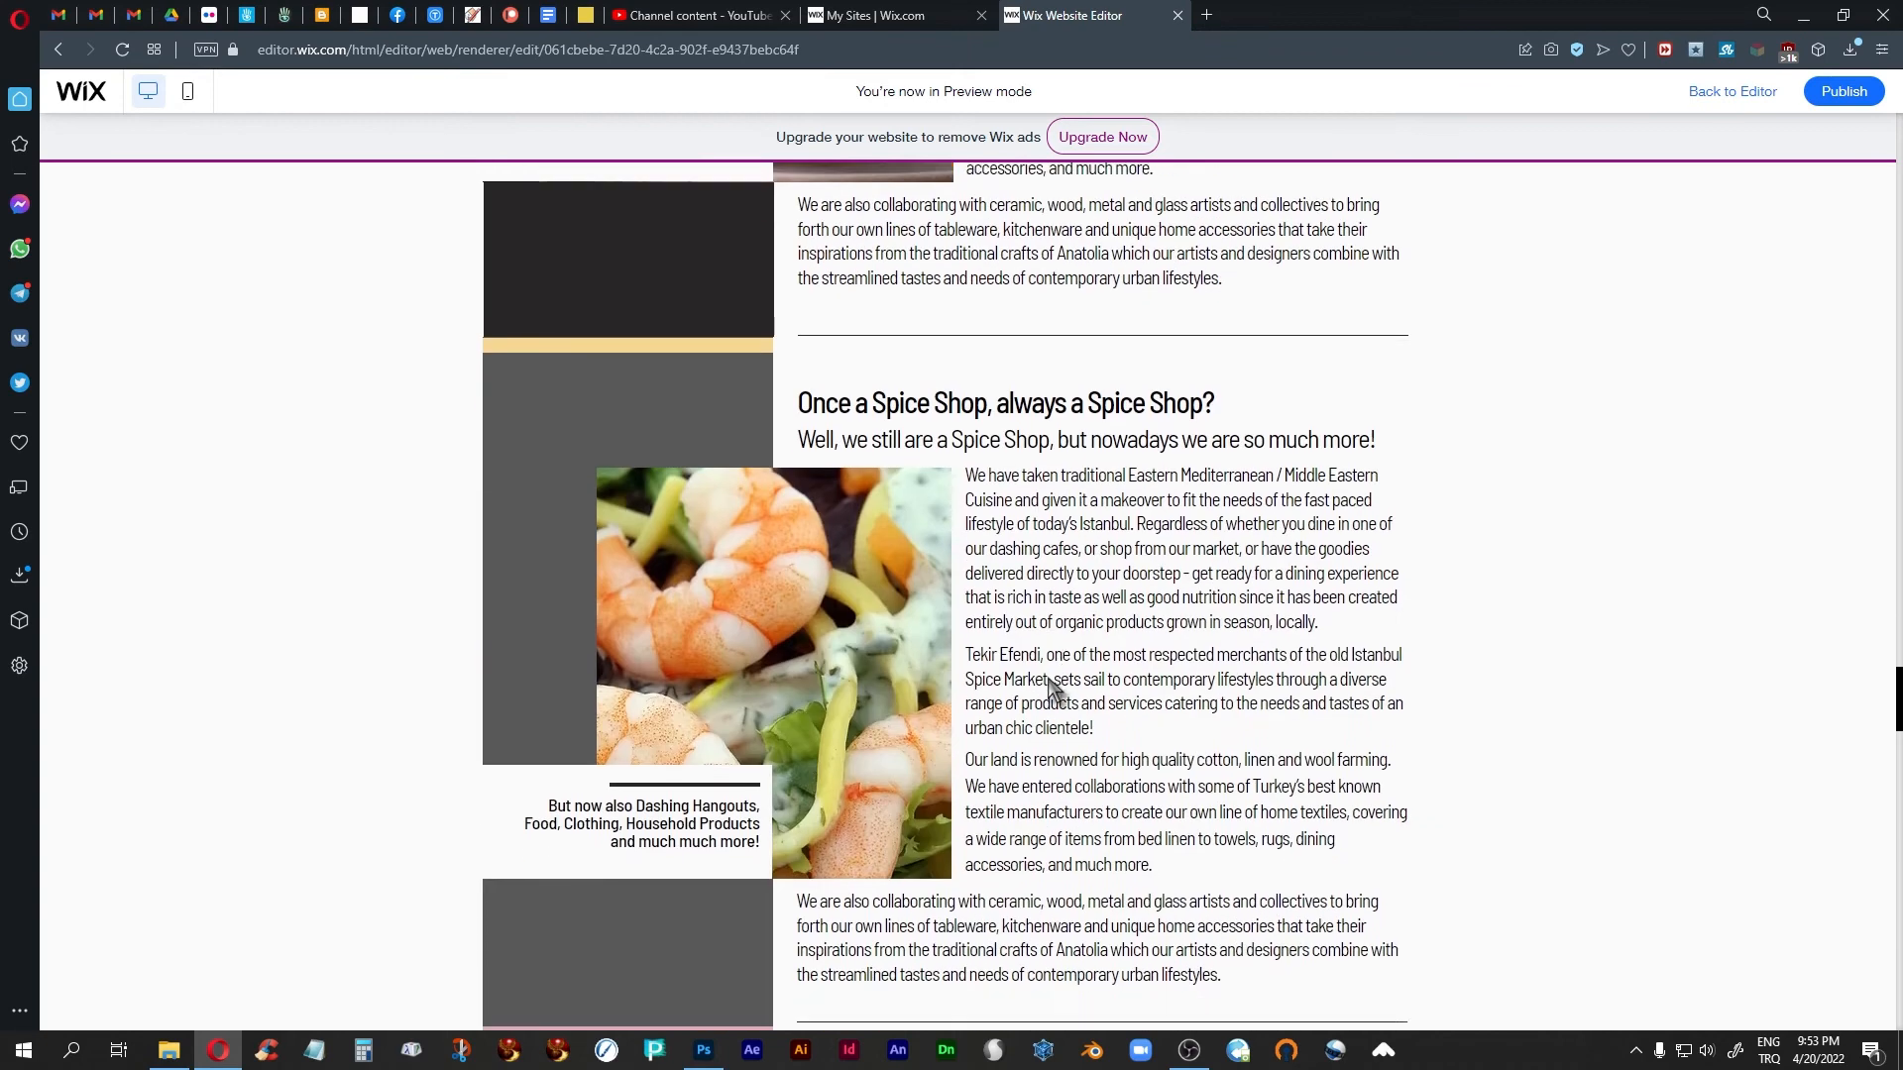
{"action": "scroll", "coordinate": [1050, 686], "scroll_direction": "up", "scroll_amount": 3}
{"action": "scroll", "coordinate": [1052, 688], "scroll_direction": "down", "scroll_amount": 1}
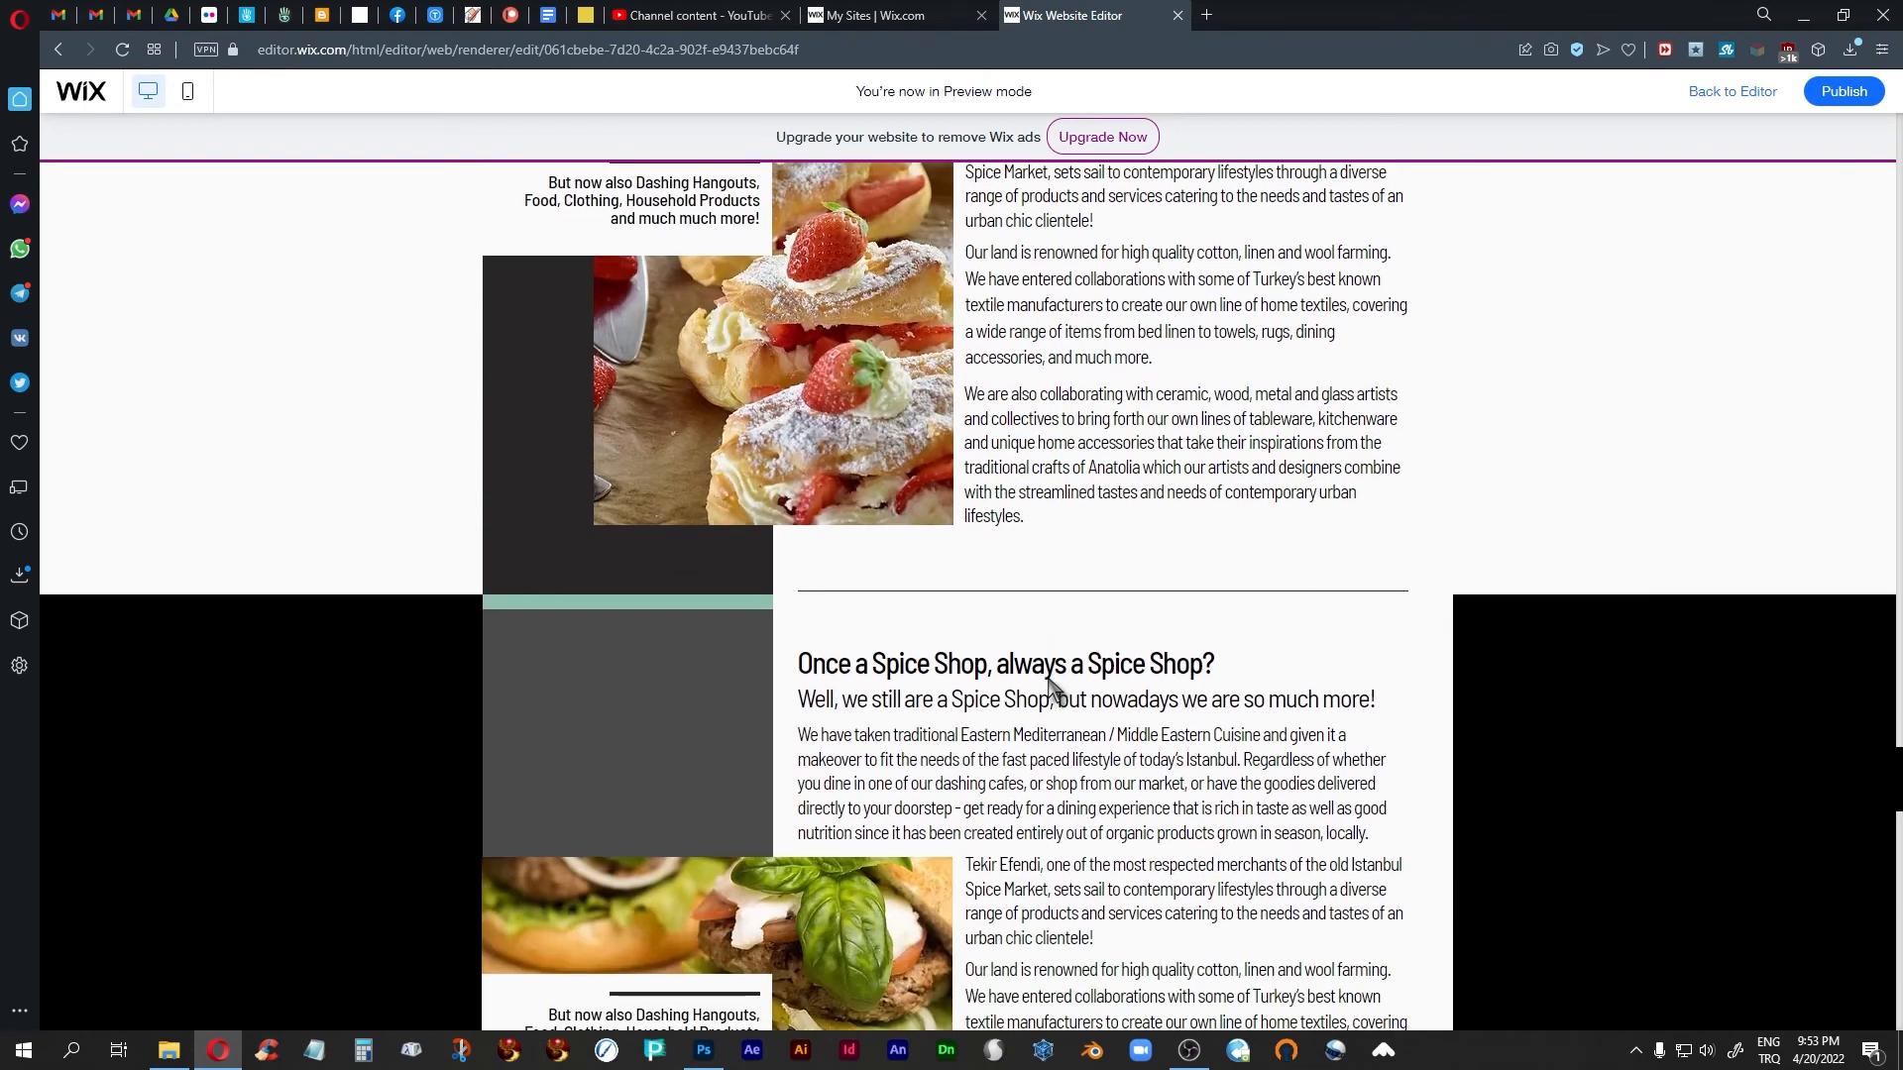
{"action": "scroll", "coordinate": [1050, 679], "scroll_direction": "down", "scroll_amount": 2}
{"action": "scroll", "coordinate": [1050, 679], "scroll_direction": "down", "scroll_amount": 1}
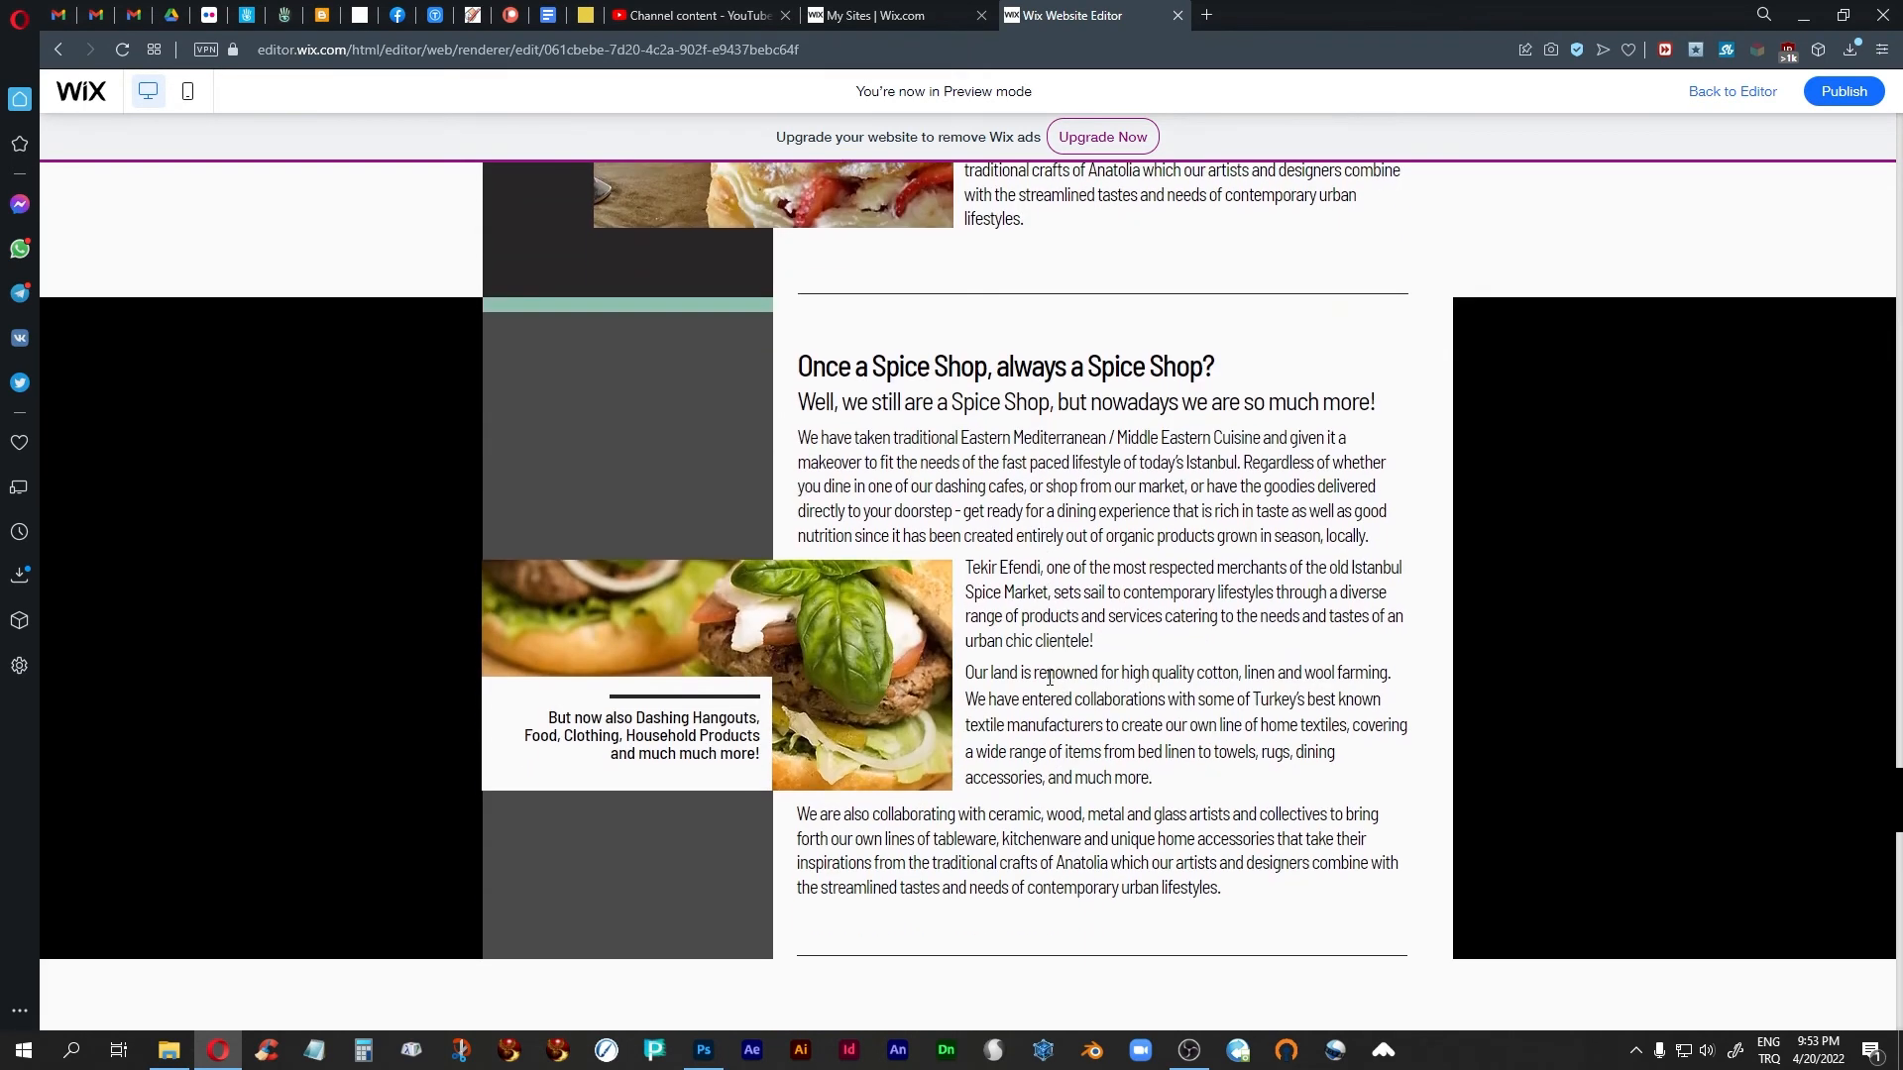
{"action": "scroll", "coordinate": [1050, 679], "scroll_direction": "up", "scroll_amount": 5}
{"action": "scroll", "coordinate": [1051, 678], "scroll_direction": "down", "scroll_amount": 4}
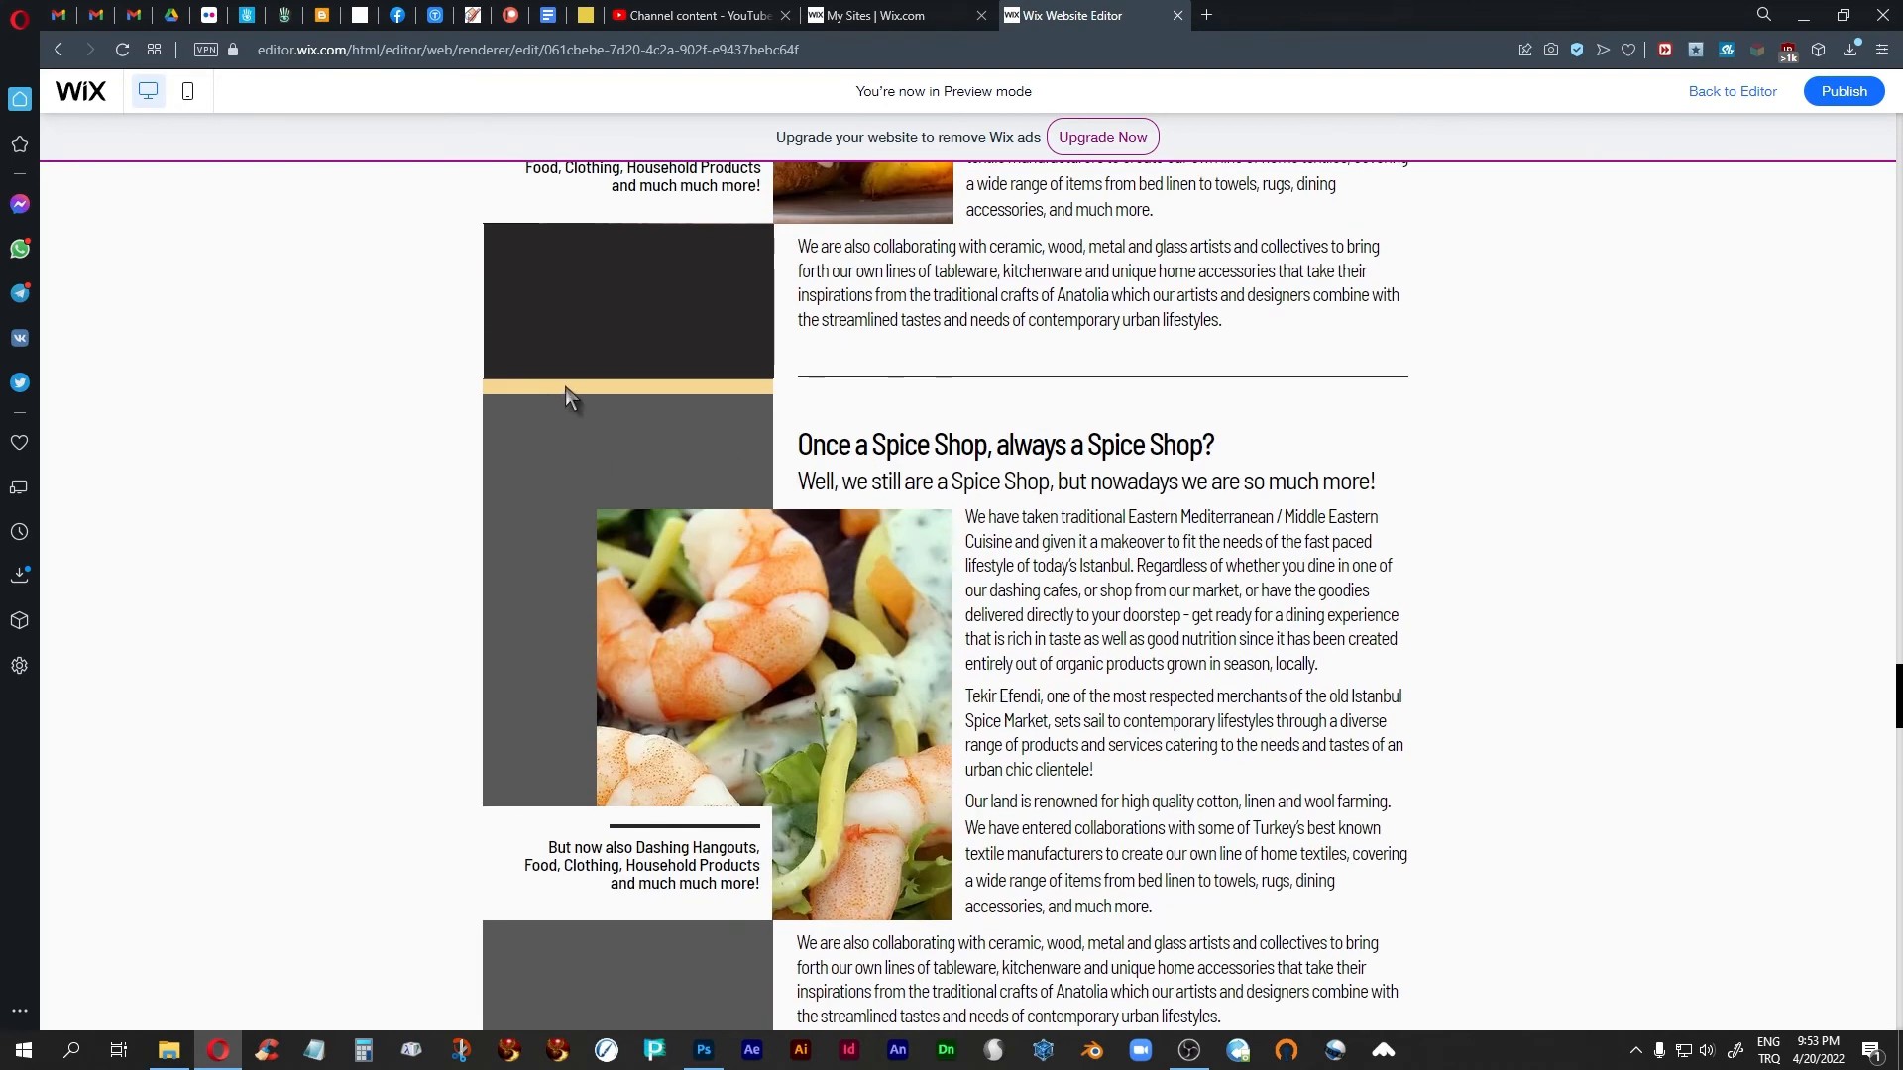
{"action": "scroll", "coordinate": [1120, 662], "scroll_direction": "down", "scroll_amount": 2}
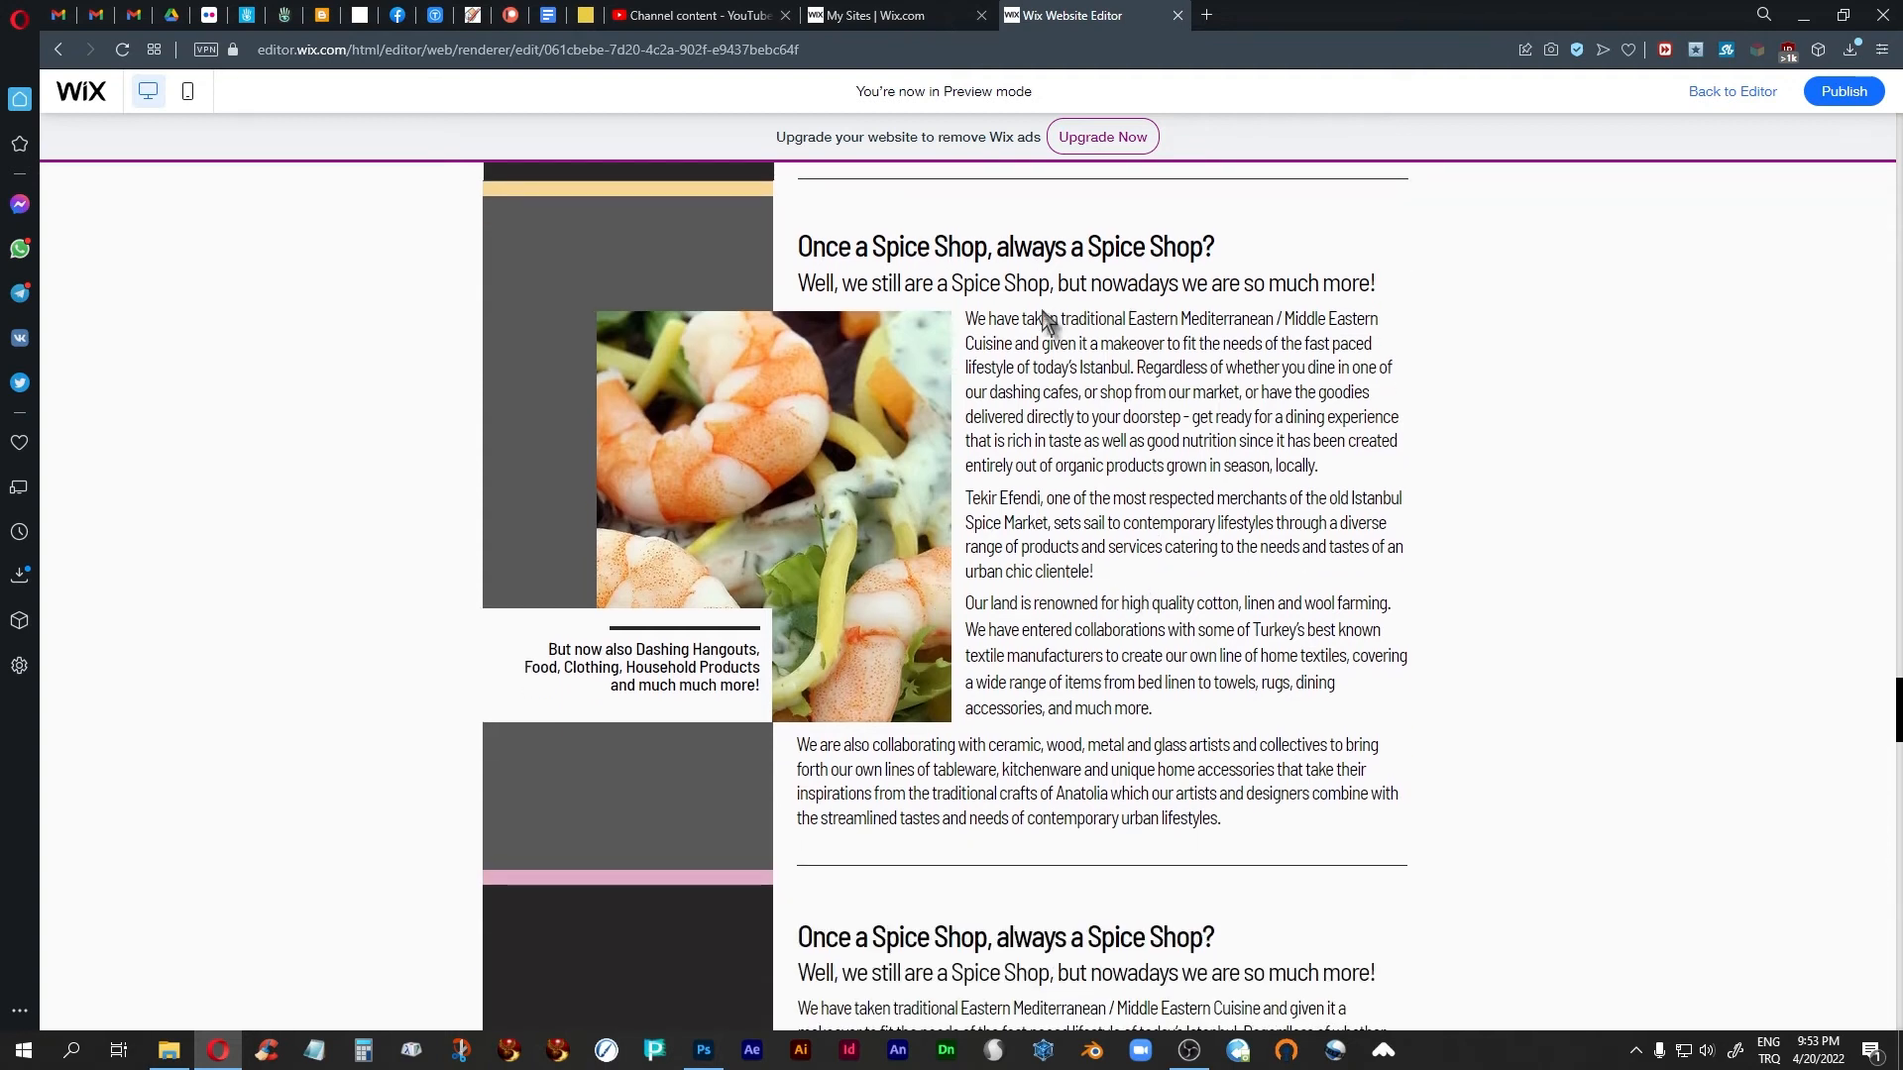
{"action": "scroll", "coordinate": [1134, 517], "scroll_direction": "down", "scroll_amount": 5}
{"action": "scroll", "coordinate": [1135, 517], "scroll_direction": "up", "scroll_amount": 8}
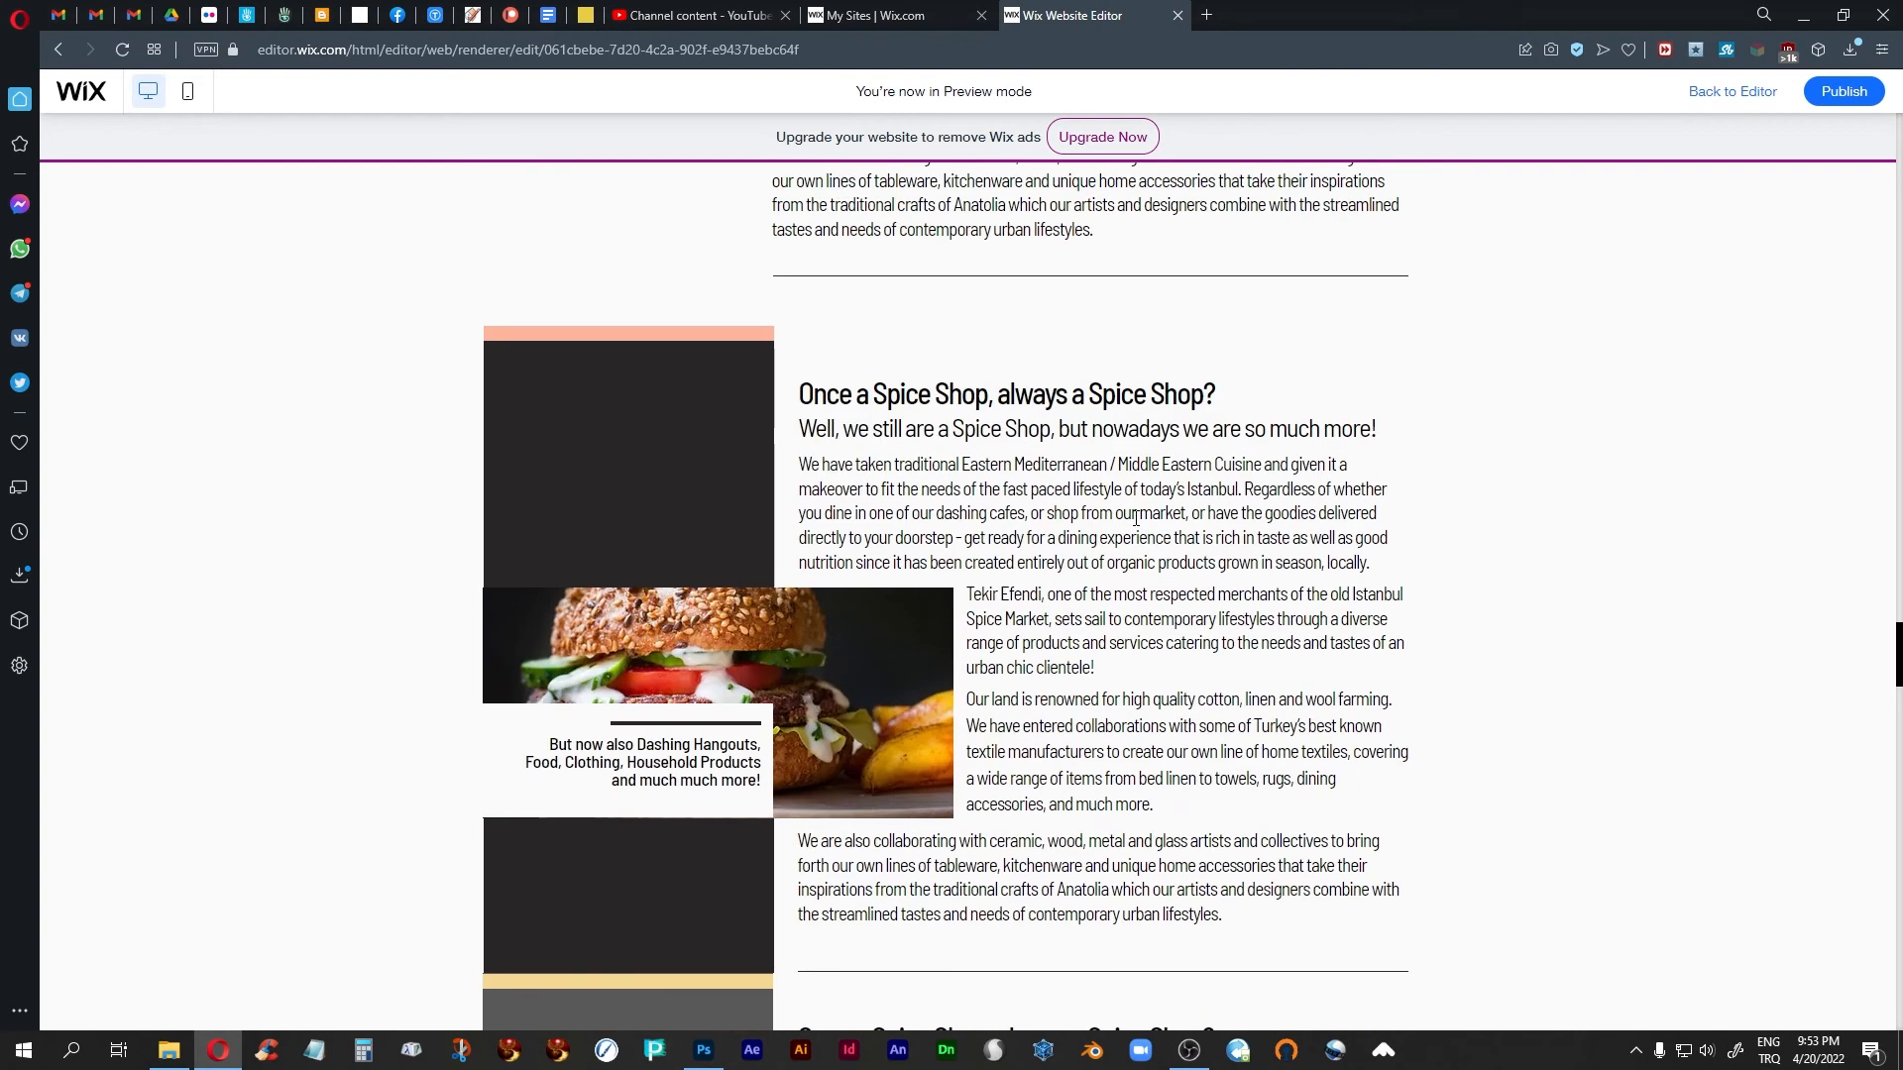
Return to the editor and check the burger strip group's option for saving it to My Designs
{"action": "left_click", "coordinate": [1733, 91]}
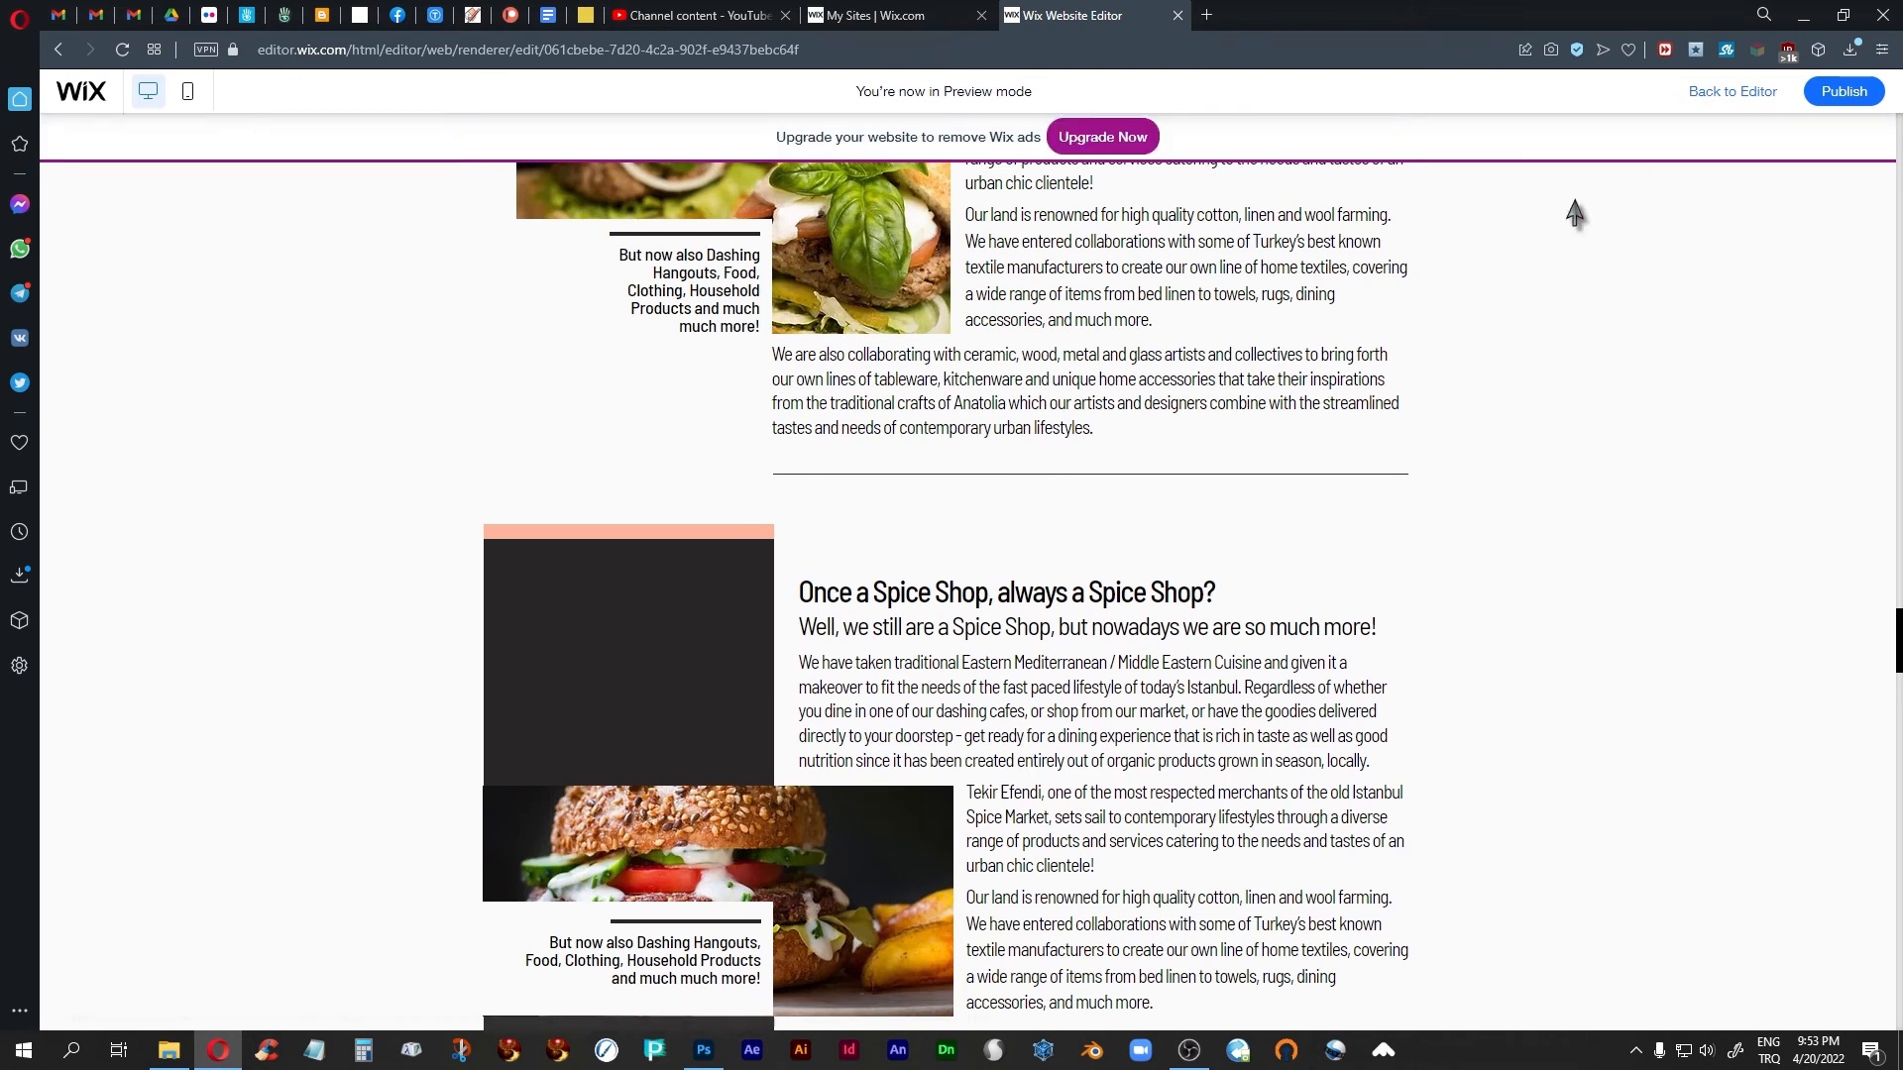
{"action": "scroll", "coordinate": [1140, 451], "scroll_direction": "down", "scroll_amount": 3}
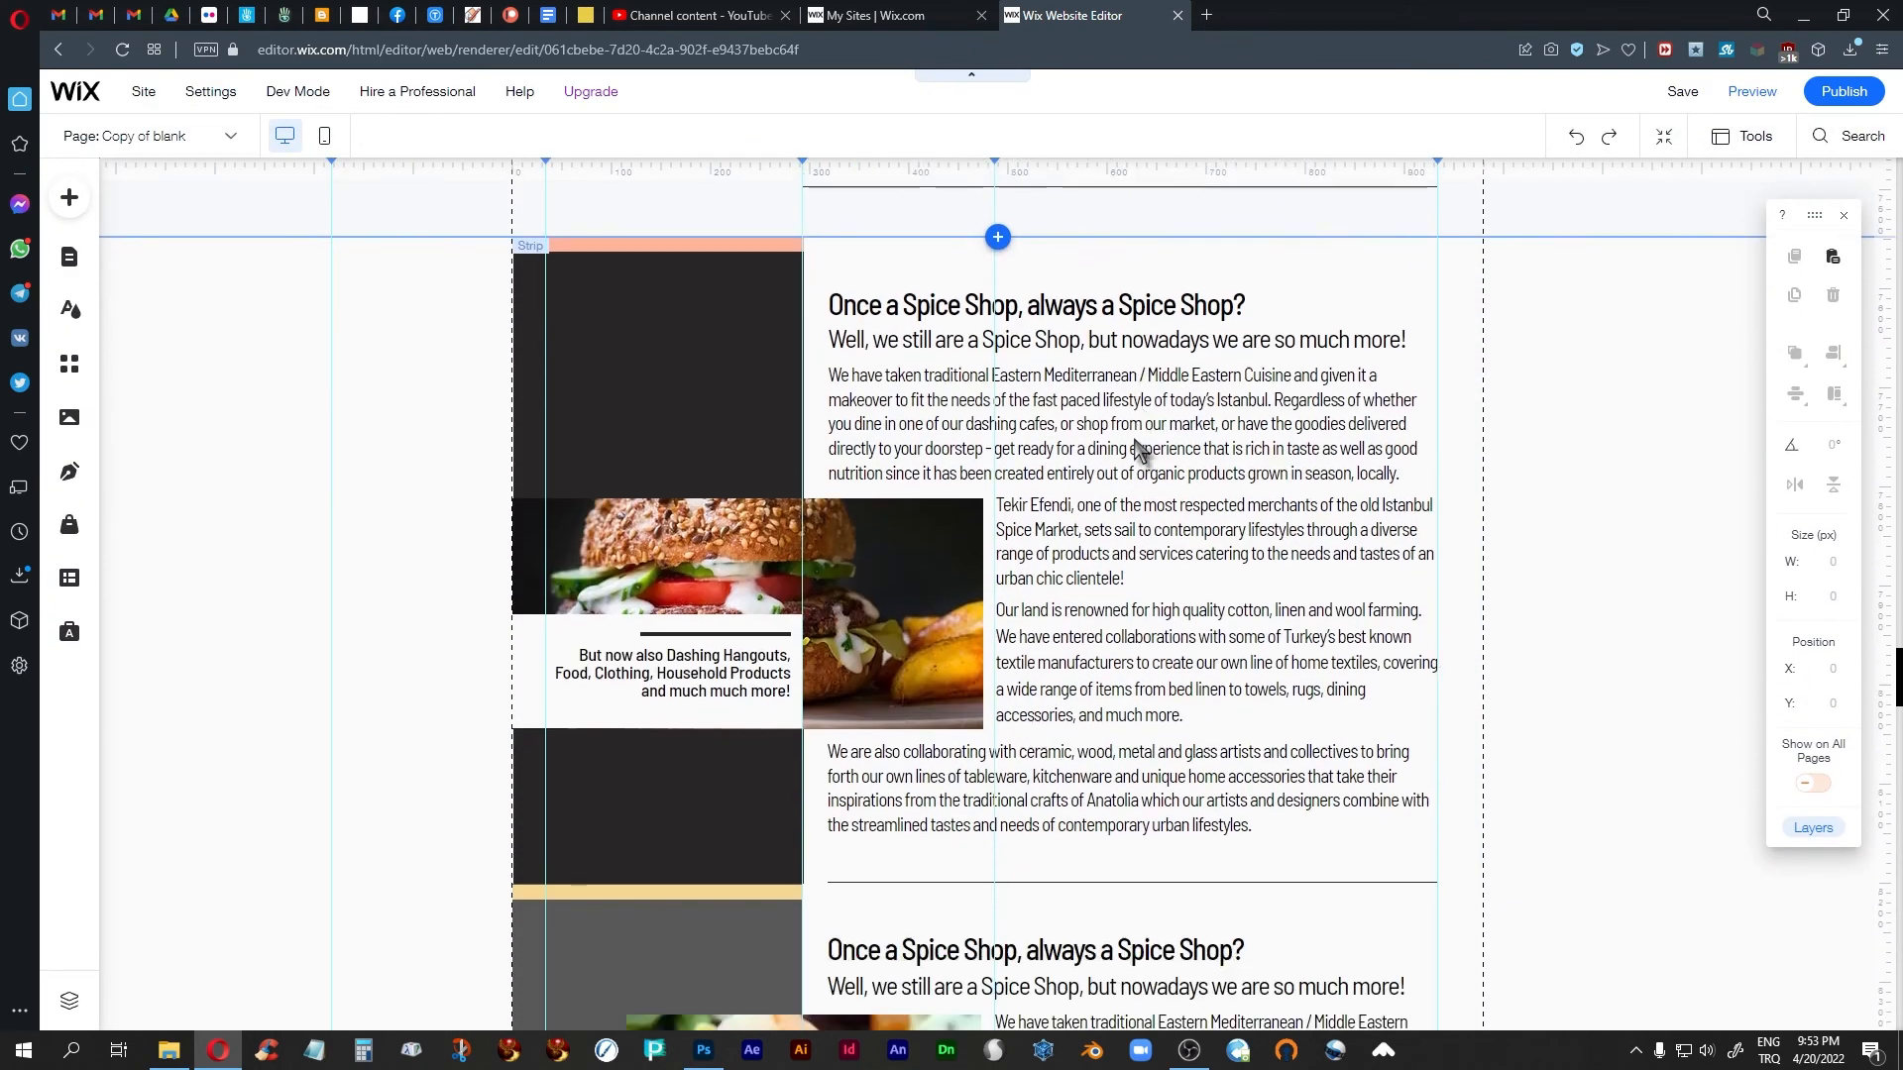
{"action": "right_click", "coordinate": [666, 327]}
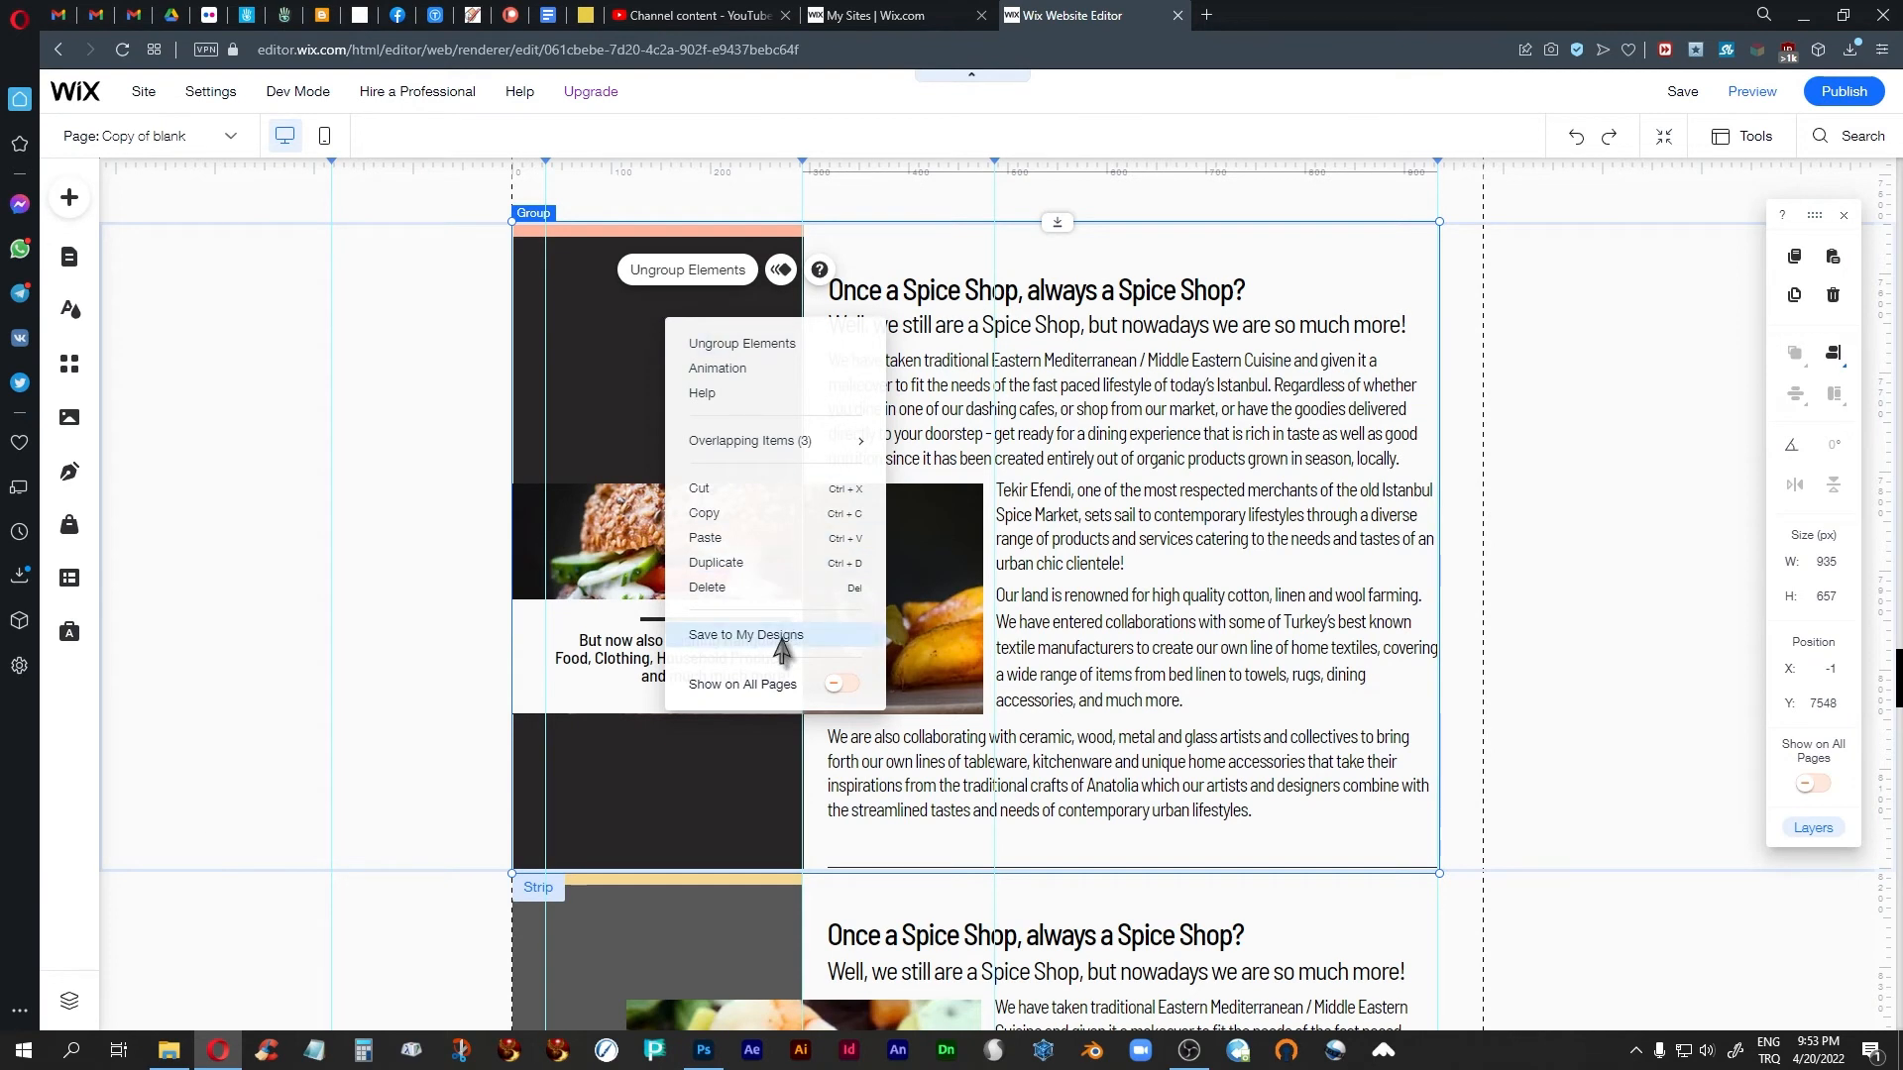
{"action": "left_click", "coordinate": [301, 392]}
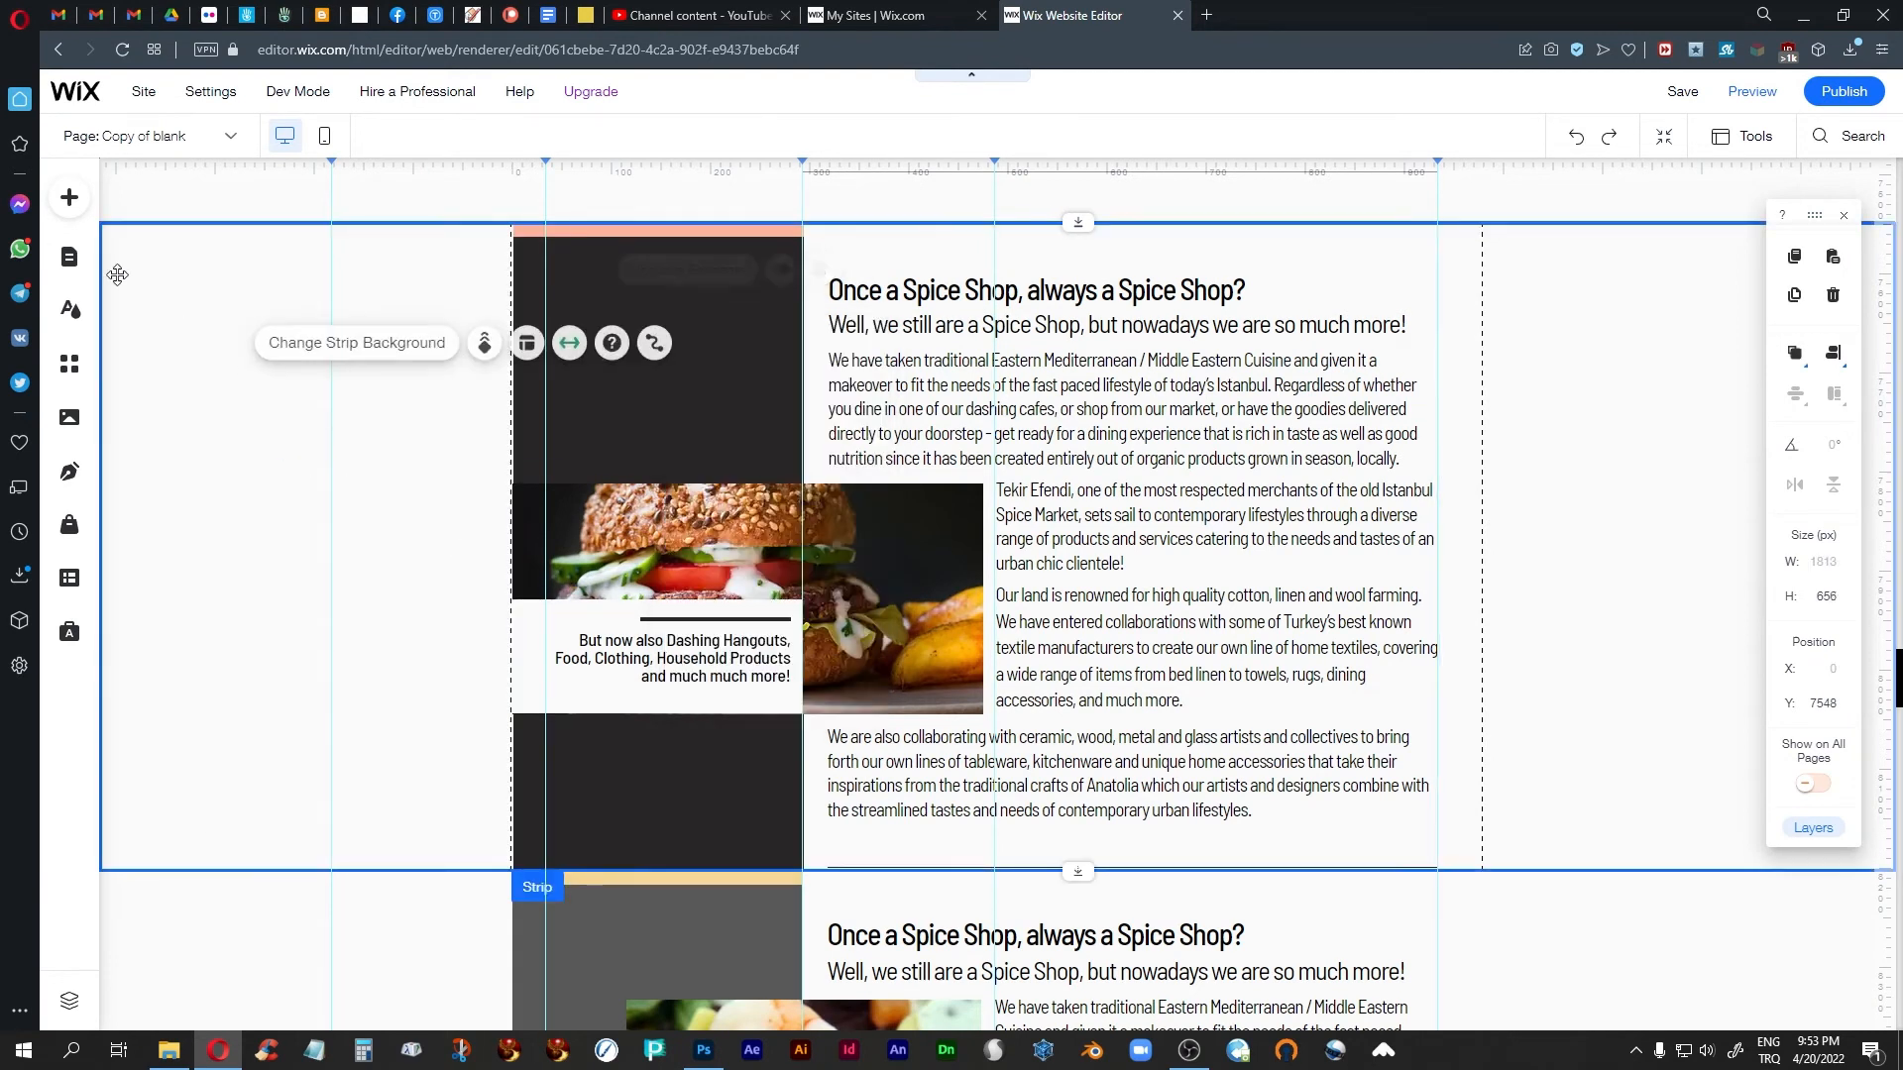
Browse the saved layouts in My Designs and compare them with the burger, shrimp and pastry strips on the page
{"action": "left_click", "coordinate": [68, 197]}
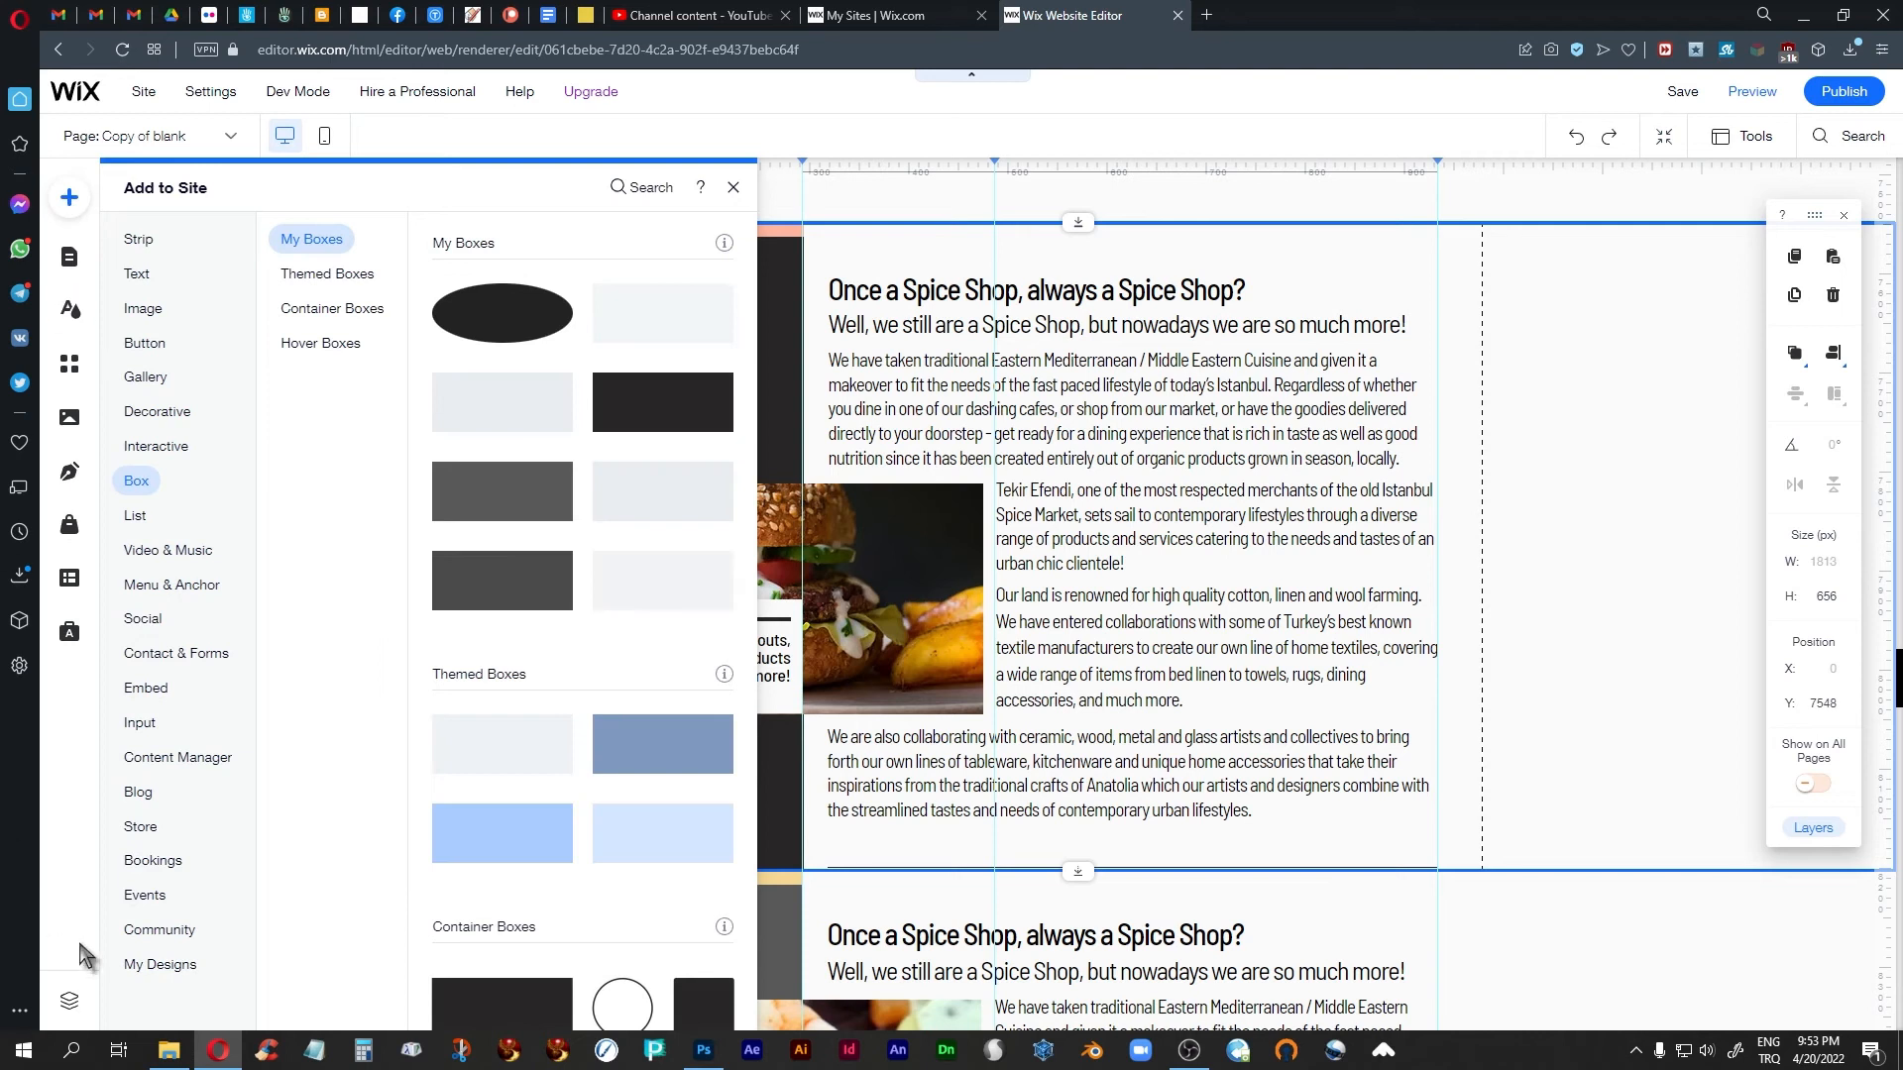
{"action": "left_click", "coordinate": [159, 965]}
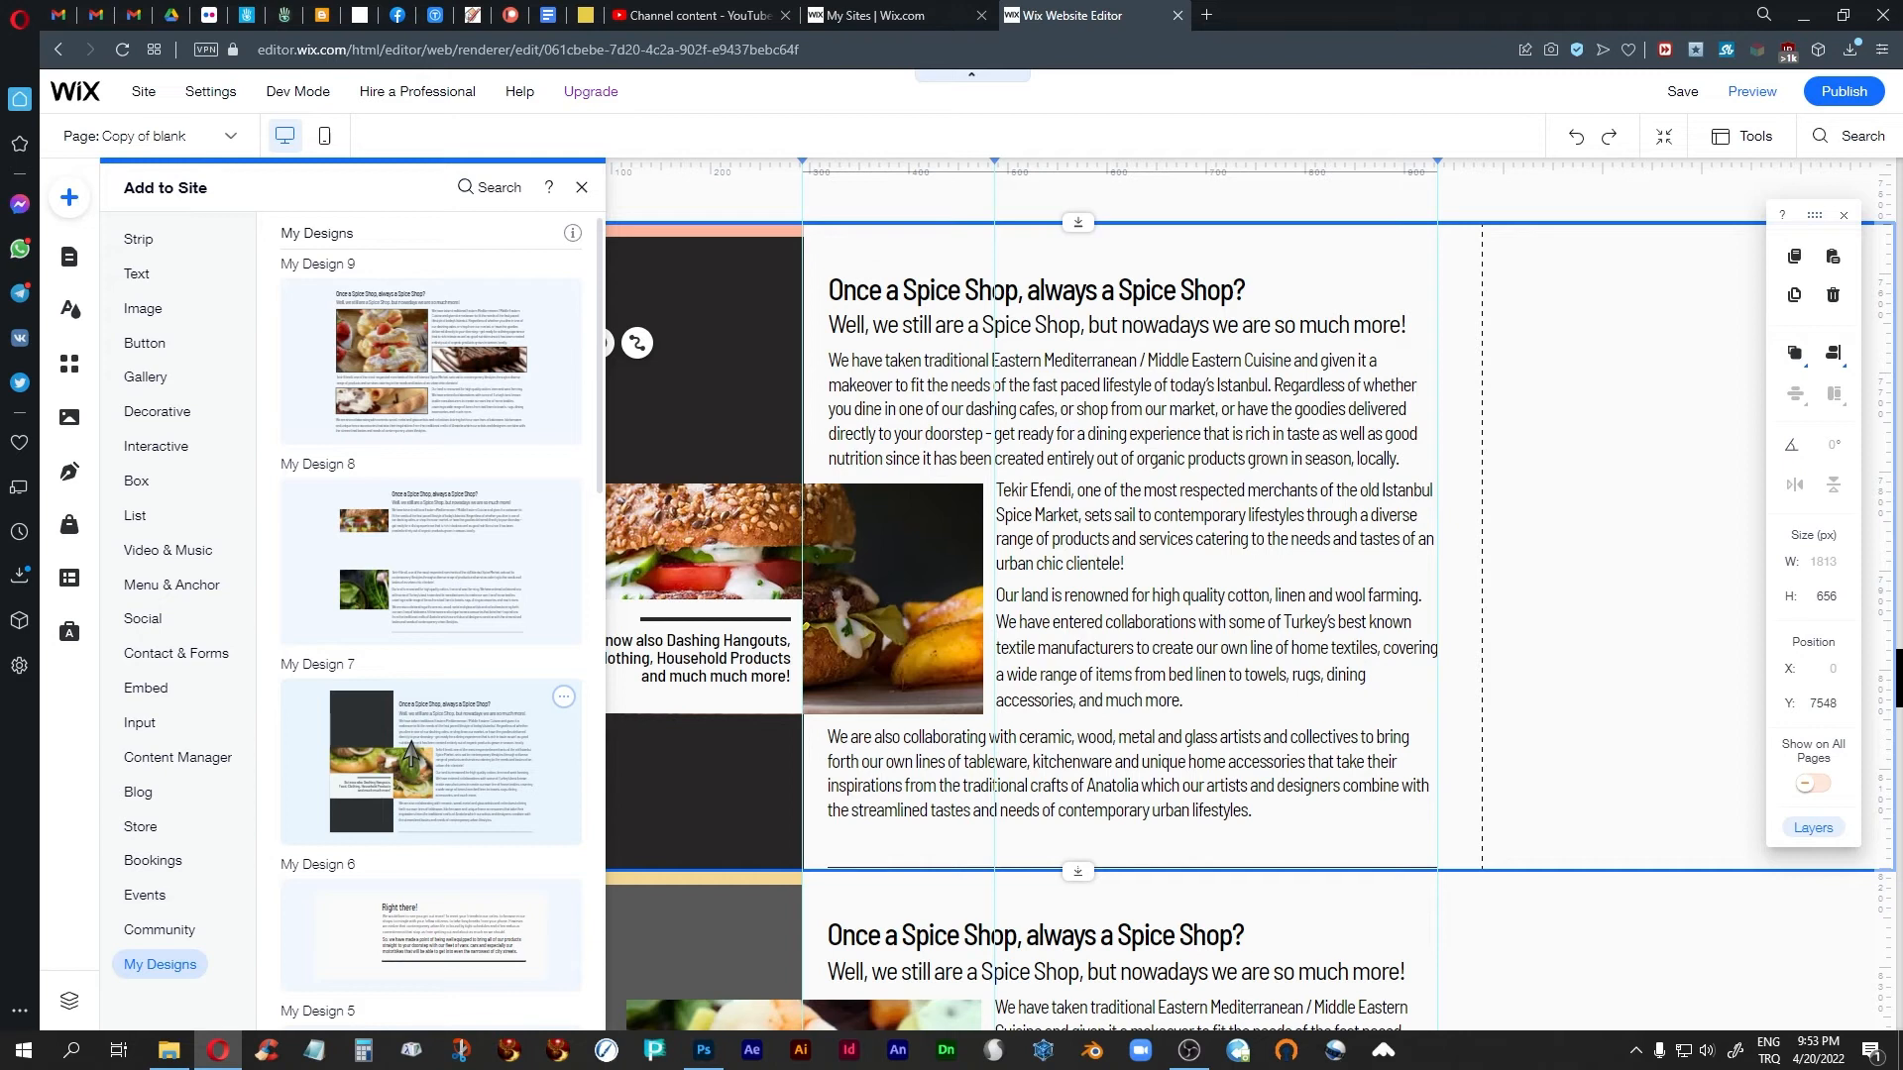
{"action": "left_click", "coordinate": [582, 188]}
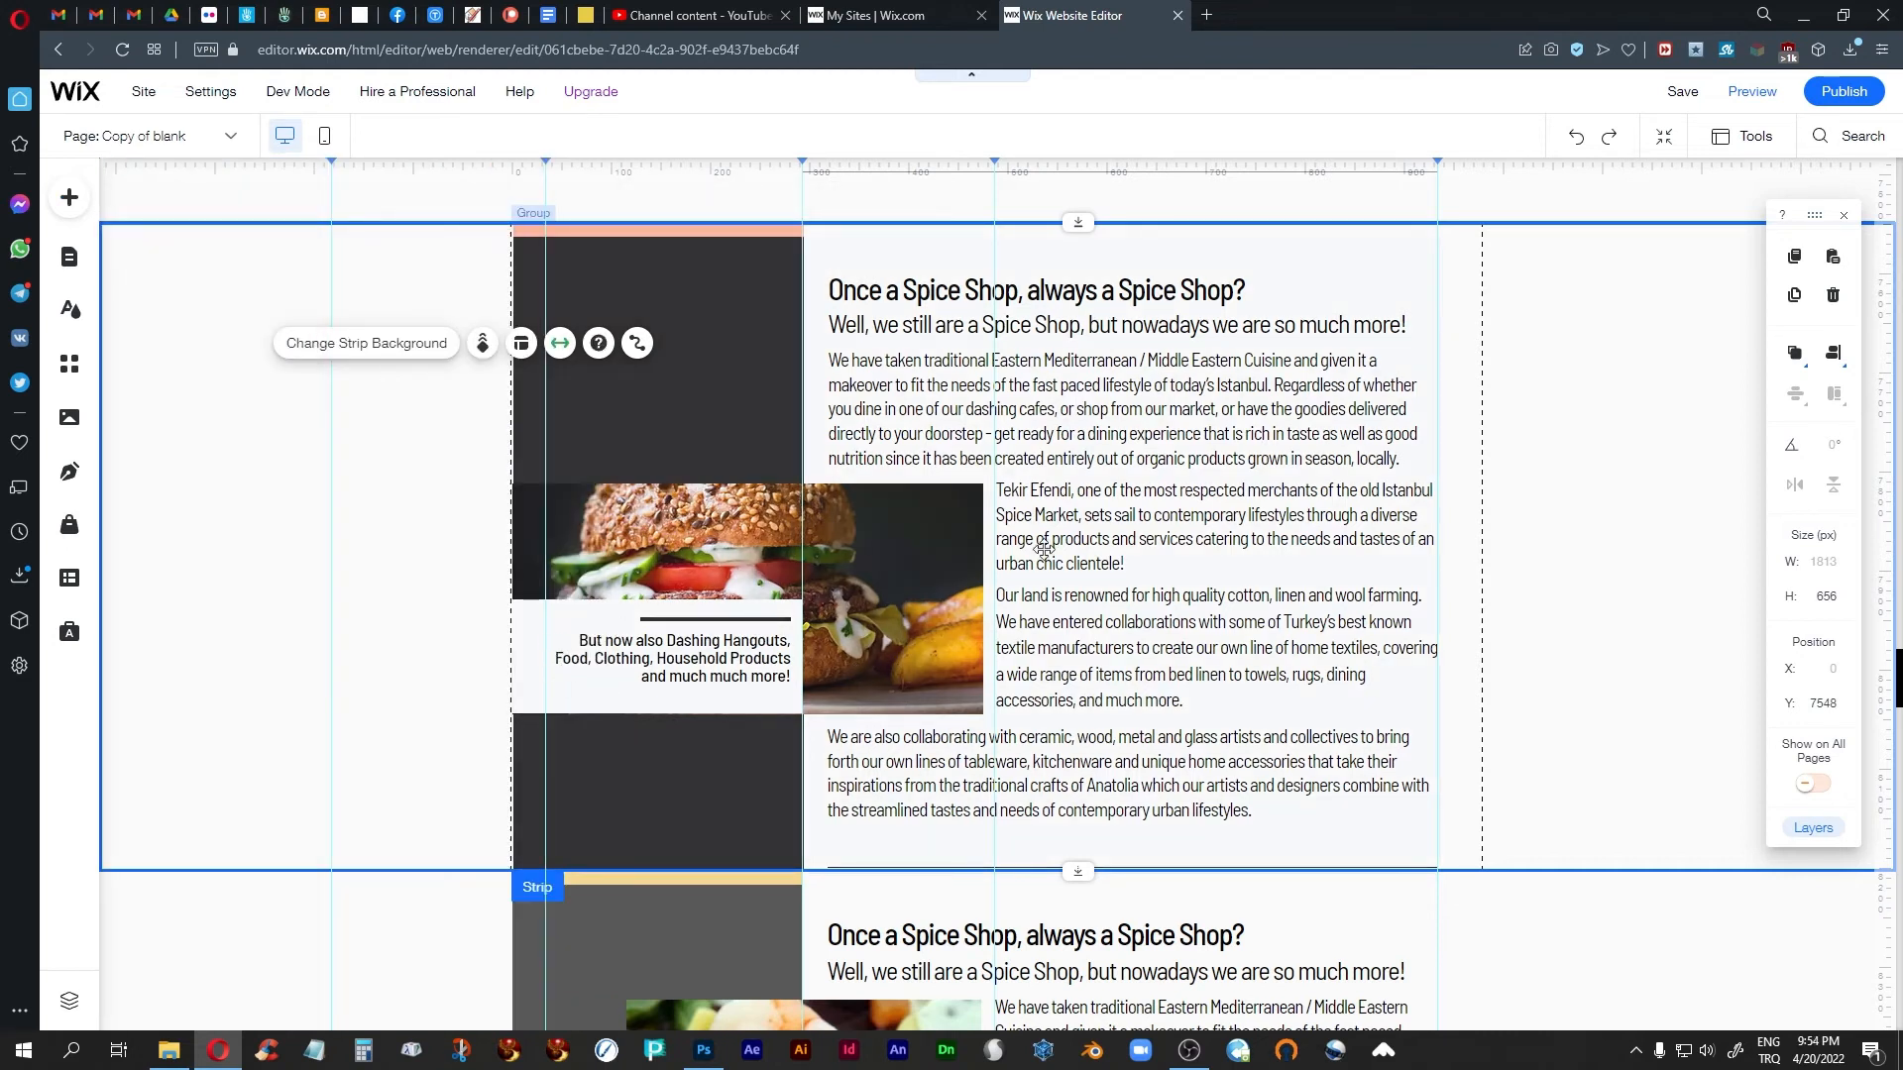
{"action": "scroll", "coordinate": [1040, 626], "scroll_direction": "down", "scroll_amount": 7}
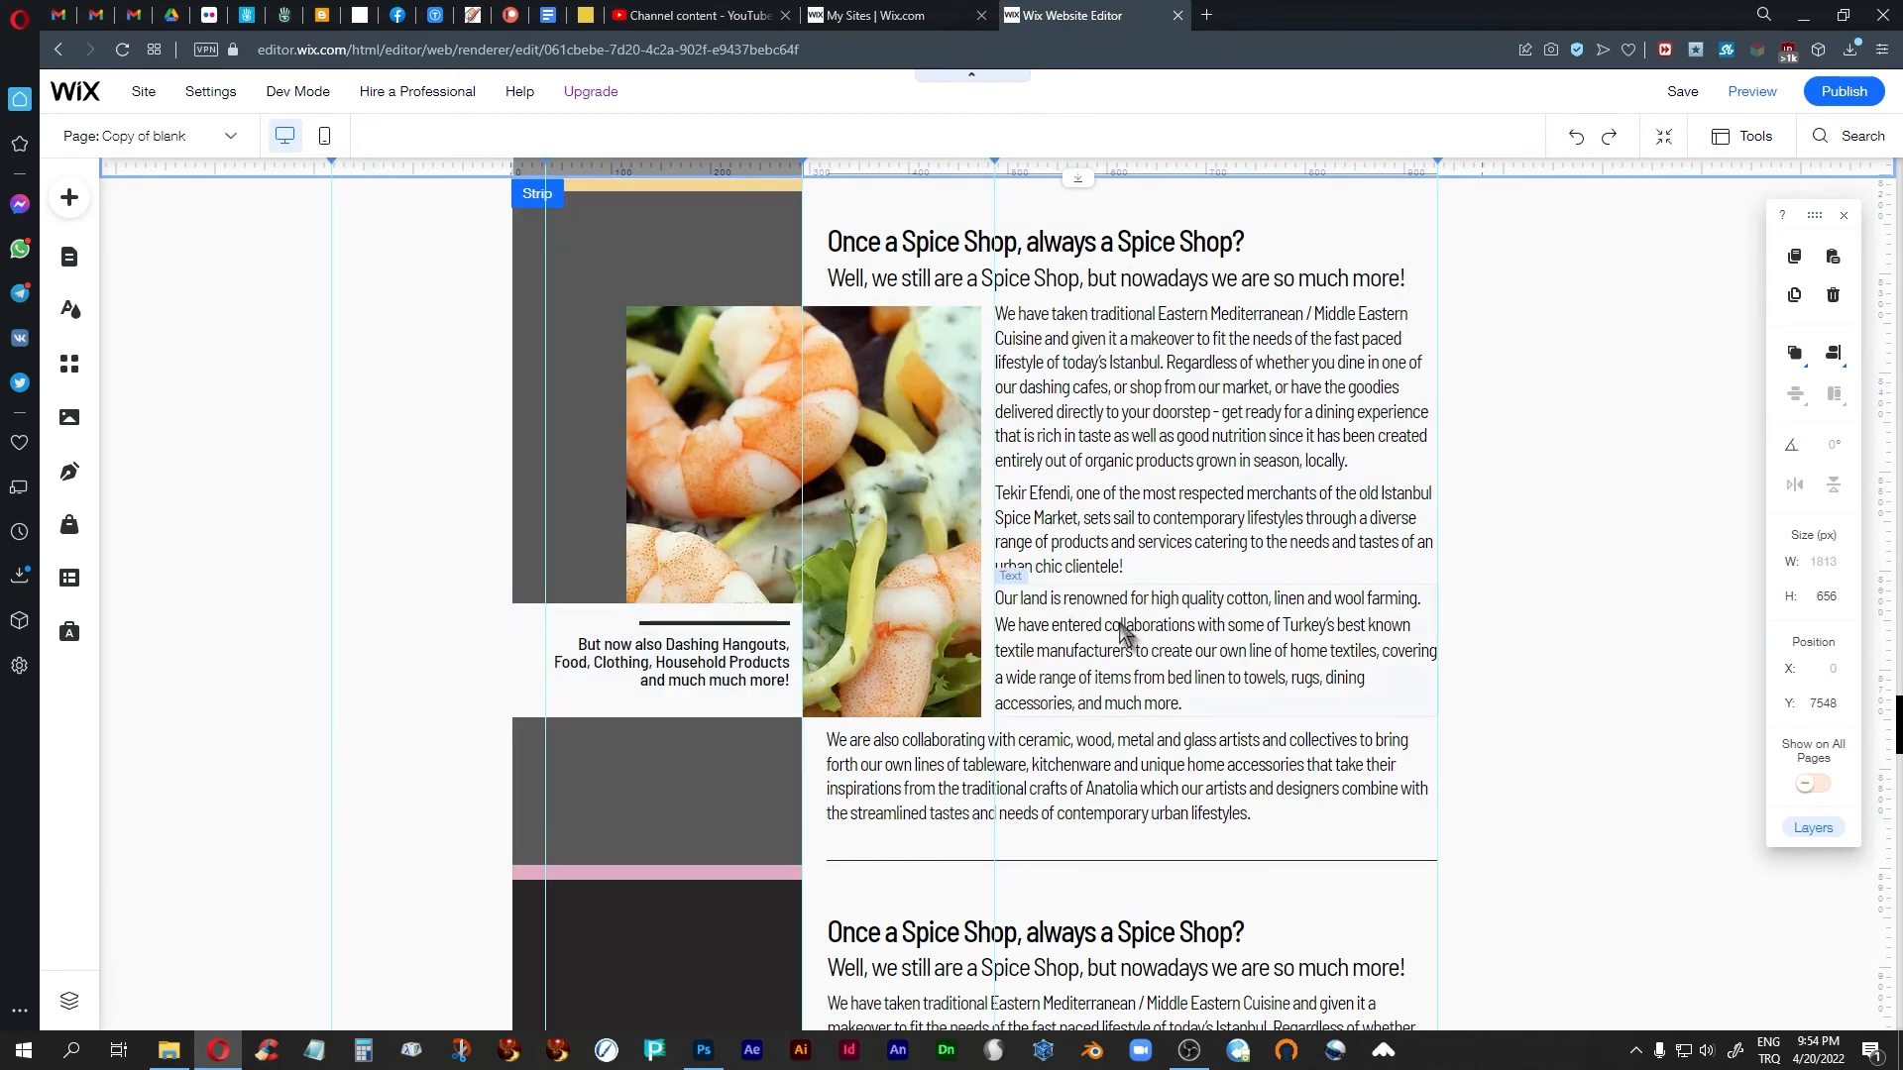
{"action": "scroll", "coordinate": [944, 512], "scroll_direction": "up", "scroll_amount": 3}
{"action": "scroll", "coordinate": [969, 634], "scroll_direction": "down", "scroll_amount": 5}
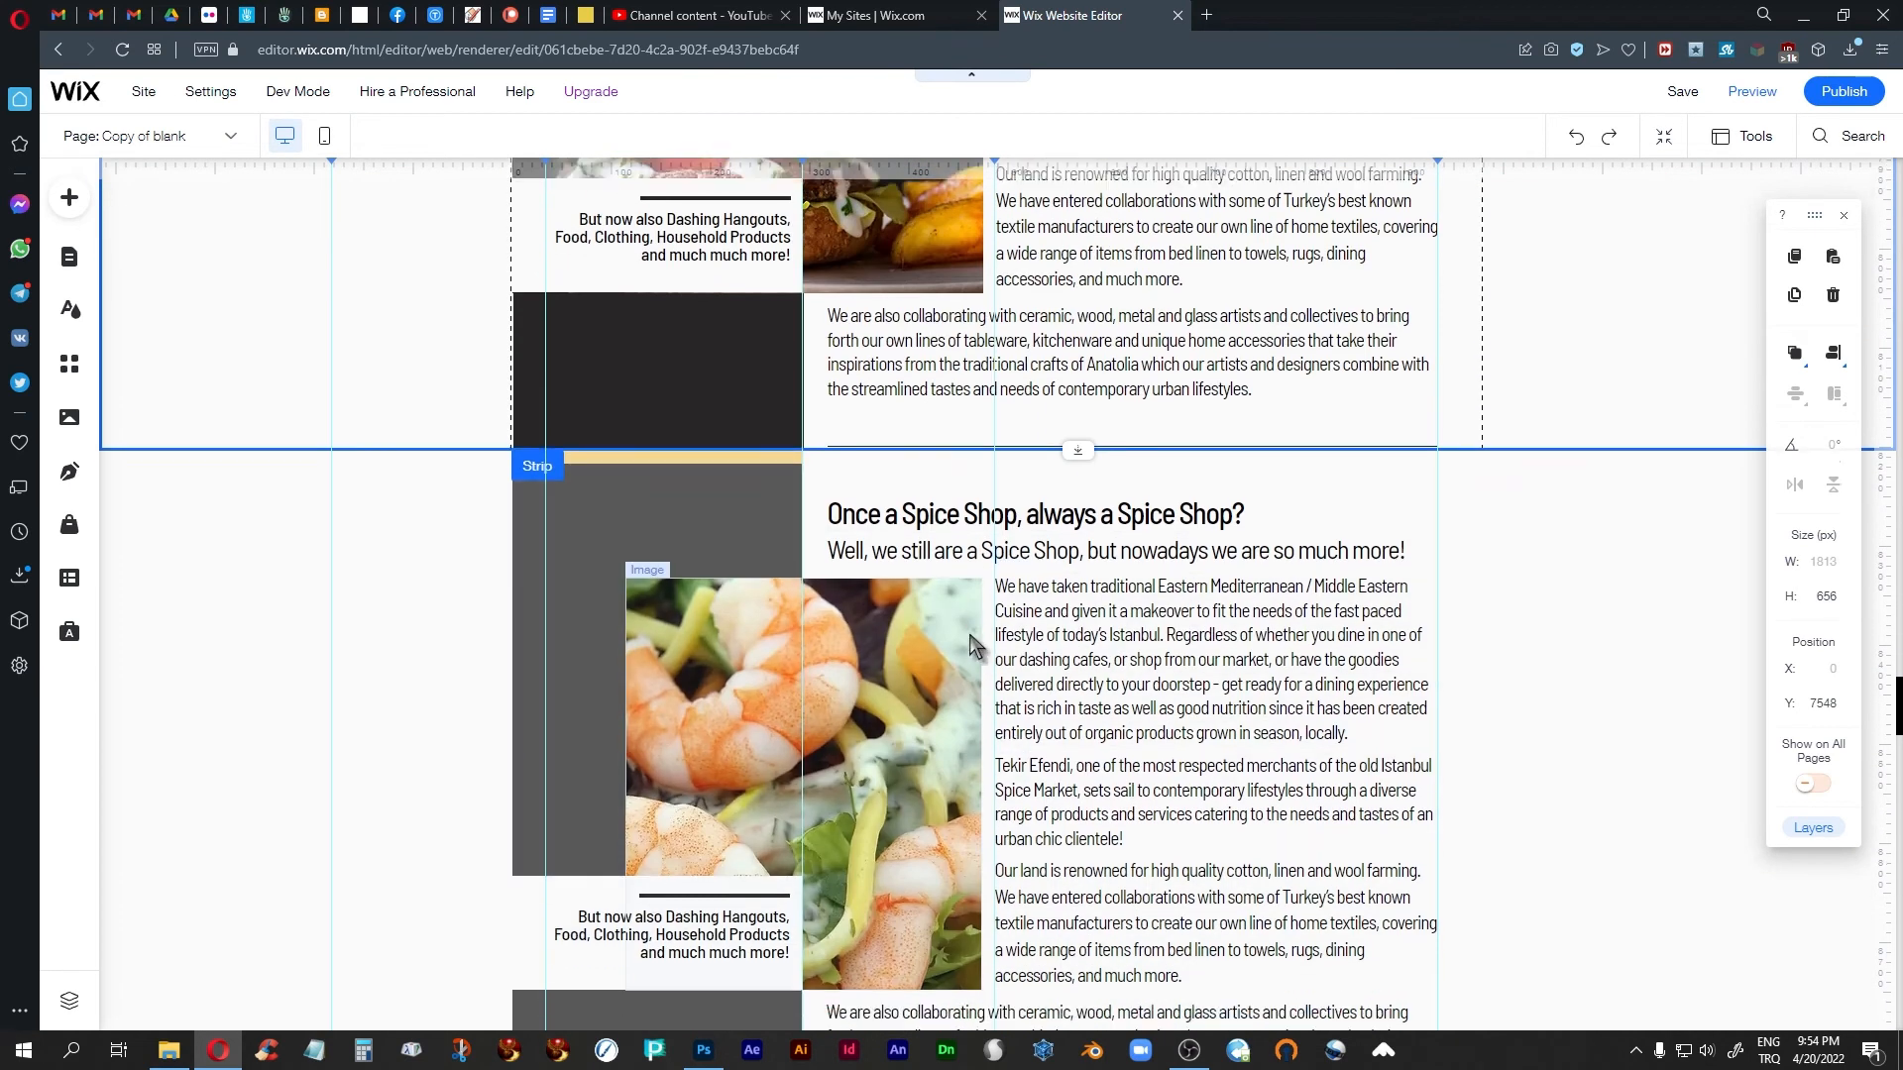
{"action": "scroll", "coordinate": [971, 645], "scroll_direction": "down", "scroll_amount": 1}
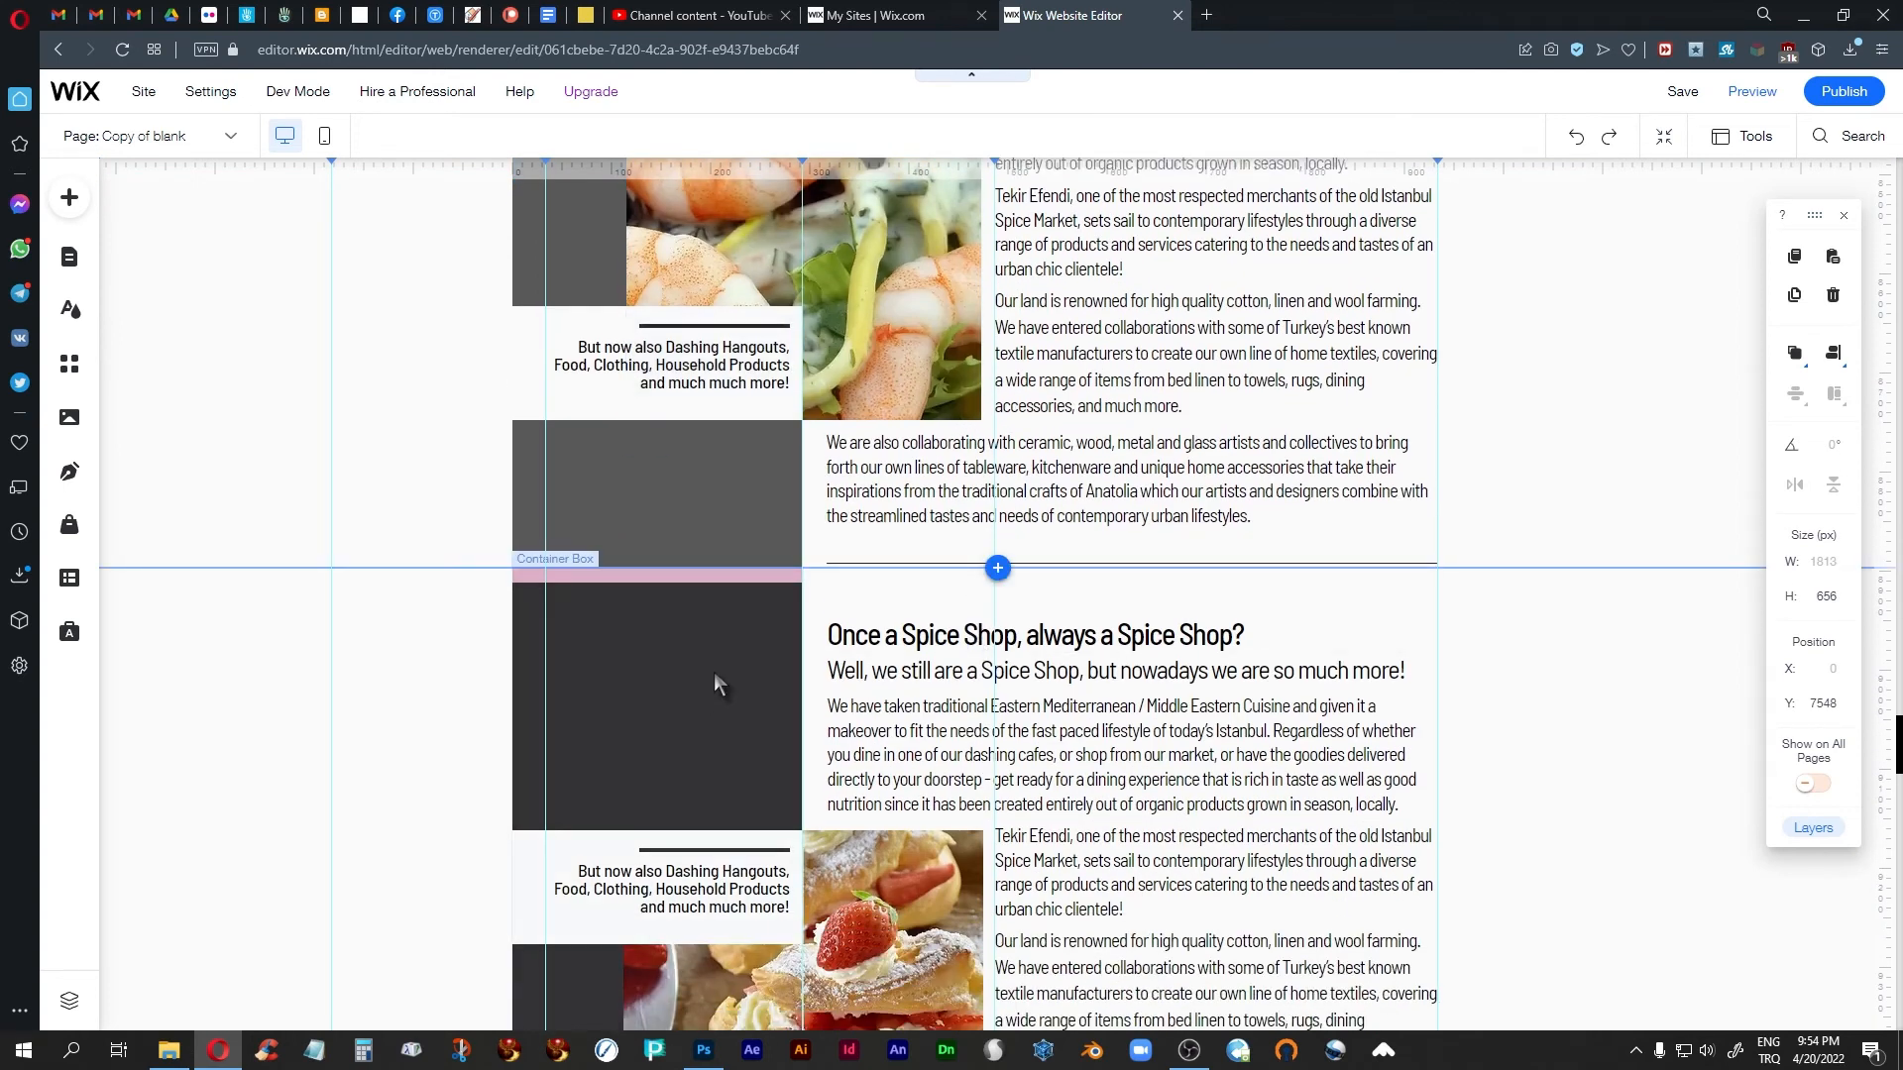
{"action": "left_click", "coordinate": [64, 198]}
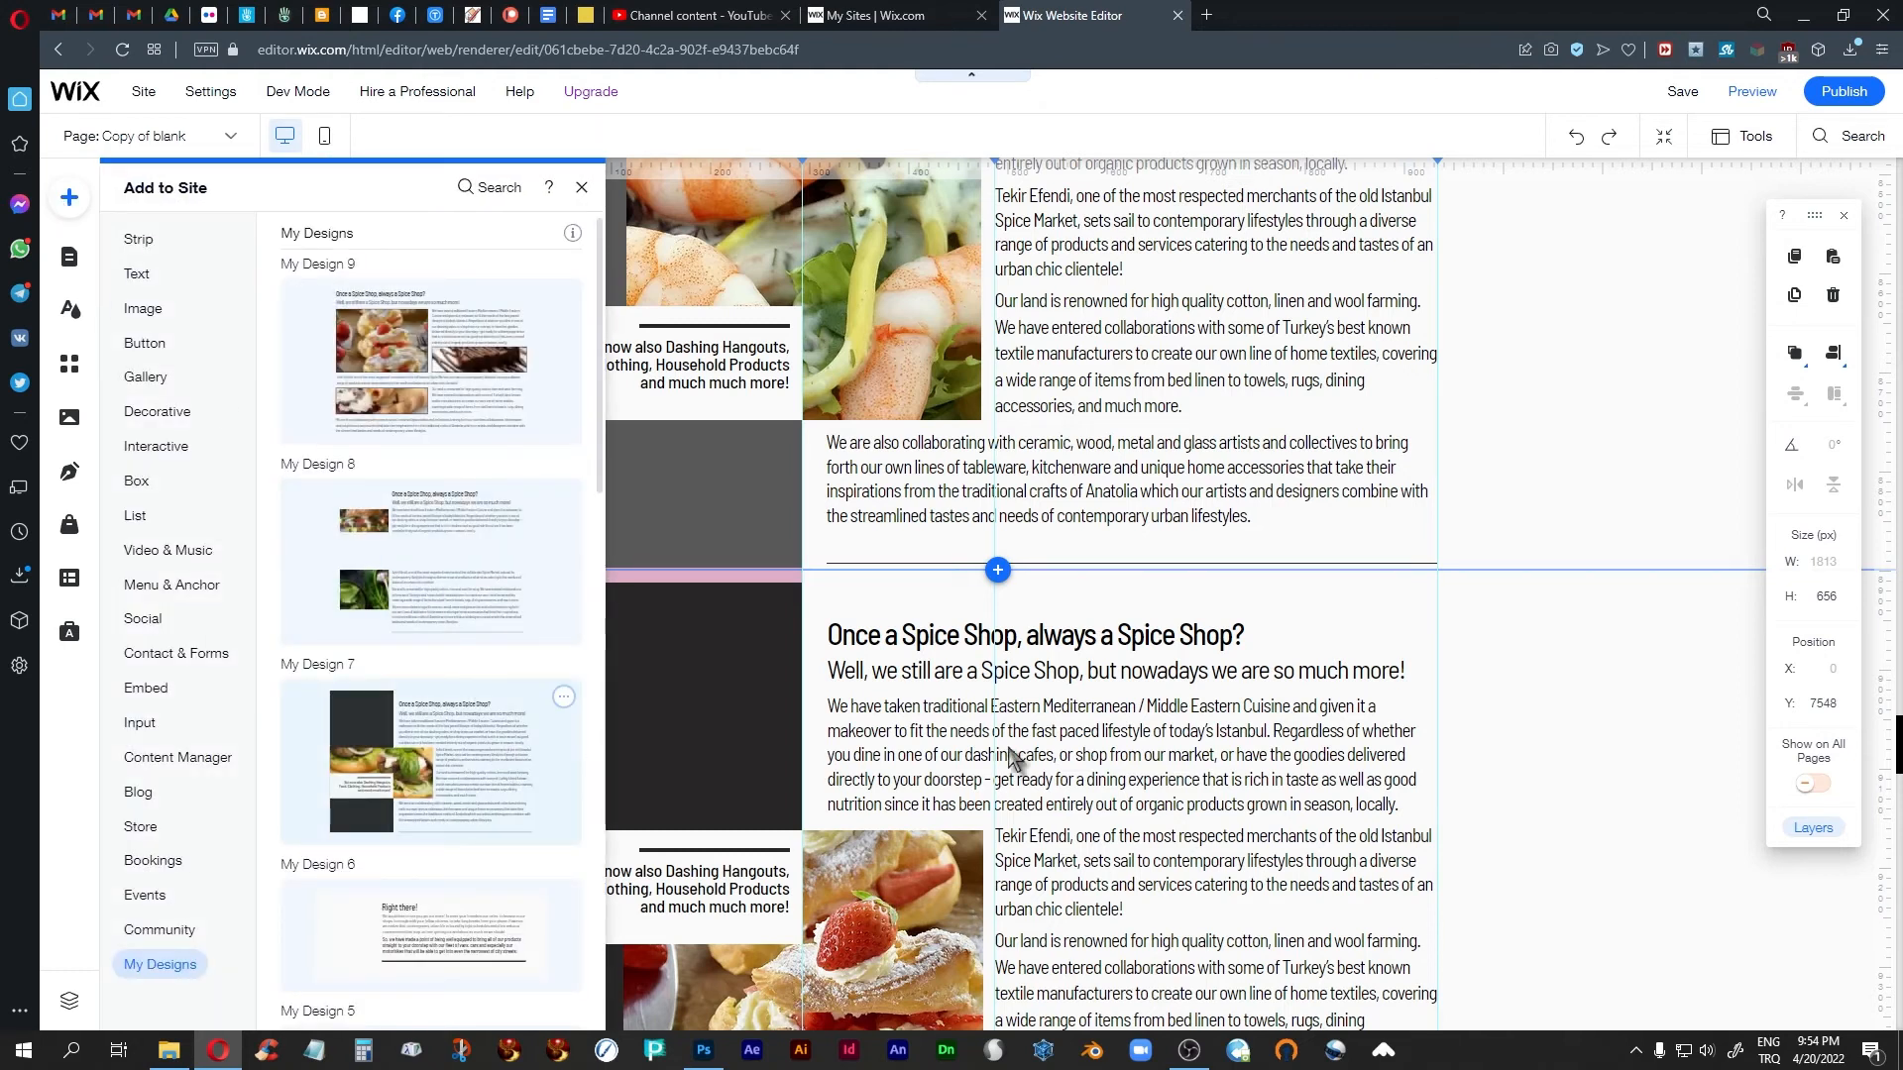
{"action": "left_click", "coordinate": [1603, 348]}
Examine how the strips follow one another in the editor, from the burger strip down to the black-background strip
{"action": "scroll", "coordinate": [1070, 645], "scroll_direction": "up", "scroll_amount": 8}
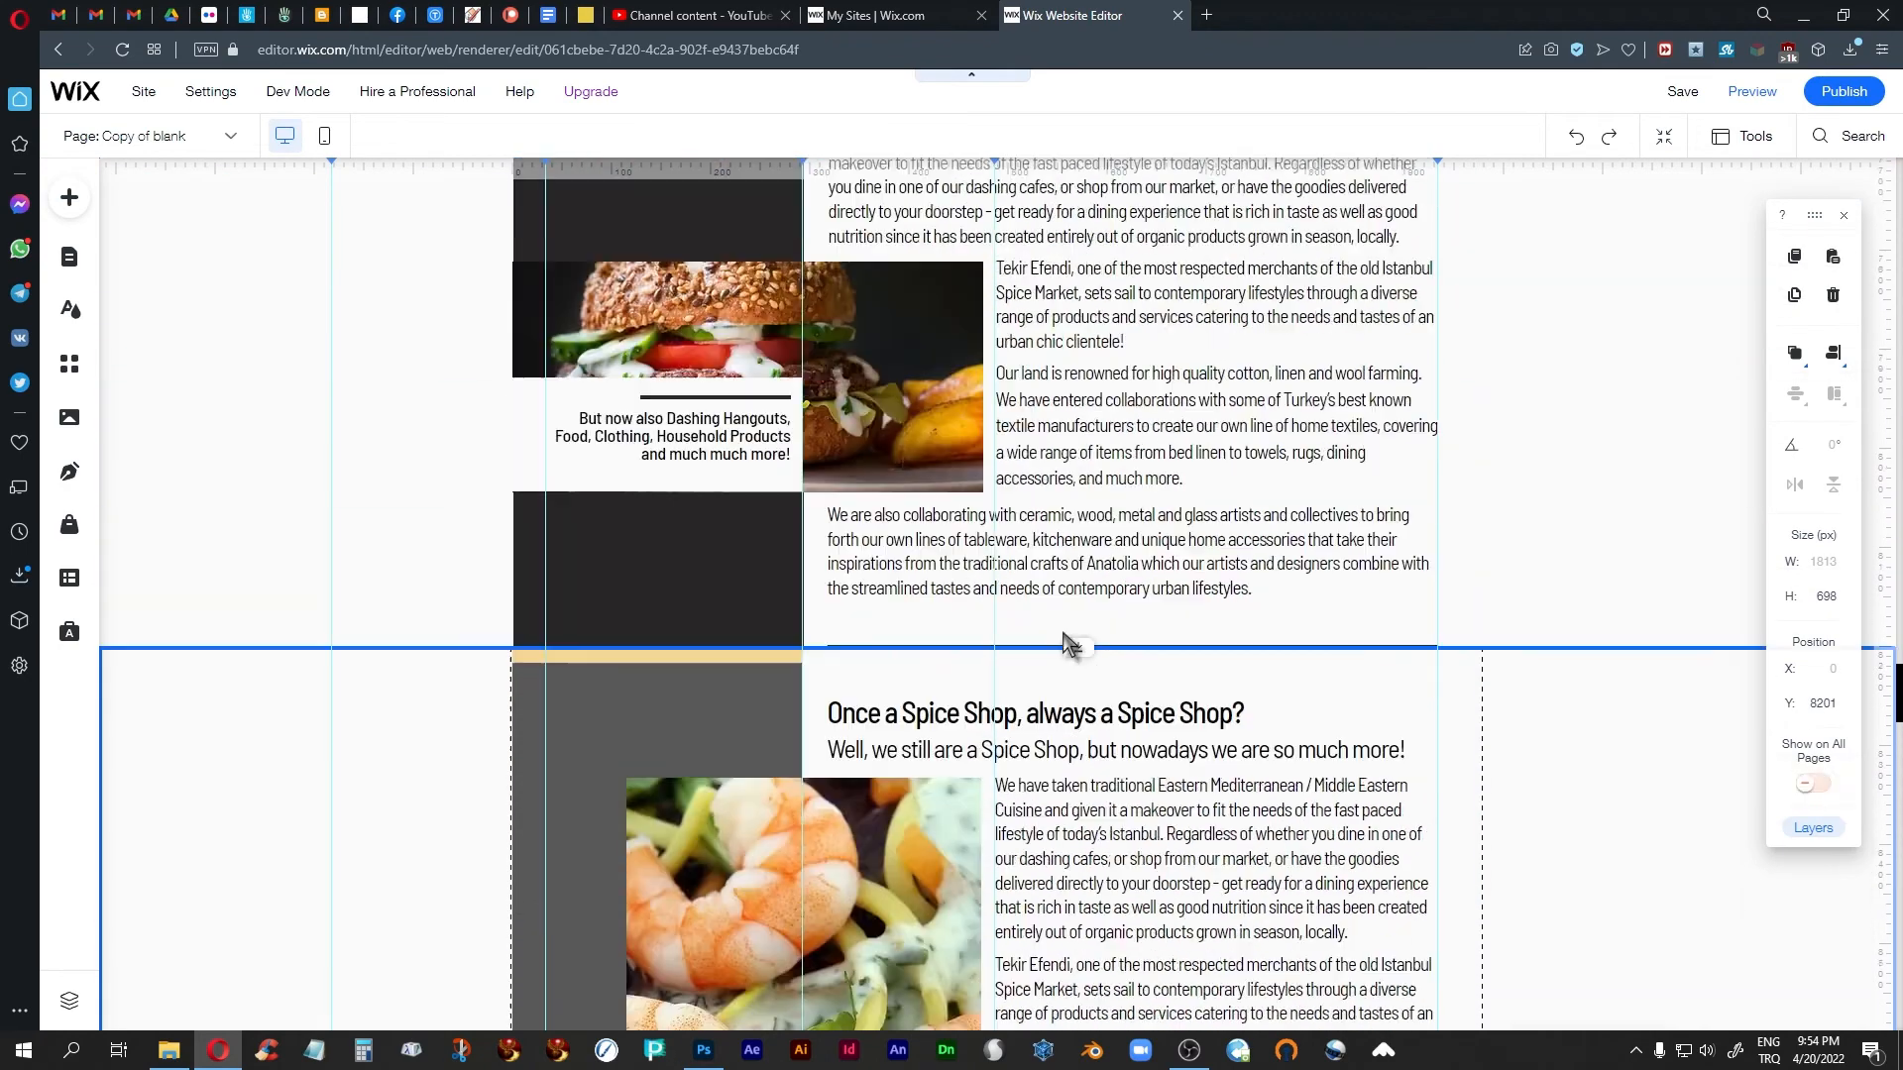
{"action": "scroll", "coordinate": [1065, 644], "scroll_direction": "down", "scroll_amount": 3}
{"action": "scroll", "coordinate": [1065, 645], "scroll_direction": "up", "scroll_amount": 2}
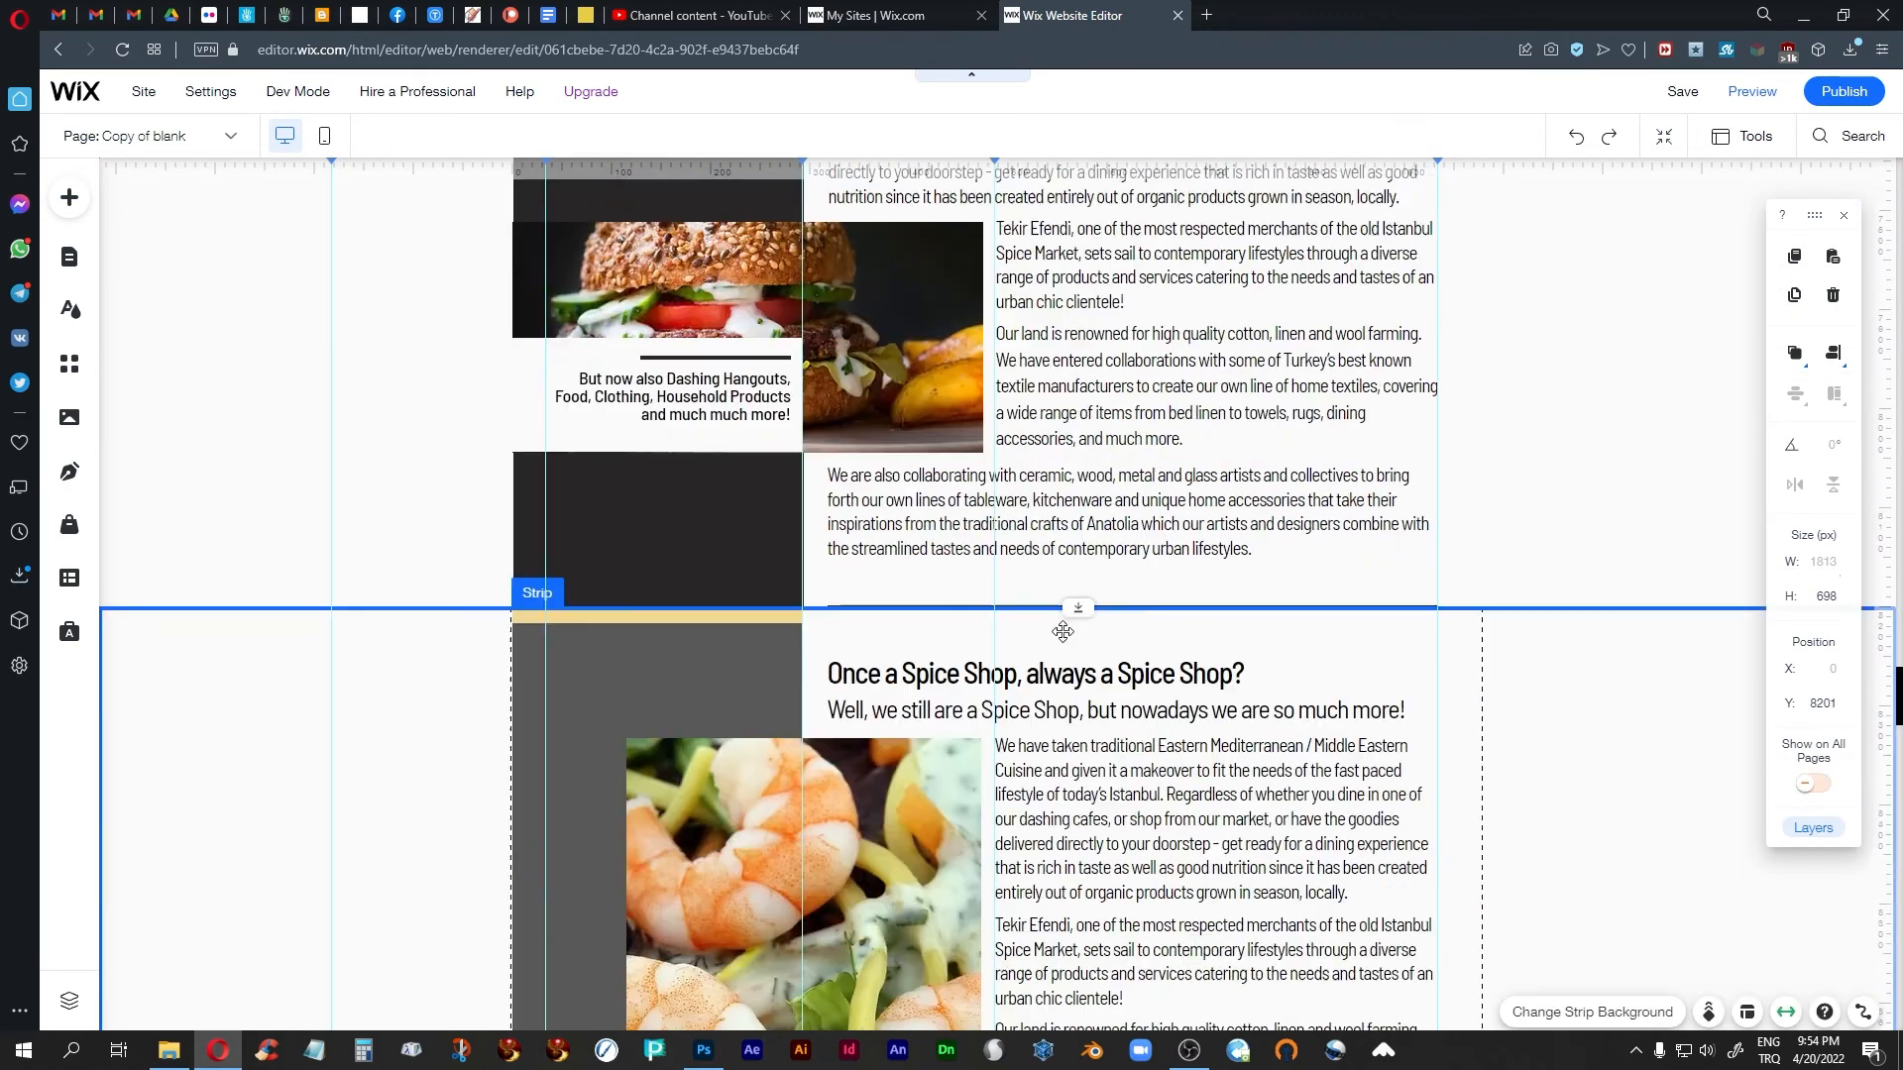
{"action": "scroll", "coordinate": [1062, 631], "scroll_direction": "down", "scroll_amount": 12}
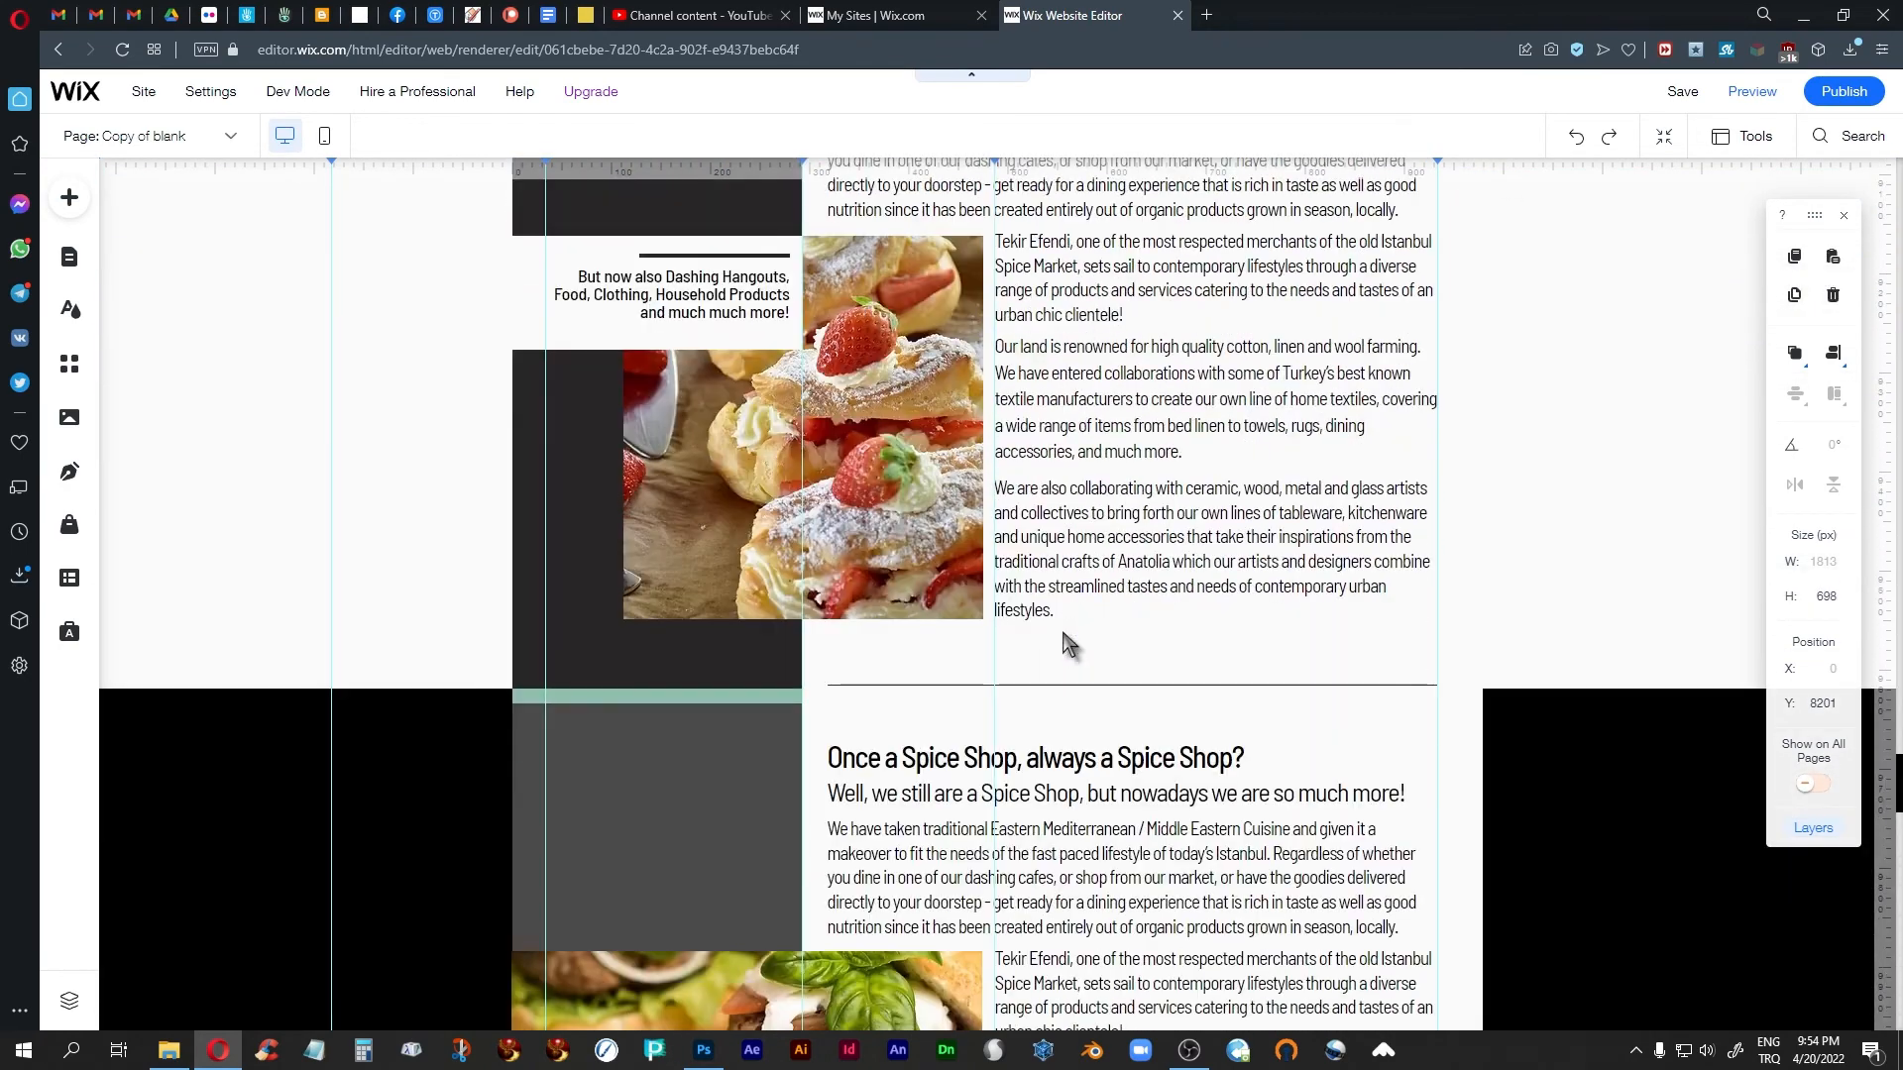
{"action": "scroll", "coordinate": [1065, 644], "scroll_direction": "down", "scroll_amount": 5}
{"action": "scroll", "coordinate": [1065, 644], "scroll_direction": "up", "scroll_amount": 2}
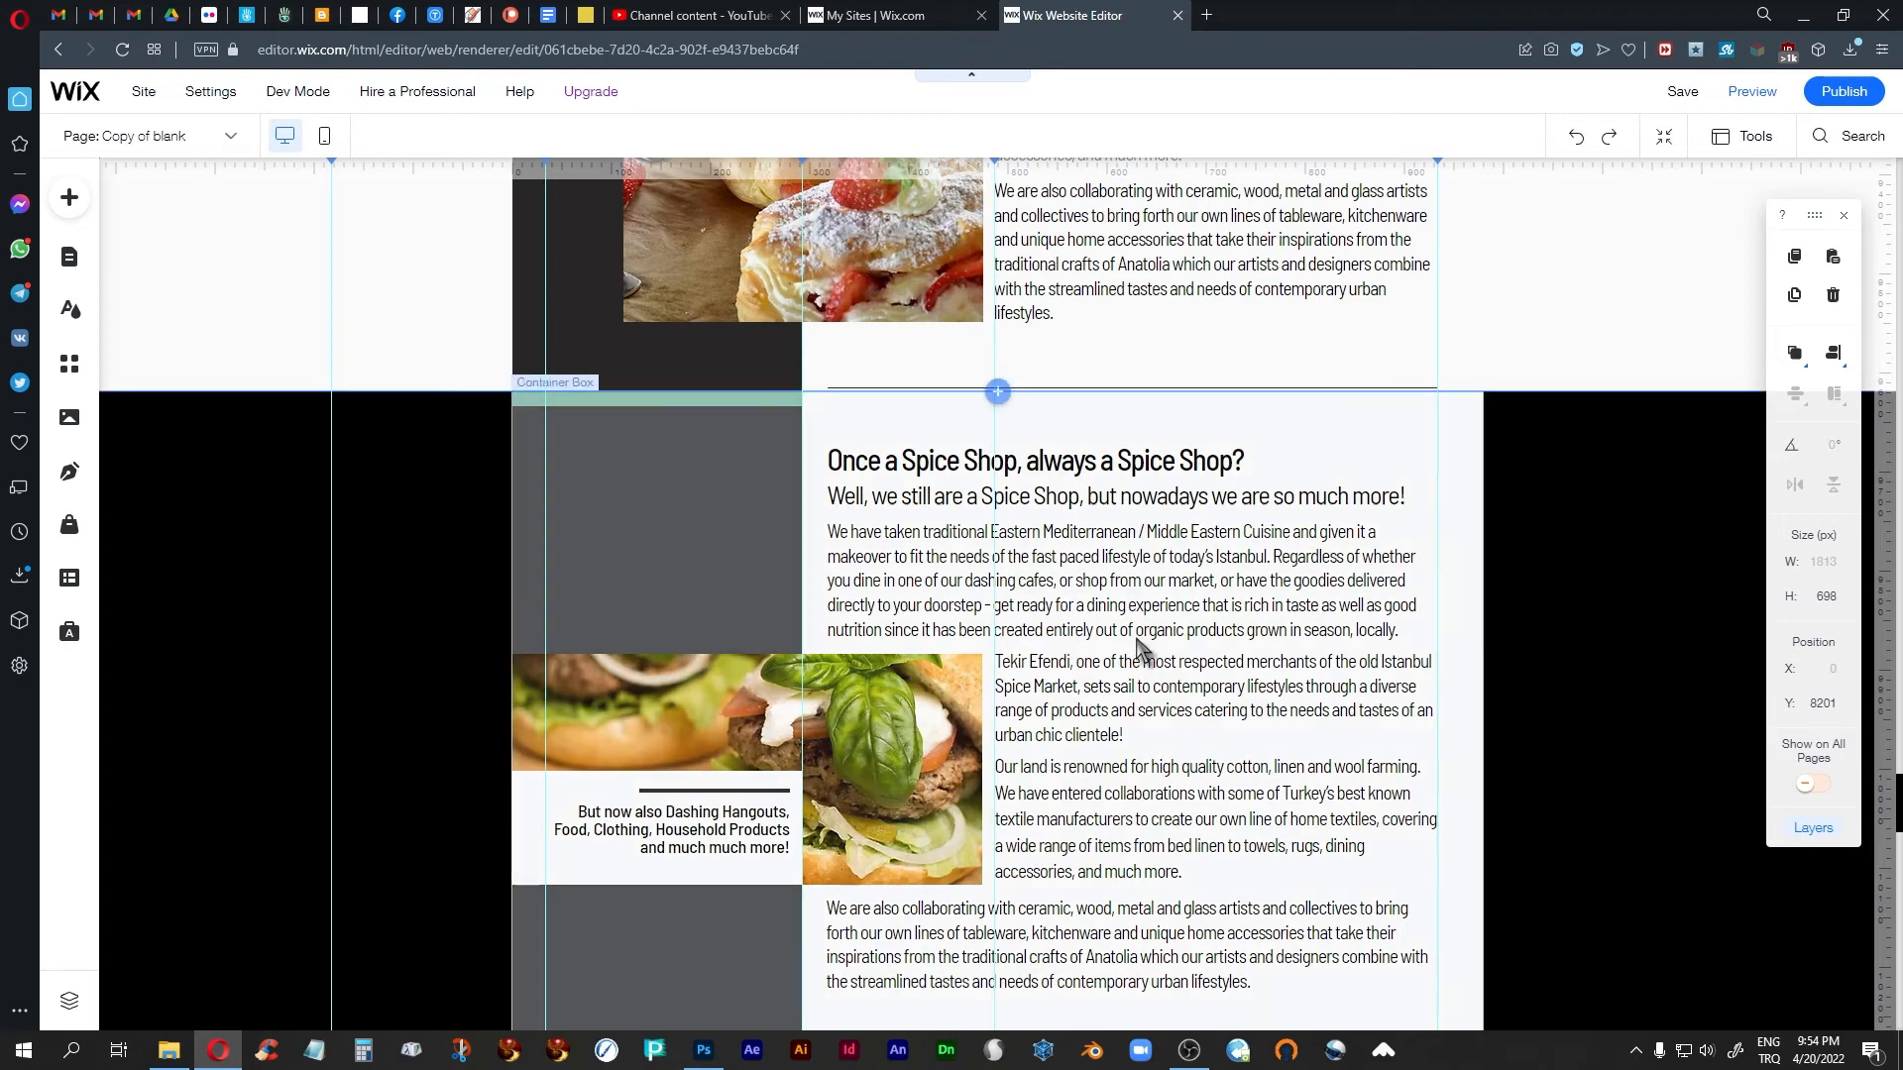
{"action": "scroll", "coordinate": [1197, 616], "scroll_direction": "up", "scroll_amount": 6}
{"action": "scroll", "coordinate": [1195, 614], "scroll_direction": "up", "scroll_amount": 5}
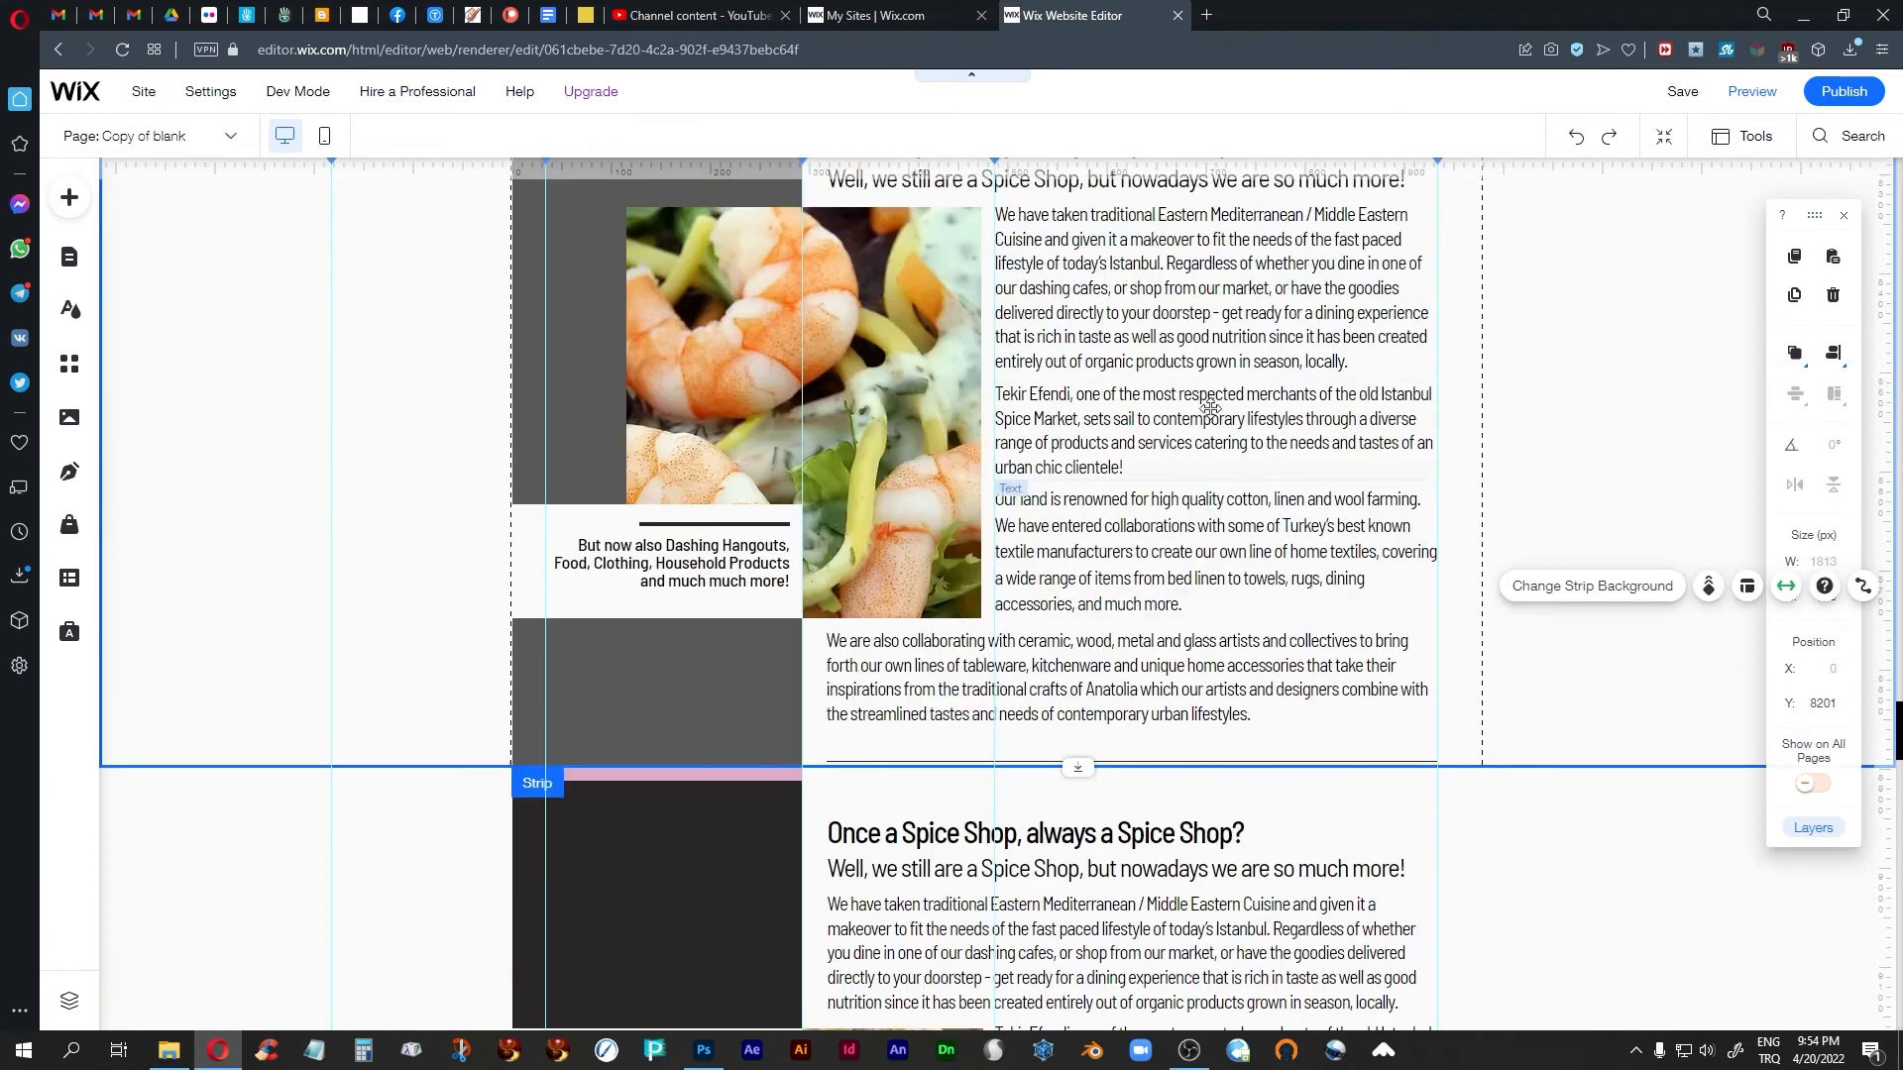
{"action": "scroll", "coordinate": [1126, 301], "scroll_direction": "down", "scroll_amount": 8}
{"action": "scroll", "coordinate": [1139, 321], "scroll_direction": "down", "scroll_amount": 6}
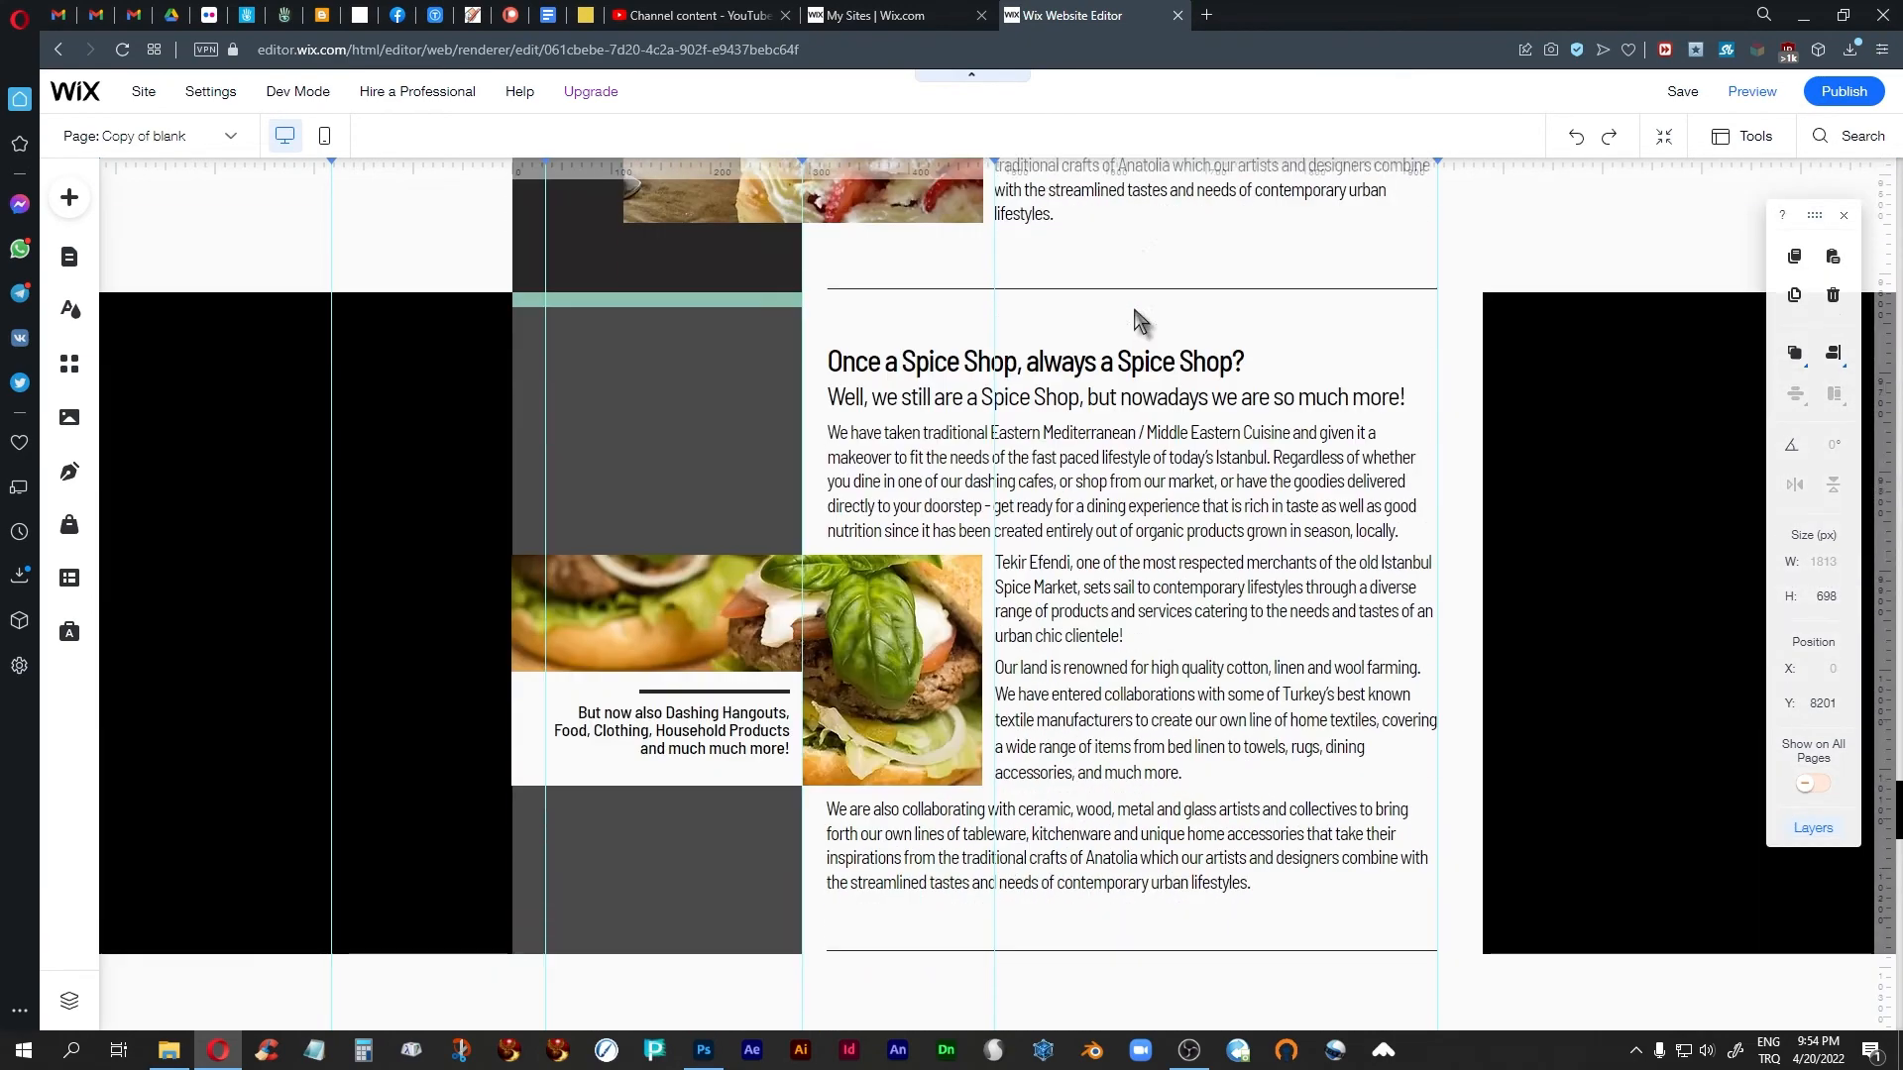
{"action": "scroll", "coordinate": [1184, 392], "scroll_direction": "up", "scroll_amount": 20}
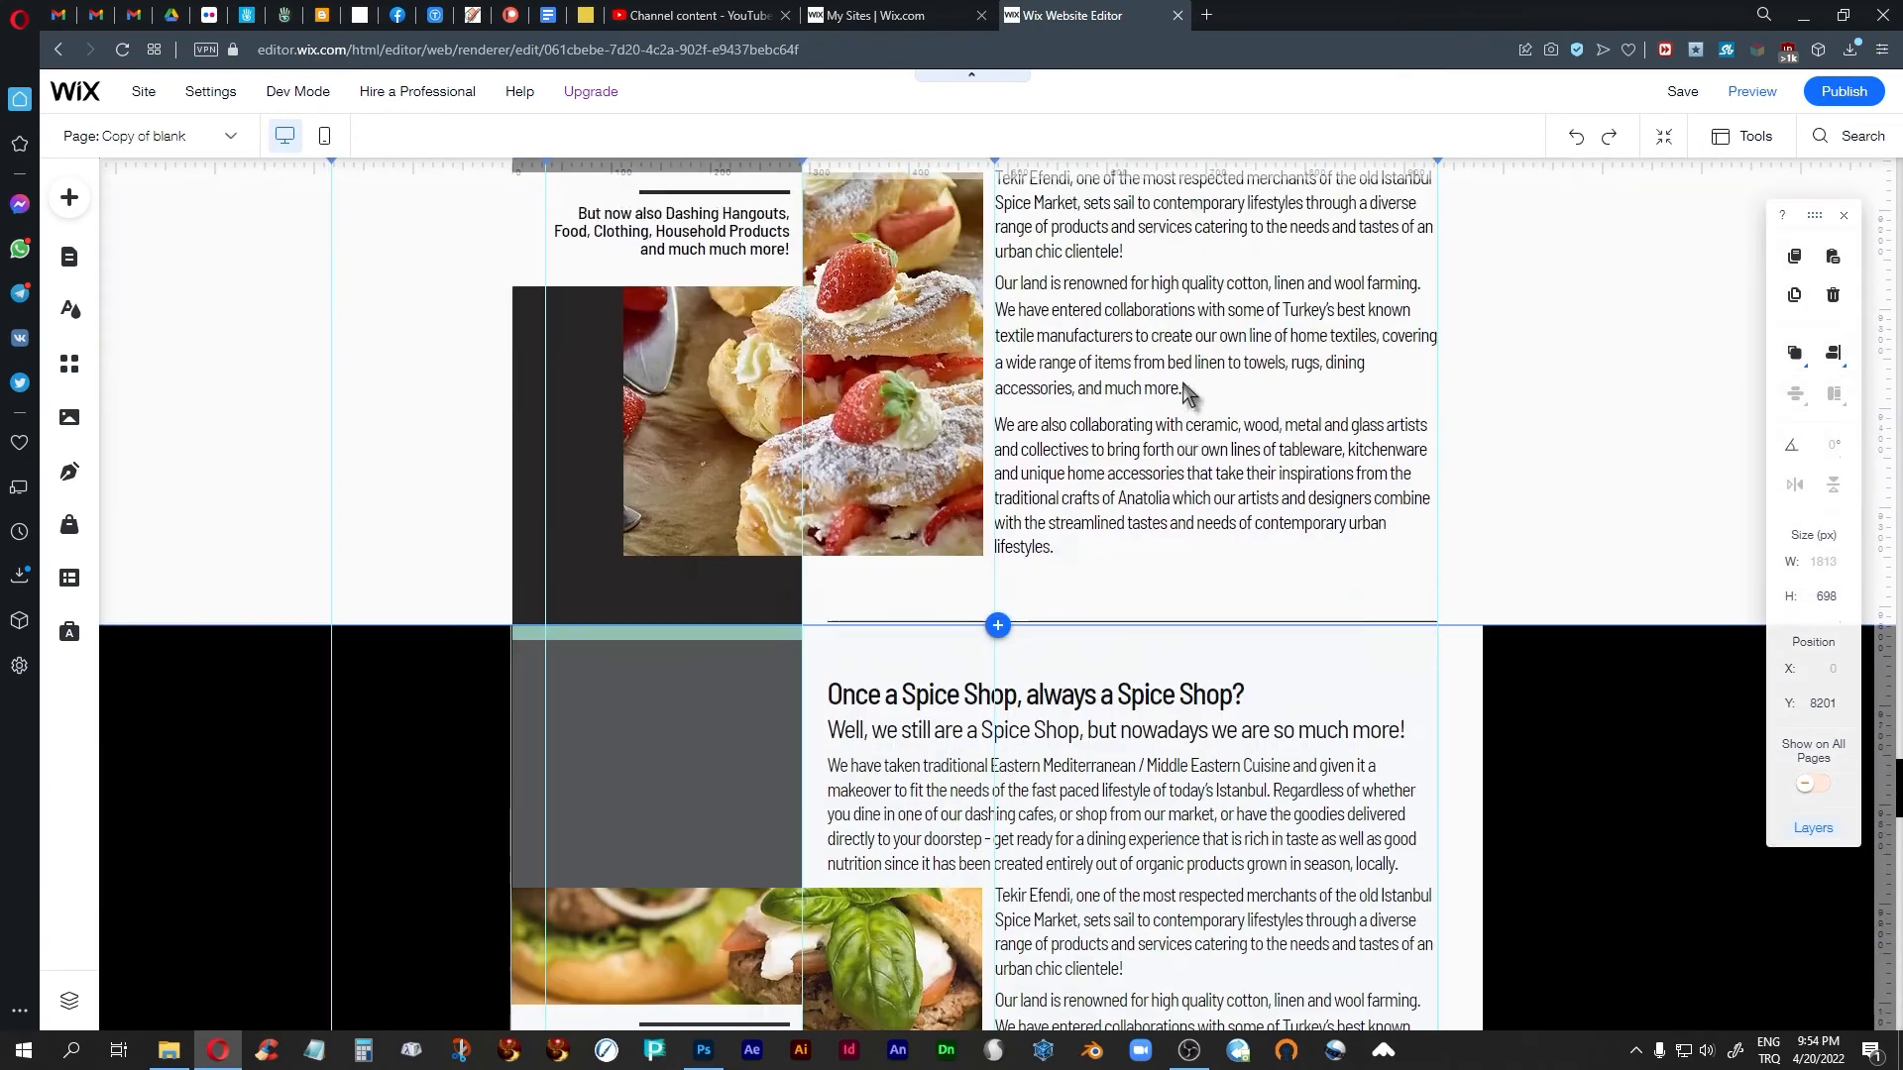
{"action": "scroll", "coordinate": [1188, 393], "scroll_direction": "down", "scroll_amount": 12}
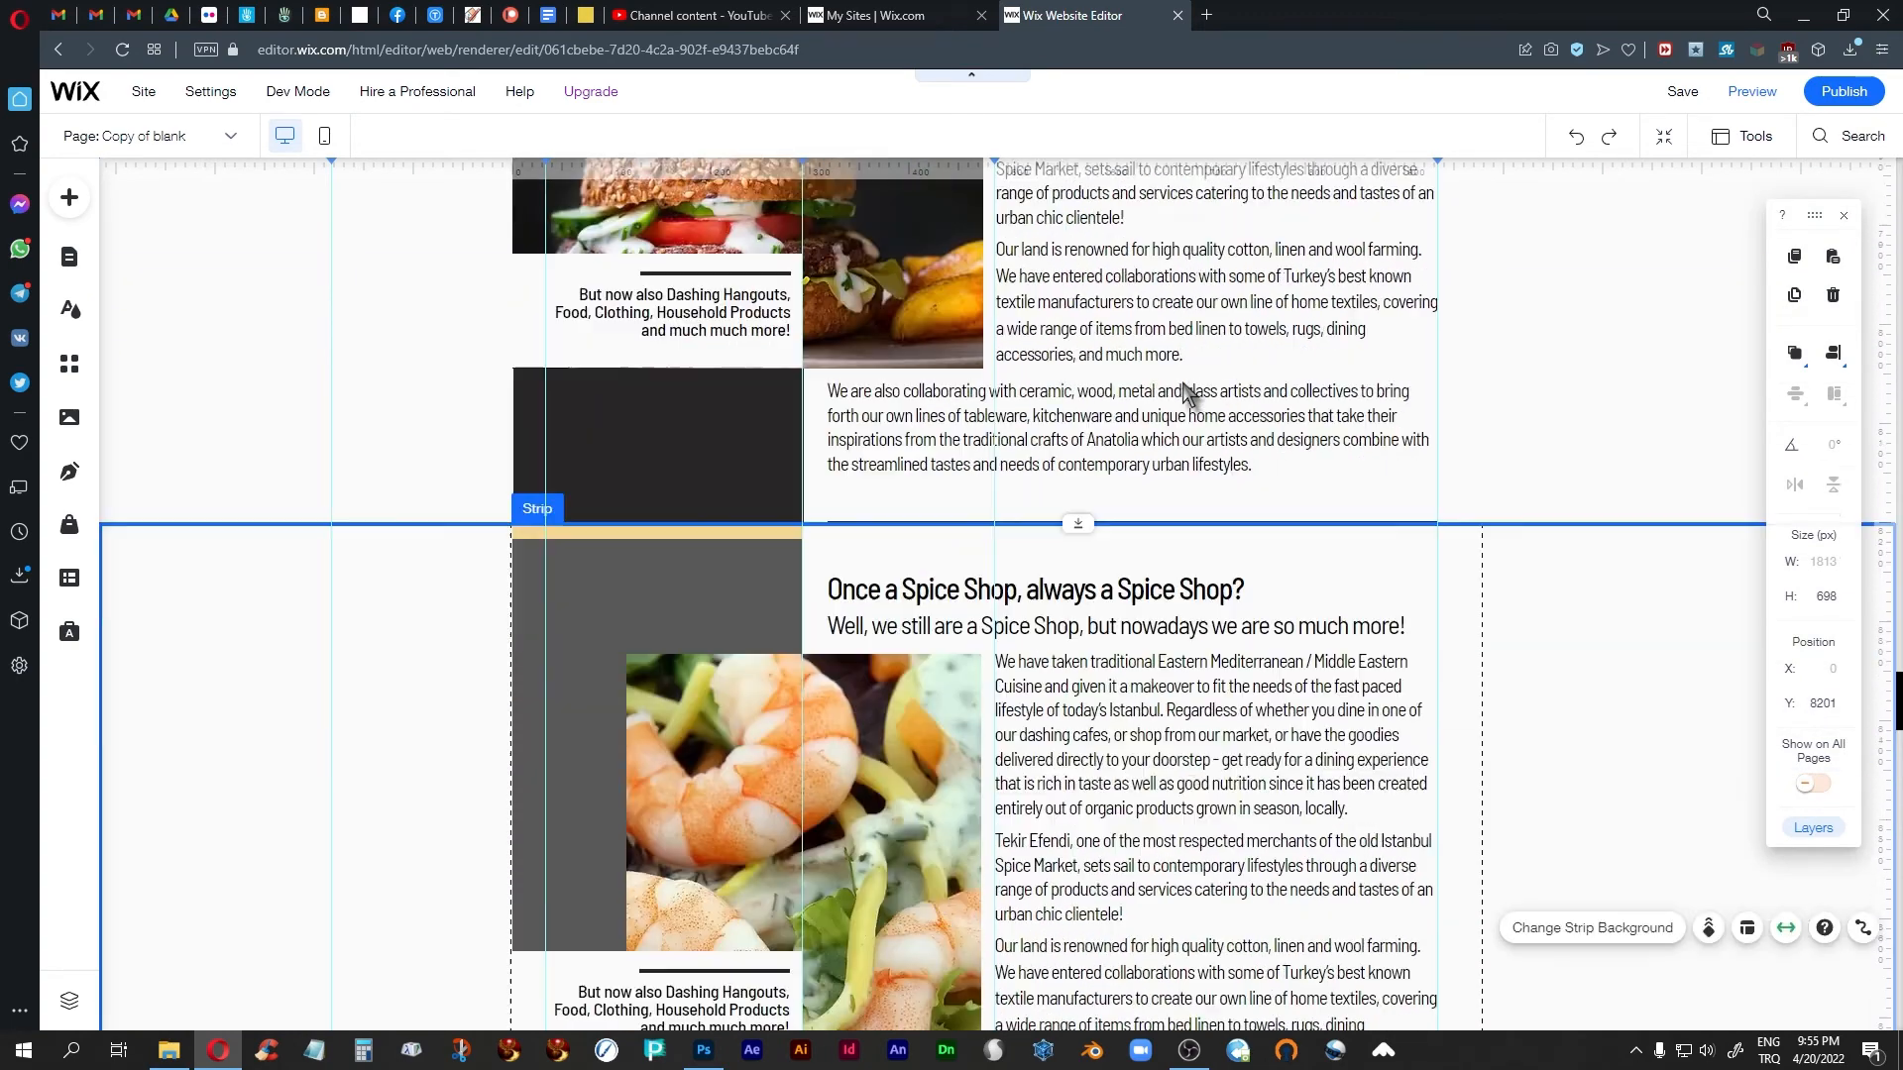
{"action": "scroll", "coordinate": [1188, 393], "scroll_direction": "down", "scroll_amount": 9}
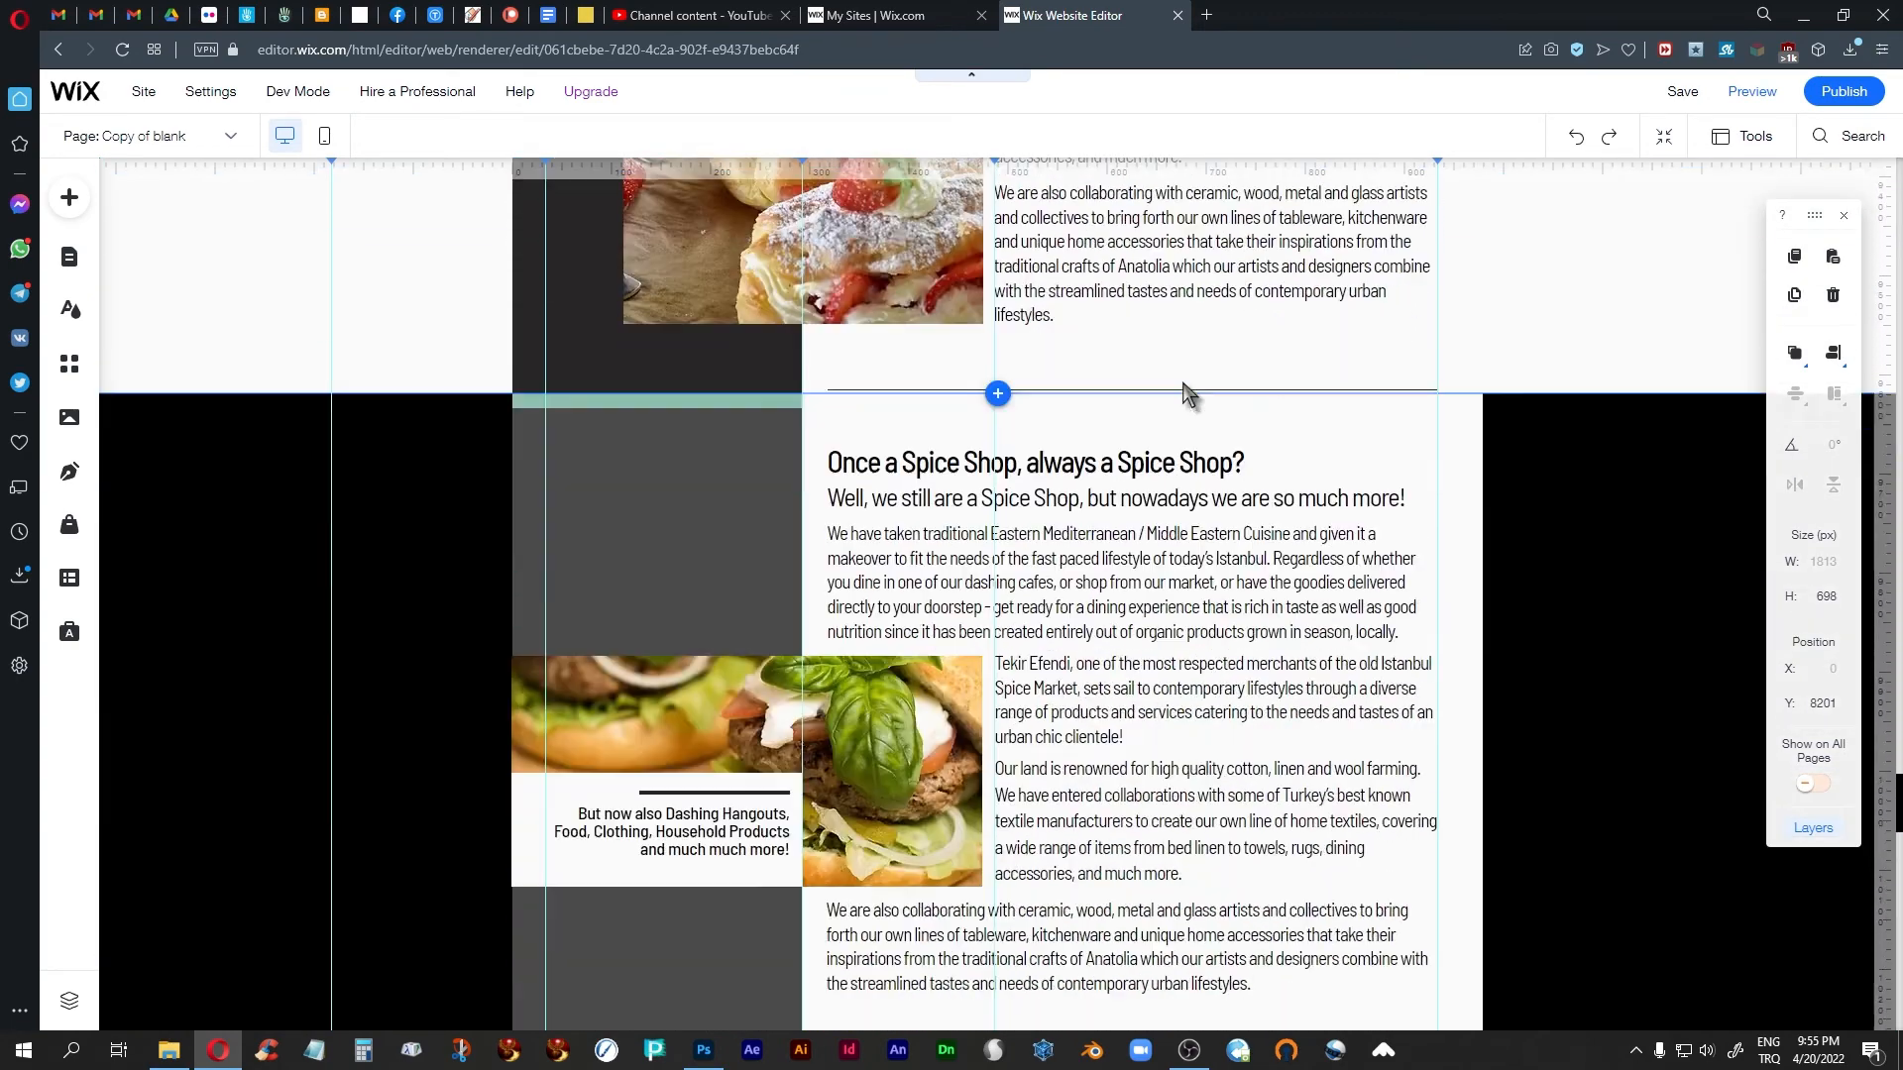
{"action": "scroll", "coordinate": [1188, 393], "scroll_direction": "up", "scroll_amount": 4}
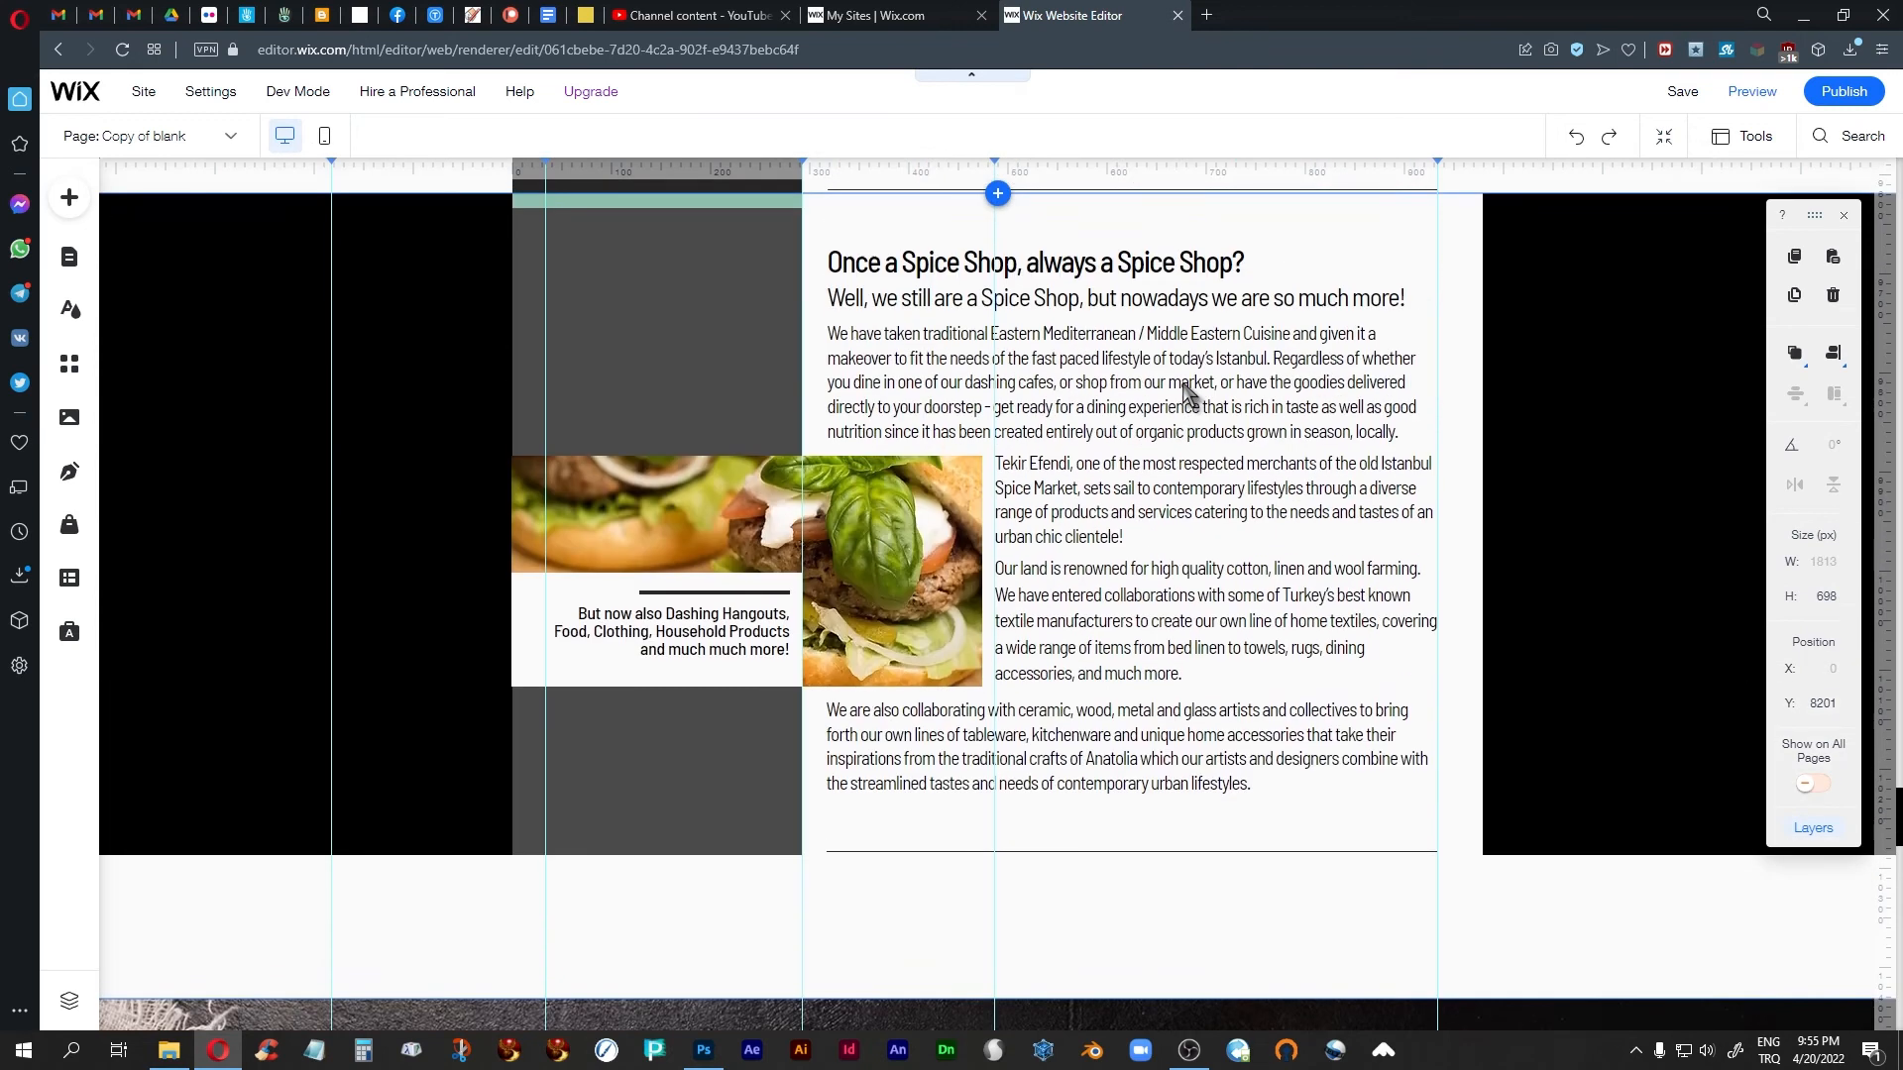
Move the grouped image-and-text layout of the black-background strip off its white box to about X -374, Y 9471
{"action": "left_click", "coordinate": [406, 505]}
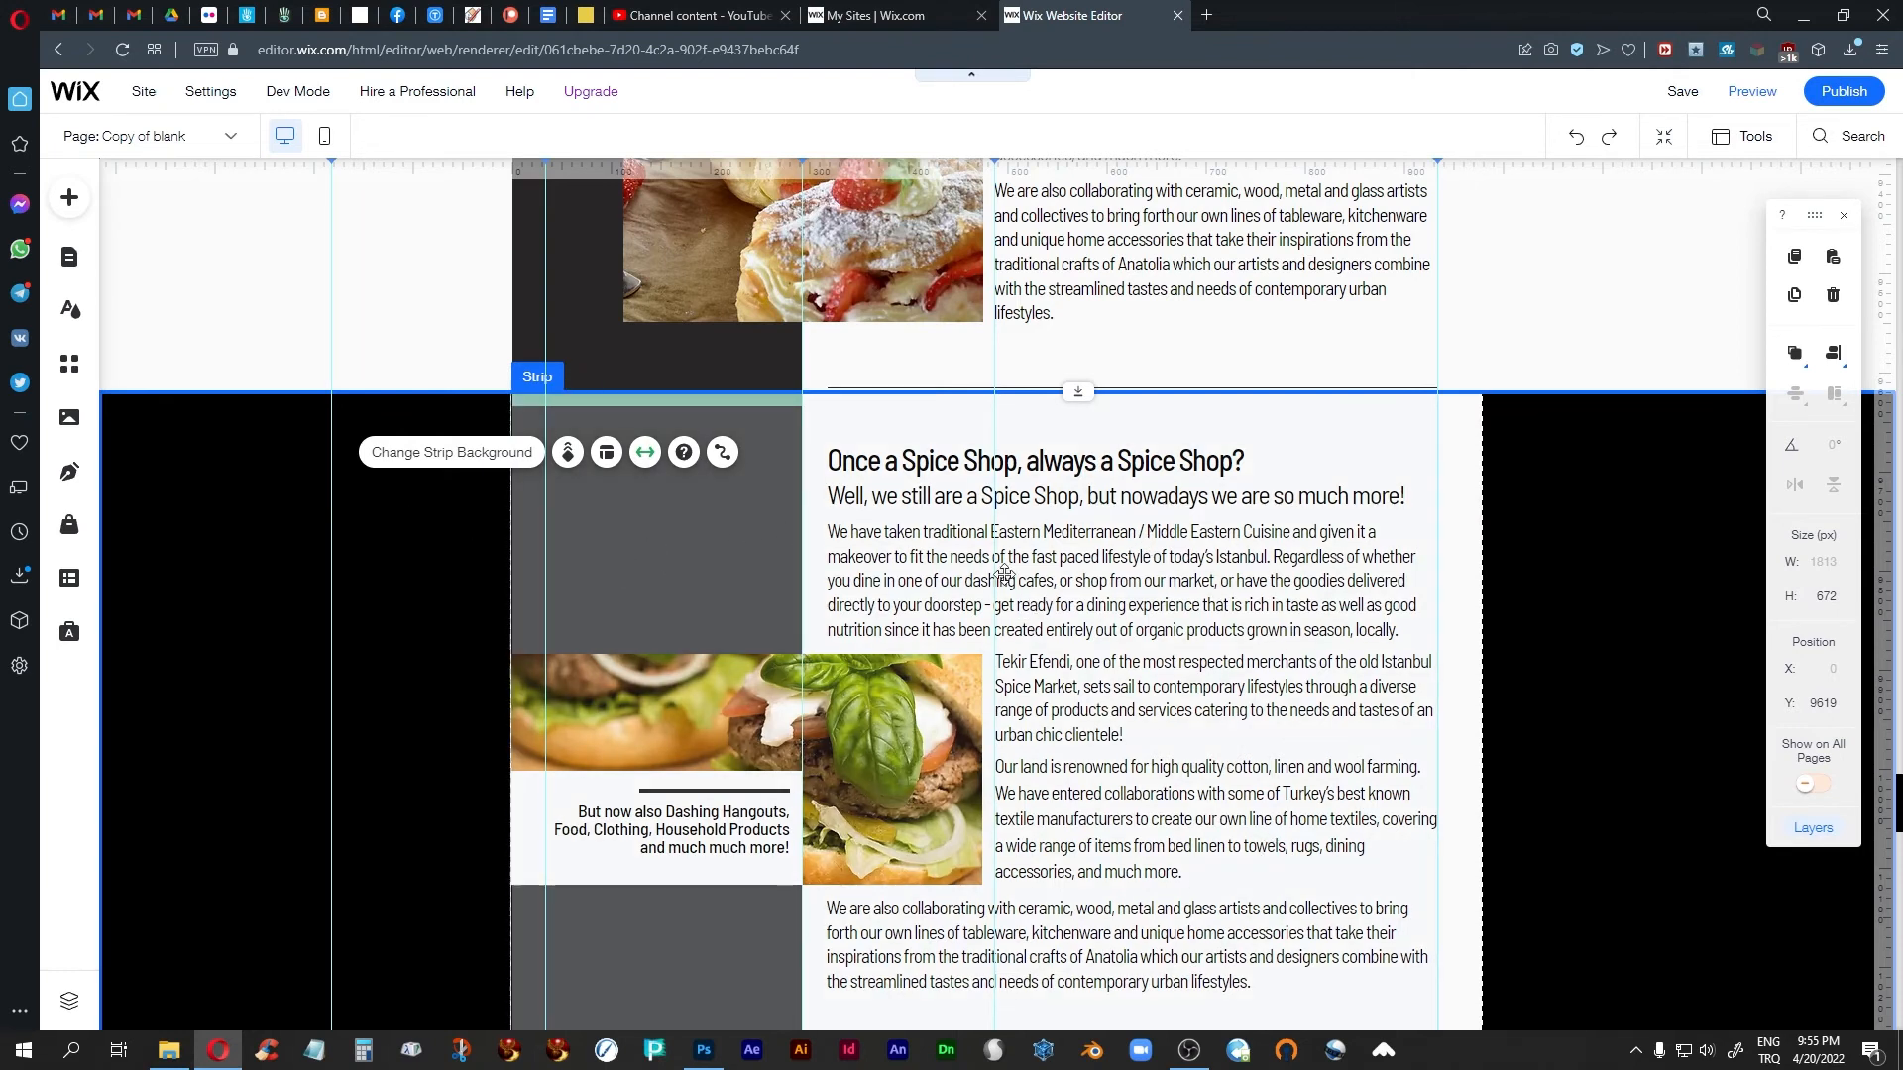
{"action": "left_click", "coordinate": [860, 545]}
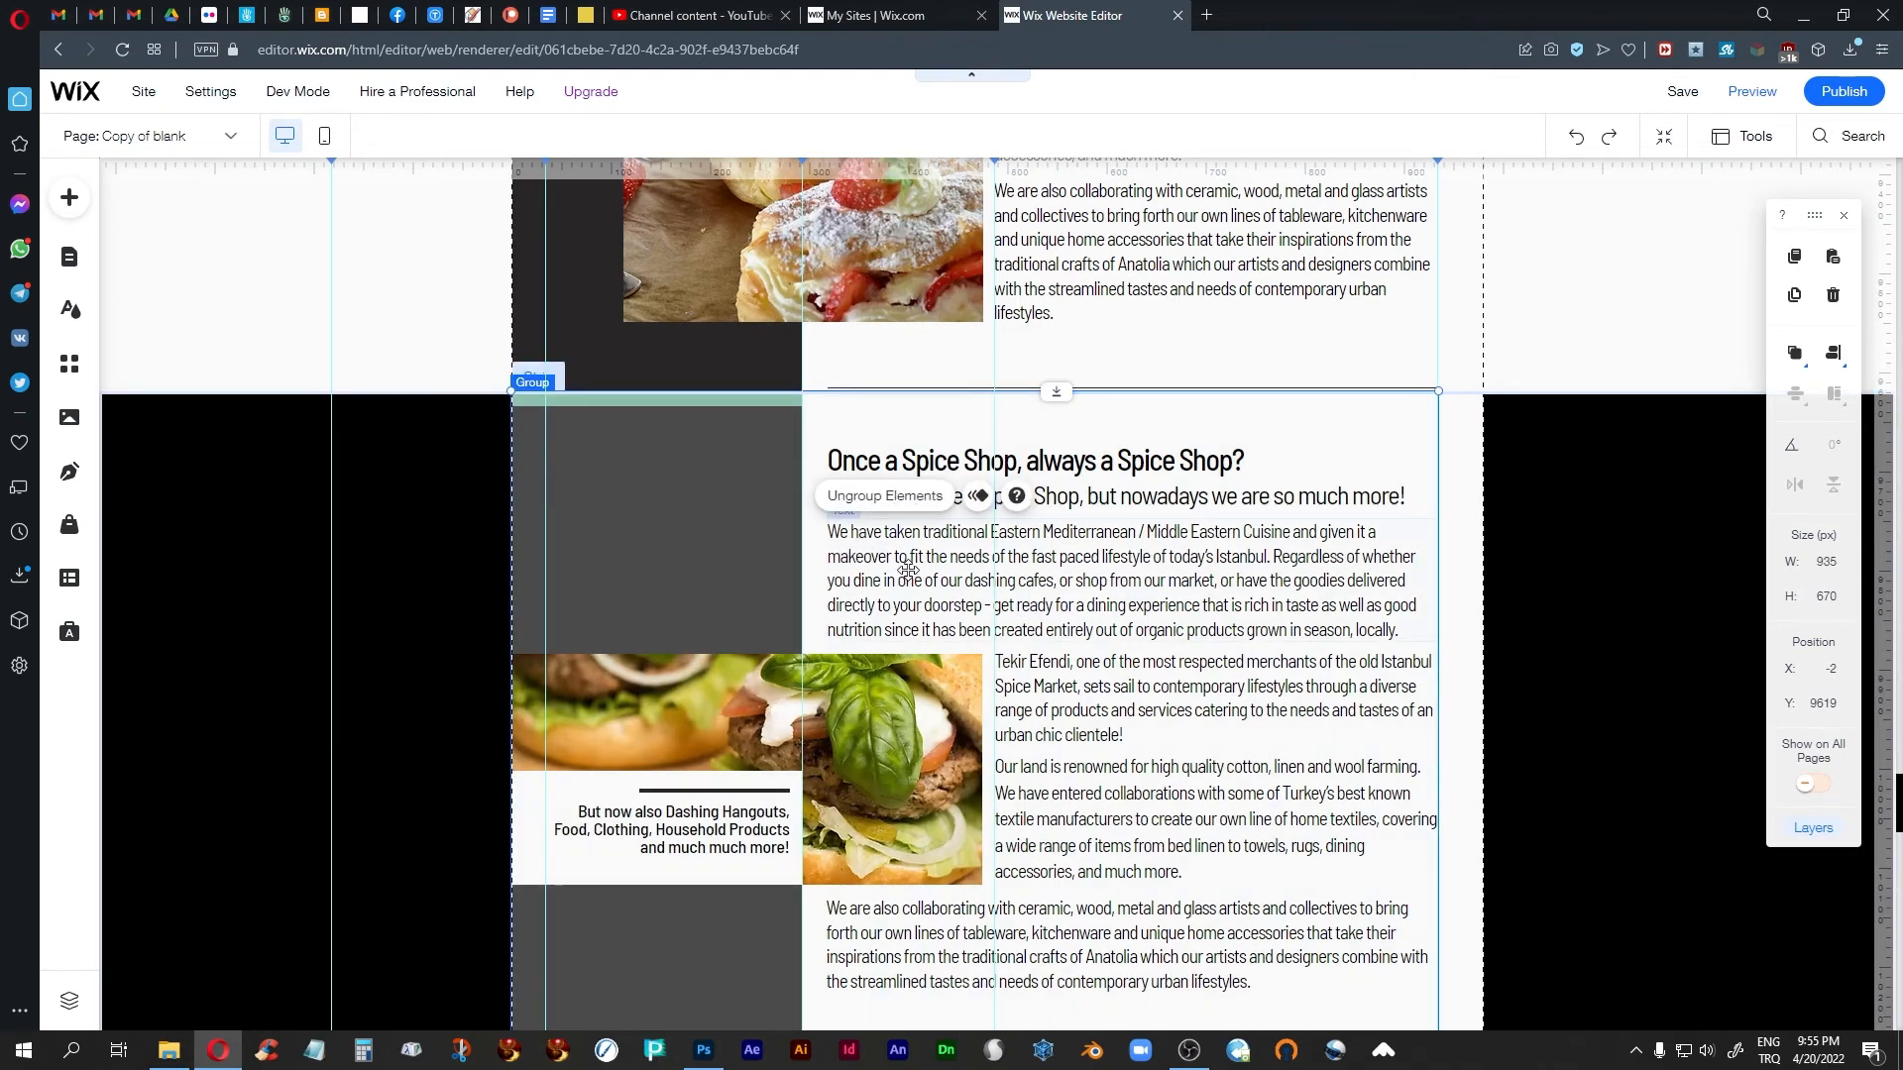
{"action": "left_click_drag", "start_coordinate": [908, 570], "coordinate": [538, 423]}
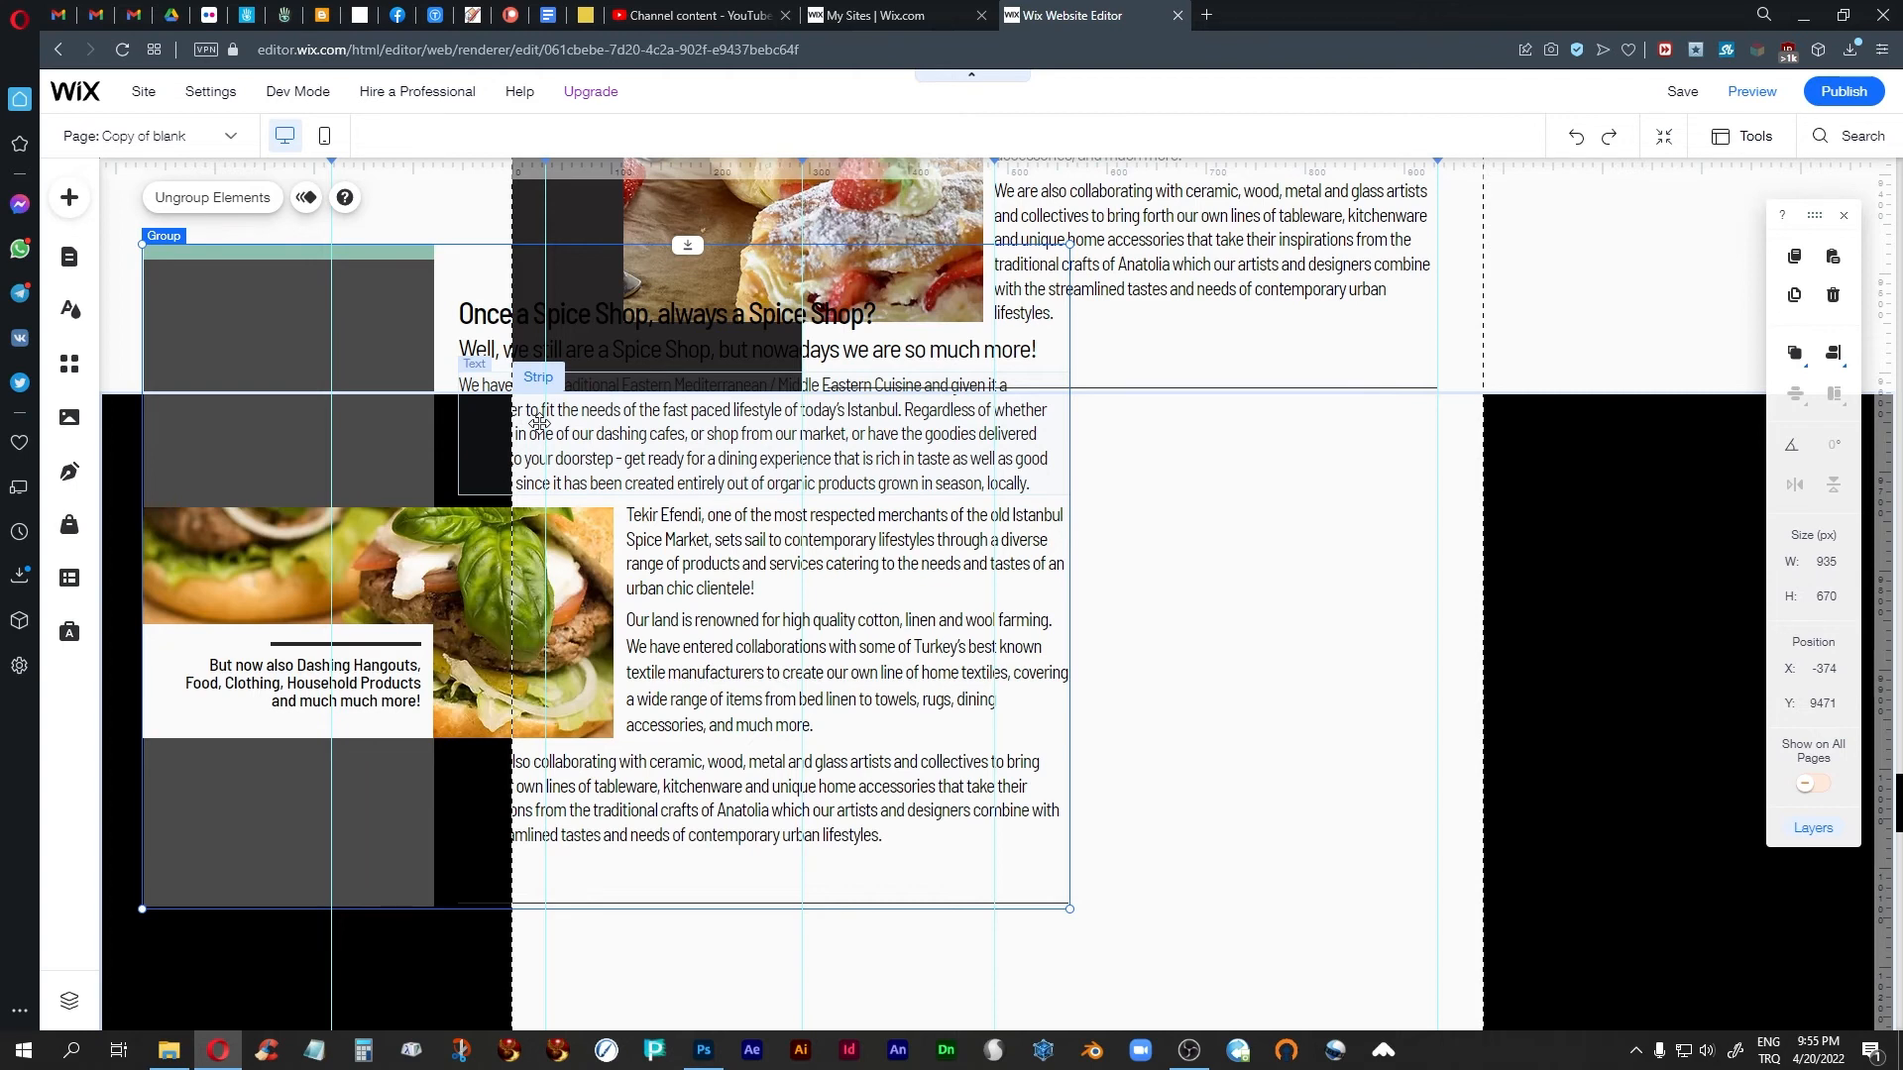
Select the white container box behind the displaced group and examine its extent against the black strip
{"action": "left_click", "coordinate": [1432, 538]}
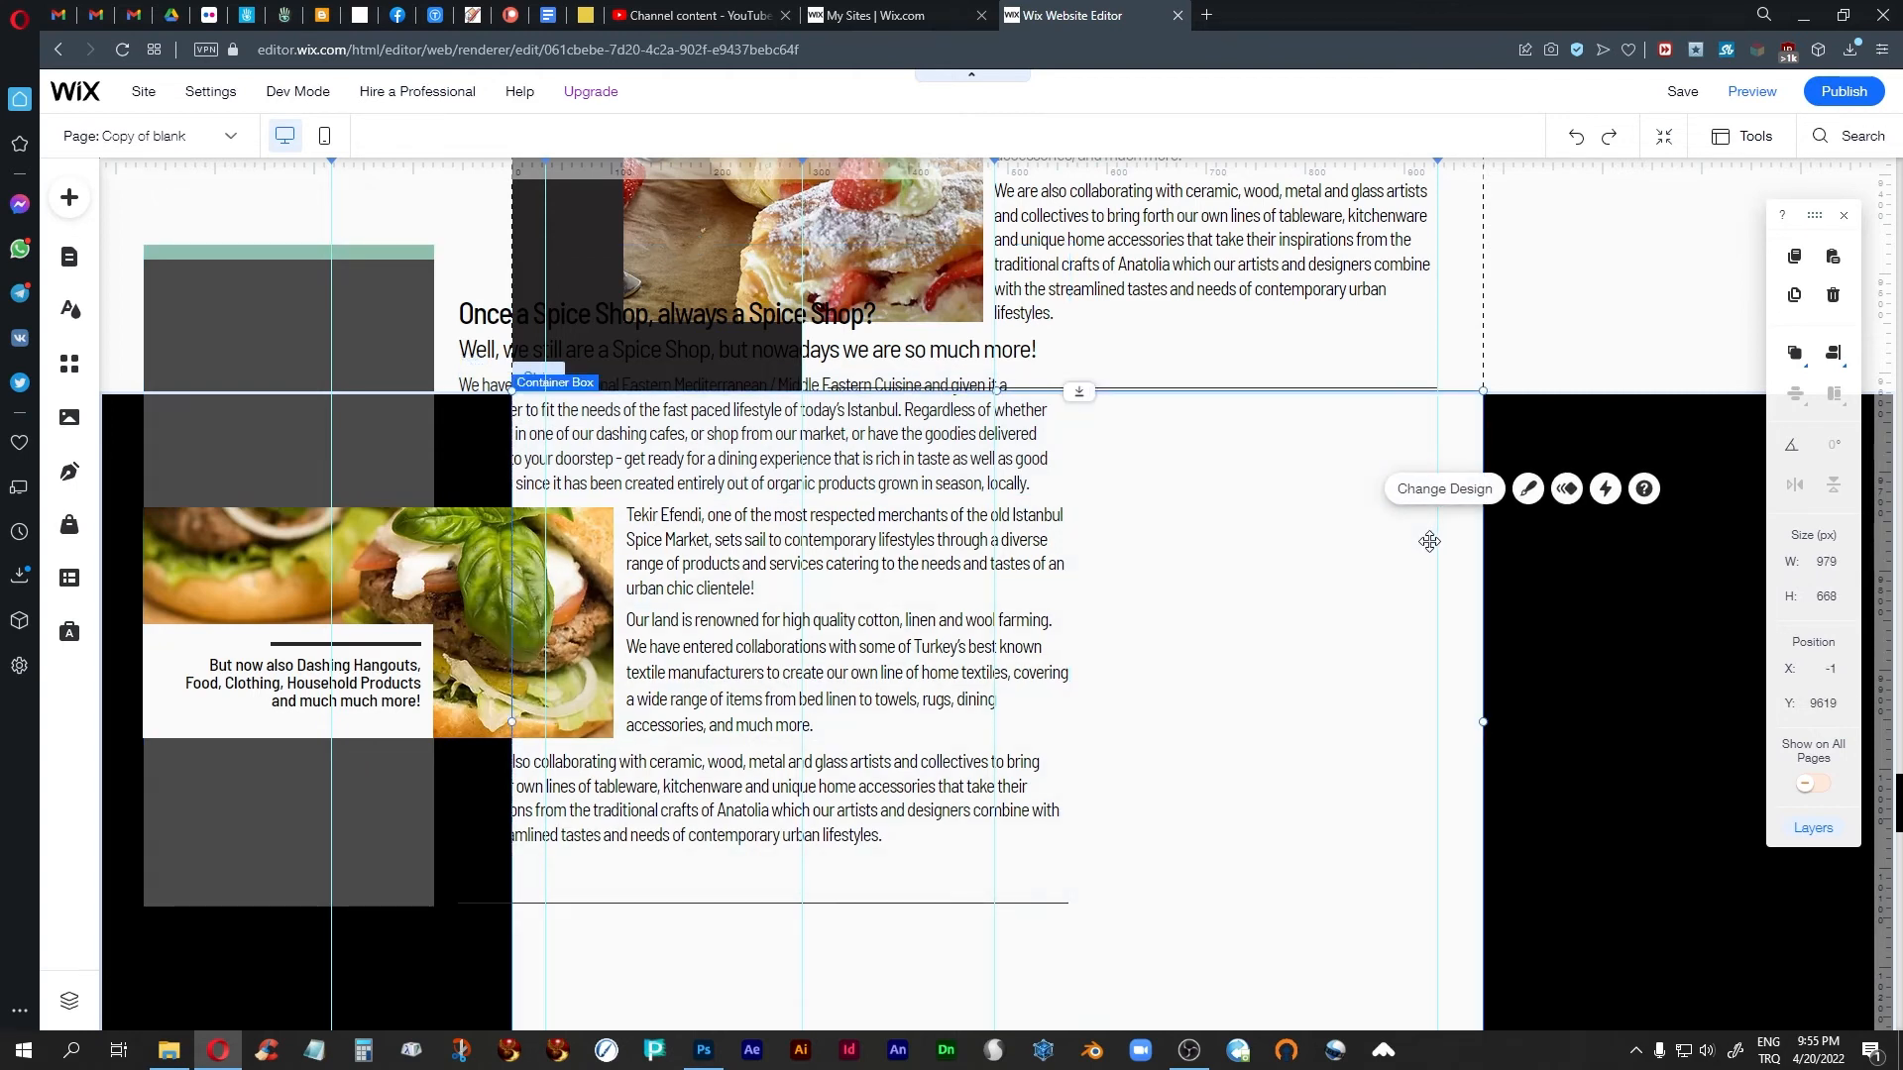
{"action": "scroll", "coordinate": [1247, 587], "scroll_direction": "down", "scroll_amount": 2}
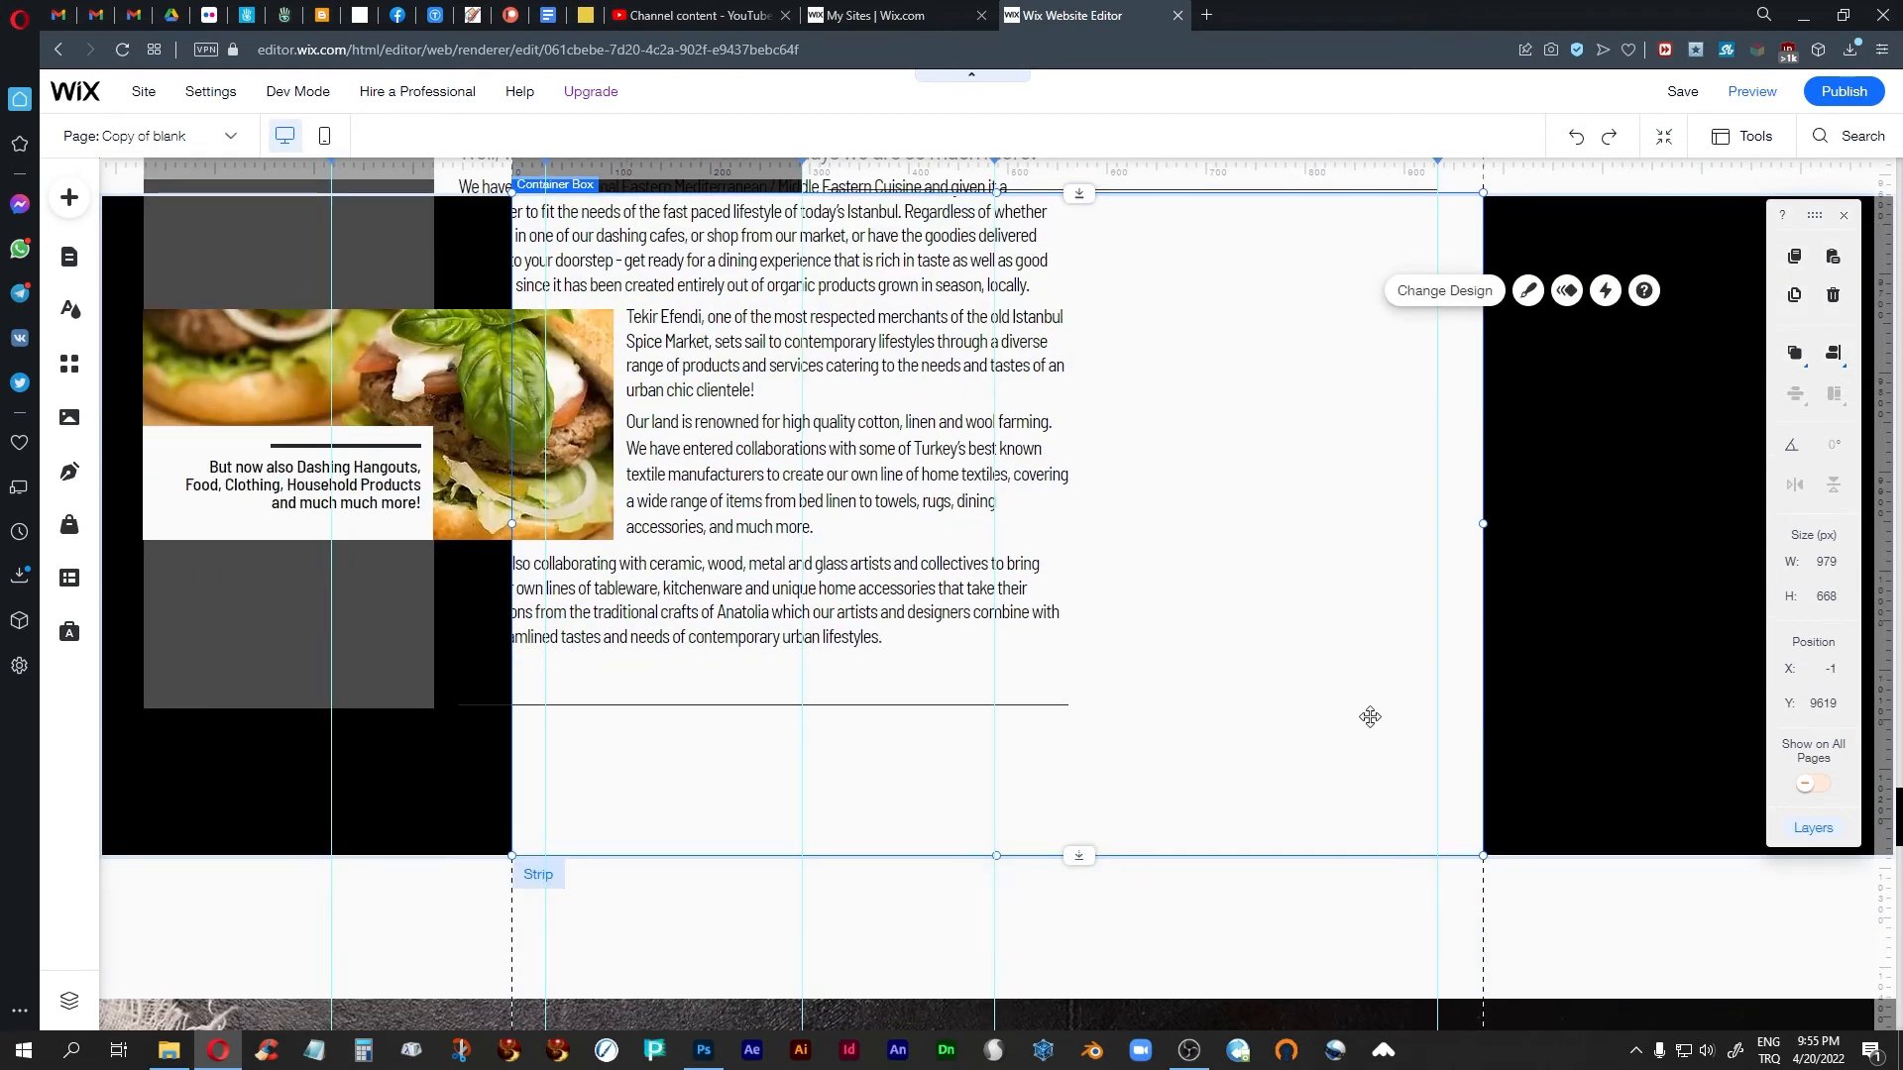
{"action": "scroll", "coordinate": [1318, 644], "scroll_direction": "up", "scroll_amount": 1}
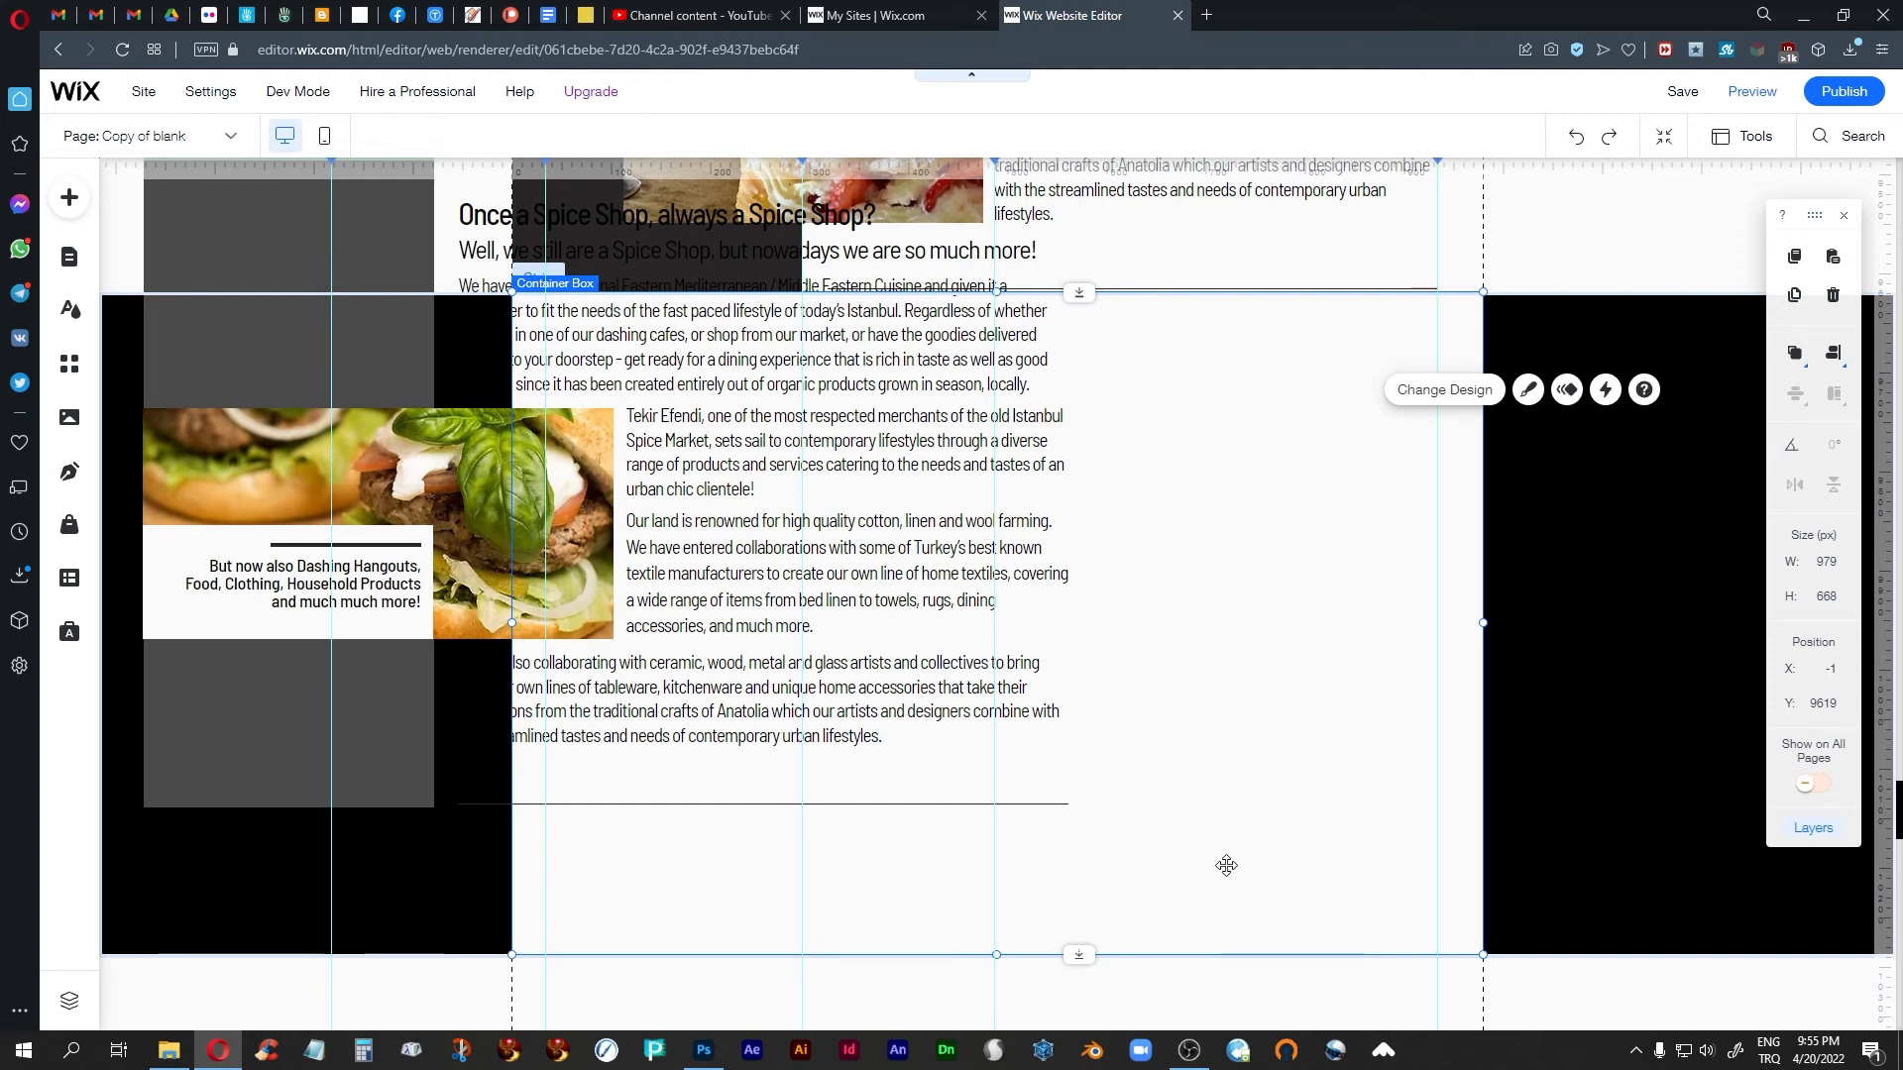
Undo the displacement of the black-background strip's grouped layout and preview the restored strip
{"action": "key", "text": "ctrl+z"}
{"action": "left_click", "coordinate": [1572, 747]}
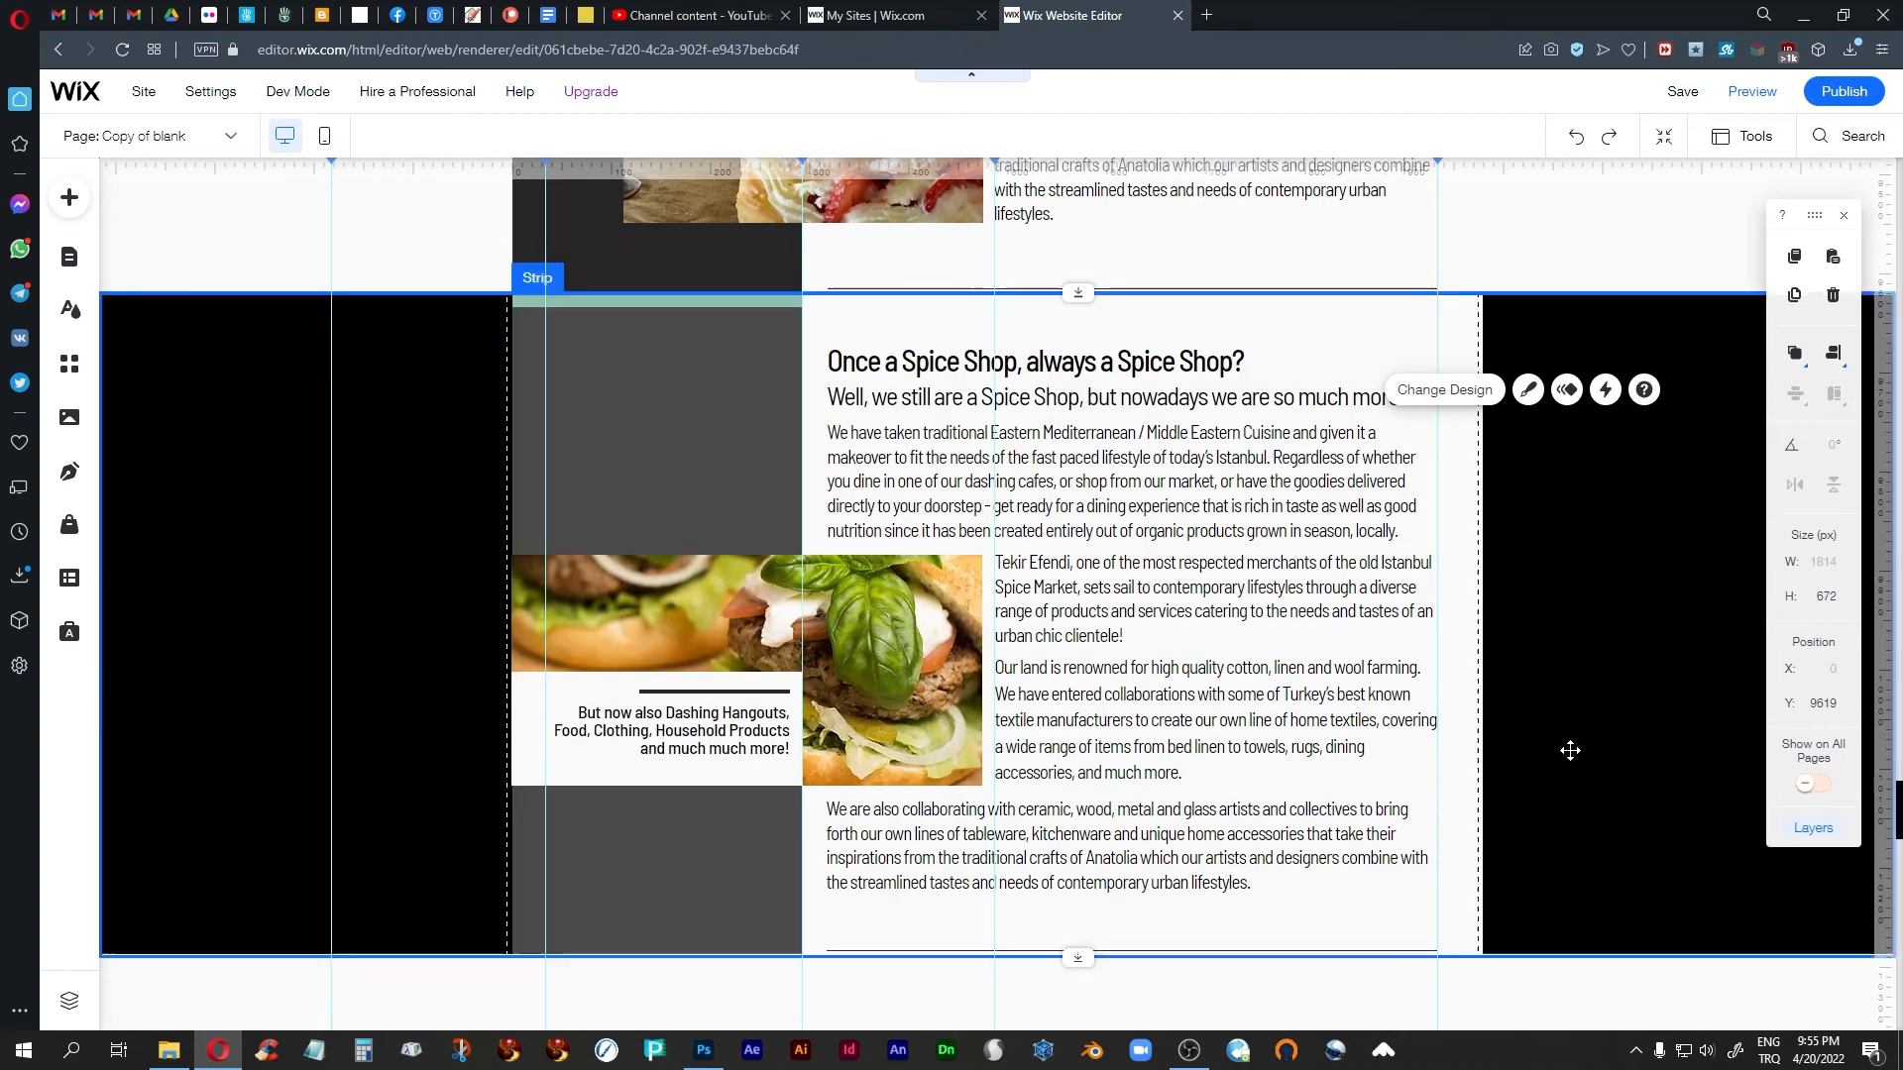
{"action": "left_click", "coordinate": [1752, 93]}
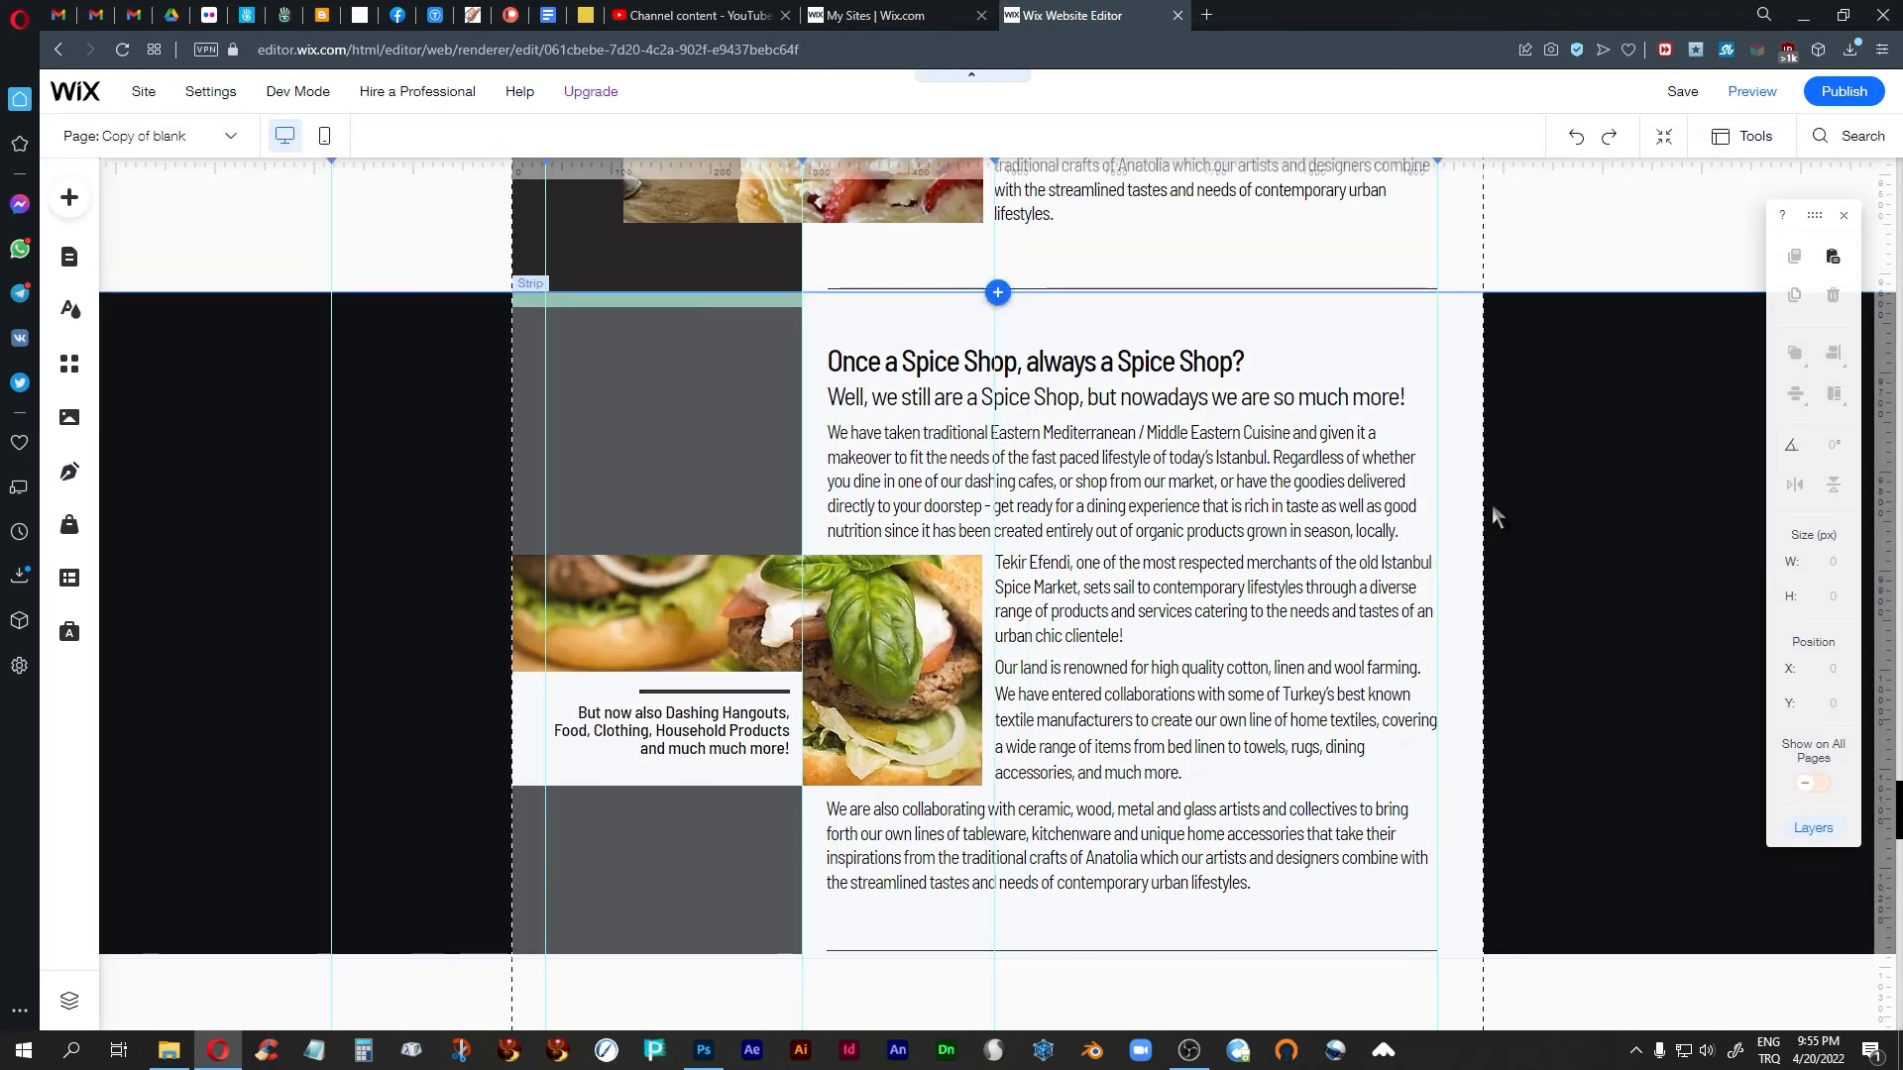
Examine in the editor how the black-background strip relates to the pastry, shrimp and burger strips above it
{"action": "scroll", "coordinate": [1492, 506], "scroll_direction": "down", "scroll_amount": 1}
{"action": "scroll", "coordinate": [1492, 506], "scroll_direction": "up", "scroll_amount": 8}
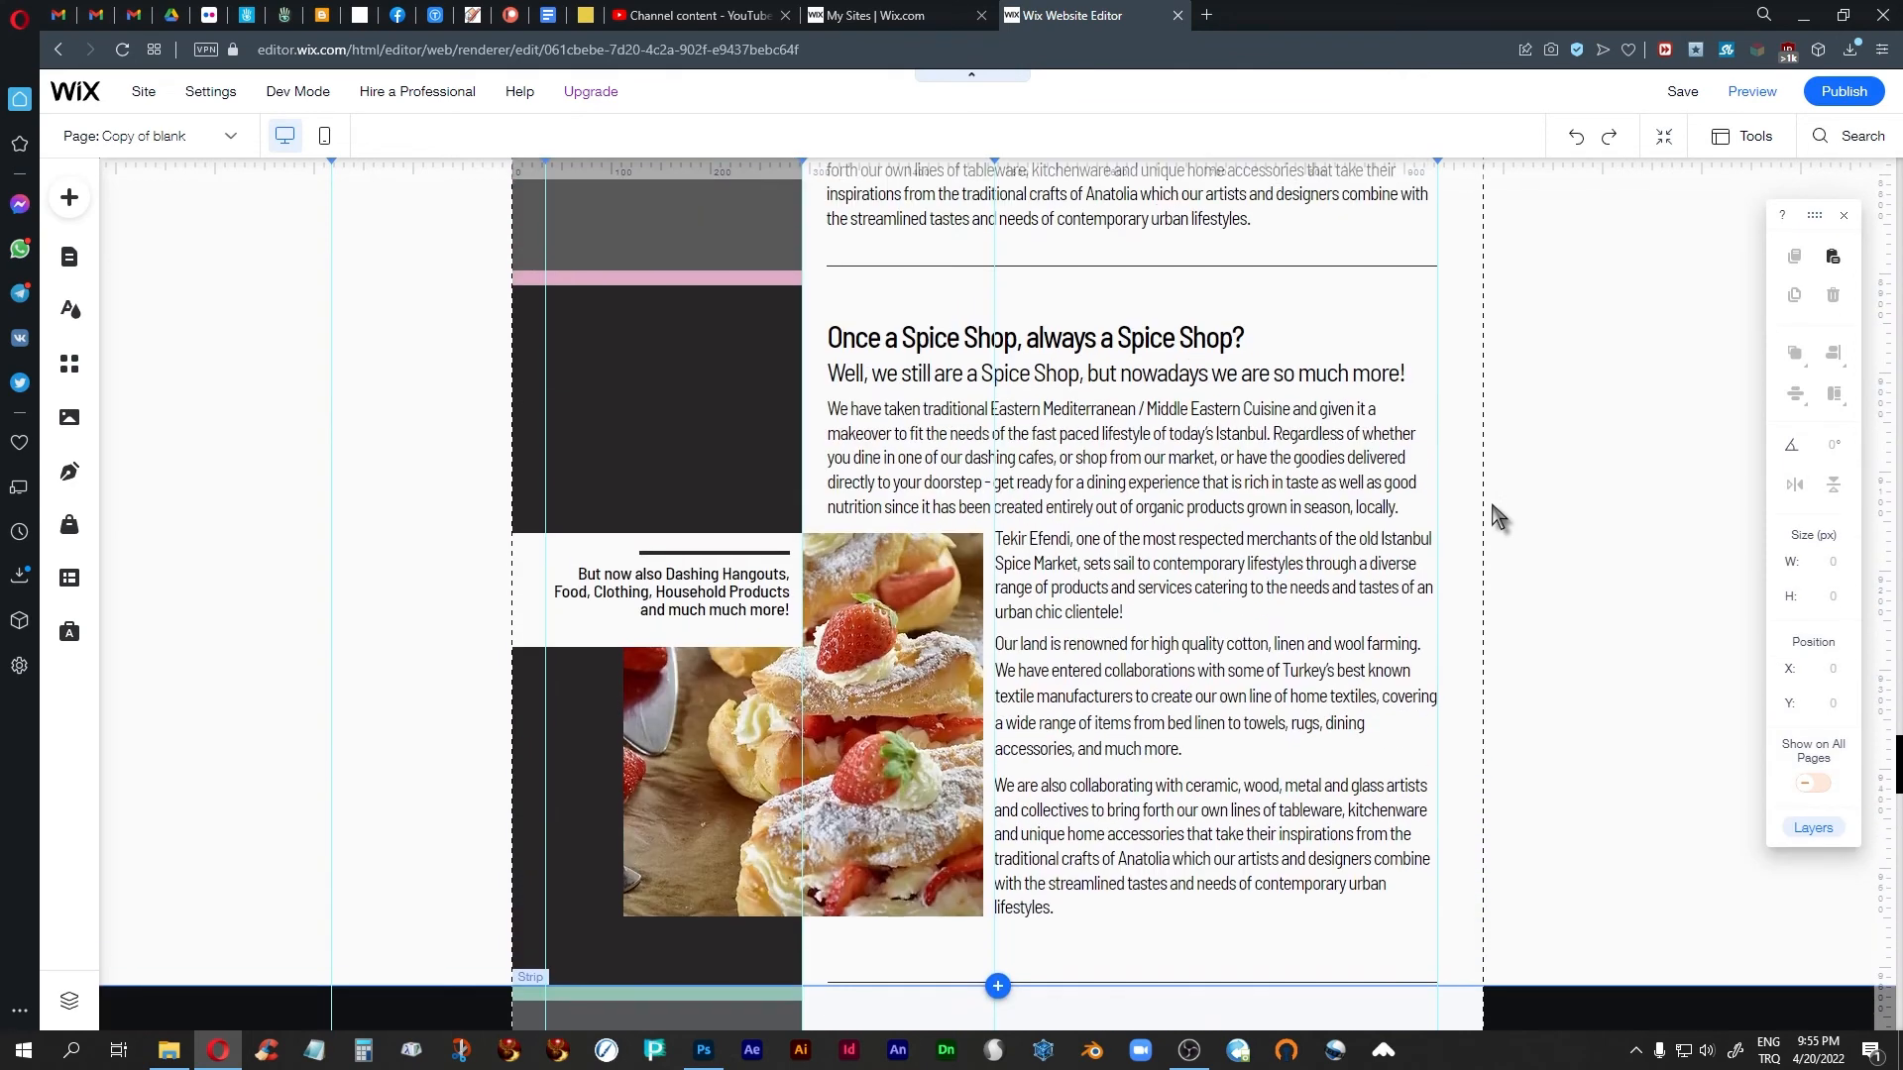
{"action": "scroll", "coordinate": [1493, 513], "scroll_direction": "down", "scroll_amount": 10}
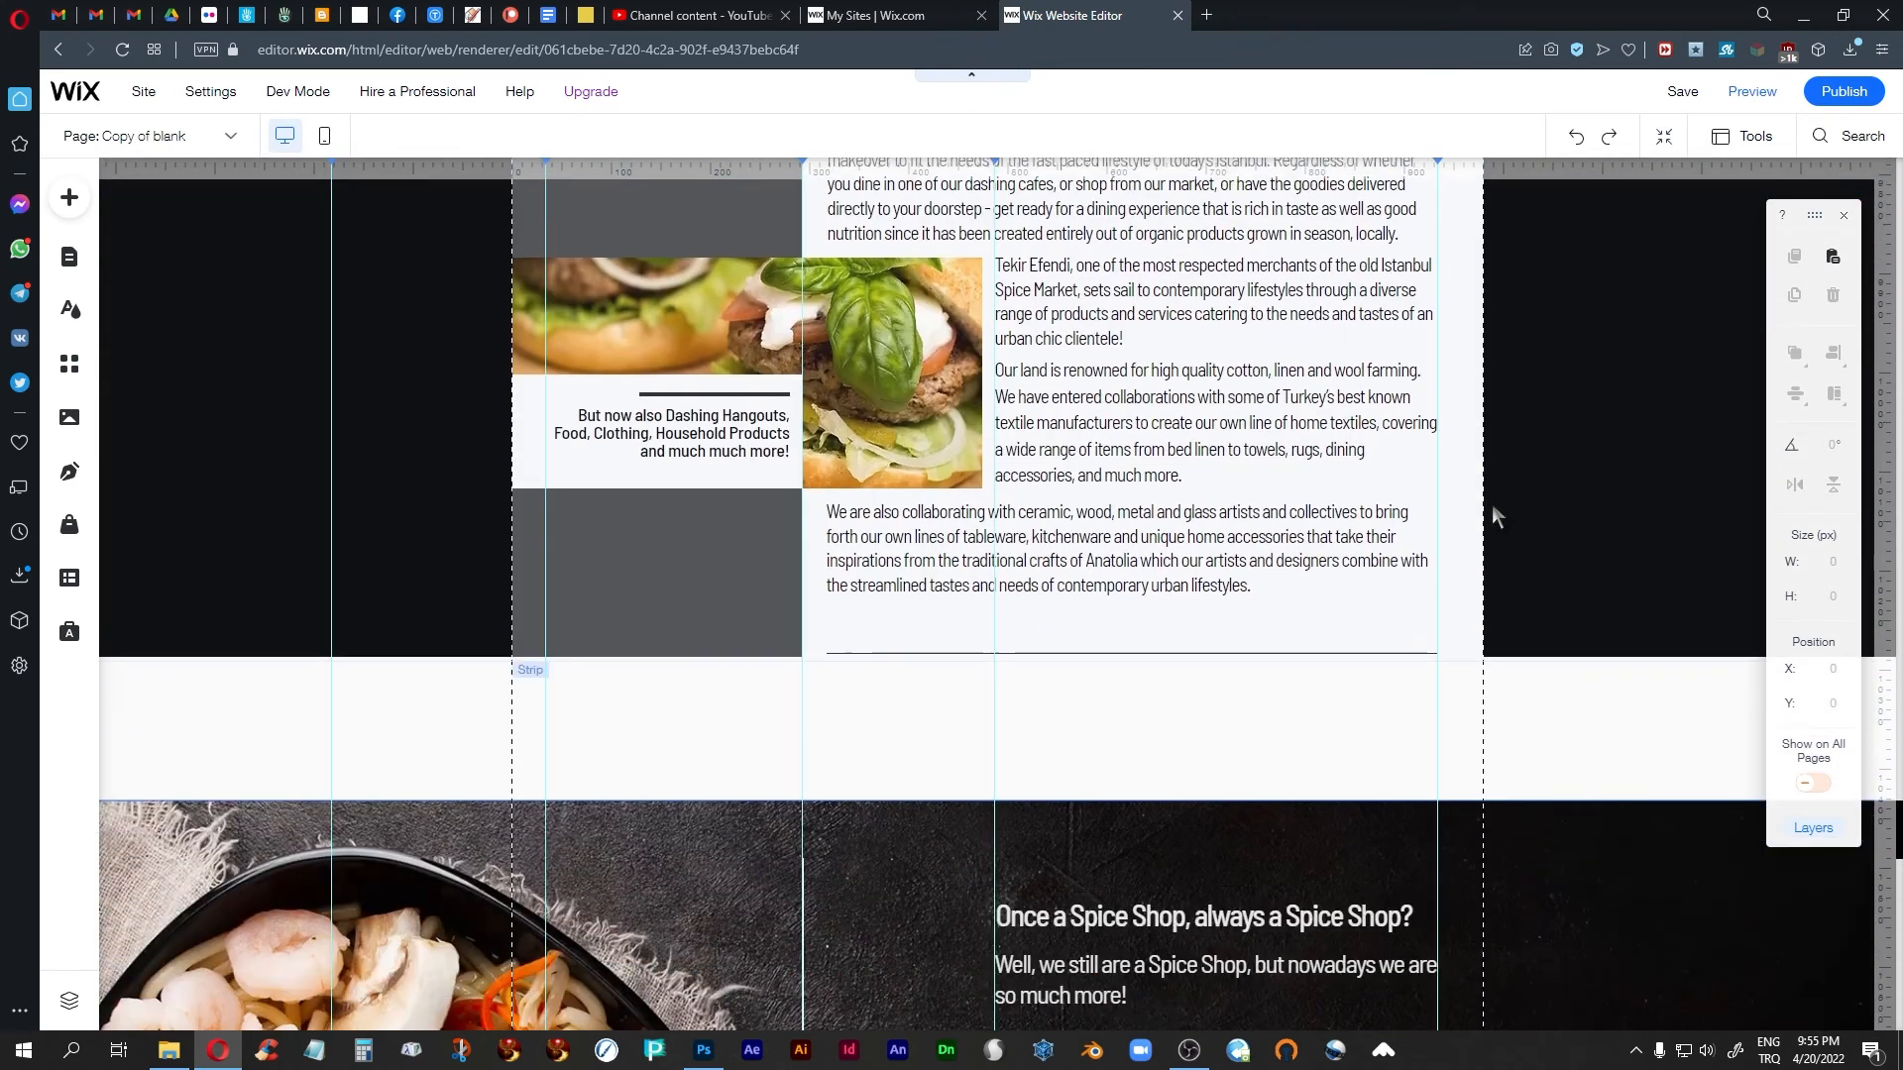
{"action": "scroll", "coordinate": [1491, 504], "scroll_direction": "up", "scroll_amount": 3}
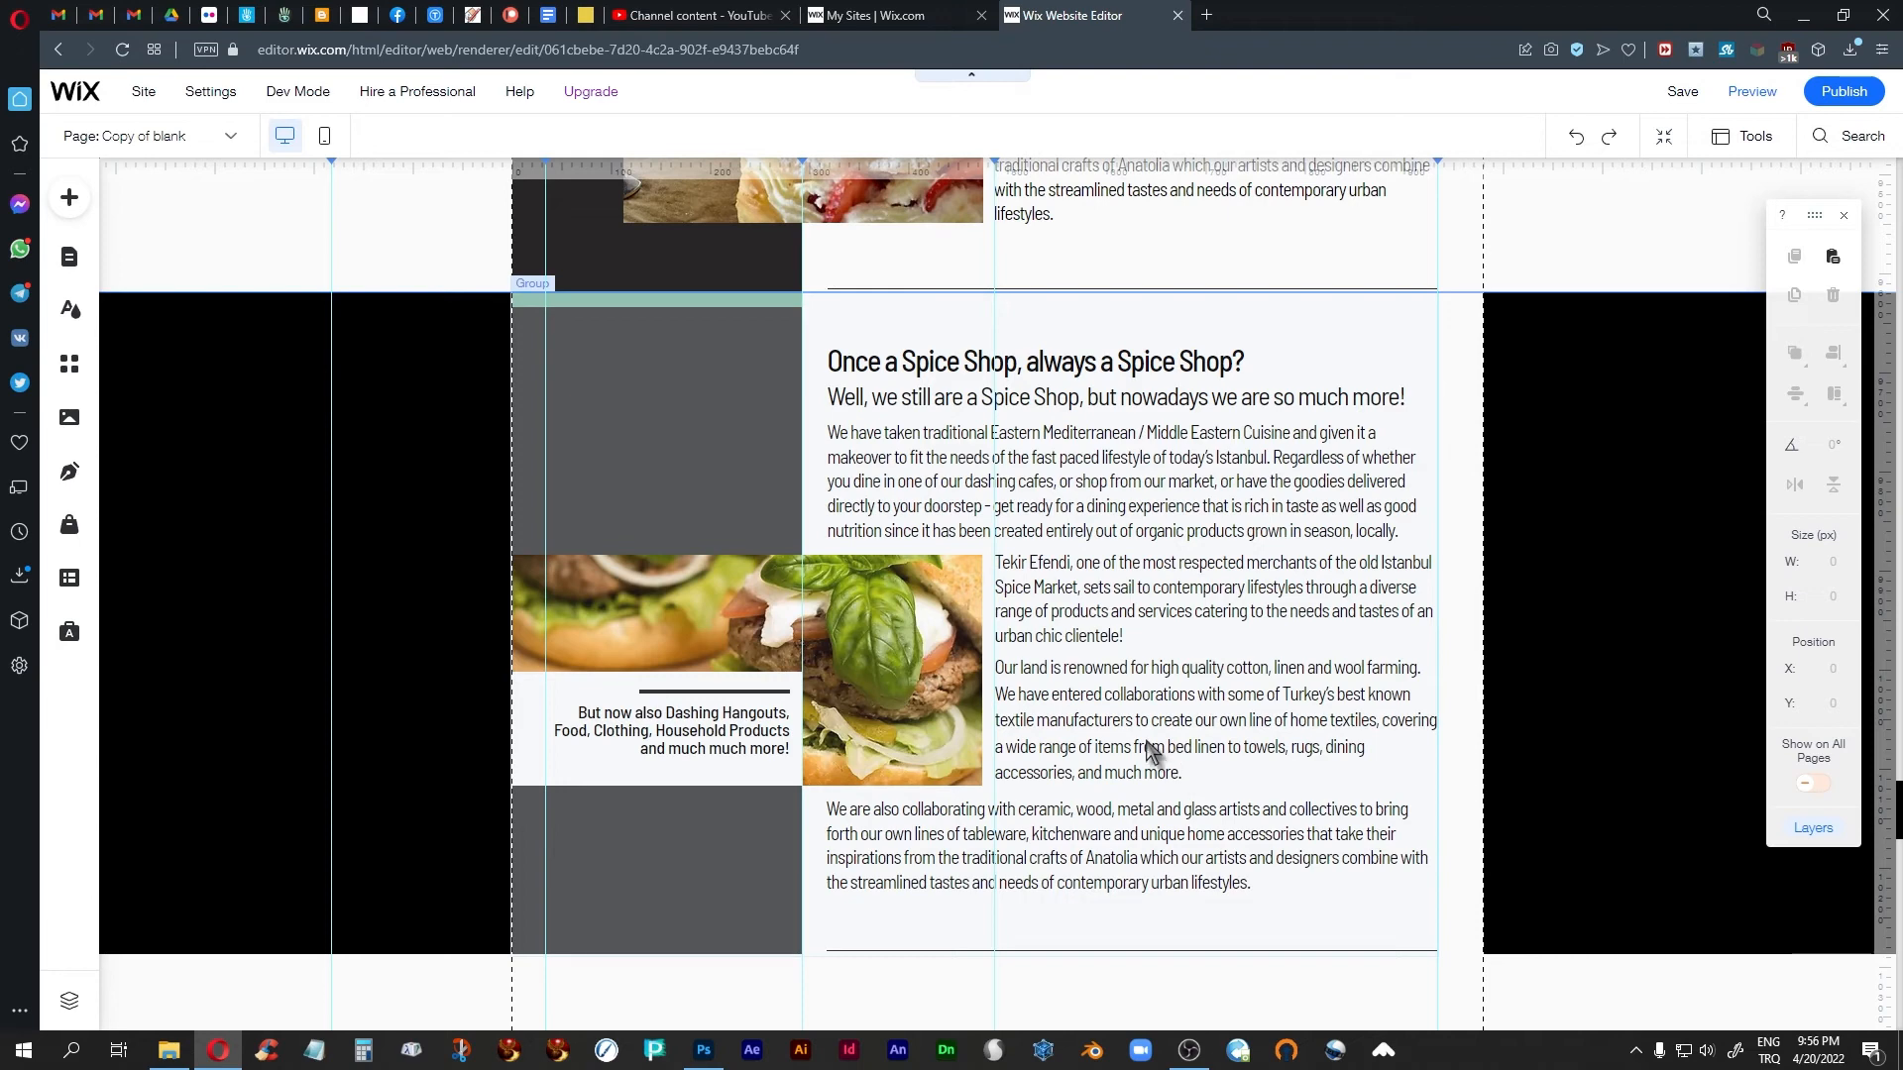
{"action": "scroll", "coordinate": [1149, 750], "scroll_direction": "up", "scroll_amount": 2}
{"action": "scroll", "coordinate": [1149, 750], "scroll_direction": "up", "scroll_amount": 8}
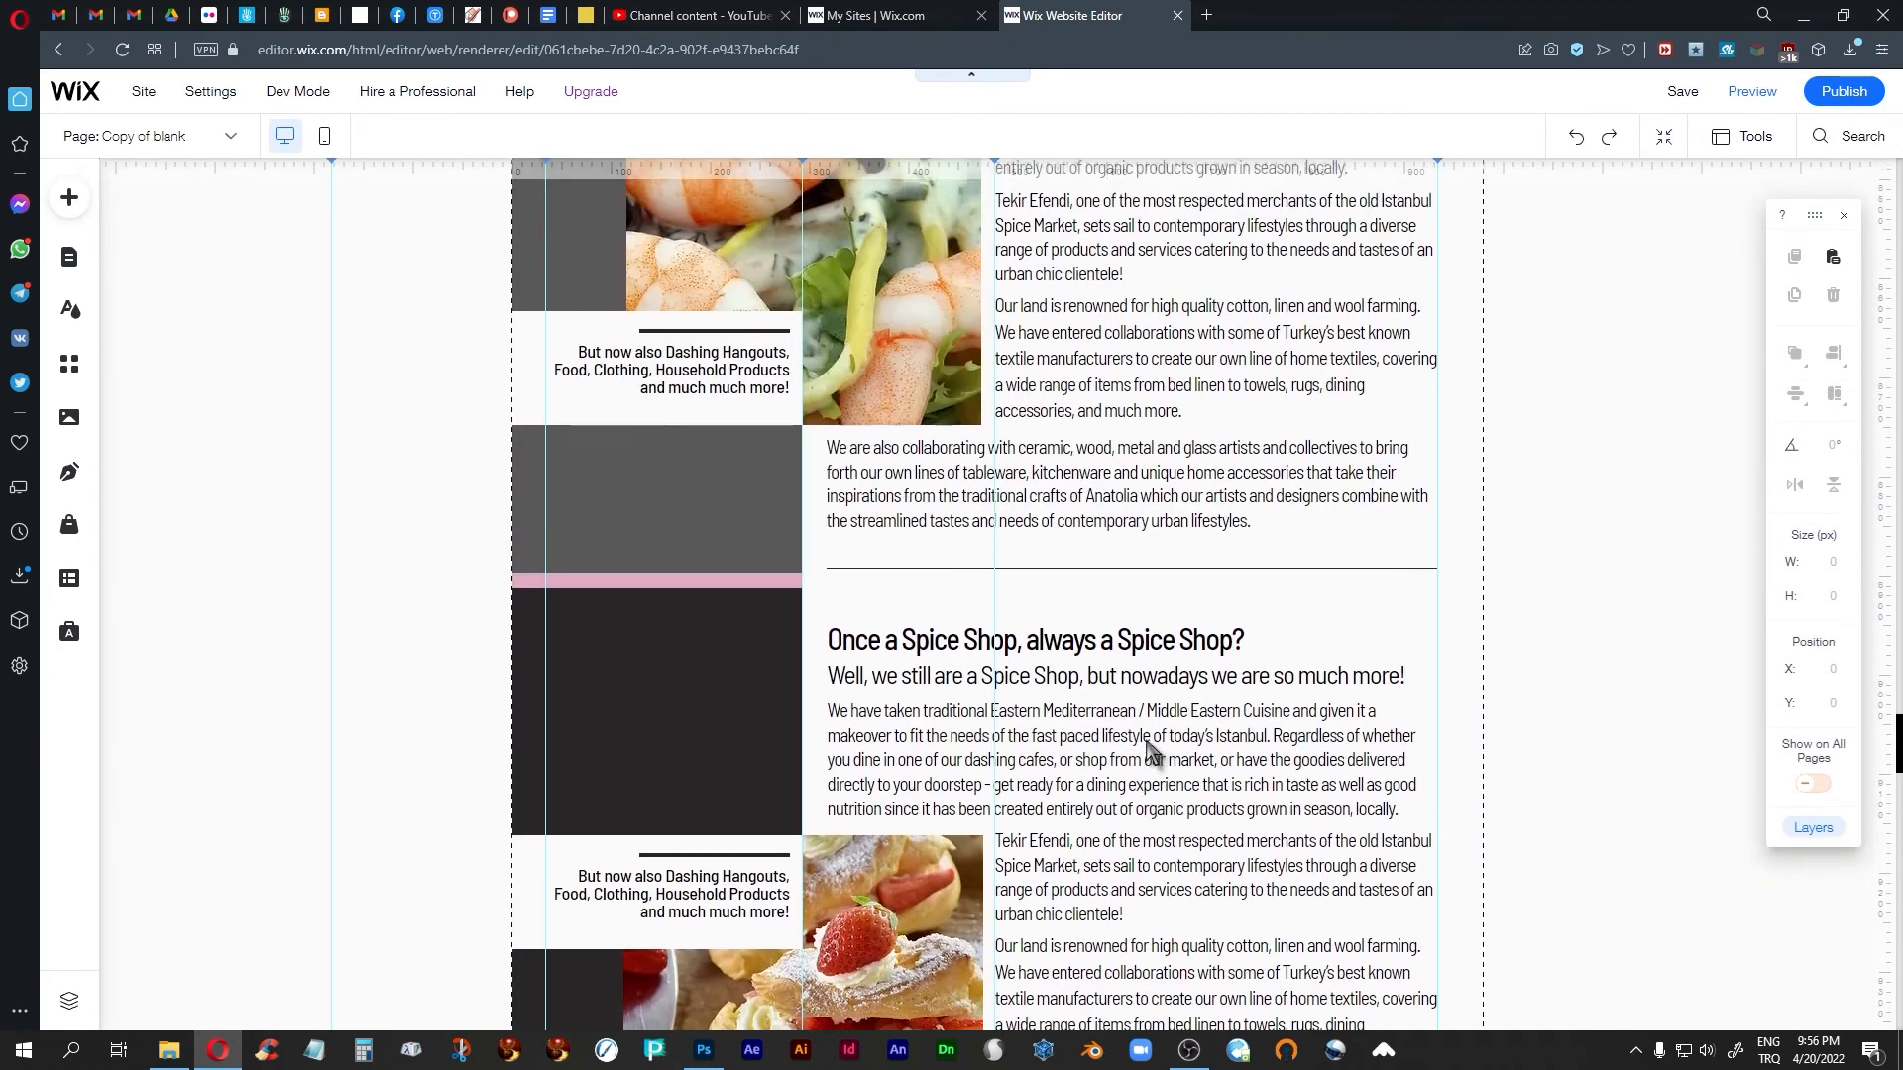
{"action": "scroll", "coordinate": [1150, 750], "scroll_direction": "up", "scroll_amount": 6}
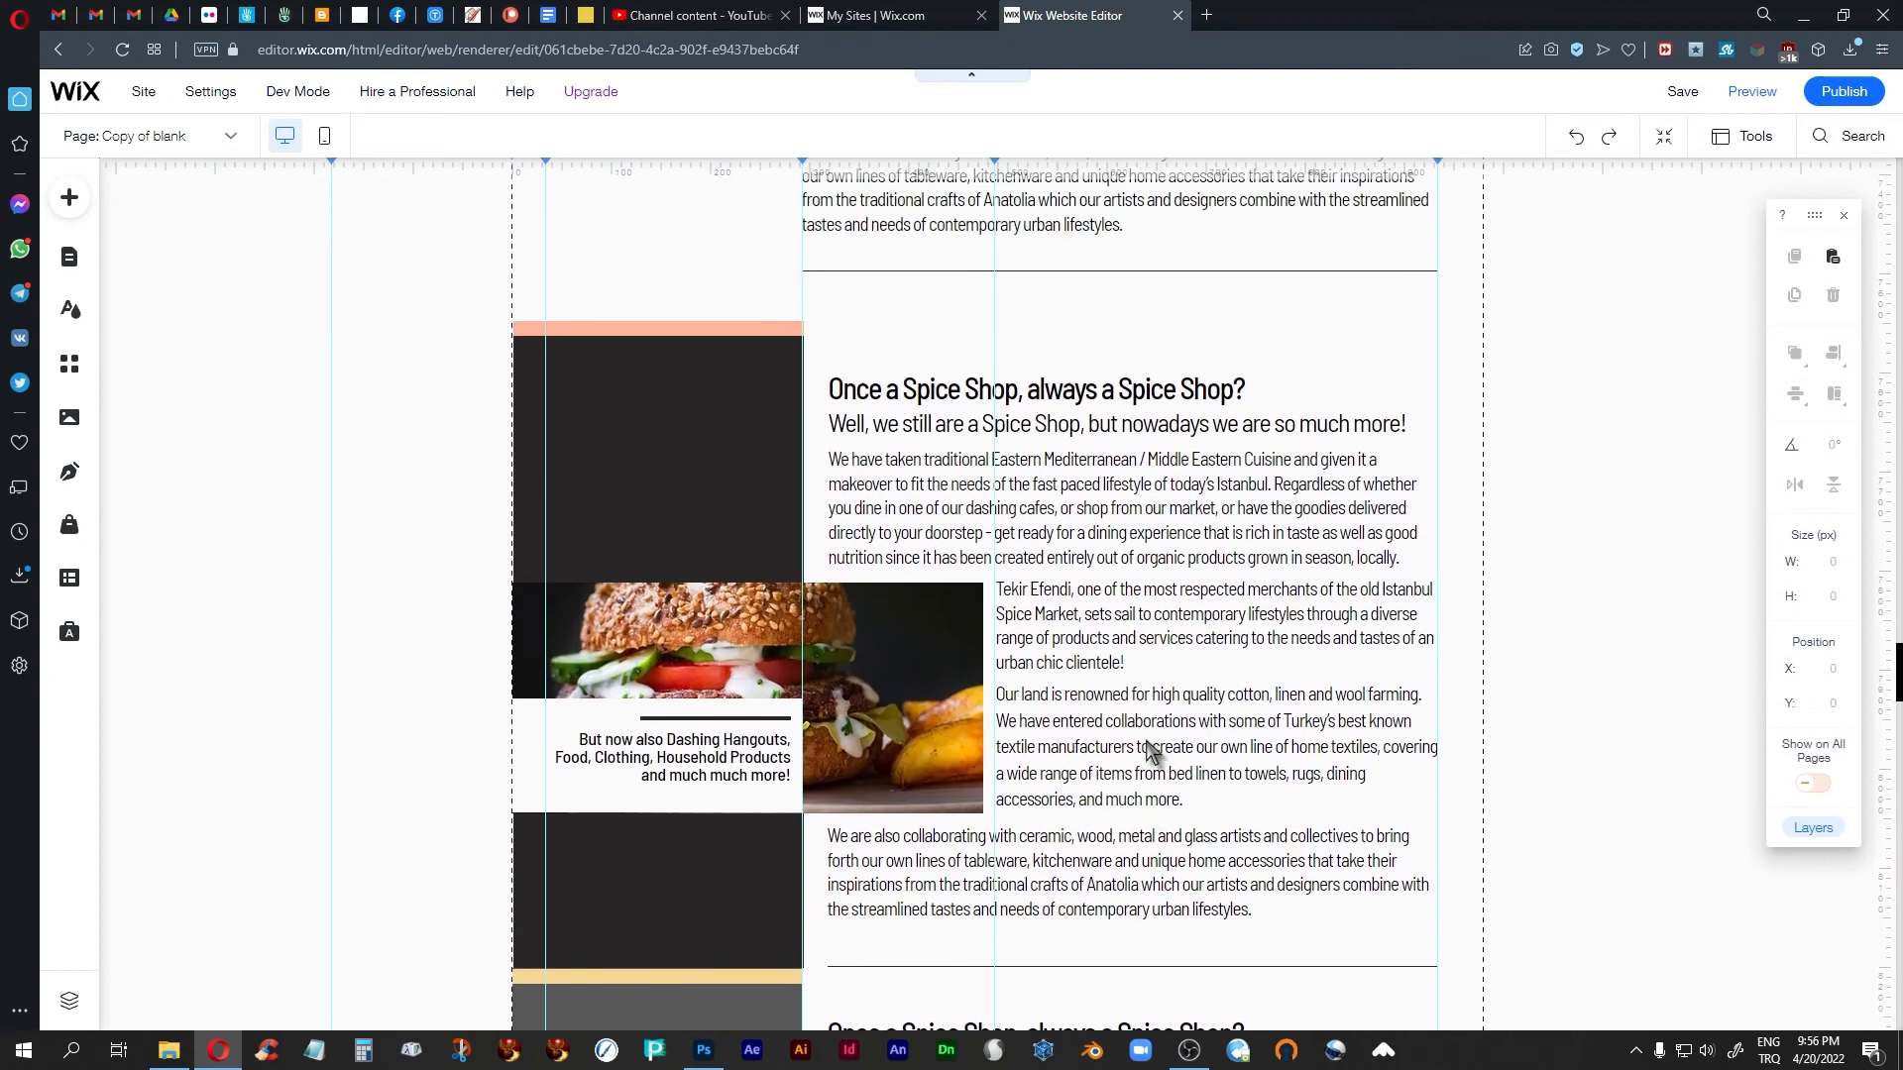
Select the salmon bar on top of the burger group and preview how coloured bars separate the burger, shrimp and pastry strips
{"action": "left_click", "coordinate": [654, 330]}
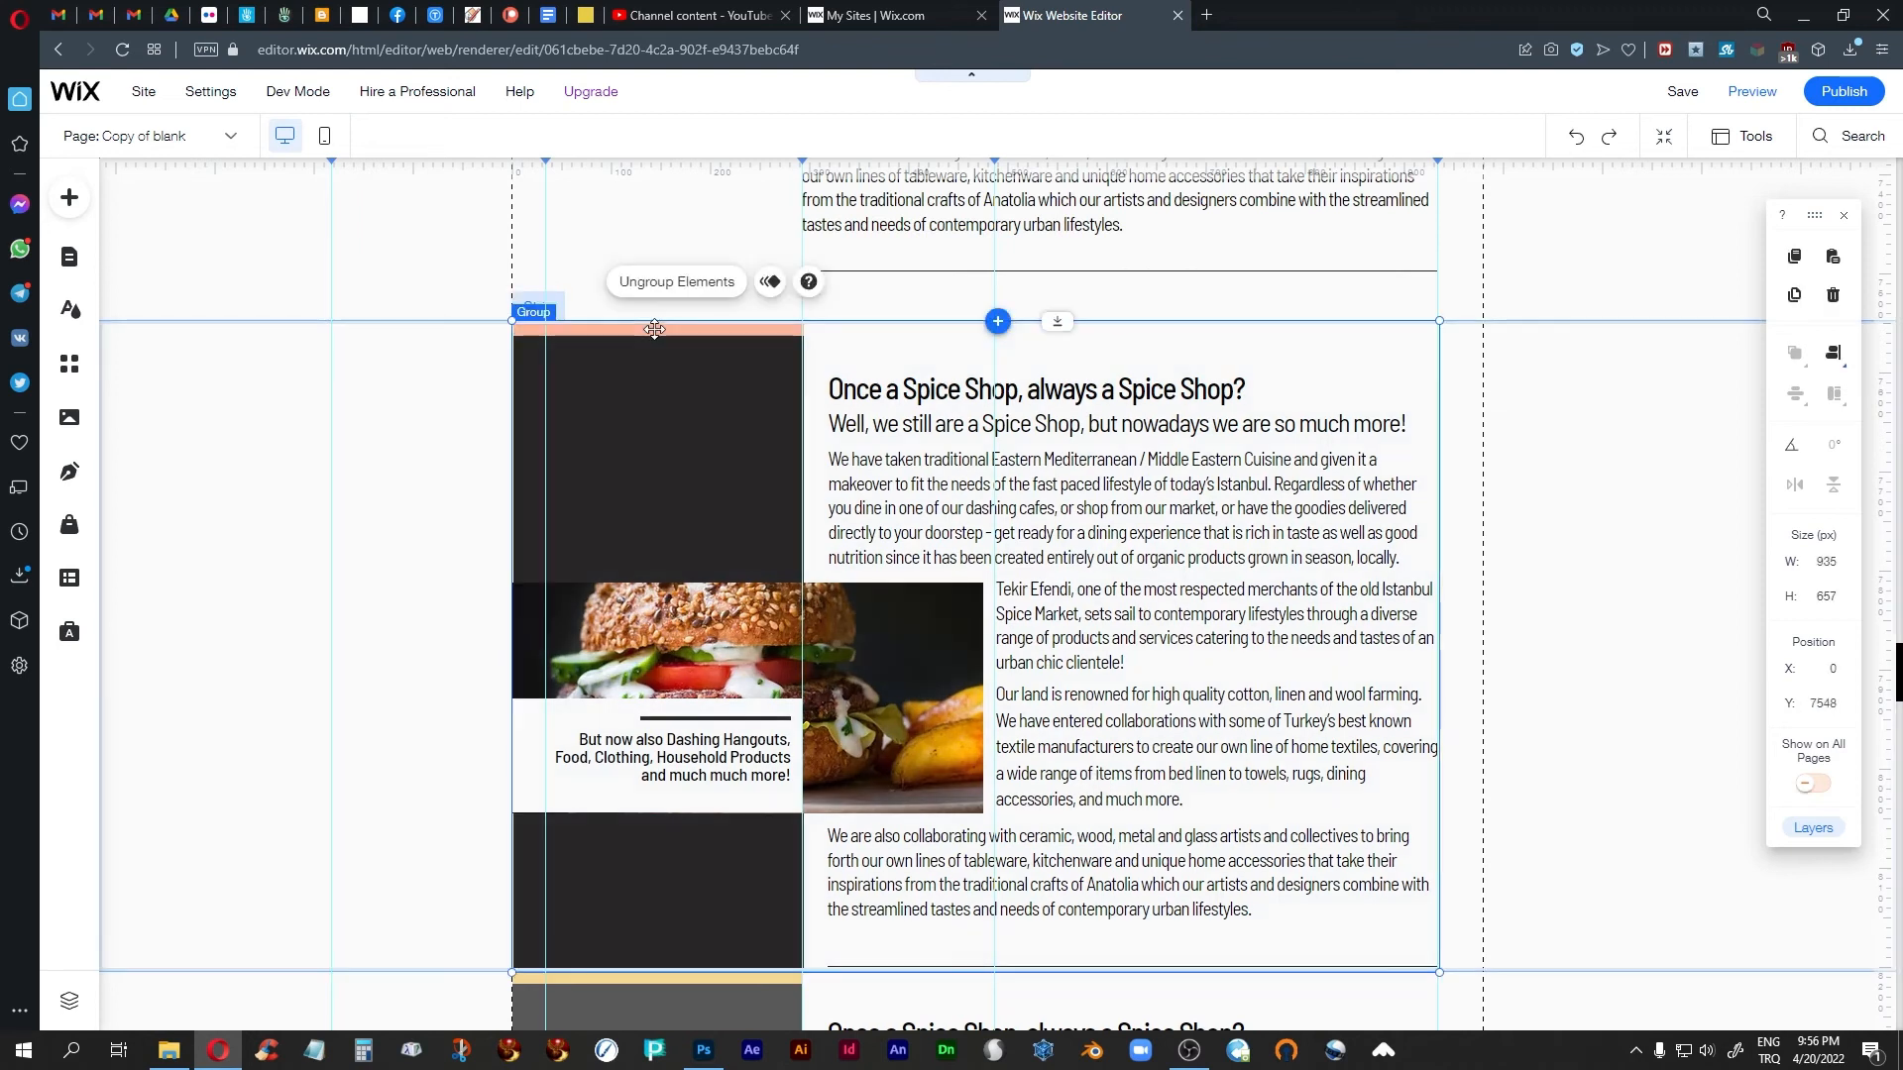
{"action": "left_click", "coordinate": [654, 329]}
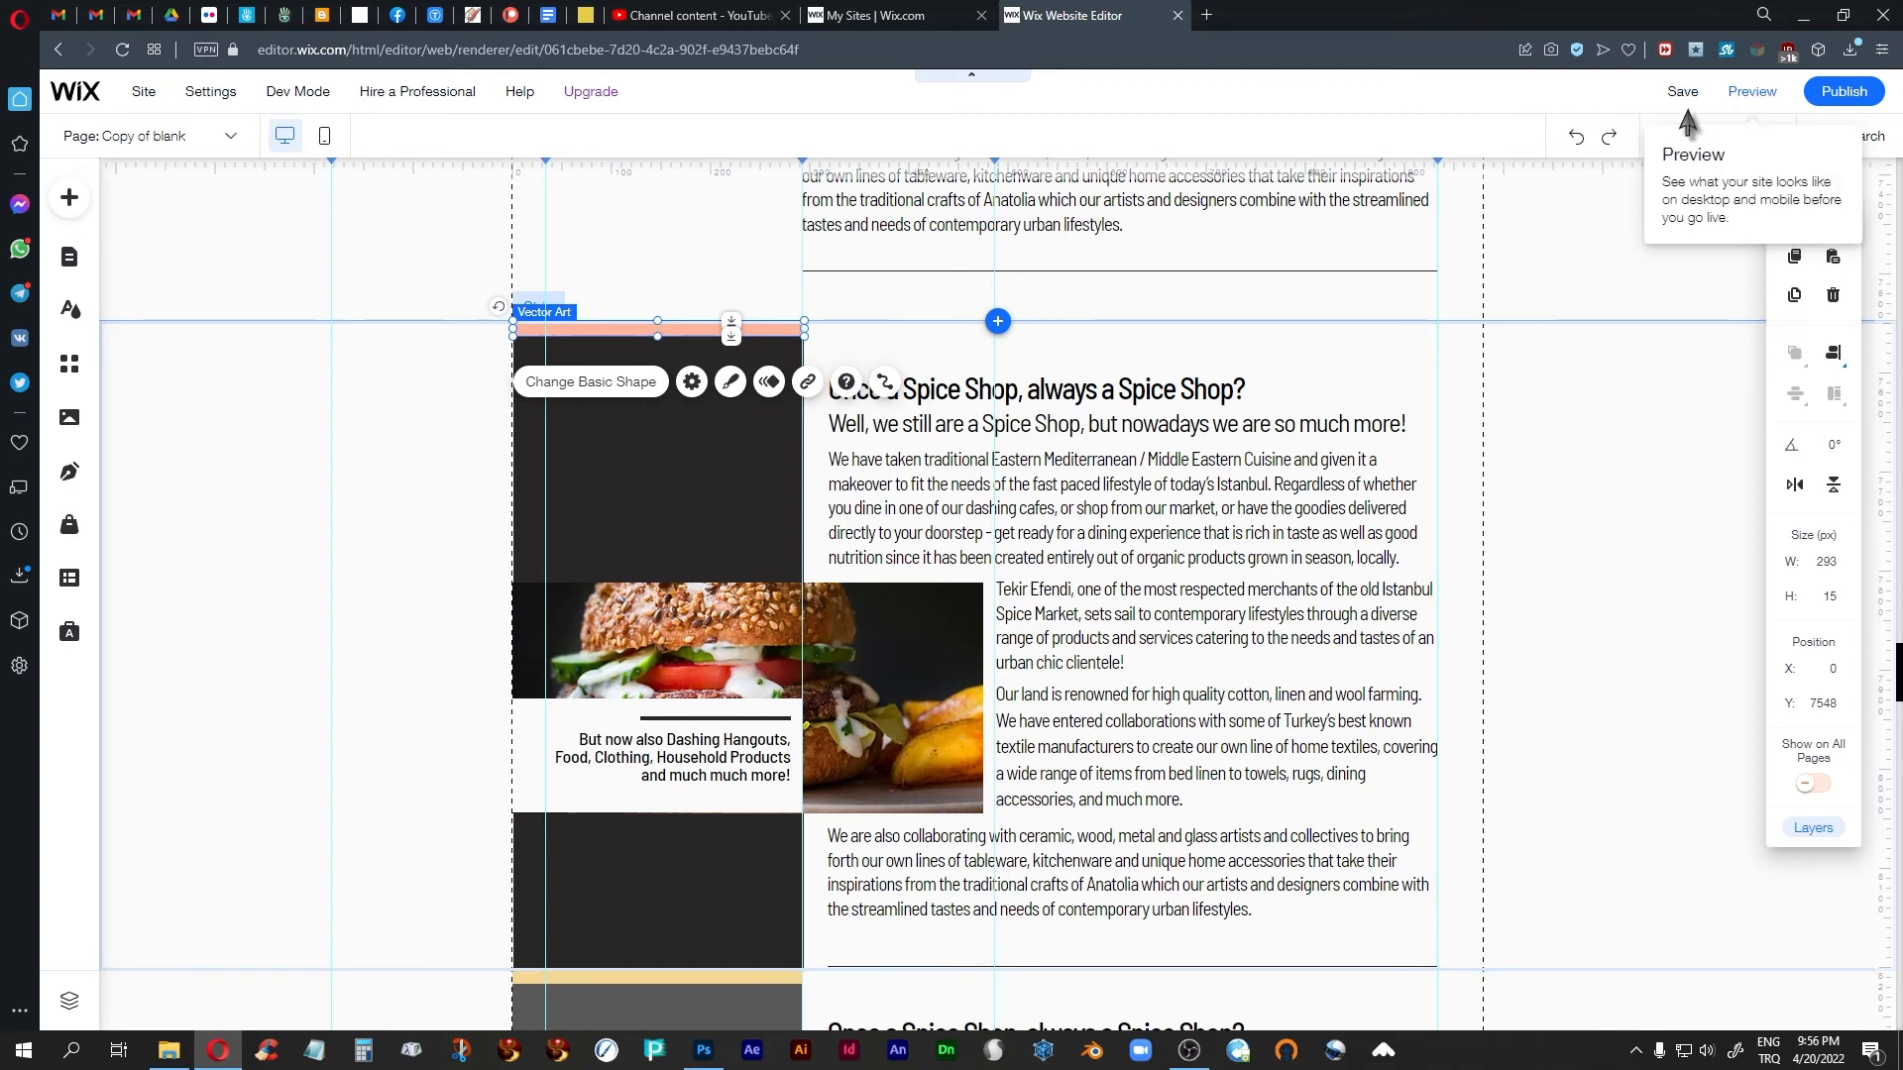
{"action": "left_click", "coordinate": [1752, 91]}
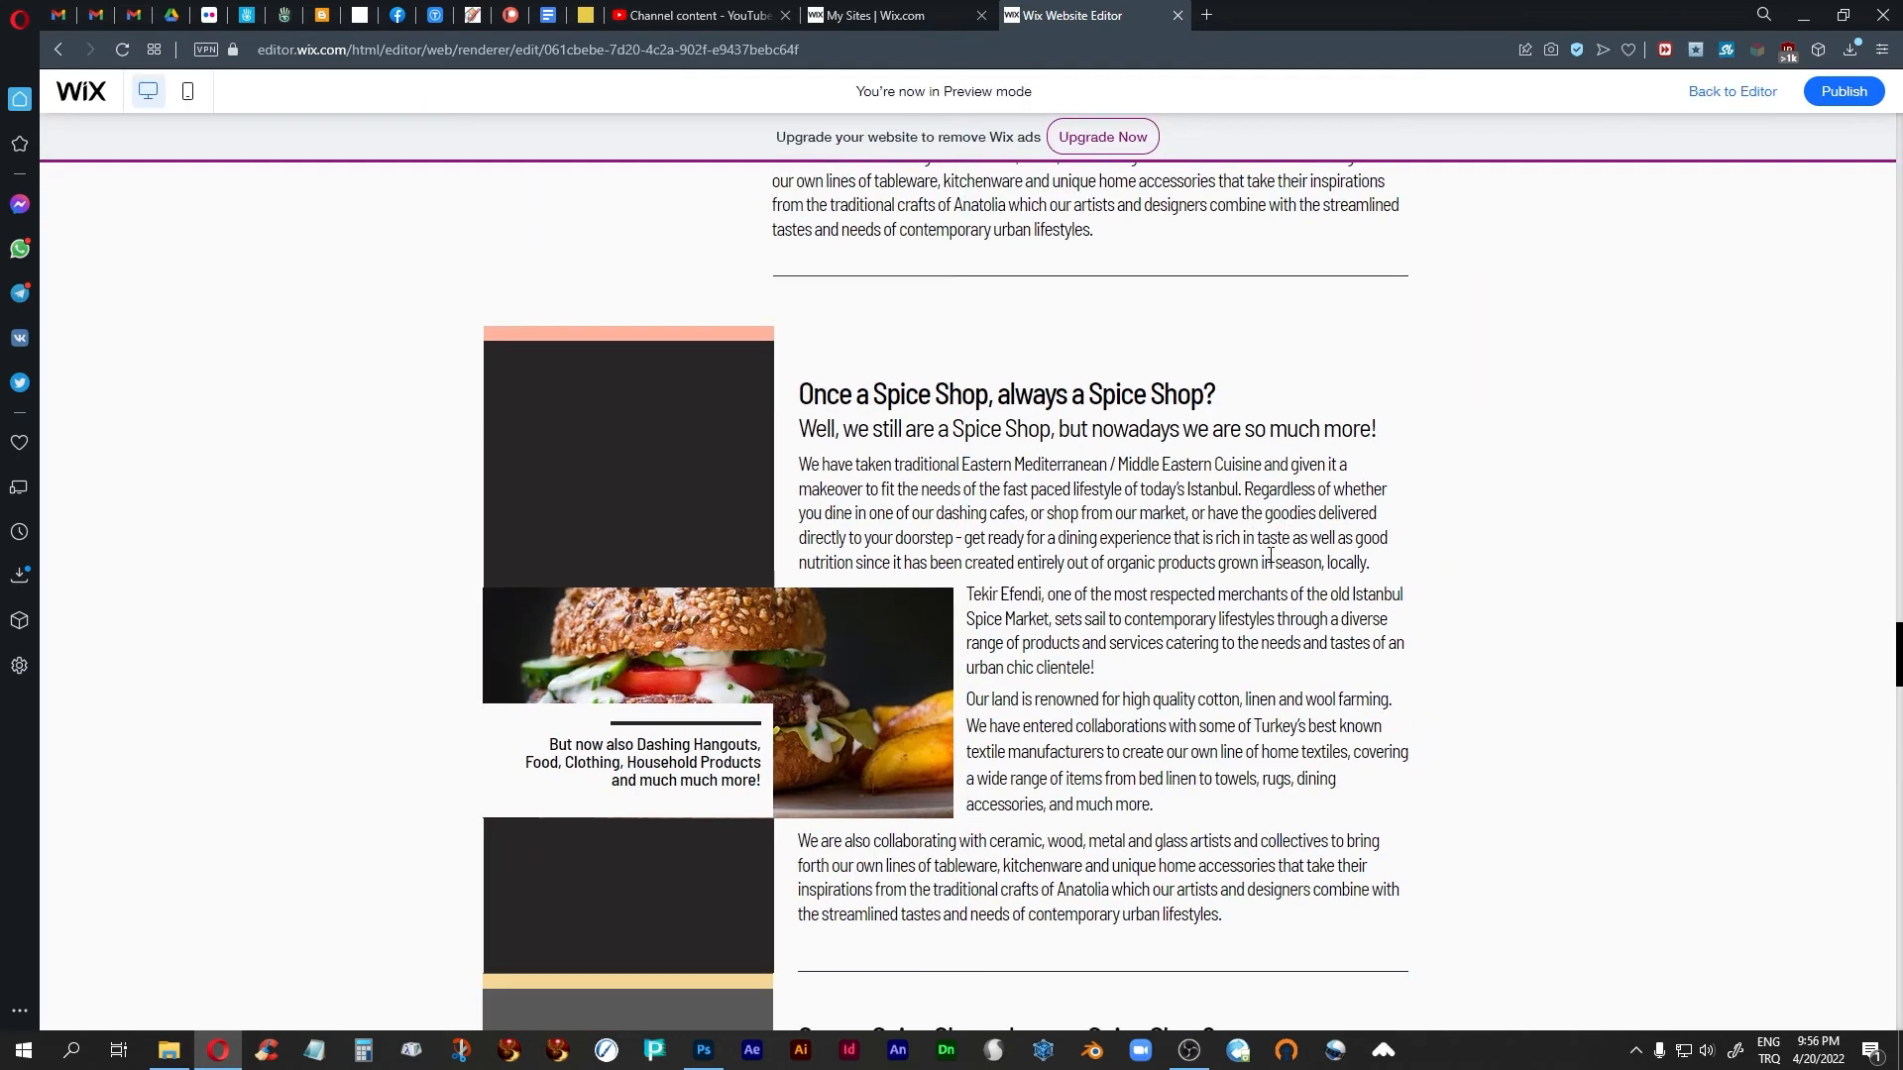
{"action": "scroll", "coordinate": [1269, 557], "scroll_direction": "down", "scroll_amount": 2}
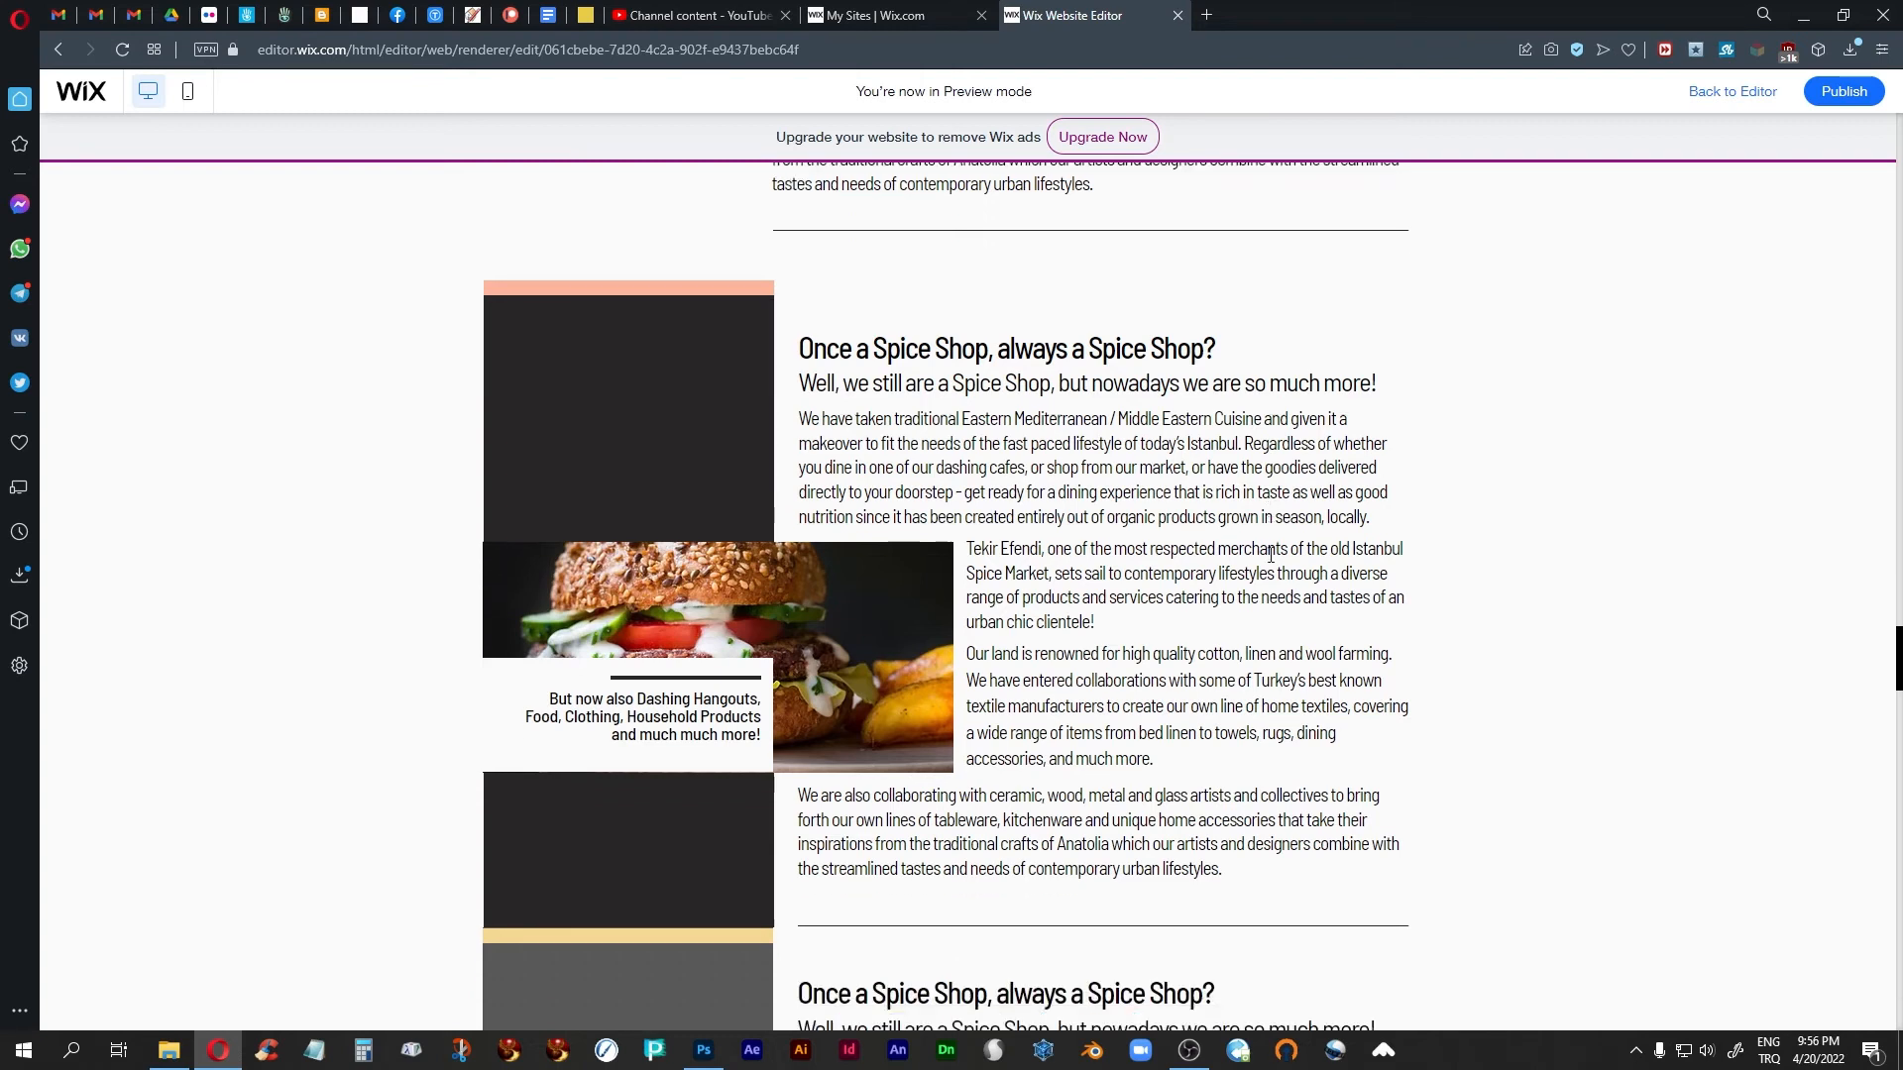
{"action": "scroll", "coordinate": [1273, 565], "scroll_direction": "up", "scroll_amount": 1}
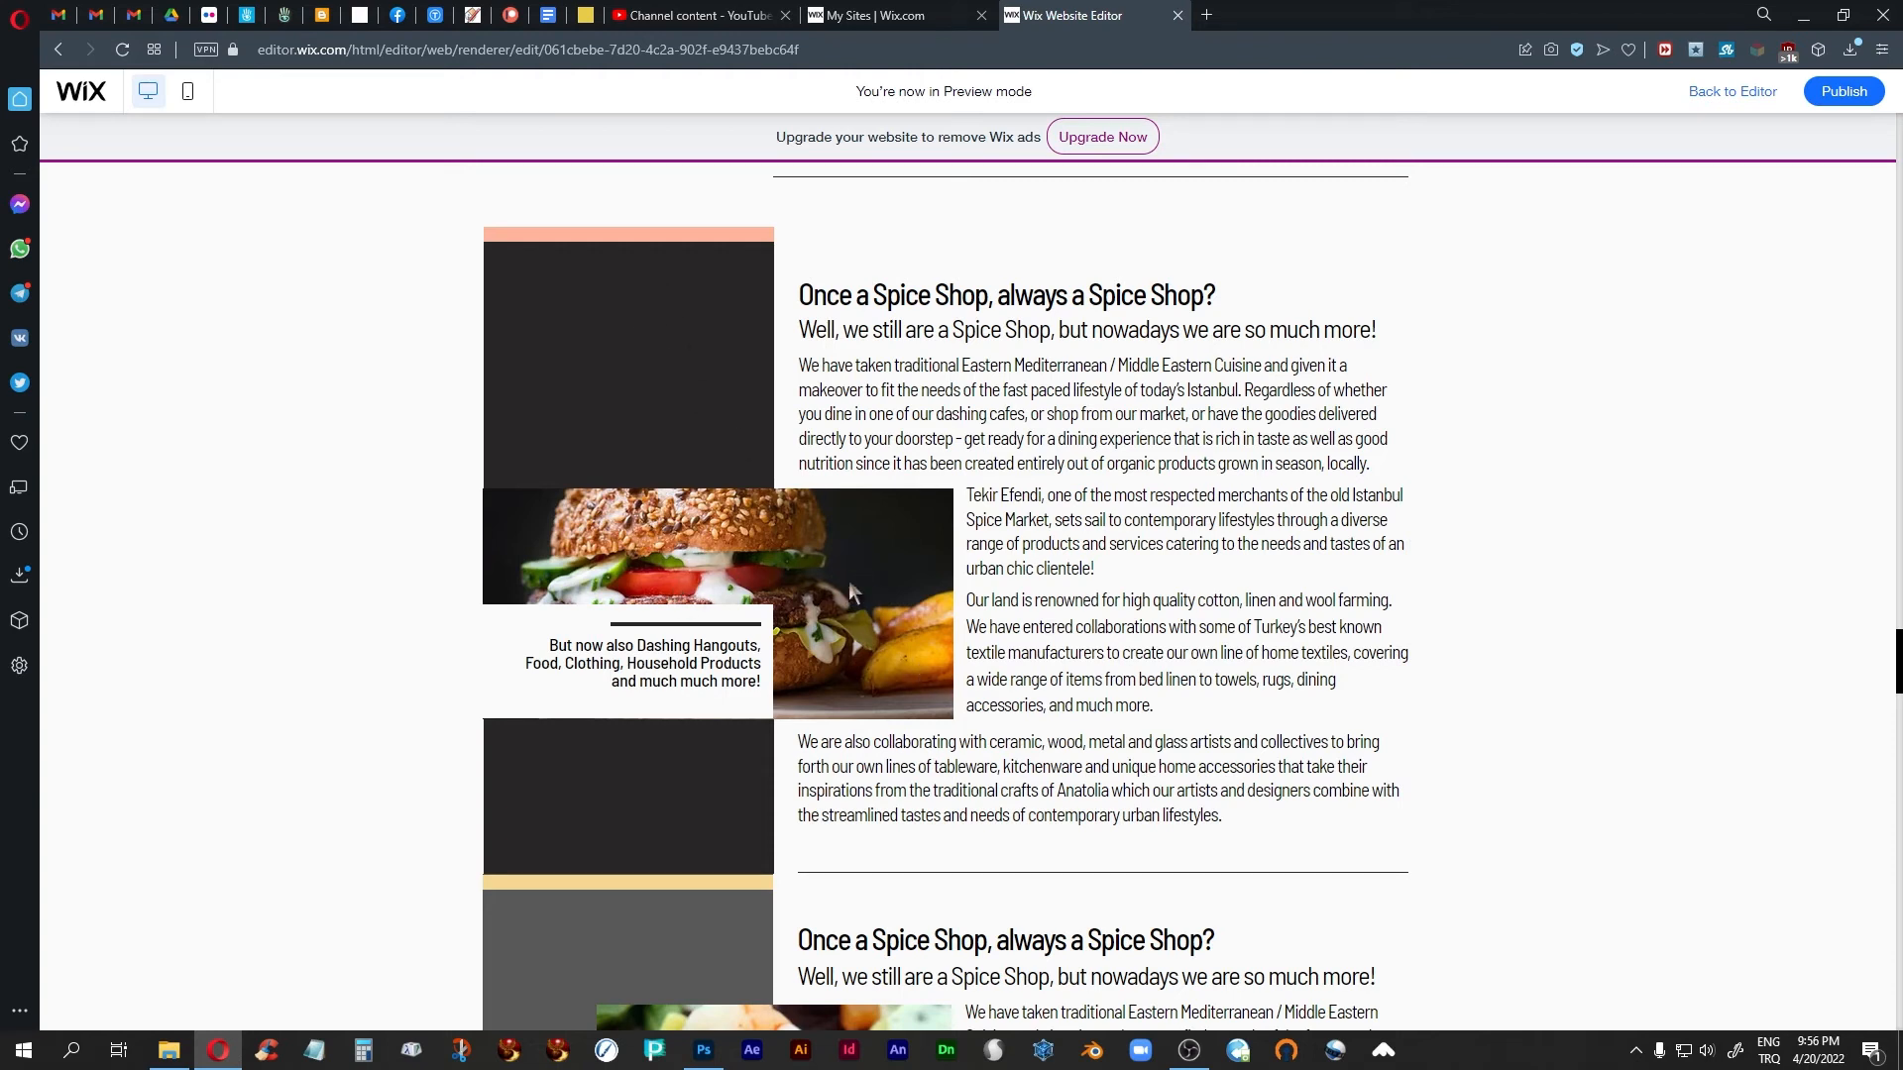
{"action": "scroll", "coordinate": [864, 610], "scroll_direction": "down", "scroll_amount": 5}
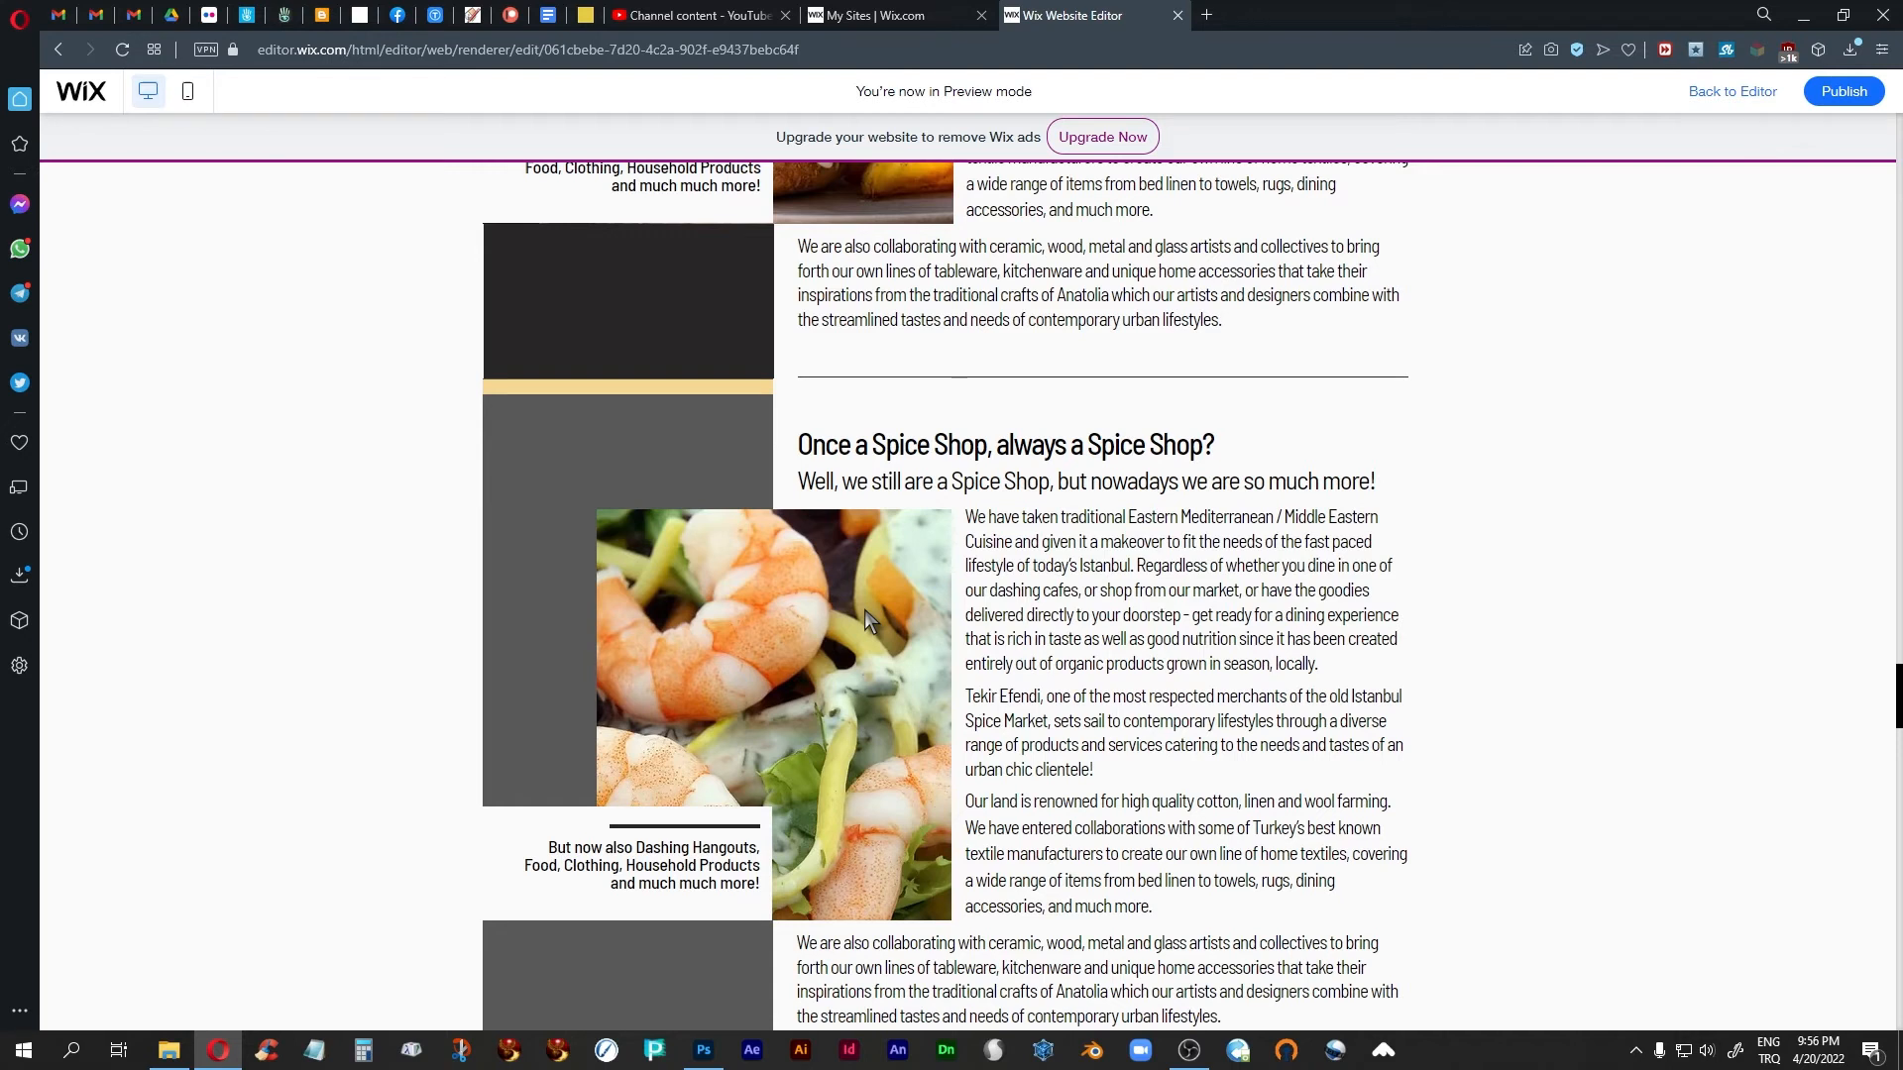
{"action": "scroll", "coordinate": [864, 612], "scroll_direction": "down", "scroll_amount": 3}
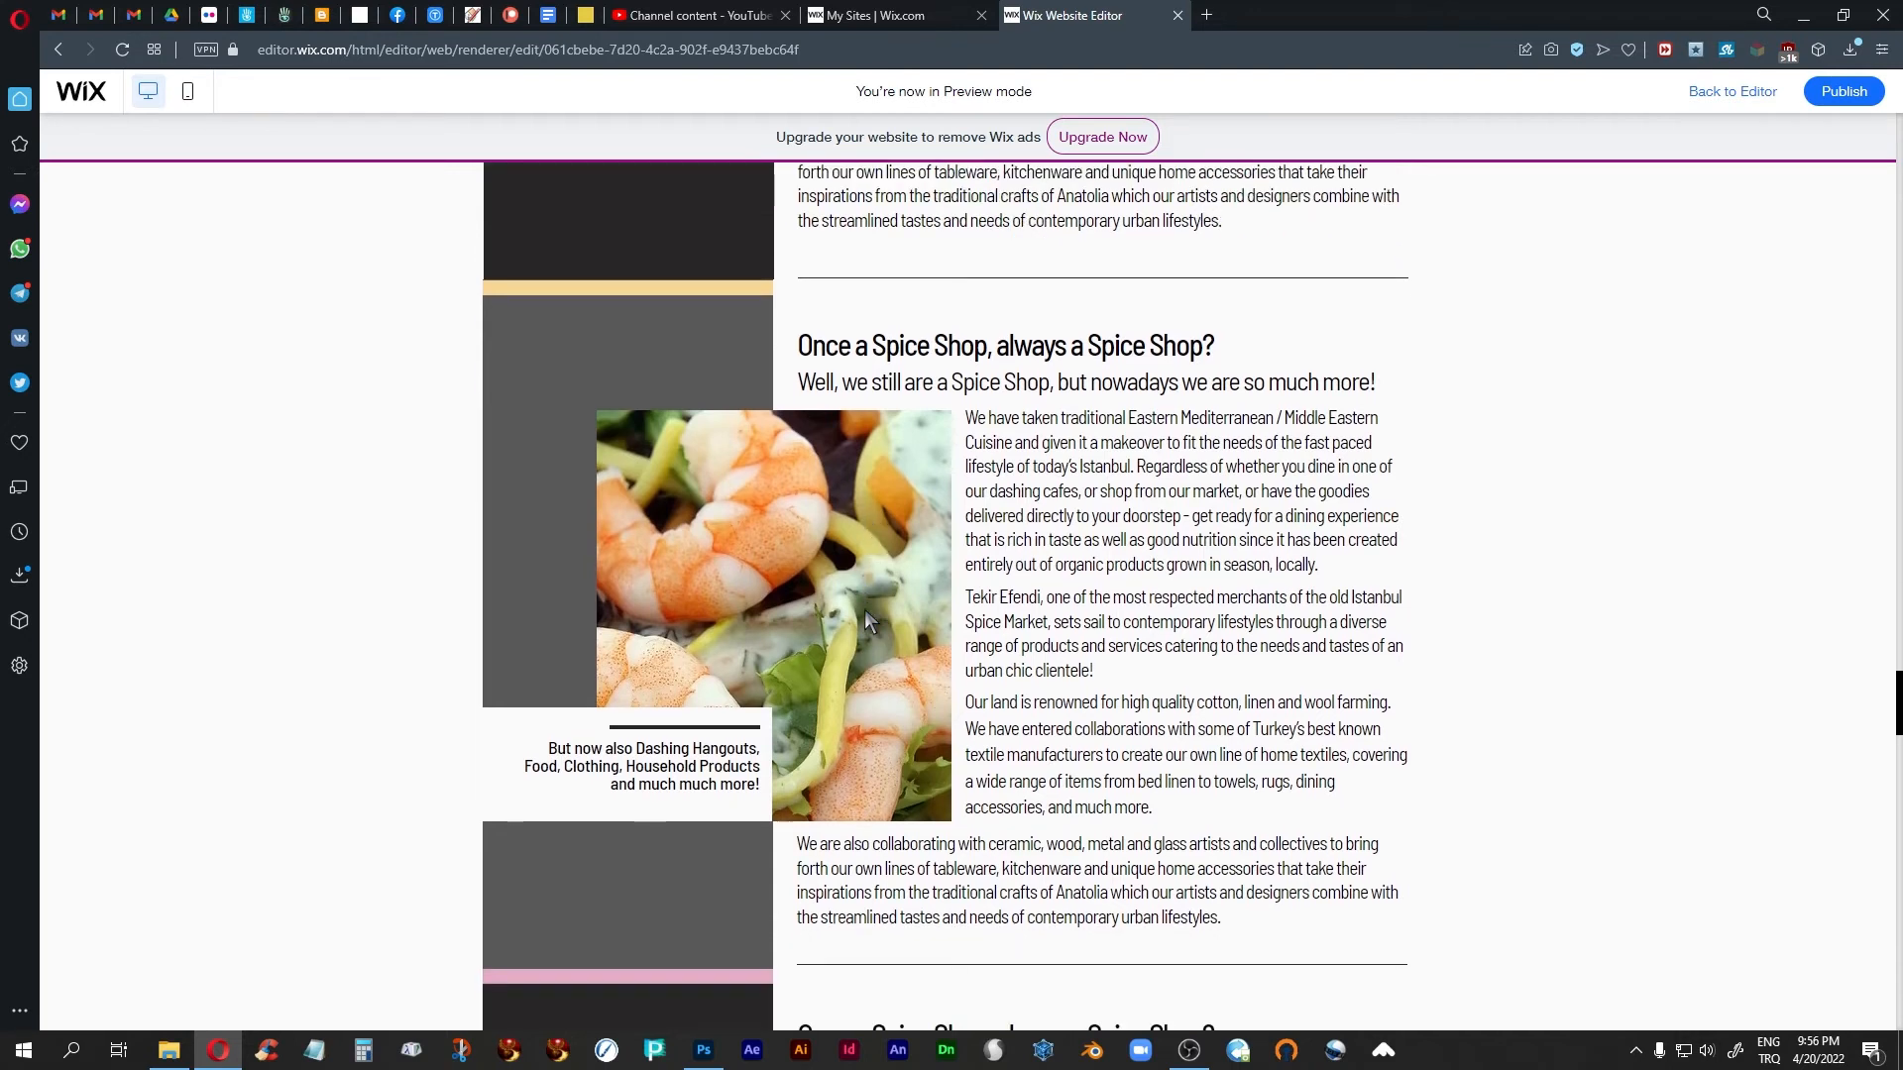
{"action": "scroll", "coordinate": [864, 612], "scroll_direction": "down", "scroll_amount": 7}
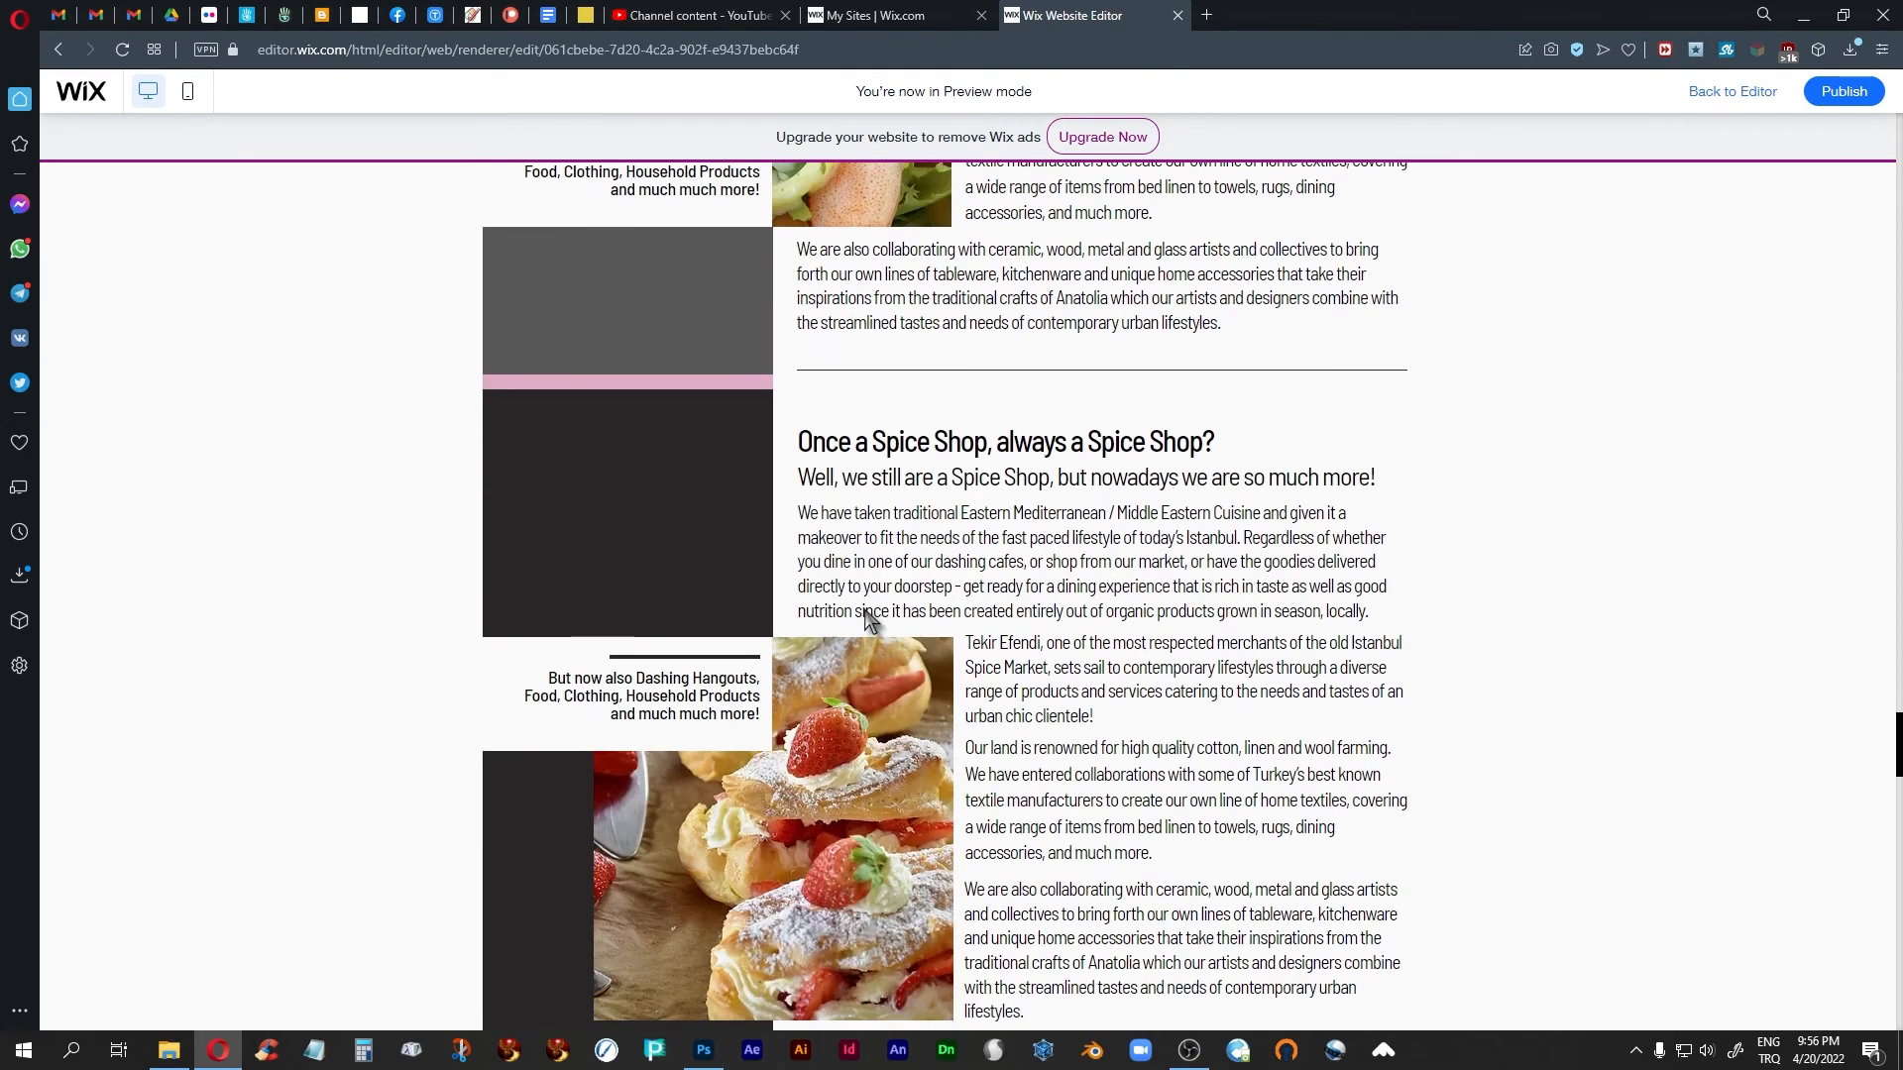
{"action": "scroll", "coordinate": [866, 608], "scroll_direction": "down", "scroll_amount": 15}
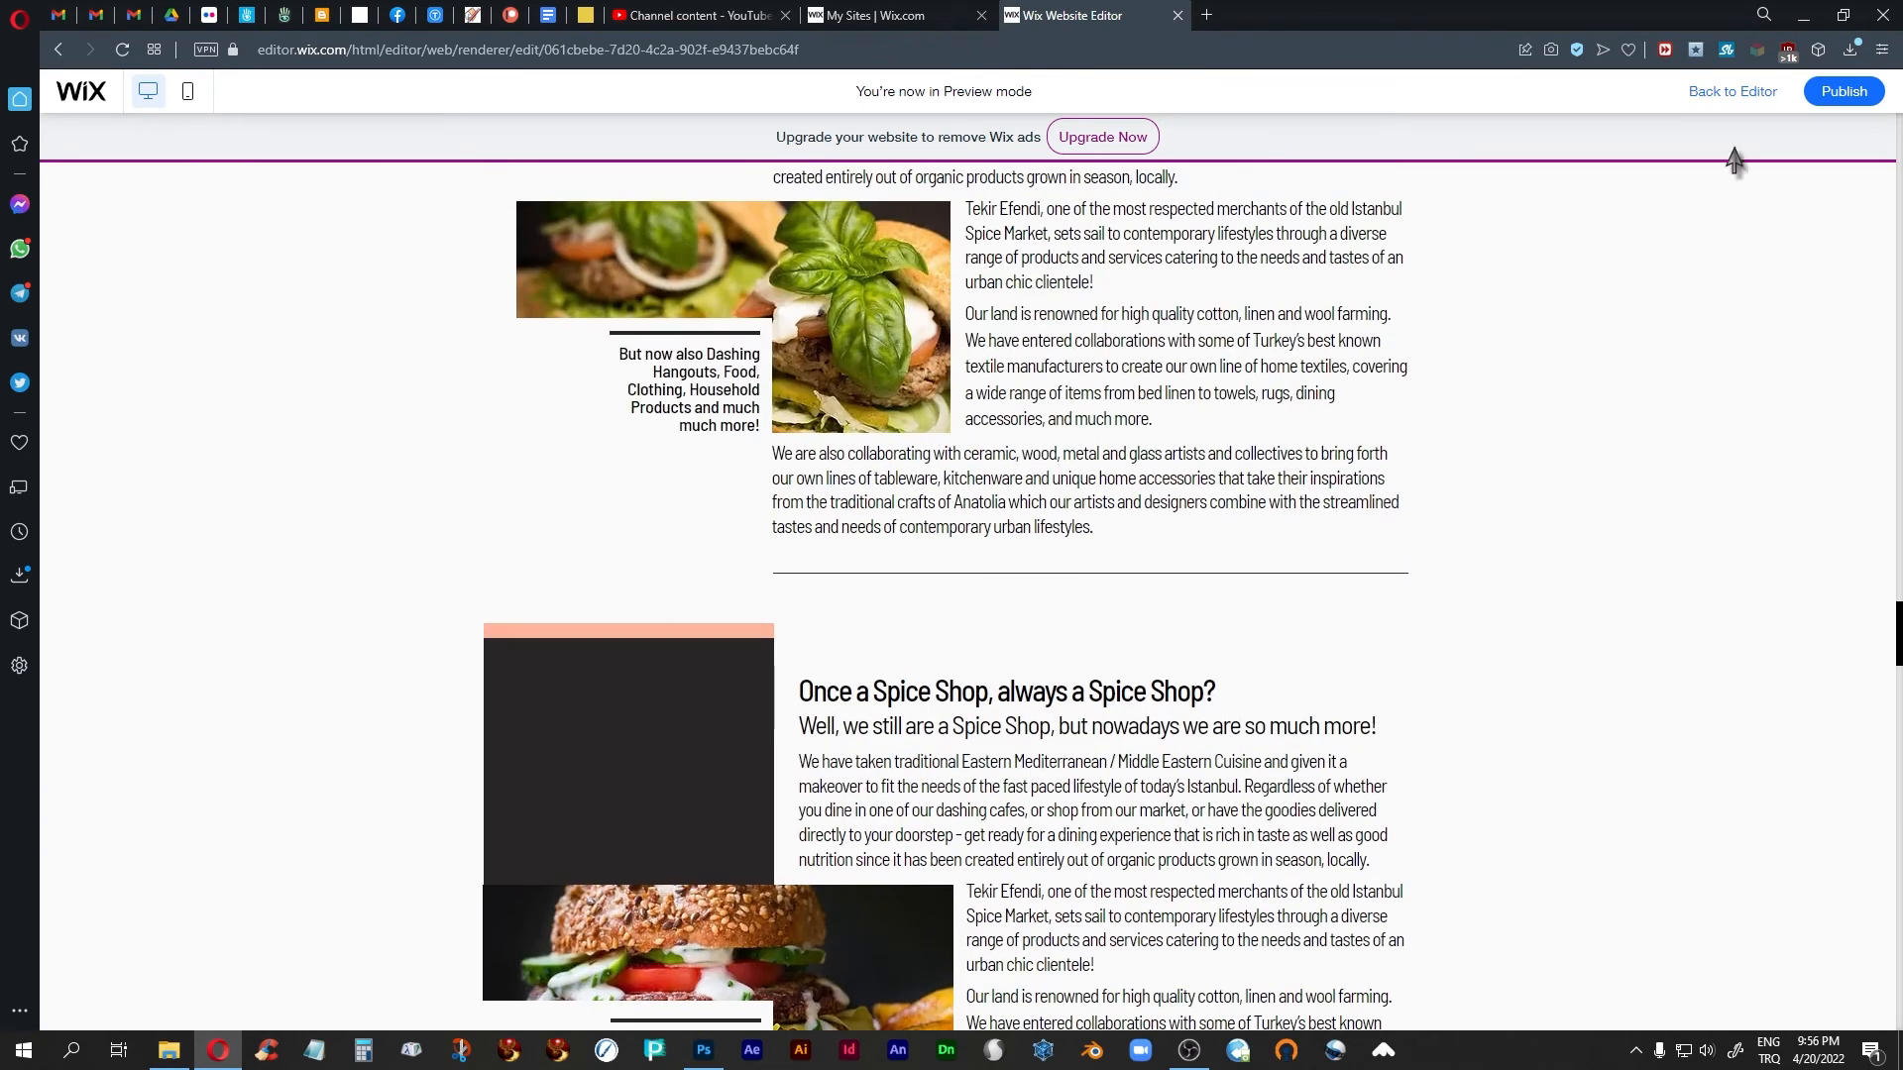
{"action": "left_click", "coordinate": [1732, 91]}
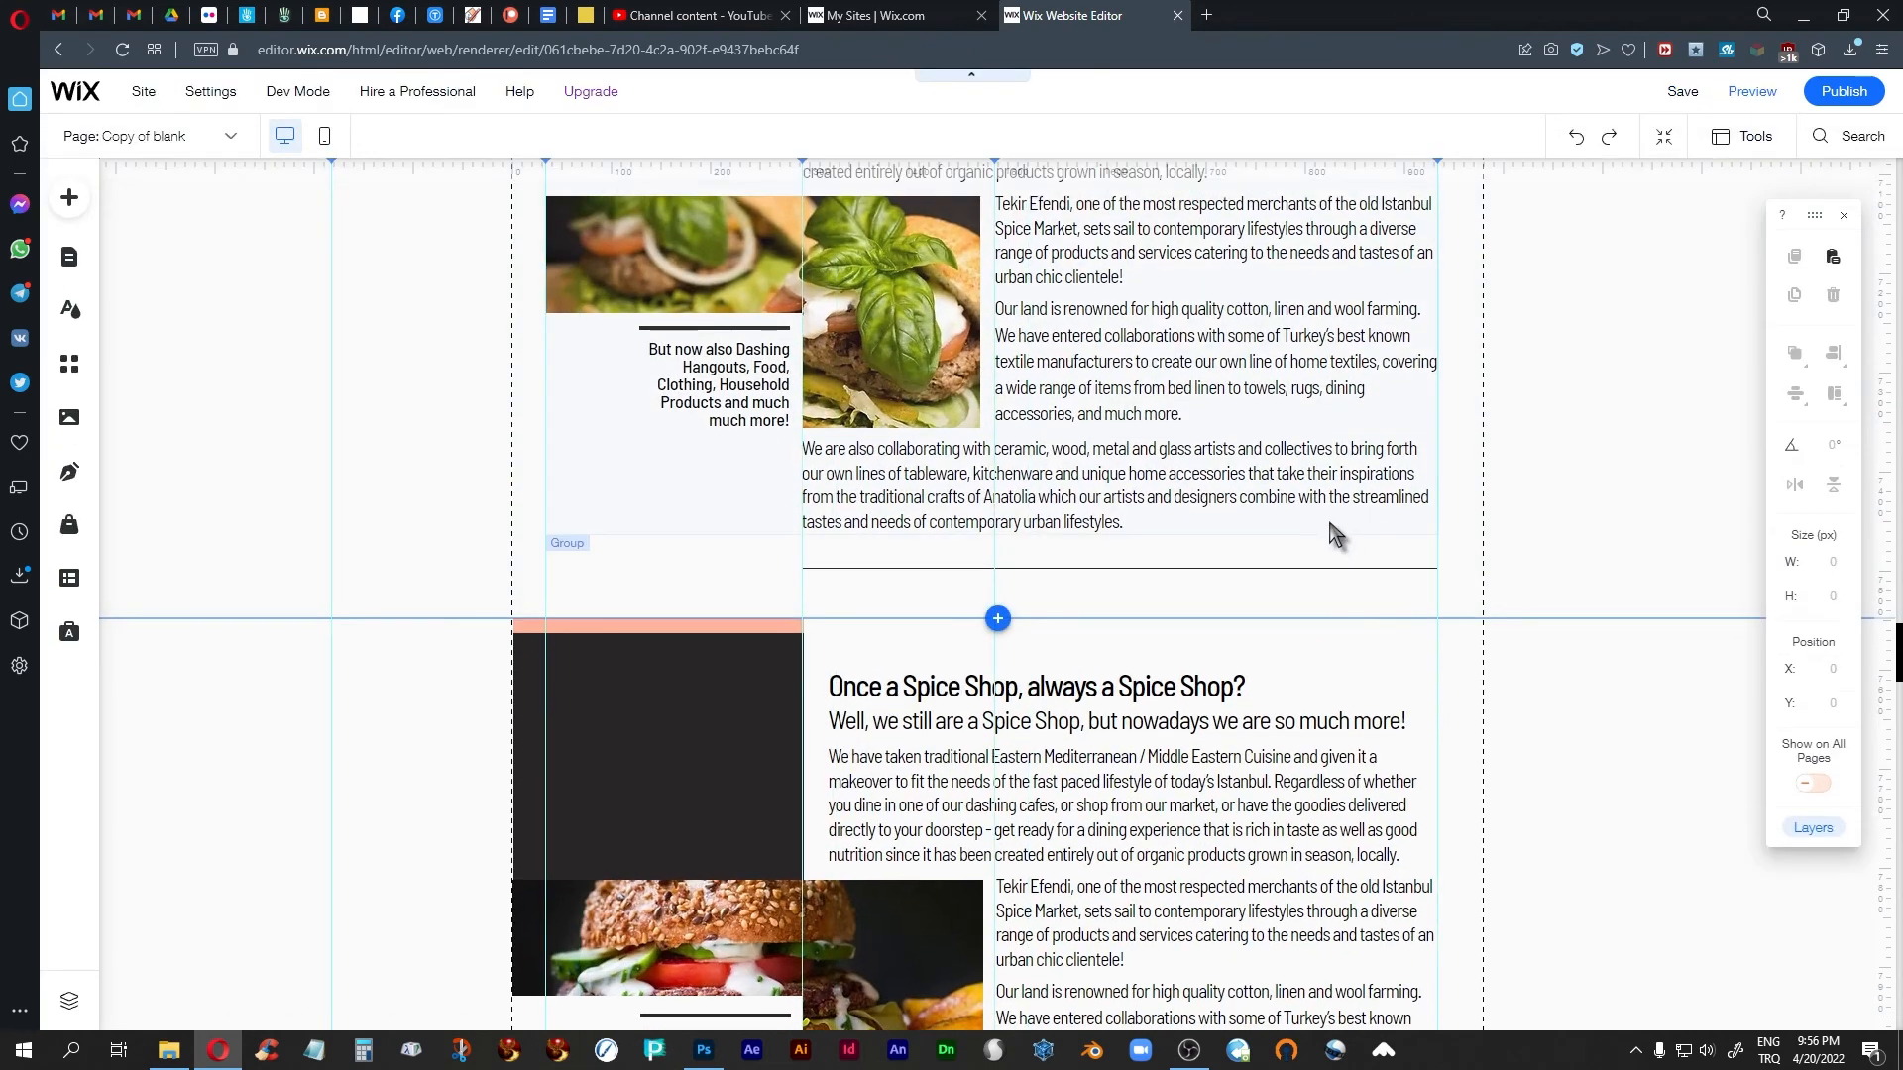
Stretch the salmon bar in the burger group down to the burger image, making it 264 px high
{"action": "scroll", "coordinate": [1333, 535], "scroll_direction": "down", "scroll_amount": 3}
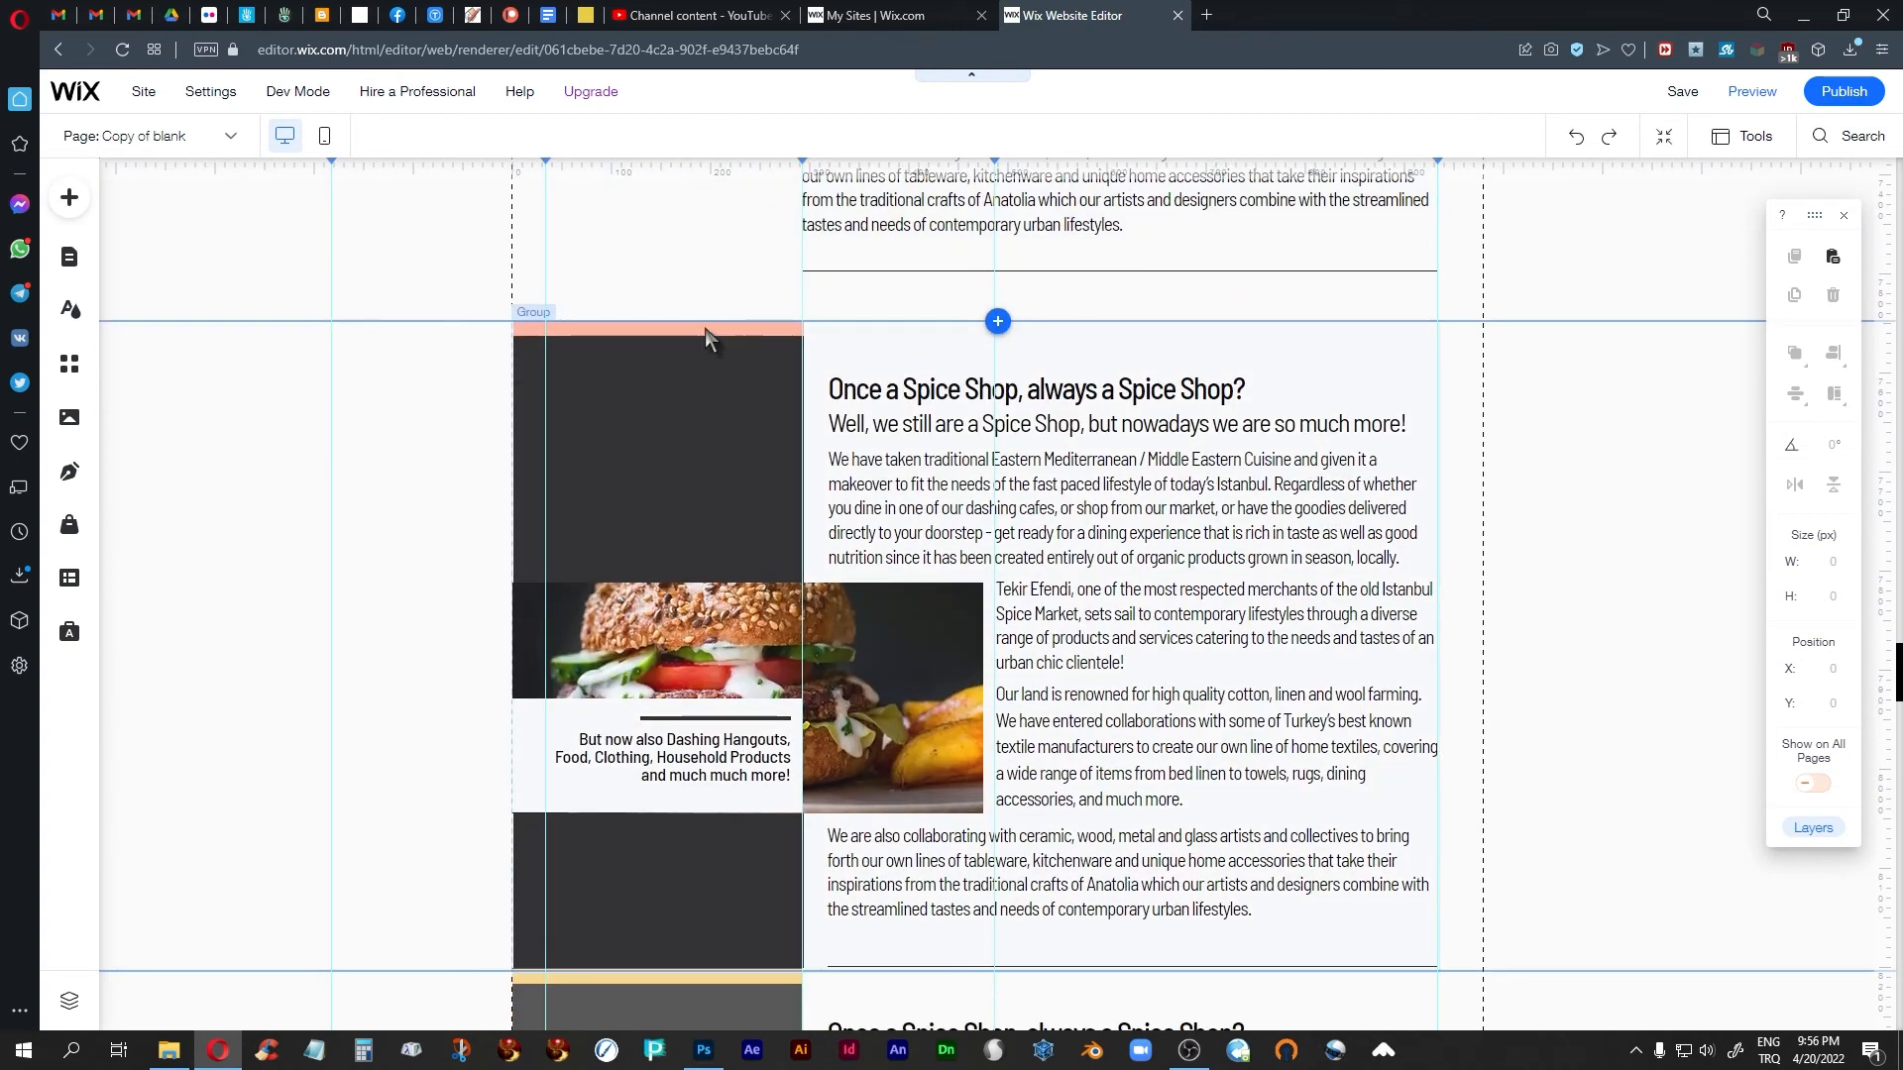
{"action": "left_click", "coordinate": [704, 329]}
{"action": "left_click", "coordinate": [709, 331]}
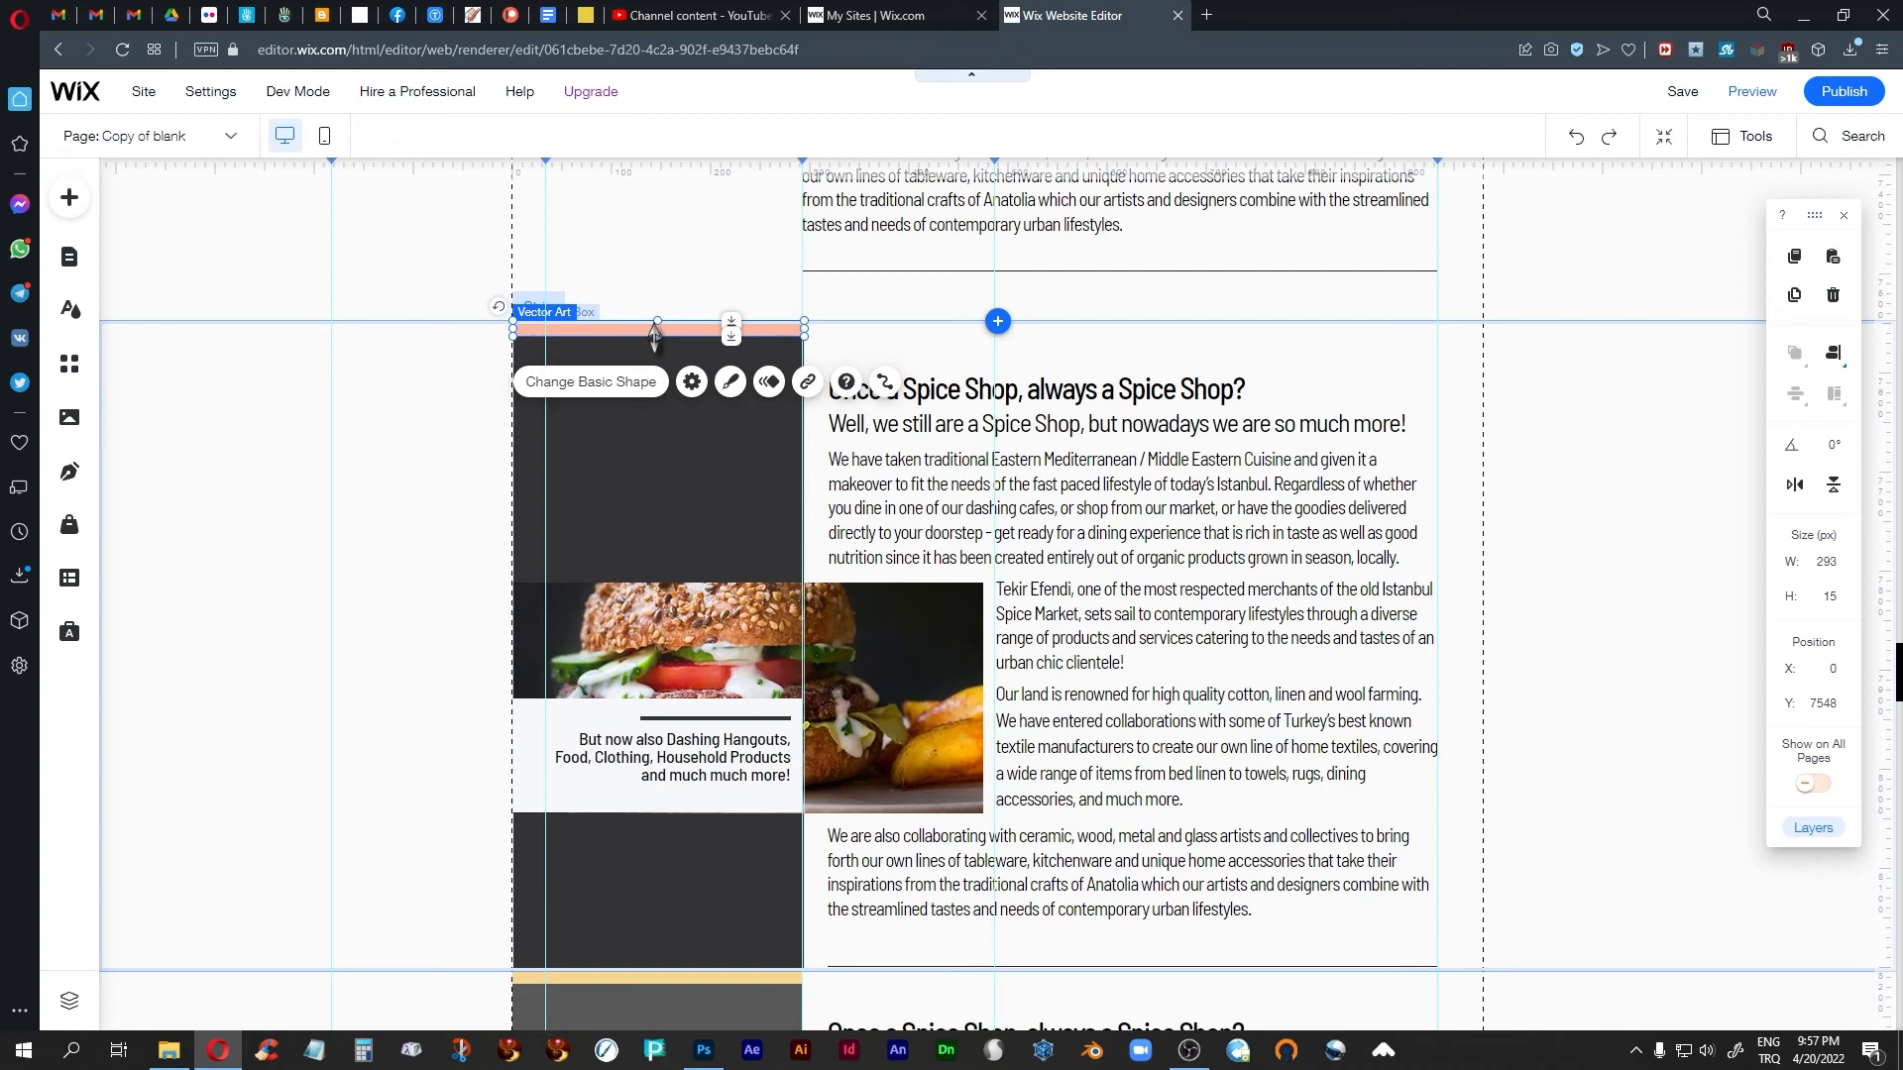
{"action": "left_click_drag", "start_coordinate": [654, 336], "coordinate": [674, 586]}
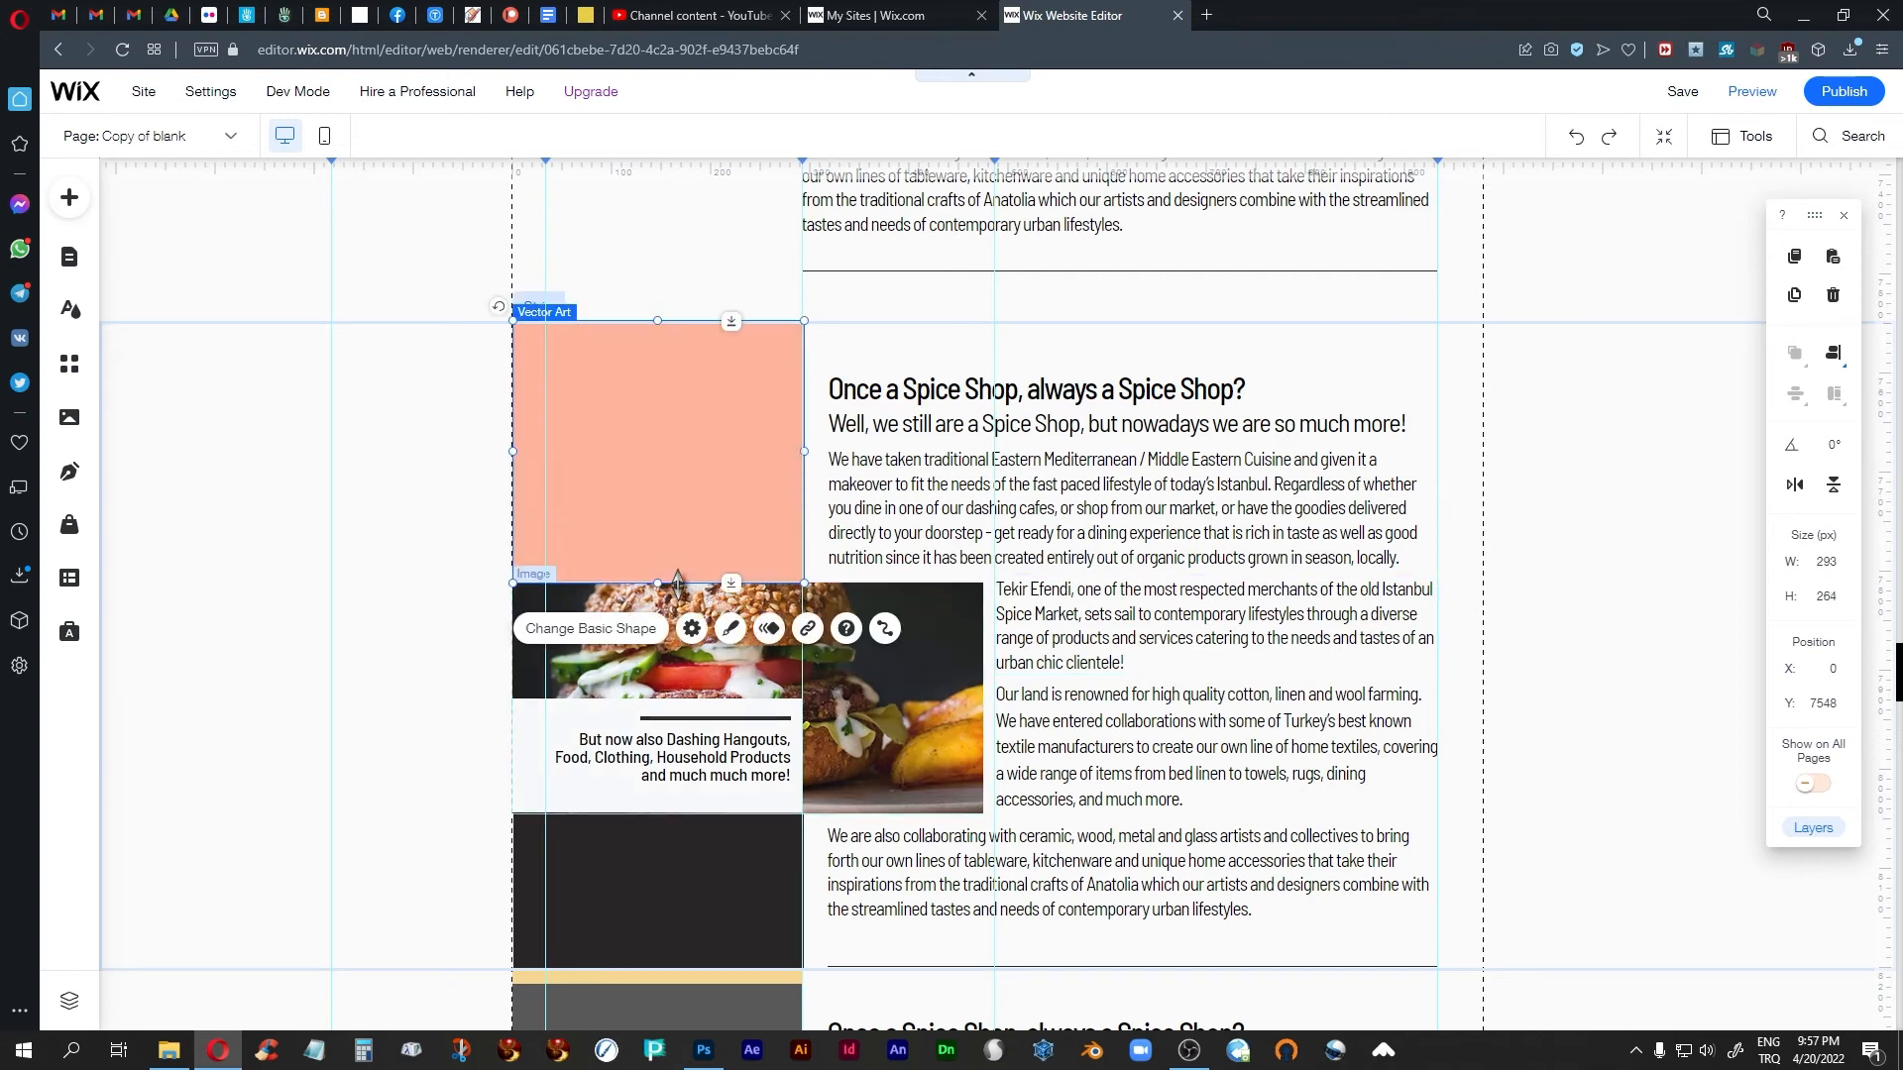
Preview the enlarged salmon bar, and undo the stretch back in the editor
{"action": "left_click", "coordinate": [1750, 91]}
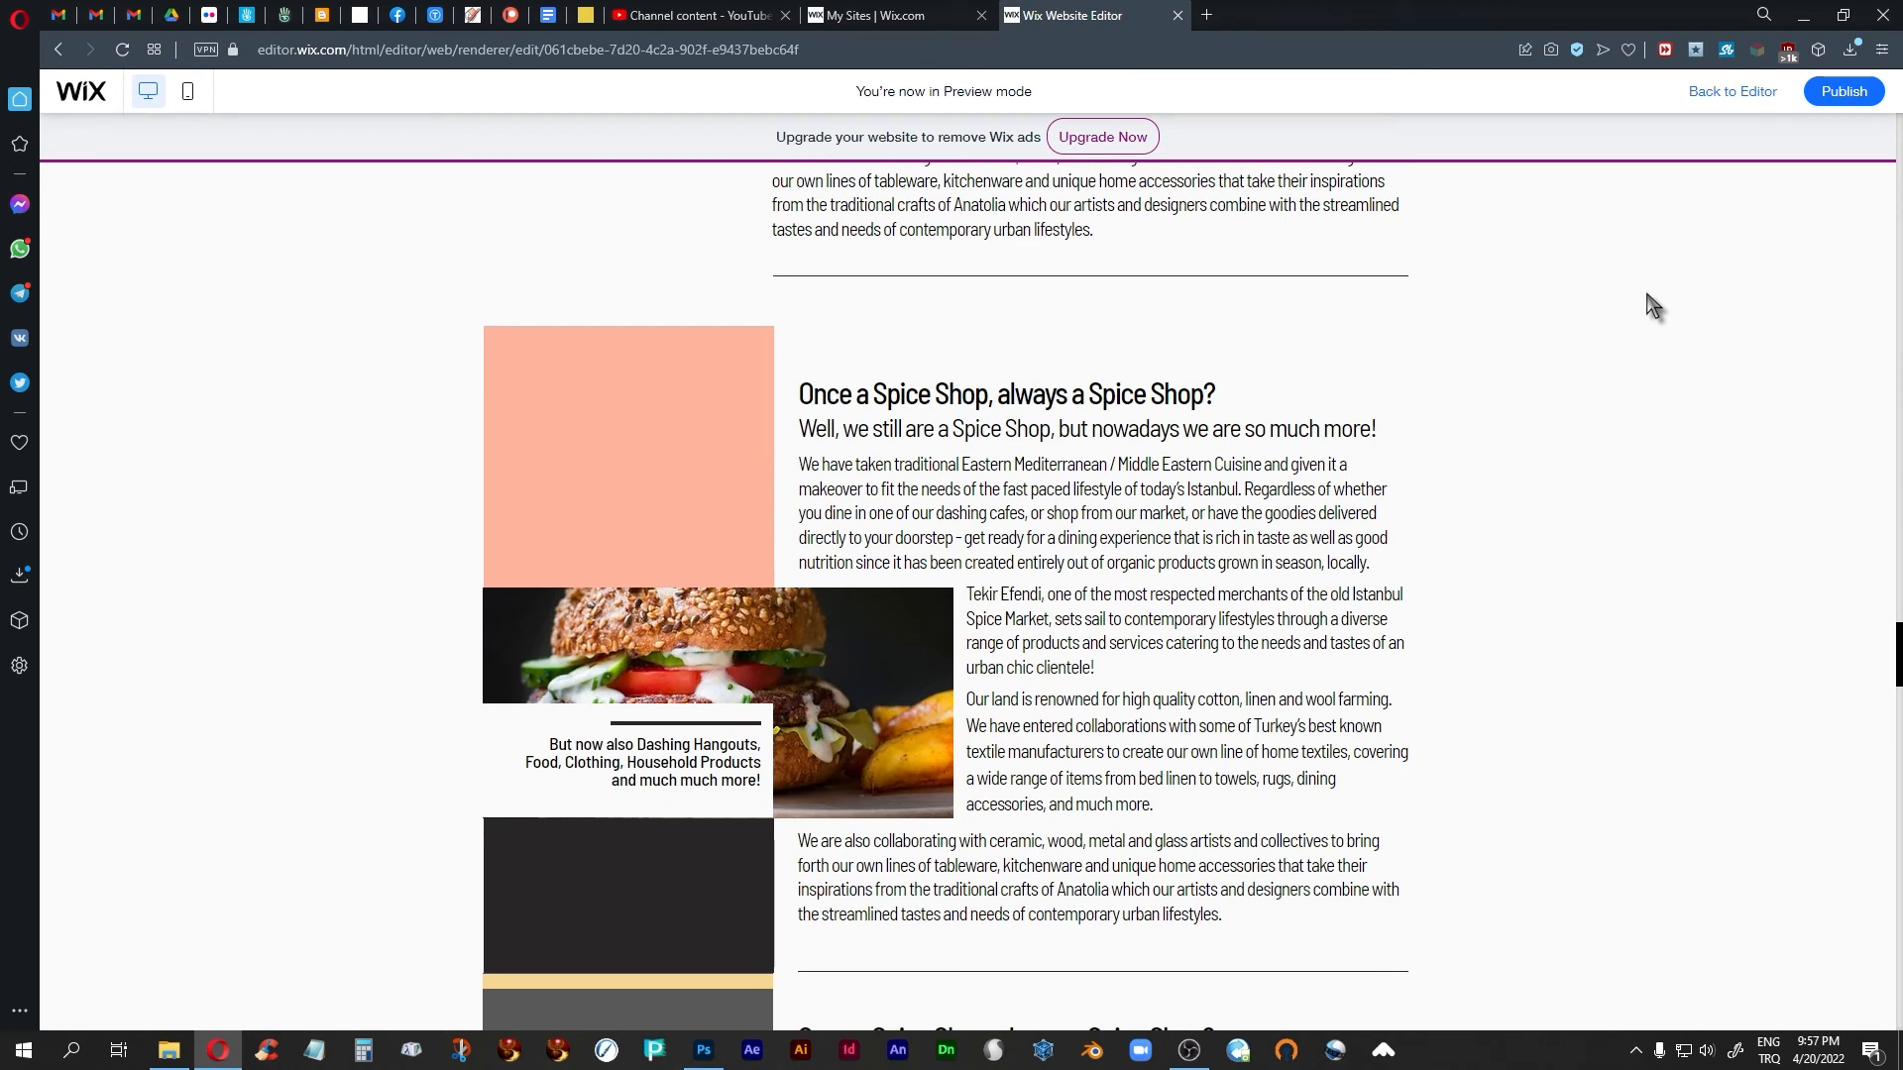
{"action": "left_click", "coordinate": [1706, 97]}
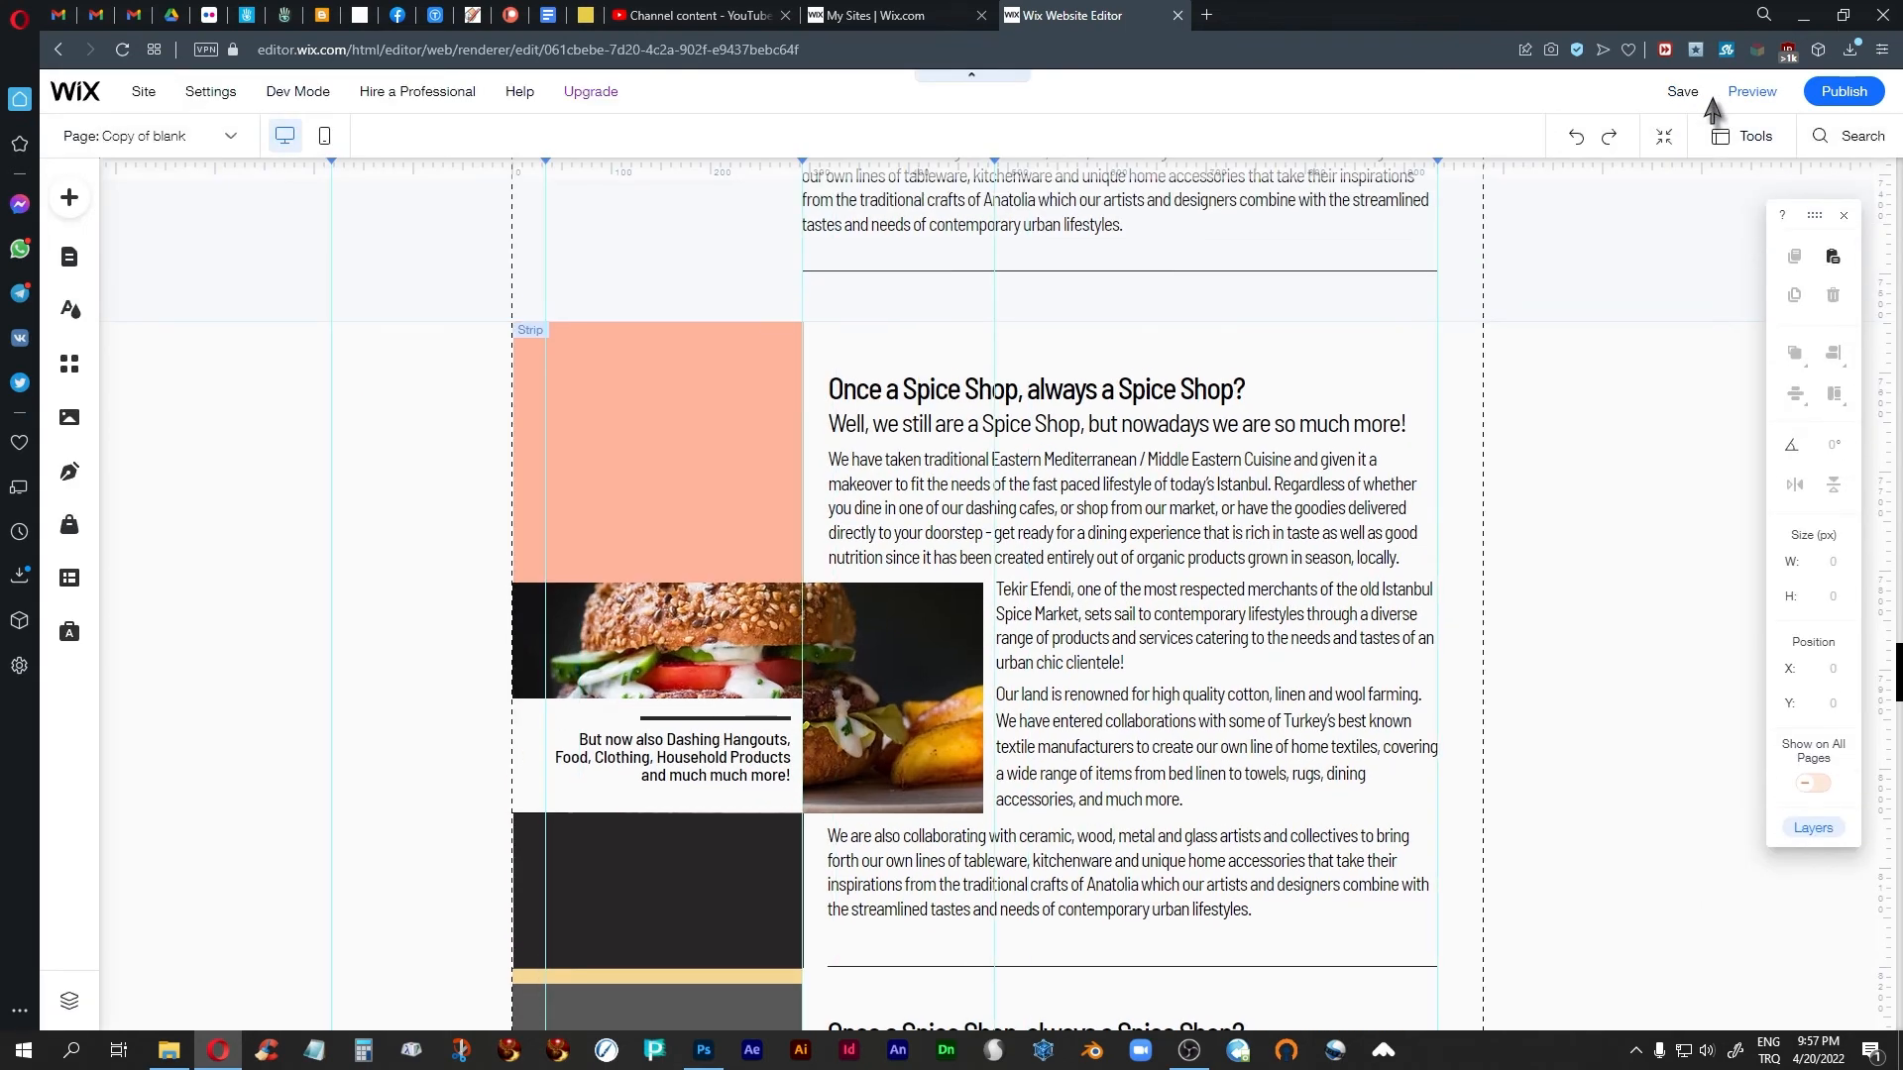
{"action": "left_click", "coordinate": [1597, 413]}
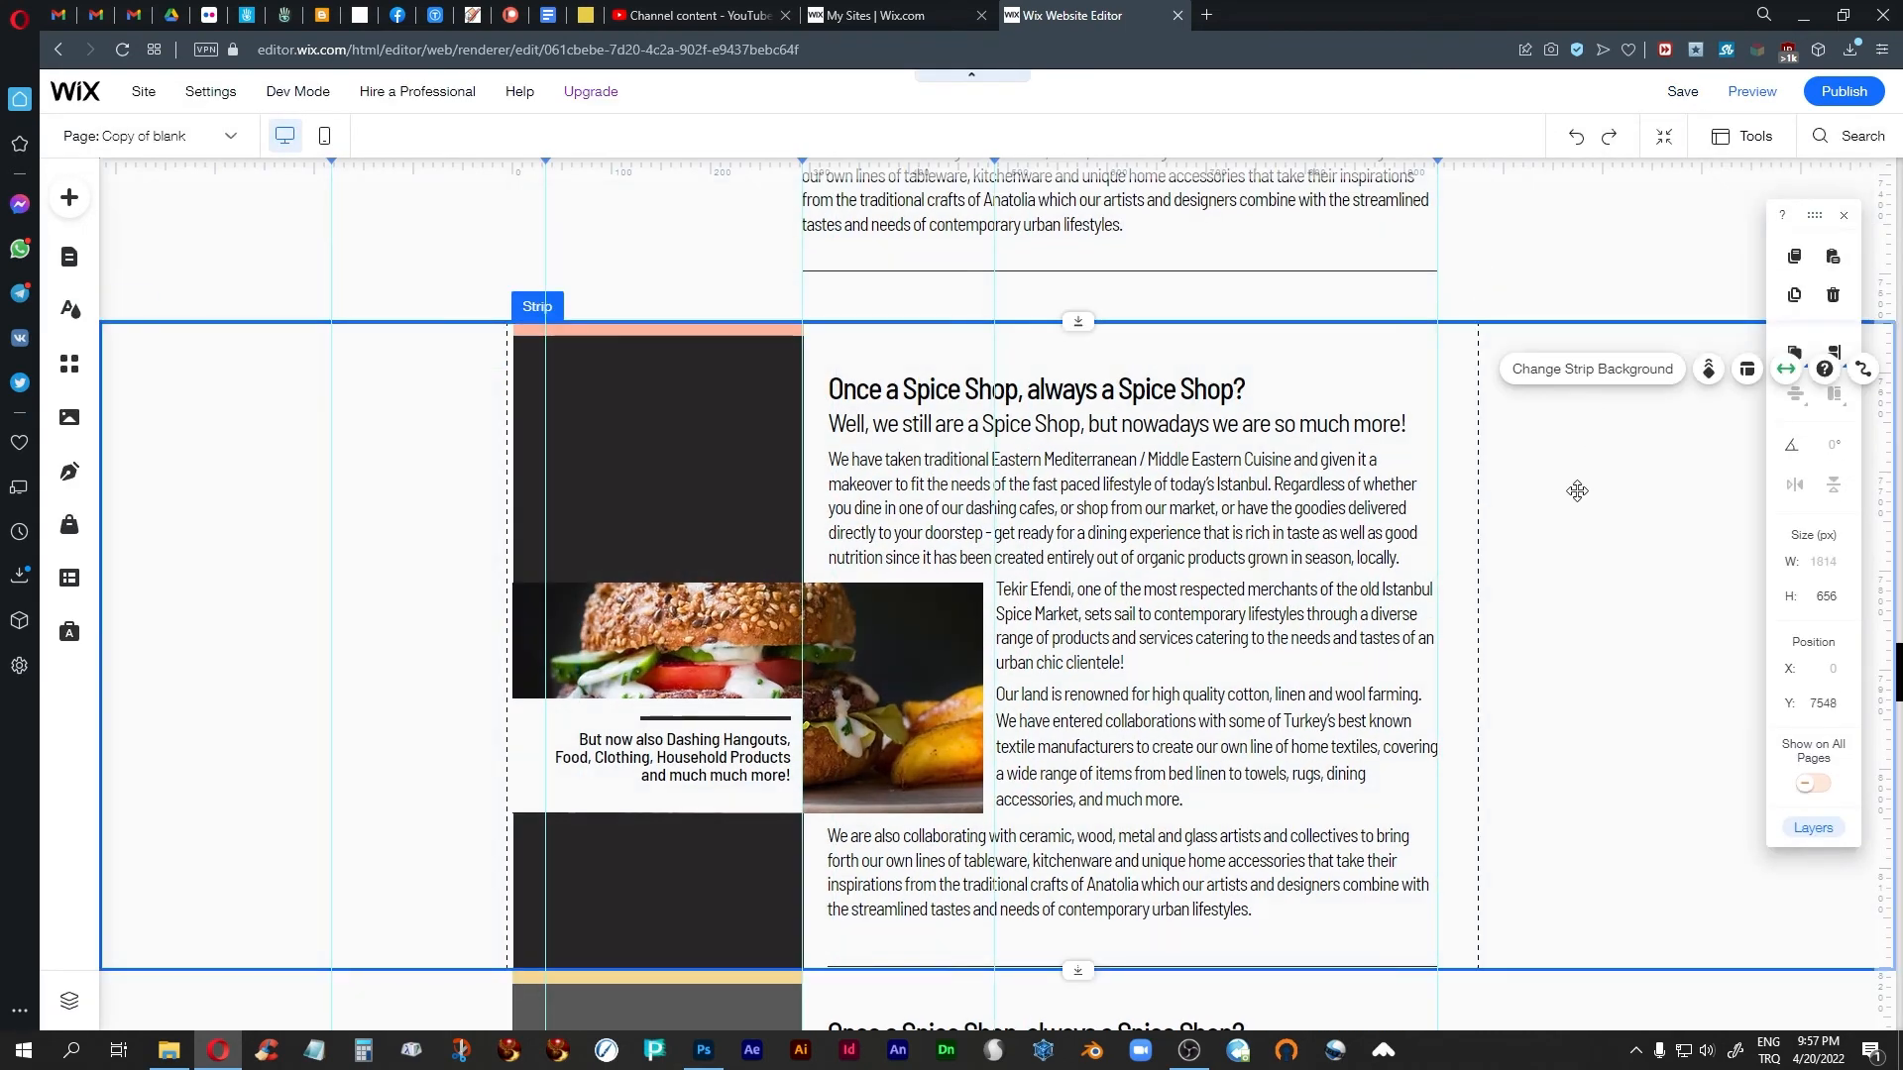
Examine the stacked strips in the editor from the burger strip down to the blank spacer strip above the noodle photo
{"action": "scroll", "coordinate": [1576, 490], "scroll_direction": "down", "scroll_amount": 2}
{"action": "scroll", "coordinate": [1577, 491], "scroll_direction": "up", "scroll_amount": 2}
{"action": "scroll", "coordinate": [1577, 491], "scroll_direction": "down", "scroll_amount": 9}
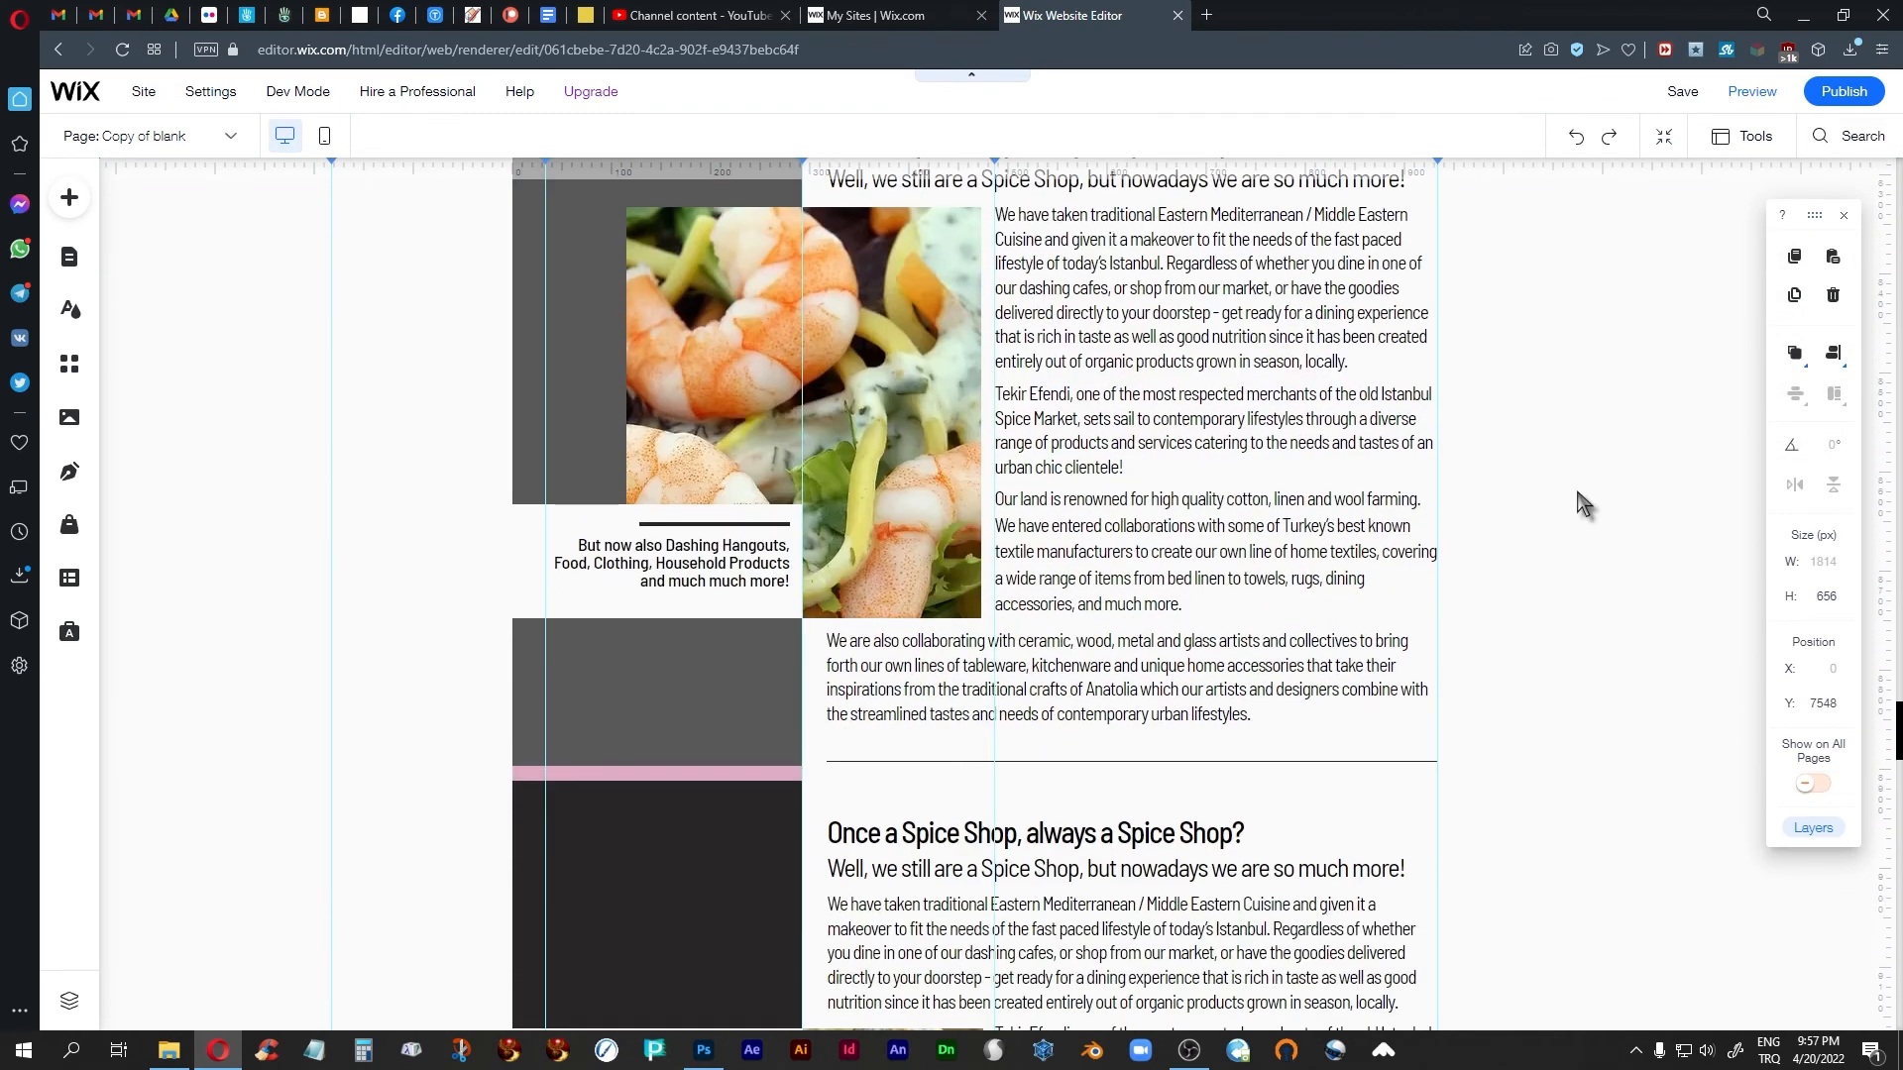
{"action": "scroll", "coordinate": [1577, 491], "scroll_direction": "up", "scroll_amount": 1}
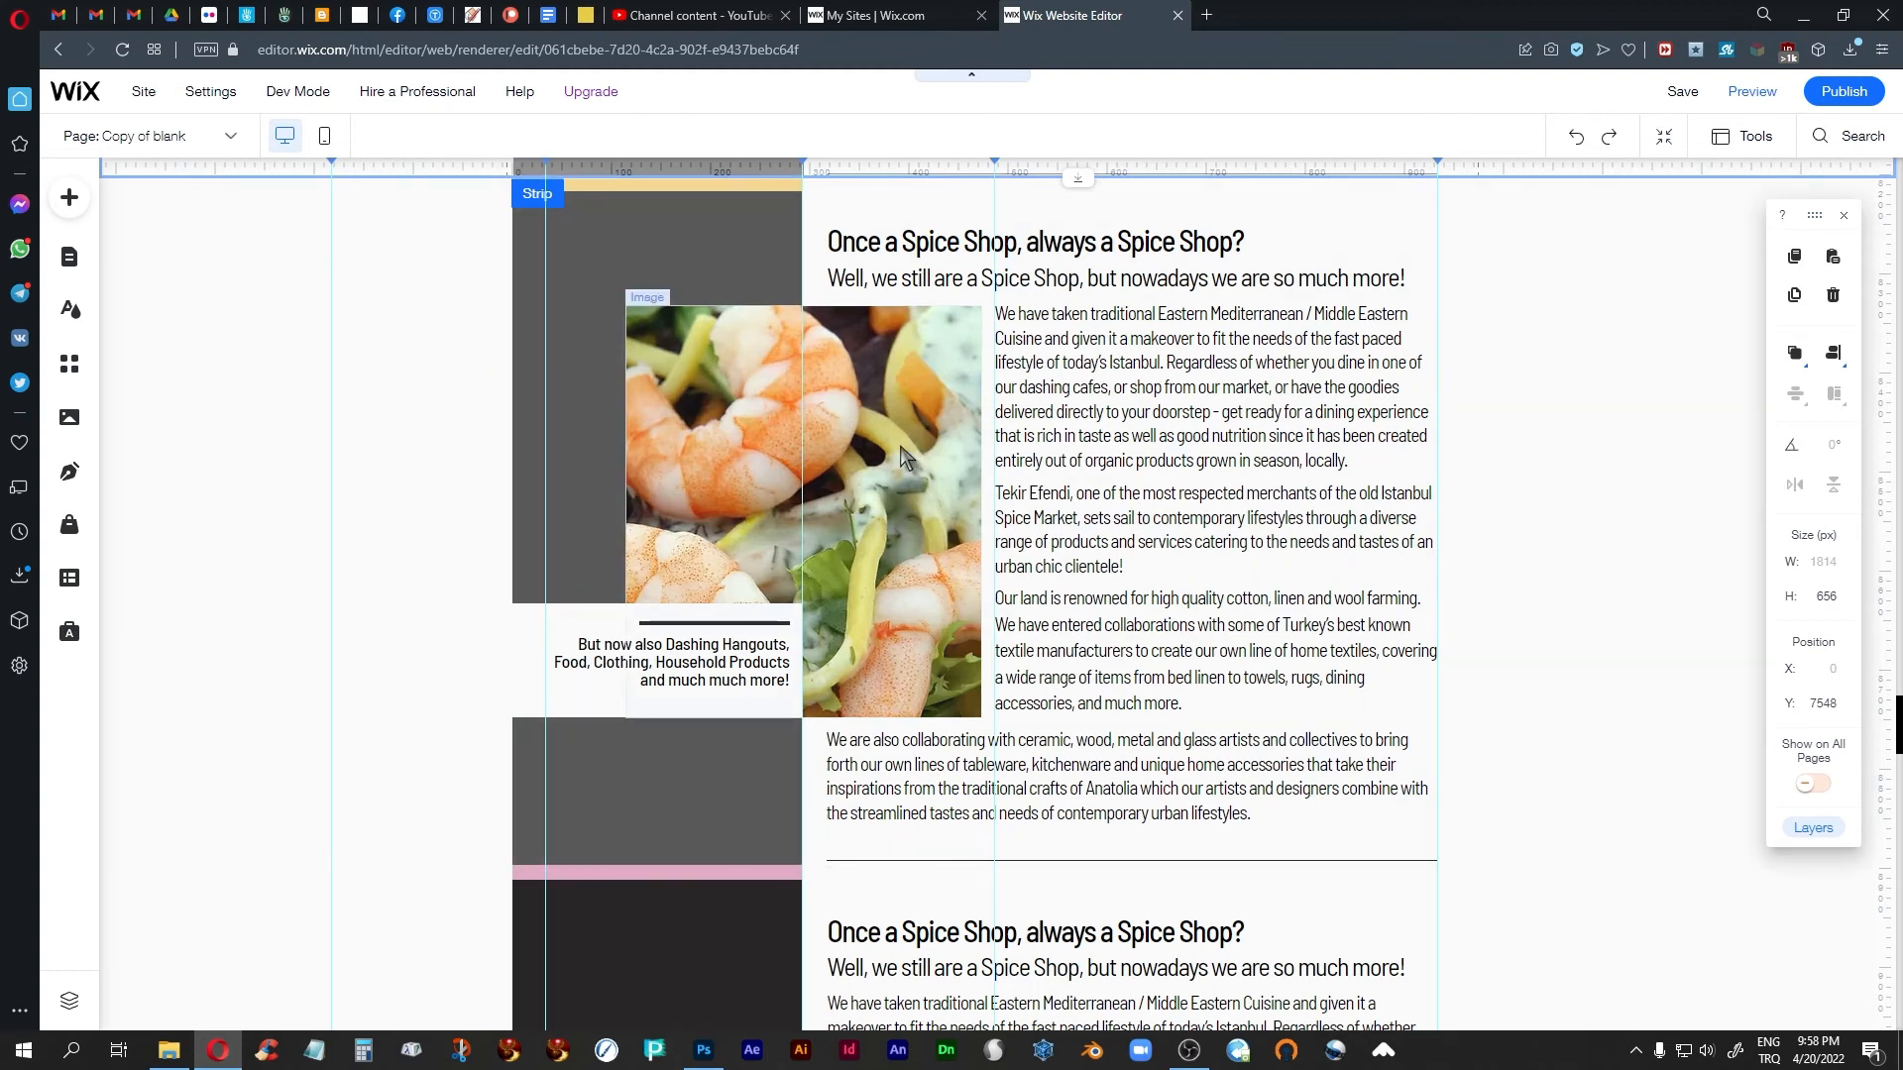
{"action": "scroll", "coordinate": [904, 453], "scroll_direction": "up", "scroll_amount": 2}
{"action": "scroll", "coordinate": [904, 453], "scroll_direction": "up", "scroll_amount": 3}
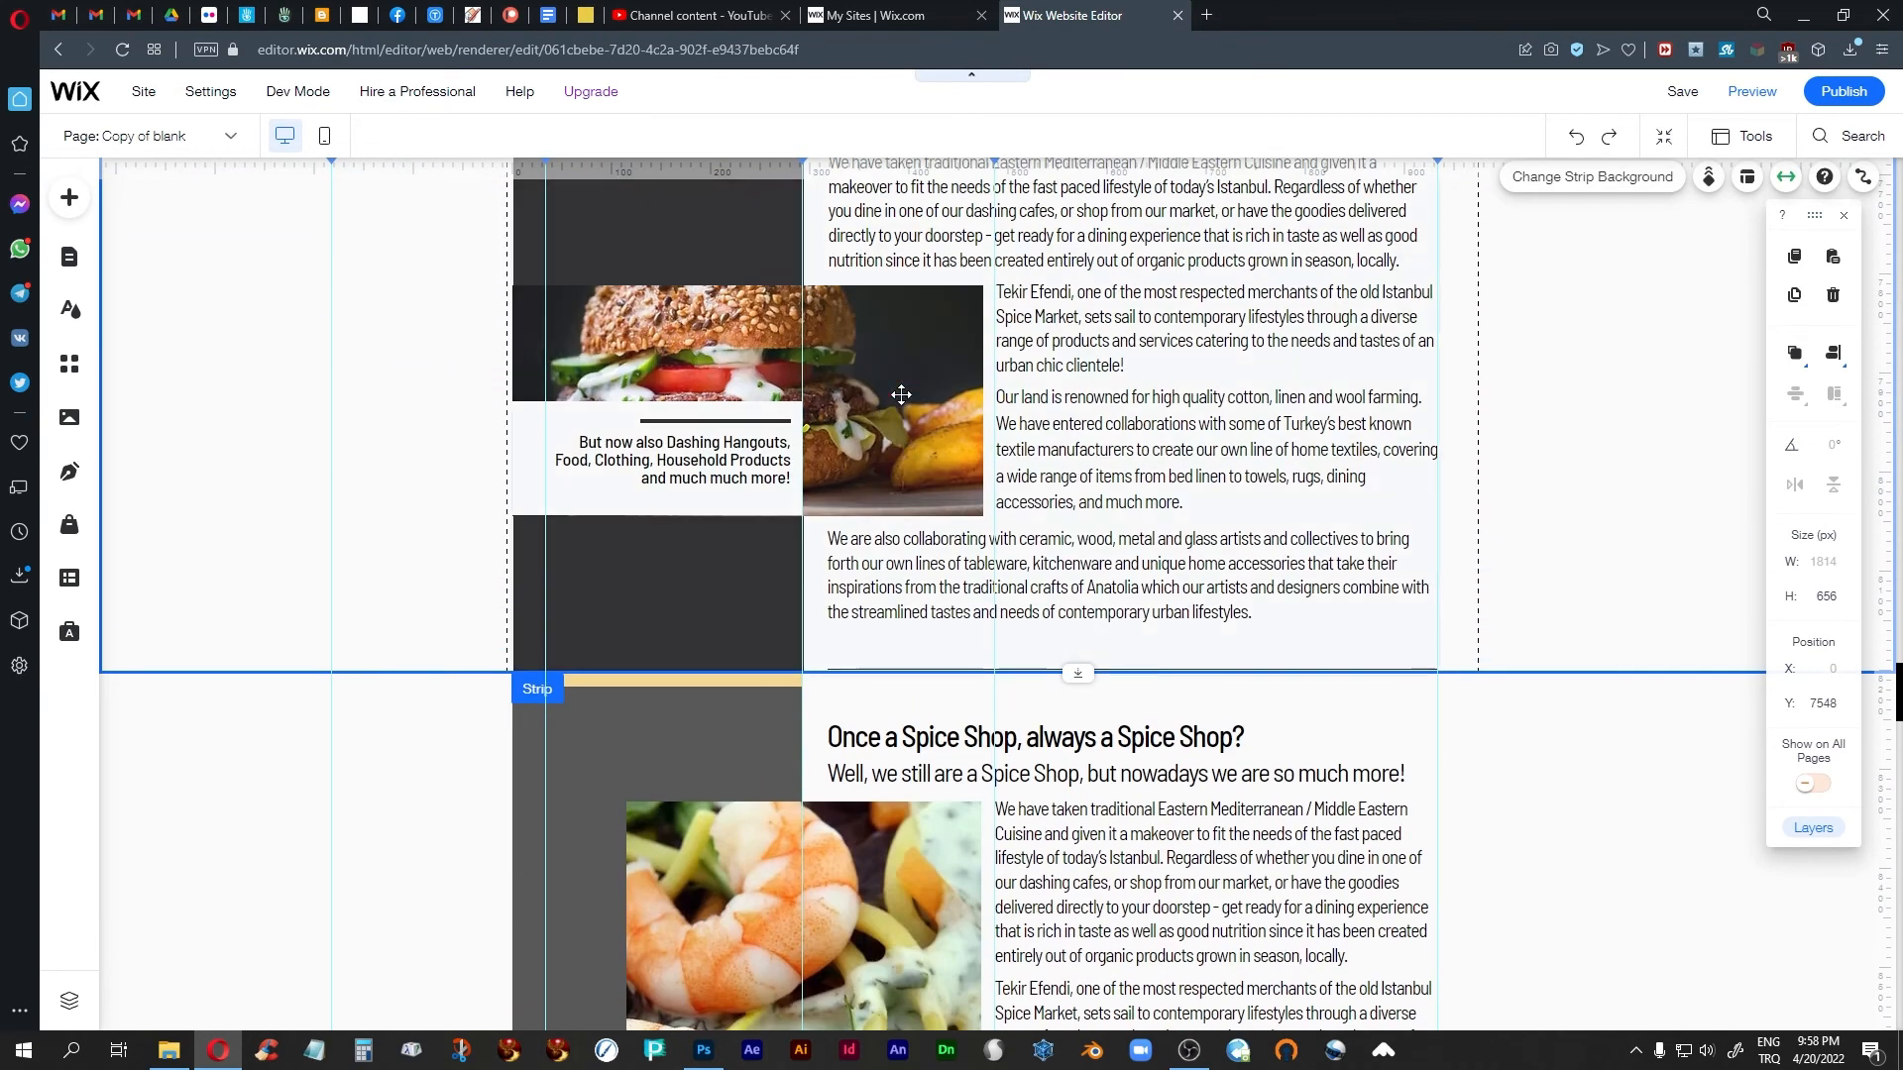
{"action": "scroll", "coordinate": [908, 432], "scroll_direction": "down", "scroll_amount": 15}
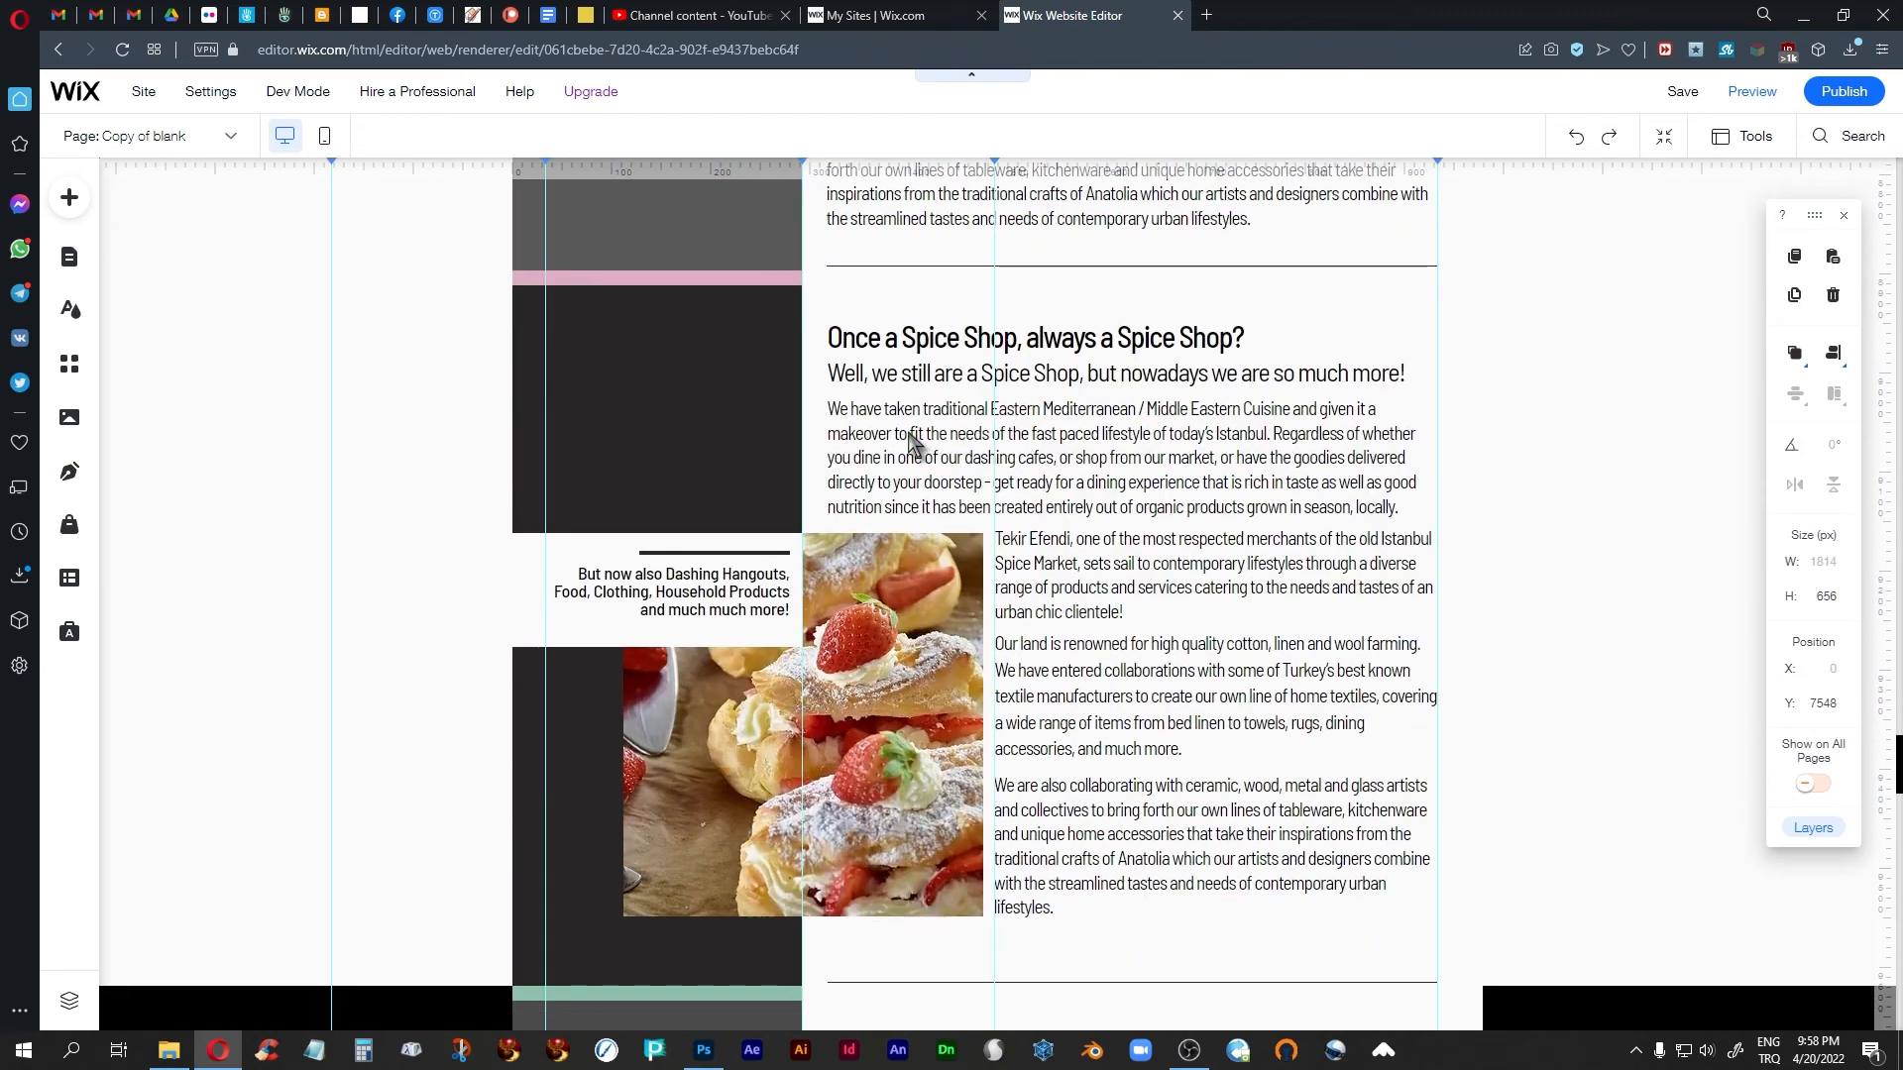
{"action": "scroll", "coordinate": [907, 432], "scroll_direction": "down", "scroll_amount": 3}
{"action": "scroll", "coordinate": [907, 436], "scroll_direction": "down", "scroll_amount": 8}
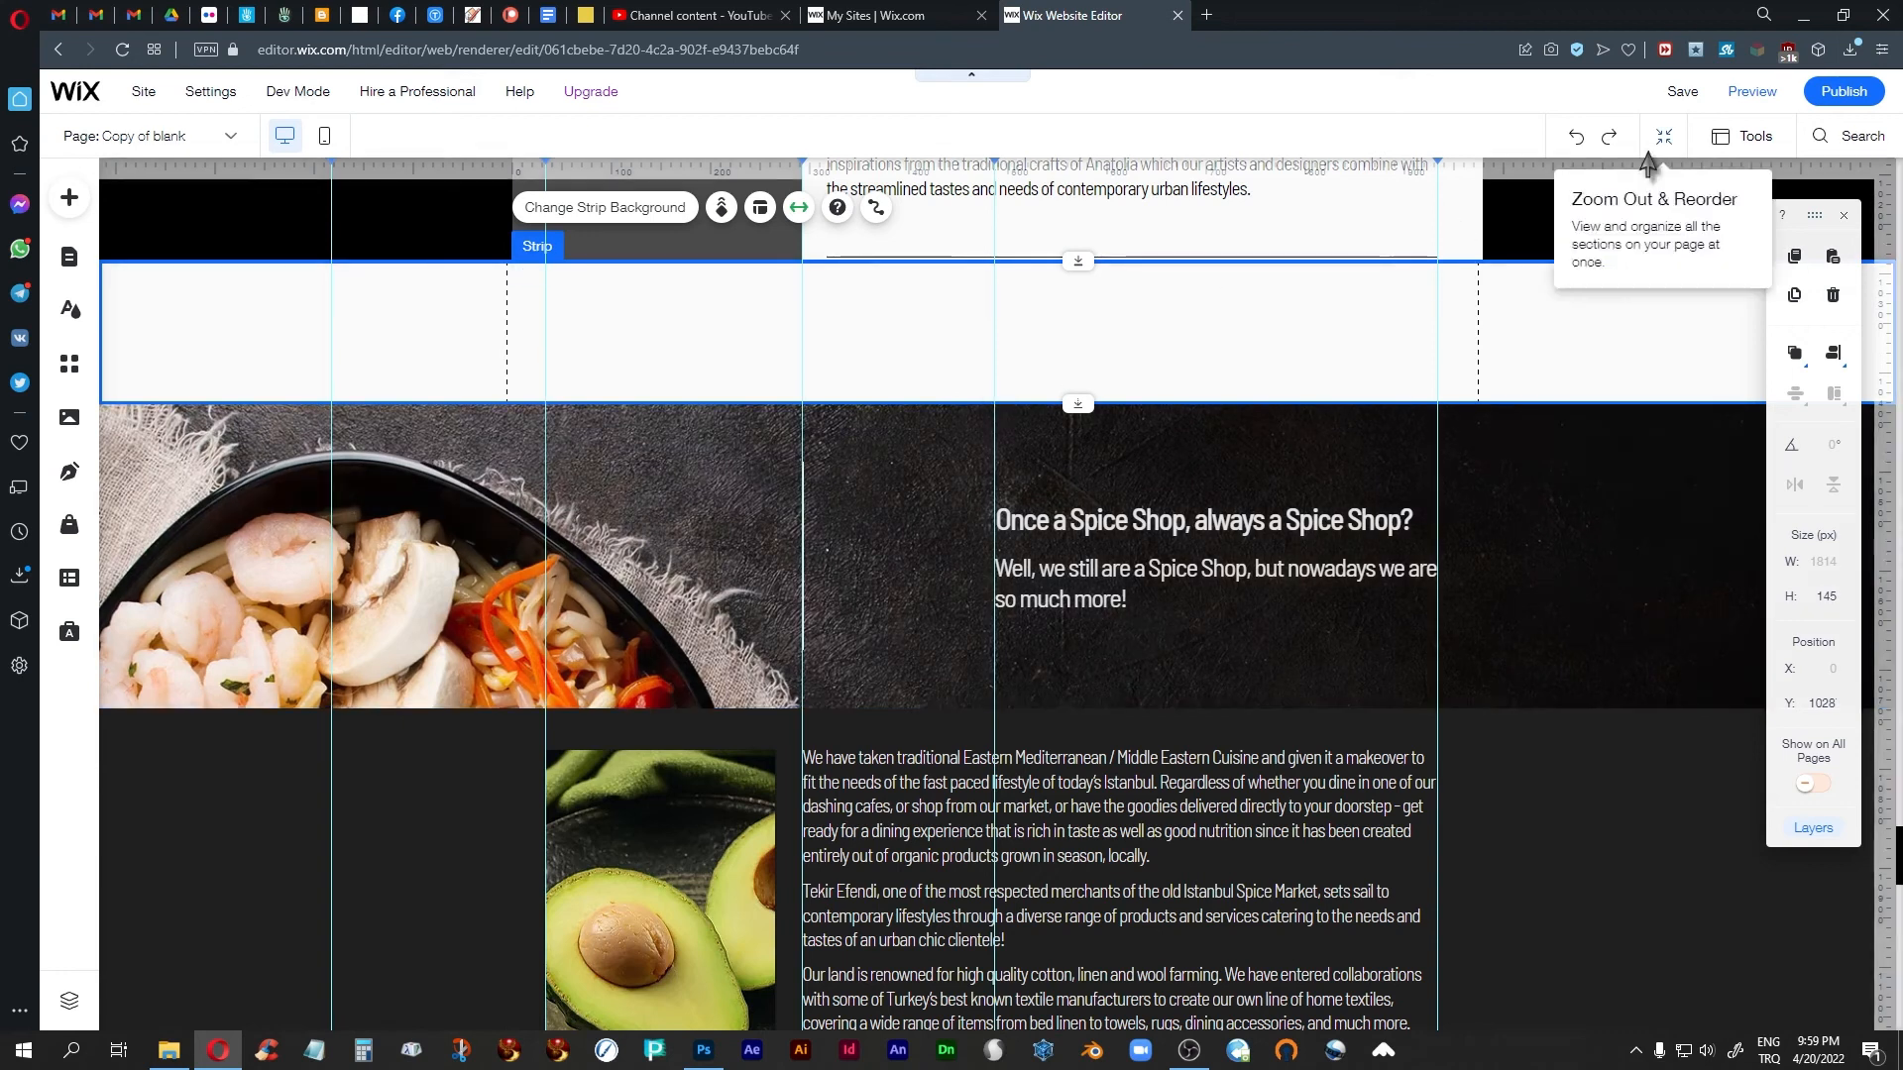
Preview the noodle-photo strip and examine how its background image moves while the page scrolls
{"action": "left_click", "coordinate": [1746, 93]}
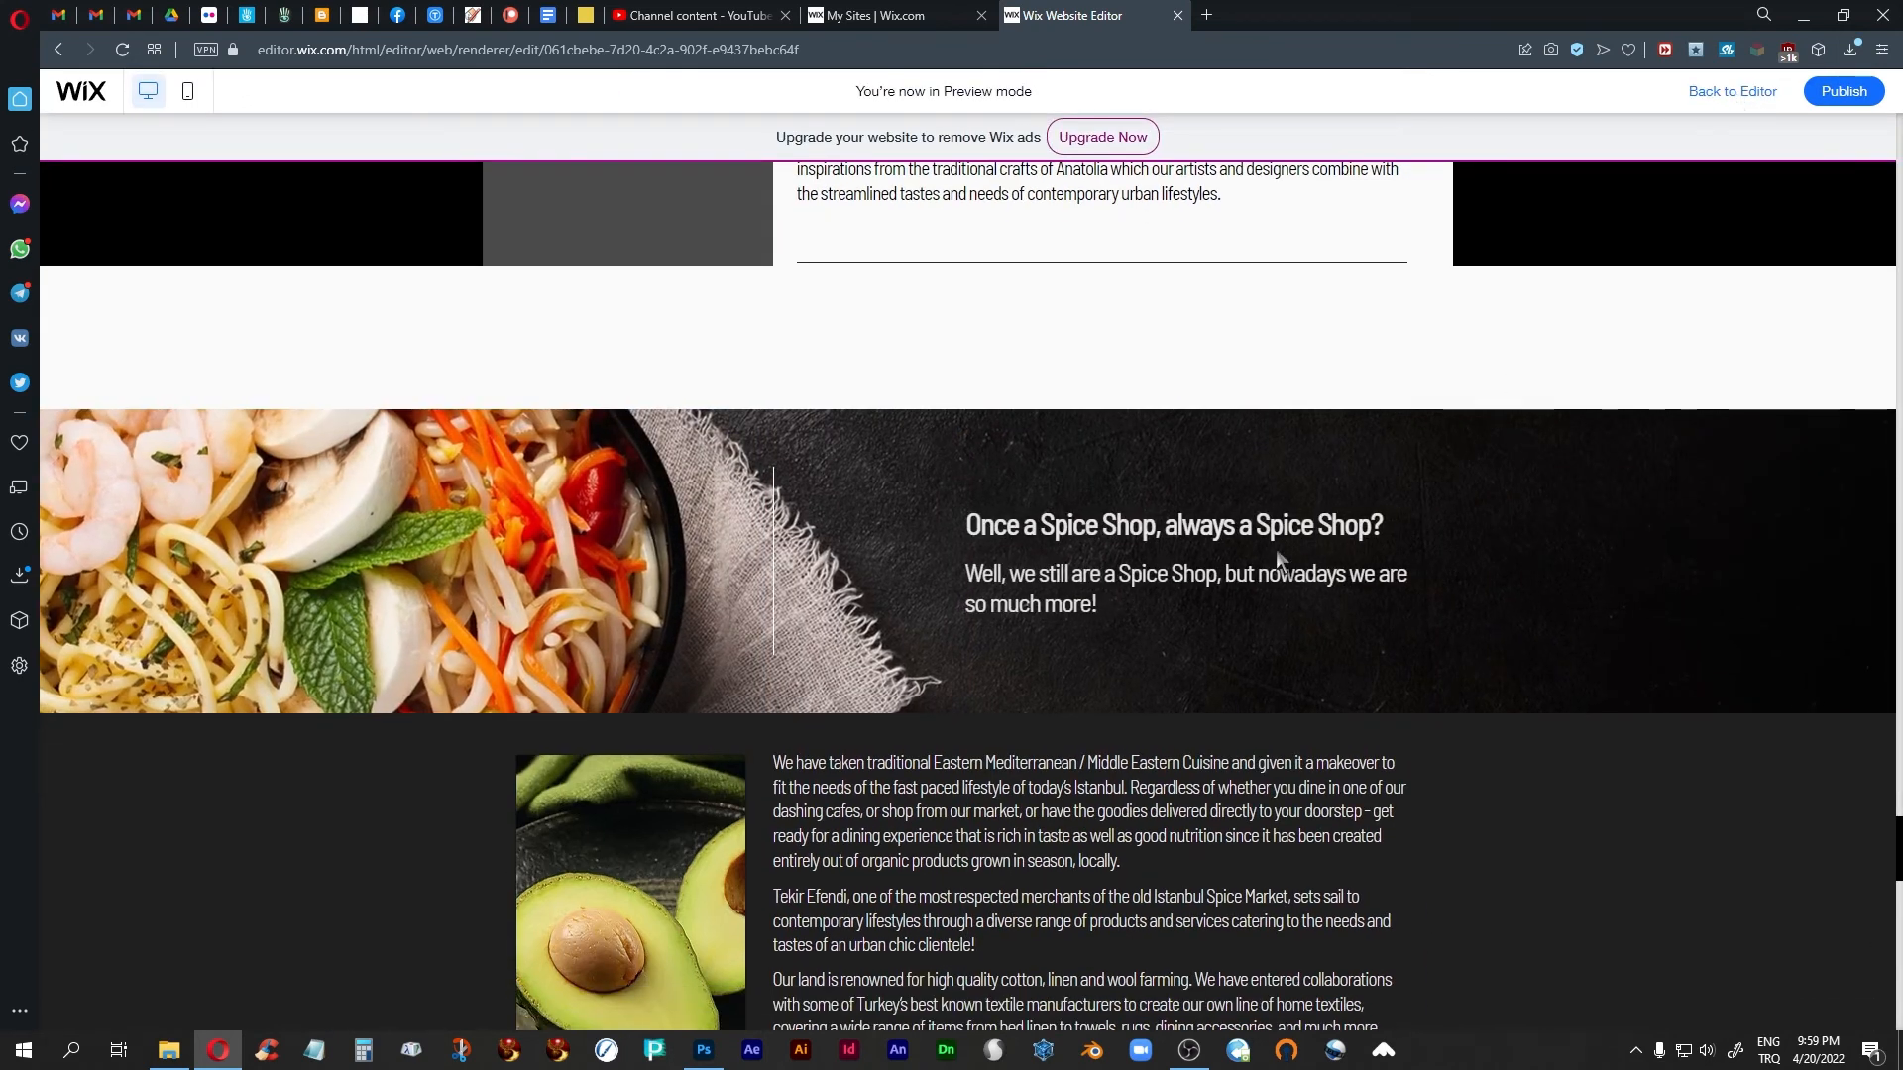
{"action": "scroll", "coordinate": [1489, 509], "scroll_direction": "up", "scroll_amount": 6}
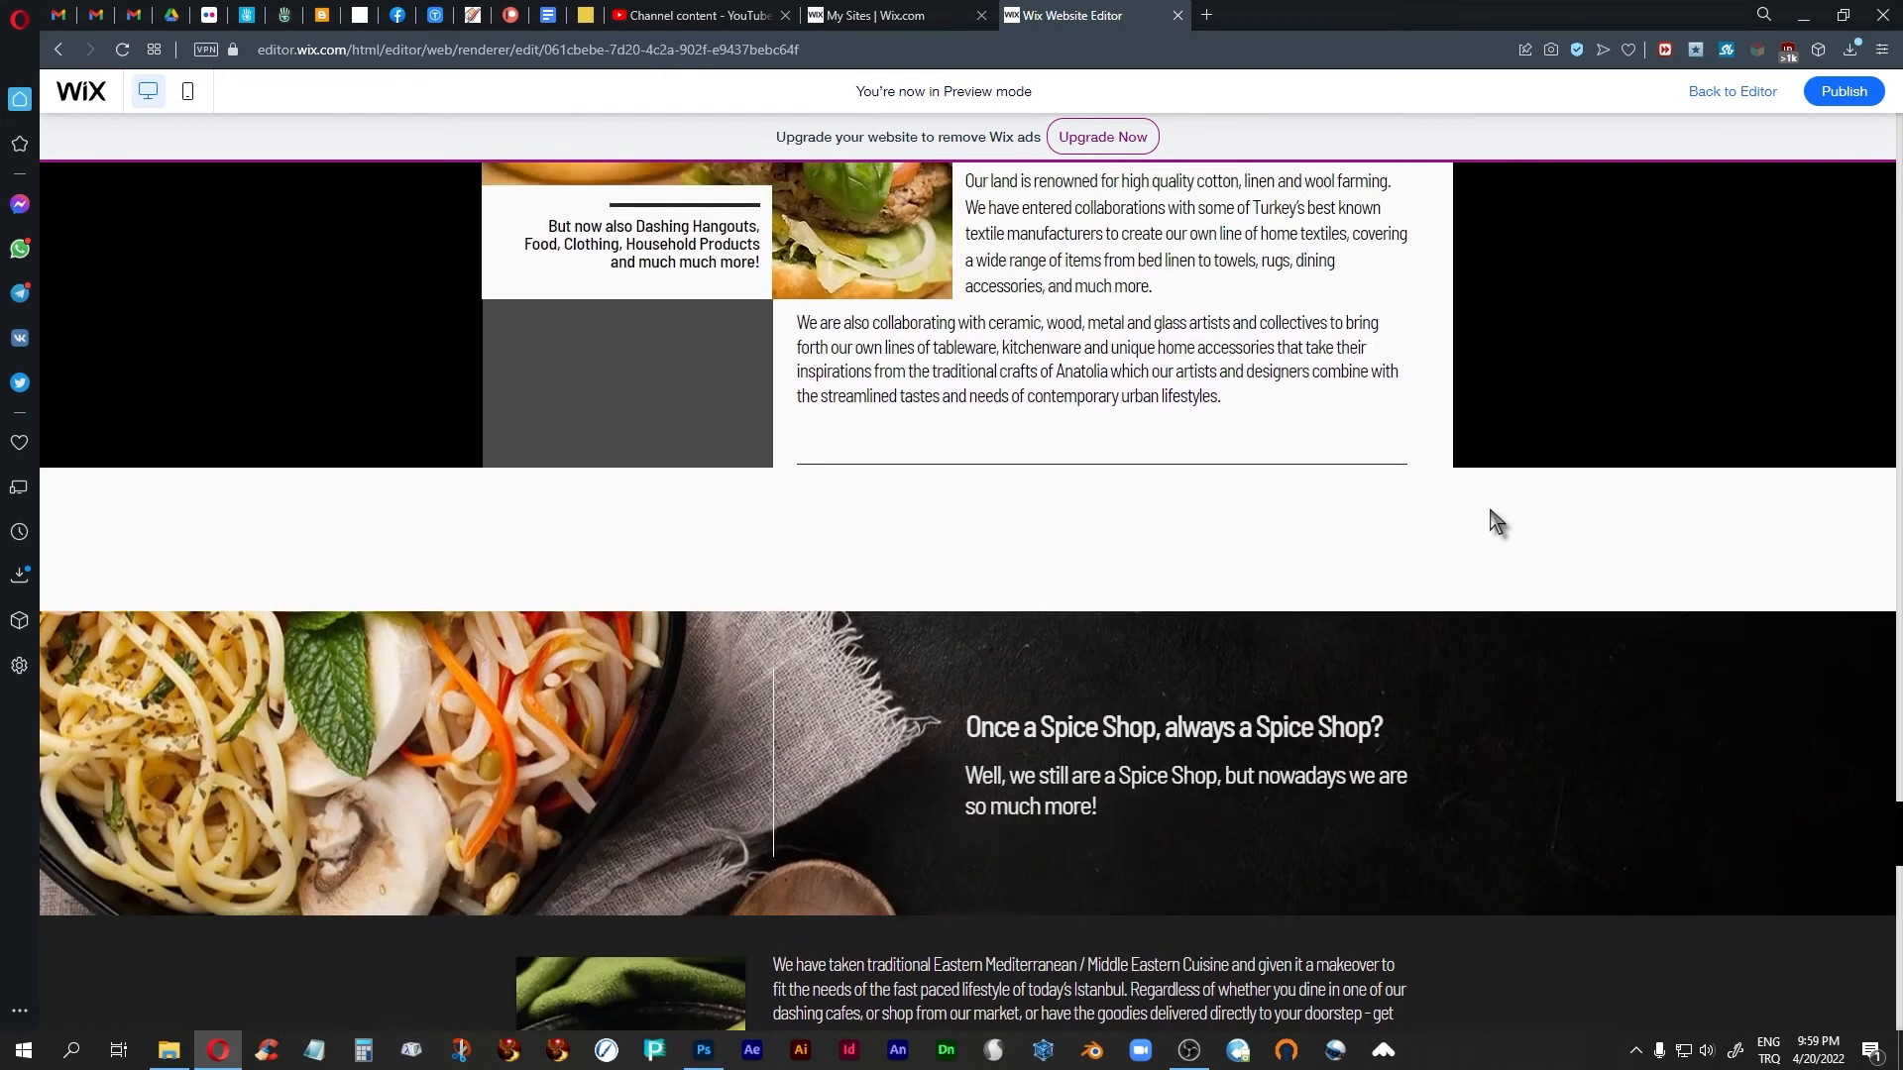
{"action": "scroll", "coordinate": [1490, 510], "scroll_direction": "down", "scroll_amount": 1}
{"action": "scroll", "coordinate": [1491, 511], "scroll_direction": "down", "scroll_amount": 5}
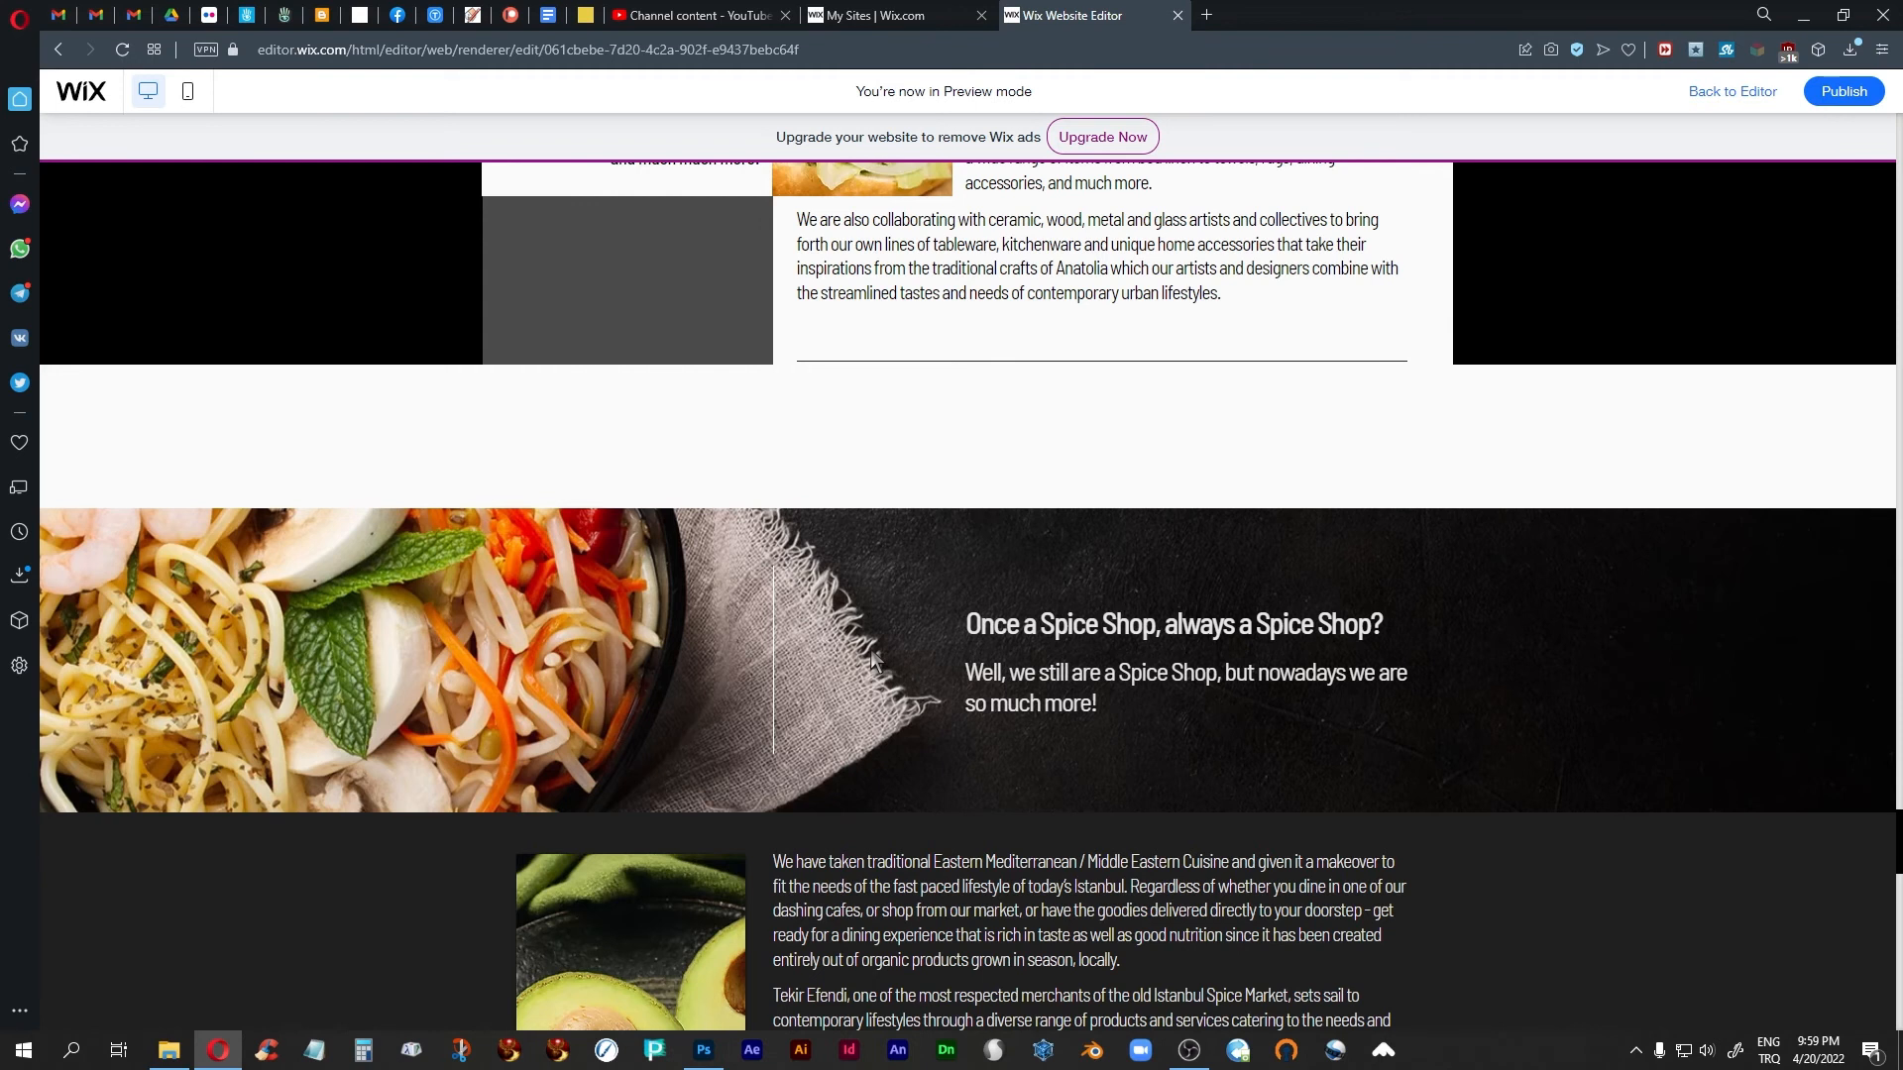
{"action": "scroll", "coordinate": [871, 651], "scroll_direction": "up", "scroll_amount": 3}
{"action": "scroll", "coordinate": [871, 651], "scroll_direction": "down", "scroll_amount": 3}
{"action": "left_click", "coordinate": [1754, 97]}
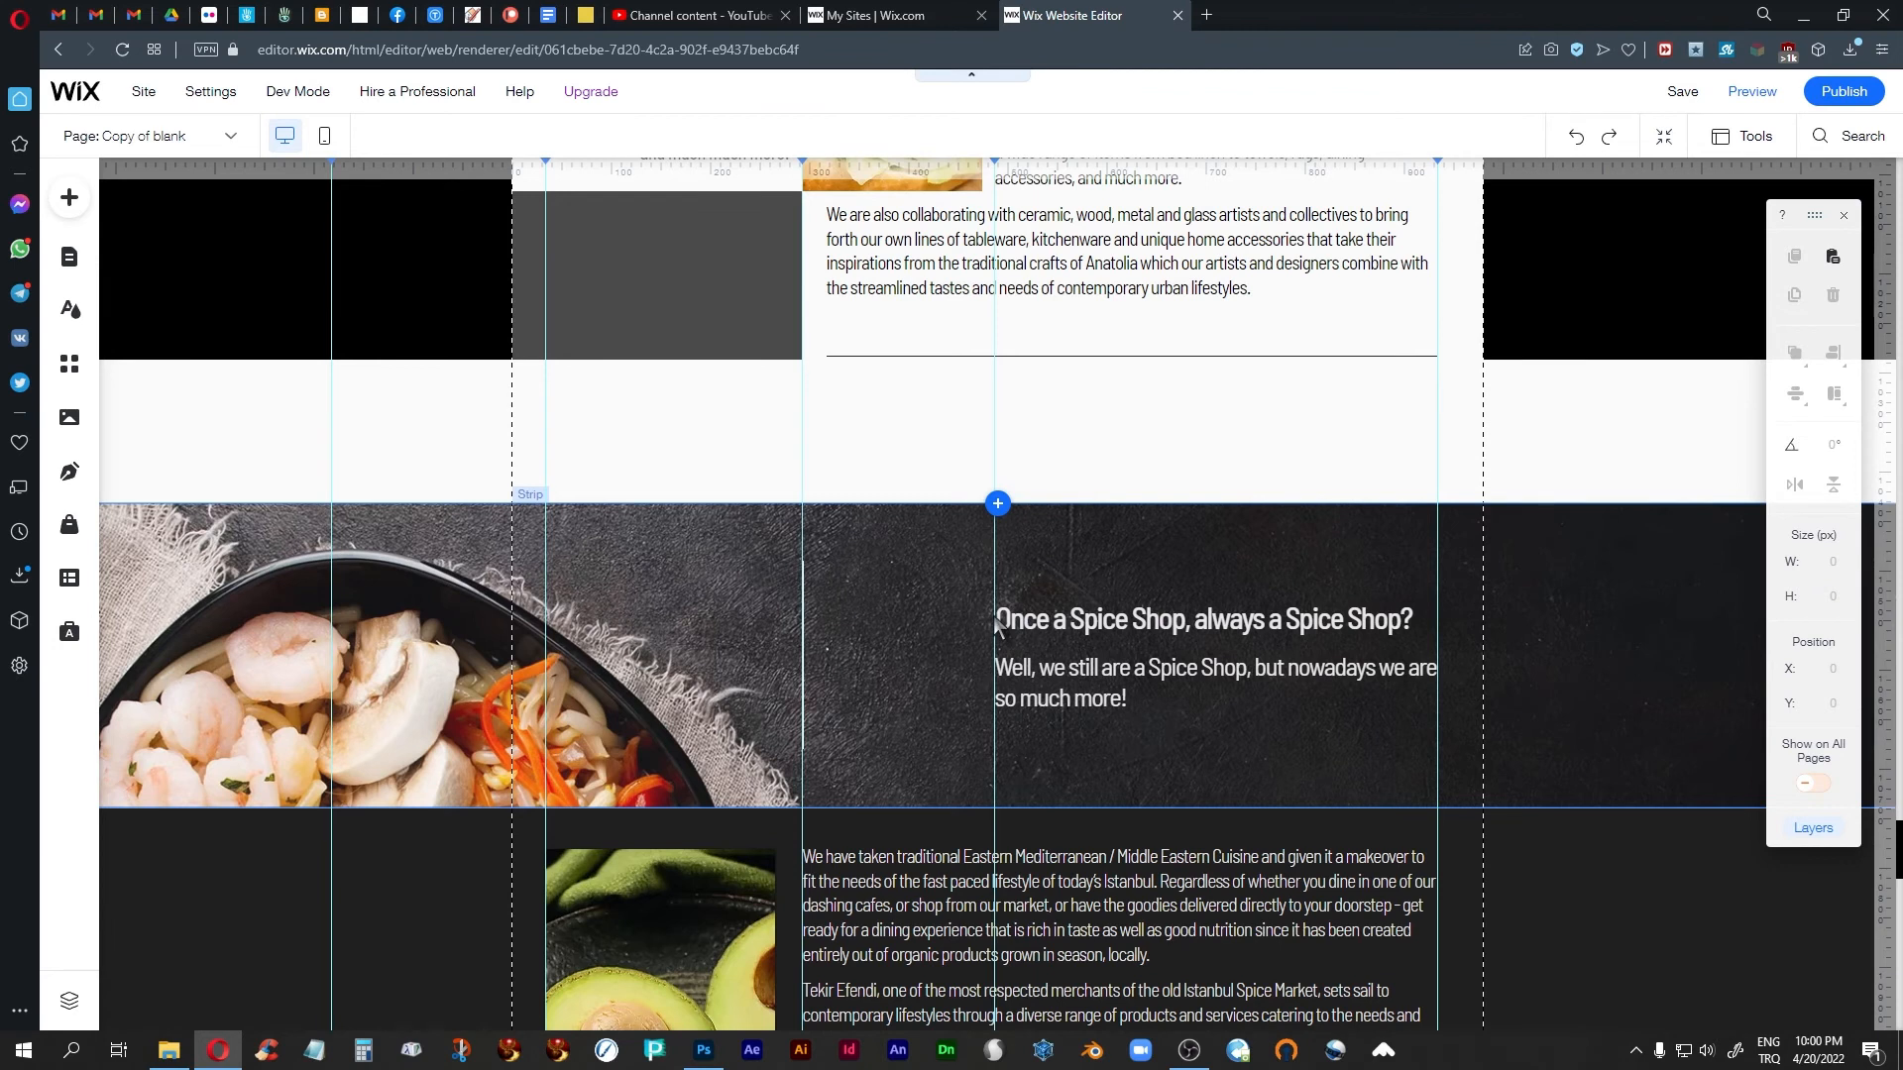
Inspect the vertical line in the noodle-photo strip, check it against the scrolling background in preview, and select the strip
{"action": "left_click", "coordinate": [804, 649]}
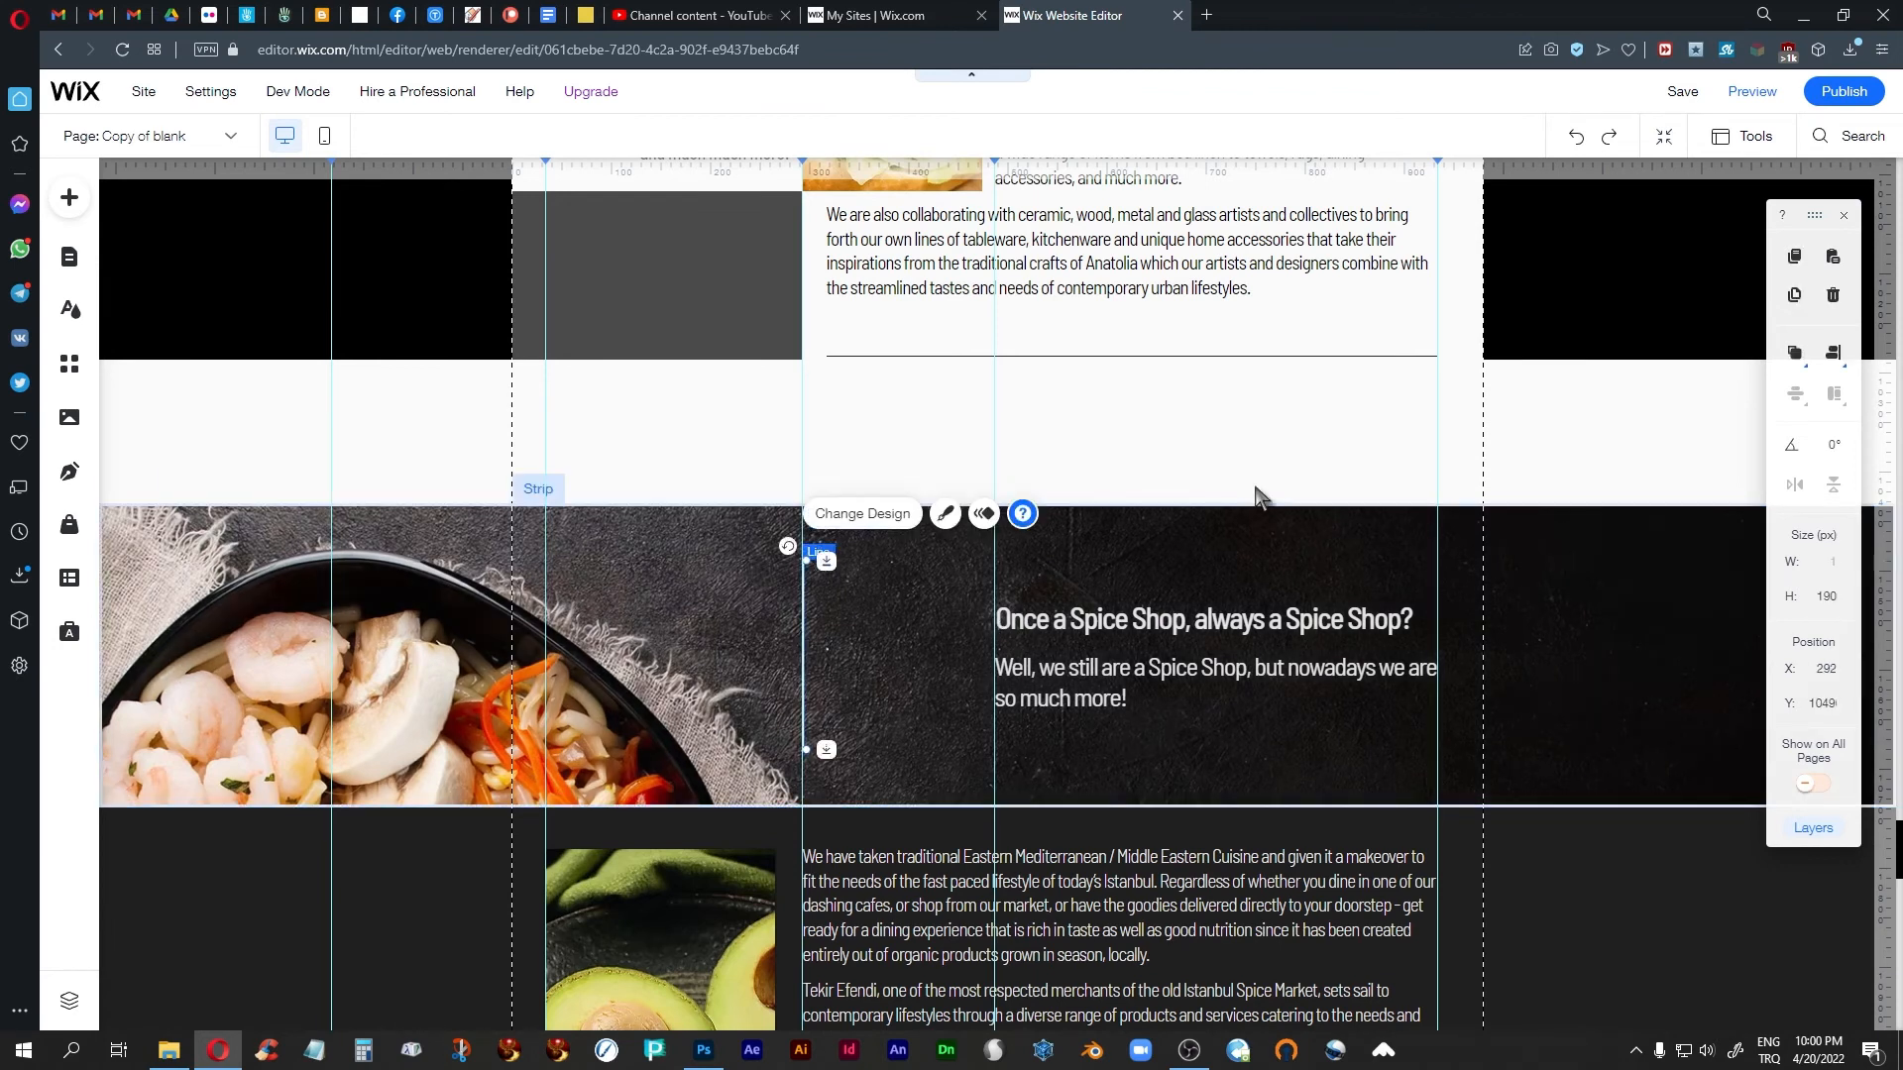
{"action": "left_click", "coordinate": [1750, 92]}
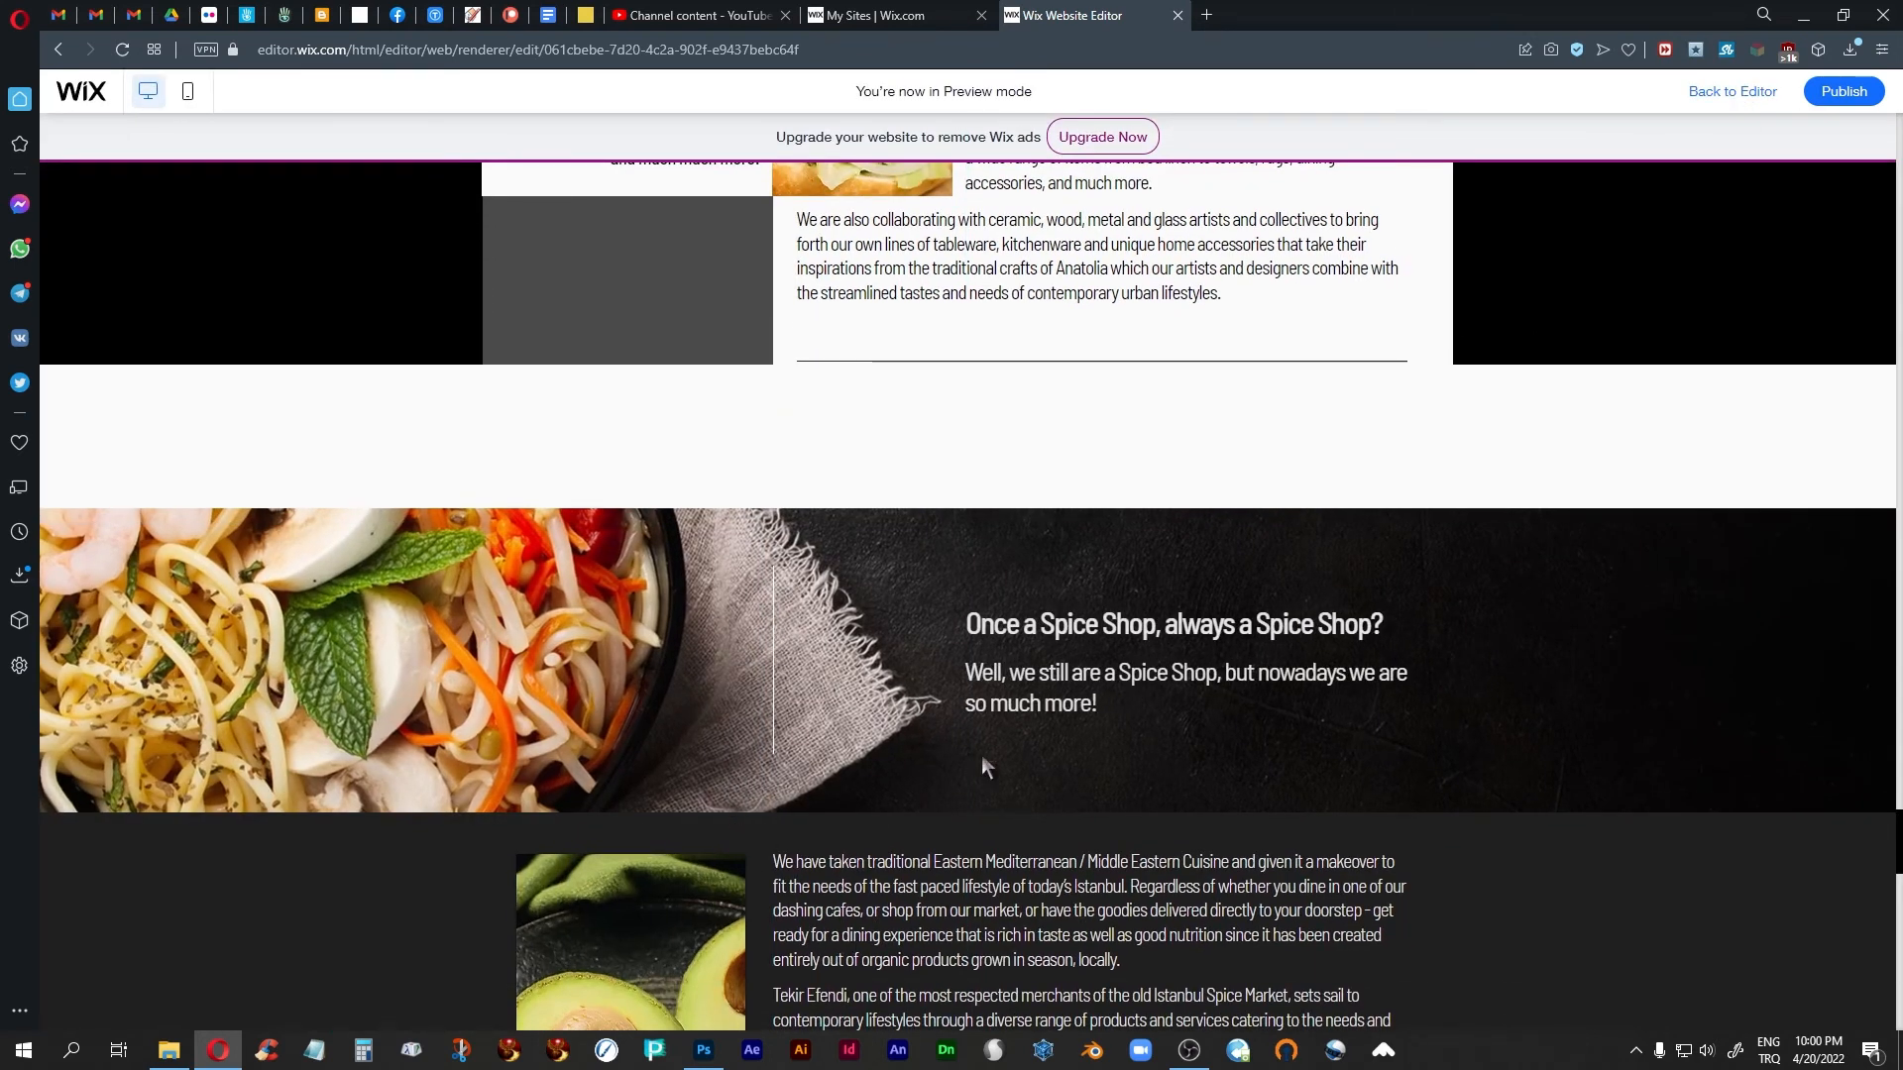
{"action": "scroll", "coordinate": [1570, 642], "scroll_direction": "down", "scroll_amount": 4}
{"action": "scroll", "coordinate": [1572, 654], "scroll_direction": "up", "scroll_amount": 4}
{"action": "left_click", "coordinate": [1749, 93]}
{"action": "left_click", "coordinate": [723, 552]}
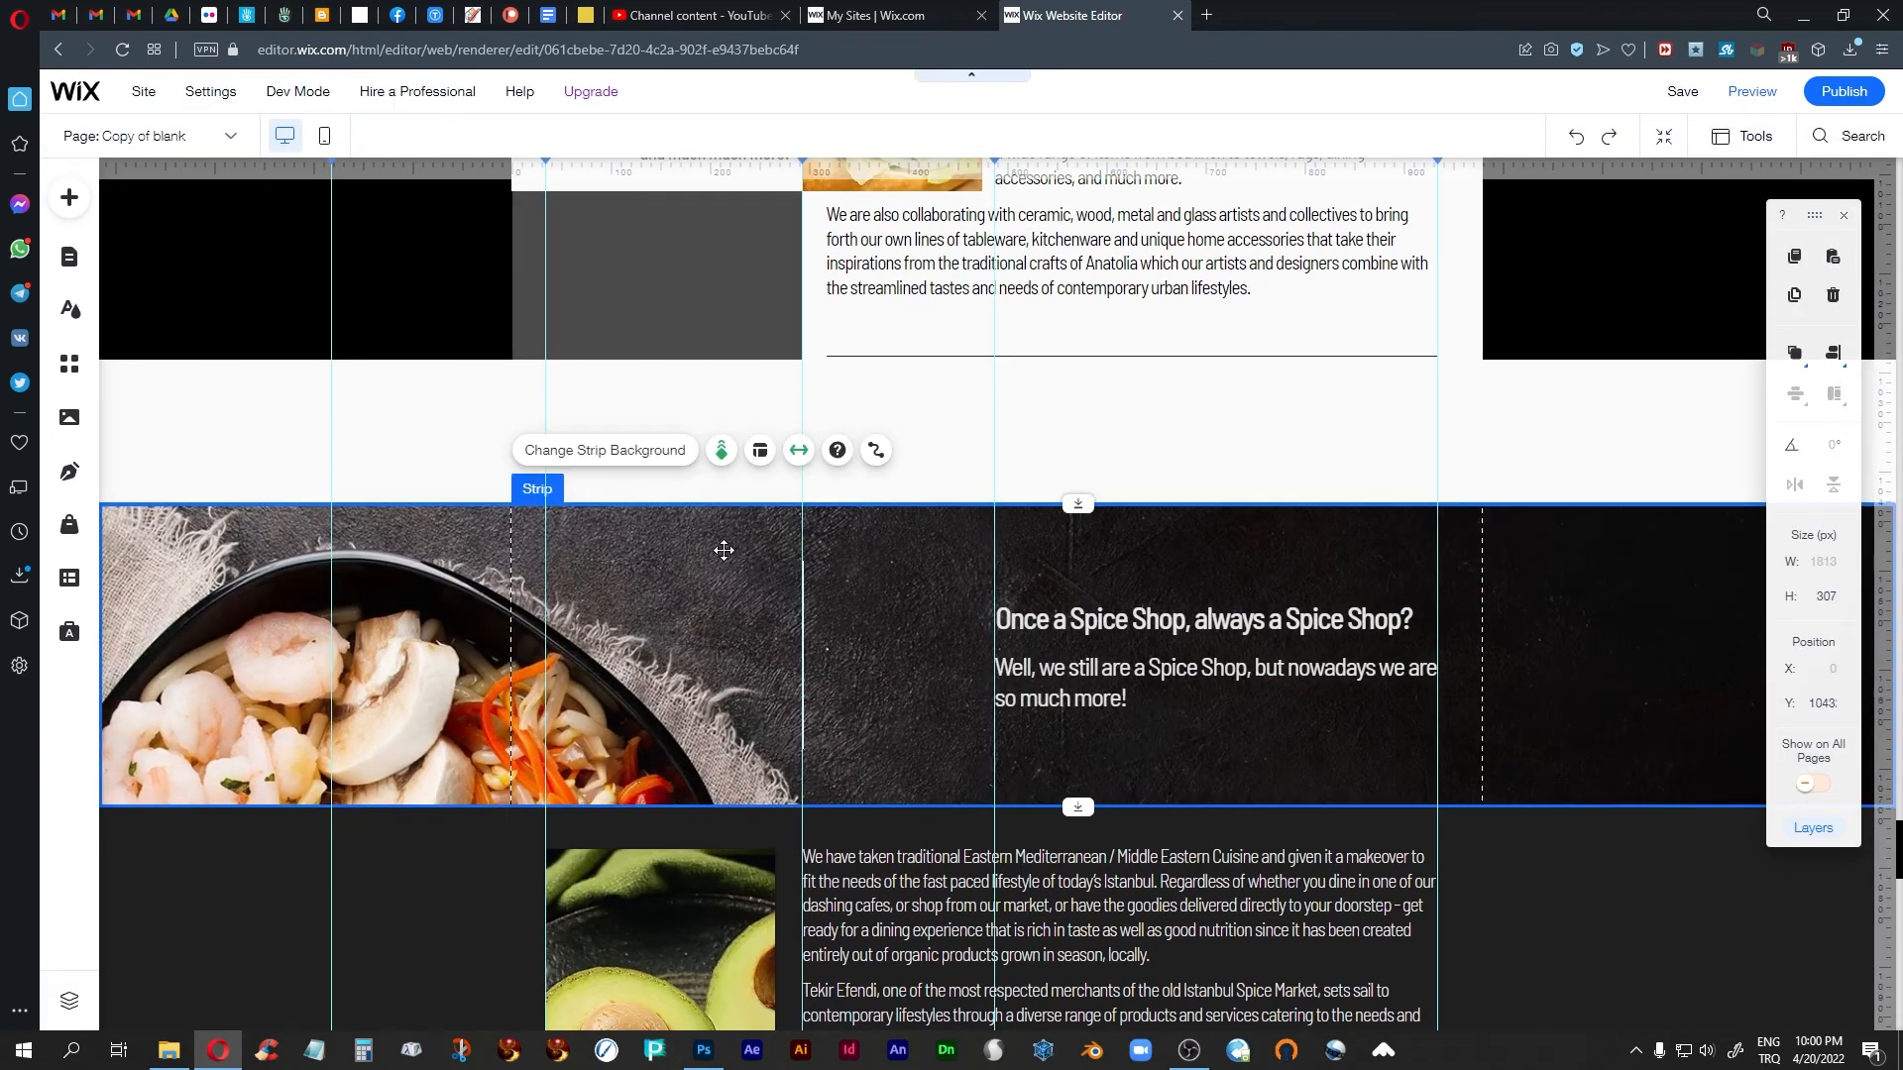
Replace the noodle-photo strip's background with choco-2.jpg from the food folder in Site Files
{"action": "left_click", "coordinate": [585, 453]}
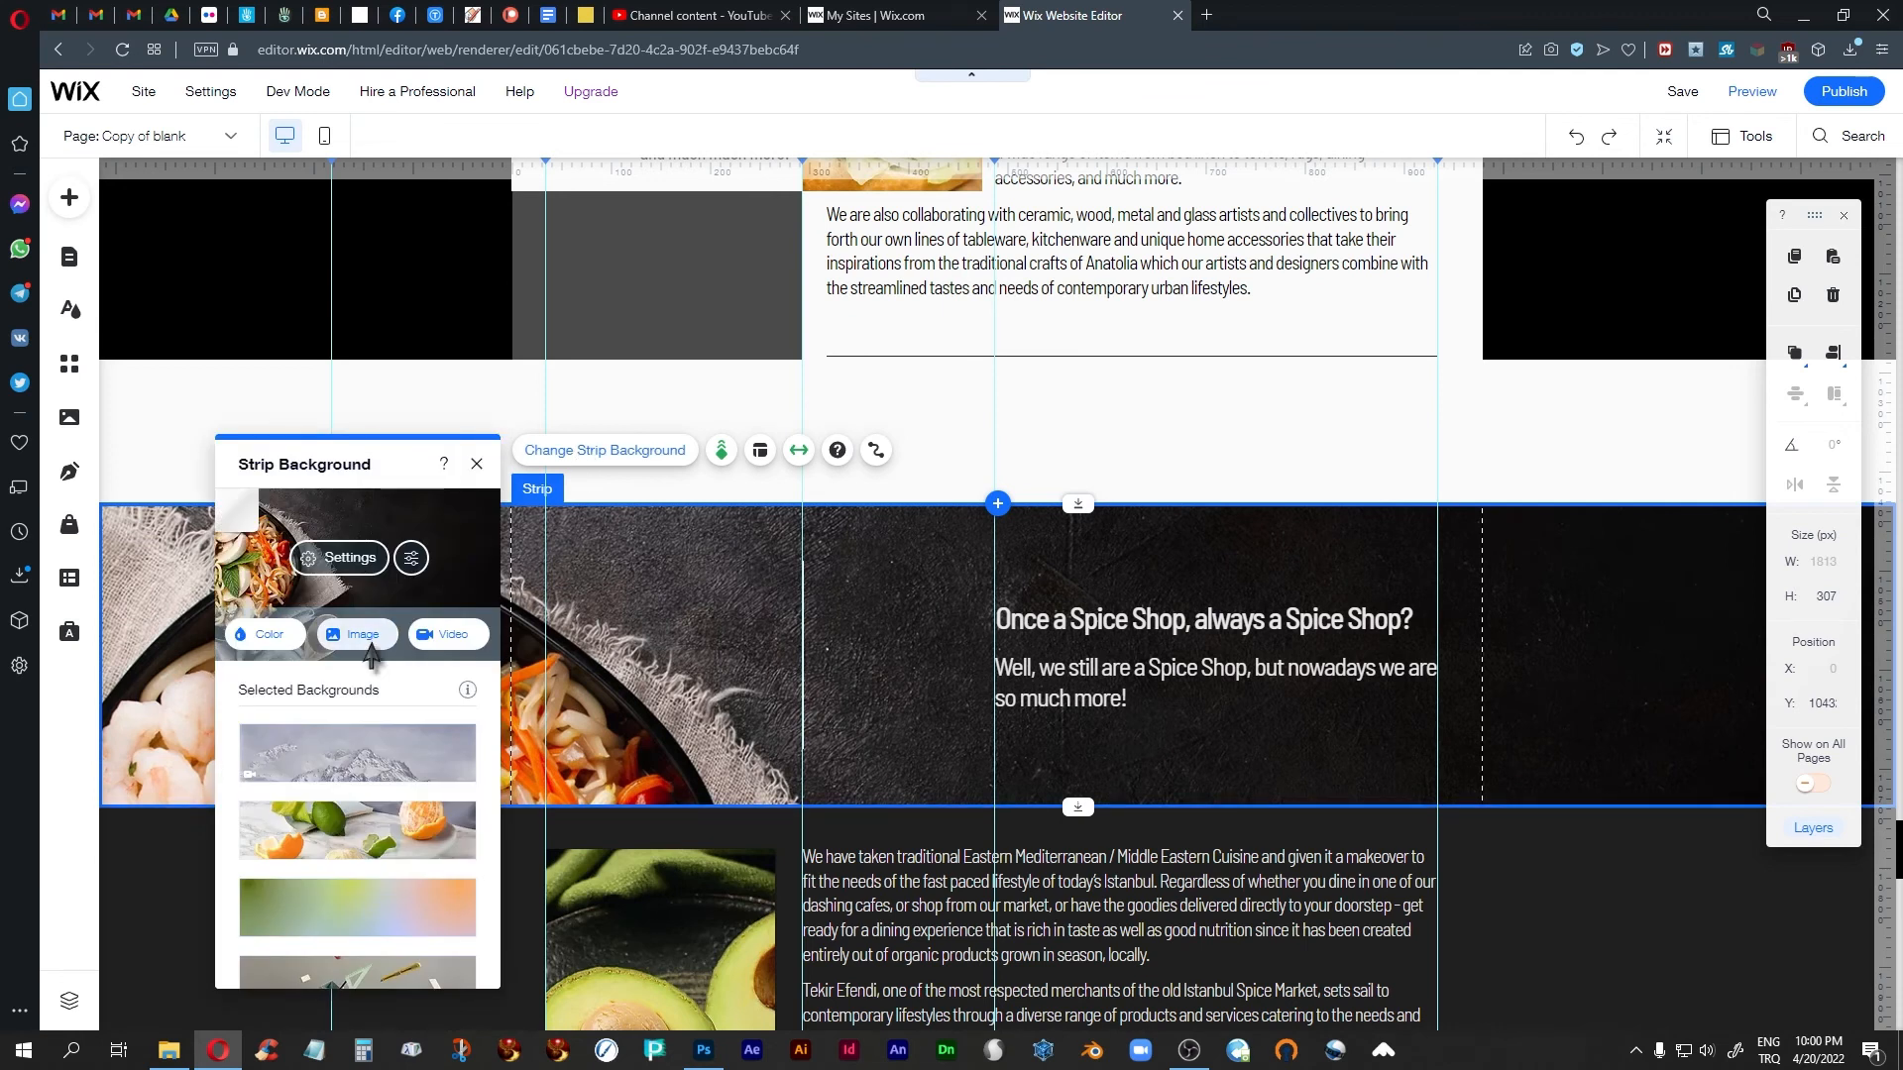
{"action": "left_click", "coordinate": [360, 636]}
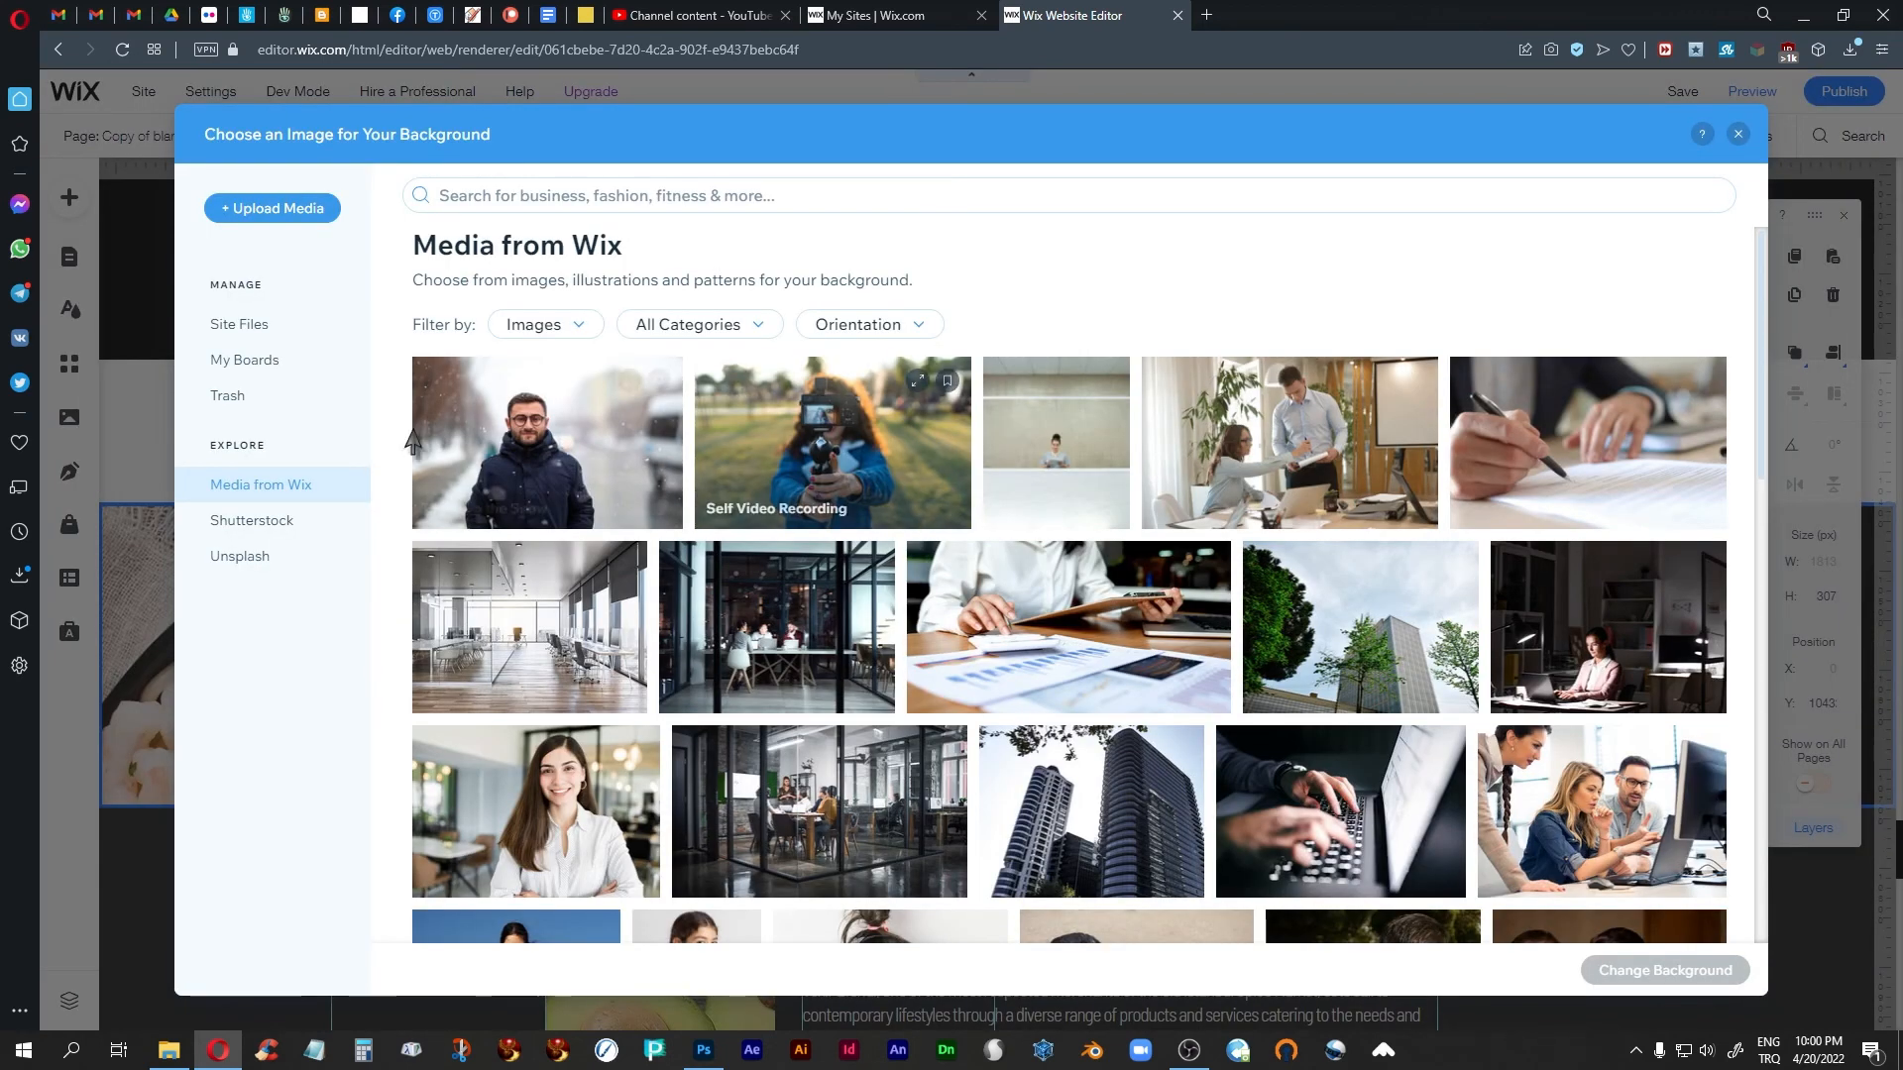
{"action": "left_click", "coordinate": [245, 326]}
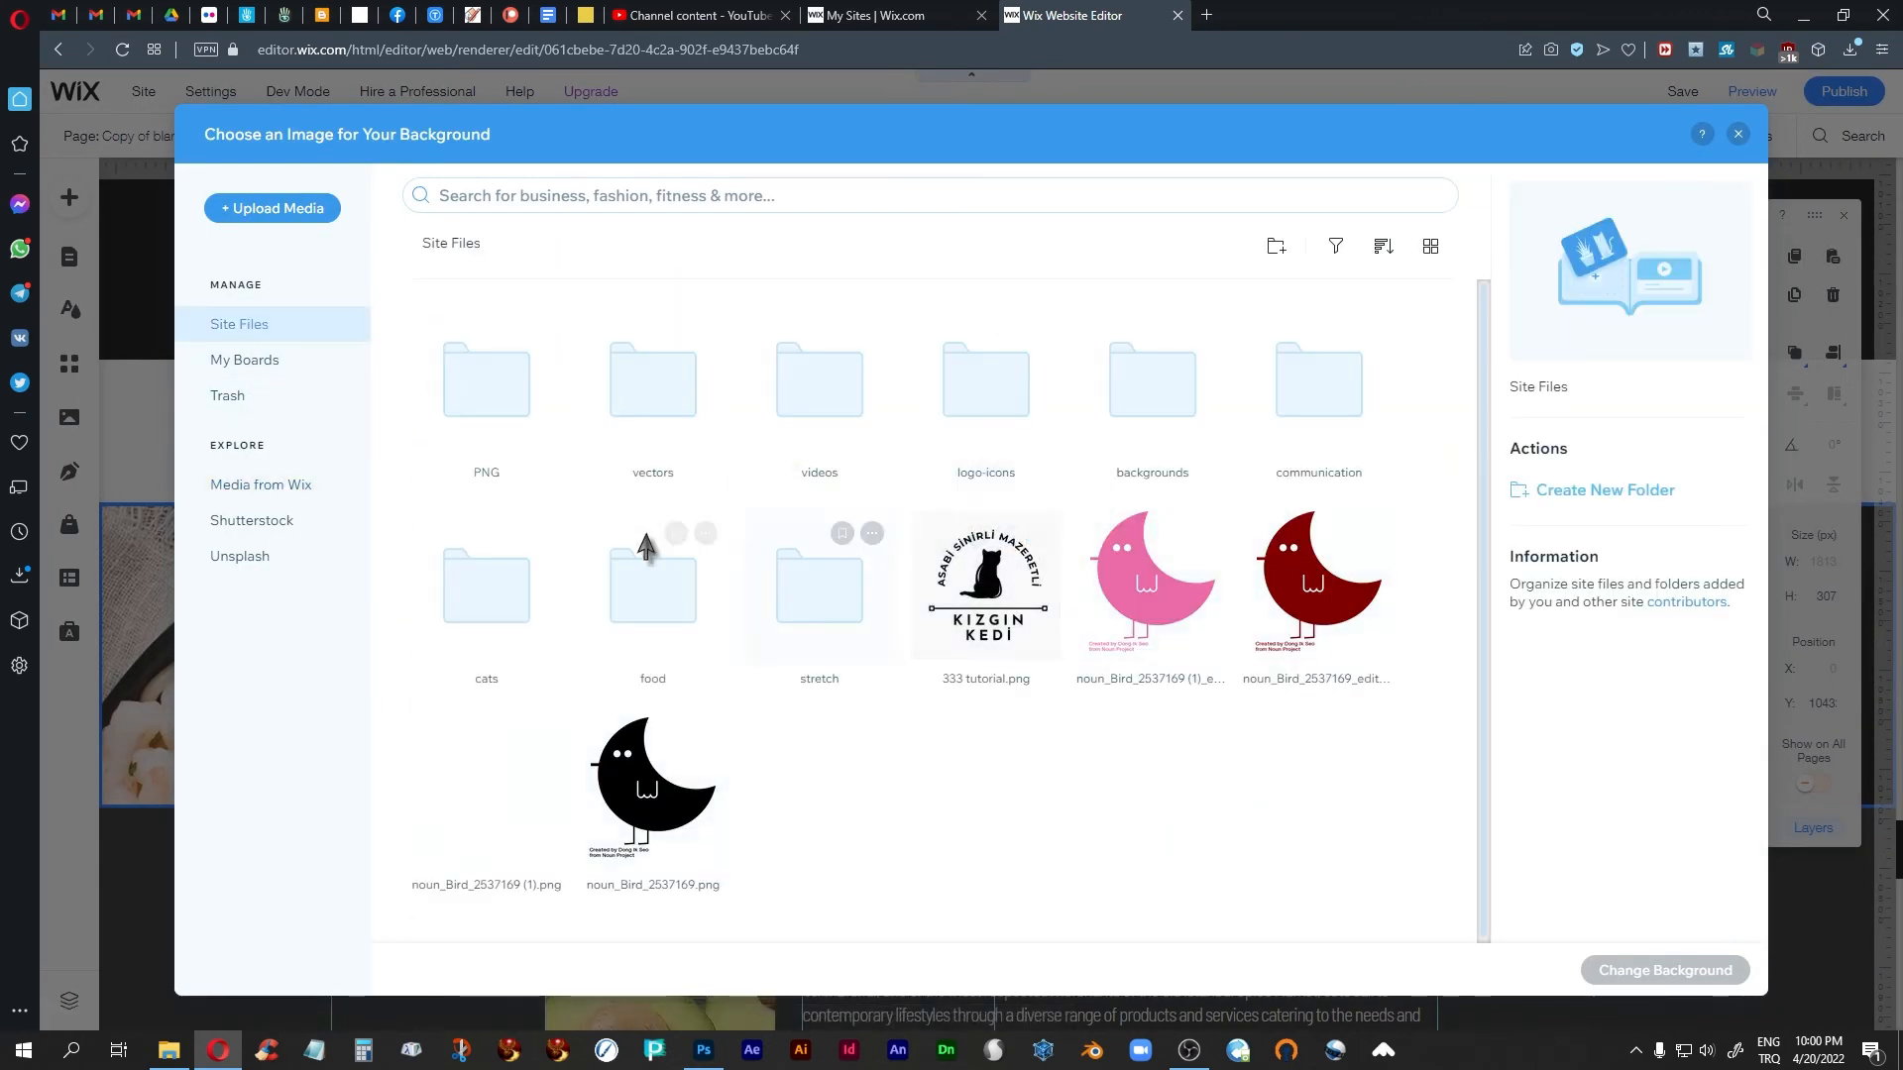
{"action": "double_click", "coordinate": [658, 590]}
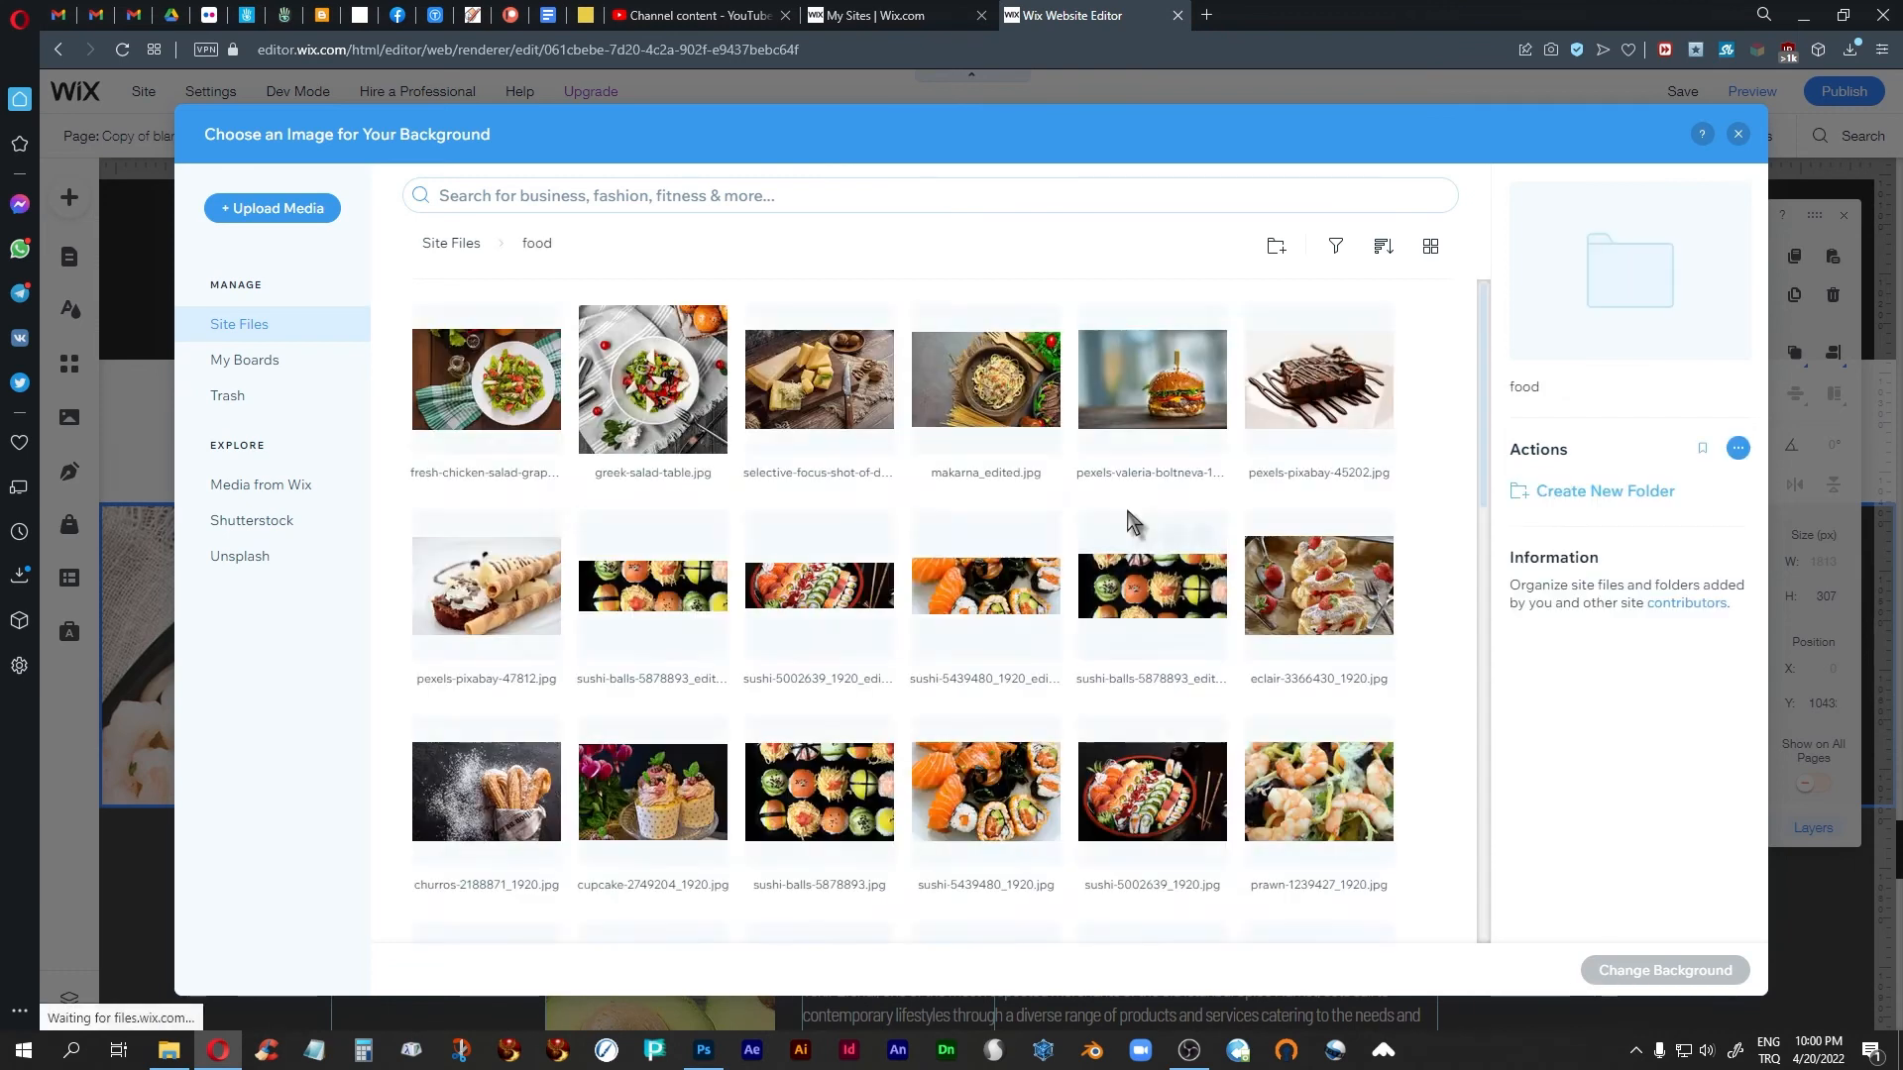
{"action": "scroll", "coordinate": [1130, 534], "scroll_direction": "down", "scroll_amount": 1}
{"action": "scroll", "coordinate": [1130, 534], "scroll_direction": "down", "scroll_amount": 10}
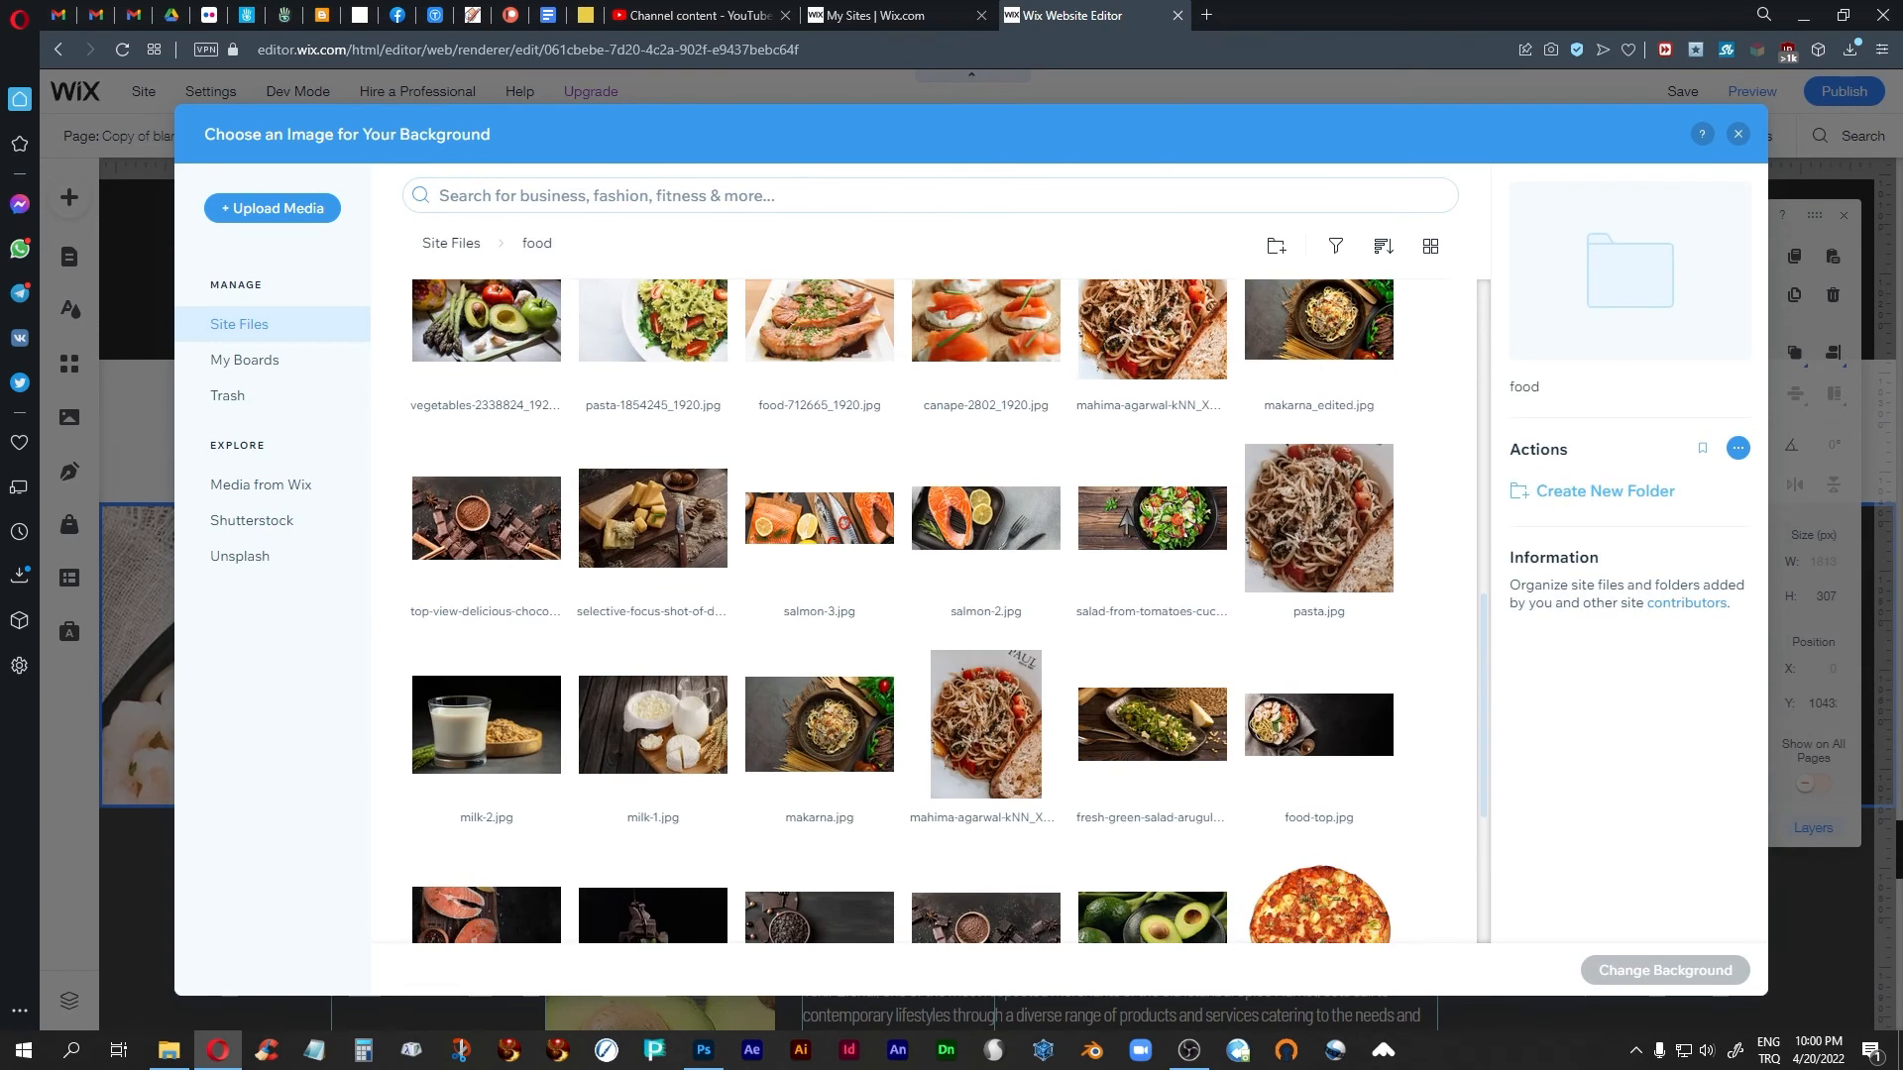
{"action": "scroll", "coordinate": [1126, 520], "scroll_direction": "down", "scroll_amount": 1}
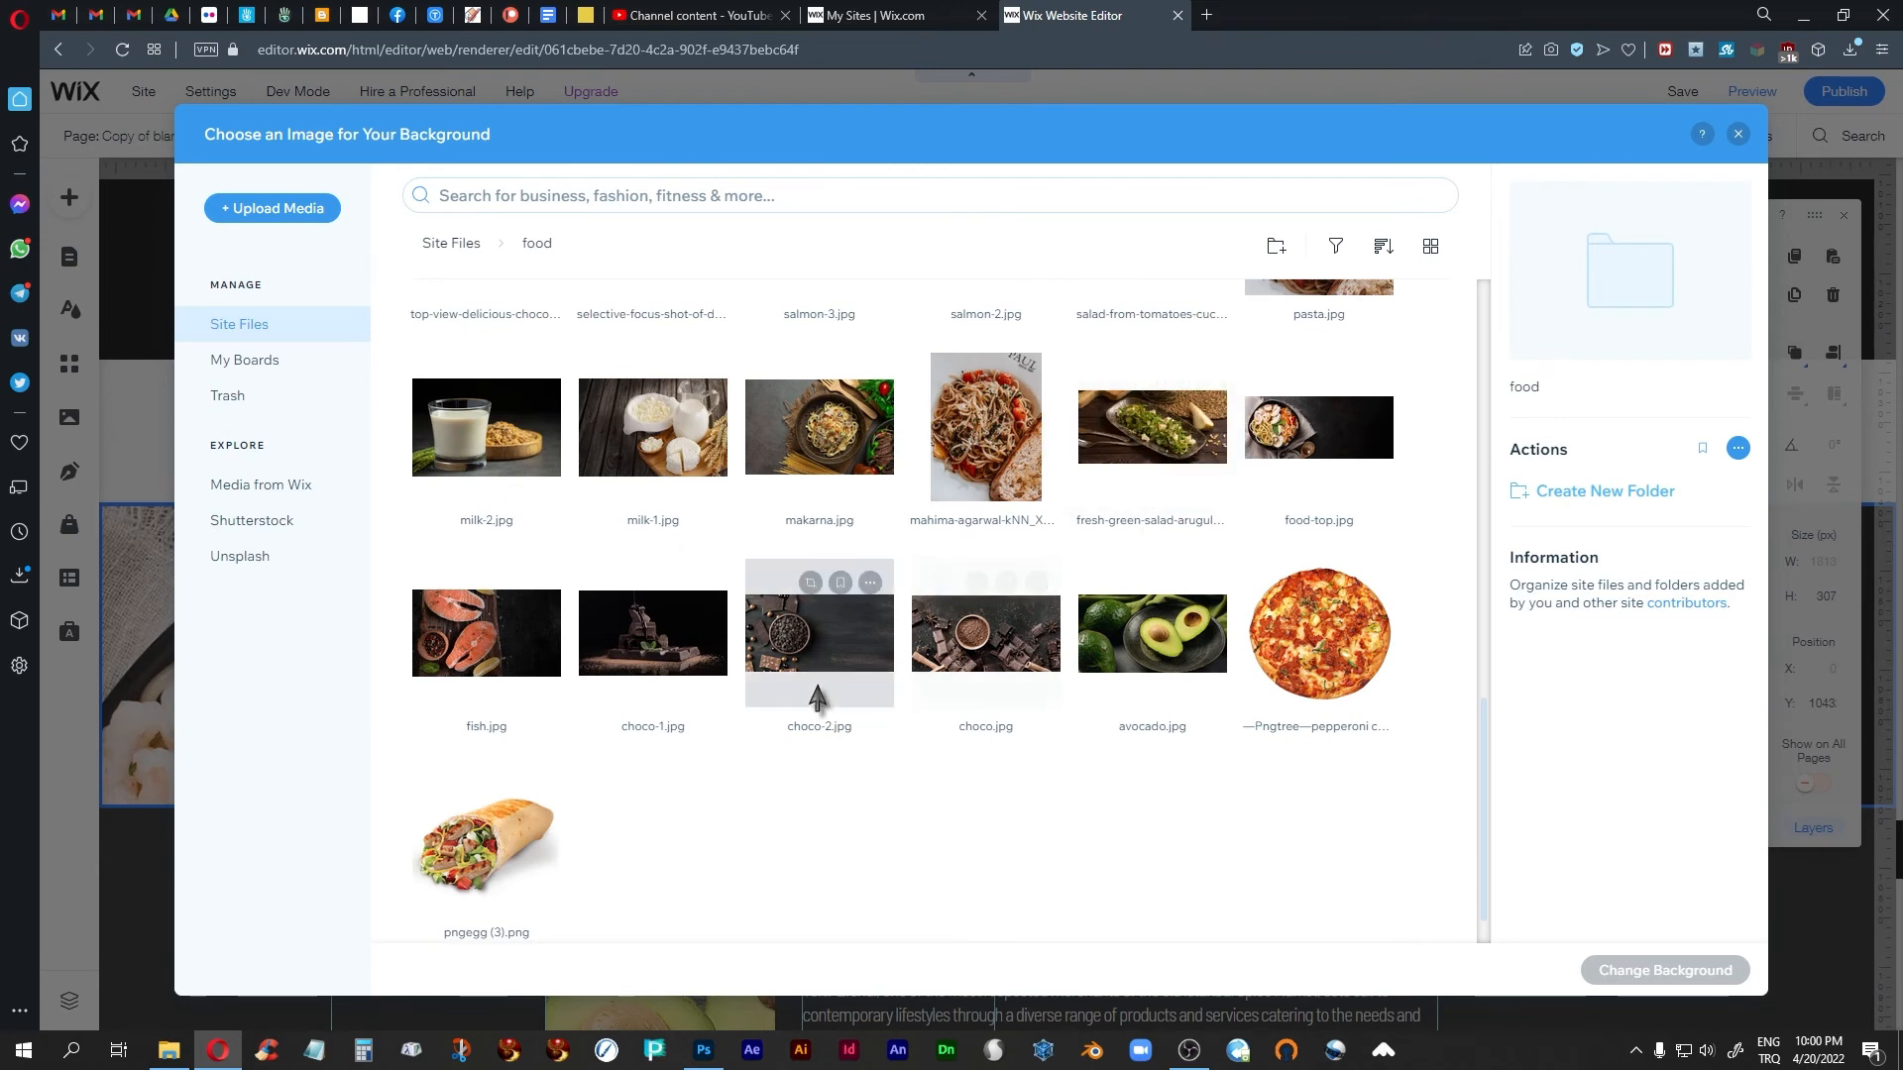
{"action": "left_click", "coordinate": [829, 641]}
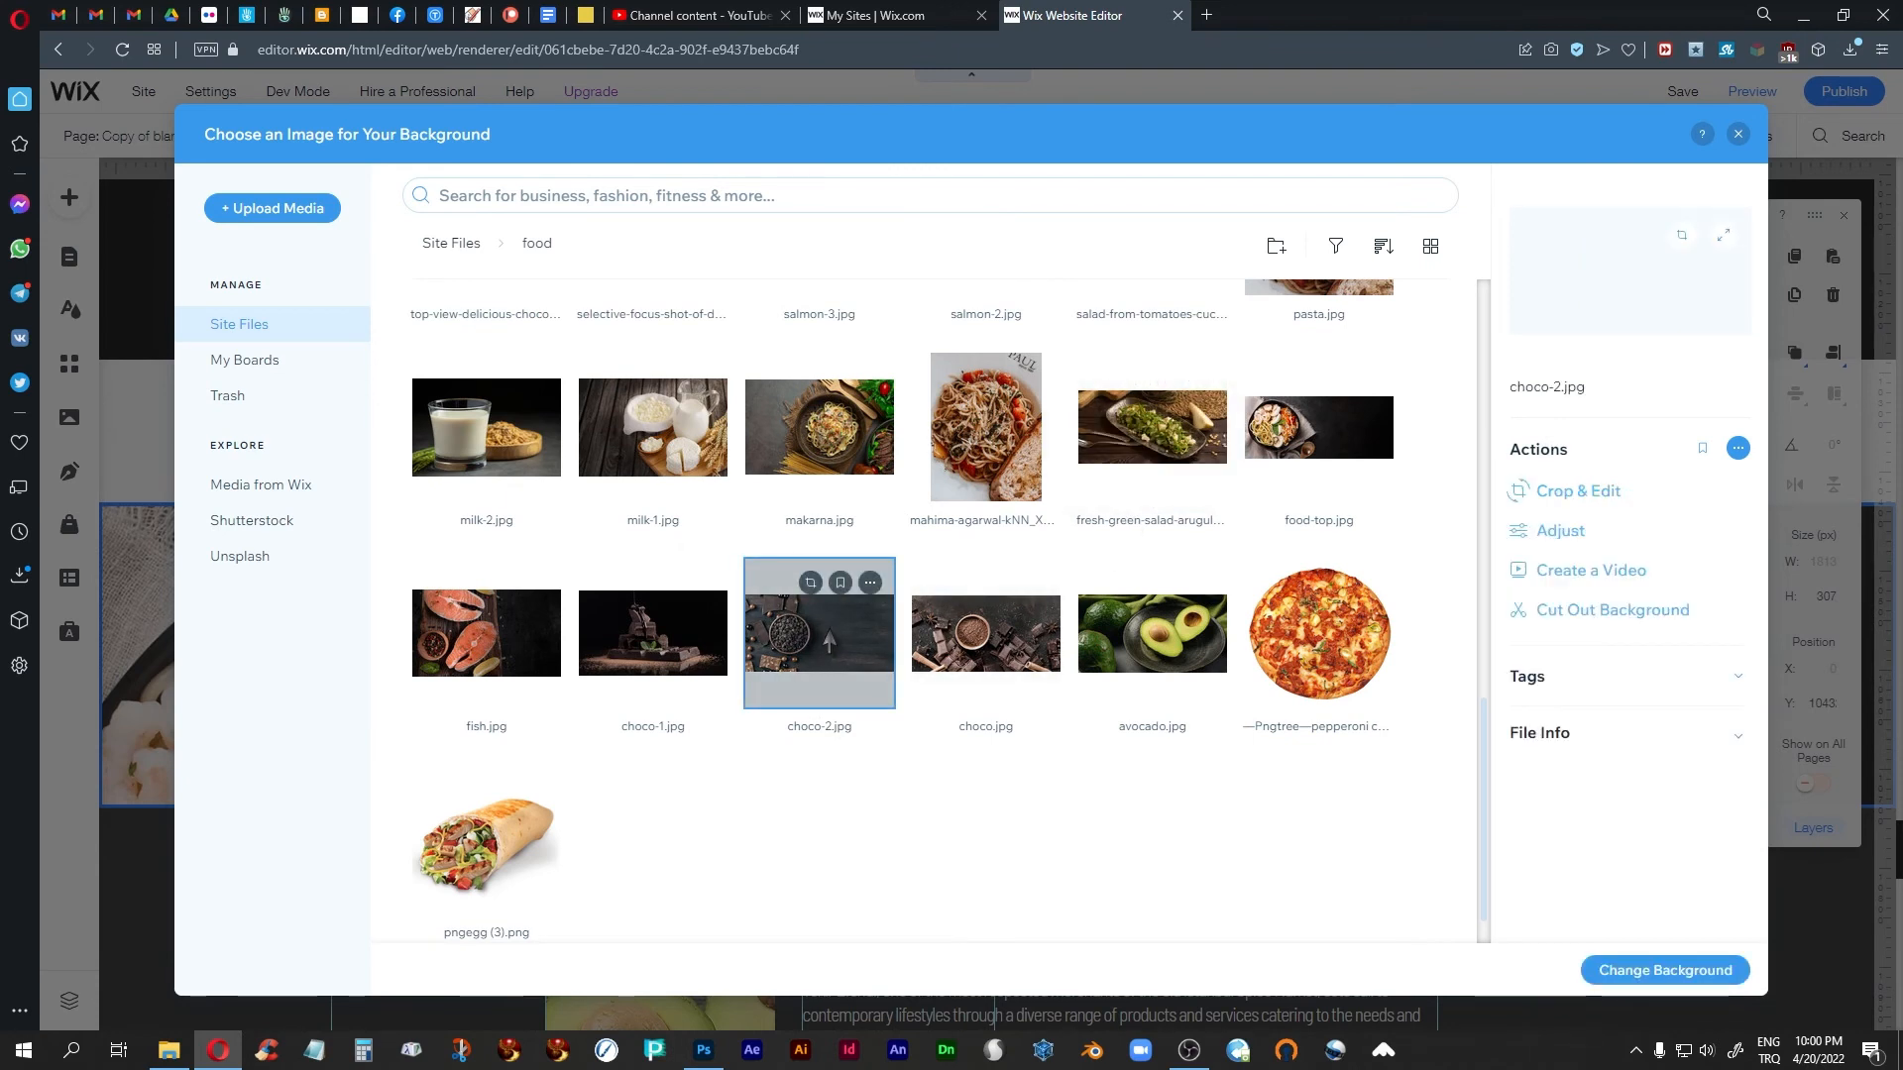
{"action": "left_click", "coordinate": [1635, 970]}
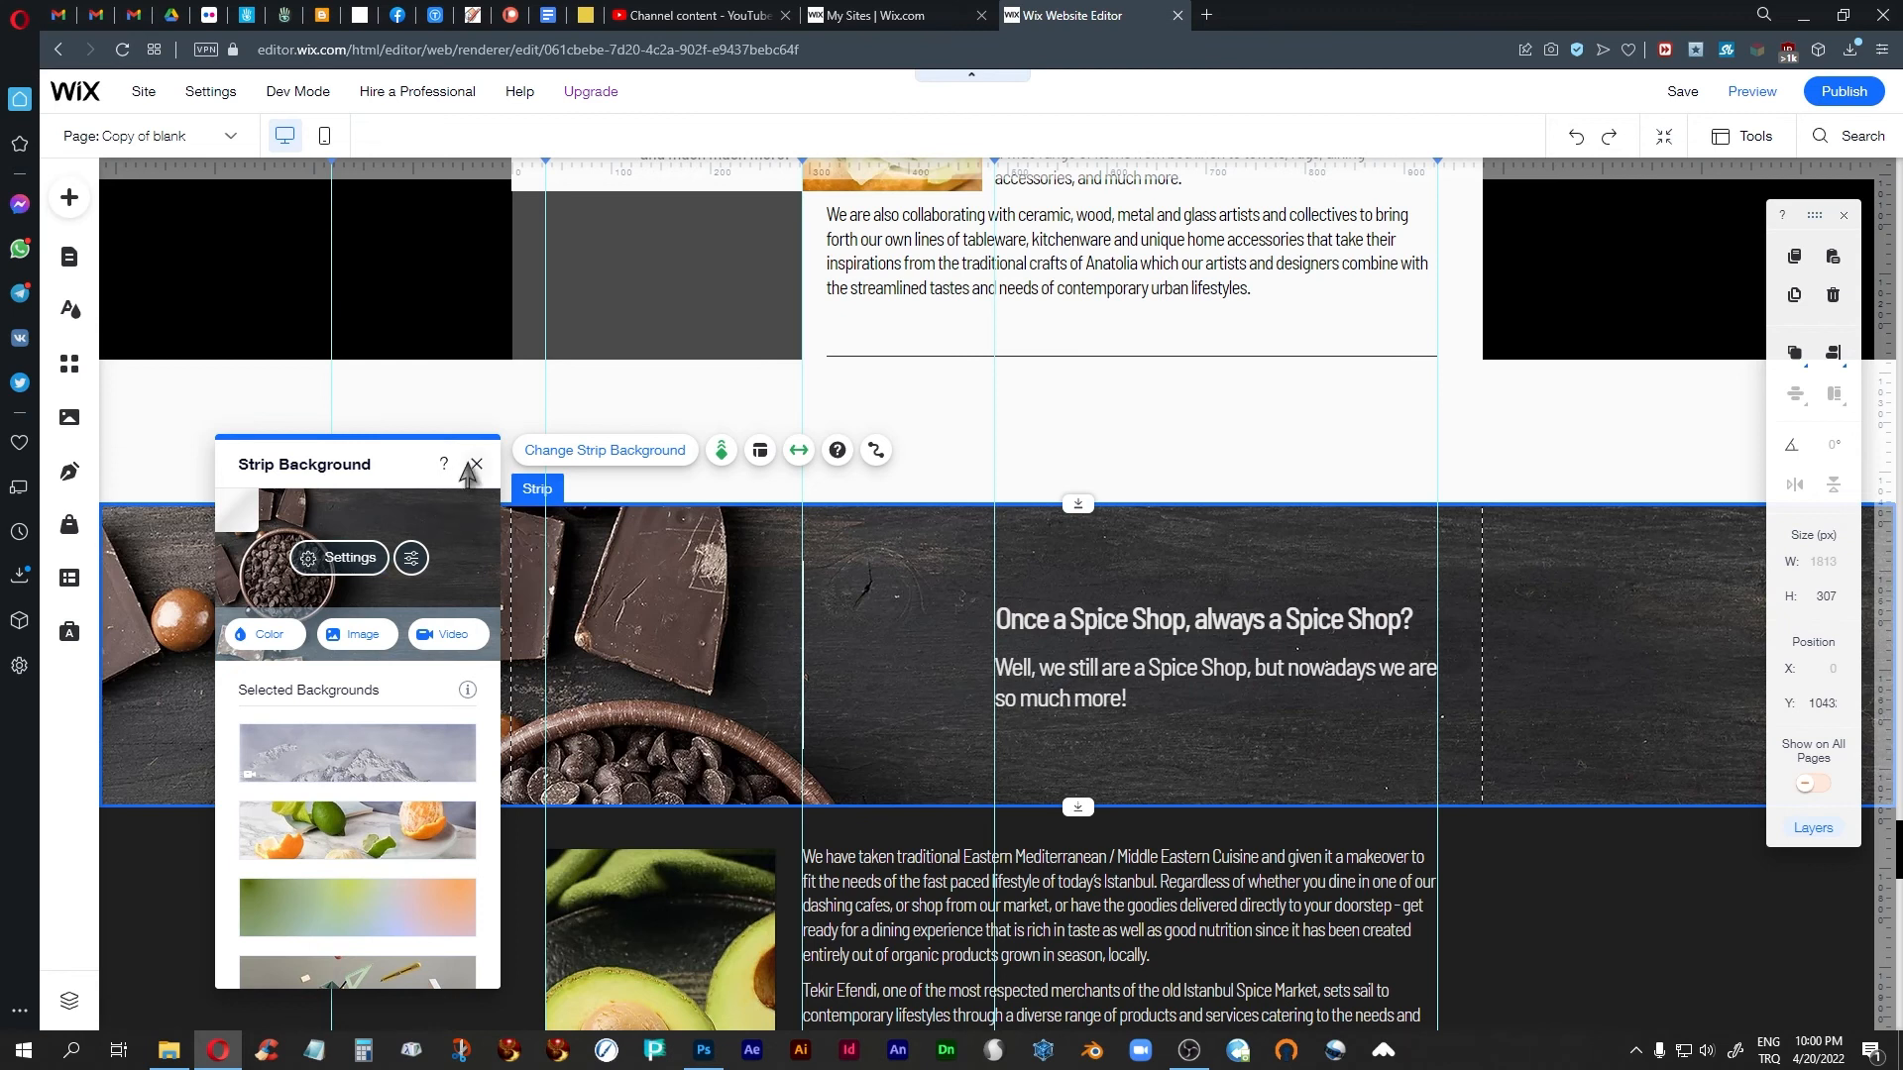
{"action": "left_click", "coordinate": [477, 464]}
Preview the chocolate strip's moving background while the page scrolls, and return to the editor
{"action": "scroll", "coordinate": [1422, 506], "scroll_direction": "up", "scroll_amount": 5}
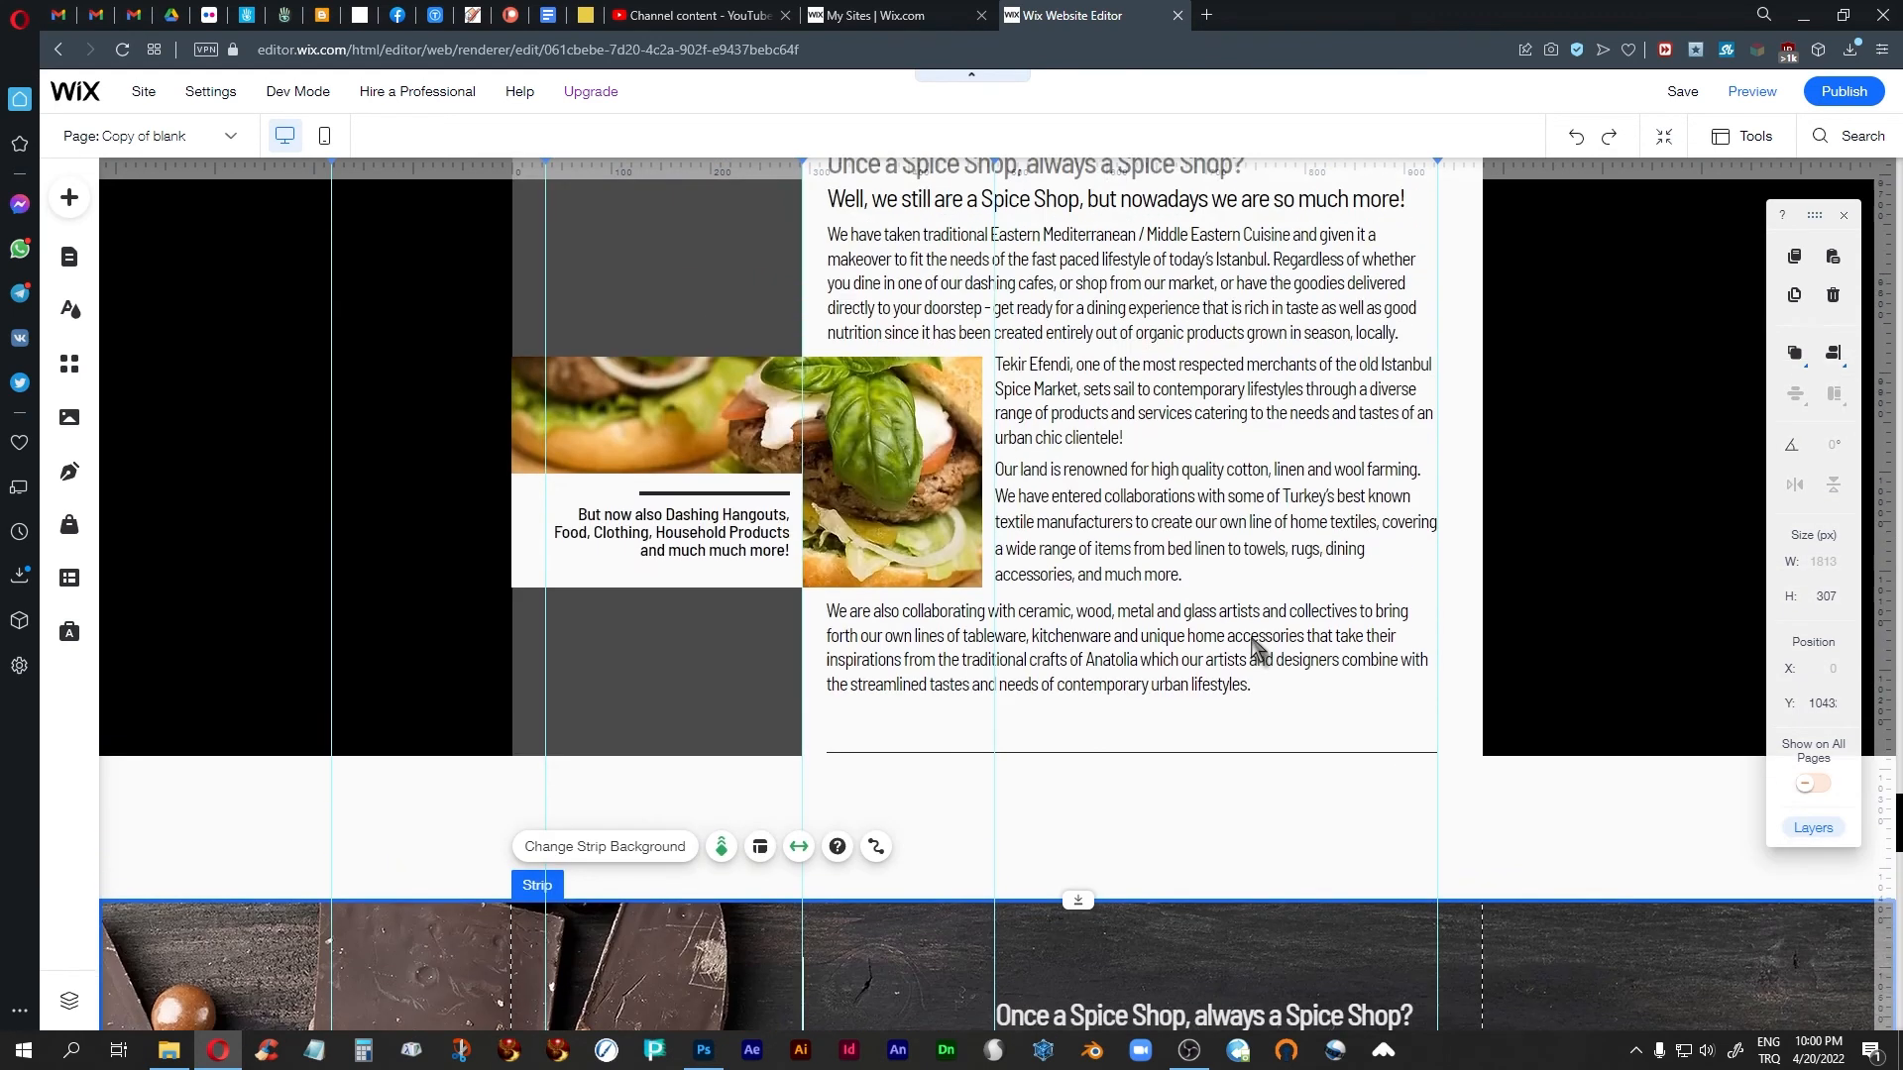
{"action": "left_click", "coordinate": [1752, 91]}
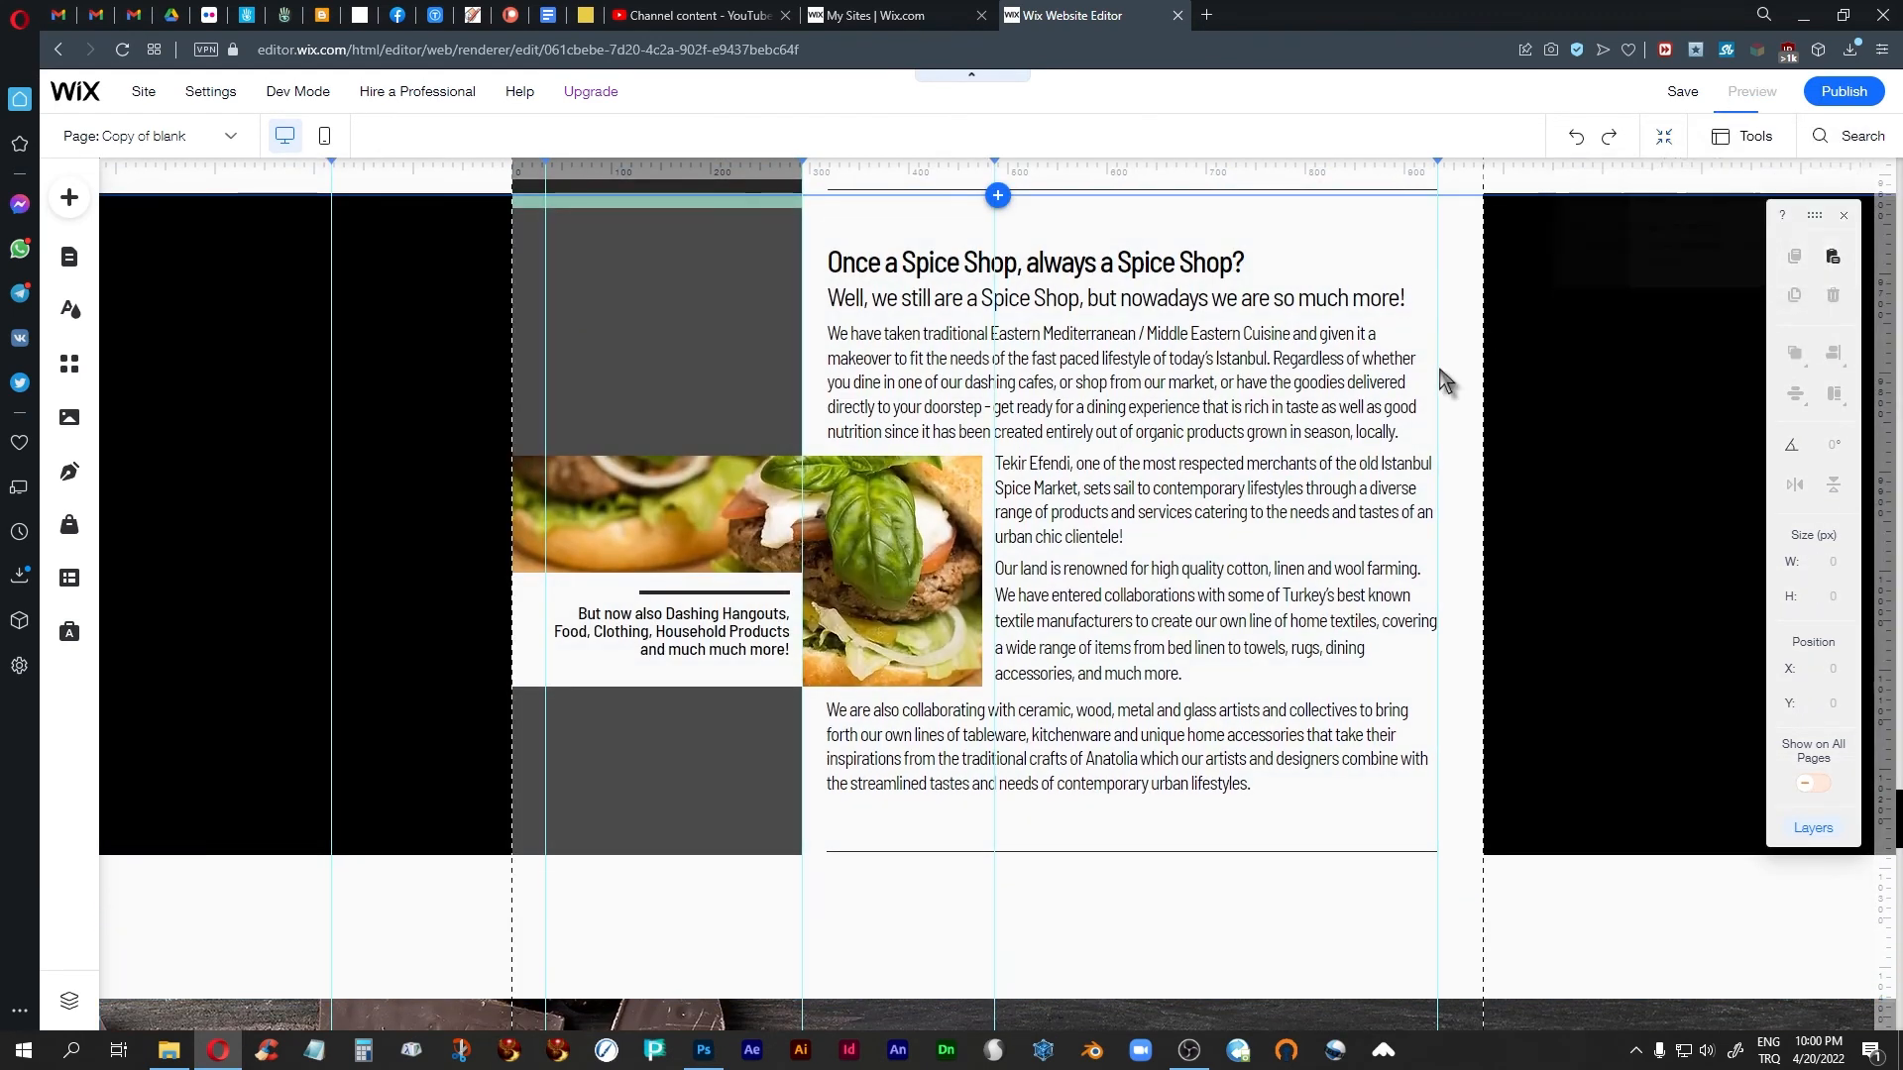
{"action": "scroll", "coordinate": [1434, 451], "scroll_direction": "down", "scroll_amount": 5}
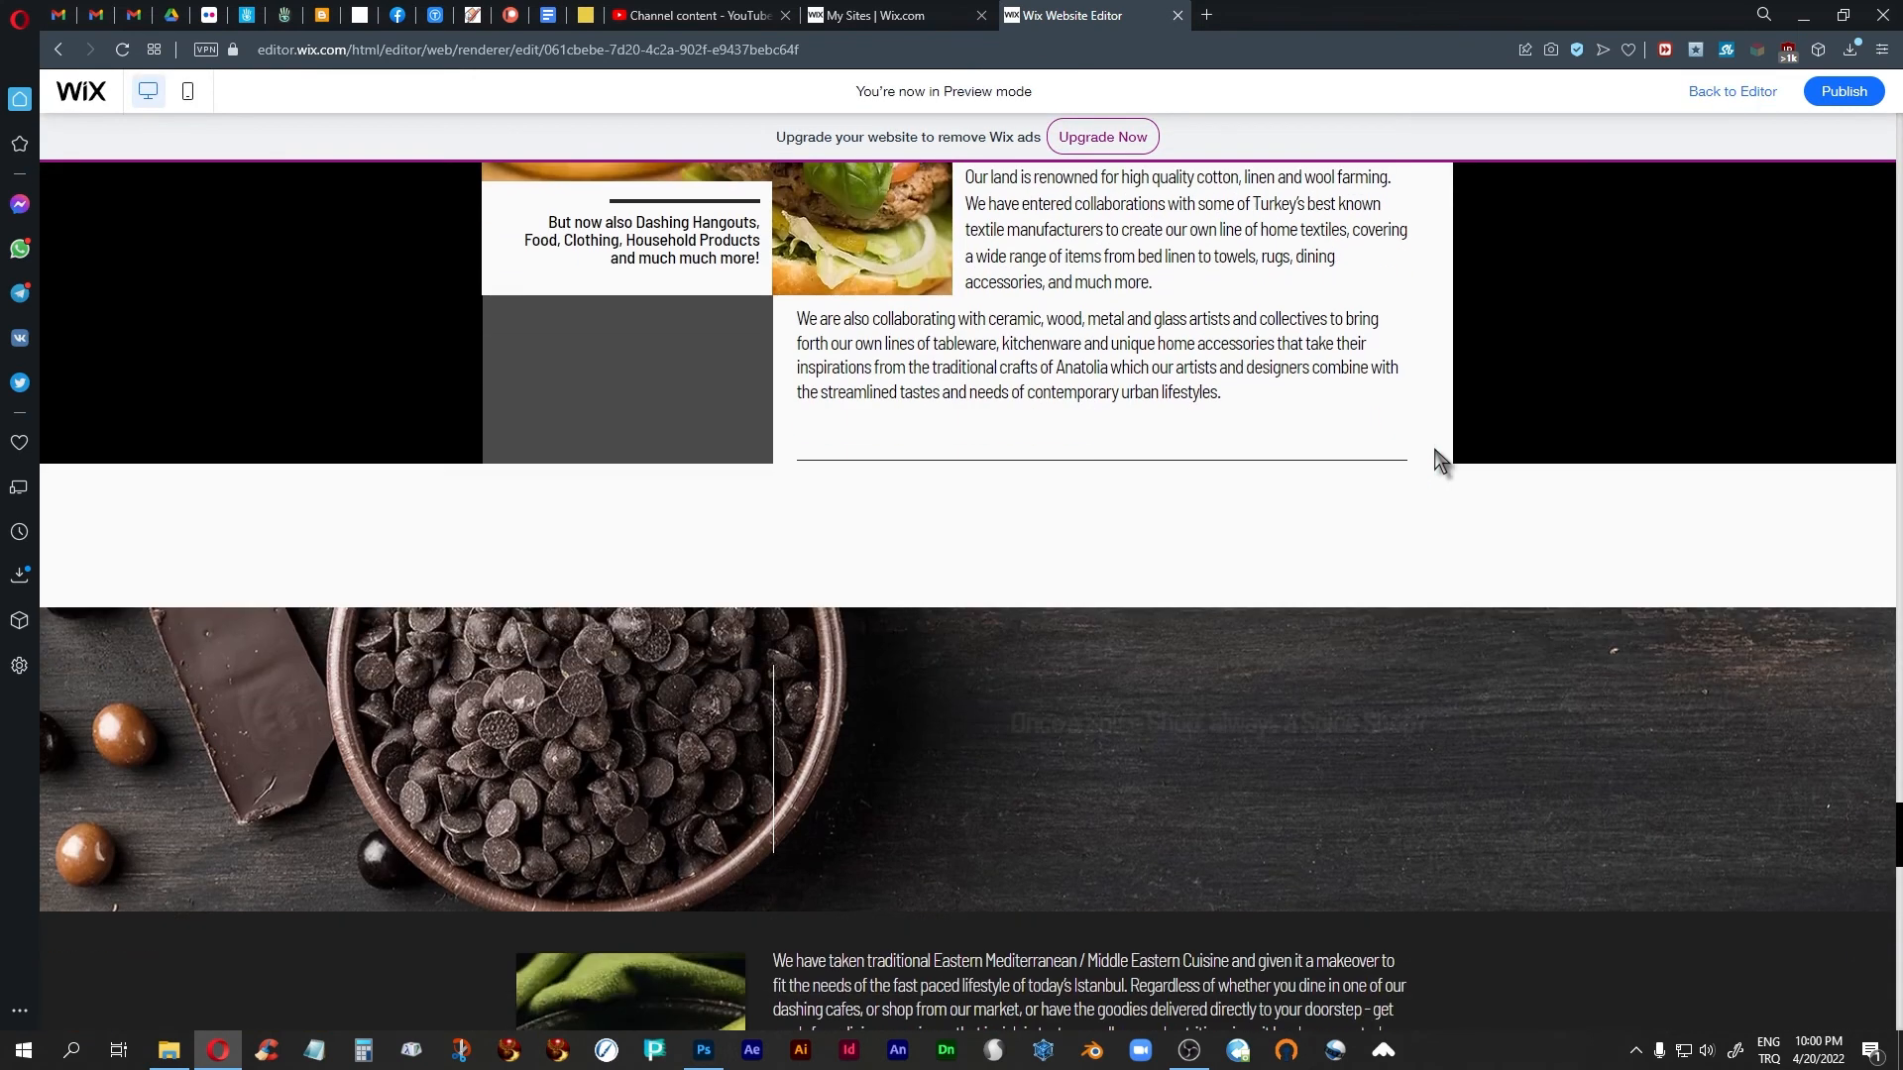
{"action": "scroll", "coordinate": [1434, 452], "scroll_direction": "down", "scroll_amount": 2}
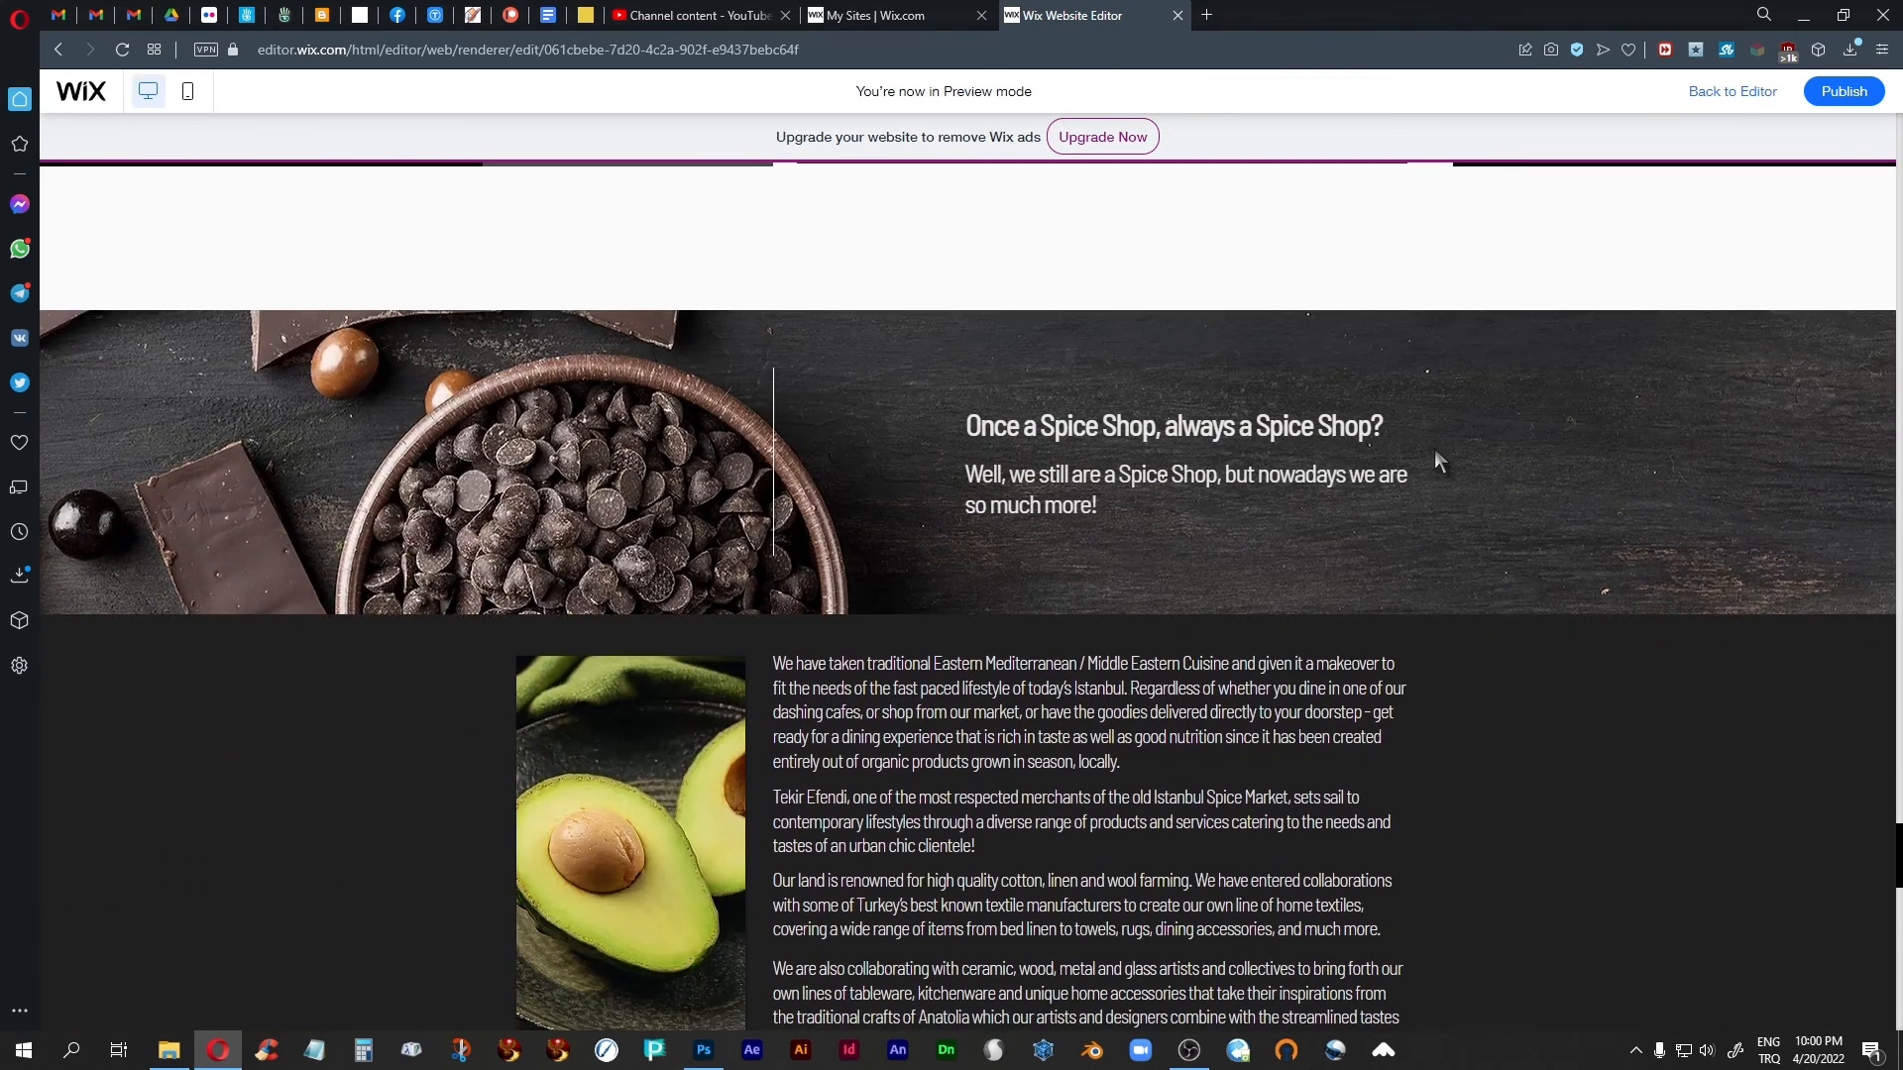
{"action": "scroll", "coordinate": [1434, 451], "scroll_direction": "up", "scroll_amount": 1}
{"action": "scroll", "coordinate": [1435, 451], "scroll_direction": "down", "scroll_amount": 1}
{"action": "scroll", "coordinate": [1435, 451], "scroll_direction": "up", "scroll_amount": 1}
{"action": "left_click", "coordinate": [1709, 93]}
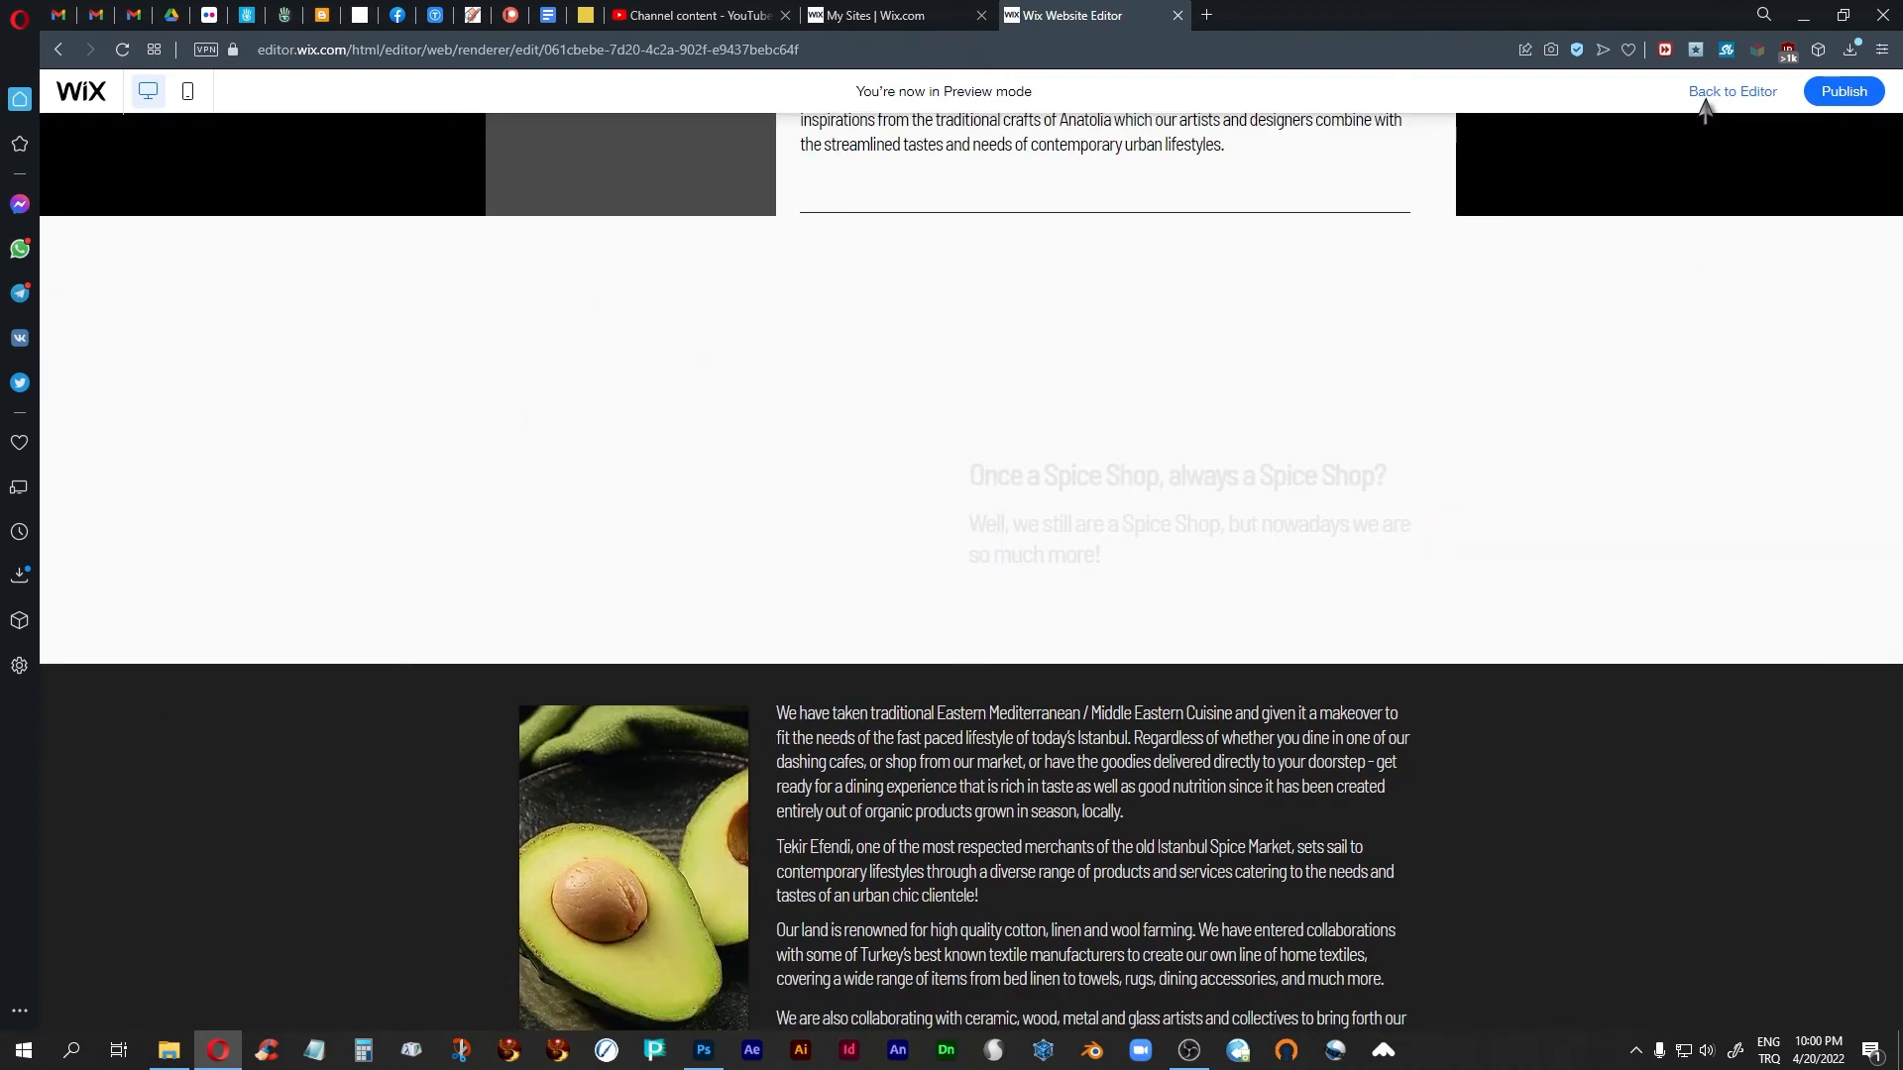
Set the Float-In animation duration of the chocolate strip's heading "Once a Spice Shop, always a Spice Shop?" to 1.5 seconds
{"action": "left_click", "coordinate": [1159, 517]}
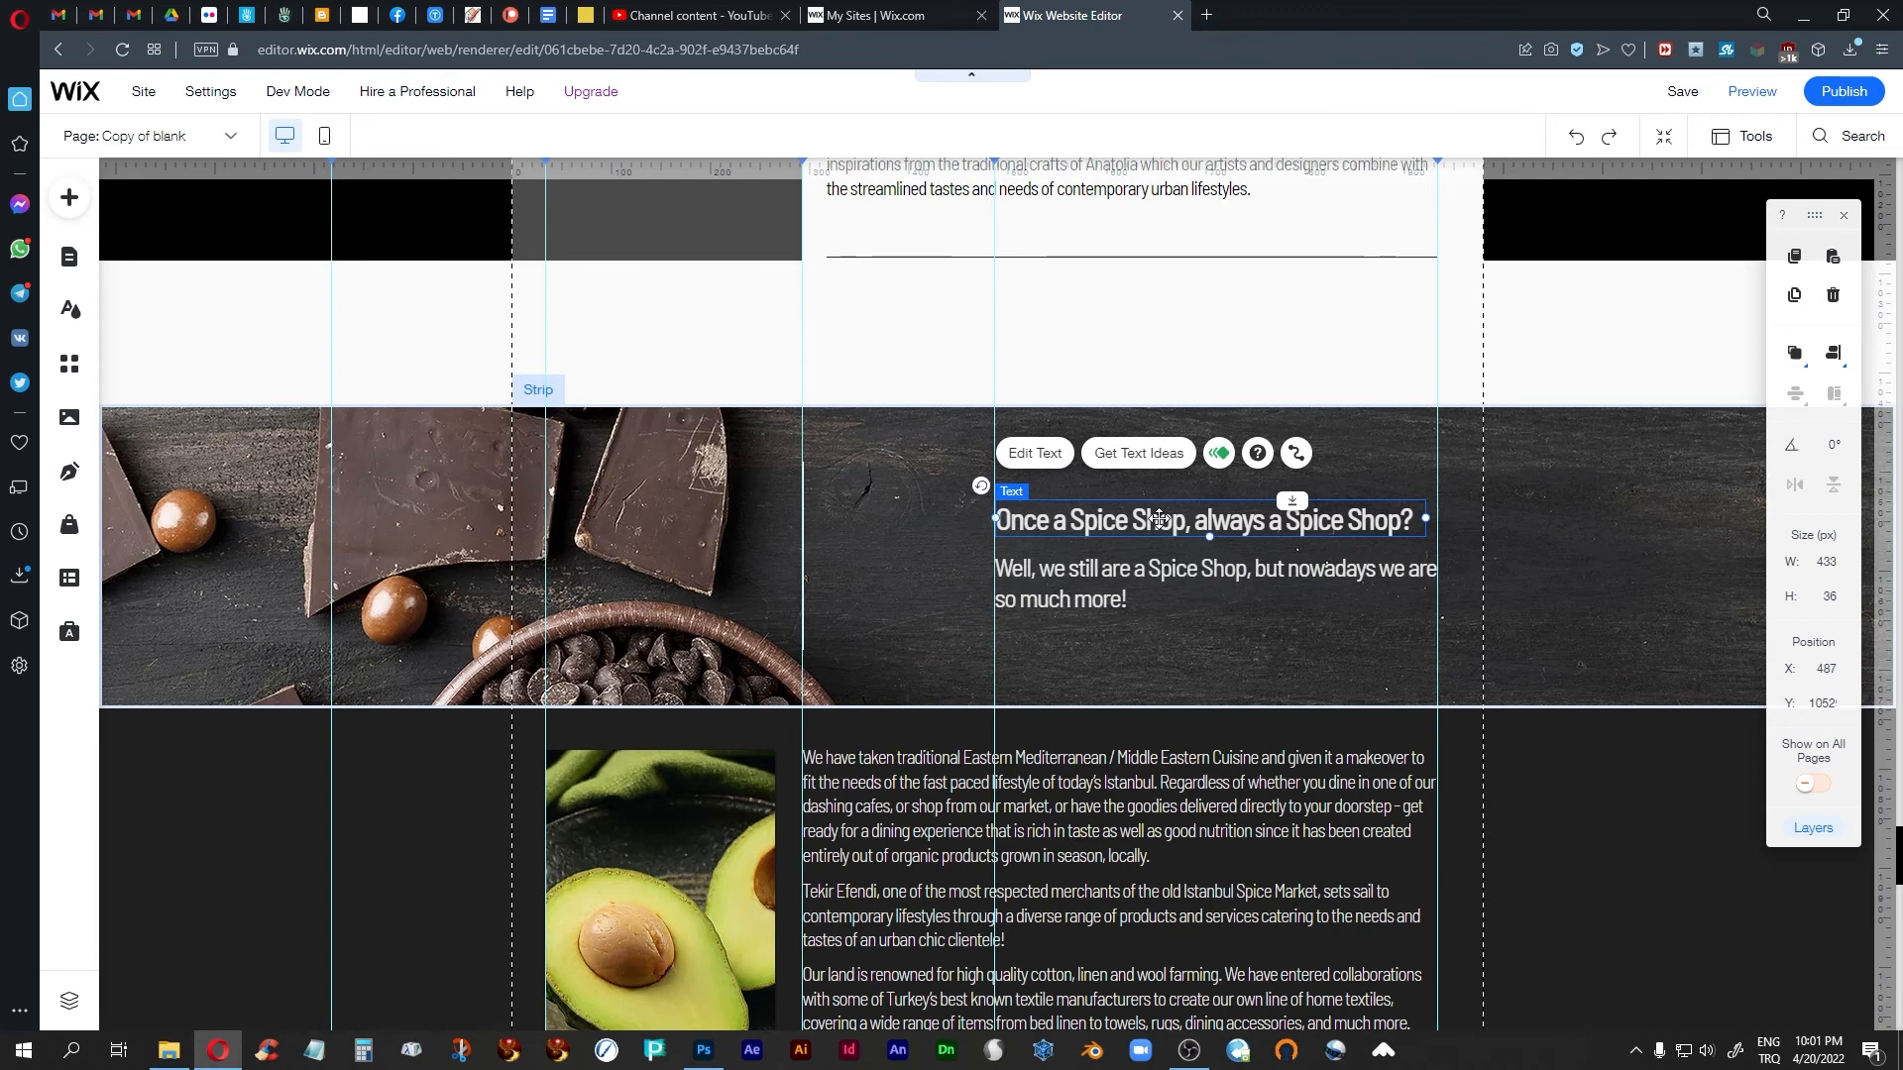
{"action": "left_click", "coordinate": [1219, 453]}
{"action": "left_click", "coordinate": [1577, 748]}
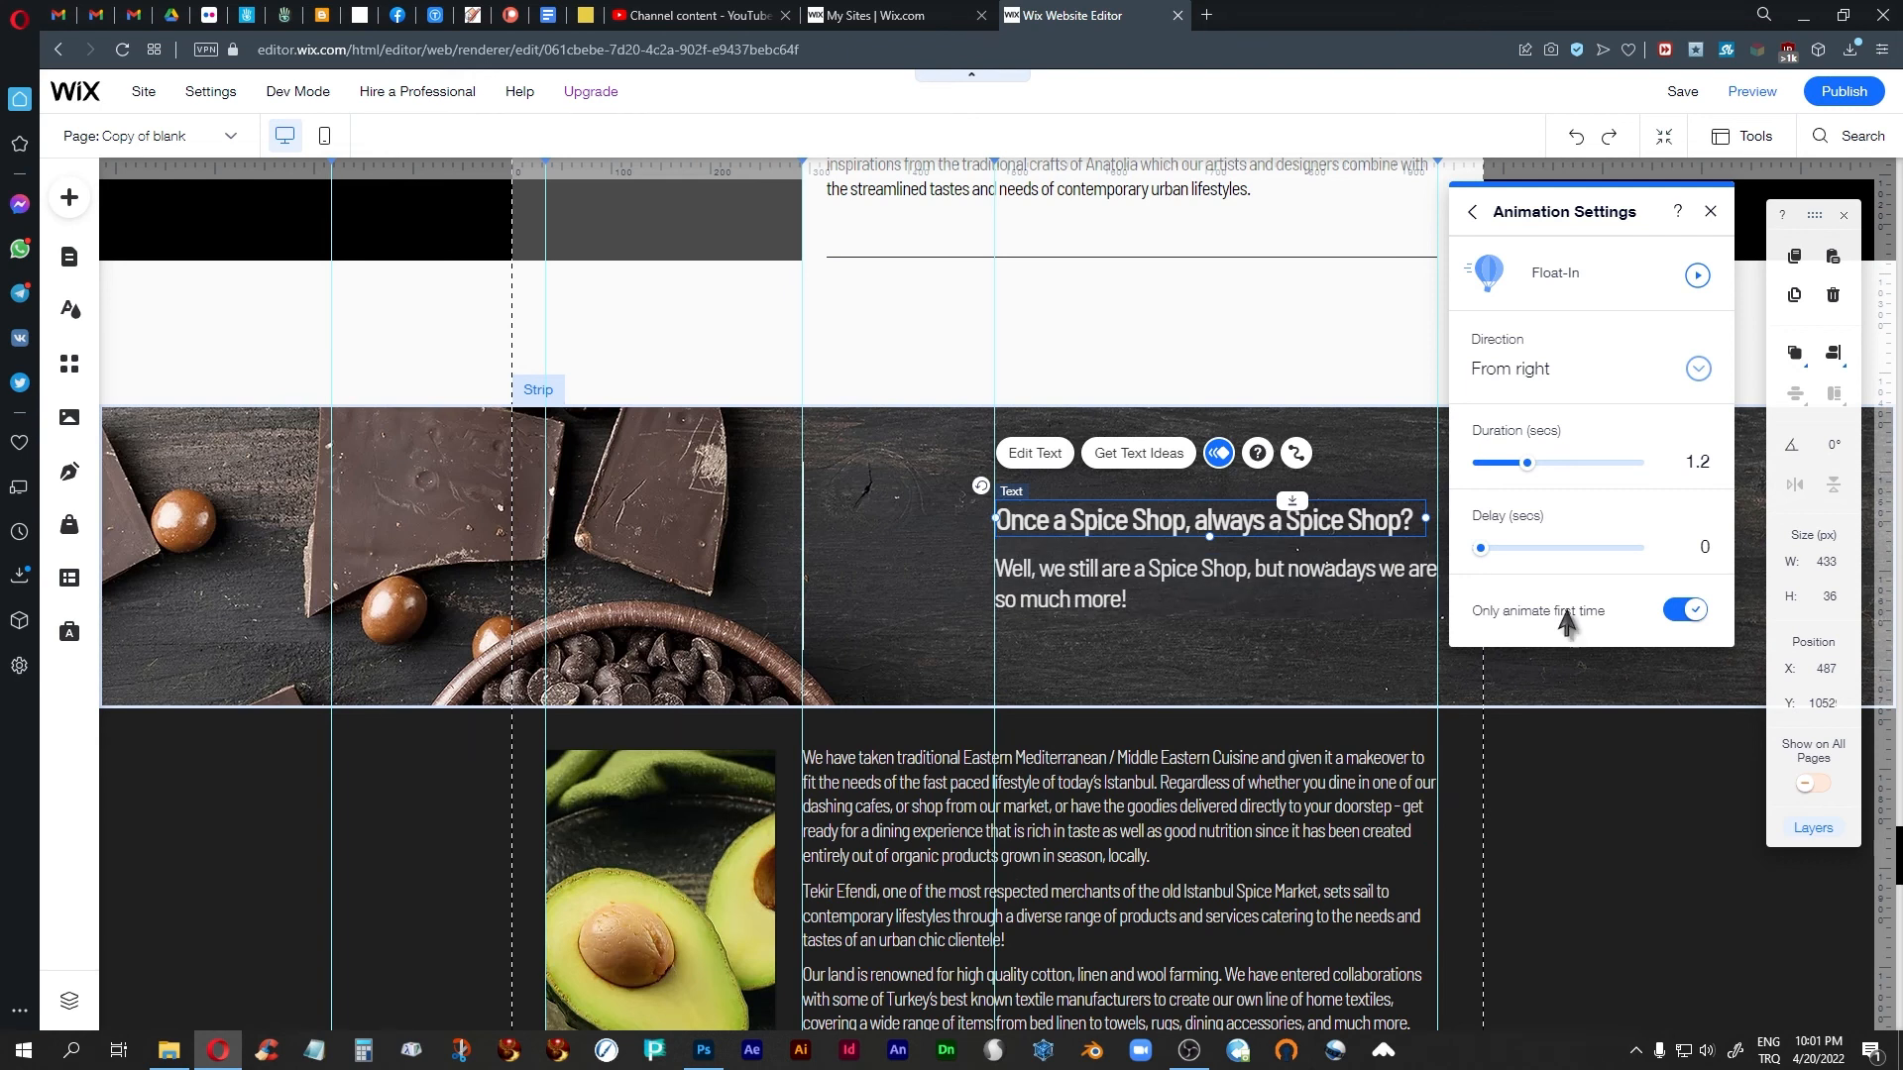
{"action": "left_click", "coordinate": [1703, 463]}
{"action": "left_click", "coordinate": [1704, 462]}
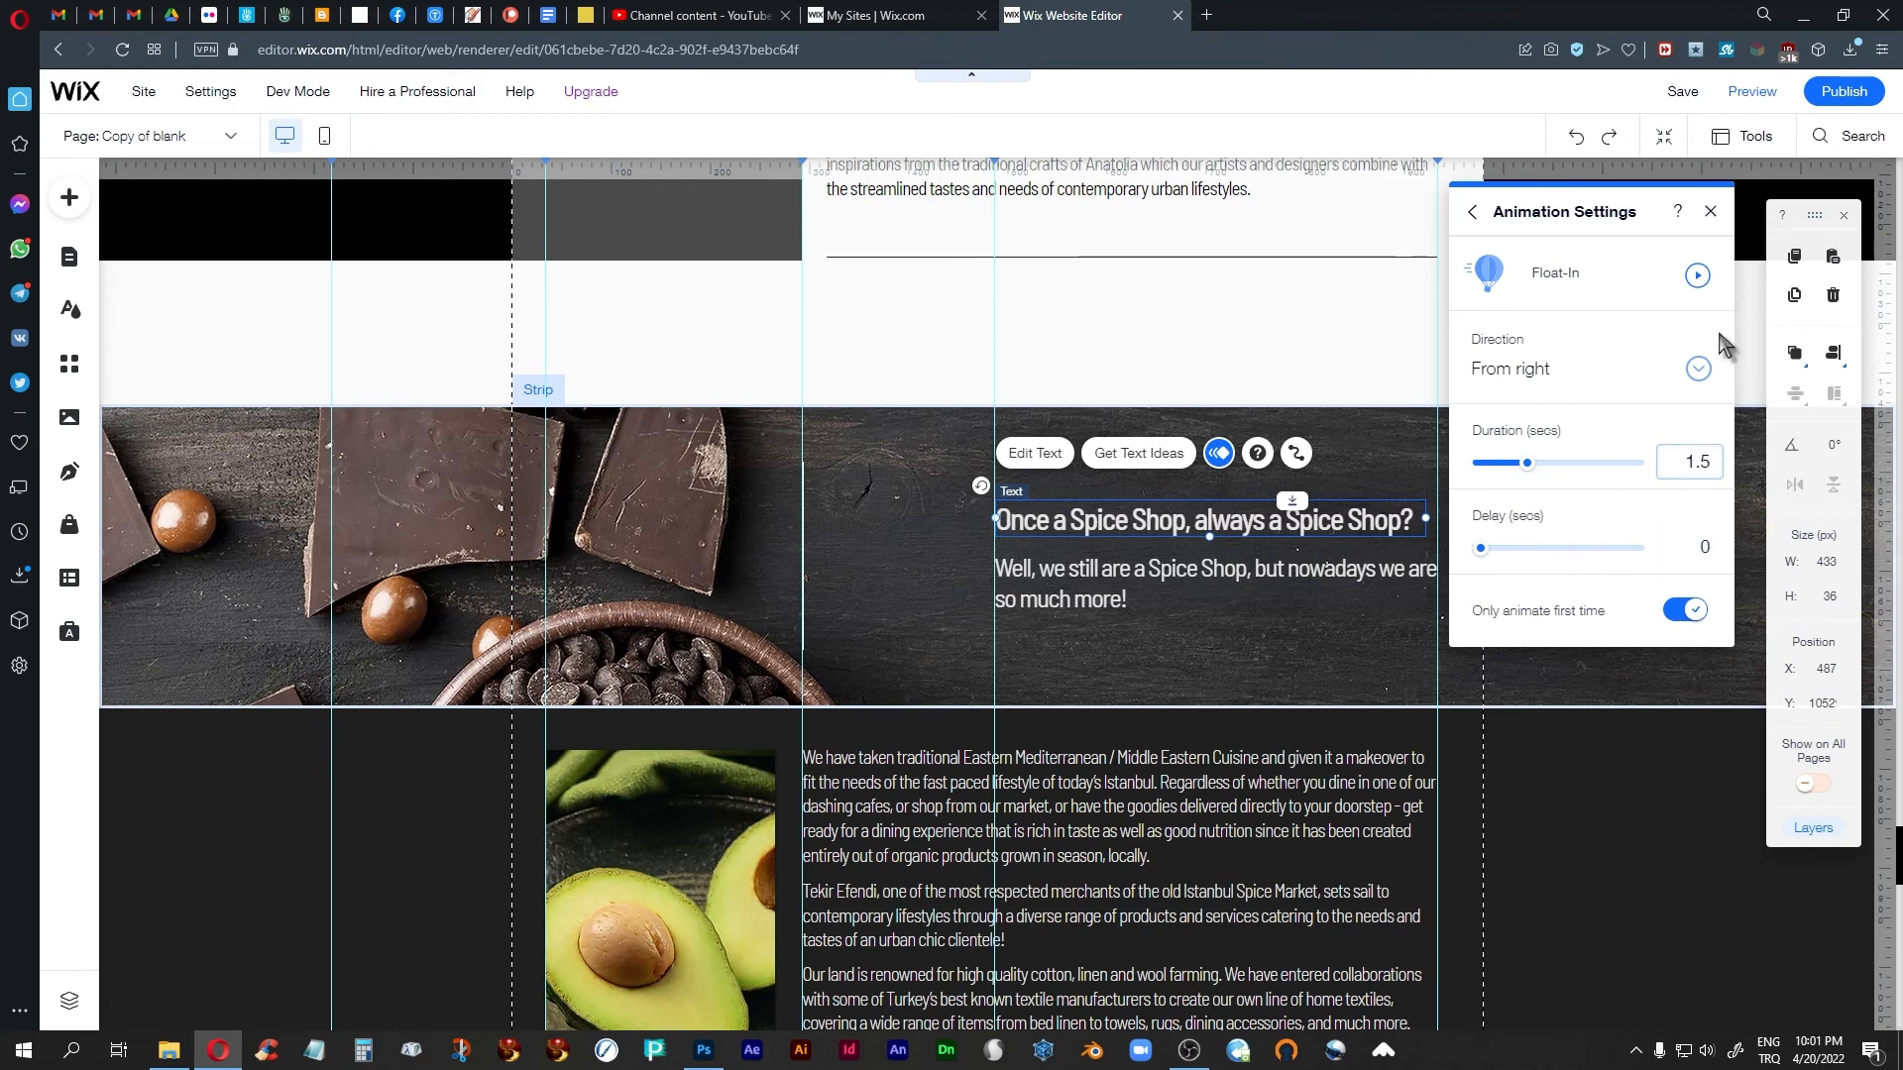
{"action": "left_click", "coordinate": [1710, 212]}
Set the Float-In animation duration of the two-line subheading in the chocolate strip to 1.5 seconds
{"action": "left_click", "coordinate": [1125, 599]}
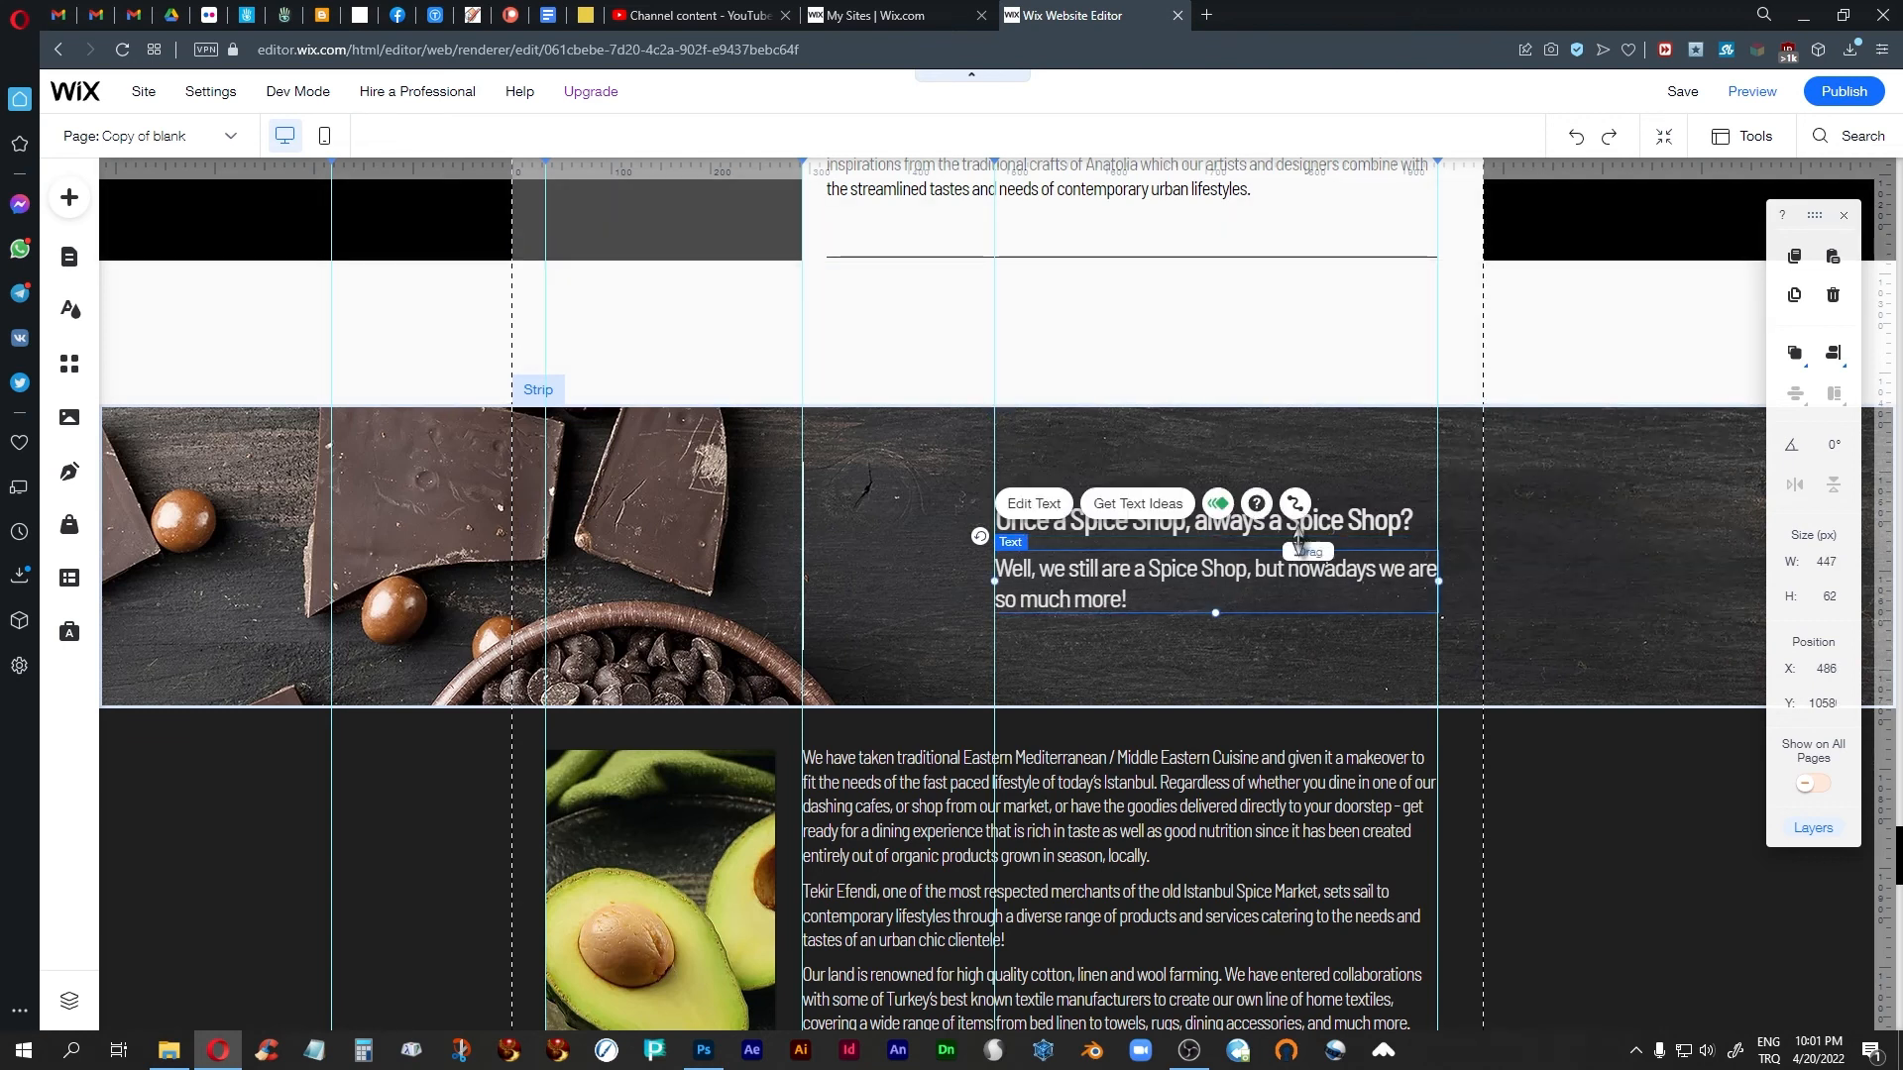
{"action": "left_click", "coordinate": [1219, 504]}
{"action": "left_click", "coordinate": [1603, 735]}
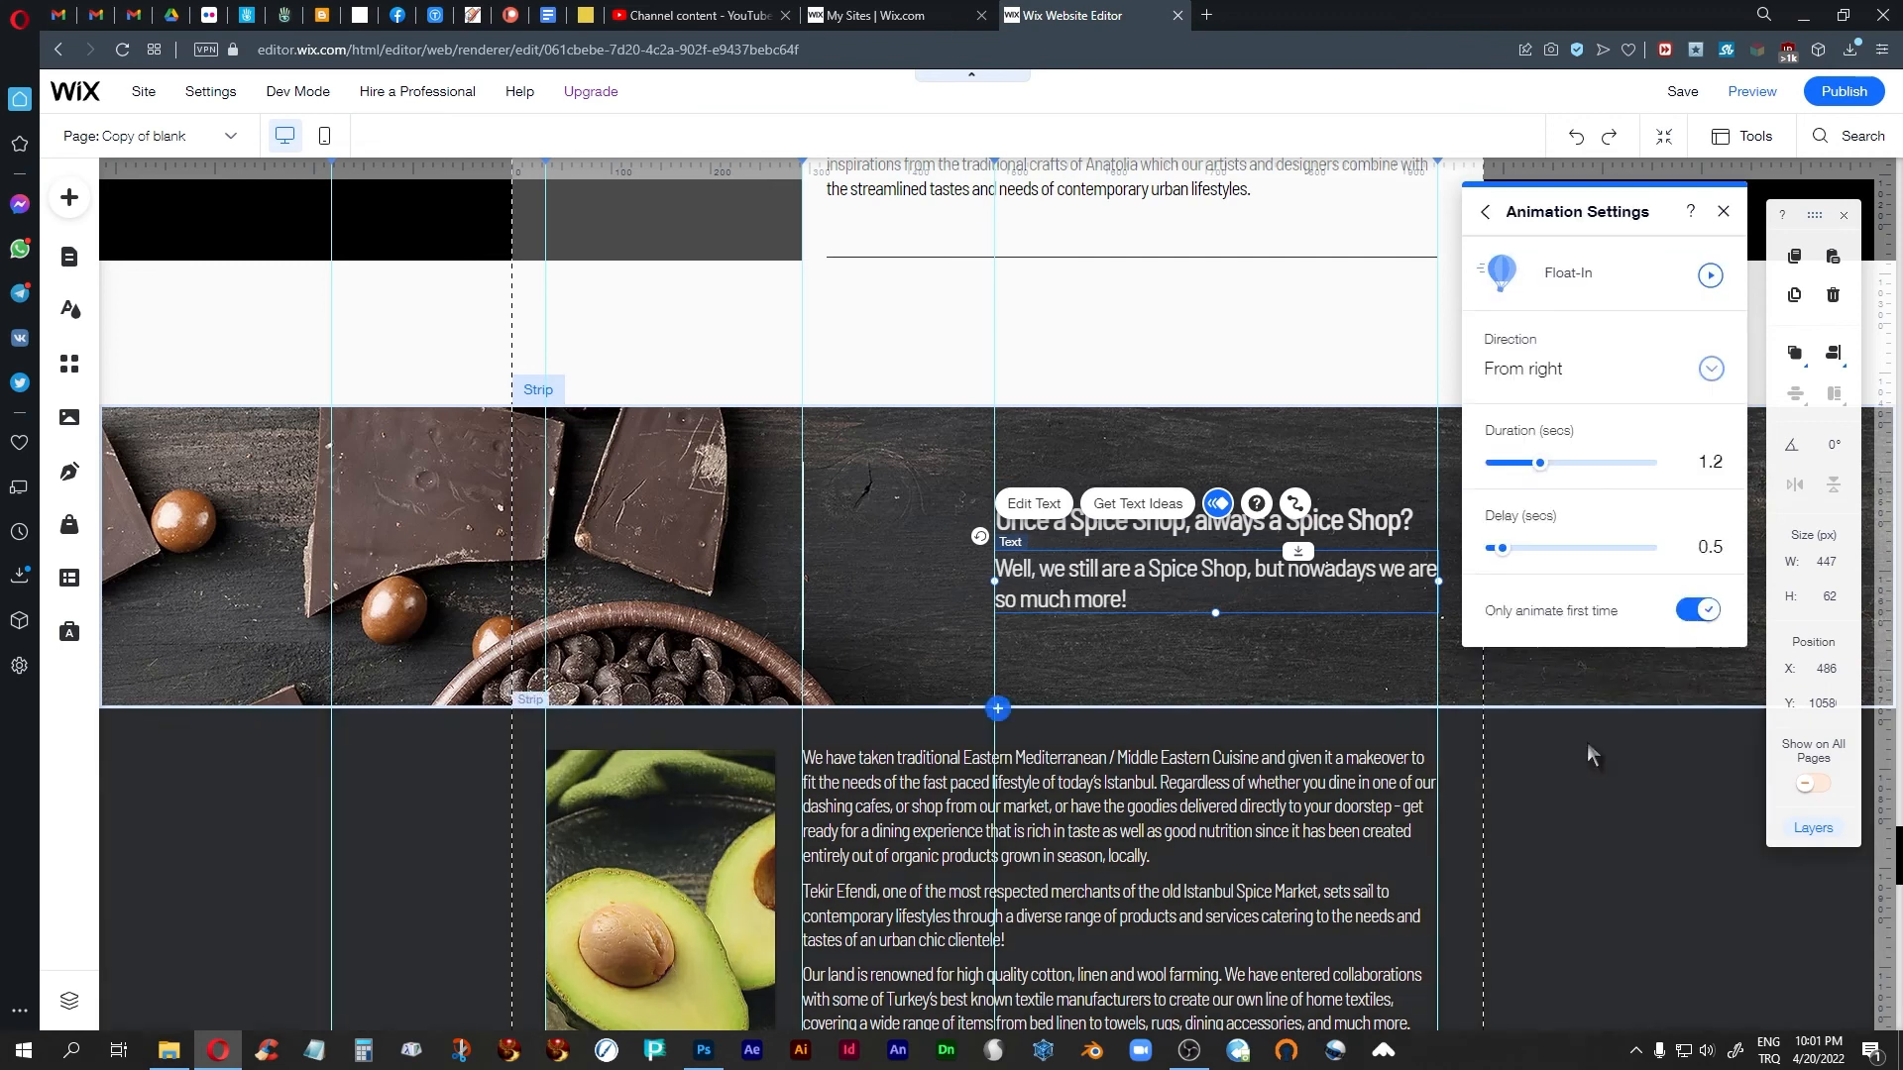
{"action": "left_click", "coordinate": [1721, 463]}
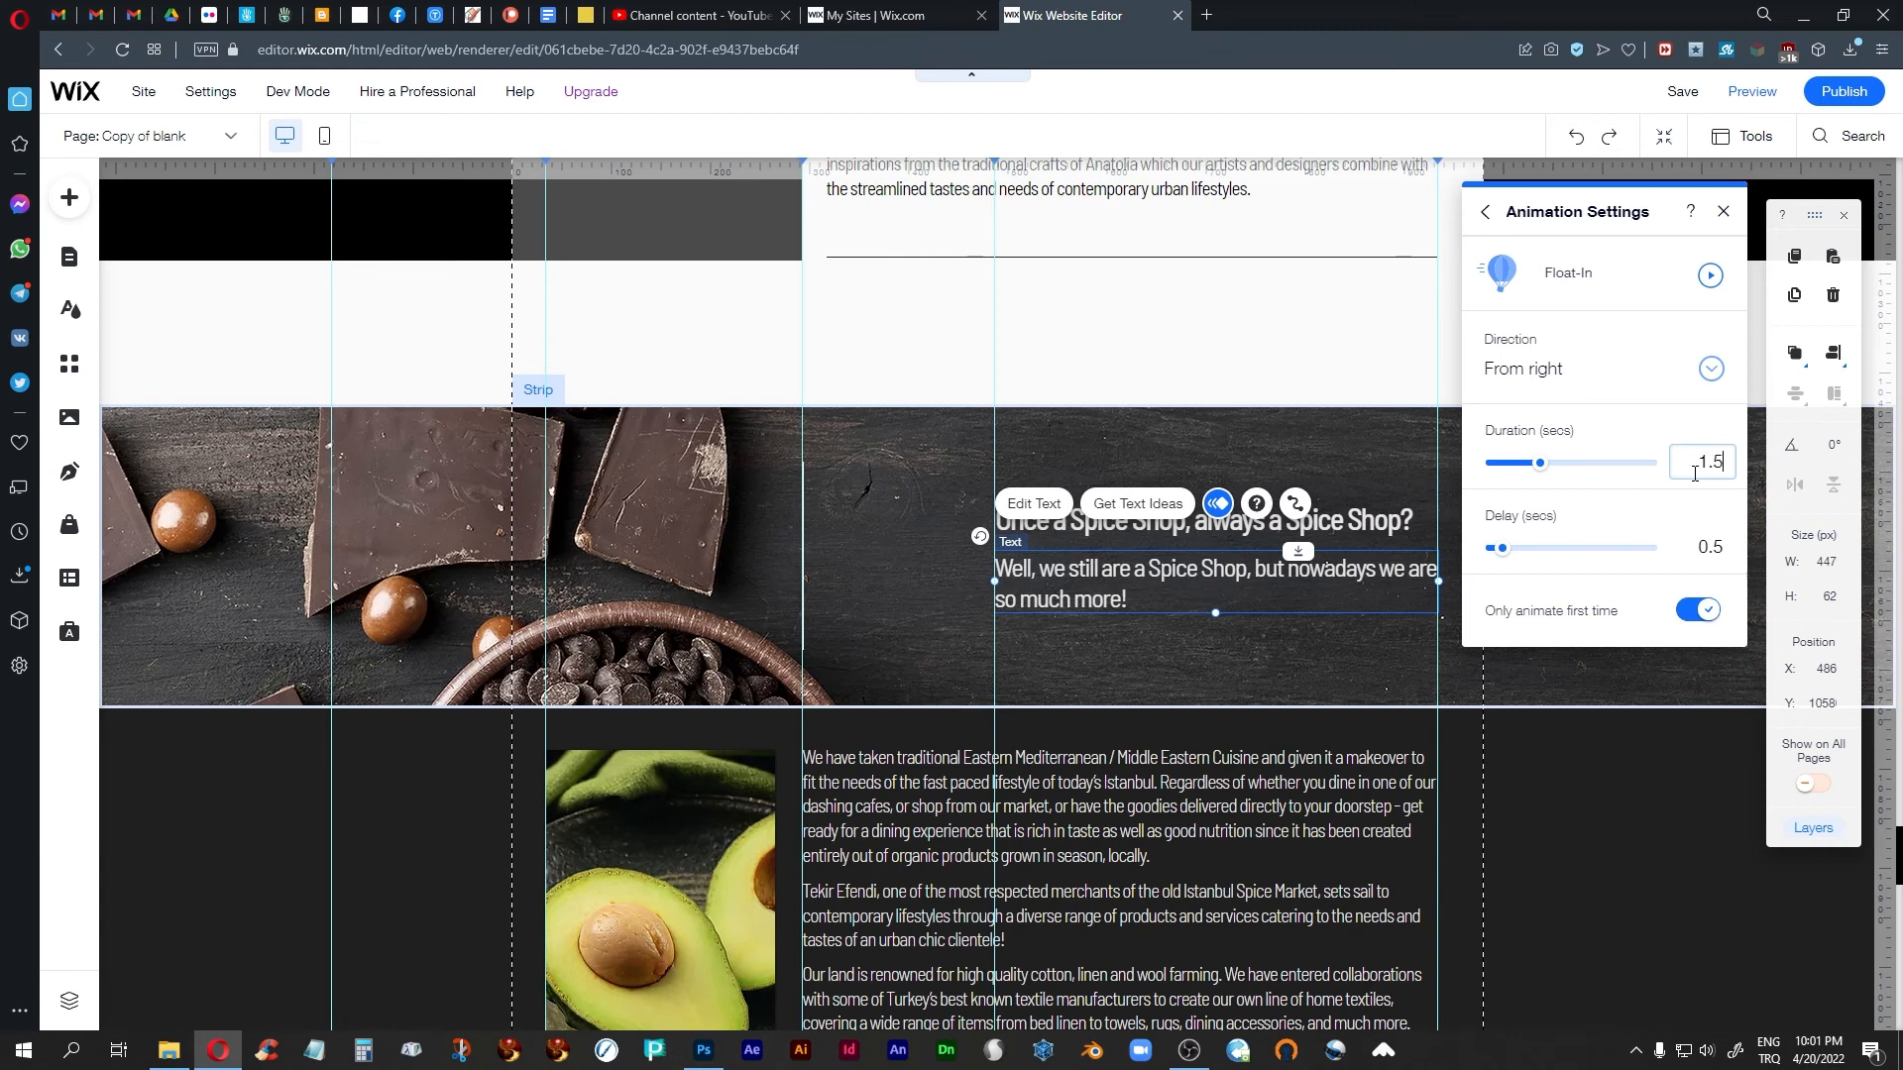
{"action": "left_click", "coordinate": [1723, 211]}
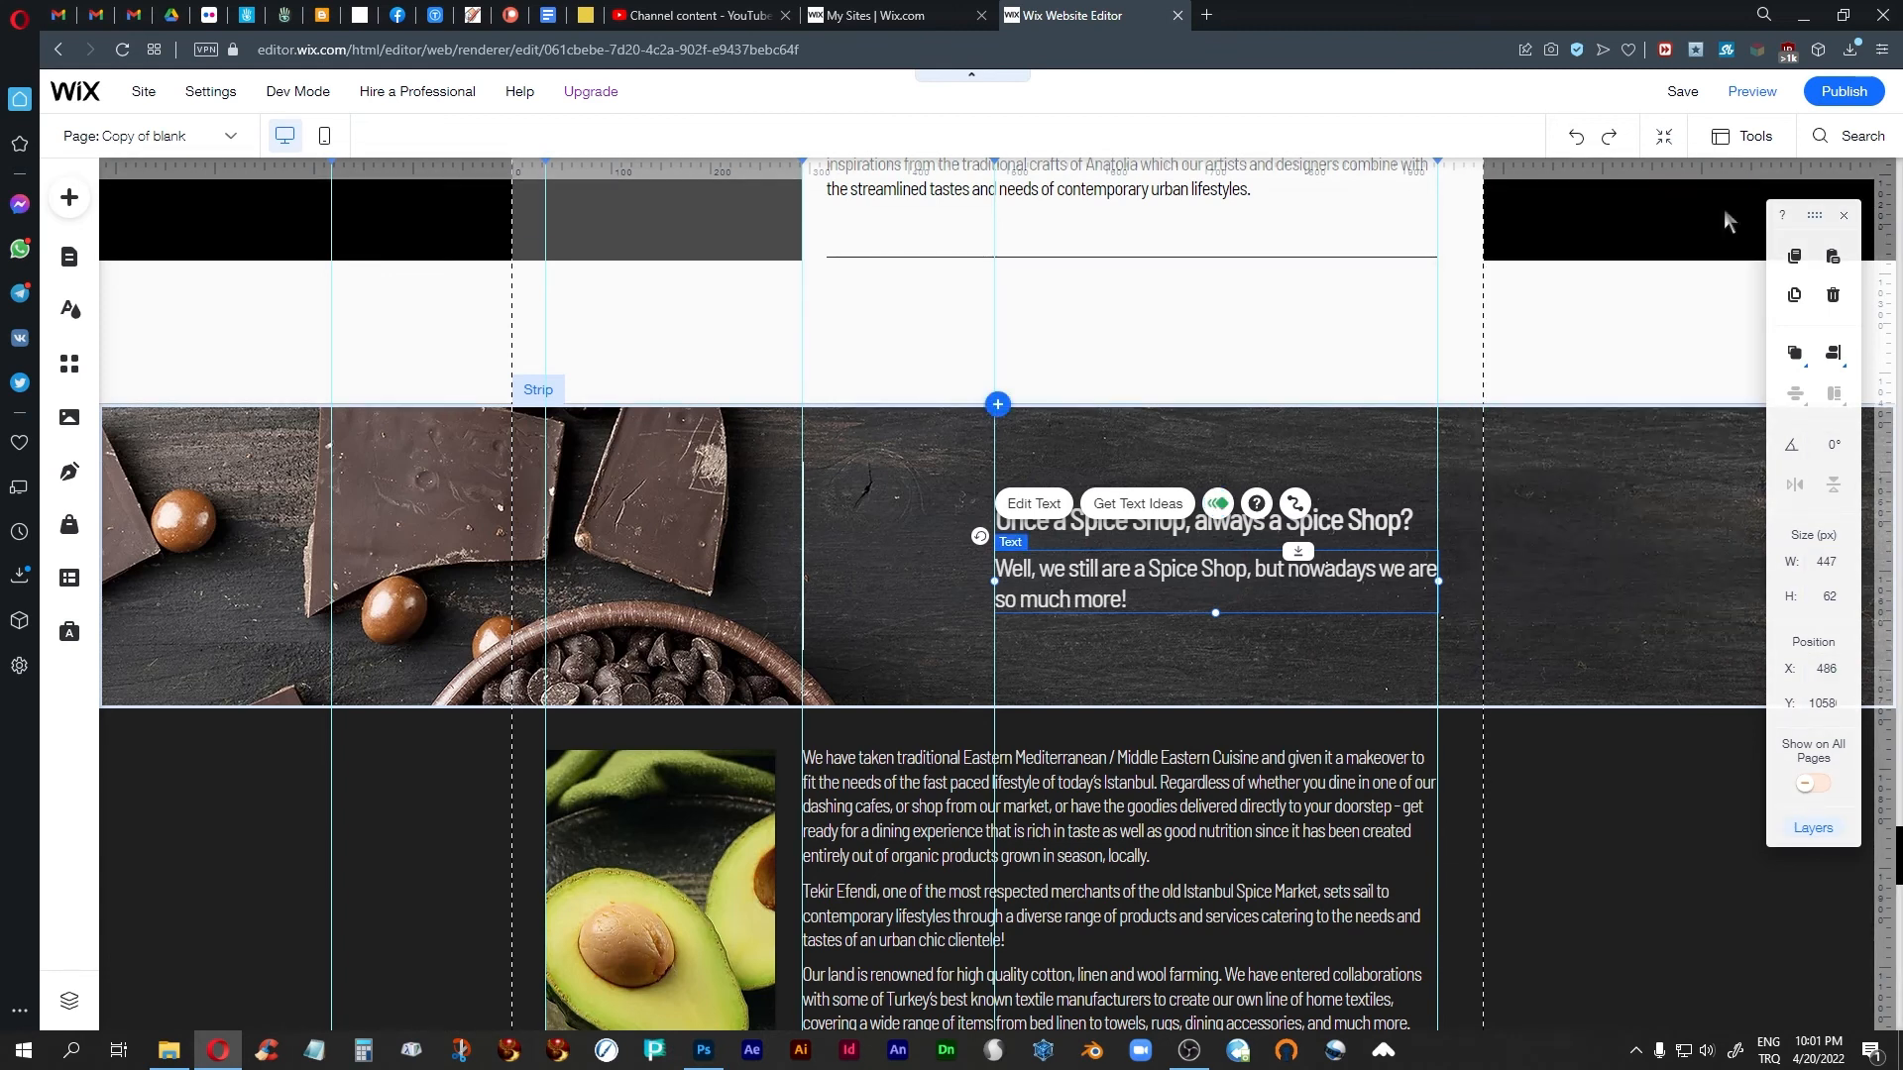
Preview the slower text animations over the chocolate strip's scrolling background, and return to the editor
{"action": "scroll", "coordinate": [1541, 553], "scroll_direction": "up", "scroll_amount": 7}
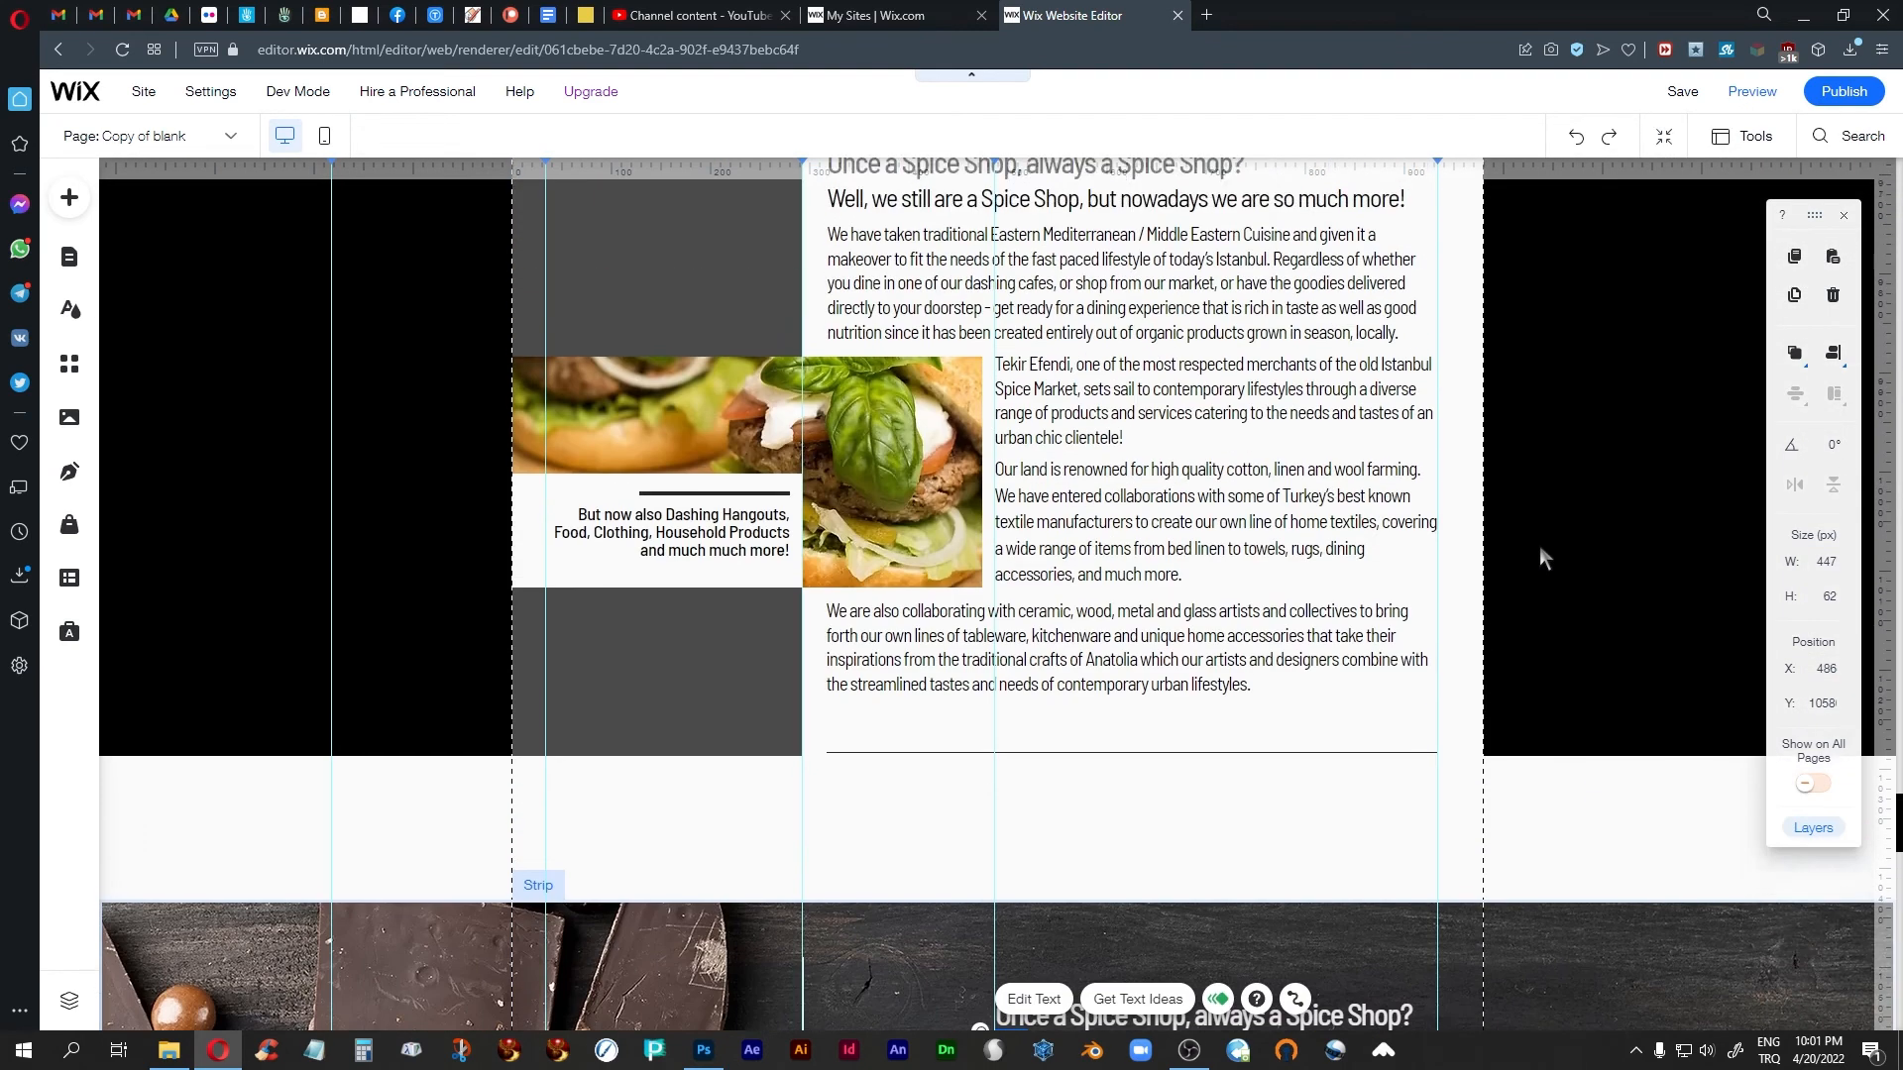
{"action": "left_click", "coordinate": [1752, 91]}
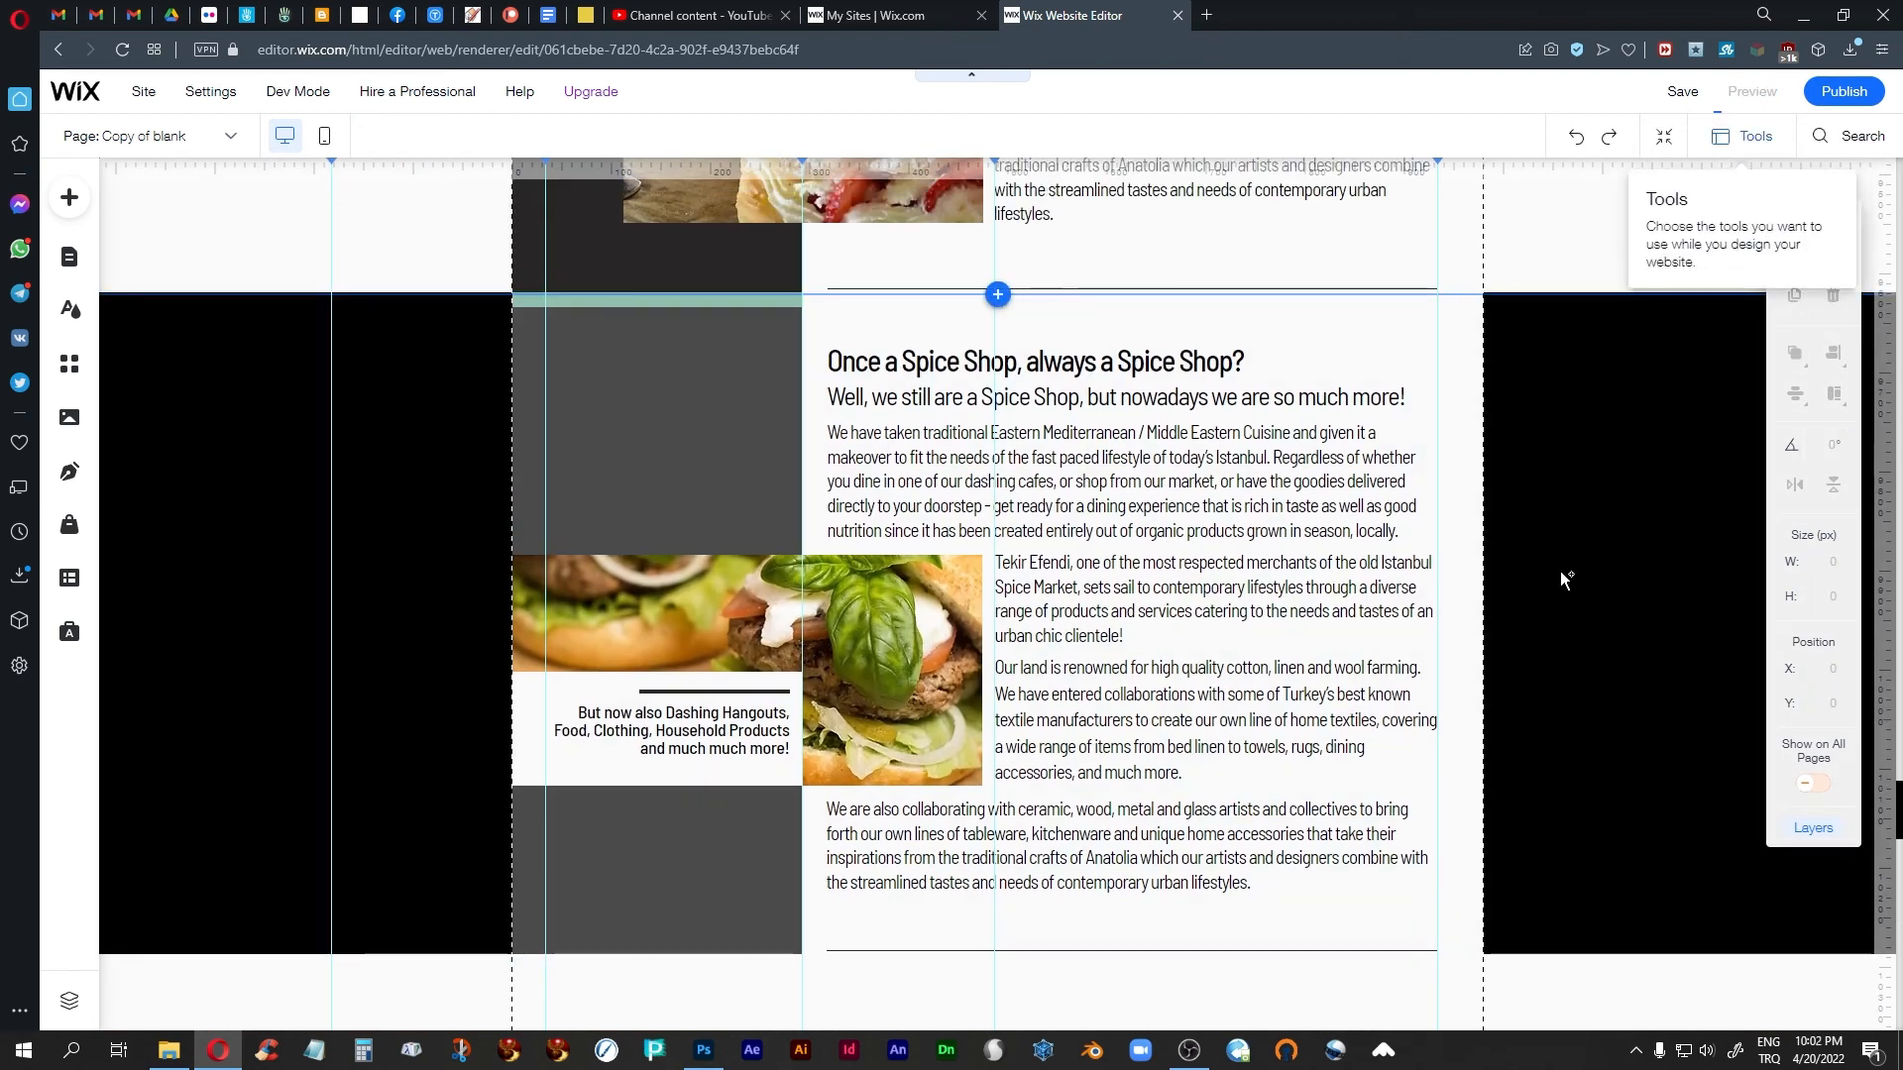
{"action": "scroll", "coordinate": [1612, 650], "scroll_direction": "down", "scroll_amount": 4}
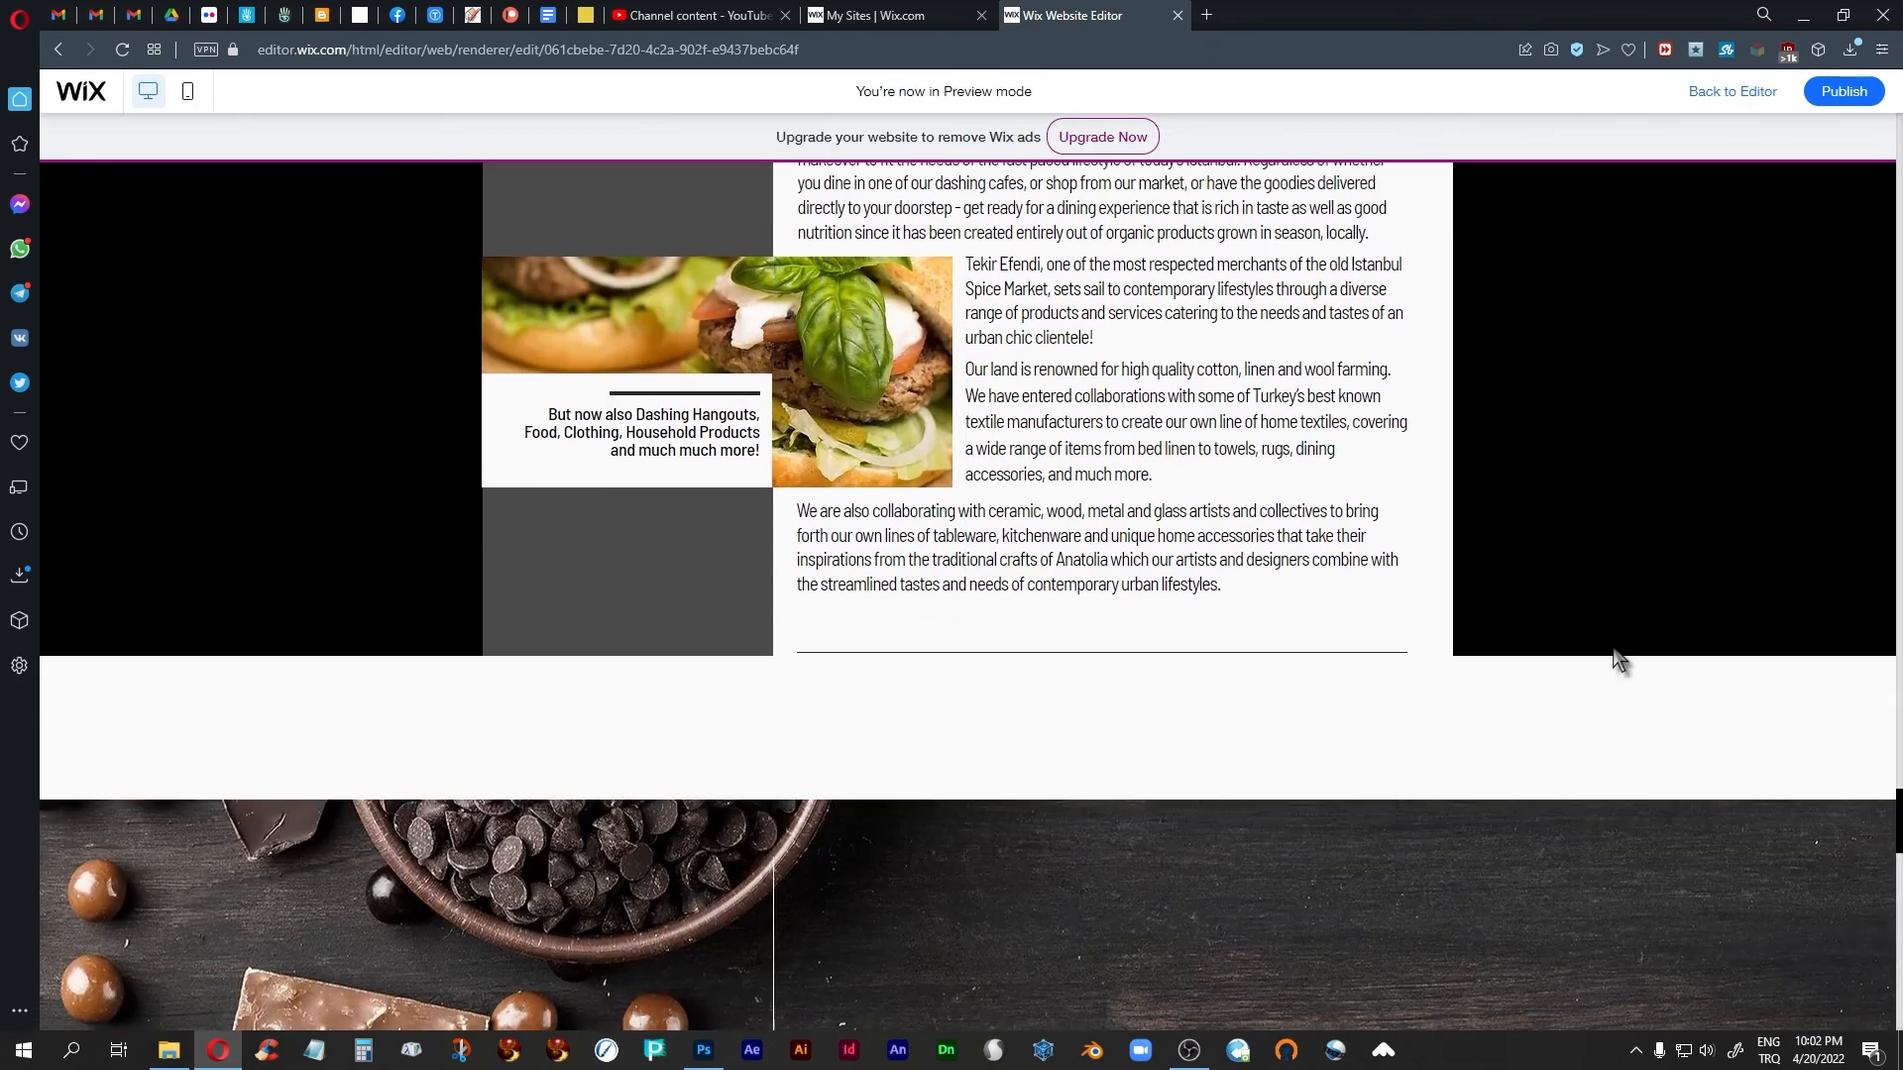
{"action": "scroll", "coordinate": [1612, 647], "scroll_direction": "down", "scroll_amount": 2}
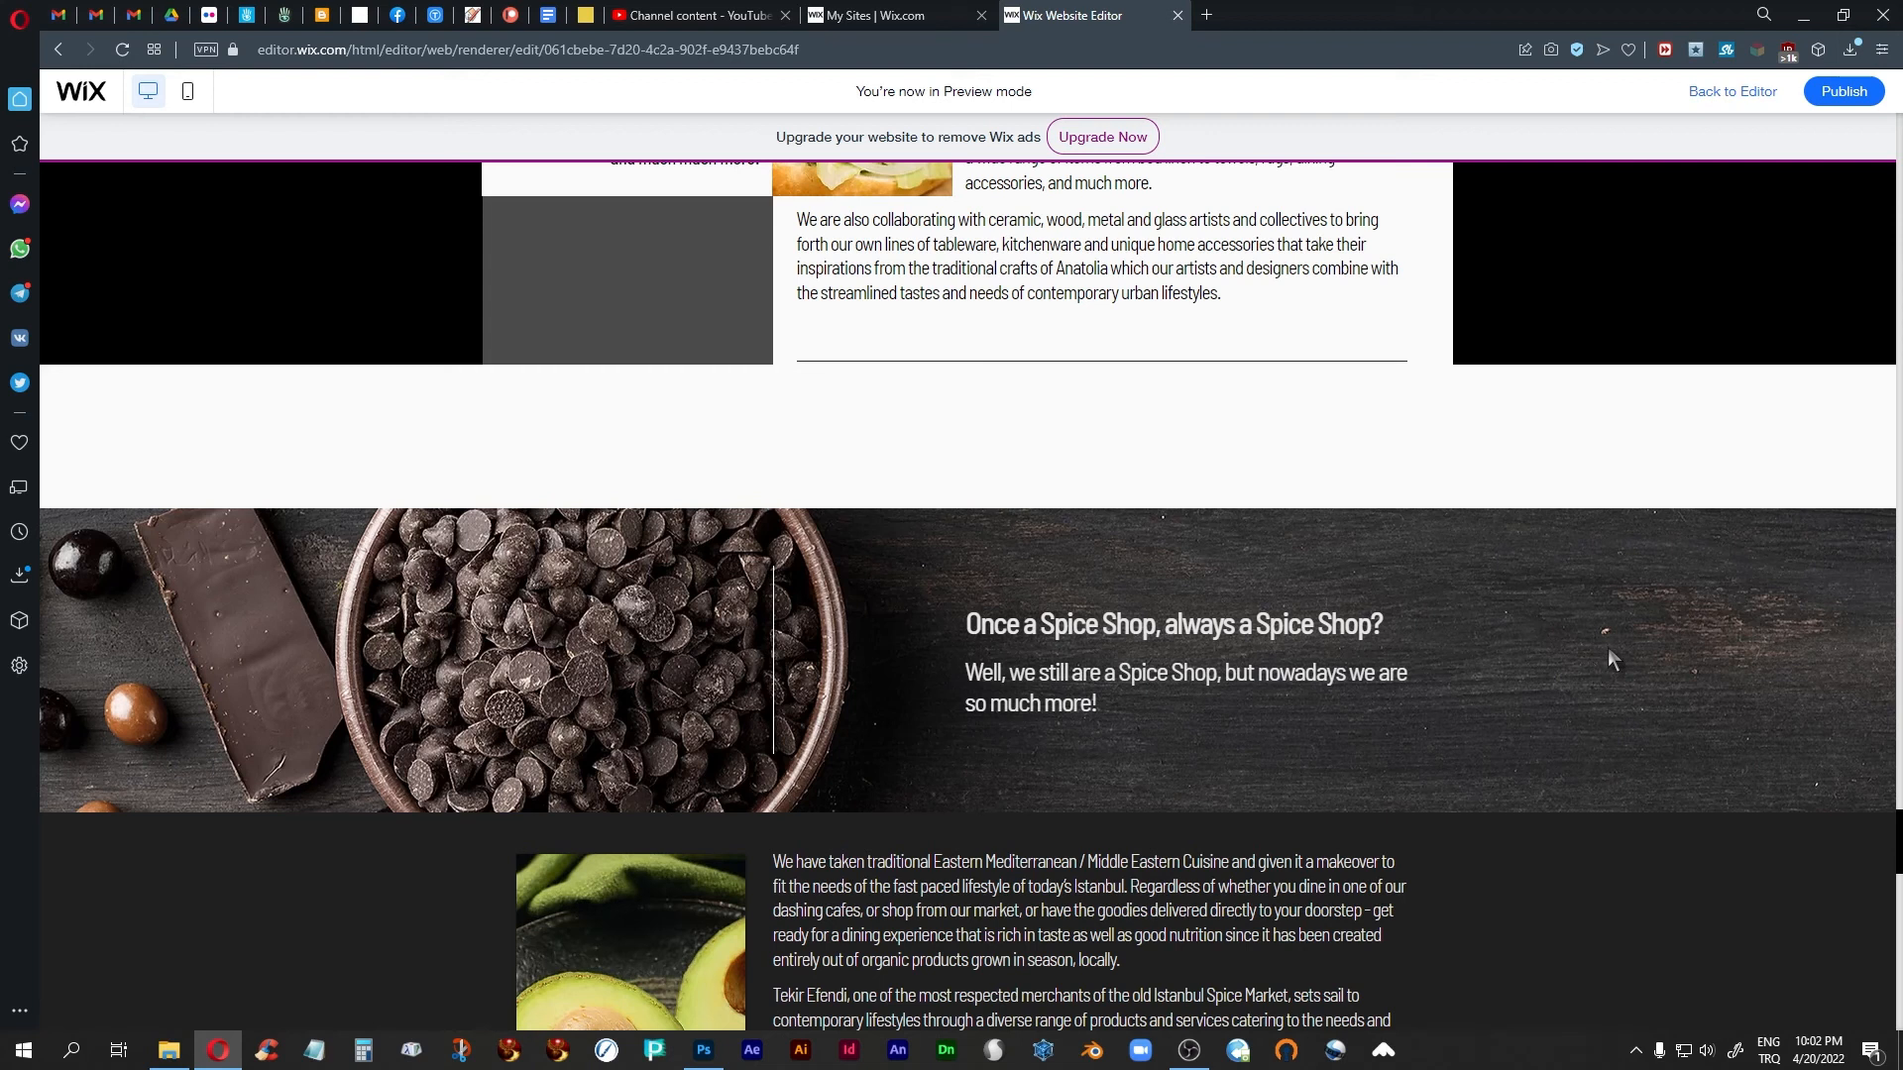
{"action": "scroll", "coordinate": [1607, 649], "scroll_direction": "down", "scroll_amount": 2}
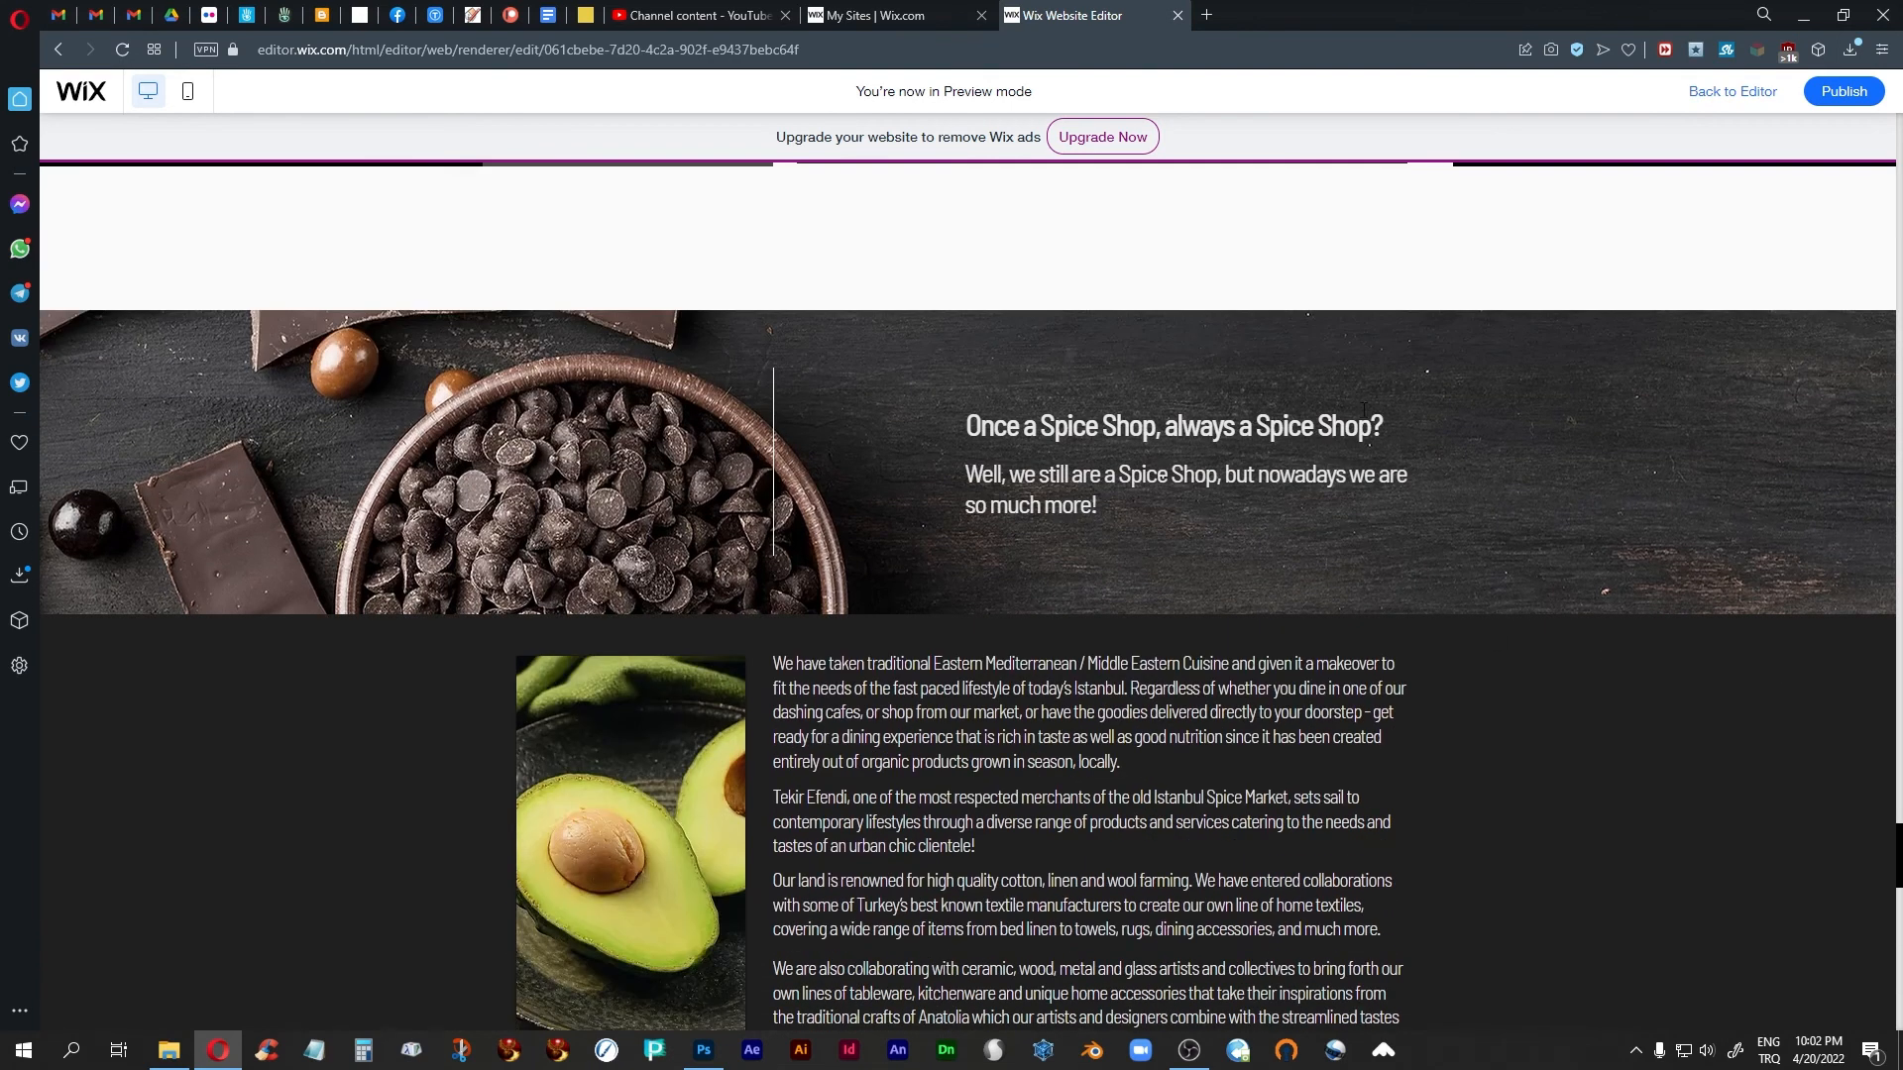
{"action": "scroll", "coordinate": [1502, 525], "scroll_direction": "up", "scroll_amount": 3}
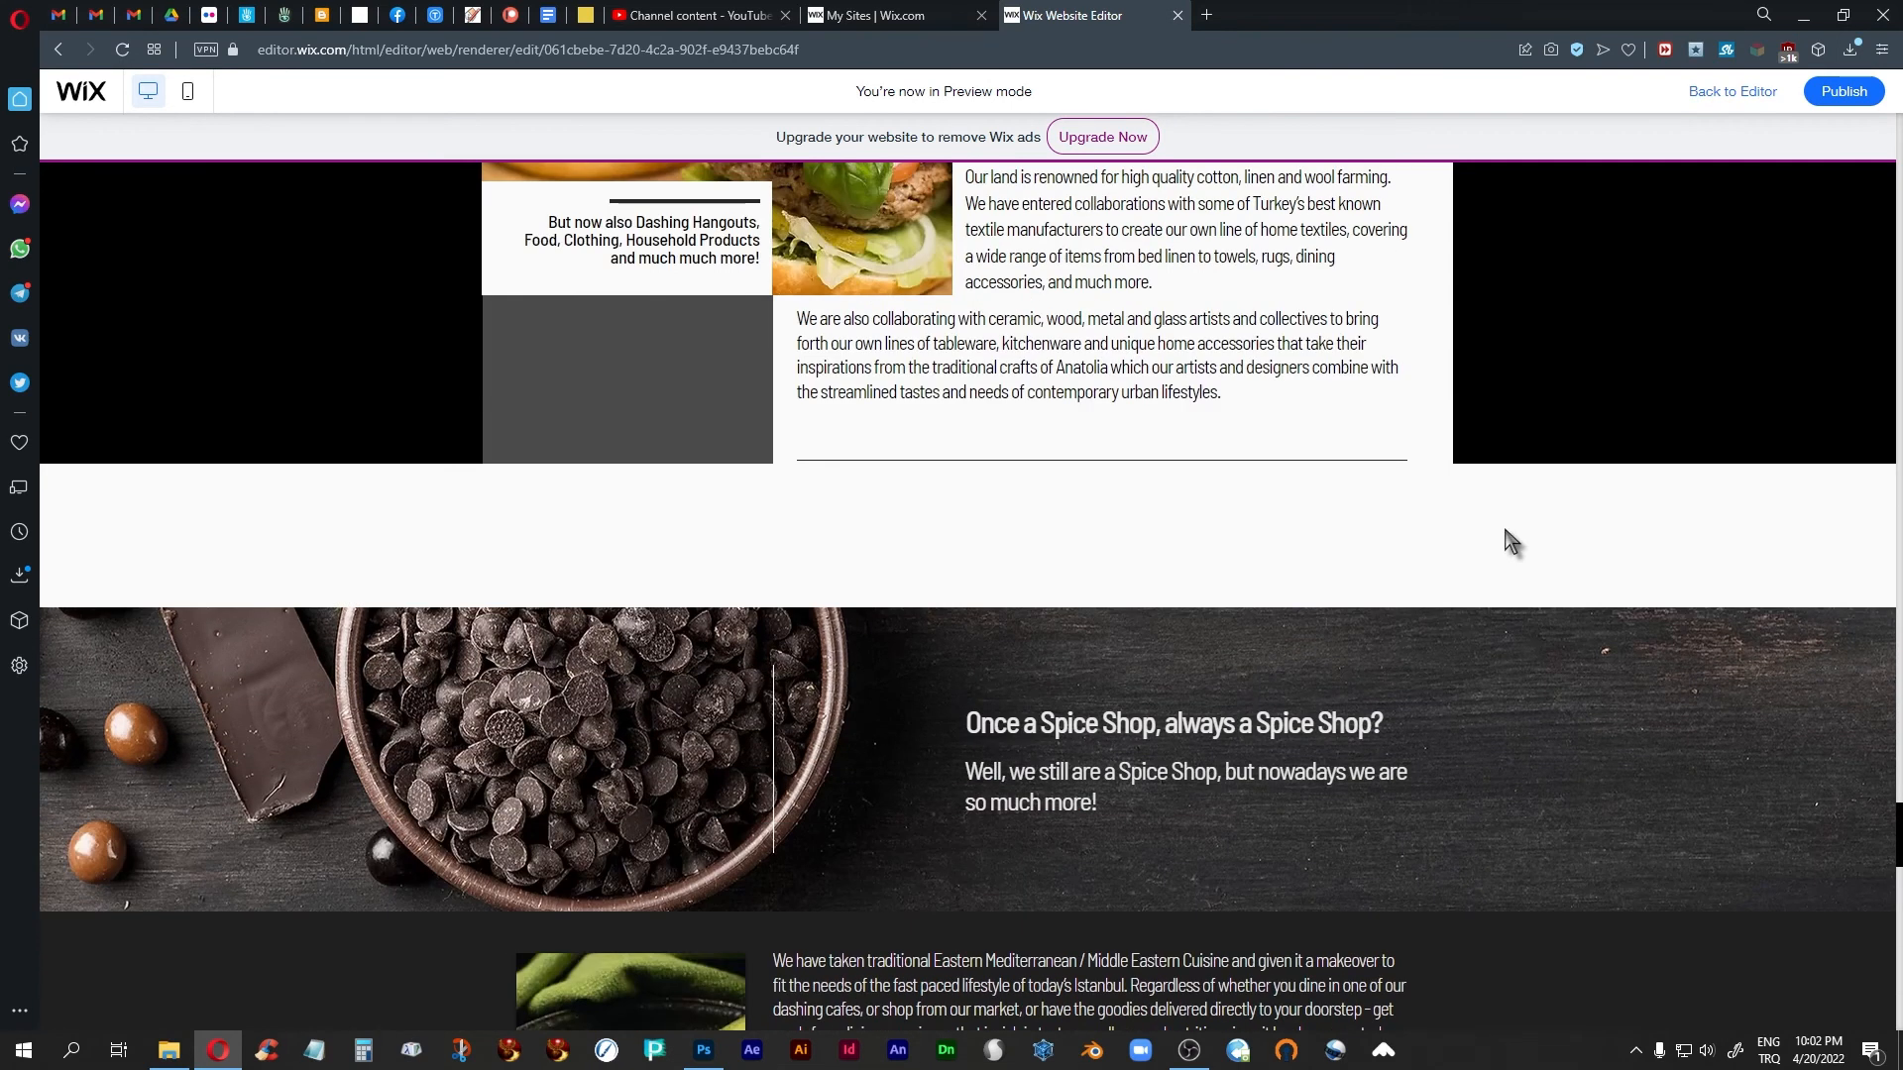
{"action": "scroll", "coordinate": [1534, 596], "scroll_direction": "down", "scroll_amount": 1}
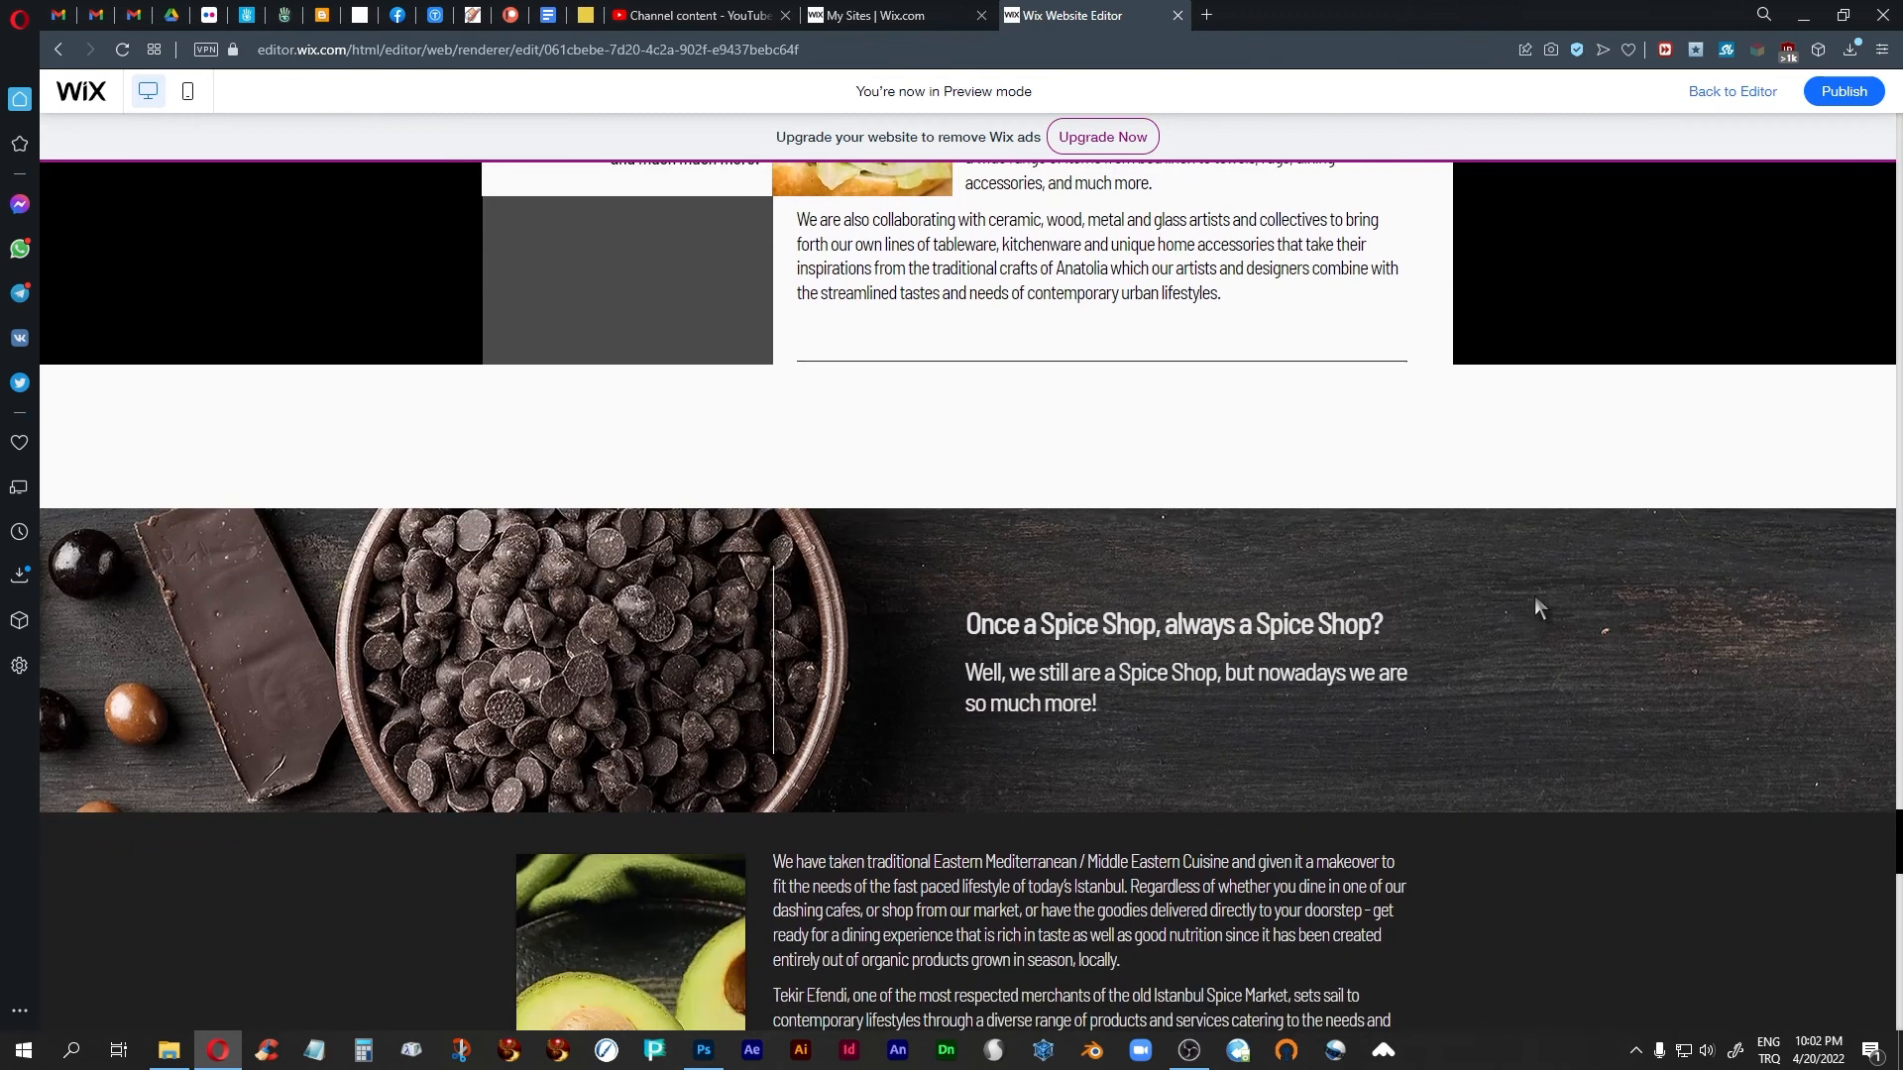
{"action": "left_click", "coordinate": [1727, 98]}
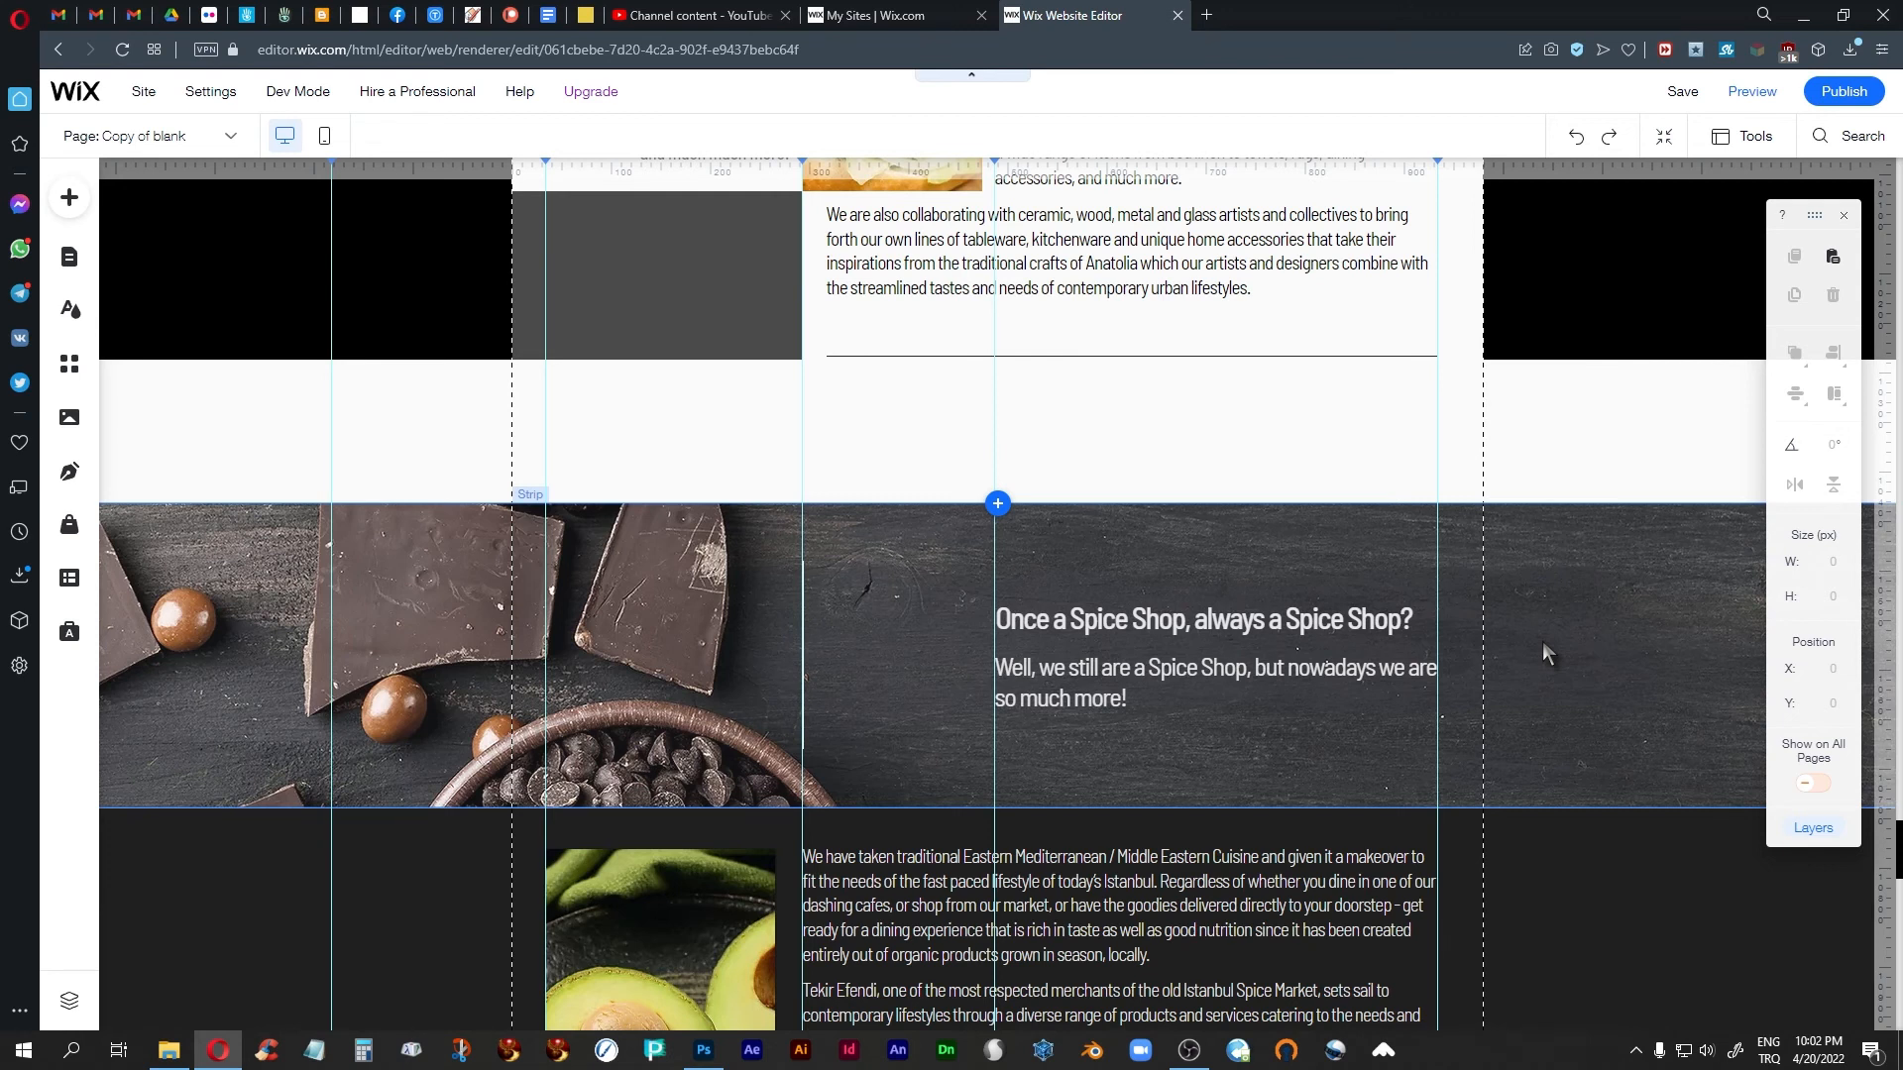
Examine the stacked image-and-text strips in the editor up to the dark burger strip, and back down to the avocado strip
{"action": "scroll", "coordinate": [1312, 749], "scroll_direction": "up", "scroll_amount": 10}
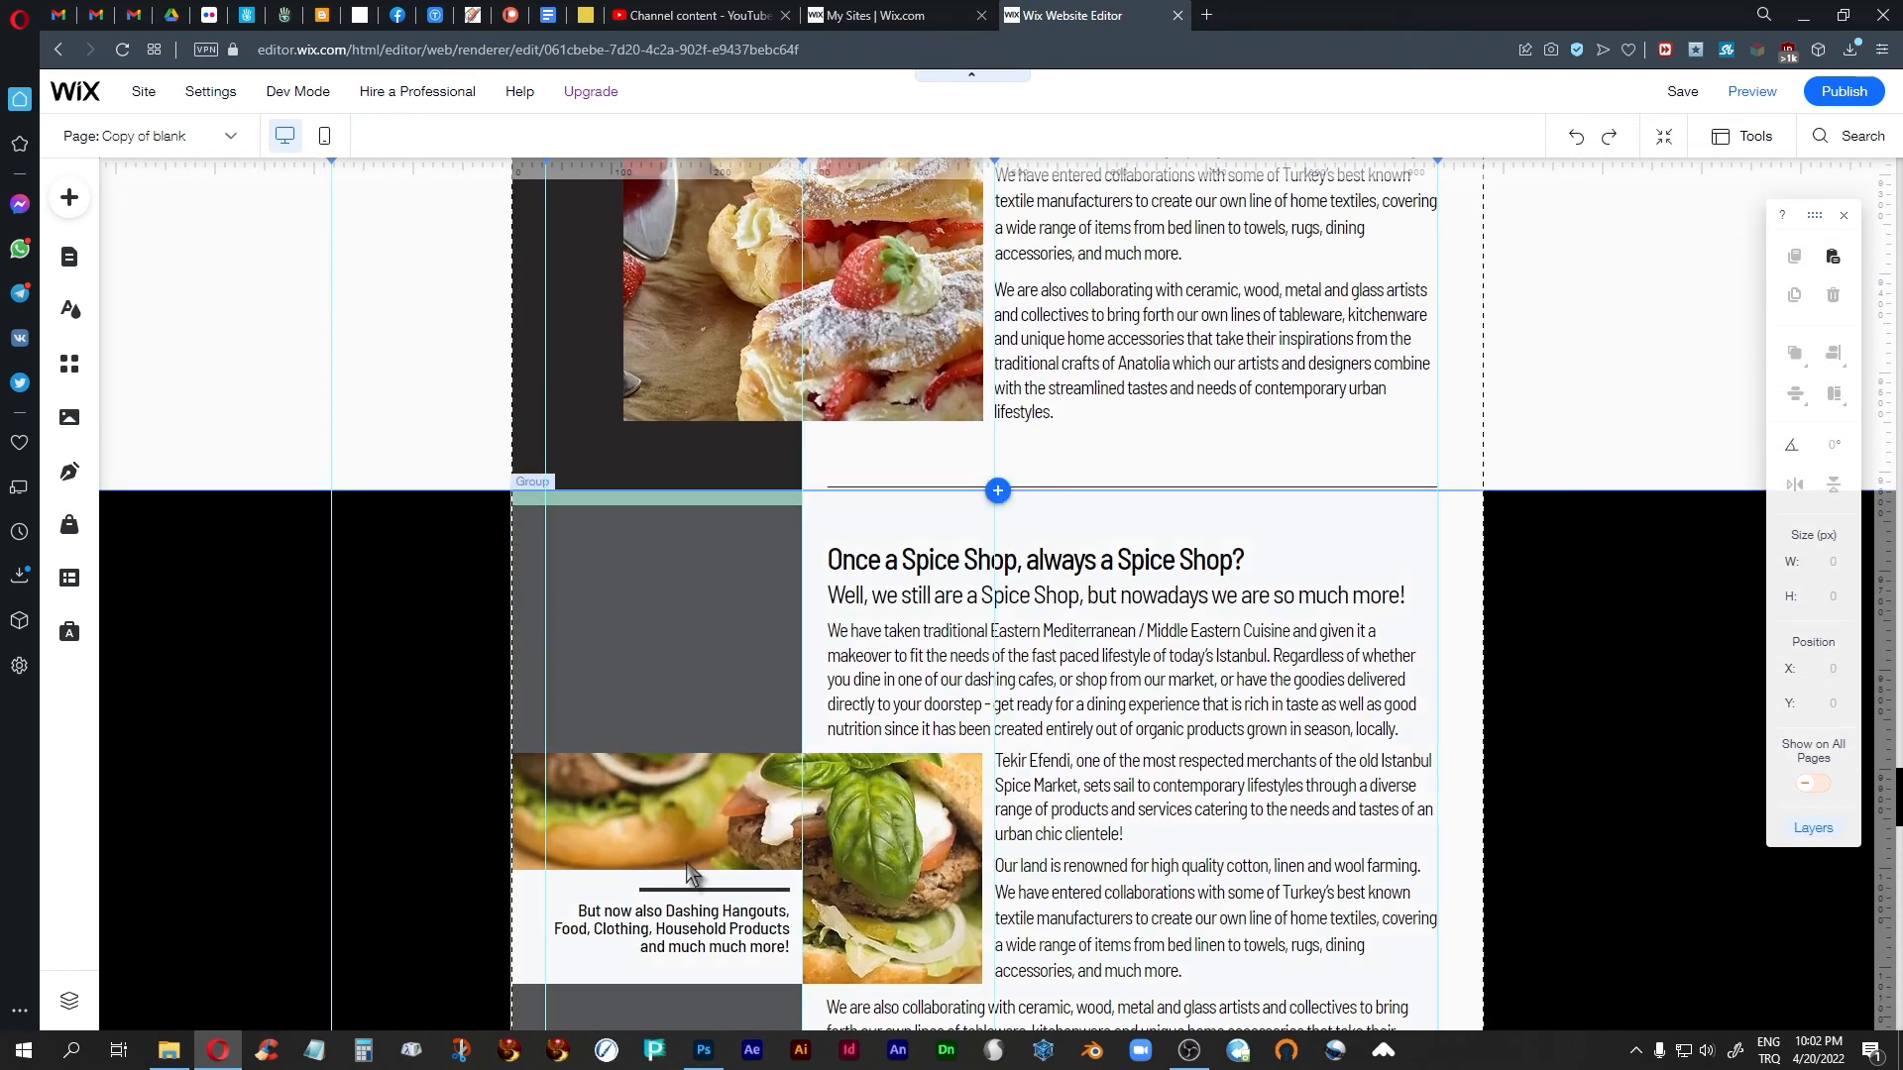
{"action": "scroll", "coordinate": [918, 795], "scroll_direction": "up", "scroll_amount": 4}
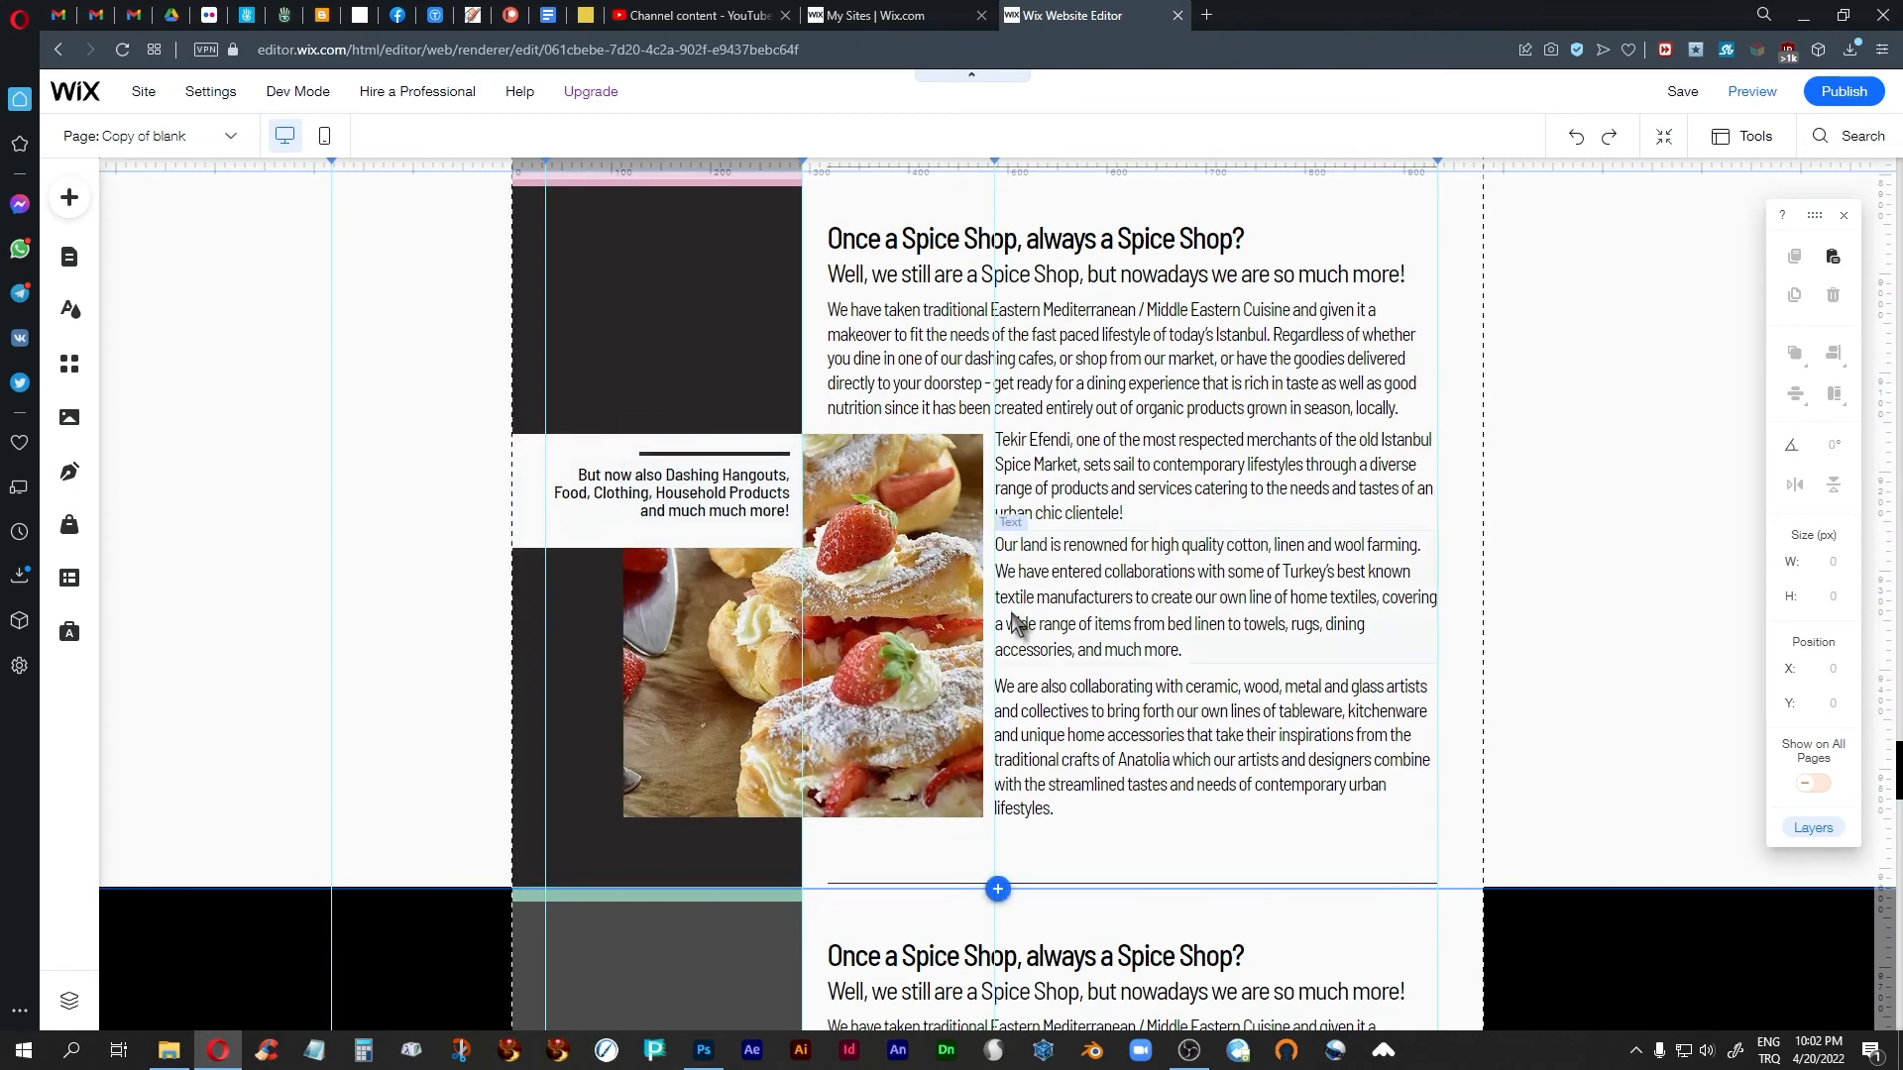
{"action": "scroll", "coordinate": [810, 434], "scroll_direction": "up", "scroll_amount": 7}
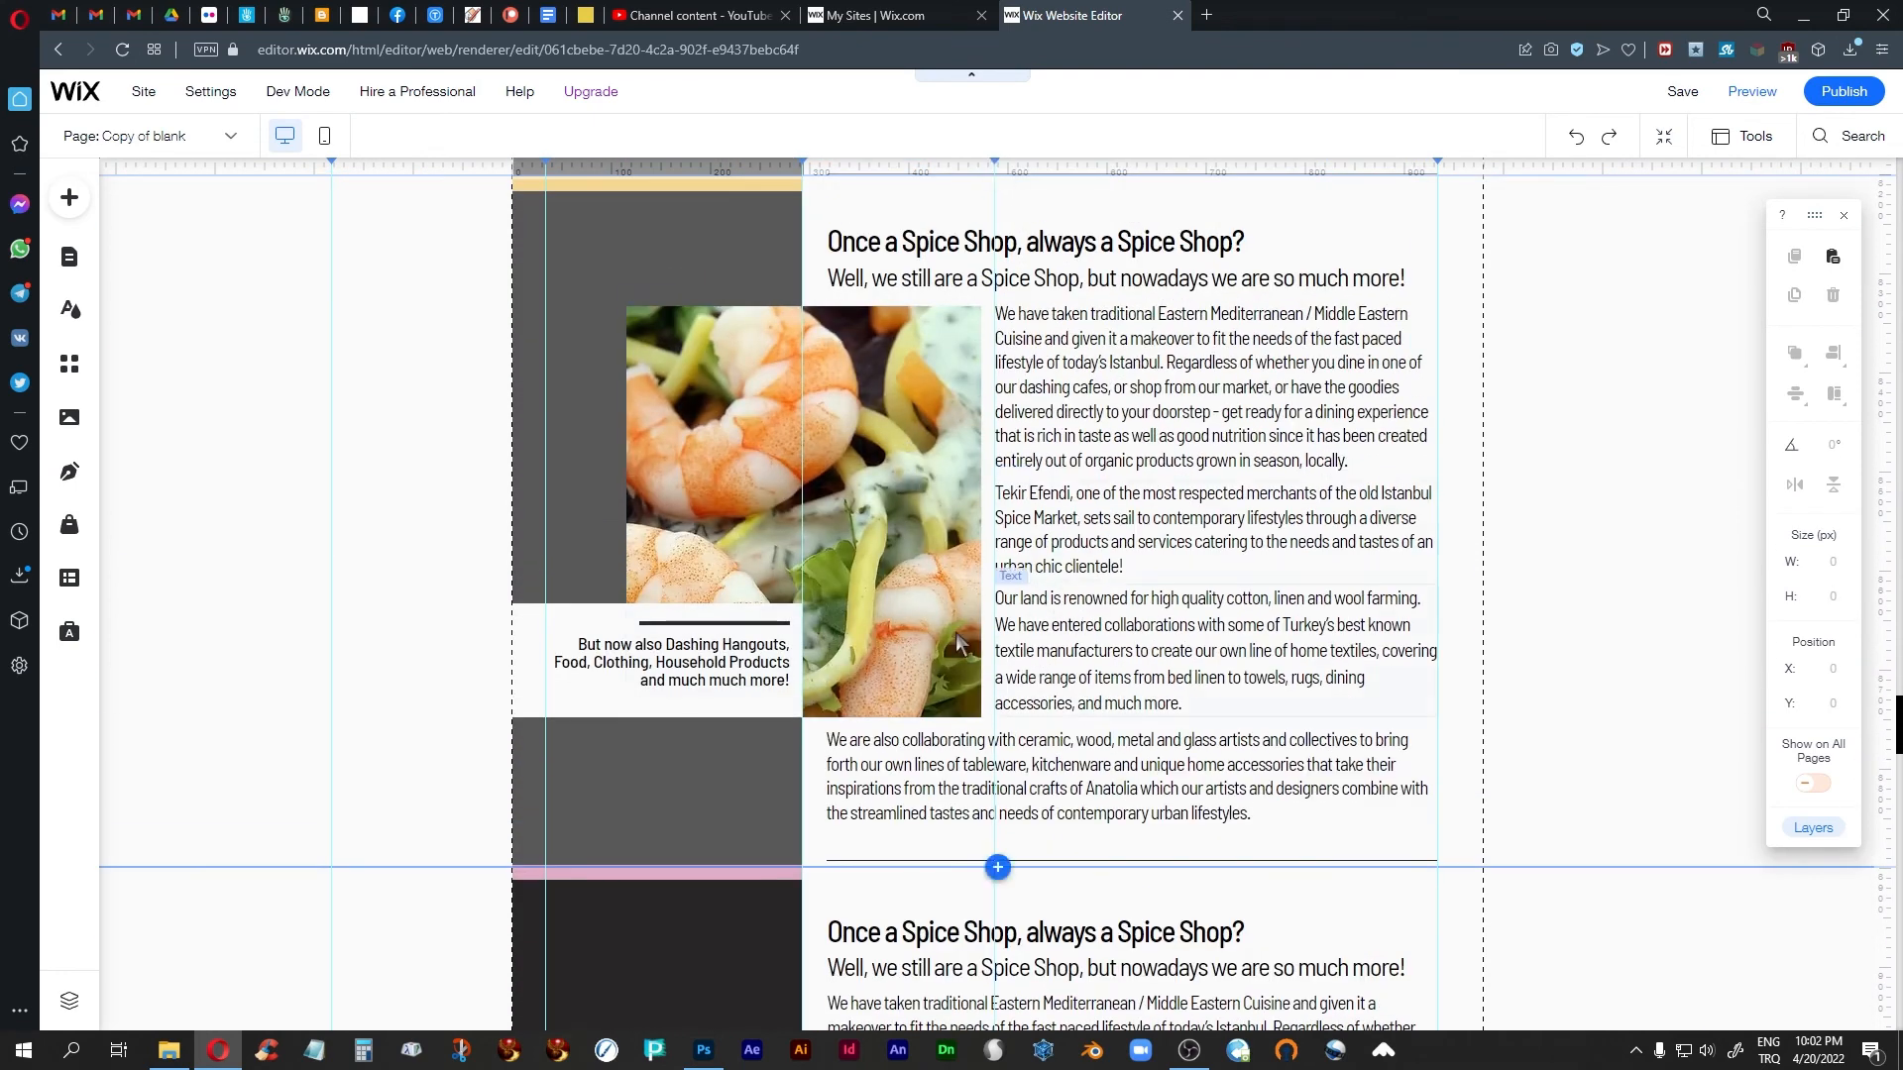
{"action": "scroll", "coordinate": [1124, 711], "scroll_direction": "up", "scroll_amount": 2}
{"action": "scroll", "coordinate": [1125, 711], "scroll_direction": "up", "scroll_amount": 5}
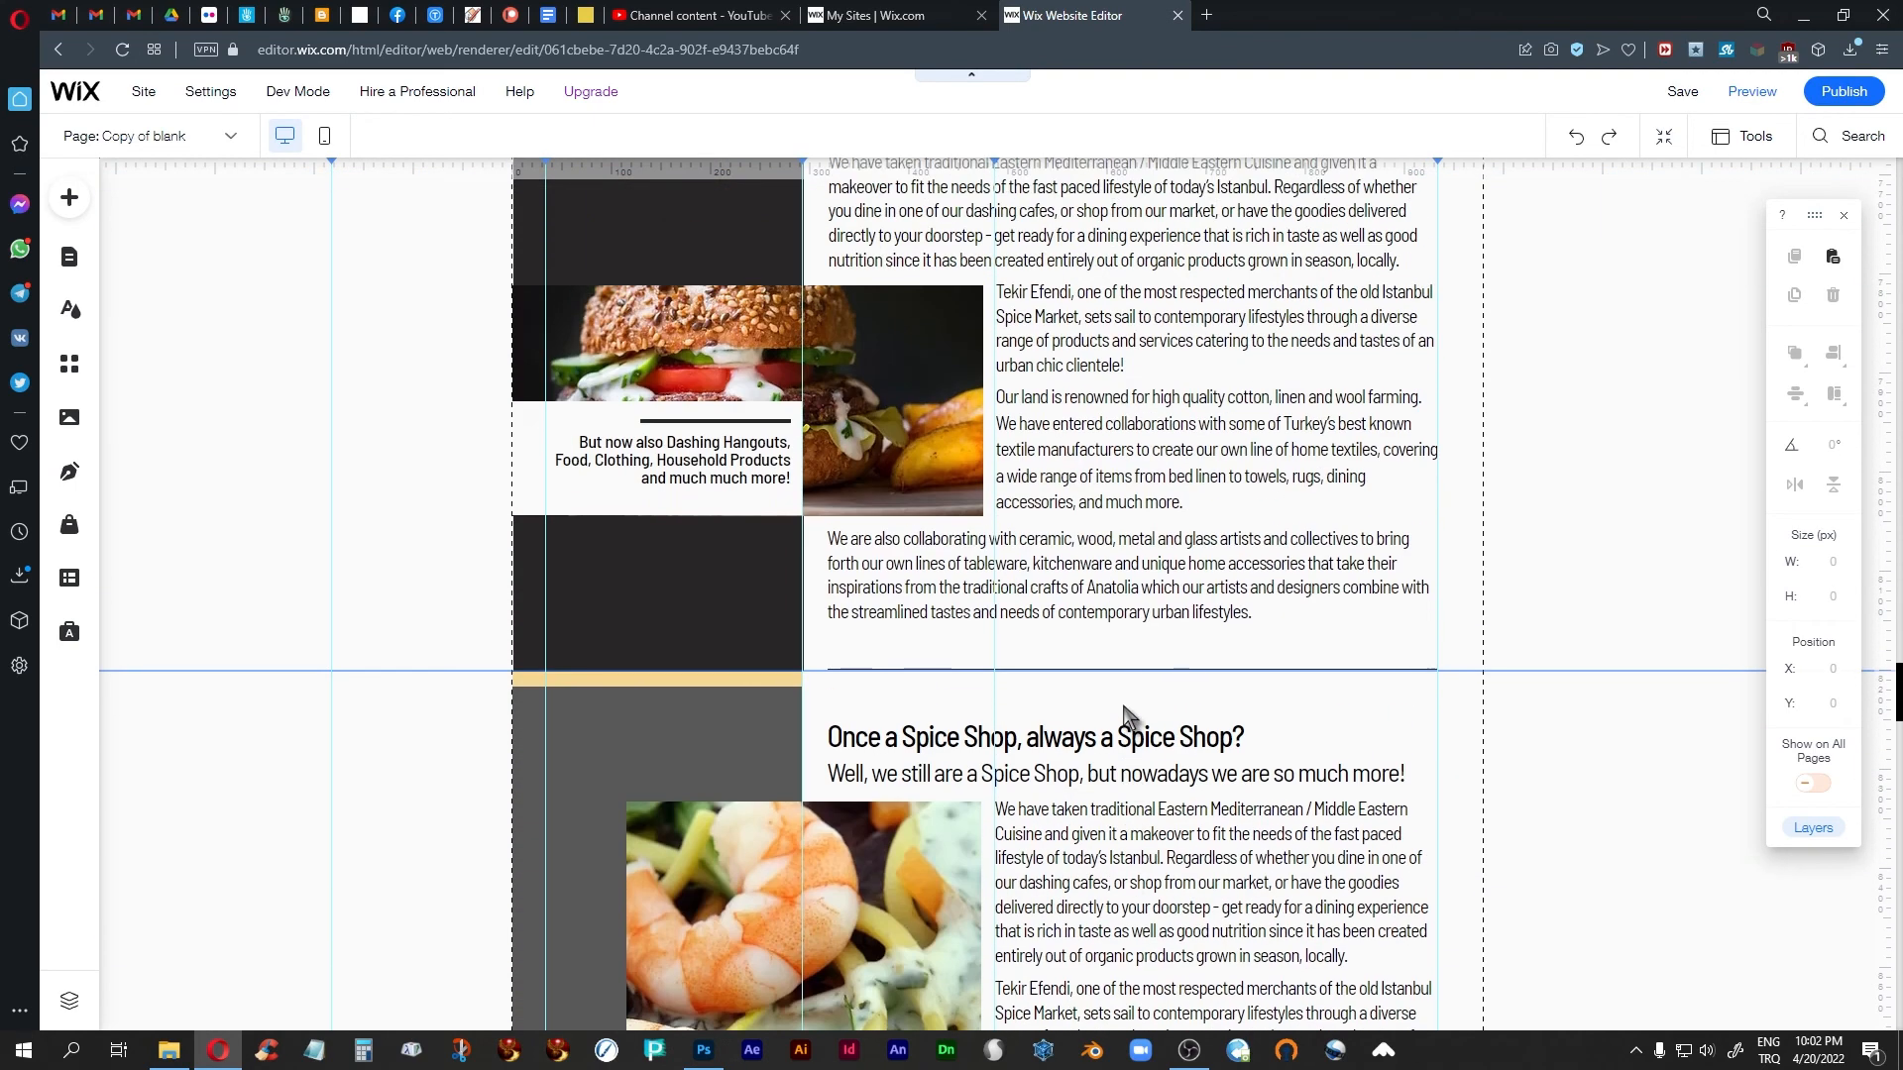
{"action": "scroll", "coordinate": [1128, 713], "scroll_direction": "down", "scroll_amount": 8}
{"action": "scroll", "coordinate": [1125, 712], "scroll_direction": "down", "scroll_amount": 20}
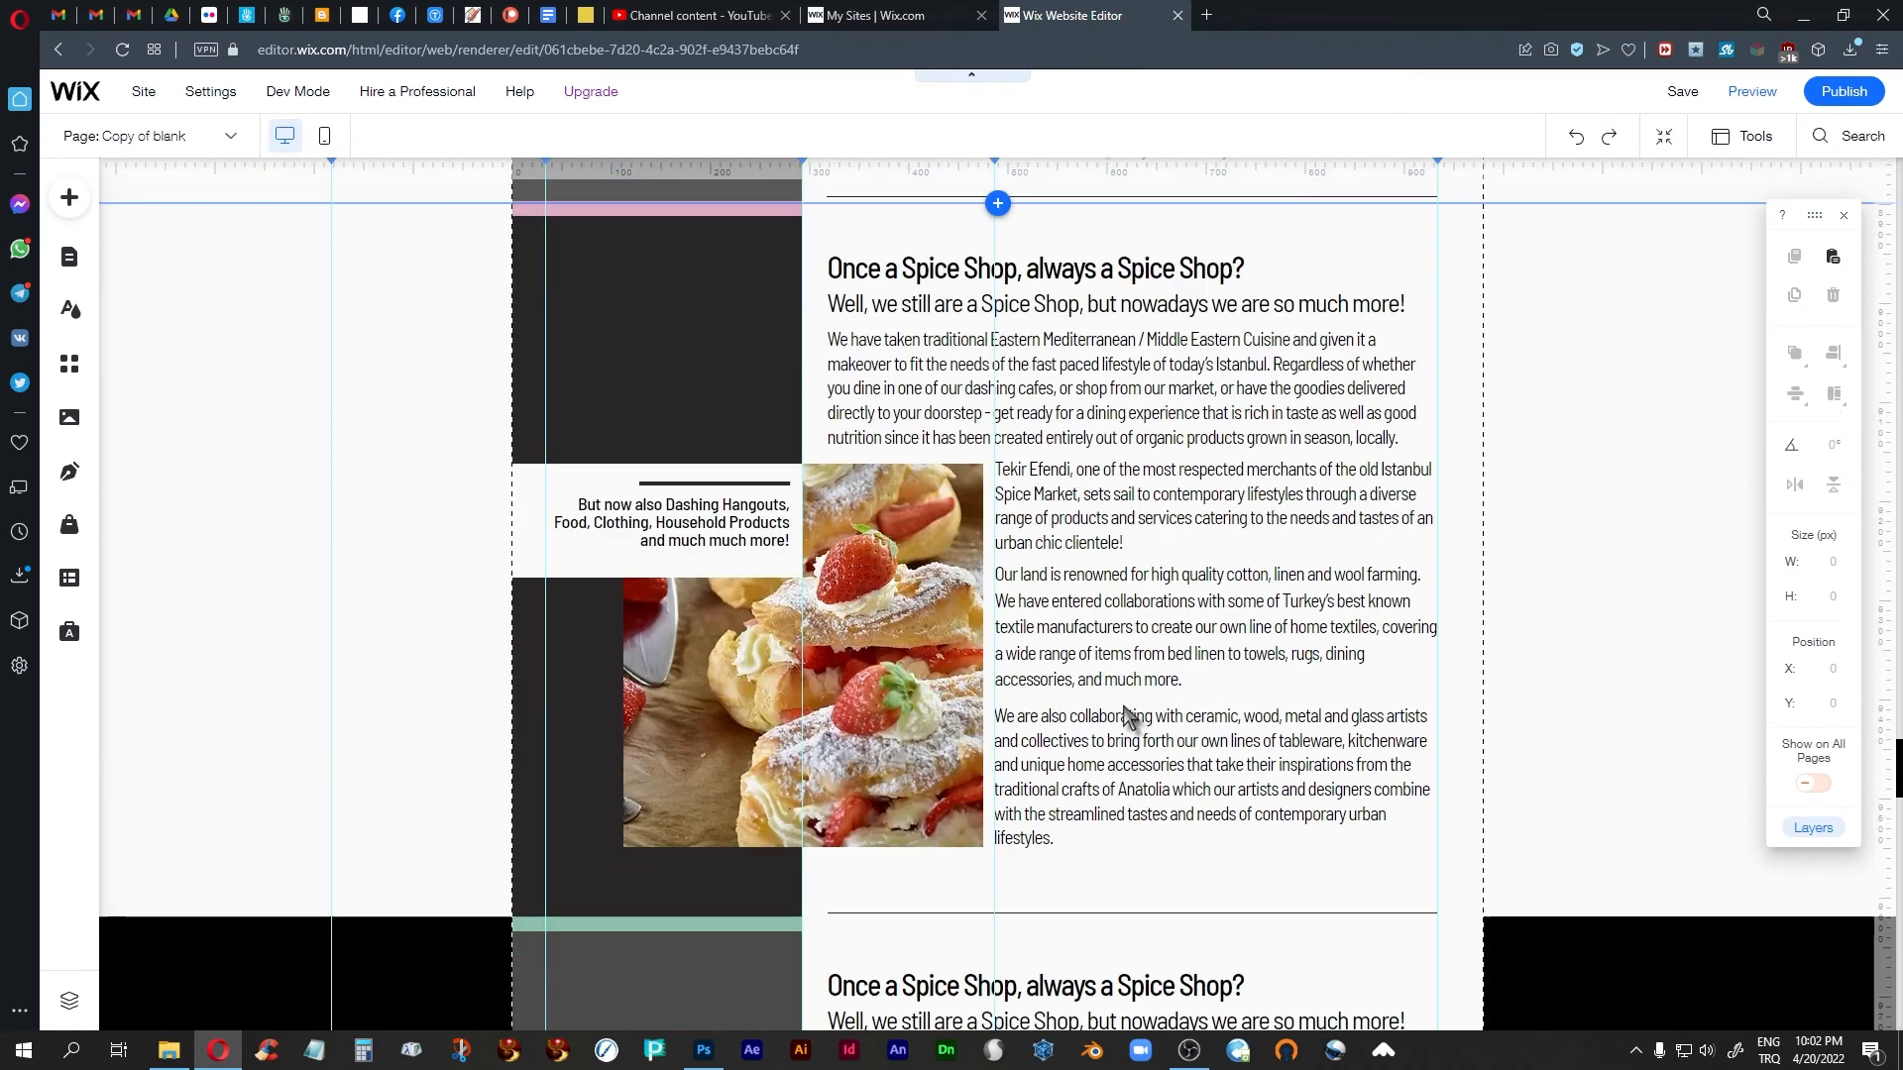
{"action": "scroll", "coordinate": [1126, 712], "scroll_direction": "down", "scroll_amount": 5}
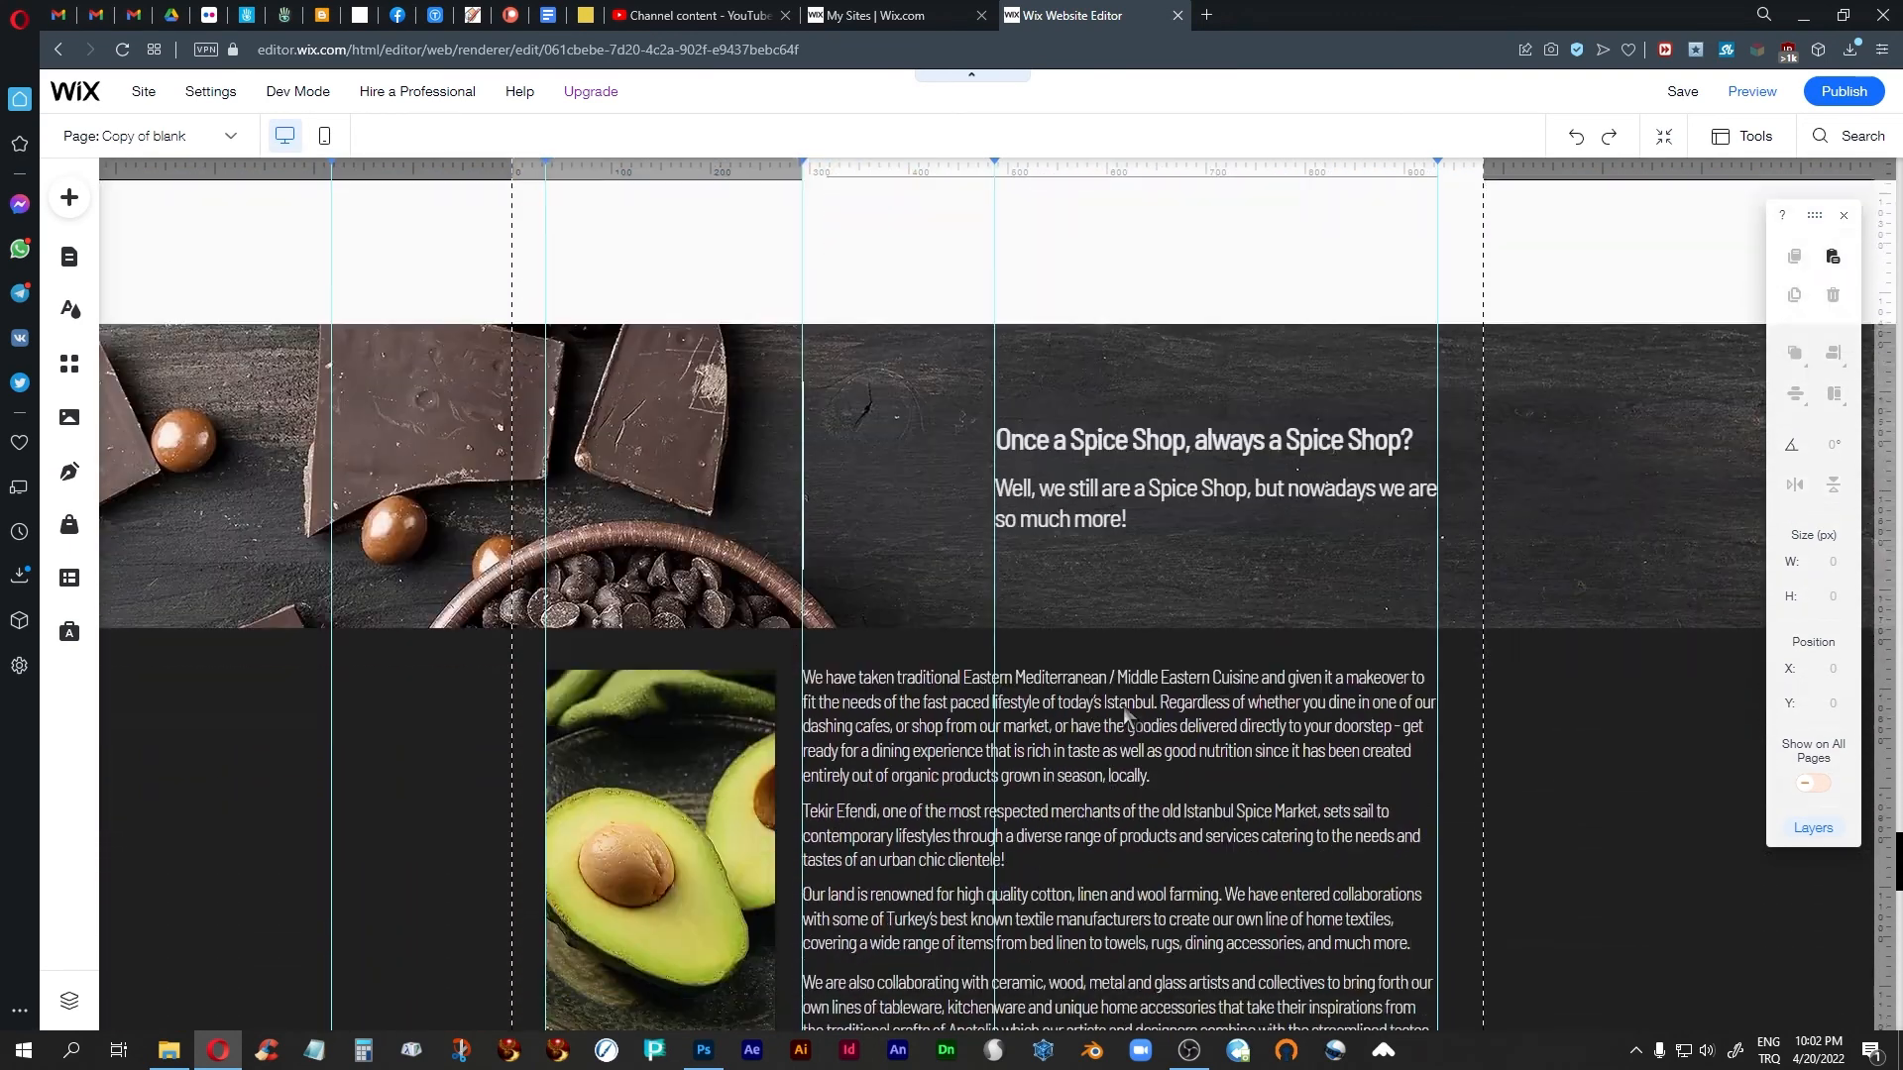
{"action": "scroll", "coordinate": [1125, 712], "scroll_direction": "up", "scroll_amount": 1}
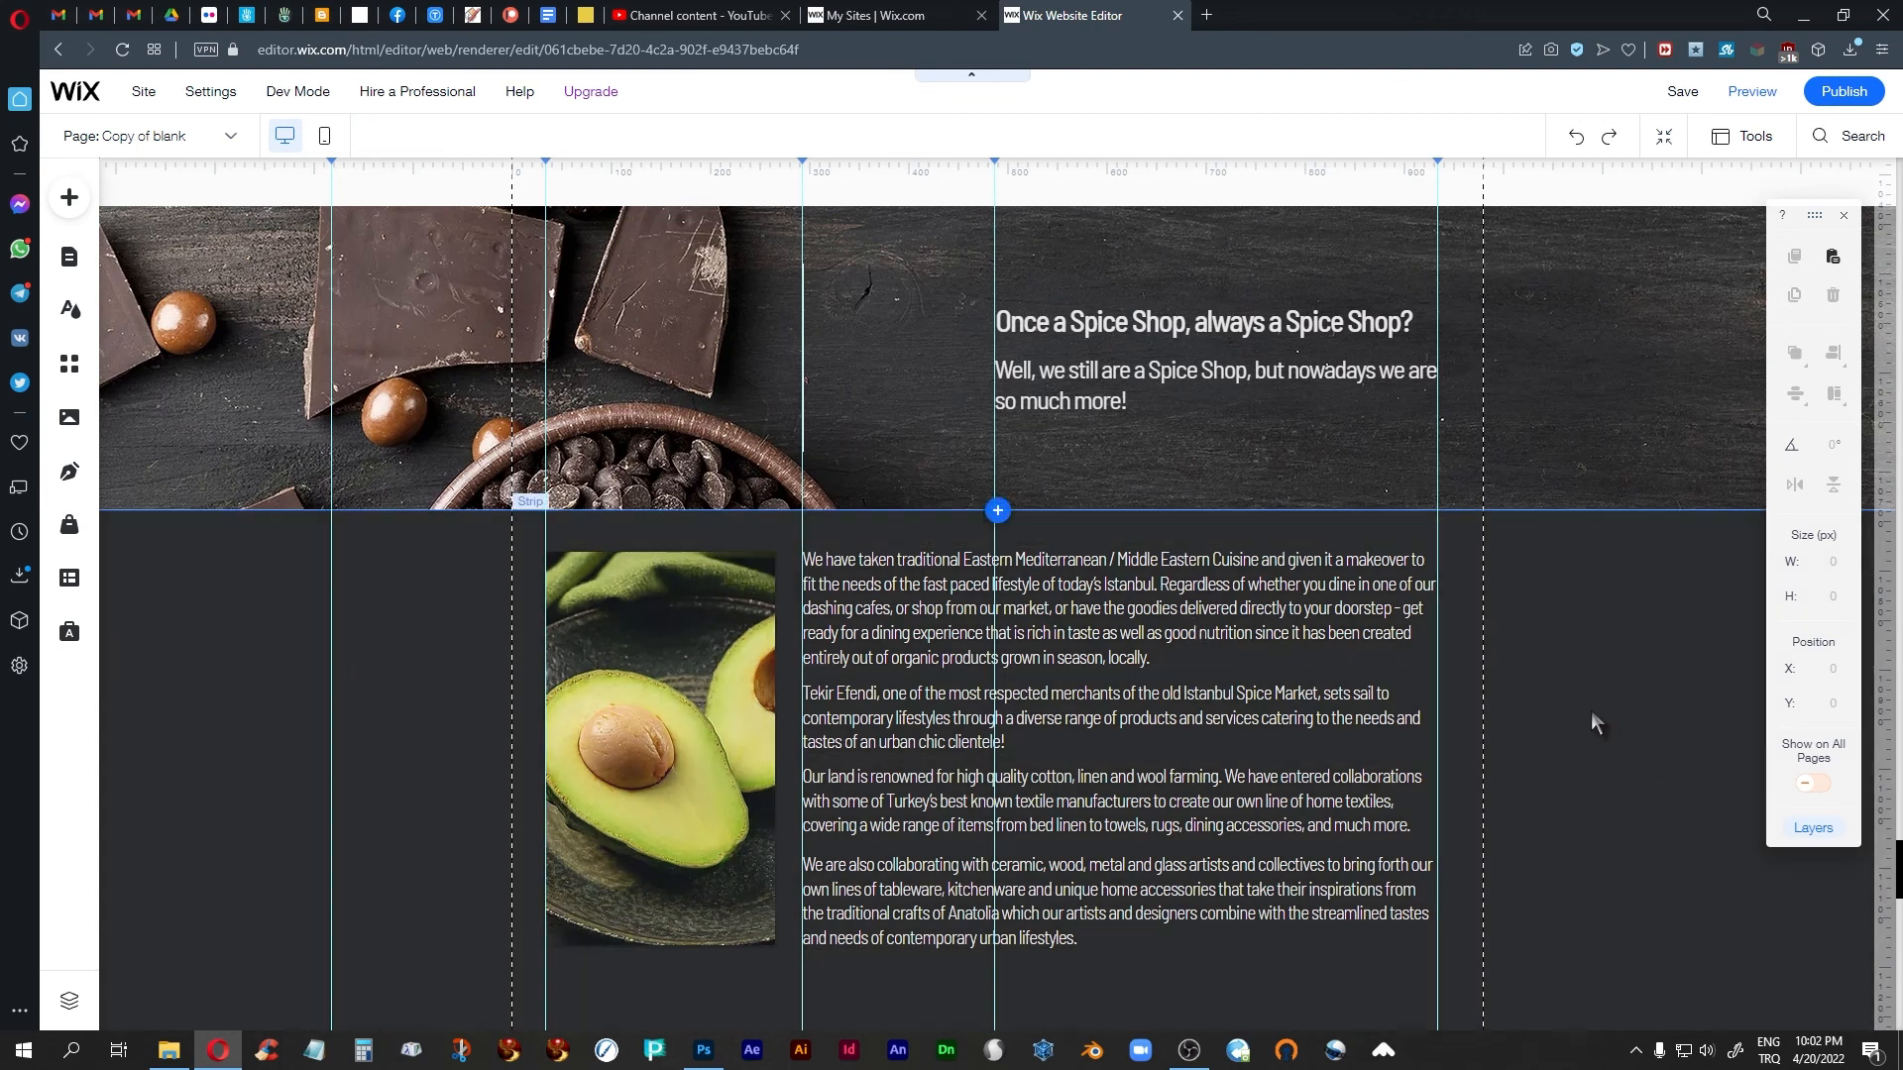
Check which font the last paragraph of the white burger section uses in its text settings
{"action": "left_click", "coordinate": [1590, 711]}
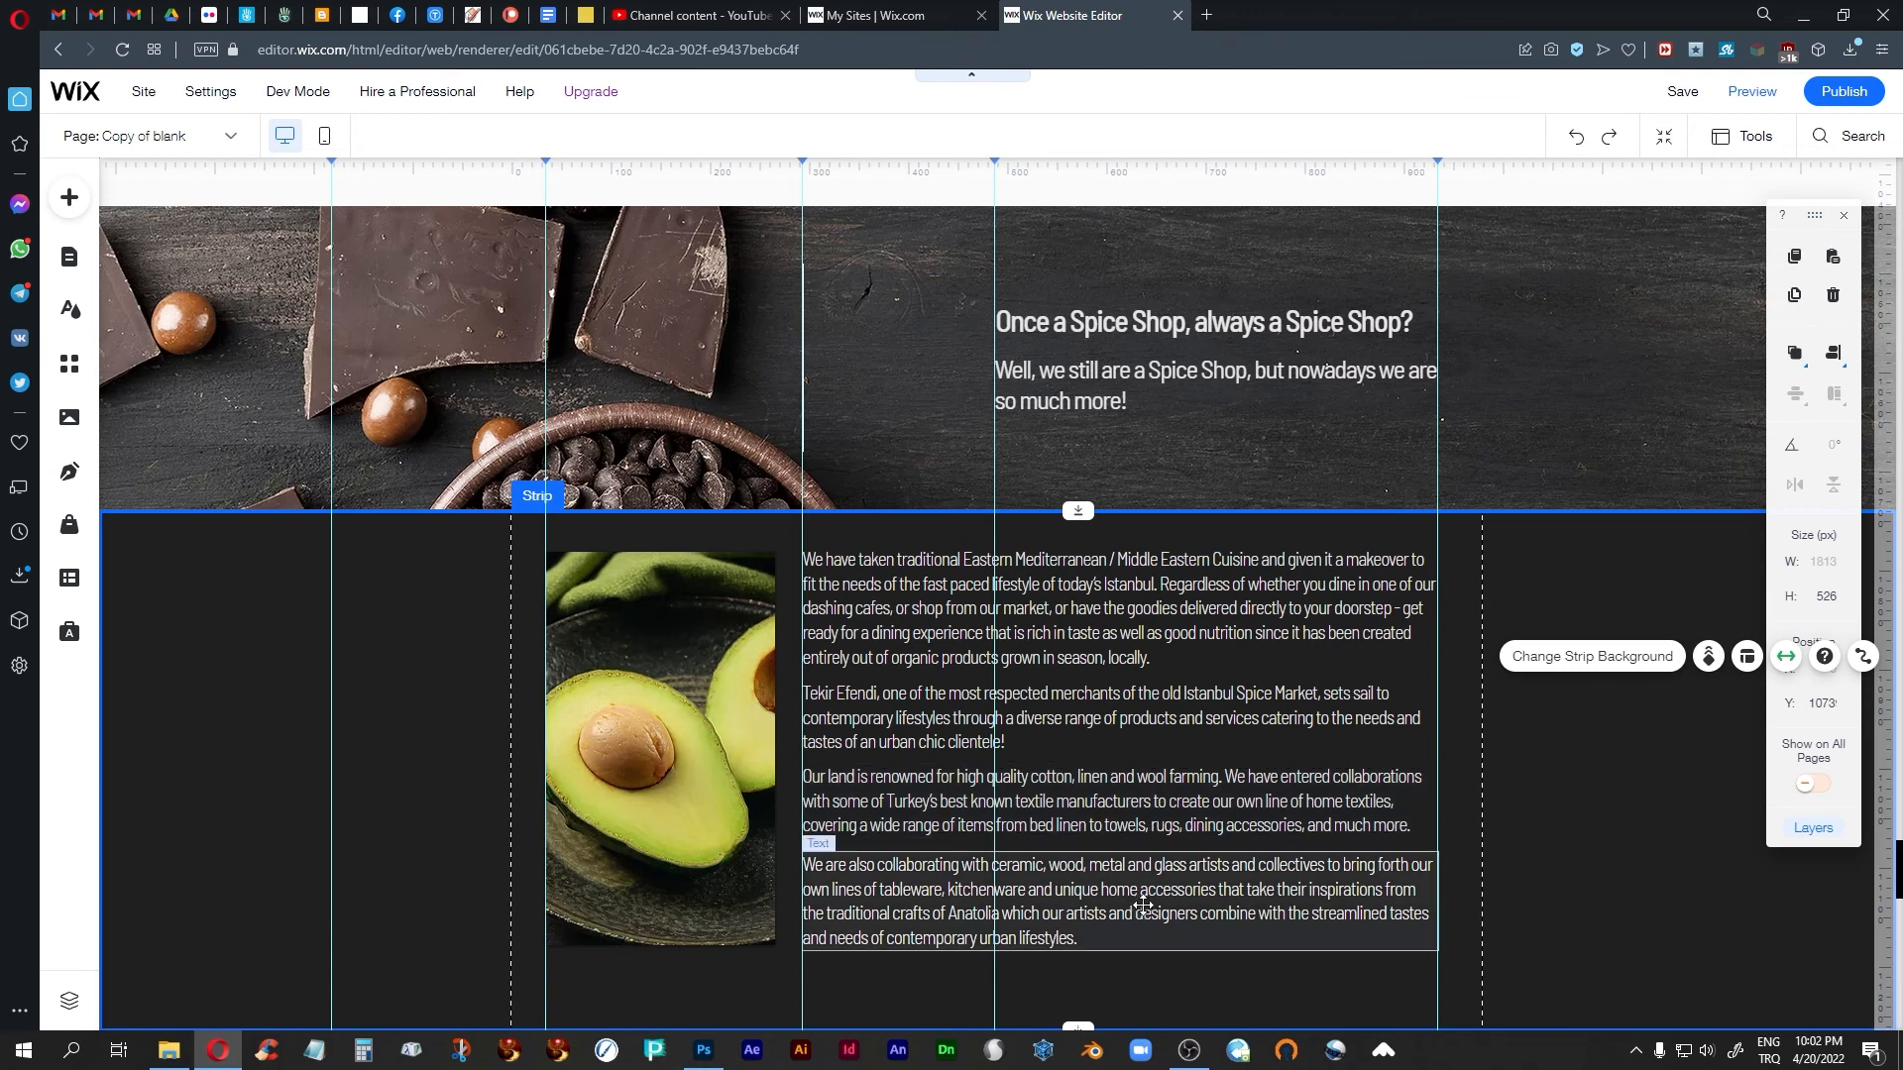
{"action": "scroll", "coordinate": [1158, 882], "scroll_direction": "up", "scroll_amount": 4}
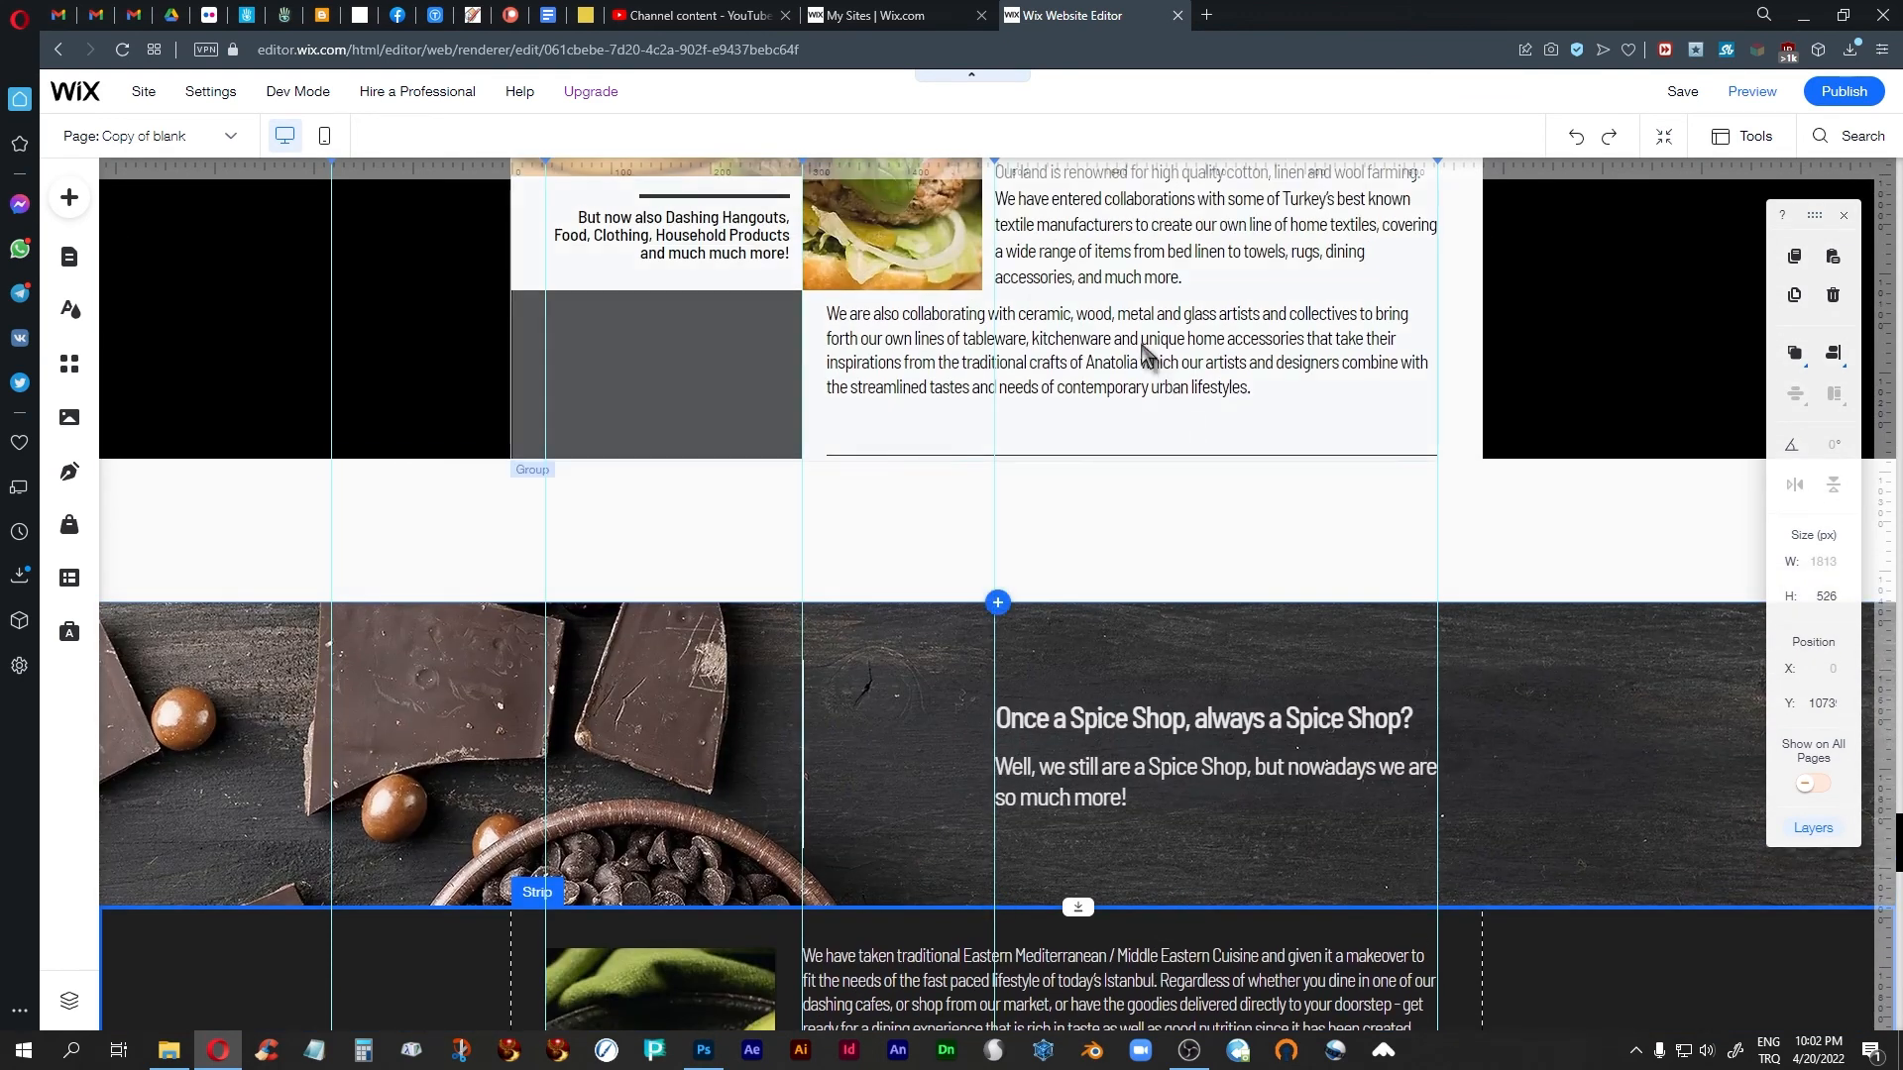
{"action": "left_click", "coordinate": [1141, 342]}
{"action": "left_click", "coordinate": [1140, 341]}
{"action": "left_click", "coordinate": [1140, 342]}
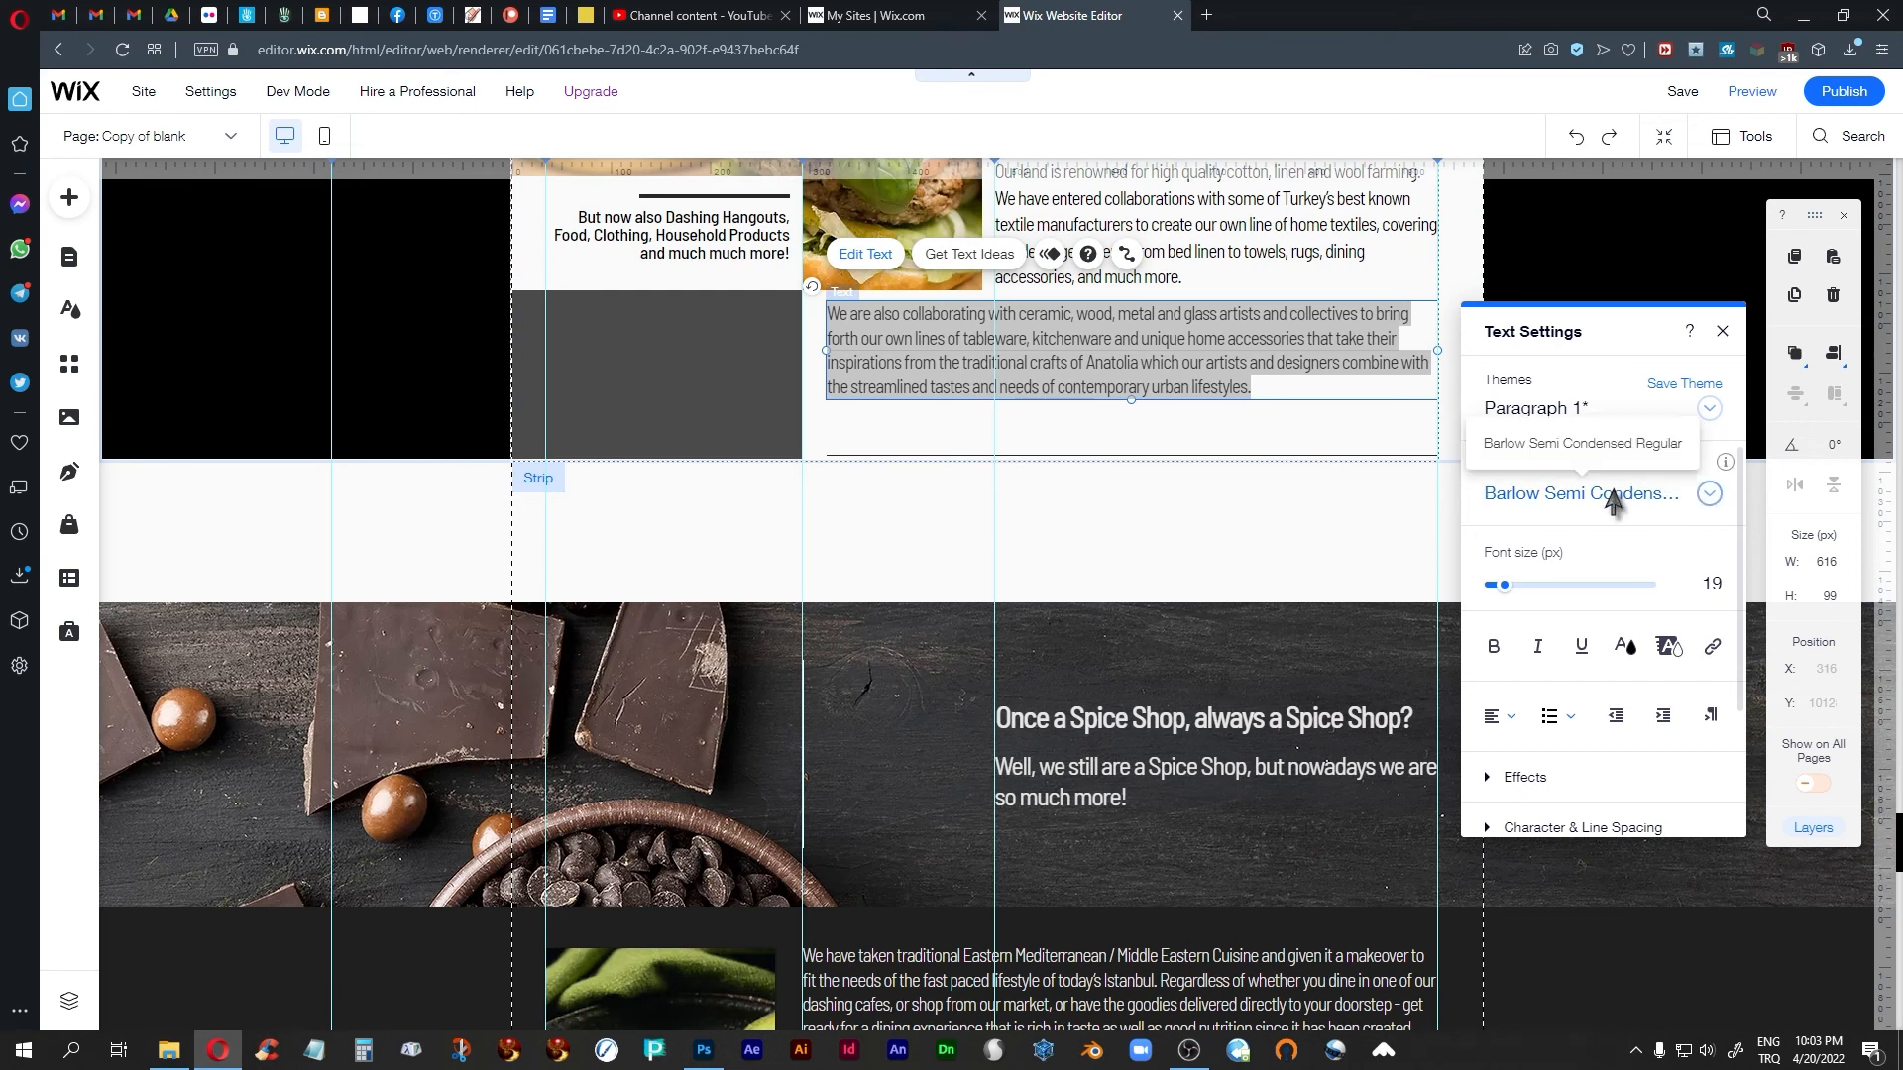
{"action": "left_click", "coordinate": [1722, 331]}
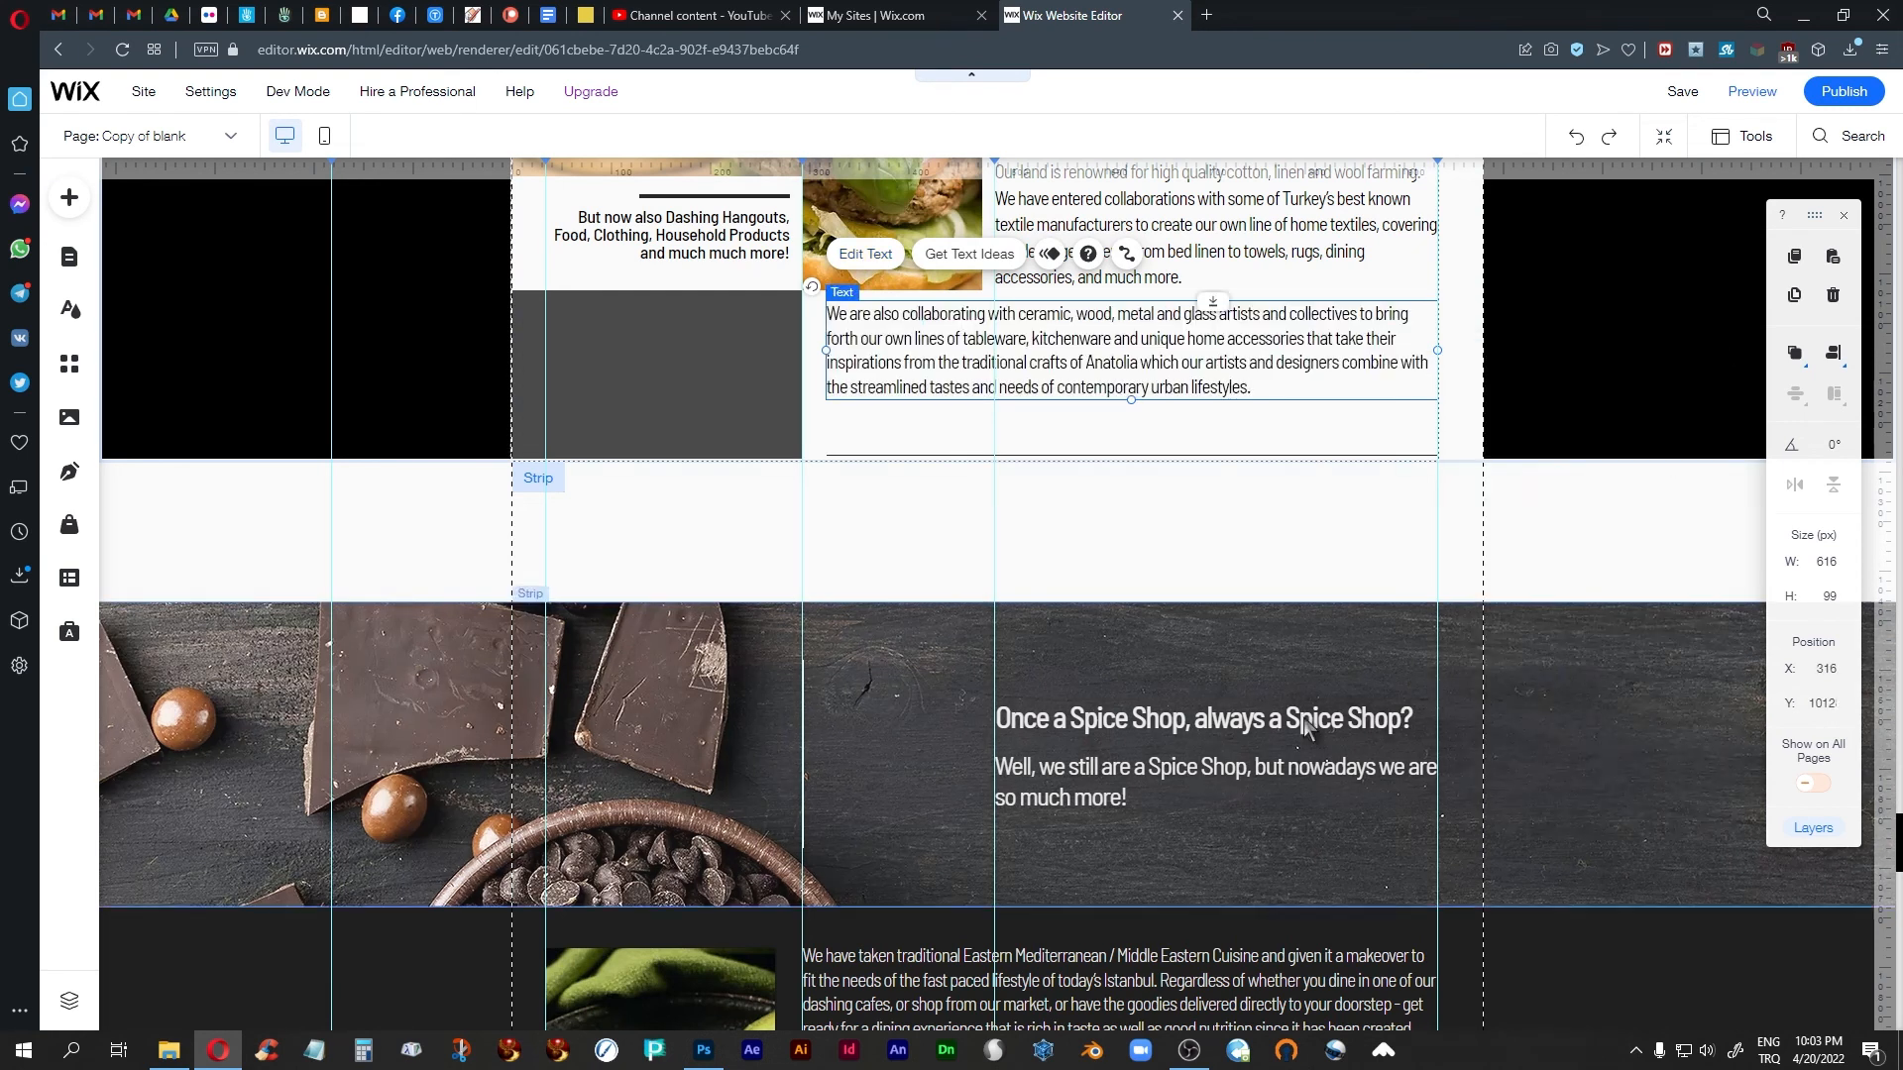
Check which font the first paragraph beside the avocado photo uses in its text settings
{"action": "scroll", "coordinate": [1285, 718], "scroll_direction": "down", "scroll_amount": 3}
{"action": "scroll", "coordinate": [1285, 718], "scroll_direction": "down", "scroll_amount": 3}
{"action": "left_click", "coordinate": [1054, 472]}
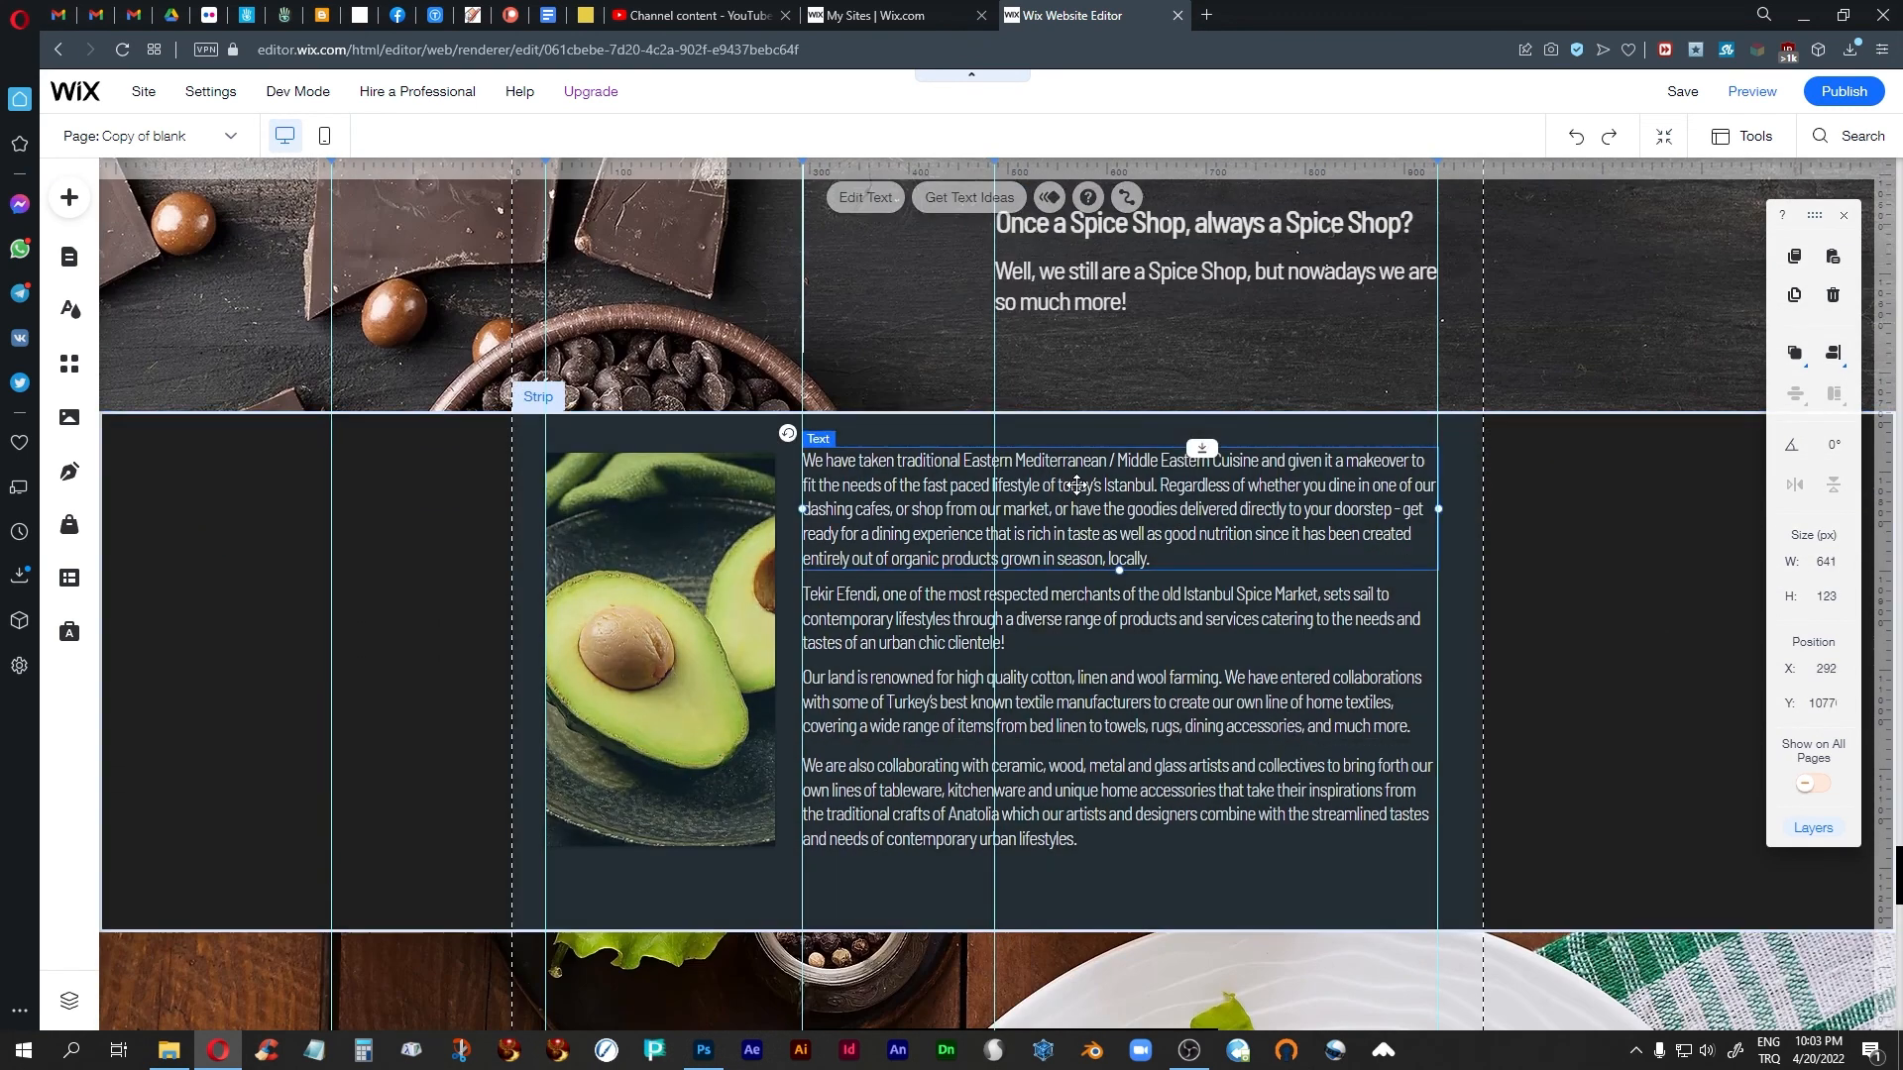
{"action": "double_click", "coordinate": [1079, 494]}
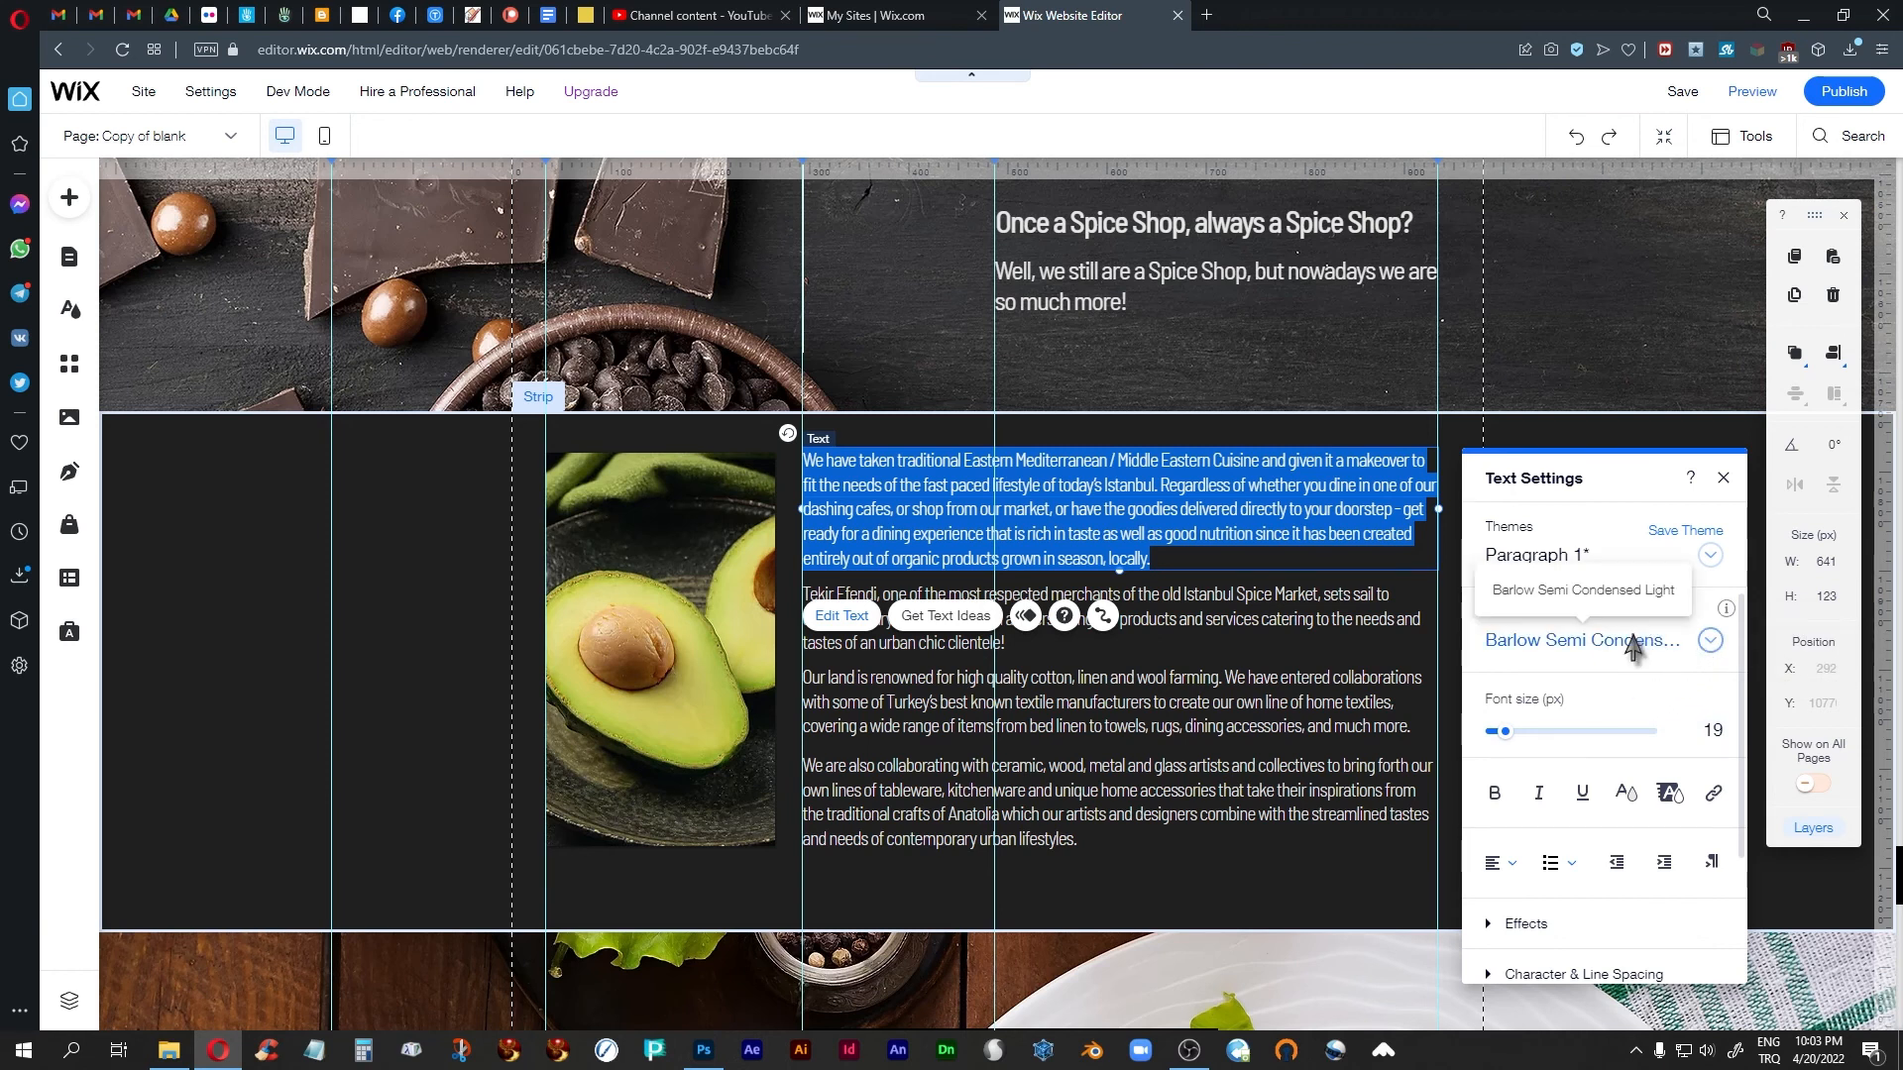
{"action": "left_click", "coordinate": [1721, 482]}
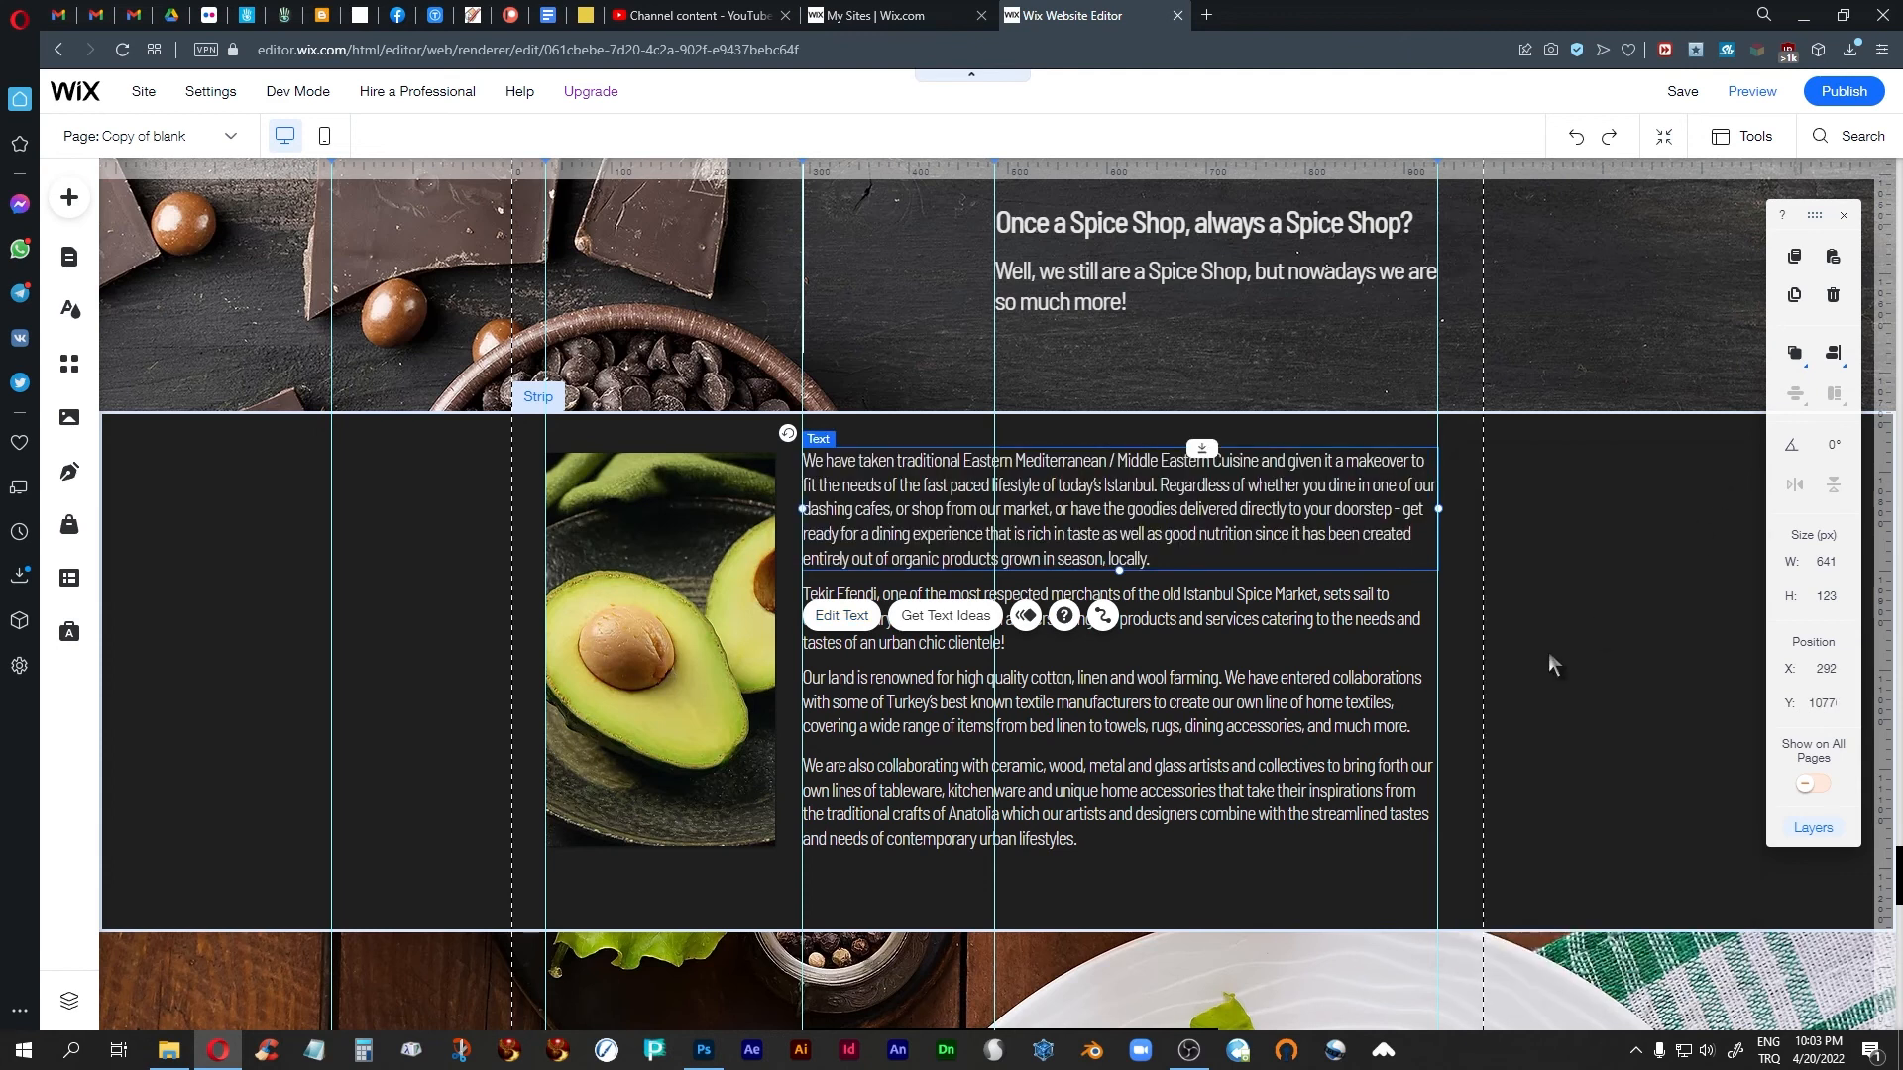
Compare the light text on the dark avocado strip with the dark text on the white section above
{"action": "scroll", "coordinate": [1551, 662], "scroll_direction": "up", "scroll_amount": 4}
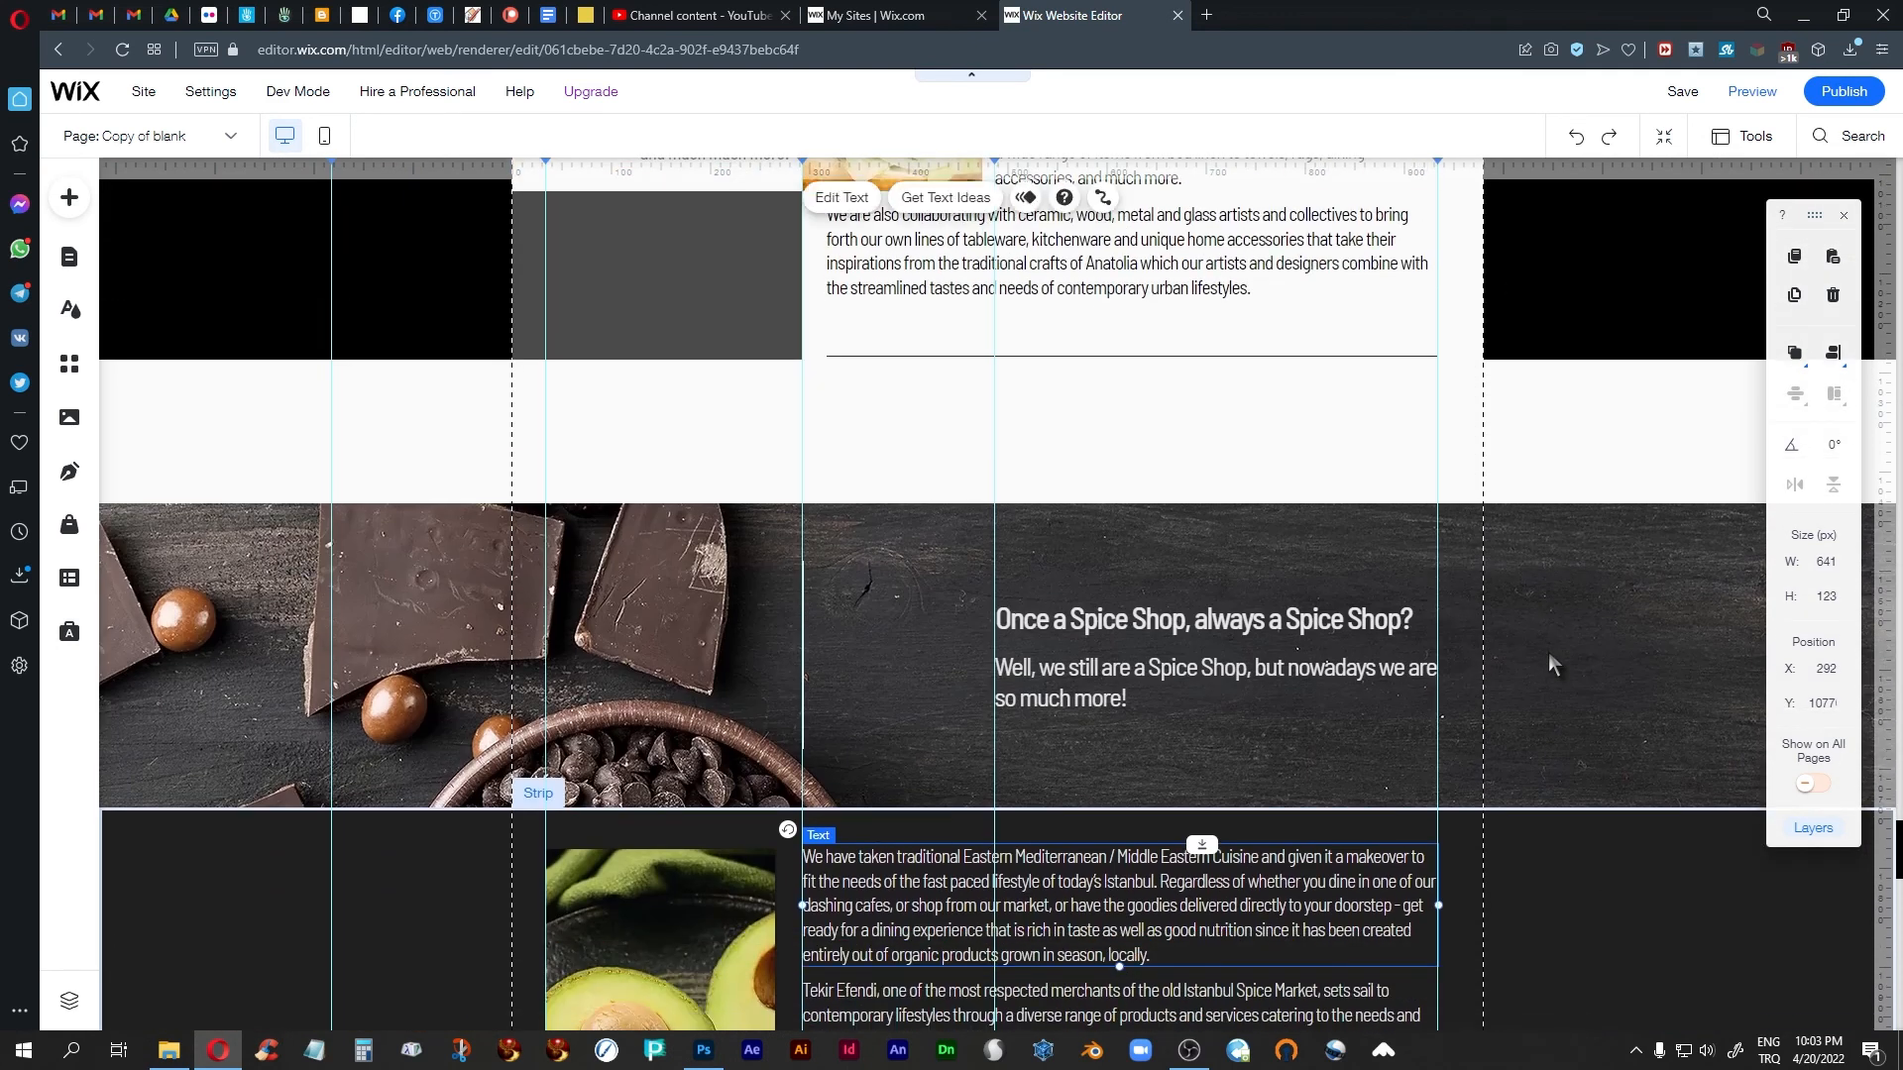
{"action": "left_click", "coordinate": [1708, 910]}
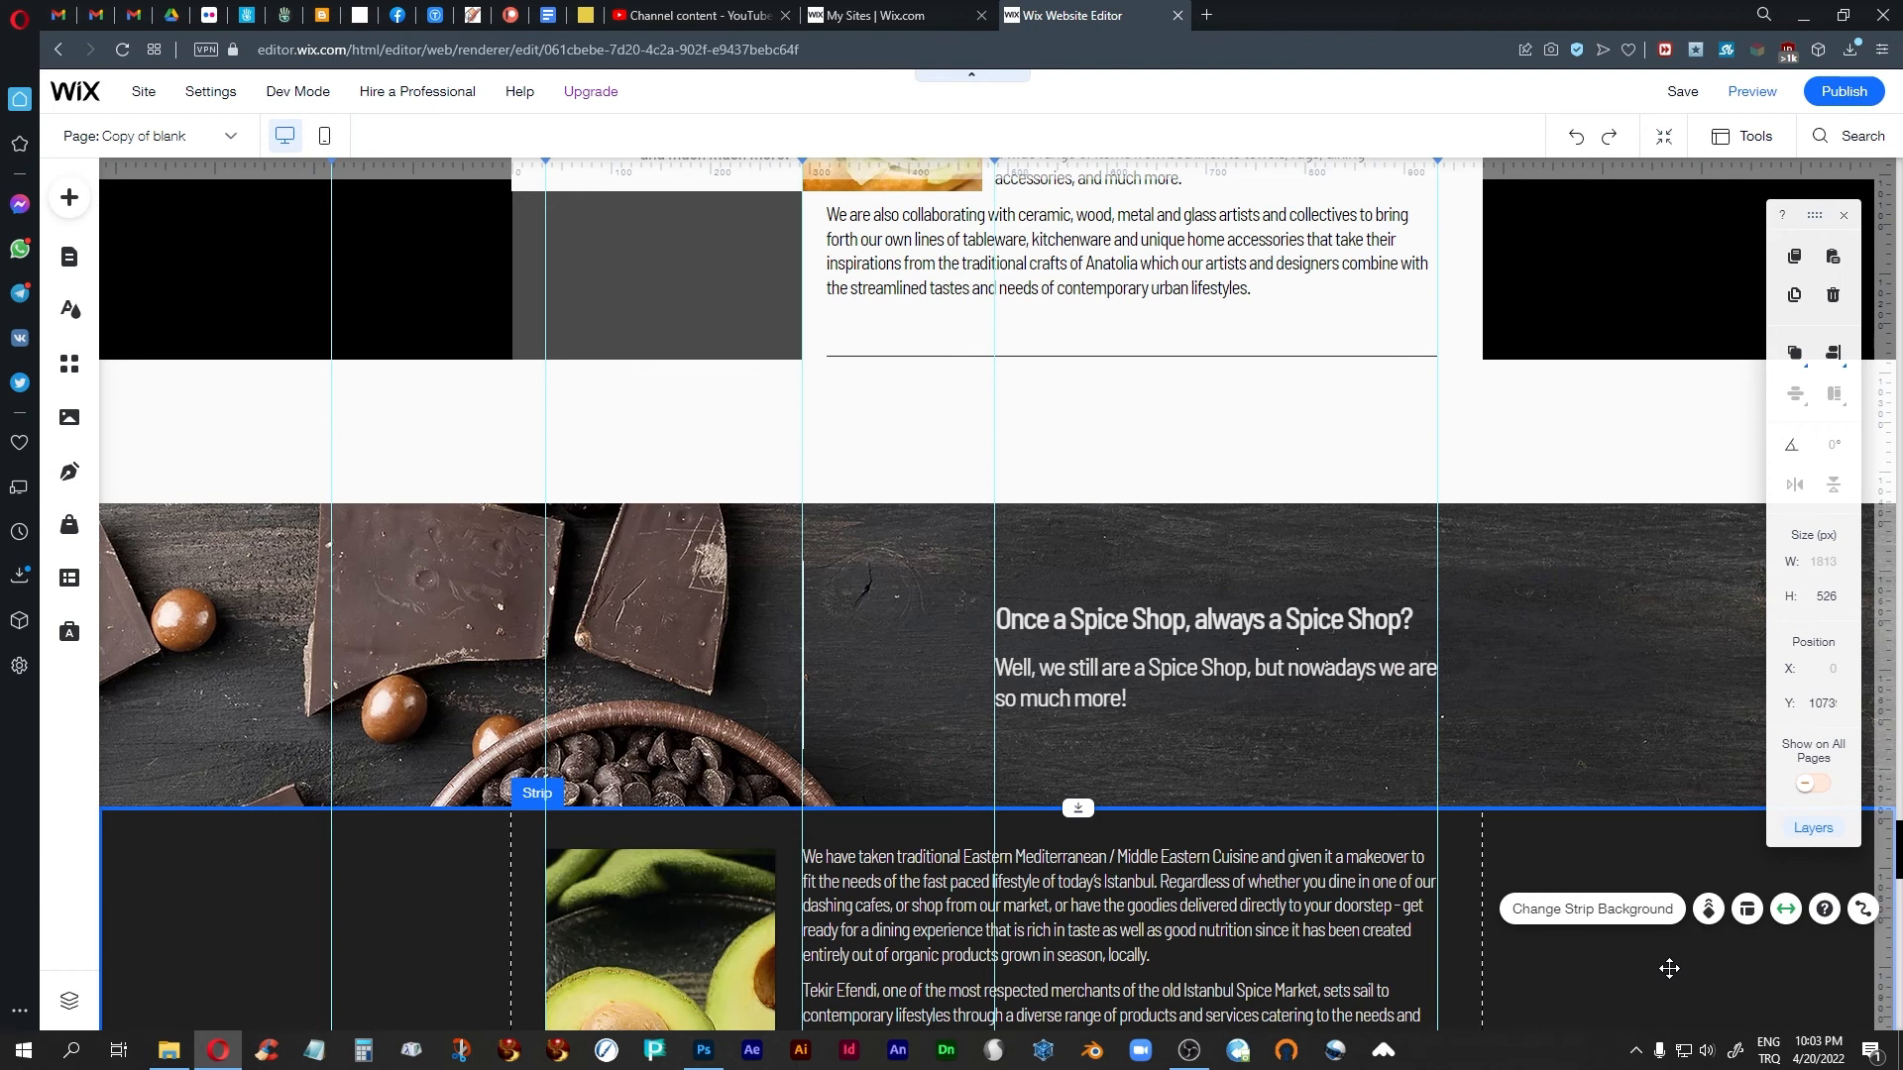
{"action": "scroll", "coordinate": [1677, 958], "scroll_direction": "down", "scroll_amount": 2}
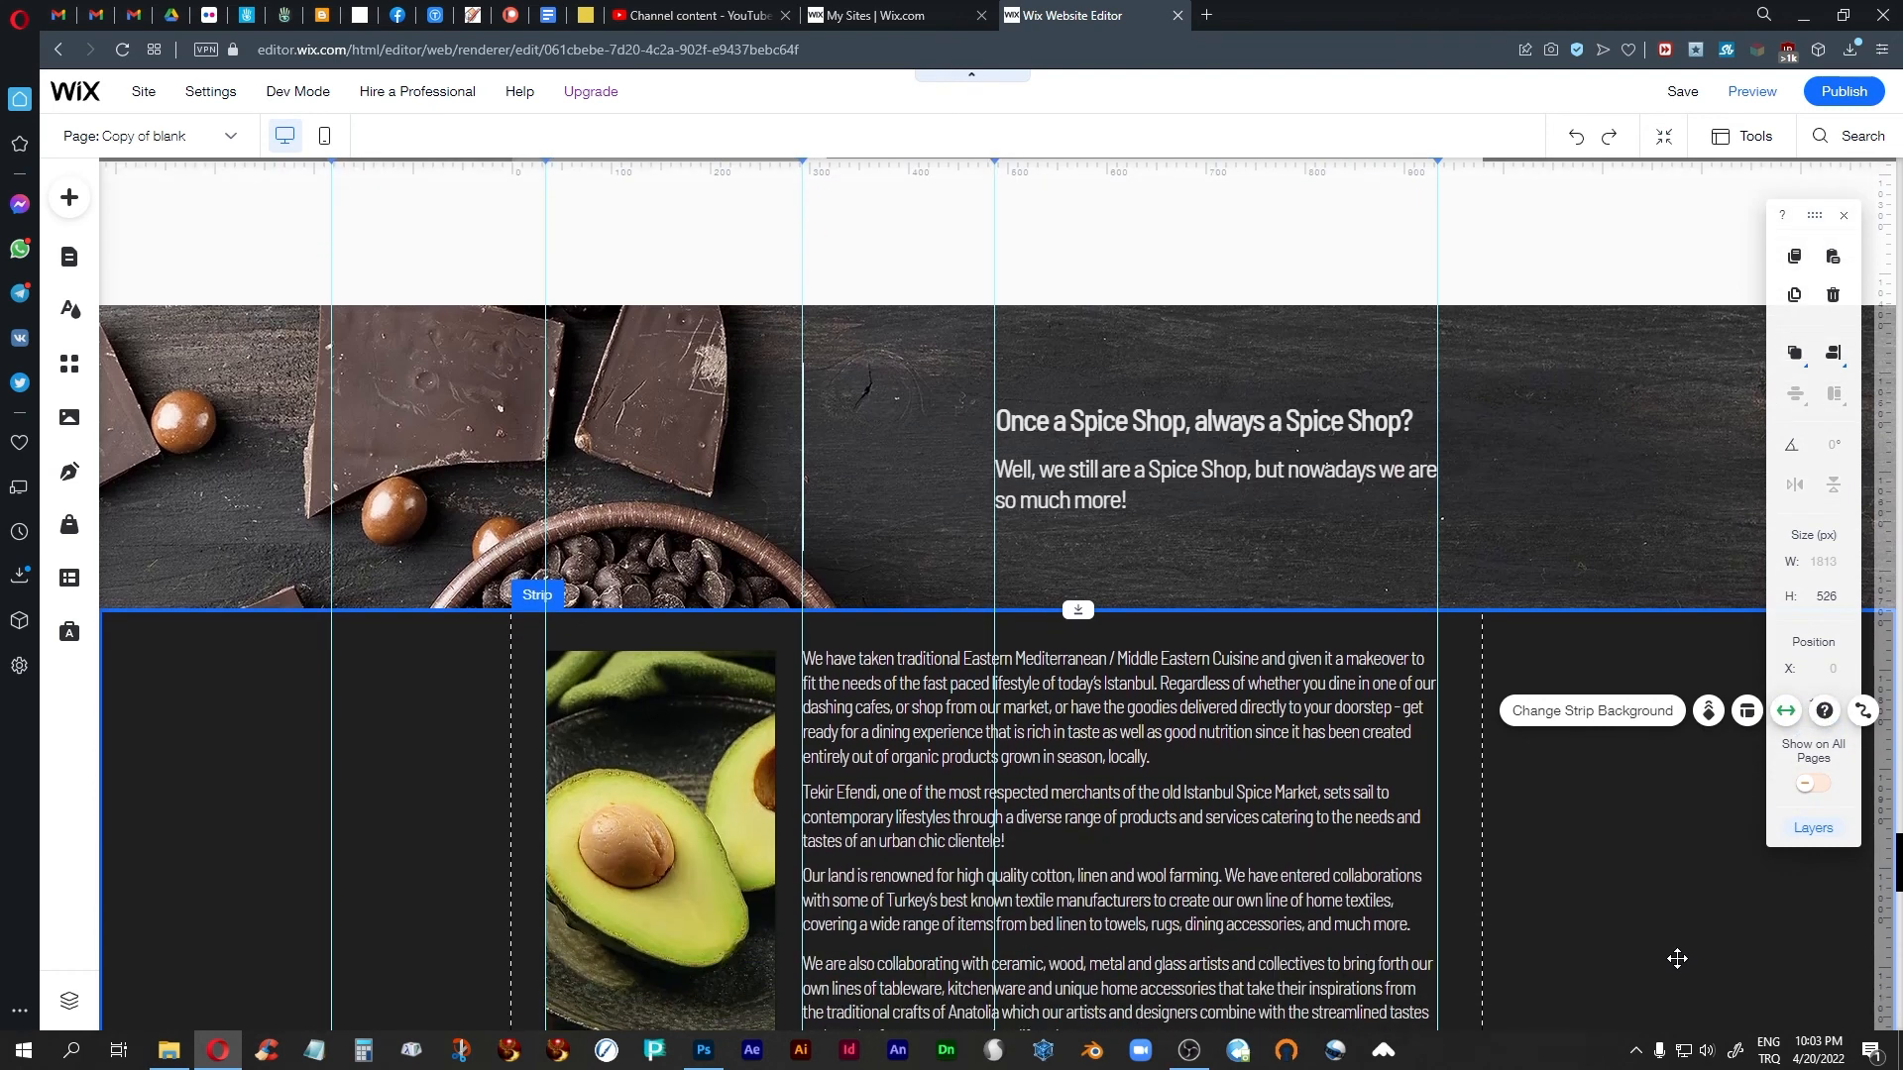
{"action": "scroll", "coordinate": [1676, 958], "scroll_direction": "up", "scroll_amount": 4}
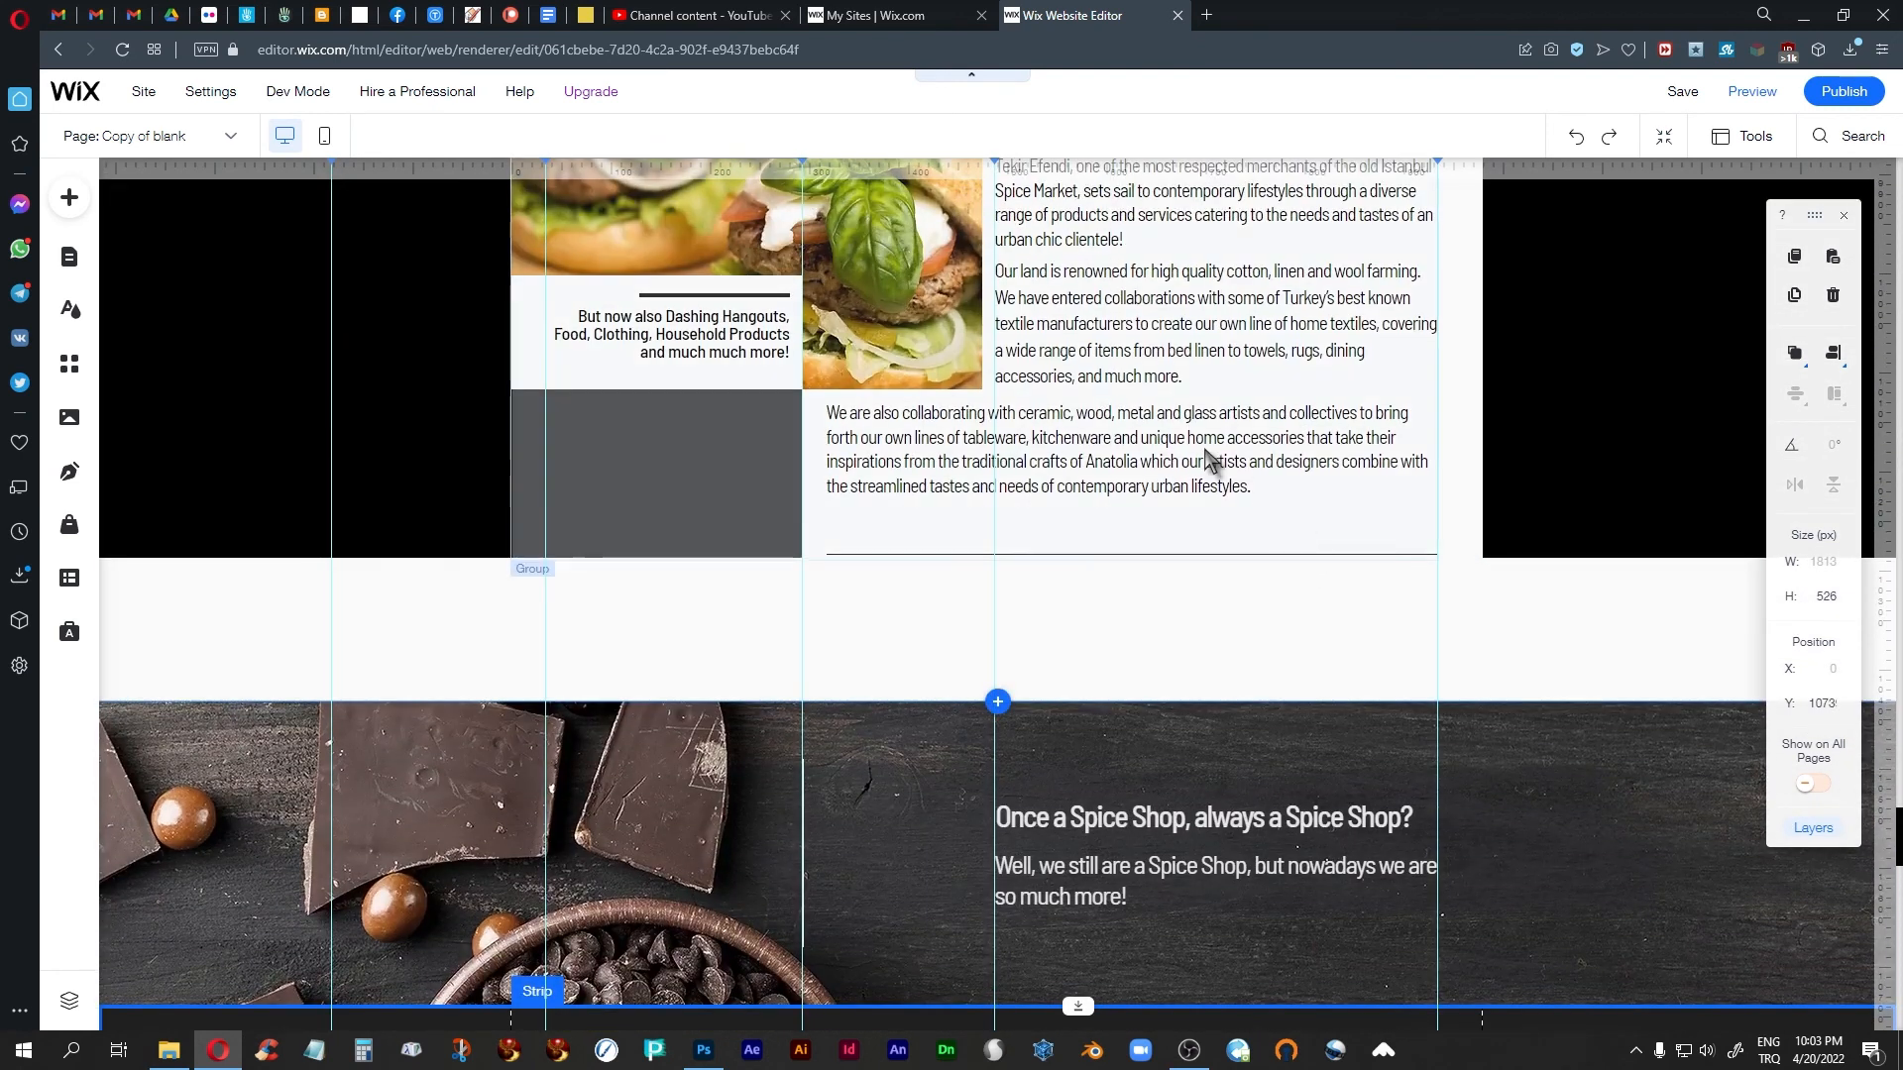
{"action": "scroll", "coordinate": [1577, 949], "scroll_direction": "down", "scroll_amount": 5}
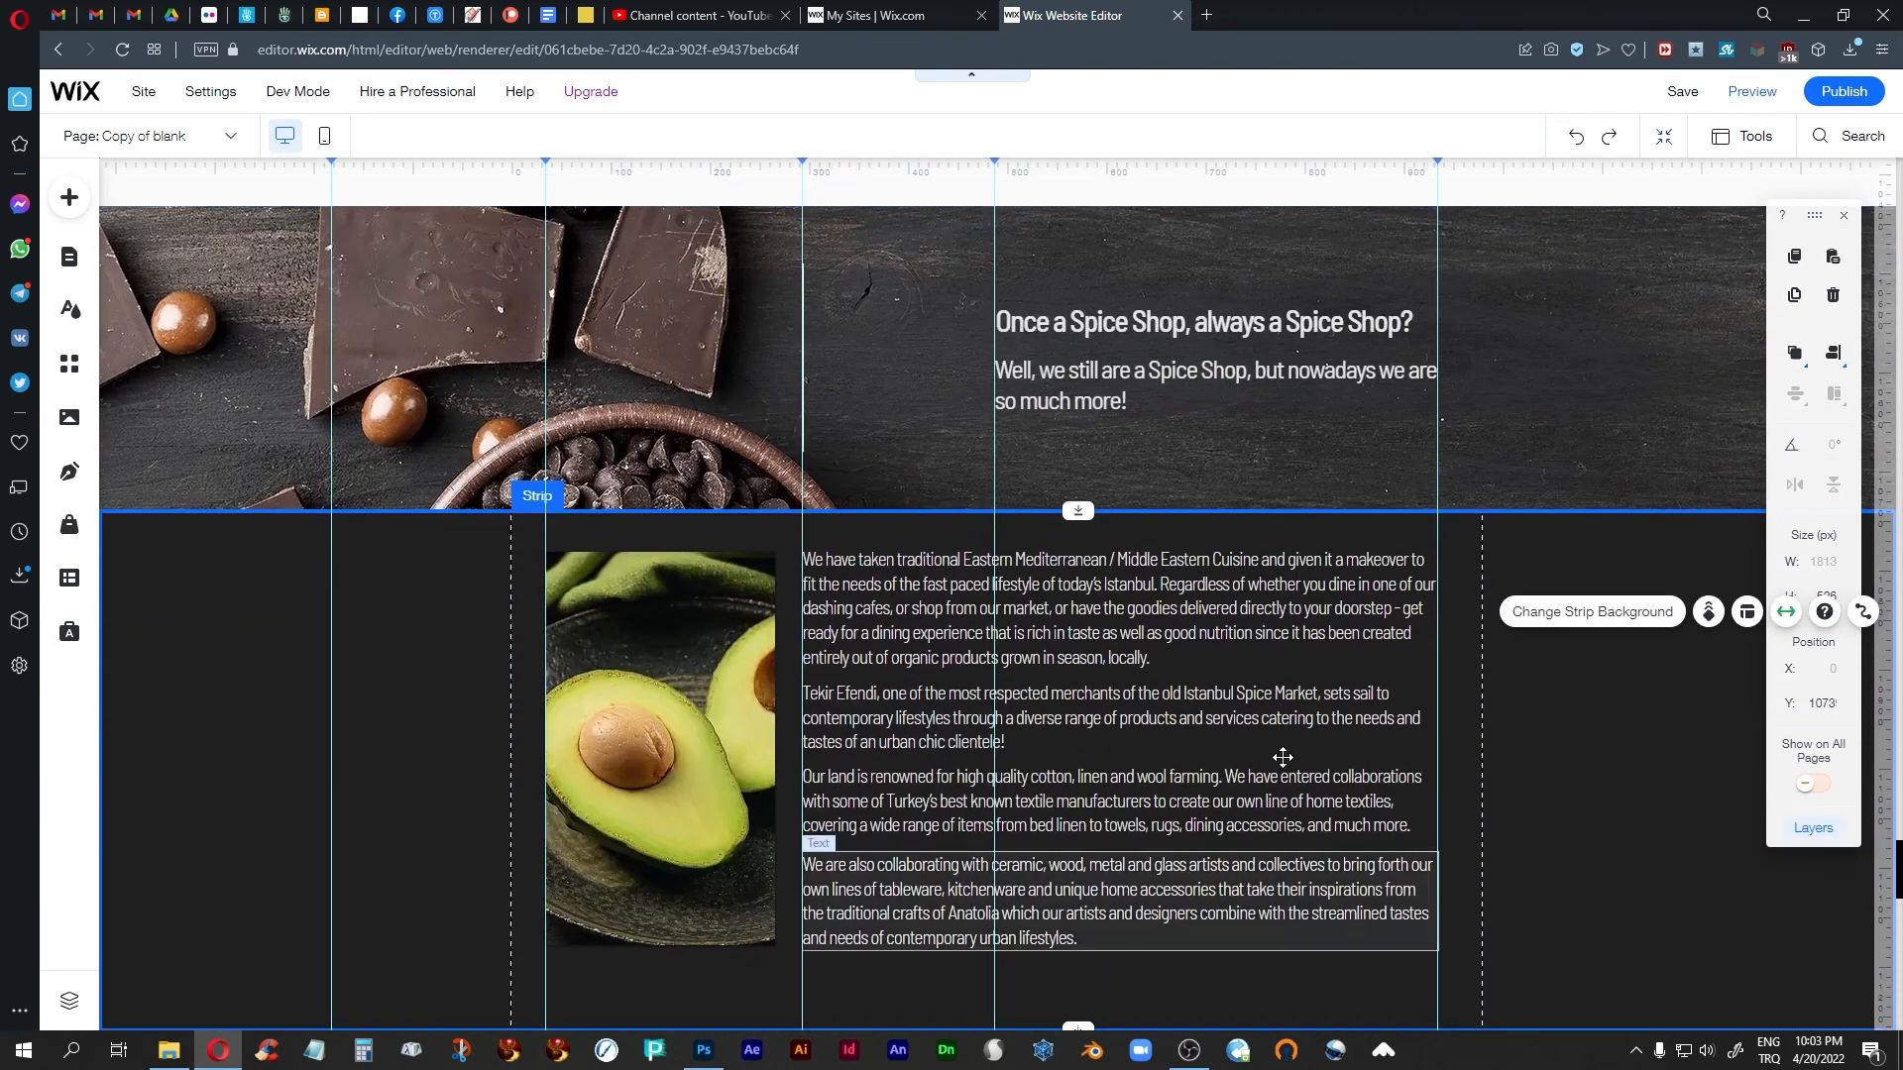
Set the font of the avocado strip's first paragraph to Barlow Semi Condensed Regular
{"action": "left_click", "coordinate": [1201, 610]}
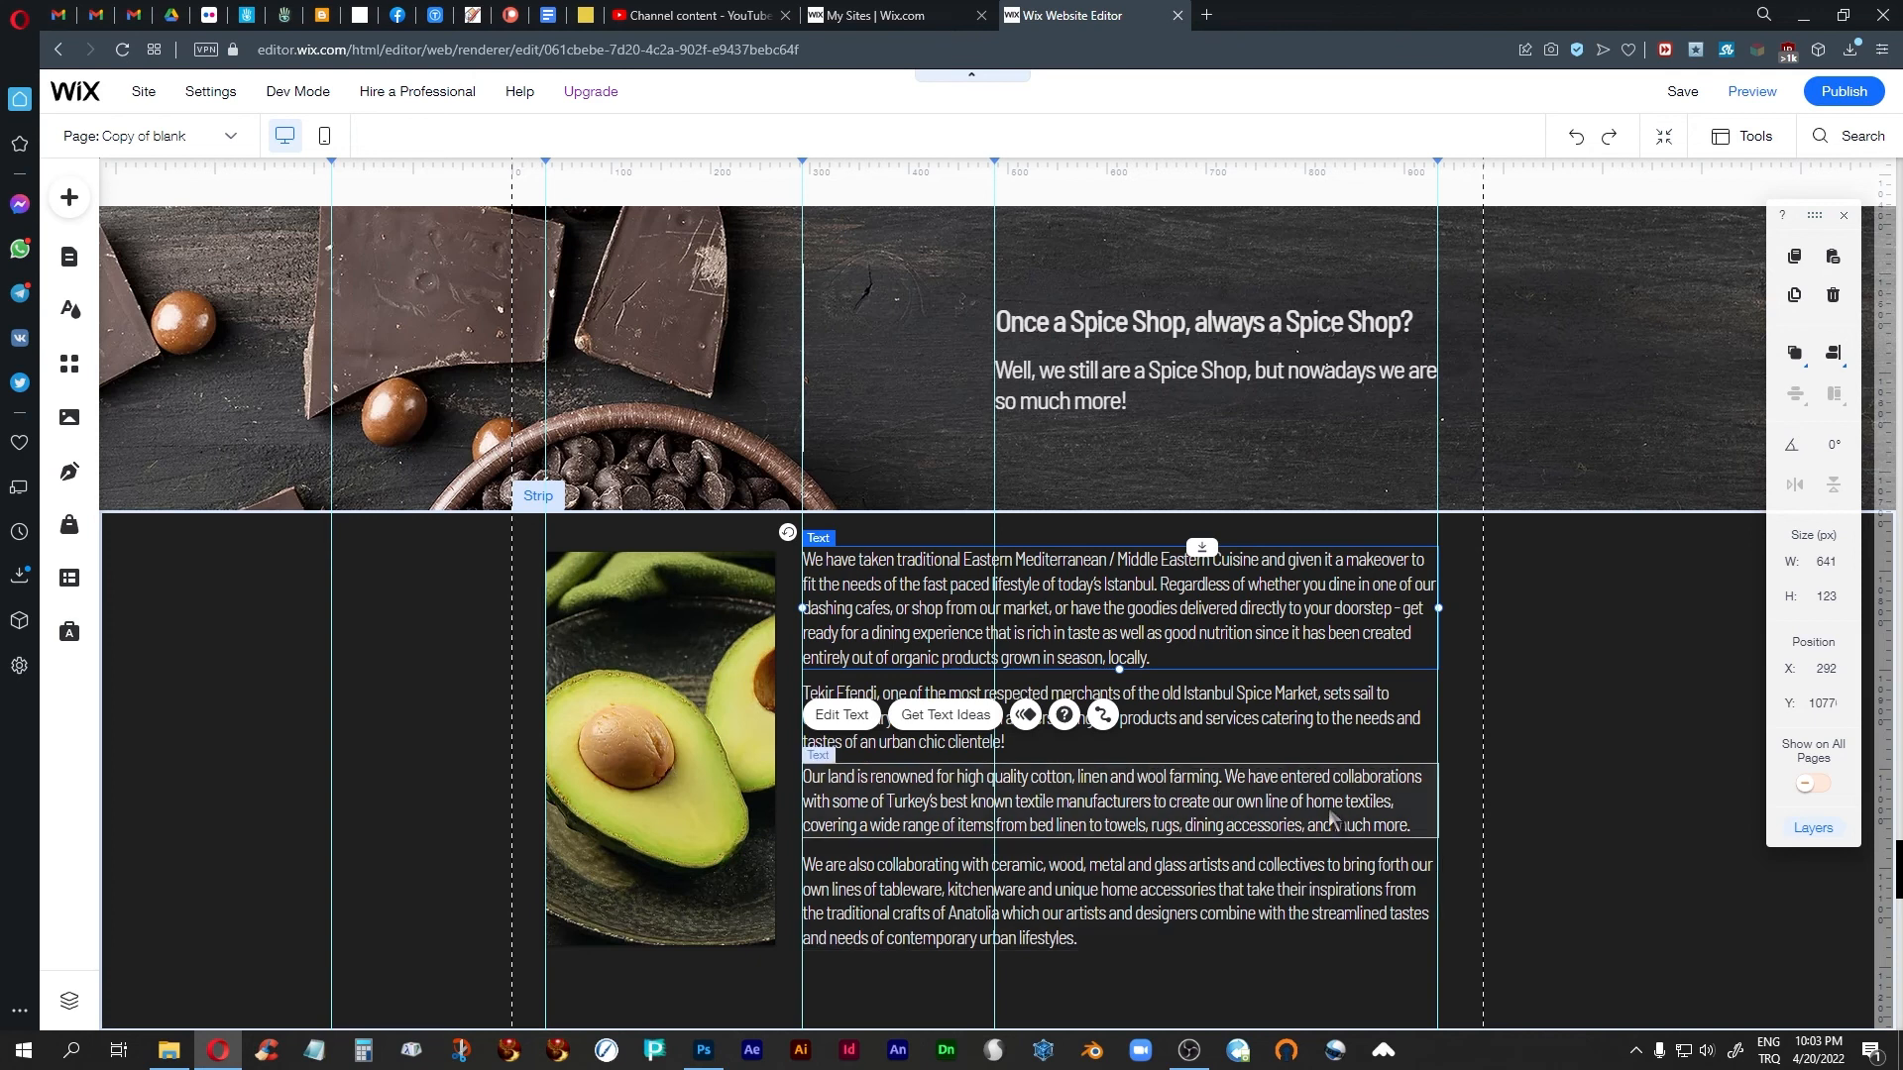
{"action": "left_click", "coordinate": [845, 716]}
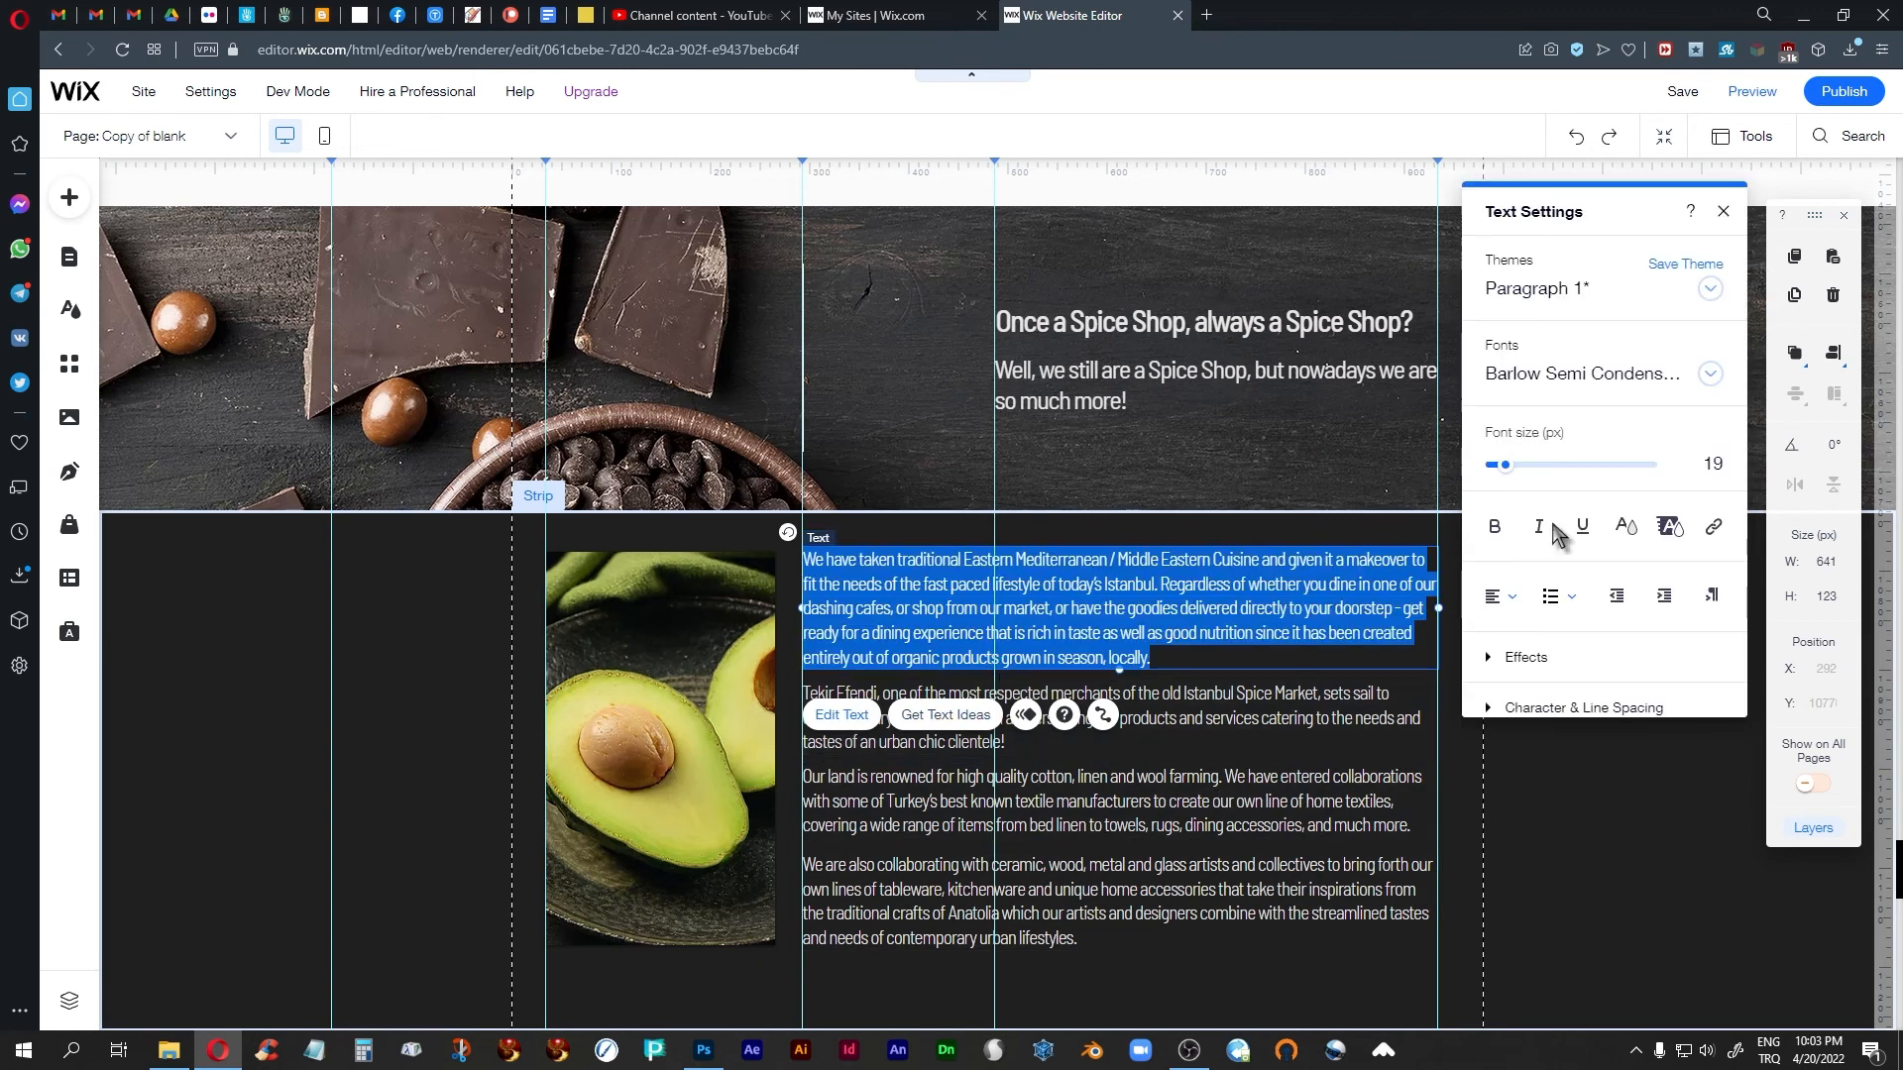
{"action": "left_click", "coordinate": [1711, 377]}
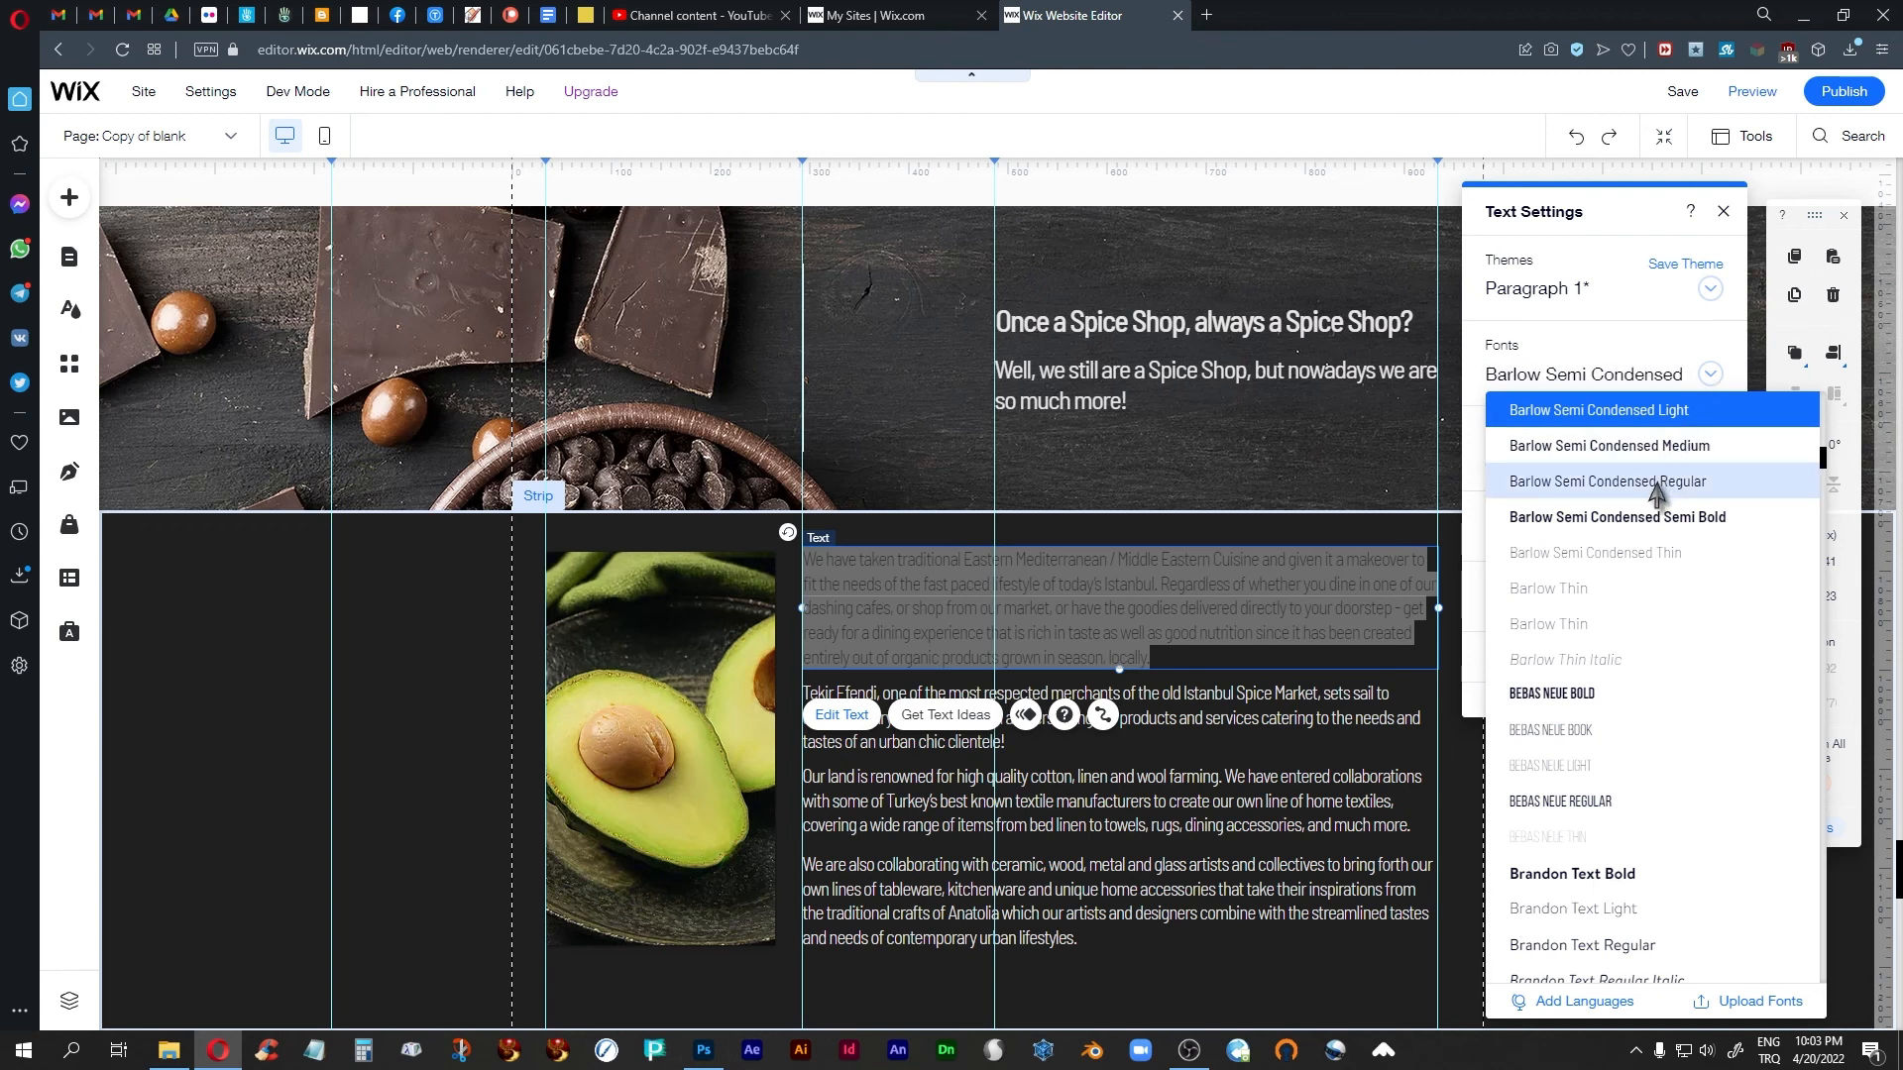
{"action": "left_click", "coordinate": [1660, 488]}
{"action": "left_click", "coordinate": [1723, 211]}
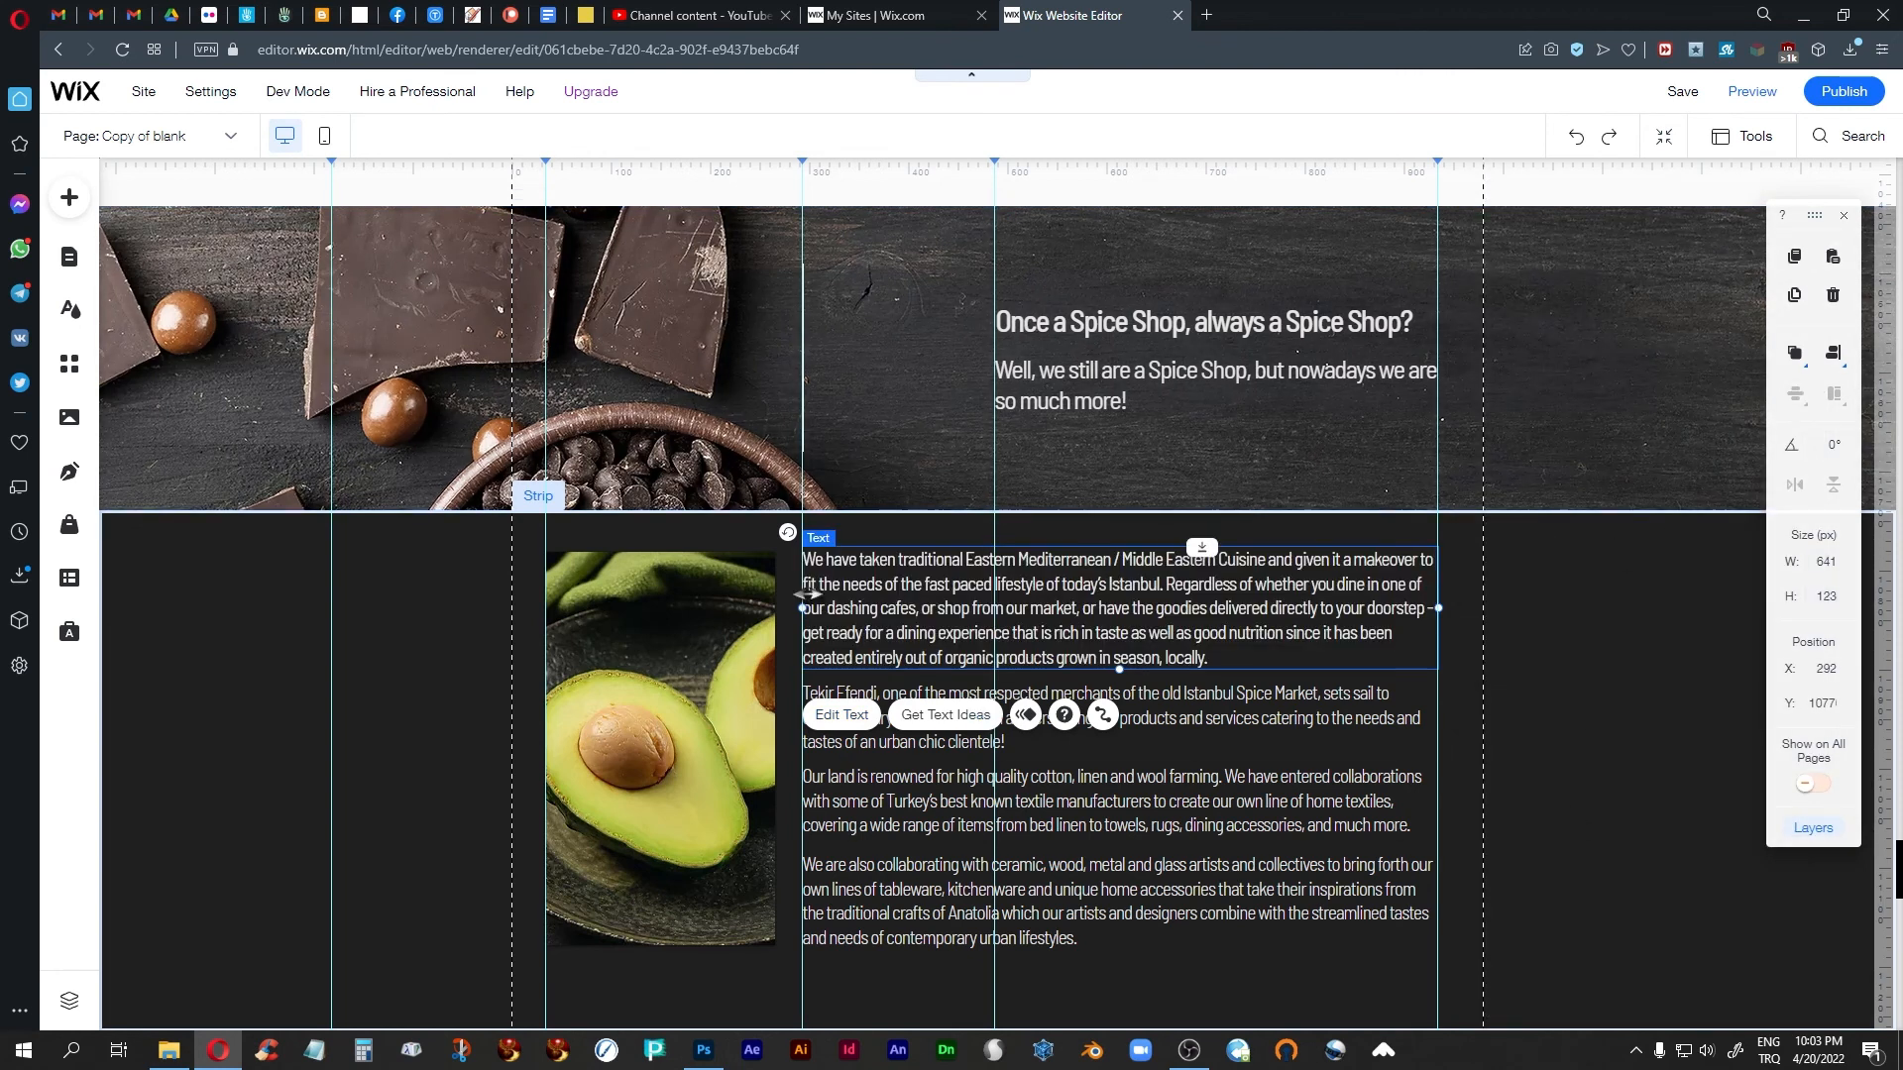
Compare the avocado strip's heavier first paragraph with the text on white above, and undo the font change
{"action": "left_click", "coordinate": [1555, 770]}
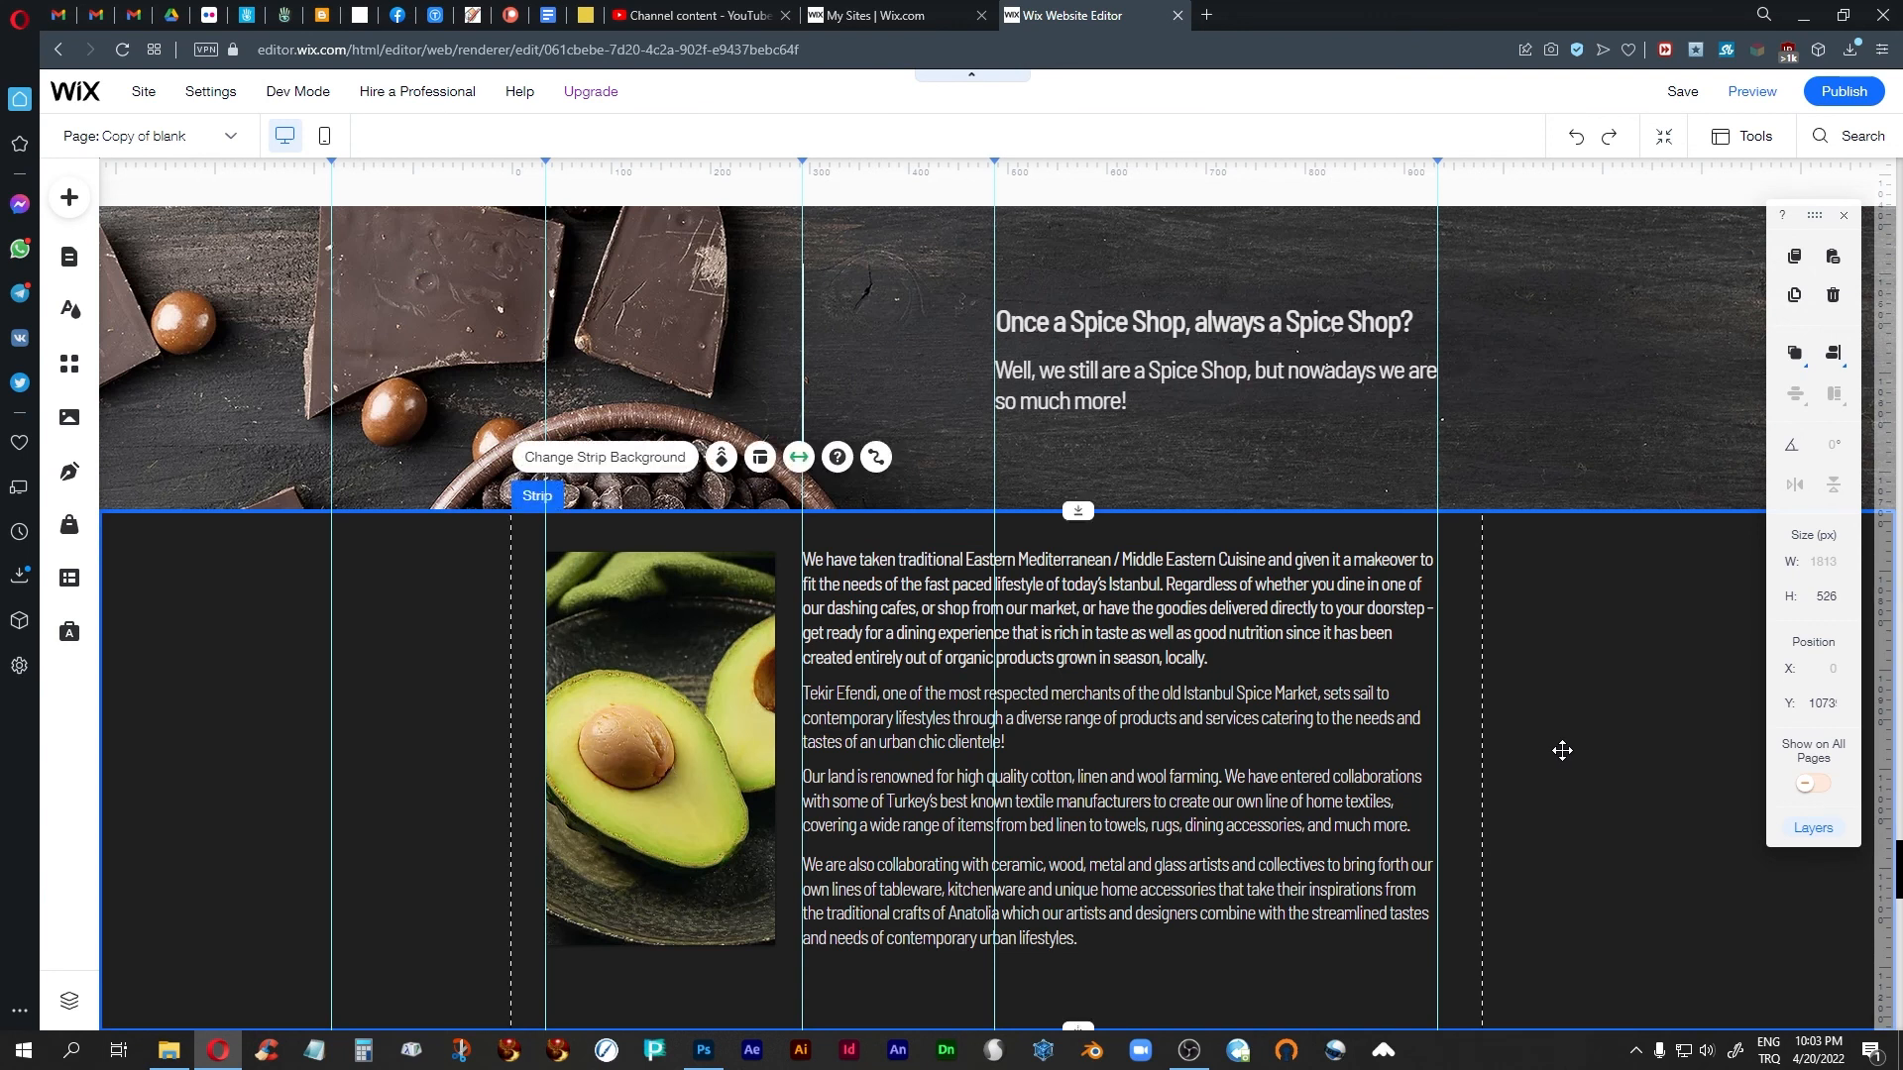
{"action": "scroll", "coordinate": [1562, 750], "scroll_direction": "up", "scroll_amount": 4}
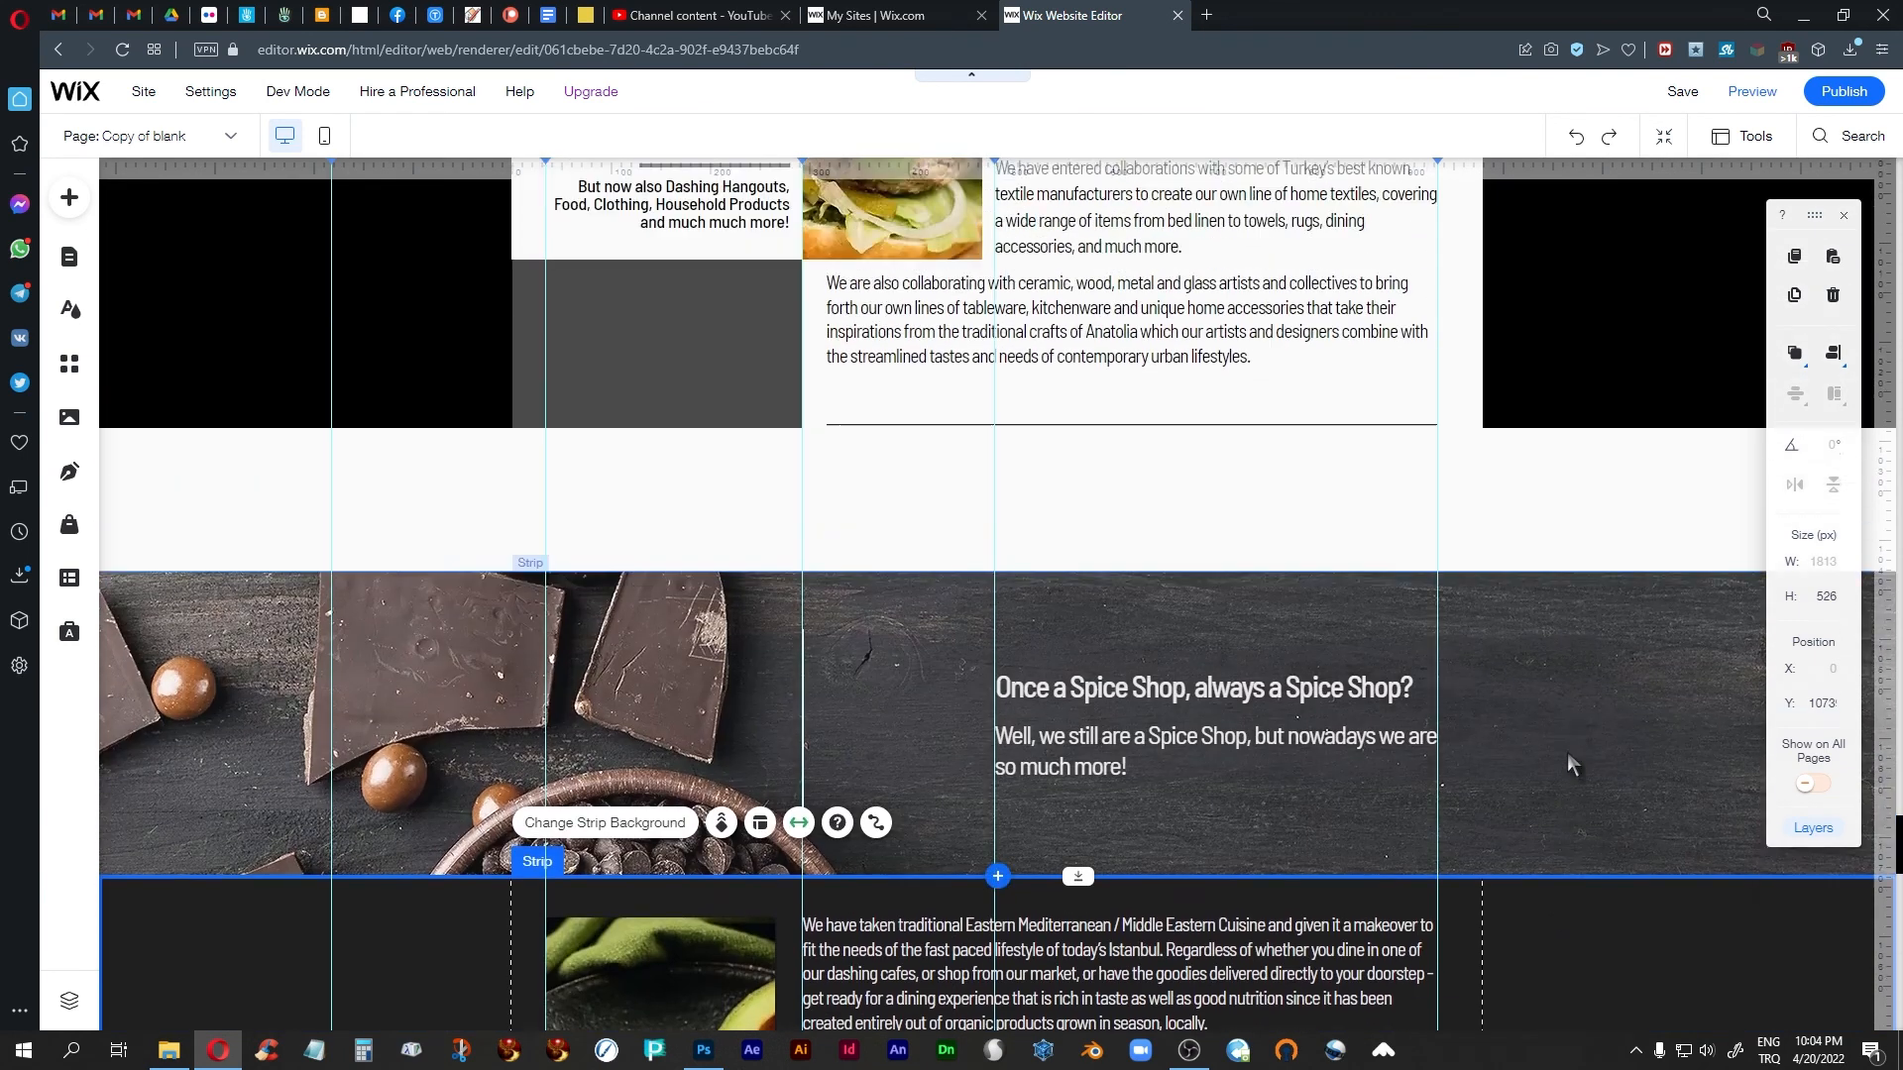
{"action": "scroll", "coordinate": [1564, 751], "scroll_direction": "down", "scroll_amount": 3}
{"action": "scroll", "coordinate": [1567, 751], "scroll_direction": "down", "scroll_amount": 1}
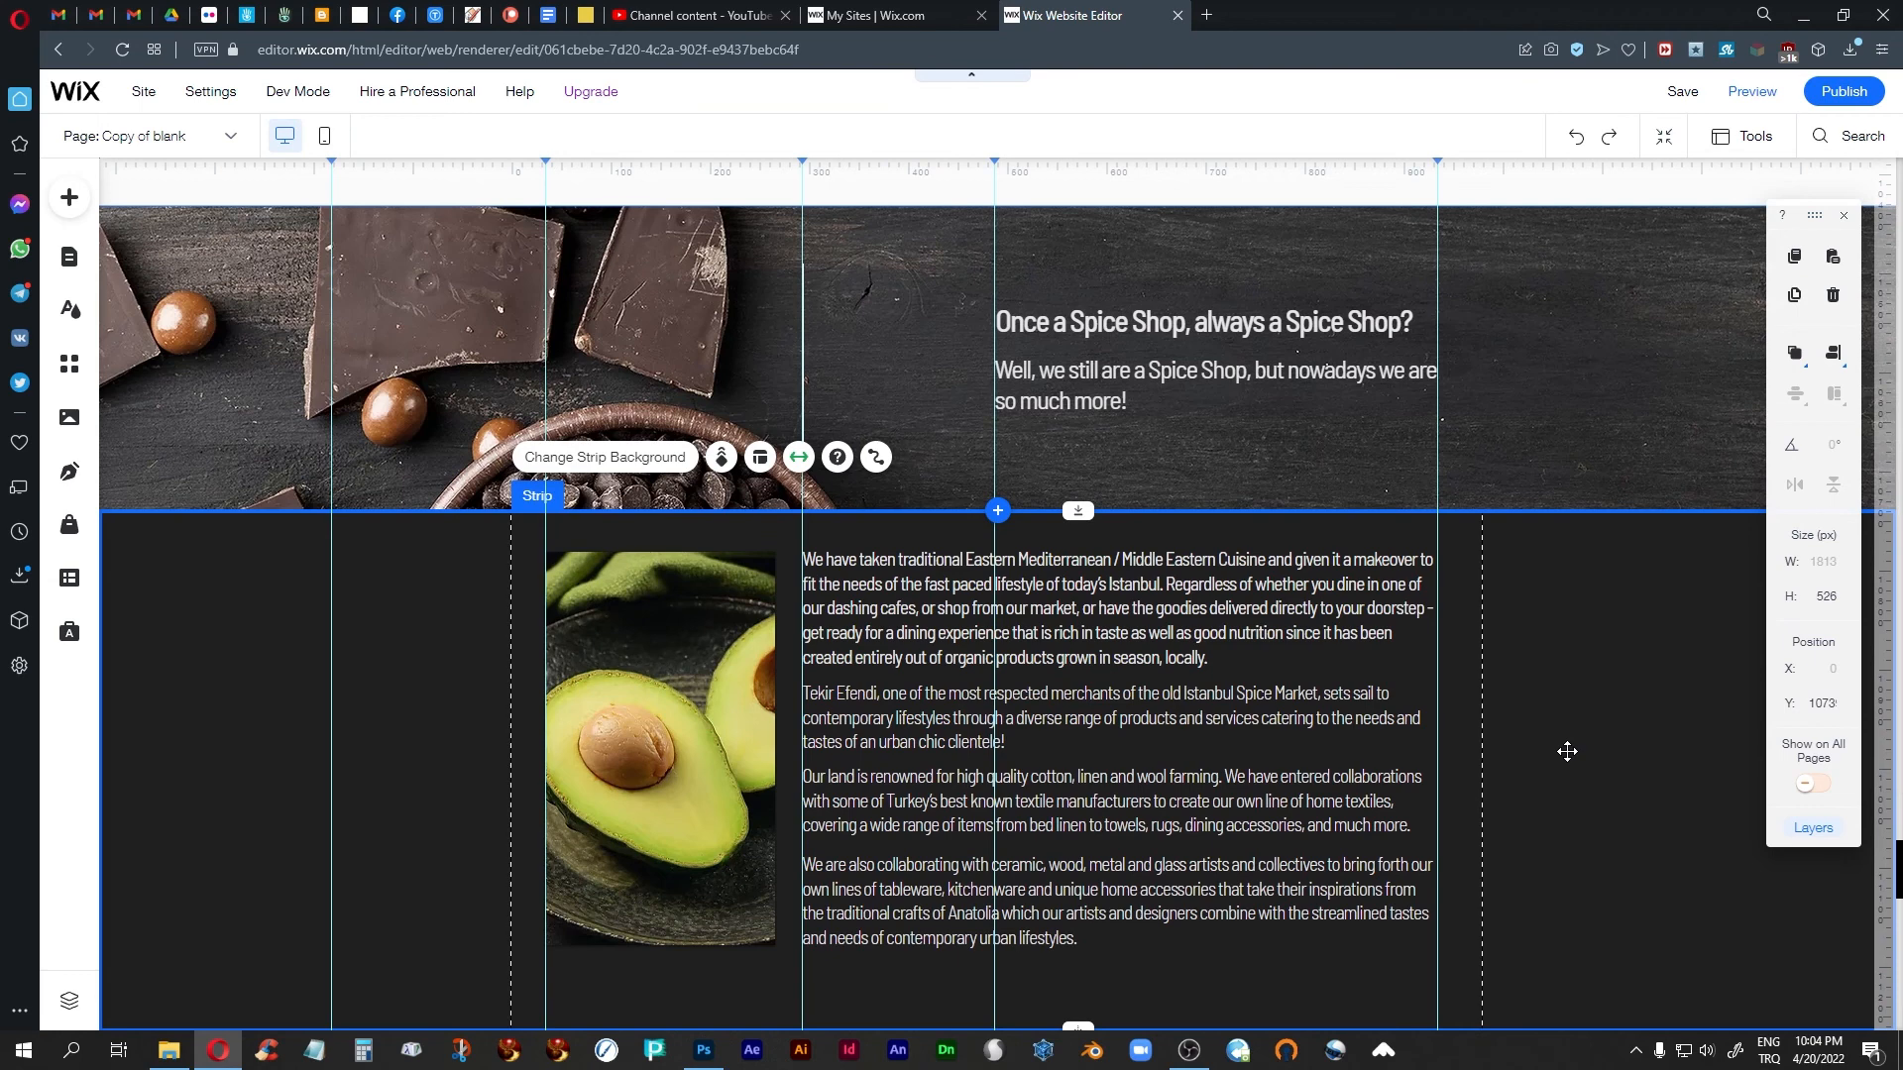
{"action": "scroll", "coordinate": [1554, 836], "scroll_direction": "up", "scroll_amount": 3}
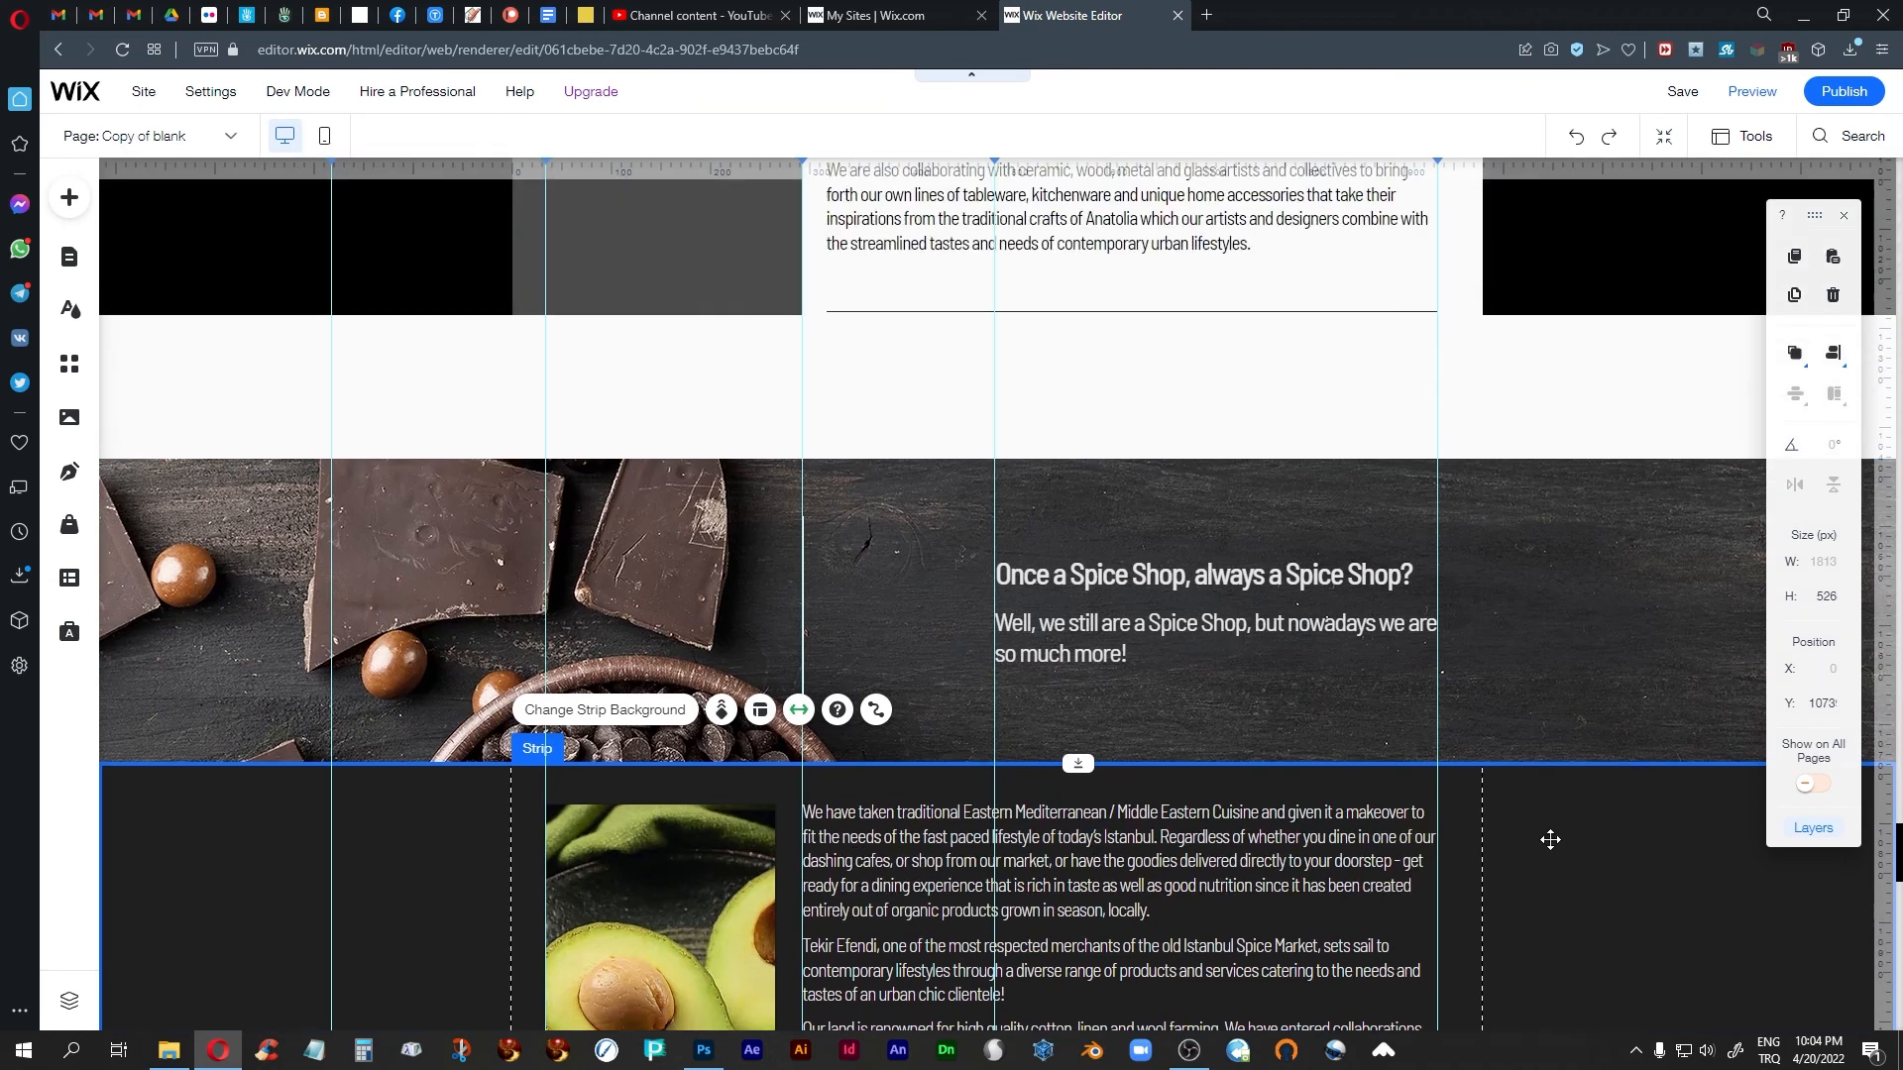
Inspect the highlight setting of the two-line subheading in the salad strip, and close the text settings without changes
{"action": "scroll", "coordinate": [1552, 839], "scroll_direction": "down", "scroll_amount": 2}
{"action": "scroll", "coordinate": [1550, 839], "scroll_direction": "down", "scroll_amount": 7}
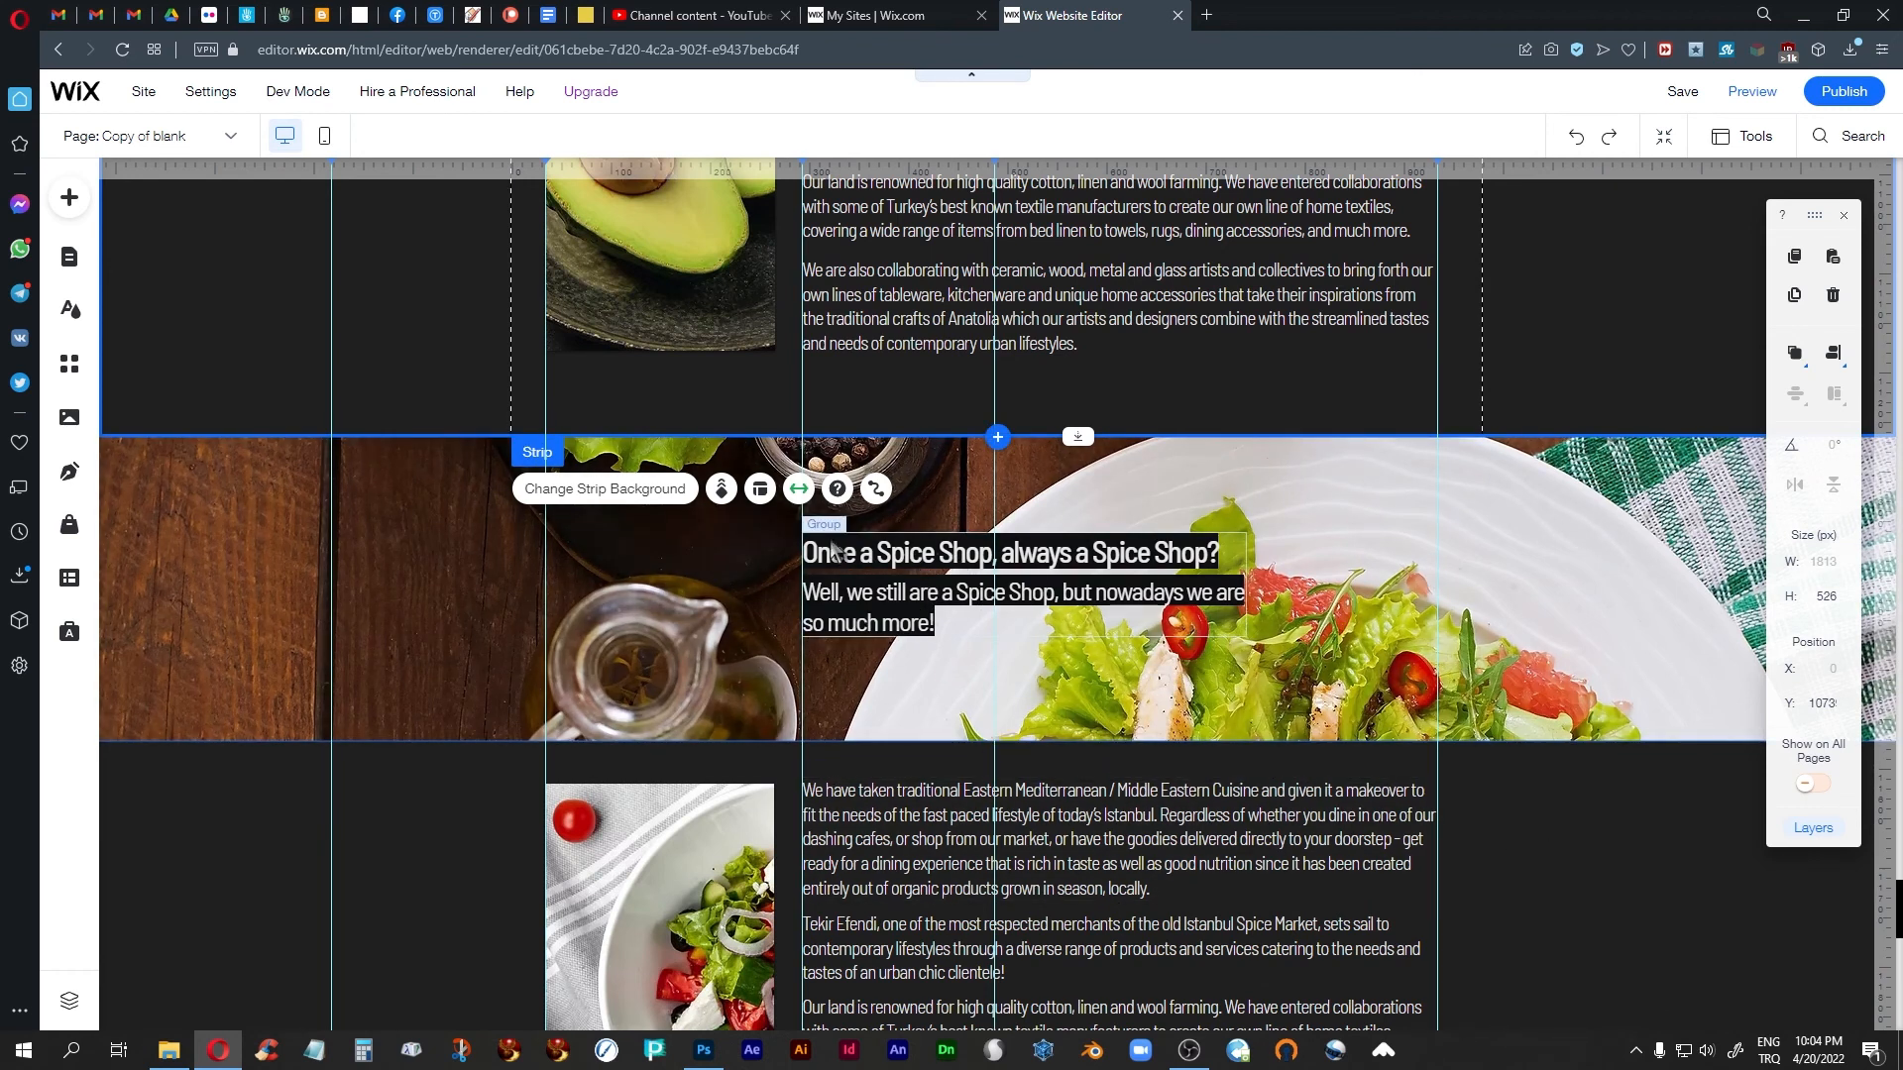
{"action": "left_click", "coordinate": [936, 605]}
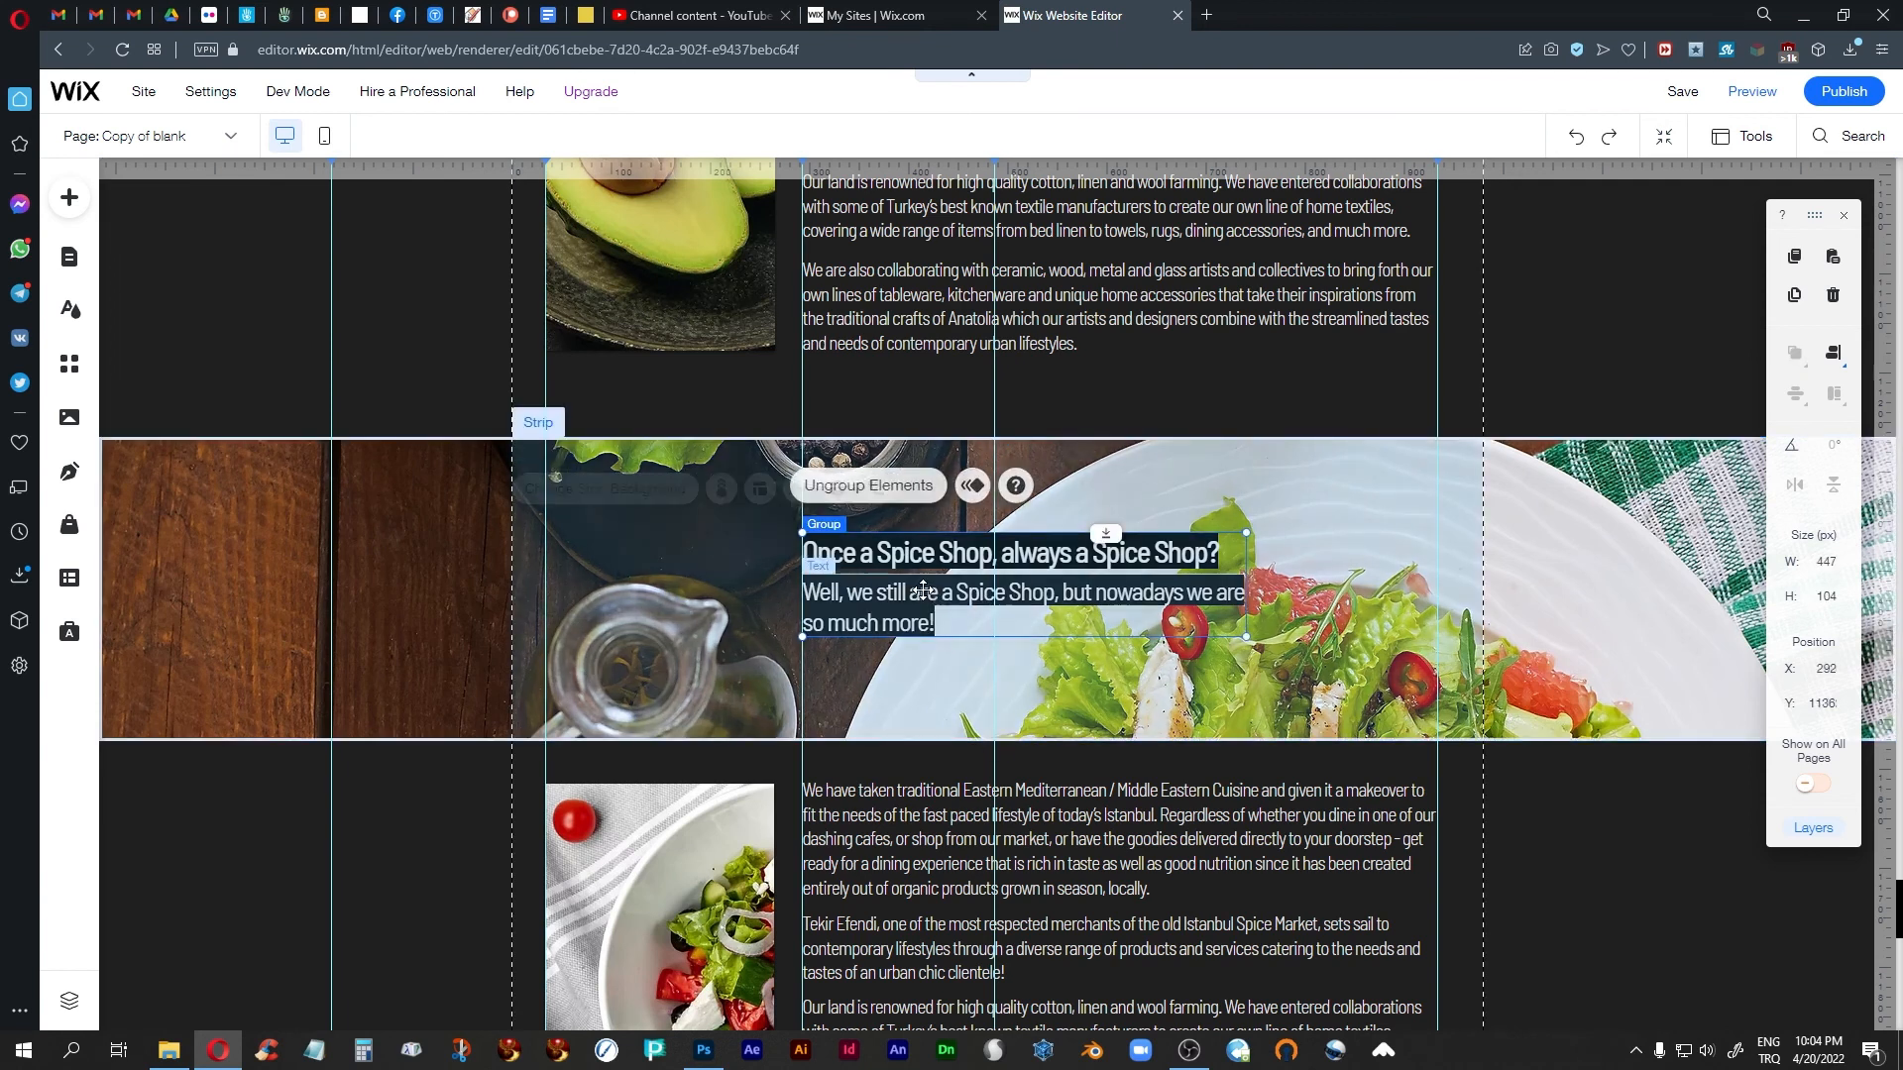
{"action": "double_click", "coordinate": [936, 604]}
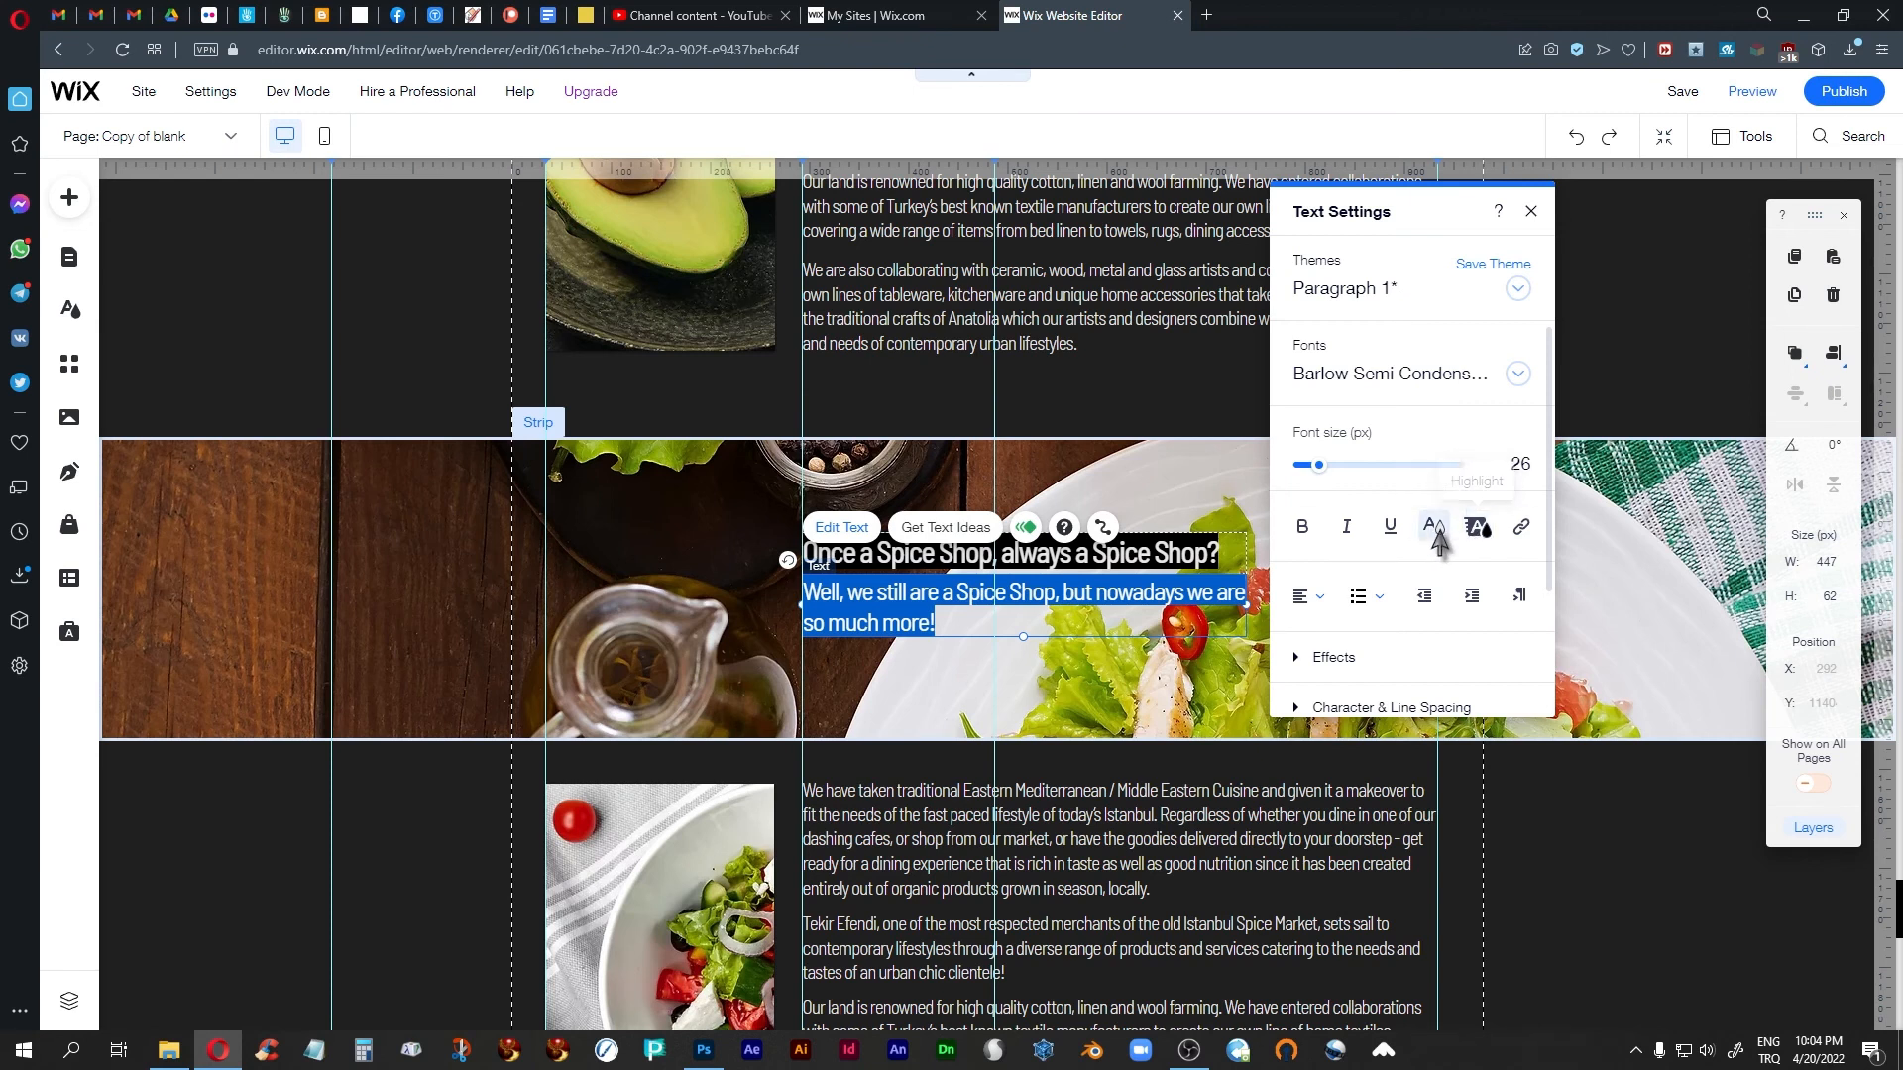
{"action": "left_click", "coordinate": [1531, 211]}
{"action": "left_click", "coordinate": [1614, 637]}
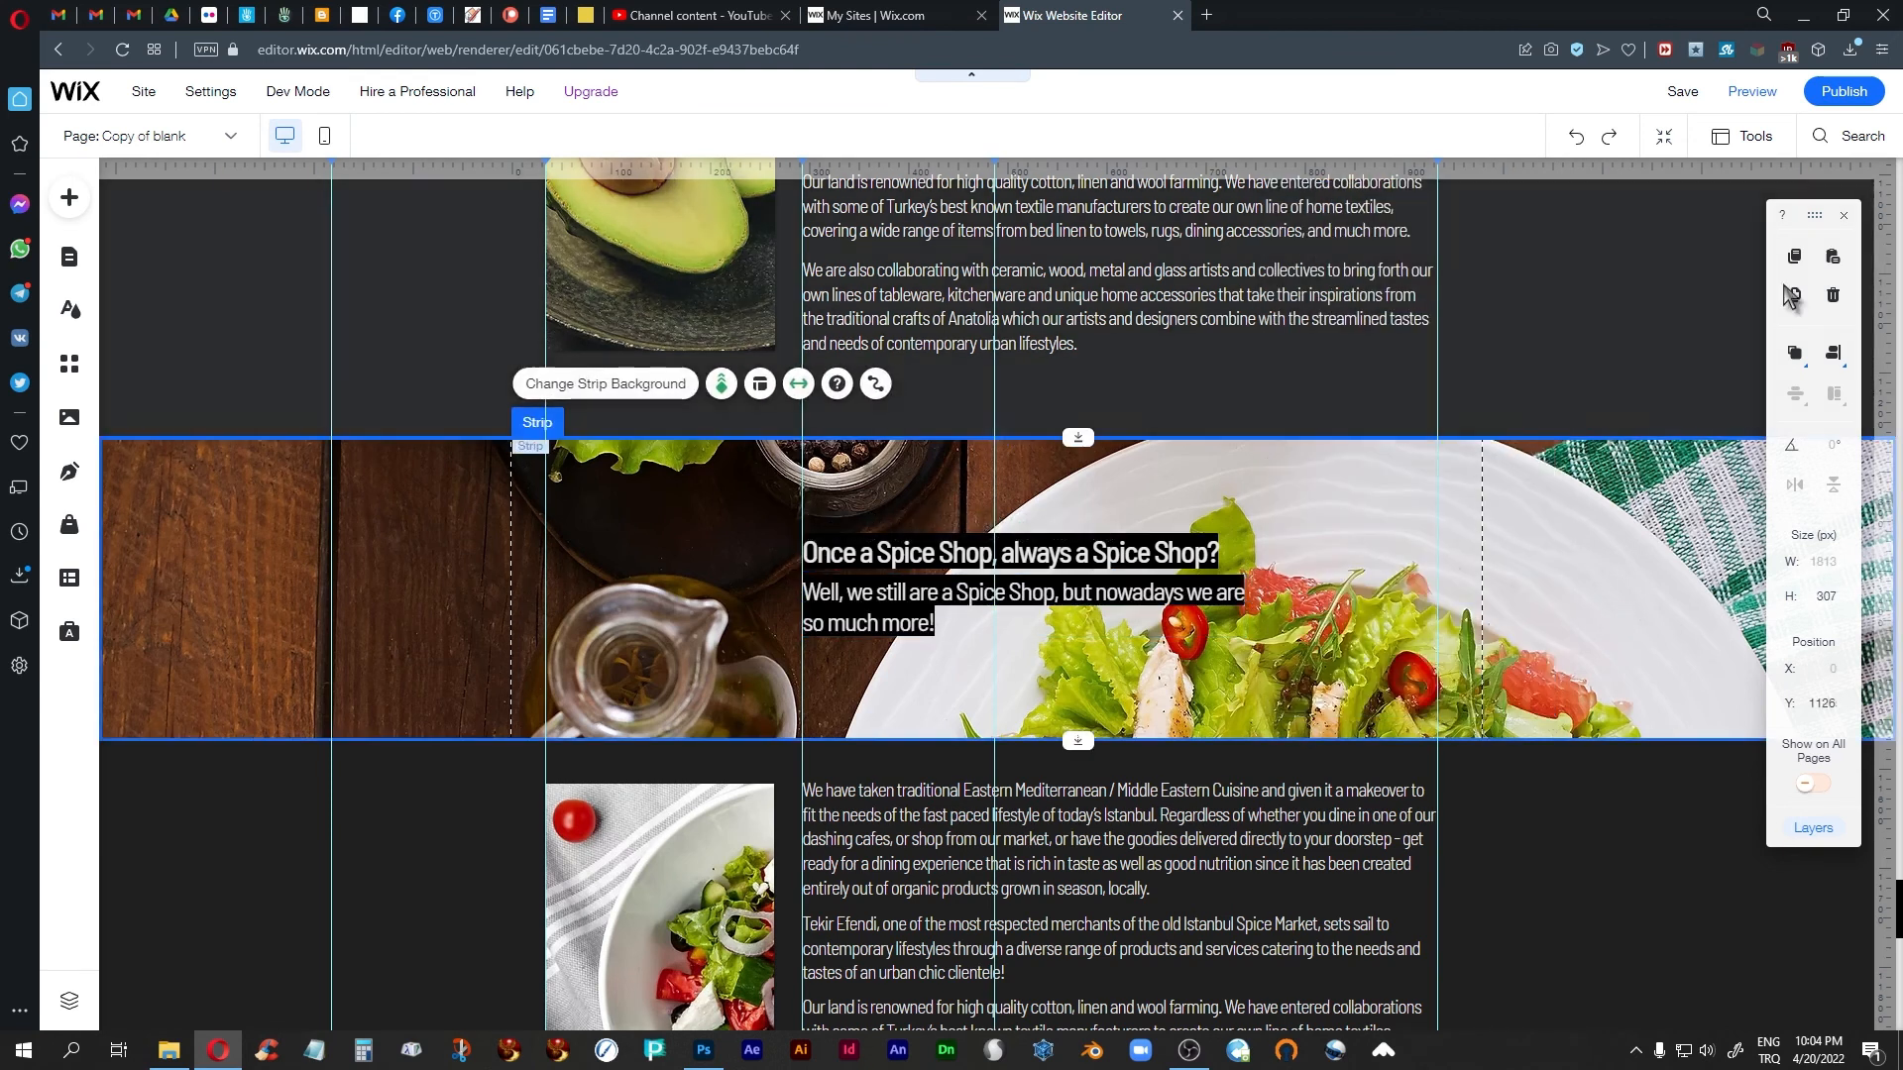
Preview the highlighted salad strip text against the plain chocolate strip text over their scrolling backgrounds, and return to the editor
{"action": "left_click", "coordinate": [1752, 92]}
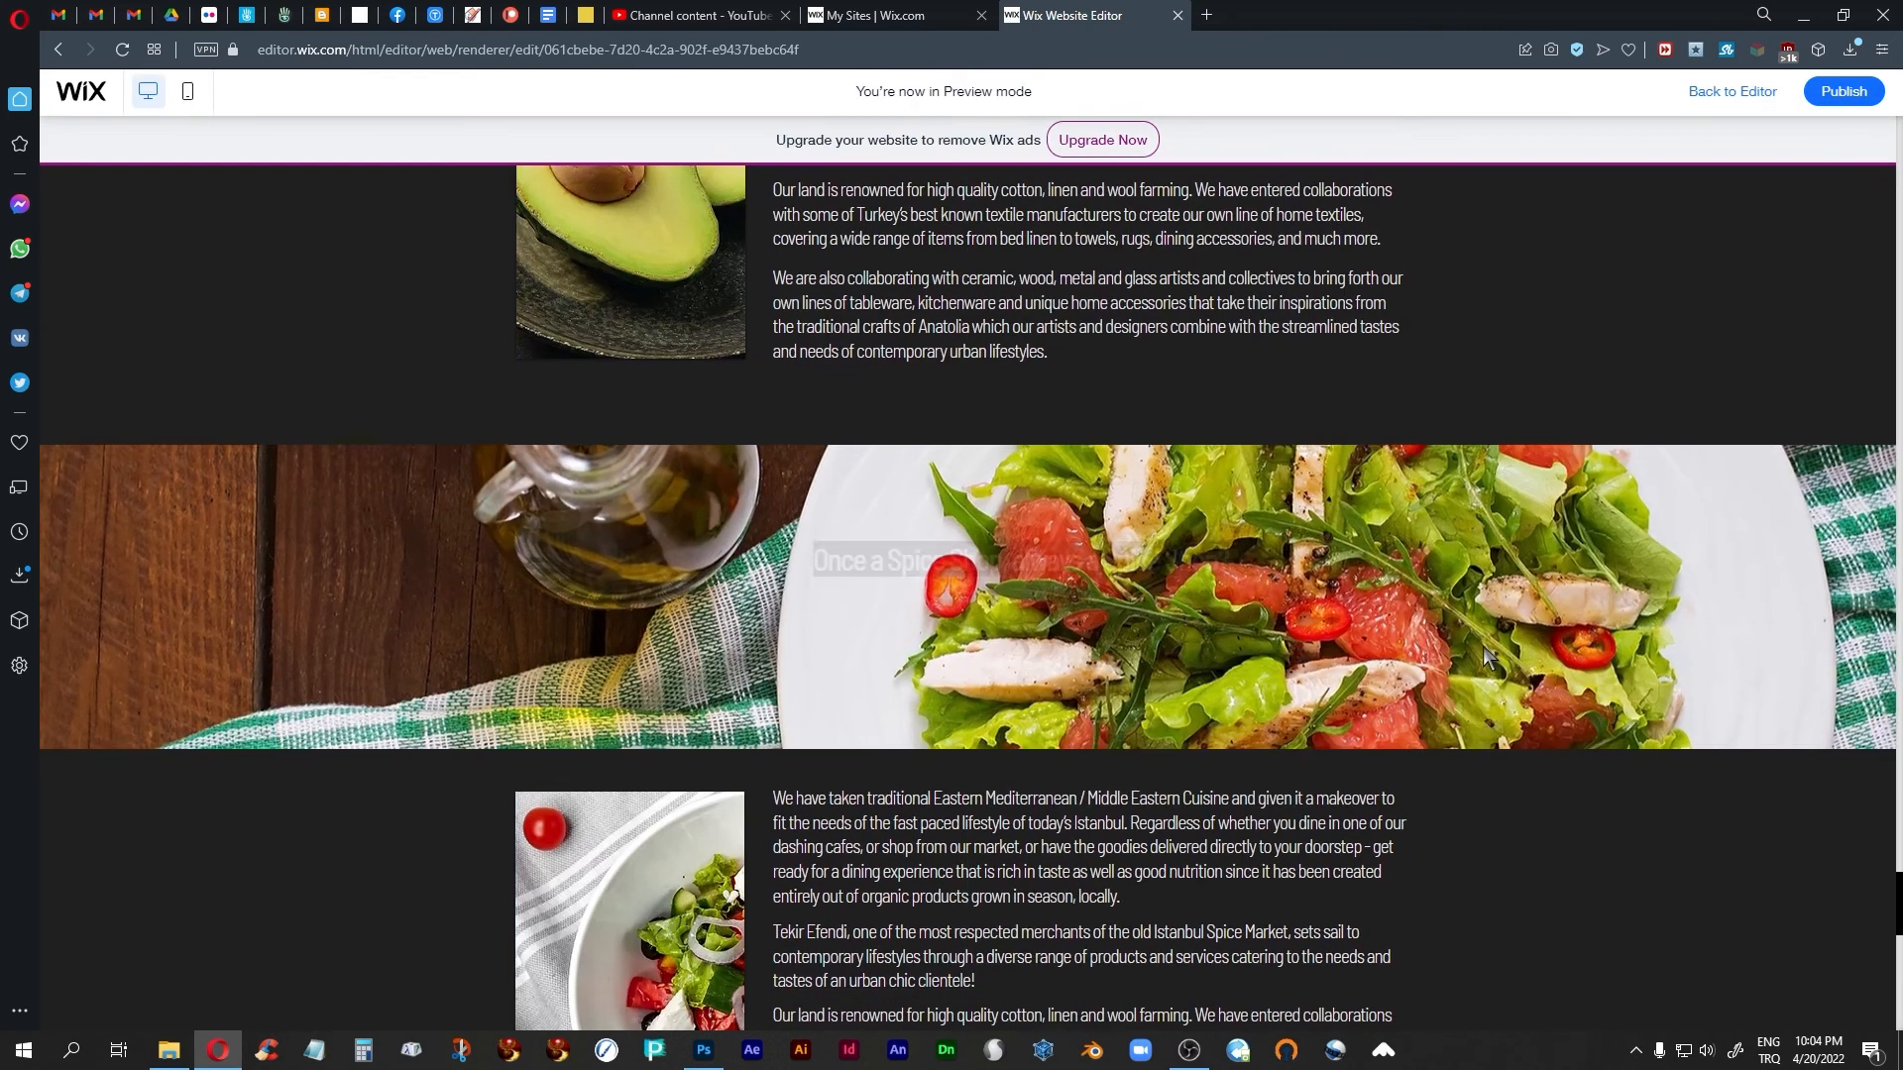
{"action": "scroll", "coordinate": [1482, 654], "scroll_direction": "up", "scroll_amount": 8}
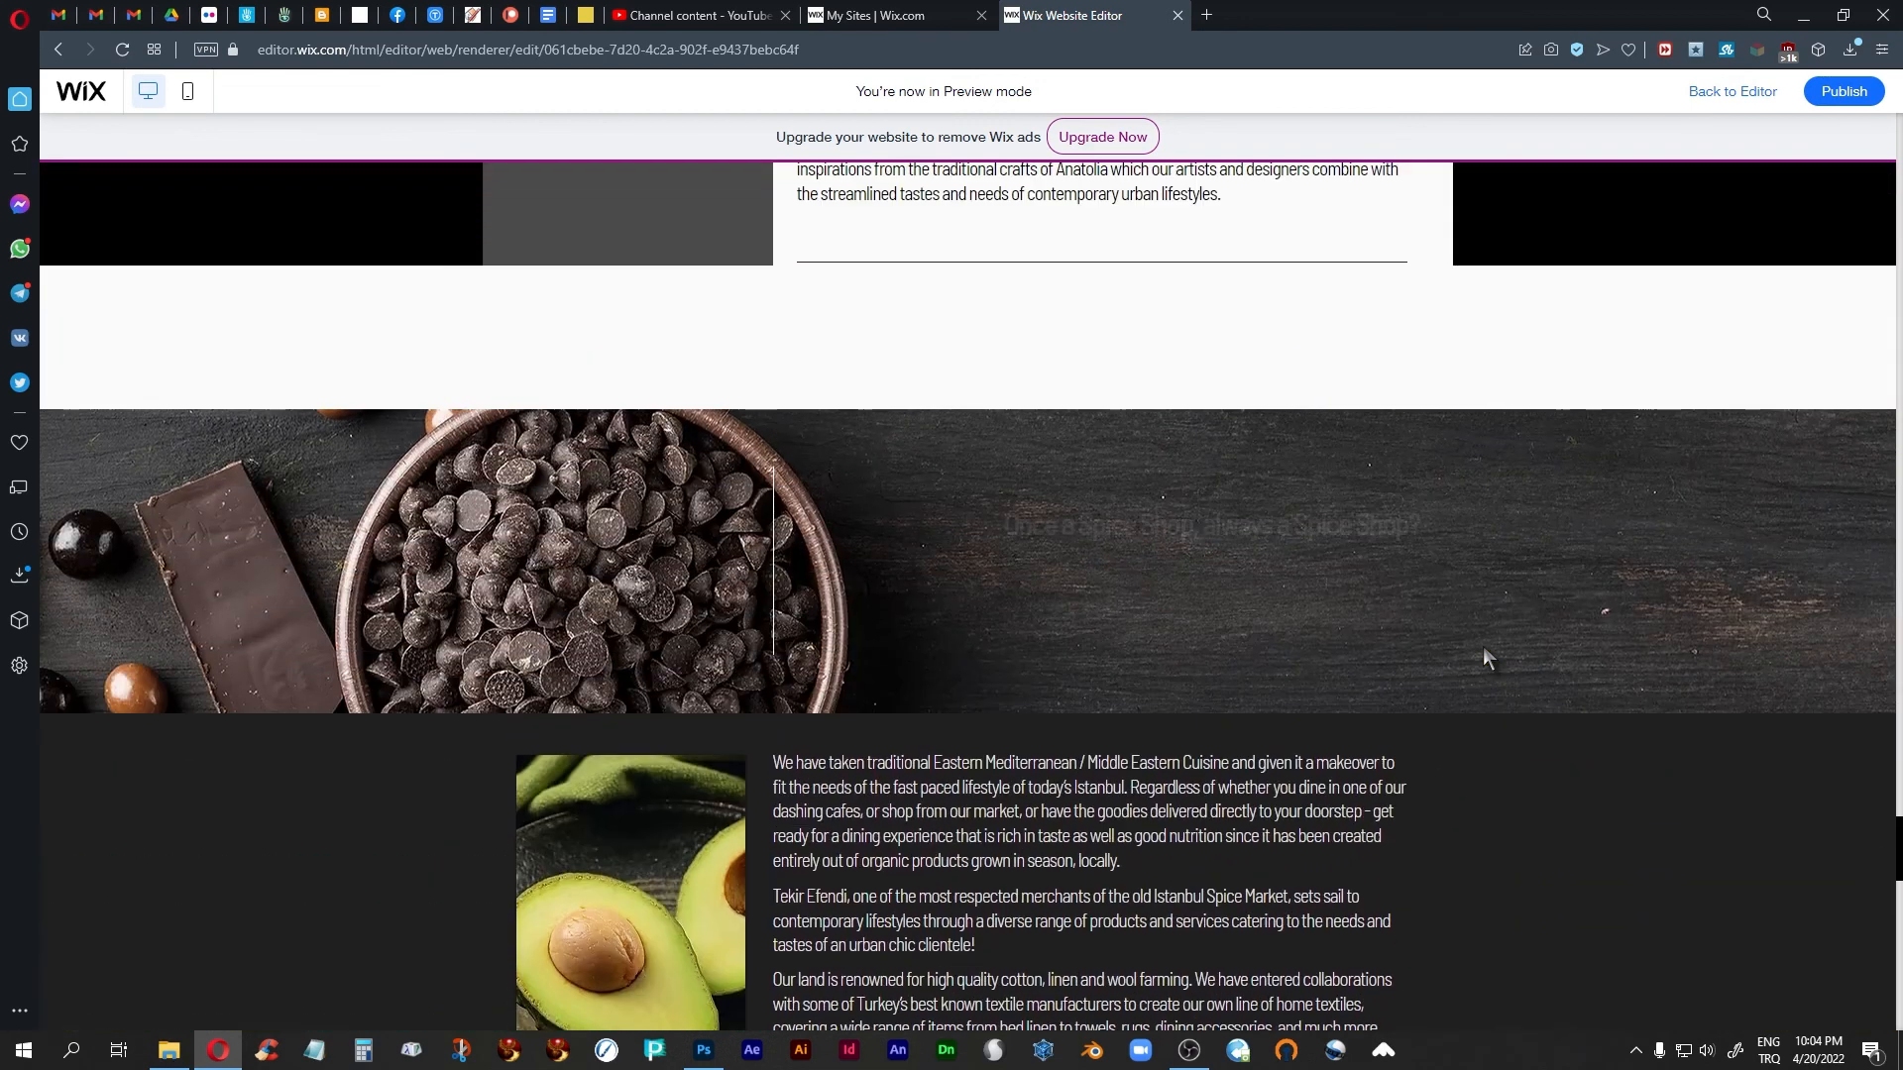
{"action": "scroll", "coordinate": [1483, 654], "scroll_direction": "down", "scroll_amount": 2}
{"action": "scroll", "coordinate": [1482, 646], "scroll_direction": "down", "scroll_amount": 8}
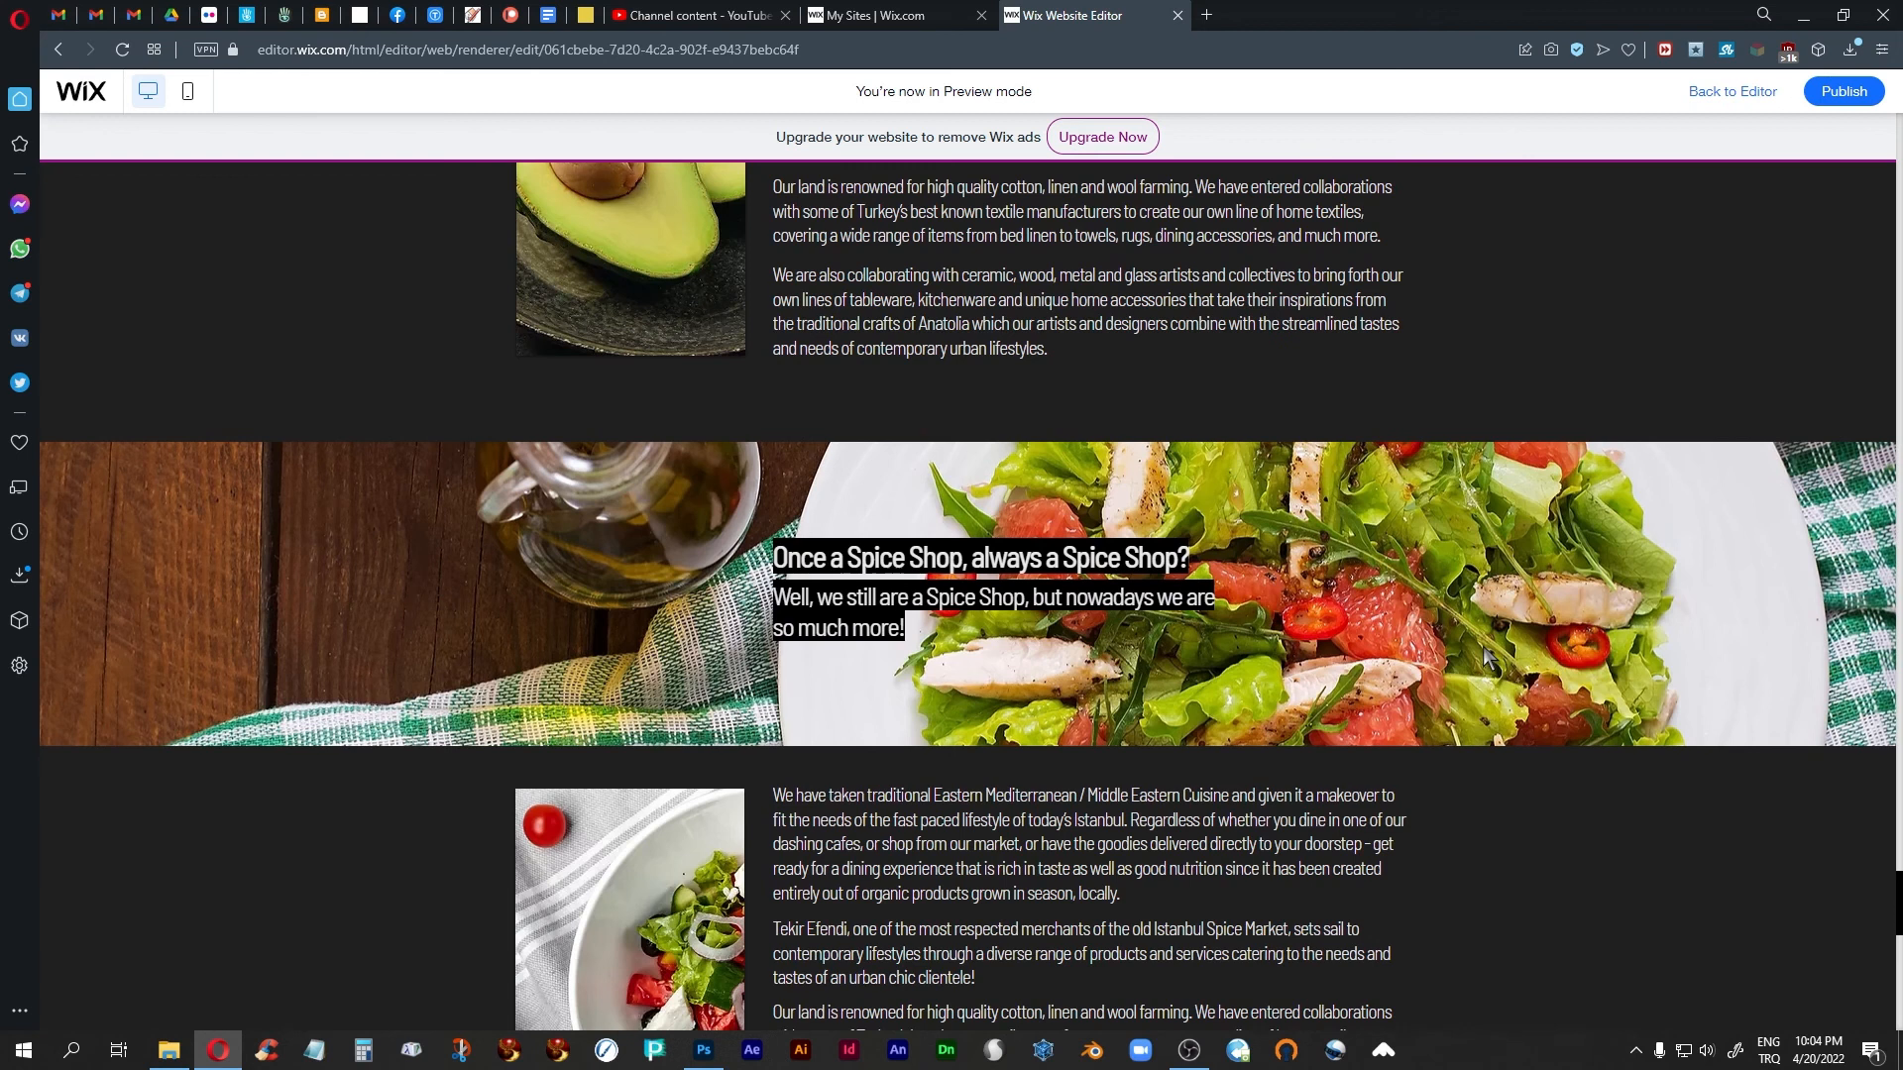
{"action": "scroll", "coordinate": [1484, 651], "scroll_direction": "down", "scroll_amount": 4}
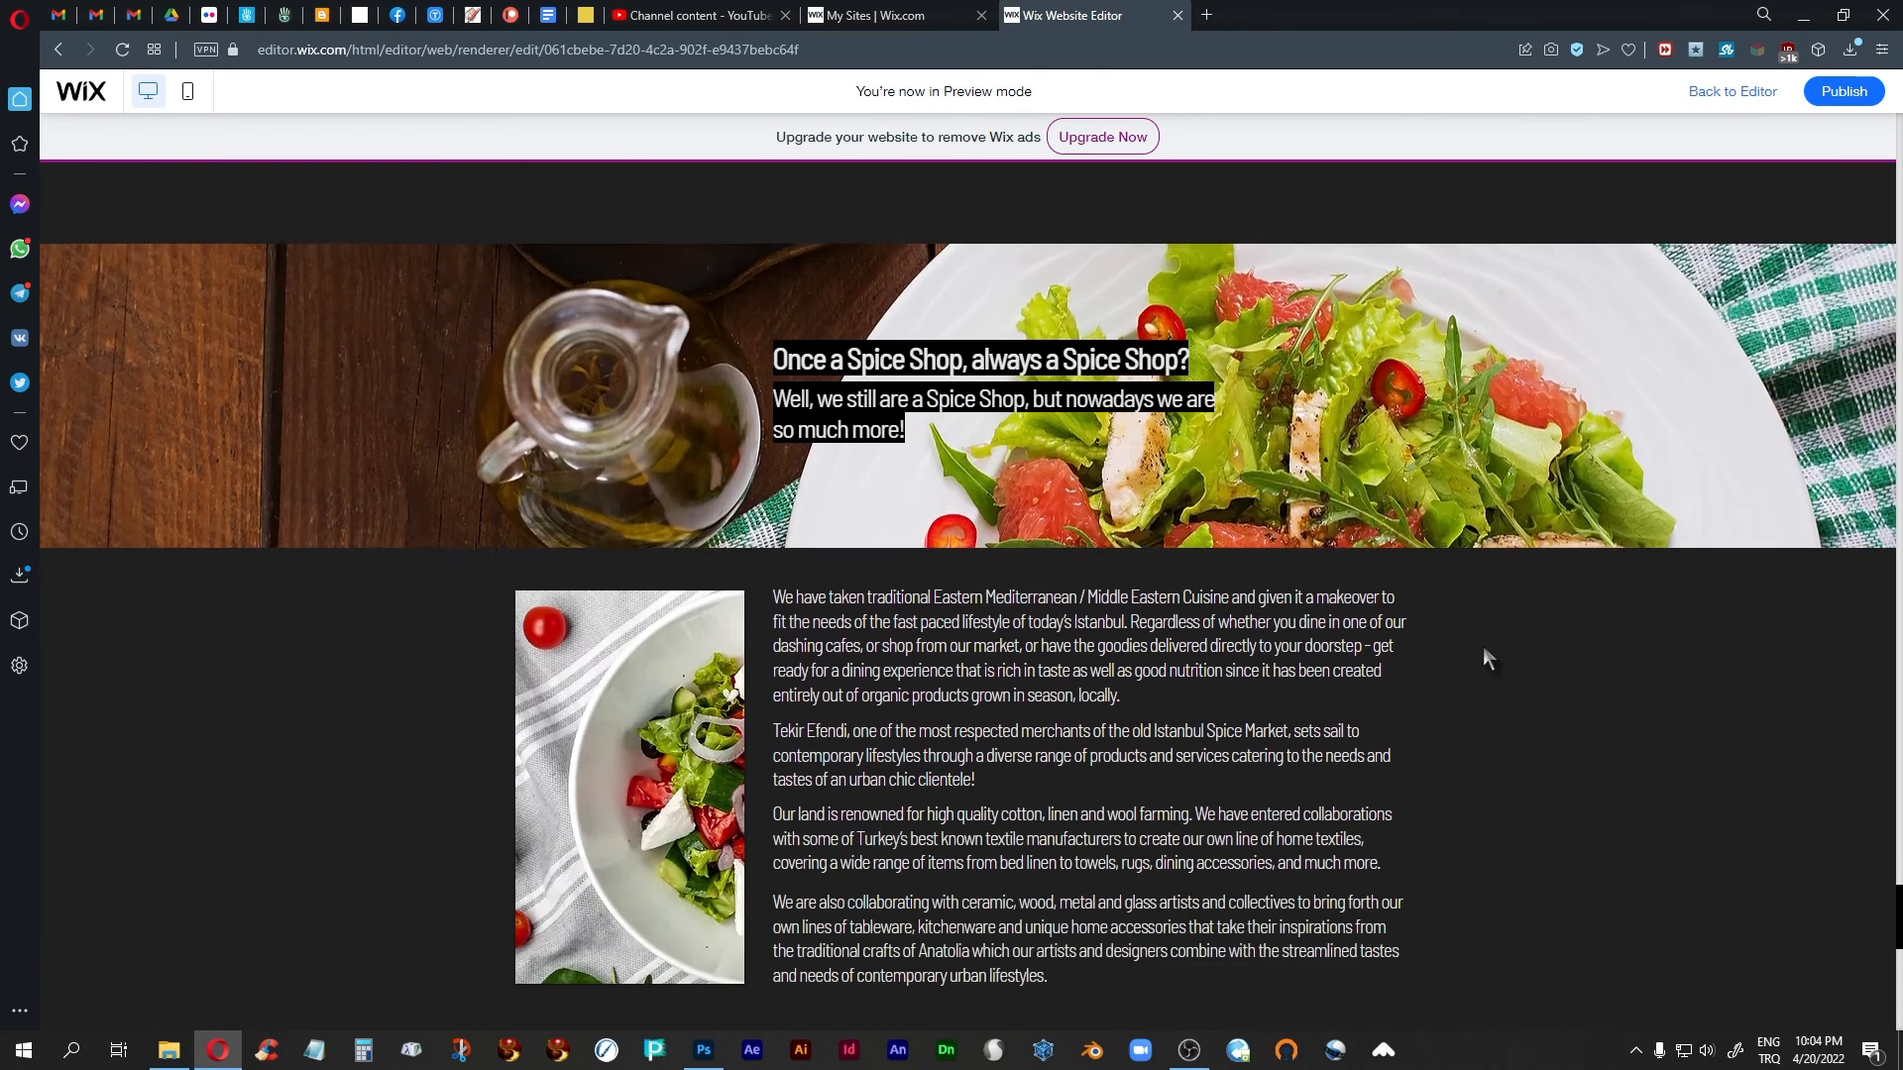
{"action": "scroll", "coordinate": [1484, 649], "scroll_direction": "up", "scroll_amount": 7}
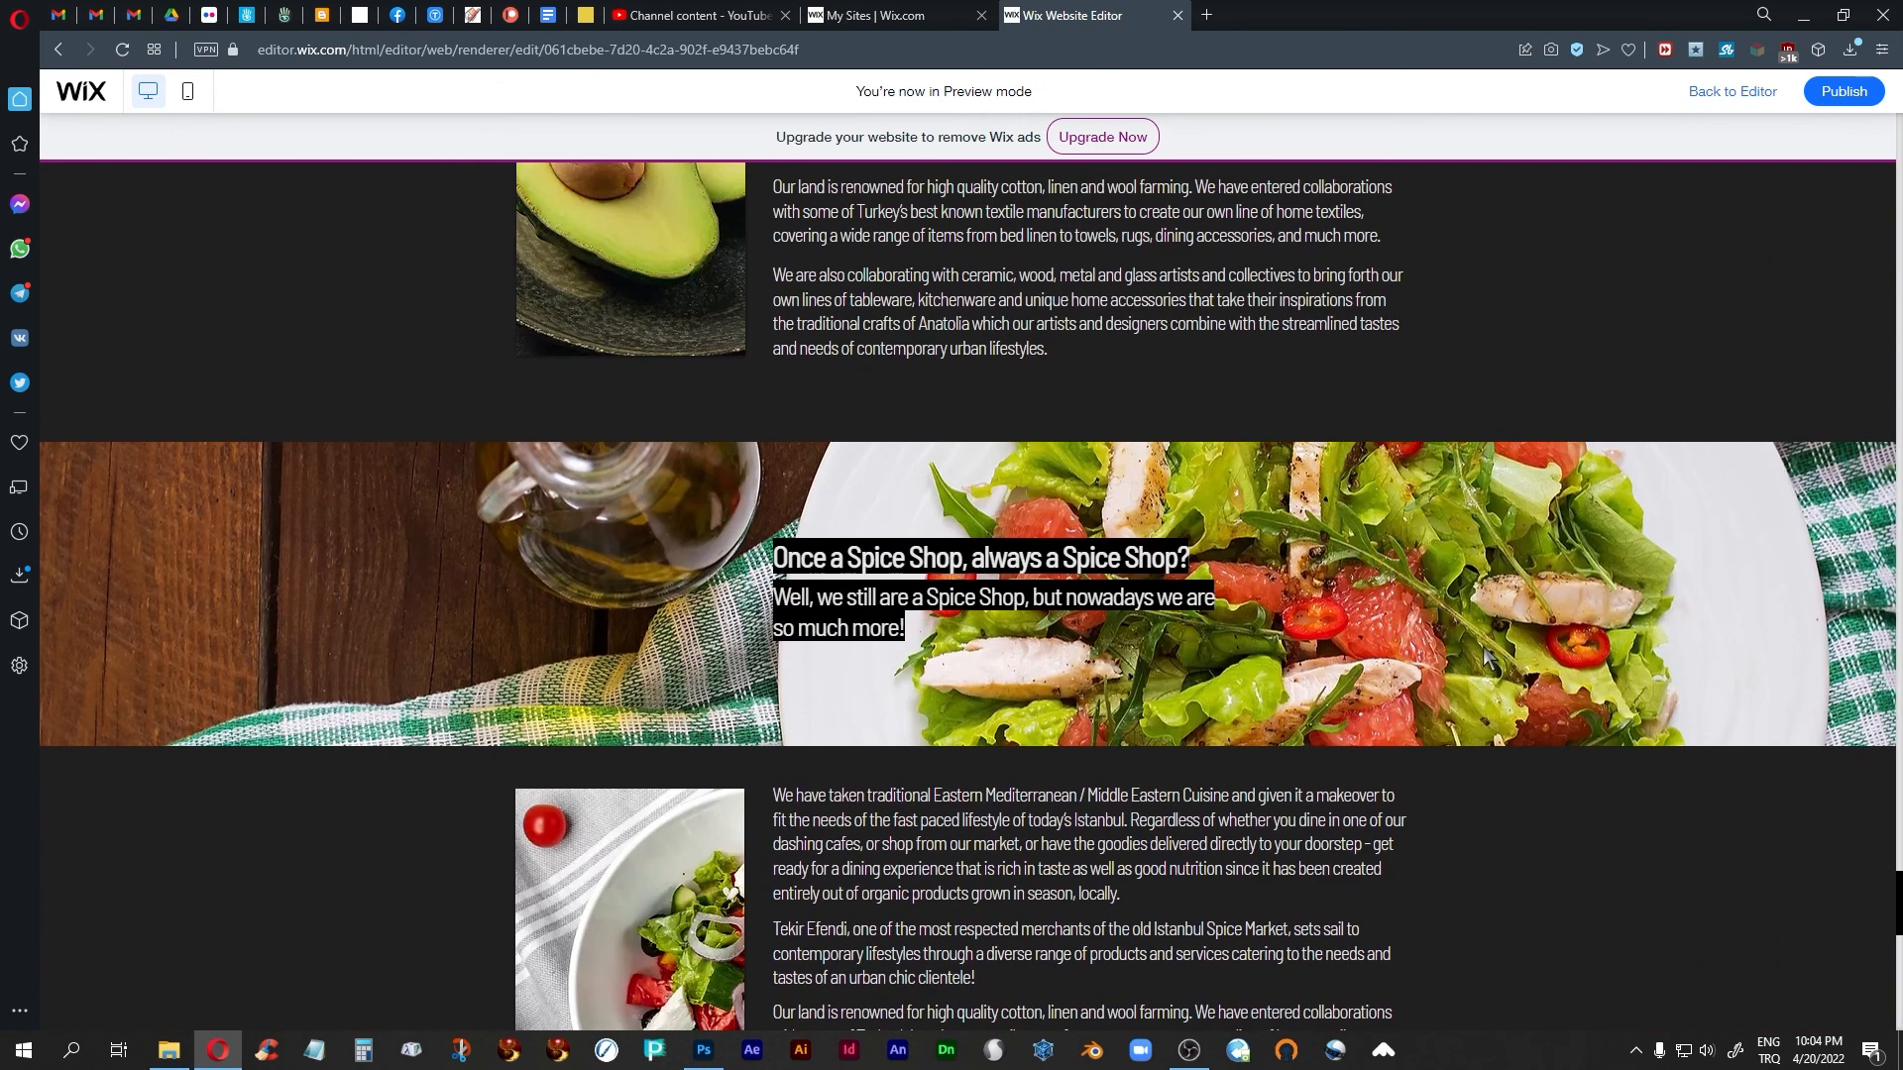
{"action": "scroll", "coordinate": [1482, 647], "scroll_direction": "down", "scroll_amount": 3}
{"action": "left_click", "coordinate": [1697, 93]}
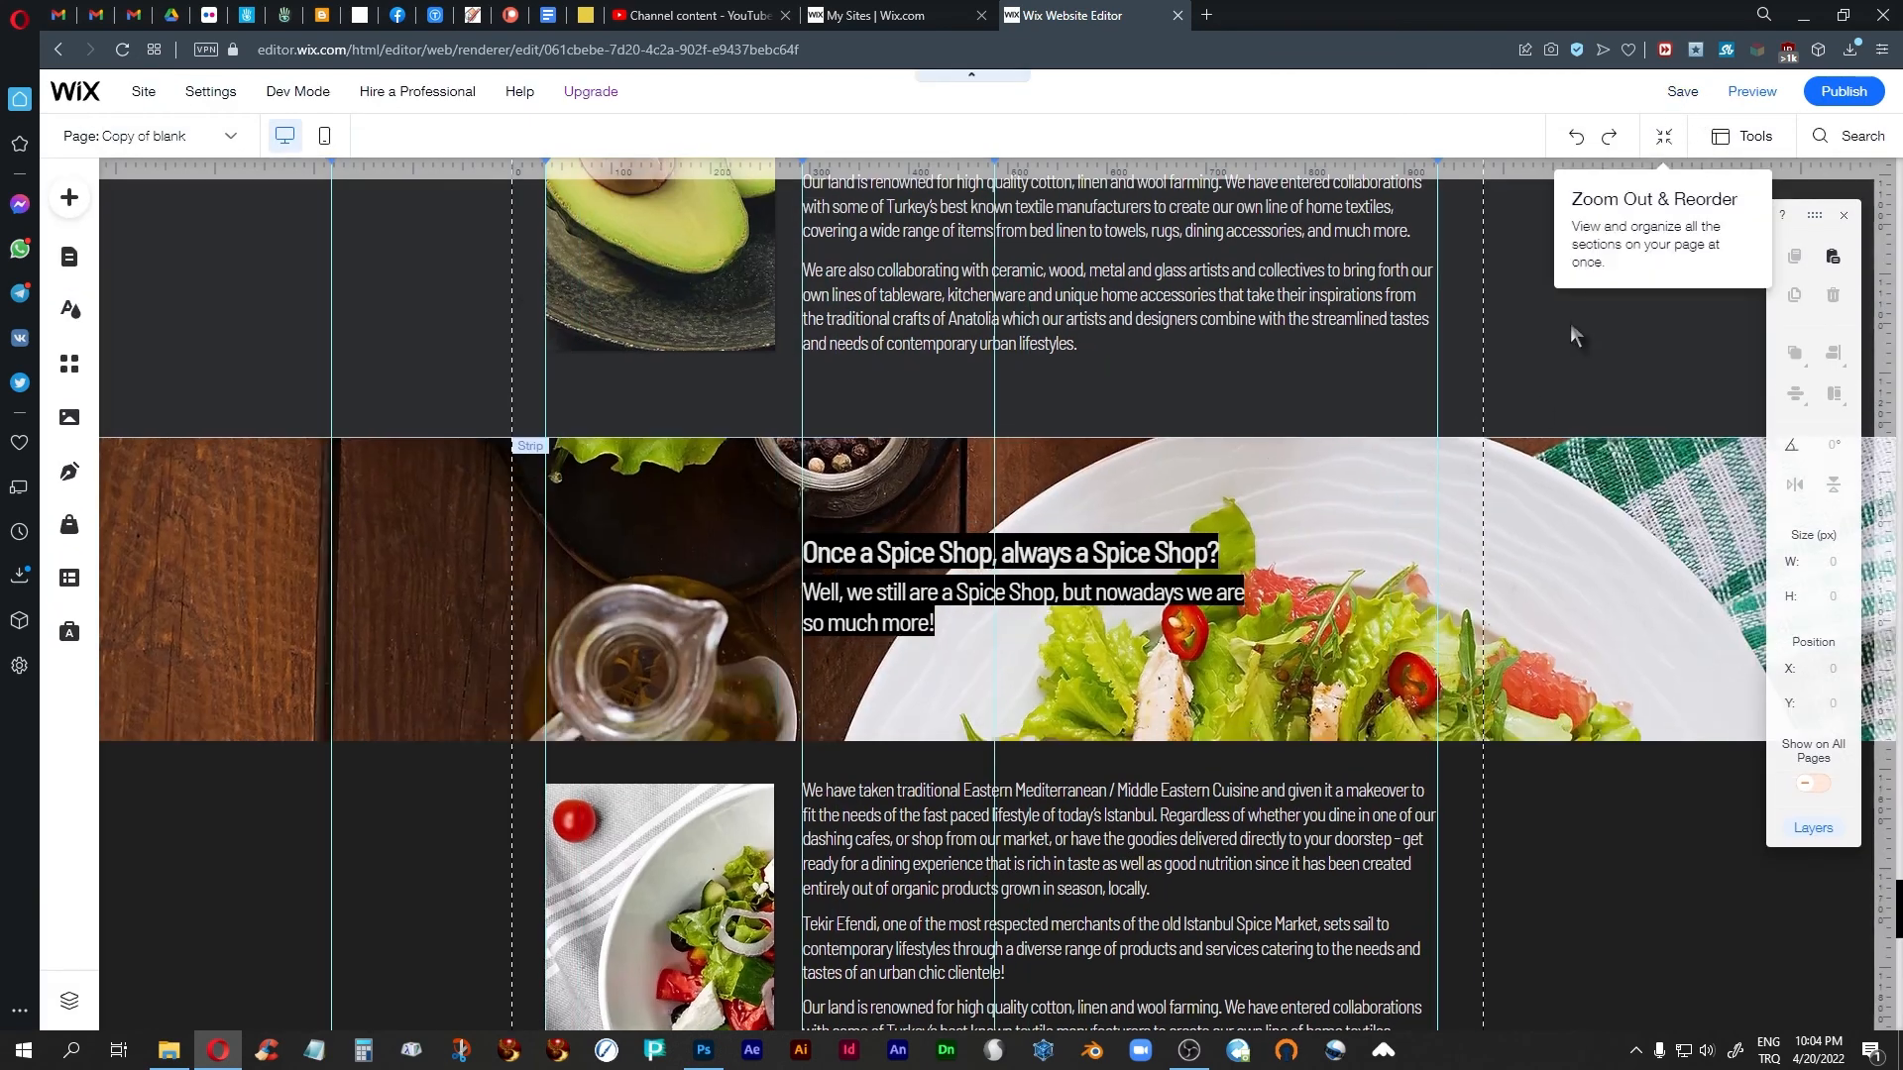
Compare the chocolate strip's plain heading text with the salad strip's highlighted heading text in the editor
{"action": "scroll", "coordinate": [1518, 618], "scroll_direction": "up", "scroll_amount": 2}
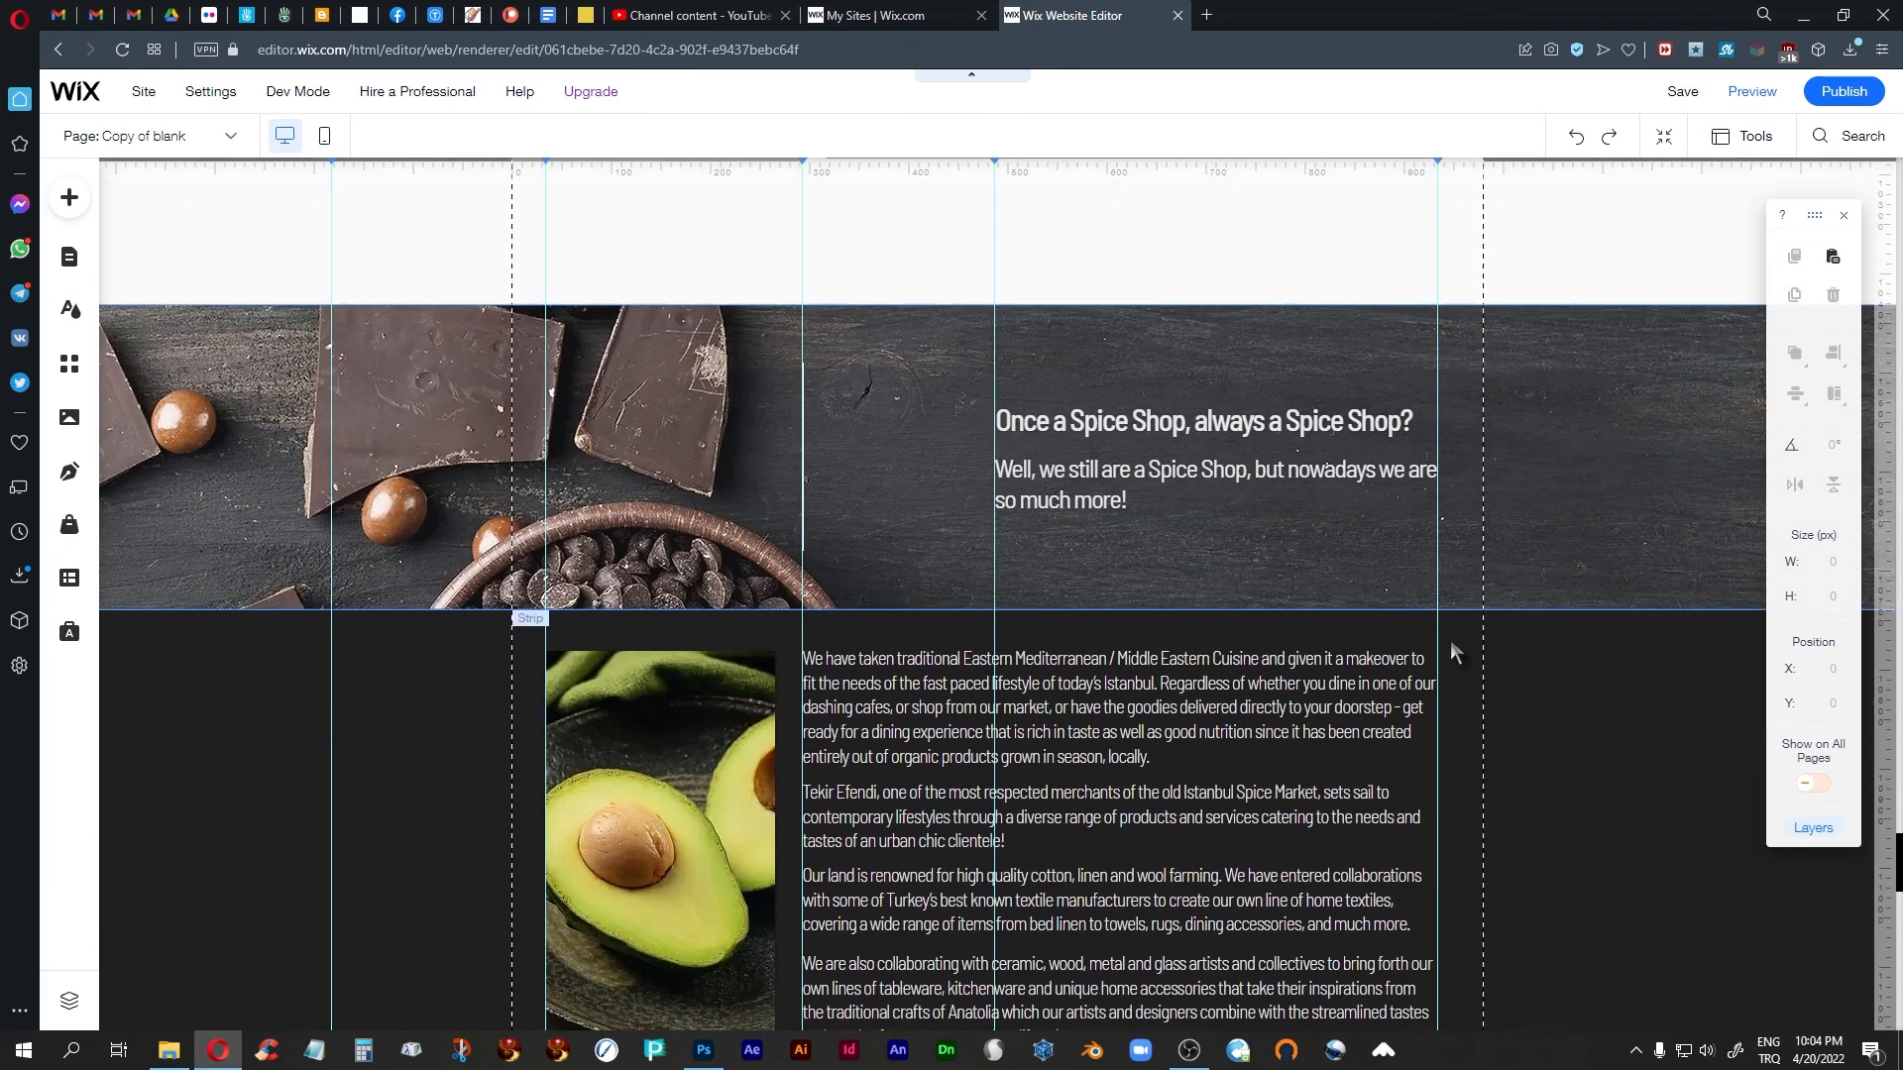
{"action": "left_click", "coordinate": [899, 449]}
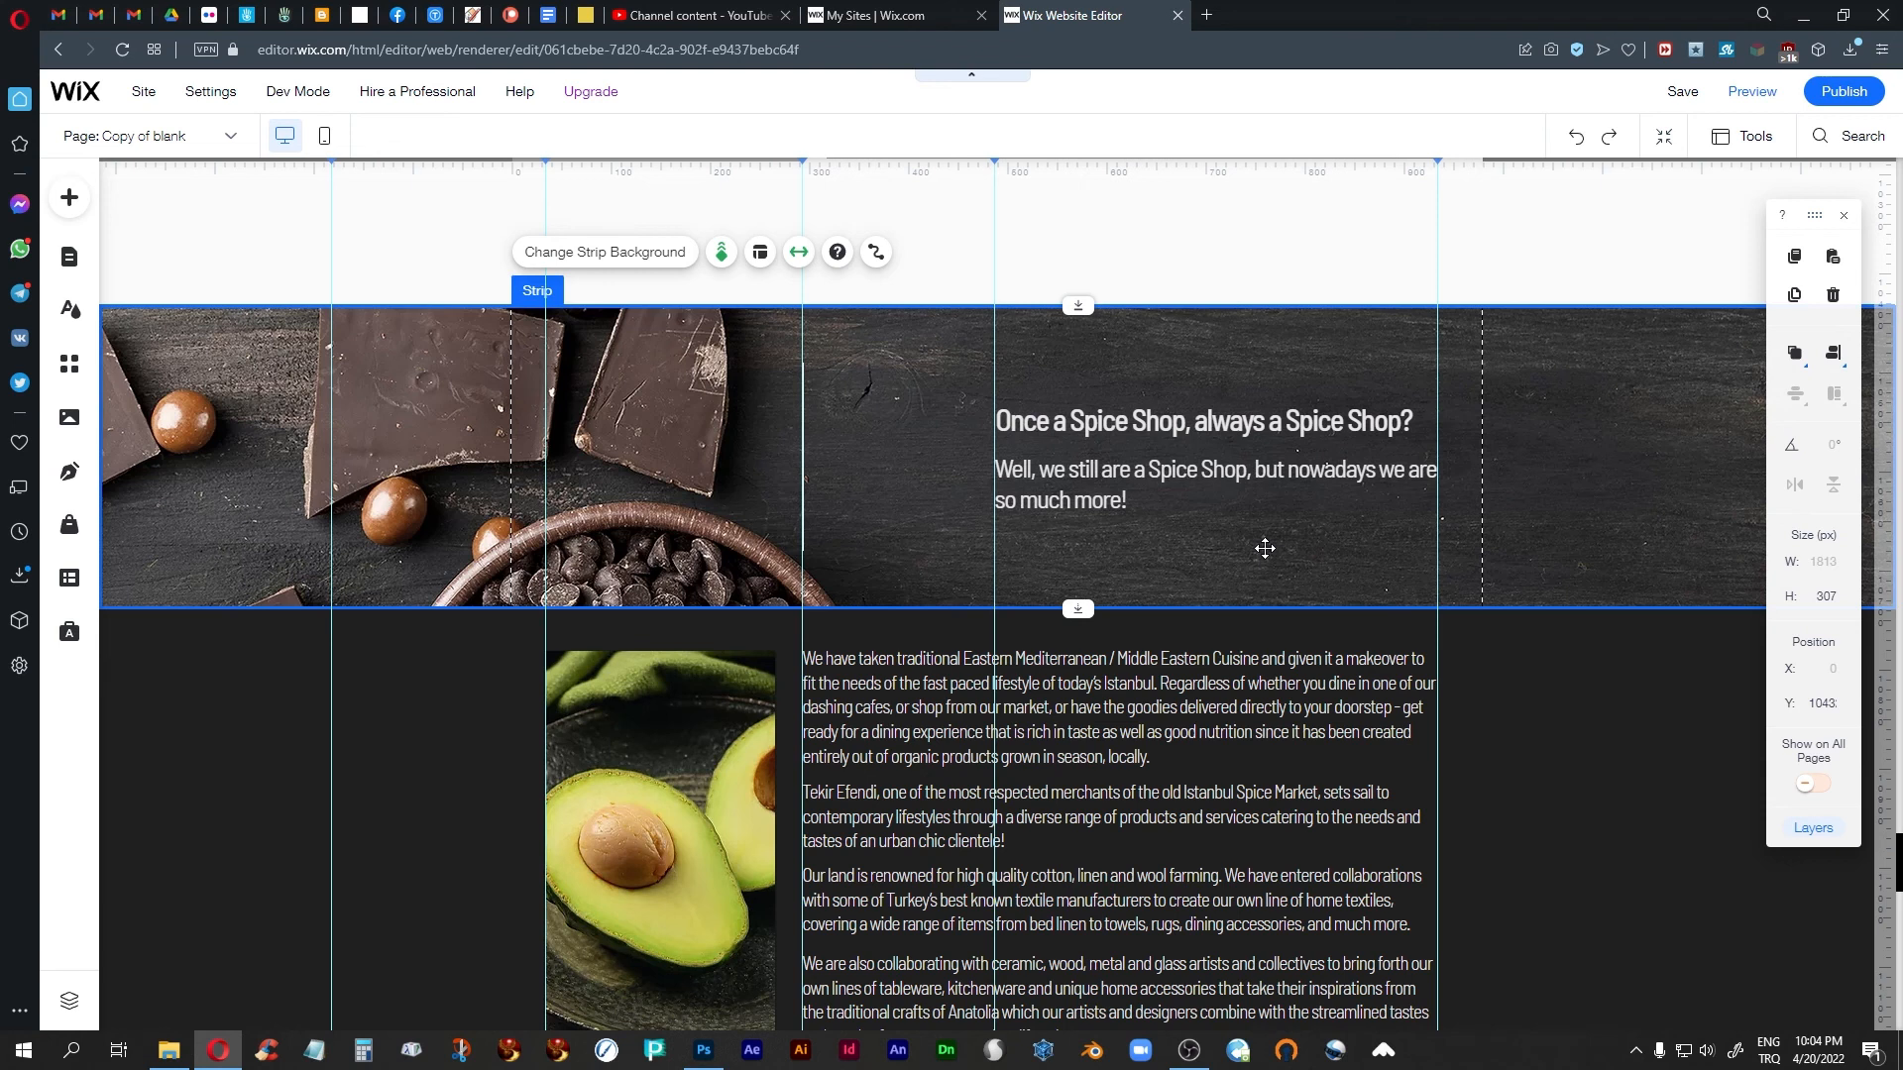
{"action": "scroll", "coordinate": [1264, 548], "scroll_direction": "down", "scroll_amount": 7}
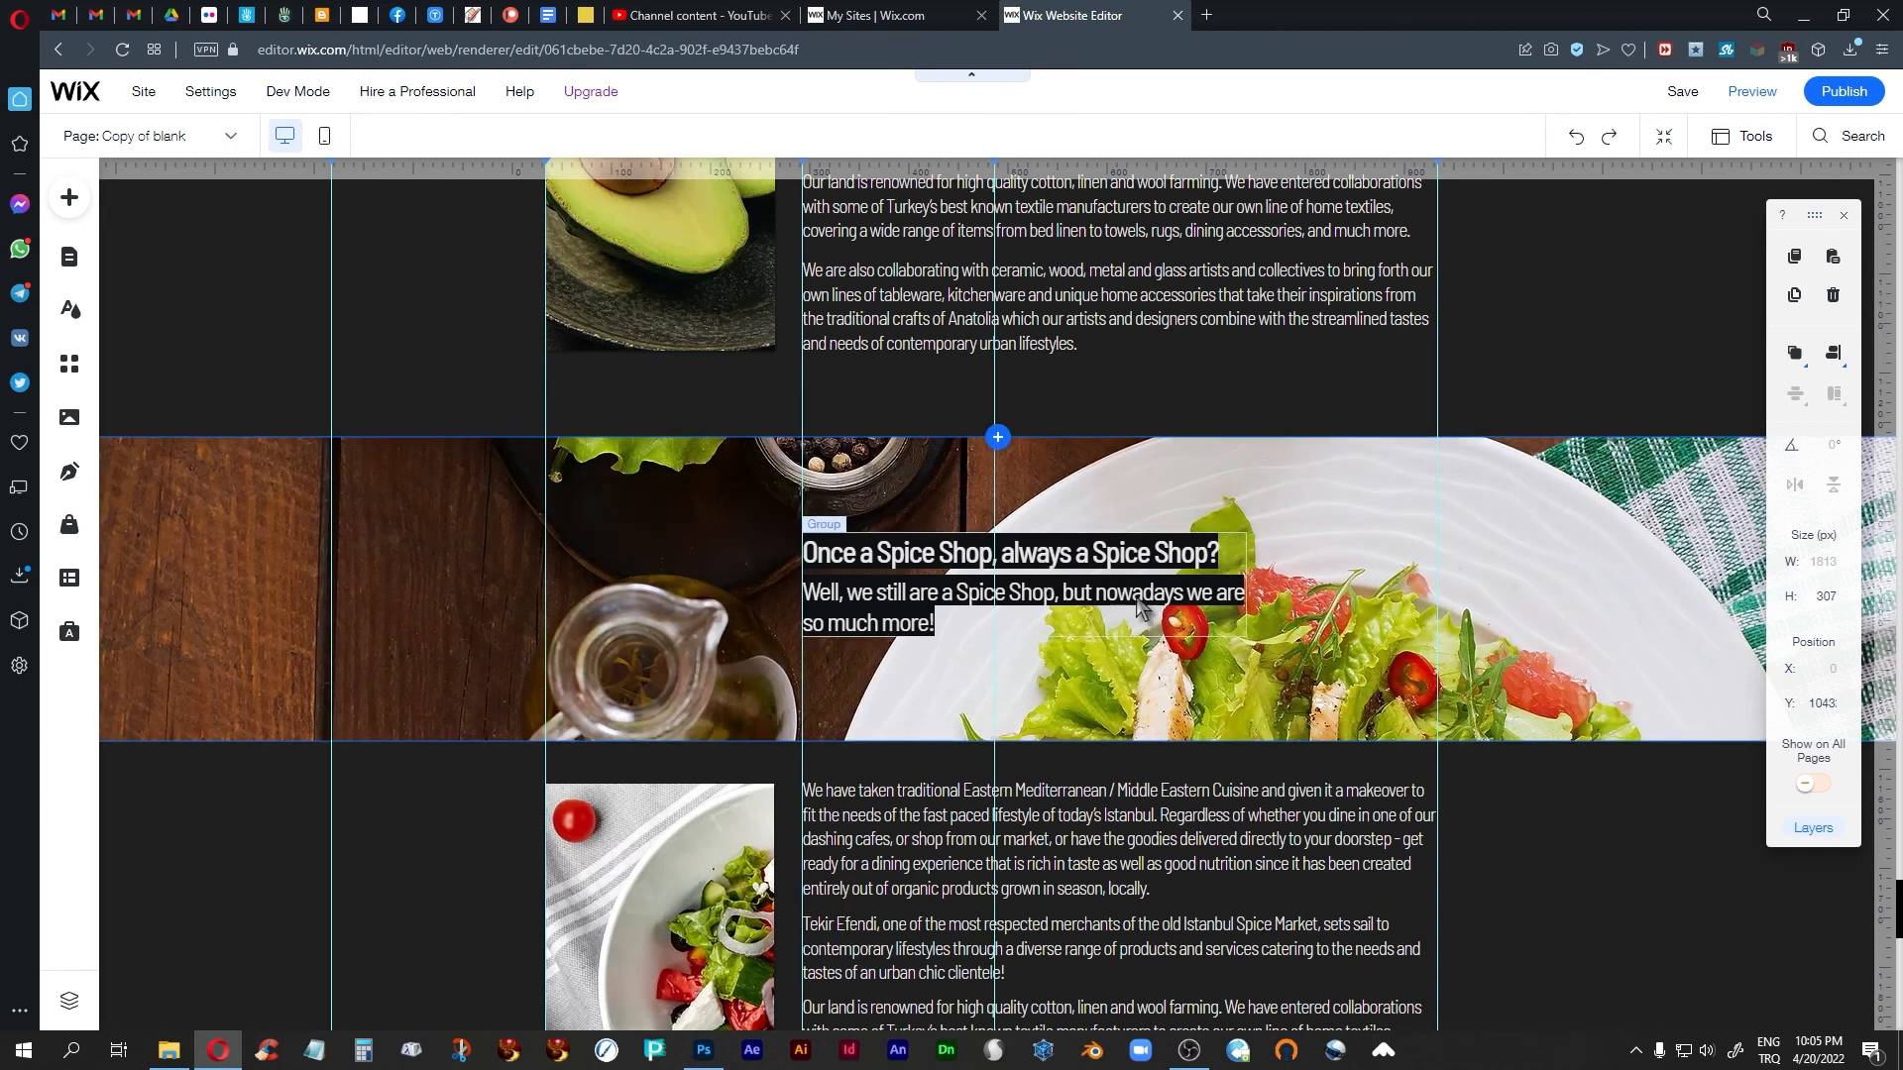
{"action": "scroll", "coordinate": [1323, 629], "scroll_direction": "down", "scroll_amount": 1}
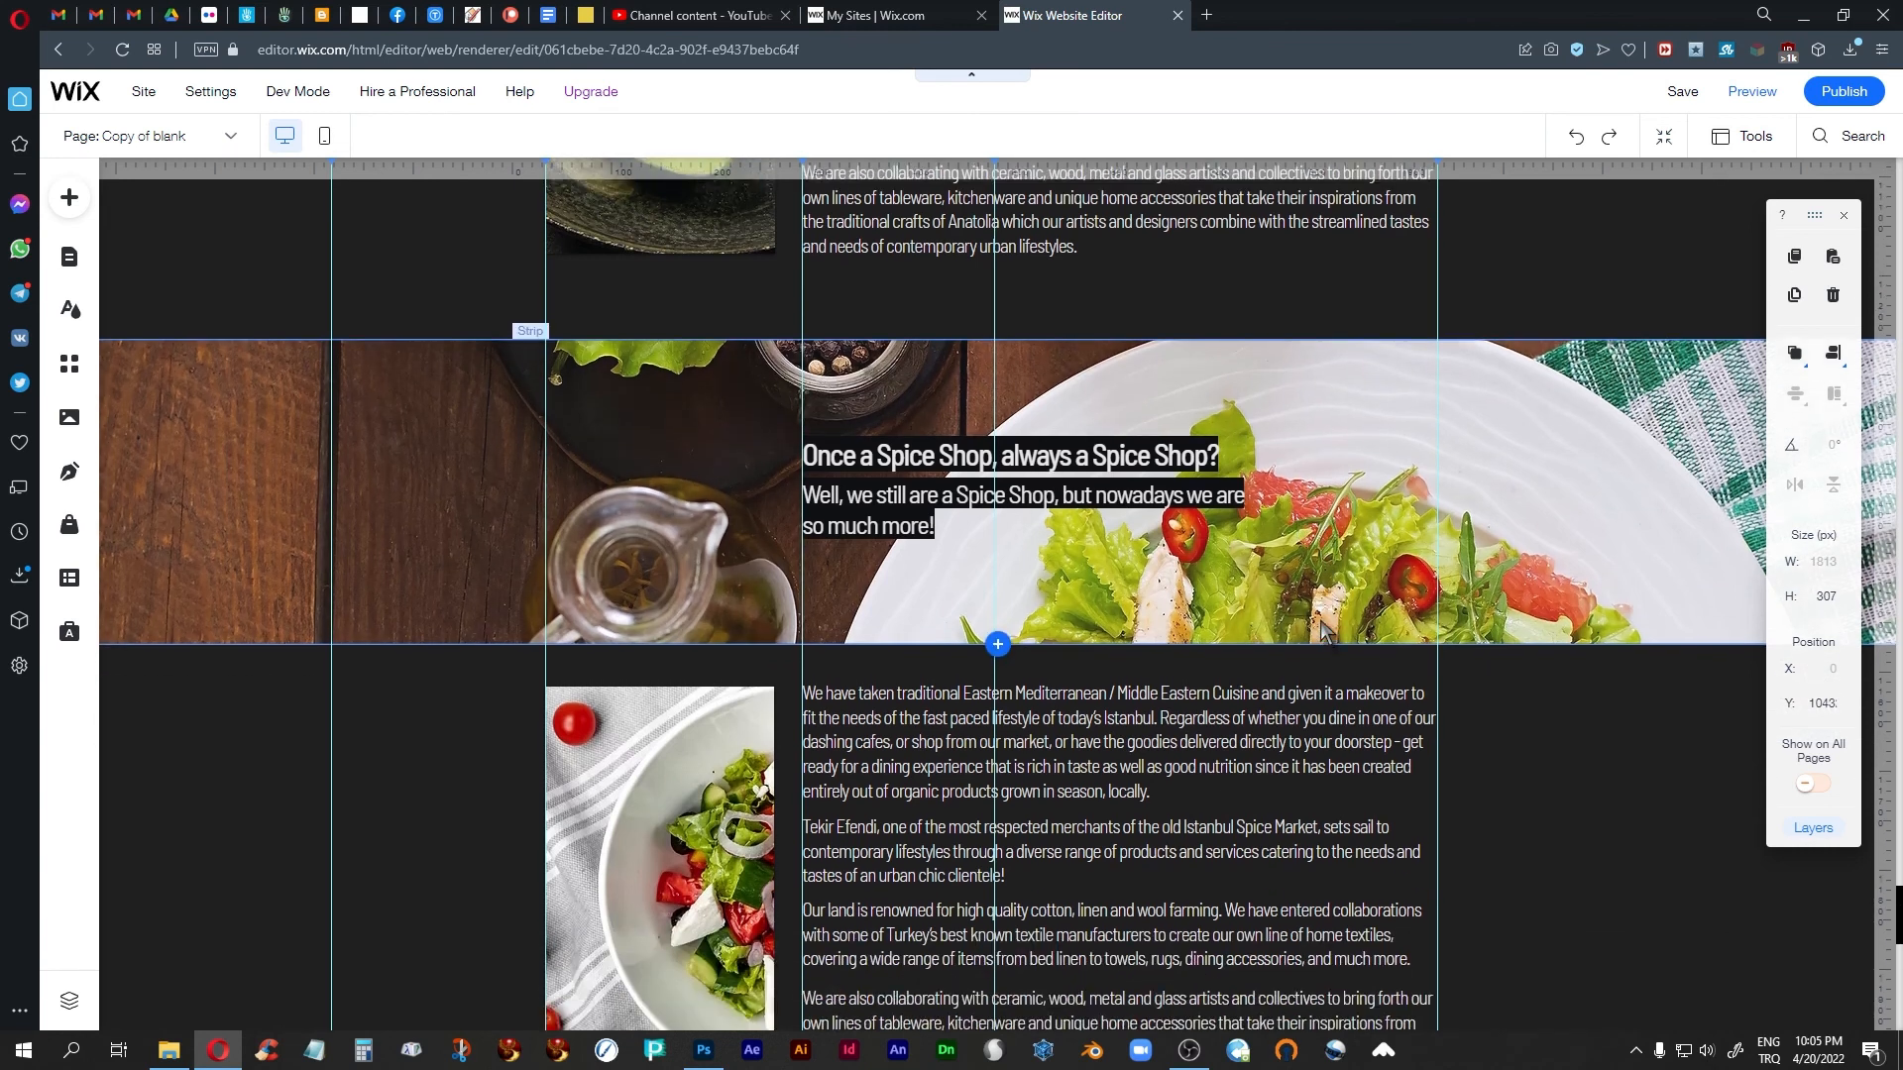
{"action": "scroll", "coordinate": [1322, 629], "scroll_direction": "up", "scroll_amount": 1}
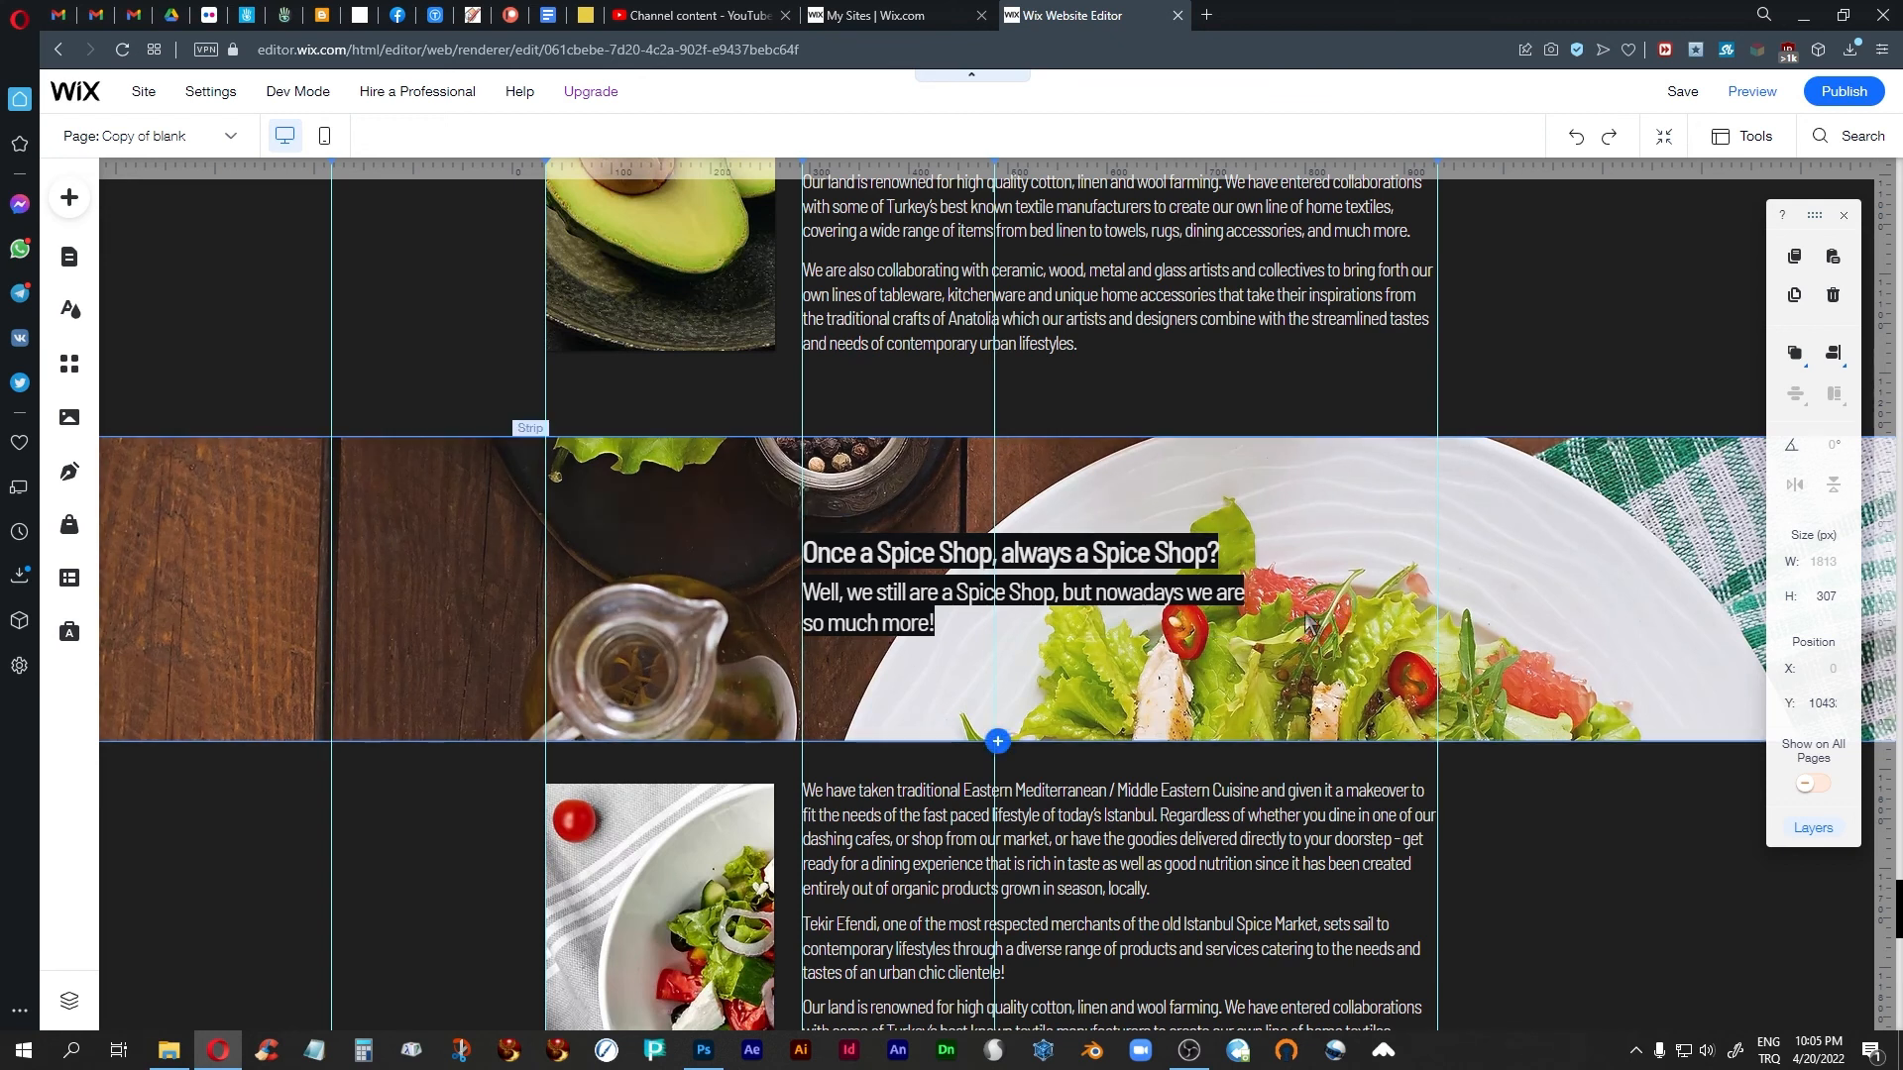
Compare the salad strip's highlighted text group with the boxed text over the pasta strip in the editor
{"action": "scroll", "coordinate": [1306, 621], "scroll_direction": "down", "scroll_amount": 3}
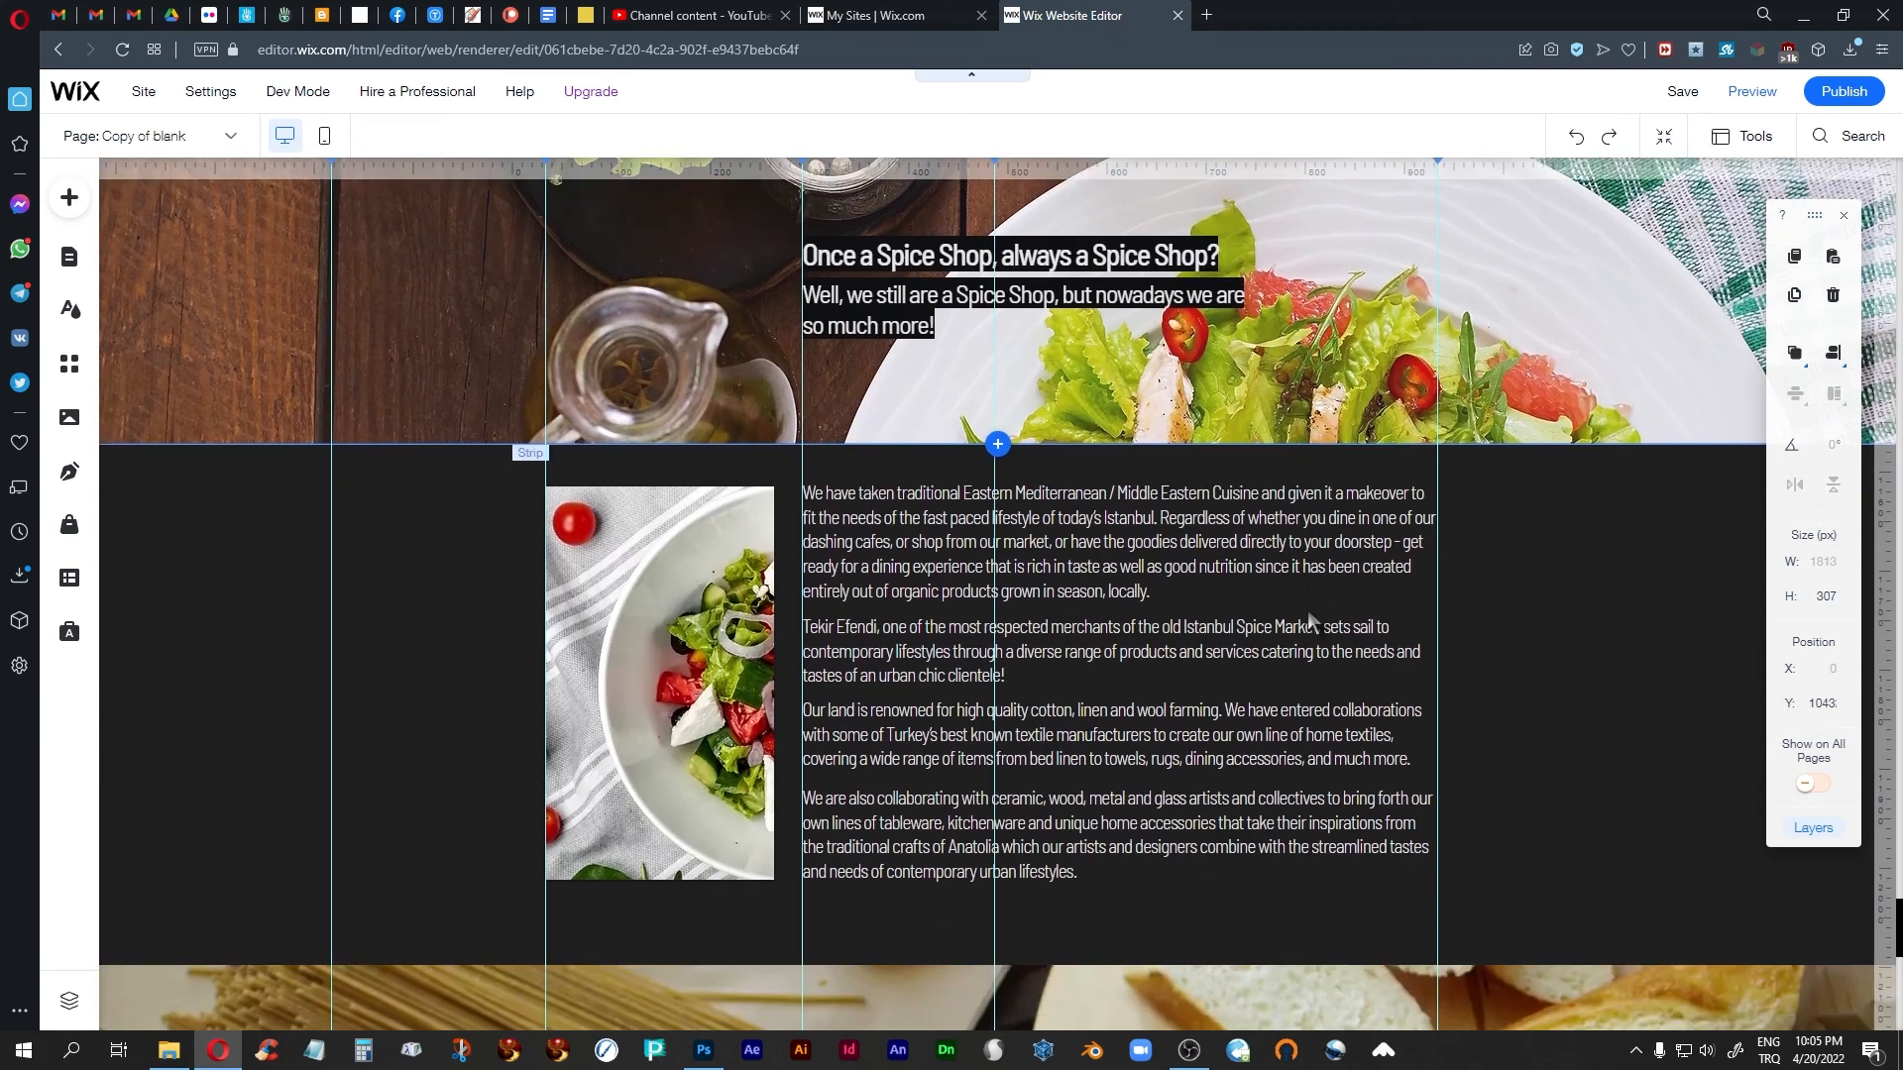
{"action": "scroll", "coordinate": [1306, 610], "scroll_direction": "down", "scroll_amount": 6}
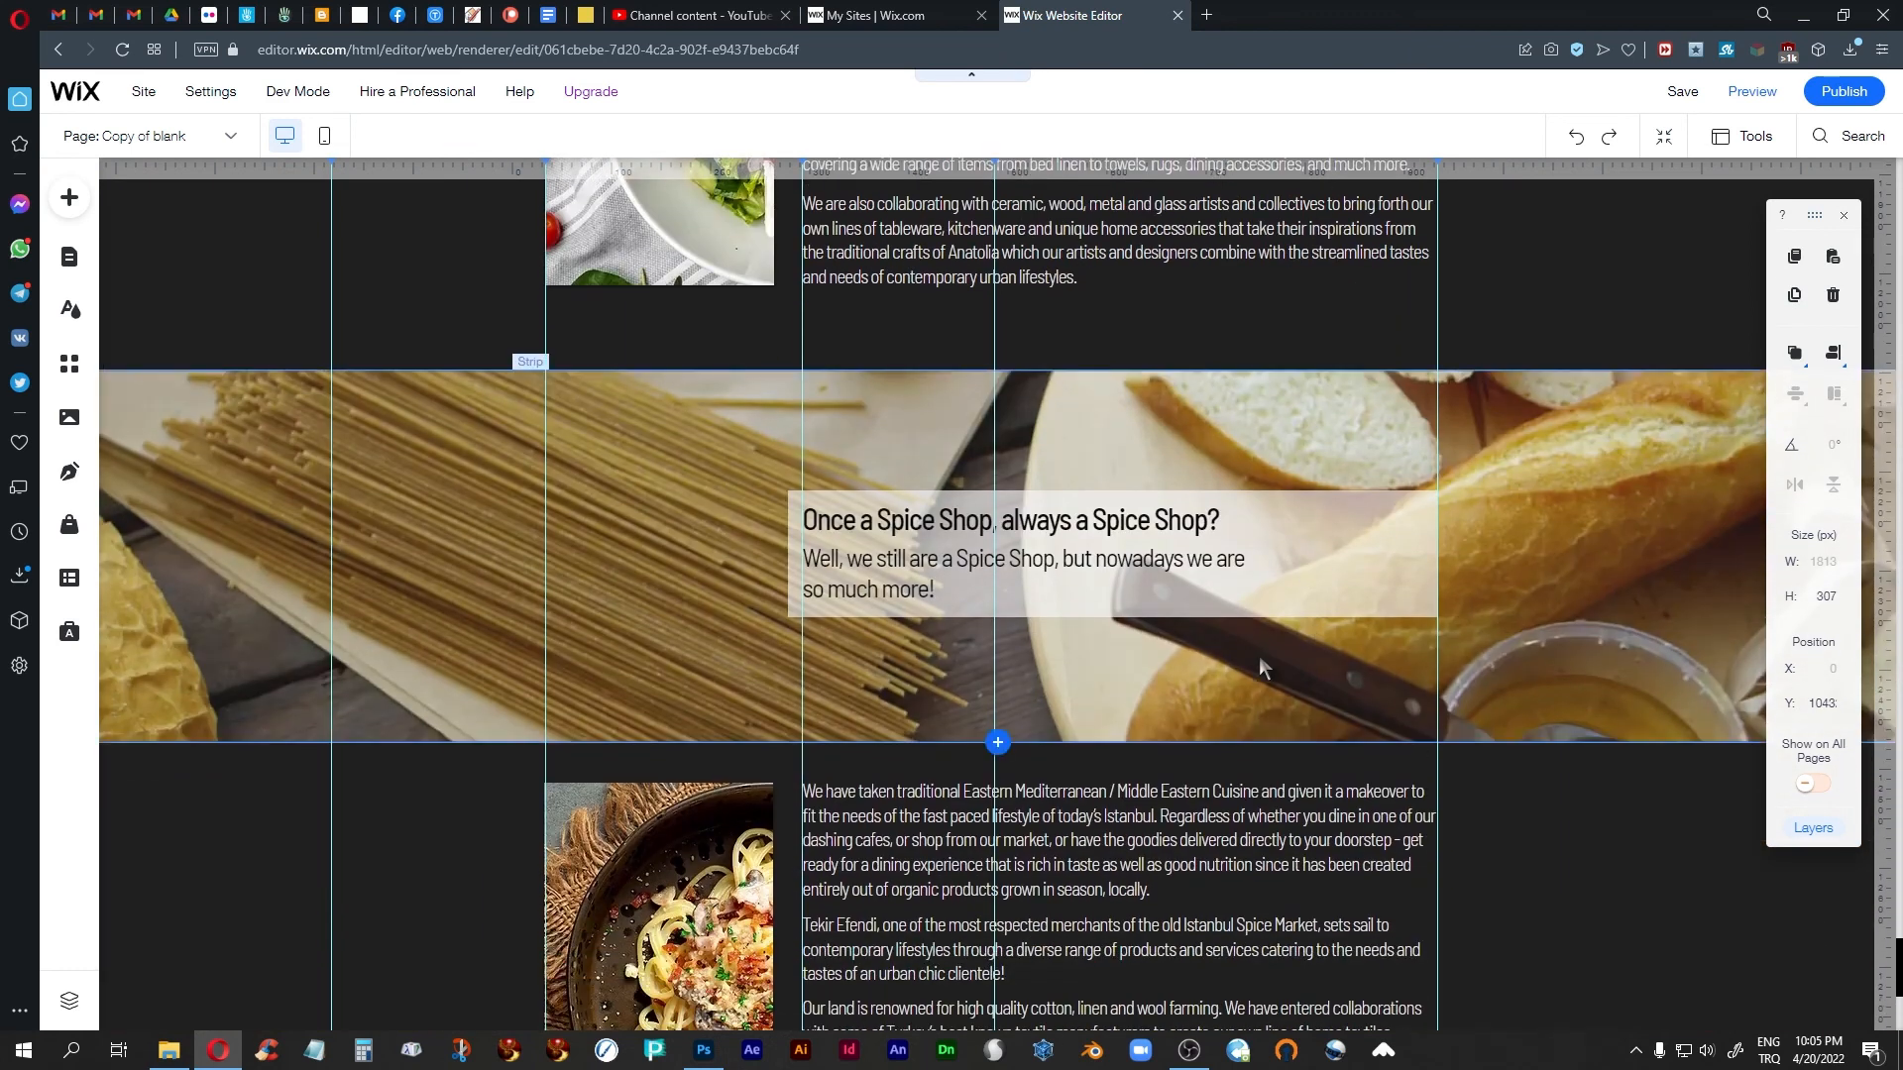
{"action": "scroll", "coordinate": [1031, 319], "scroll_direction": "up", "scroll_amount": 6}
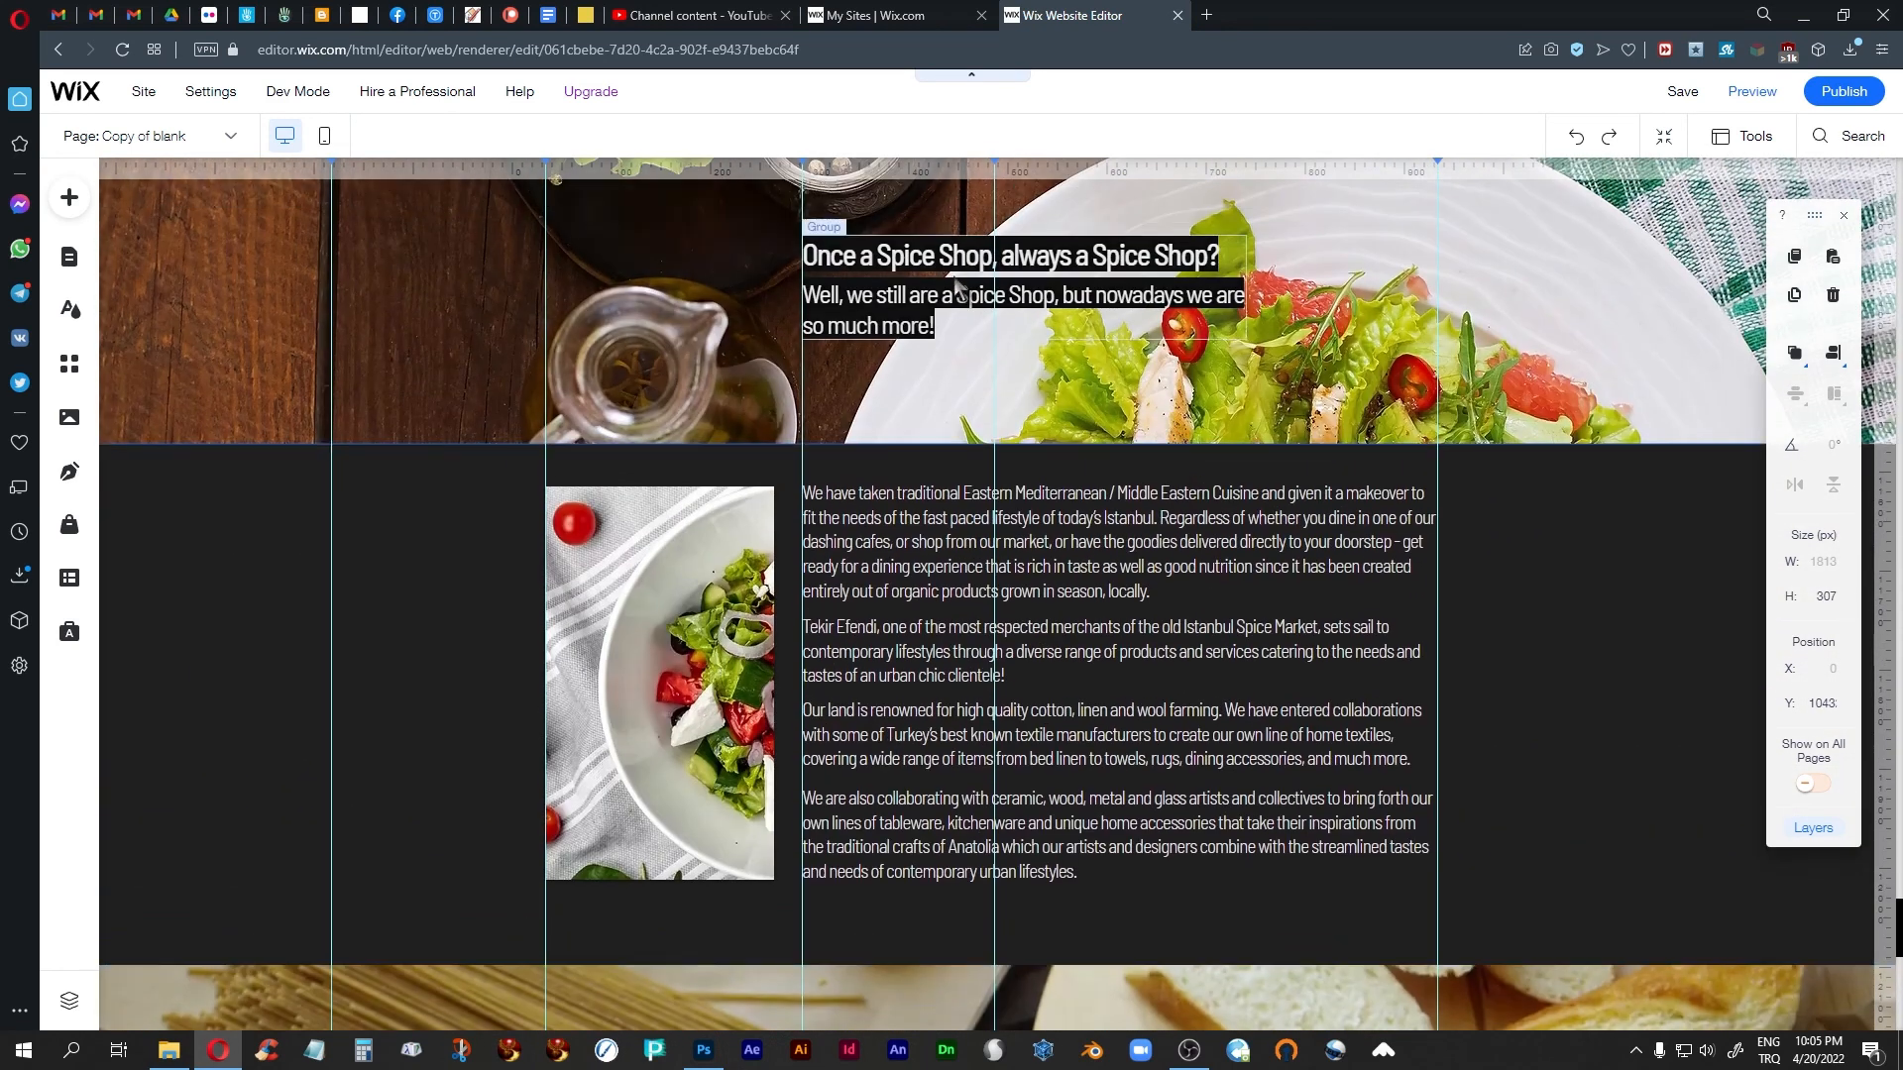
{"action": "left_click", "coordinate": [923, 268]}
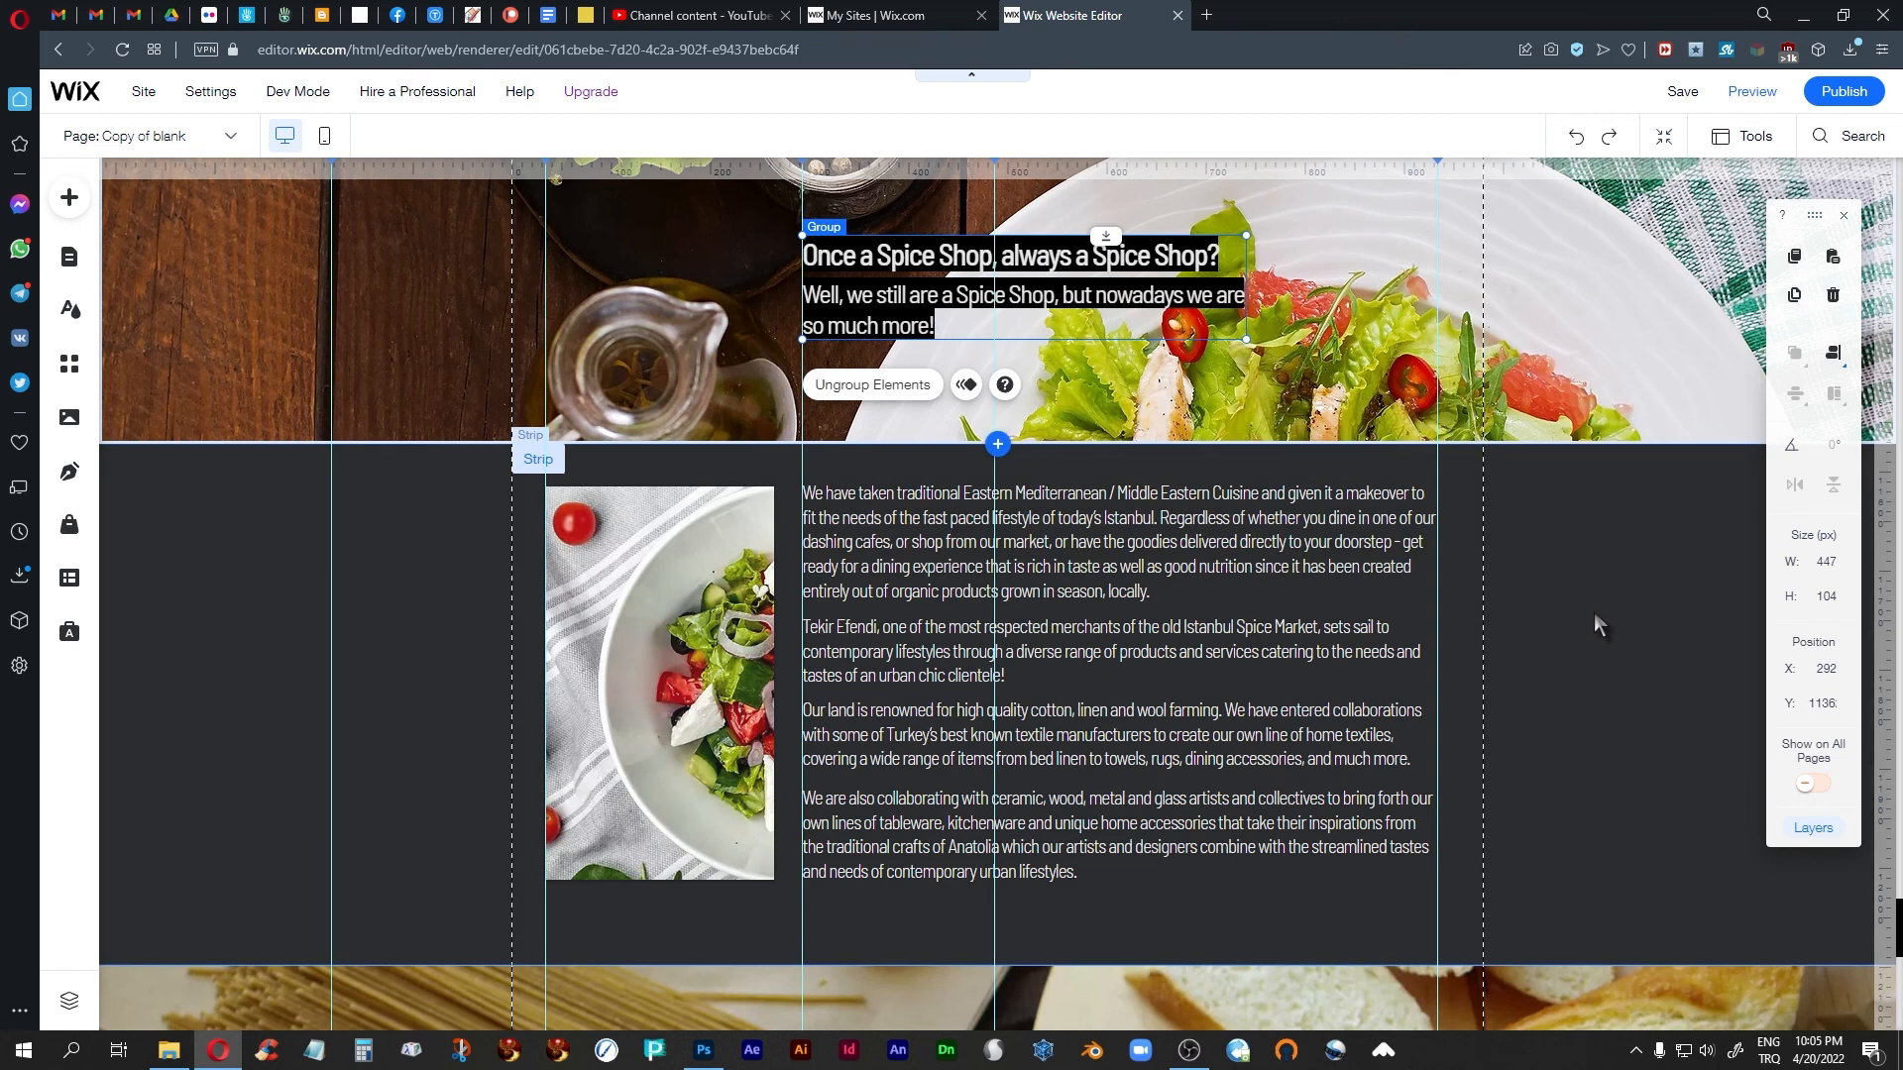
Set the background opacity of the pasta strip's container box to 50% and close the box design settings
{"action": "scroll", "coordinate": [1594, 612], "scroll_direction": "down", "scroll_amount": 5}
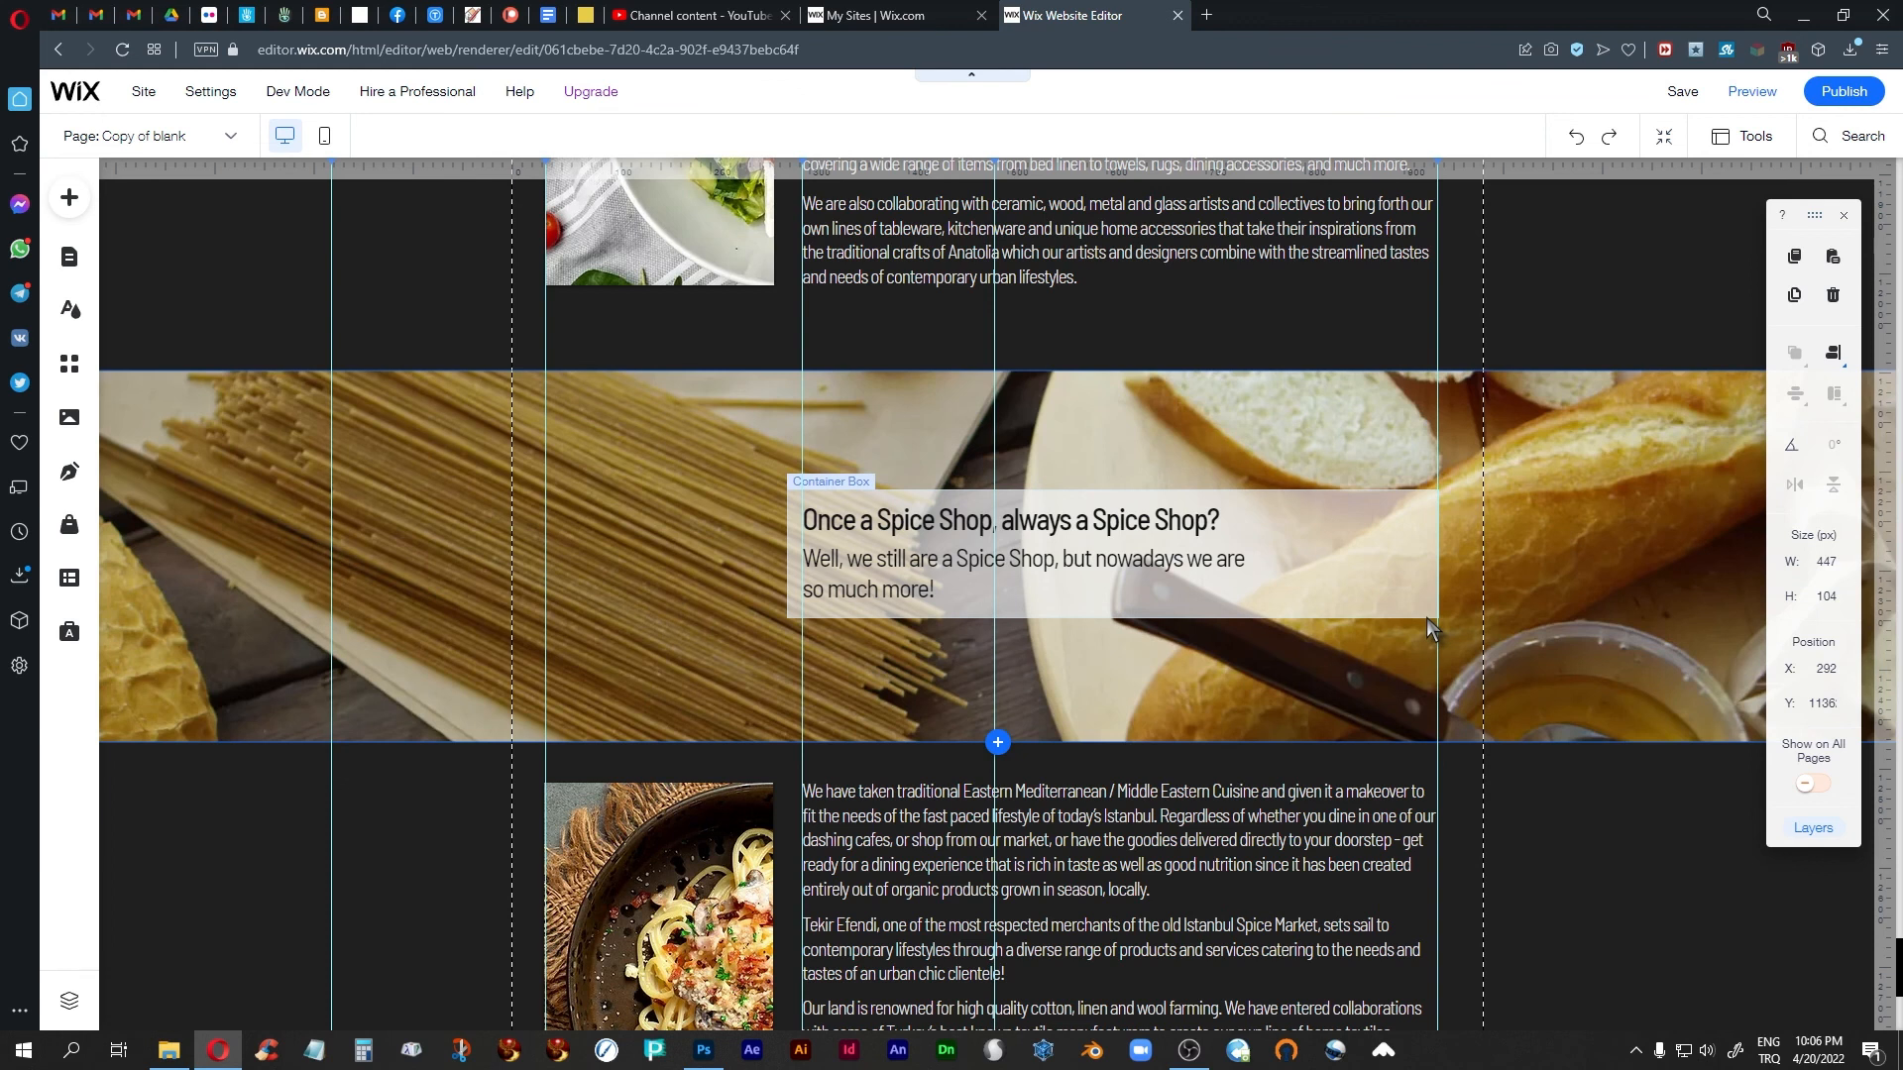
{"action": "left_click", "coordinate": [1397, 592]}
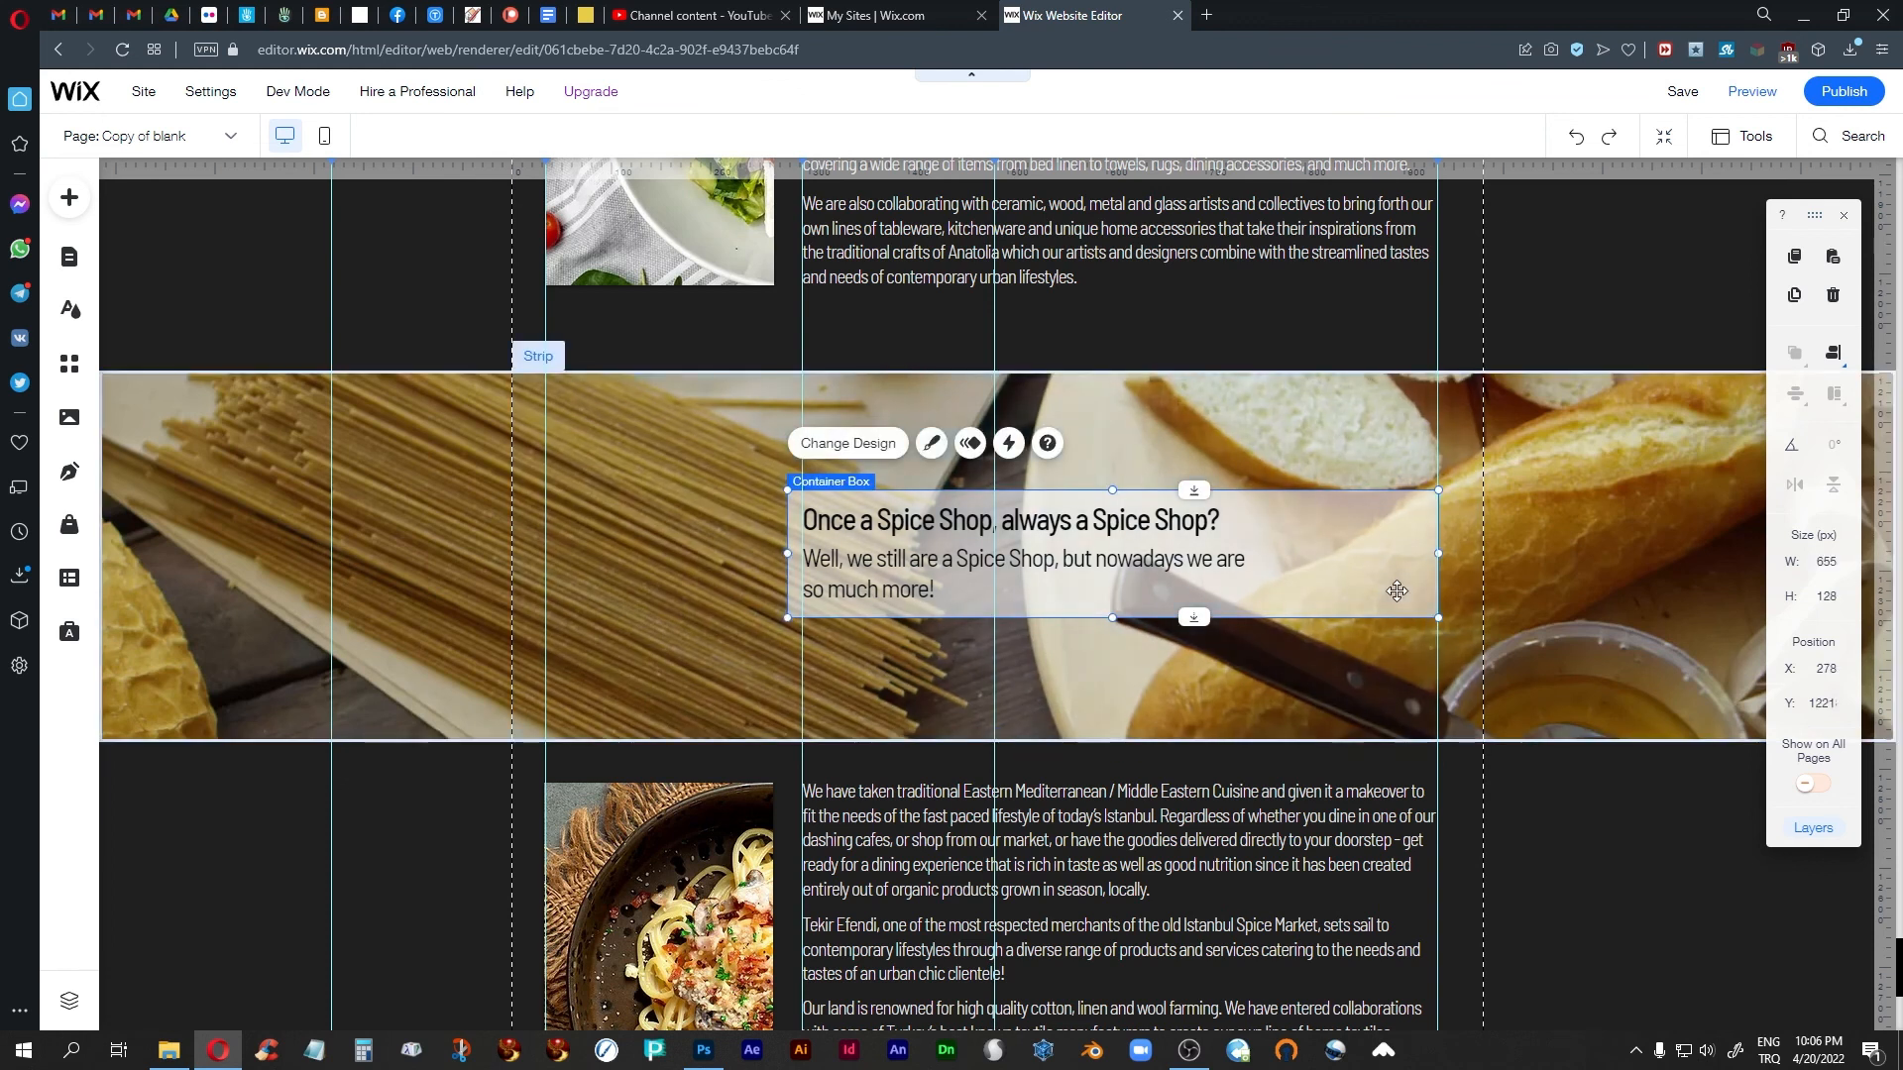
{"action": "left_click", "coordinate": [930, 443]}
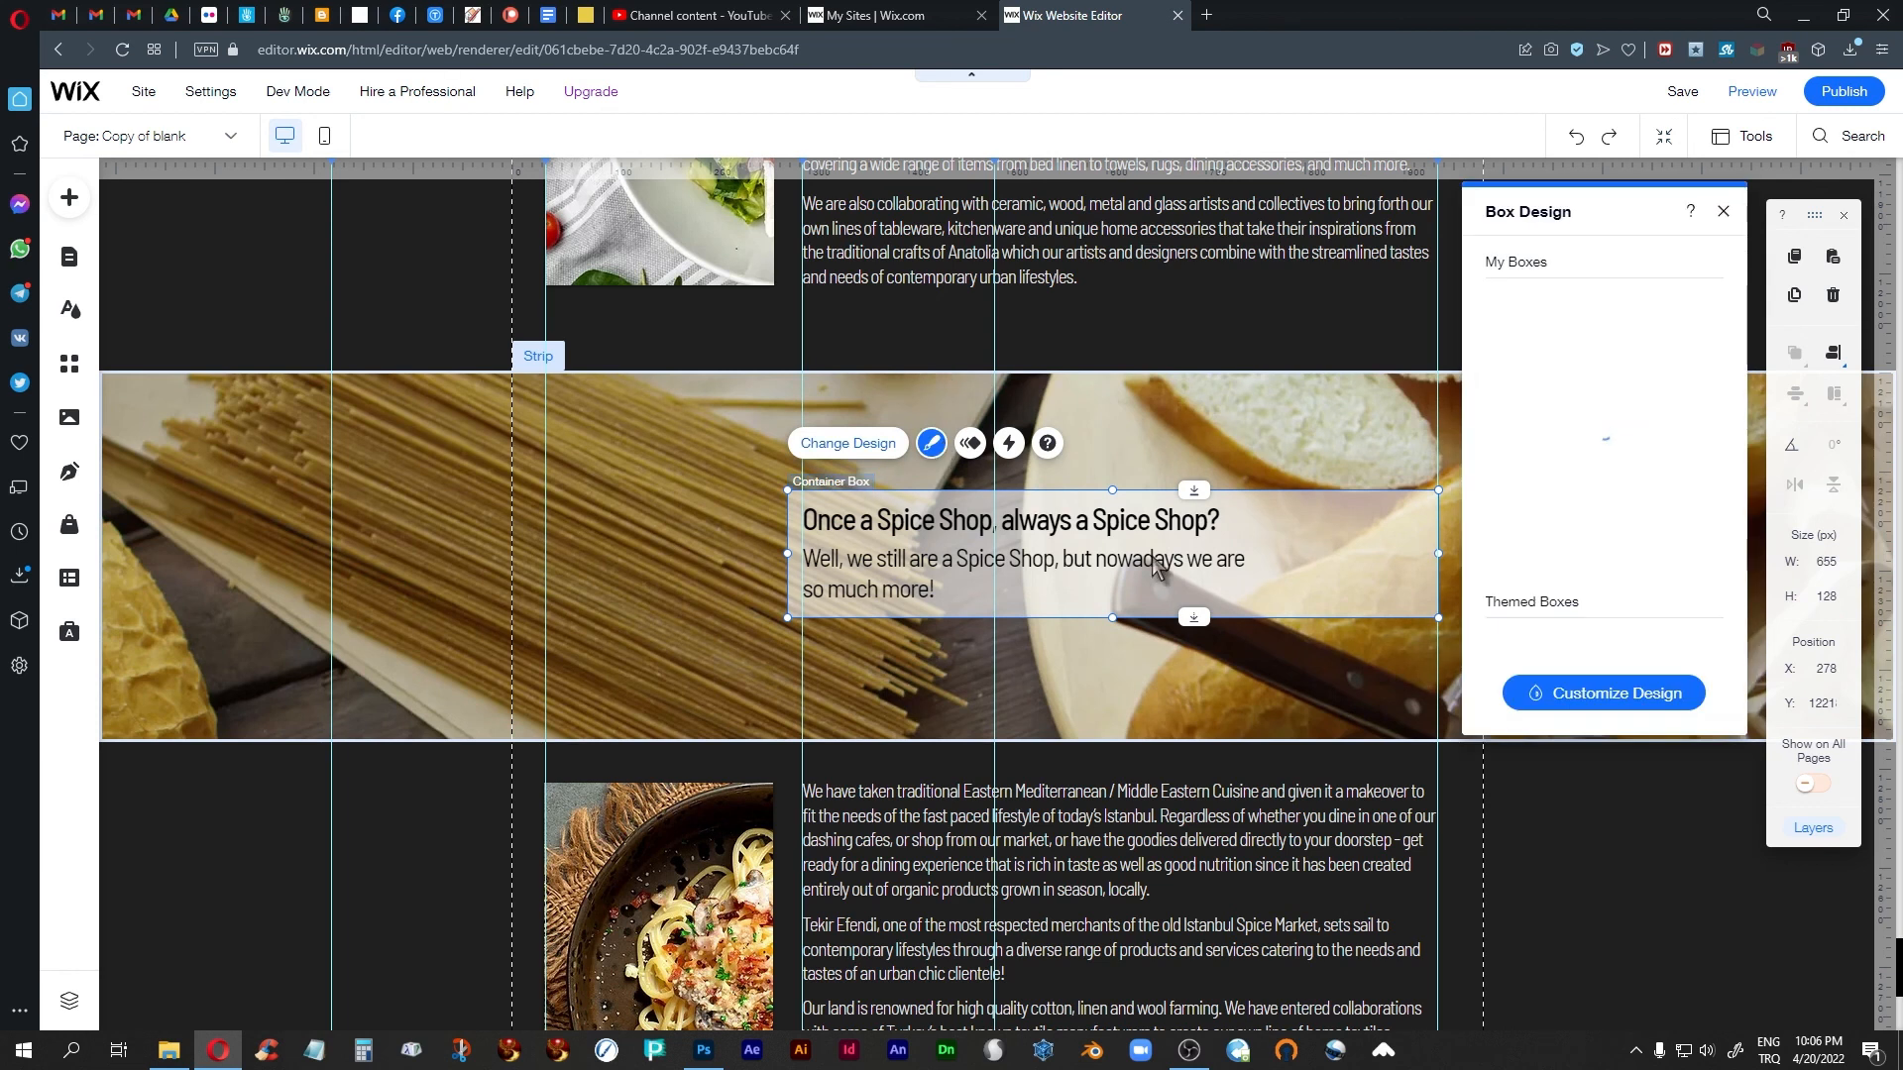
{"action": "left_click", "coordinate": [1602, 693]}
{"action": "left_click", "coordinate": [1591, 335]}
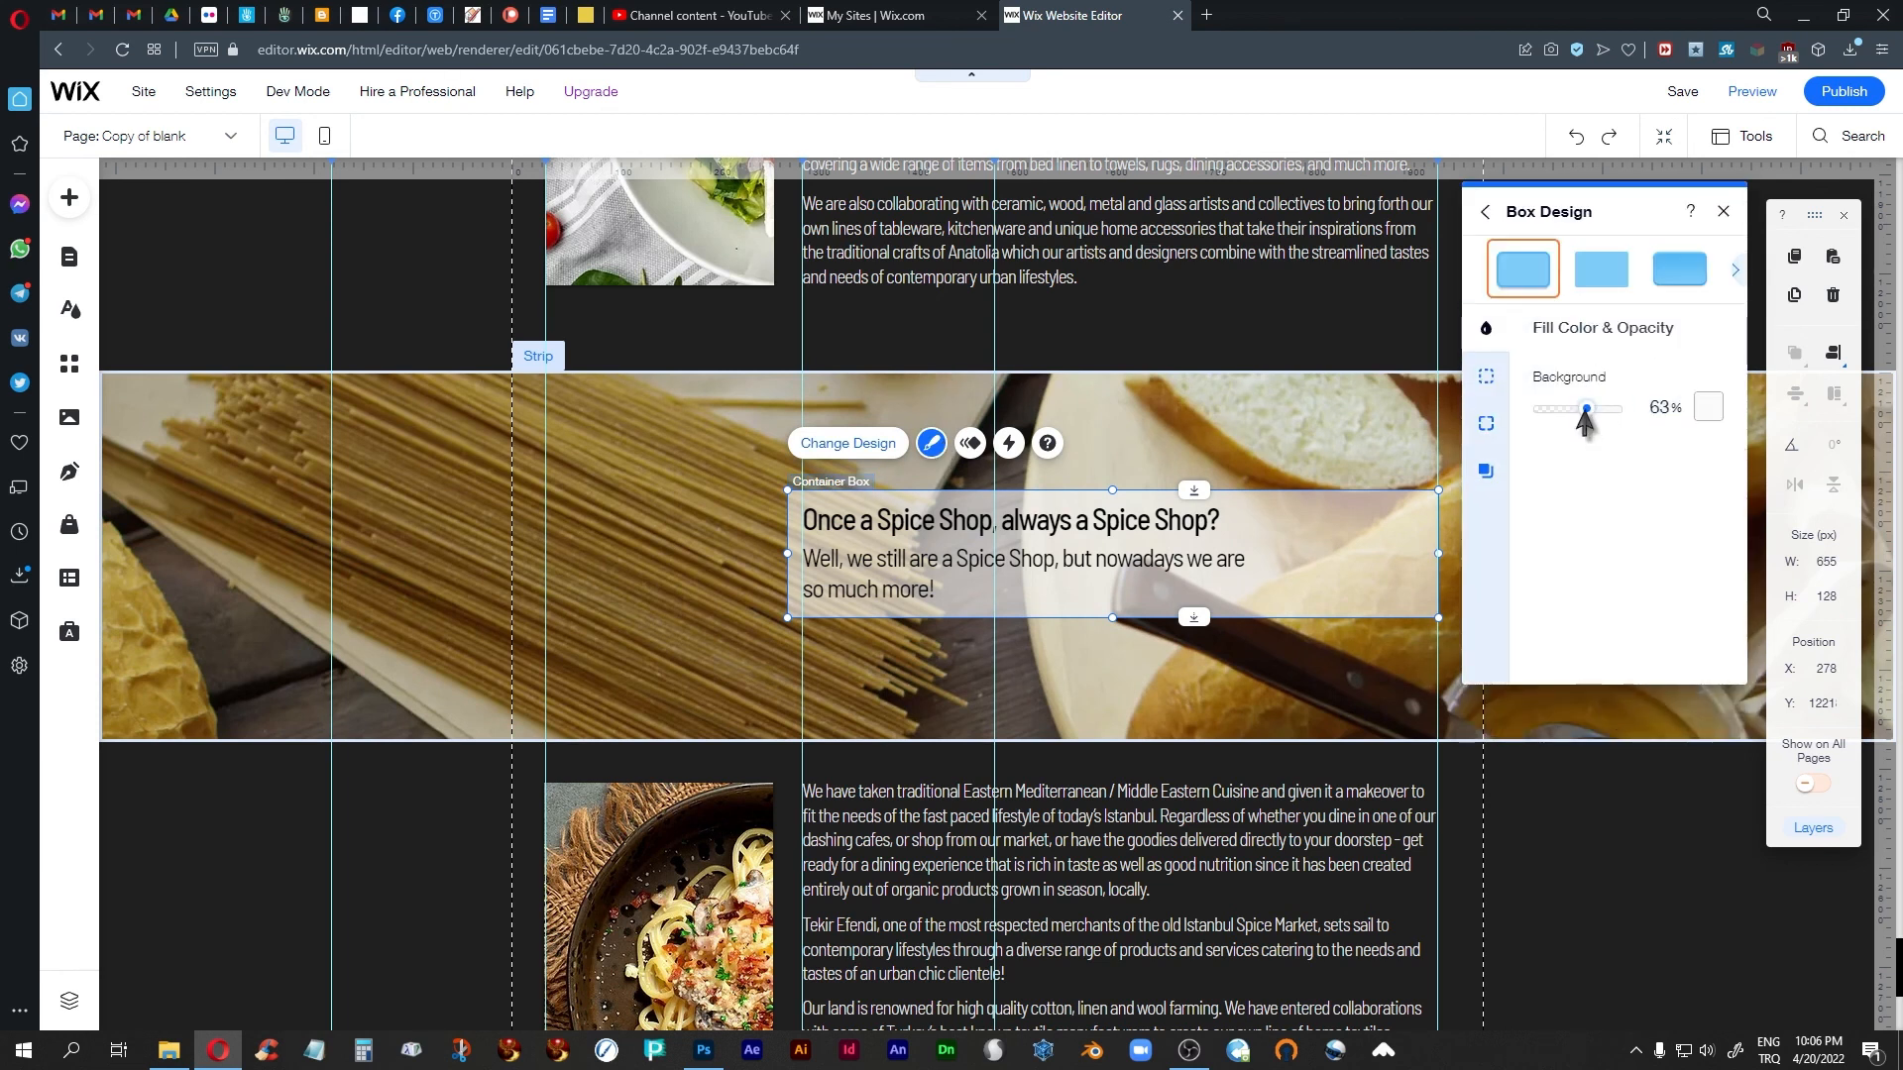
{"action": "left_click_drag", "start_coordinate": [1585, 411], "coordinate": [1578, 410]}
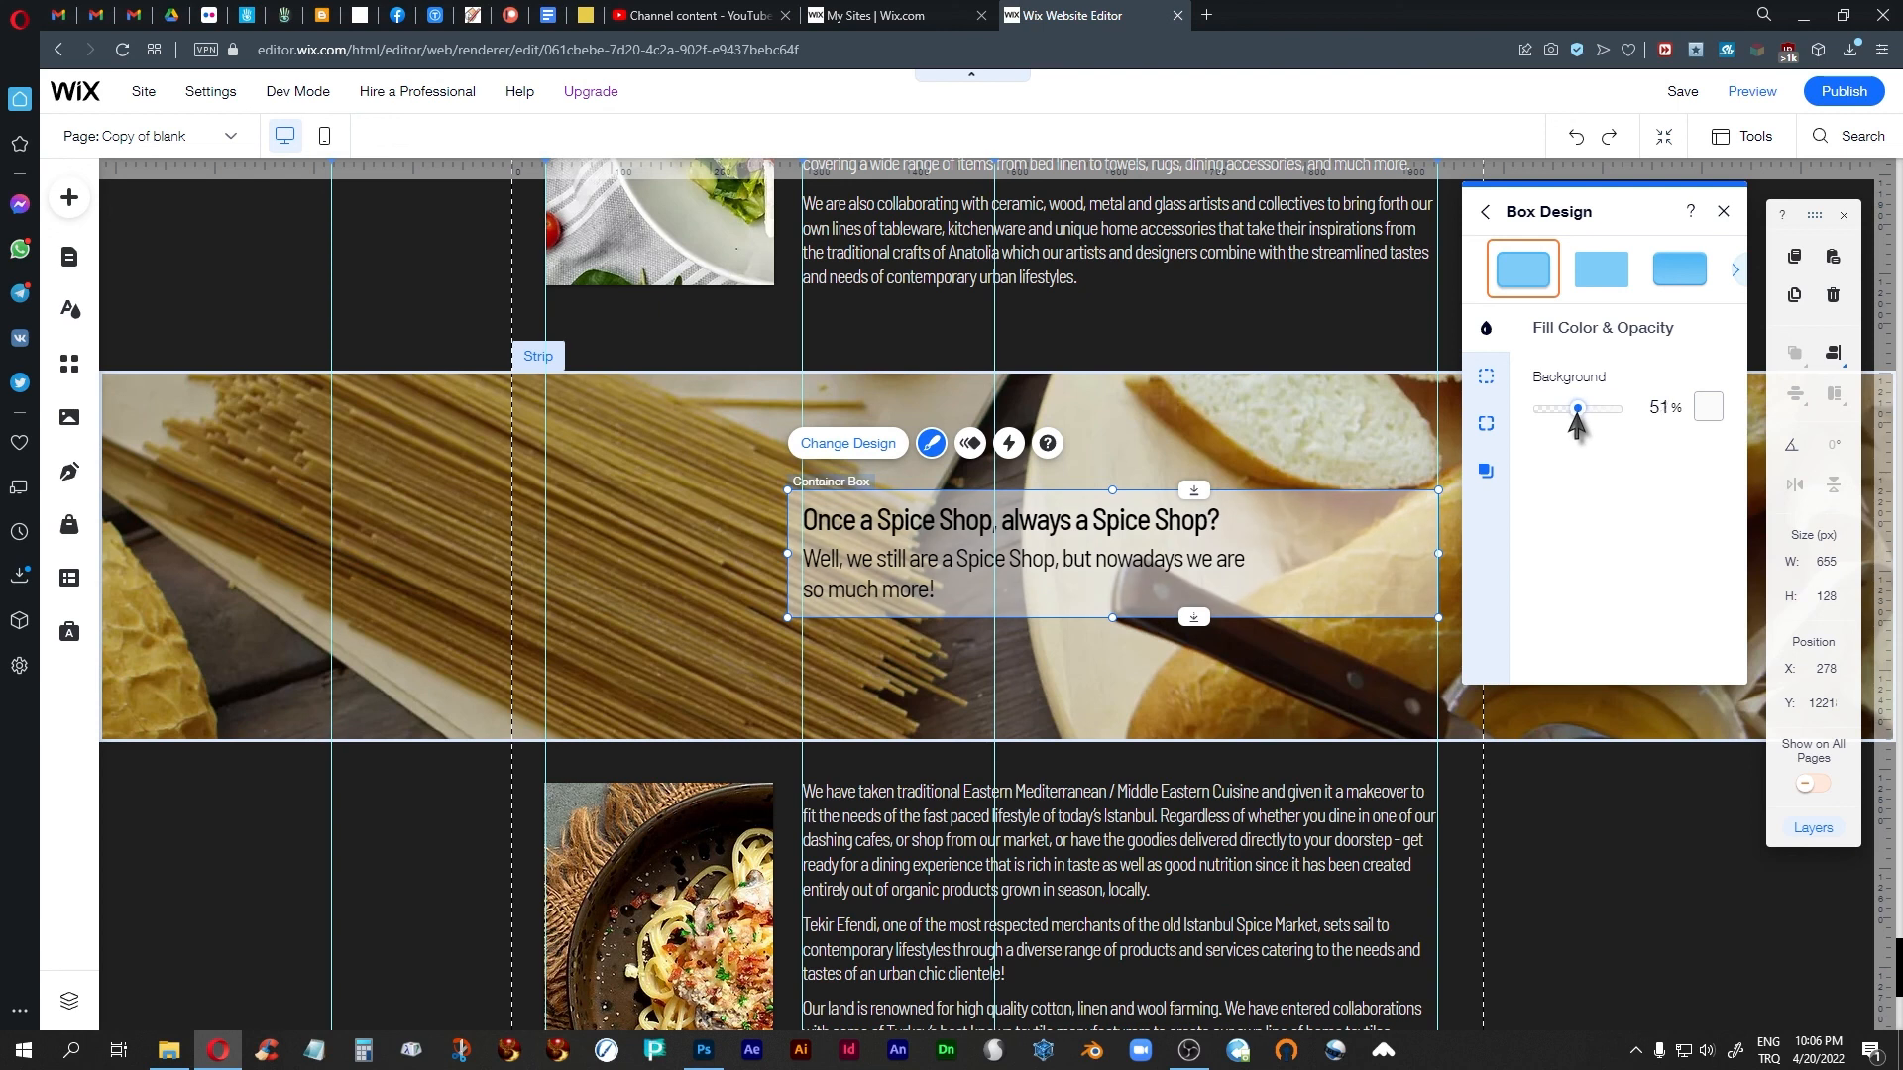
{"action": "left_click_drag", "start_coordinate": [1577, 413], "coordinate": [1578, 412]}
{"action": "left_click", "coordinate": [1662, 408]}
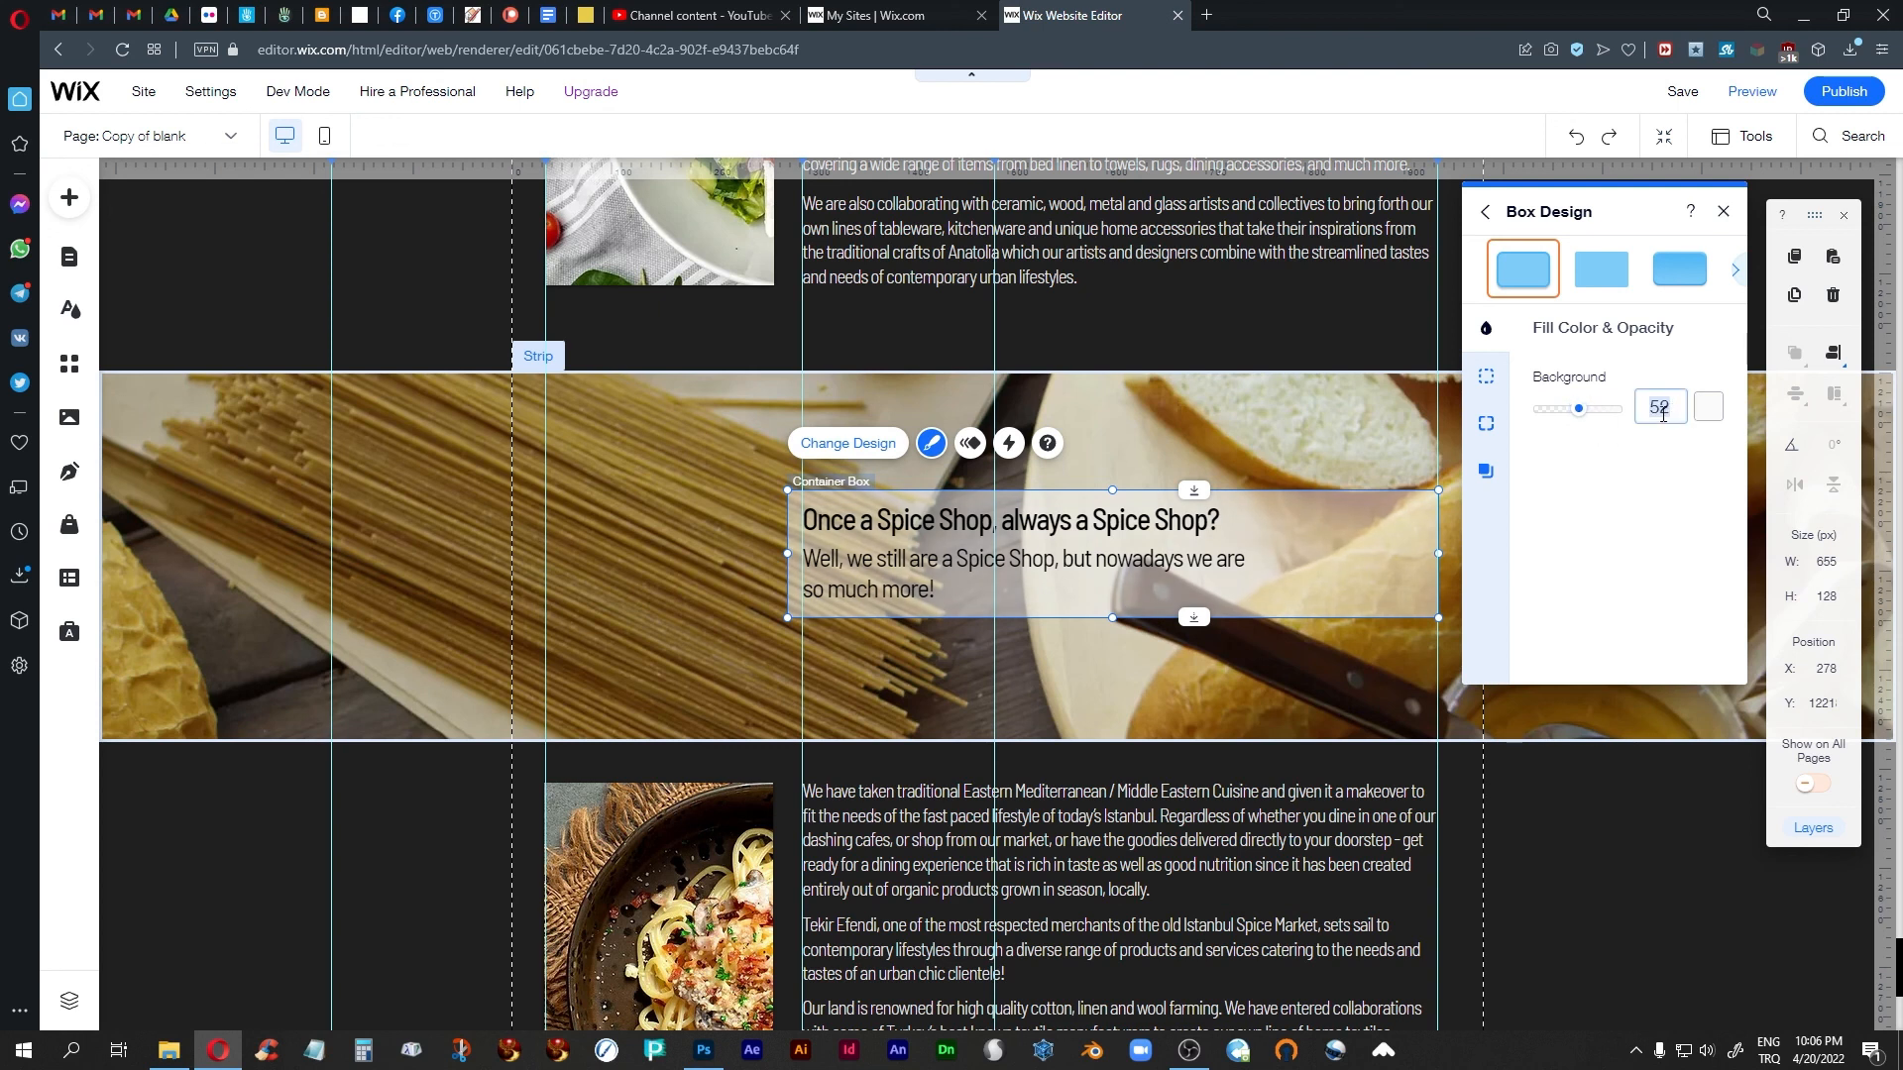
{"action": "type", "text": "50"}
{"action": "left_click", "coordinate": [1686, 496]}
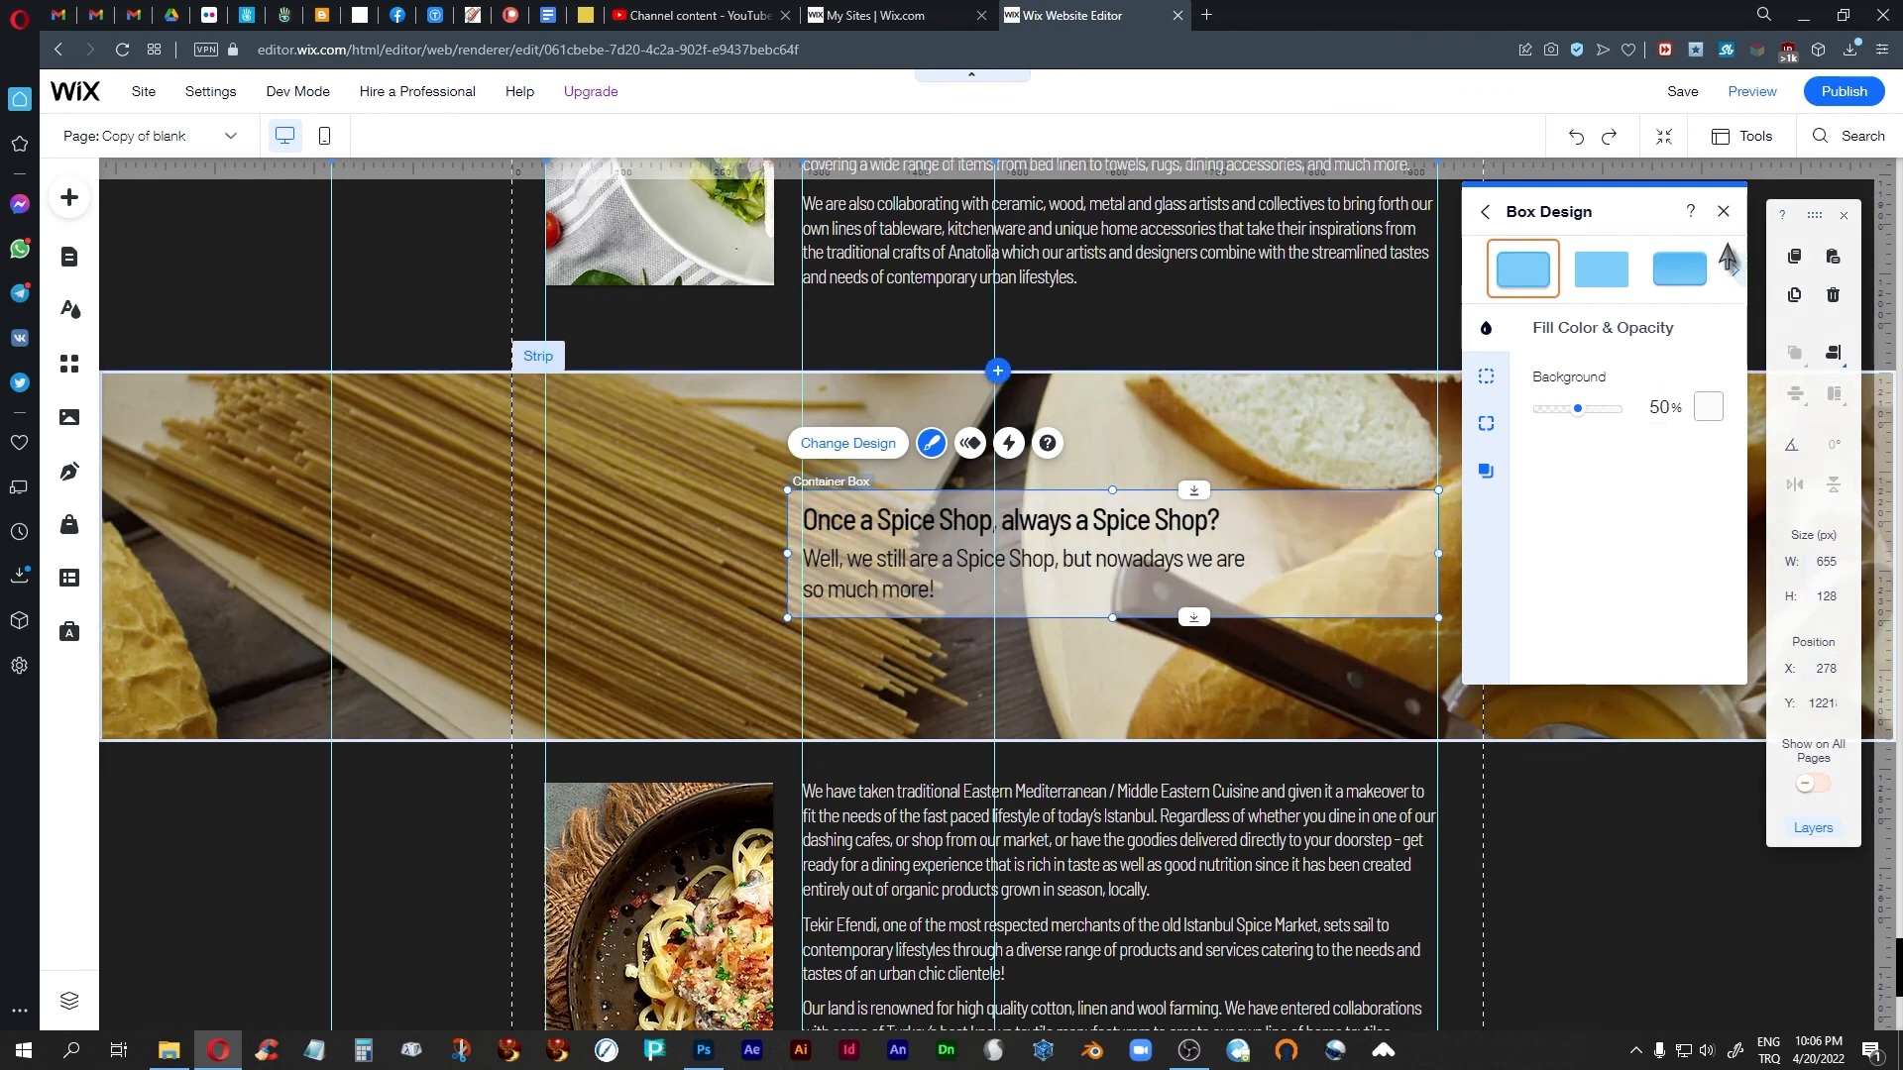
{"action": "left_click", "coordinate": [1724, 211]}
{"action": "left_click", "coordinate": [1576, 525]}
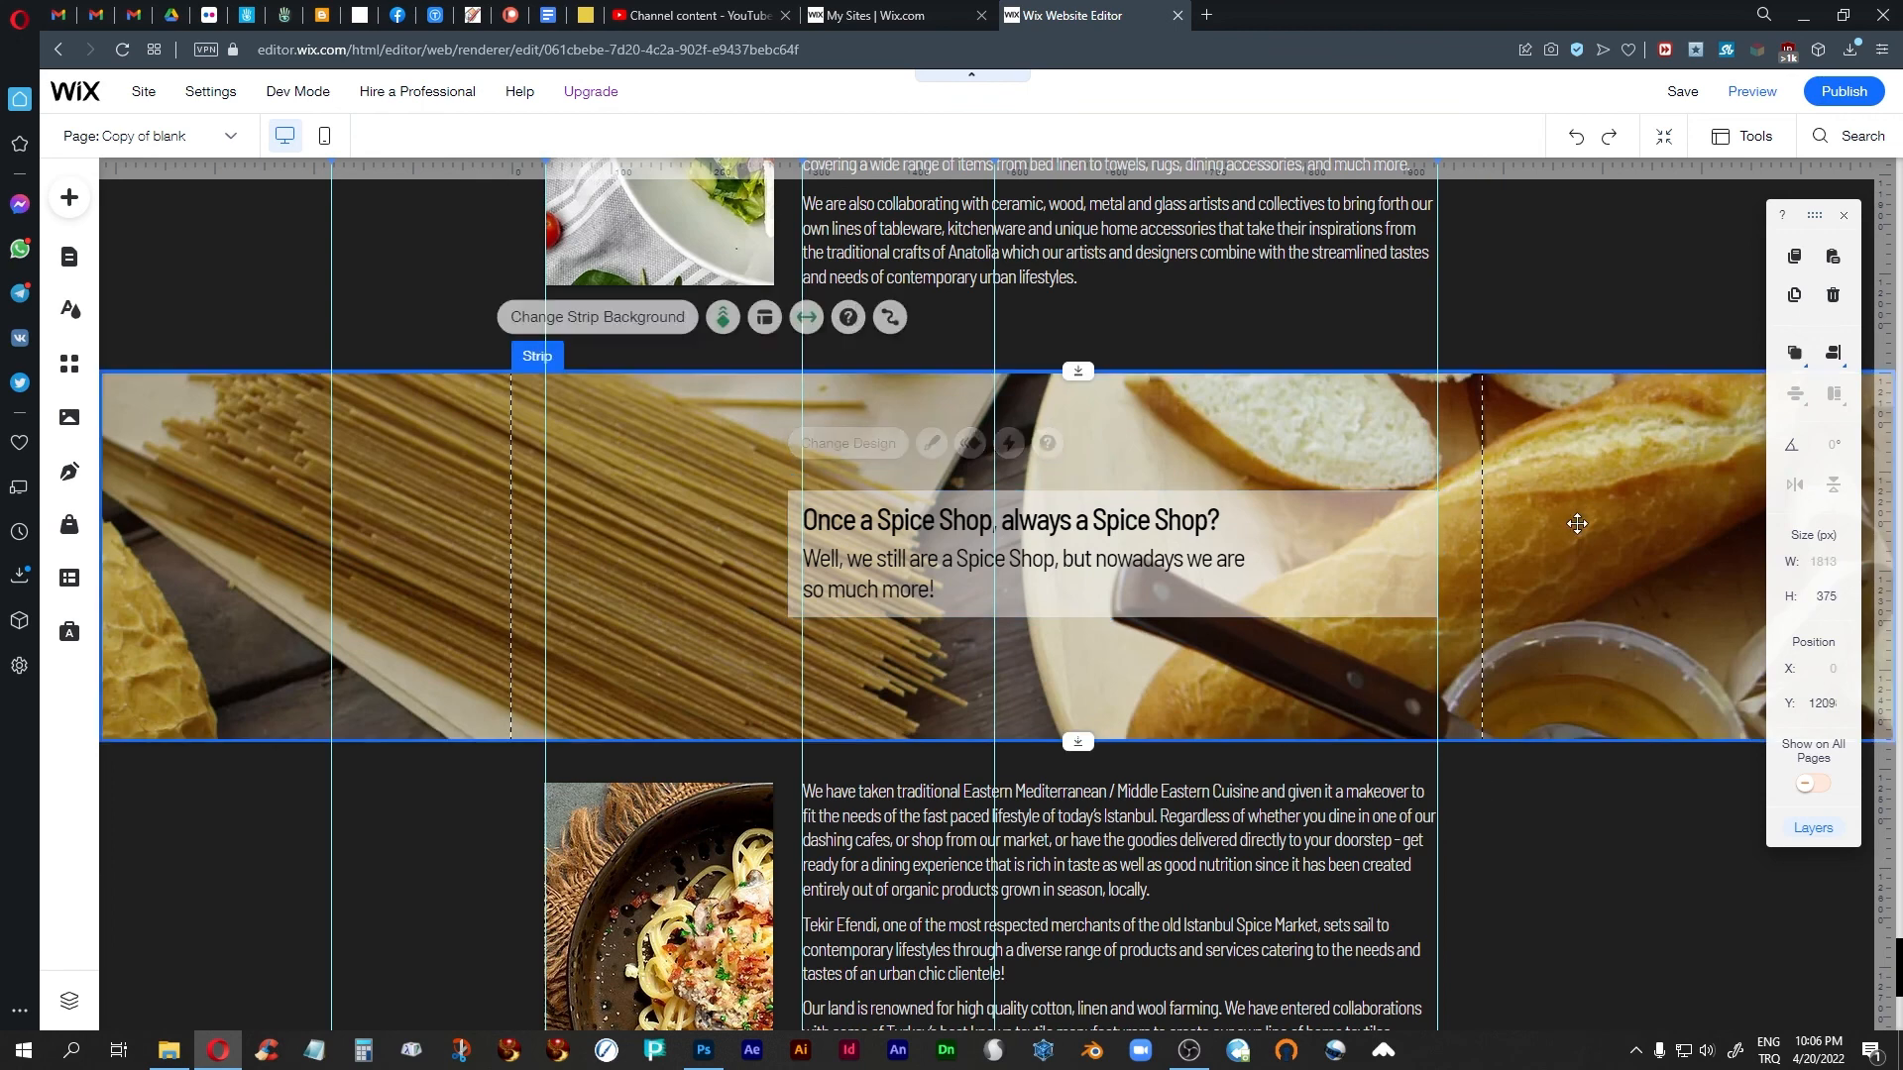
Preview the page from the burger section through the chocolate and salad strips down to the pasta strip's semi-transparent text box
{"action": "scroll", "coordinate": [1579, 536], "scroll_direction": "up", "scroll_amount": 15}
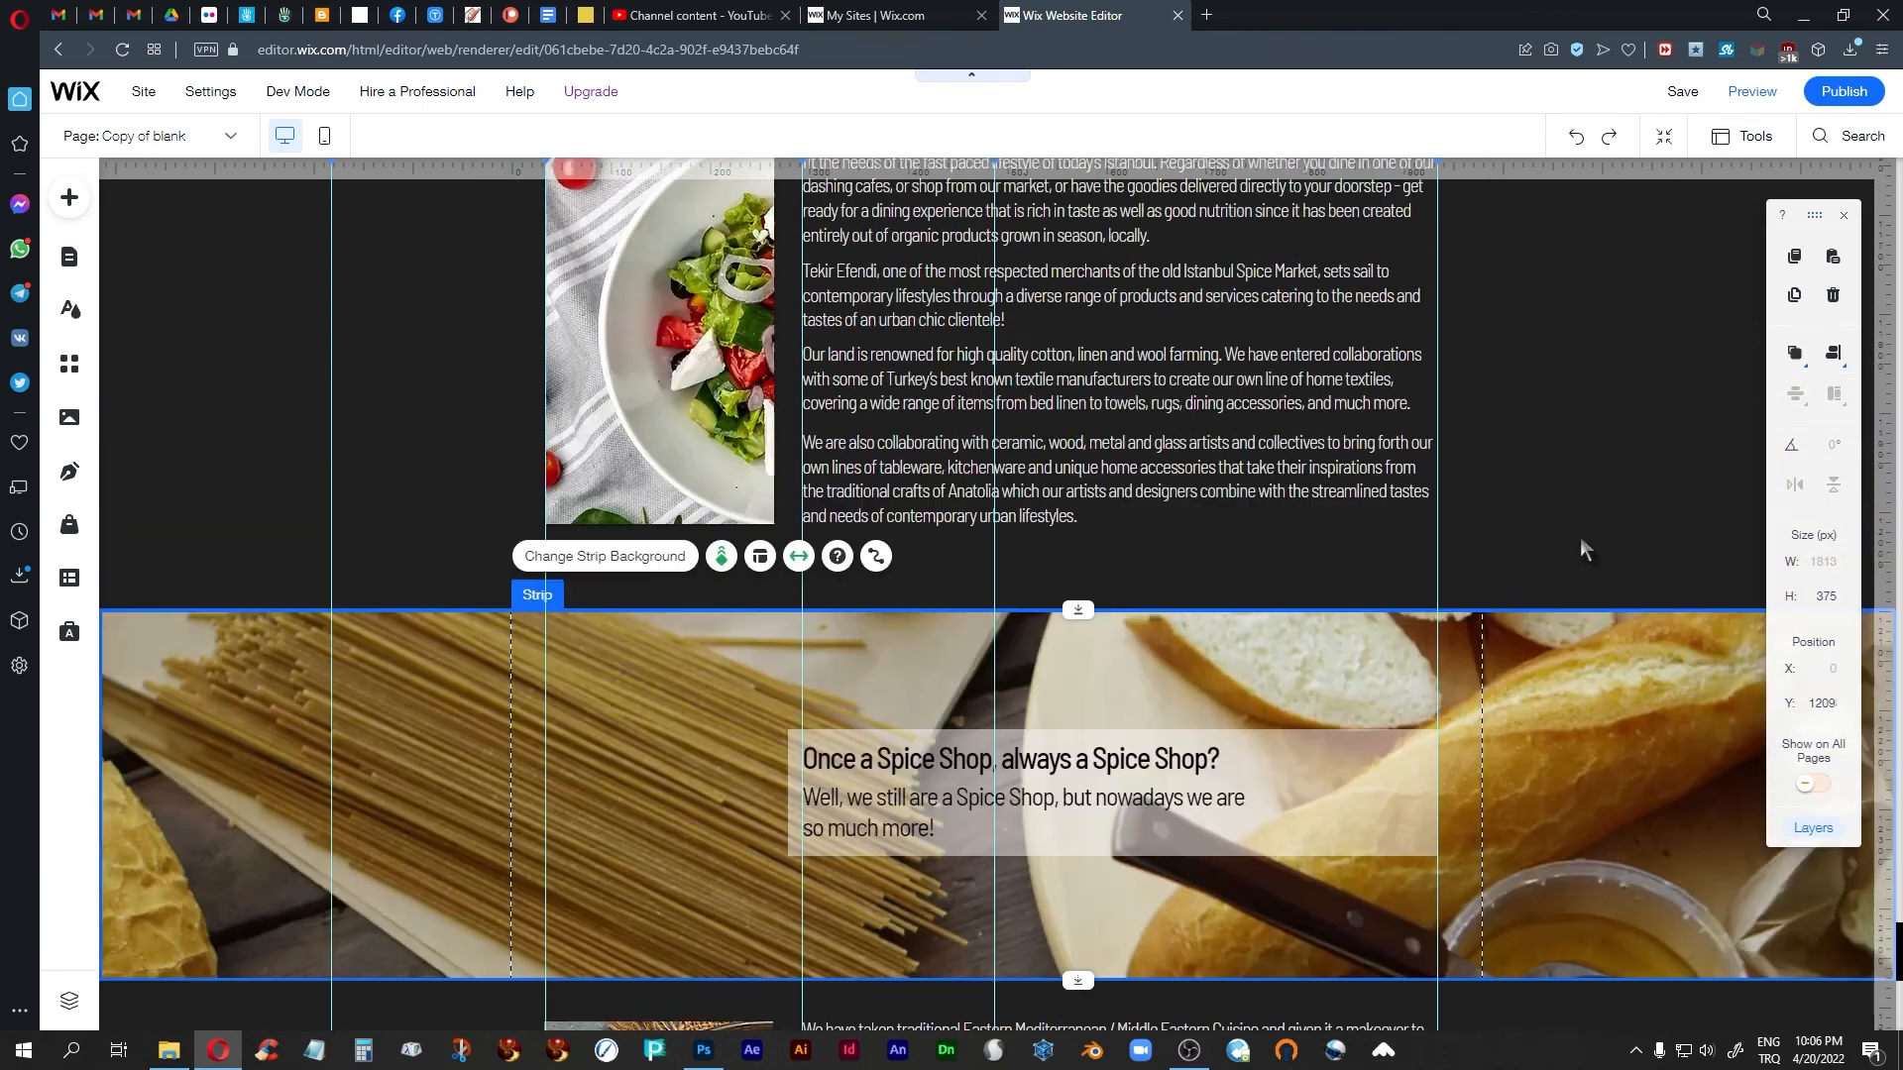
{"action": "scroll", "coordinate": [1579, 537], "scroll_direction": "up", "scroll_amount": 10}
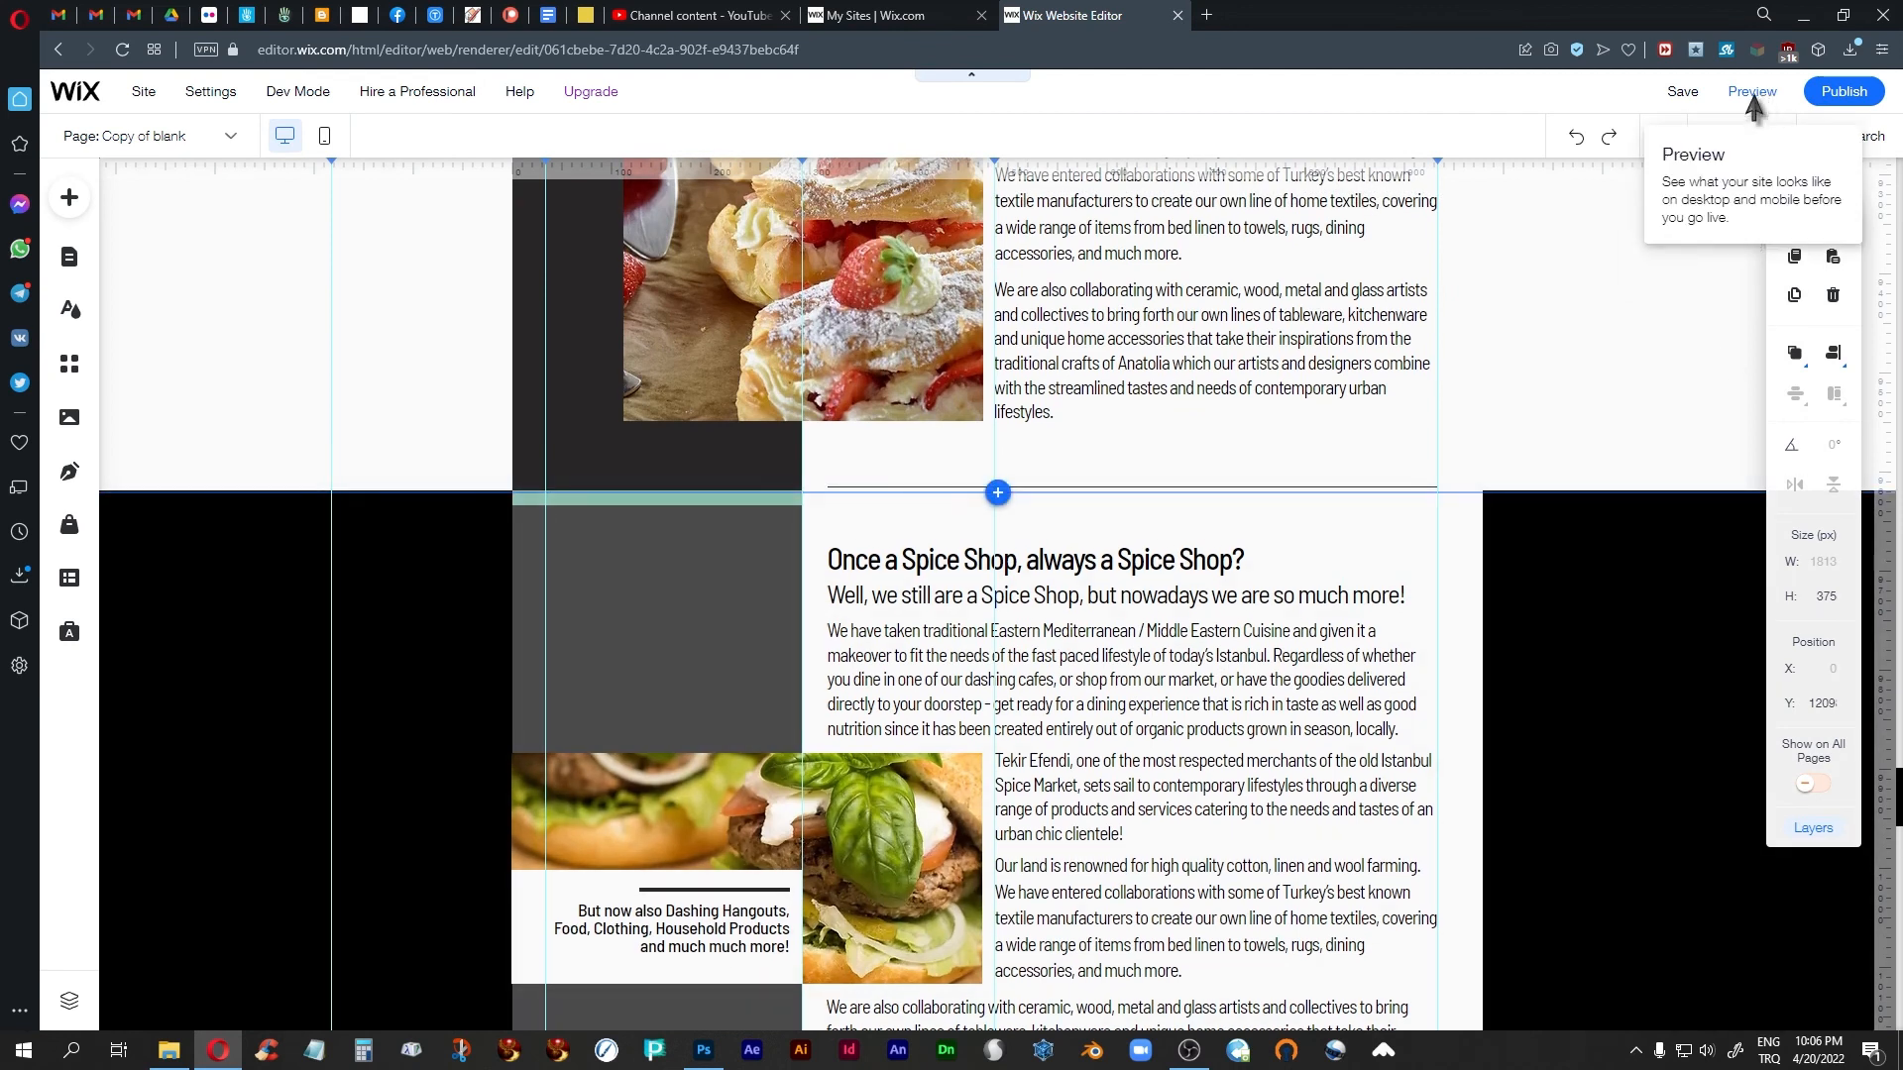
{"action": "left_click", "coordinate": [1756, 95]}
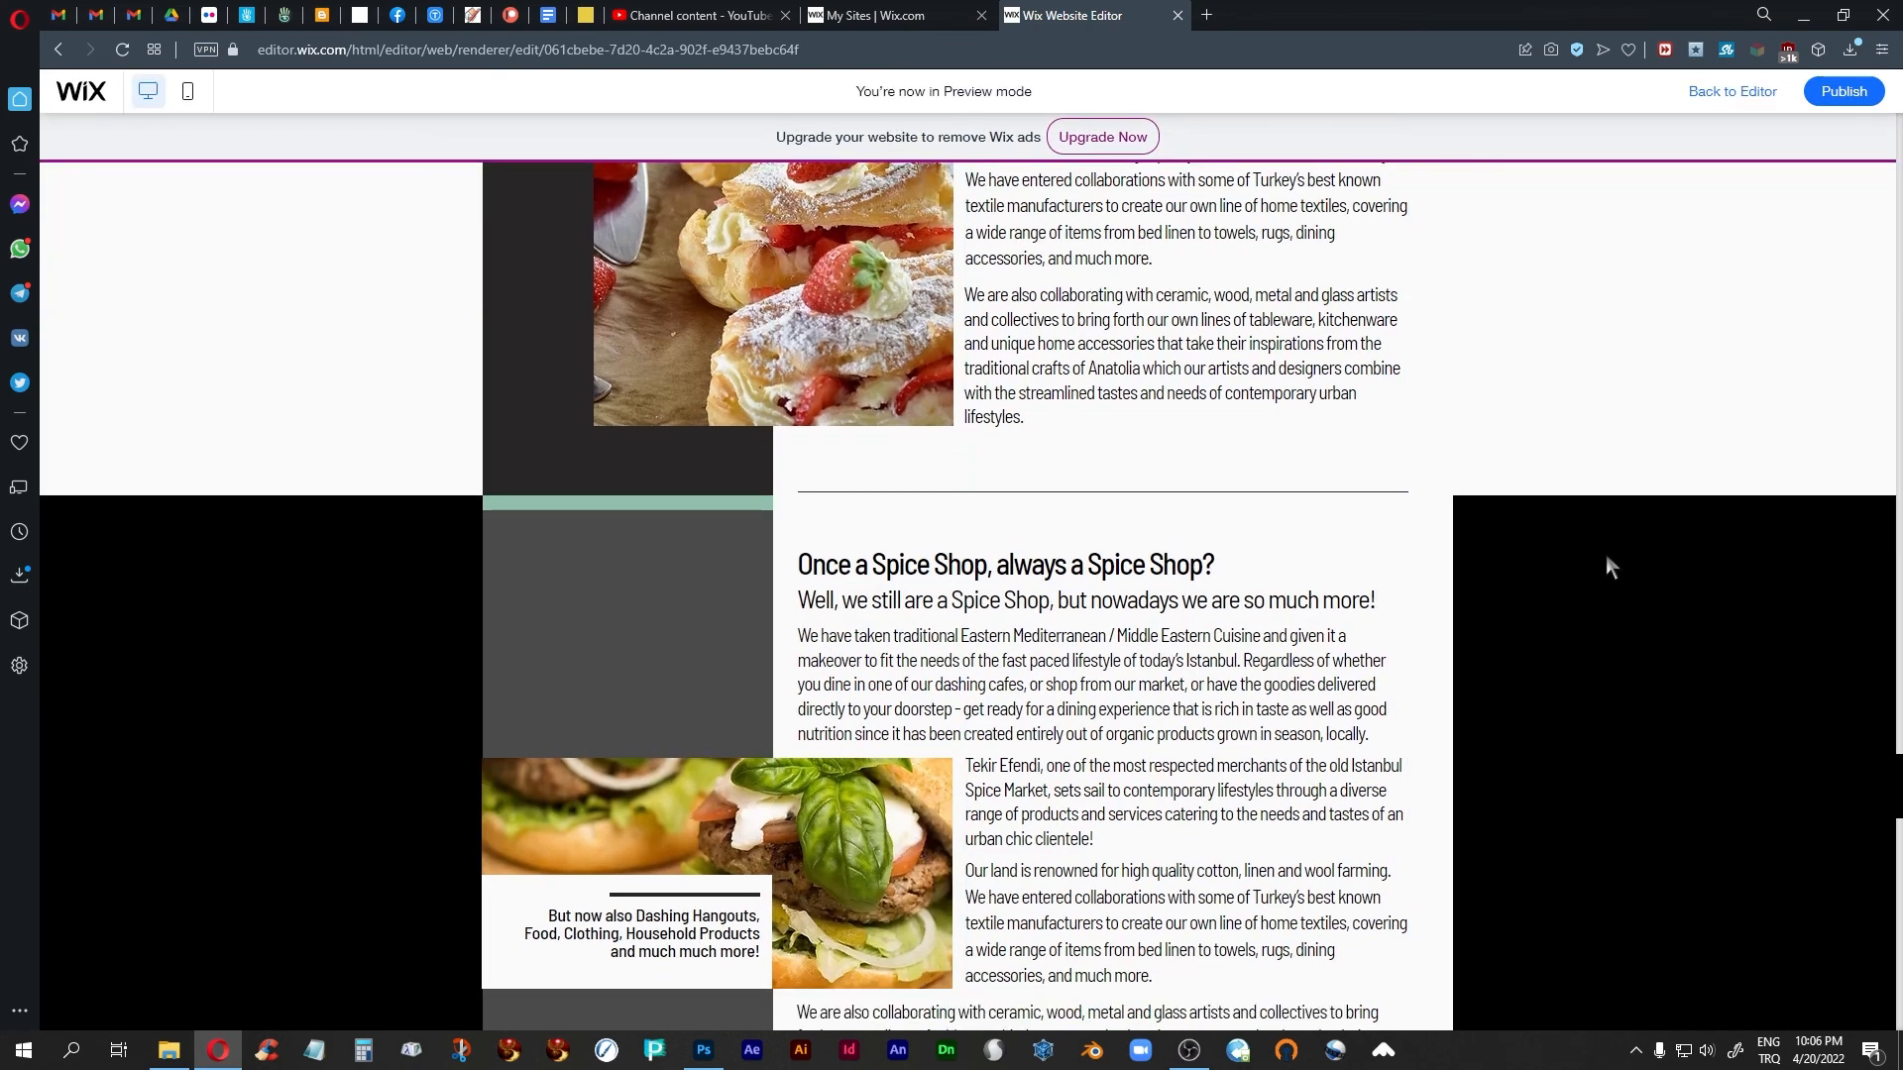
{"action": "scroll", "coordinate": [1607, 566], "scroll_direction": "down", "scroll_amount": 12}
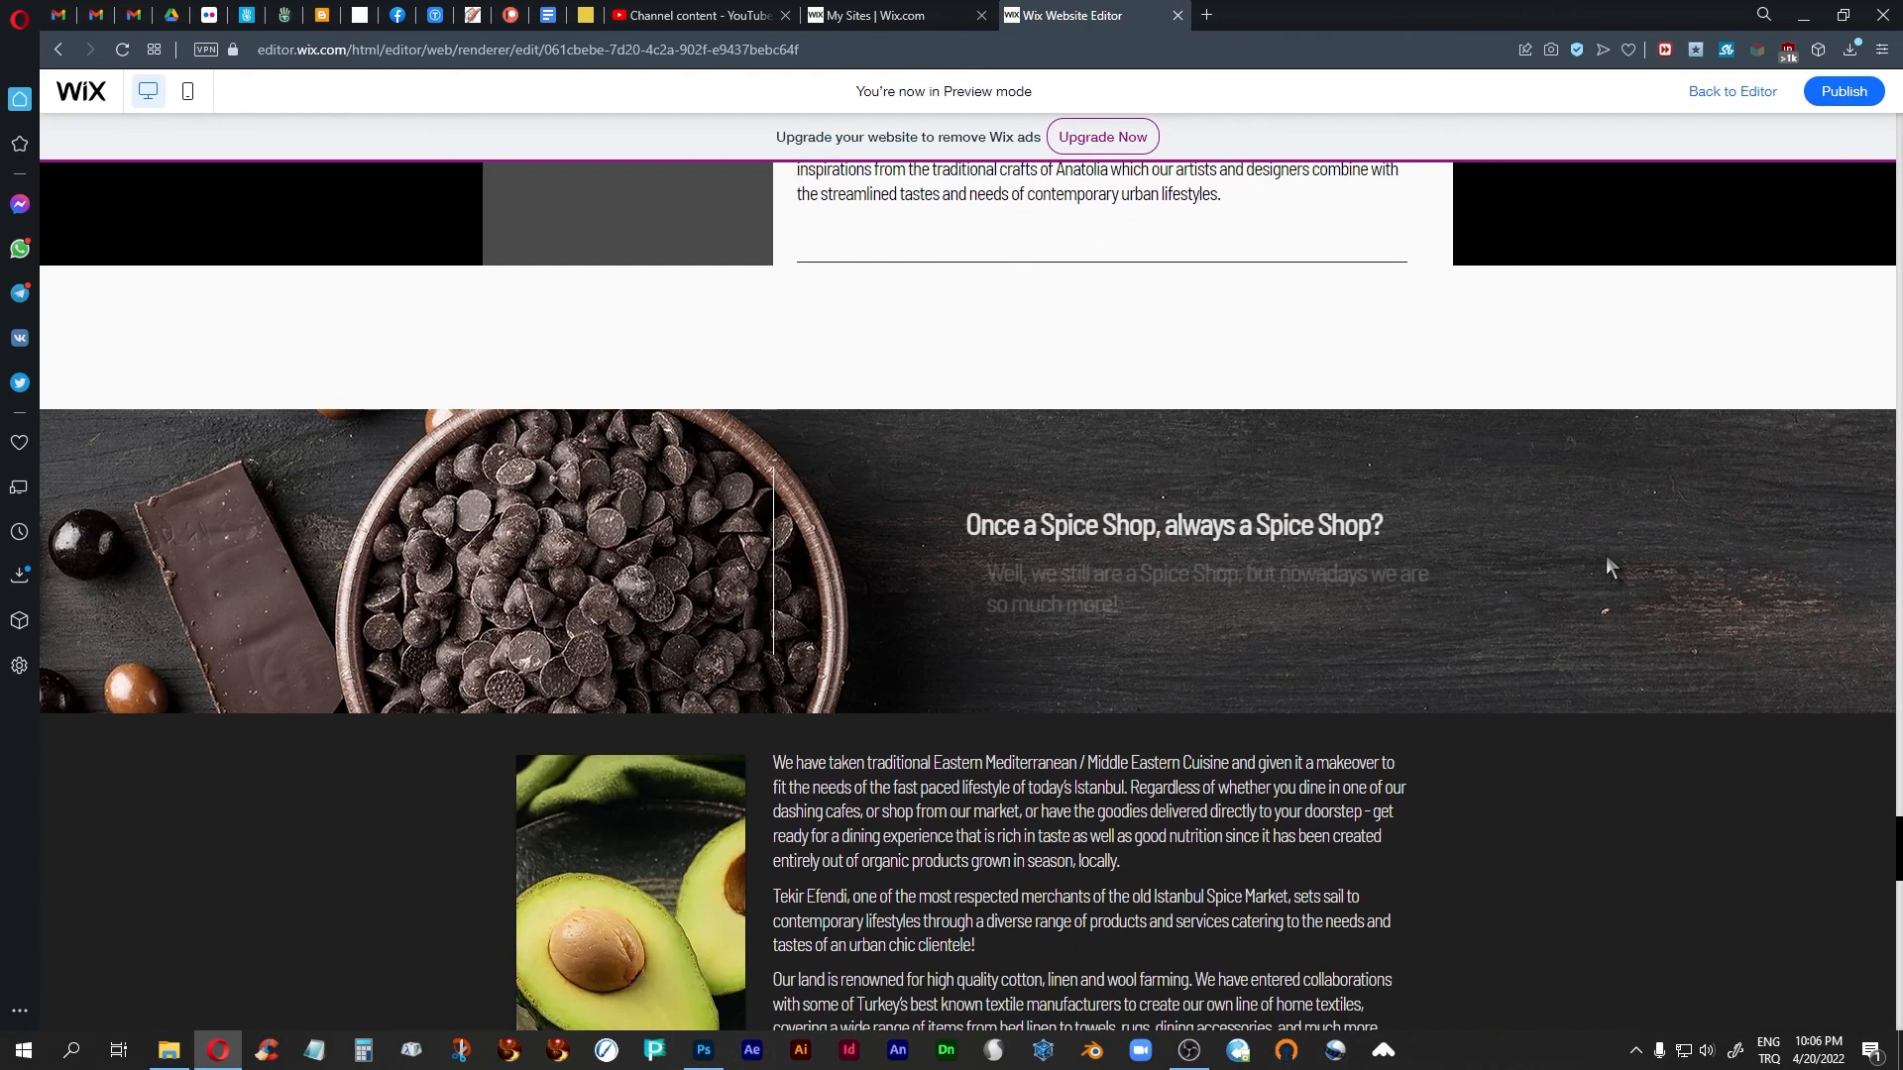
{"action": "scroll", "coordinate": [1607, 567], "scroll_direction": "down", "scroll_amount": 6}
{"action": "scroll", "coordinate": [1607, 567], "scroll_direction": "down", "scroll_amount": 1}
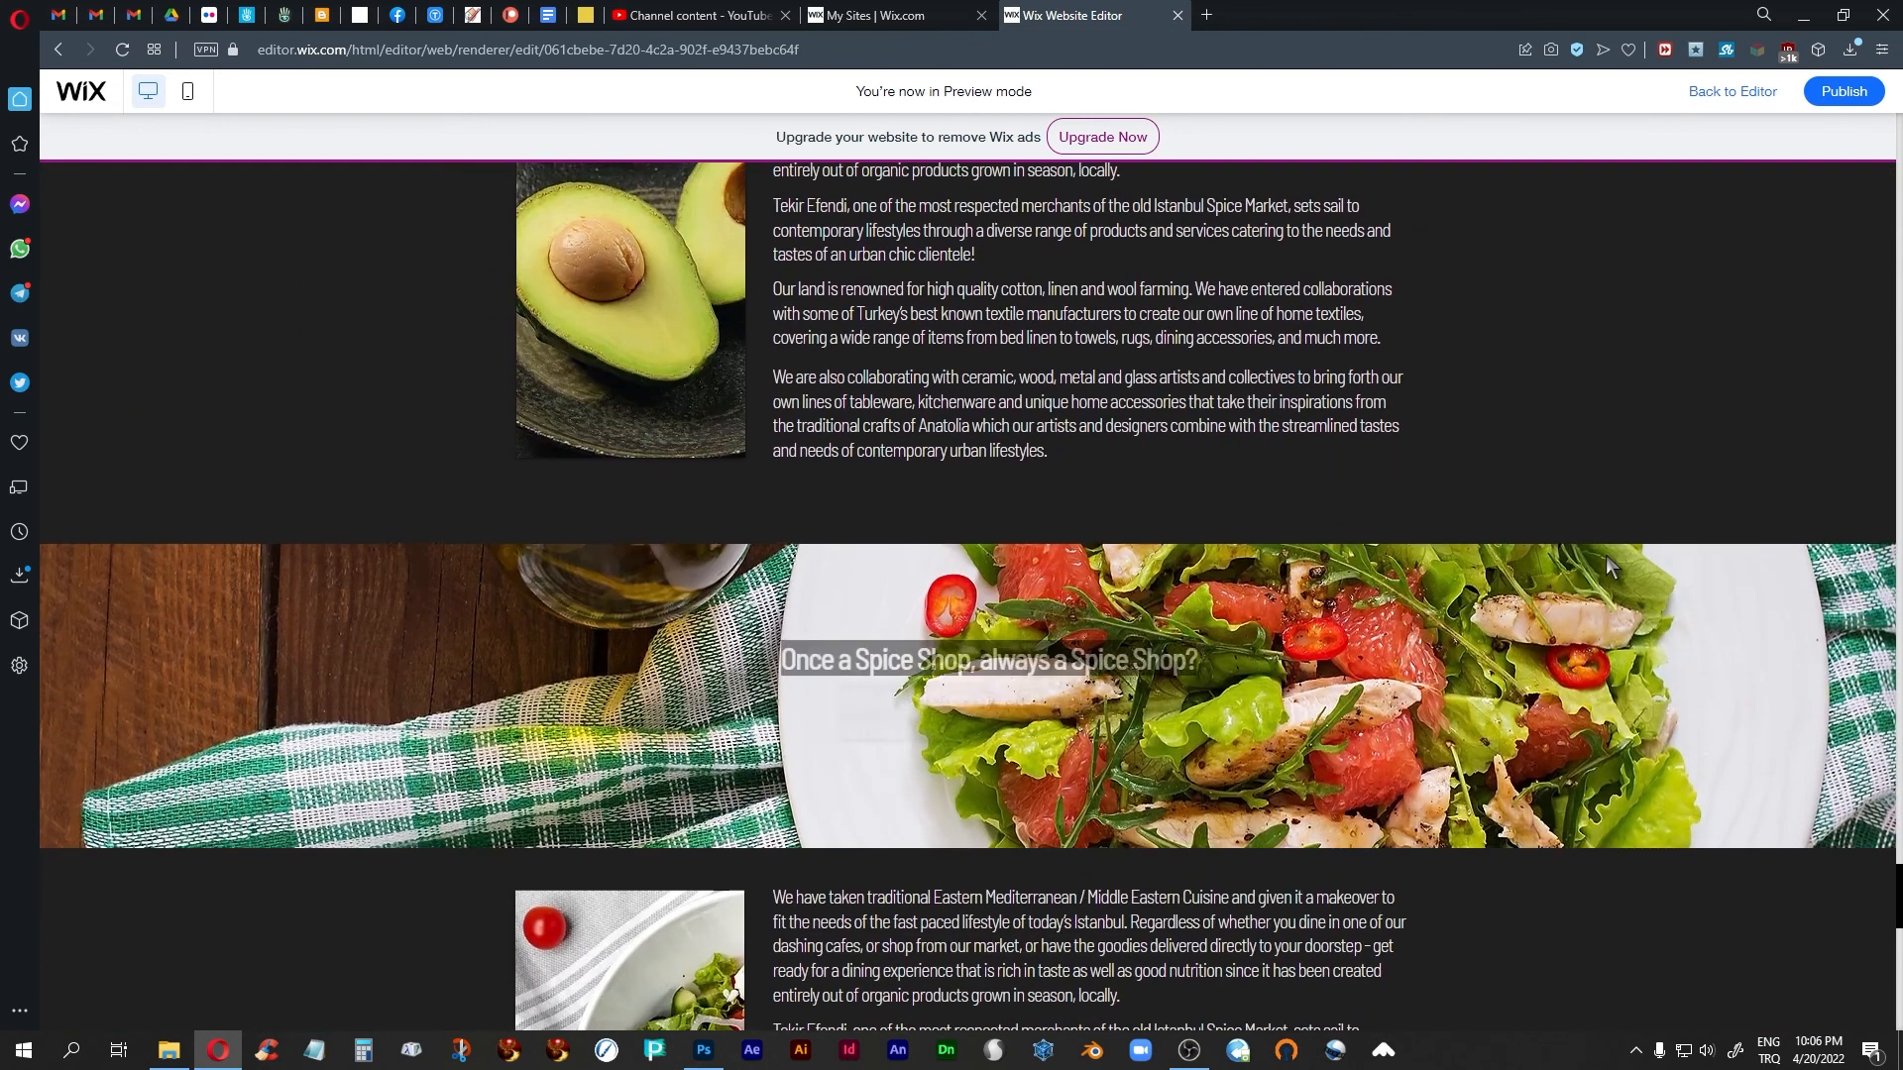
{"action": "scroll", "coordinate": [1607, 567], "scroll_direction": "down", "scroll_amount": 1}
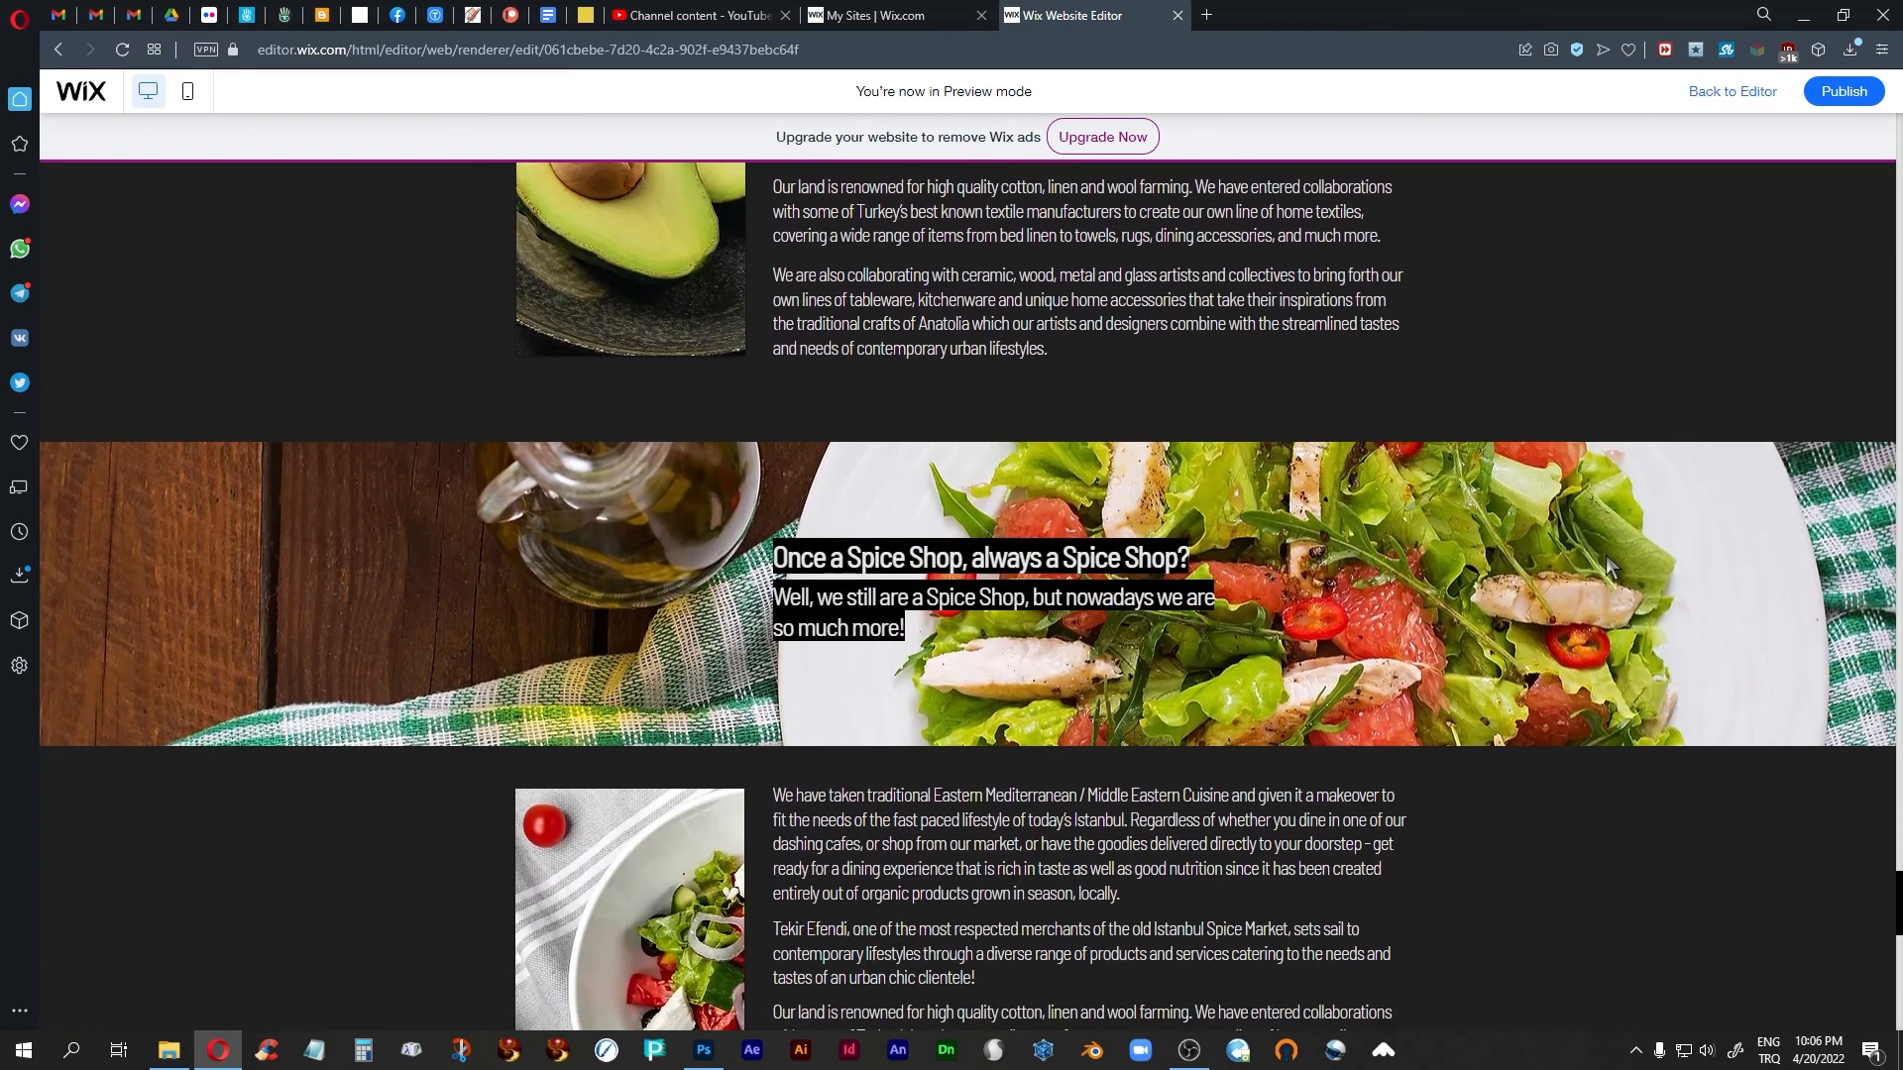
{"action": "scroll", "coordinate": [1608, 567], "scroll_direction": "down", "scroll_amount": 7}
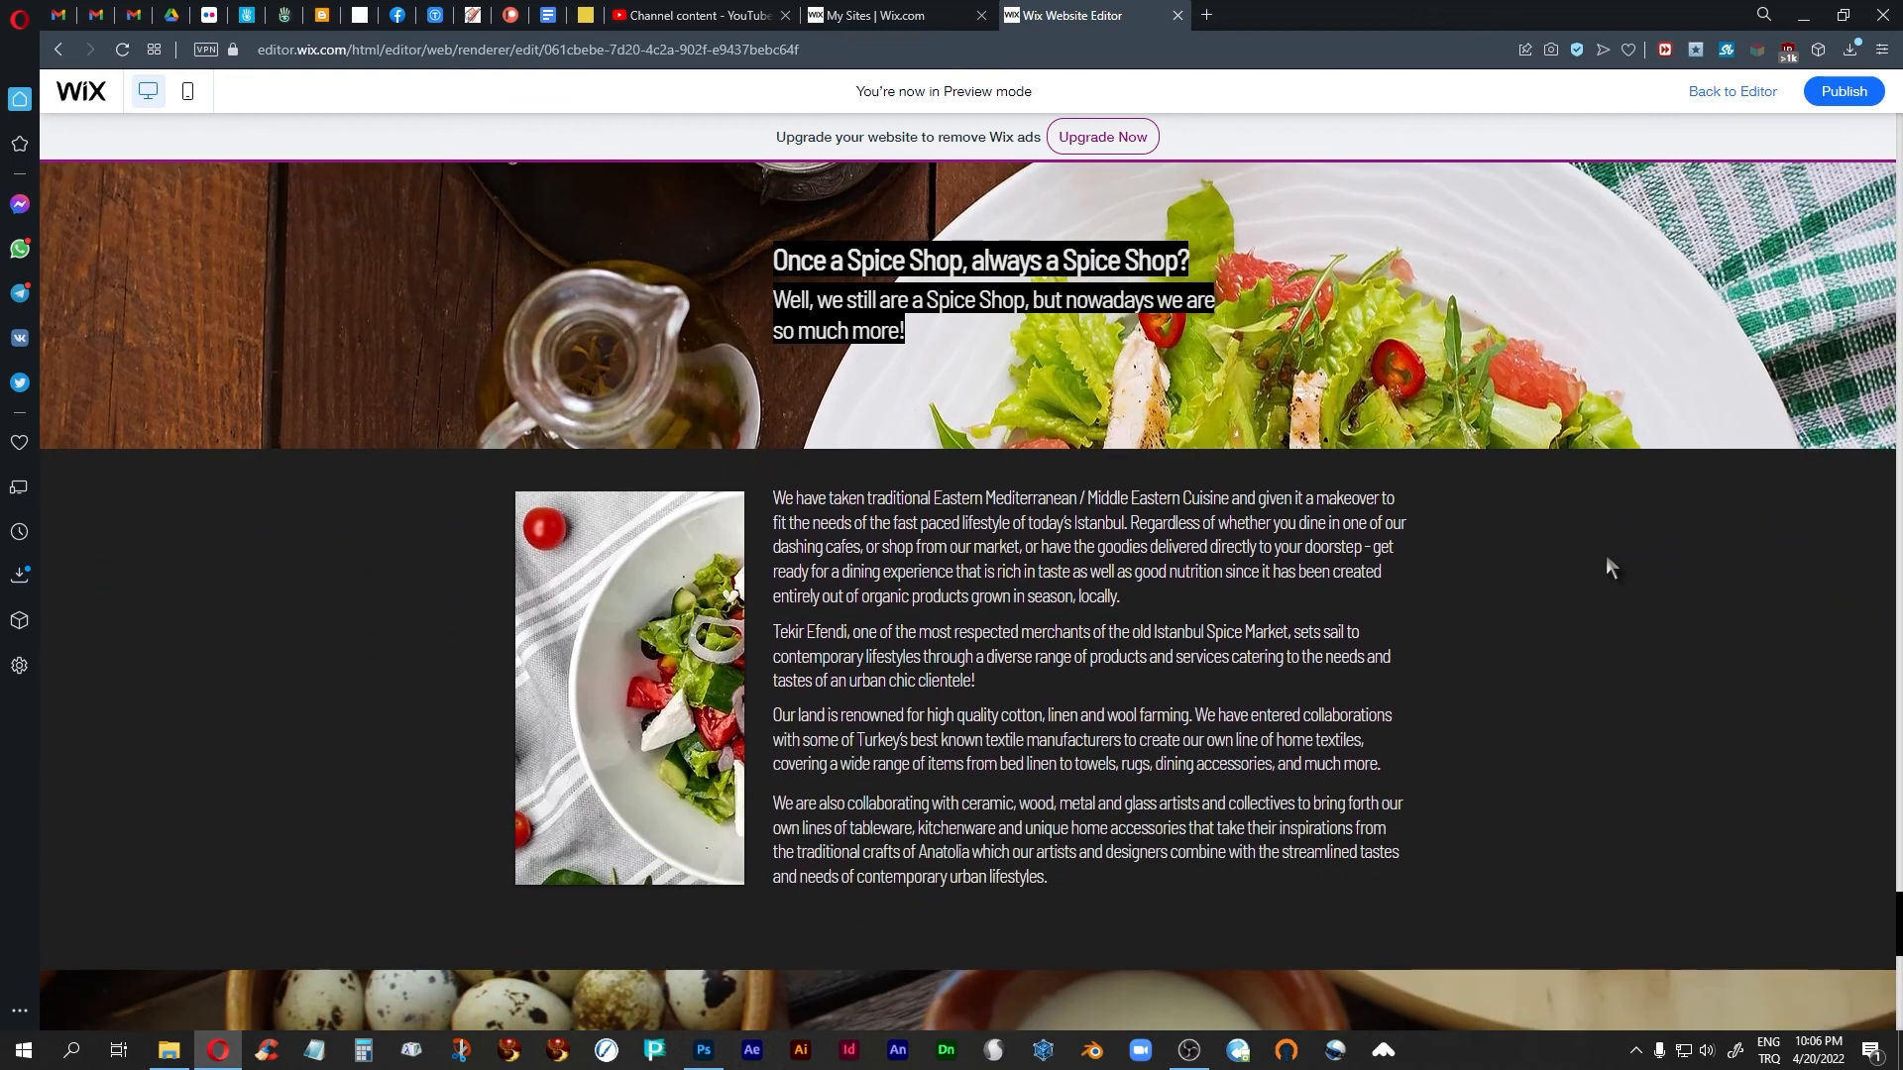
{"action": "scroll", "coordinate": [1607, 567], "scroll_direction": "down", "scroll_amount": 3}
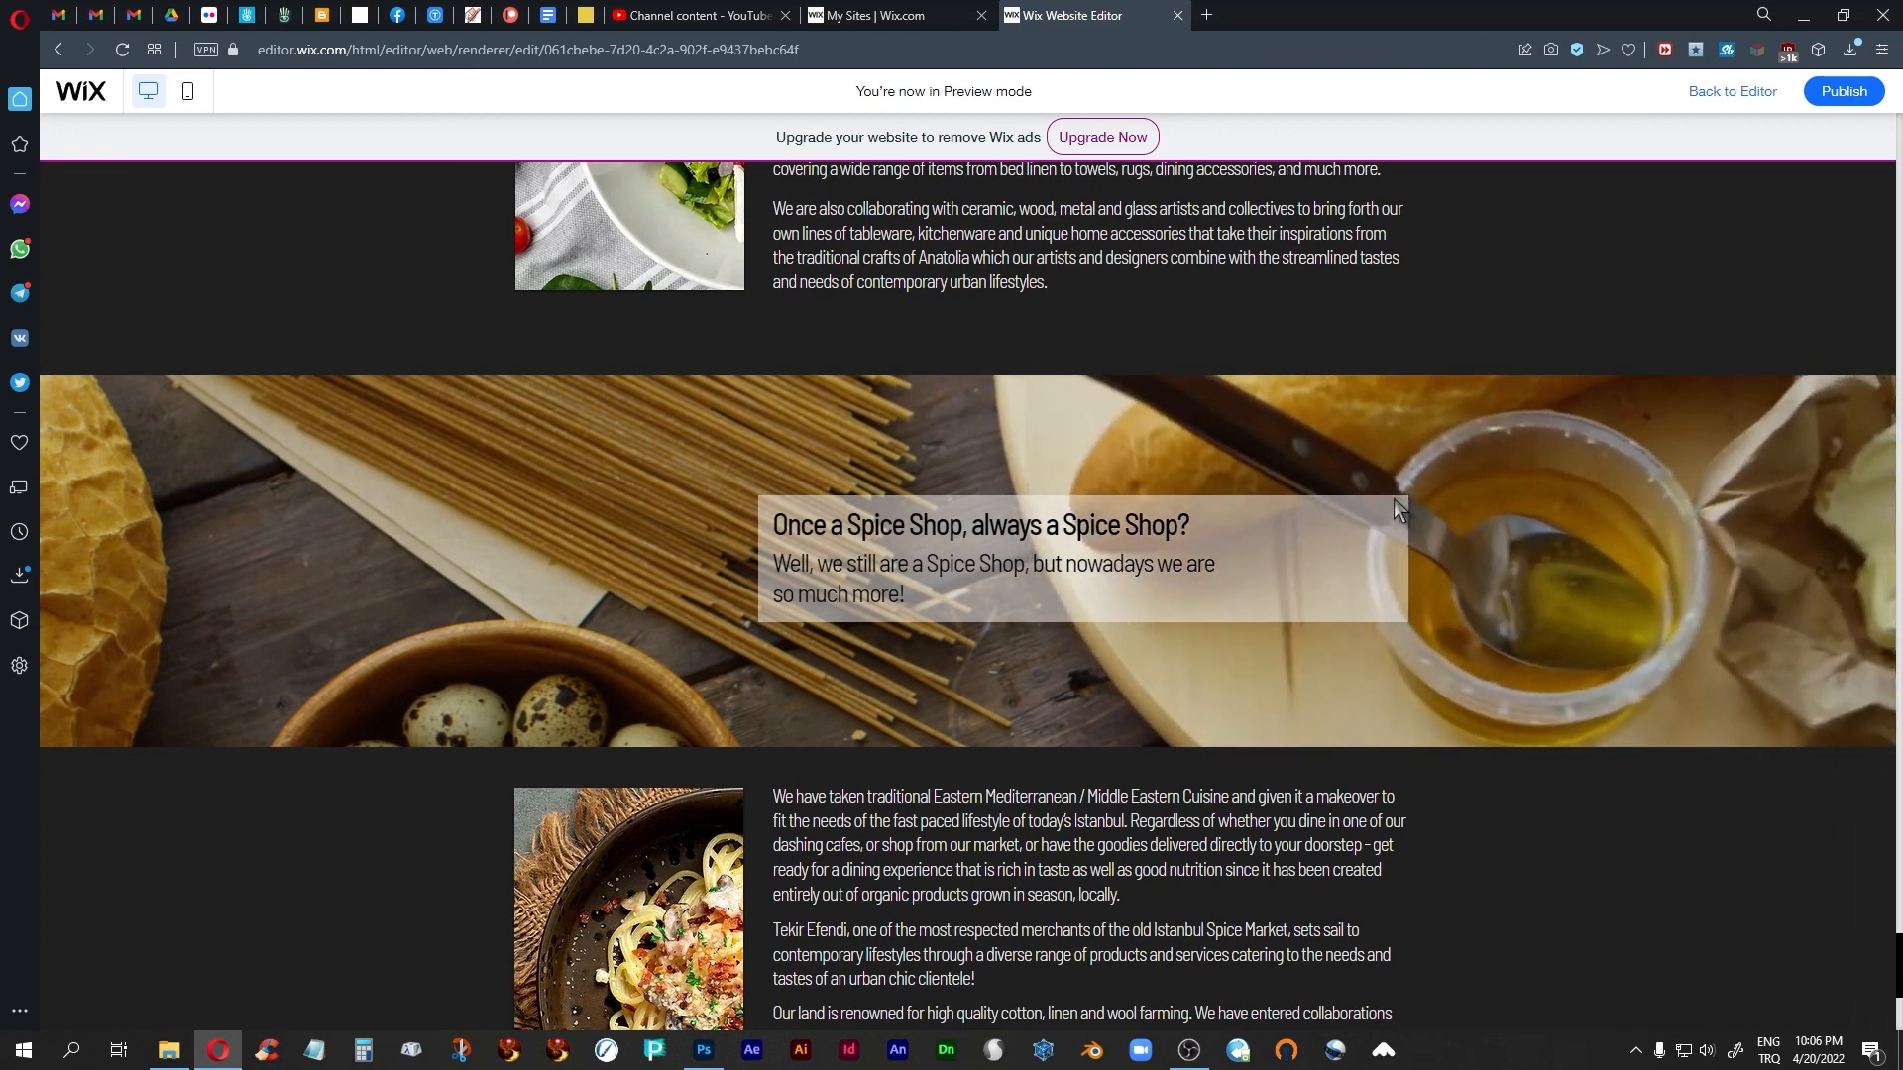
Examine the pasta strip's boxed text over its scrolling background in preview, comparing it with the salad strip's highlighted text
{"action": "scroll", "coordinate": [1393, 498], "scroll_direction": "up", "scroll_amount": 8}
{"action": "scroll", "coordinate": [1548, 741], "scroll_direction": "down", "scroll_amount": 8}
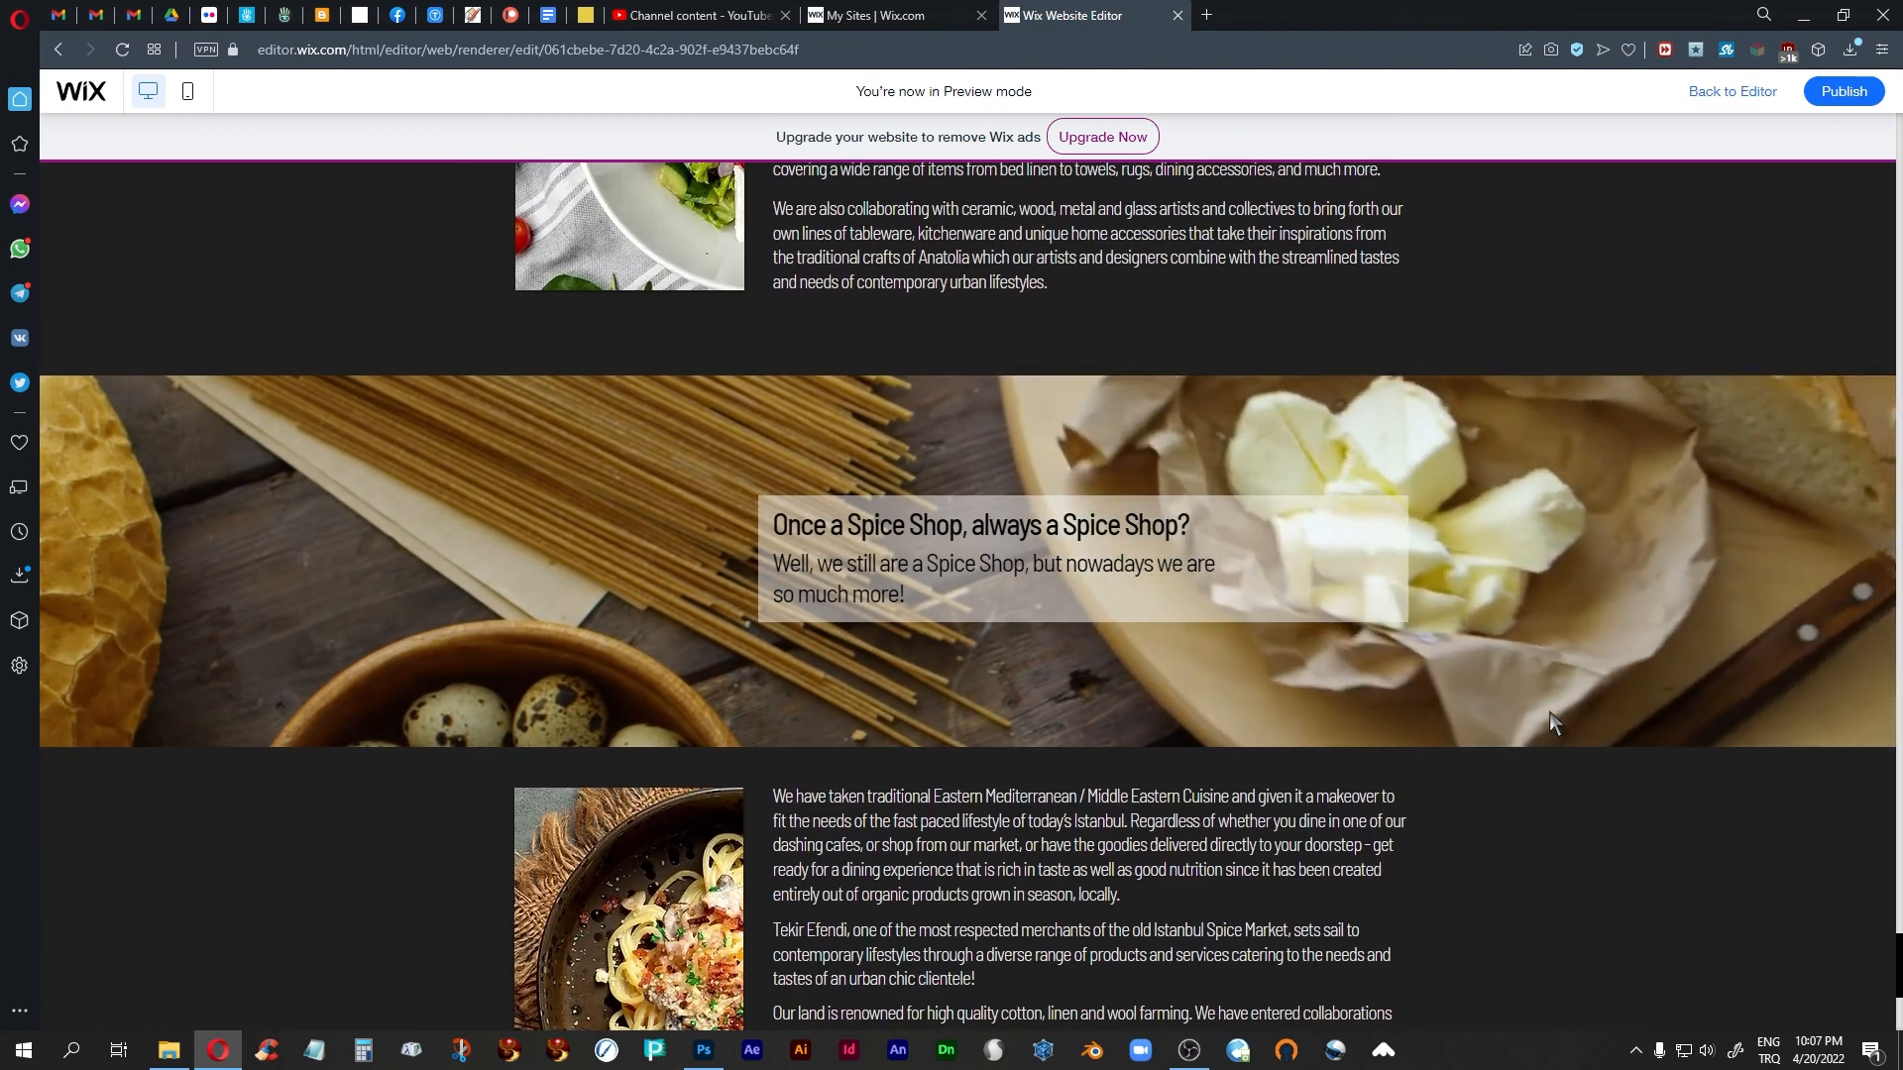
{"action": "scroll", "coordinate": [1549, 713], "scroll_direction": "down", "scroll_amount": 2}
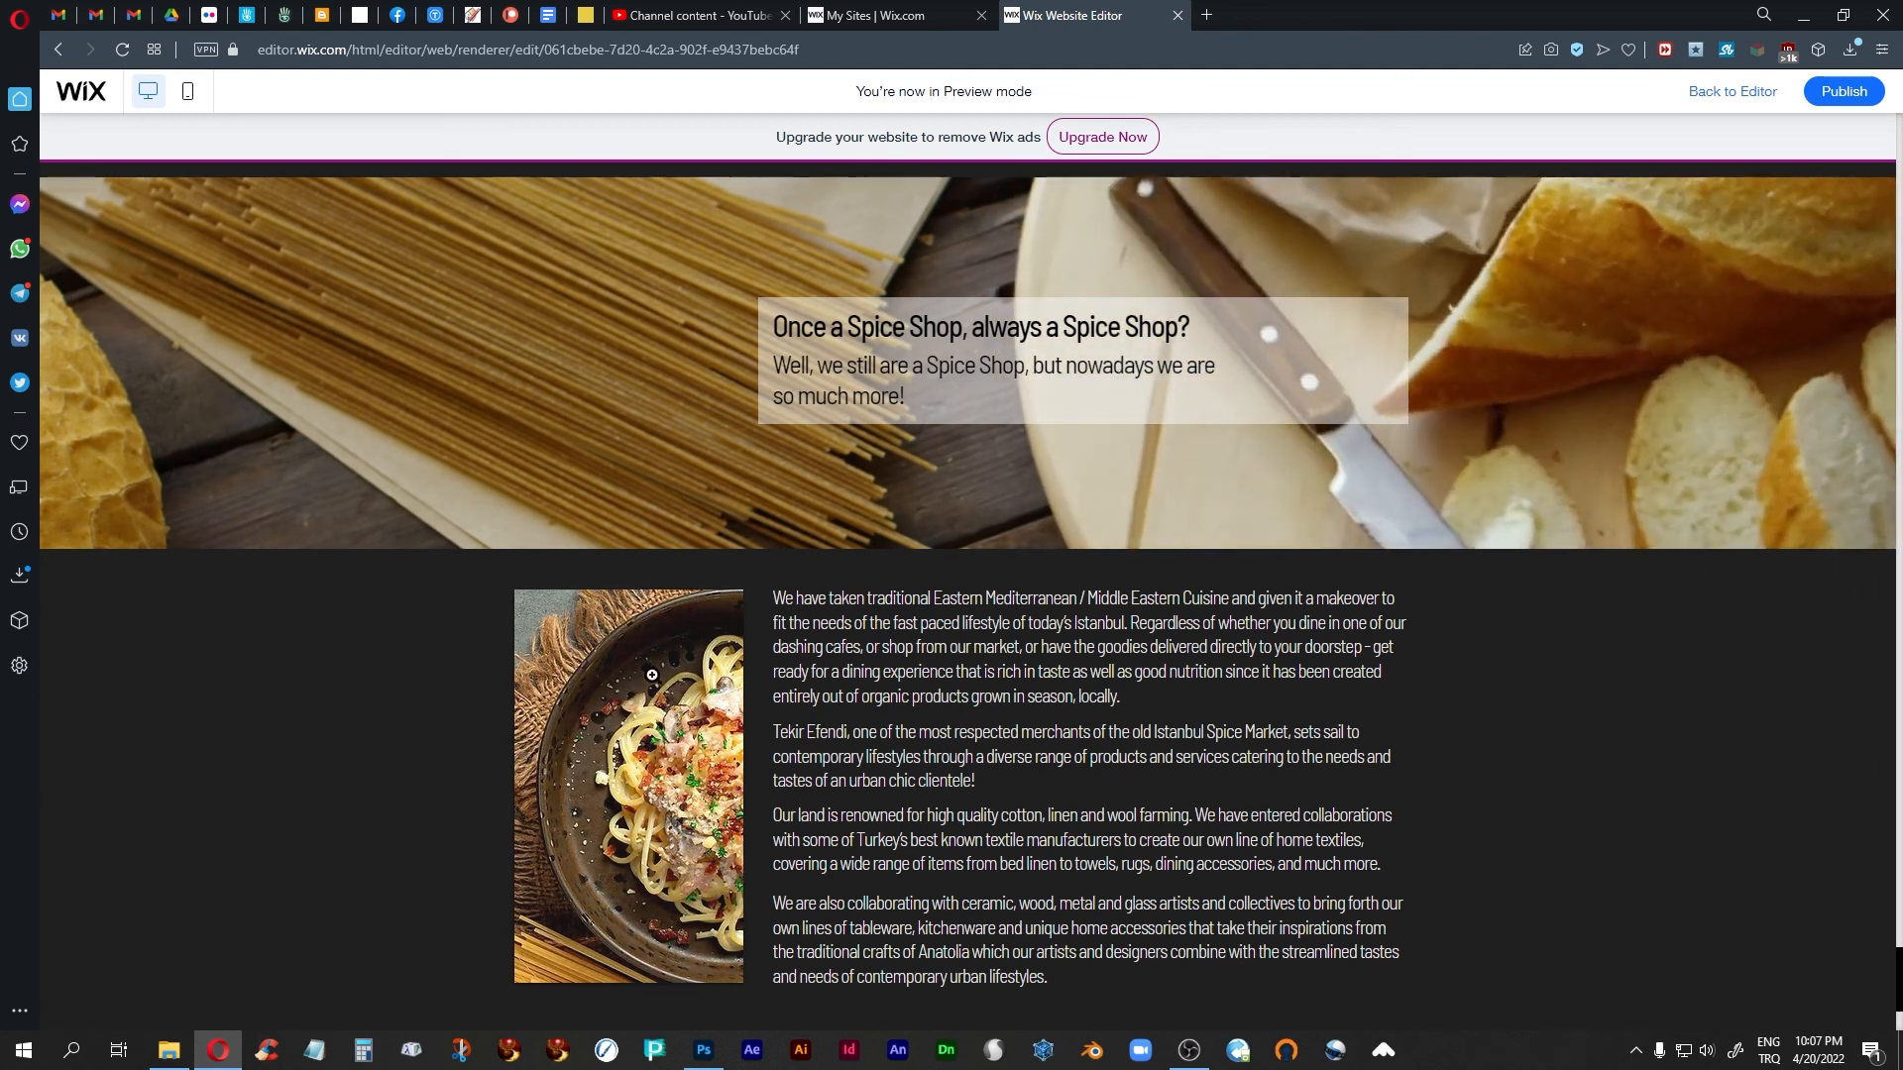
{"action": "scroll", "coordinate": [649, 675], "scroll_direction": "down", "scroll_amount": 5}
{"action": "scroll", "coordinate": [644, 679], "scroll_direction": "up", "scroll_amount": 3}
{"action": "scroll", "coordinate": [644, 670], "scroll_direction": "up", "scroll_amount": 2}
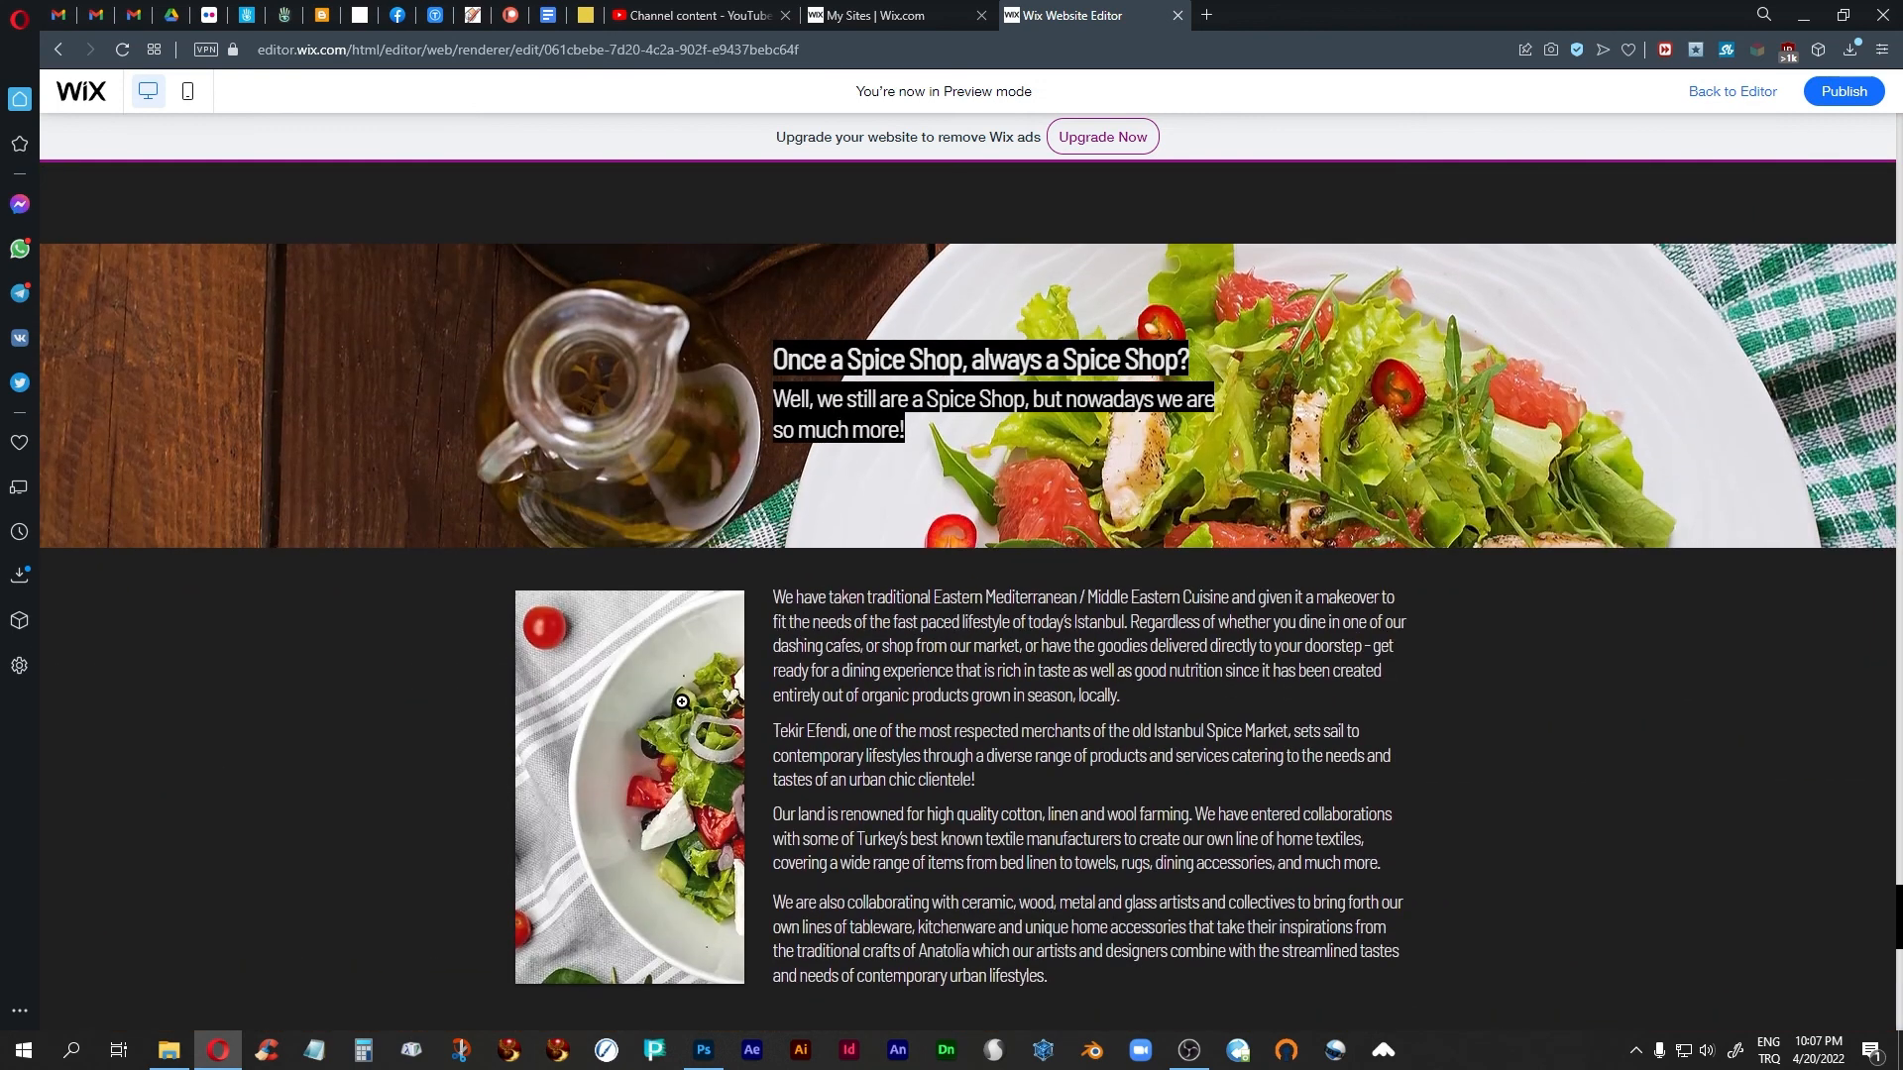
{"action": "scroll", "coordinate": [674, 711], "scroll_direction": "down", "scroll_amount": 5}
{"action": "scroll", "coordinate": [677, 715], "scroll_direction": "down", "scroll_amount": 2}
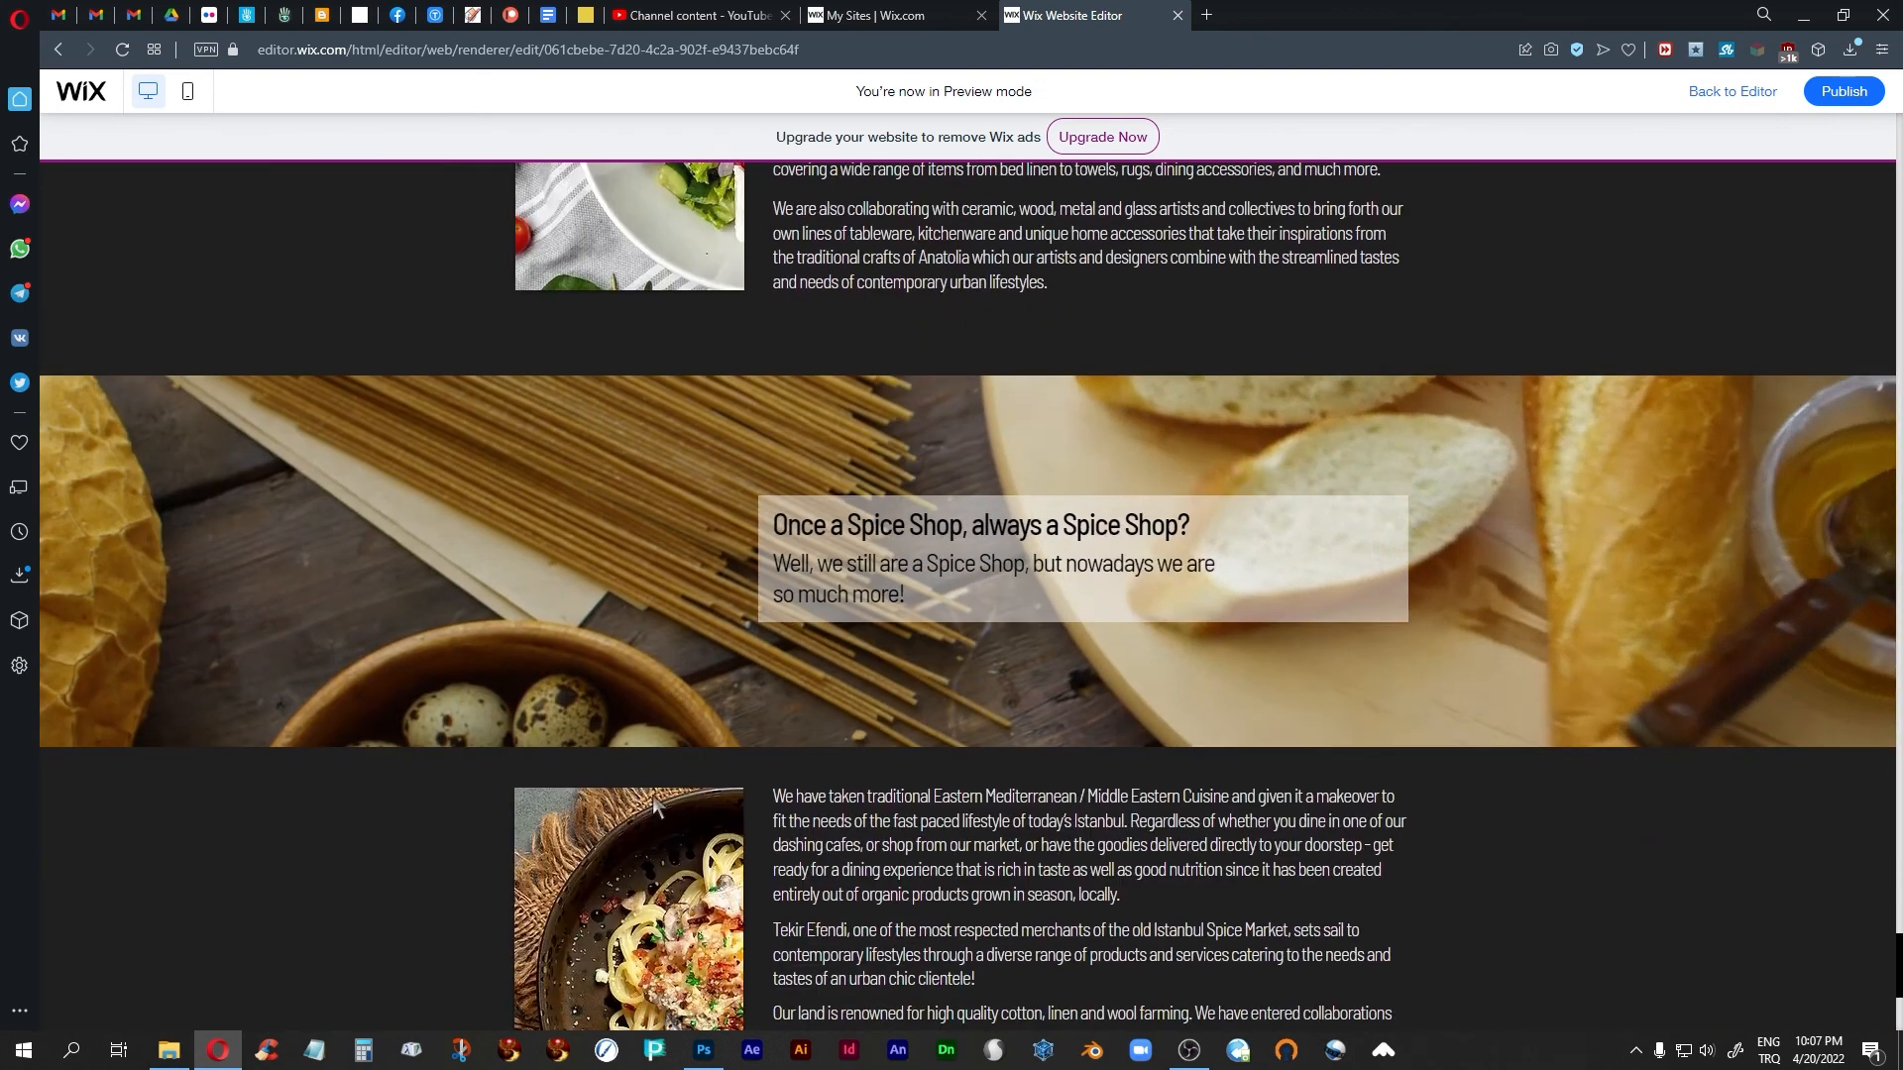
{"action": "scroll", "coordinate": [607, 547], "scroll_direction": "down", "scroll_amount": 2}
Compare the chocolate strip and avocado section's light text on dark with the burger section's dark text on white in preview
{"action": "scroll", "coordinate": [605, 544], "scroll_direction": "up", "scroll_amount": 8}
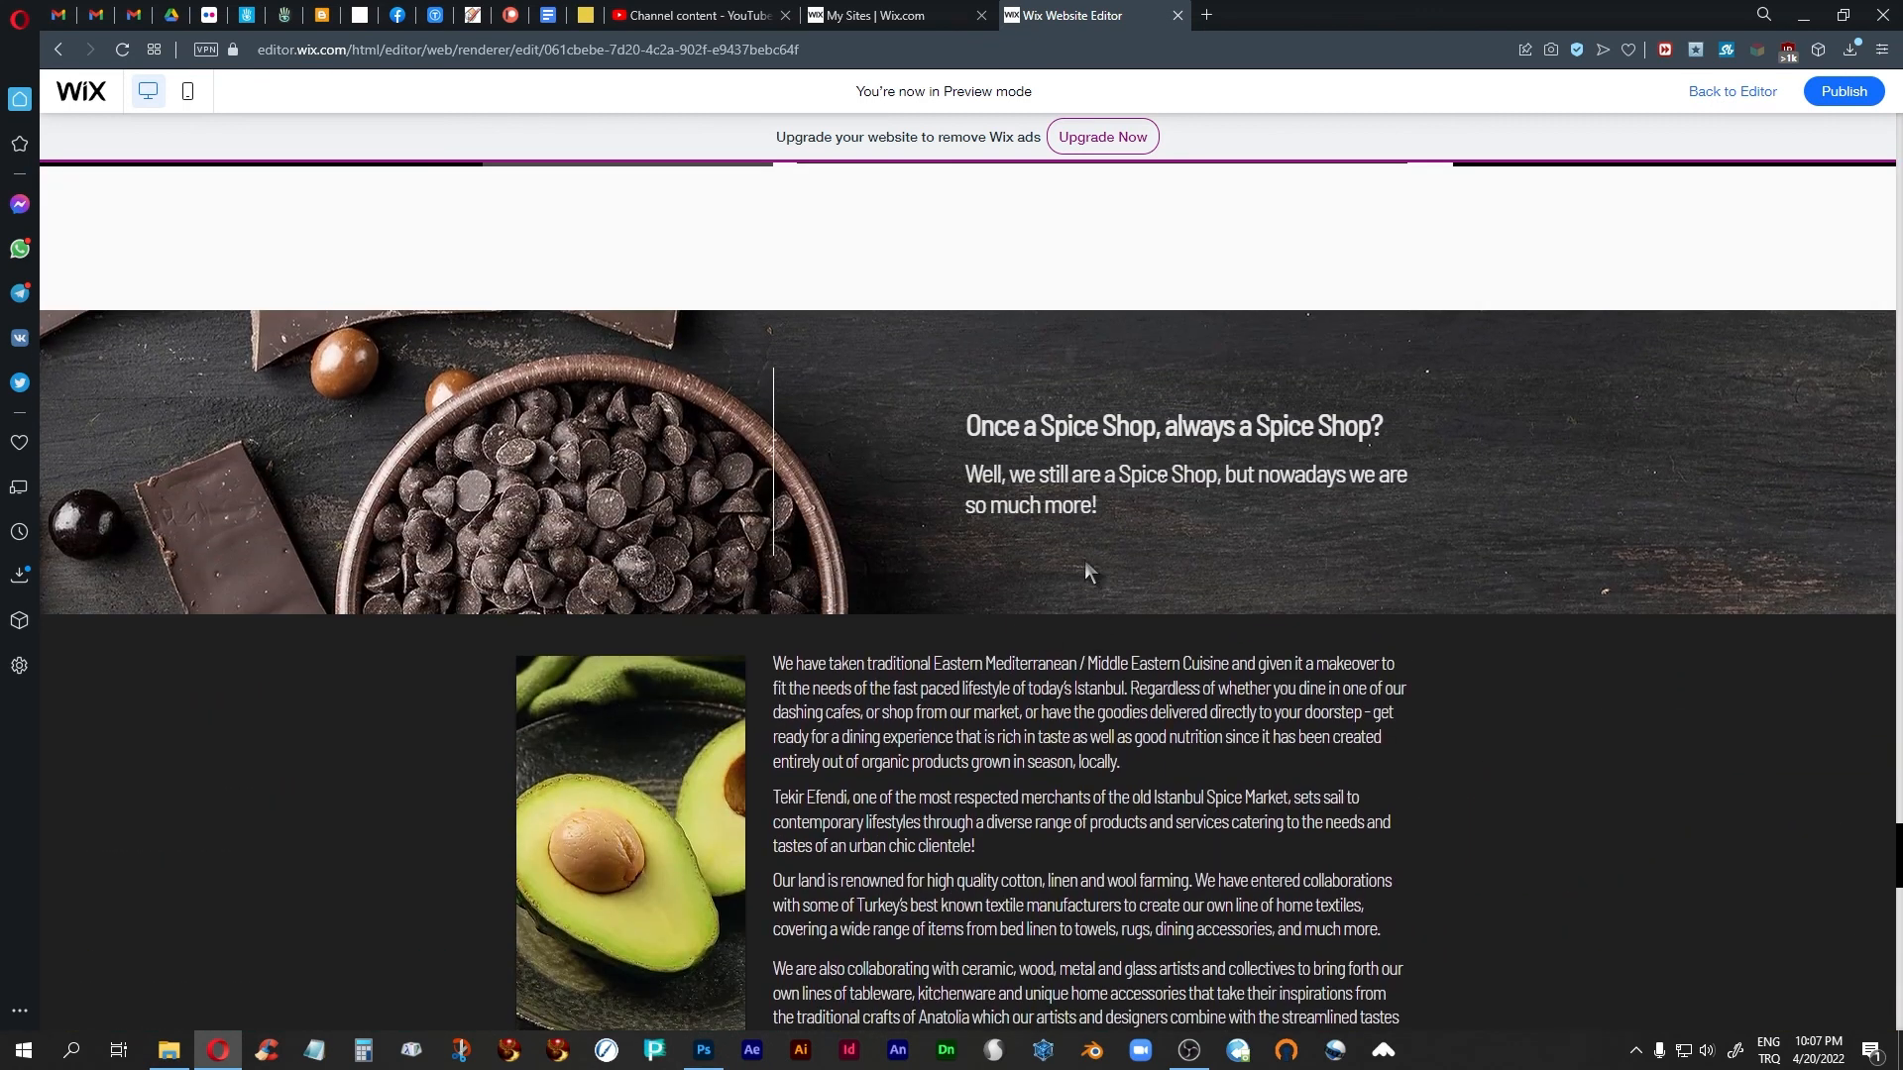
{"action": "scroll", "coordinate": [1084, 561], "scroll_direction": "down", "scroll_amount": 1}
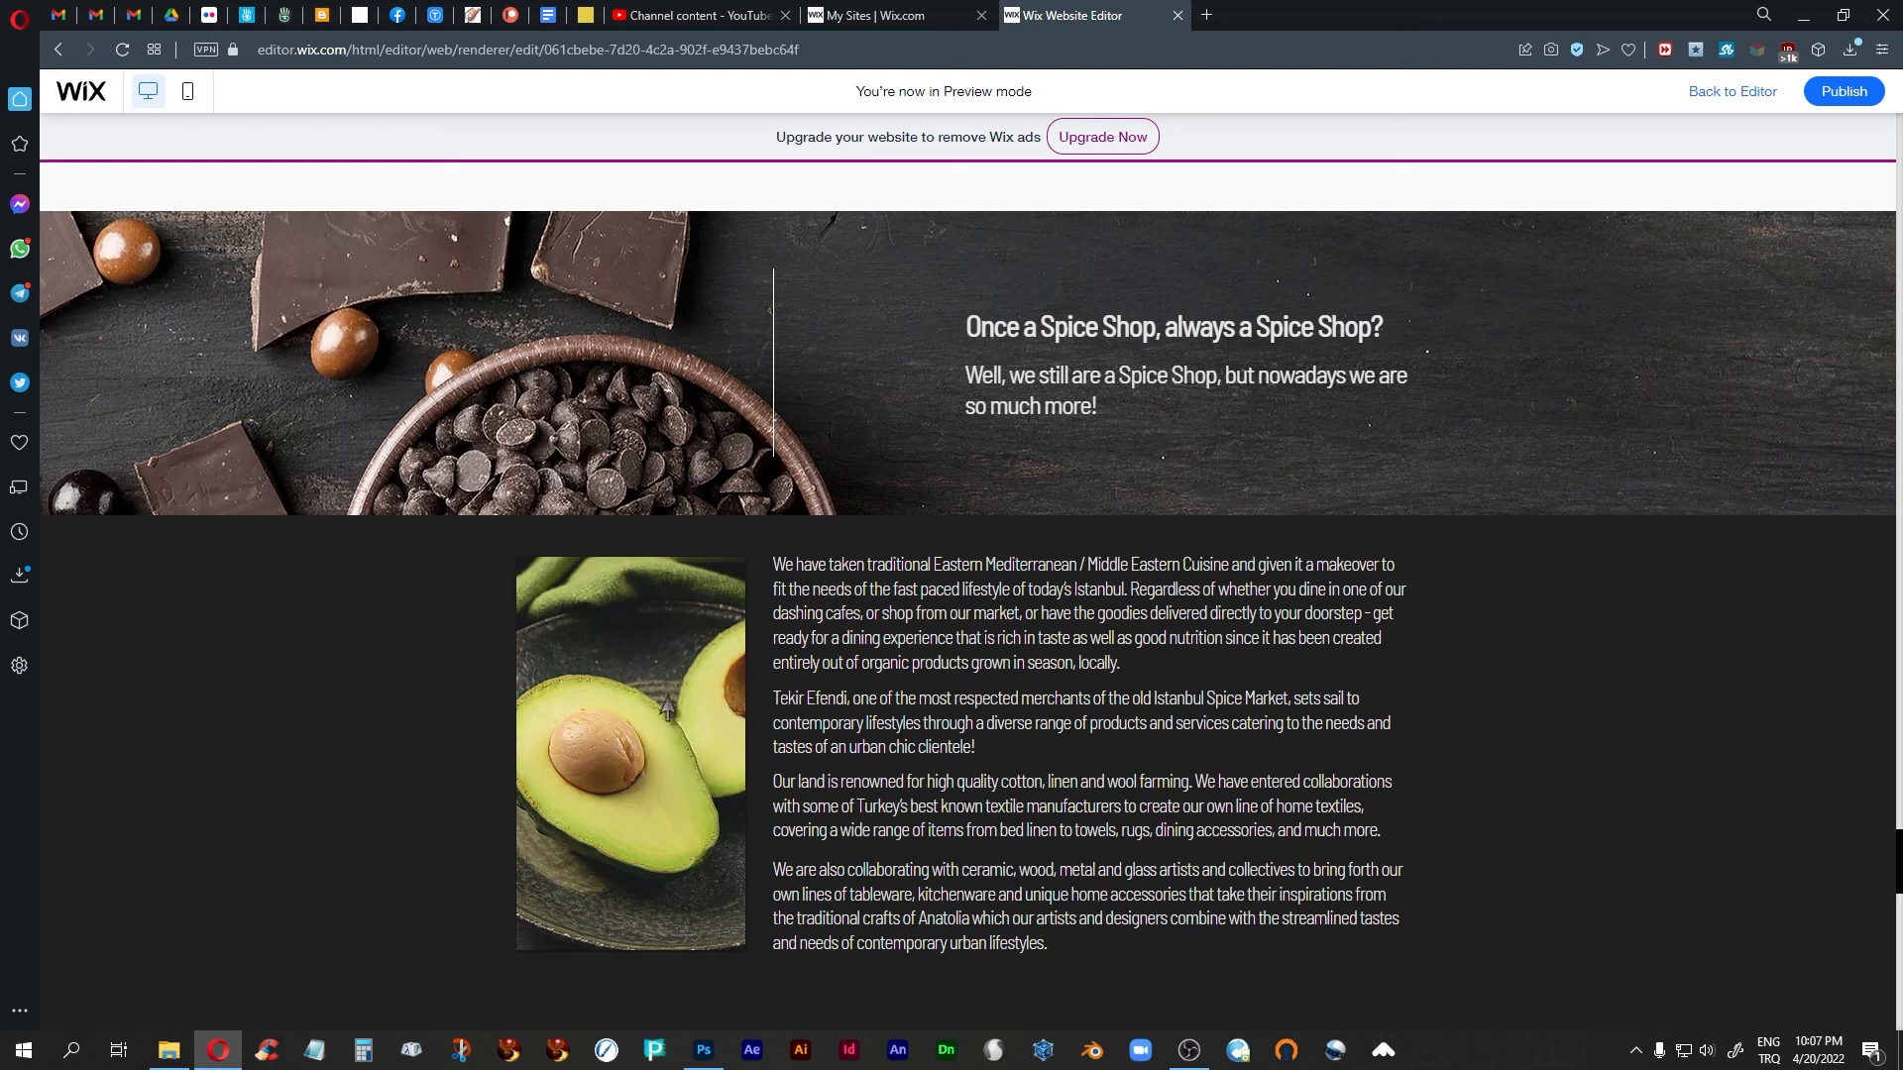
{"action": "scroll", "coordinate": [969, 728], "scroll_direction": "up", "scroll_amount": 5}
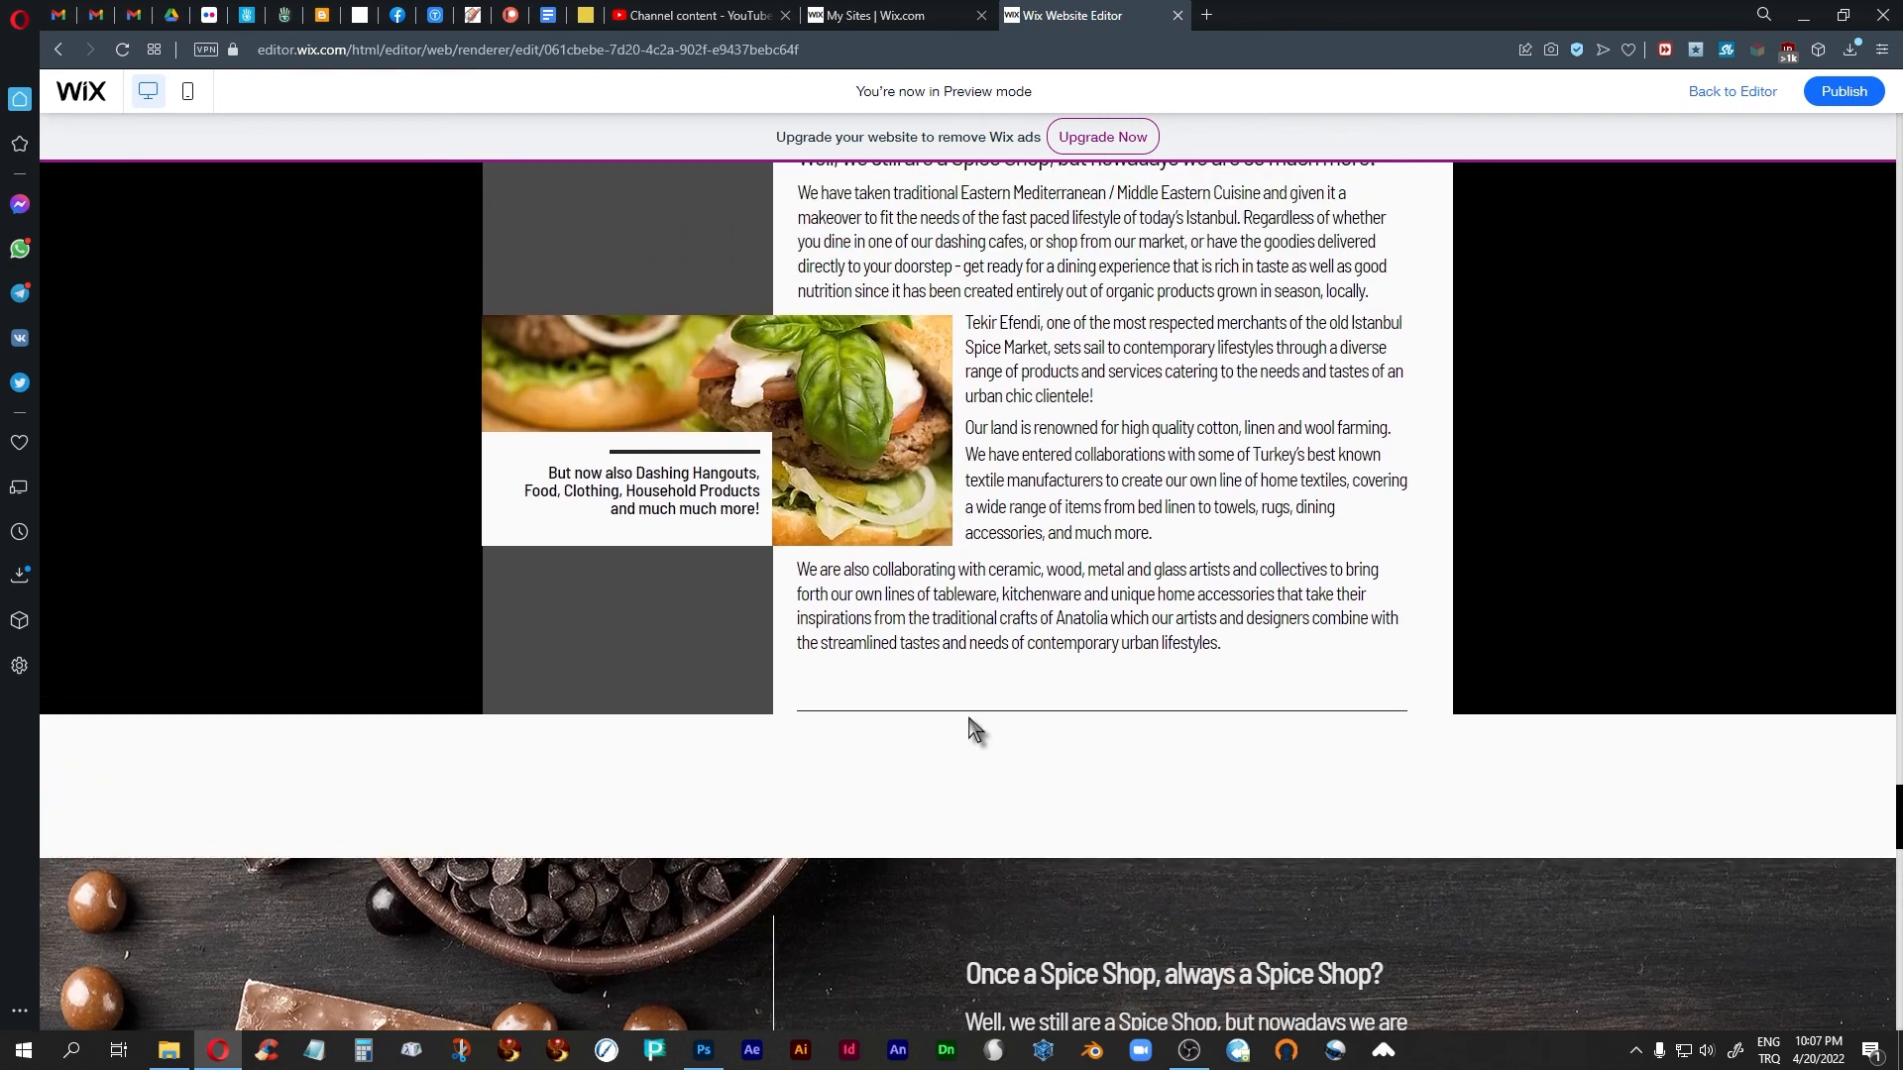
{"action": "scroll", "coordinate": [969, 728], "scroll_direction": "down", "scroll_amount": 5}
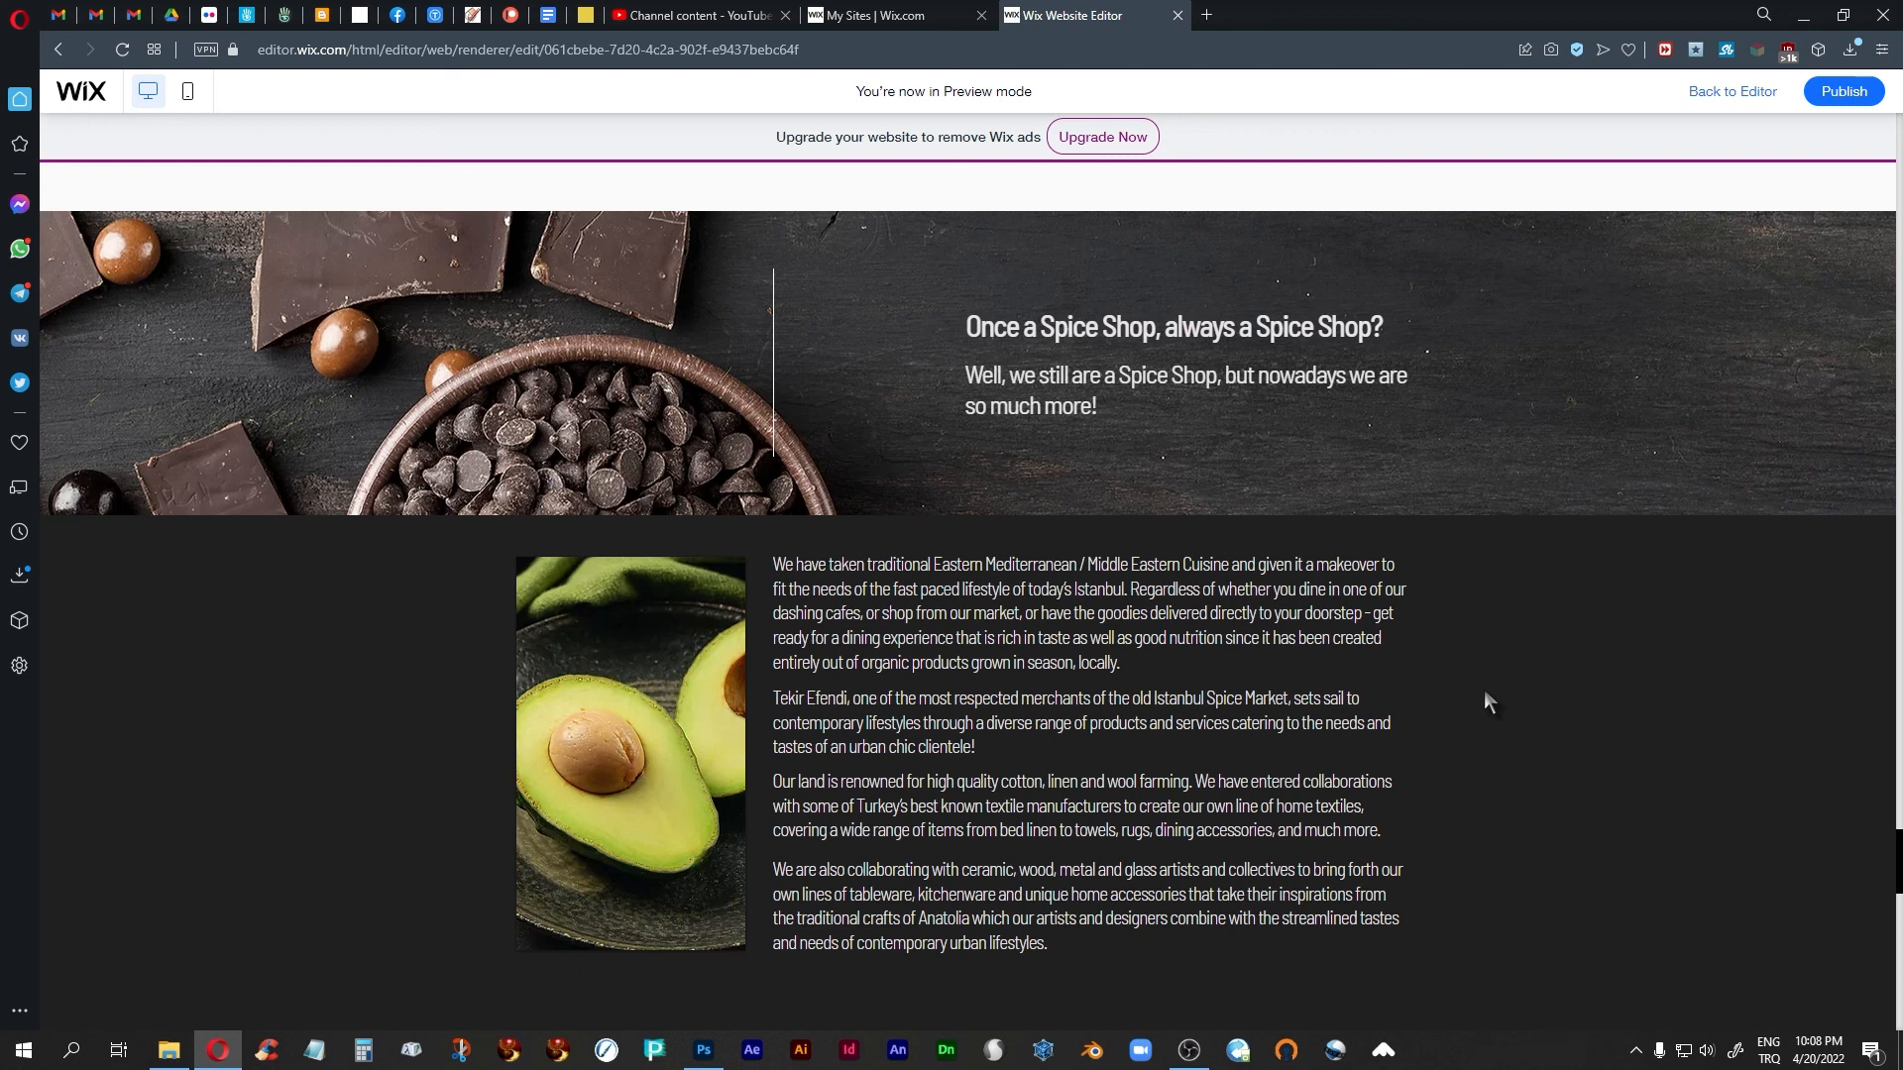
{"action": "scroll", "coordinate": [1483, 691], "scroll_direction": "up", "scroll_amount": 4}
{"action": "scroll", "coordinate": [1483, 699], "scroll_direction": "down", "scroll_amount": 7}
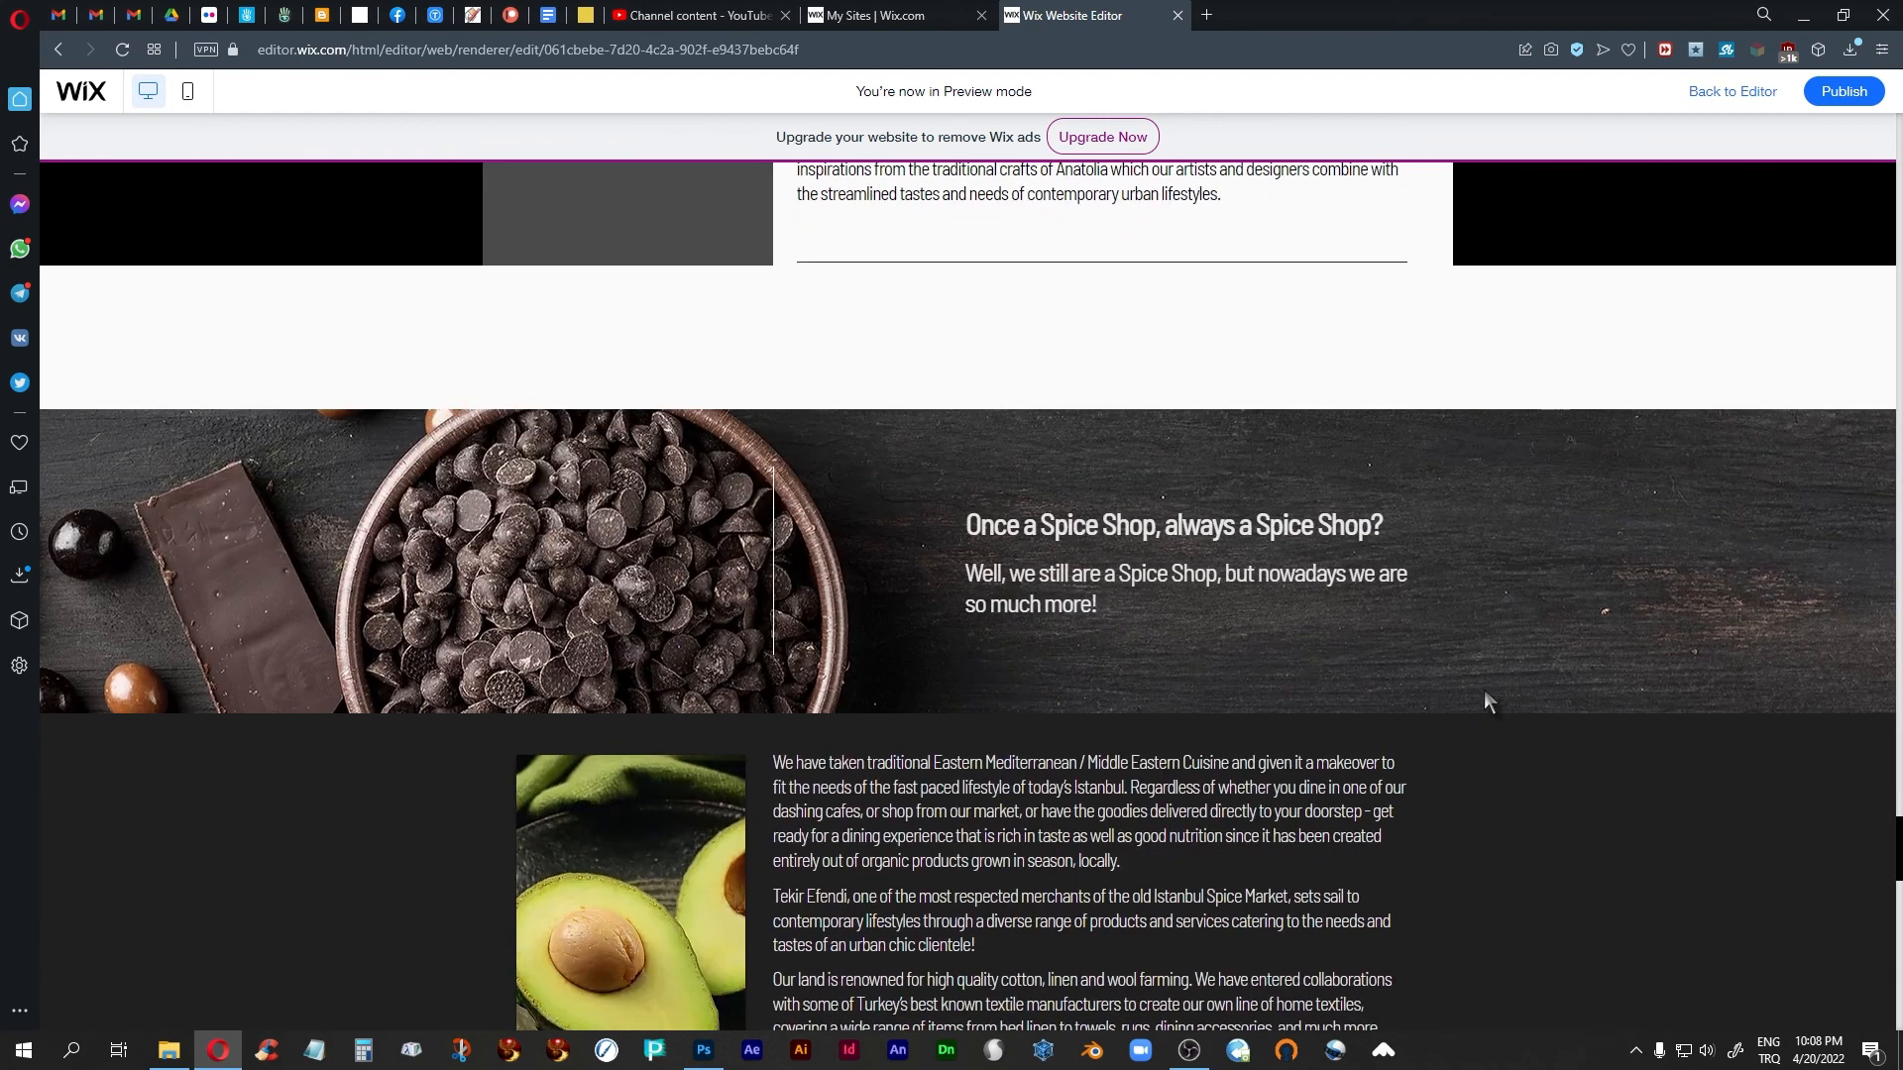
Recheck the salad and pasta strips in preview, return to the editor and select the strawberry pastry strip
{"action": "scroll", "coordinate": [1484, 699], "scroll_direction": "down", "scroll_amount": 10}
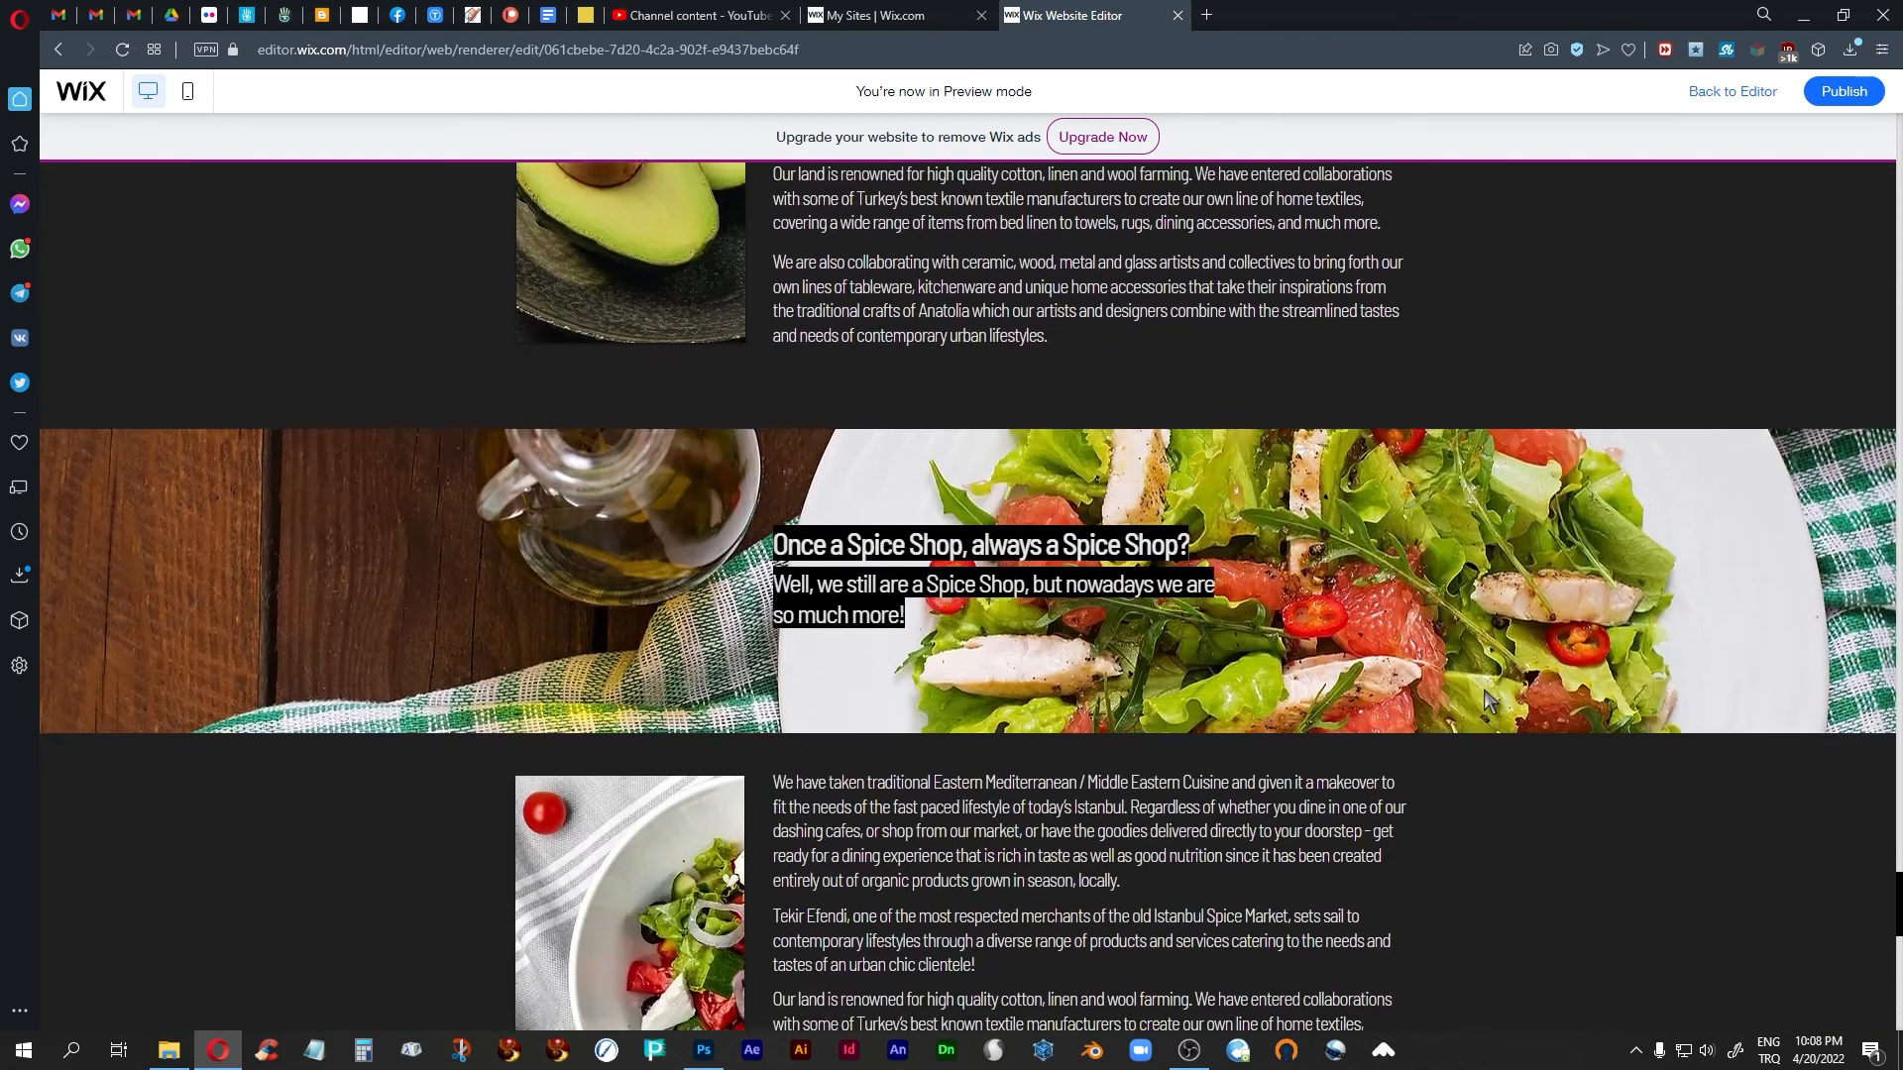
{"action": "scroll", "coordinate": [1483, 690], "scroll_direction": "down", "scroll_amount": 3}
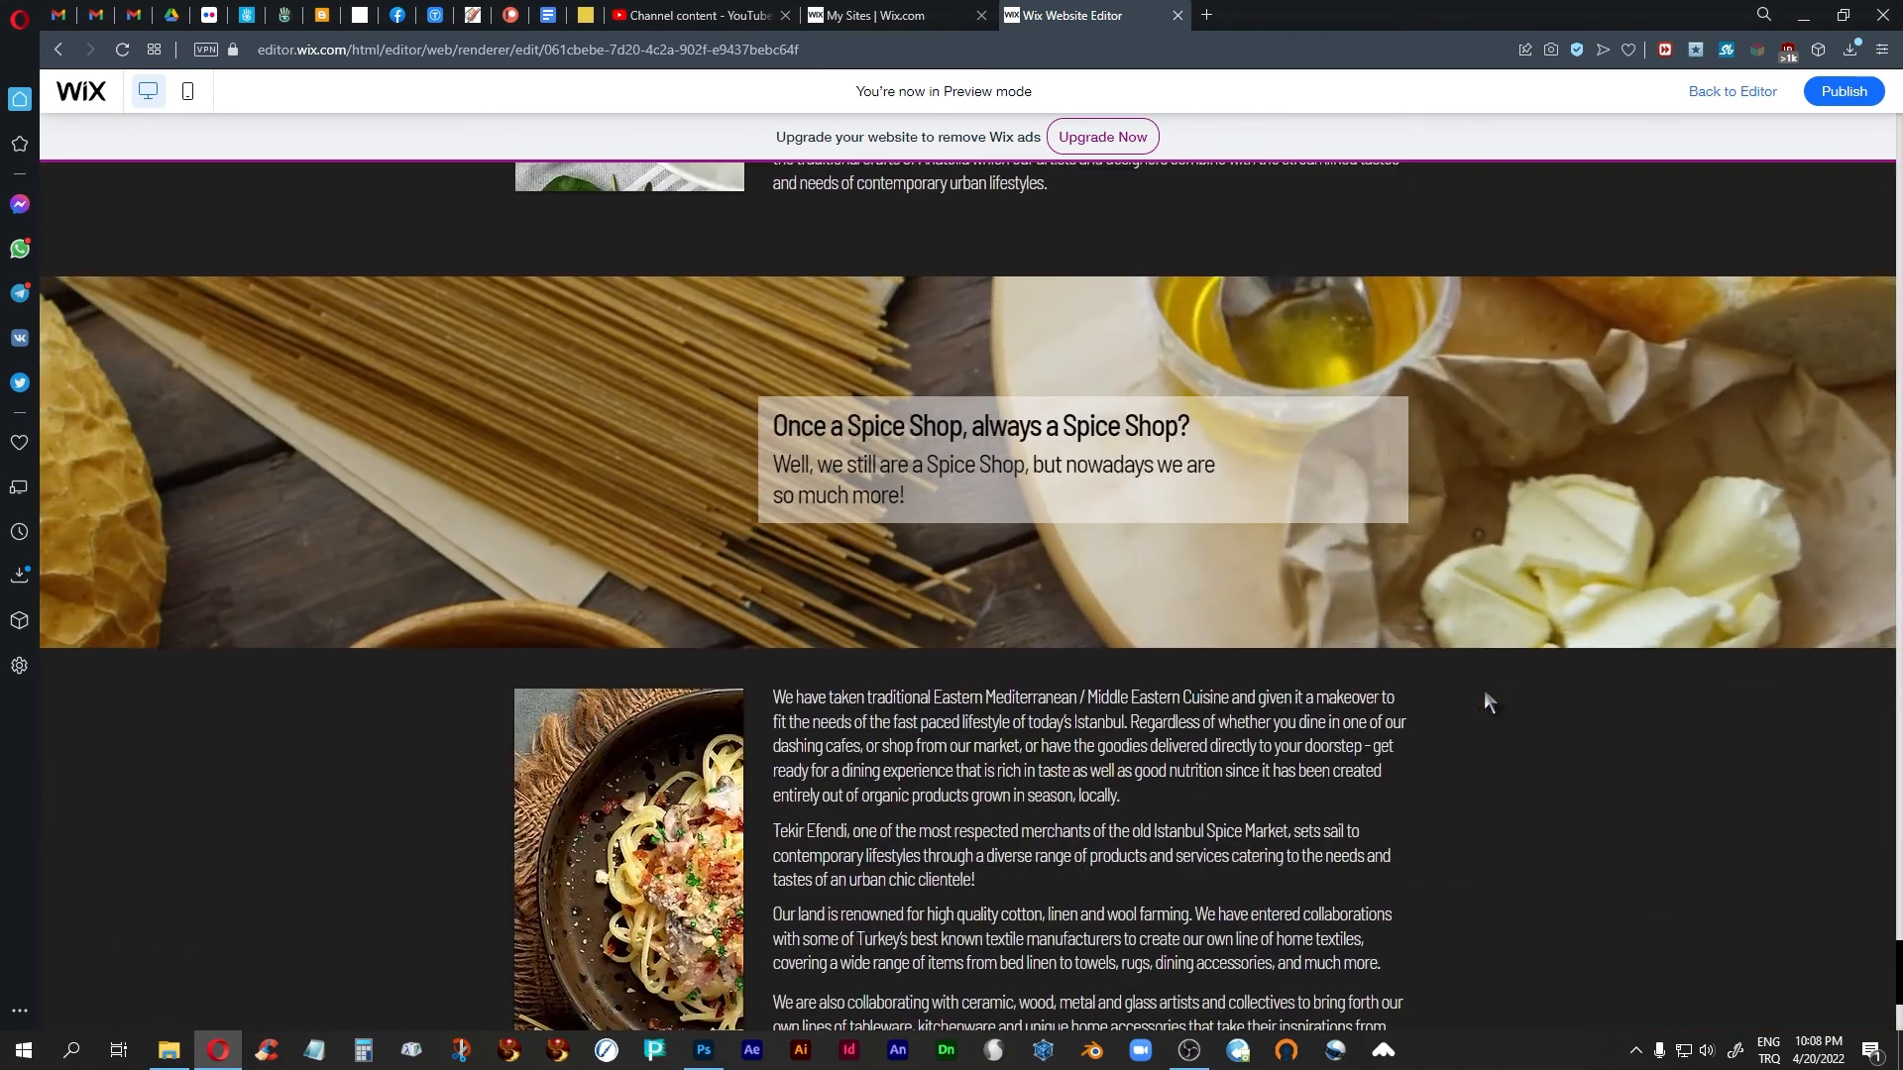
{"action": "scroll", "coordinate": [1483, 690], "scroll_direction": "up", "scroll_amount": 9}
{"action": "scroll", "coordinate": [1484, 700], "scroll_direction": "up", "scroll_amount": 20}
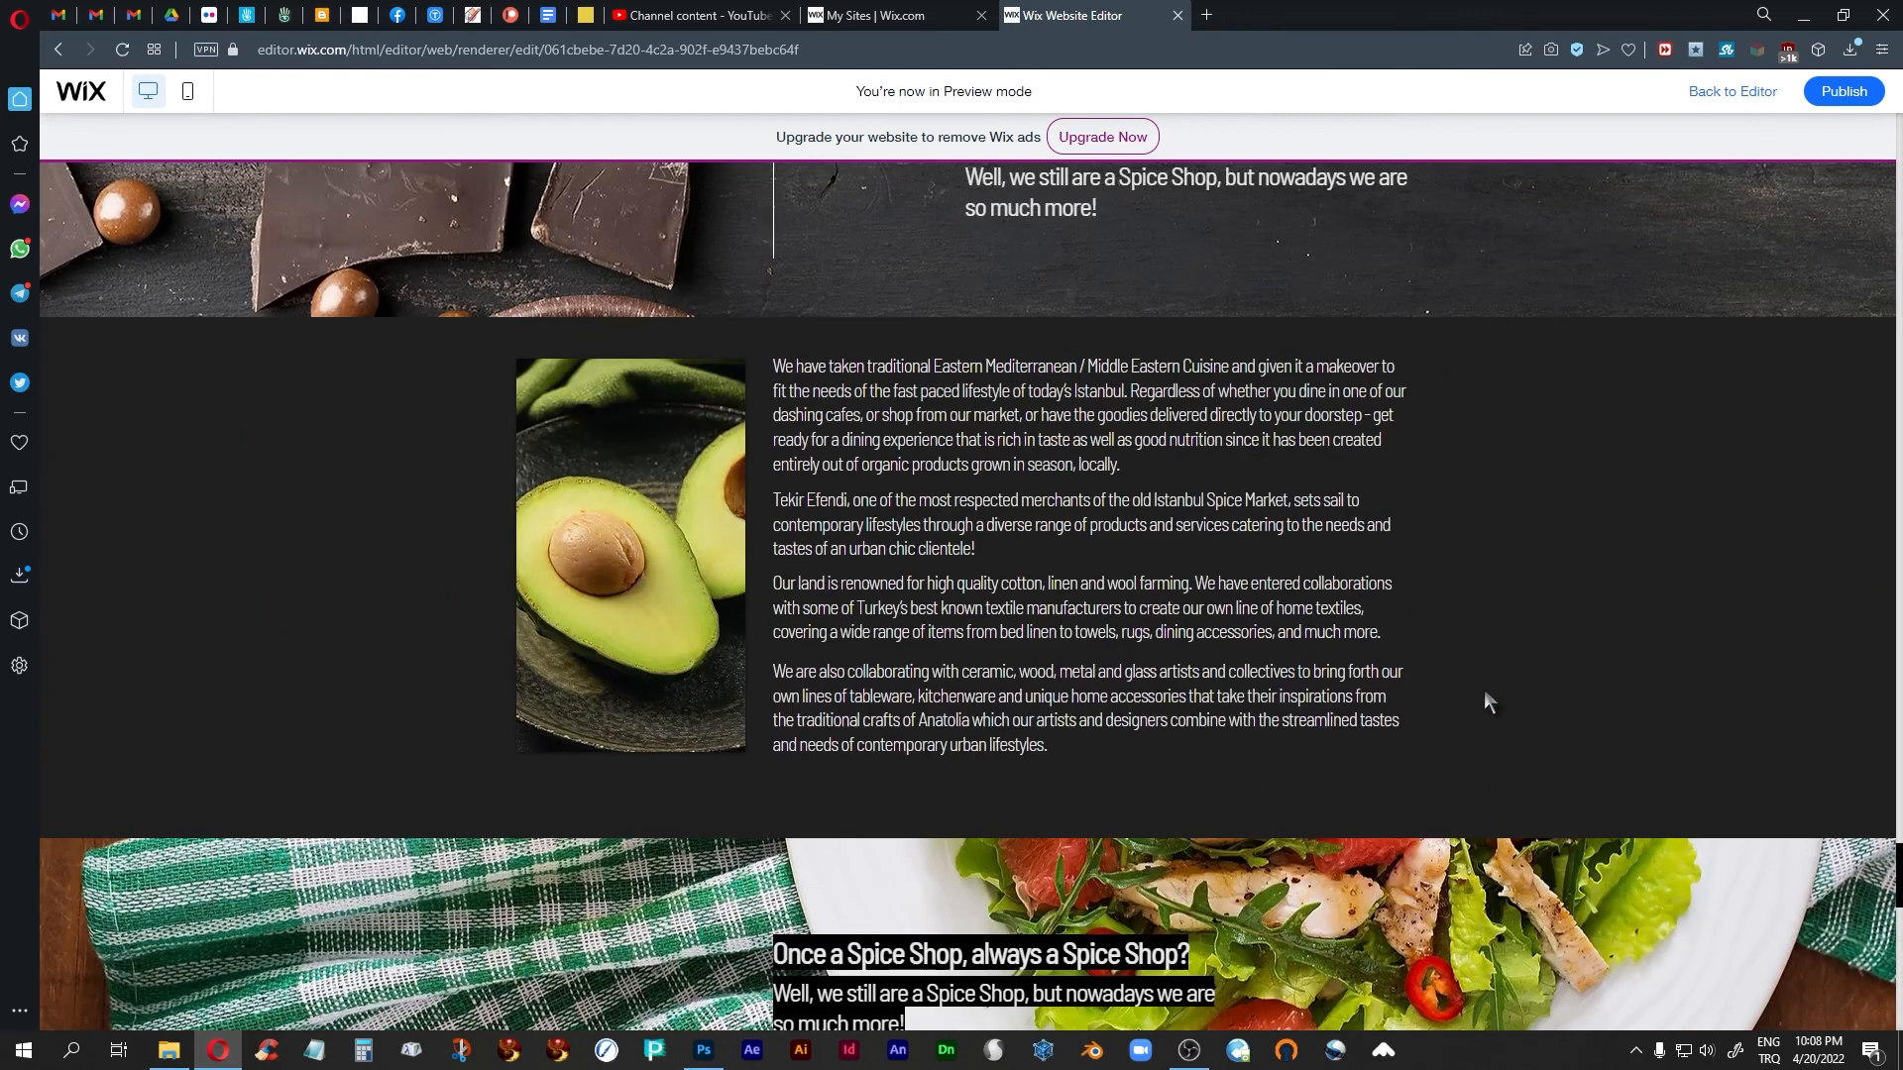
{"action": "scroll", "coordinate": [1483, 700], "scroll_direction": "up", "scroll_amount": 4}
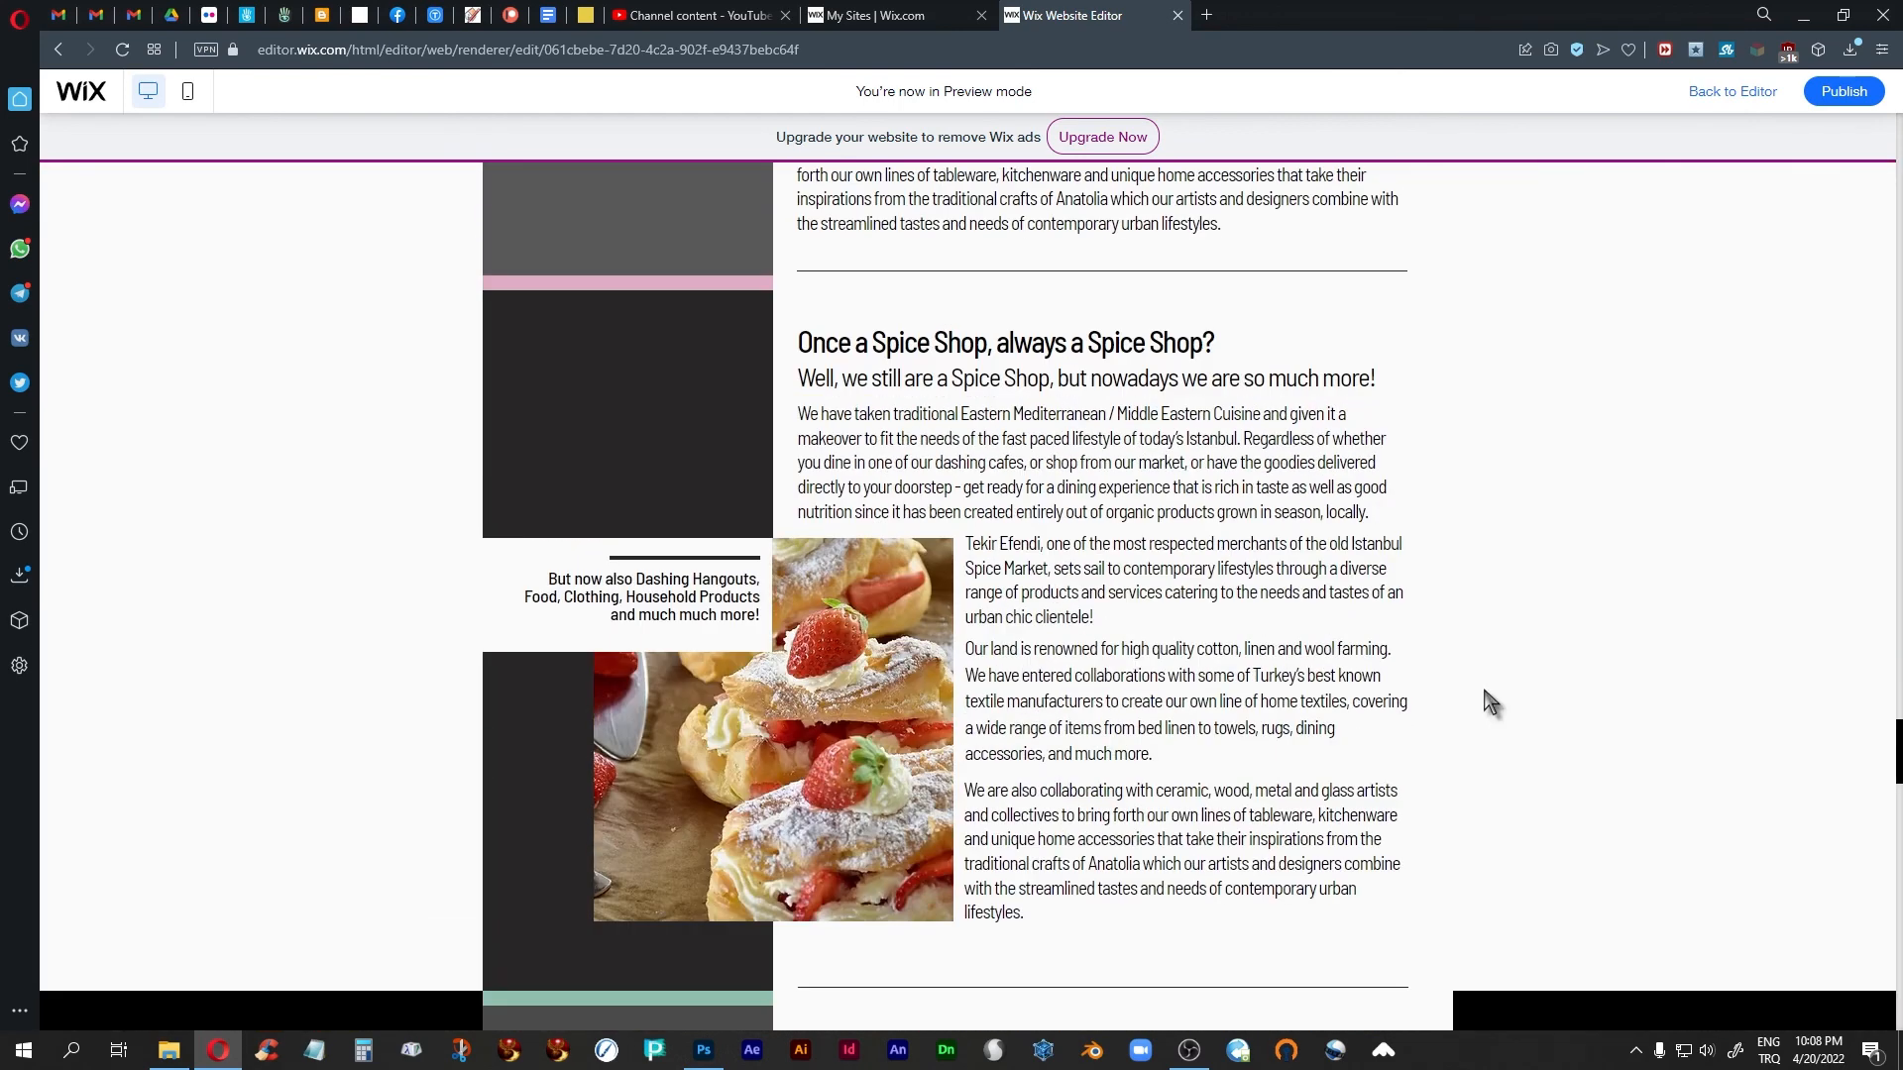
{"action": "left_click", "coordinate": [1753, 96]}
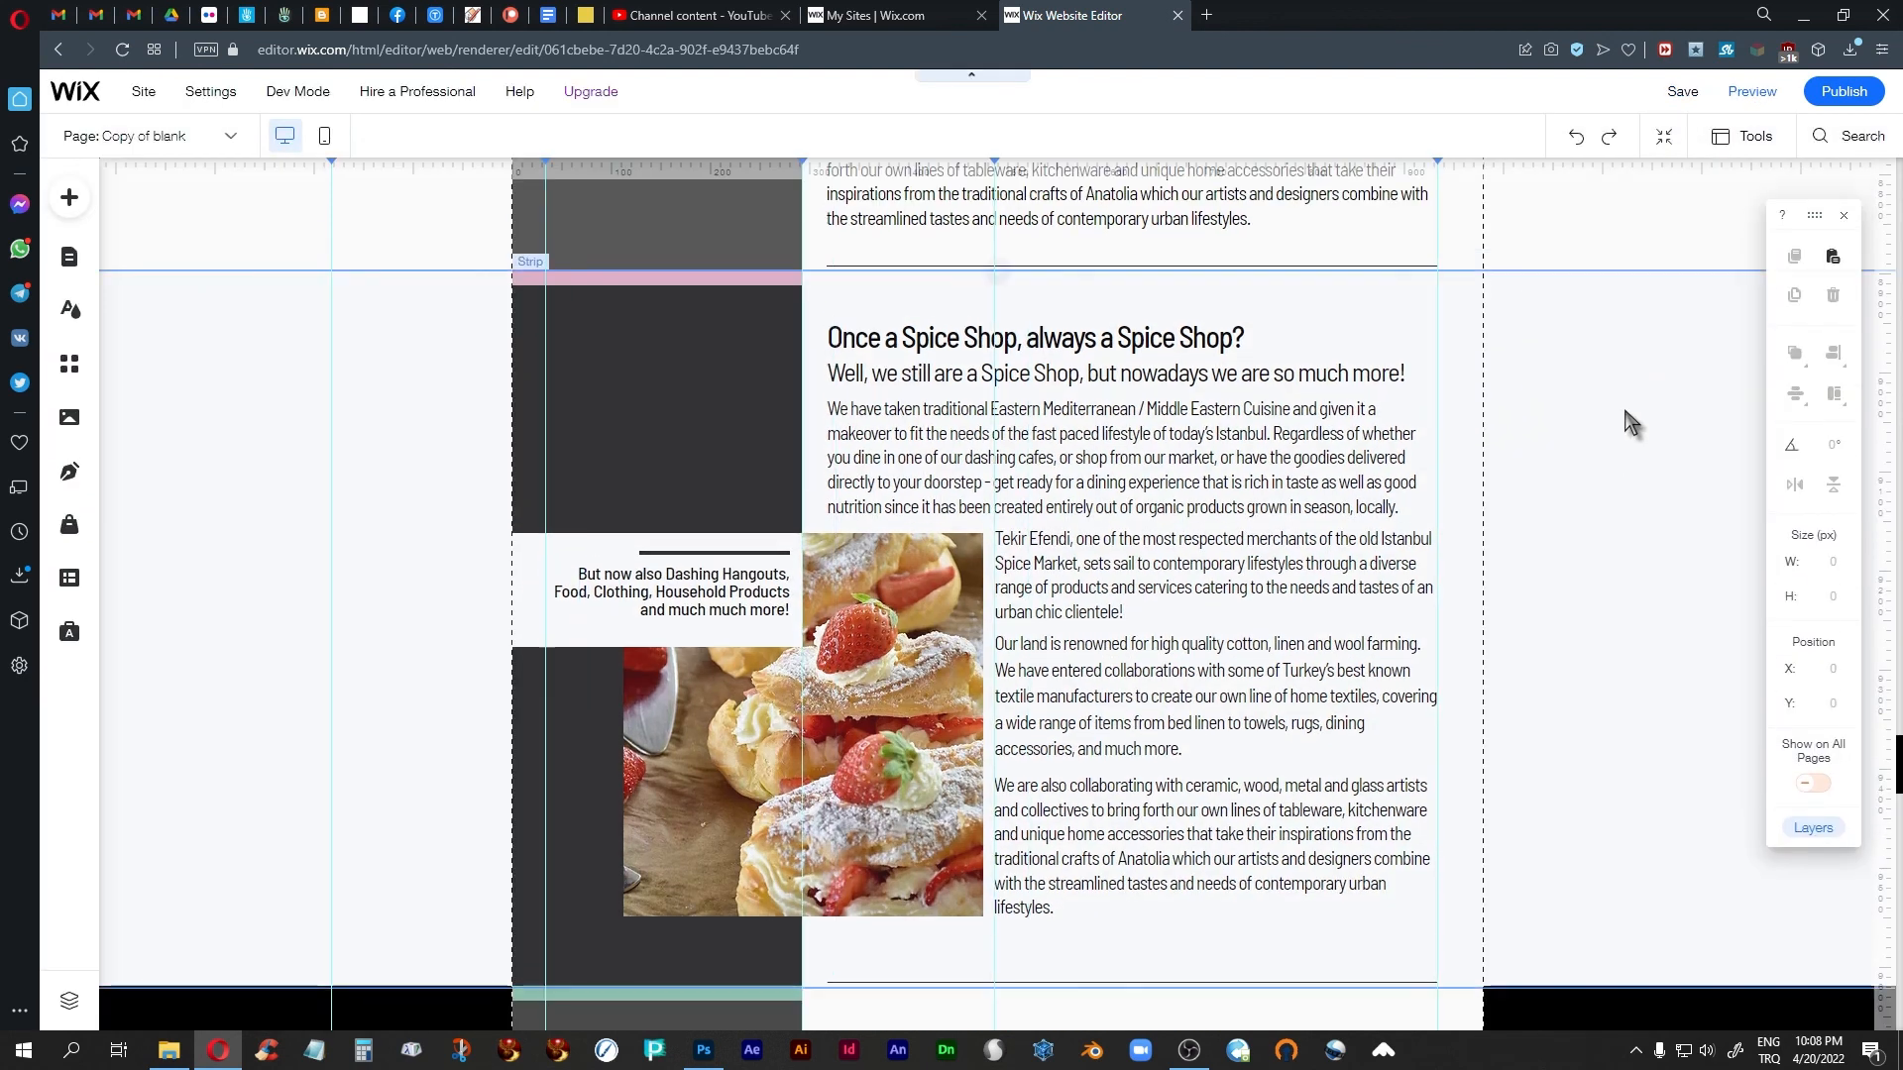
{"action": "left_click", "coordinate": [1586, 563]}
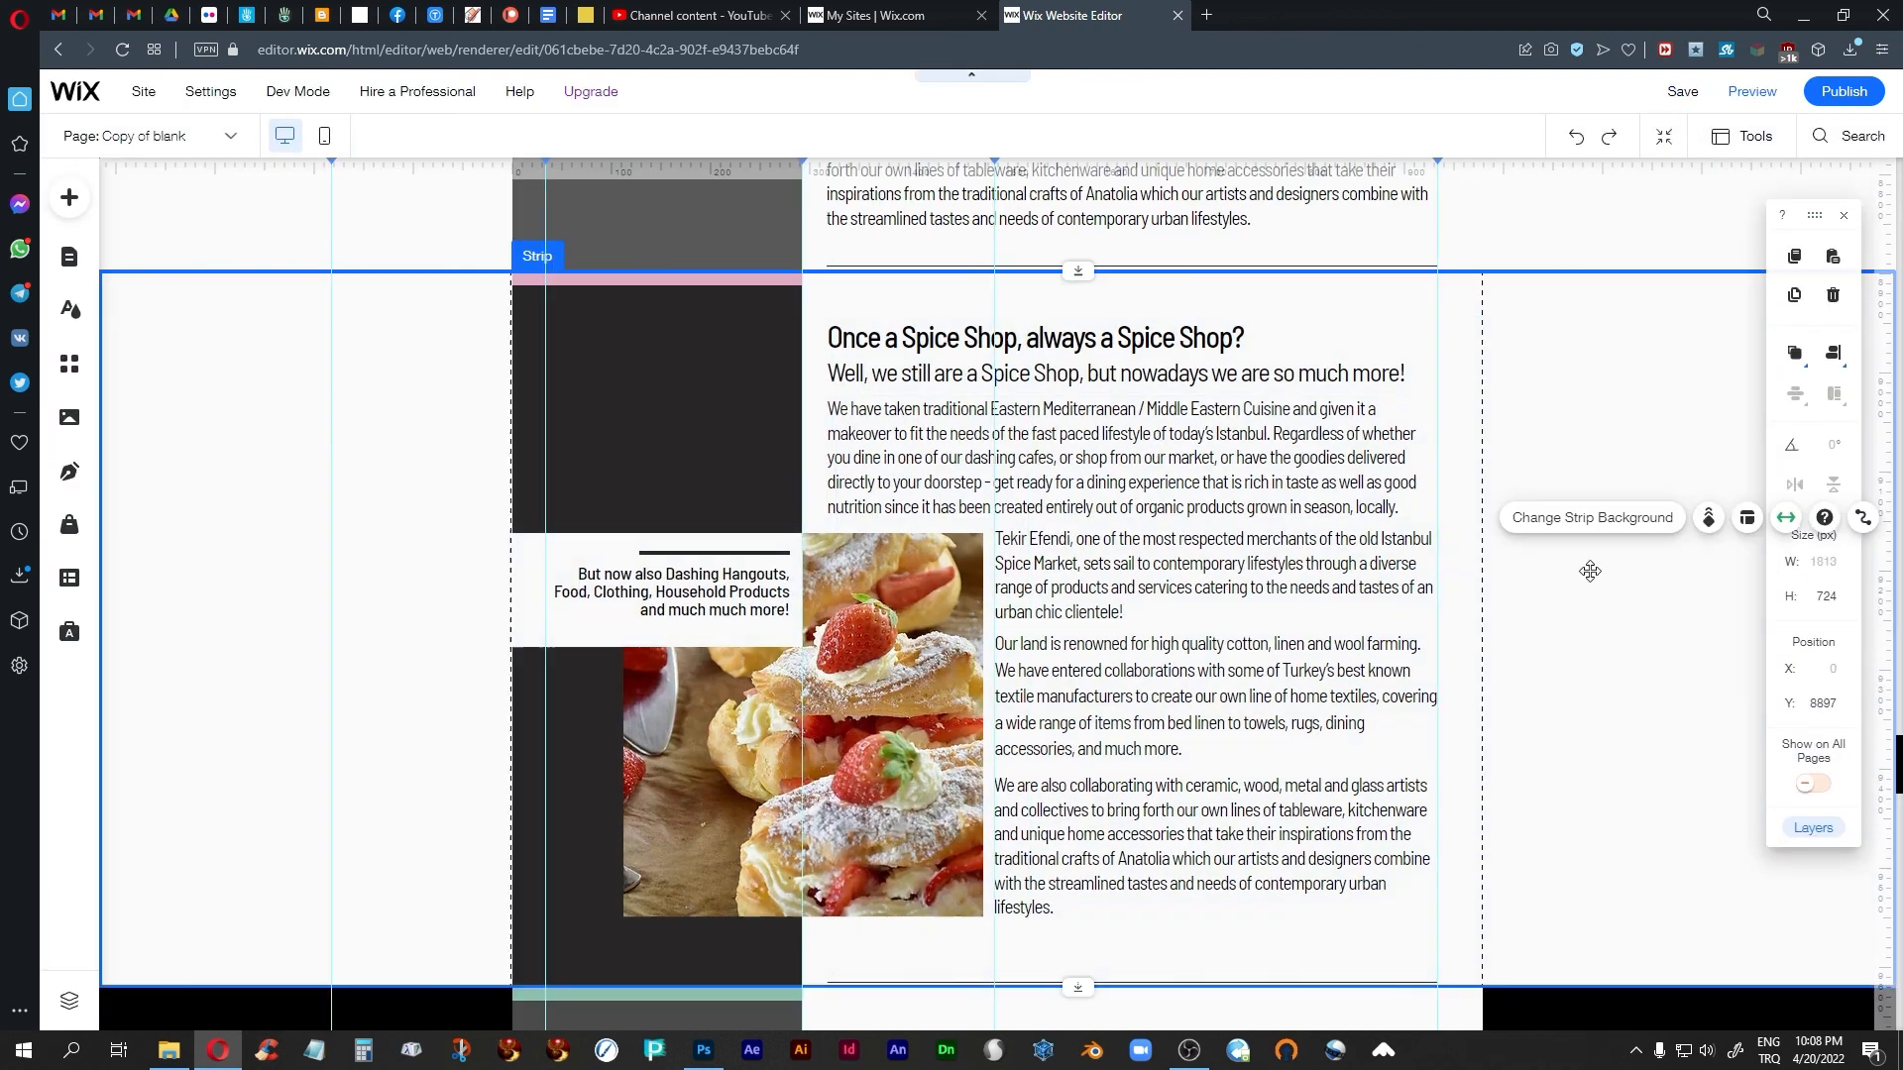
Review the burger, avocado, salad and pasta strips in the editor, selecting the dark text strip below the pasta banner
{"action": "scroll", "coordinate": [1590, 571], "scroll_direction": "down", "scroll_amount": 3}
{"action": "scroll", "coordinate": [1589, 571], "scroll_direction": "down", "scroll_amount": 10}
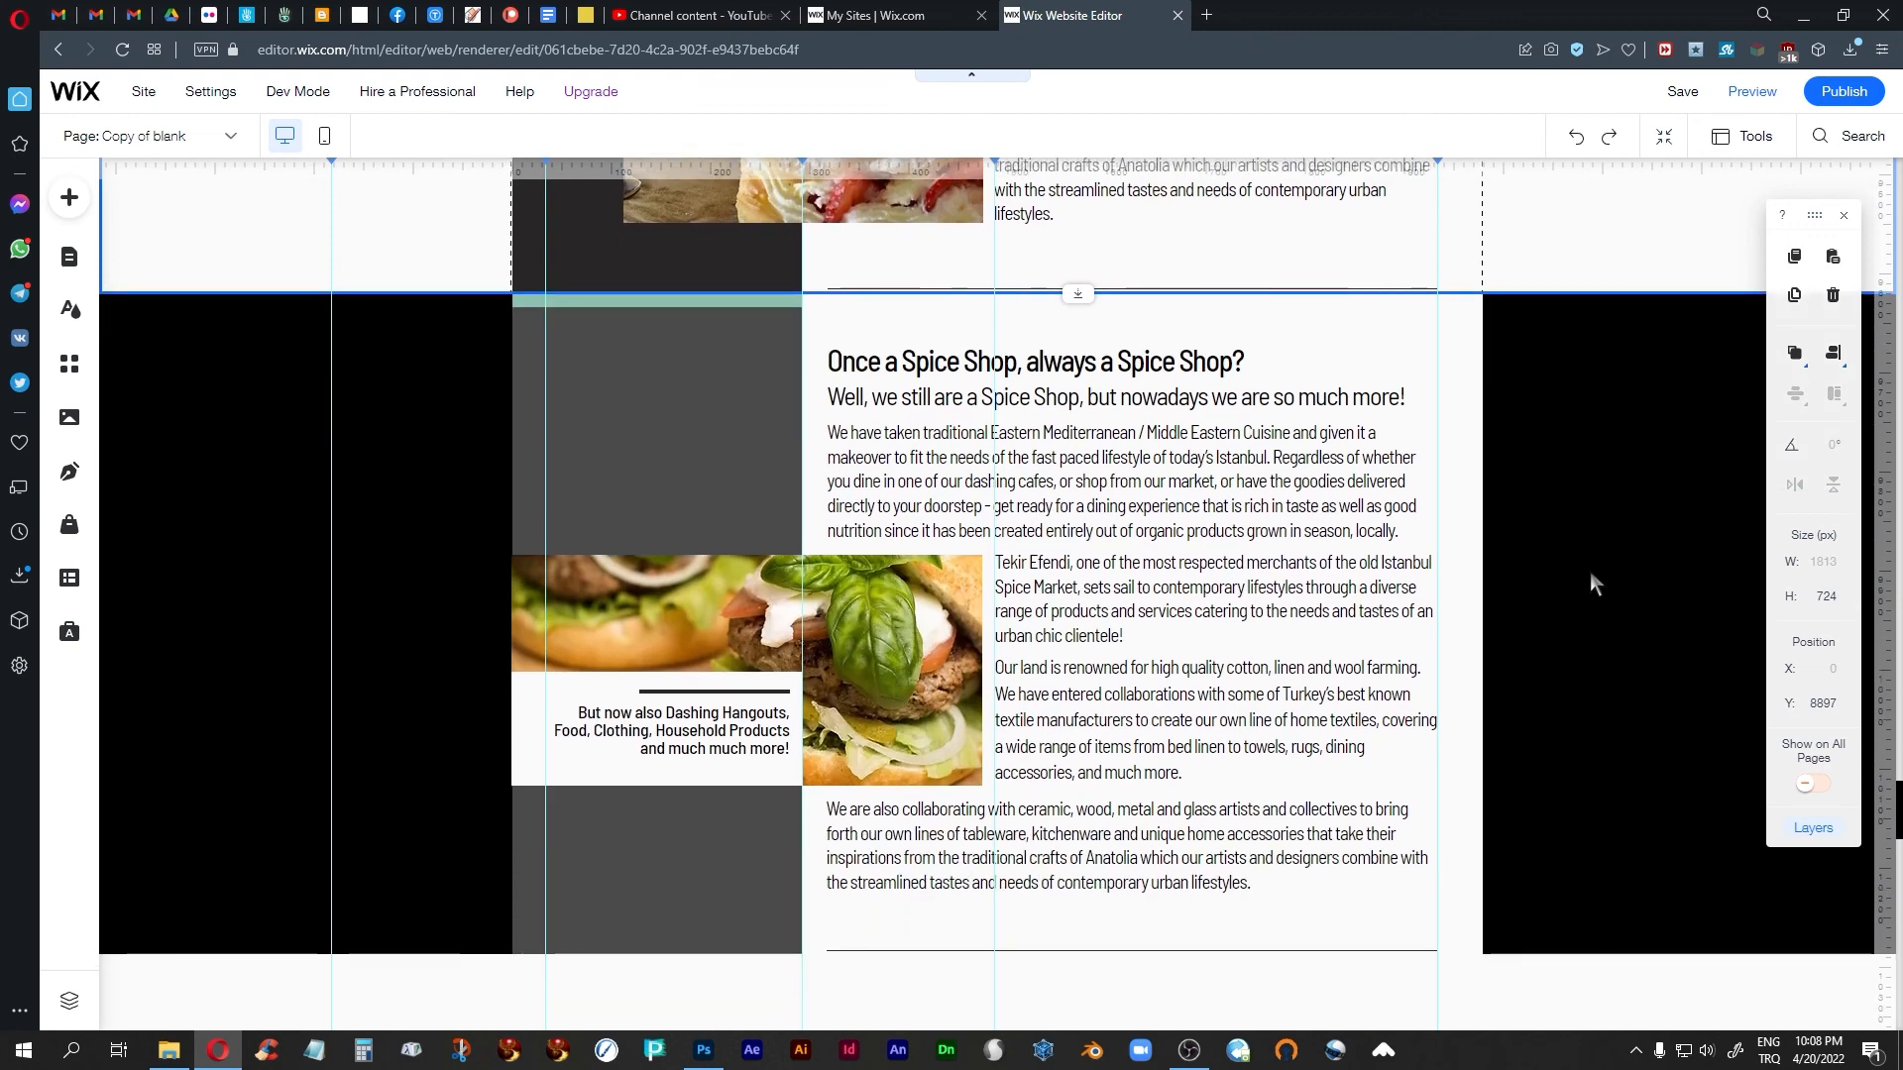
{"action": "scroll", "coordinate": [1590, 573], "scroll_direction": "down", "scroll_amount": 10}
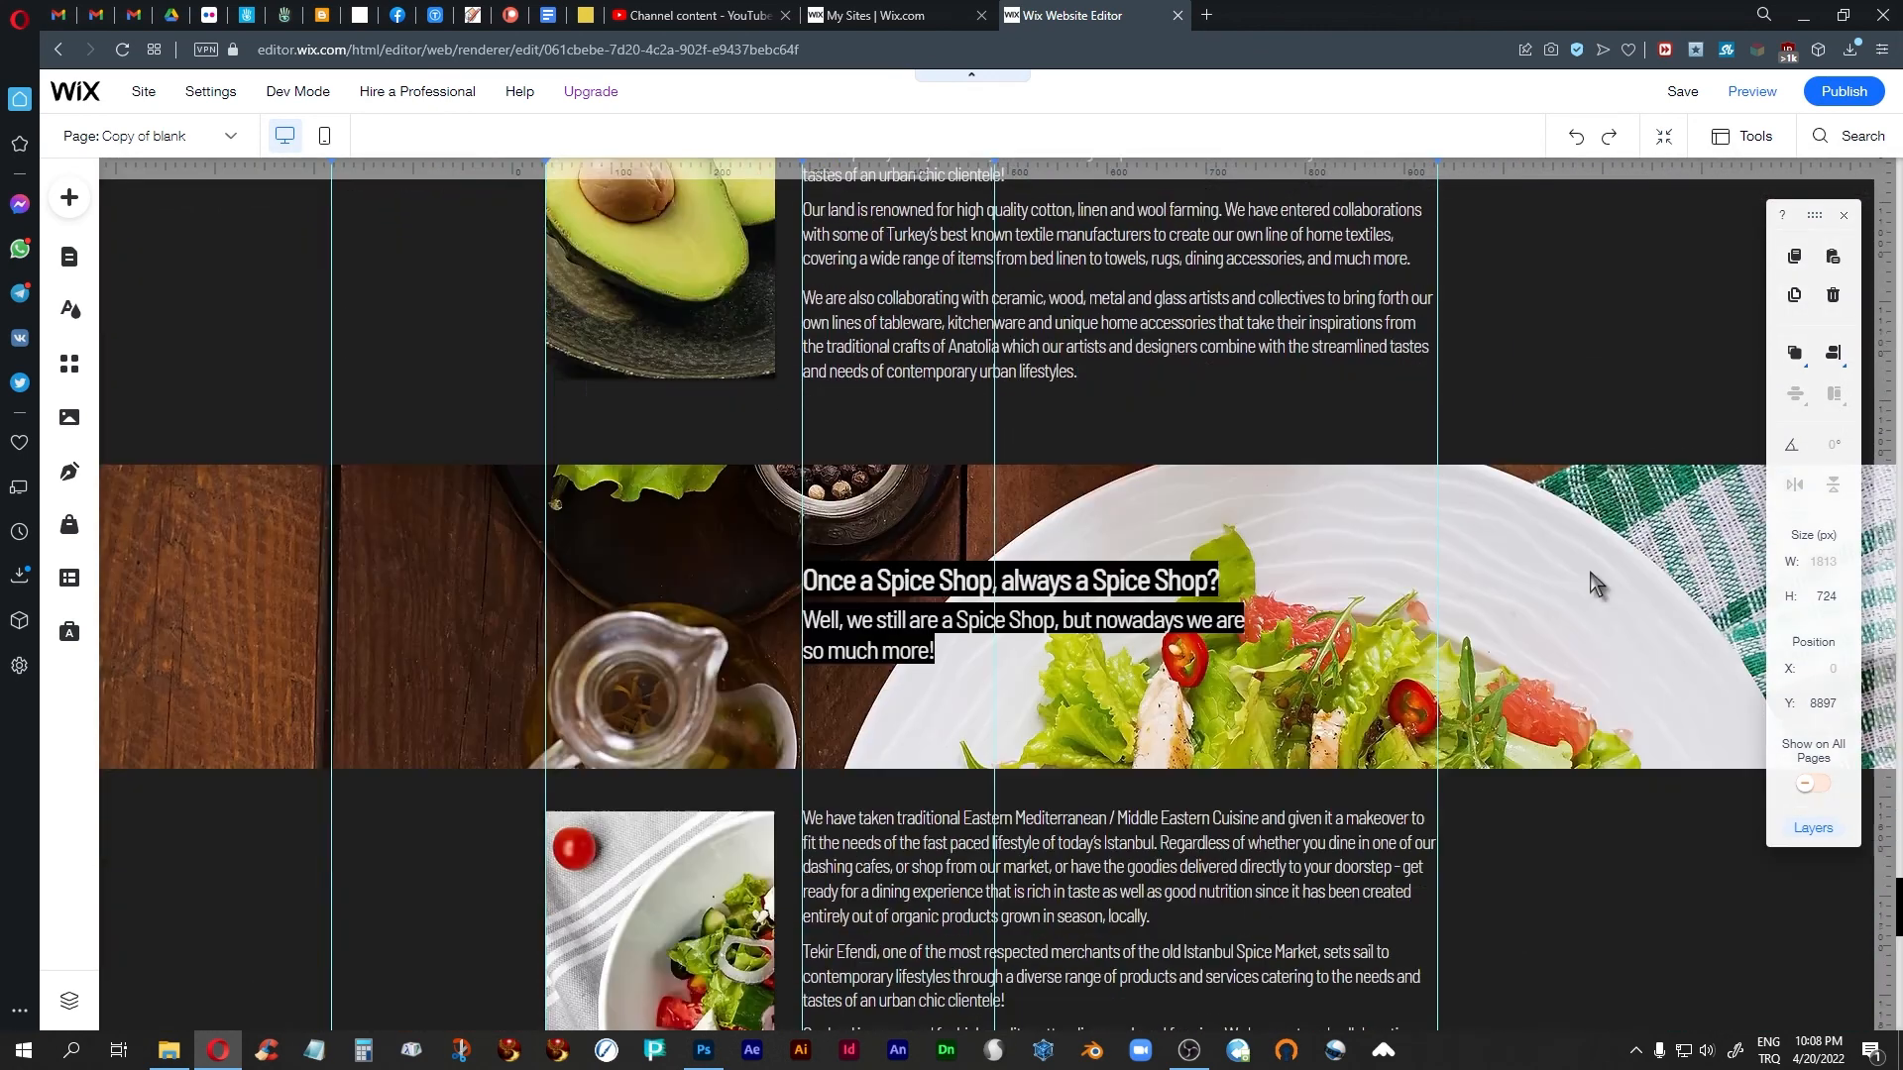
{"action": "scroll", "coordinate": [1590, 573], "scroll_direction": "down", "scroll_amount": 5}
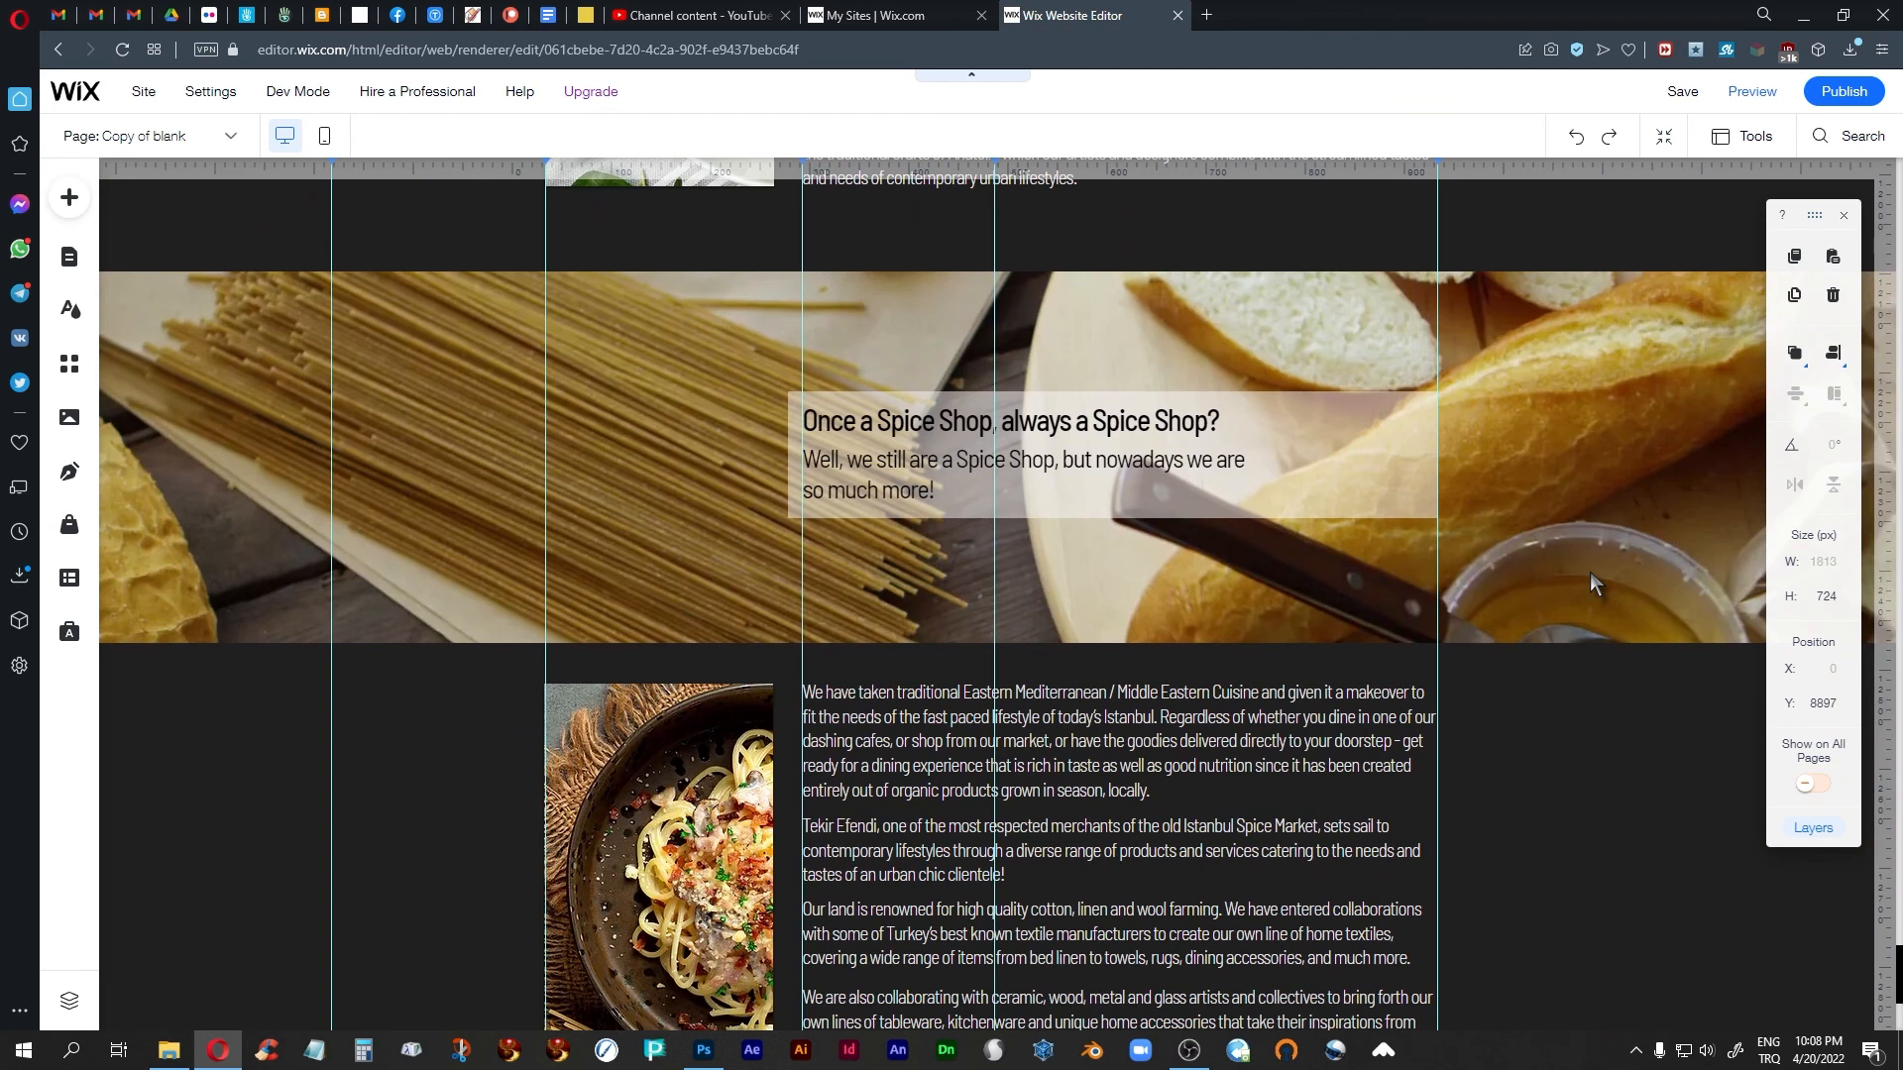
{"action": "left_click", "coordinate": [1570, 733]}
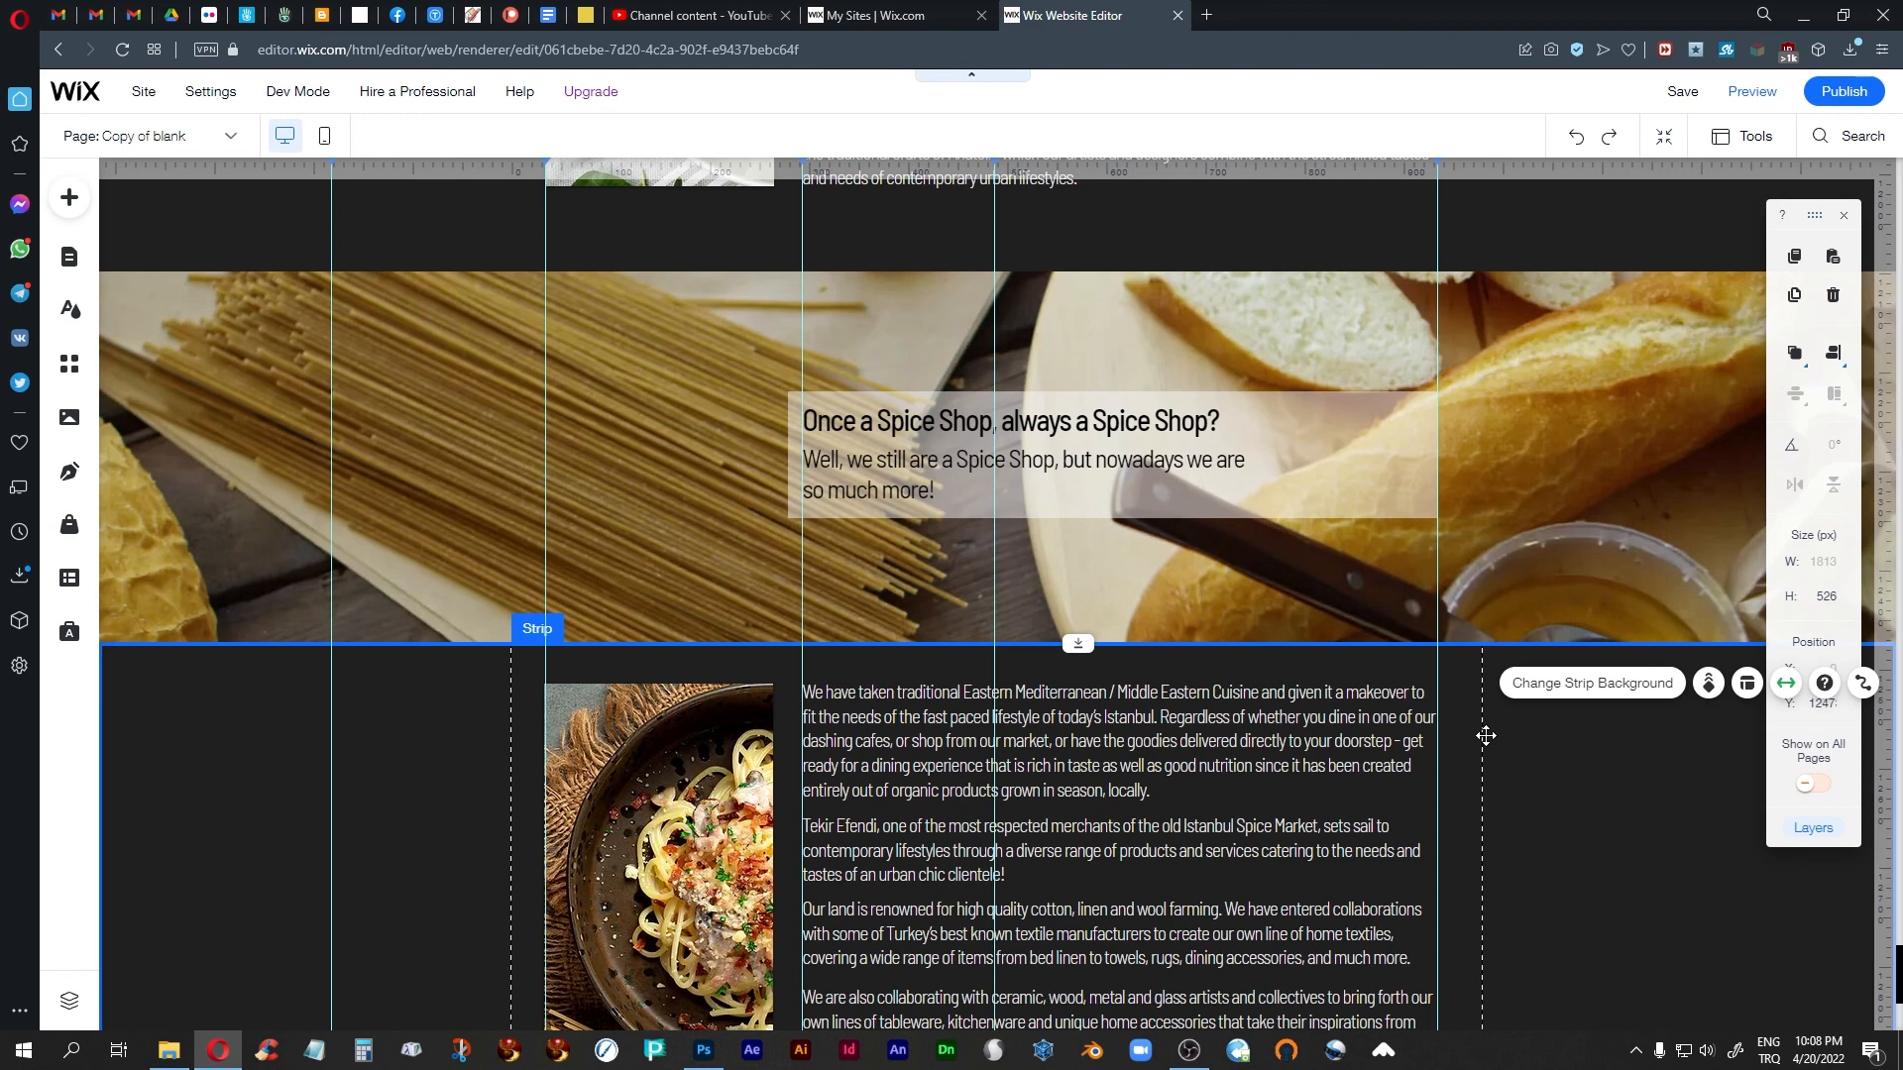
{"action": "scroll", "coordinate": [1567, 801], "scroll_direction": "up", "scroll_amount": 3}
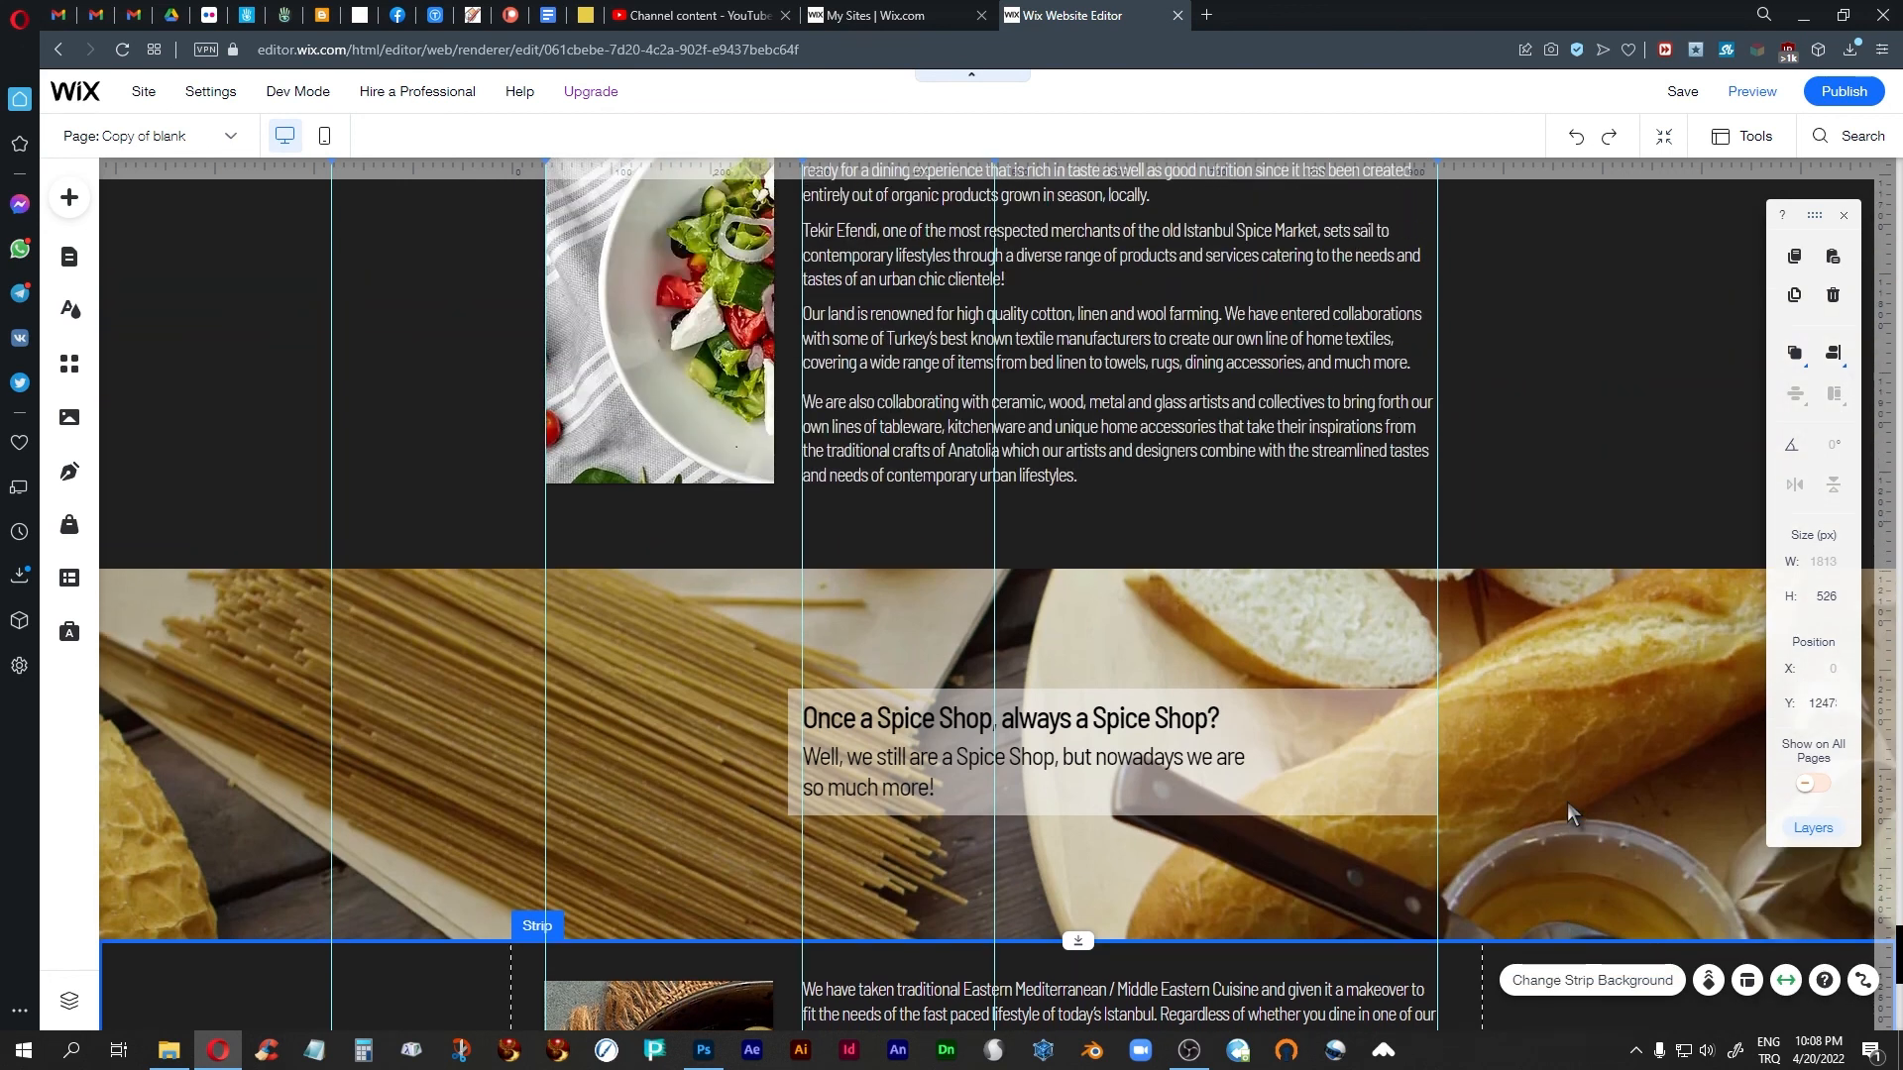
{"action": "scroll", "coordinate": [1567, 807], "scroll_direction": "up", "scroll_amount": 4}
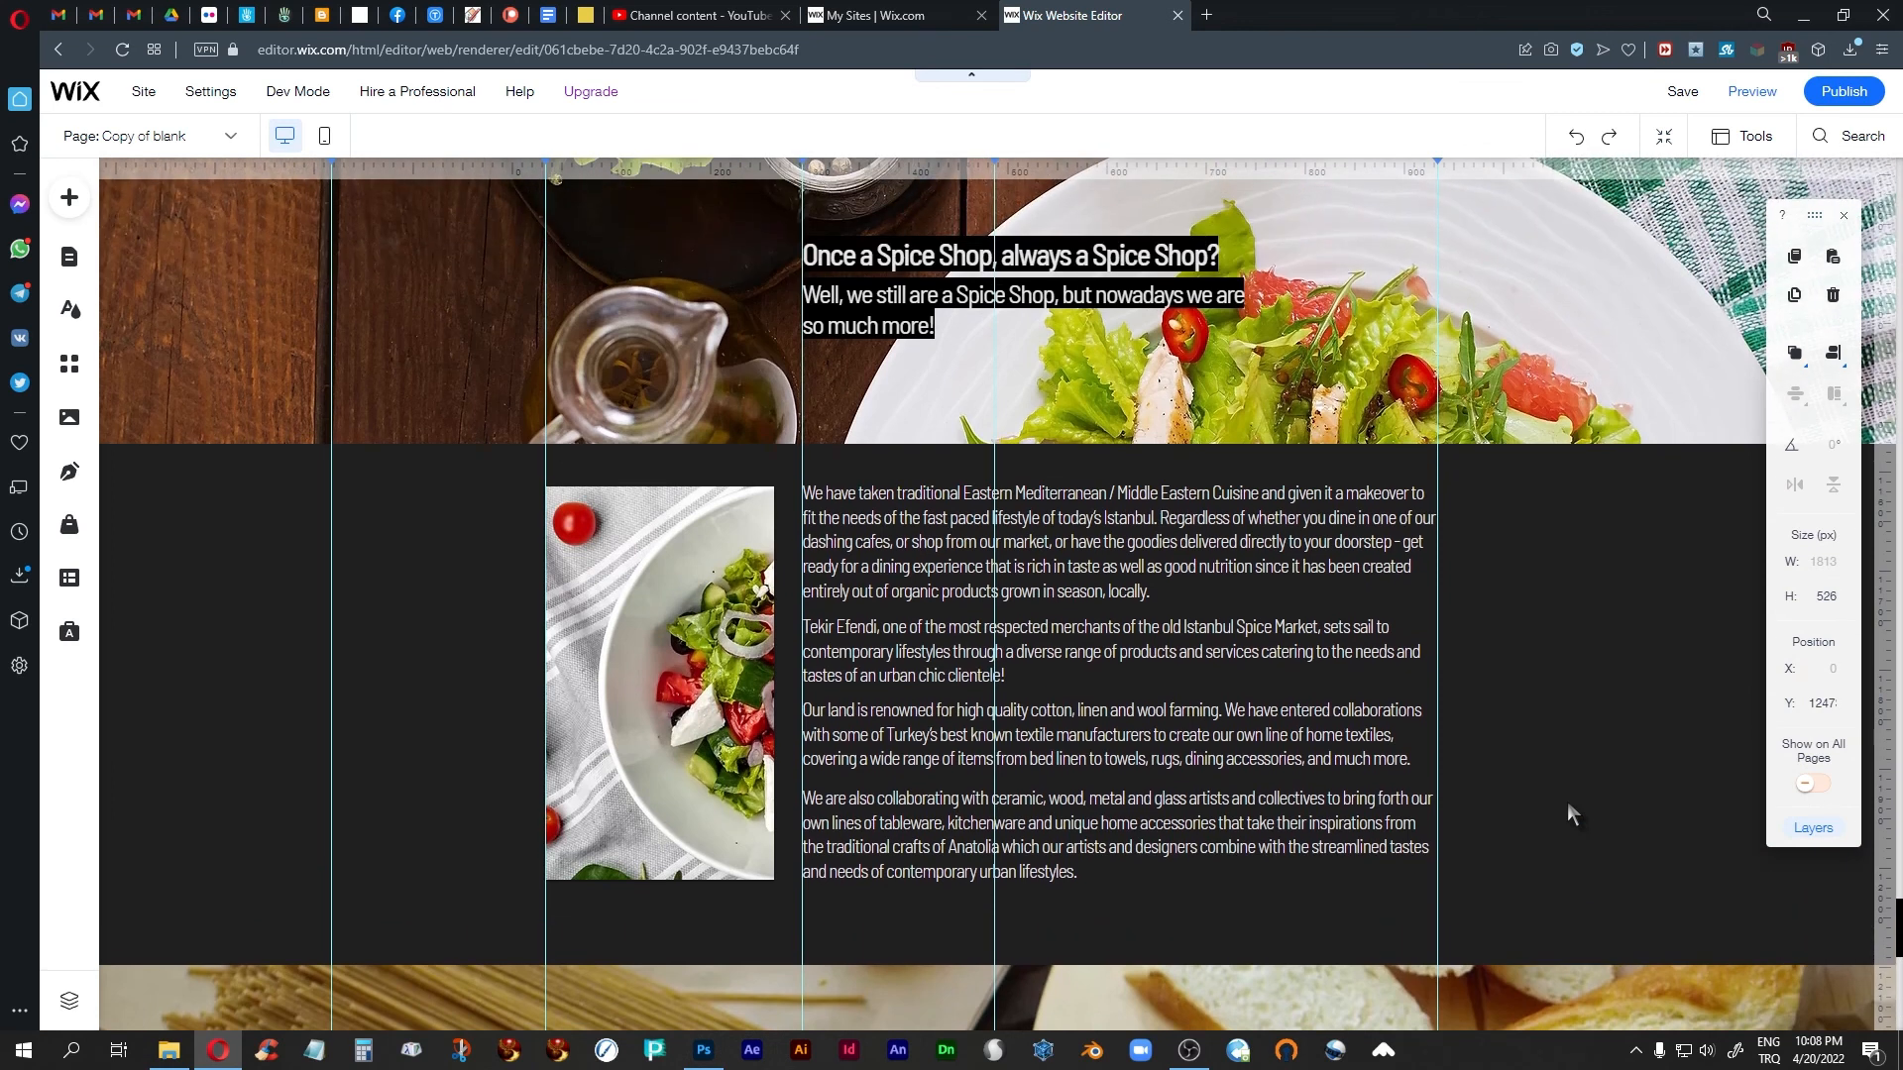